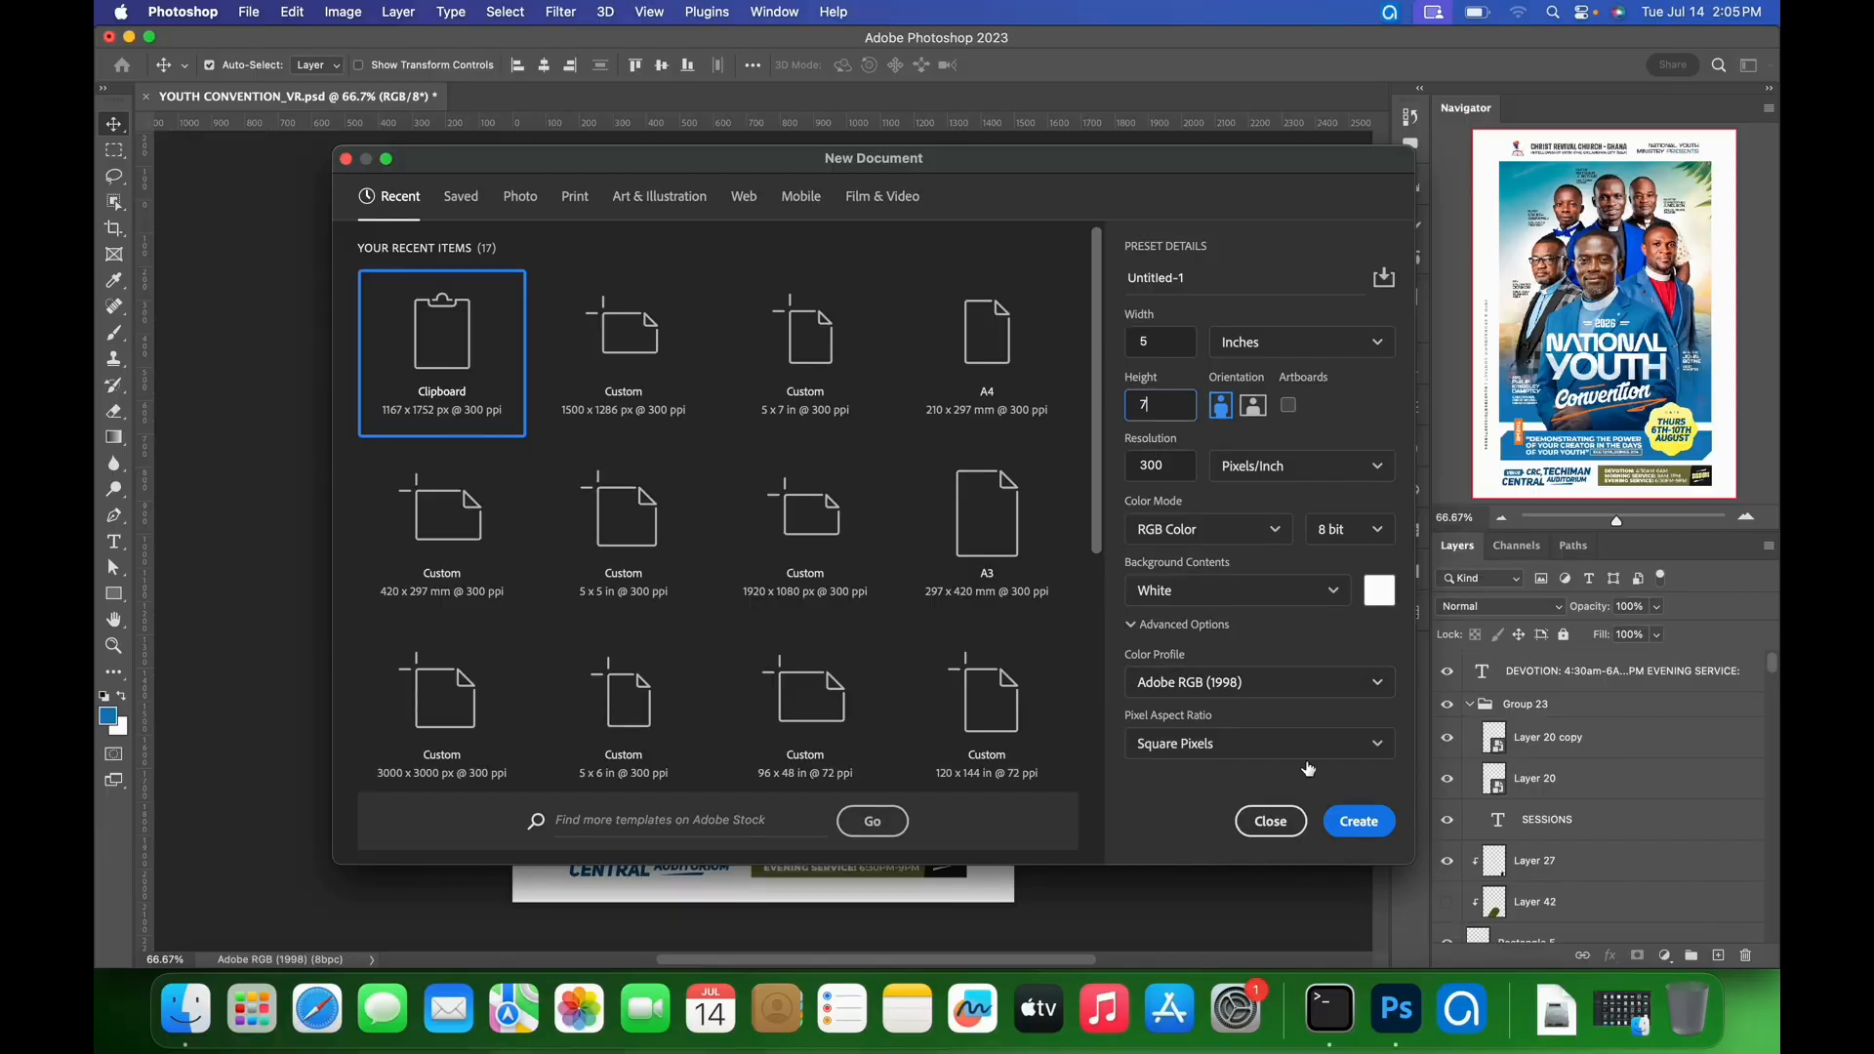
- Create the 5 × 7 inch, 300 ppi document and draw a blue rectangle about 1306 × 1567 px on a new layer
{"action": "left_click", "coordinate": [1349, 830]}
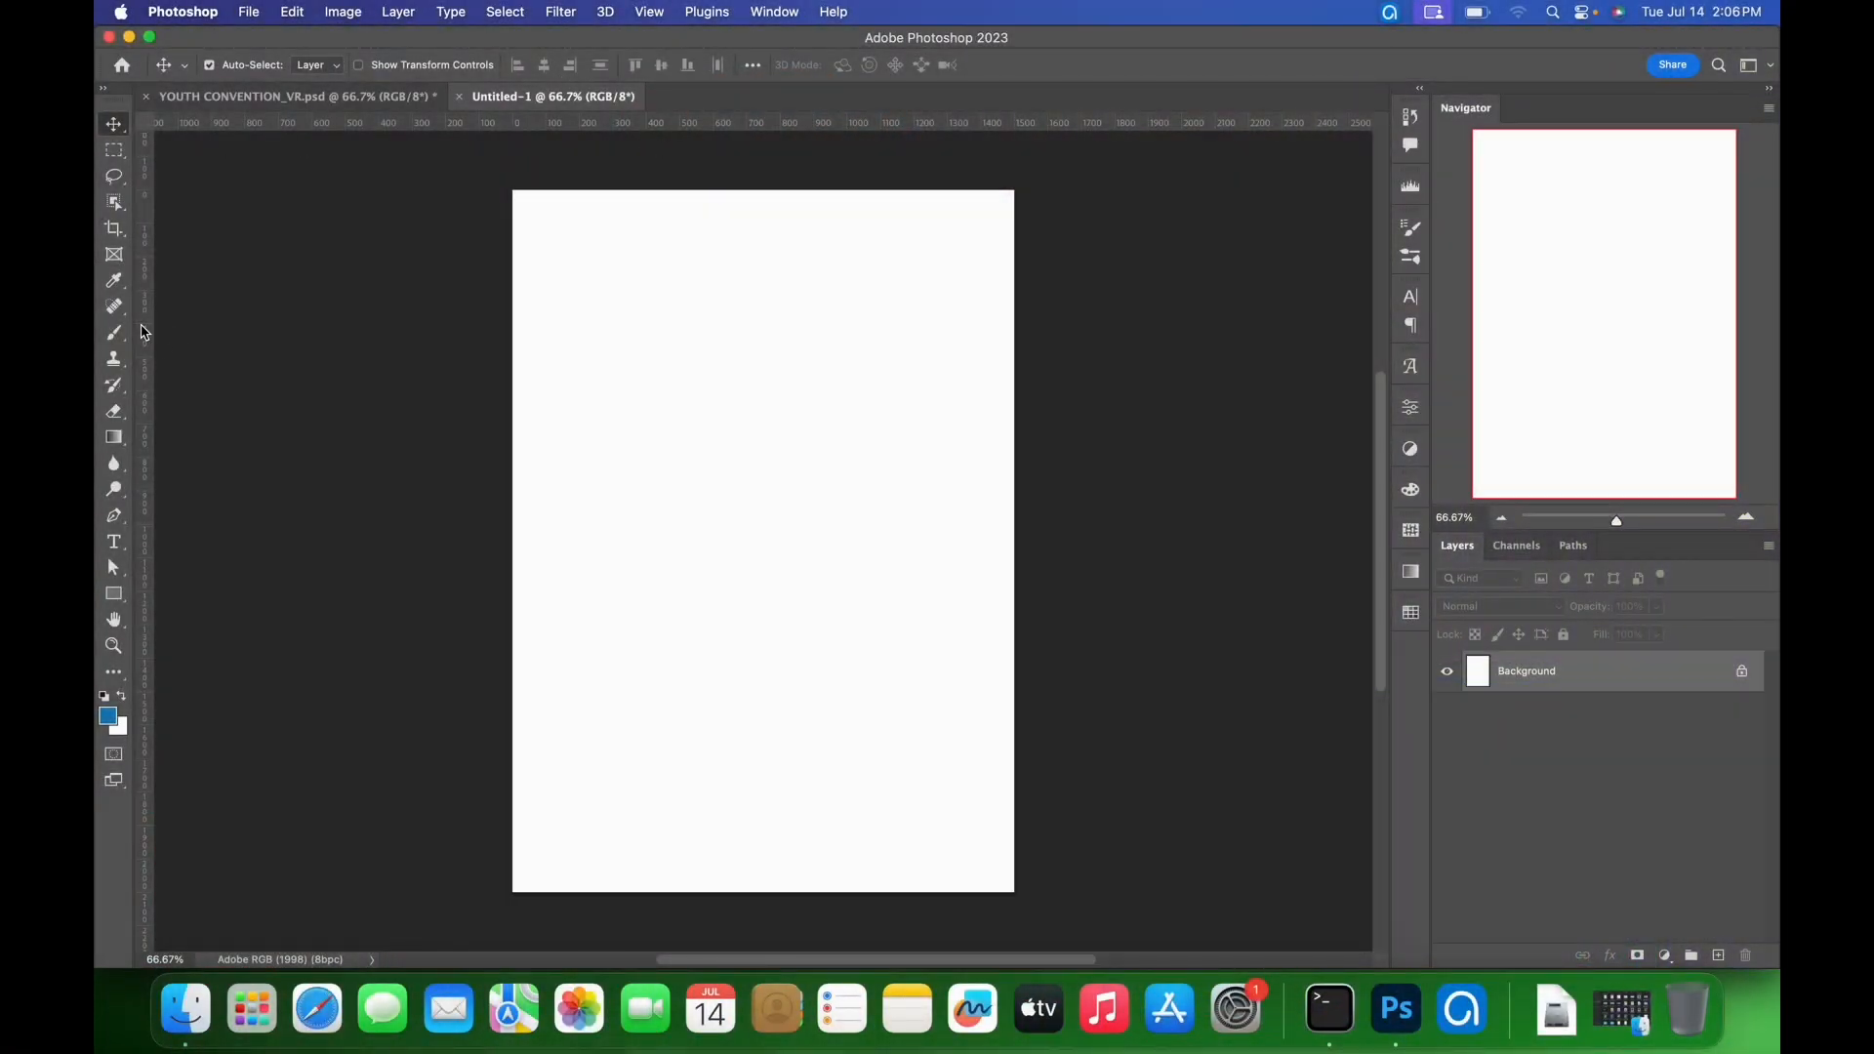
{"action": "left_click", "coordinate": [113, 595]}
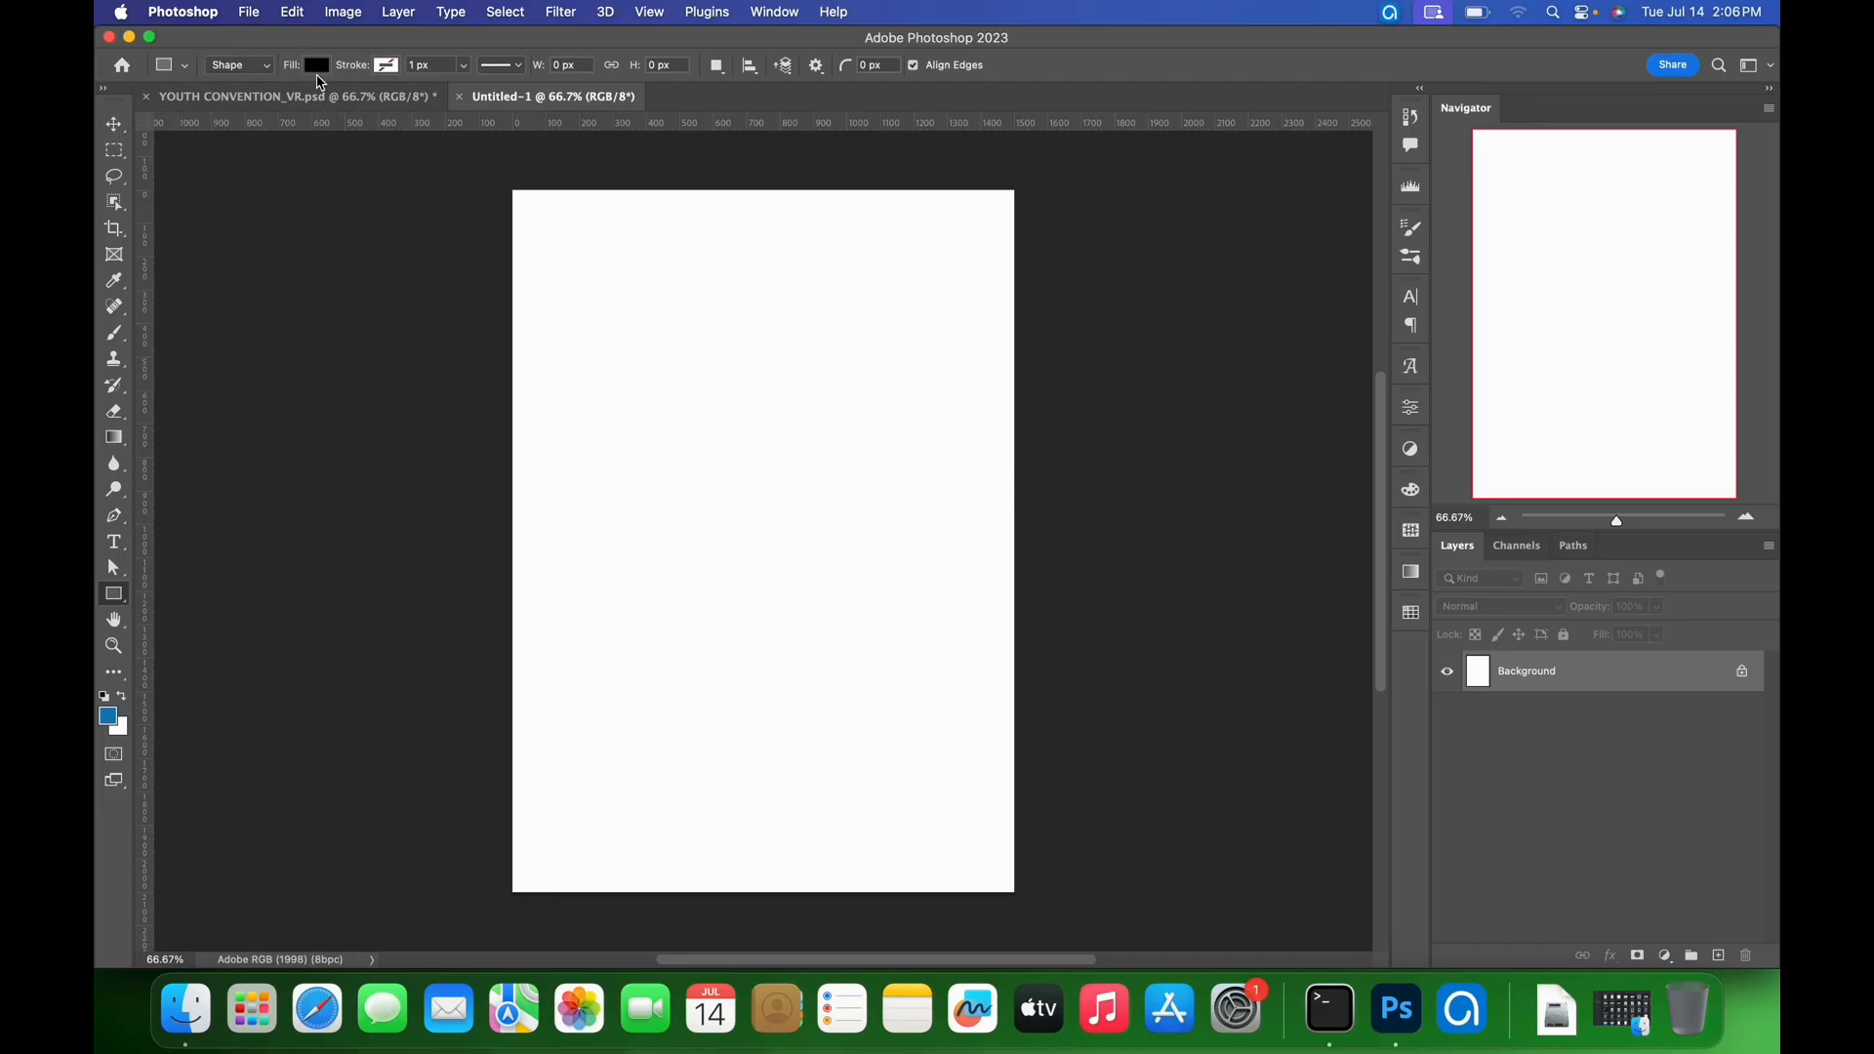
{"action": "left_click", "coordinate": [322, 73]}
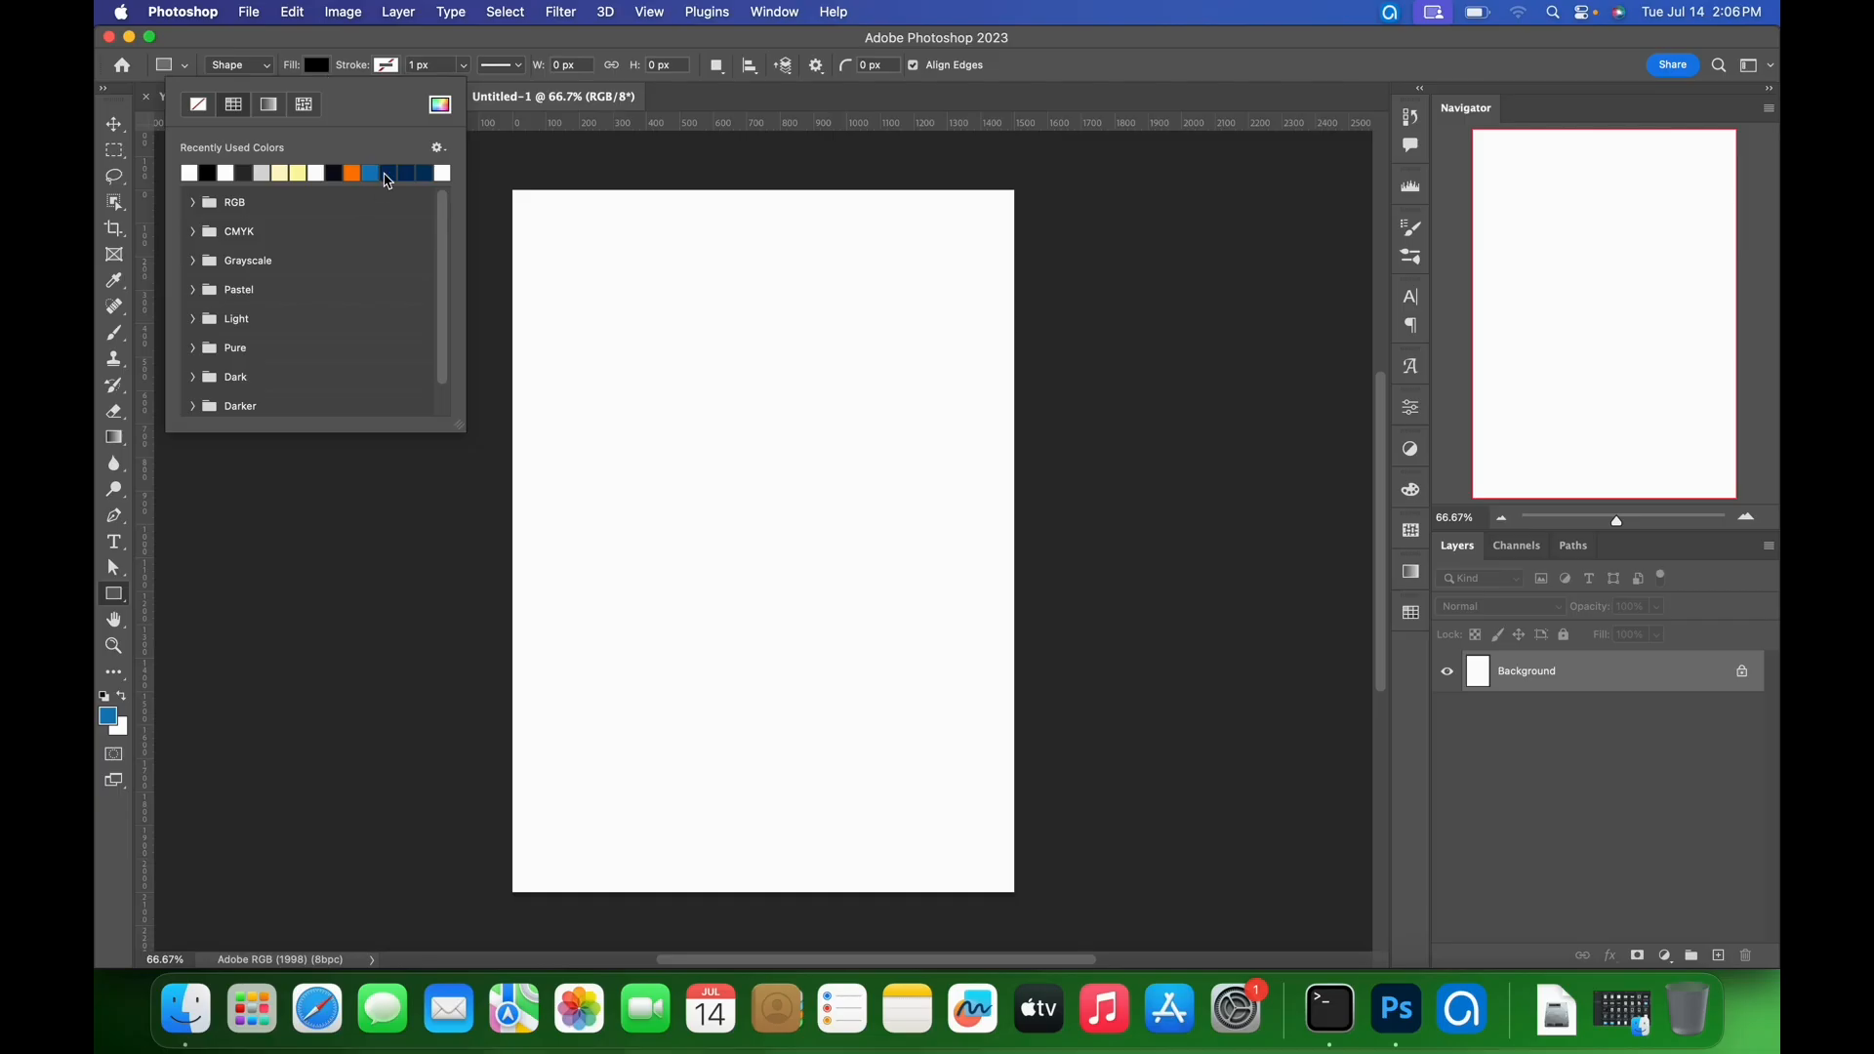
{"action": "left_click", "coordinate": [384, 175]}
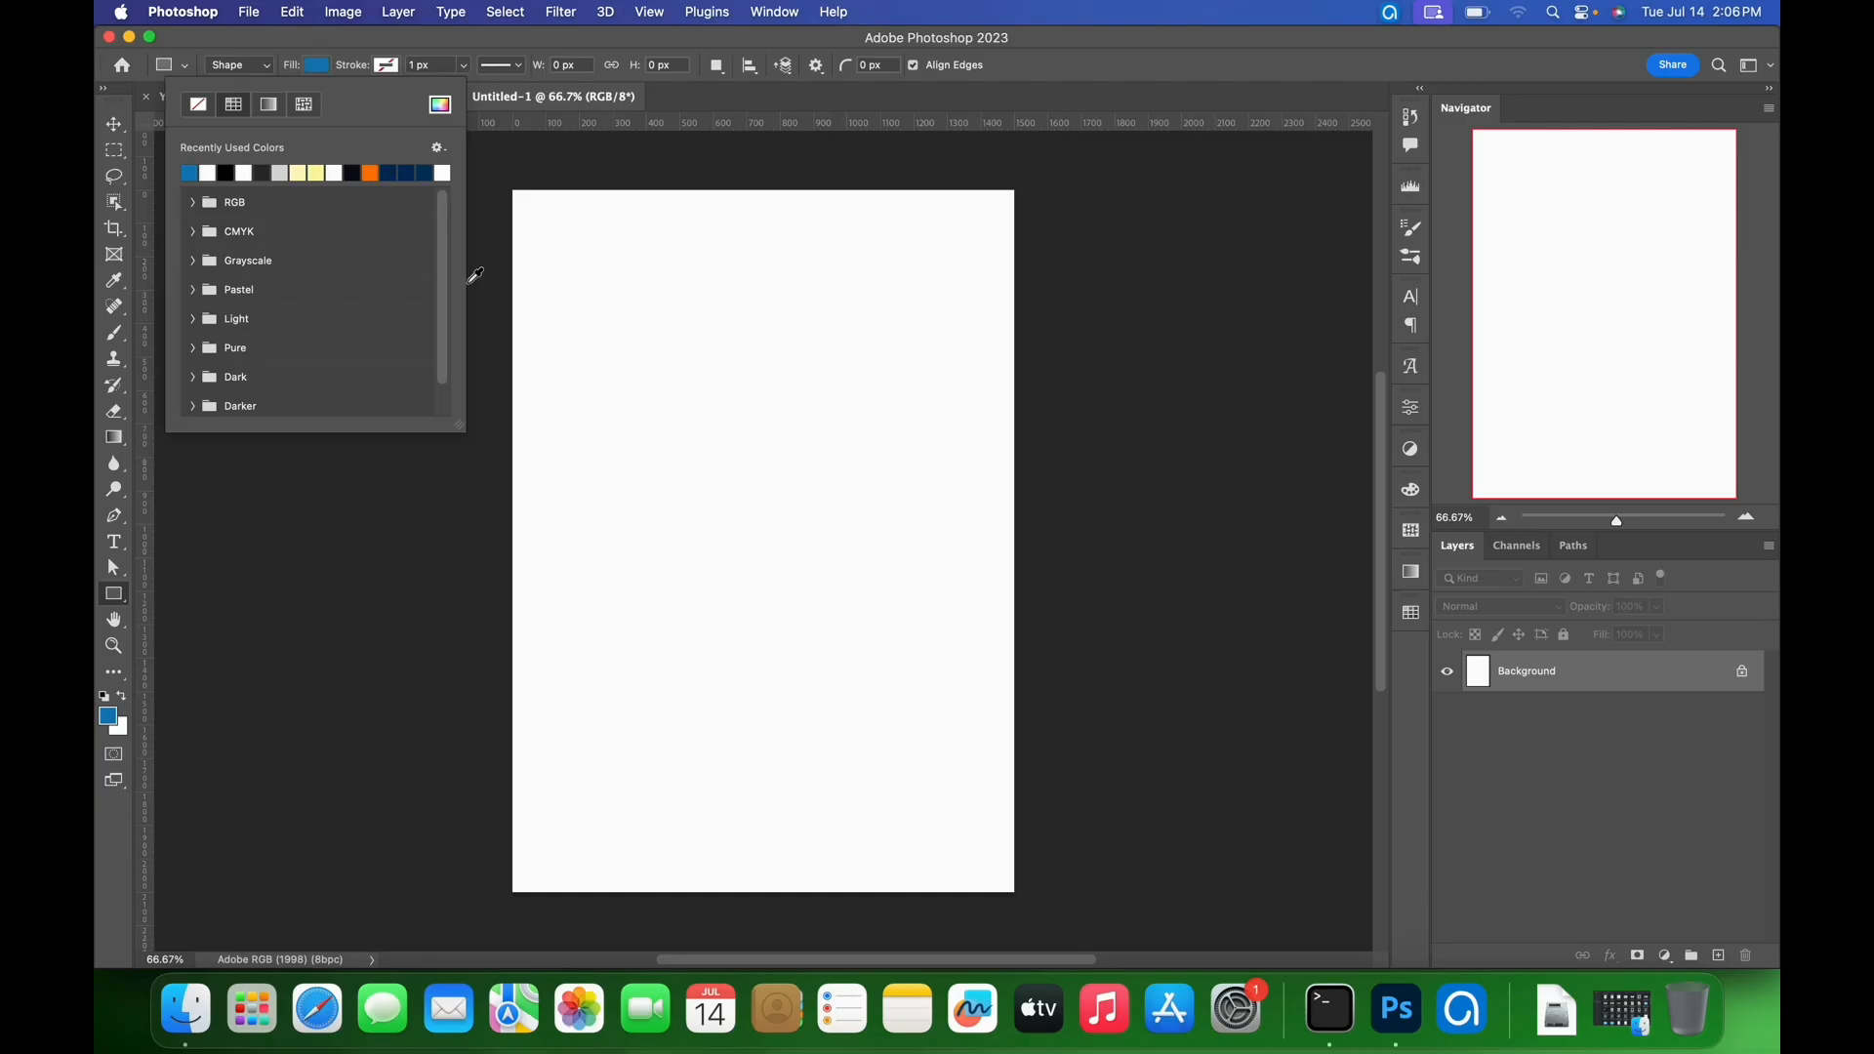
{"action": "left_click", "coordinate": [1009, 114]}
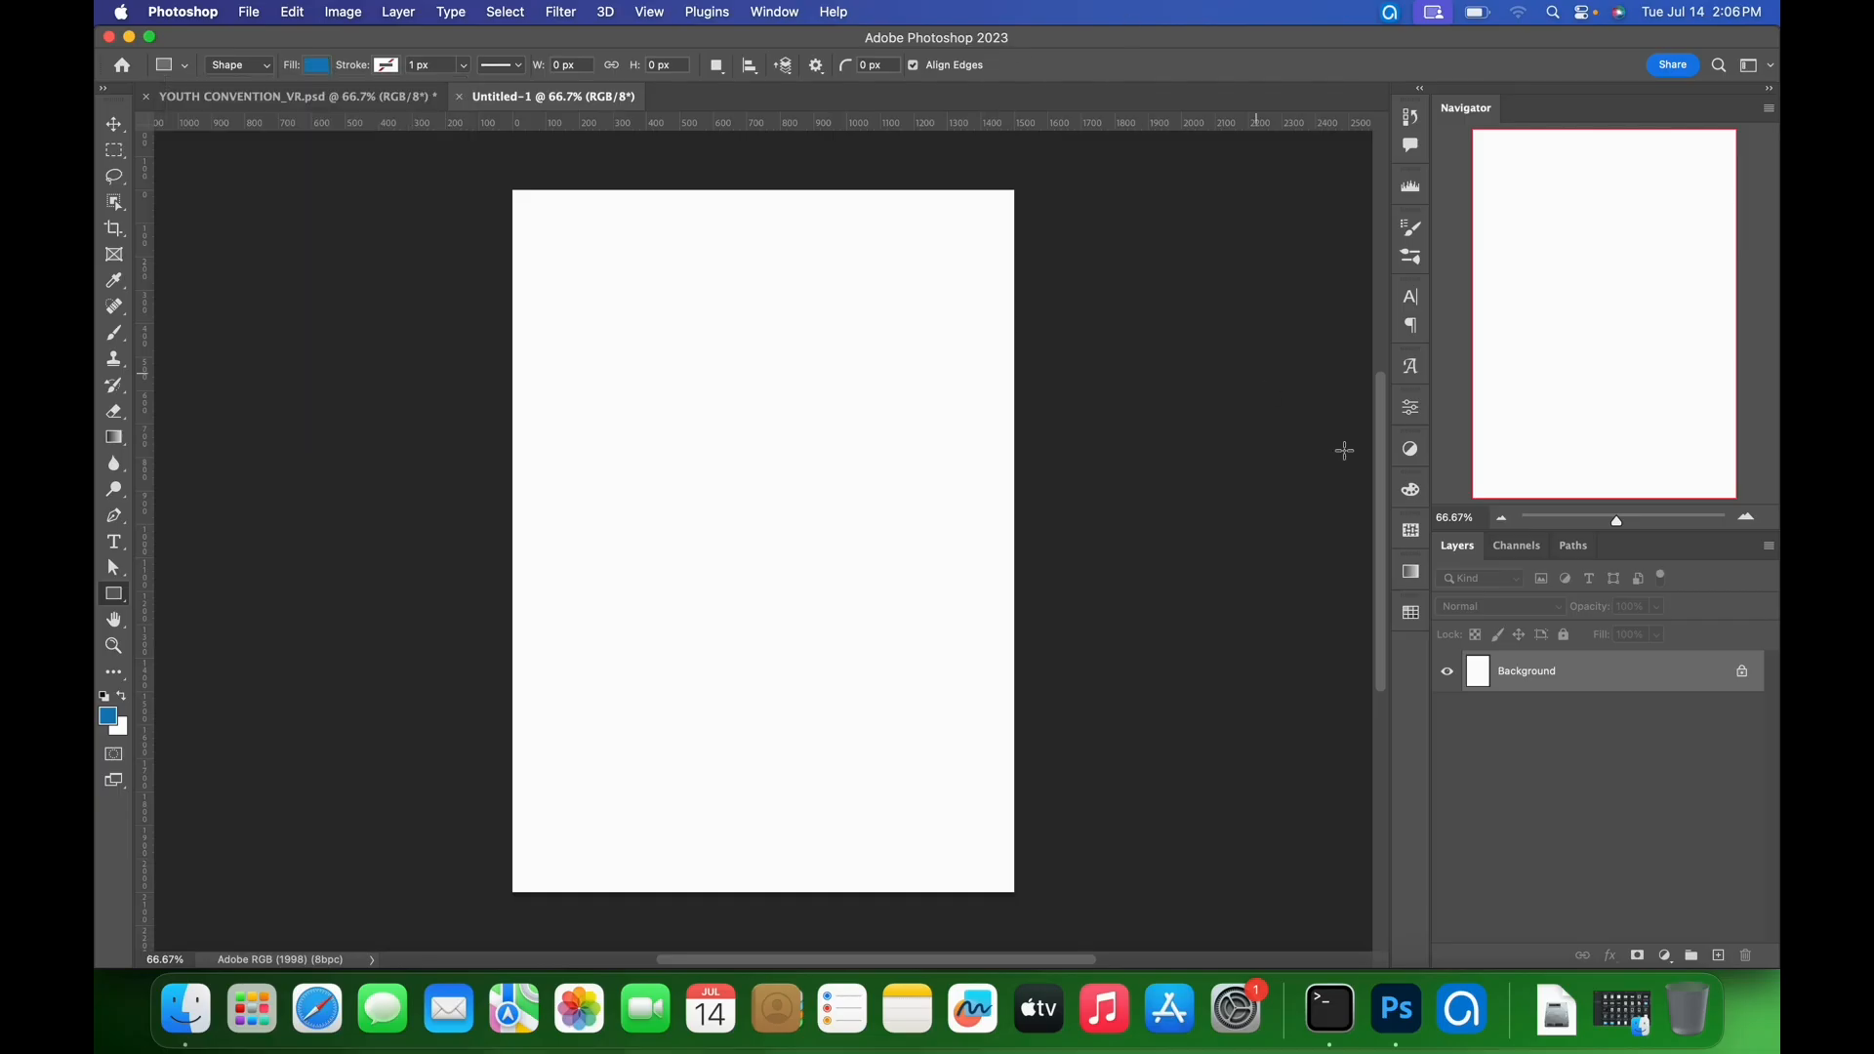
{"action": "left_click", "coordinate": [1730, 964]}
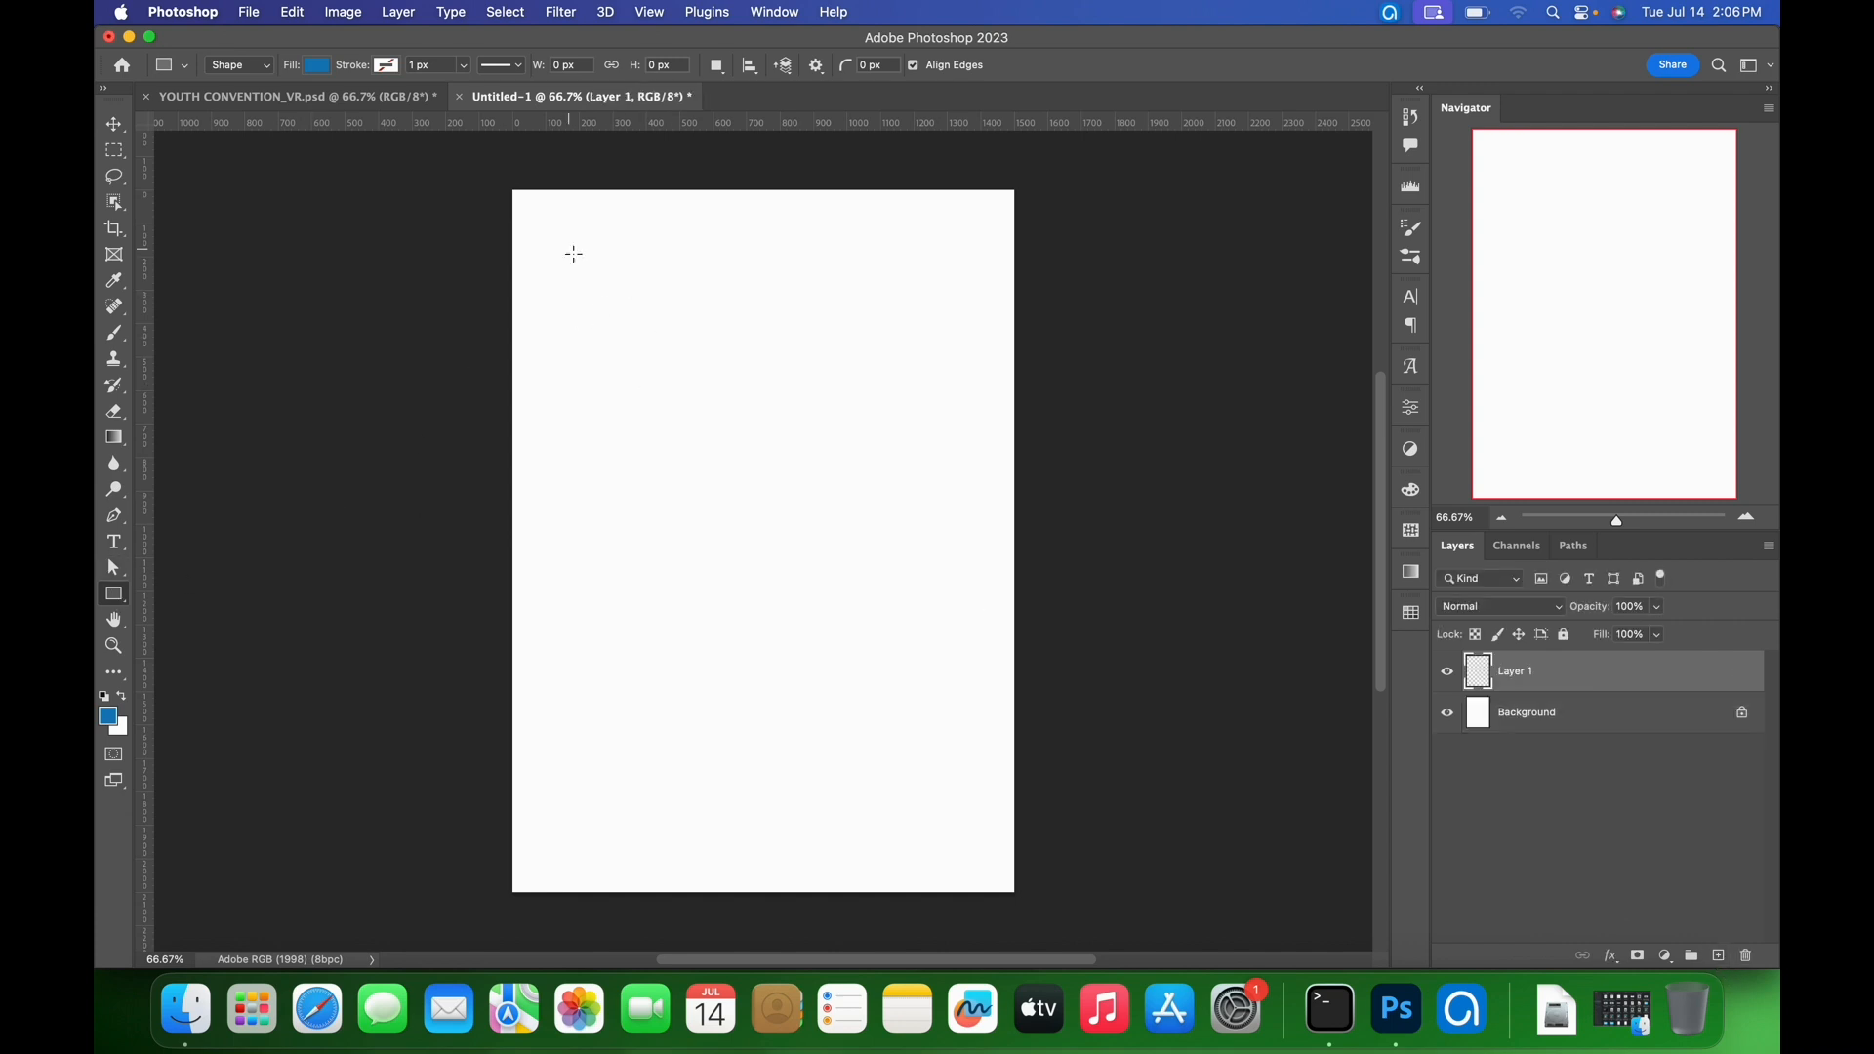
{"action": "left_click_drag", "start_coordinate": [574, 250], "coordinate": [991, 768]}
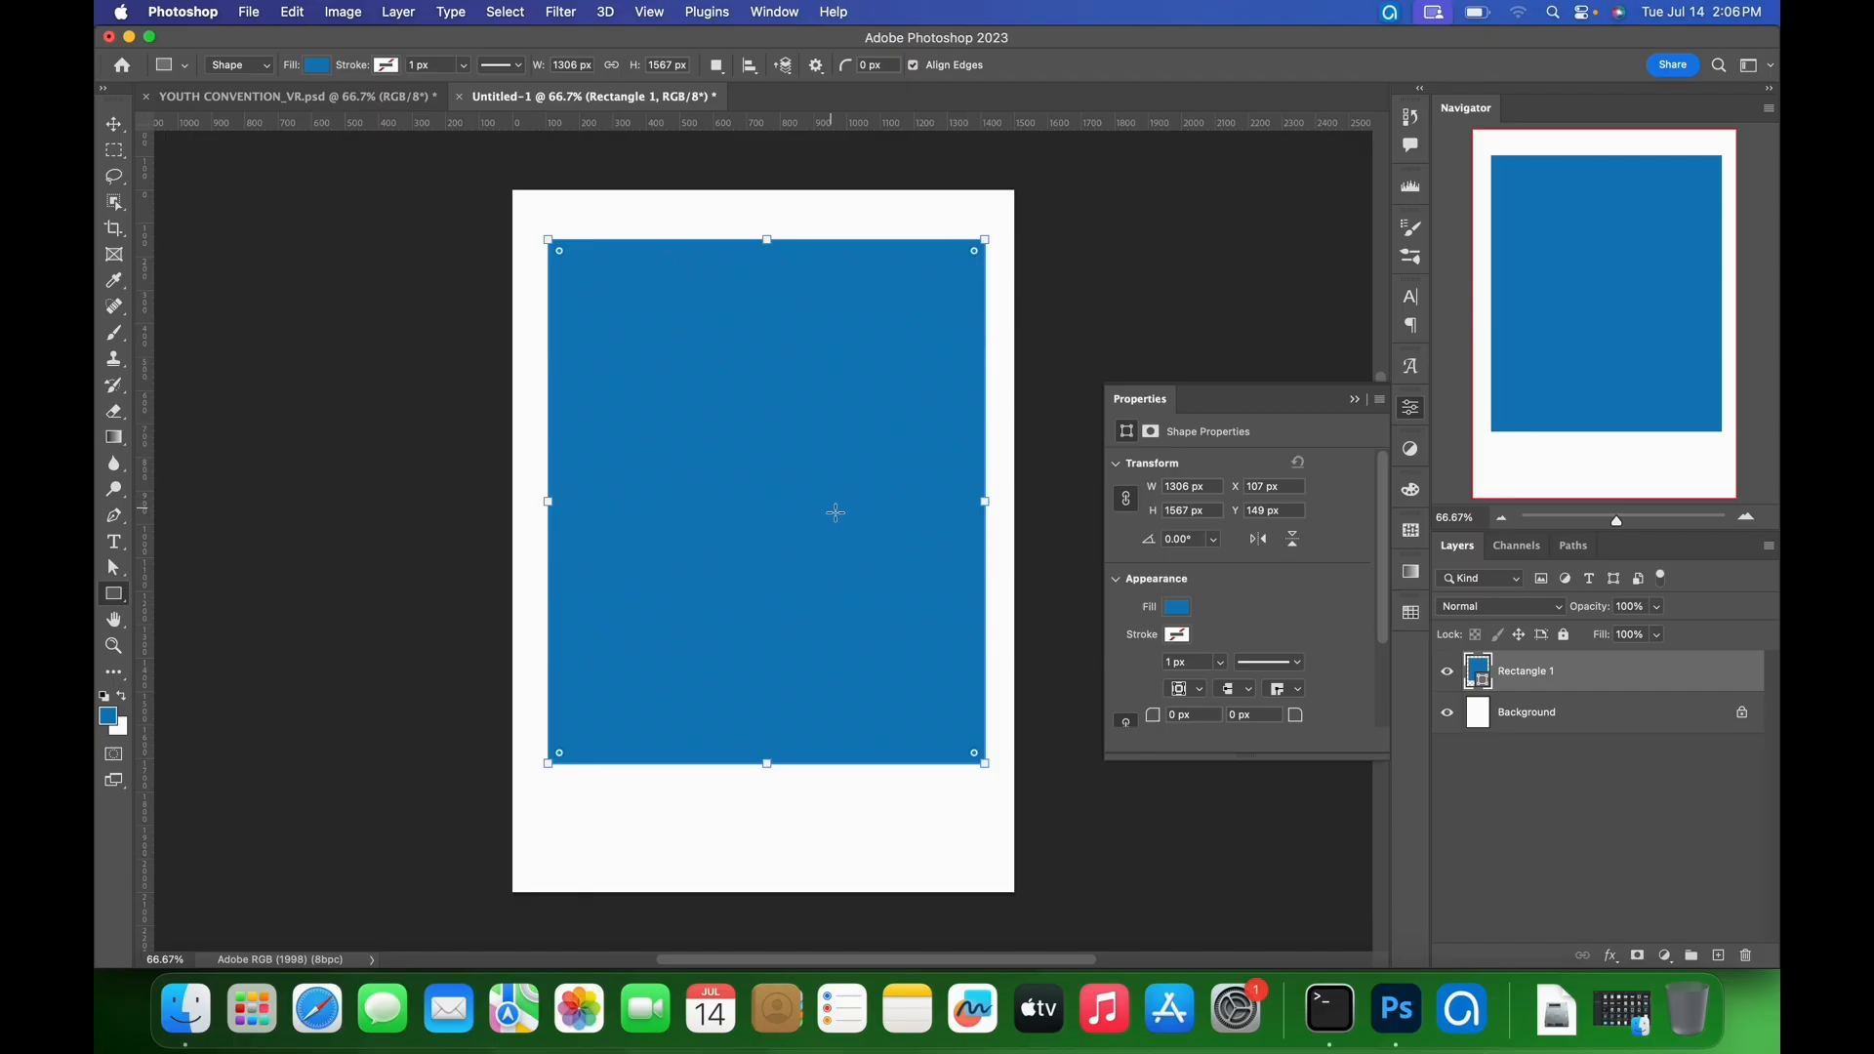
- Nudge the blue rectangle left and slightly up to X 87 px, Y 147 px, and collapse its properties
{"action": "key", "text": "v"}
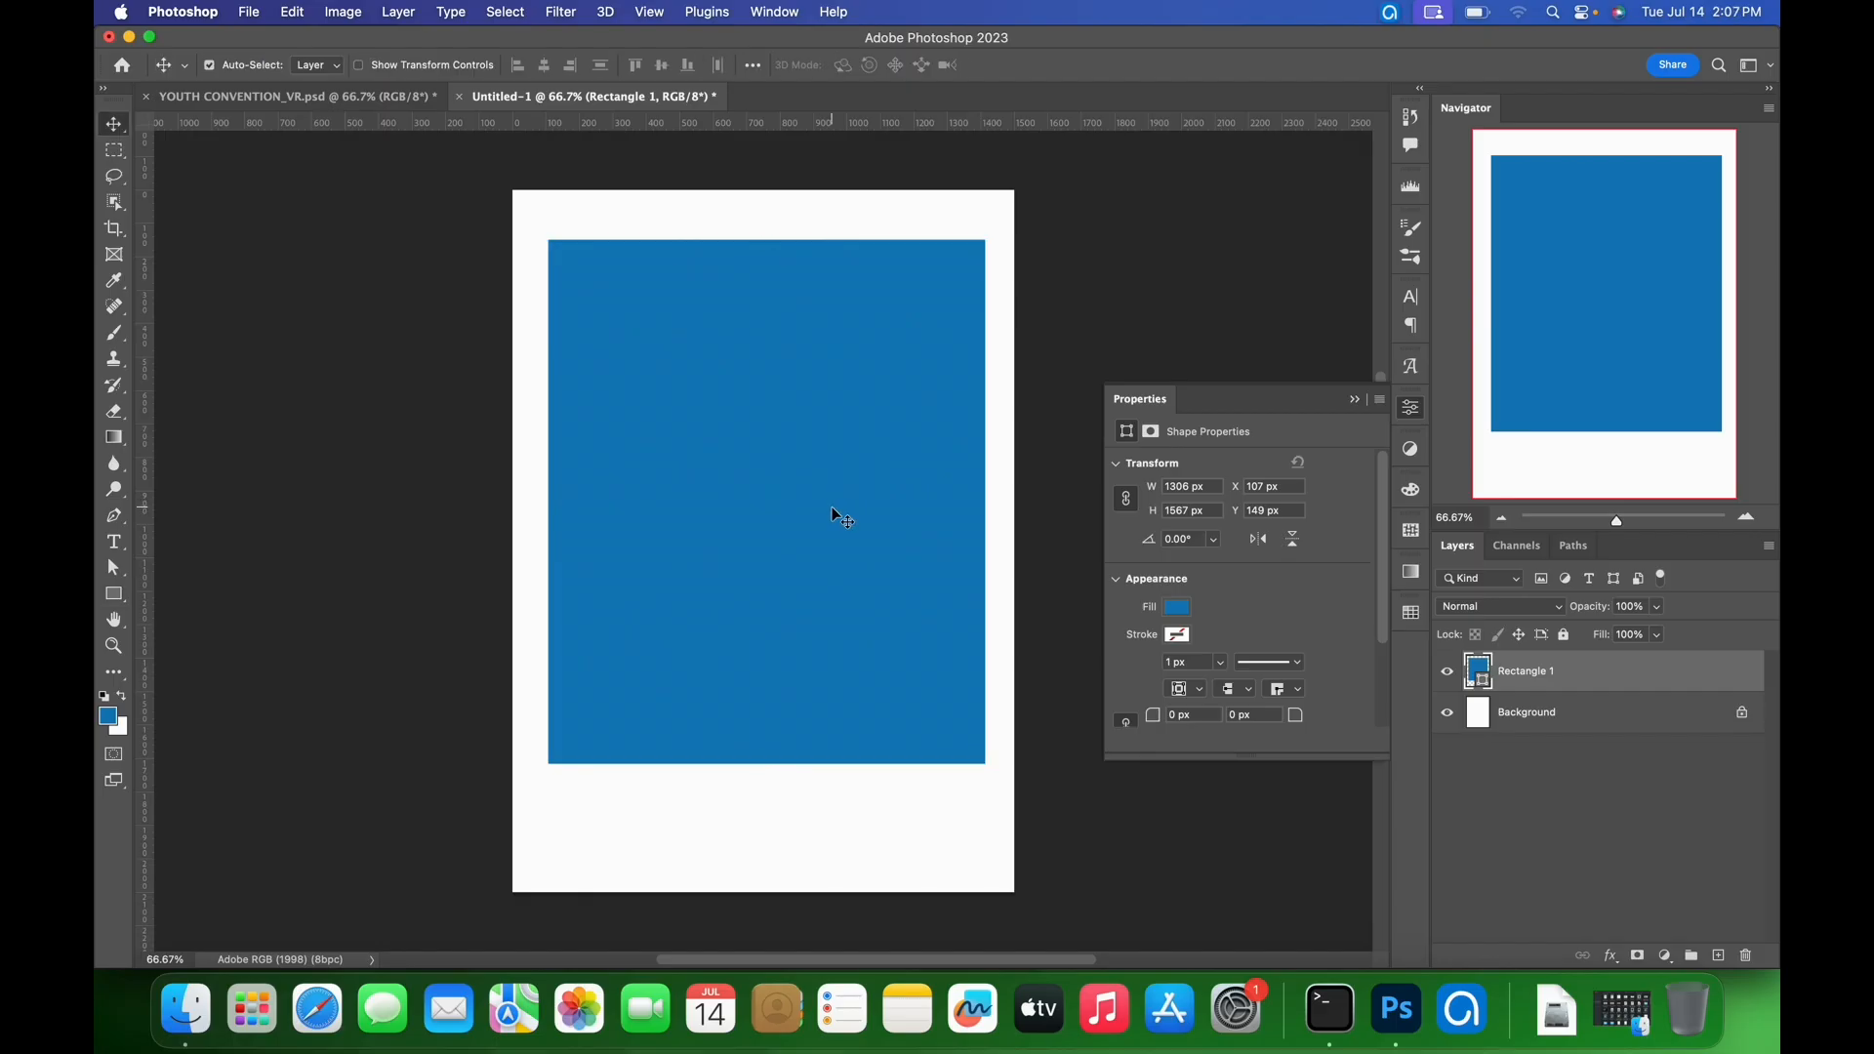
{"action": "key", "text": "Left"}
{"action": "key", "text": "Left"}
{"action": "key", "text": "Left"}
{"action": "key", "text": "Left"}
{"action": "key", "text": "Left"}
{"action": "key", "text": "Left"}
{"action": "key", "text": "Left"}
{"action": "key", "text": "Left"}
{"action": "key", "text": "Left"}
{"action": "key", "text": "Left"}
{"action": "key", "text": "Left"}
{"action": "key", "text": "Left"}
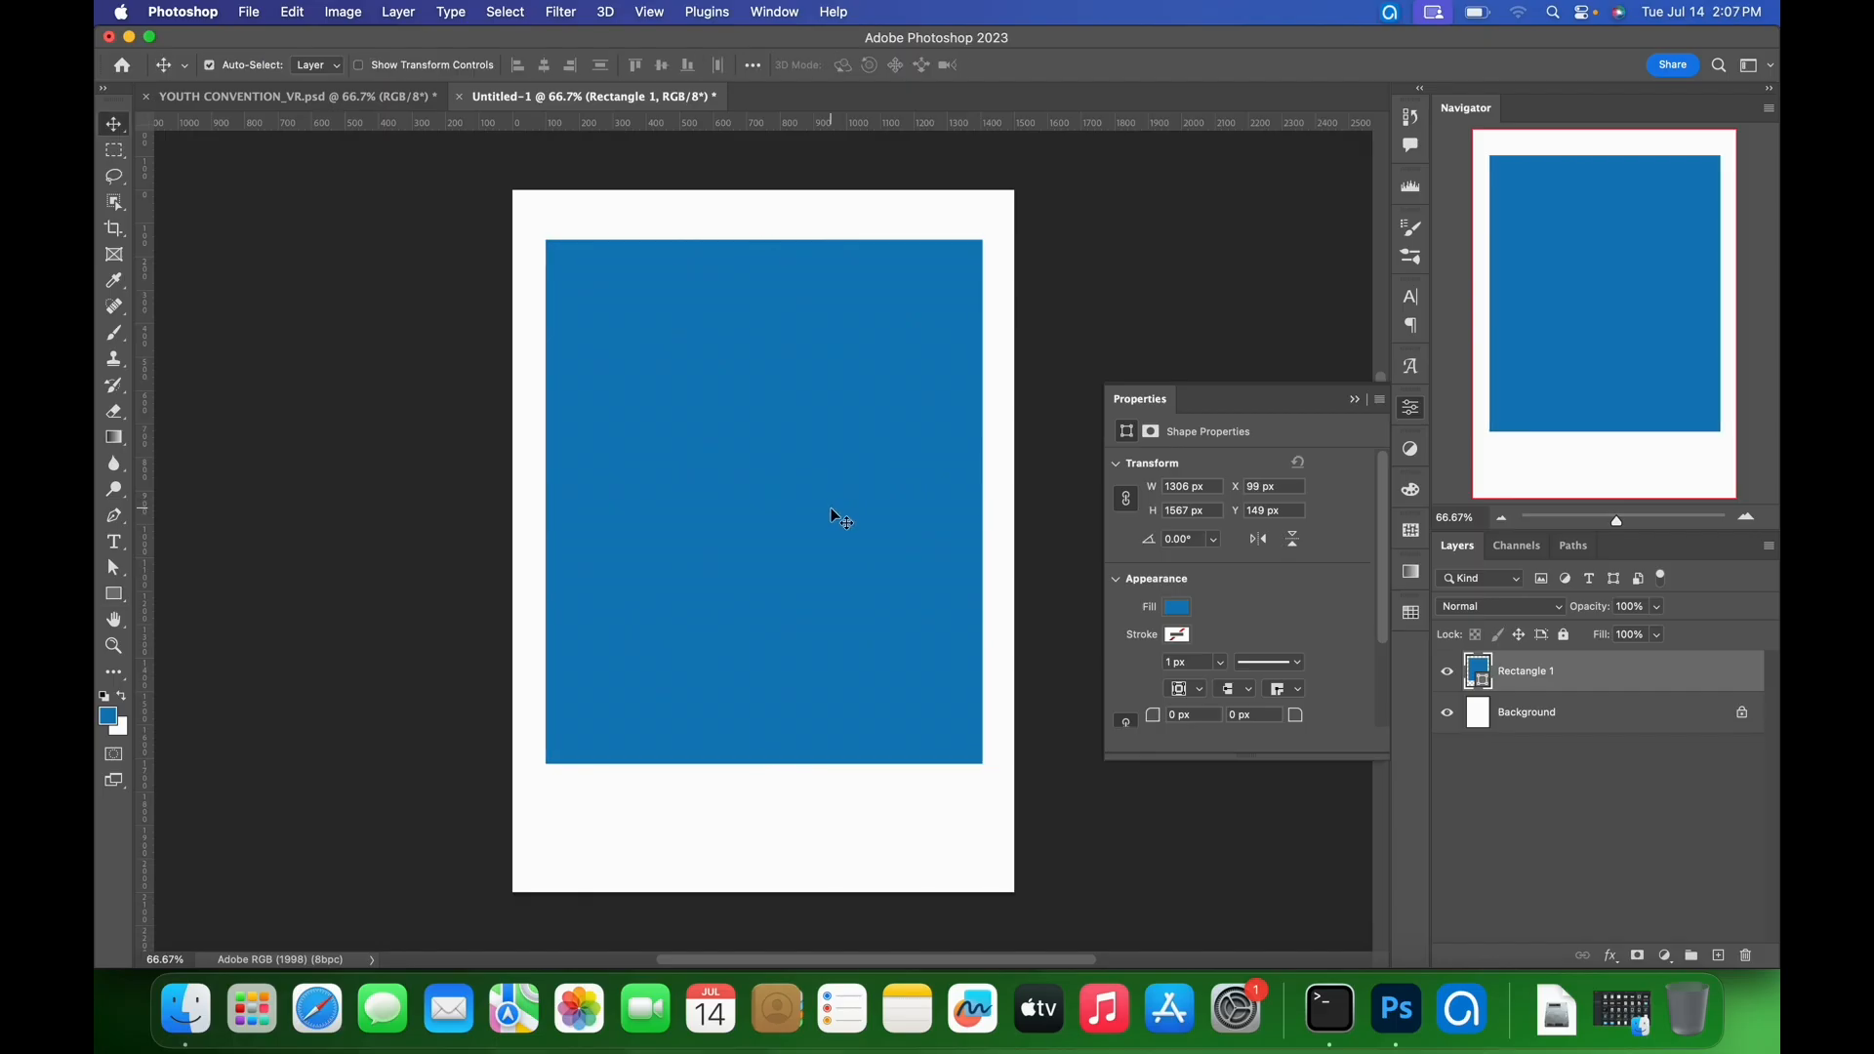
{"action": "key", "text": "Left"}
{"action": "key", "text": "Left"}
{"action": "key", "text": "Left"}
{"action": "key", "text": "Left"}
{"action": "key", "text": "Left"}
{"action": "key", "text": "Left"}
{"action": "key", "text": "Left"}
{"action": "key", "text": "Left"}
{"action": "key", "text": "Up"}
{"action": "key", "text": "Up"}
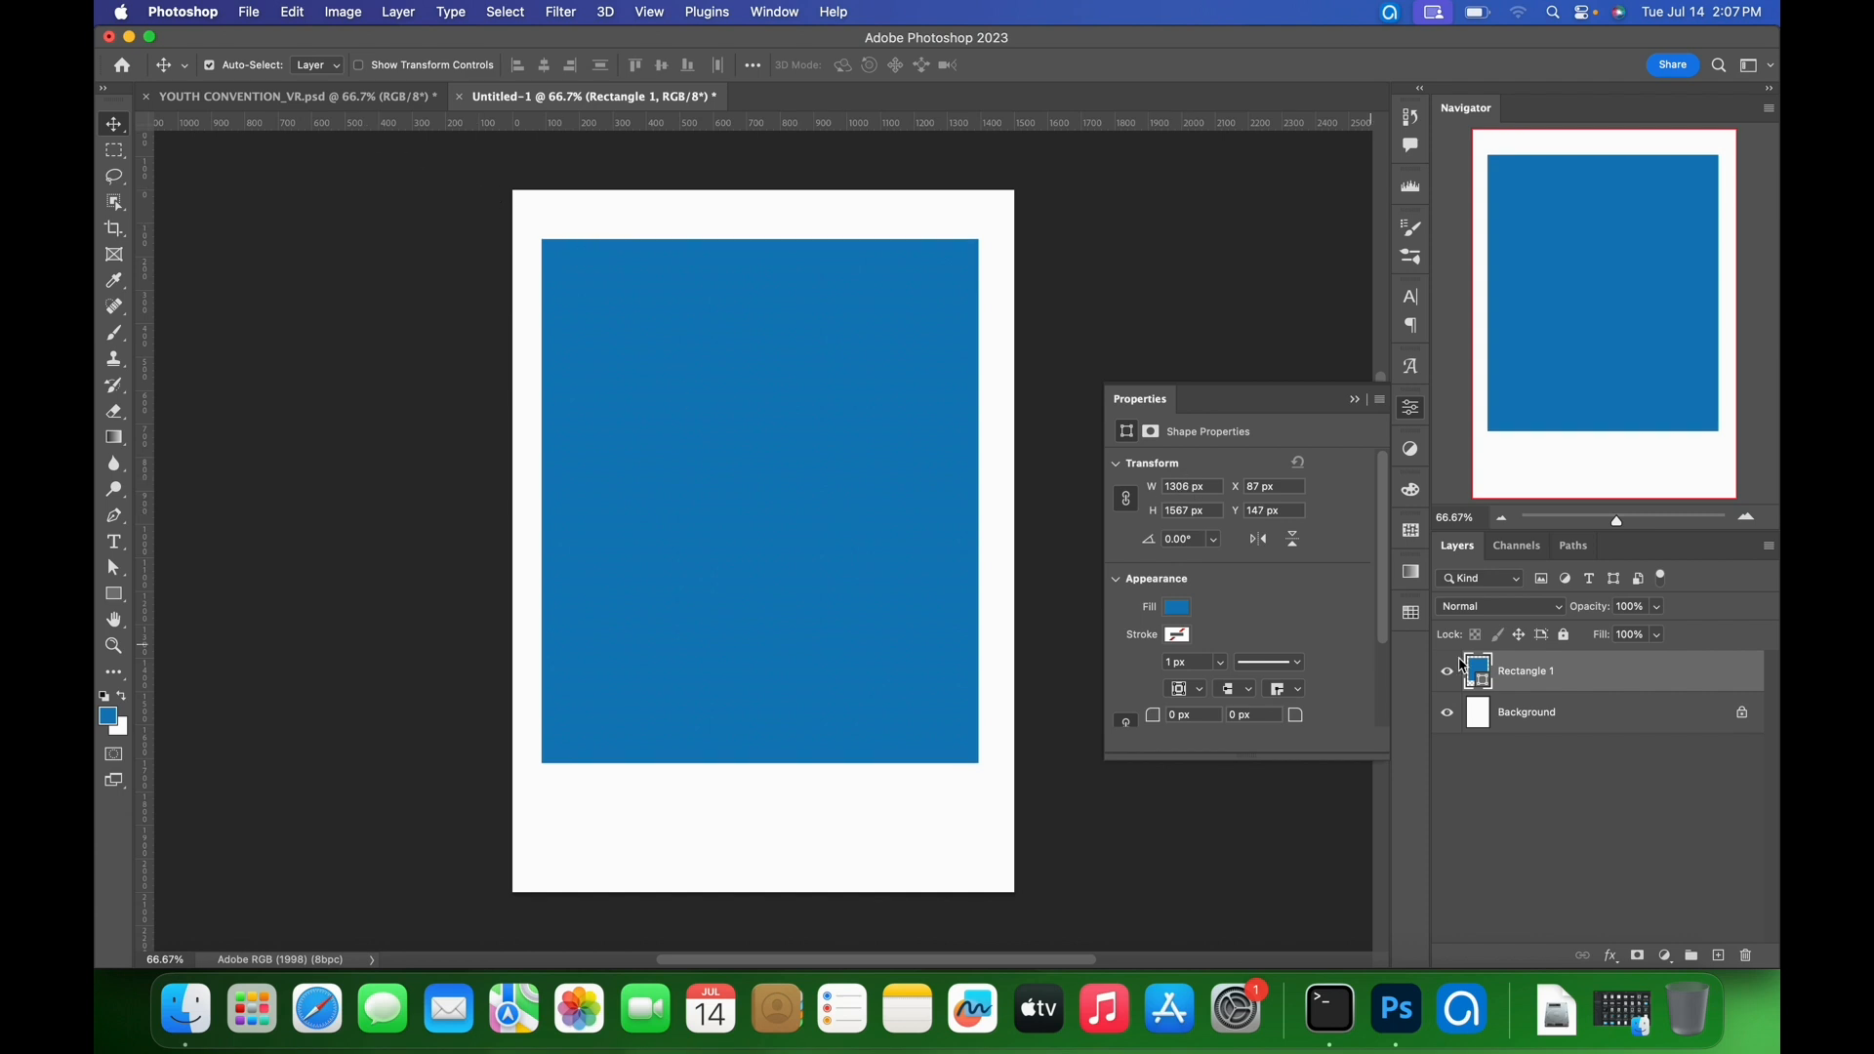
{"action": "left_click", "coordinate": [1355, 400]}
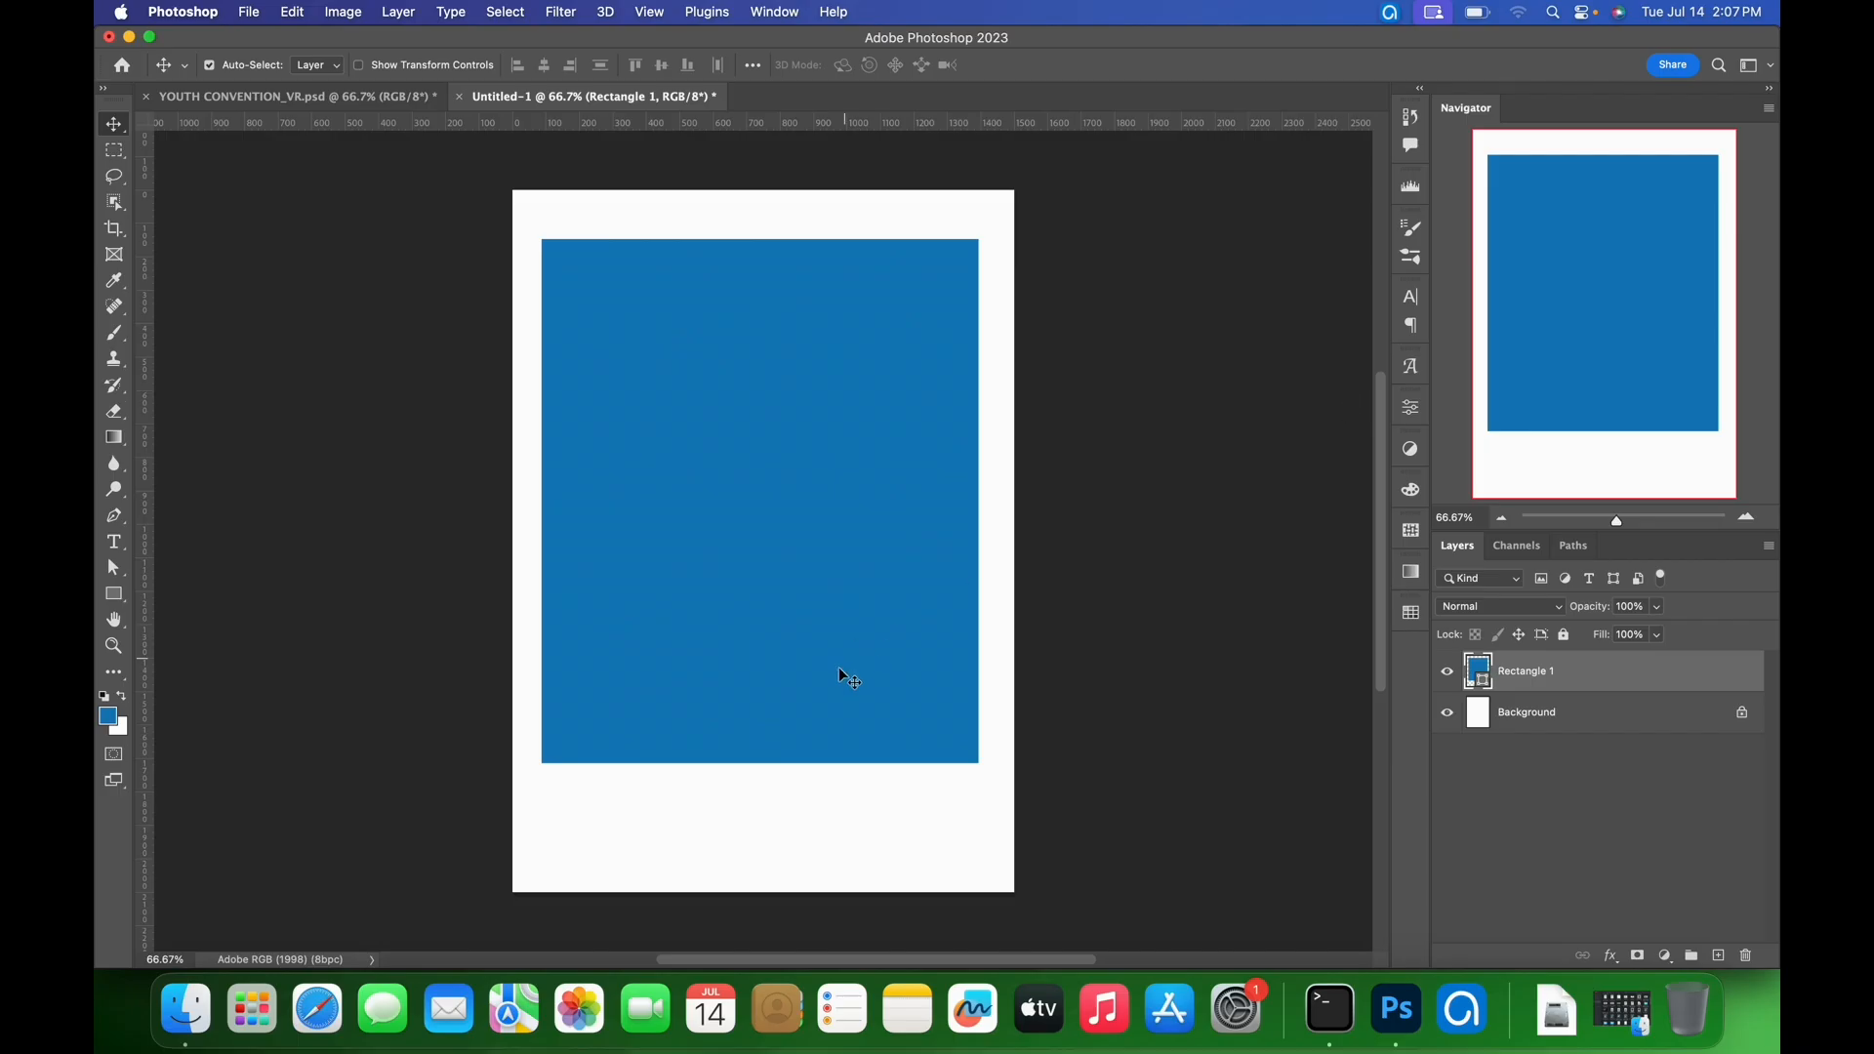
- Add the two-line text "NATIONAL YOUTH" in the middle of the blue rectangle on a new layer
{"action": "left_click", "coordinate": [1721, 958]}
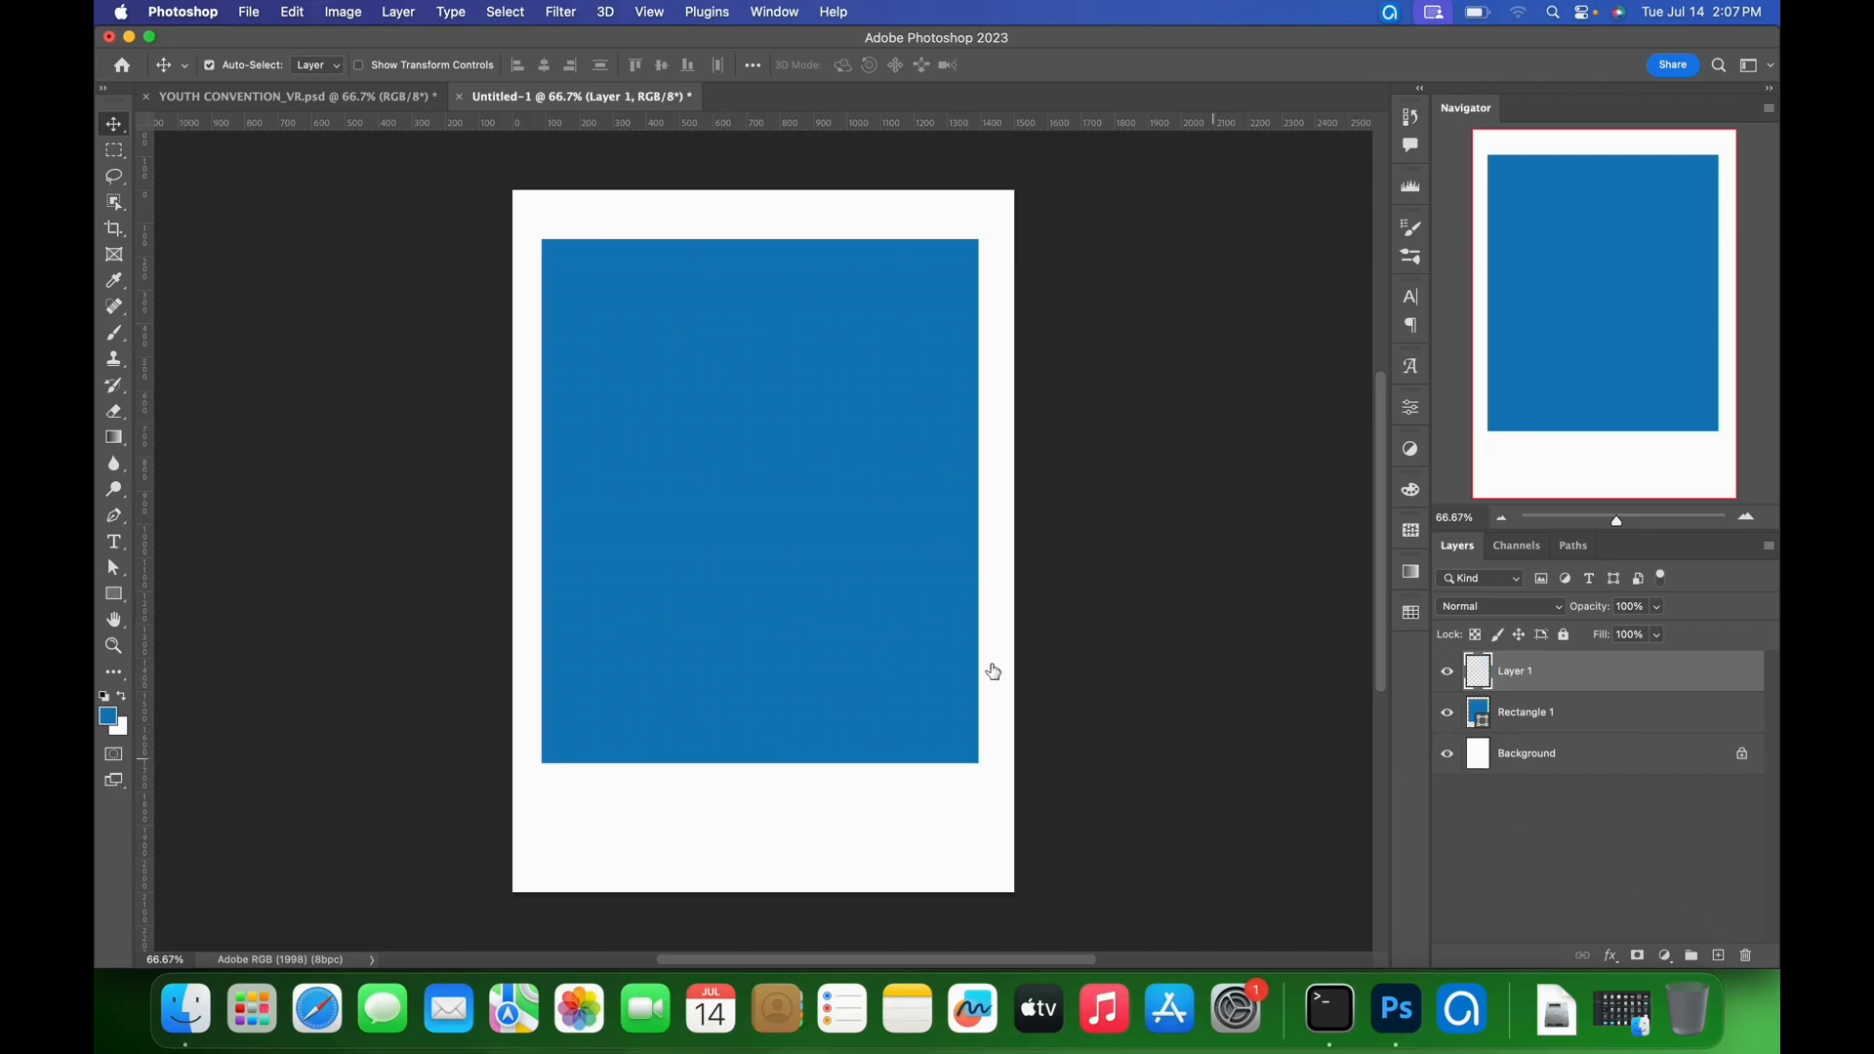
{"action": "key", "text": "t"}
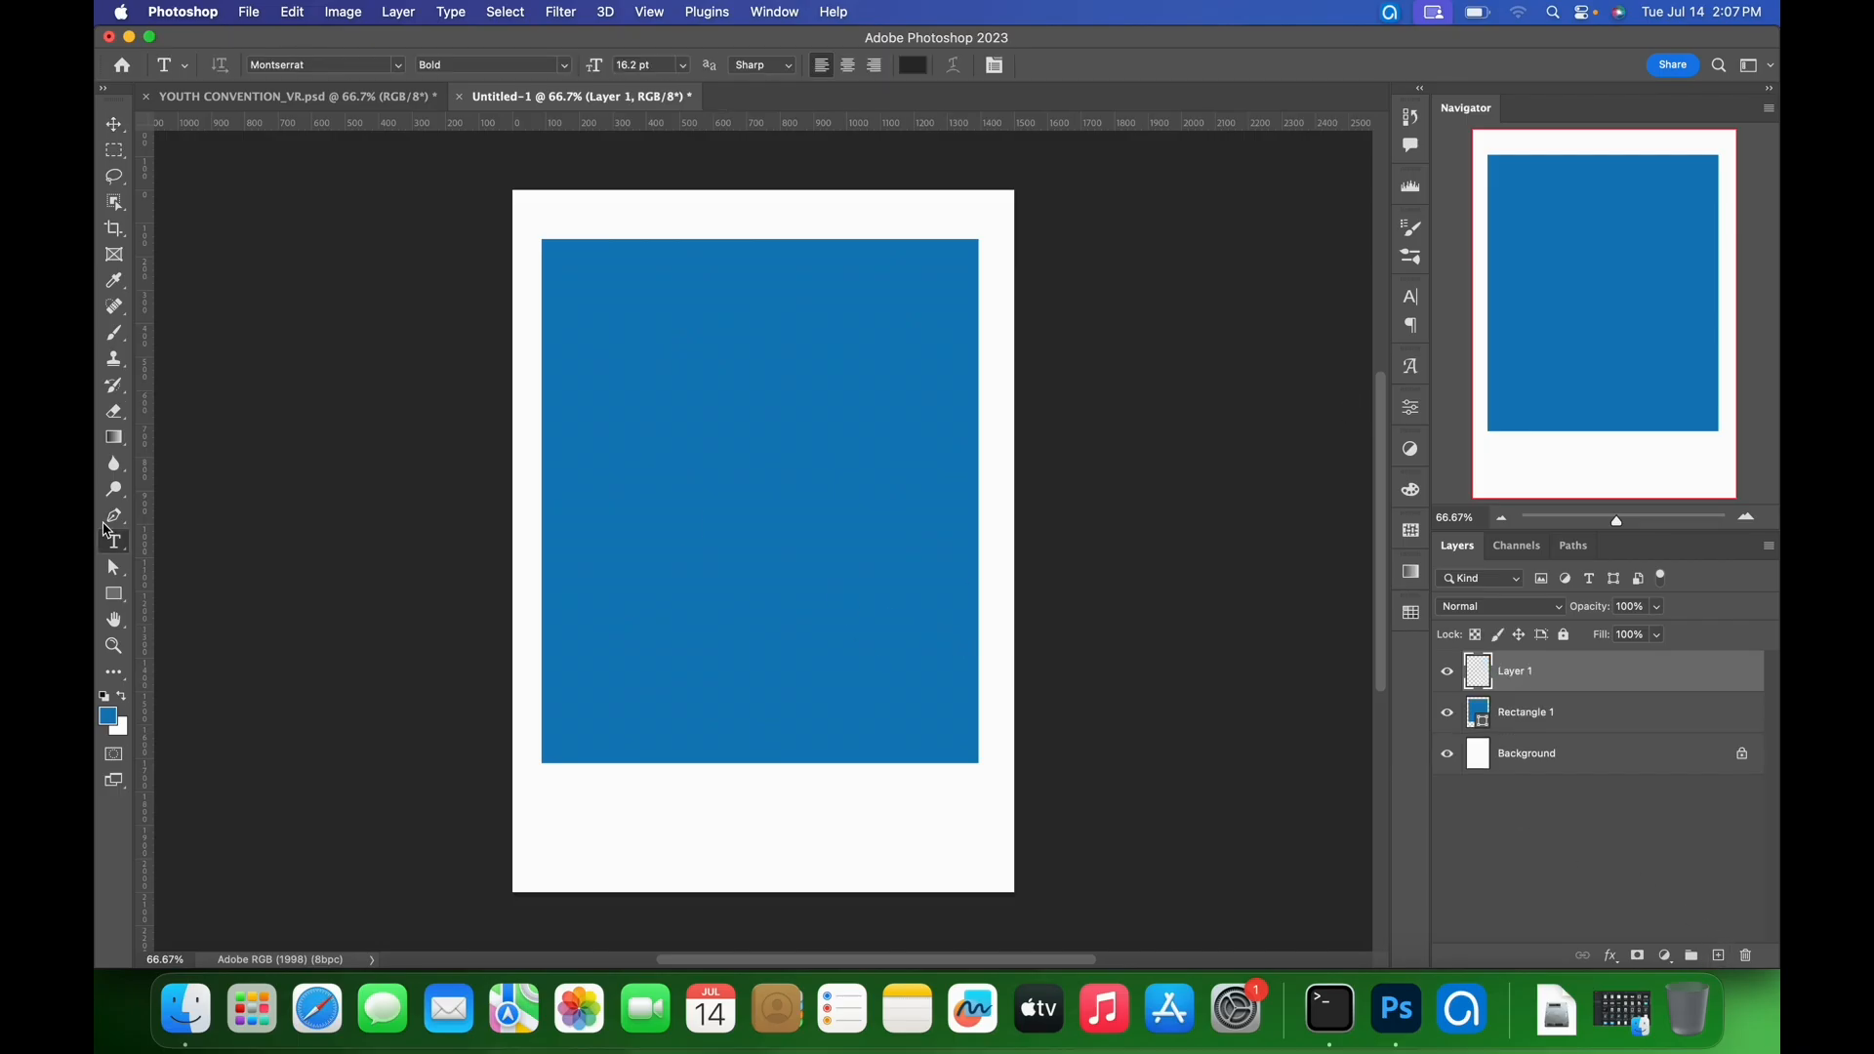
{"action": "left_click", "coordinate": [699, 510]}
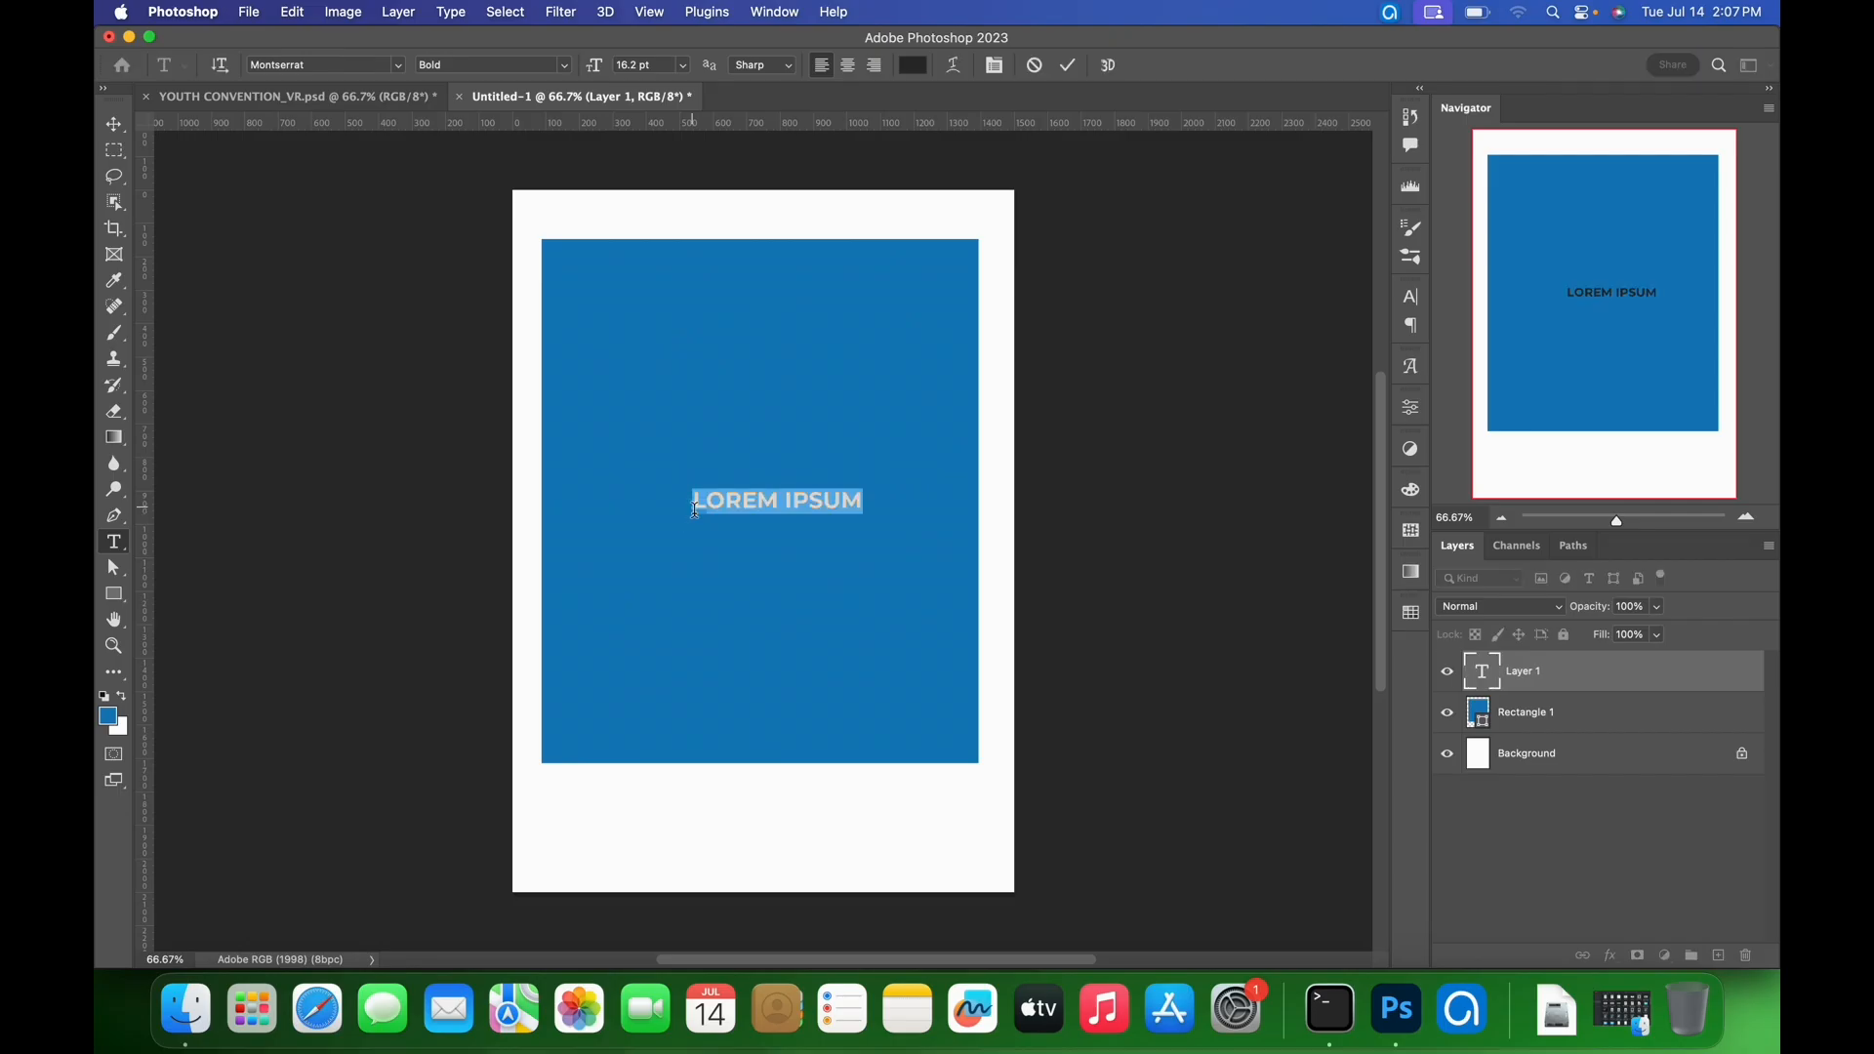
{"action": "type", "text": "NATIONAL"}
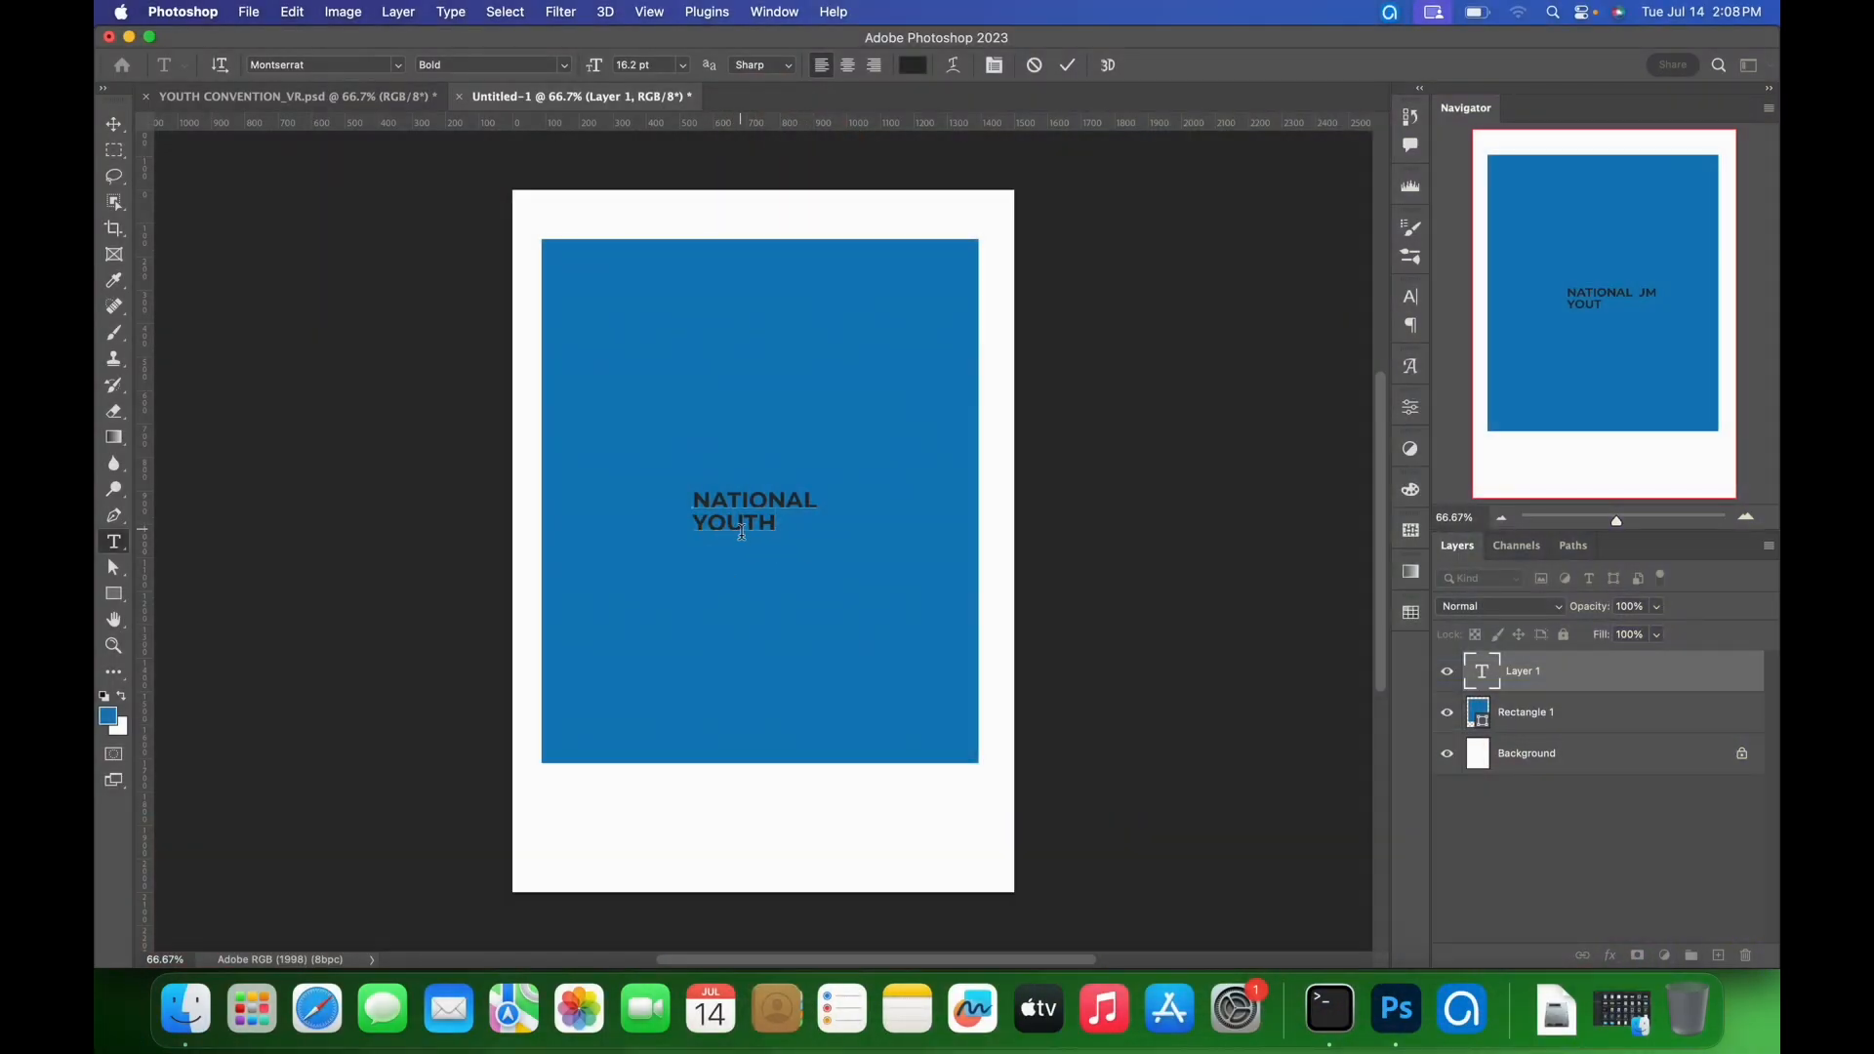
- Set the word YOUTH to 24 pt and the leading of both title lines to 22 pt
{"action": "left_click_drag", "start_coordinate": [778, 528], "coordinate": [661, 533]}
{"action": "left_click_drag", "start_coordinate": [598, 74], "coordinate": [607, 74]}
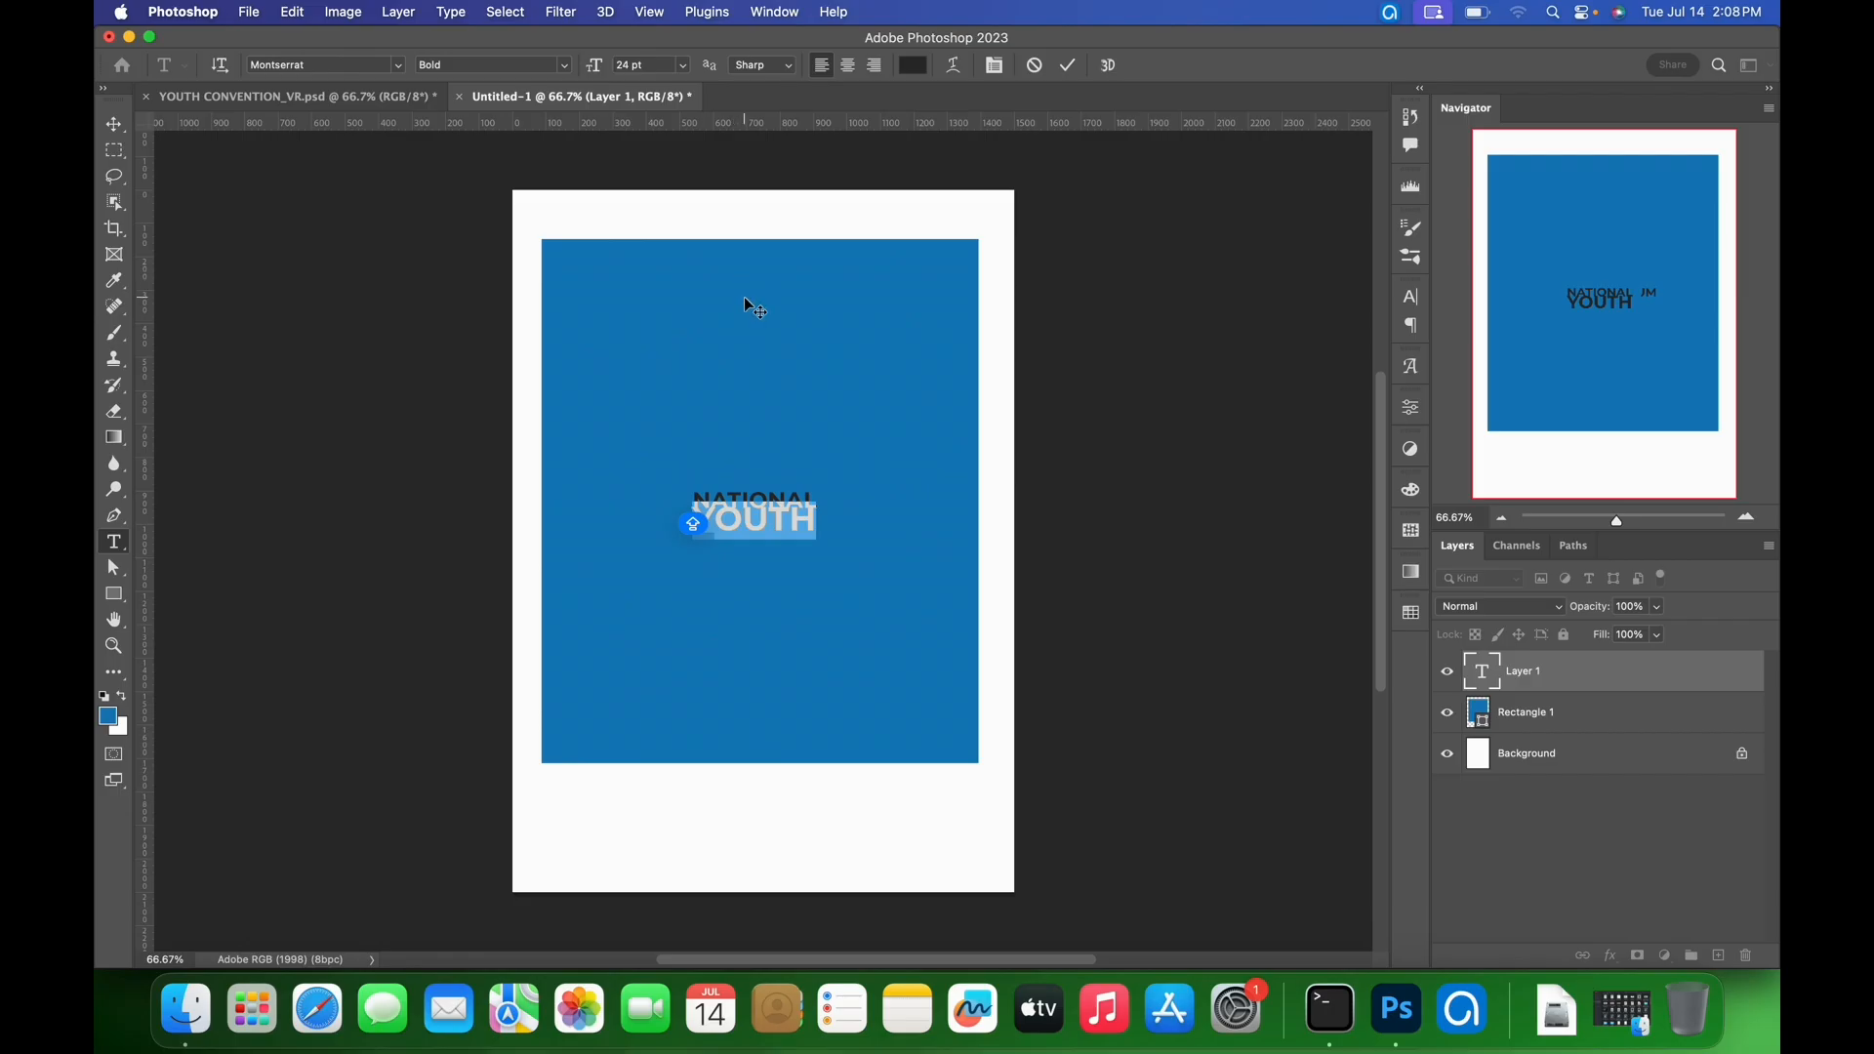
{"action": "key", "text": "super+a"}
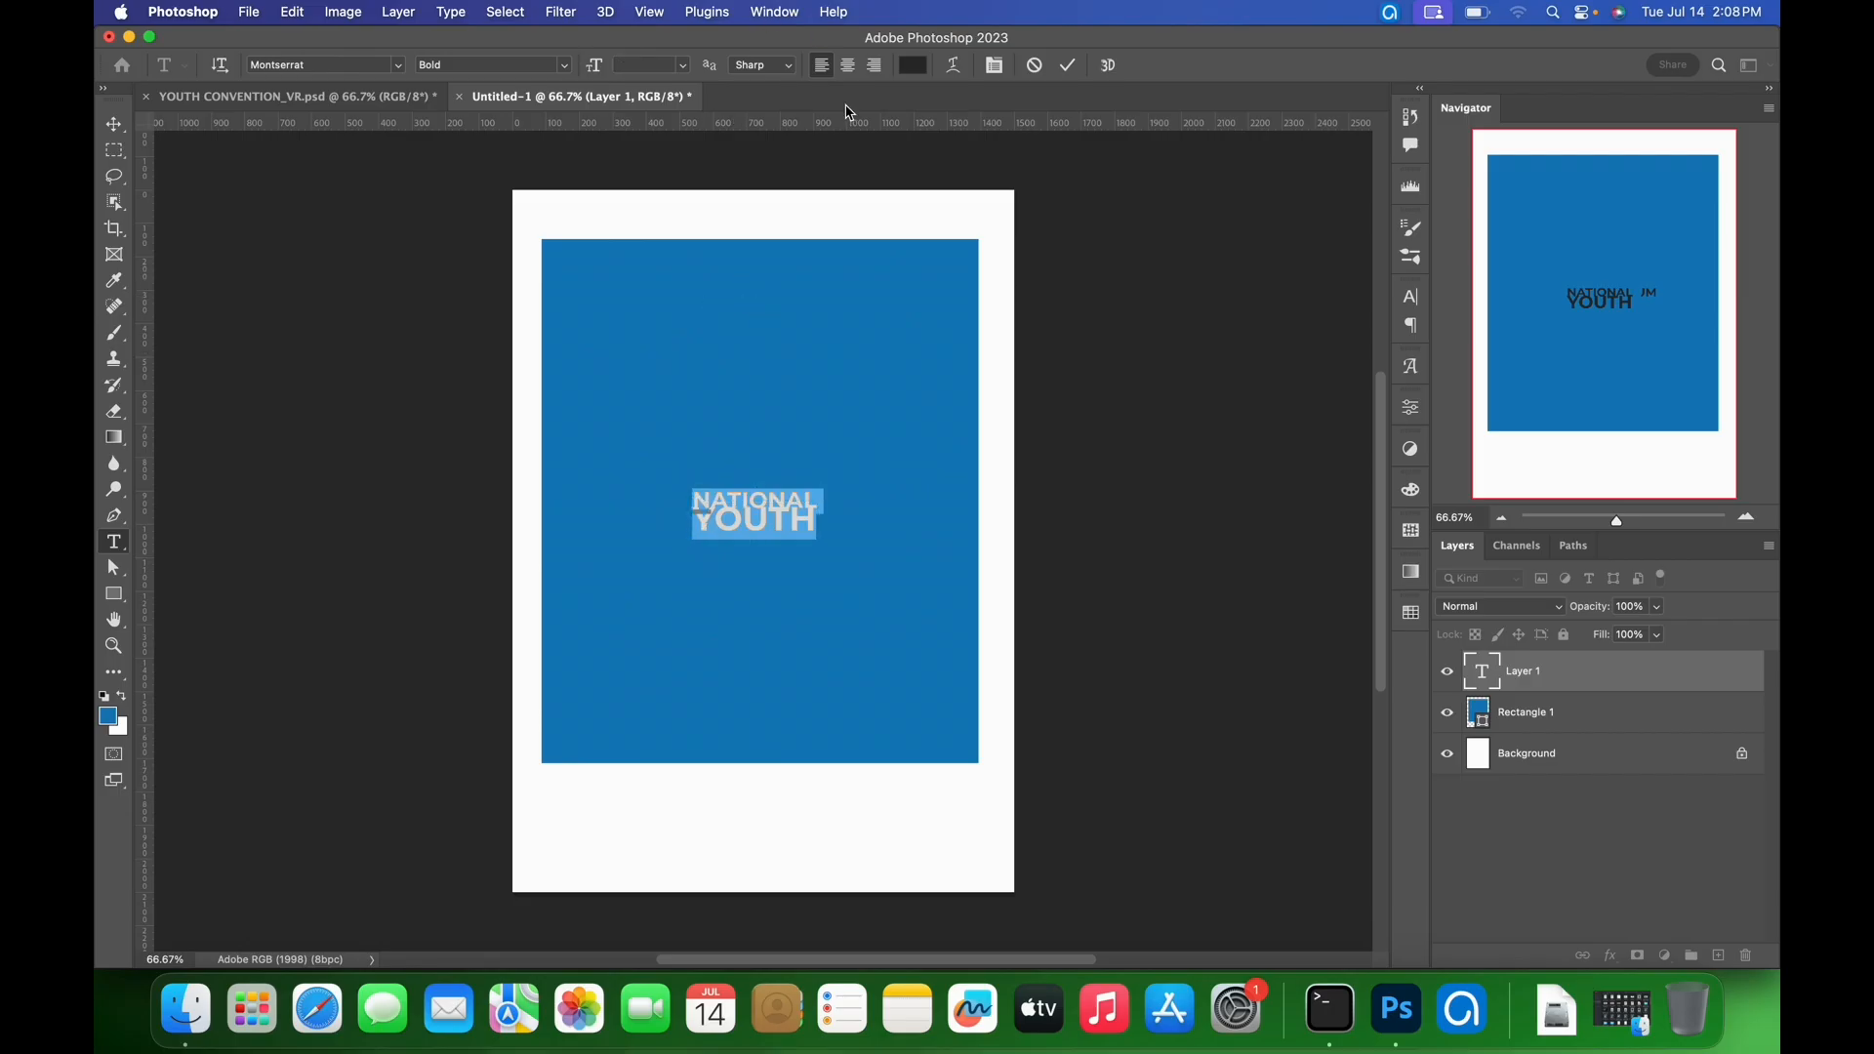
{"action": "left_click", "coordinate": [996, 70]}
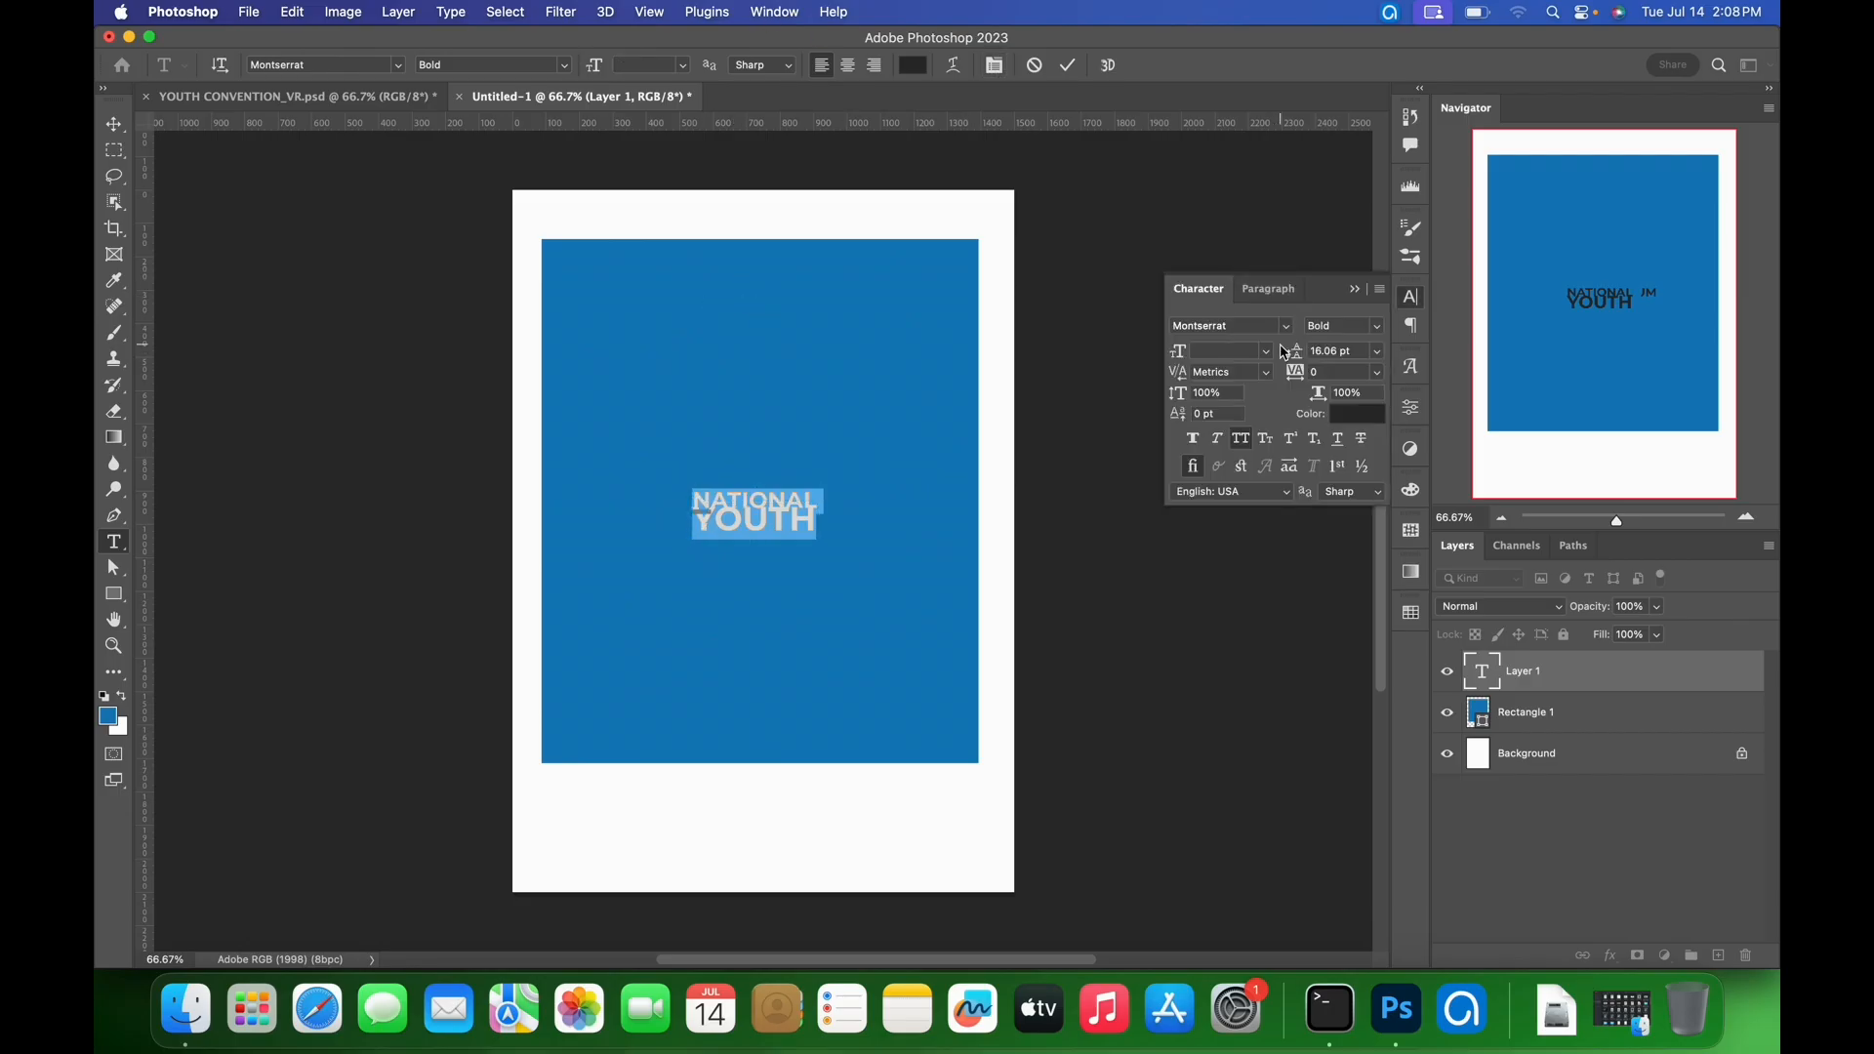
{"action": "left_click_drag", "start_coordinate": [1306, 357], "coordinate": [1311, 358]}
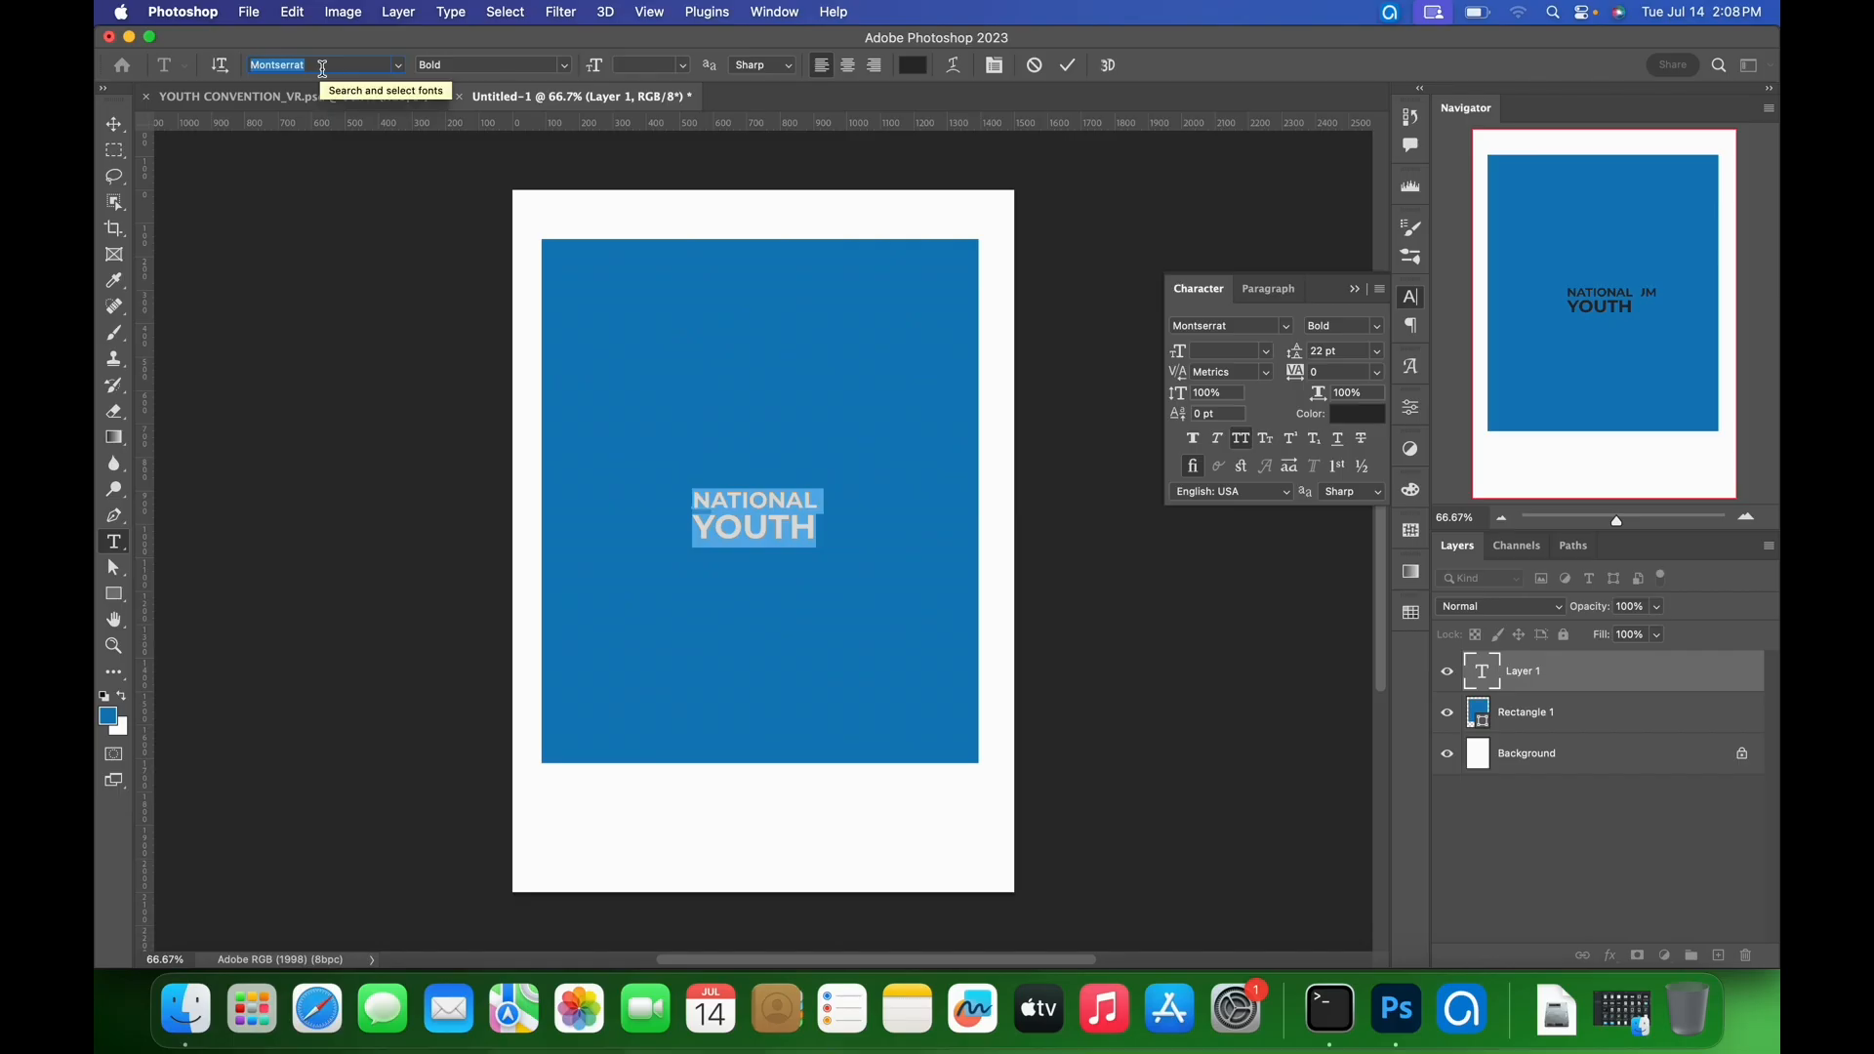
- Change the font of the whole NATIONAL YOUTH text to Astedy Victoria Bold
{"action": "key", "text": "Down"}
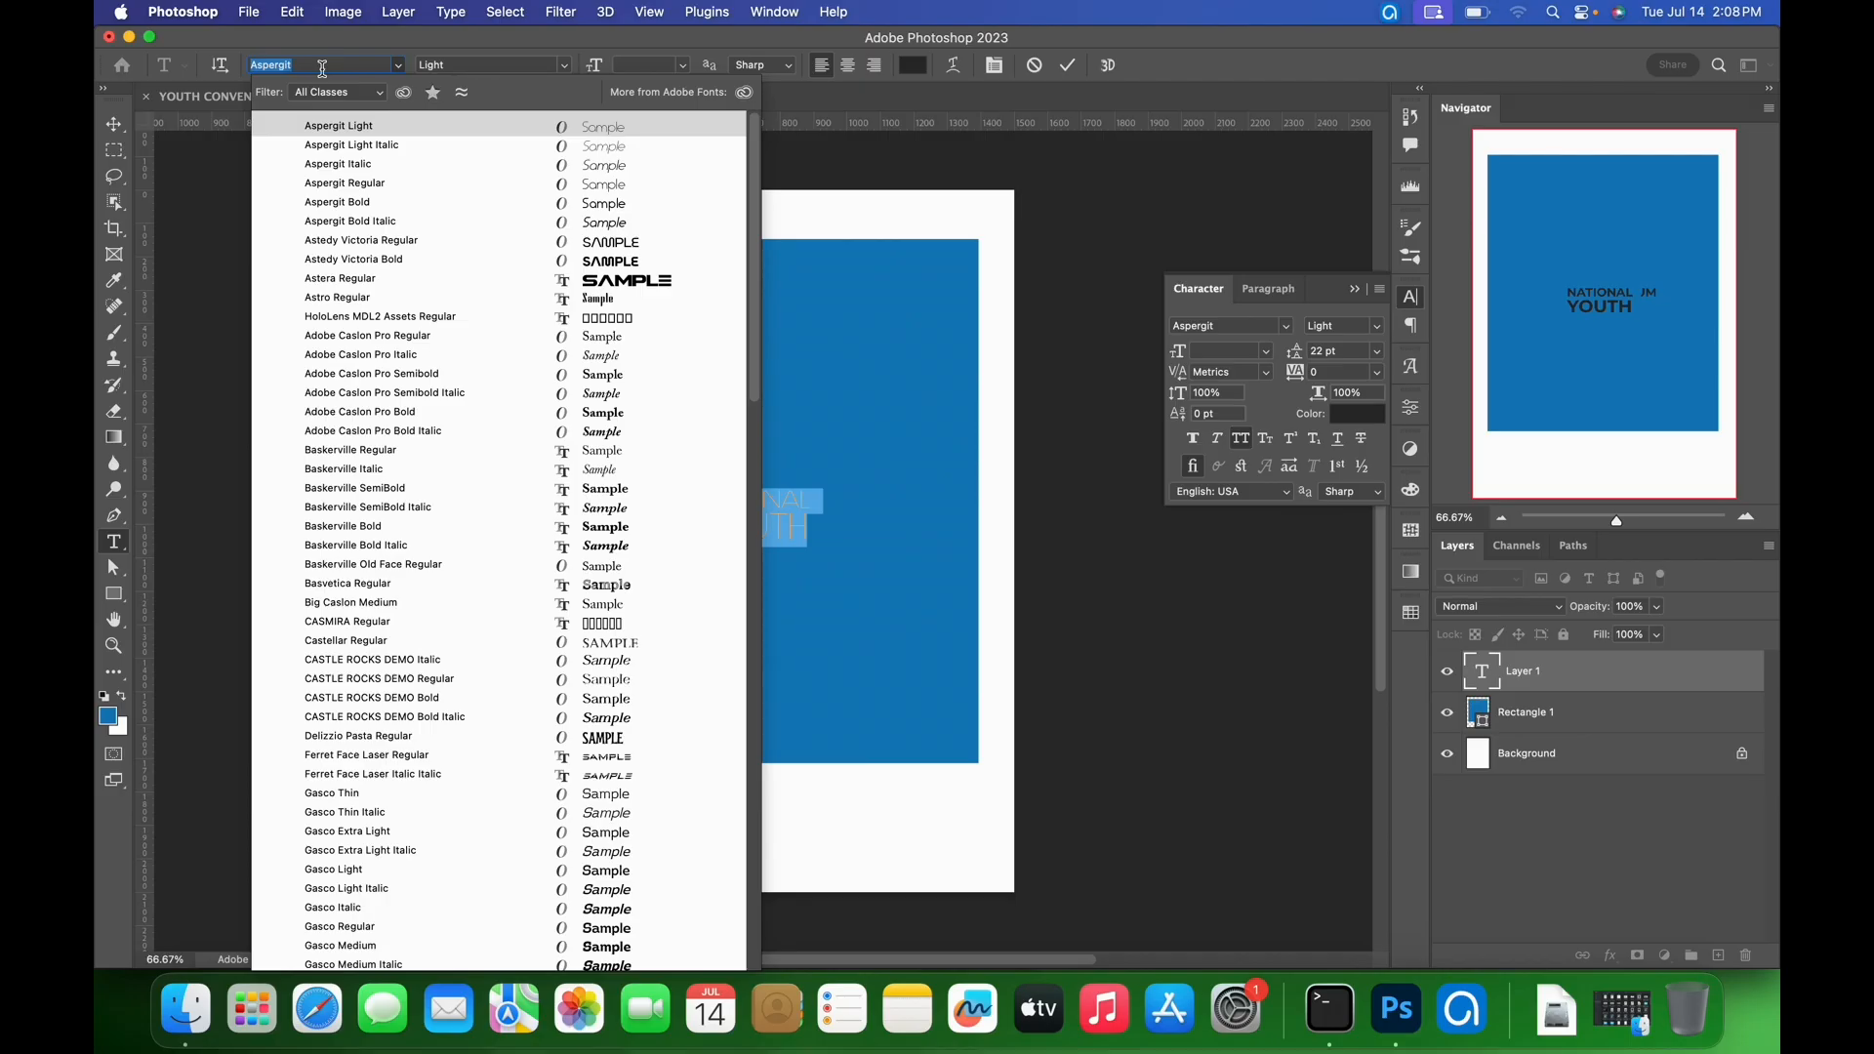
{"action": "type", "text": "TED"}
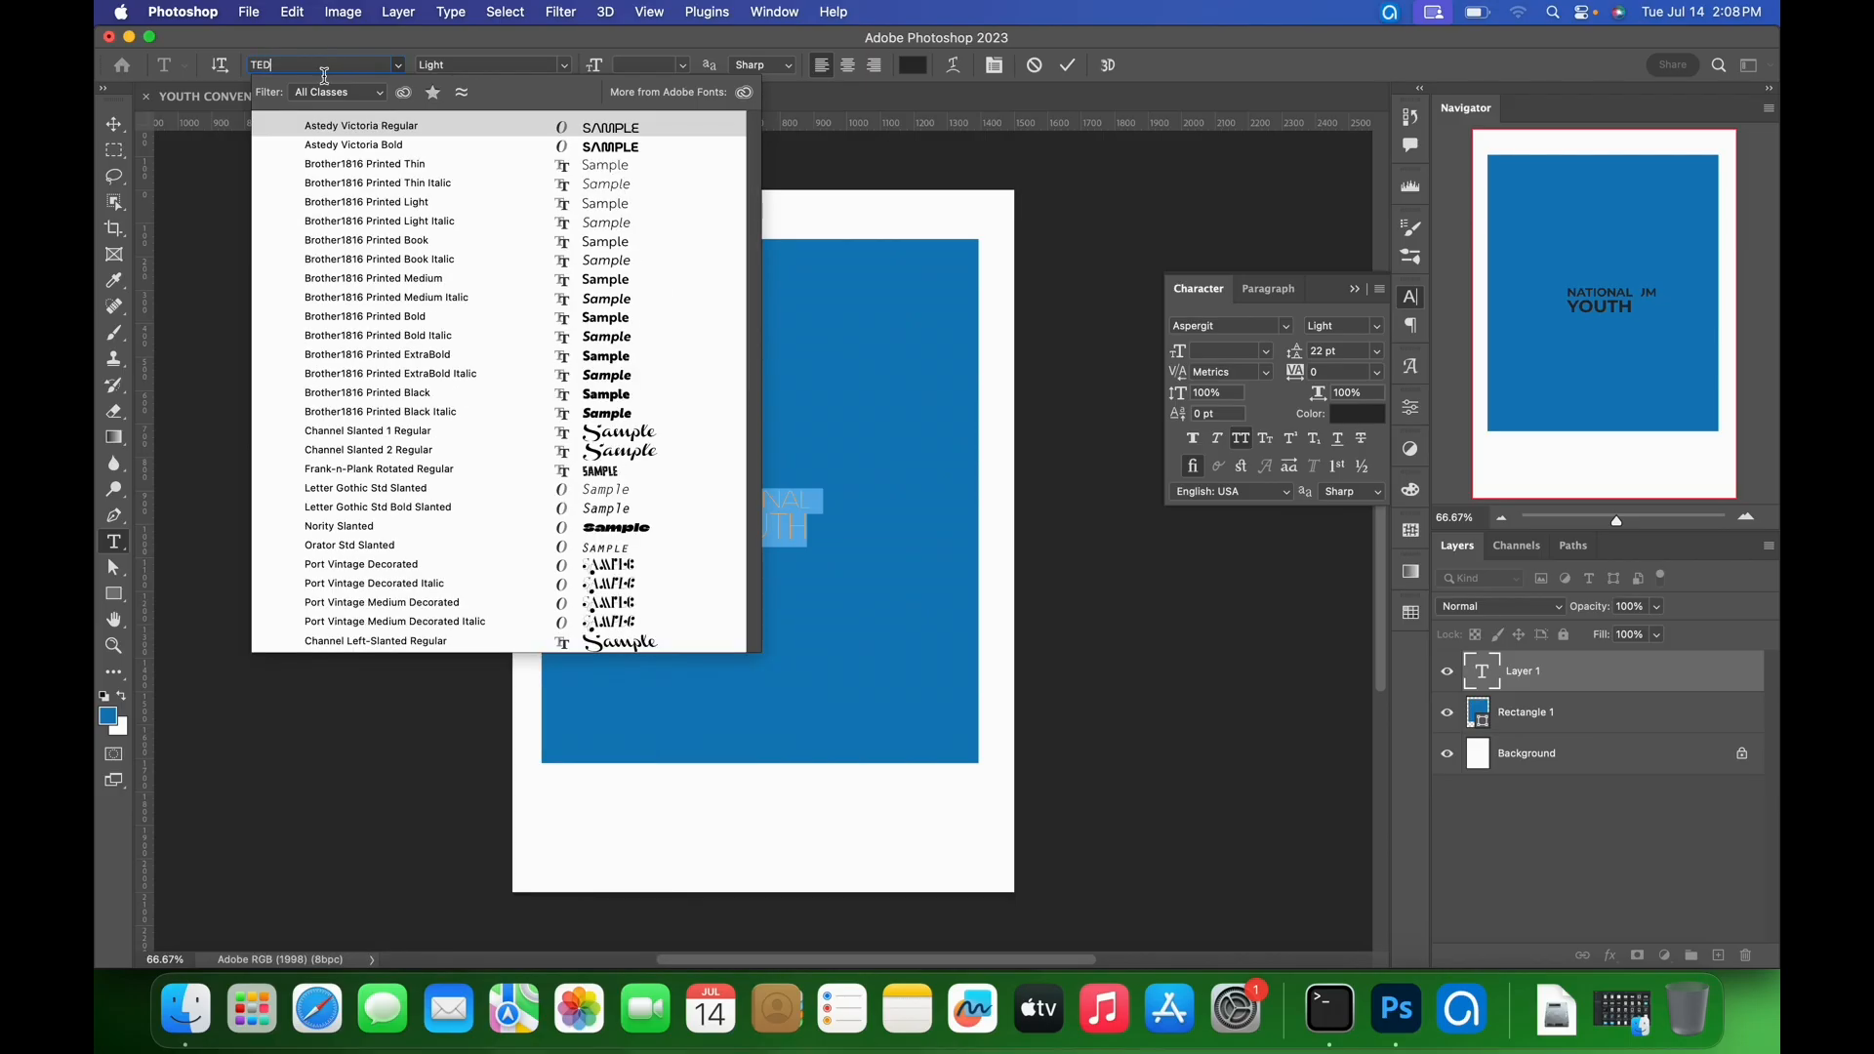
{"action": "left_click", "coordinate": [371, 149]}
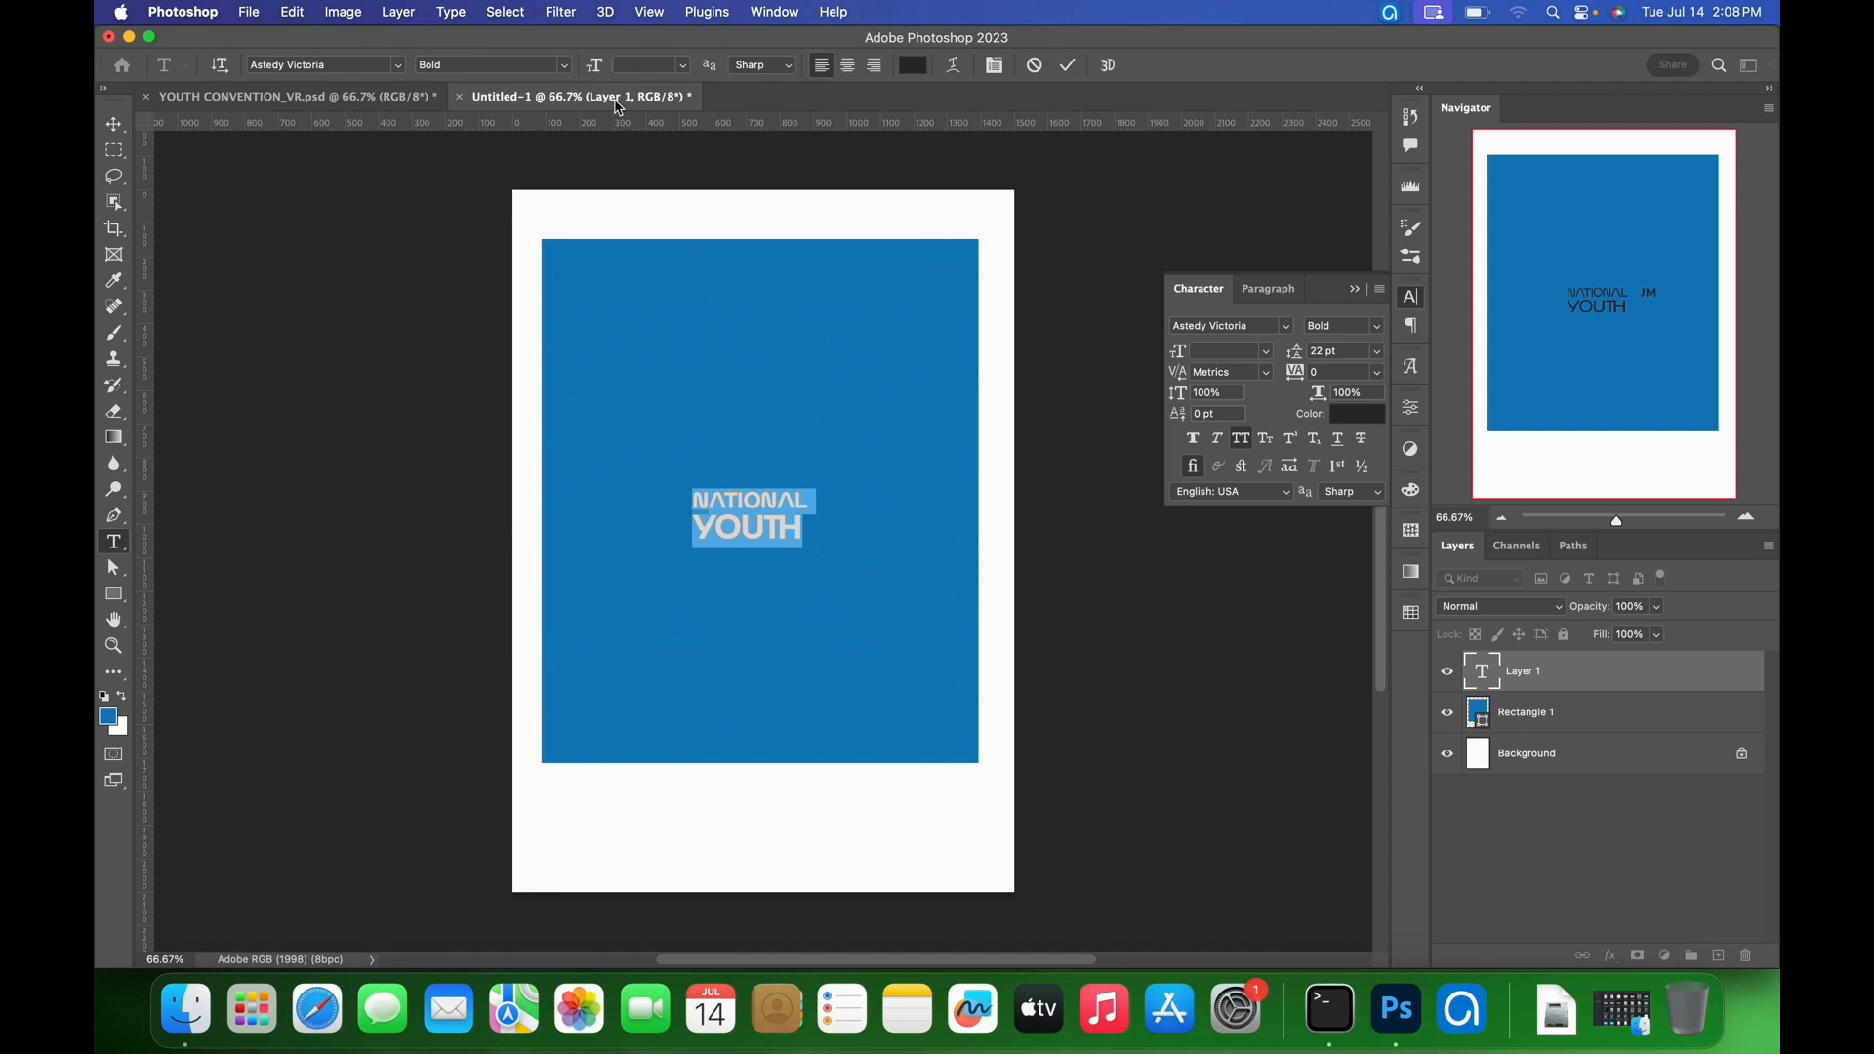
{"action": "left_click", "coordinate": [1069, 65]}
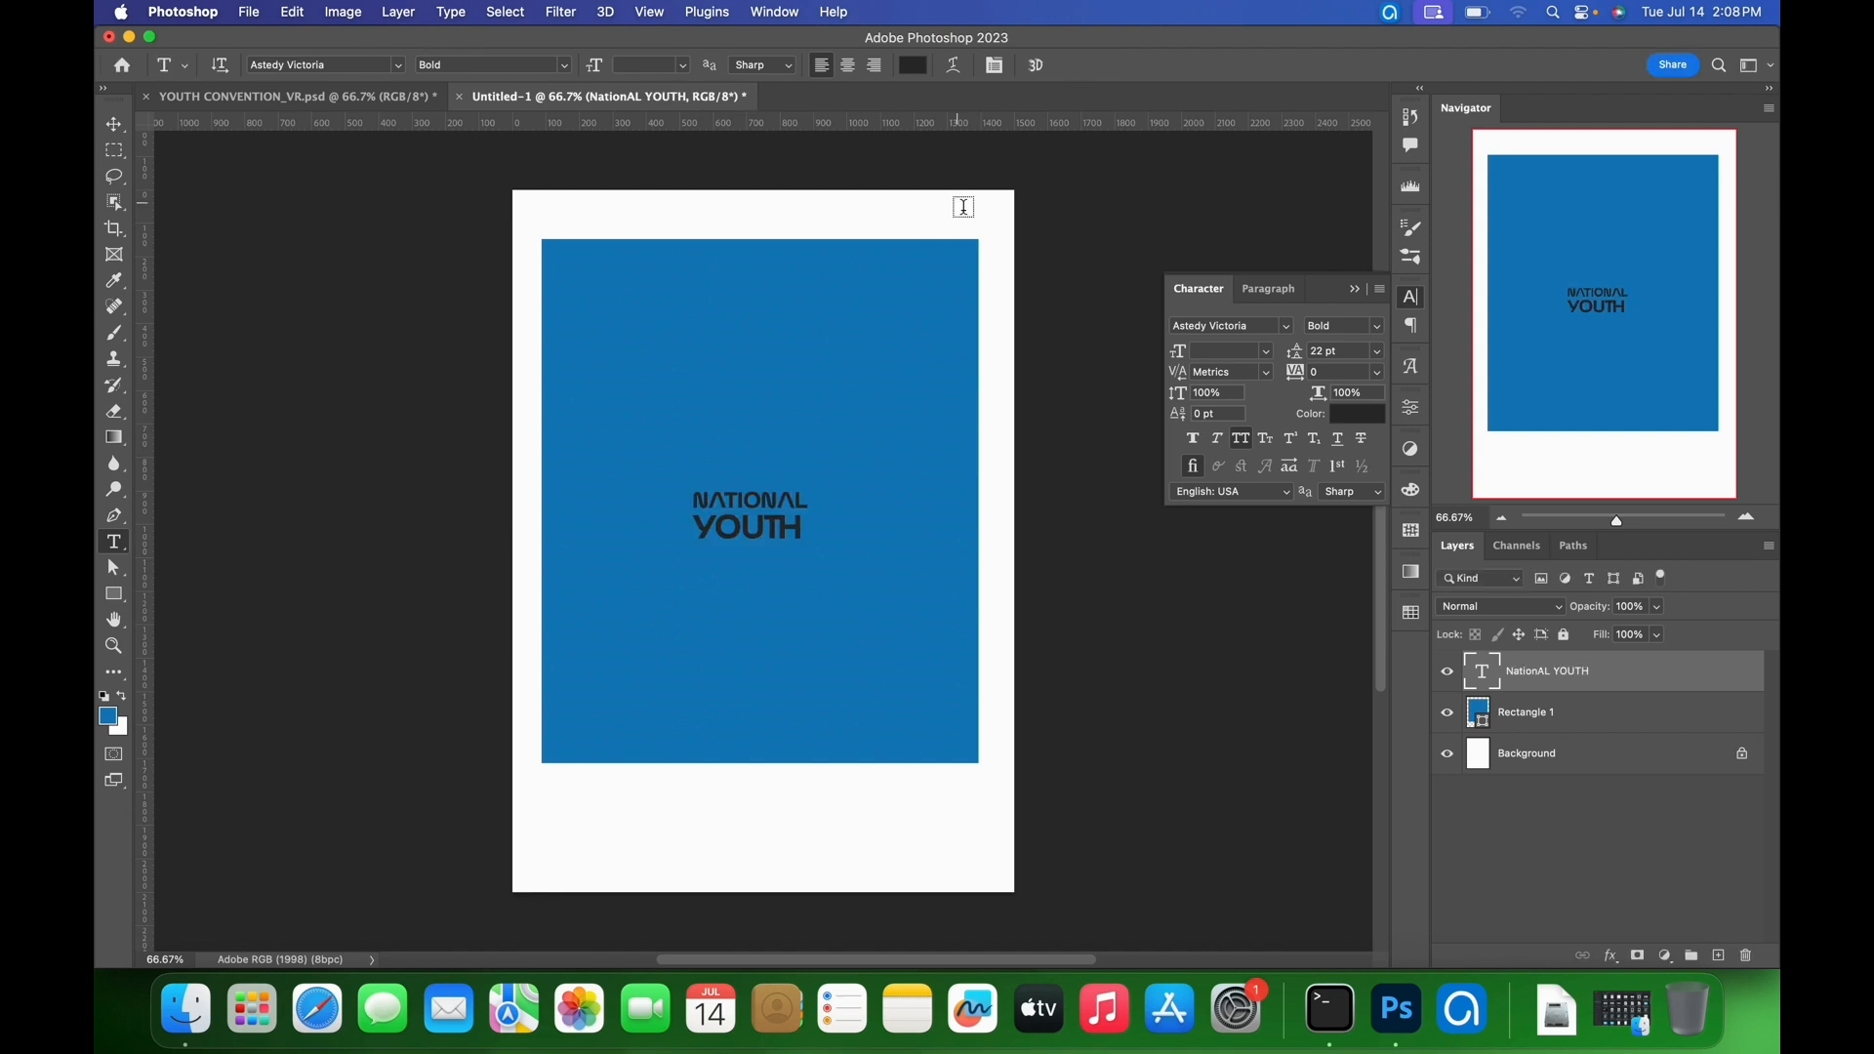
- Scale the NATIONAL YOUTH text to about 224% in the rectangle's lower half and tighten its leading to 43 pt
{"action": "key", "text": "super+t"}
{"action": "left_click_drag", "start_coordinate": [814, 557], "coordinate": [951, 637]}
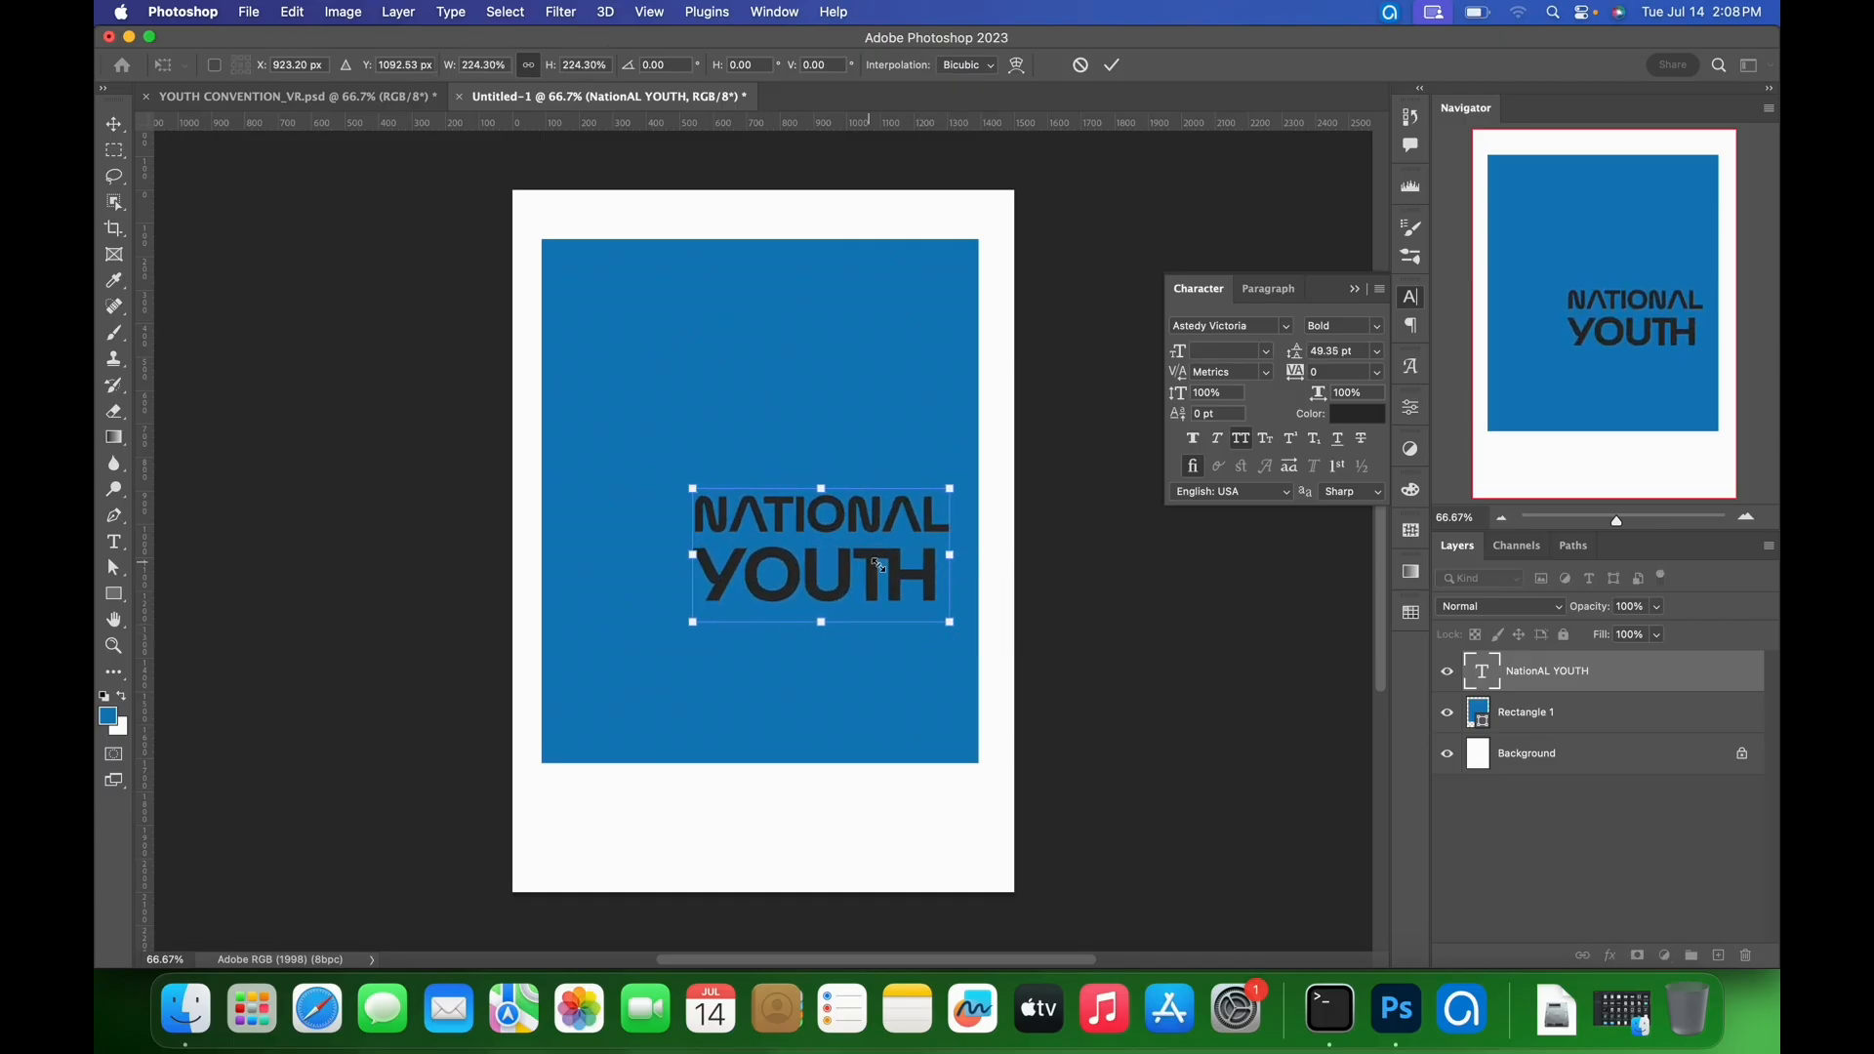
{"action": "left_click_drag", "start_coordinate": [893, 552], "coordinate": [843, 586]}
{"action": "left_click", "coordinate": [1113, 64]}
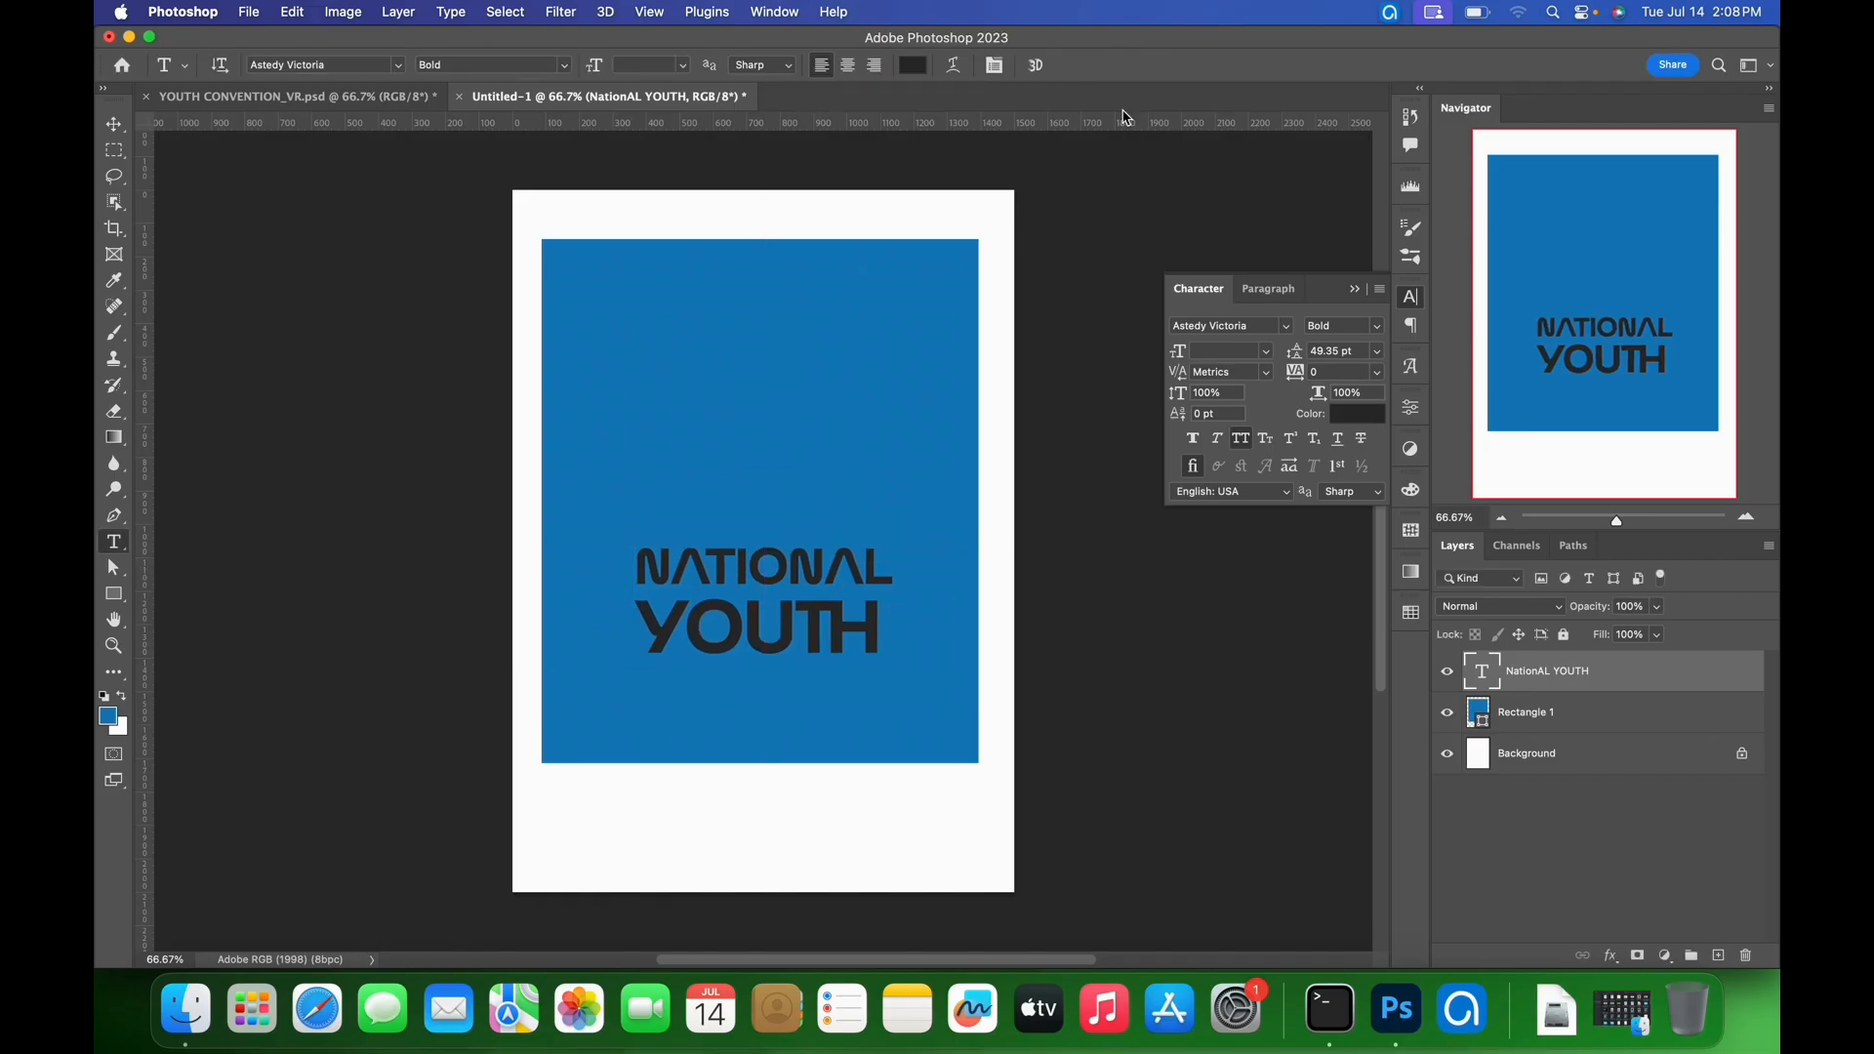
{"action": "left_click_drag", "start_coordinate": [1302, 359], "coordinate": [1285, 363]}
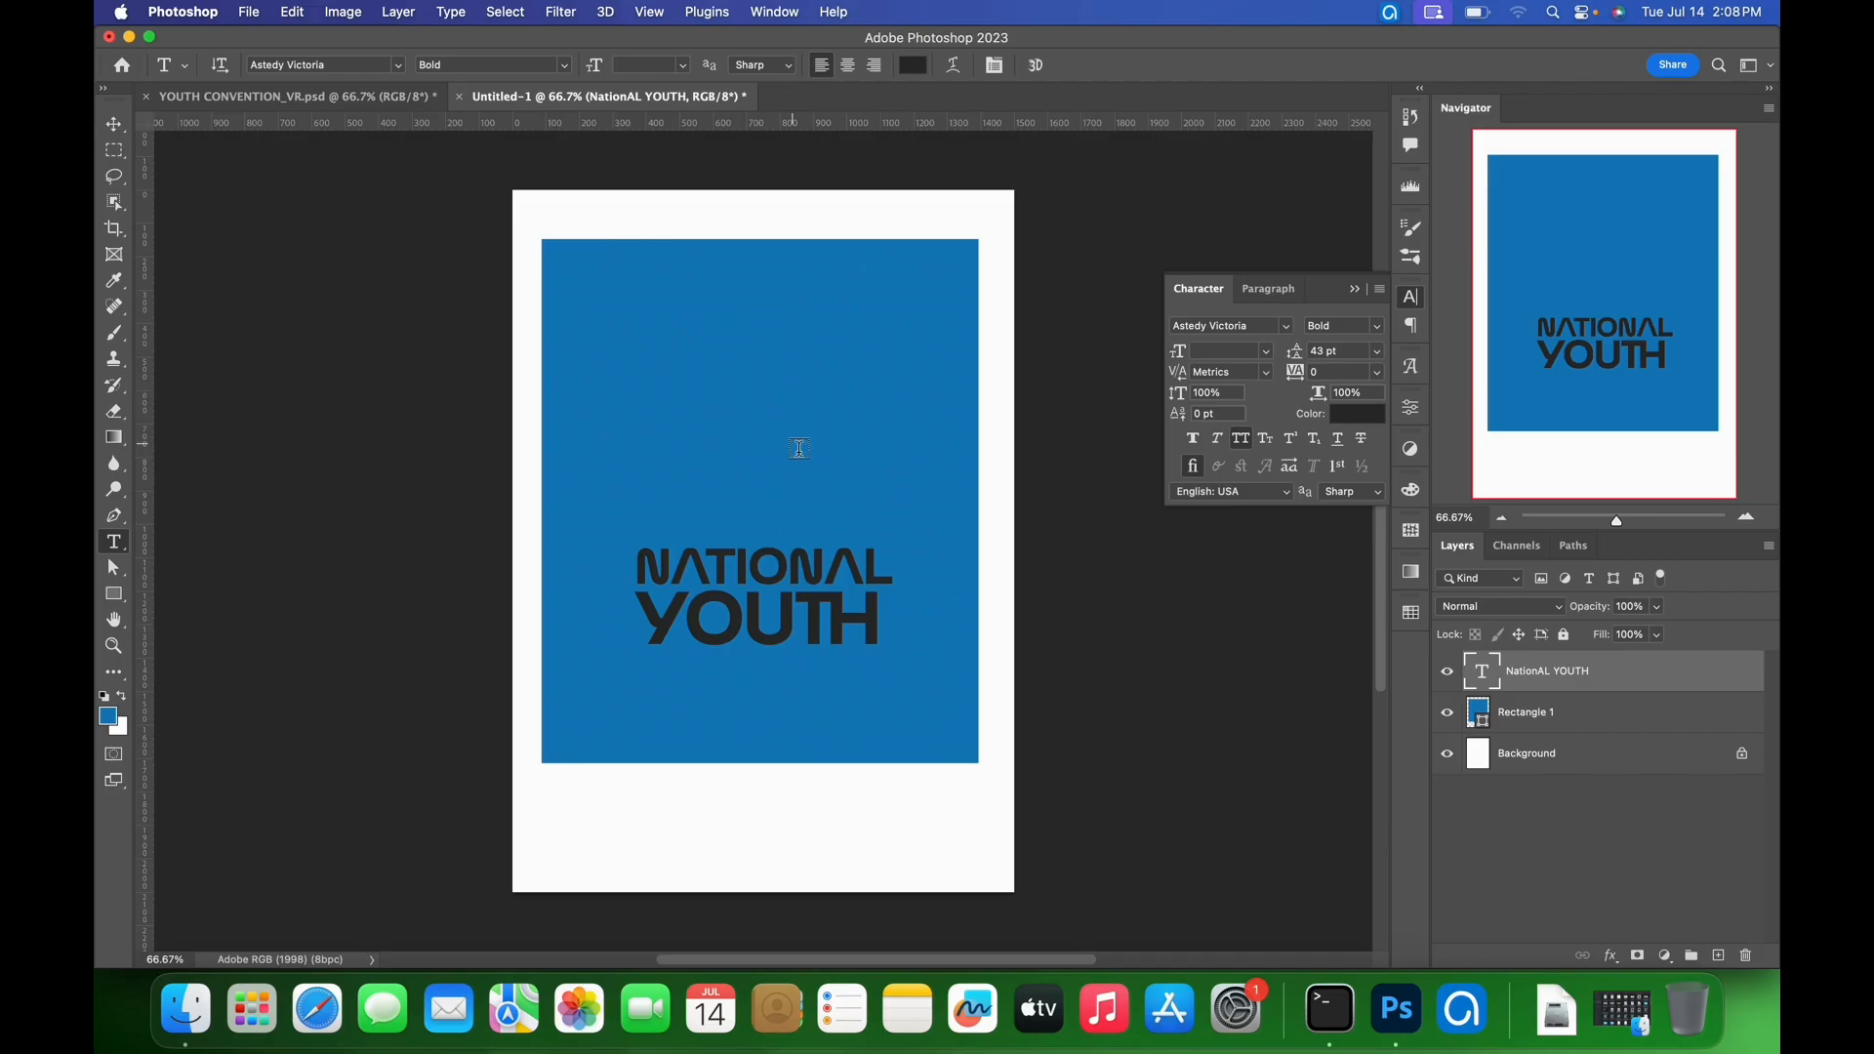
- Duplicate the NATIONAL YOUTH text just above the original and replace the copy's wording with "2026"
{"action": "key", "text": "v"}
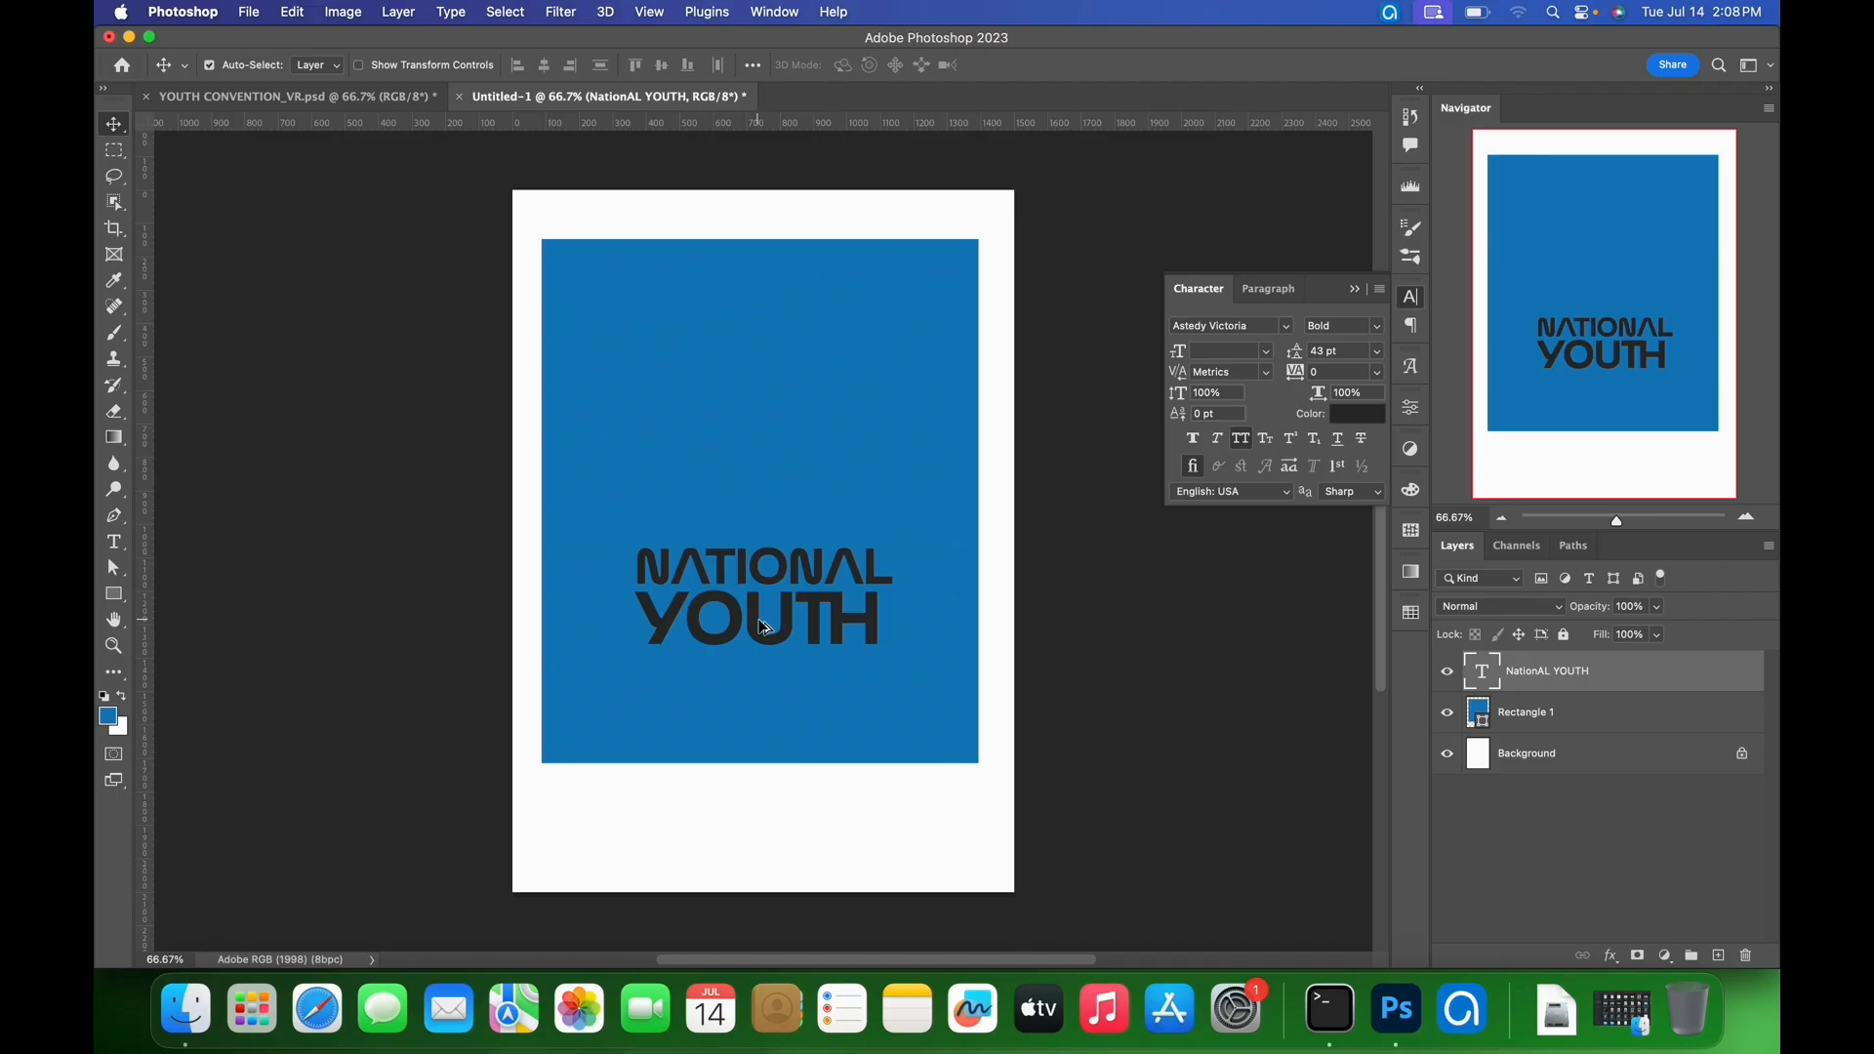
{"action": "left_click_drag", "start_coordinate": [763, 632], "coordinate": [761, 515]}
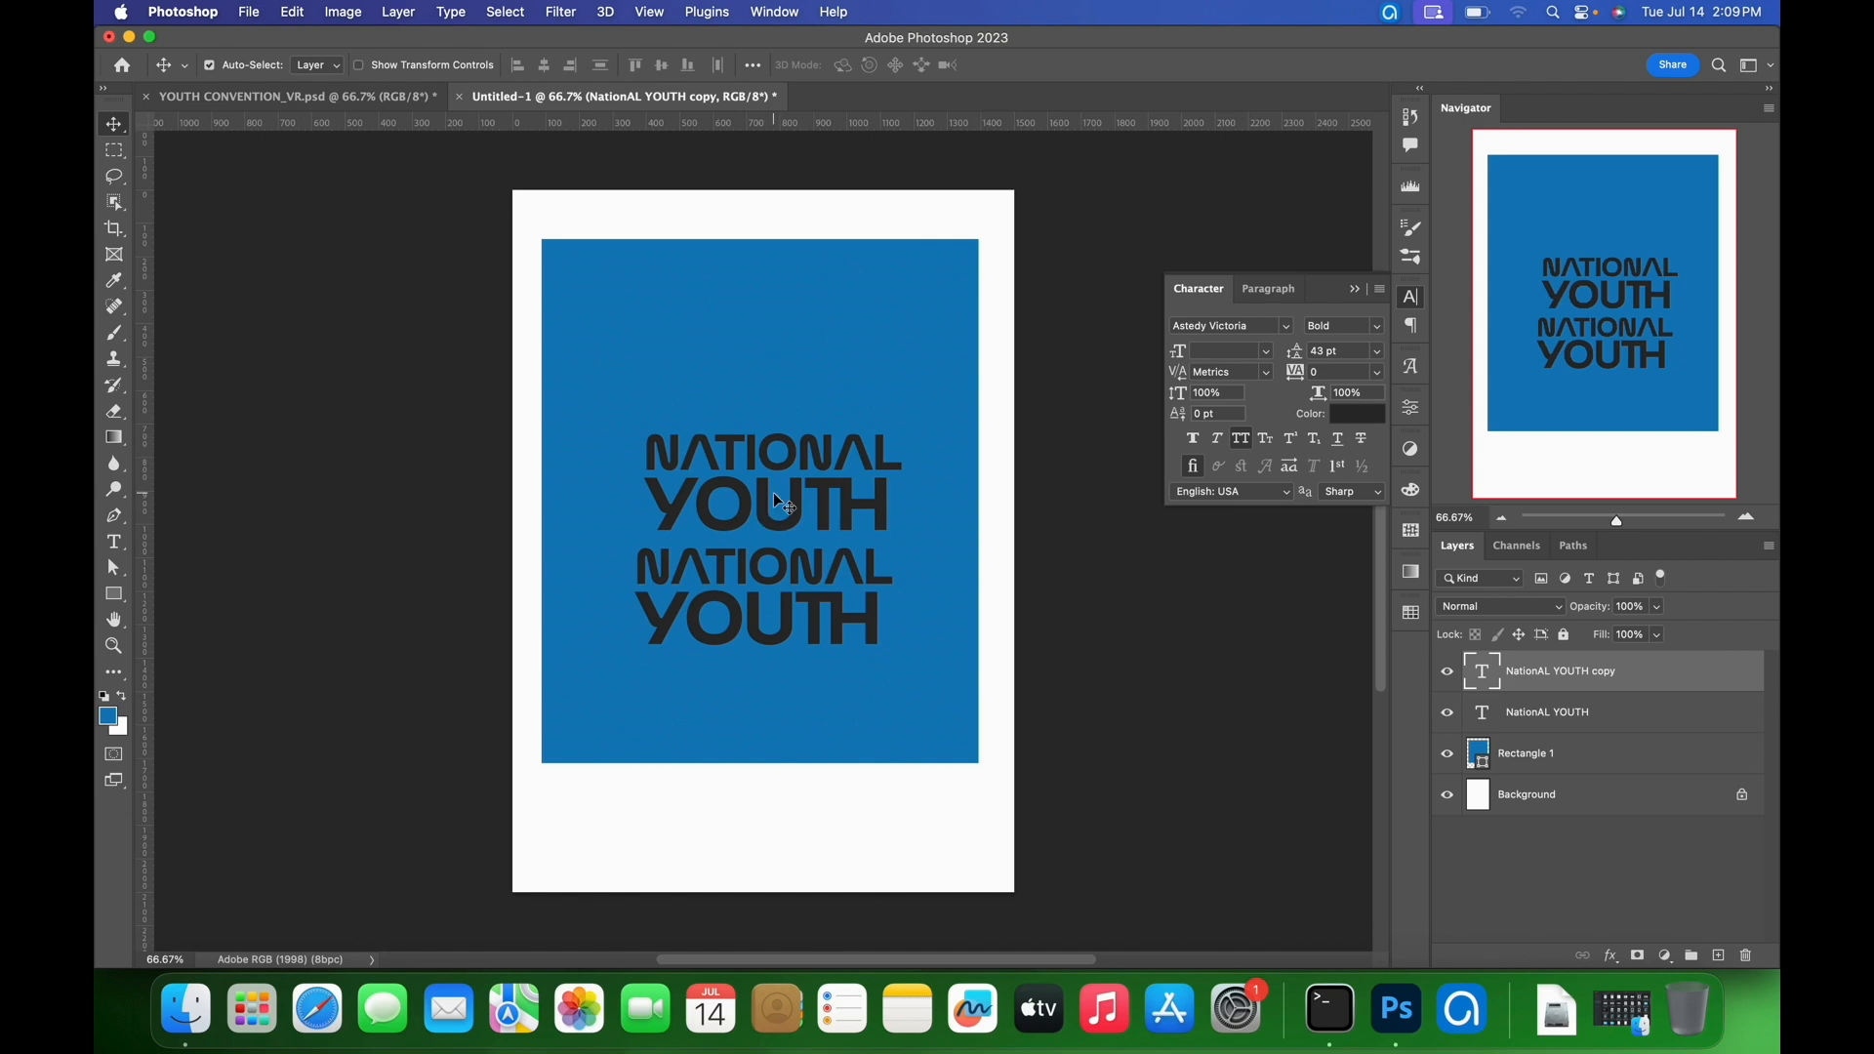
{"action": "double_click", "coordinate": [776, 498]}
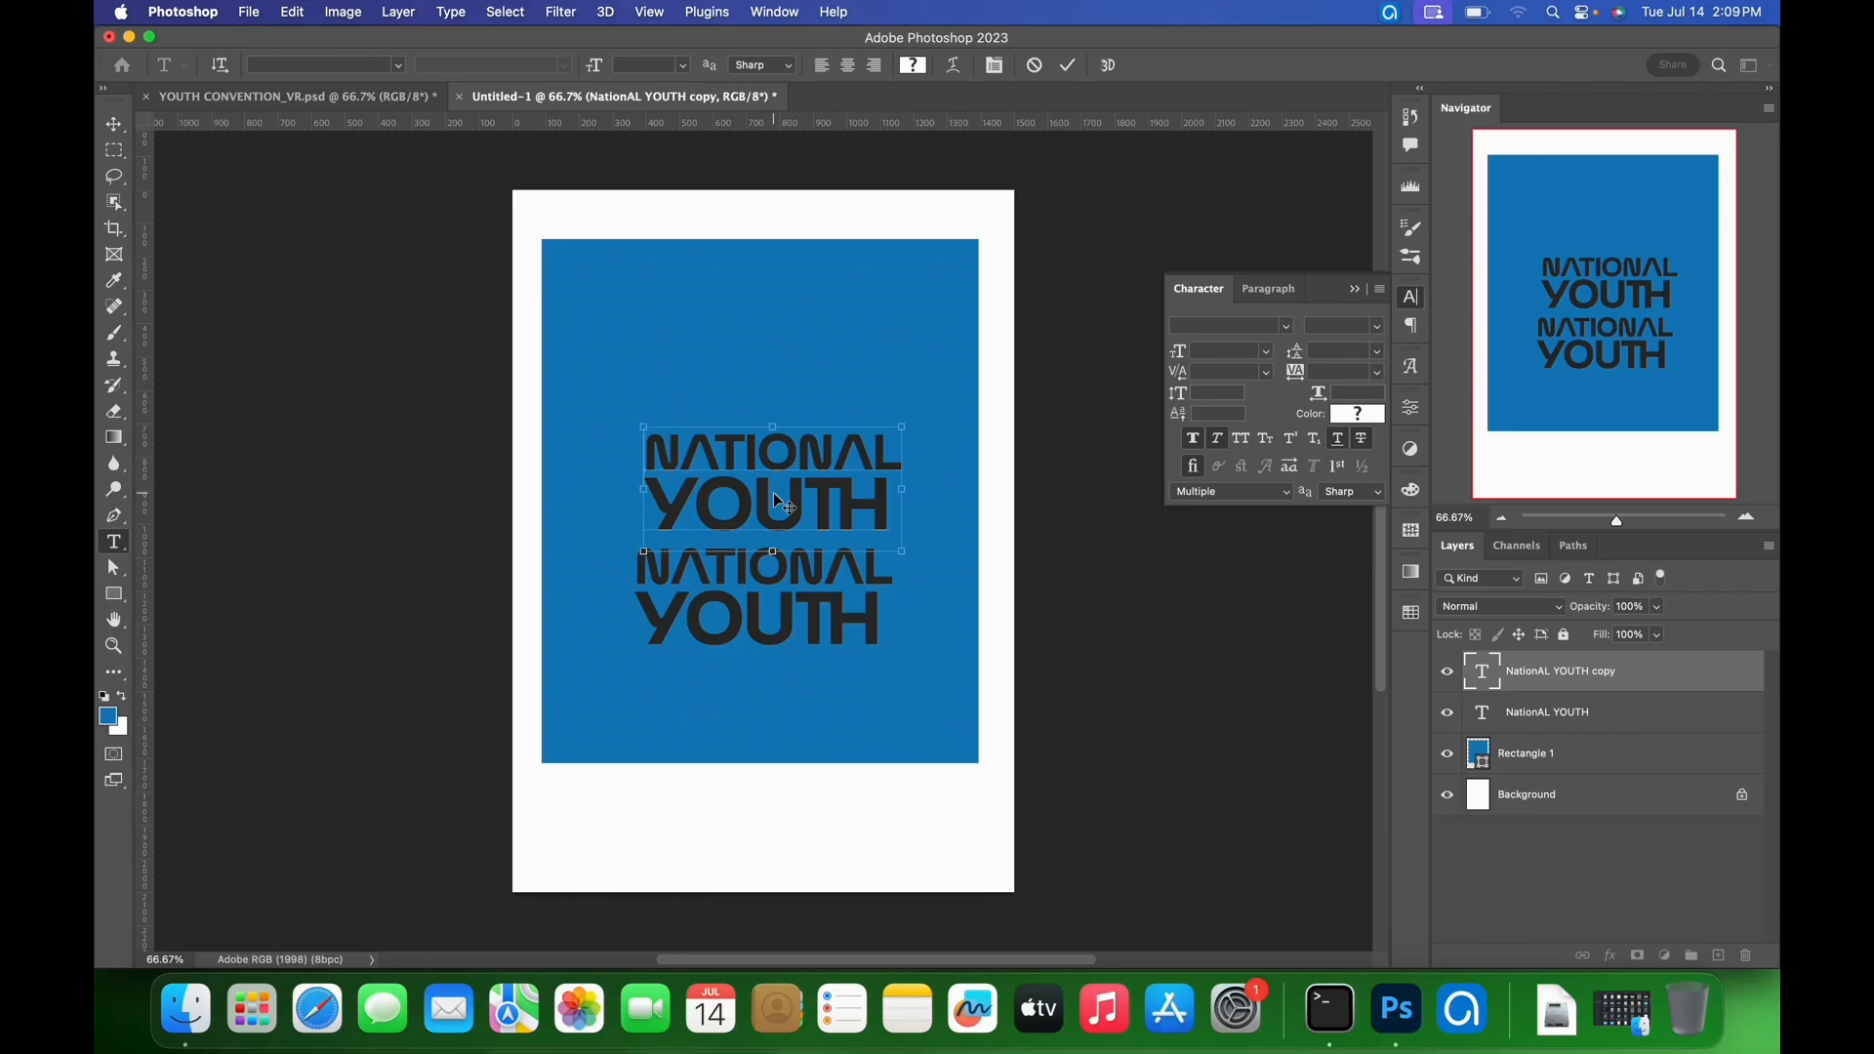
{"action": "key", "text": "super+a"}
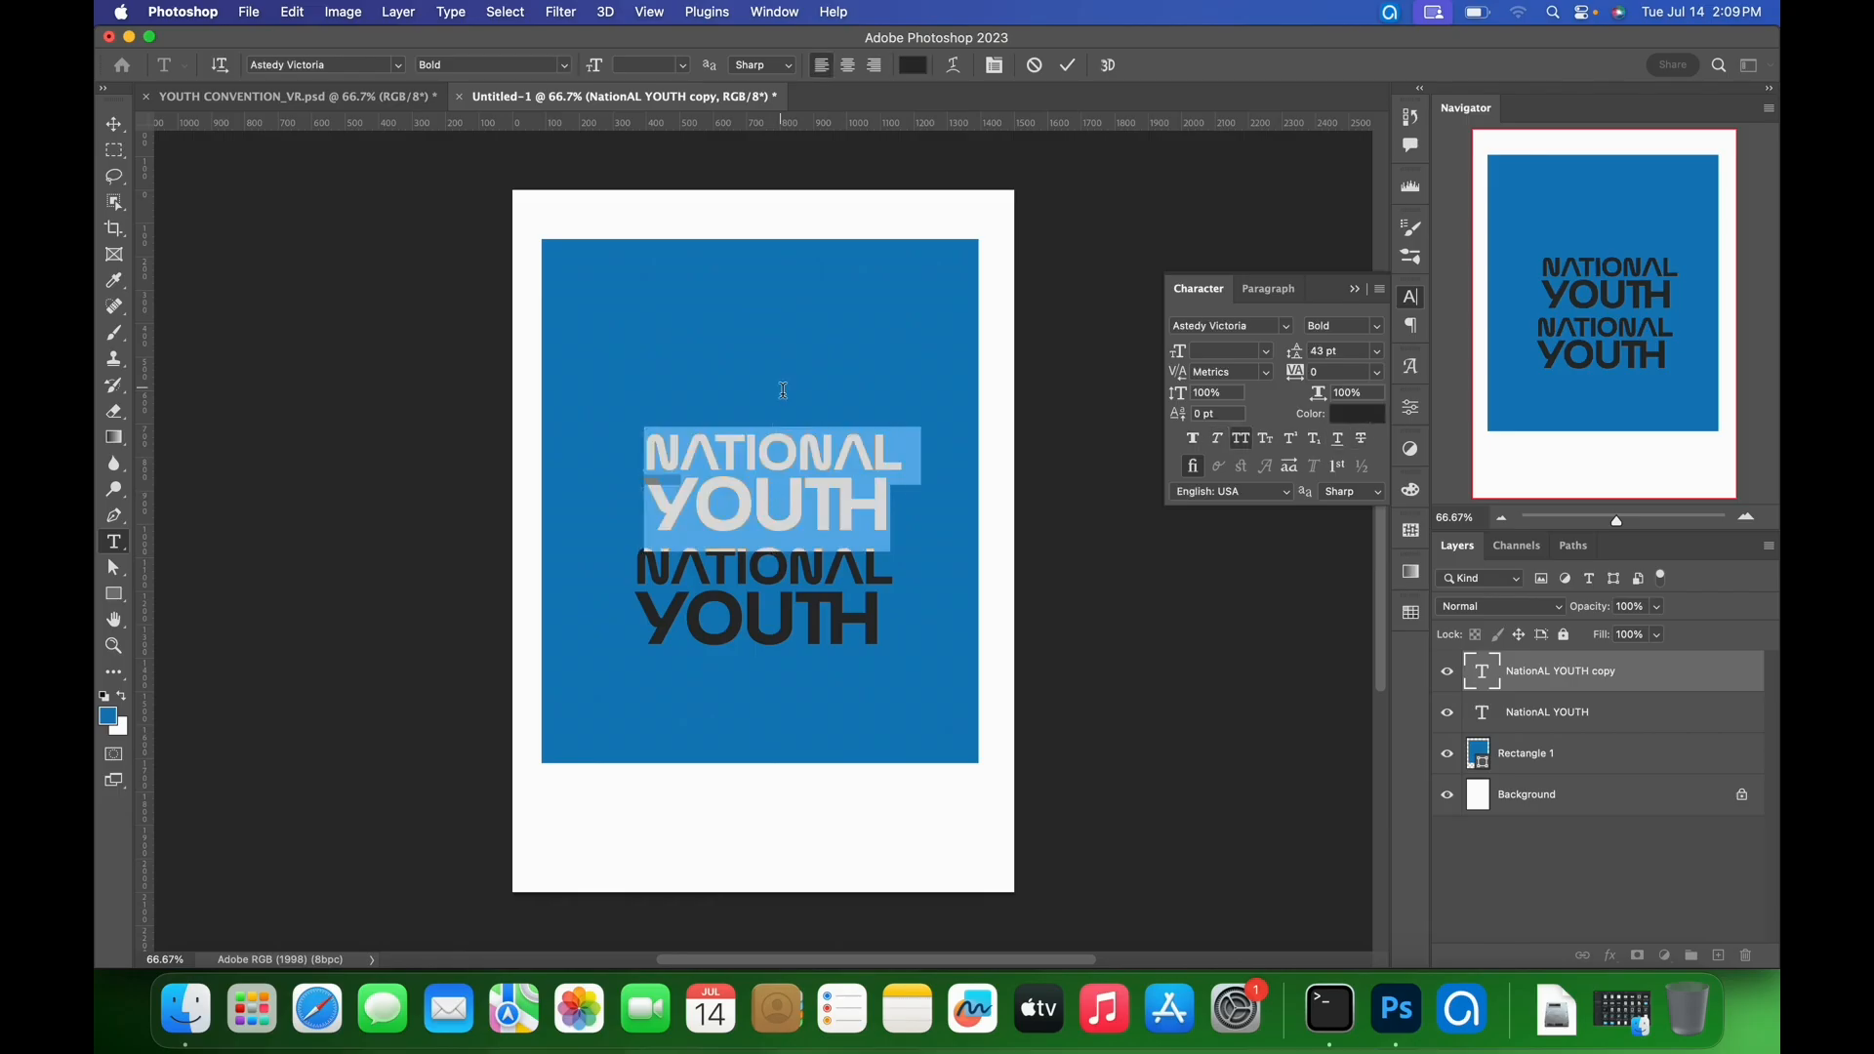
{"action": "type", "text": "2026"}
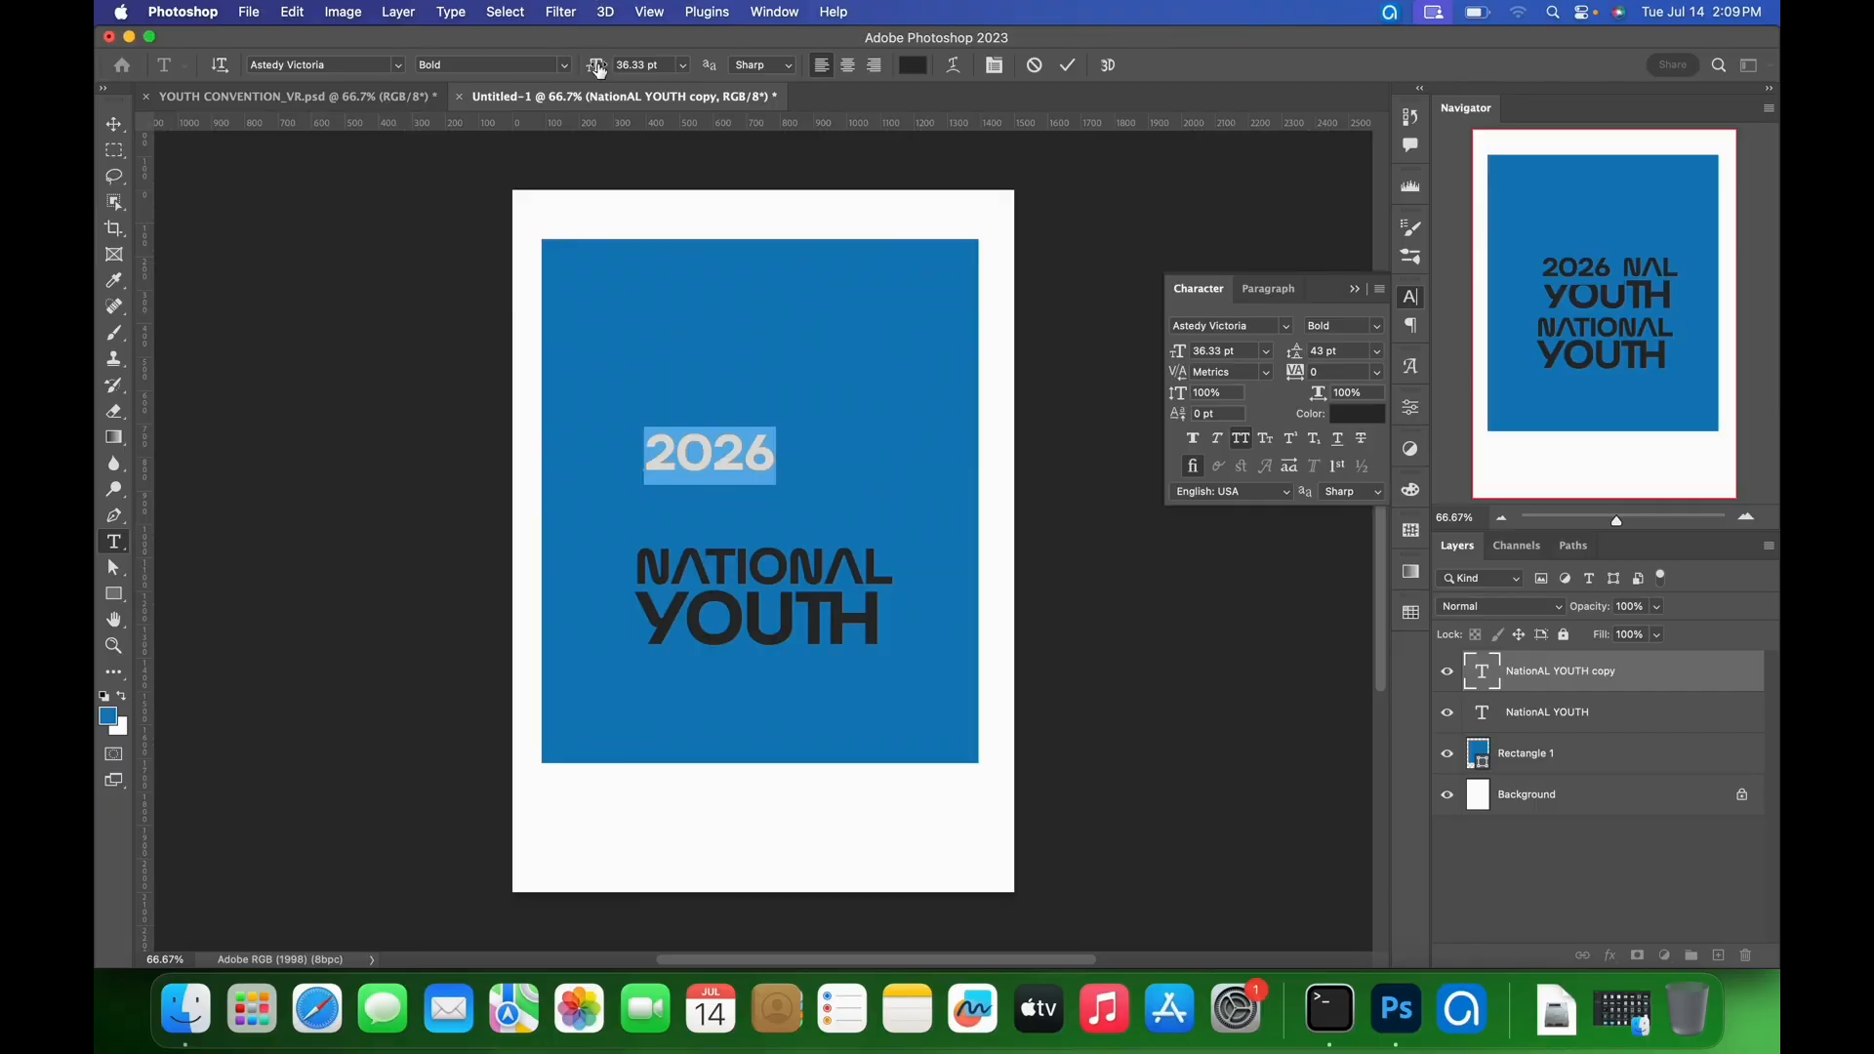
- Set the 2026 text to 18 pt in the Famous College Regular font
{"action": "left_click_drag", "start_coordinate": [601, 71], "coordinate": [580, 80]}
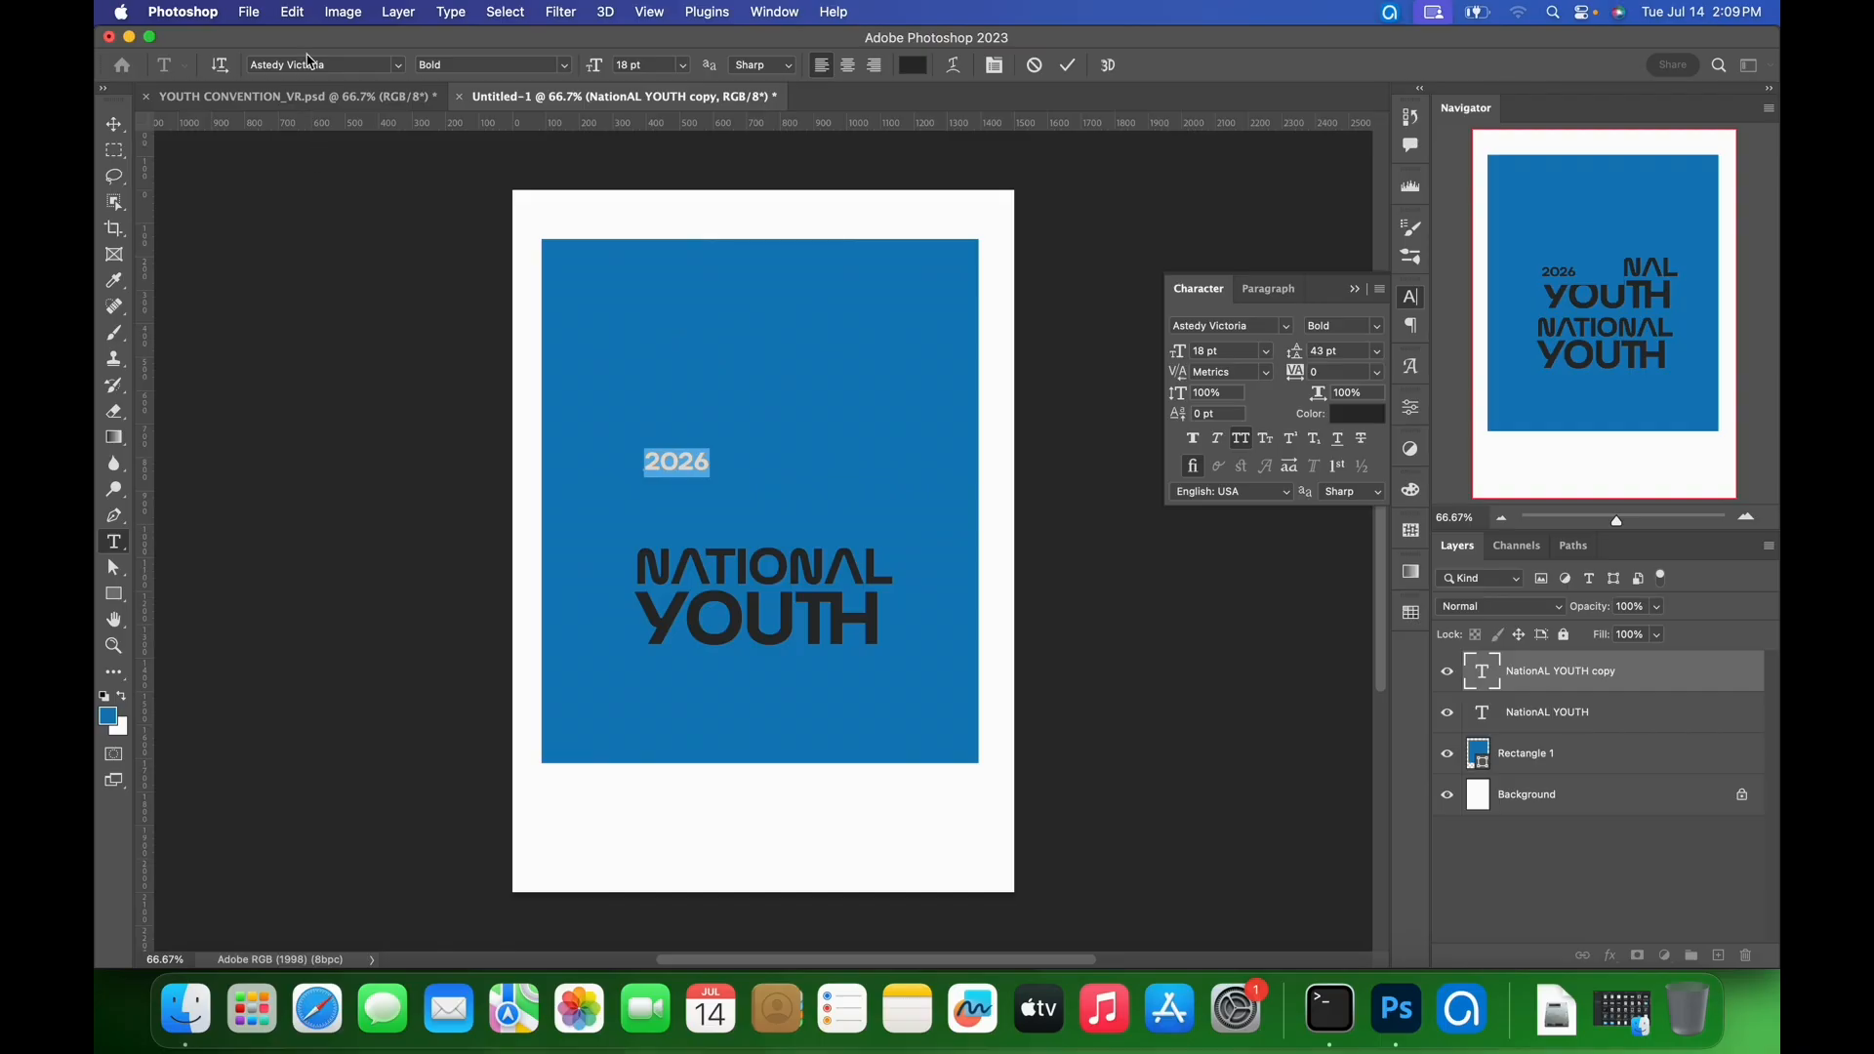
{"action": "left_click", "coordinate": [374, 73]}
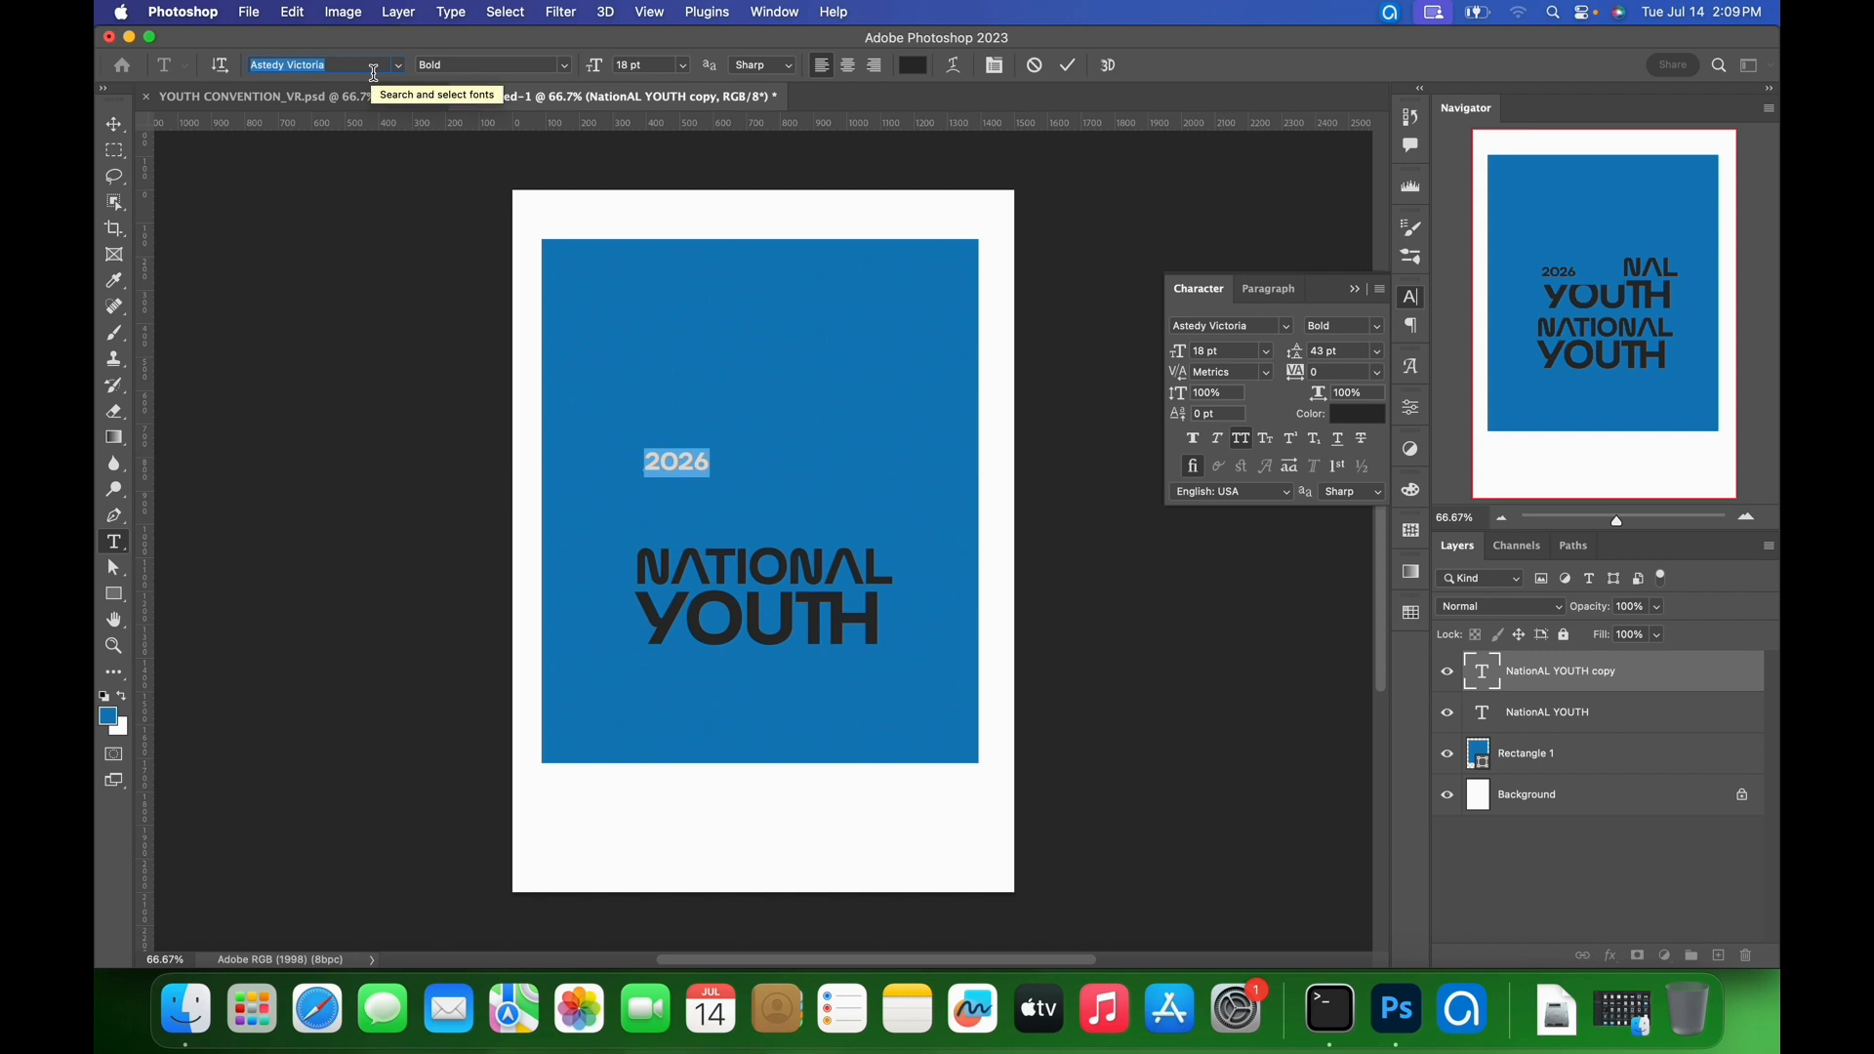
{"action": "type", "text": "FAMO"}
{"action": "left_click", "coordinate": [362, 125]}
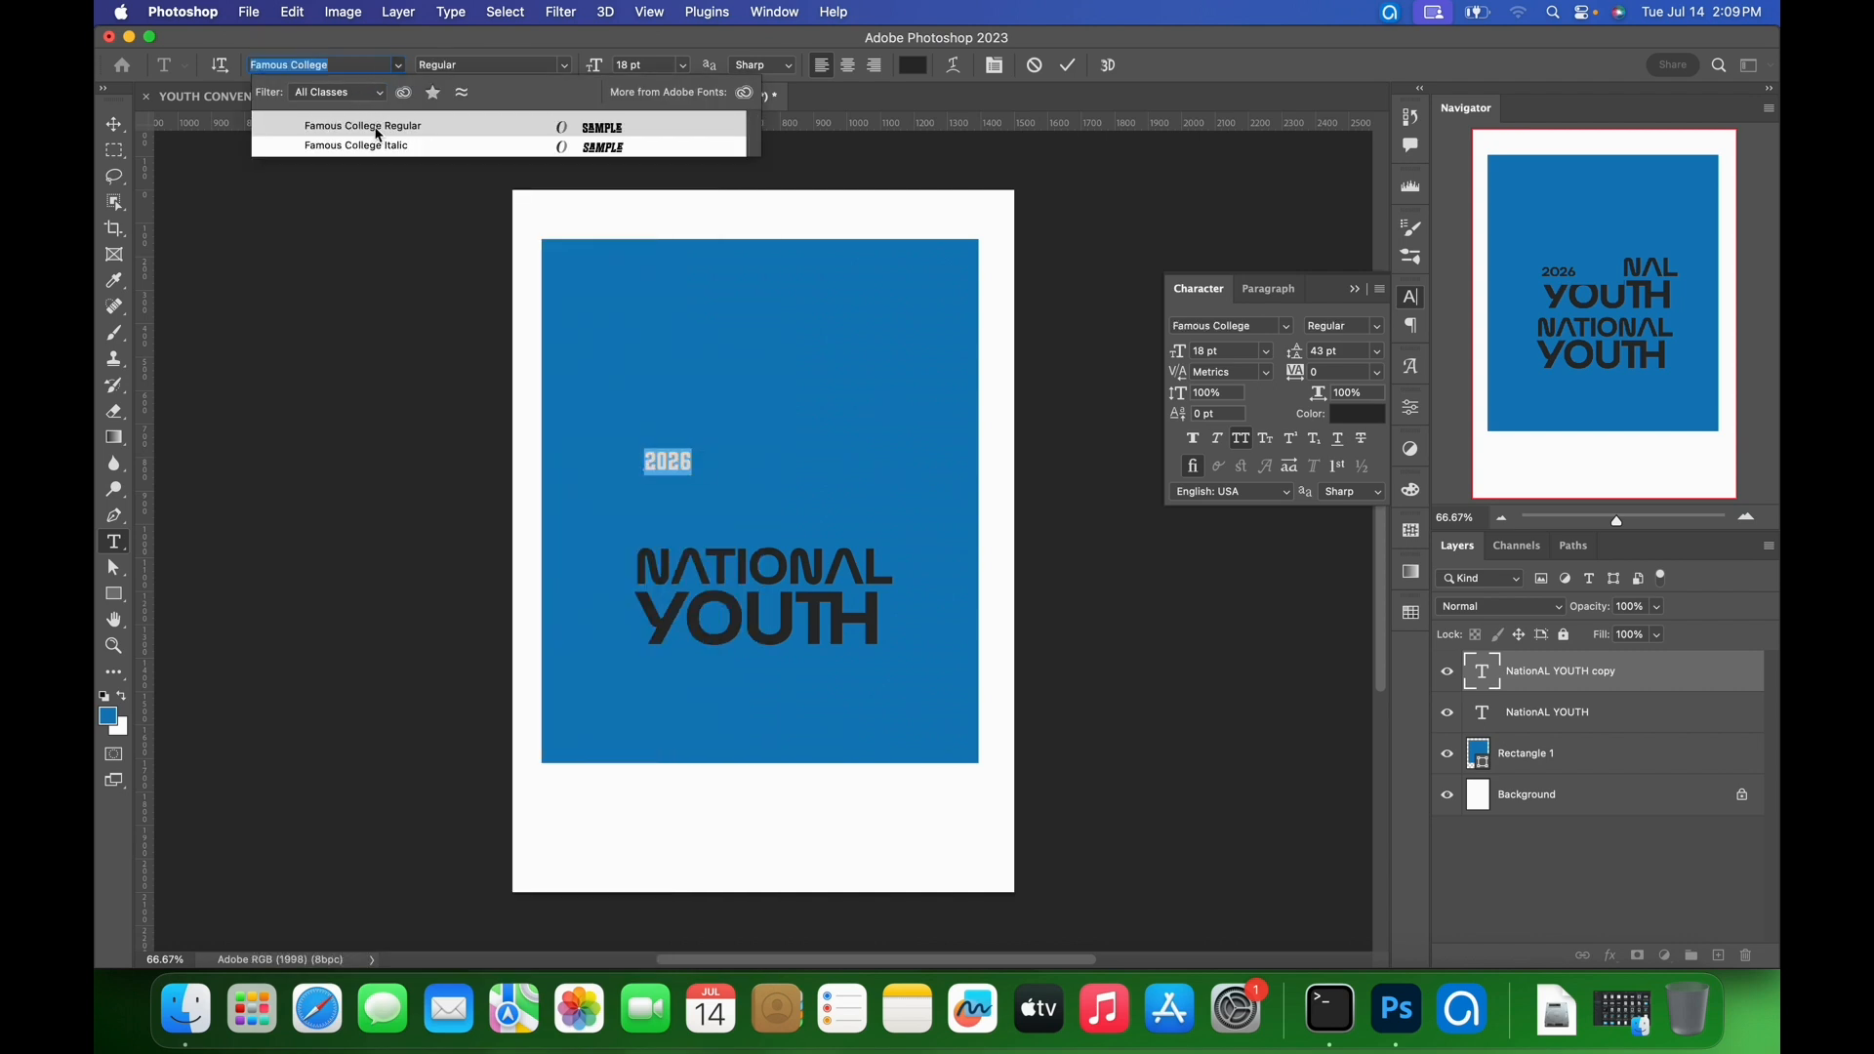
{"action": "left_click", "coordinate": [391, 131]}
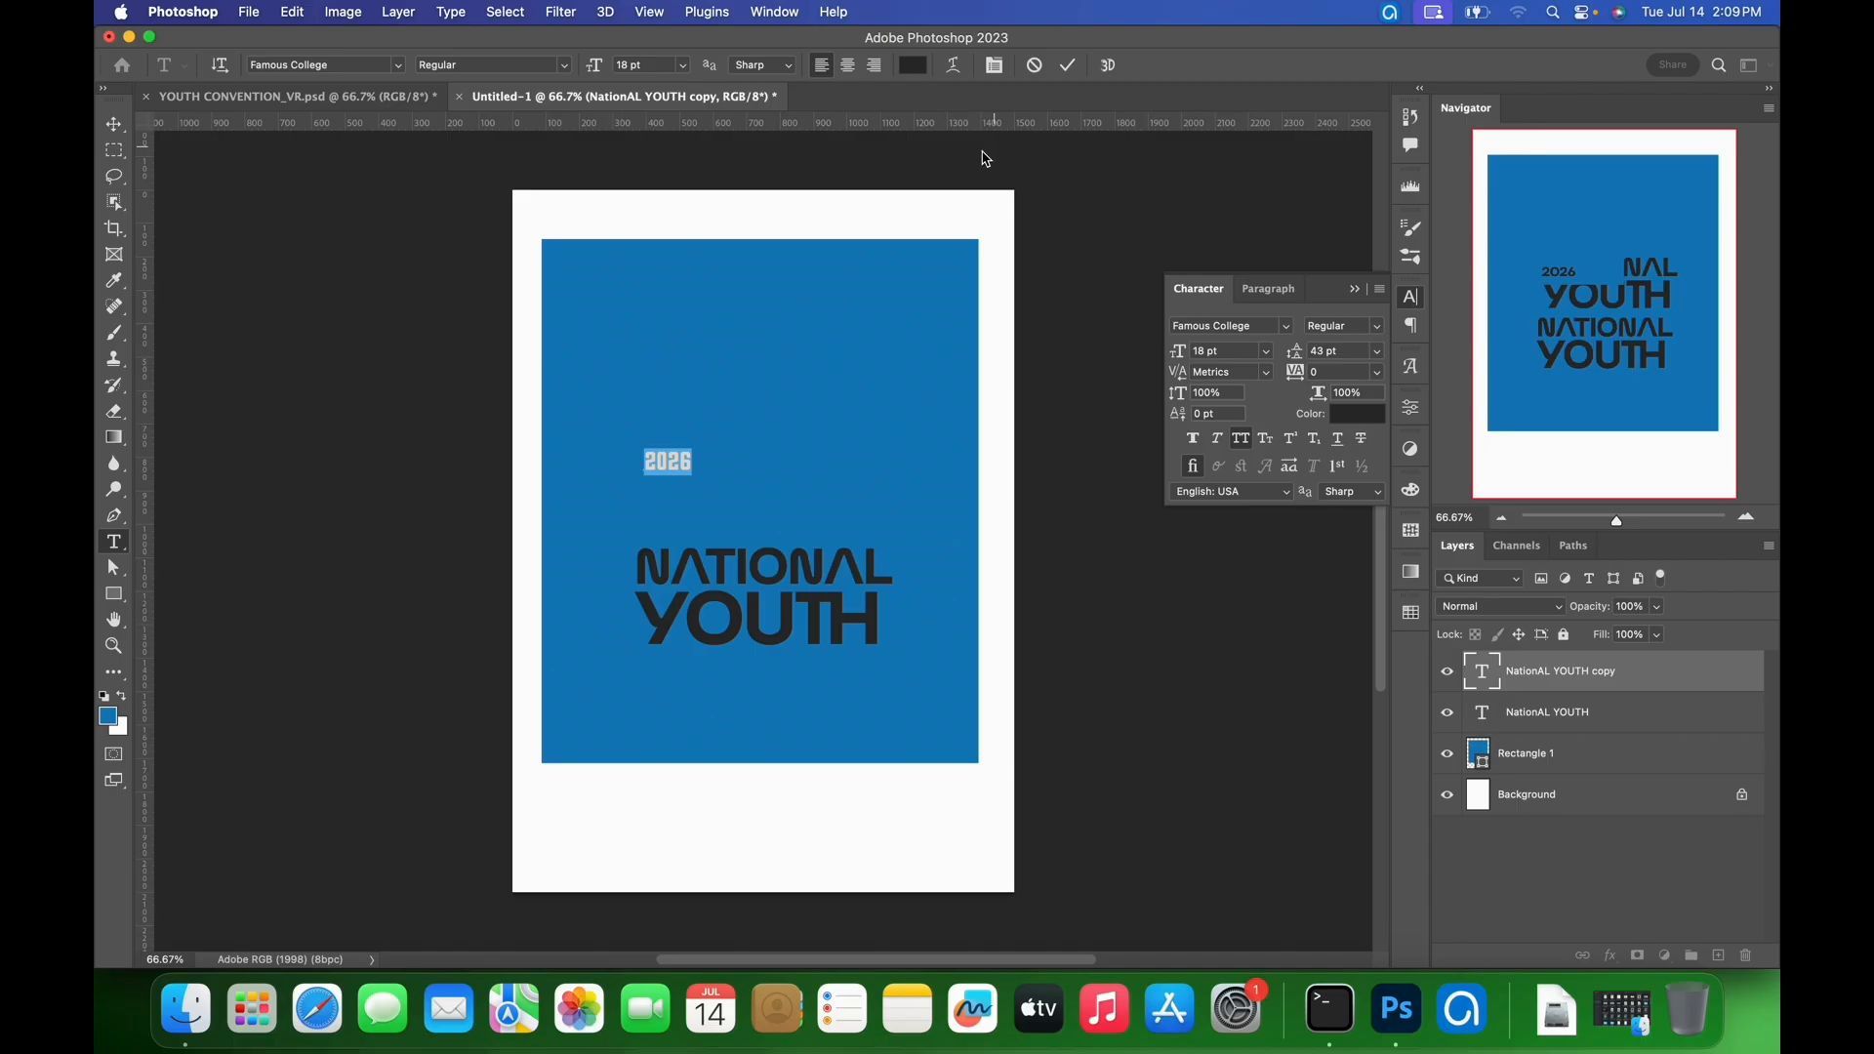
- Commit the 2026 text and move it to sit centred just above NATIONAL
{"action": "left_click", "coordinate": [1069, 66]}
{"action": "key", "text": "v"}
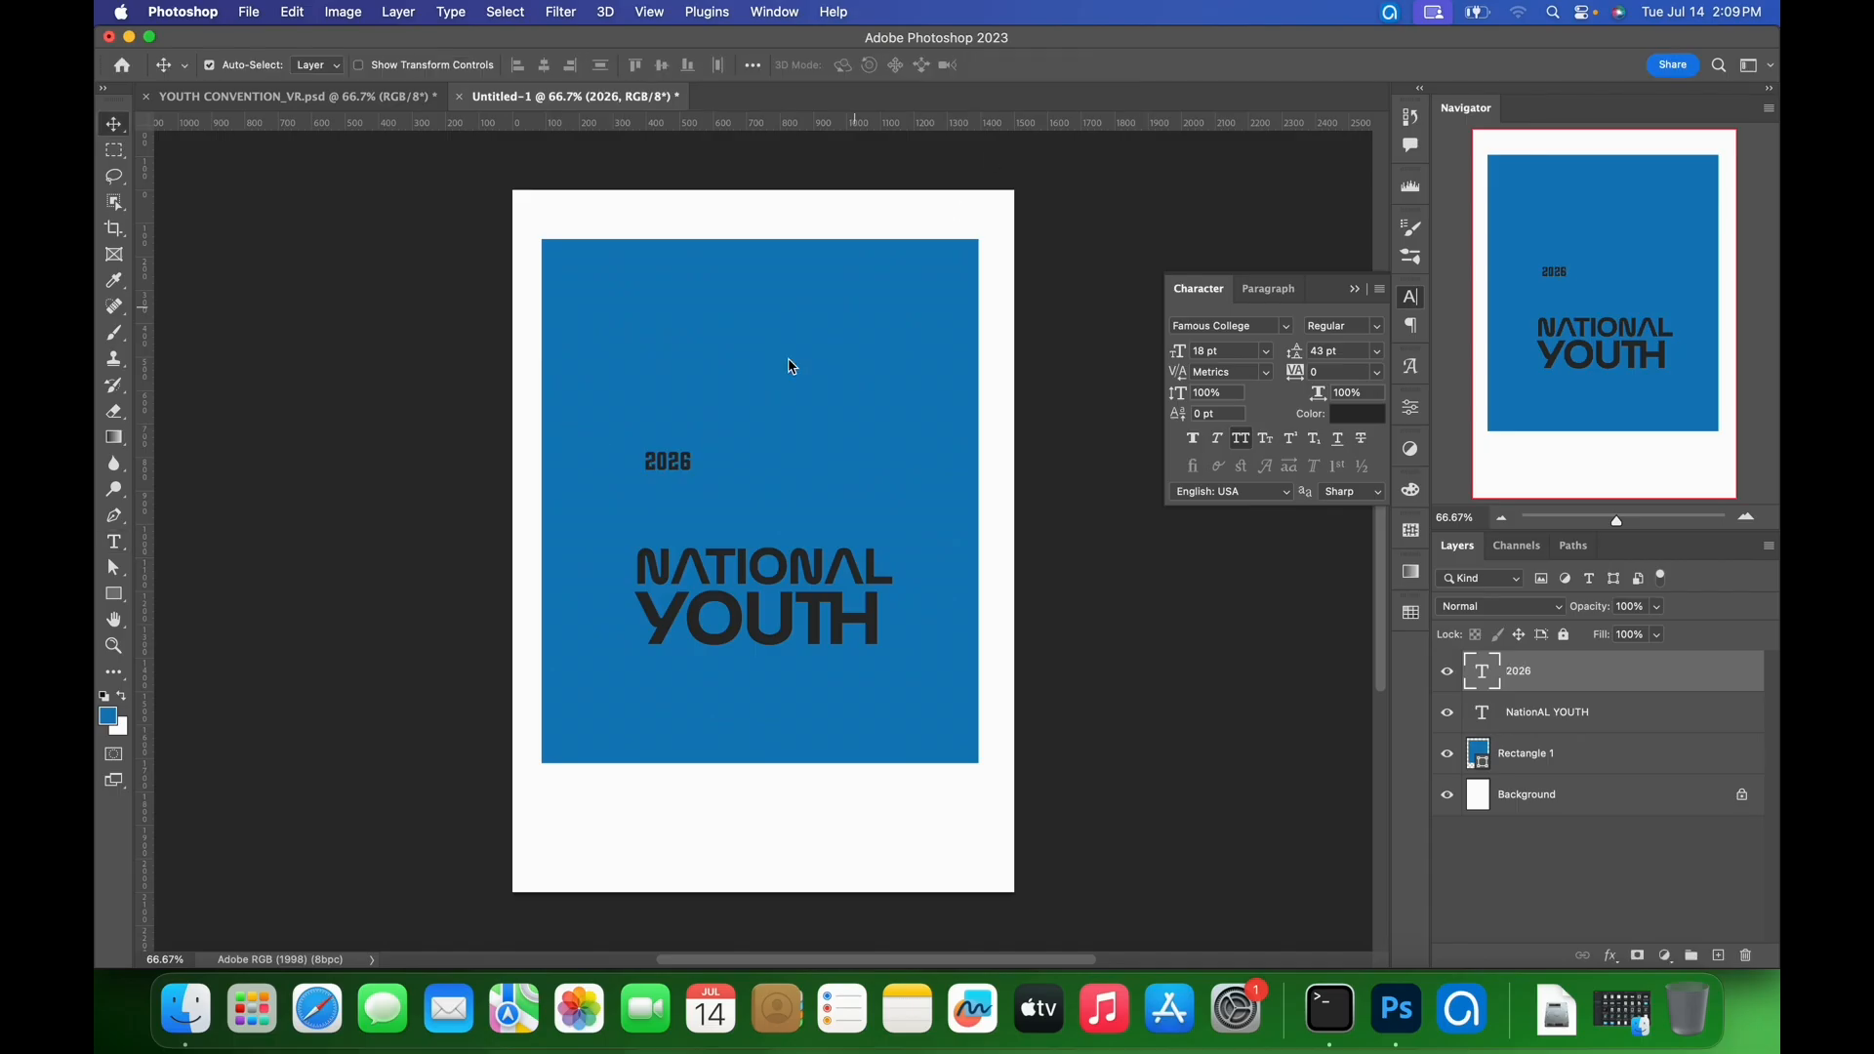
{"action": "left_click_drag", "start_coordinate": [661, 462], "coordinate": [761, 524]}
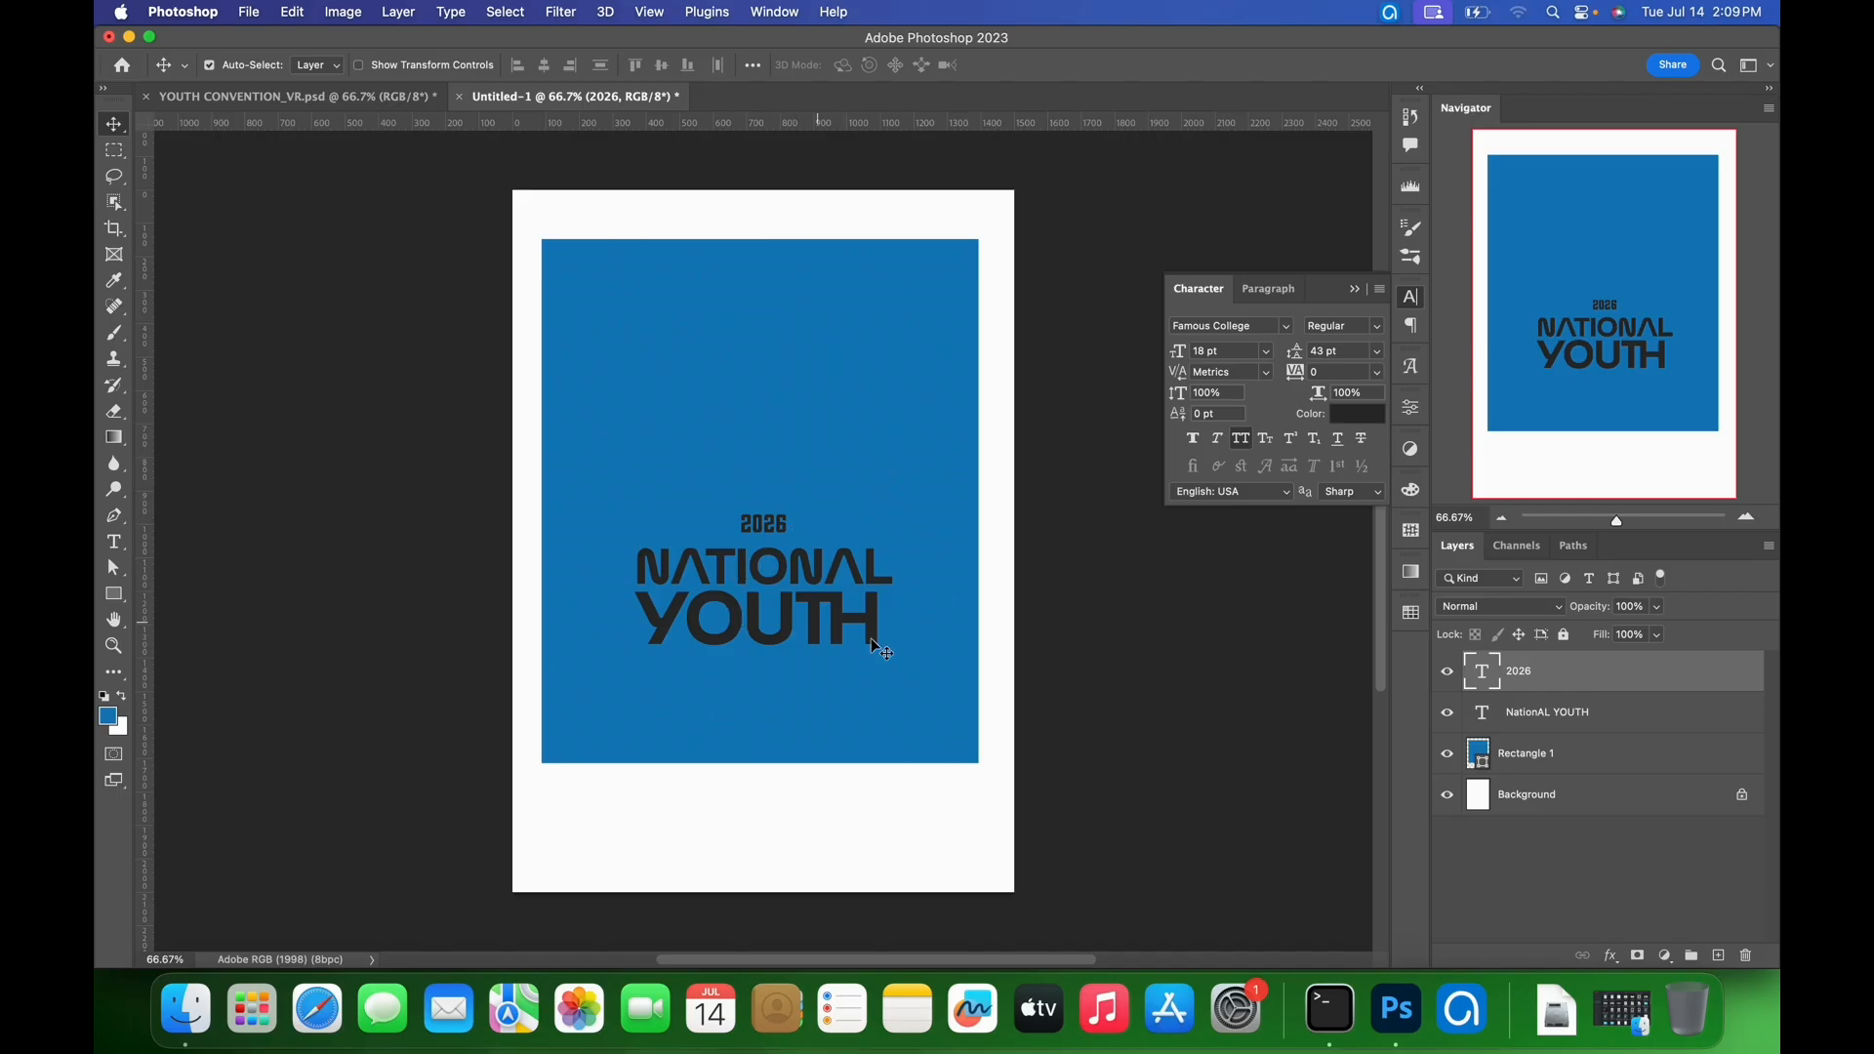
- Add a new layer and set up the Line tool with no fill and a white stroke
{"action": "left_click", "coordinate": [1723, 964]}
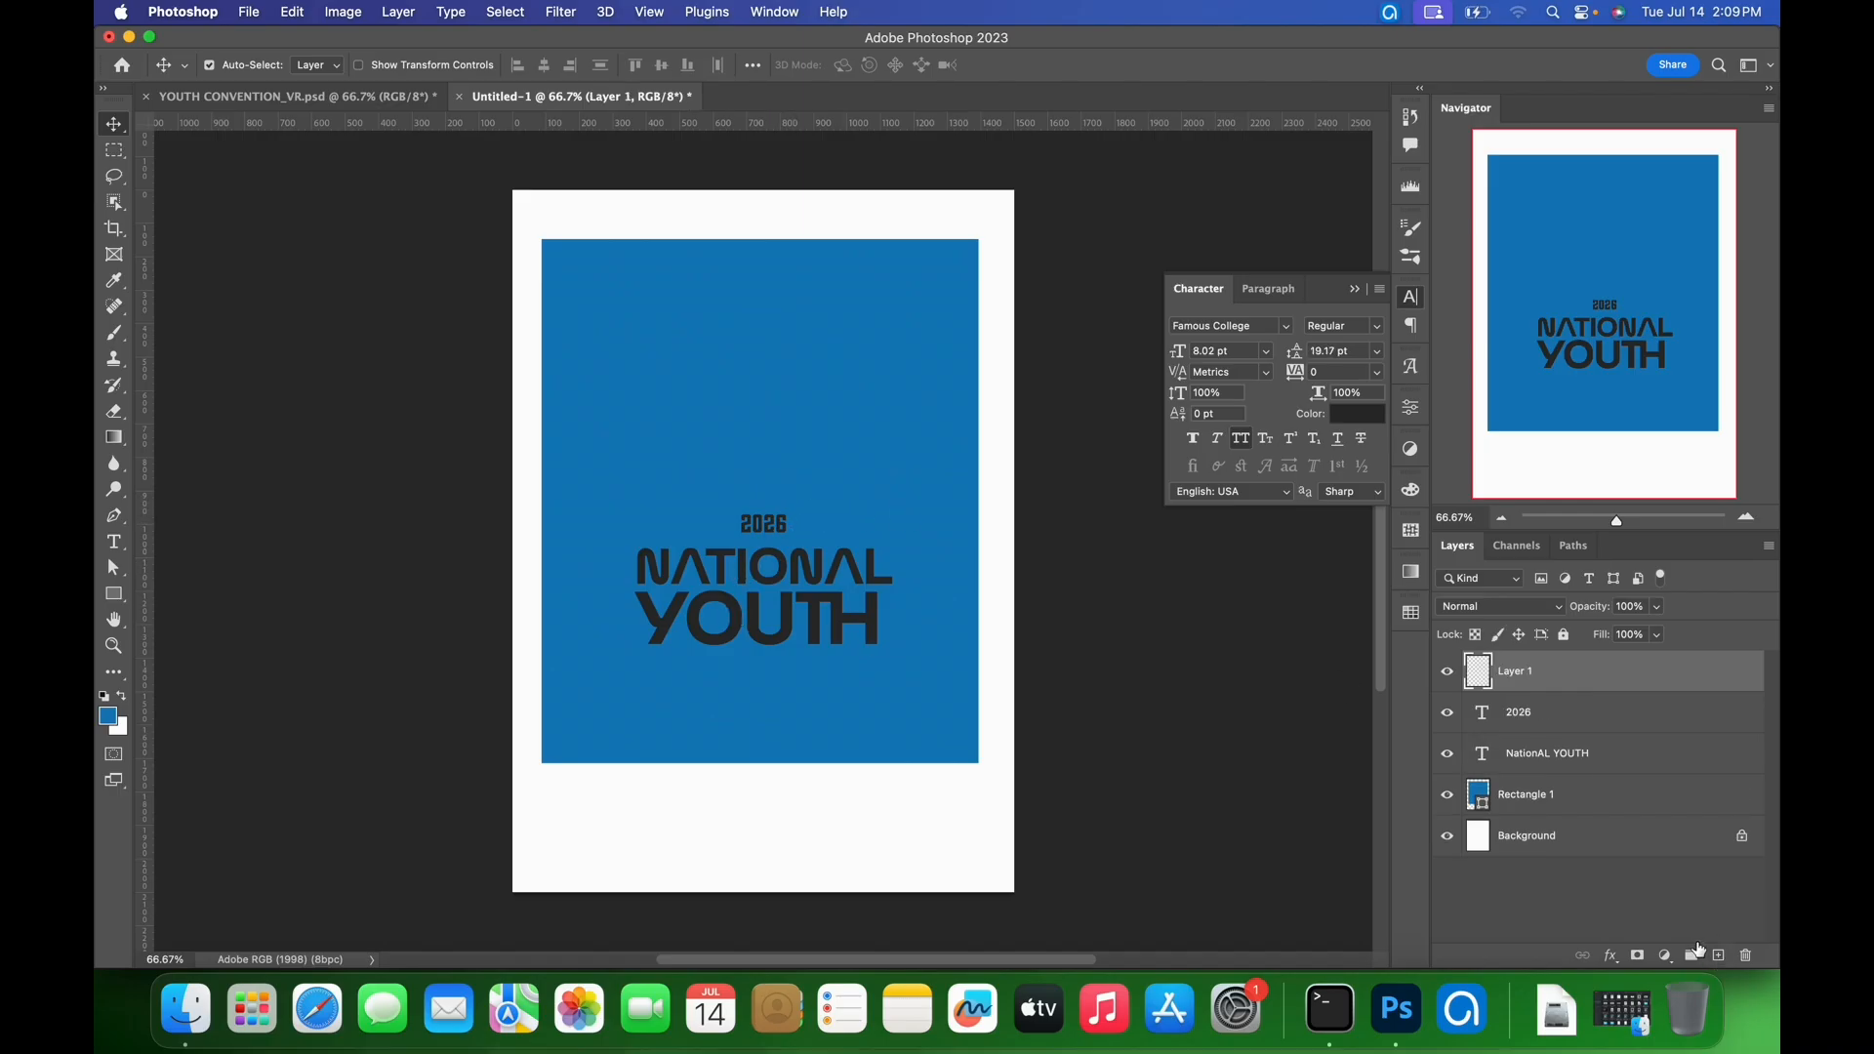
{"action": "key", "text": "u"}
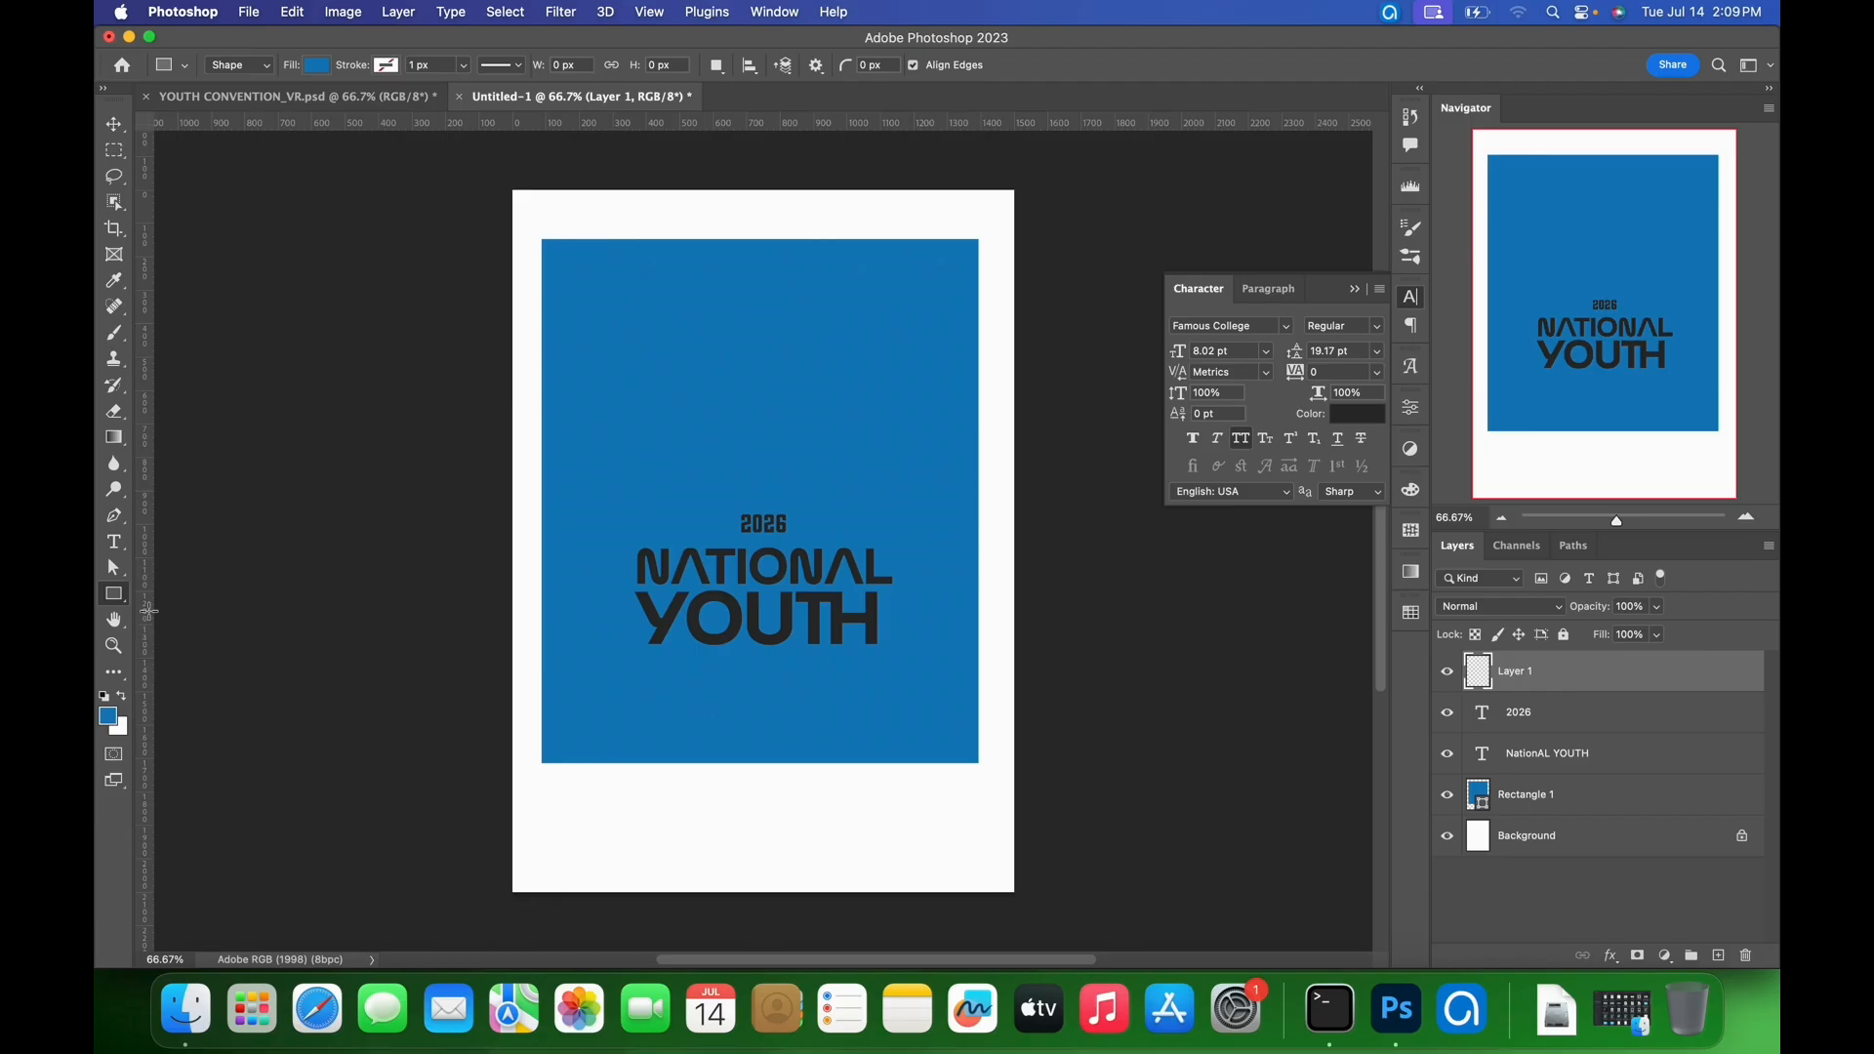
{"action": "right_click", "coordinate": [113, 604]}
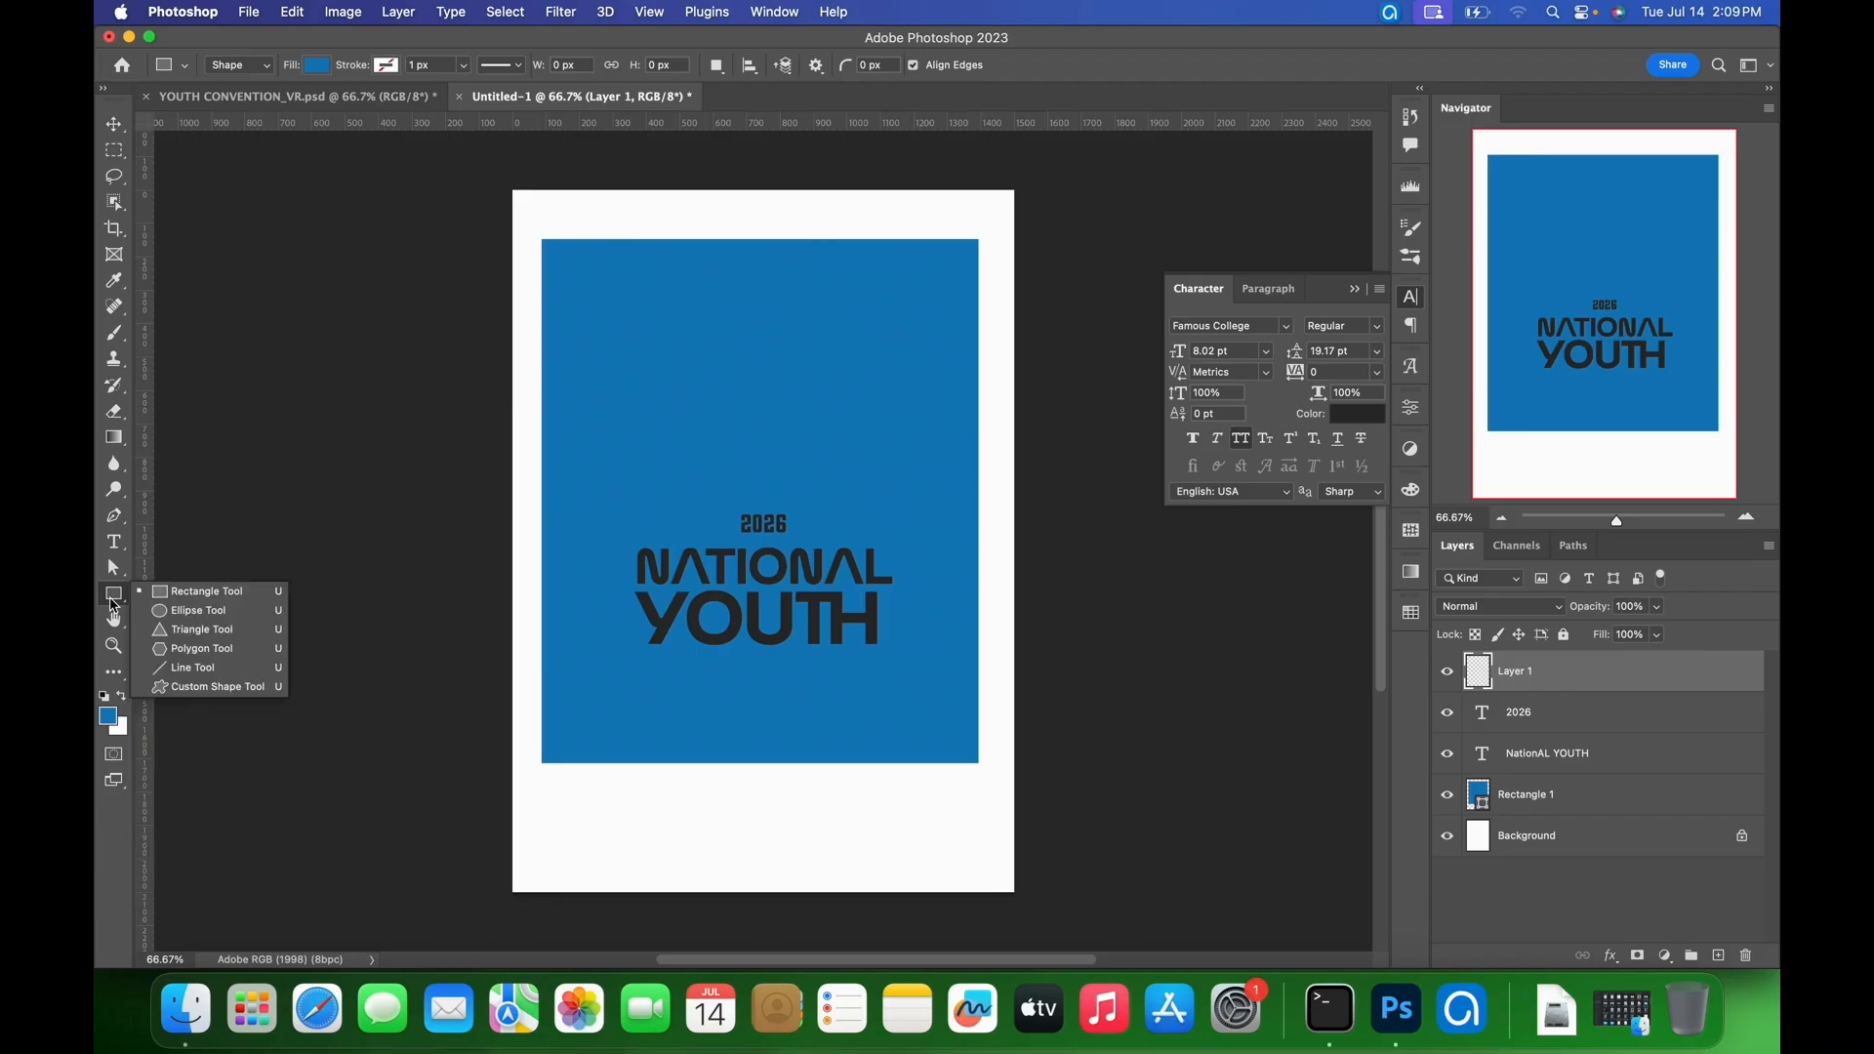
{"action": "left_click", "coordinate": [200, 674]}
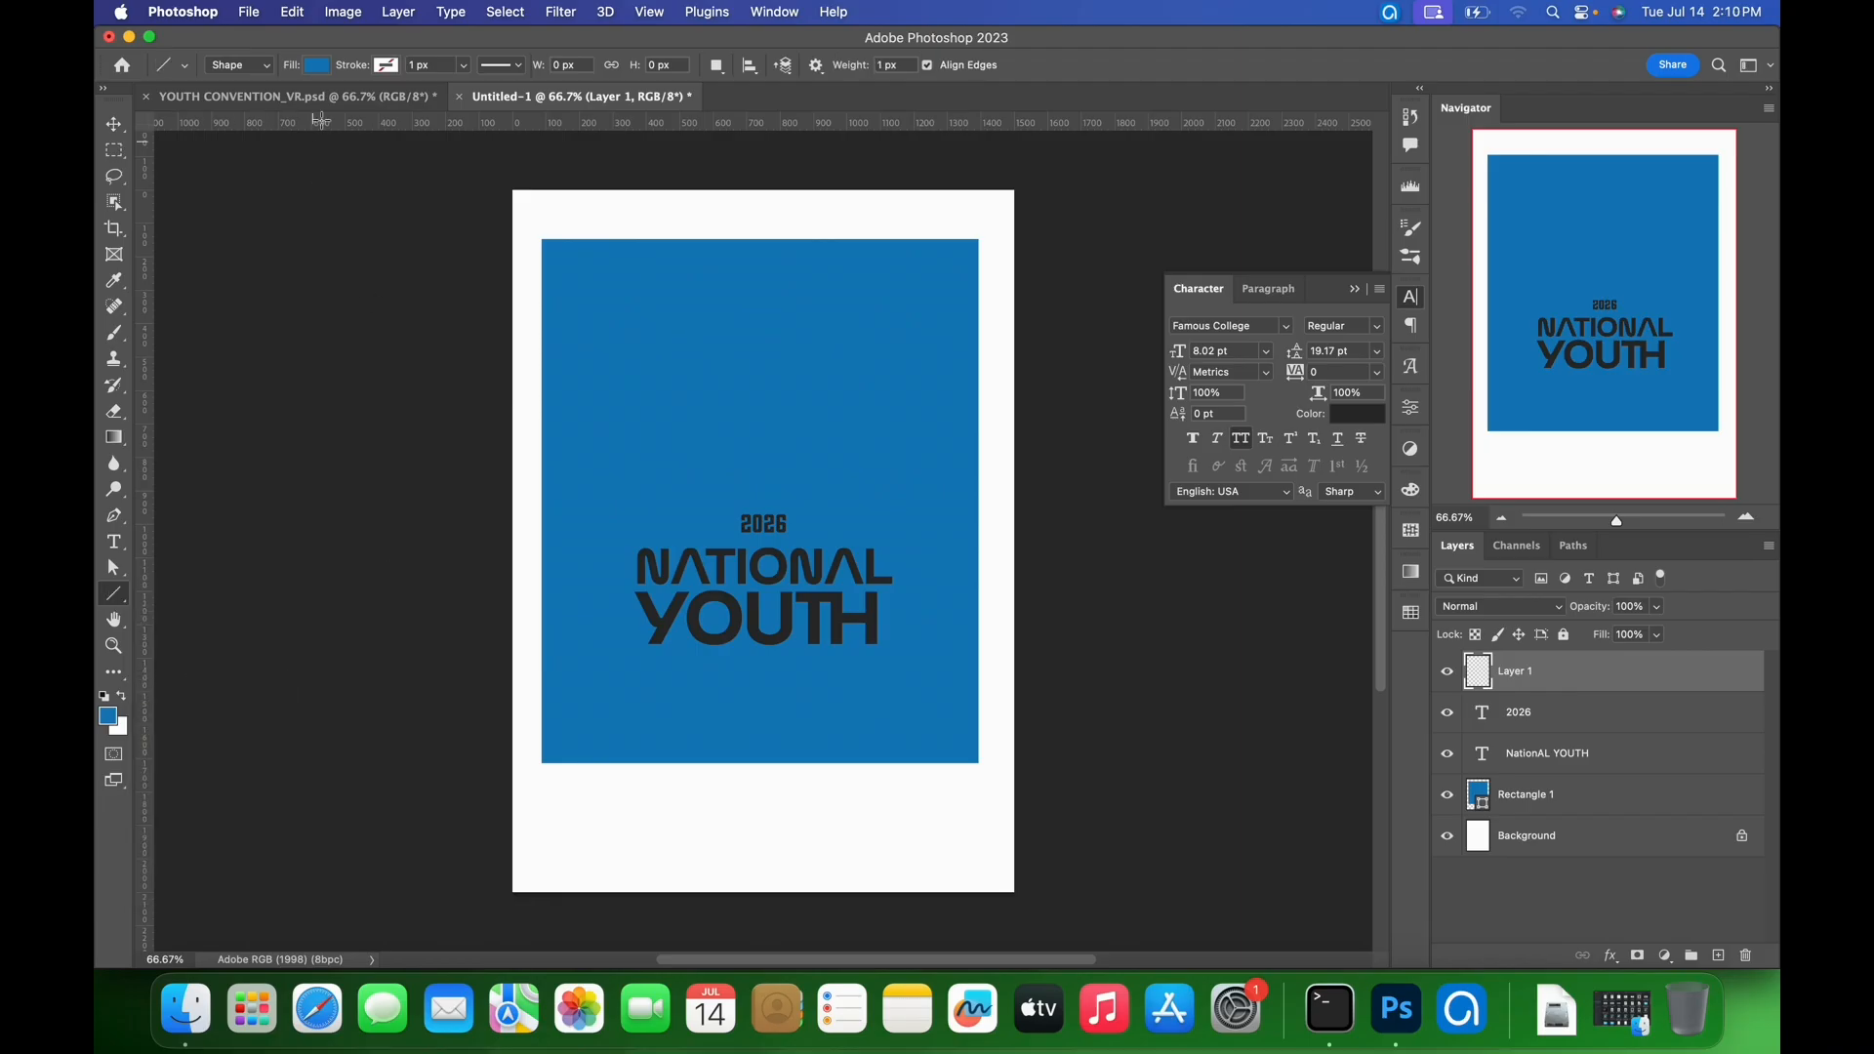
{"action": "left_click", "coordinate": [317, 67]}
{"action": "left_click", "coordinate": [194, 110]}
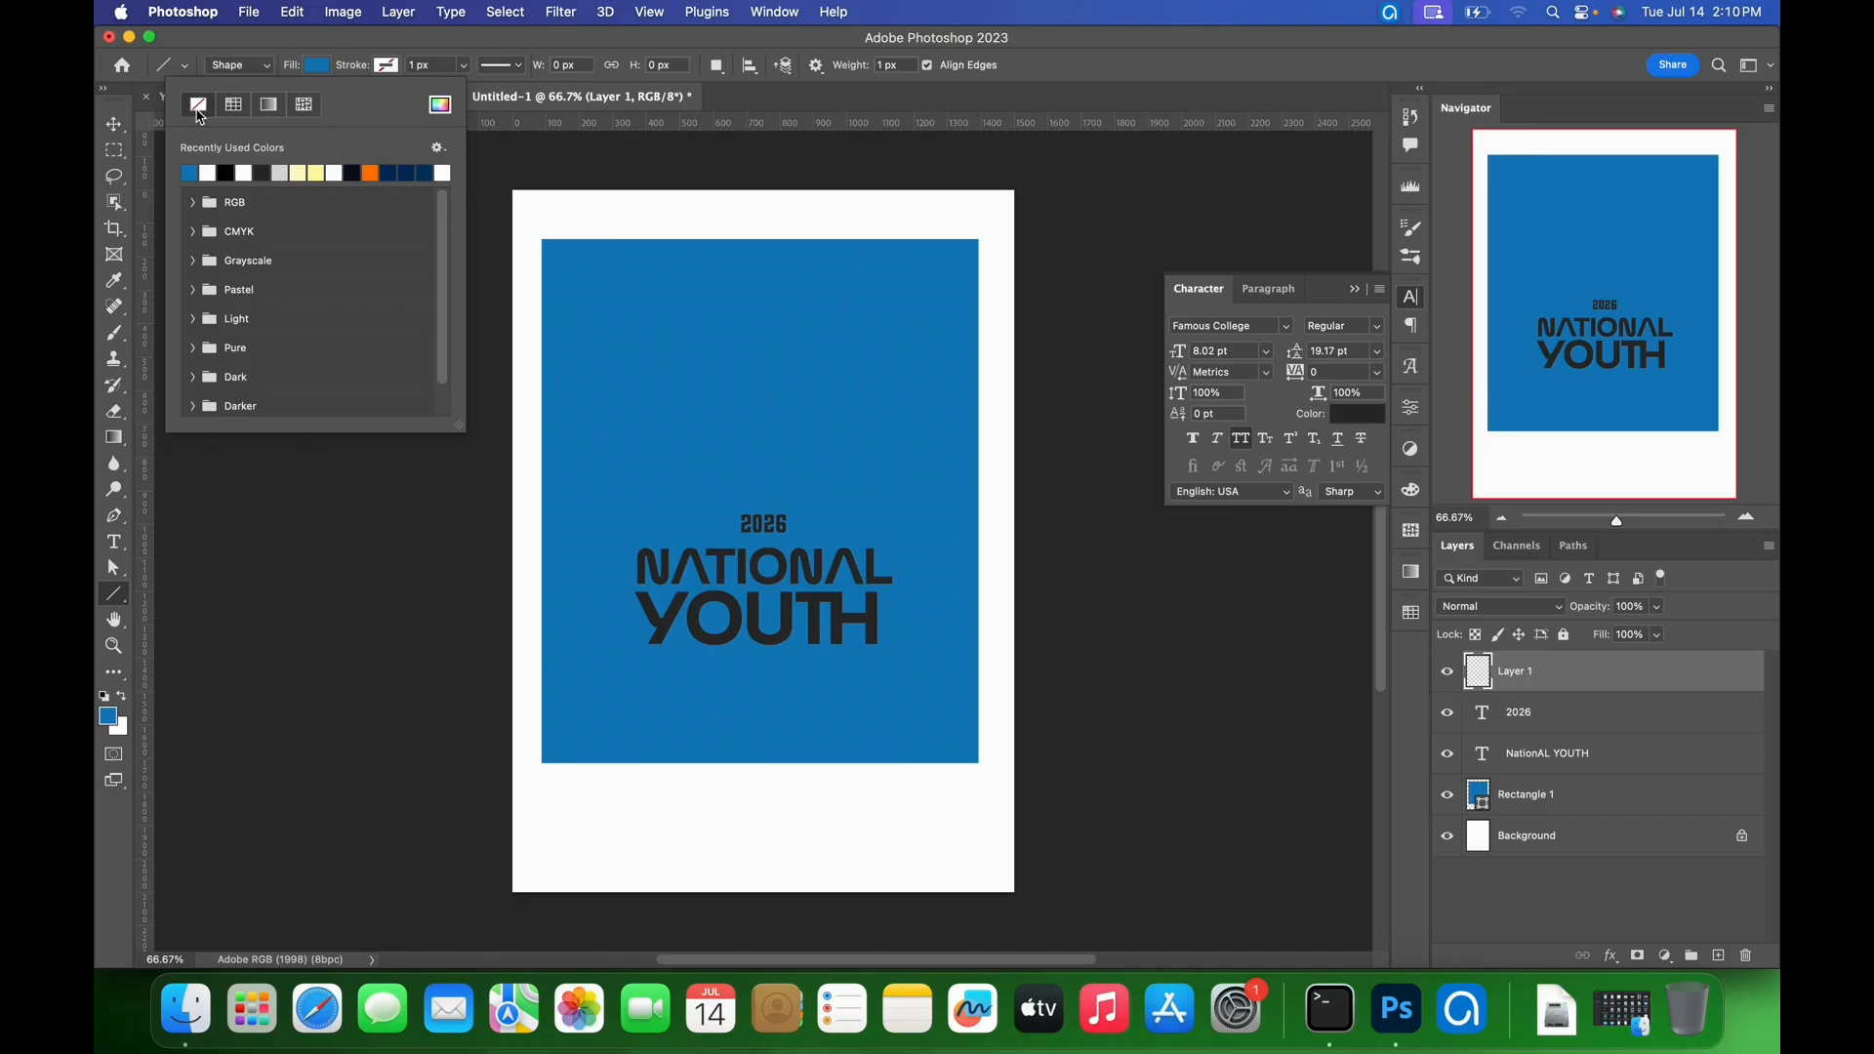
{"action": "left_click", "coordinate": [390, 71]}
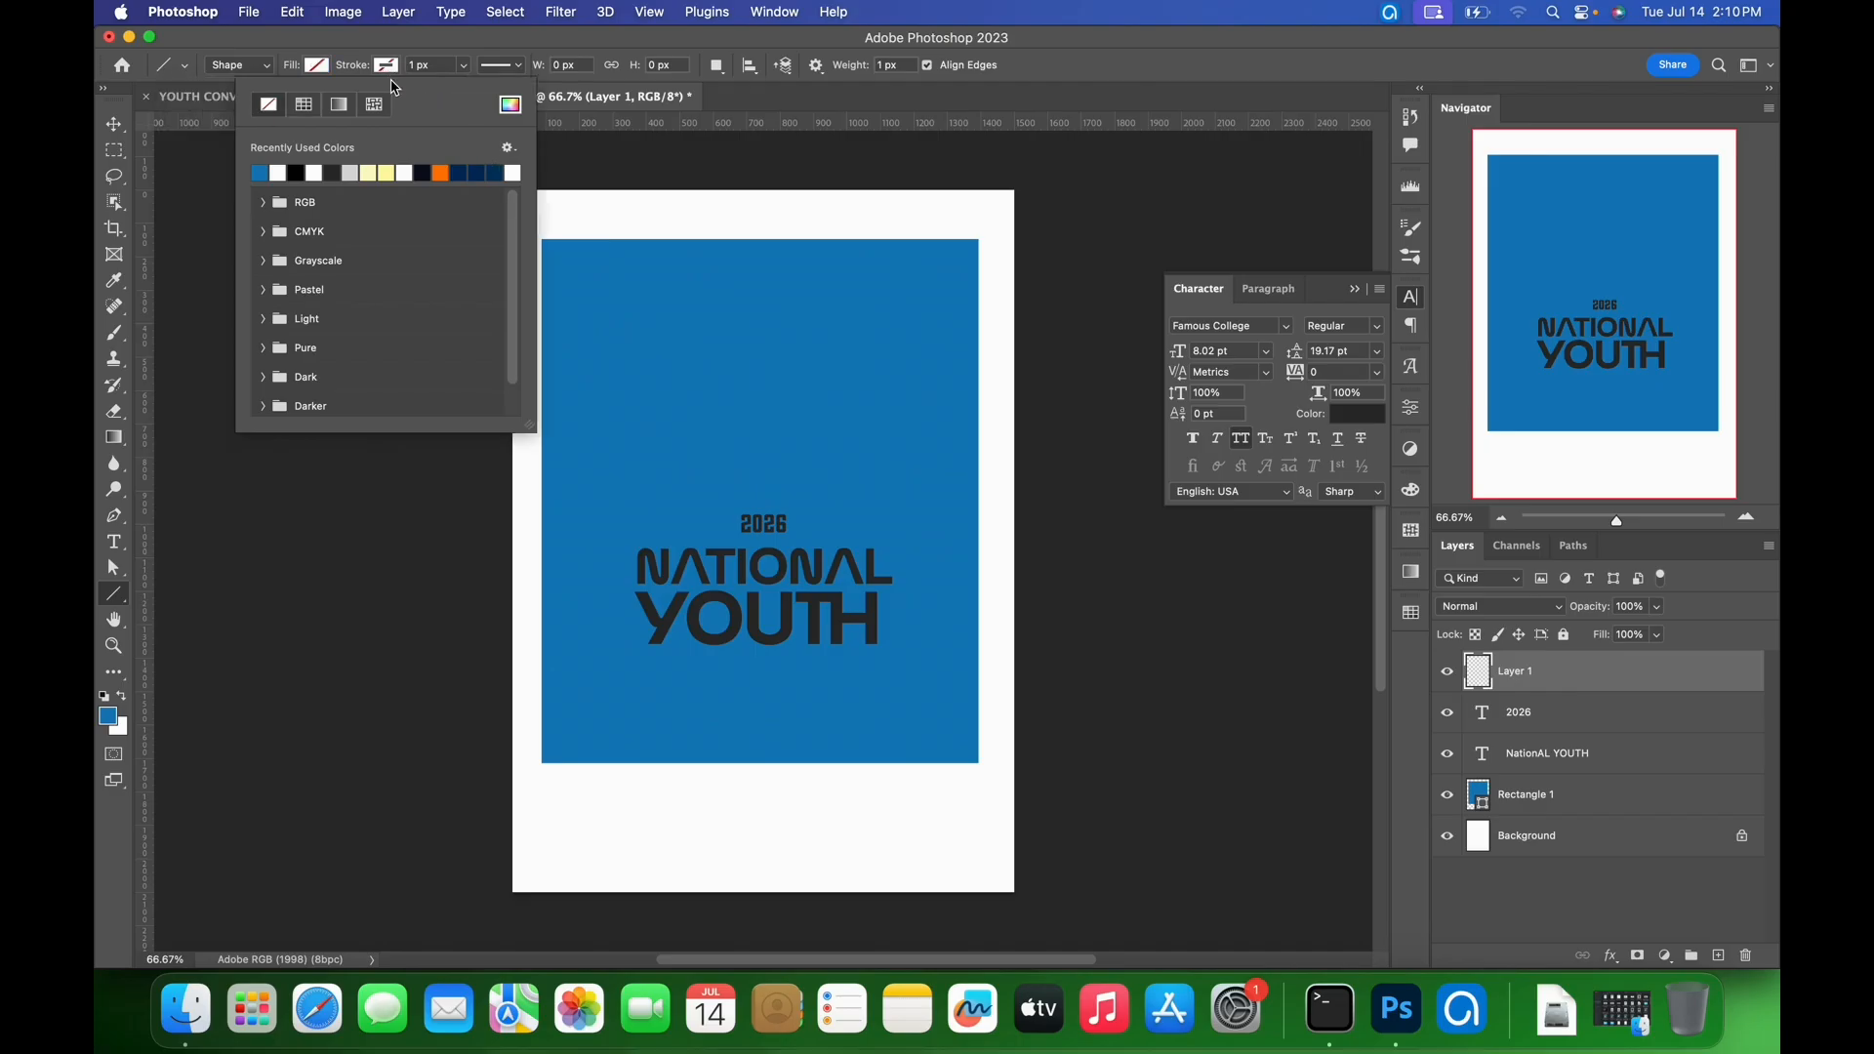
{"action": "left_click", "coordinate": [283, 174]}
{"action": "left_click", "coordinate": [1587, 686]}
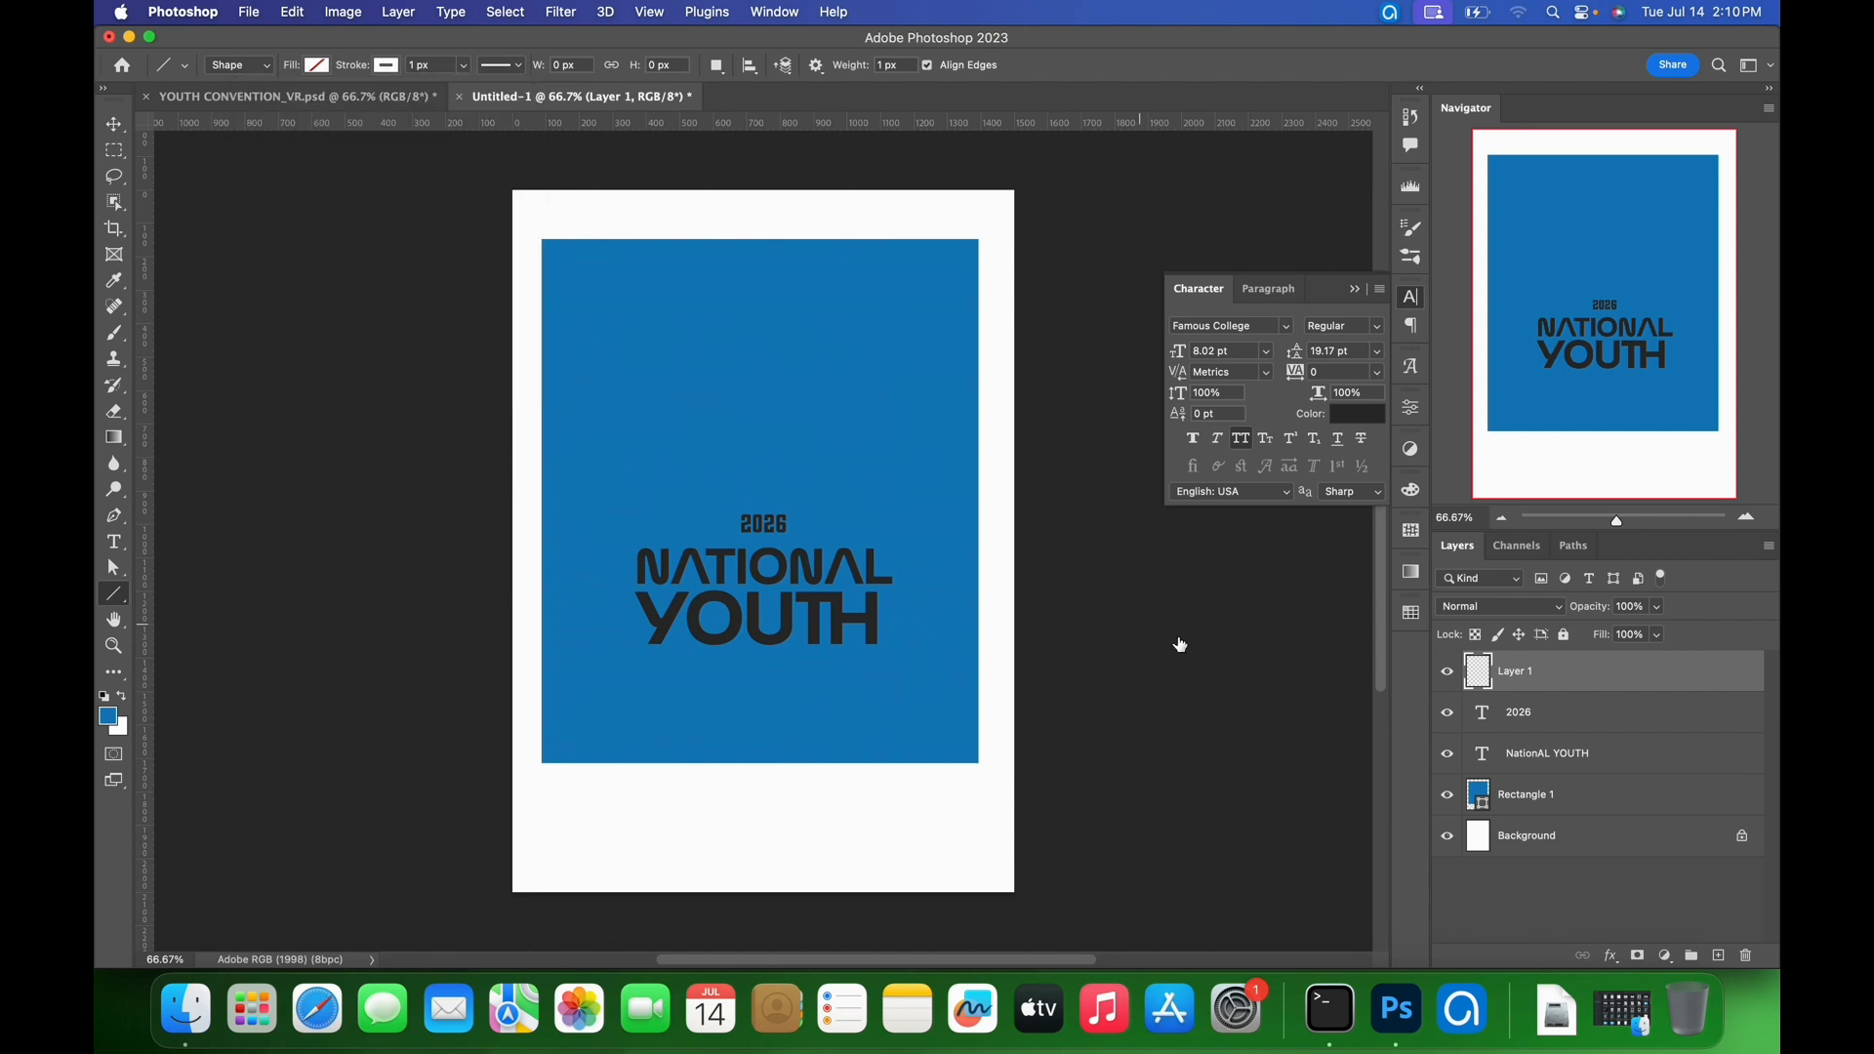
- Draw a horizontal line about 77 px long beside 2026 and shift it left to clear the digits
{"action": "left_click_drag", "start_coordinate": [712, 534], "coordinate": [747, 540]}
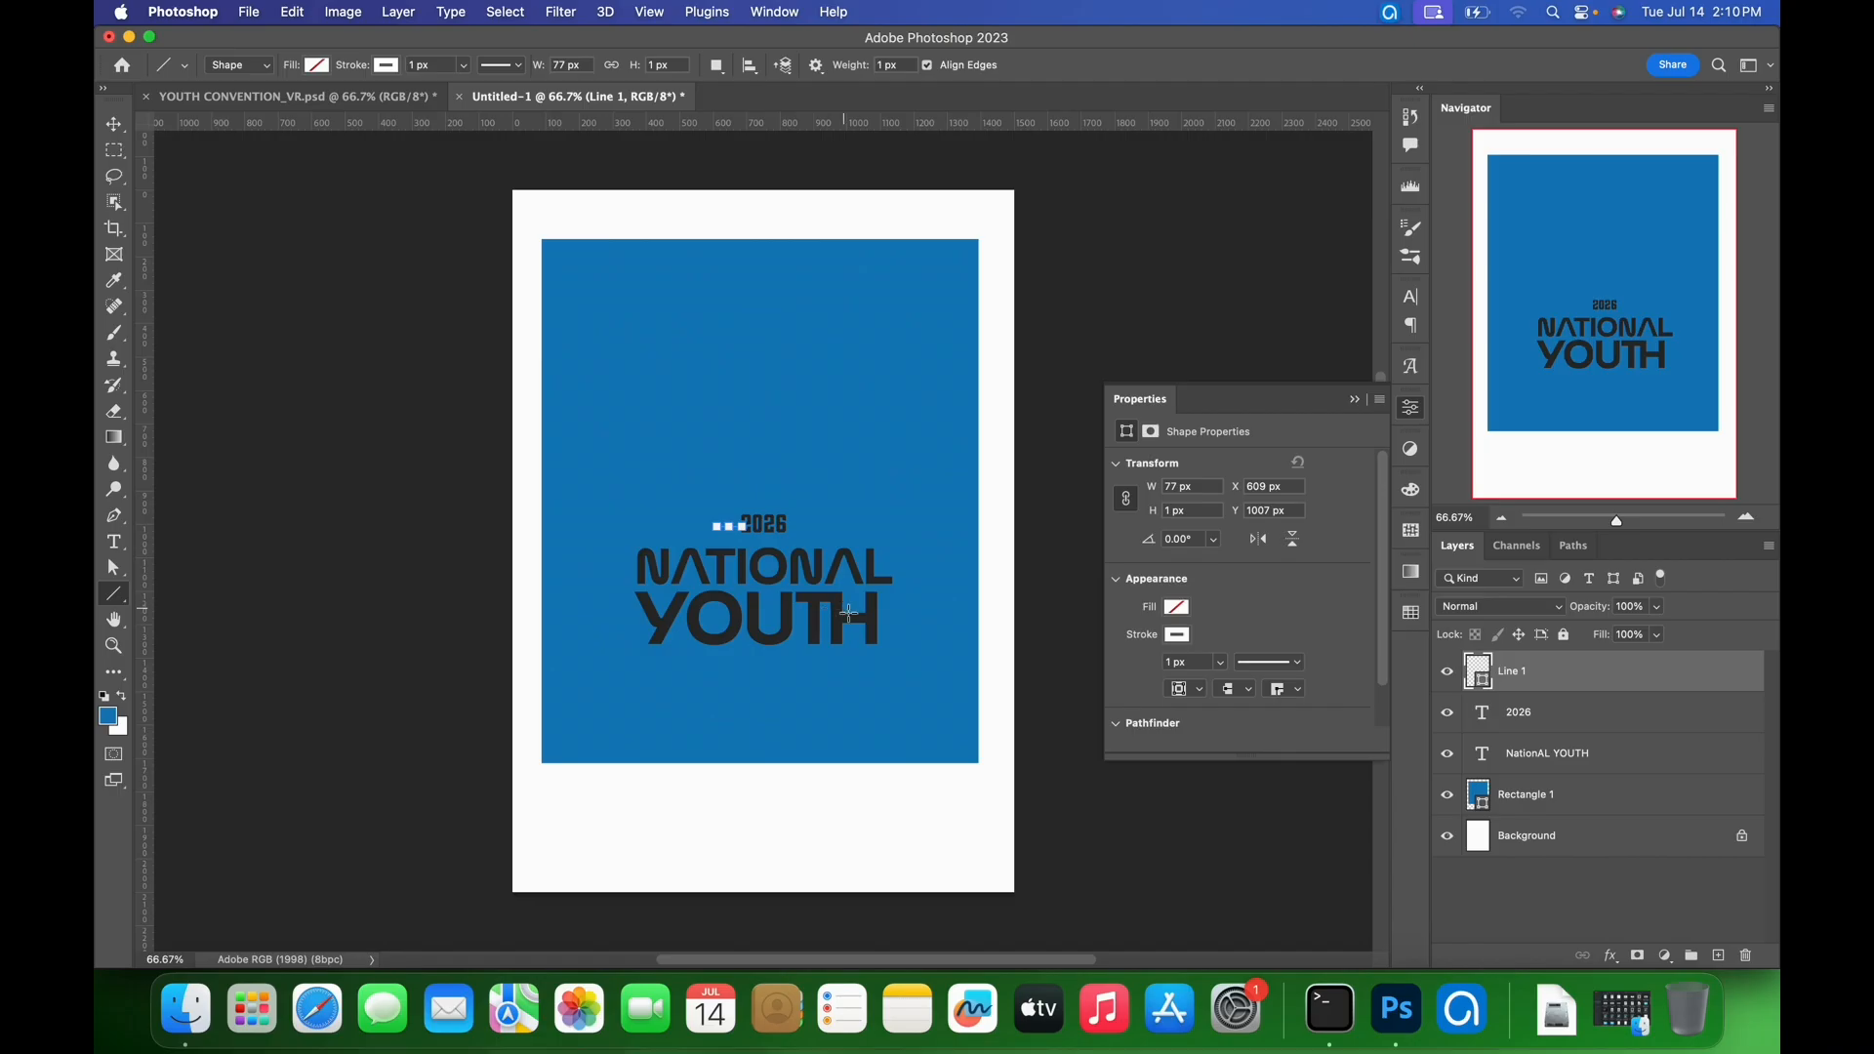
{"action": "key", "text": "v"}
{"action": "key", "text": "shift+Left"}
{"action": "key", "text": "shift+Left"}
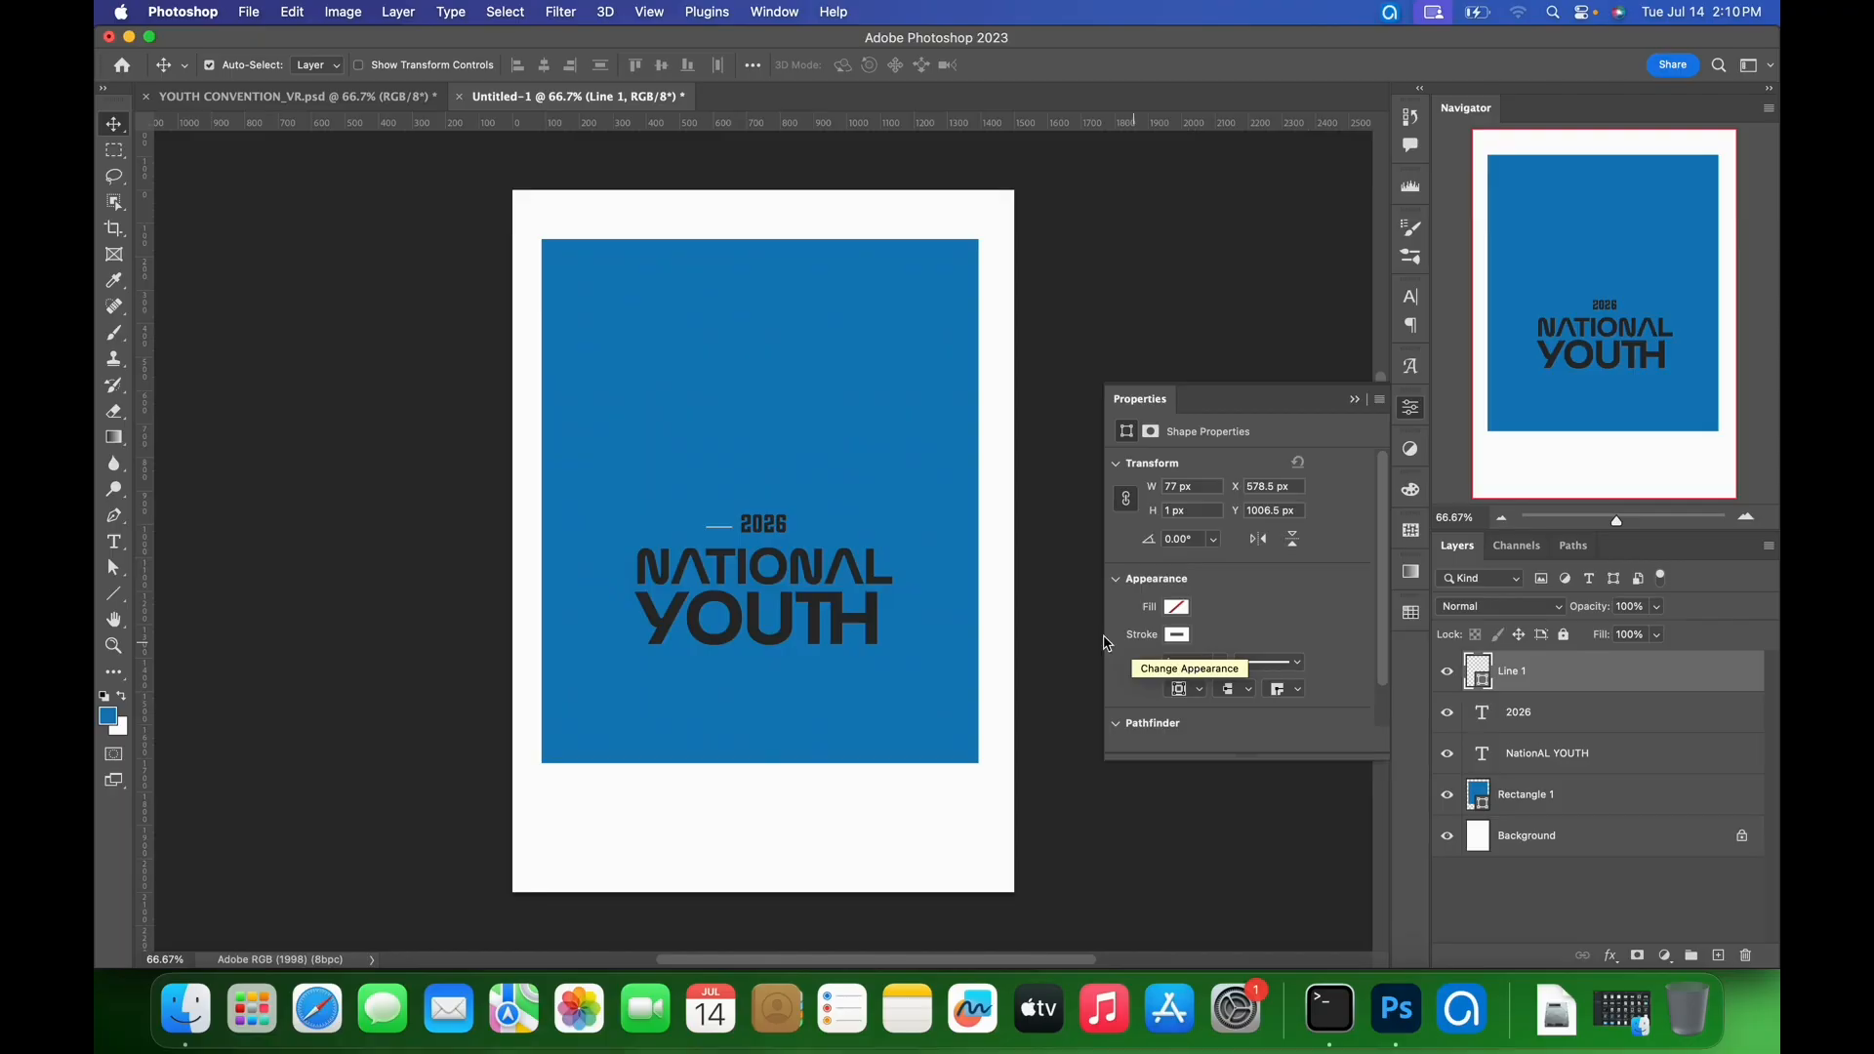
- Thicken the white line's stroke to 6 px
{"action": "left_click_drag", "start_coordinate": [1207, 663], "coordinate": [1149, 674]}
{"action": "type", "text": "3"}
{"action": "key", "text": "Return"}
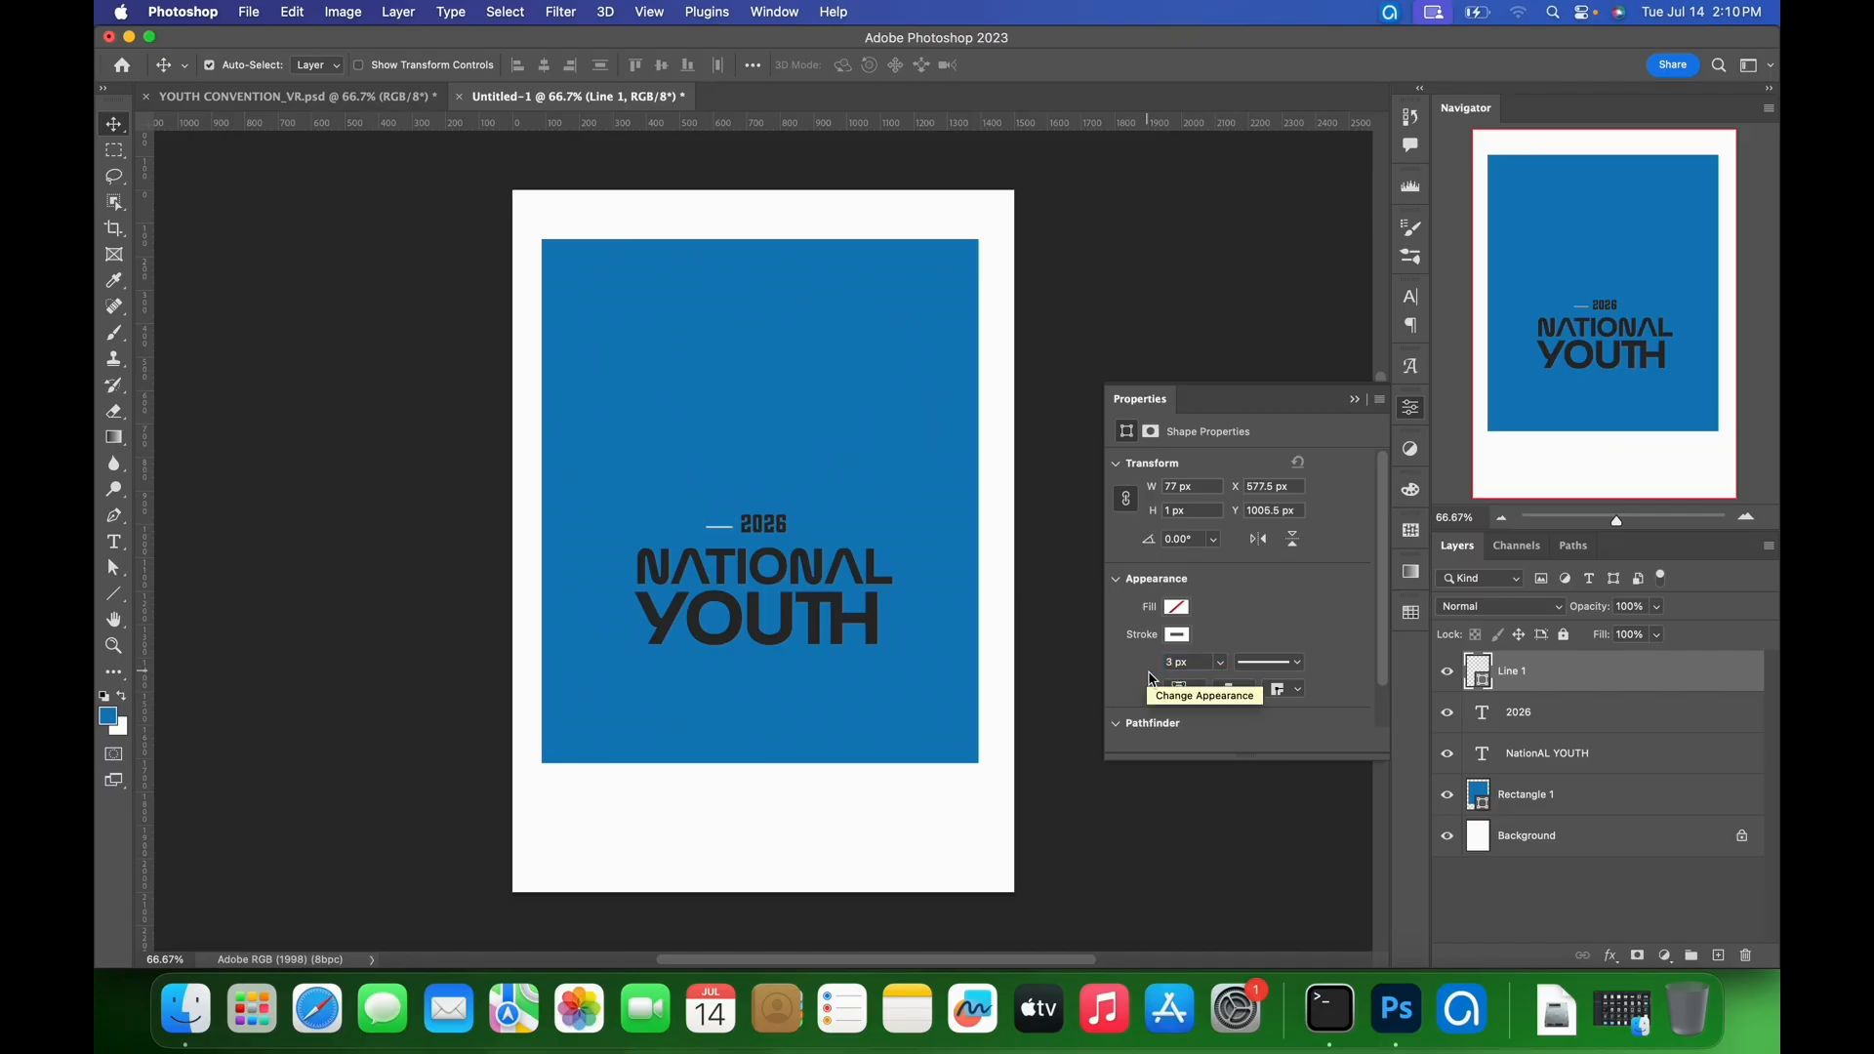
{"action": "left_click_drag", "start_coordinate": [1211, 677], "coordinate": [1111, 672]}
{"action": "type", "text": "6"}
{"action": "key", "text": "Return"}
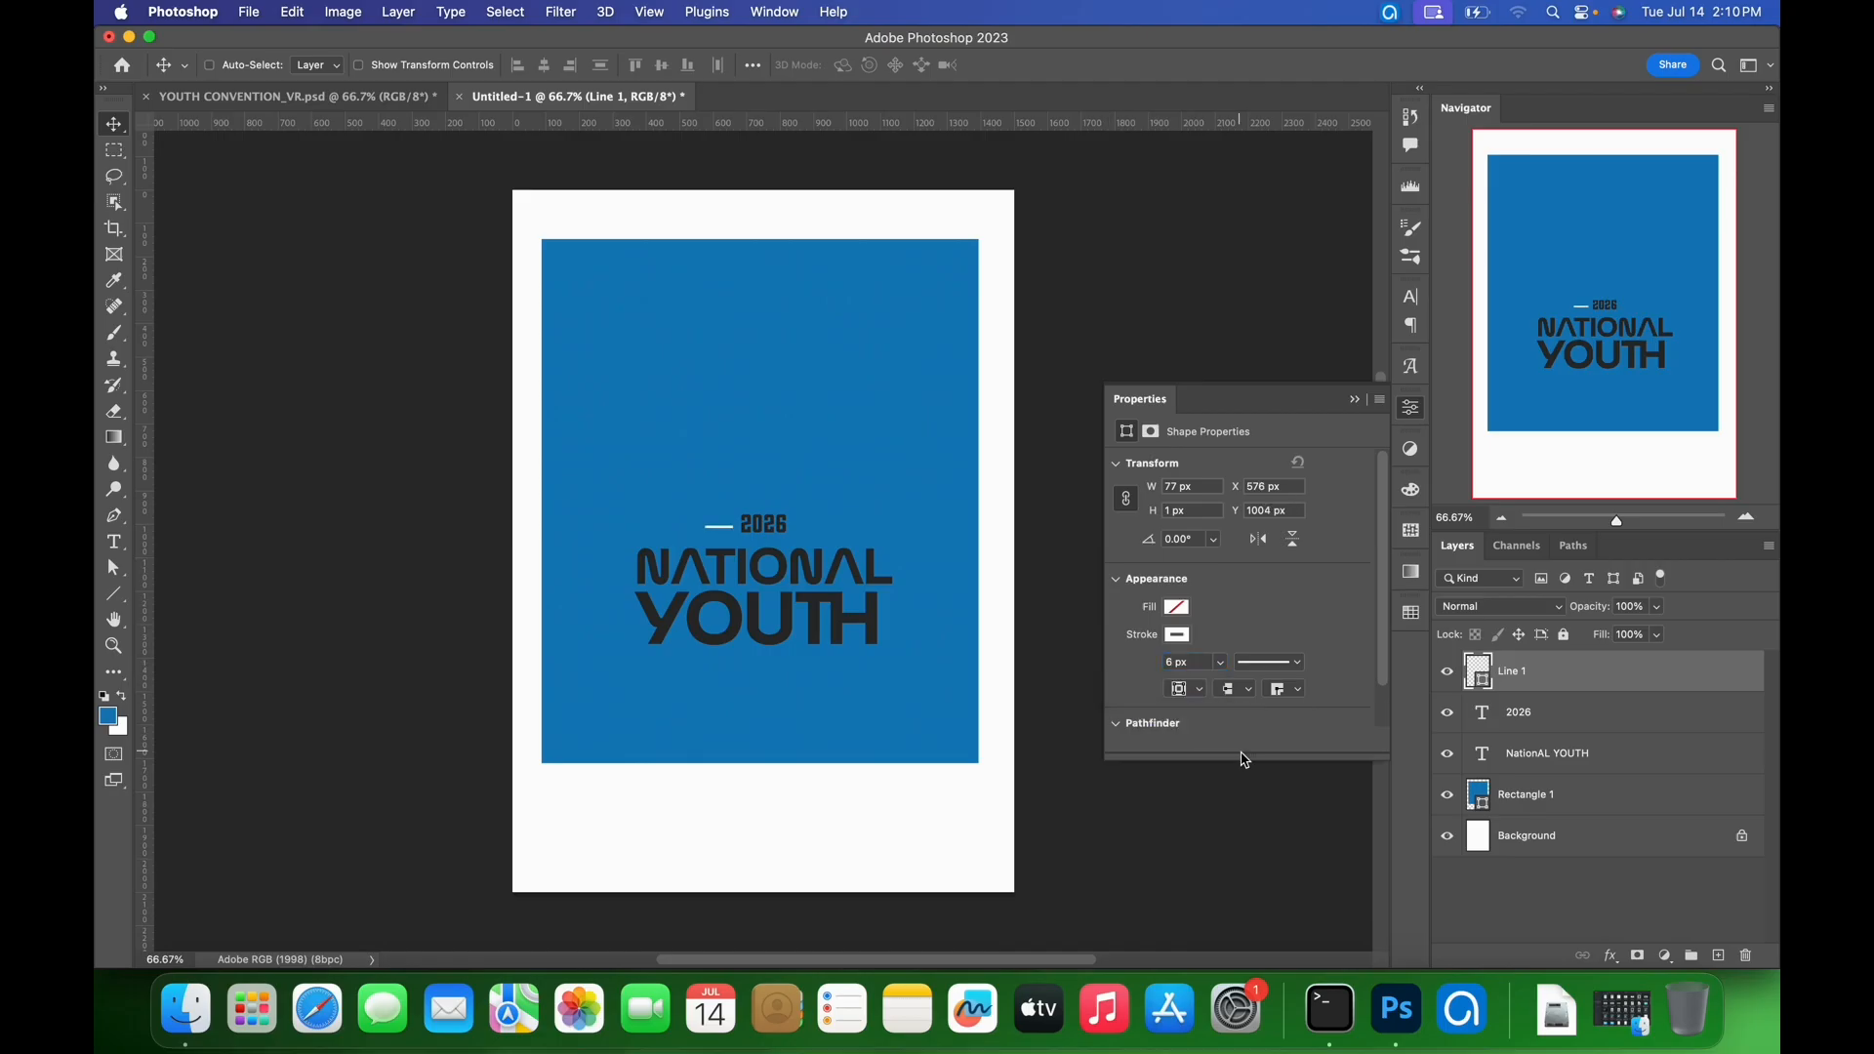
- Duplicate the white line and nudge the copy up to form a parallel line above the original
{"action": "key", "text": "super+j"}
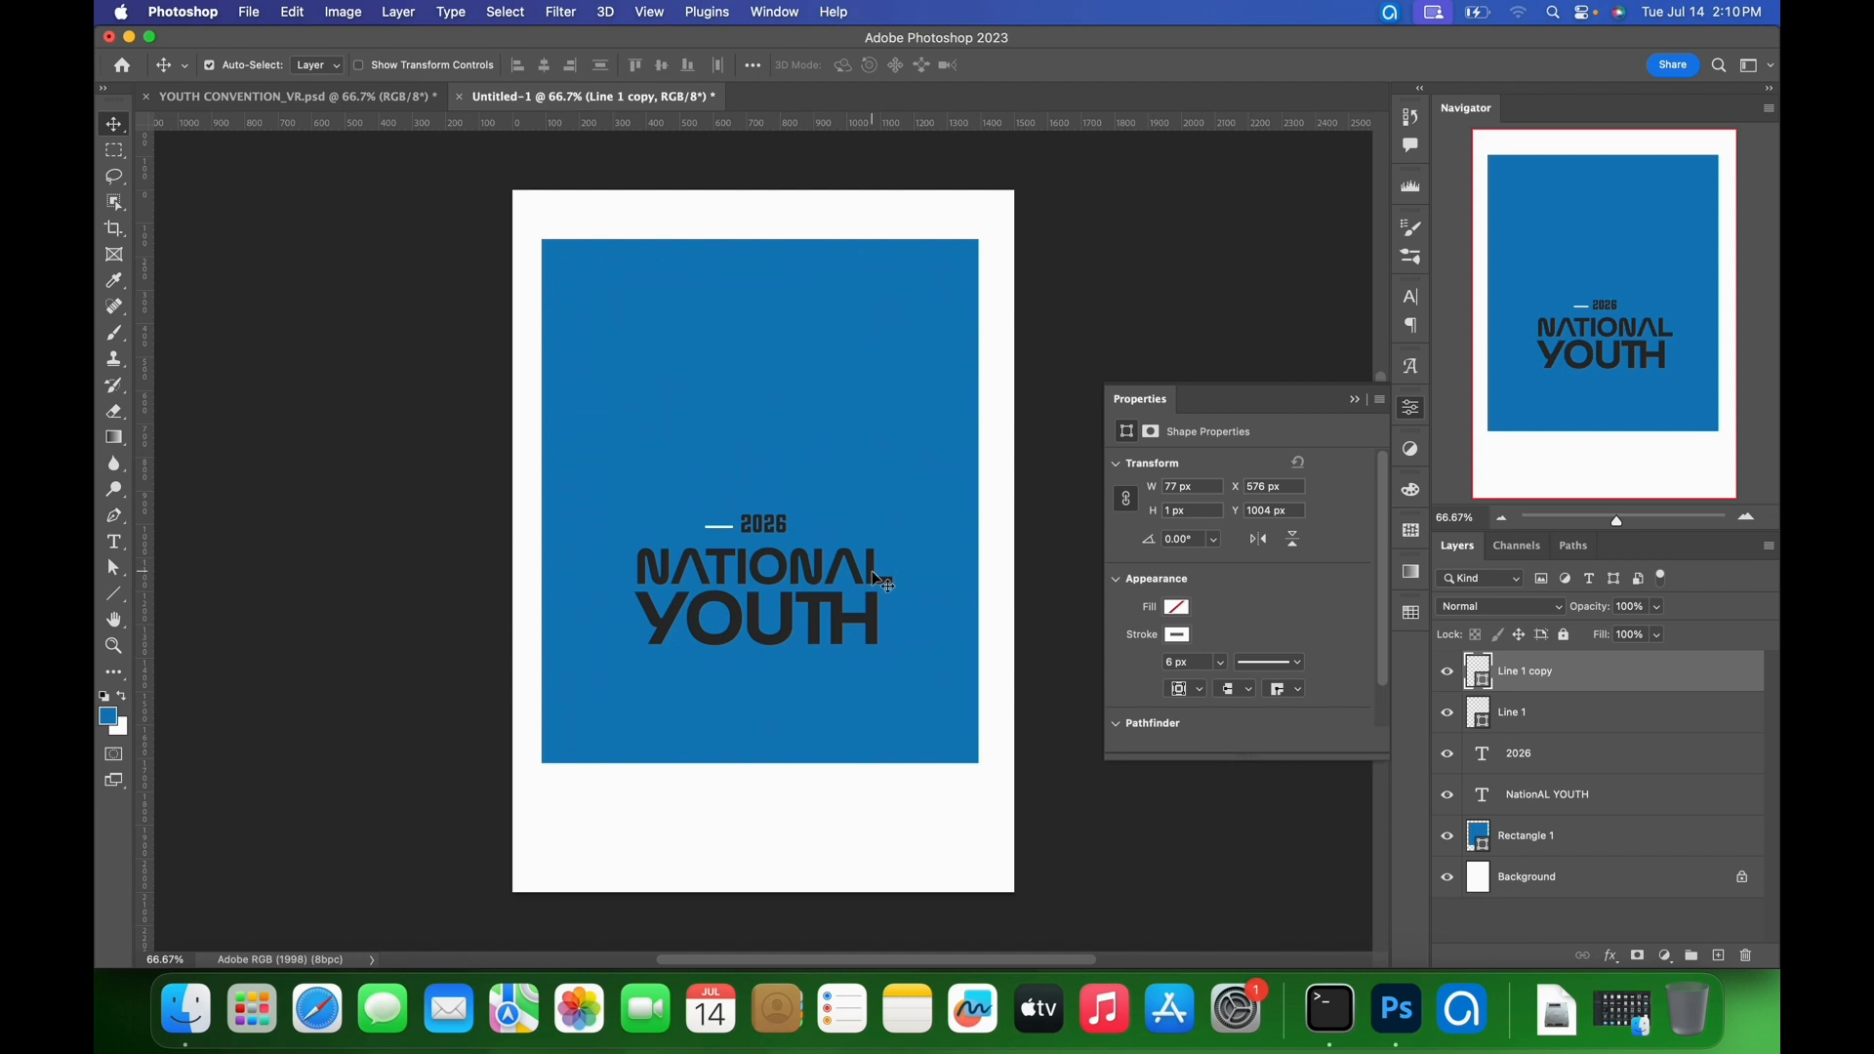
{"action": "key", "text": "Up"}
{"action": "key", "text": "Up"}
{"action": "key", "text": "Up"}
{"action": "key", "text": "Up"}
{"action": "key", "text": "Up"}
{"action": "key", "text": "Up"}
{"action": "key", "text": "Up"}
{"action": "key", "text": "Up"}
{"action": "key", "text": "Up"}
{"action": "key", "text": "Up"}
{"action": "key", "text": "Up"}
{"action": "key", "text": "Up"}
{"action": "key", "text": "Up"}
{"action": "key", "text": "Up"}
- Shorten the lower line from its left end to about 51.5 px wide, keeping its right end in place
{"action": "left_click", "coordinate": [1553, 718]}
{"action": "key", "text": "a"}
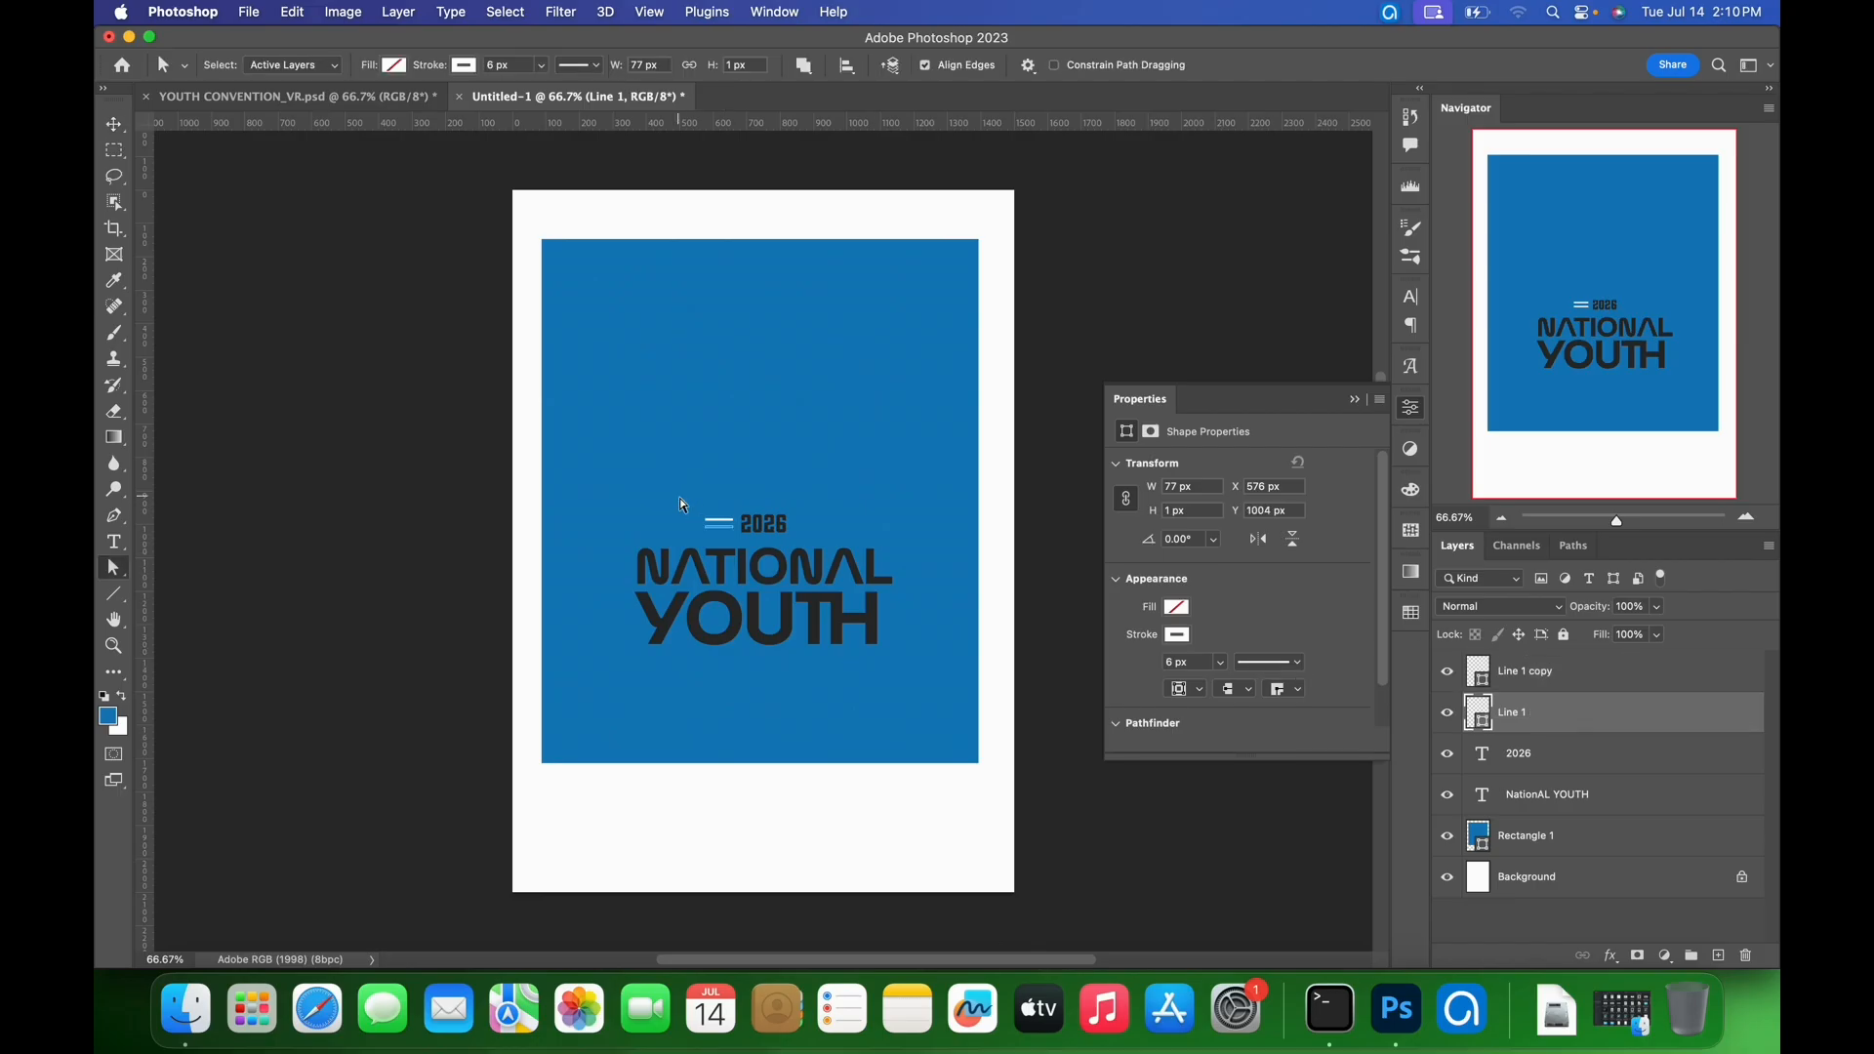
{"action": "left_click_drag", "start_coordinate": [684, 491], "coordinate": [764, 569]}
{"action": "key", "text": "Right"}
{"action": "key", "text": "Right"}
{"action": "key", "text": "Right"}
{"action": "key", "text": "Right"}
{"action": "key", "text": "Right"}
{"action": "key", "text": "Right"}
{"action": "key", "text": "v"}
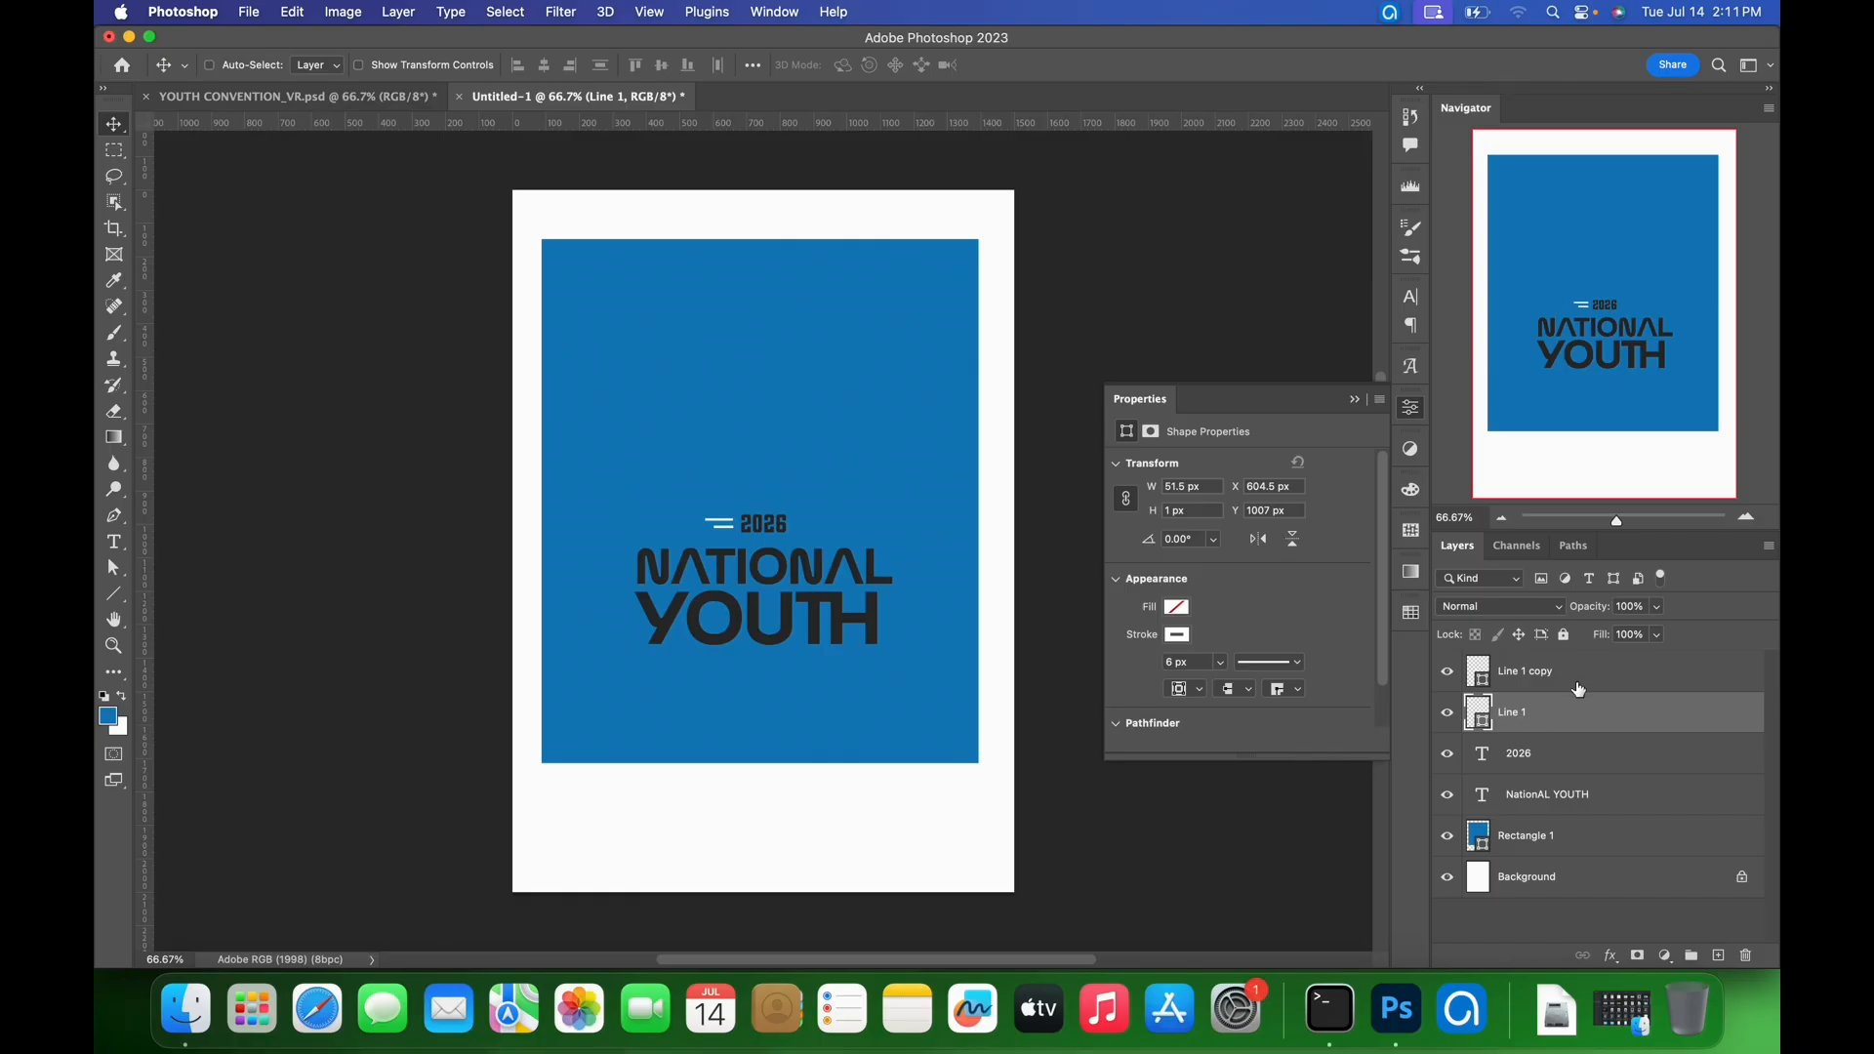
- Group the two white line layers together
{"action": "left_click", "coordinate": [1603, 691], "text": "shift"}
{"action": "key", "text": "super"}
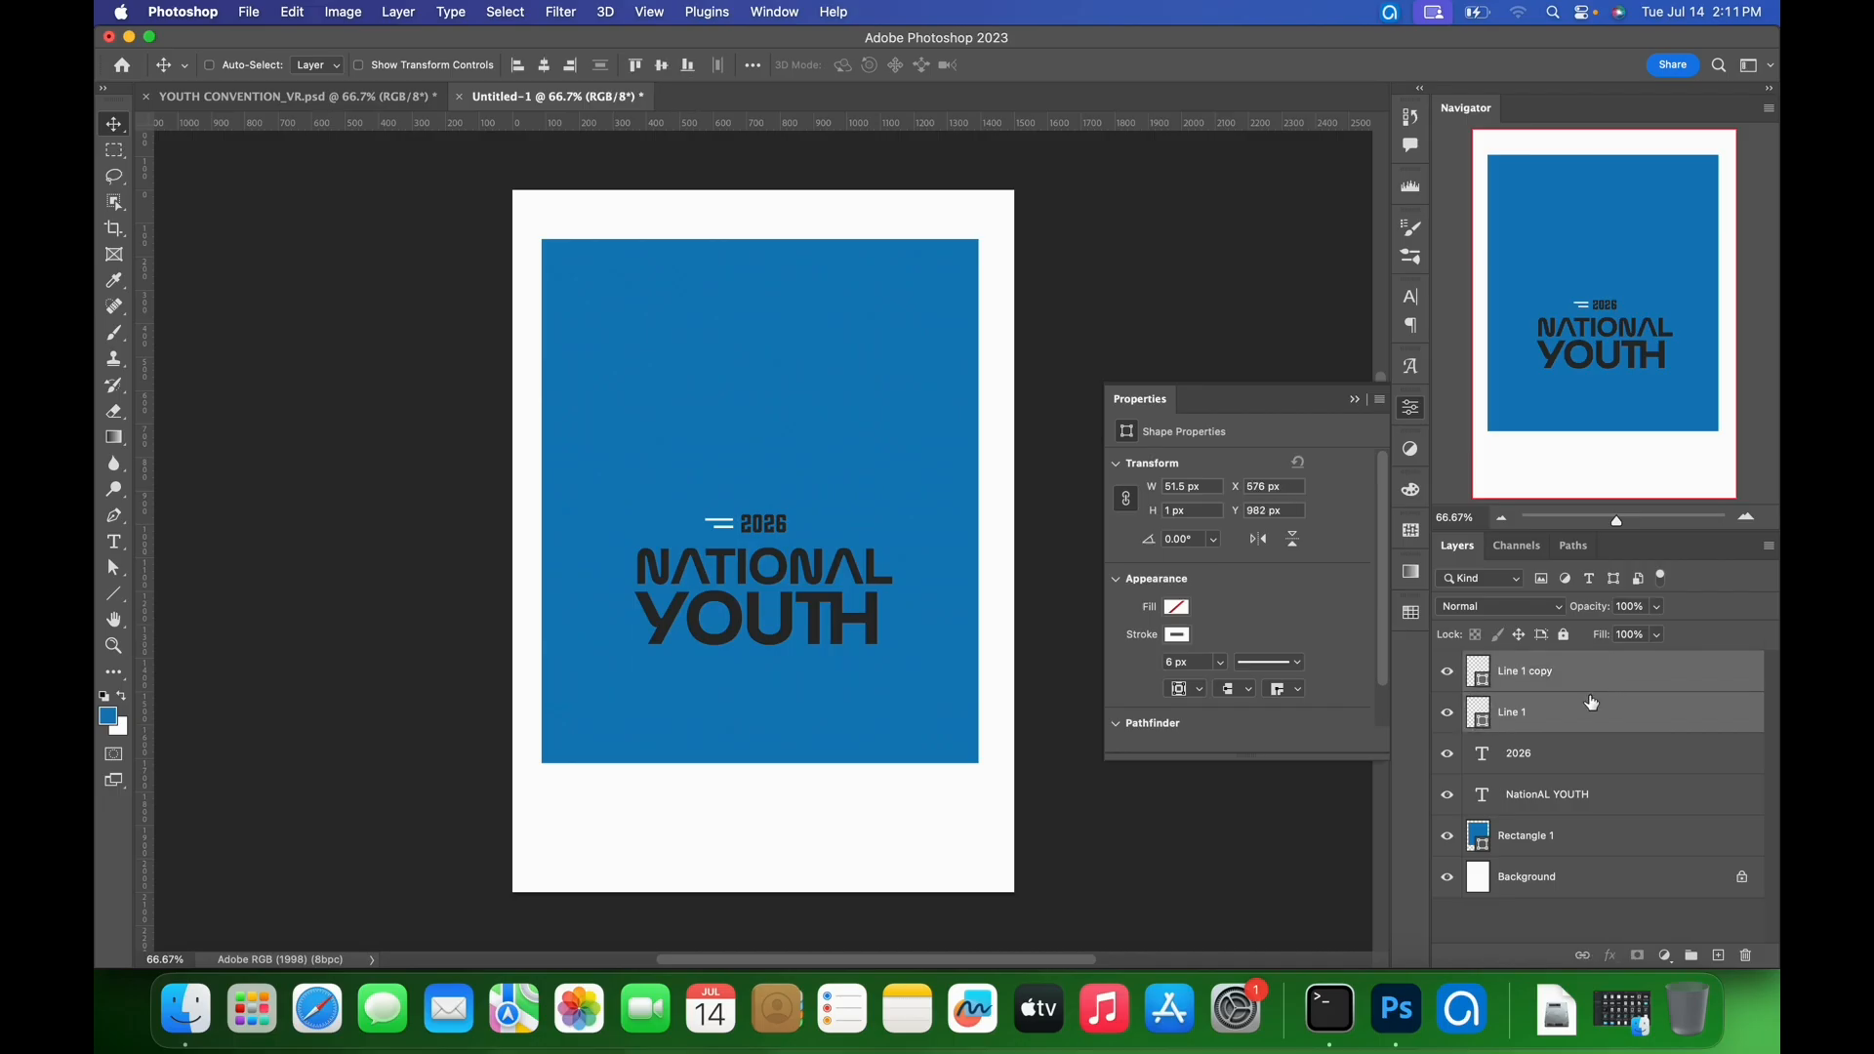
{"action": "key", "text": "super+g"}
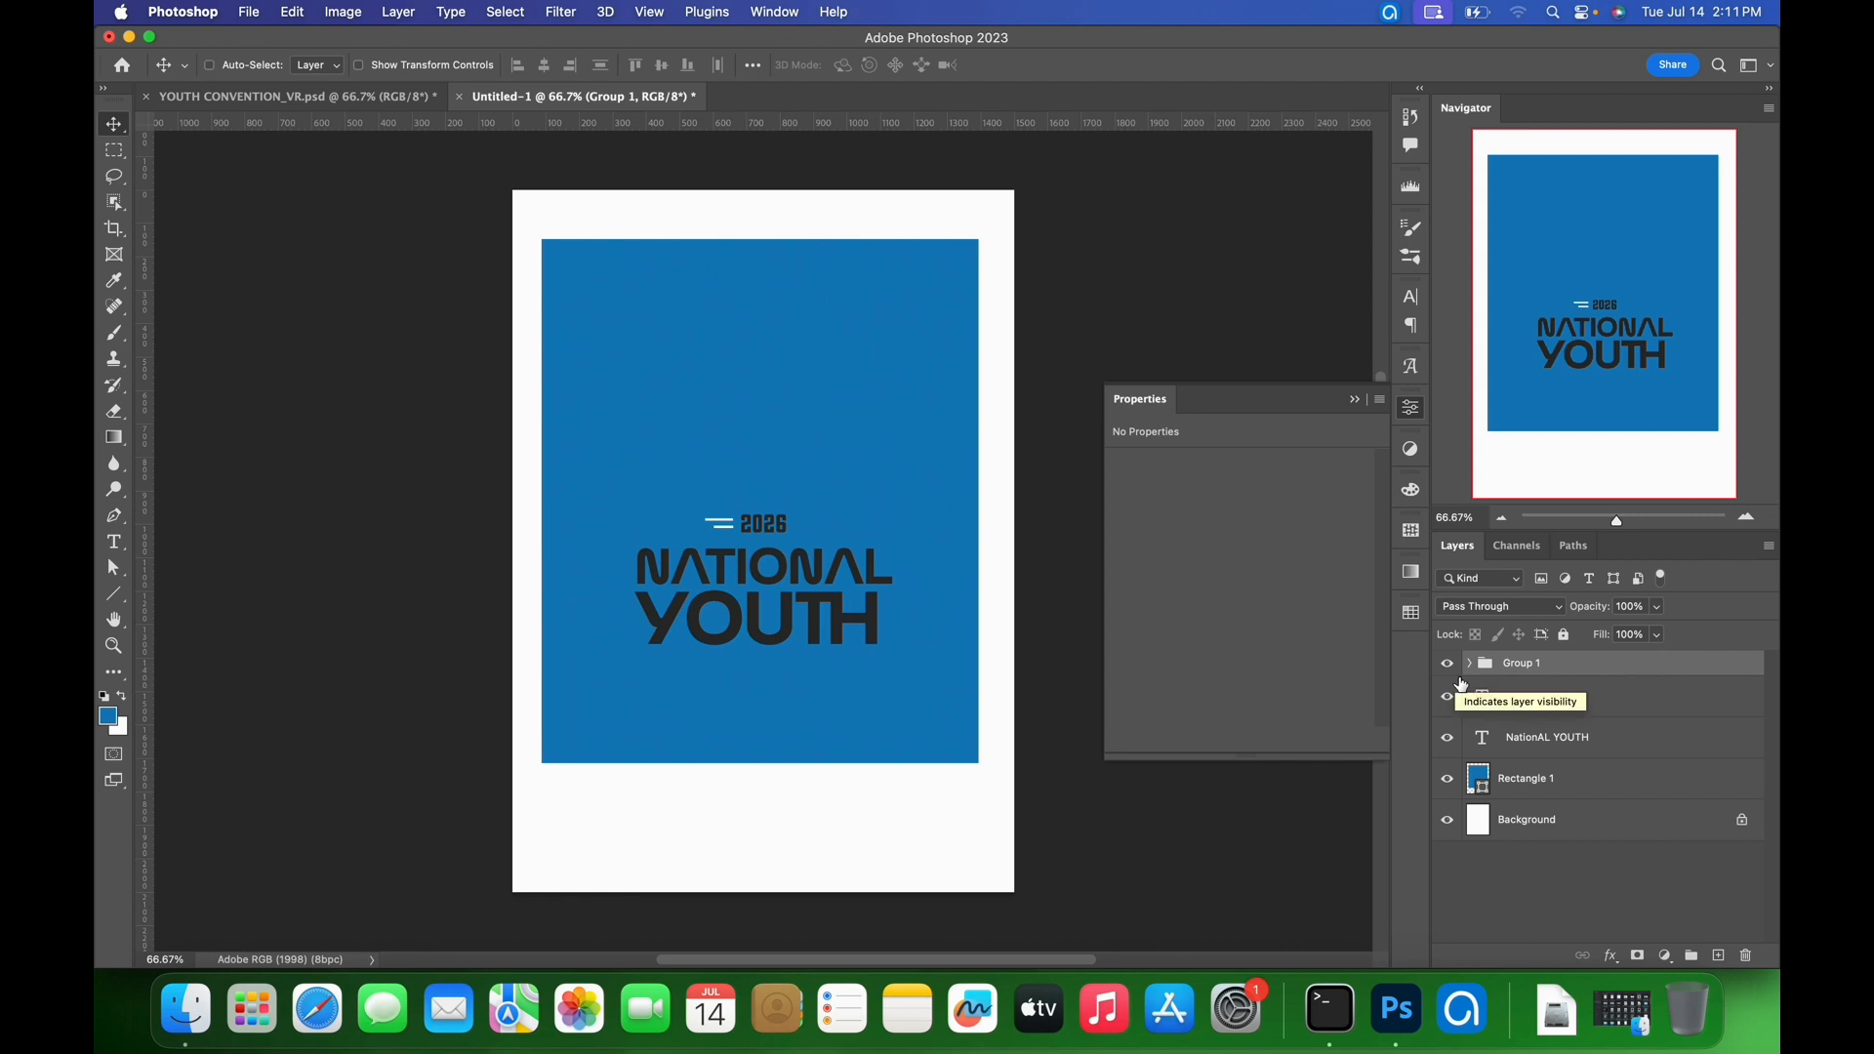
{"action": "key", "text": "super+t"}
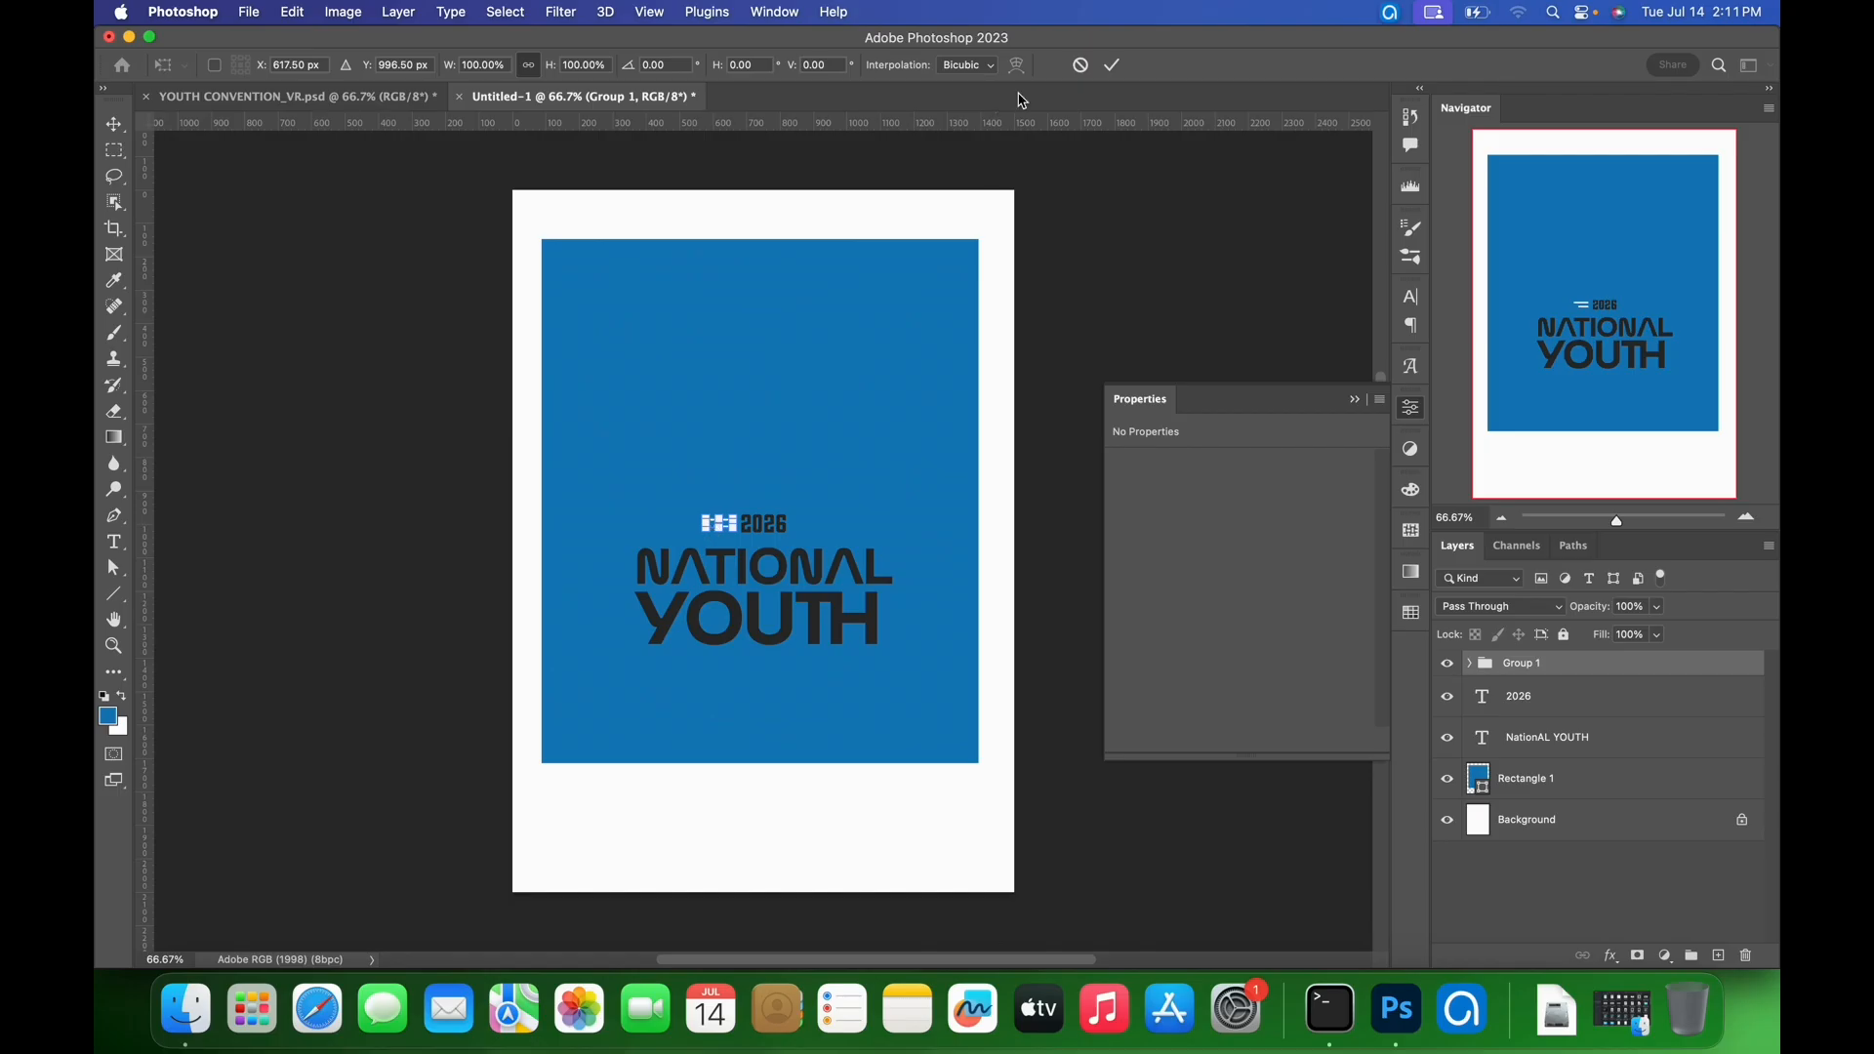
{"action": "left_click", "coordinate": [1118, 68]}
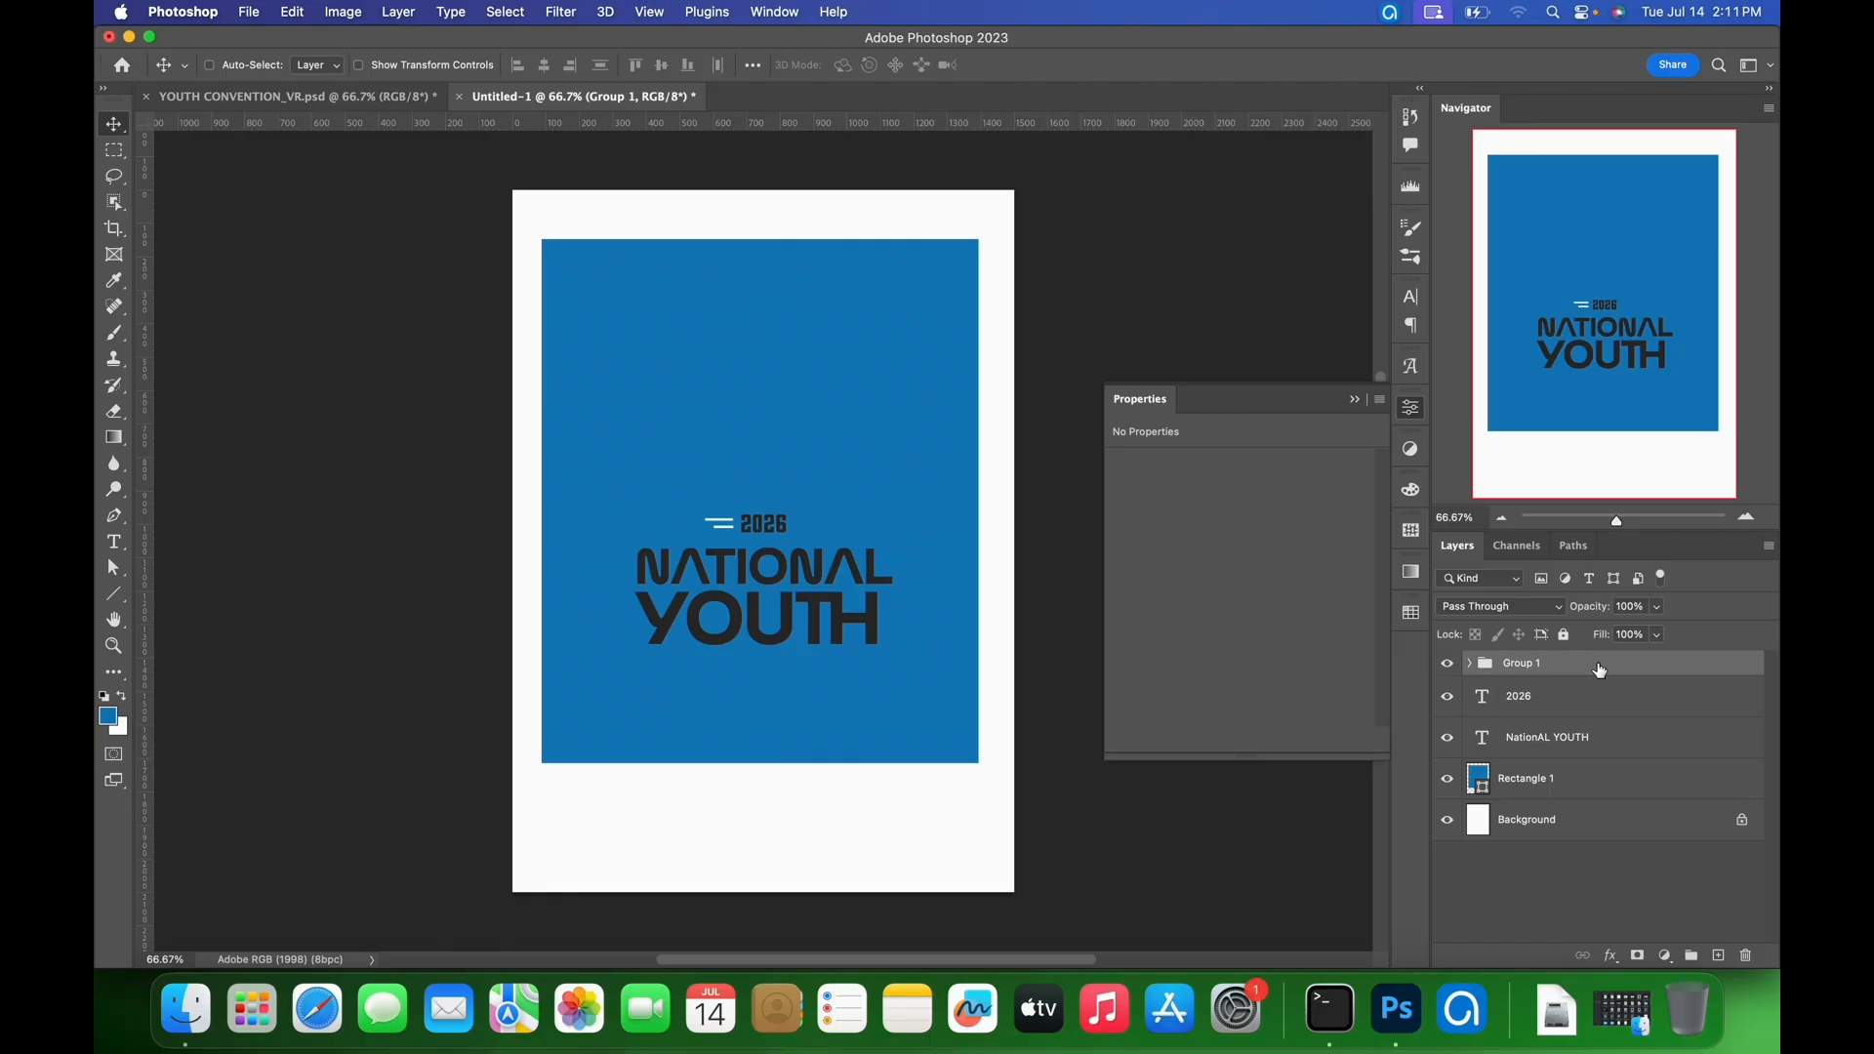
- Duplicate the group of lines and flip the copy horizontally
{"action": "key", "text": "super+j"}
{"action": "key", "text": "super+t"}
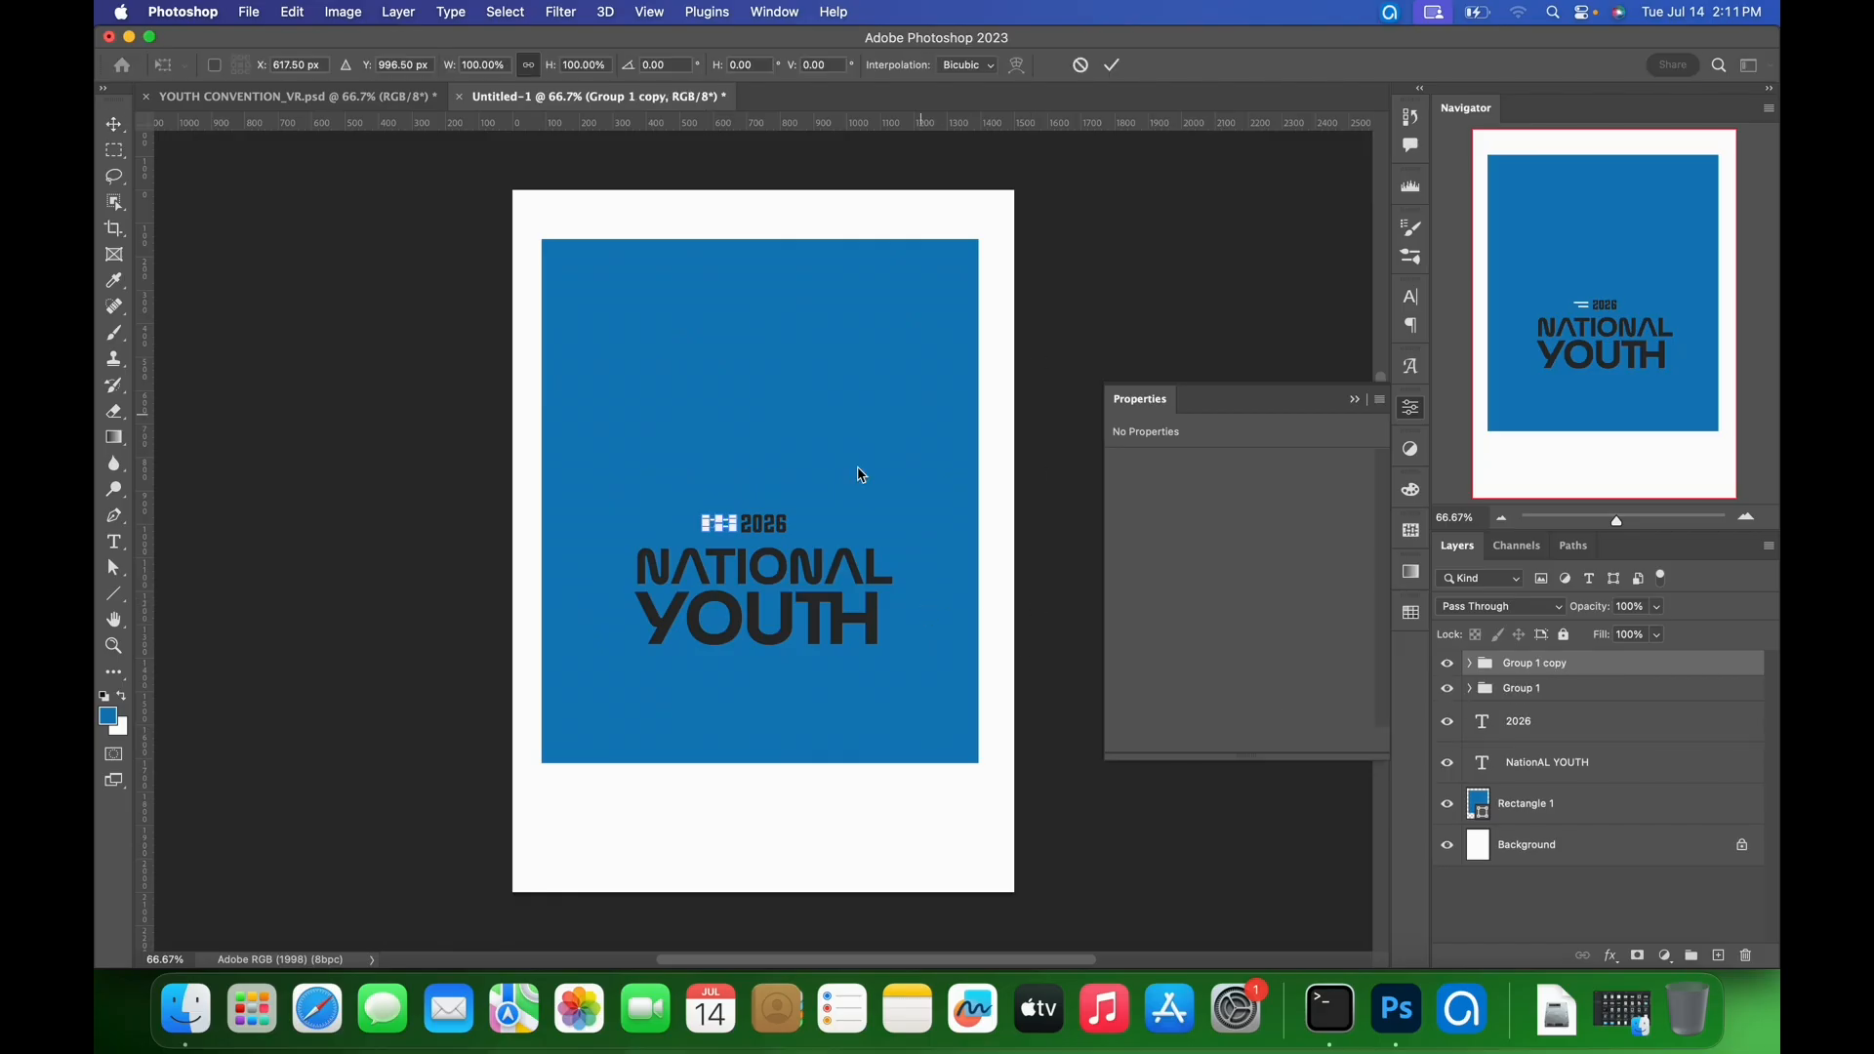
{"action": "right_click", "coordinate": [723, 527]}
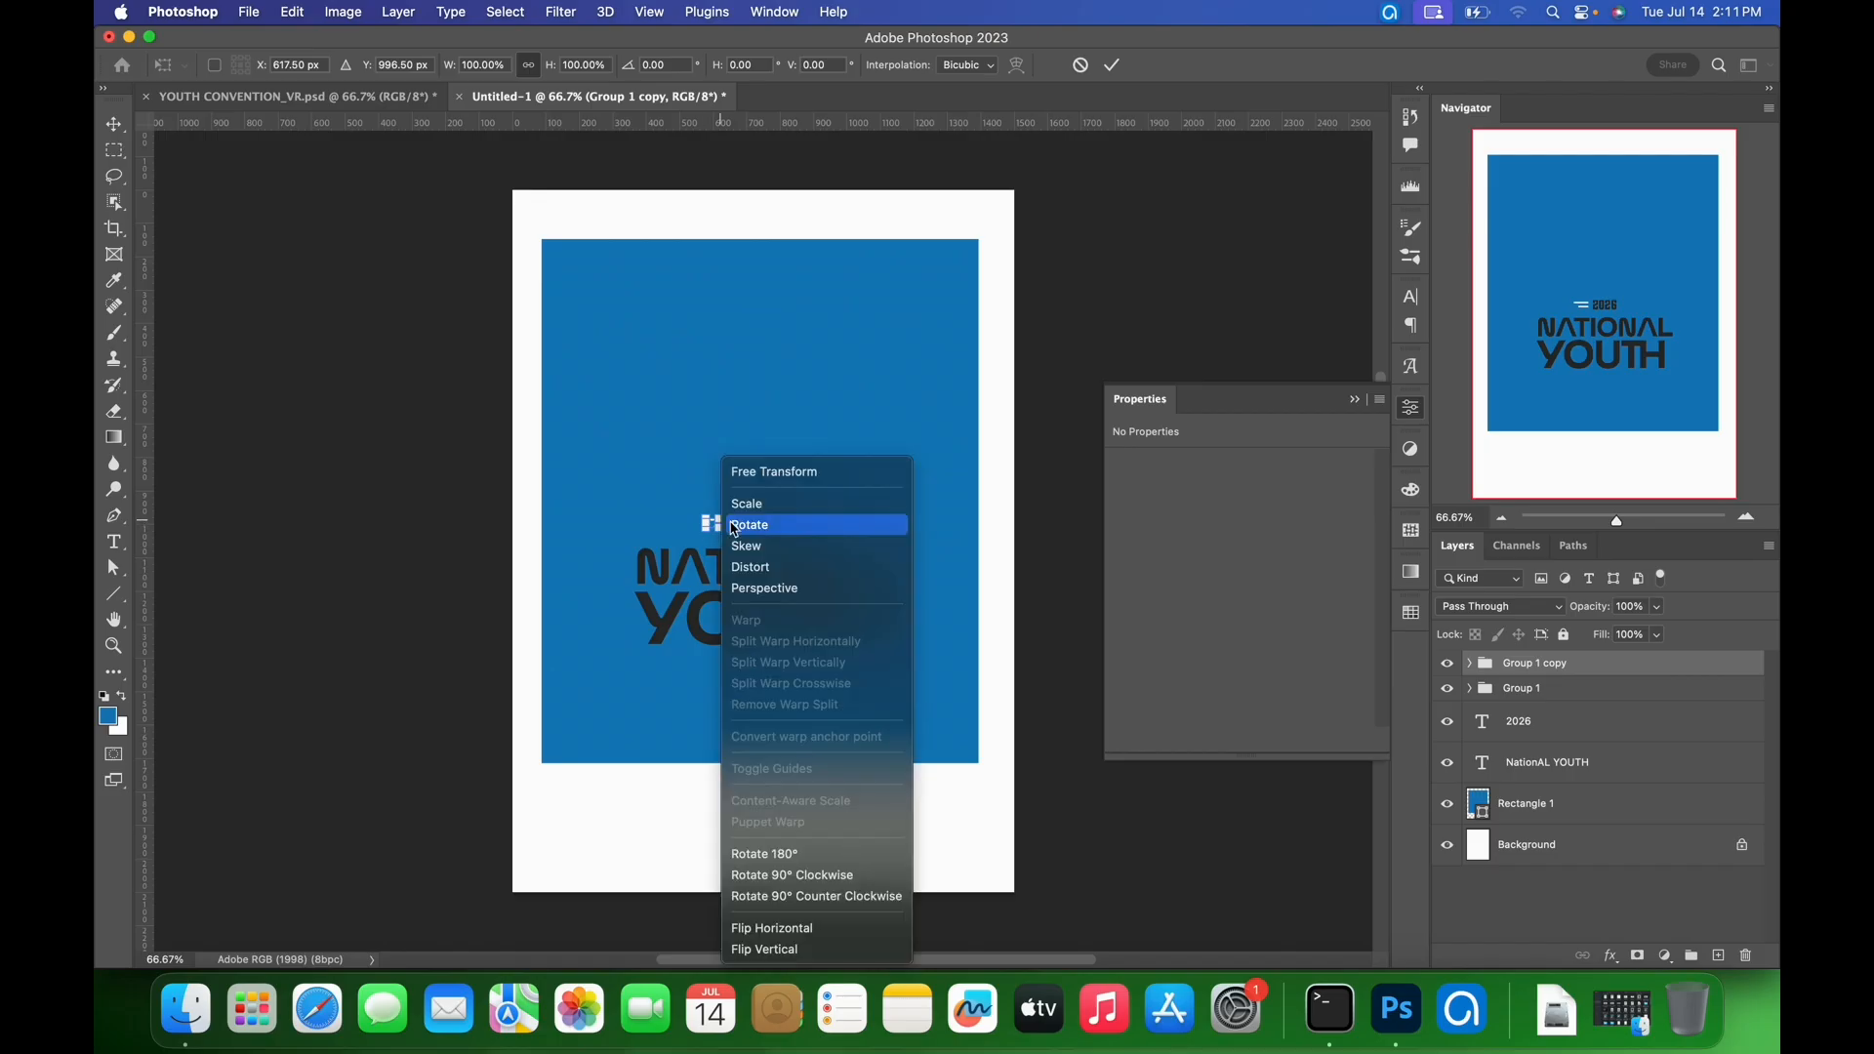
{"action": "left_click", "coordinate": [845, 938]}
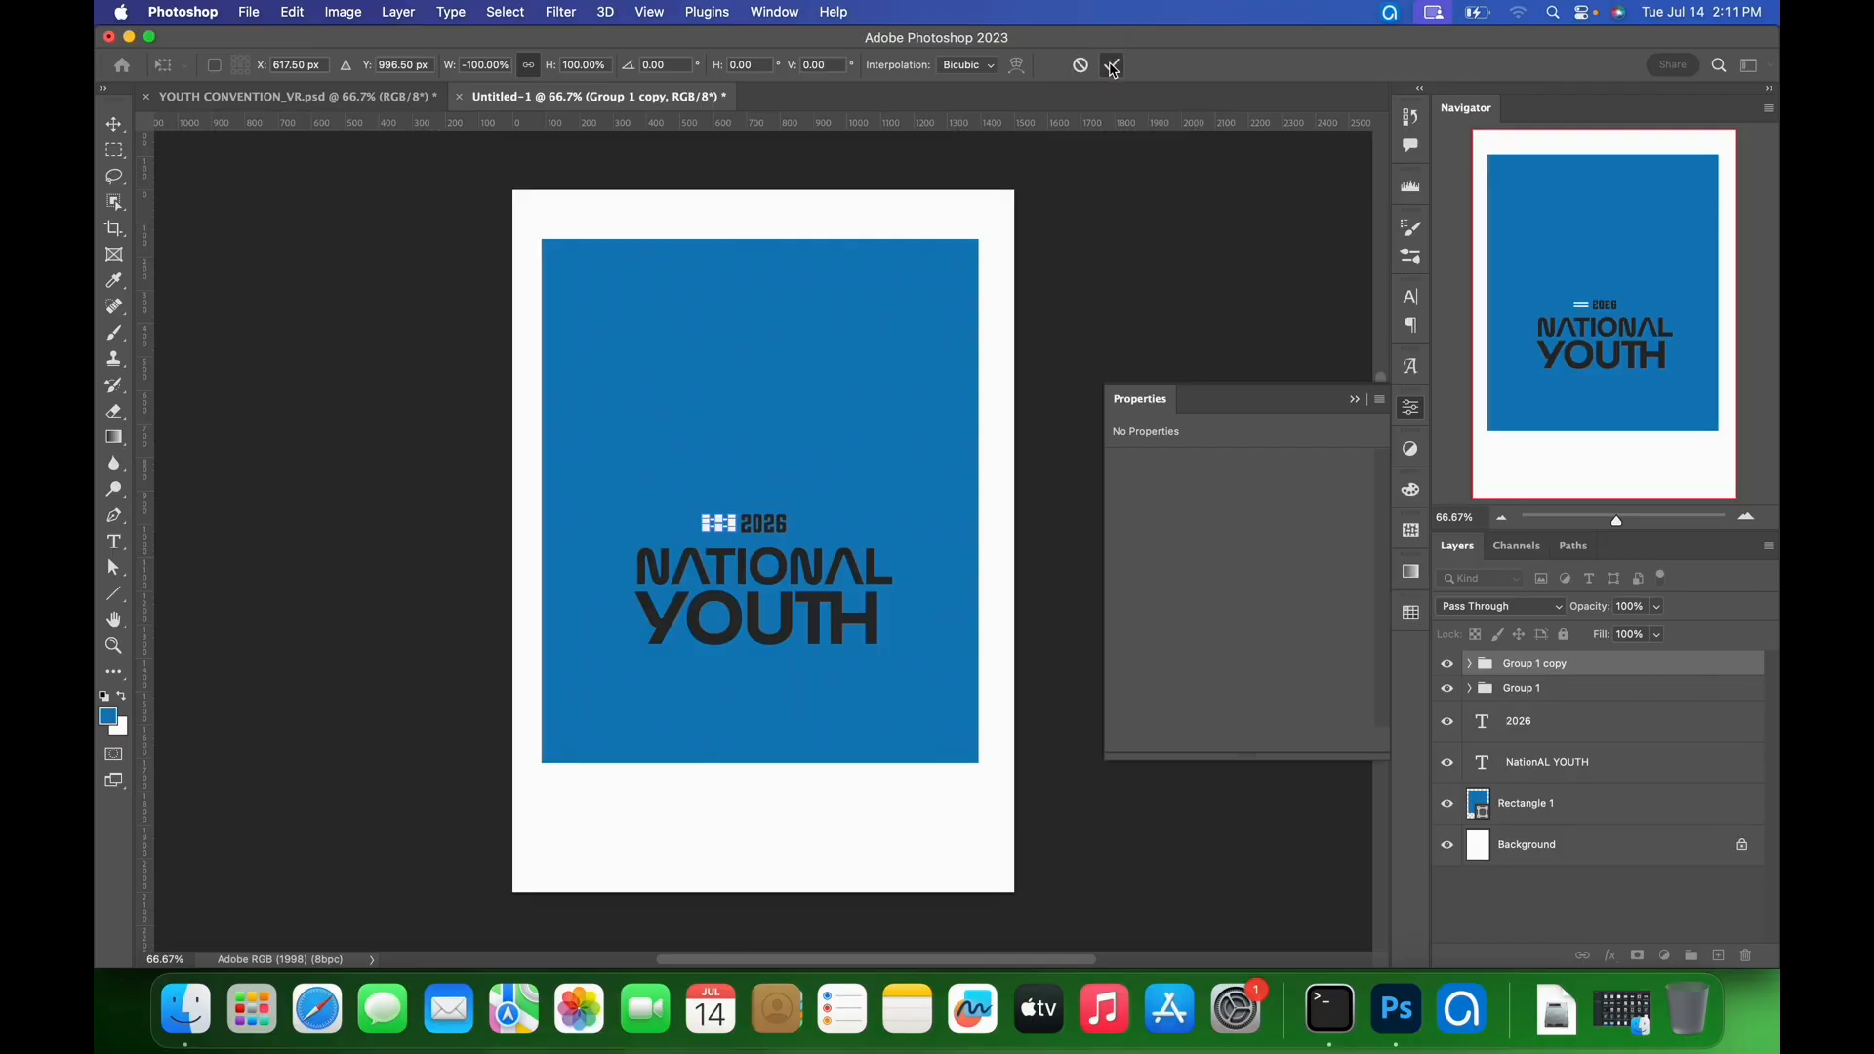
{"action": "left_click", "coordinate": [1112, 66]}
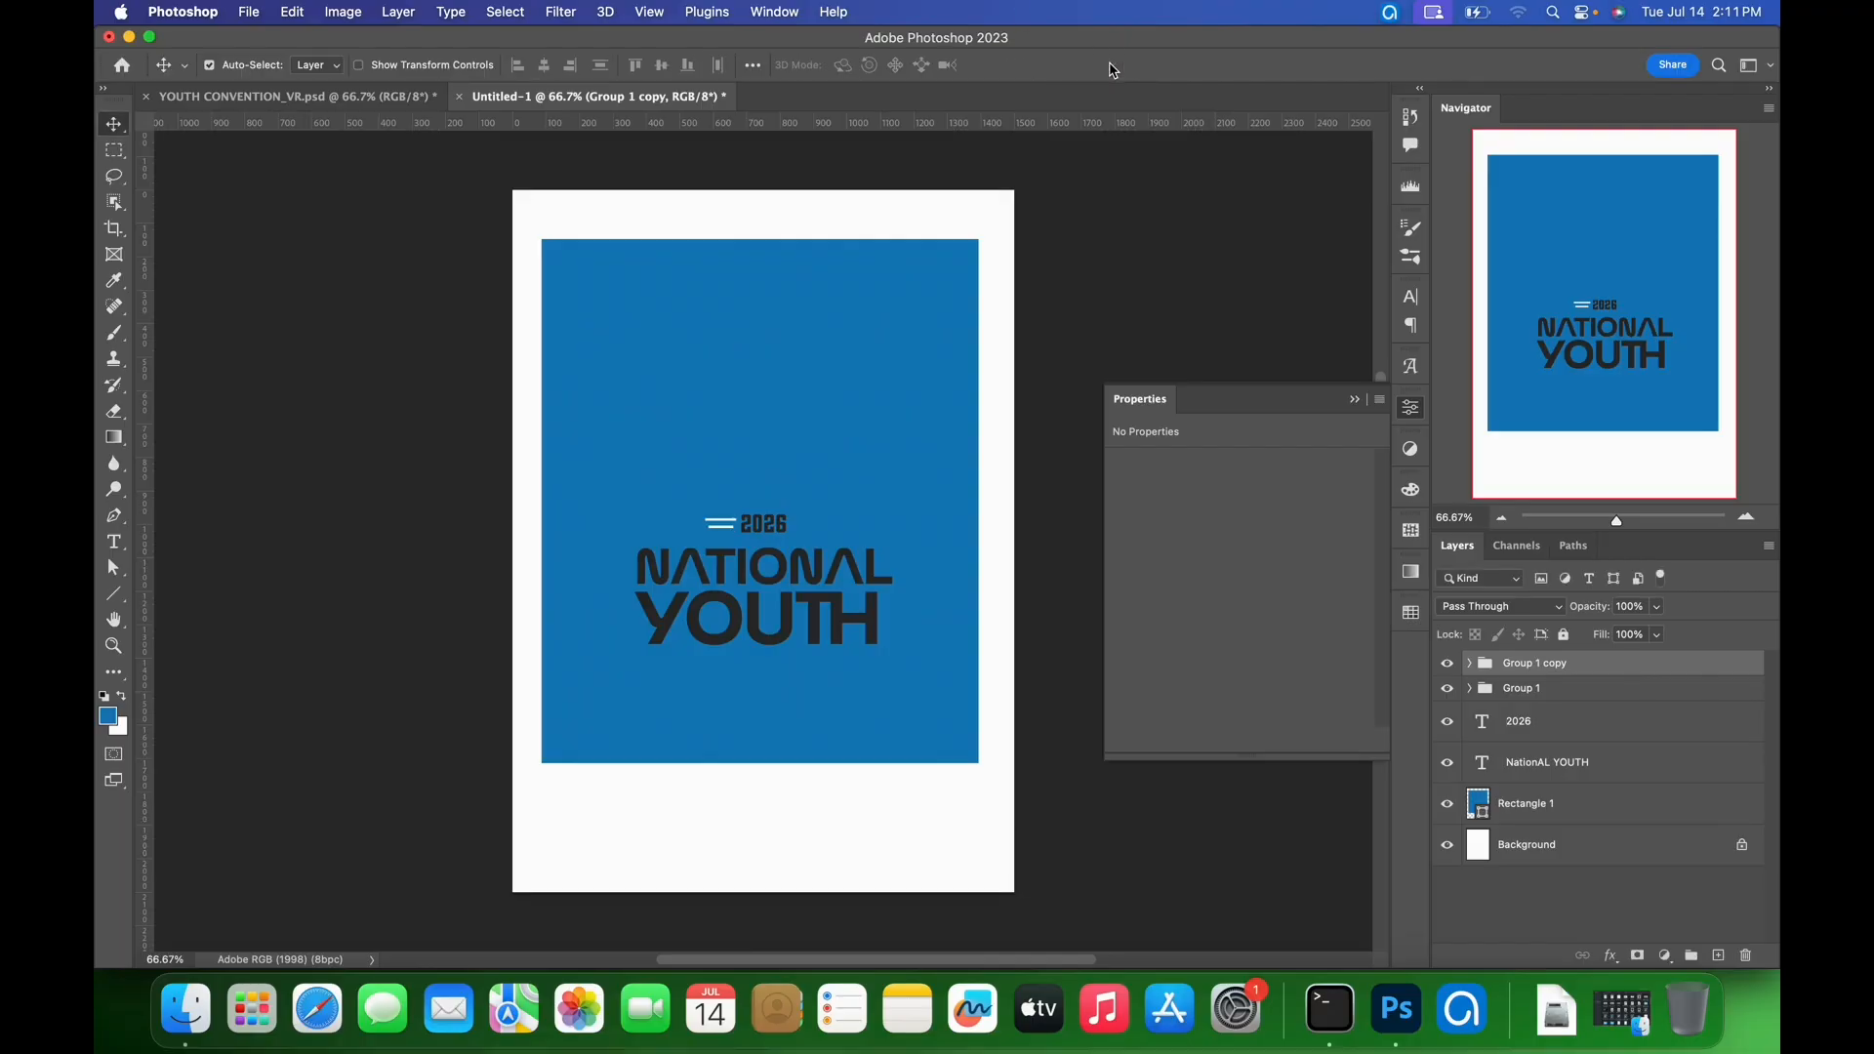
- Move the flipped pair of lines to the right side of 2026, mirroring the original pair
{"action": "key", "text": "shift+Right"}
{"action": "key", "text": "shift+Right"}
{"action": "key", "text": "shift+Right"}
{"action": "key", "text": "shift+Right"}
{"action": "key", "text": "shift+Right"}
{"action": "key", "text": "shift+Right"}
- Duplicate the NATIONAL YOUTH text just below the original and replace the copy's wording with "CONVENTION"
{"action": "left_click", "coordinate": [777, 629]}
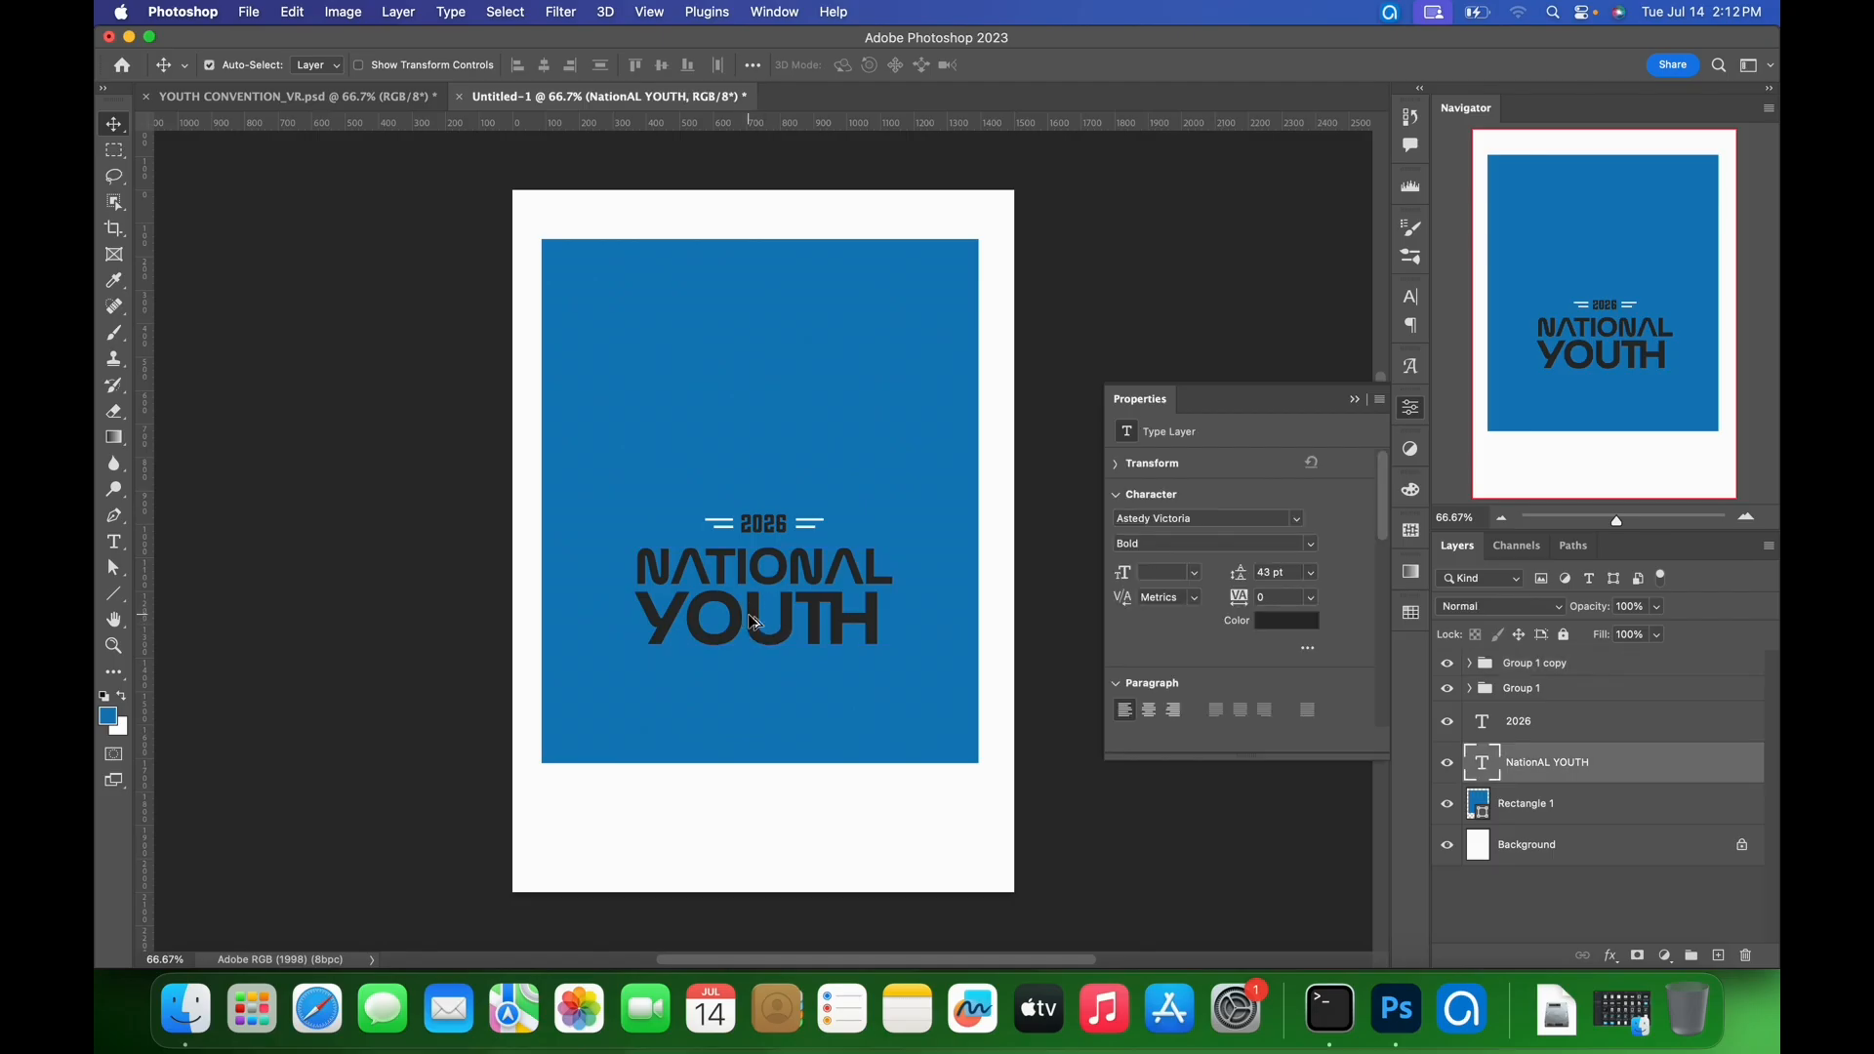
{"action": "left_click_drag", "start_coordinate": [760, 613], "coordinate": [763, 725]}
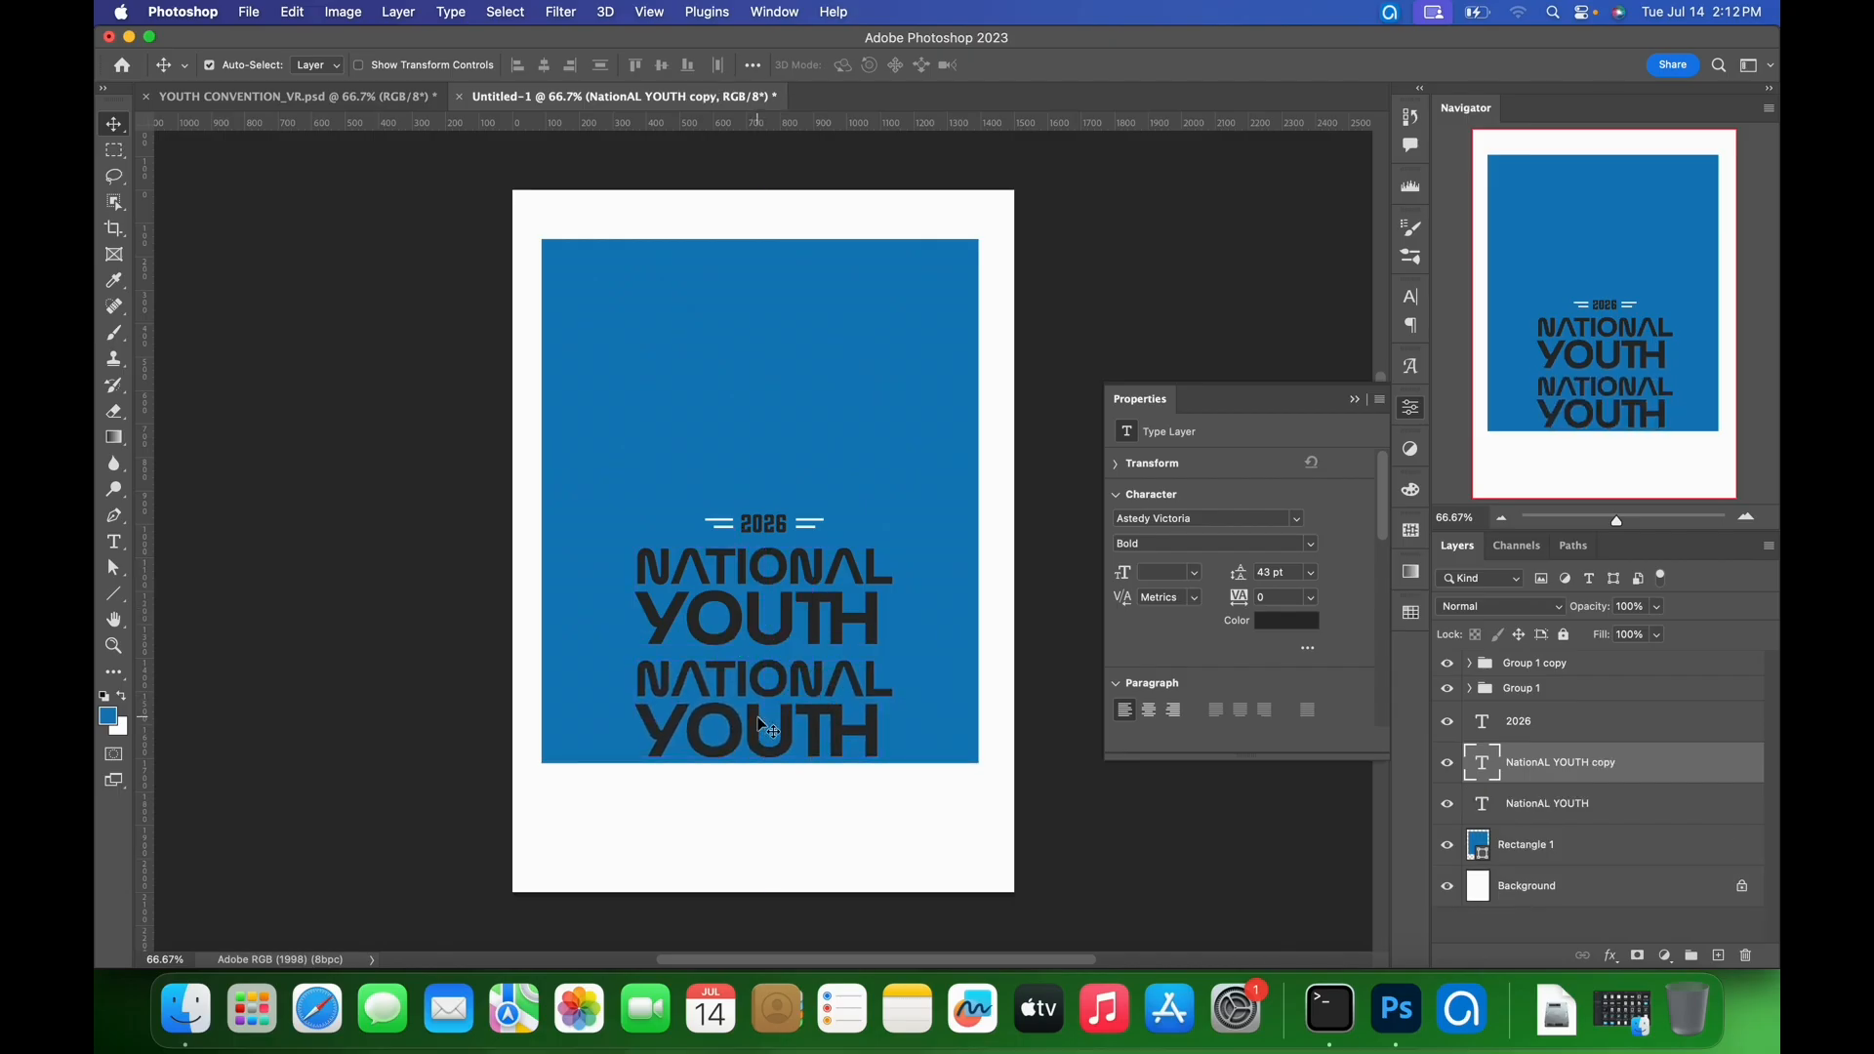
{"action": "double_click", "coordinate": [761, 696]}
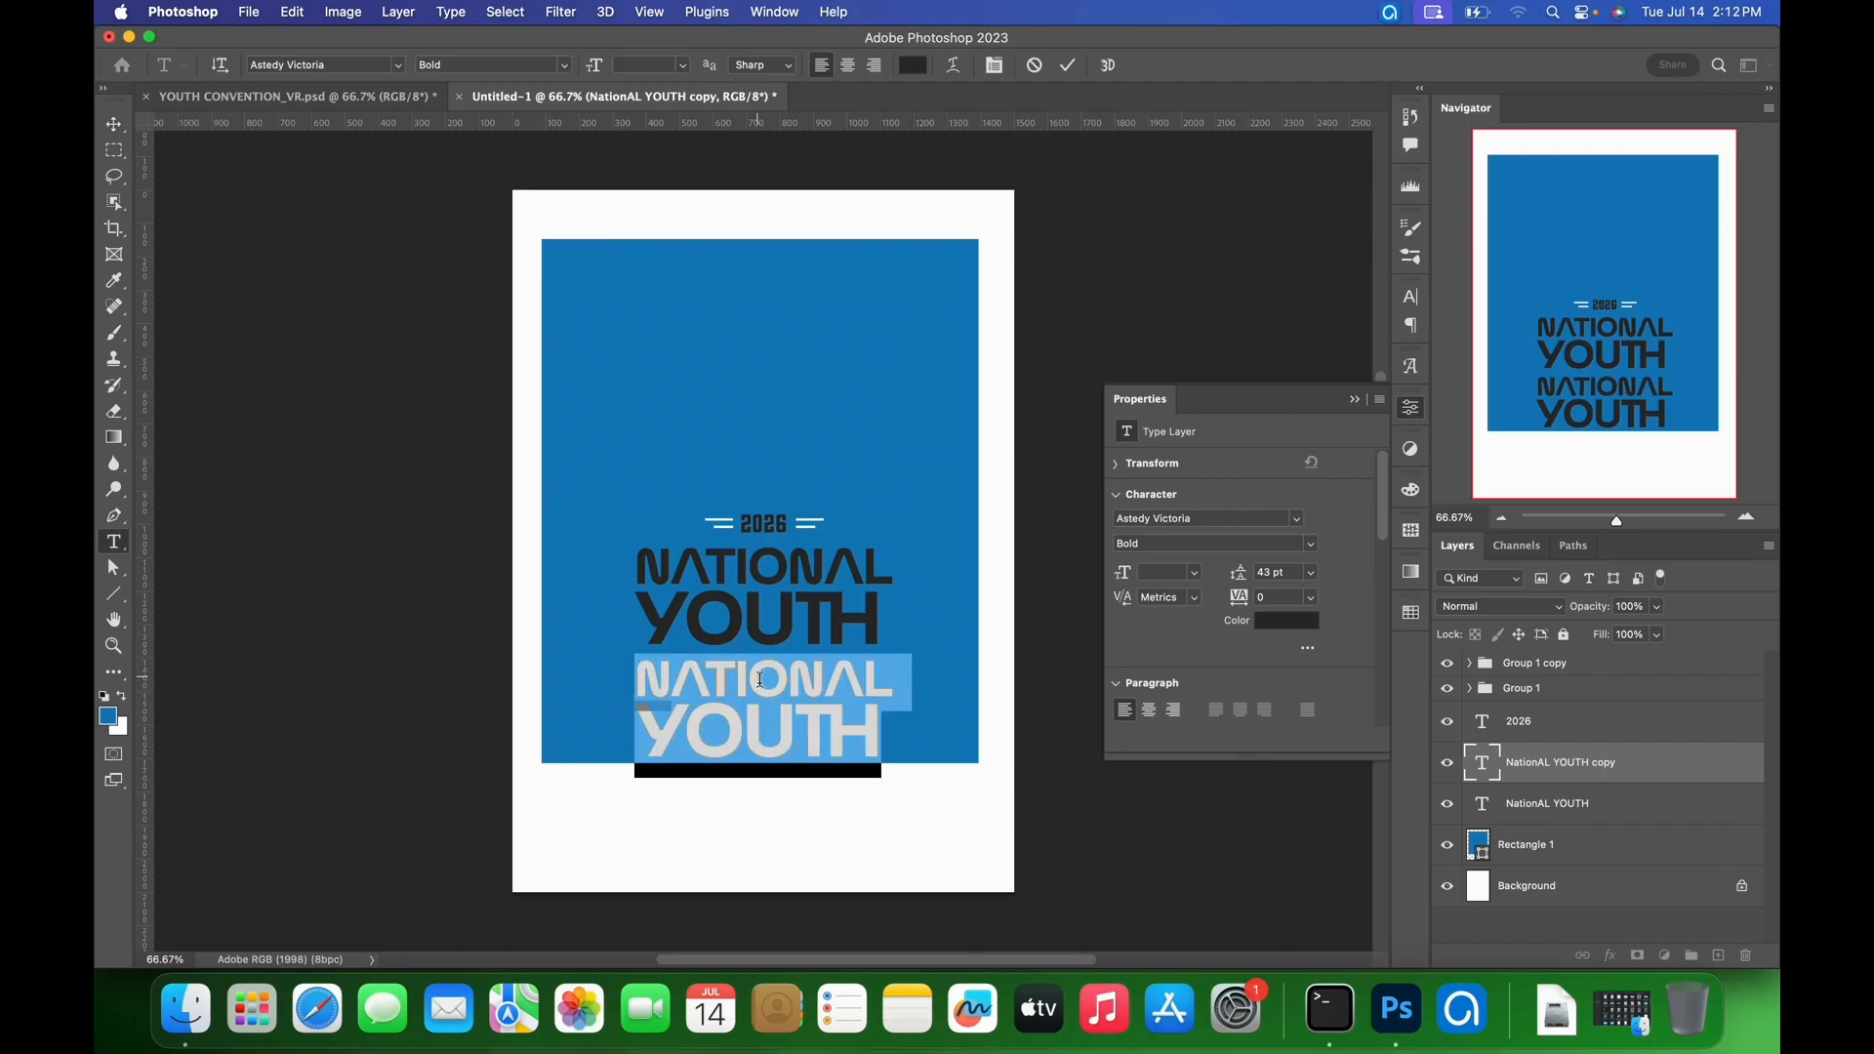
{"action": "type", "text": "CON"}
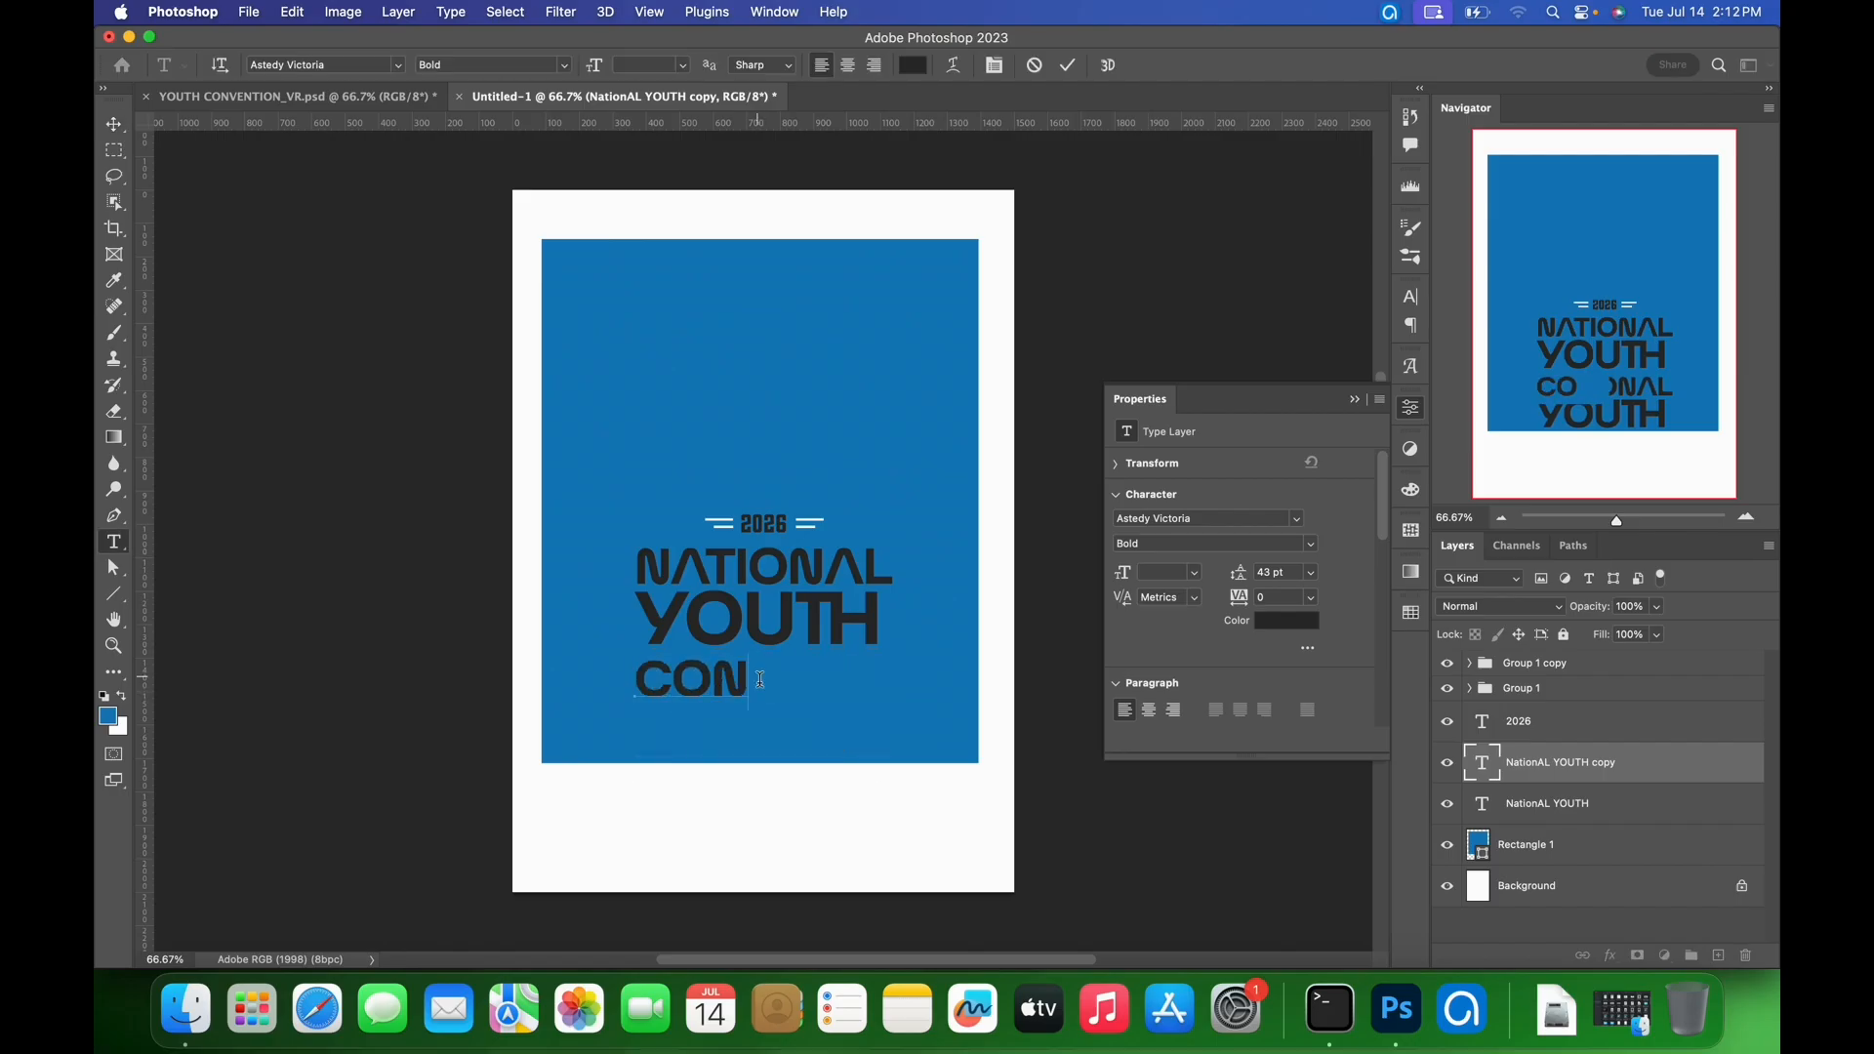
{"action": "type", "text": "VENT"}
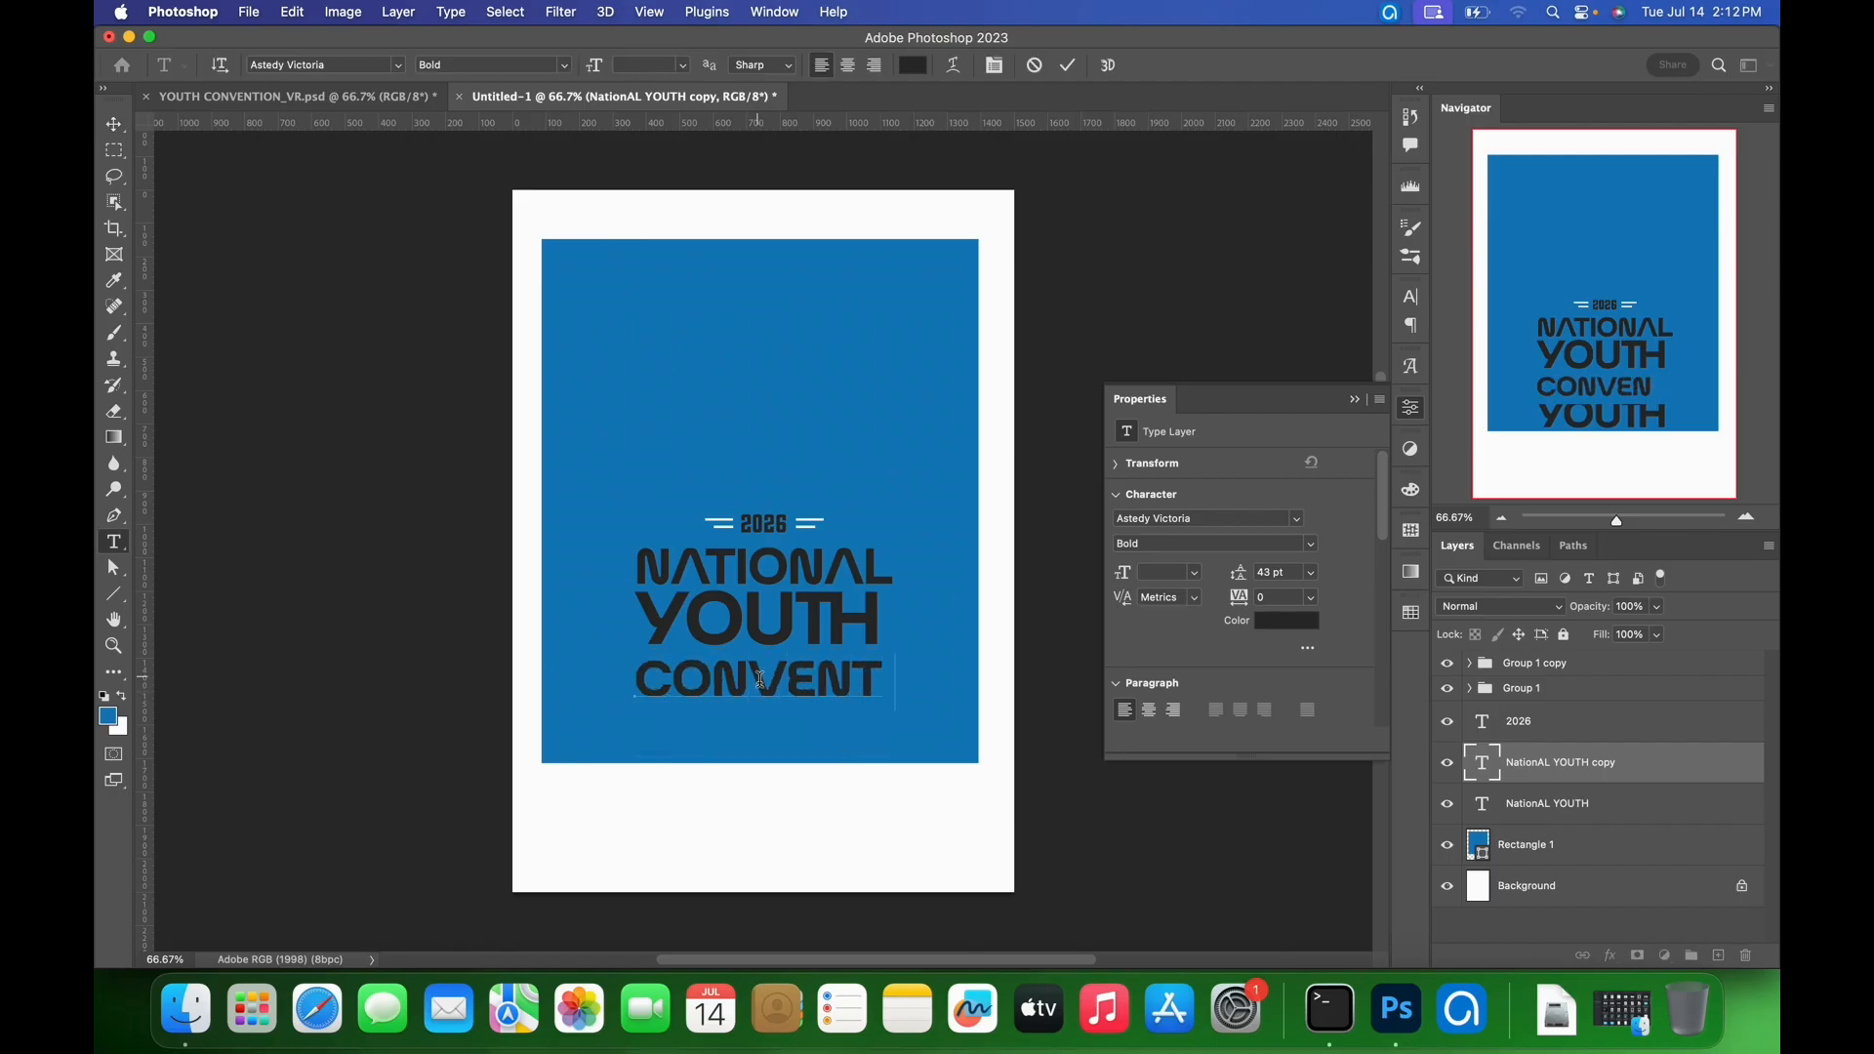
{"action": "type", "text": "ION"}
- Set the whole CONVENTION text to 23 pt in the Axettac Demo Regular font
{"action": "key", "text": "super"}
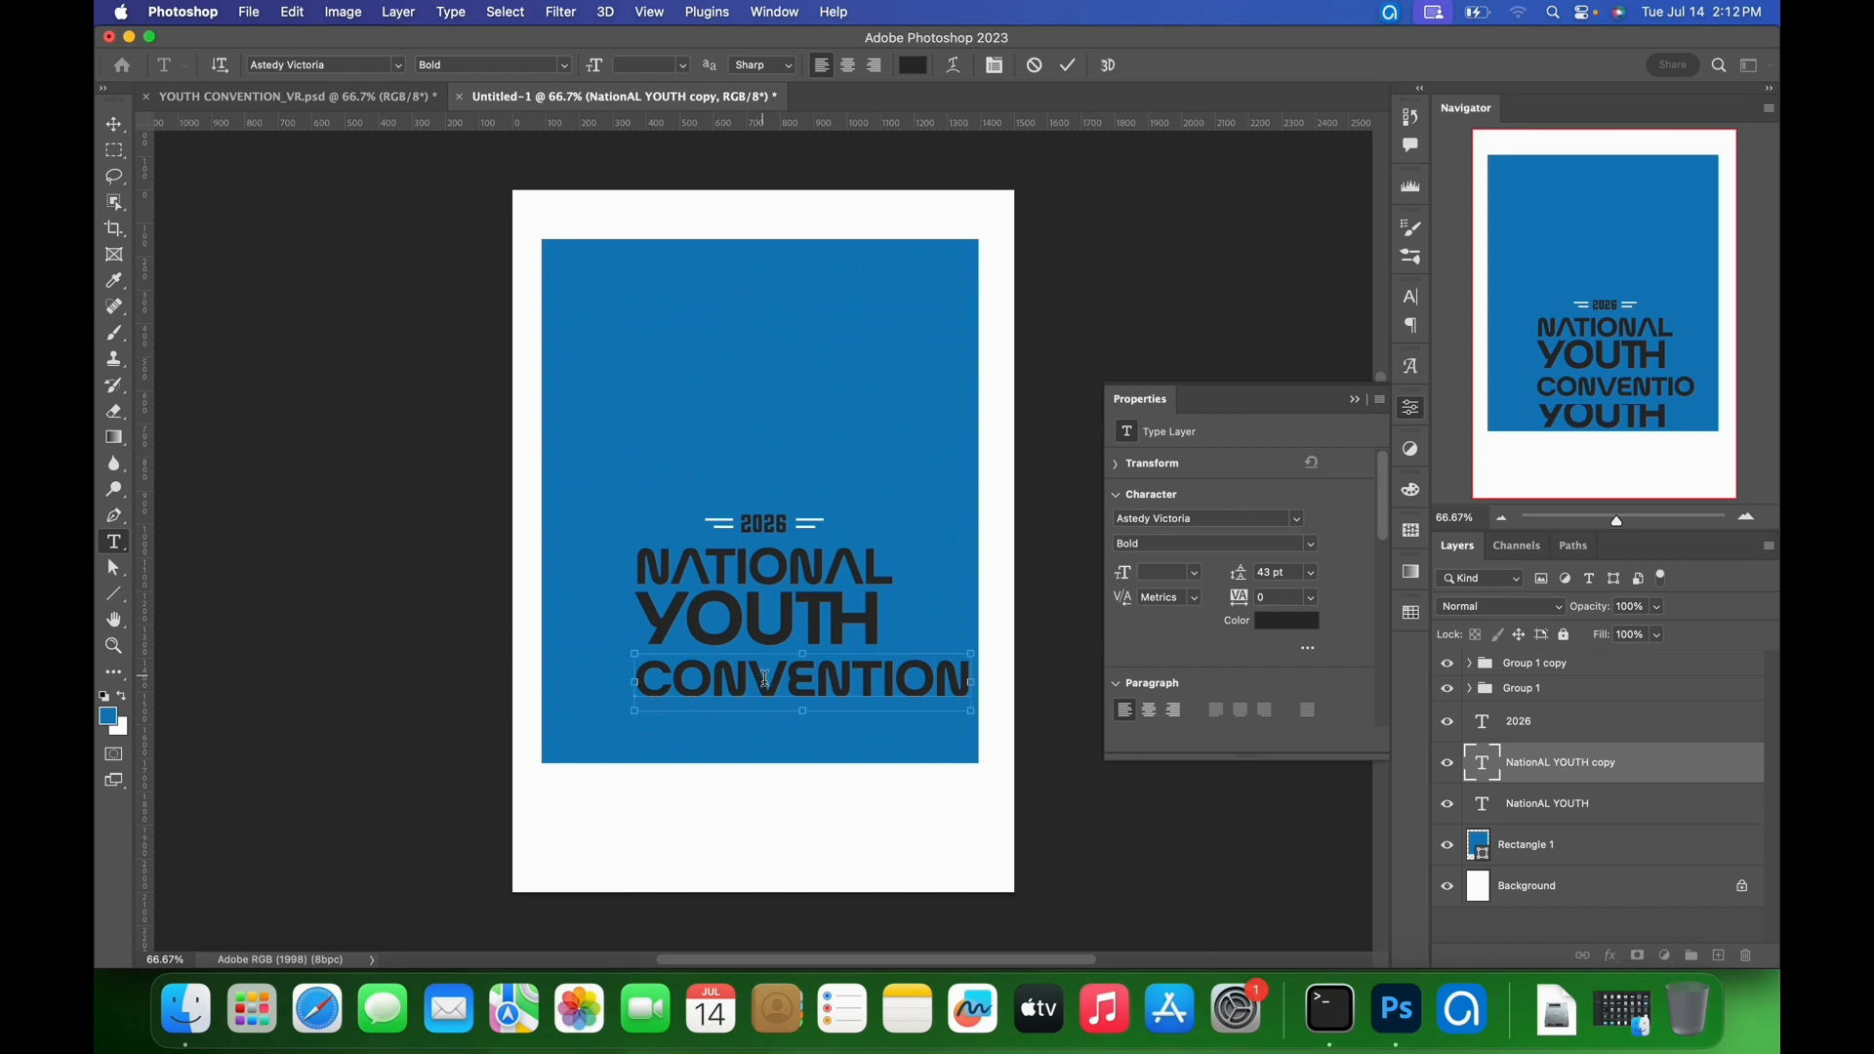
{"action": "key", "text": "super+a"}
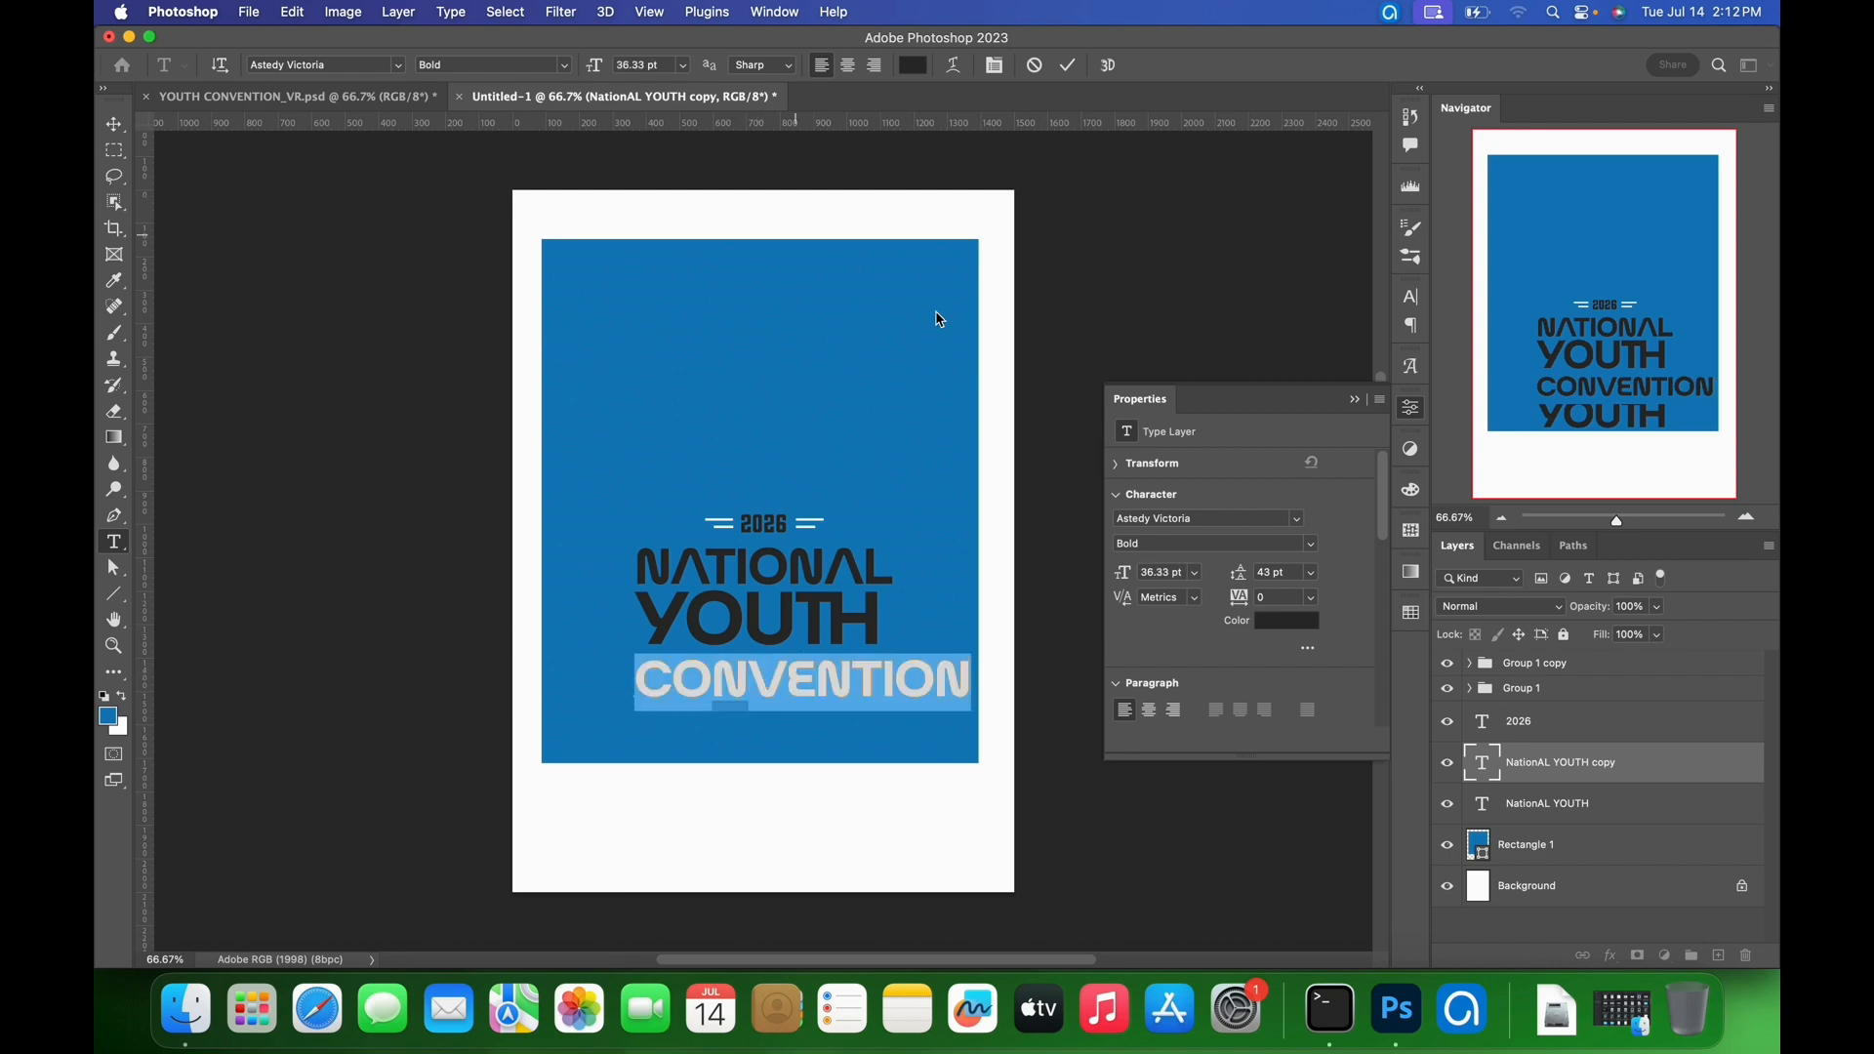
{"action": "left_click_drag", "start_coordinate": [1129, 574], "coordinate": [1120, 578]}
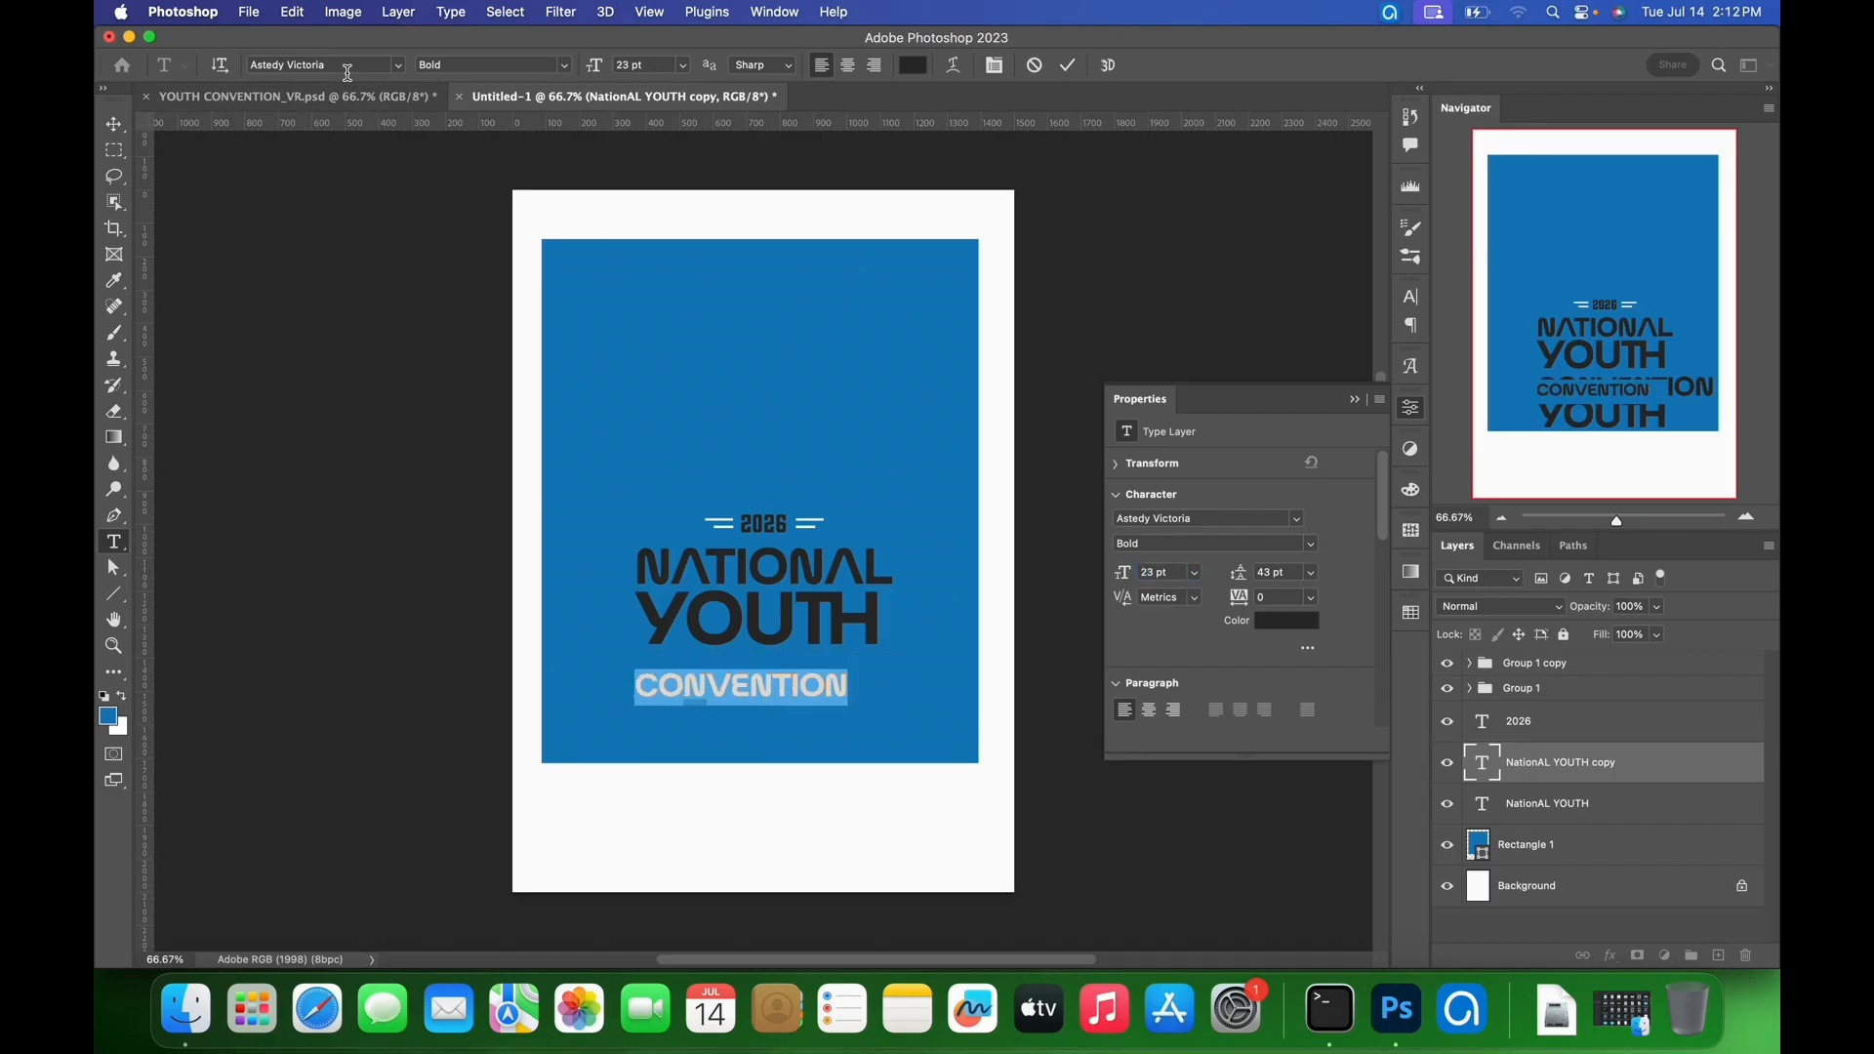
{"action": "left_click", "coordinate": [351, 68]}
{"action": "type", "text": "AXXE"}
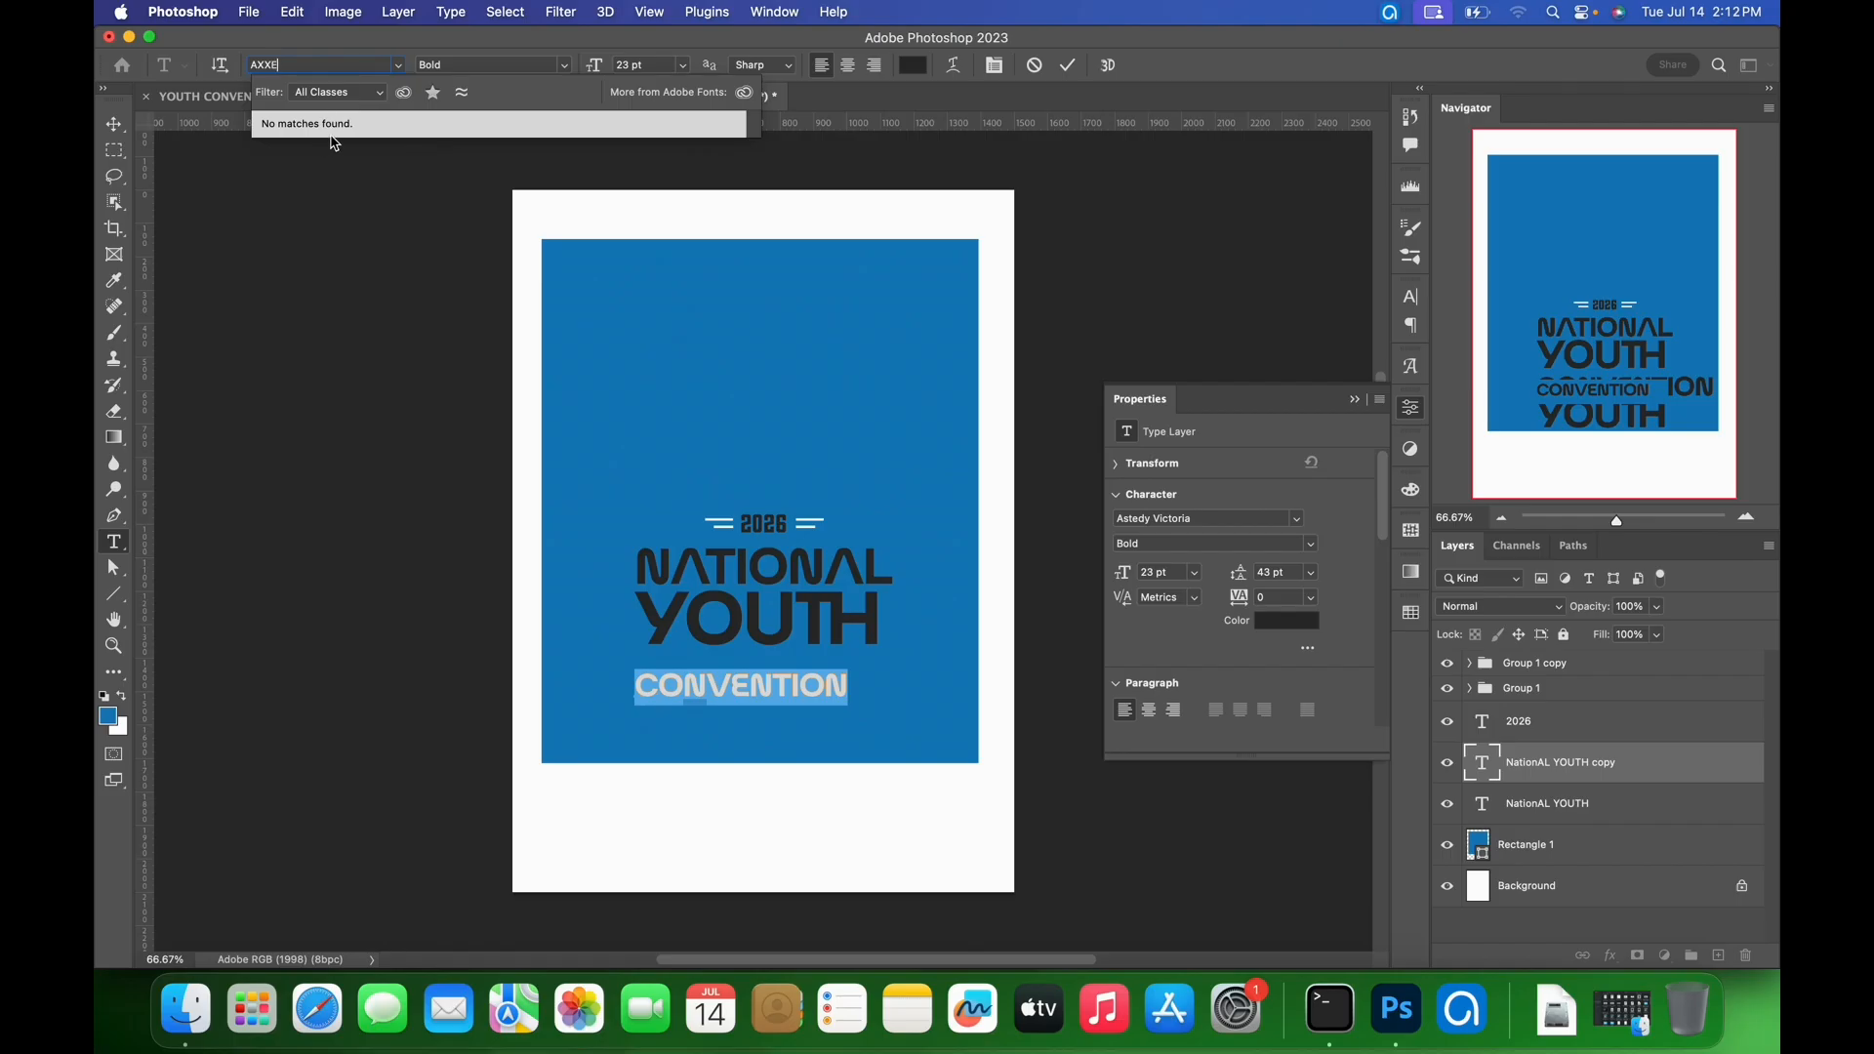
{"action": "key", "text": "BackSpace"}
{"action": "key", "text": "BackSpace"}
{"action": "key", "text": "BackSpace"}
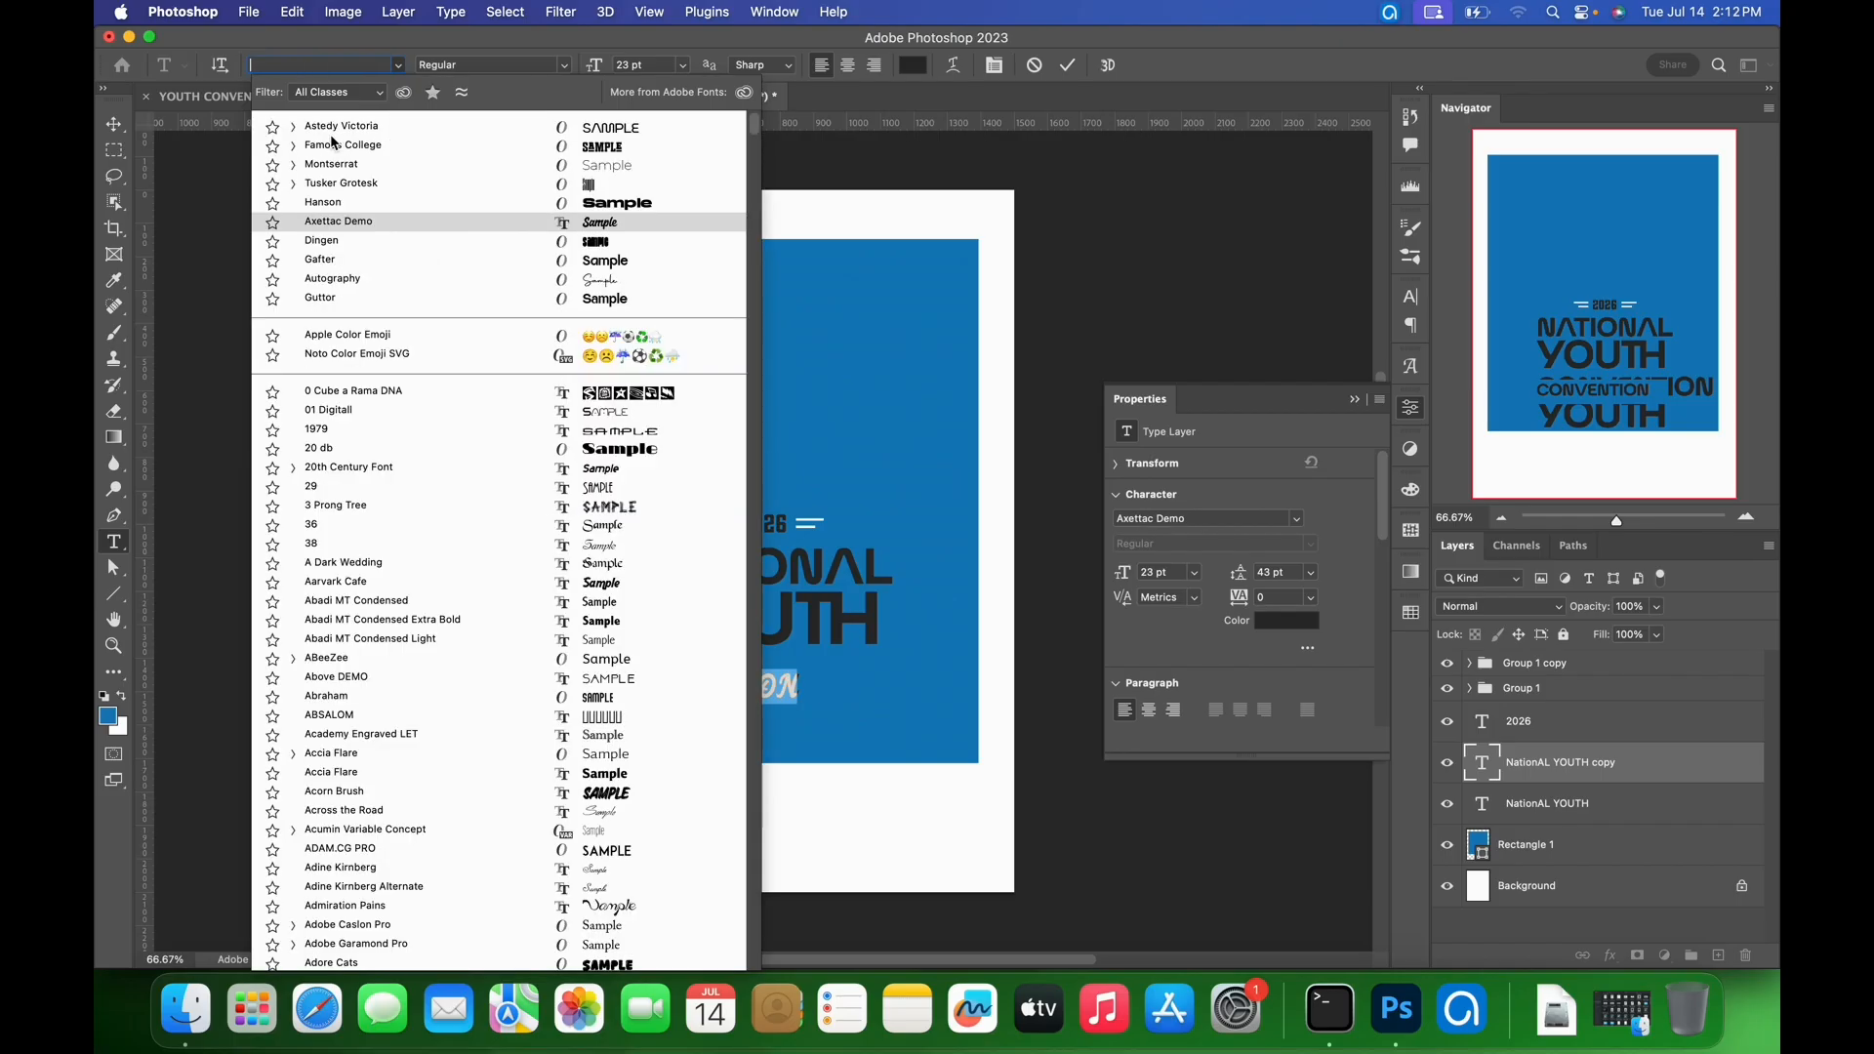
{"action": "type", "text": "AXET"}
{"action": "left_click", "coordinate": [339, 133]}
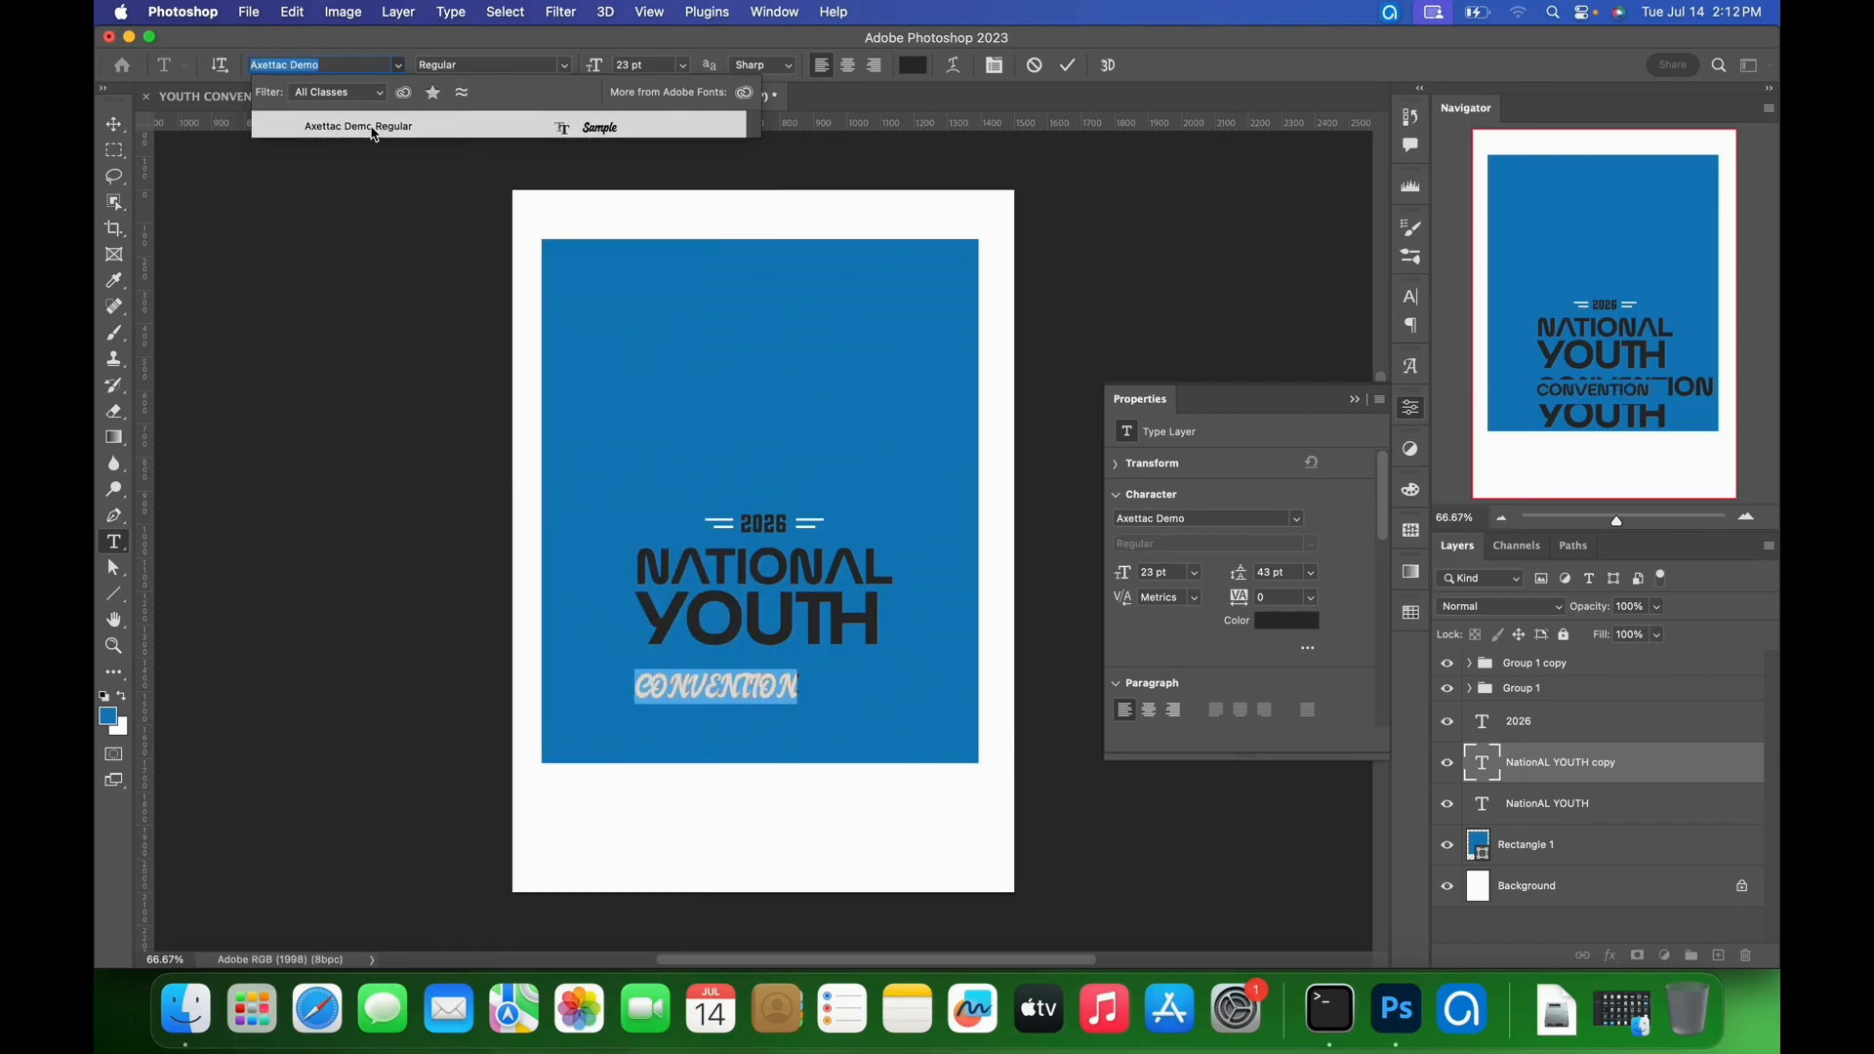
- Retype the Axettac Demo Regular text below YOUTH as "Convention" and turn off All Caps for it
{"action": "left_click", "coordinate": [376, 135]}
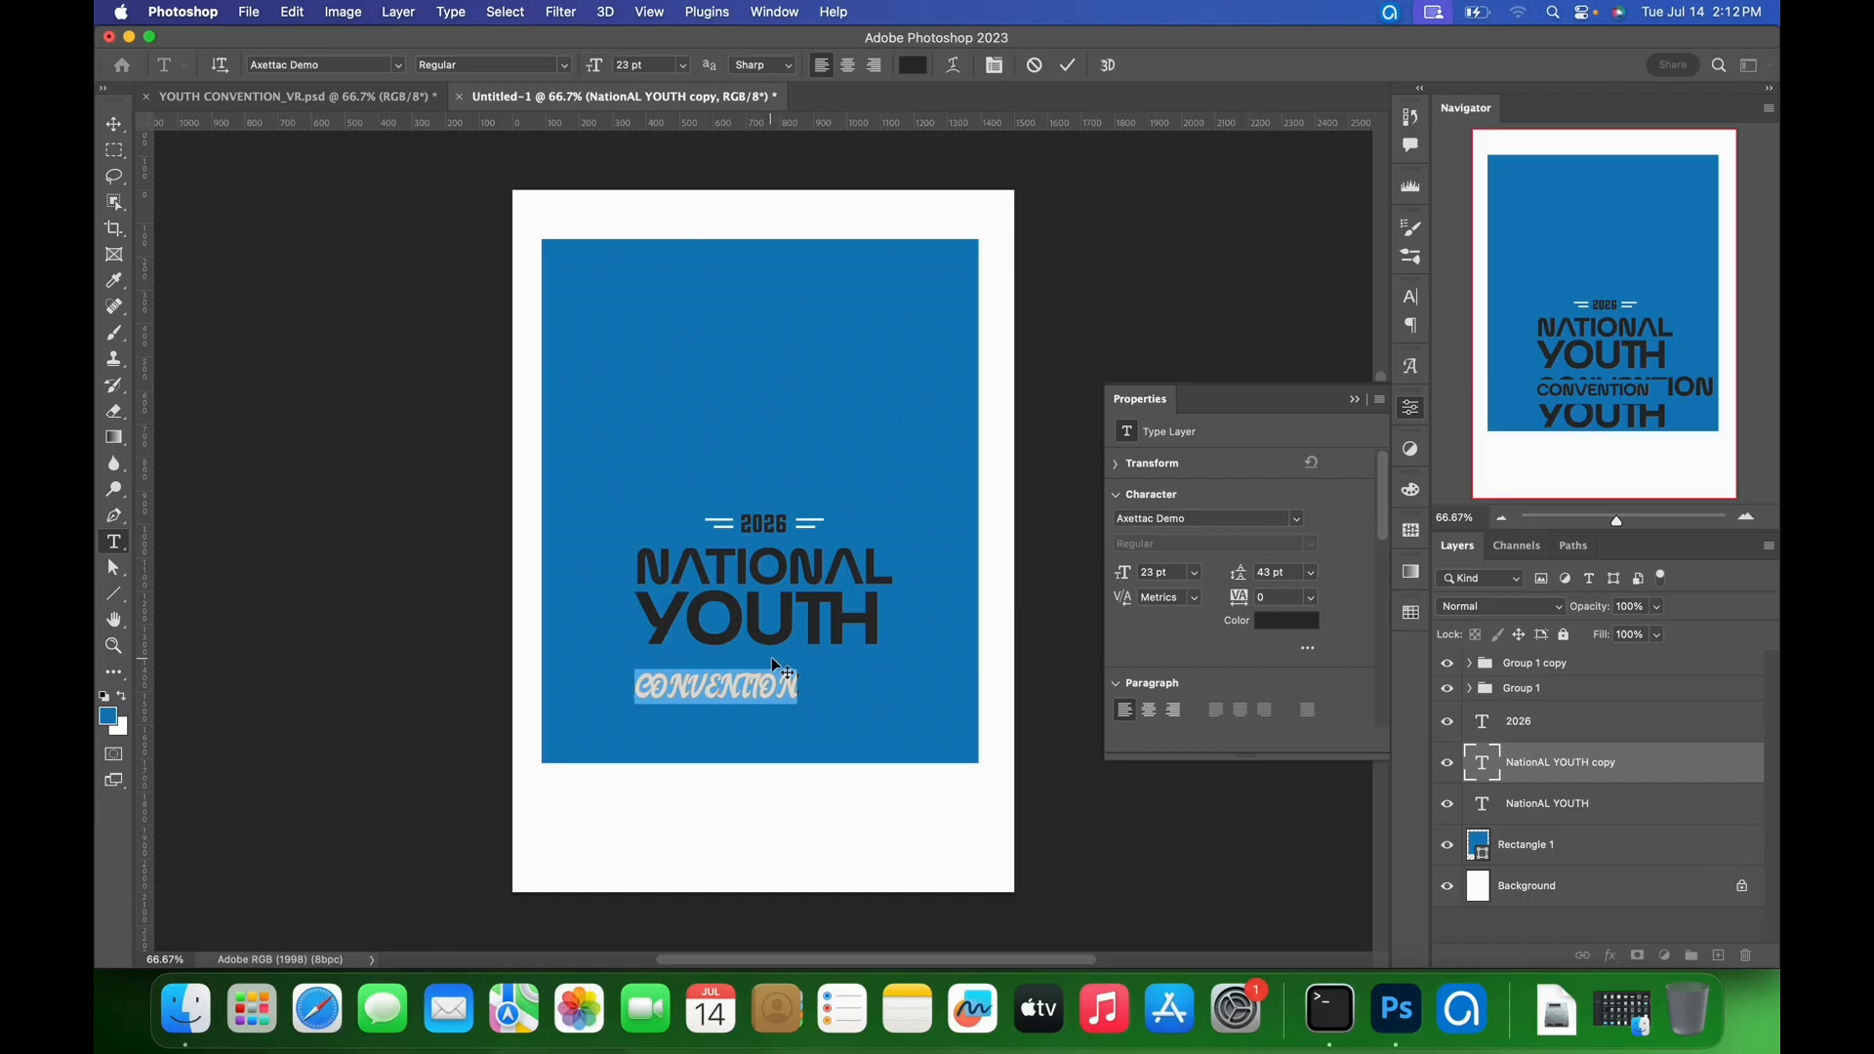
{"action": "type", "text": "C"}
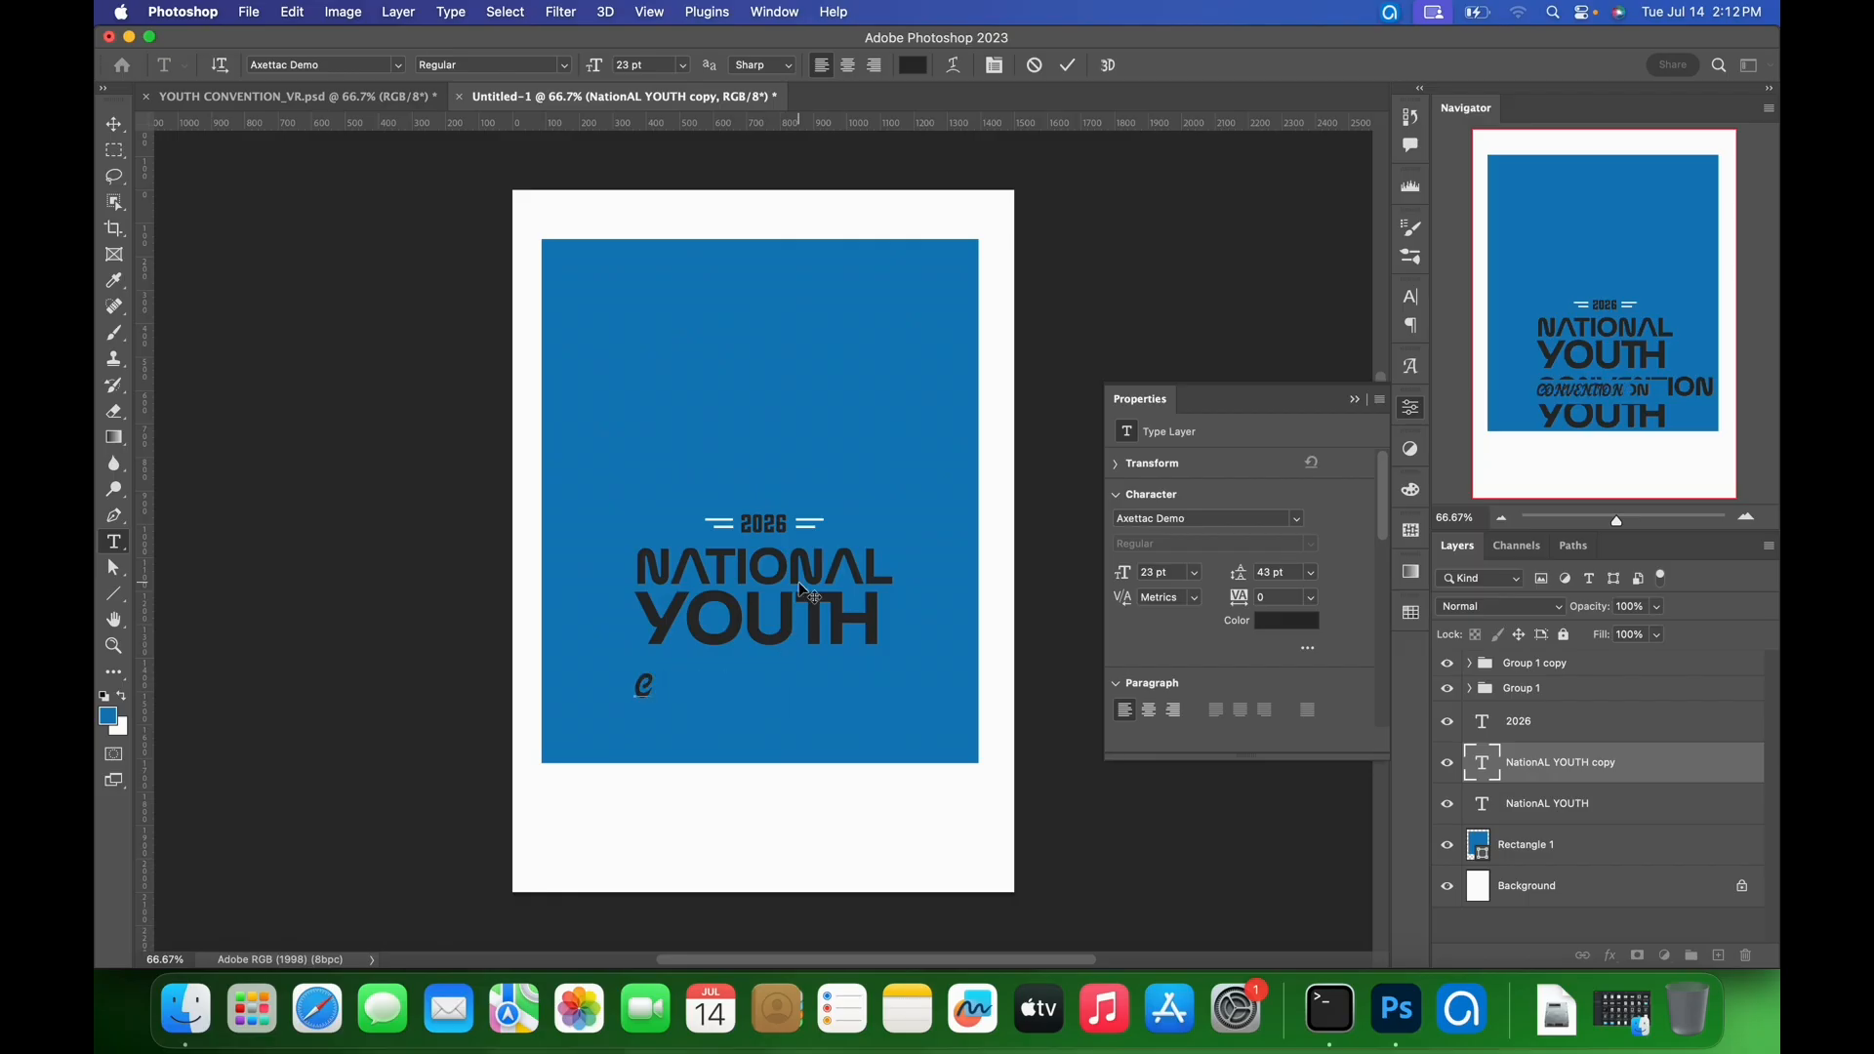
{"action": "type", "text": "ONVENTION"}
{"action": "key", "text": "super+a"}
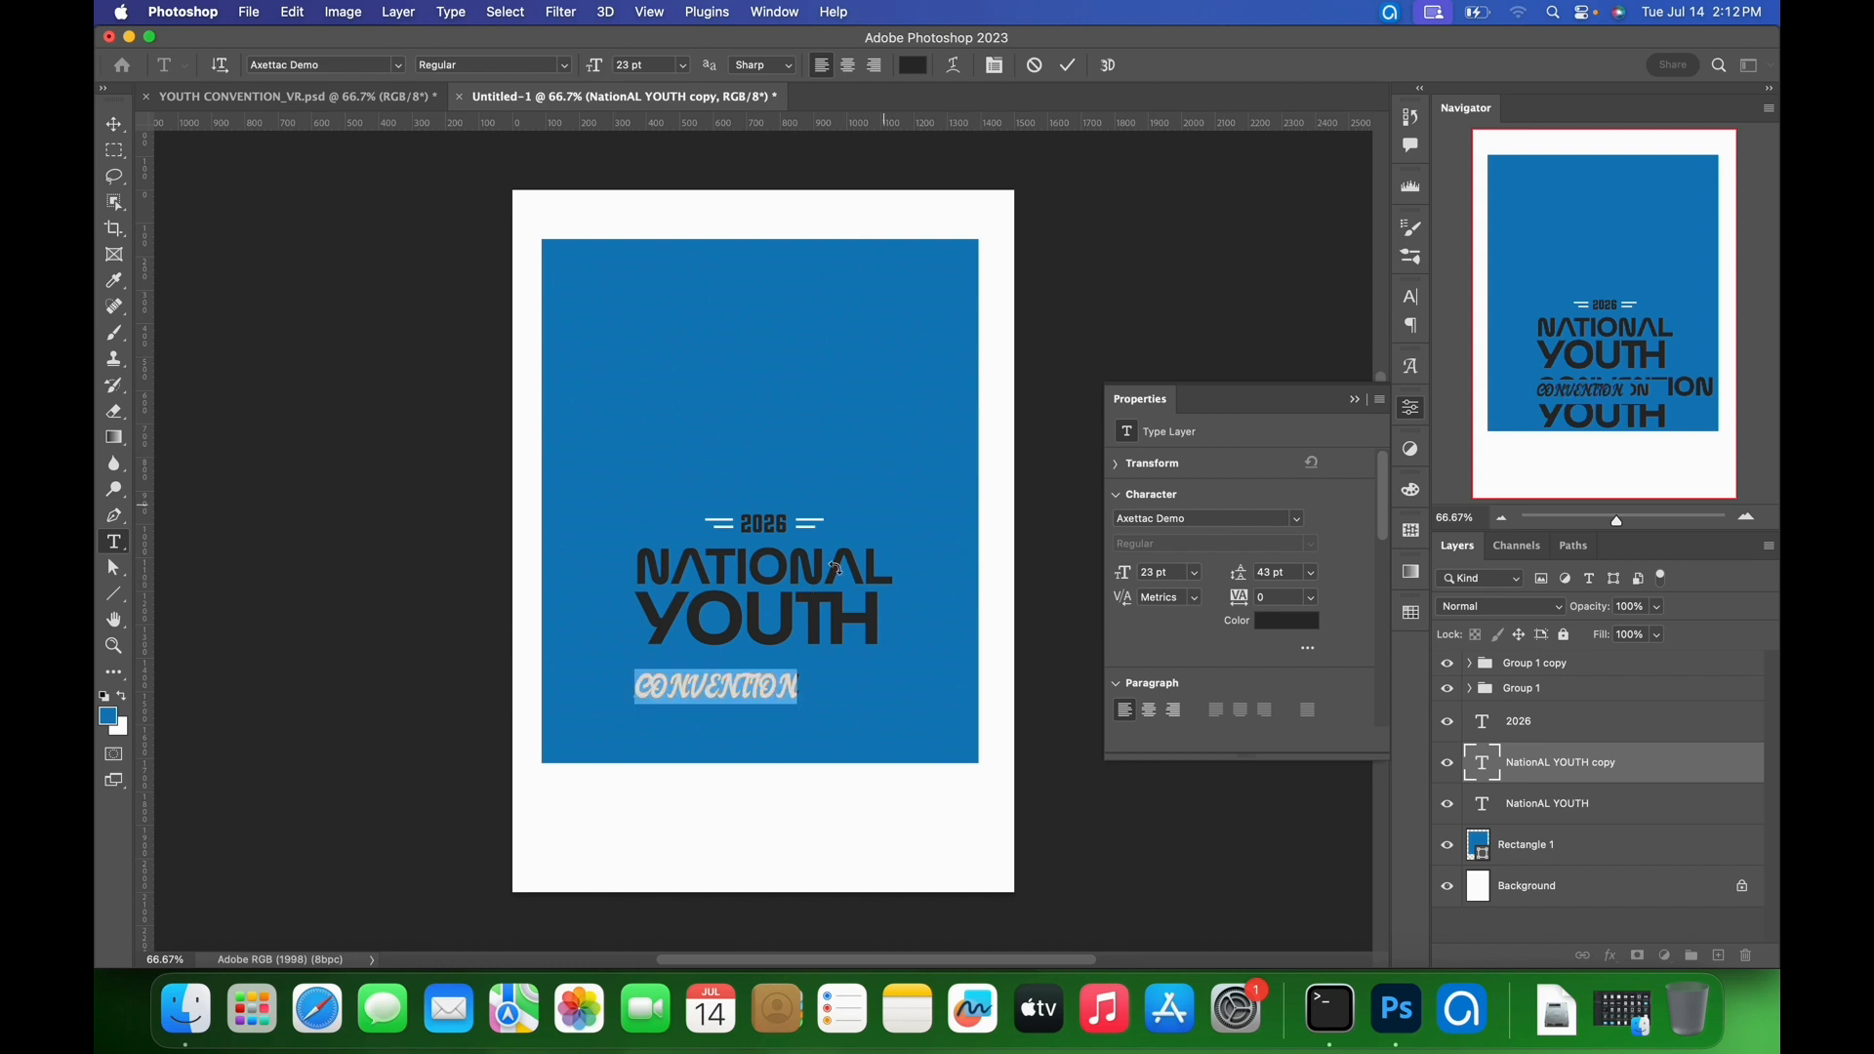
{"action": "left_click", "coordinate": [1412, 297]}
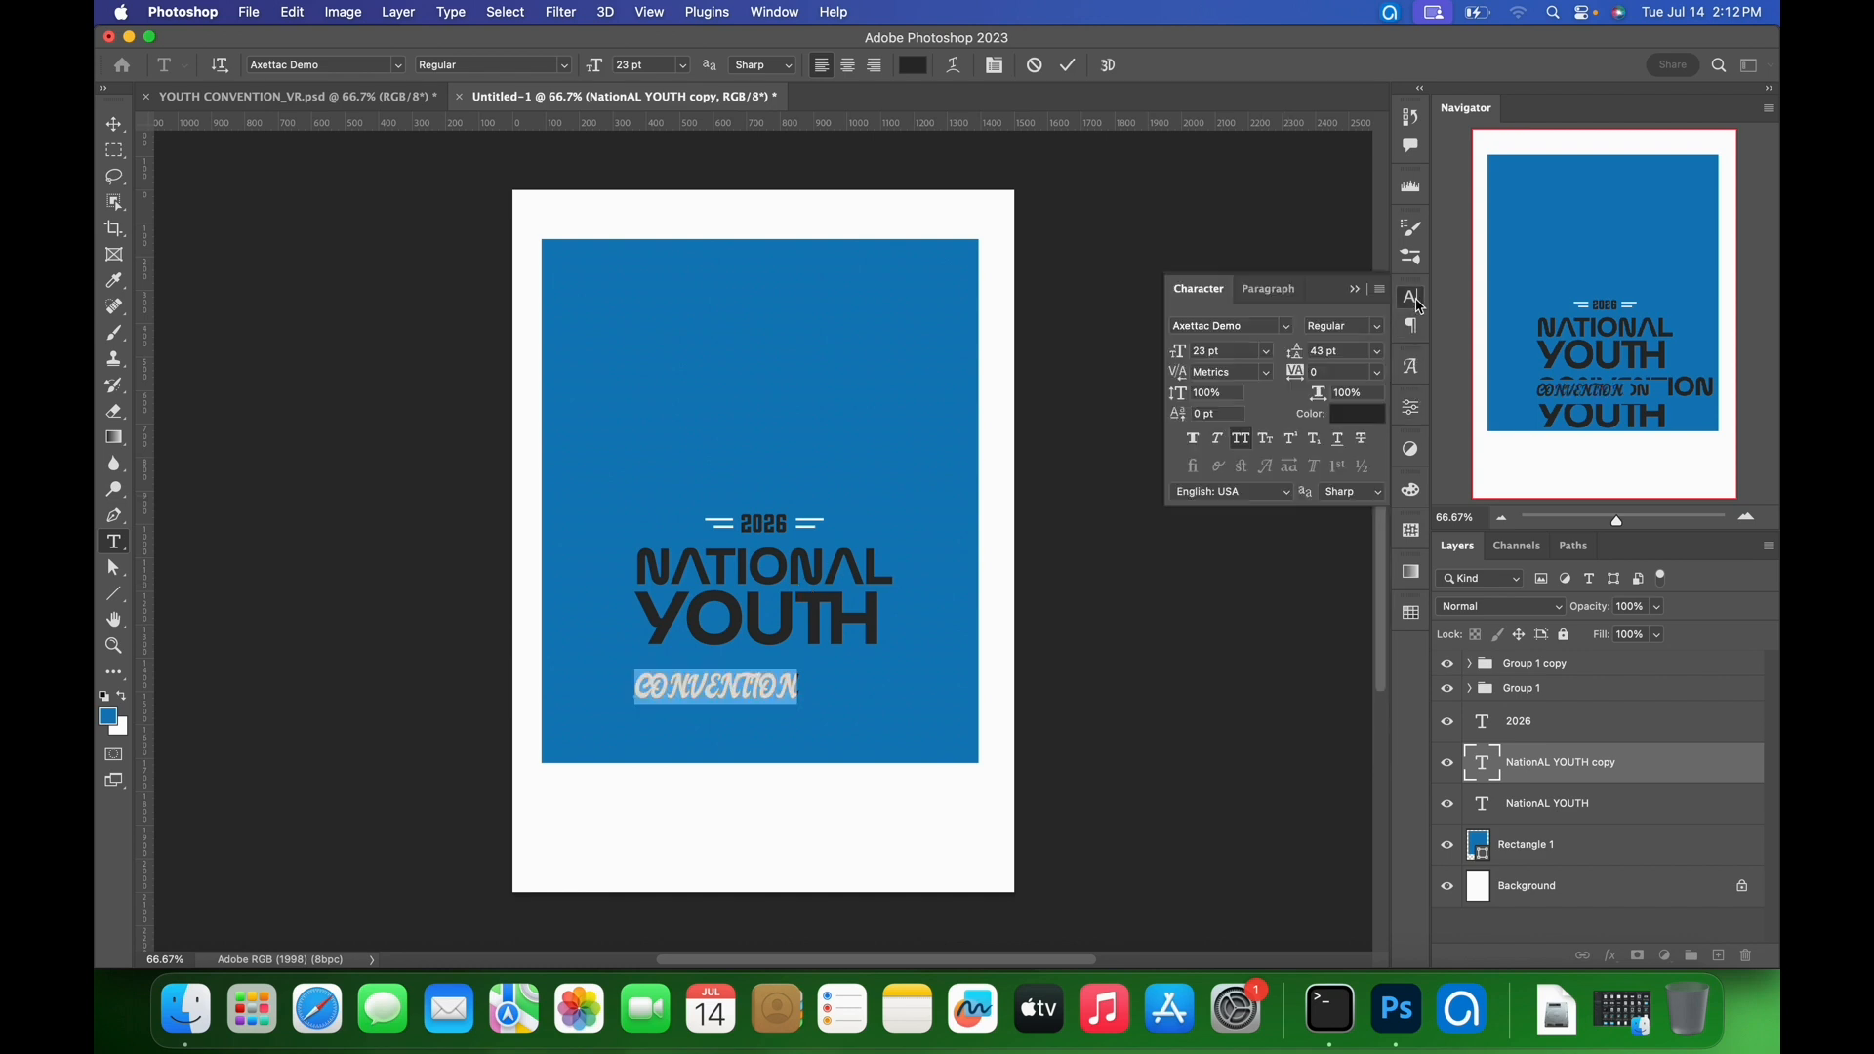
{"action": "left_click", "coordinate": [1243, 440]}
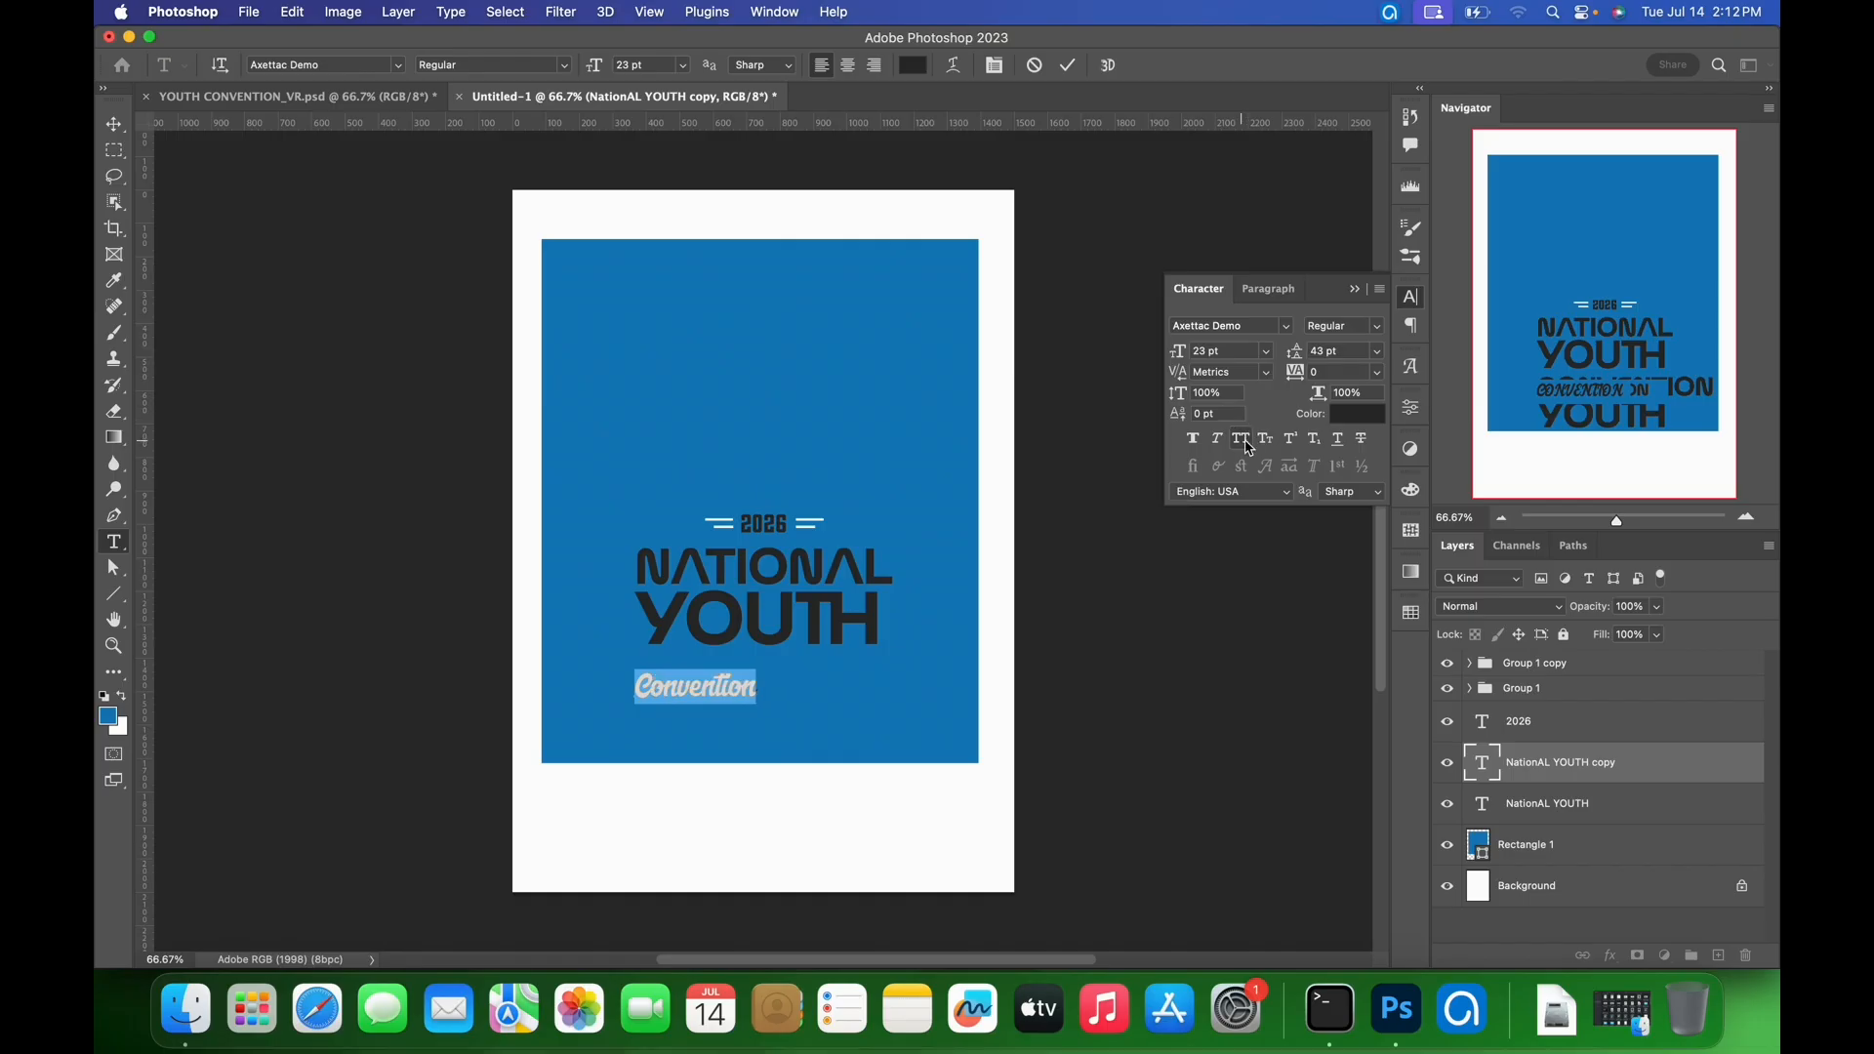
- Set the Convention text to 37 pt and move it so it sits roughly centered under YOUTH
{"action": "left_click_drag", "start_coordinate": [600, 75], "coordinate": [612, 80]}
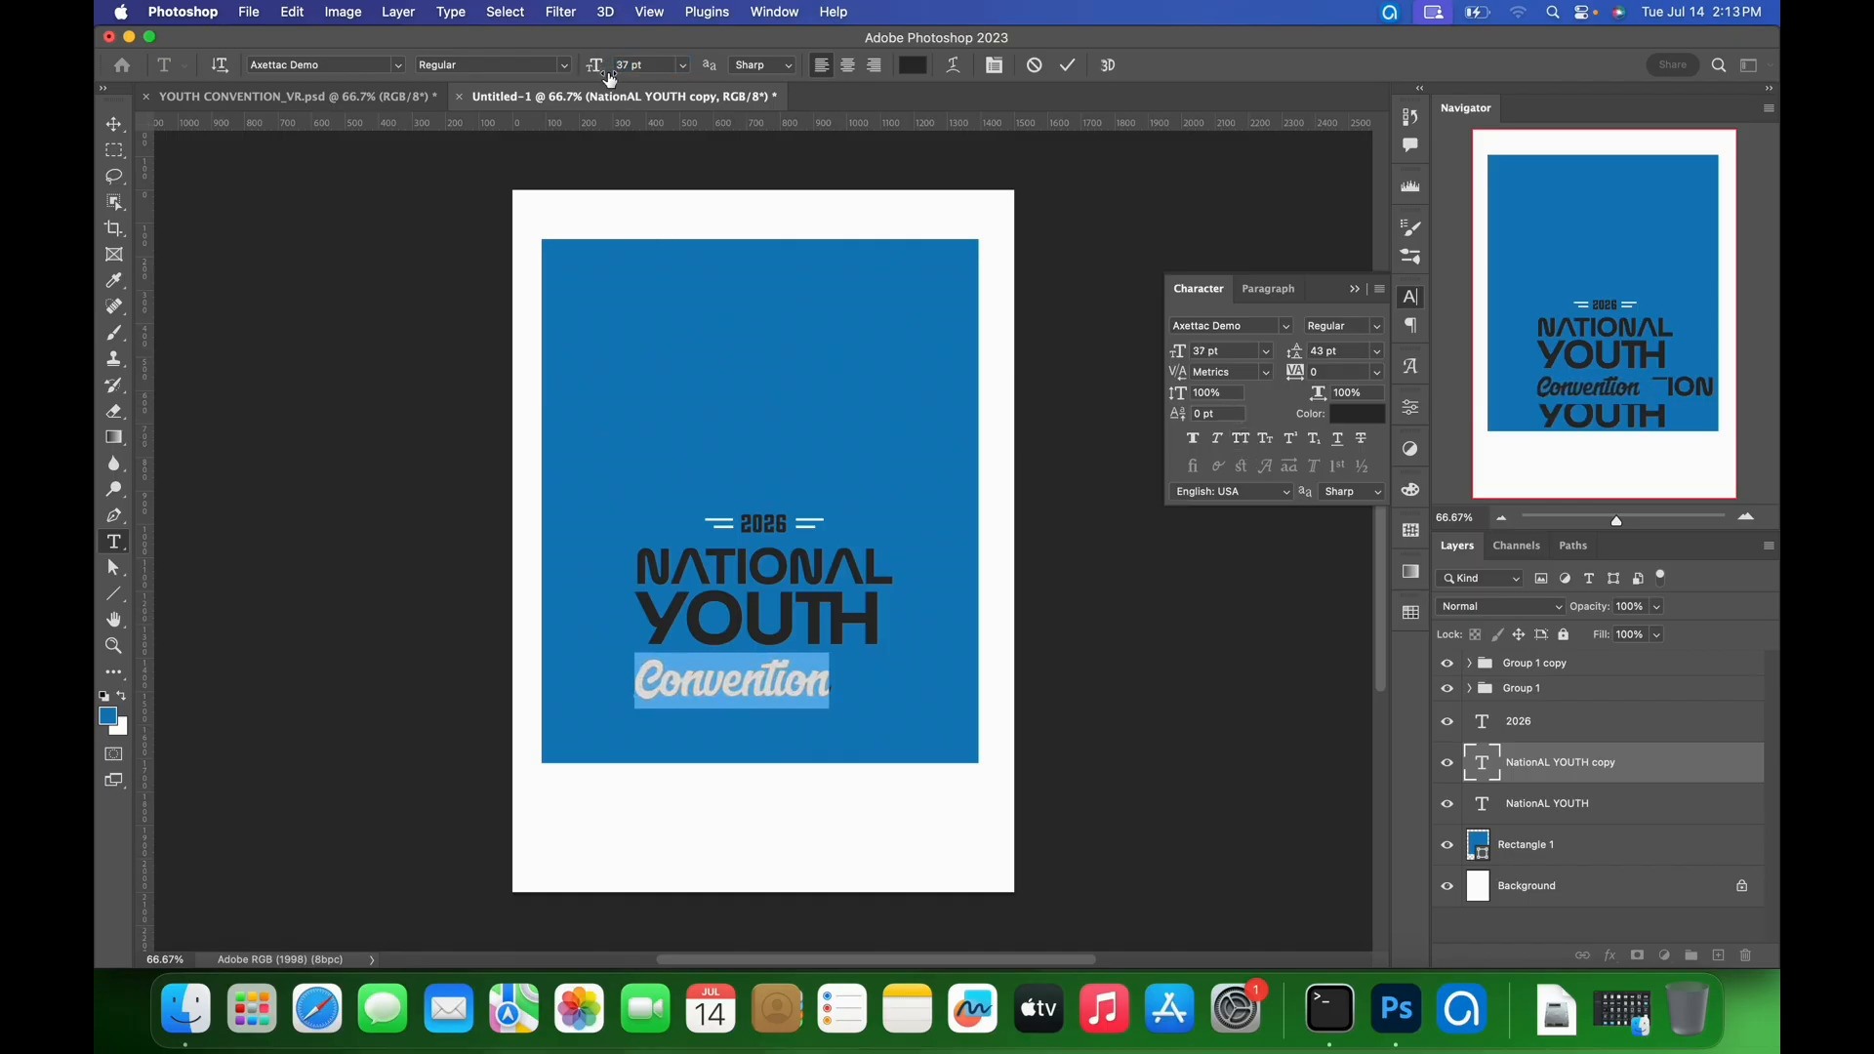
{"action": "left_click", "coordinate": [1069, 65]}
{"action": "key", "text": "v"}
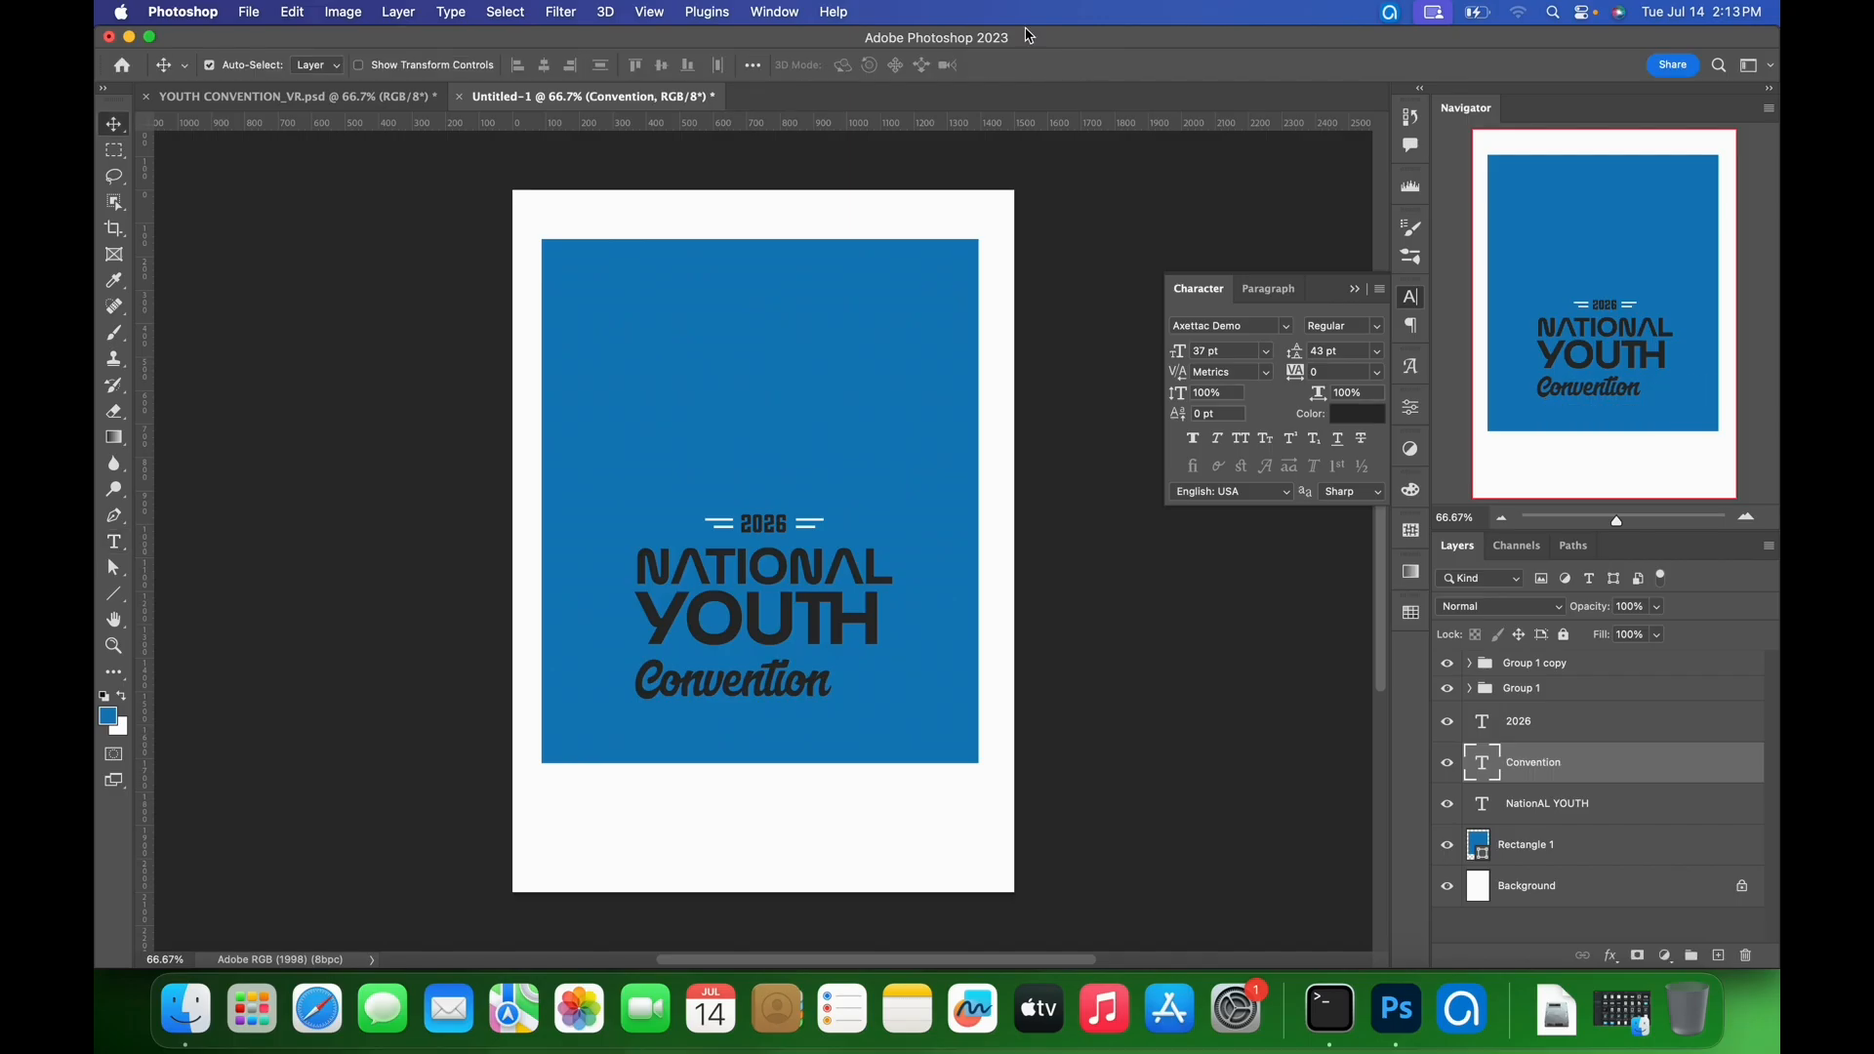
{"action": "left_click_drag", "start_coordinate": [715, 677], "coordinate": [742, 683]}
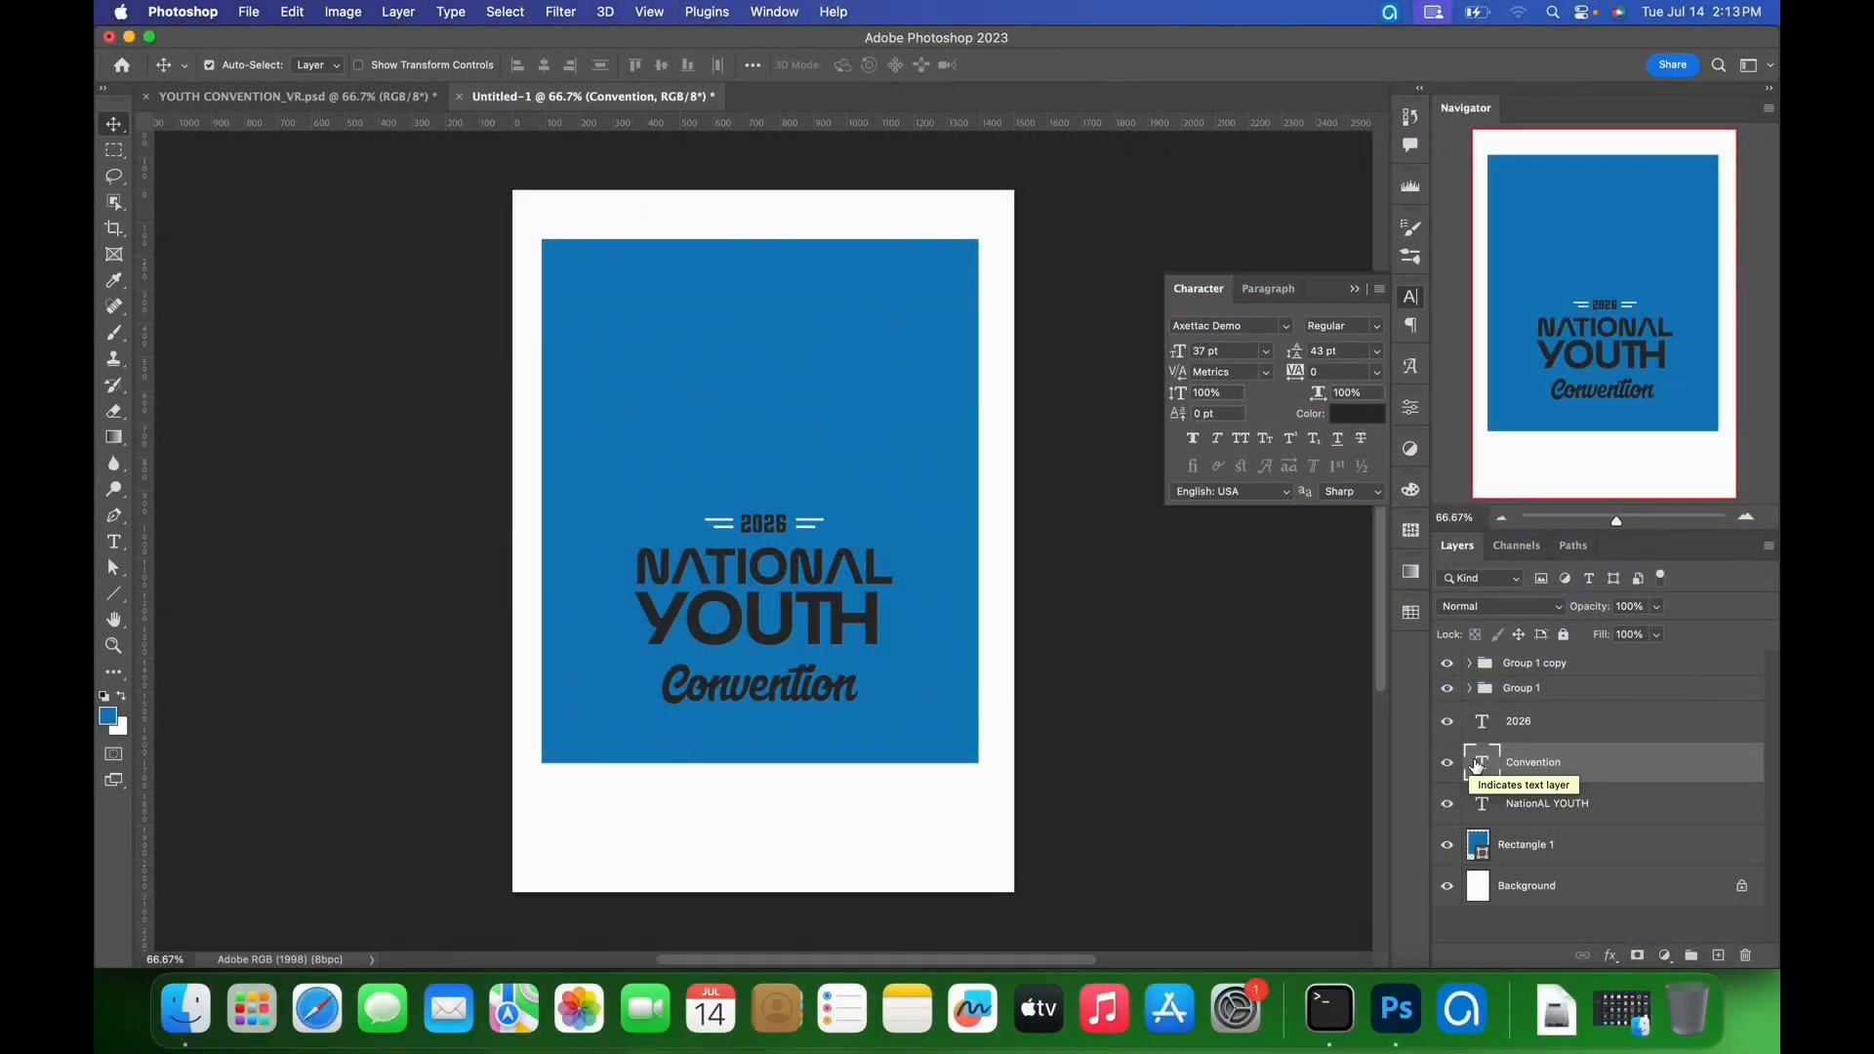
- Skew the Convention text vertically by about -4.7° so its right end rises toward YOUTH
{"action": "key", "text": "super+t"}
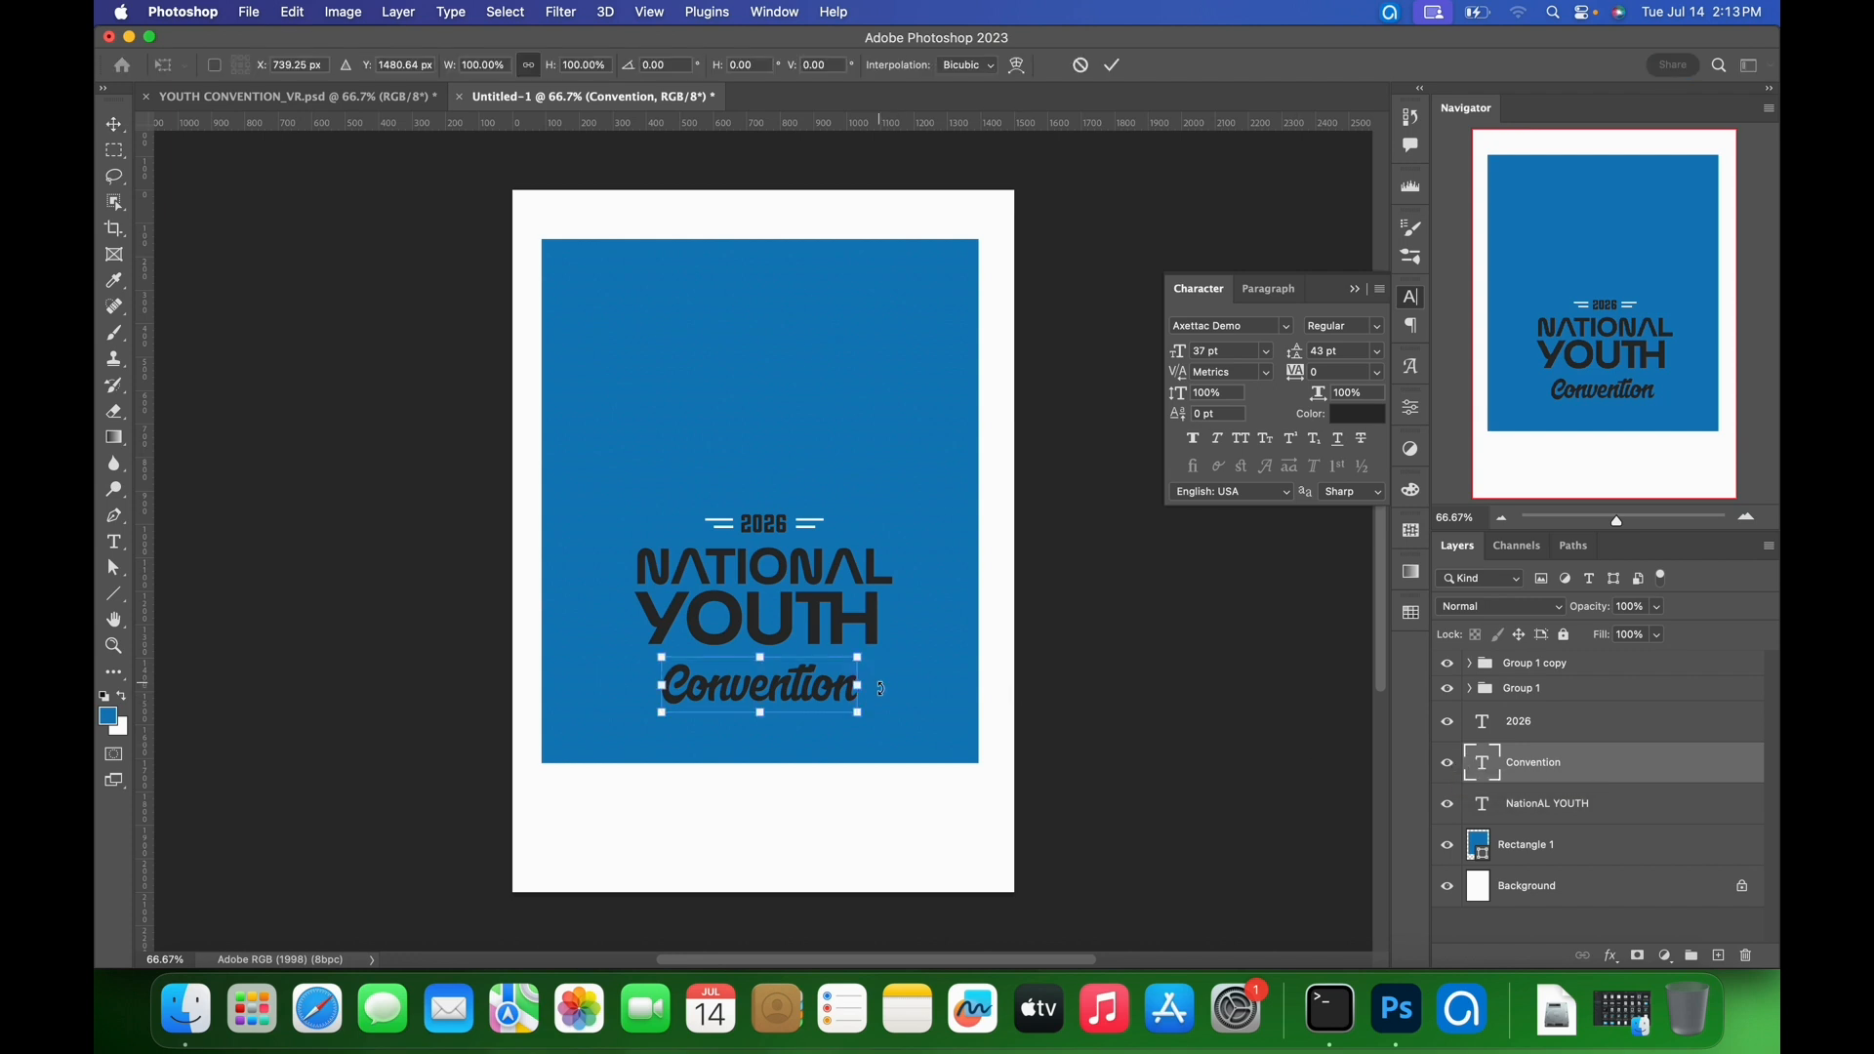
{"action": "right_click", "coordinate": [830, 688]}
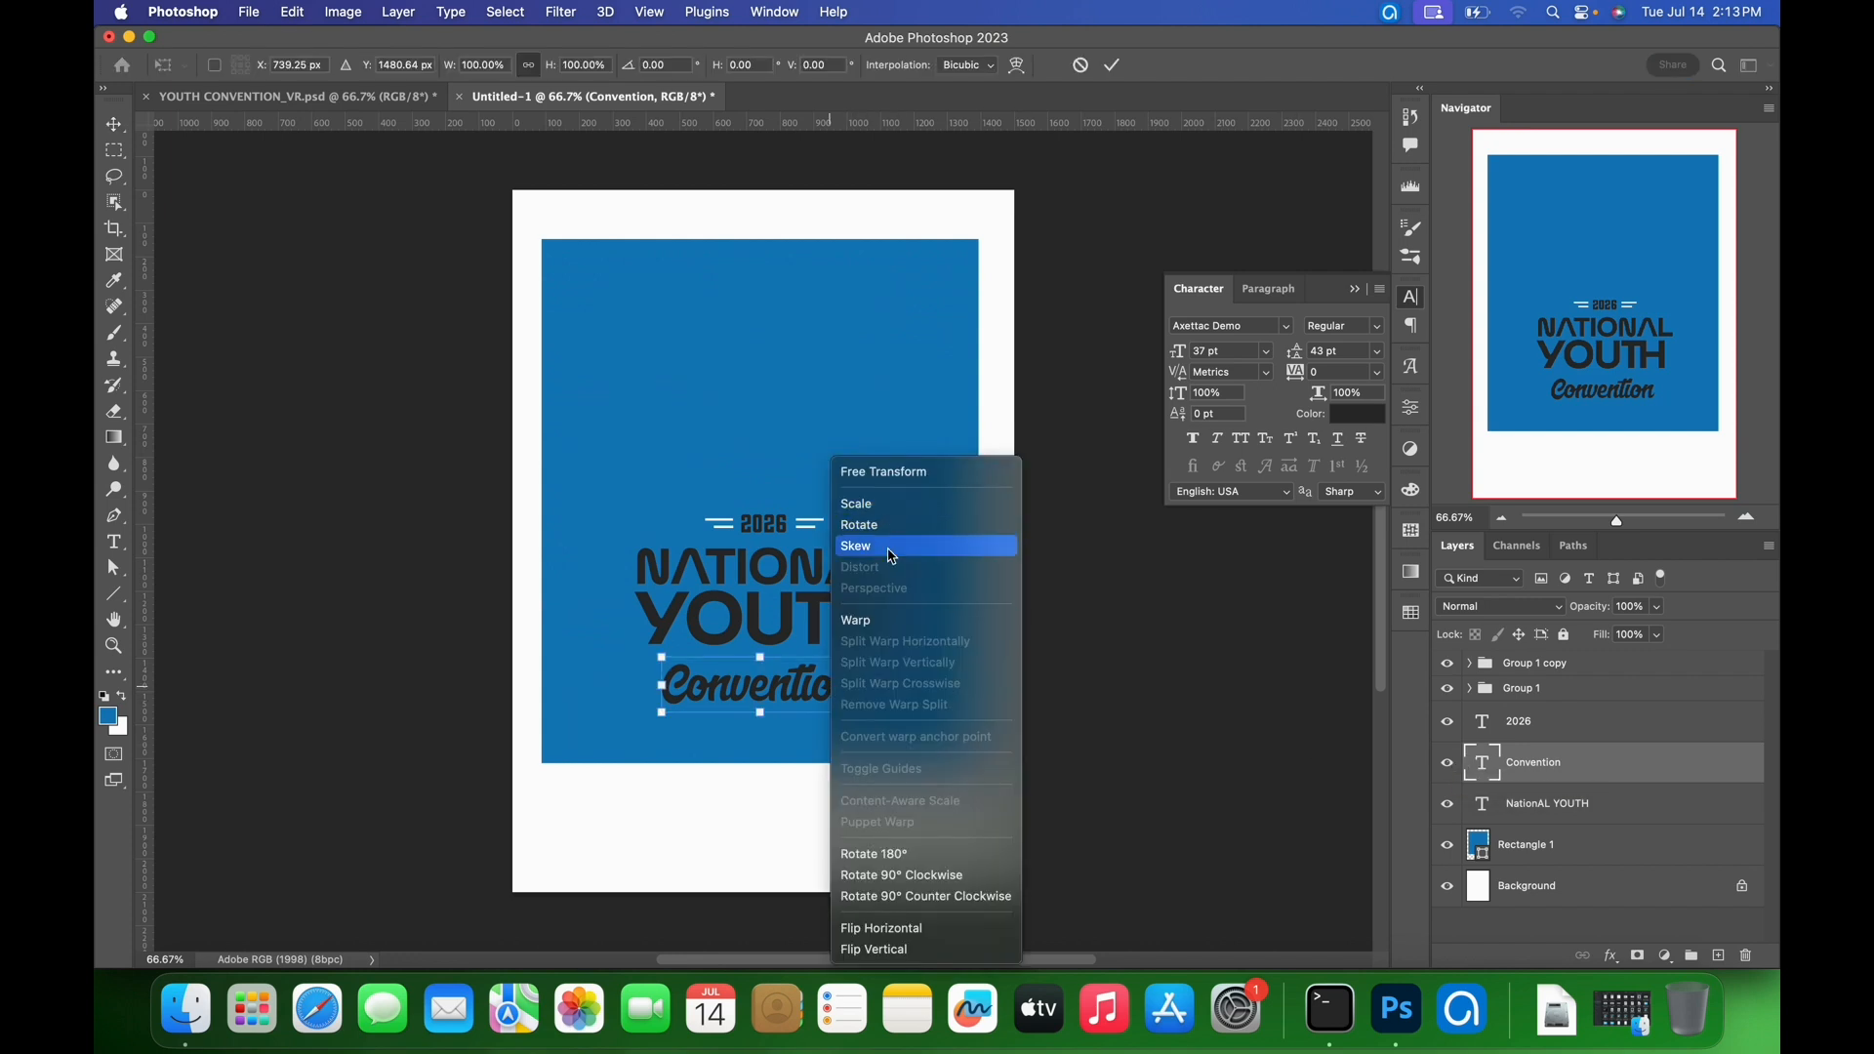
{"action": "left_click", "coordinate": [890, 548]}
{"action": "left_click_drag", "start_coordinate": [859, 686], "coordinate": [858, 678]}
{"action": "left_click_drag", "start_coordinate": [858, 679], "coordinate": [858, 669]}
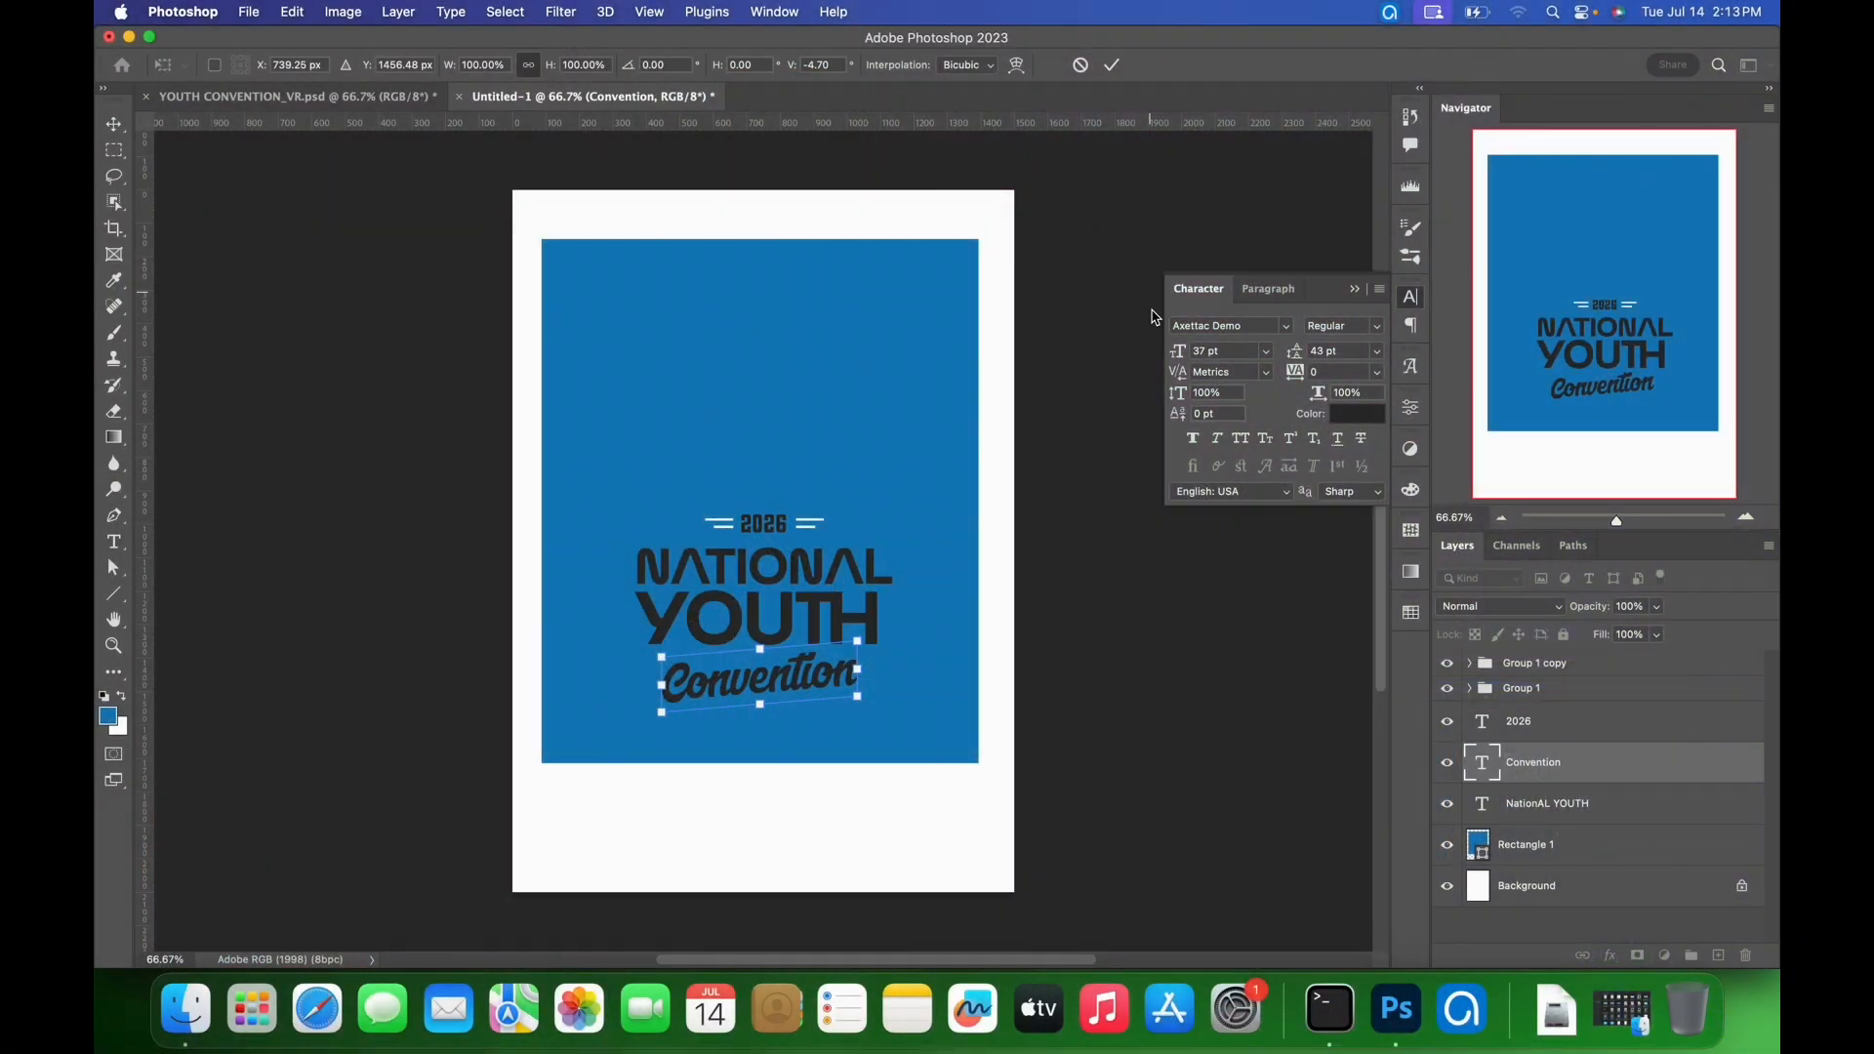
{"action": "left_click", "coordinate": [1112, 64]}
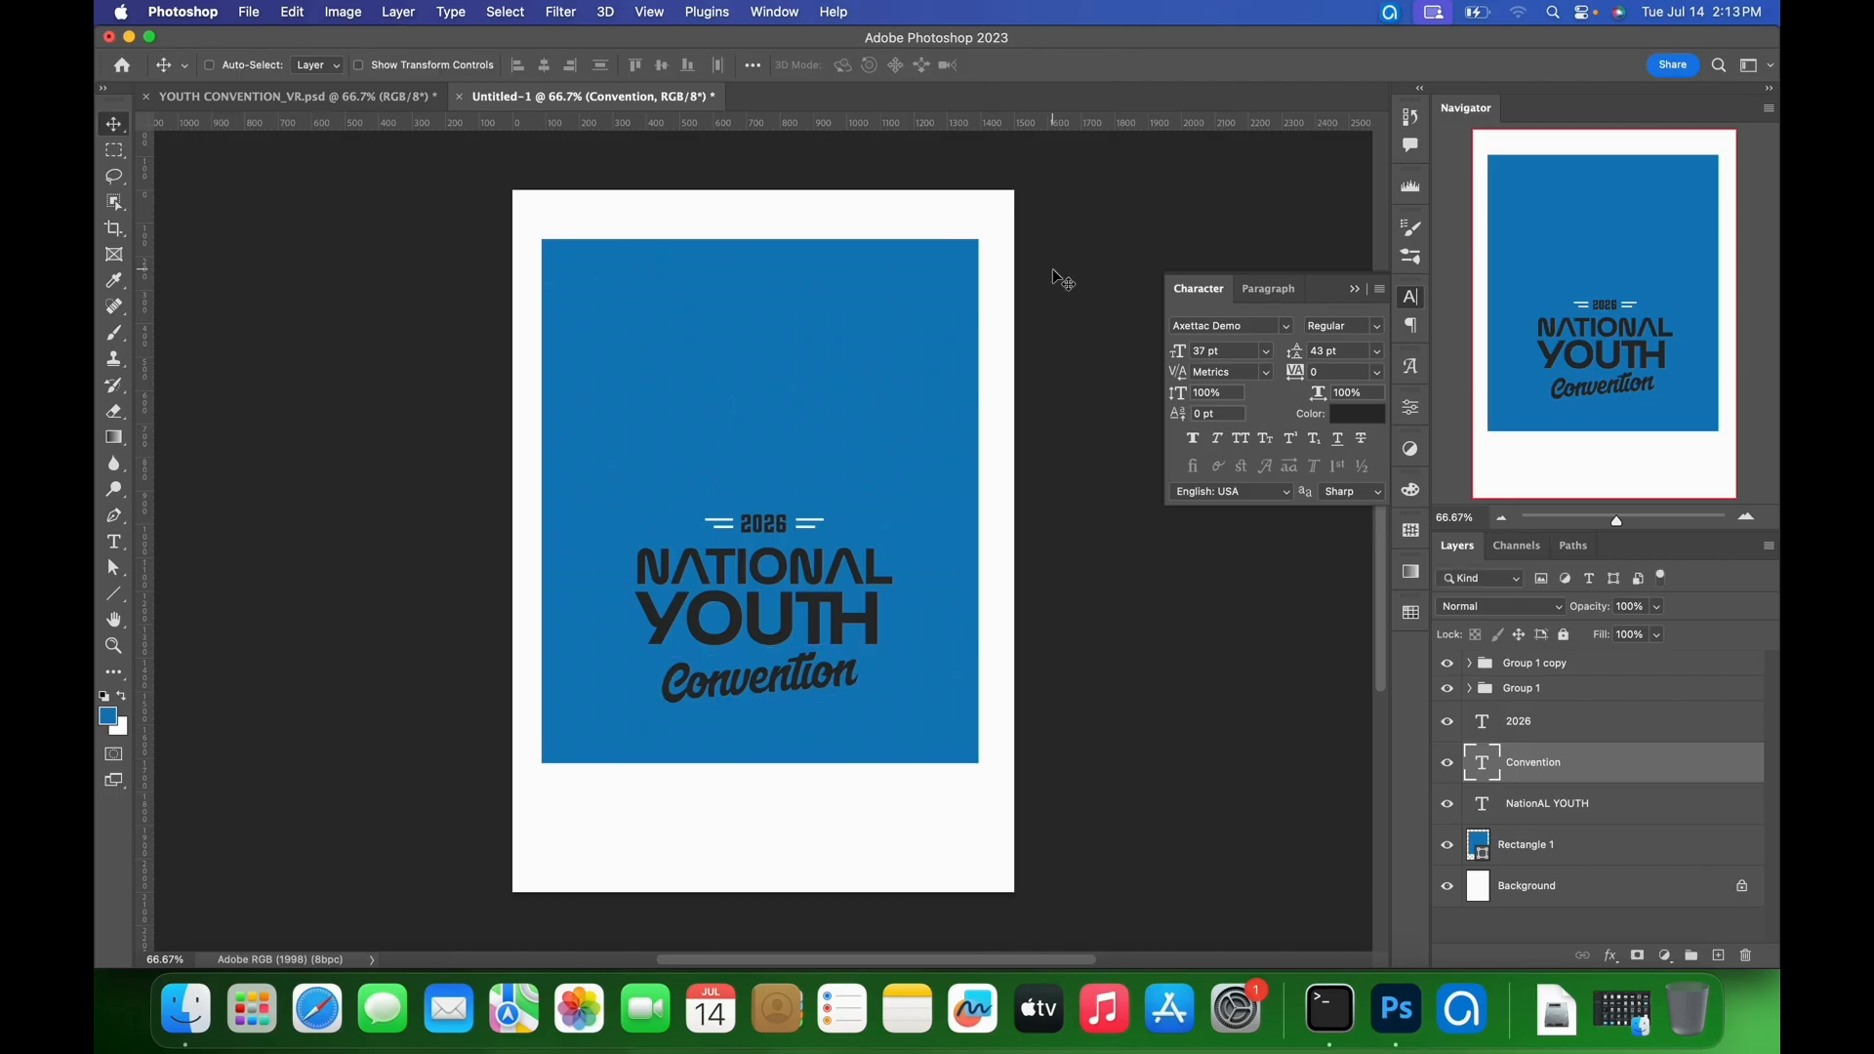
- Scale the Convention text down to about 86.6% and nudge it slightly right to center it closely beneath YOUTH
{"action": "key", "text": "super+t"}
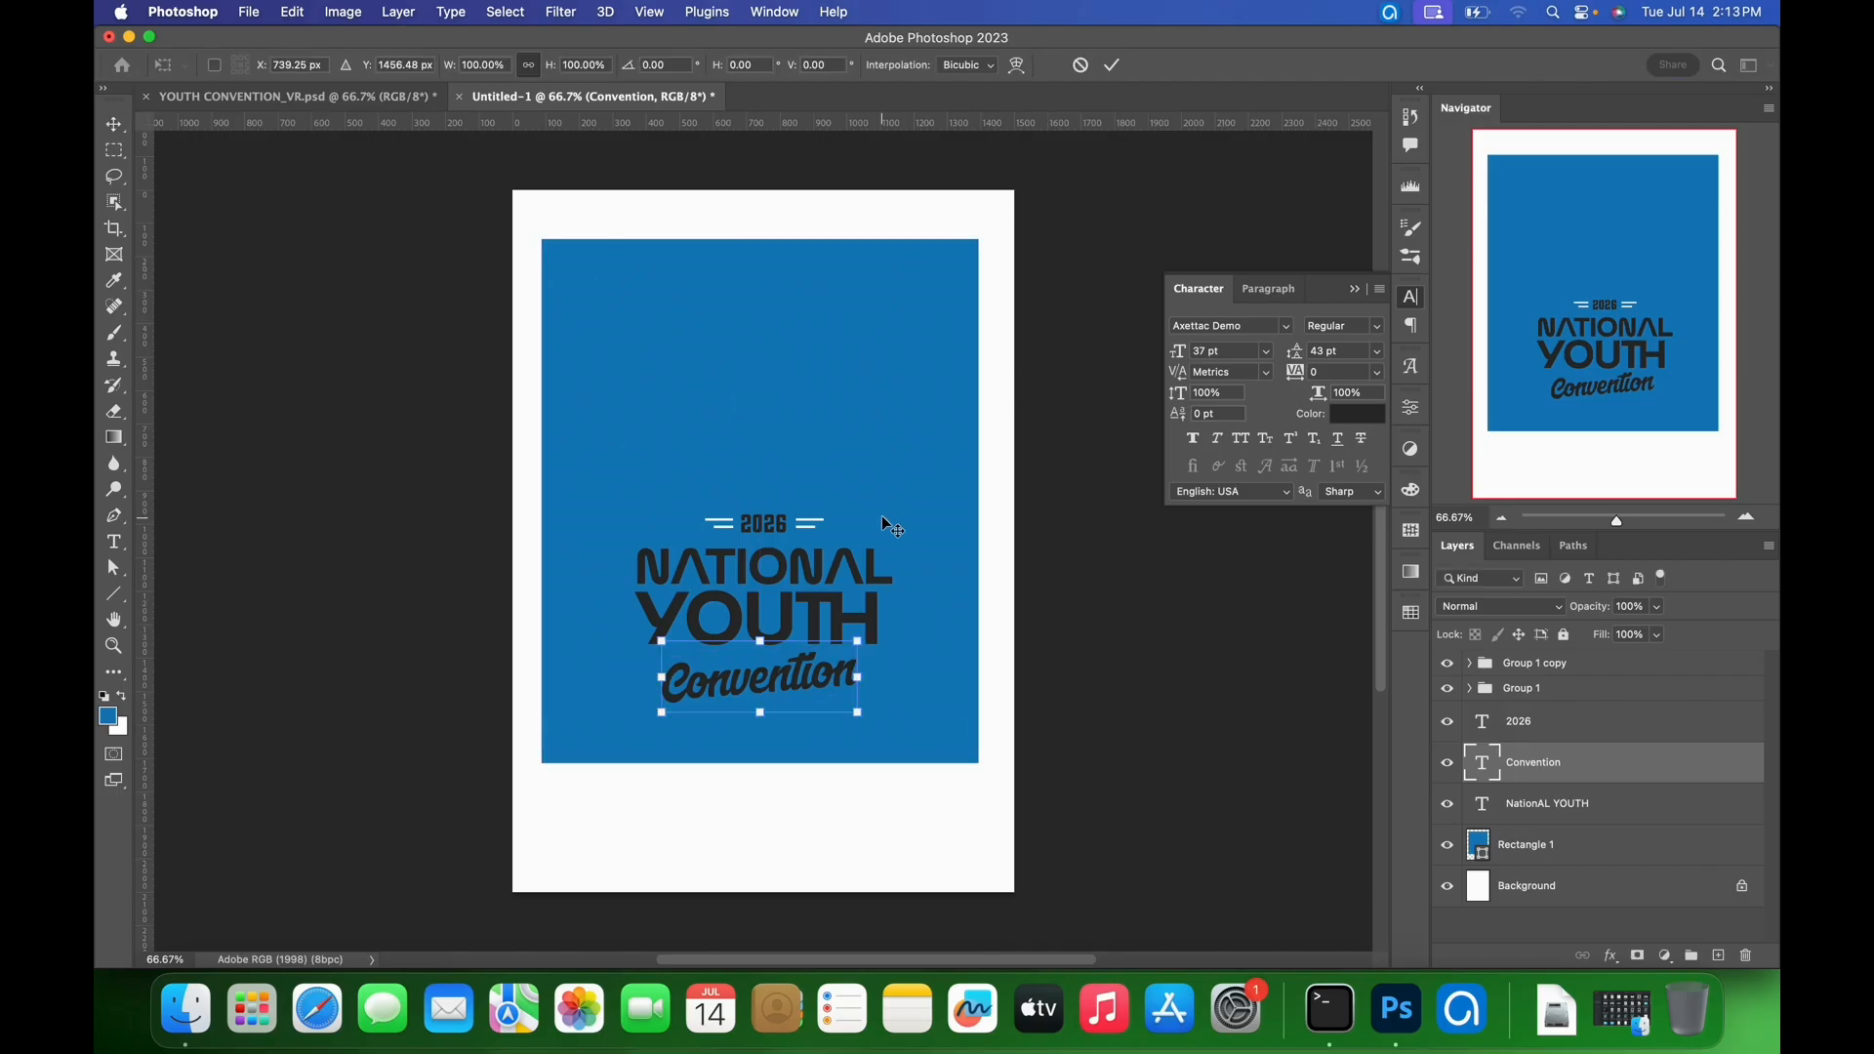
{"action": "left_click_drag", "start_coordinate": [861, 647], "coordinate": [834, 652]}
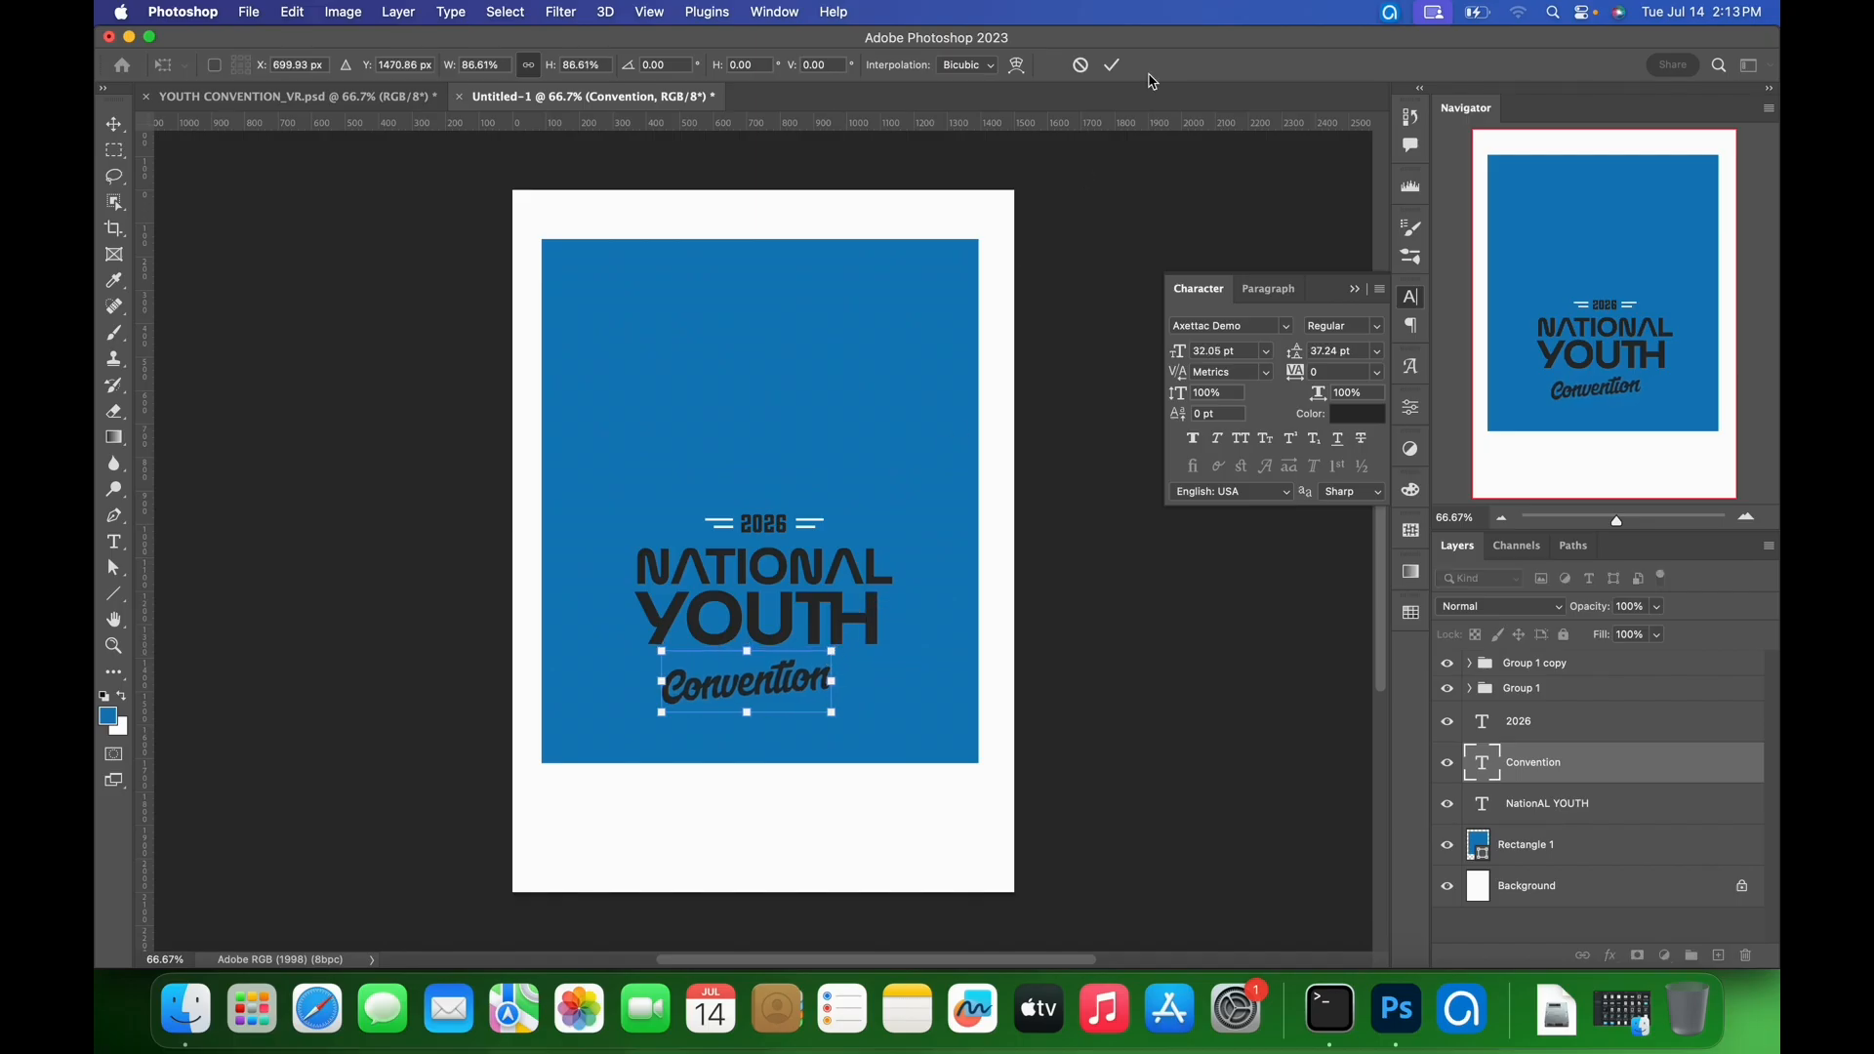
{"action": "left_click", "coordinate": [1113, 64]}
{"action": "key", "text": "Right"}
{"action": "key", "text": "Right"}
{"action": "key", "text": "Right"}
{"action": "key", "text": "Right"}
{"action": "key", "text": "Right"}
{"action": "key", "text": "Right"}
{"action": "key", "text": "Up"}
{"action": "key", "text": "Up"}
{"action": "key", "text": "Up"}
{"action": "key", "text": "Up"}
{"action": "key", "text": "Up"}
{"action": "key", "text": "Up"}
{"action": "key", "text": "Up"}
{"action": "key", "text": "Up"}
{"action": "key", "text": "Down"}
{"action": "key", "text": "Down"}
{"action": "key", "text": "Down"}
{"action": "key", "text": "Down"}
{"action": "key", "text": "Down"}
{"action": "key", "text": "Down"}
{"action": "key", "text": "Down"}
{"action": "key", "text": "Down"}
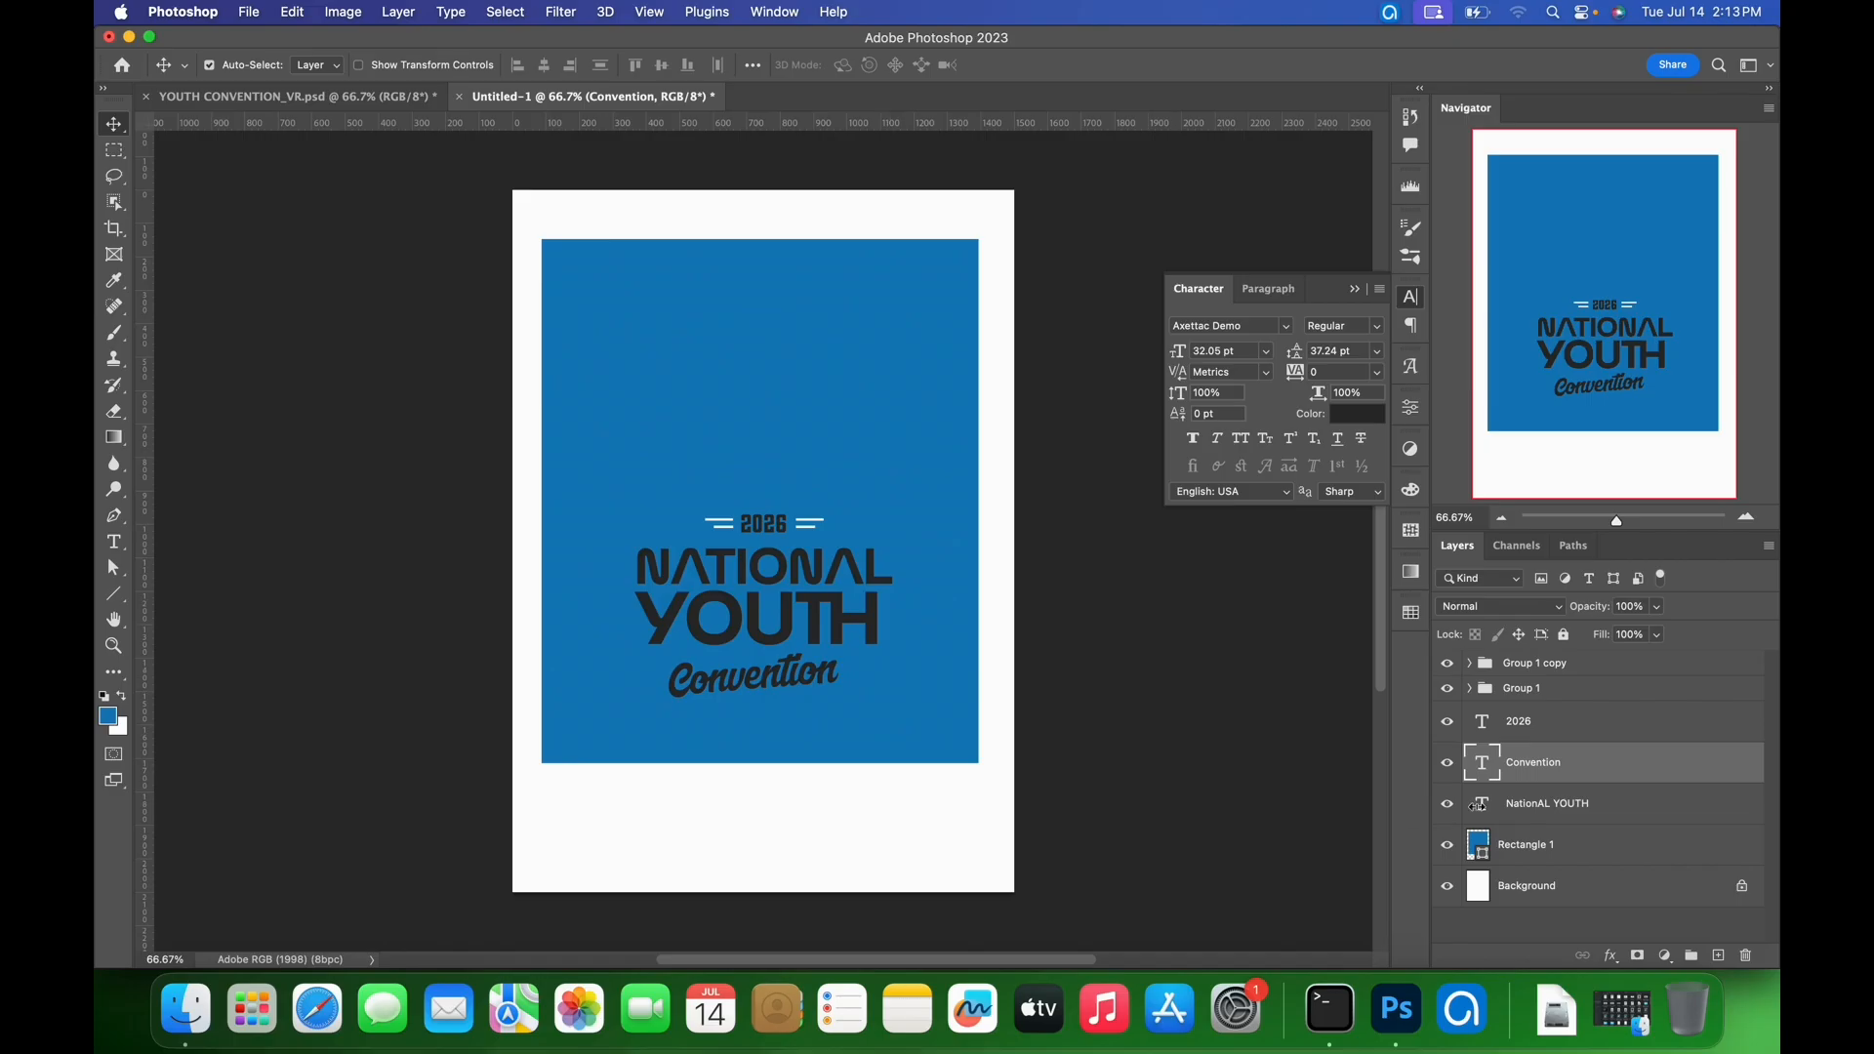
- Add a new layer above Convention and set up a 9 px Hard Round brush
{"action": "left_click", "coordinate": [1720, 957]}
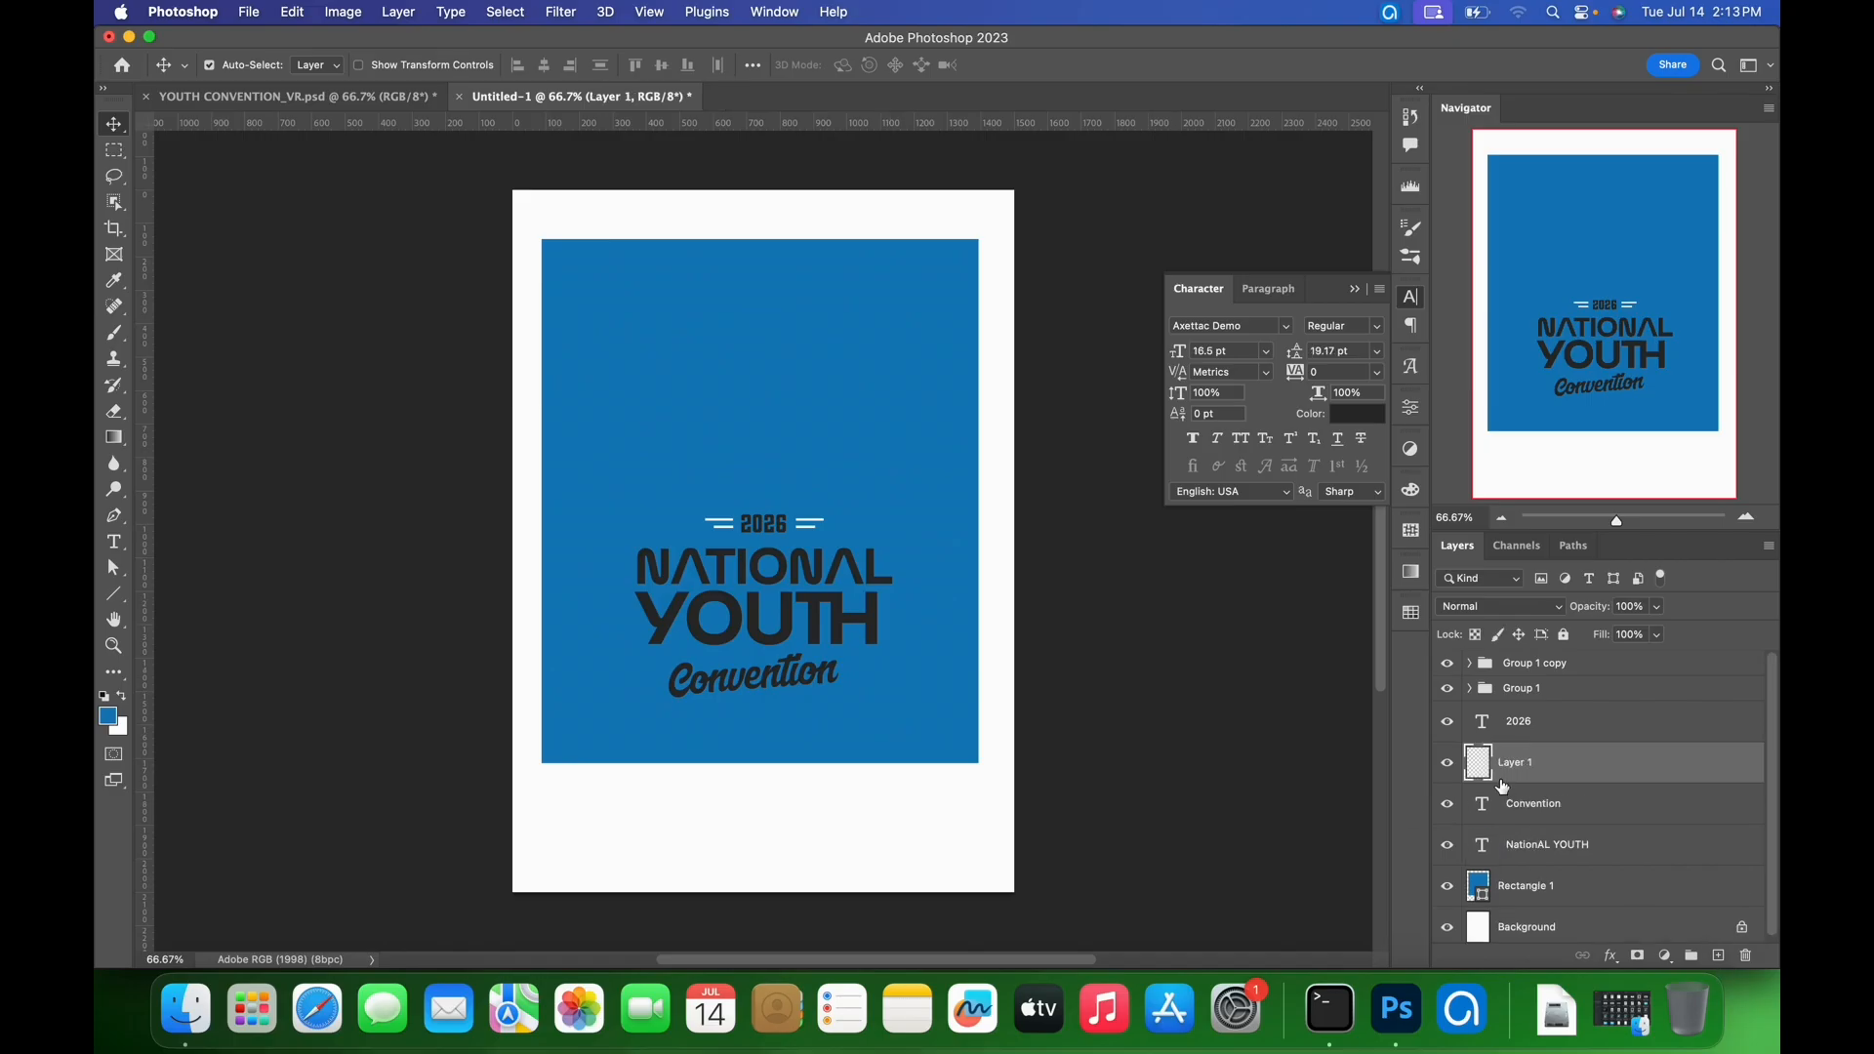
{"action": "key", "text": "b"}
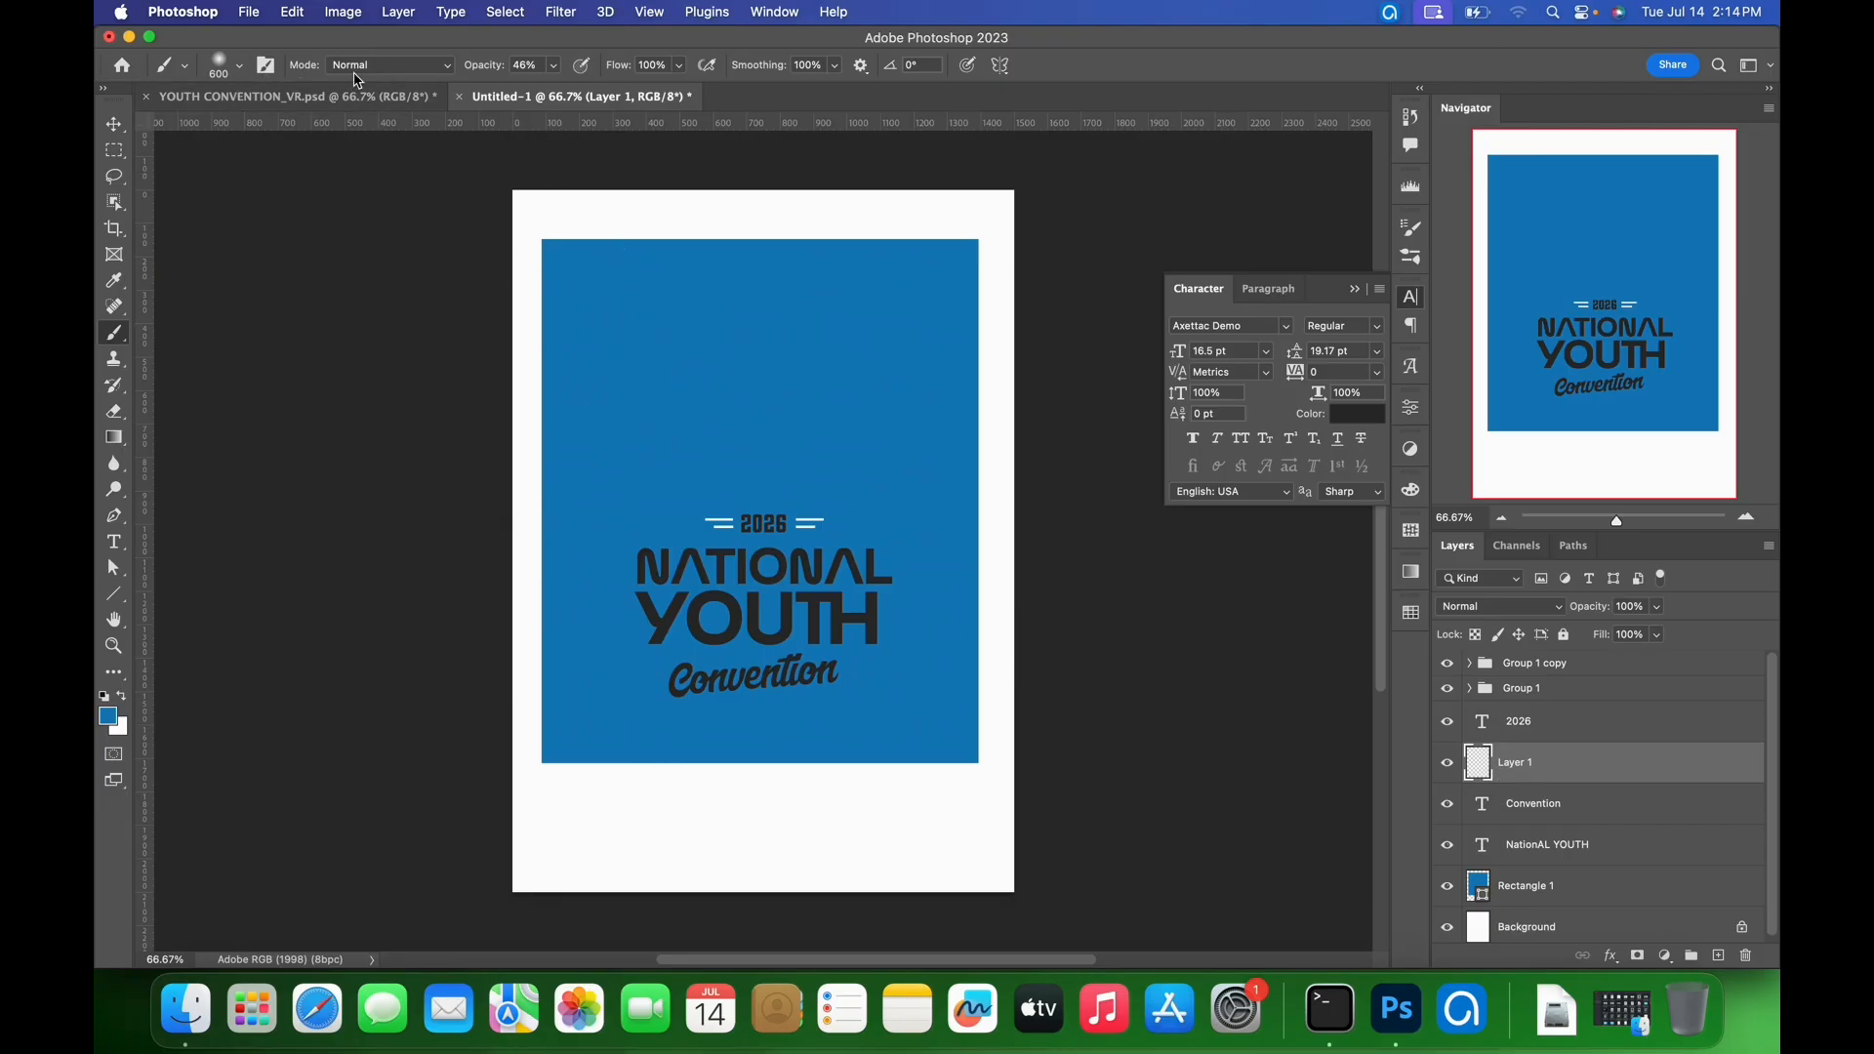
{"action": "left_click", "coordinate": [240, 66]}
{"action": "left_click", "coordinate": [226, 128]}
{"action": "left_click", "coordinate": [239, 65]}
{"action": "left_click", "coordinate": [239, 69]}
{"action": "left_click", "coordinate": [258, 381]}
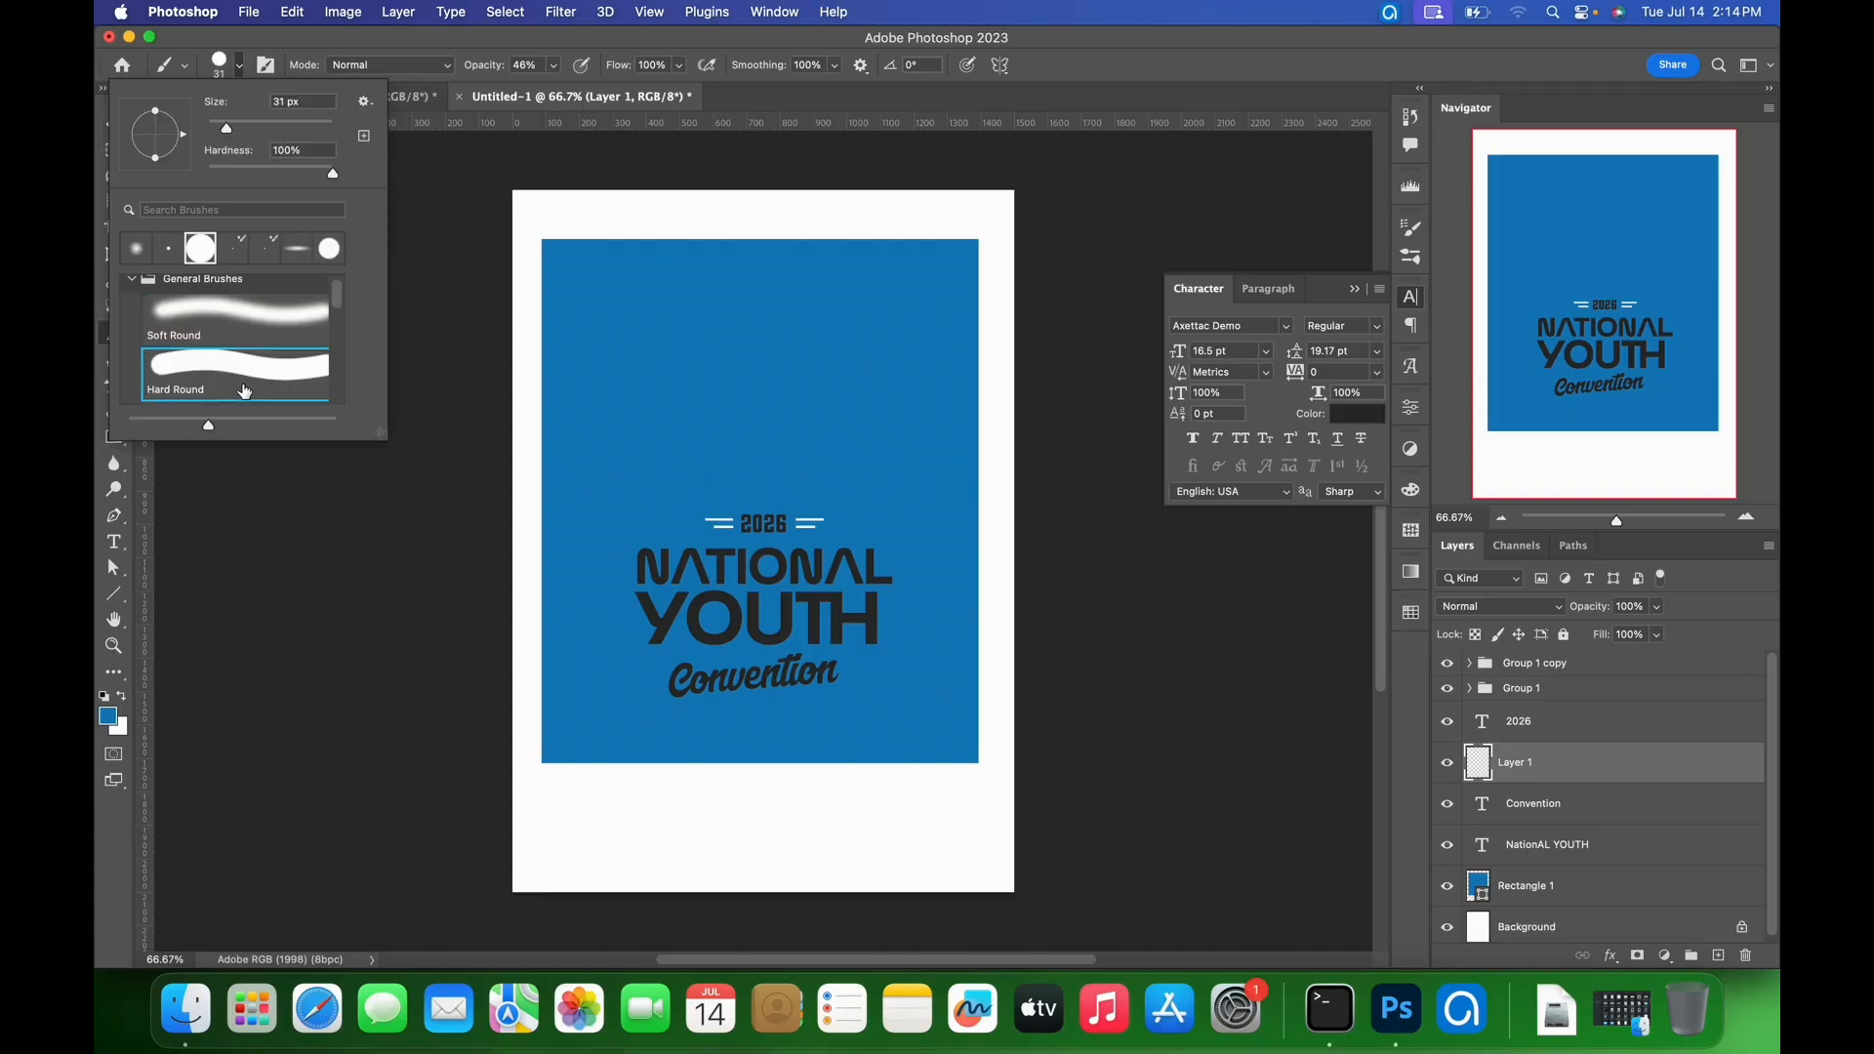
{"action": "left_click", "coordinate": [705, 387]}
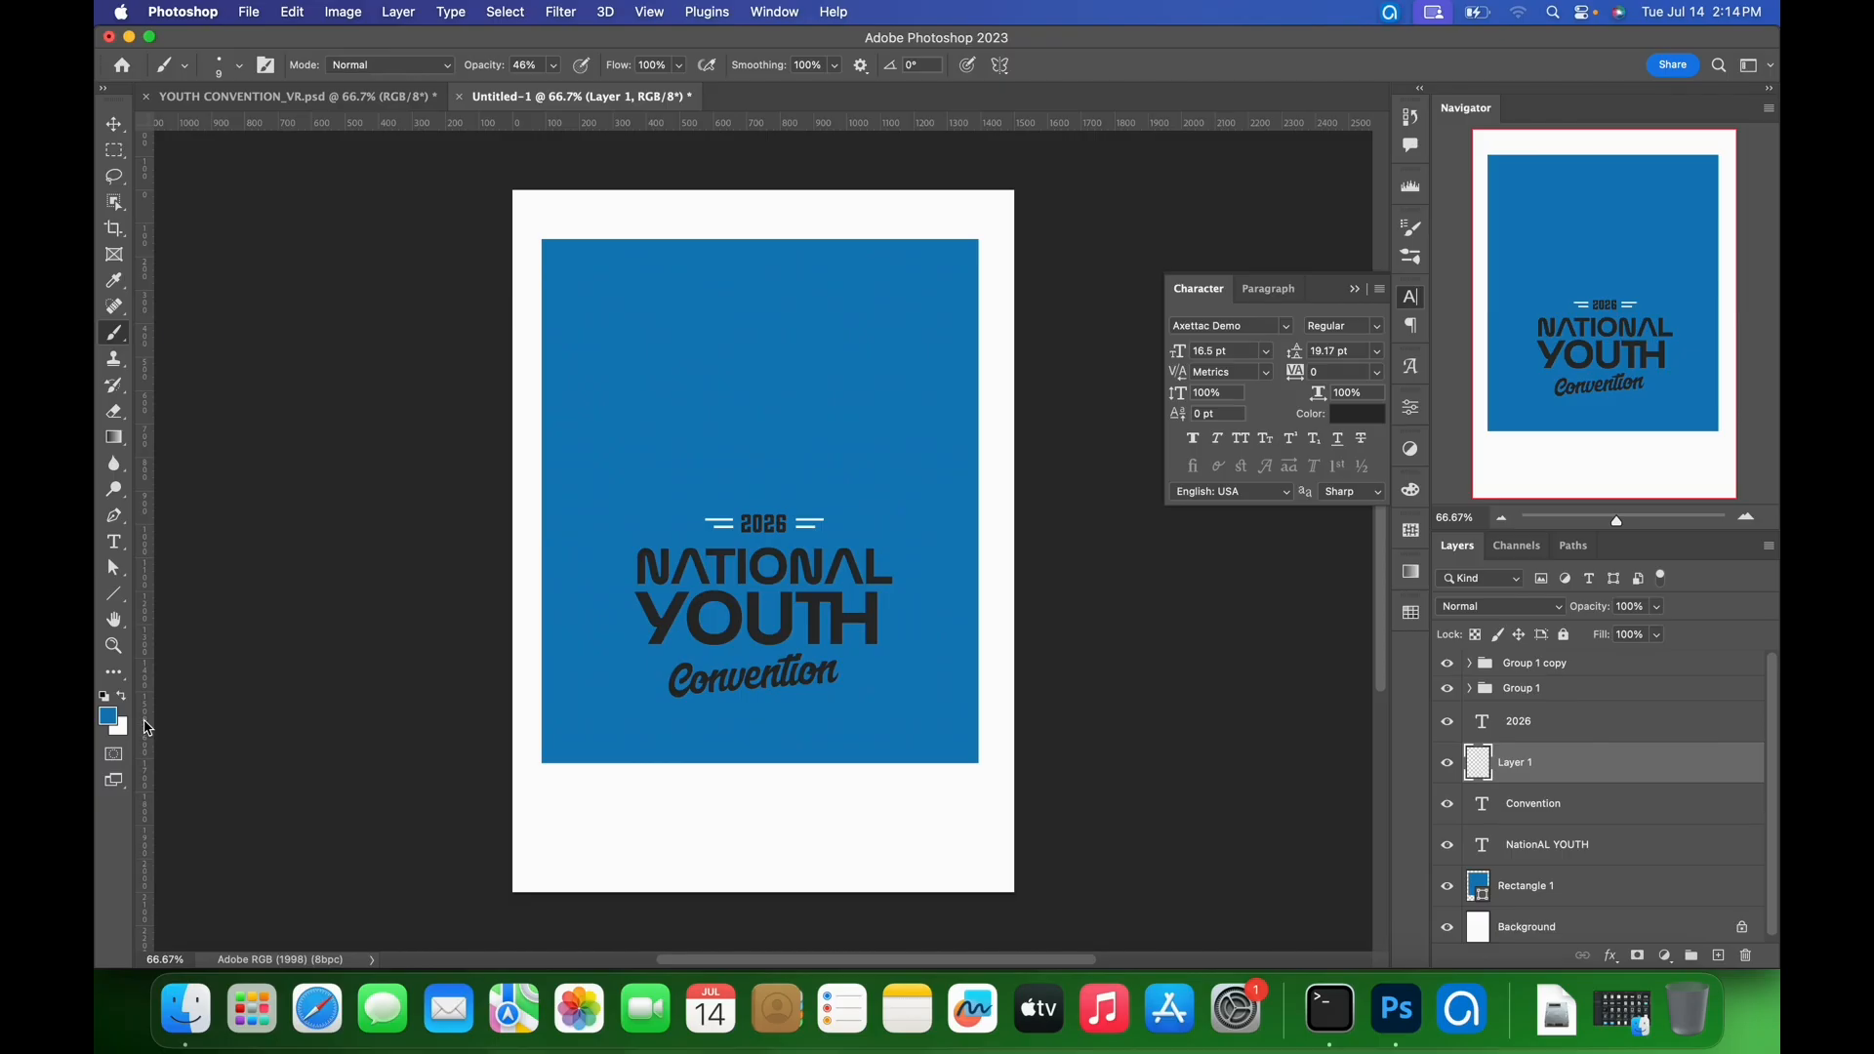
- Swap the foreground and background colors and set the foreground color to orange ff9d12
{"action": "key", "text": "x"}
{"action": "left_click", "coordinate": [115, 728]}
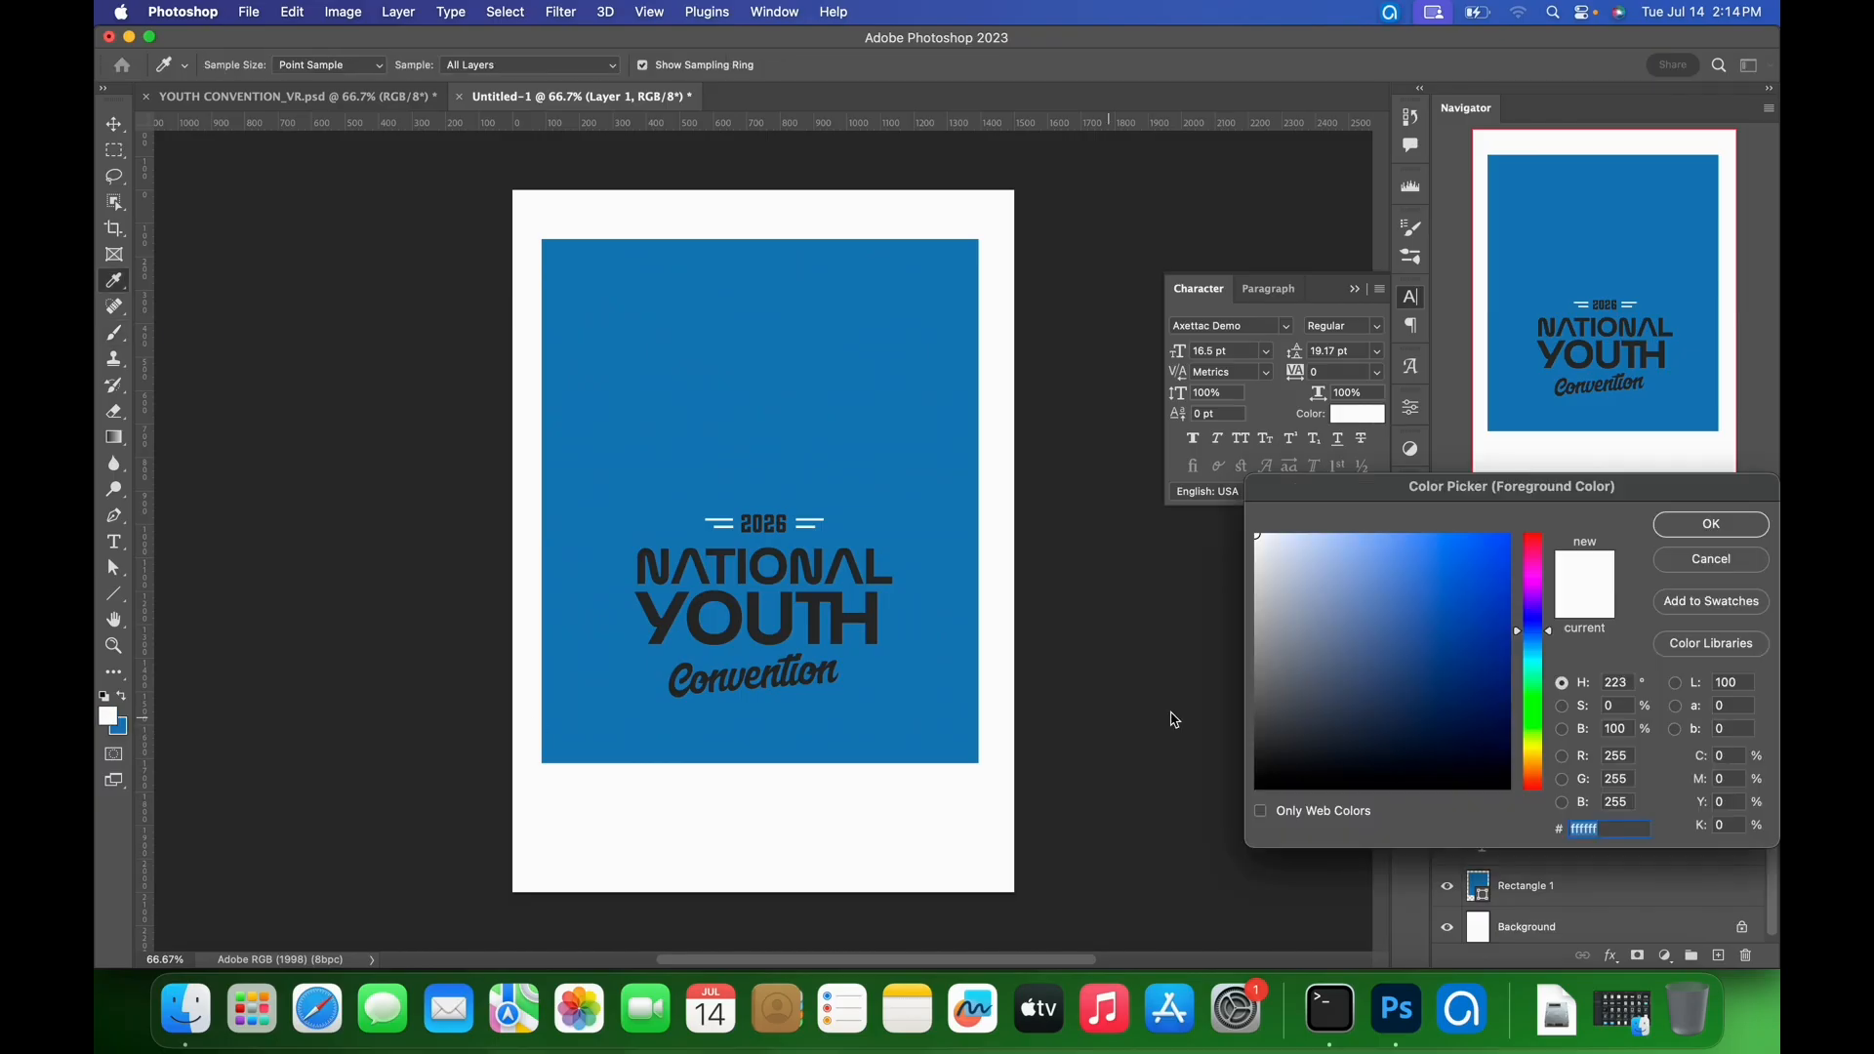
{"action": "left_click", "coordinate": [1536, 771]}
{"action": "left_click_drag", "start_coordinate": [1479, 564], "coordinate": [1495, 535]}
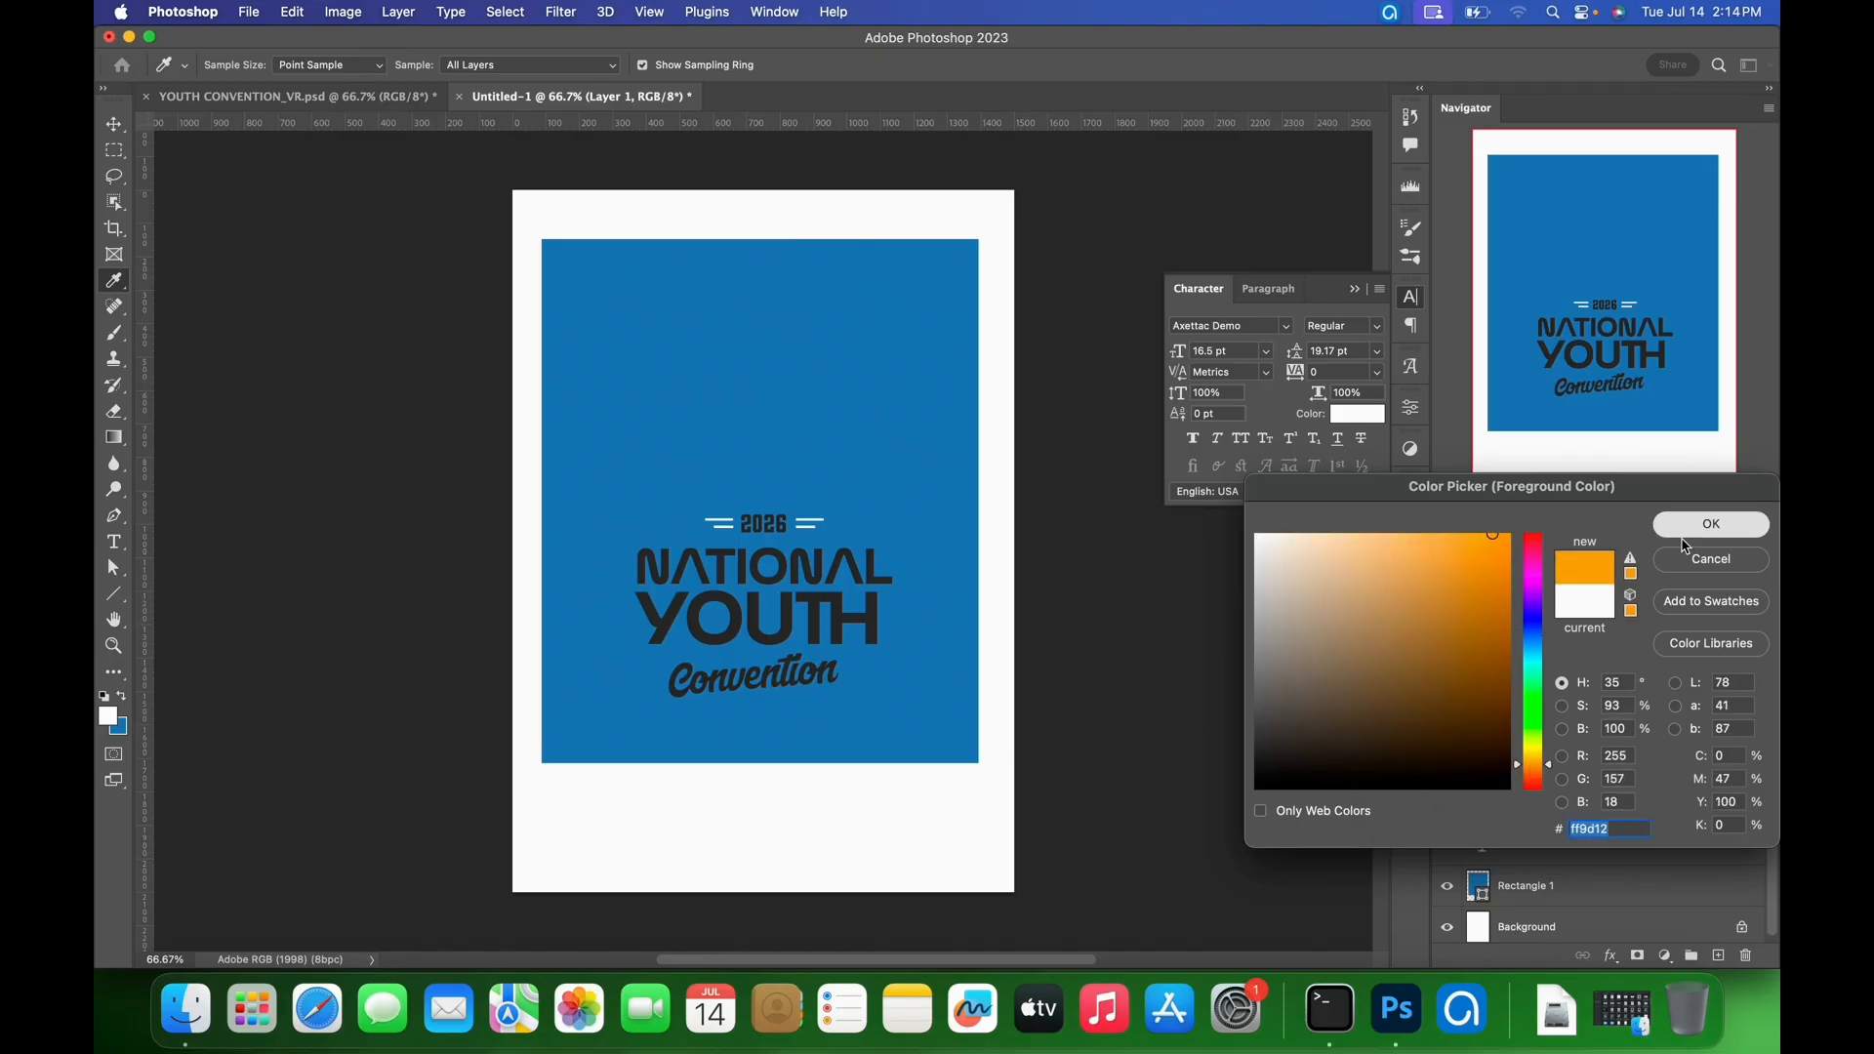
{"action": "left_click", "coordinate": [1714, 525]}
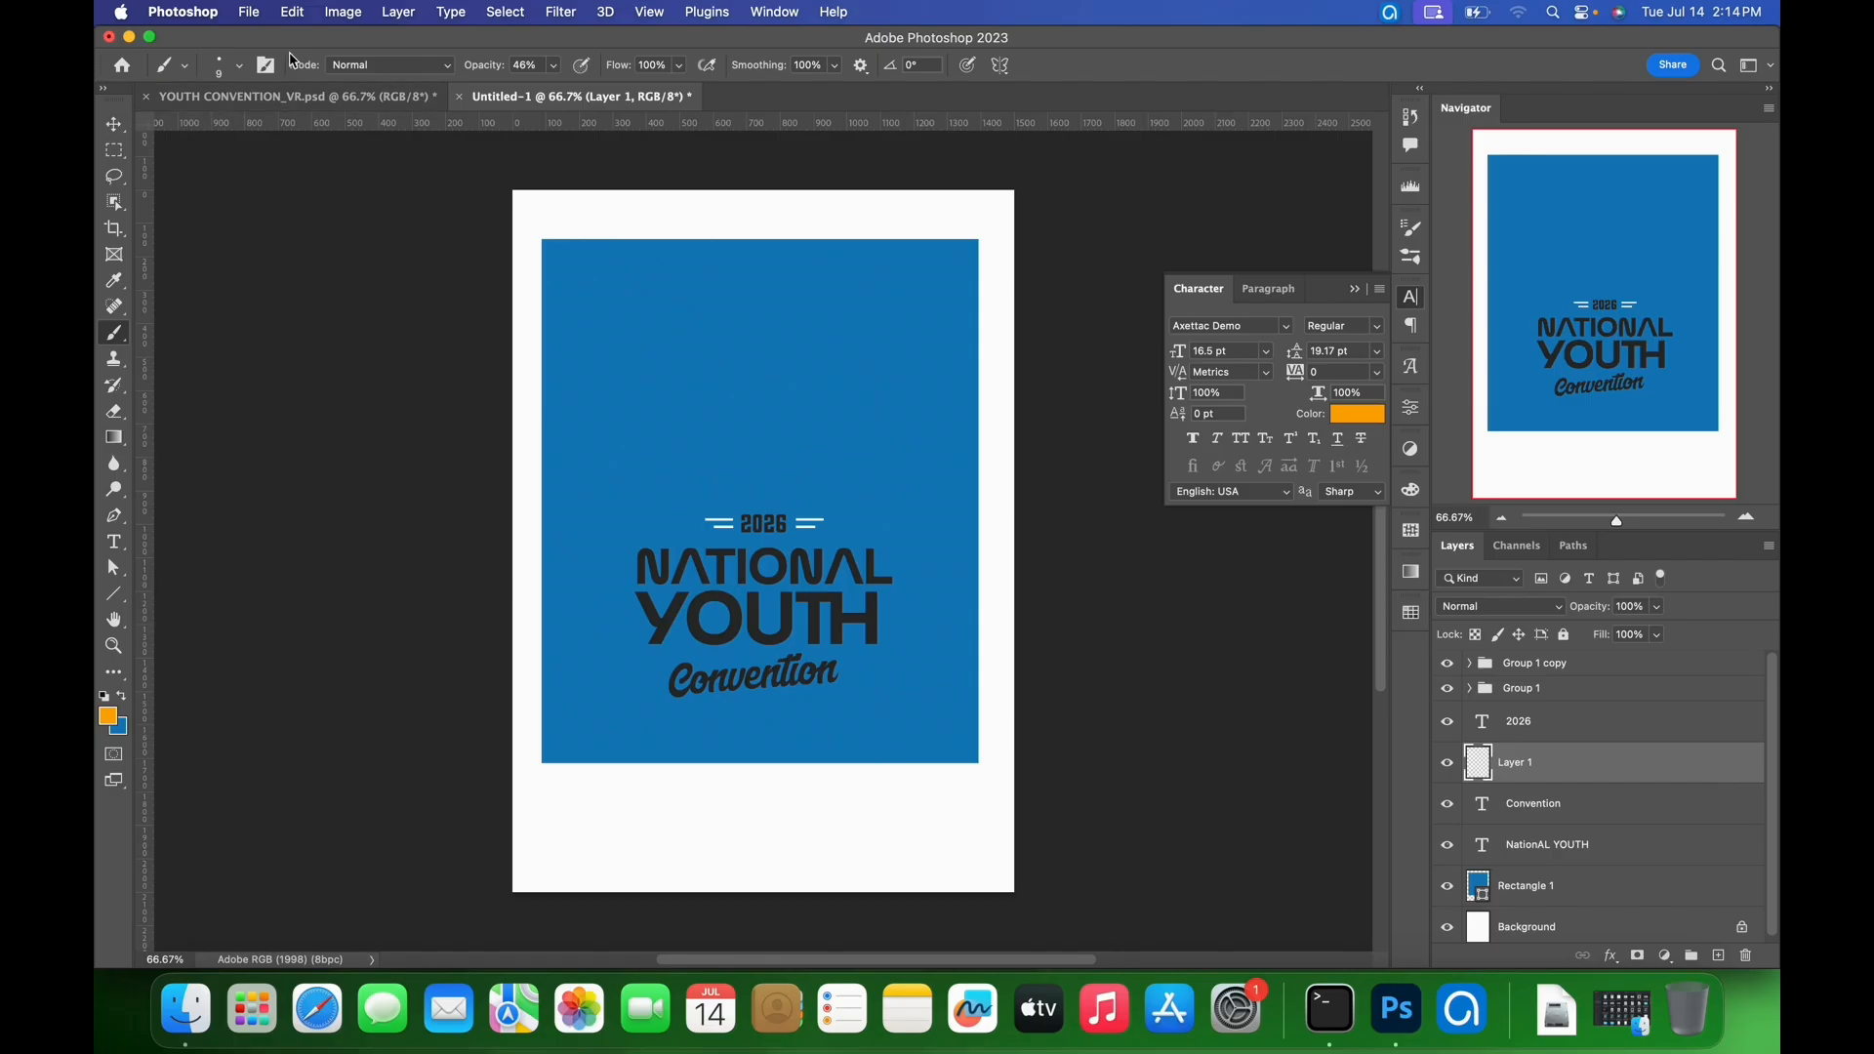
- Enable Shape Dynamics for the brush and set the Roundness Jitter control to Pen Pressure
{"action": "left_click", "coordinate": [266, 65]}
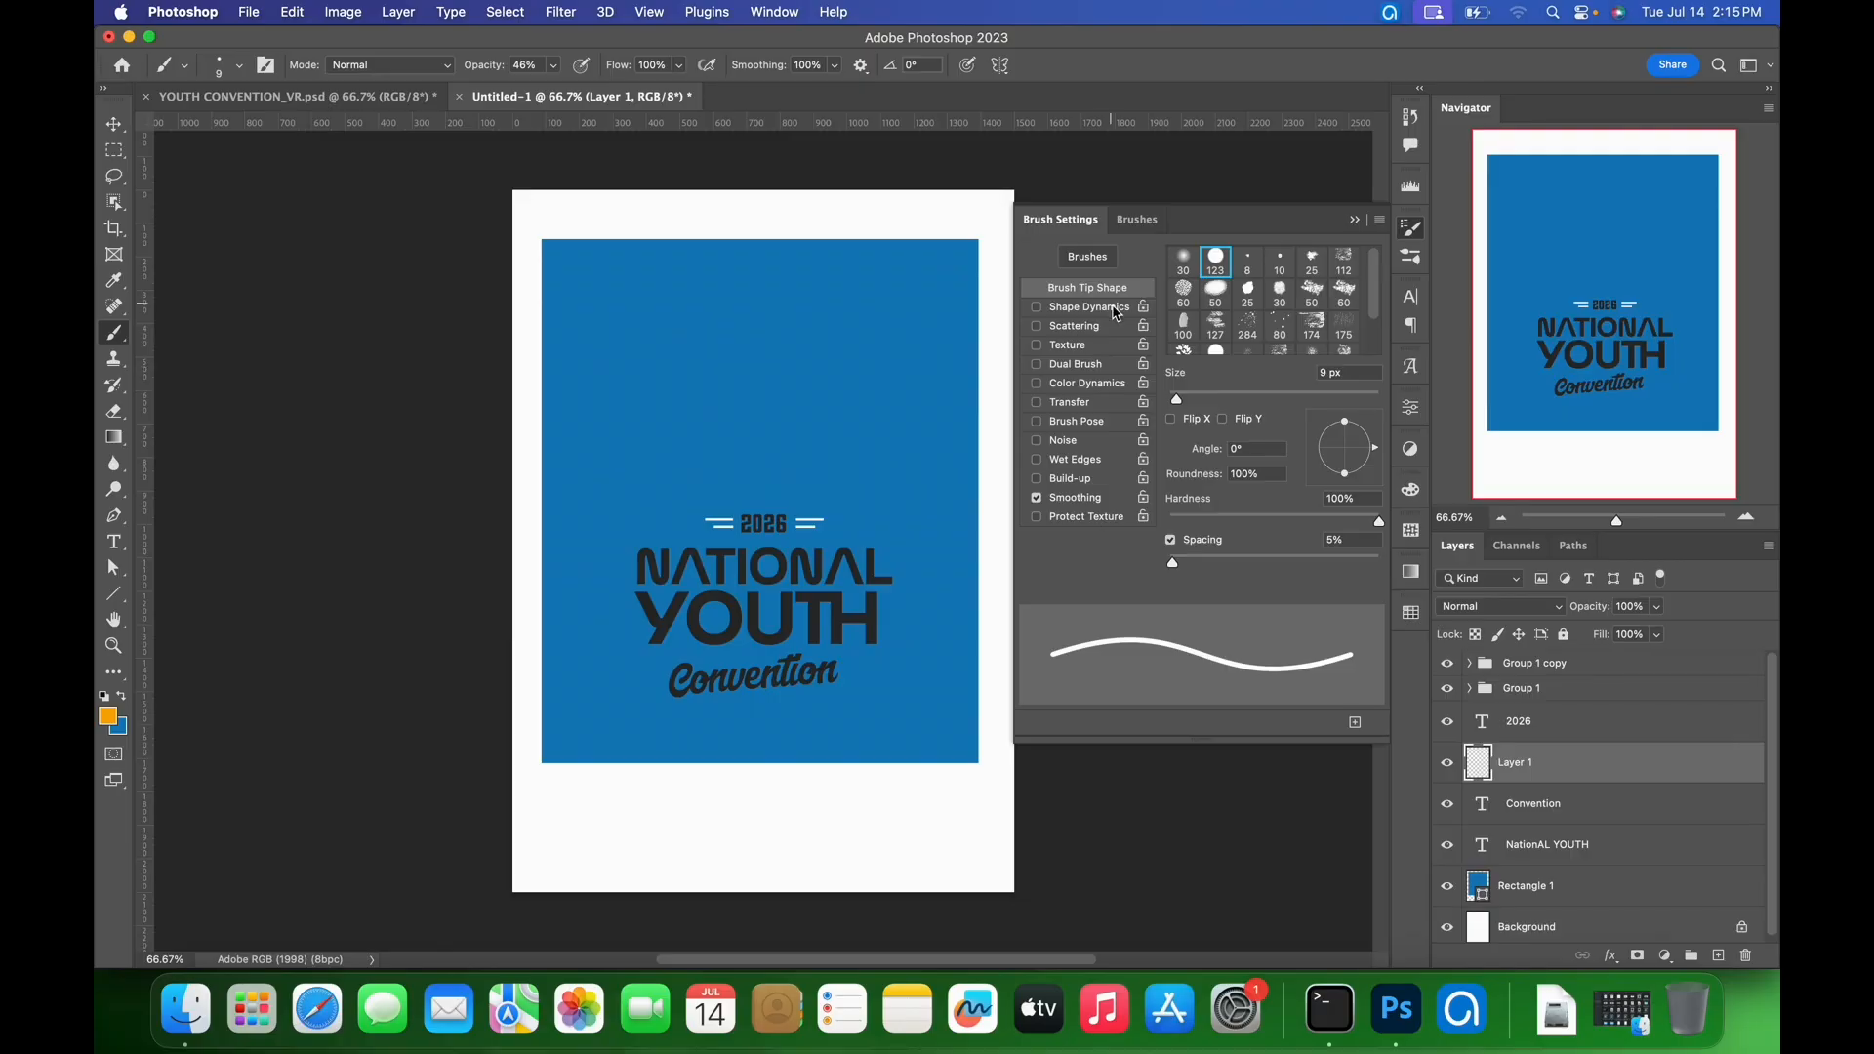
{"action": "left_click", "coordinate": [1093, 310]}
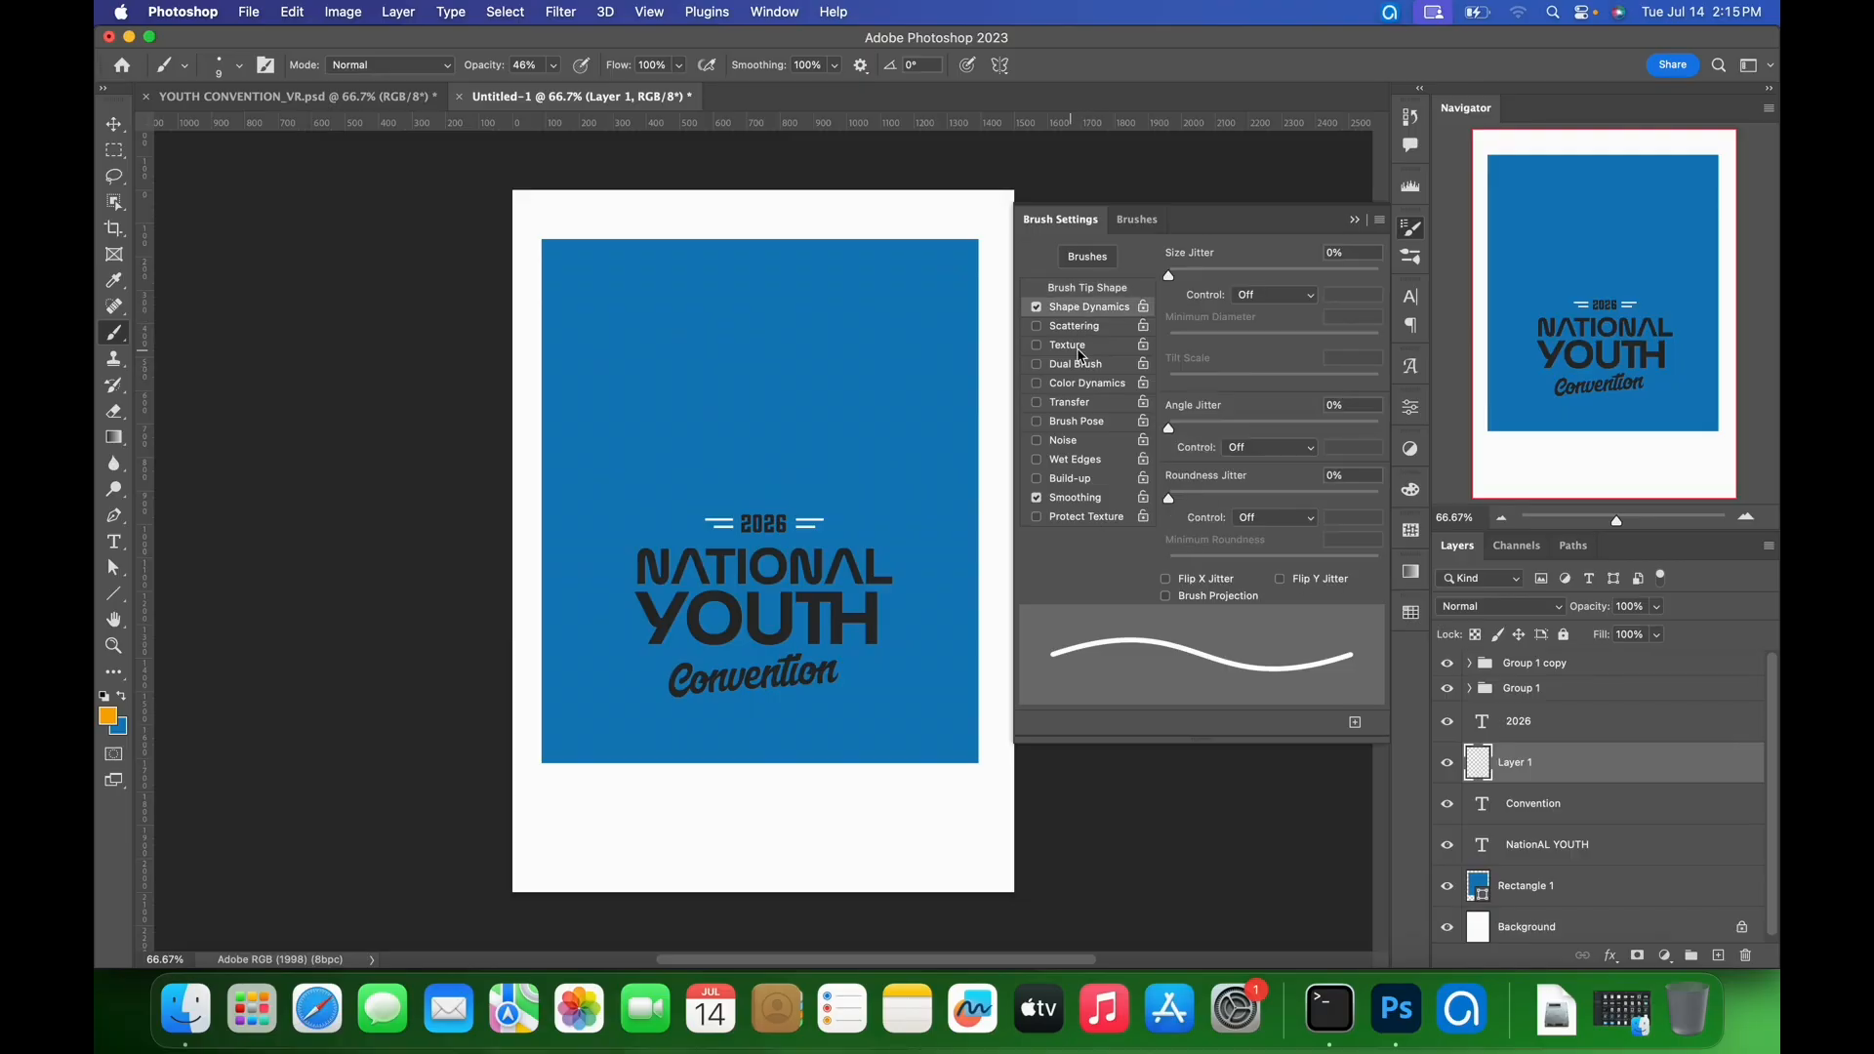
{"action": "left_click", "coordinate": [1279, 518]}
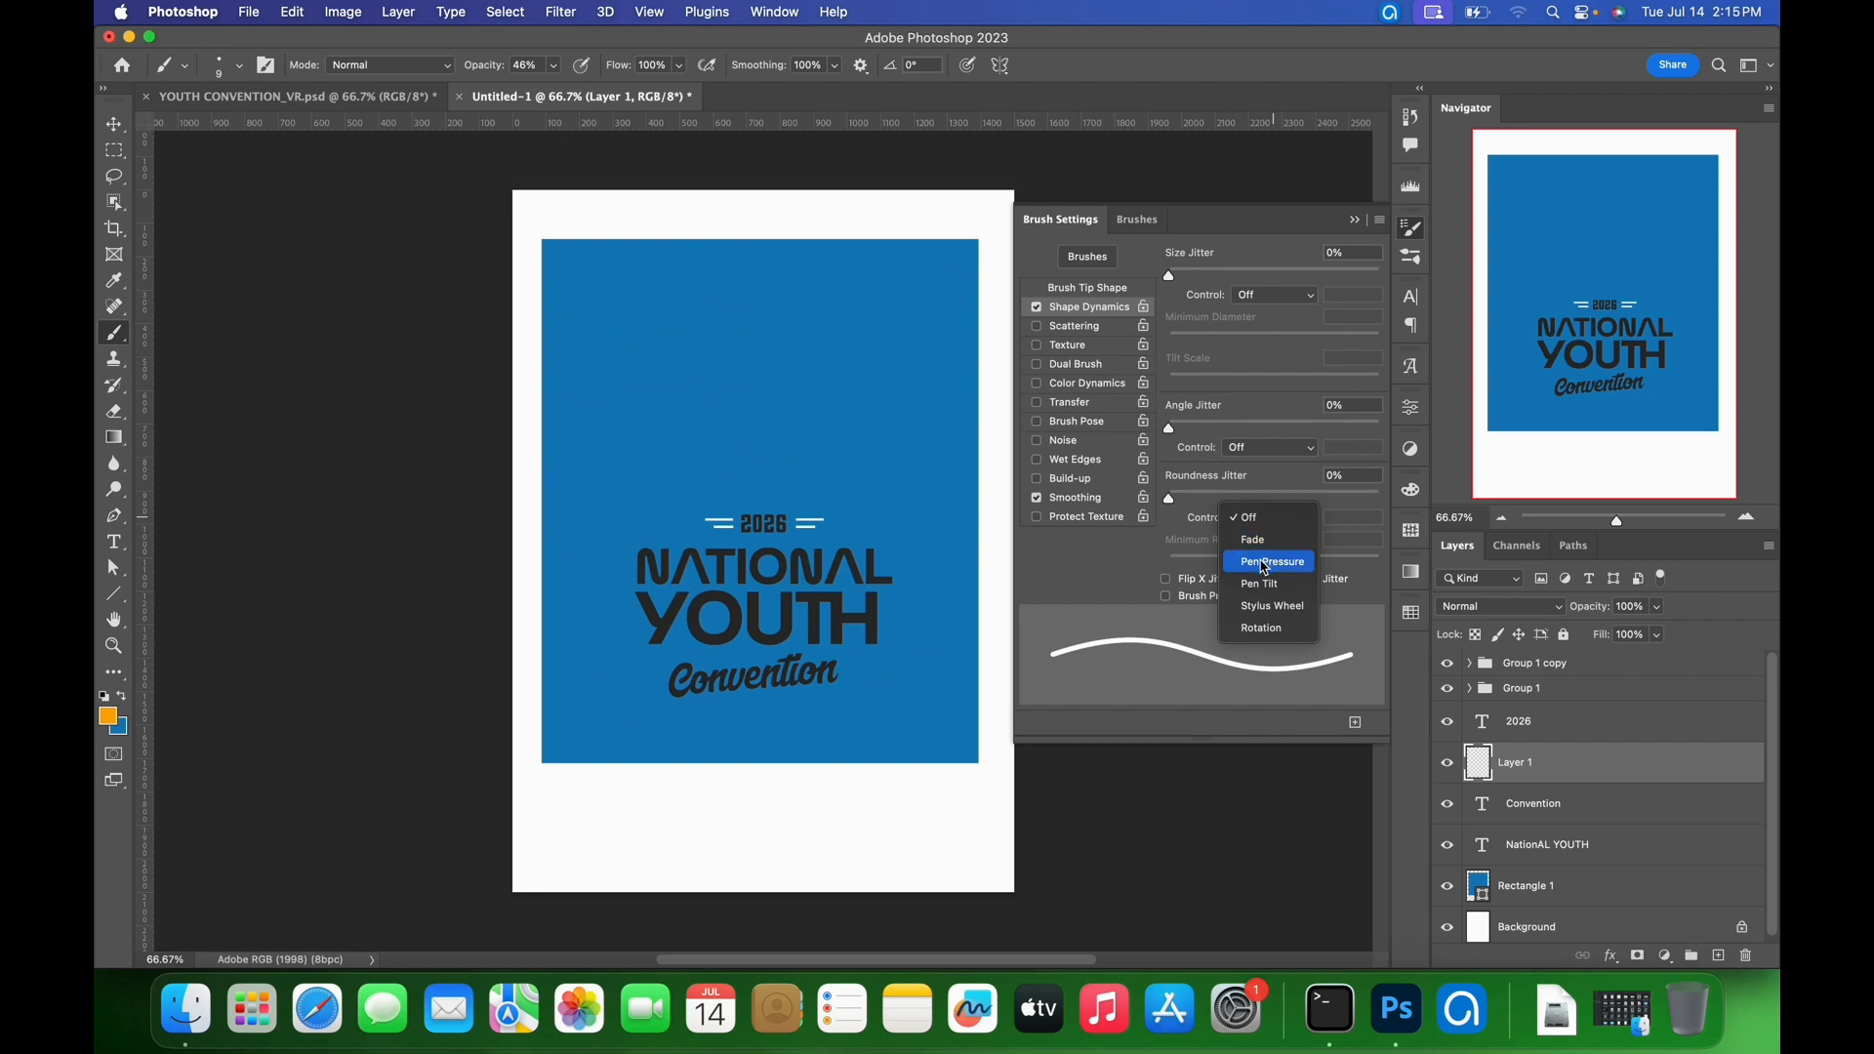
{"action": "left_click", "coordinate": [1266, 563]}
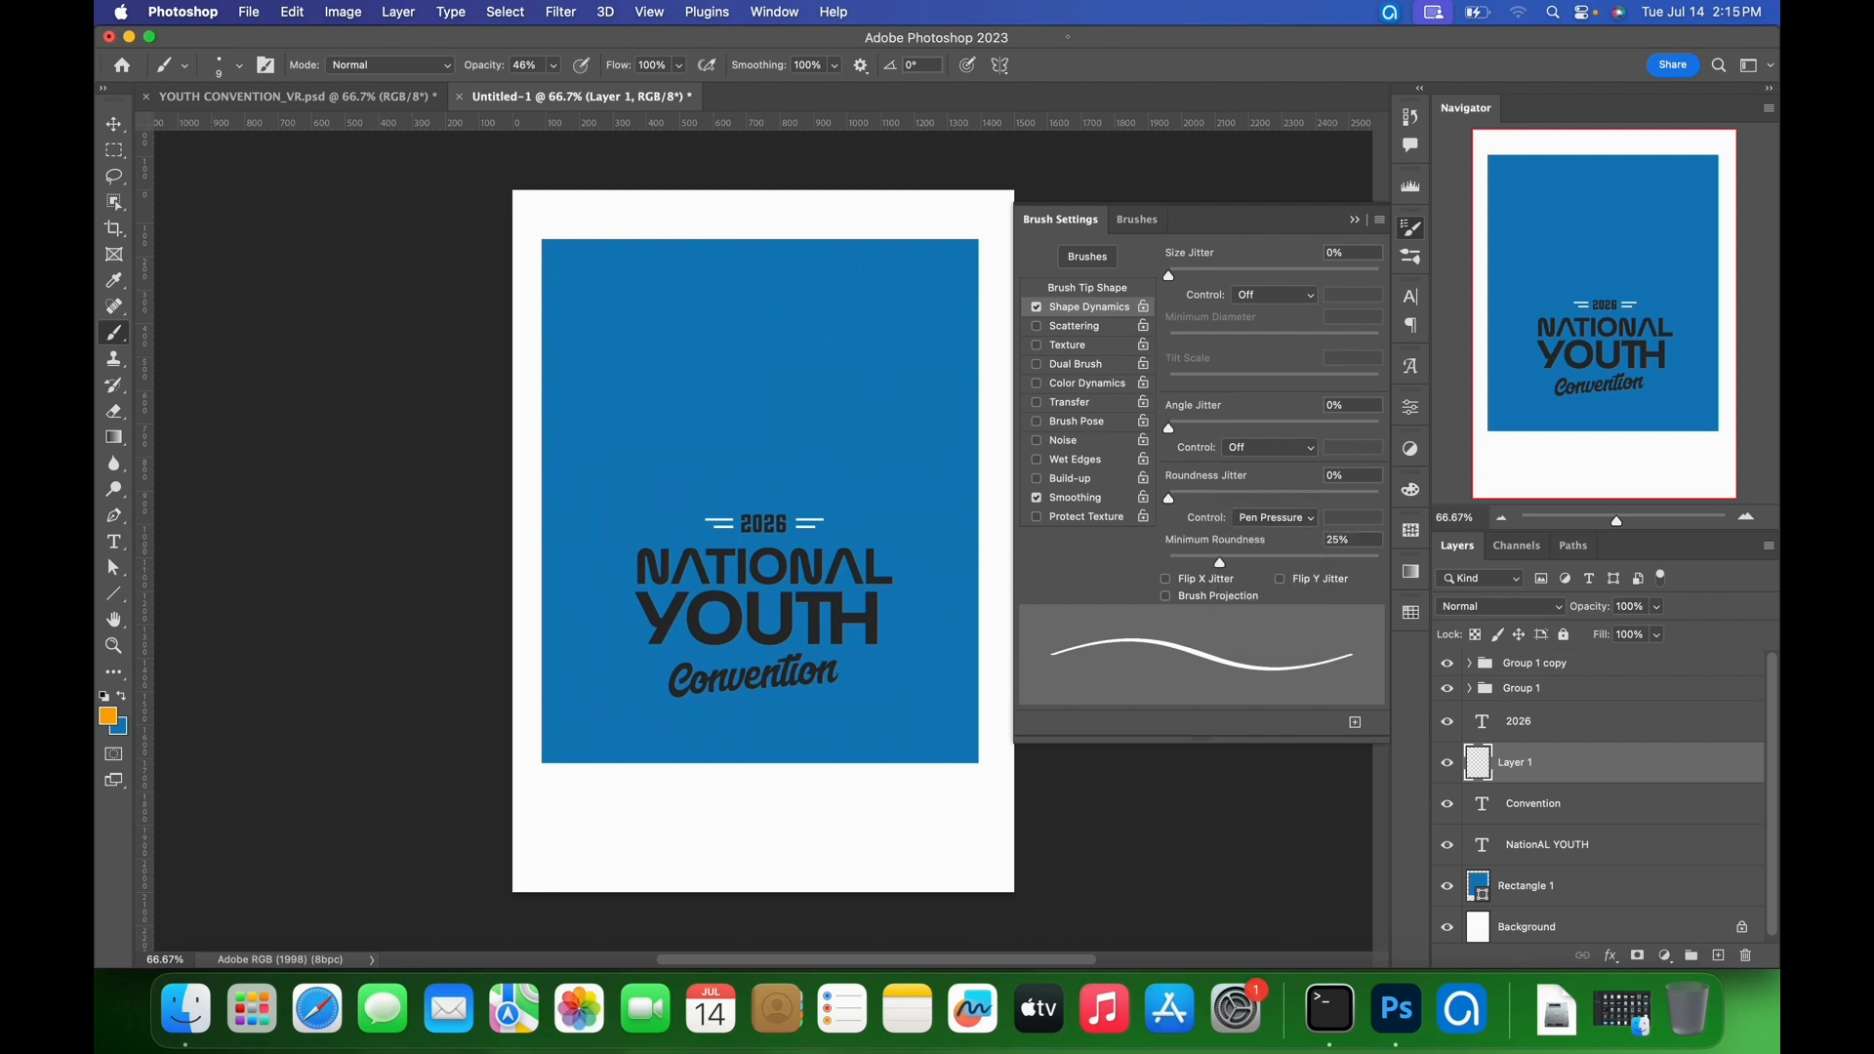
{"action": "left_click", "coordinate": [1354, 221]}
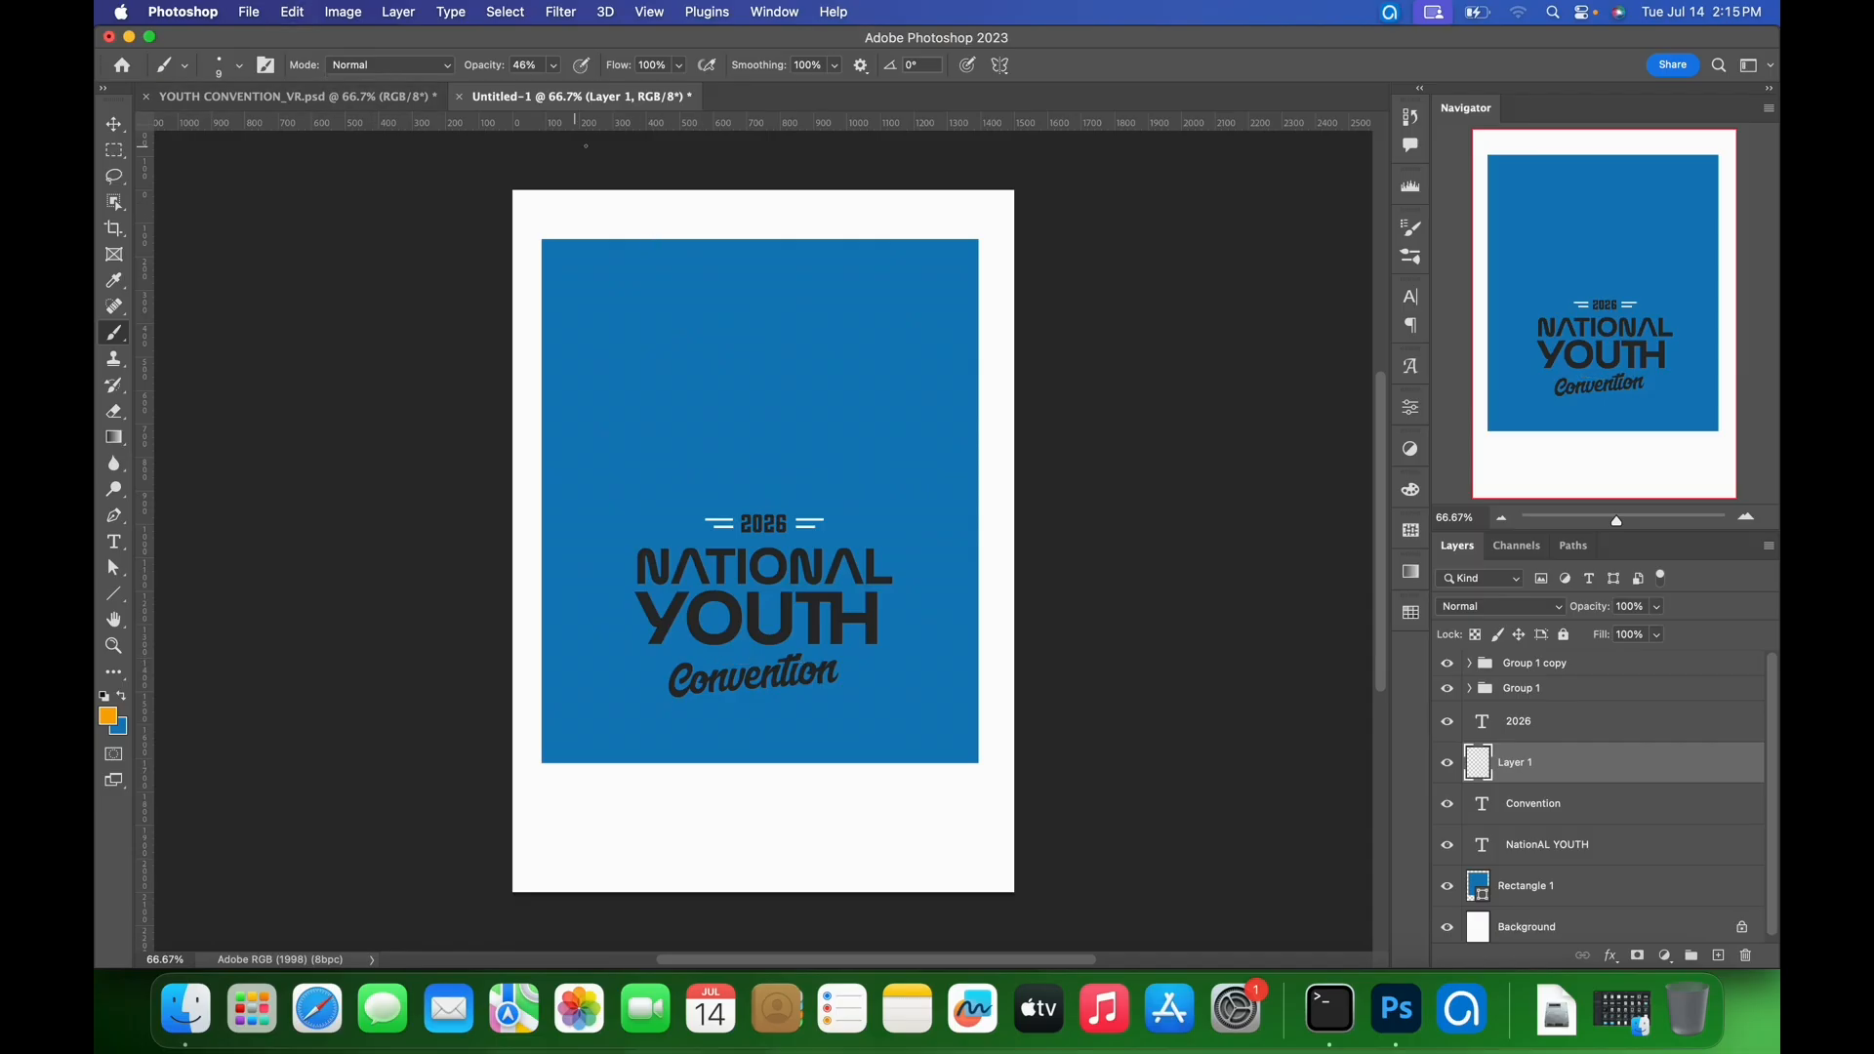
- Paint a short, slightly rising orange stroke above the title at 100% brush opacity, and add another new layer
{"action": "left_click", "coordinate": [558, 68]}
{"action": "left_click_drag", "start_coordinate": [591, 96], "coordinate": [628, 97]}
{"action": "left_click", "coordinate": [1579, 760]}
{"action": "key", "text": "cmd+z"}
{"action": "left_click_drag", "start_coordinate": [732, 353], "coordinate": [728, 364]}
{"action": "left_click", "coordinate": [1719, 955]}
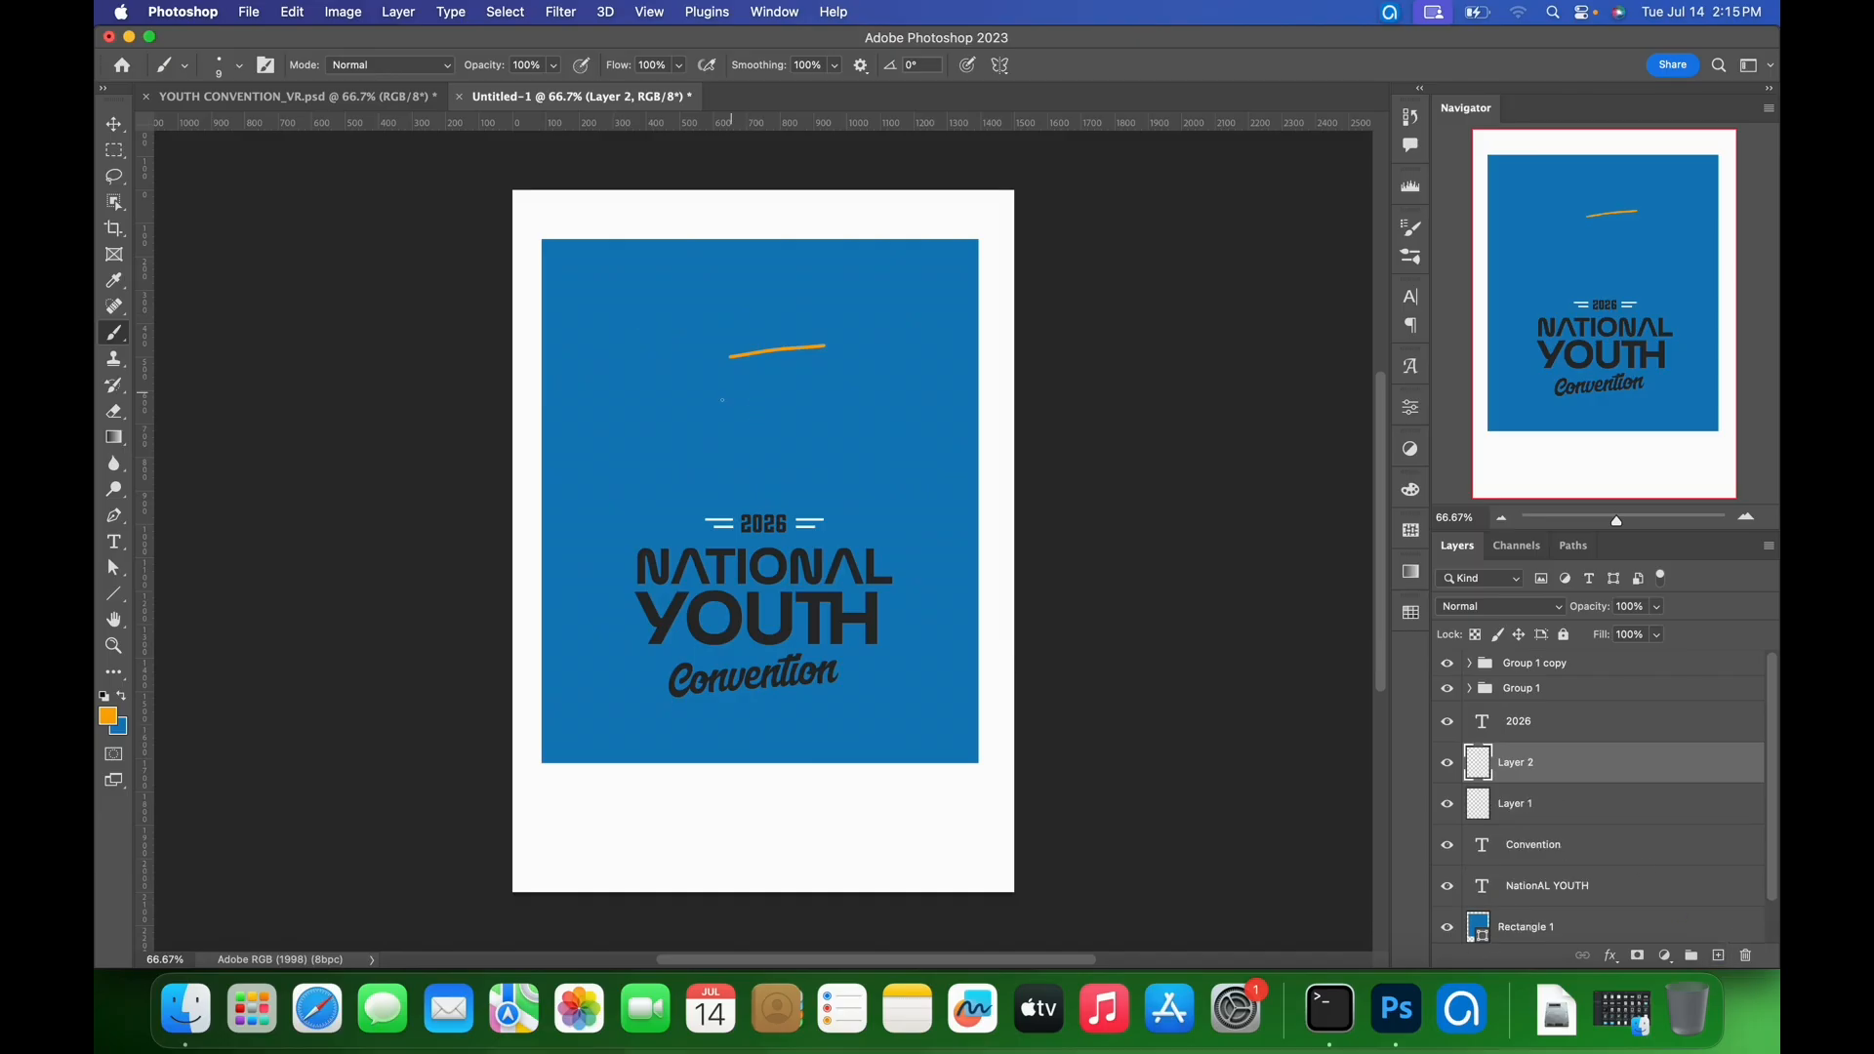
{"action": "left_click_drag", "start_coordinate": [707, 414], "coordinate": [846, 415]}
{"action": "key", "text": "super+z"}
{"action": "mouse_move", "coordinate": [749, 412]}
{"action": "left_mouse_down"}
{"action": "mouse_move", "coordinate": [885, 416]}
{"action": "mouse_move", "coordinate": [859, 446]}
{"action": "left_mouse_up"}
{"action": "key", "text": "super+z"}
- Paint a long orange swoosh with a curled-back right end on the new layer and position it as an underline beneath Convention
{"action": "mouse_move", "coordinate": [731, 410]}
{"action": "left_mouse_down"}
{"action": "mouse_move", "coordinate": [898, 395]}
{"action": "mouse_move", "coordinate": [872, 425]}
{"action": "left_mouse_up"}
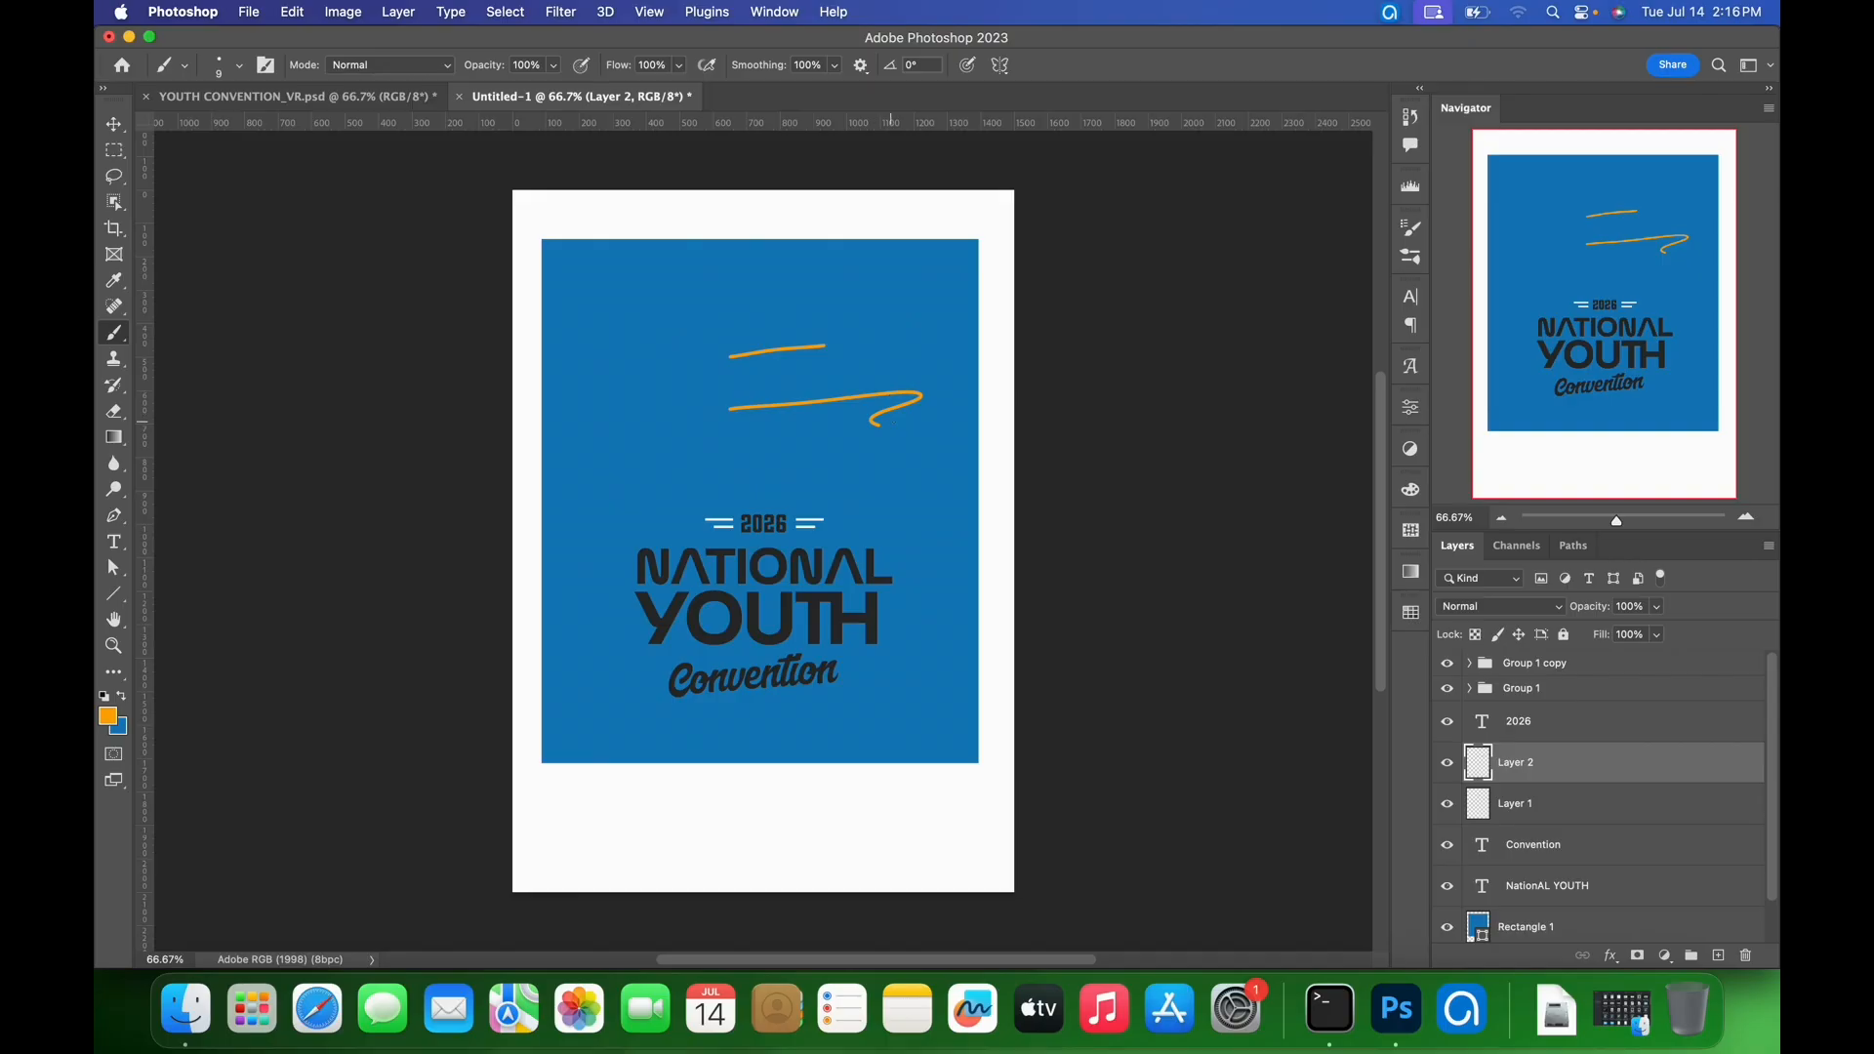
{"action": "key", "text": "v"}
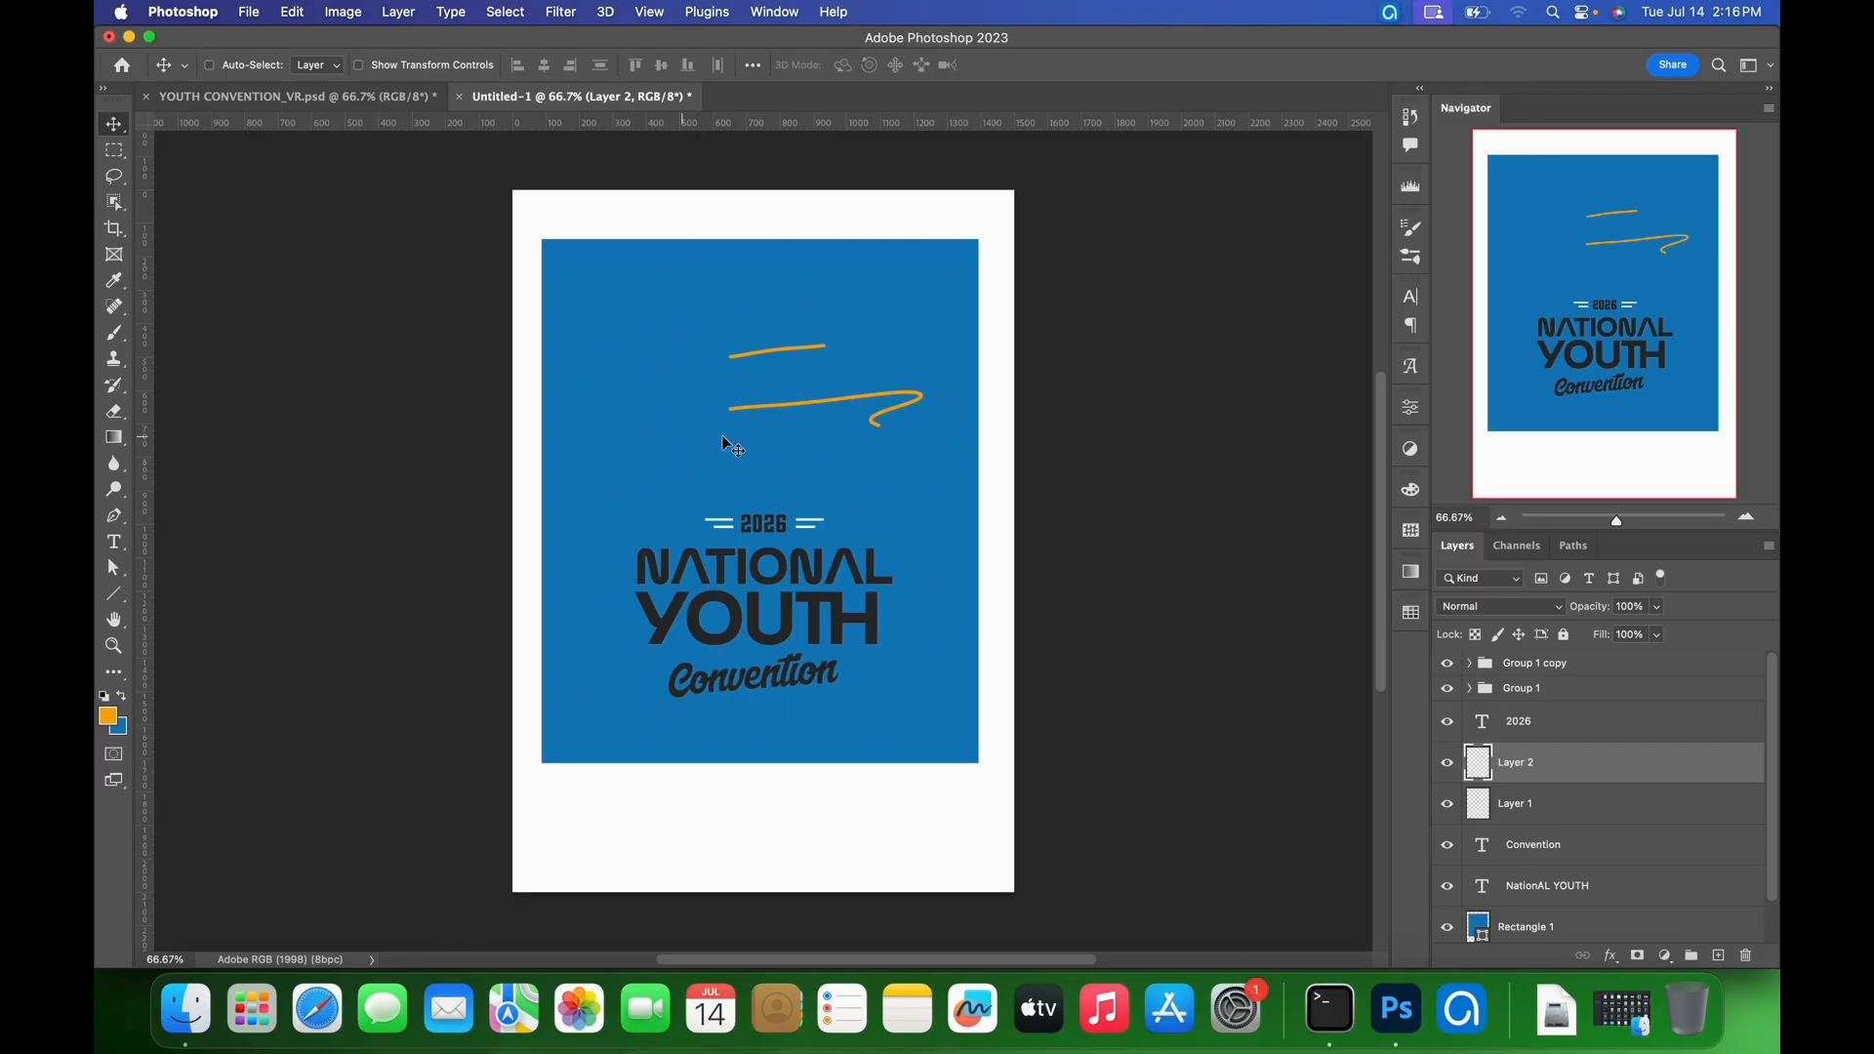
{"action": "left_click_drag", "start_coordinate": [823, 403], "coordinate": [756, 702]}
{"action": "key", "text": "Up"}
{"action": "key", "text": "Up"}
{"action": "key", "text": "Up"}
{"action": "key", "text": "Up"}
{"action": "key", "text": "Up"}
{"action": "key", "text": "Up"}
{"action": "key", "text": "Up"}
{"action": "key", "text": "Up"}
{"action": "key", "text": "Up"}
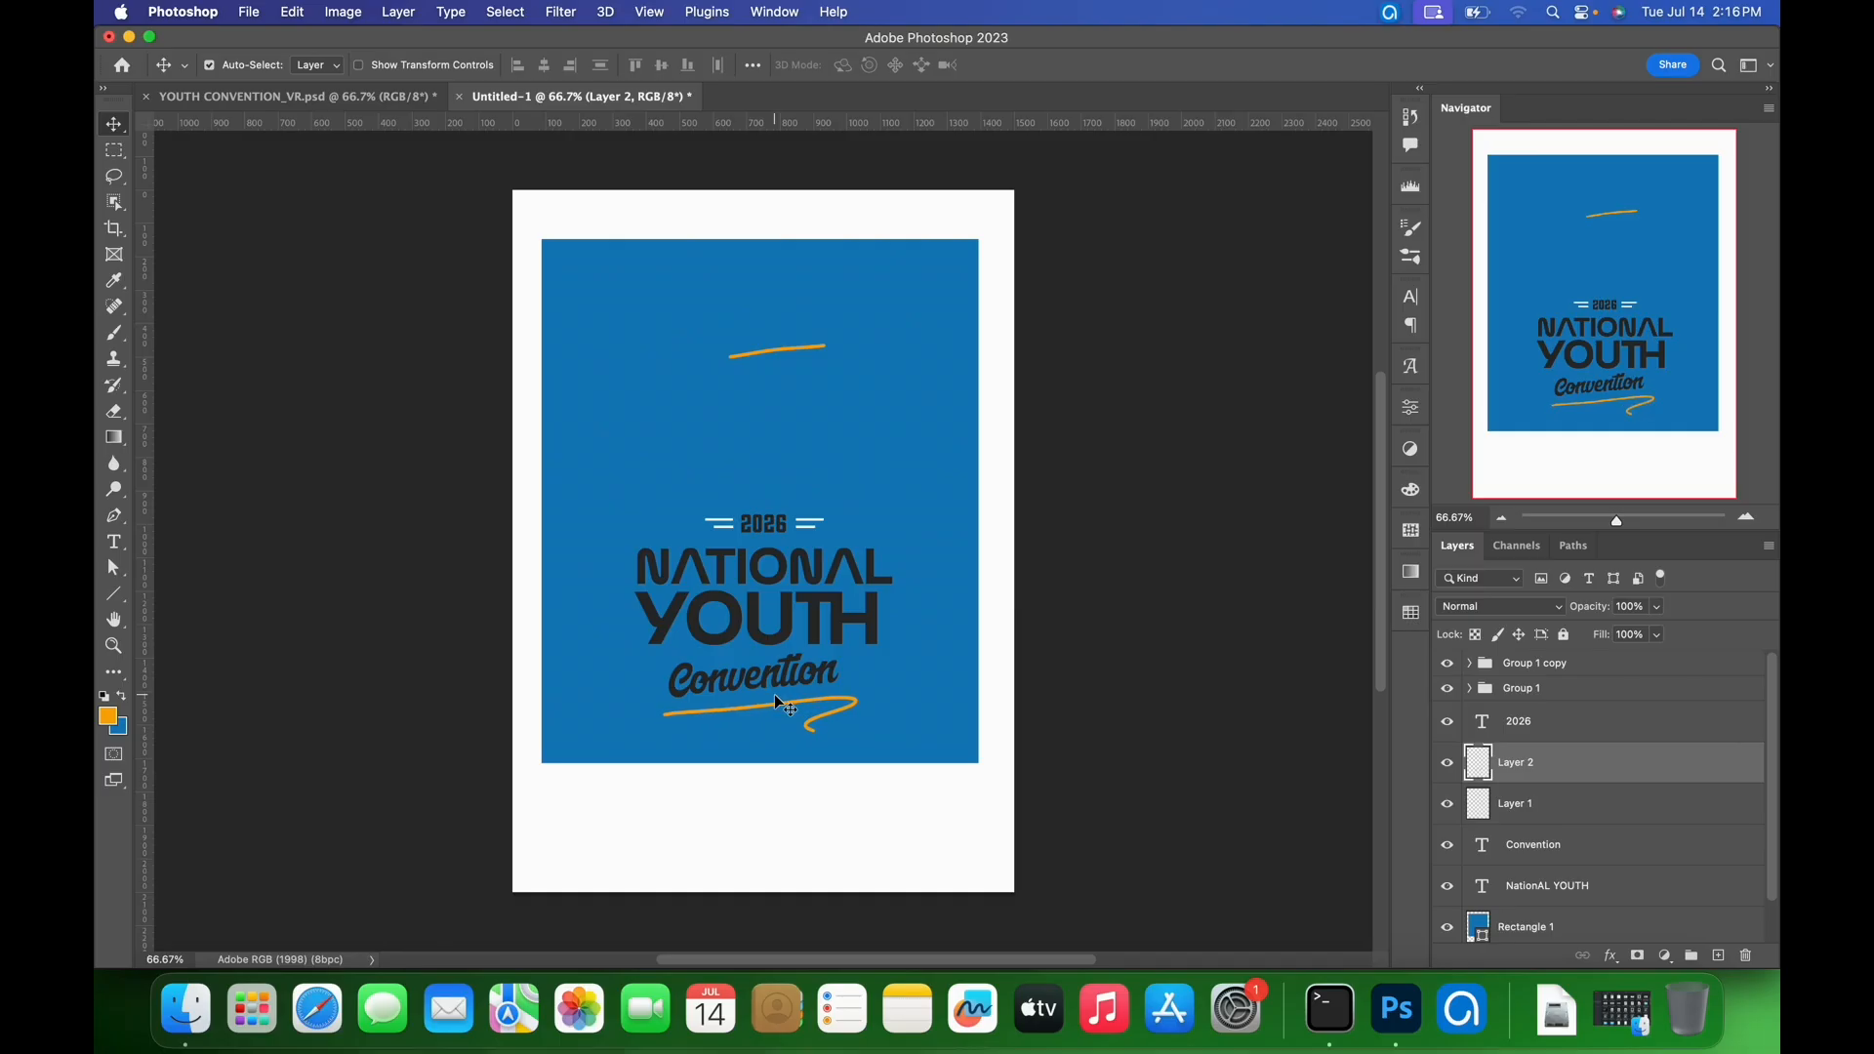
- Move the short orange stroke on Layer 1 into the gap between YOUTH and Convention
{"action": "left_click", "coordinate": [1555, 806]}
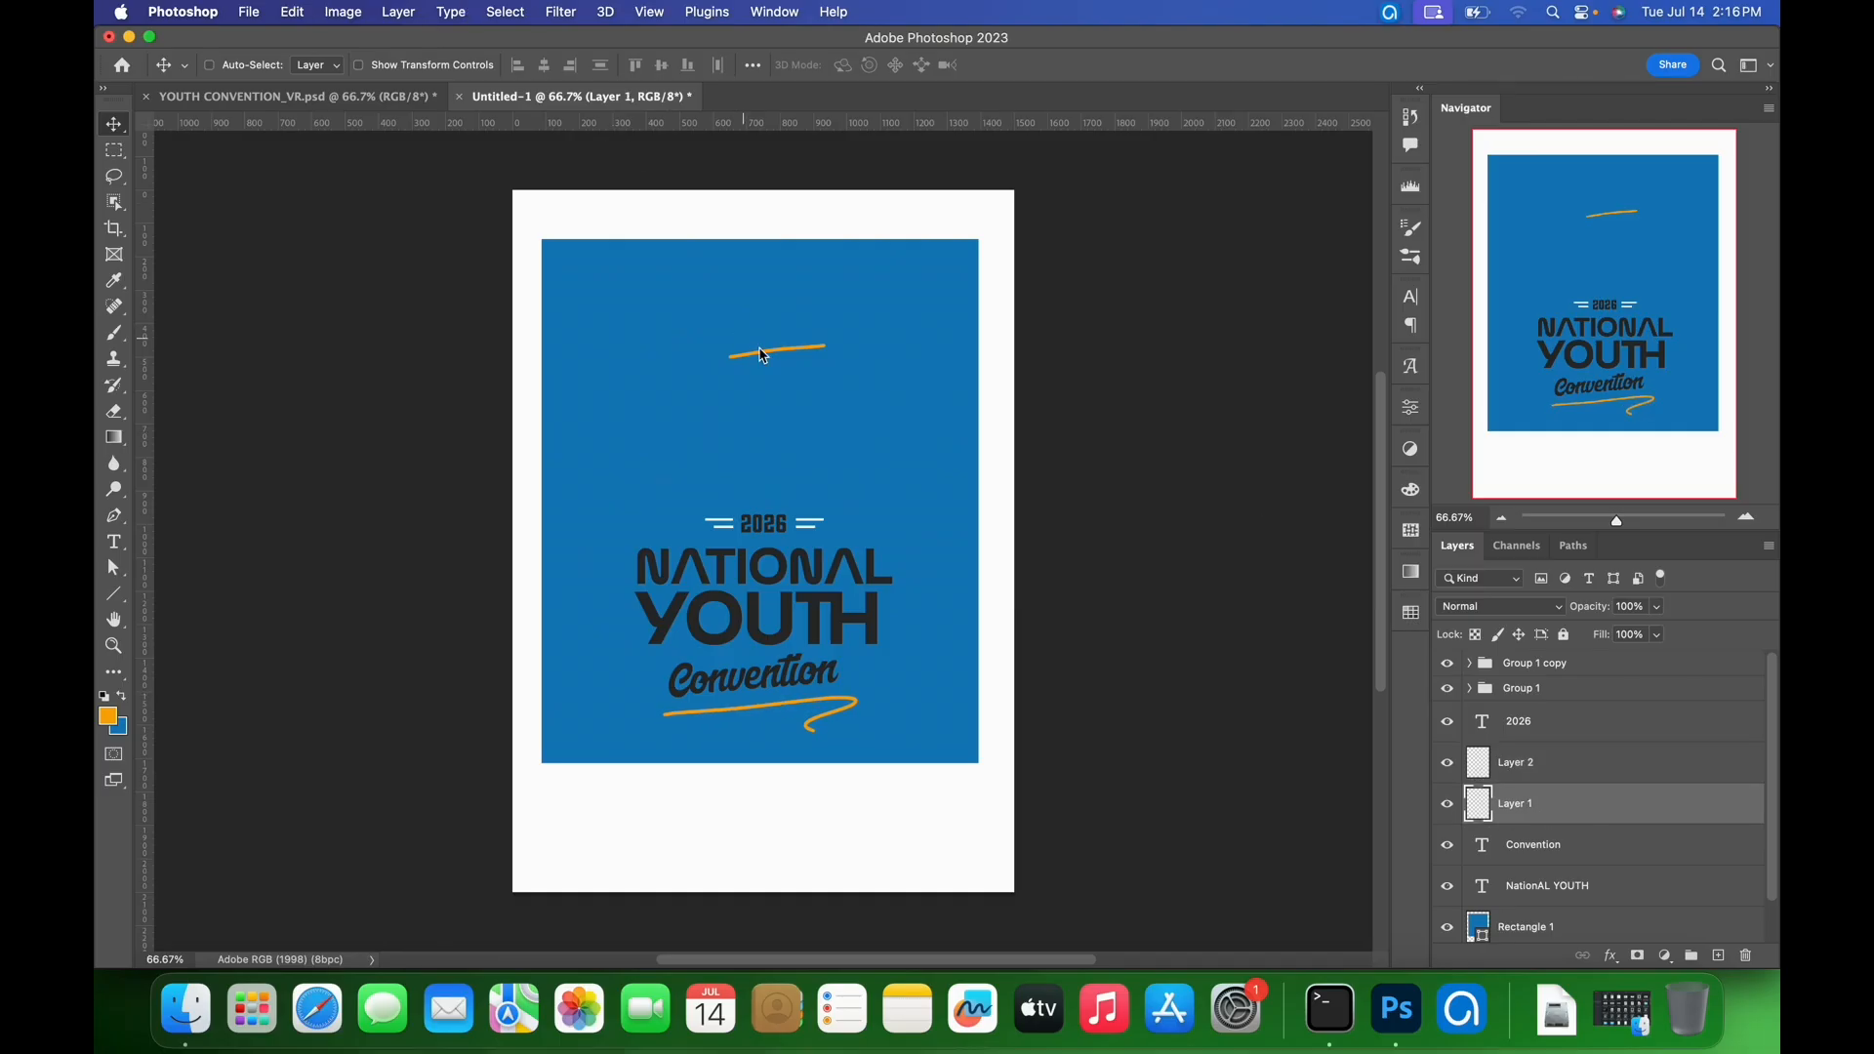
{"action": "left_click_drag", "start_coordinate": [799, 337], "coordinate": [763, 650]}
- Convert the short orange stroke's layer to a smart object and scale the stroke down slightly from its left end
{"action": "right_click", "coordinate": [1592, 808]}
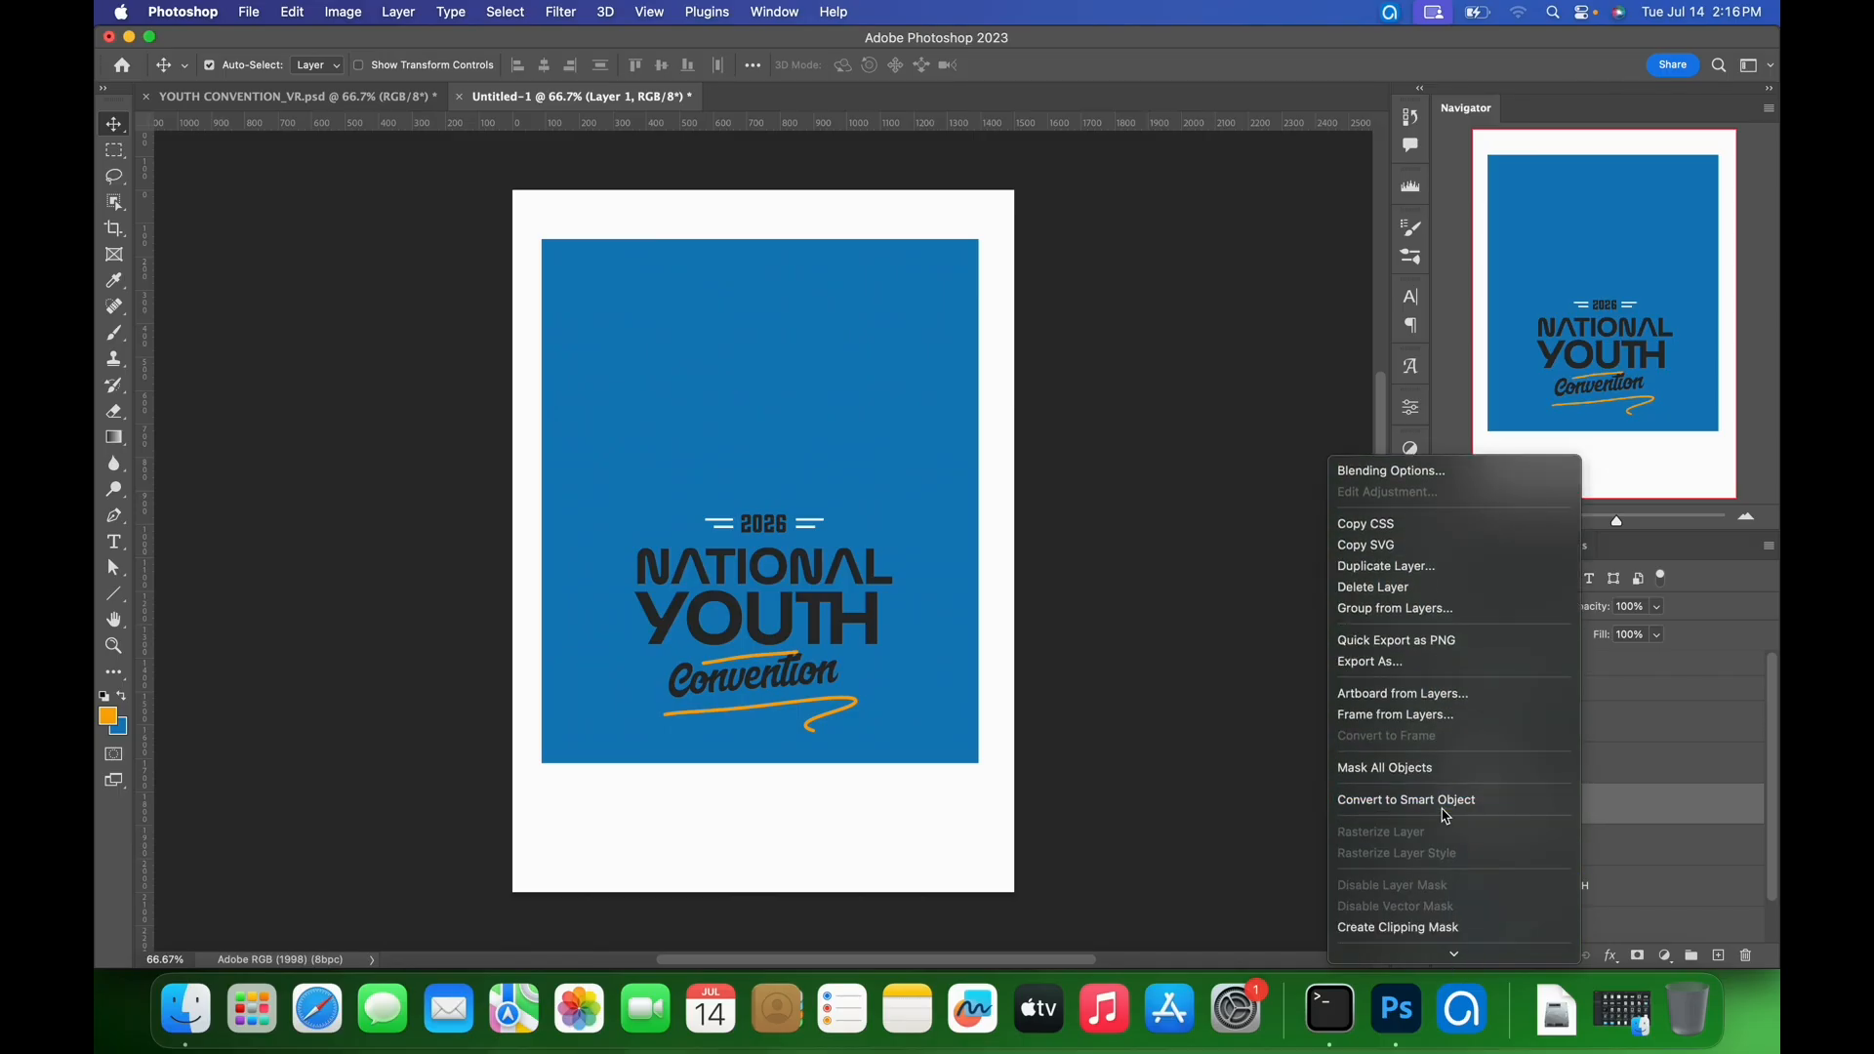
{"action": "left_click", "coordinate": [1441, 807]}
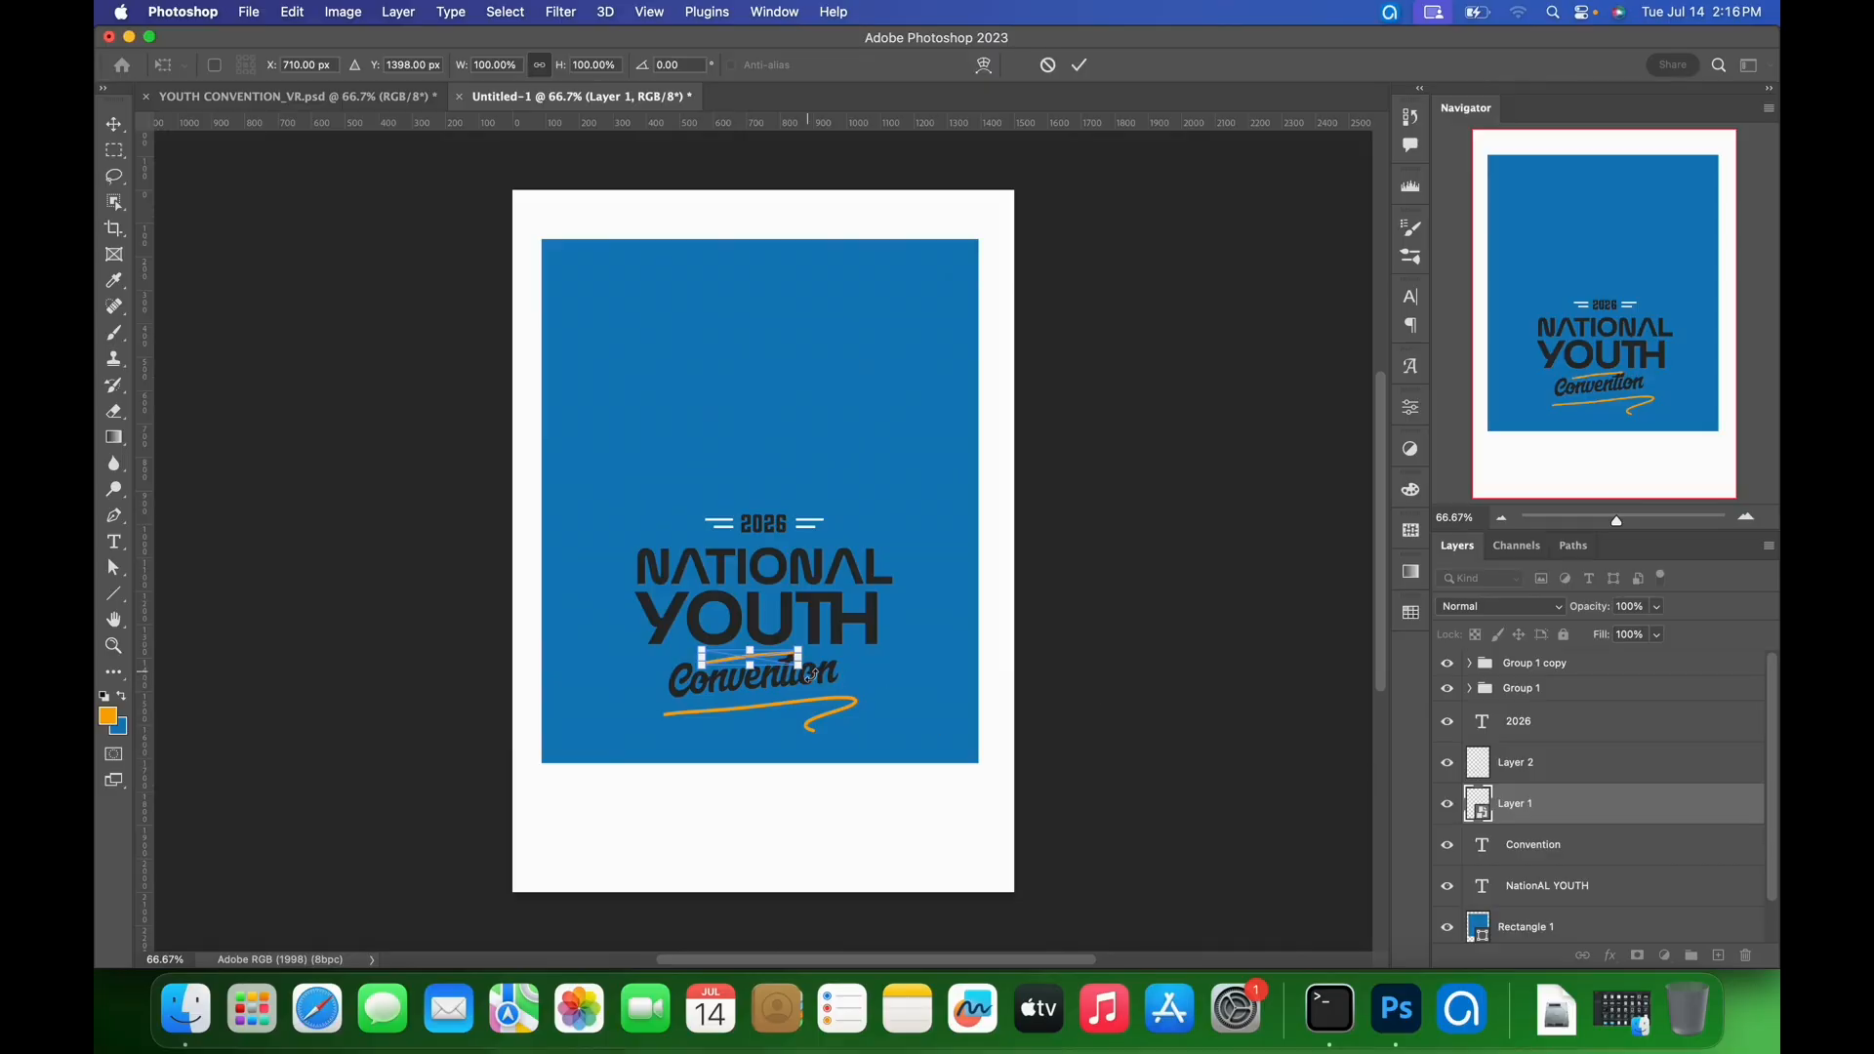
{"action": "left_click_drag", "start_coordinate": [811, 675], "coordinate": [784, 686]}
{"action": "left_click", "coordinate": [1080, 65]}
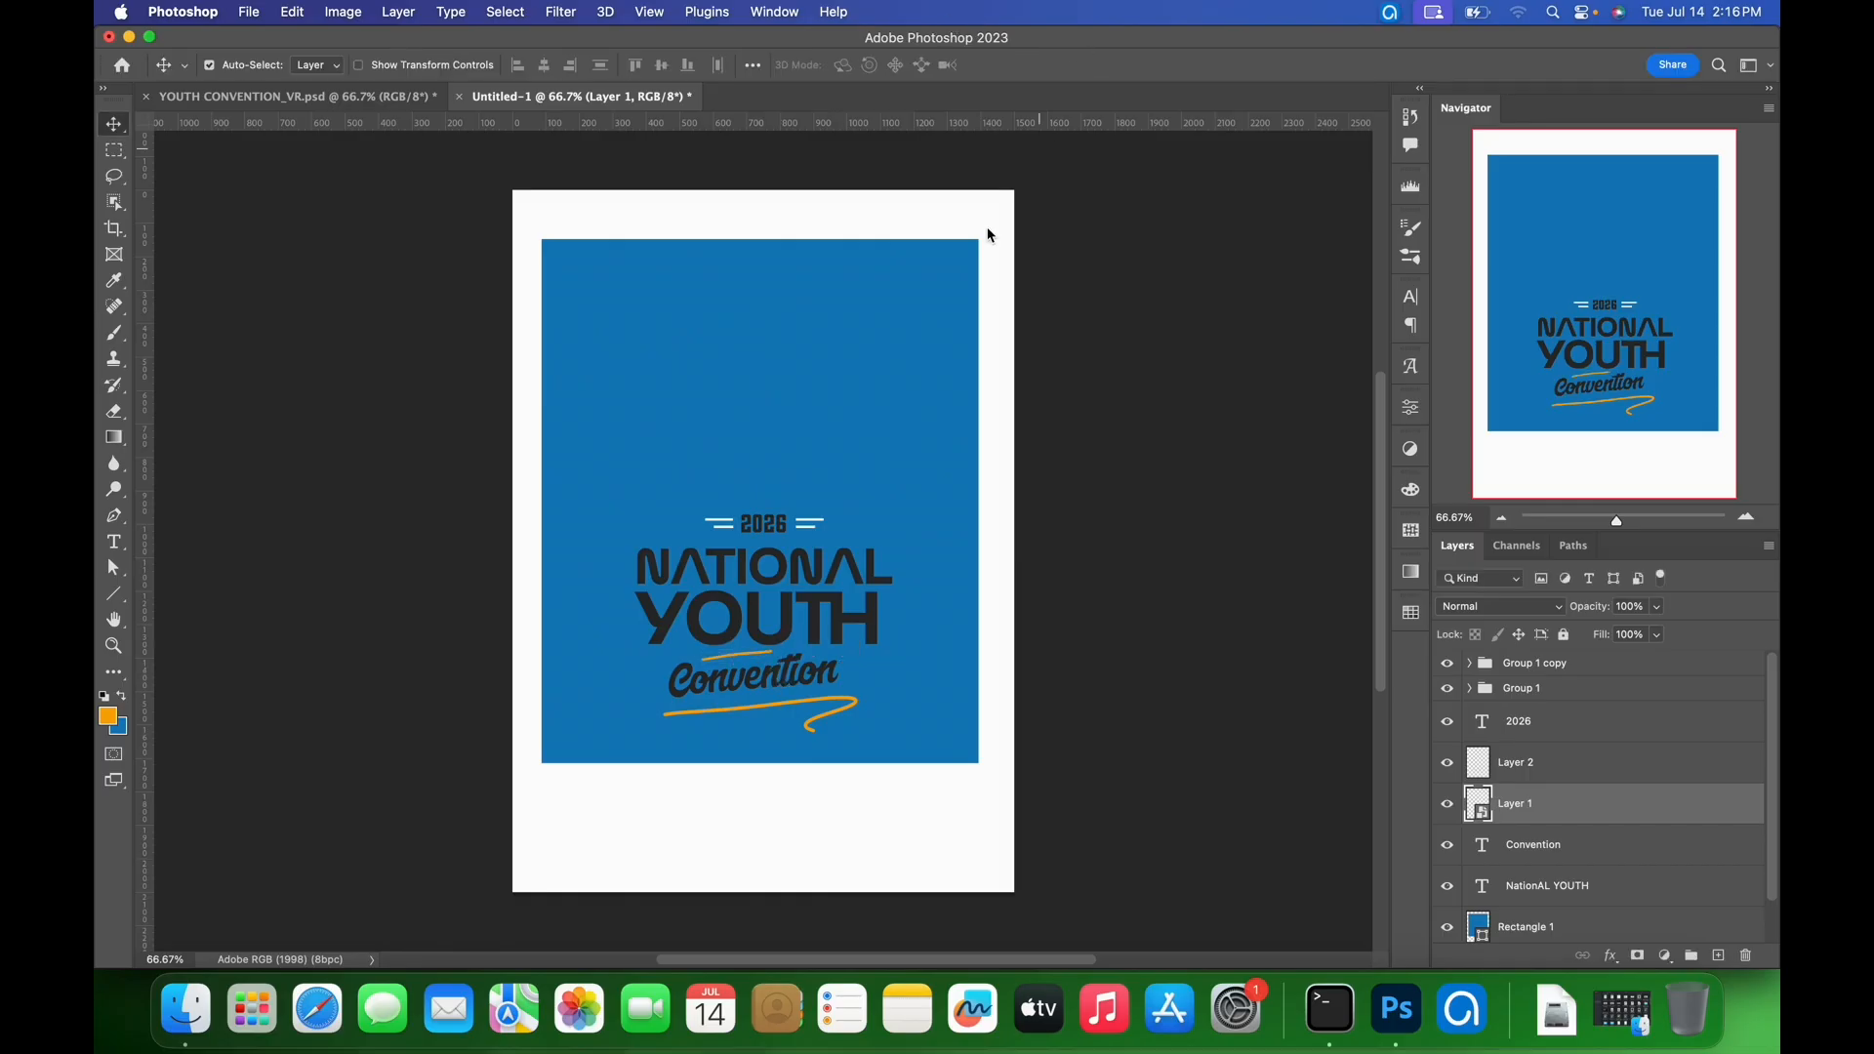
- Convert the long orange swoosh's layer, Layer 2, to a smart object
{"action": "right_click", "coordinate": [1594, 760]}
{"action": "mouse_move", "coordinate": [1480, 955]}
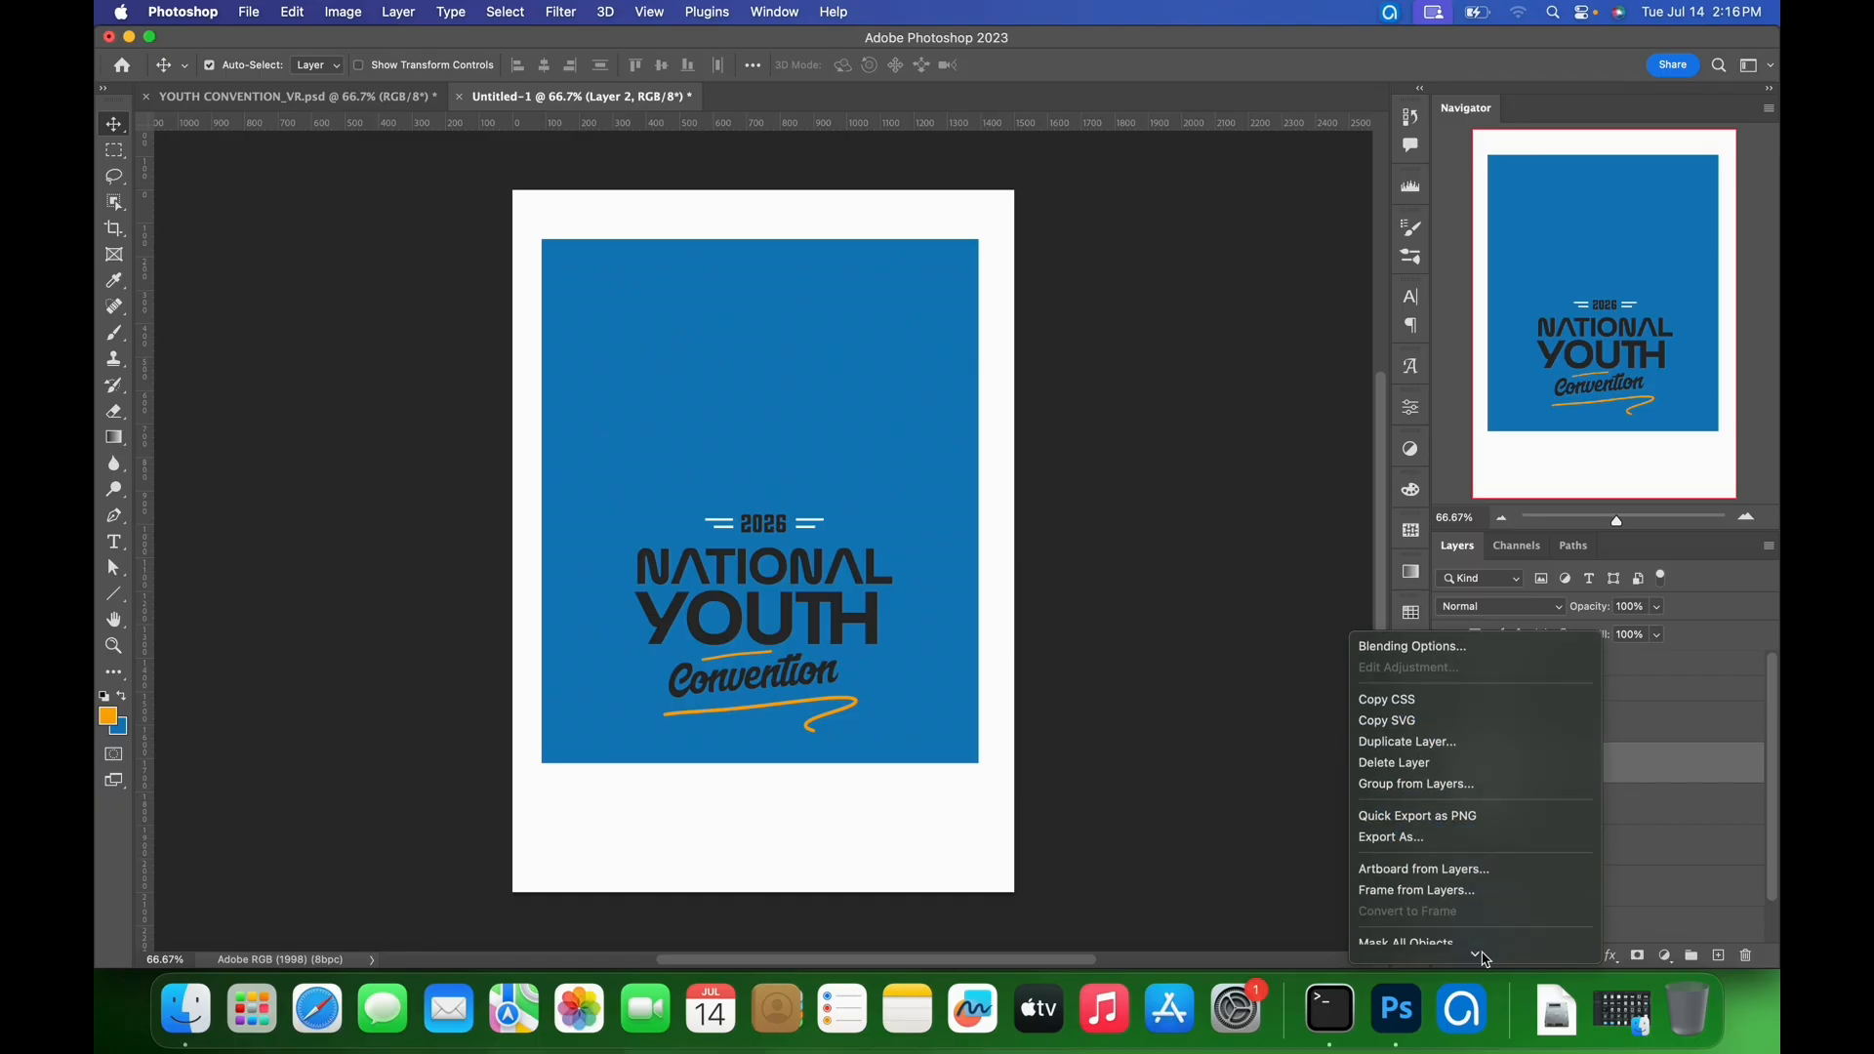
{"action": "left_click", "coordinate": [1453, 915]}
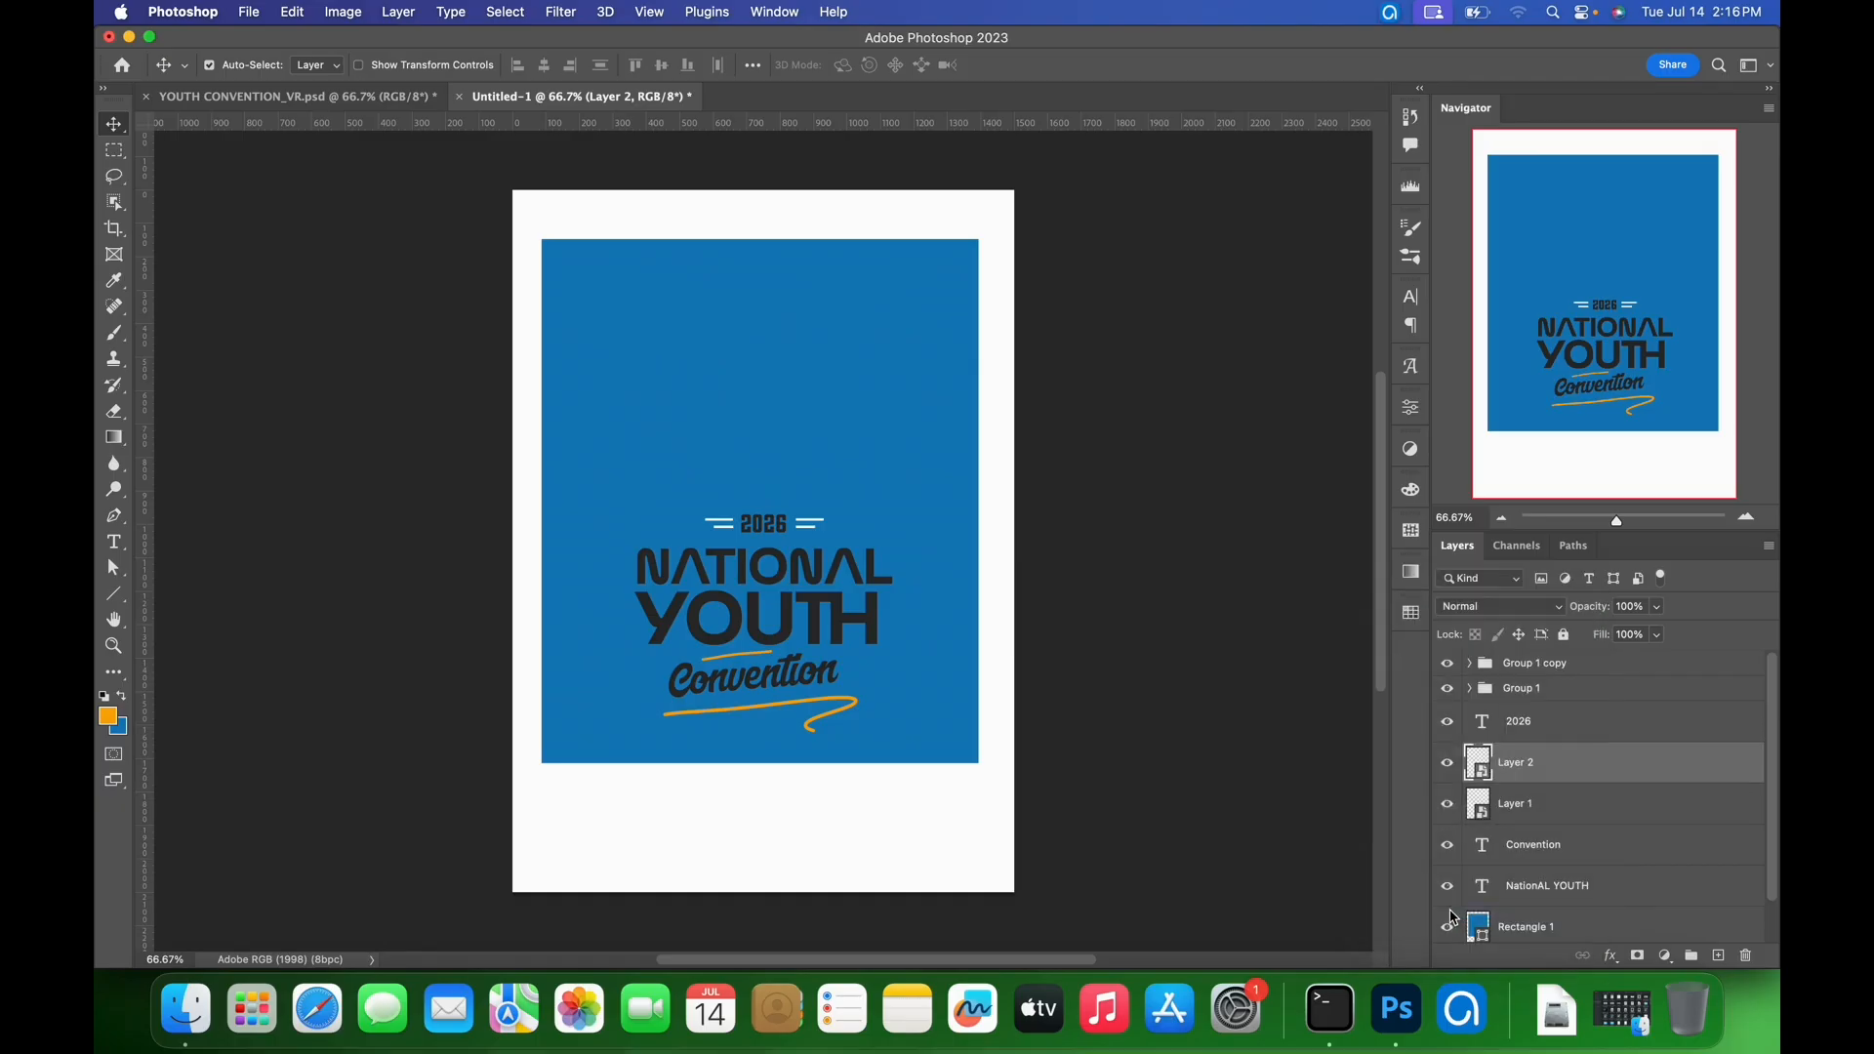
- Scale the long orange swoosh down to about 84% and shift it right and slightly up beneath Convention
{"action": "key", "text": "super+t"}
{"action": "left_click_drag", "start_coordinate": [859, 732], "coordinate": [829, 728]}
{"action": "key", "text": "shift+Right"}
{"action": "key", "text": "shift+Right"}
{"action": "key", "text": "shift+Right"}
{"action": "key", "text": "shift+Right"}
{"action": "key", "text": "shift+Right"}
{"action": "key", "text": "shift+Right"}
{"action": "key", "text": "shift+Right"}
{"action": "key", "text": "shift+Right"}
{"action": "key", "text": "shift+Up"}
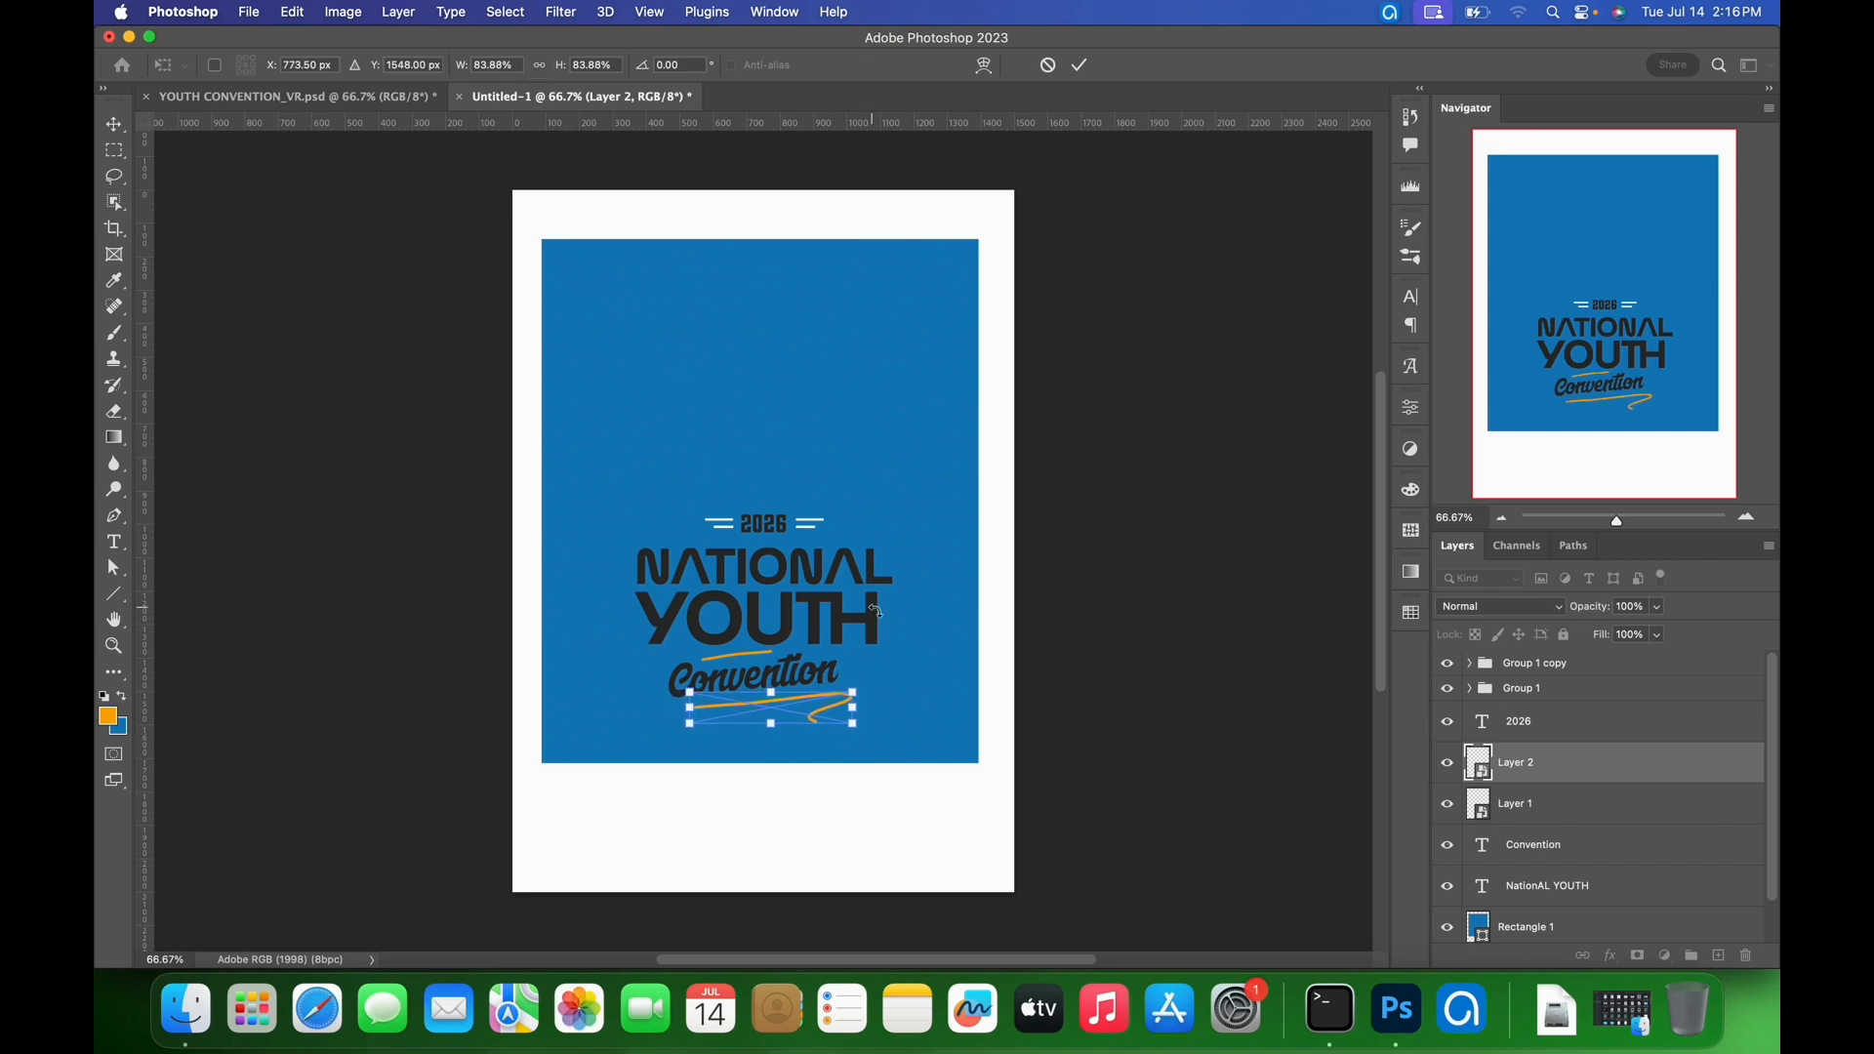
{"action": "key", "text": "Return"}
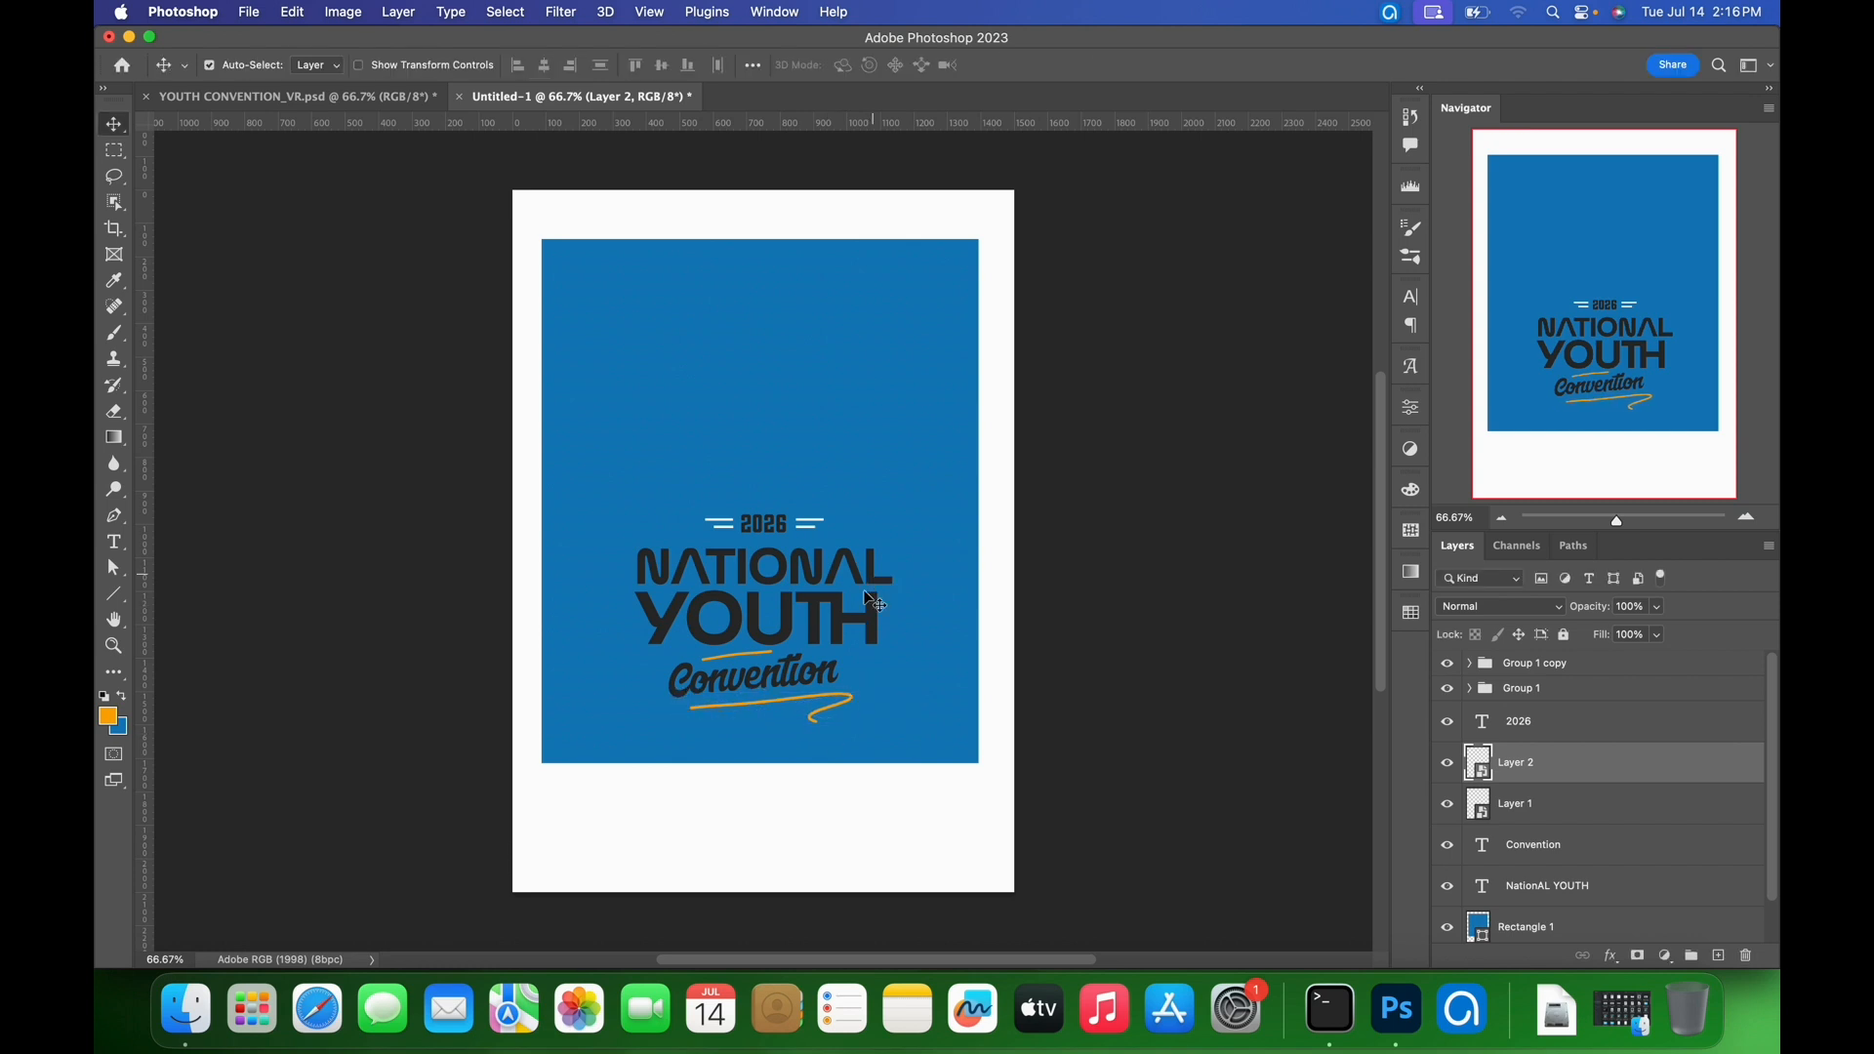
{"action": "left_click", "coordinate": [1609, 812]}
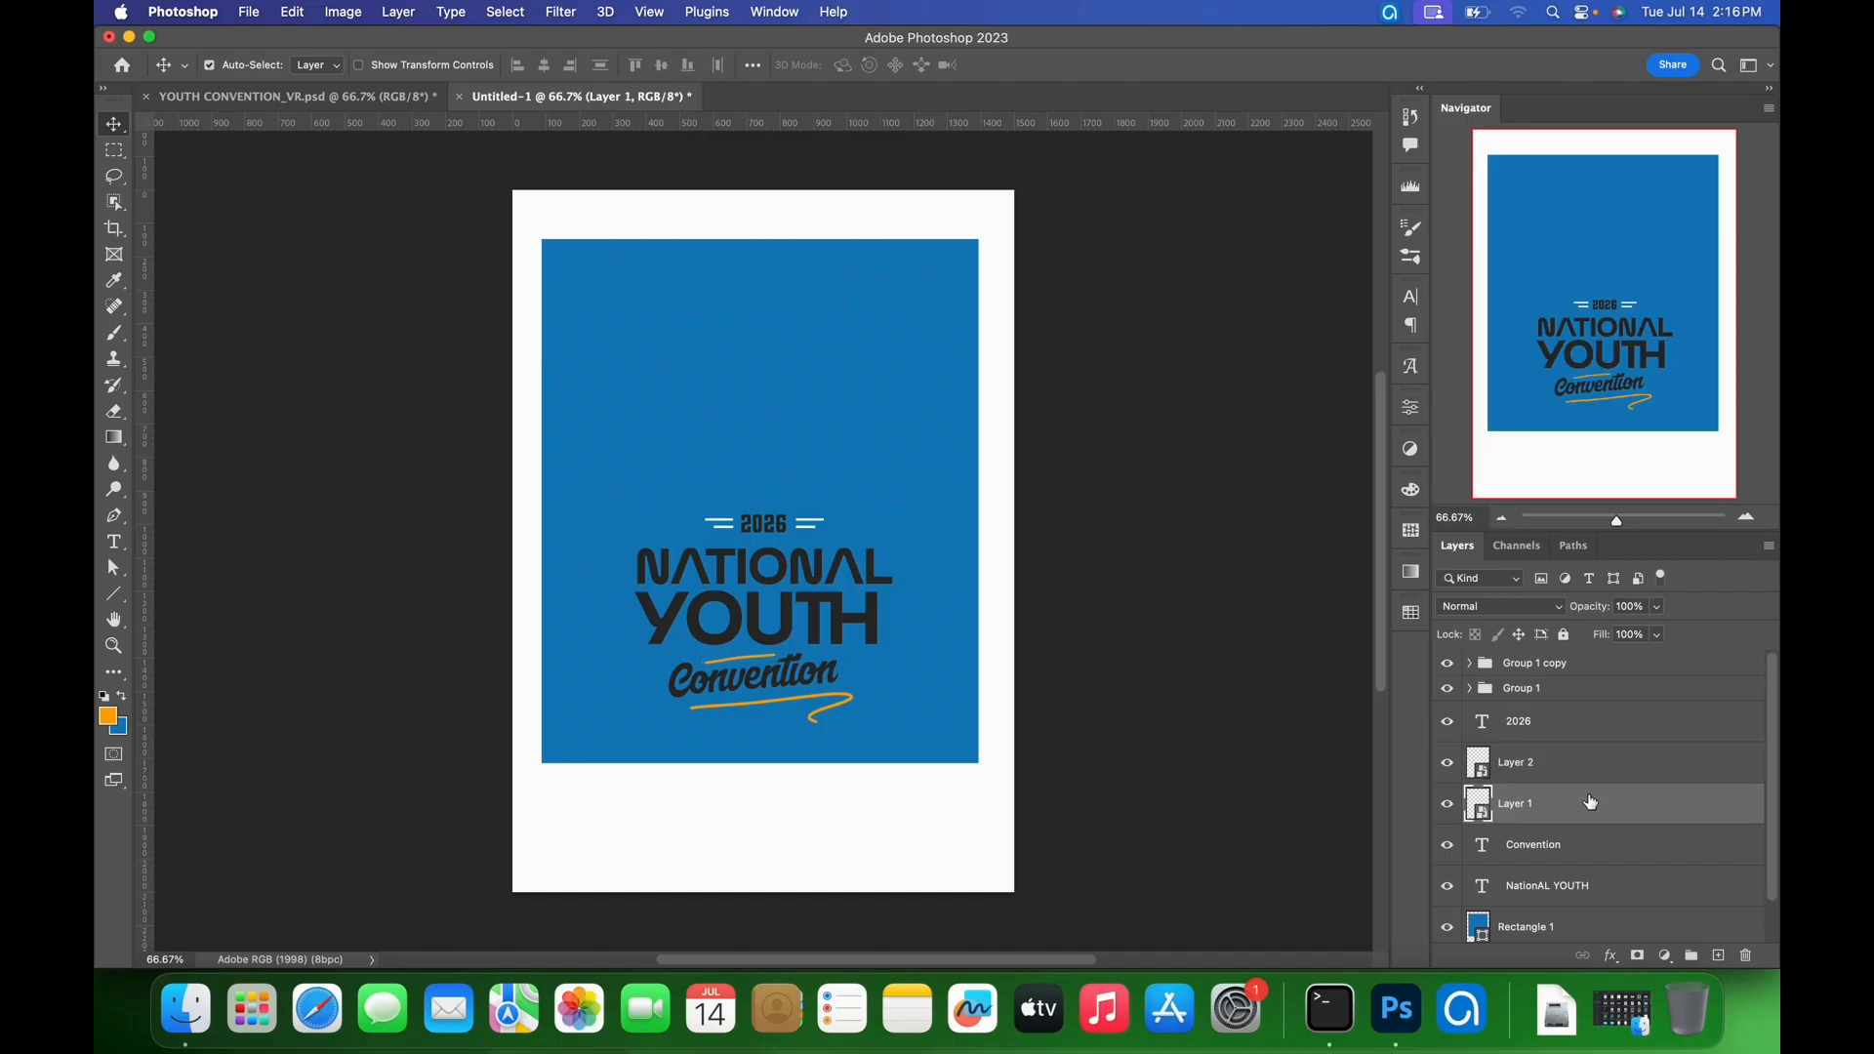
{"action": "left_click", "coordinate": [1552, 780]}
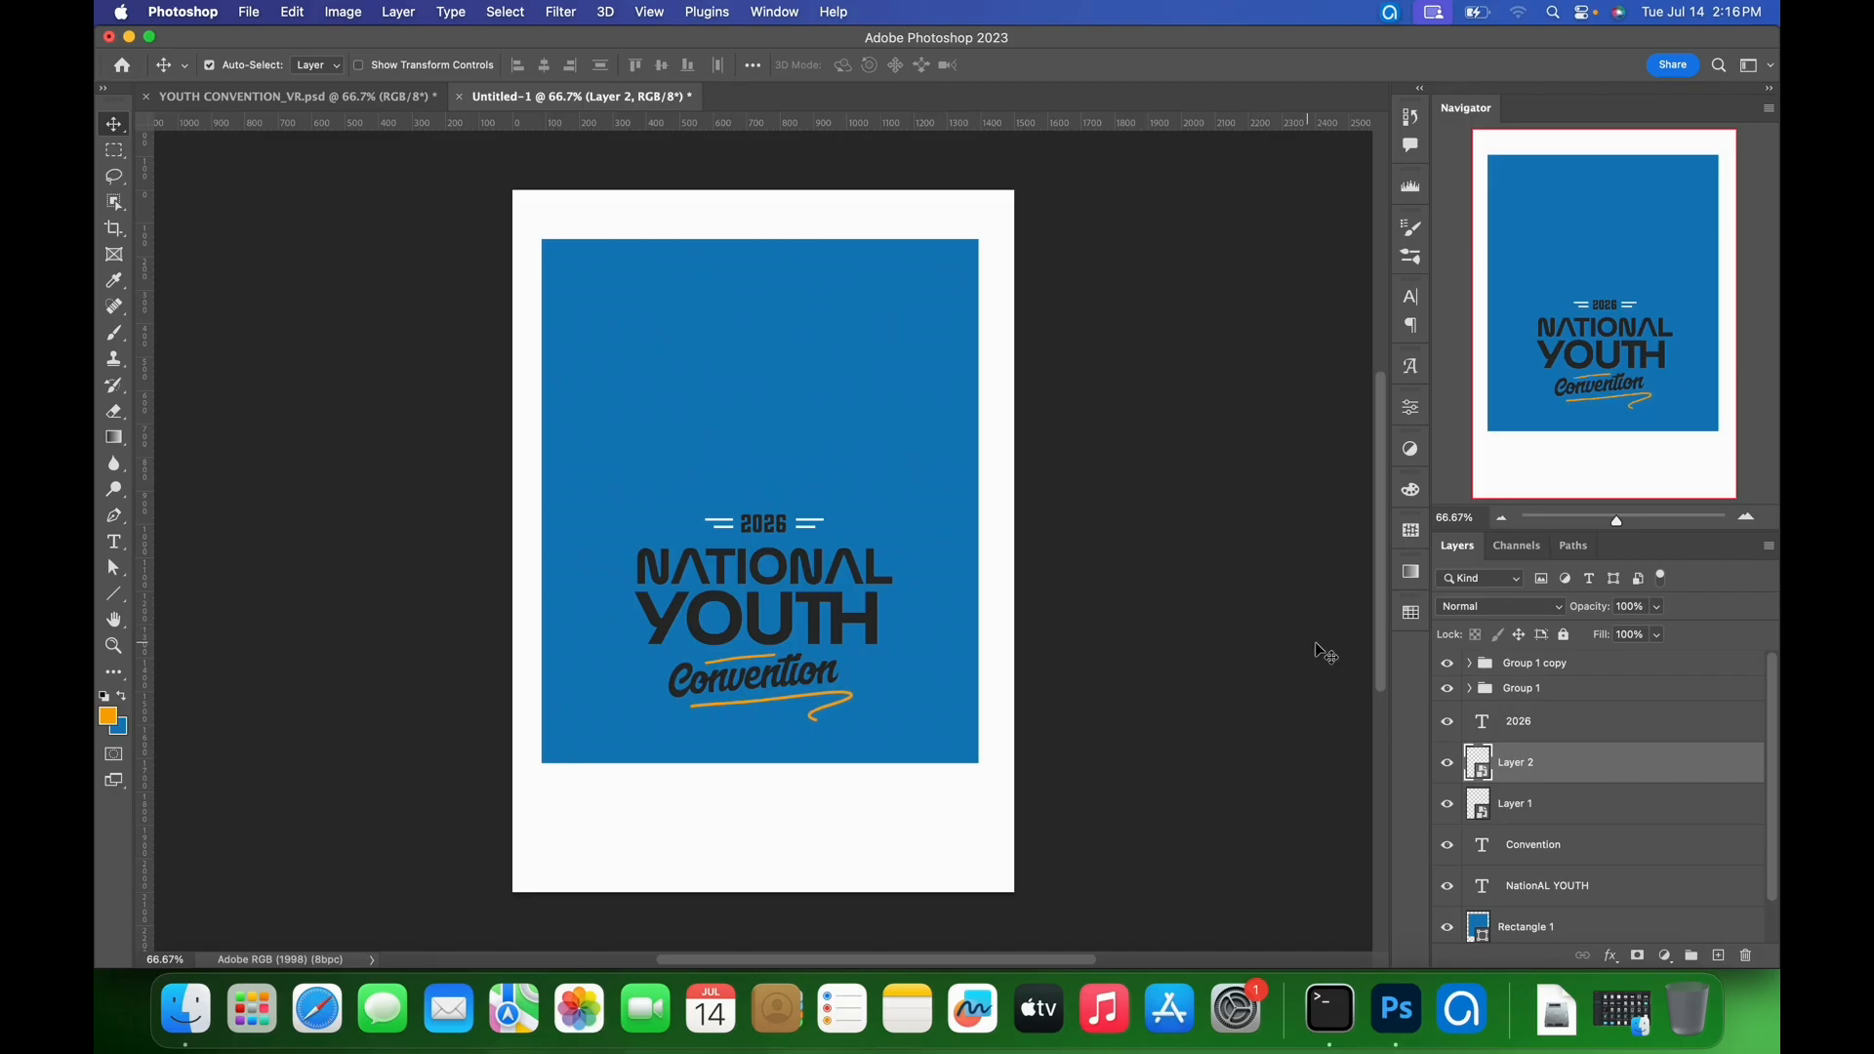
- Recolor the NATIONAL YOUTH text to off-white f2f2f2
{"action": "double_click", "coordinate": [817, 605]}
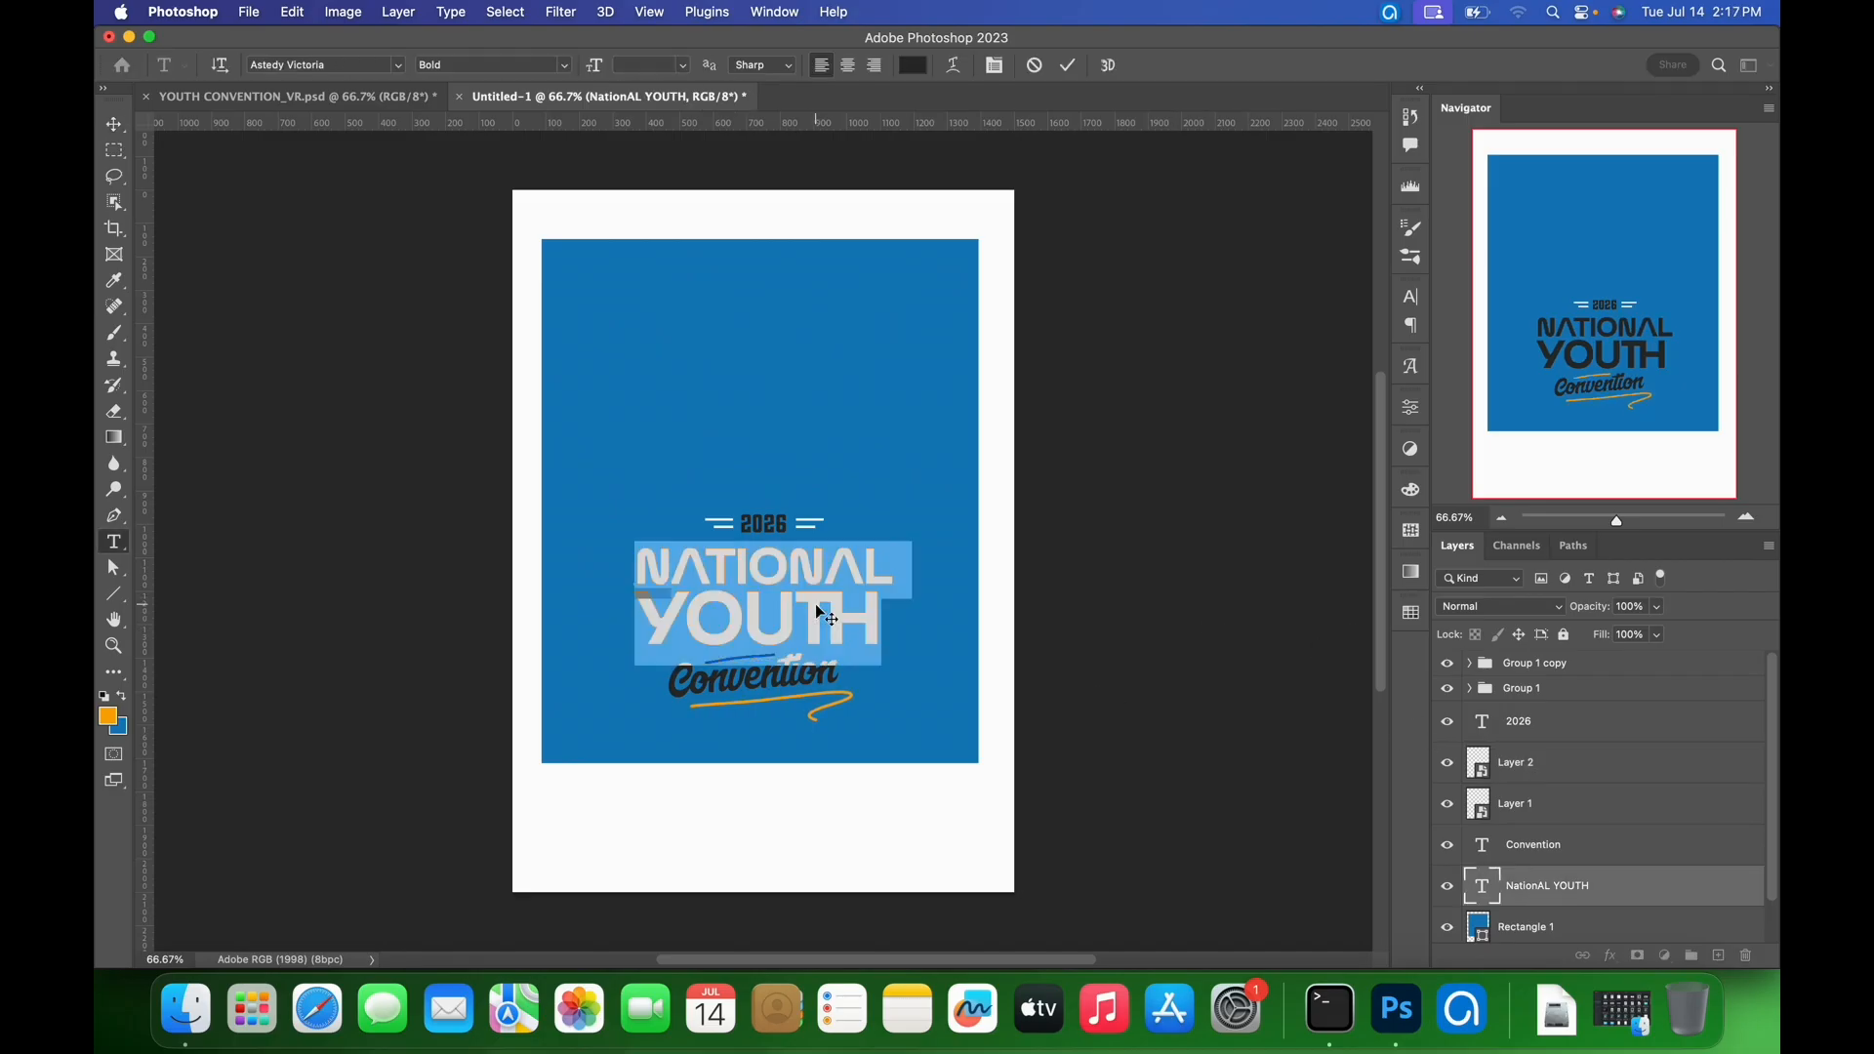
{"action": "left_click", "coordinate": [914, 66]}
{"action": "left_click", "coordinate": [1344, 605]}
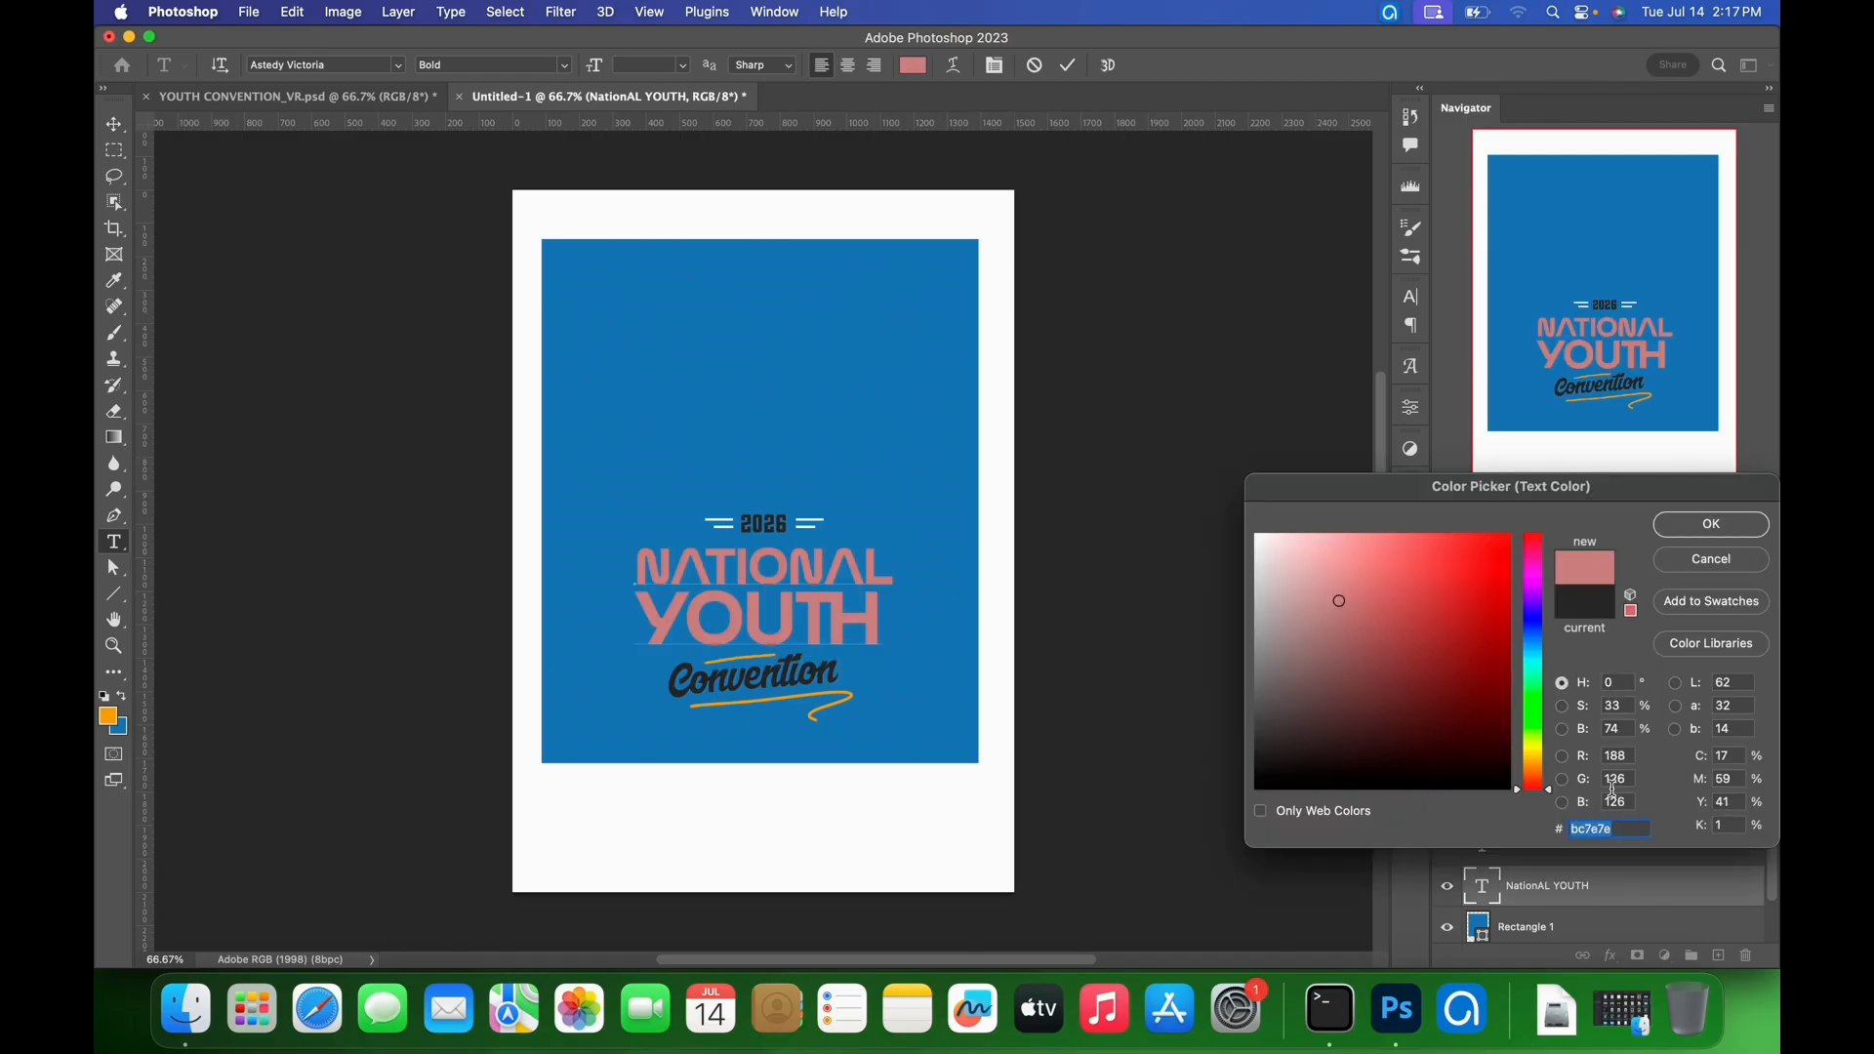
{"action": "type", "text": "f"}
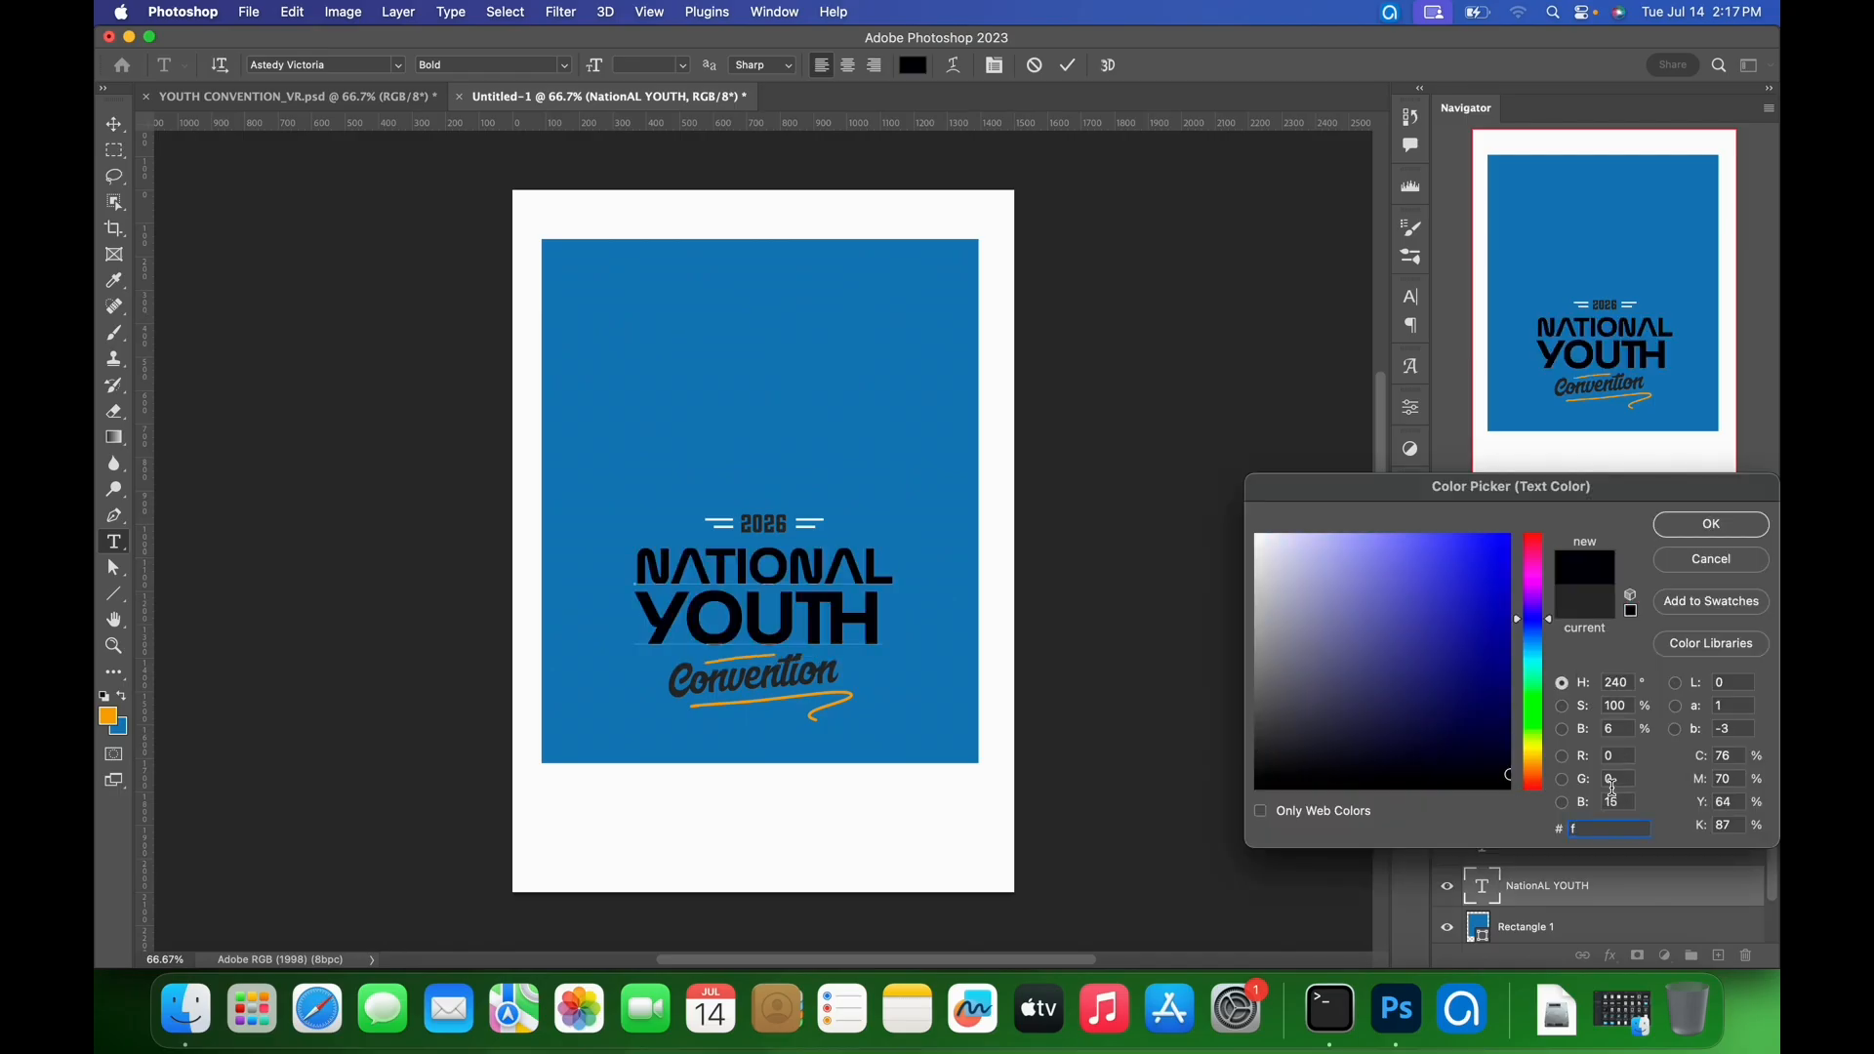
{"action": "type", "text": "2"}
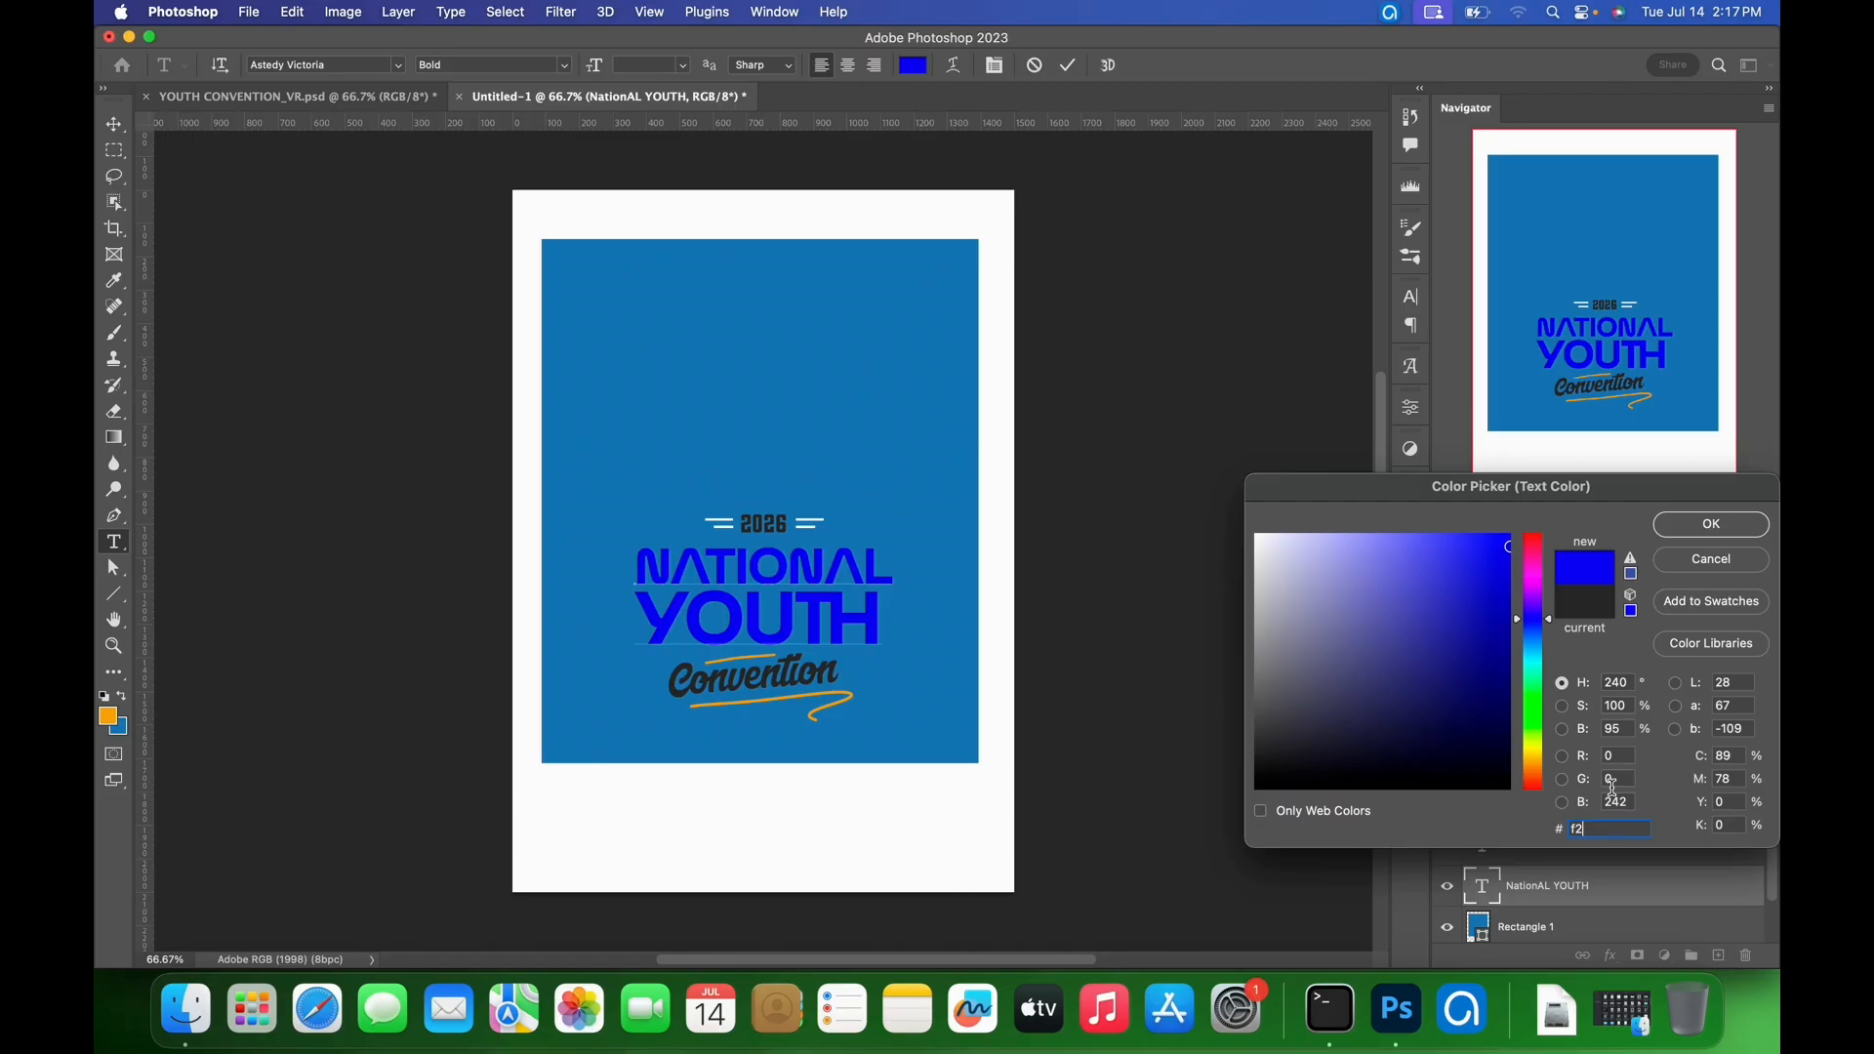
{"action": "type", "text": "f2f2"}
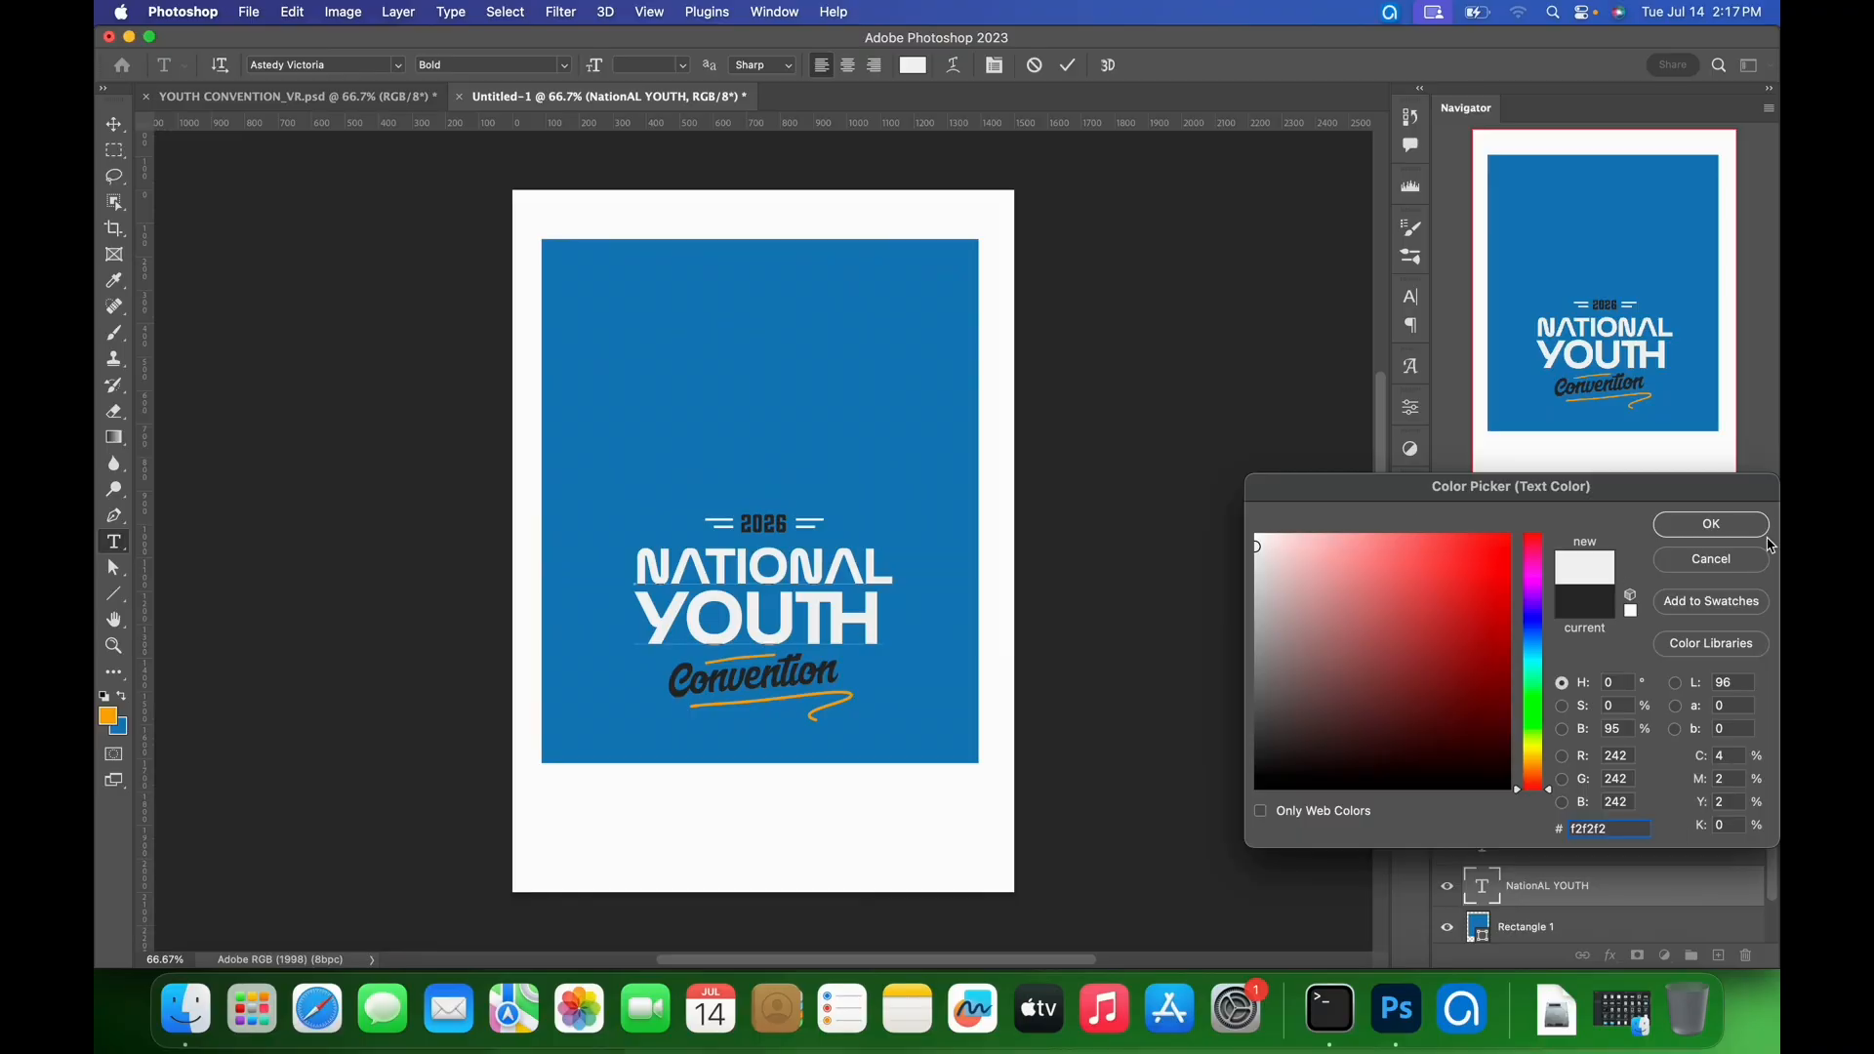
{"action": "left_click", "coordinate": [1718, 527]}
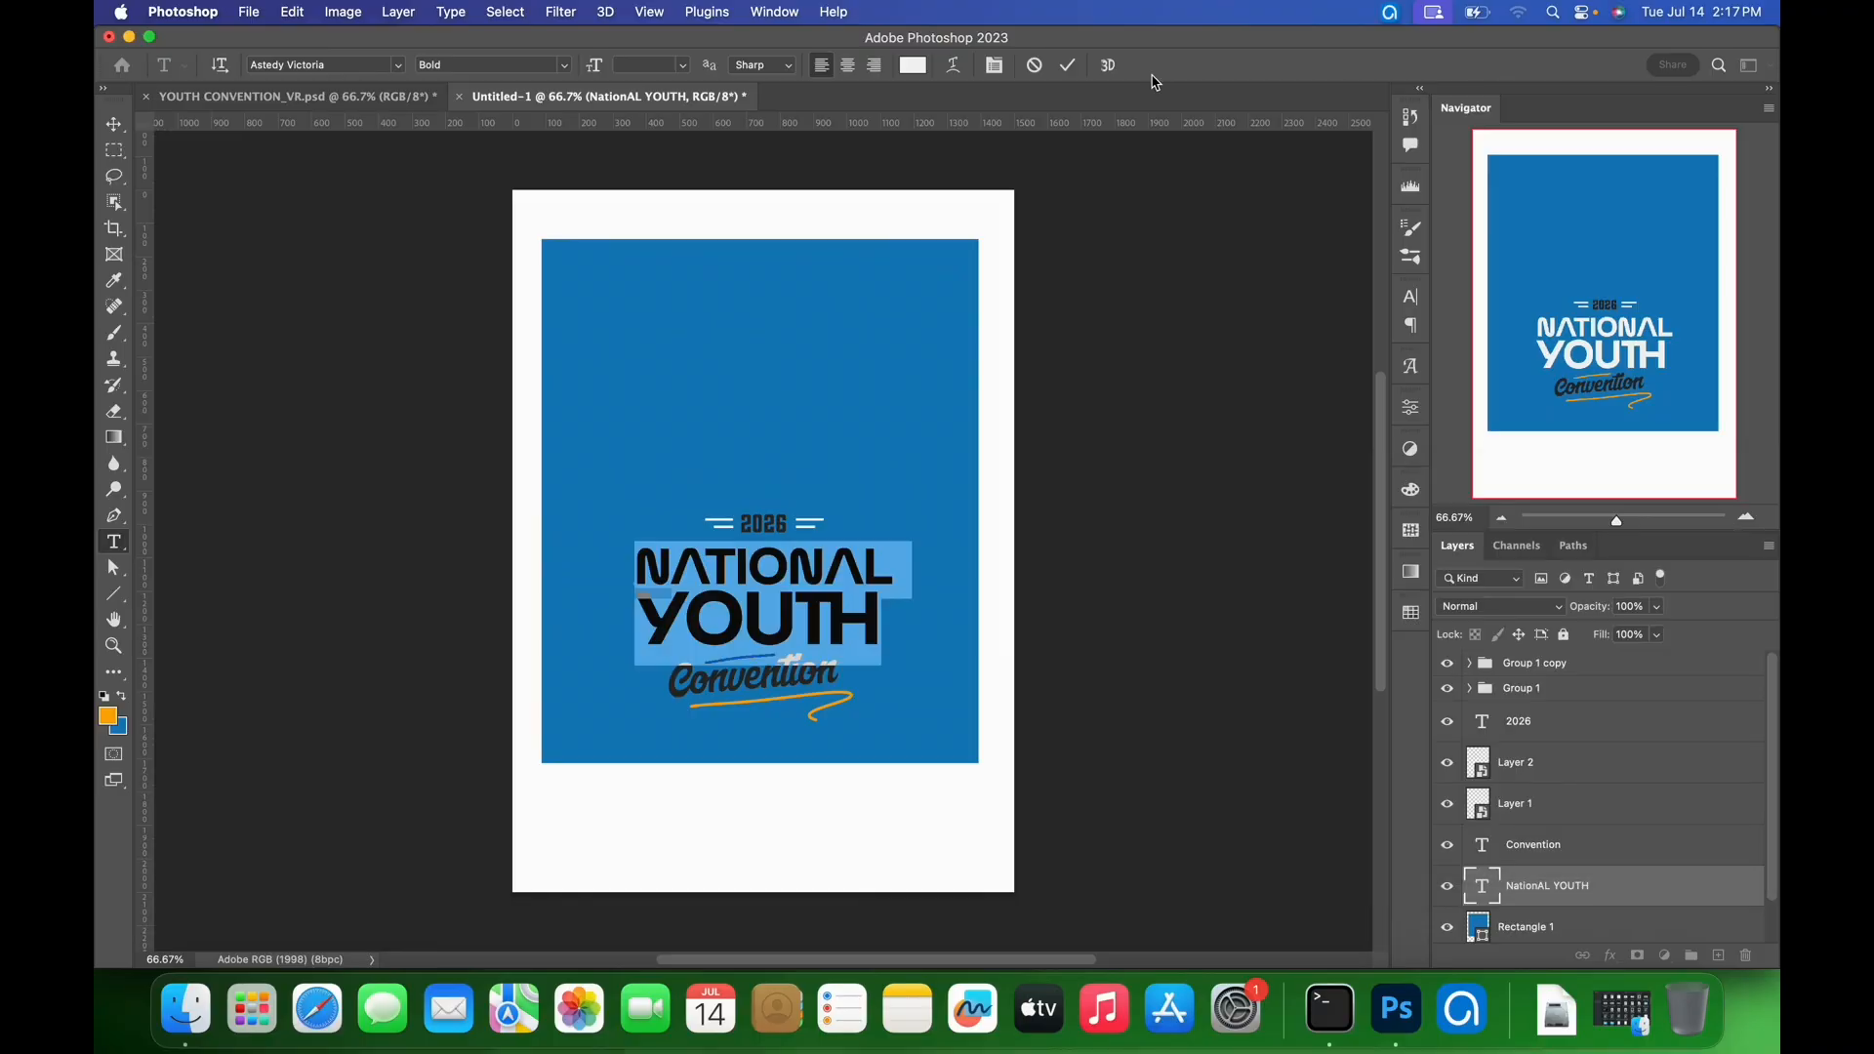
{"action": "left_click", "coordinate": [1069, 65]}
{"action": "key", "text": "v"}
- Recolor the 2026 text above the title to f2f2f2
{"action": "double_click", "coordinate": [772, 518]}
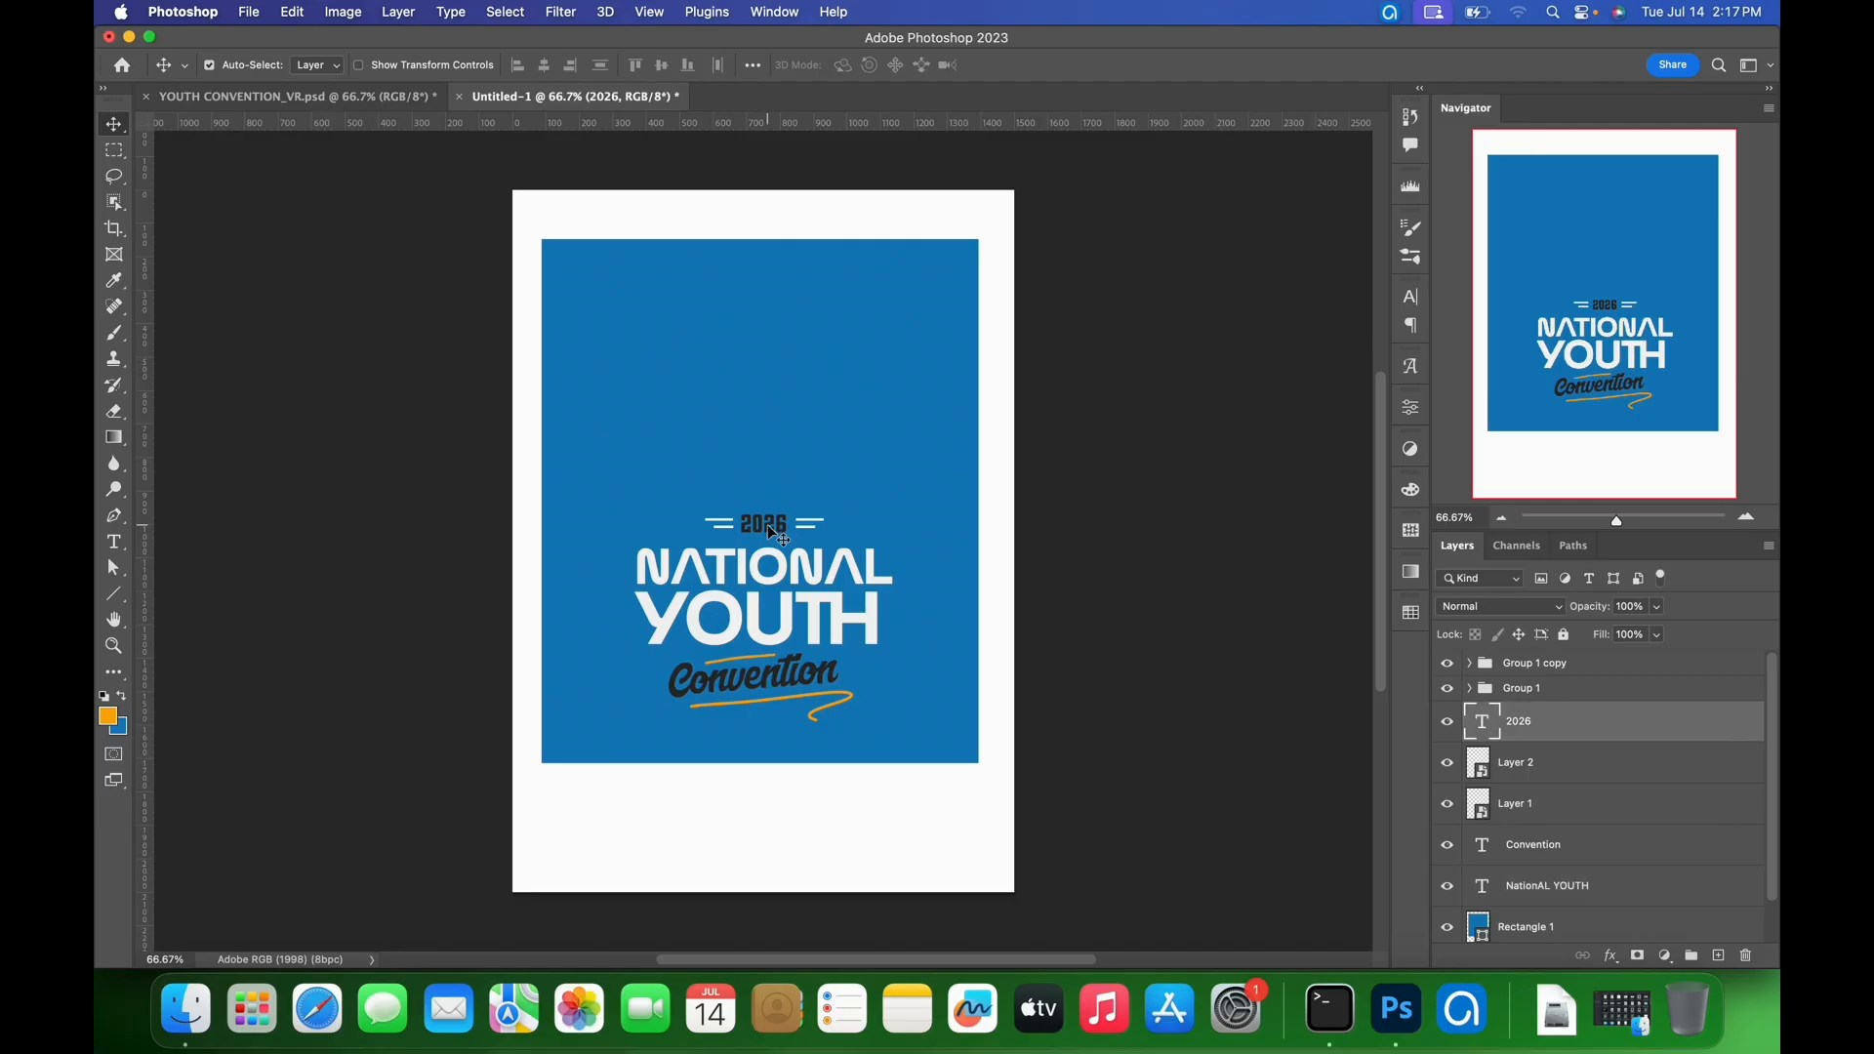
{"action": "left_click", "coordinate": [917, 67]}
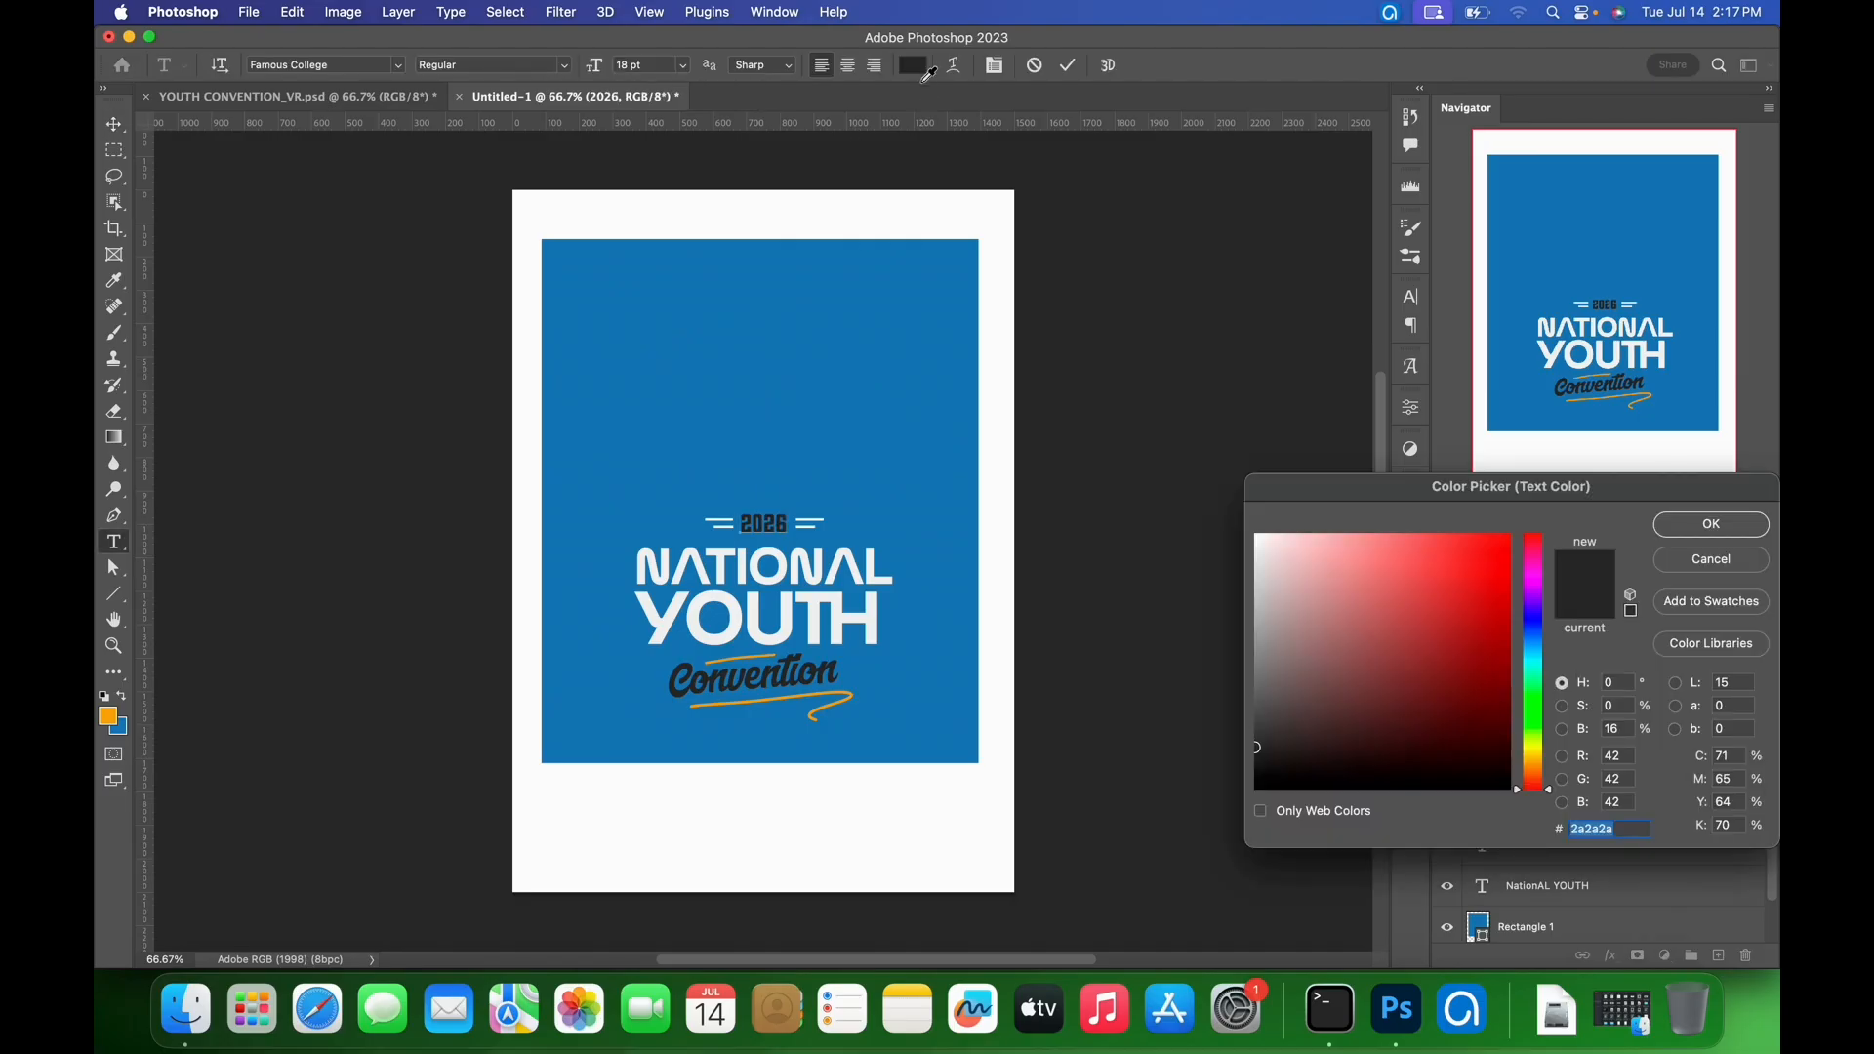
{"action": "type", "text": "f2f2f"}
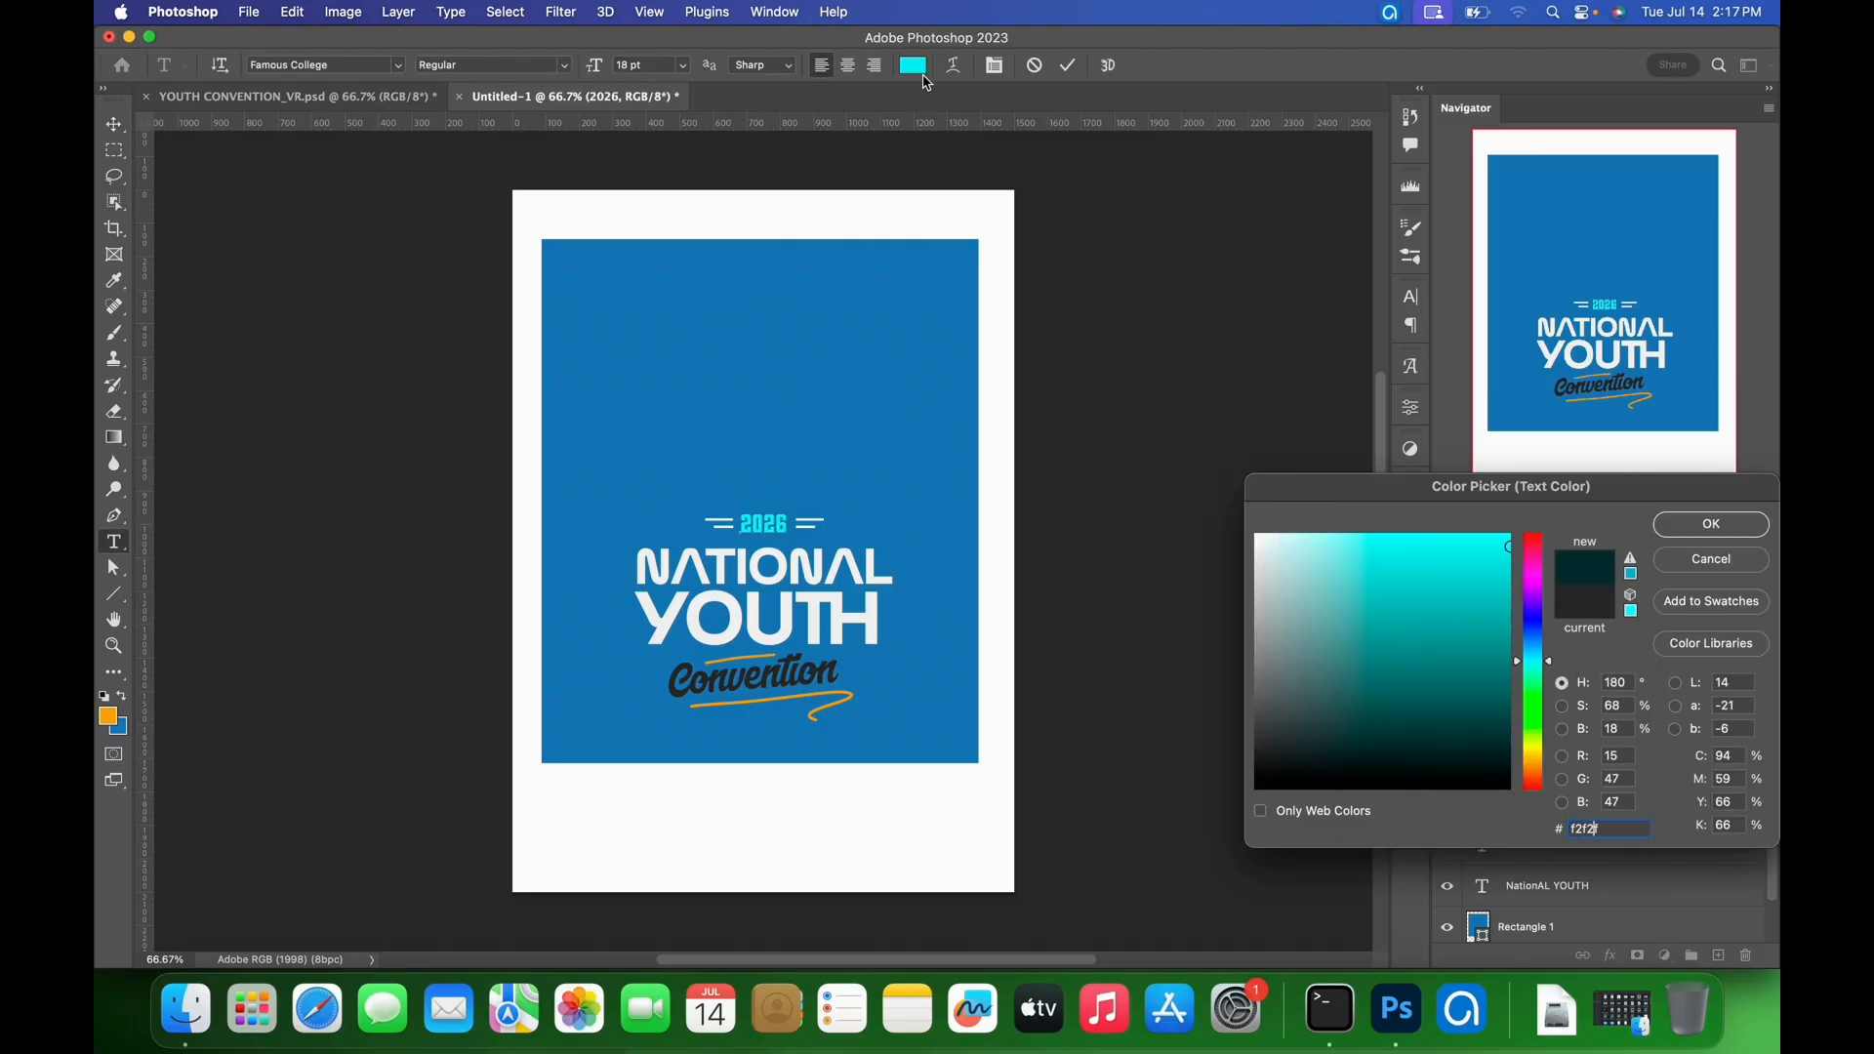
{"action": "type", "text": "2"}
{"action": "left_click", "coordinate": [1695, 533]}
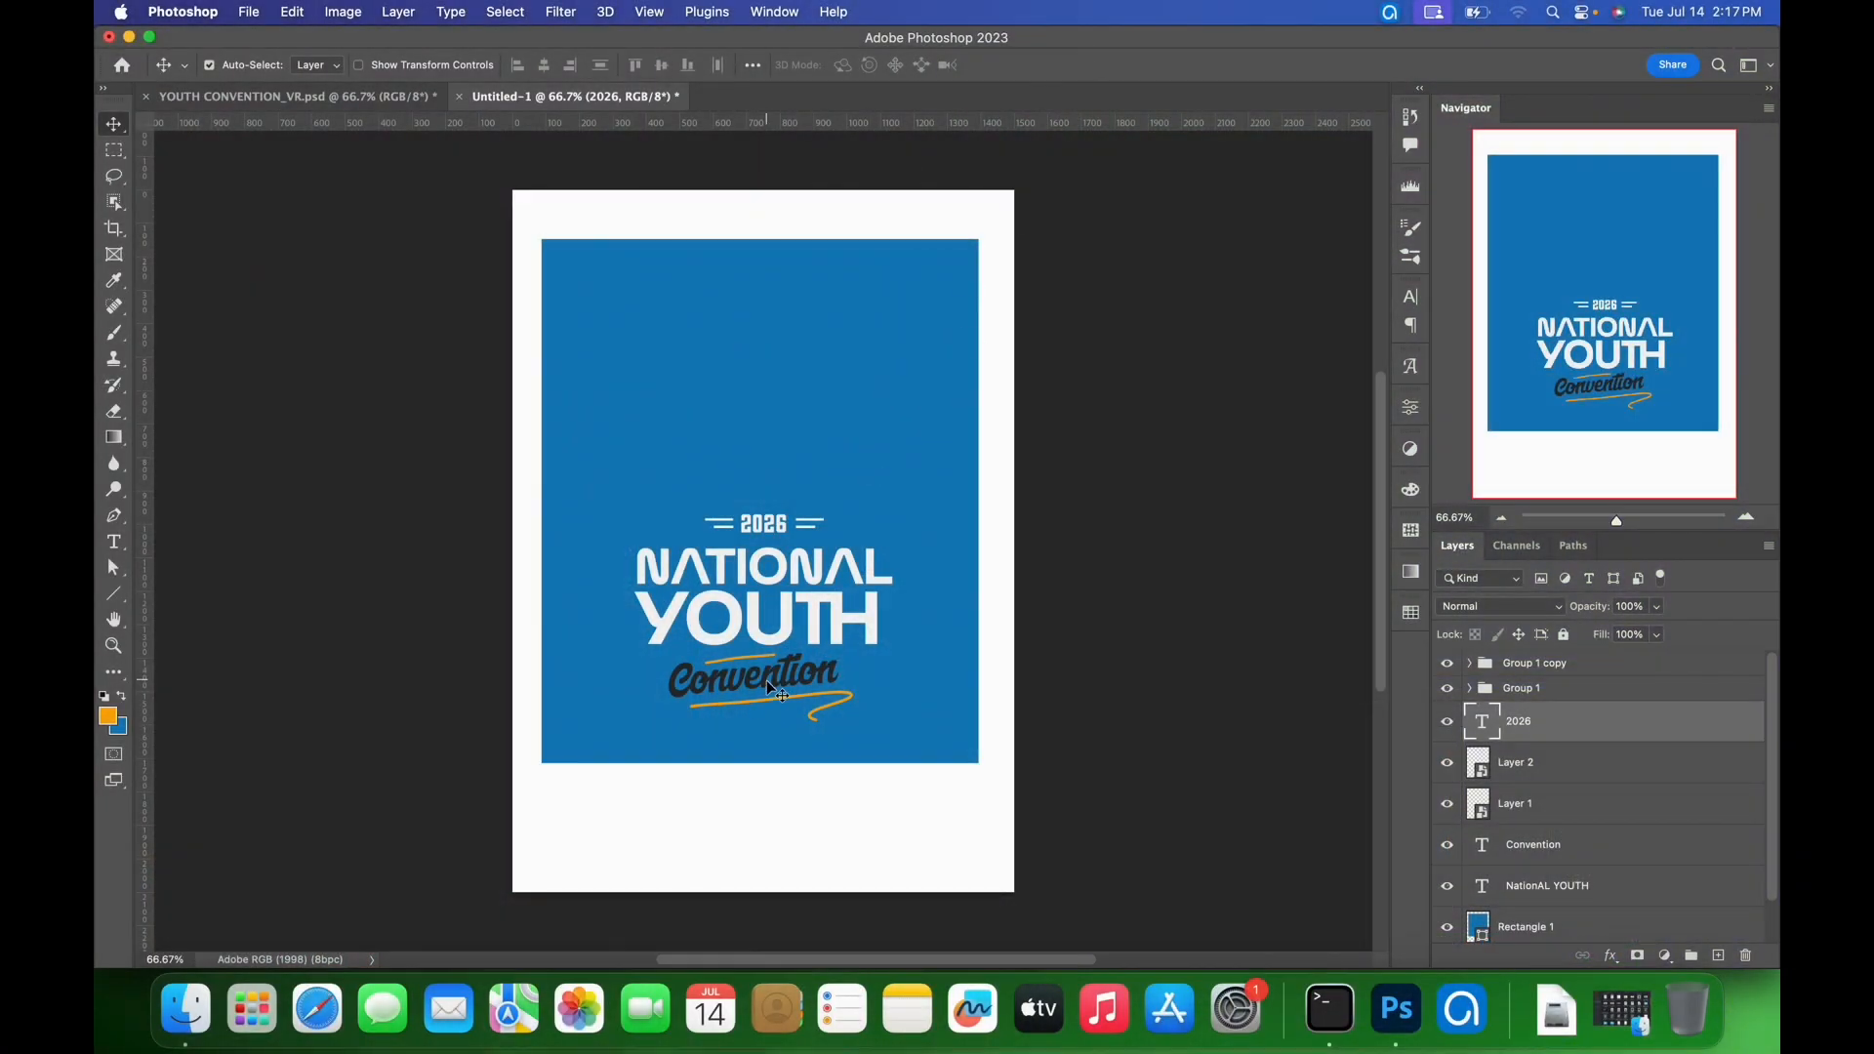
- Change the text color of the Convention script to f2f2f2
{"action": "double_click", "coordinate": [768, 680]}
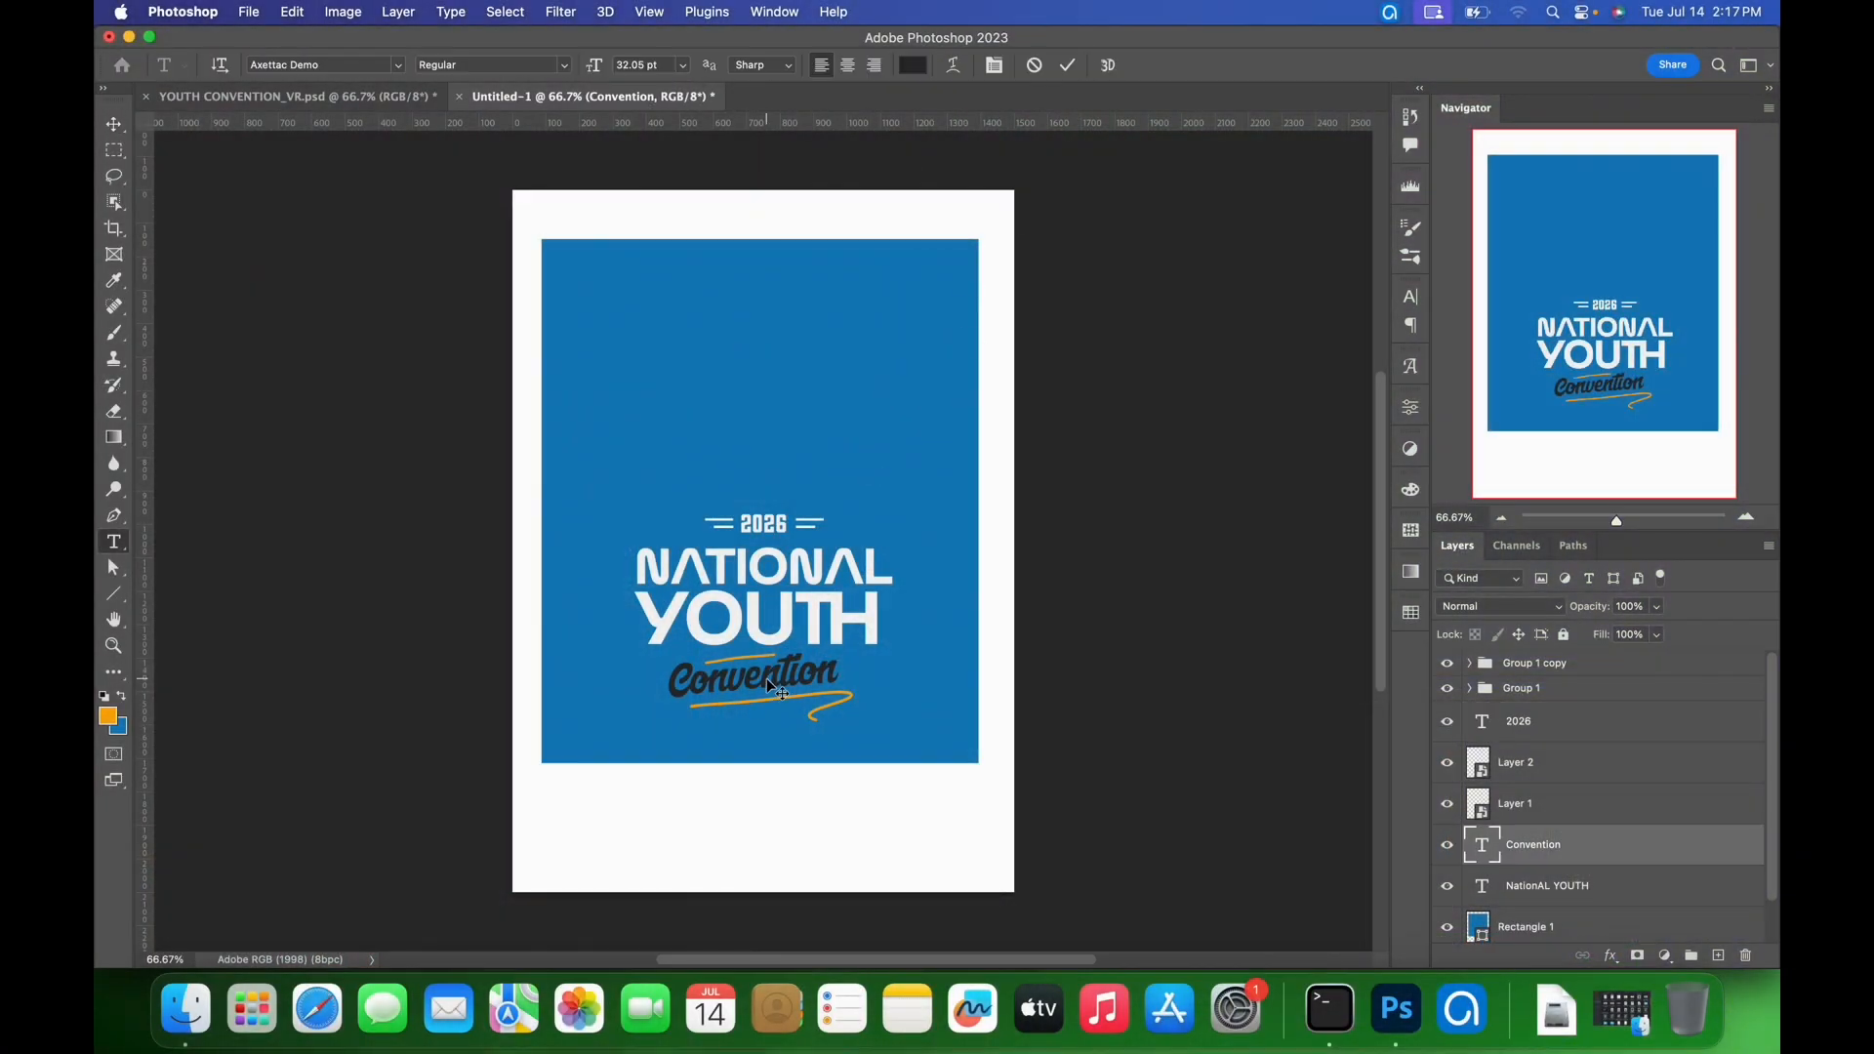
{"action": "left_click", "coordinate": [914, 66]}
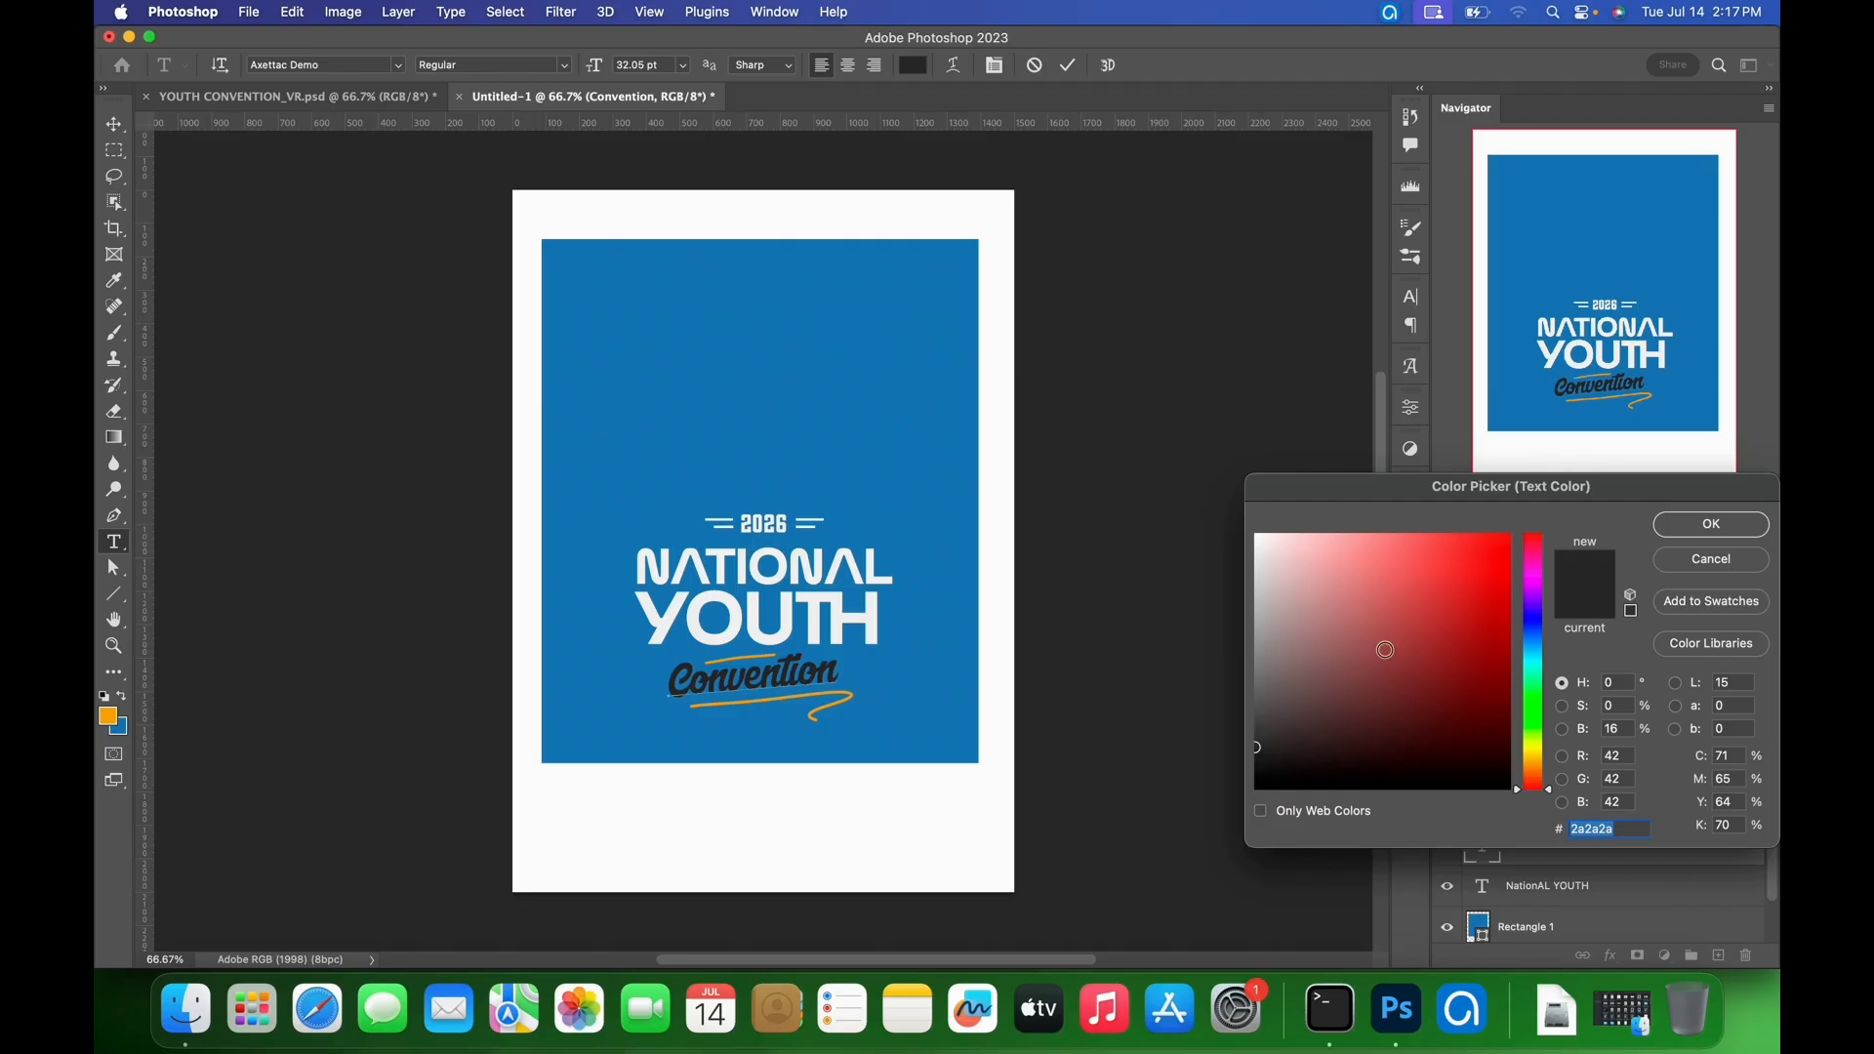
{"action": "type", "text": "f2f2f"}
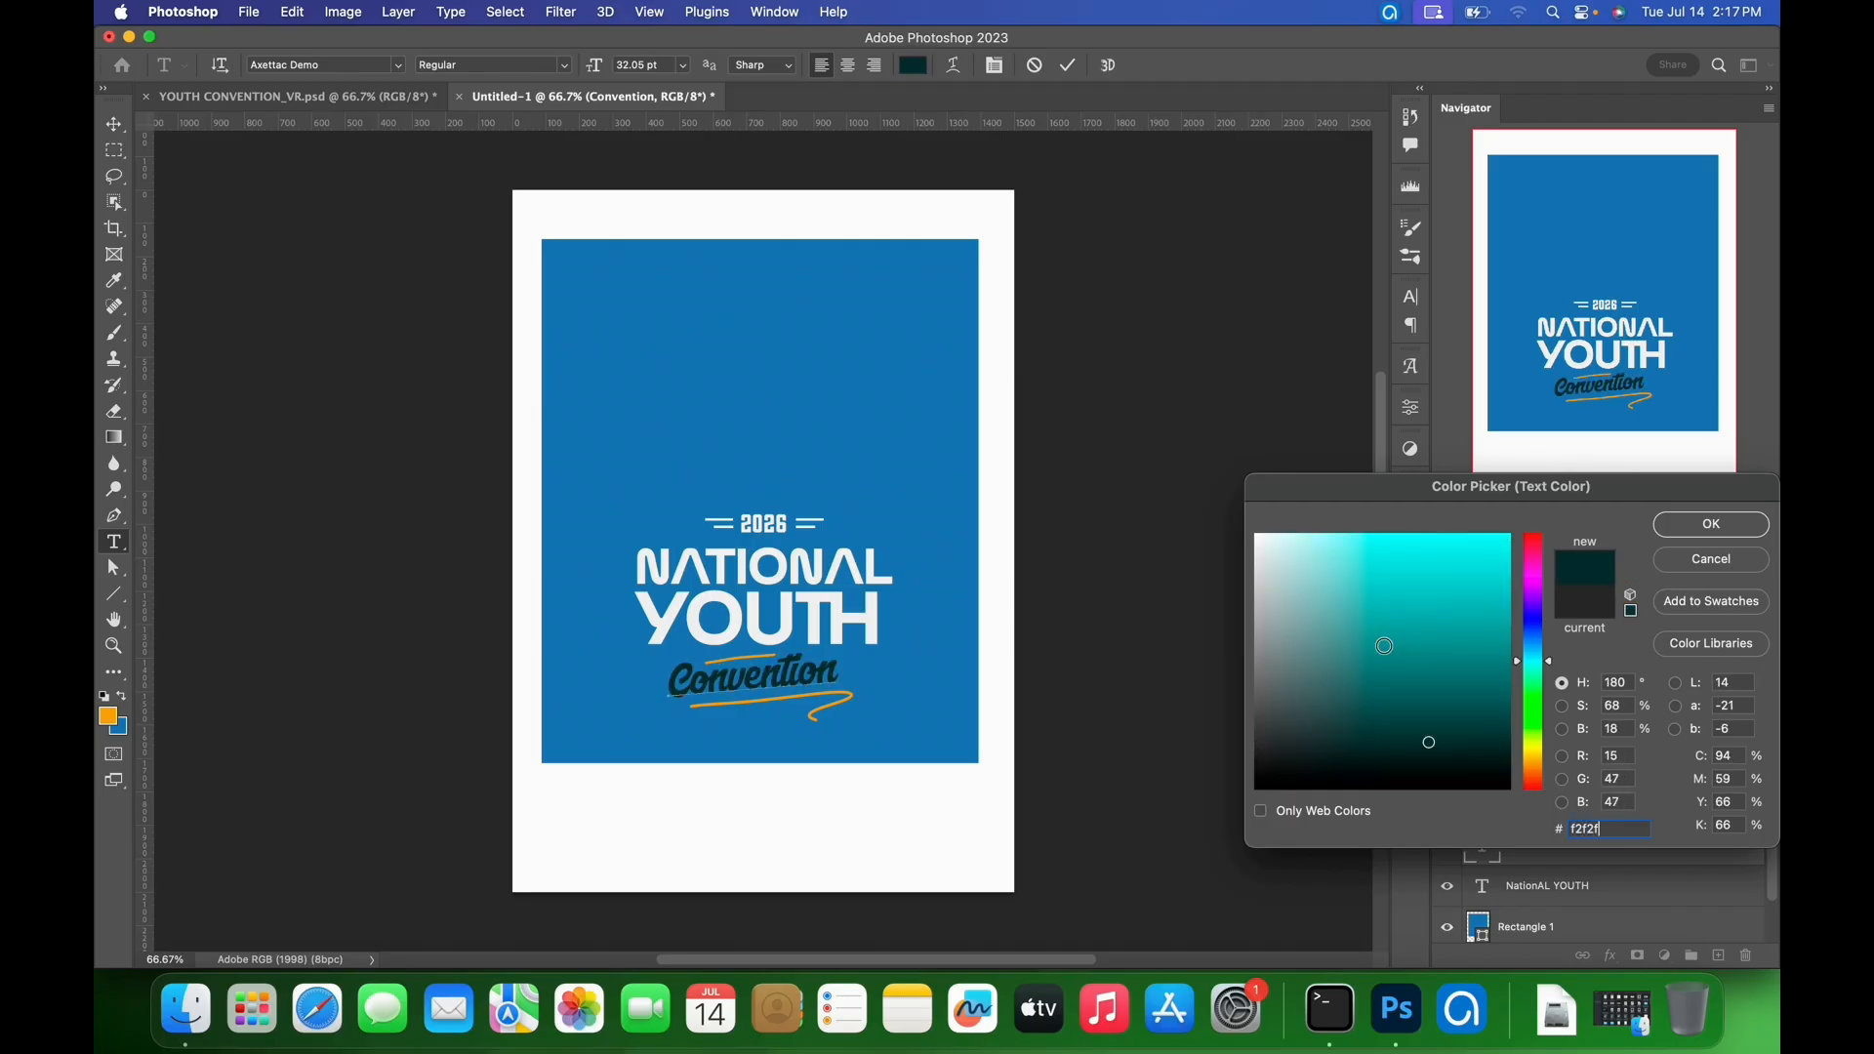
{"action": "type", "text": "2"}
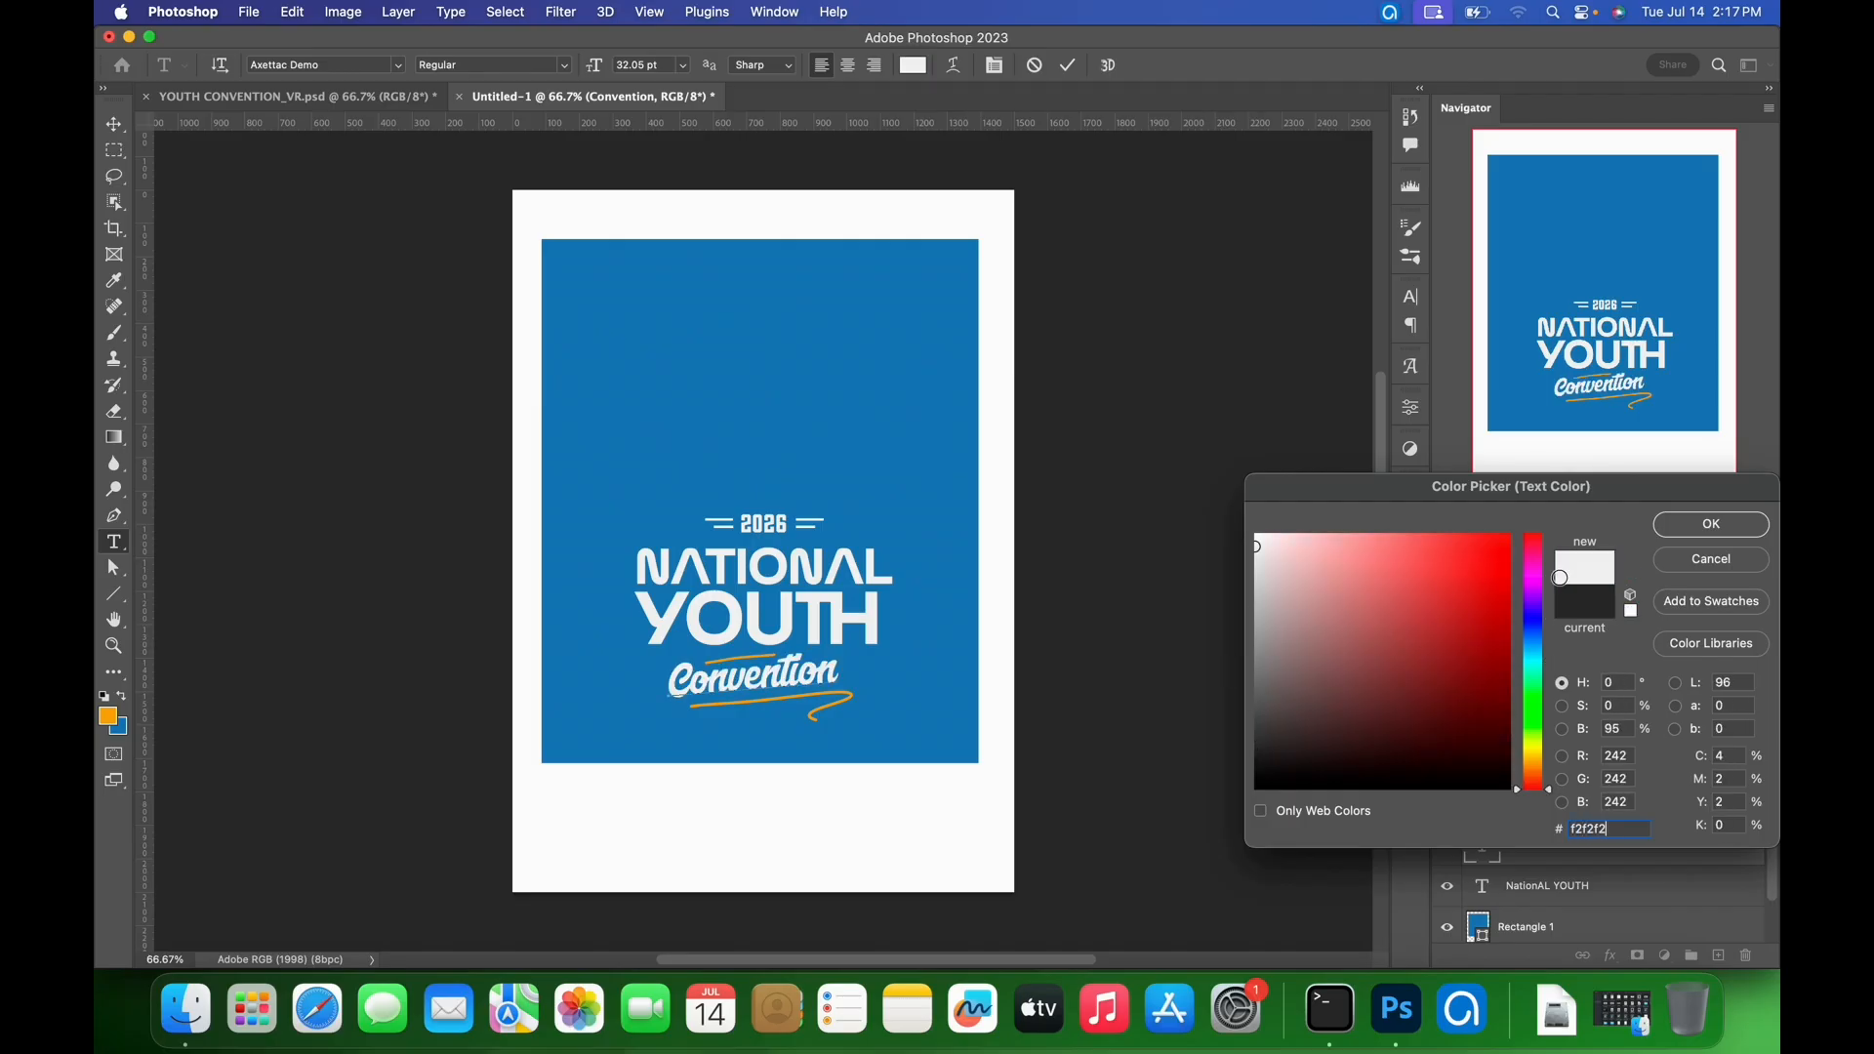
{"action": "left_click", "coordinate": [1712, 525]}
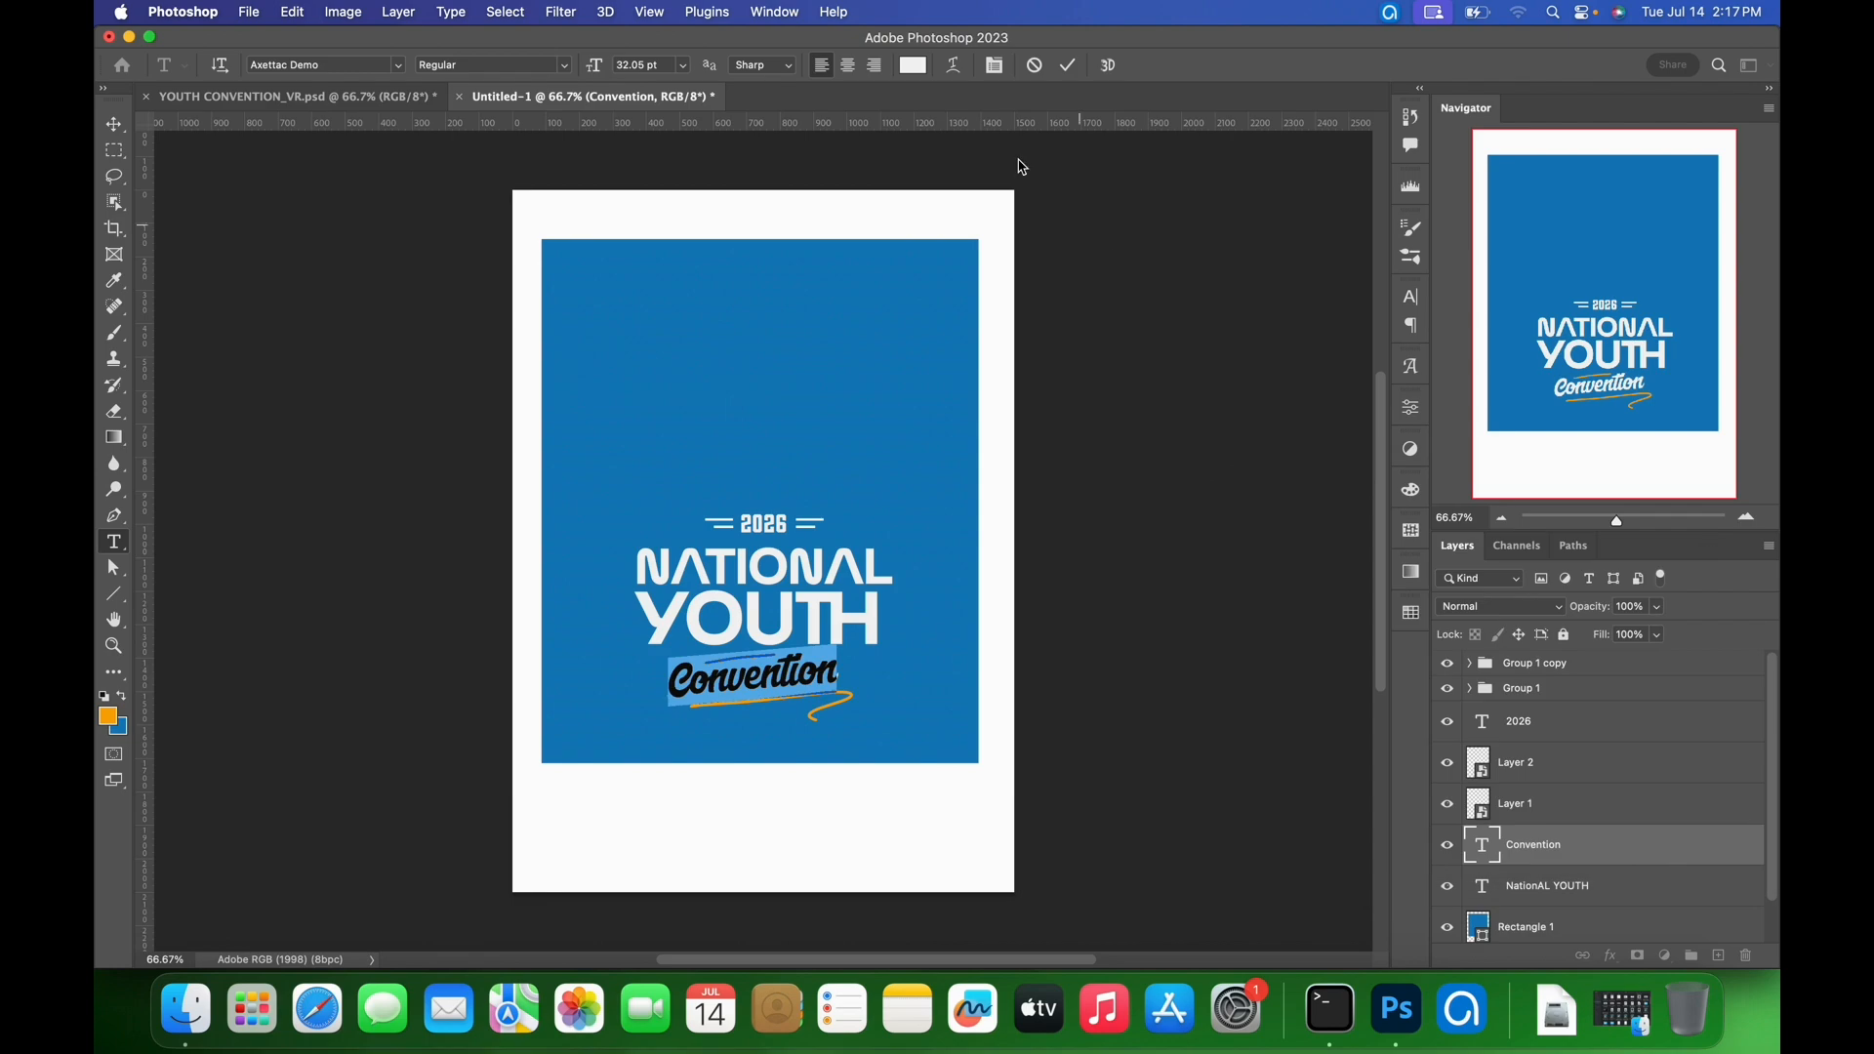
{"action": "left_click", "coordinate": [1073, 66]}
{"action": "key", "text": "v"}
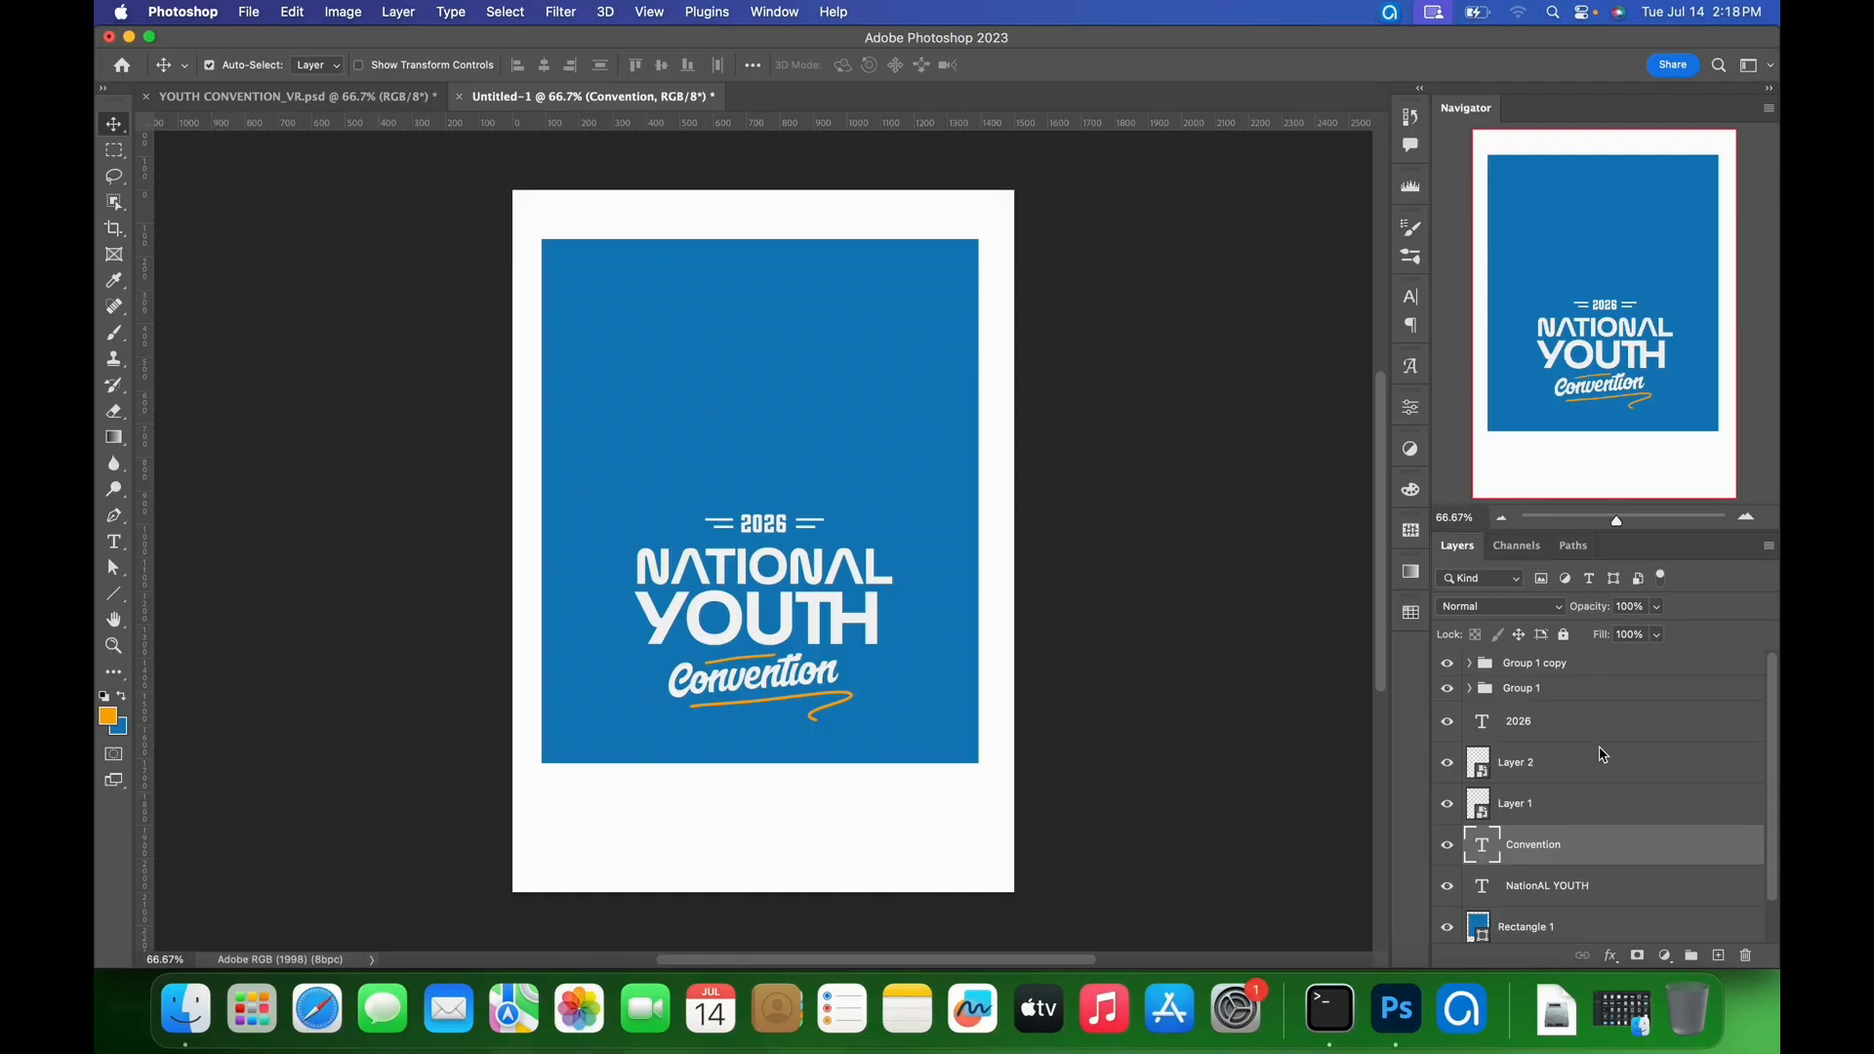
- Group all layers of the title lockup, from NationAL YOUTH up to Group 1 copy, and name the group Title
{"action": "scroll", "coordinate": [1558, 849], "scroll_direction": "down", "scroll_amount": 1}
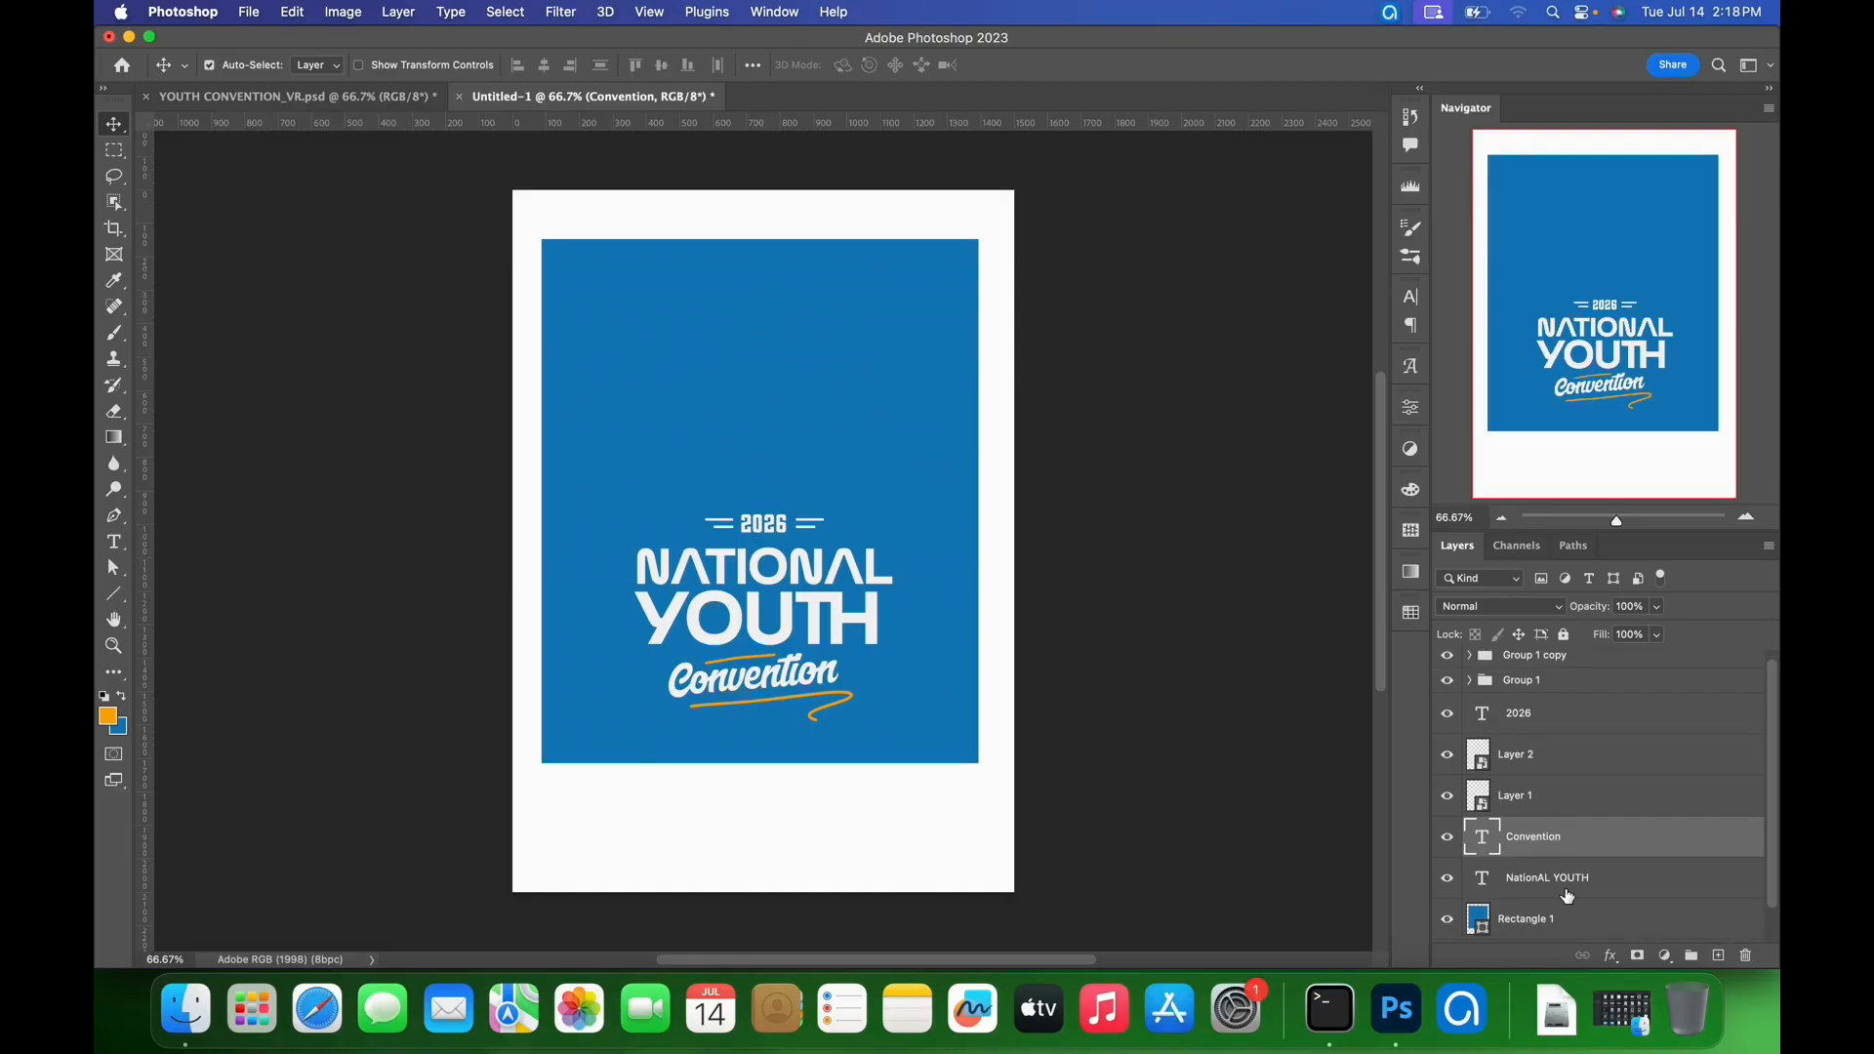
{"action": "left_click", "coordinate": [1567, 884]}
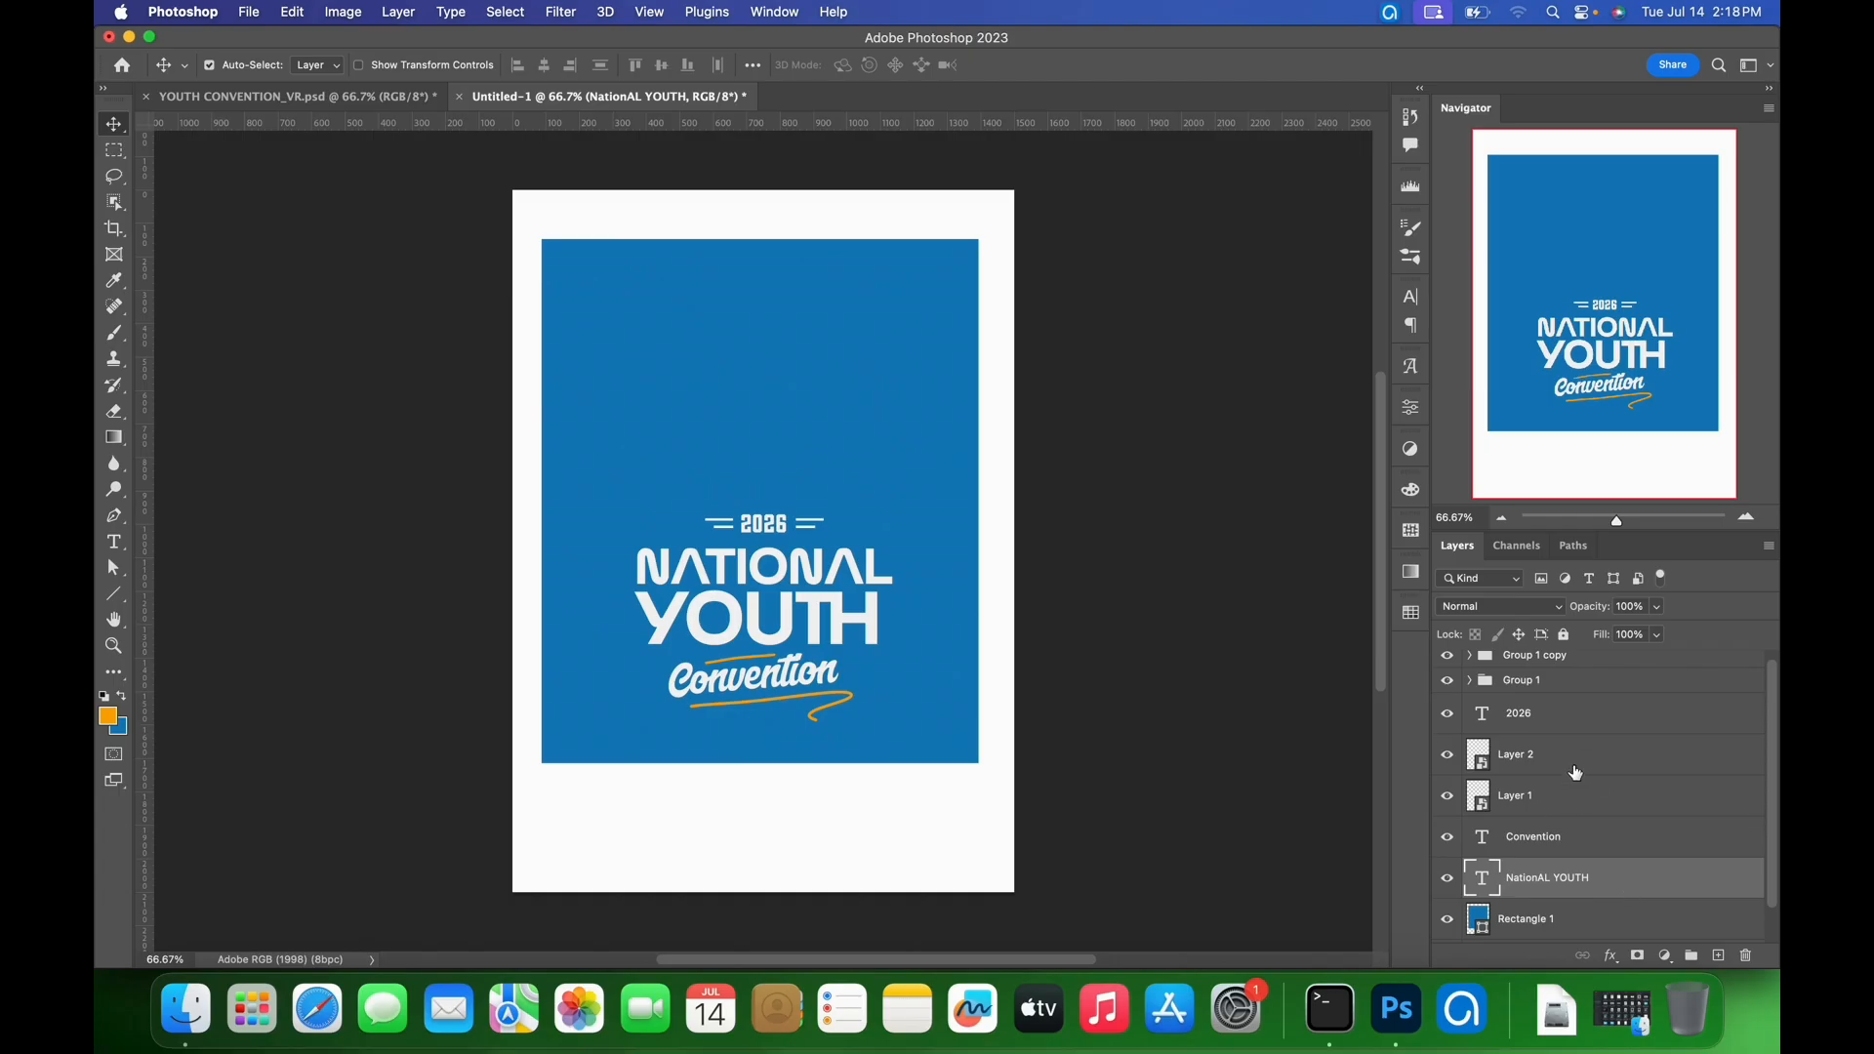
{"action": "scroll", "coordinate": [1577, 773], "scroll_direction": "up", "scroll_amount": 1}
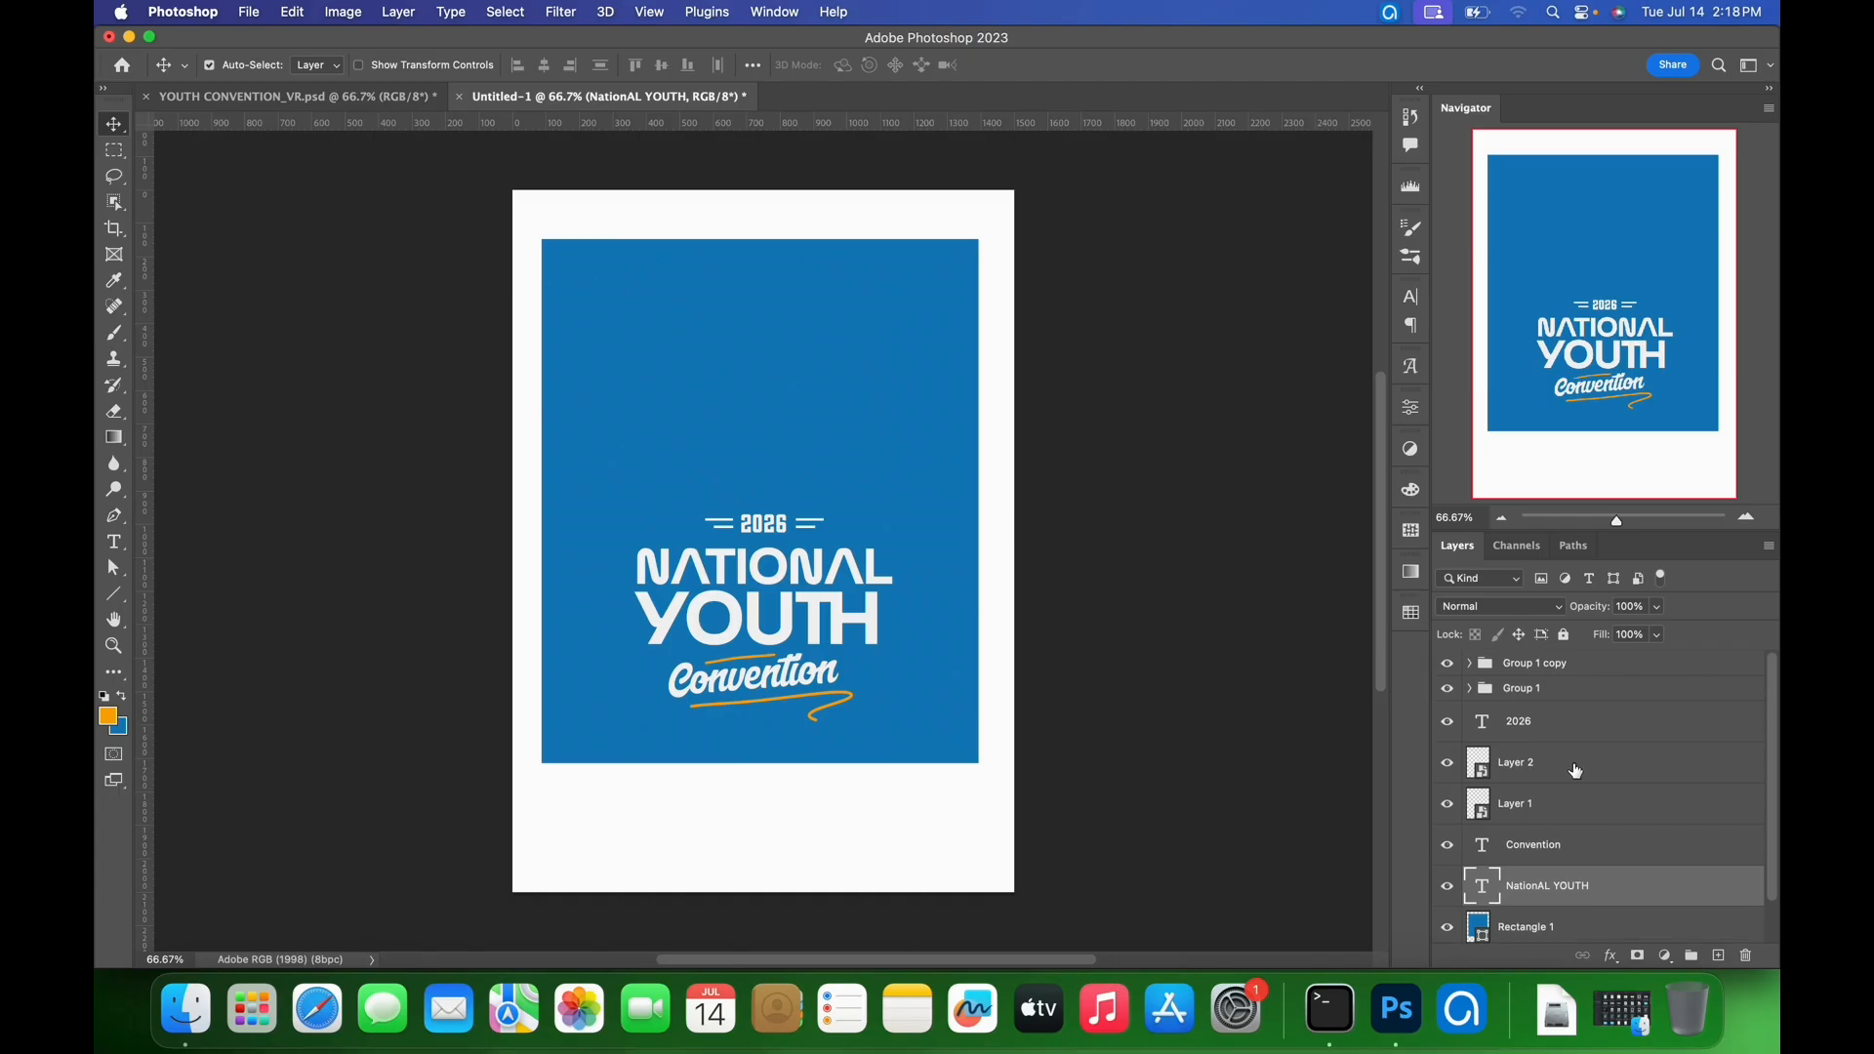
{"action": "left_click", "coordinate": [1645, 674], "text": "shift"}
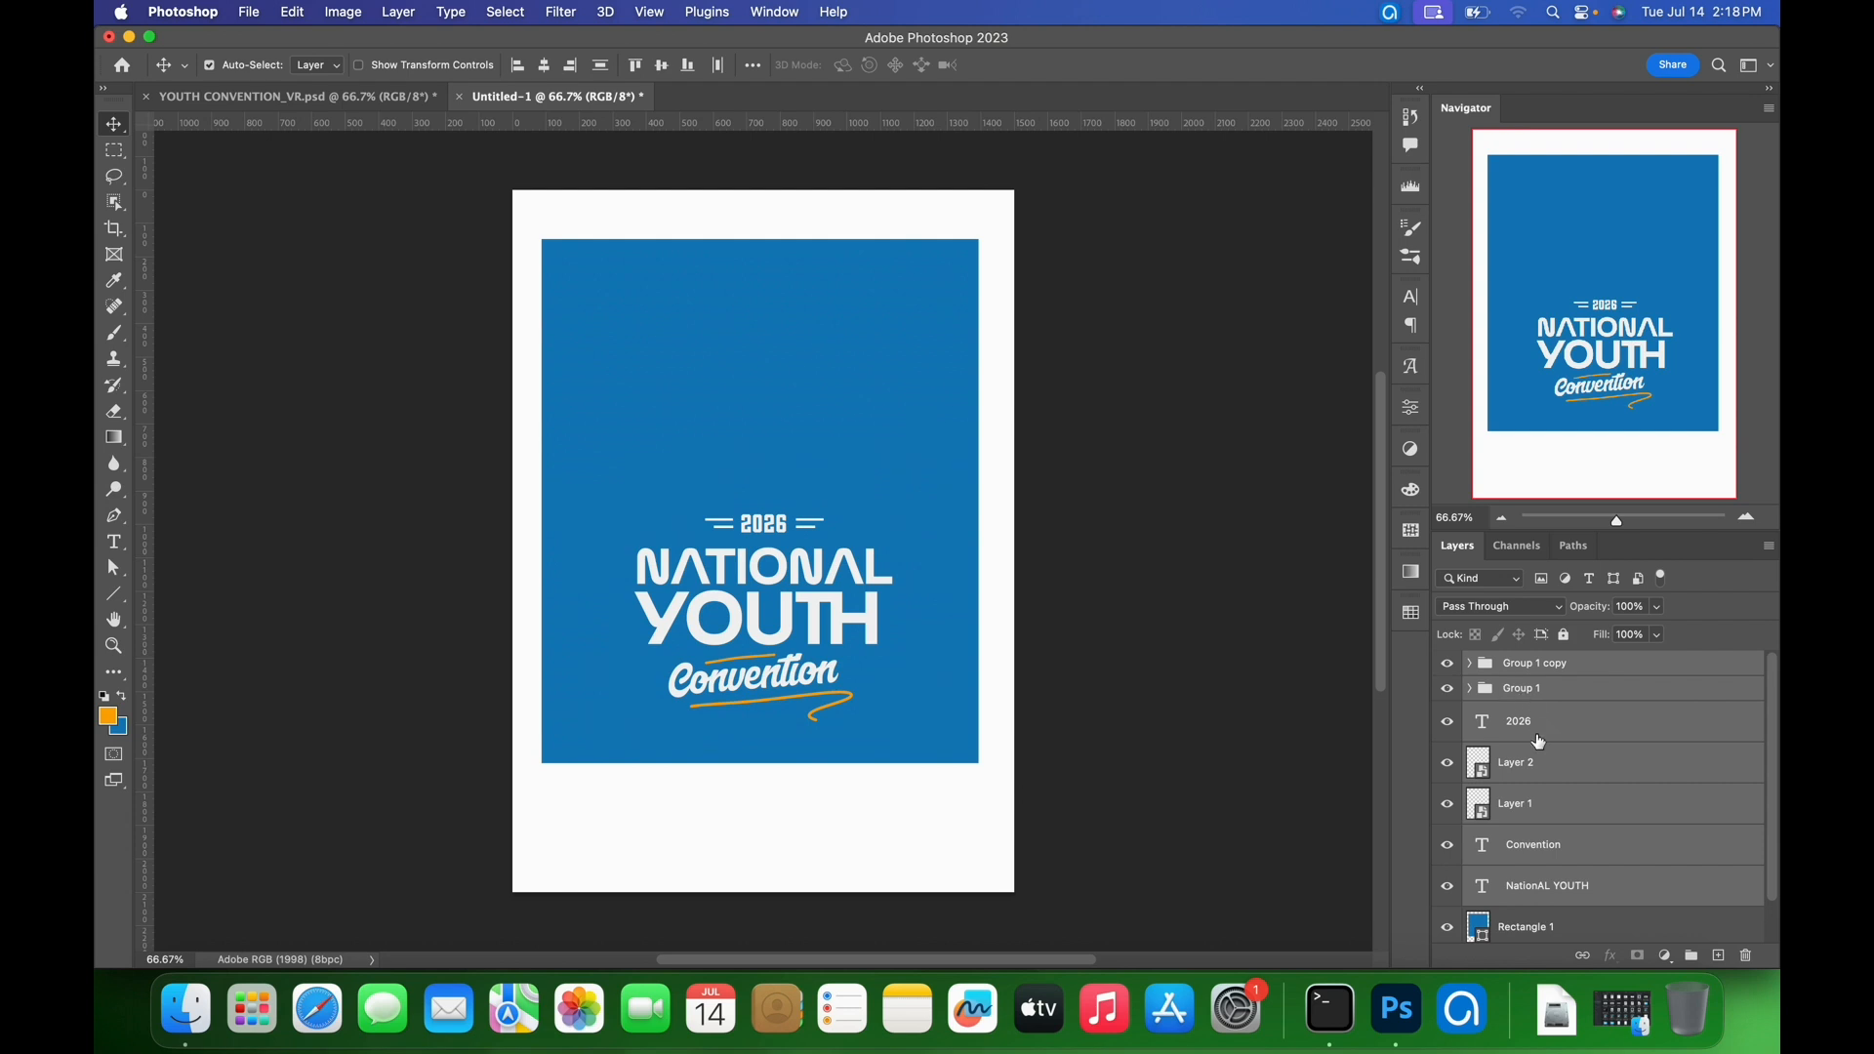
{"action": "key", "text": "super+g"}
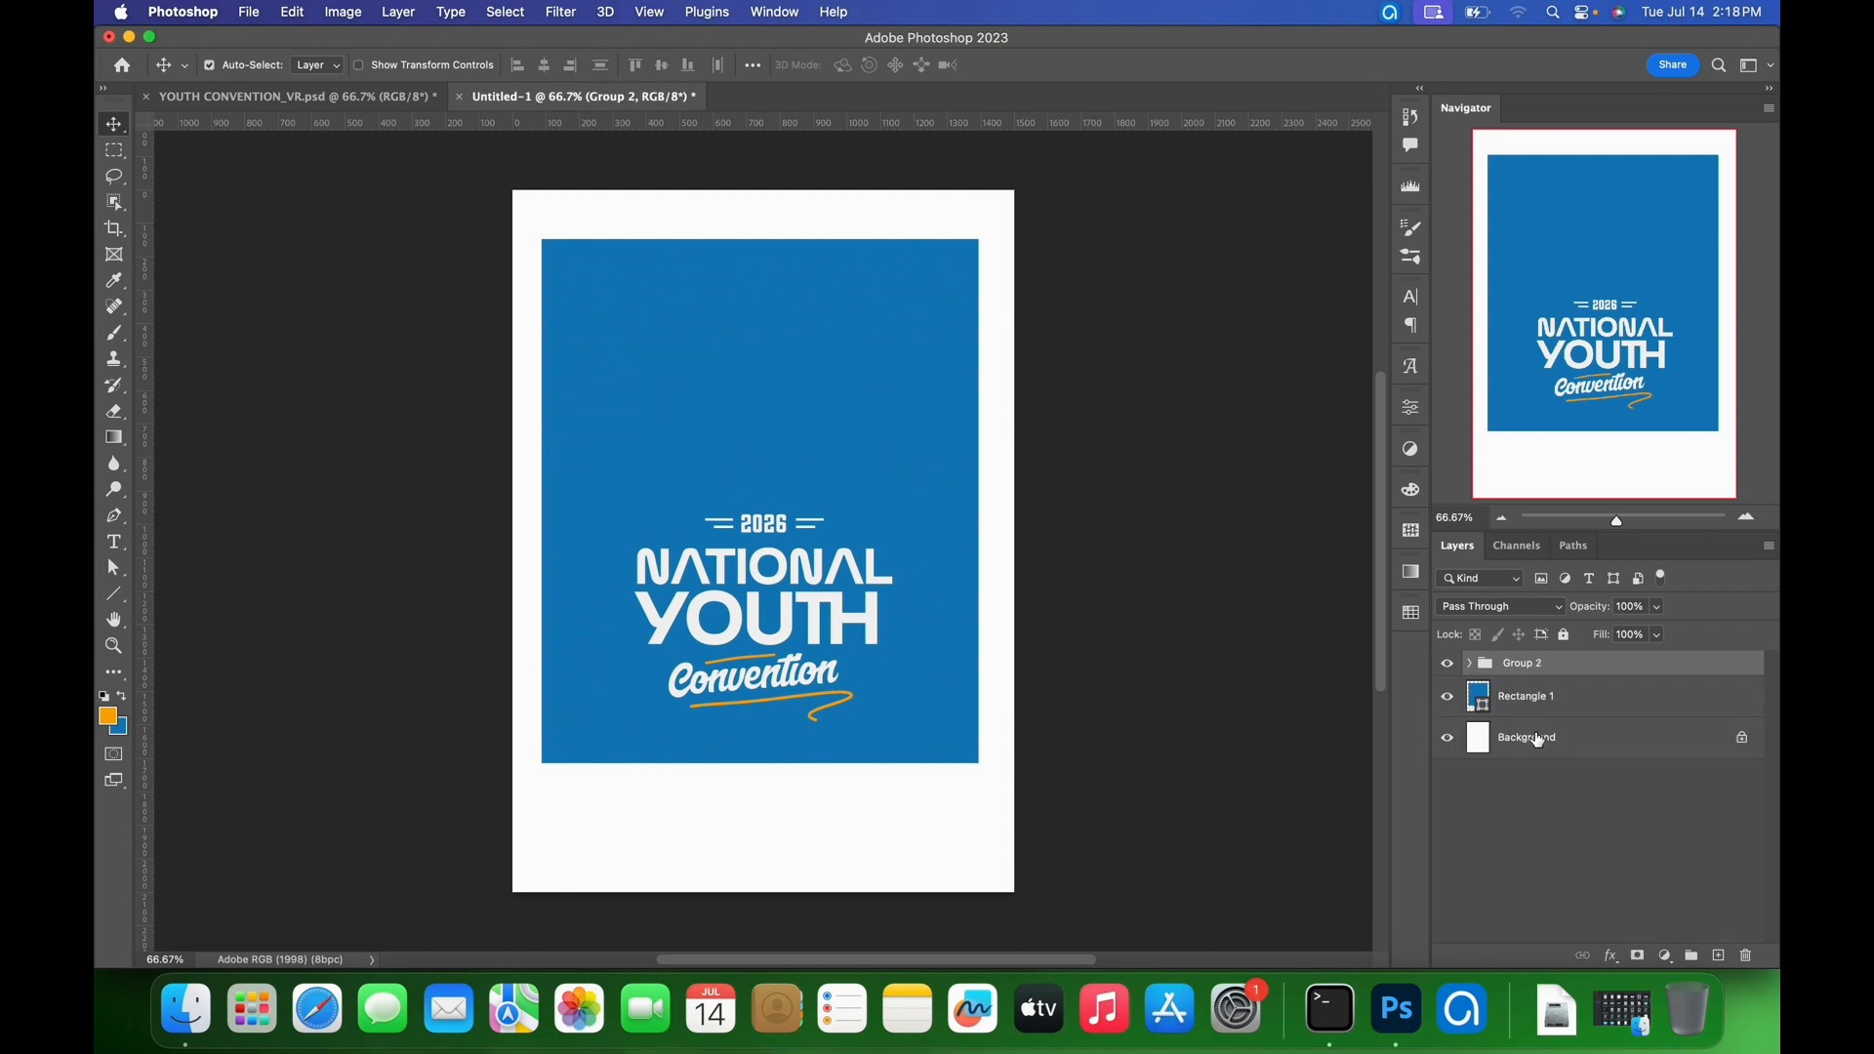
{"action": "left_click", "coordinate": [1456, 667]}
{"action": "left_click", "coordinate": [1457, 667]}
{"action": "type", "text": "Title"}
{"action": "key", "text": "Return"}
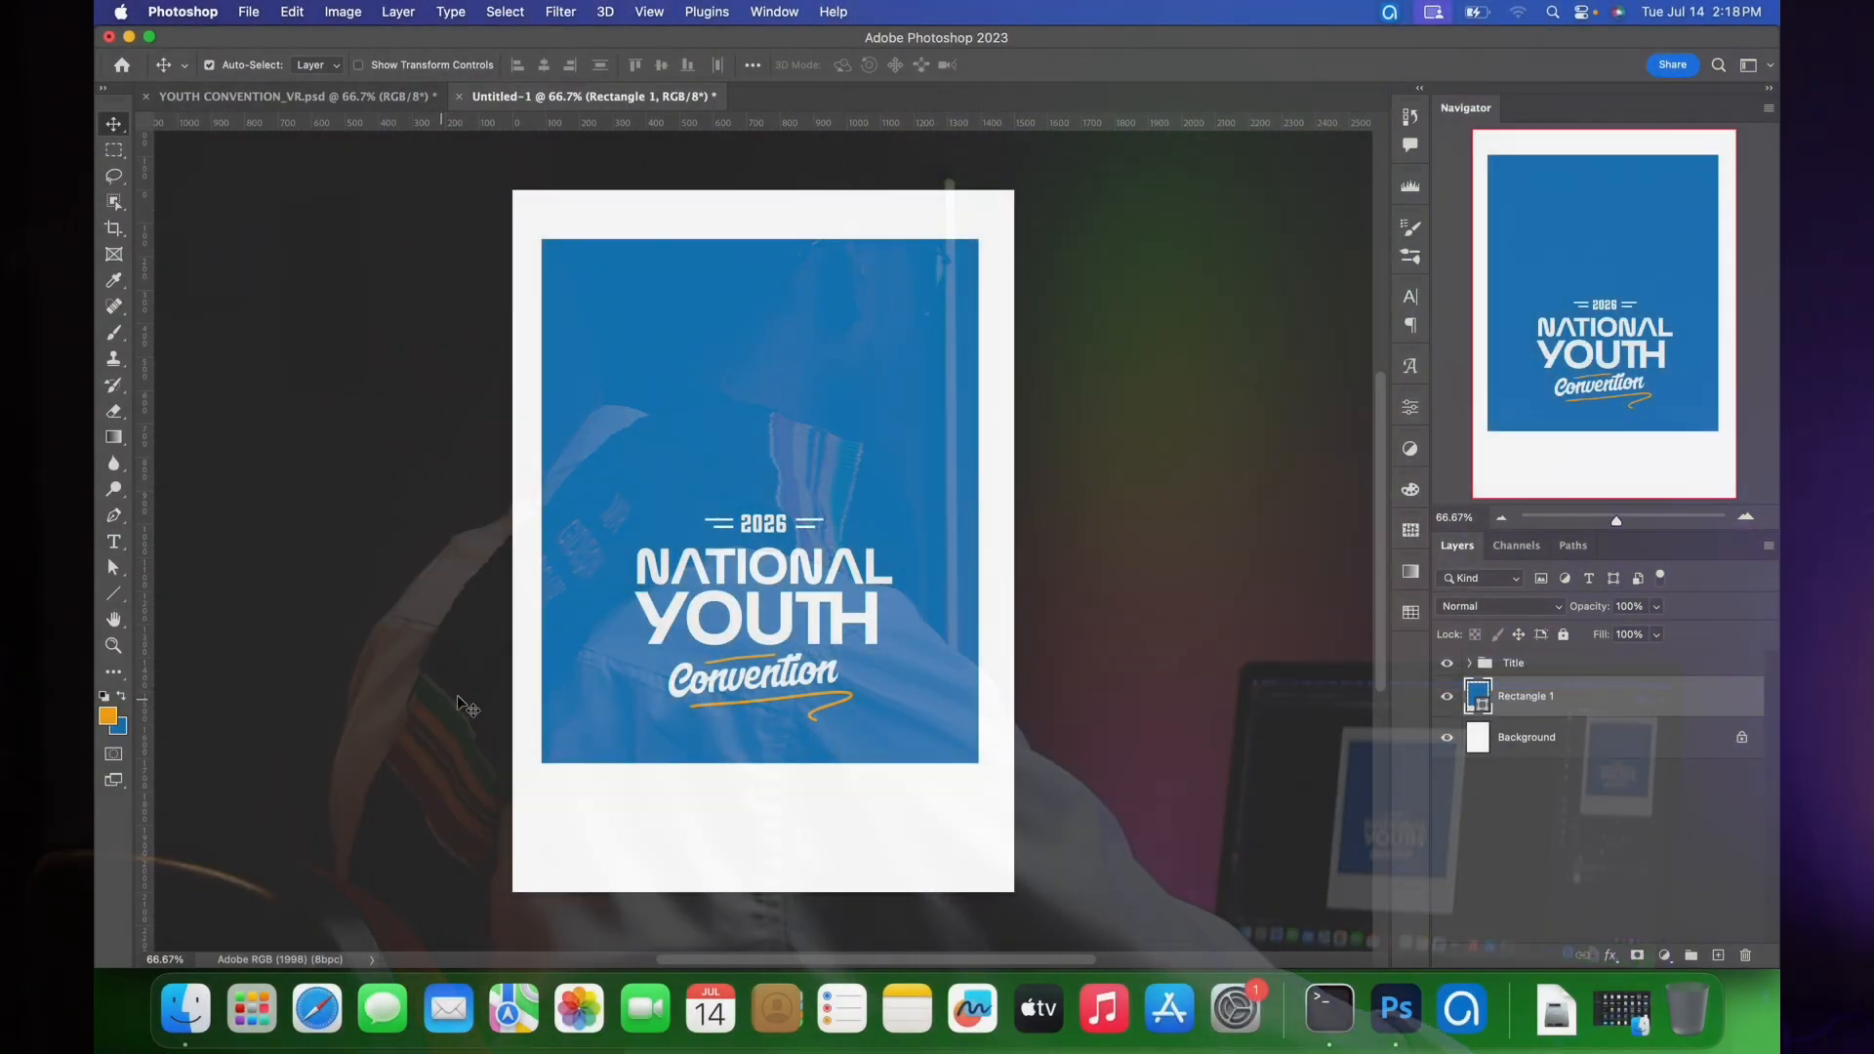
- Switch to Finder, open the Resources folder inside Documents, and open Min1.png as a separate document in Photoshop
{"action": "left_click", "coordinate": [186, 1010]}
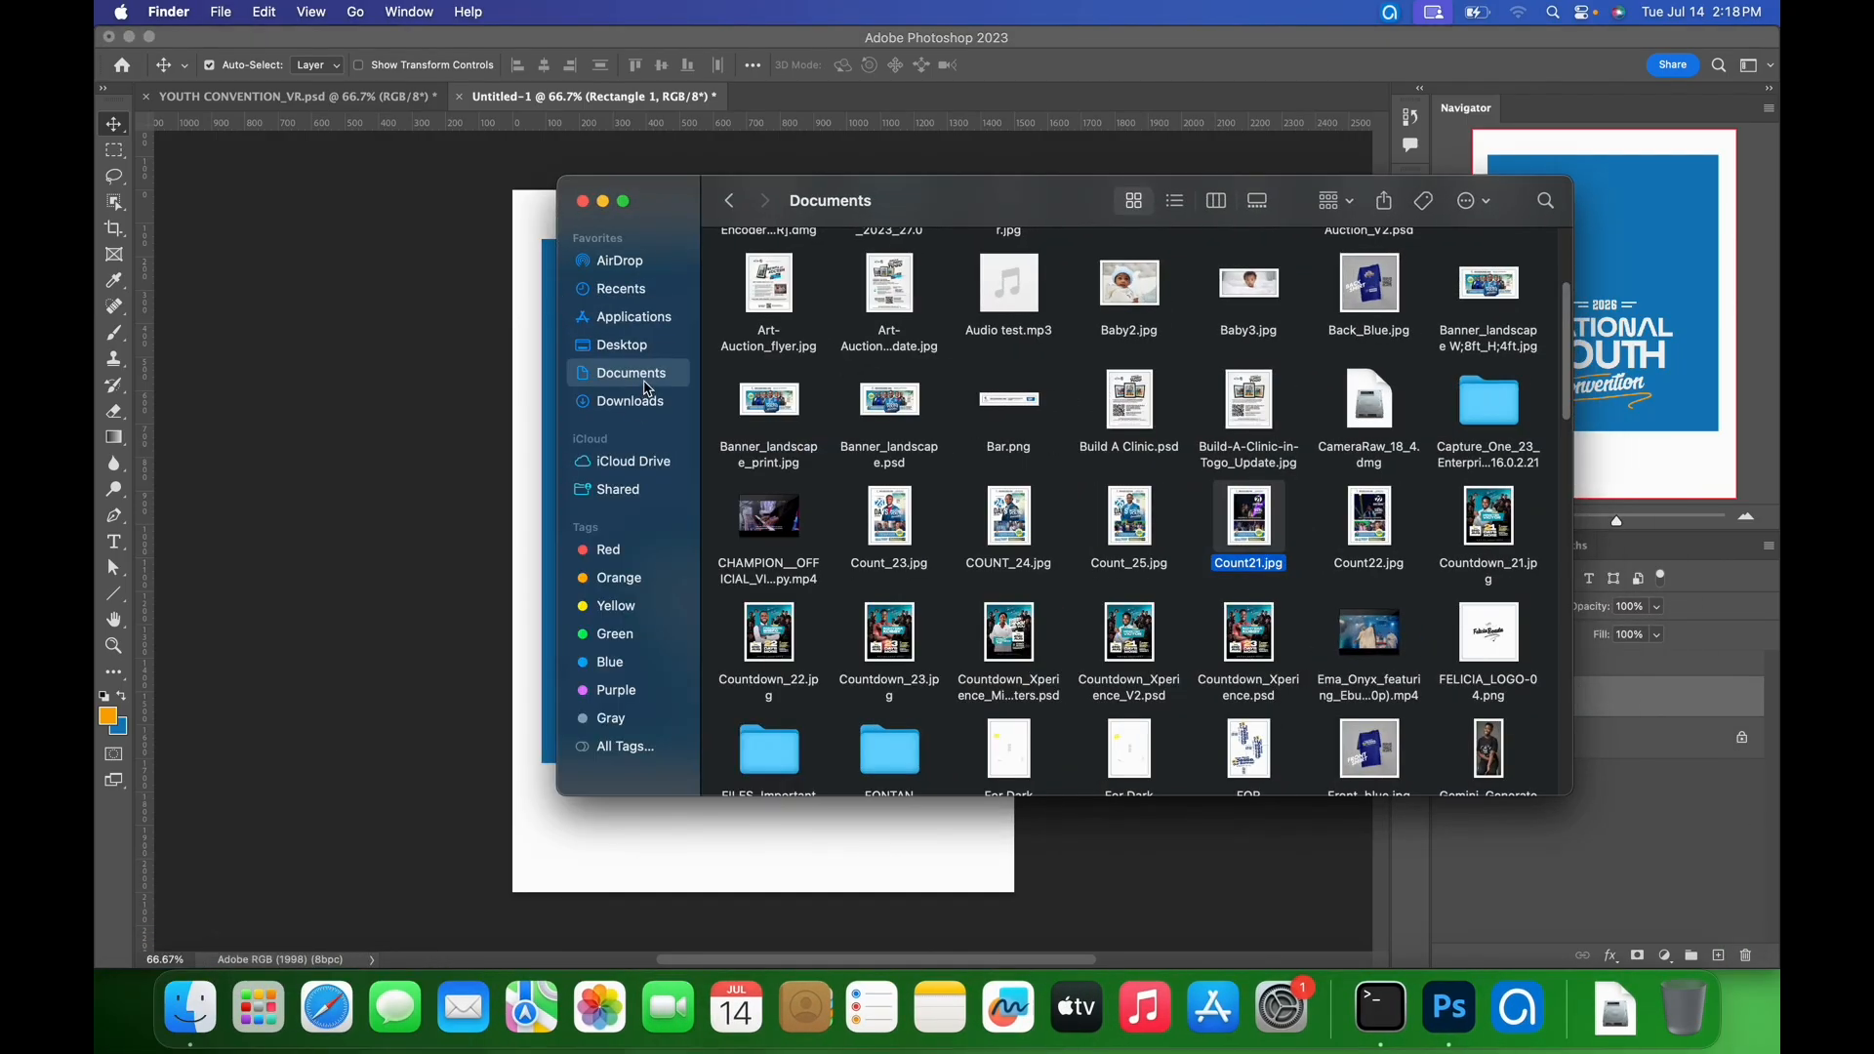
{"action": "scroll", "coordinate": [1103, 552], "scroll_direction": "down", "scroll_amount": 2}
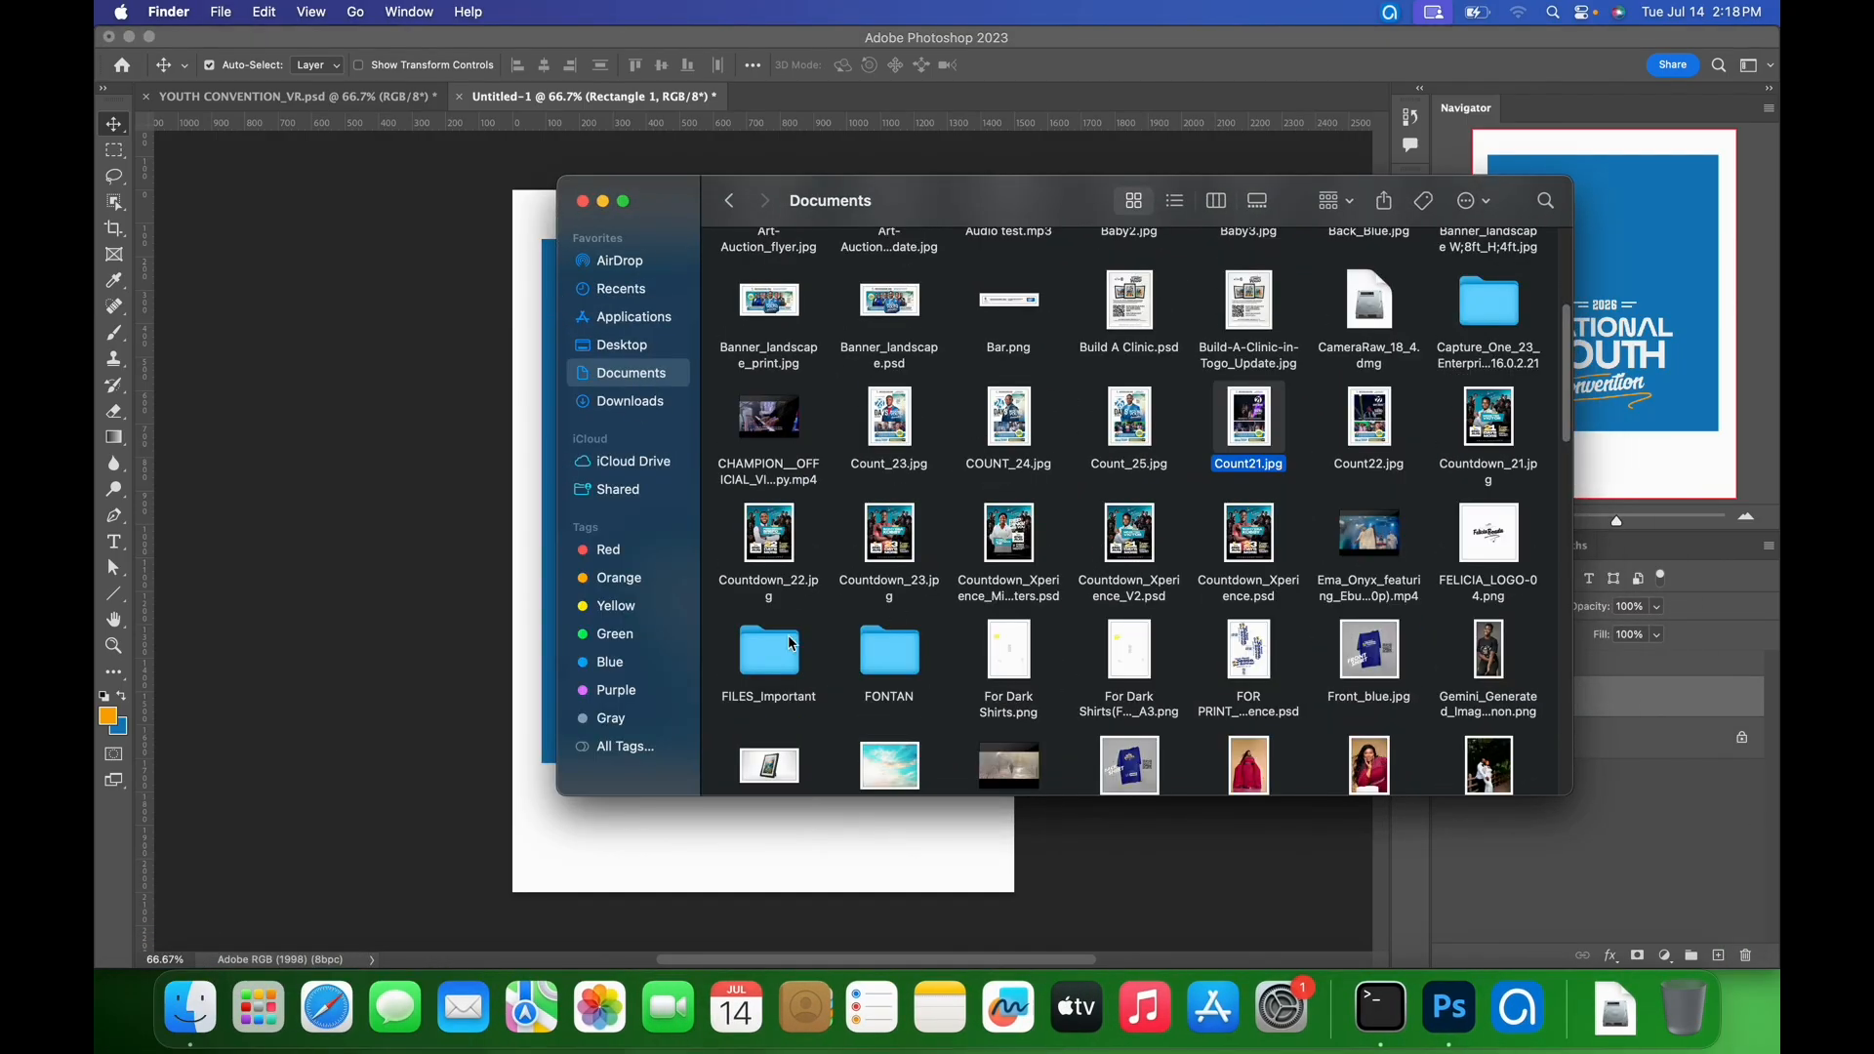
{"action": "left_click", "coordinate": [904, 429]}
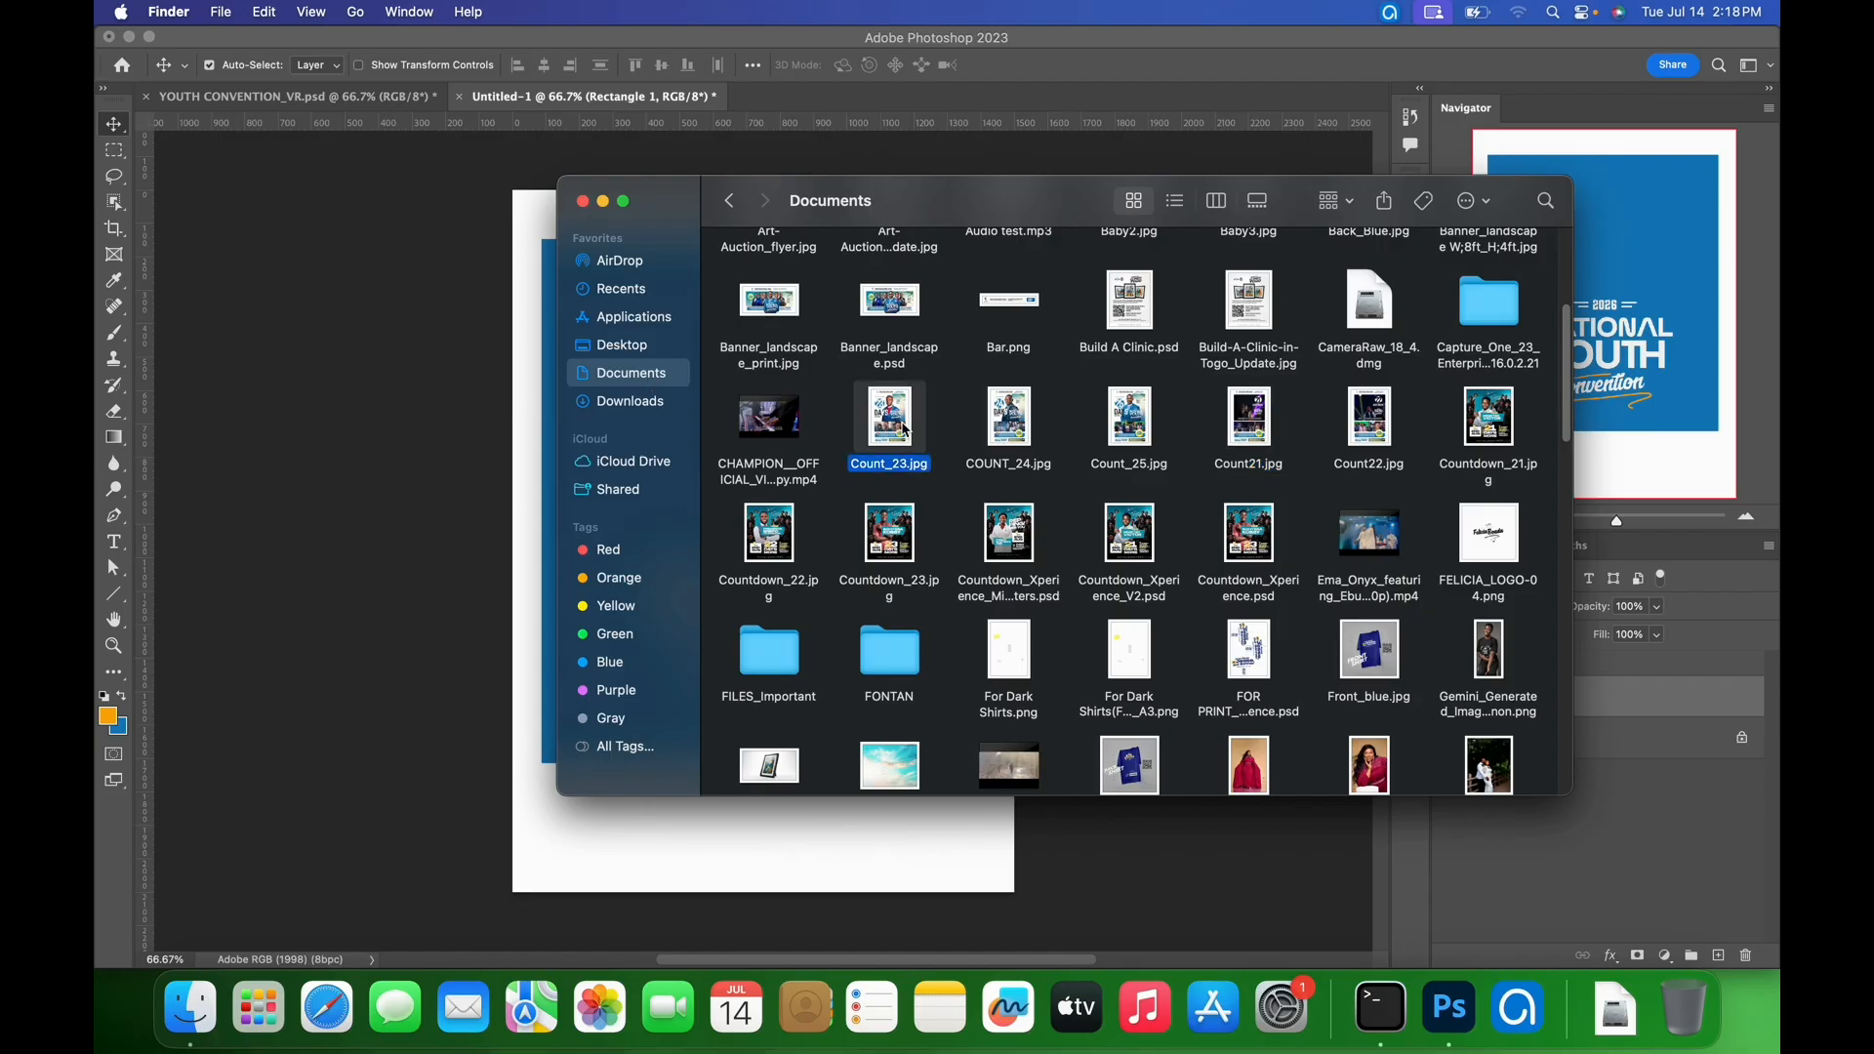
{"action": "key", "text": "r"}
{"action": "double_click", "coordinate": [1125, 732]}
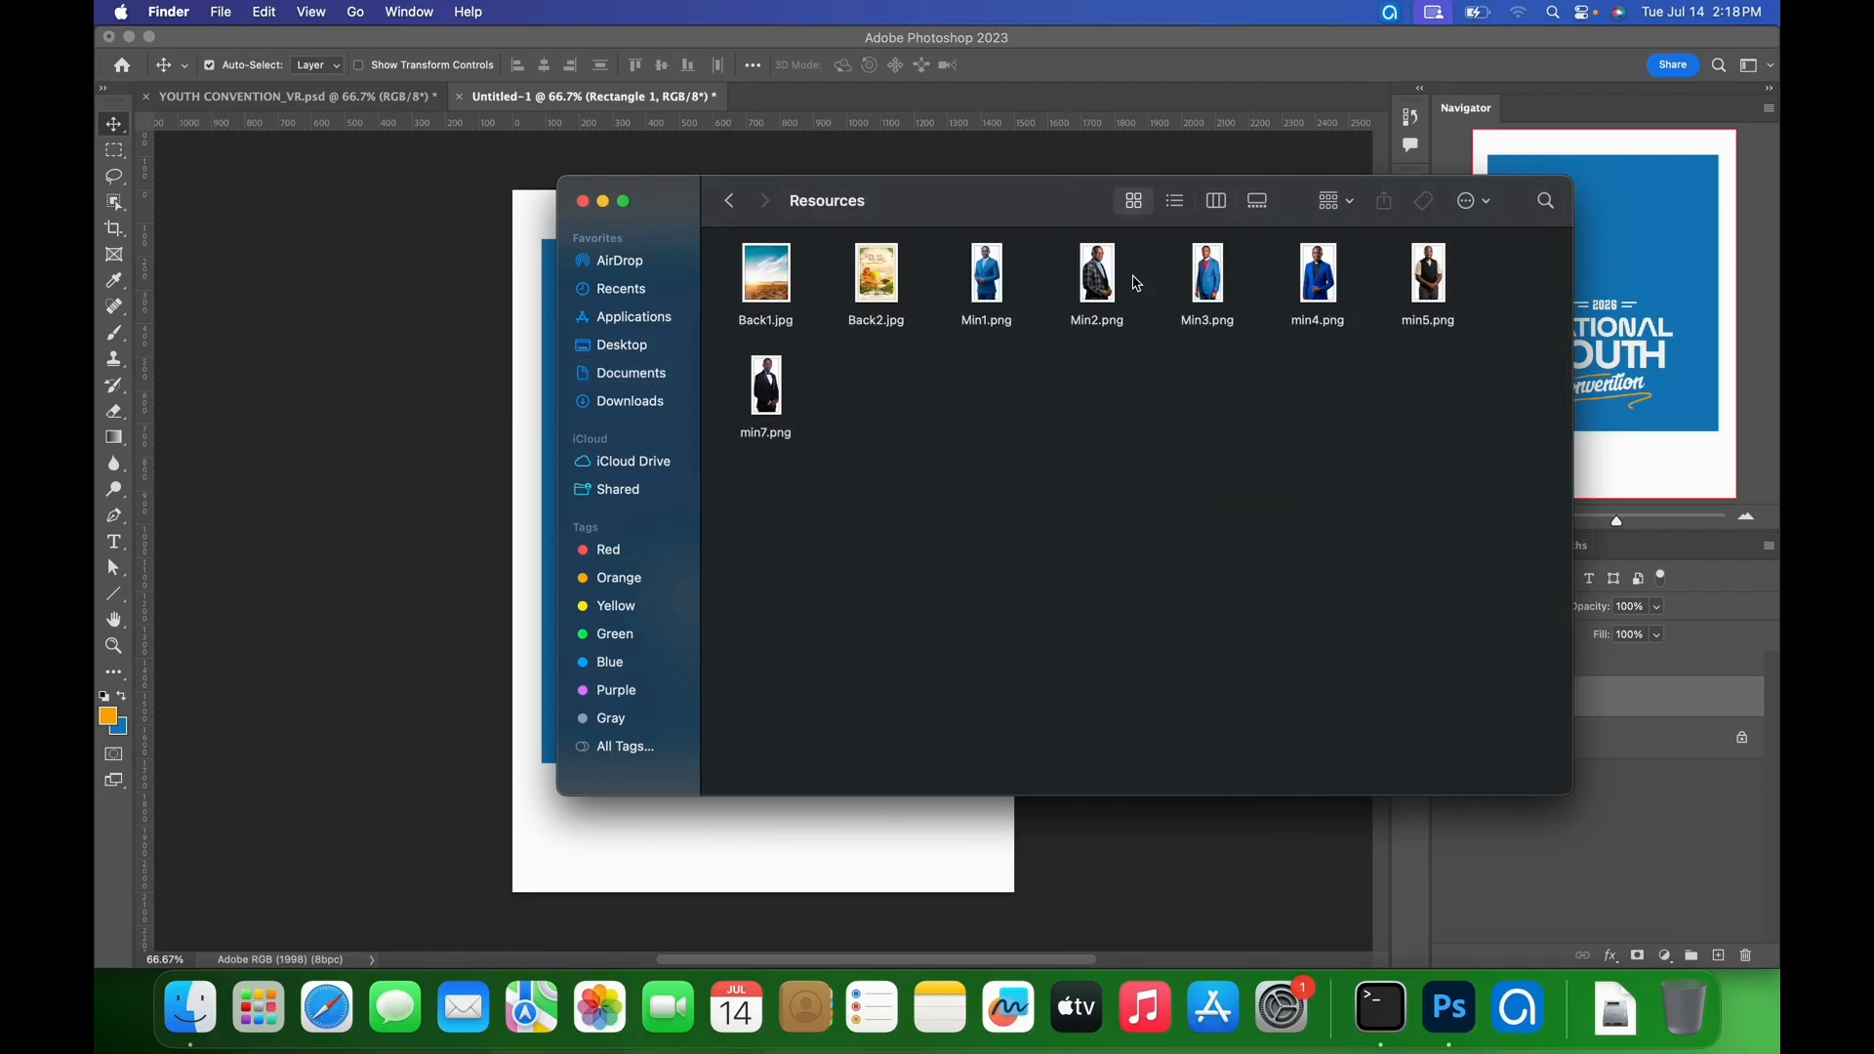
{"action": "left_click", "coordinate": [1001, 291]}
{"action": "left_click_drag", "start_coordinate": [994, 284], "coordinate": [1182, 111]}
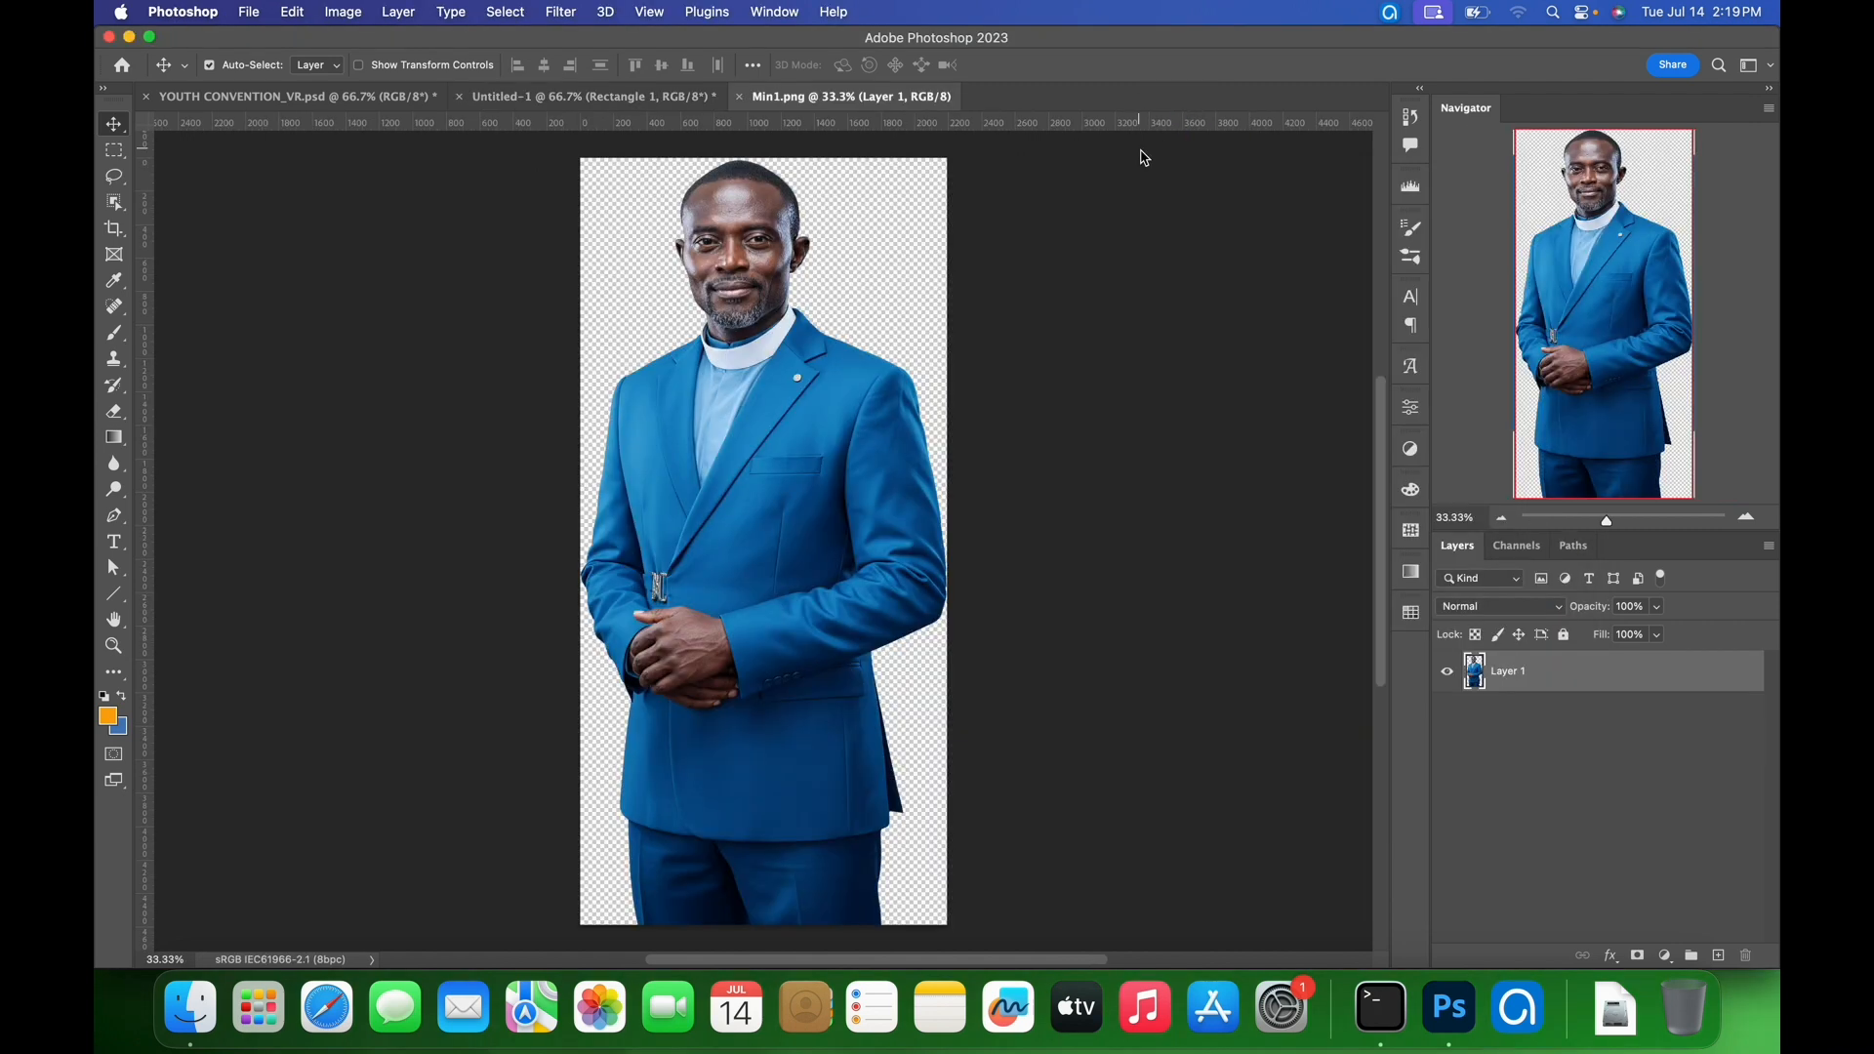
- Copy the Min1.png cutout into the Untitled-1 flyer document and accept the color profile conversion
{"action": "left_click_drag", "start_coordinate": [703, 360], "coordinate": [599, 96]}
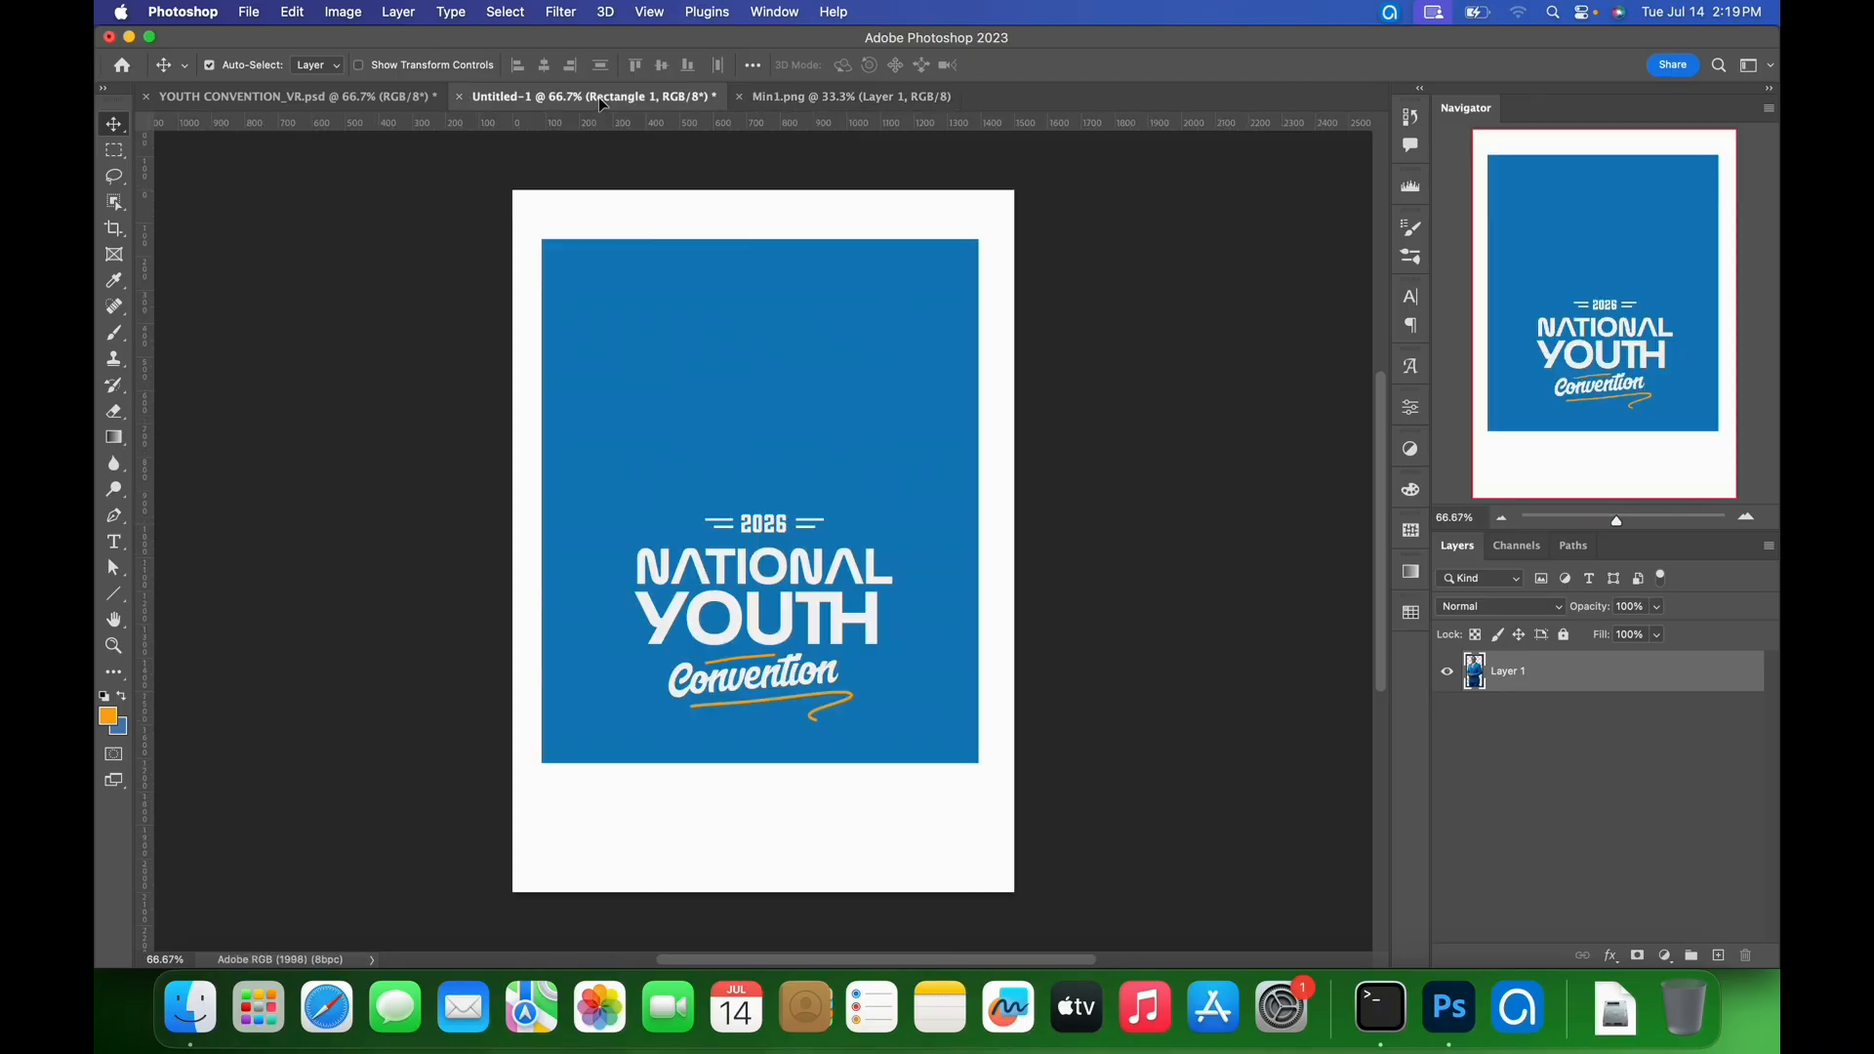
{"action": "left_click_drag", "start_coordinate": [670, 488], "coordinate": [720, 525]}
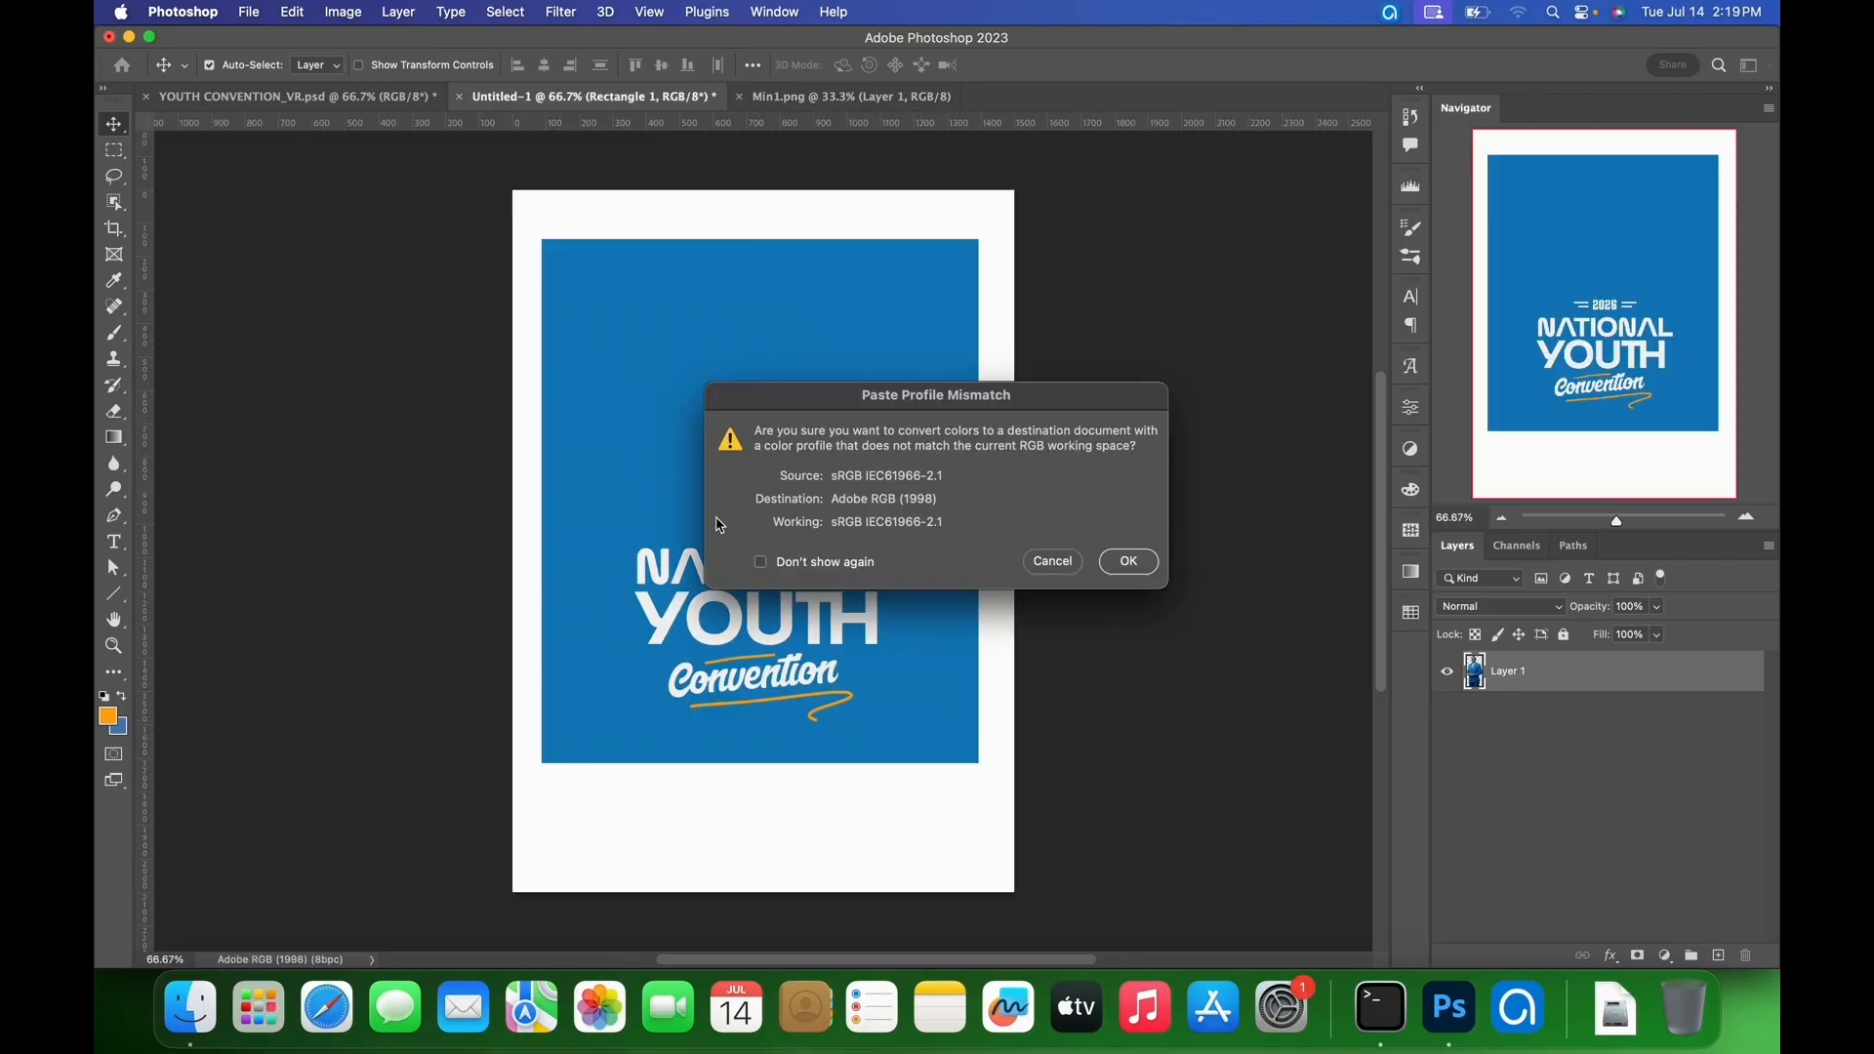
{"action": "left_click", "coordinate": [1129, 563]}
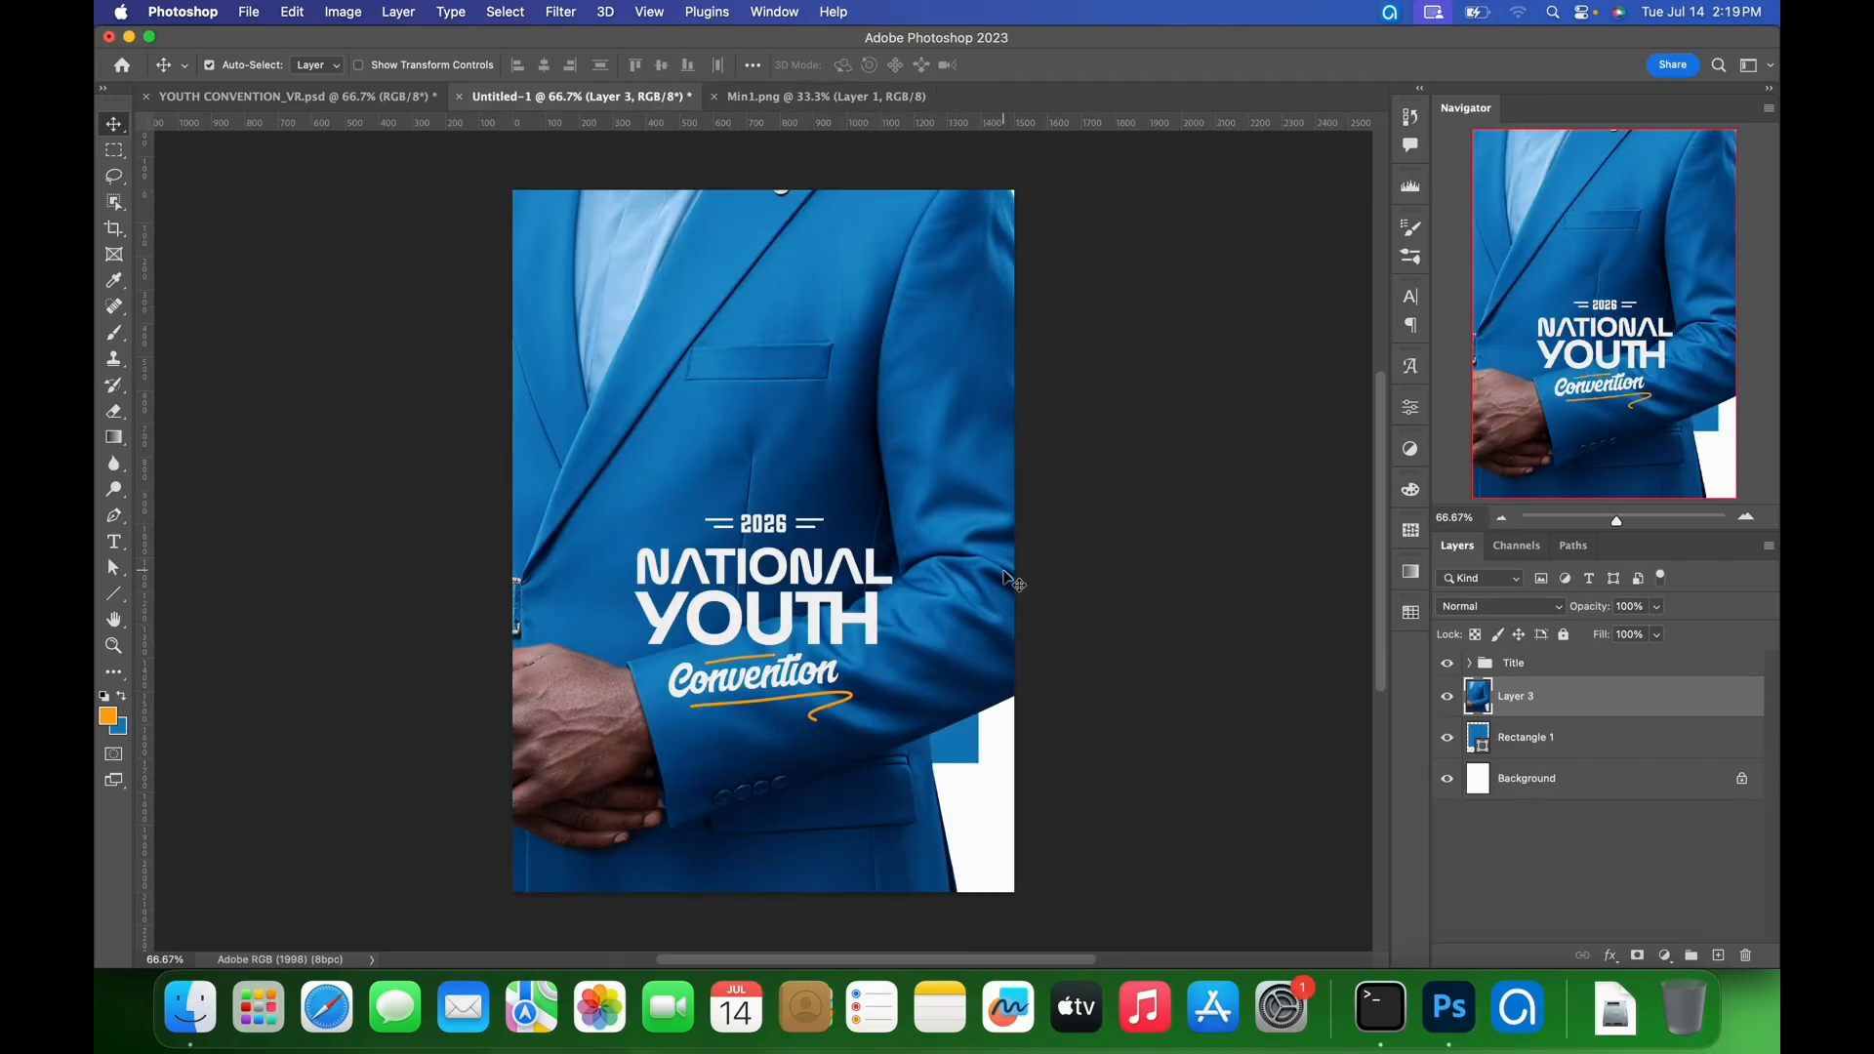
- Convert the oversized blue-suited man's Layer 3 to a smart object
{"action": "key", "text": "super+minus"}
{"action": "key", "text": "super+minus"}
{"action": "key", "text": "super+minus"}
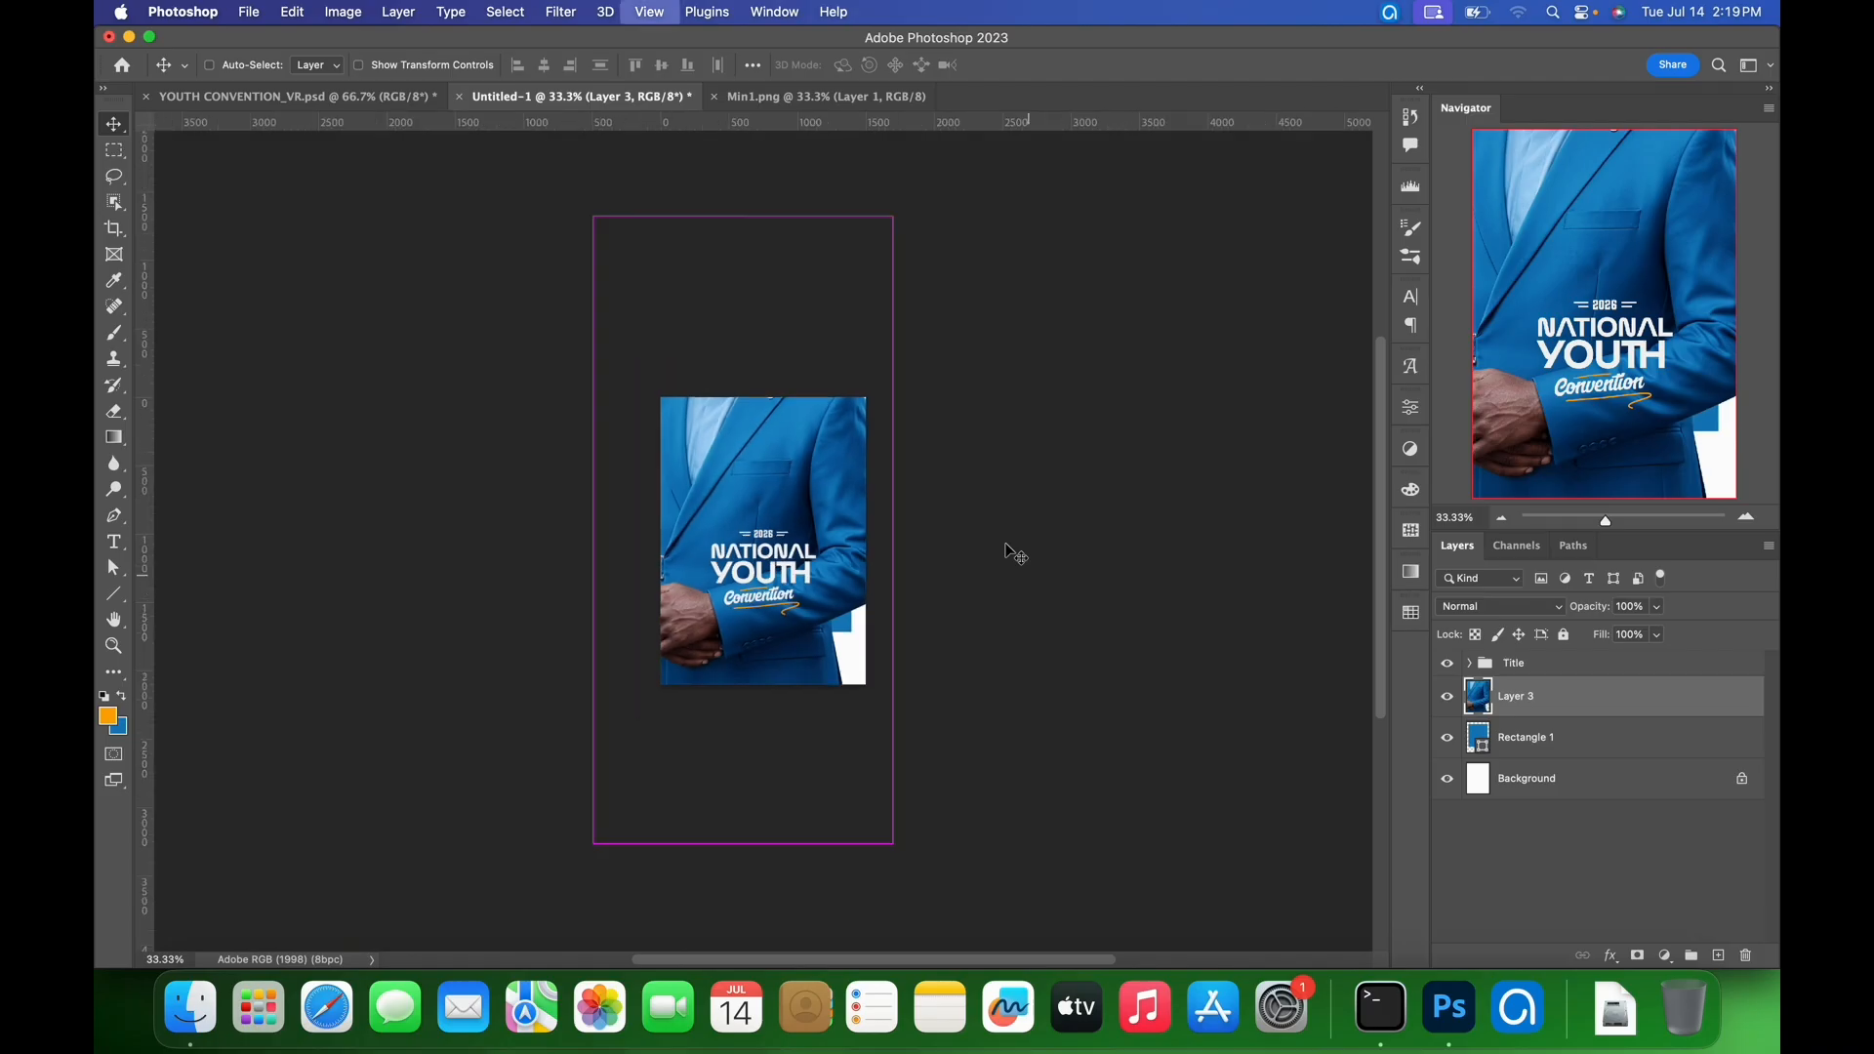
{"action": "scroll", "coordinate": [1015, 554], "scroll_direction": "down", "scroll_amount": 3}
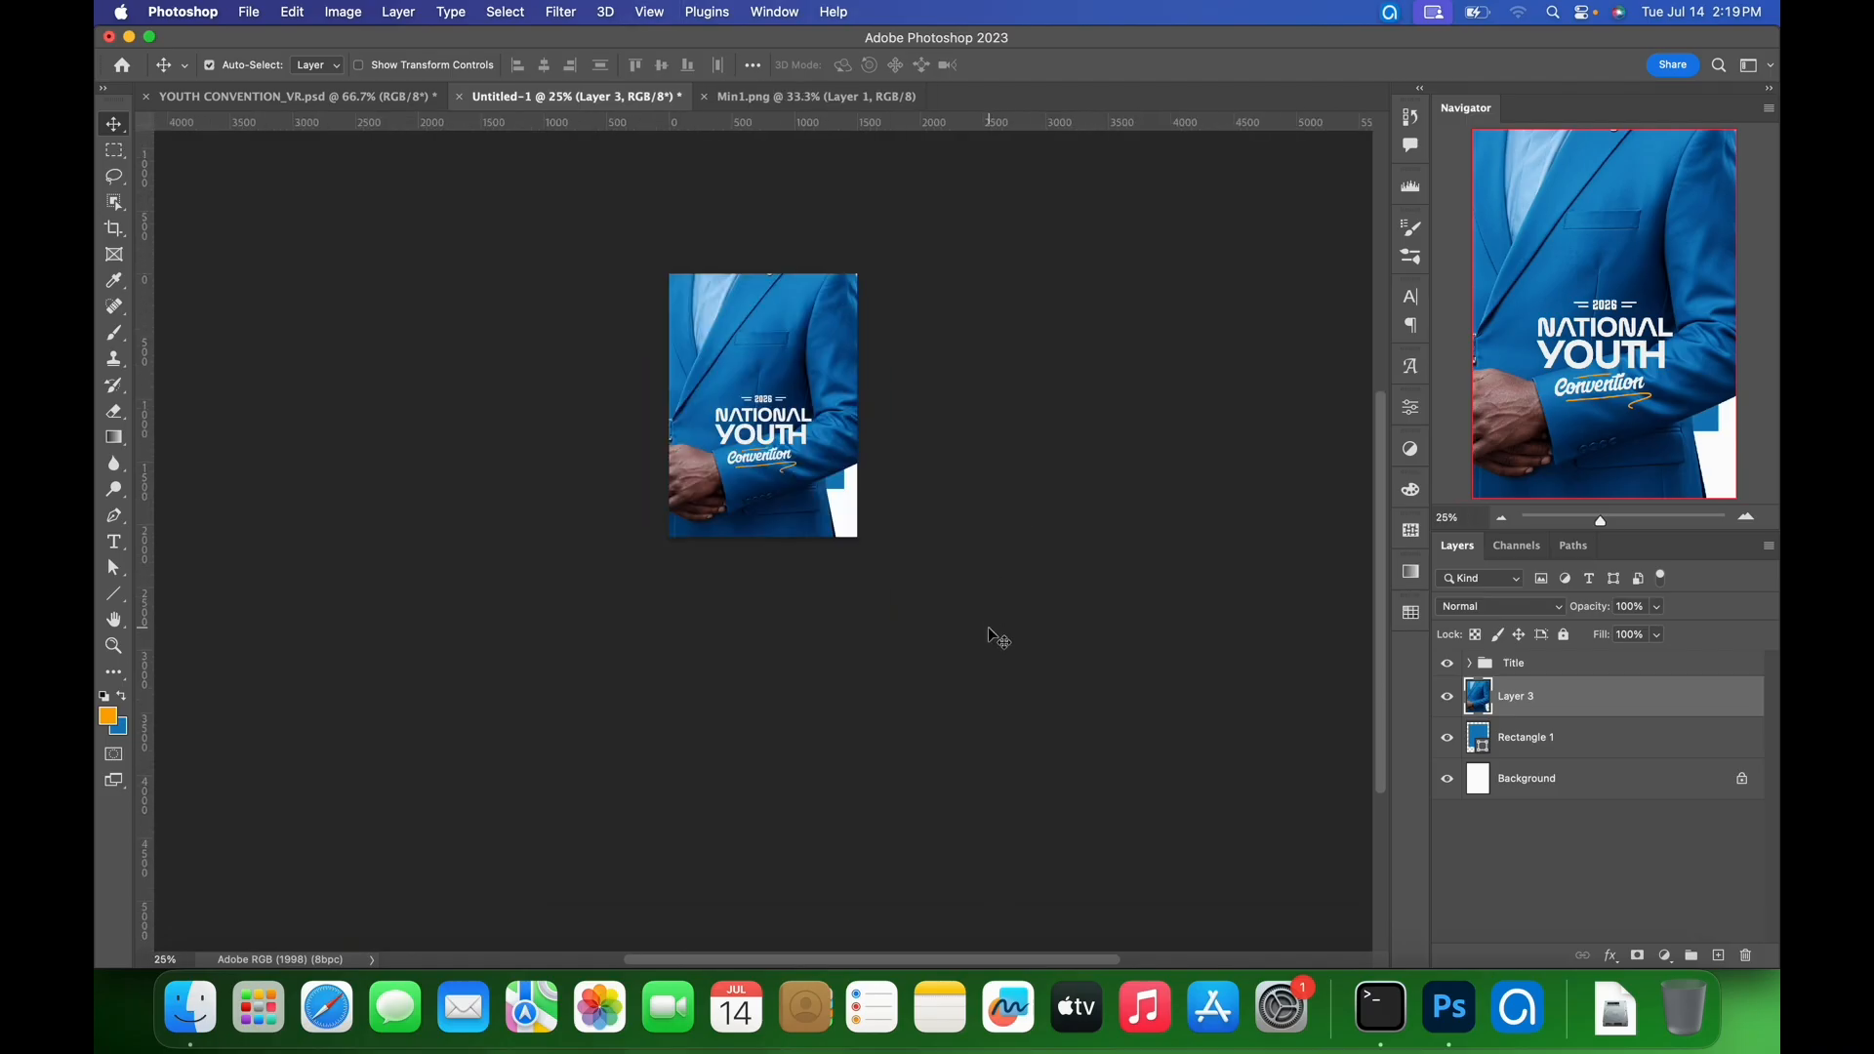
{"action": "scroll", "coordinate": [988, 627], "scroll_direction": "up", "scroll_amount": 10}
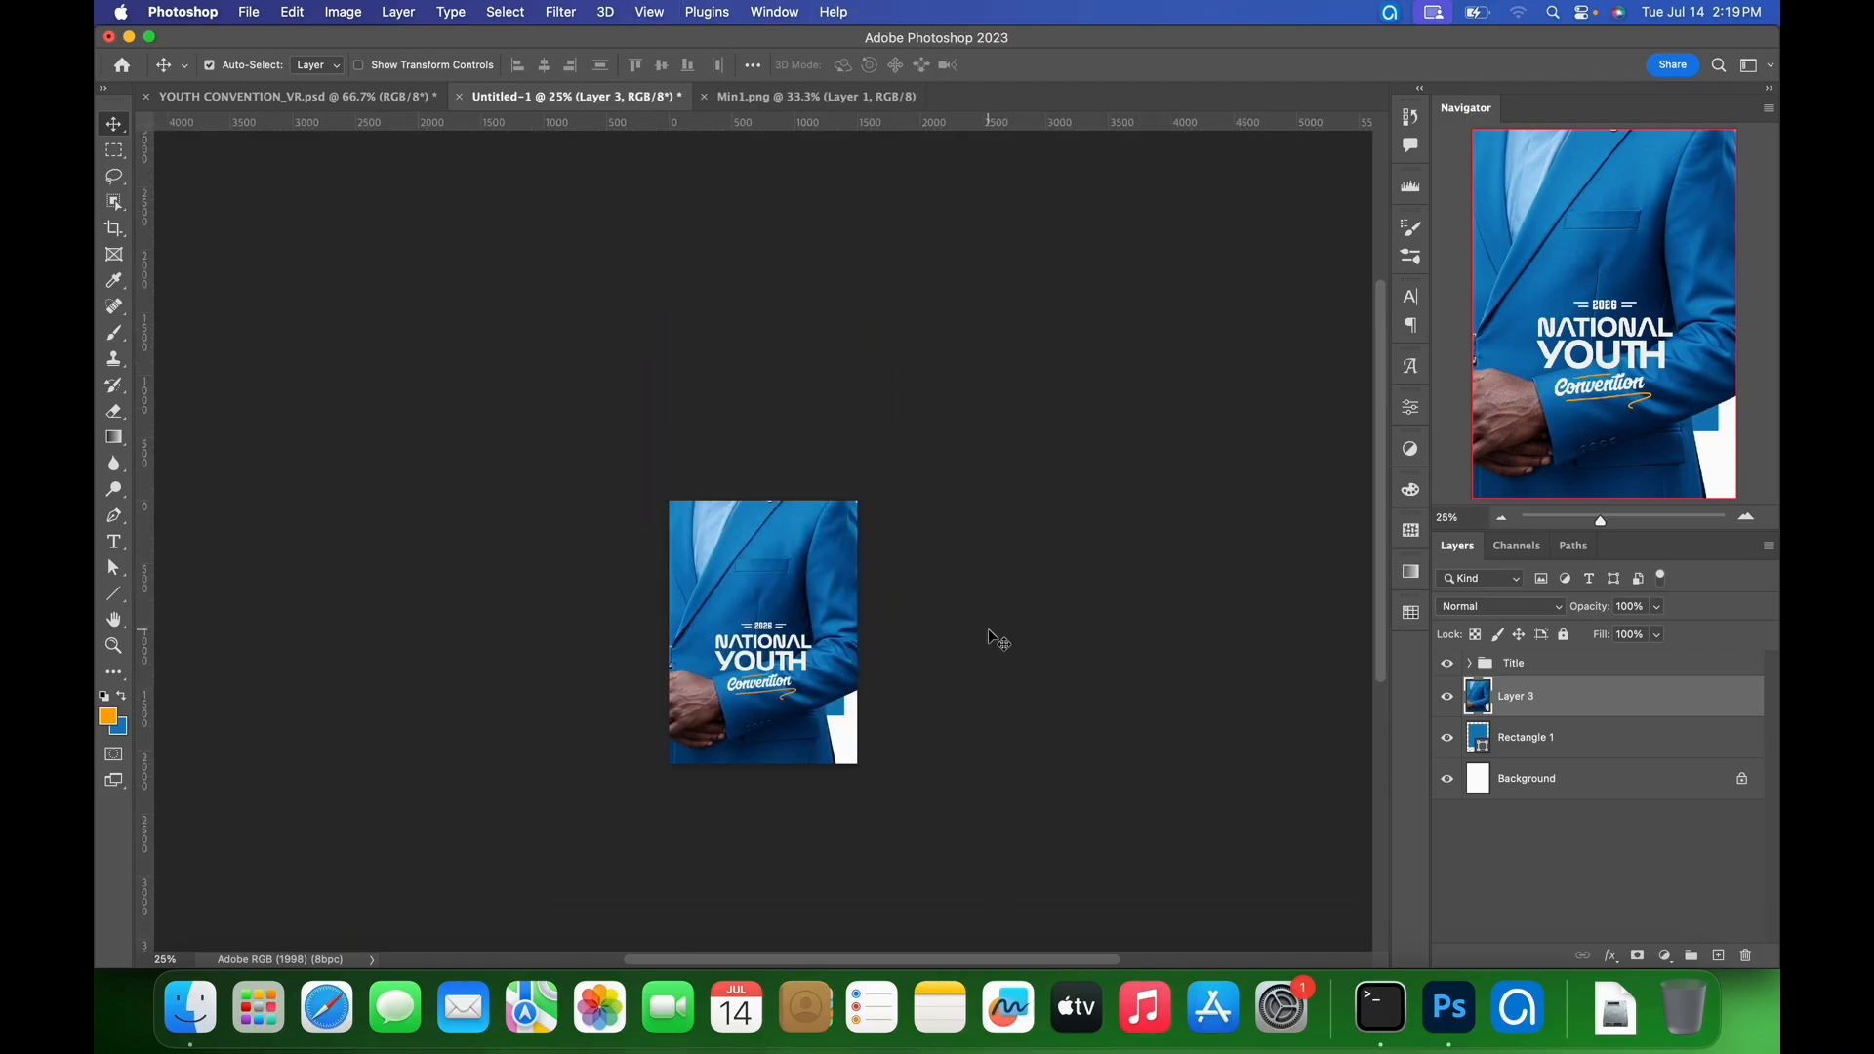
{"action": "right_click", "coordinate": [1559, 709]}
{"action": "mouse_move", "coordinate": [1440, 959]}
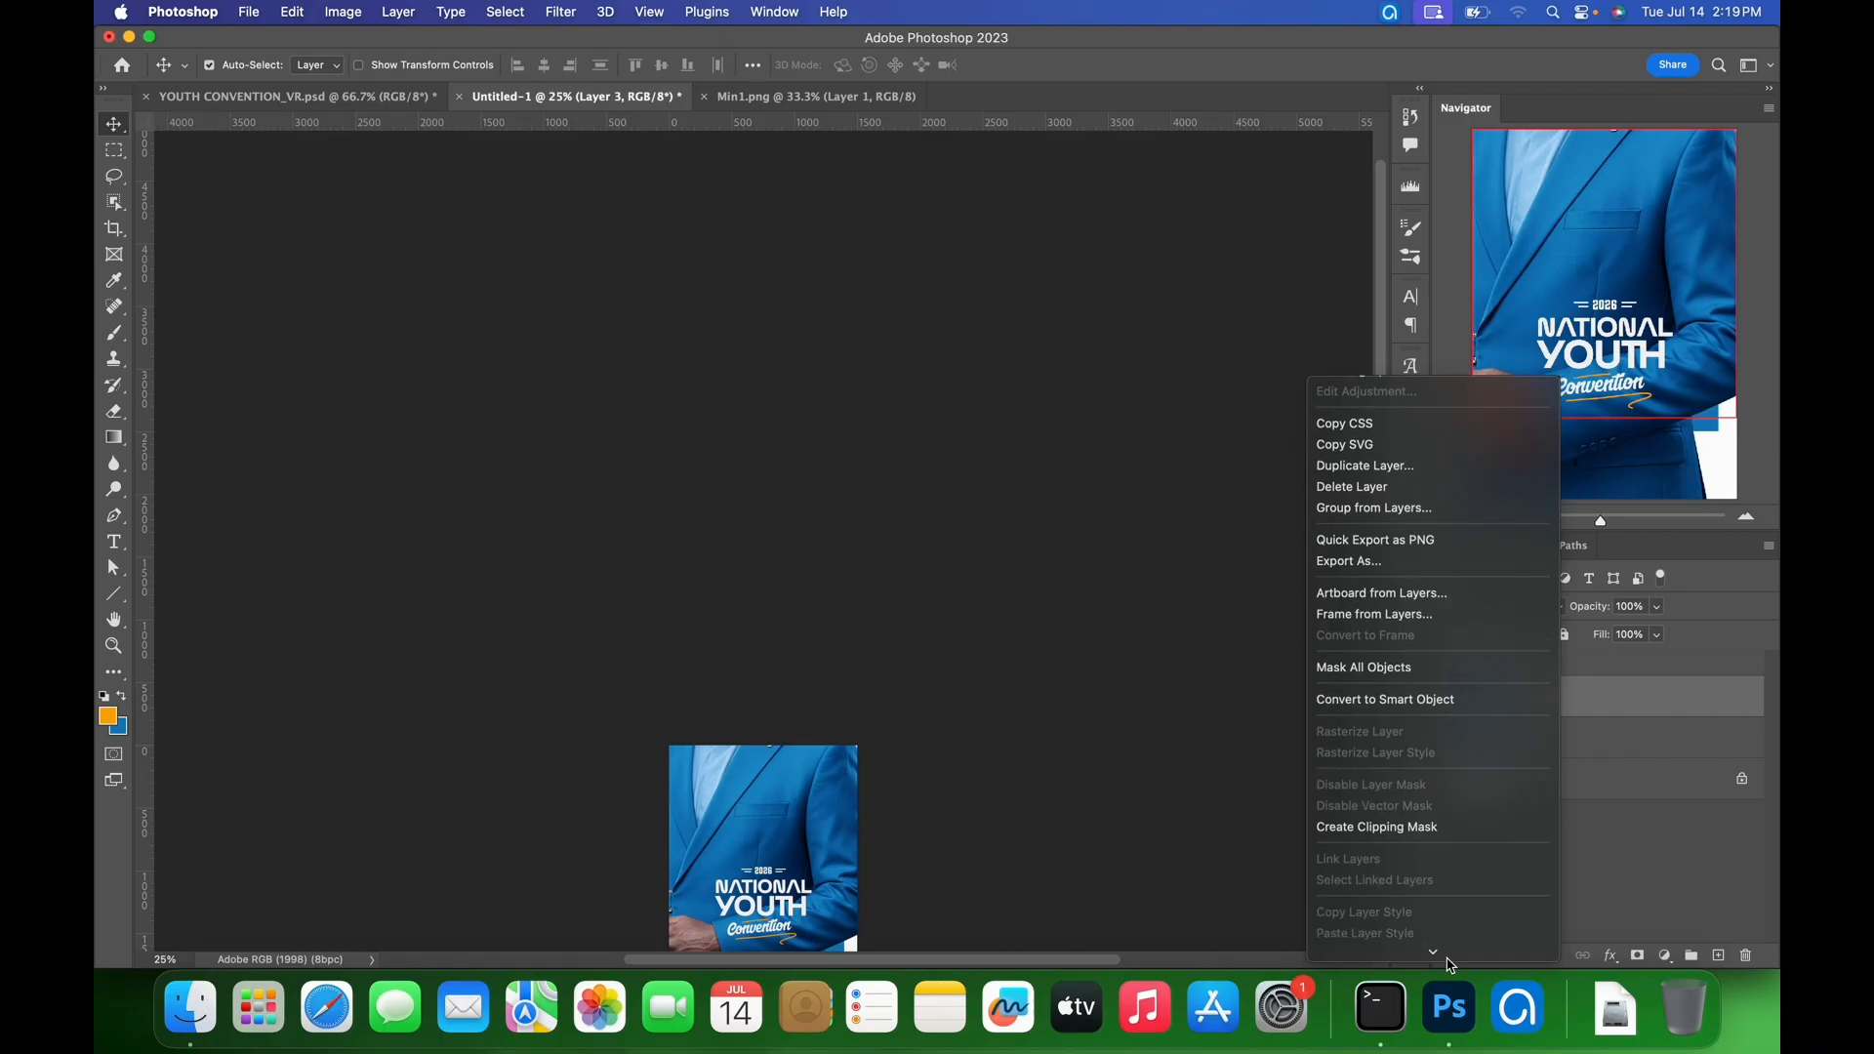
{"action": "left_click", "coordinate": [1385, 710]}
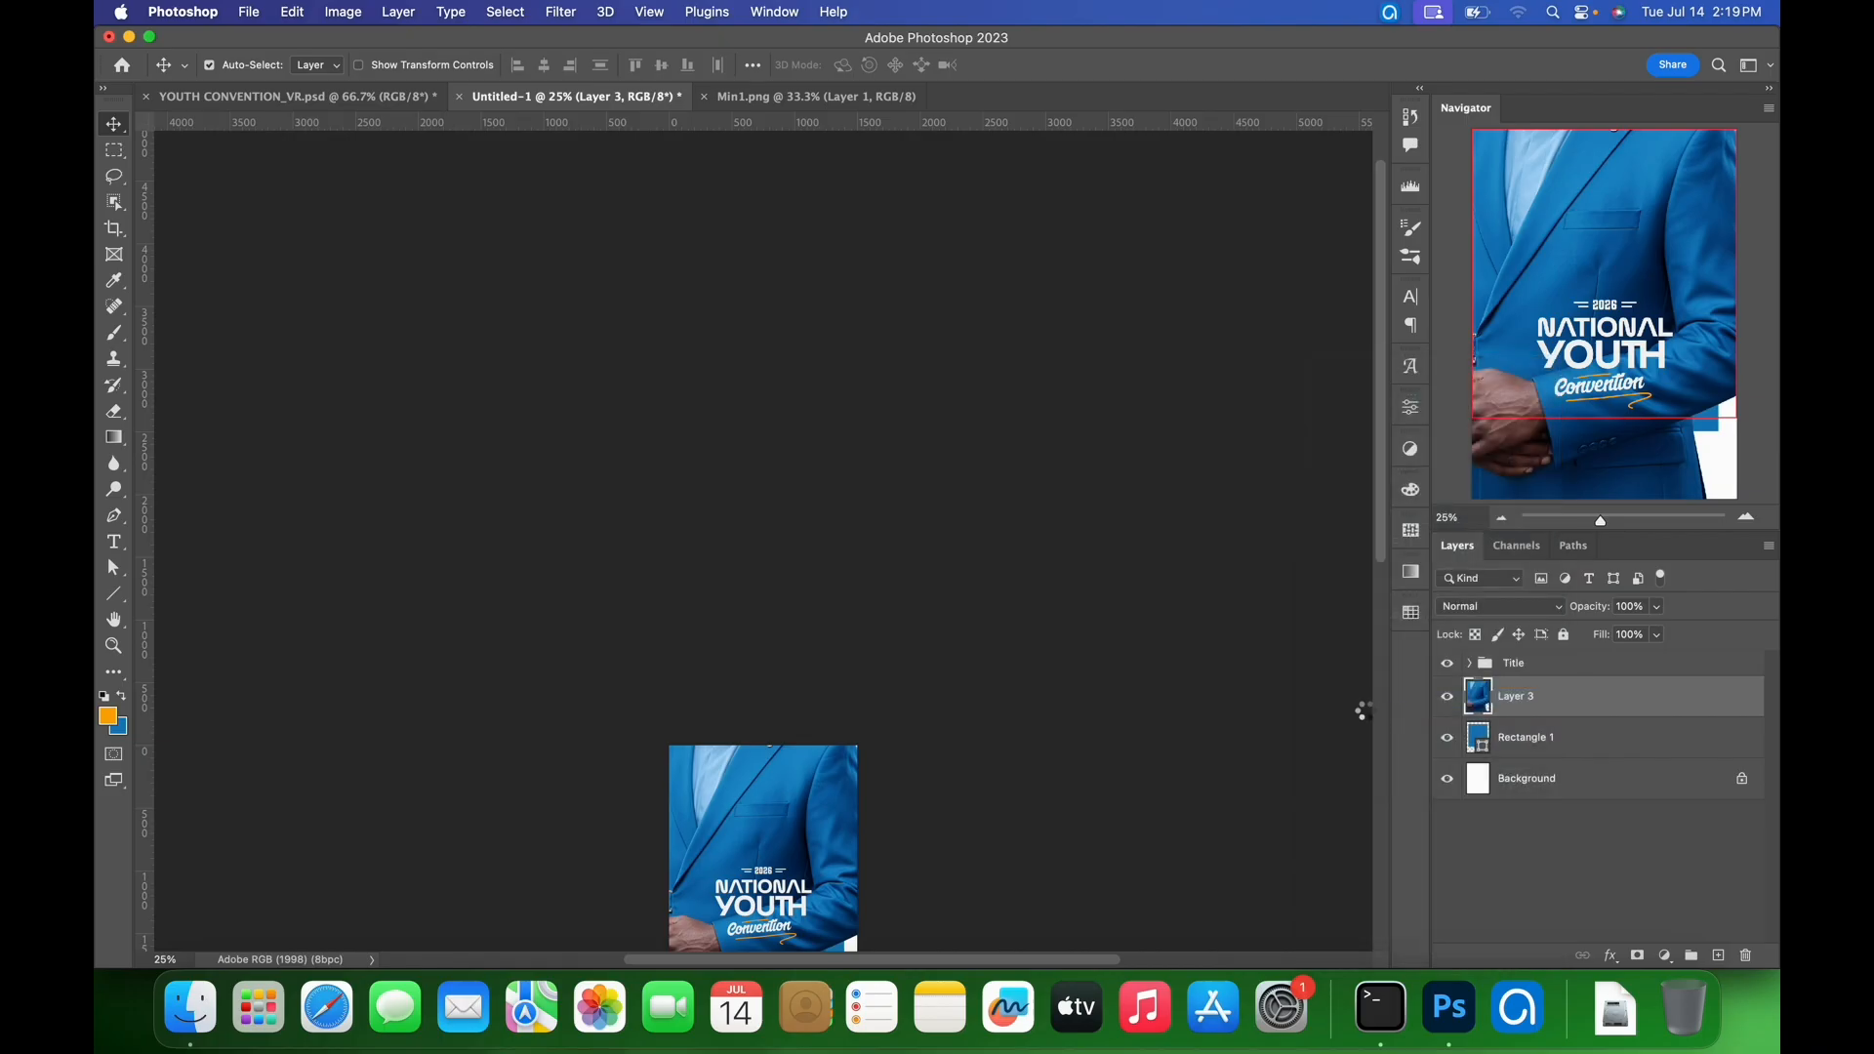
- Scale the blue-suited man's cutout down to less than half size and center him behind the title, extending below the blue panel
{"action": "key", "text": "super+t"}
{"action": "scroll", "coordinate": [672, 590], "scroll_direction": "down", "scroll_amount": 10}
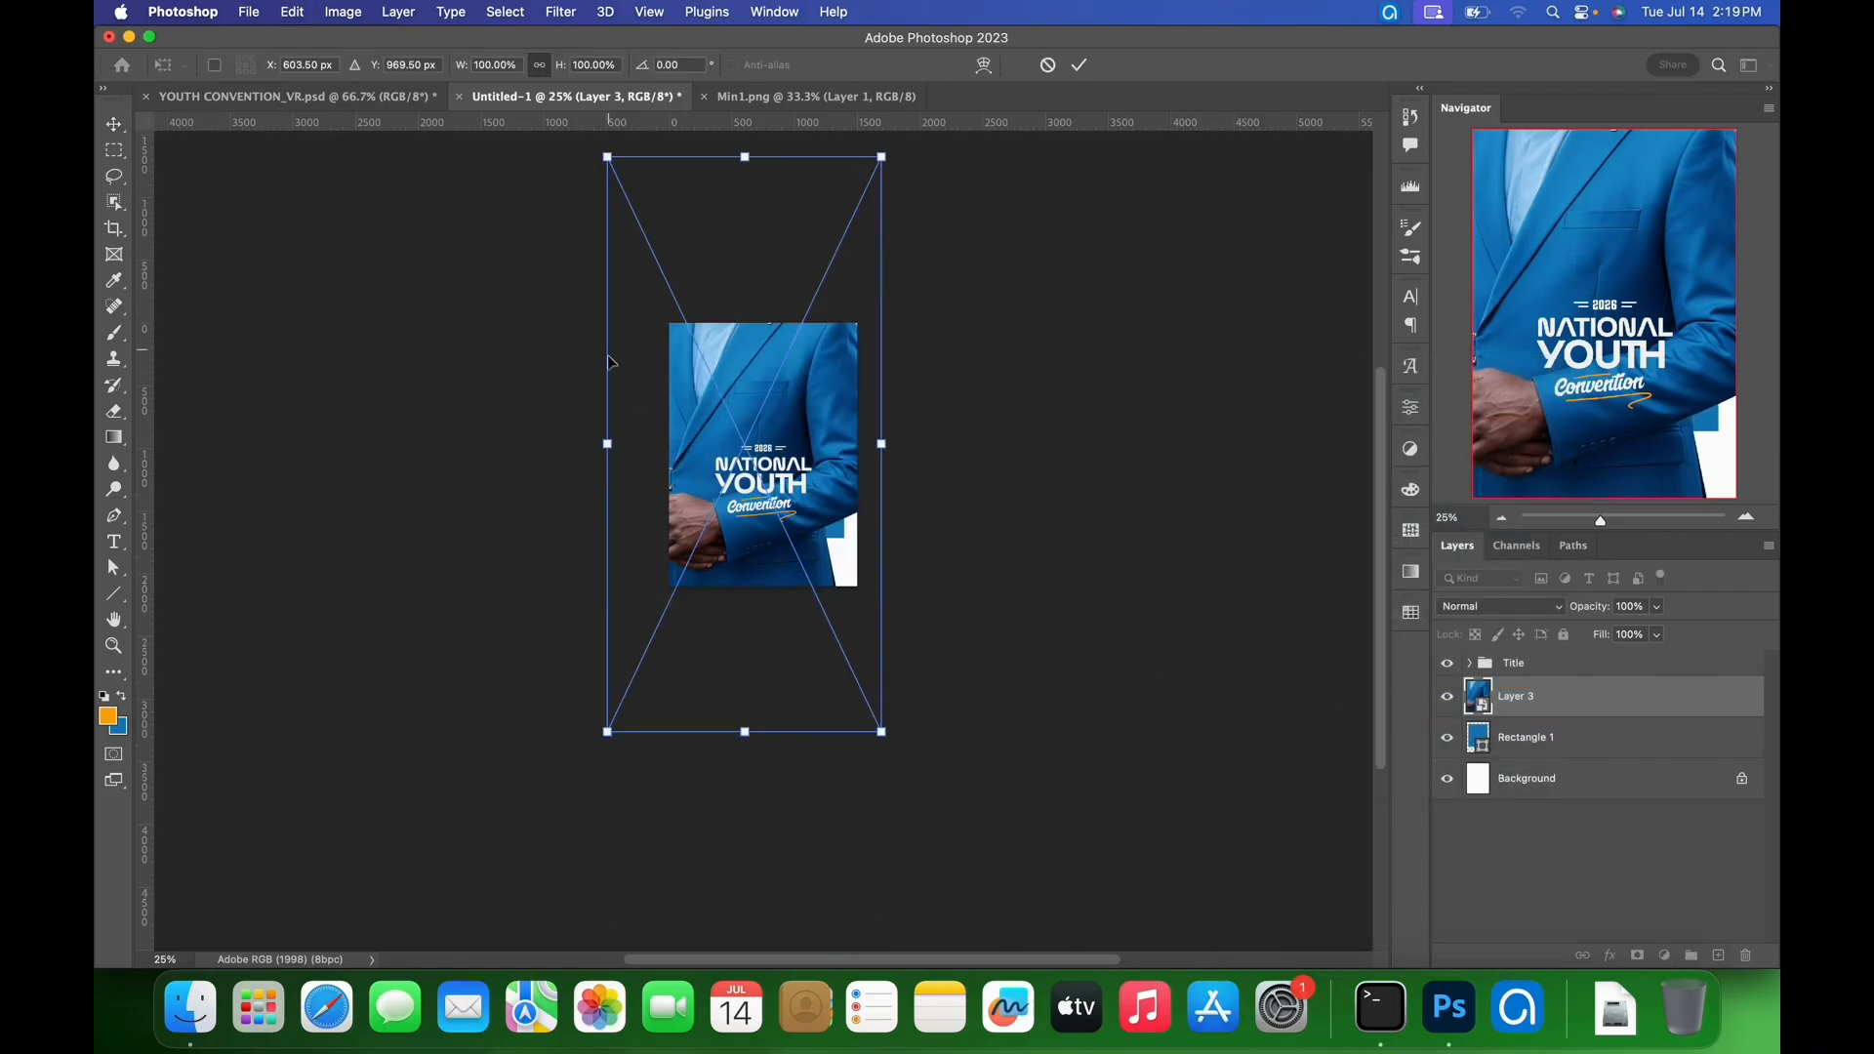
{"action": "left_click_drag", "start_coordinate": [612, 161], "coordinate": [772, 444]}
{"action": "left_click_drag", "start_coordinate": [813, 537], "coordinate": [788, 492]}
{"action": "left_click_drag", "start_coordinate": [854, 362], "coordinate": [832, 384]}
{"action": "left_click_drag", "start_coordinate": [694, 674], "coordinate": [700, 654]}
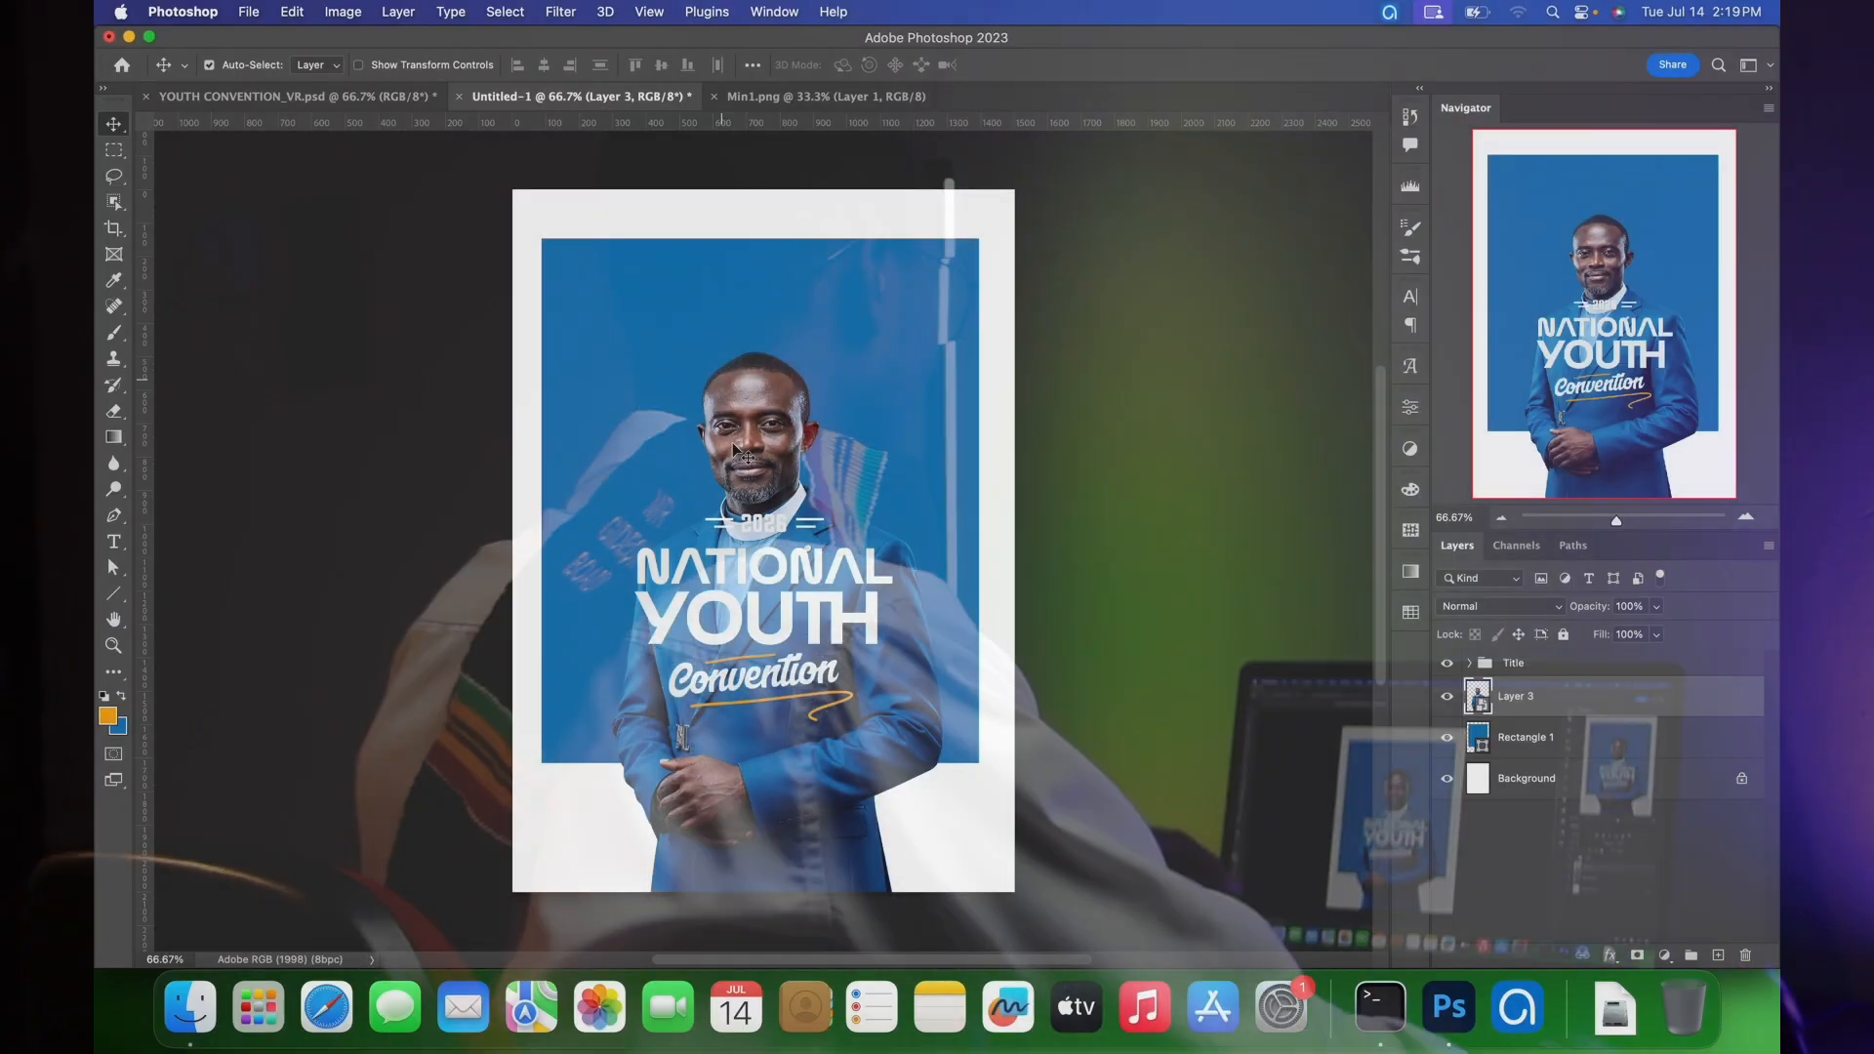
{"action": "left_click_drag", "start_coordinate": [751, 398], "coordinate": [753, 410]}
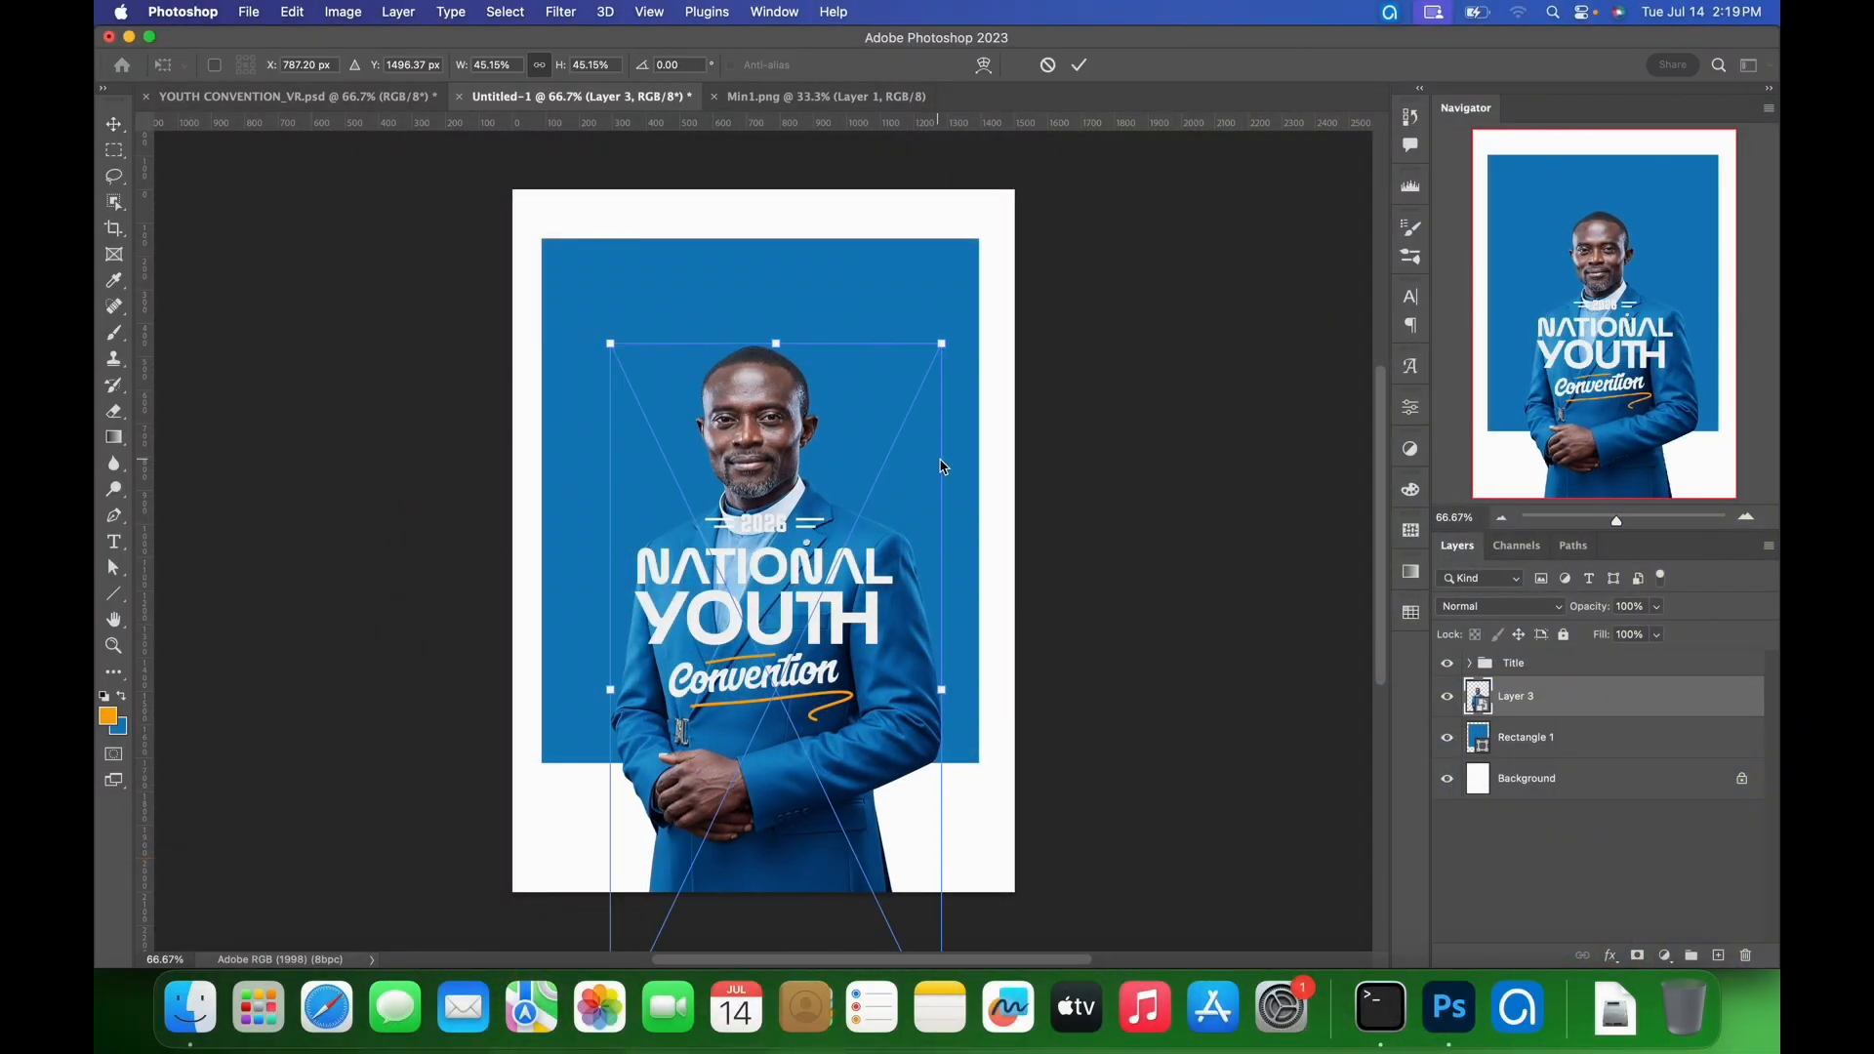
{"action": "left_click_drag", "start_coordinate": [941, 343], "coordinate": [933, 361]}
{"action": "key", "text": "Return"}
- Add a new empty layer above Layer 3 and bring Min2.png from the Resources folder in Finder into the flyer
{"action": "left_click", "coordinate": [1719, 955]}
{"action": "left_click", "coordinate": [191, 1006]}
{"action": "left_click", "coordinate": [1094, 297]}
{"action": "double_click", "coordinate": [1098, 283]}
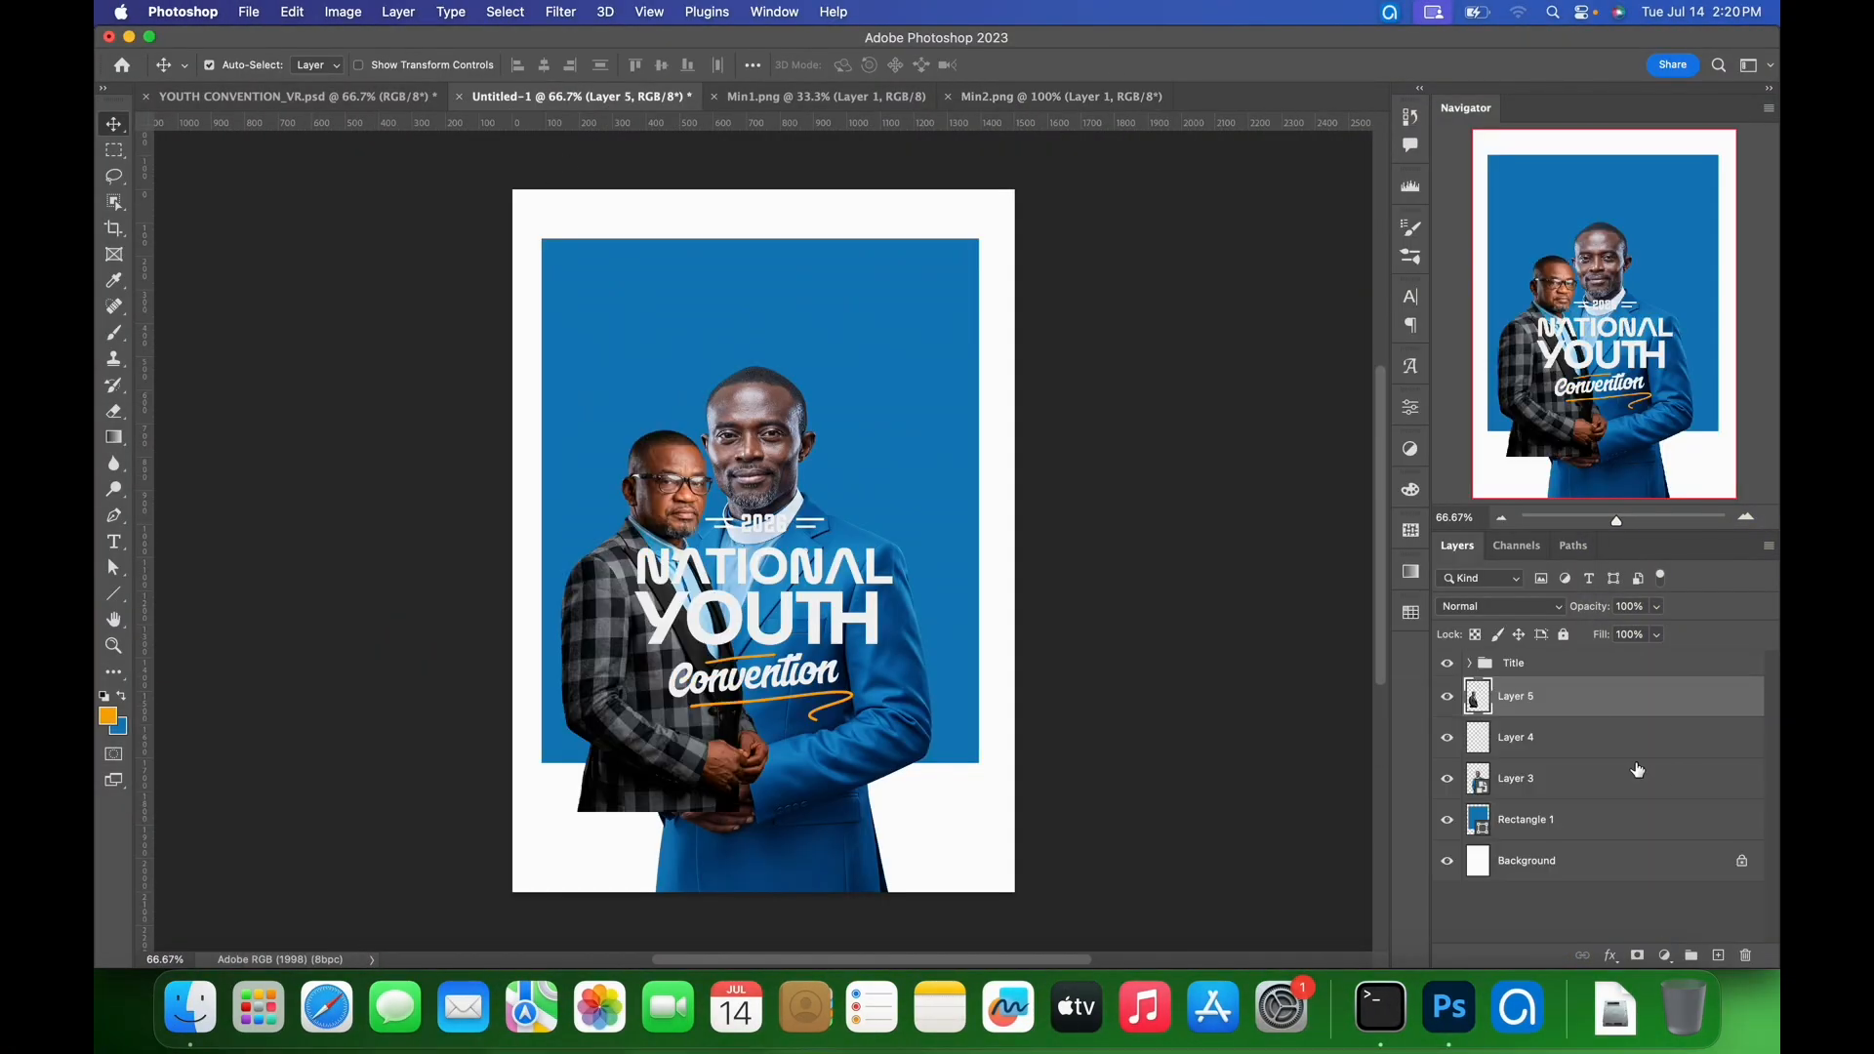
- Convert the plaid-jacket man's layer to a smart object and place him behind and to the left of the central man
{"action": "right_click", "coordinate": [1591, 696]}
{"action": "left_click", "coordinate": [1449, 791]}
{"action": "left_click_drag", "start_coordinate": [1546, 697], "coordinate": [1548, 799]}
{"action": "key", "text": "super+t"}
{"action": "left_click_drag", "start_coordinate": [699, 488], "coordinate": [687, 442]}
{"action": "left_click", "coordinate": [1080, 66]}
- Close the Min1 and Min2 documents and bring Min3.png from the Resources folder in Finder into the flyer
{"action": "left_click", "coordinate": [715, 99]}
{"action": "left_click", "coordinate": [714, 99]}
{"action": "left_click", "coordinate": [190, 1005]}
{"action": "left_click_drag", "start_coordinate": [1208, 279], "coordinate": [1107, 106]}
{"action": "left_click_drag", "start_coordinate": [747, 391], "coordinate": [877, 490]}
- Convert the Min3 cutout to a smart object, flipped horizontally, and place it behind the central man's right-hand shoulder in the layout
{"action": "right_click", "coordinate": [1615, 778]}
{"action": "left_click", "coordinate": [1454, 791]}
{"action": "key", "text": "super+t"}
{"action": "right_click", "coordinate": [848, 430]}
{"action": "left_click", "coordinate": [918, 869]}
{"action": "key", "text": "Return"}
{"action": "left_click_drag", "start_coordinate": [816, 405], "coordinate": [860, 489]}
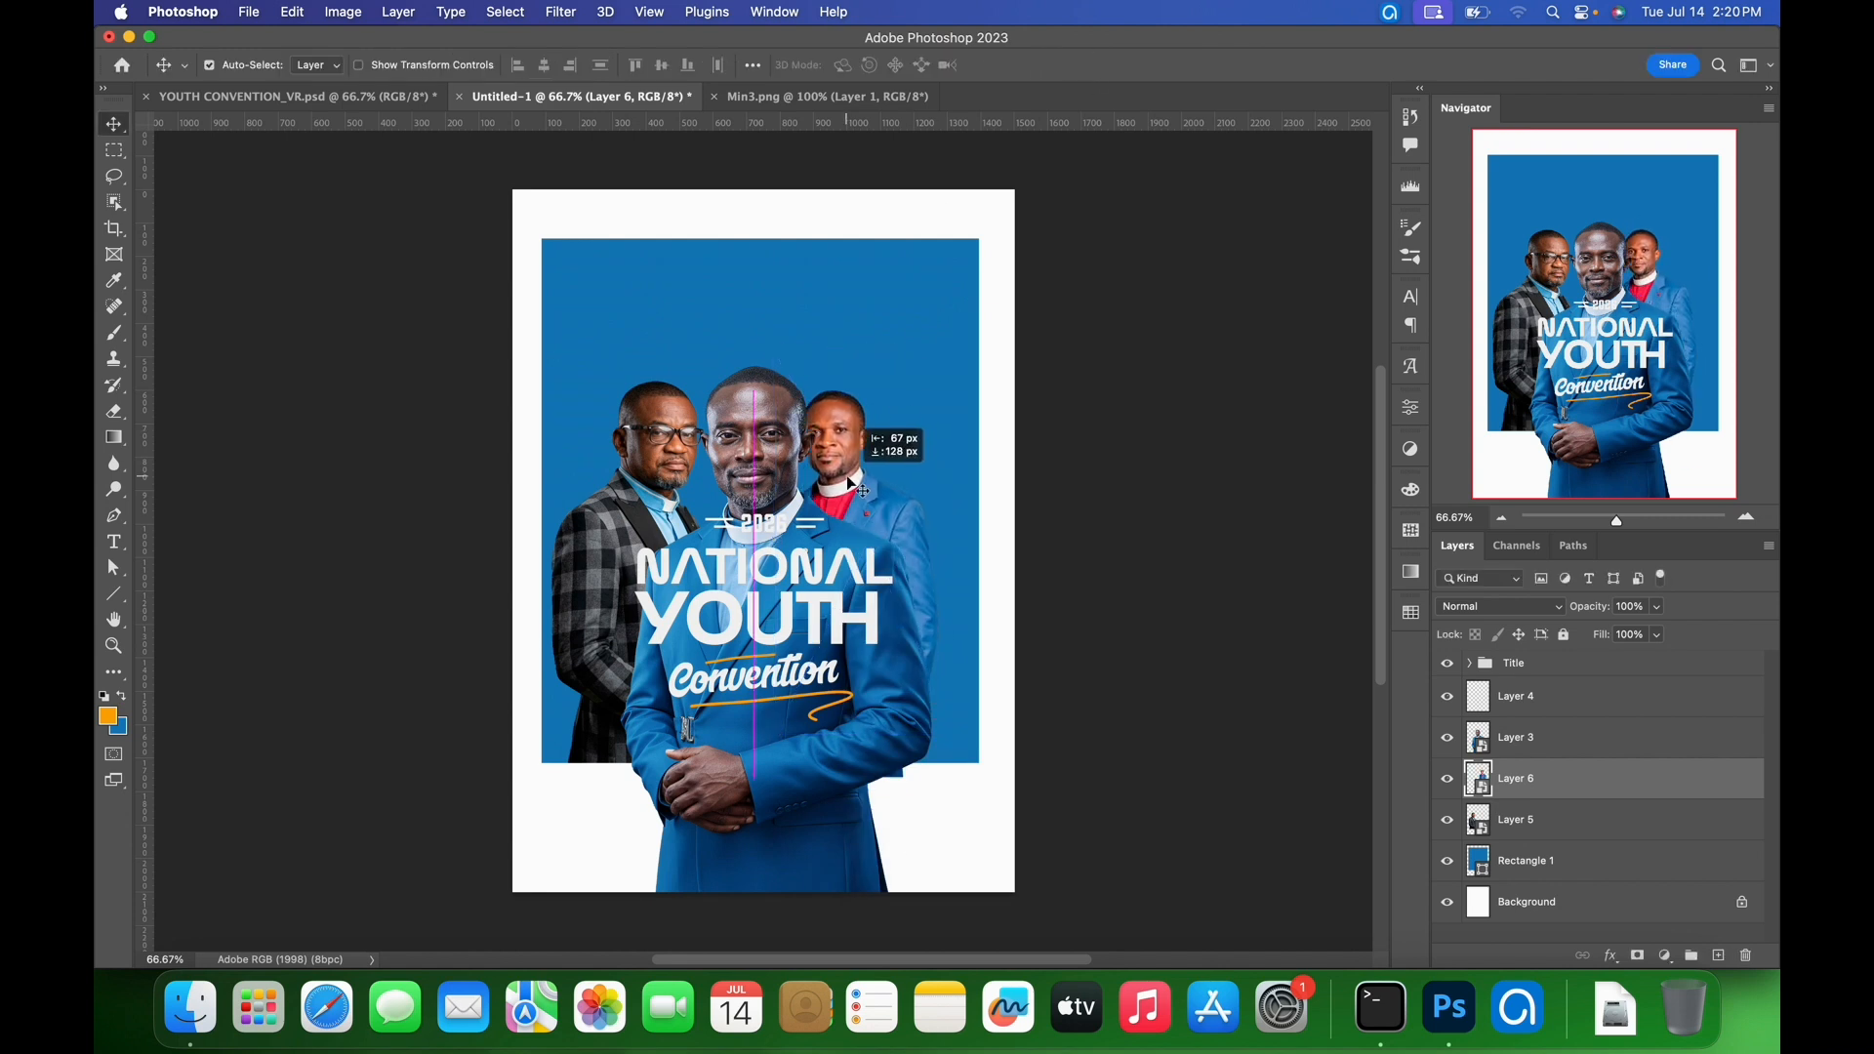
- Bring the min4.png cutout from the Resources folder in Finder into the flyer and convert it to a smart object
{"action": "left_click", "coordinate": [191, 1006]}
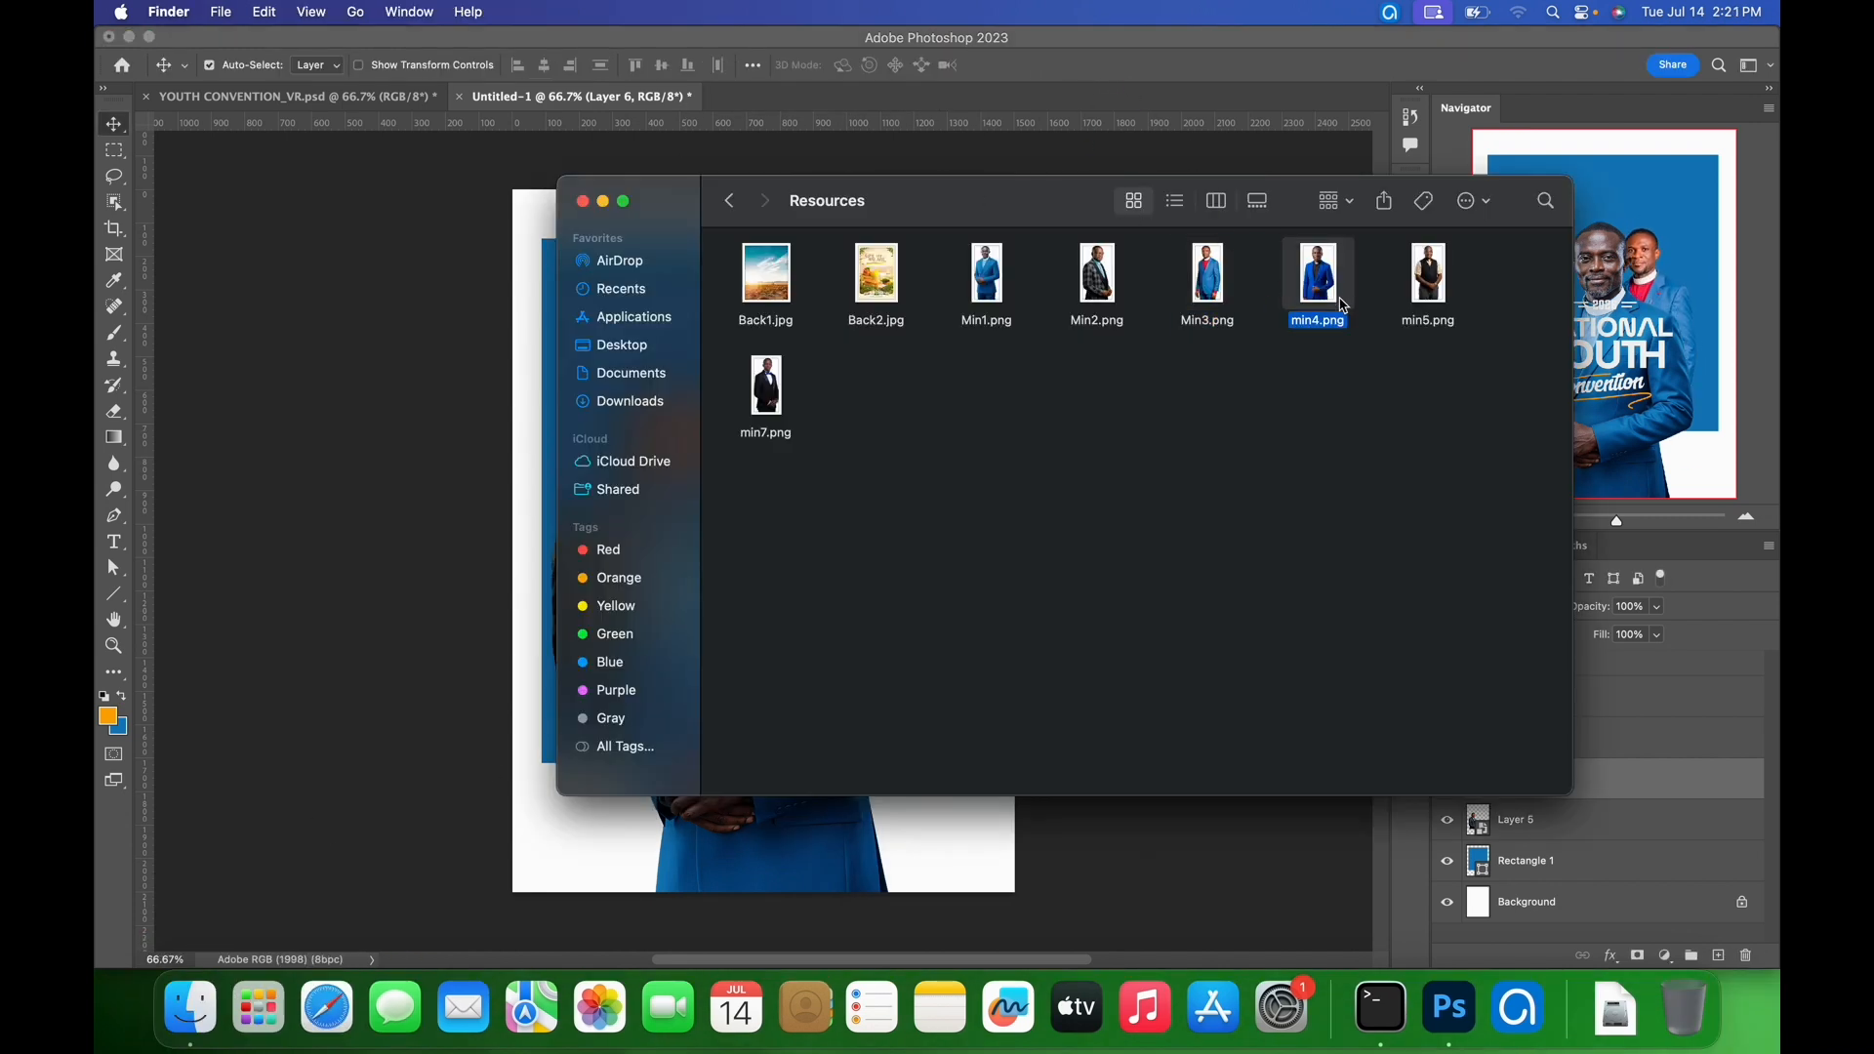
{"action": "left_click_drag", "start_coordinate": [1313, 283], "coordinate": [753, 96]}
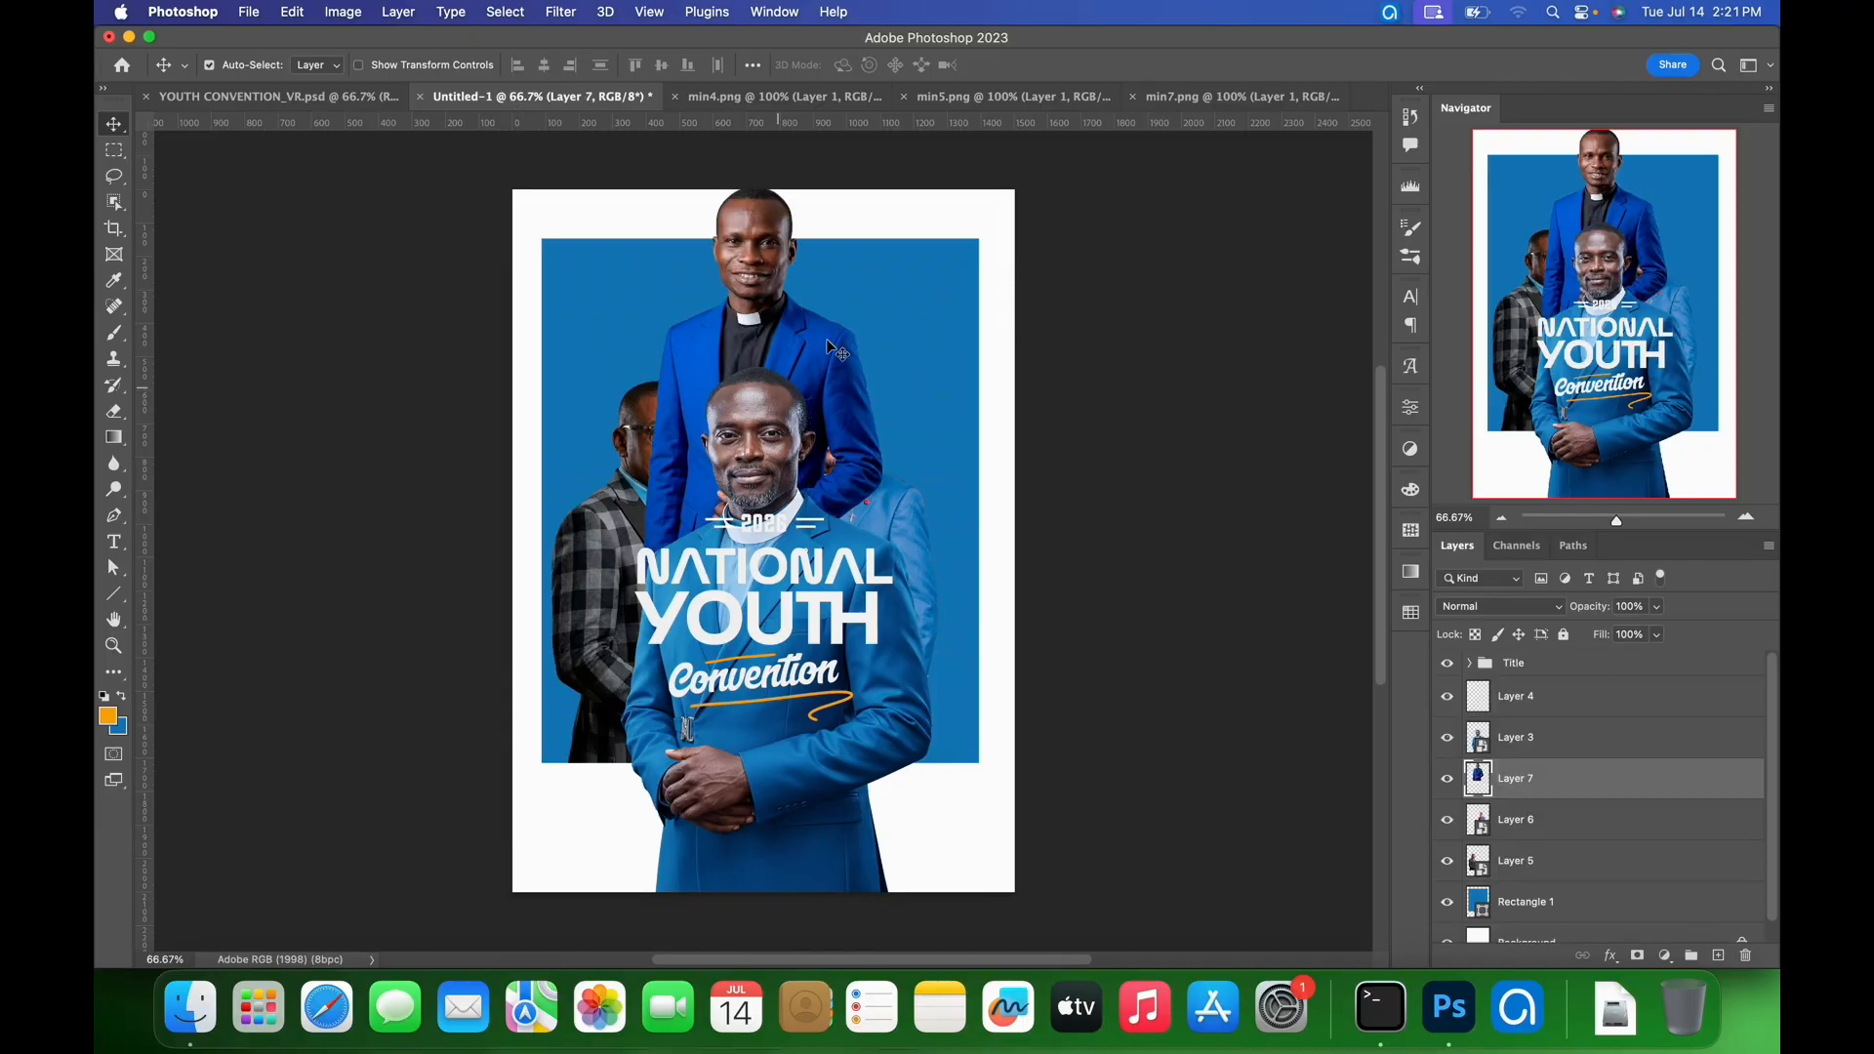
{"action": "right_click", "coordinate": [1581, 778]}
{"action": "left_click", "coordinate": [1444, 712]}
- Resize the min4 cutout behind the central man and move the red-shirted man up and to the right
{"action": "key", "text": "super+t"}
{"action": "left_click_drag", "start_coordinate": [886, 639], "coordinate": [869, 608]}
{"action": "key", "text": "Return"}
{"action": "left_click_drag", "start_coordinate": [856, 415], "coordinate": [896, 373]}
- Add the min7.png cutout as a smart object to the right of the min4 man, and close the min7 document
{"action": "left_click", "coordinate": [1242, 97]}
{"action": "left_click_drag", "start_coordinate": [767, 429], "coordinate": [832, 353]}
{"action": "right_click", "coordinate": [1559, 836]}
{"action": "left_click", "coordinate": [1431, 697]}
{"action": "left_click", "coordinate": [1217, 97]}
{"action": "key", "text": "super+w"}
- Add the min5.png cutout as a smart object, flipped horizontally, at the left of the back row
{"action": "left_click_drag", "start_coordinate": [792, 450], "coordinate": [715, 302]}
{"action": "right_click", "coordinate": [1598, 820]}
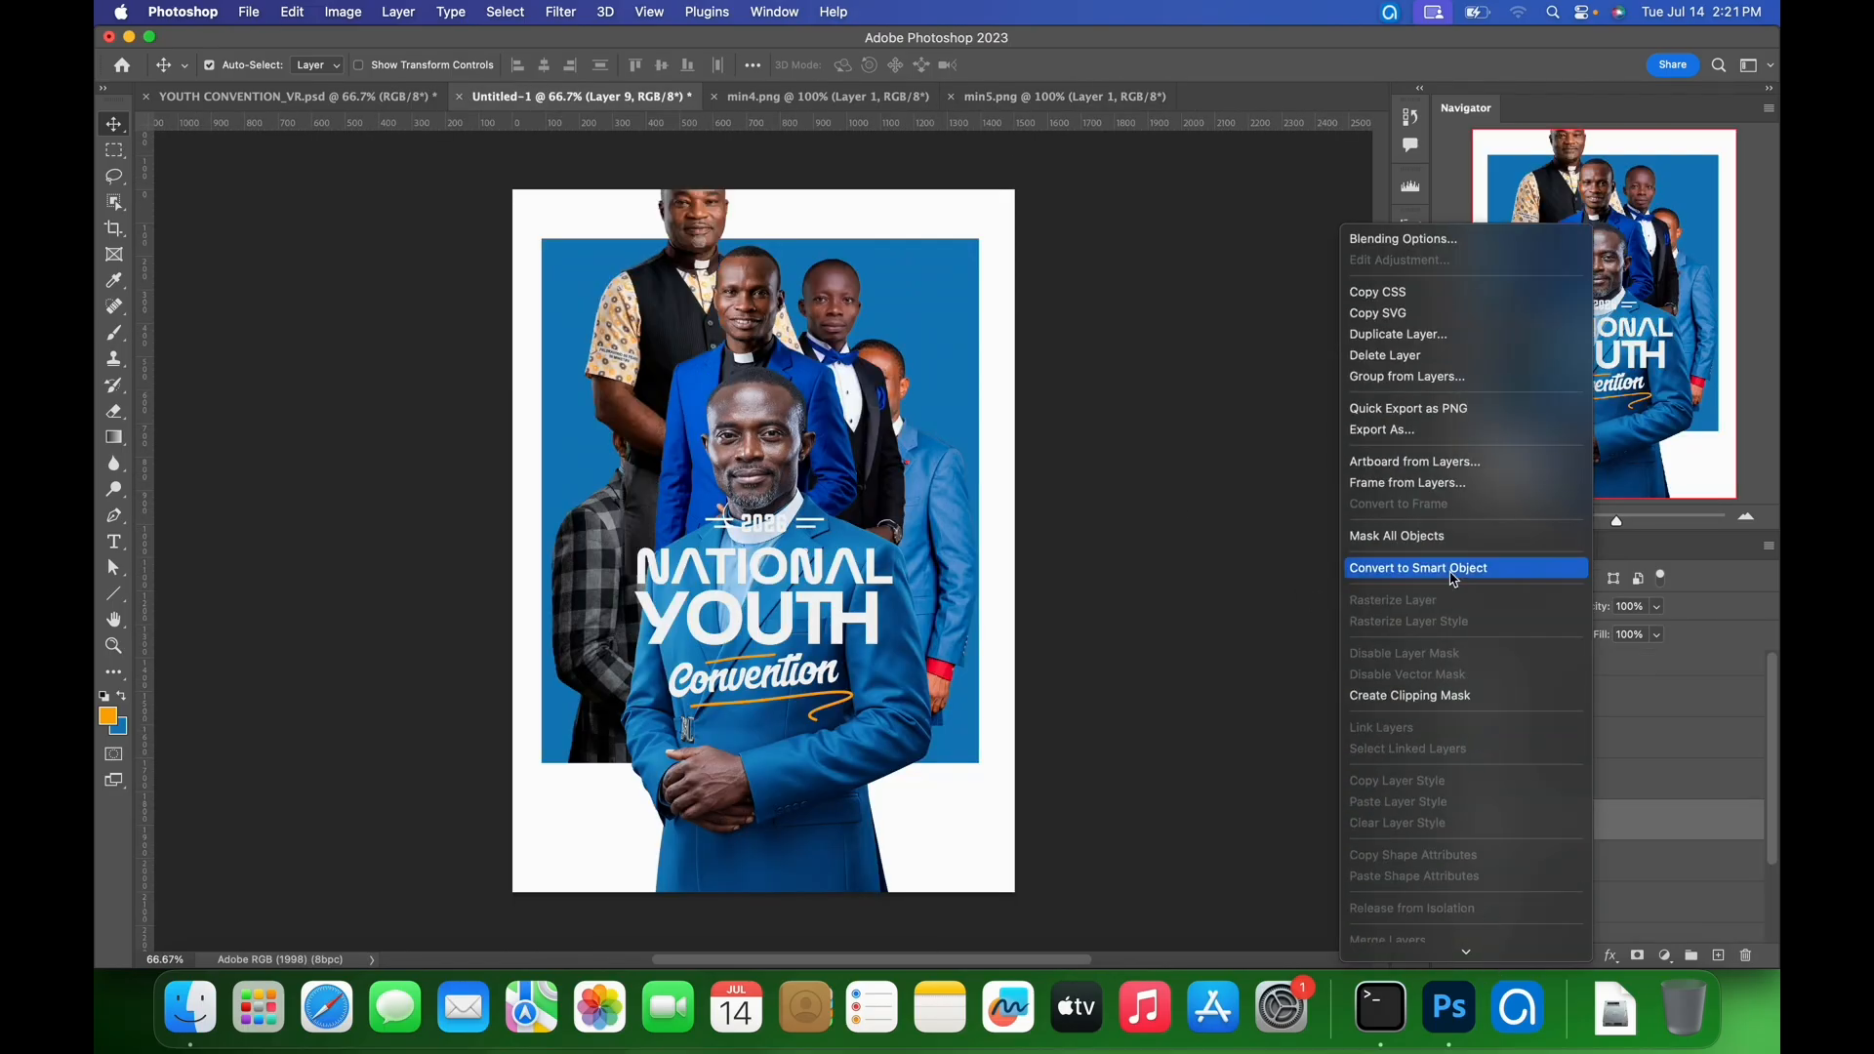
{"action": "left_click", "coordinate": [1451, 571]}
{"action": "key", "text": "super+t"}
{"action": "right_click", "coordinate": [711, 358]}
{"action": "left_click", "coordinate": [776, 796]}
{"action": "key", "text": "Return"}
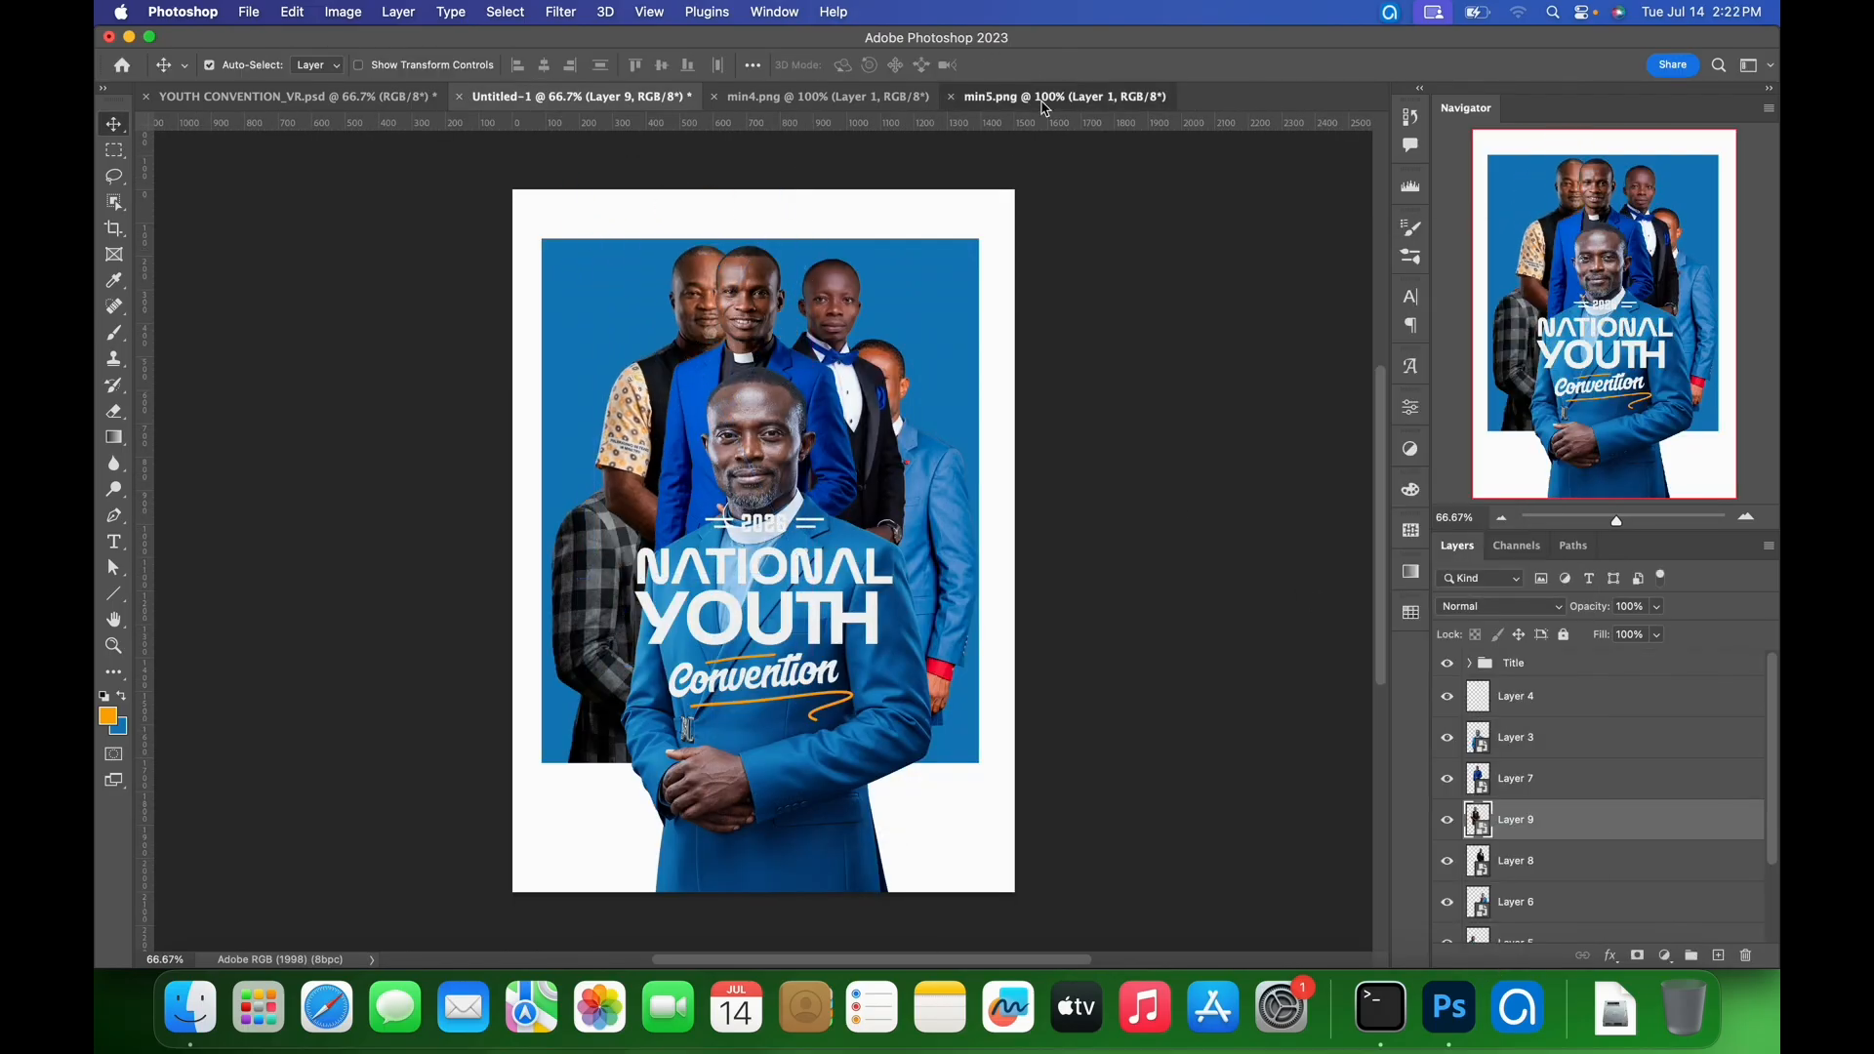
- Close the remaining min4 and min5 source documents
{"action": "left_click", "coordinate": [989, 96]}
{"action": "key", "text": "super+w"}
{"action": "key", "text": "super+w"}
- Spread the min4 and min5 men apart in the back row and move Layer 9 below Layer 6
{"action": "left_click_drag", "start_coordinate": [732, 310], "coordinate": [765, 311]}
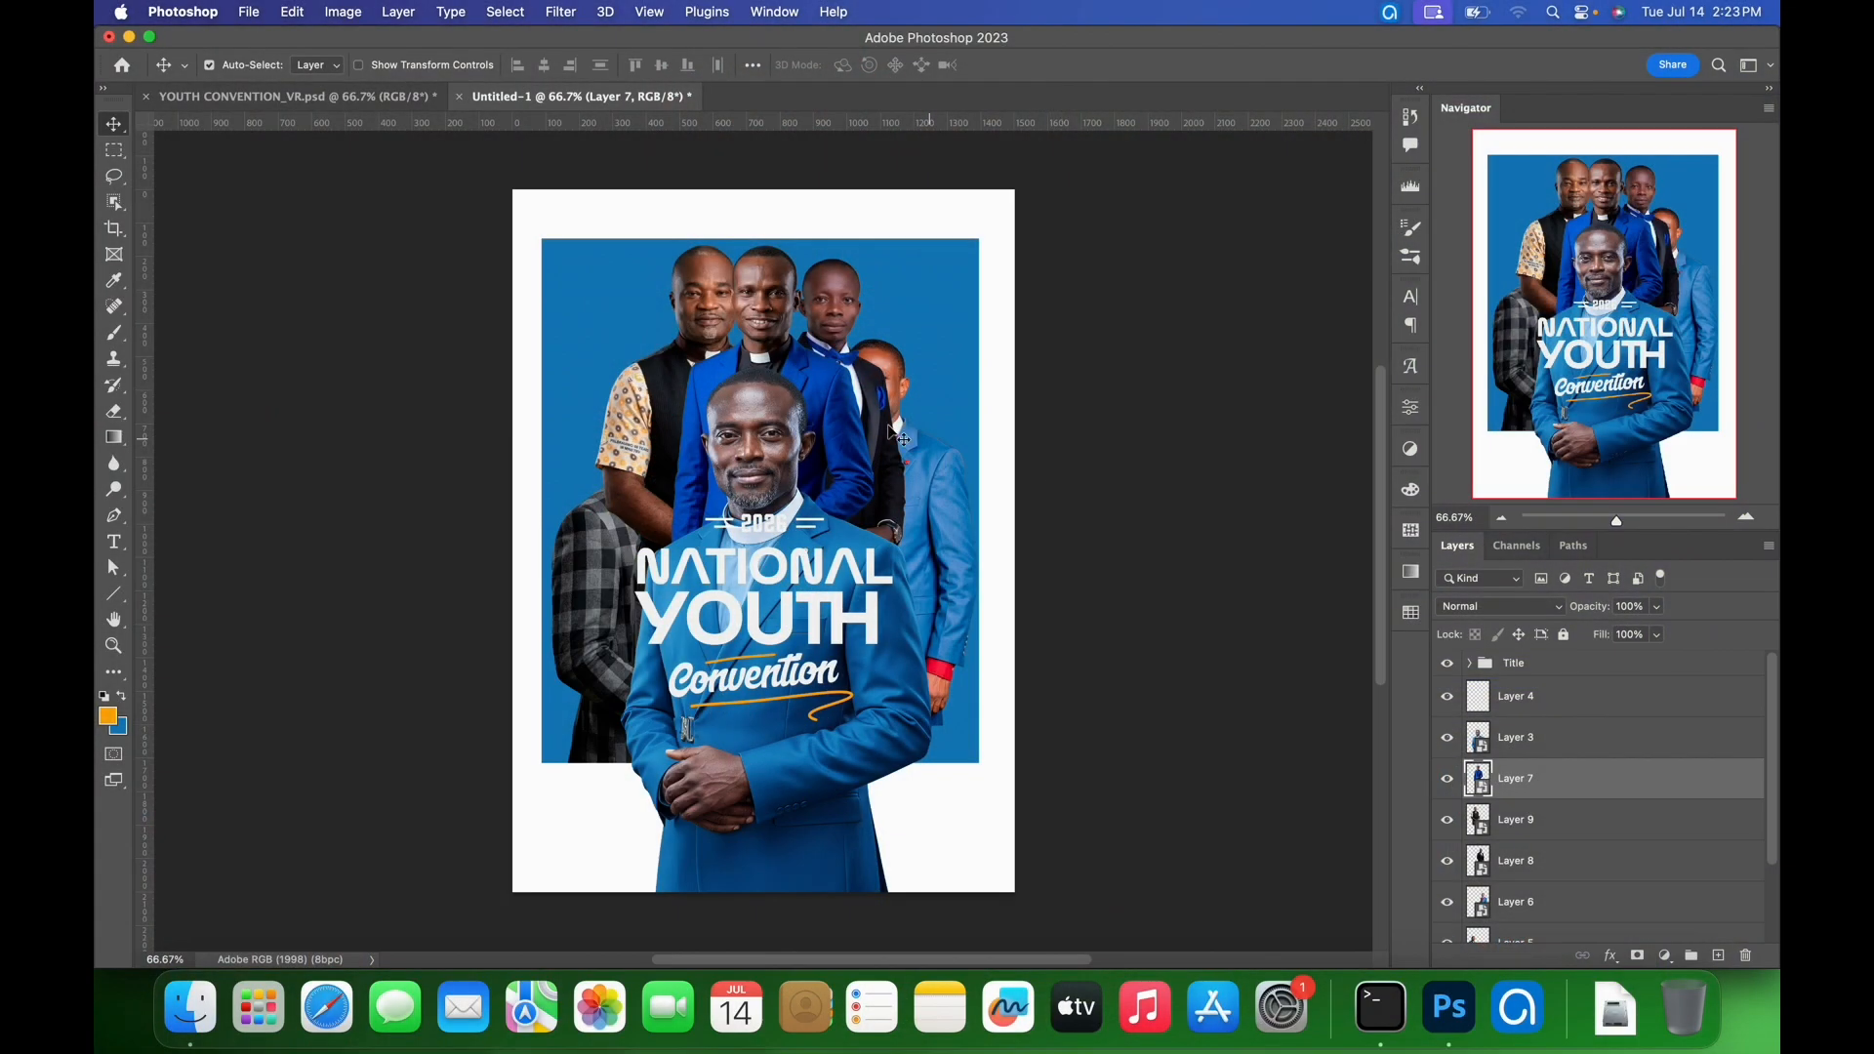
{"action": "mouse_move", "coordinate": [692, 283]}
{"action": "left_mouse_down"}
{"action": "mouse_move", "coordinate": [704, 329]}
{"action": "mouse_move", "coordinate": [674, 301]}
{"action": "left_mouse_up"}
{"action": "left_click_drag", "start_coordinate": [1563, 849], "coordinate": [1520, 870]}
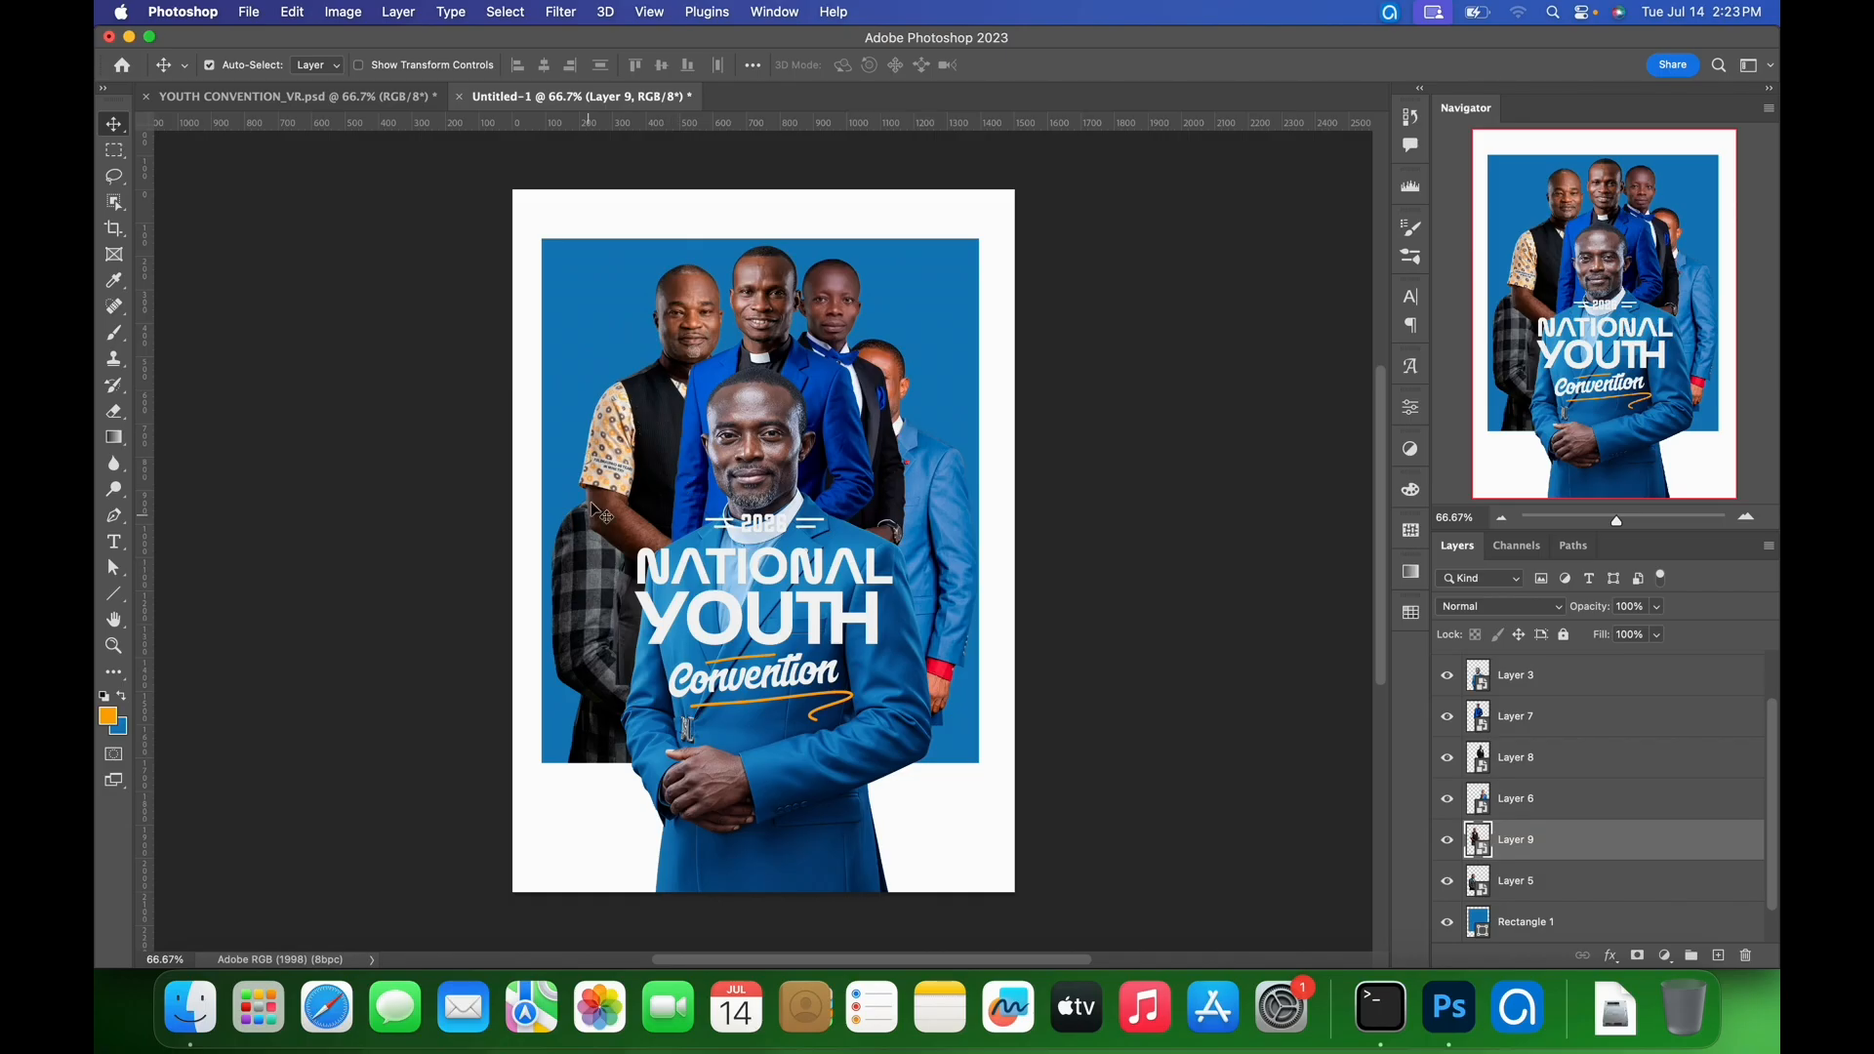
- Bring the plaid-jacket man's Layer 5 and the red-shirted man's Layer 6 forward to directly beneath Layer 3
{"action": "left_click", "coordinate": [771, 630]}
{"action": "left_click_drag", "start_coordinate": [1558, 878], "coordinate": [1545, 702]}
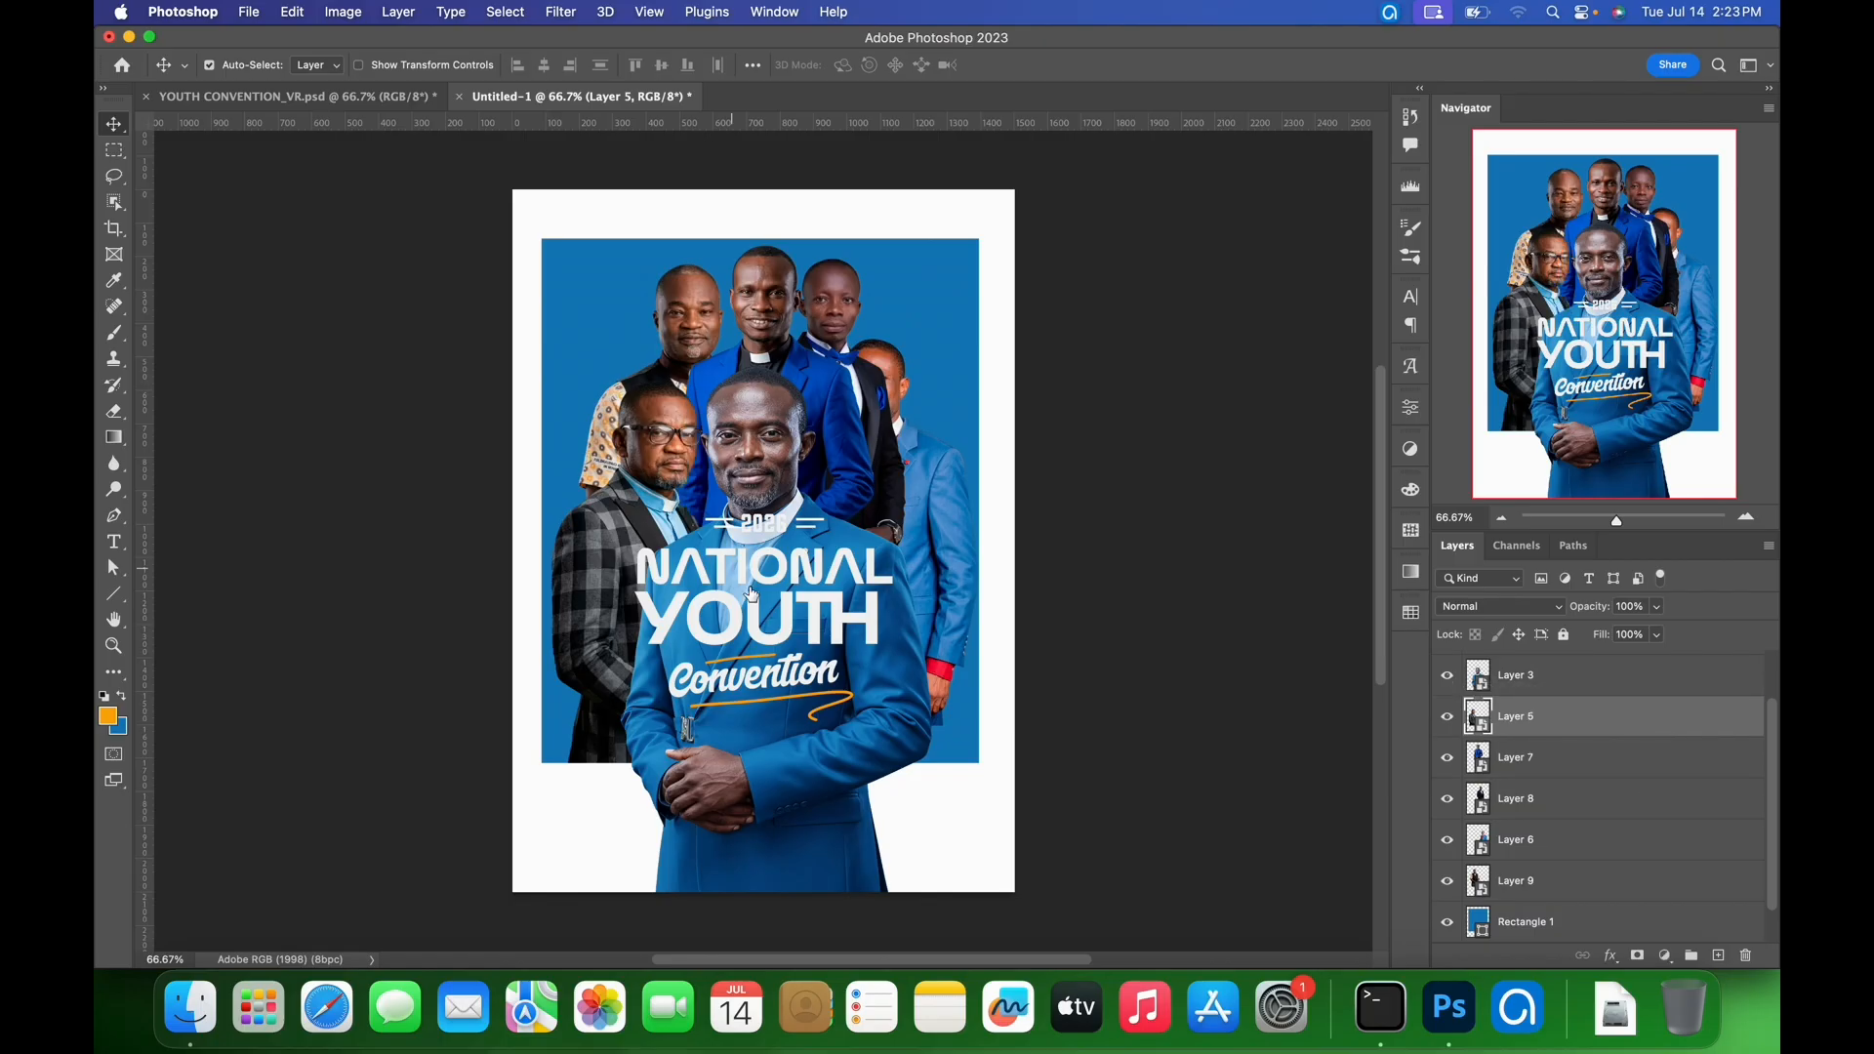
{"action": "left_click", "coordinate": [949, 518]}
{"action": "left_click_drag", "start_coordinate": [1589, 841], "coordinate": [1527, 707]}
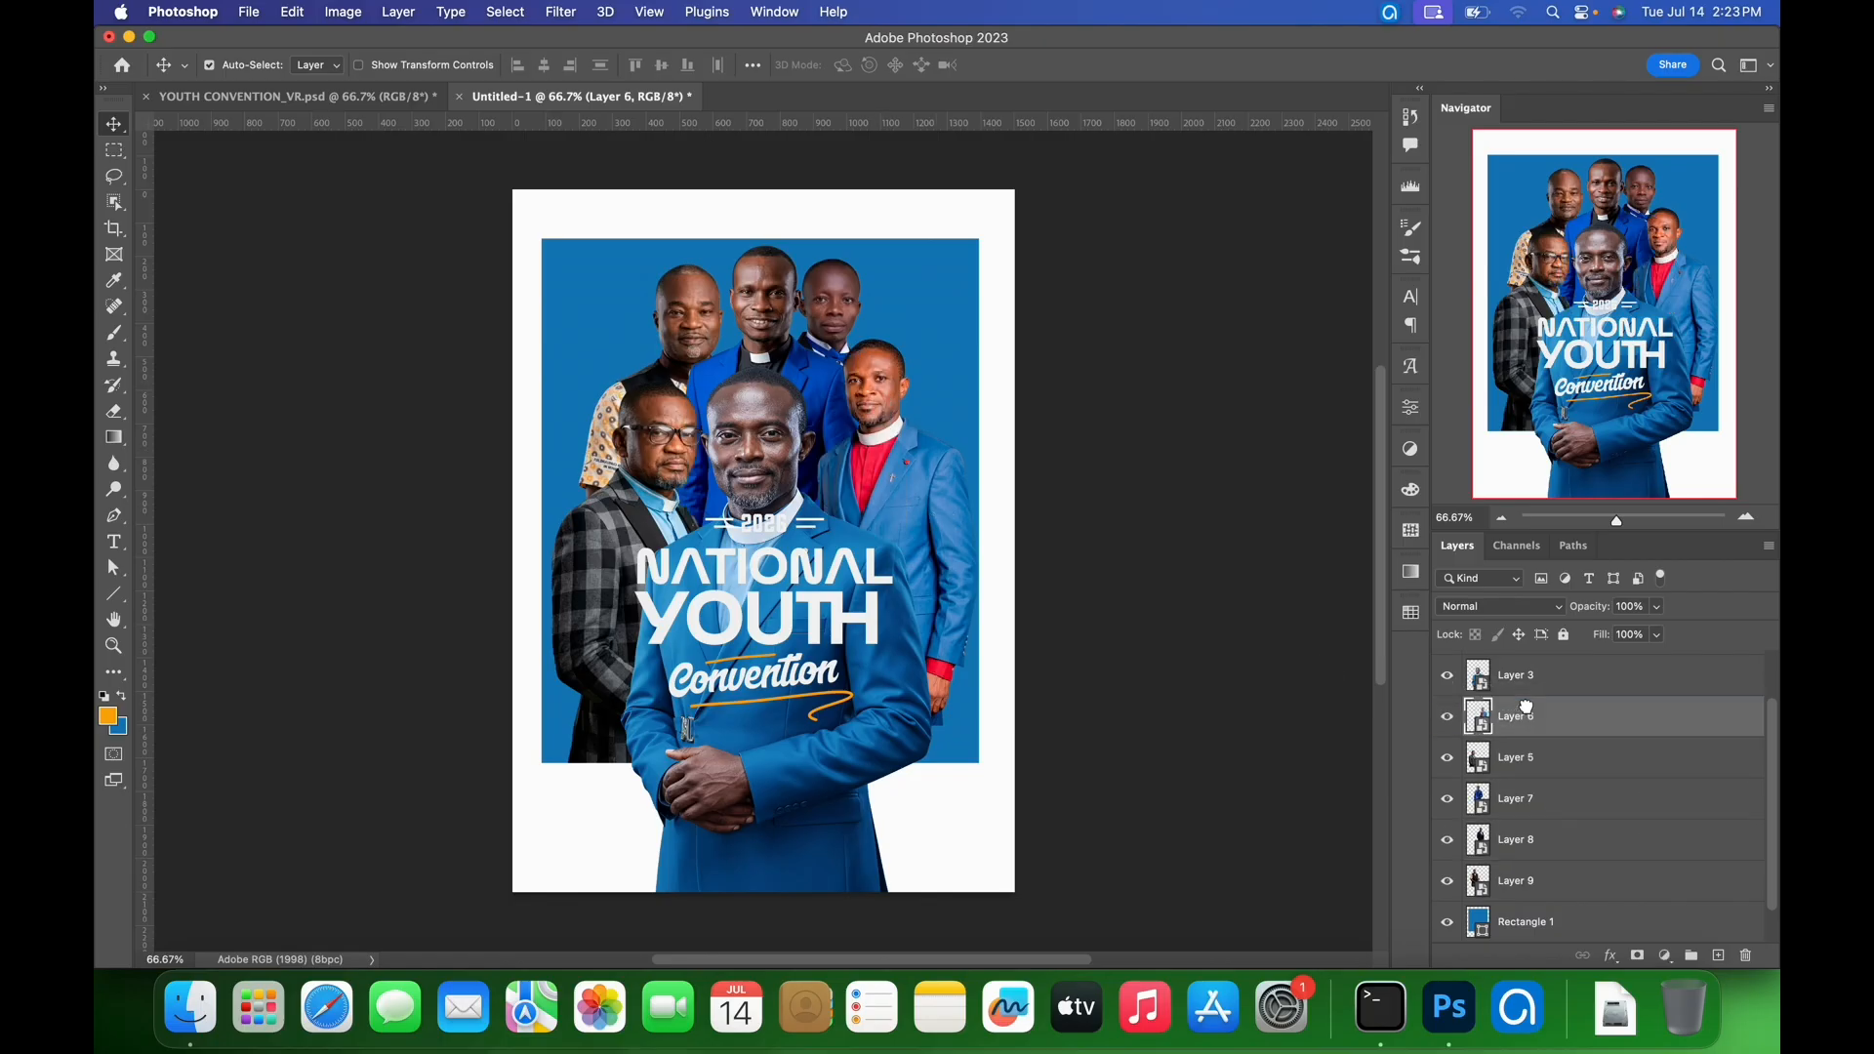
- Move the red-shirted and plaid-jacket men upward and inward, closer to the central man
{"action": "left_click_drag", "start_coordinate": [957, 525], "coordinate": [907, 506]}
{"action": "left_click_drag", "start_coordinate": [625, 467], "coordinate": [628, 443]}
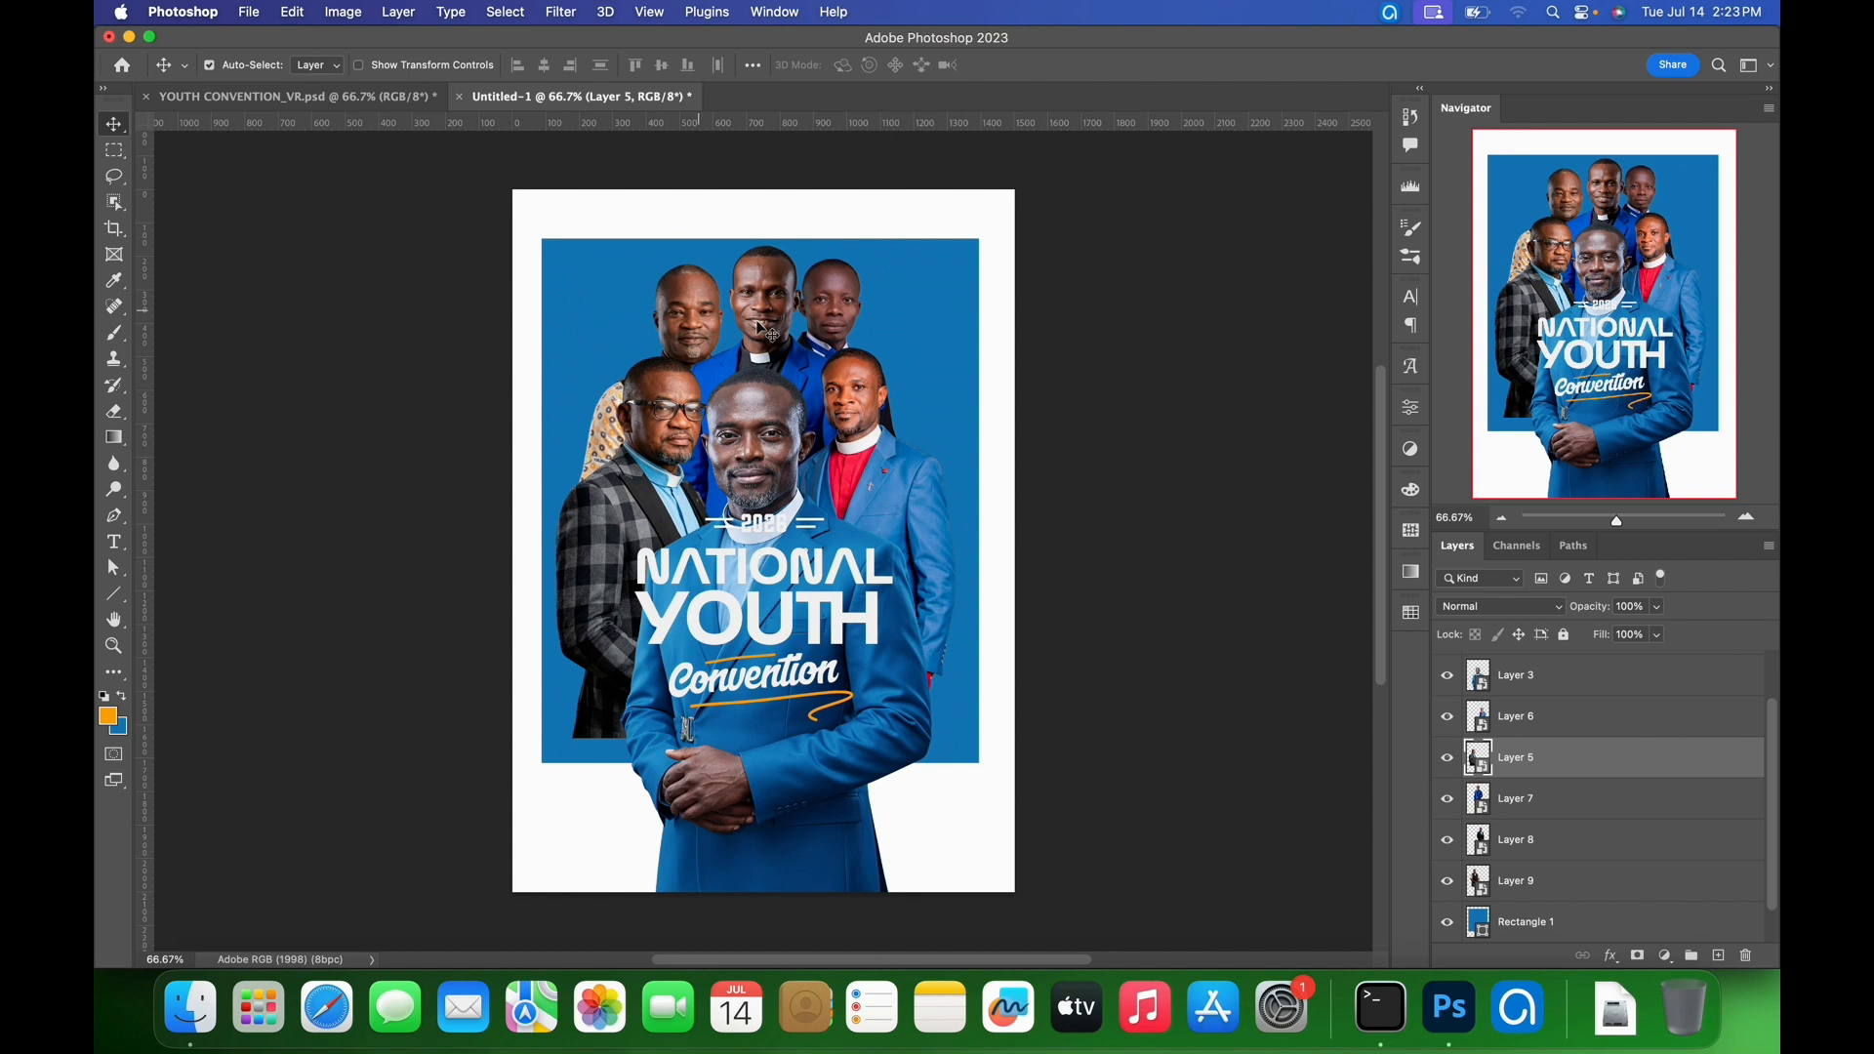
{"action": "left_click_drag", "start_coordinate": [652, 432], "coordinate": [669, 423]}
- Scale the plaid-jacket man down slightly, flip him horizontally, and lower him beside the central man's shoulder
{"action": "key", "text": "ctrl+t"}
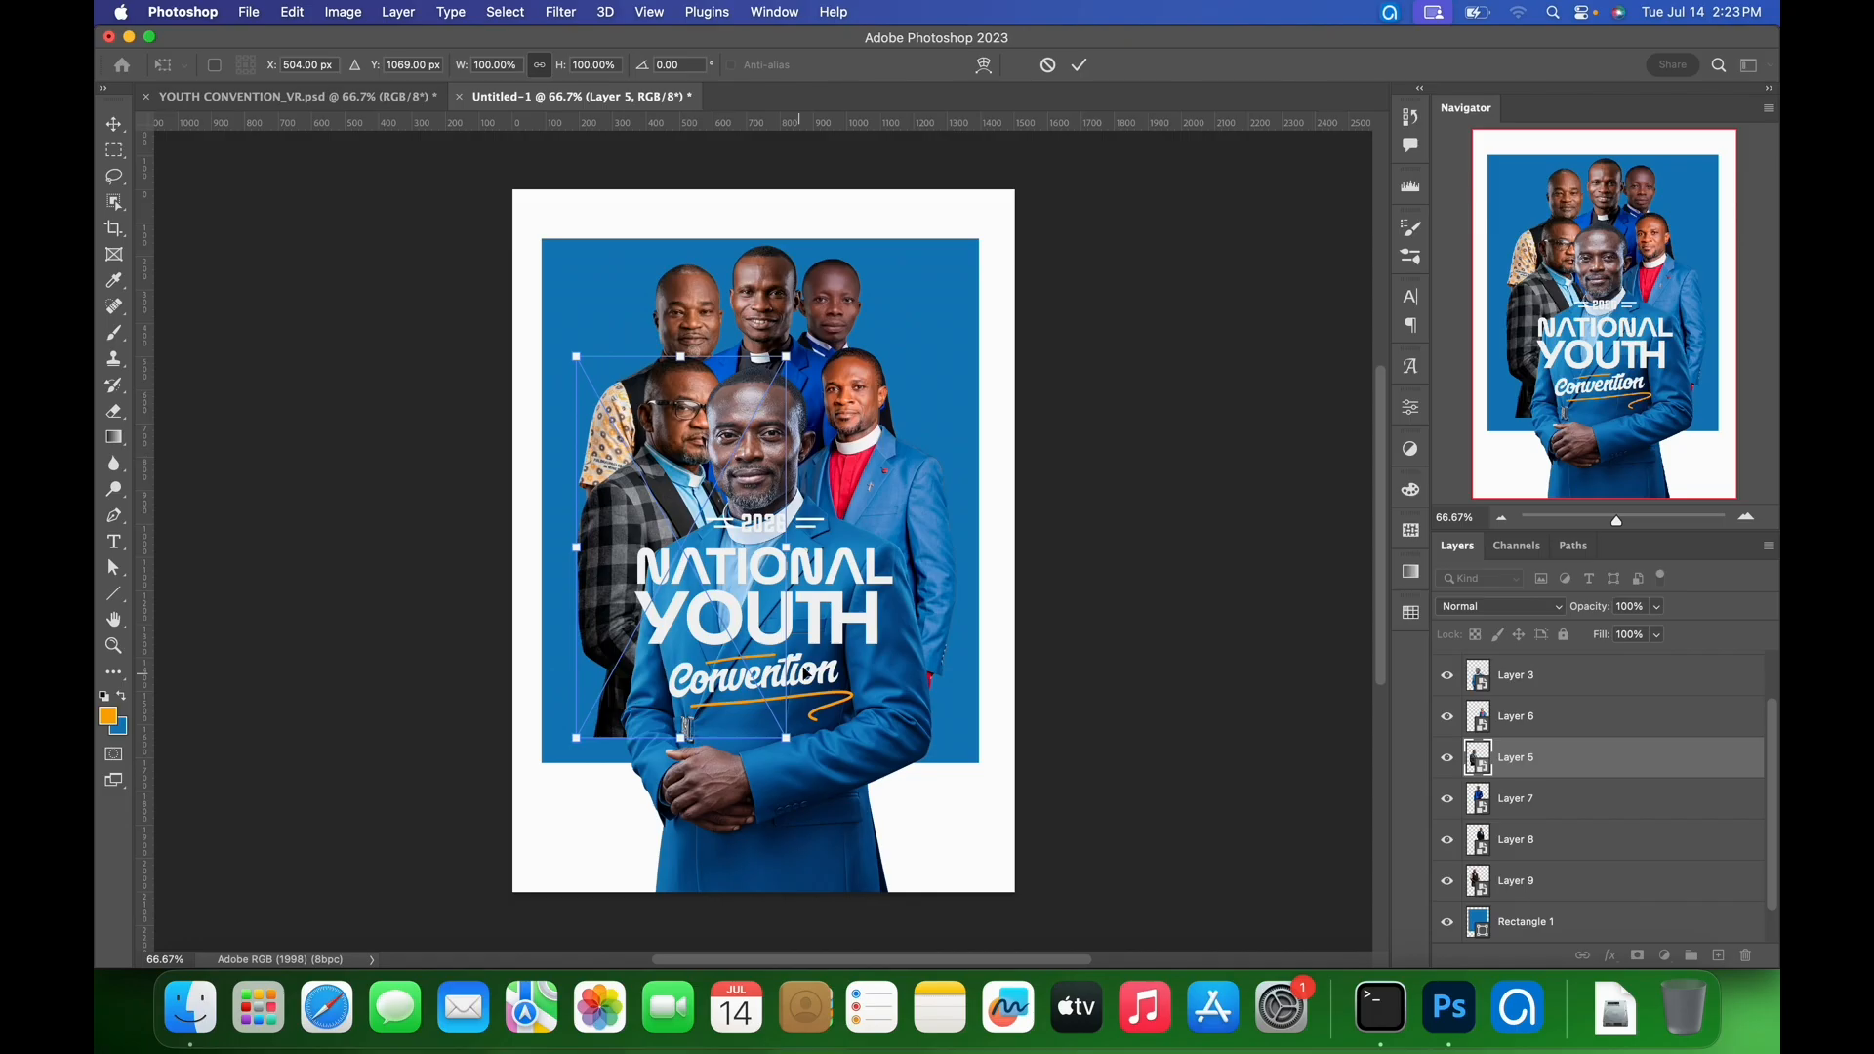
{"action": "left_click_drag", "start_coordinate": [787, 739], "coordinate": [735, 690]}
{"action": "right_click", "coordinate": [654, 503]}
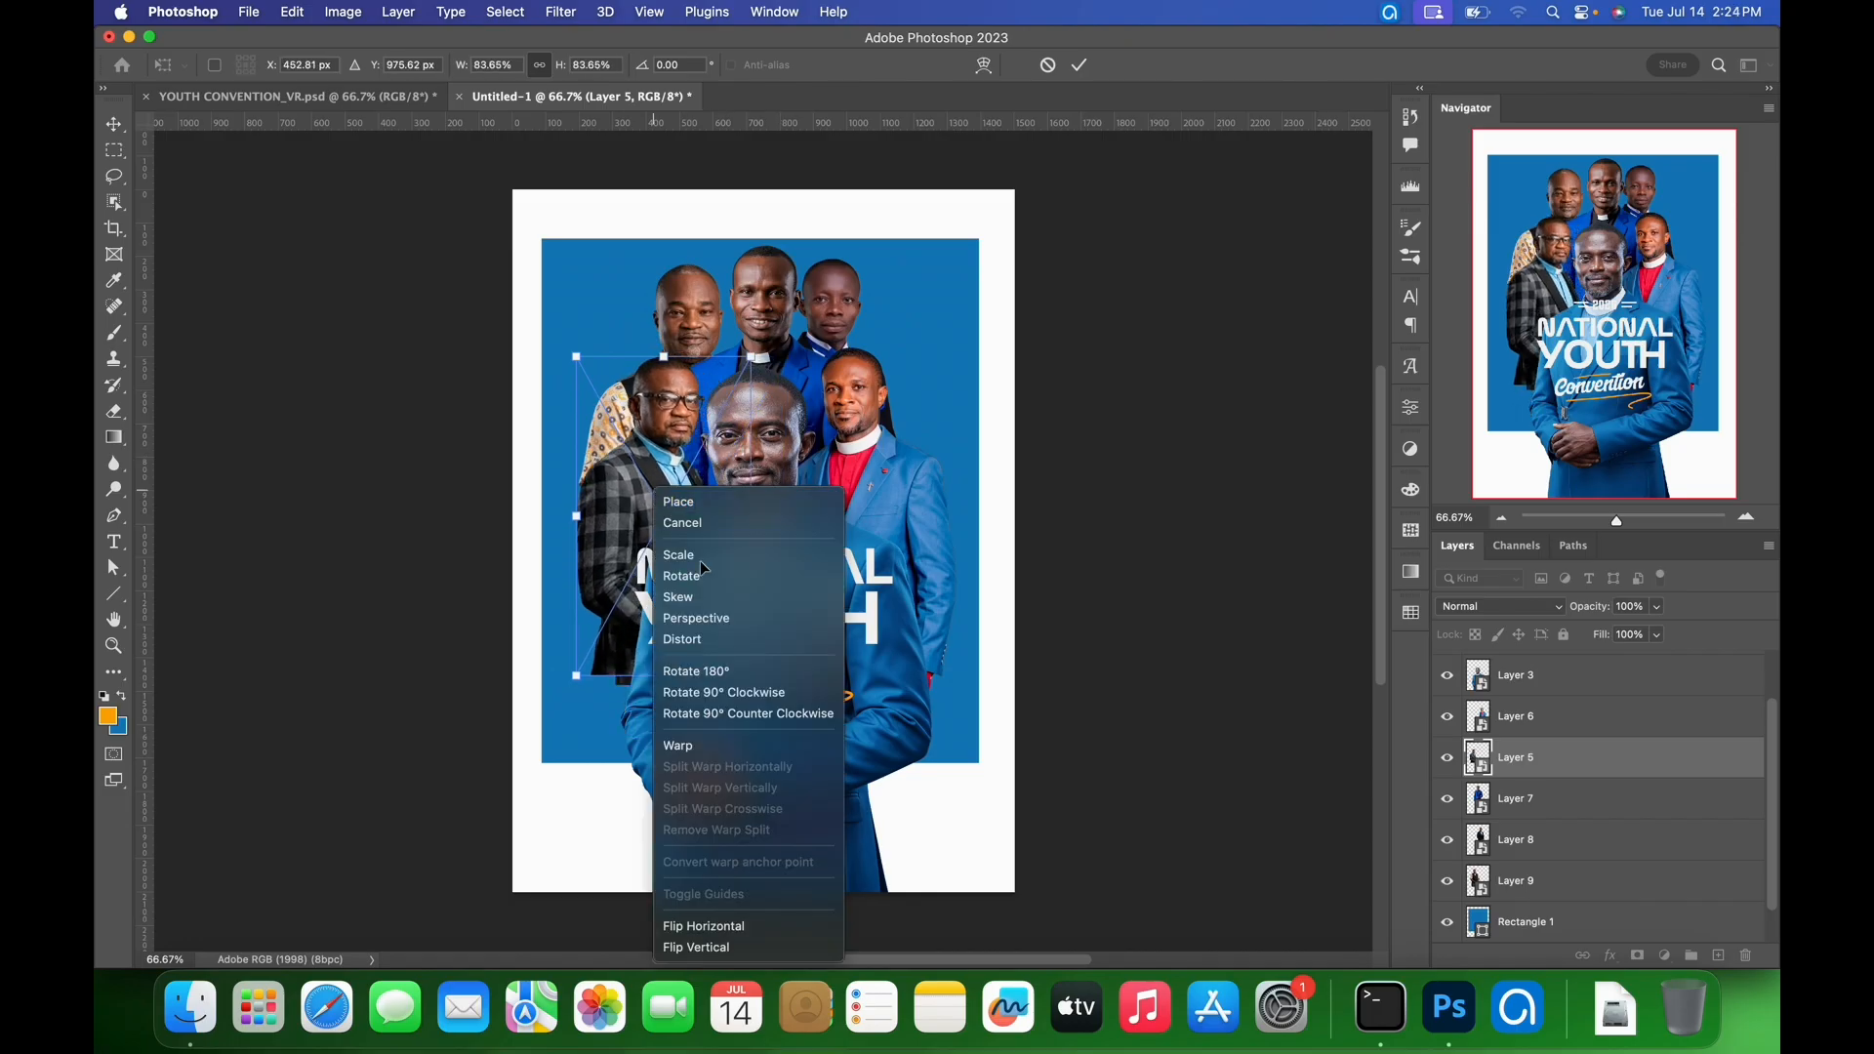
{"action": "left_click", "coordinate": [721, 930]}
{"action": "left_click_drag", "start_coordinate": [669, 496], "coordinate": [675, 525]}
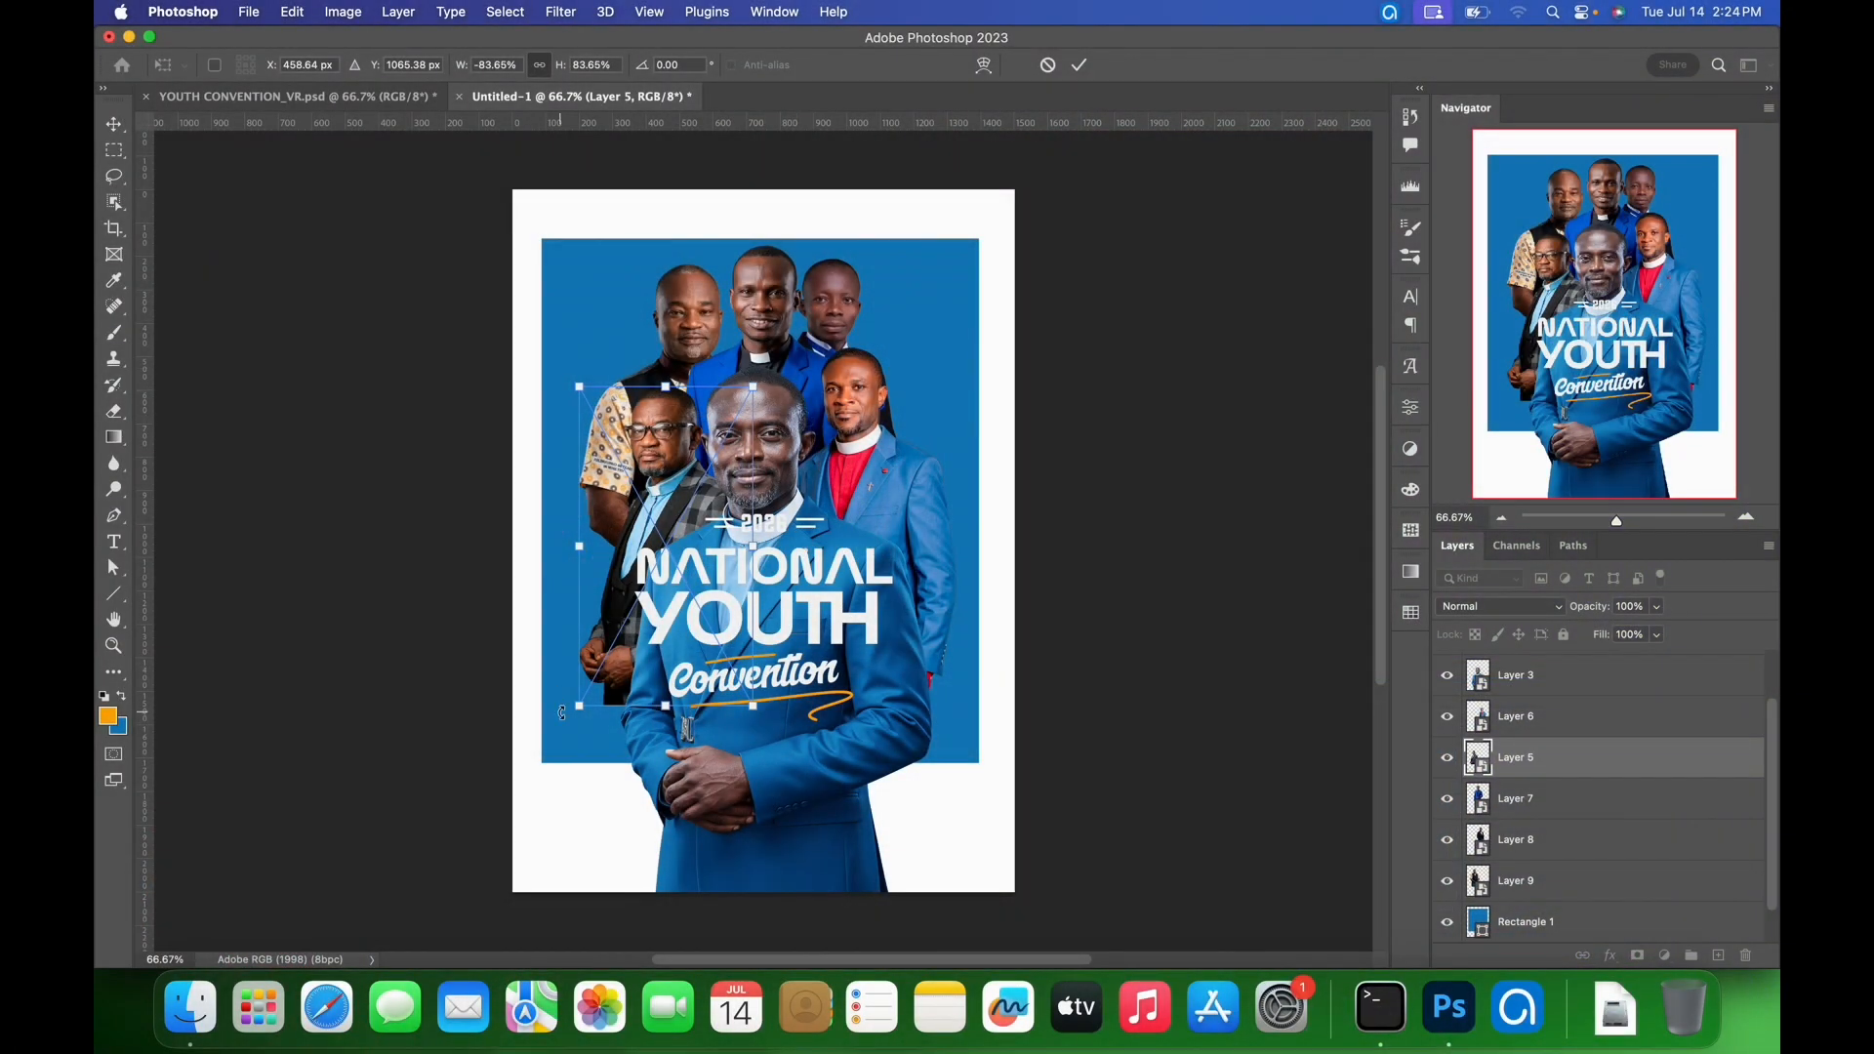
{"action": "left_click_drag", "start_coordinate": [579, 716], "coordinate": [575, 727]}
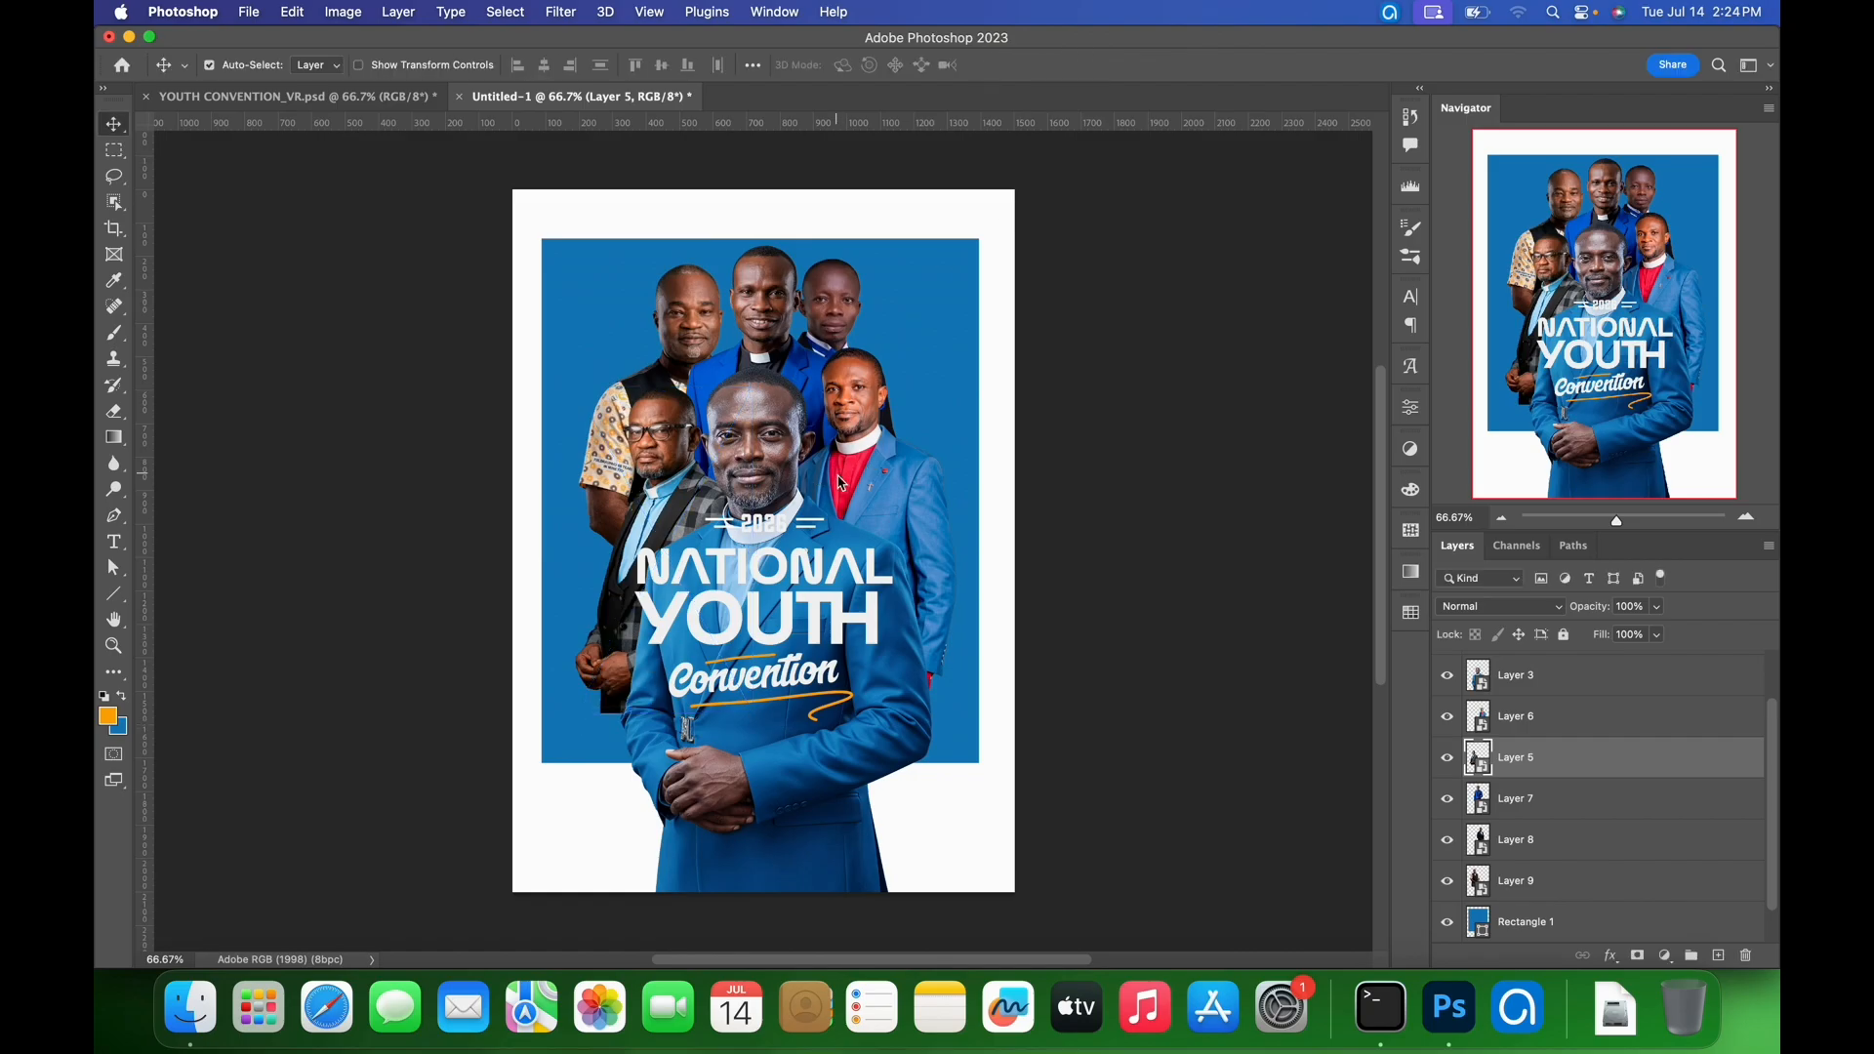
- Flip the red-shirted man horizontally and shift him down and inward beside the central man
{"action": "left_click", "coordinate": [890, 415]}
{"action": "key", "text": "super+t"}
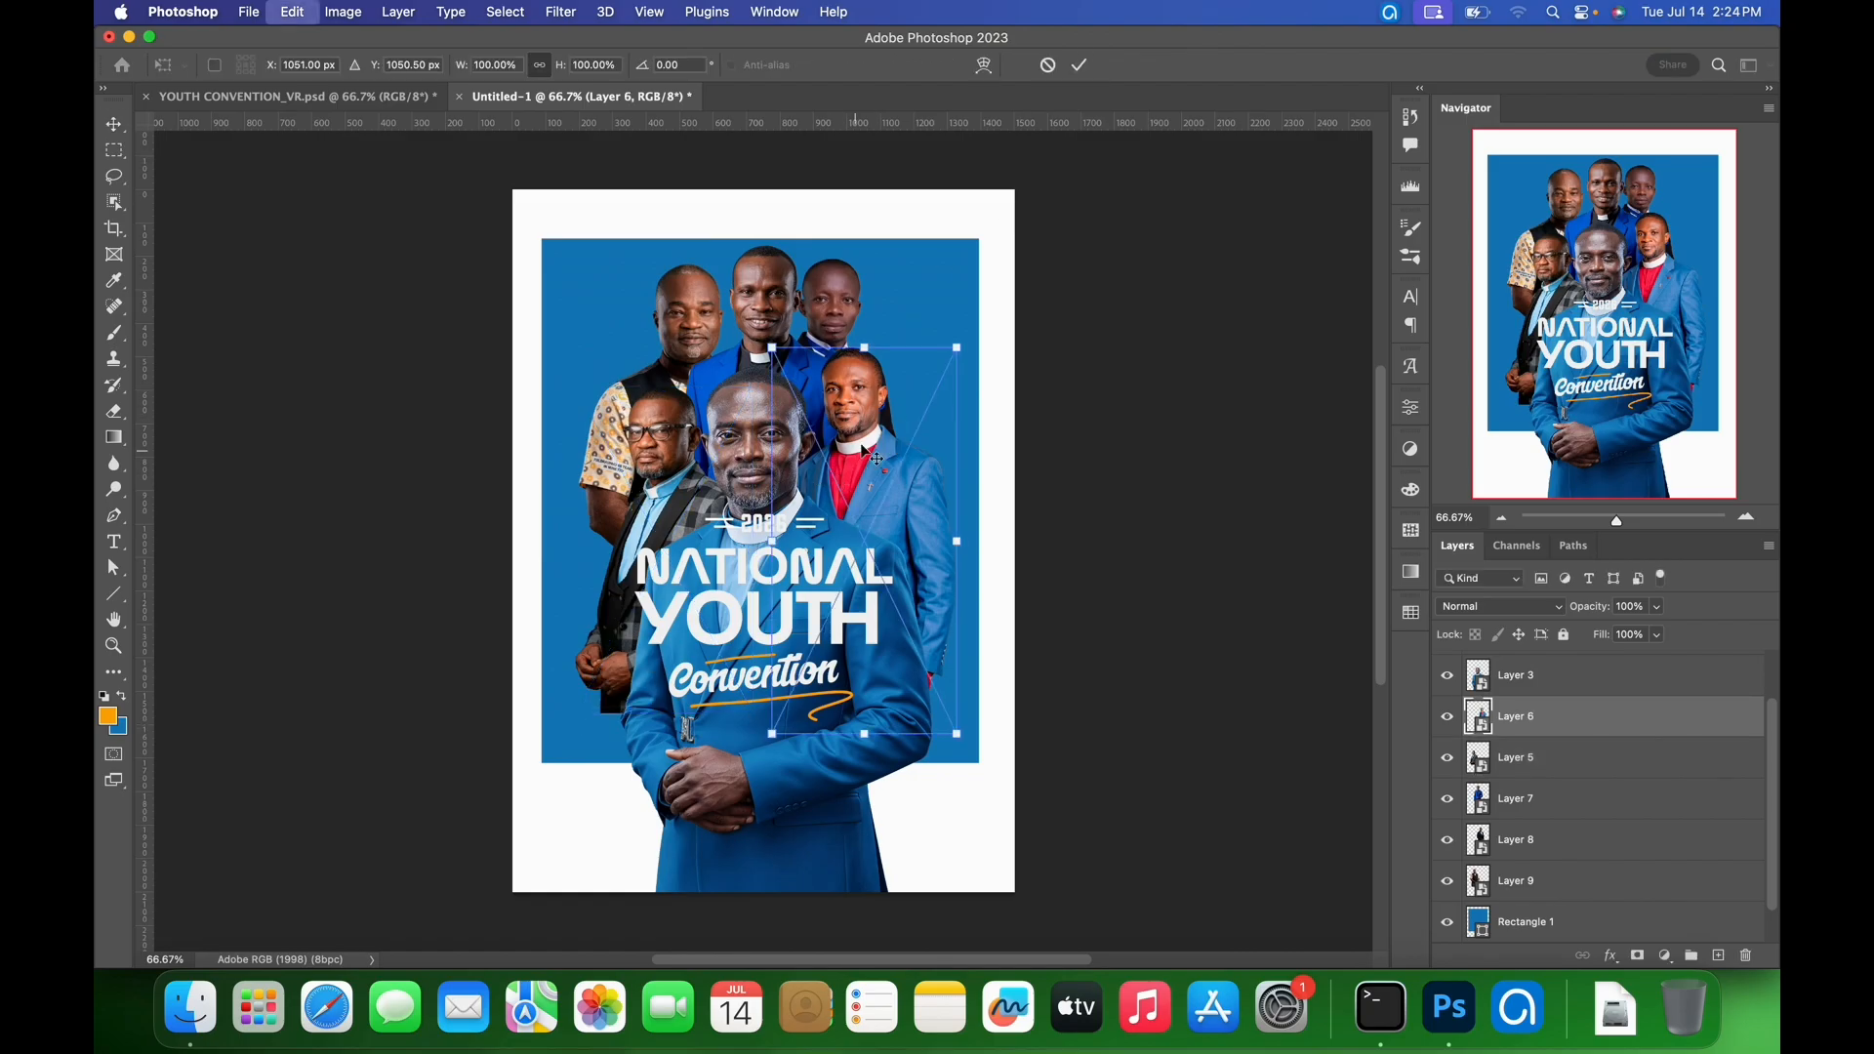
{"action": "right_click", "coordinate": [865, 466]}
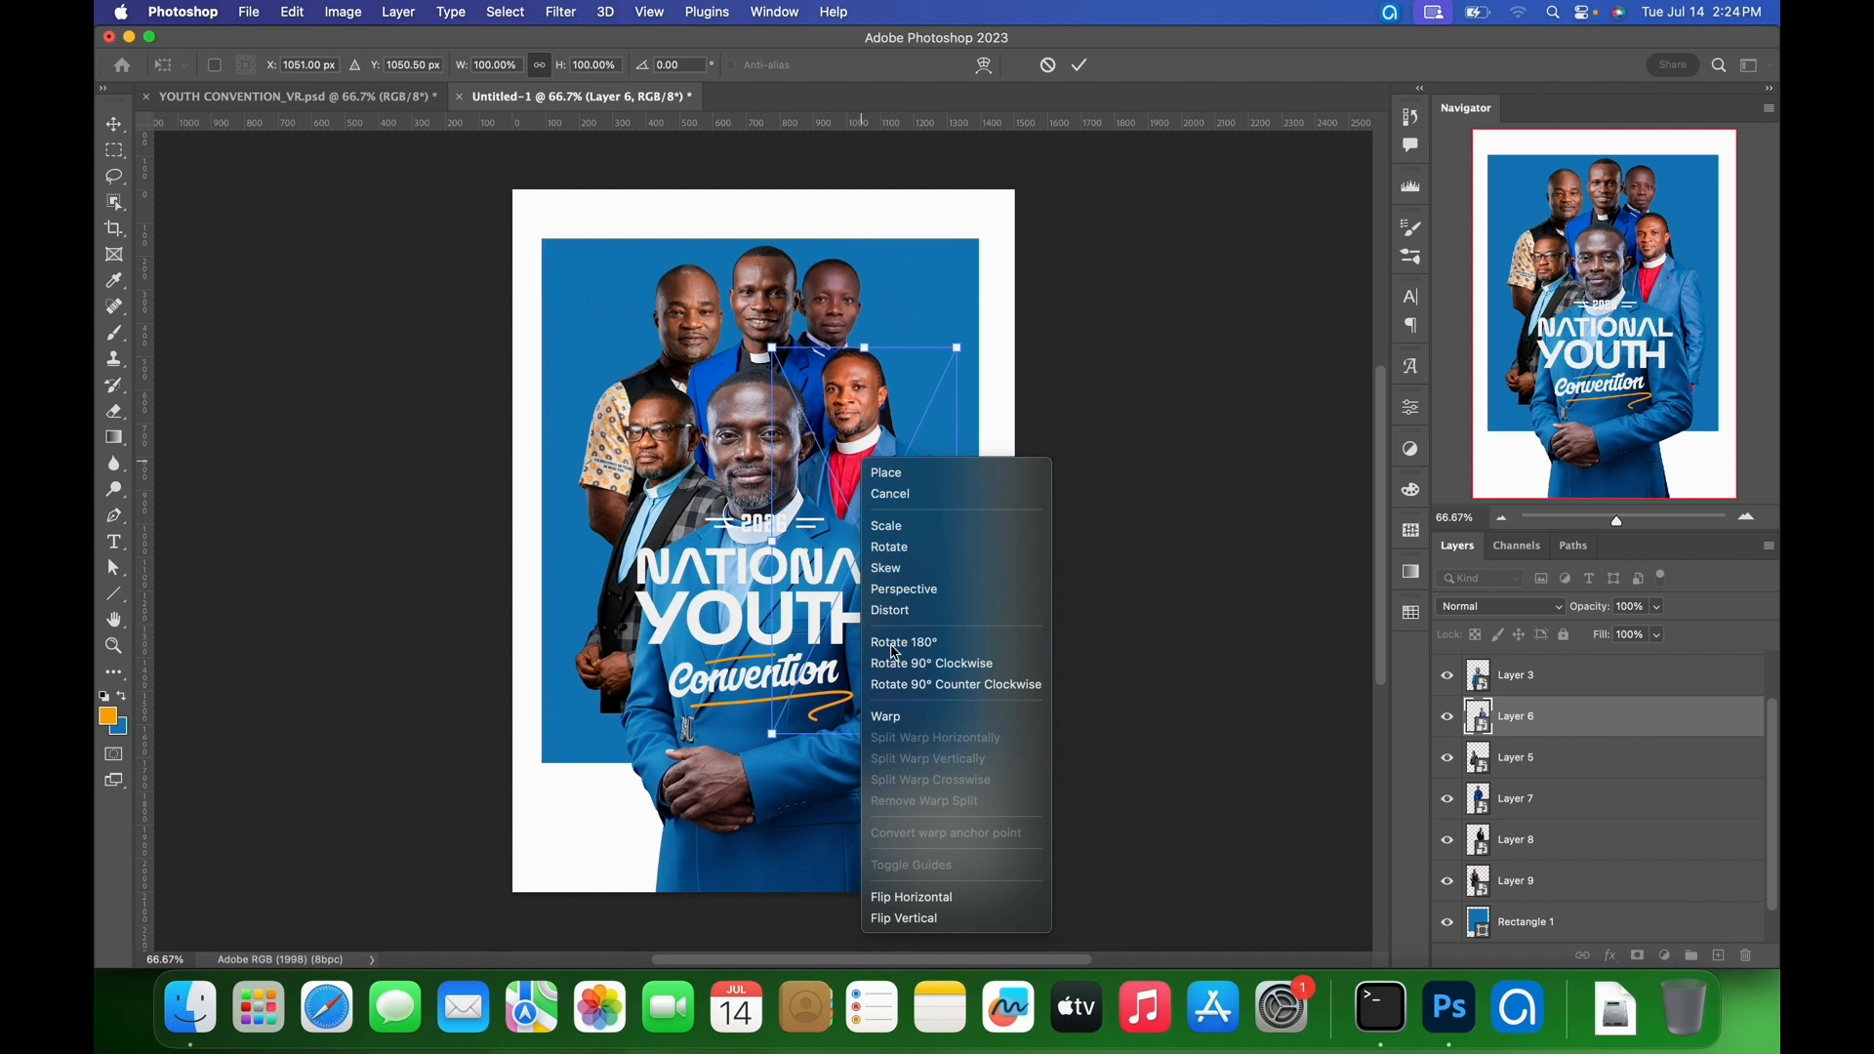
{"action": "left_click", "coordinate": [899, 906]}
{"action": "left_click_drag", "start_coordinate": [876, 467], "coordinate": [857, 490]}
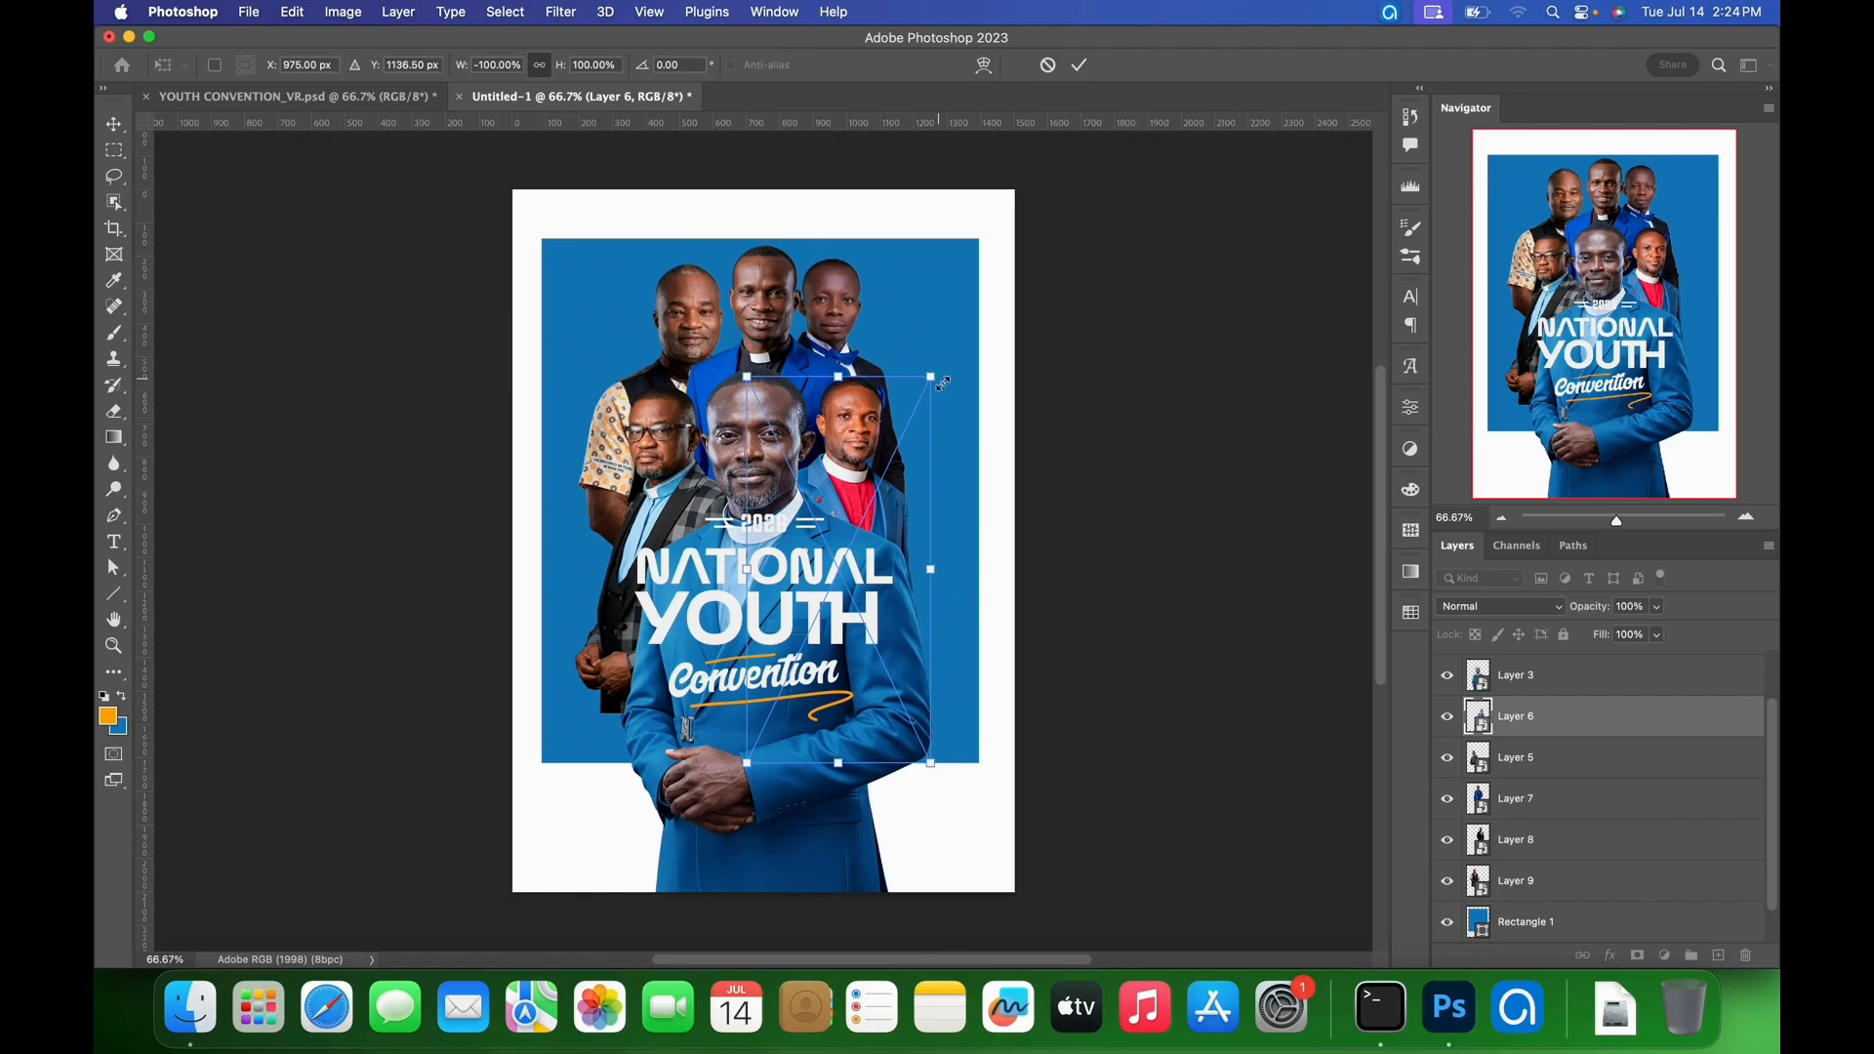
{"action": "left_click", "coordinate": [1083, 68]}
- Move the patterned-shirt man to the right side of the back row and scale him to about 73%
{"action": "left_click", "coordinate": [701, 328]}
{"action": "left_click_drag", "start_coordinate": [716, 334], "coordinate": [866, 311]}
{"action": "key", "text": "super+t"}
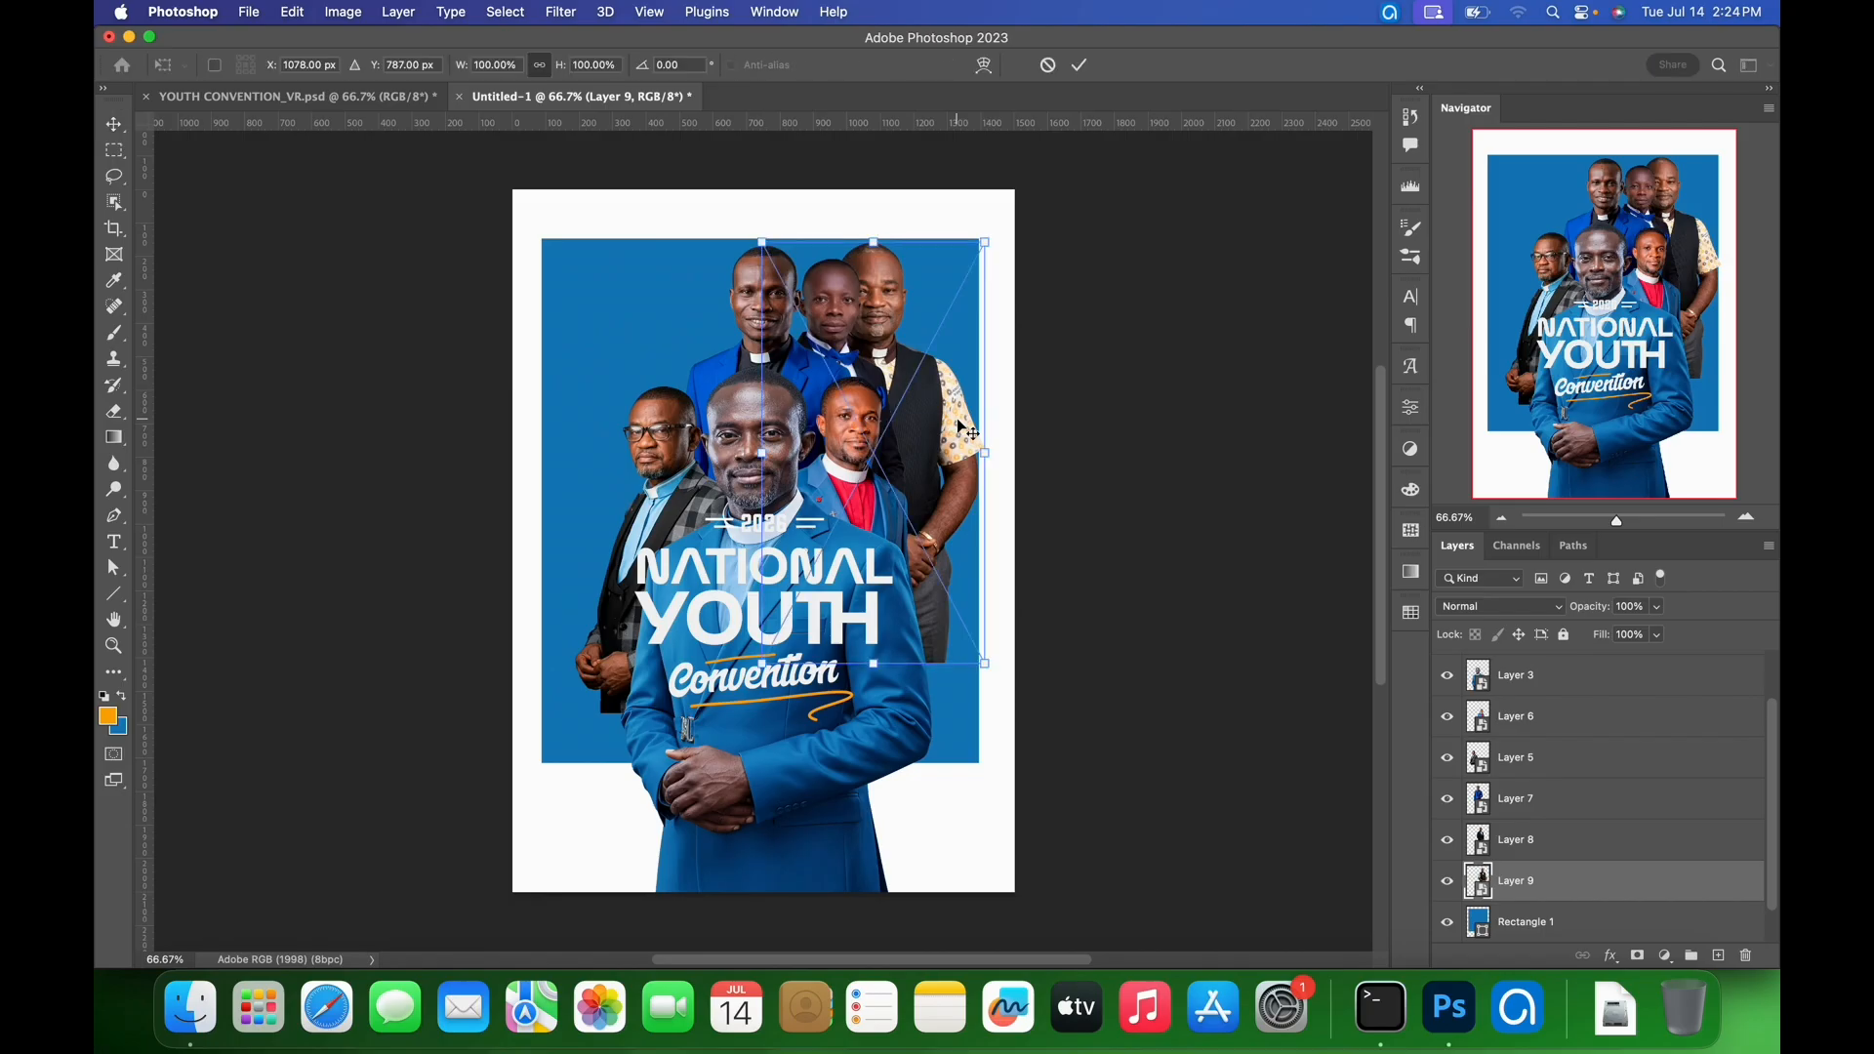
{"action": "left_click_drag", "start_coordinate": [987, 670], "coordinate": [924, 549]}
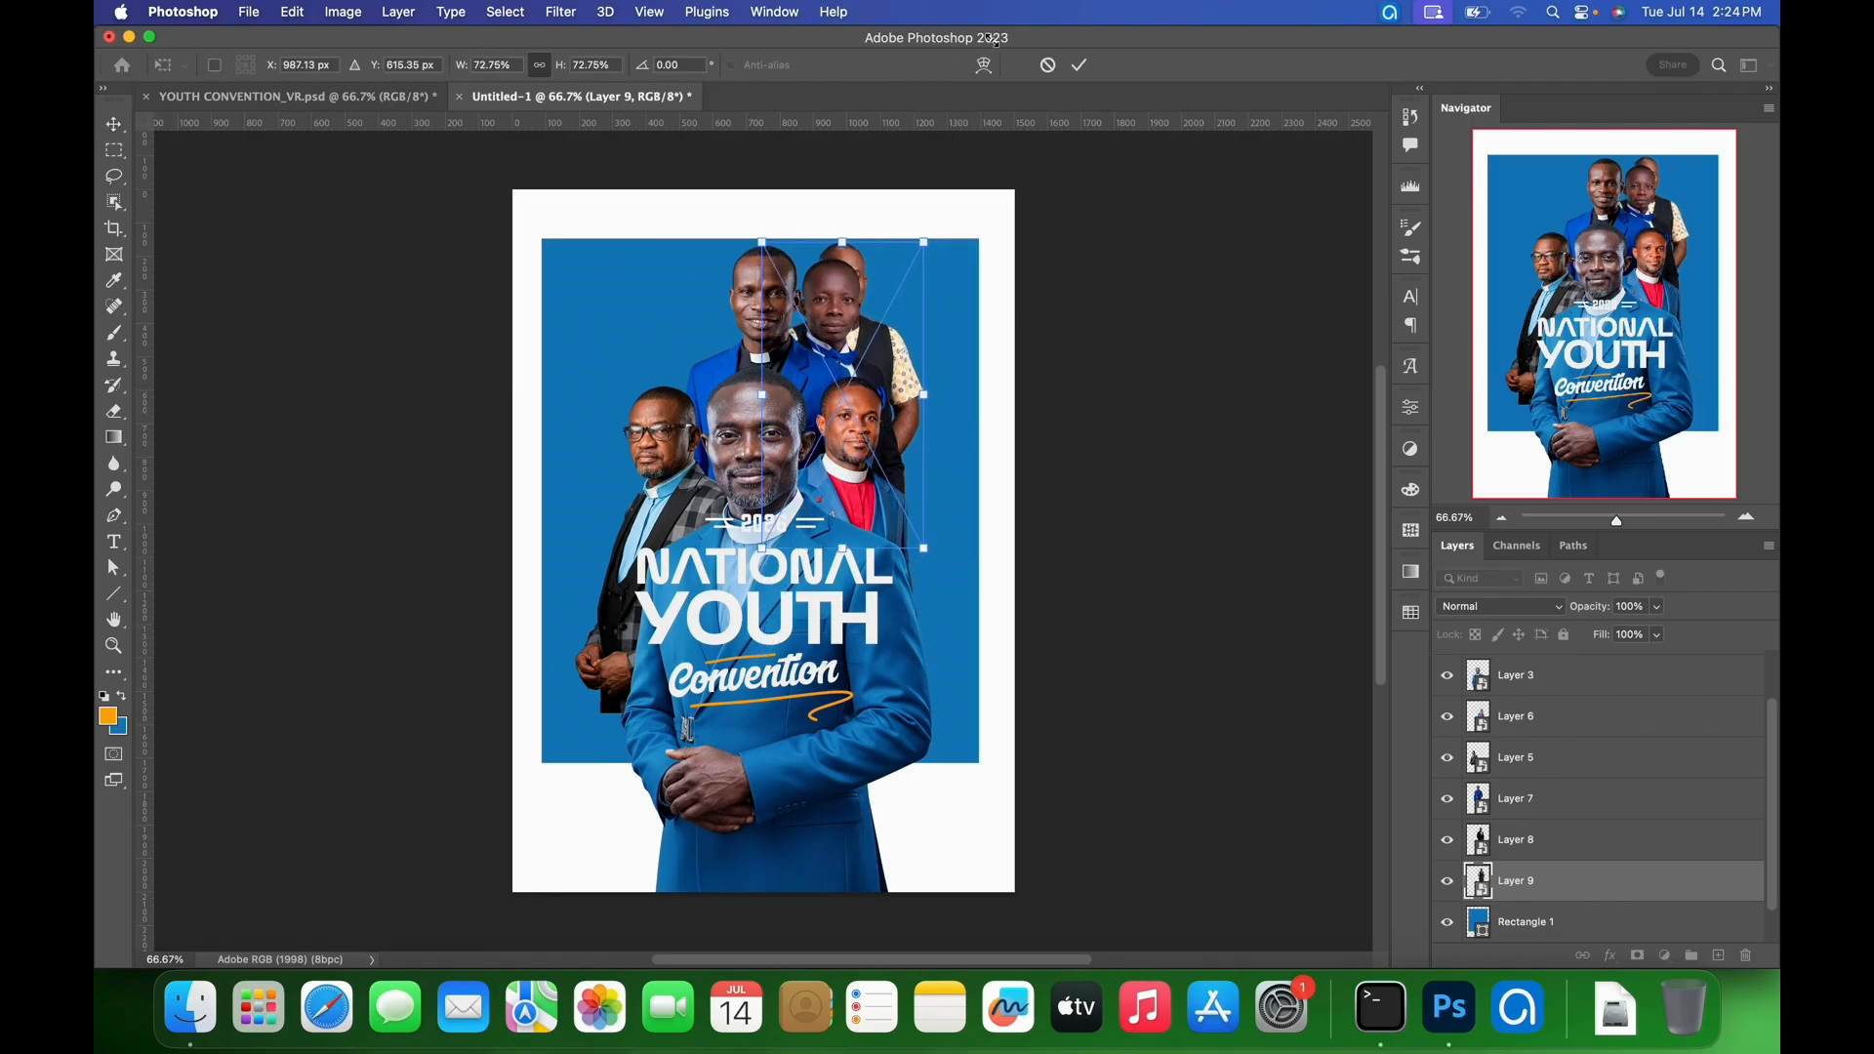
{"action": "left_click", "coordinate": [1079, 65]}
- Move the bow-tie man to the other side of the back row, flip him horizontally, and scale him to about 83%
{"action": "left_click_drag", "start_coordinate": [844, 317], "coordinate": [707, 330]}
{"action": "key", "text": "cmd+t"}
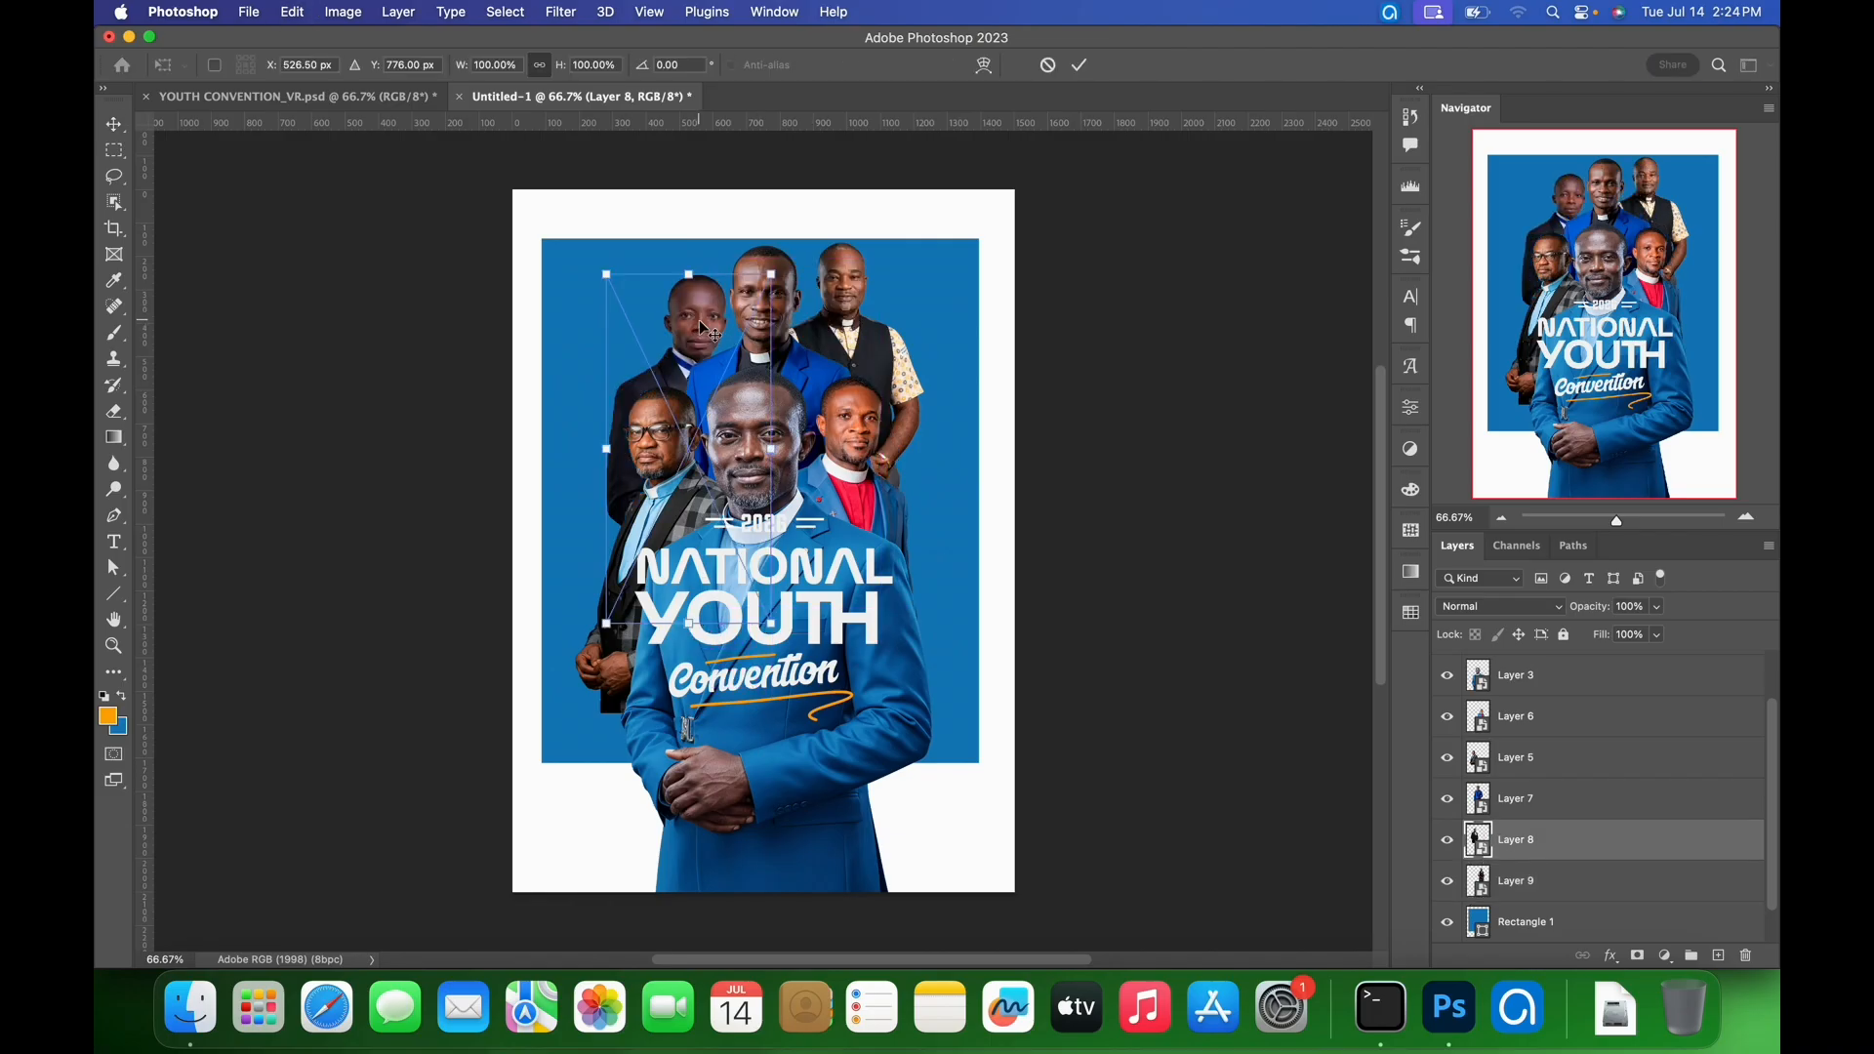
{"action": "right_click", "coordinate": [710, 349]}
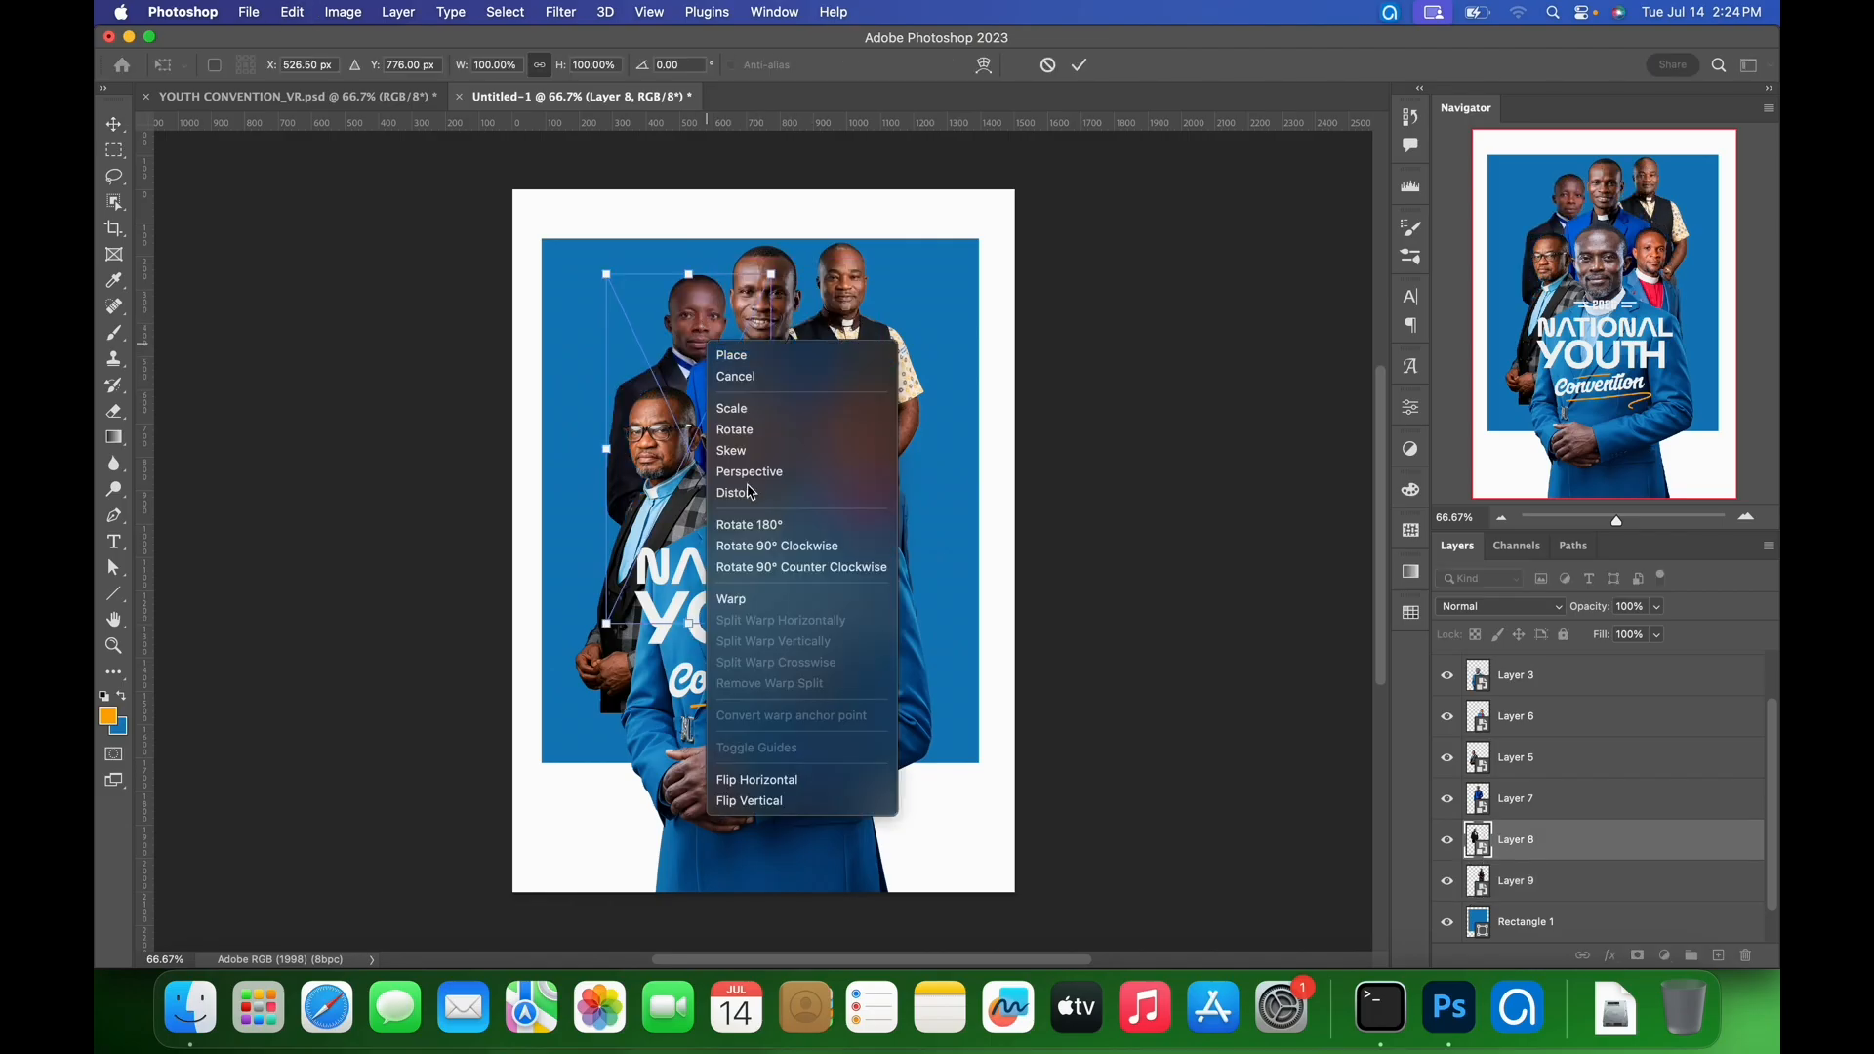
{"action": "left_click", "coordinate": [765, 779]}
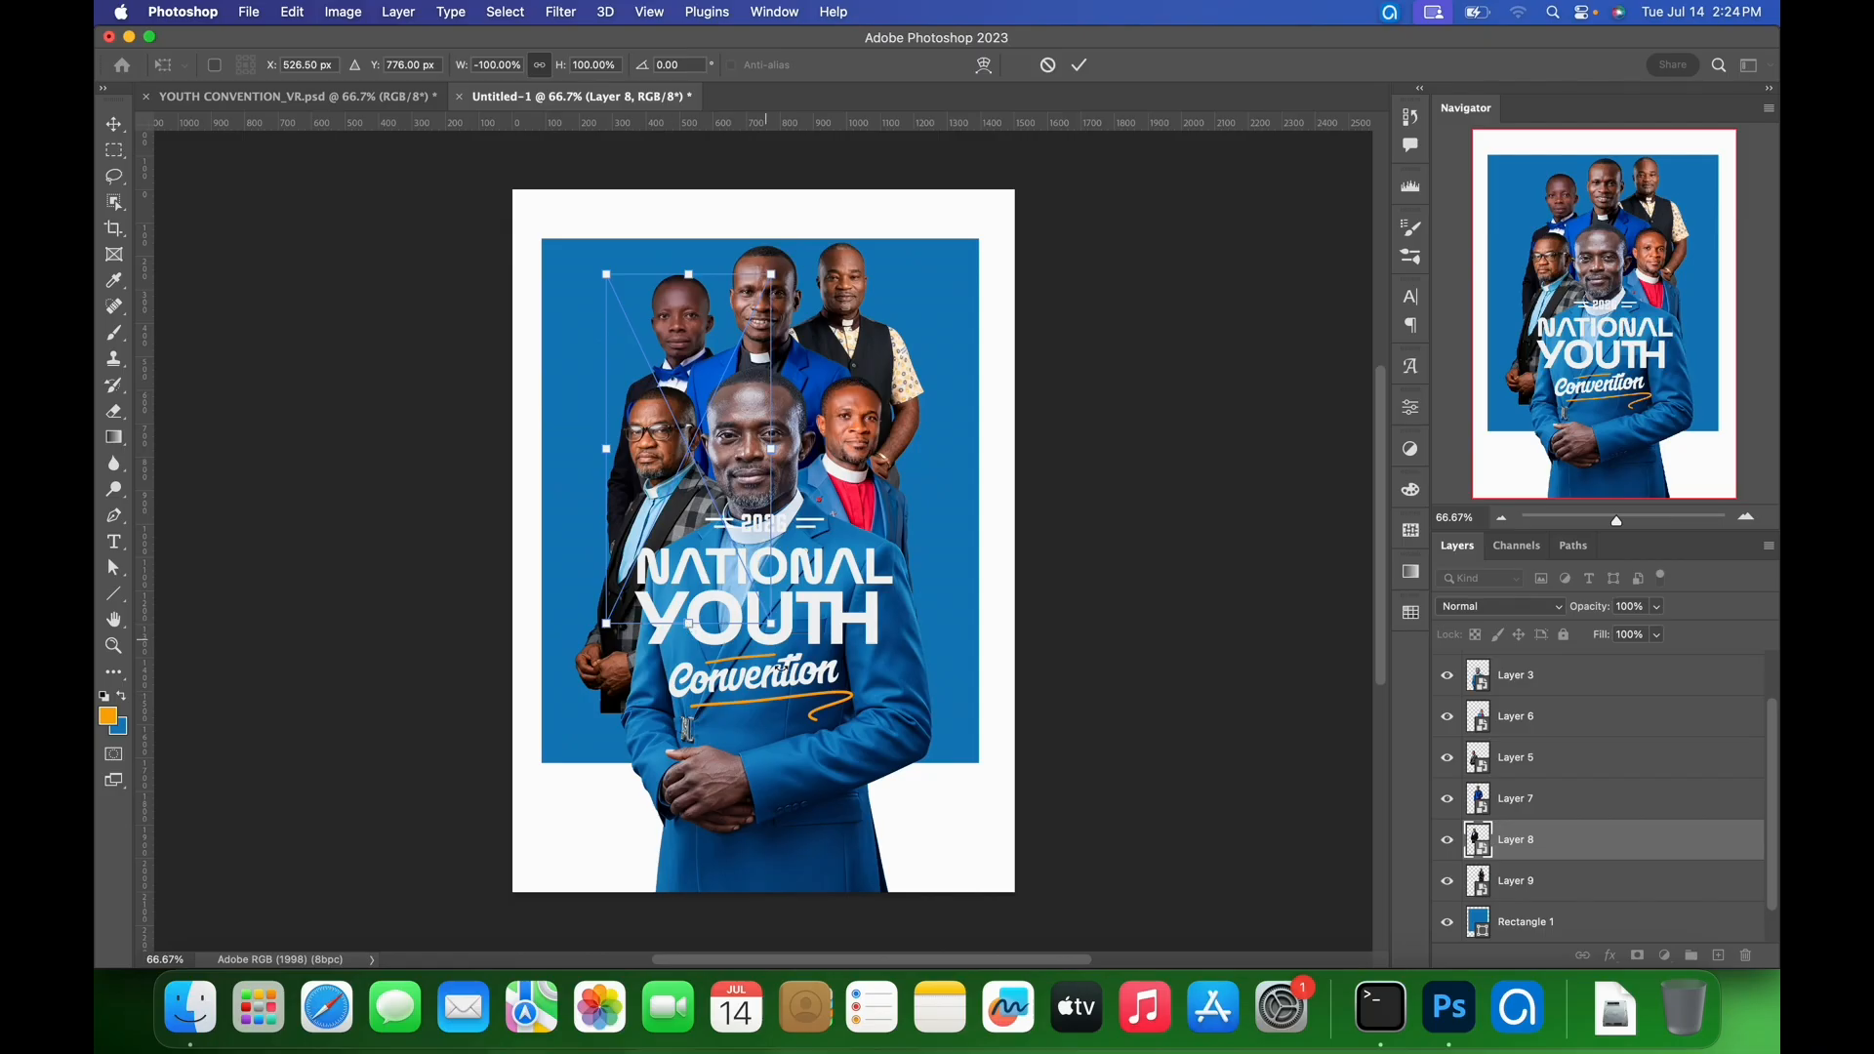
{"action": "left_click_drag", "start_coordinate": [771, 632], "coordinate": [742, 564]}
{"action": "left_click_drag", "start_coordinate": [676, 376], "coordinate": [690, 353]}
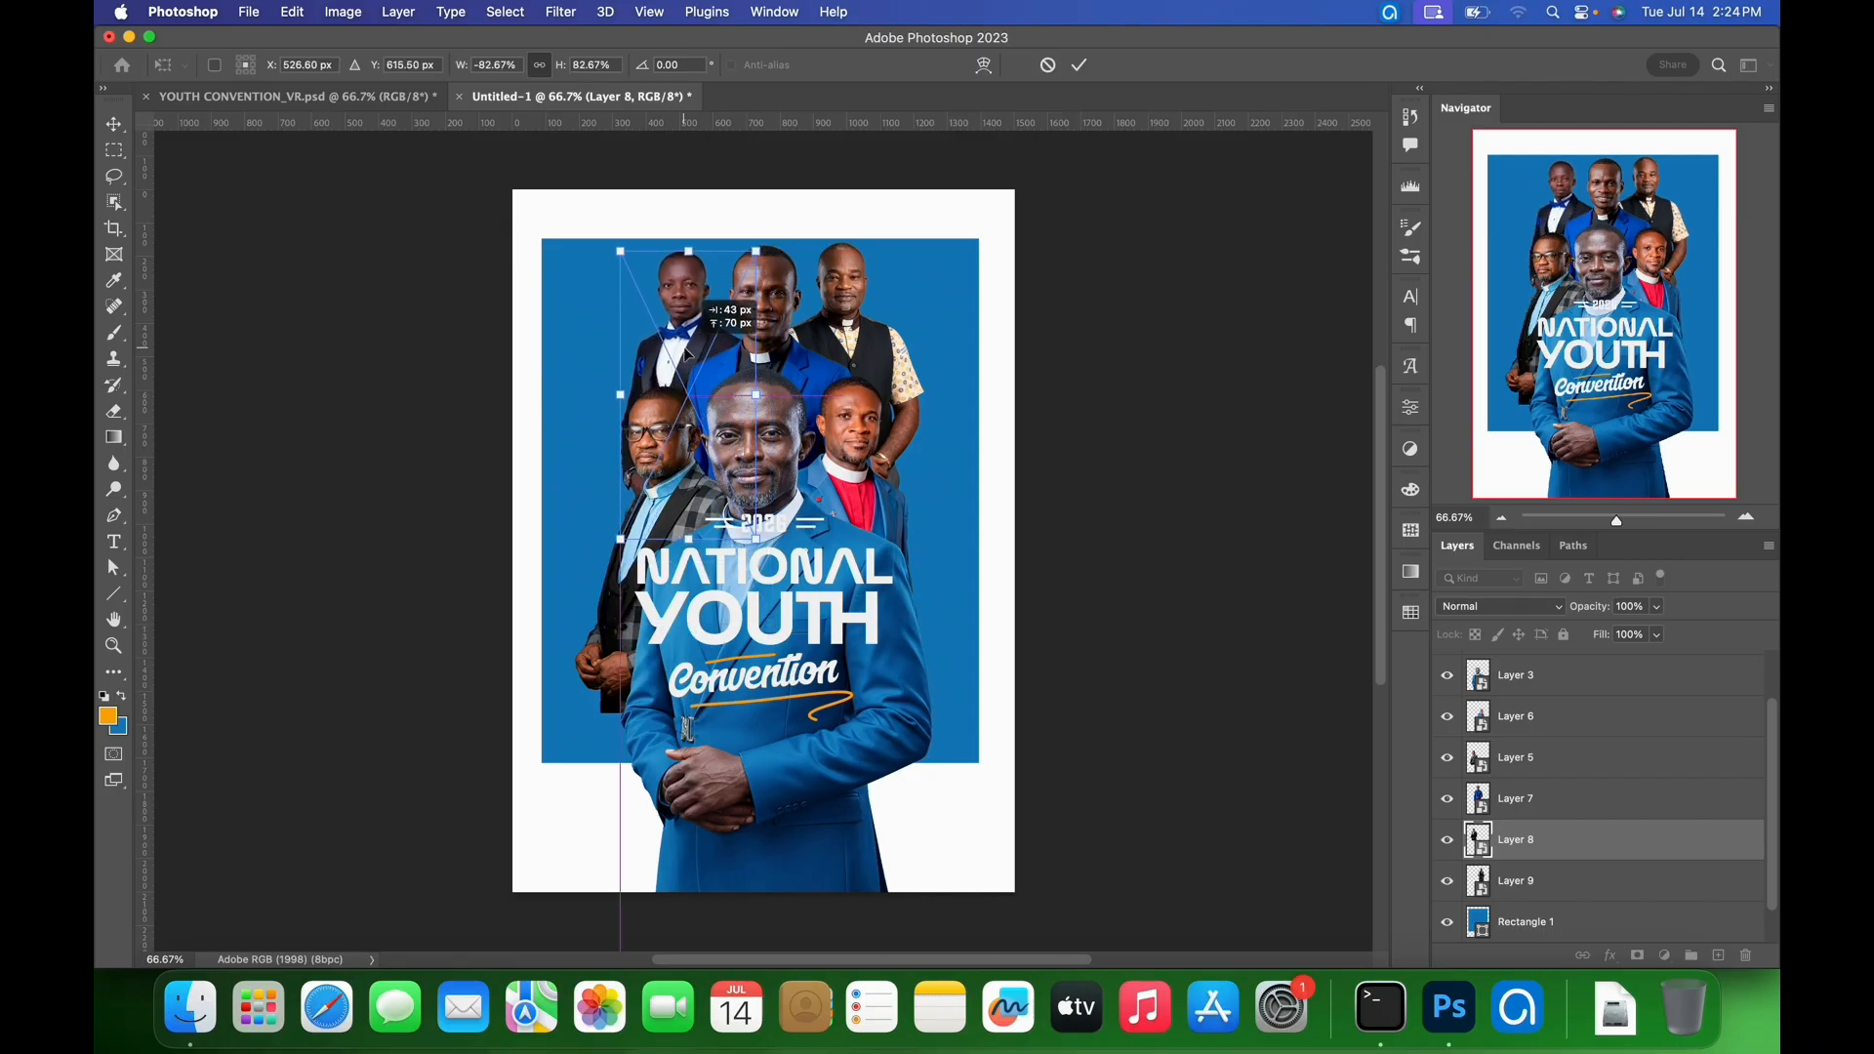
{"action": "left_click", "coordinate": [1080, 64]}
- Check the reference flyer's speaker arrangement and raise the red-shirted man beside the central man
{"action": "left_click", "coordinate": [402, 100]}
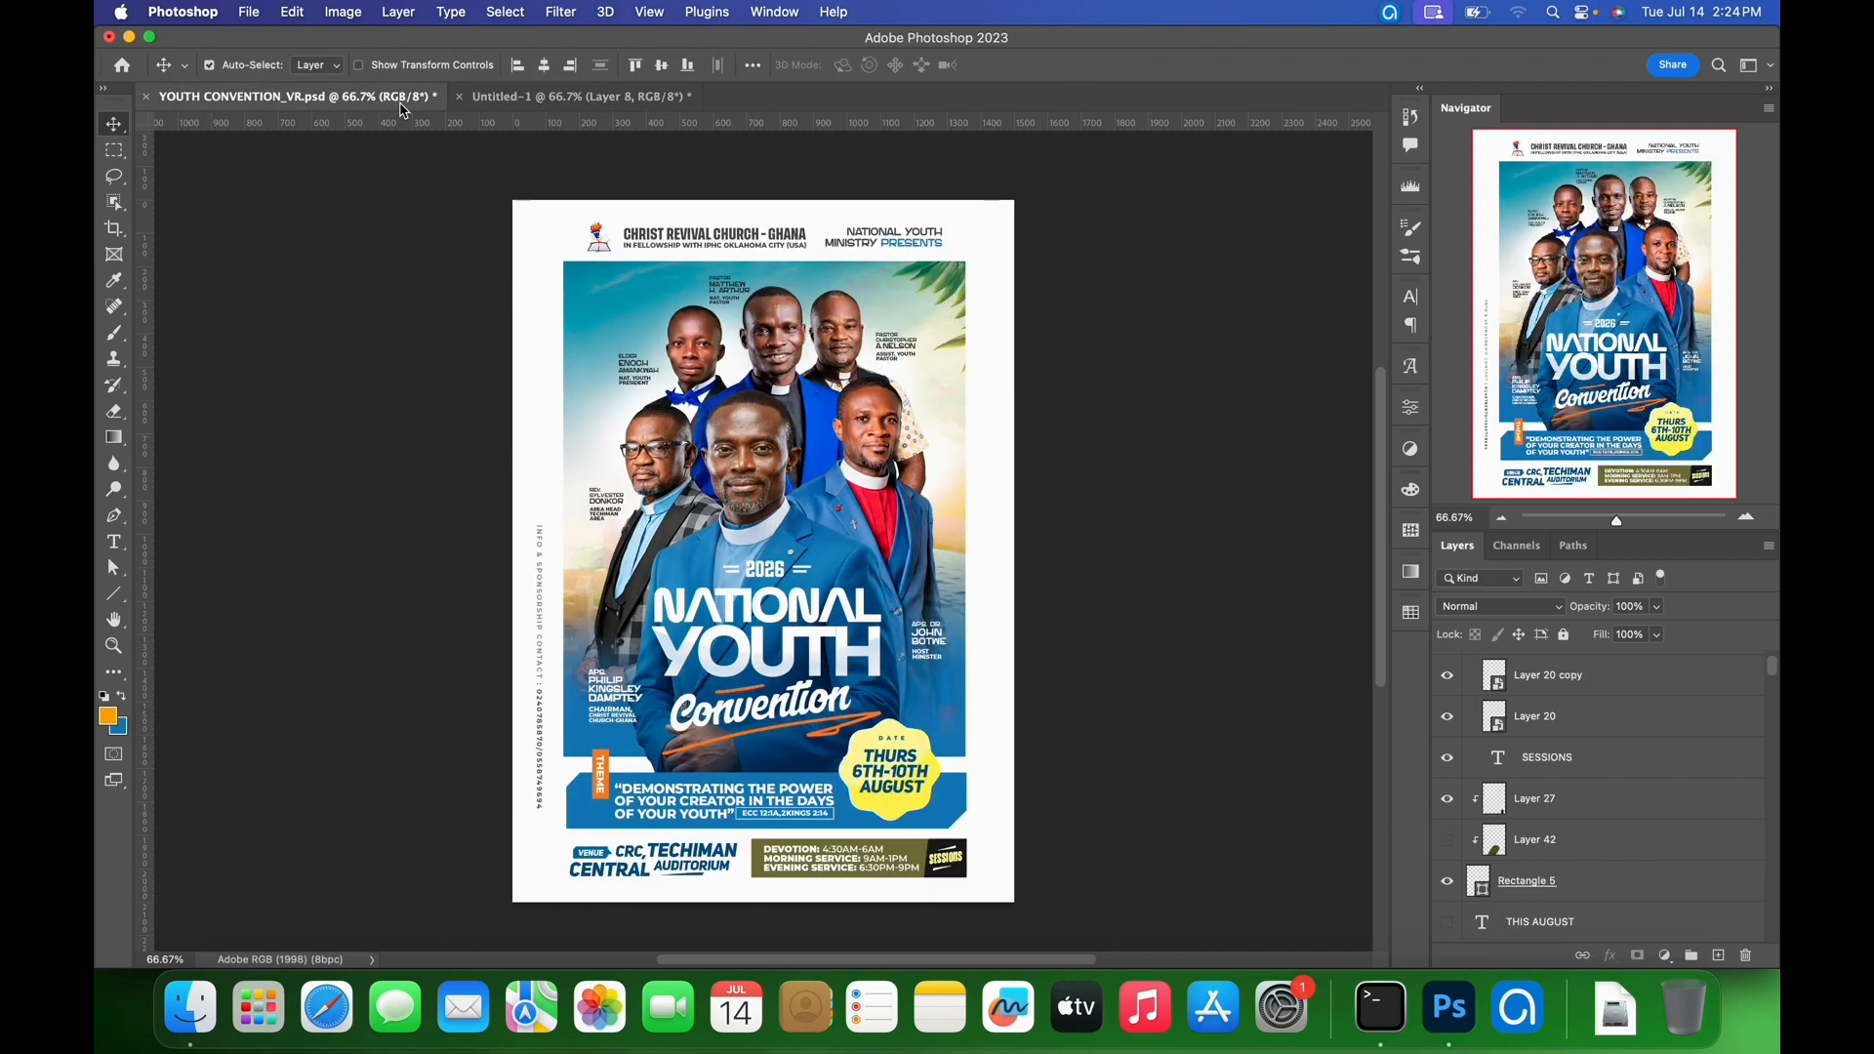
{"action": "left_click", "coordinate": [650, 98]}
{"action": "left_click_drag", "start_coordinate": [863, 449], "coordinate": [863, 415]}
- Scale the plaid-jacket man to about 83% and shift the red-shirted man outward and slightly down
{"action": "left_click", "coordinate": [670, 491]}
{"action": "key", "text": "super+t"}
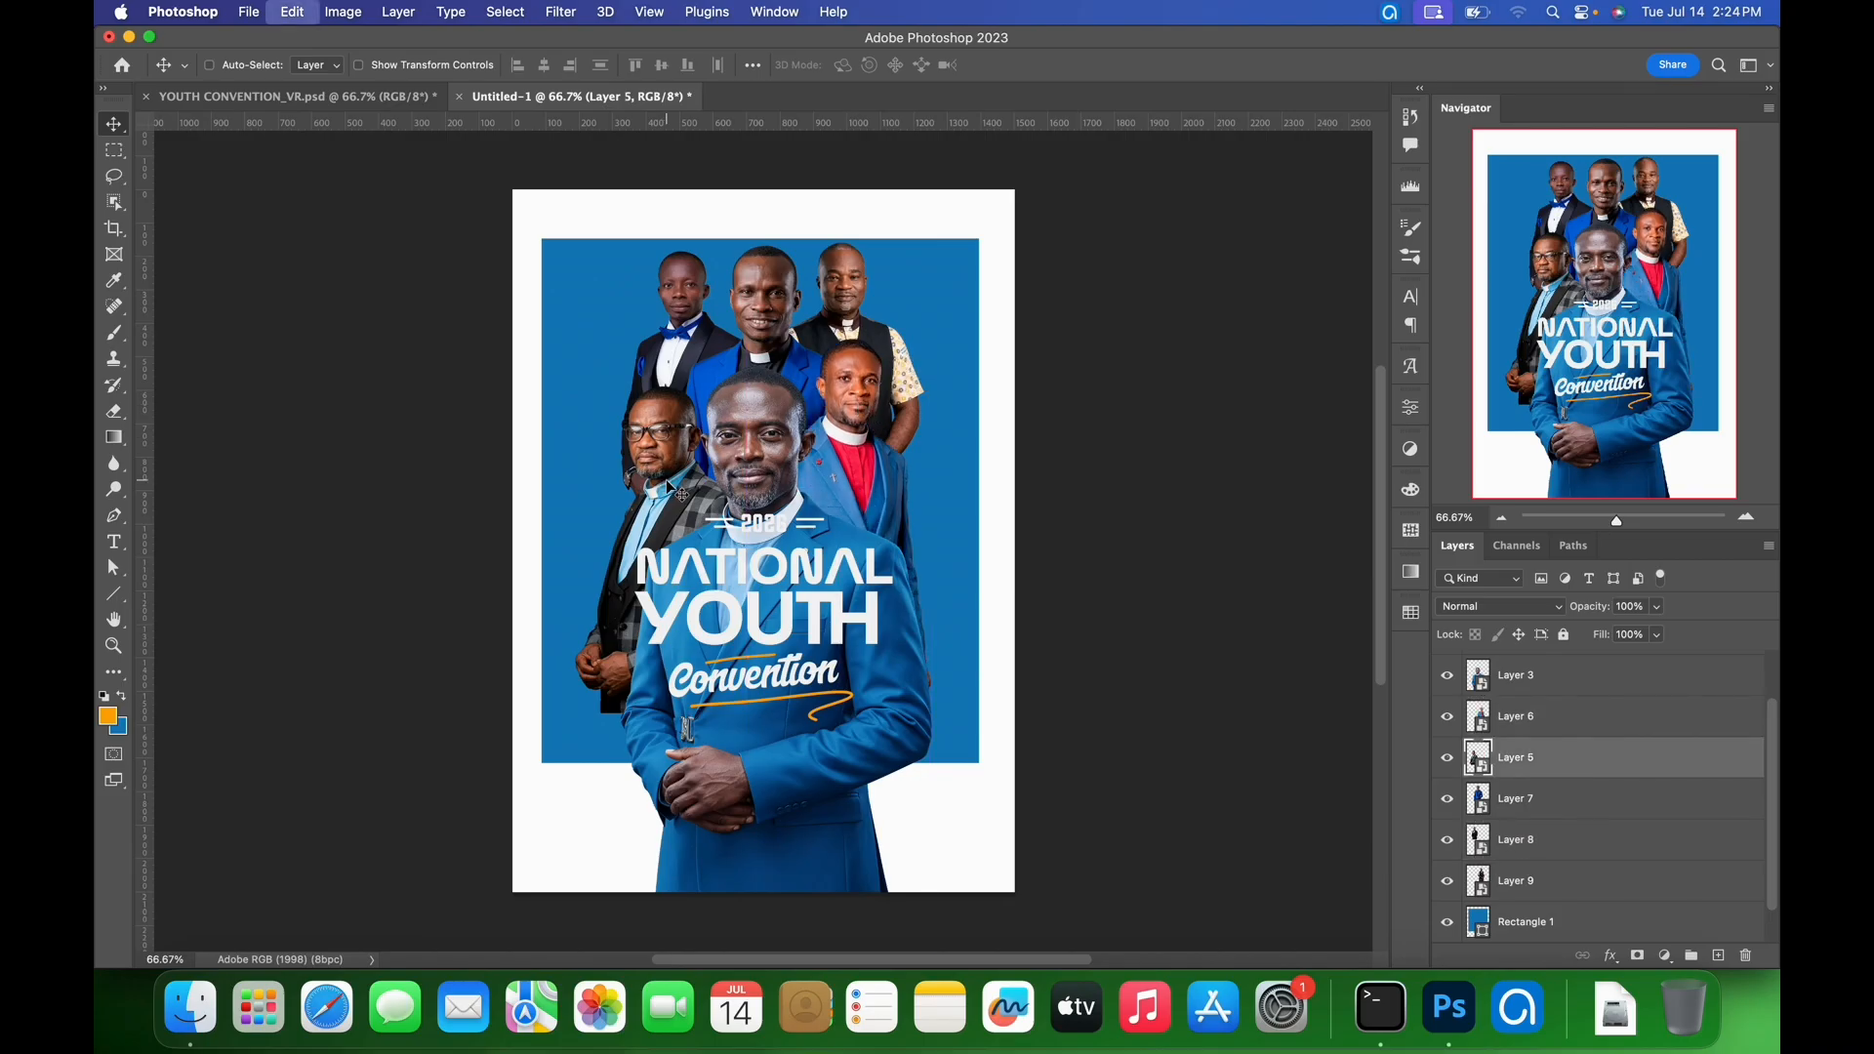
{"action": "left_click_drag", "start_coordinate": [586, 724], "coordinate": [583, 703]}
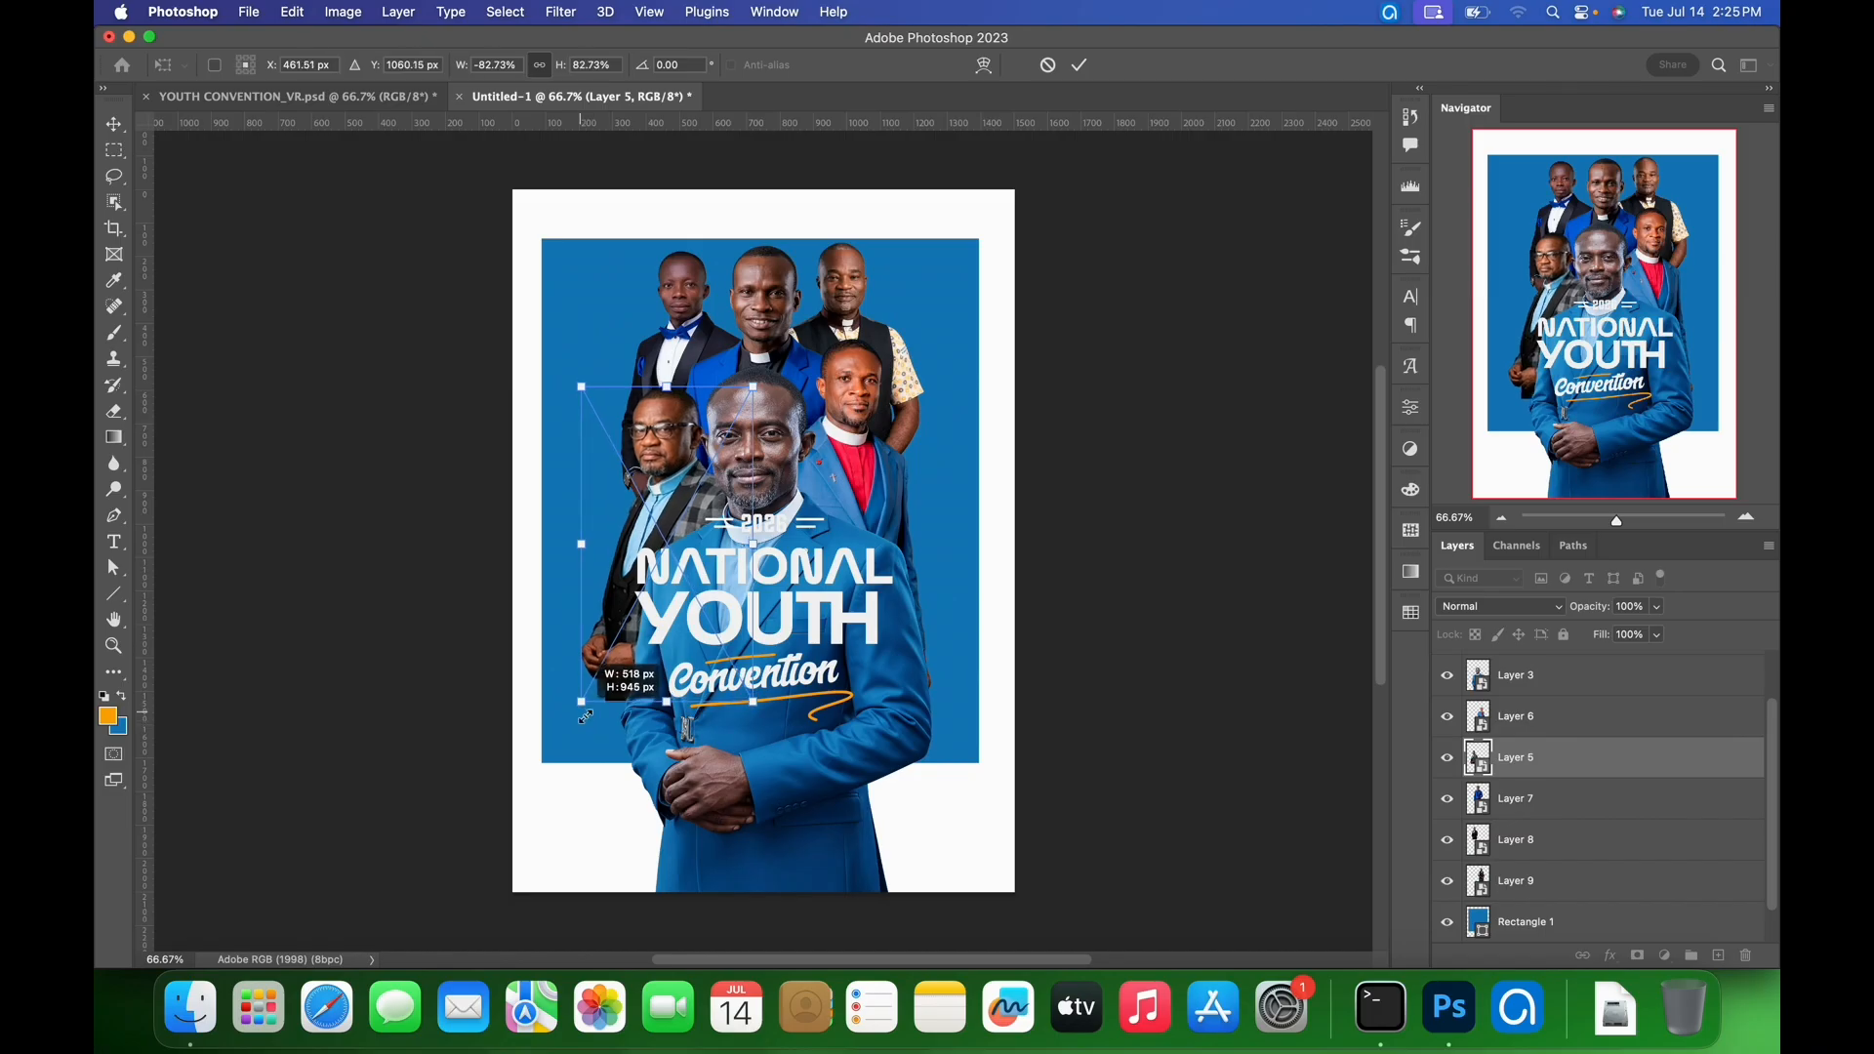
{"action": "left_click", "coordinate": [1078, 66]}
{"action": "left_click_drag", "start_coordinate": [852, 476], "coordinate": [872, 491]}
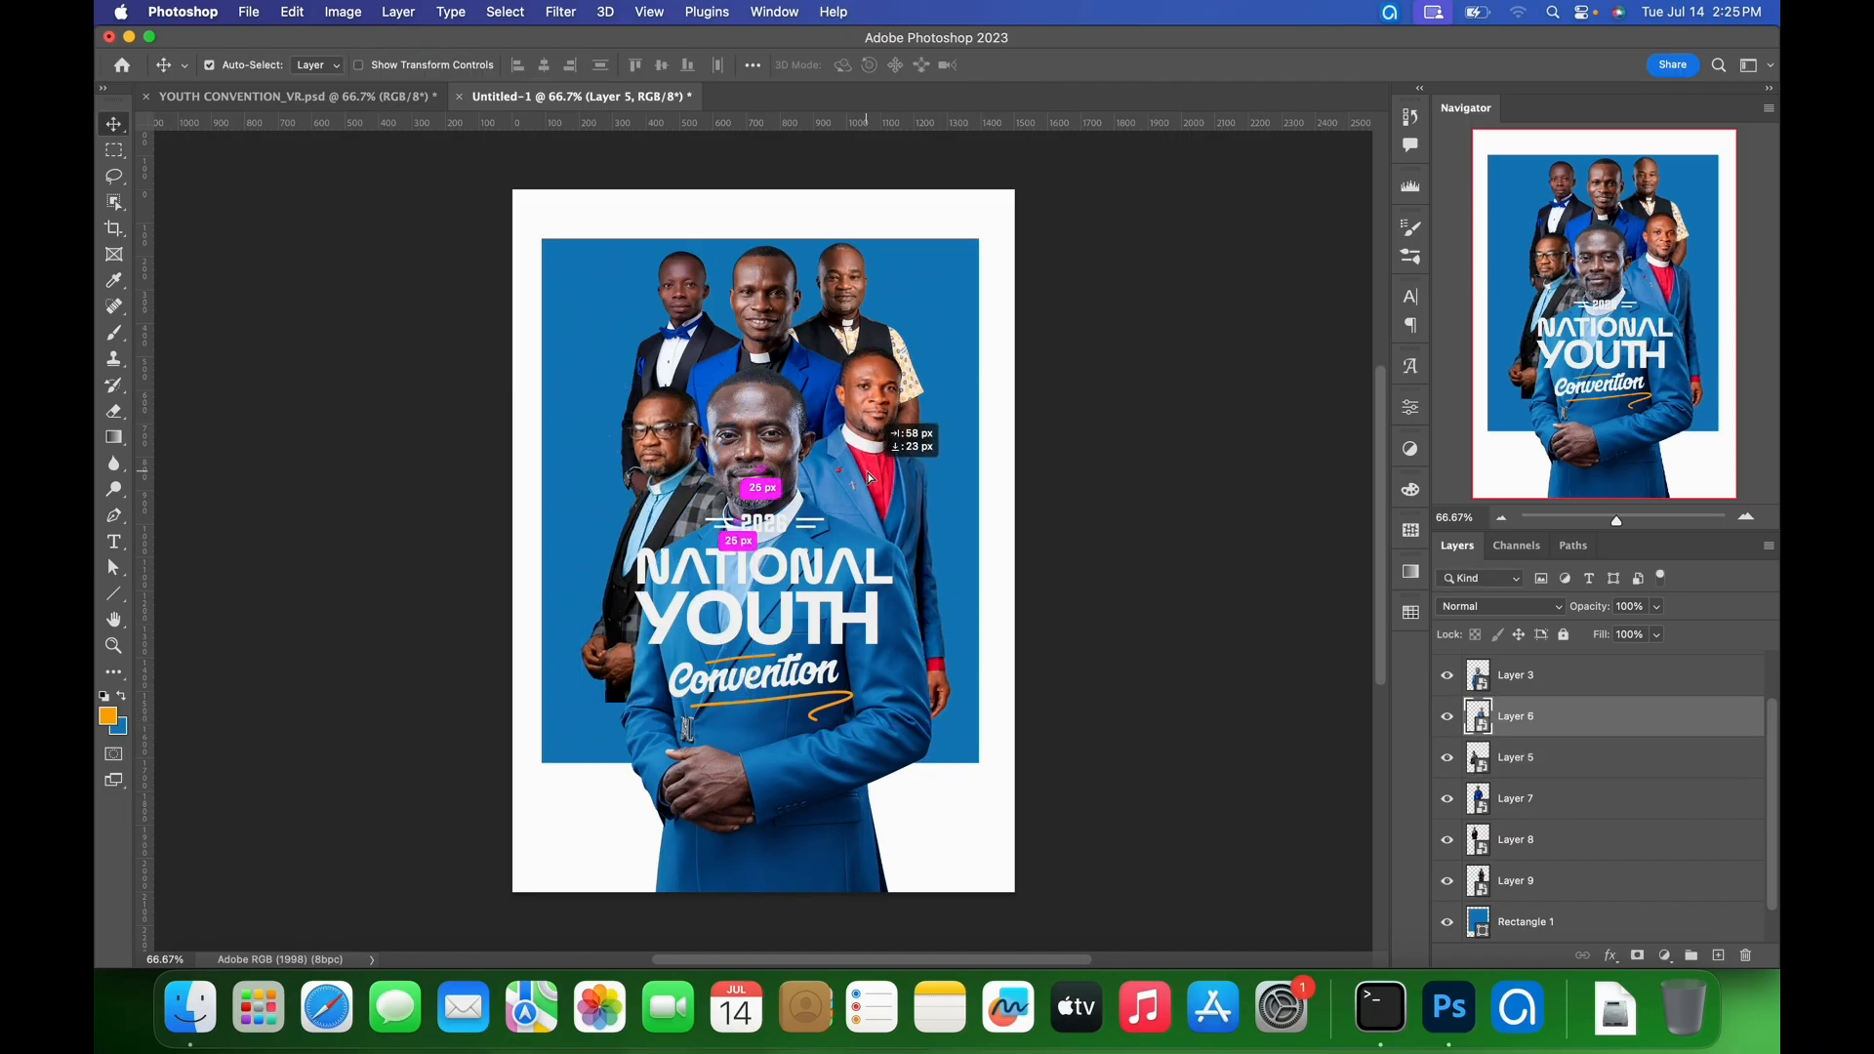
- Scale the middle man in the back row down to about 79%, keeping him centred behind the central man
{"action": "left_click", "coordinate": [764, 315]}
{"action": "key", "text": "super+t"}
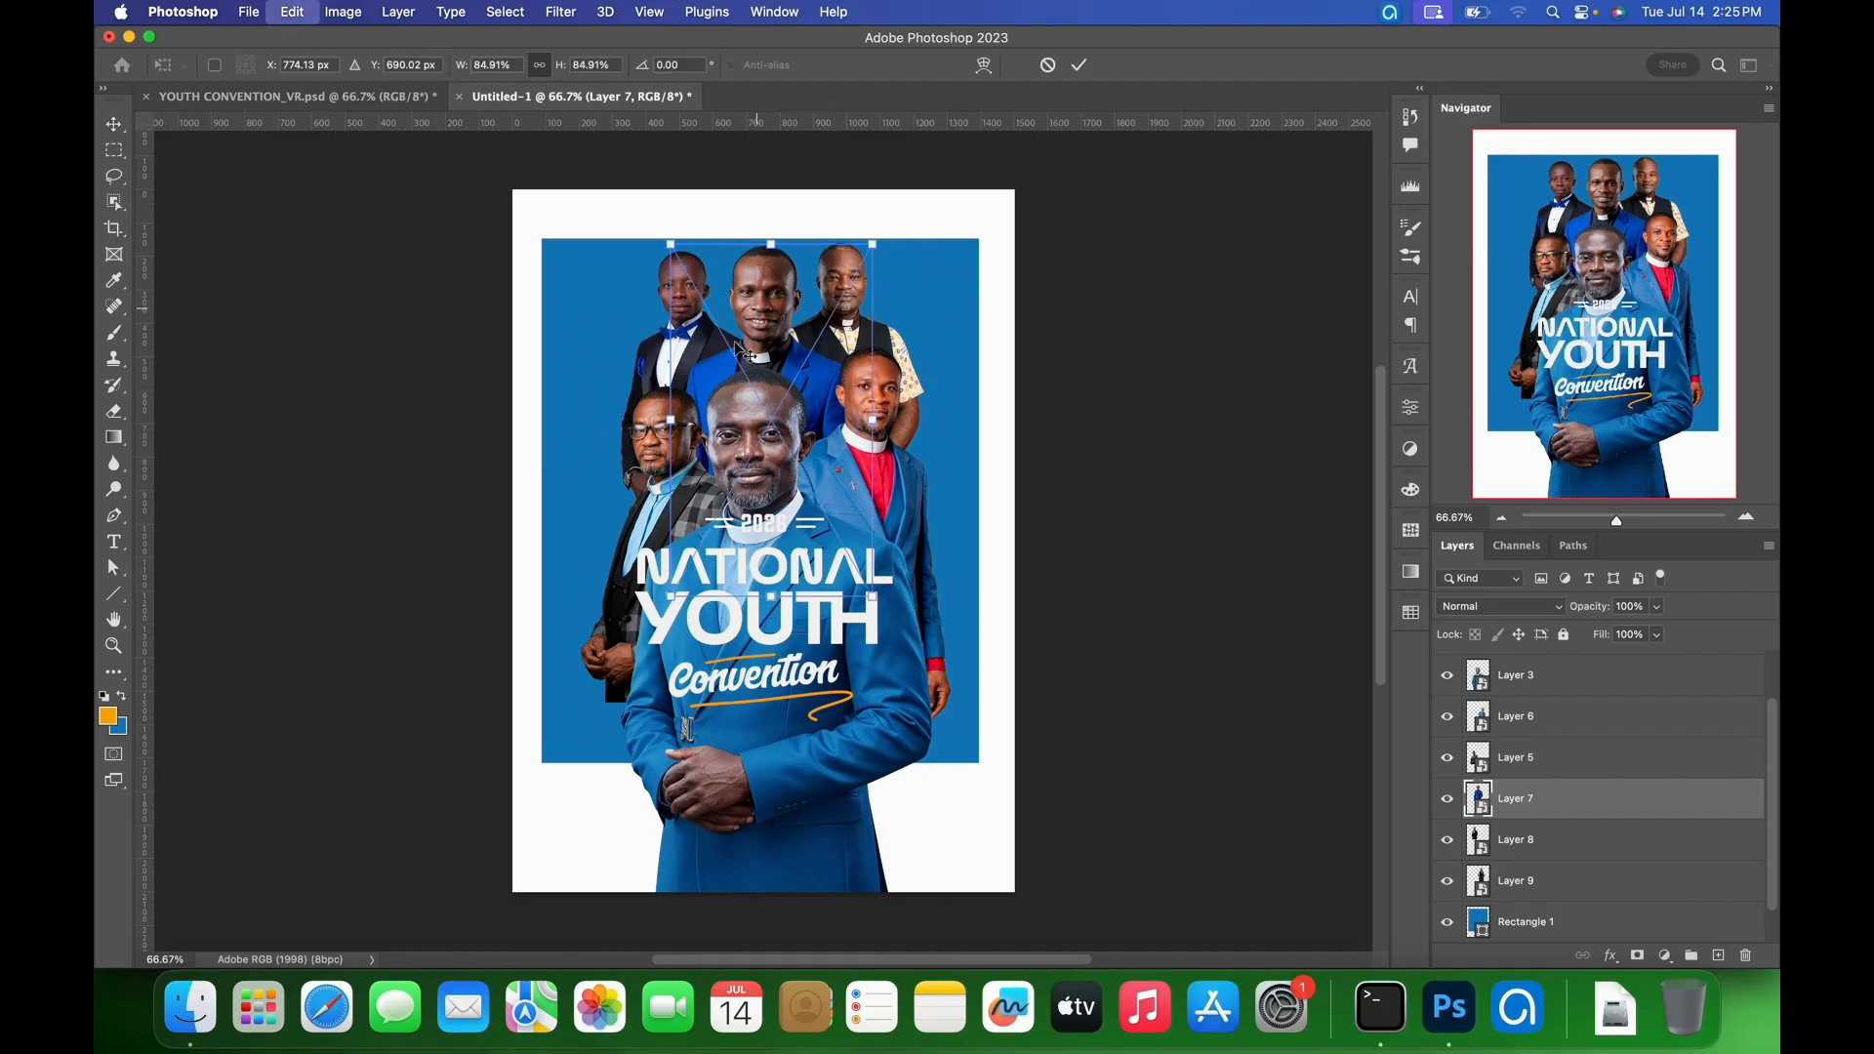
{"action": "left_click_drag", "start_coordinate": [673, 599], "coordinate": [679, 585]}
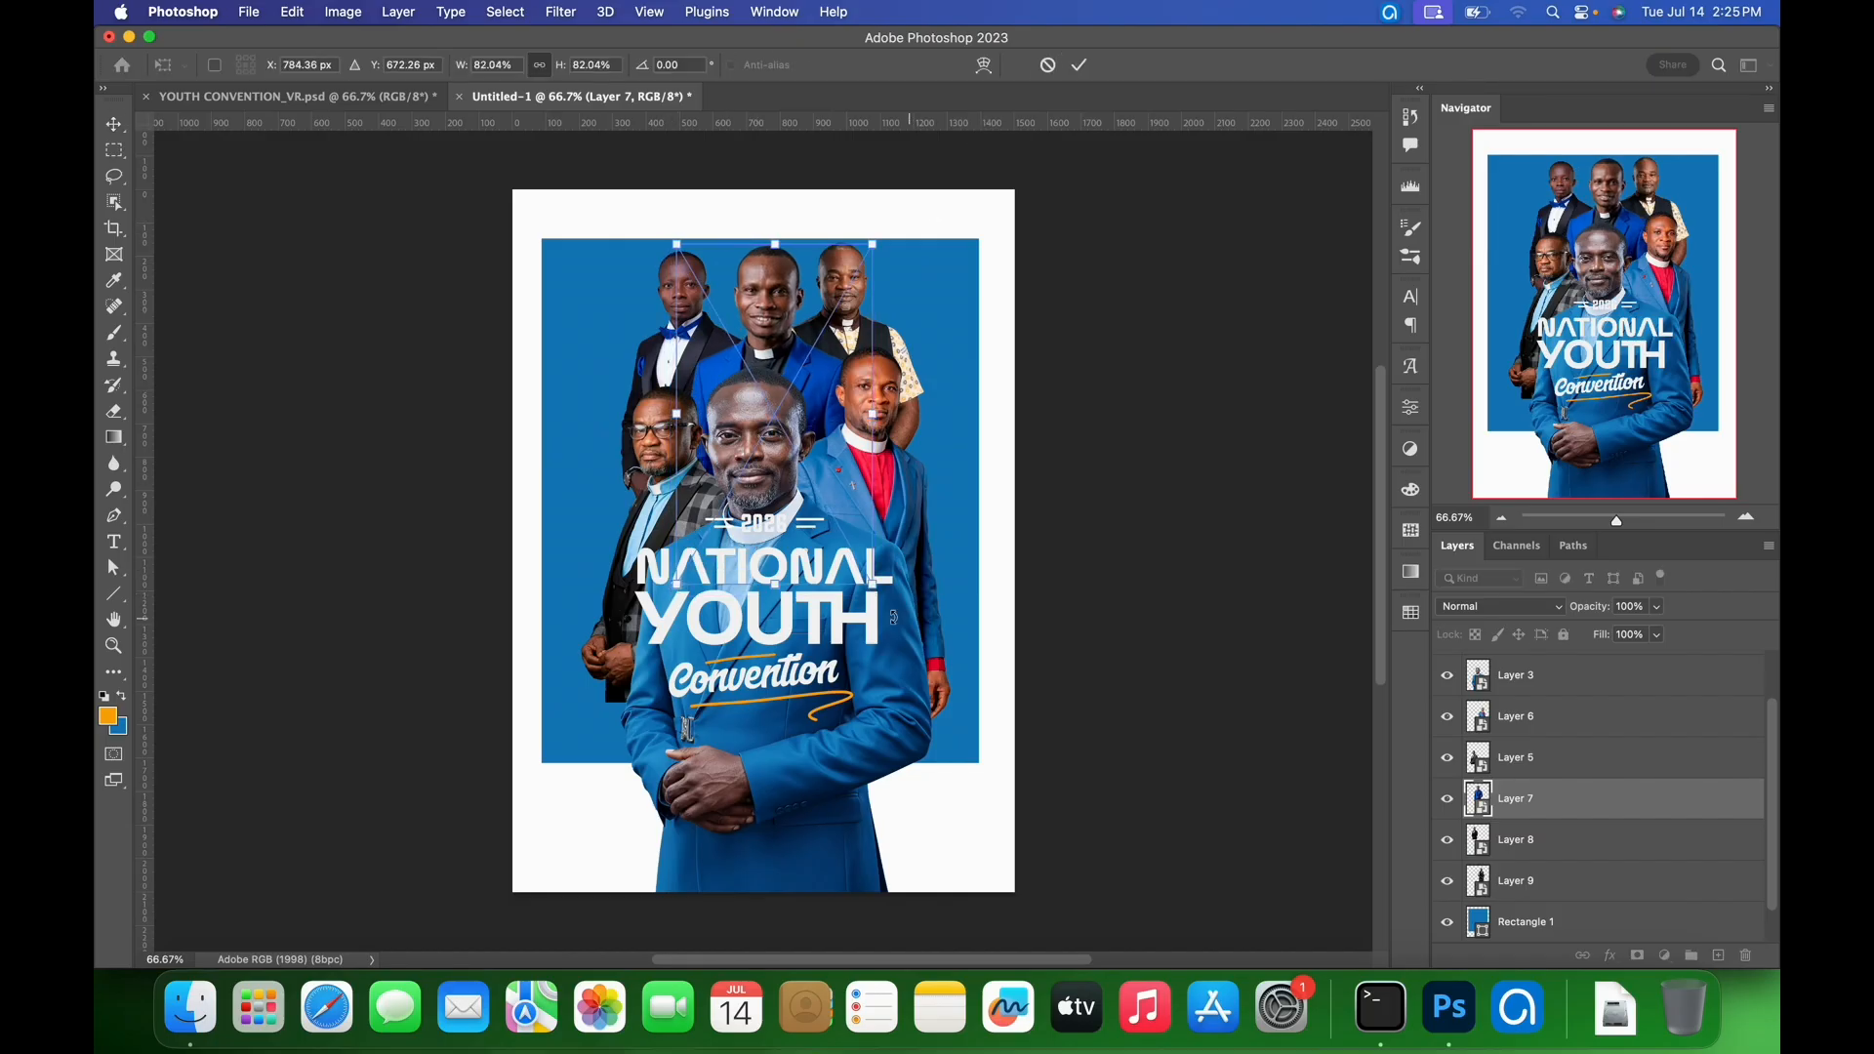
{"action": "left_click_drag", "start_coordinate": [876, 583], "coordinate": [868, 573]}
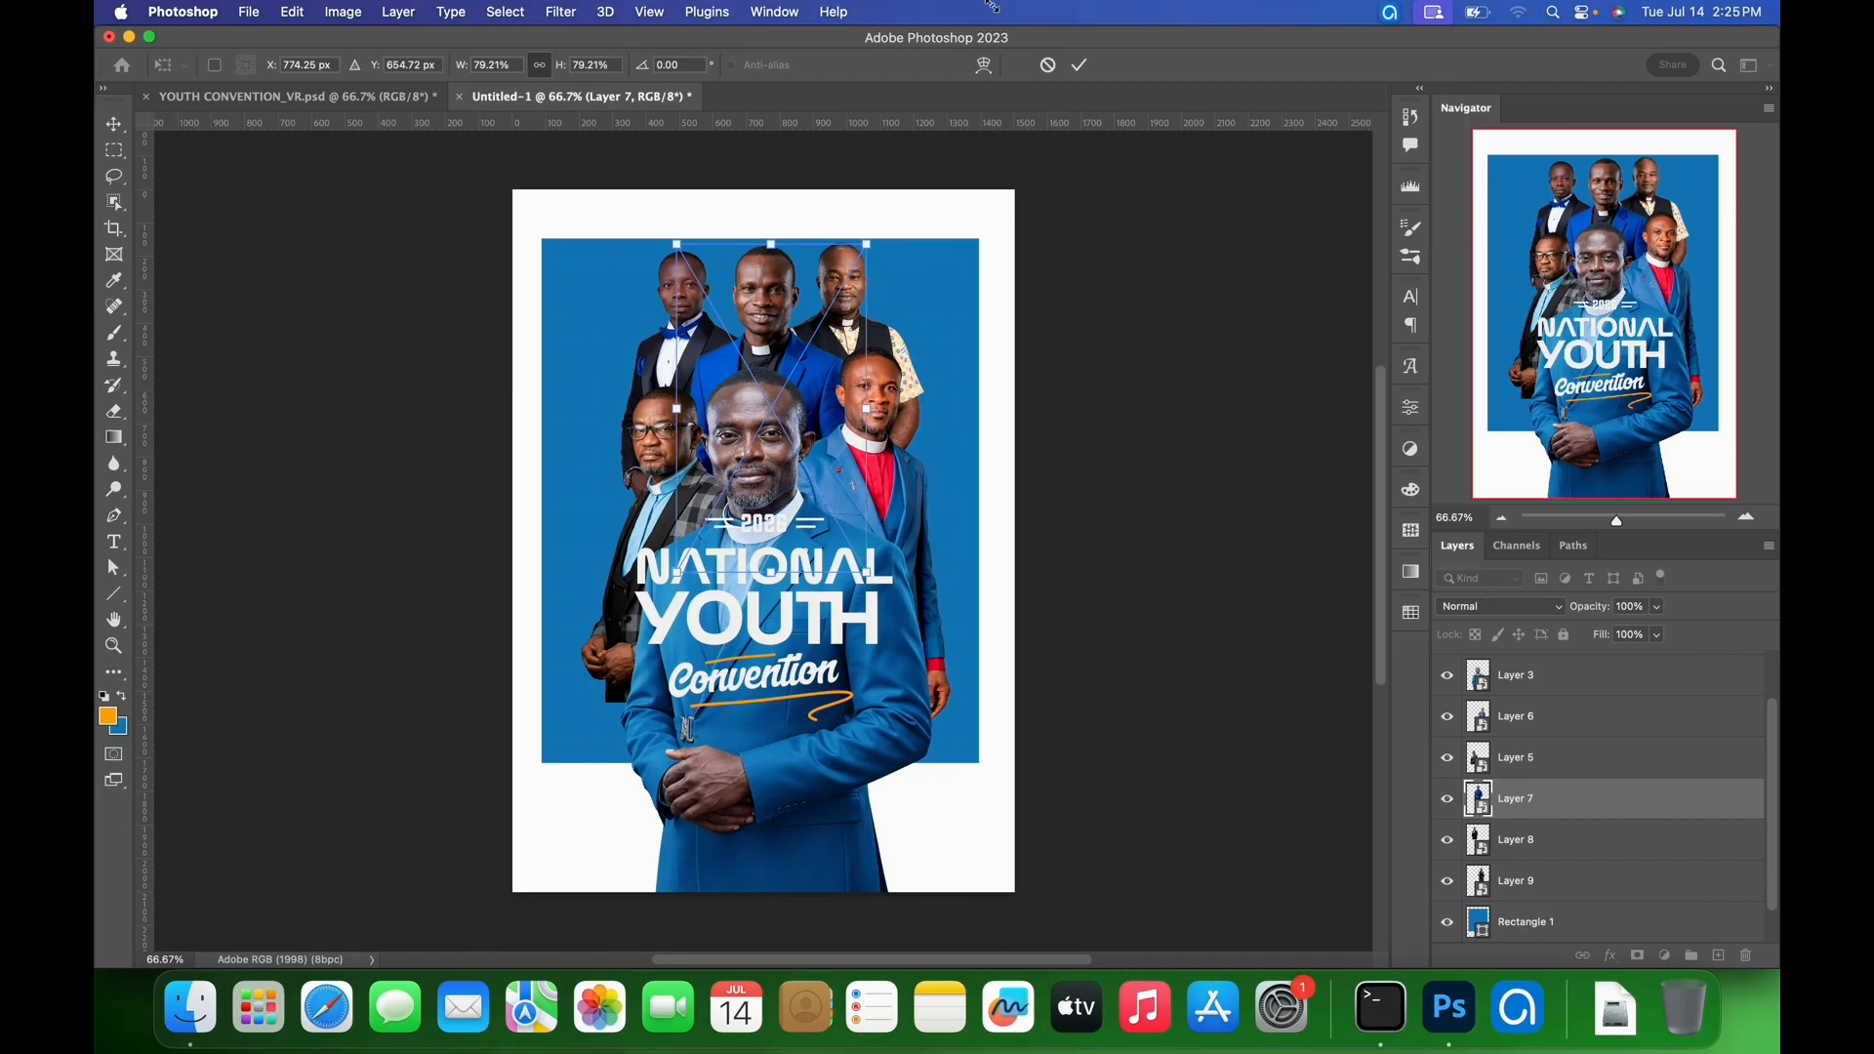
{"action": "left_click", "coordinate": [1080, 69]}
- Enlarge the bow-tie man in the back row so he sits closer to the man beside him
{"action": "left_click", "coordinate": [699, 329]}
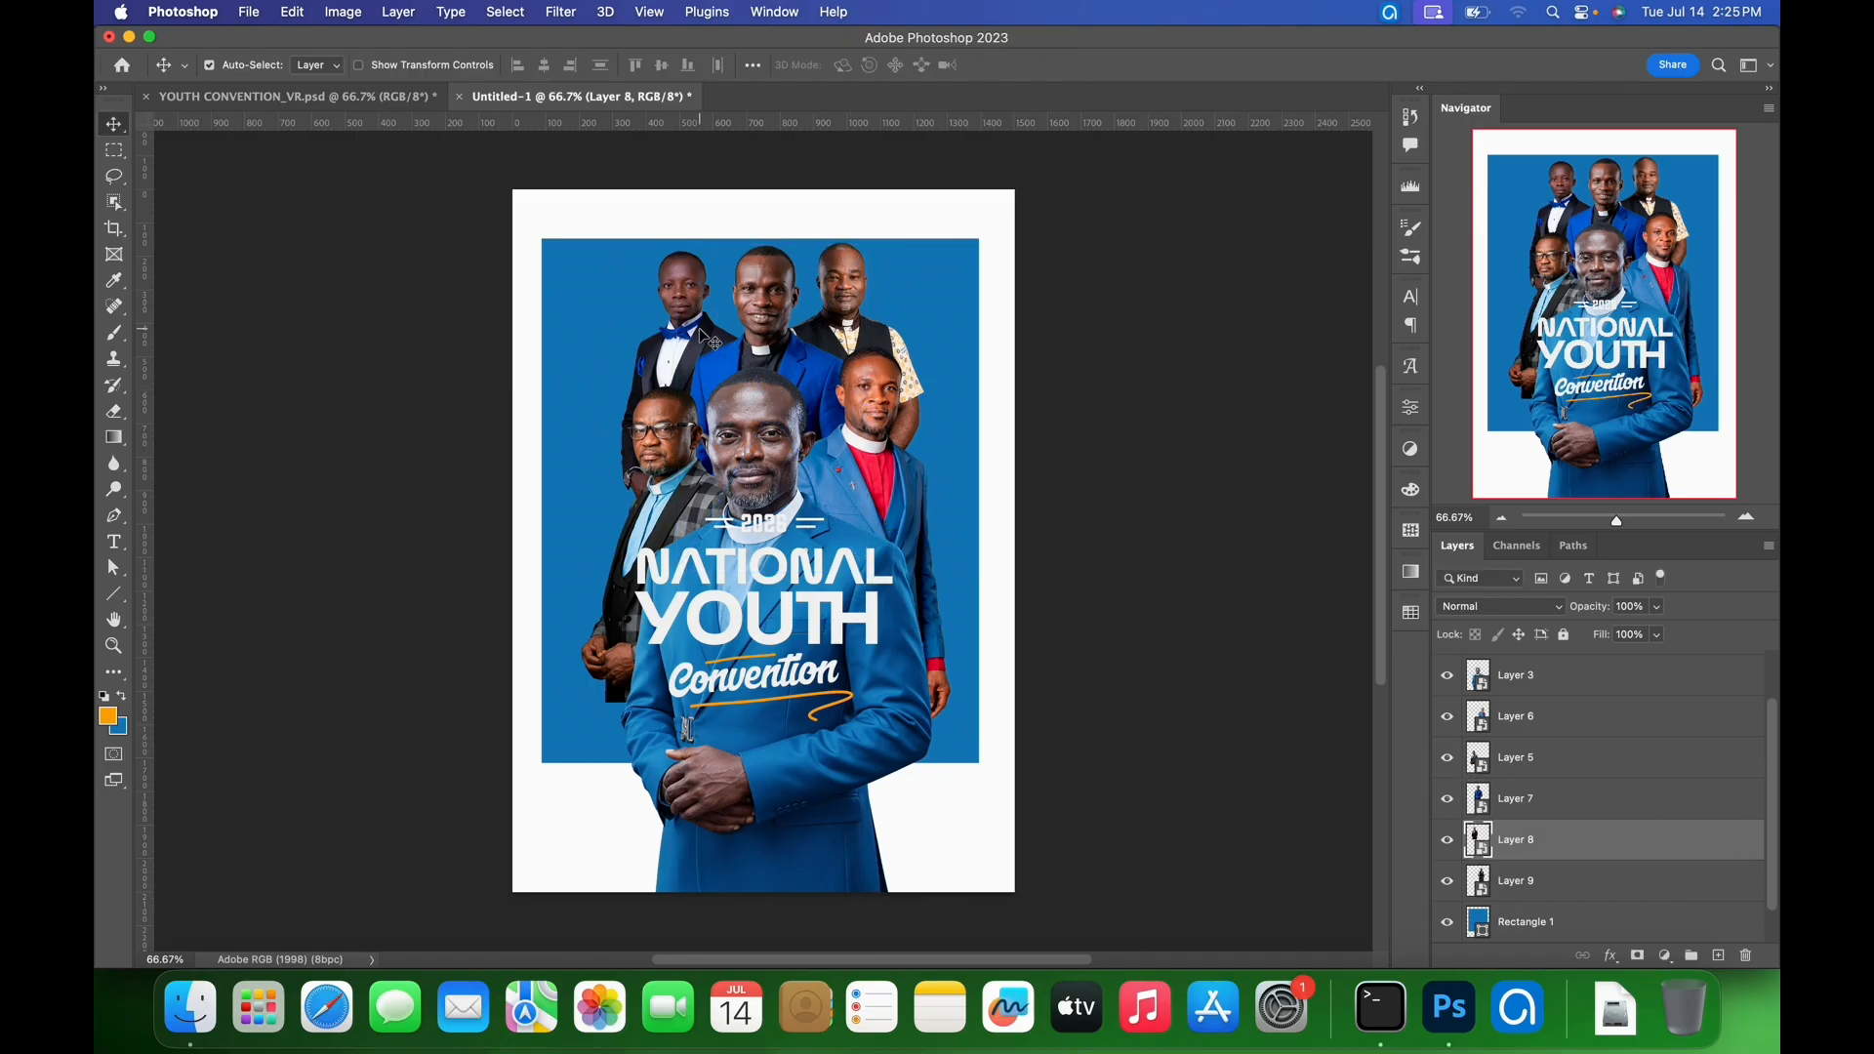
{"action": "key", "text": "super+t"}
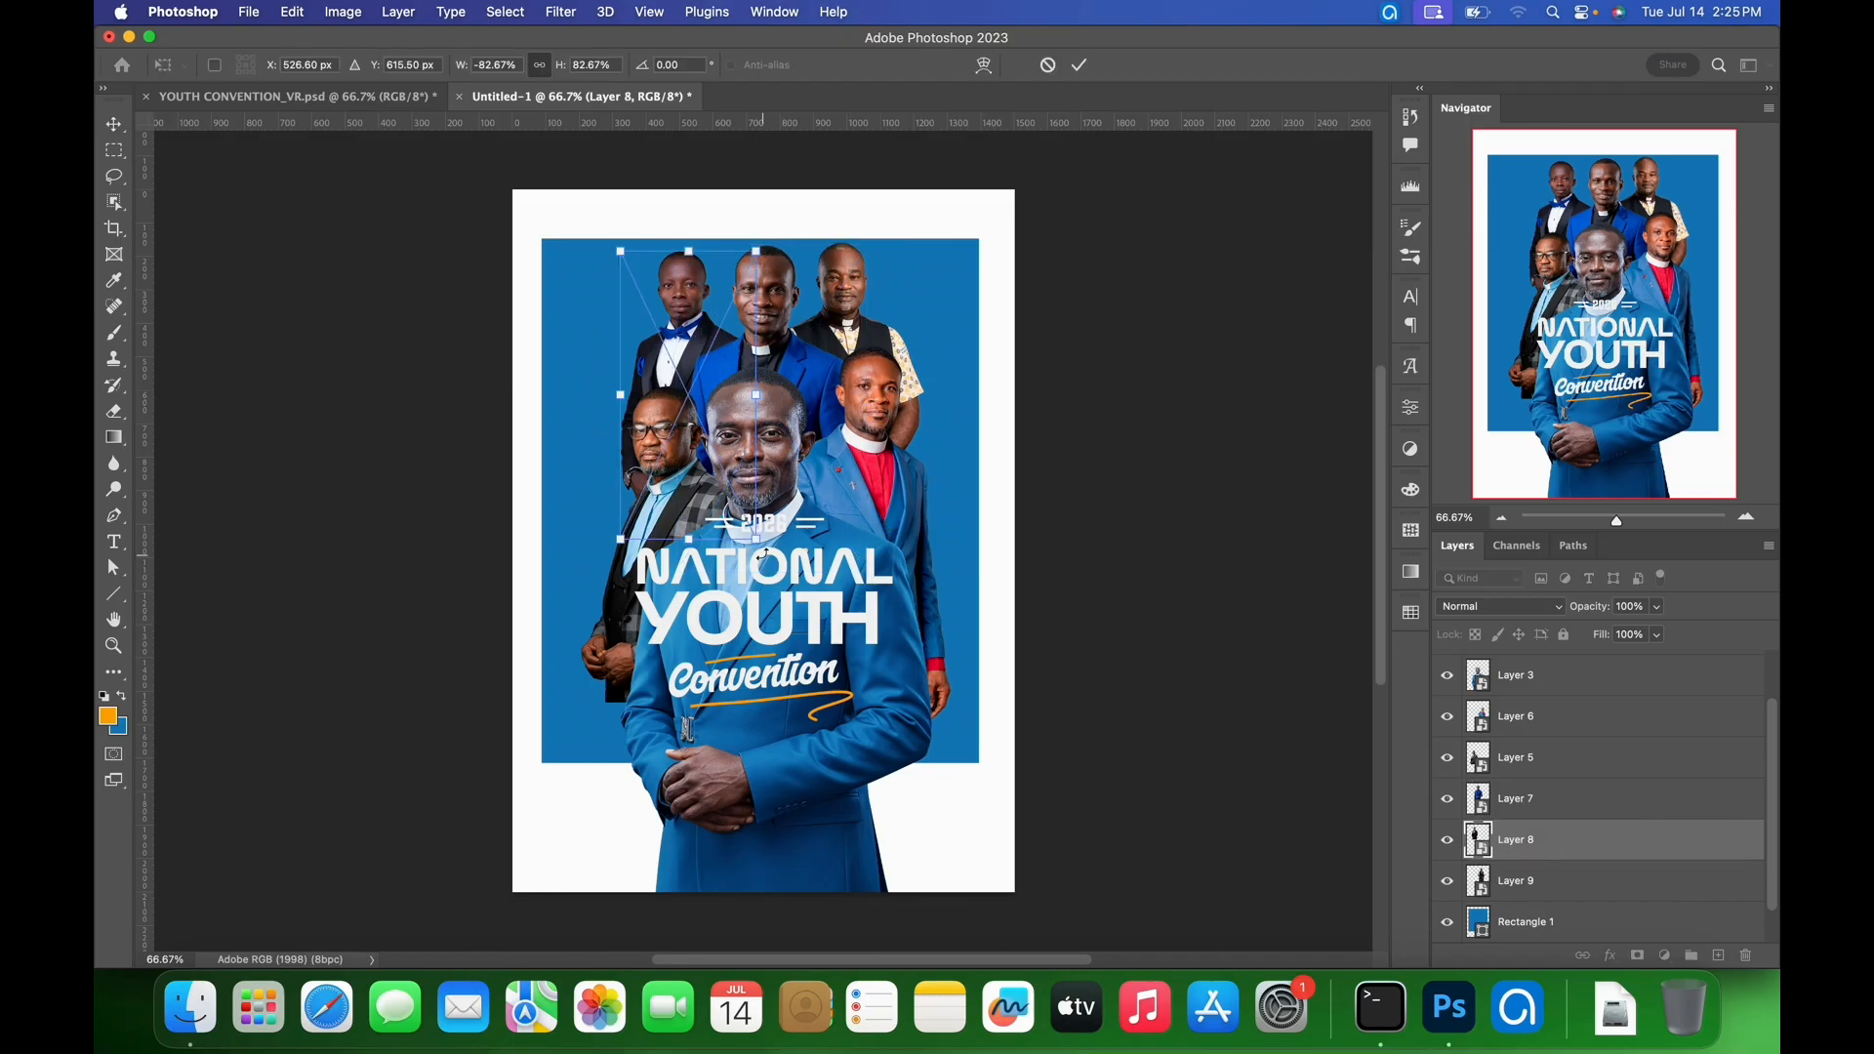
{"action": "left_click_drag", "start_coordinate": [764, 552], "coordinate": [766, 561]}
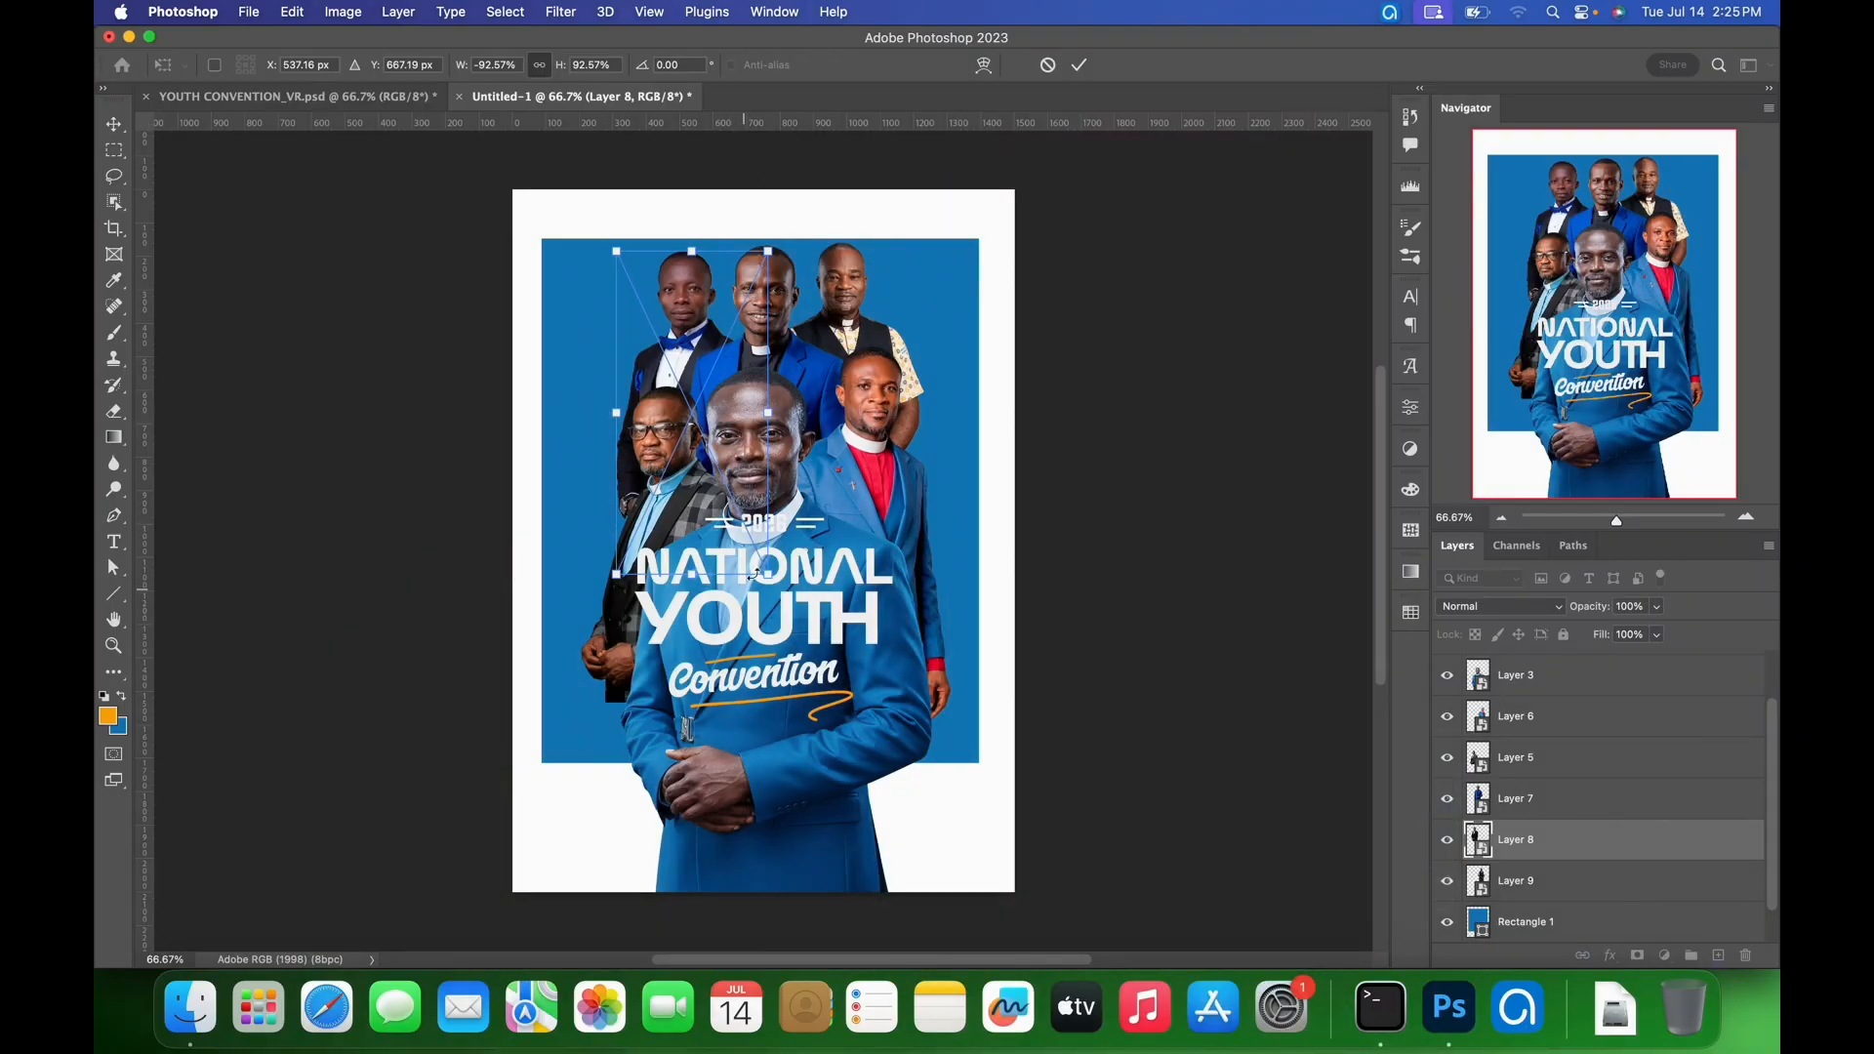
{"action": "left_click_drag", "start_coordinate": [776, 583], "coordinate": [789, 604]}
{"action": "left_click", "coordinate": [1083, 65]}
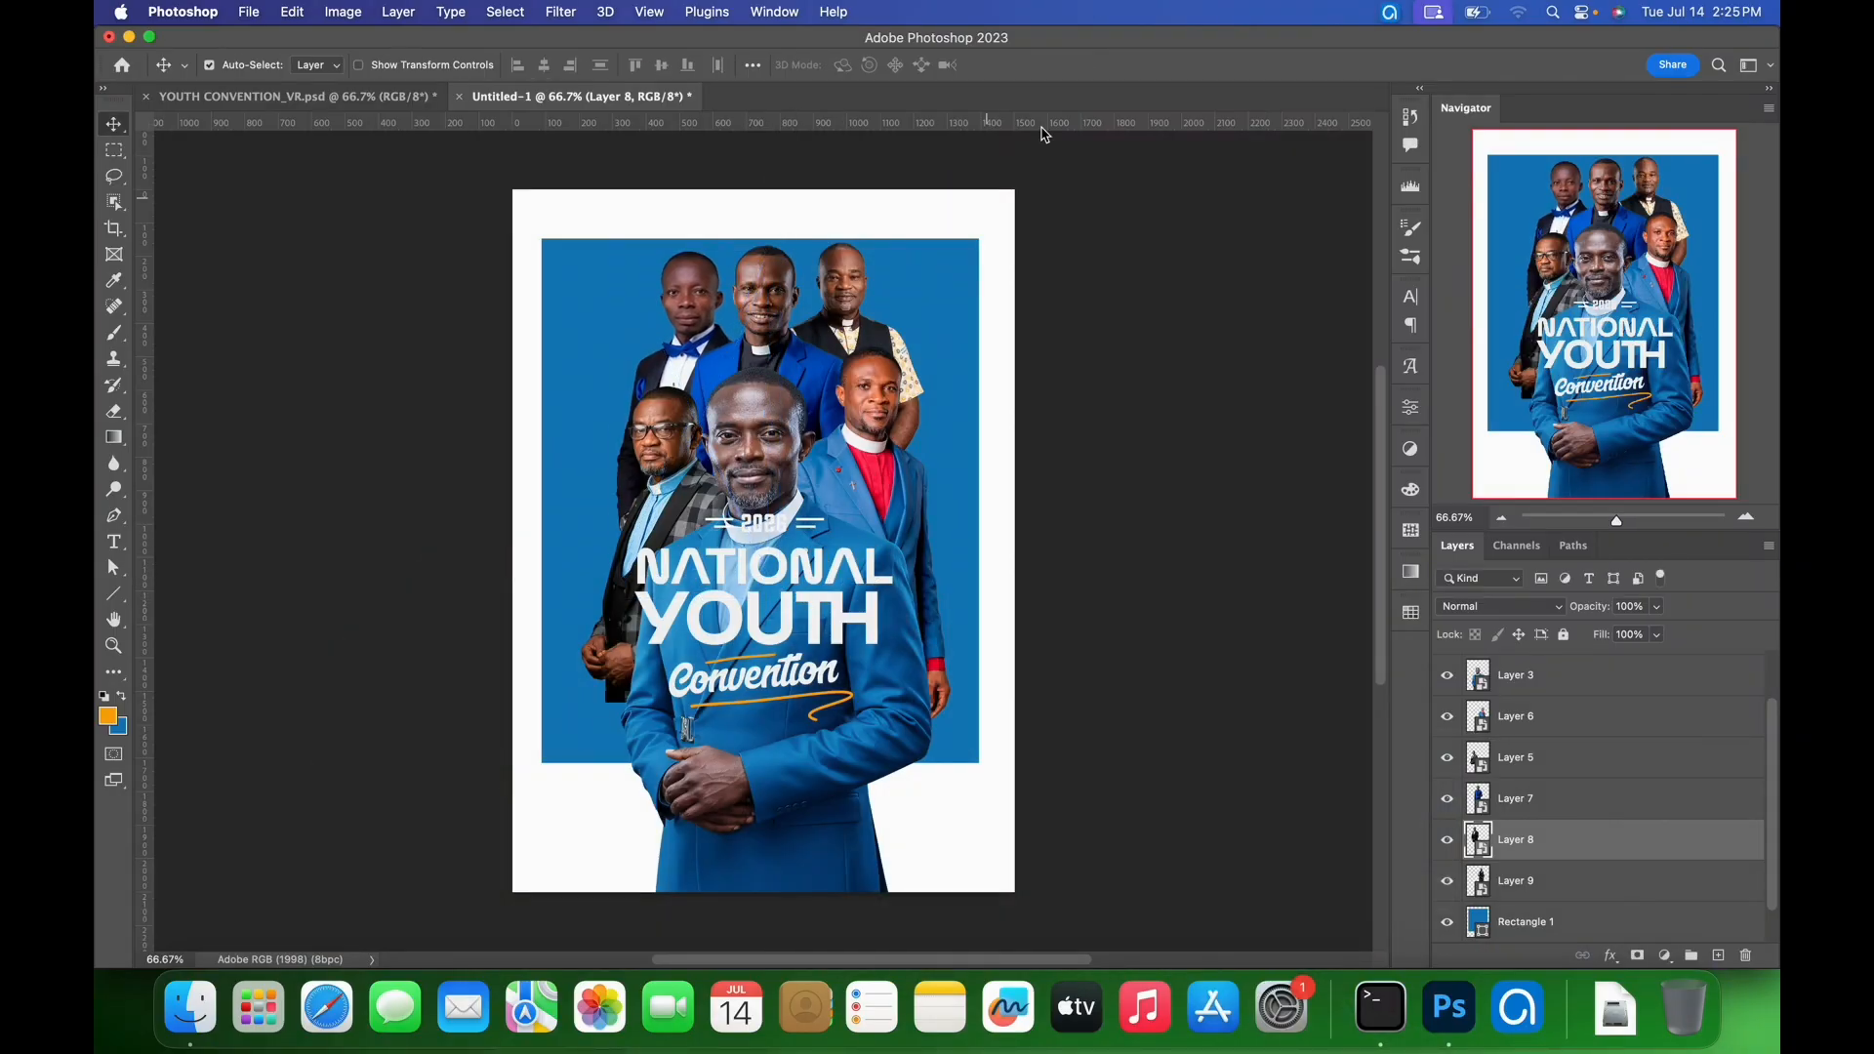
- Scale the Title group down to about 93% and lower it slightly on the central man's chest
{"action": "left_click", "coordinate": [855, 322]}
{"action": "right_click", "coordinate": [803, 627]}
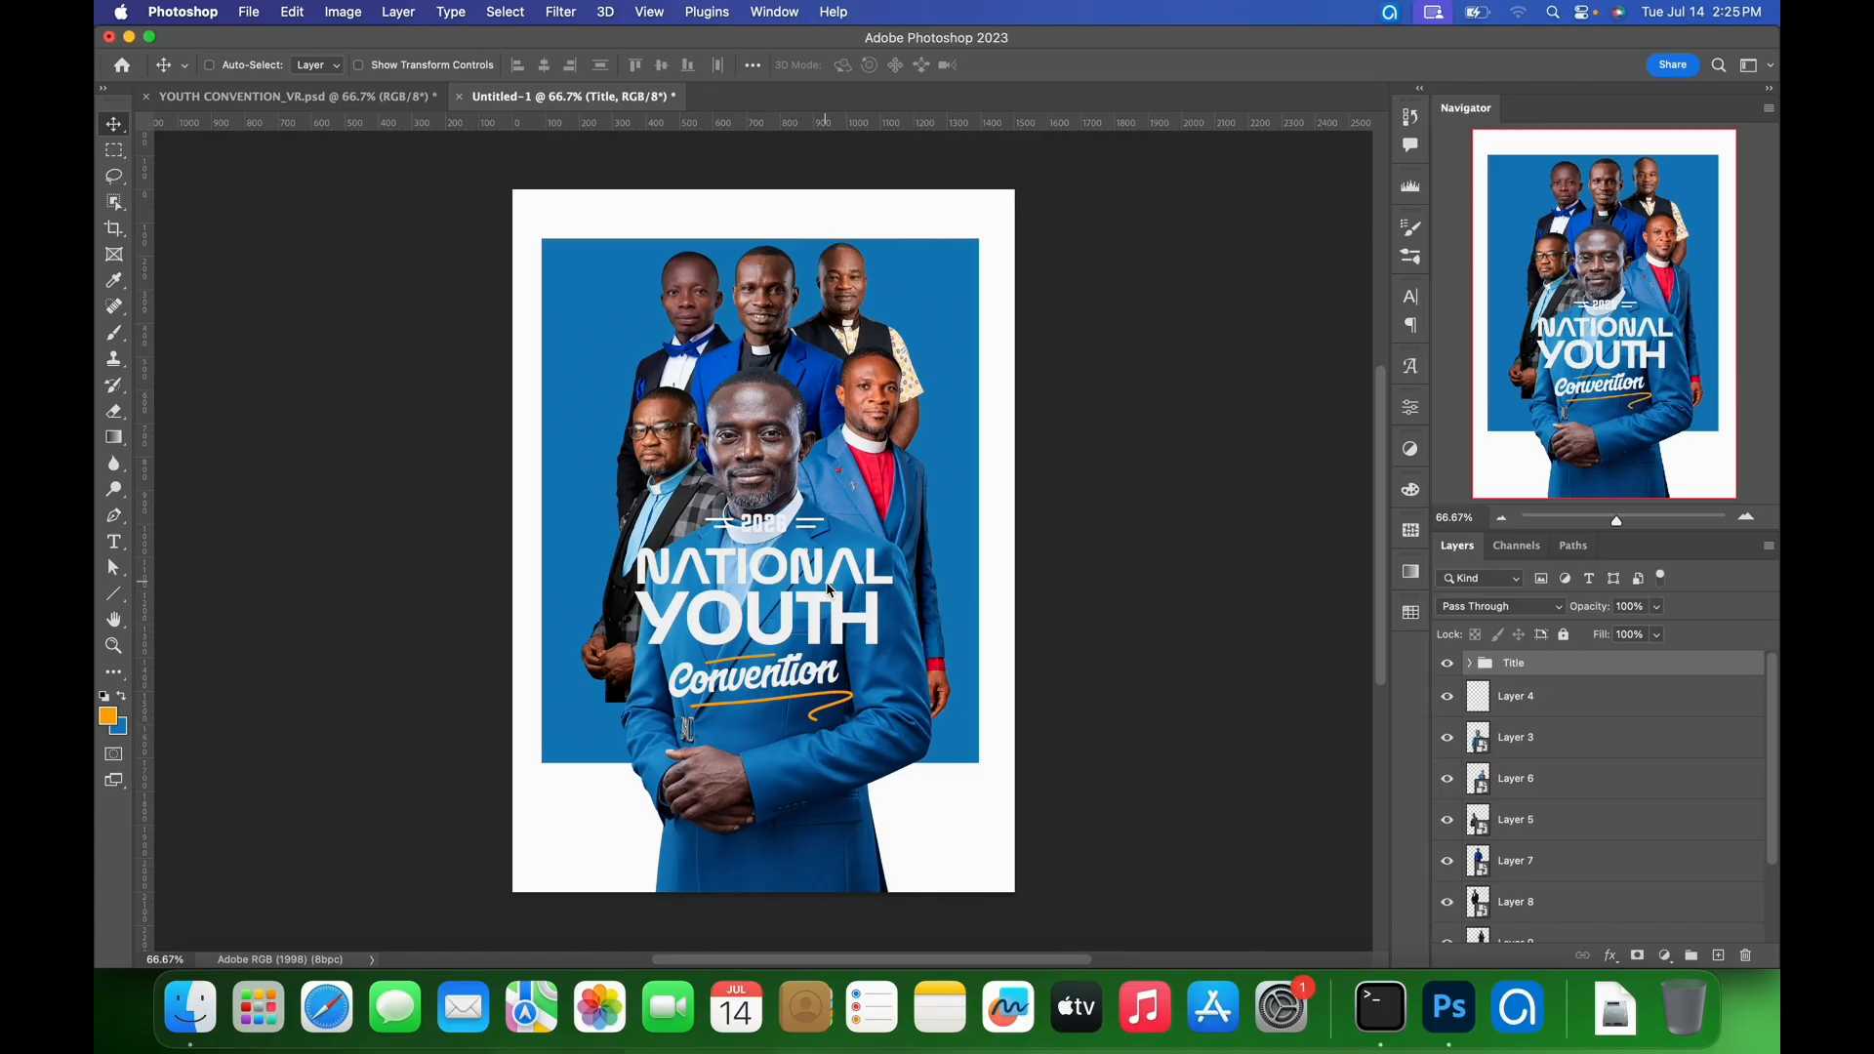
{"action": "key", "text": "super+t"}
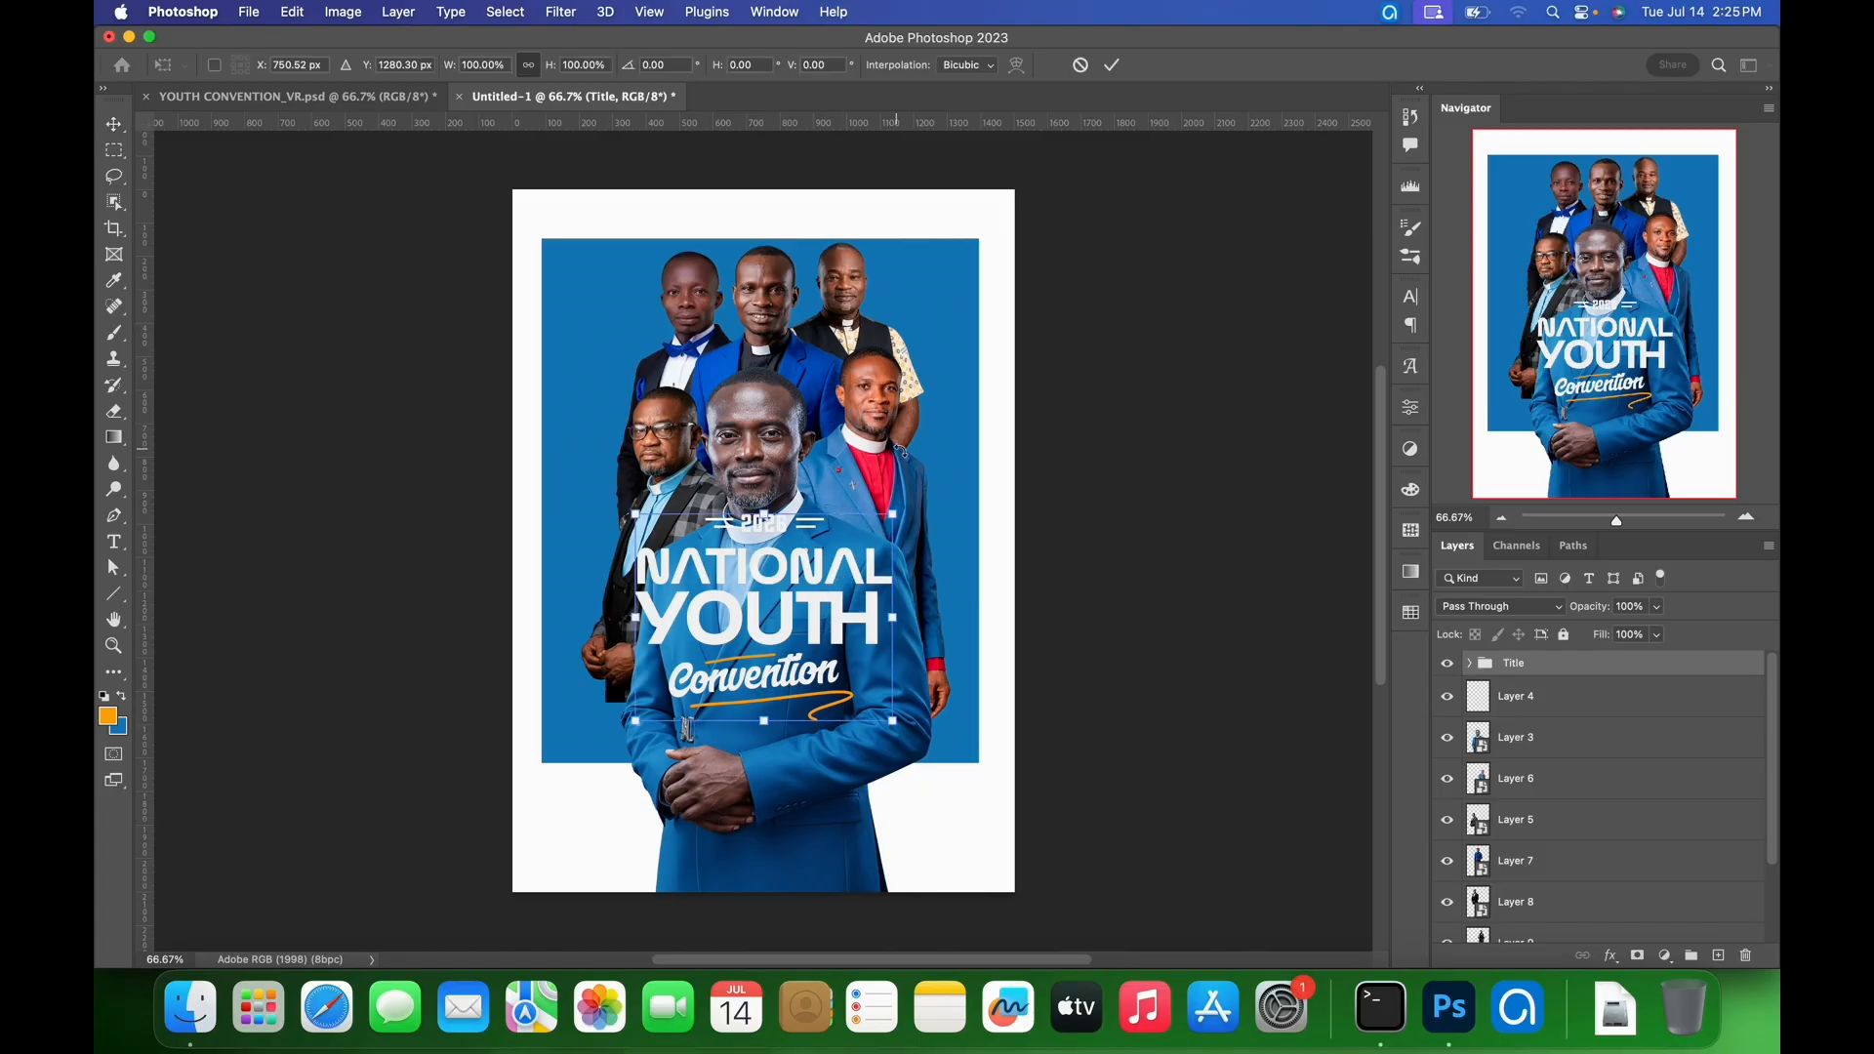
{"action": "left_click_drag", "start_coordinate": [900, 527], "coordinate": [881, 544]}
{"action": "left_click_drag", "start_coordinate": [757, 621], "coordinate": [763, 636]}
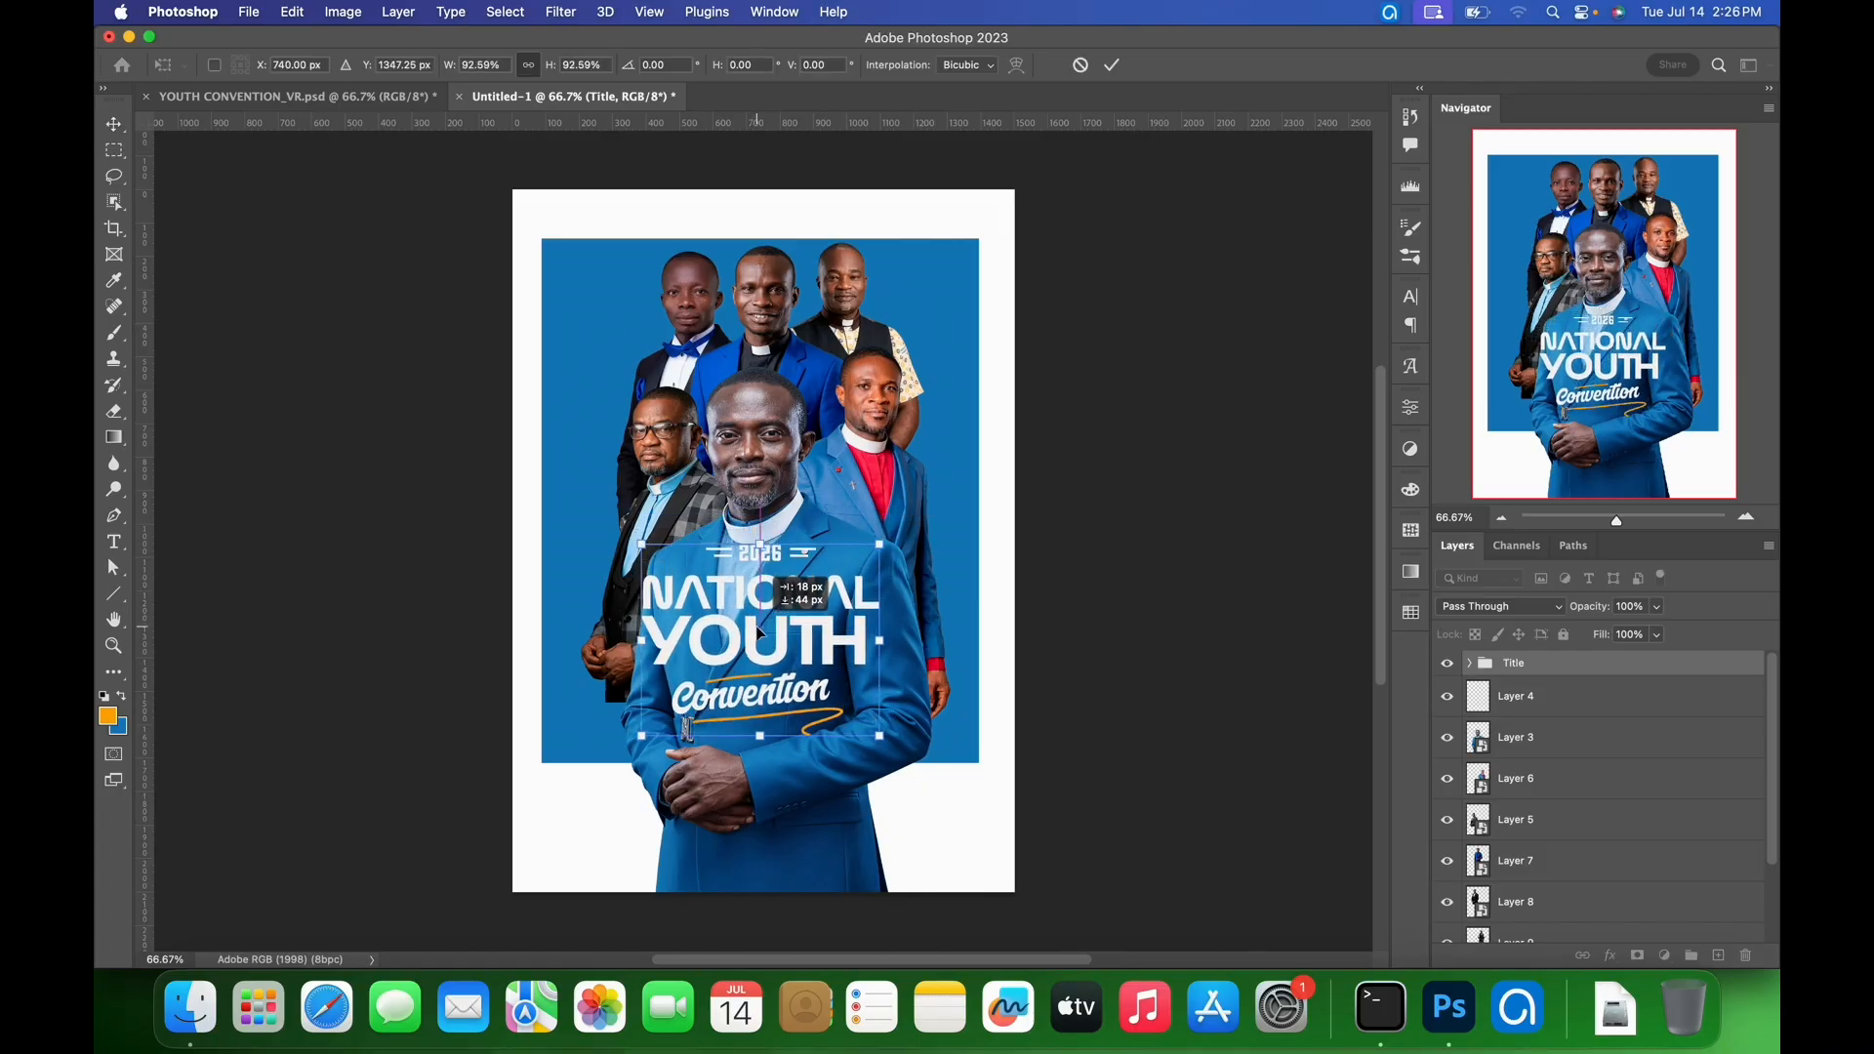
{"action": "left_click", "coordinate": [1116, 69]}
- Compare with the reference flyer and scale the central man down to about 41%
{"action": "left_click", "coordinate": [381, 98]}
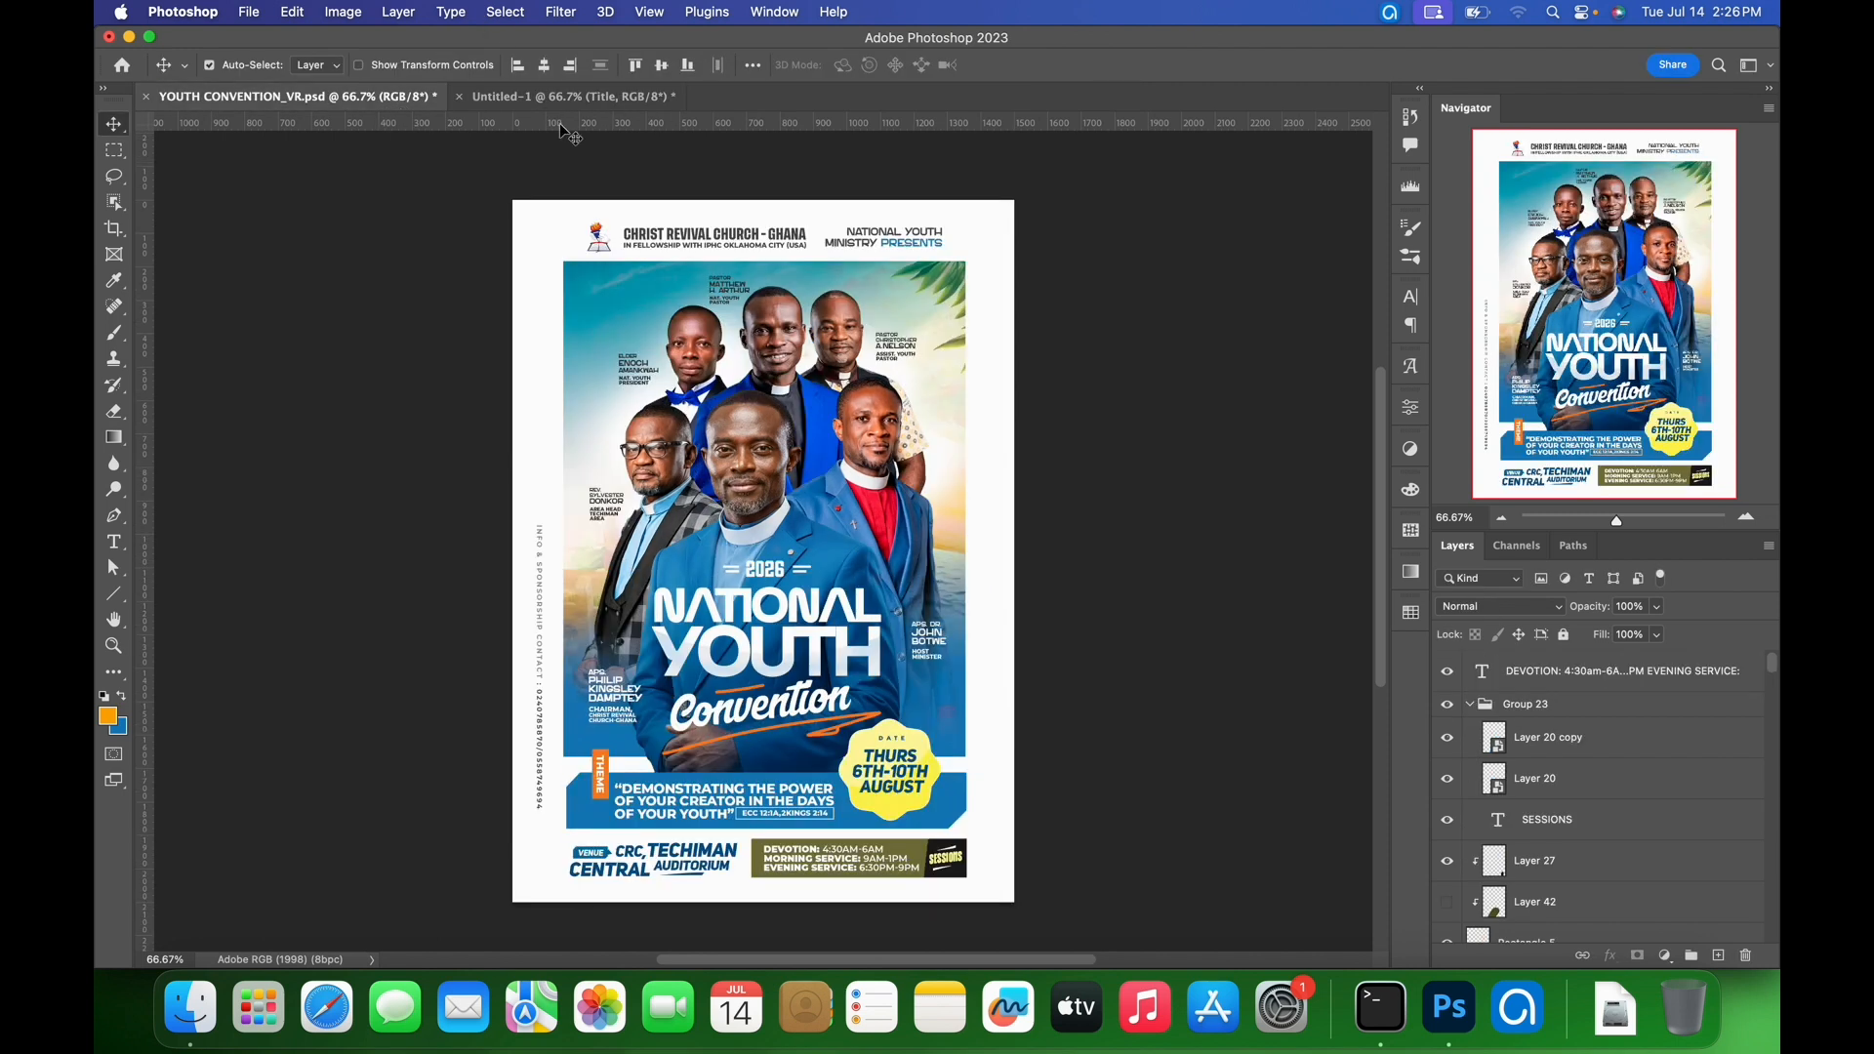
{"action": "left_click", "coordinate": [584, 101]}
{"action": "left_click", "coordinate": [737, 777]}
{"action": "key", "text": "super+t"}
{"action": "left_click_drag", "start_coordinate": [941, 376], "coordinate": [935, 393]}
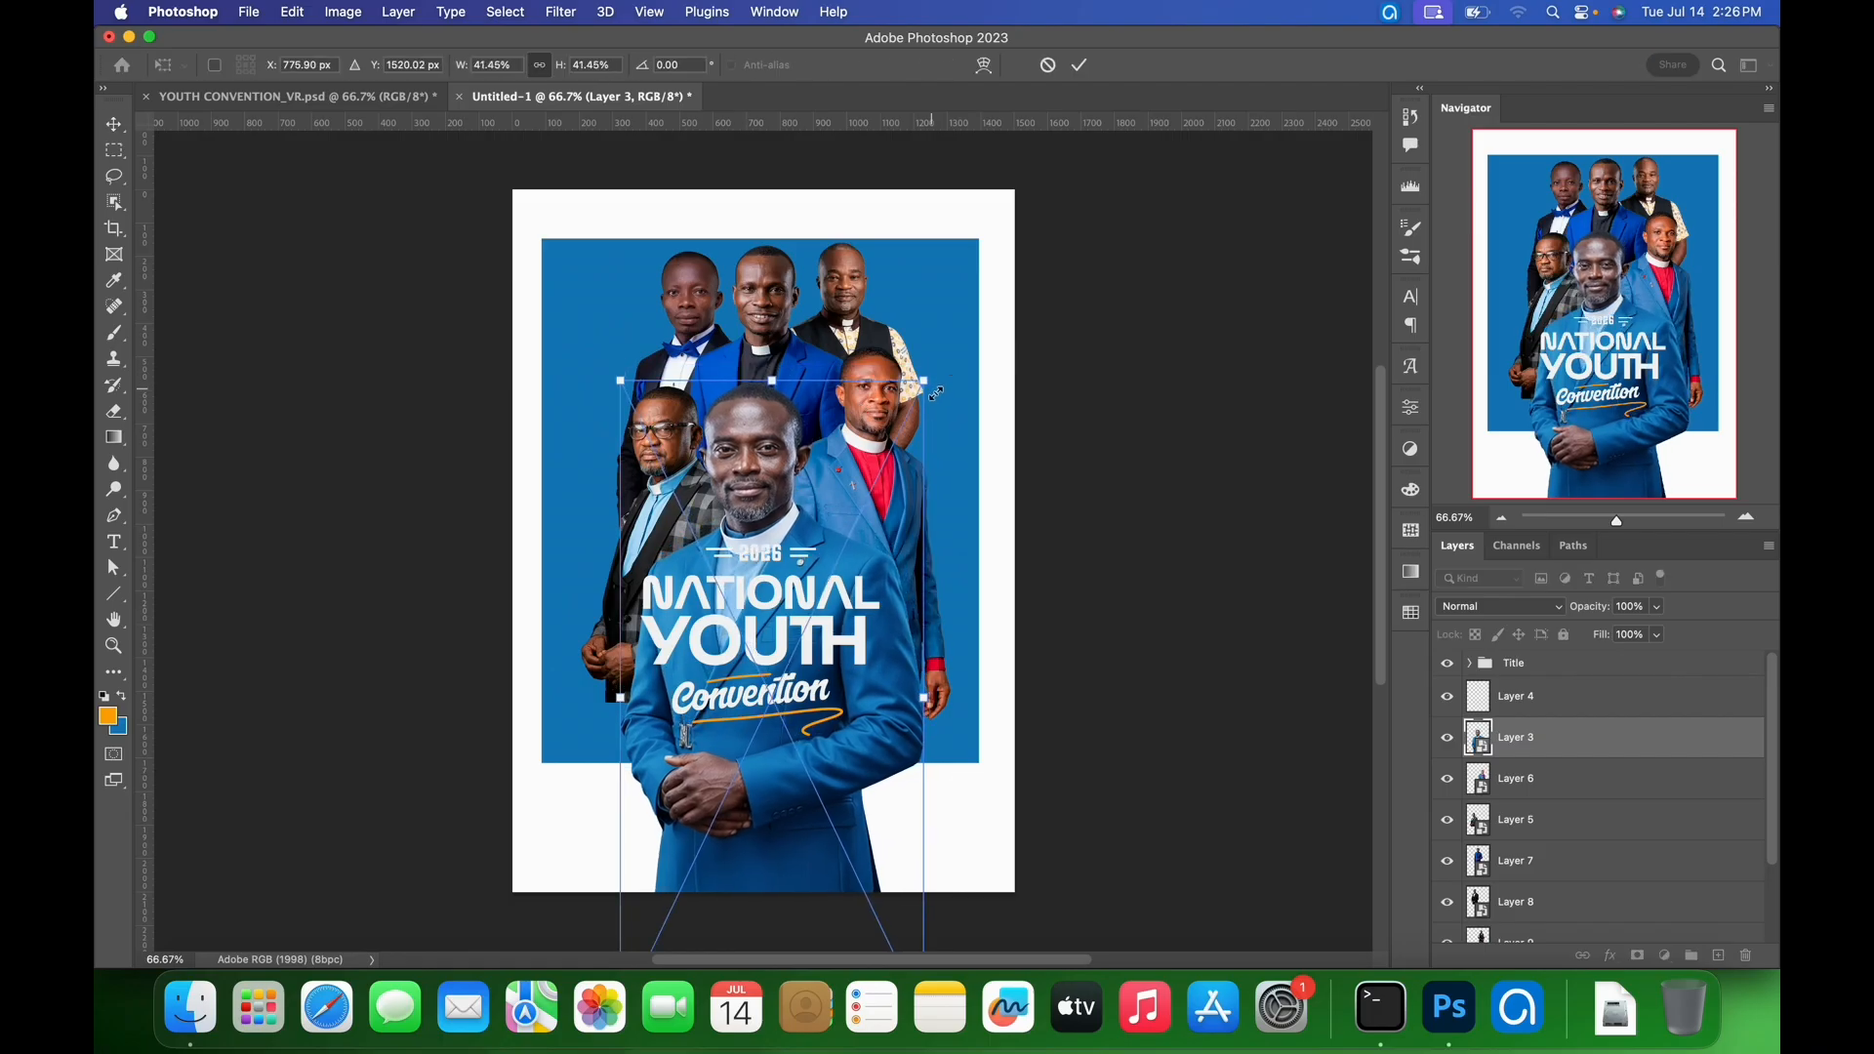
{"action": "left_click", "coordinate": [1080, 64]}
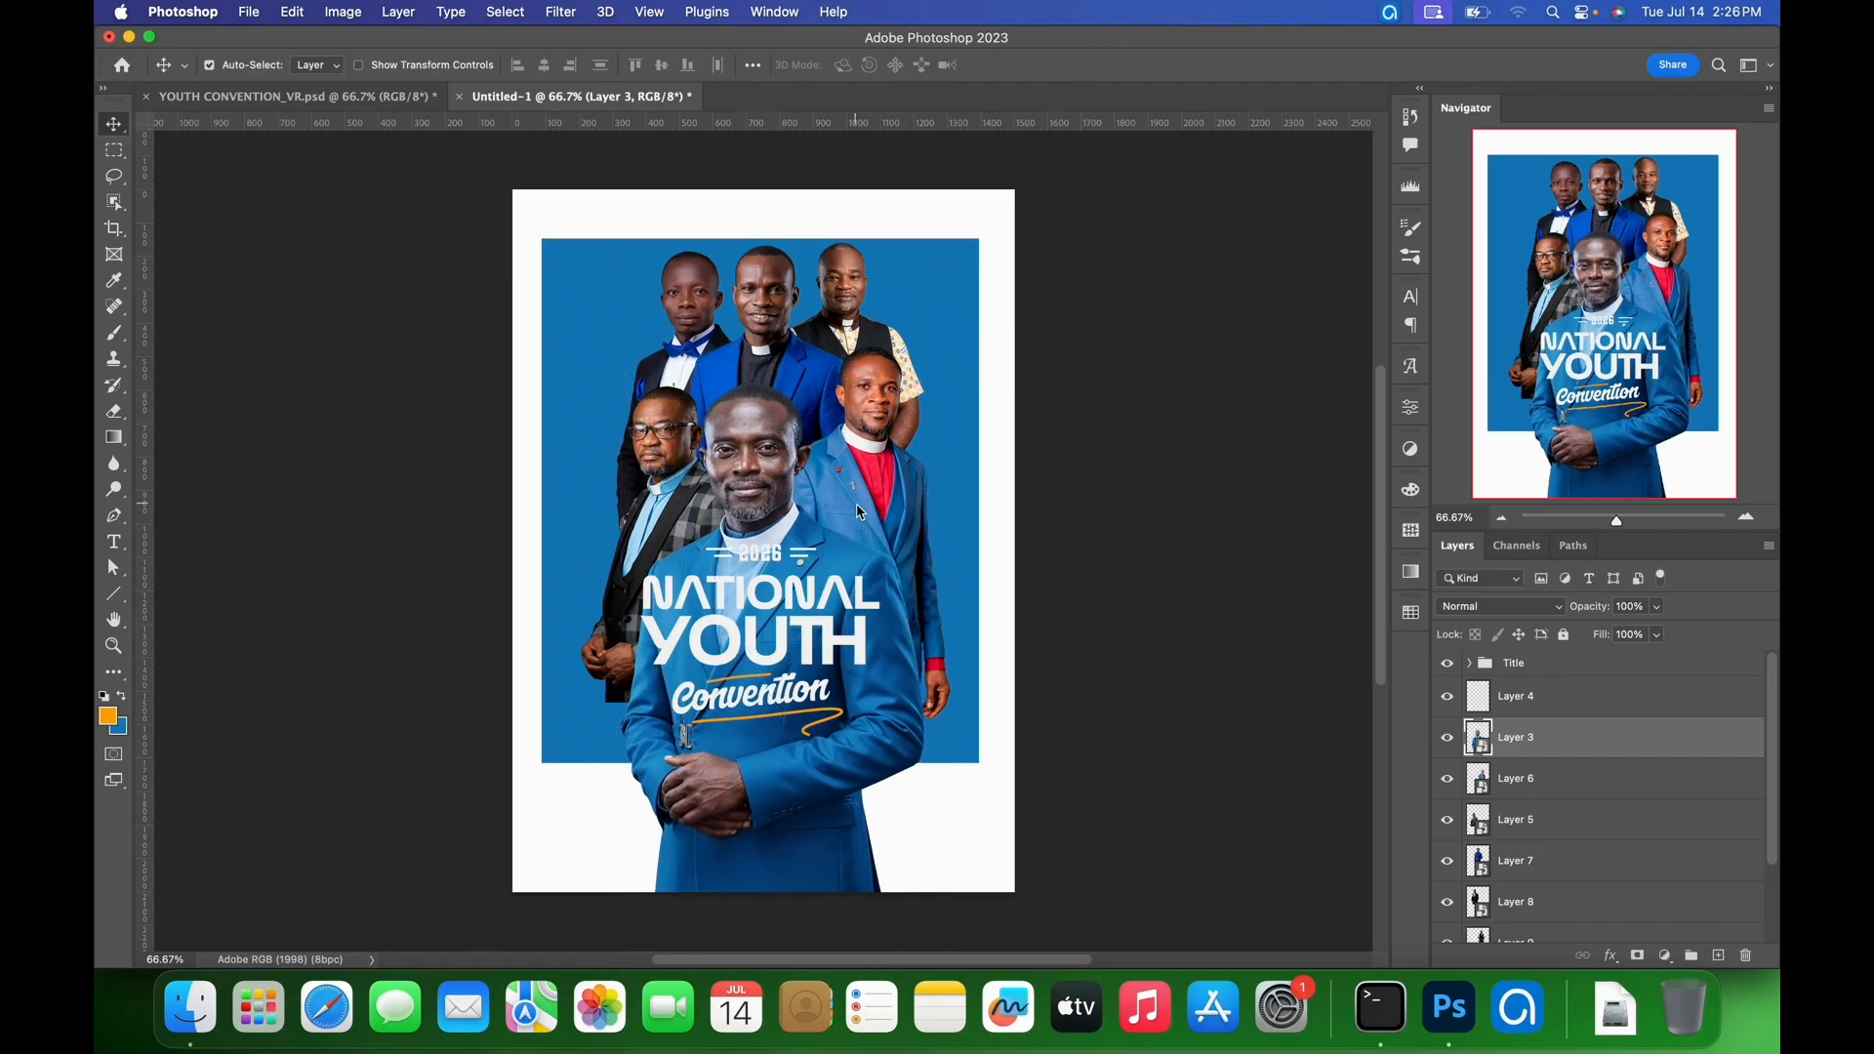
- Nudge the Title group further down so the 2026 line clears the central man's collar
{"action": "right_click", "coordinate": [806, 593]}
{"action": "left_click", "coordinate": [821, 576]}
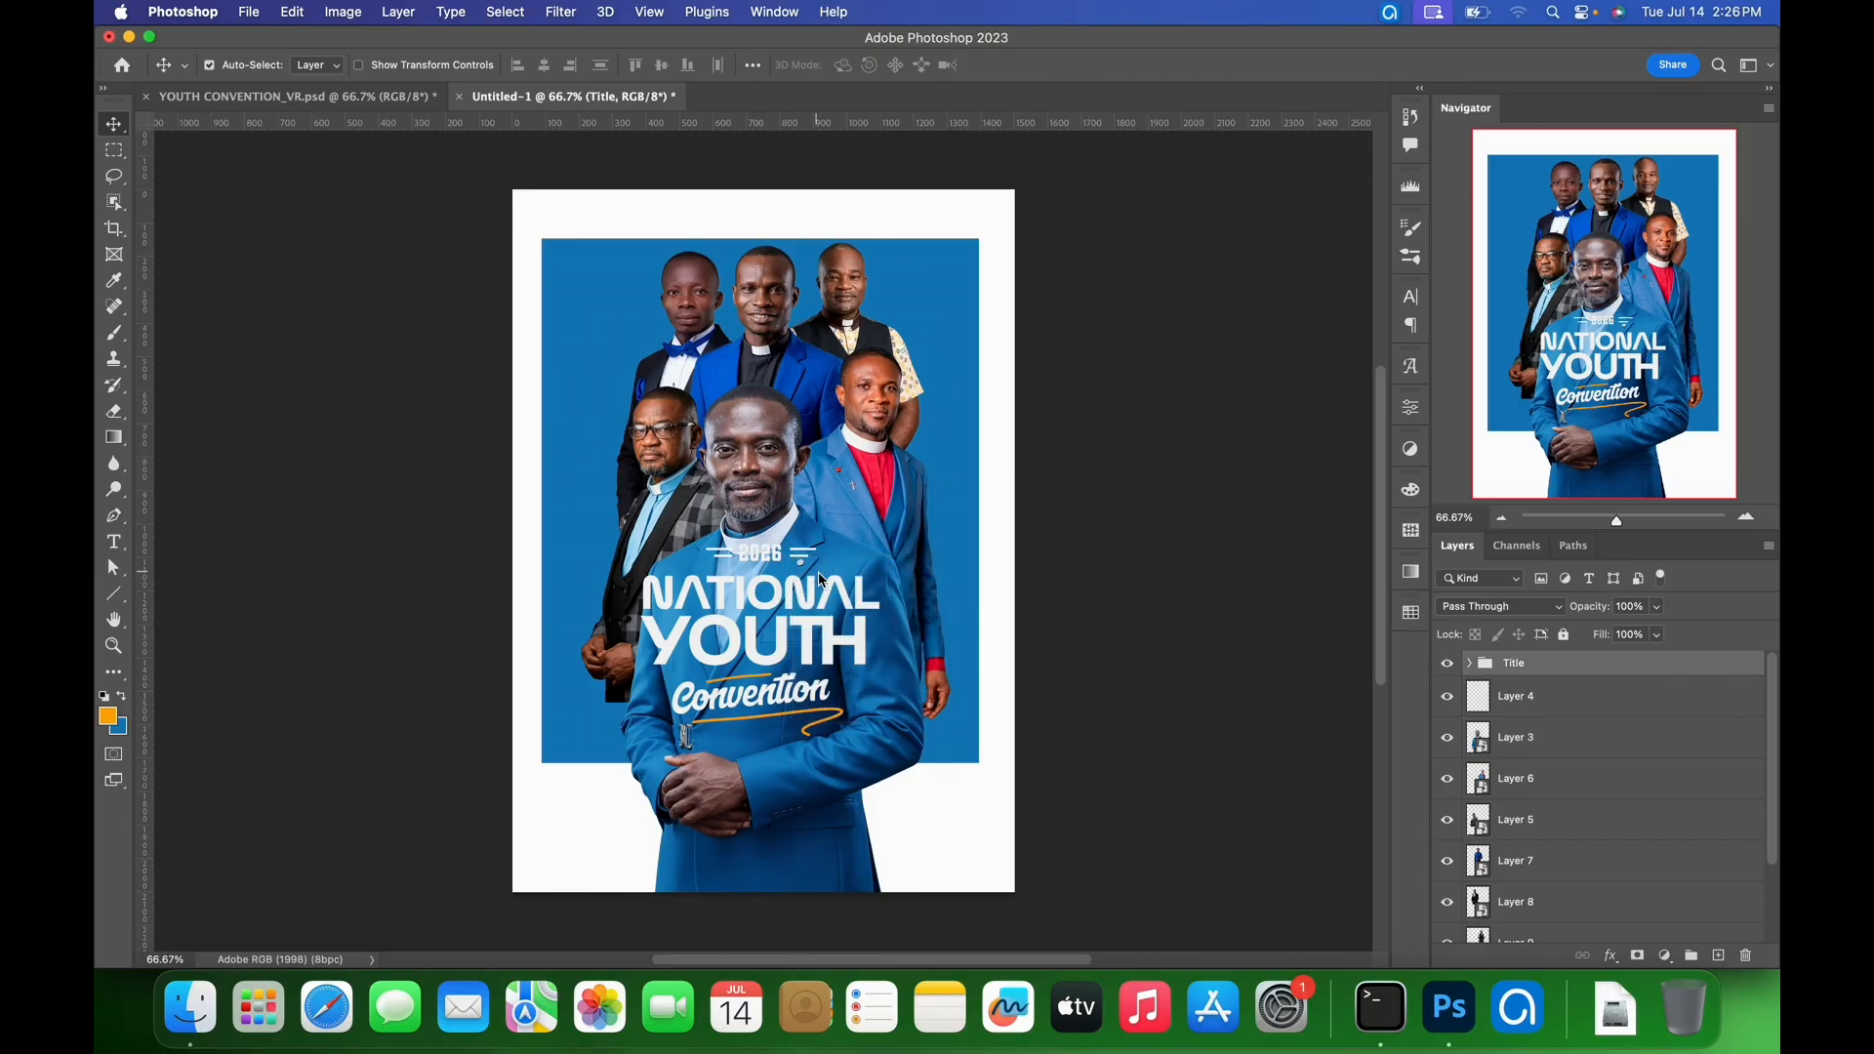
{"action": "key", "text": "shift+Down"}
{"action": "key", "text": "shift+Down"}
{"action": "key", "text": "shift+Down"}
{"action": "key", "text": "shift+Down"}
{"action": "key", "text": "shift+Down"}
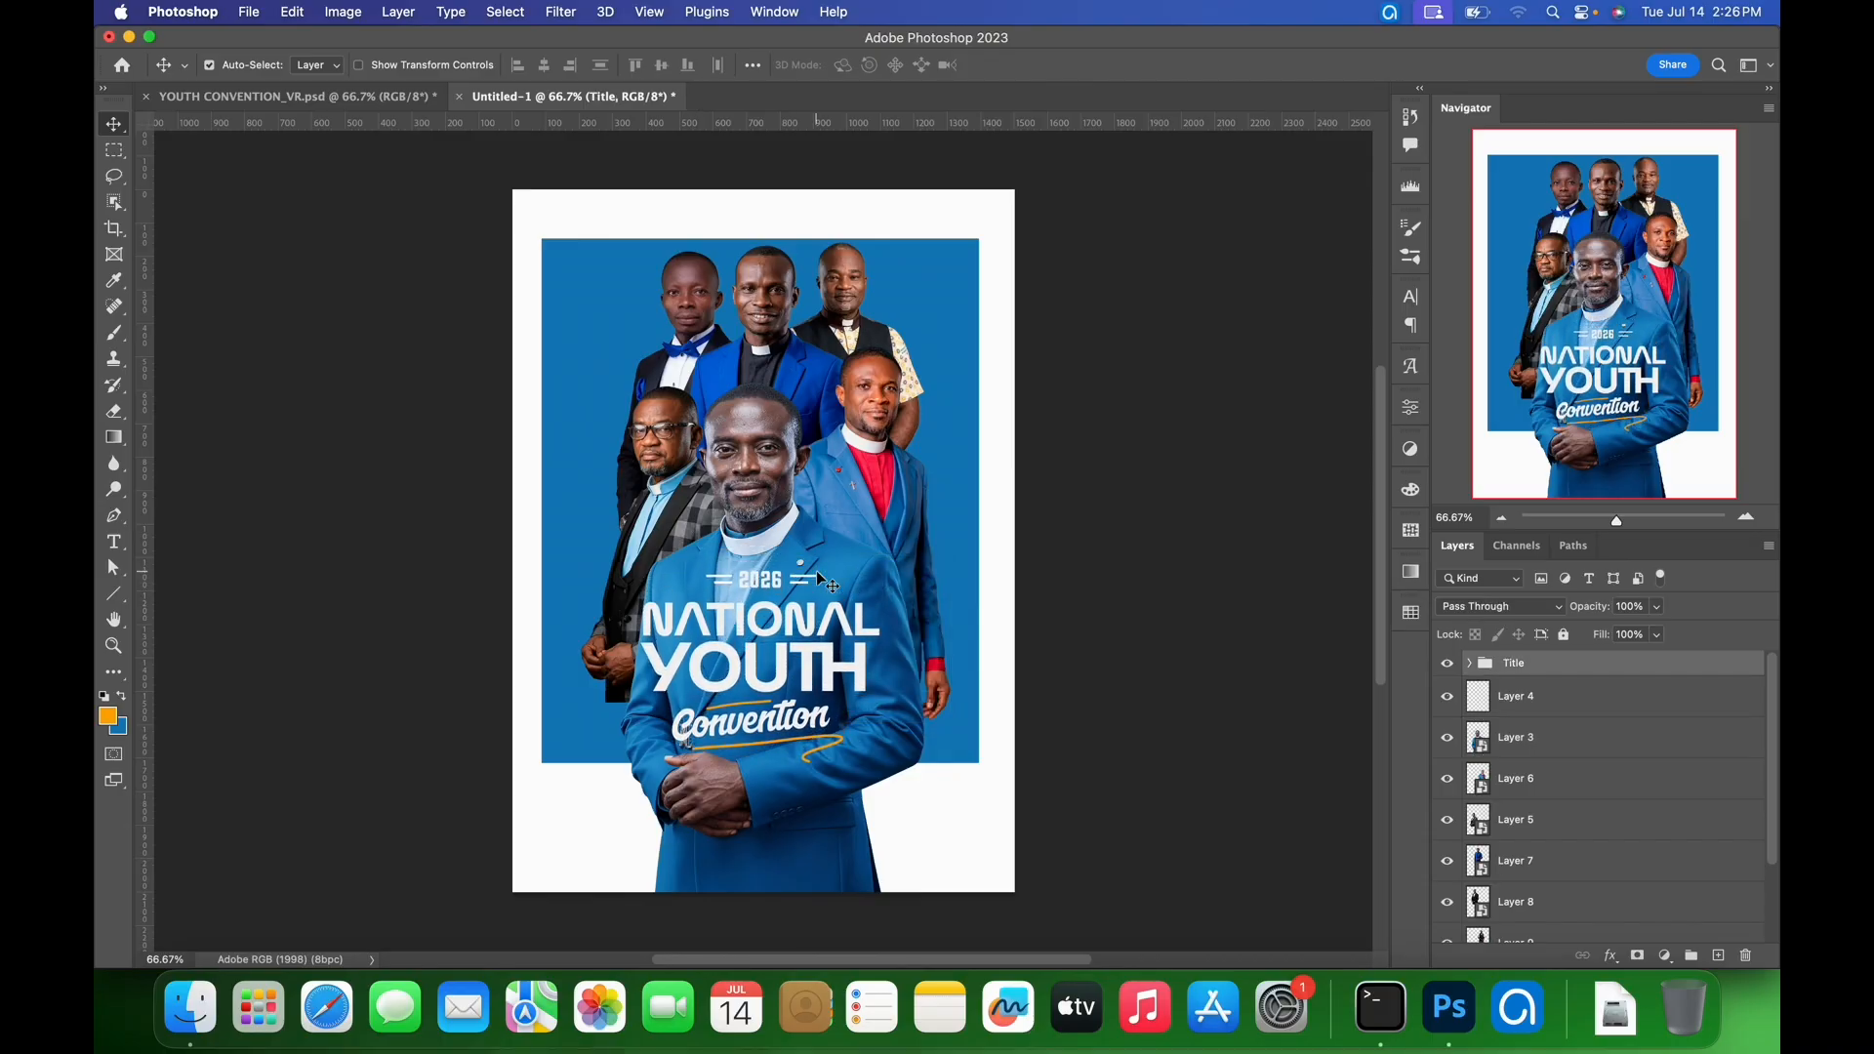
- Check the reference flyer and shift the plaid-jacket man outward and slightly up from the central man
{"action": "left_click", "coordinate": [356, 105]}
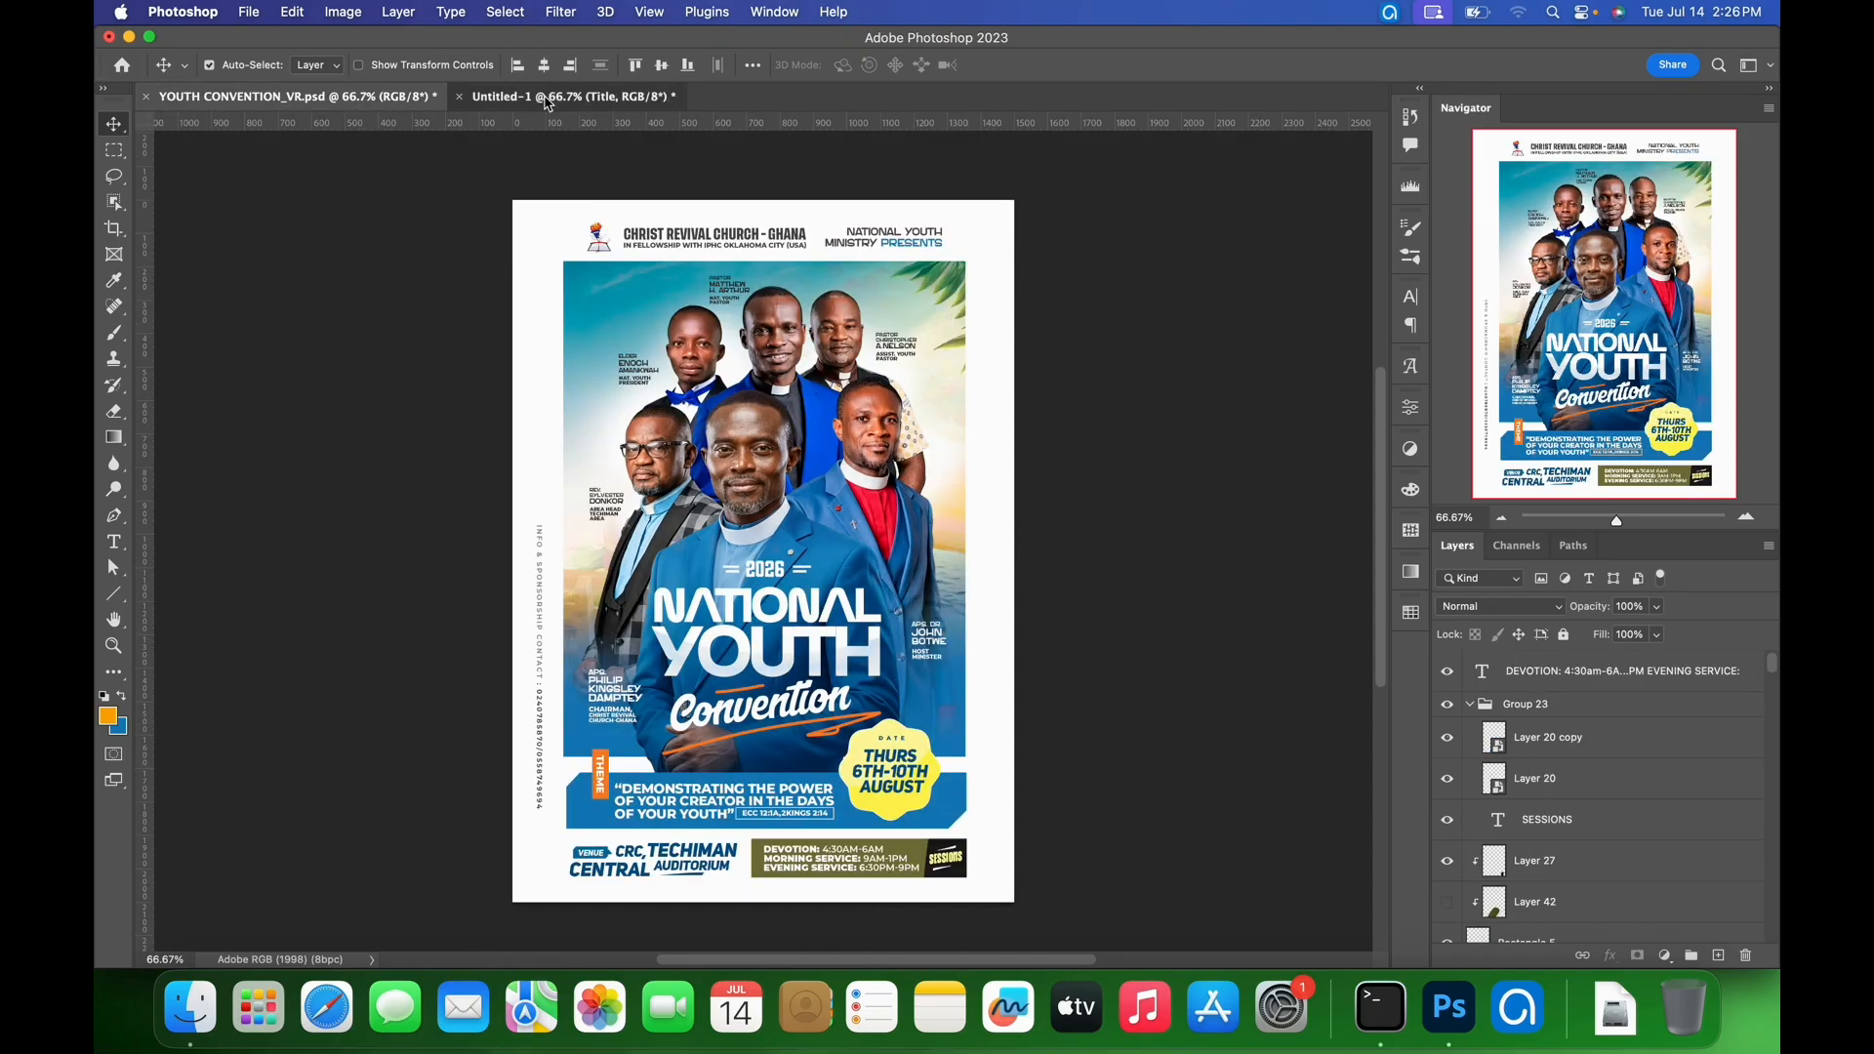
{"action": "left_click", "coordinate": [548, 100]}
{"action": "left_click_drag", "start_coordinate": [673, 480], "coordinate": [647, 459]}
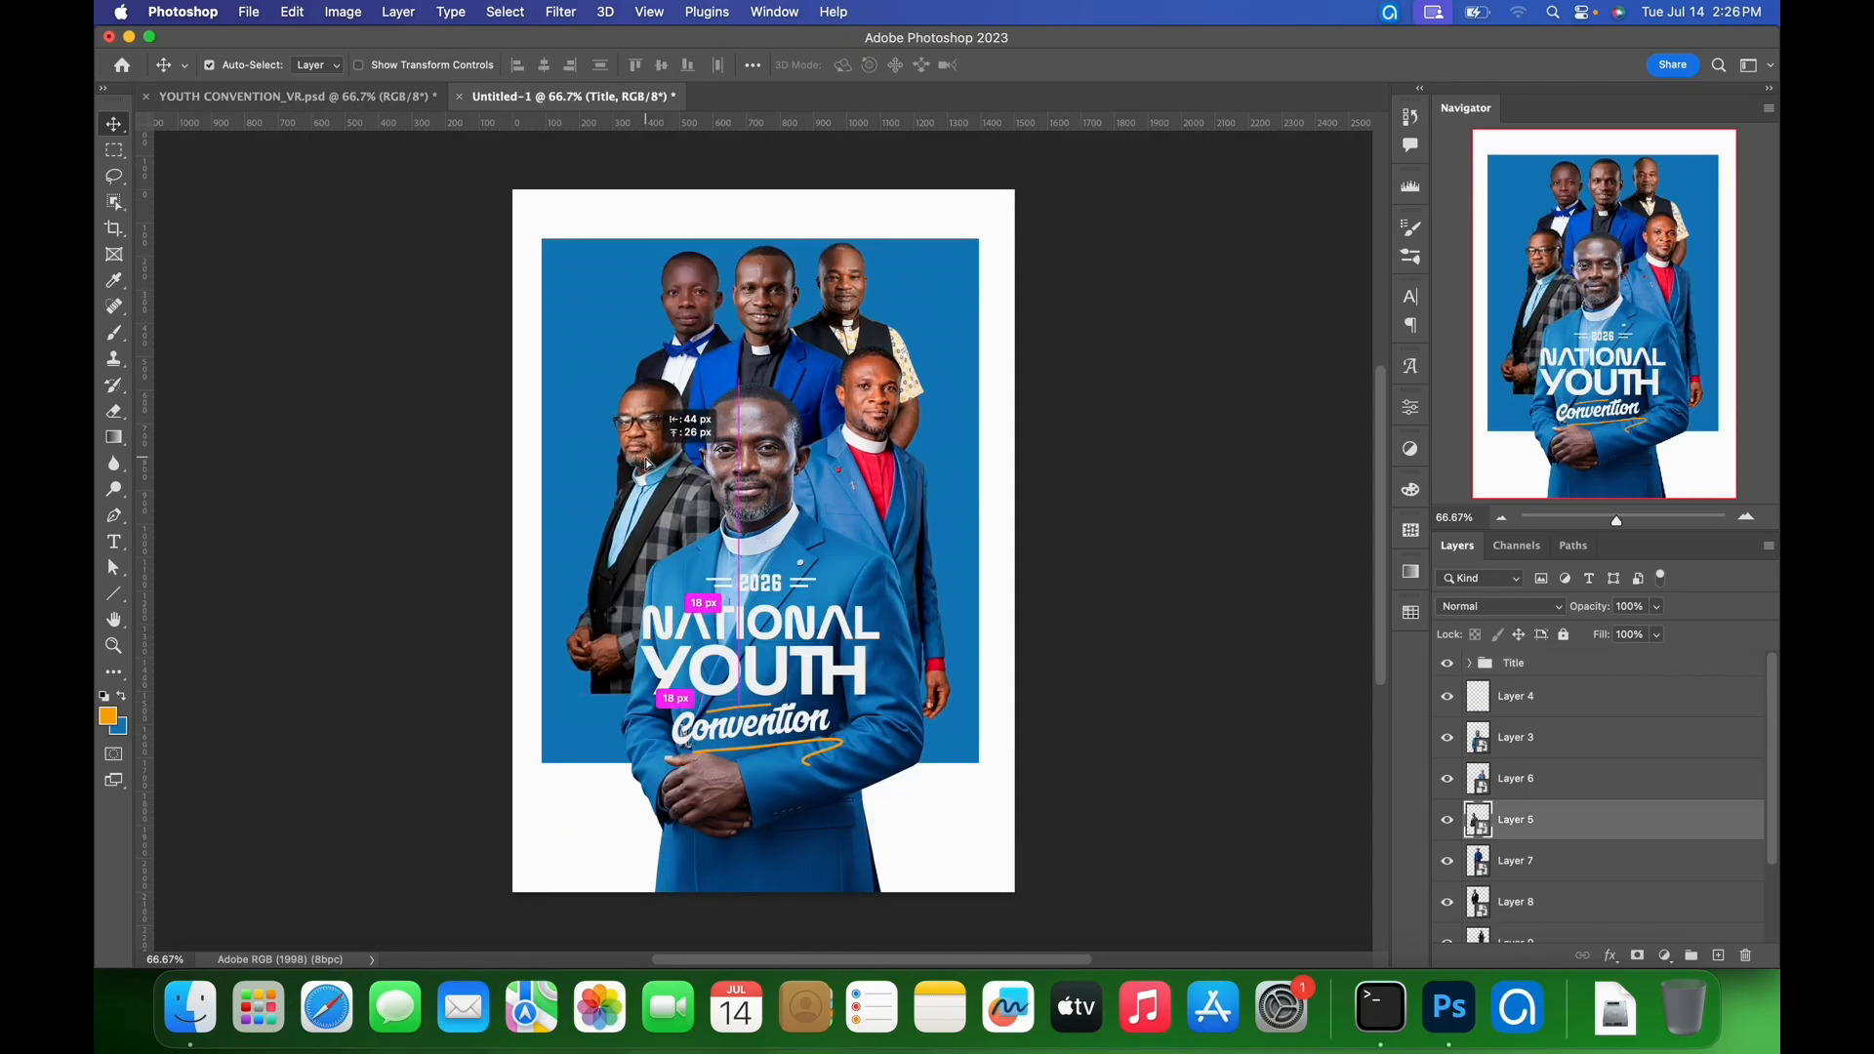
- Enlarge the red-shirted man to about 115% and move him inward and down beside the central man, following the reference flyer
{"action": "left_click", "coordinate": [367, 97]}
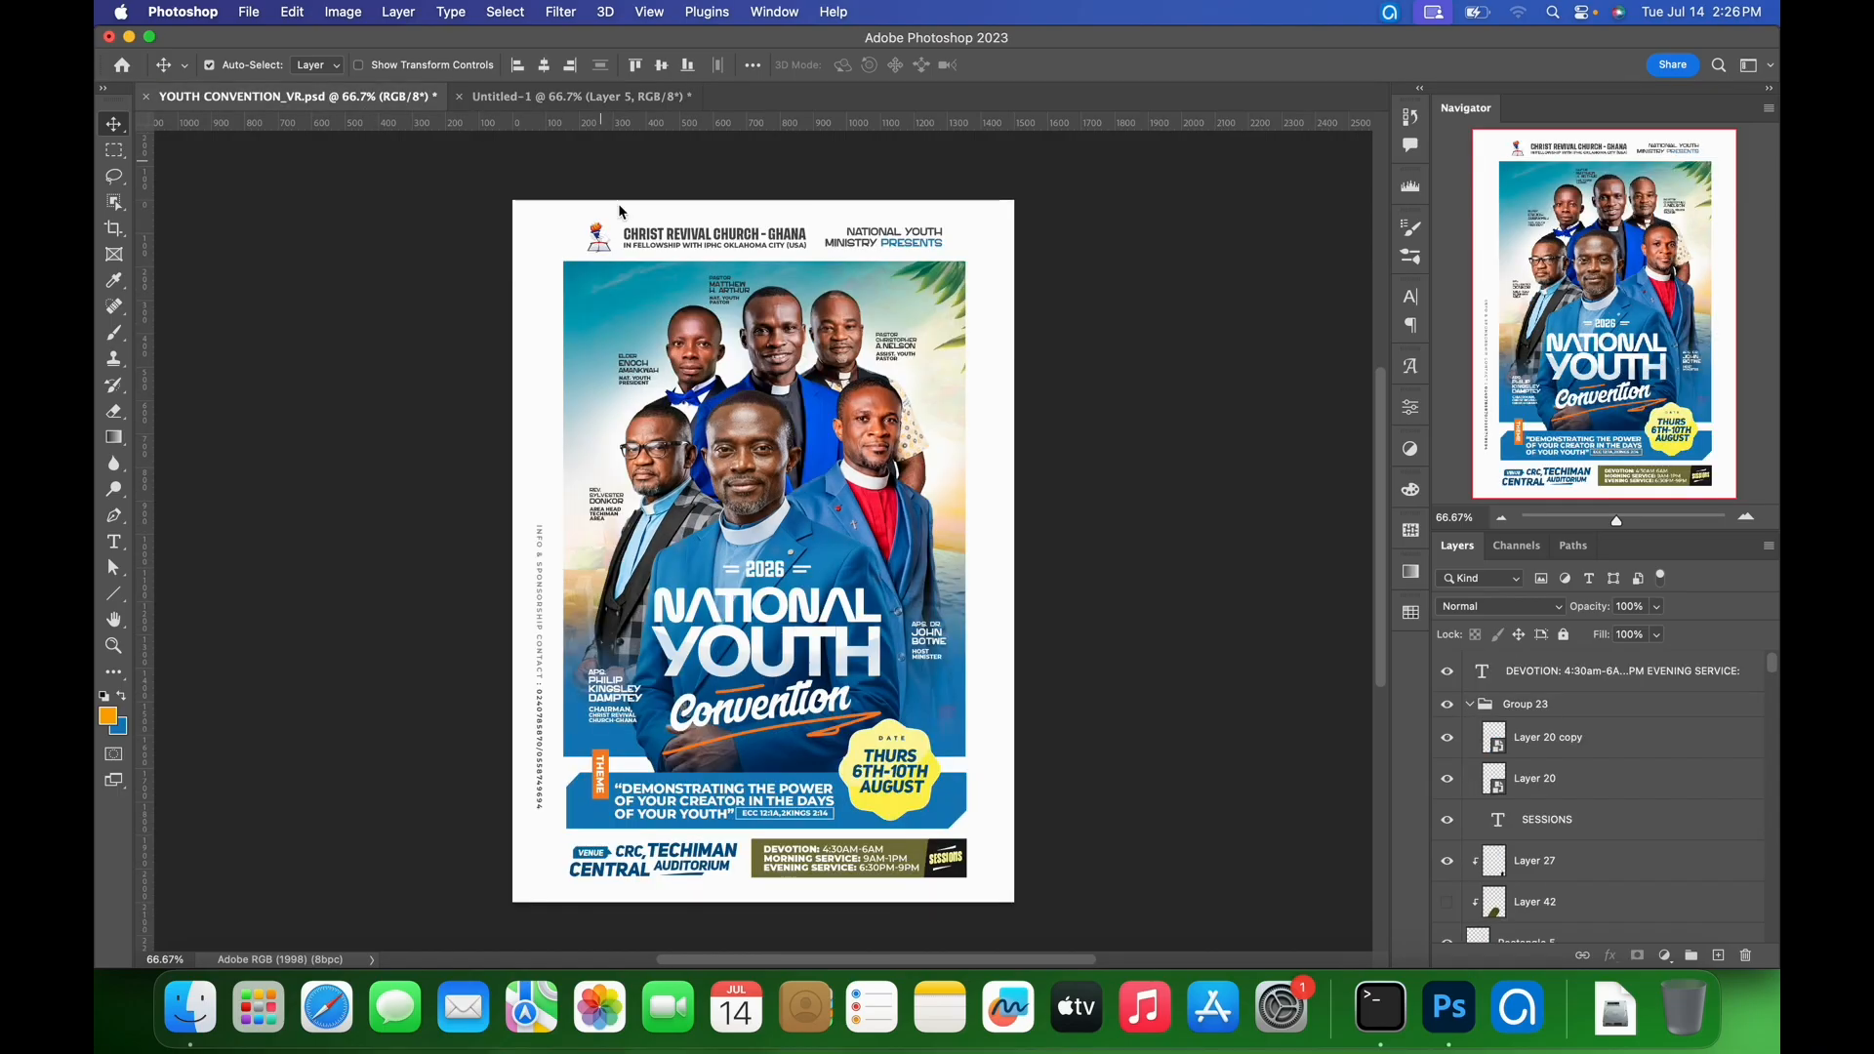
{"action": "left_click", "coordinate": [596, 98]}
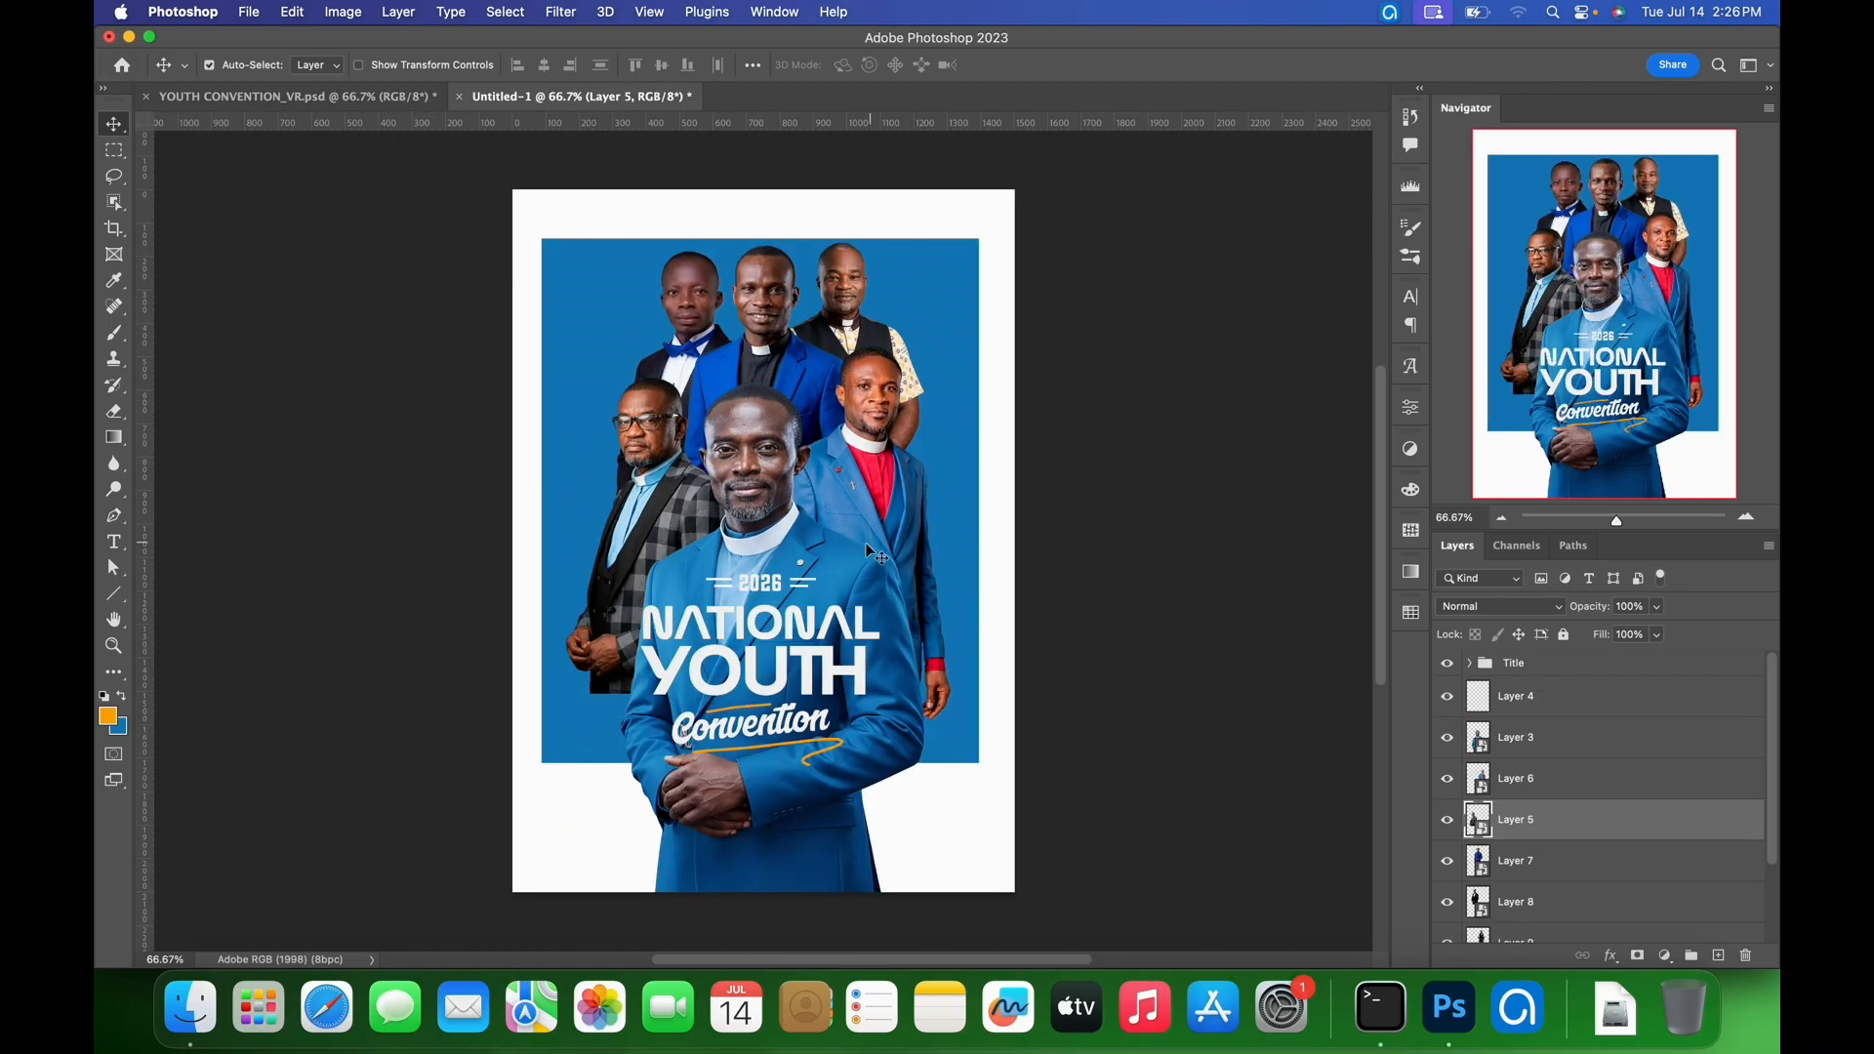
{"action": "left_click", "coordinate": [892, 518]}
{"action": "key", "text": "super+t"}
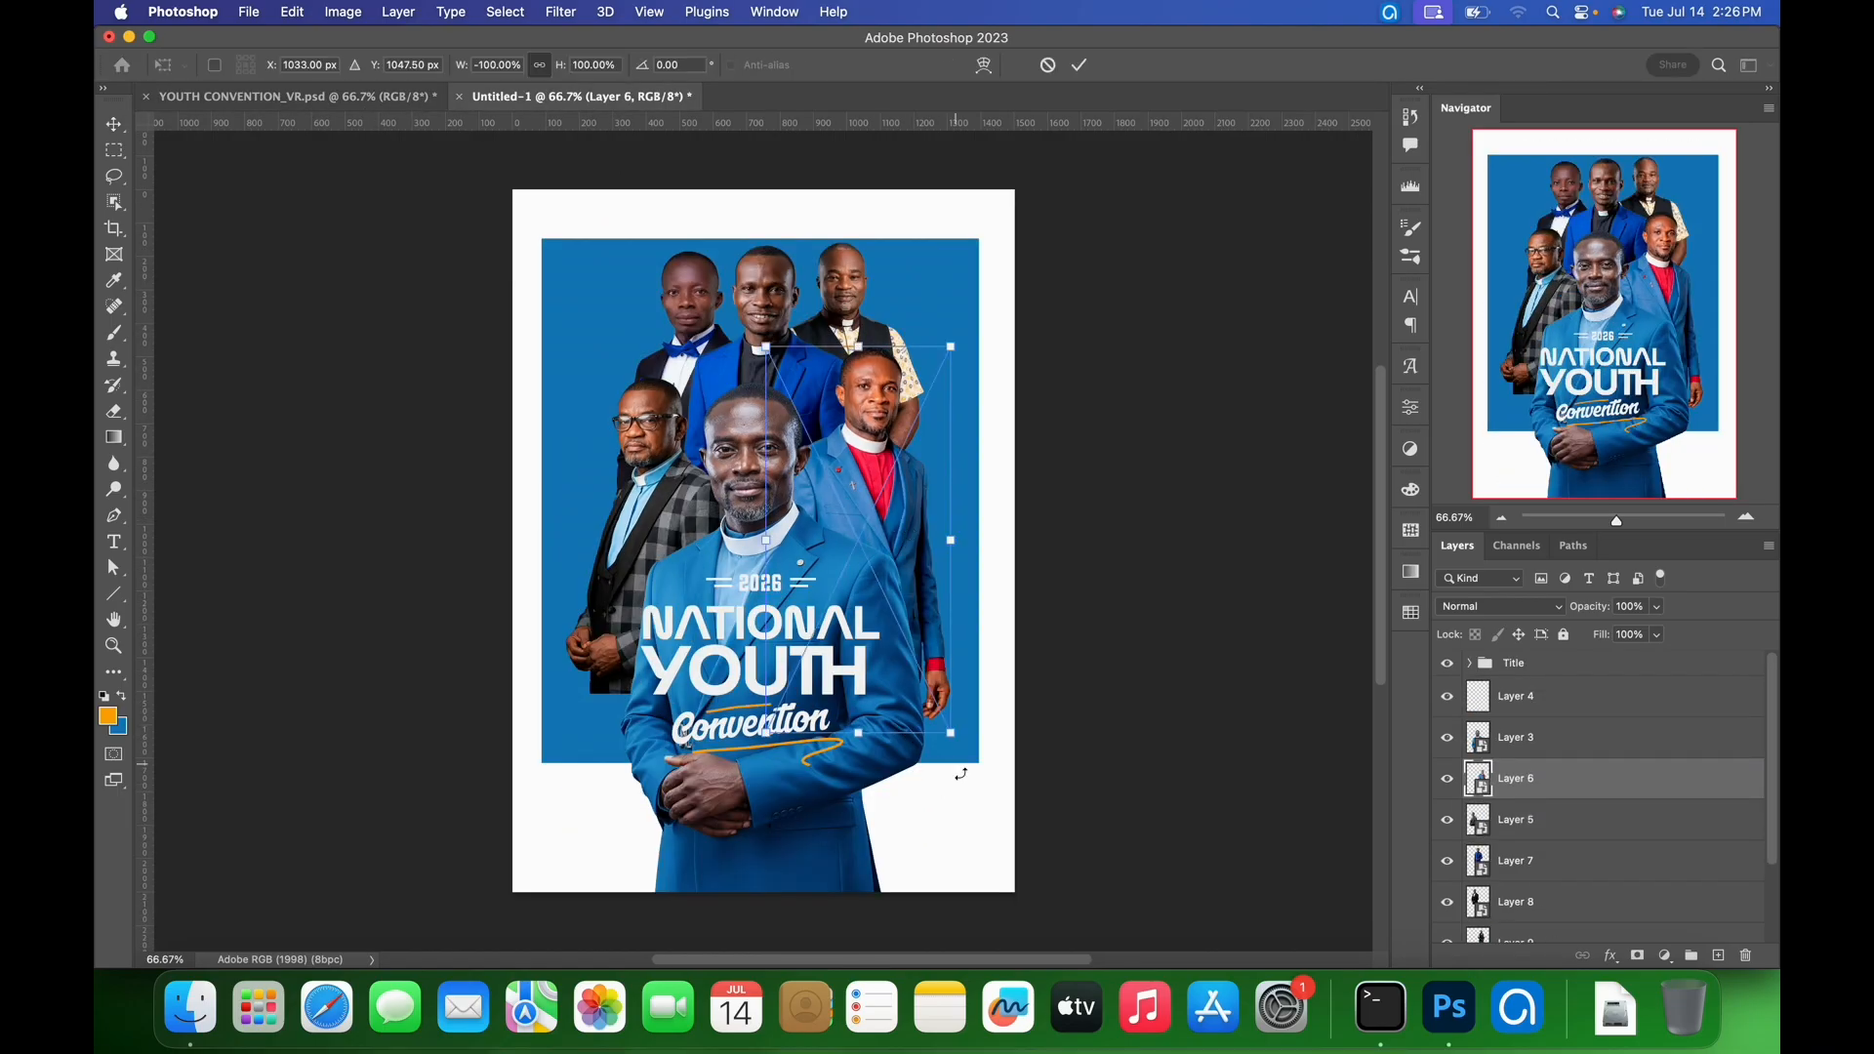
{"action": "left_click_drag", "start_coordinate": [952, 733], "coordinate": [988, 726]}
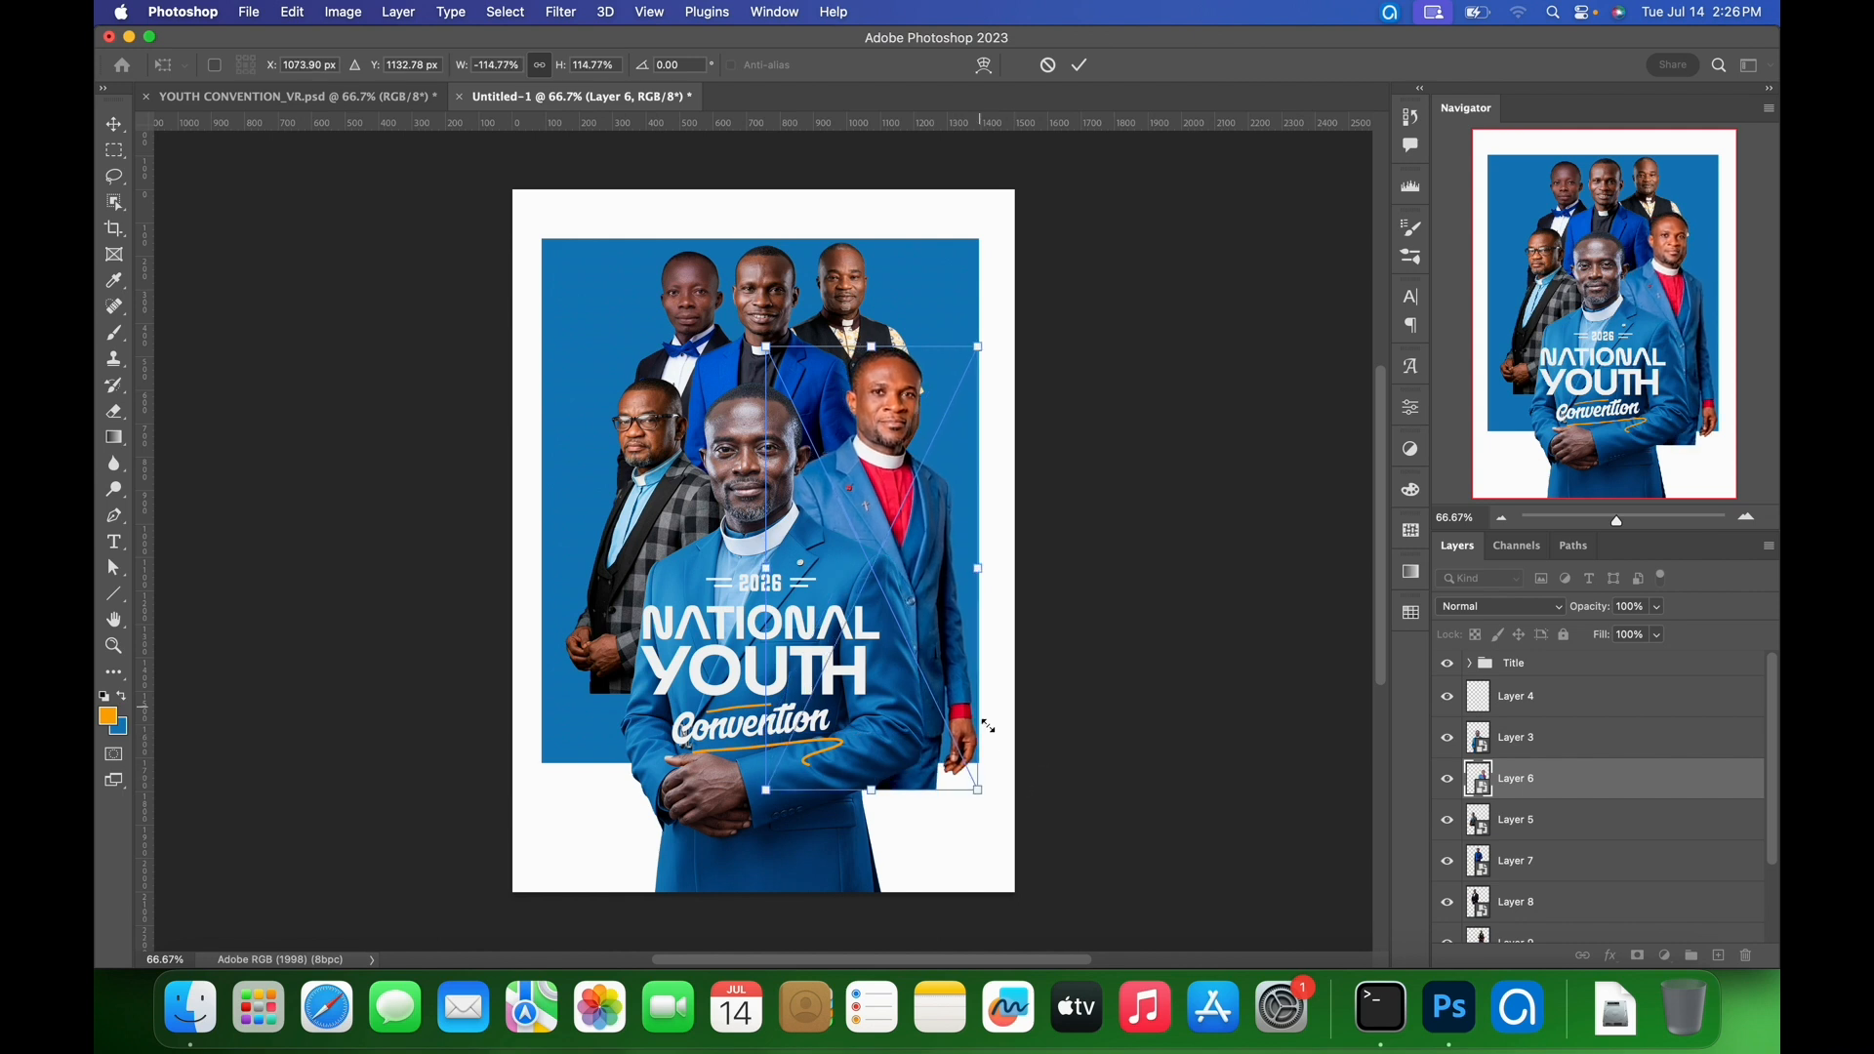
{"action": "left_click_drag", "start_coordinate": [896, 538], "coordinate": [881, 553]}
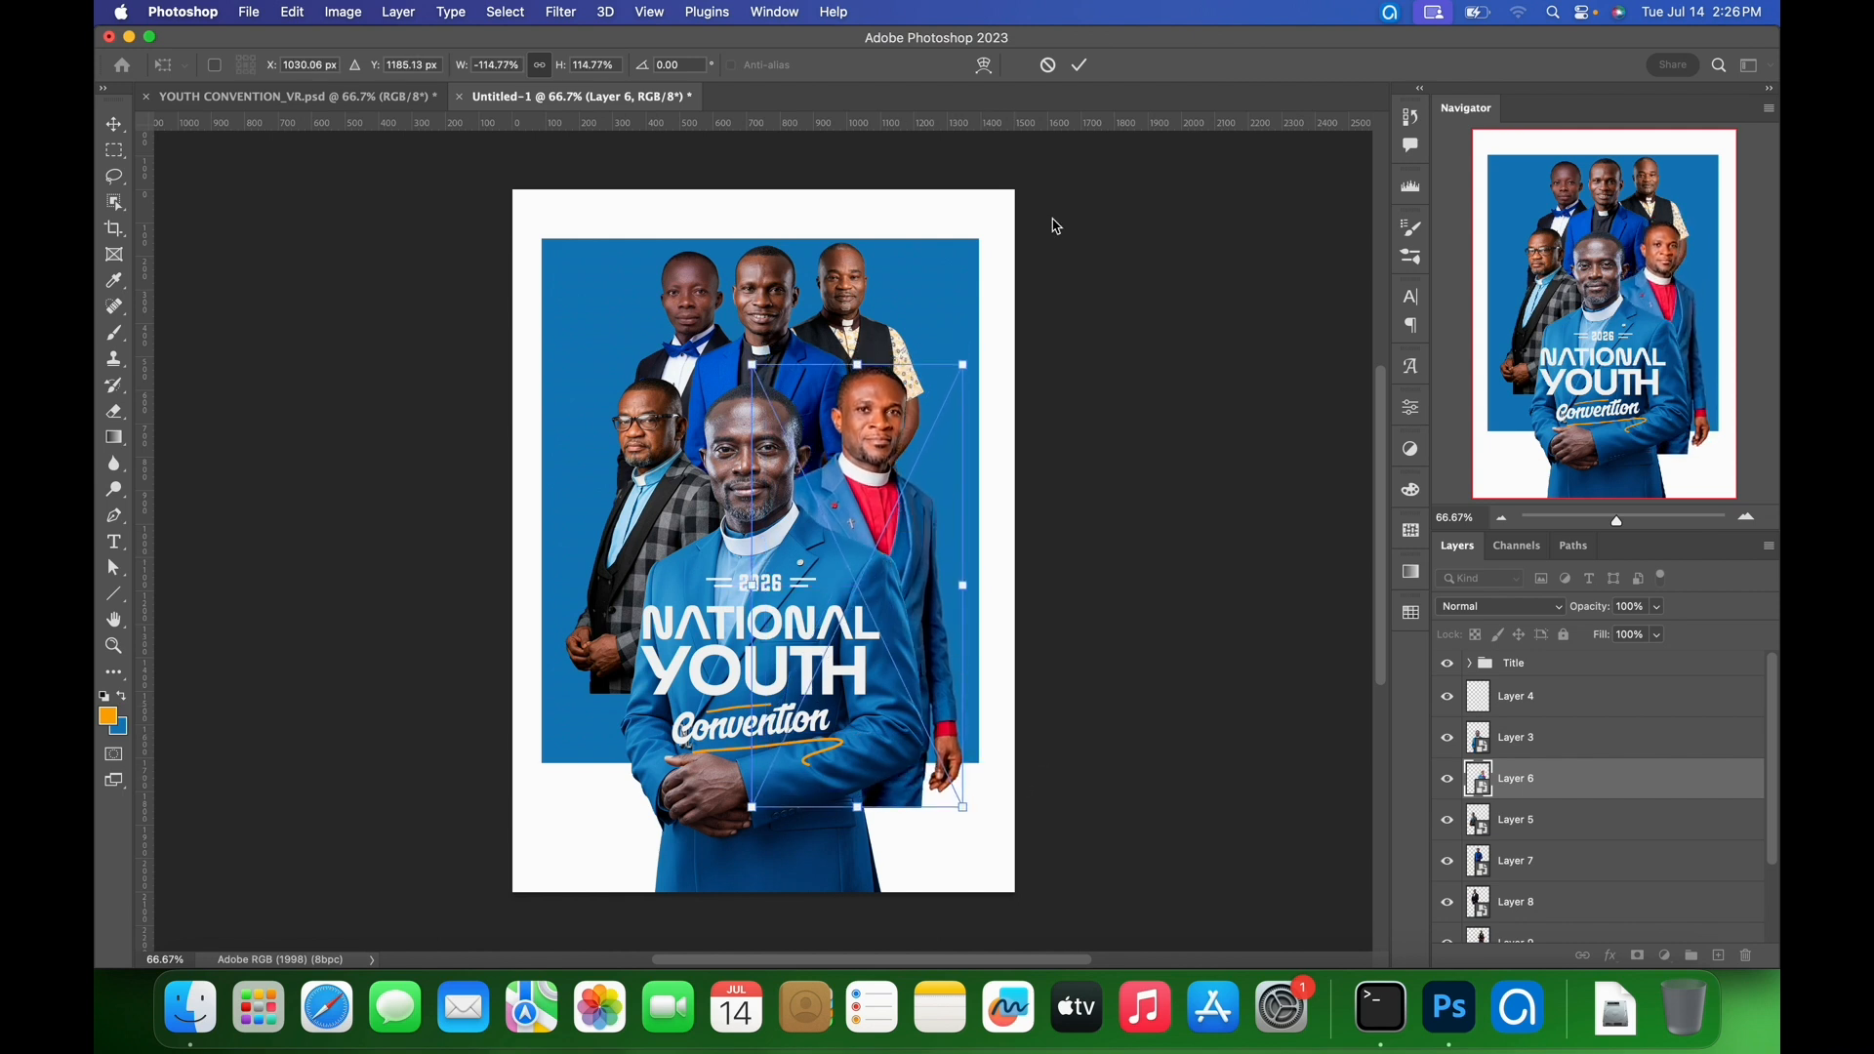
{"action": "left_click", "coordinate": [1081, 65]}
- Enlarge the plaid-jacket man to about 89% and compare the speaker grouping with the reference flyer
{"action": "left_click", "coordinate": [675, 498]}
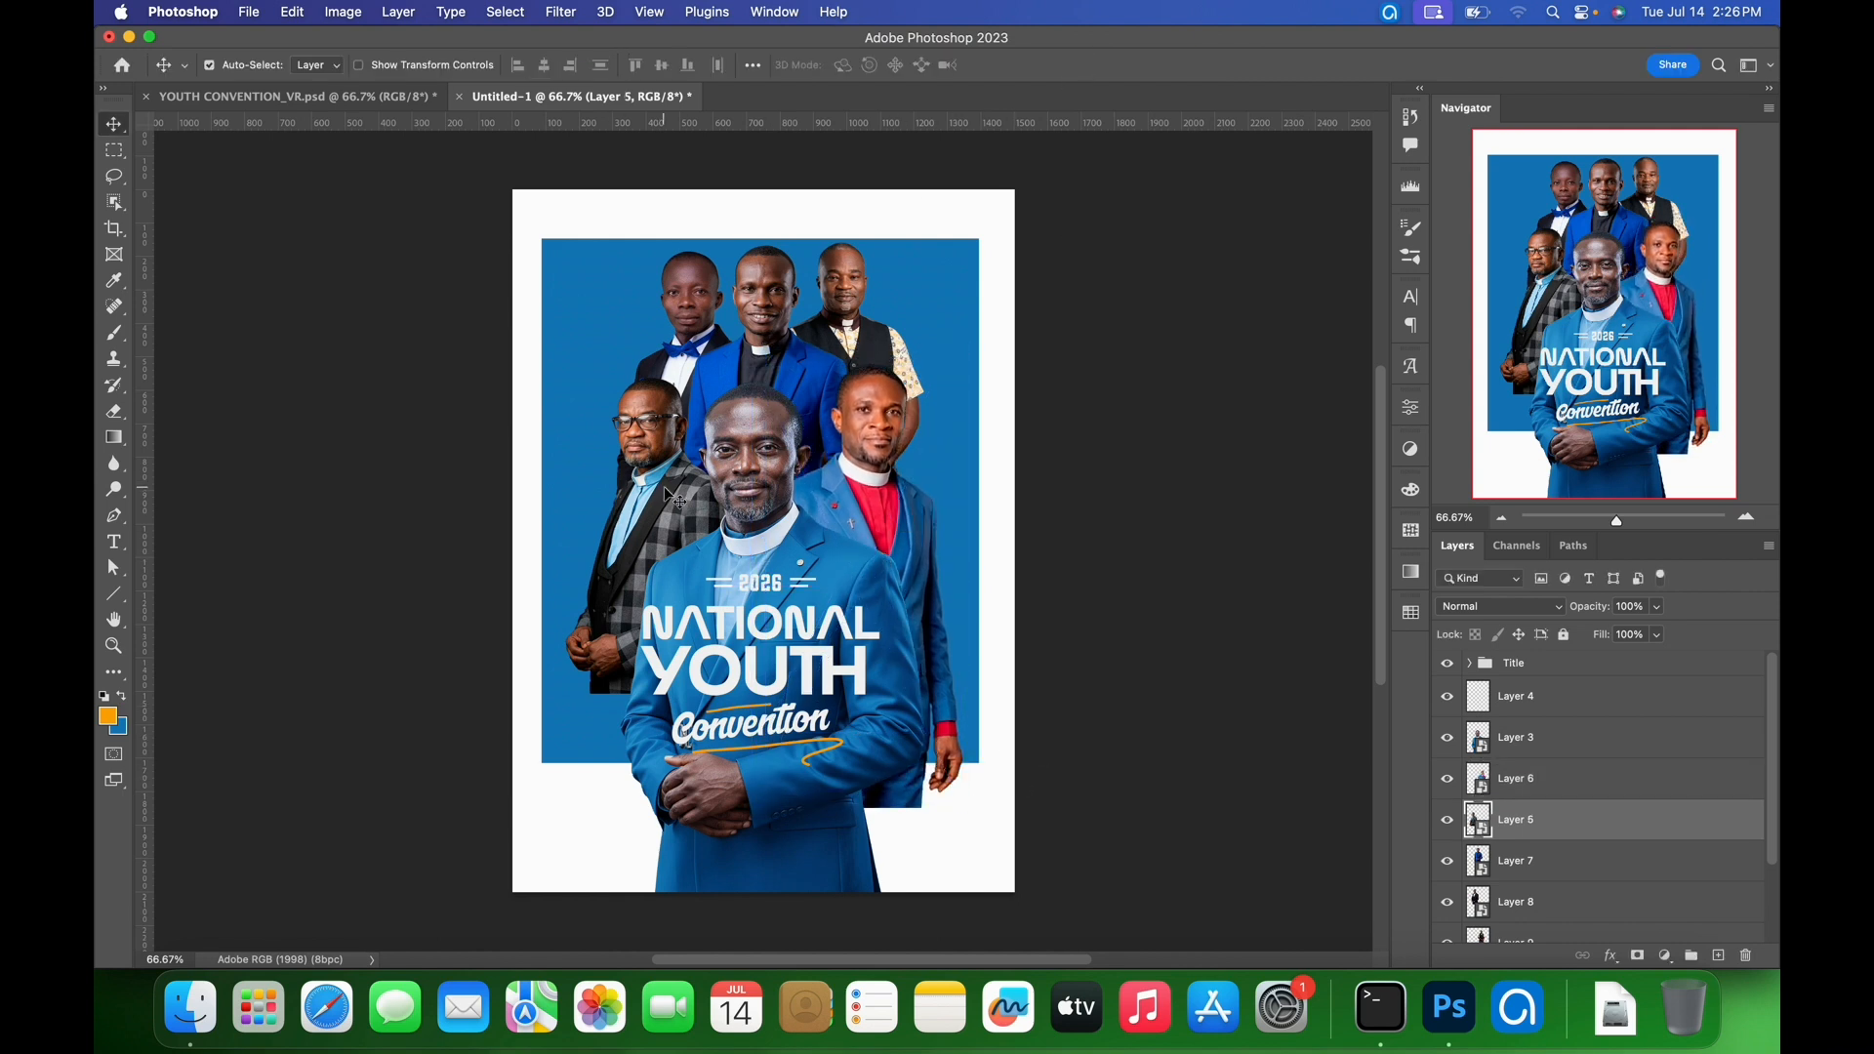
{"action": "key", "text": "super+t"}
{"action": "left_click_drag", "start_coordinate": [749, 701], "coordinate": [766, 718]}
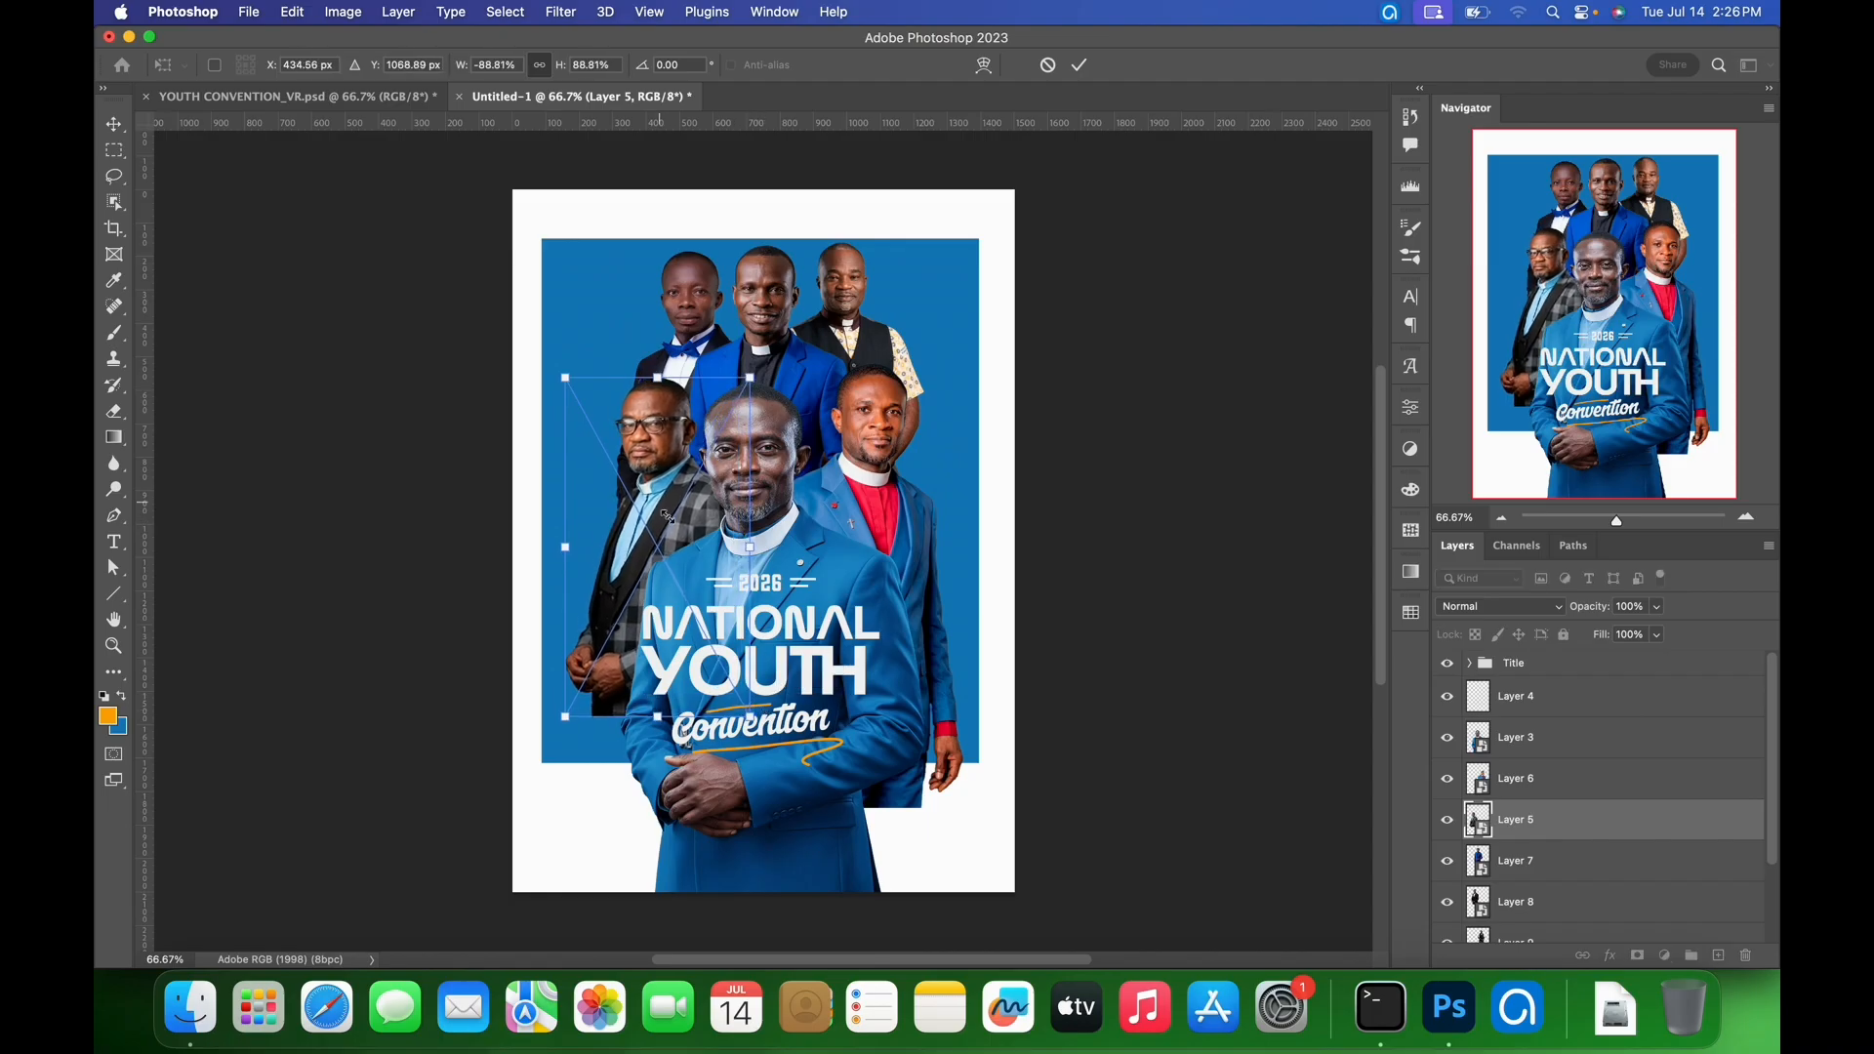
{"action": "left_click", "coordinate": [1080, 64]}
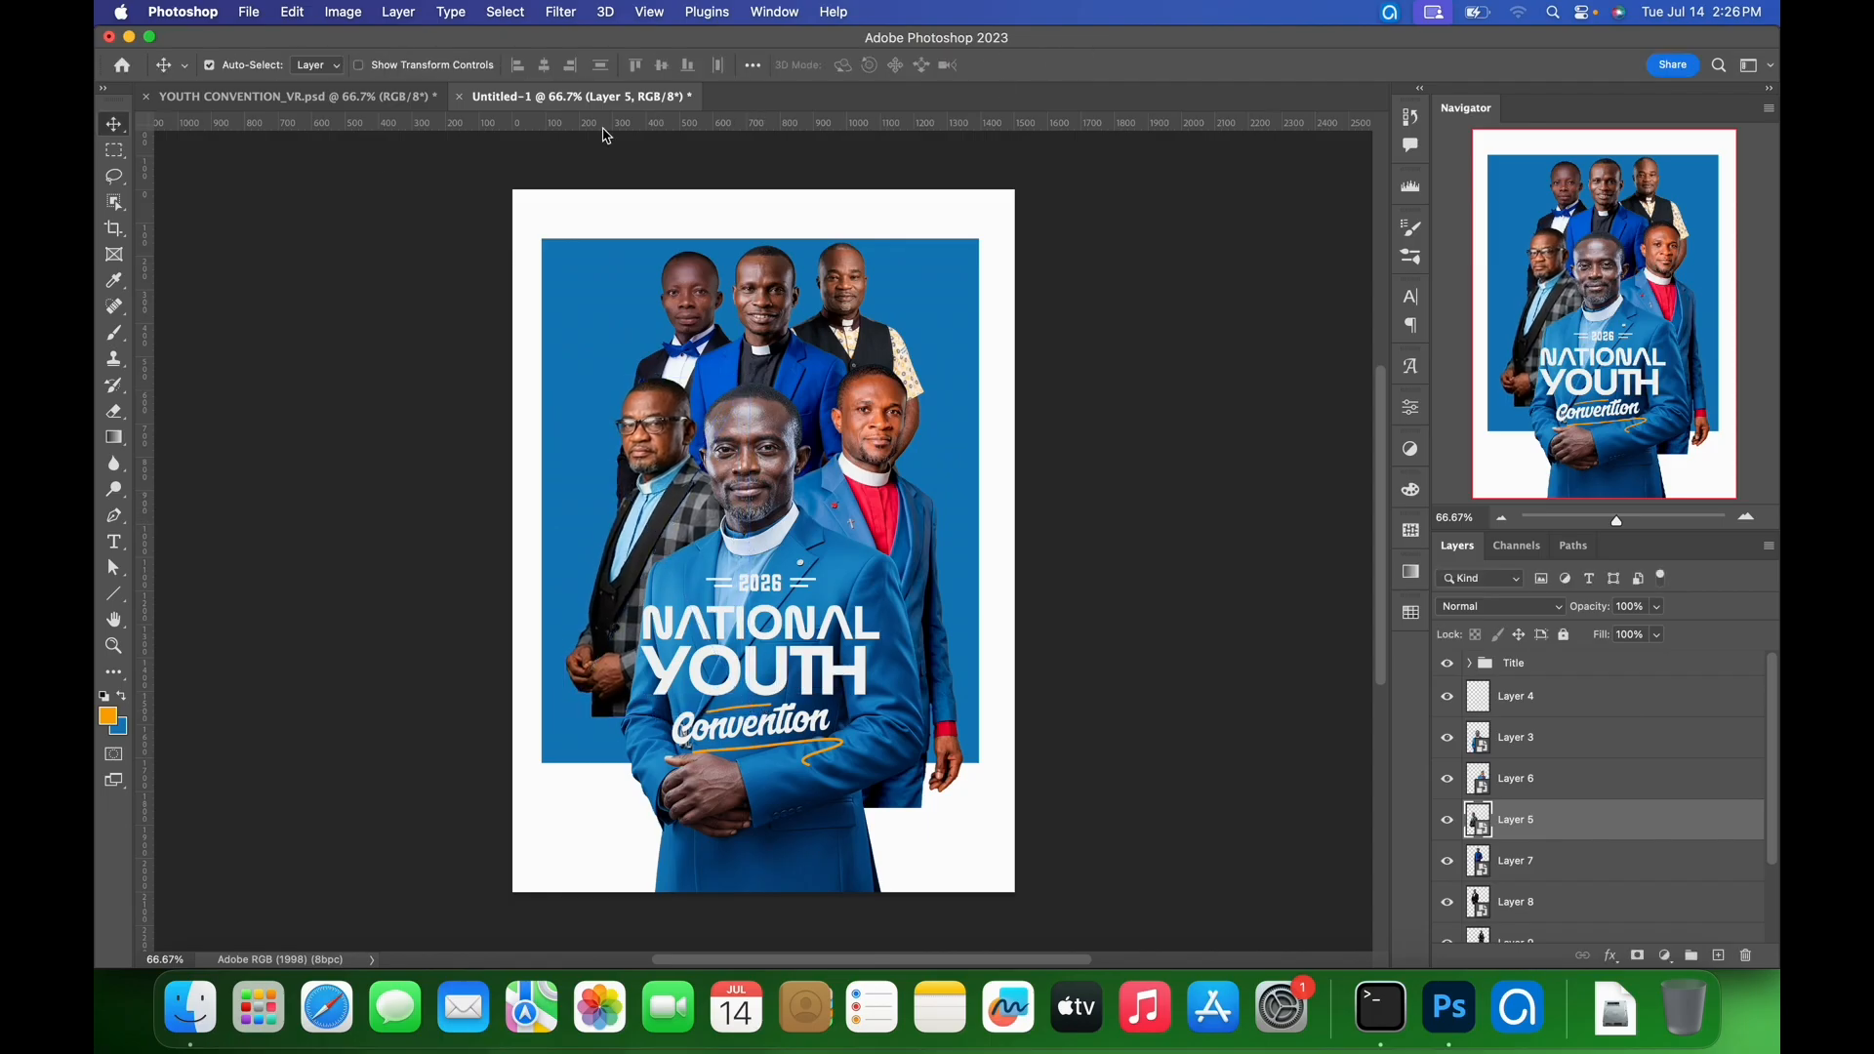
{"action": "left_click", "coordinate": [369, 101]}
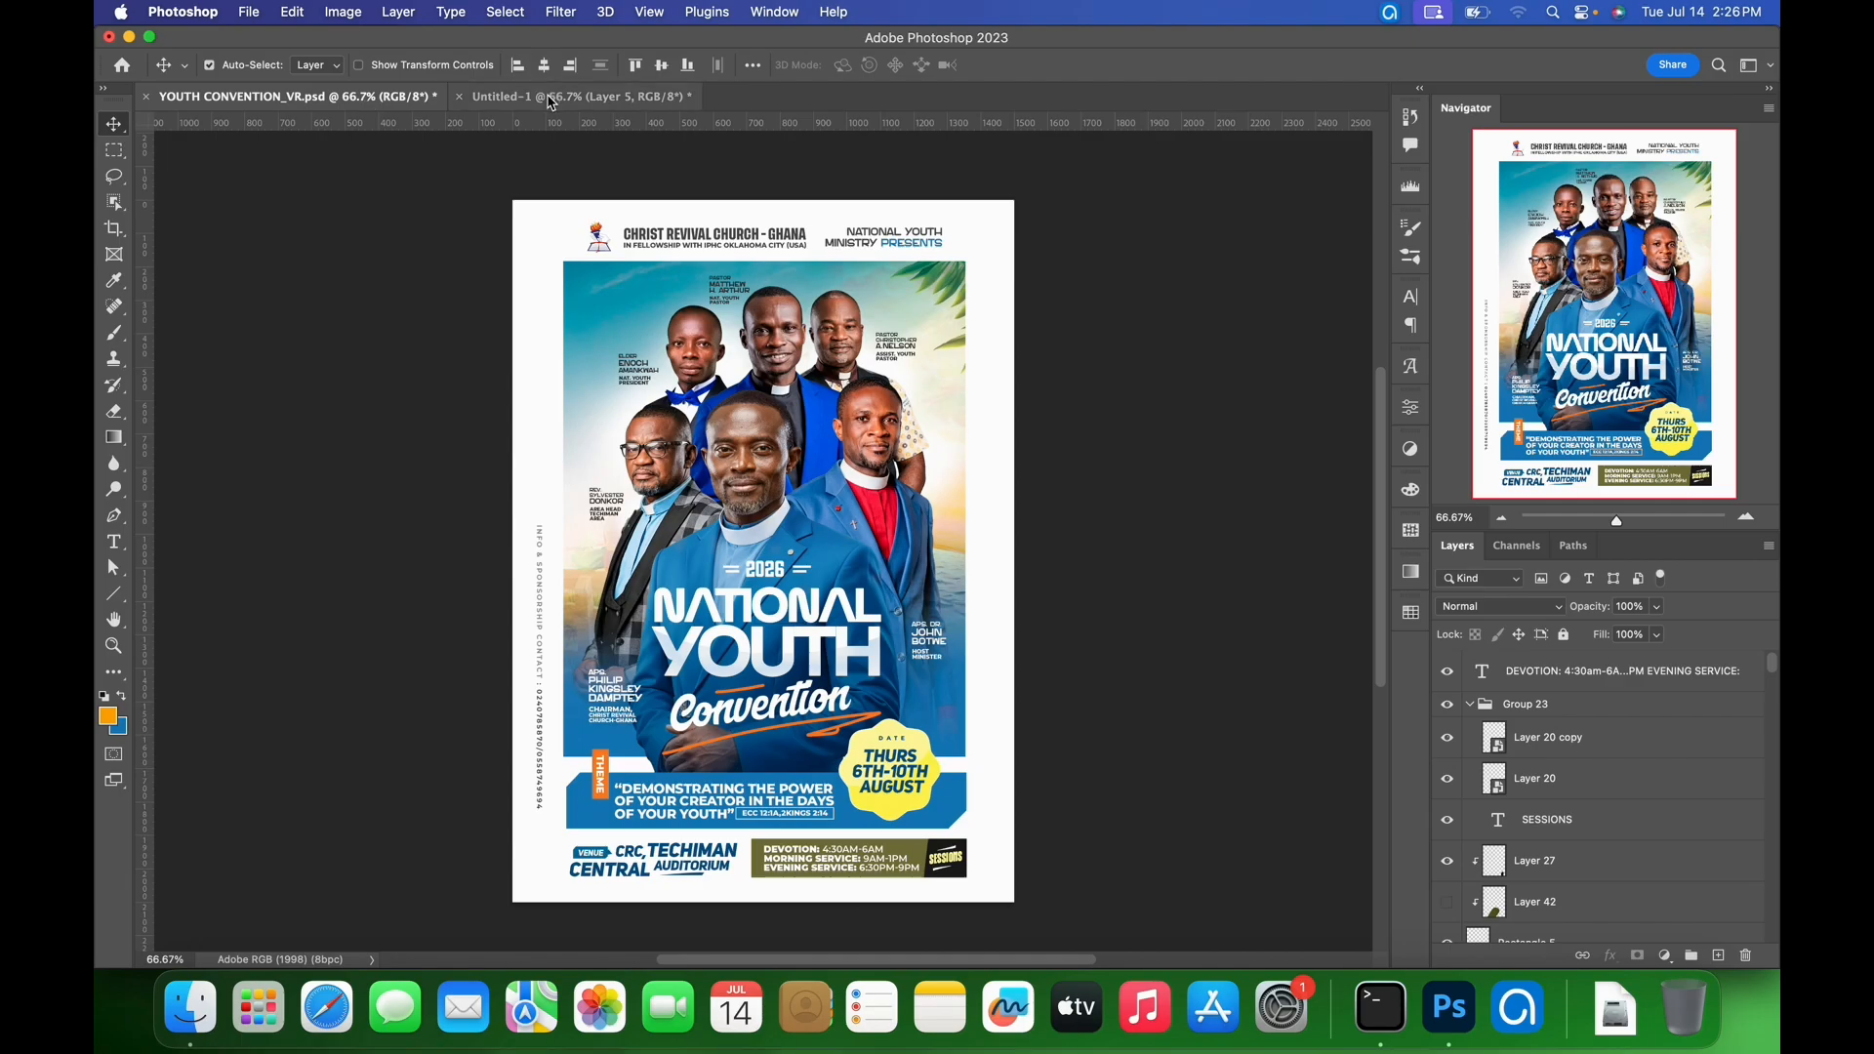
{"action": "left_click", "coordinate": [517, 96]}
{"action": "left_click", "coordinate": [371, 98]}
{"action": "left_click", "coordinate": [564, 98]}
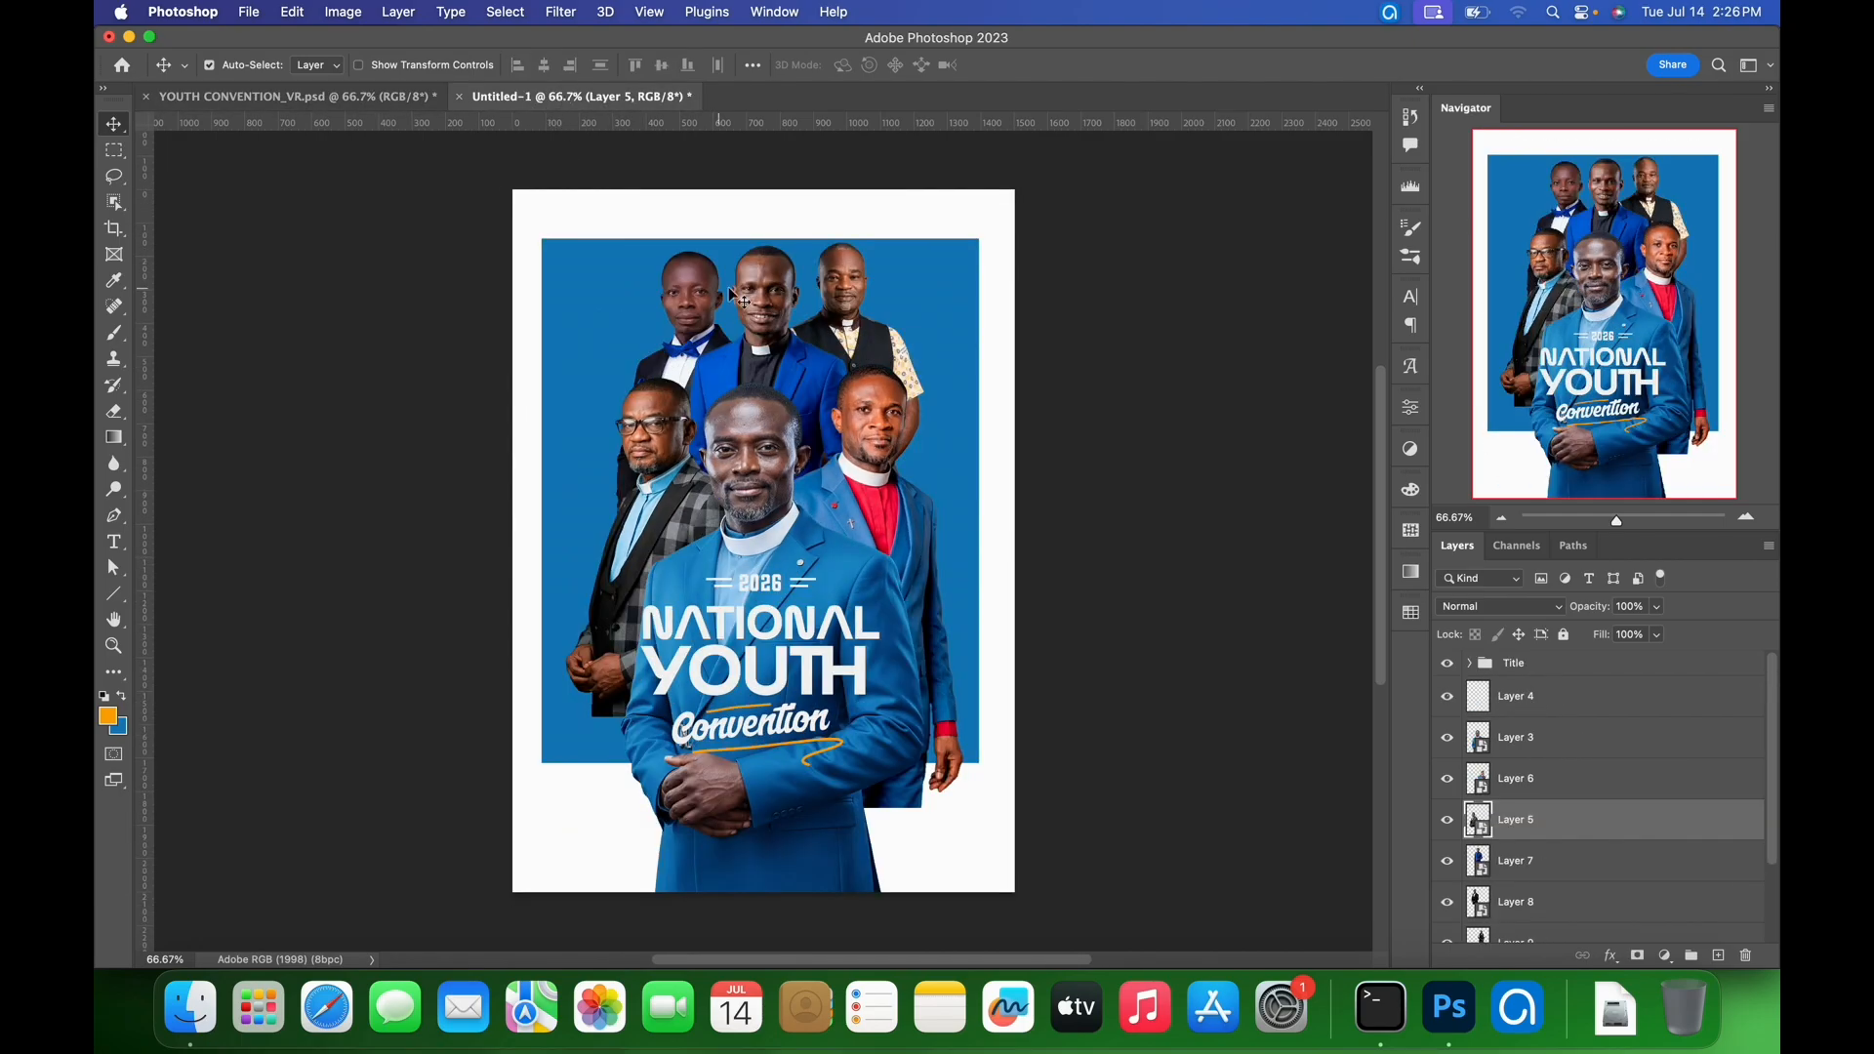
- Flip the middle back-row man horizontally and move him 35 px left and 24 px down, following the reference flyer
{"action": "left_click", "coordinate": [769, 330]}
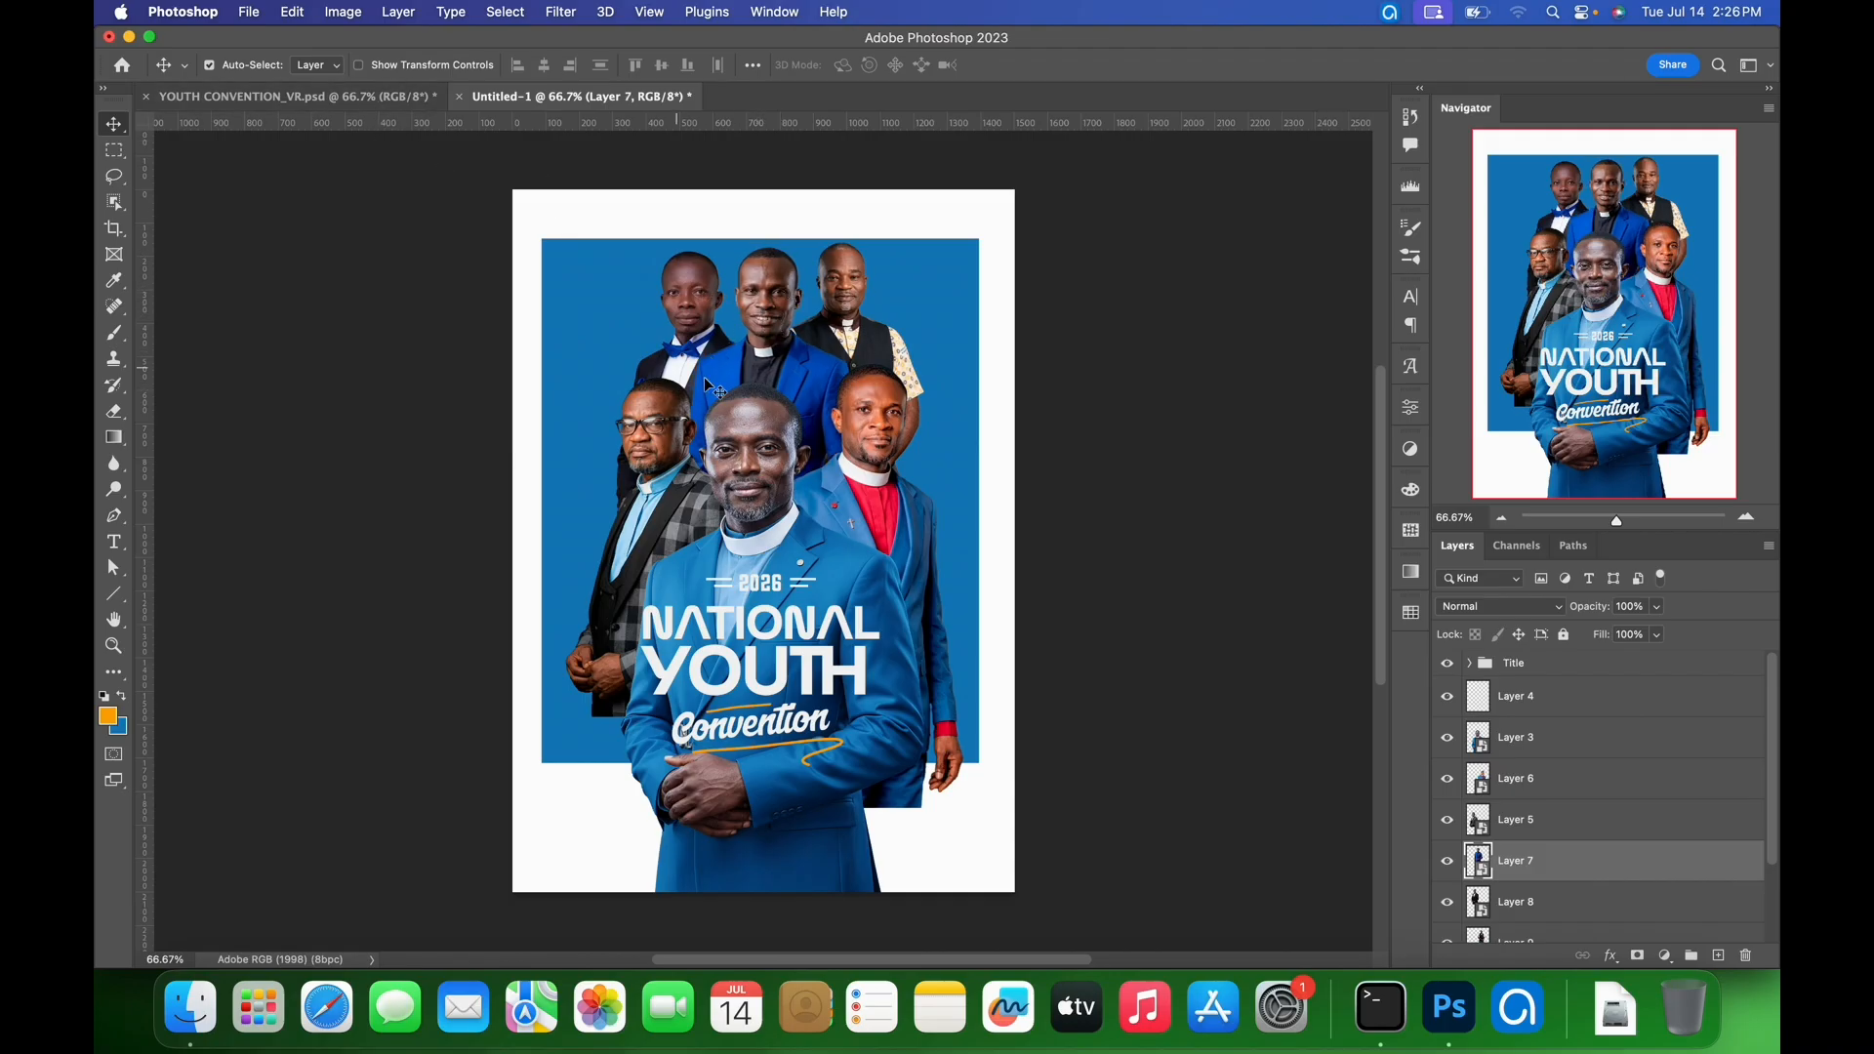
{"action": "left_click", "coordinate": [390, 97]}
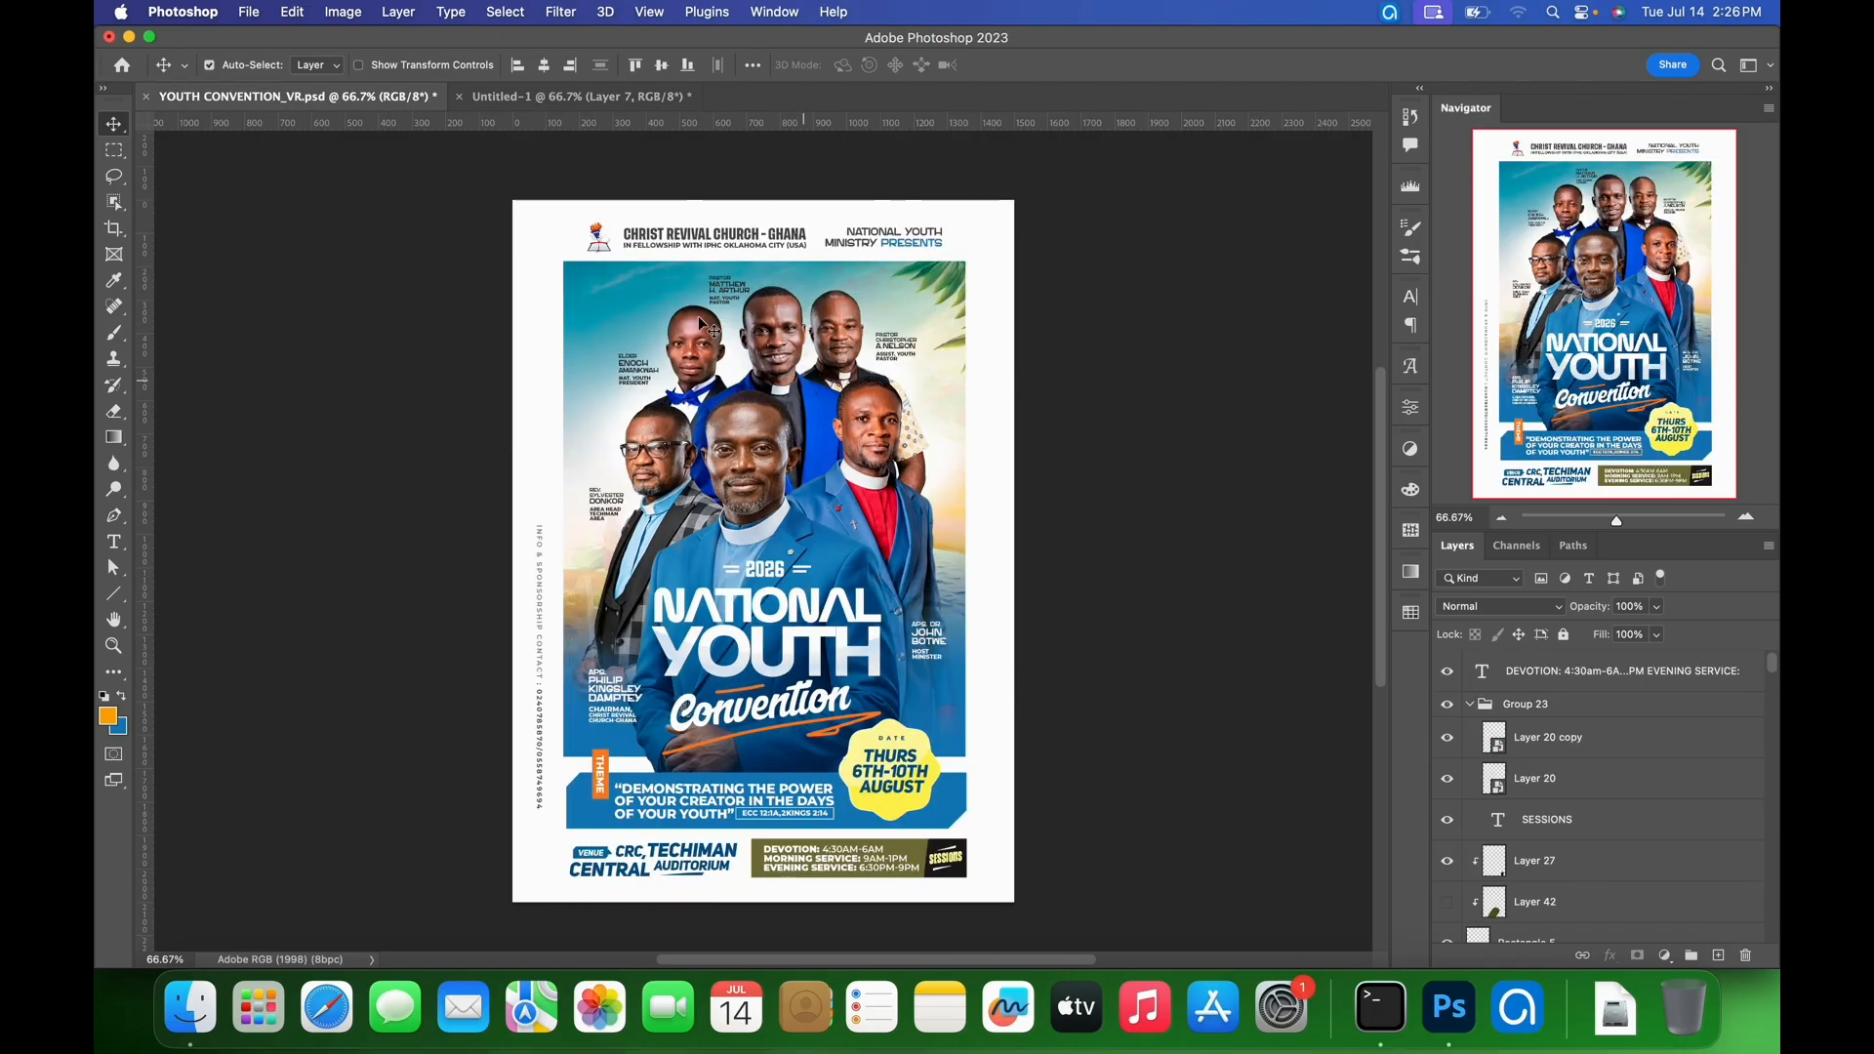
{"action": "left_click", "coordinate": [574, 97]}
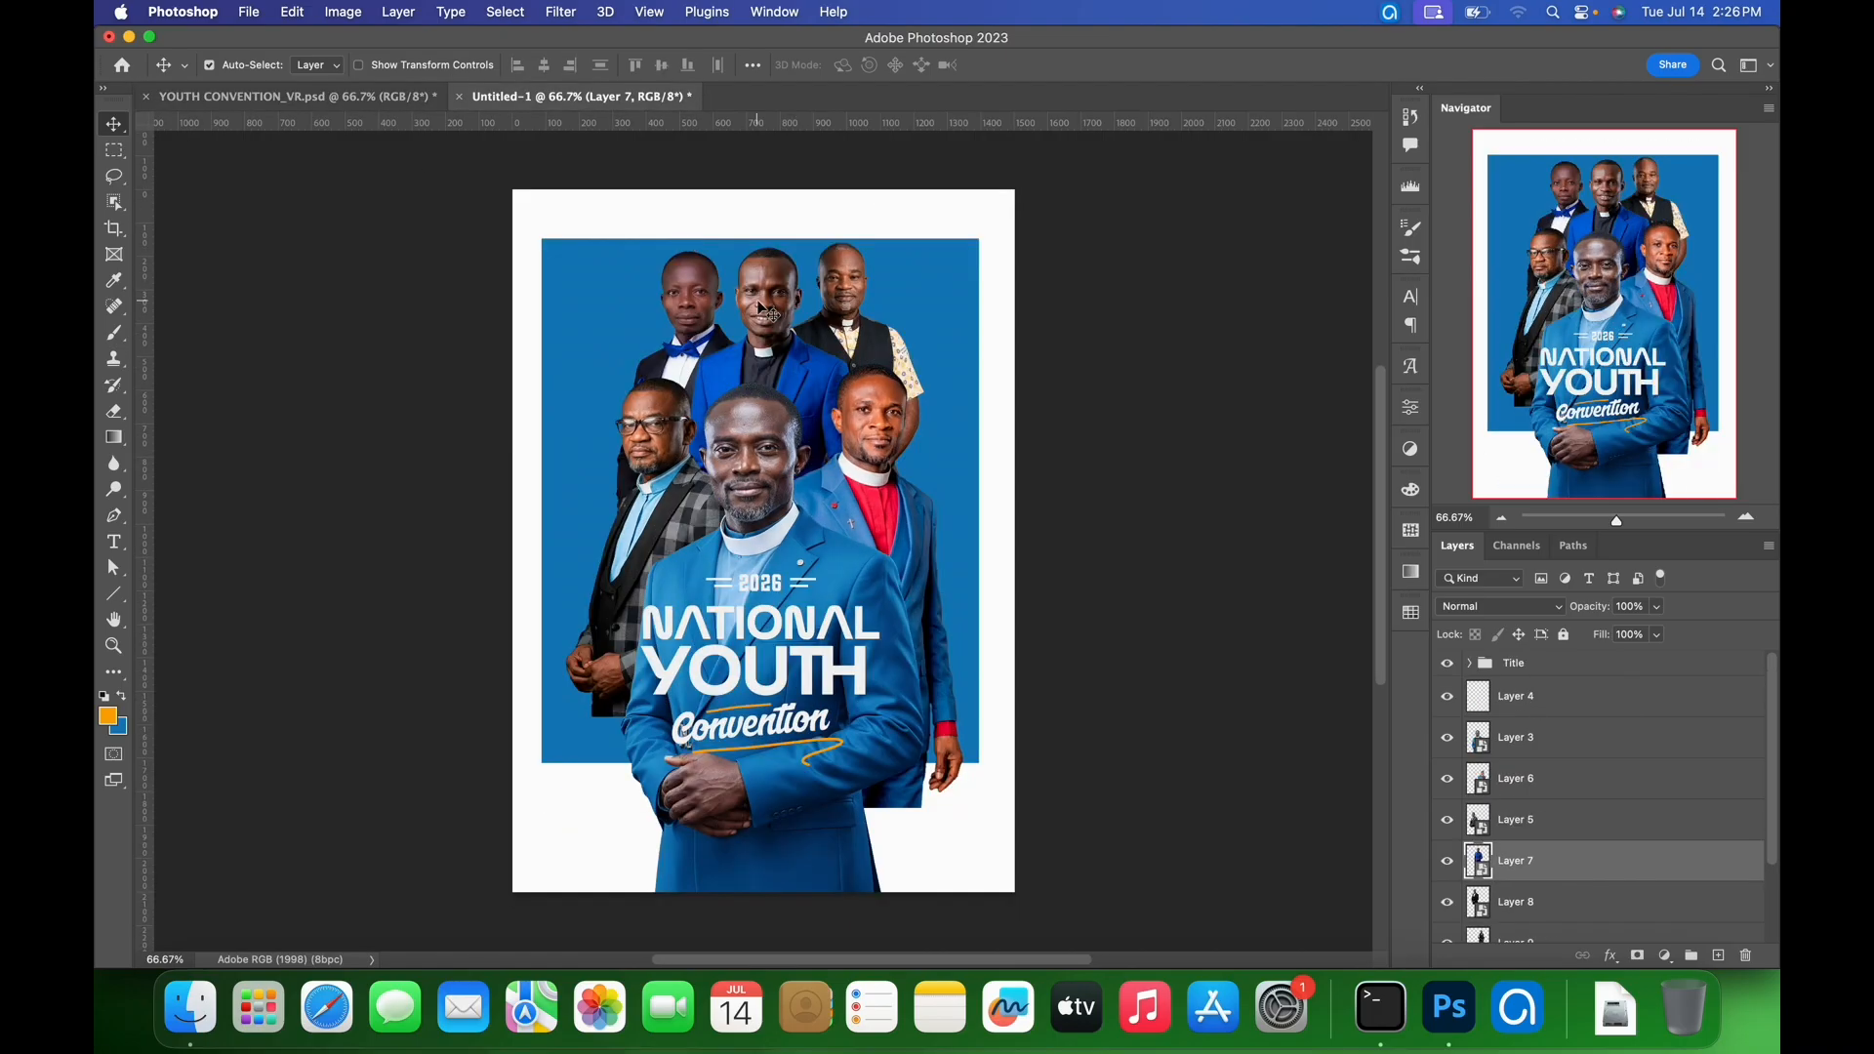
{"action": "key", "text": "super+t"}
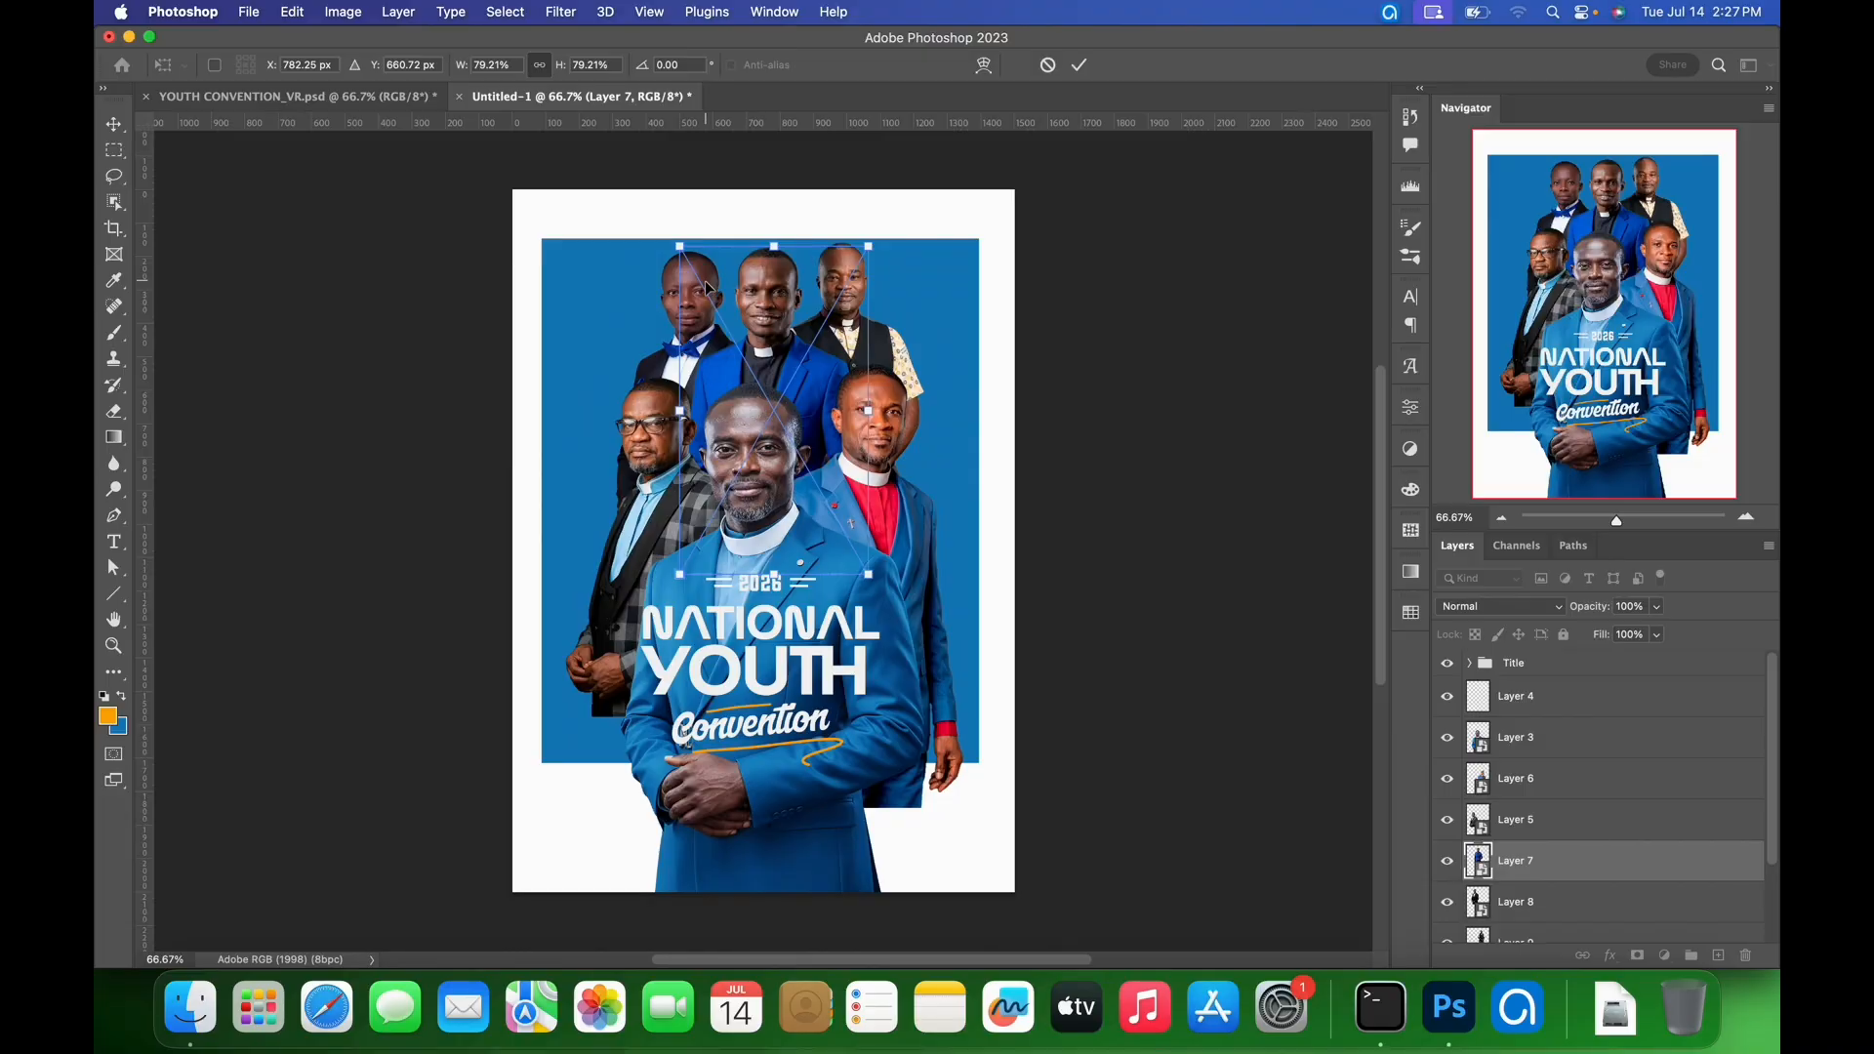
{"action": "right_click", "coordinate": [795, 306]}
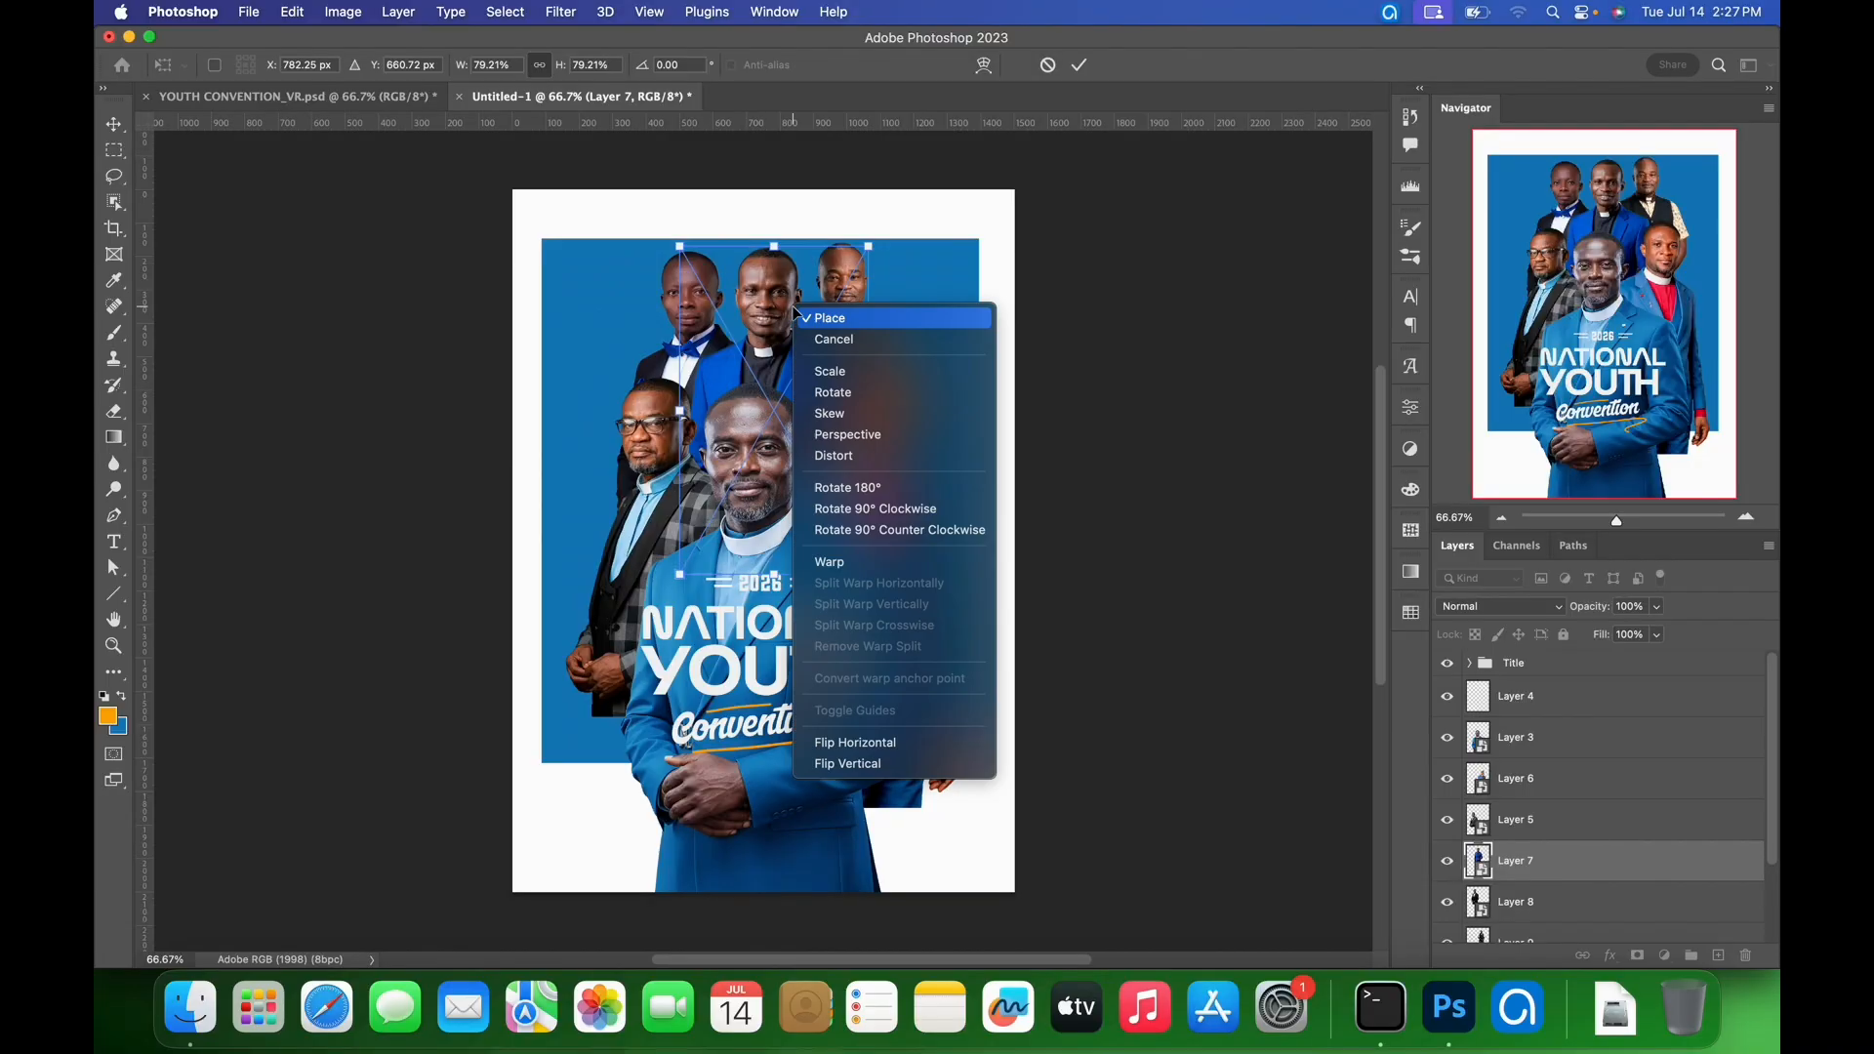
{"action": "left_click", "coordinate": [857, 744]}
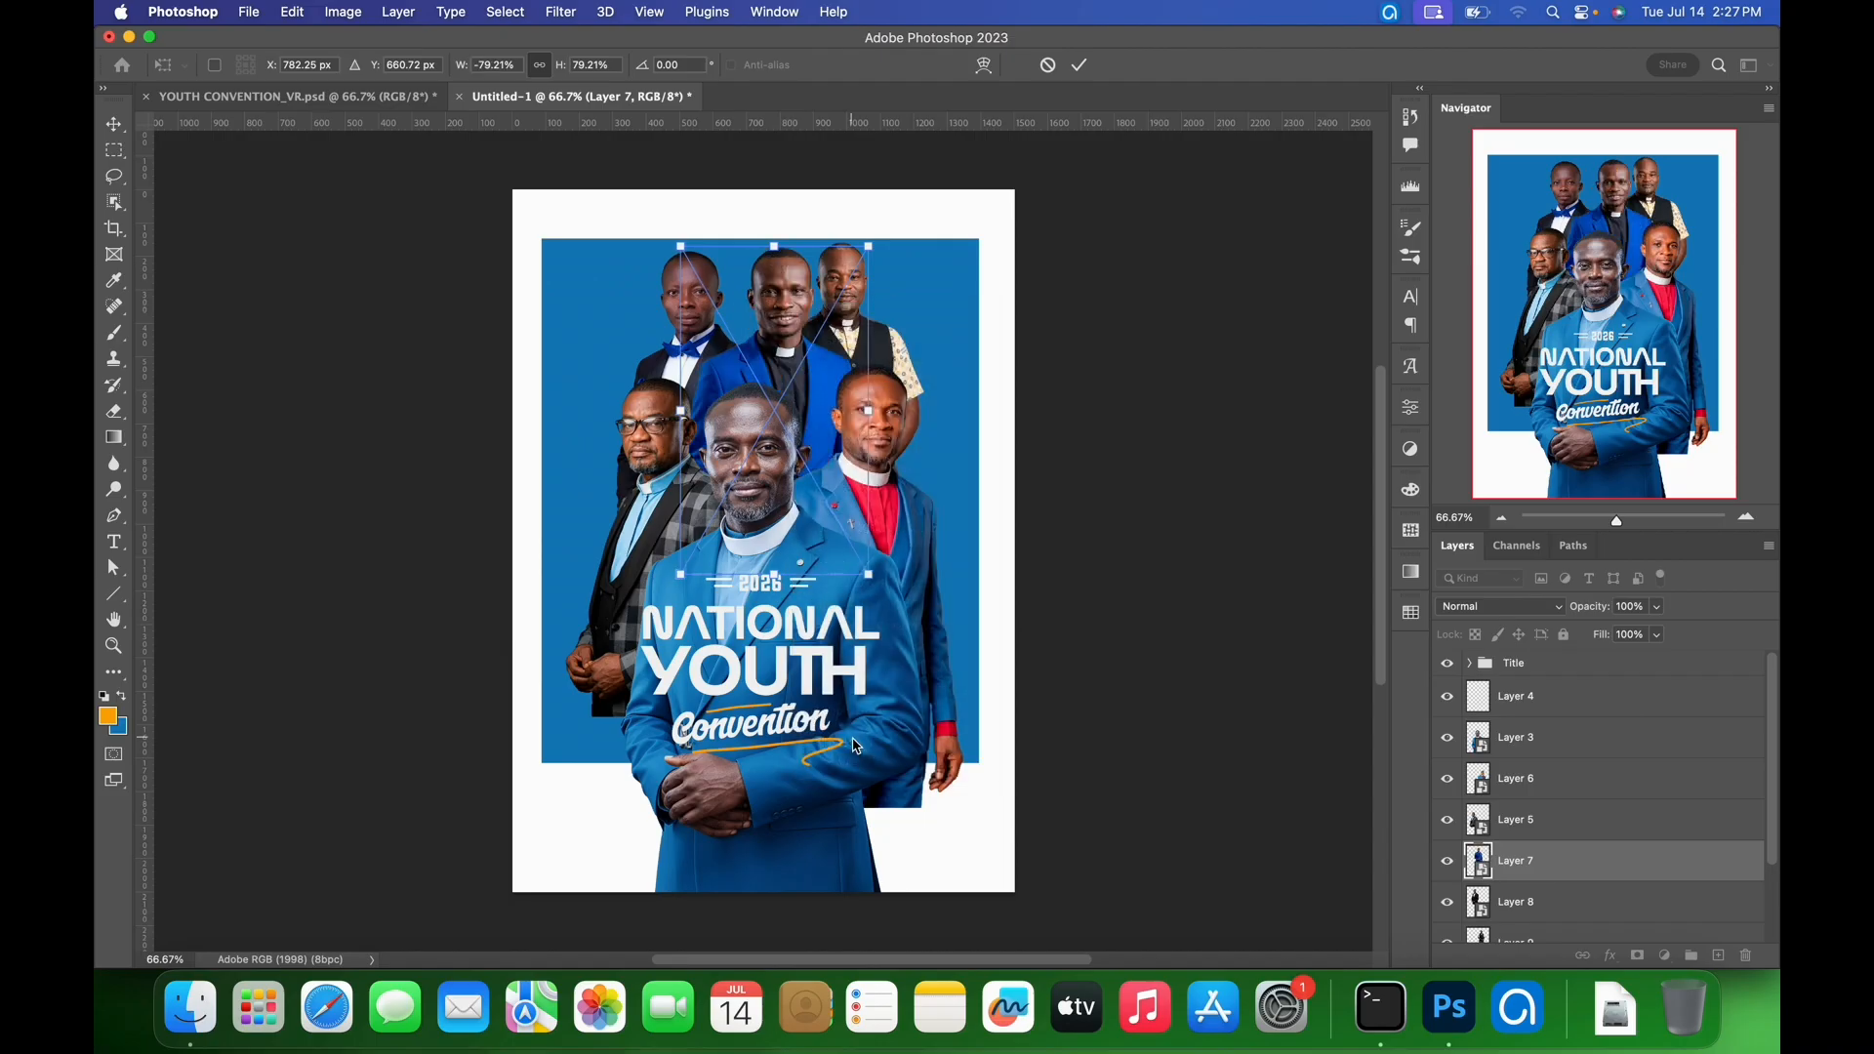
{"action": "left_click_drag", "start_coordinate": [823, 369], "coordinate": [801, 373]}
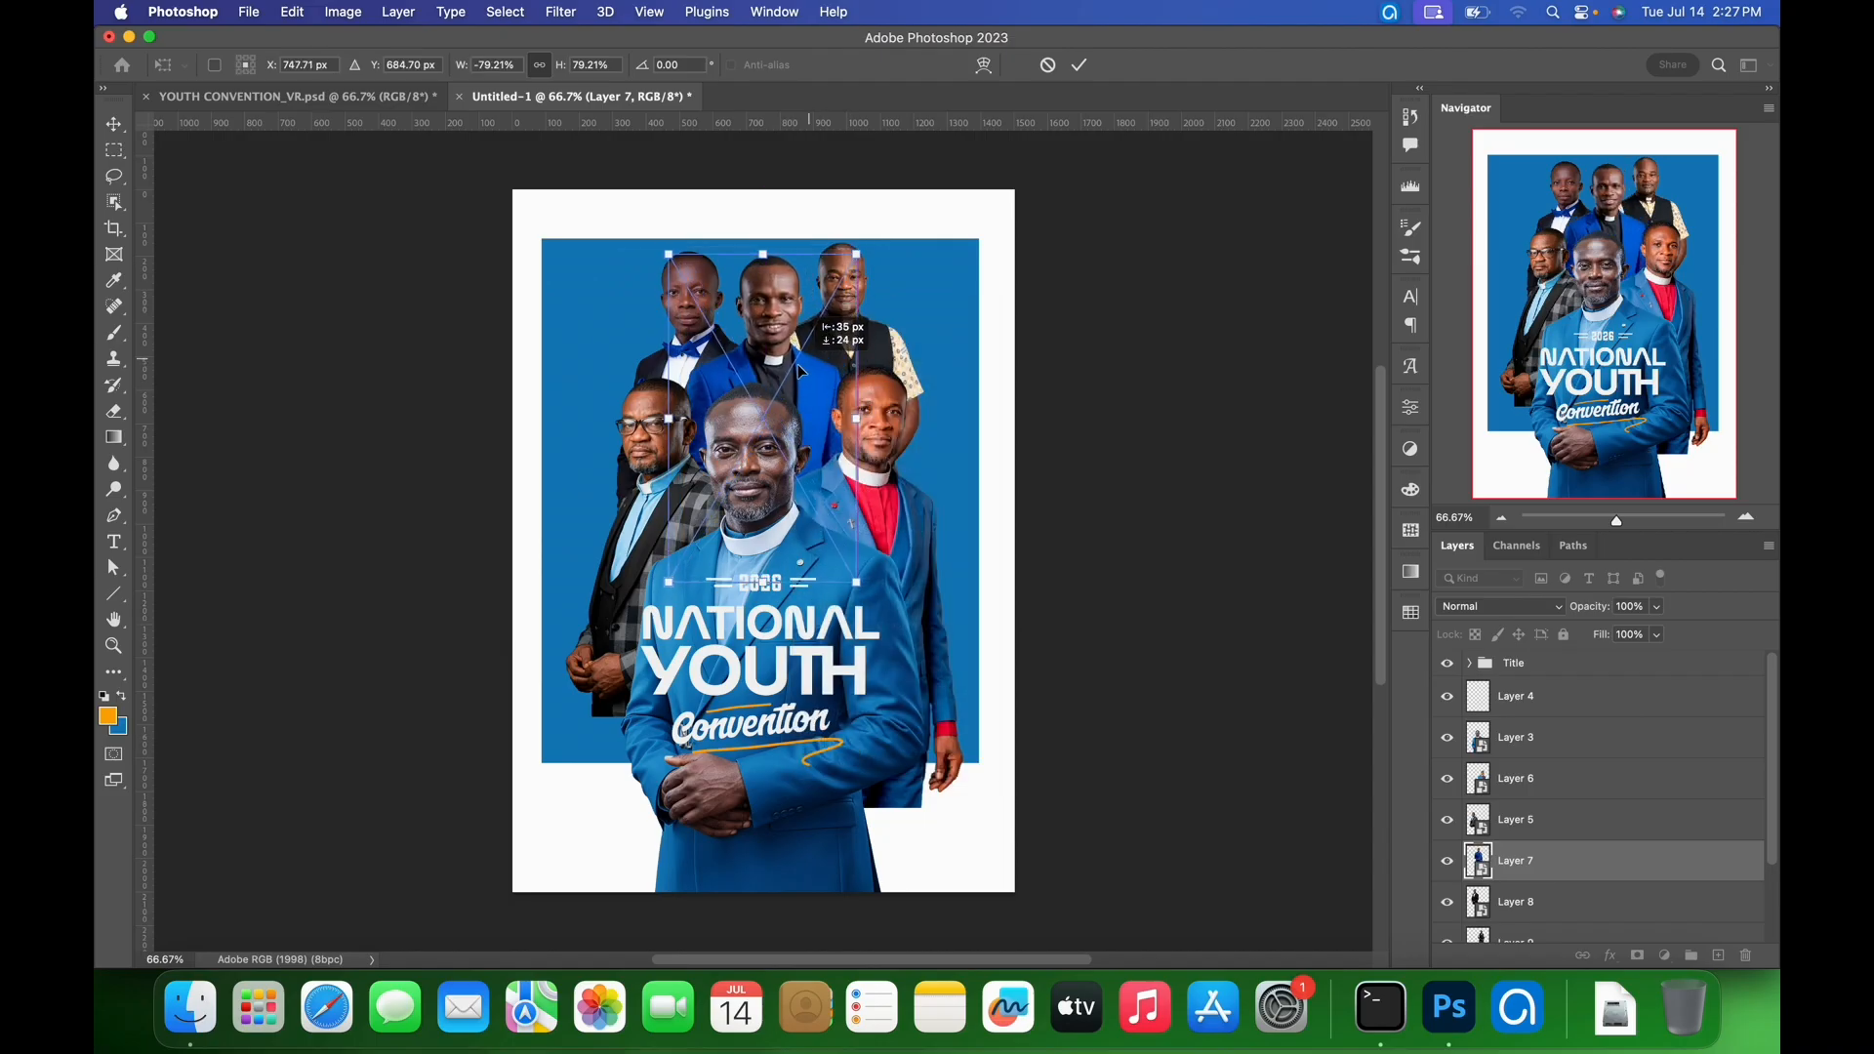
{"action": "left_click", "coordinate": [1080, 64]}
- Nudge the bow-tie man slightly down, then lower the man in the black vest and enlarge him a little
{"action": "left_click_drag", "start_coordinate": [716, 300], "coordinate": [711, 303]}
{"action": "left_click", "coordinate": [832, 290]}
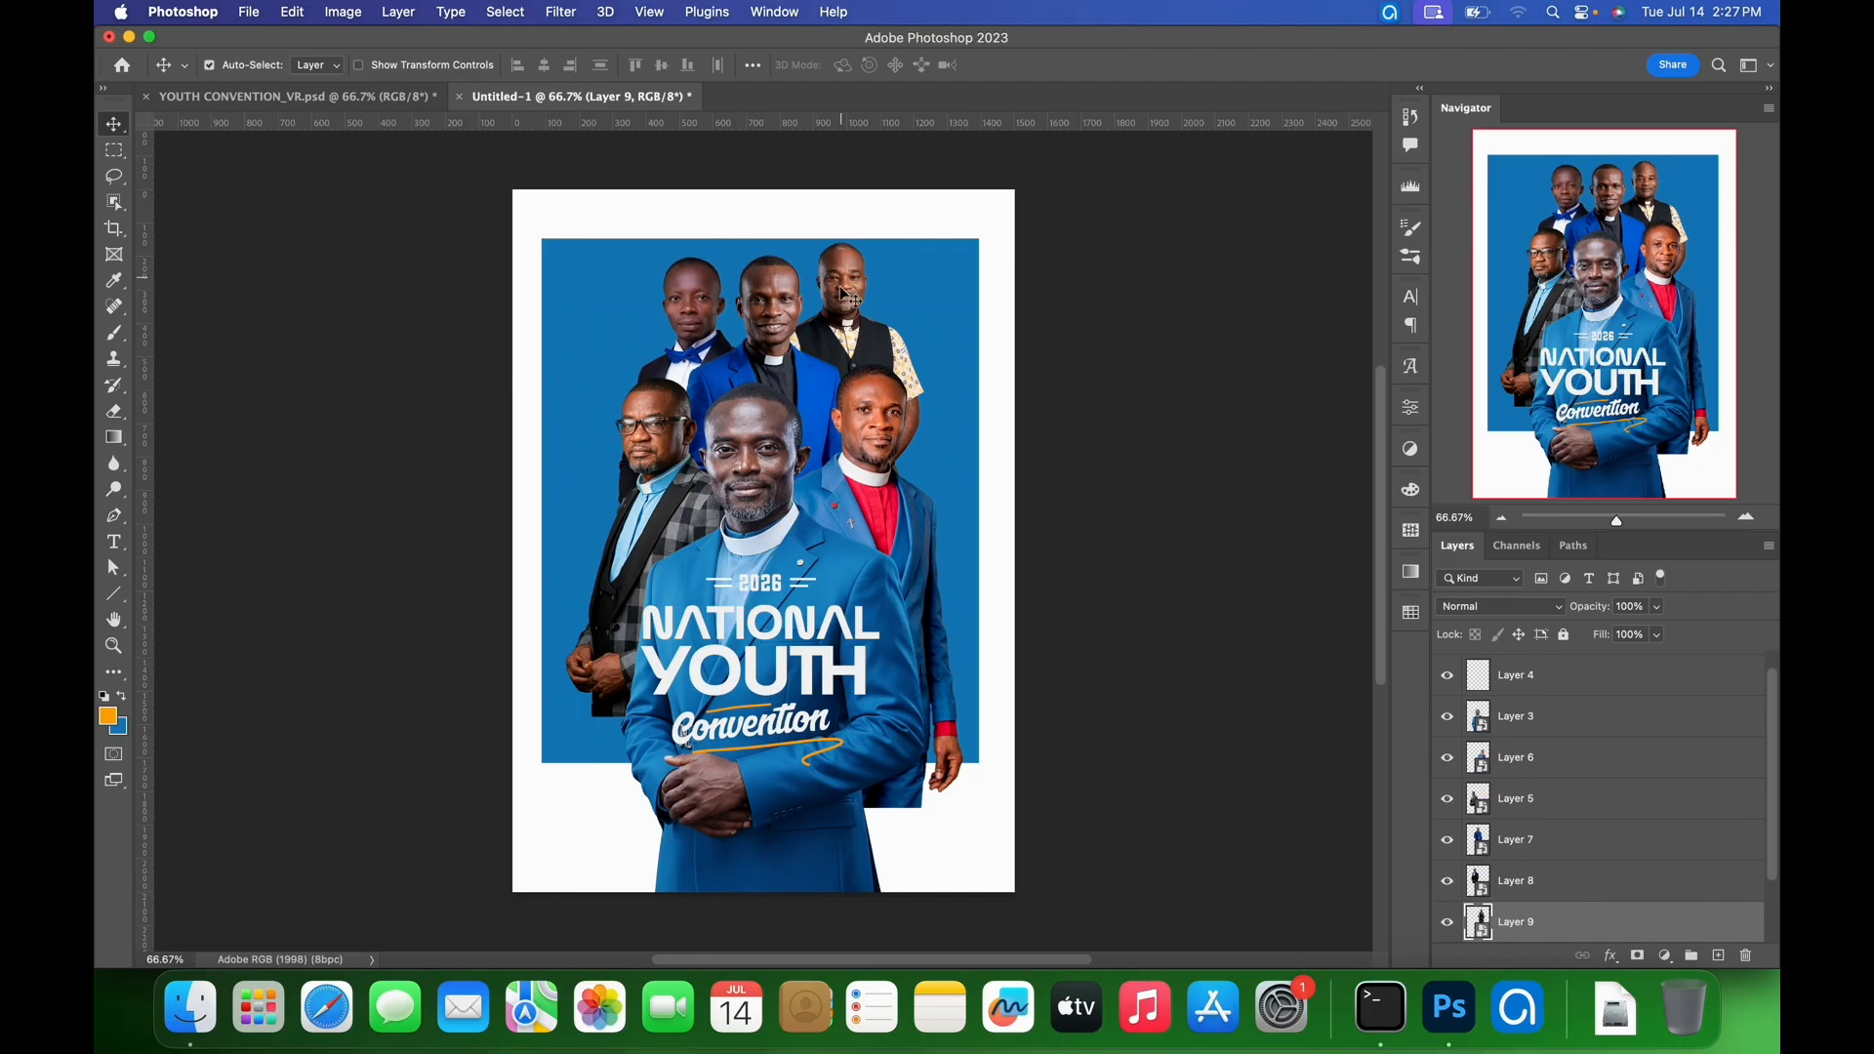
{"action": "key", "text": "super+t"}
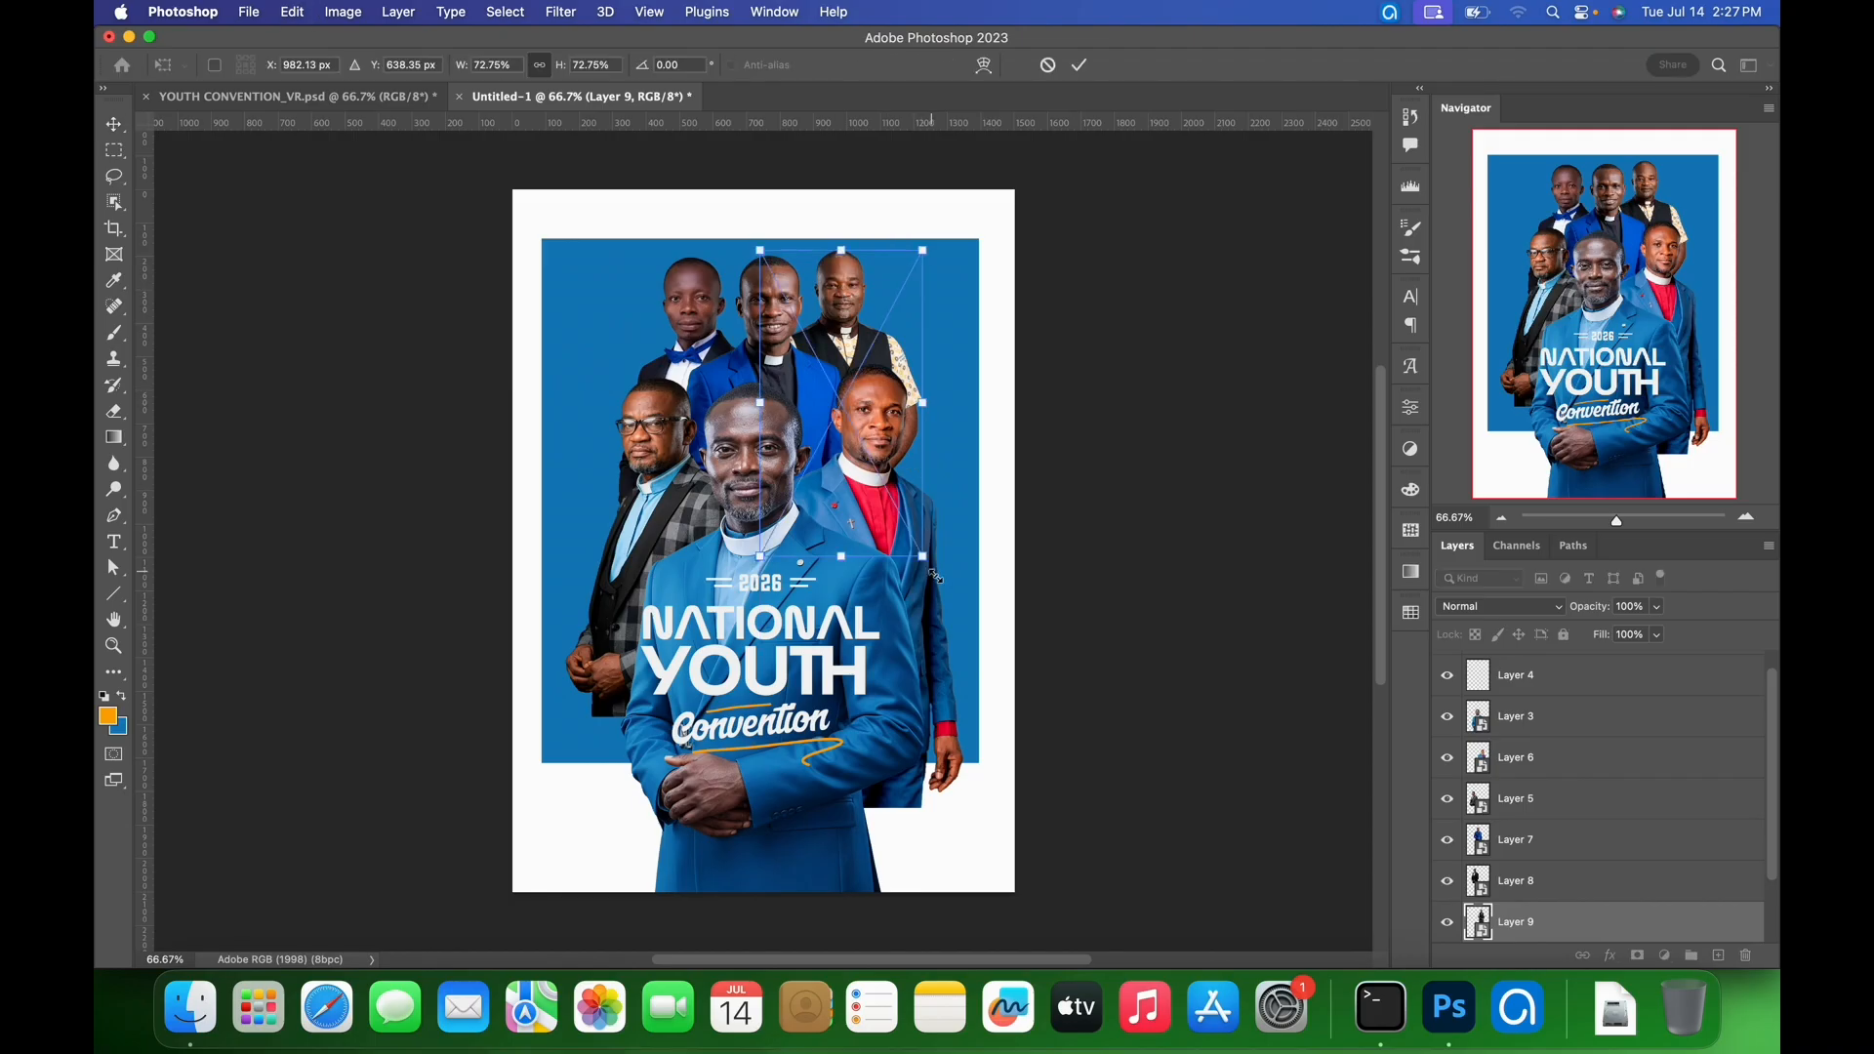
{"action": "left_click_drag", "start_coordinate": [930, 569], "coordinate": [935, 580]}
{"action": "left_click", "coordinate": [1070, 66]}
- Check the speaker grouping against the reference flyer and shift the red-shirted man slightly inward toward the central man
{"action": "left_click", "coordinate": [406, 98]}
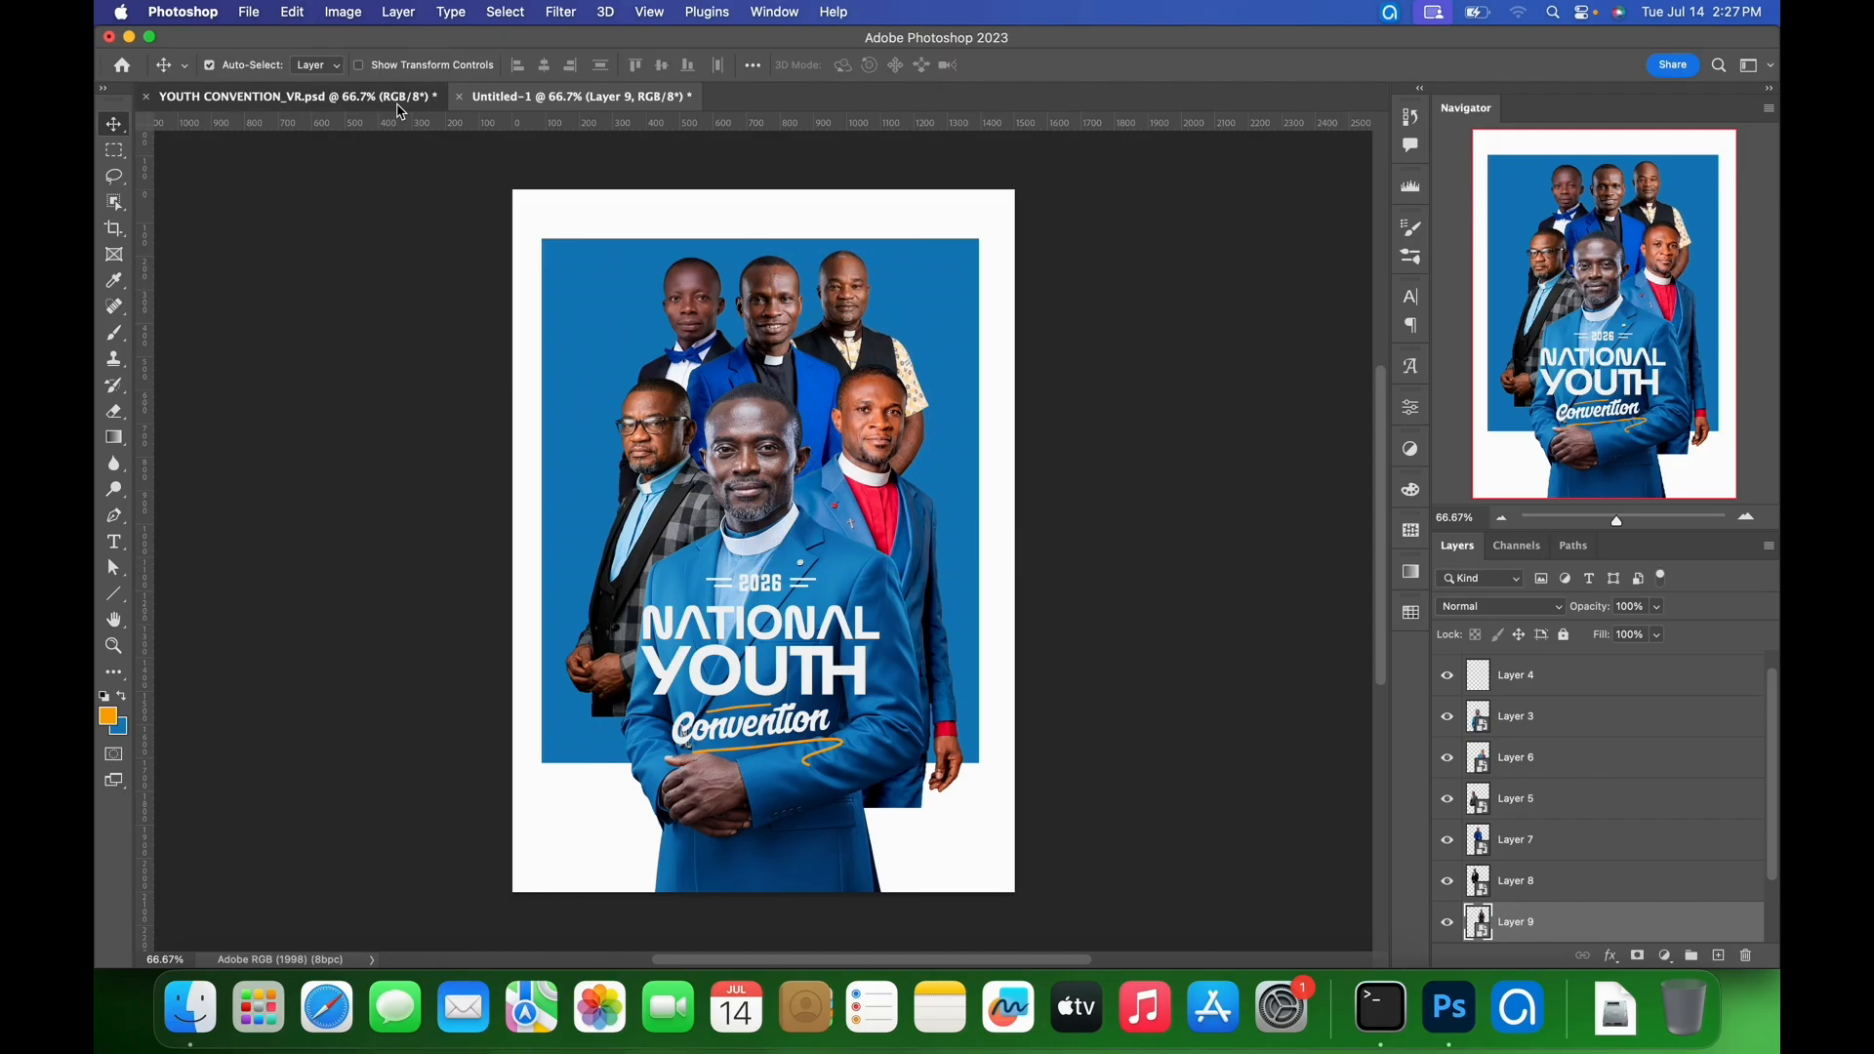
{"action": "left_click_drag", "start_coordinate": [618, 156], "coordinate": [705, 371]}
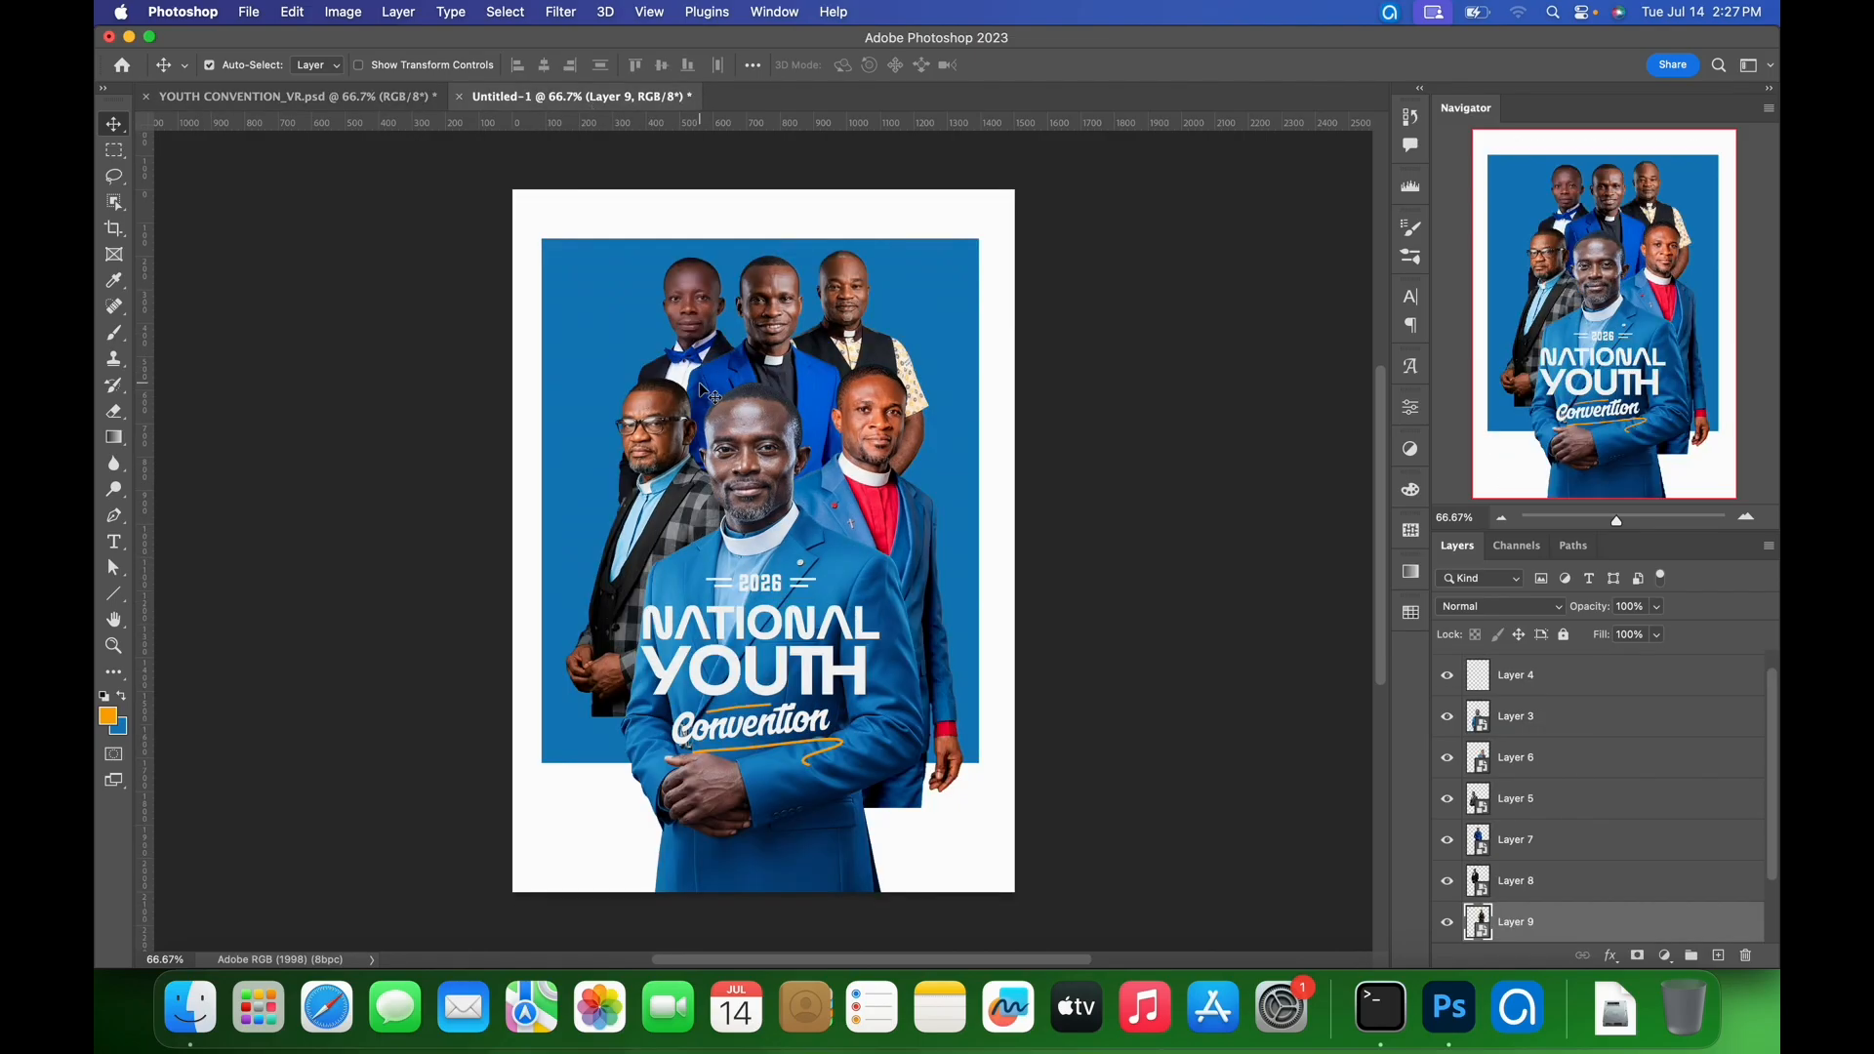
{"action": "left_click_drag", "start_coordinate": [876, 416], "coordinate": [869, 415]}
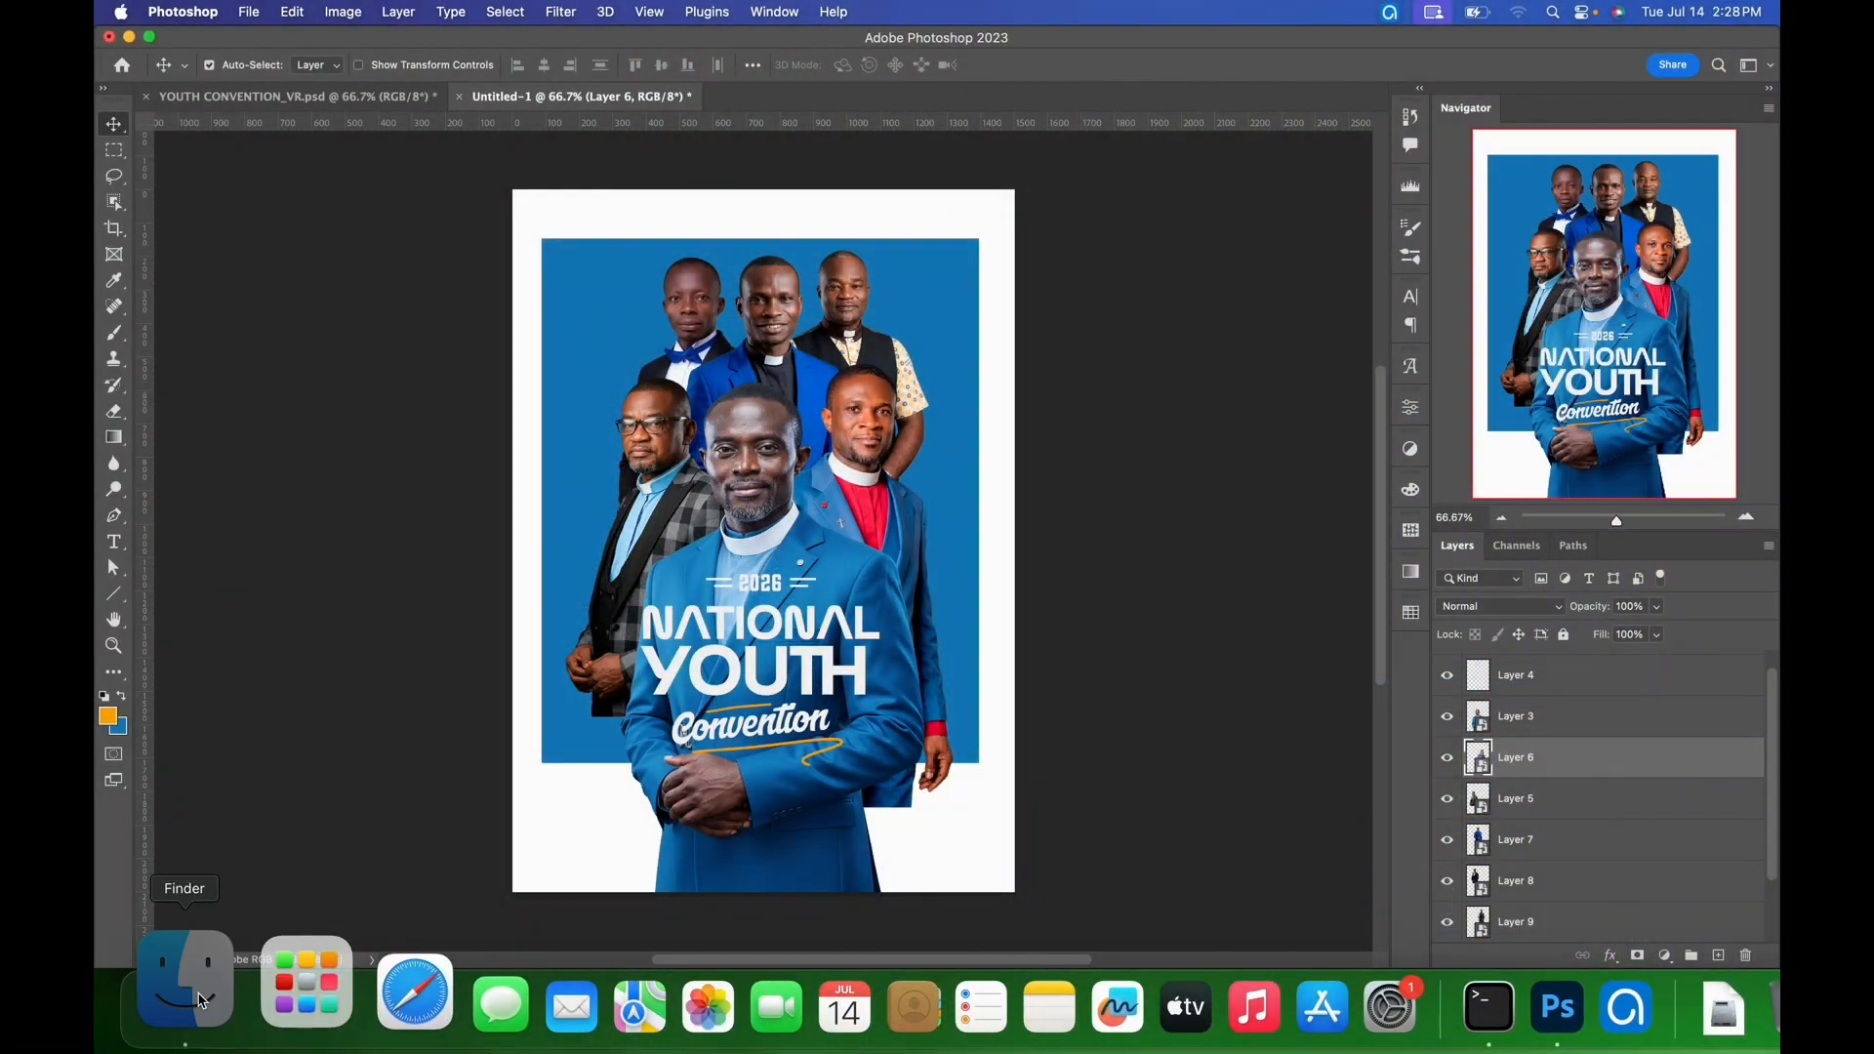
- Open Back2.jpg from the Resources folder and copy its image into the Untitled-1 flyer, accepting the colour profile conversion
{"action": "left_click", "coordinate": [189, 1005]}
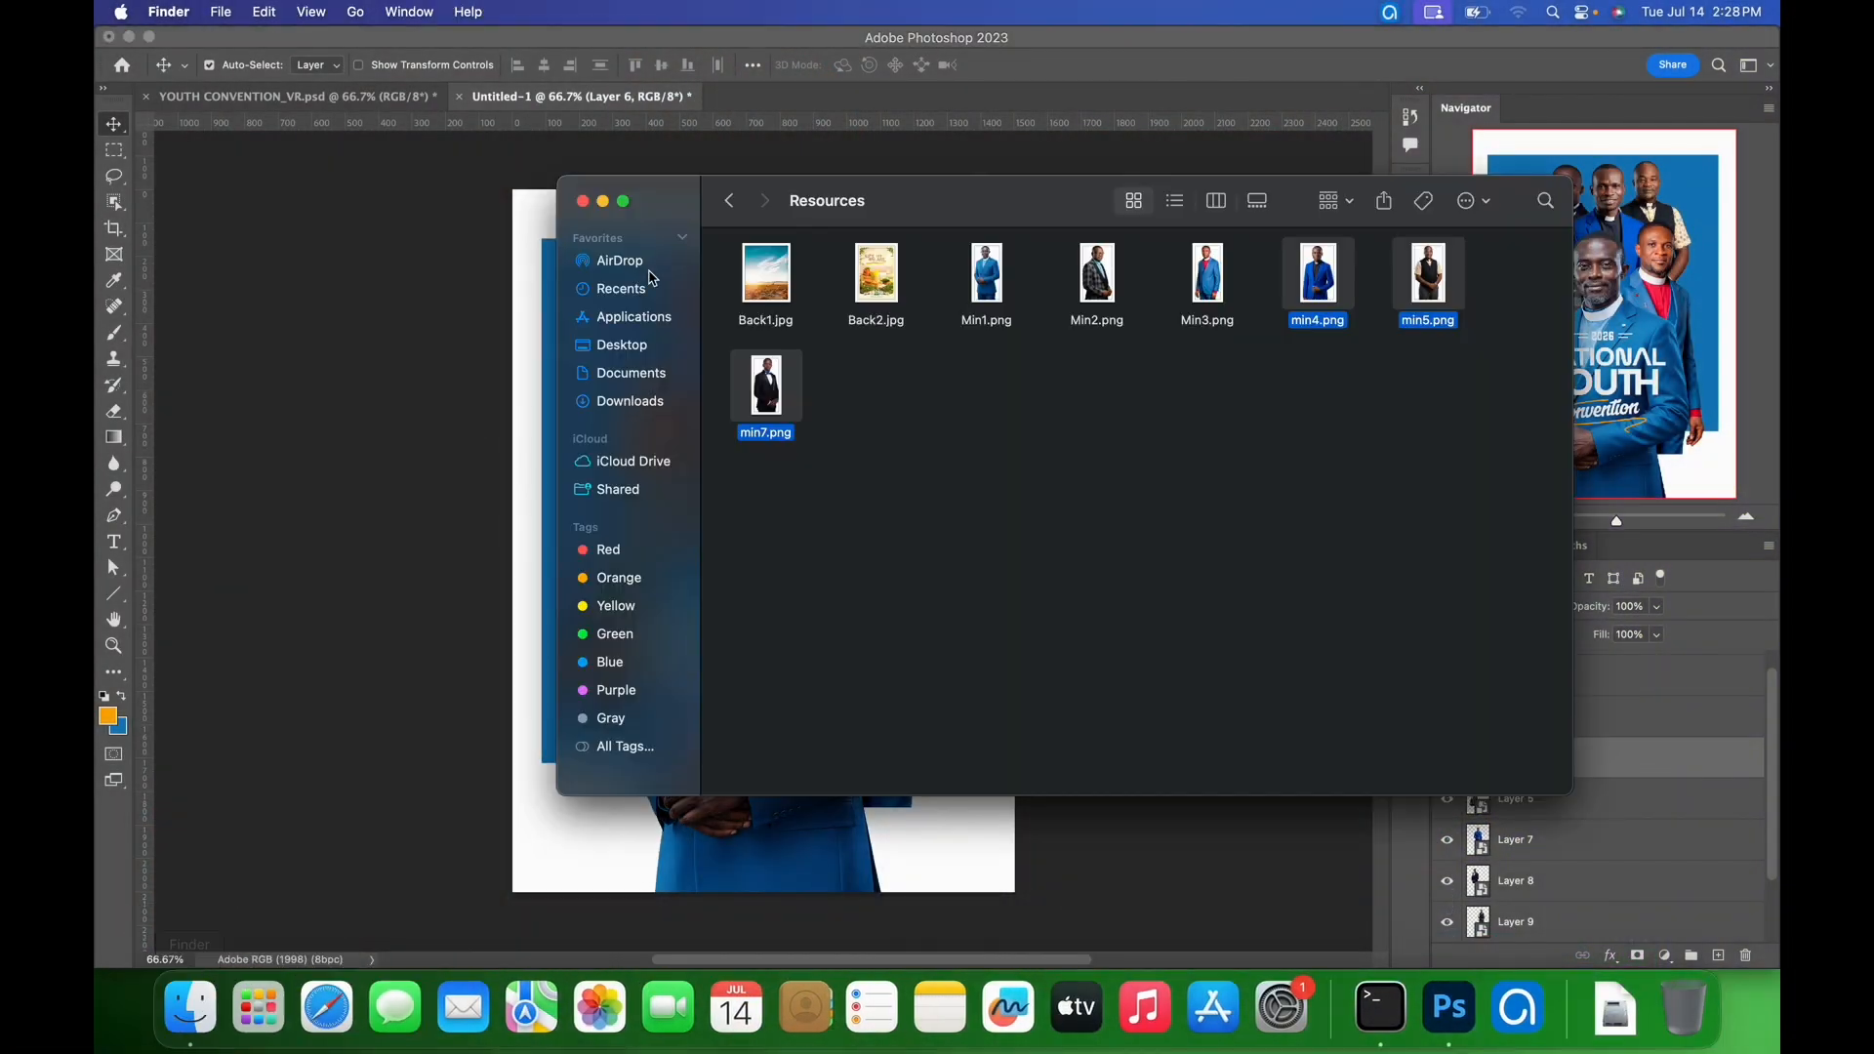
{"action": "left_click", "coordinate": [771, 291]}
{"action": "left_click", "coordinate": [874, 278]}
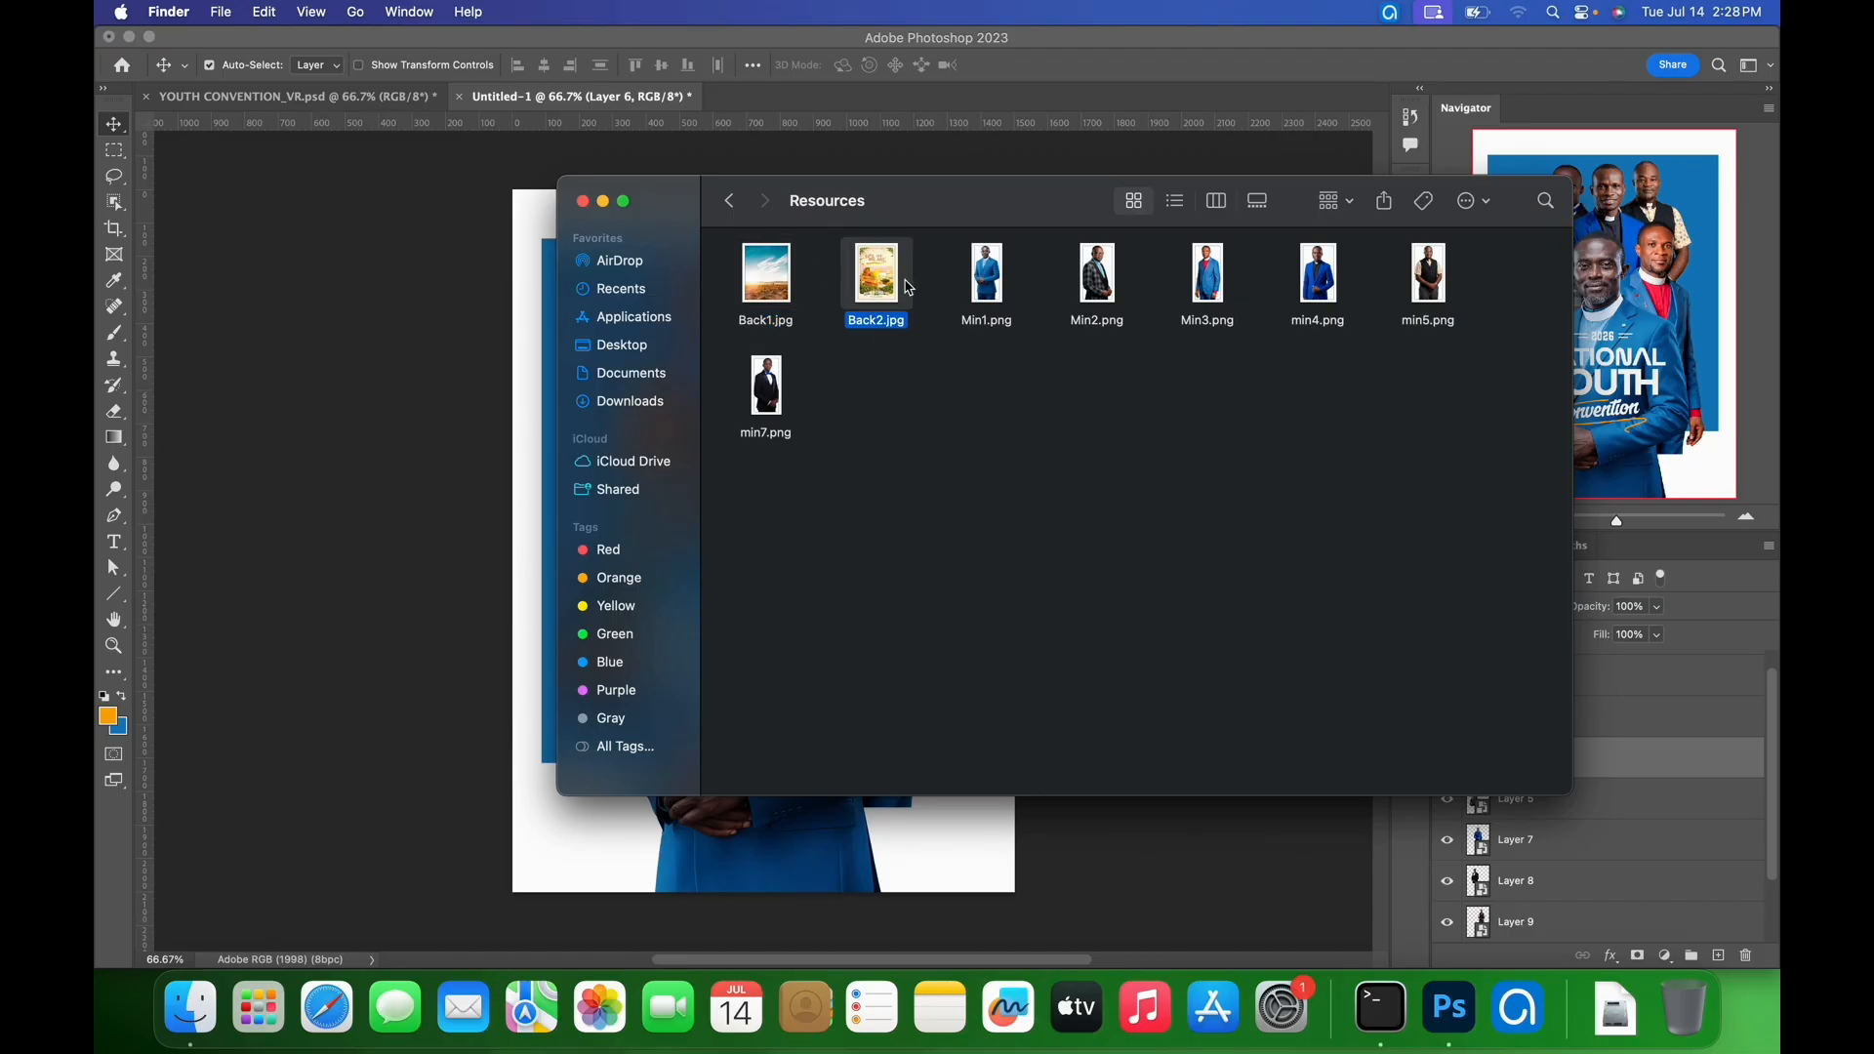
{"action": "left_click_drag", "start_coordinate": [897, 296], "coordinate": [891, 92]}
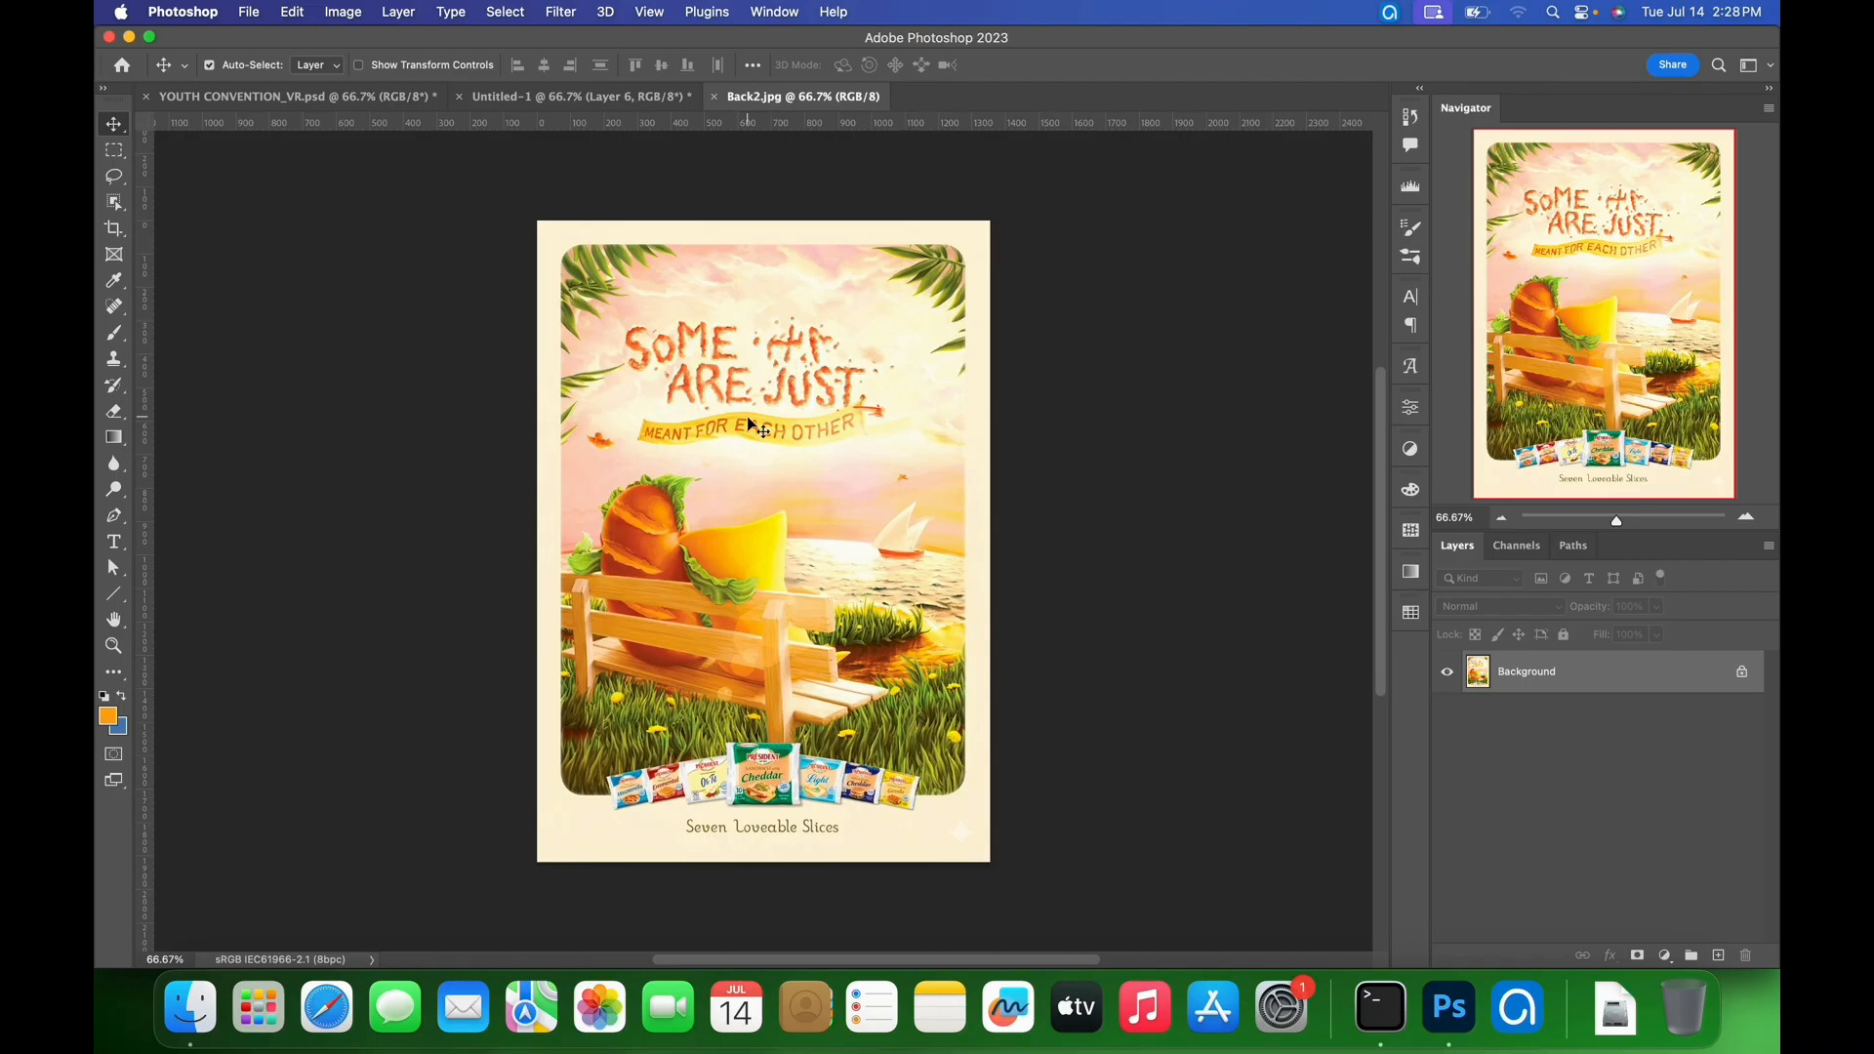
{"action": "left_click_drag", "start_coordinate": [813, 436], "coordinate": [701, 487]}
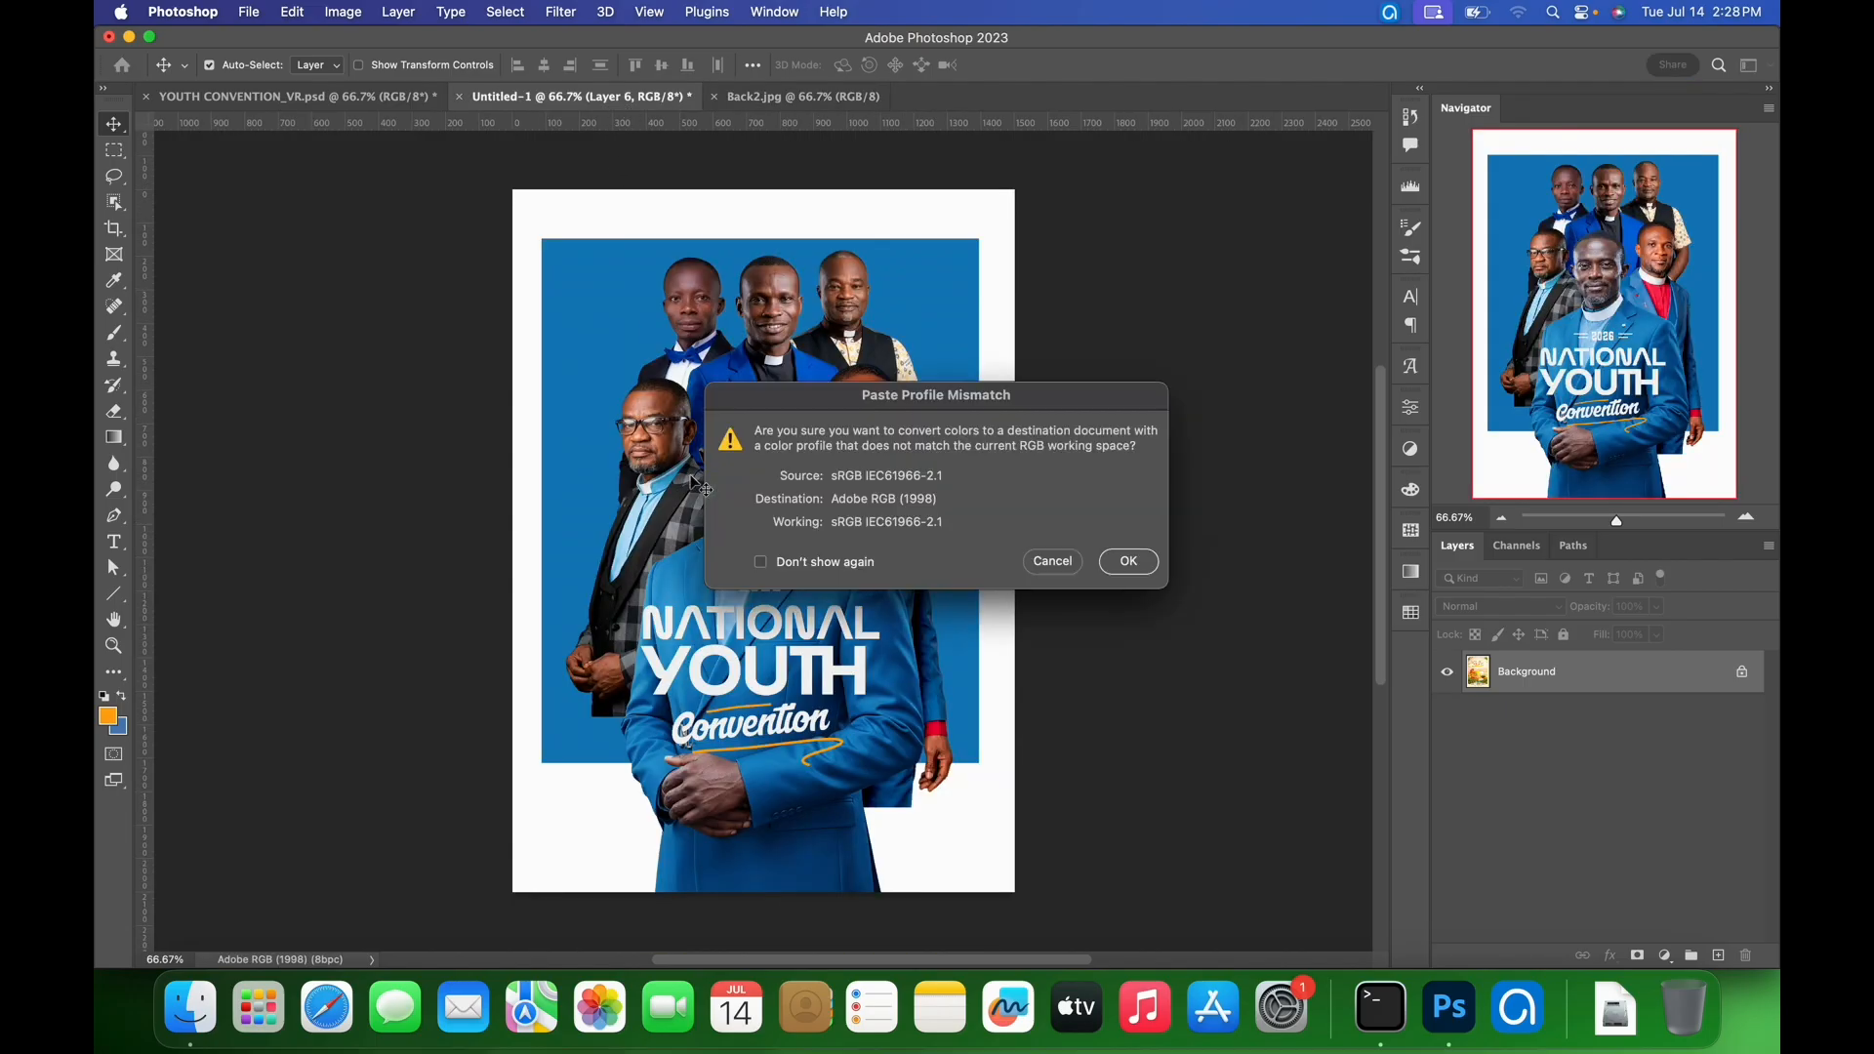
{"action": "left_click", "coordinate": [1119, 562]}
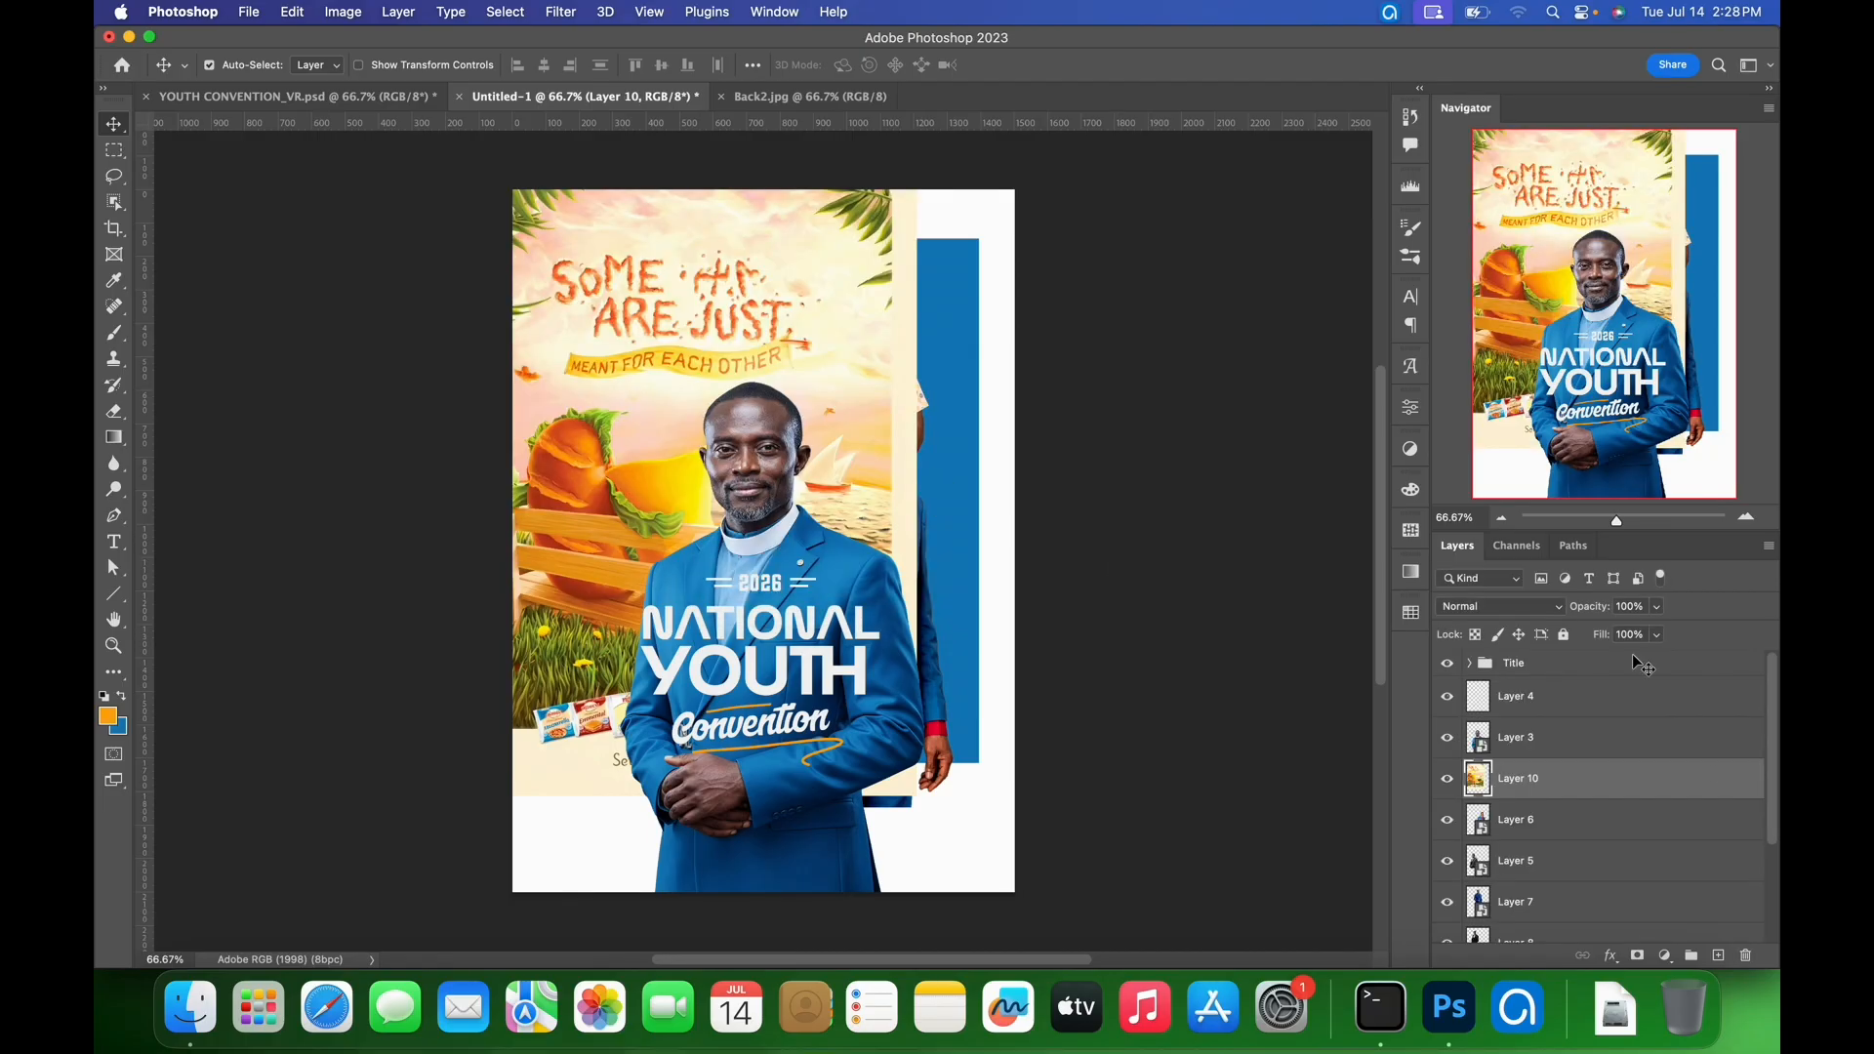
- Restack the copied Back2 image beneath all the speaker layers, directly above Rectangle 1
{"action": "scroll", "coordinate": [1700, 745], "scroll_direction": "down", "scroll_amount": 3}
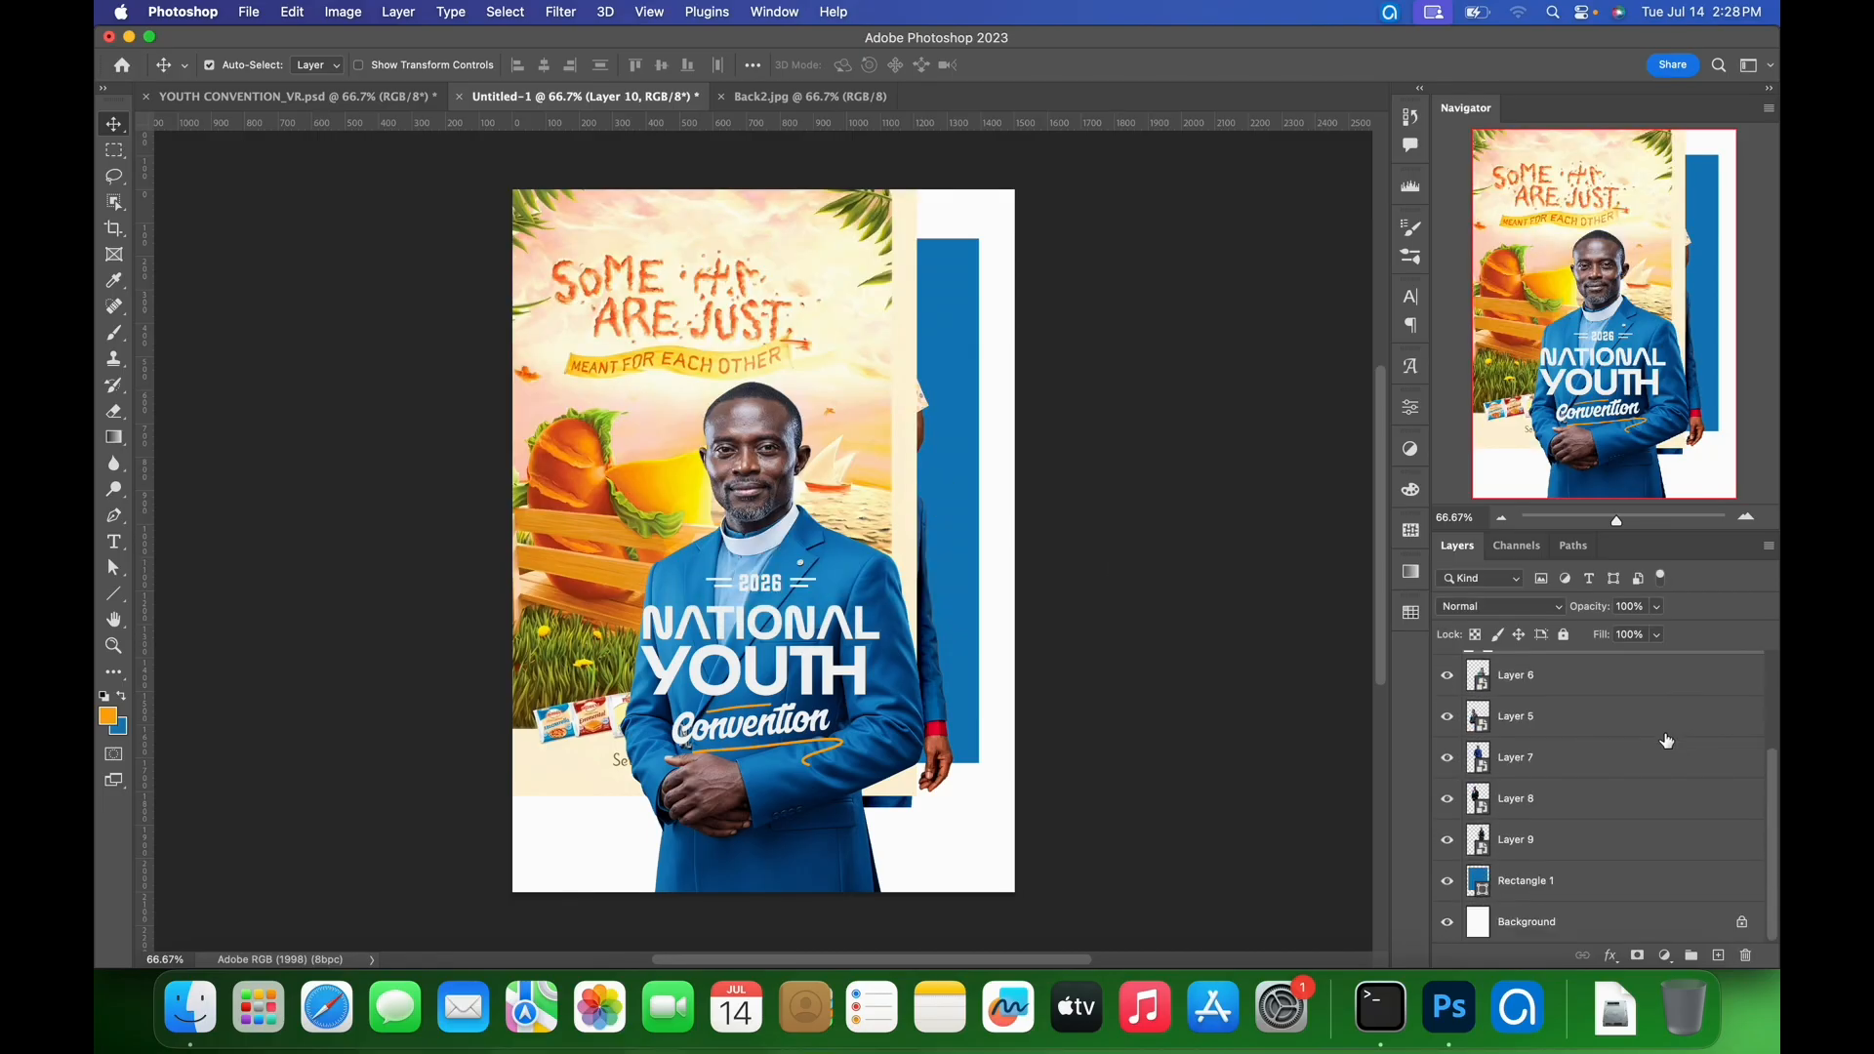
{"action": "scroll", "coordinate": [1640, 727], "scroll_direction": "up", "scroll_amount": 1}
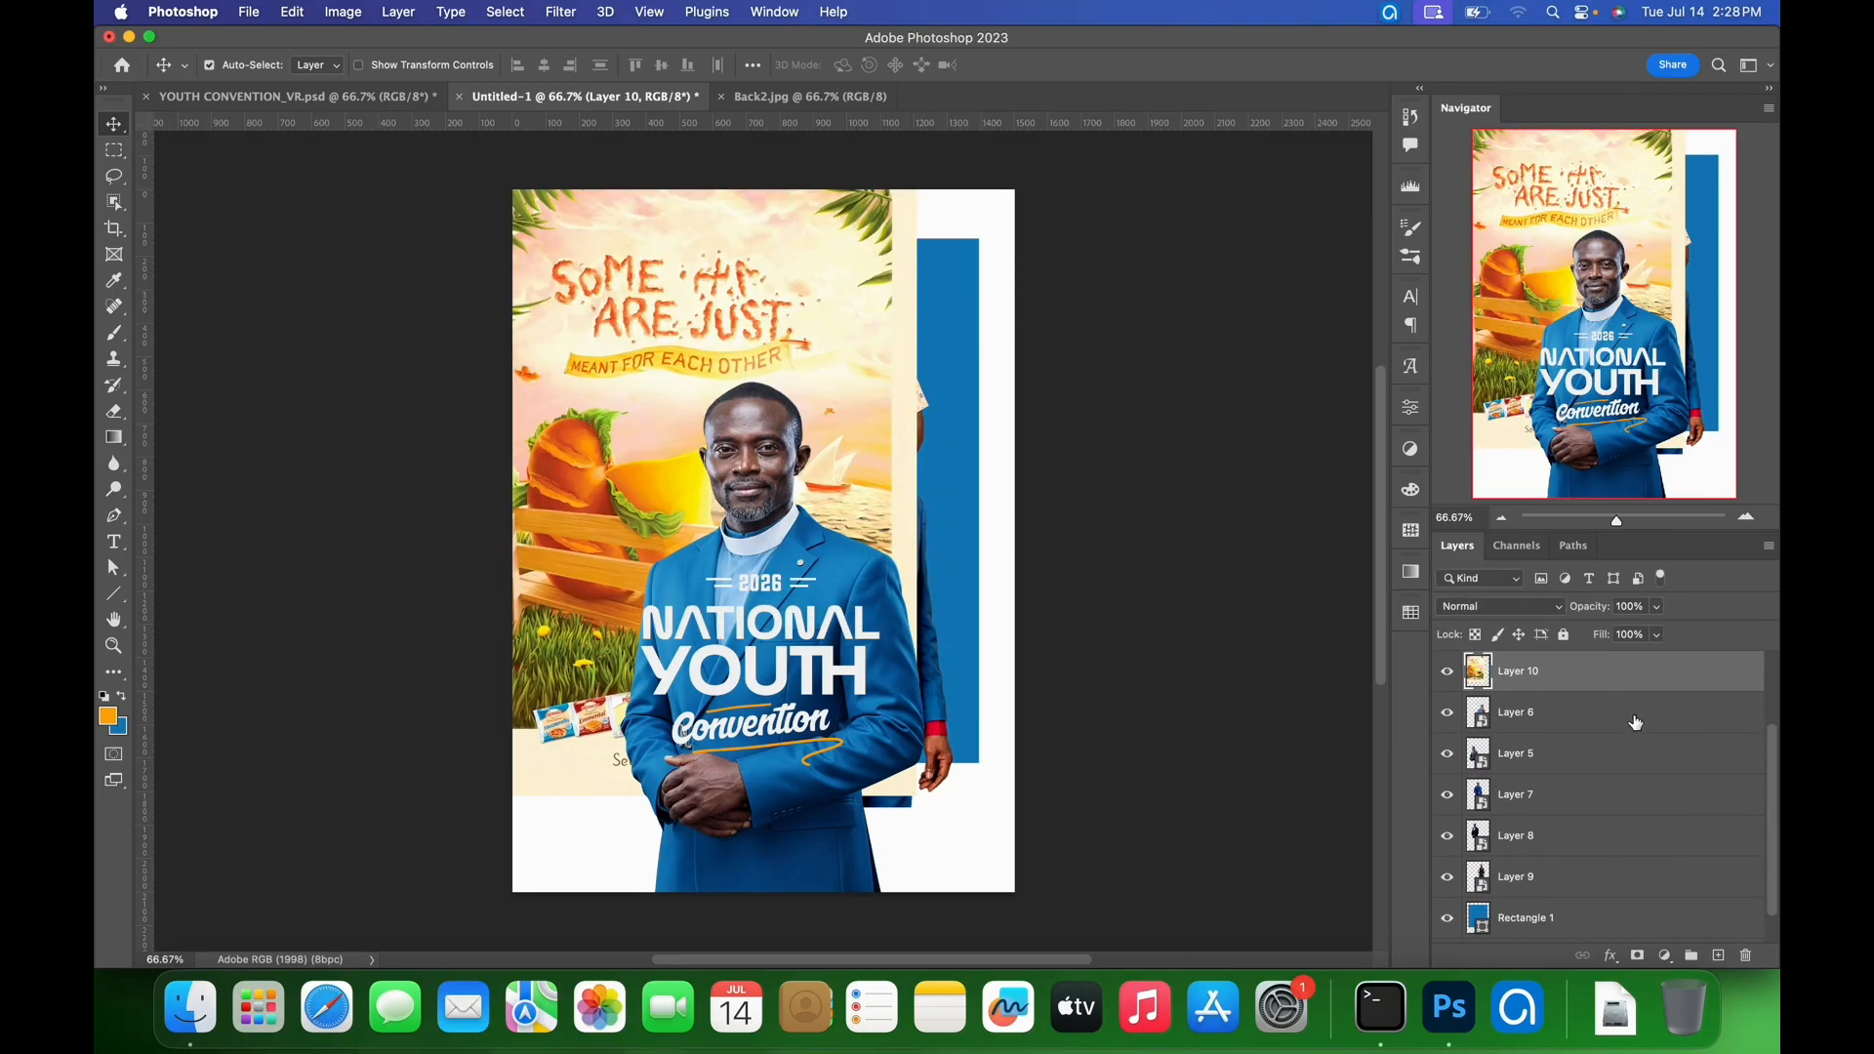
{"action": "left_click_drag", "start_coordinate": [1634, 686], "coordinate": [1573, 896]}
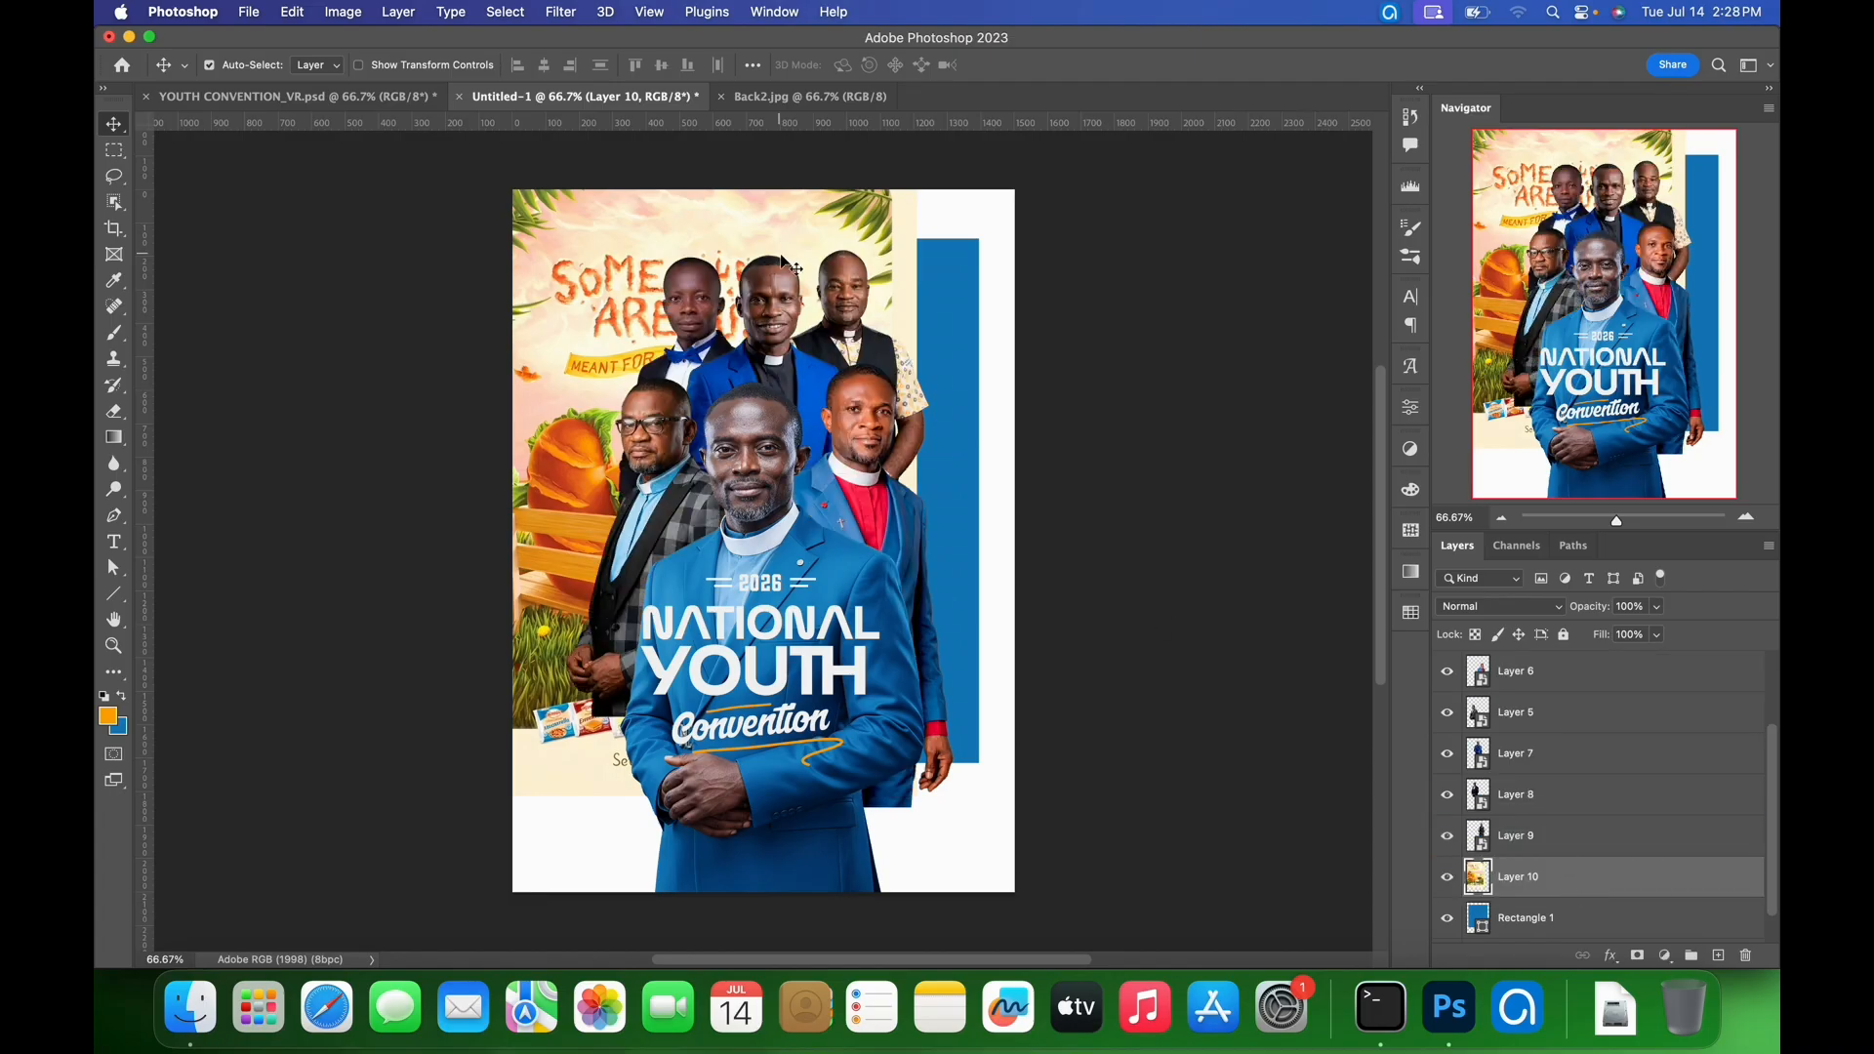
- Centre the Back2 image on the canvas and clip it to the Rectangle 1 panel
{"action": "left_click_drag", "start_coordinate": [778, 236], "coordinate": [854, 301]}
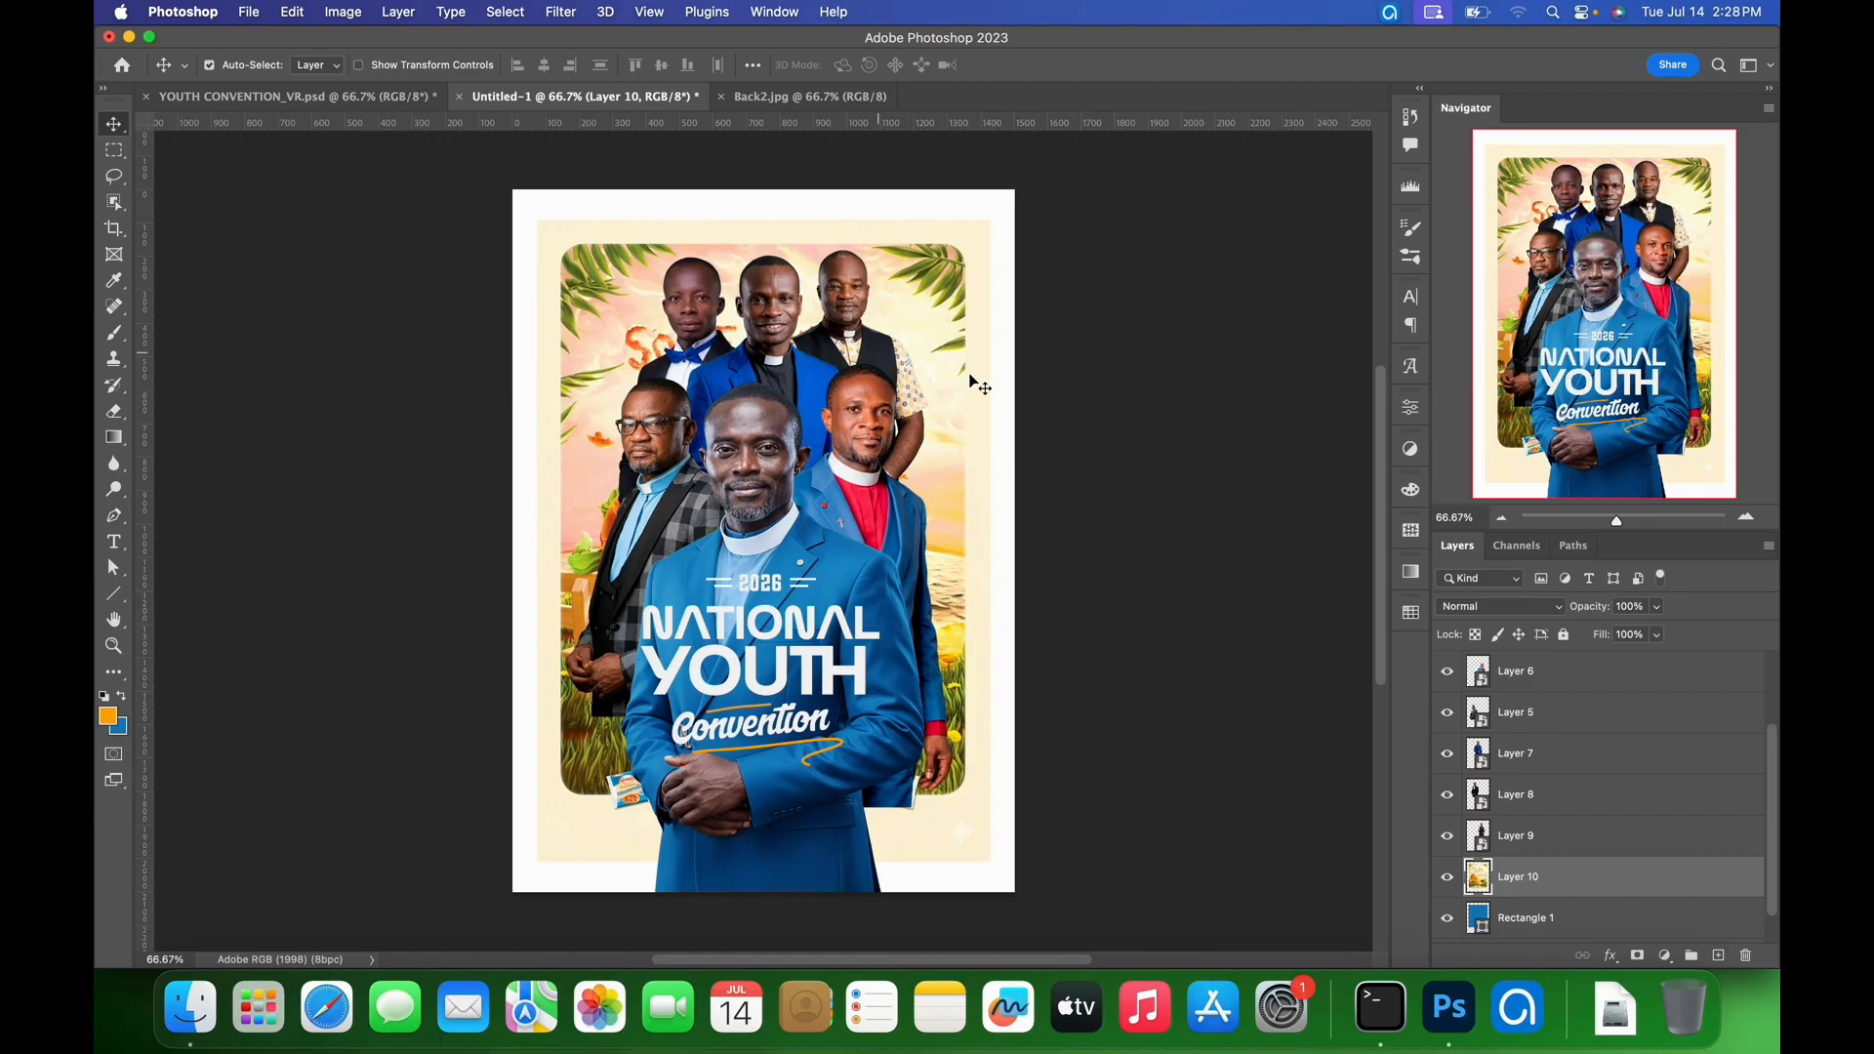
{"action": "key", "text": "super"}
{"action": "key", "text": "super+alt+g"}
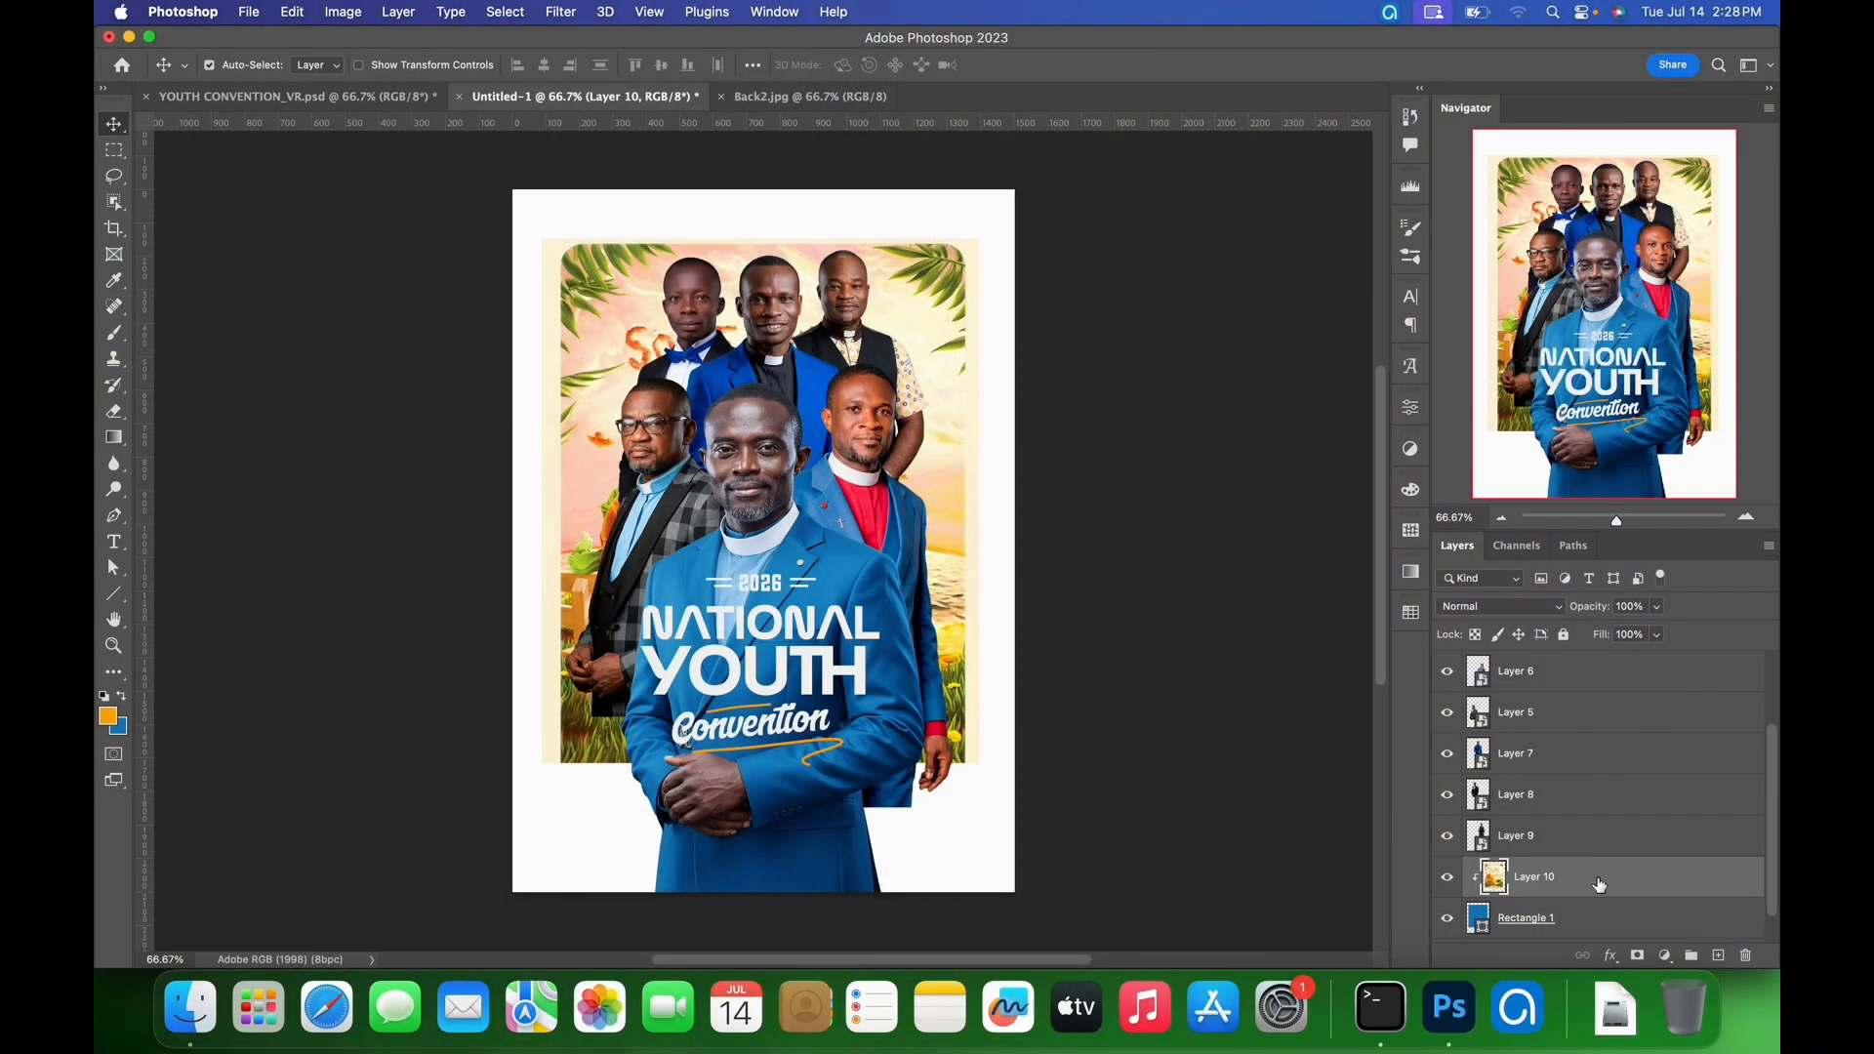
- Enlarge the clipped Back2 image to about 132% and offset it left and down within the panel
{"action": "key", "text": "super+t"}
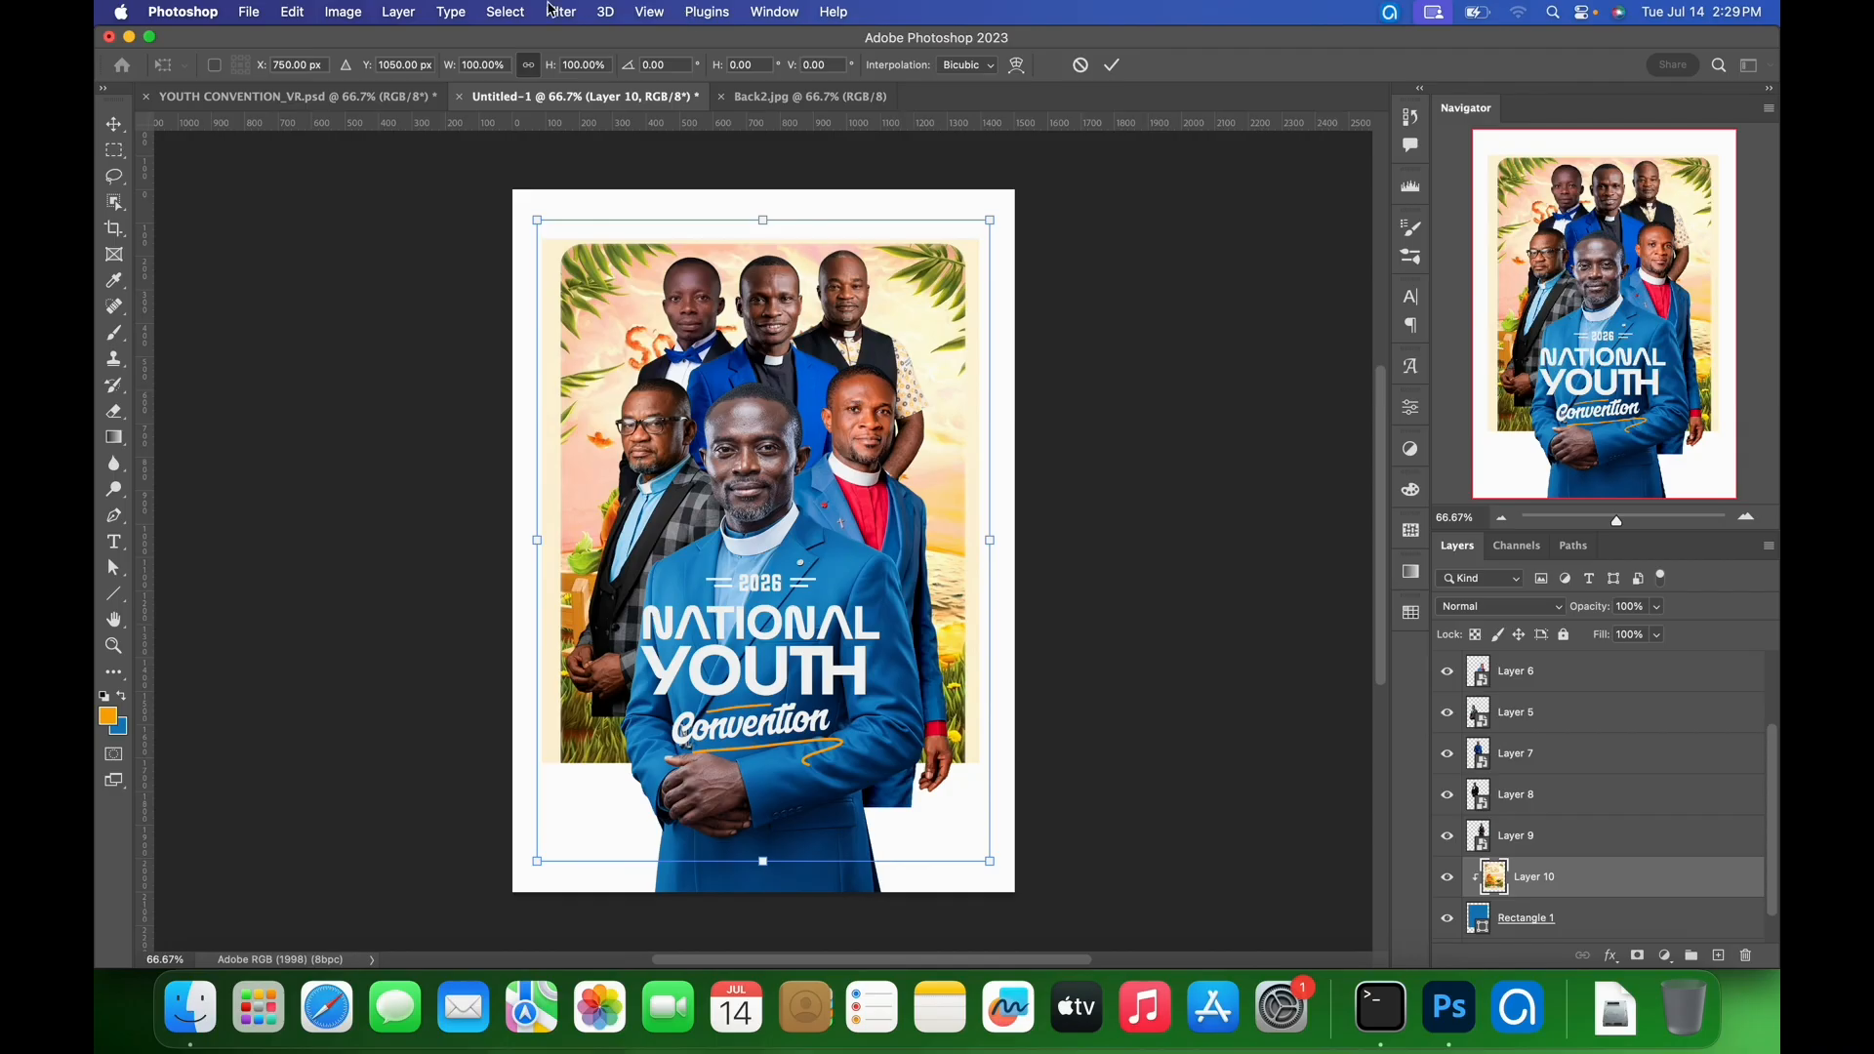
{"action": "left_click_drag", "start_coordinate": [988, 222], "coordinate": [1048, 140]}
{"action": "left_click_drag", "start_coordinate": [547, 863], "coordinate": [494, 904]}
{"action": "left_click_drag", "start_coordinate": [761, 455], "coordinate": [715, 517]}
{"action": "left_click_drag", "start_coordinate": [449, 217], "coordinate": [425, 183]}
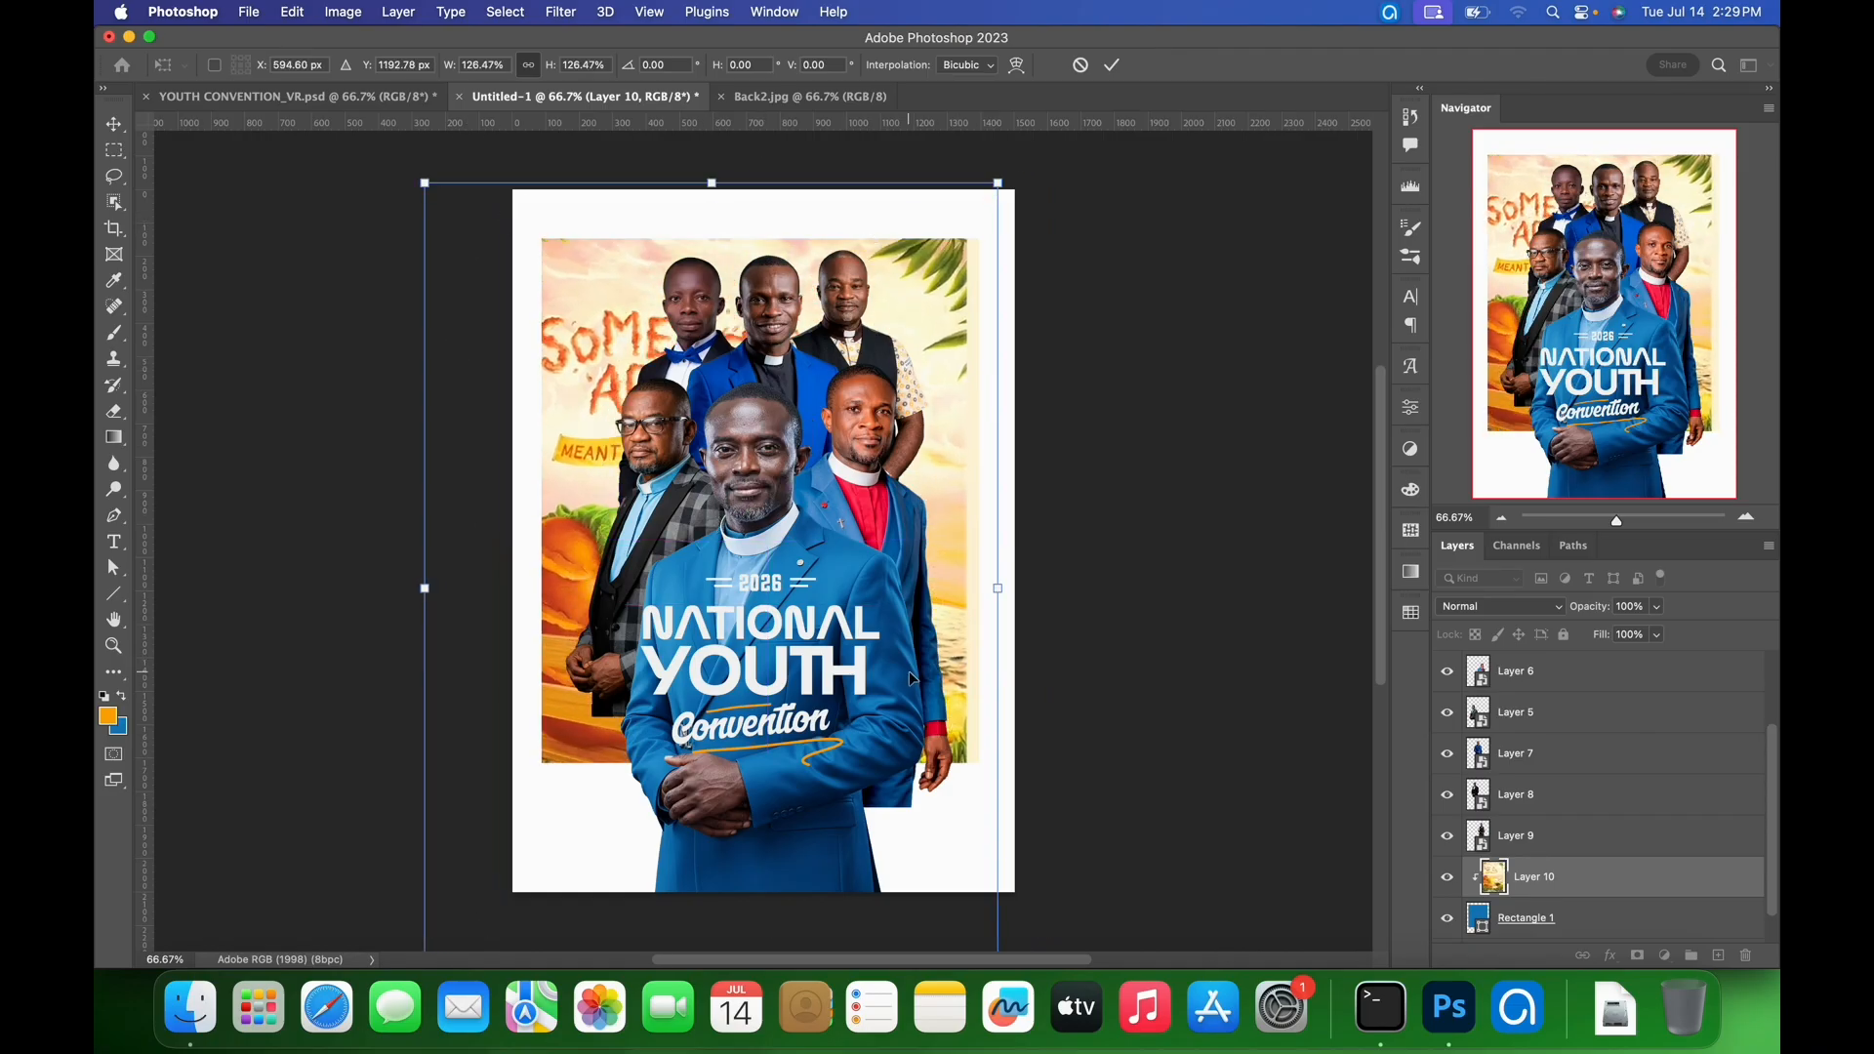
{"action": "scroll", "coordinate": [908, 673], "scroll_direction": "down", "scroll_amount": 5}
{"action": "left_click_drag", "start_coordinate": [995, 750], "coordinate": [1021, 783]}
{"action": "scroll", "coordinate": [739, 594], "scroll_direction": "up", "scroll_amount": 8}
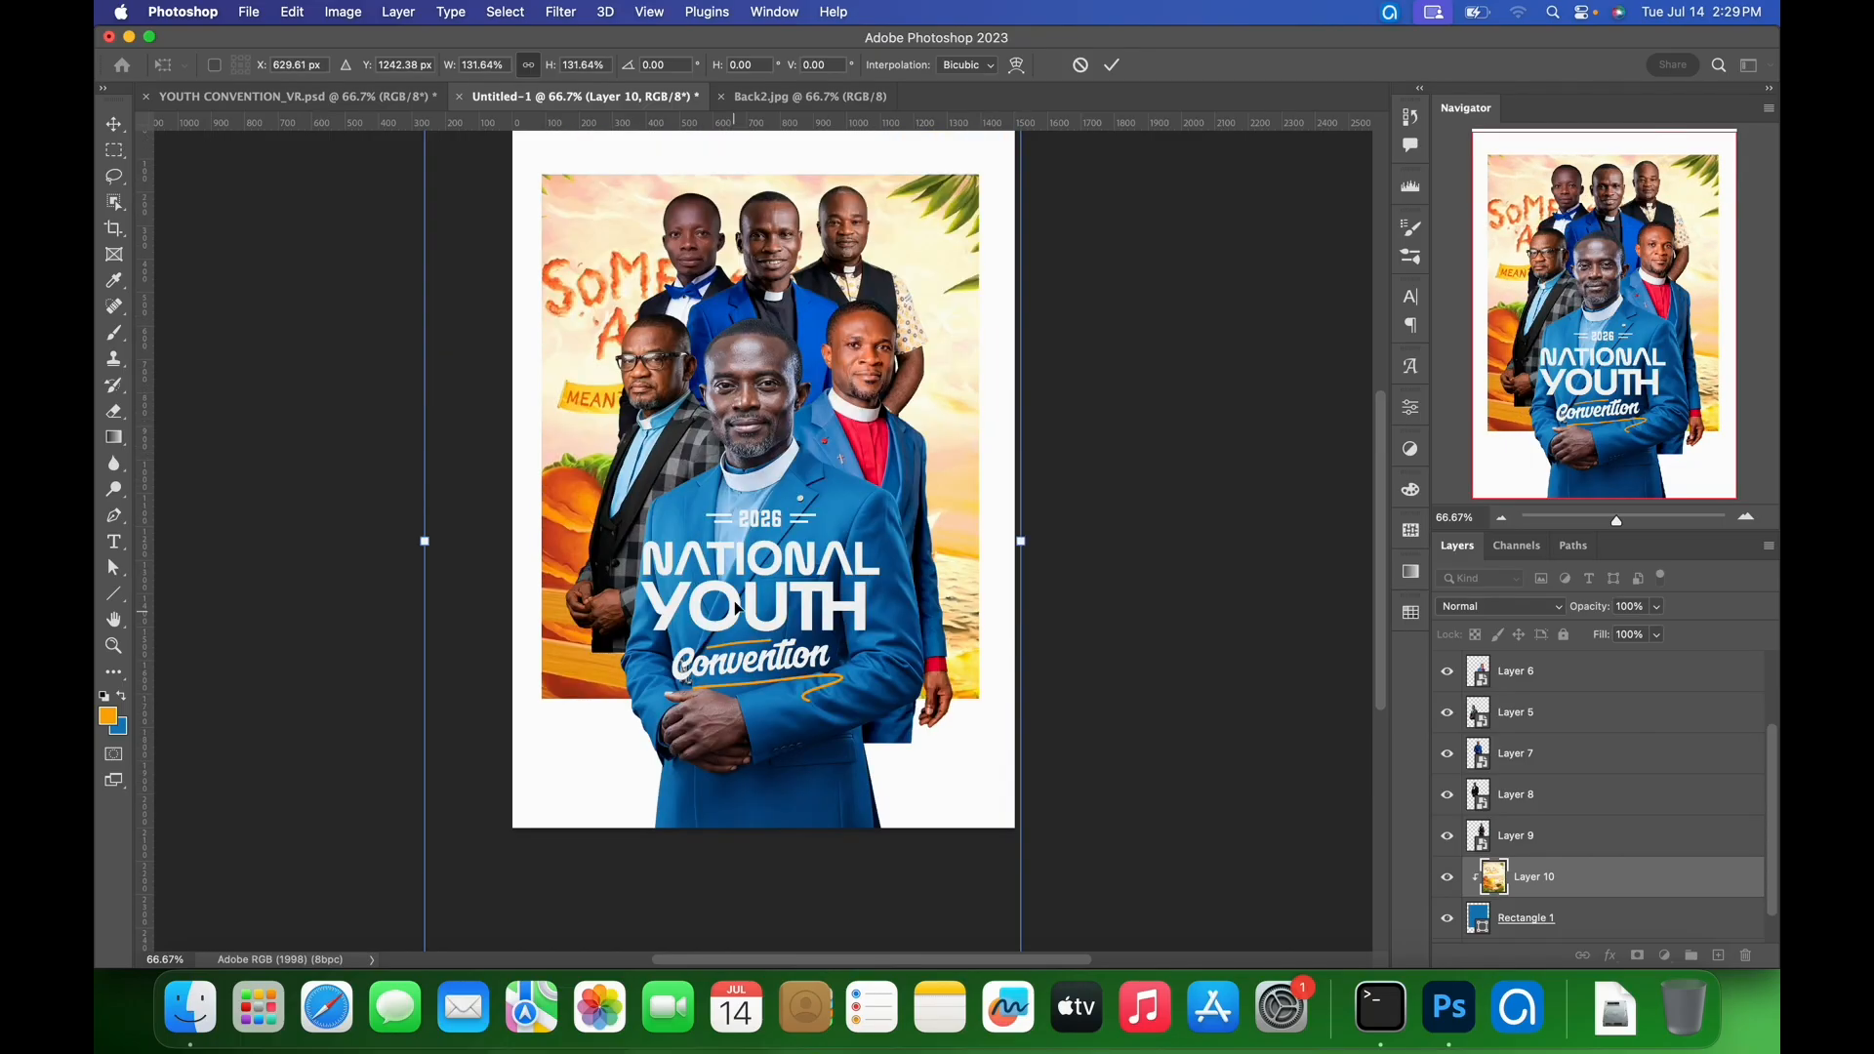
{"action": "scroll", "coordinate": [696, 498], "scroll_direction": "down", "scroll_amount": 3}
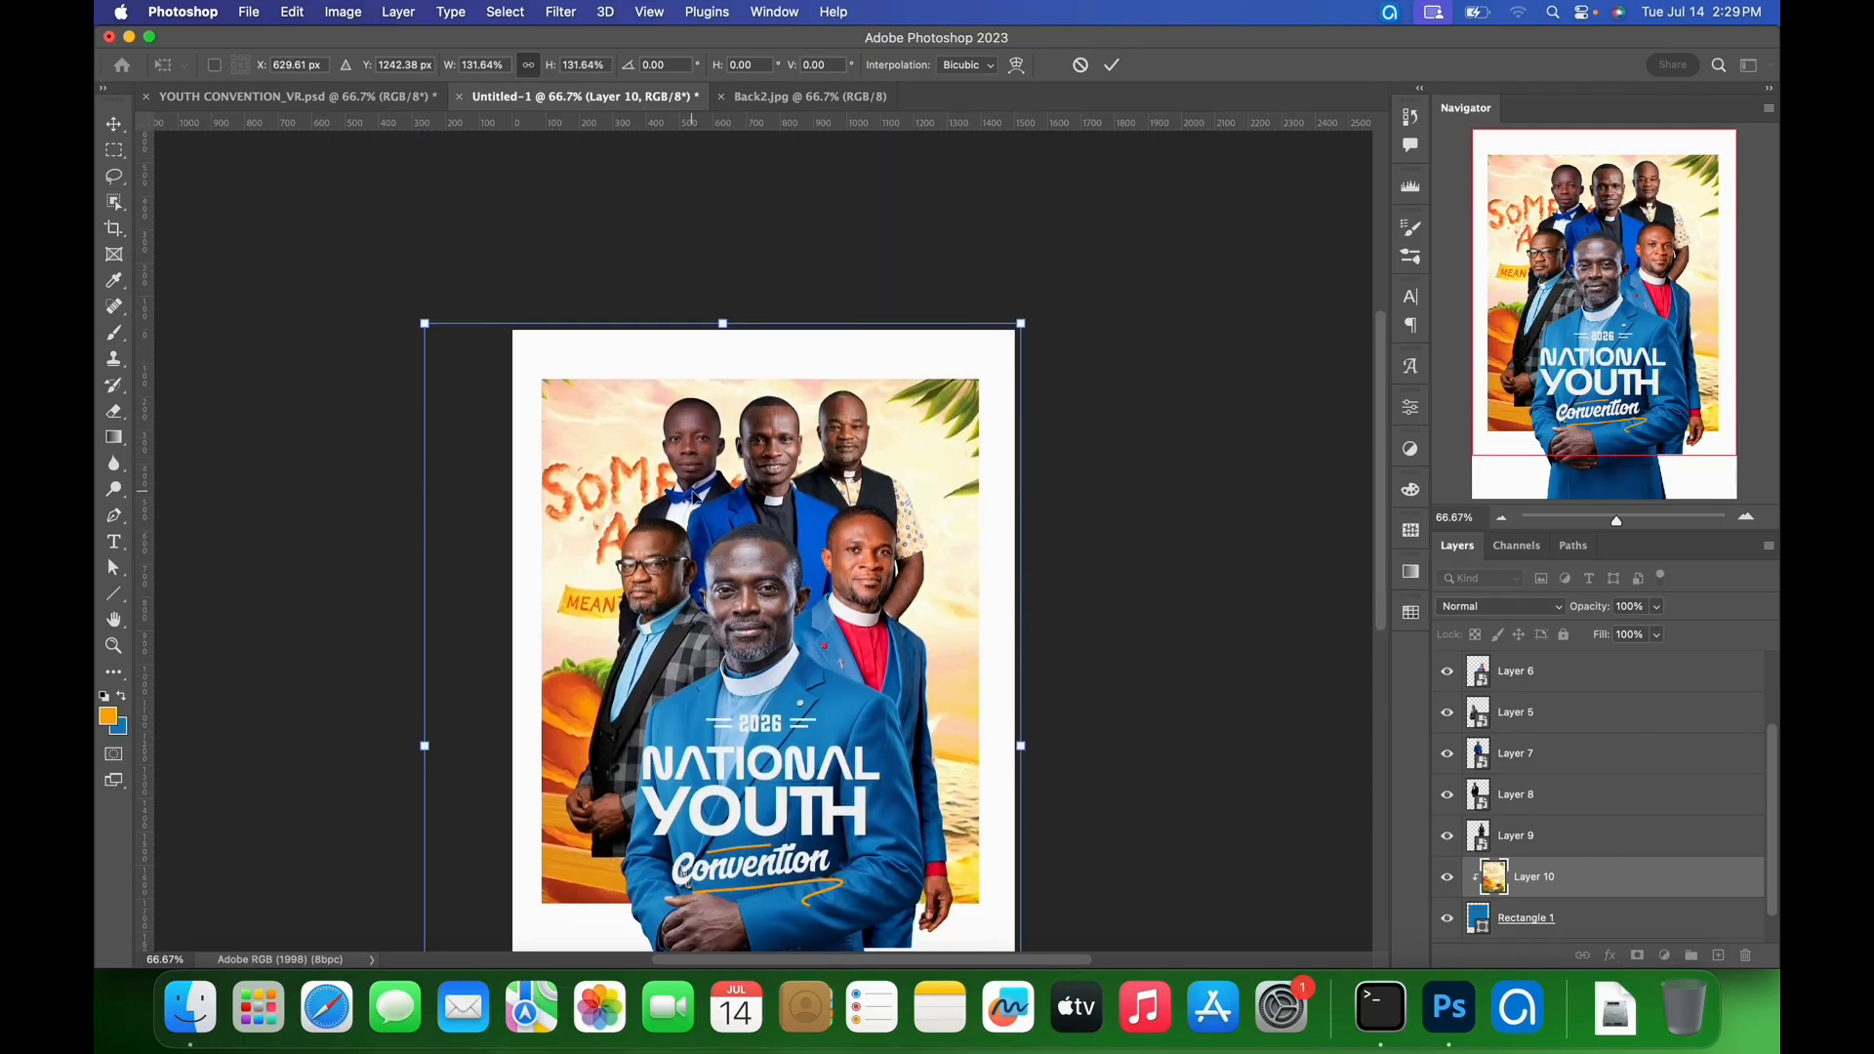
- Nudge the enlarged background image about 60 px down so palm leaves fill both upper panel corners, and apply the transform
{"action": "key", "text": "shift+Down"}
{"action": "key", "text": "shift+Down"}
{"action": "key", "text": "shift+Down"}
{"action": "key", "text": "shift+Down"}
{"action": "key", "text": "shift+Down"}
{"action": "key", "text": "shift+Down"}
{"action": "key", "text": "shift+Down"}
{"action": "key", "text": "shift+Down"}
{"action": "key", "text": "shift+Down"}
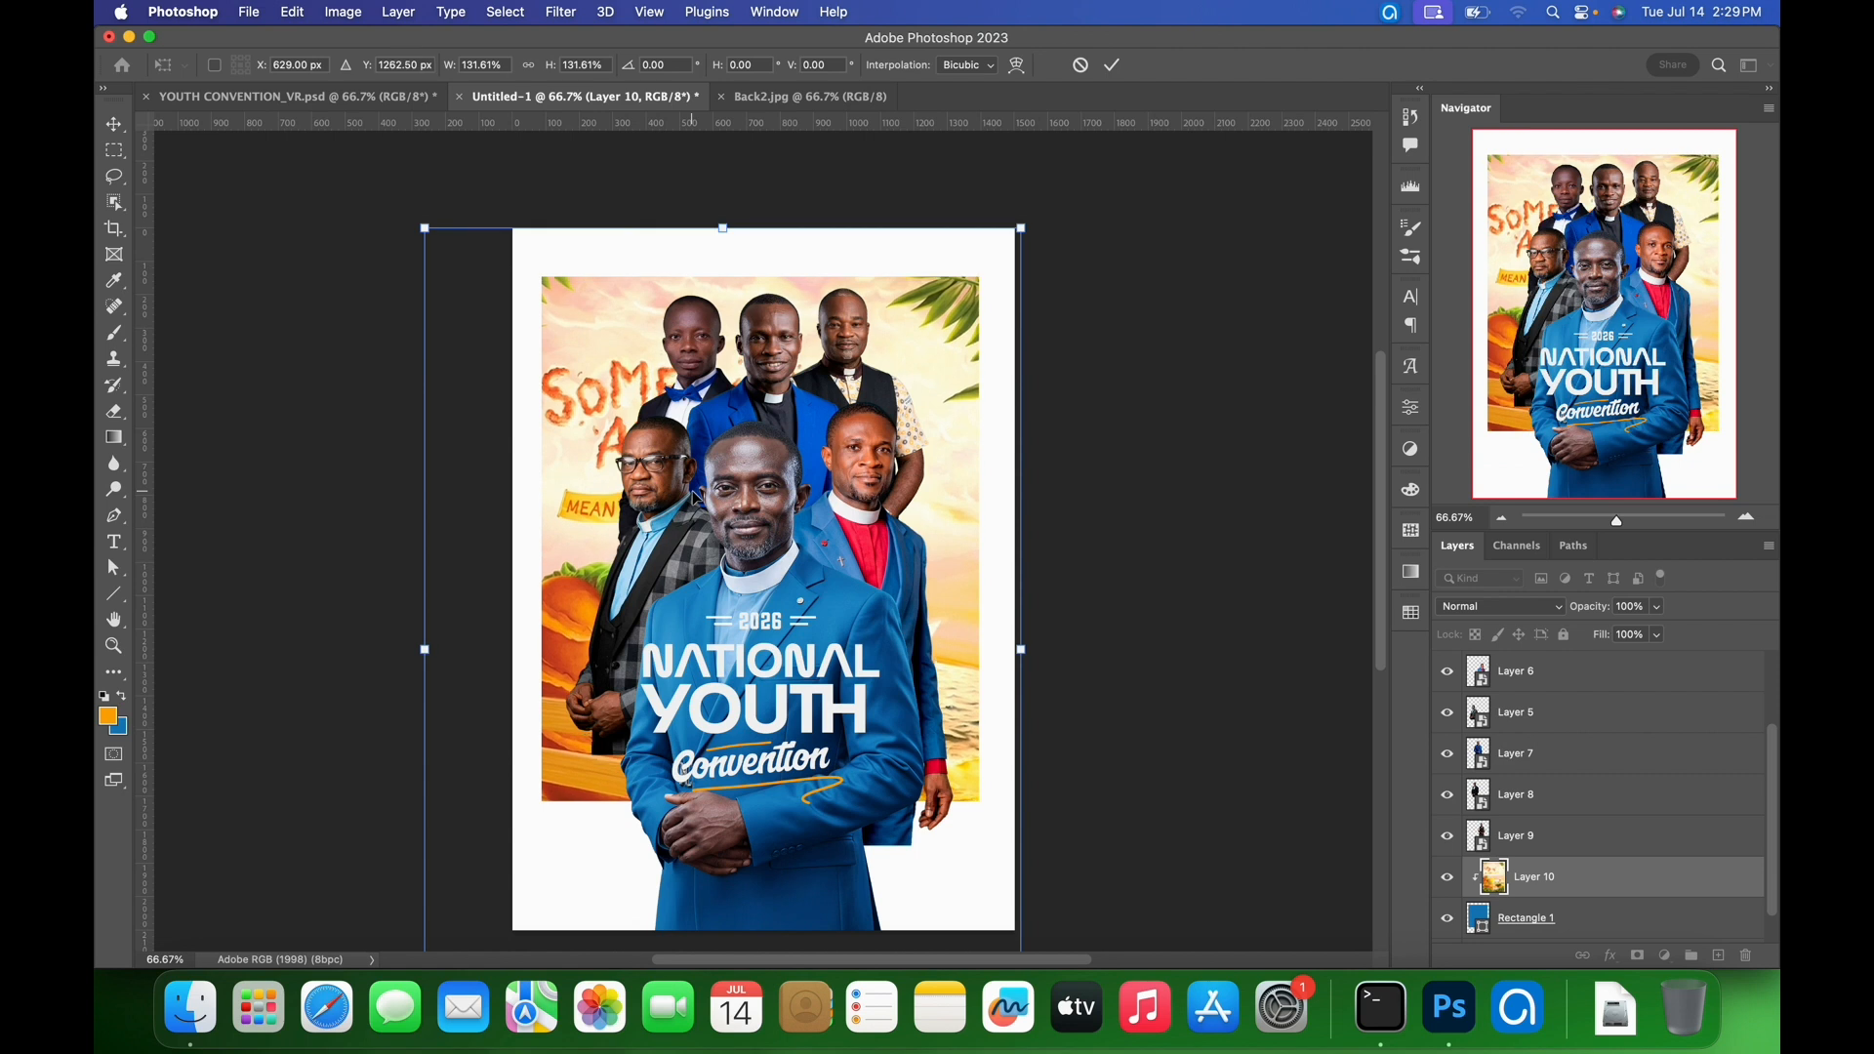
{"action": "key", "text": "shift+Up"}
{"action": "key", "text": "shift+Up"}
{"action": "key", "text": "shift+Up"}
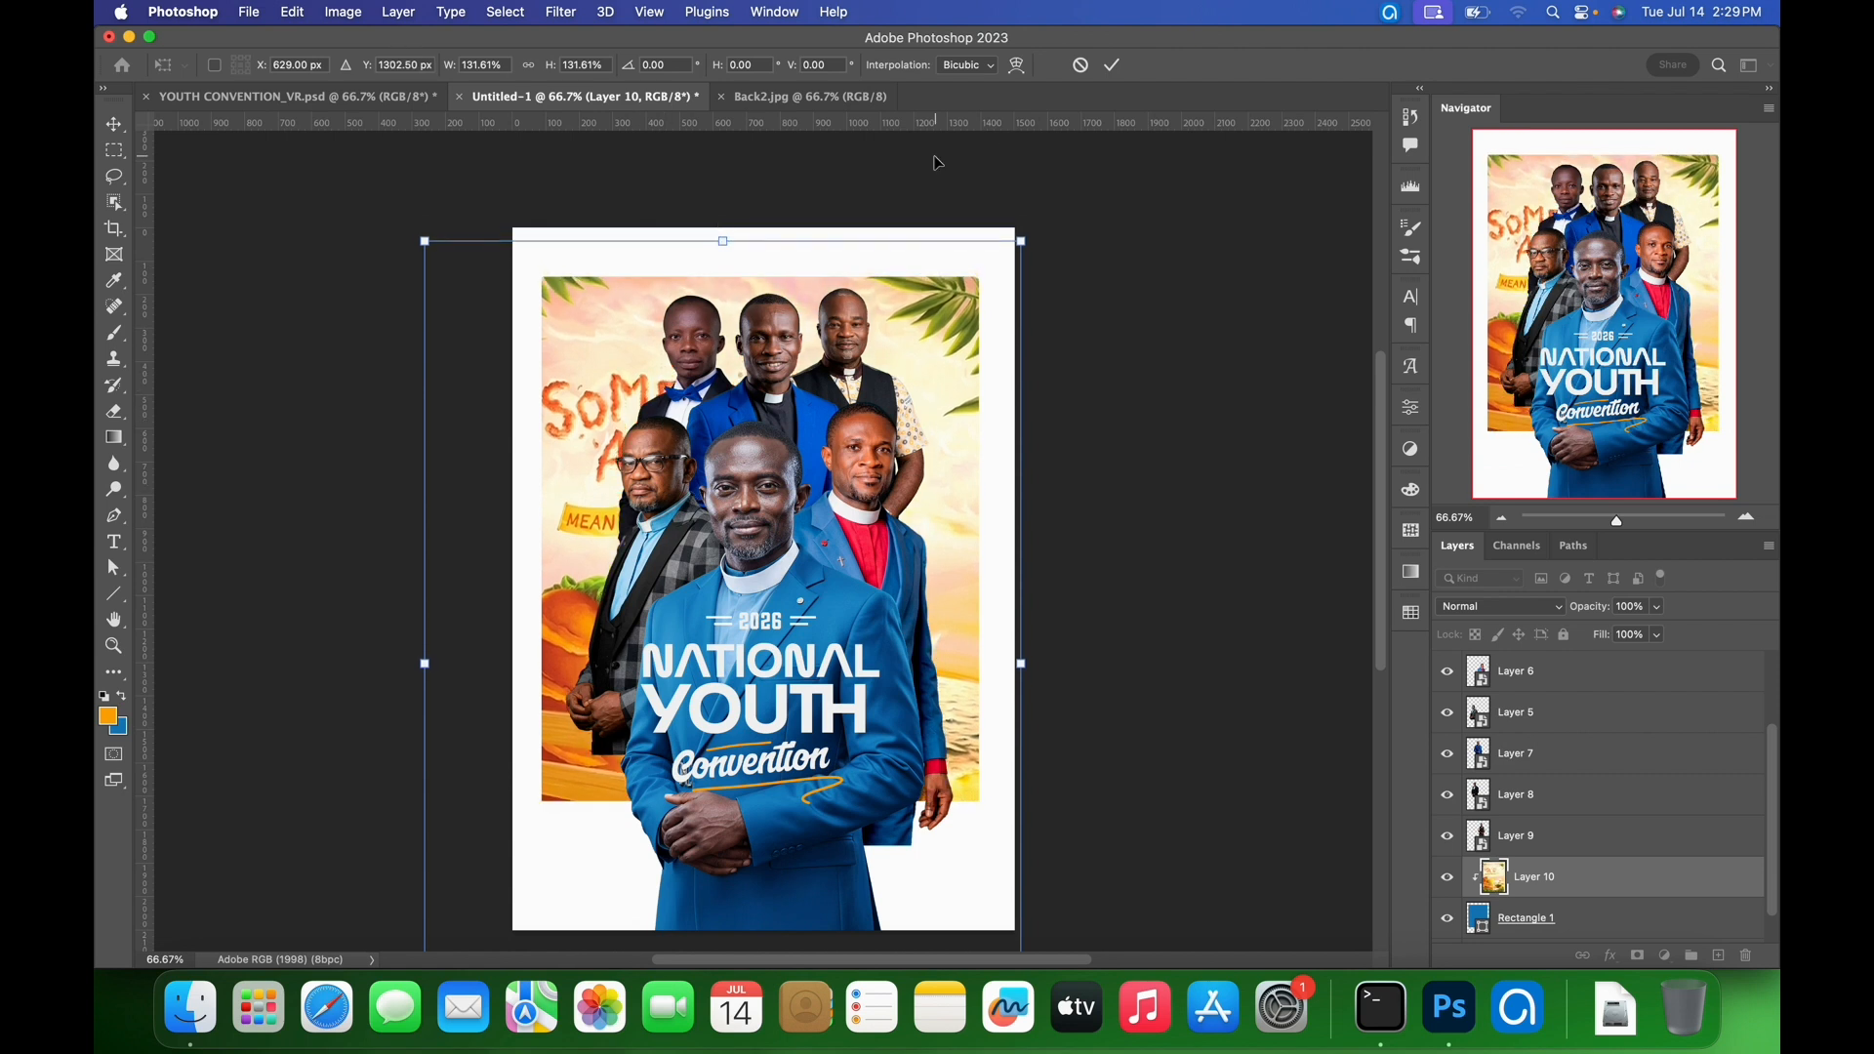
{"action": "left_click", "coordinate": [1113, 66]}
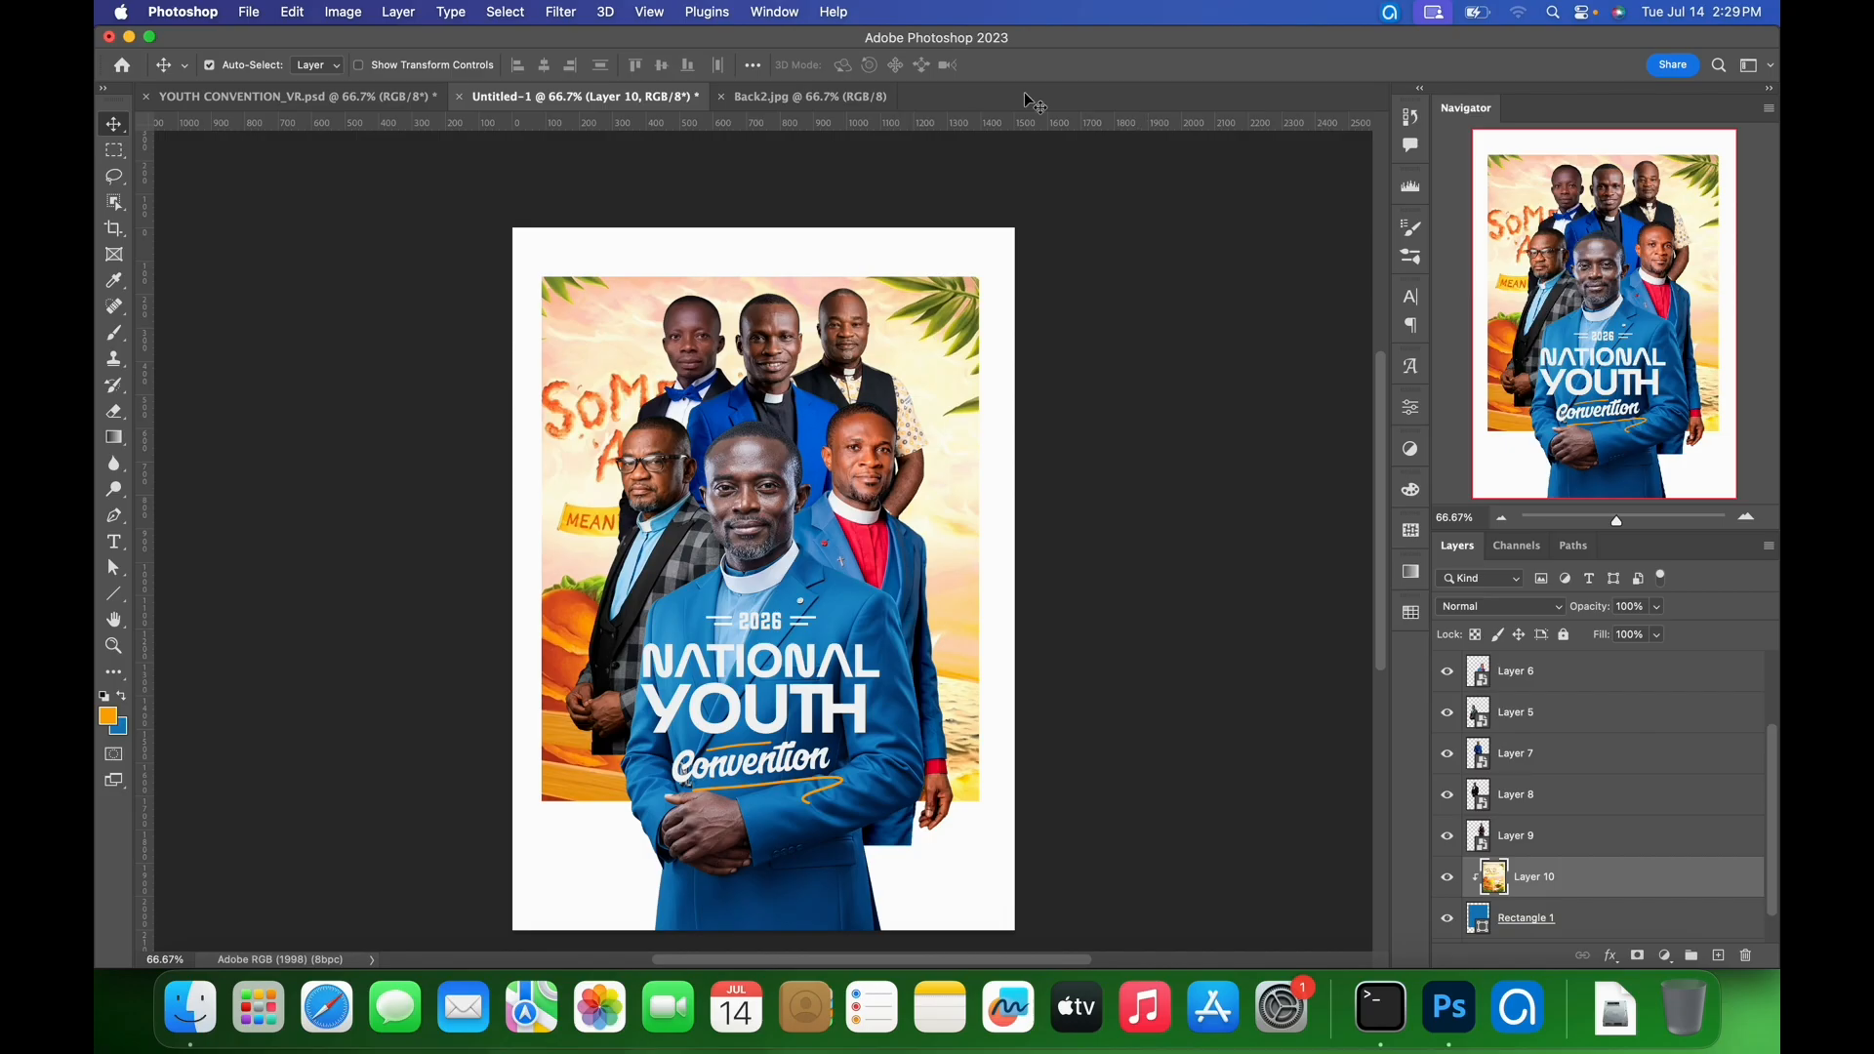
- Remove the orange lettering from the sky in the clipped Back2 image with the 200 px Spot Healing Brush
{"action": "key", "text": "j"}
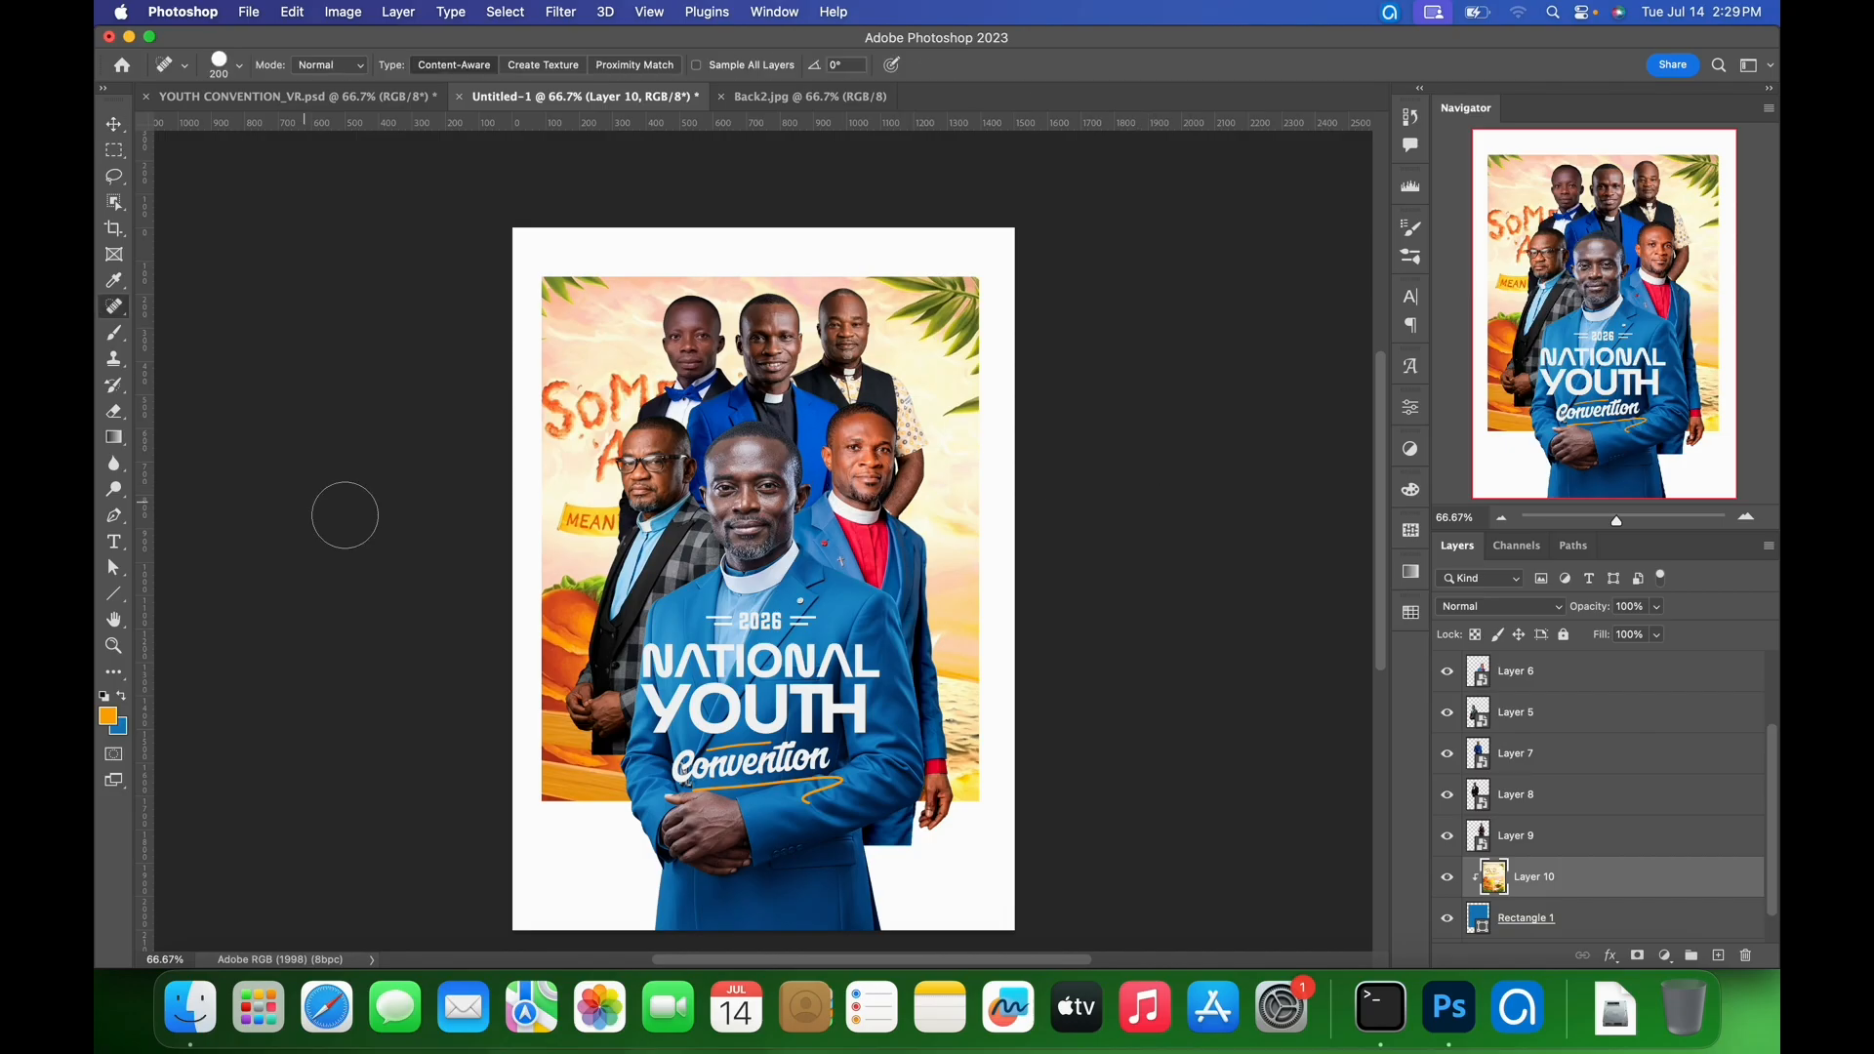
{"action": "mouse_move", "coordinate": [601, 382]}
{"action": "left_mouse_down"}
{"action": "mouse_move", "coordinate": [580, 444]}
{"action": "mouse_move", "coordinate": [557, 410]}
{"action": "mouse_move", "coordinate": [576, 459]}
{"action": "mouse_move", "coordinate": [593, 435]}
{"action": "left_mouse_up"}
{"action": "left_click", "coordinate": [583, 419]}
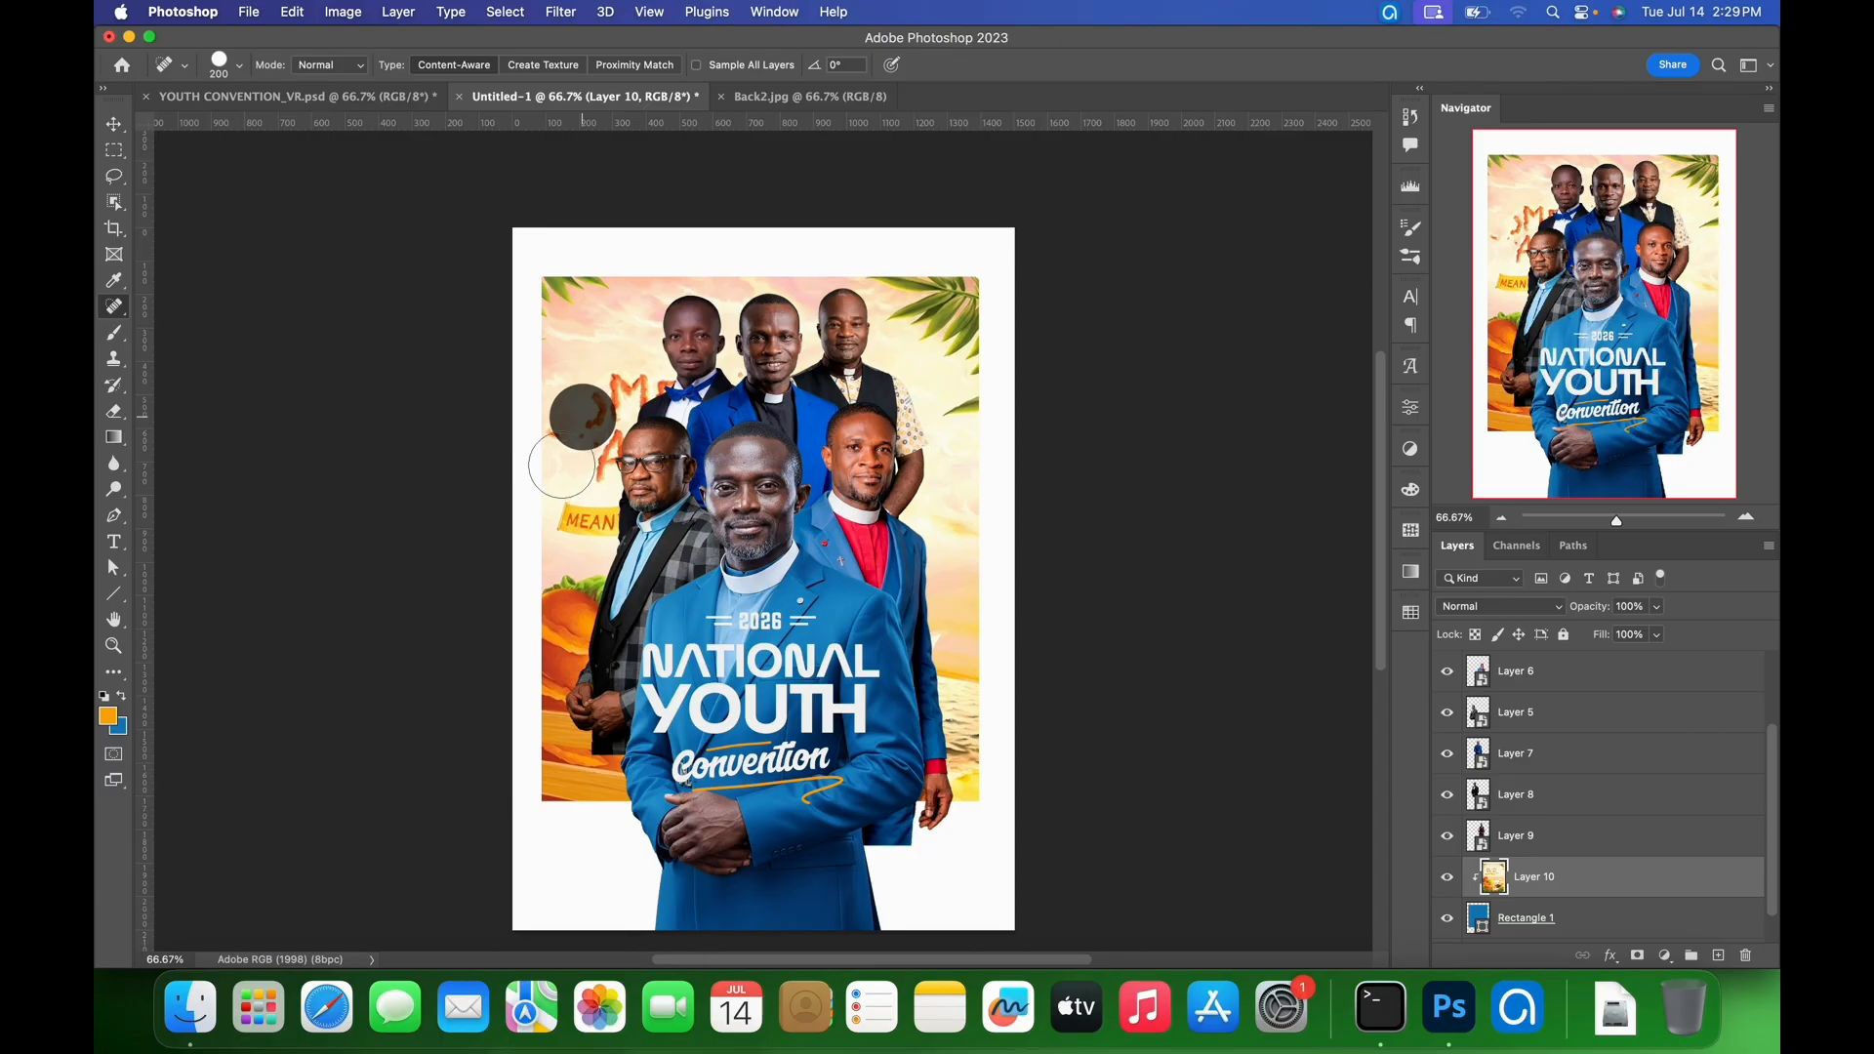
{"action": "left_click", "coordinate": [551, 440]}
{"action": "left_click", "coordinate": [626, 393]}
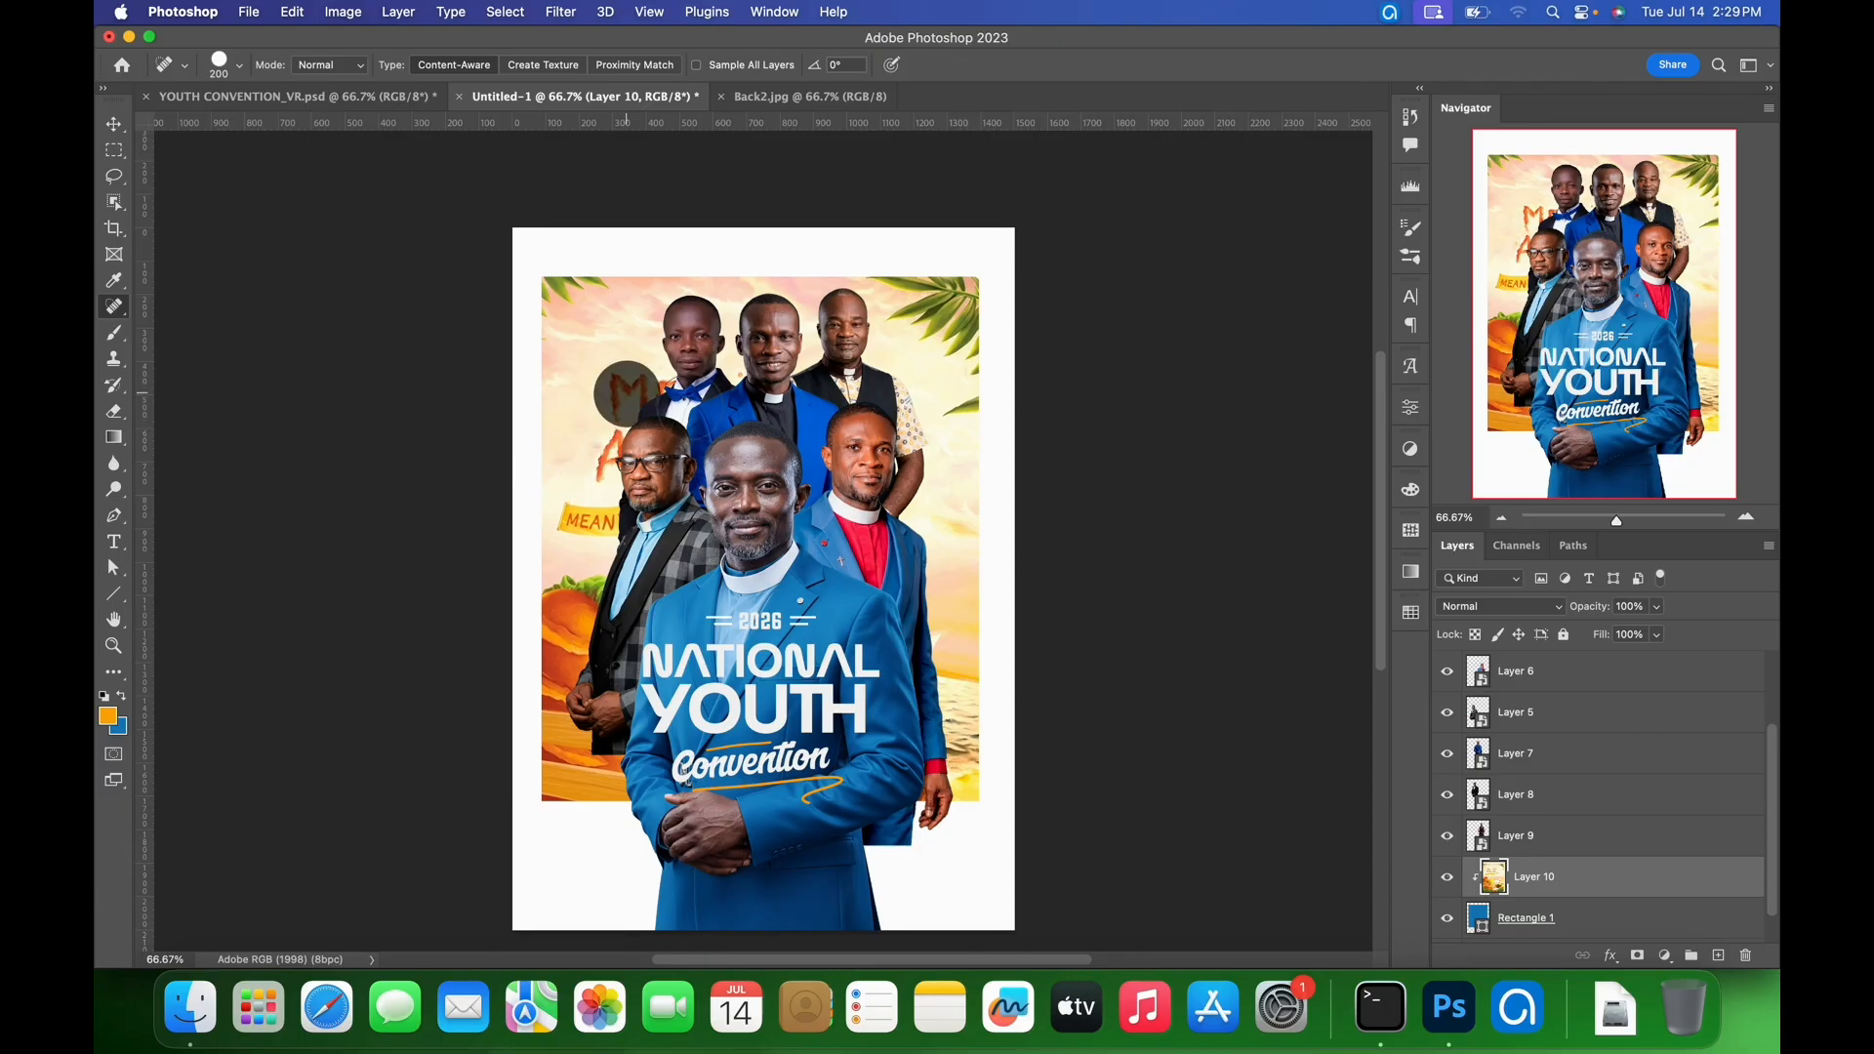
{"action": "left_click", "coordinate": [654, 383]}
{"action": "left_click", "coordinate": [641, 402]}
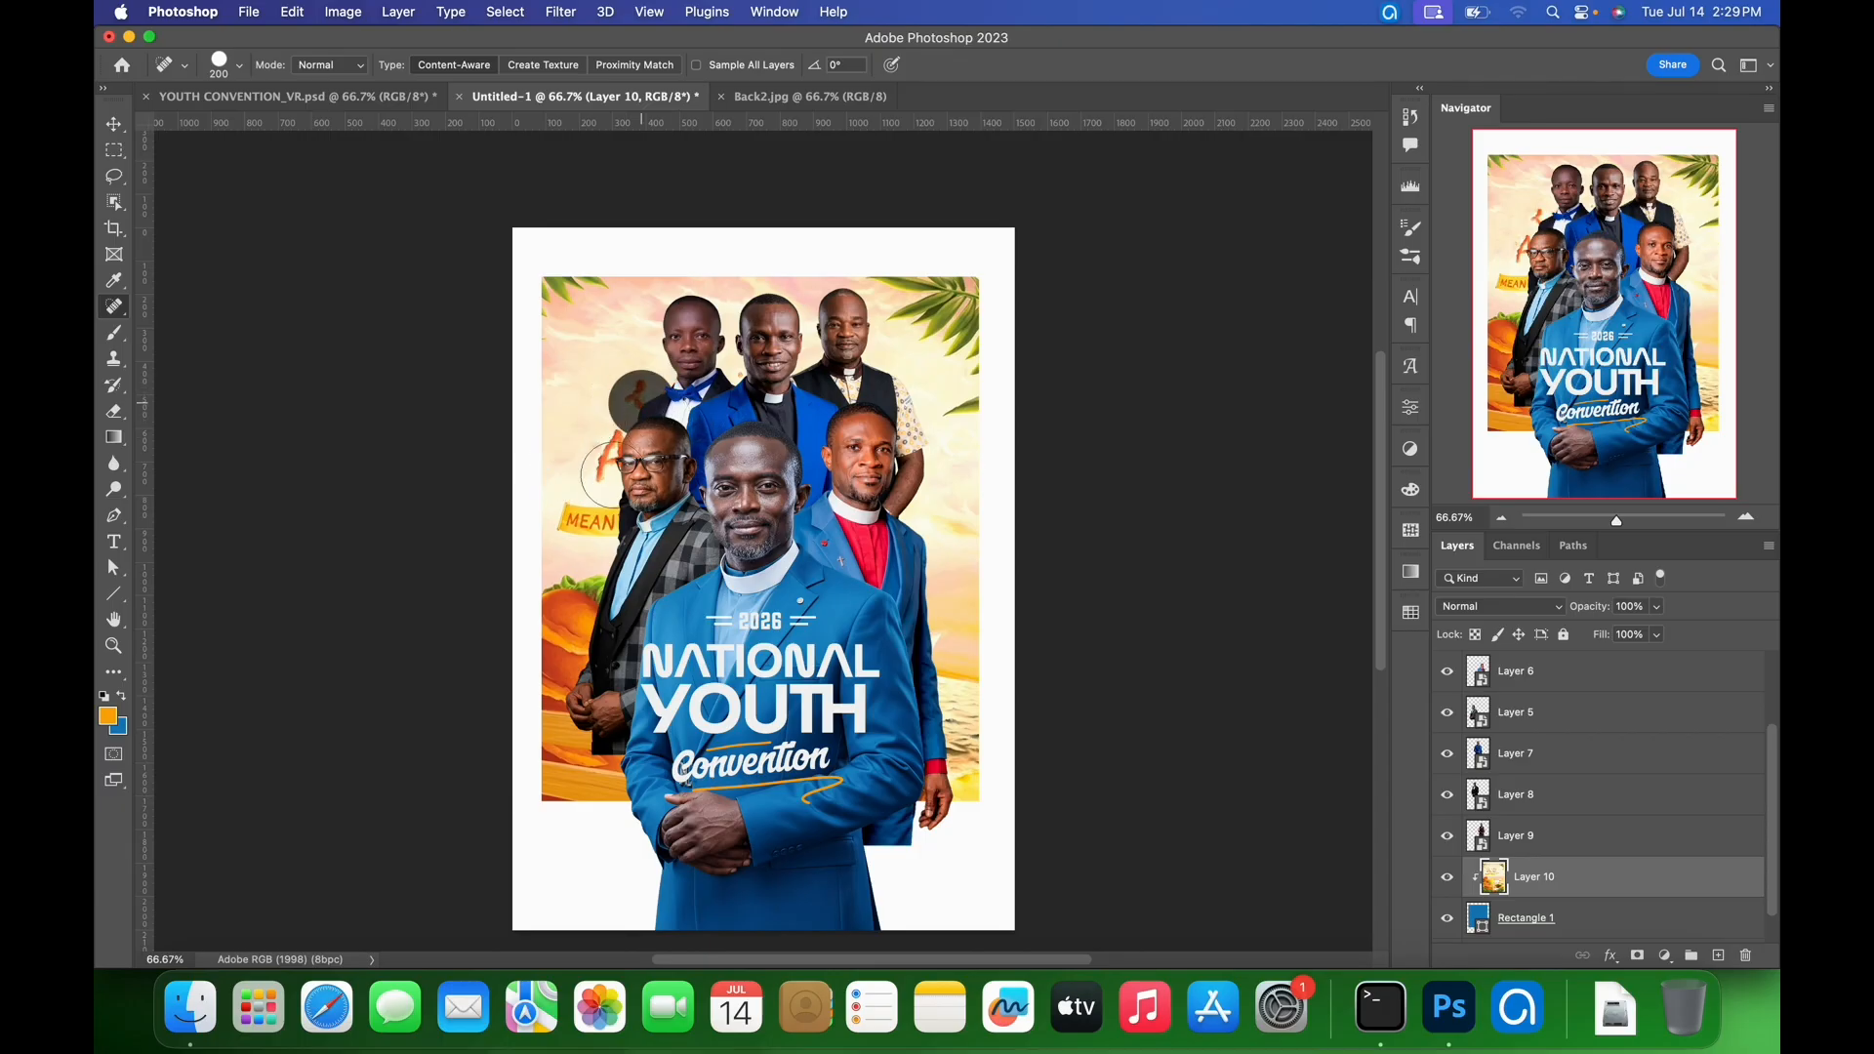
{"action": "left_click", "coordinate": [603, 453]}
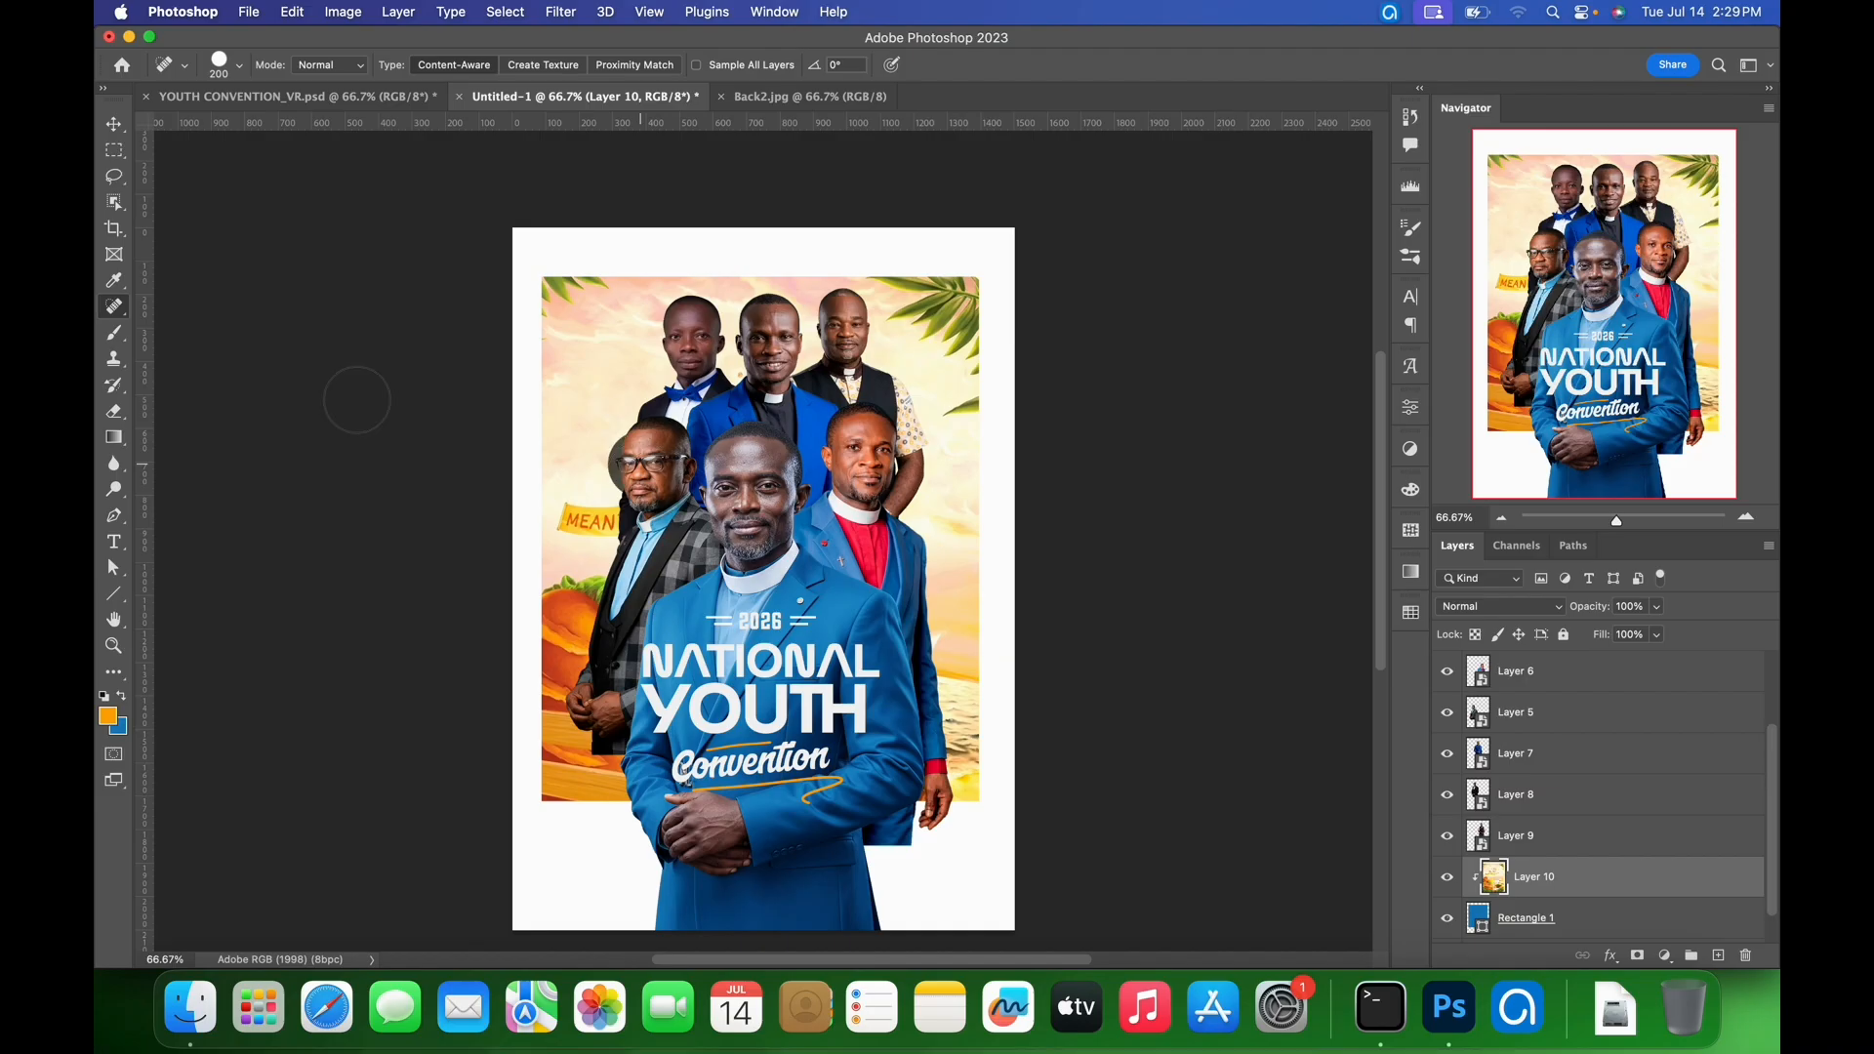
- Heal away the yellow MEAN sign beside the speaker in glasses on the Back2 image
{"action": "left_click", "coordinate": [583, 518]}
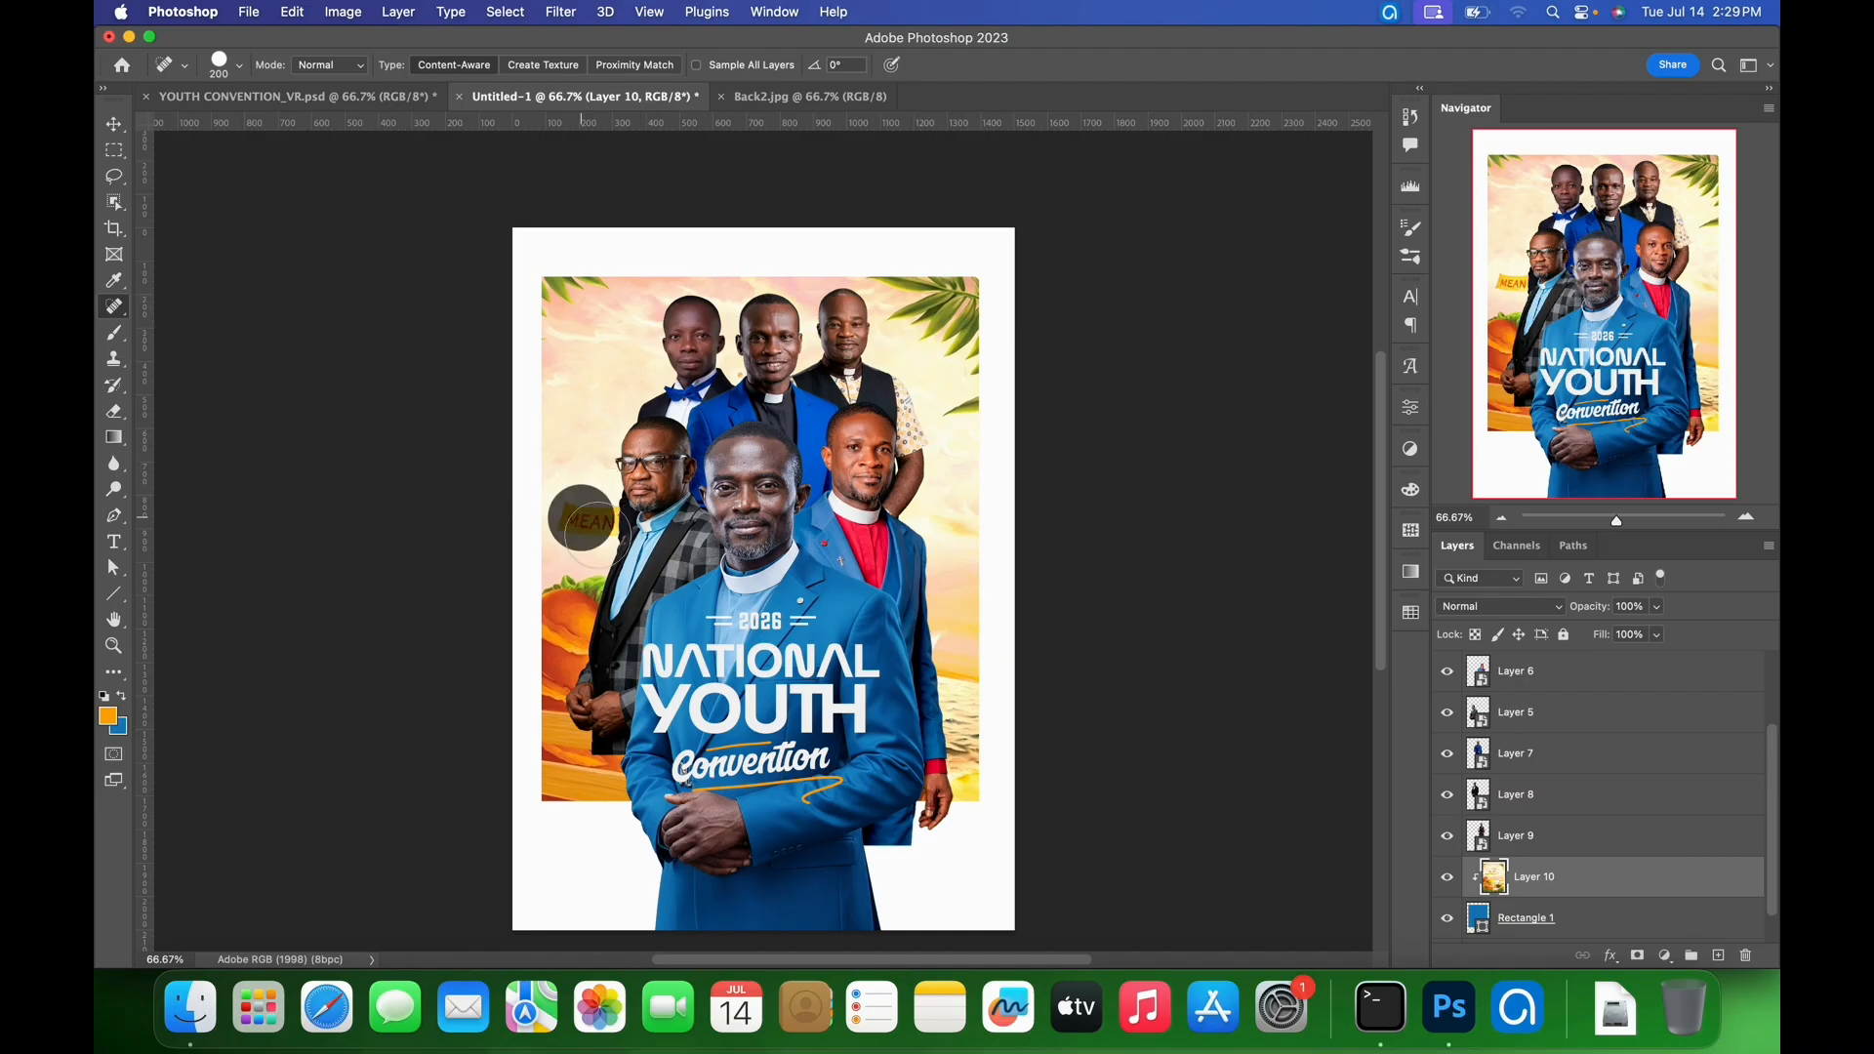
{"action": "left_click", "coordinate": [616, 519]}
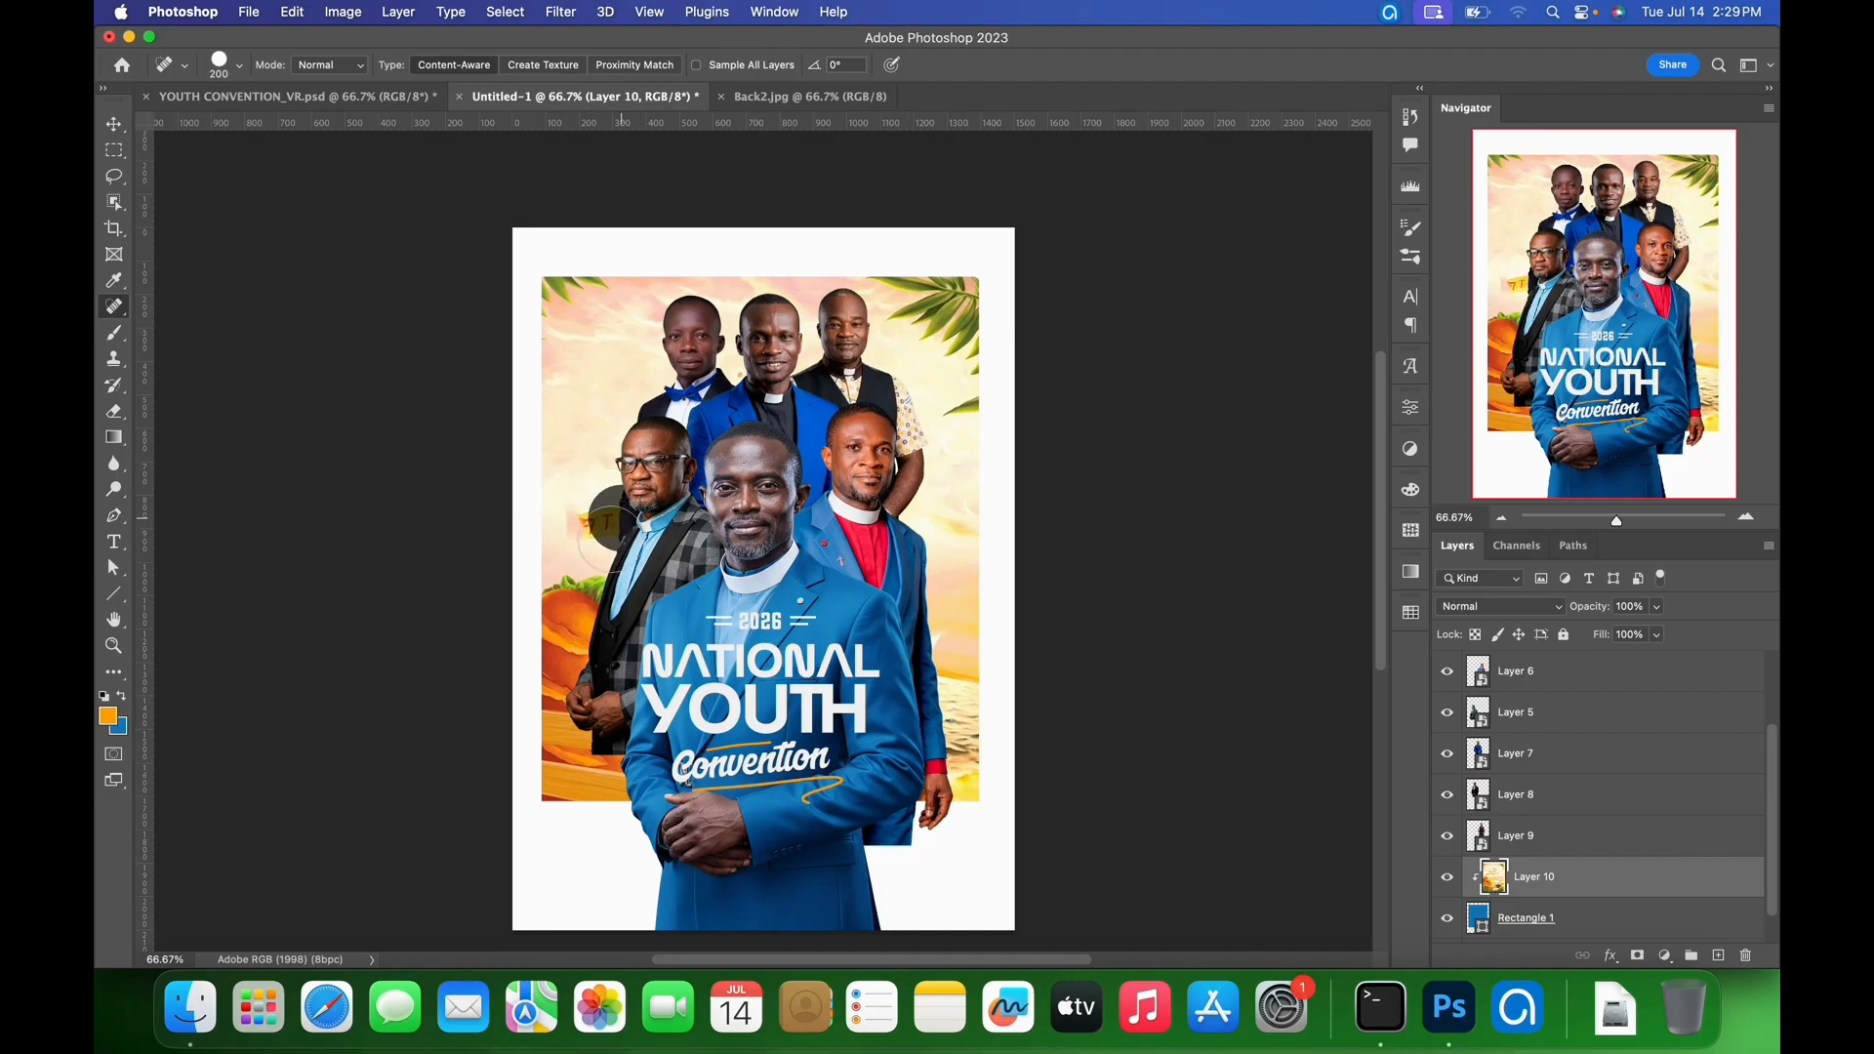
{"action": "left_click", "coordinate": [595, 520]}
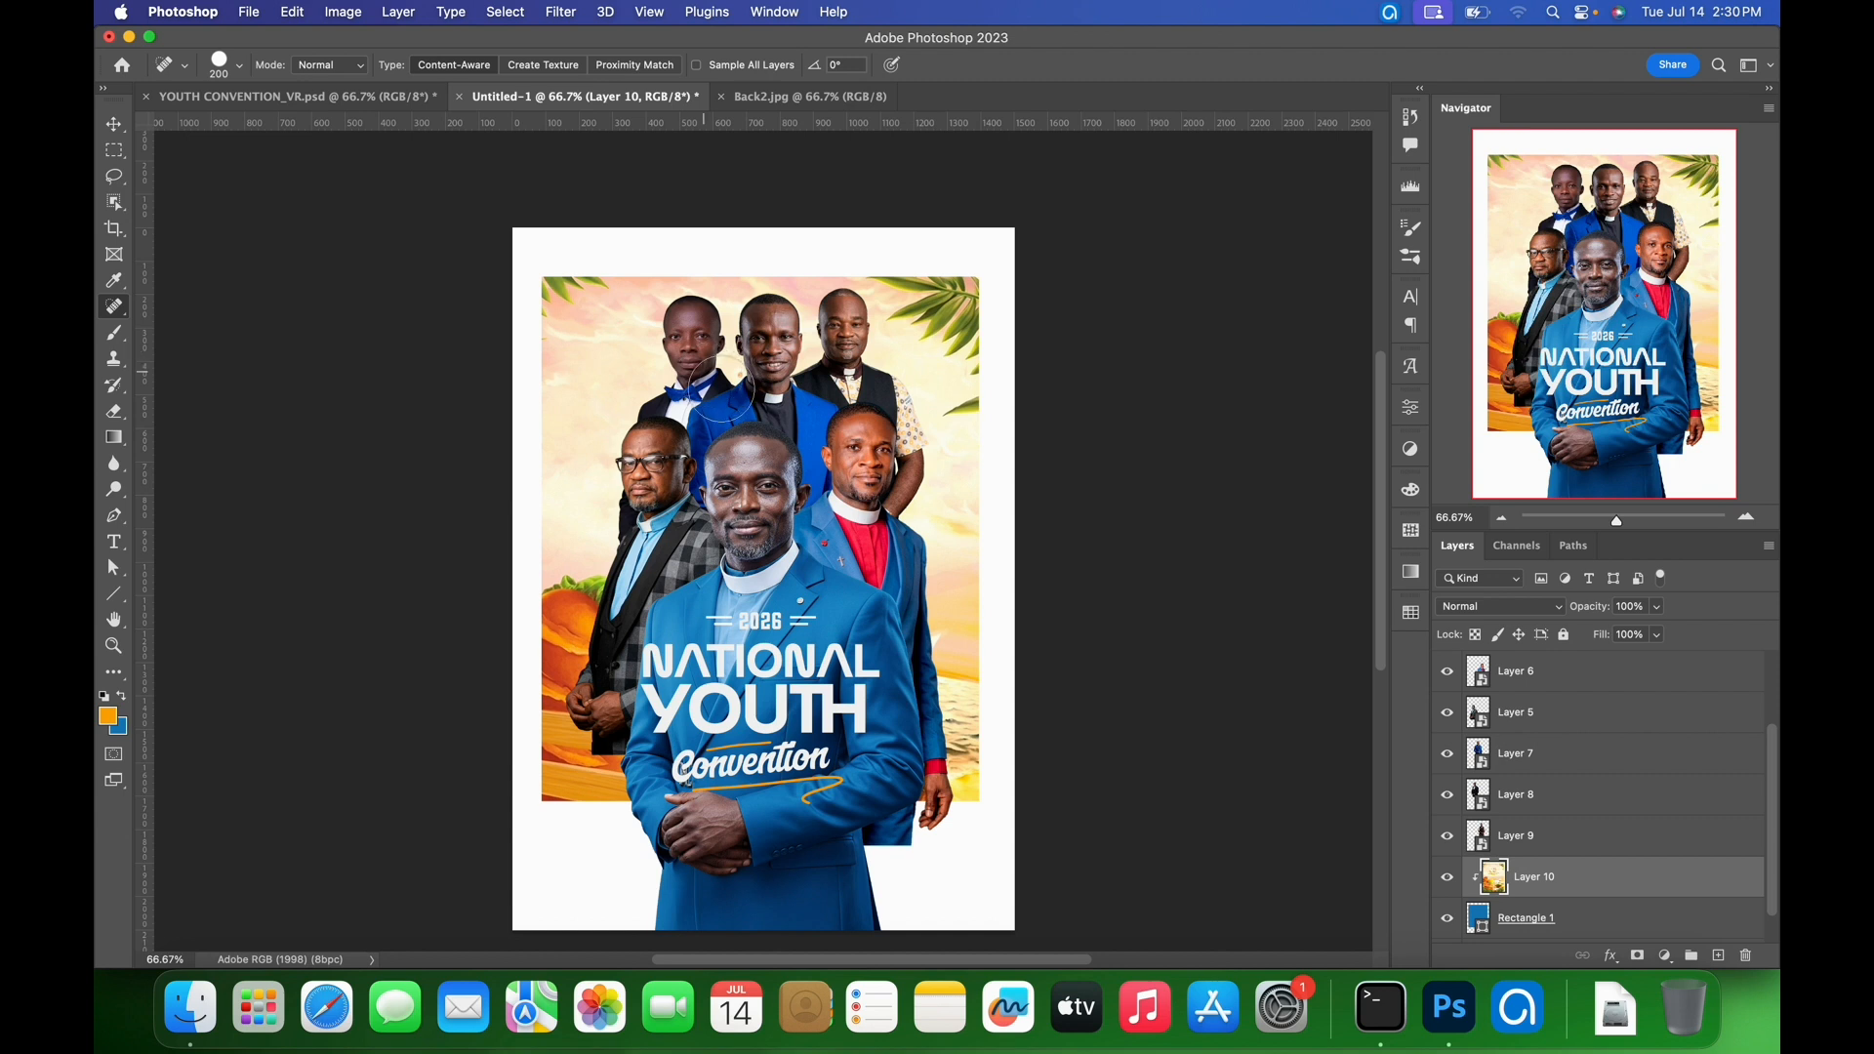
{"action": "key", "text": "v"}
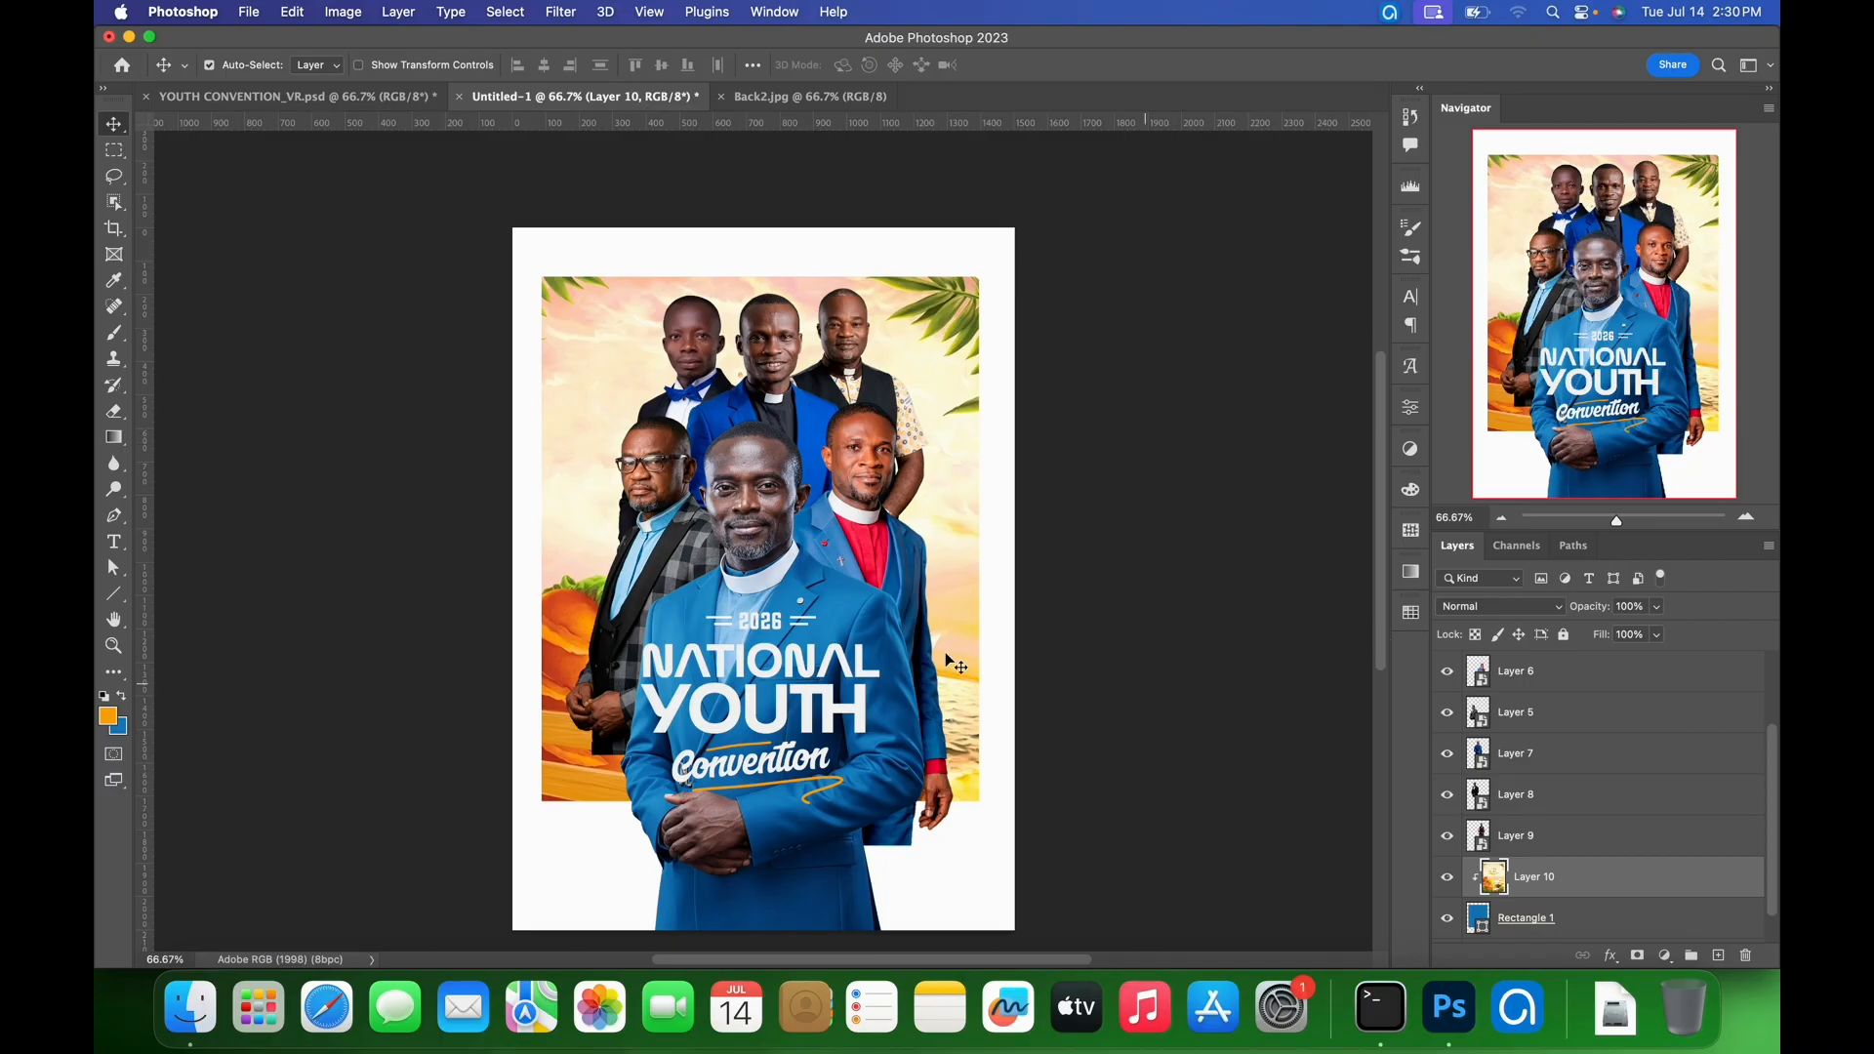
- Close the Back2.jpg document and open Back1.jpg, the desert sky photo, from its folder
{"action": "left_click", "coordinate": [722, 97]}
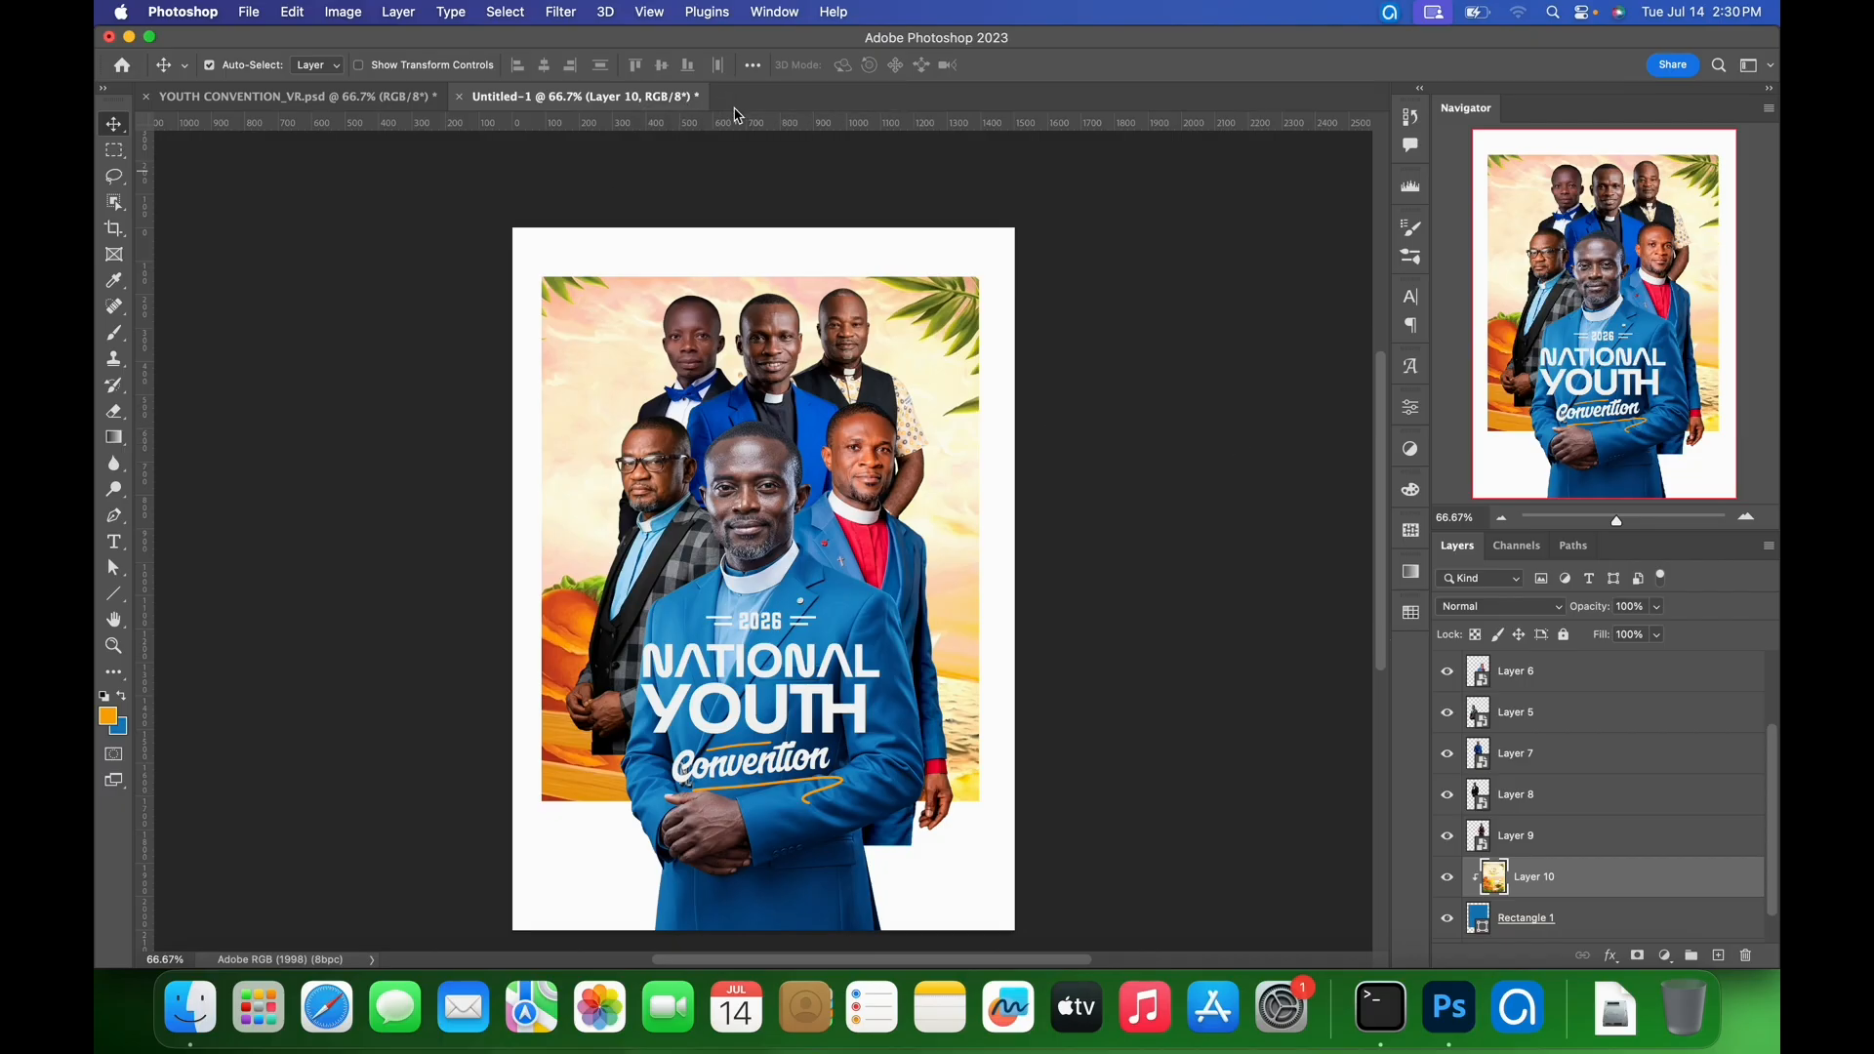
{"action": "left_click", "coordinate": [190, 1008]}
{"action": "left_click", "coordinate": [781, 285]}
{"action": "left_click_drag", "start_coordinate": [762, 292], "coordinate": [805, 103]}
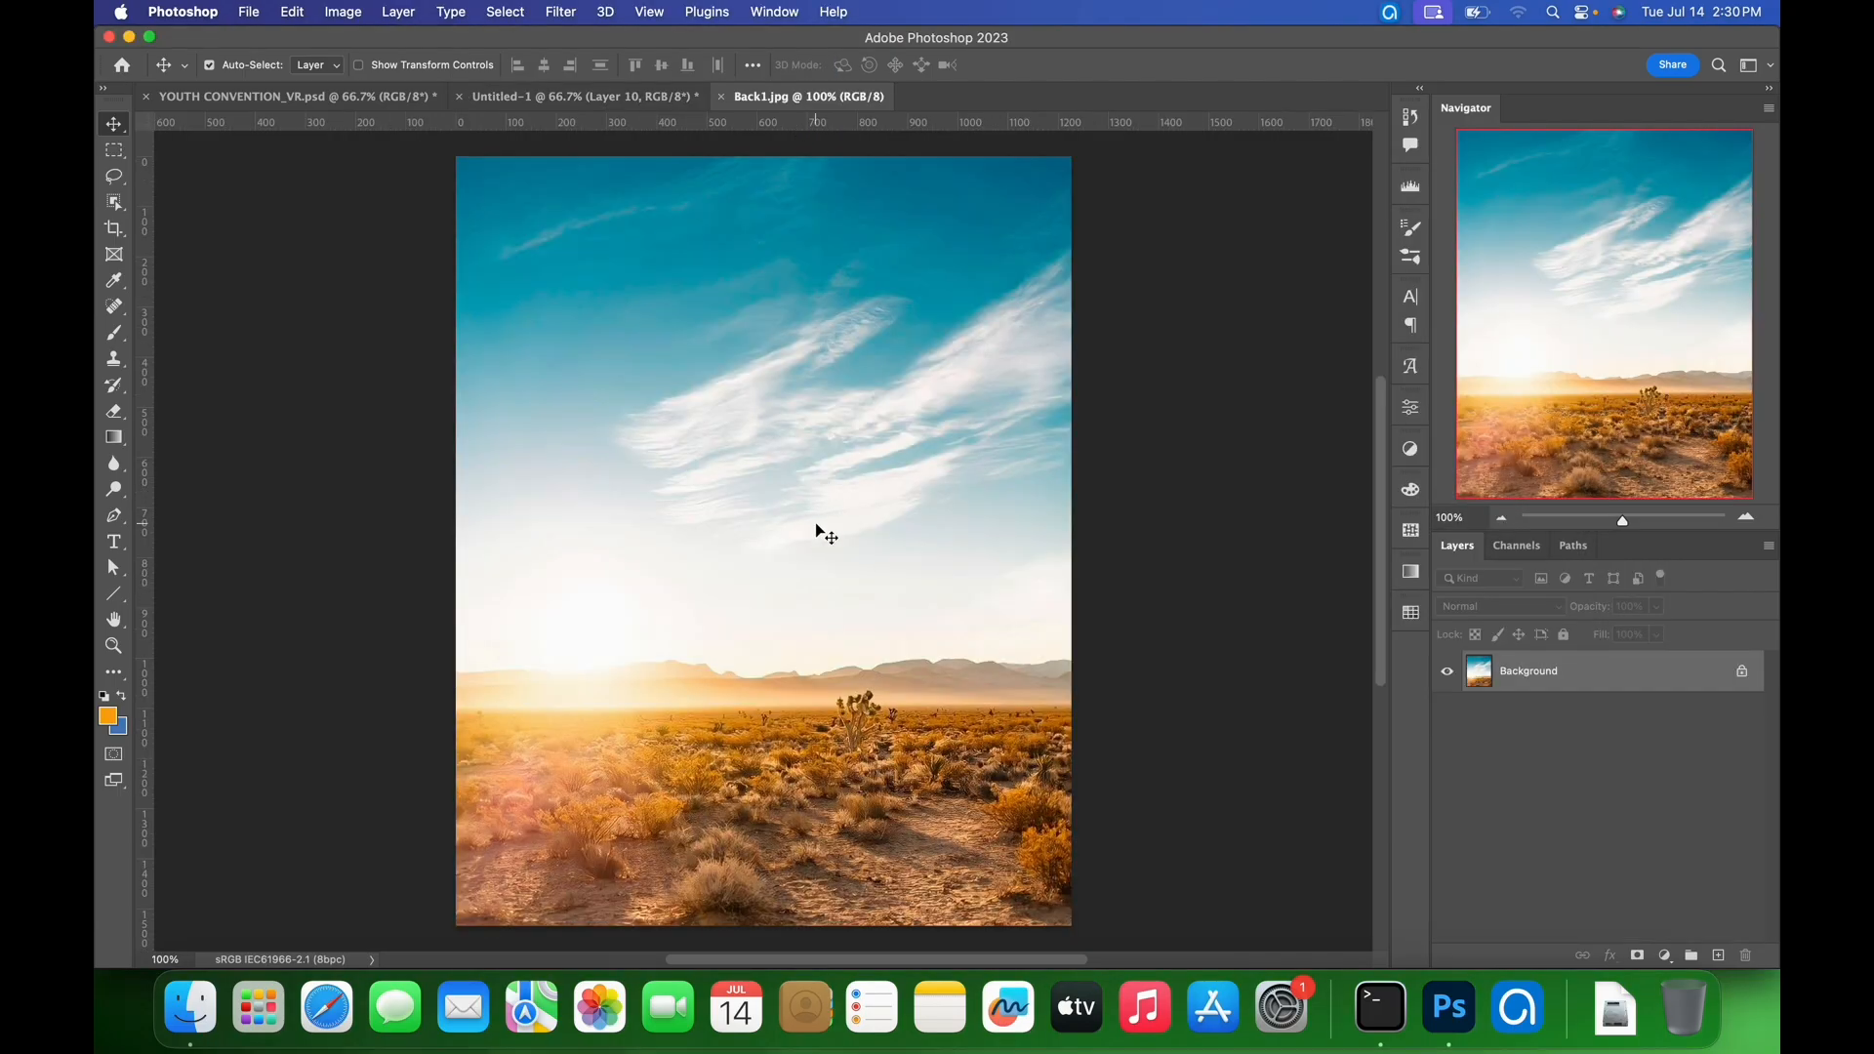
- Copy the Back1 image into the Untitled-1 flyer above the Back2 layer, accepting the colour profile conversion
{"action": "left_click_drag", "start_coordinate": [816, 535], "coordinate": [586, 201]}
{"action": "left_click_drag", "start_coordinate": [721, 415], "coordinate": [723, 414]}
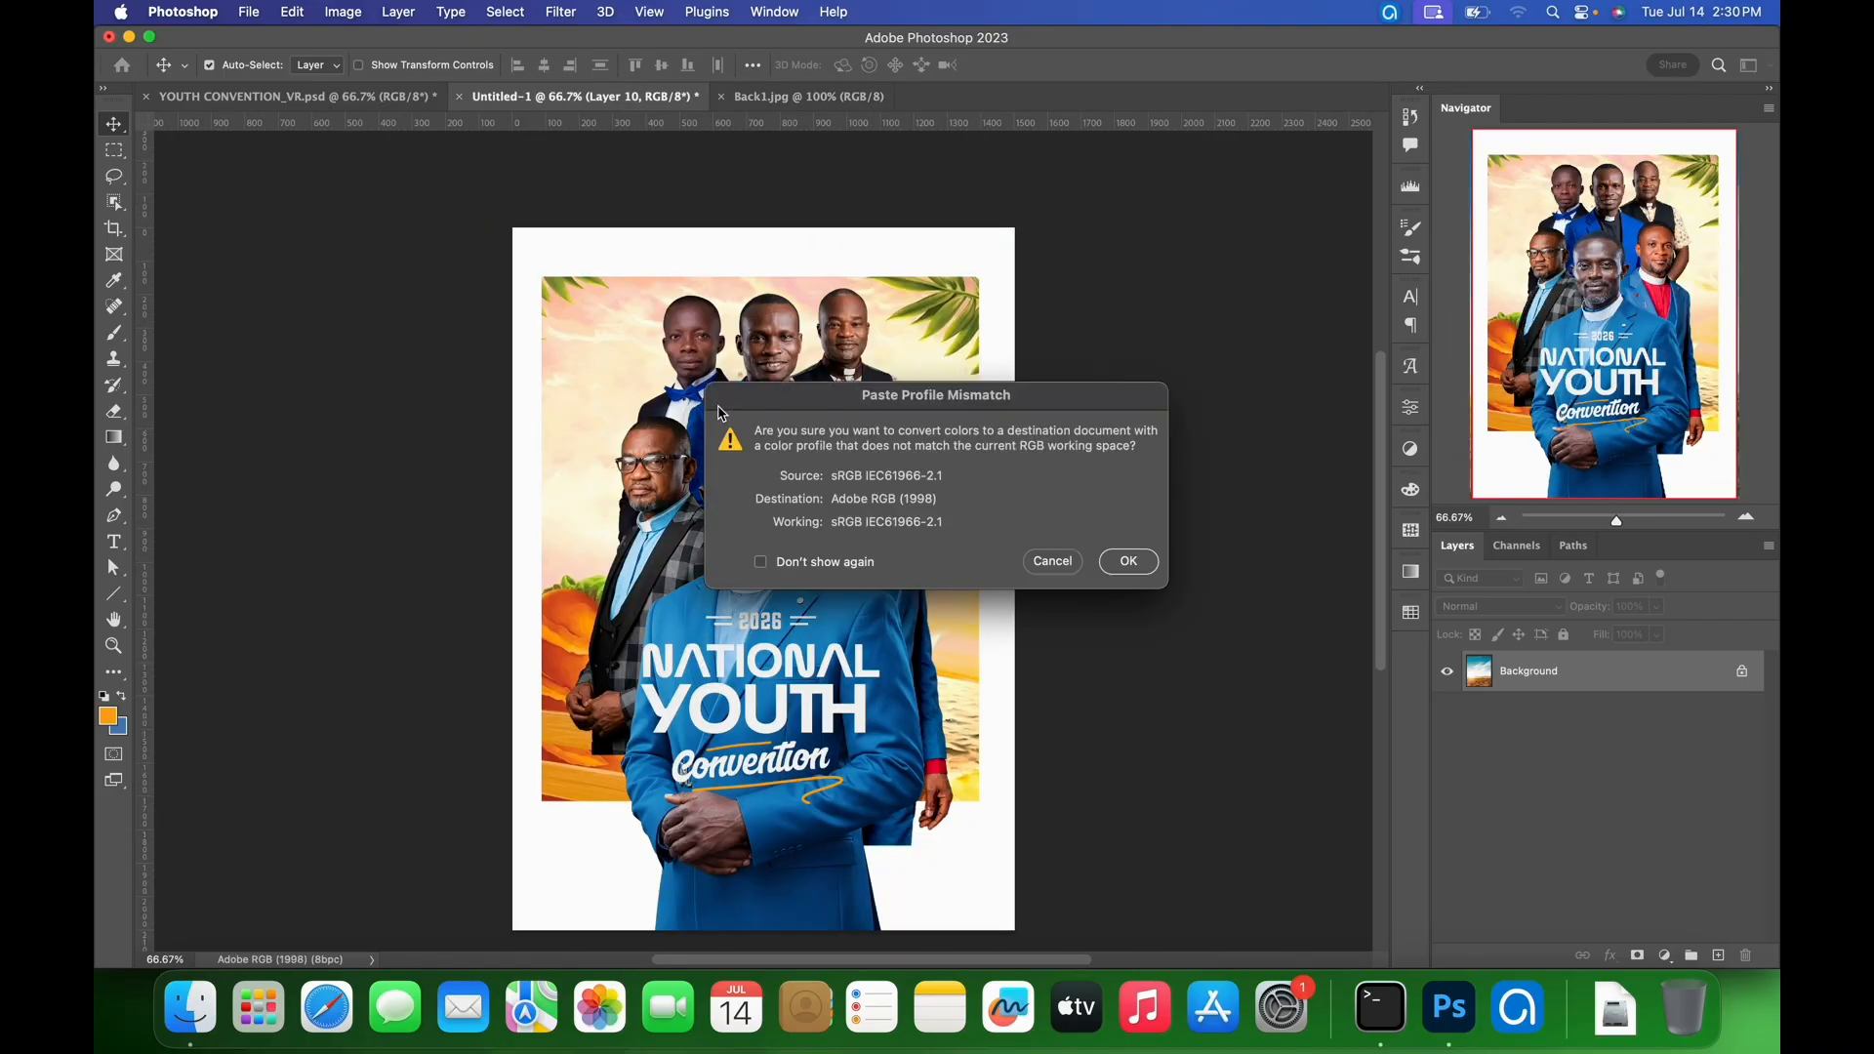
{"action": "left_click", "coordinate": [1120, 573]}
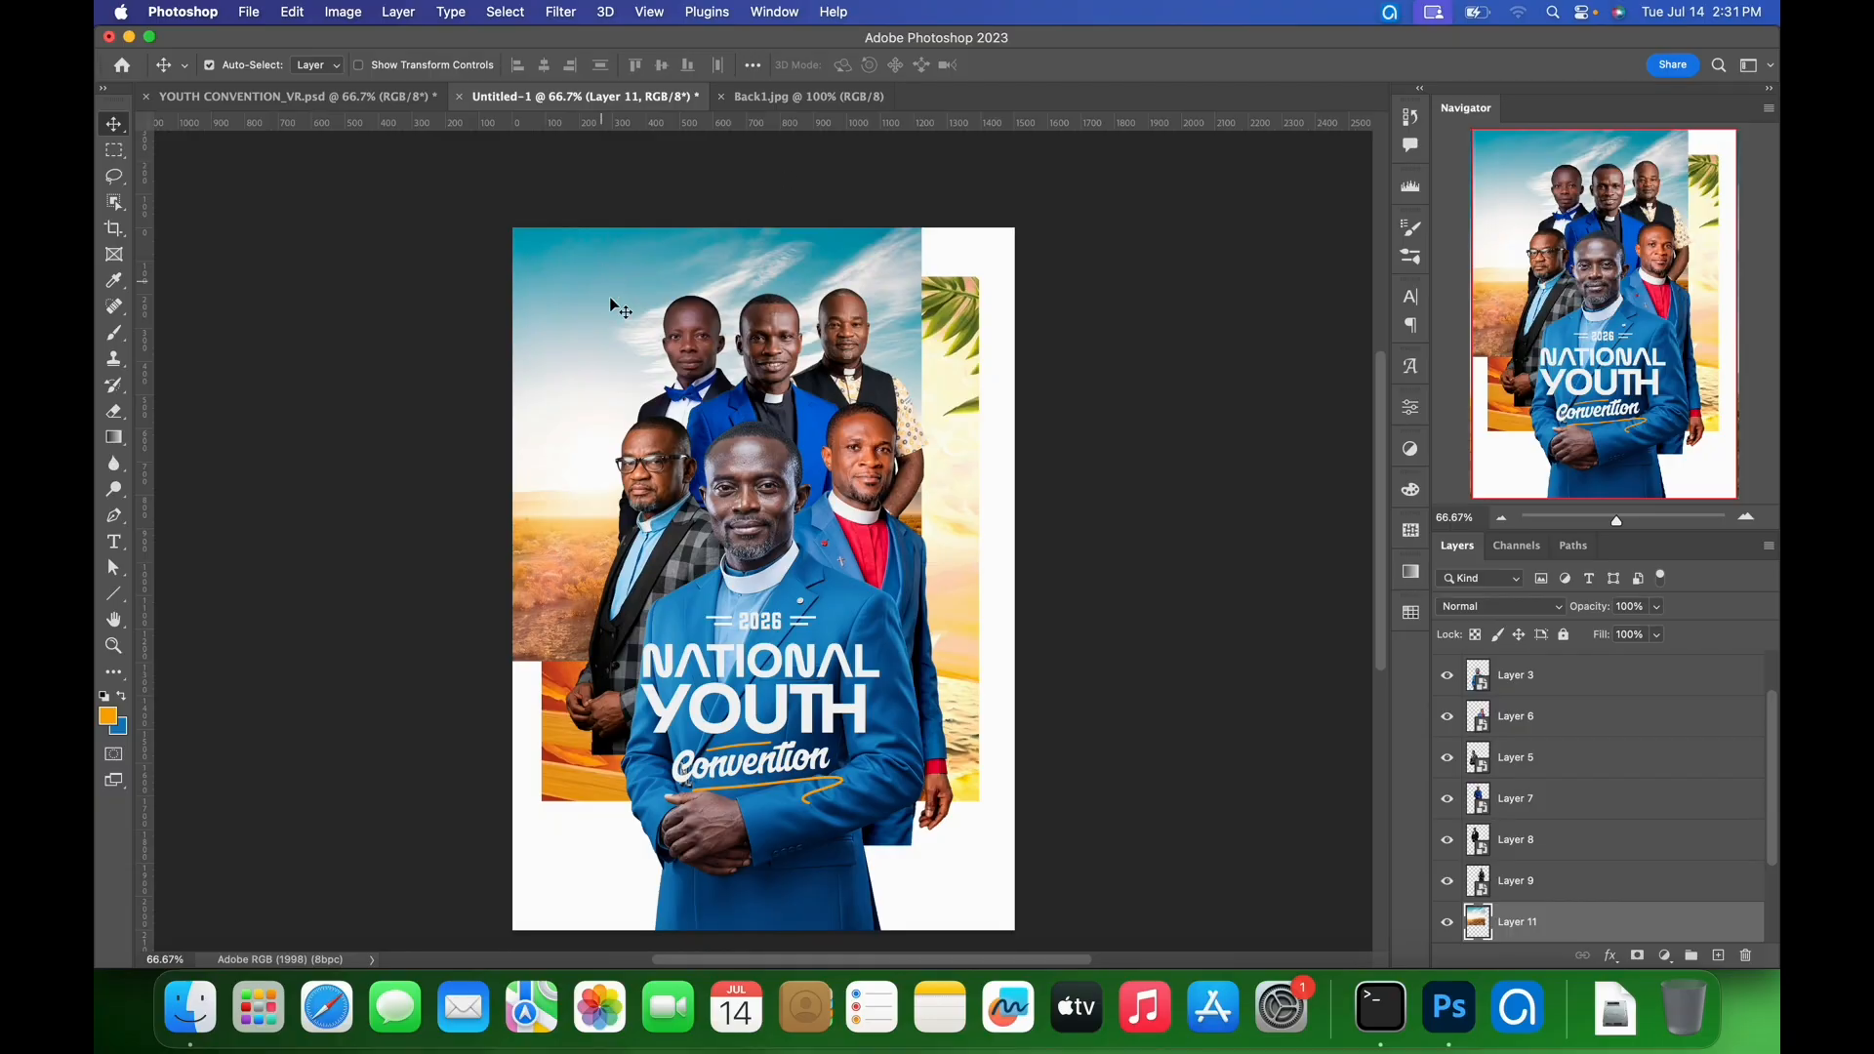
- Move the Back1 image over the panel and scale it to about 114% so it overlaps every panel edge
{"action": "left_click_drag", "start_coordinate": [611, 301], "coordinate": [640, 343]}
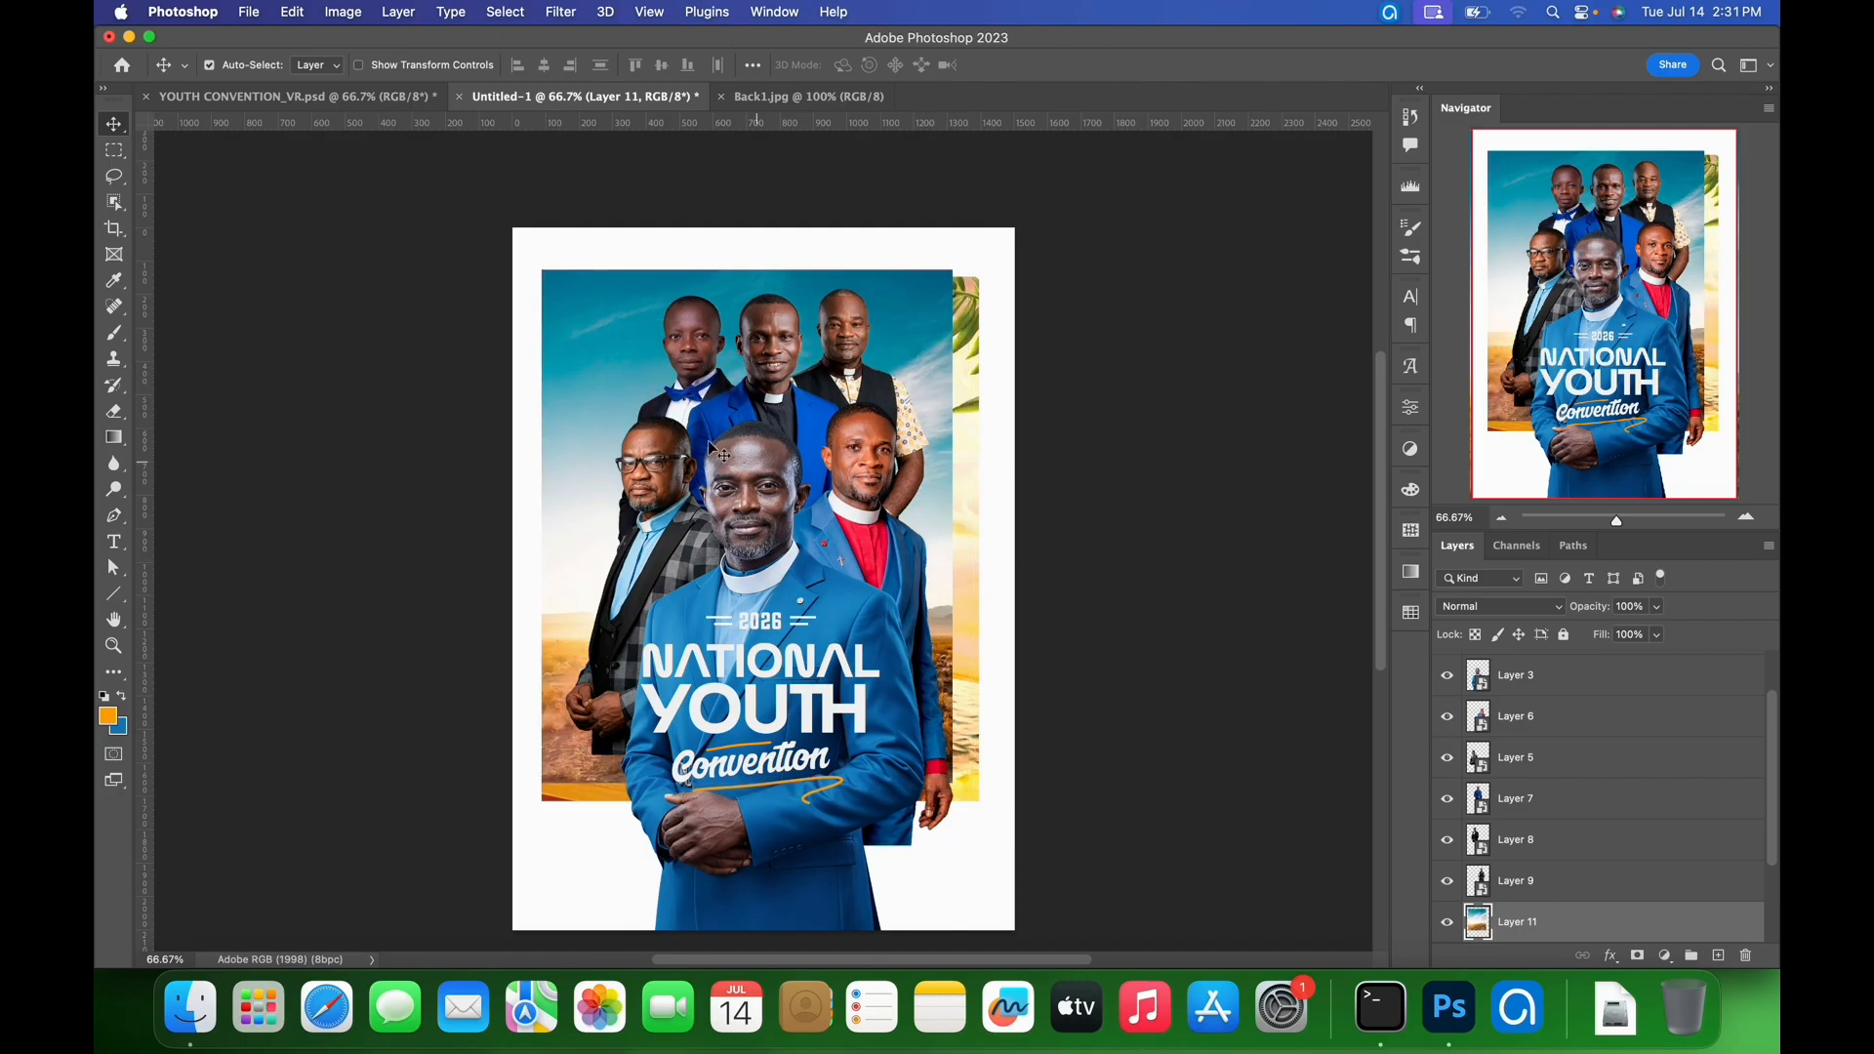
{"action": "key", "text": "super+t"}
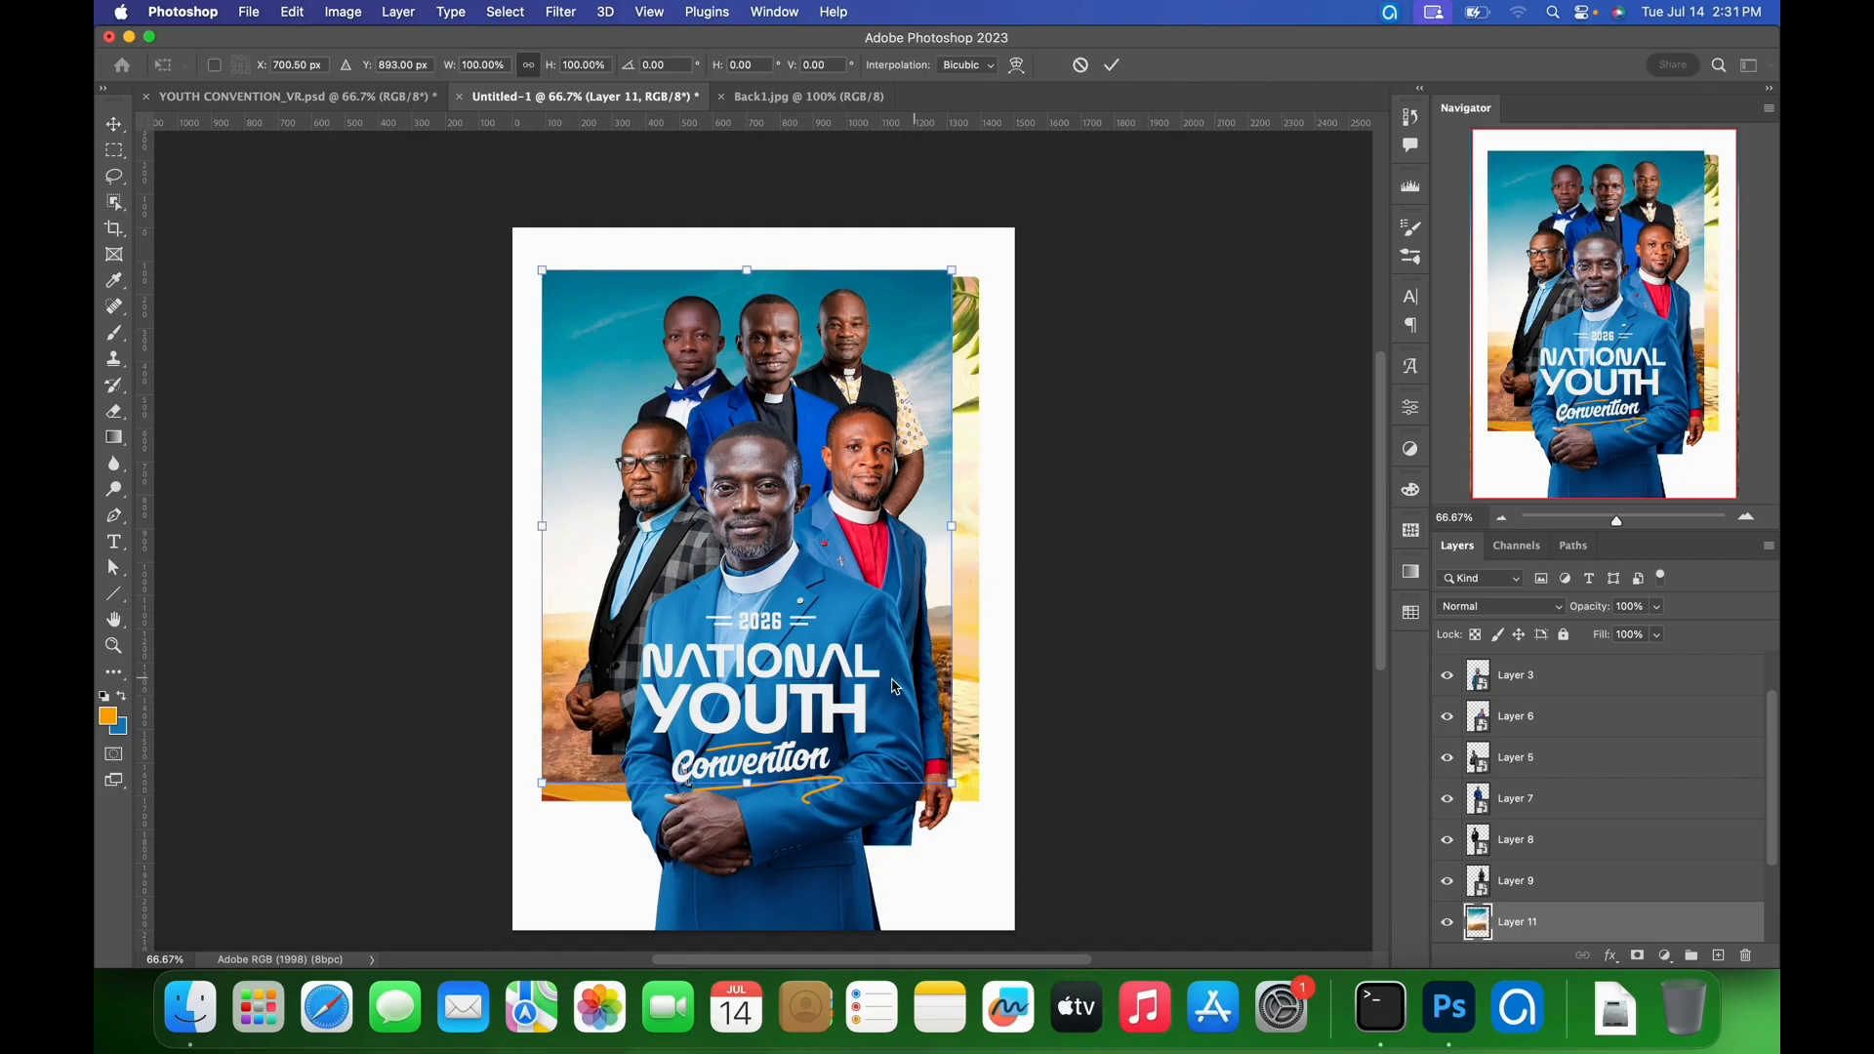
{"action": "left_click_drag", "start_coordinate": [960, 793], "coordinate": [1001, 842]}
{"action": "left_click_drag", "start_coordinate": [552, 839], "coordinate": [530, 849]}
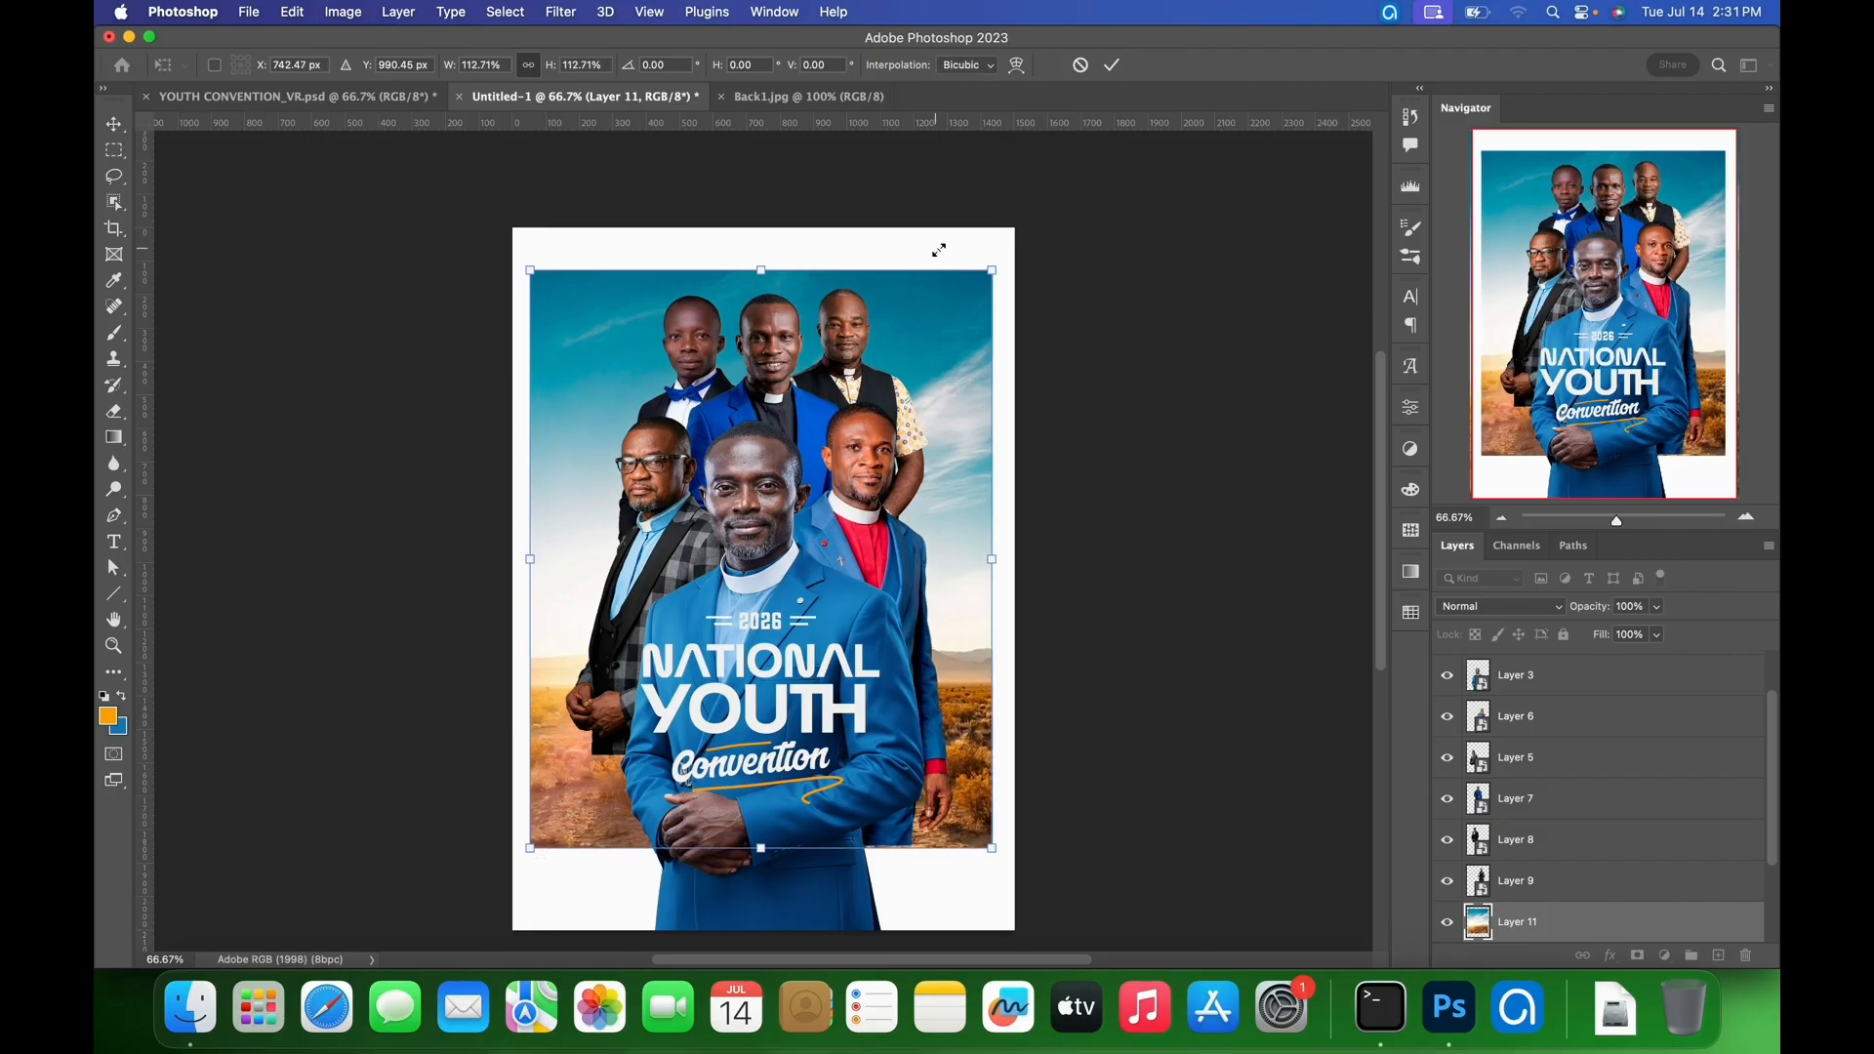
{"action": "left_click_drag", "start_coordinate": [996, 281], "coordinate": [1000, 275]}
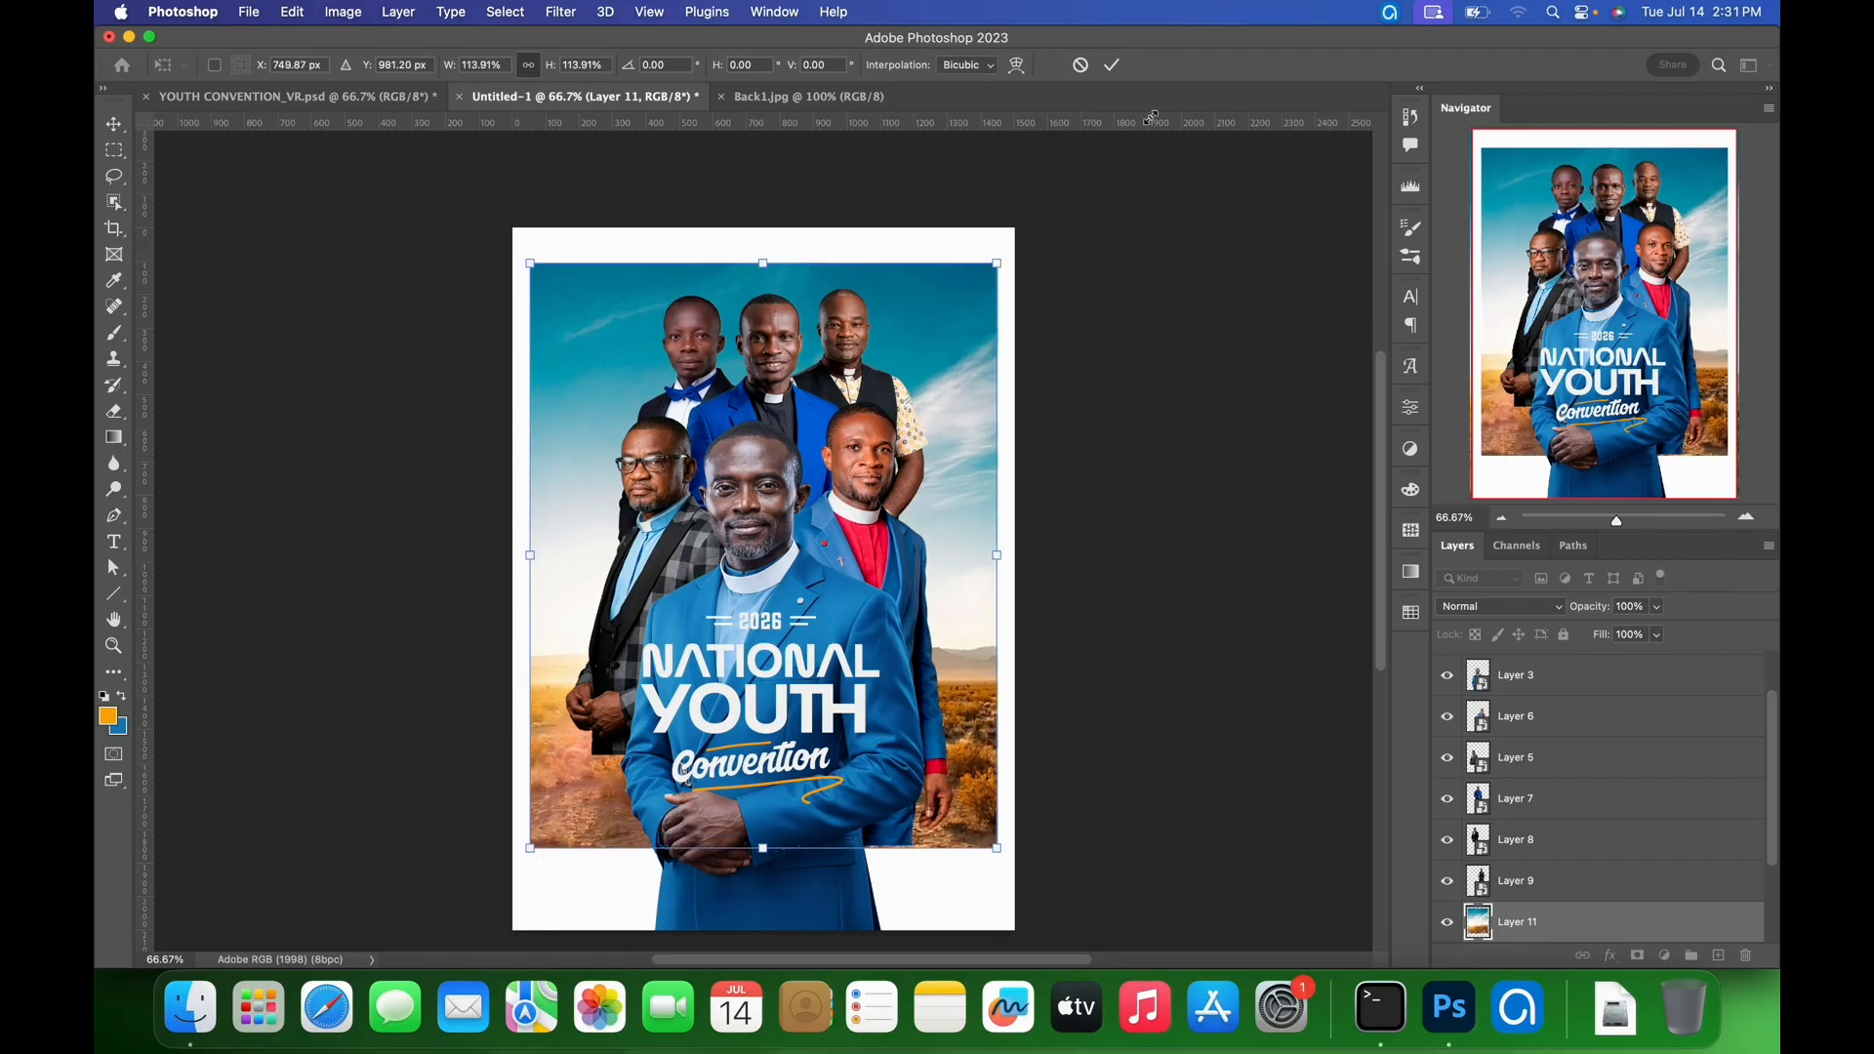
{"action": "left_click", "coordinate": [1112, 64]}
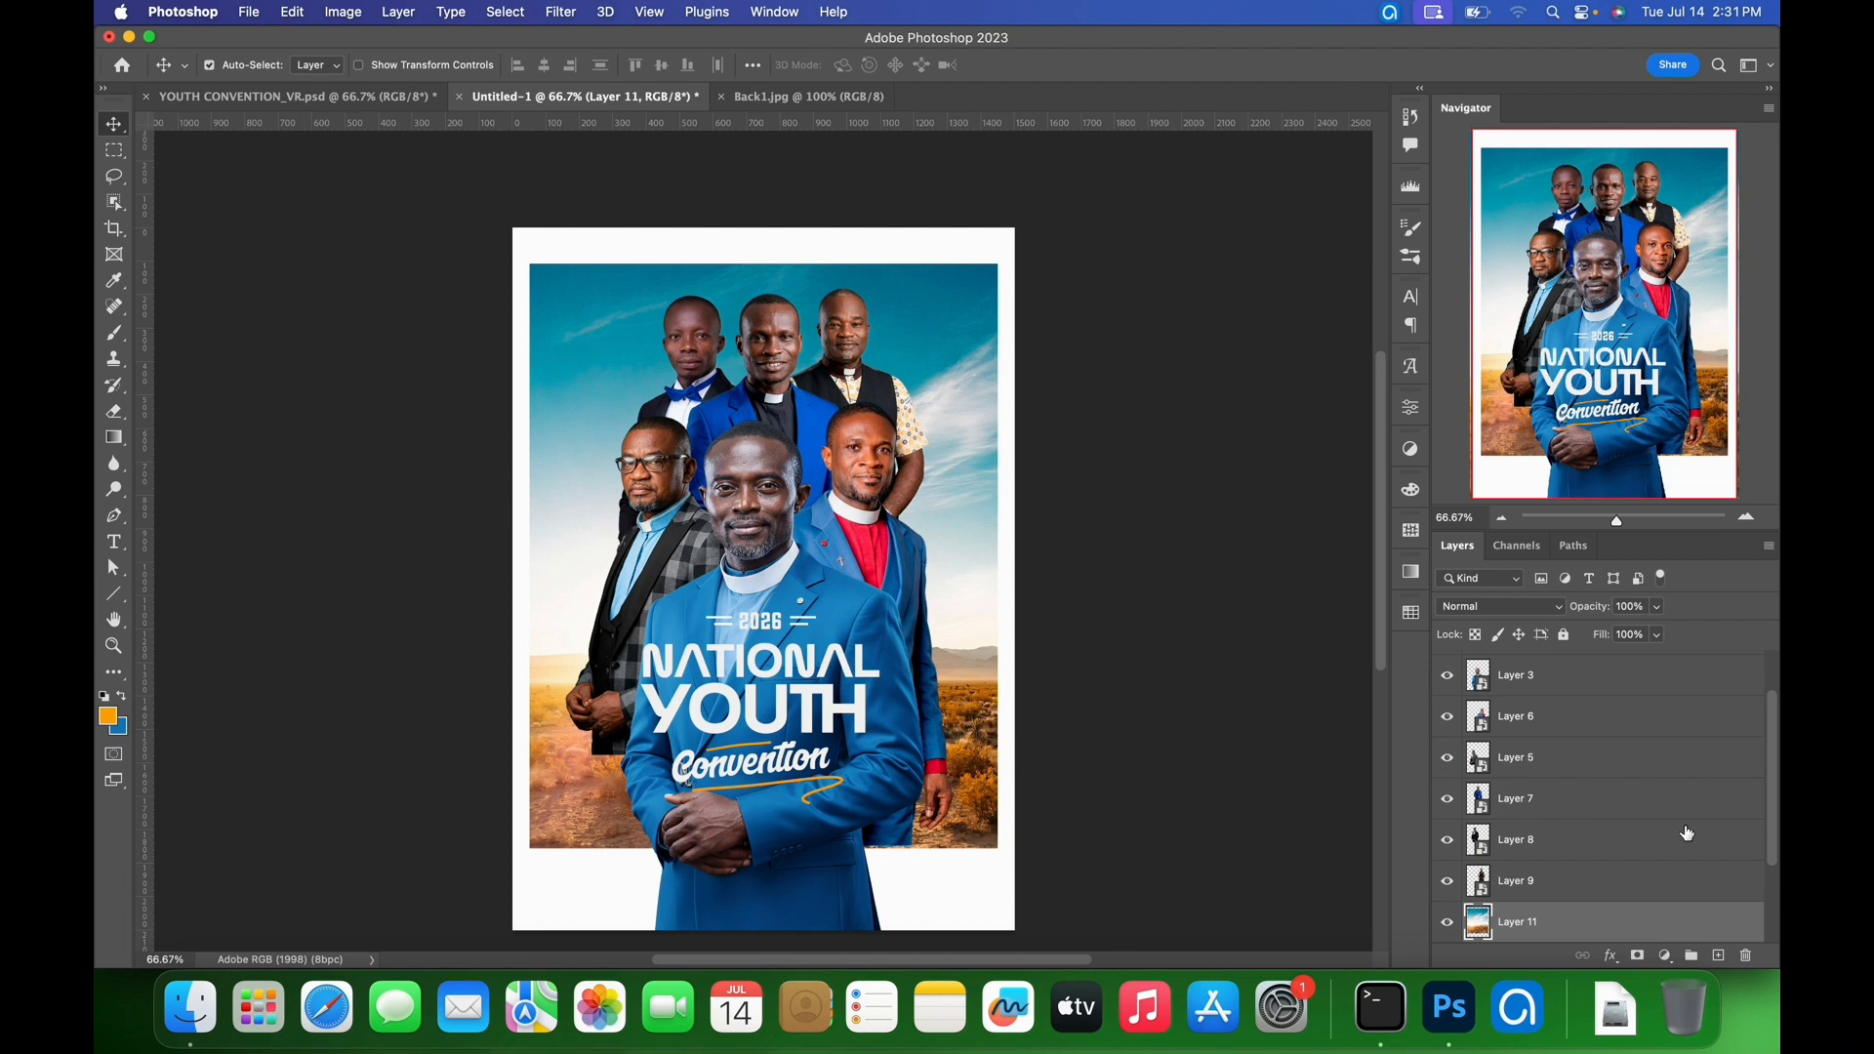
- Clip the Back1 image to the Rectangle 1 panel and add a layer mask to it
{"action": "scroll", "coordinate": [1689, 834], "scroll_direction": "down", "scroll_amount": 3}
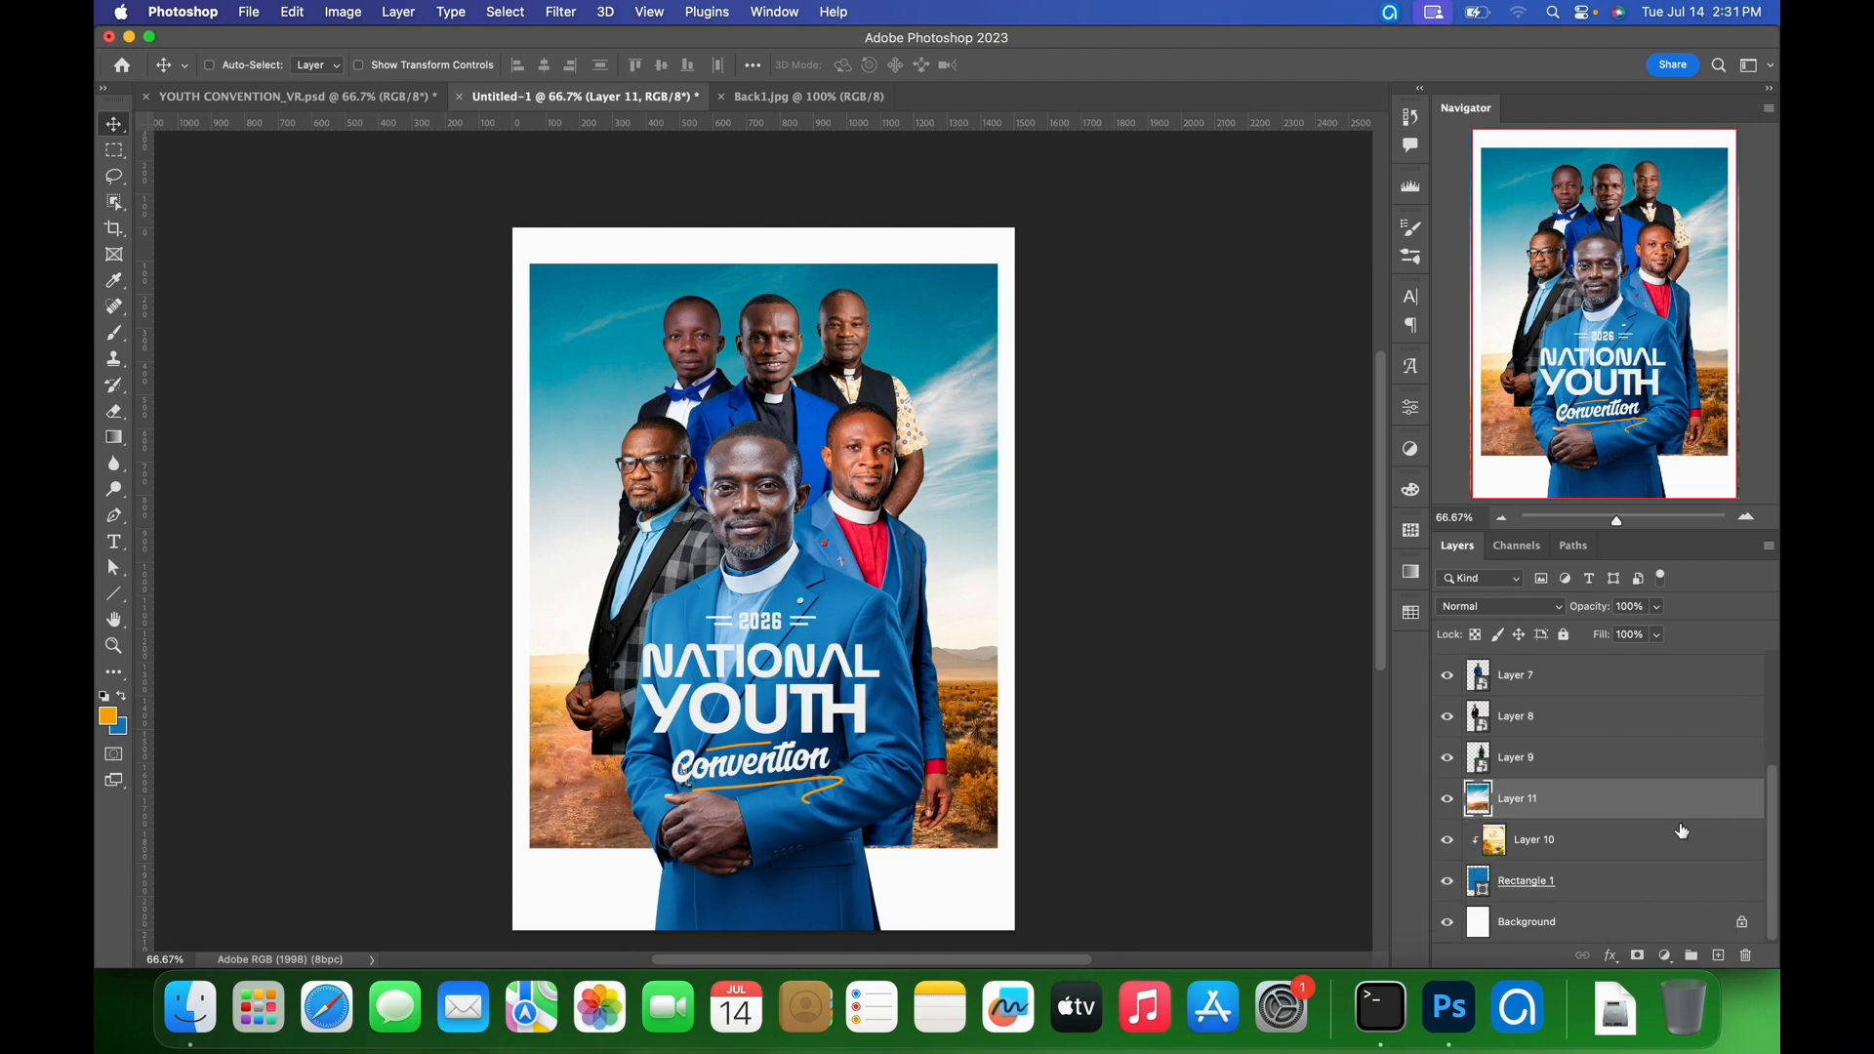
{"action": "key", "text": "super+alt+g"}
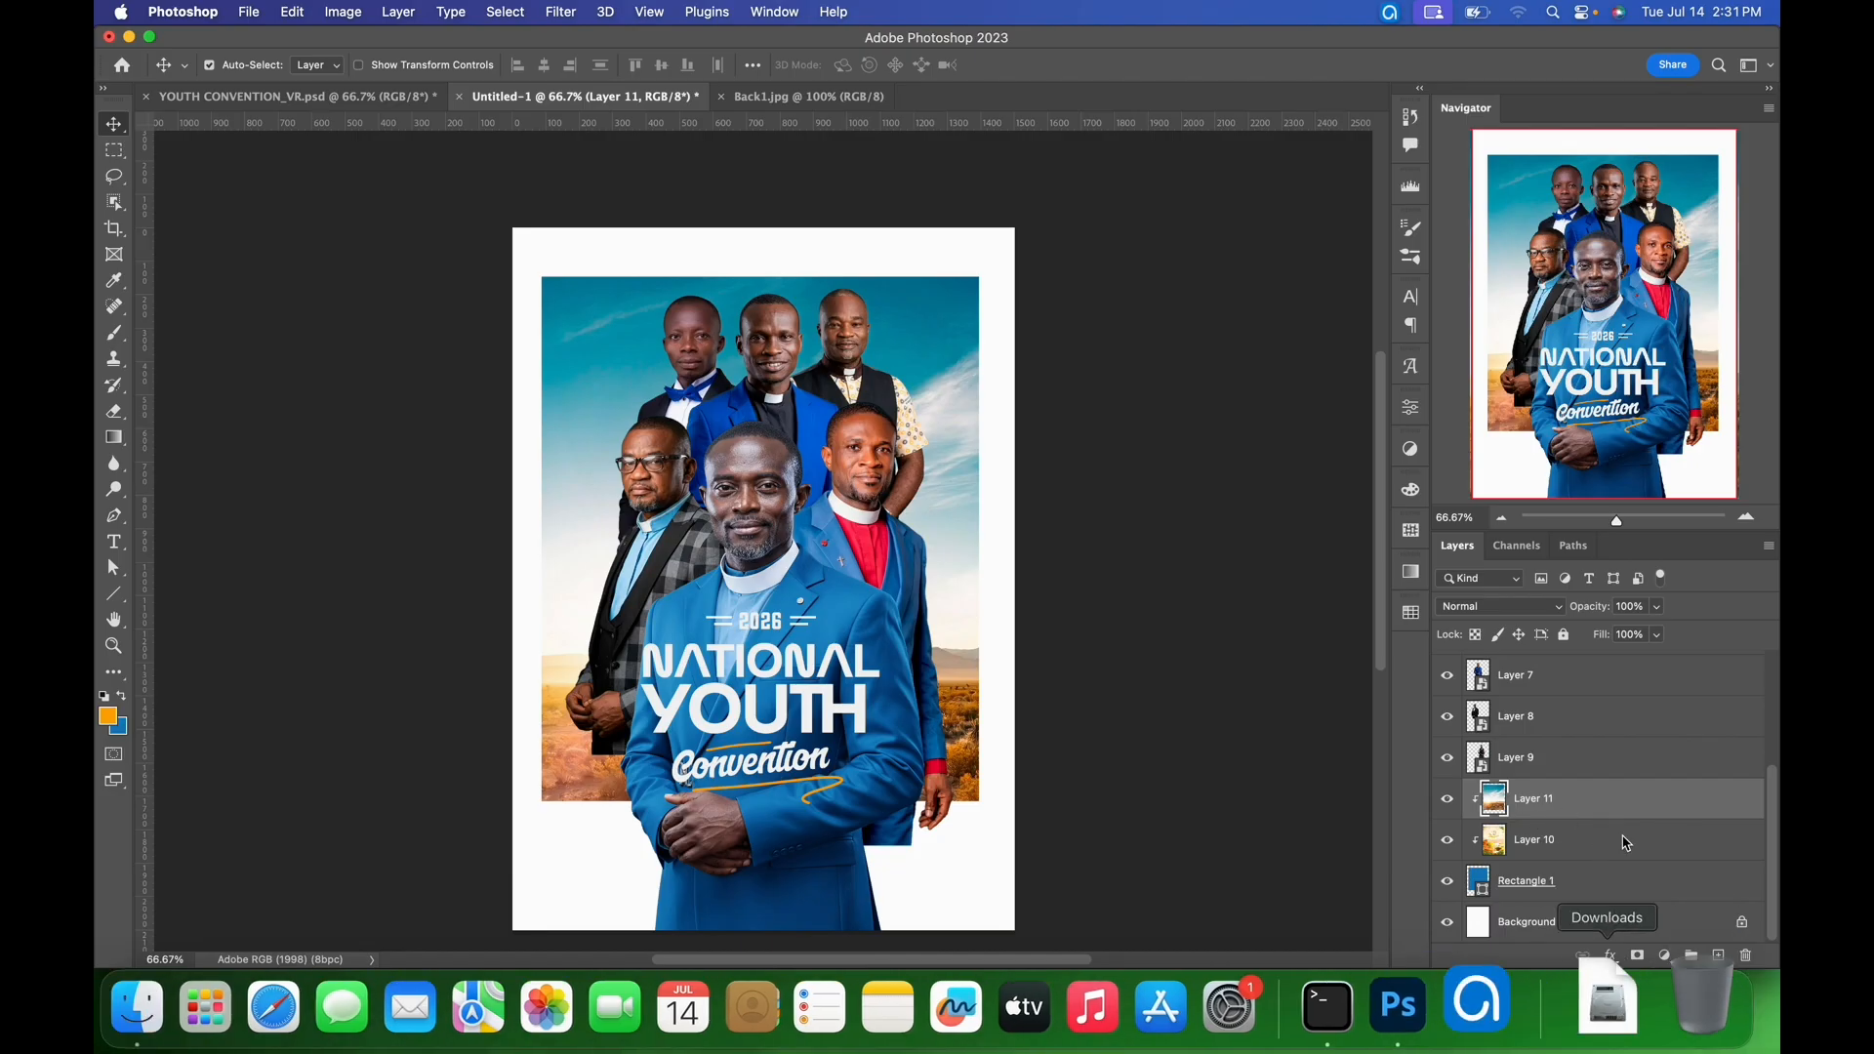
{"action": "left_click", "coordinate": [1641, 958]}
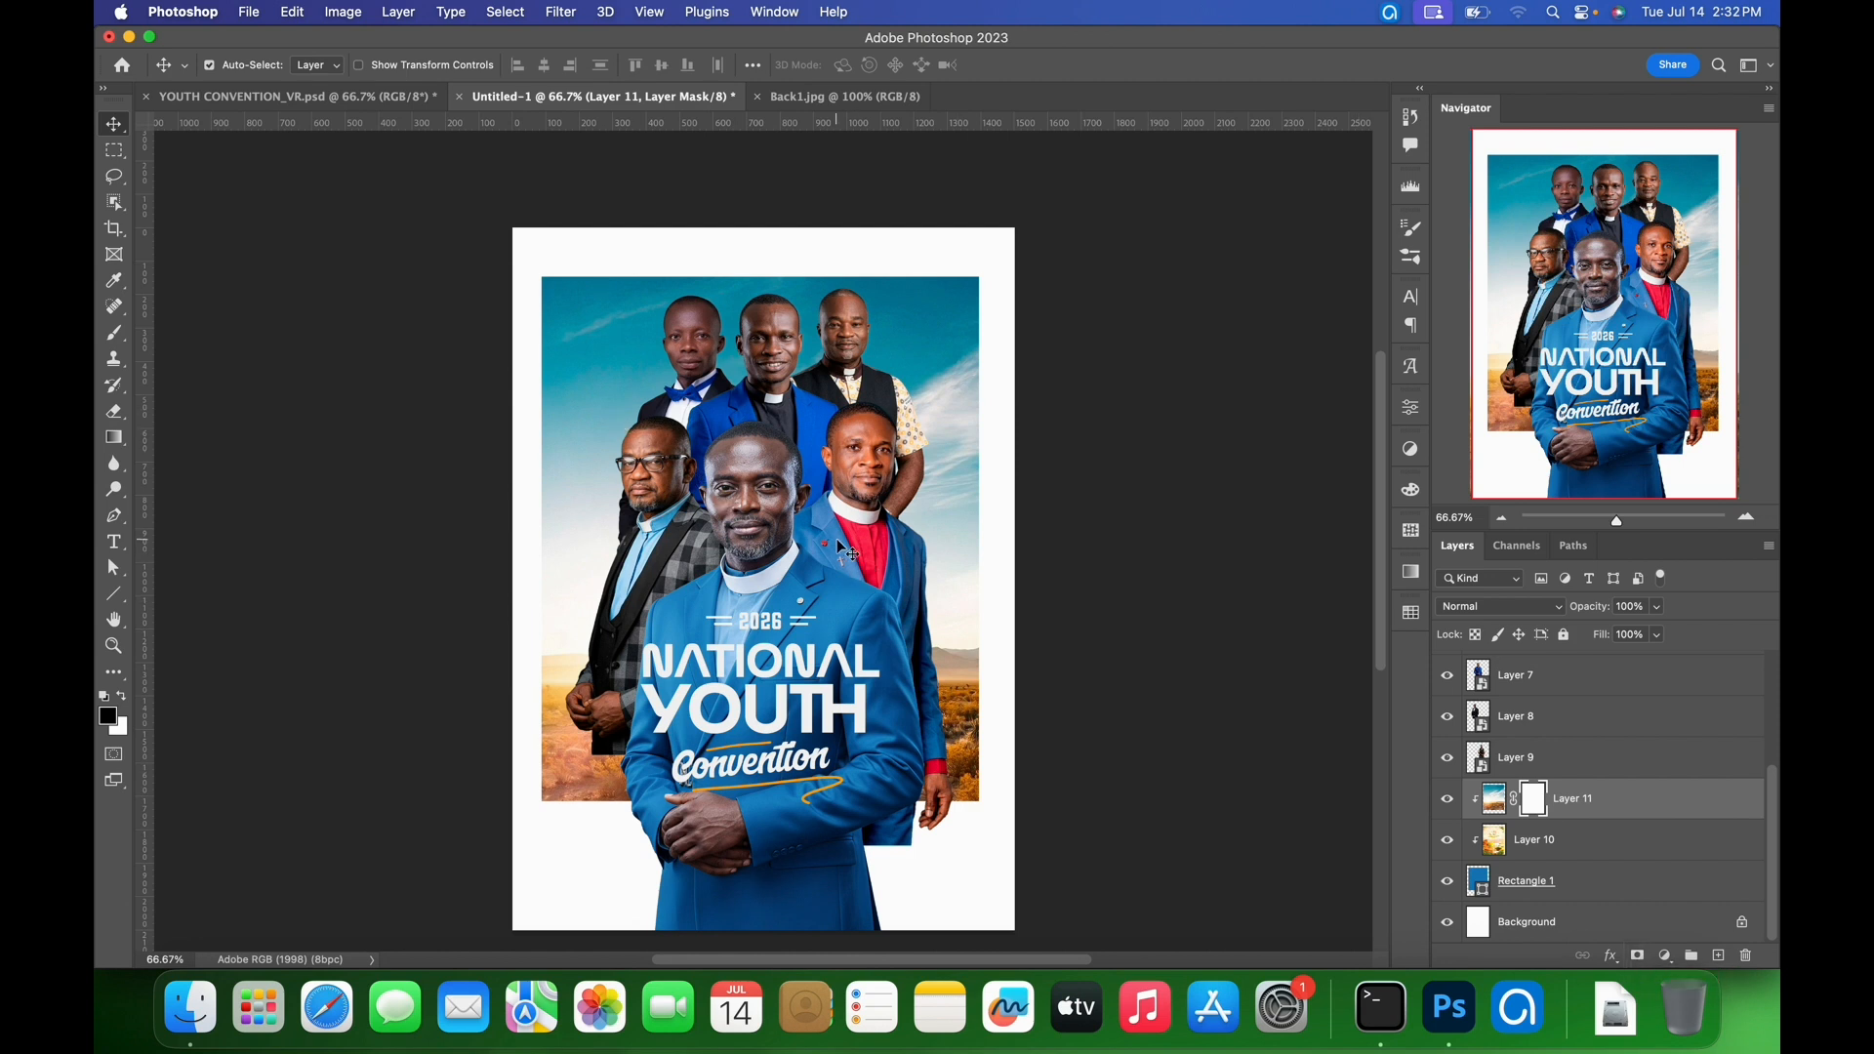
- Mask out the Back1 image along the panel's right side with a soft 1300 px black brush, exposing the palm leaves and dunes beneath
{"action": "key", "text": "b"}
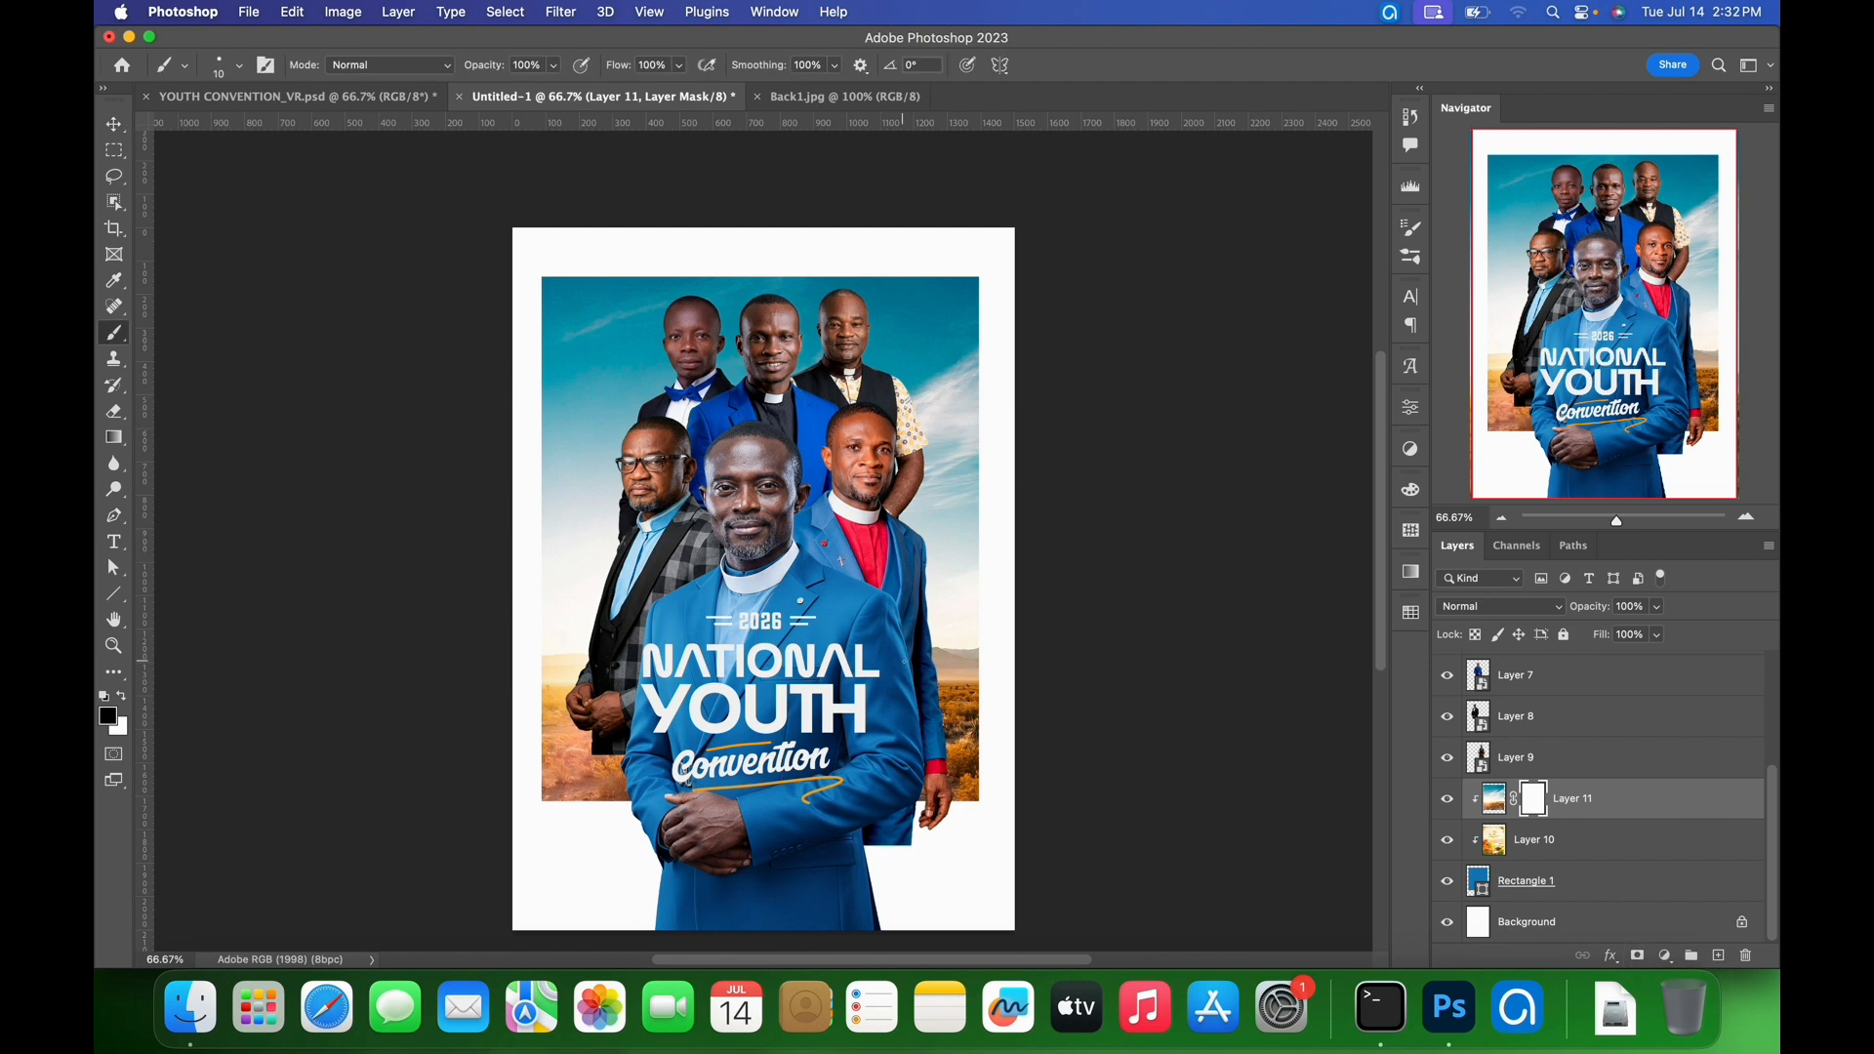
{"action": "key", "text": "]"}
{"action": "key", "text": "]"}
{"action": "key", "text": "]"}
{"action": "key", "text": "]"}
{"action": "key", "text": "]"}
{"action": "key", "text": "]"}
{"action": "key", "text": "]"}
{"action": "key", "text": "]"}
{"action": "key", "text": "]"}
{"action": "key", "text": "]"}
{"action": "key", "text": "]"}
{"action": "key", "text": "]"}
{"action": "key", "text": "]"}
{"action": "key", "text": "]"}
{"action": "key", "text": "]"}
{"action": "left_click", "coordinate": [240, 68]}
{"action": "left_click_drag", "start_coordinate": [300, 130], "coordinate": [315, 128]}
{"action": "left_click", "coordinate": [251, 328]}
{"action": "key", "text": "Return"}
{"action": "key", "text": "bracketright"}
{"action": "key", "text": "bracketright"}
{"action": "key", "text": "bracketright"}
{"action": "key", "text": "bracketright"}
{"action": "key", "text": "bracketright"}
{"action": "key", "text": "bracketright"}
{"action": "key", "text": "bracketright"}
{"action": "key", "text": "bracketright"}
{"action": "key", "text": "bracketright"}
{"action": "key", "text": "bracketright"}
{"action": "left_click", "coordinate": [1042, 534]}
{"action": "left_click", "coordinate": [1016, 813]}
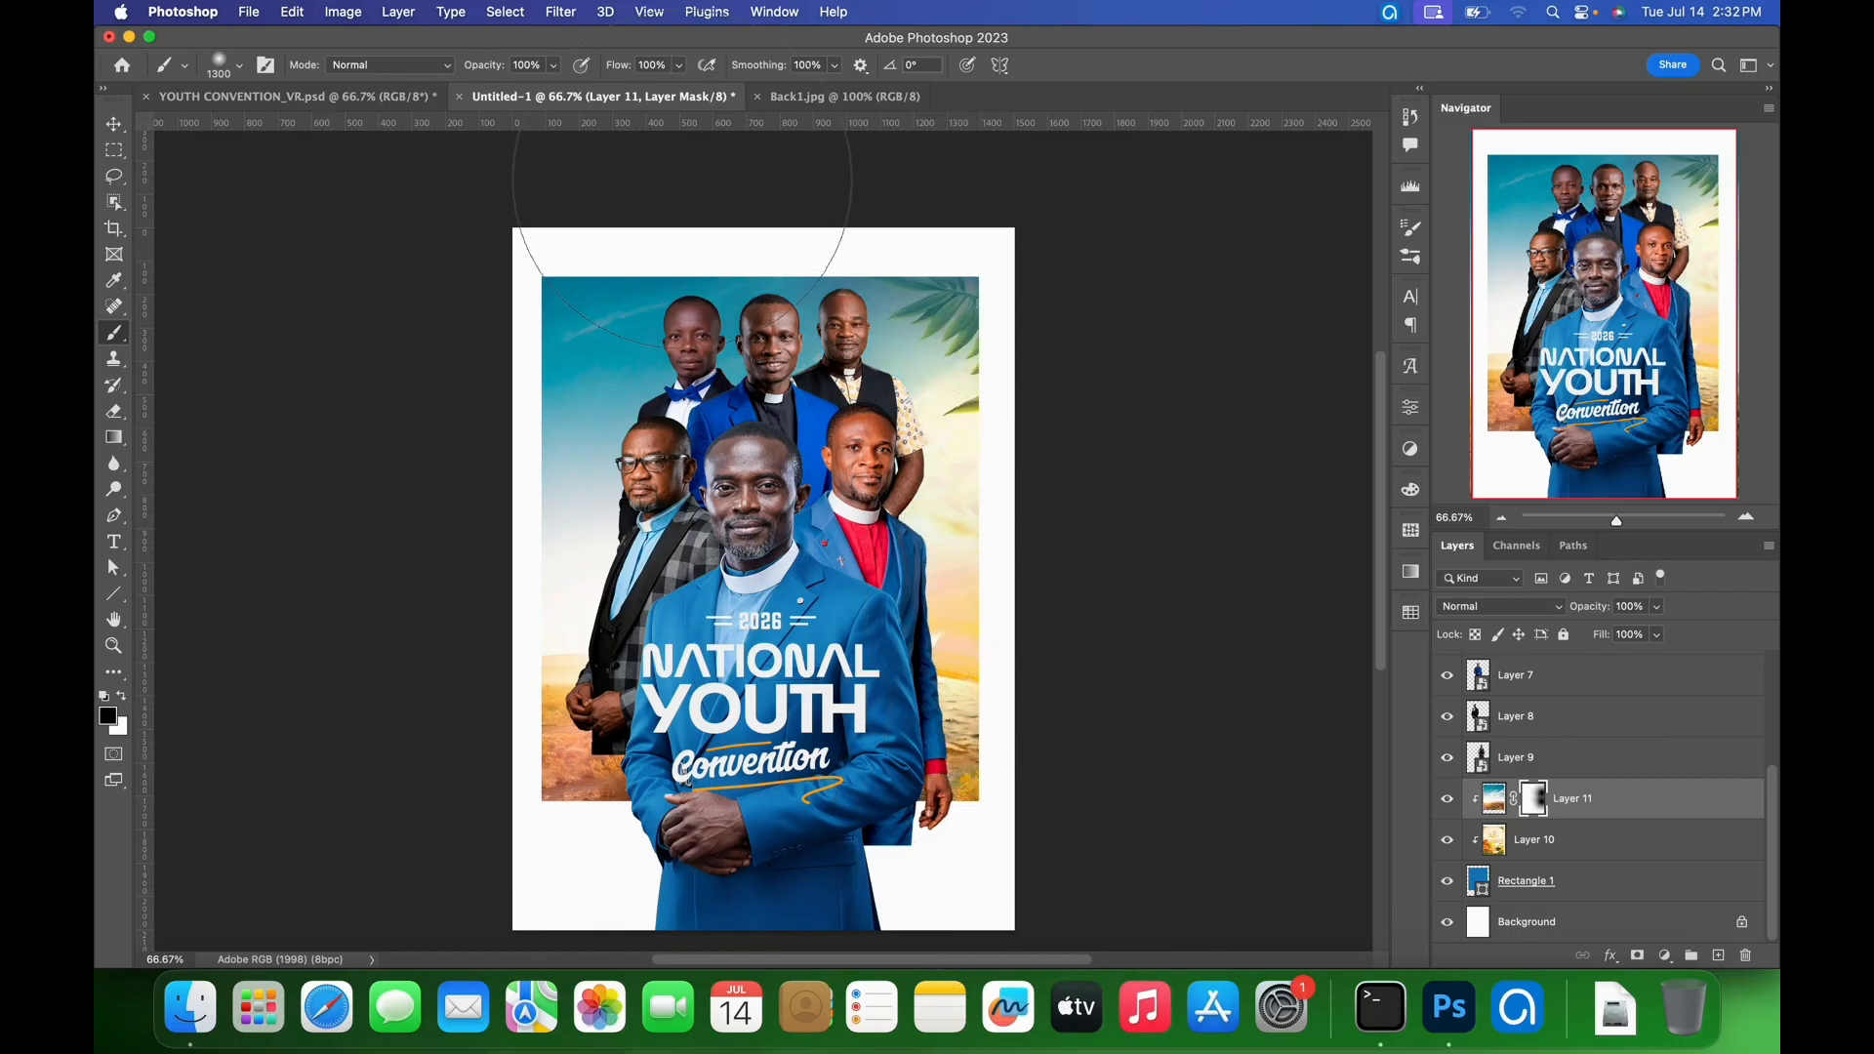
- Lower the brush opacity to 56% and fade the Back1 mask further in the panel's lower right corner
{"action": "left_click", "coordinate": [553, 64]}
{"action": "left_click_drag", "start_coordinate": [562, 89], "coordinate": [526, 101]}
{"action": "left_click_drag", "start_coordinate": [1021, 789], "coordinate": [967, 814]}
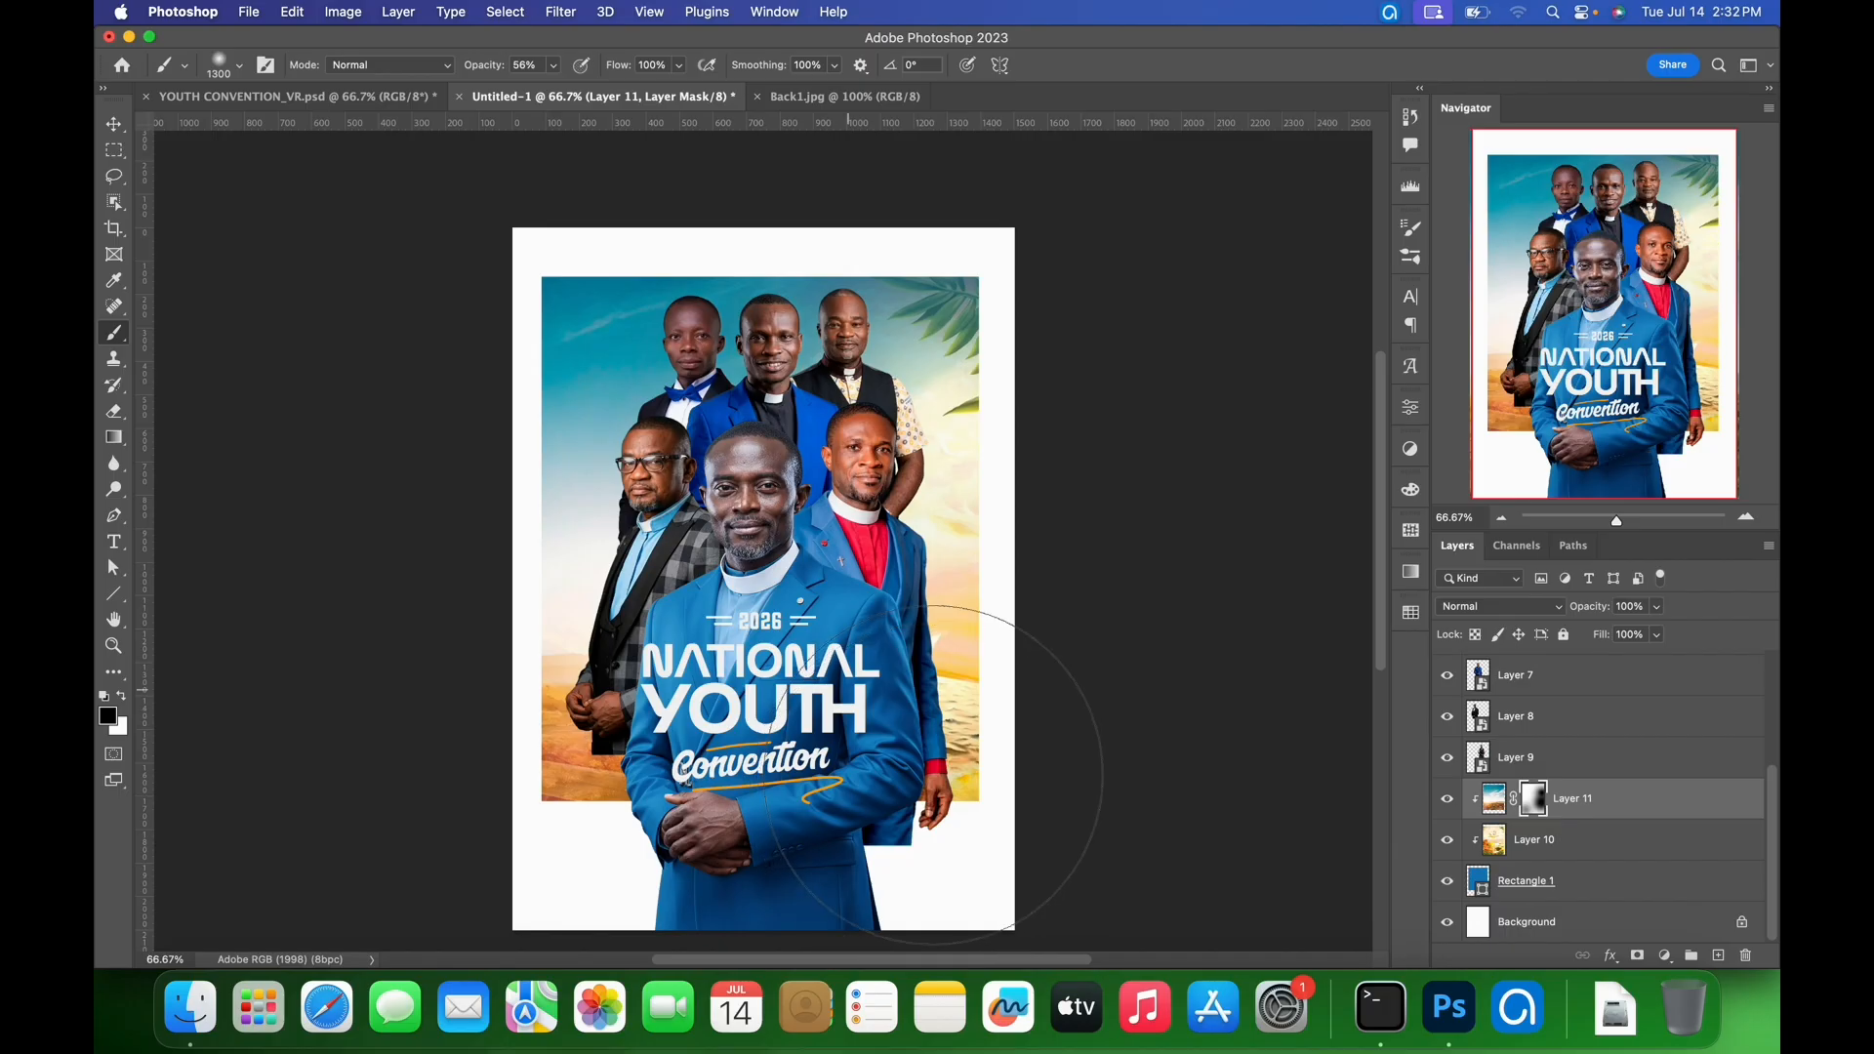
{"action": "key", "text": "v"}
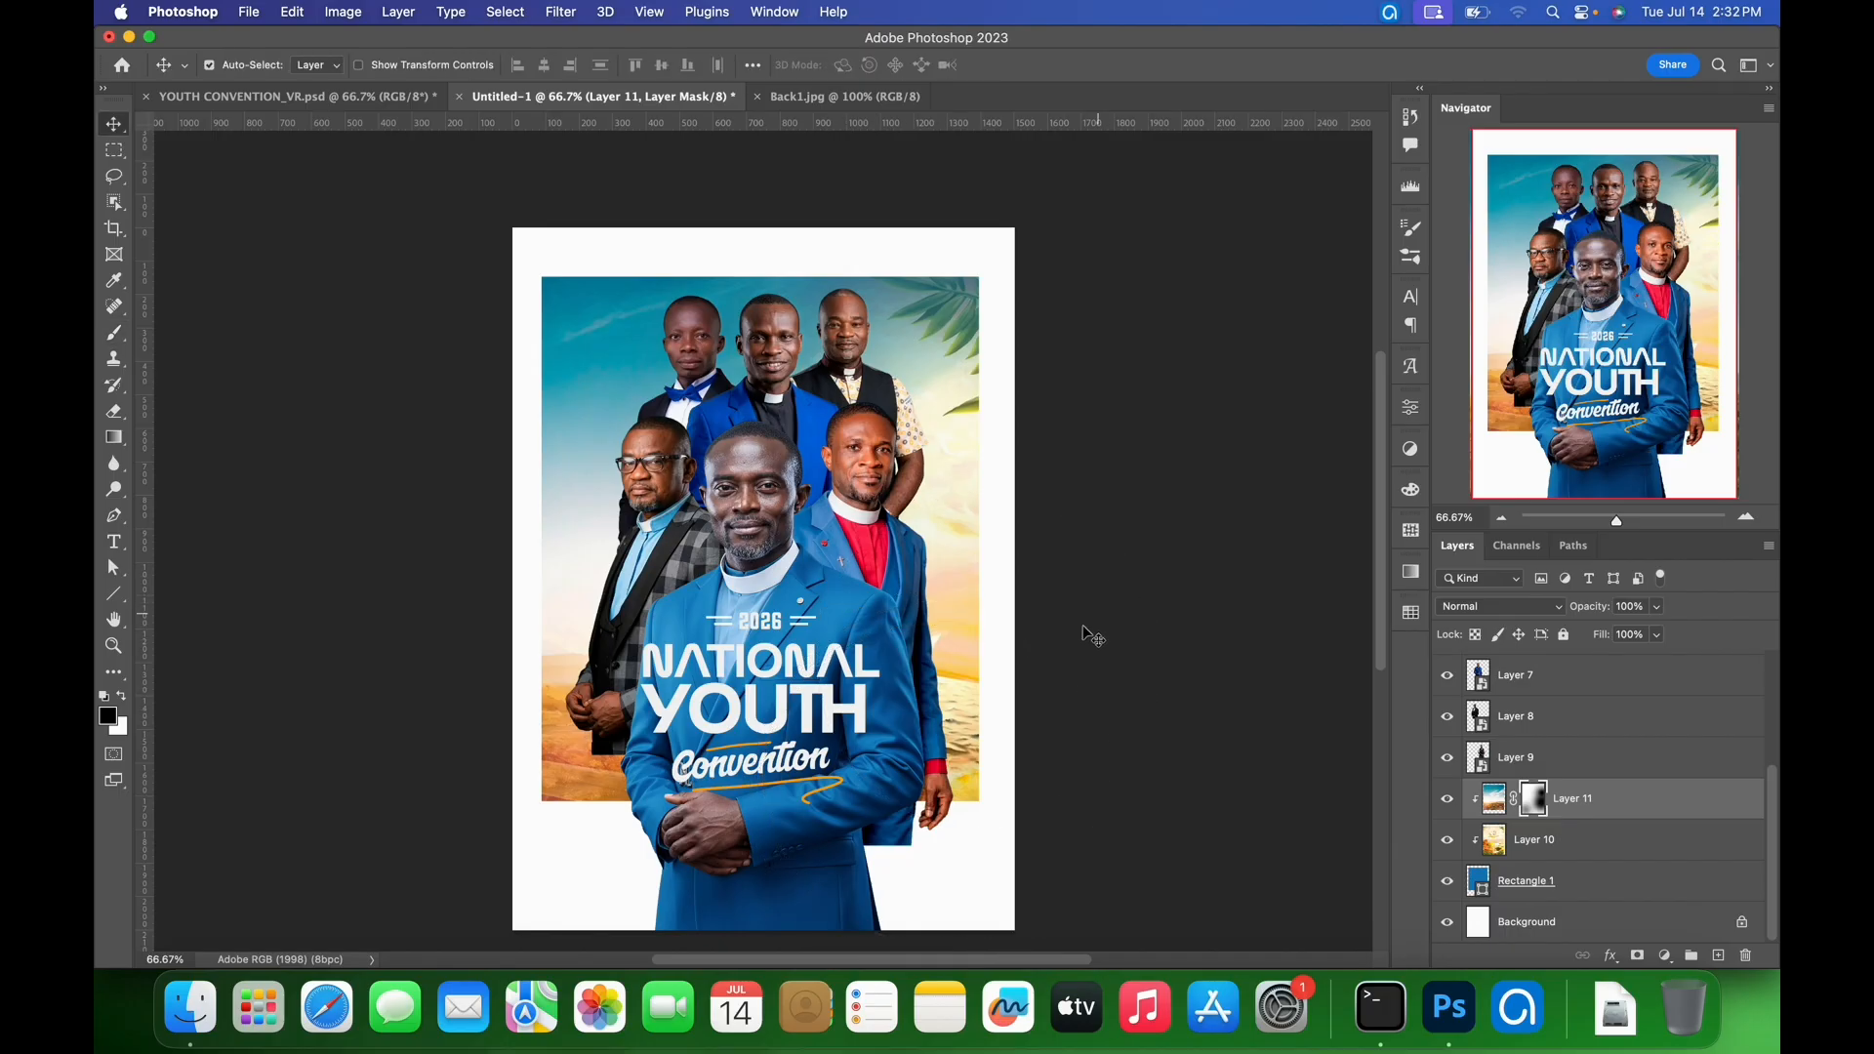
- Add a blank layer above the masked Back1 image and compare the flyer with the YOUTH CONVENTION_VR.psd reference
{"action": "scroll", "coordinate": [1493, 799], "scroll_direction": "up", "scroll_amount": 1}
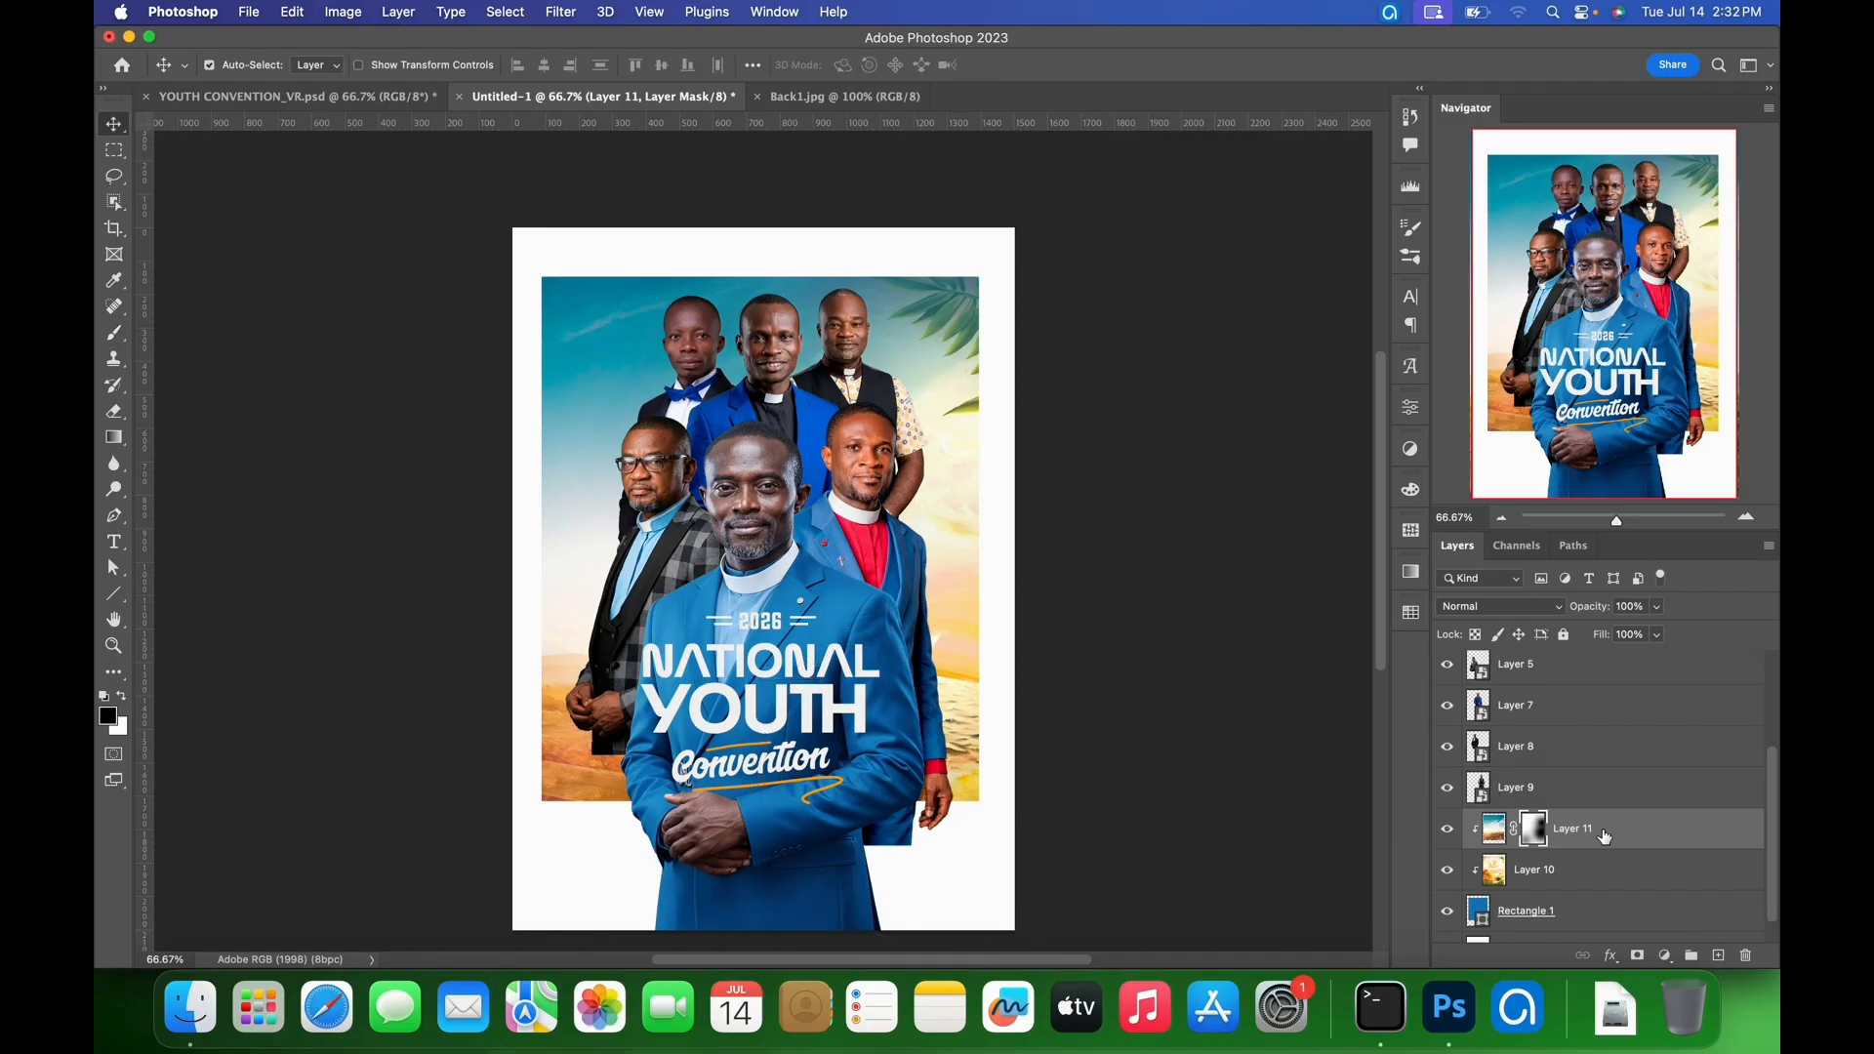
{"action": "left_click", "coordinate": [1719, 956]}
{"action": "left_click", "coordinate": [390, 97]}
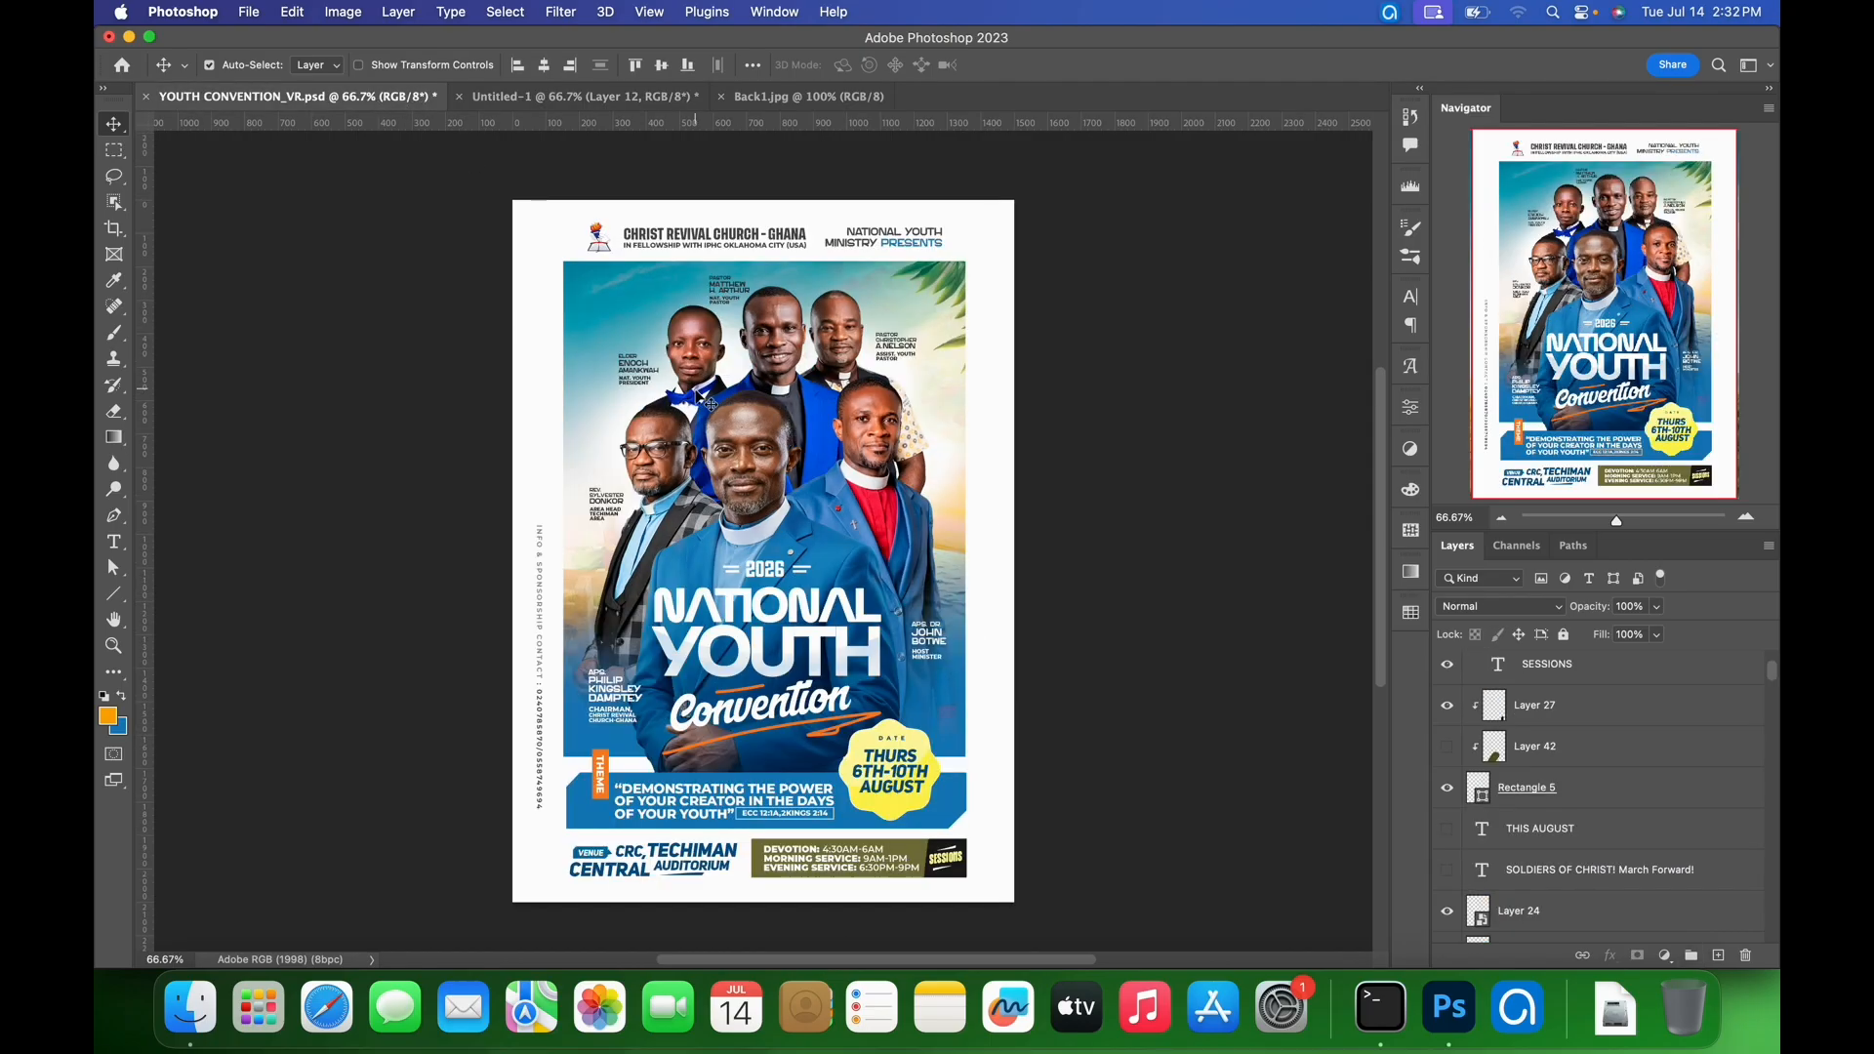
{"action": "left_click", "coordinate": [634, 105]}
- Nudge the left and right speakers in the back row slightly lower beside the middle one
{"action": "left_click_drag", "start_coordinate": [661, 354], "coordinate": [709, 360]}
{"action": "left_click_drag", "start_coordinate": [857, 338], "coordinate": [850, 341]}
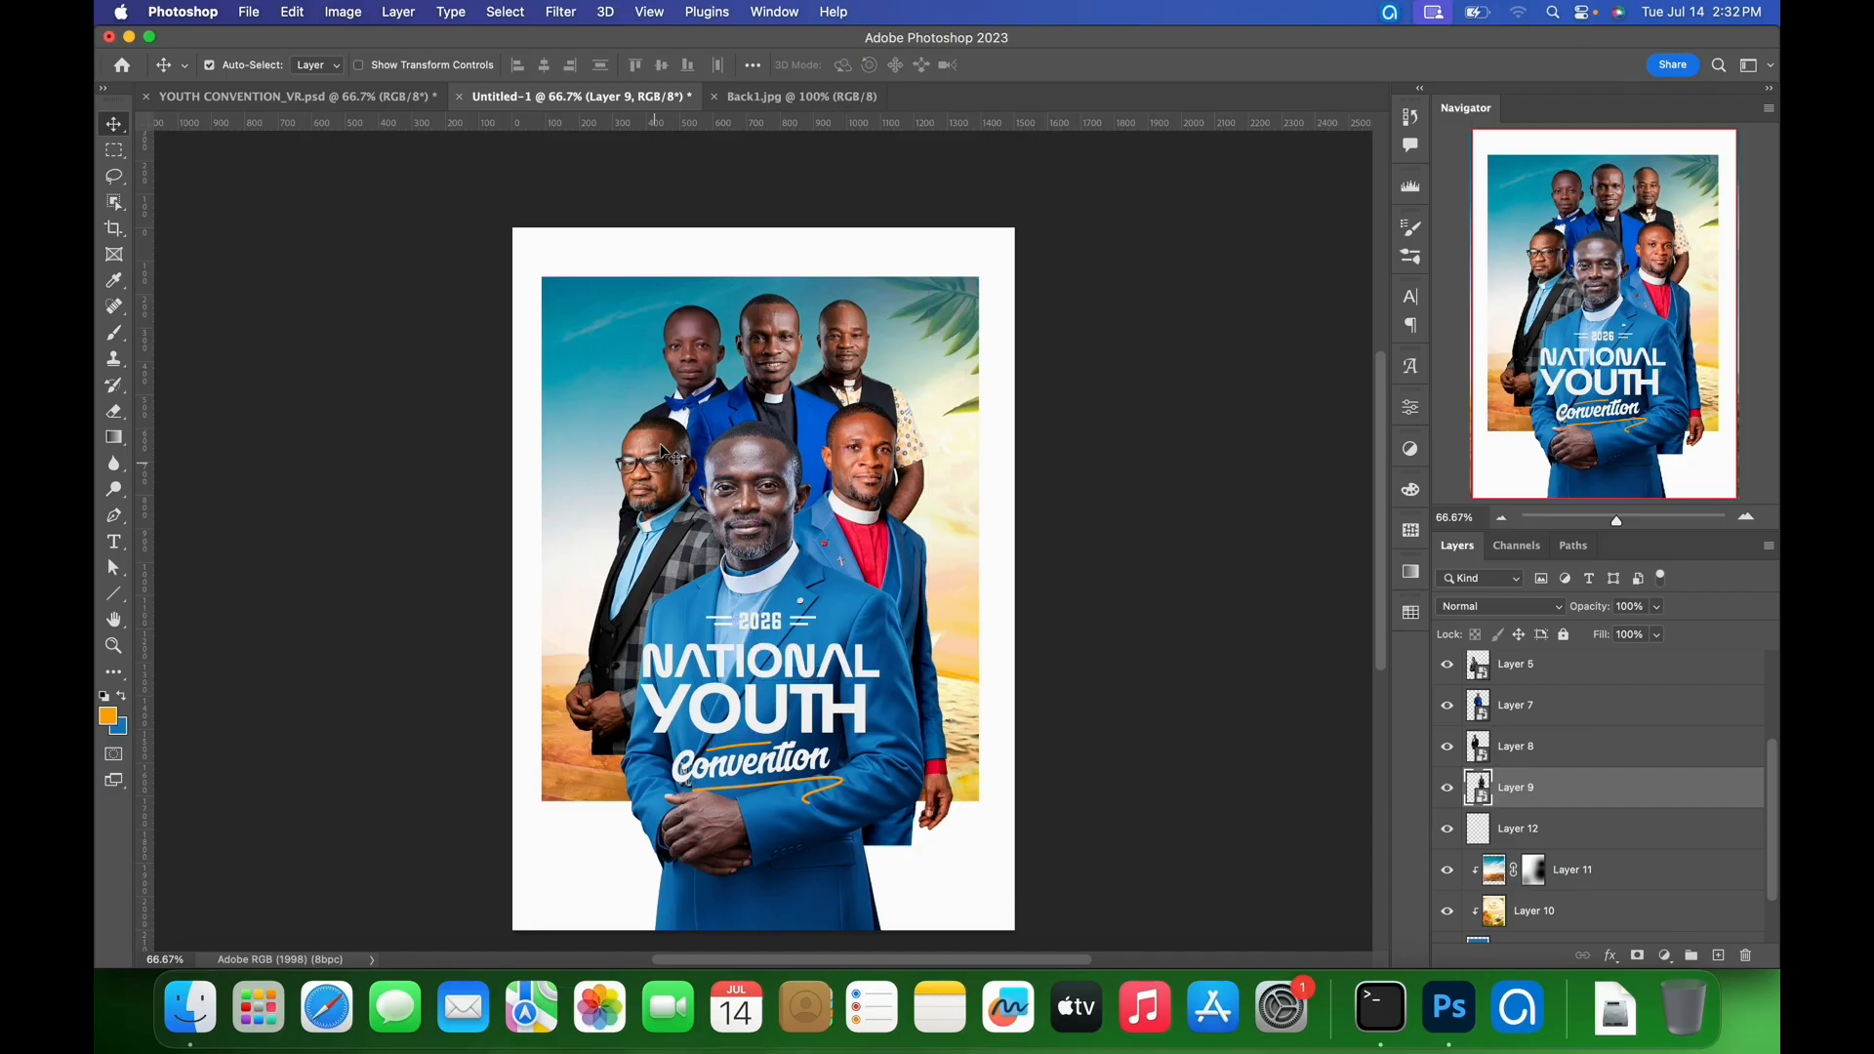
- Paint a soft white glow behind the back-left speaker with a 400 px brush on a new layer directly above the Back1 image
{"action": "left_click", "coordinate": [908, 374]}
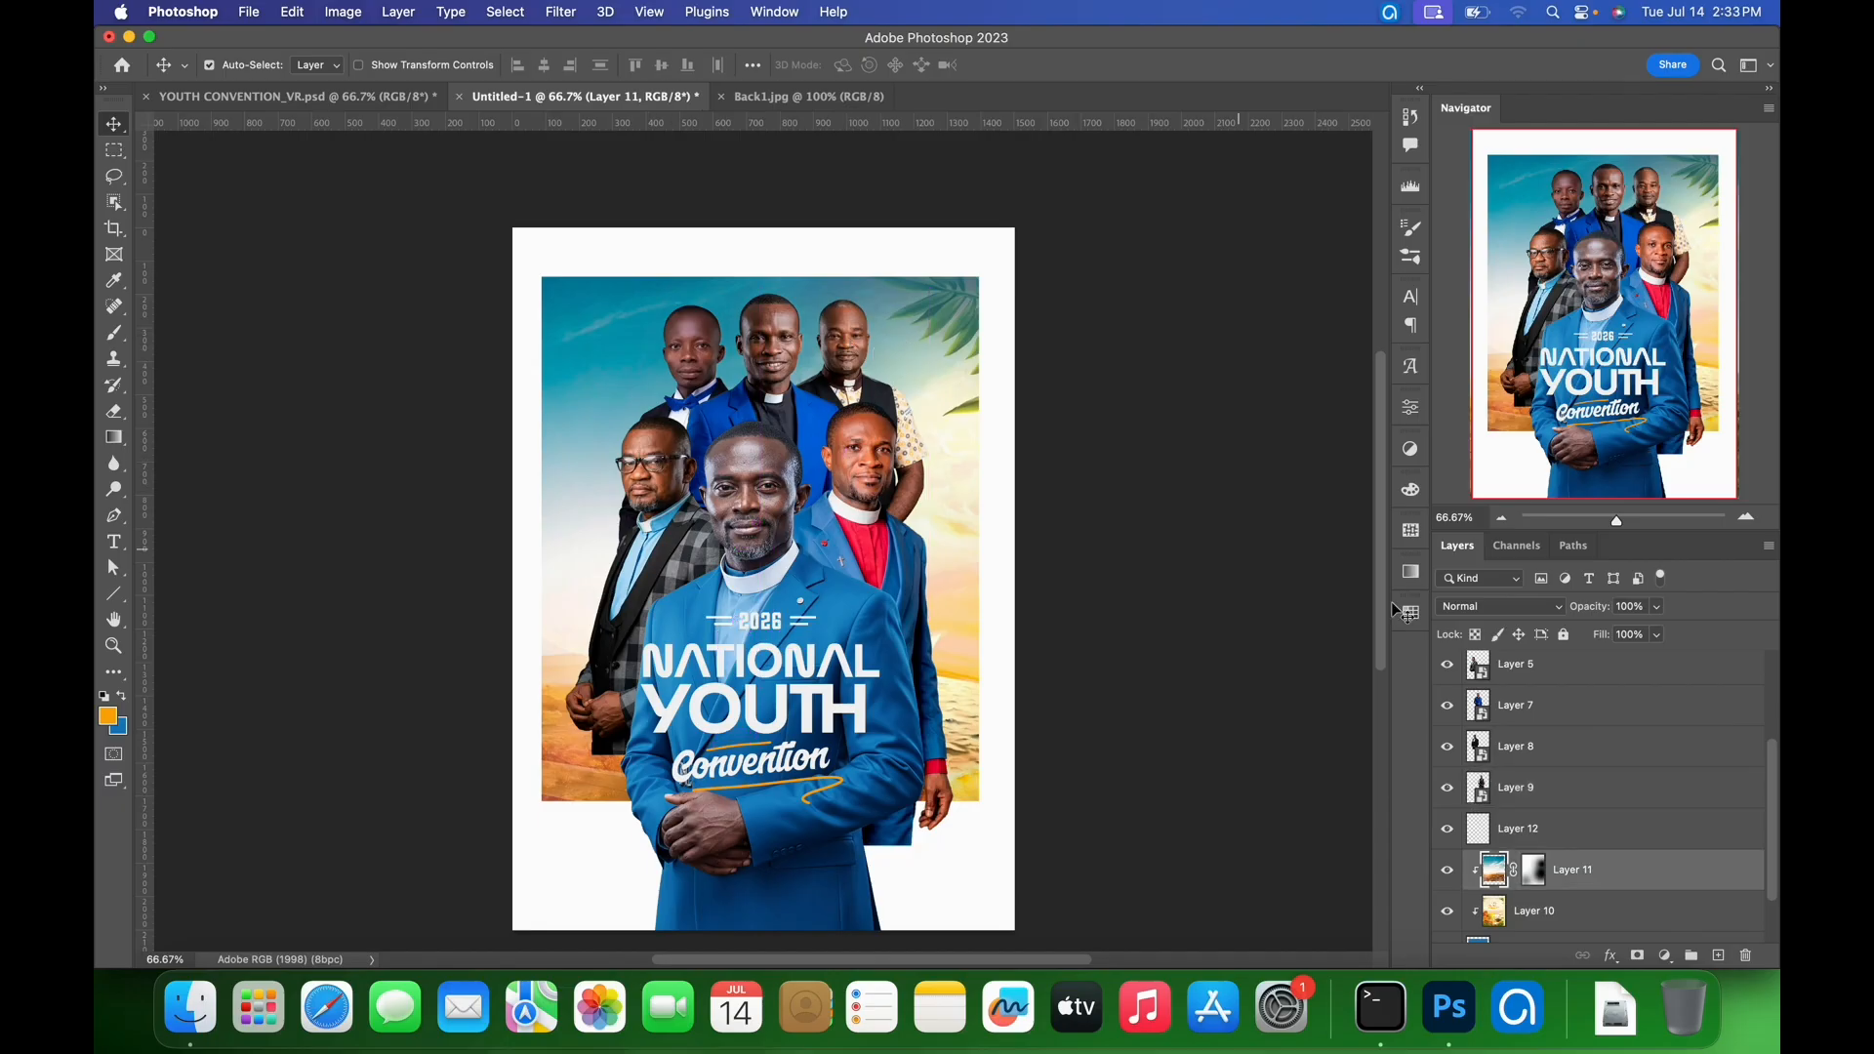
{"action": "left_click", "coordinate": [1720, 957]}
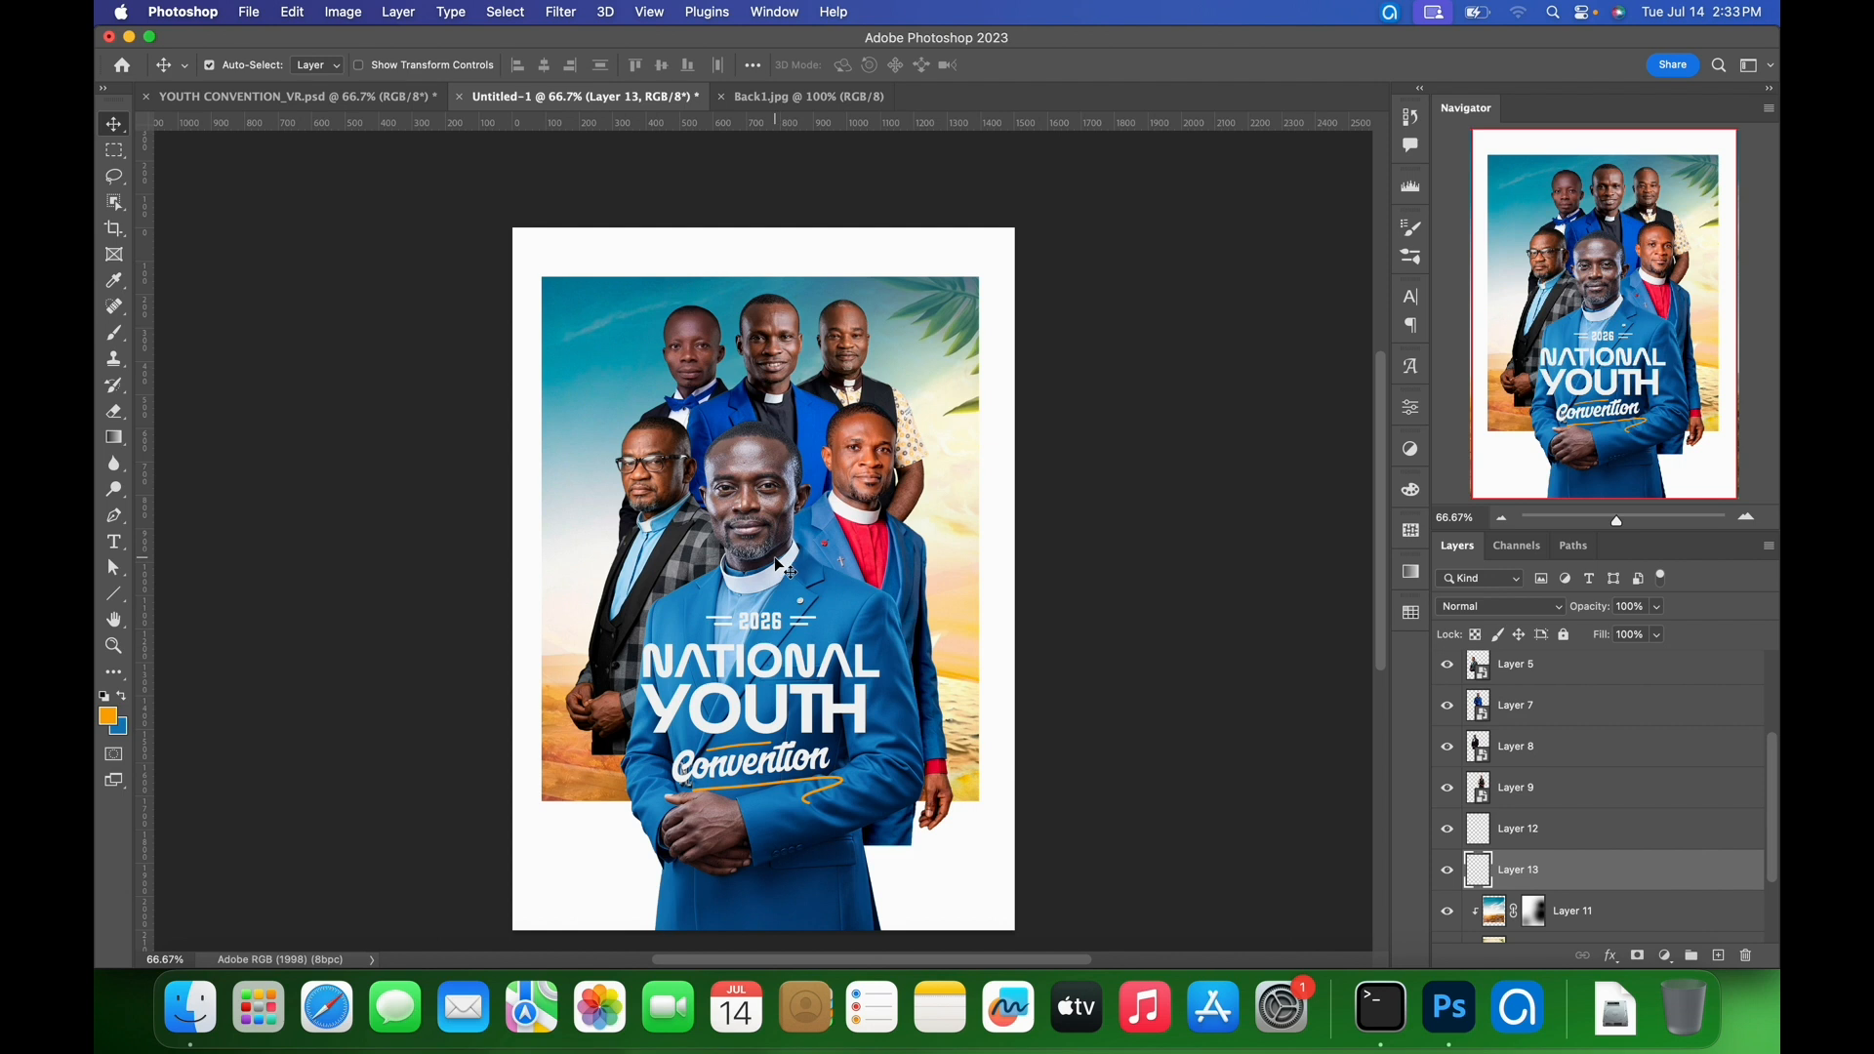
{"action": "key", "text": "b"}
{"action": "key", "text": "bracketleft"}
{"action": "key", "text": "bracketleft"}
{"action": "key", "text": "bracketleft"}
{"action": "key", "text": "bracketleft"}
{"action": "key", "text": "bracketleft"}
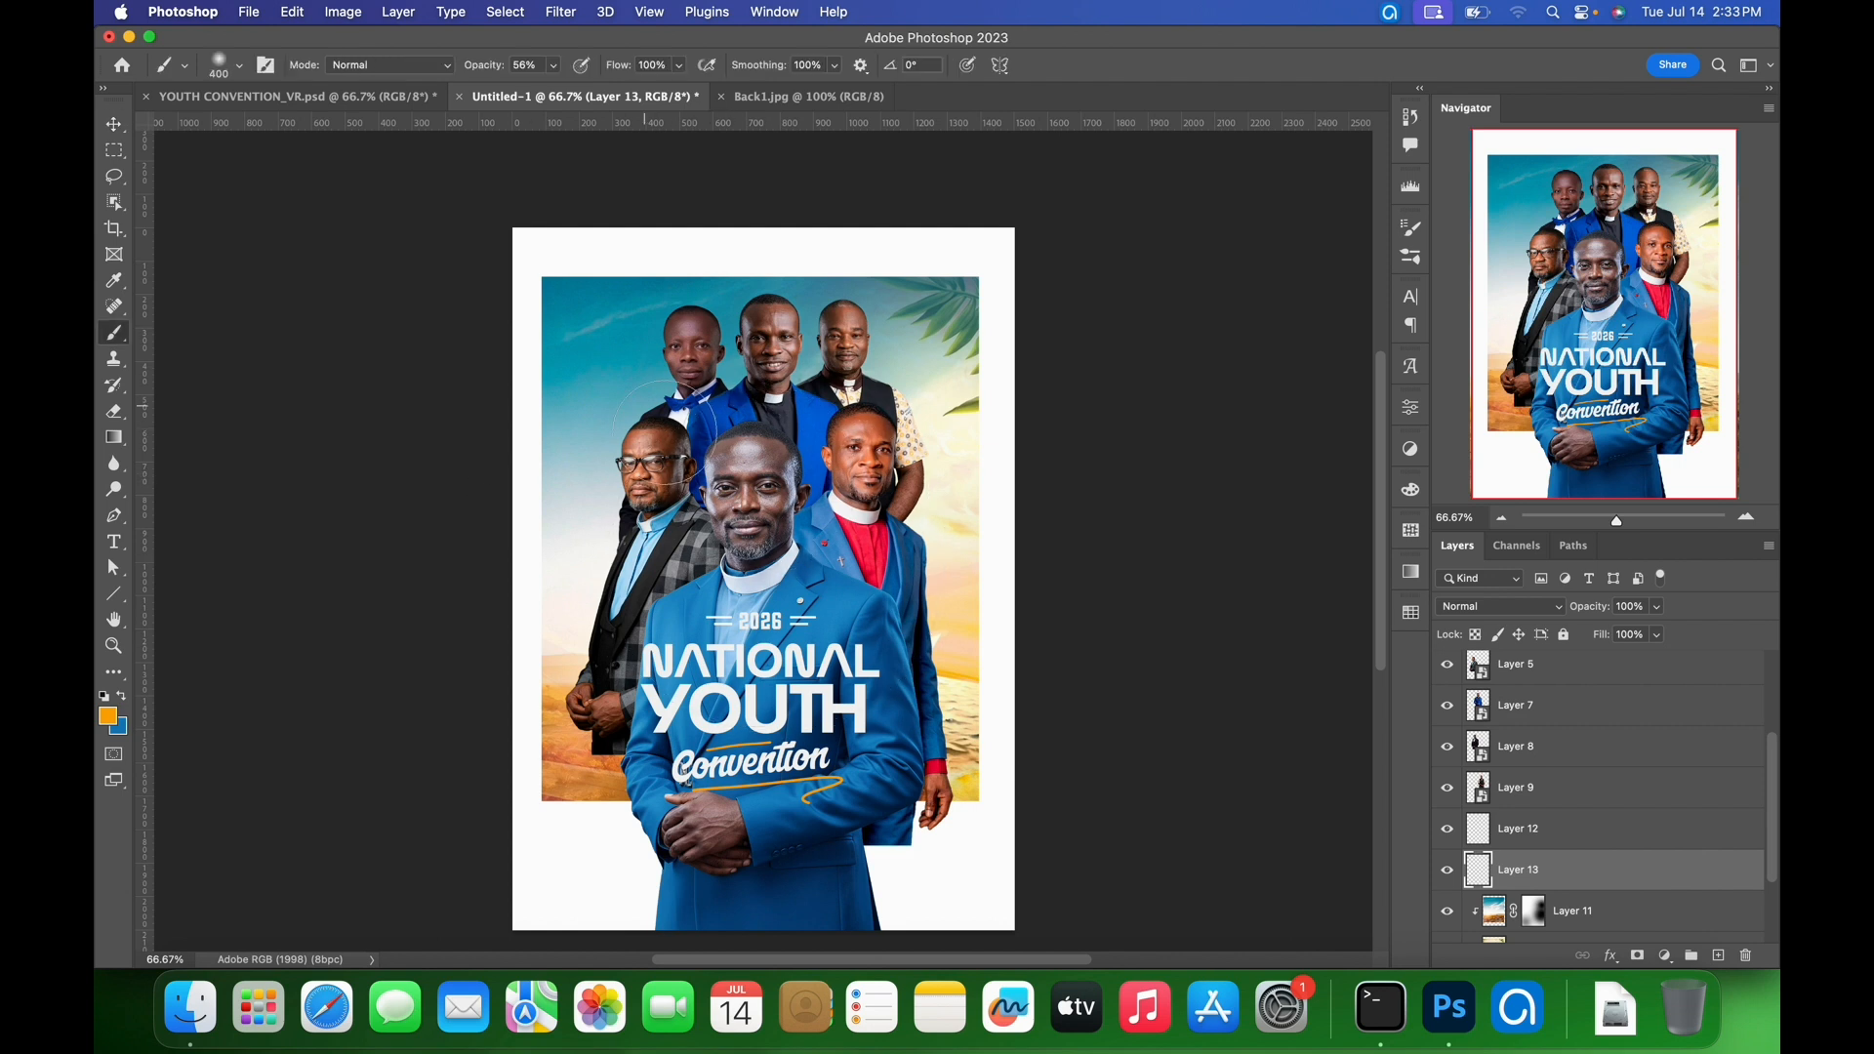
{"action": "left_click", "coordinate": [110, 718]}
{"action": "left_click_drag", "start_coordinate": [1270, 564], "coordinate": [1195, 519]}
{"action": "left_click", "coordinate": [1724, 545]}
{"action": "double_click", "coordinate": [685, 399]}
{"action": "left_click", "coordinate": [711, 421]}
{"action": "key", "text": "v"}
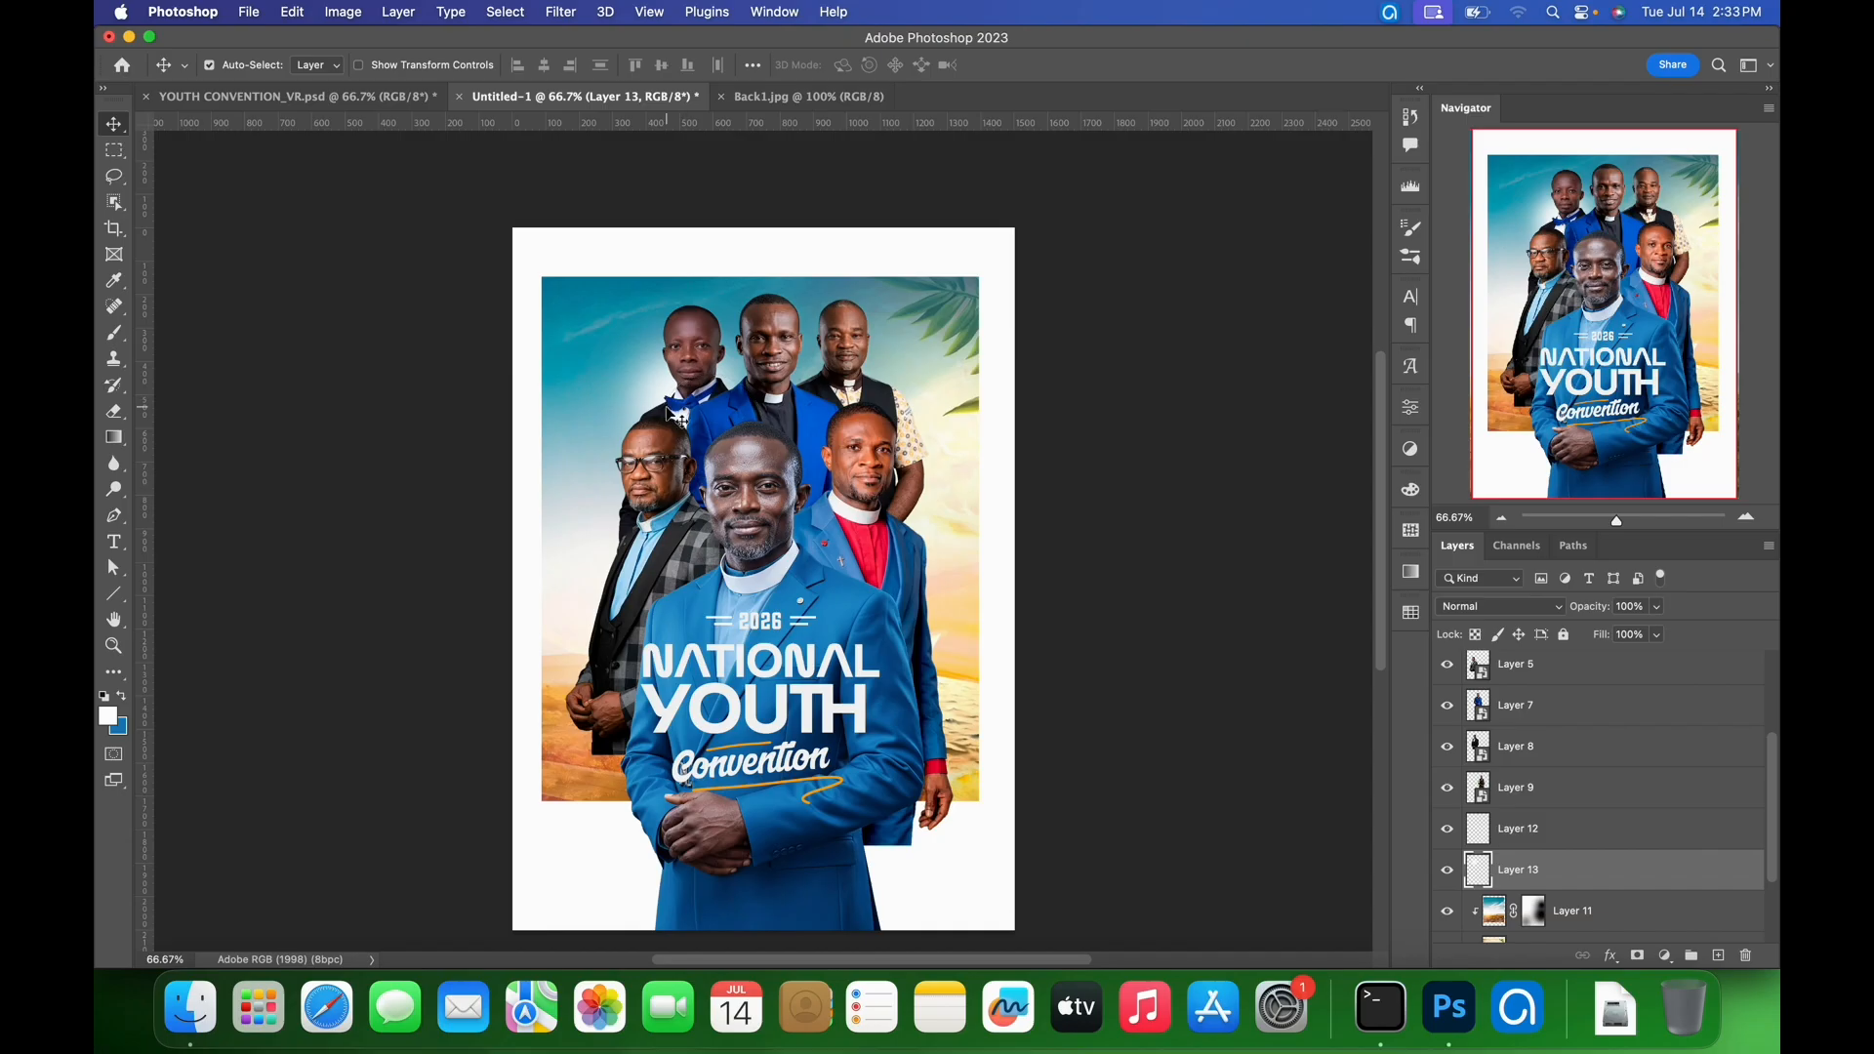
{"action": "left_click_drag", "start_coordinate": [662, 391], "coordinate": [667, 387]}
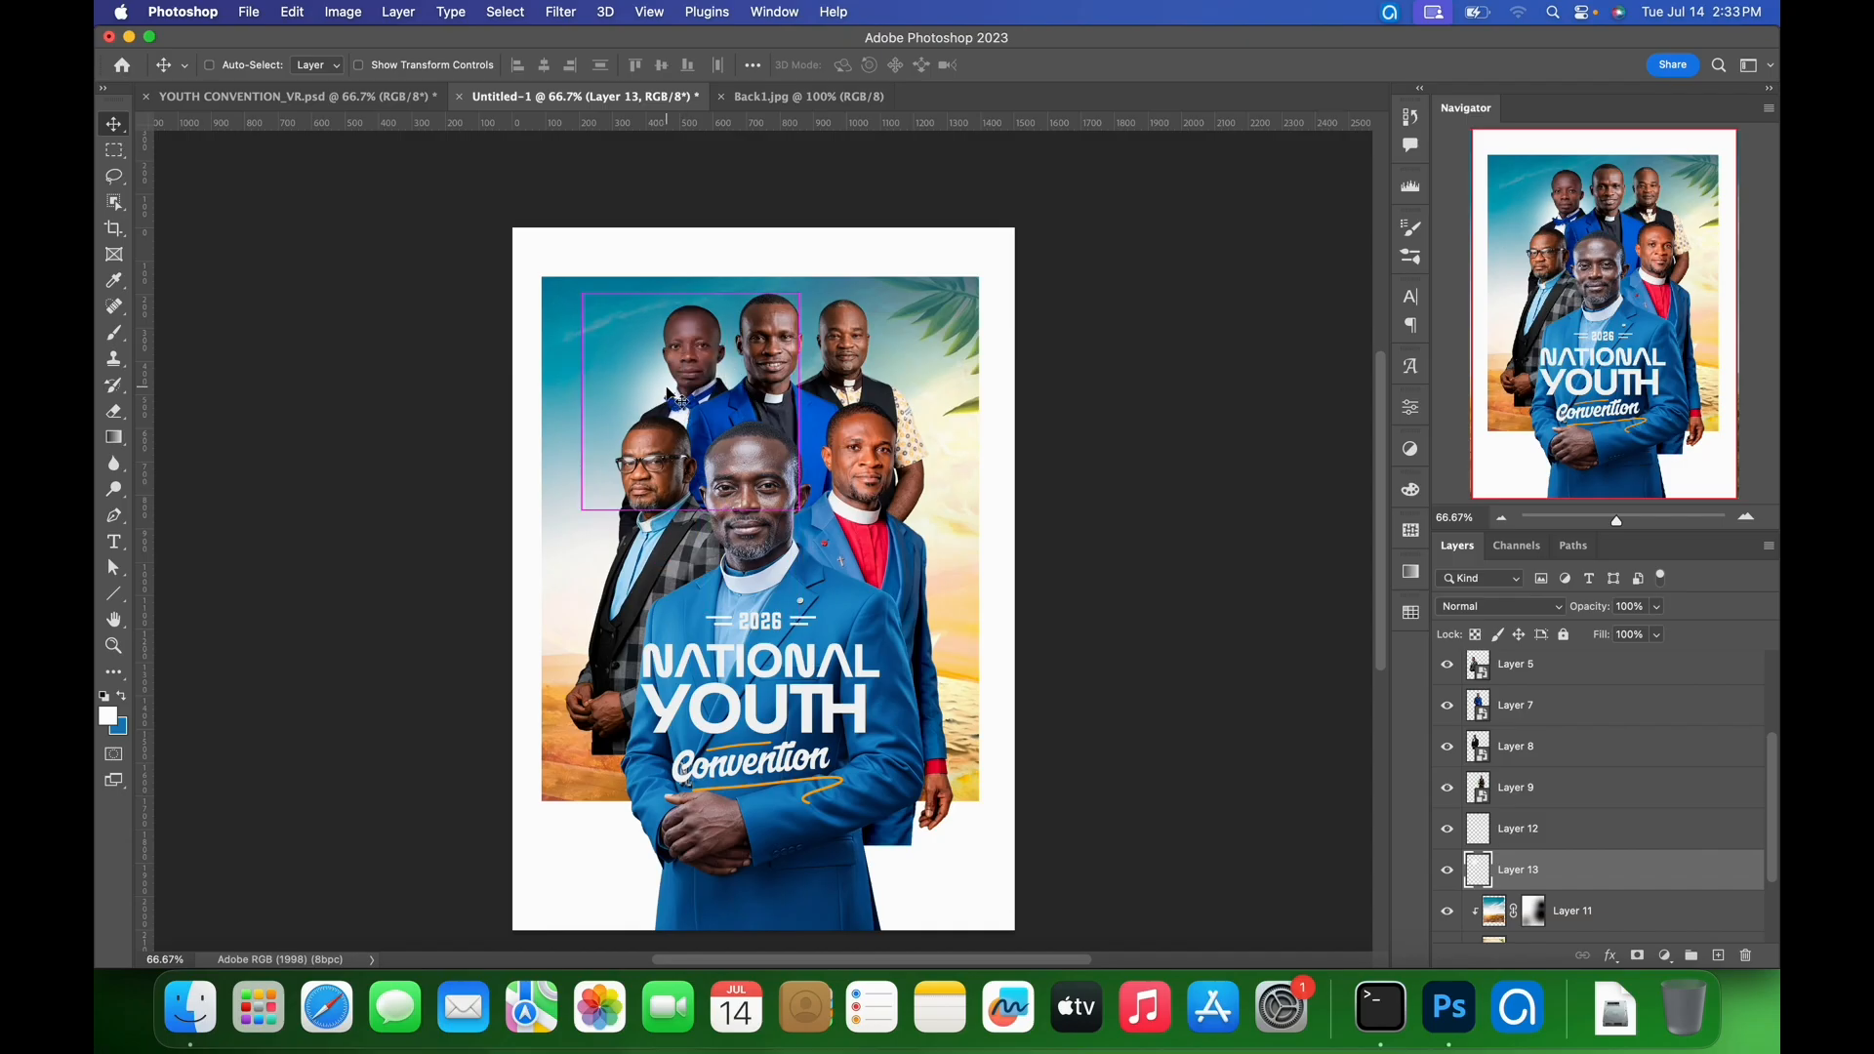
- Duplicate the white glow behind the back-left speaker, move the copy behind the back-right speaker and enlarge it to about 139%
{"action": "key", "text": "super+j"}
{"action": "left_click_drag", "start_coordinate": [677, 385], "coordinate": [865, 379]}
{"action": "key", "text": "super+t"}
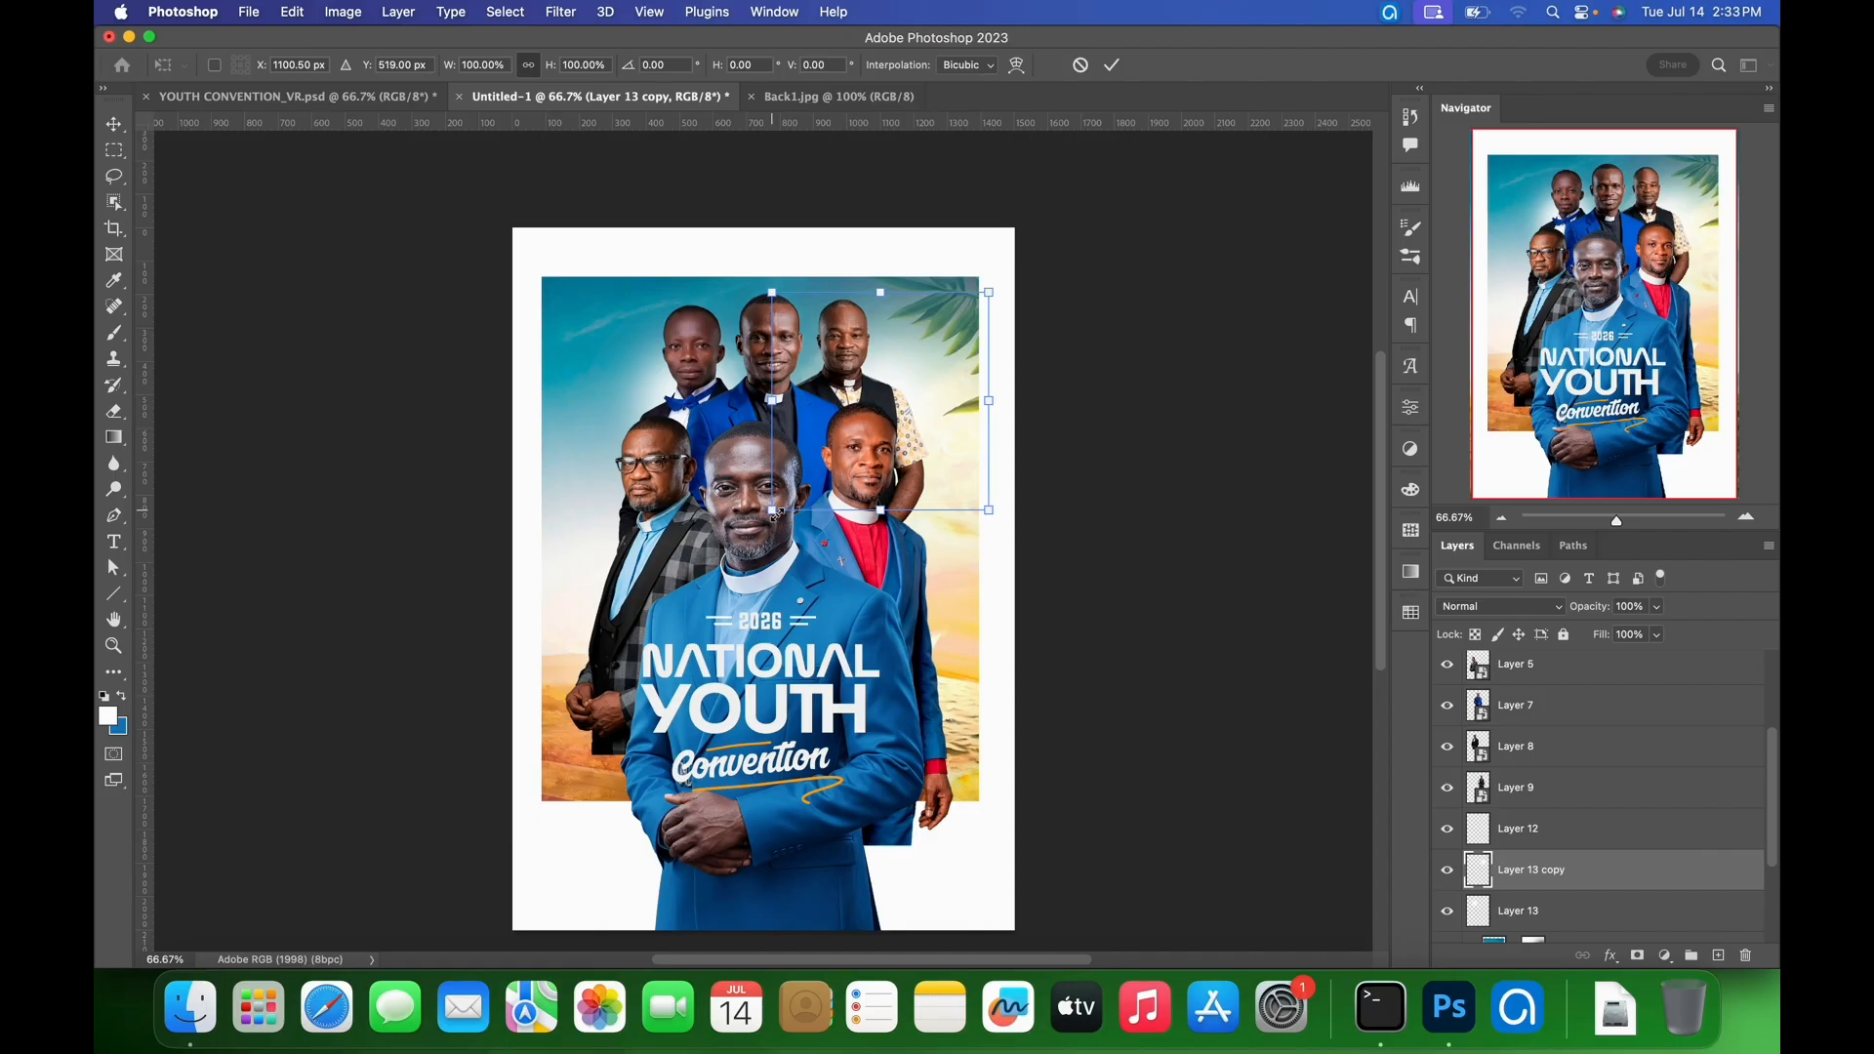
{"action": "left_click_drag", "start_coordinate": [774, 512], "coordinate": [695, 590]}
{"action": "mouse_move", "coordinate": [818, 378]}
{"action": "left_mouse_down"}
{"action": "mouse_move", "coordinate": [852, 362]}
{"action": "mouse_move", "coordinate": [837, 372]}
{"action": "left_mouse_up"}
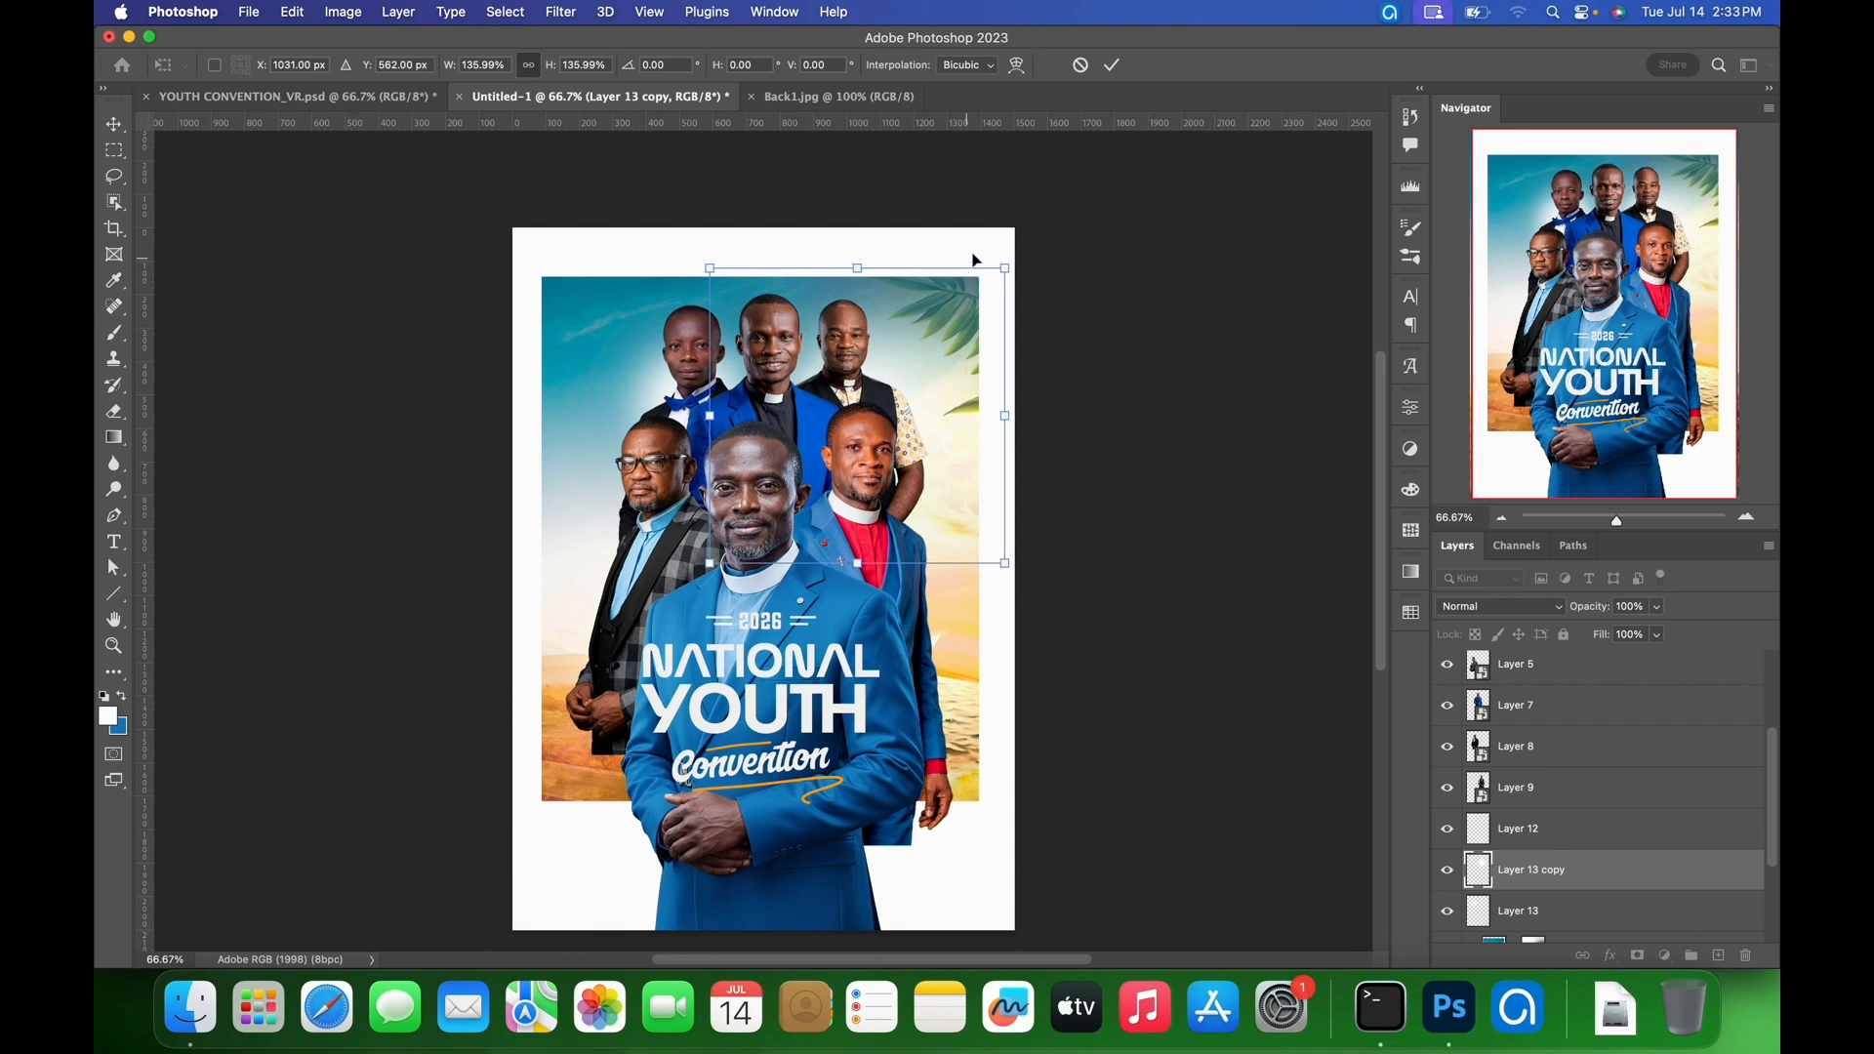
{"action": "left_click_drag", "start_coordinate": [1016, 272], "coordinate": [1022, 262]}
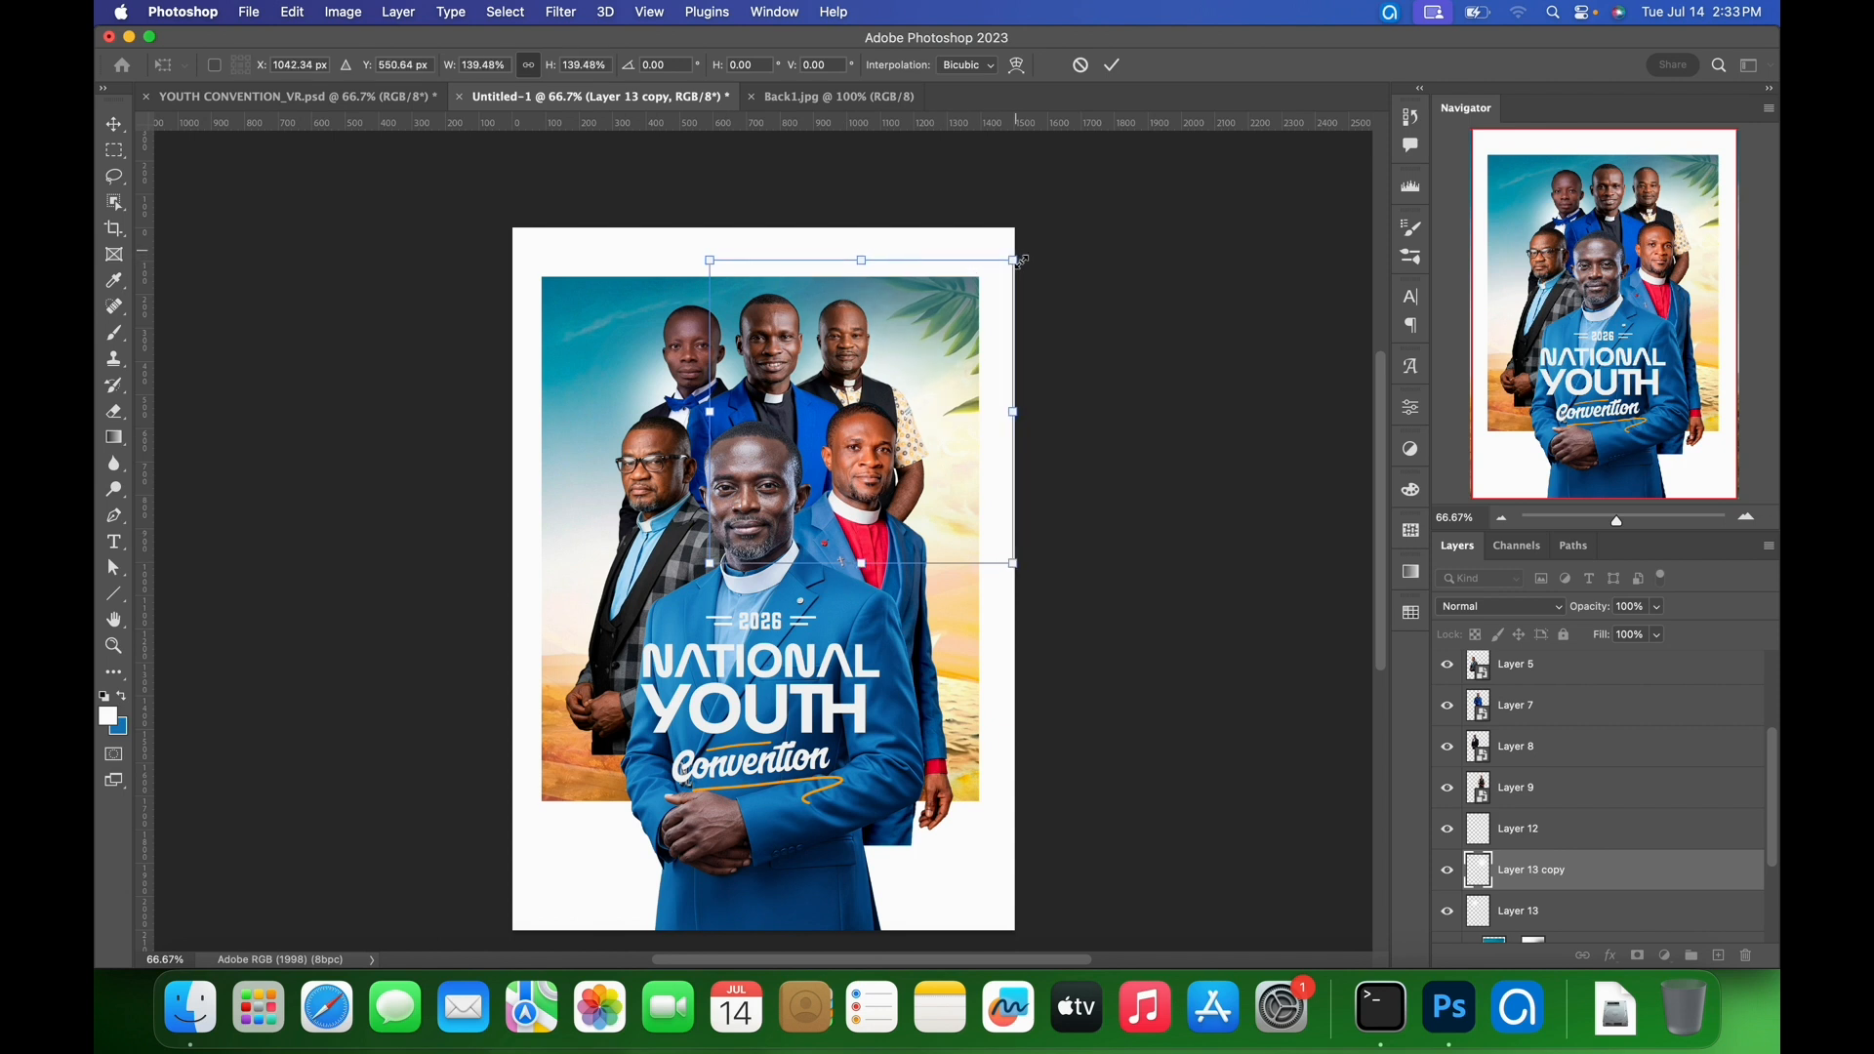
{"action": "left_click", "coordinate": [1113, 65]}
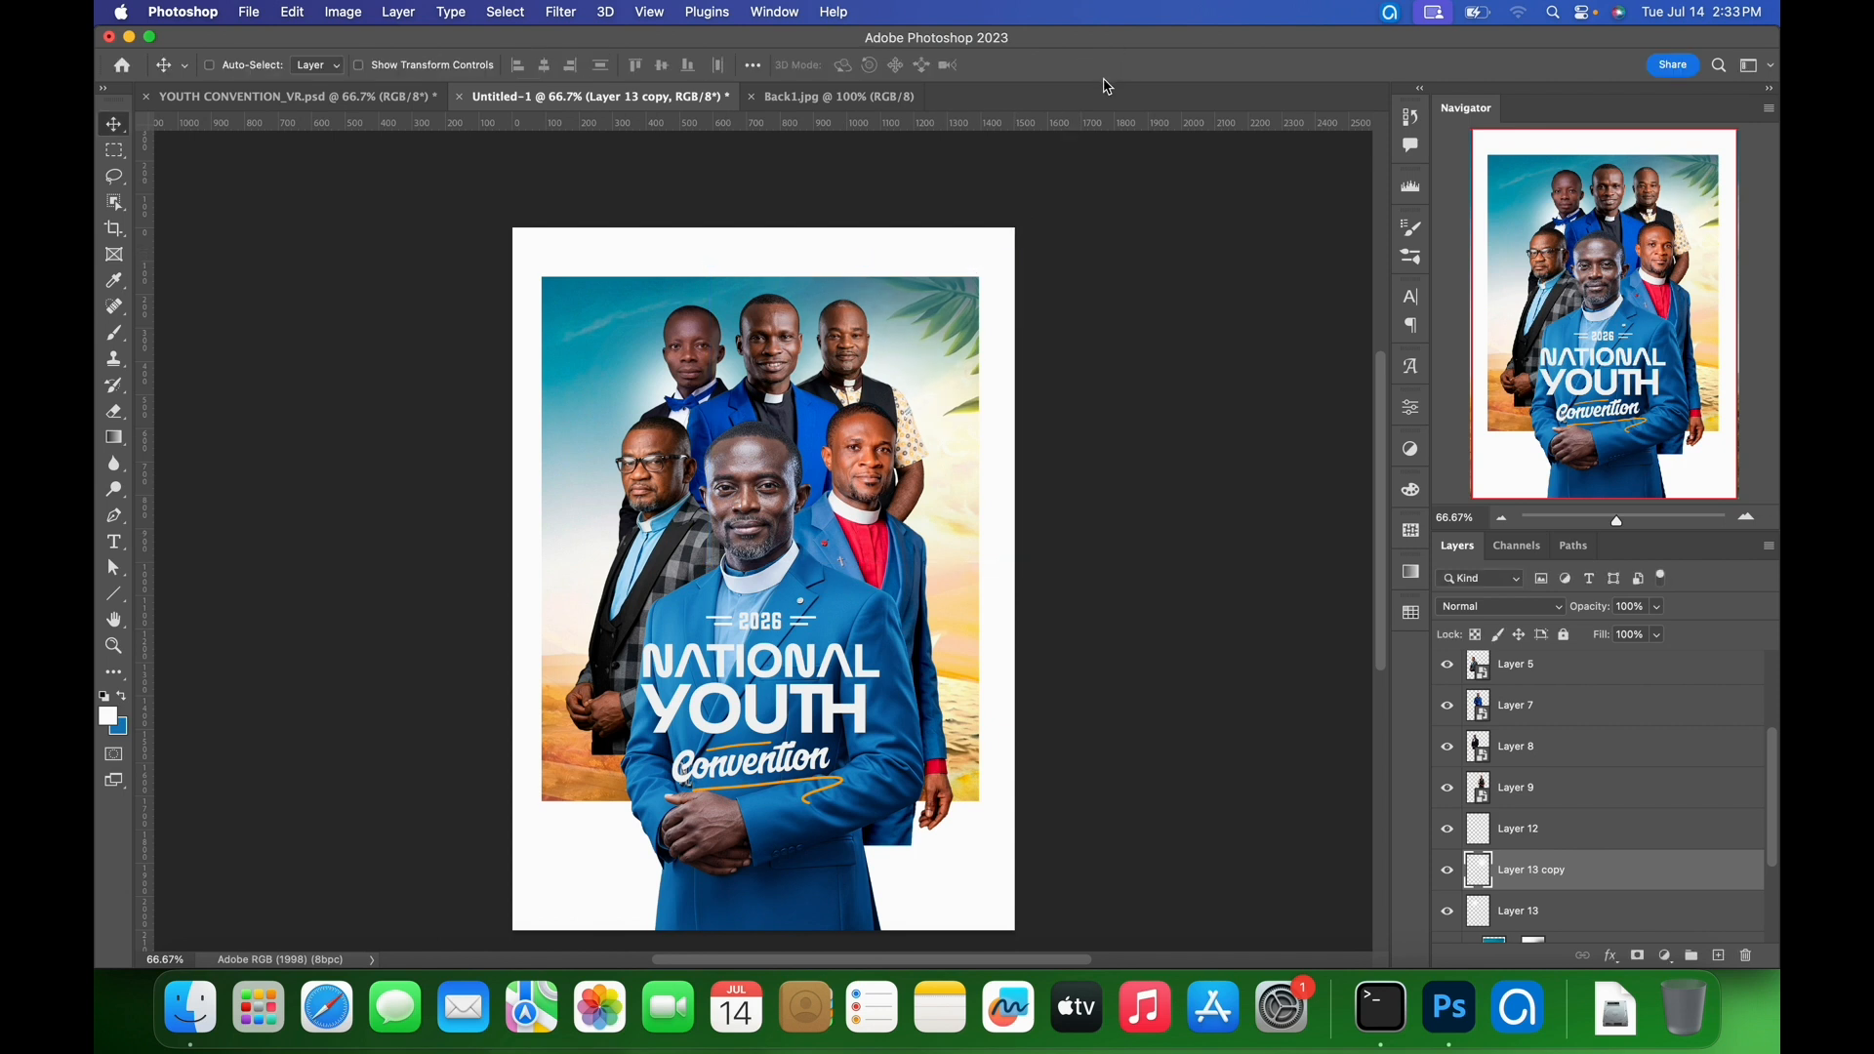
- Duplicate the enlarged glow, place the copy behind the front-left speaker and rescale it to fit there
{"action": "key", "text": "super+j"}
{"action": "left_click_drag", "start_coordinate": [873, 342], "coordinate": [640, 467]}
{"action": "key", "text": "super+t"}
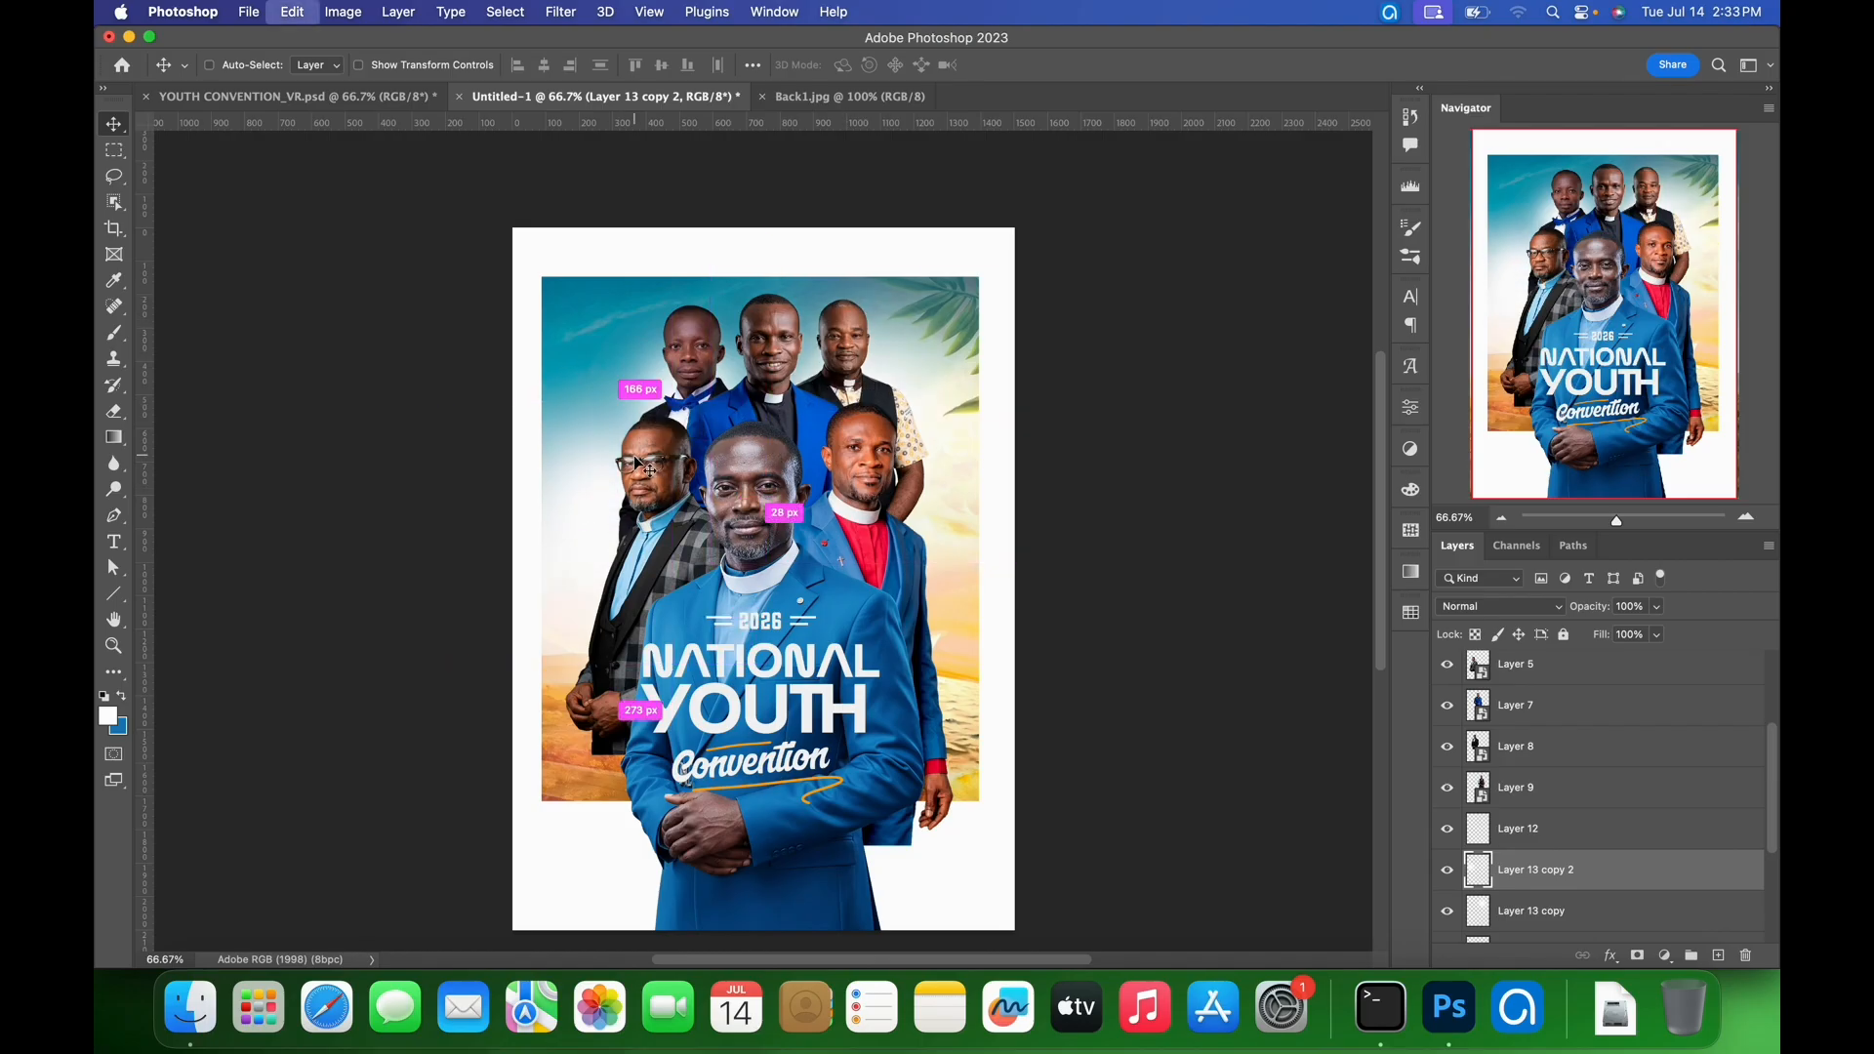
{"action": "left_click_drag", "start_coordinate": [458, 673], "coordinate": [490, 597]}
{"action": "mouse_move", "coordinate": [618, 496]}
{"action": "left_mouse_down"}
{"action": "mouse_move", "coordinate": [643, 482]}
{"action": "mouse_move", "coordinate": [643, 511]}
{"action": "left_mouse_up"}
{"action": "left_click", "coordinate": [1112, 64]}
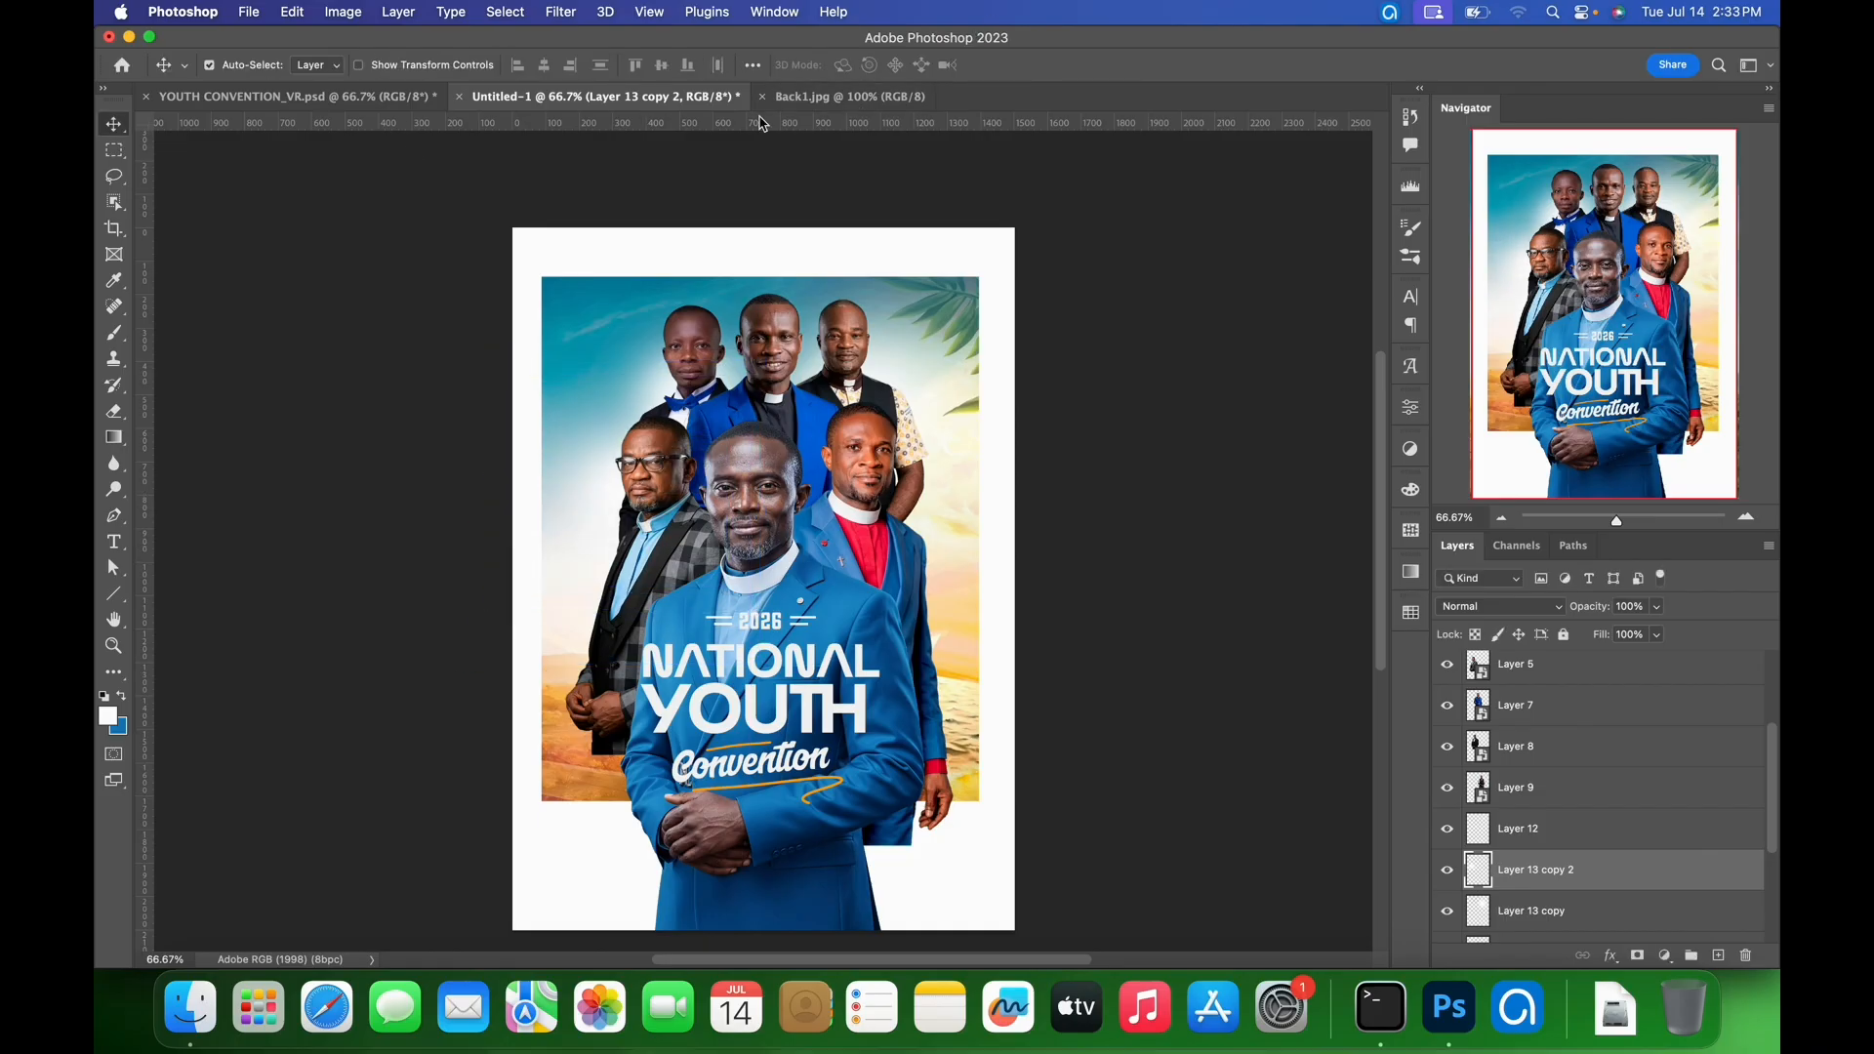
- Check the YOUTH CONVENTION_VR.psd reference and paint a soft white glow beside the front-right speaker on a new layer above the other glows
{"action": "left_click", "coordinate": [381, 96]}
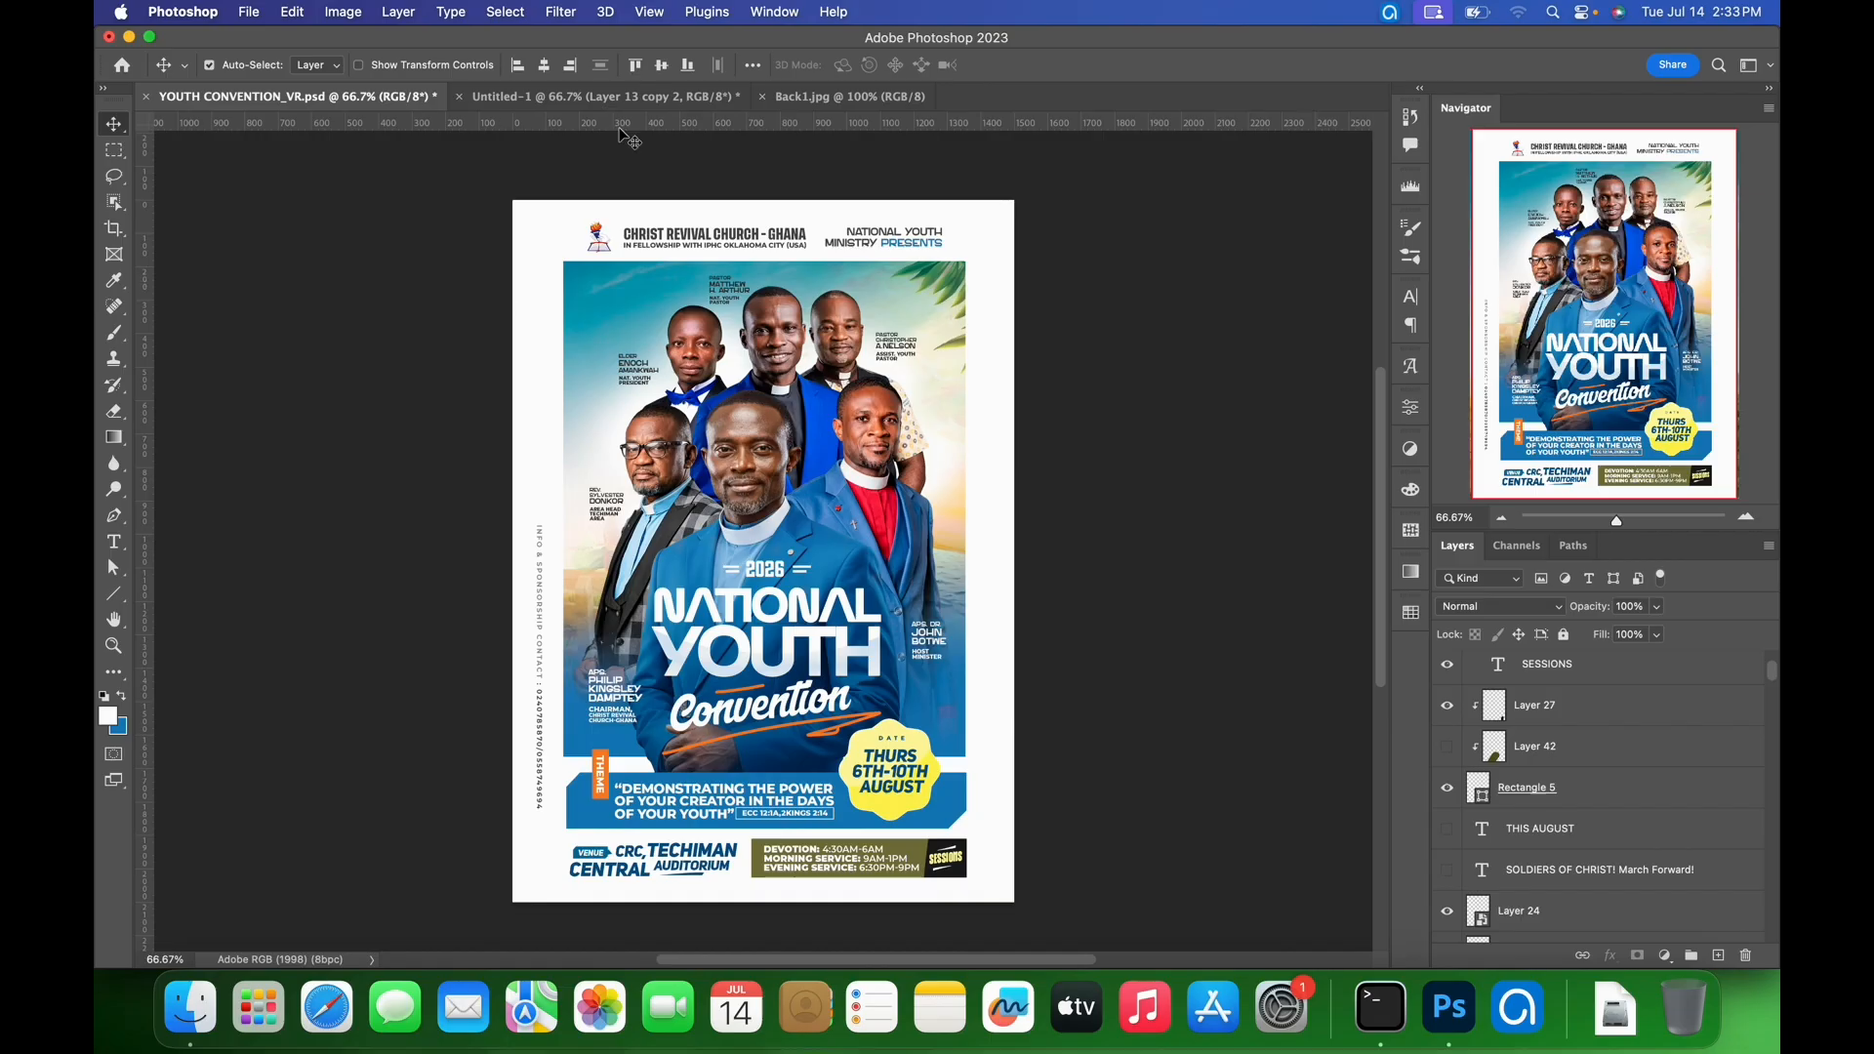
{"action": "left_click", "coordinate": [583, 98]}
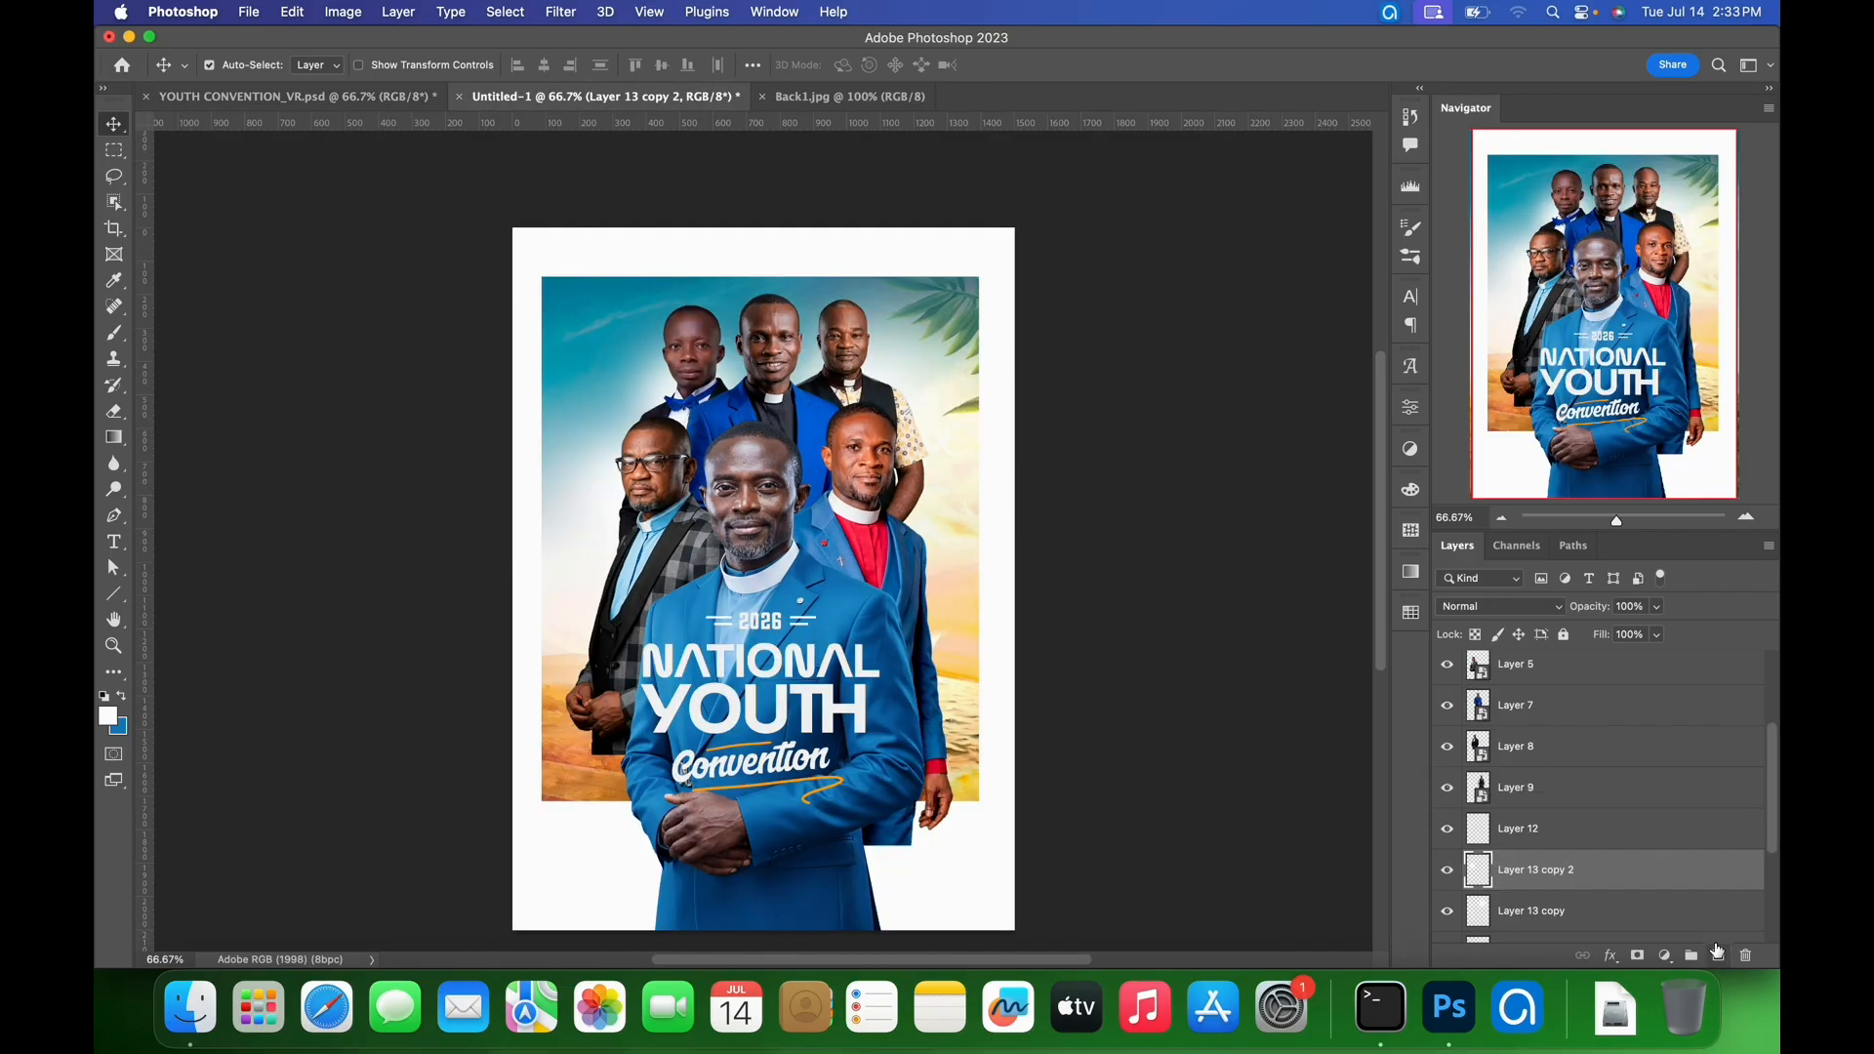
{"action": "left_click", "coordinate": [1719, 954]}
{"action": "key", "text": "b"}
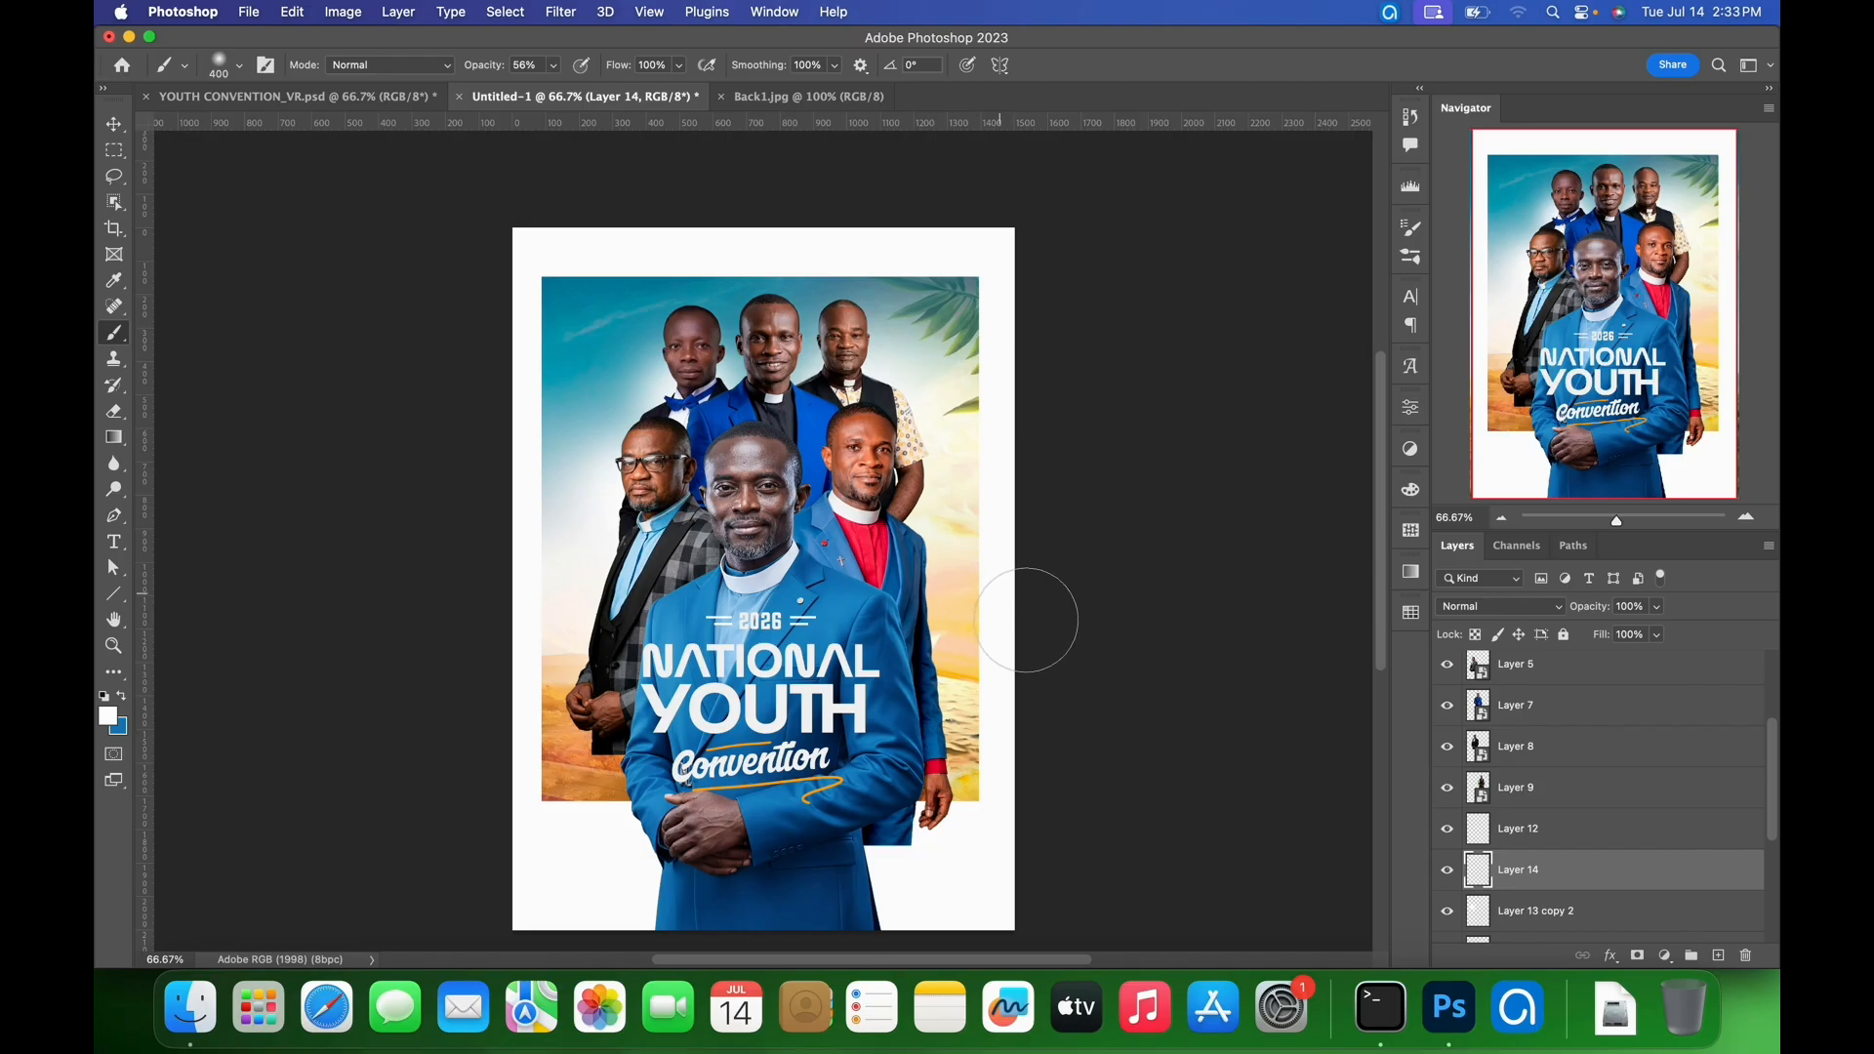
{"action": "left_click", "coordinate": [928, 539]}
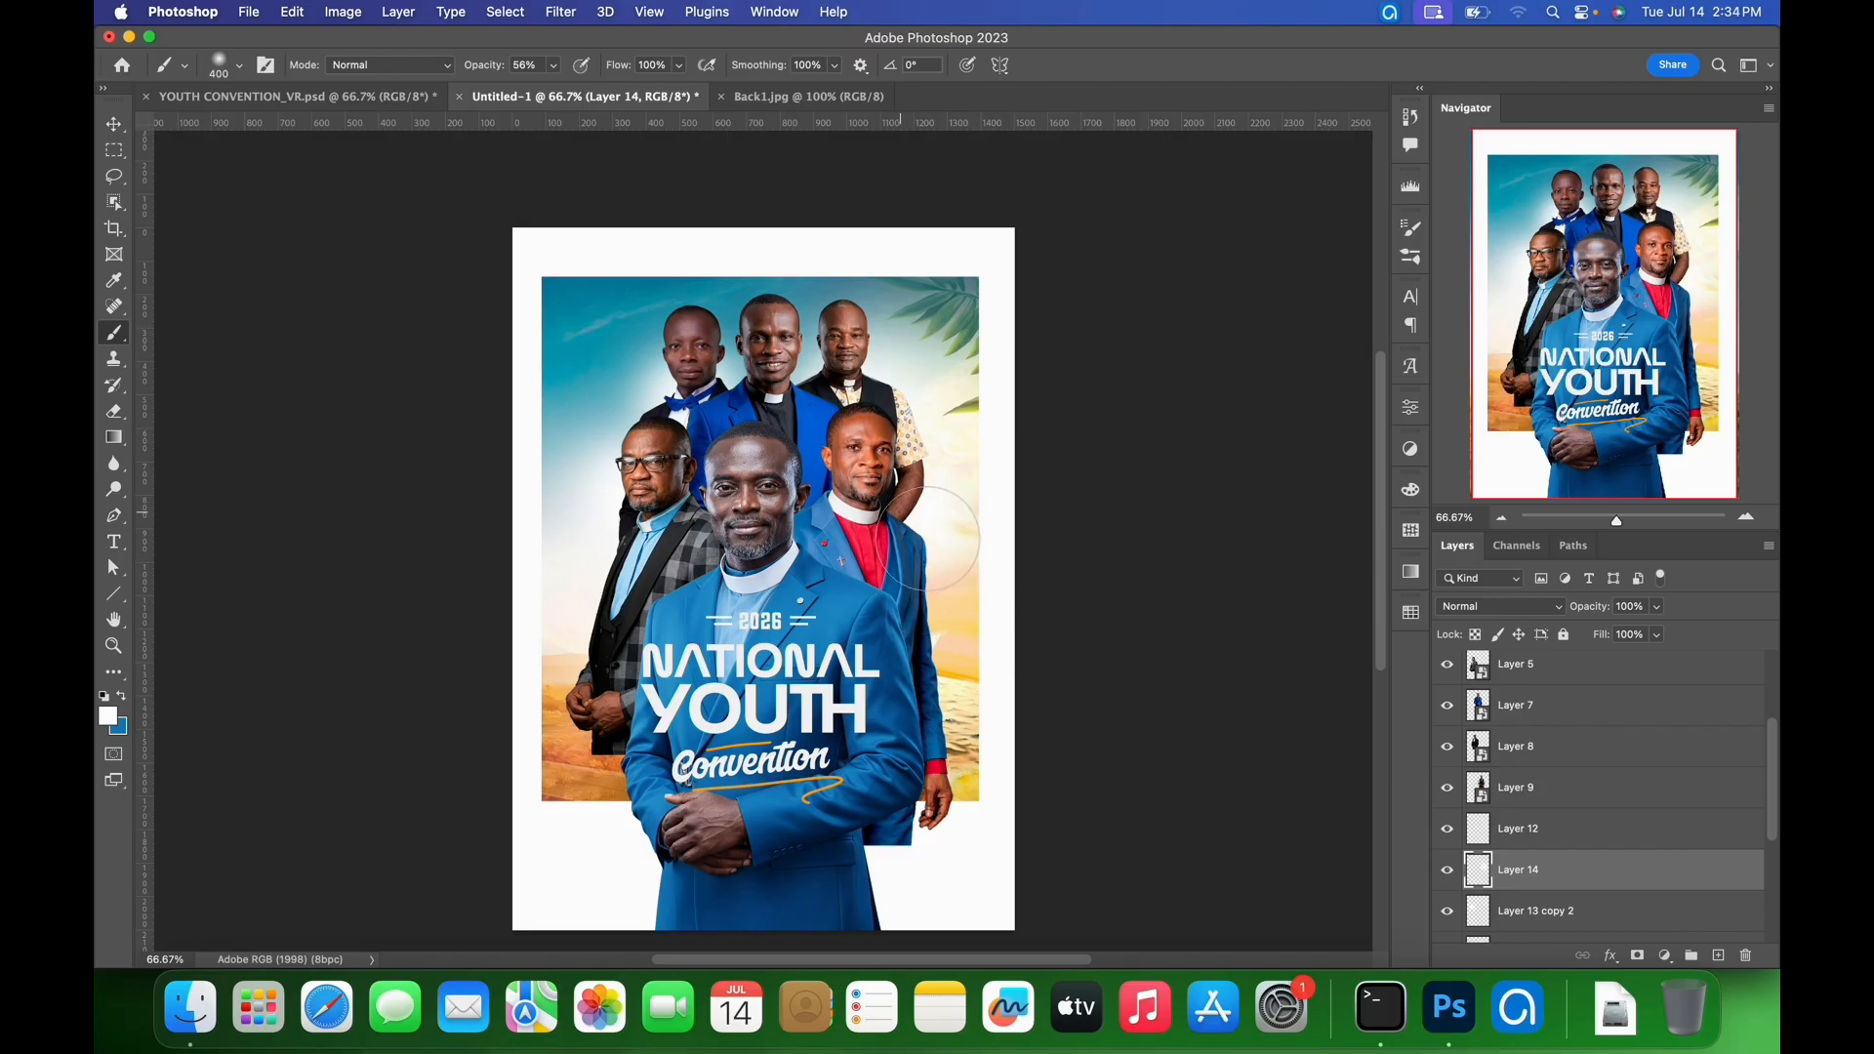
{"action": "key", "text": "v"}
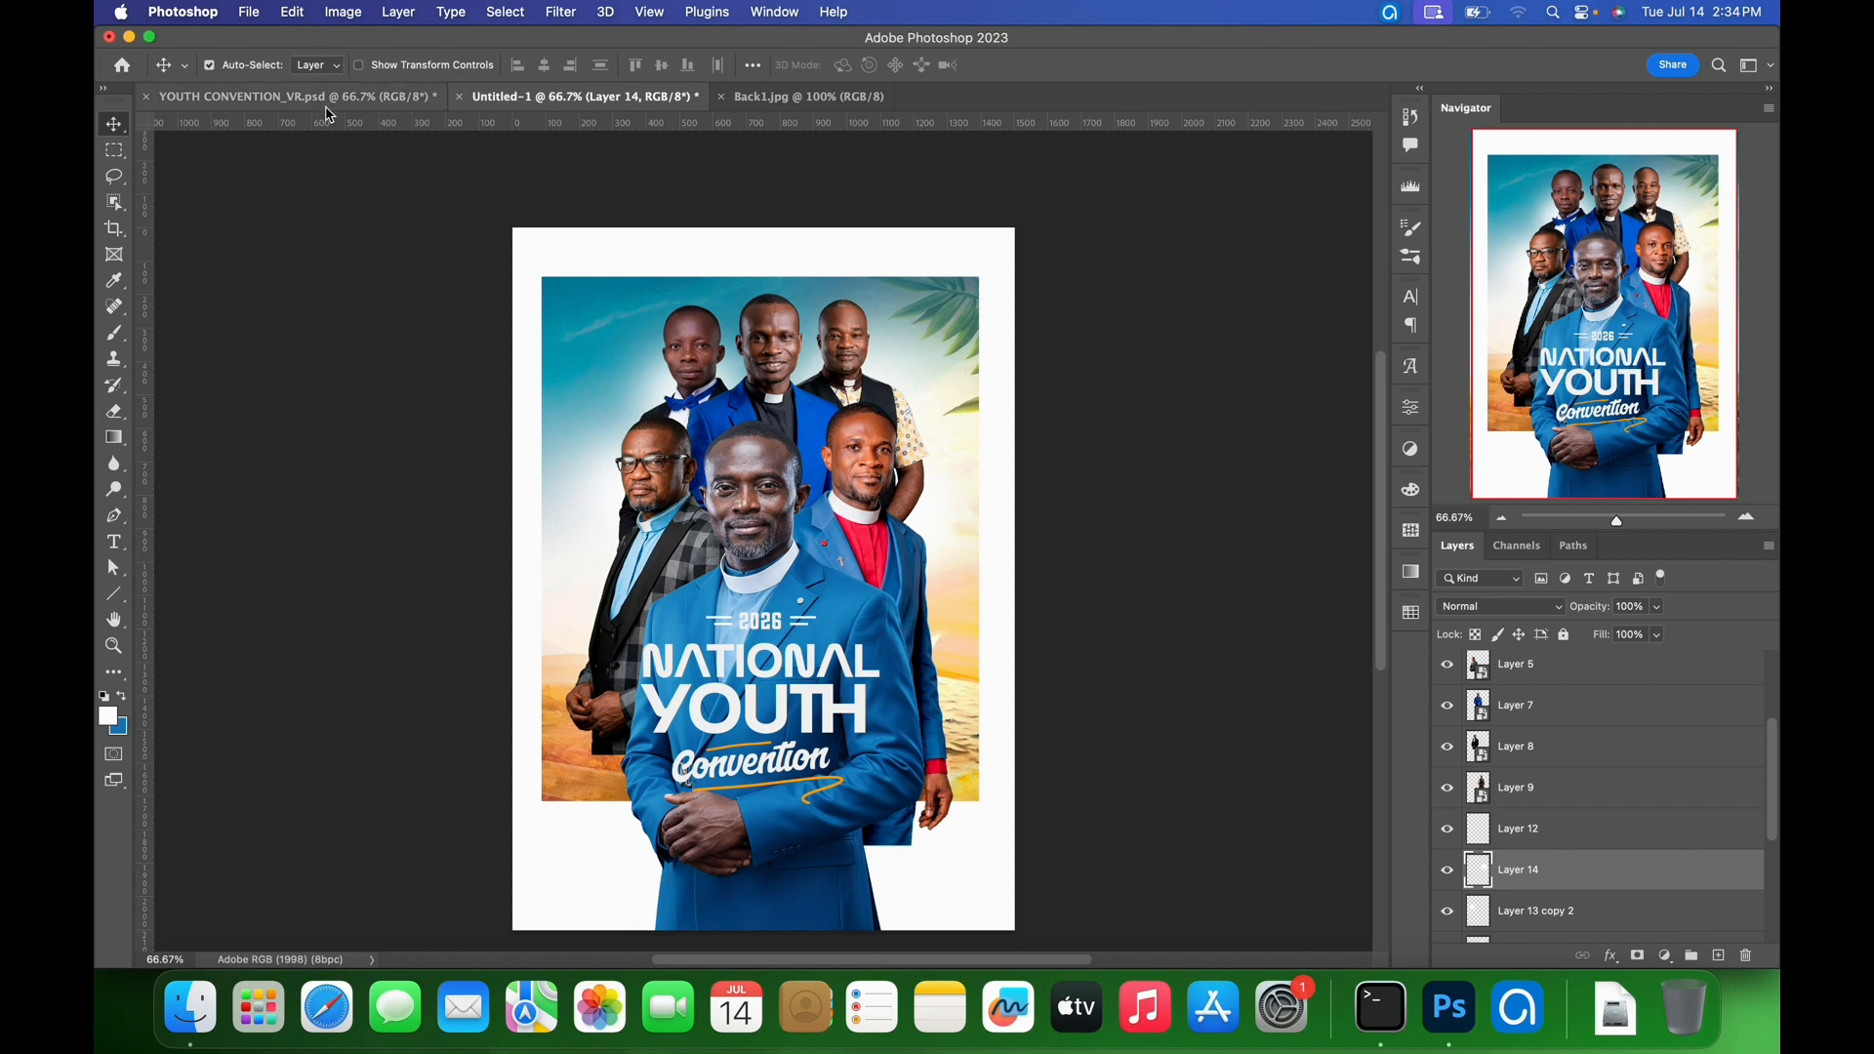
- Inspect the speaker adjustments in the YOUTH CONVENTION_VR.psd reference and add a Gradient Map clipped to the flyer's back-middle speaker
{"action": "key", "text": "ctrl+shift+Tab"}
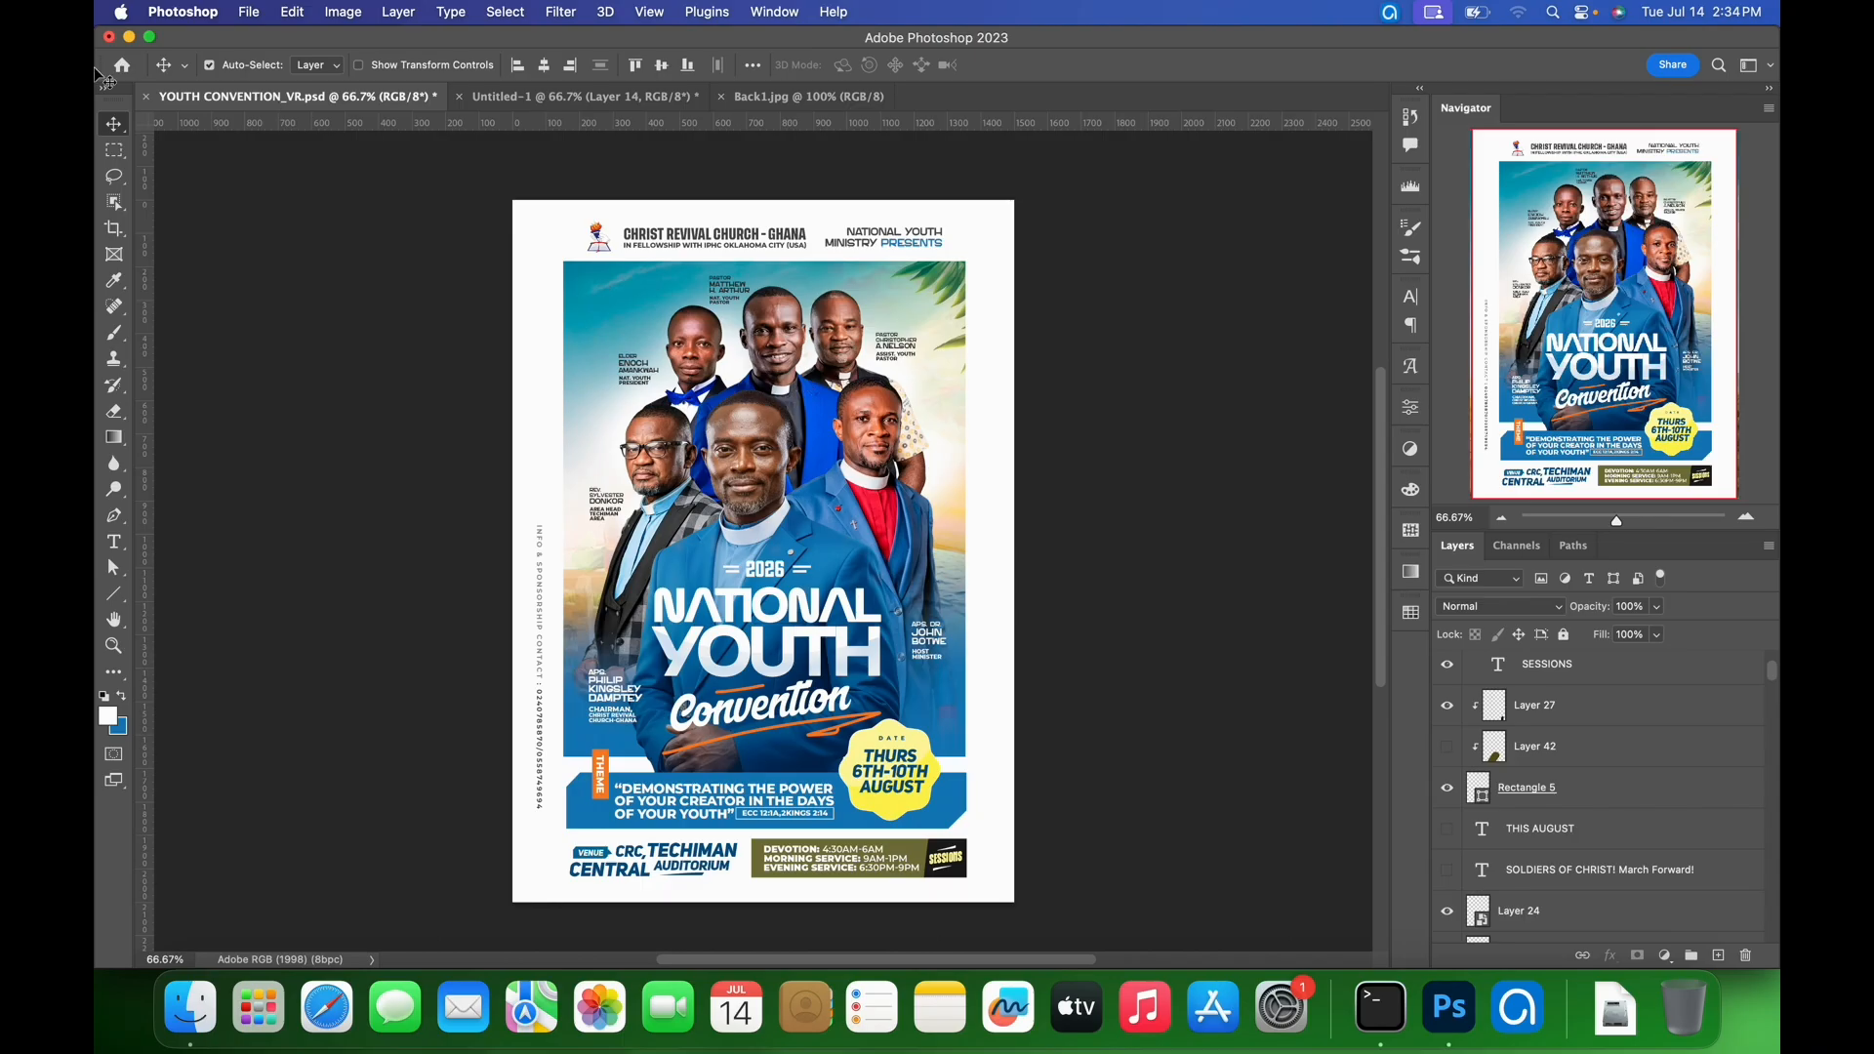
{"action": "left_click", "coordinate": [549, 97]}
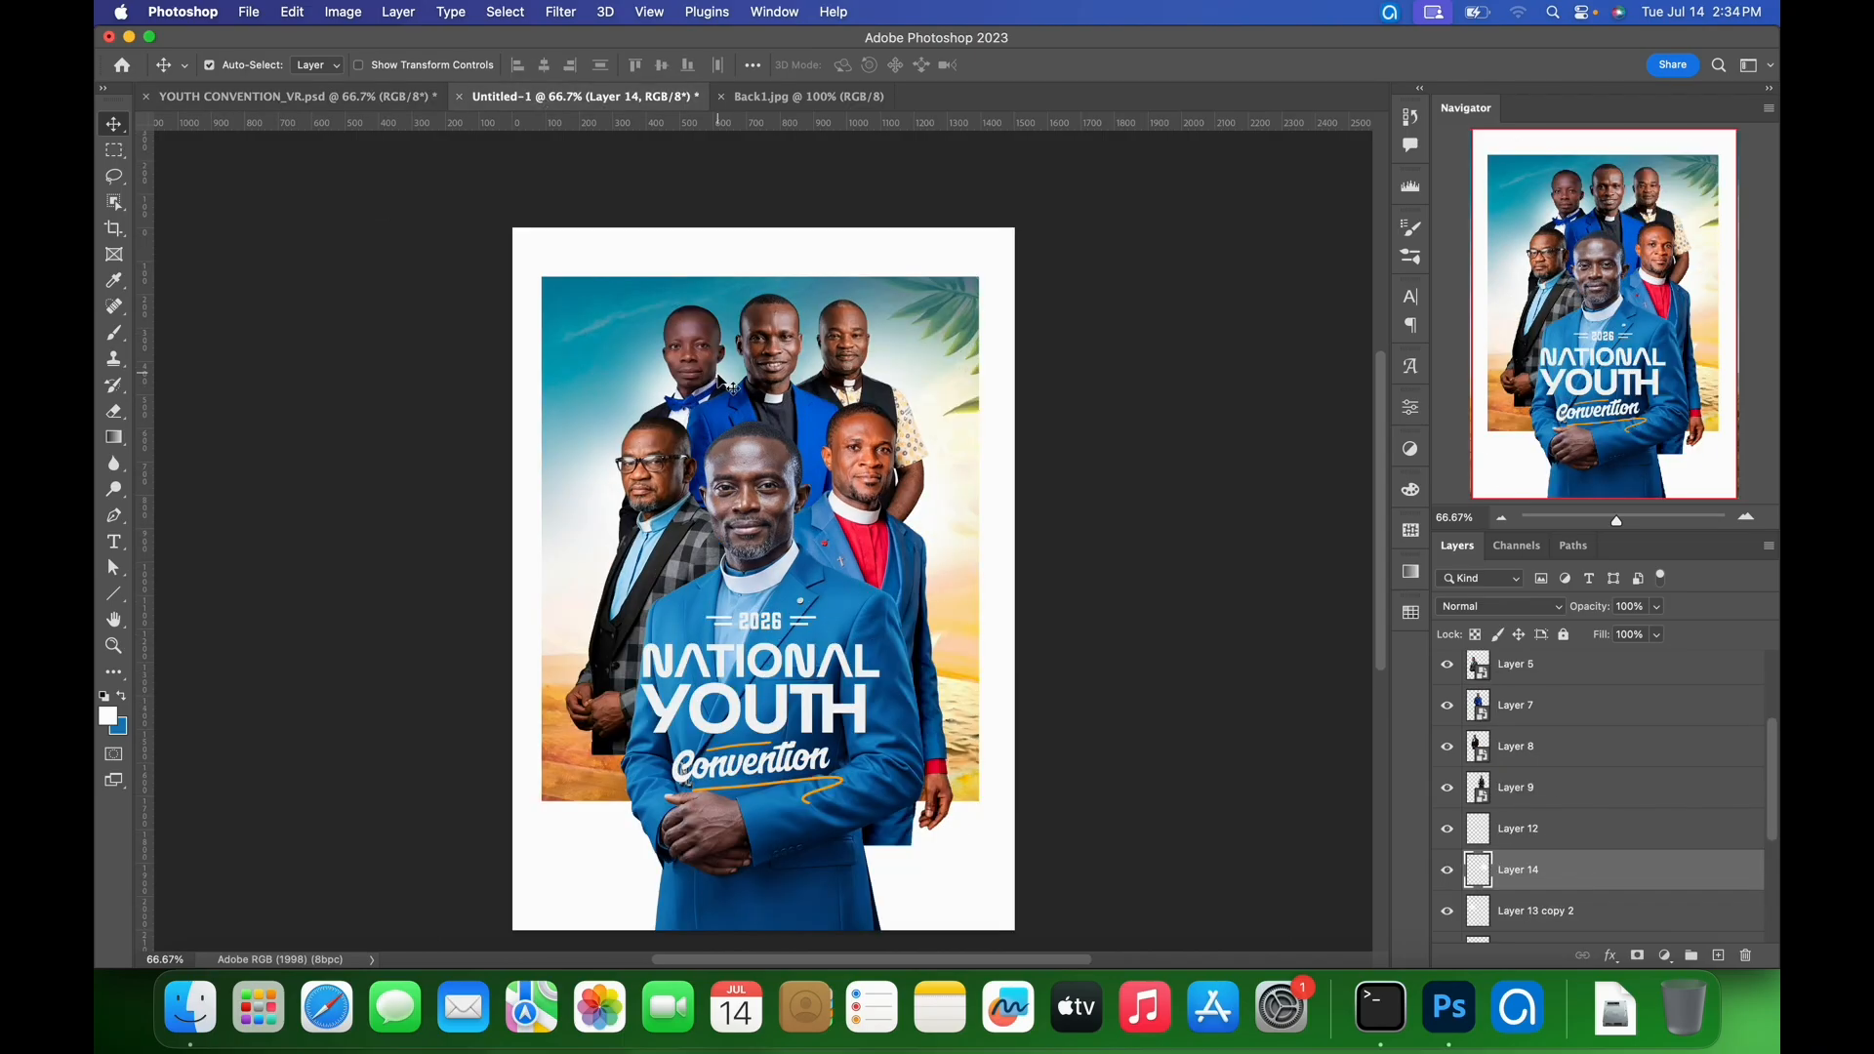
{"action": "left_click", "coordinate": [290, 104]}
{"action": "left_click", "coordinate": [595, 306]}
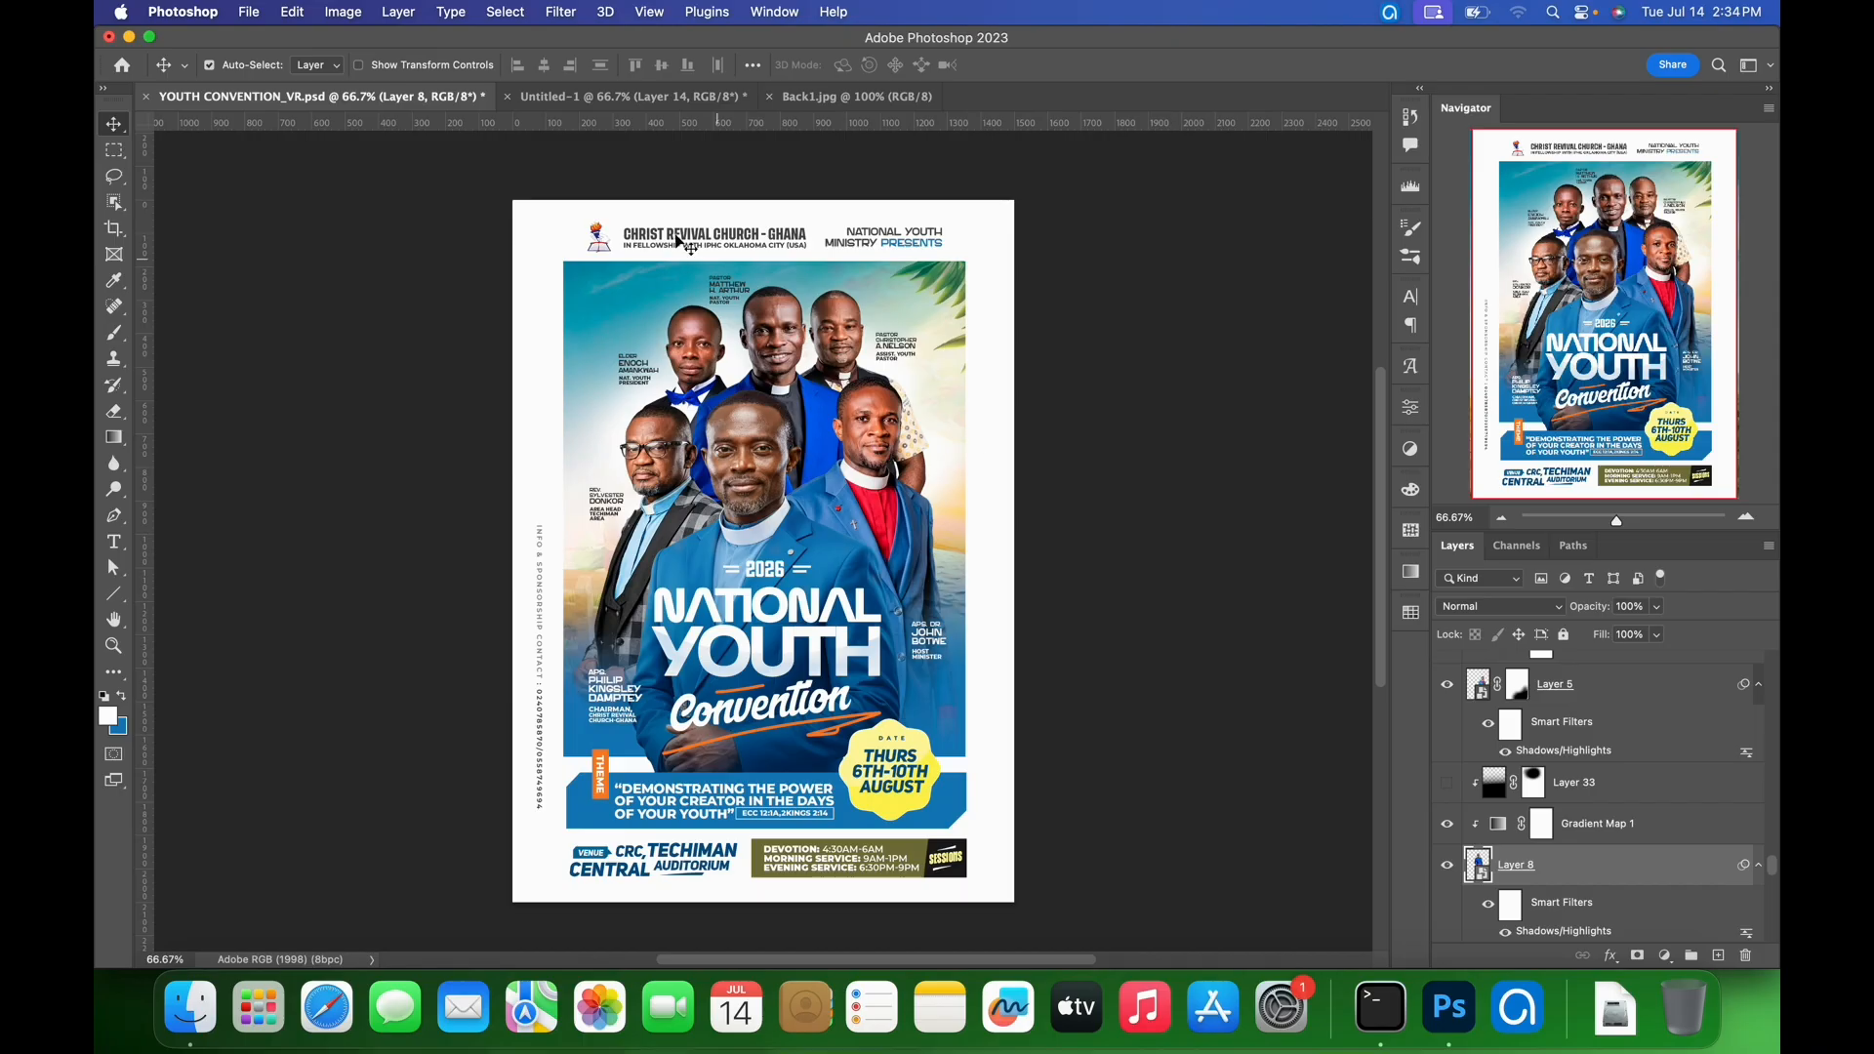
{"action": "left_click", "coordinate": [673, 108]}
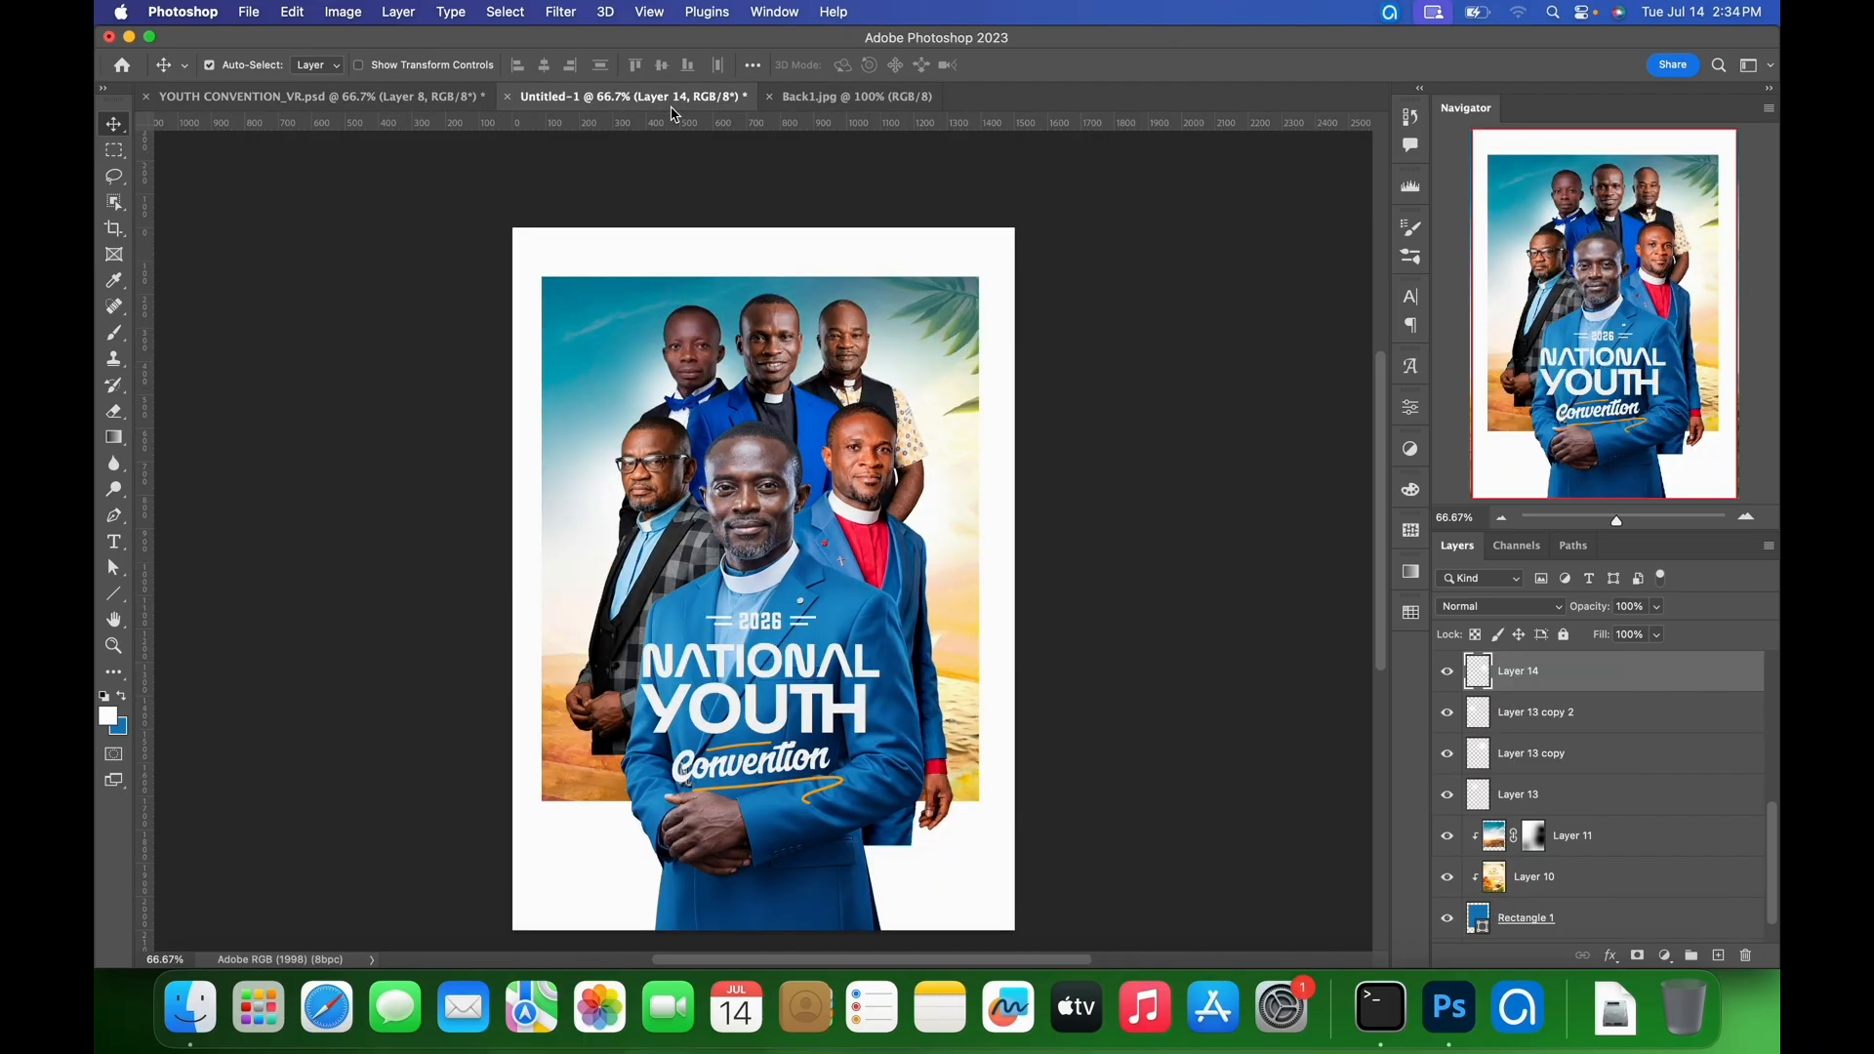
{"action": "left_click", "coordinate": [771, 430]}
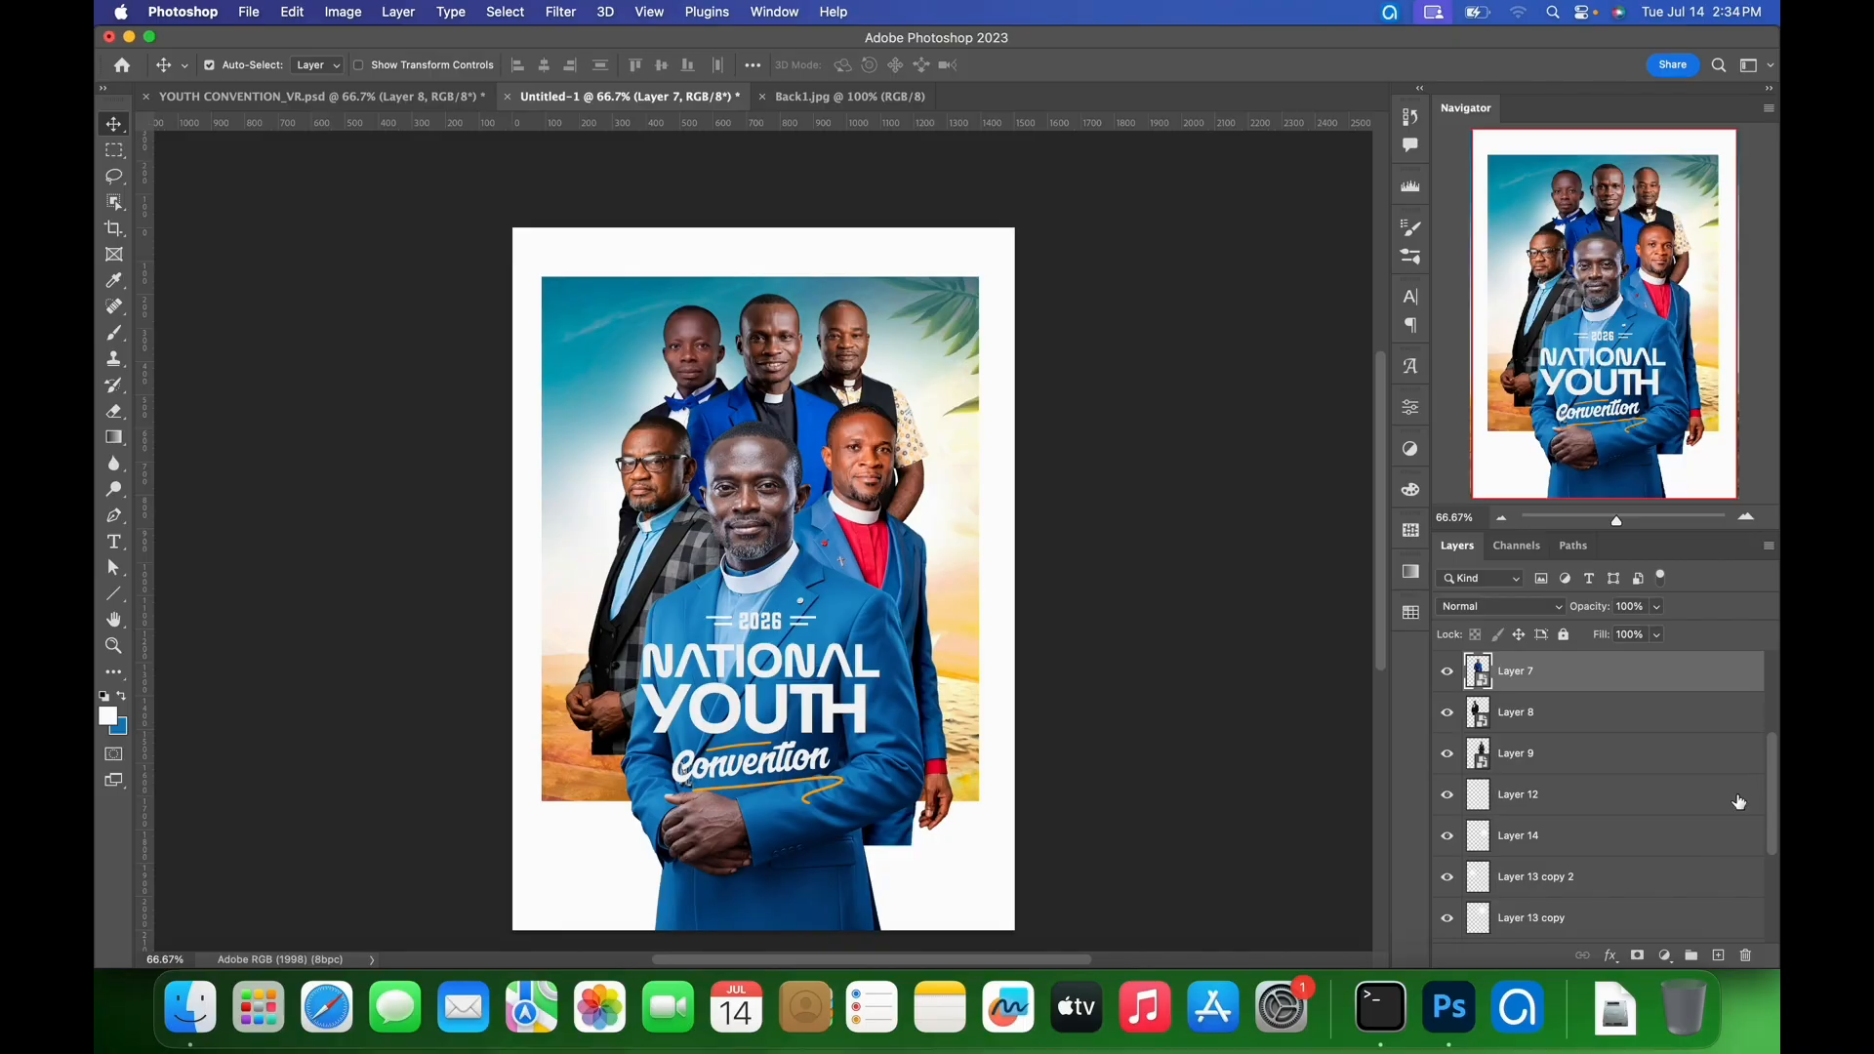
{"action": "left_click", "coordinate": [1667, 956]}
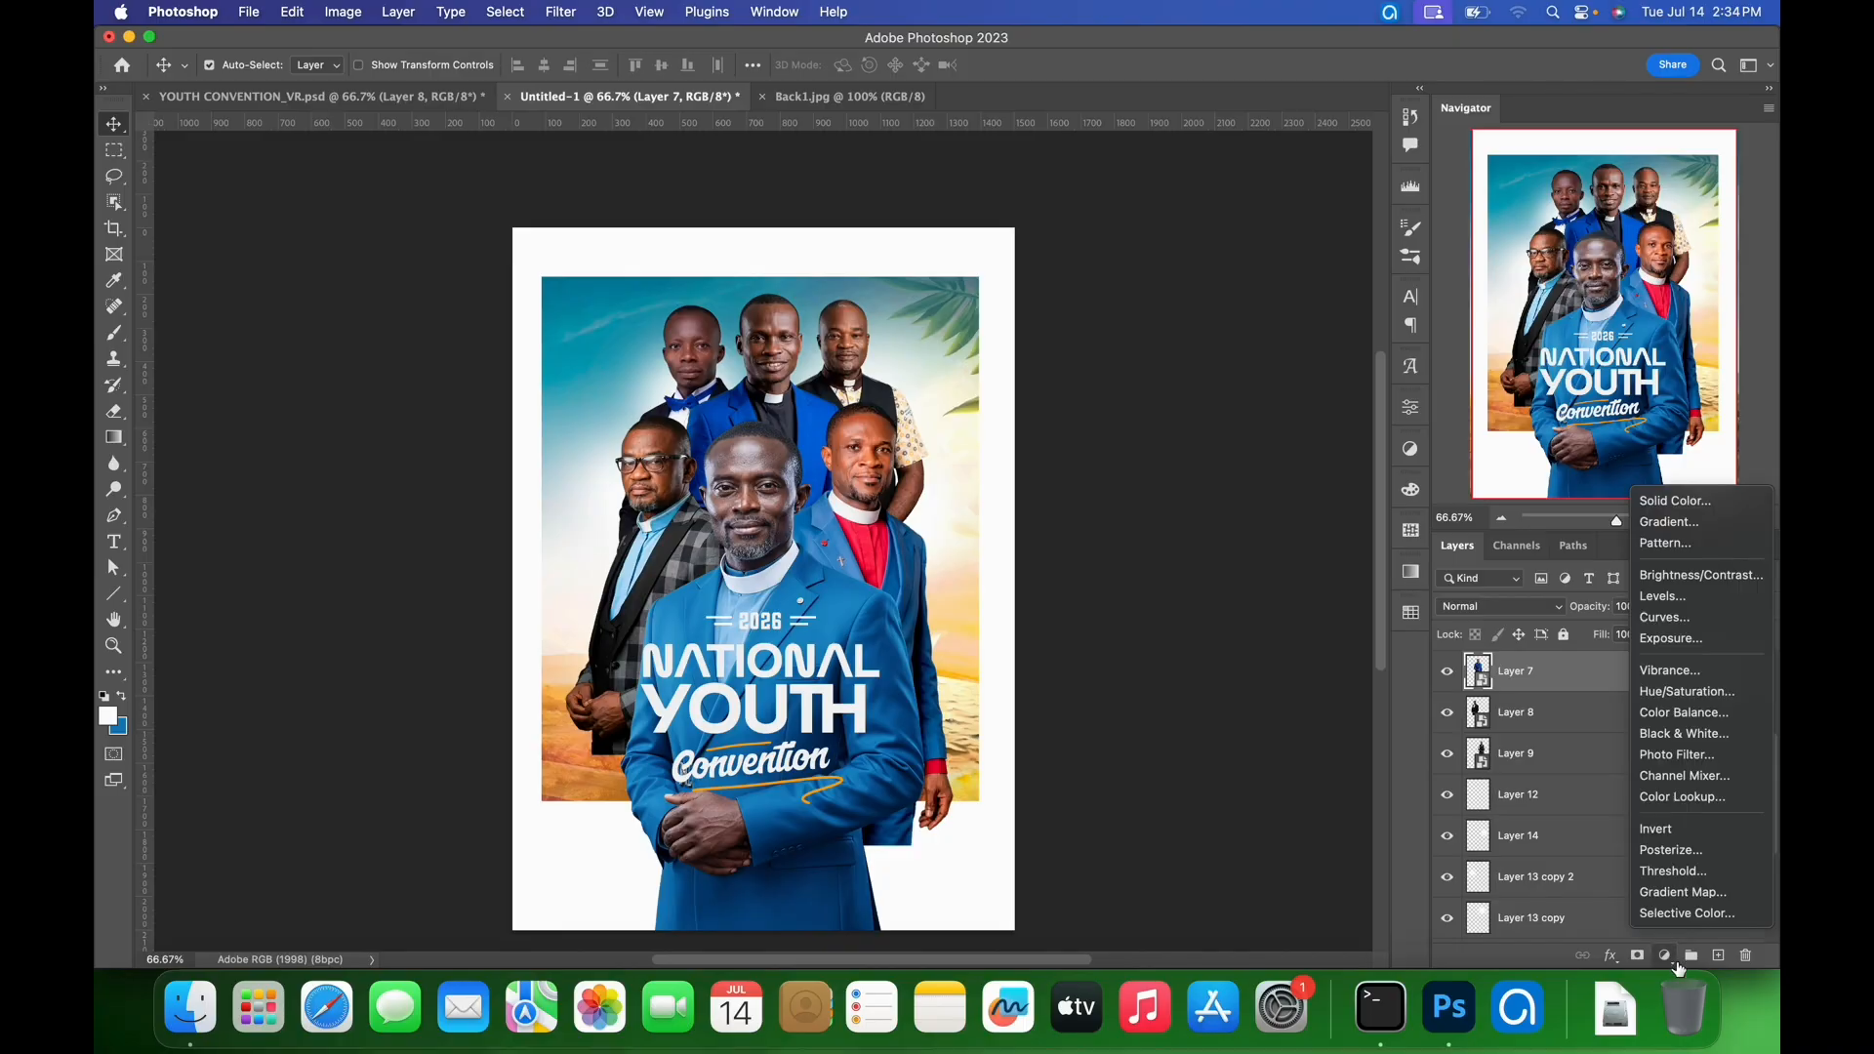
{"action": "left_click", "coordinate": [1693, 907]}
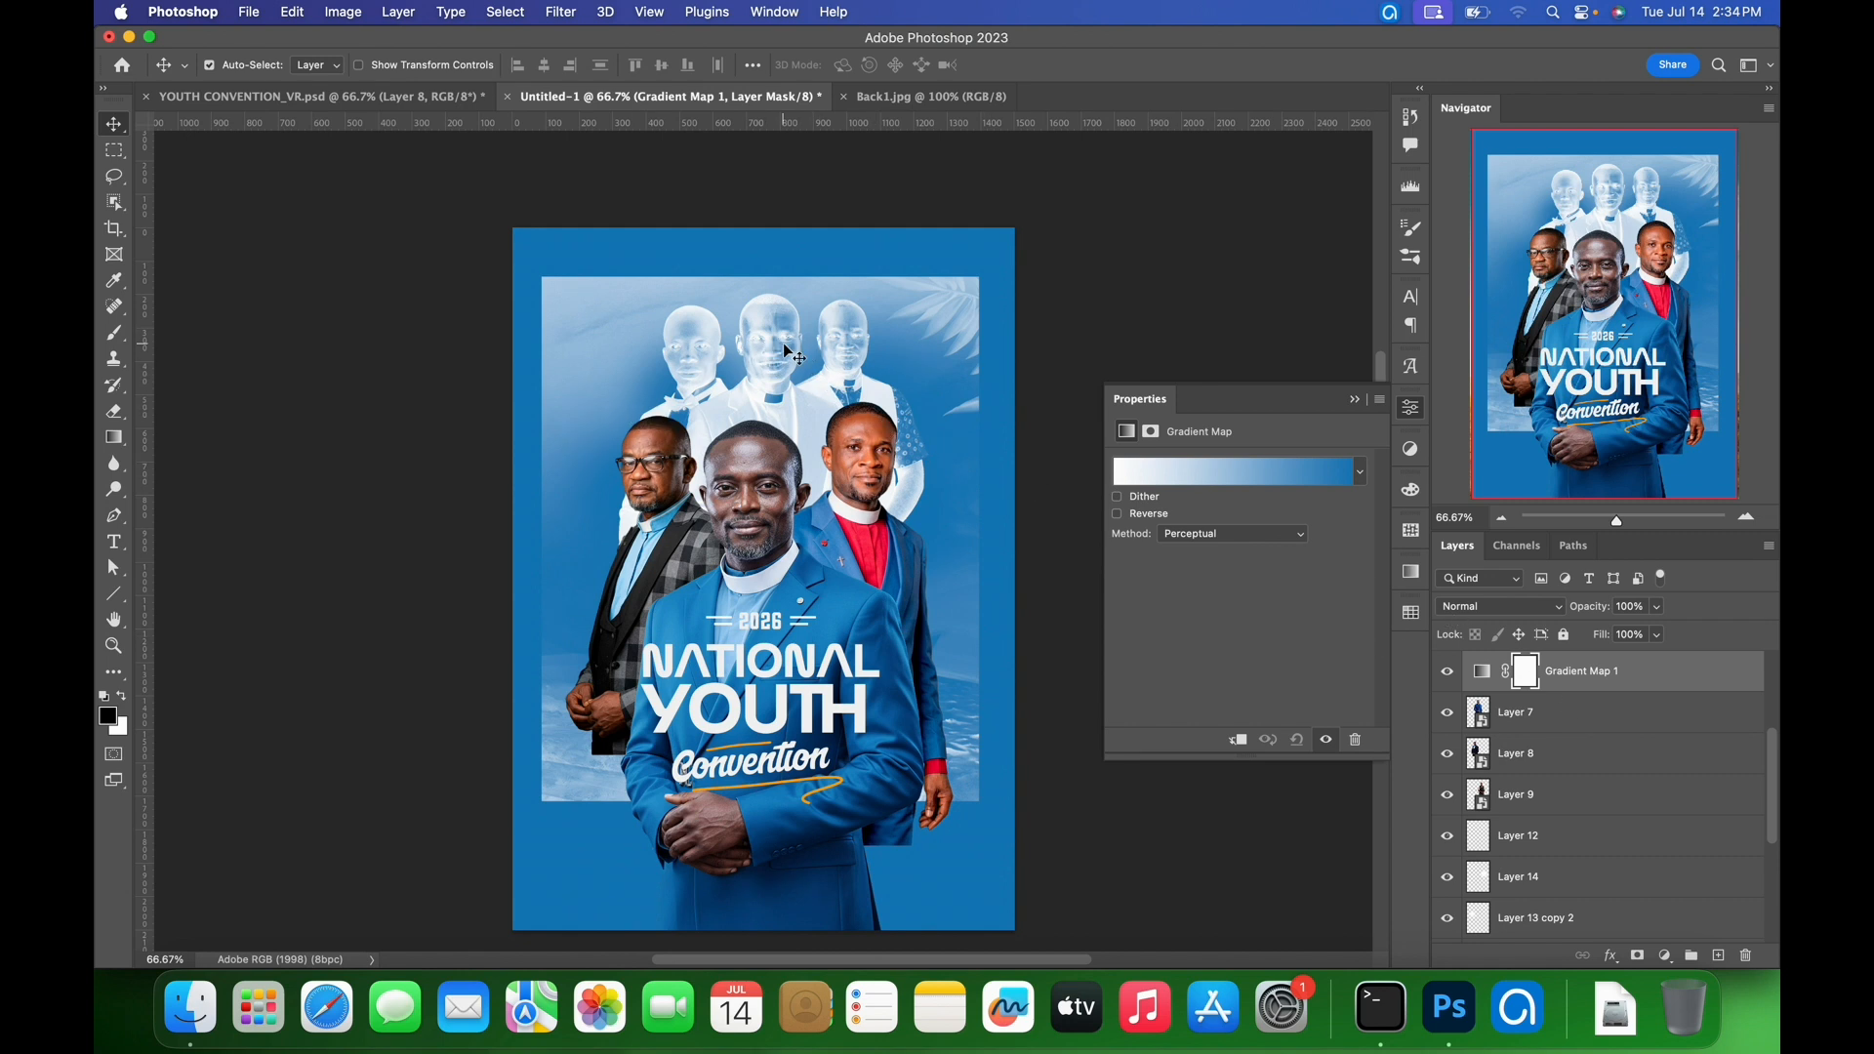
{"action": "key", "text": "super+alt+g"}
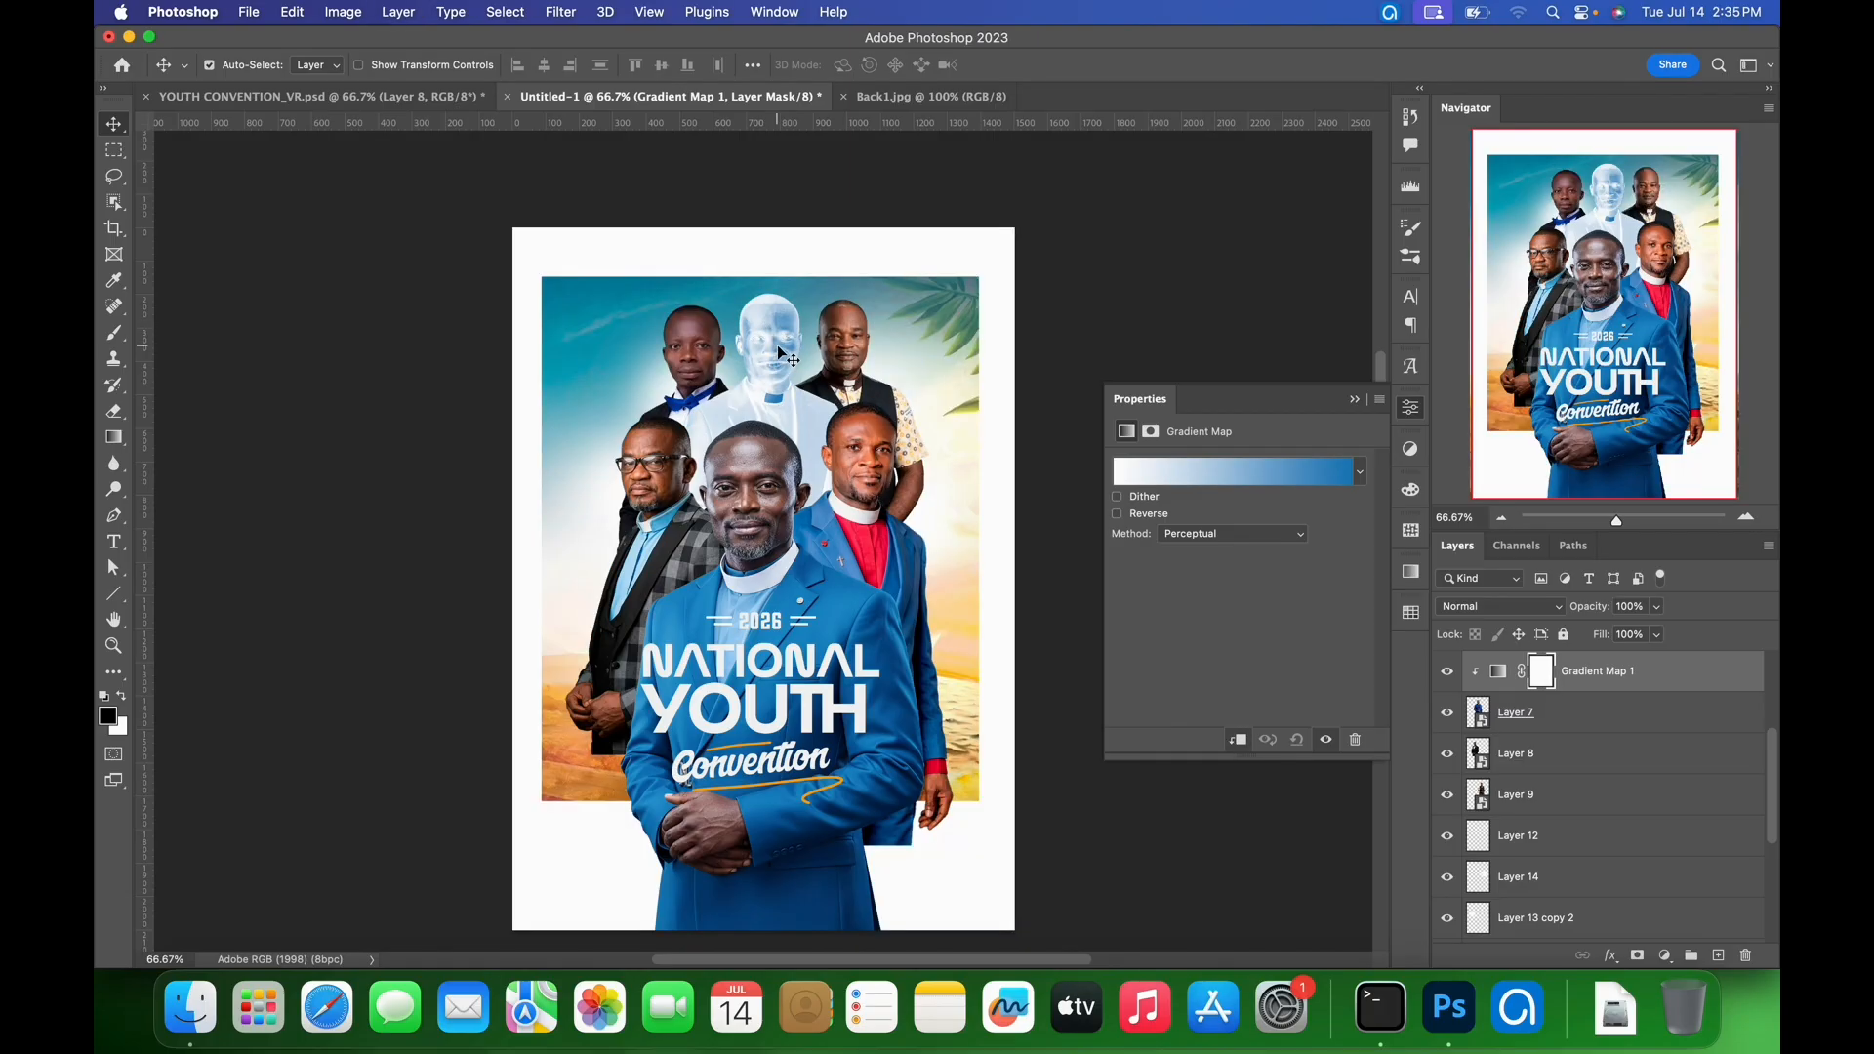
- Recolor the back-middle speaker's Gradient Map to run from black to white and set its blend mode to Soft Light
{"action": "left_click", "coordinate": [789, 358]}
{"action": "left_click", "coordinate": [1504, 676]}
{"action": "left_click", "coordinate": [1232, 476]}
{"action": "left_click", "coordinate": [1044, 645]}
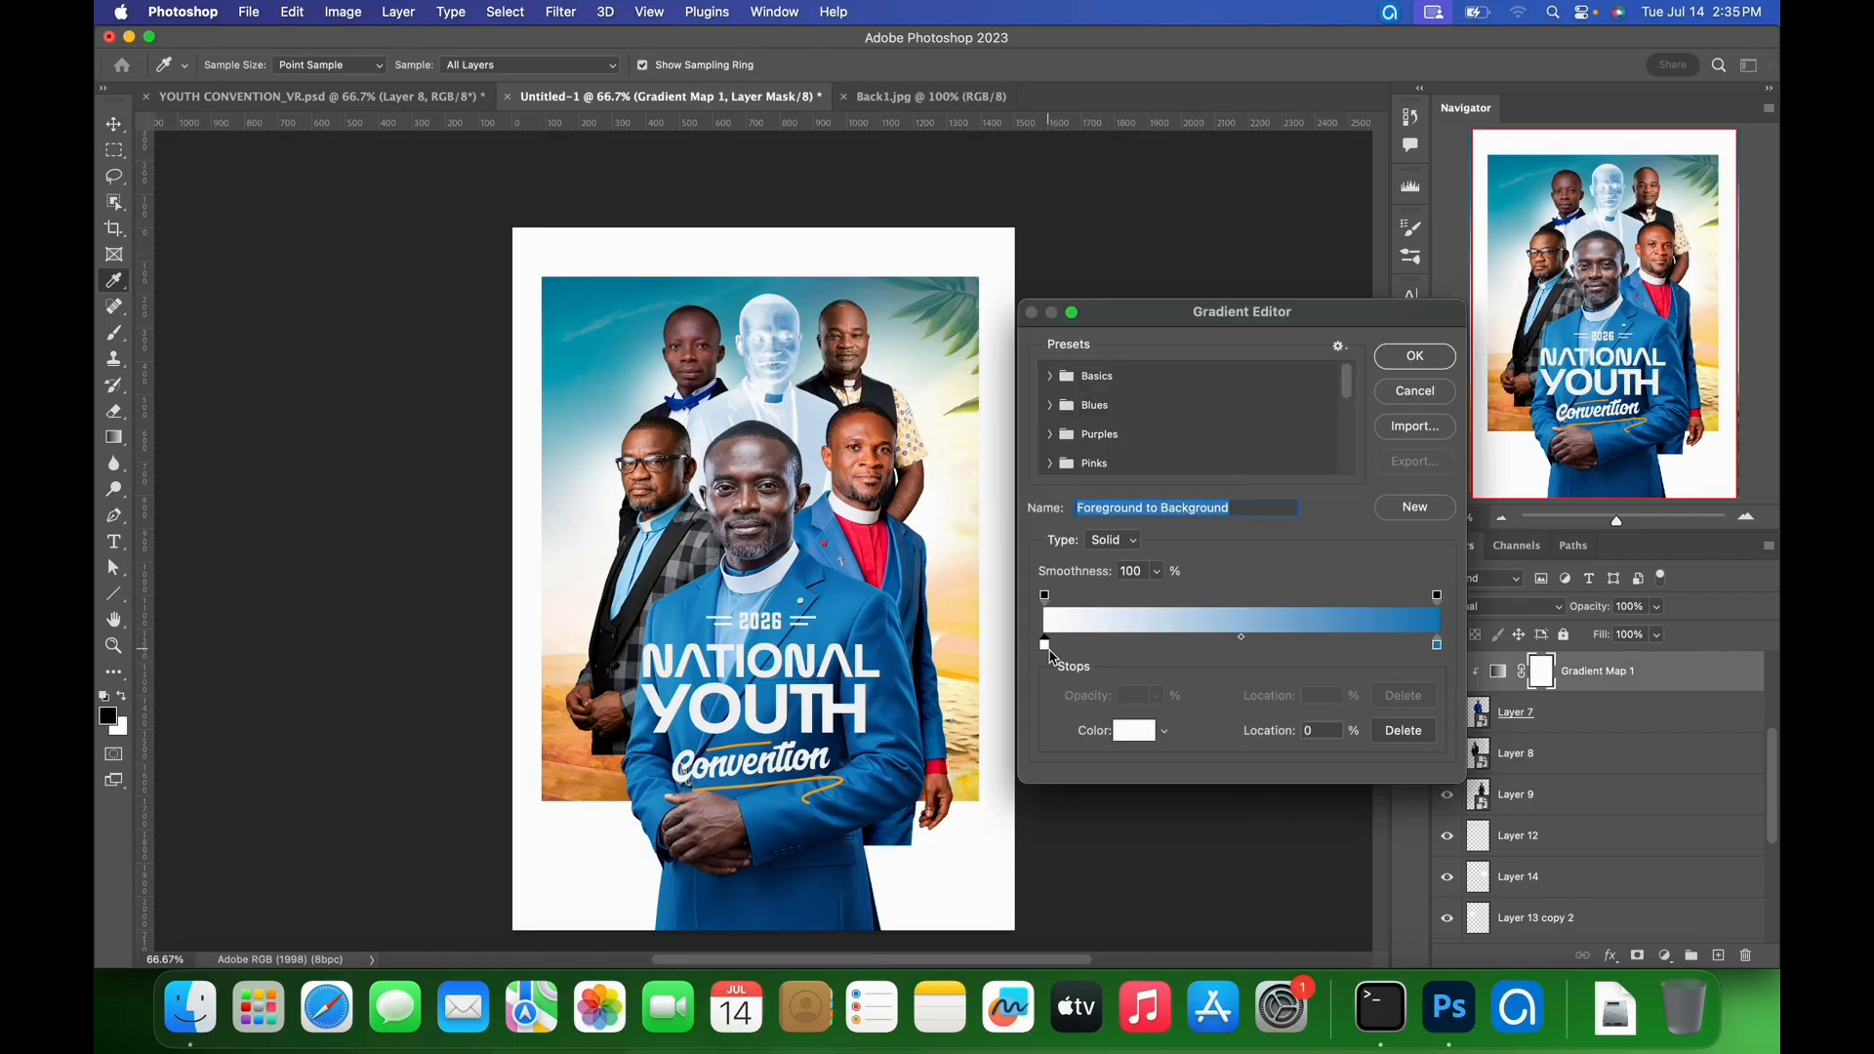
{"action": "left_click", "coordinate": [1147, 734]}
{"action": "left_click_drag", "start_coordinate": [1337, 730], "coordinate": [1256, 788]}
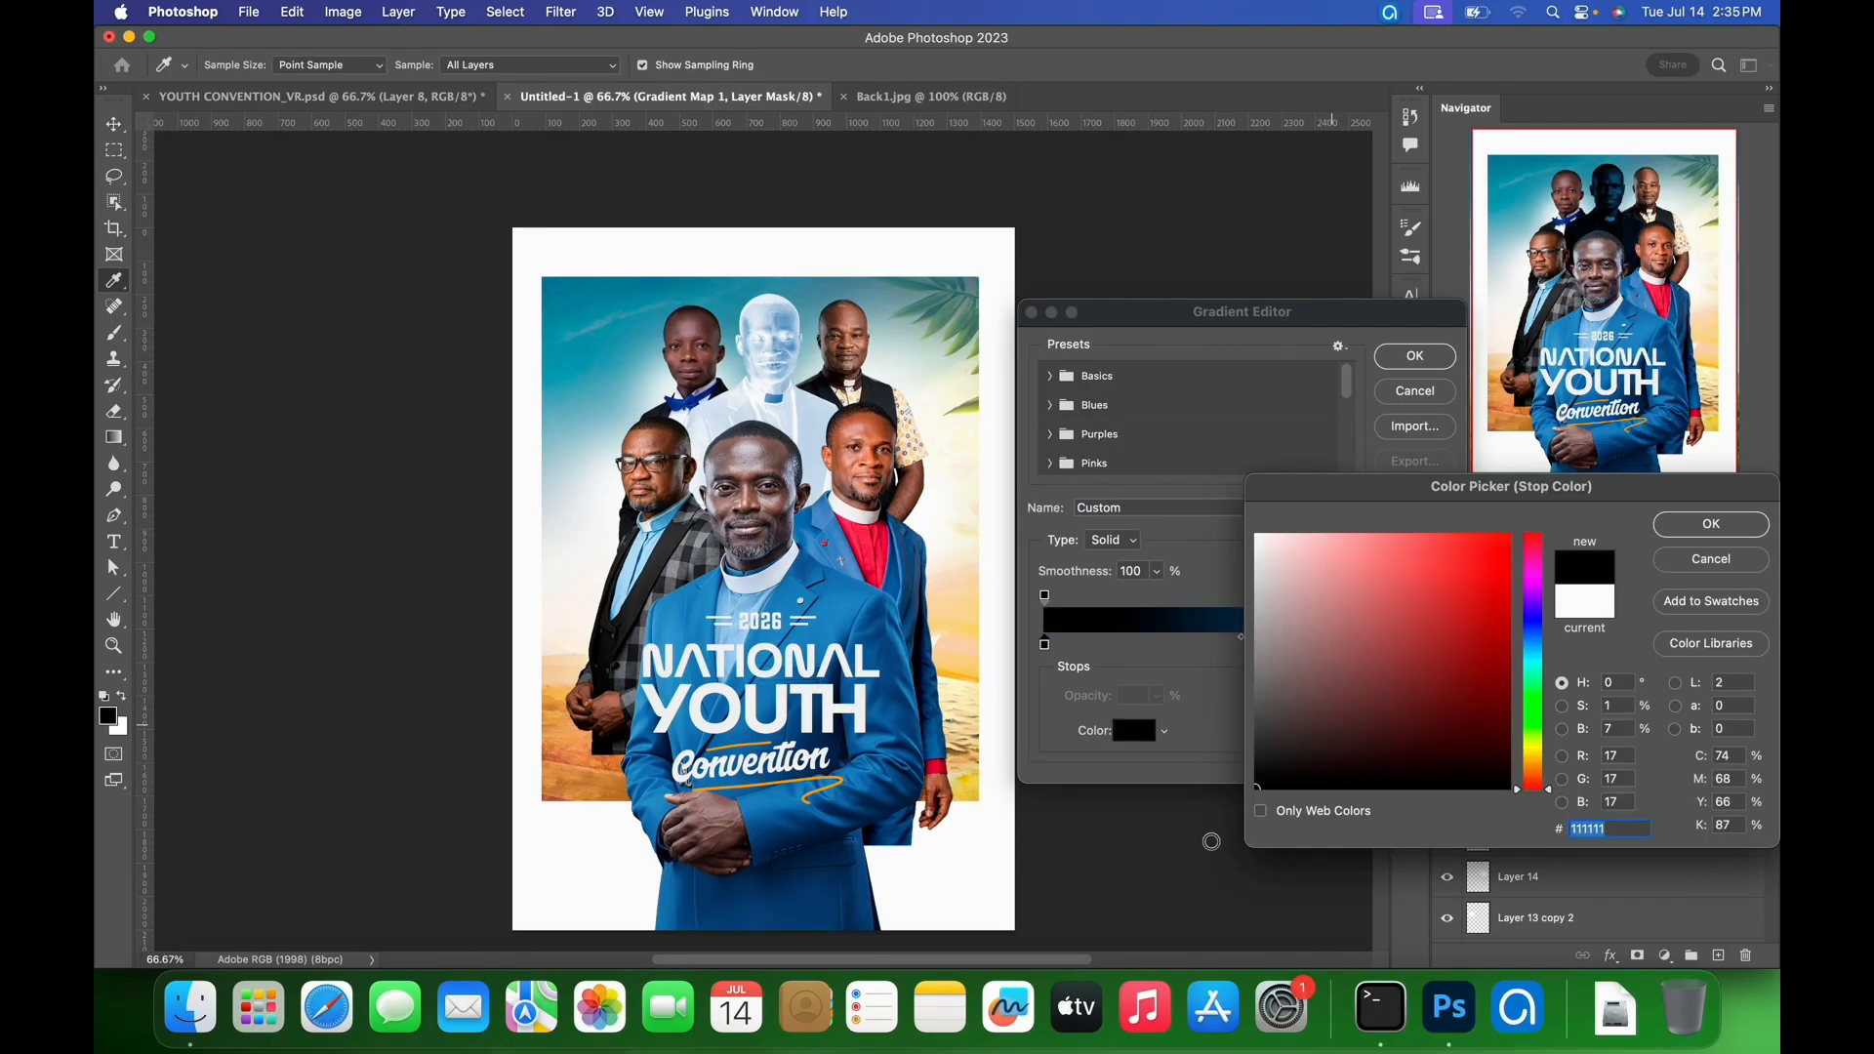
{"action": "key", "text": "Return"}
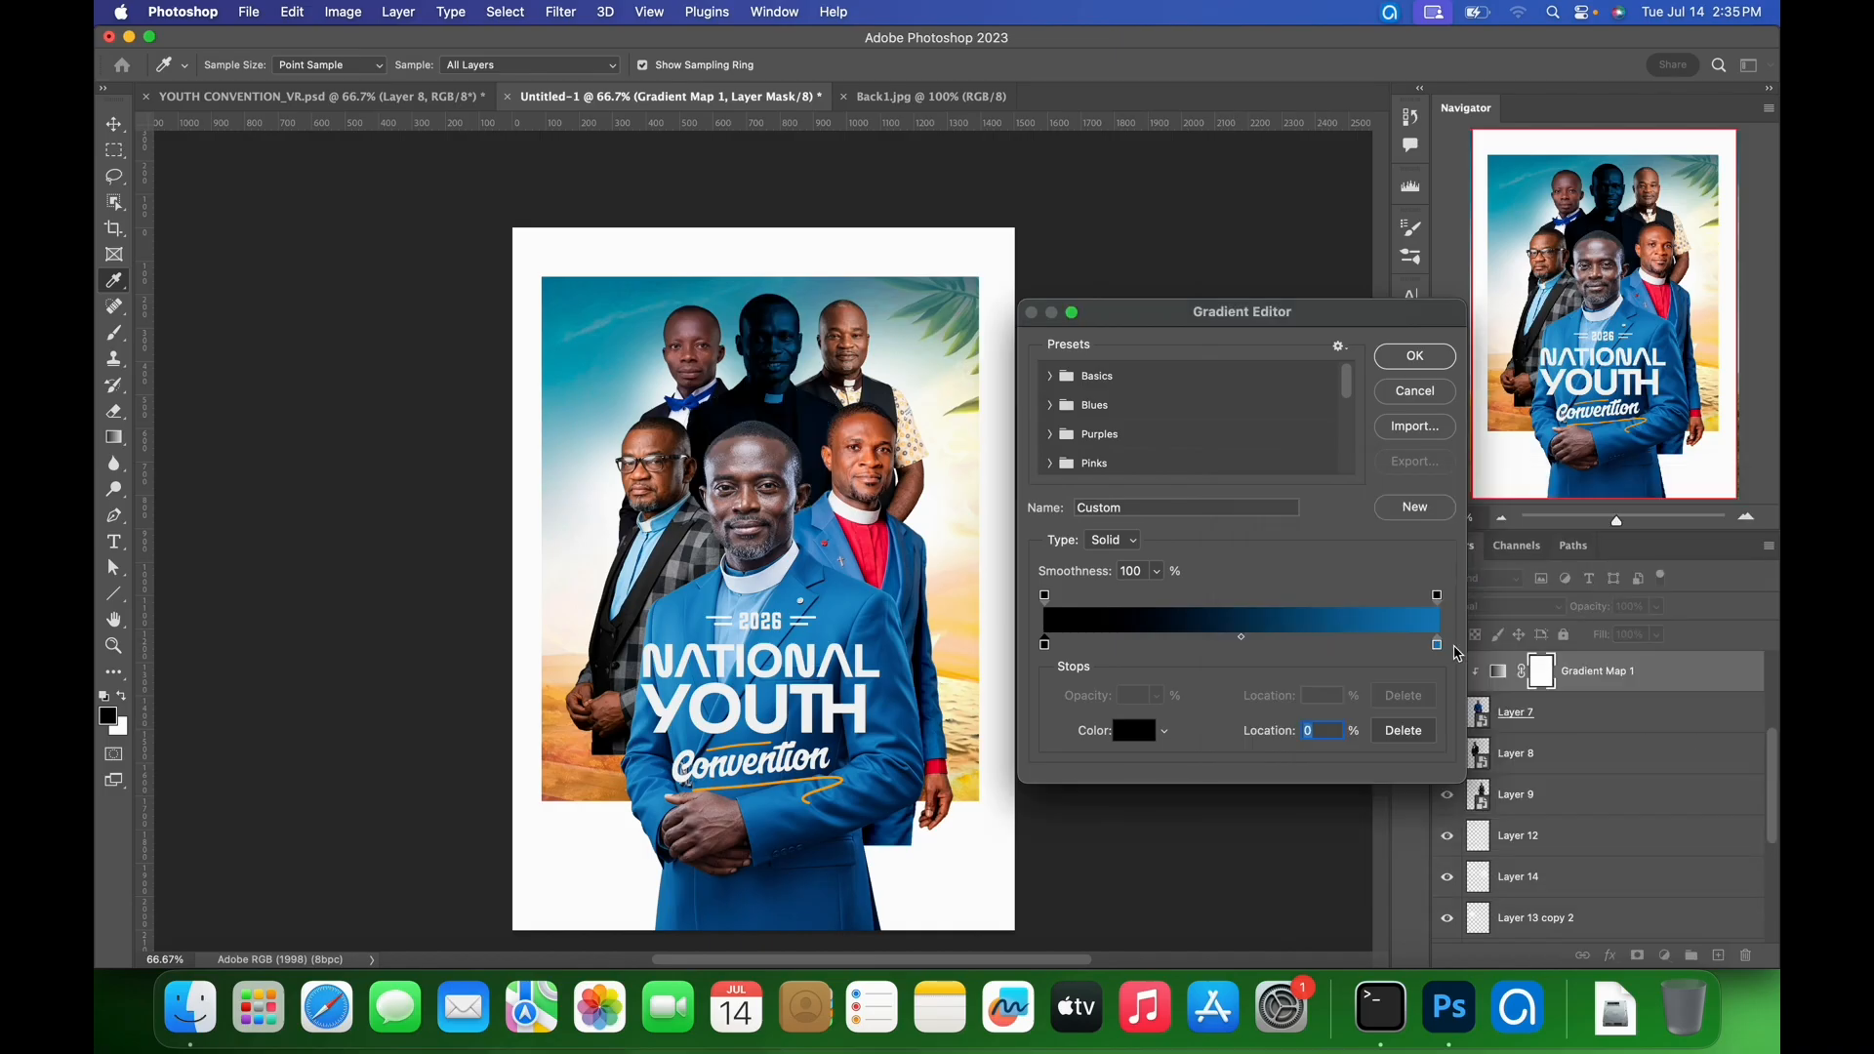
{"action": "left_click", "coordinate": [1439, 647]}
{"action": "left_click", "coordinate": [1139, 734]}
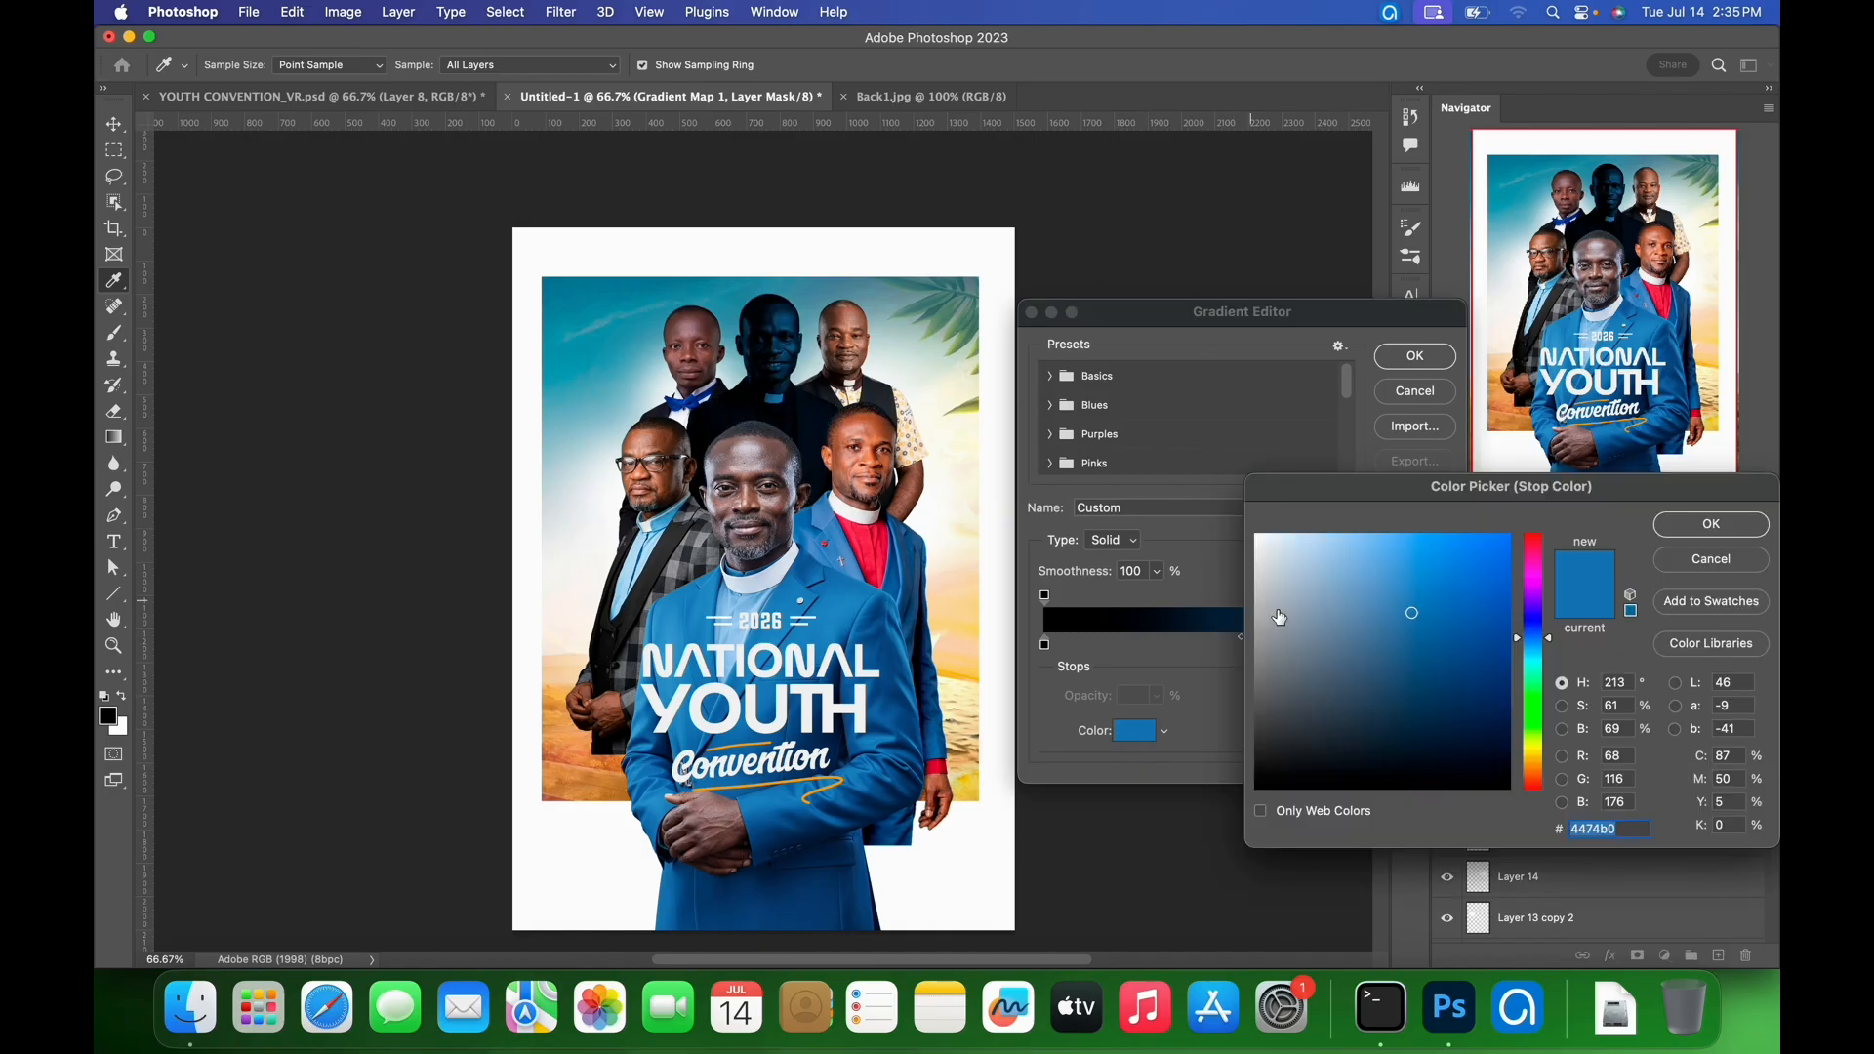
{"action": "left_click_drag", "start_coordinate": [1280, 617], "coordinate": [1253, 533]}
{"action": "left_click", "coordinate": [1687, 529]}
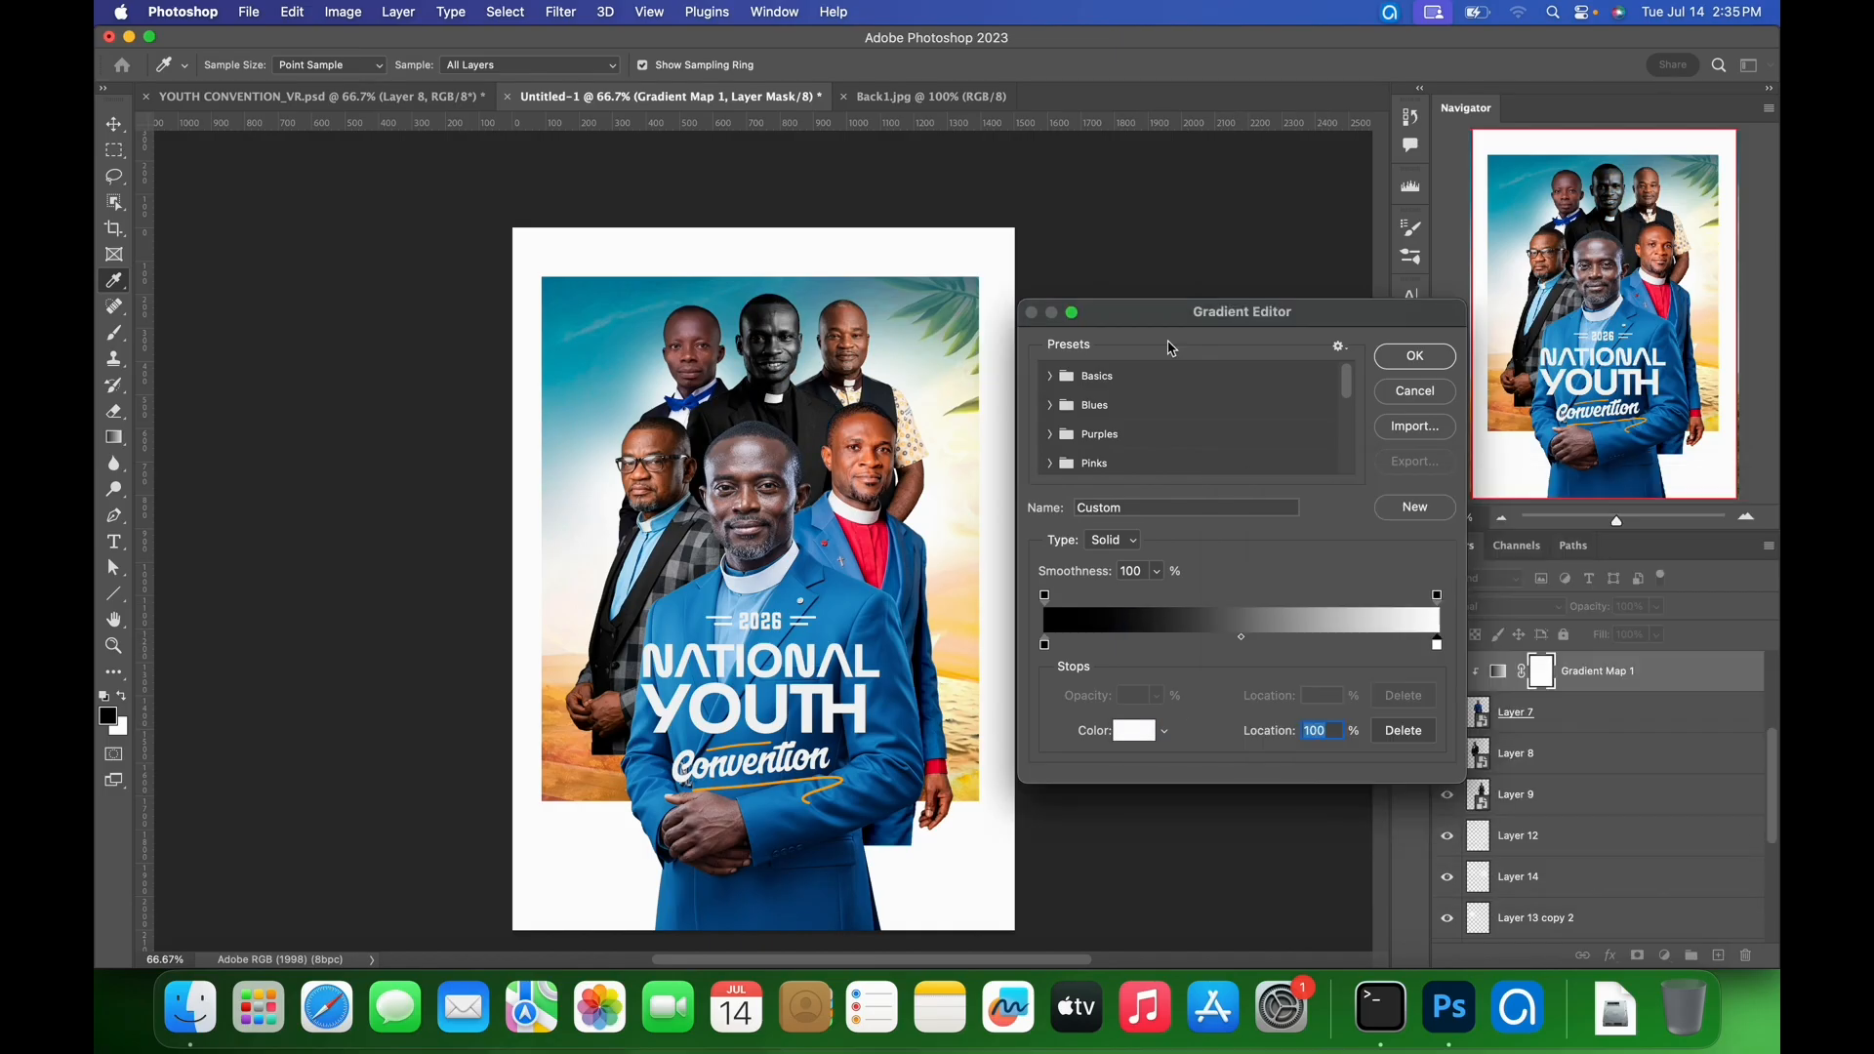
{"action": "left_click", "coordinate": [1417, 358]}
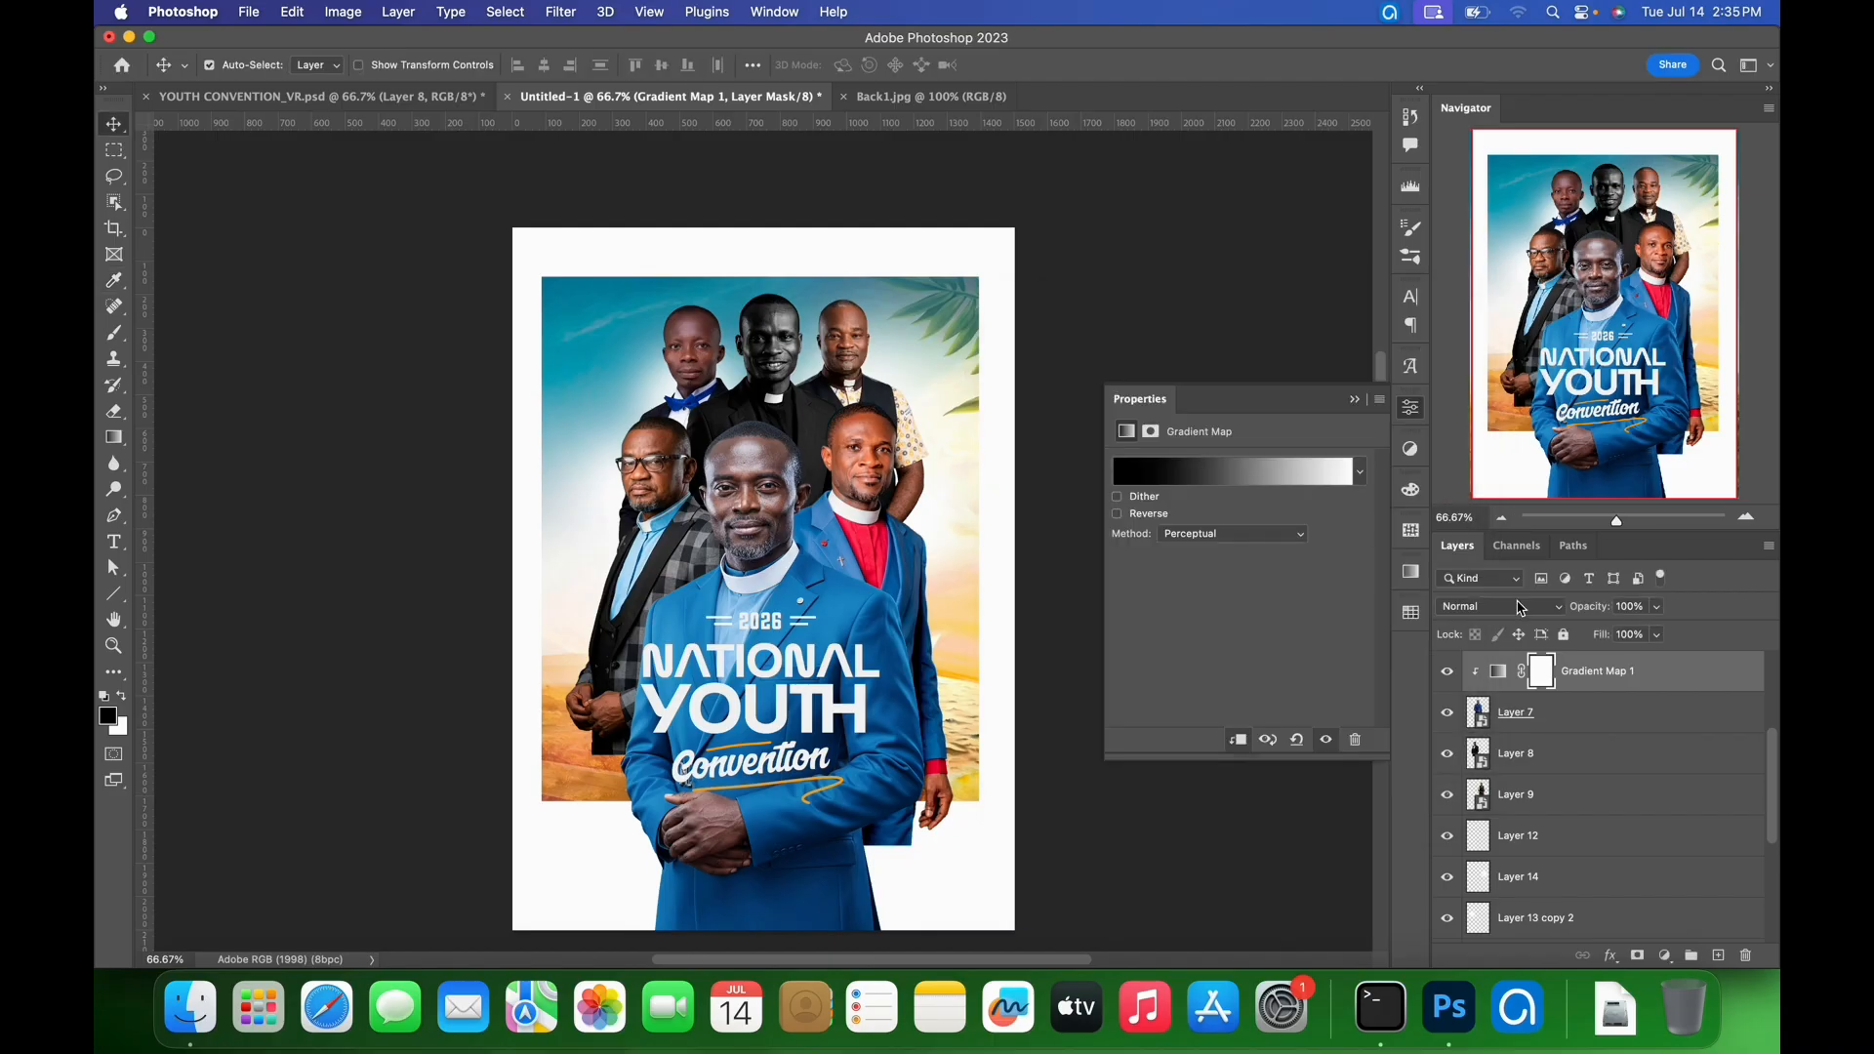
{"action": "left_click", "coordinate": [1522, 610]}
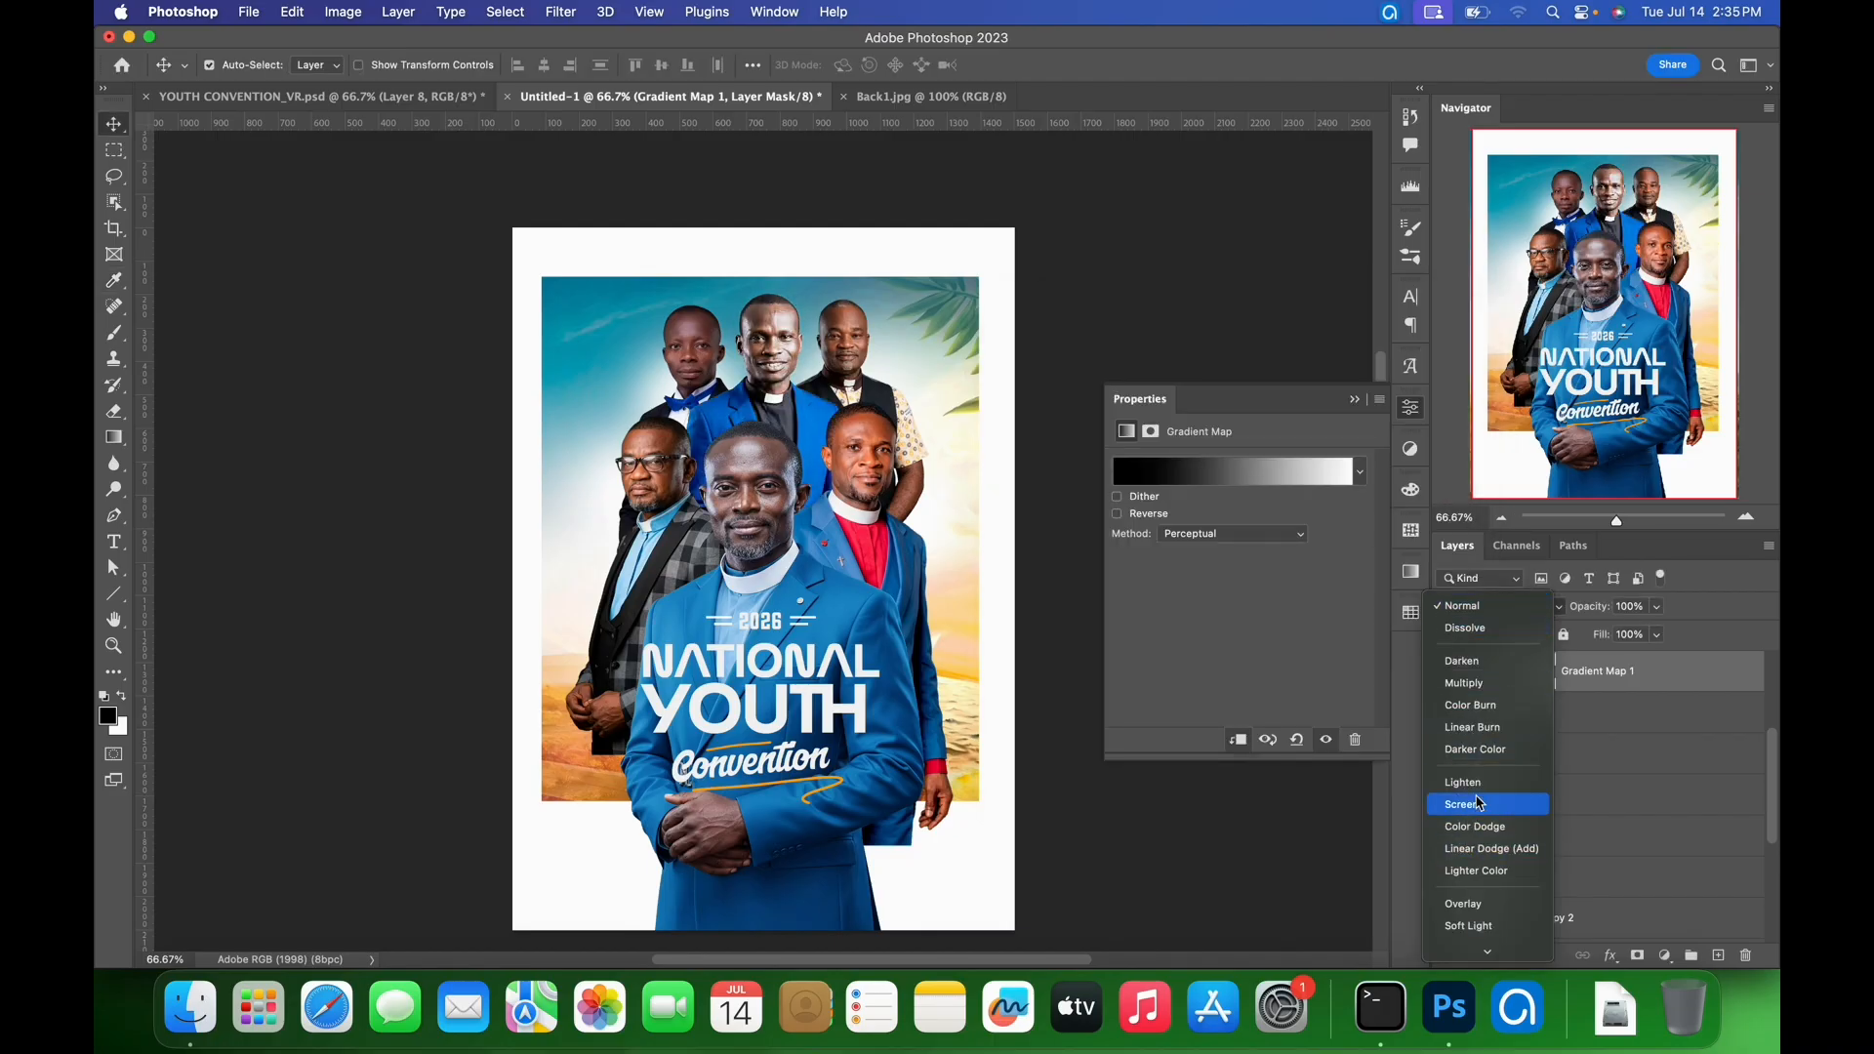
{"action": "left_click", "coordinate": [1499, 929]}
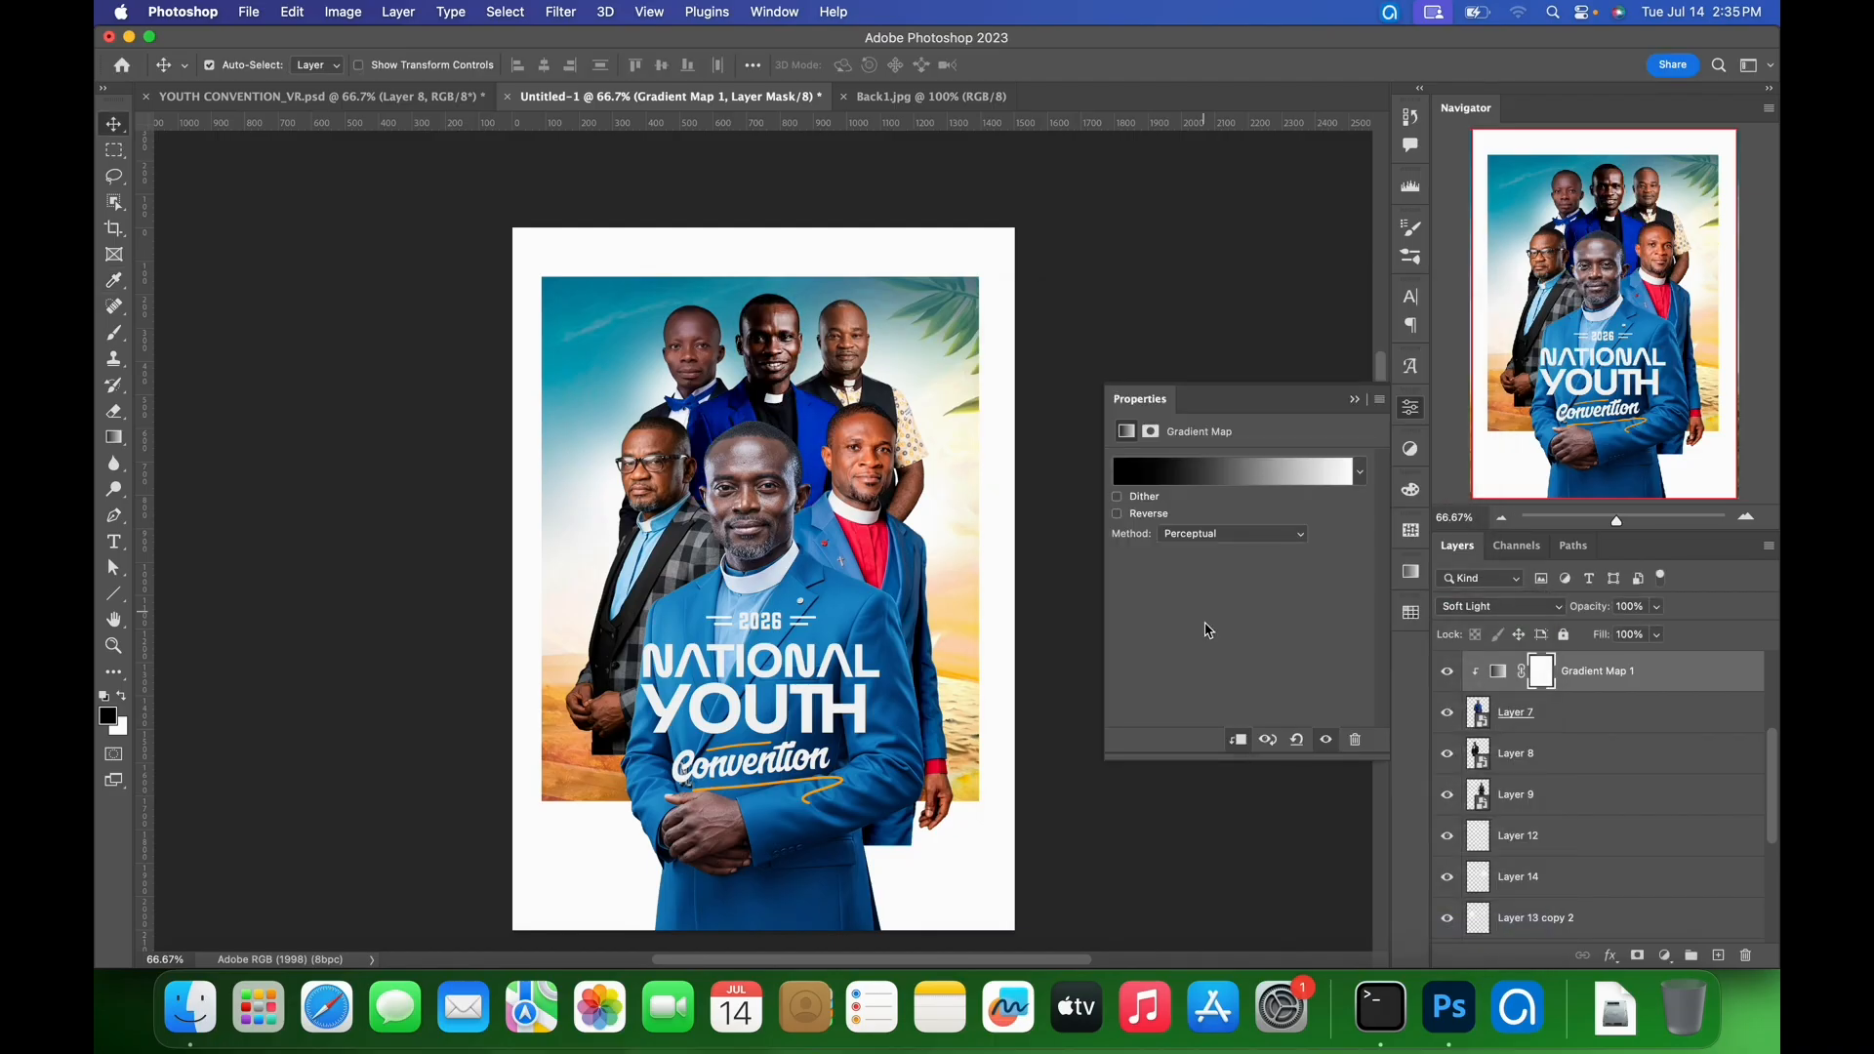
- Apply Shadows/Highlights to the back-middle speaker's smart object, adjusting the shadow amount and tone
{"action": "left_click", "coordinate": [1577, 728]}
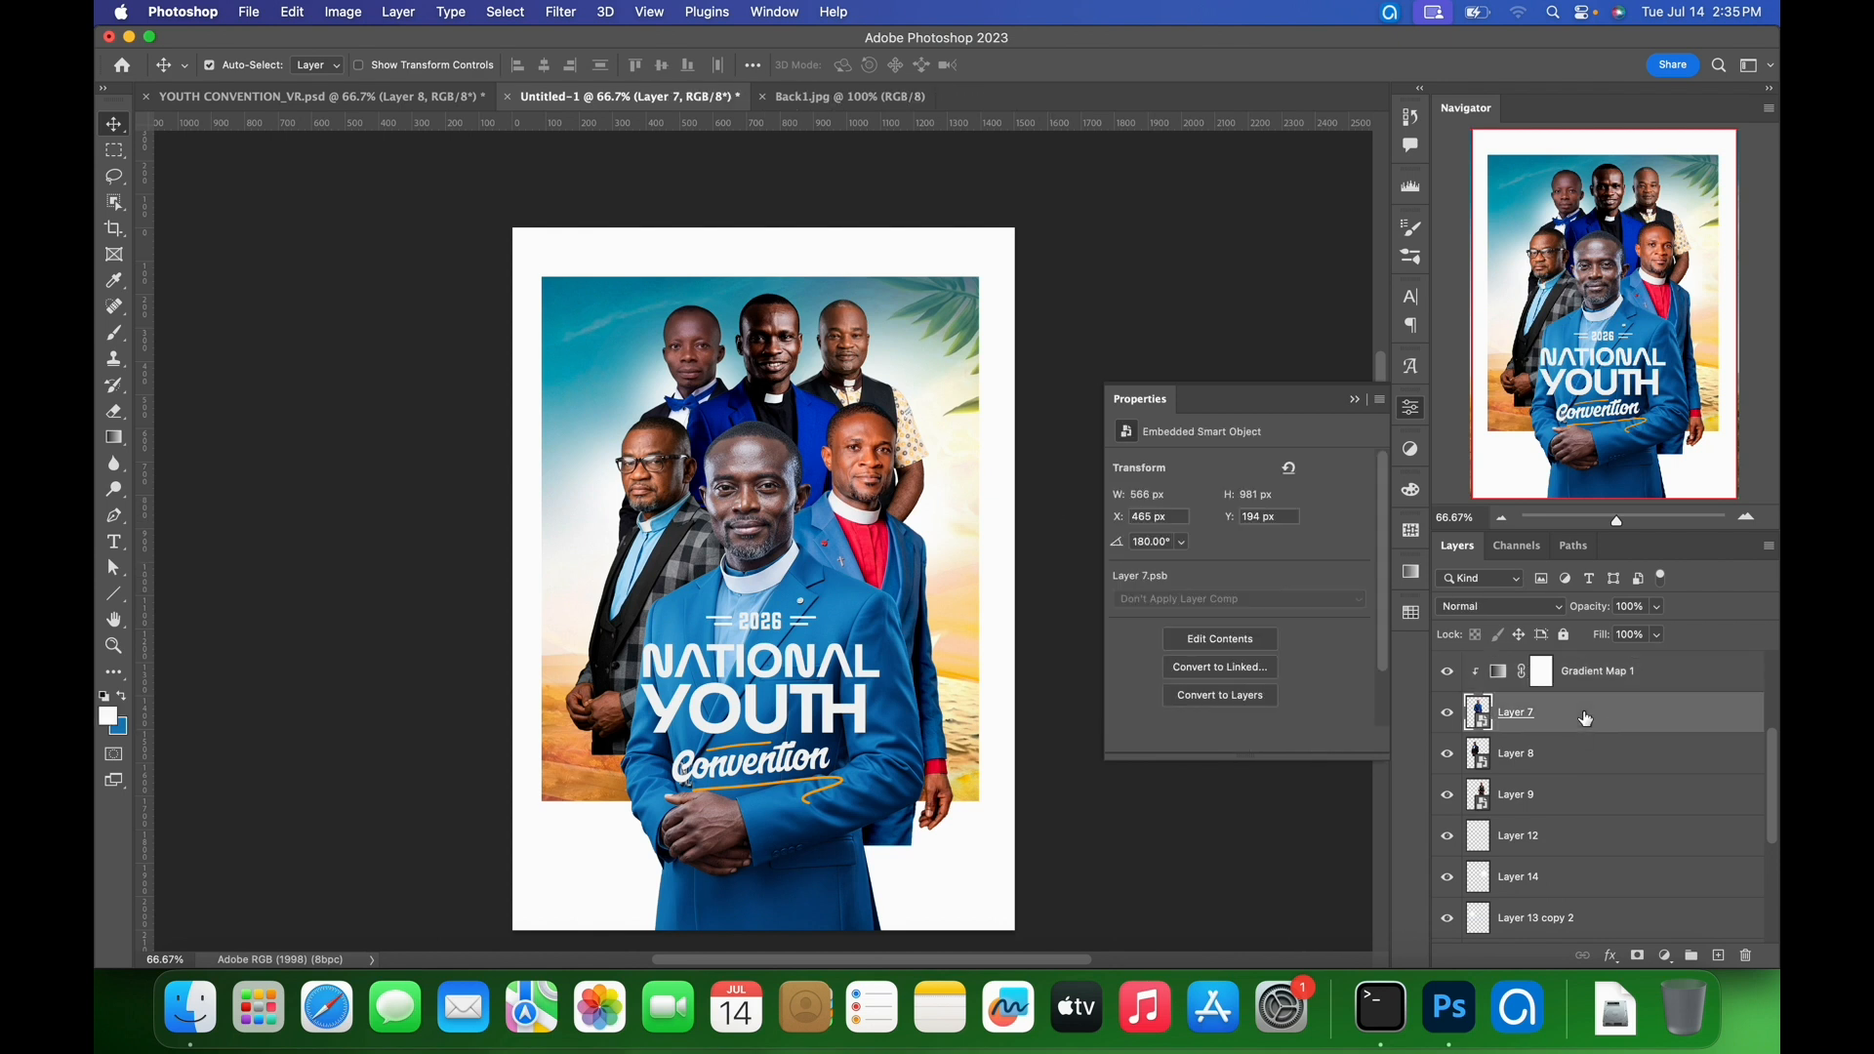
{"action": "left_click", "coordinate": [353, 19]}
{"action": "mouse_move", "coordinate": [377, 76]}
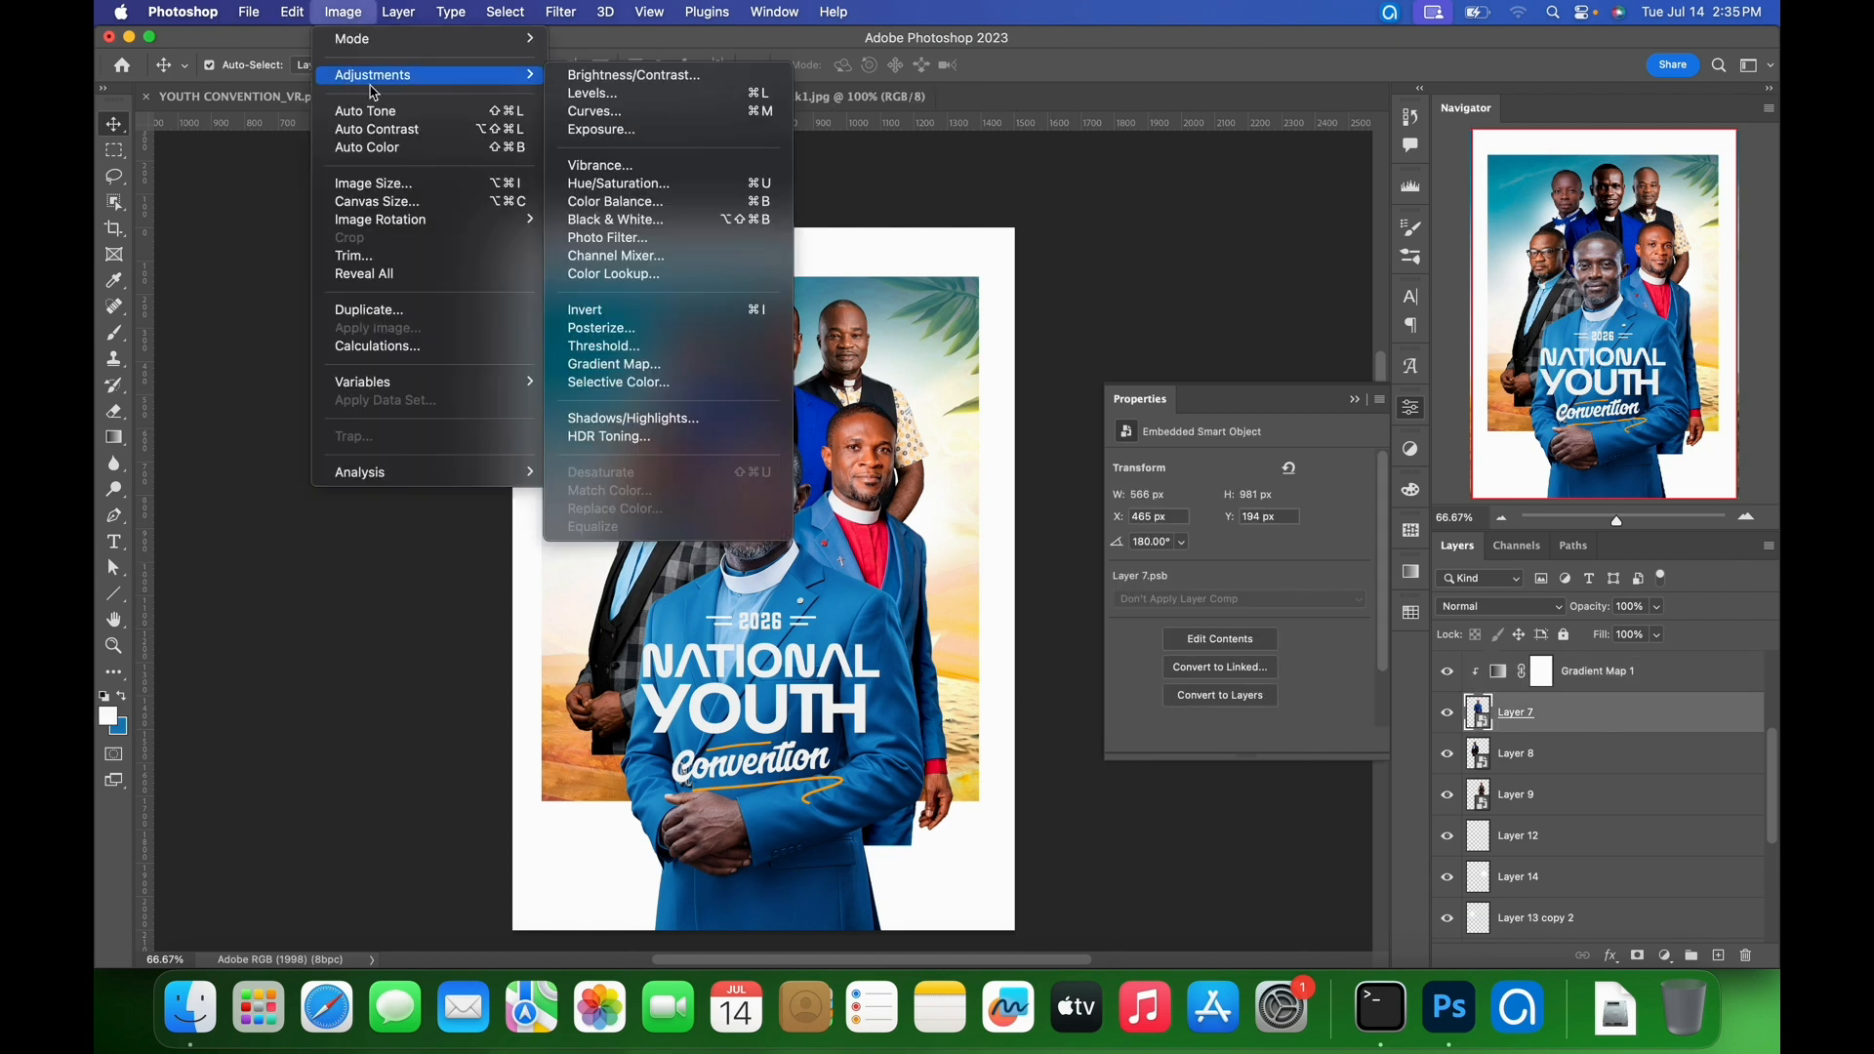
{"action": "left_click", "coordinate": [628, 427]}
{"action": "left_click_drag", "start_coordinate": [923, 192], "coordinate": [1273, 221]}
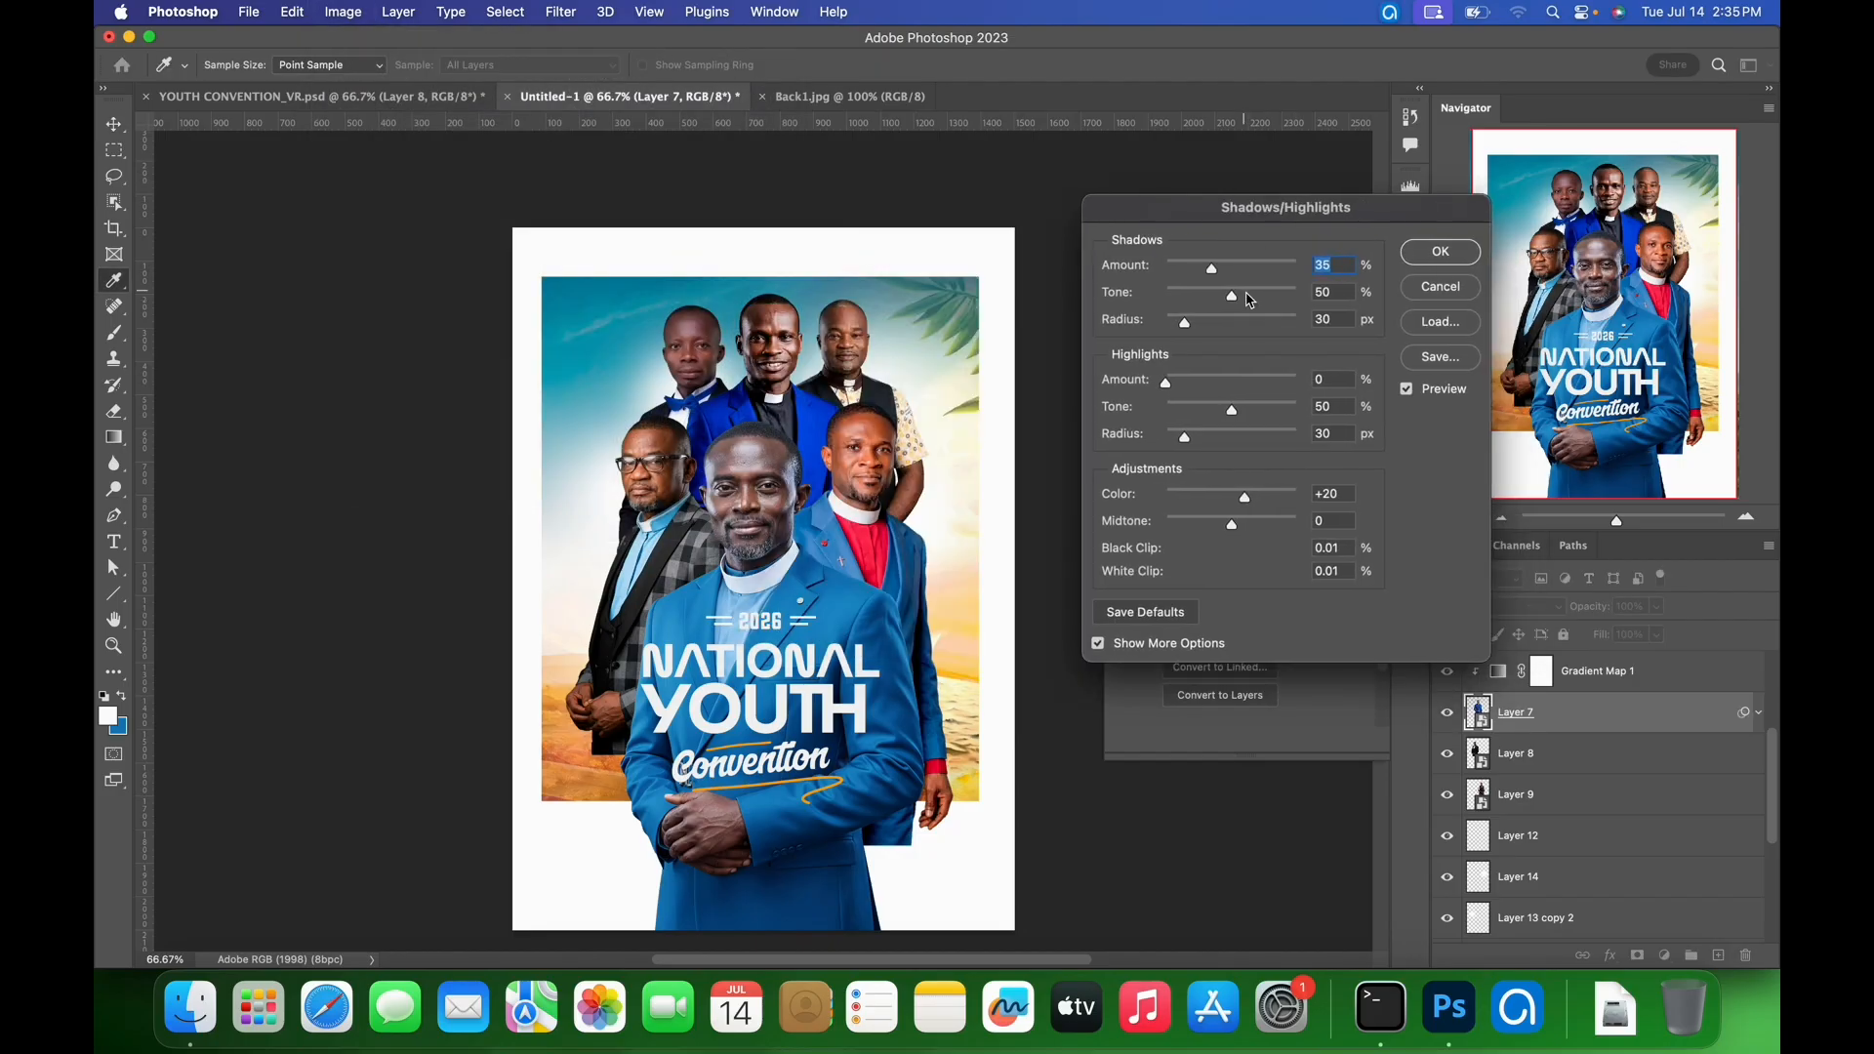
{"action": "left_click", "coordinate": [1248, 298]}
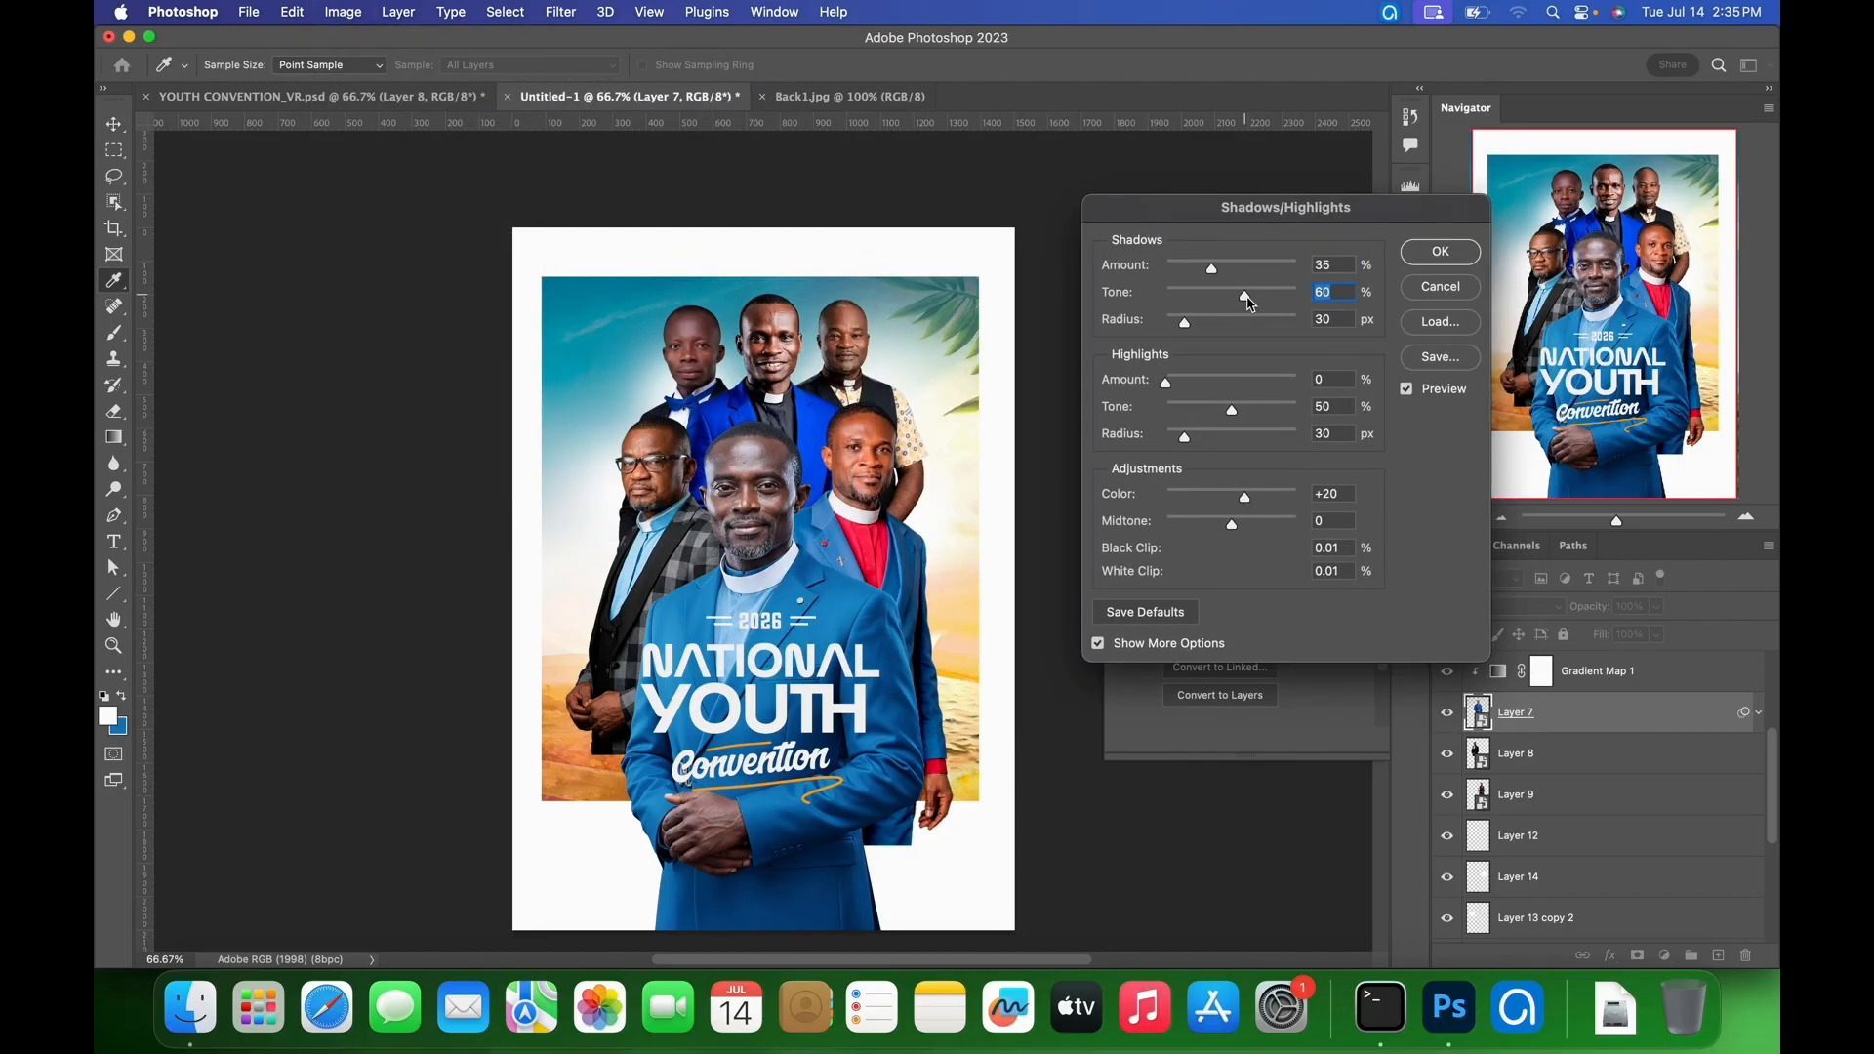
{"action": "left_click", "coordinate": [1223, 275]}
{"action": "left_click", "coordinate": [1240, 296]}
{"action": "left_click", "coordinate": [1435, 252]}
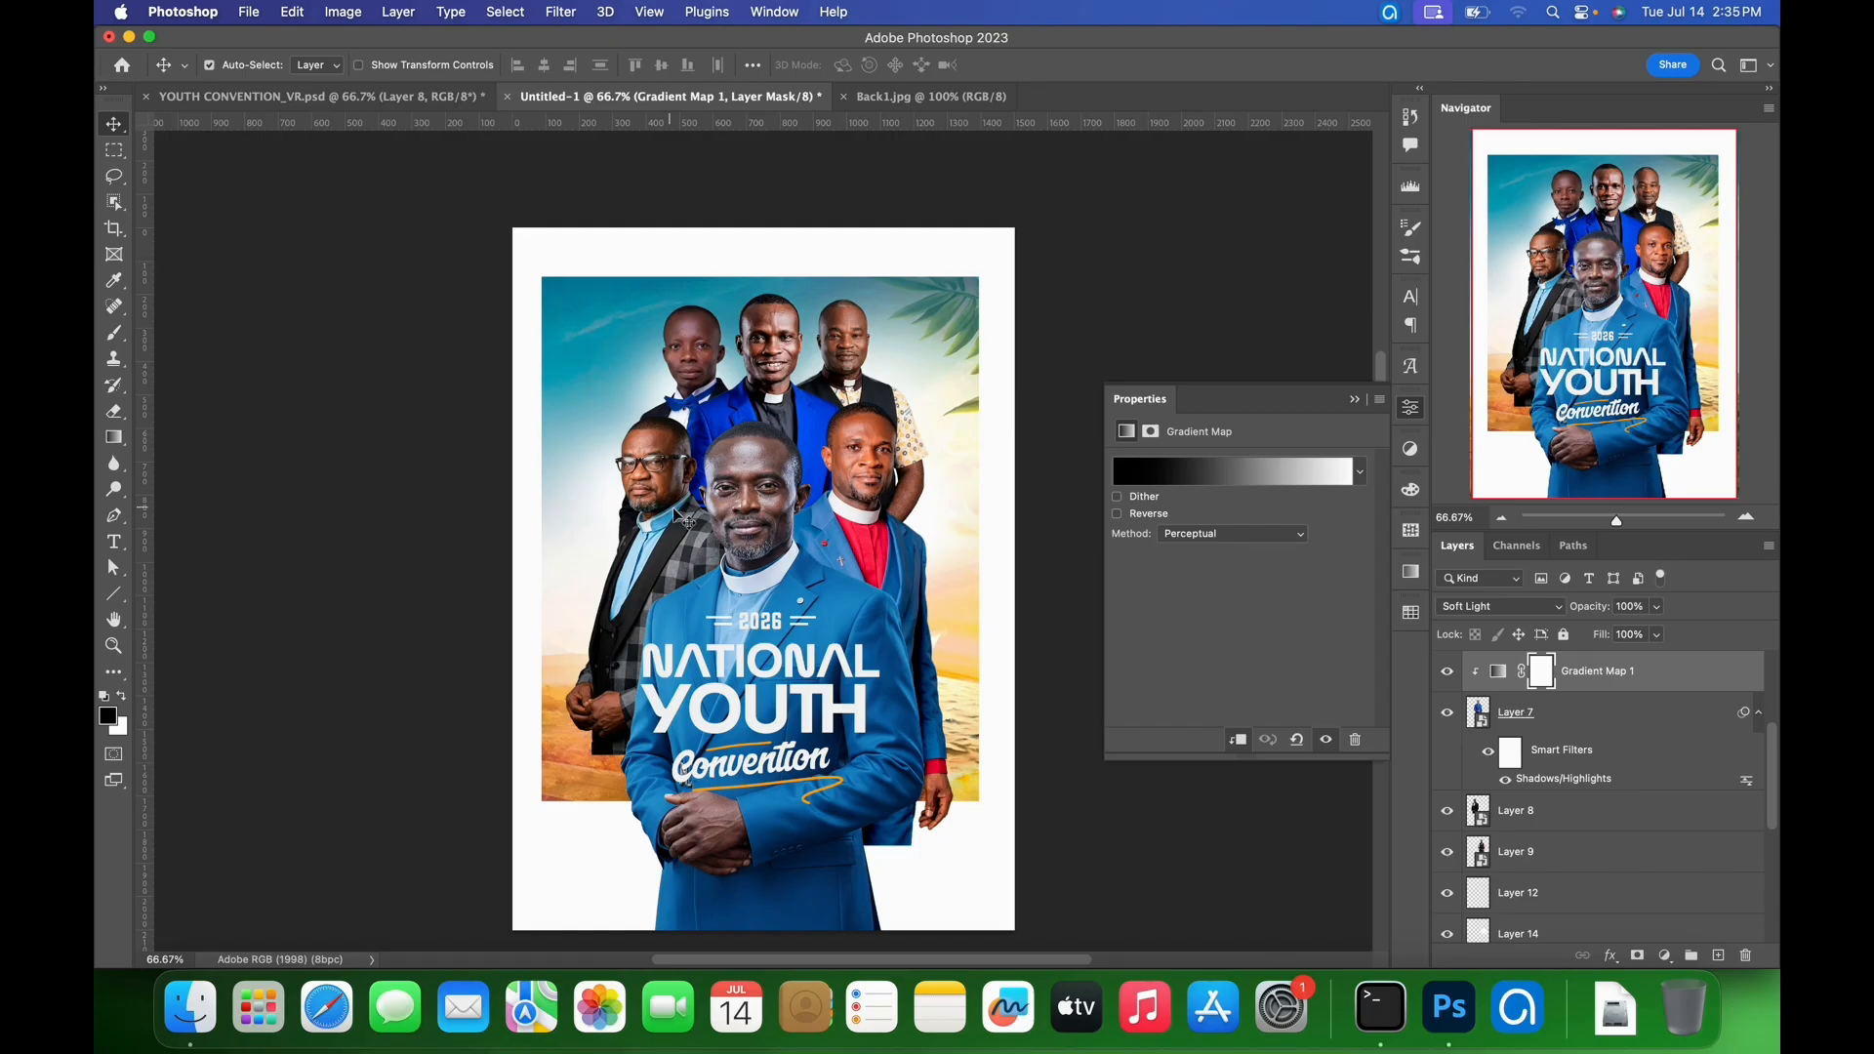
- Paste a copy of the Soft Light Gradient Map above the back-left speaker and clip it to that speaker's layer
{"action": "left_click", "coordinate": [693, 359]}
{"action": "key", "text": "super"}
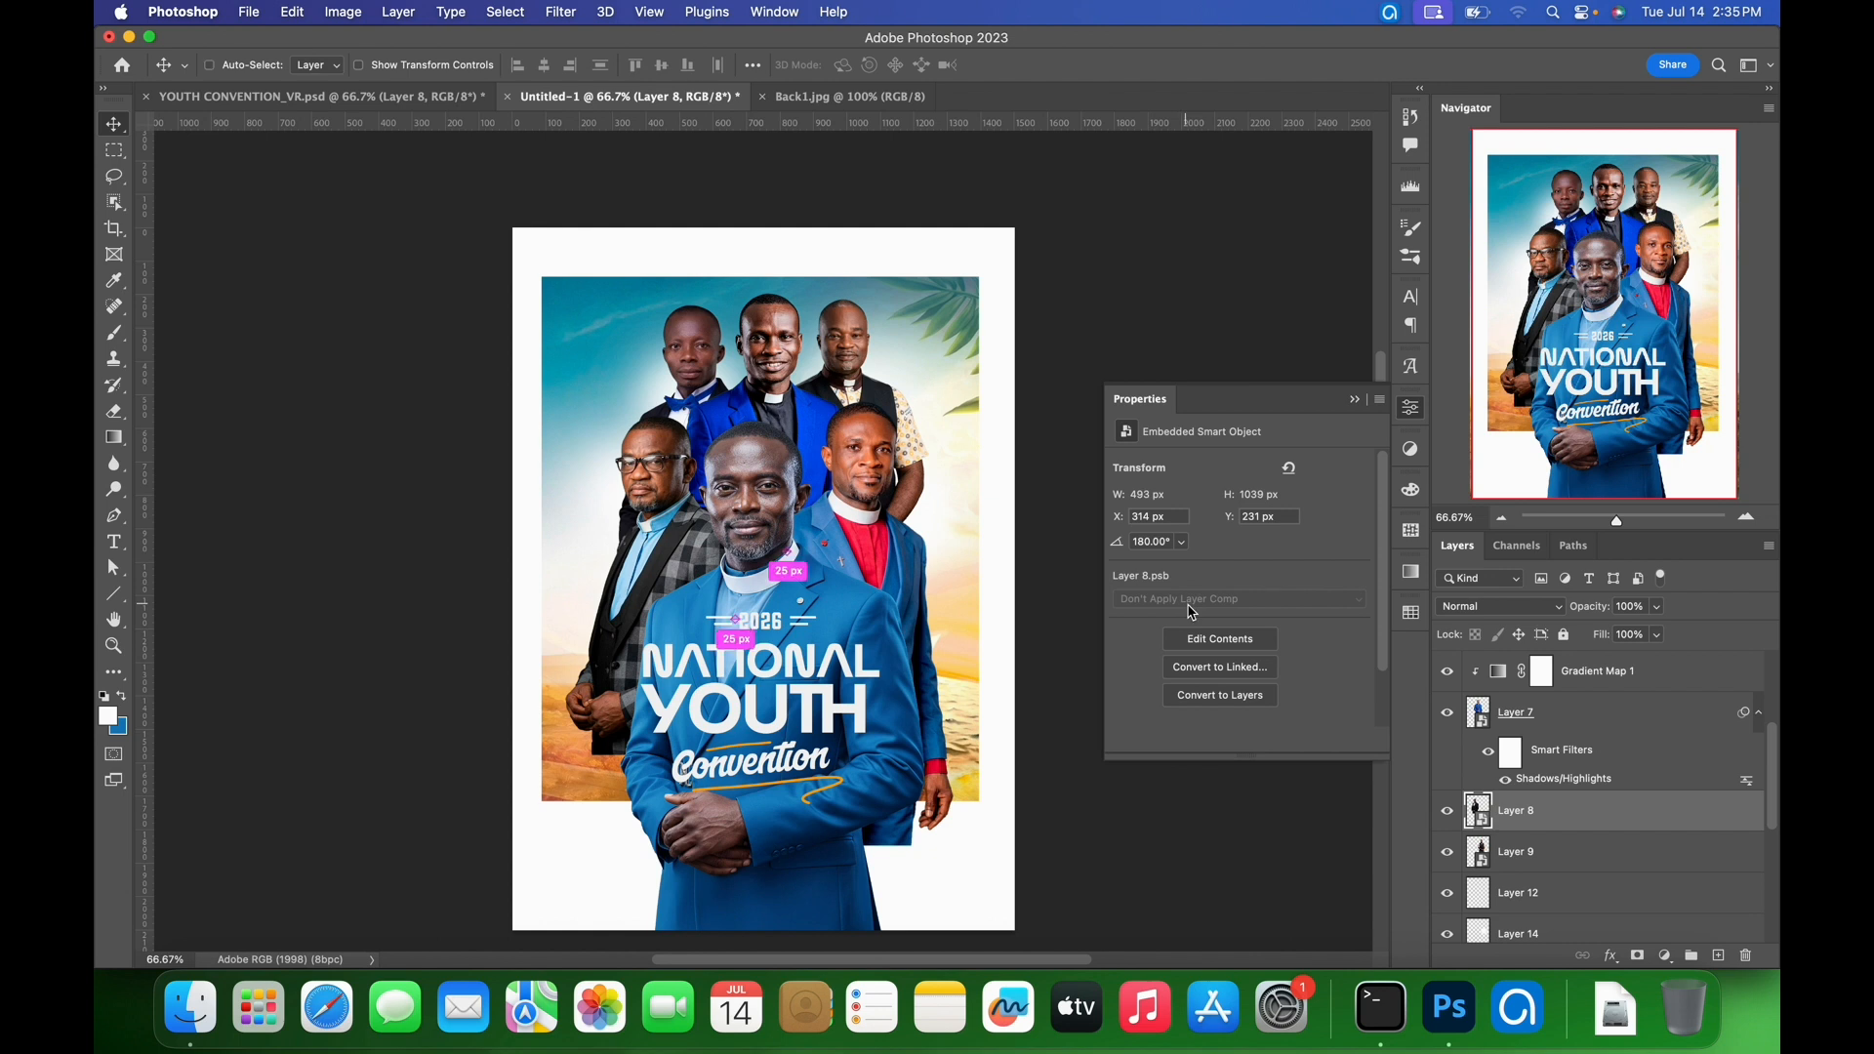
{"action": "key", "text": "super+v"}
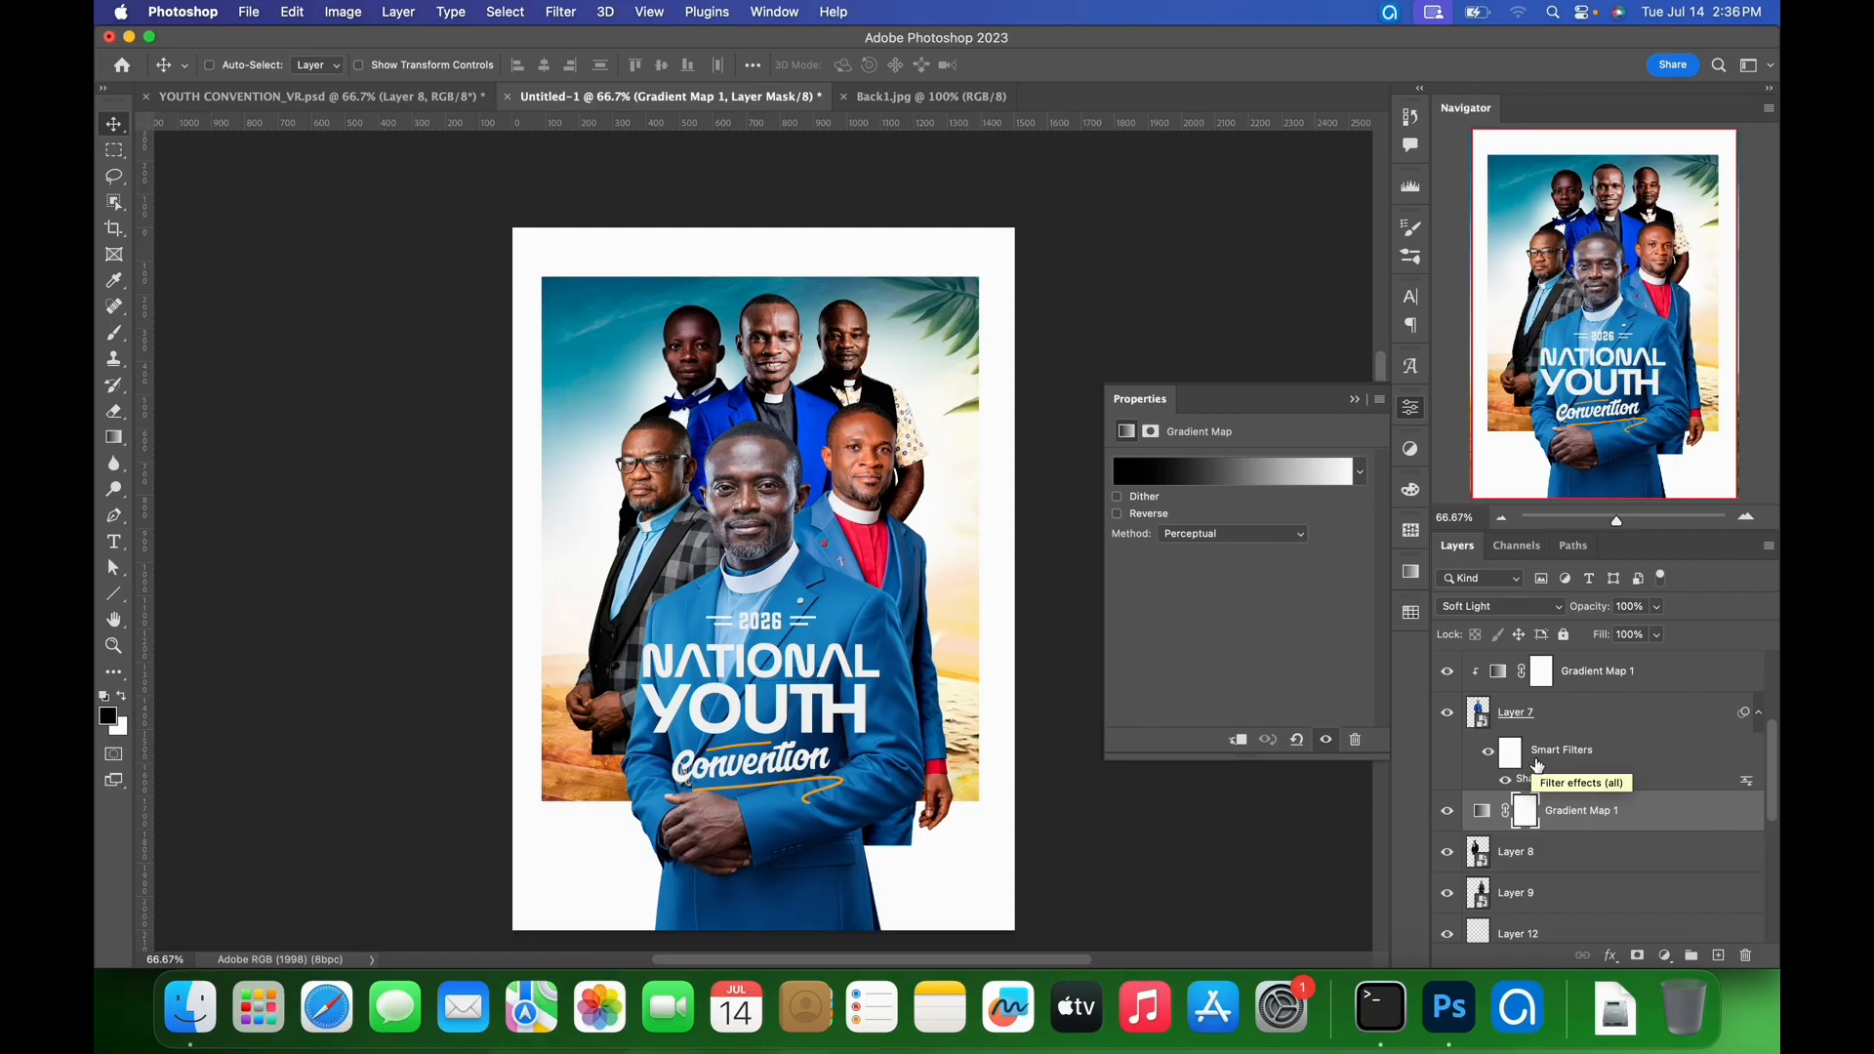
{"action": "key", "text": "alt+super+g"}
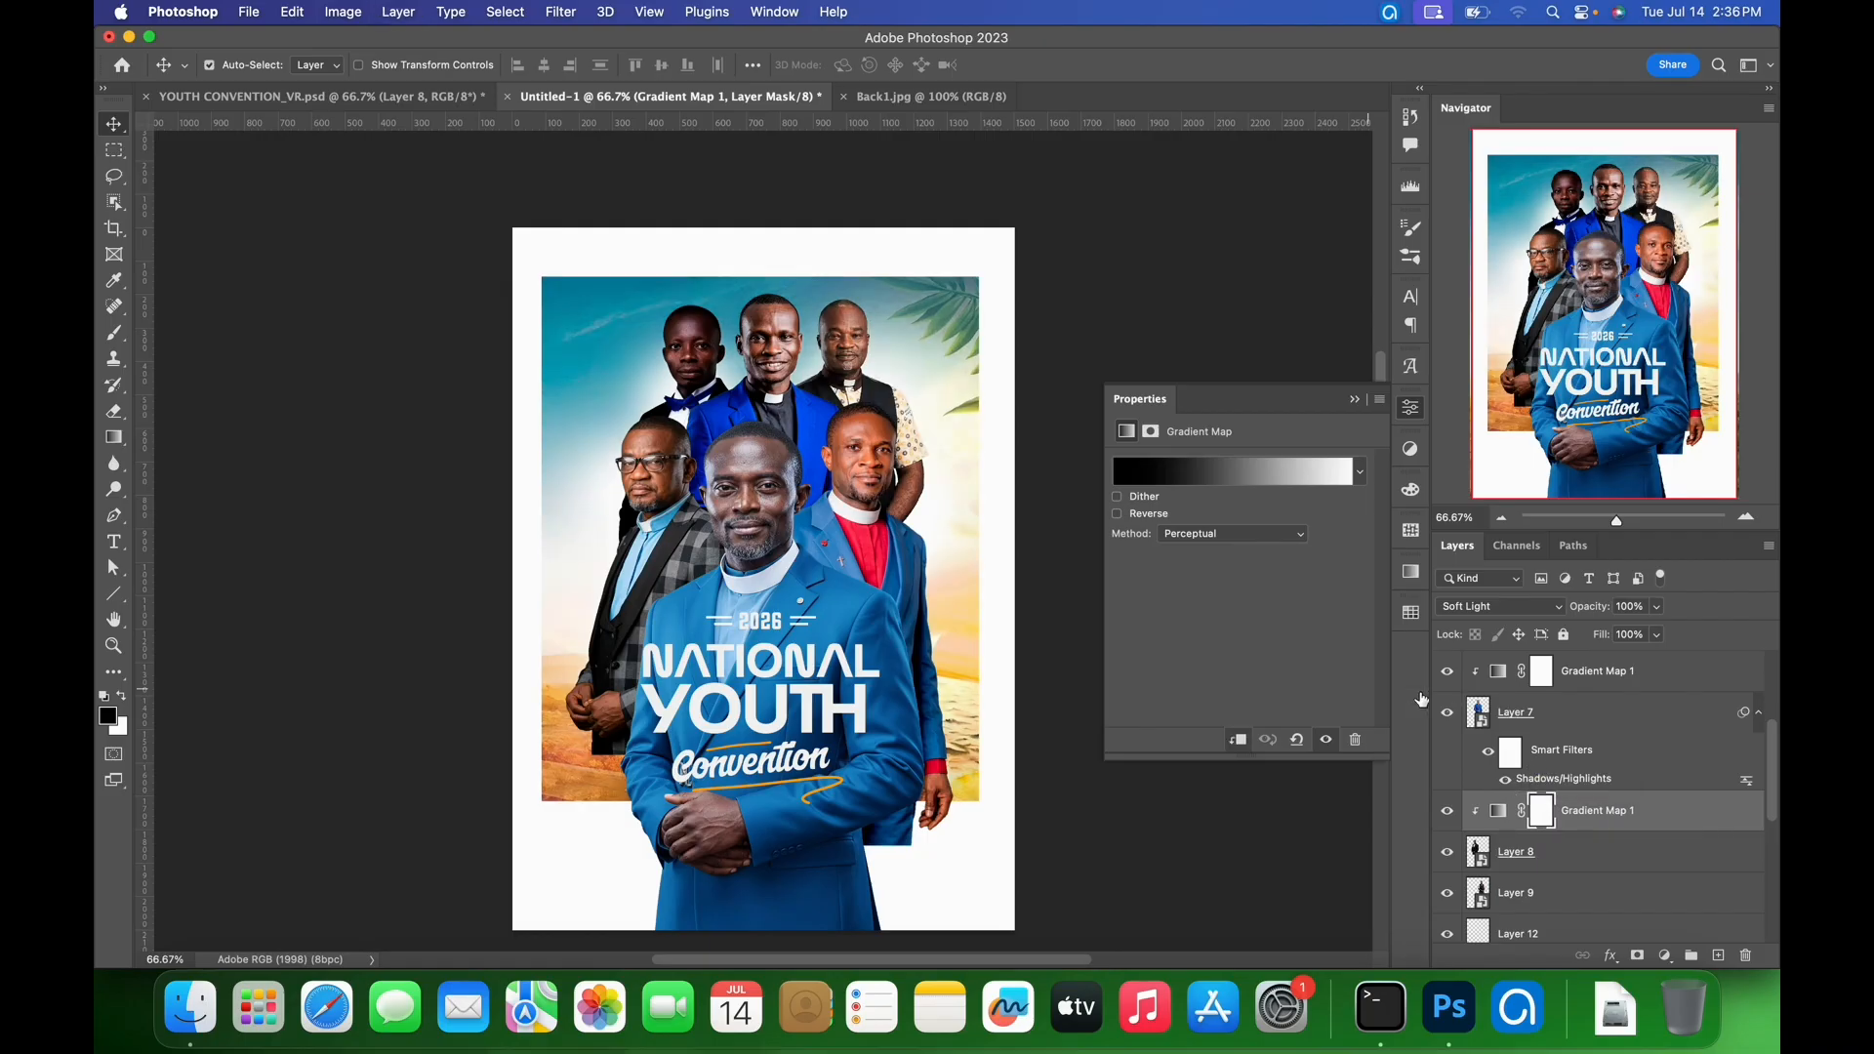
- Apply Shadows/Highlights to the back-left speaker with a shadow amount of 38% and a tone of 63%
{"action": "left_click", "coordinate": [1559, 855]}
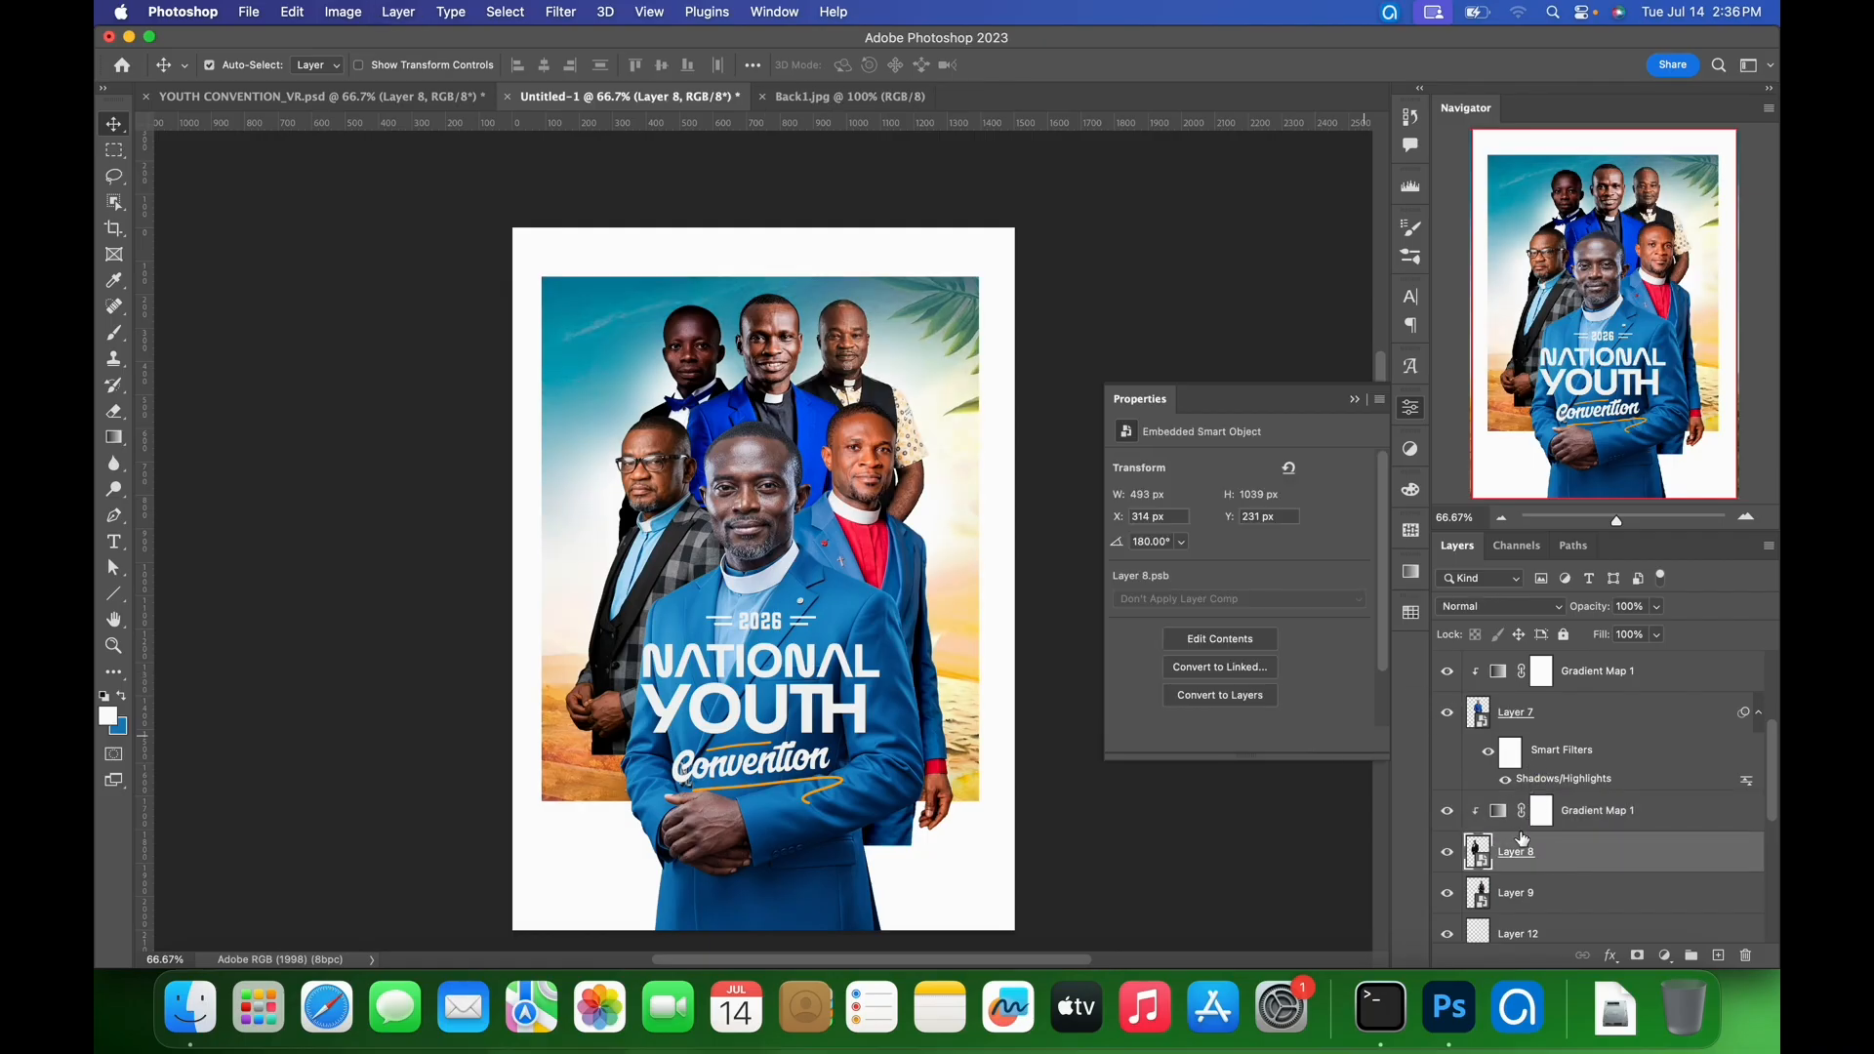
{"action": "left_click", "coordinate": [350, 12]}
{"action": "mouse_move", "coordinate": [382, 90]}
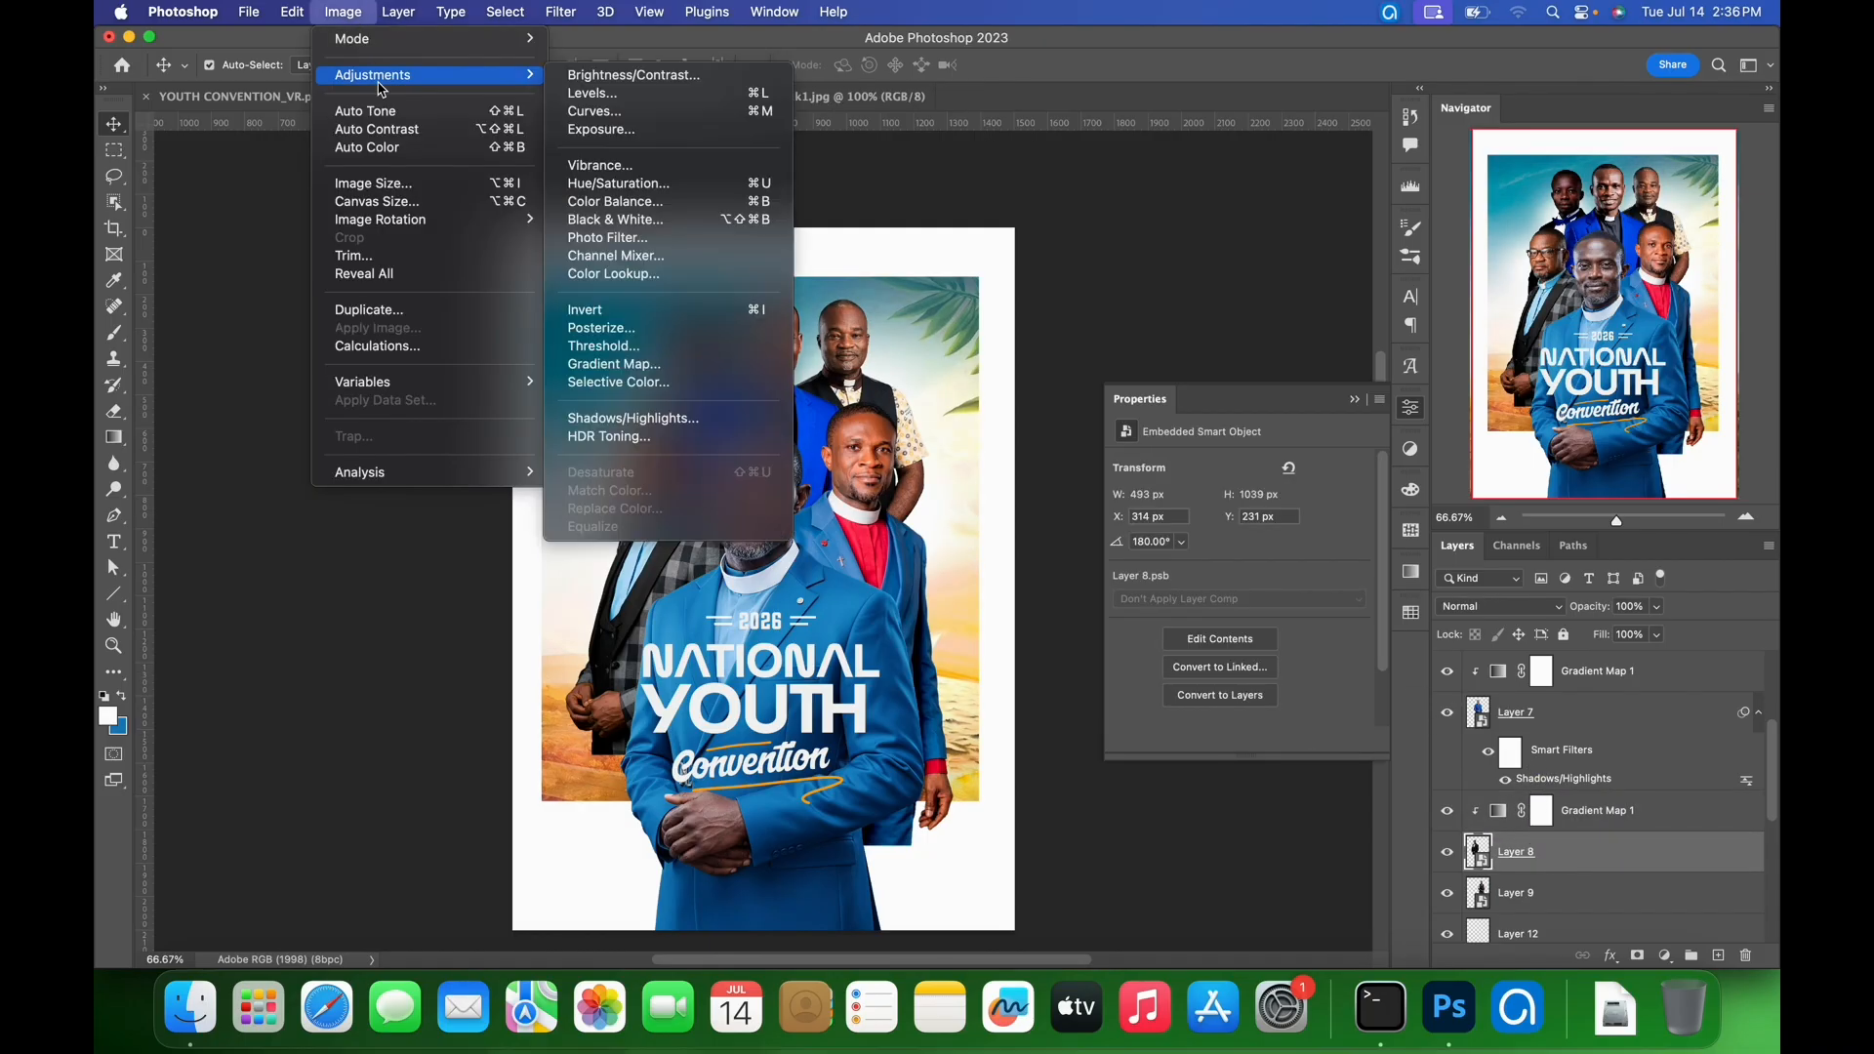
{"action": "left_click", "coordinate": [600, 420]}
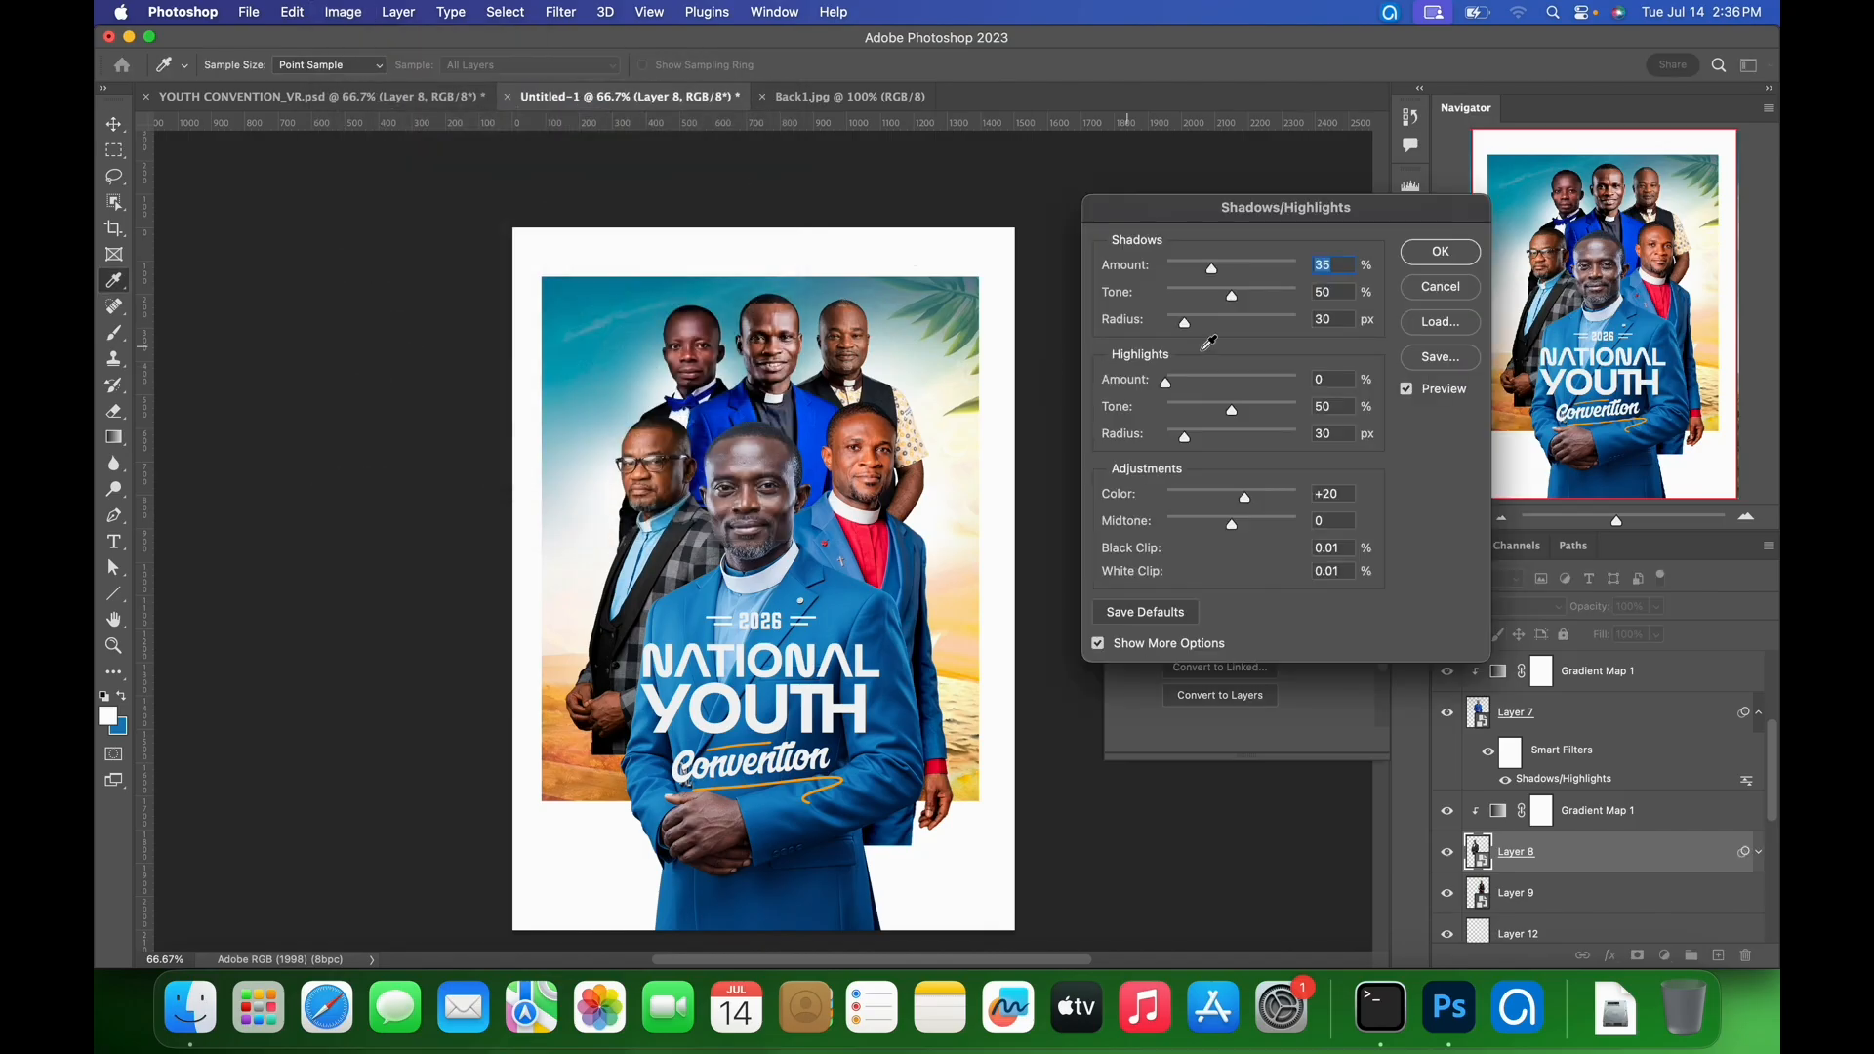
{"action": "mouse_move", "coordinate": [1242, 304]}
{"action": "left_mouse_down"}
{"action": "mouse_move", "coordinate": [1216, 273]}
{"action": "mouse_move", "coordinate": [1258, 302]}
{"action": "left_mouse_up"}
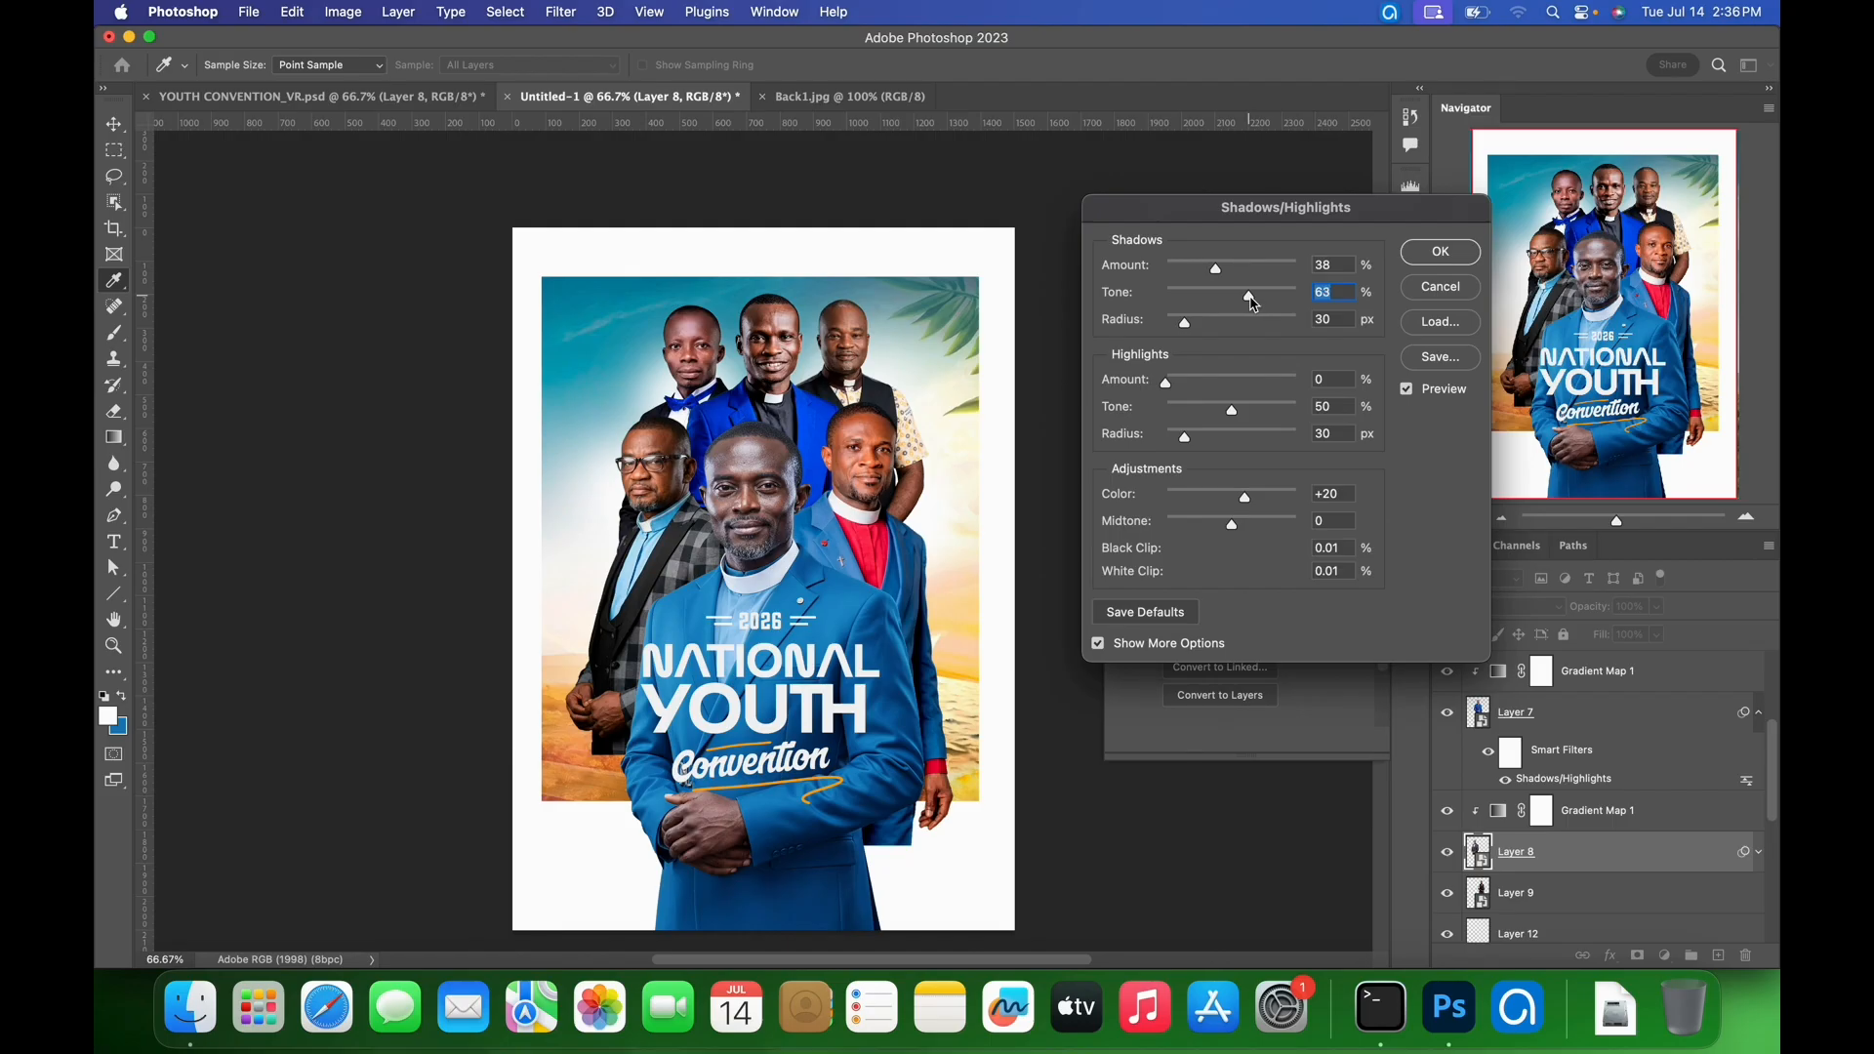
{"action": "left_click", "coordinate": [1441, 258]}
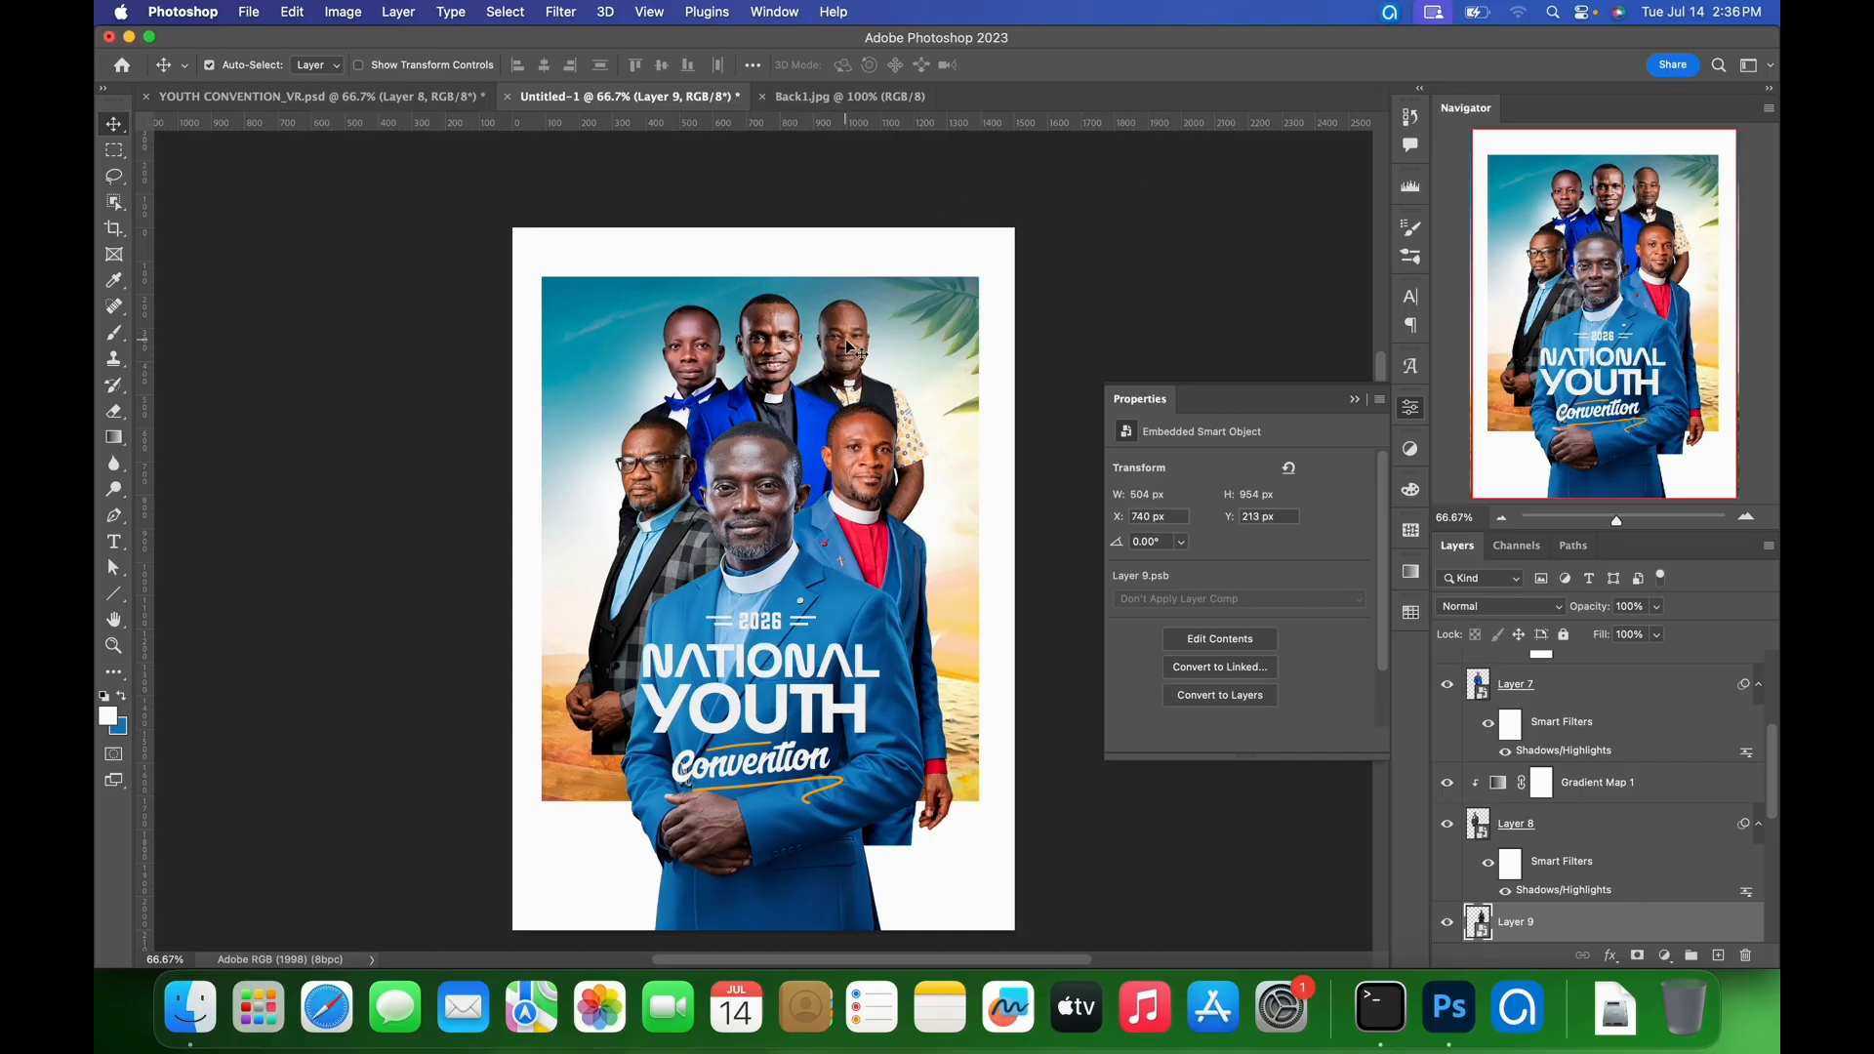
- Paste a copy of the Soft Light Gradient Map above the back-right speaker and clip it to that layer
{"action": "key", "text": "super+v"}
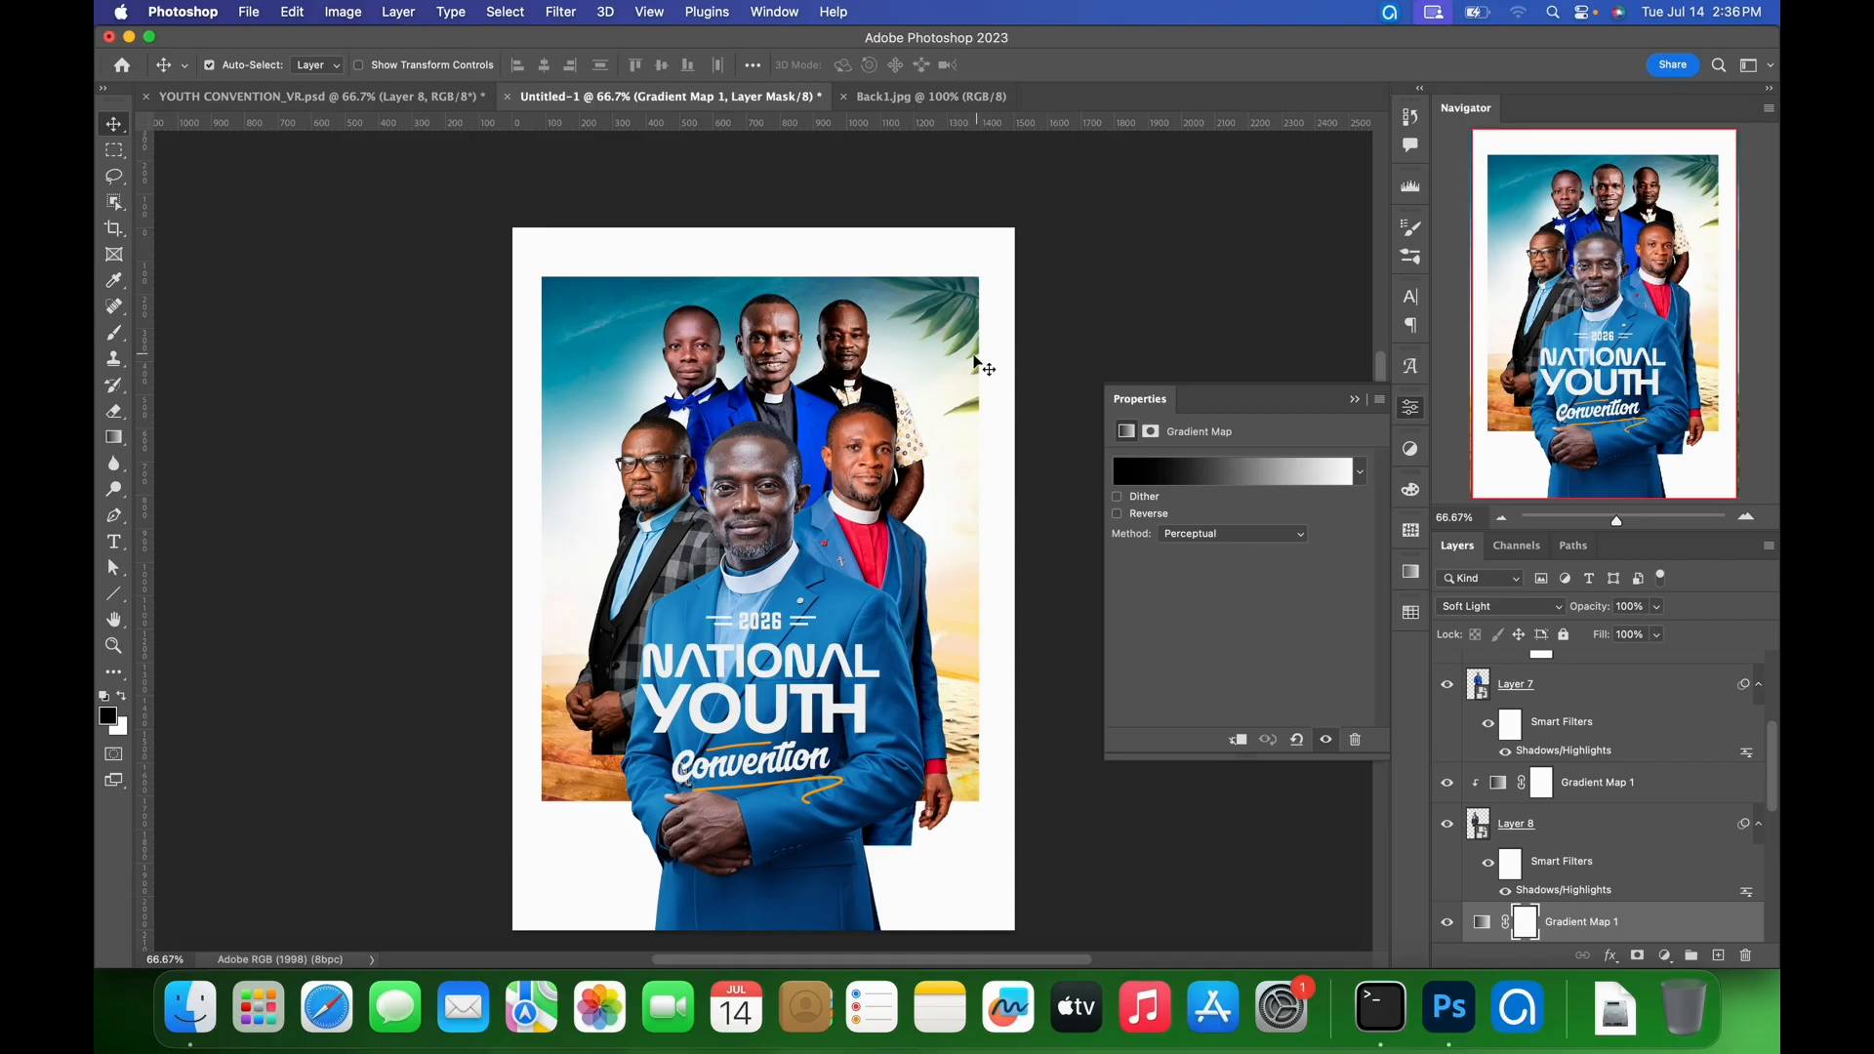
{"action": "scroll", "coordinate": [1626, 796], "scroll_direction": "down", "scroll_amount": 2}
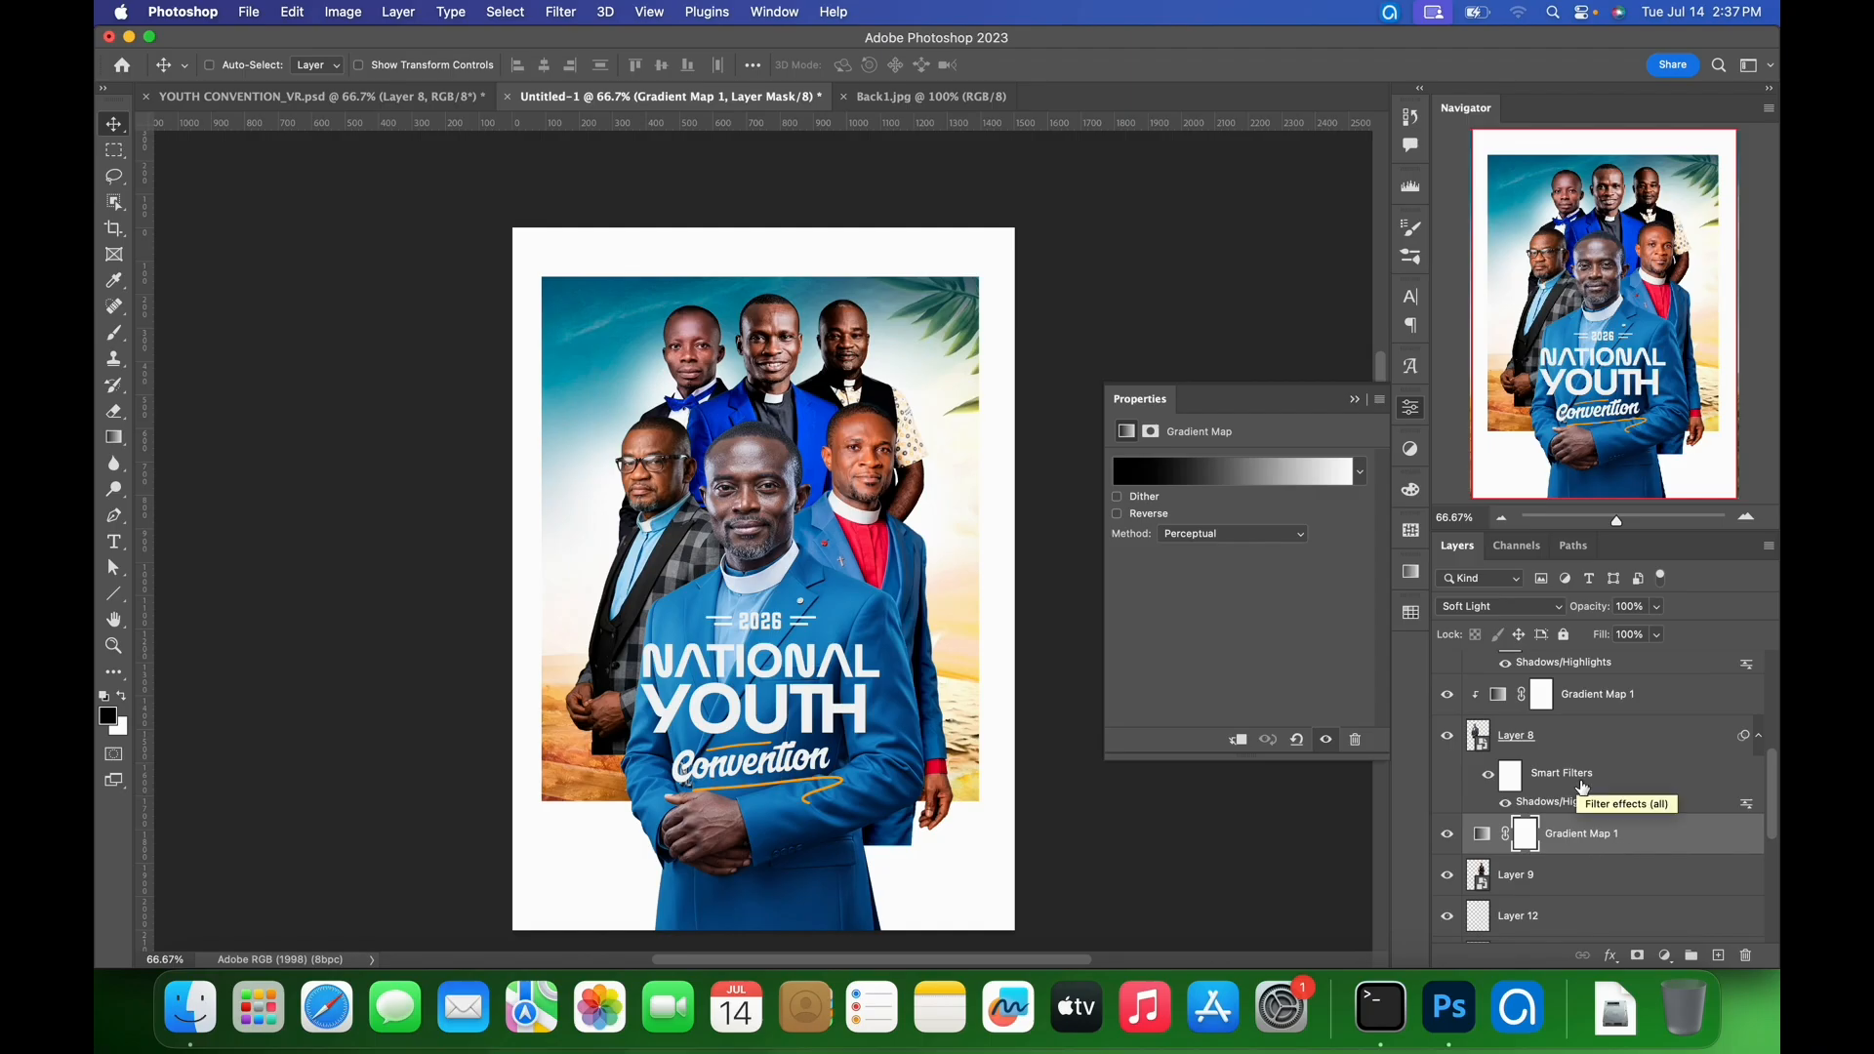
{"action": "key", "text": "super+alt+g"}
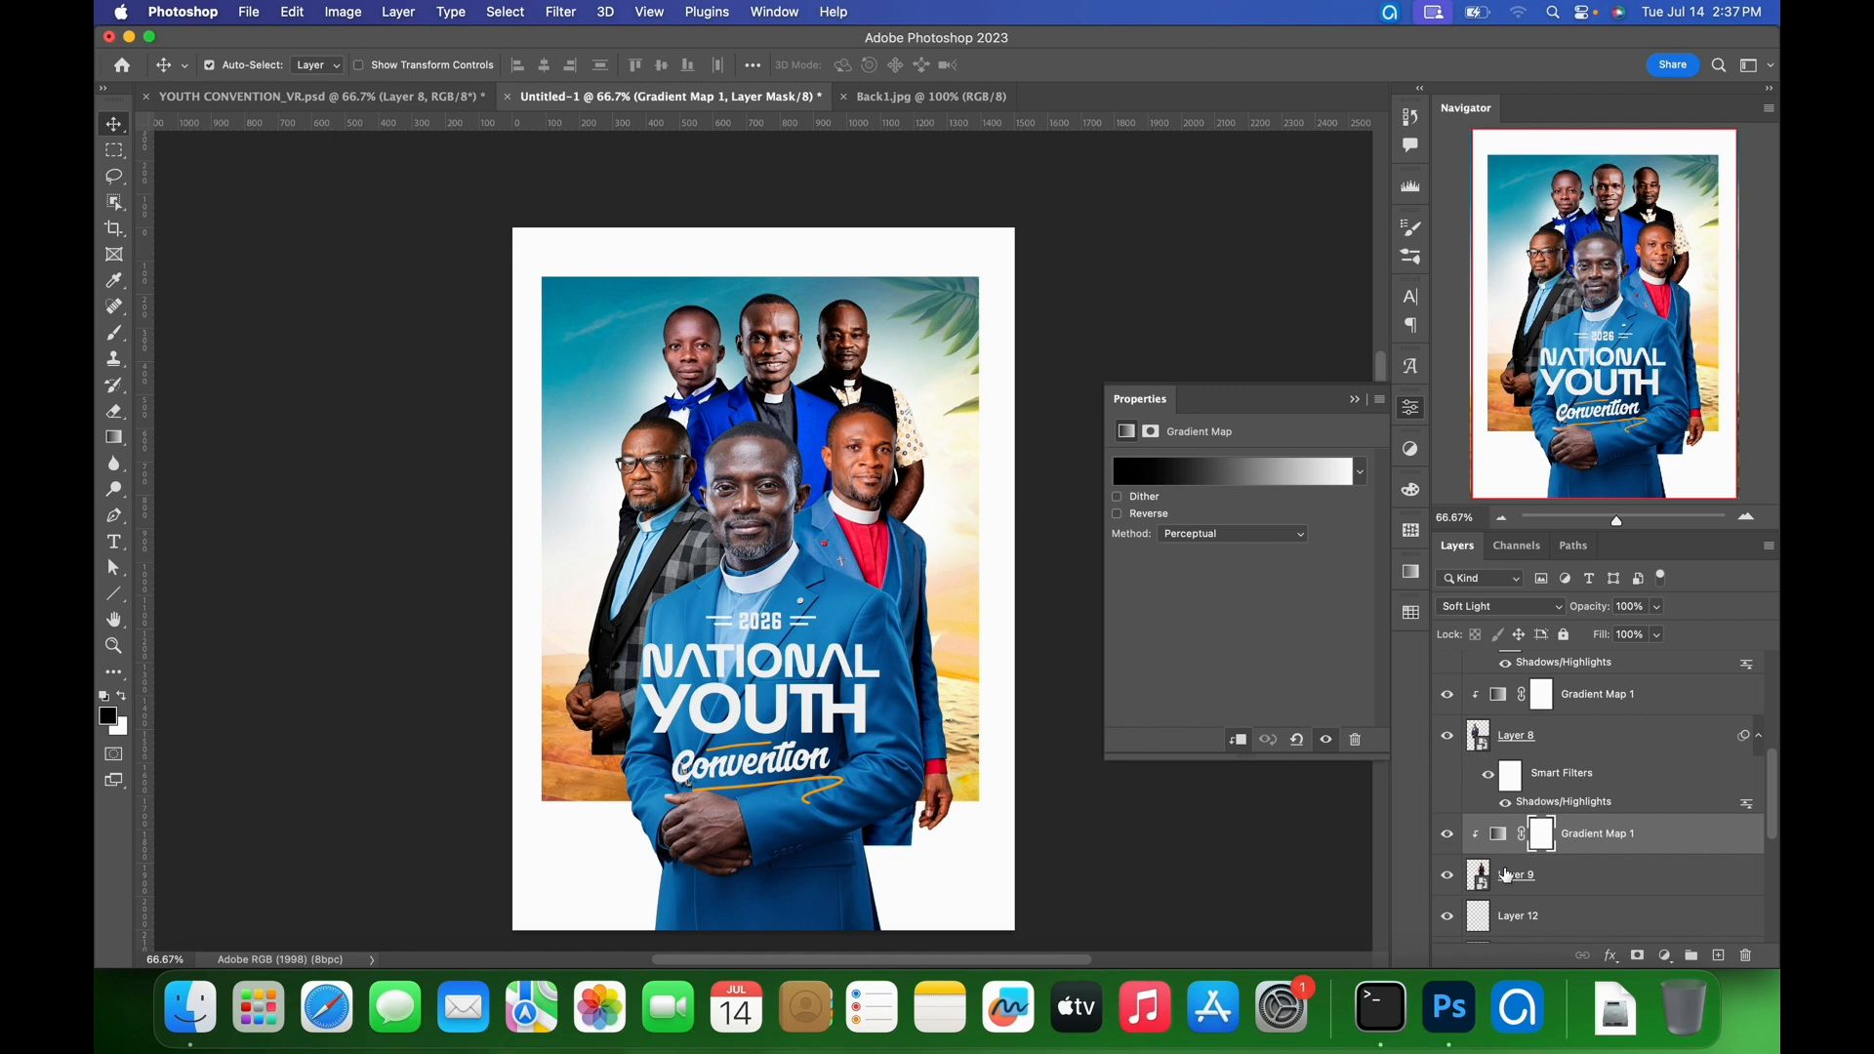
- Apply Shadows/Highlights to the back-right speaker with a shadow amount of 41% and a tone of 53%
{"action": "left_click", "coordinate": [1551, 887]}
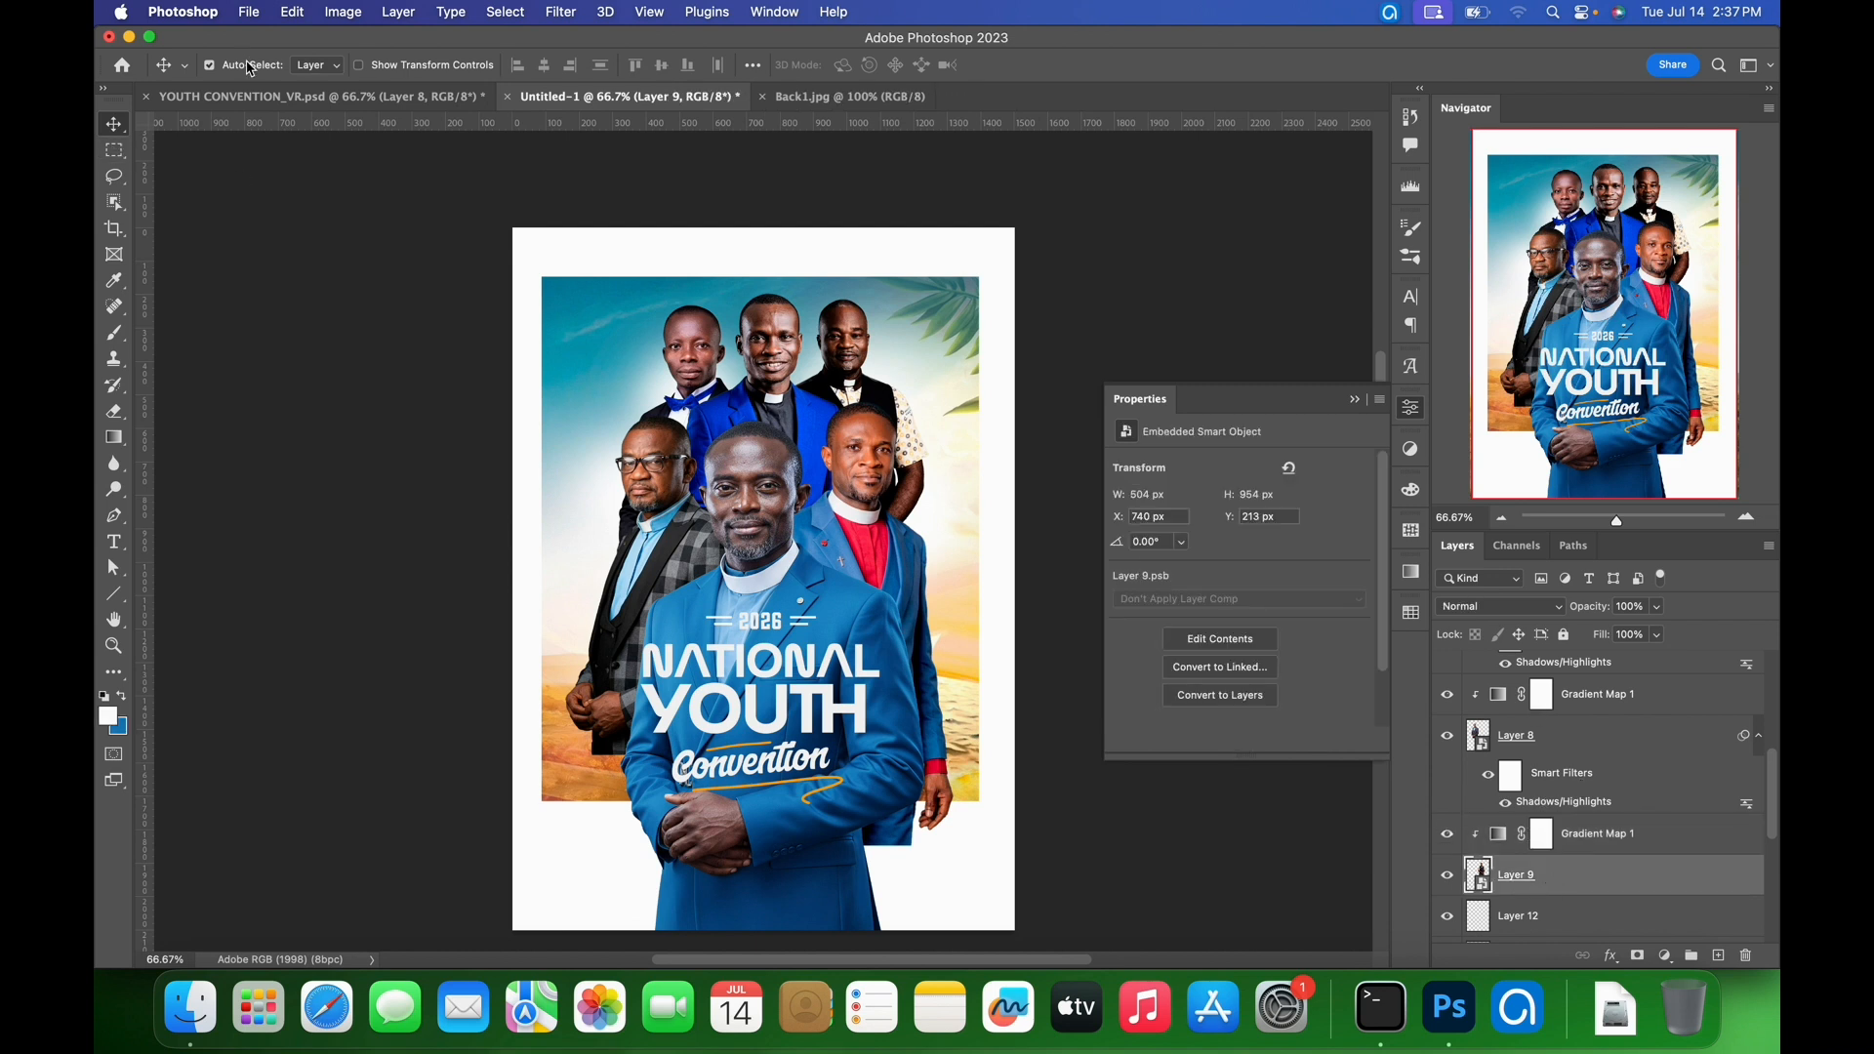
{"action": "left_click", "coordinate": [347, 13]}
{"action": "mouse_move", "coordinate": [375, 75]}
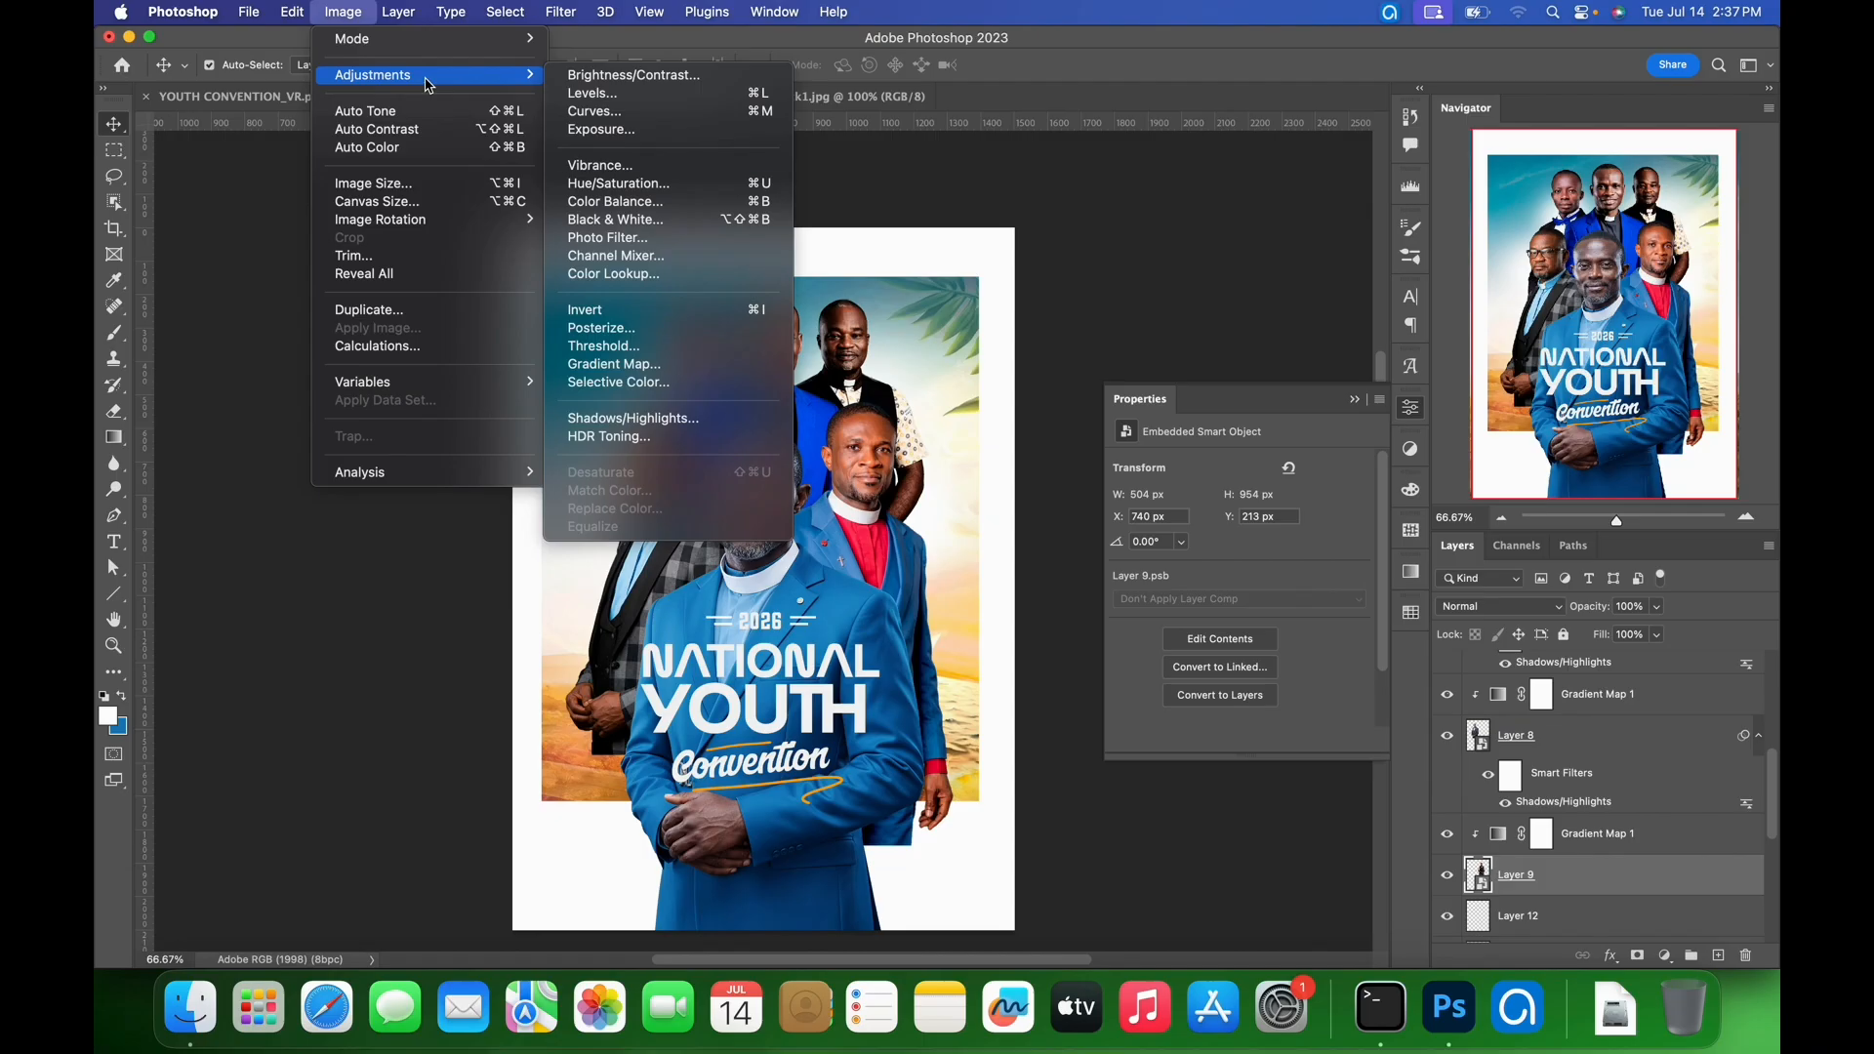
{"action": "left_click", "coordinate": [594, 430]}
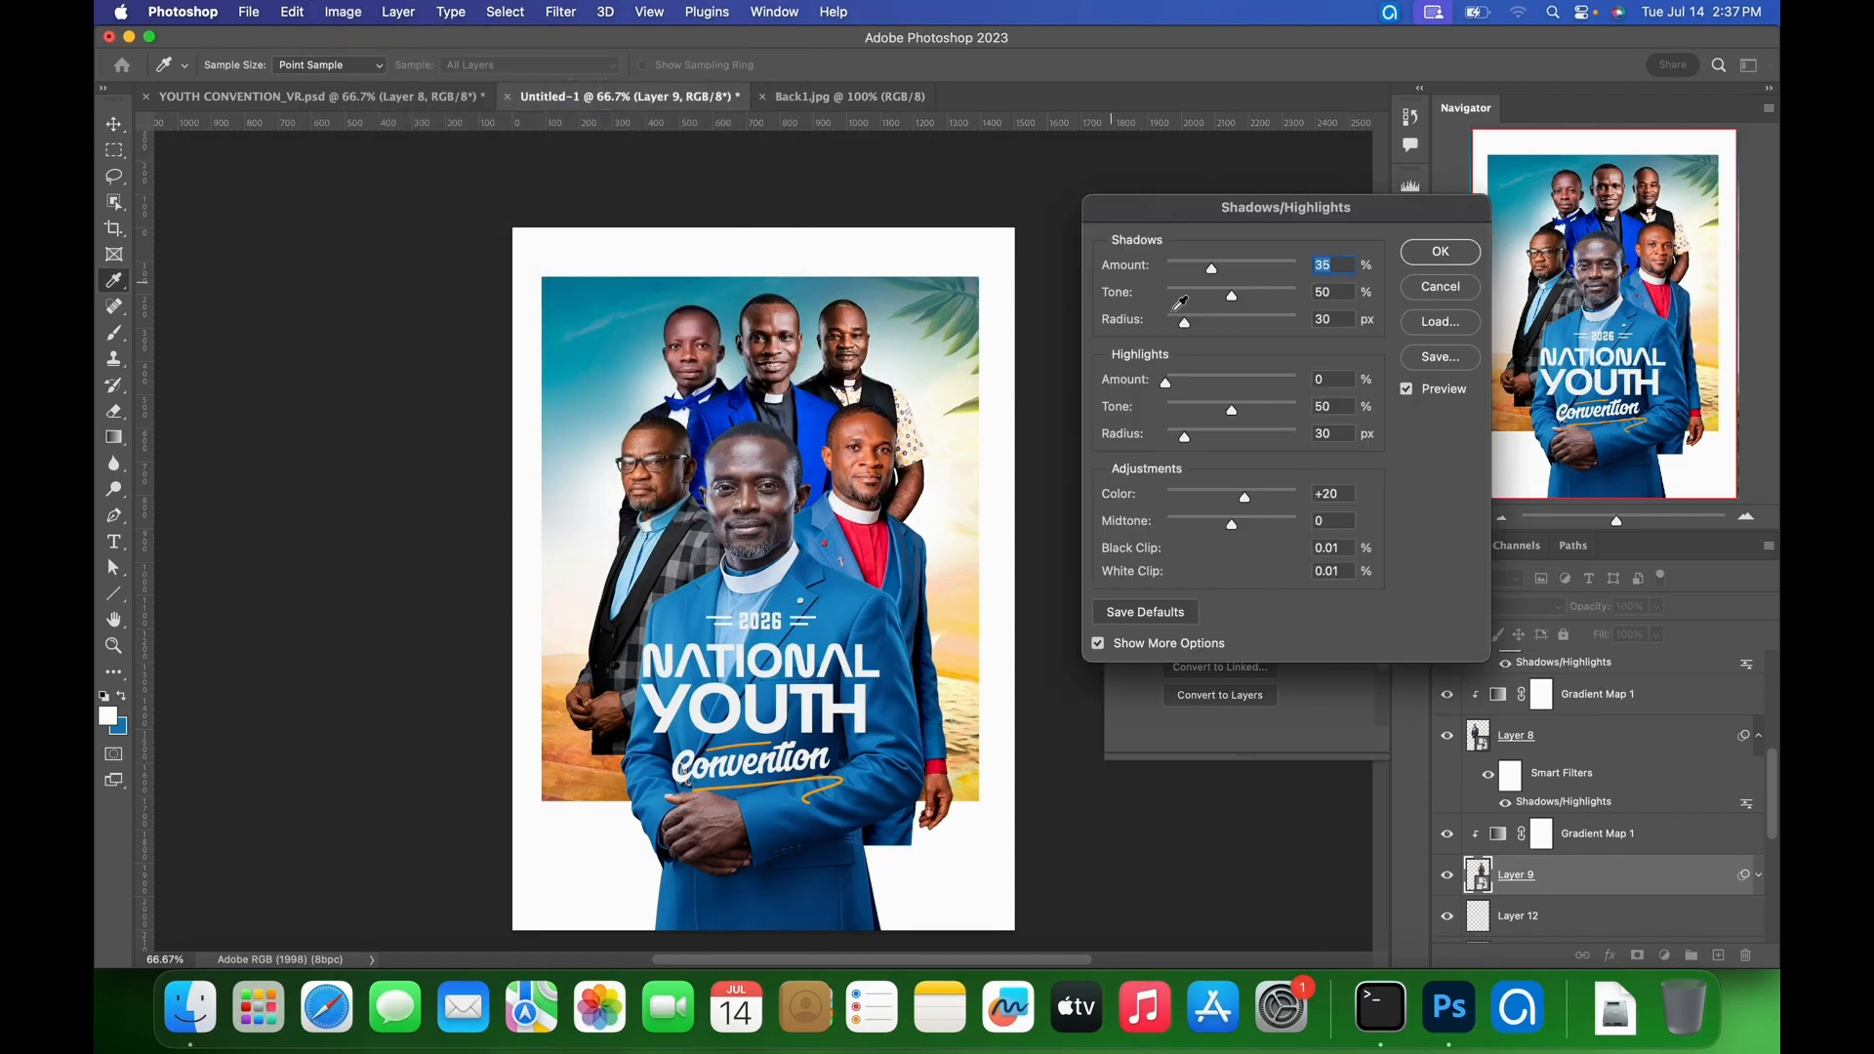
{"action": "left_click_drag", "start_coordinate": [1242, 306], "coordinate": [1246, 305]}
{"action": "left_click", "coordinate": [1224, 276]}
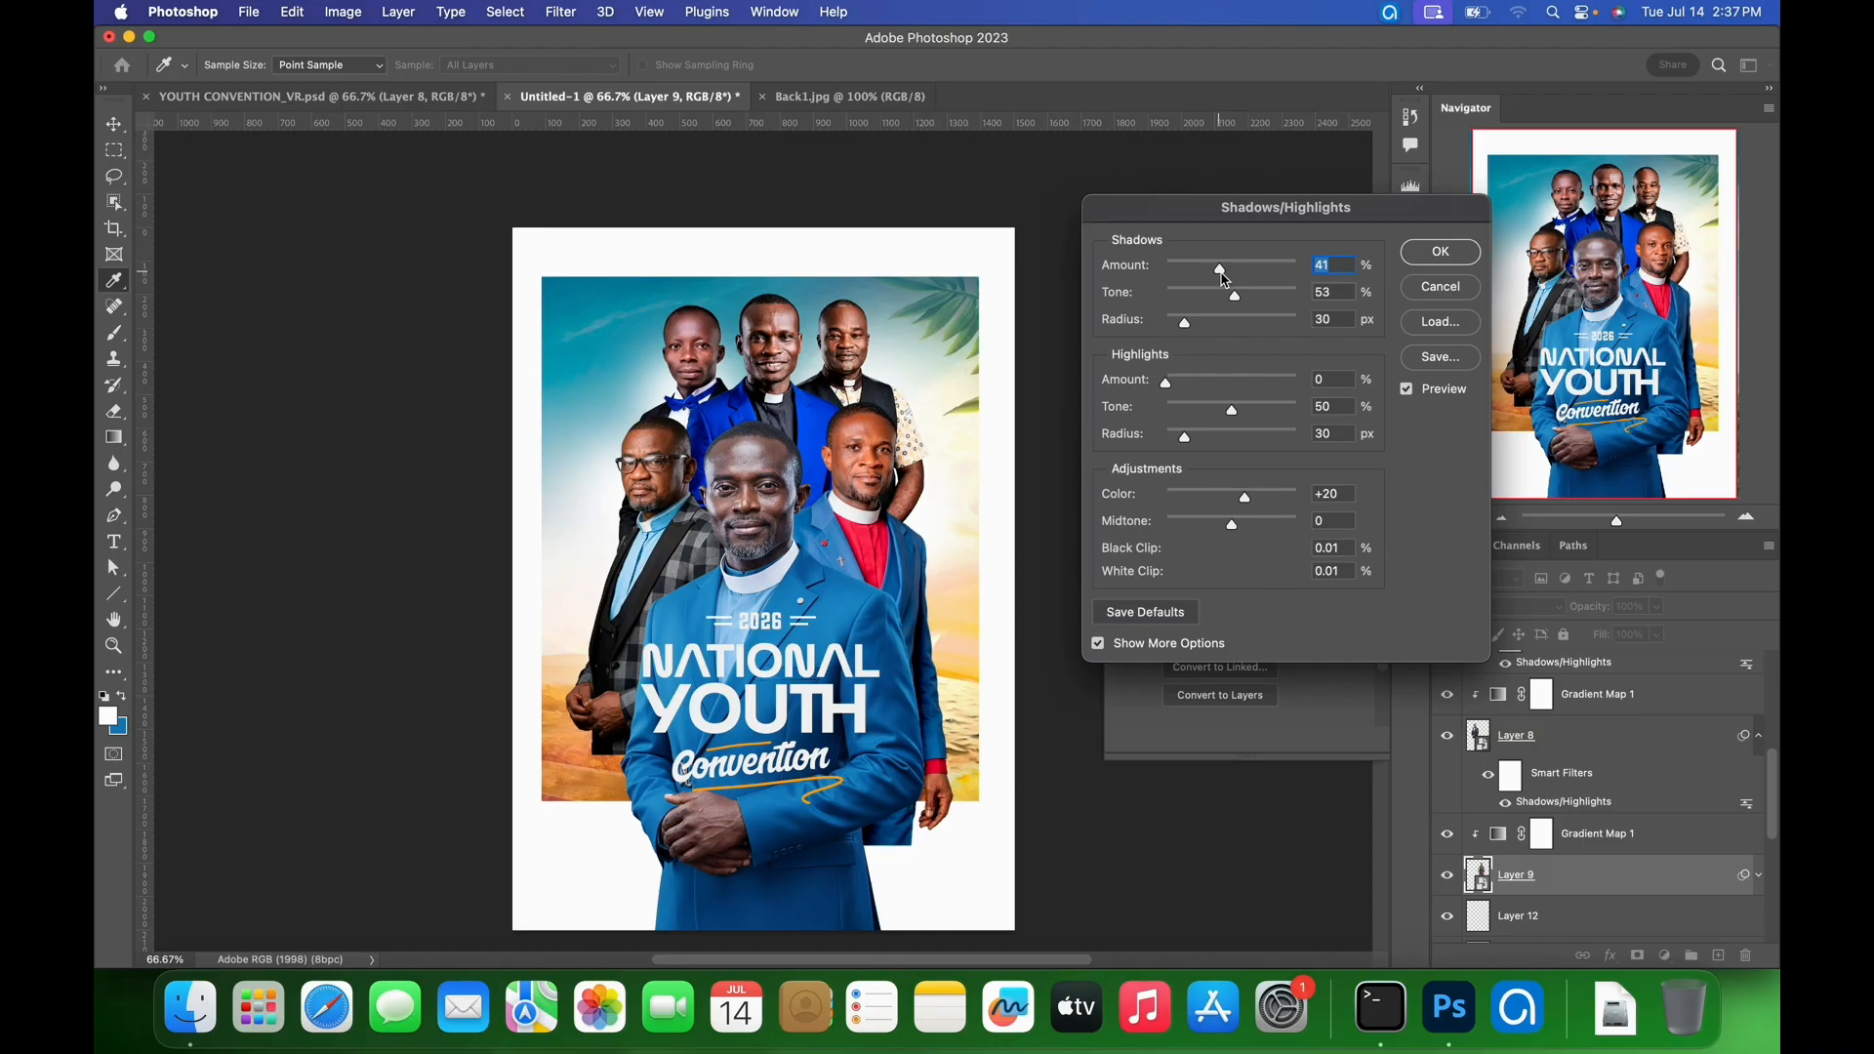
{"action": "left_click", "coordinate": [1433, 253]}
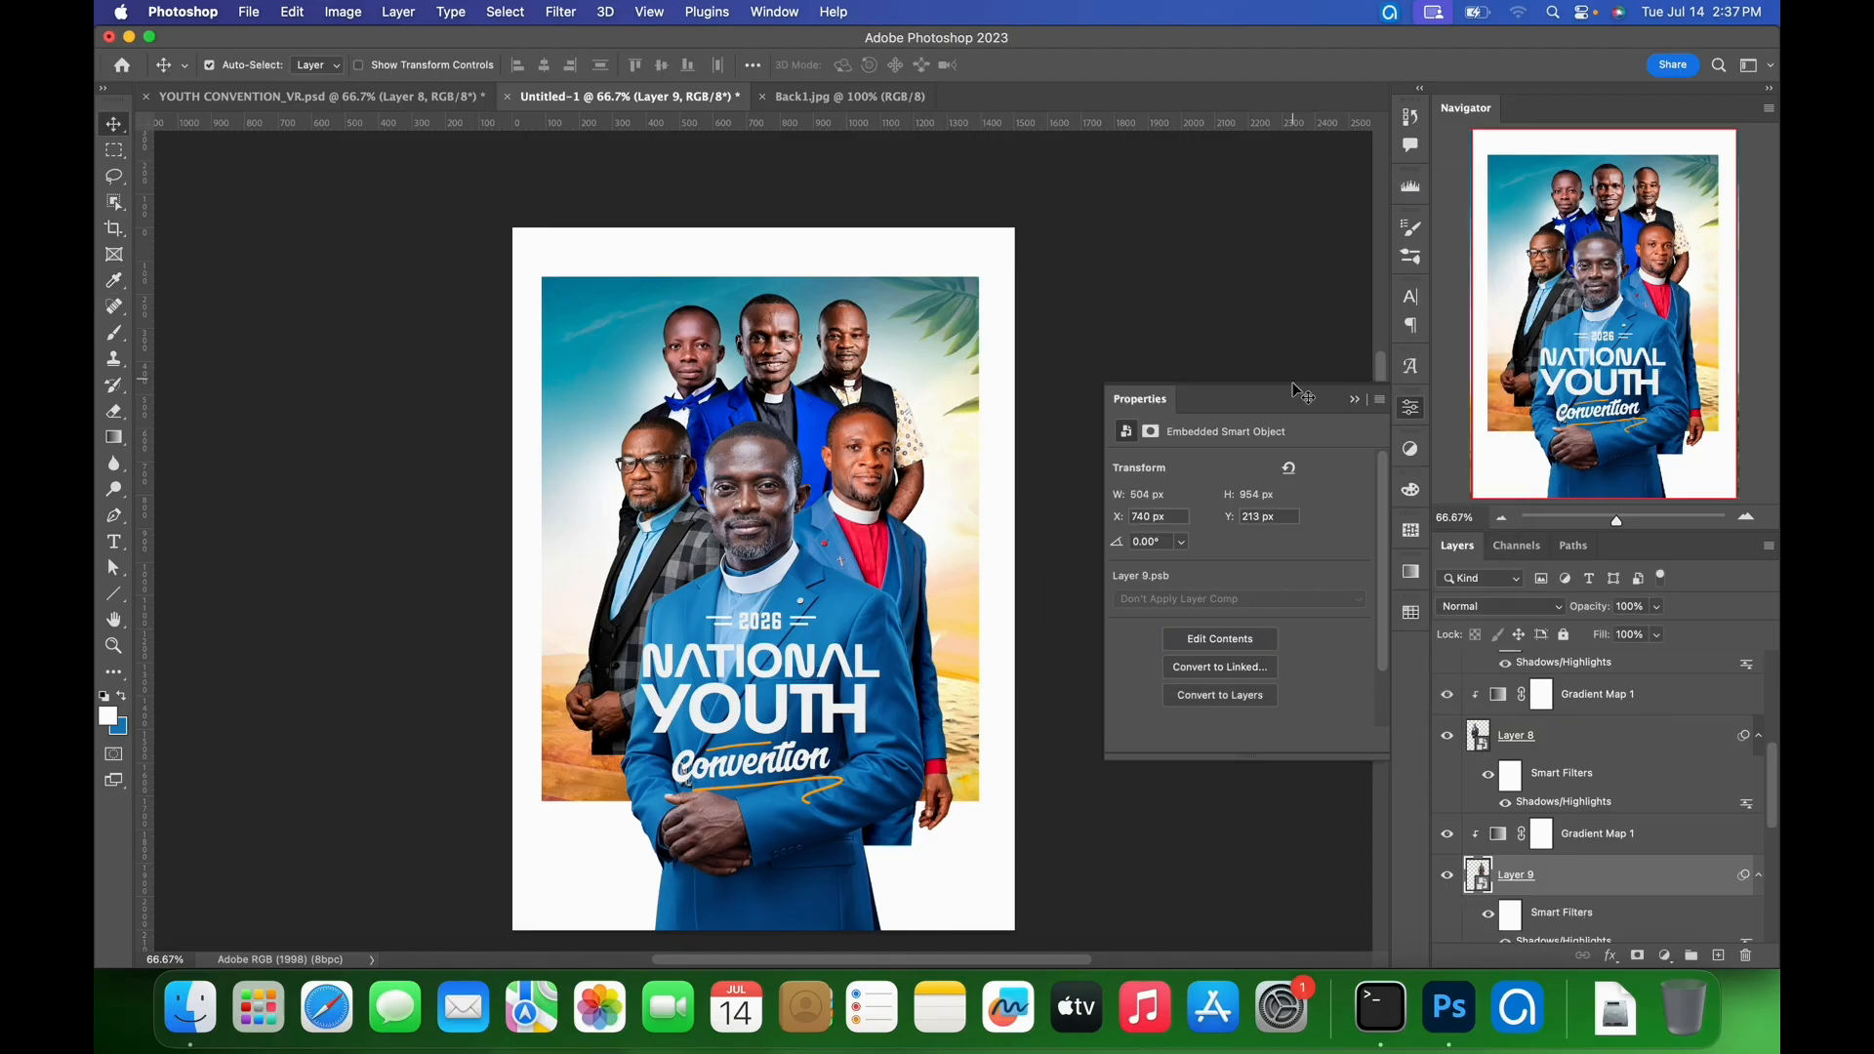
- Paste the Soft Light Gradient Map above the middle-row left speaker with glasses and clip it to that layer
{"action": "left_click", "coordinate": [691, 483]}
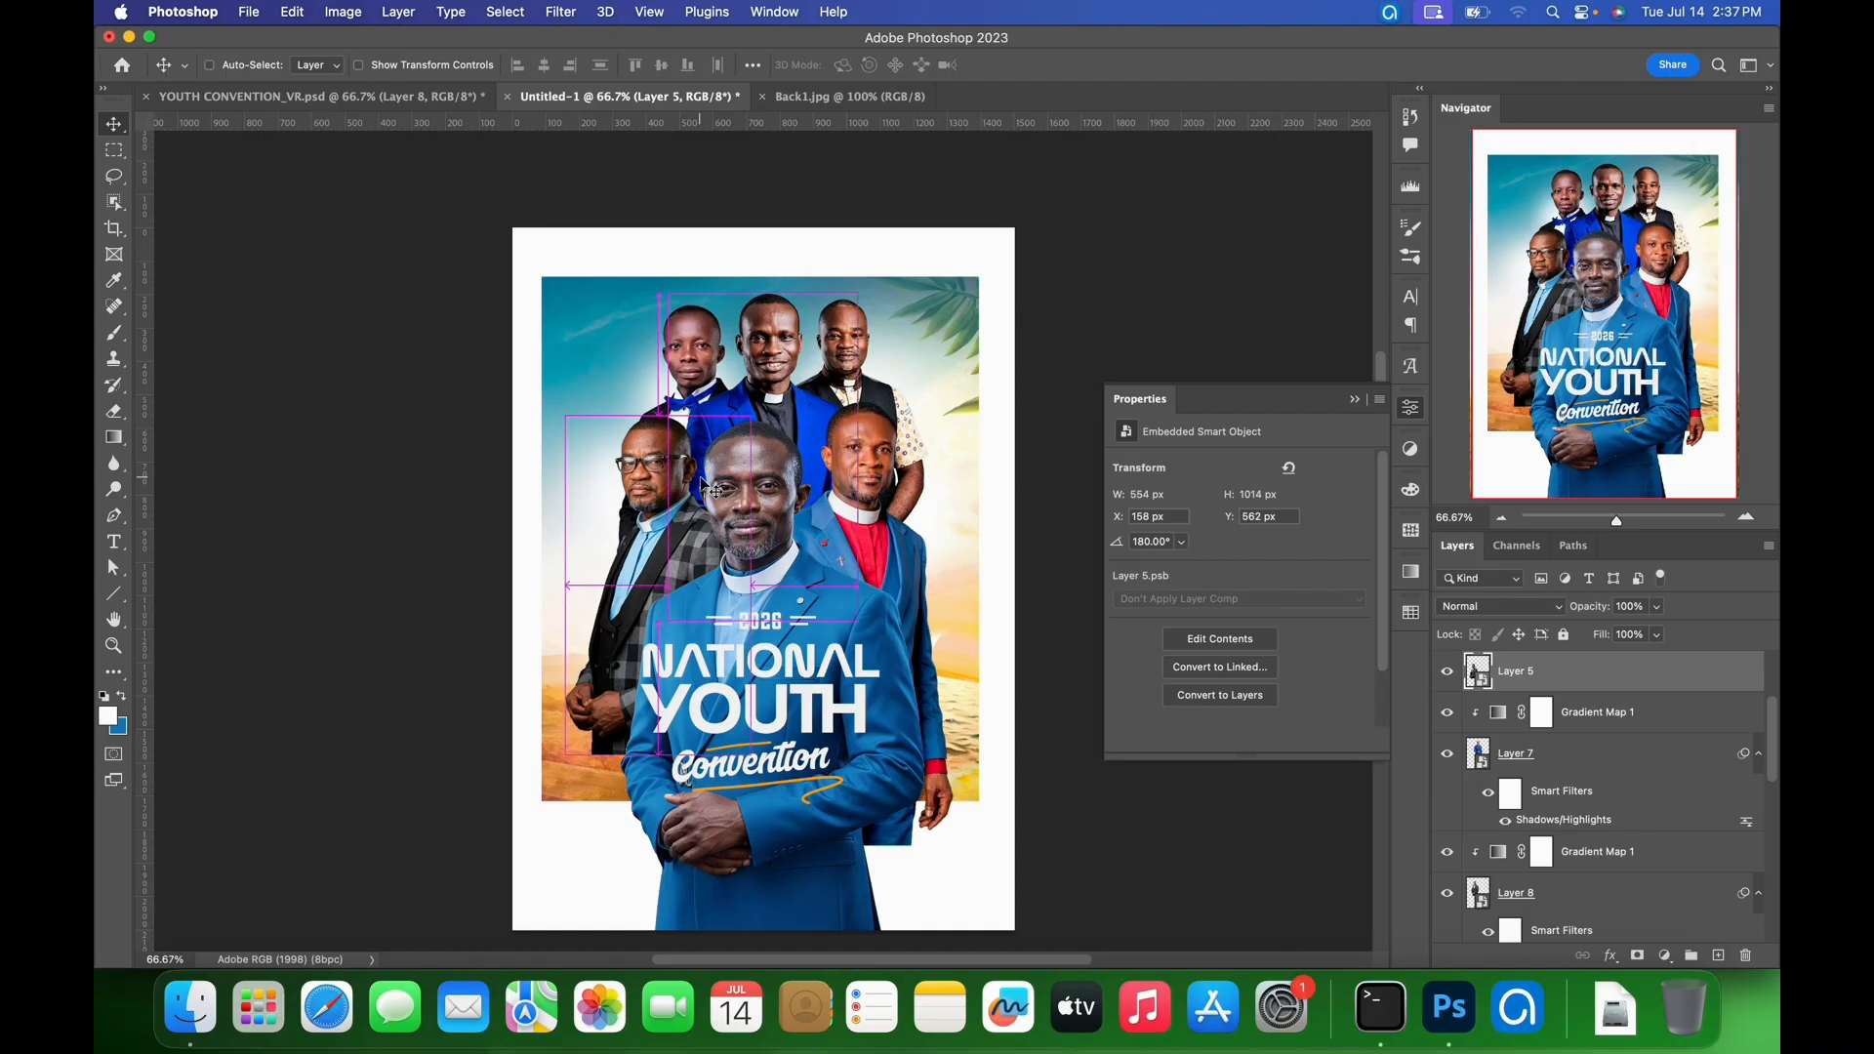
{"action": "key", "text": "super+v"}
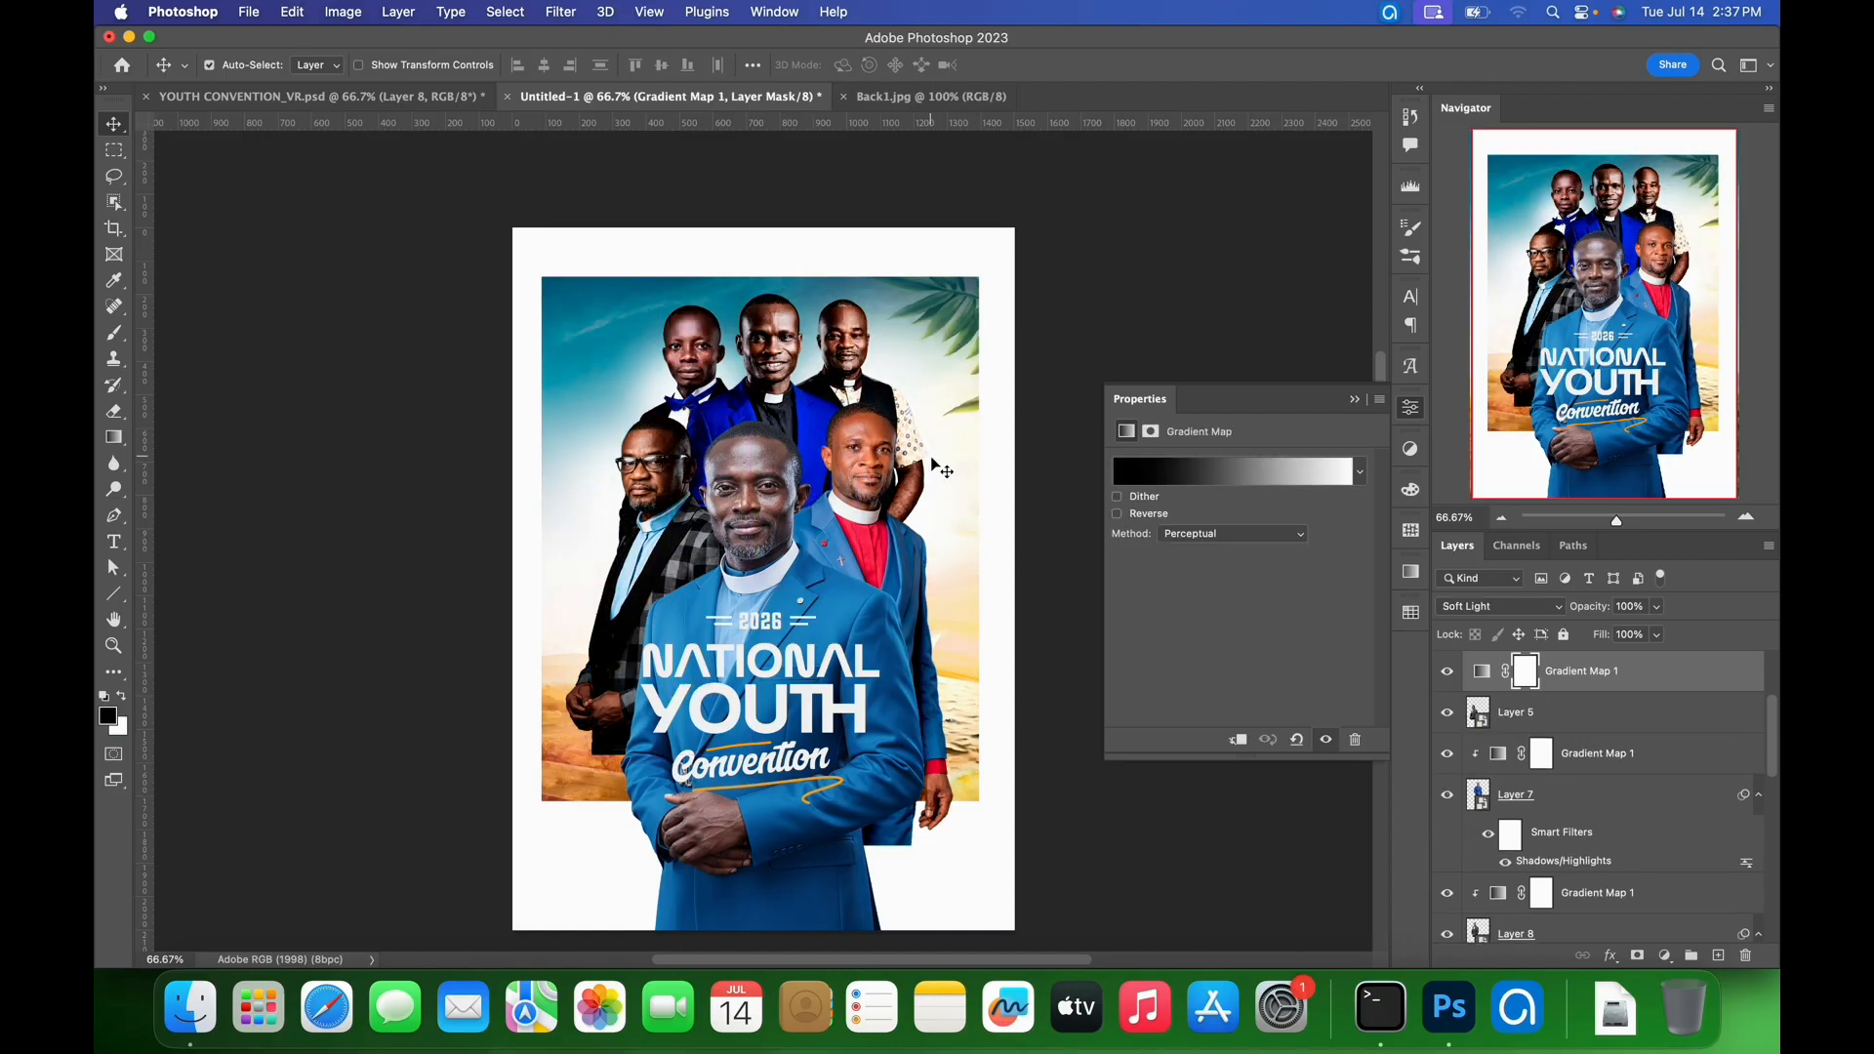
{"action": "key", "text": "super+alt+g"}
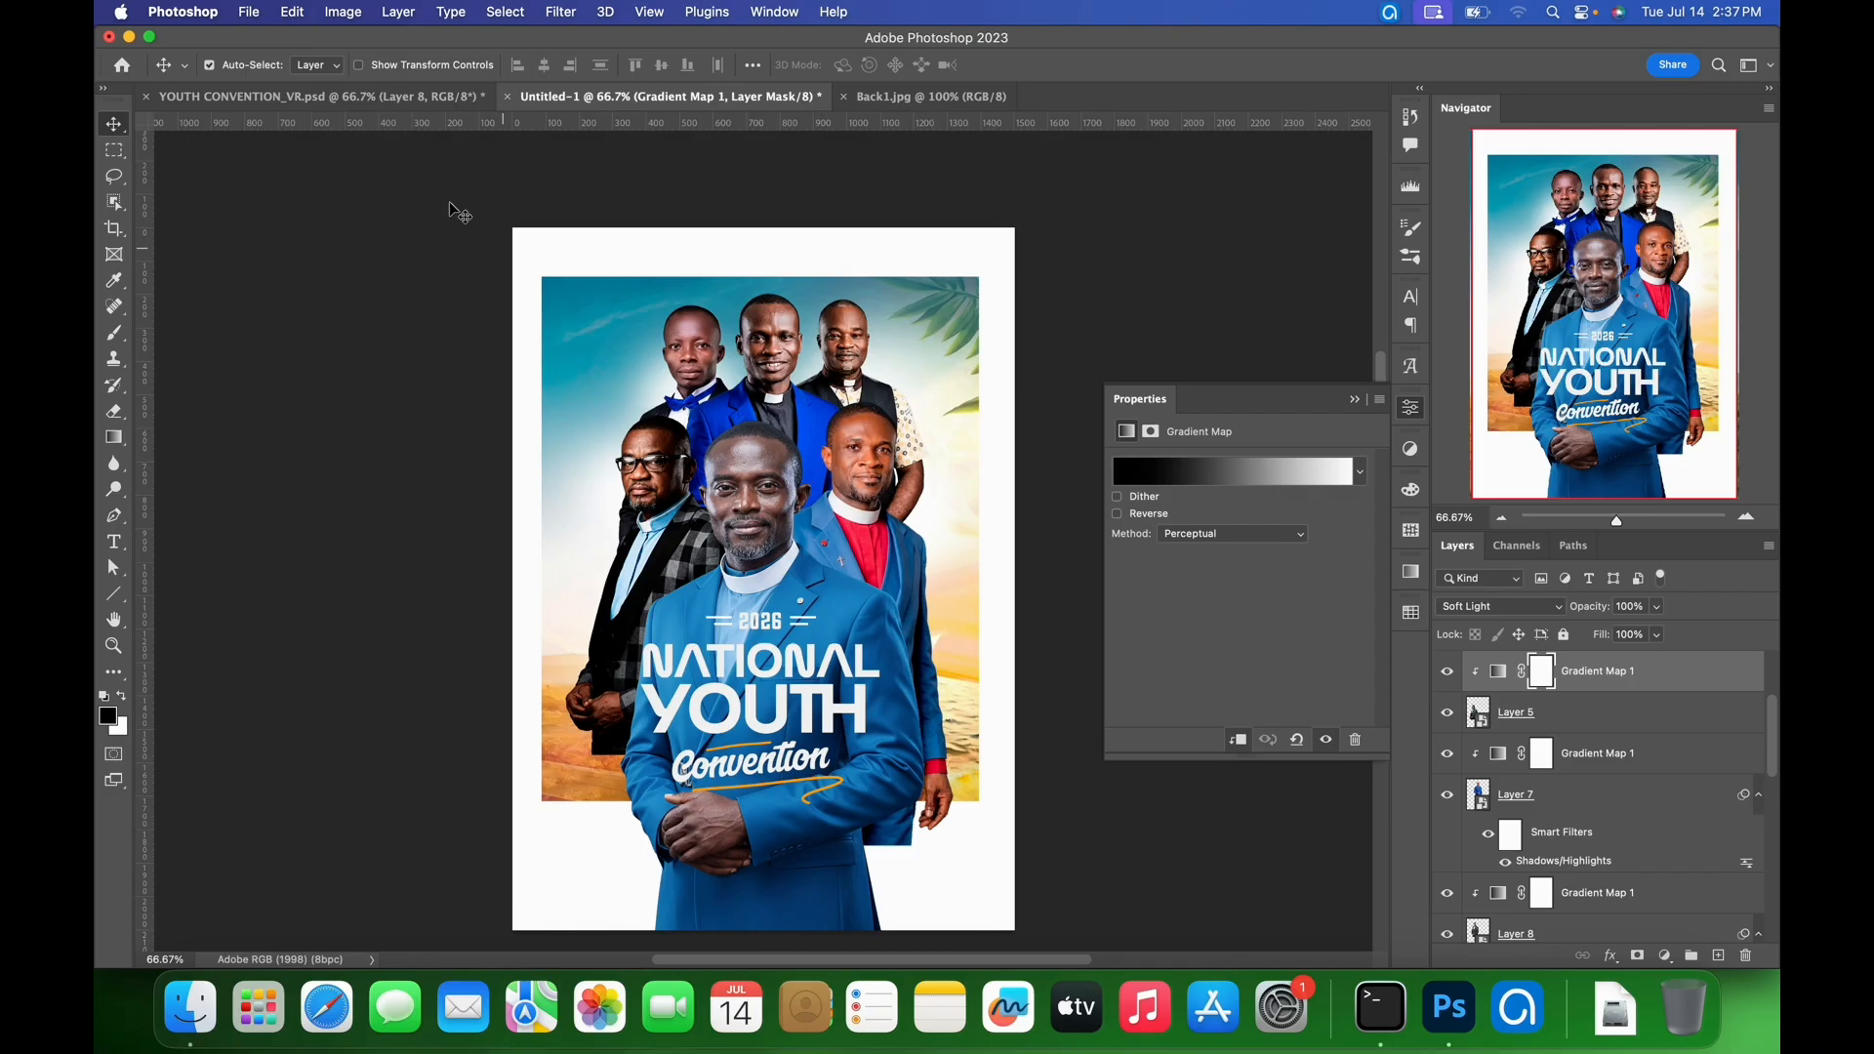
- Apply Shadows/Highlights to the middle-row left speaker, setting the shadow amount to about 39%
{"action": "left_click", "coordinate": [1523, 712]}
{"action": "left_click", "coordinate": [343, 12]}
{"action": "mouse_move", "coordinate": [410, 81]}
{"action": "left_click", "coordinate": [619, 427]}
{"action": "left_click_drag", "start_coordinate": [1233, 293], "coordinate": [1221, 275]}
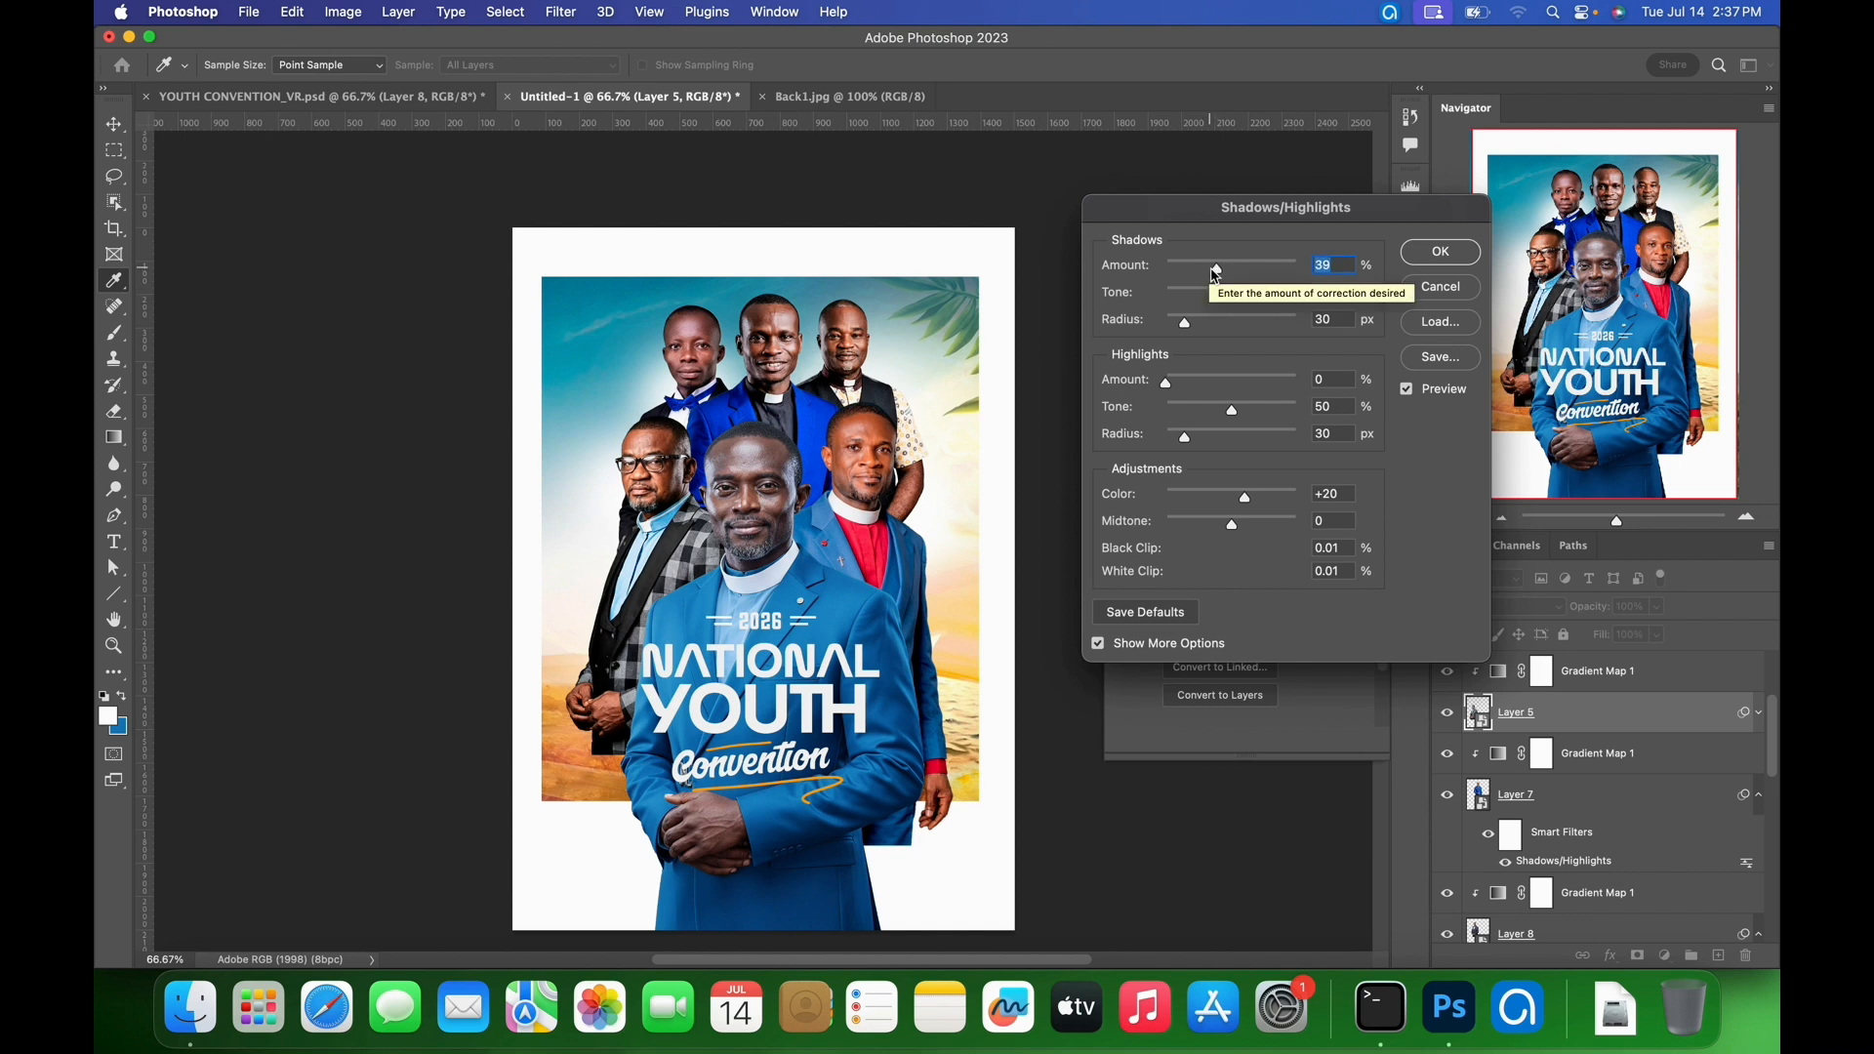
{"action": "left_click", "coordinate": [1442, 252]}
- Add a copy of the Soft Light Gradient Map above the middle-row right speaker and clip it to that layer
{"action": "left_click", "coordinate": [1549, 690]}
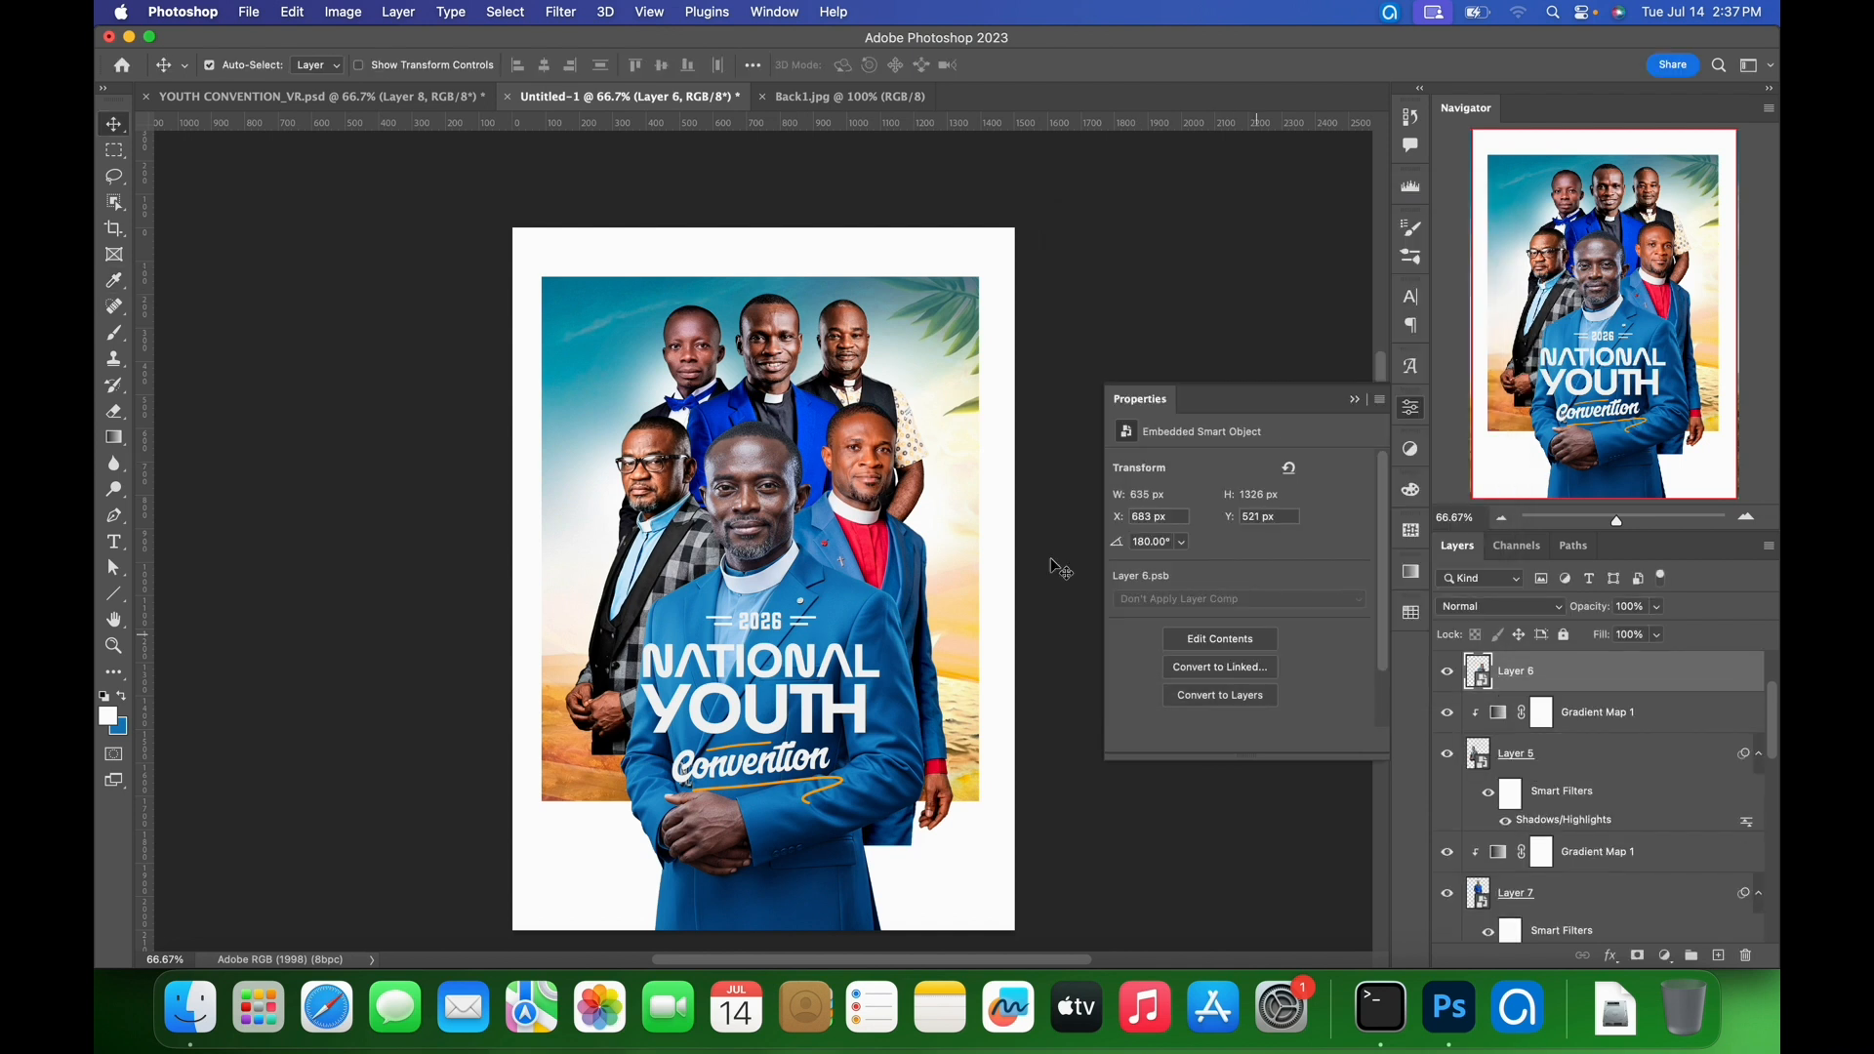
{"action": "left_click_drag", "start_coordinate": [1550, 708], "coordinate": [1612, 697]}
{"action": "key", "text": "super+alt+g"}
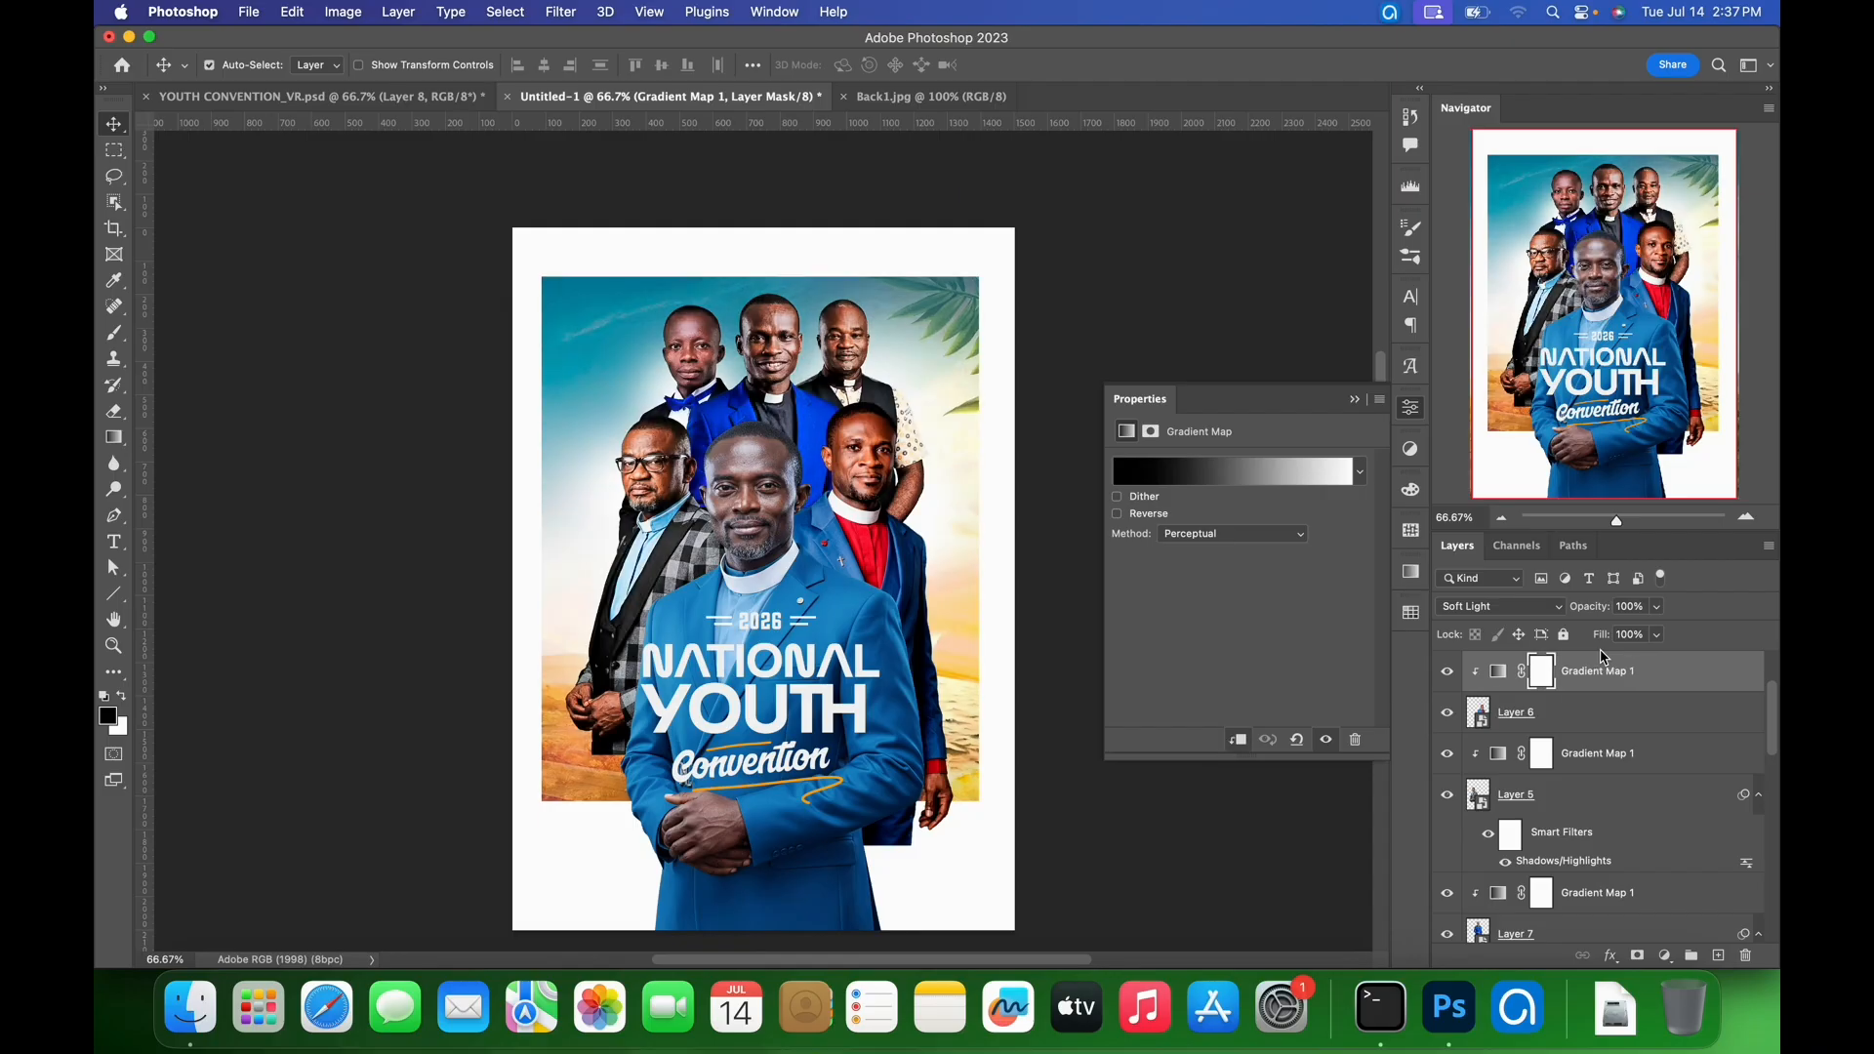
- Apply Shadows/Highlights to the middle-row right speaker with a 35% shadow amount, 50% tone and a reduced color adjustment
{"action": "left_click", "coordinate": [1491, 705]}
{"action": "left_click", "coordinate": [344, 12]}
{"action": "left_click", "coordinate": [612, 396]}
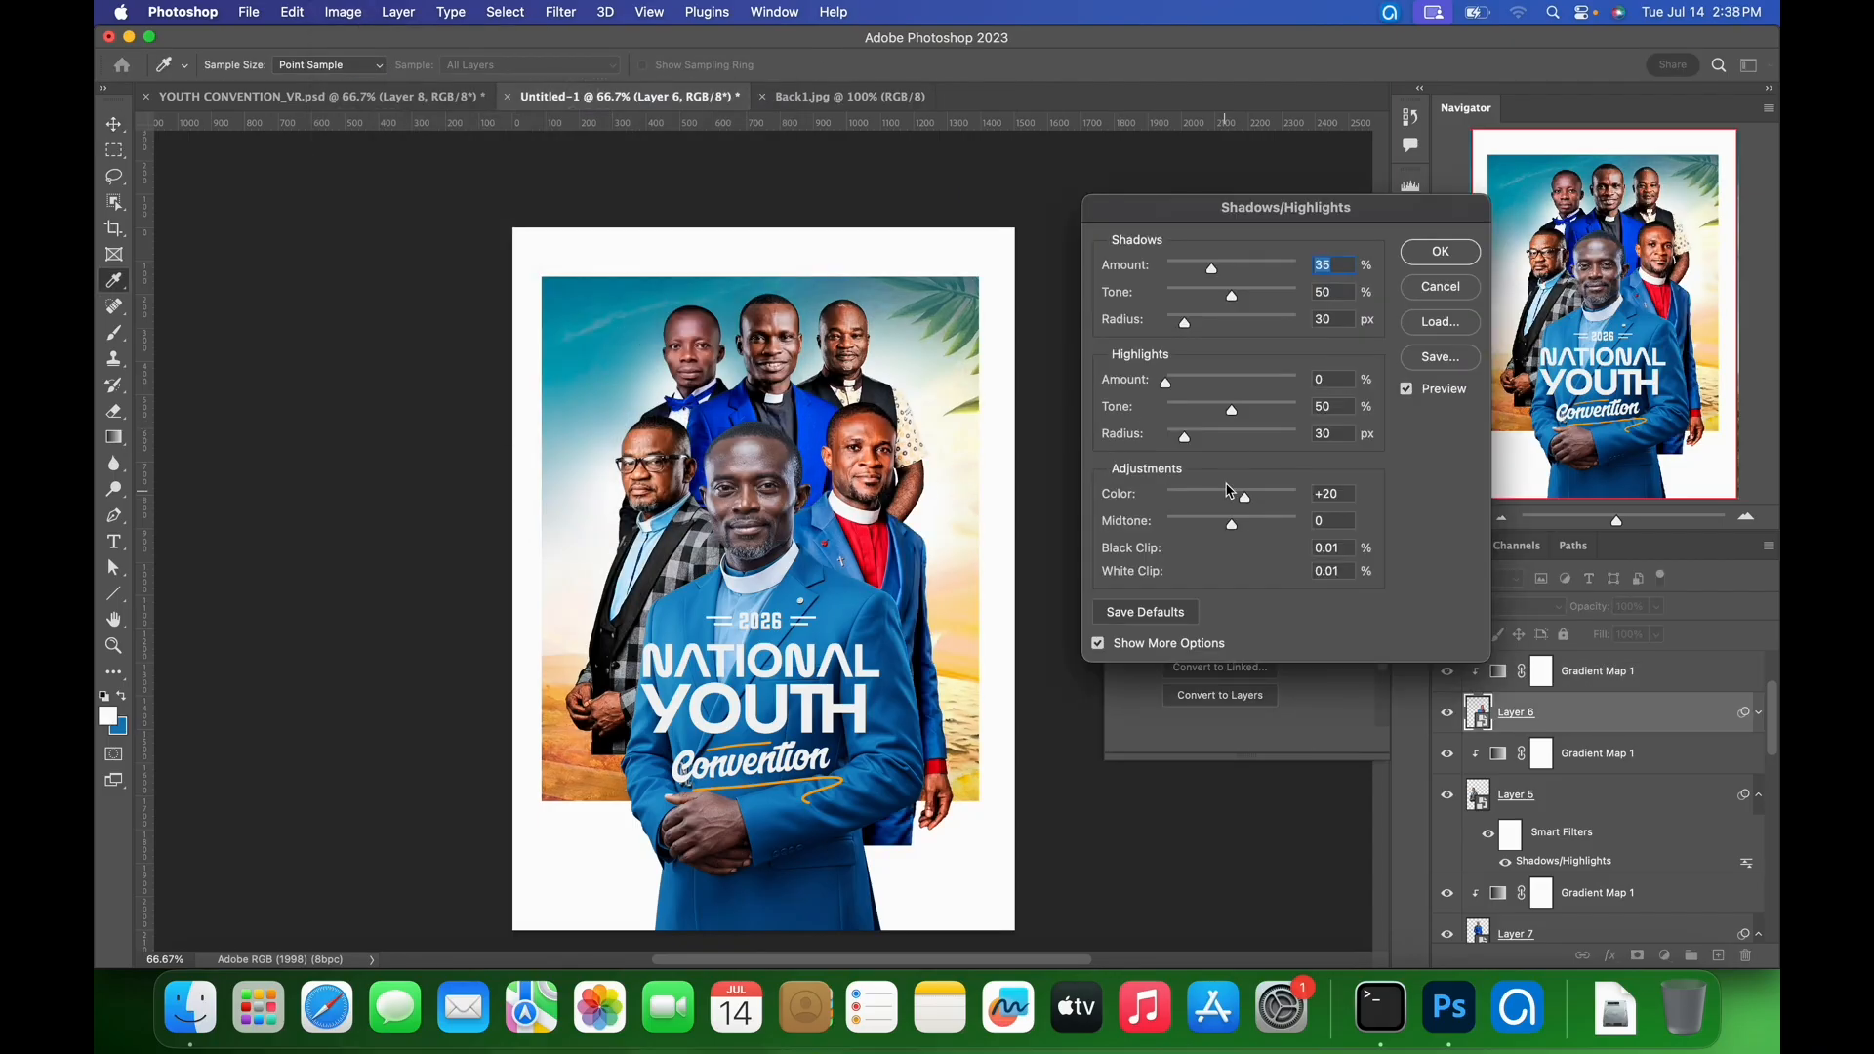
{"action": "left_click", "coordinate": [1233, 500]}
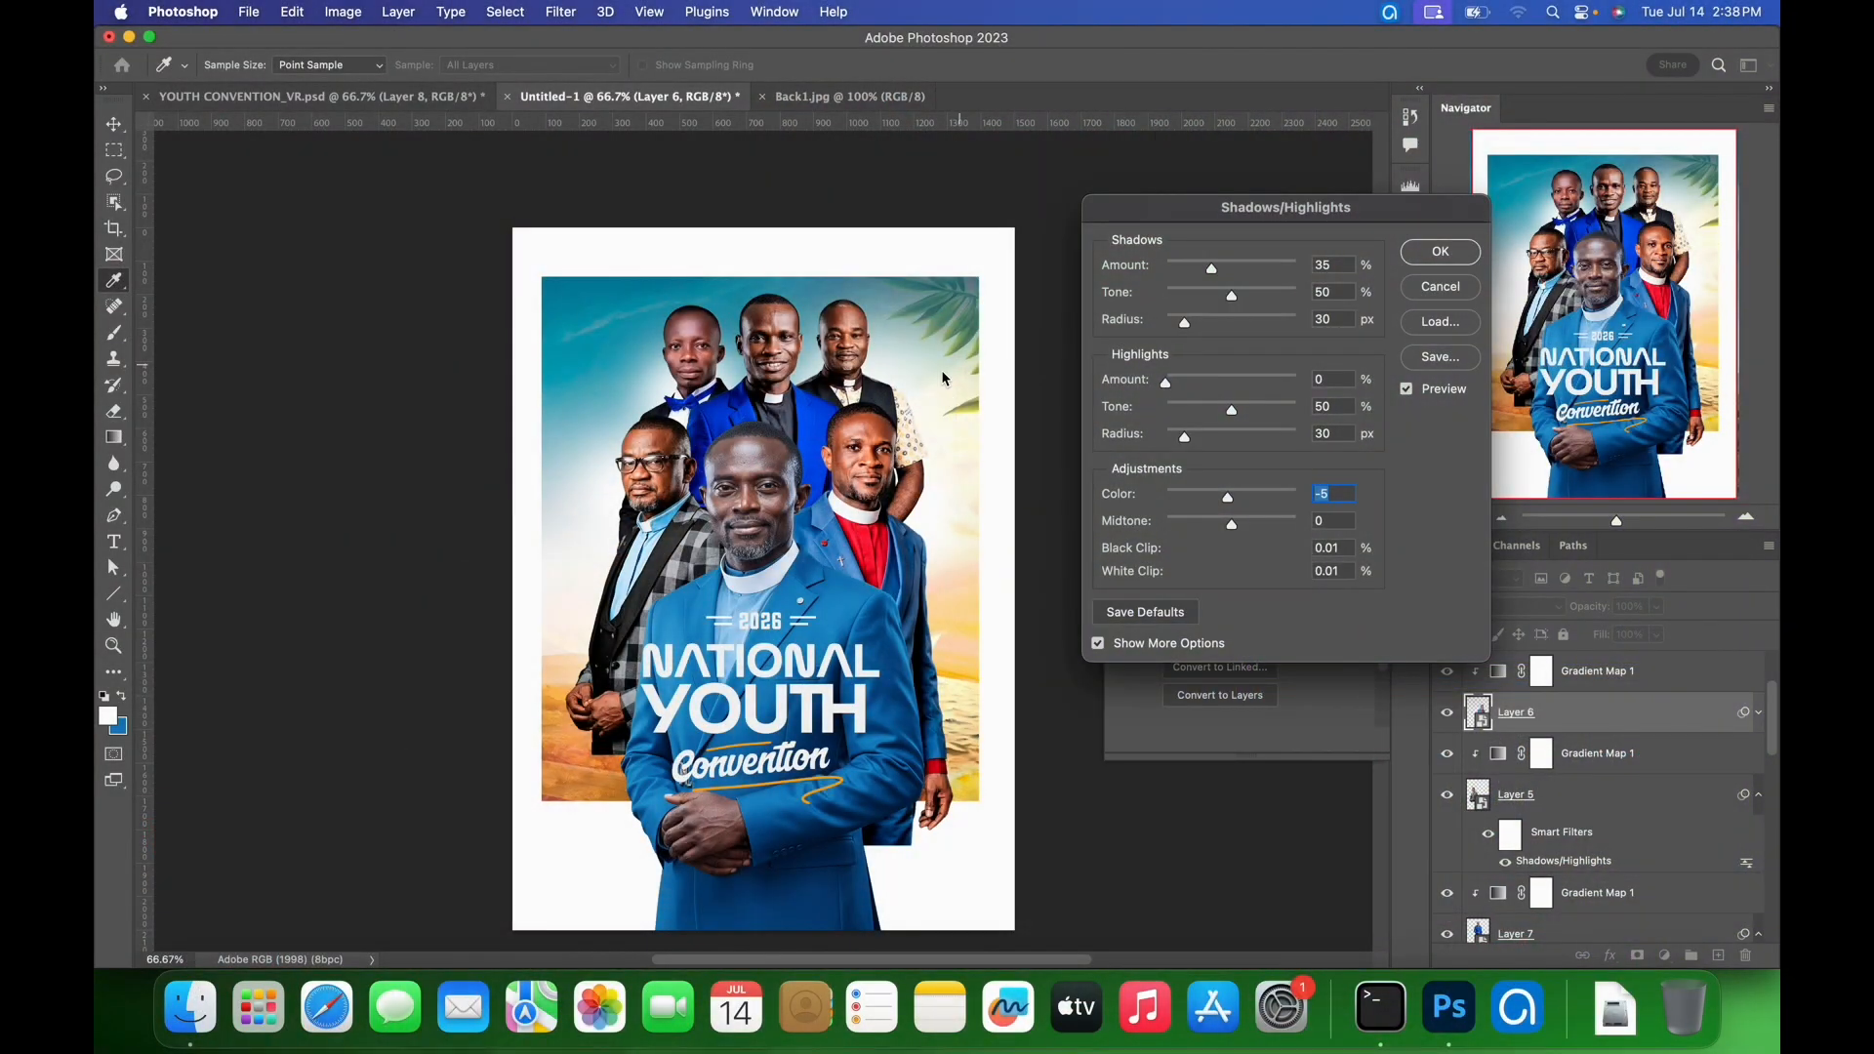
{"action": "left_click_drag", "start_coordinate": [1229, 504], "coordinate": [1231, 507]}
{"action": "left_click", "coordinate": [1427, 258]}
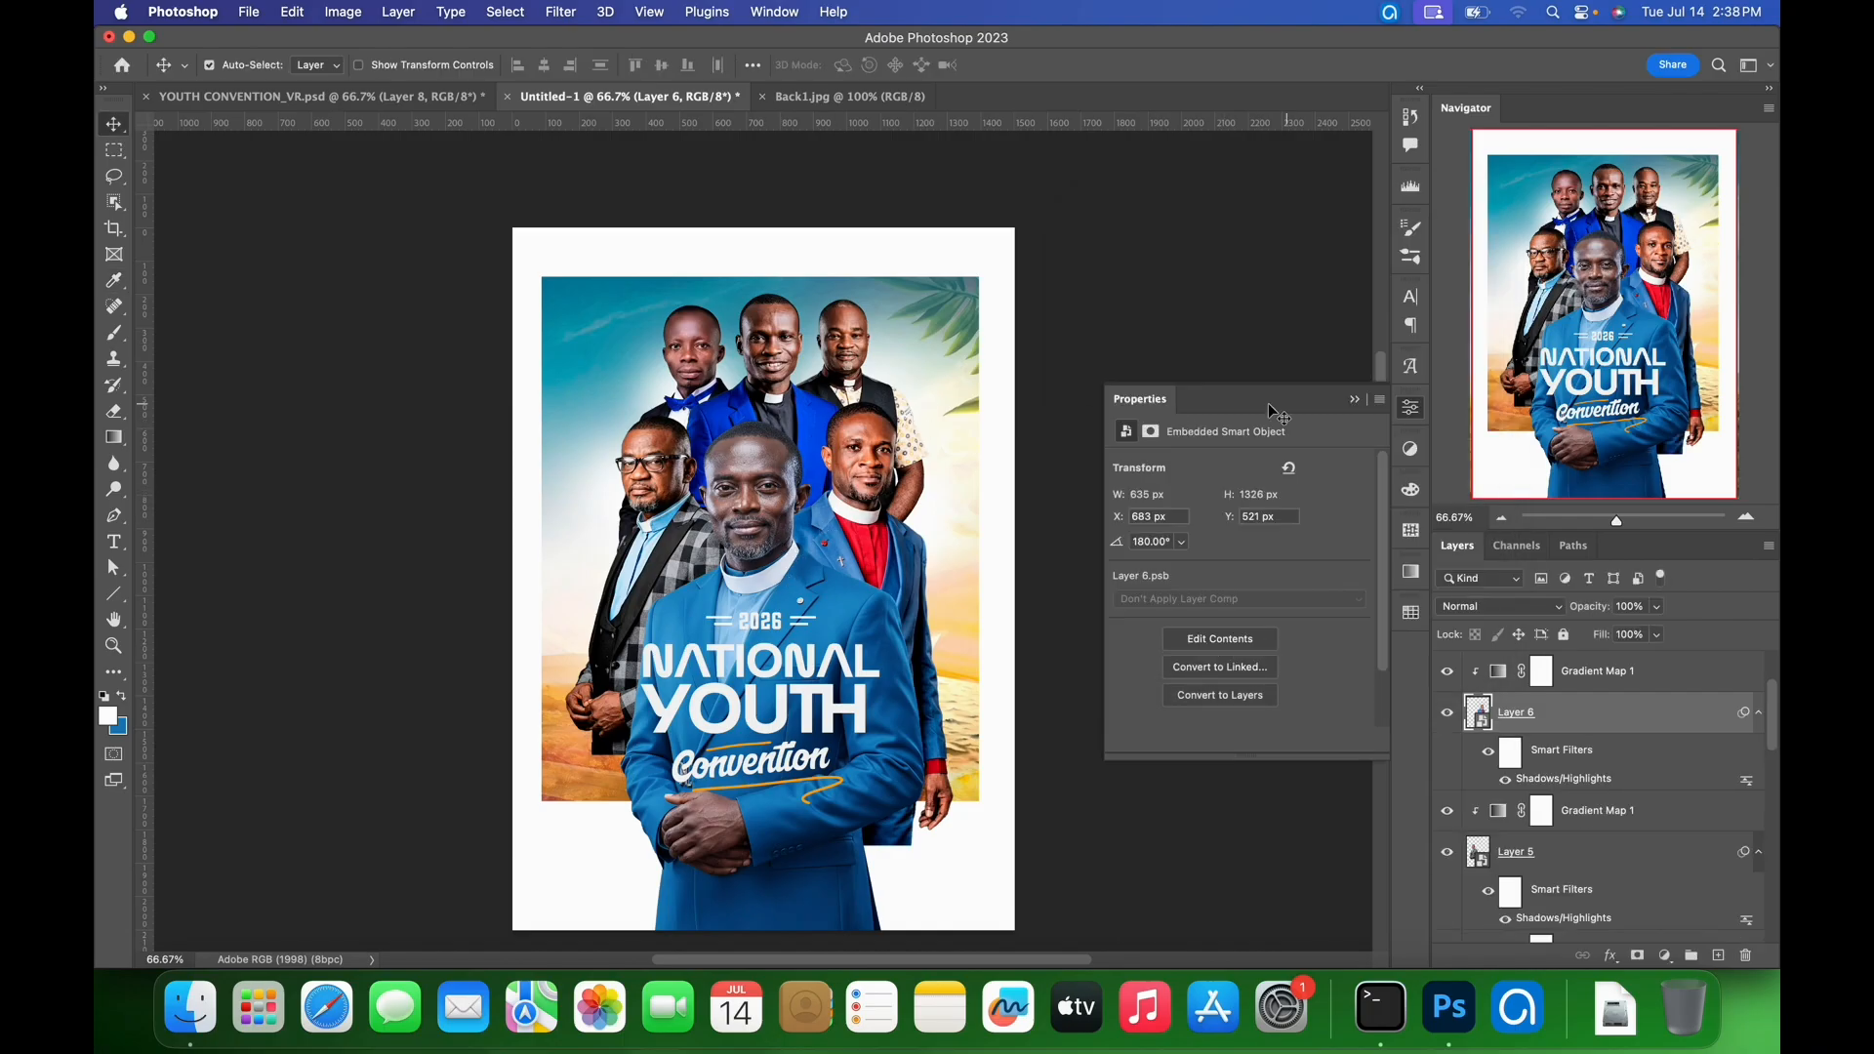
- Paste the Soft Light Gradient Map above the large front speaker and clip it to that speaker's layer
{"action": "left_click", "coordinate": [1356, 401]}
{"action": "left_click", "coordinate": [762, 516]}
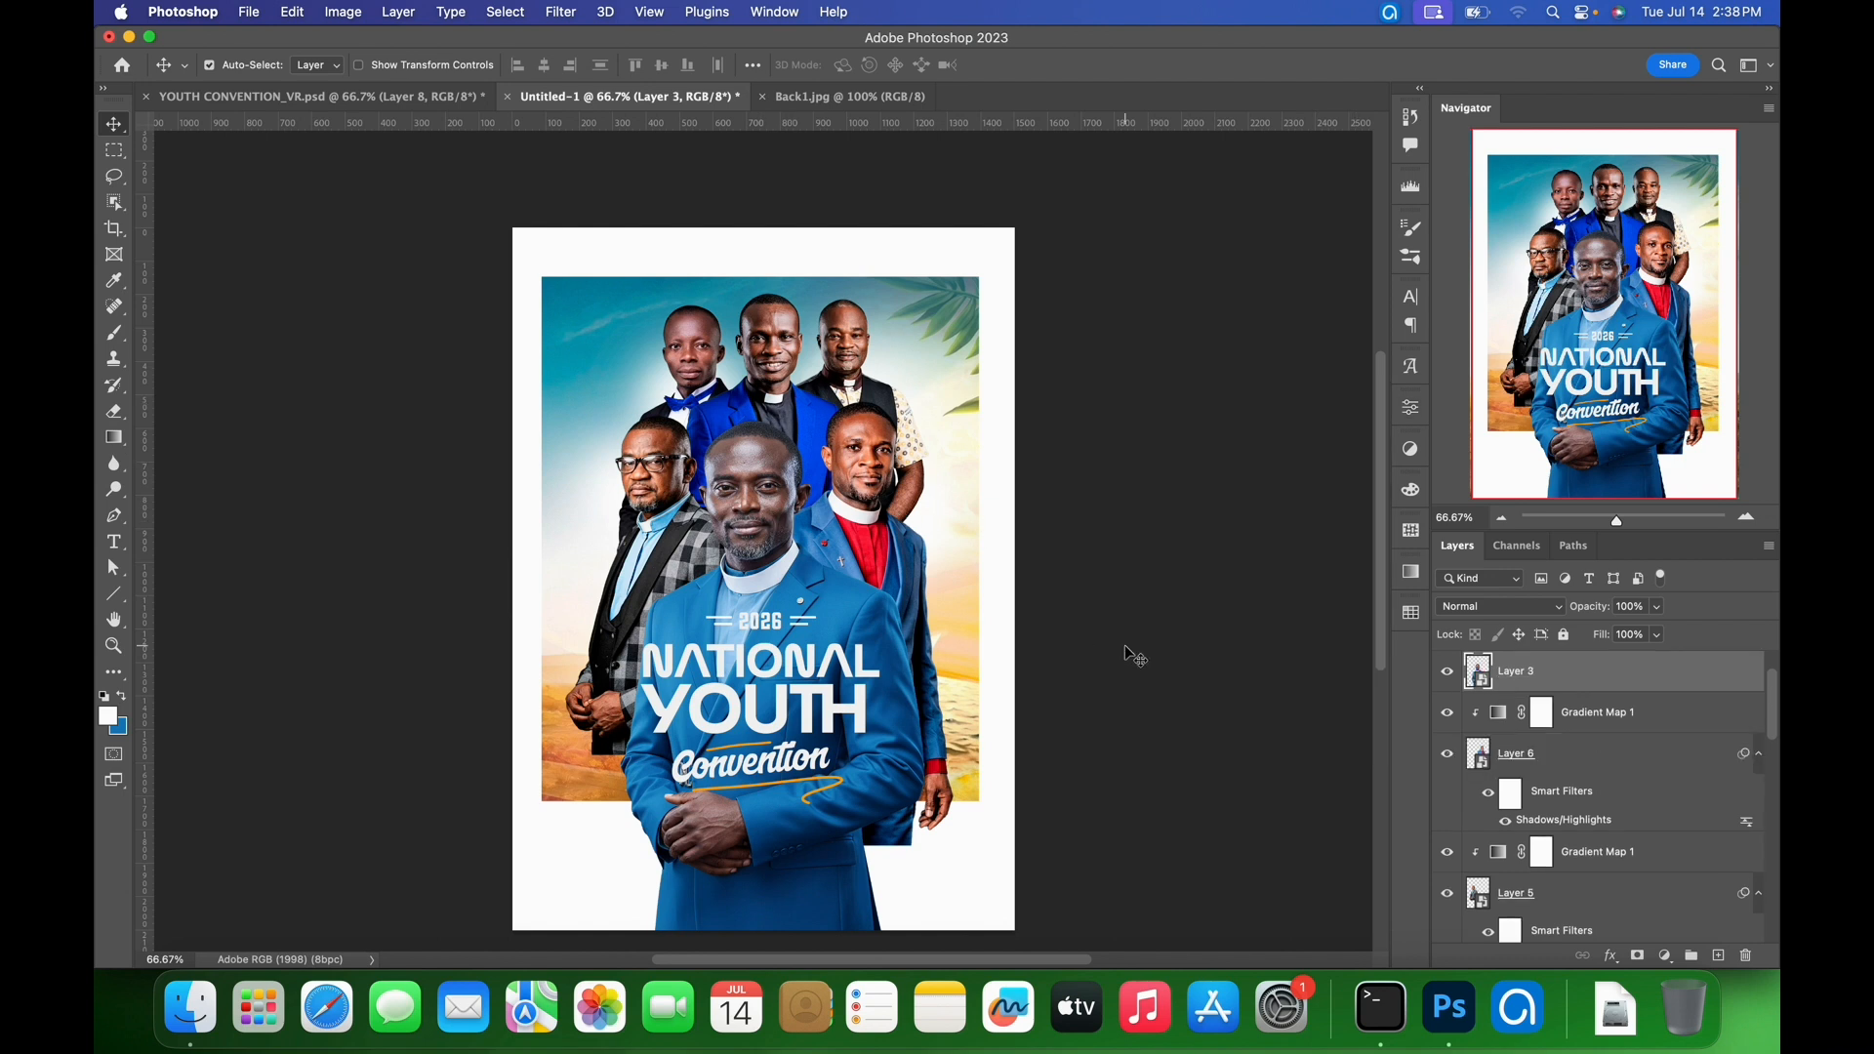
{"action": "key", "text": "super+v"}
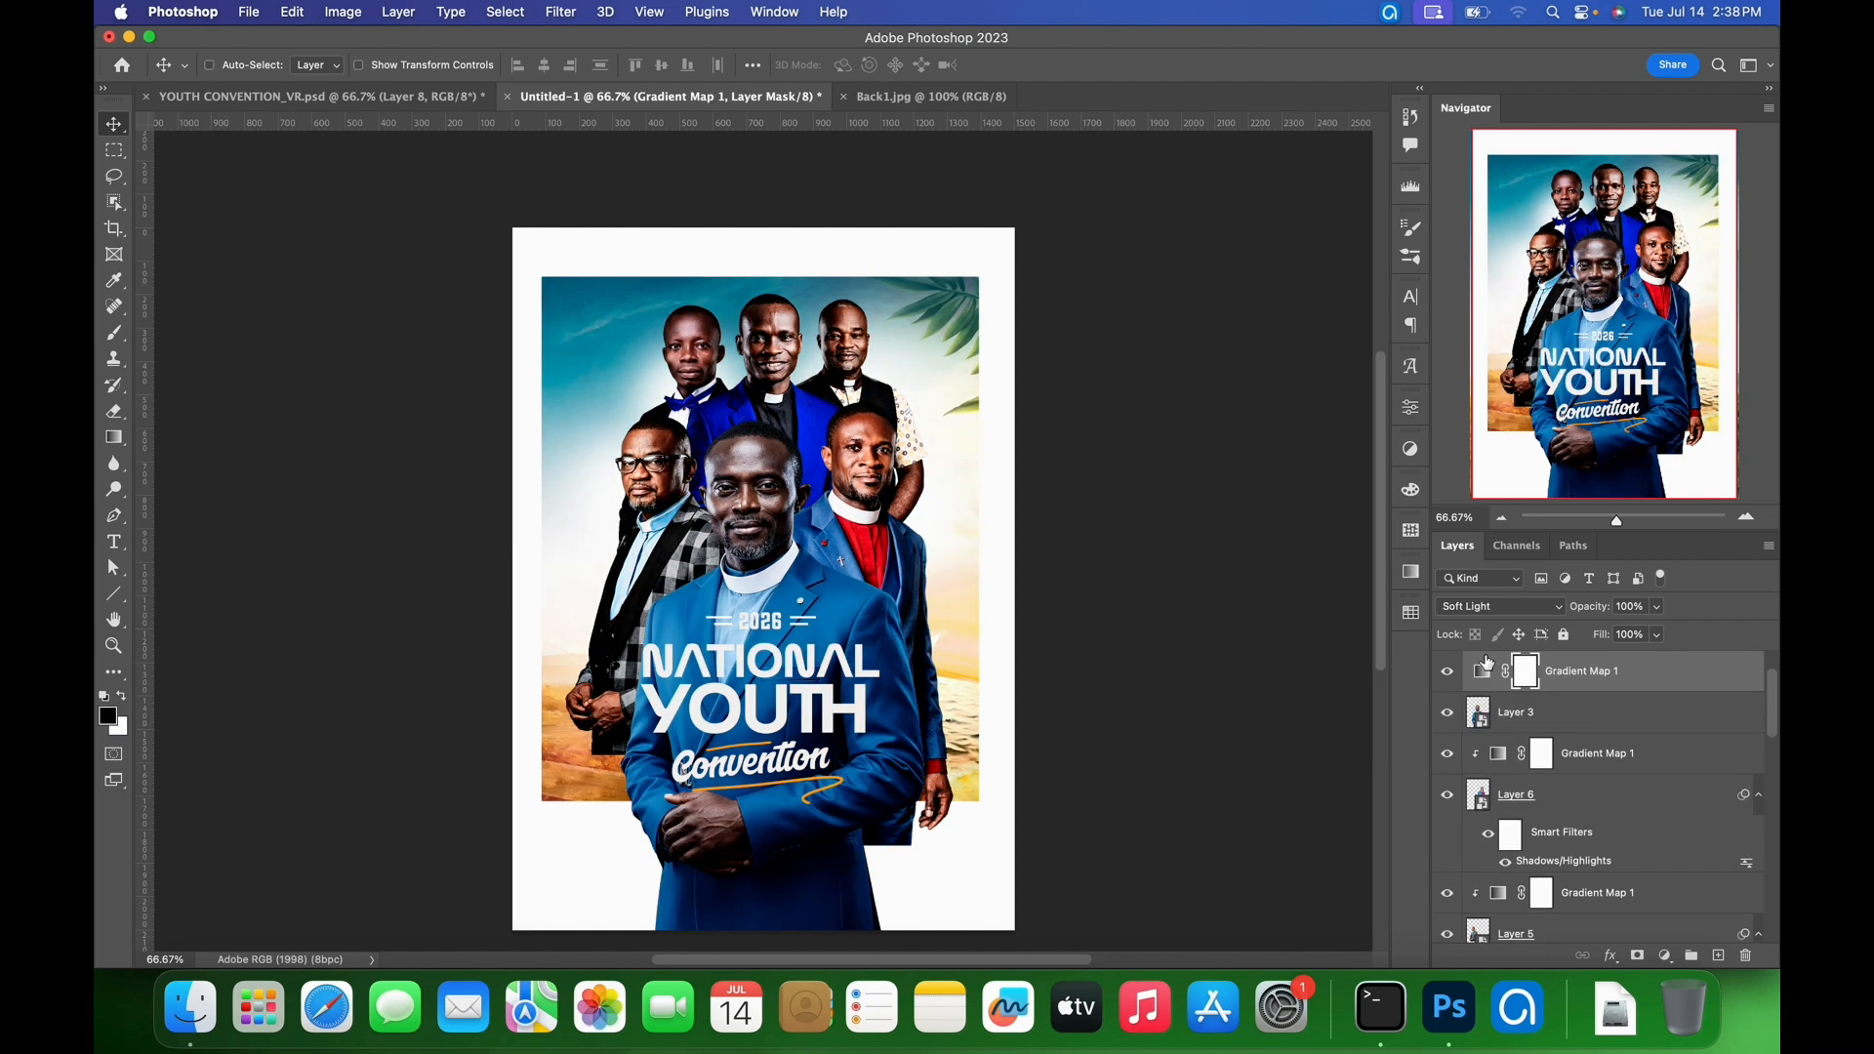
{"action": "key", "text": "super+alt+g"}
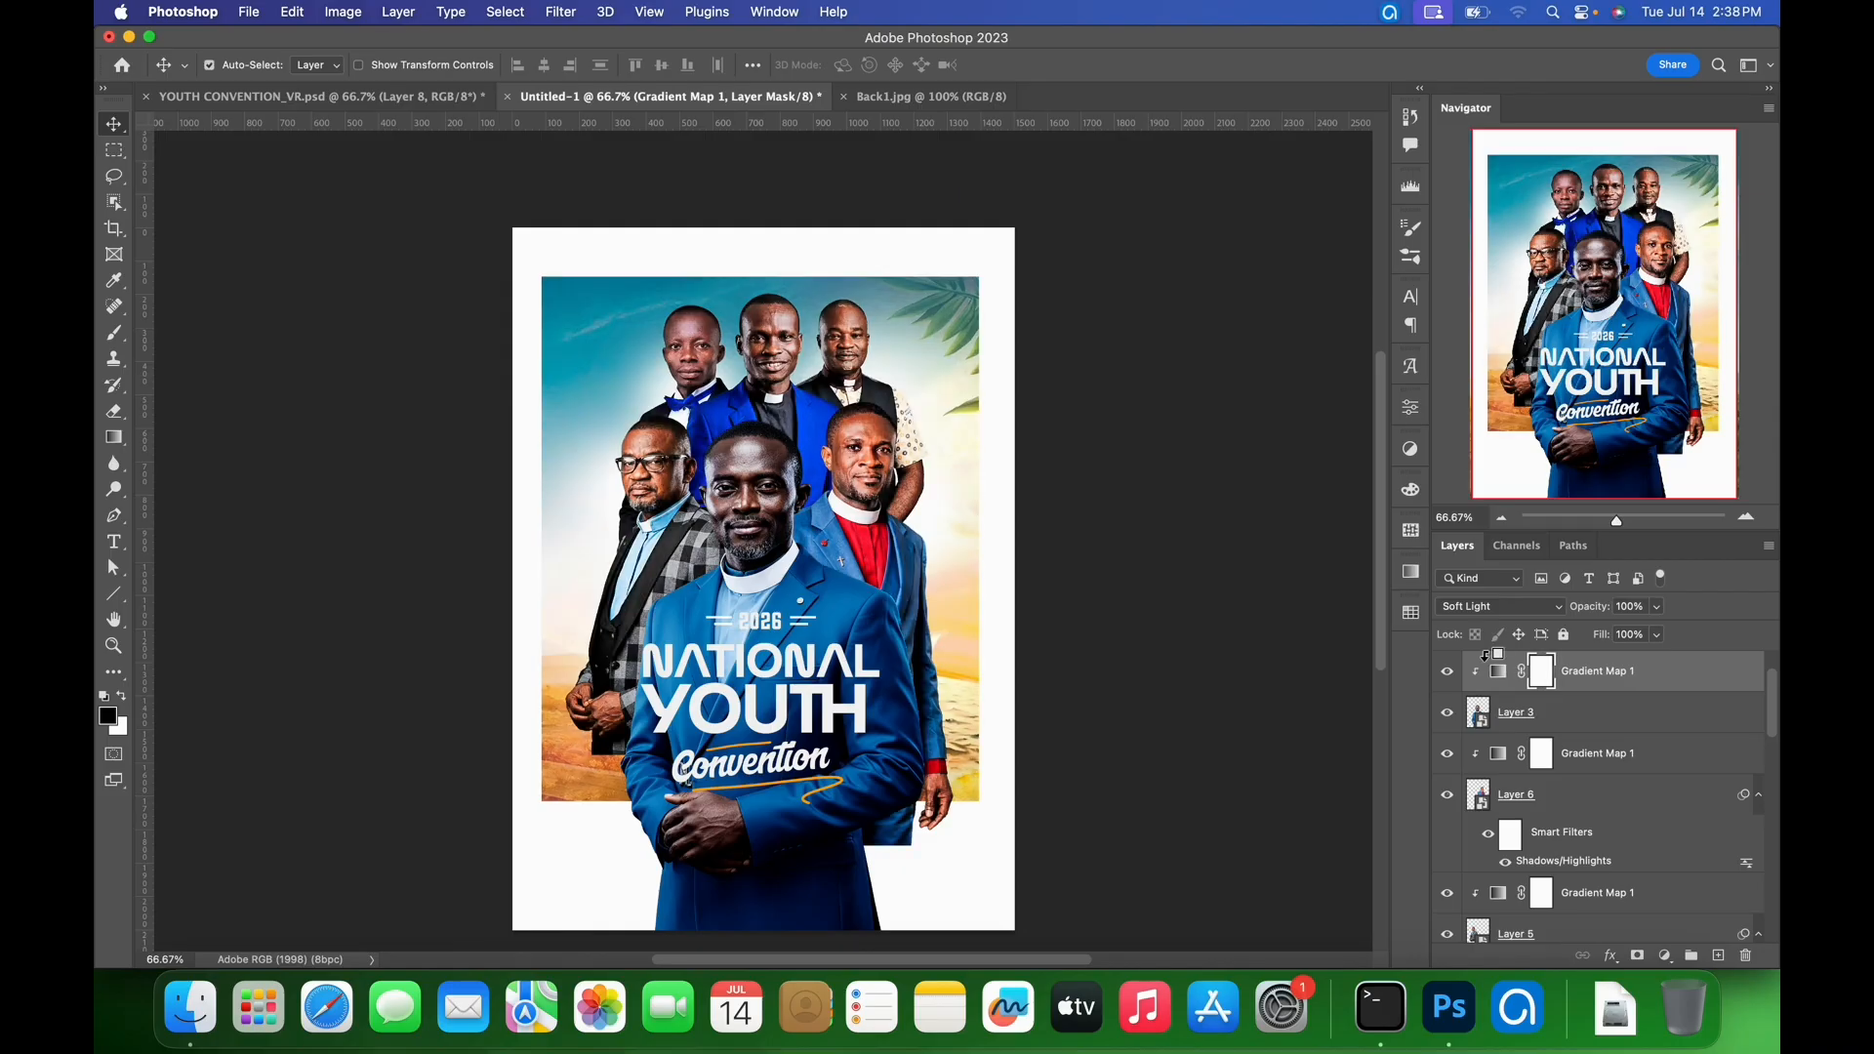
- Apply Shadows/Highlights to the front speaker with a shadow amount of 35%, tone of 50% and color of +20
{"action": "left_click", "coordinate": [1613, 723]}
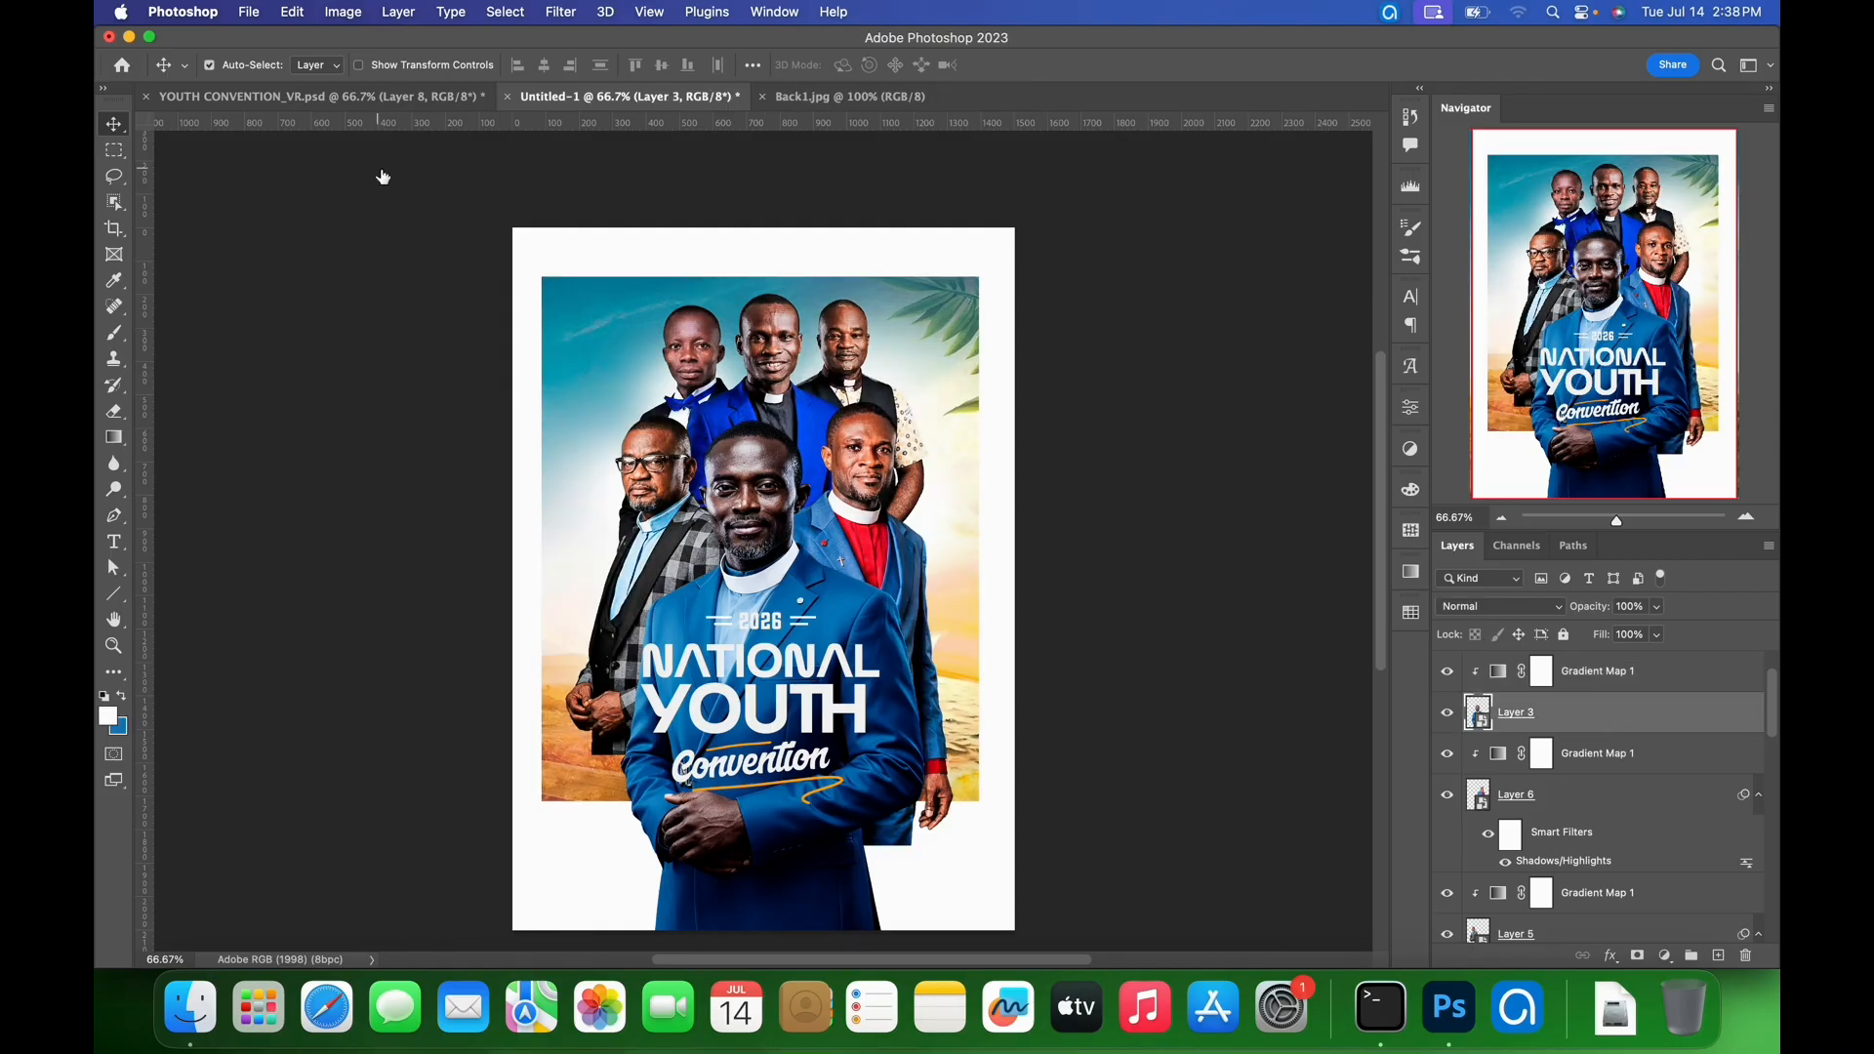
{"action": "left_click", "coordinate": [343, 11]}
{"action": "mouse_move", "coordinate": [371, 75]}
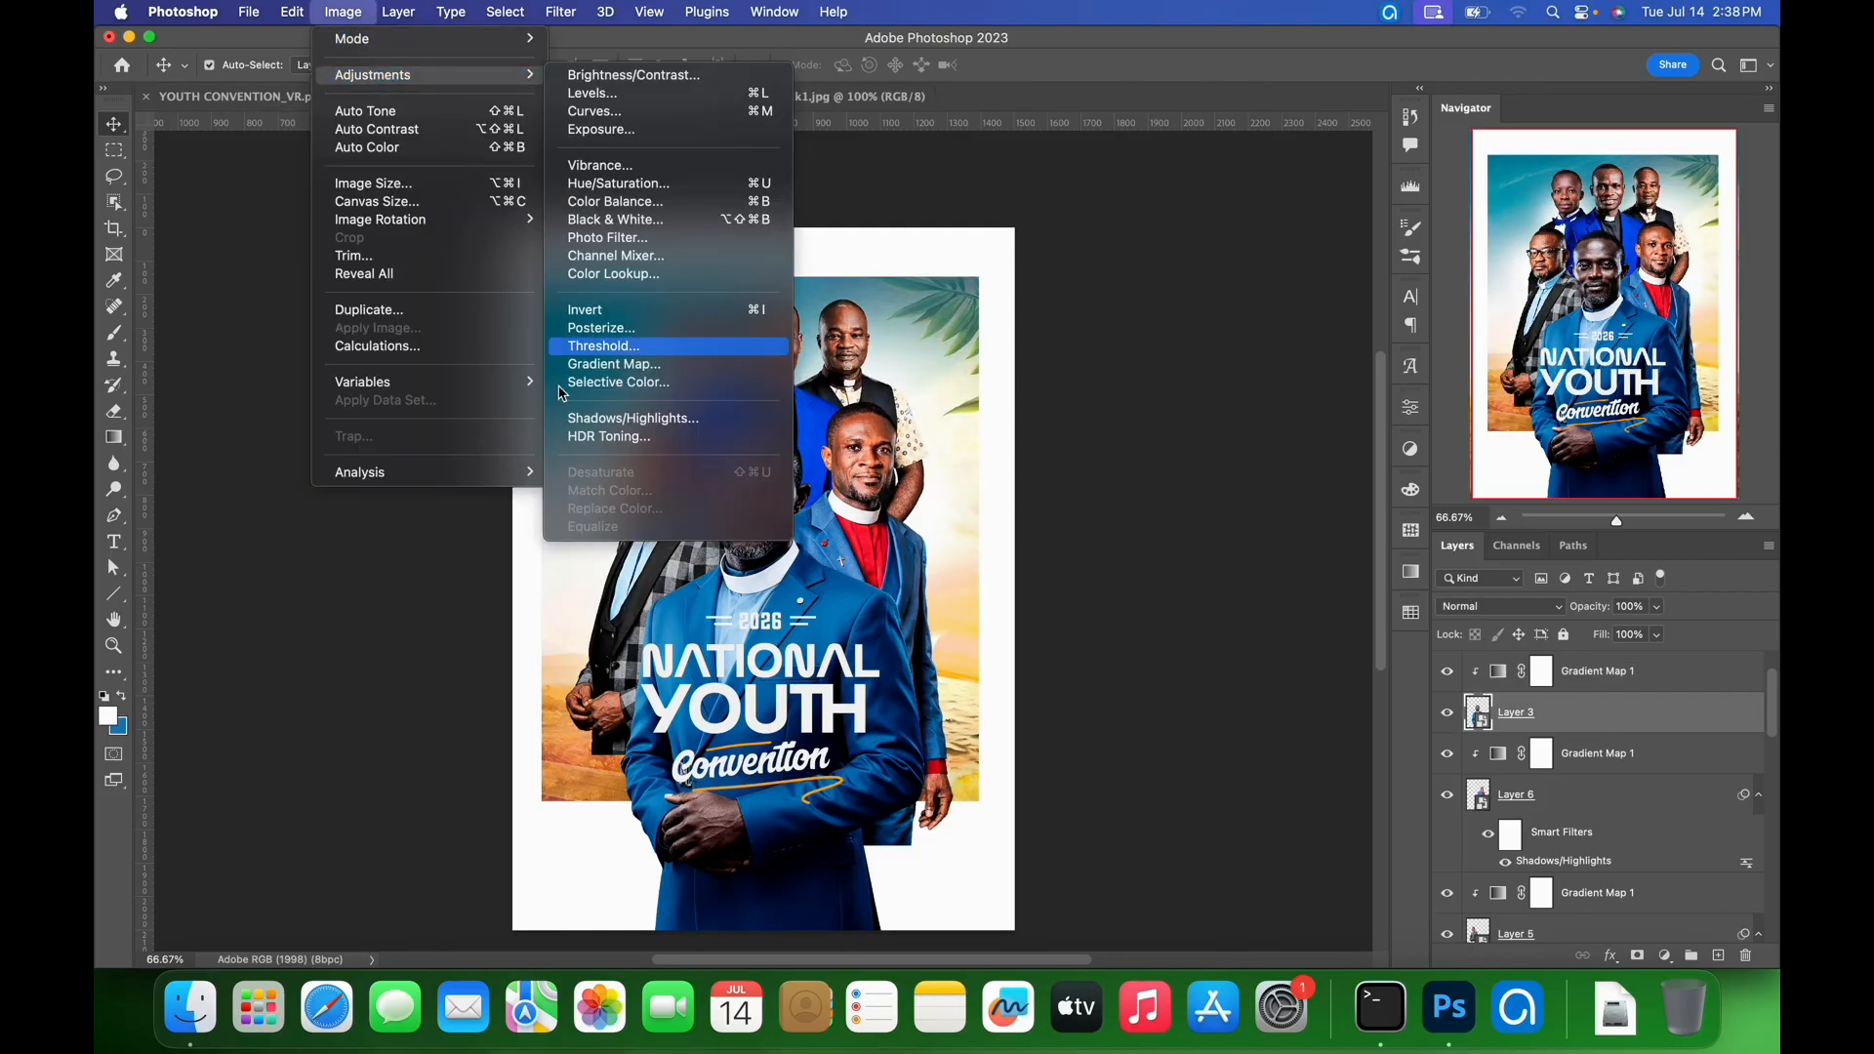
{"action": "left_click", "coordinate": [583, 418]}
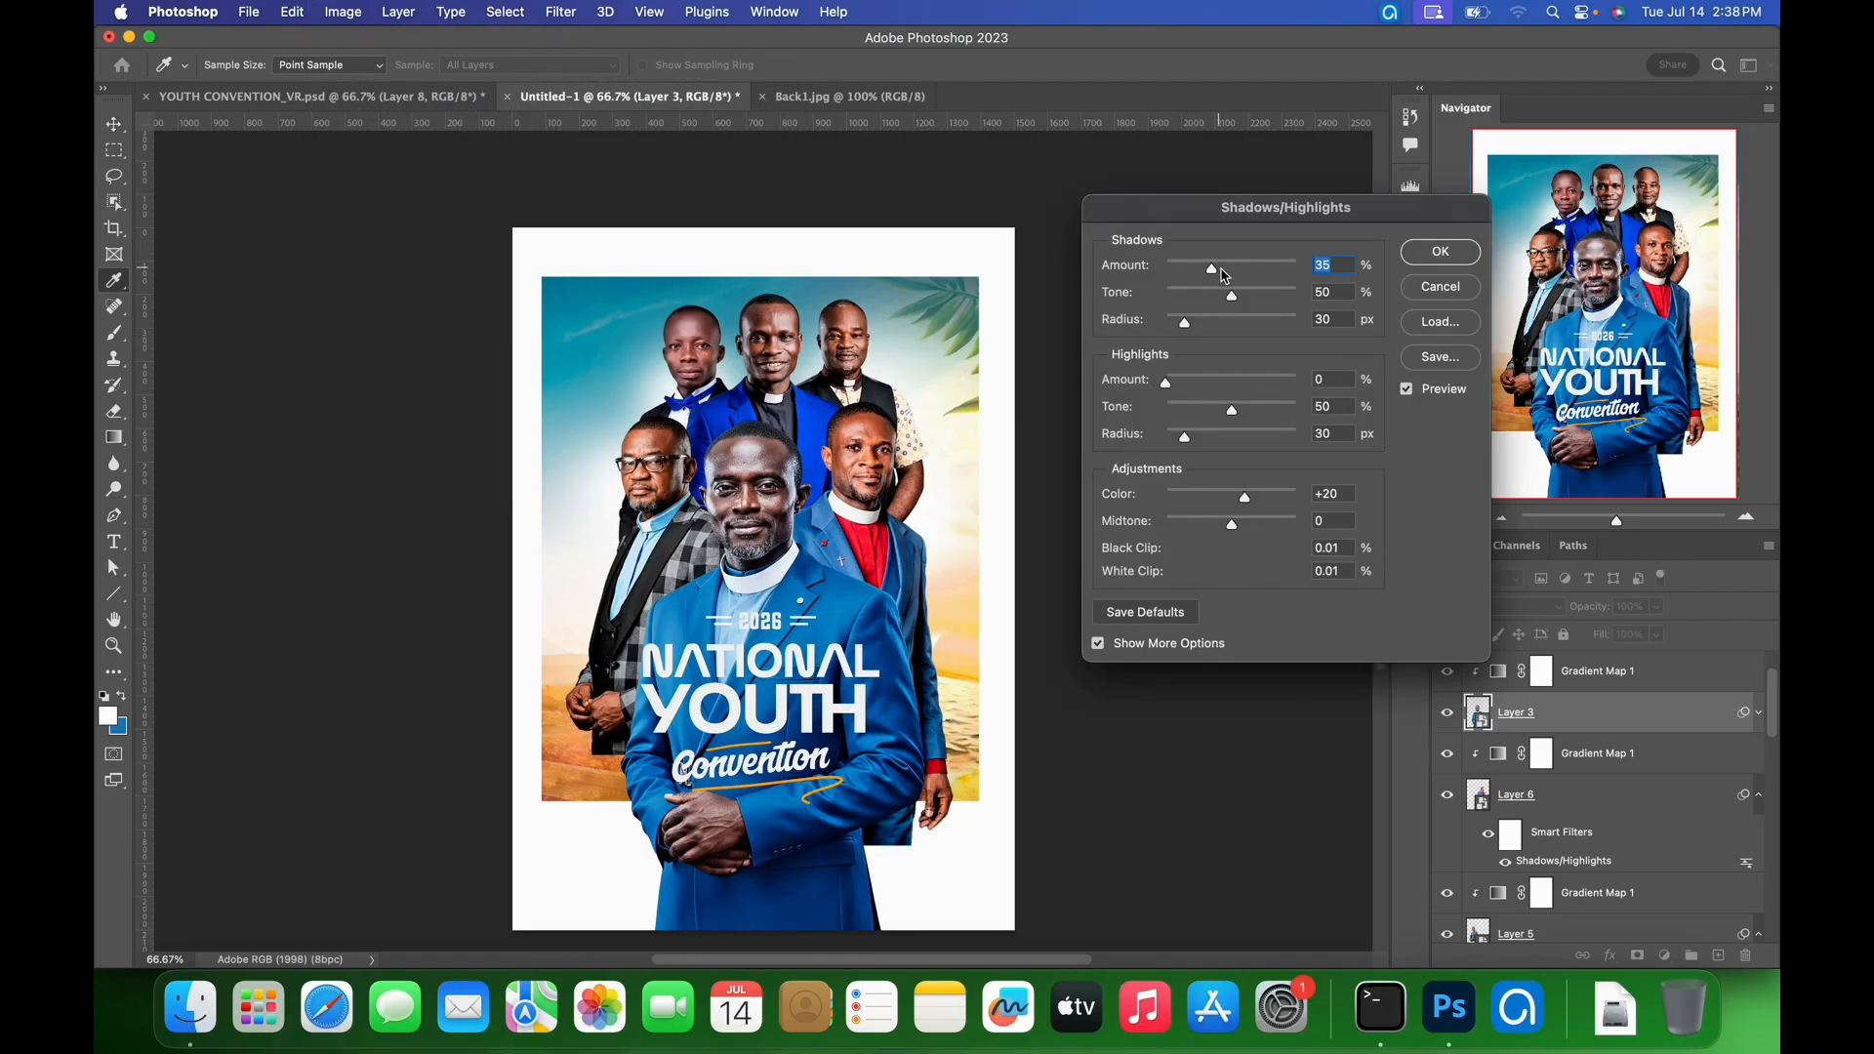
{"action": "left_click", "coordinate": [1438, 251]}
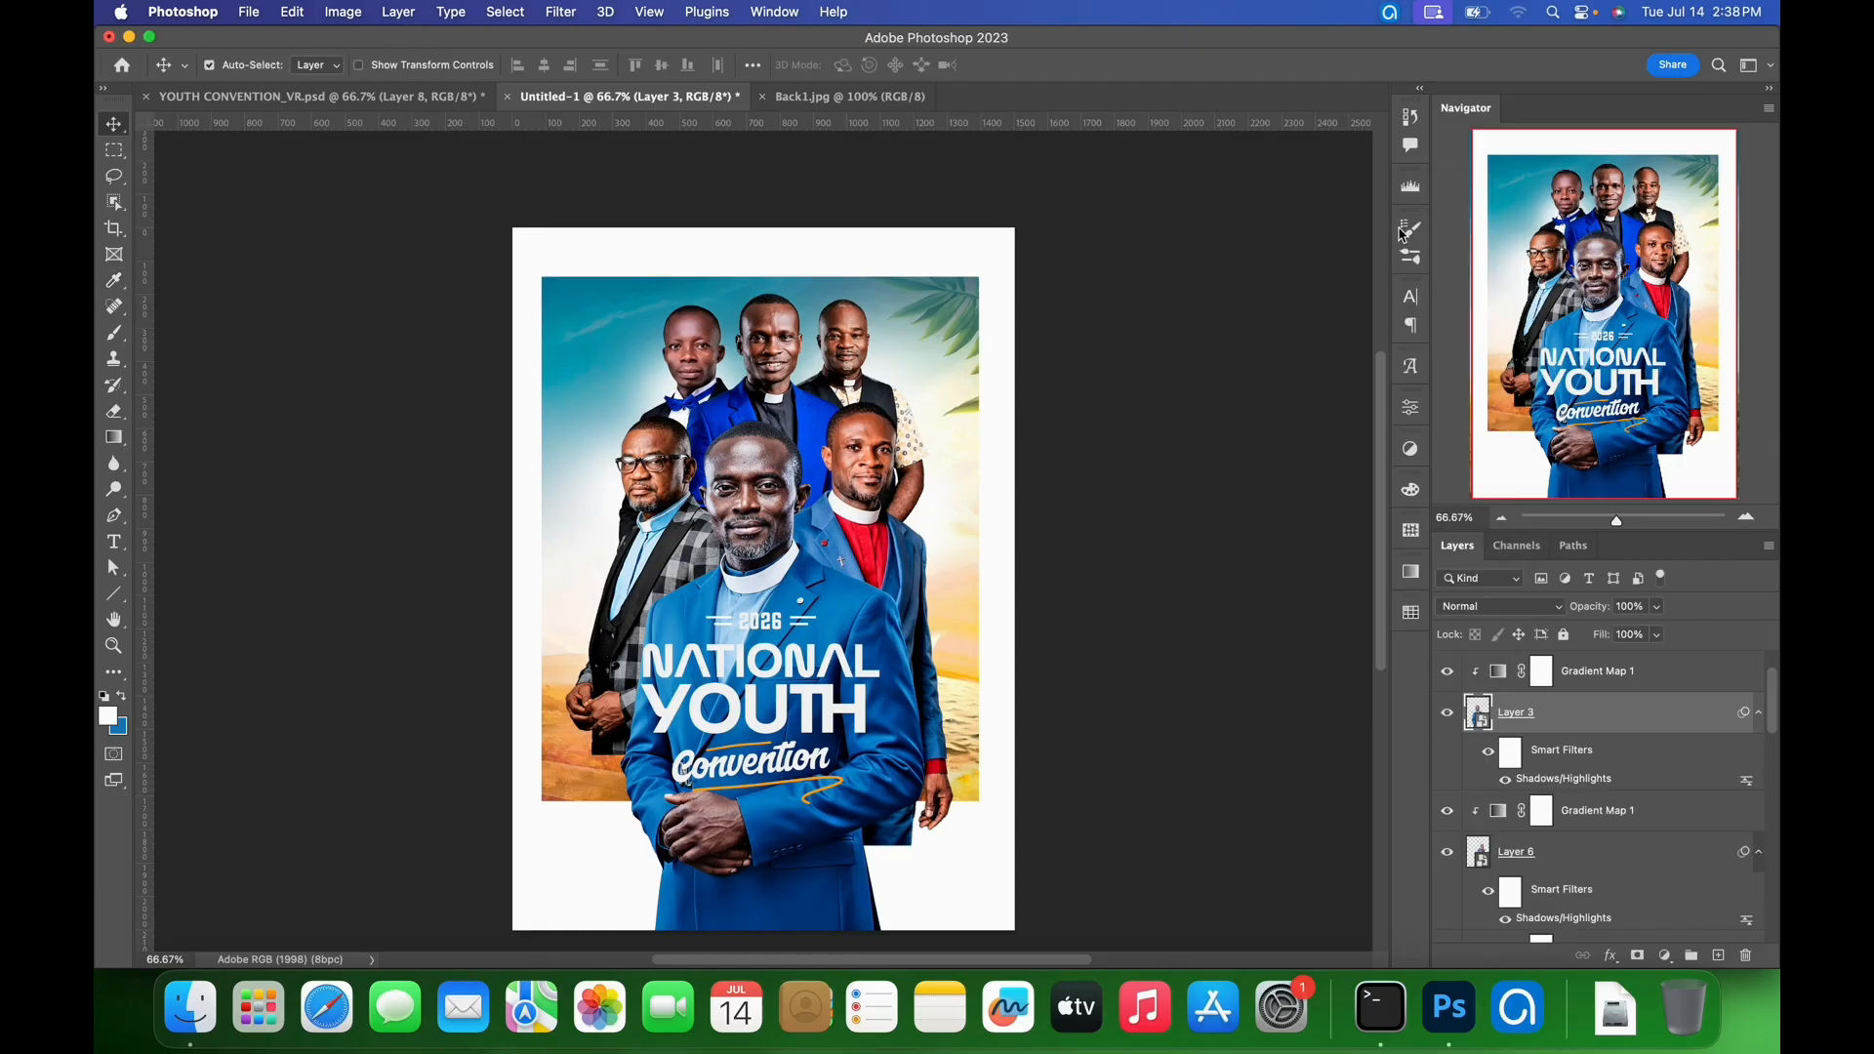
- Compare the flyer with the YOUTH CONVENTION_VR.psd reference and lower the back-middle speaker's Gradient Map fill to 83%
{"action": "left_click", "coordinate": [415, 101]}
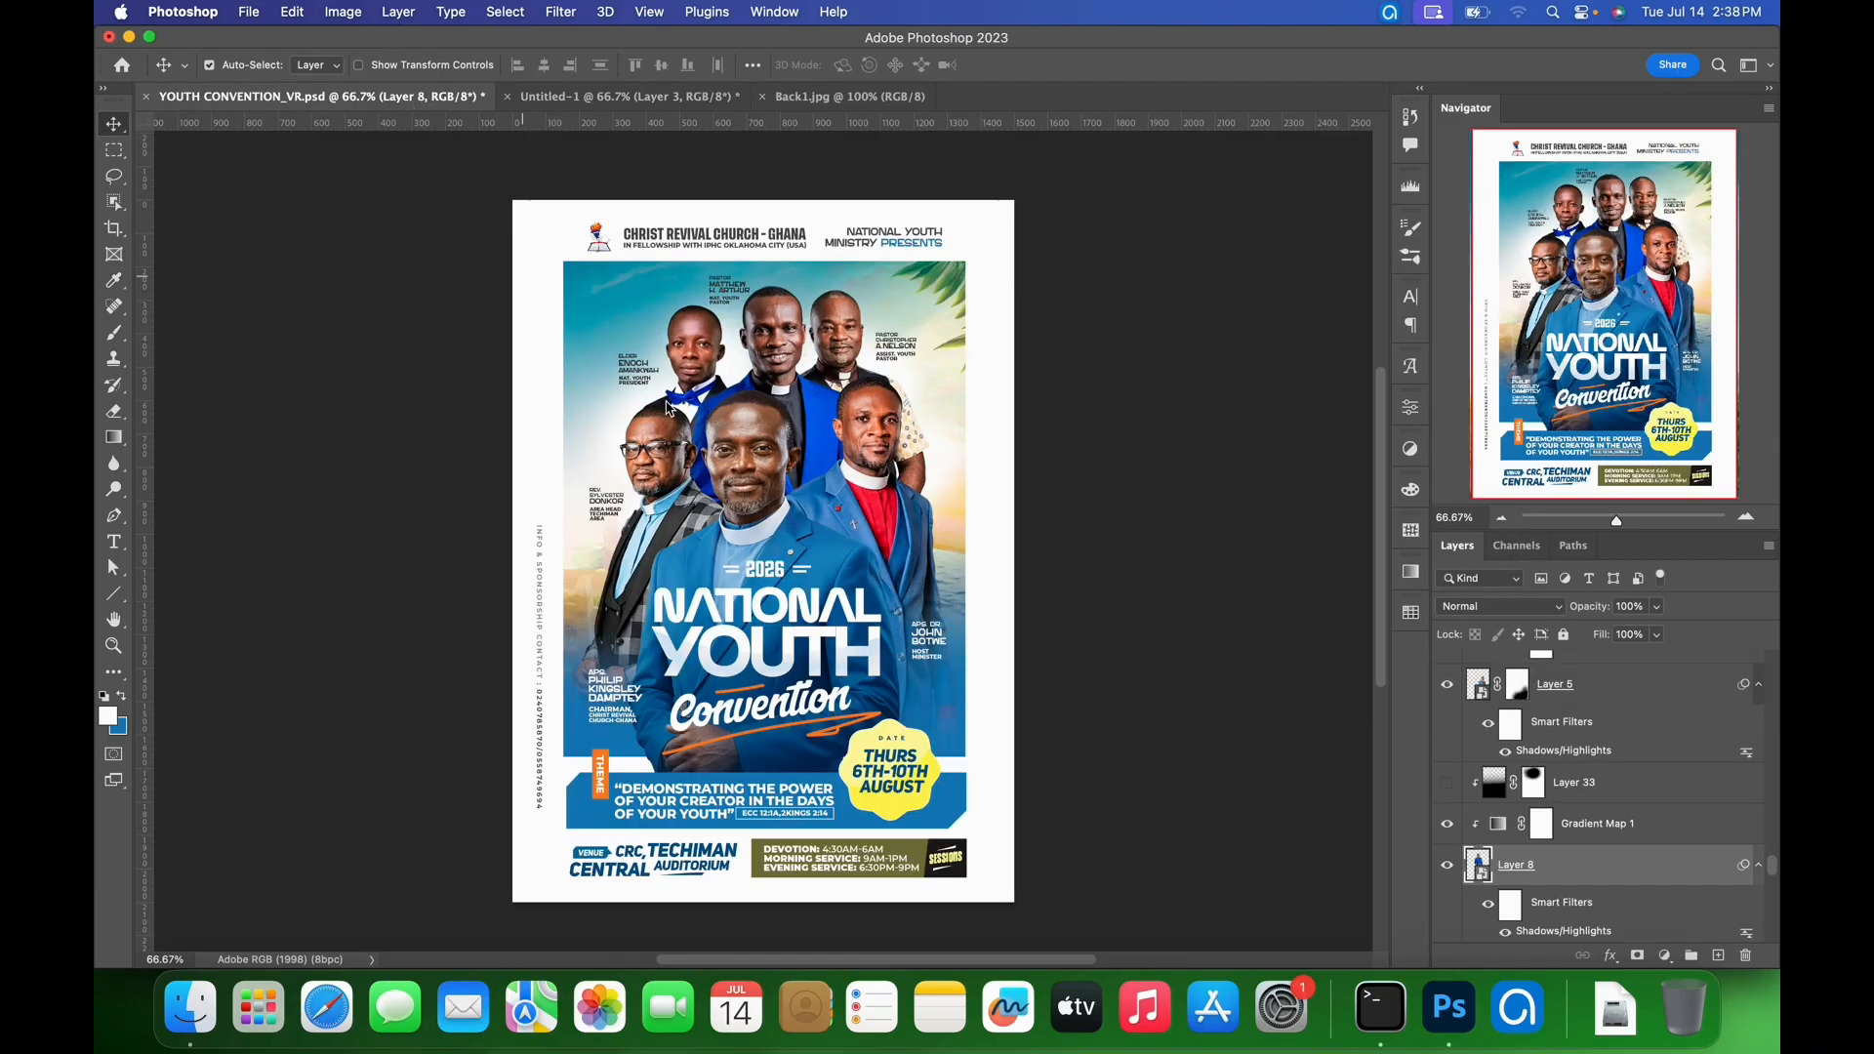
{"action": "left_click", "coordinate": [649, 102]}
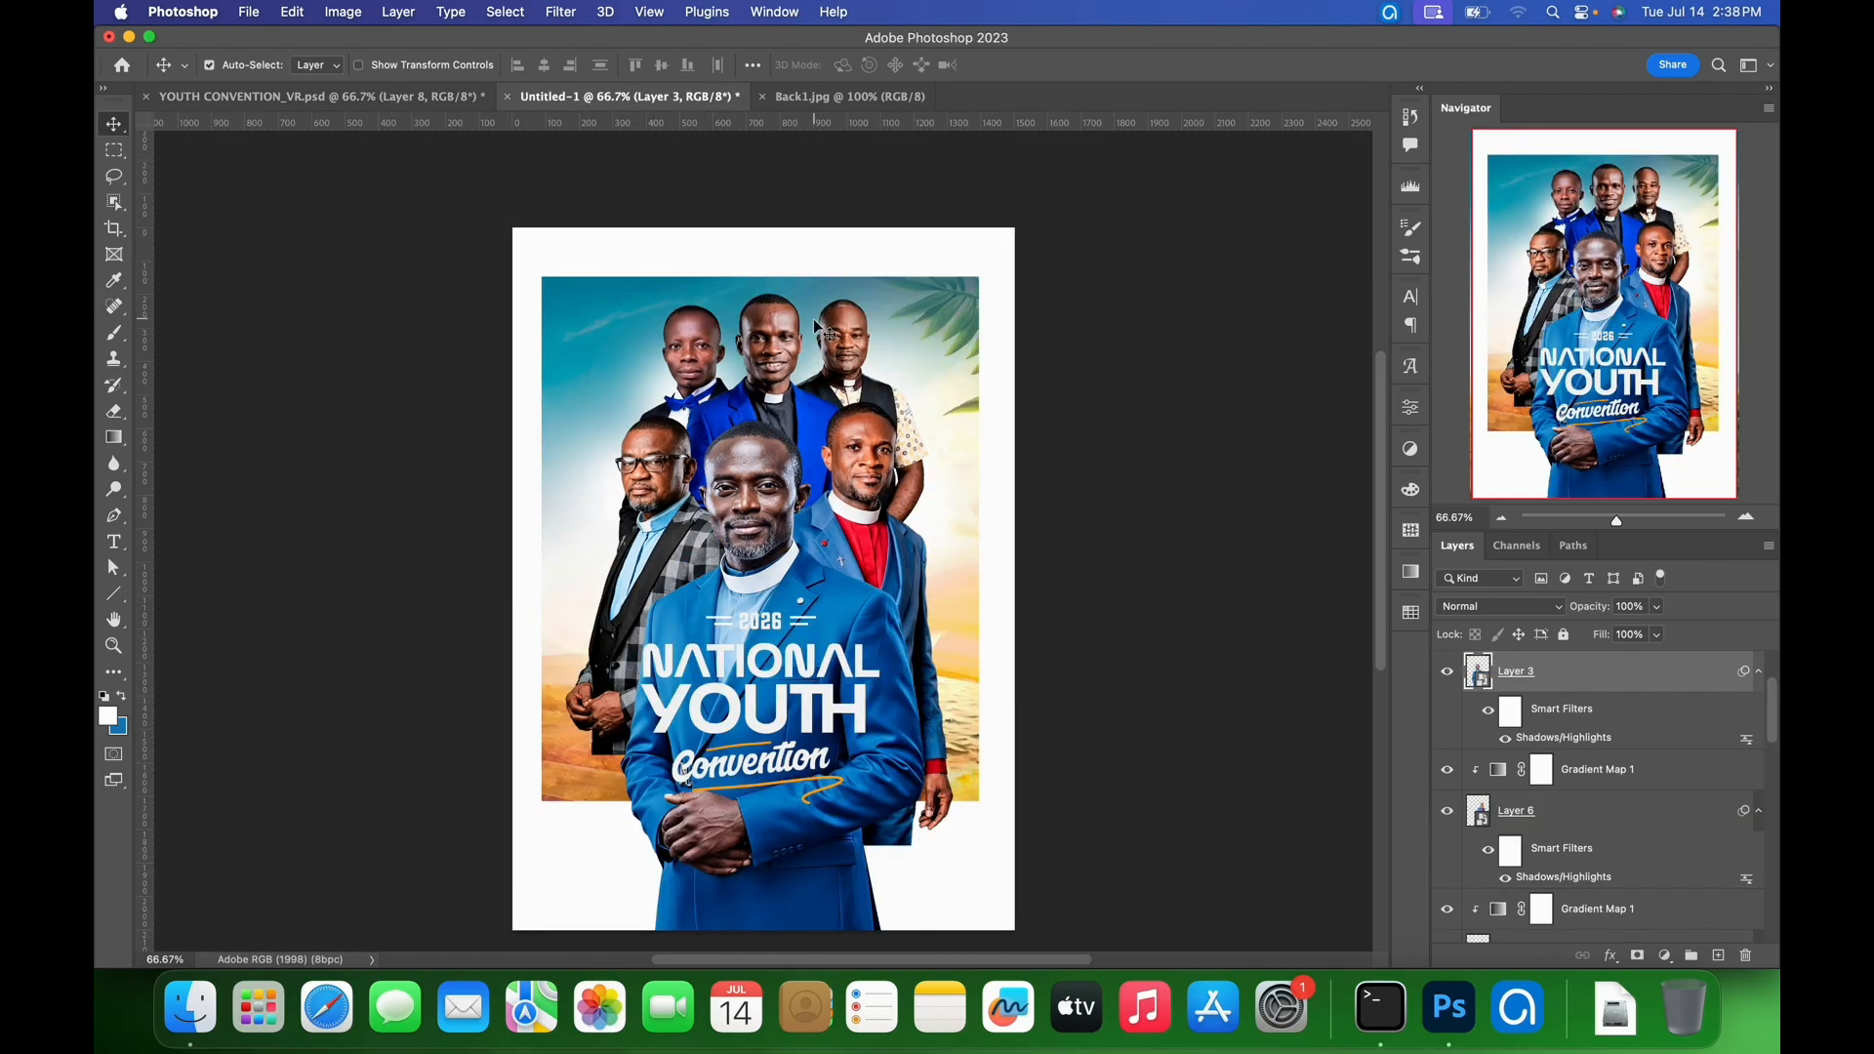
{"action": "left_click", "coordinate": [772, 324]}
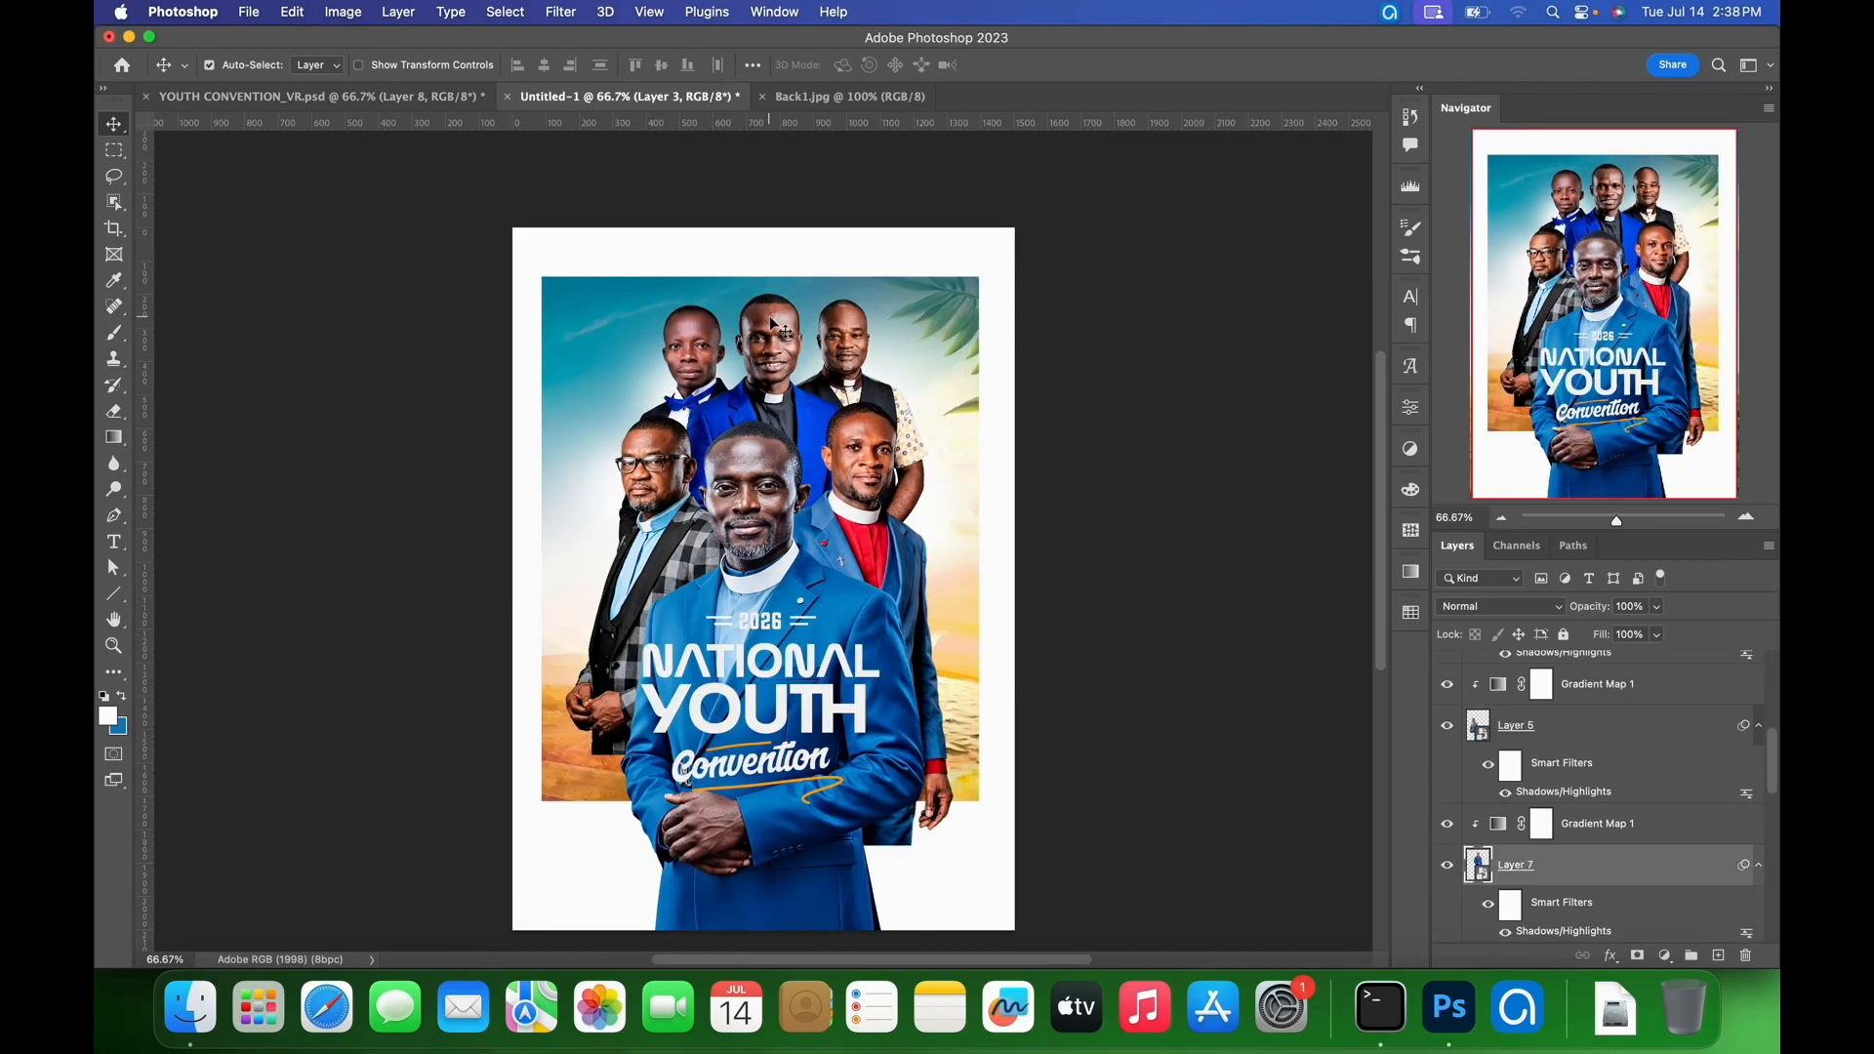
{"action": "left_click", "coordinate": [1613, 835]}
{"action": "left_click", "coordinate": [1658, 636]}
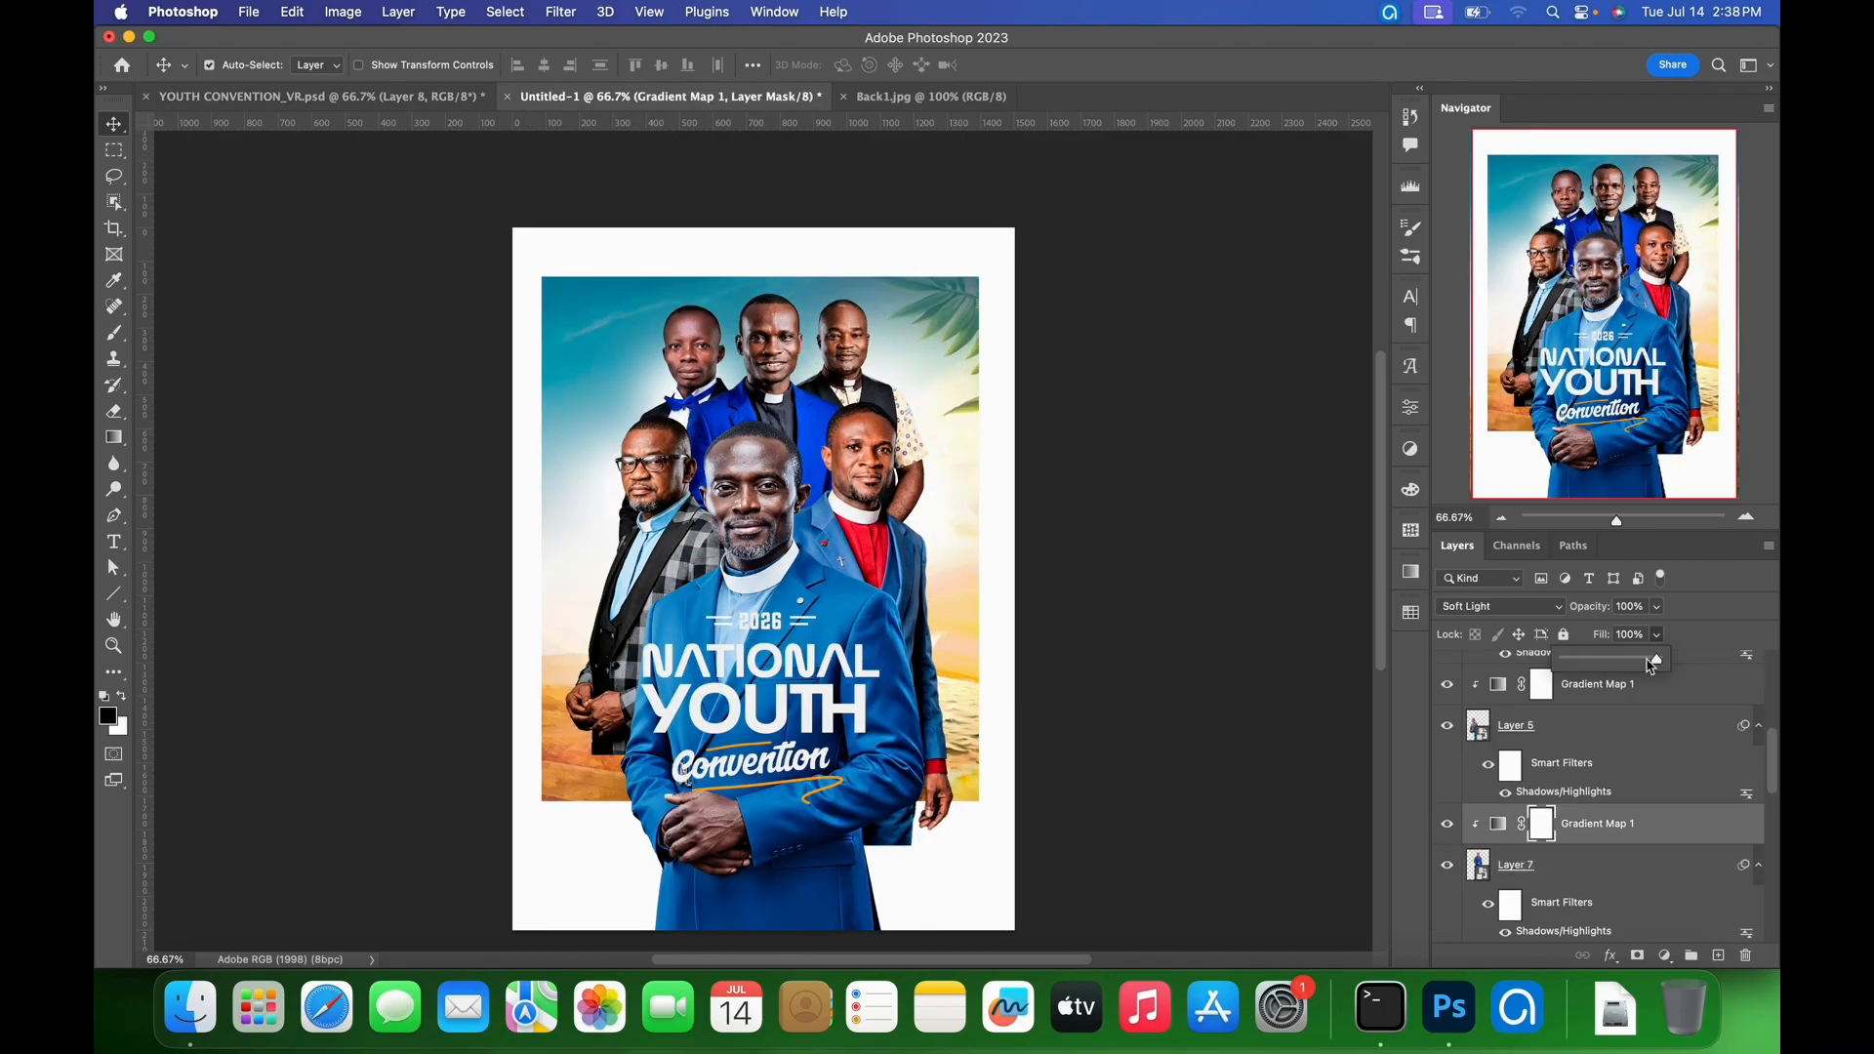
{"action": "left_click", "coordinate": [1648, 670]}
{"action": "left_click", "coordinate": [1666, 832]}
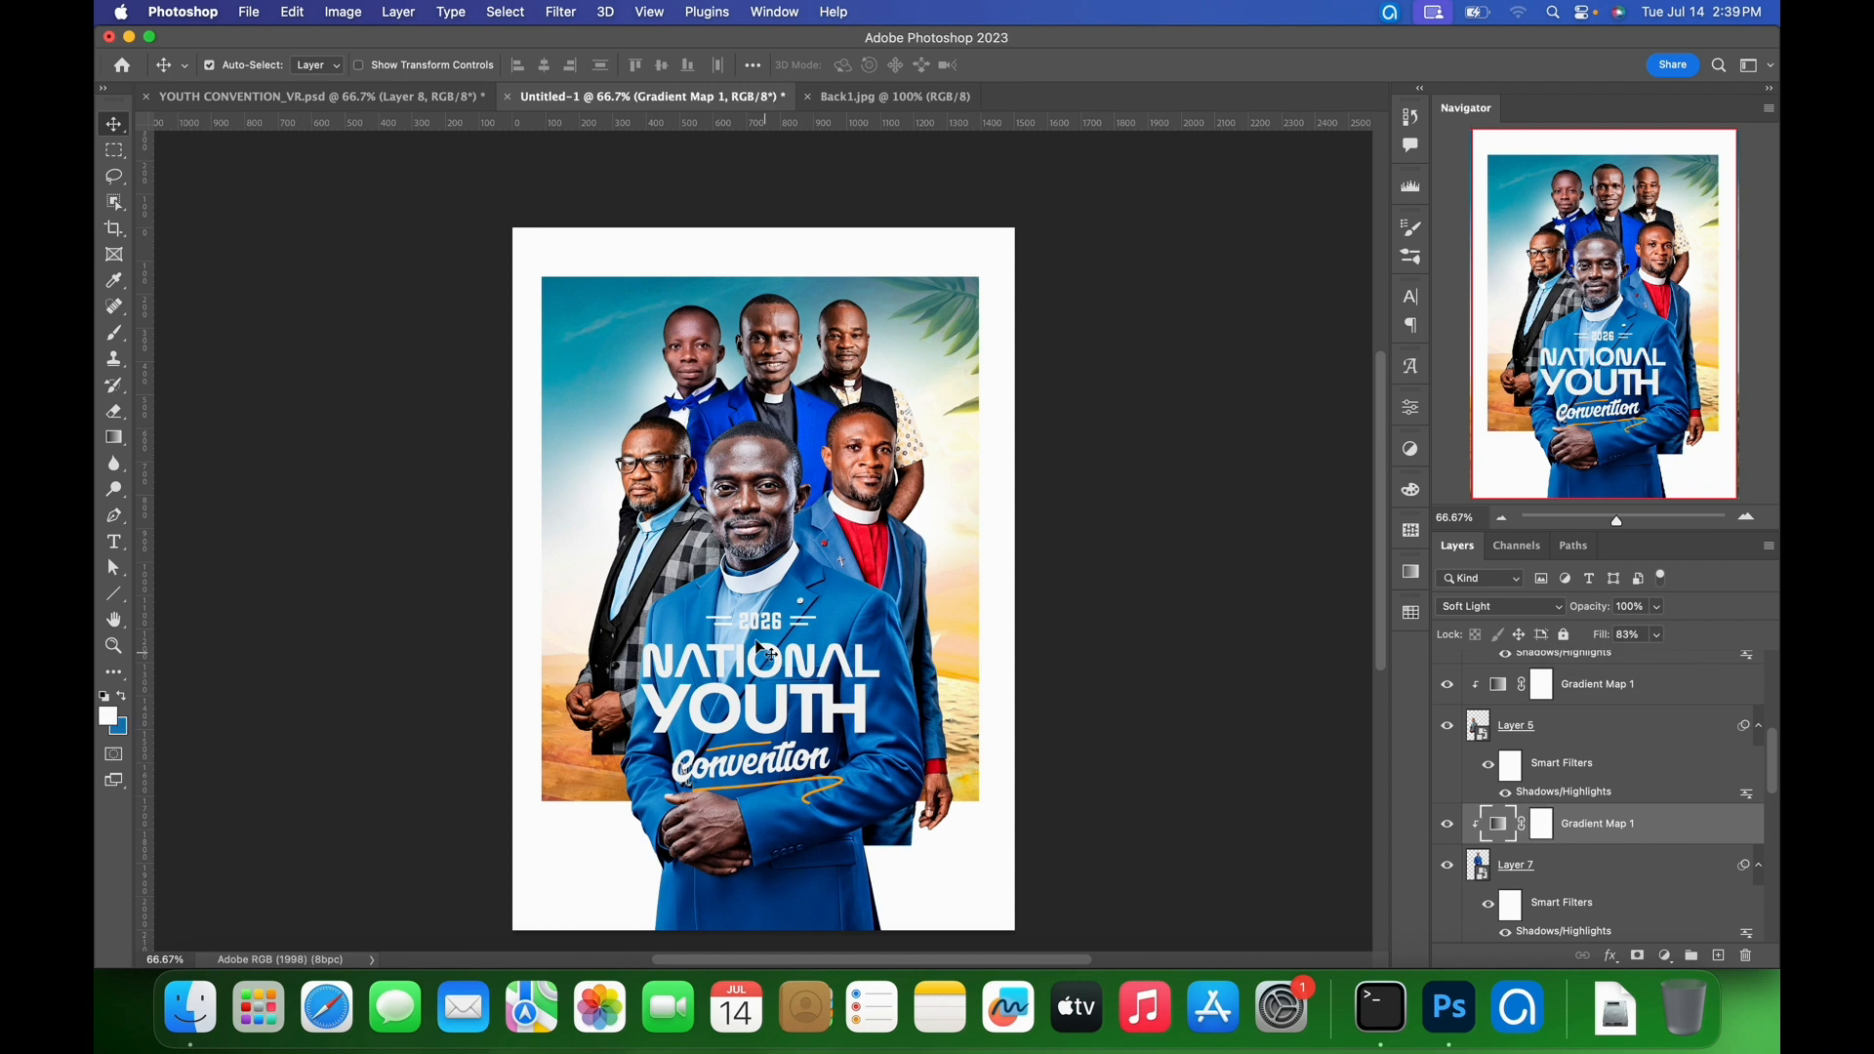
- Check the YOUTH CONVENTION_VR.psd reference and add a Color Balance clipped above the front speaker's Gradient Map, with midtones Cyan-Red +14 and Yellow-Blue -17
{"action": "left_click", "coordinate": [384, 96]}
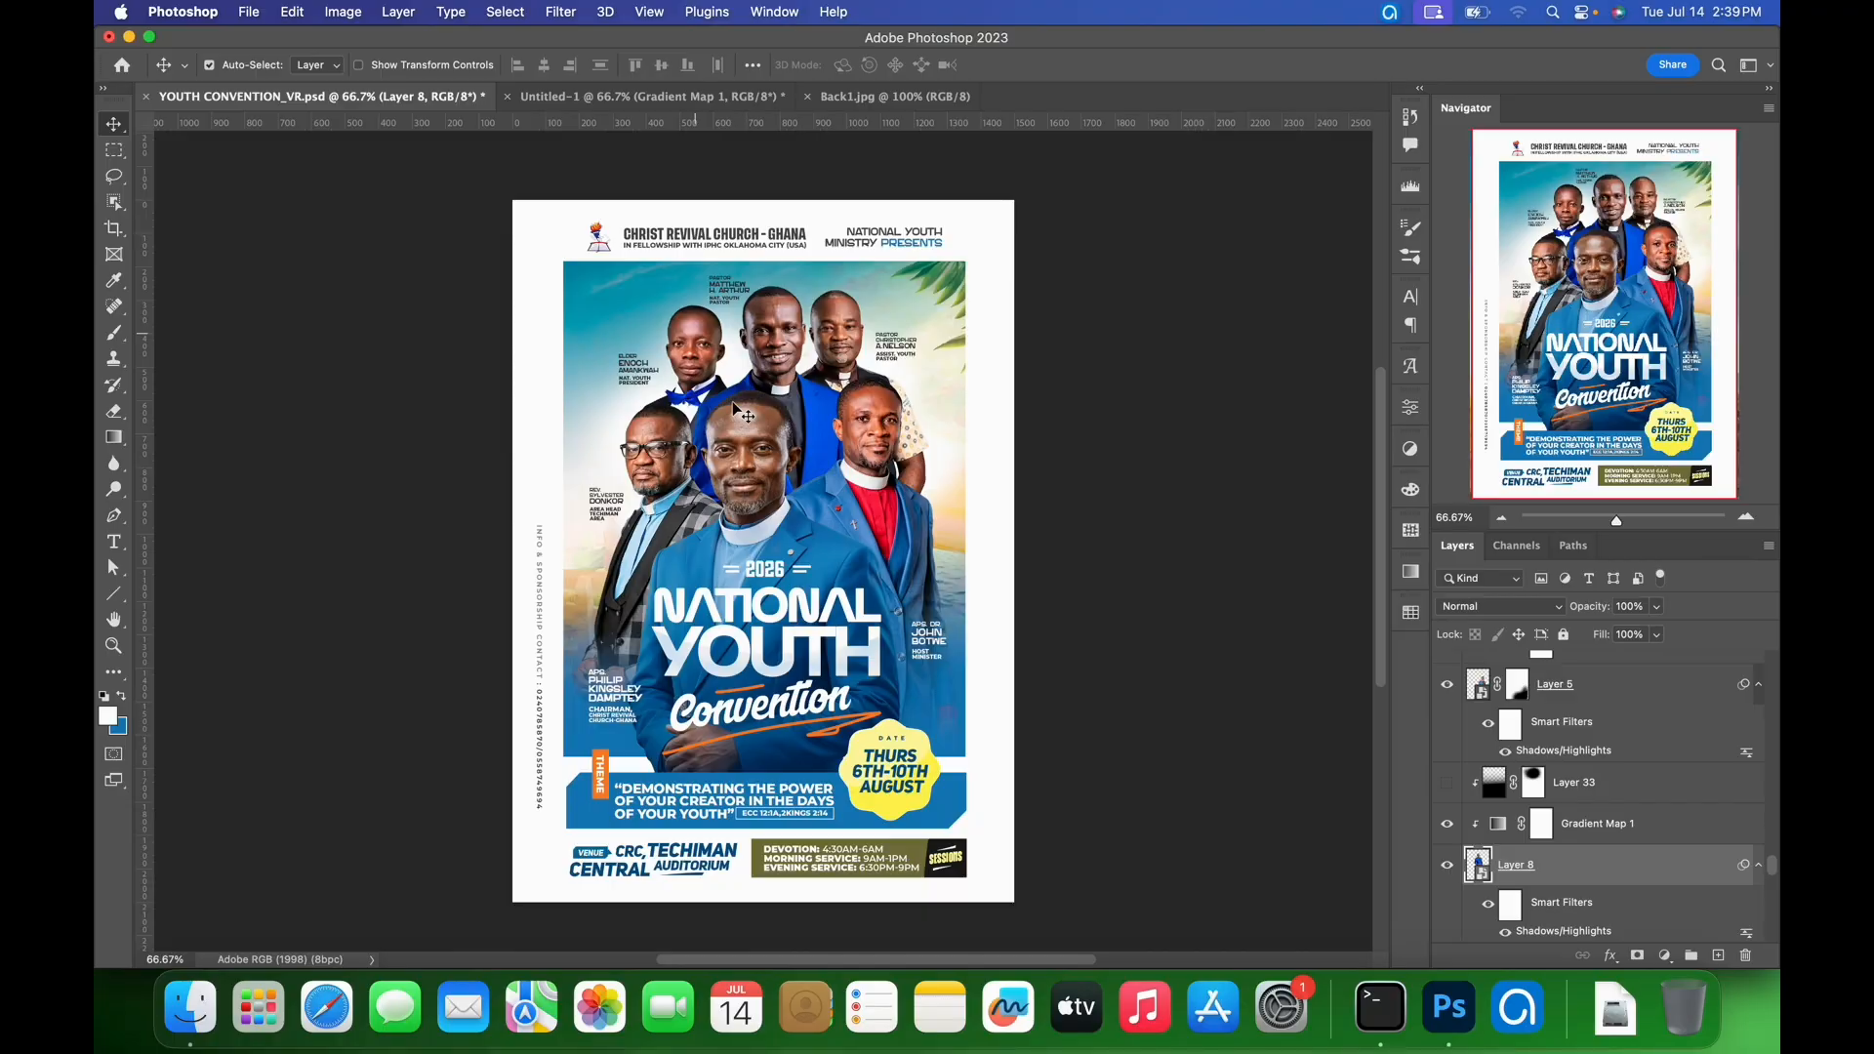
{"action": "left_click", "coordinate": [605, 96]}
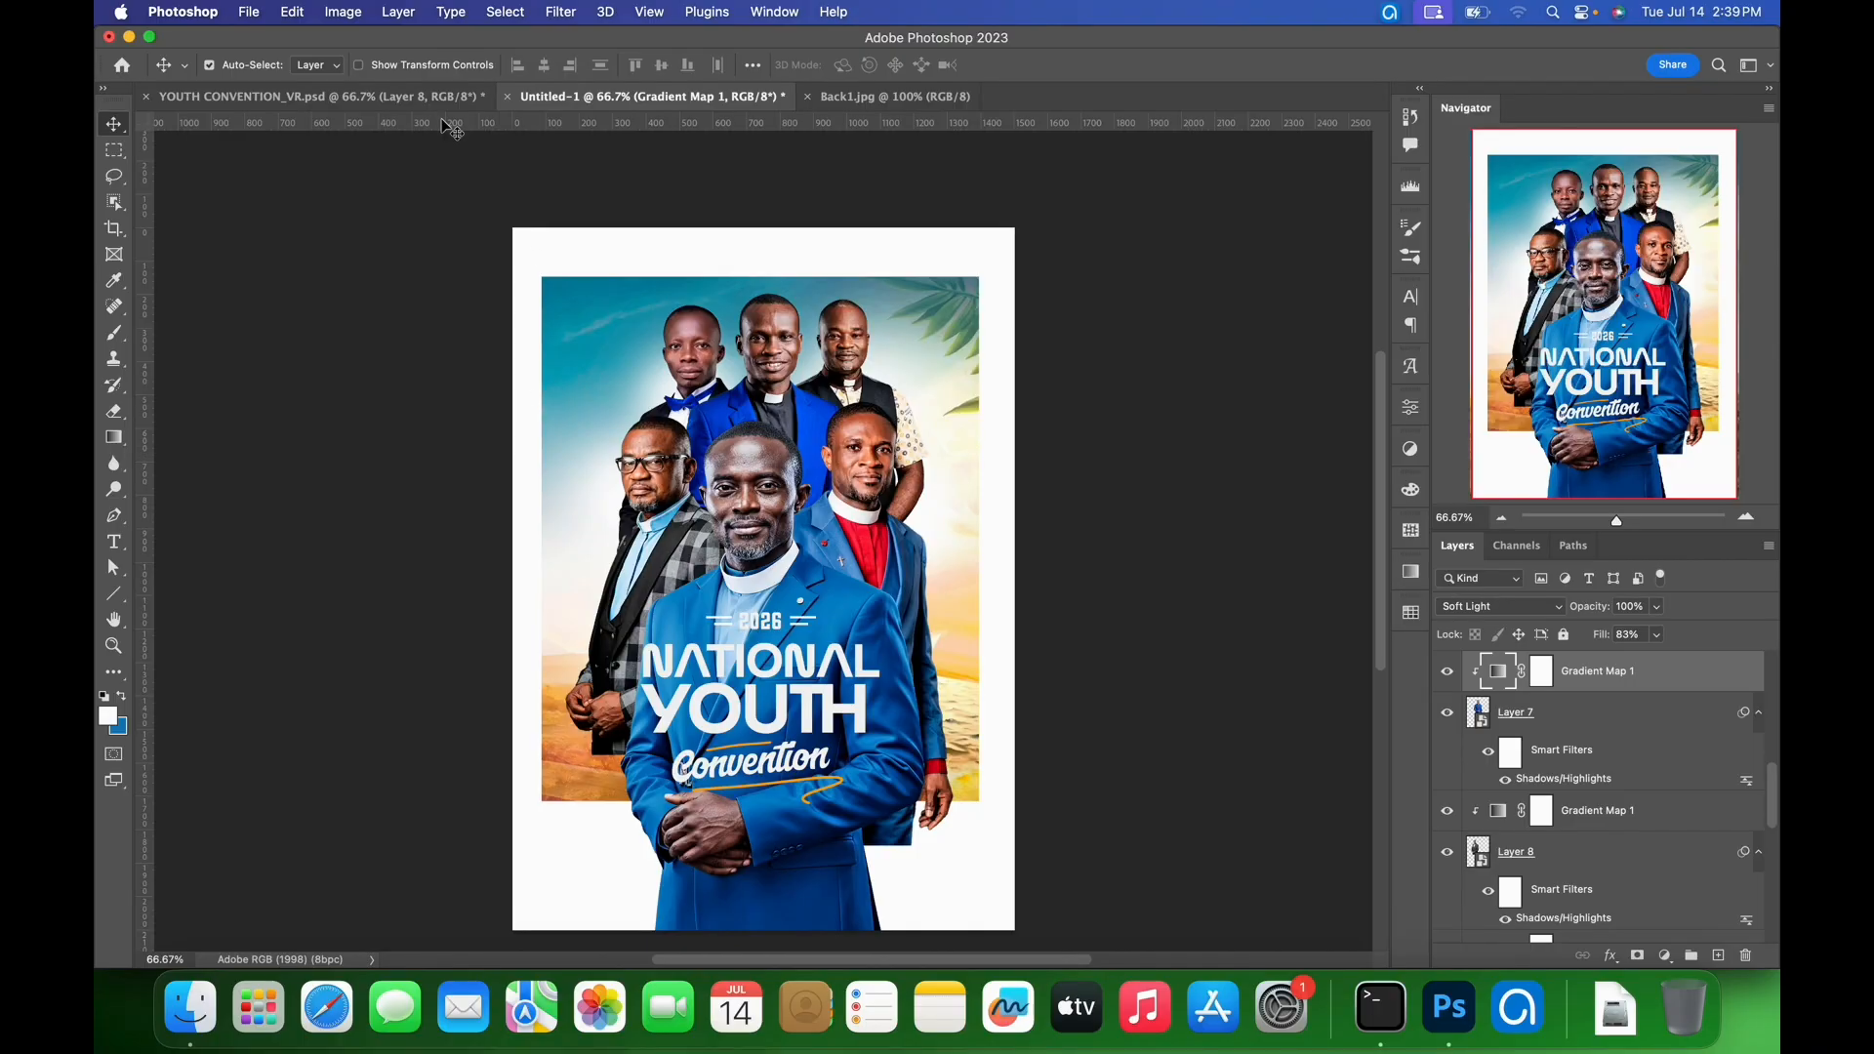
{"action": "left_click", "coordinate": [732, 486]}
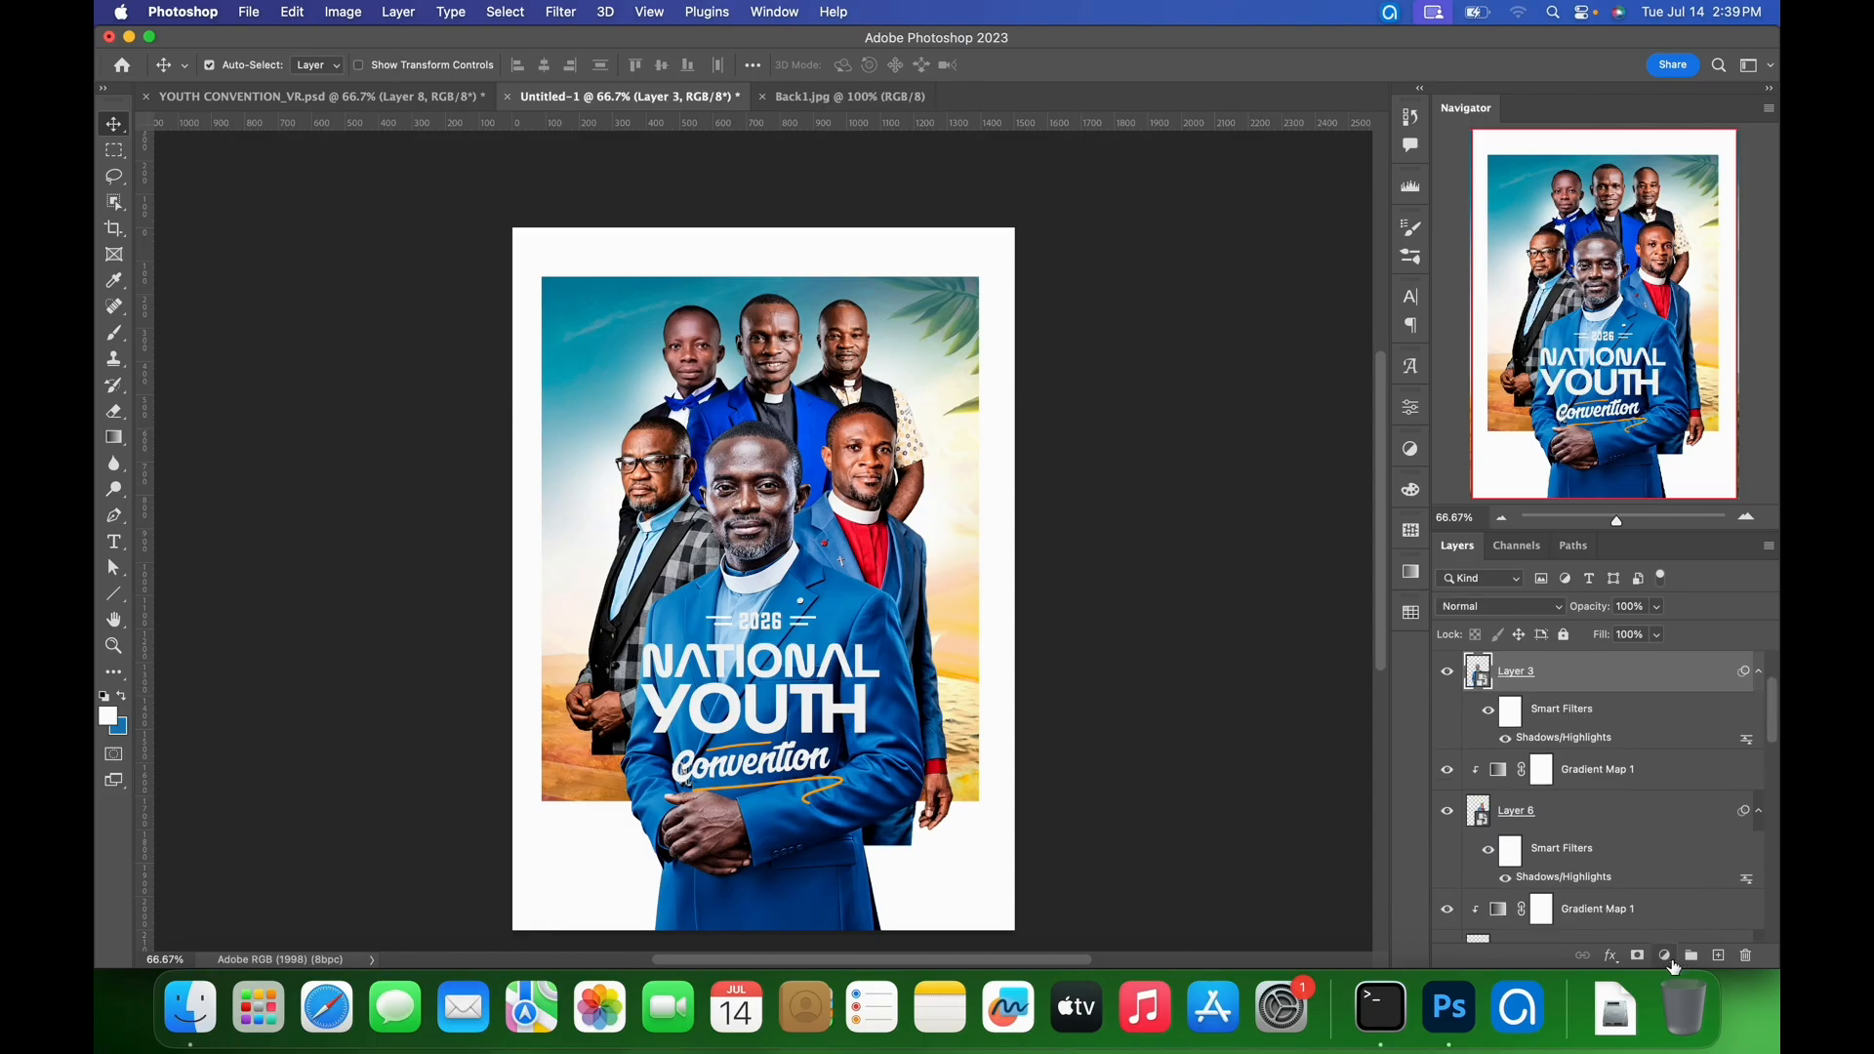
{"action": "left_click", "coordinate": [1671, 961]}
{"action": "left_click", "coordinate": [1660, 719]}
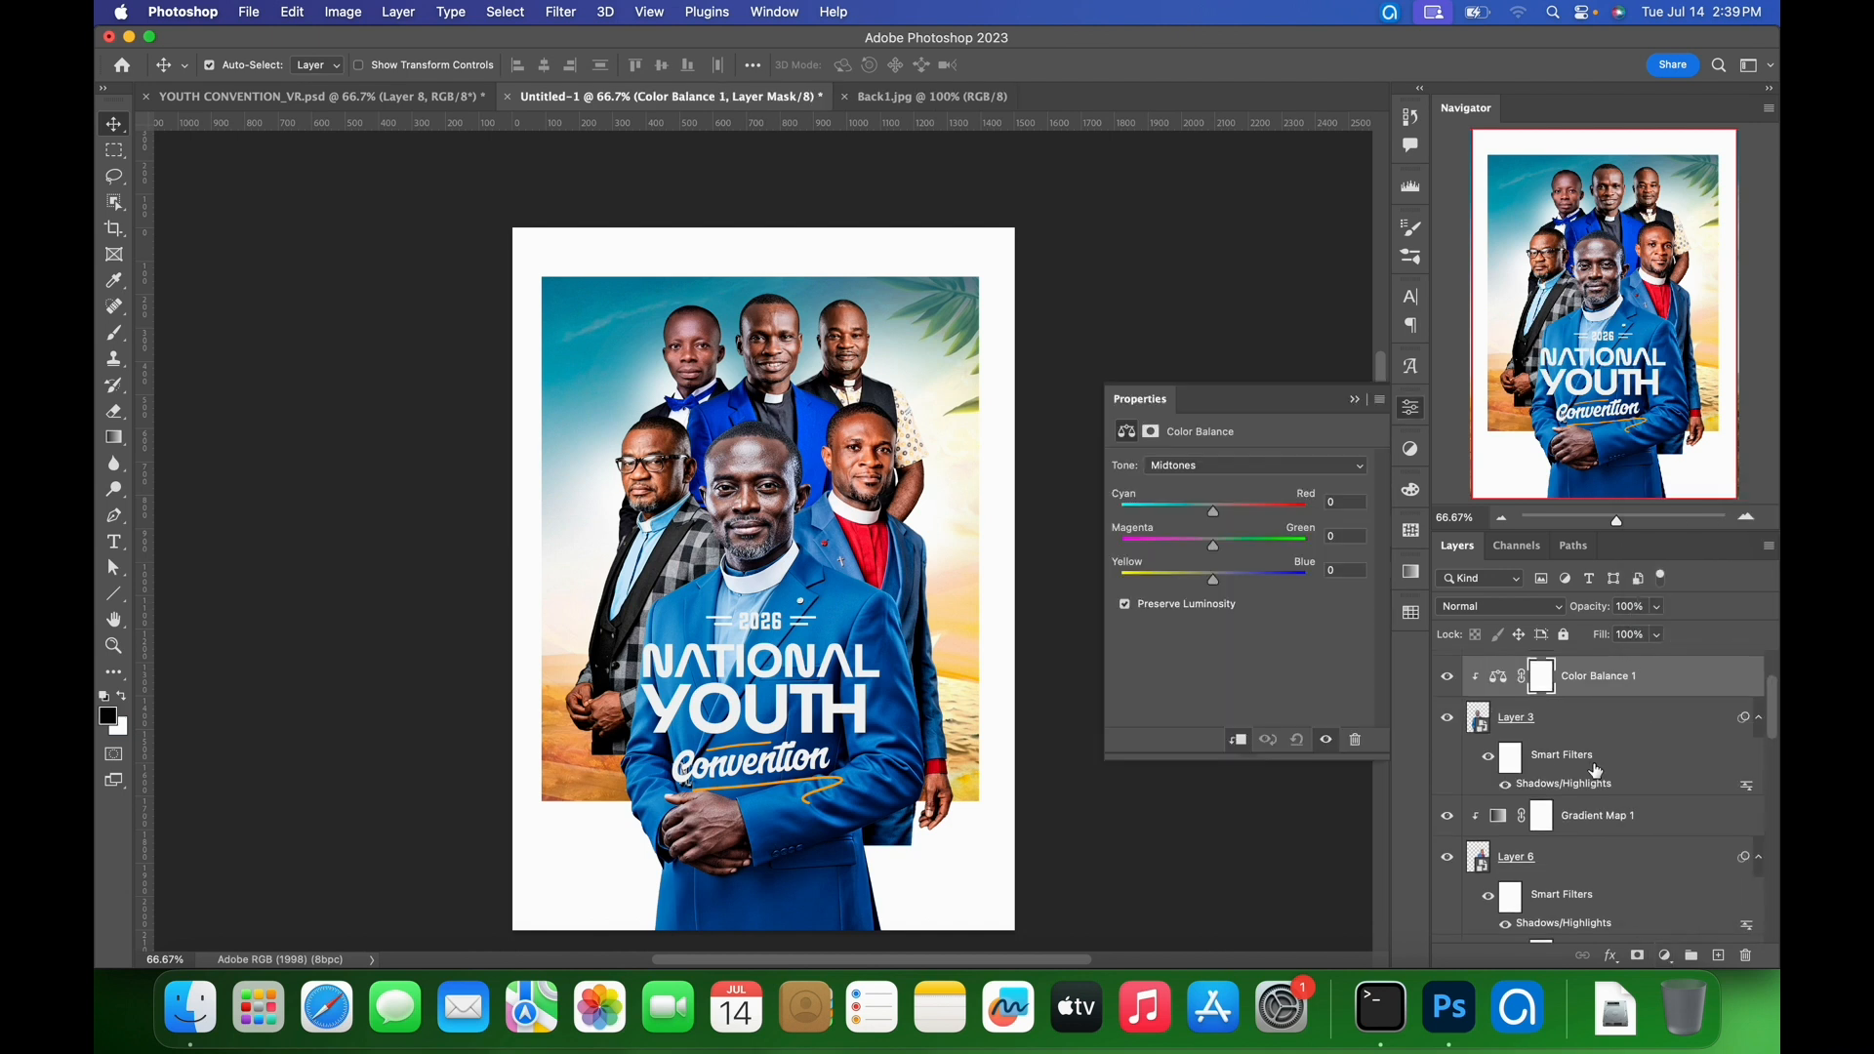
{"action": "scroll", "coordinate": [1601, 767], "scroll_direction": "up", "scroll_amount": 3}
{"action": "mouse_move", "coordinate": [1650, 781]}
{"action": "left_mouse_down"}
{"action": "mouse_move", "coordinate": [1649, 738]}
{"action": "mouse_move", "coordinate": [1640, 760]}
{"action": "left_mouse_up"}
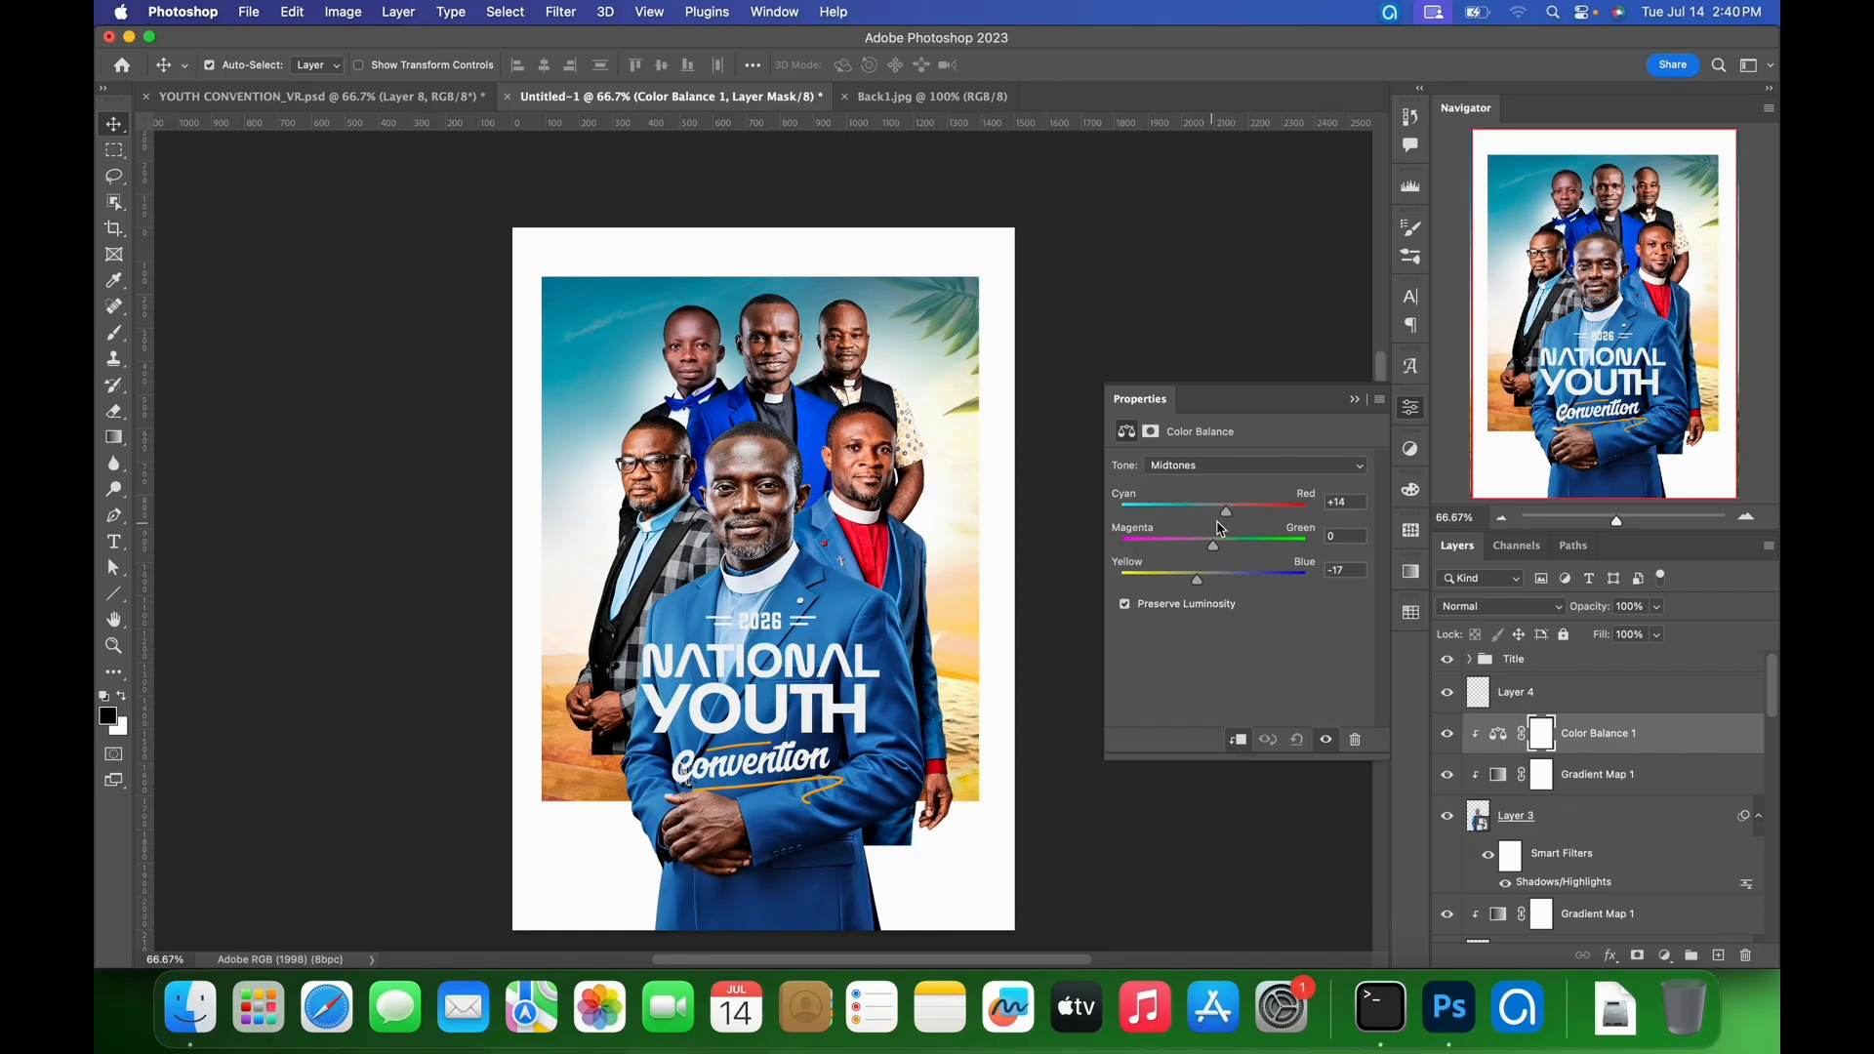
- Shift the front speaker's Color Balance toward yellow, setting Yellow-Blue to -14 in the highlights and -13 in the shadows
{"action": "left_click", "coordinate": [1219, 472]}
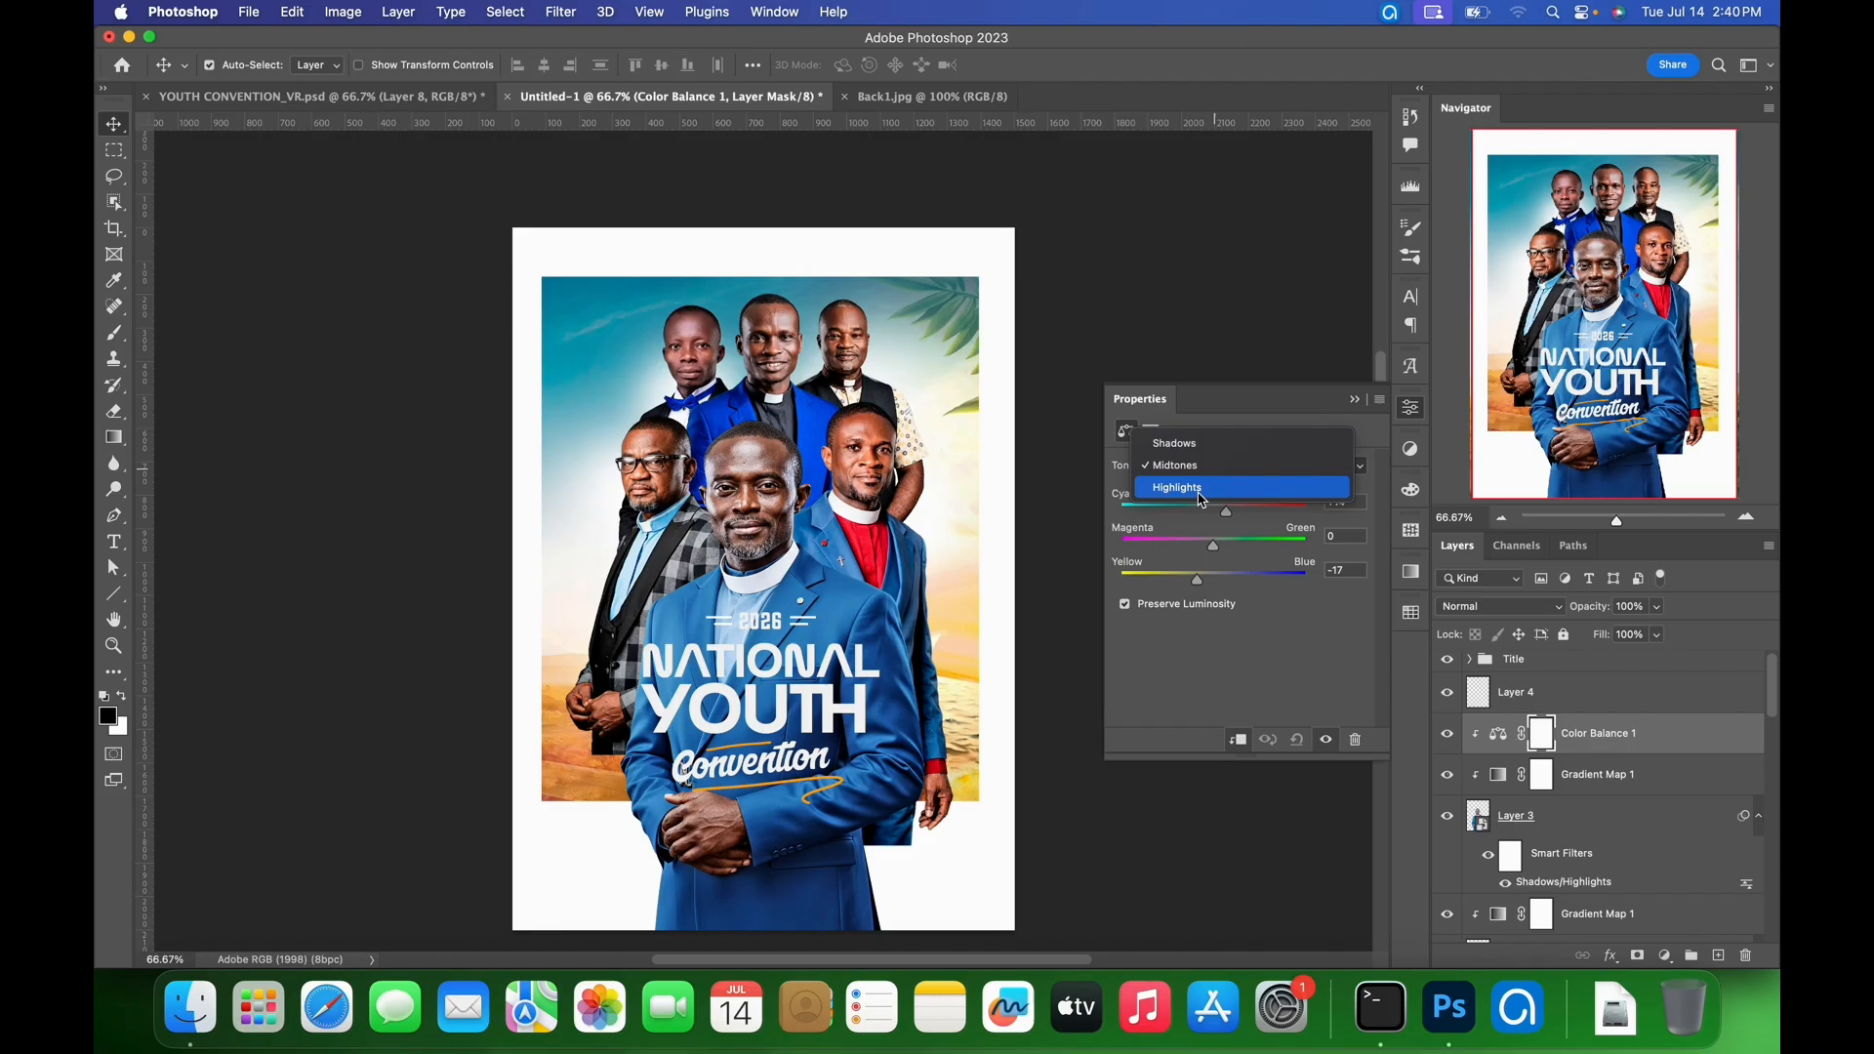
{"action": "left_click", "coordinate": [1203, 488]}
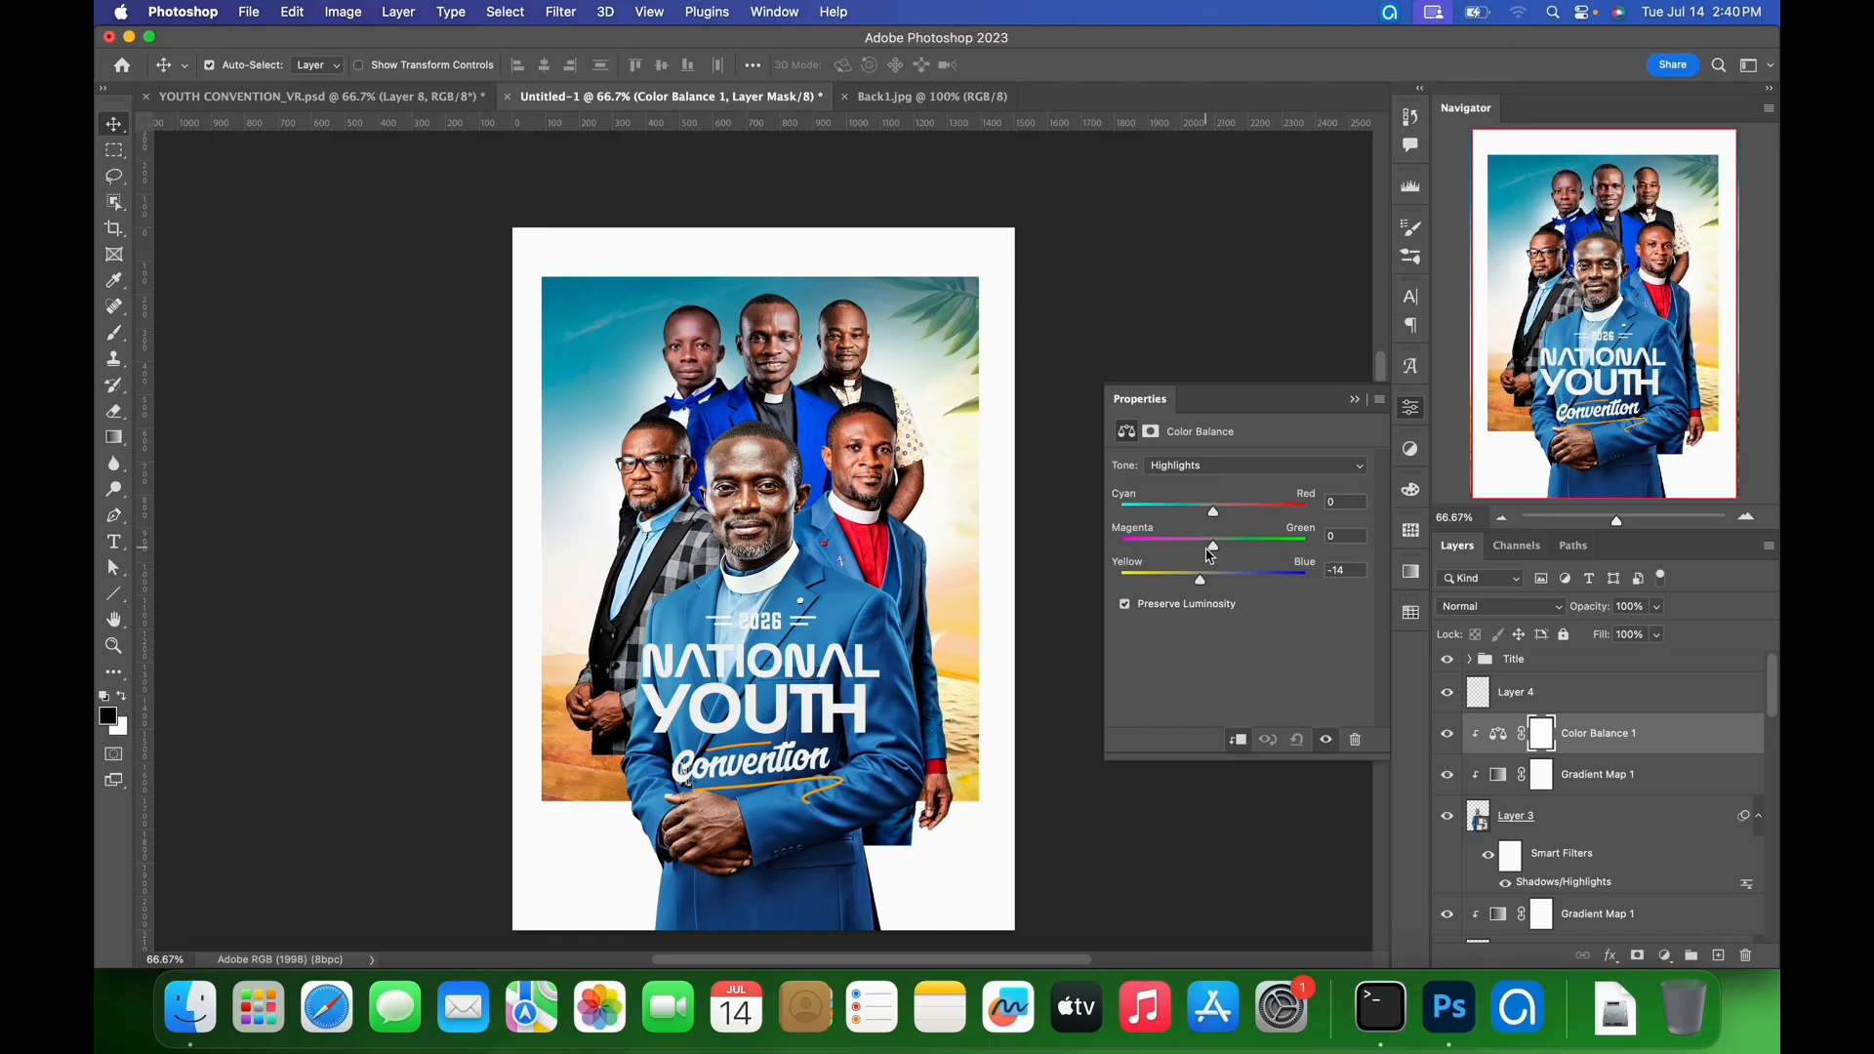
{"action": "left_click", "coordinate": [1205, 466]}
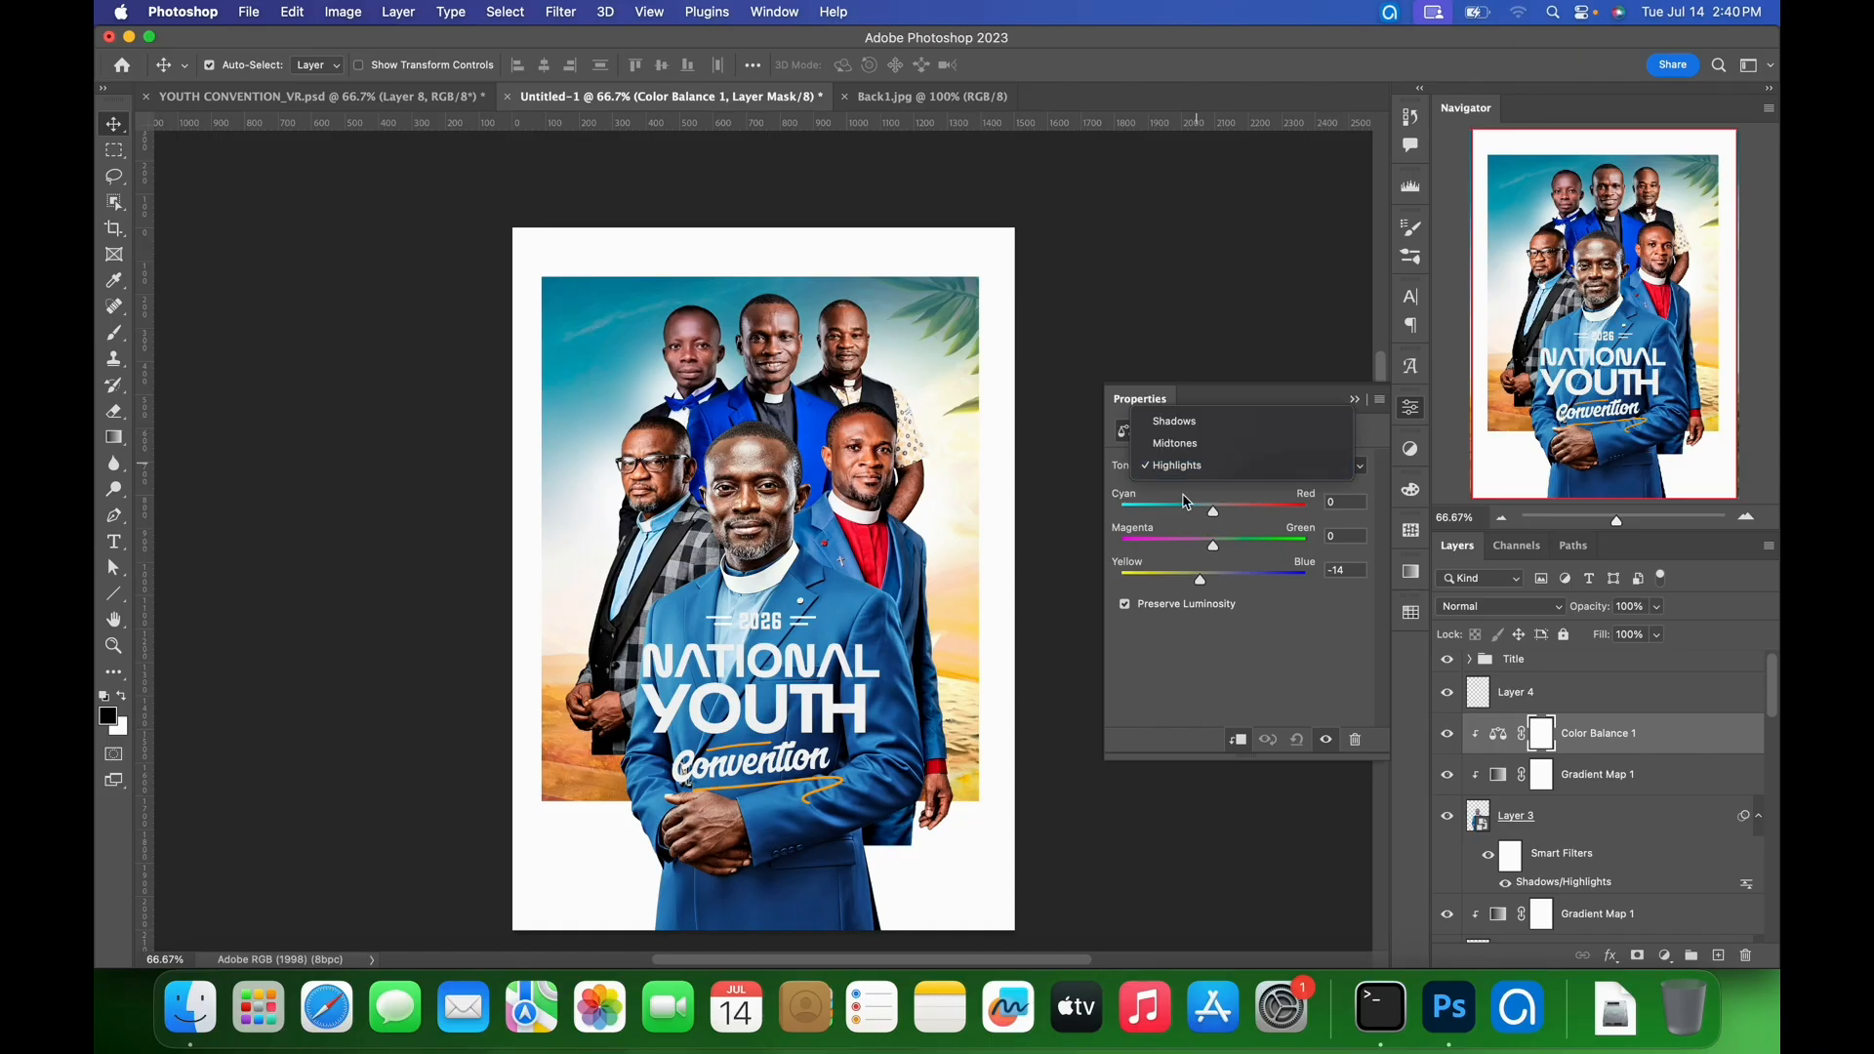
{"action": "left_click", "coordinate": [1179, 426]}
{"action": "left_click_drag", "start_coordinate": [1210, 584], "coordinate": [1204, 582]}
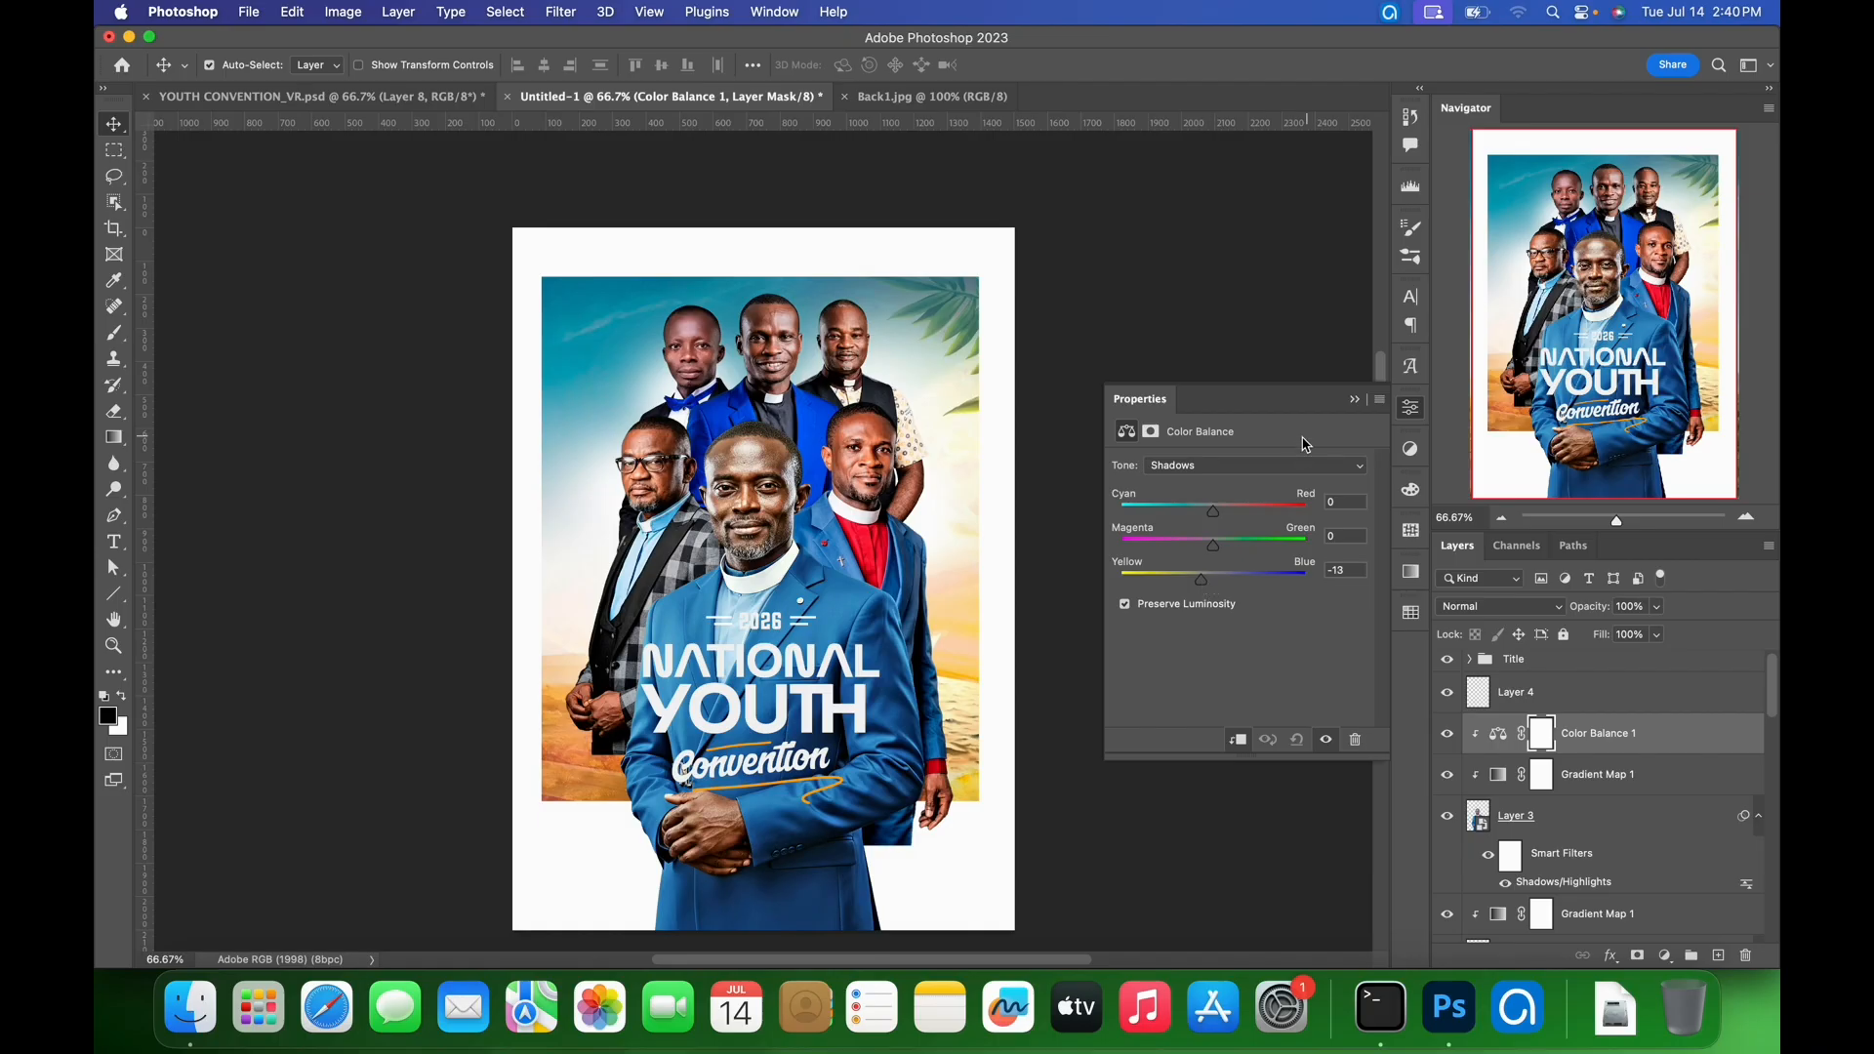
- Reduce the fill of the Gradient Map 1 adjustment above Layer 3 to 78%
{"action": "left_click", "coordinate": [1357, 403]}
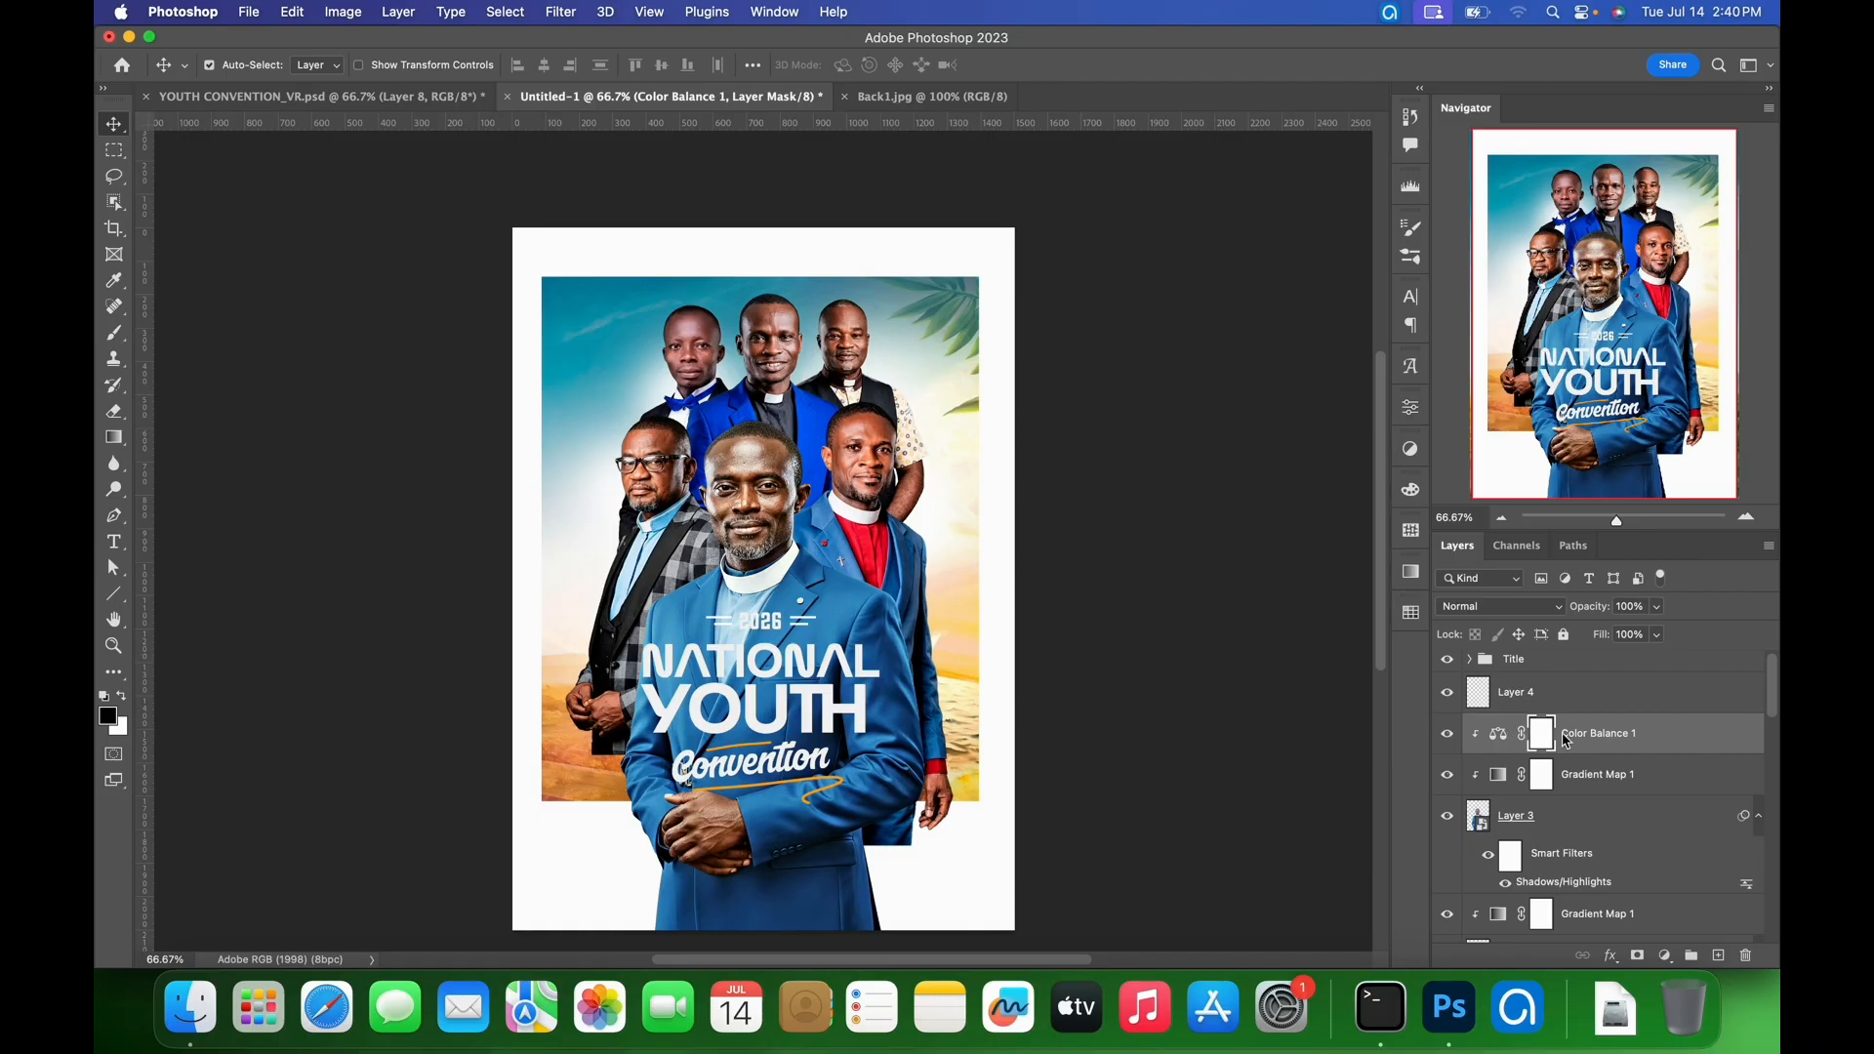
{"action": "left_click", "coordinate": [1662, 779]}
{"action": "left_click", "coordinate": [1659, 636]}
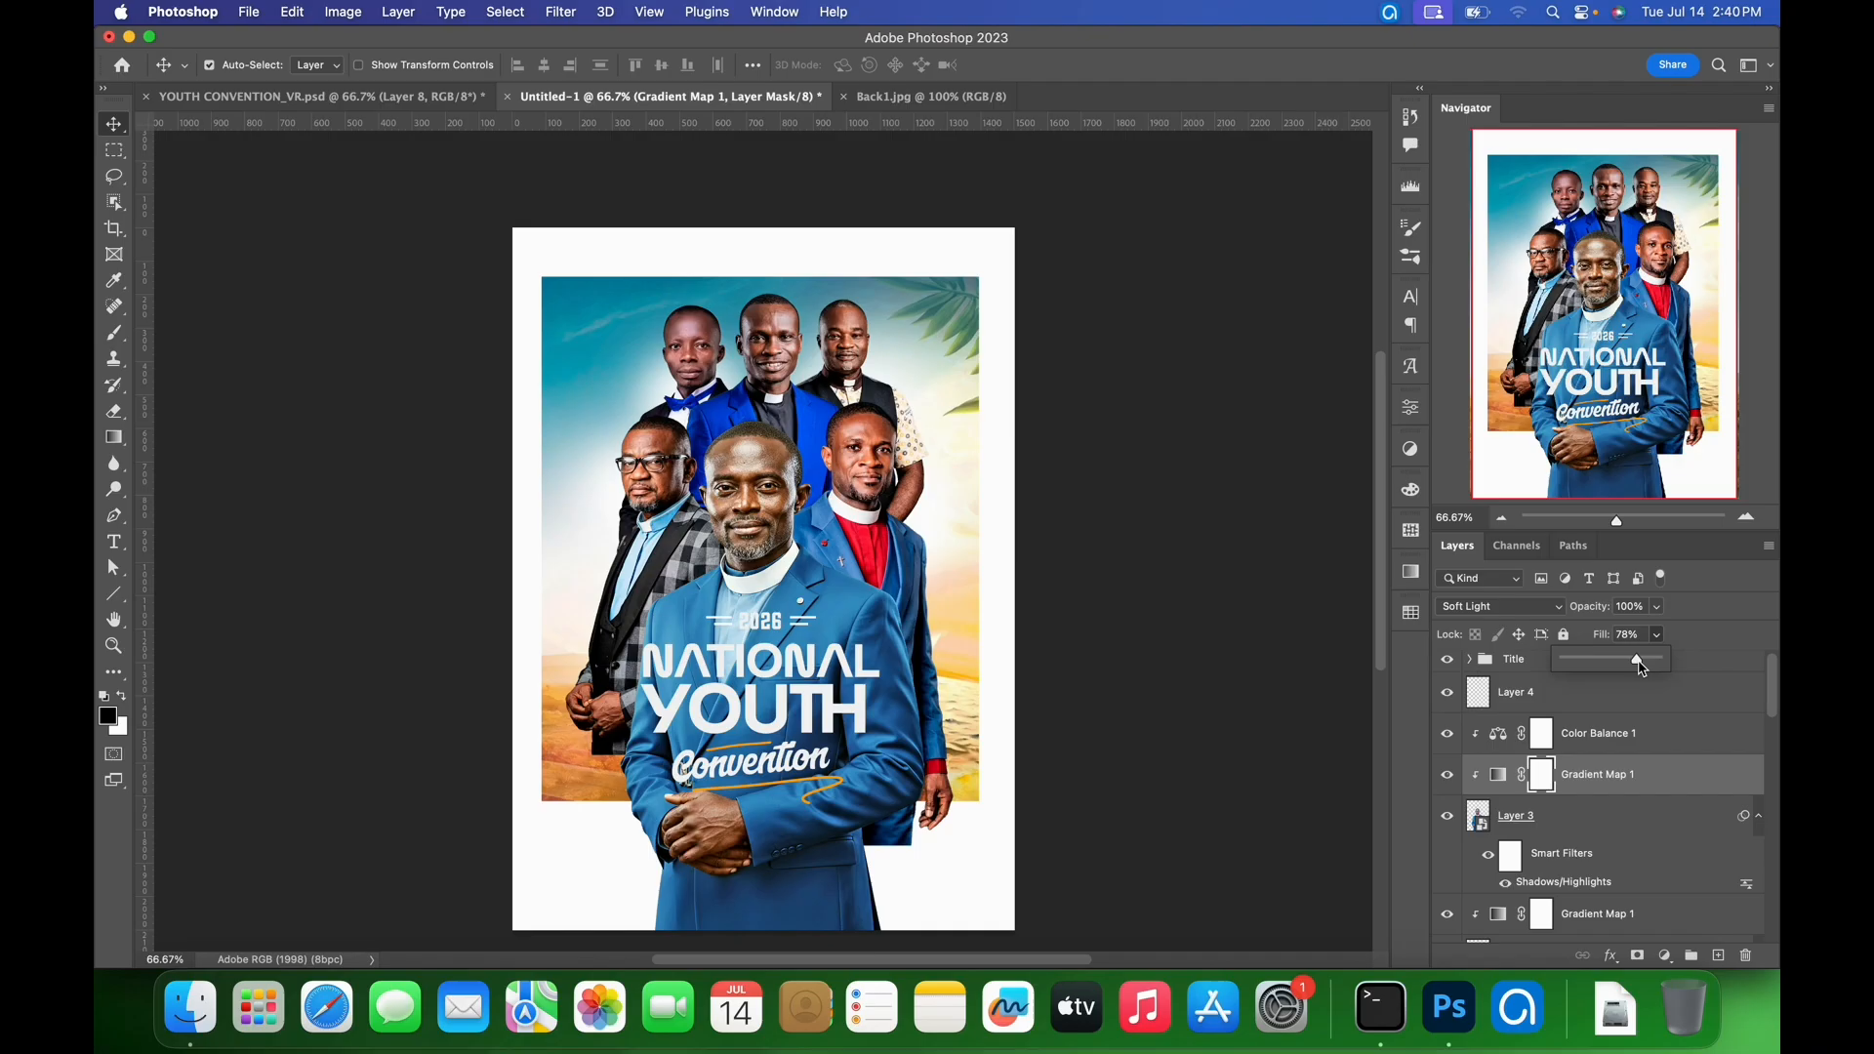
{"action": "left_click", "coordinate": [1670, 779]}
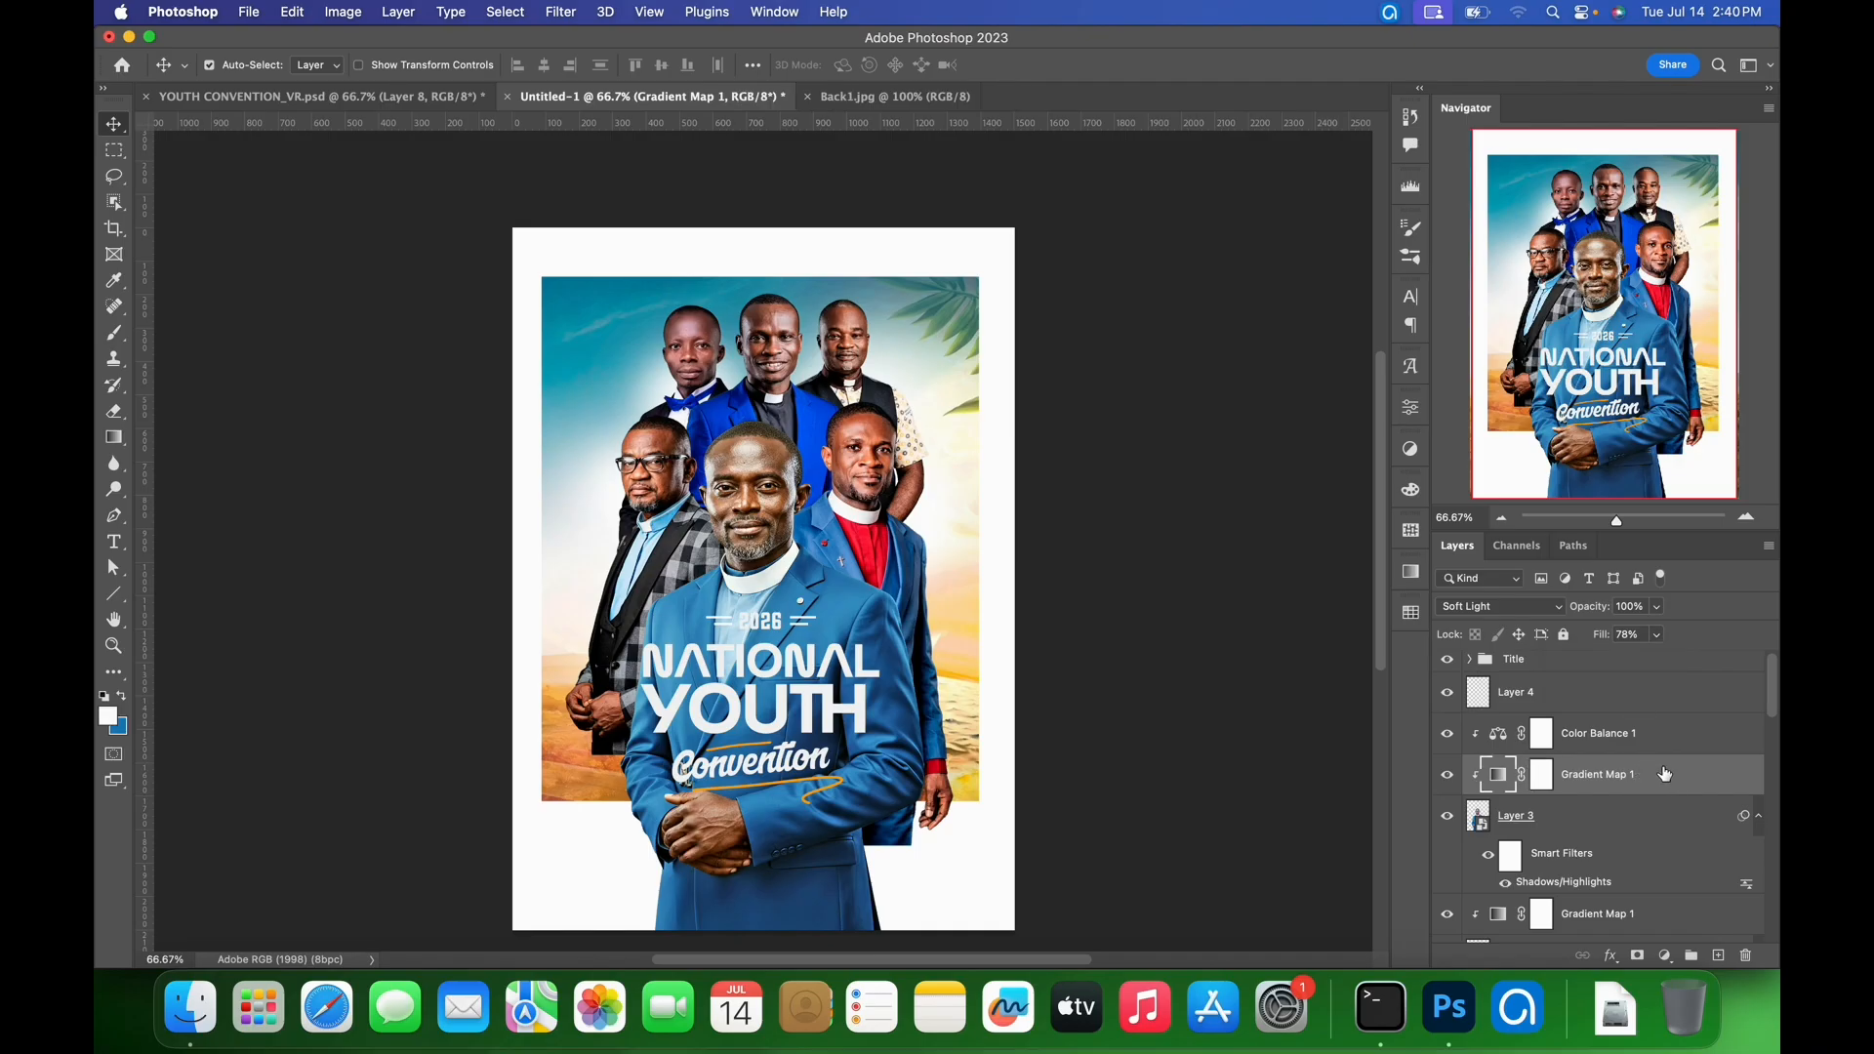
- Target the Color Balance 1 layer mask and set the brush opacity to 100%
{"action": "left_click", "coordinate": [1451, 739]}
{"action": "left_click", "coordinate": [1544, 740]}
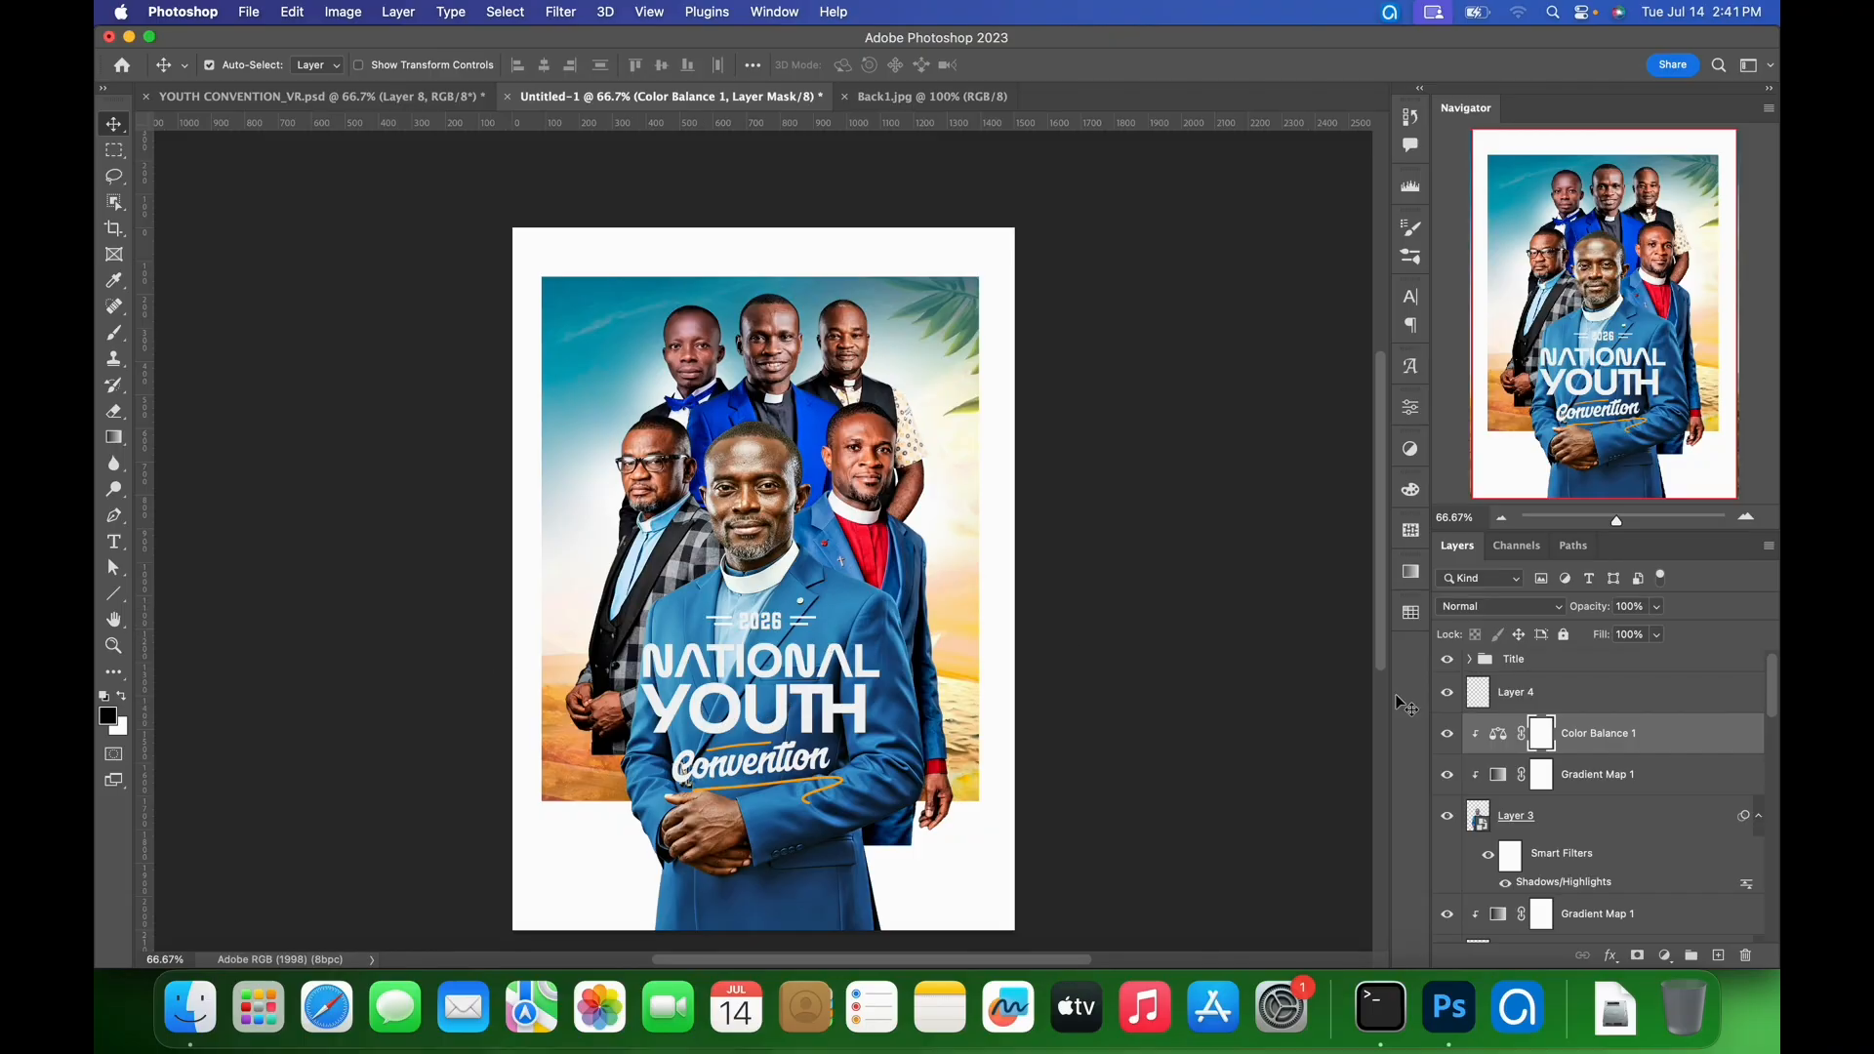
{"action": "key", "text": "b"}
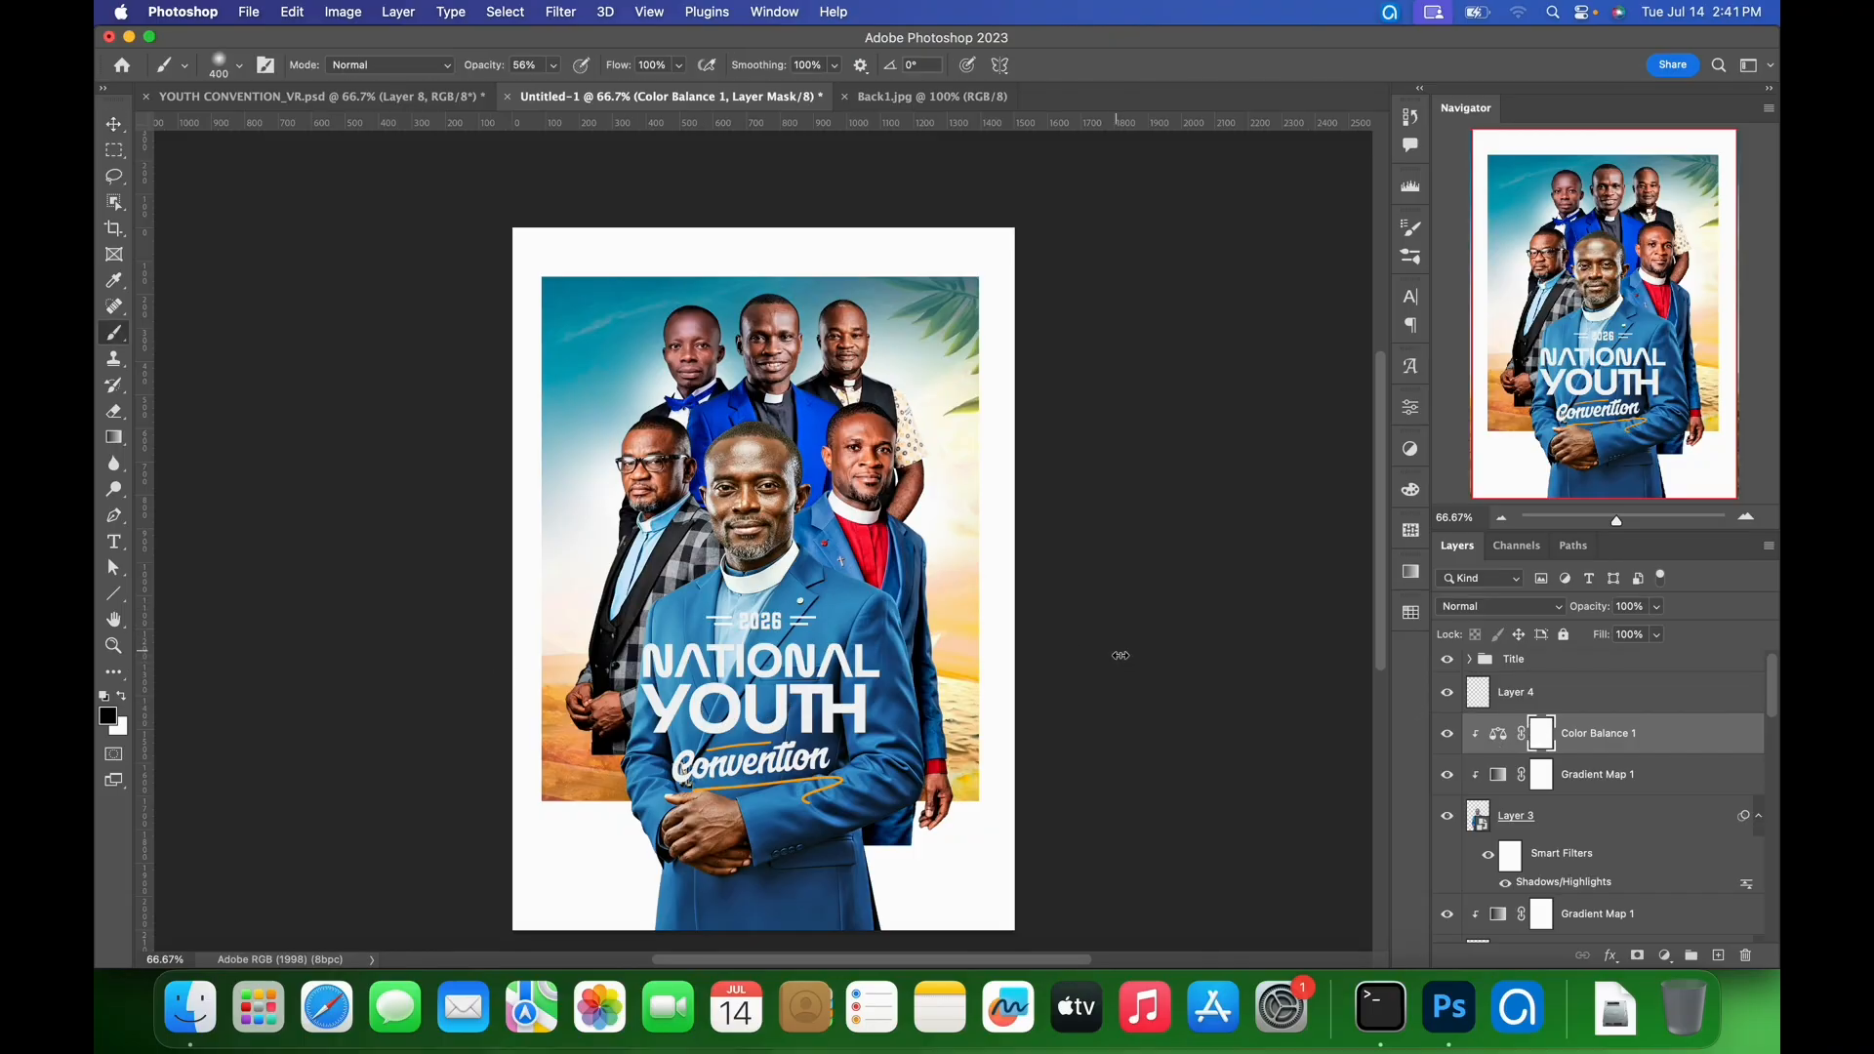
{"action": "left_click", "coordinate": [555, 68]}
{"action": "left_click", "coordinate": [599, 101]}
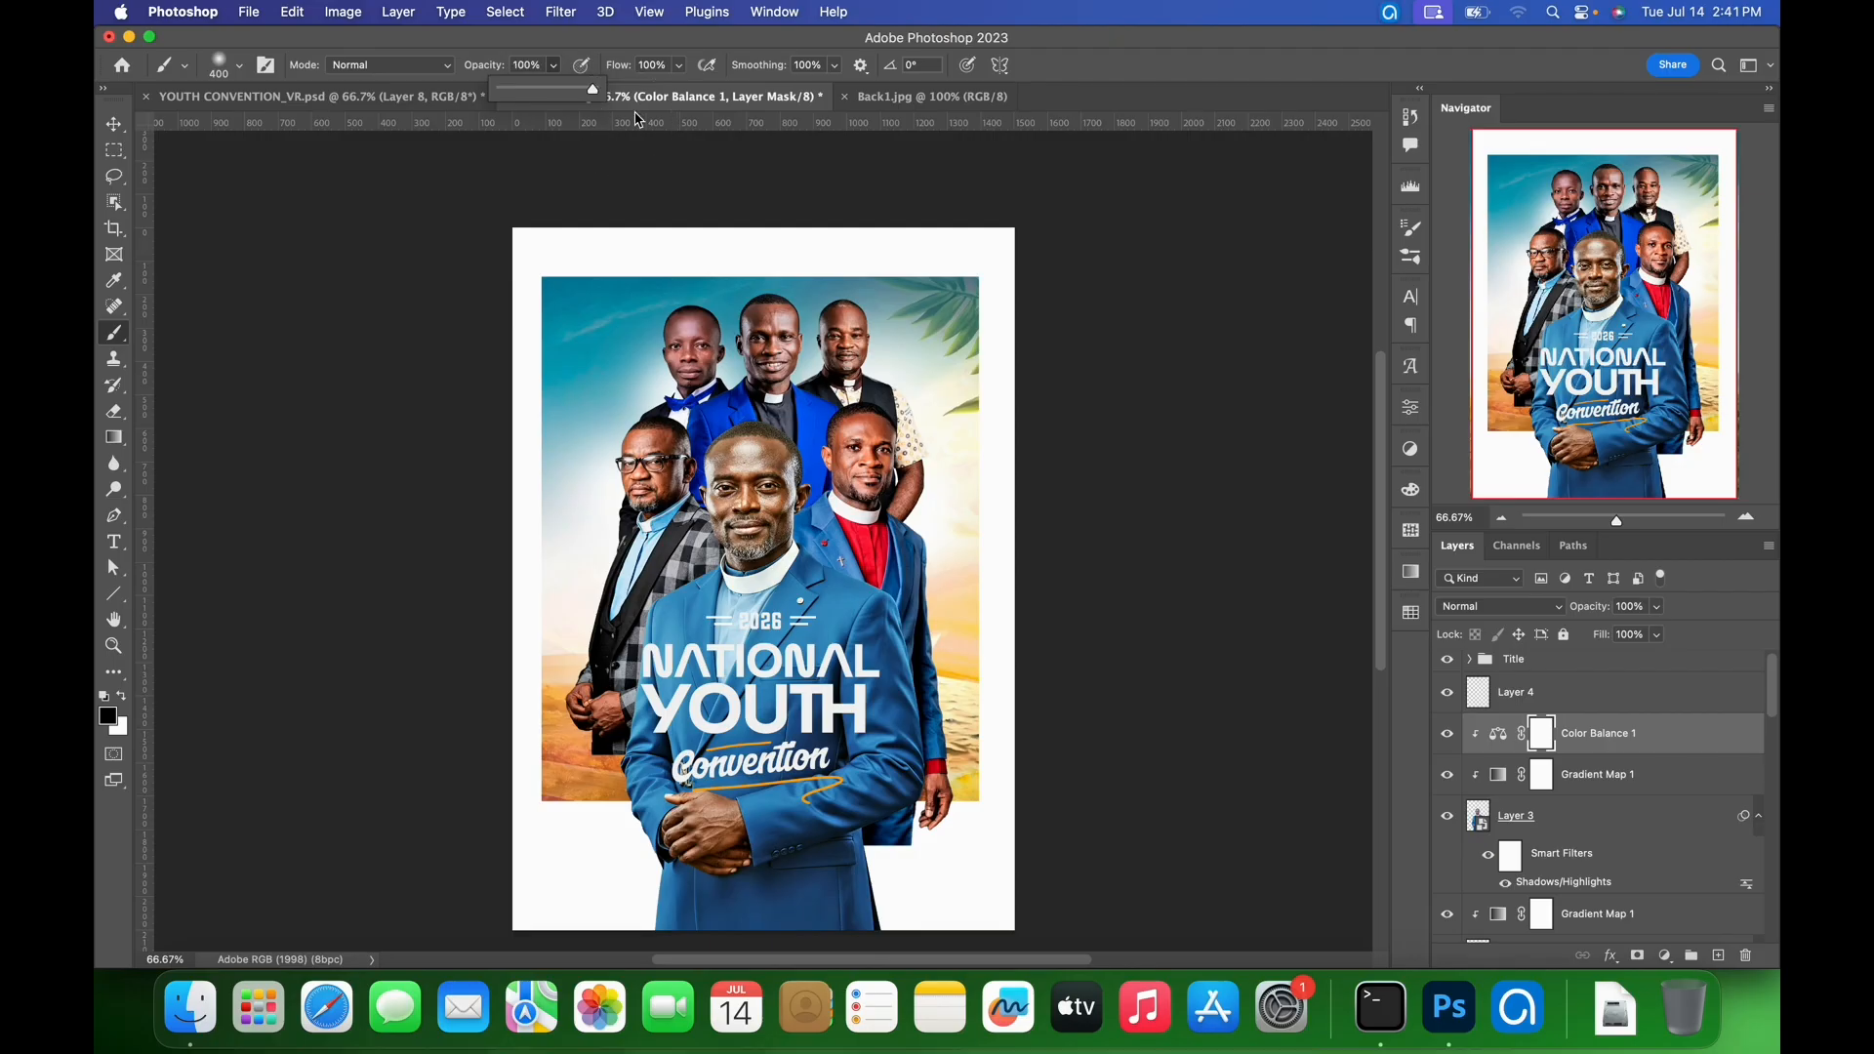
{"action": "left_click", "coordinate": [1548, 736]}
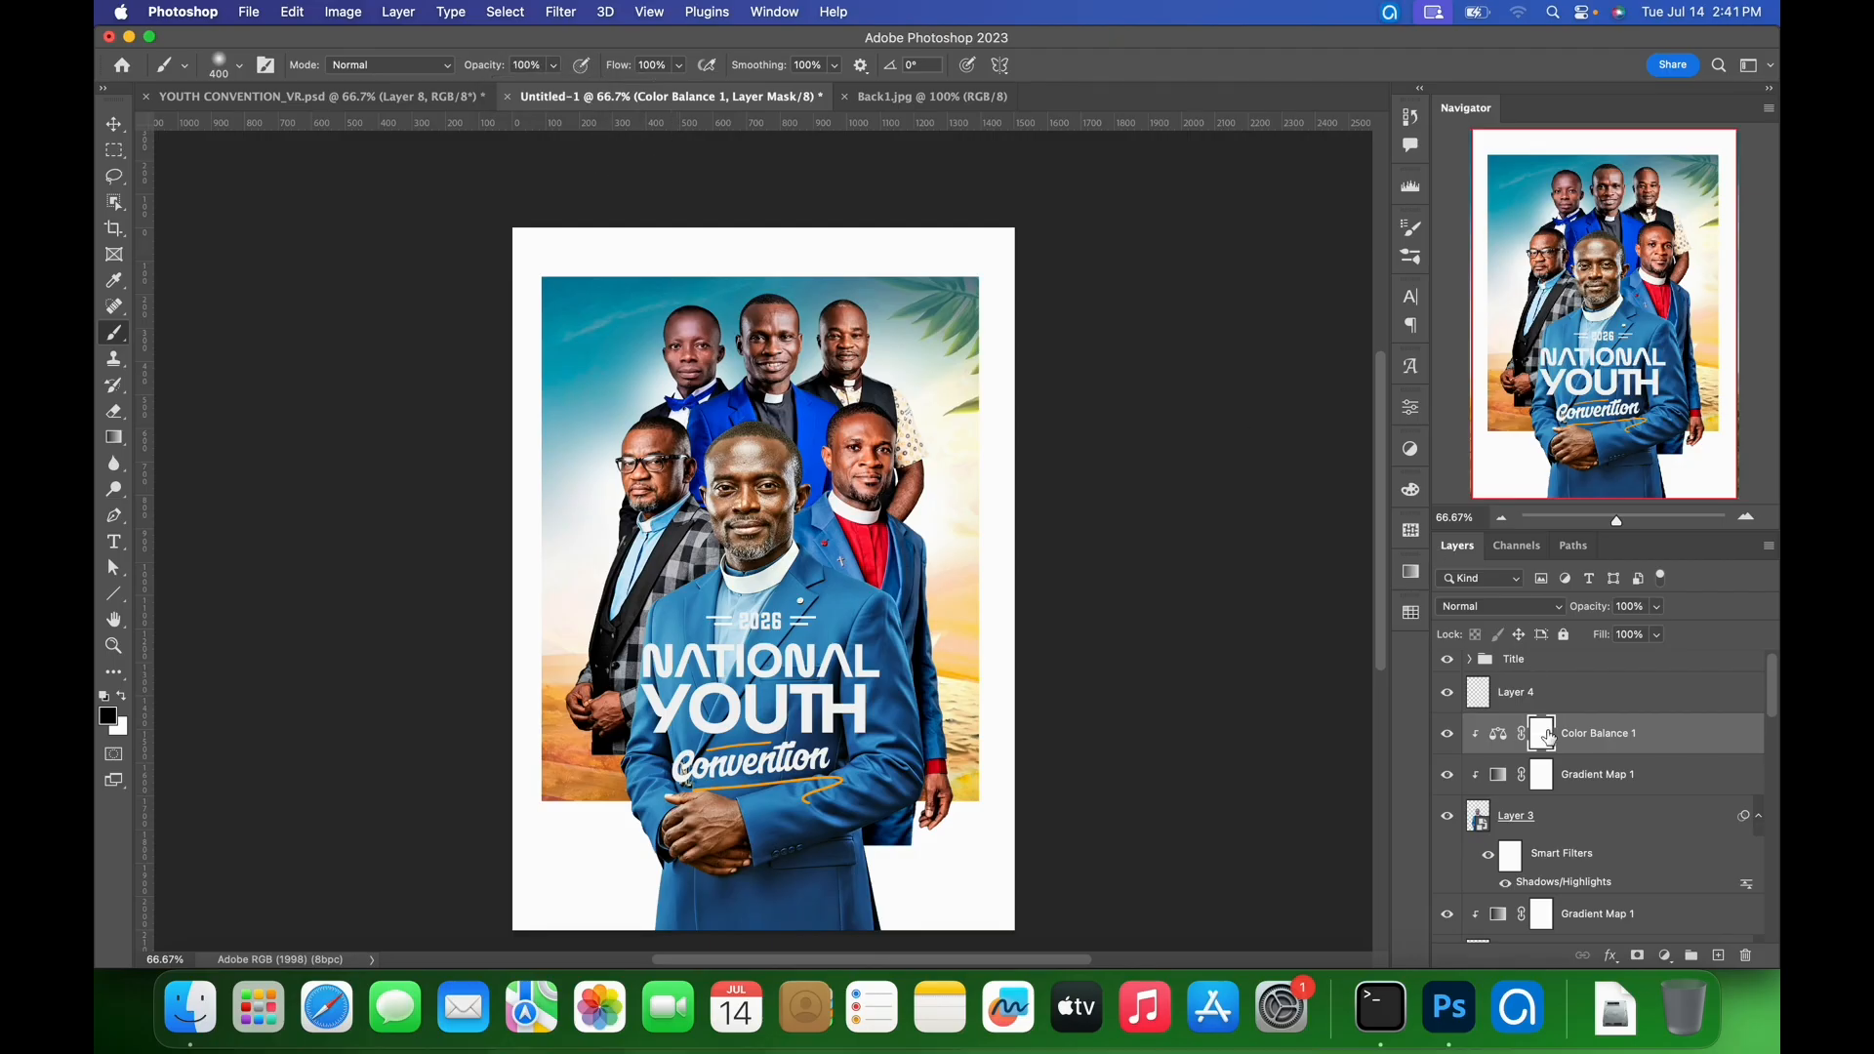
- Reduce the soft round brush to 150 px with 0% hardness, keeping the Color Balance 1 mask targeted
{"action": "key", "text": "bracketleft"}
{"action": "key", "text": "bracketleft"}
{"action": "key", "text": "bracketleft"}
{"action": "key", "text": "bracketleft"}
{"action": "key", "text": "bracketleft"}
{"action": "left_click", "coordinate": [239, 65]}
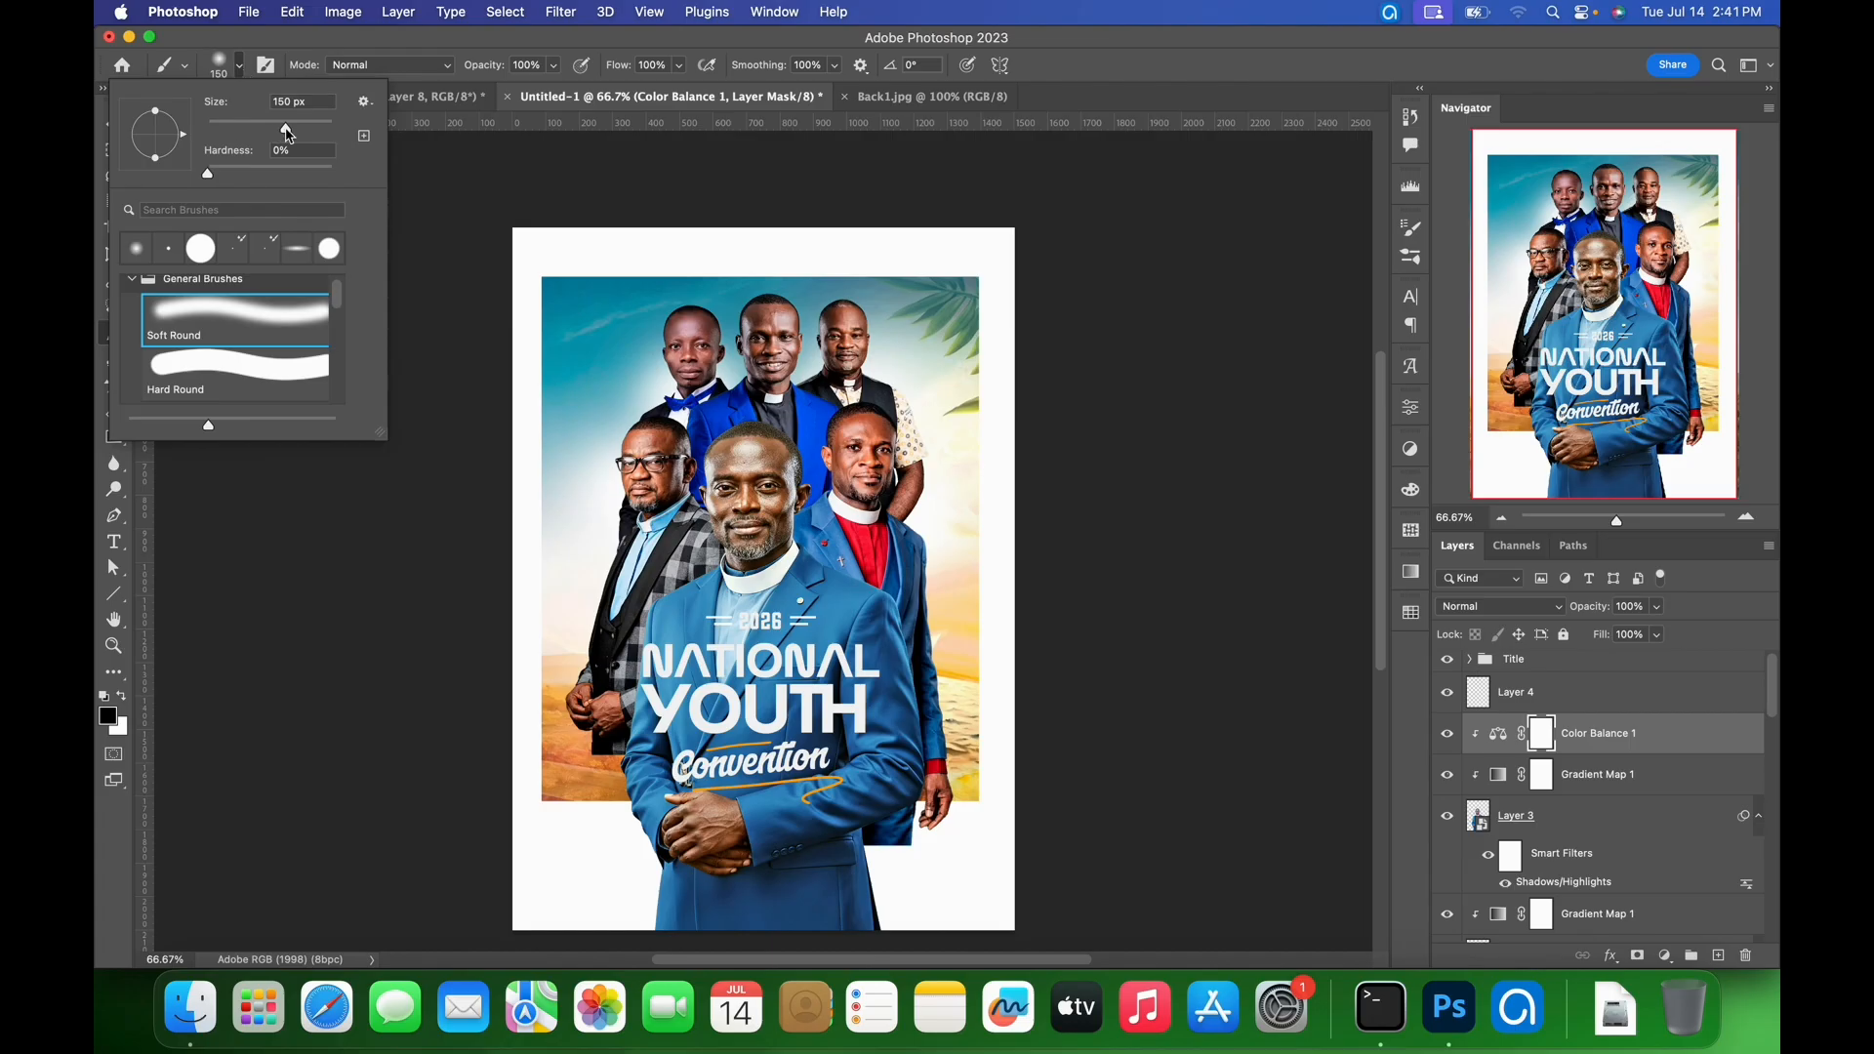
{"action": "left_click", "coordinate": [1544, 735]}
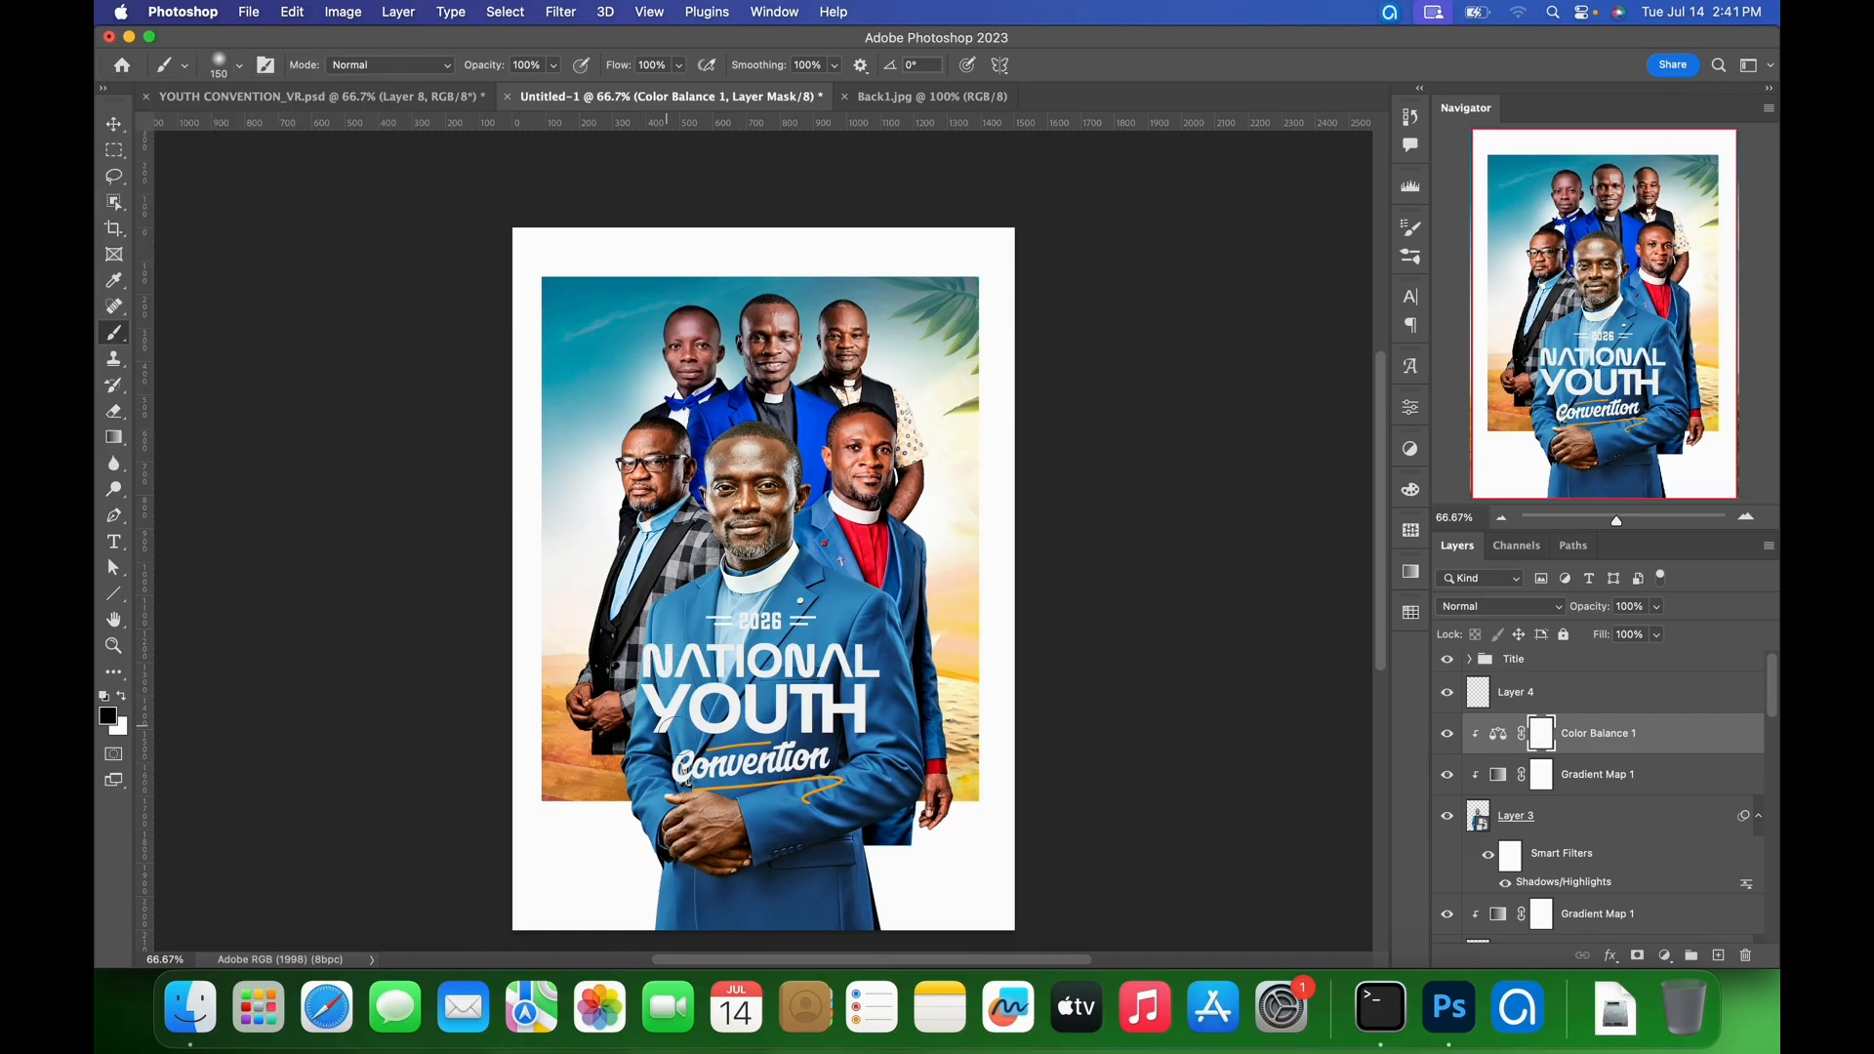
- Enlarge the brush to 500 px and paint black on the Color Balance 1 mask over the front man's lower jacket
{"action": "key", "text": "bracketright"}
{"action": "key", "text": "bracketright"}
{"action": "key", "text": "bracketright"}
{"action": "key", "text": "bracketright"}
{"action": "key", "text": "bracketleft"}
{"action": "key", "text": "bracketright"}
{"action": "key", "text": "bracketright"}
{"action": "scroll", "coordinate": [856, 850], "scroll_direction": "up", "scroll_amount": 1}
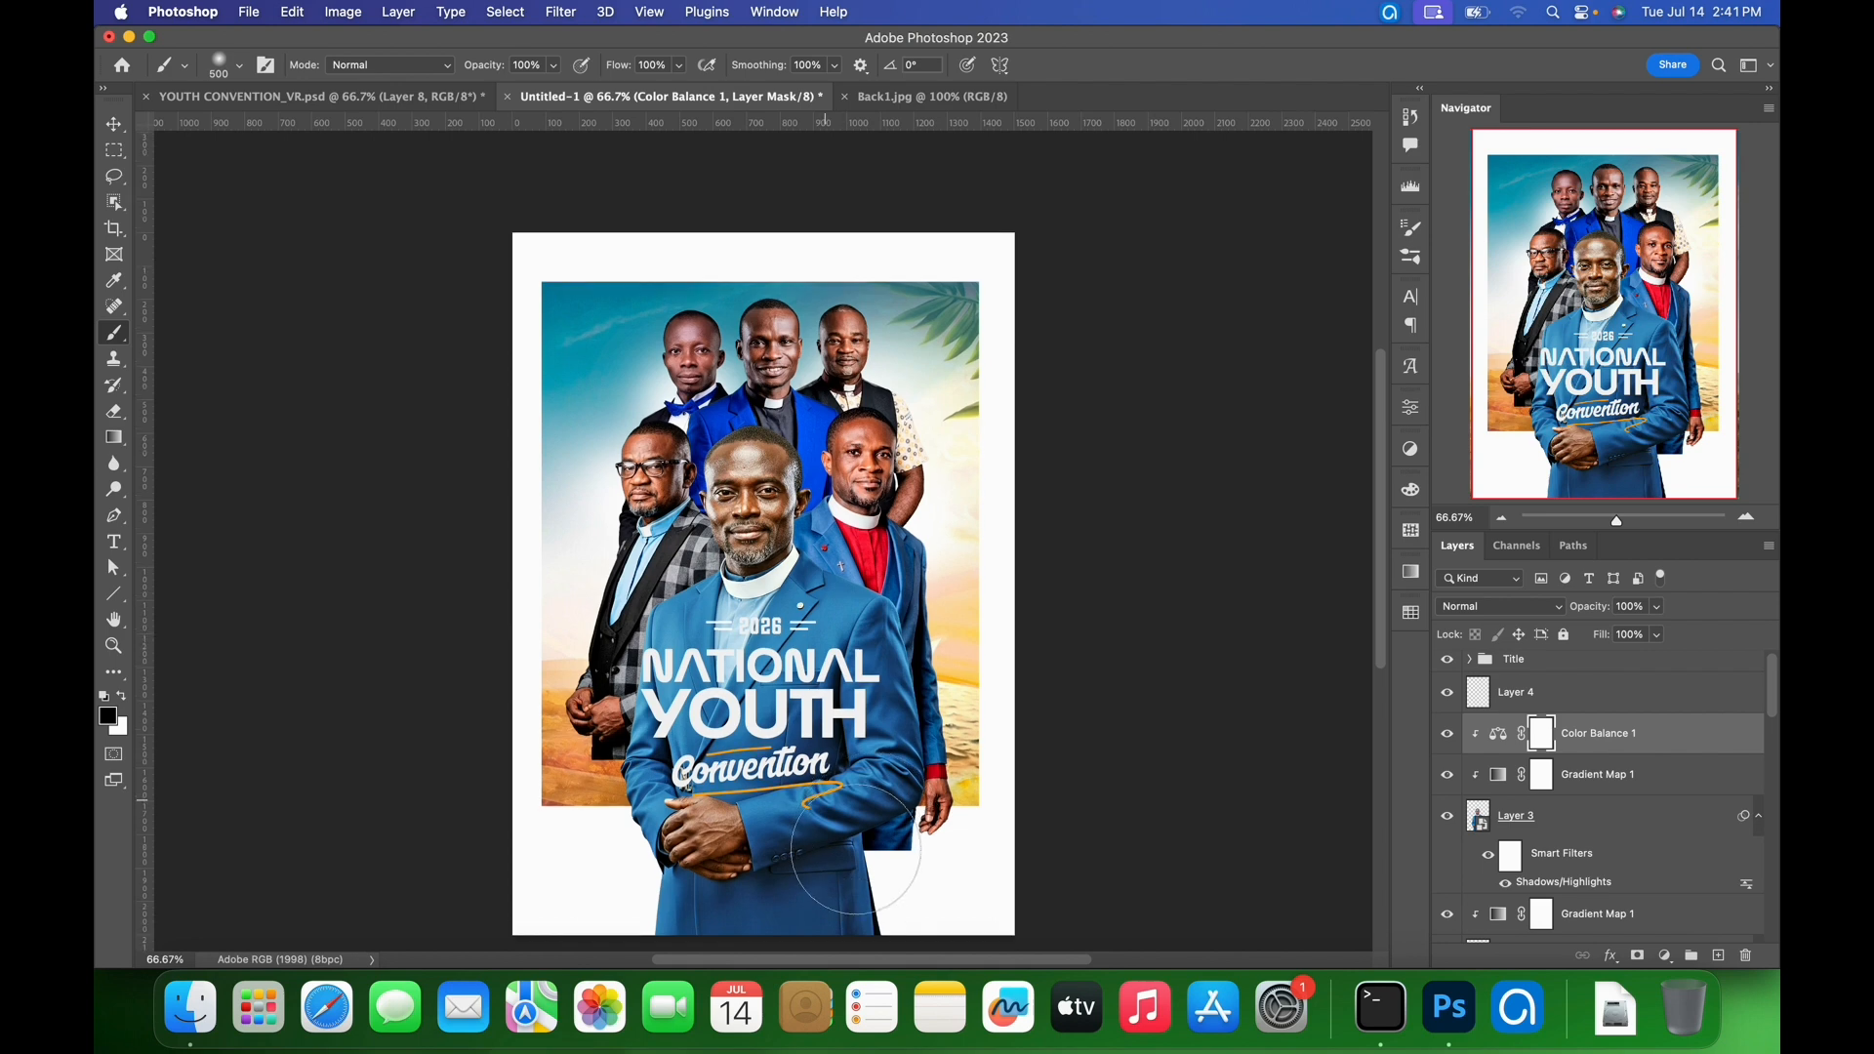
{"action": "scroll", "coordinate": [852, 781], "scroll_direction": "down", "scroll_amount": 5}
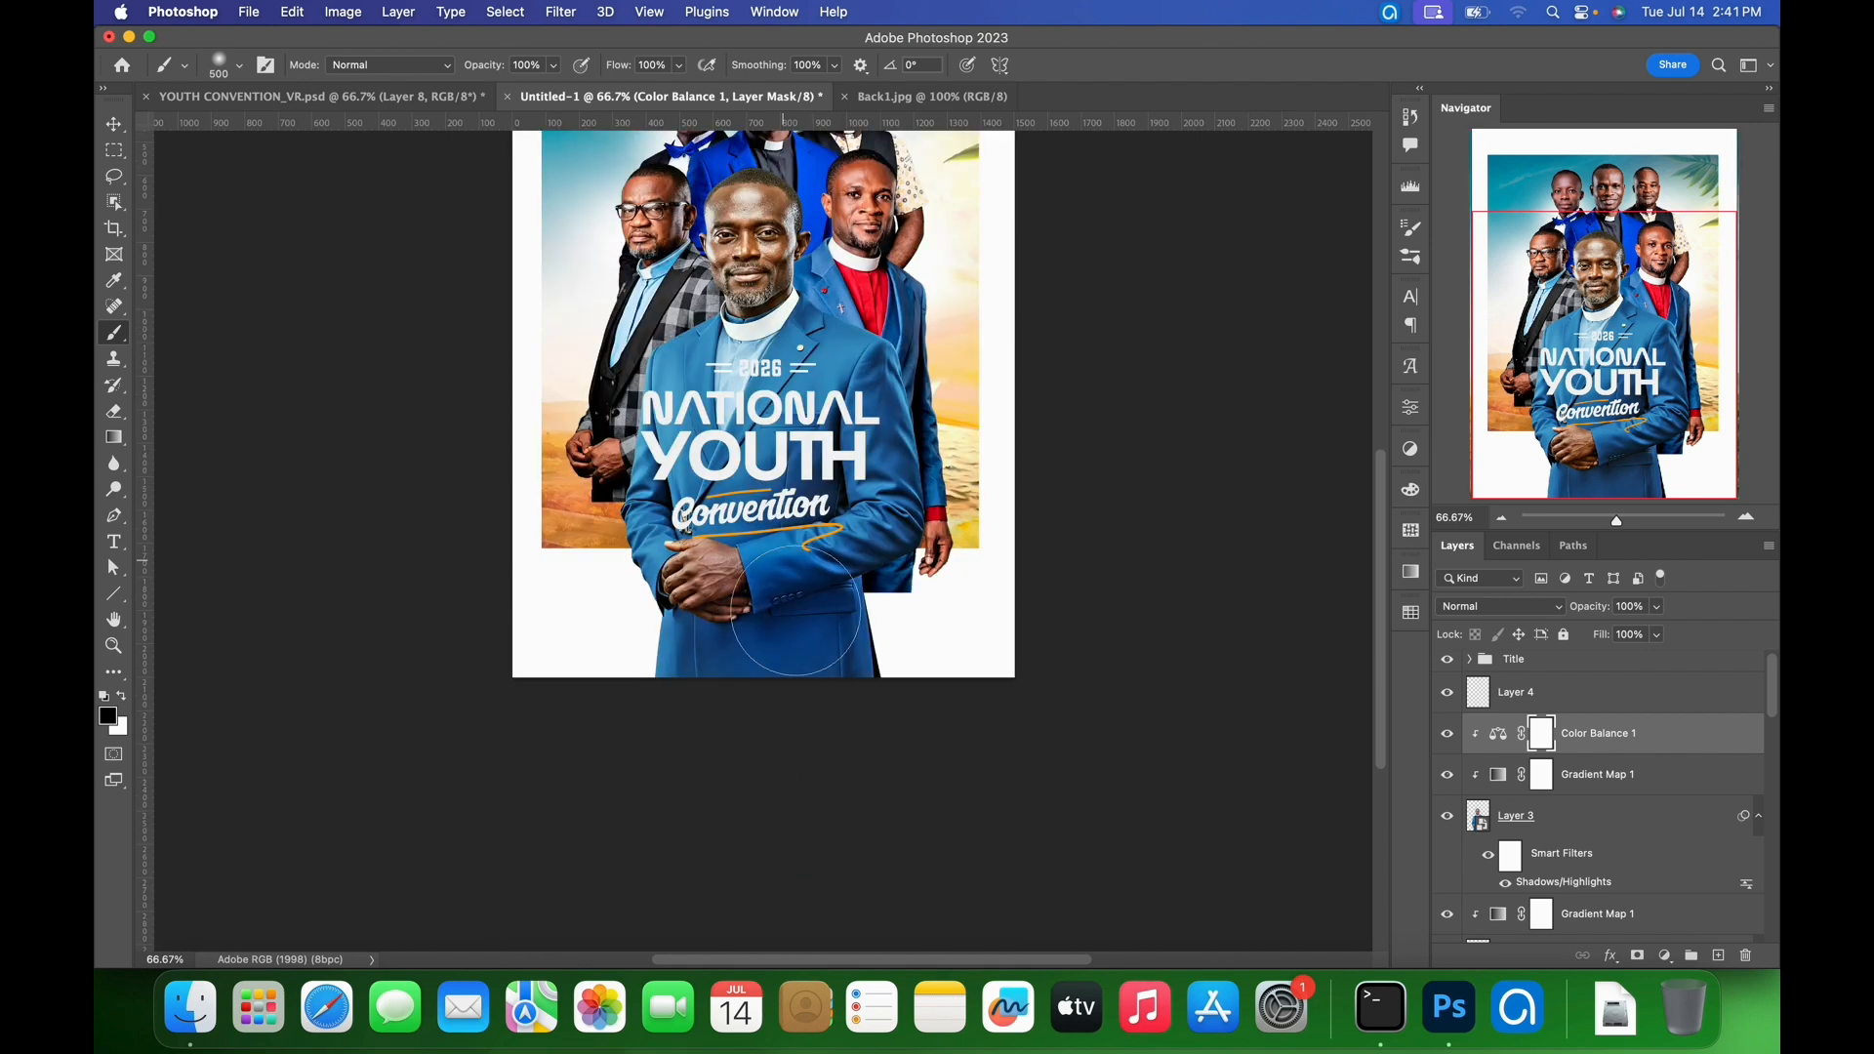
{"action": "scroll", "coordinate": [796, 611], "scroll_direction": "up", "scroll_amount": 6}
- Reduce the brush to 200 px and mask Color Balance 1 out of more of the front man's jacket
{"action": "key", "text": "bracketleft"}
{"action": "key", "text": "bracketleft"}
{"action": "key", "text": "bracketleft"}
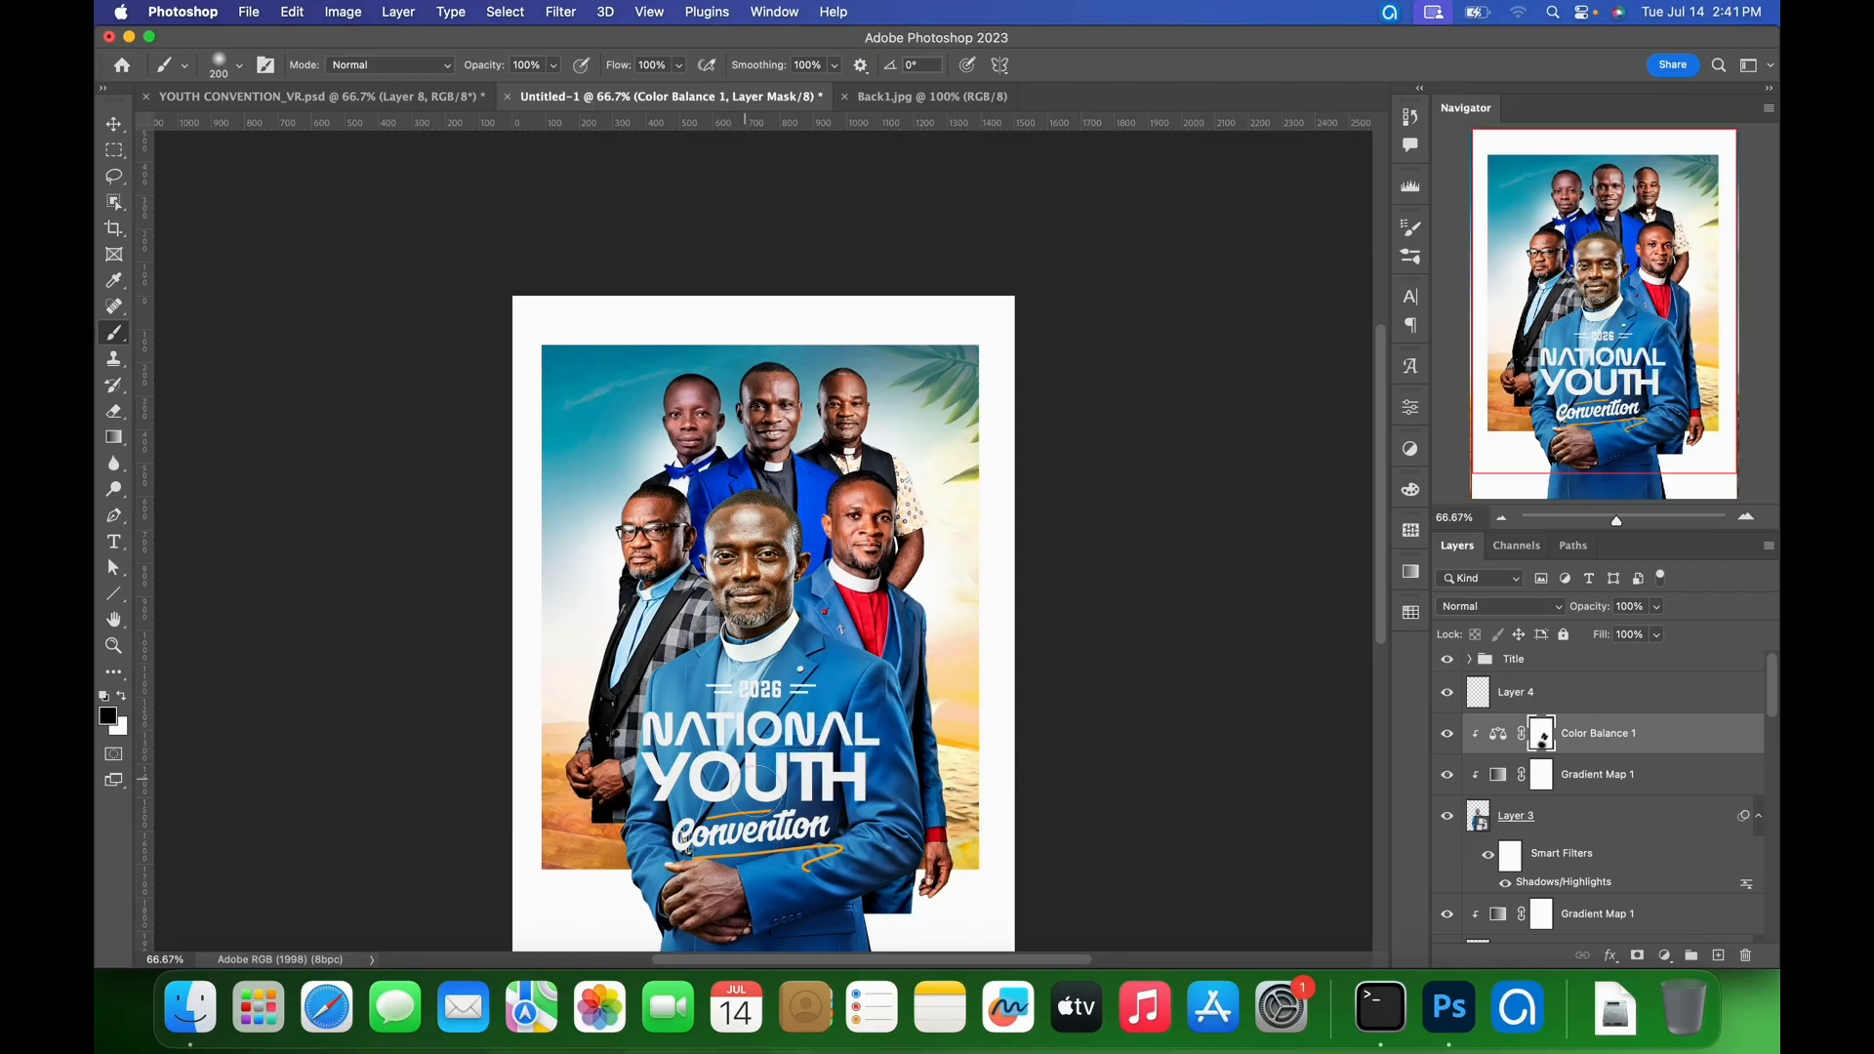
{"action": "scroll", "coordinate": [757, 781], "scroll_direction": "down", "scroll_amount": 4}
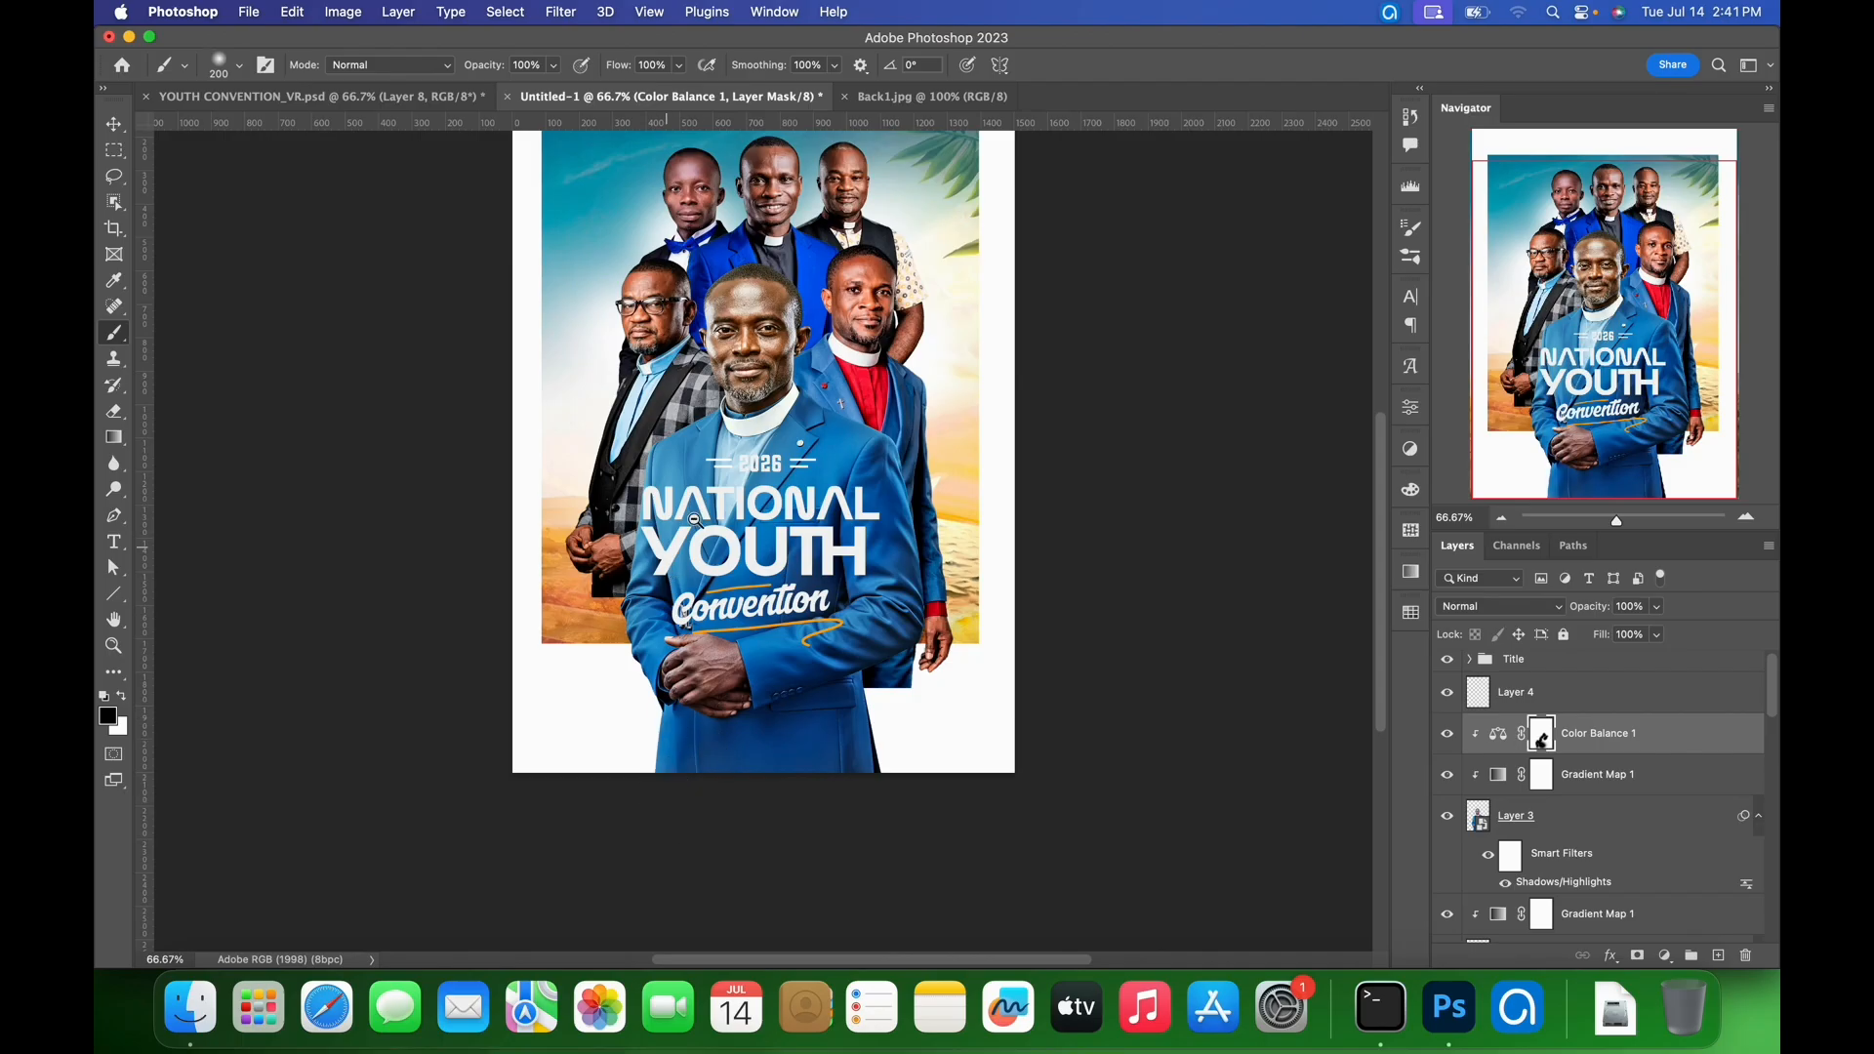
- Zoom in on the front man and paint the Color Balance 1 mask over his jacket with a 90 px brush
{"action": "scroll", "coordinate": [695, 462], "scroll_direction": "up", "scroll_amount": 5}
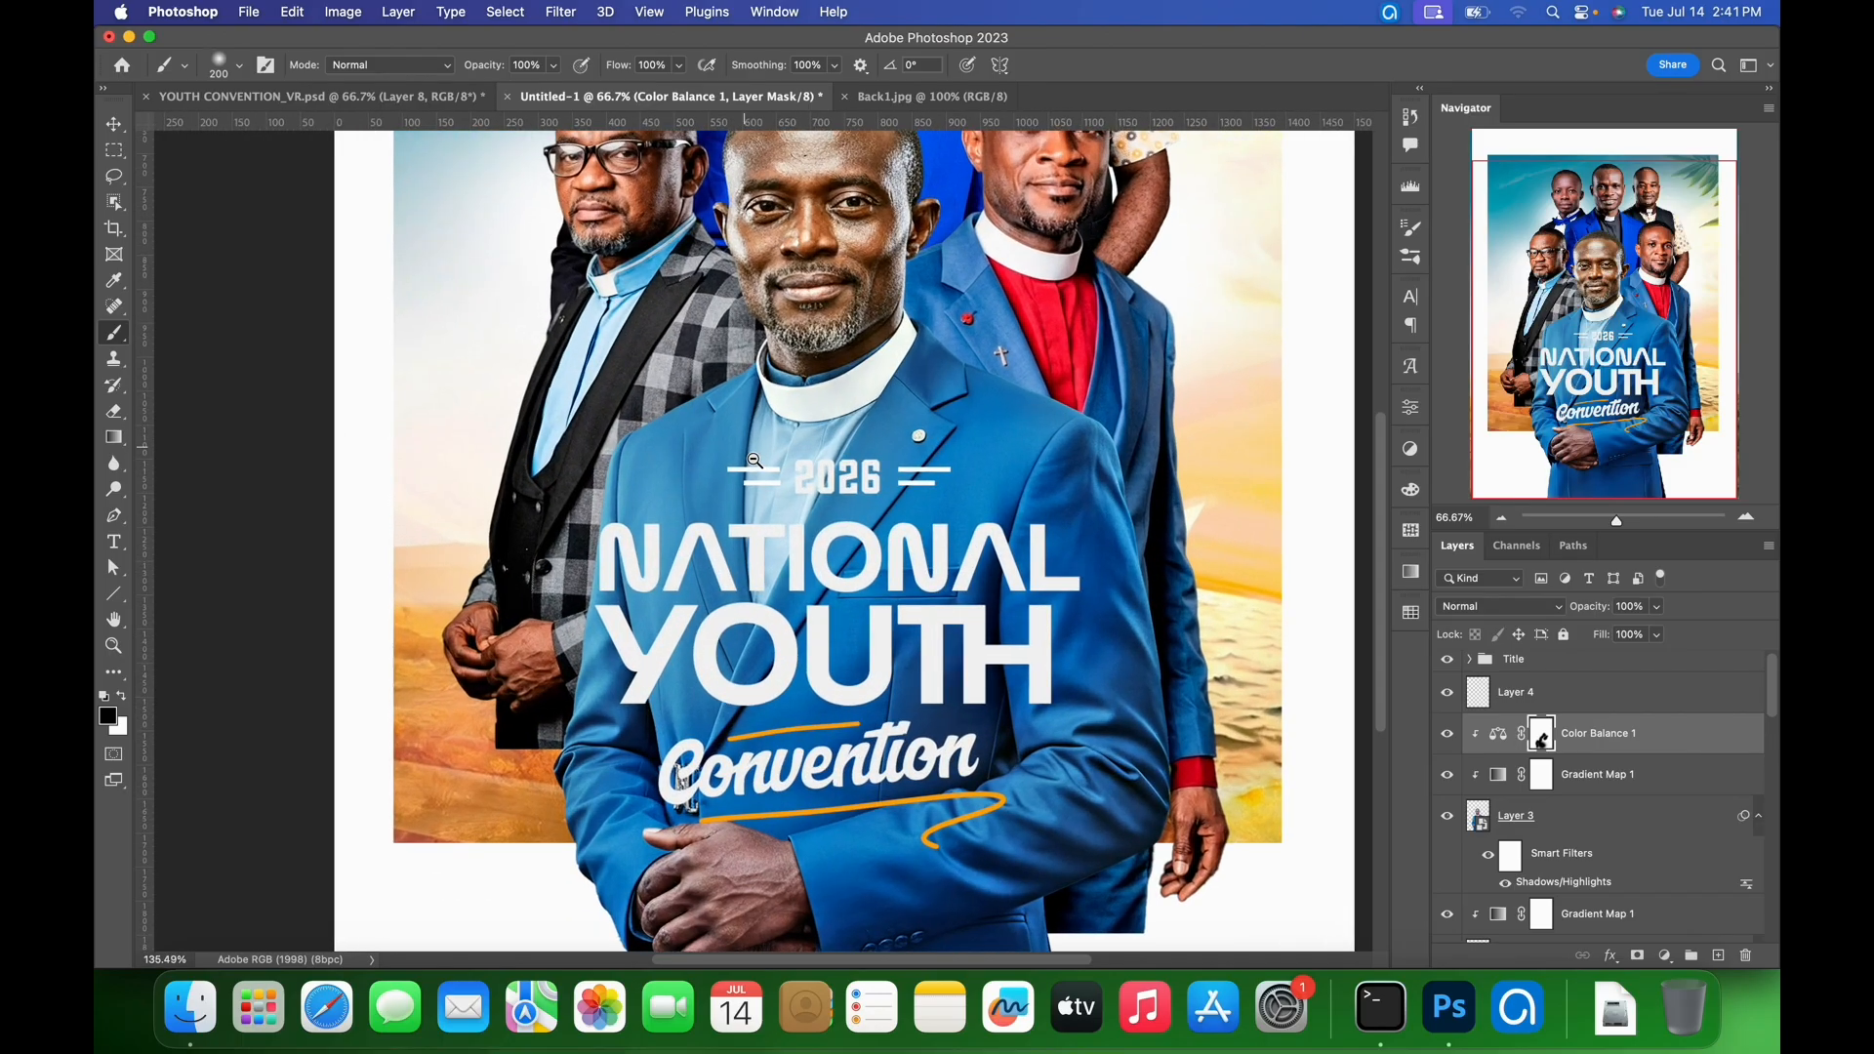
{"action": "scroll", "coordinate": [716, 569], "scroll_direction": "up", "scroll_amount": 3}
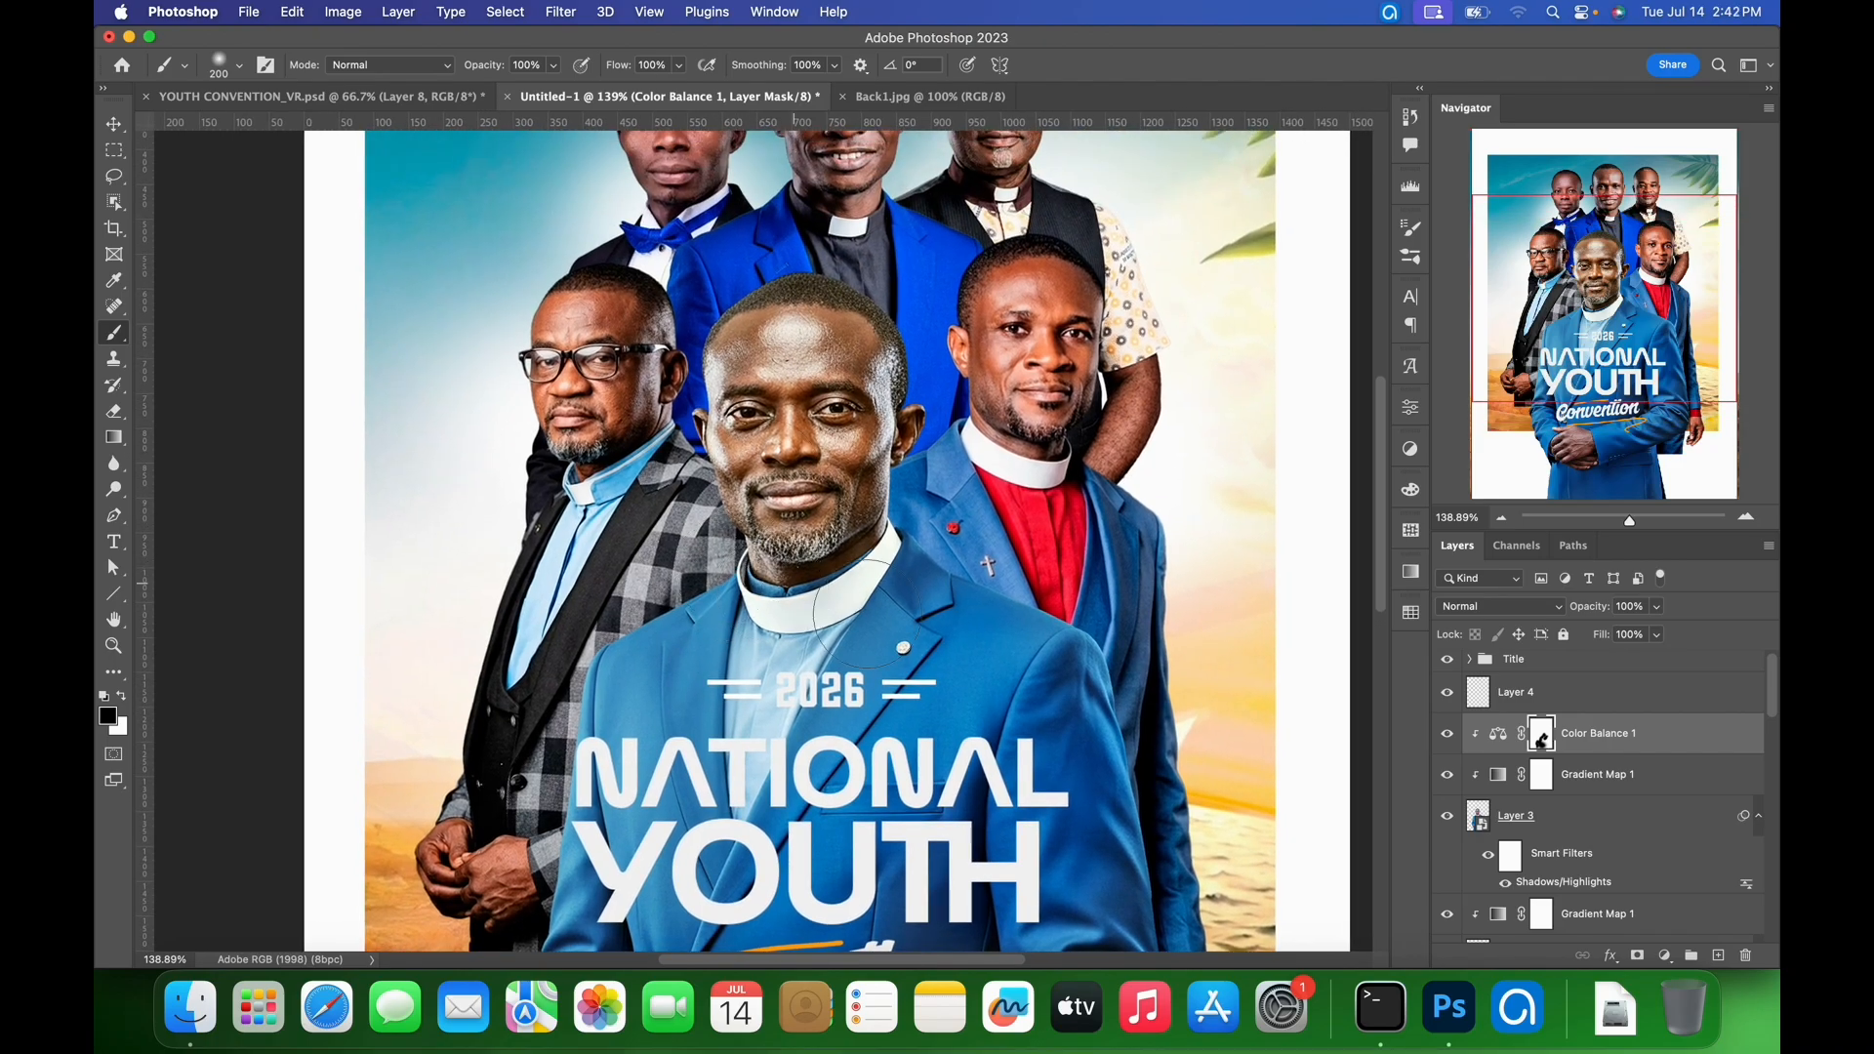
{"action": "left_click", "coordinate": [114, 648]}
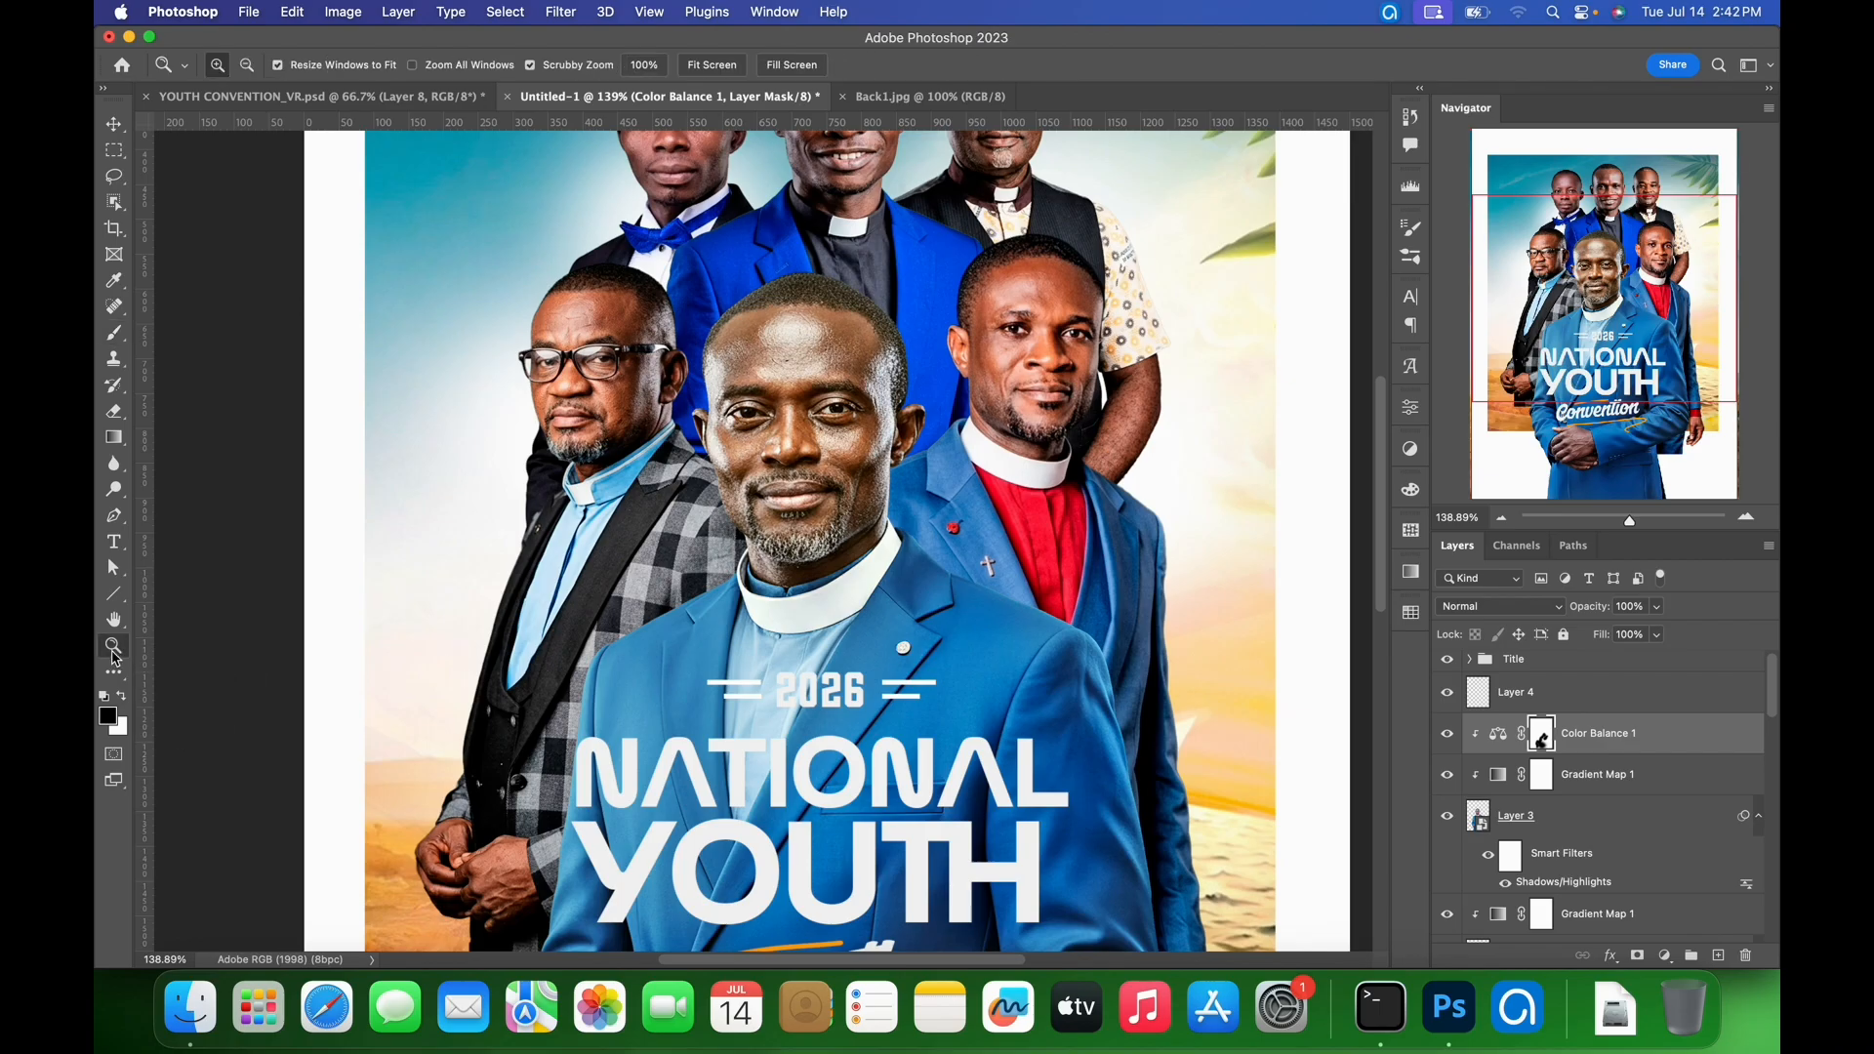
{"action": "mouse_move", "coordinate": [732, 554]}
{"action": "left_mouse_down"}
{"action": "mouse_move", "coordinate": [820, 546]}
{"action": "mouse_move", "coordinate": [758, 542]}
{"action": "left_mouse_up"}
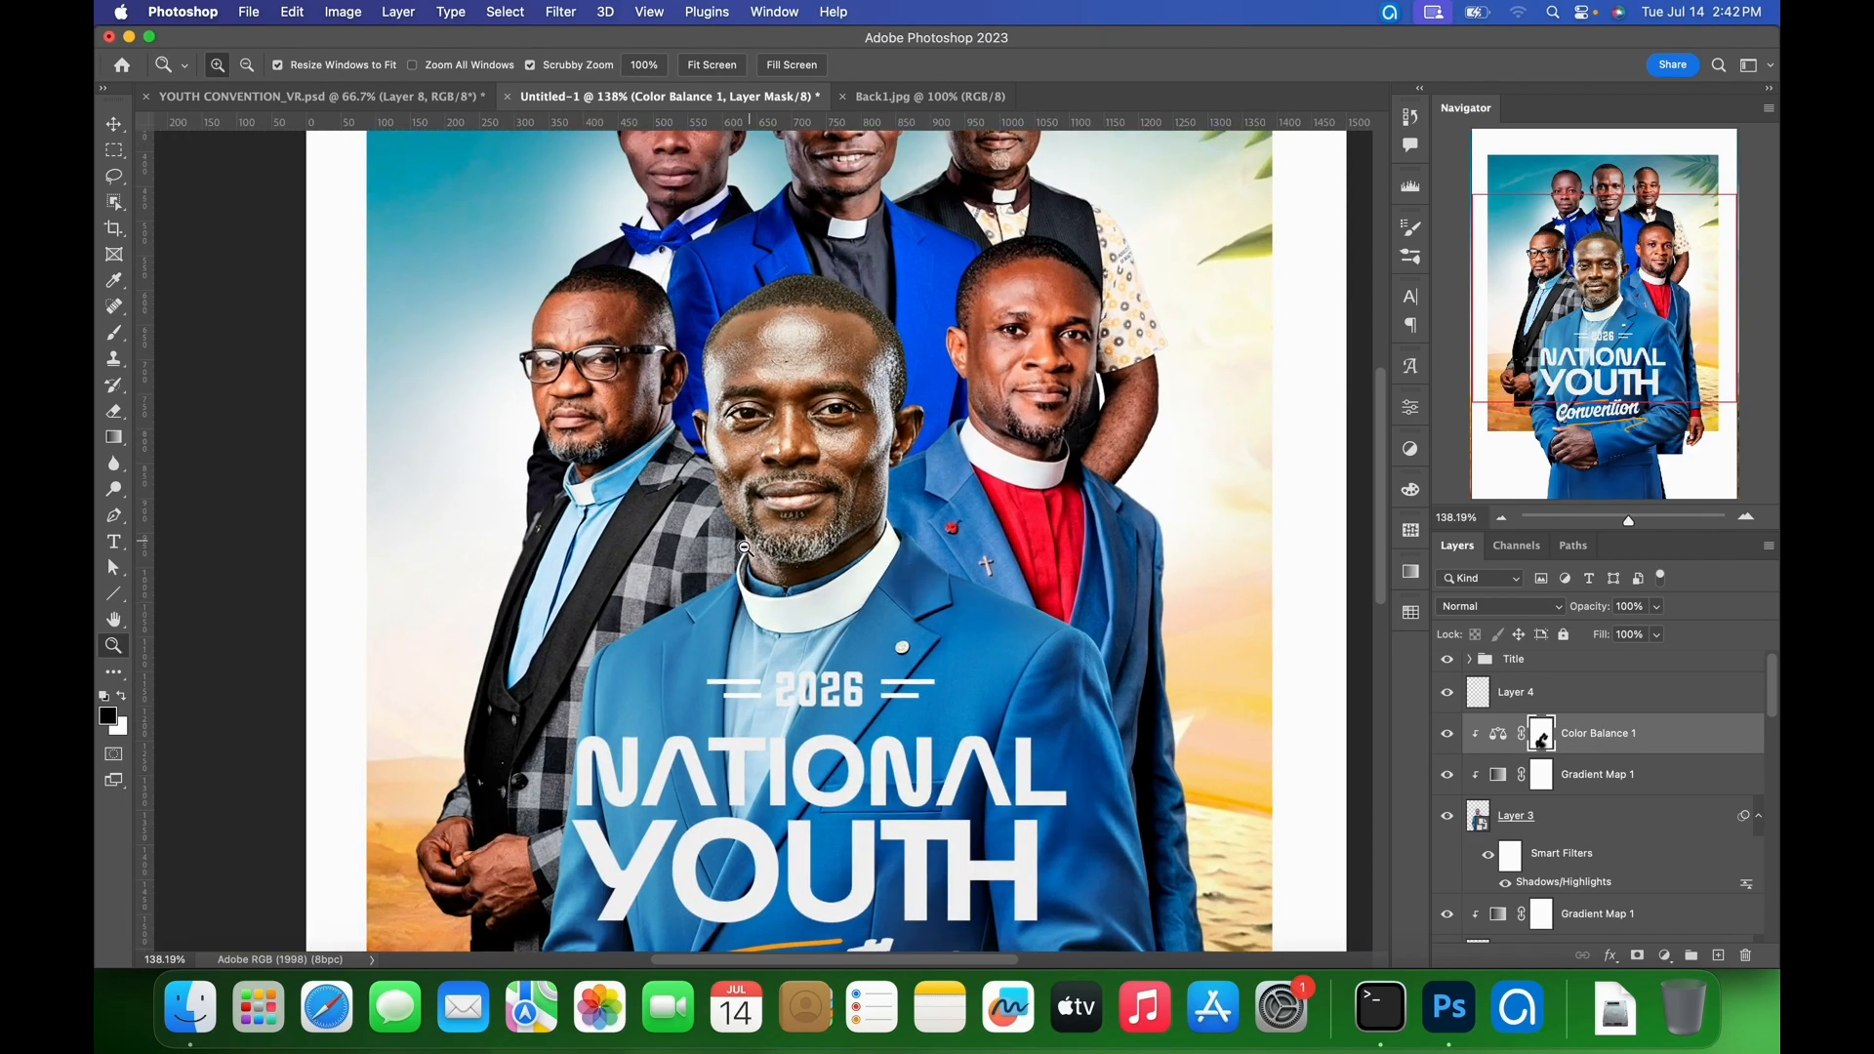
{"action": "key", "text": "v"}
{"action": "scroll", "coordinate": [836, 597], "scroll_direction": "down", "scroll_amount": 3}
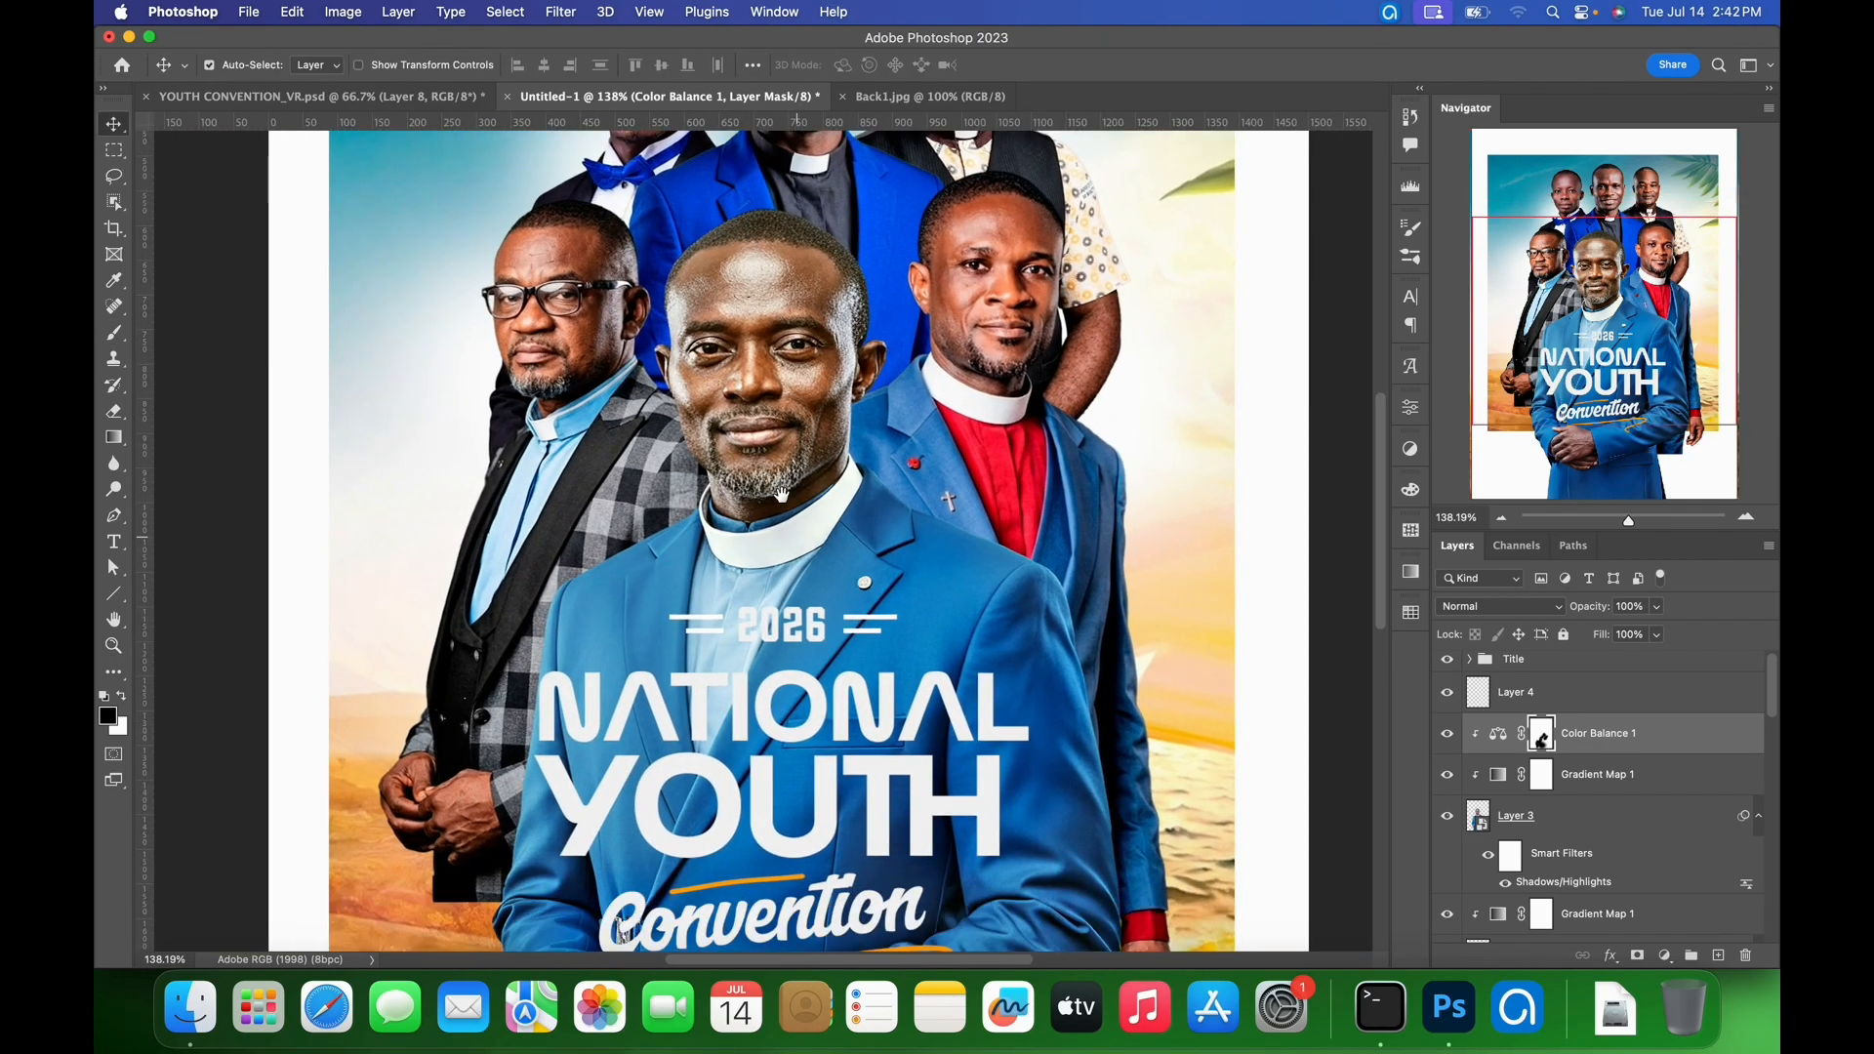
{"action": "key", "text": "b"}
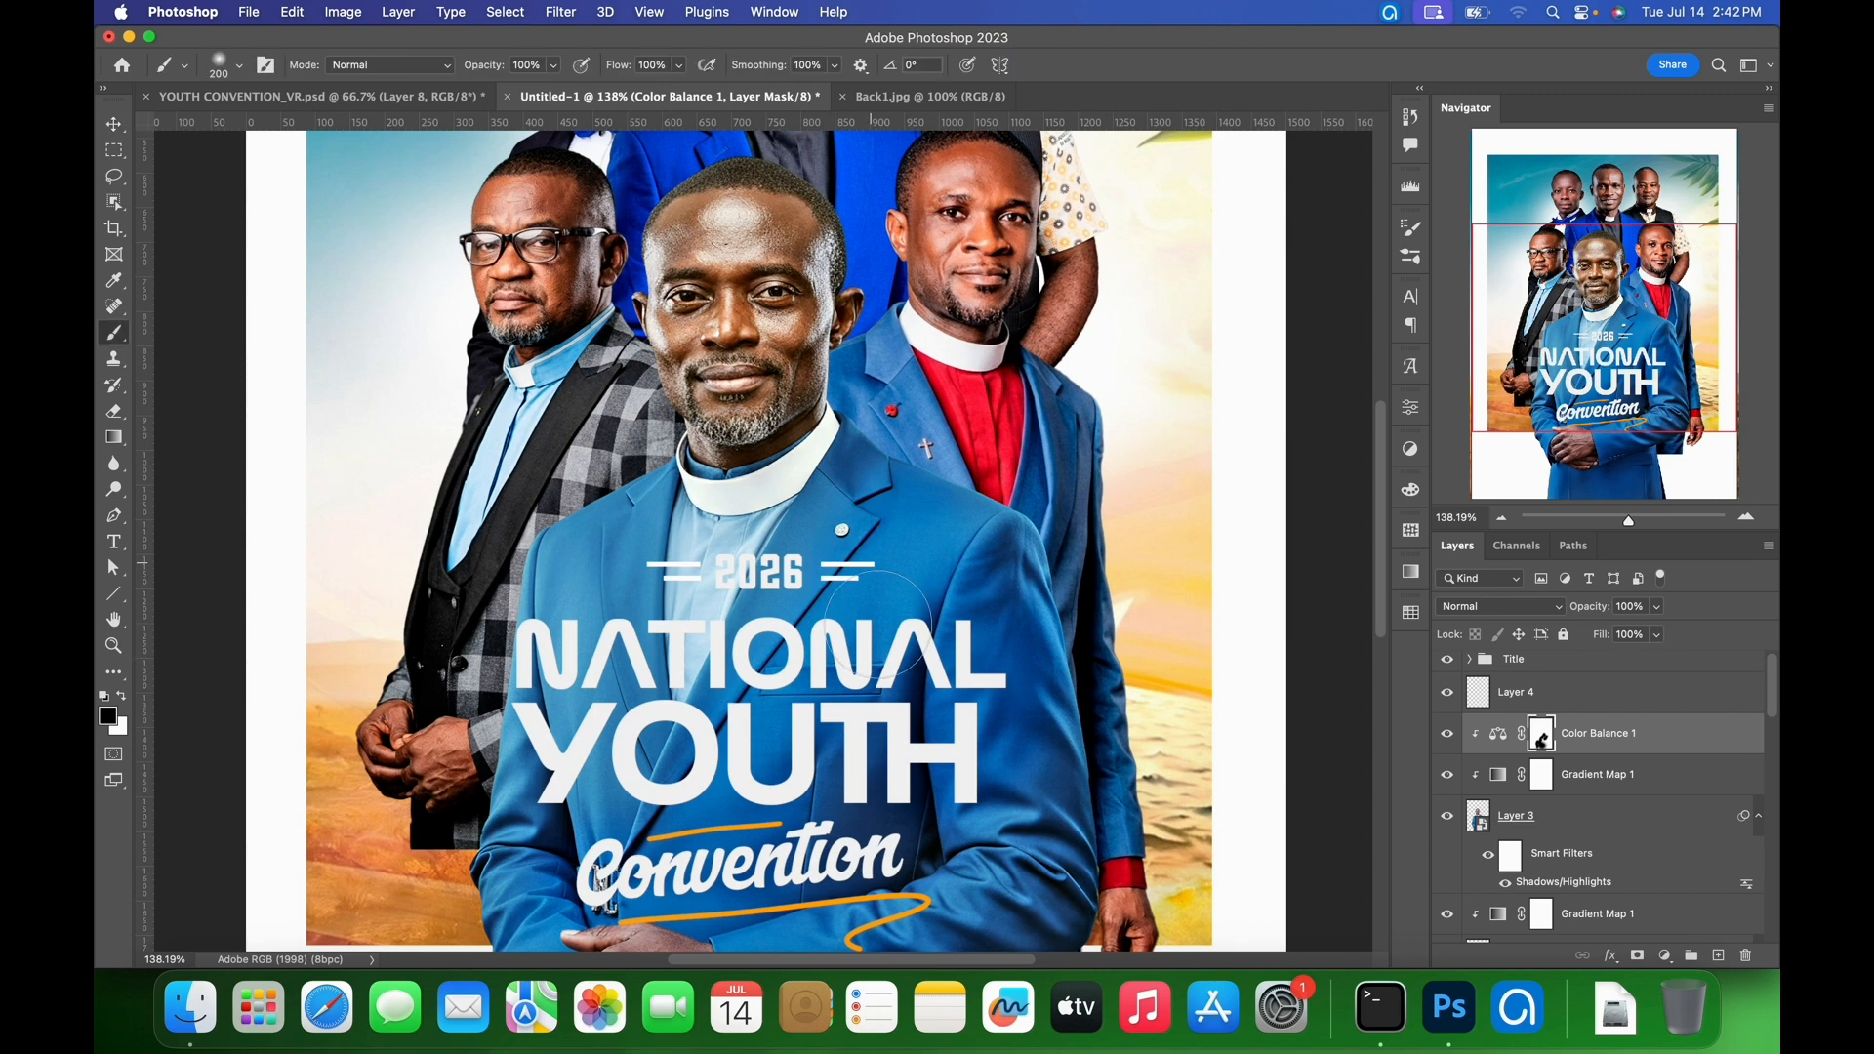
{"action": "key", "text": "bracketleft"}
{"action": "key", "text": "bracketleft"}
{"action": "key", "text": "bracketleft"}
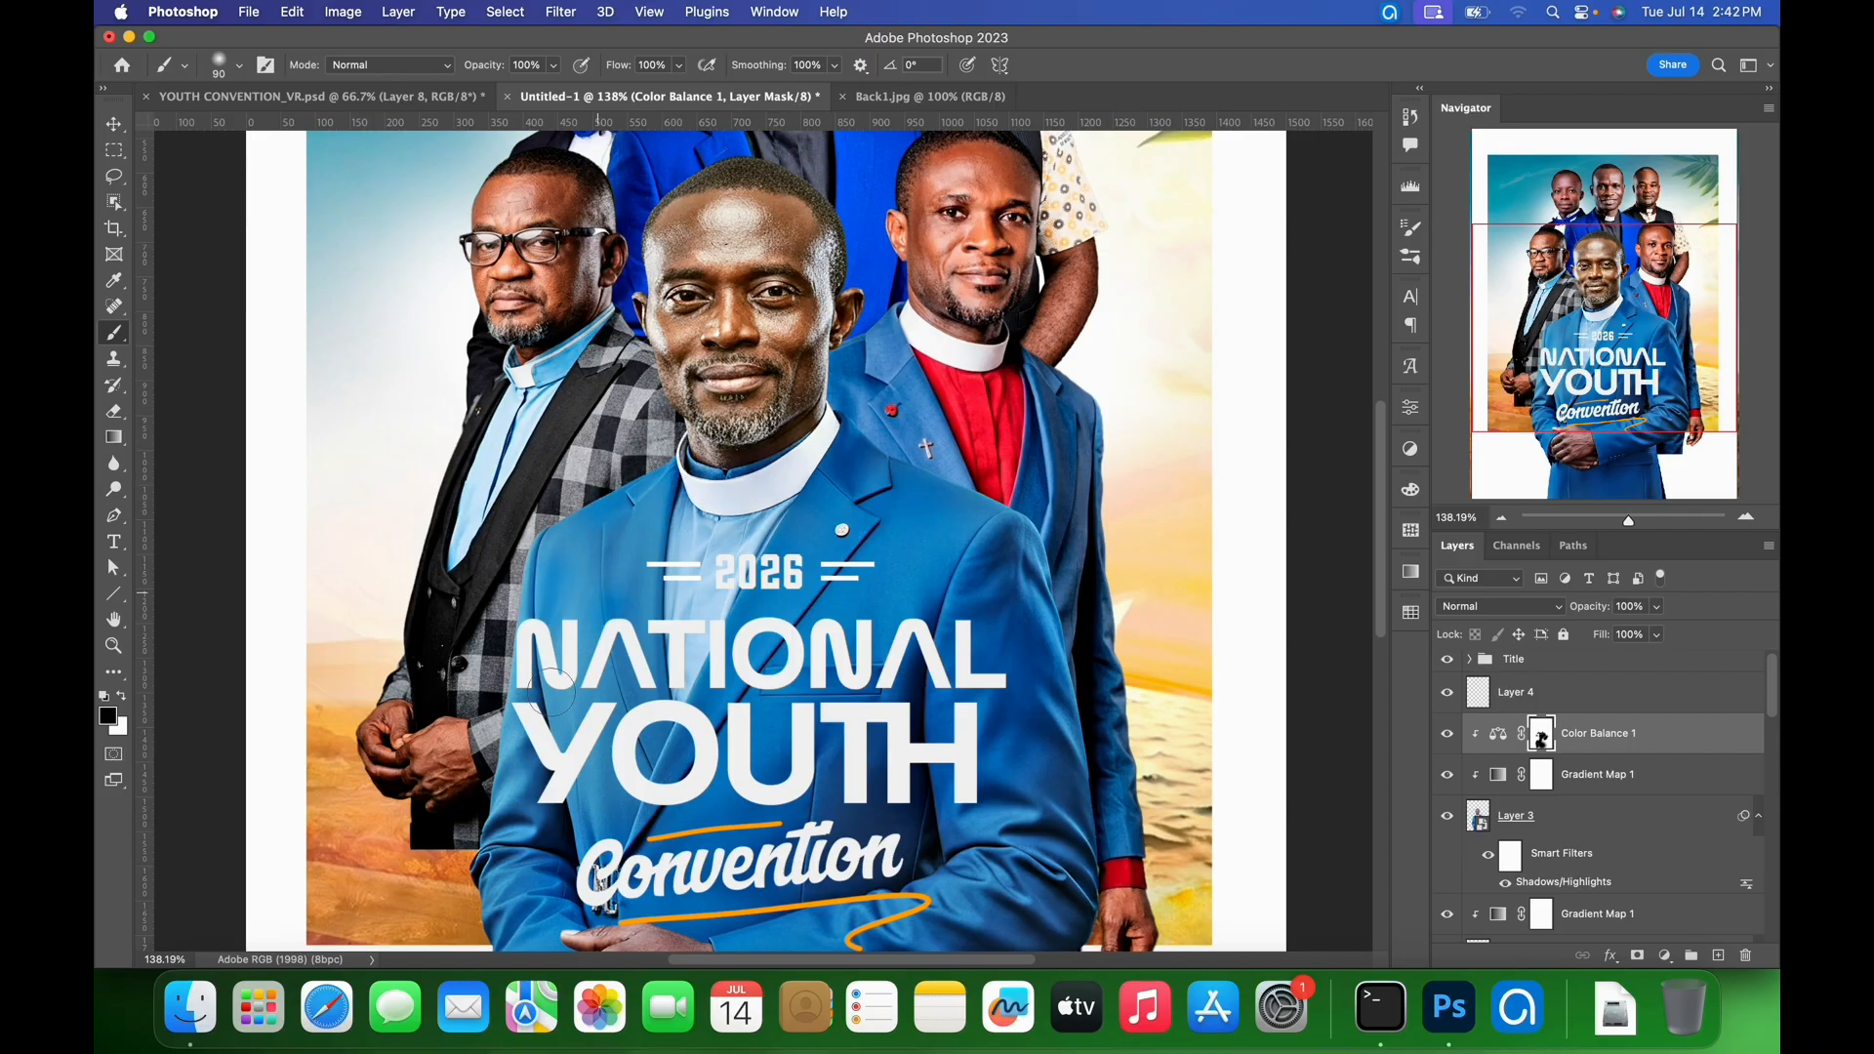
- Paint the Color Balance 1 mask over the jacket's sleeves and lower part with a 500 px brush
{"action": "key", "text": "bracketright"}
{"action": "key", "text": "bracketright"}
{"action": "key", "text": "bracketright"}
{"action": "key", "text": "bracketright"}
{"action": "key", "text": "bracketright"}
{"action": "key", "text": "bracketright"}
{"action": "key", "text": "bracketright"}
{"action": "key", "text": "bracketright"}
{"action": "key", "text": "bracketright"}
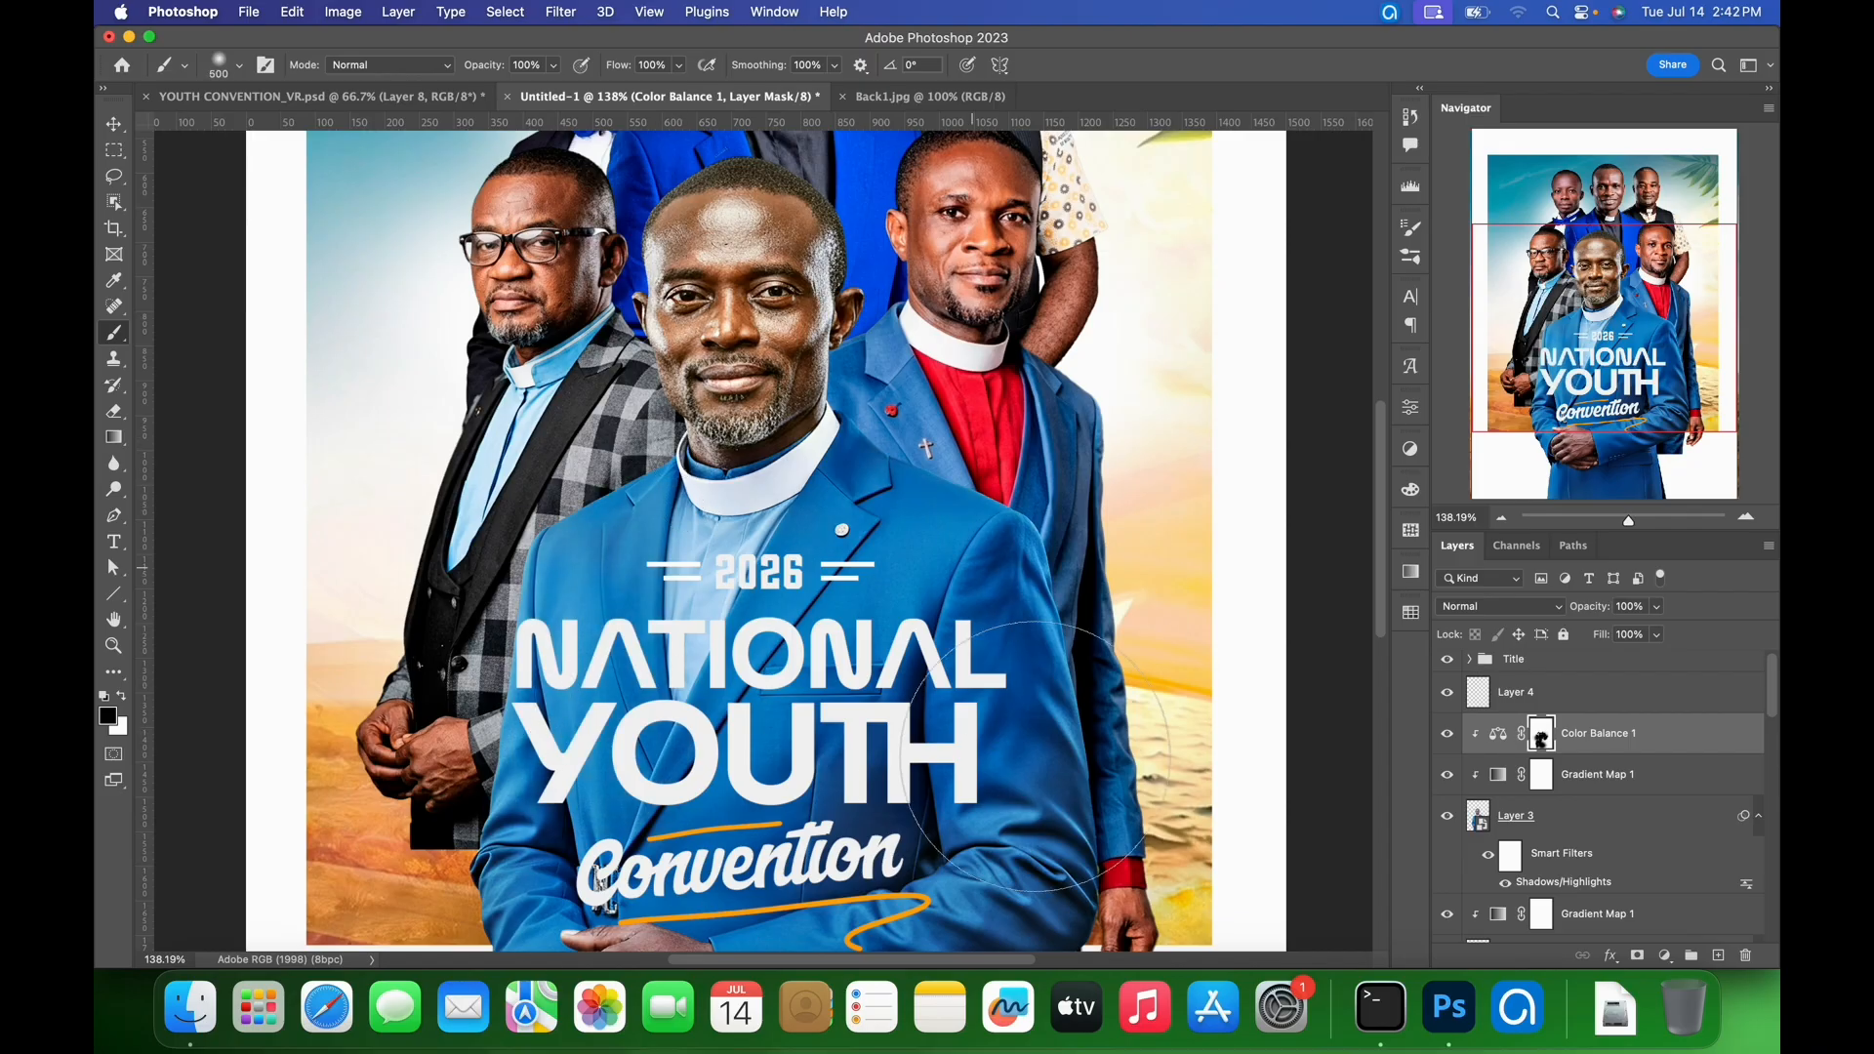
{"action": "scroll", "coordinate": [650, 742], "scroll_direction": "down", "scroll_amount": 5}
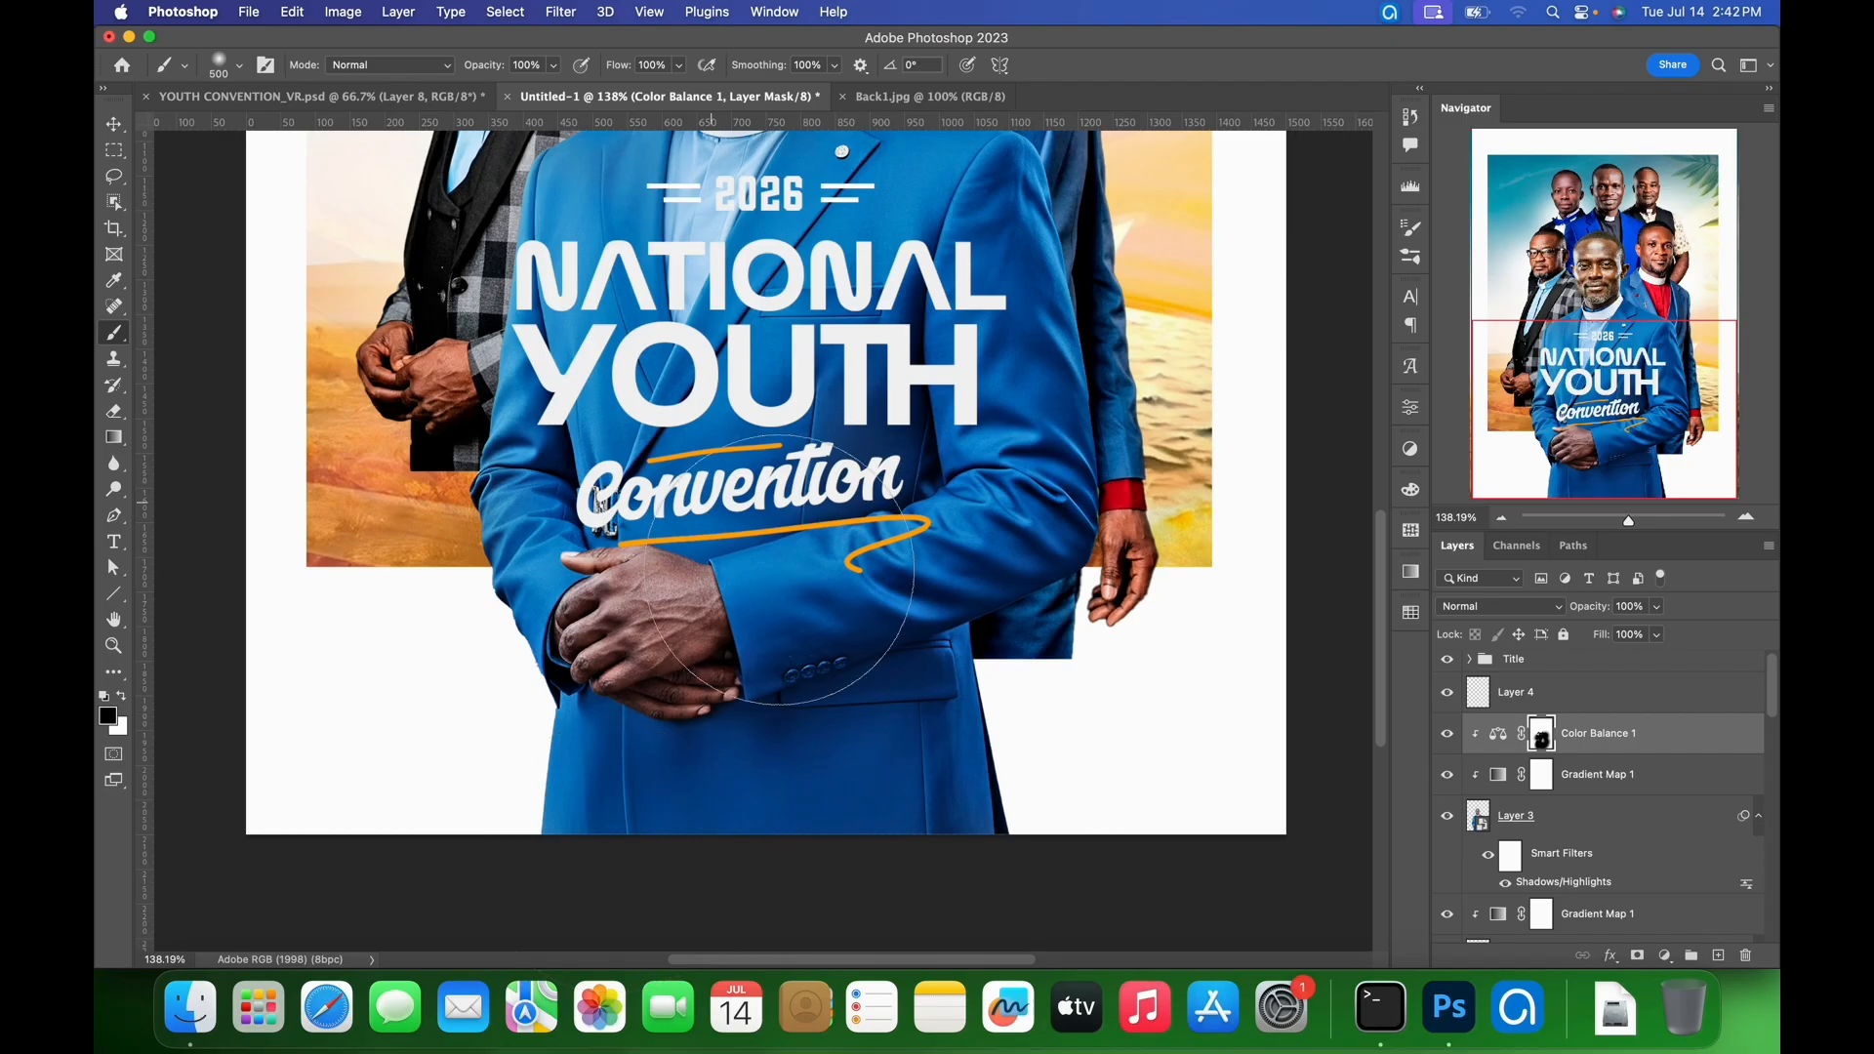
- Touch up the Color Balance 1 mask around the front man's jacket with a 150 px brush
{"action": "scroll", "coordinate": [810, 683], "scroll_direction": "up", "scroll_amount": 5}
{"action": "scroll", "coordinate": [811, 684], "scroll_direction": "left", "scroll_amount": 1}
{"action": "key", "text": "bracketleft"}
{"action": "key", "text": "bracketleft"}
{"action": "key", "text": "bracketleft"}
{"action": "key", "text": "bracketleft"}
{"action": "key", "text": "bracketleft"}
{"action": "key", "text": "bracketleft"}
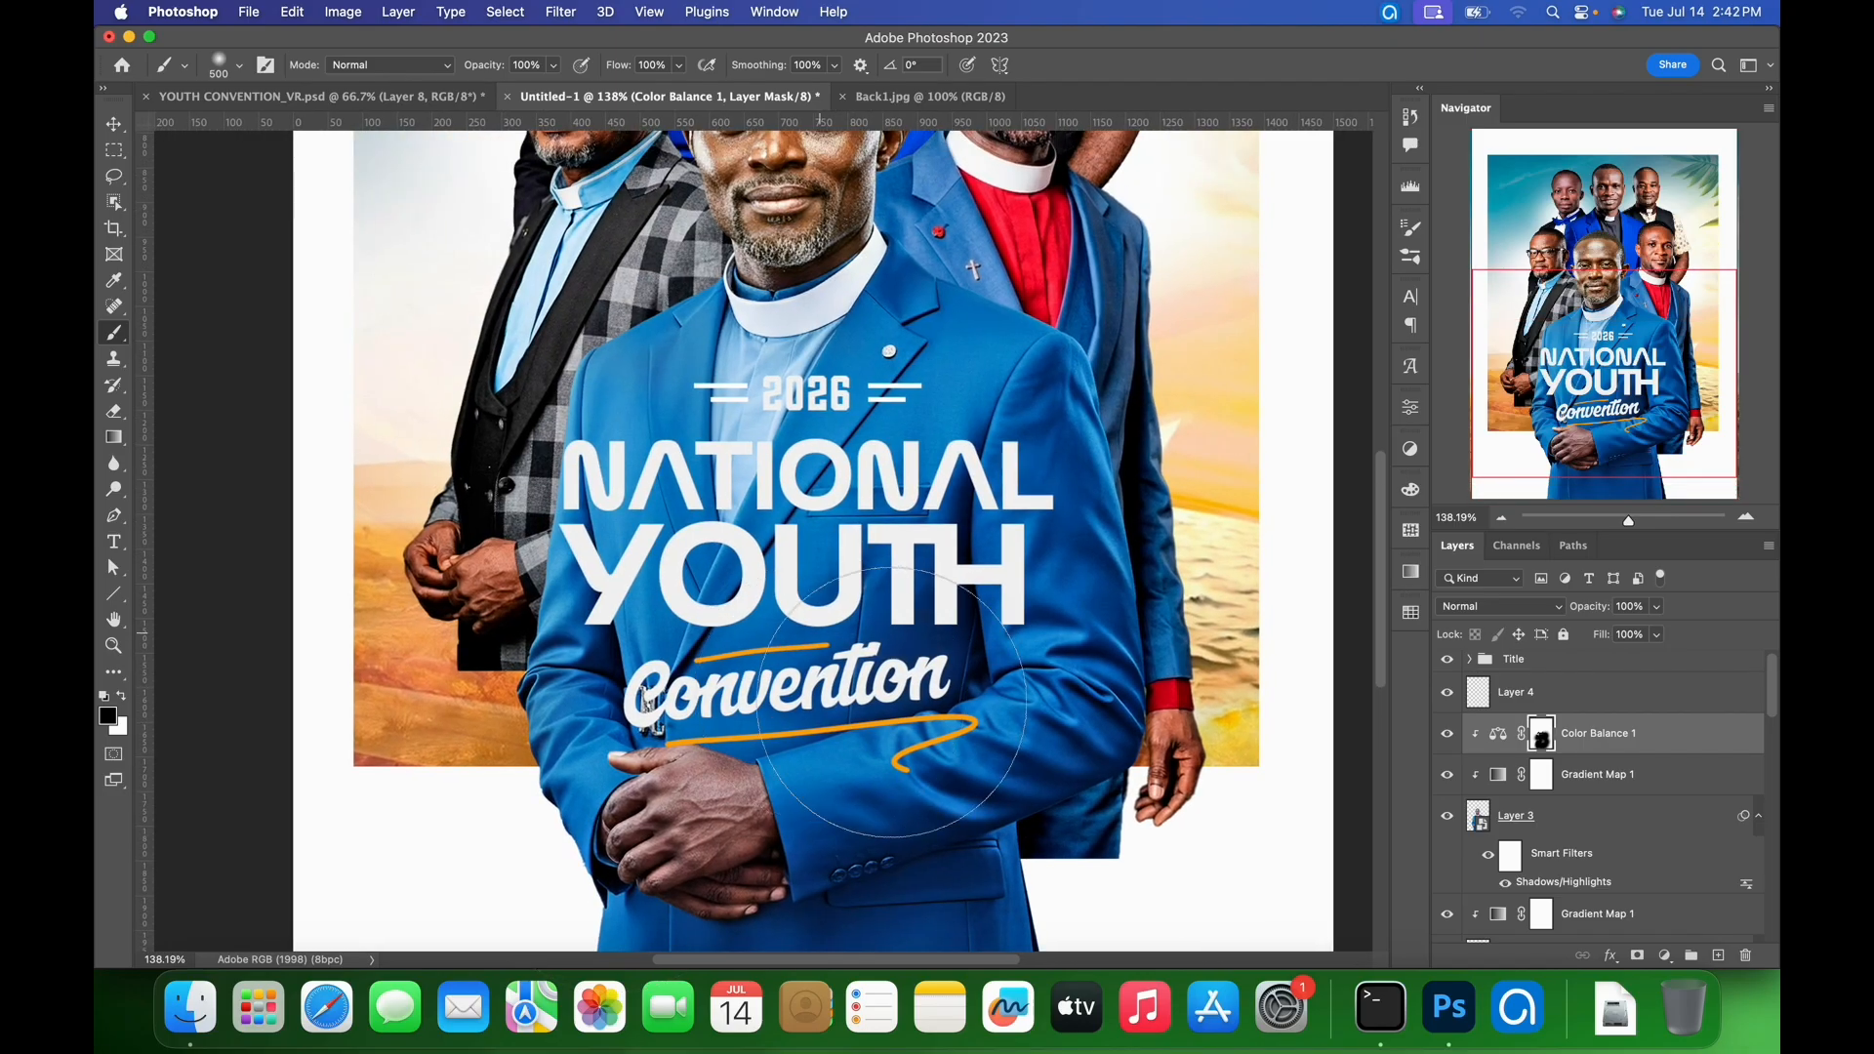
{"action": "scroll", "coordinate": [739, 799], "scroll_direction": "left", "scroll_amount": 2}
{"action": "scroll", "coordinate": [739, 799], "scroll_direction": "down", "scroll_amount": 1}
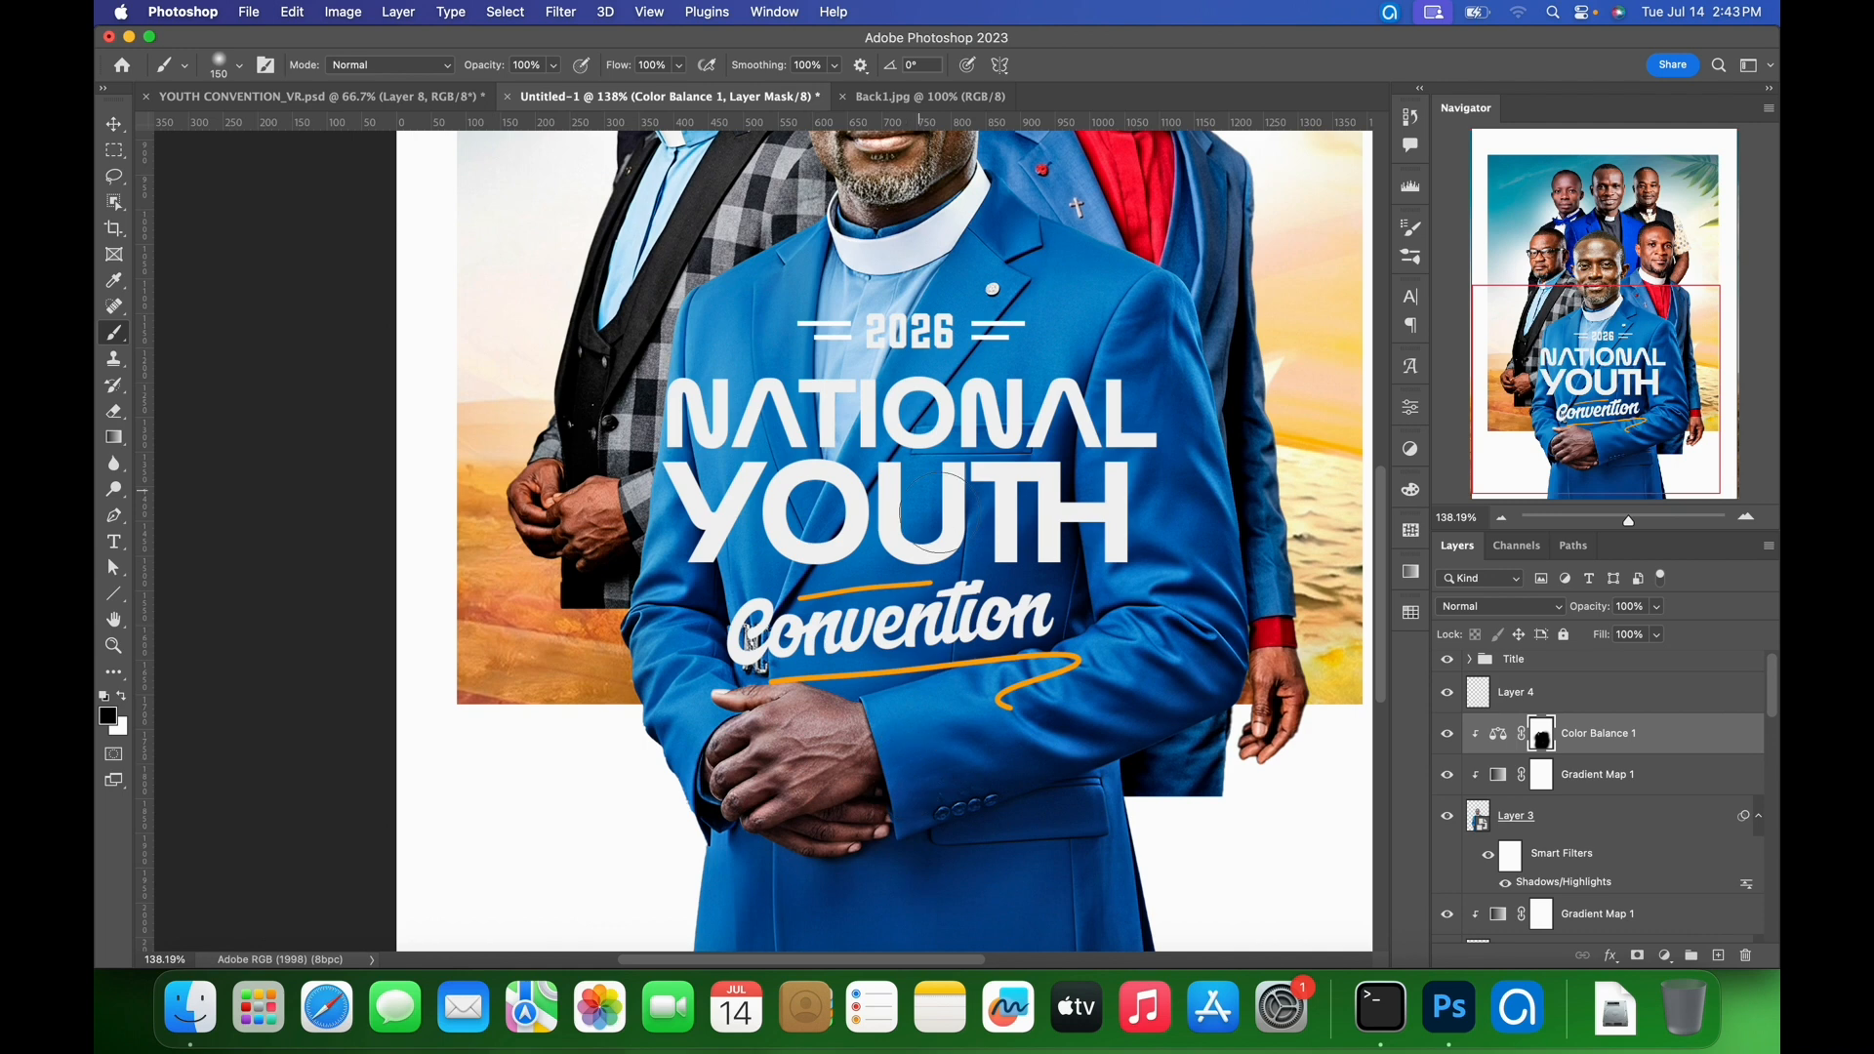
- Zoom in to 200% on the front man's face and reduce the brush size to 60 px
{"action": "scroll", "coordinate": [937, 512], "scroll_direction": "up", "scroll_amount": 9}
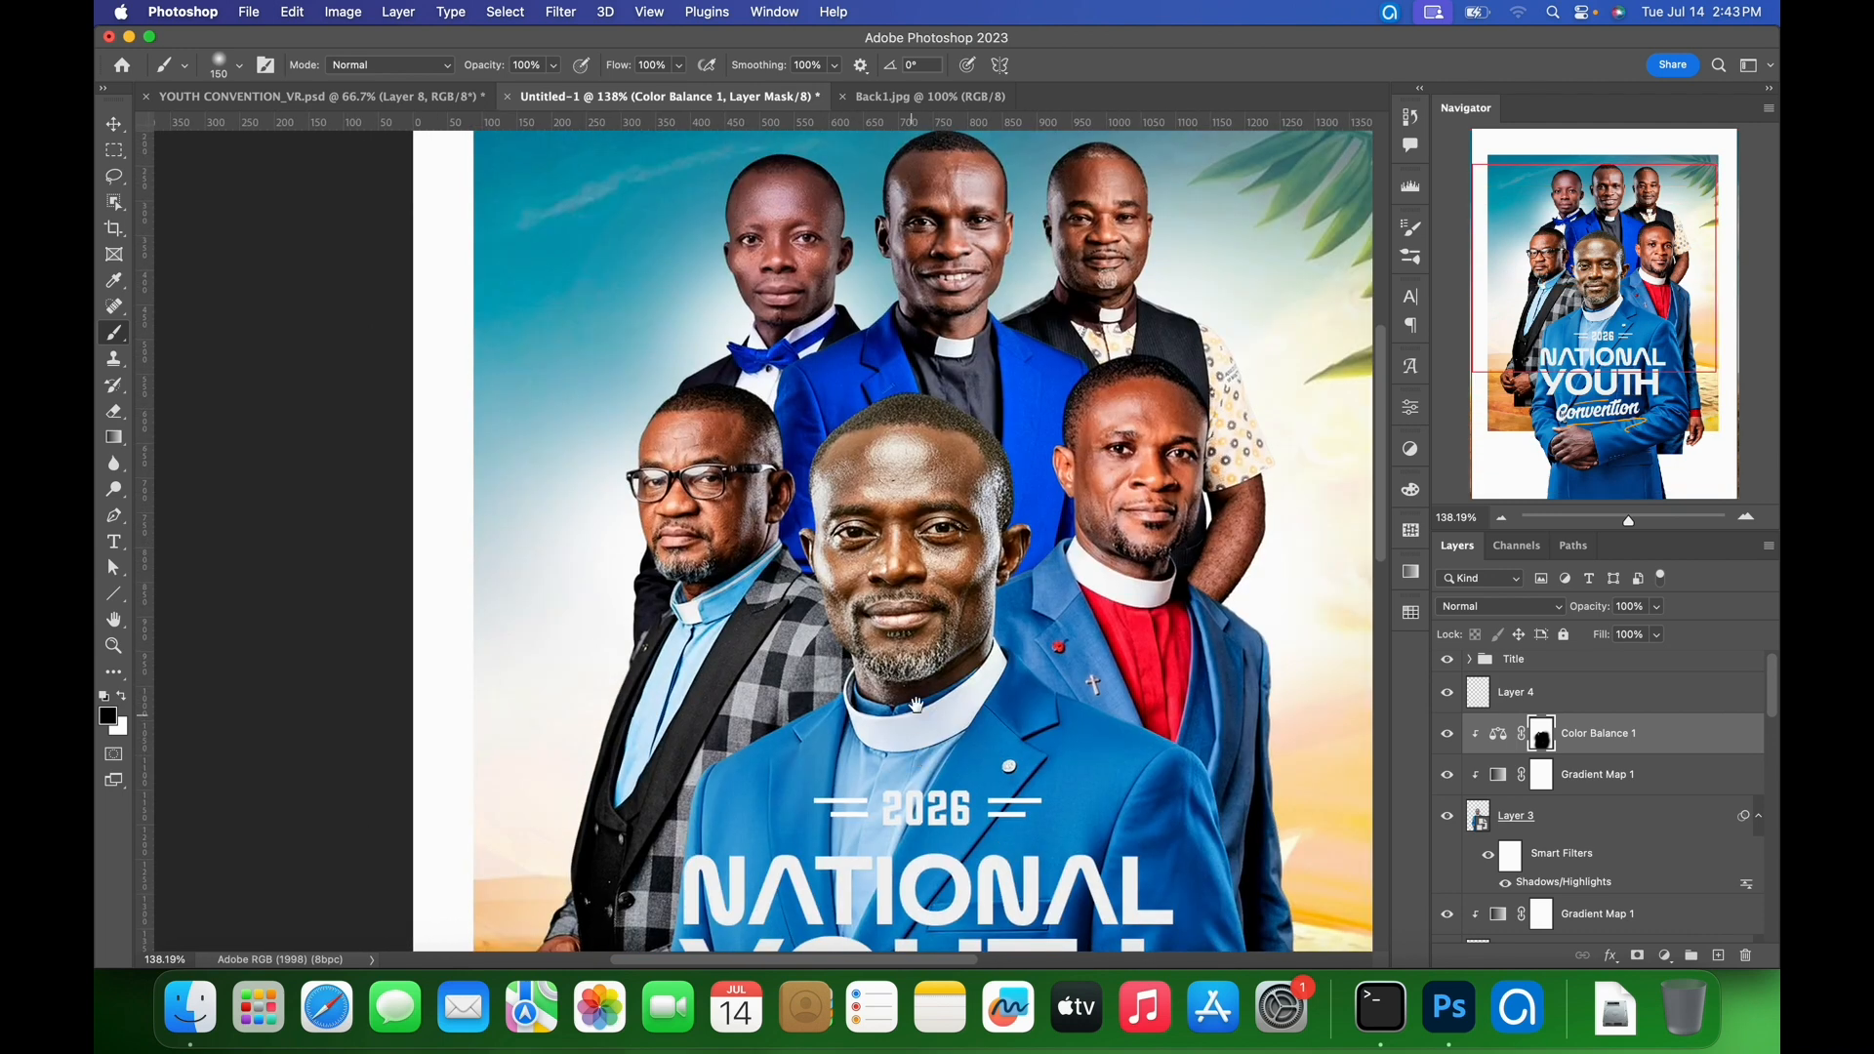
{"action": "key", "text": "super+equal"}
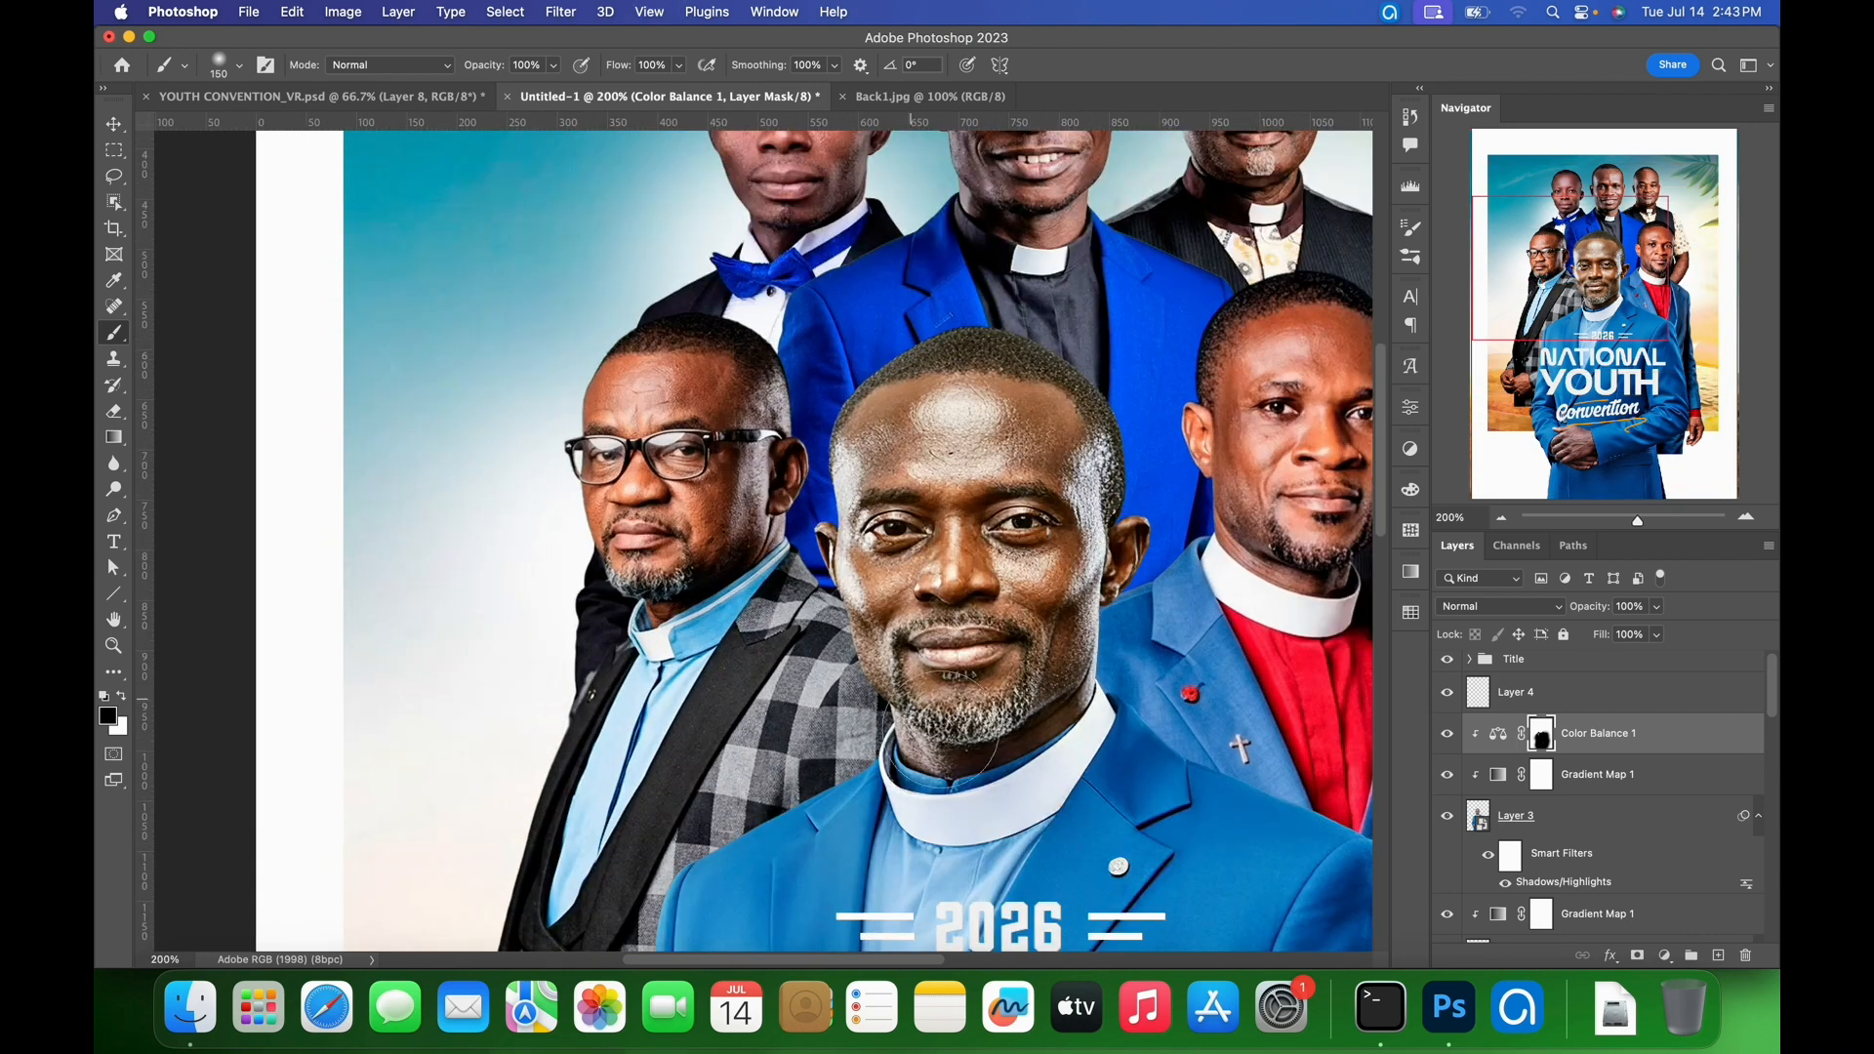
{"action": "scroll", "coordinate": [962, 686], "scroll_direction": "up", "scroll_amount": 3}
{"action": "scroll", "coordinate": [962, 686], "scroll_direction": "right", "scroll_amount": 1}
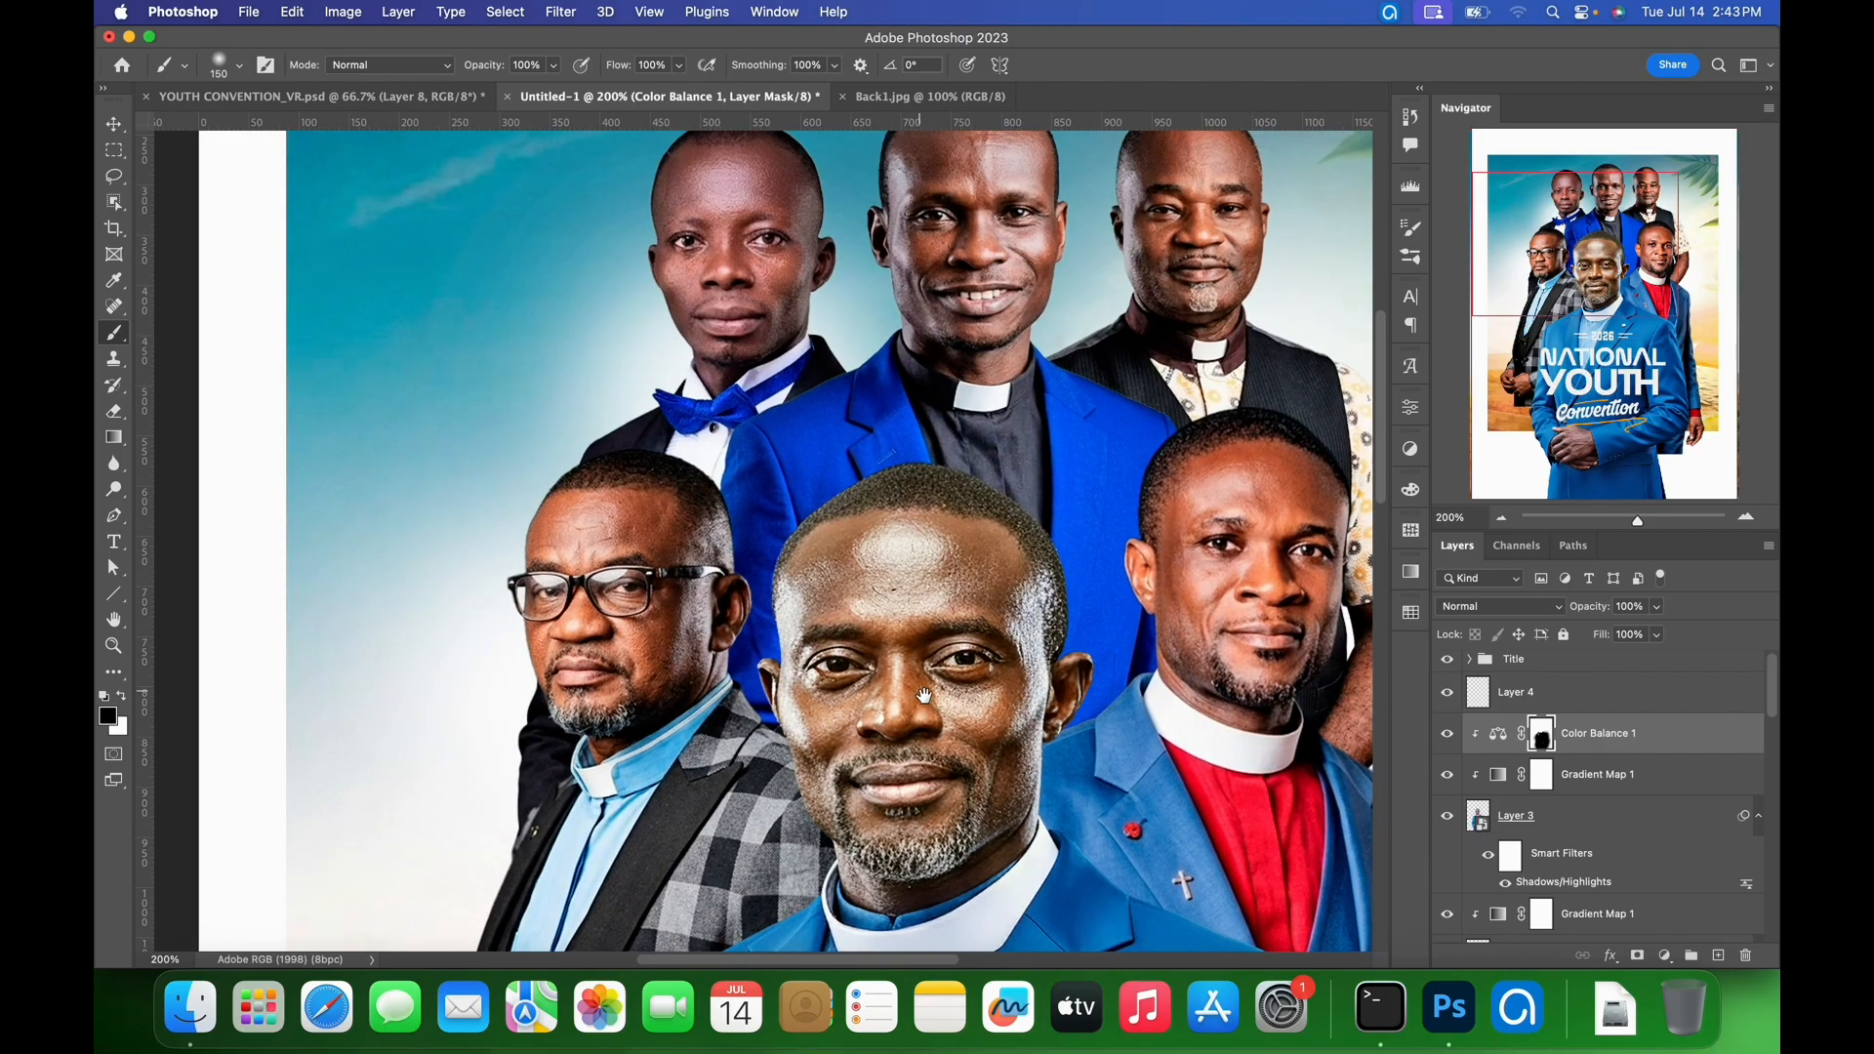
{"action": "key", "text": "bracketleft"}
{"action": "key", "text": "bracketleft"}
{"action": "key", "text": "bracketleft"}
{"action": "key", "text": "bracketleft"}
{"action": "key", "text": "bracketleft"}
{"action": "key", "text": "bracketleft"}
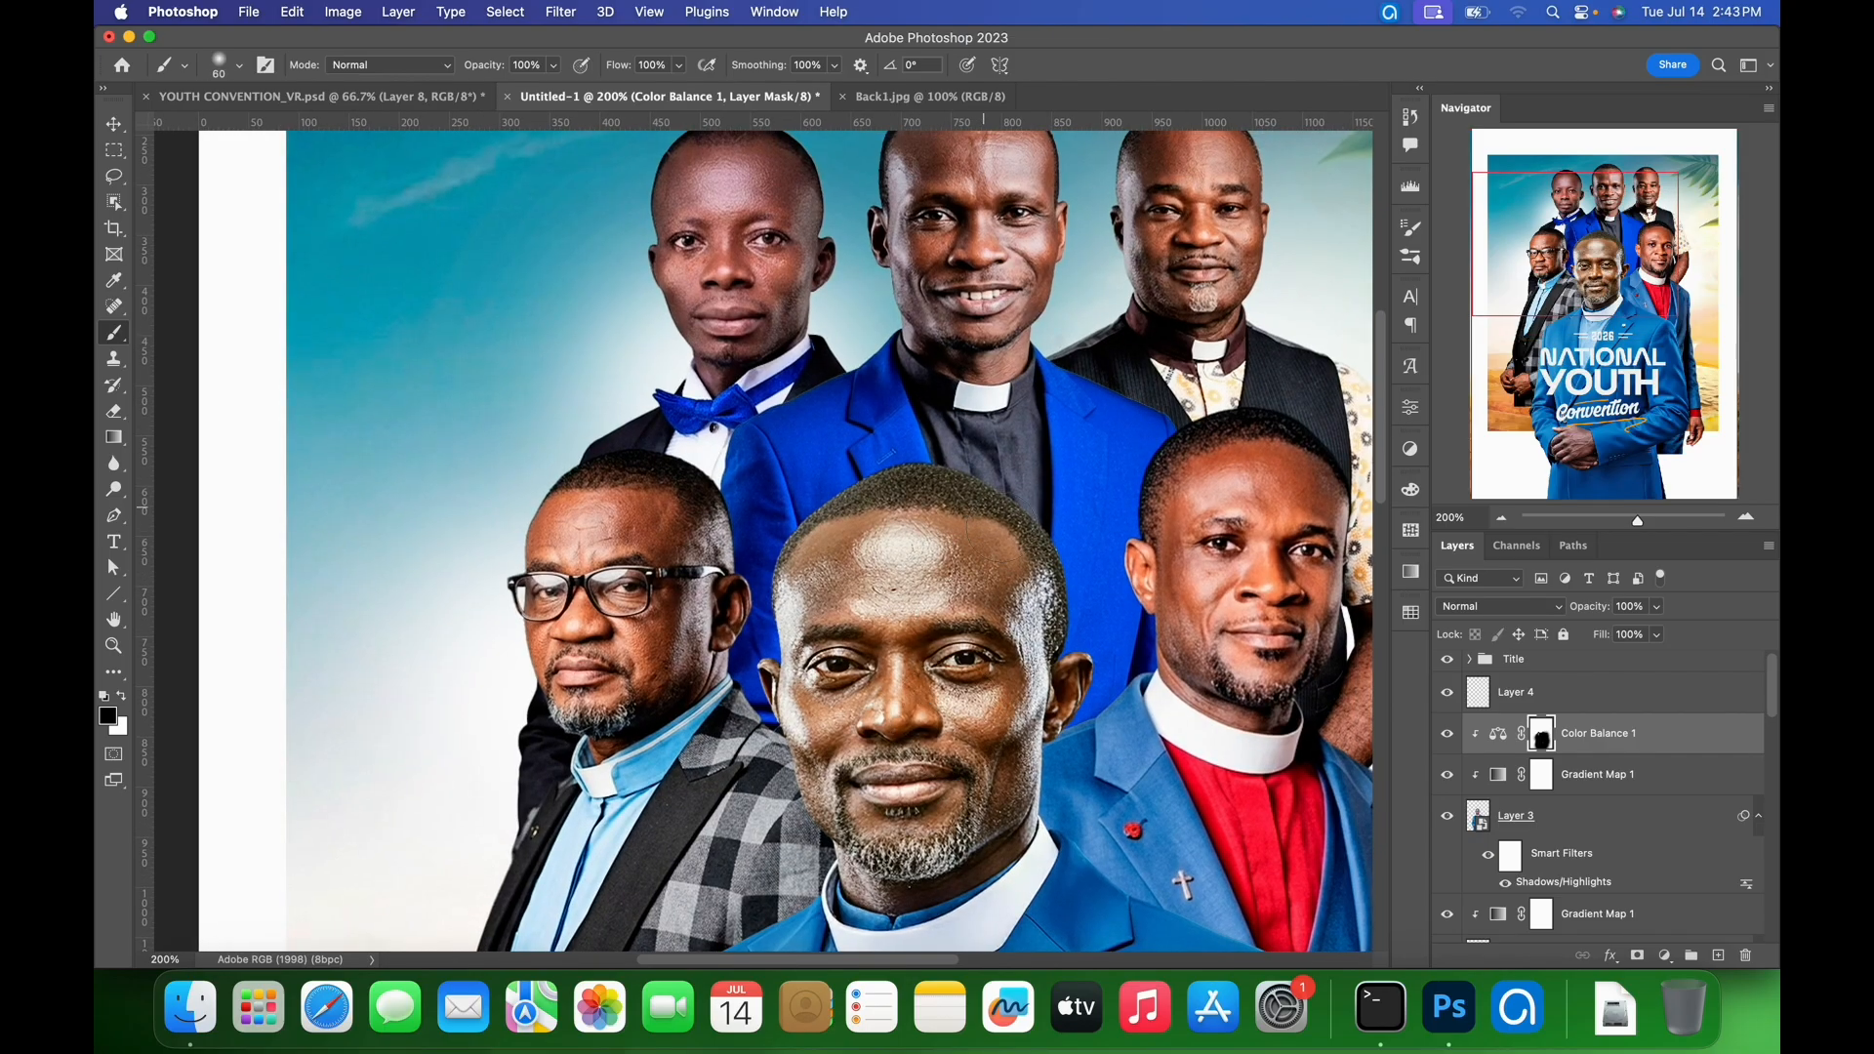
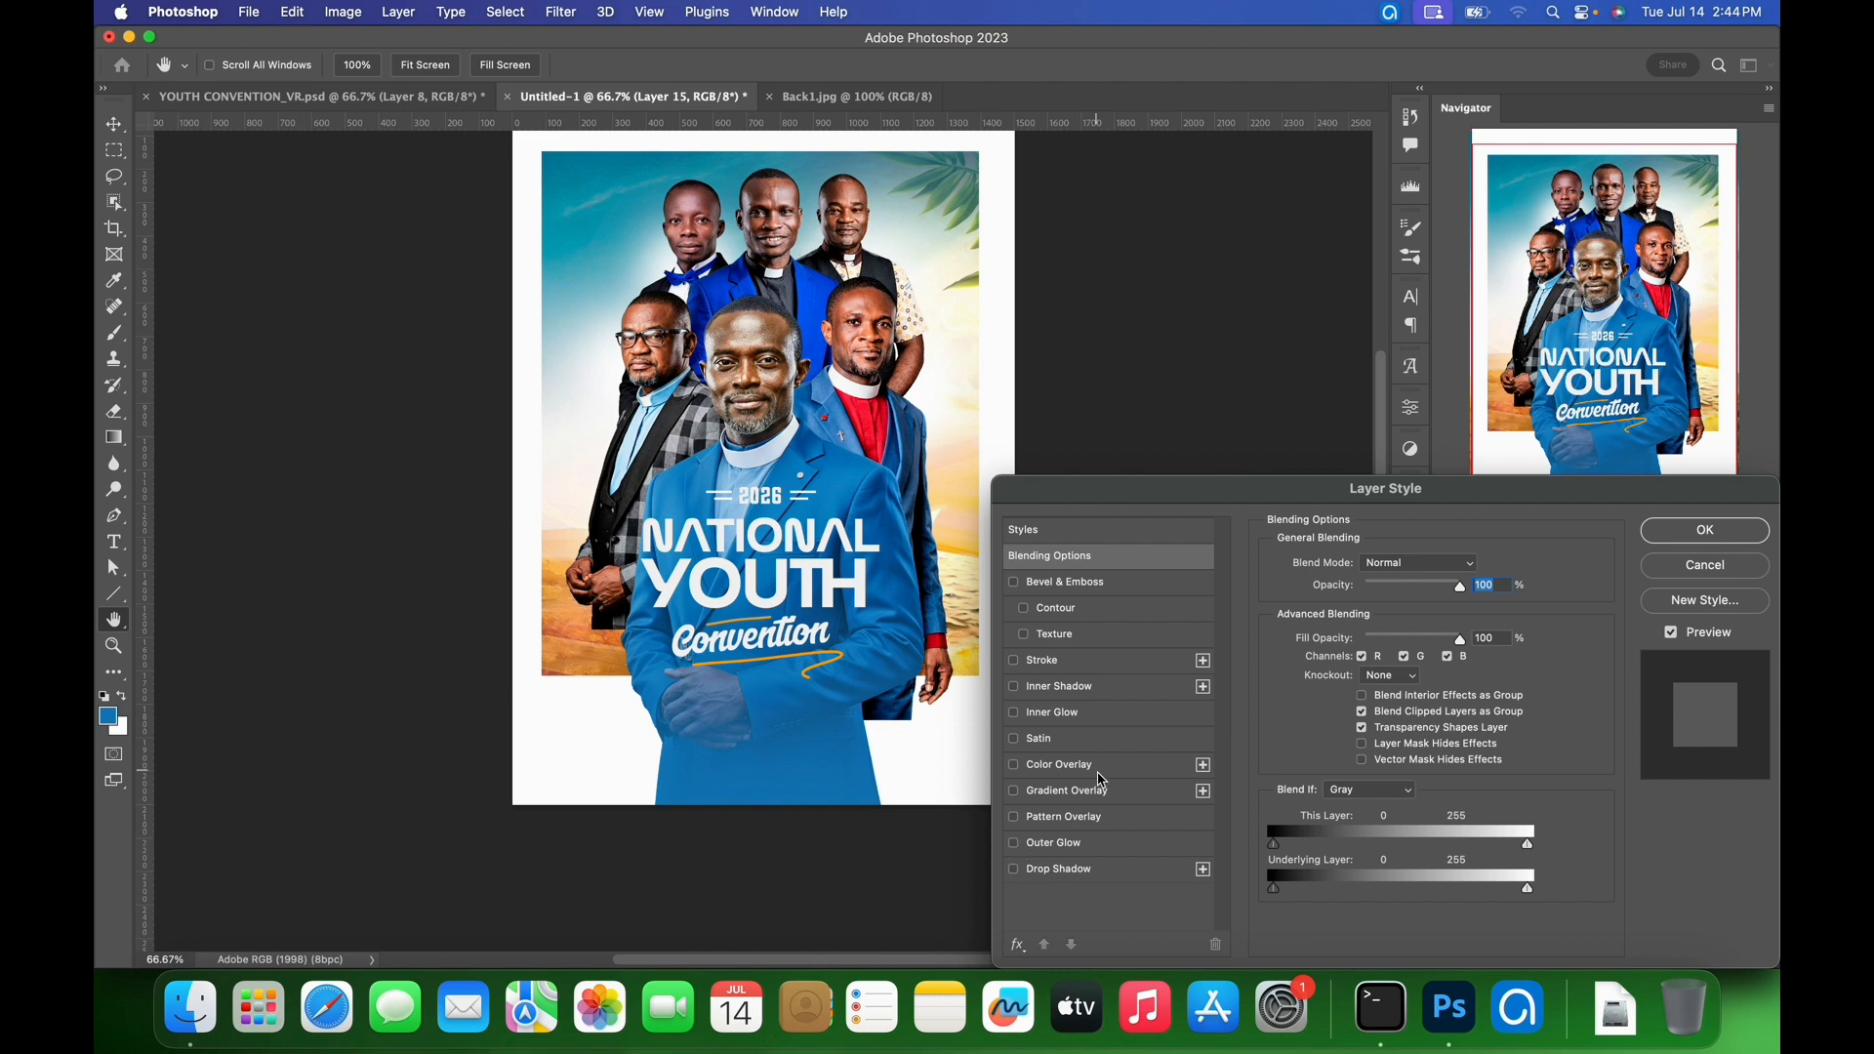
- Apply a Color Overlay in dark blue #0b2a51 to Layer 15 with Normal blending at 100% opacity
{"action": "left_click", "coordinate": [1126, 769]}
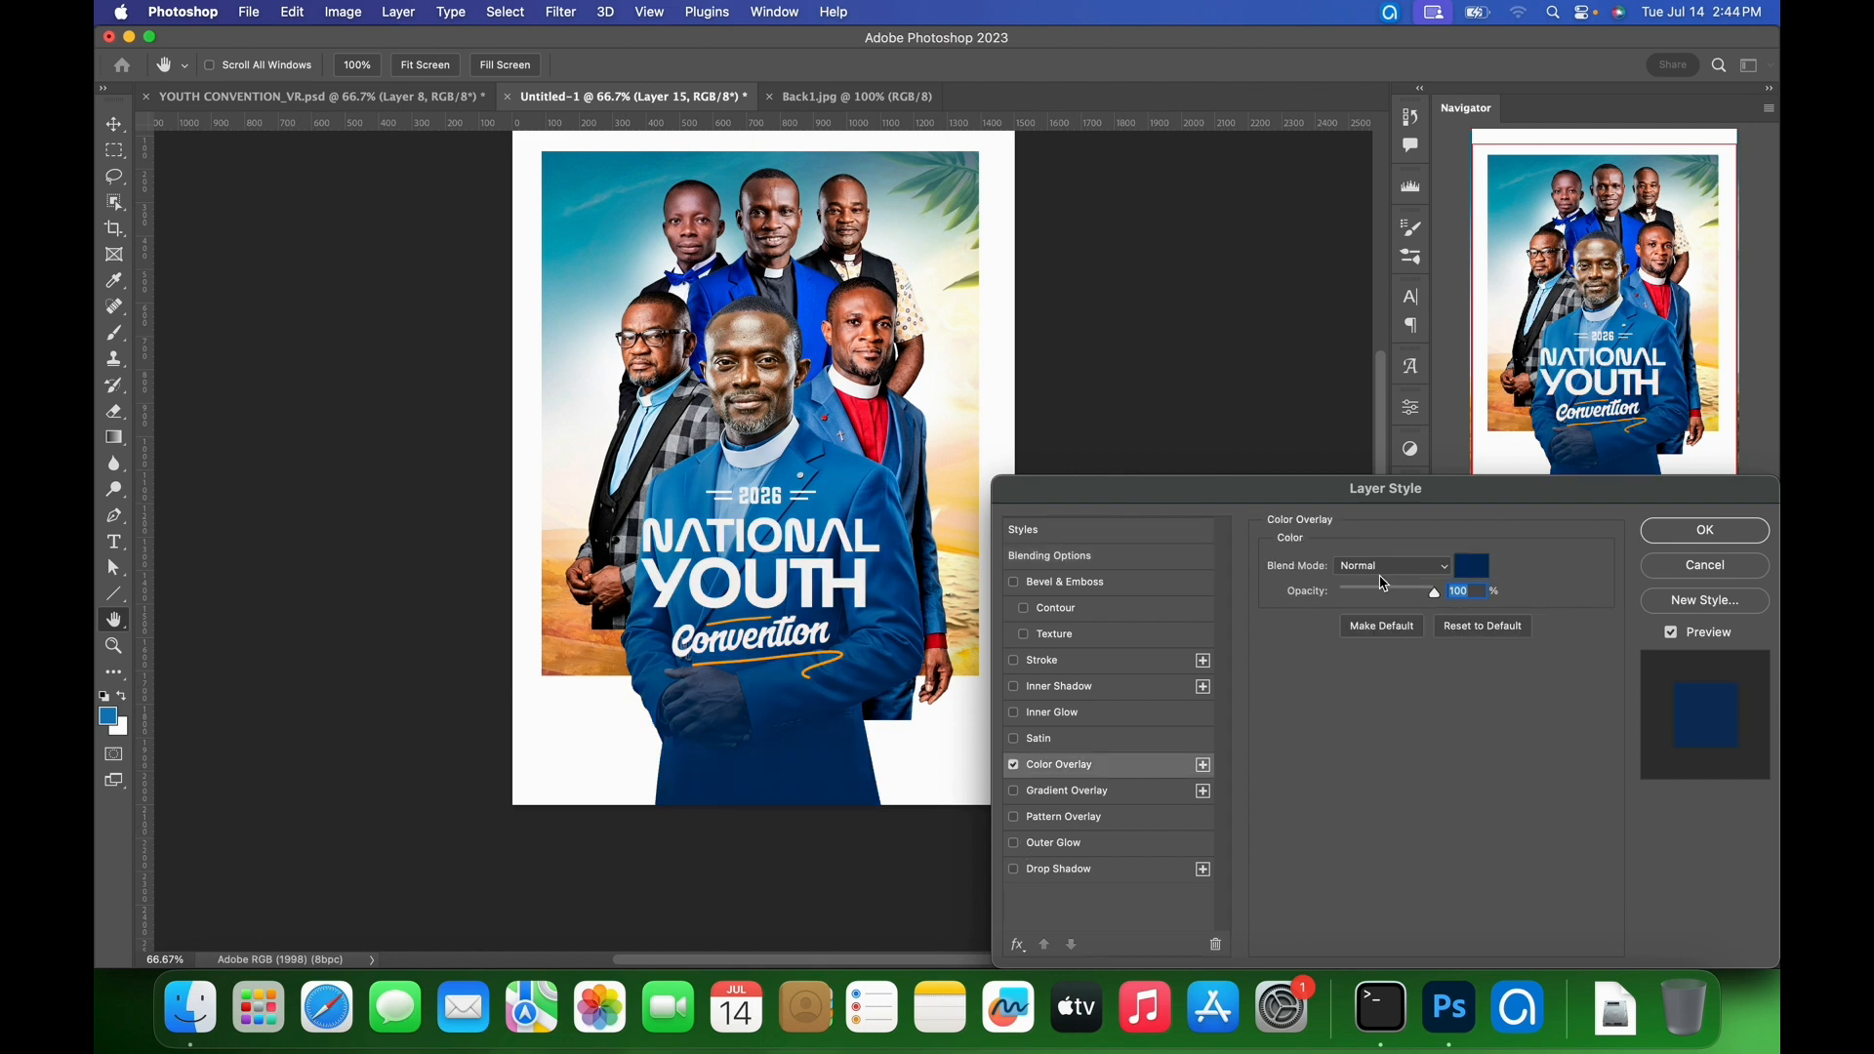
{"action": "left_click", "coordinate": [1475, 567]}
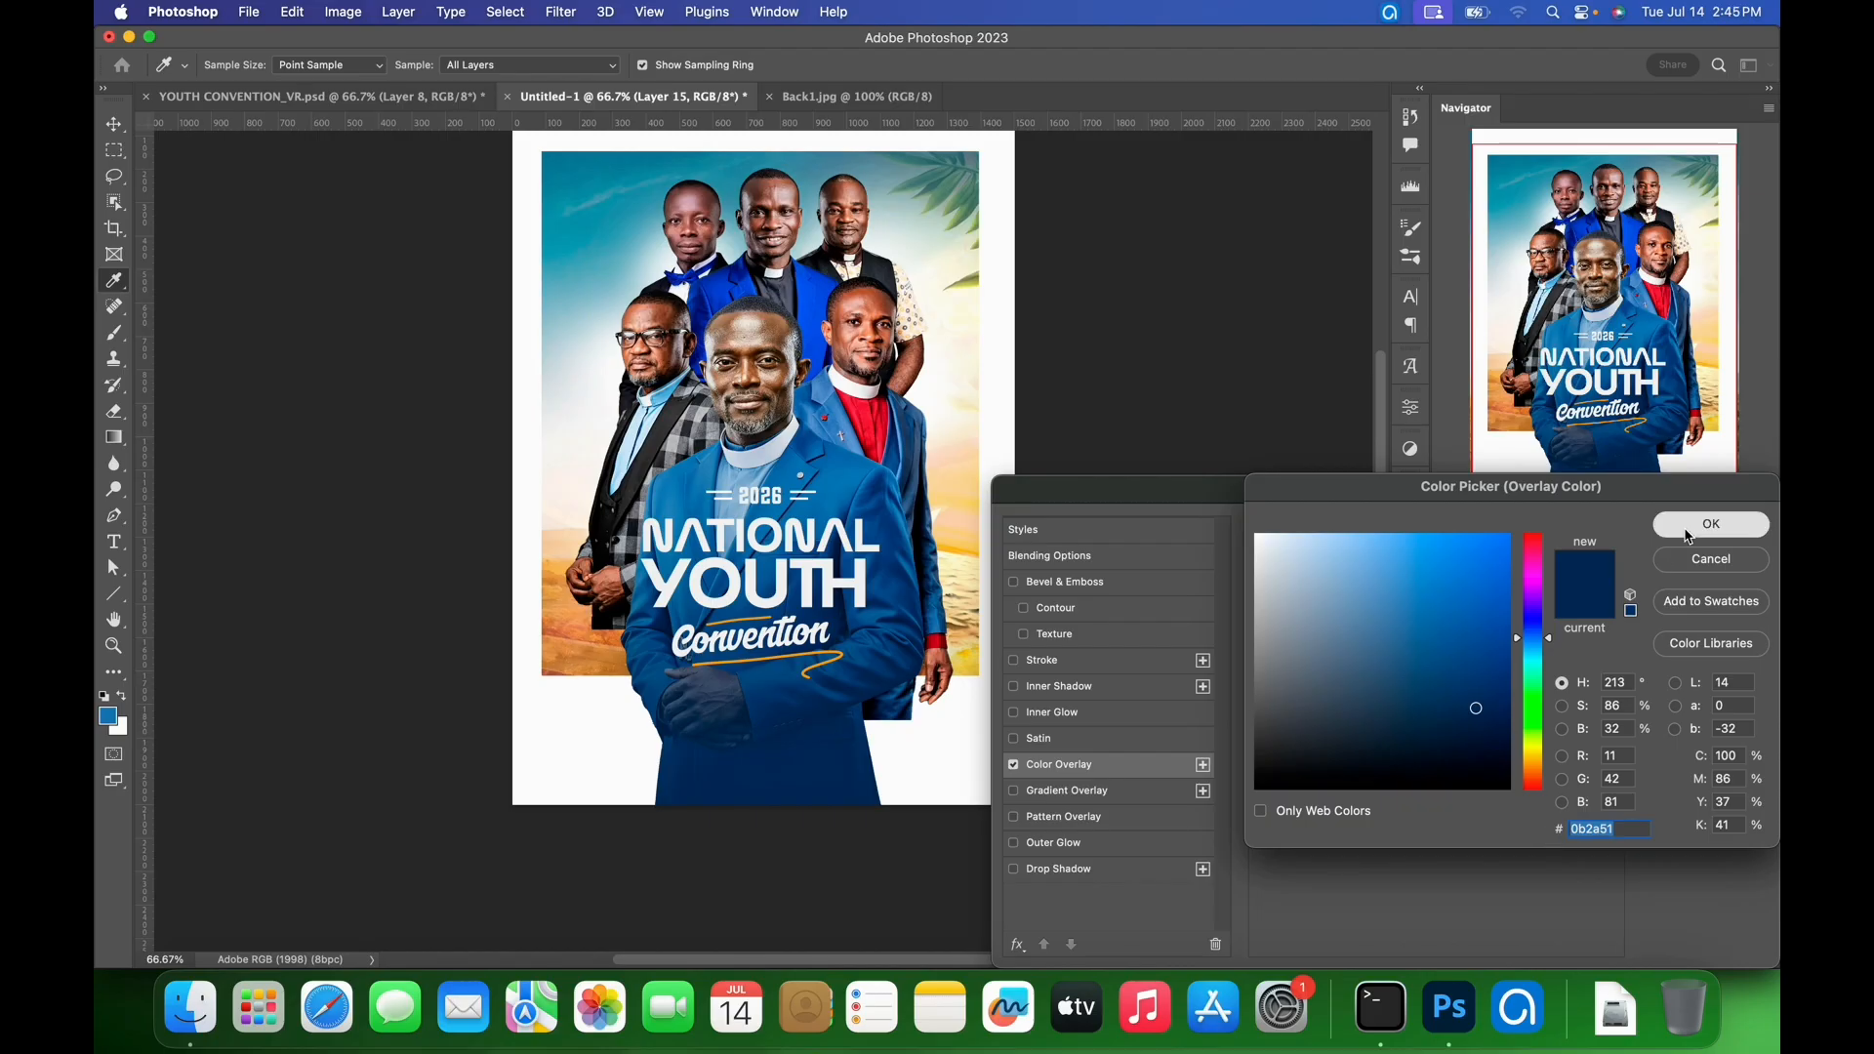
{"action": "left_click", "coordinate": [1712, 525]}
{"action": "left_click", "coordinate": [1704, 533]}
- Stretch the gradient on Layer 15 slightly upward with Free Transform
{"action": "key", "text": "super+t"}
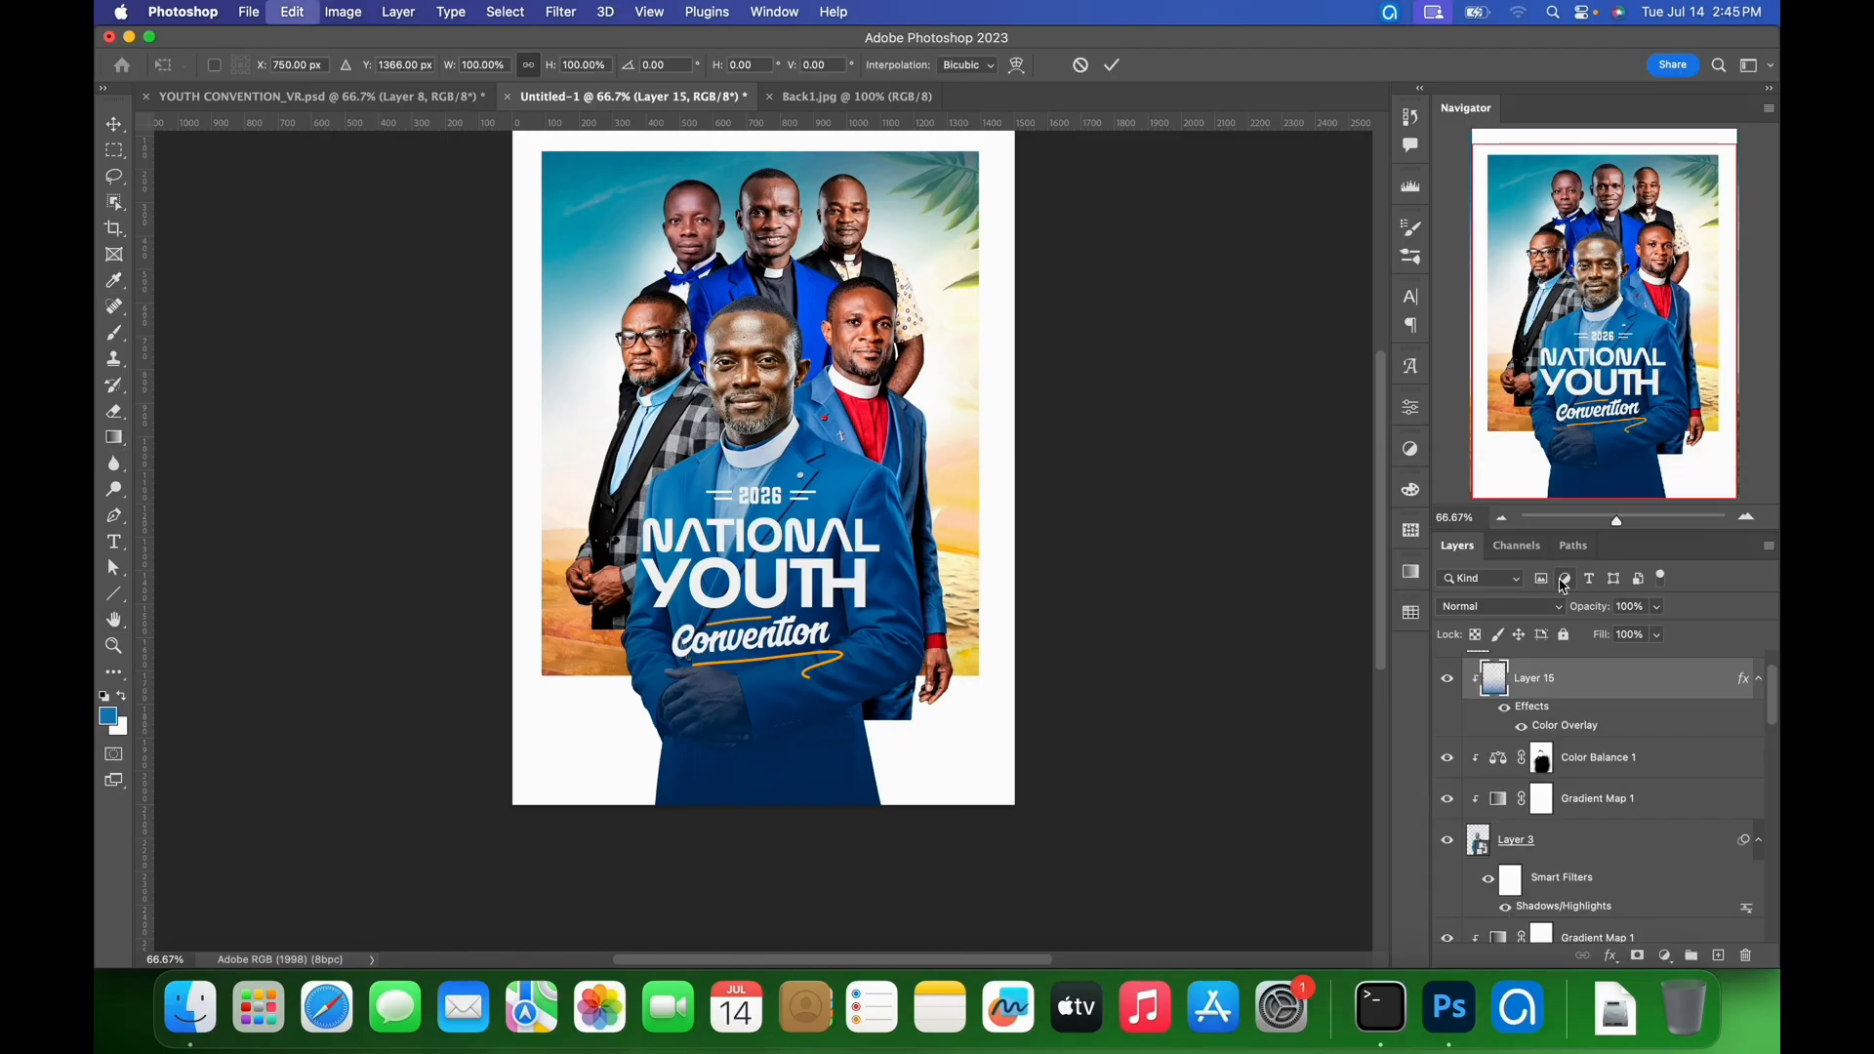
{"action": "left_click_drag", "start_coordinate": [764, 319], "coordinate": [782, 263]}
{"action": "left_click", "coordinate": [1112, 65]}
- Select the NATIONAL YOUTH title text layer on the canvas with the Move tool
{"action": "key", "text": "g"}
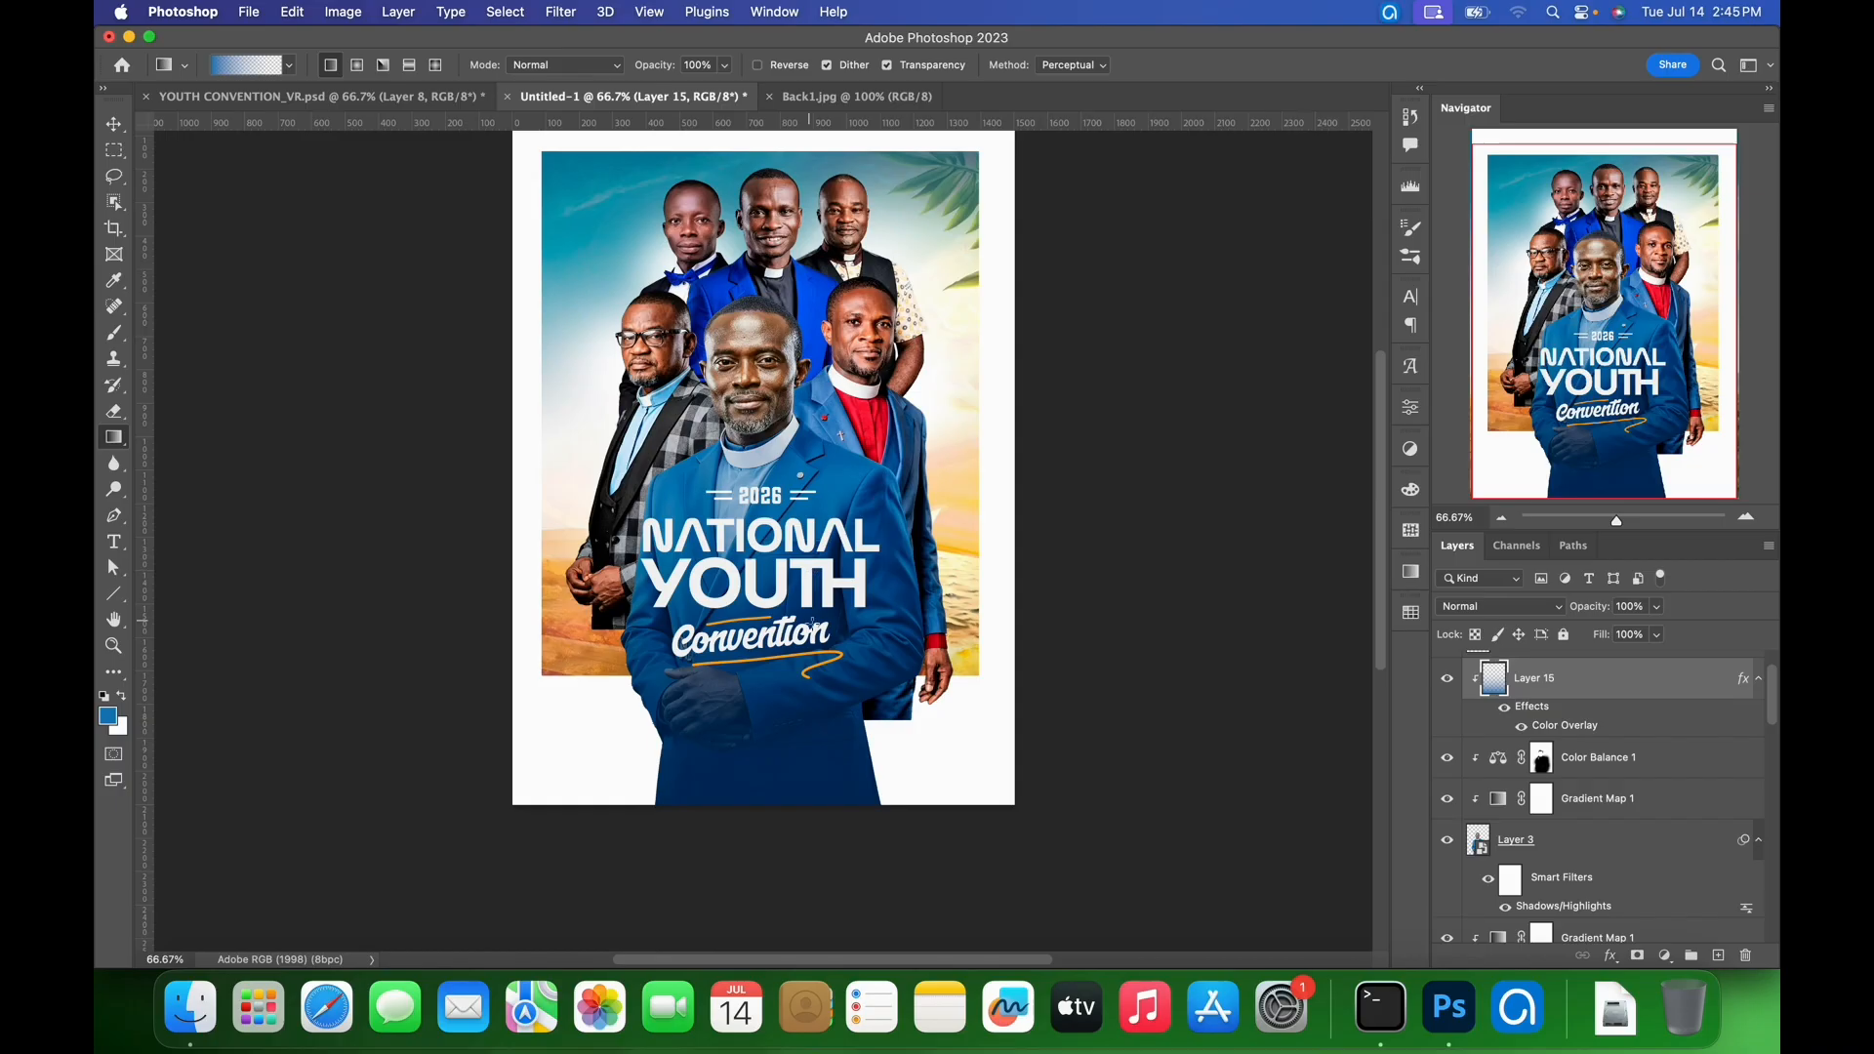
{"action": "key", "text": "v"}
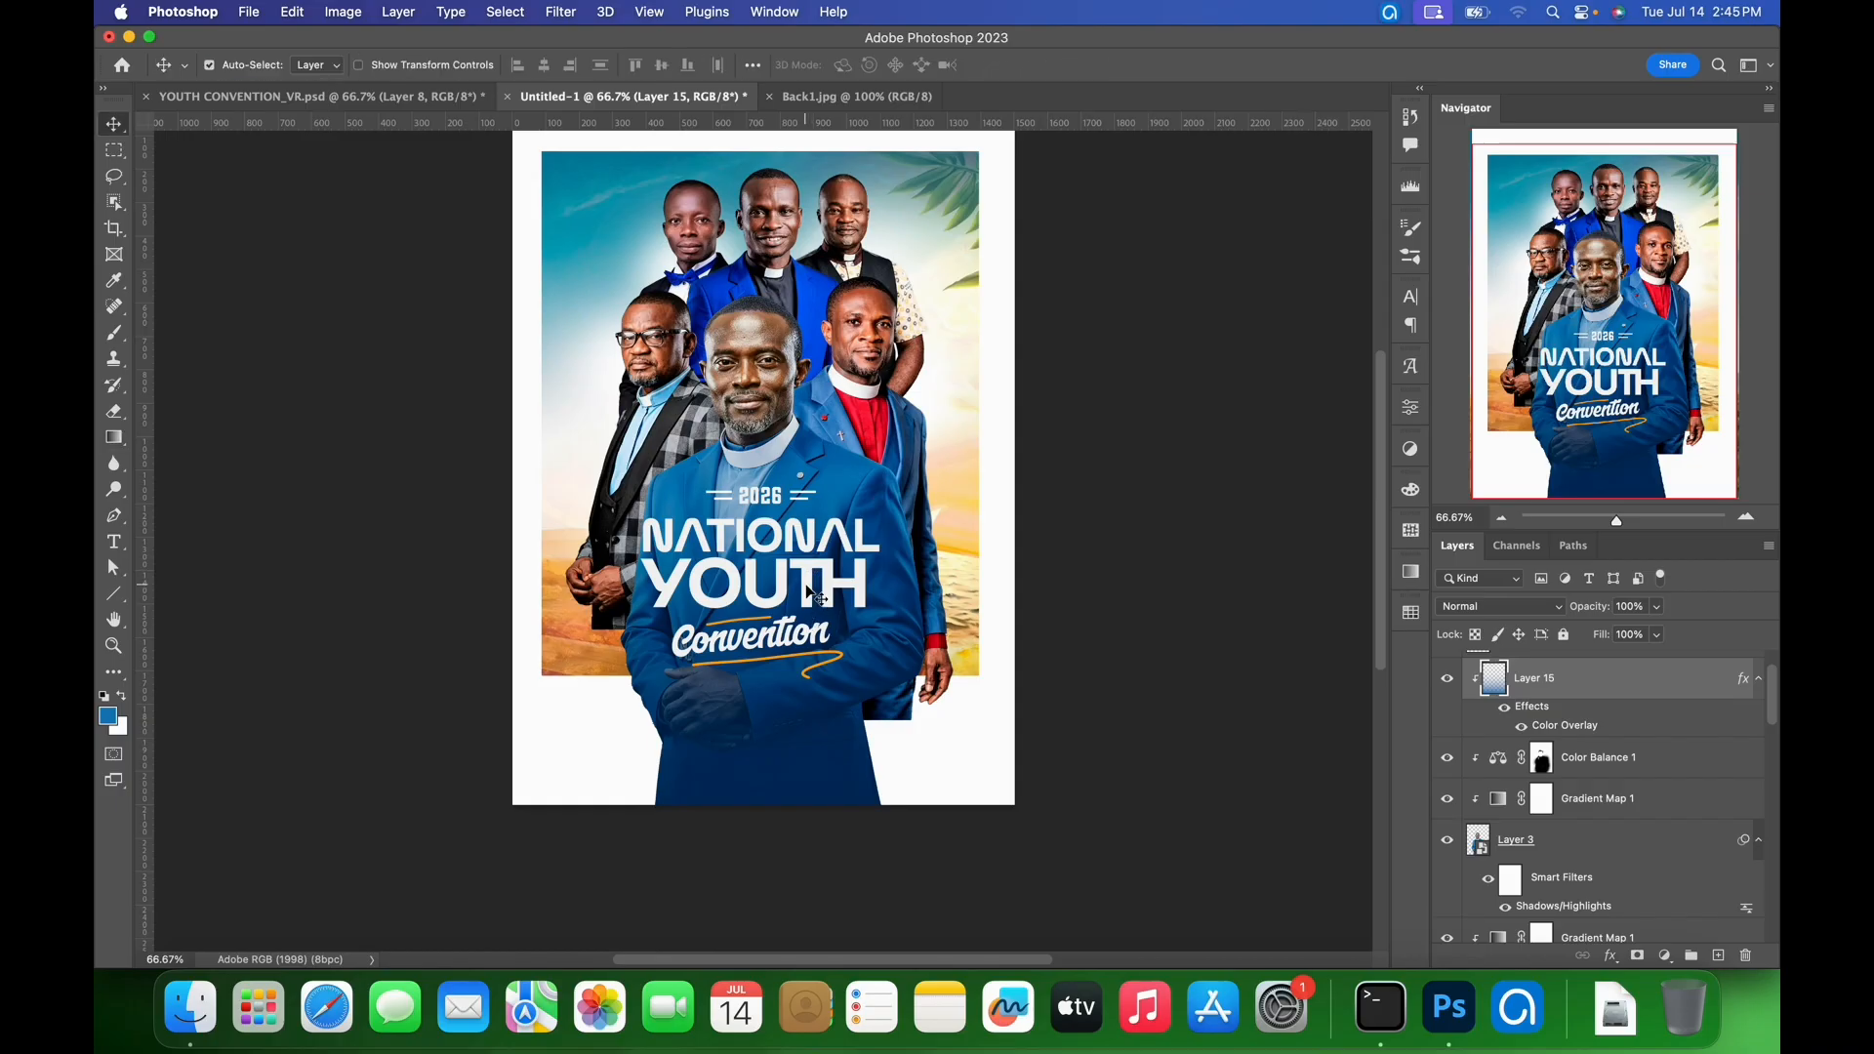
{"action": "left_click", "coordinate": [811, 595]}
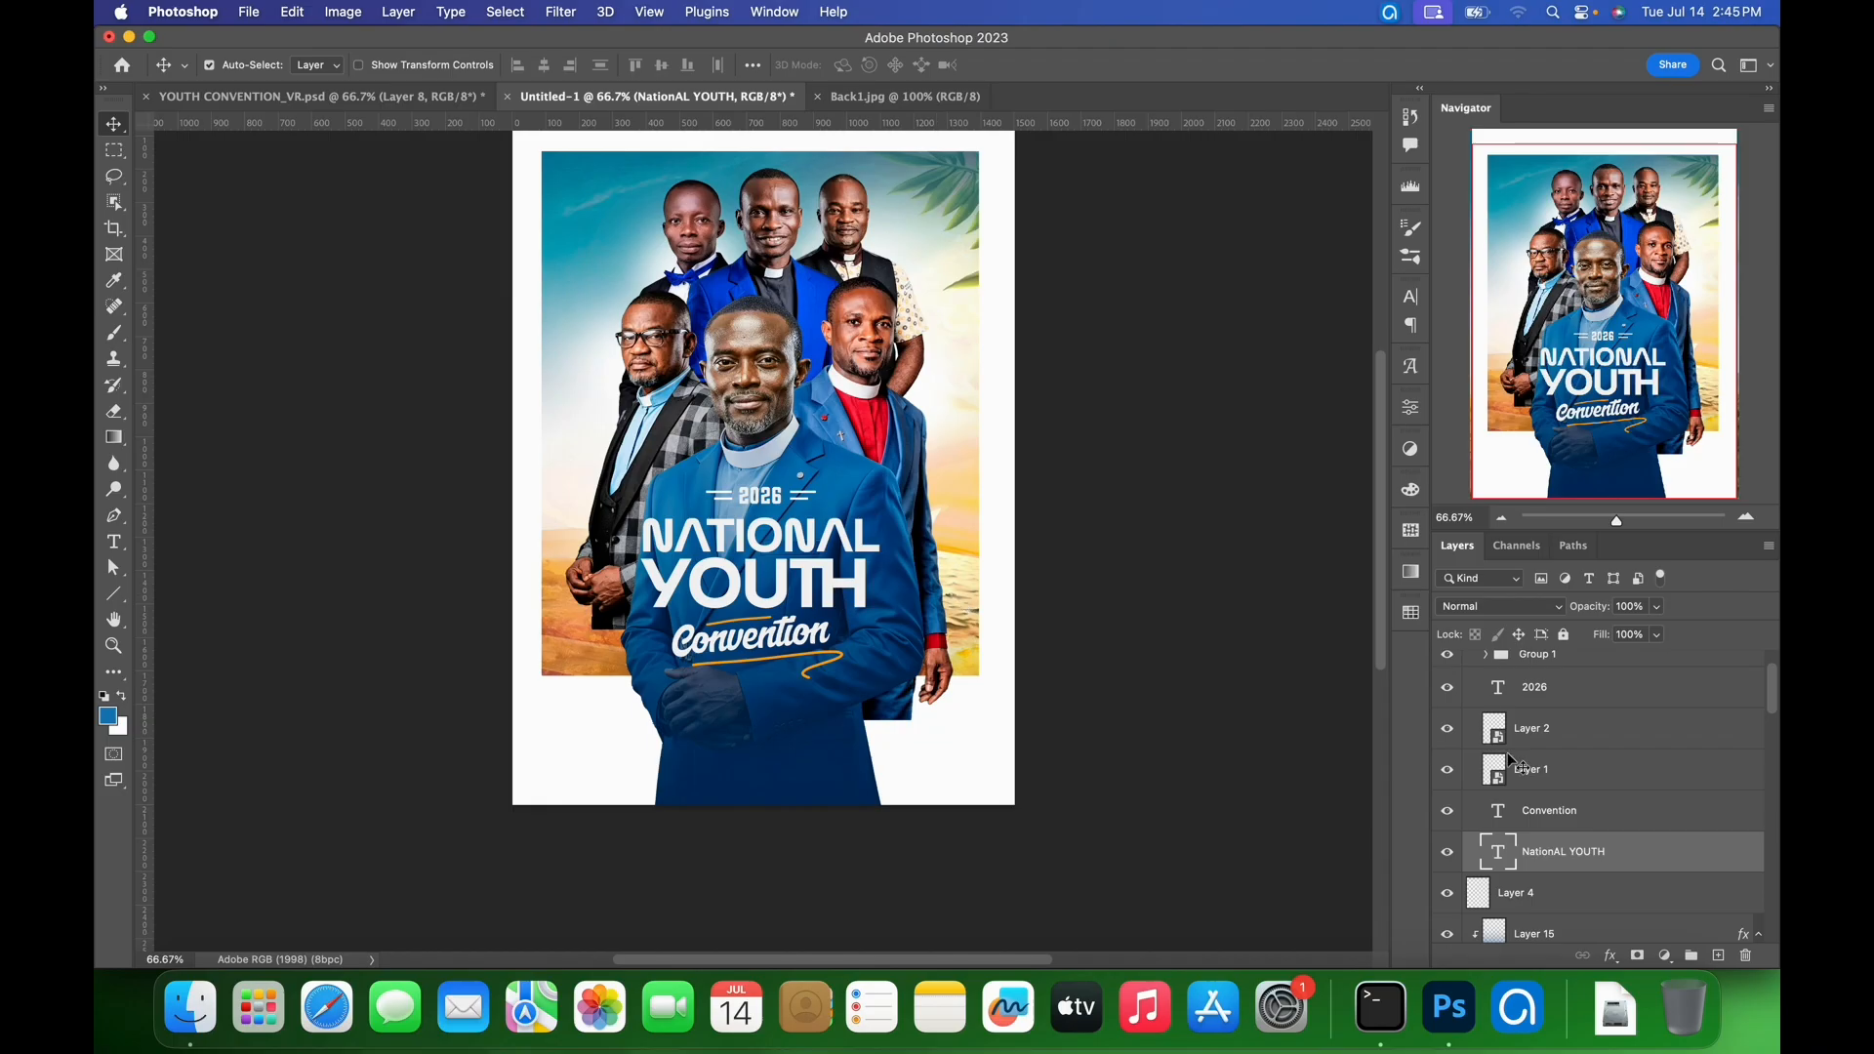
- Add a white Multiply Satin effect to the NATIONAL YOUTH text at 22% opacity, 90° angle, 50 px distance and 147 px size, inverted
{"action": "double_click", "coordinate": [1673, 863]}
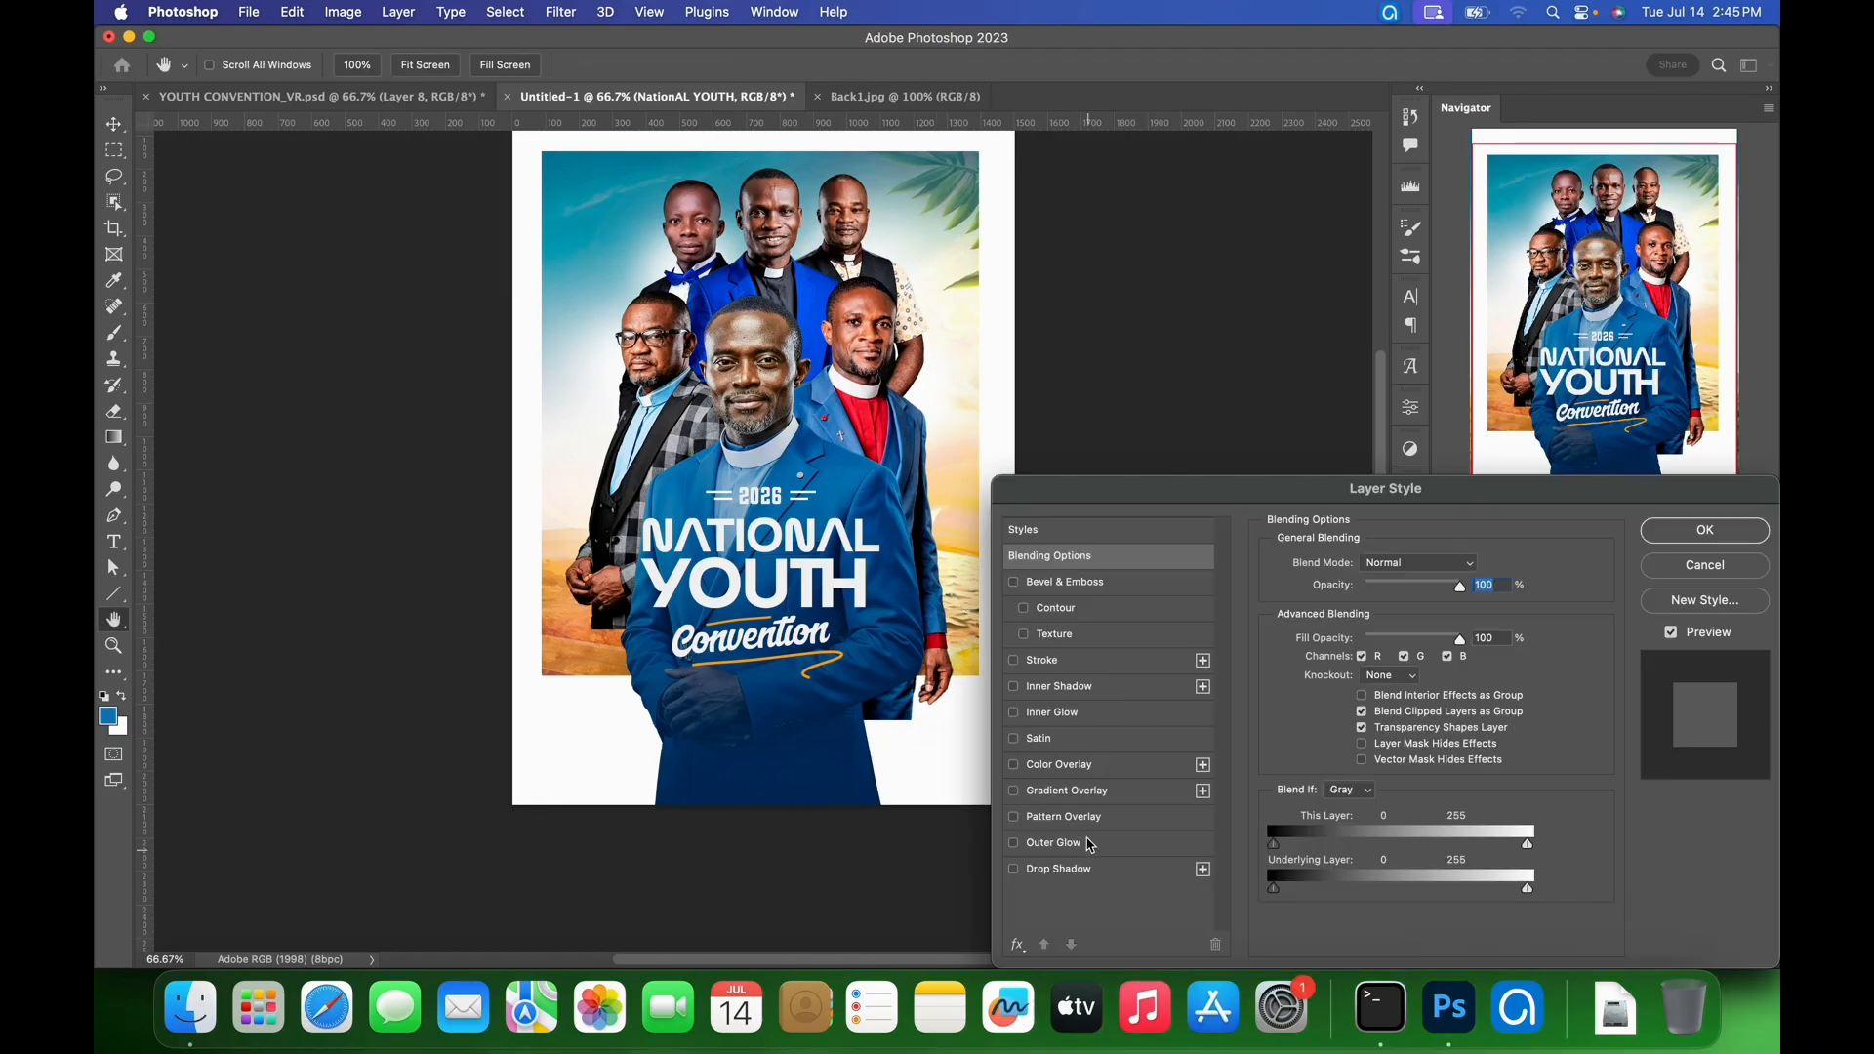
{"action": "left_click", "coordinate": [1067, 748]}
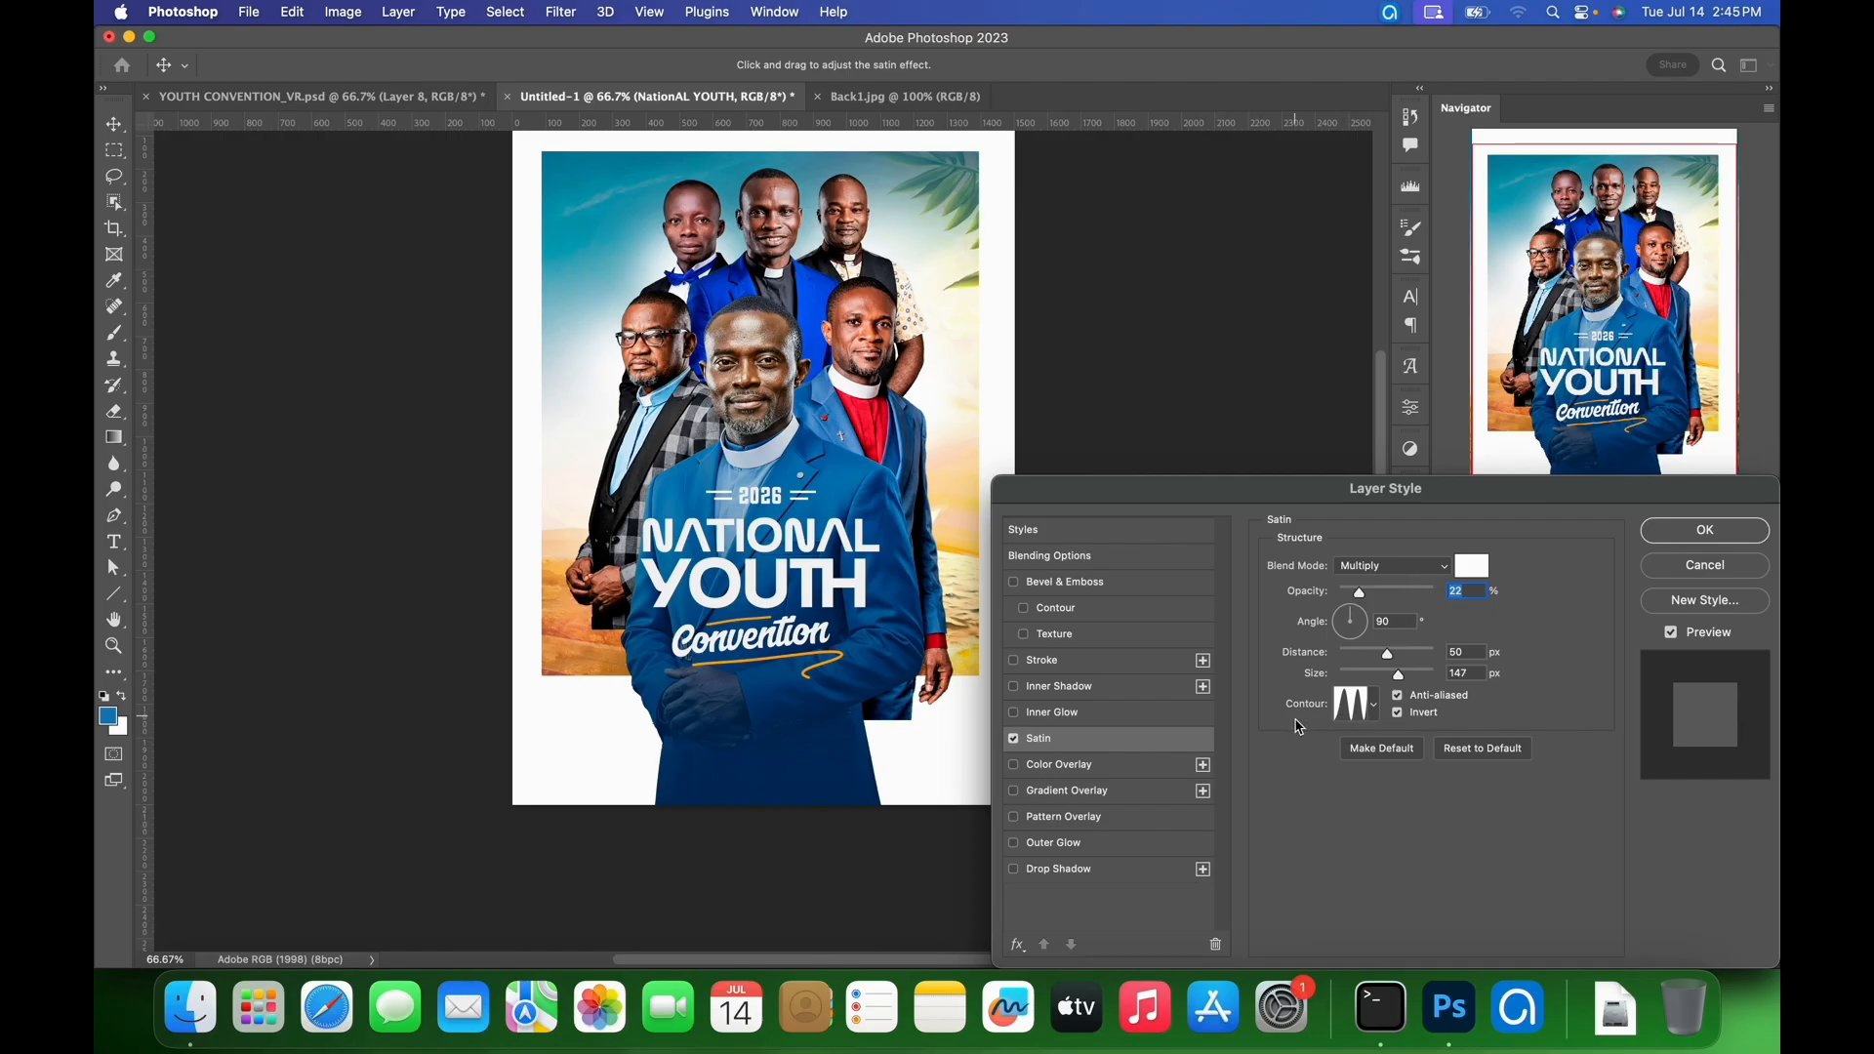
{"action": "left_click", "coordinate": [1686, 538]}
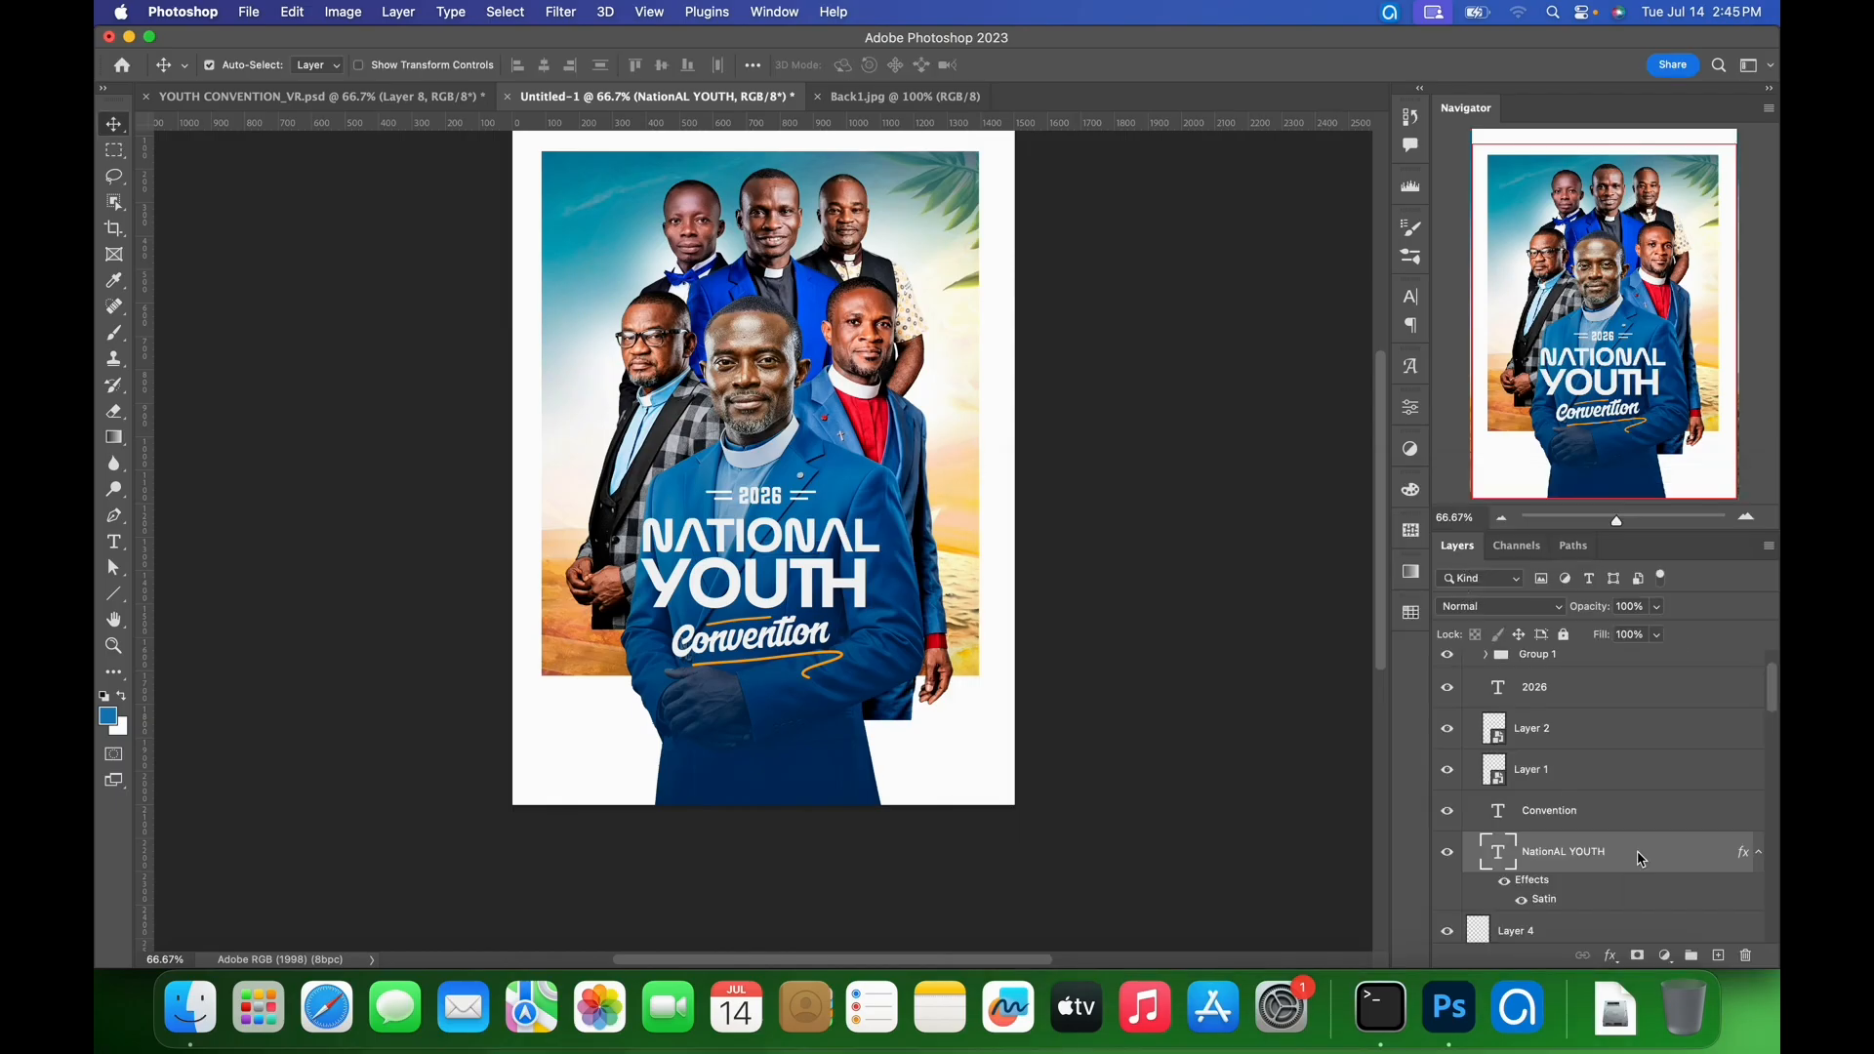
- Group the NATIONAL YOUTH text layer and add a new empty layer above it, clipped to the group
{"action": "key", "text": "super+g"}
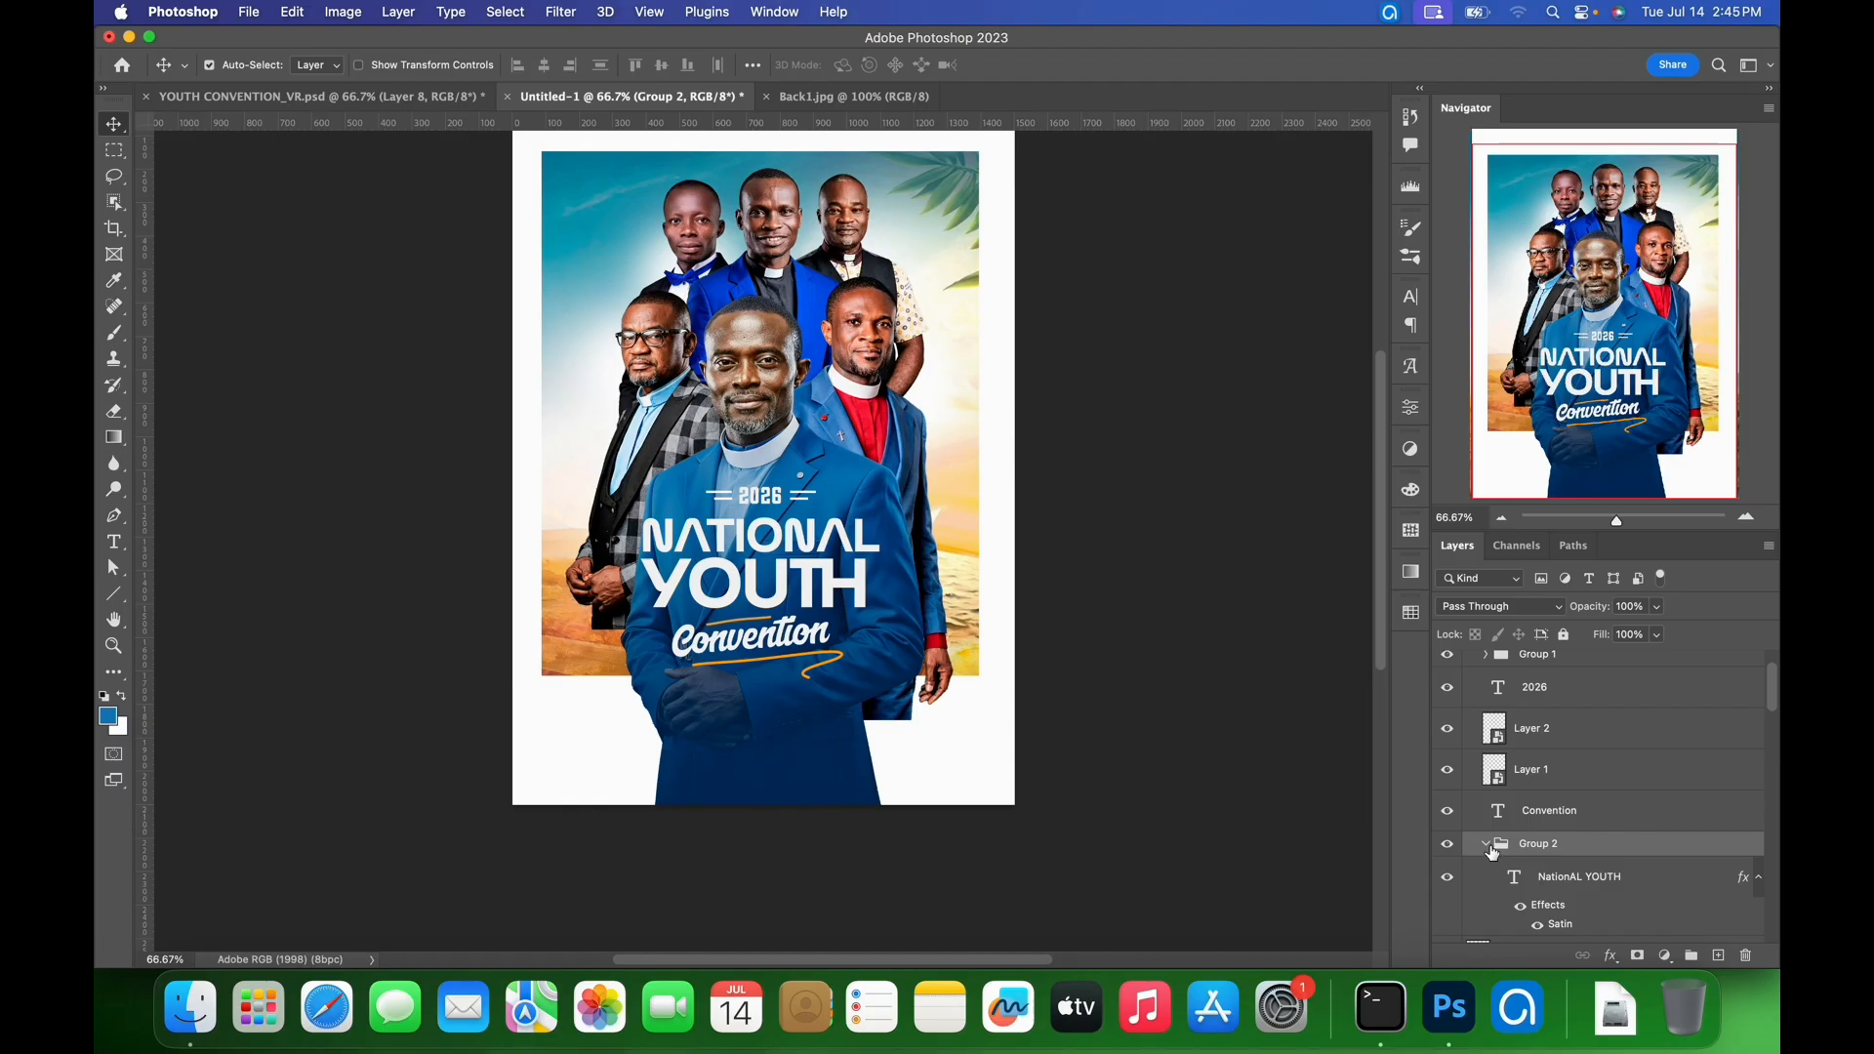
{"action": "left_click", "coordinate": [1488, 847]}
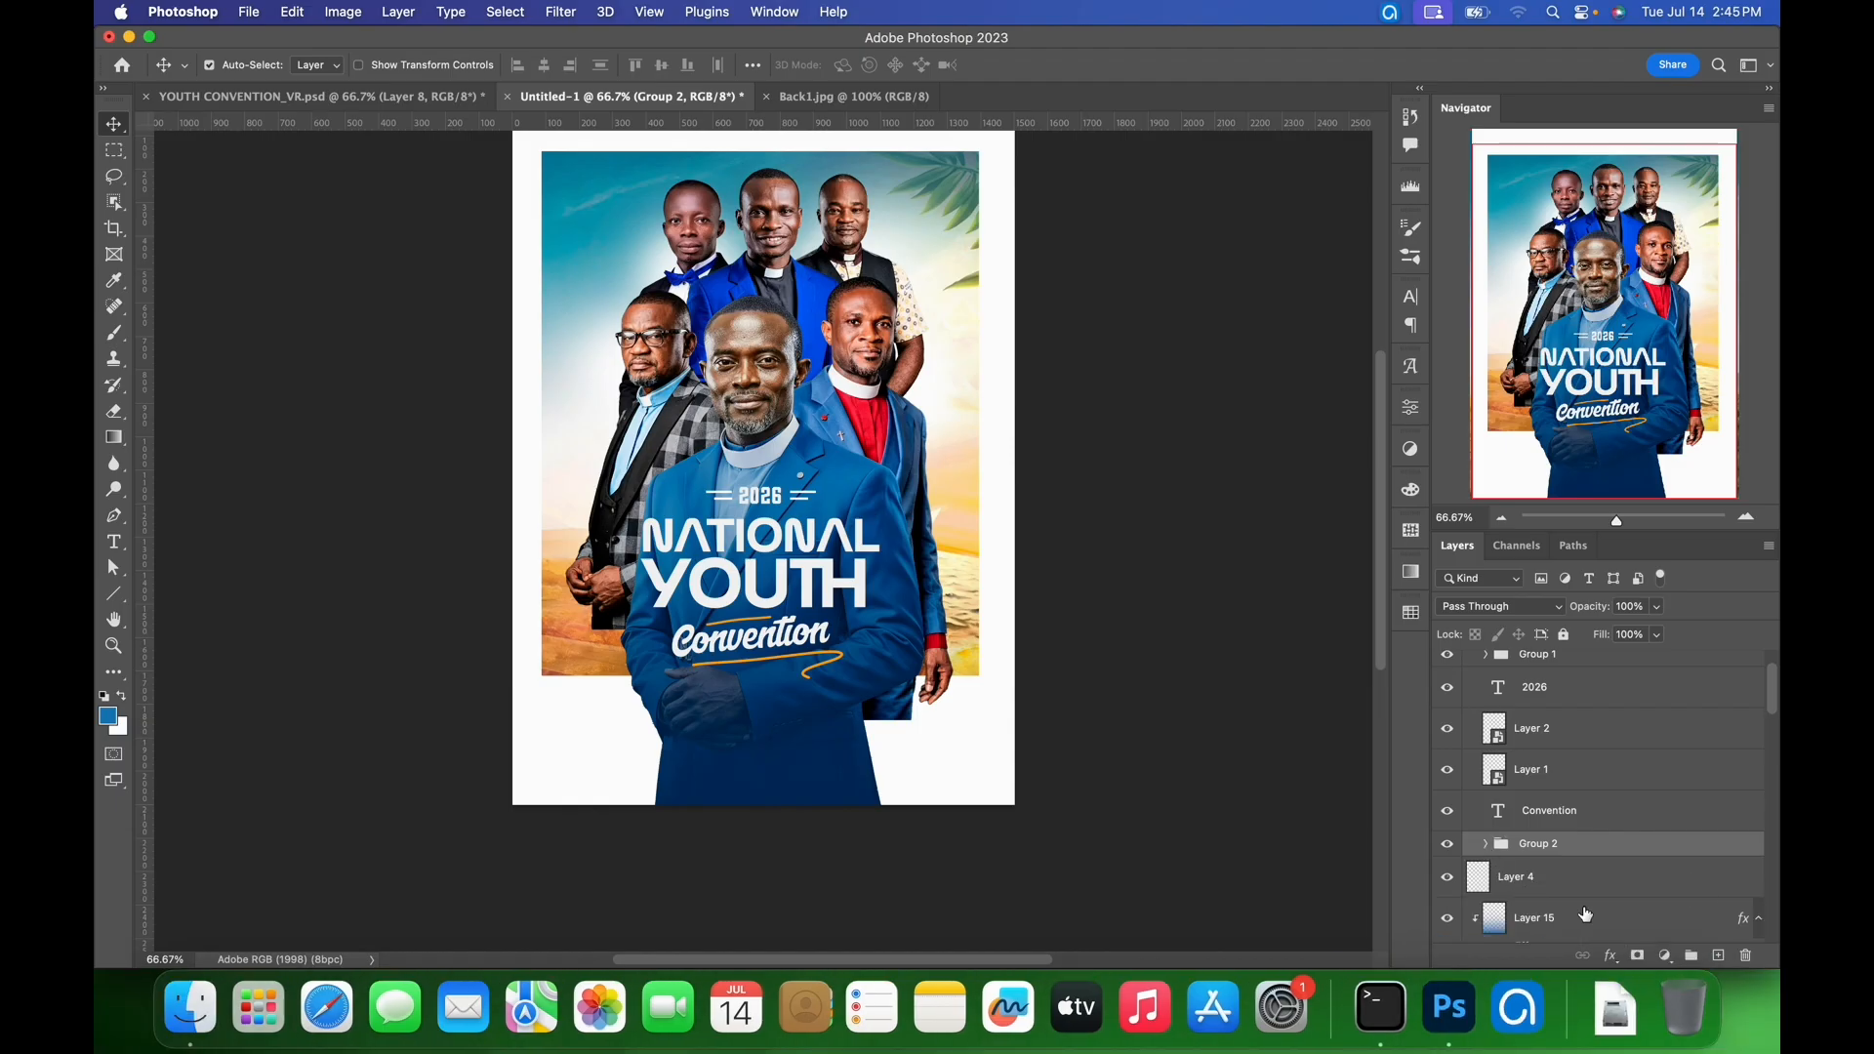
{"action": "left_click", "coordinate": [1719, 956]}
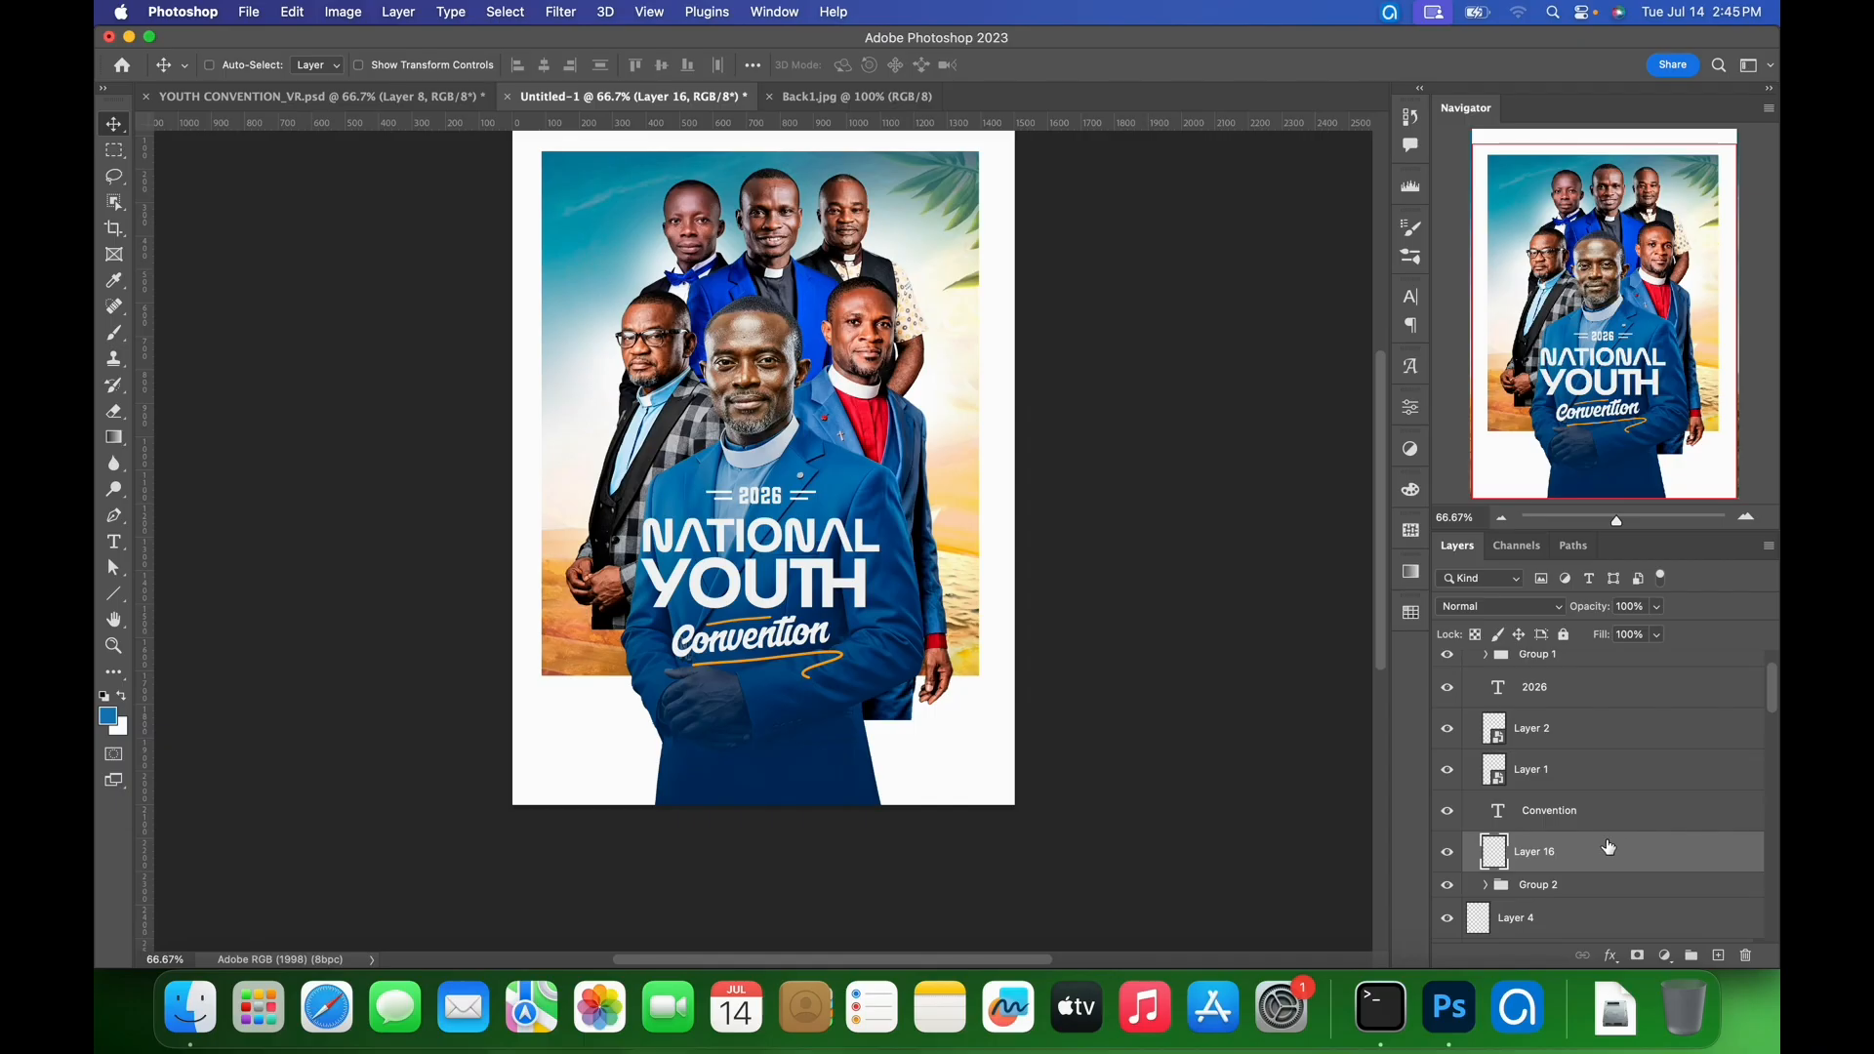
{"action": "key", "text": "super+alt+g"}
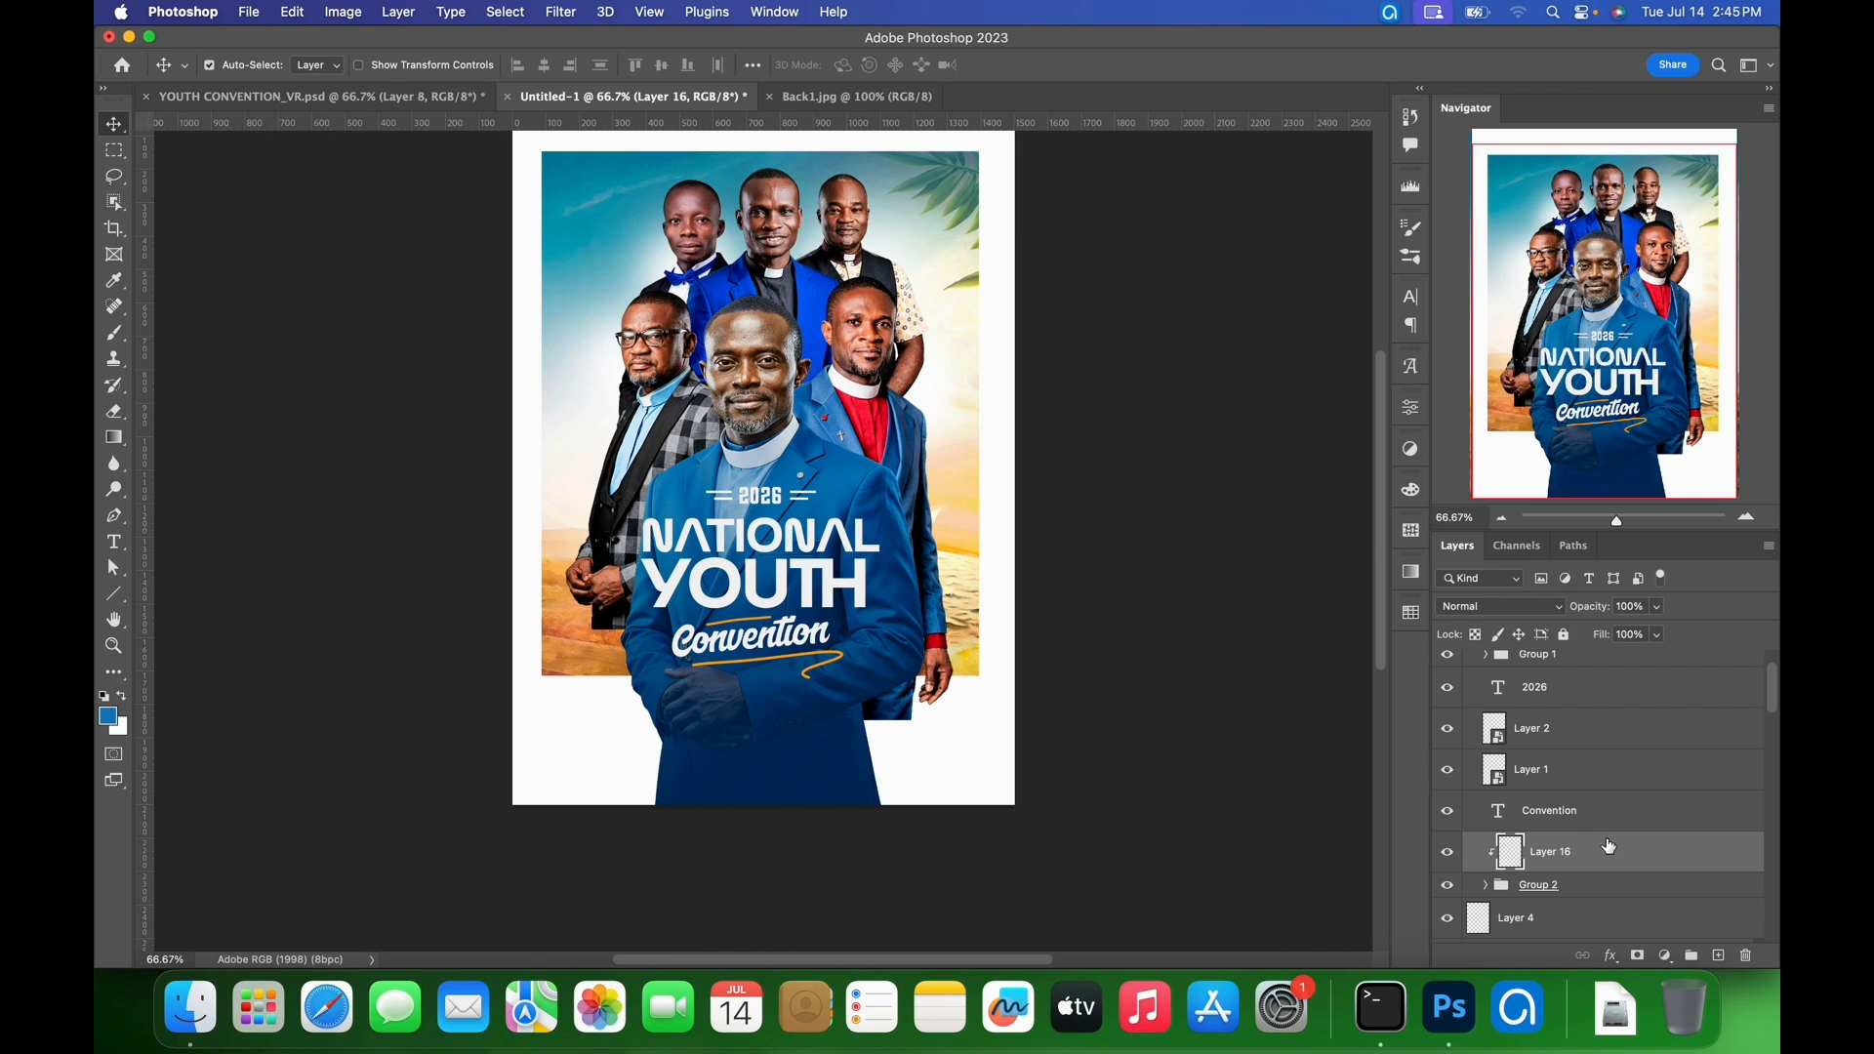
- Draw a wide elliptical selection over NATIONAL and the upper half of YOUTH, fill it with white #ffffff on the clipped layer, and deselect
{"action": "key", "text": "m"}
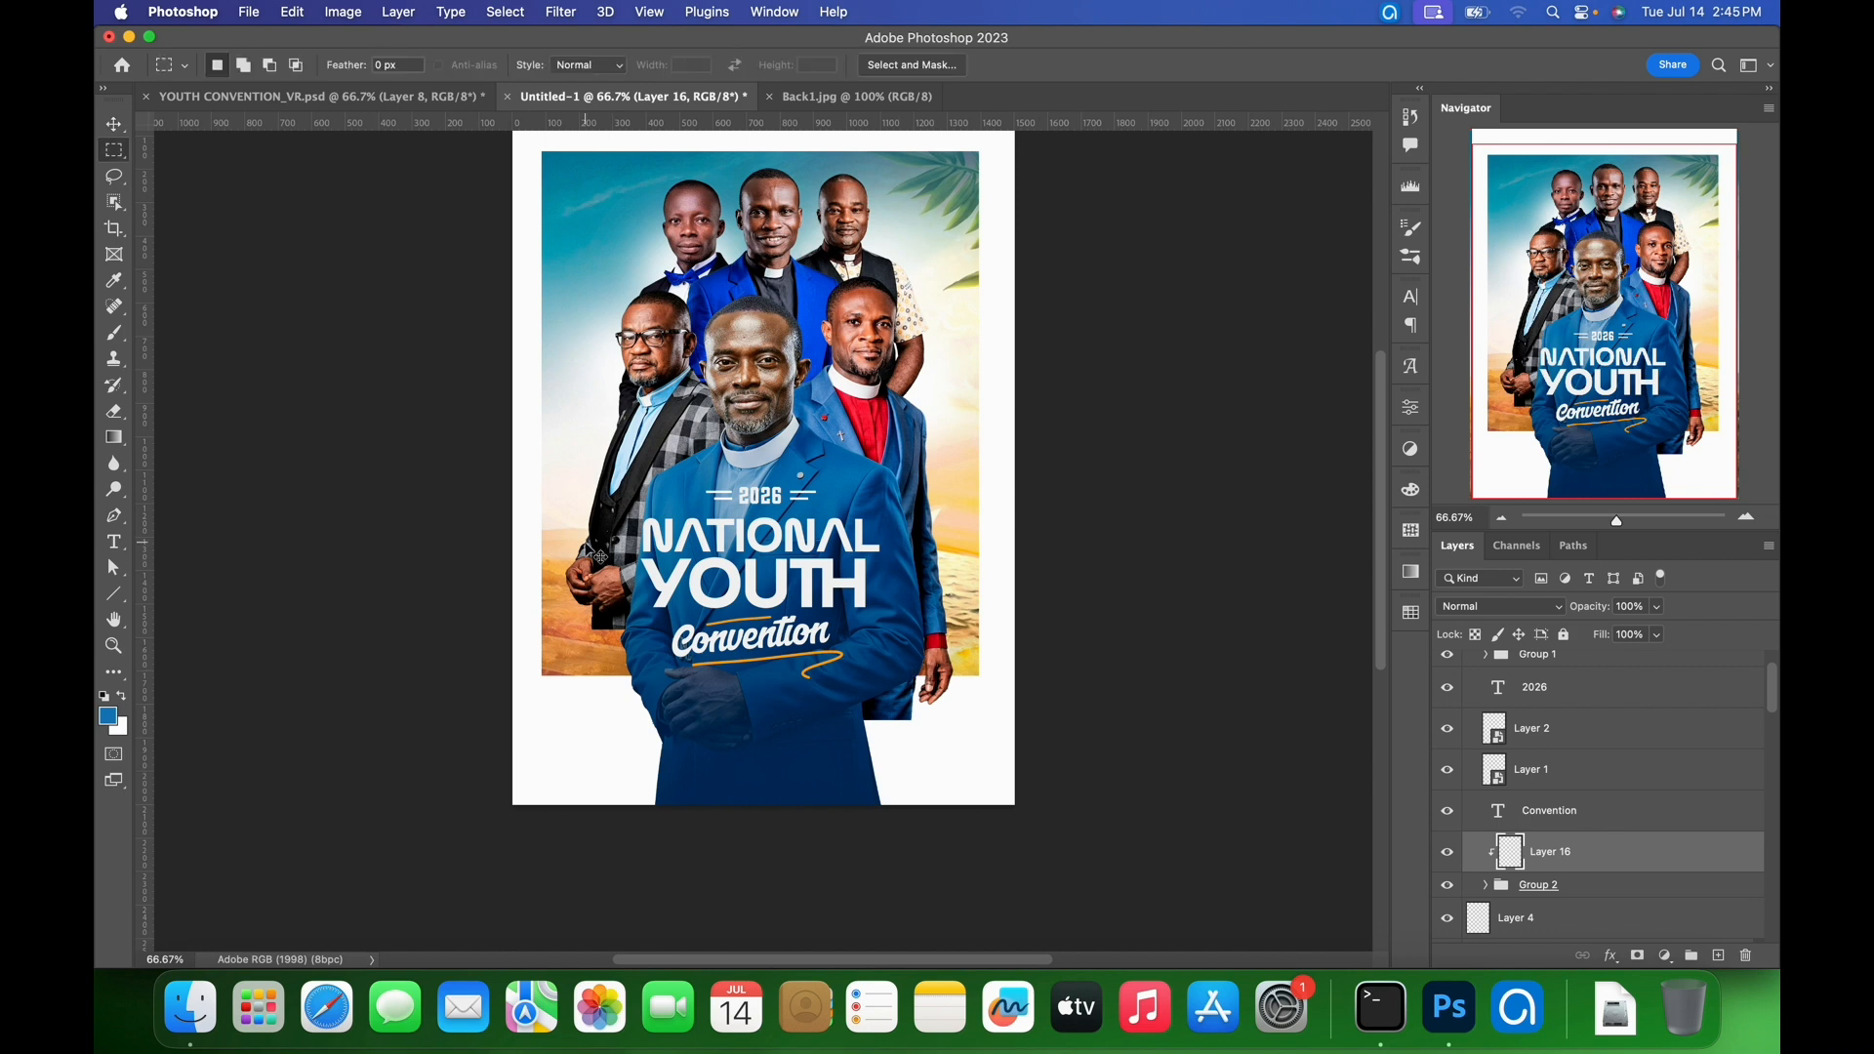
{"action": "right_click", "coordinate": [117, 154]}
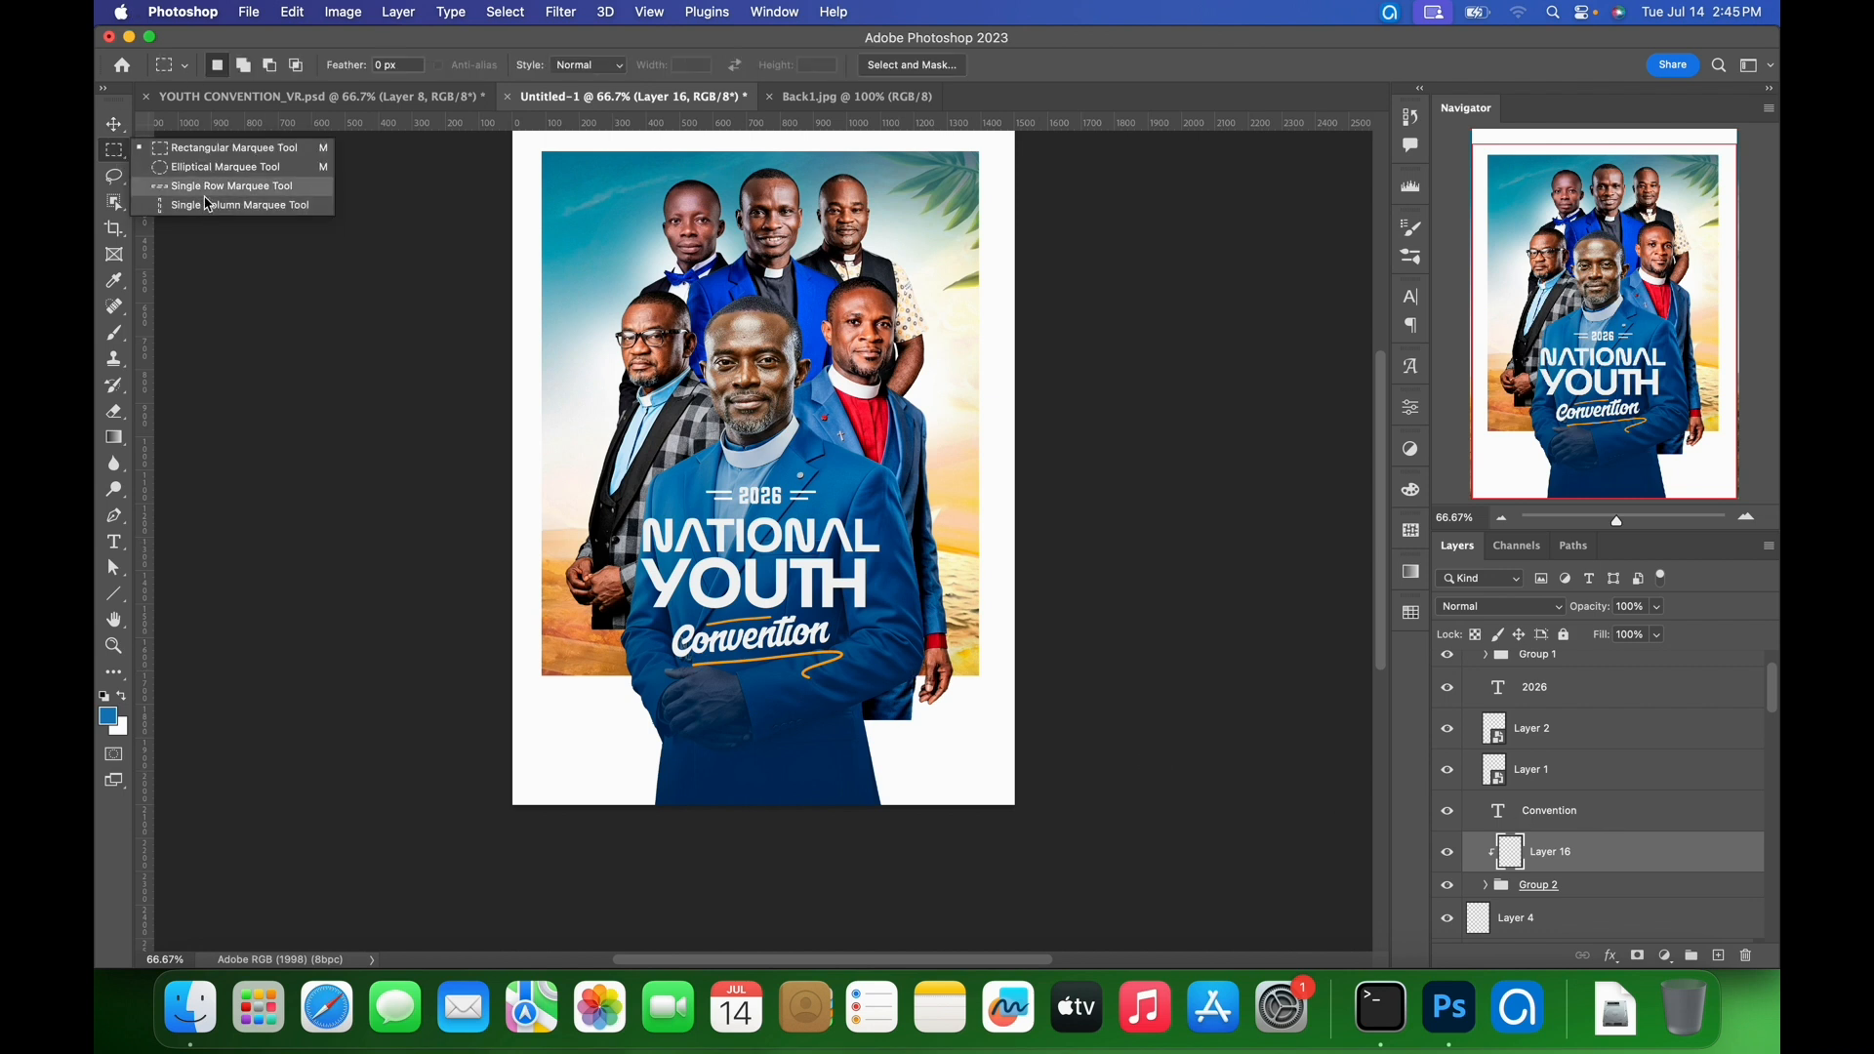
{"action": "left_click", "coordinate": [220, 168]}
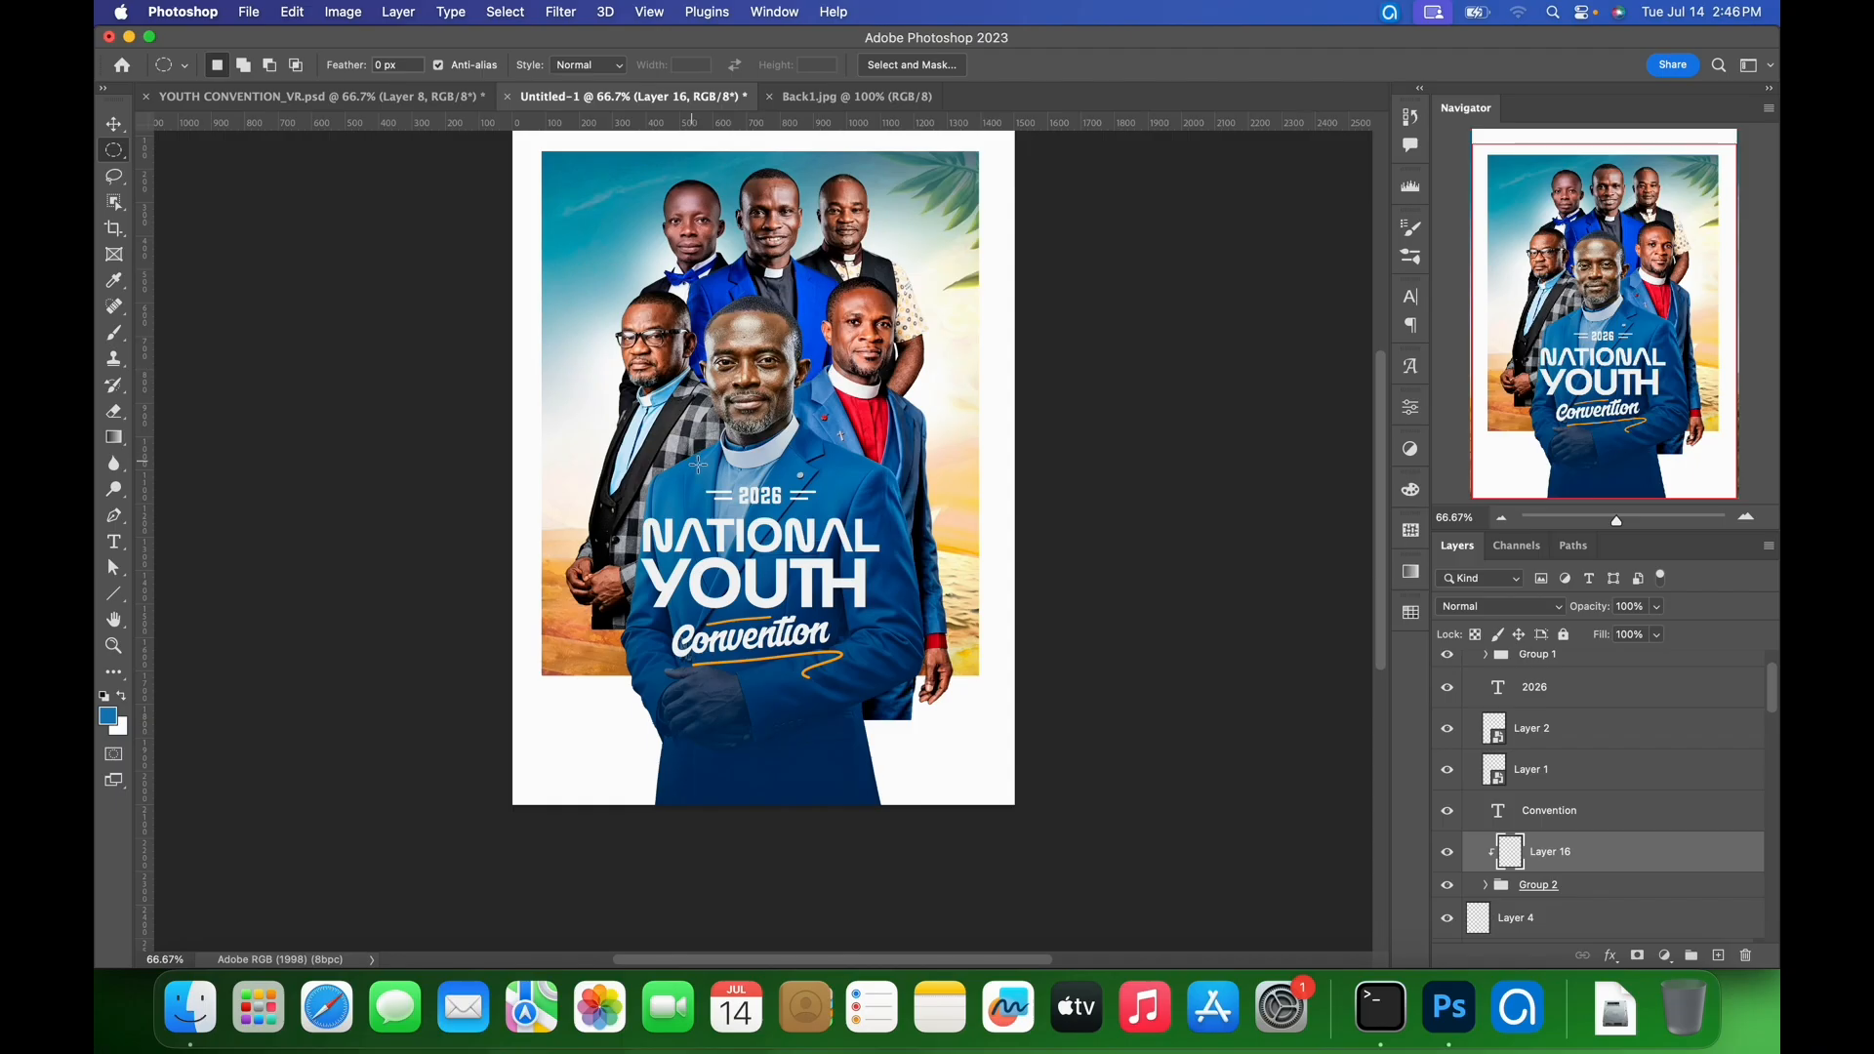
{"action": "left_click_drag", "start_coordinate": [602, 467], "coordinate": [960, 586]}
{"action": "left_click", "coordinate": [108, 719]}
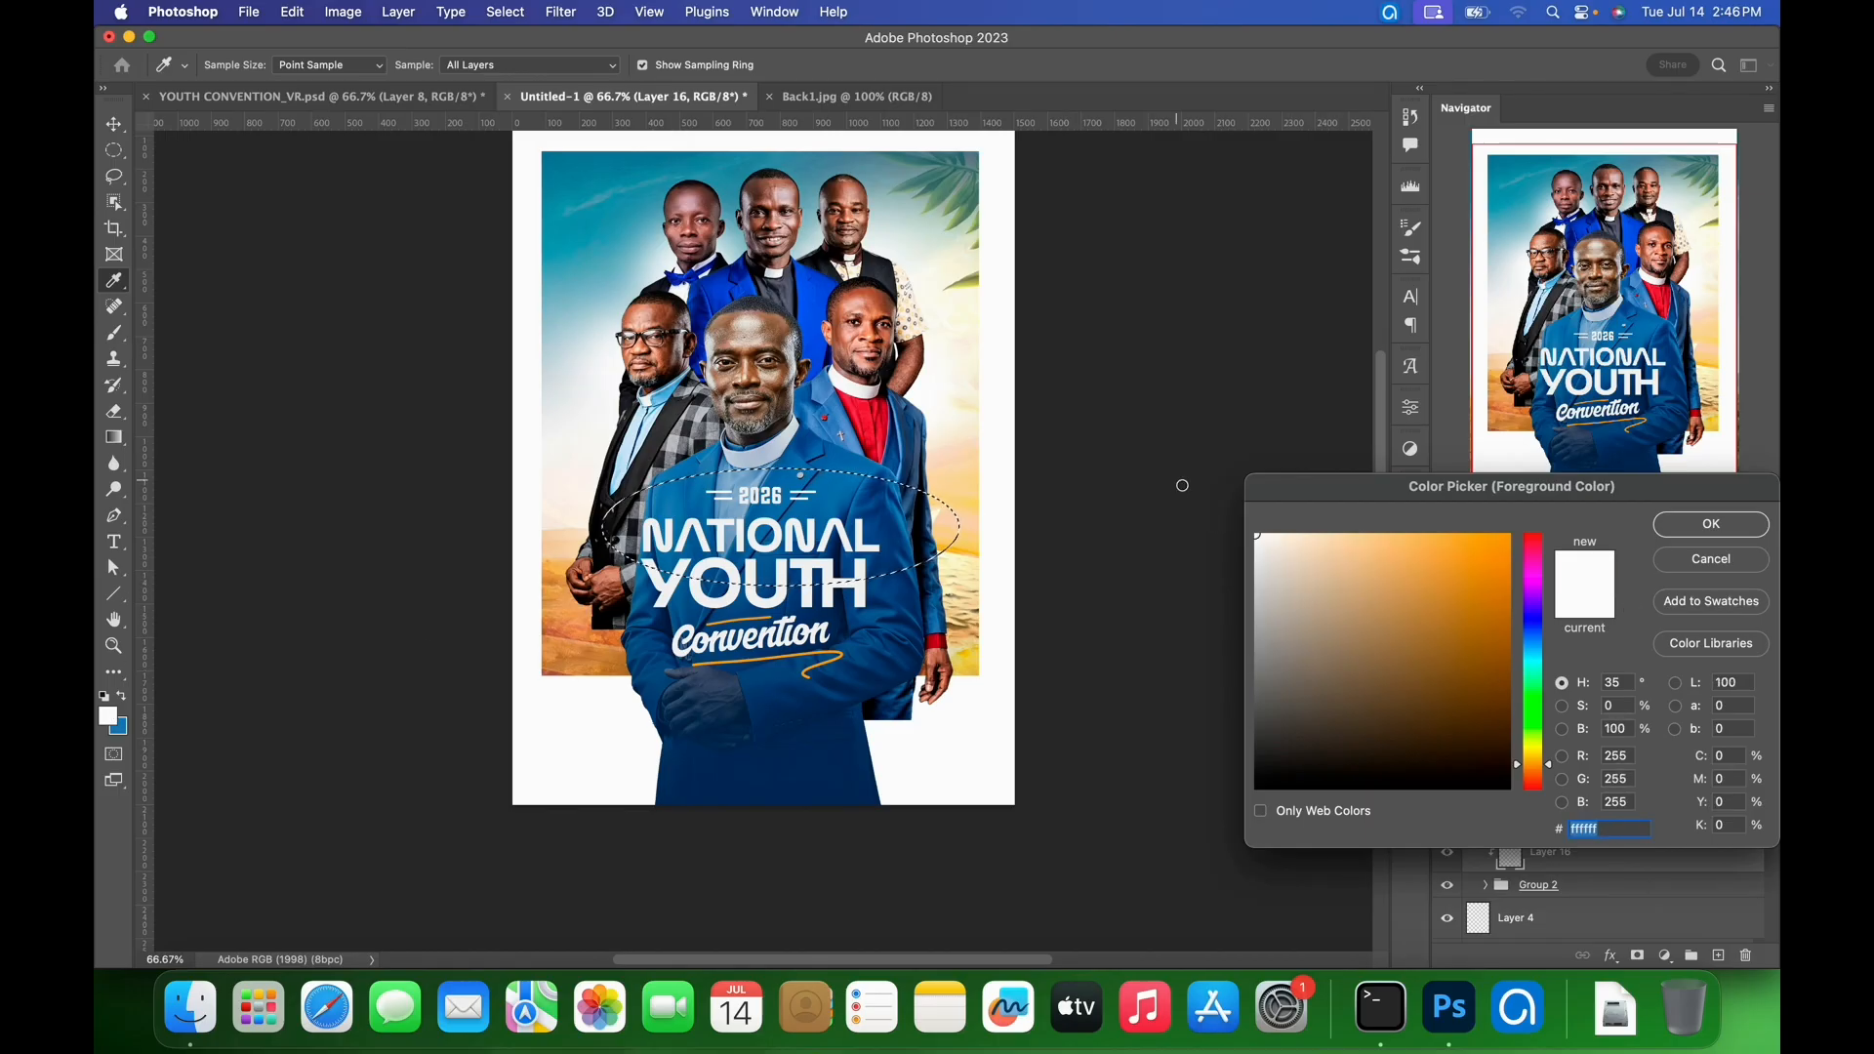
{"action": "left_click", "coordinate": [1710, 532]}
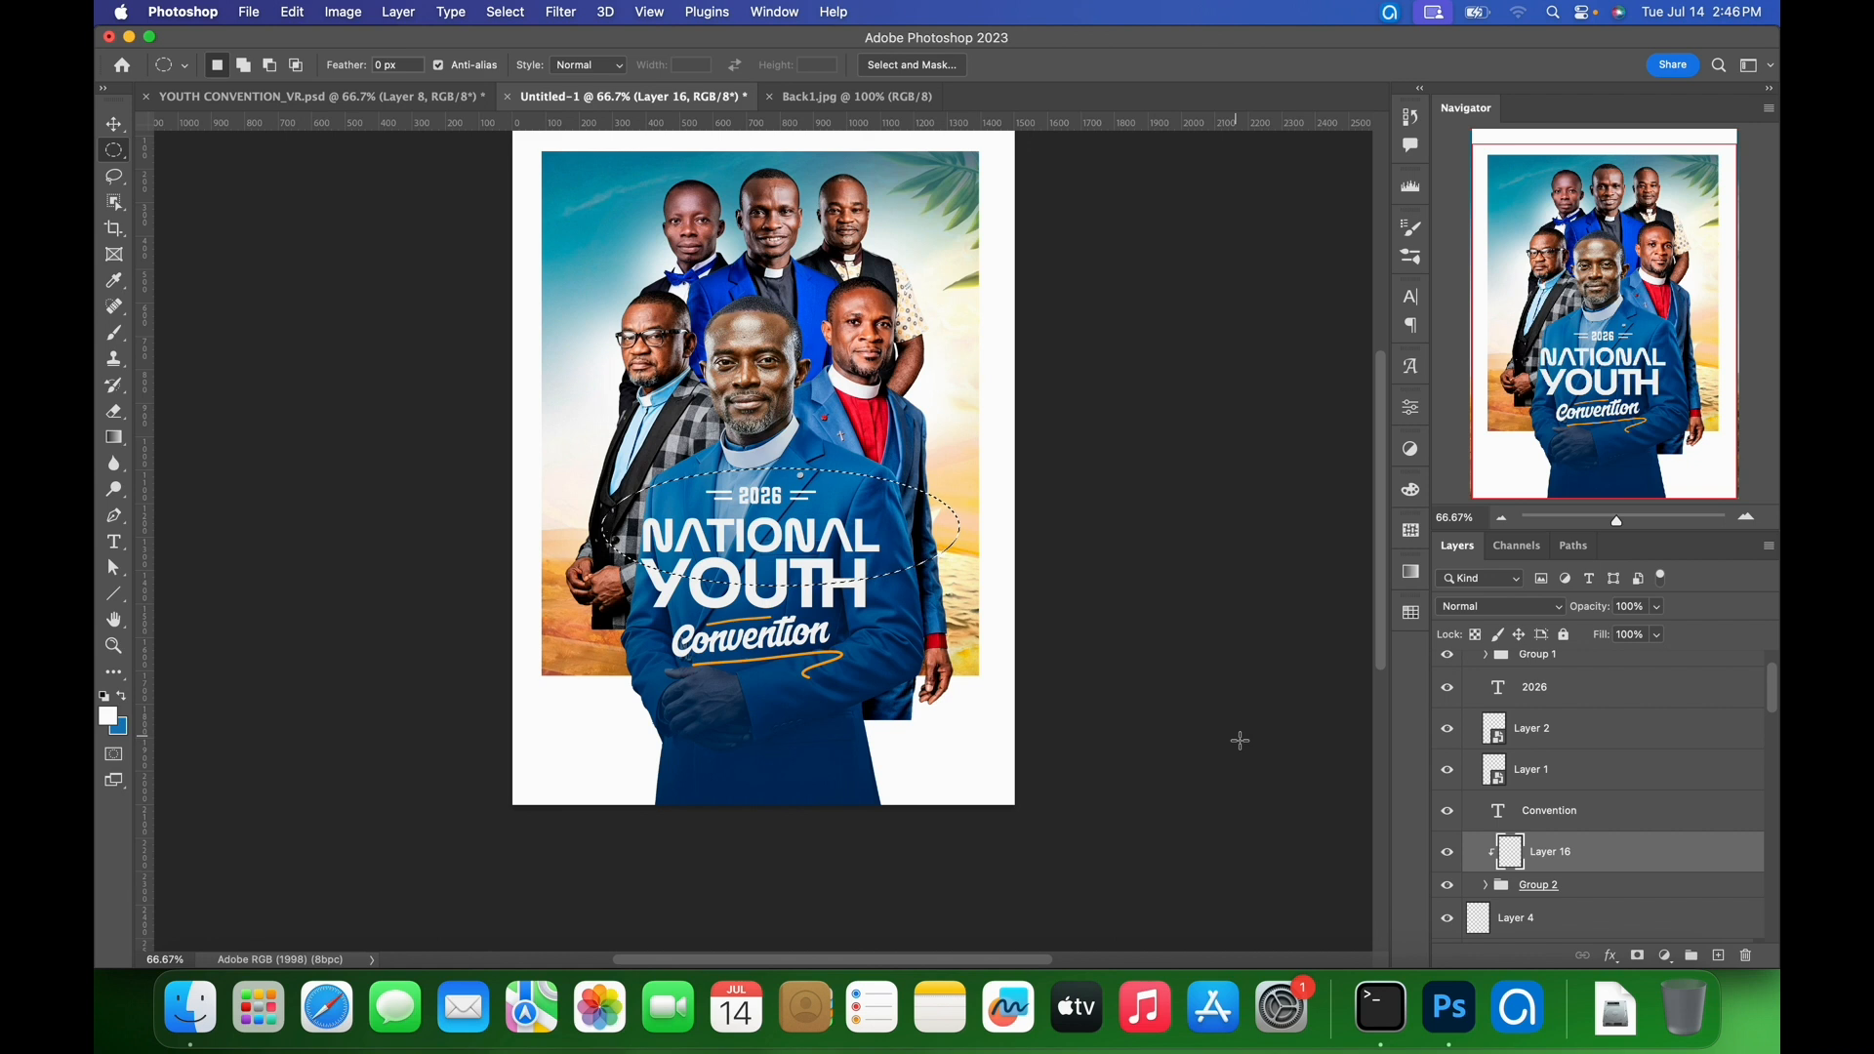
{"action": "key", "text": "alt"}
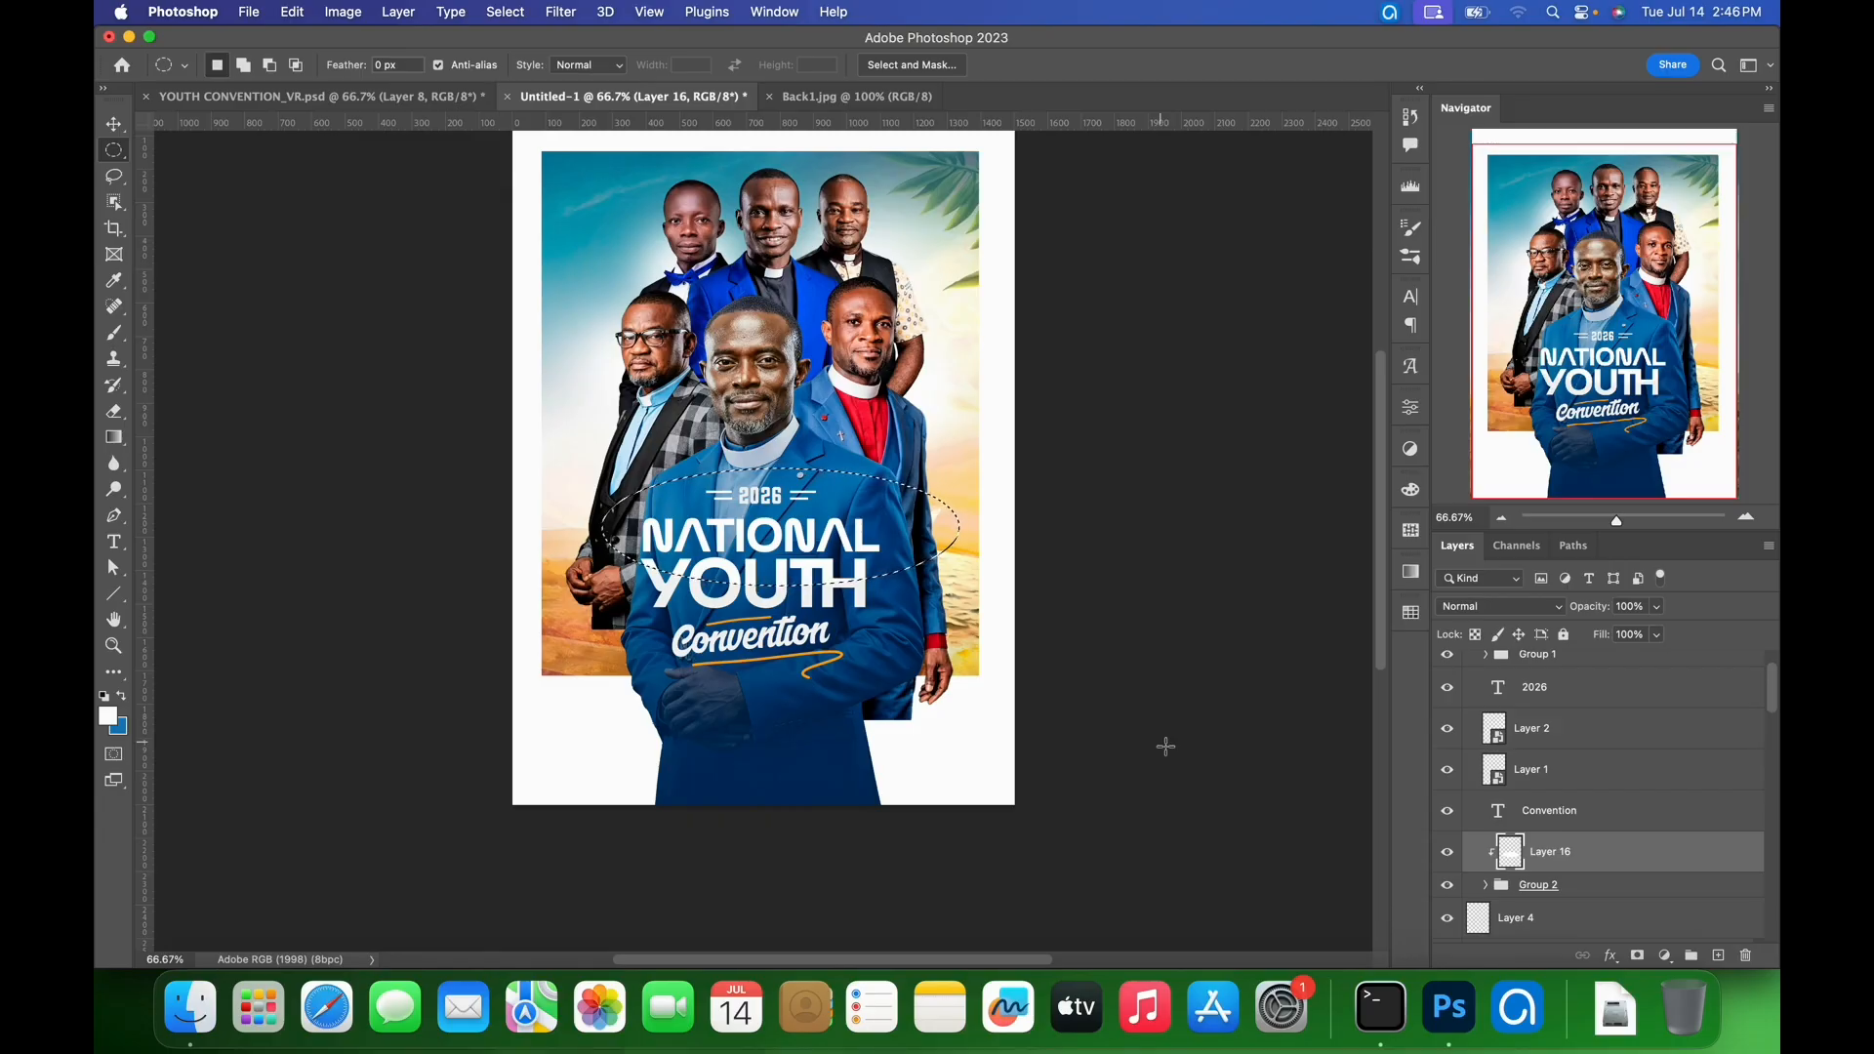
{"action": "key", "text": "super+d"}
{"action": "key", "text": "v"}
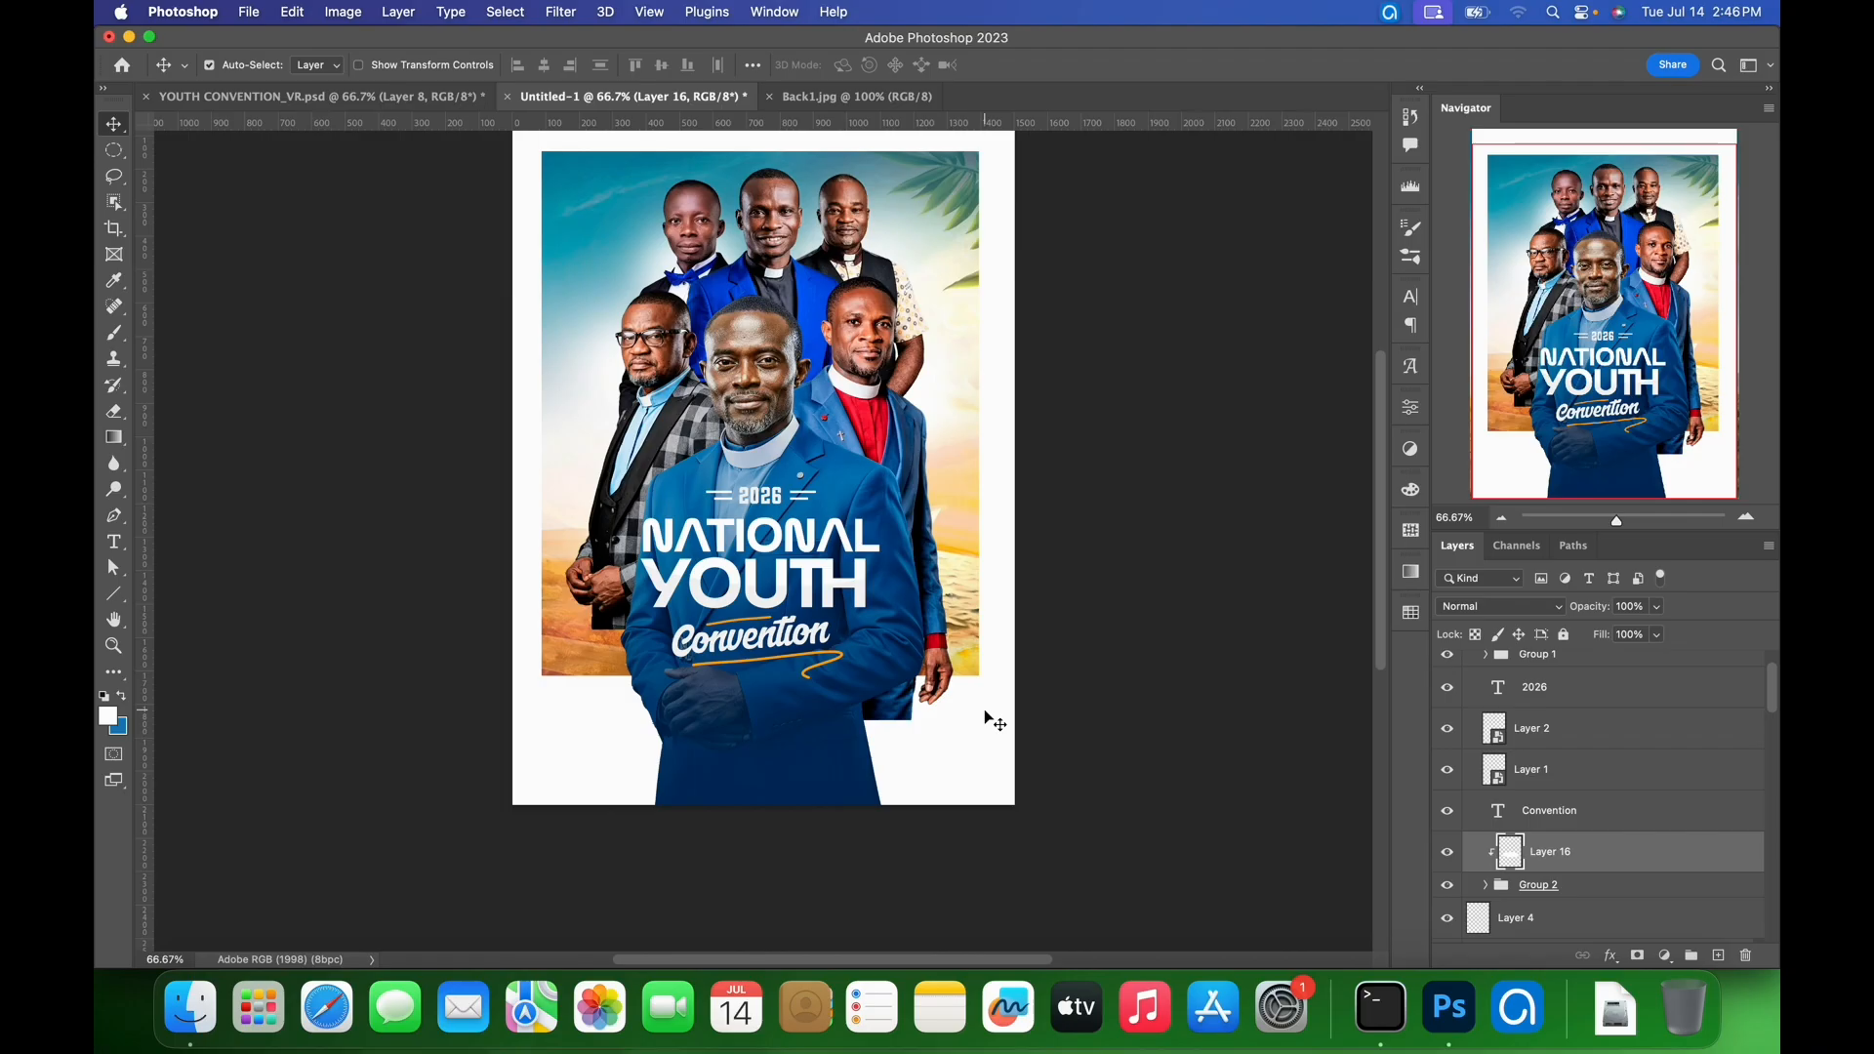
- Compare the title's gloss highlight up close with the title in the finished YOUTH CONVENTION_VR.psd flyer
{"action": "left_click_drag", "start_coordinate": [737, 572], "coordinate": [826, 560]}
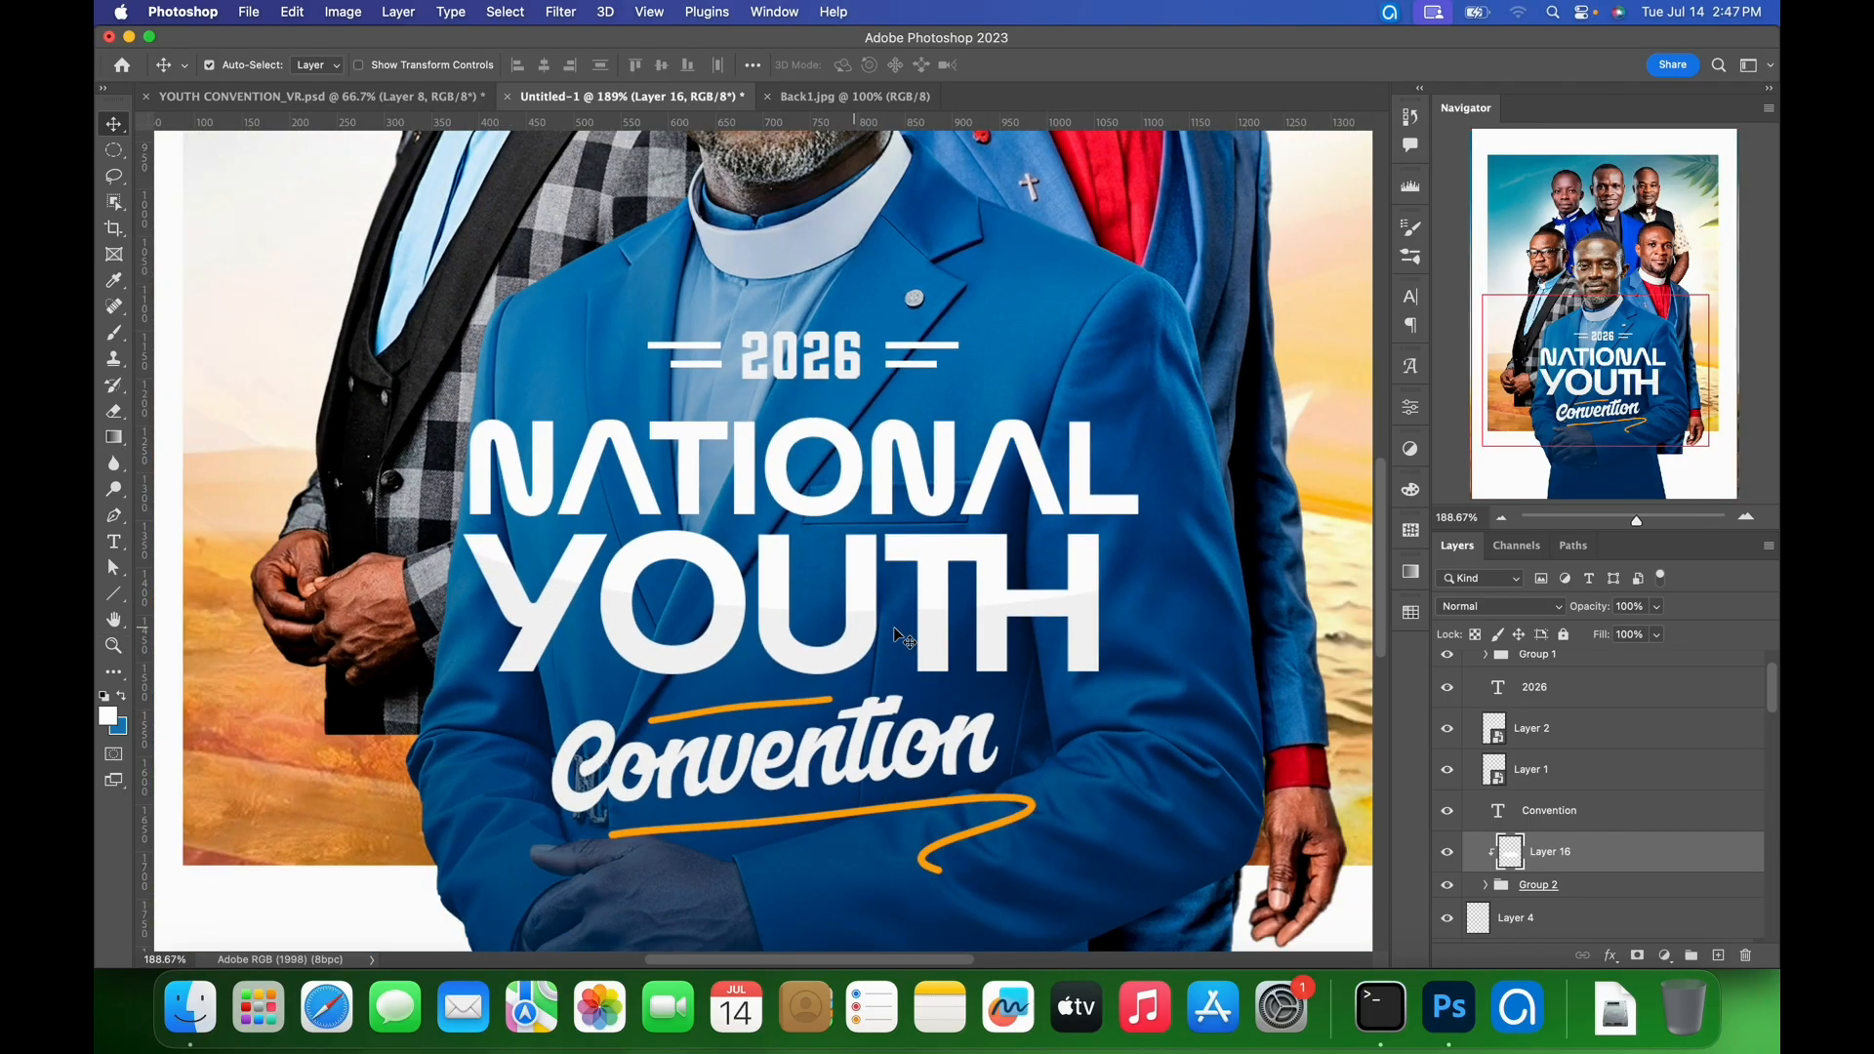
{"action": "left_click_drag", "start_coordinate": [861, 695], "coordinate": [900, 642]}
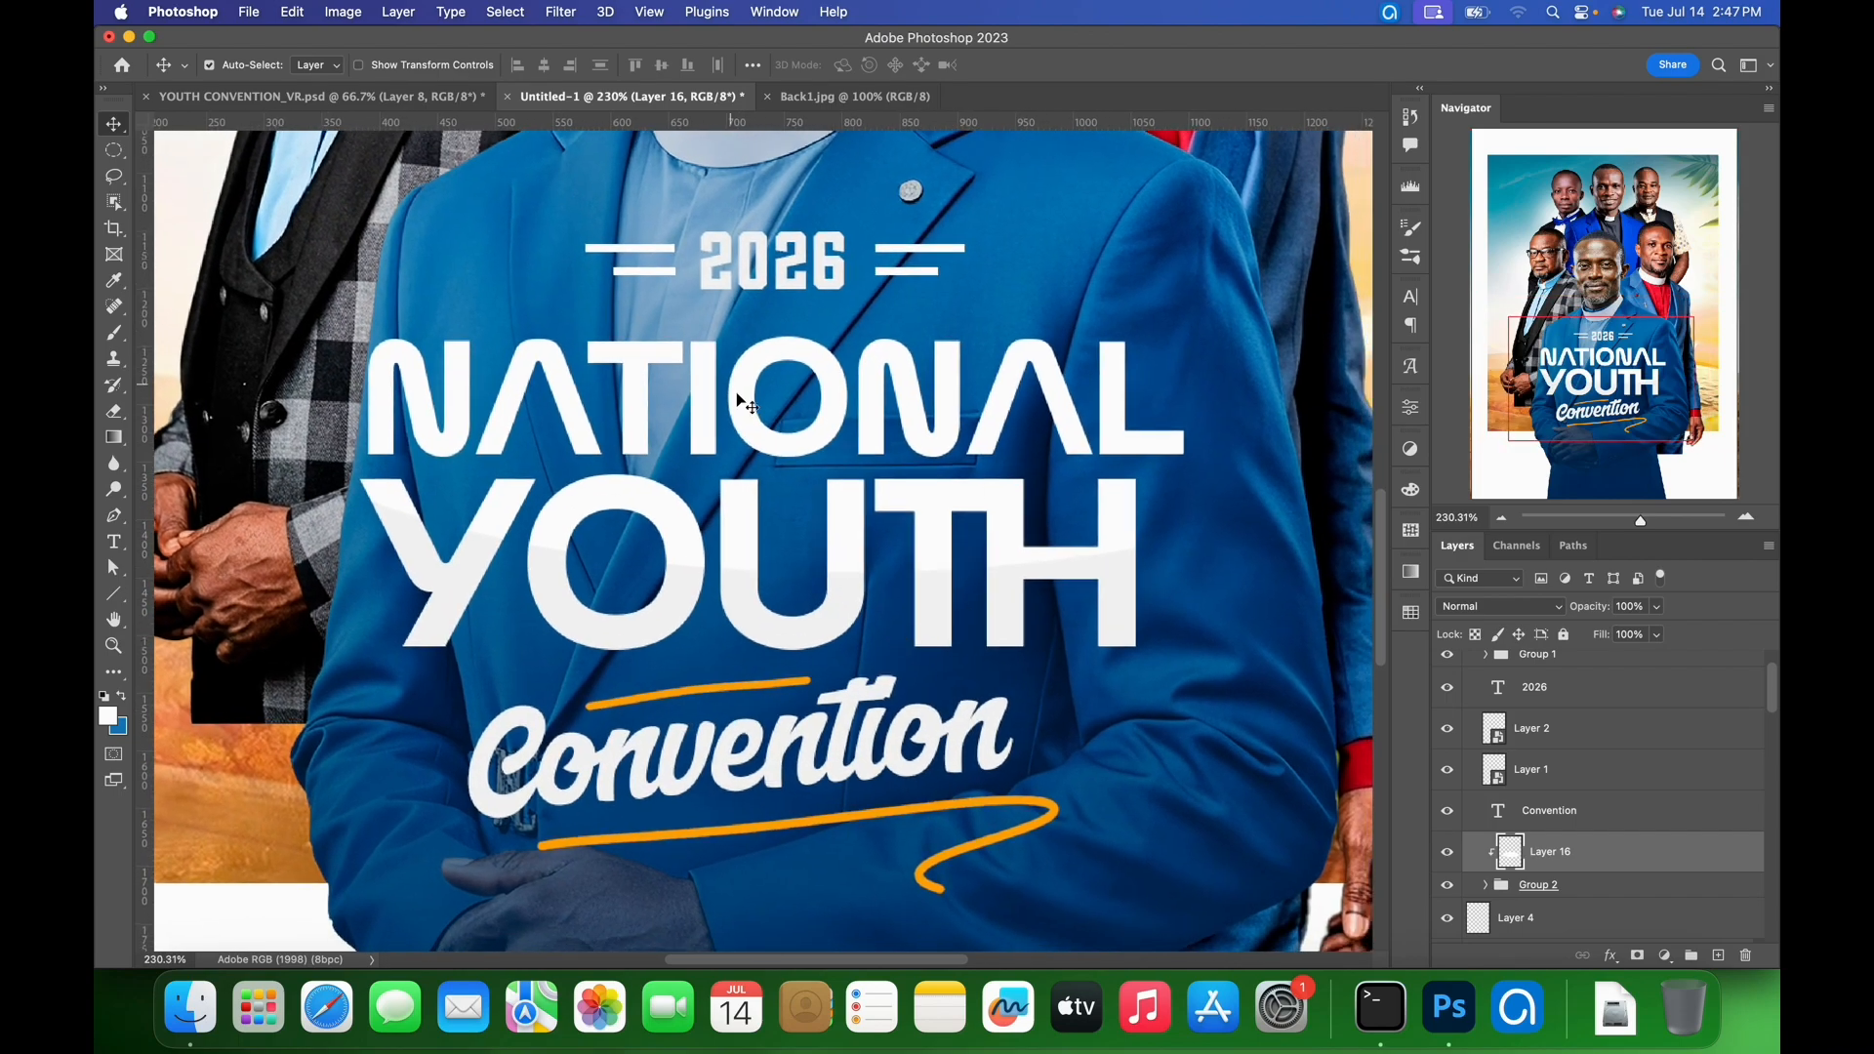
{"action": "left_click", "coordinate": [410, 97]}
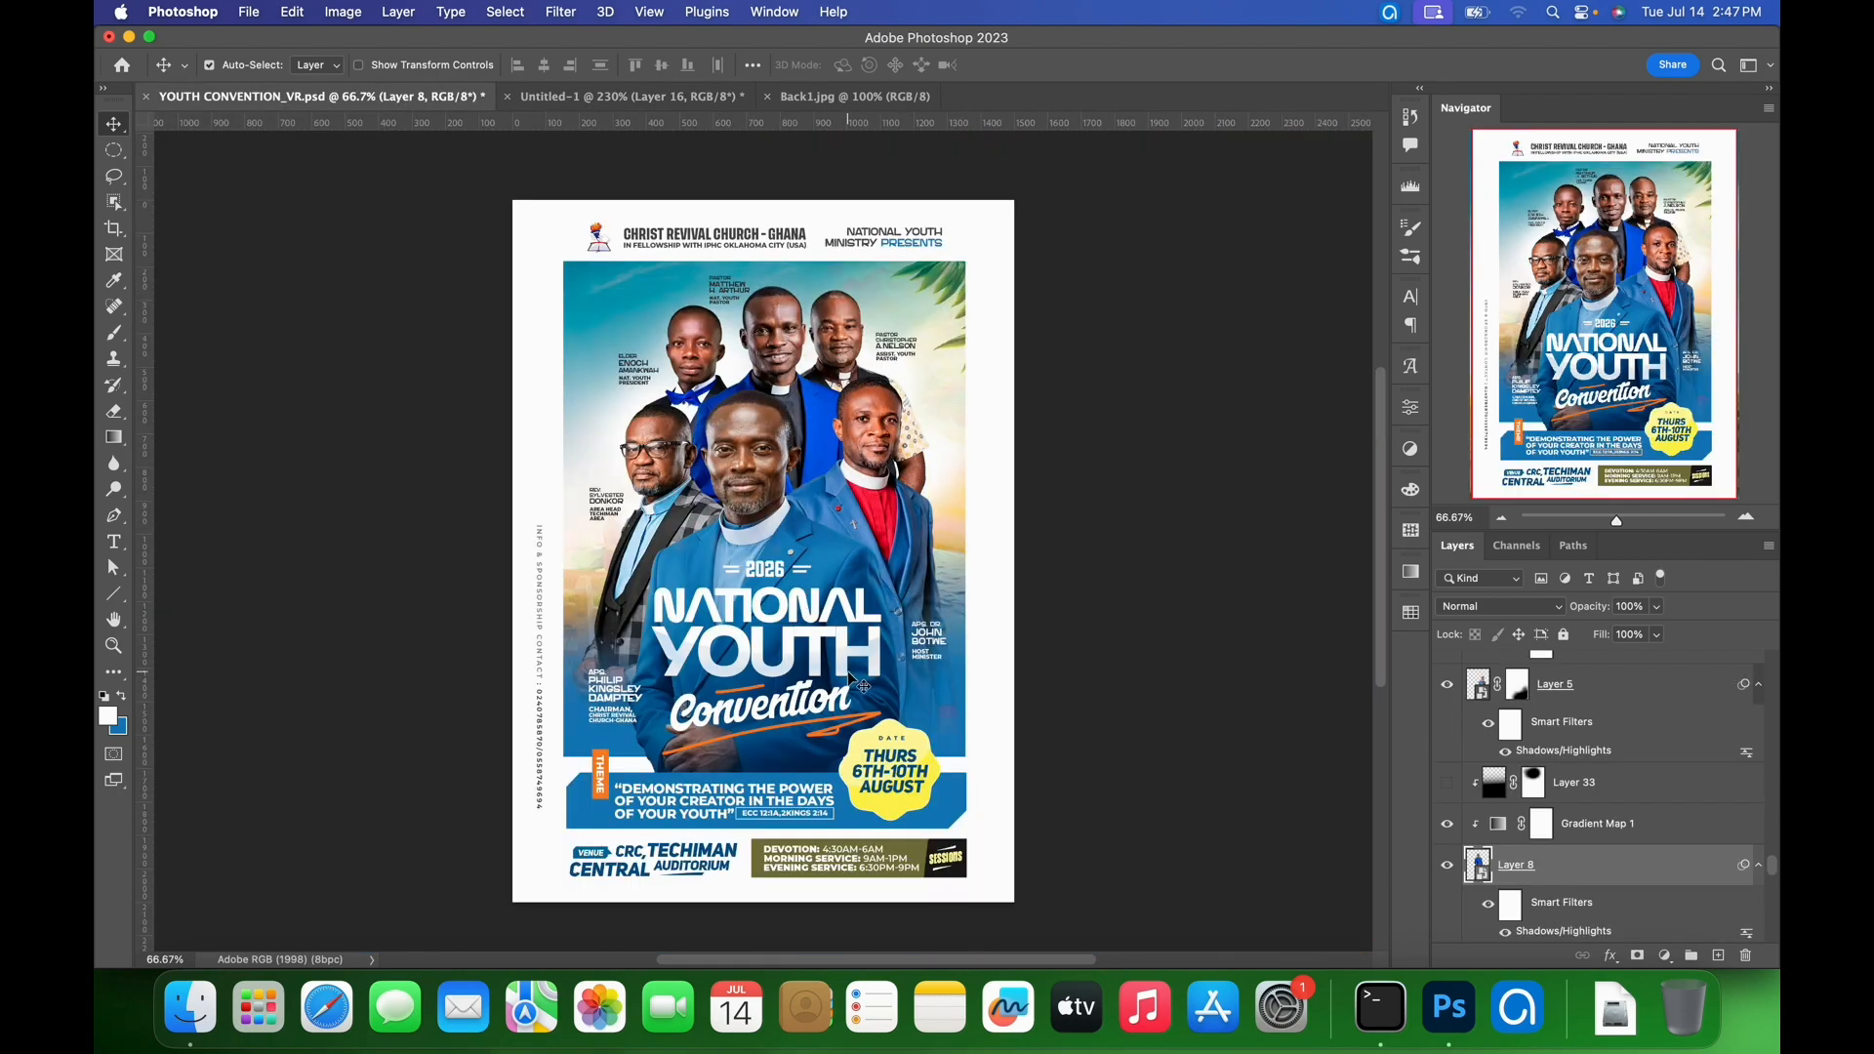
{"action": "left_click_drag", "start_coordinate": [791, 661], "coordinate": [958, 762]}
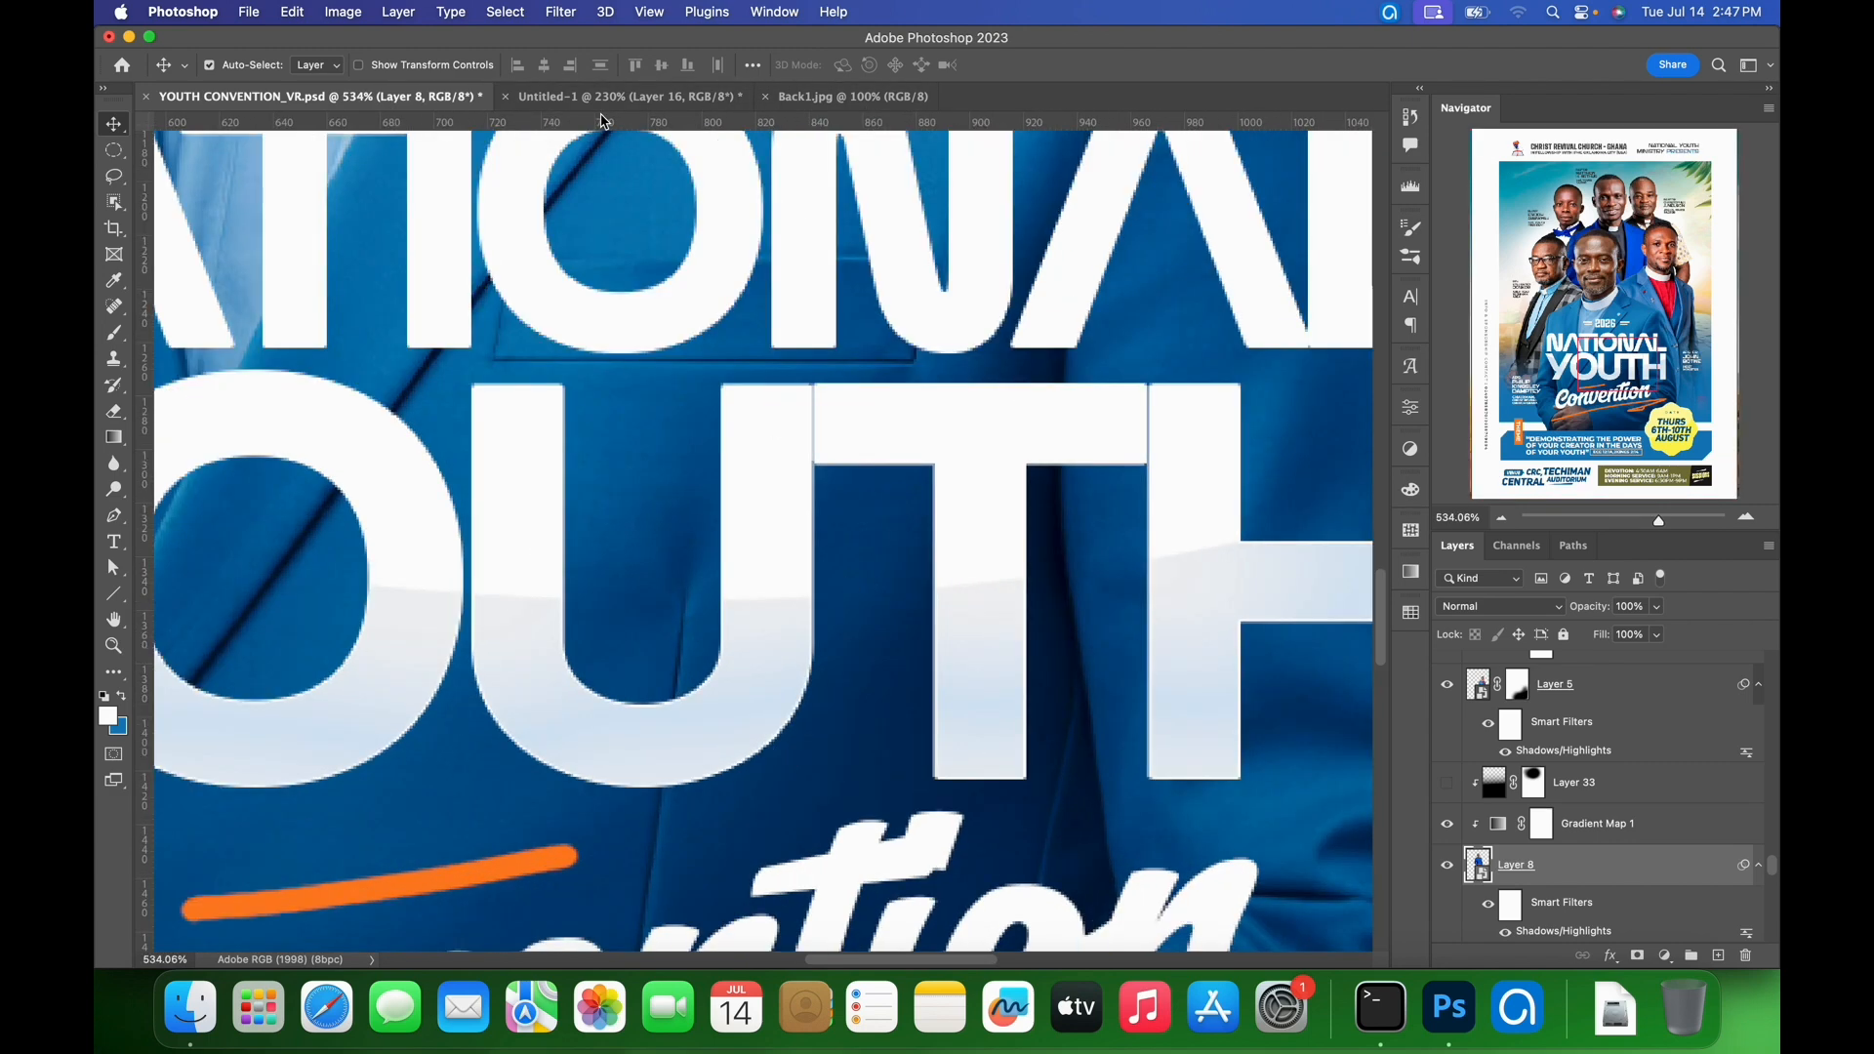
{"action": "key", "text": "super+0"}
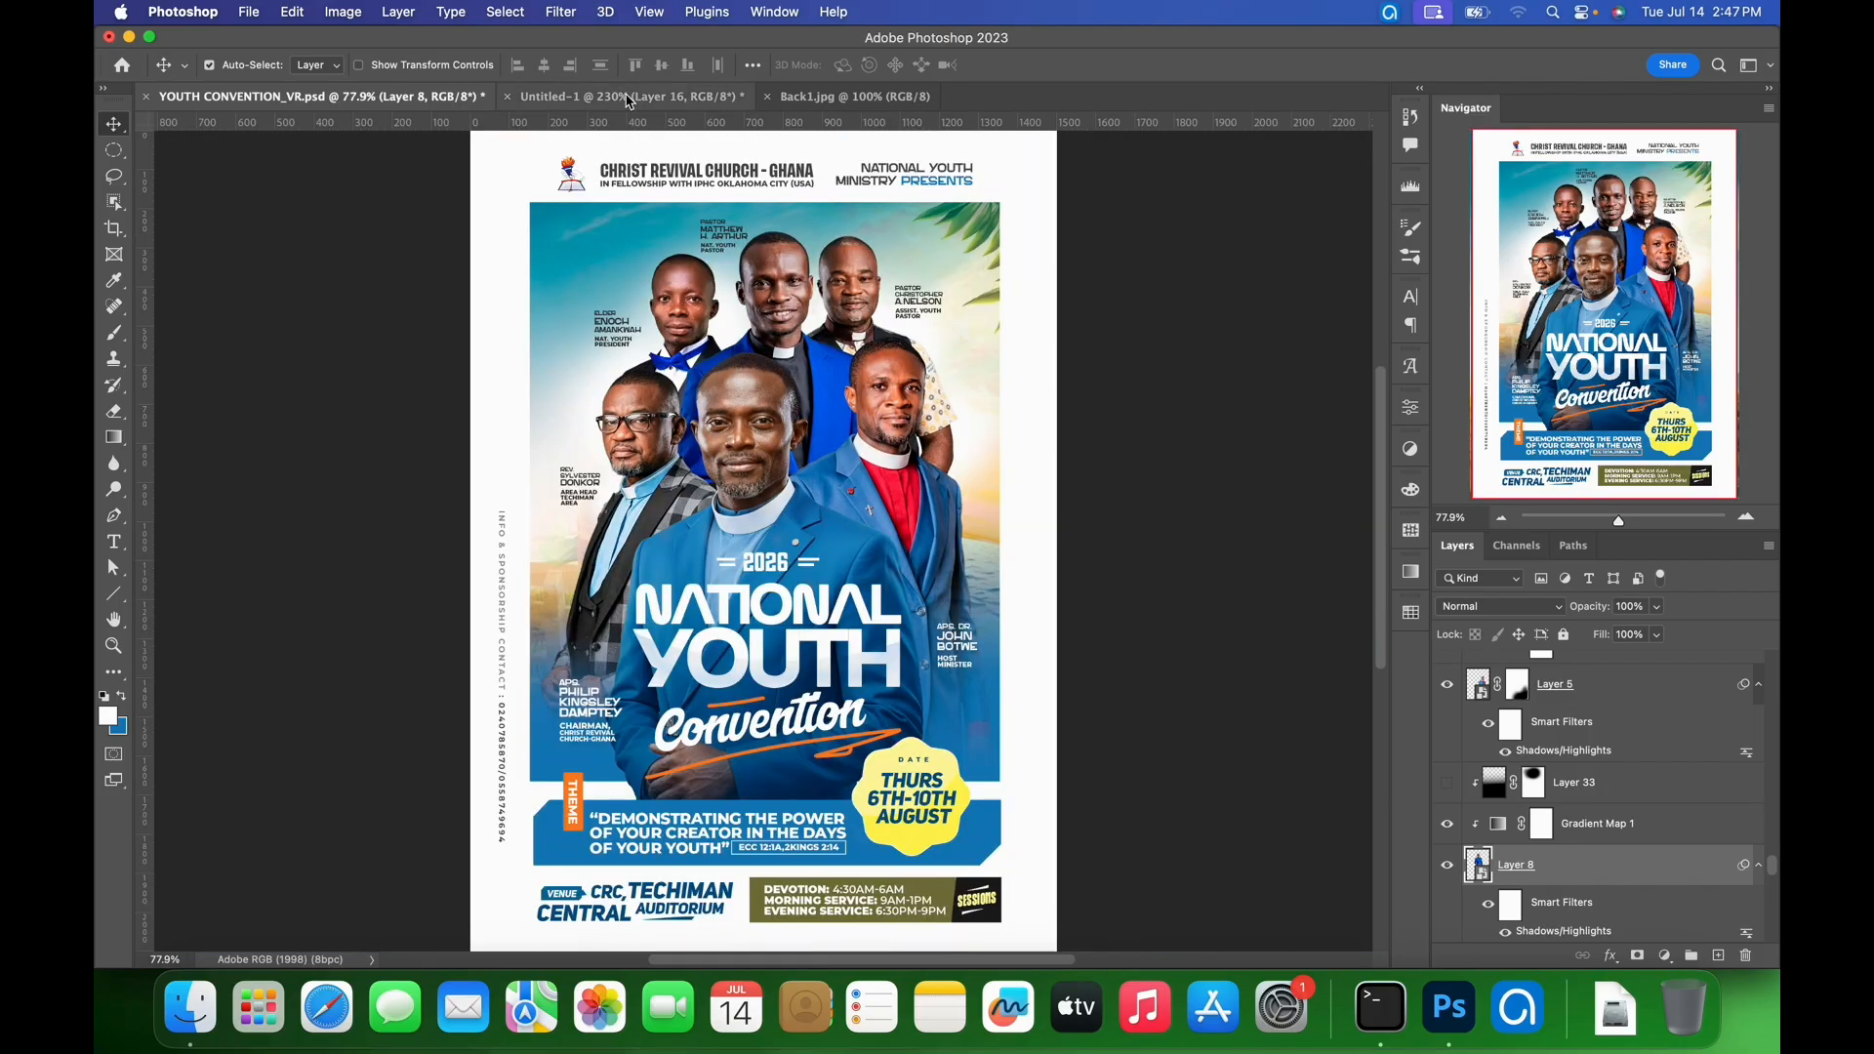
{"action": "left_click", "coordinate": [628, 98]}
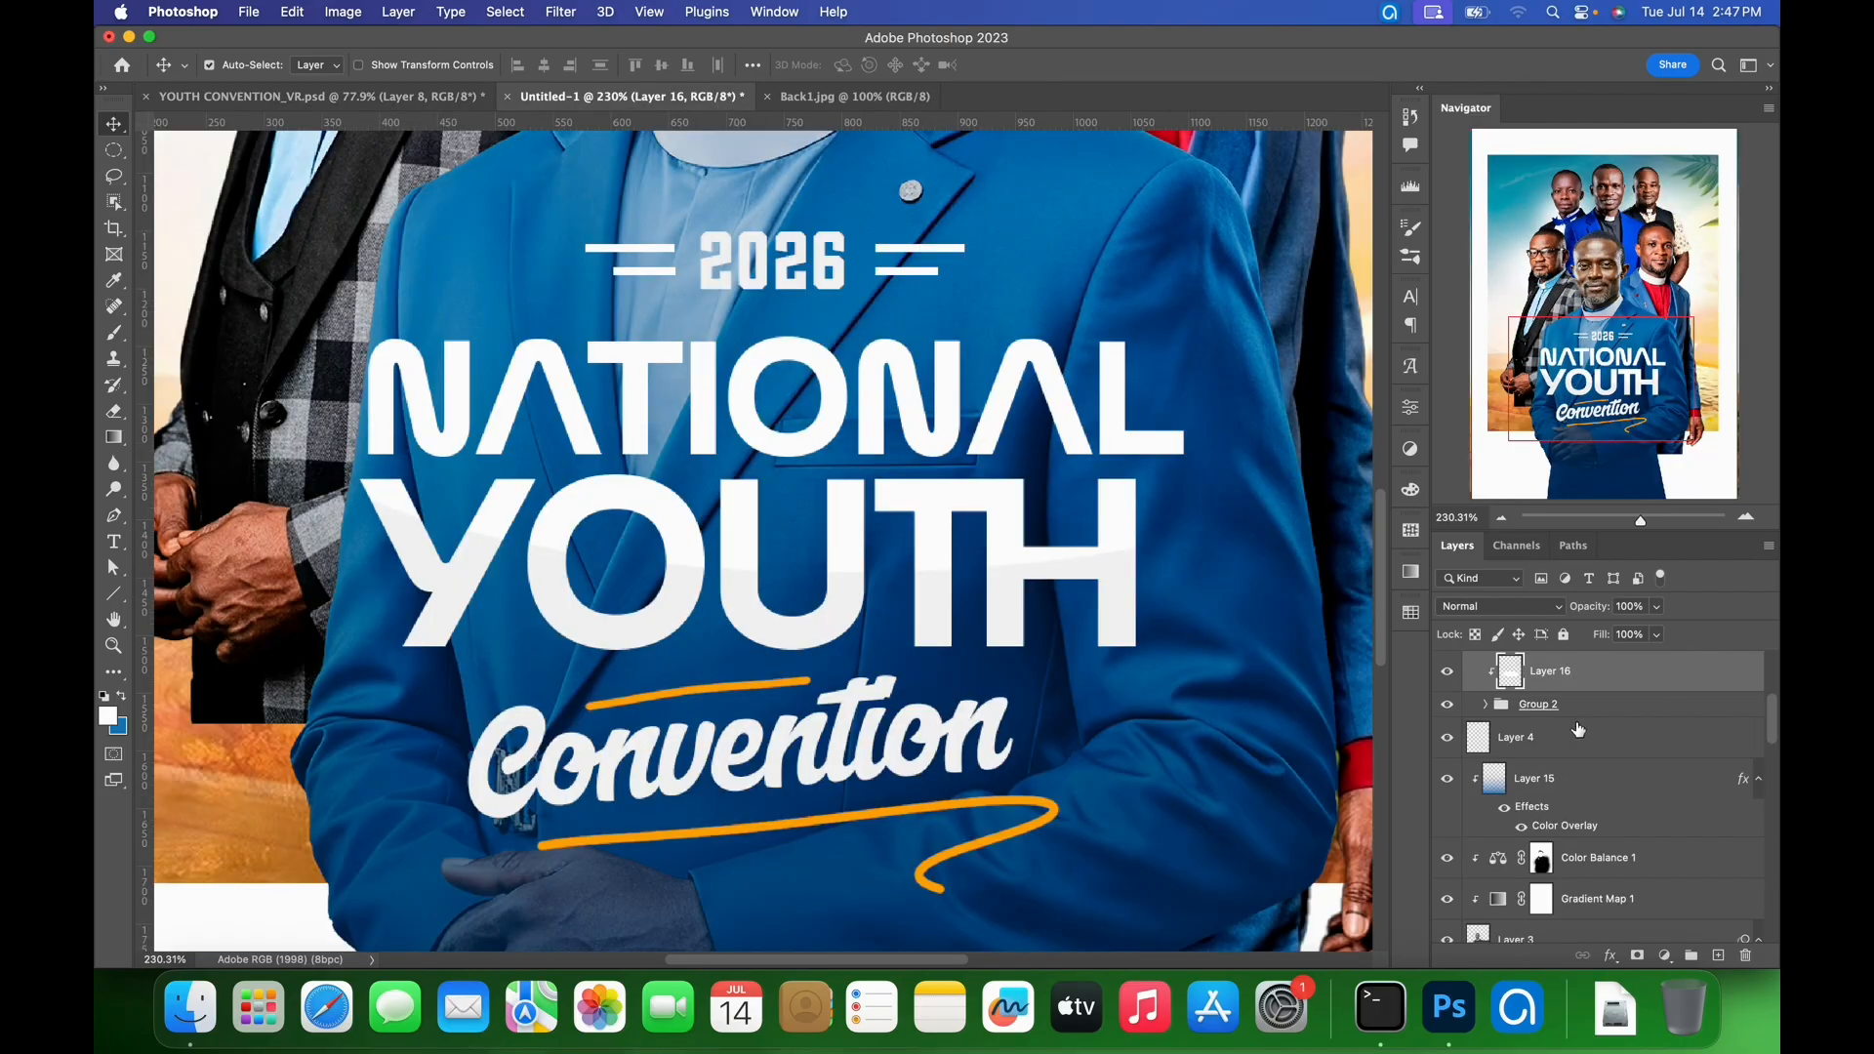
- Add a white 4 px Stroke to the NATIONAL YOUTH text, positioned inside with Normal blending at 100% opacity
{"action": "left_click", "coordinate": [1486, 704]}
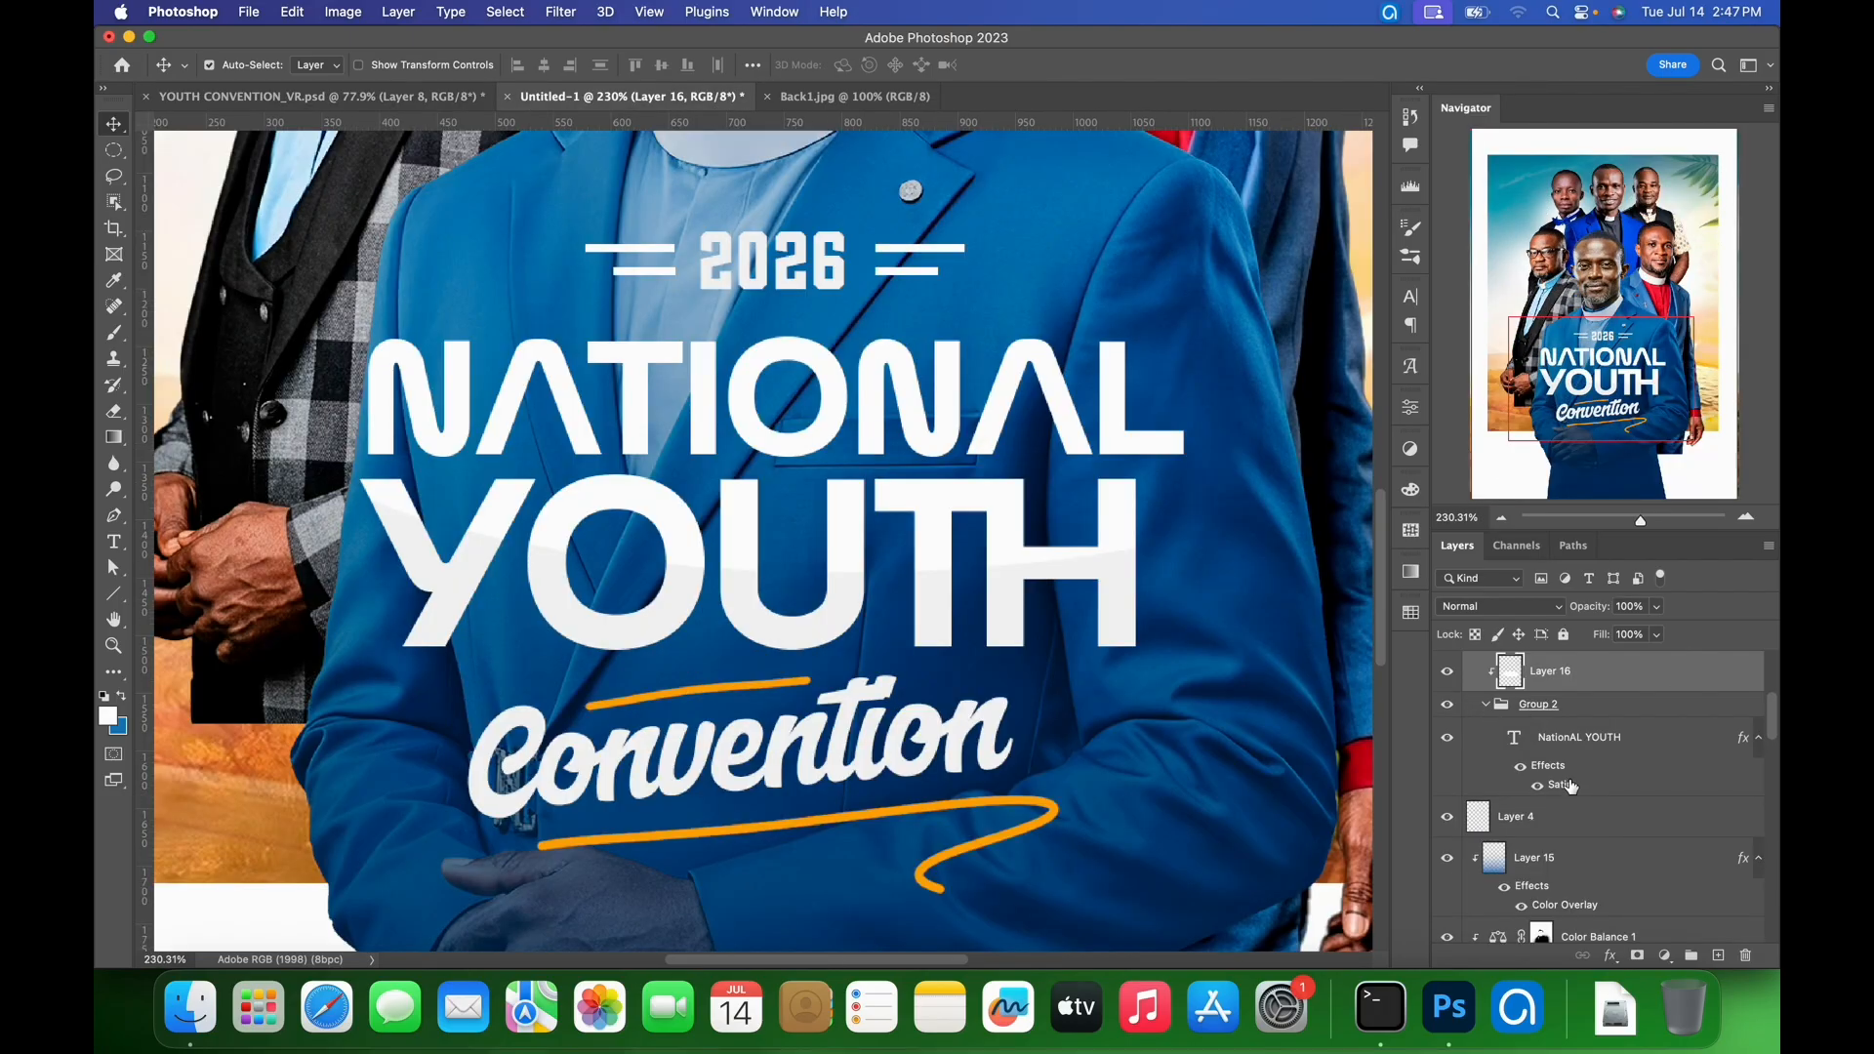
{"action": "left_click", "coordinate": [1688, 745]}
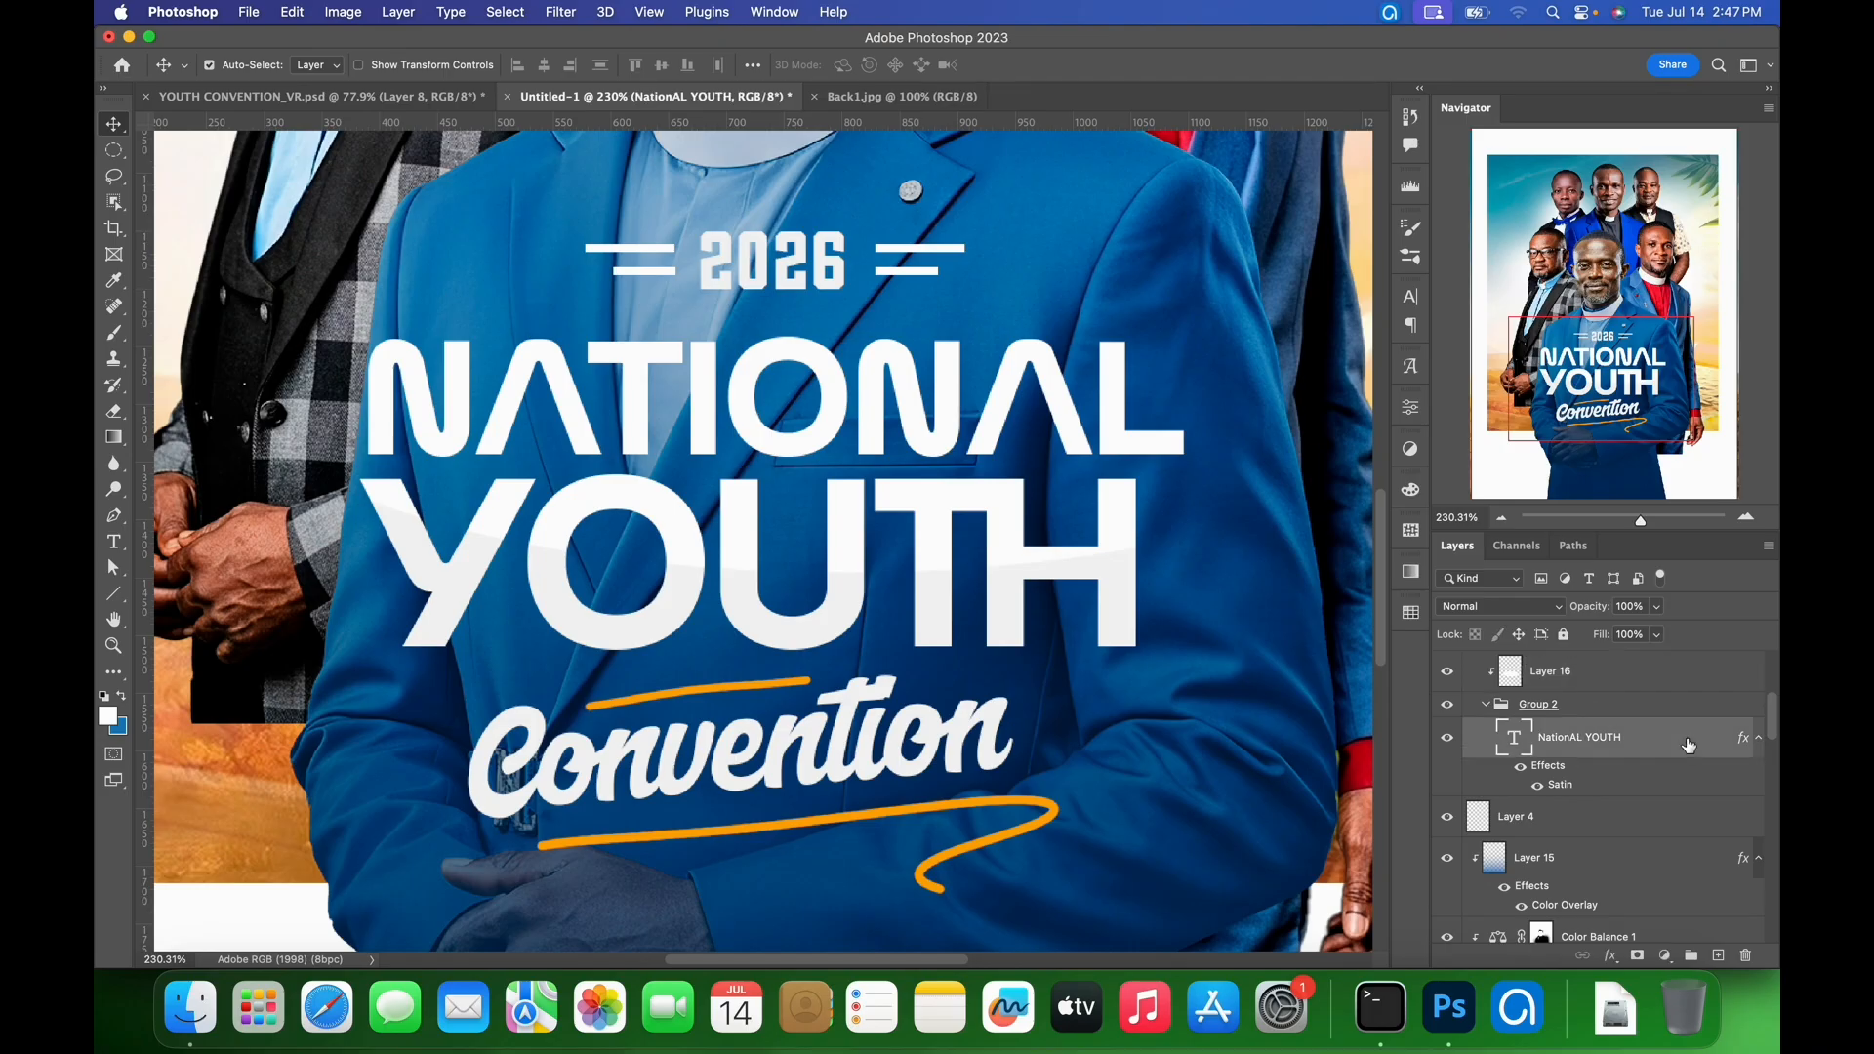
{"action": "double_click", "coordinate": [1688, 745]}
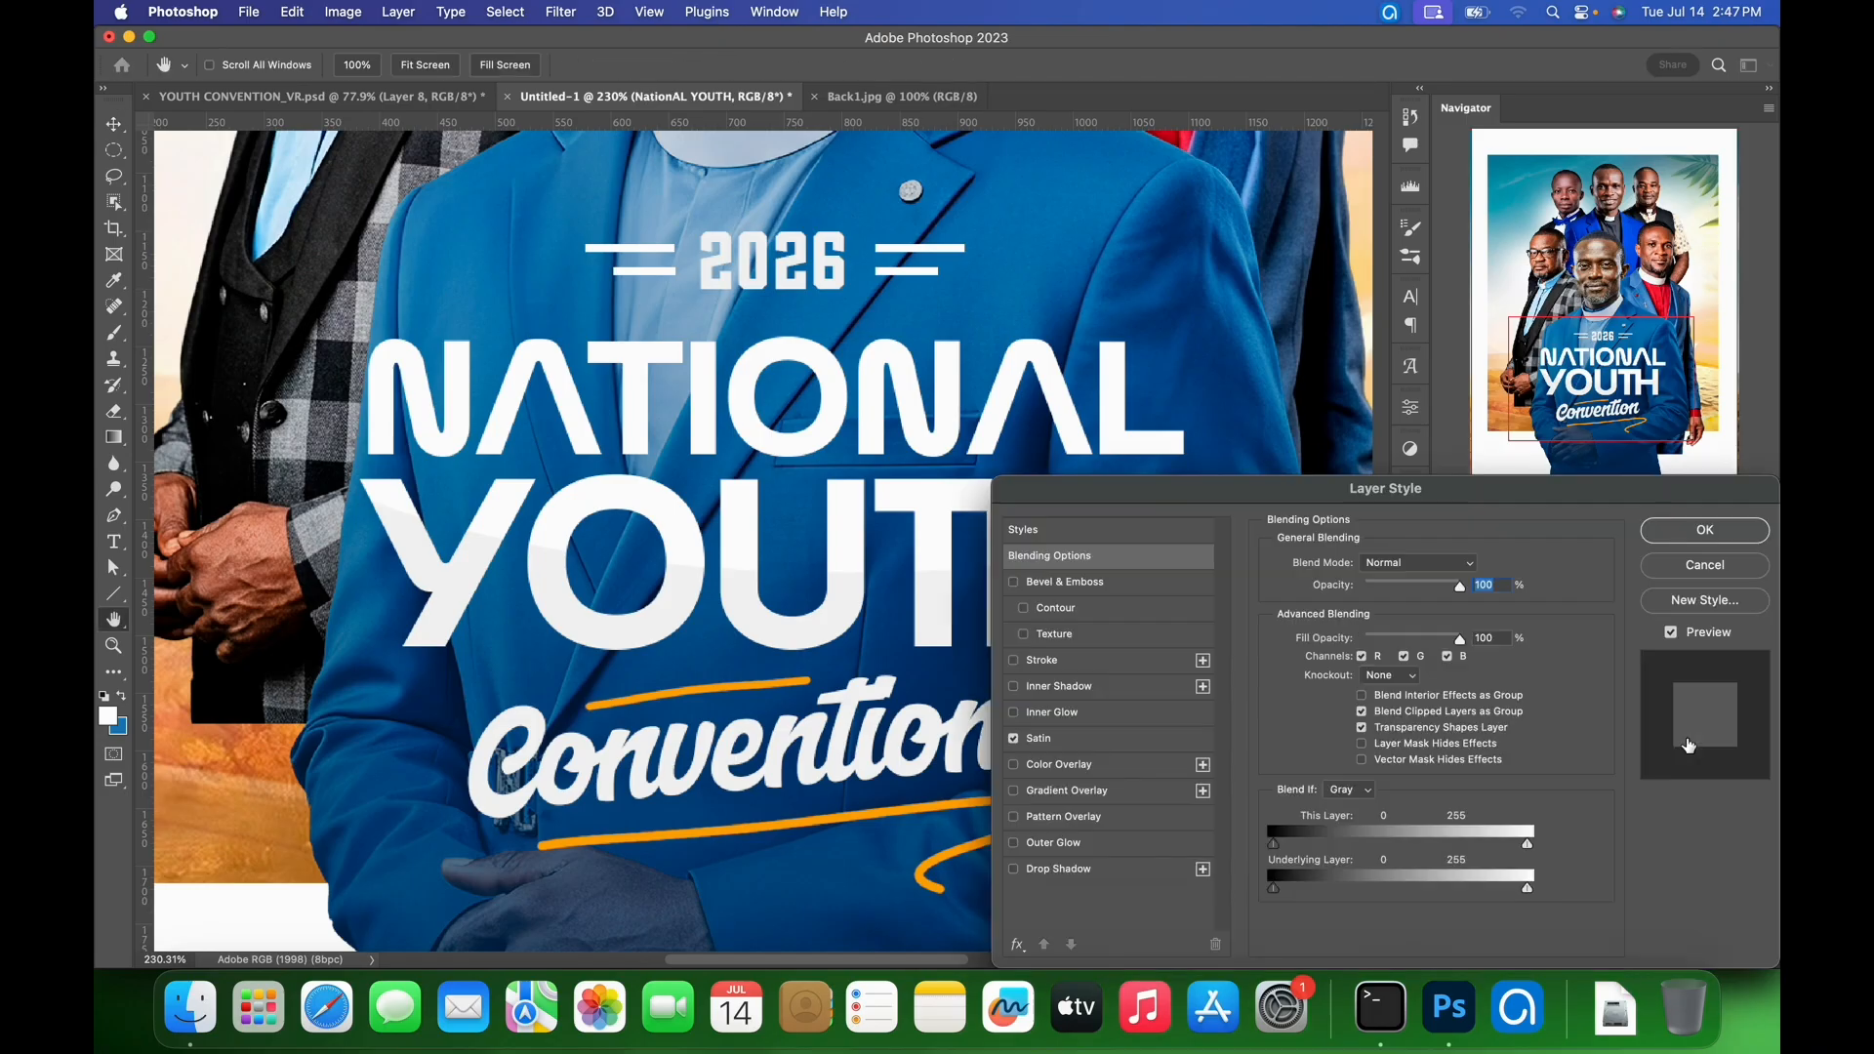
{"action": "left_click", "coordinate": [1072, 664]}
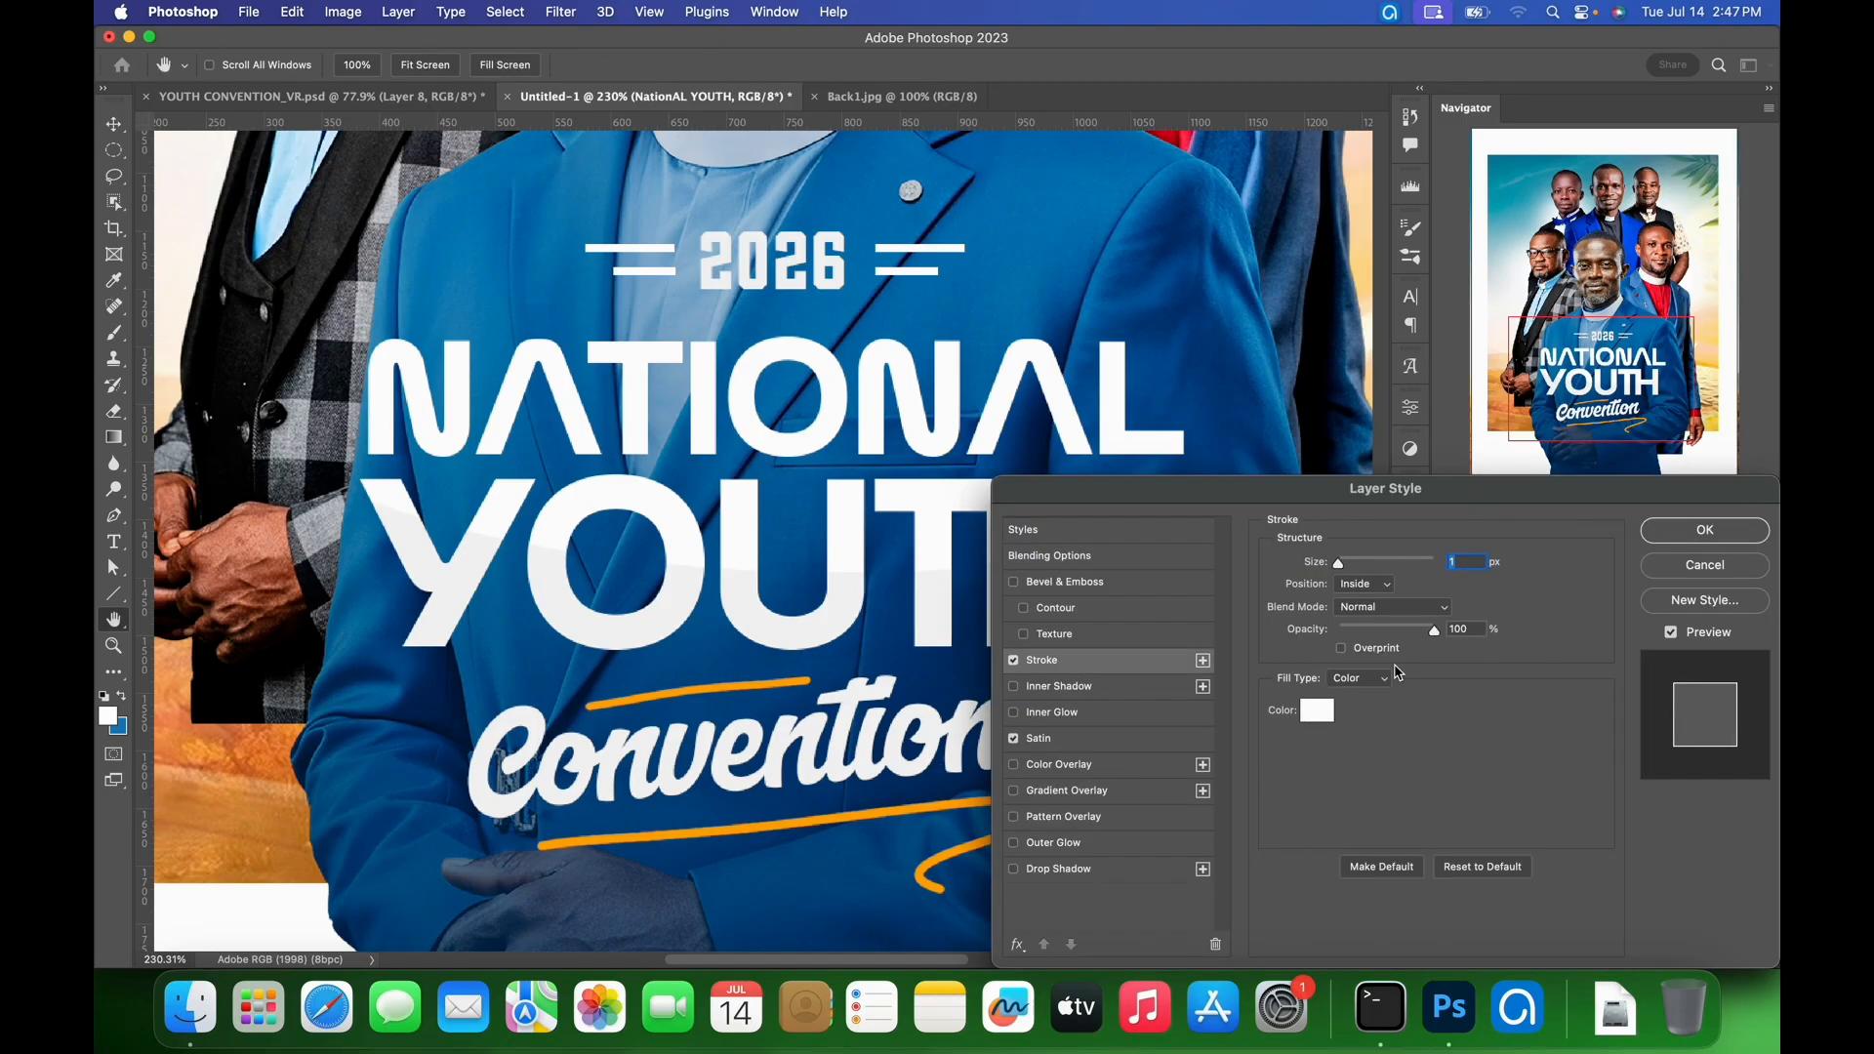
{"action": "left_click_drag", "start_coordinate": [1232, 496], "coordinate": [1109, 429]}
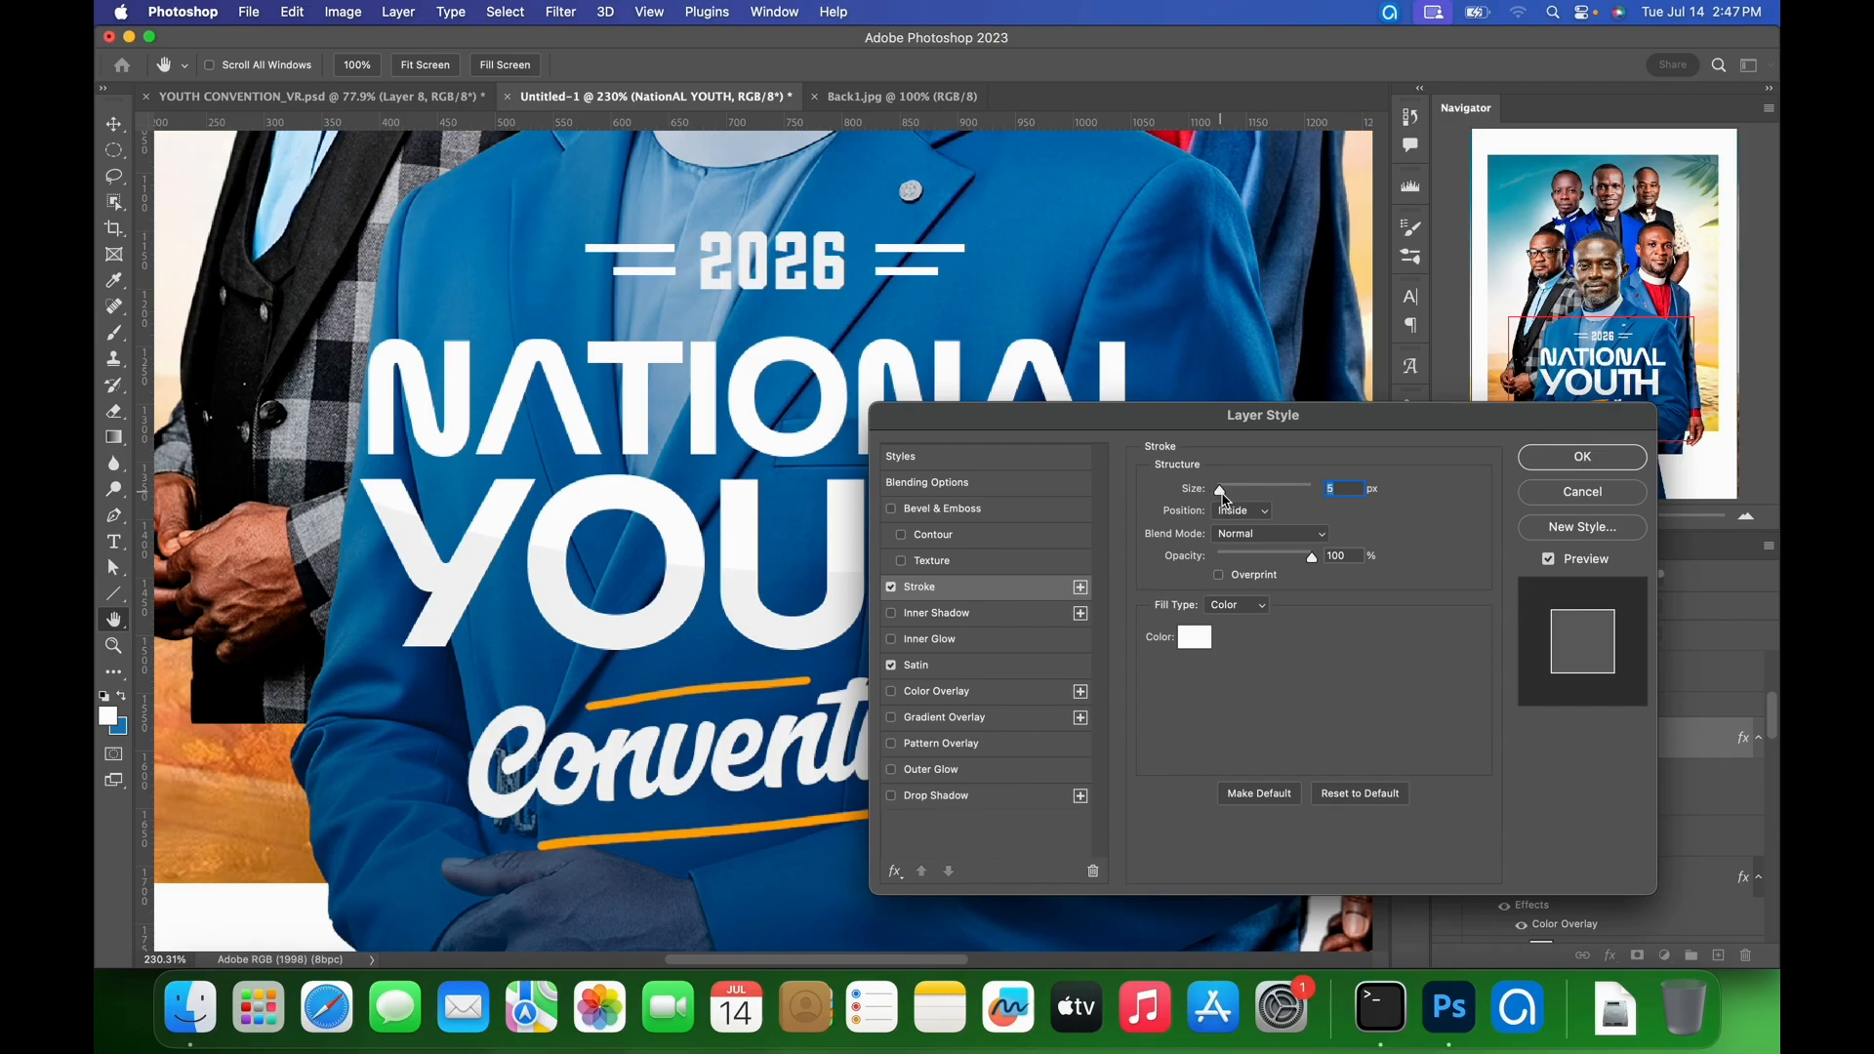
{"action": "left_click_drag", "start_coordinate": [1229, 499], "coordinate": [1230, 499]}
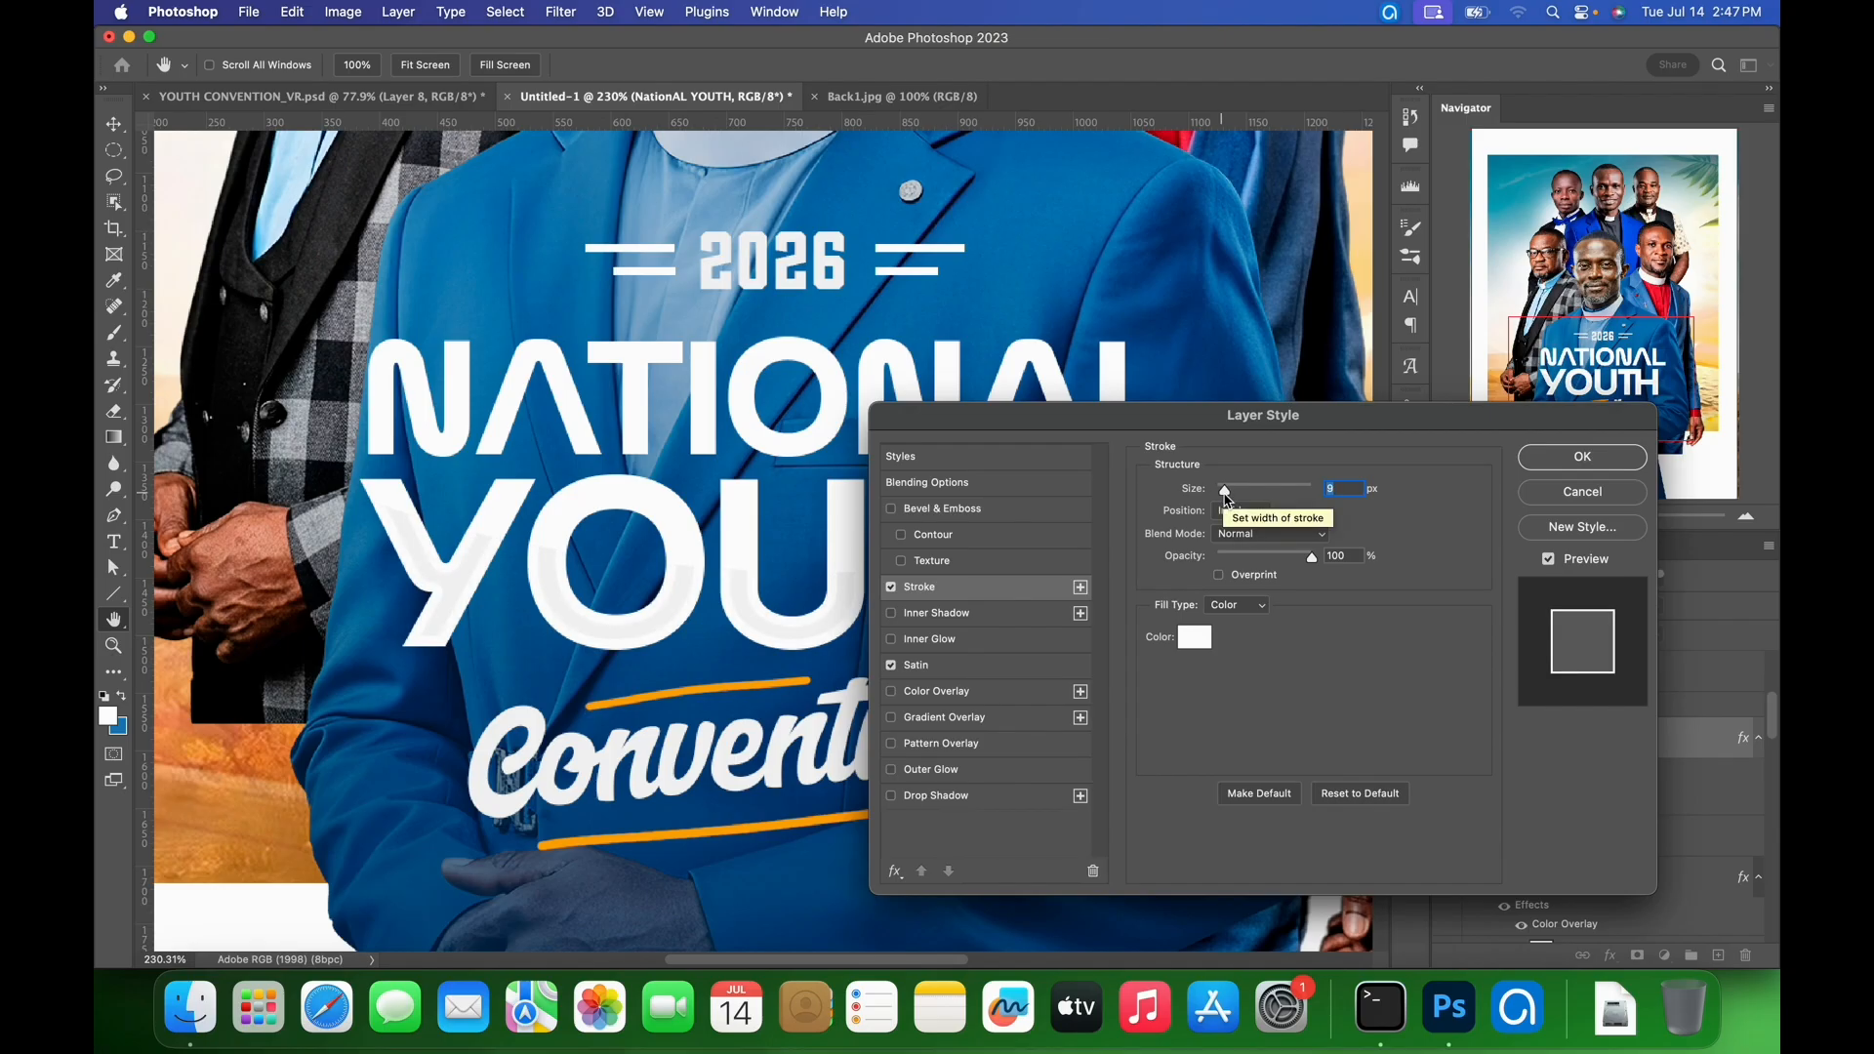
{"action": "left_click_drag", "start_coordinate": [1228, 499], "coordinate": [1227, 499]}
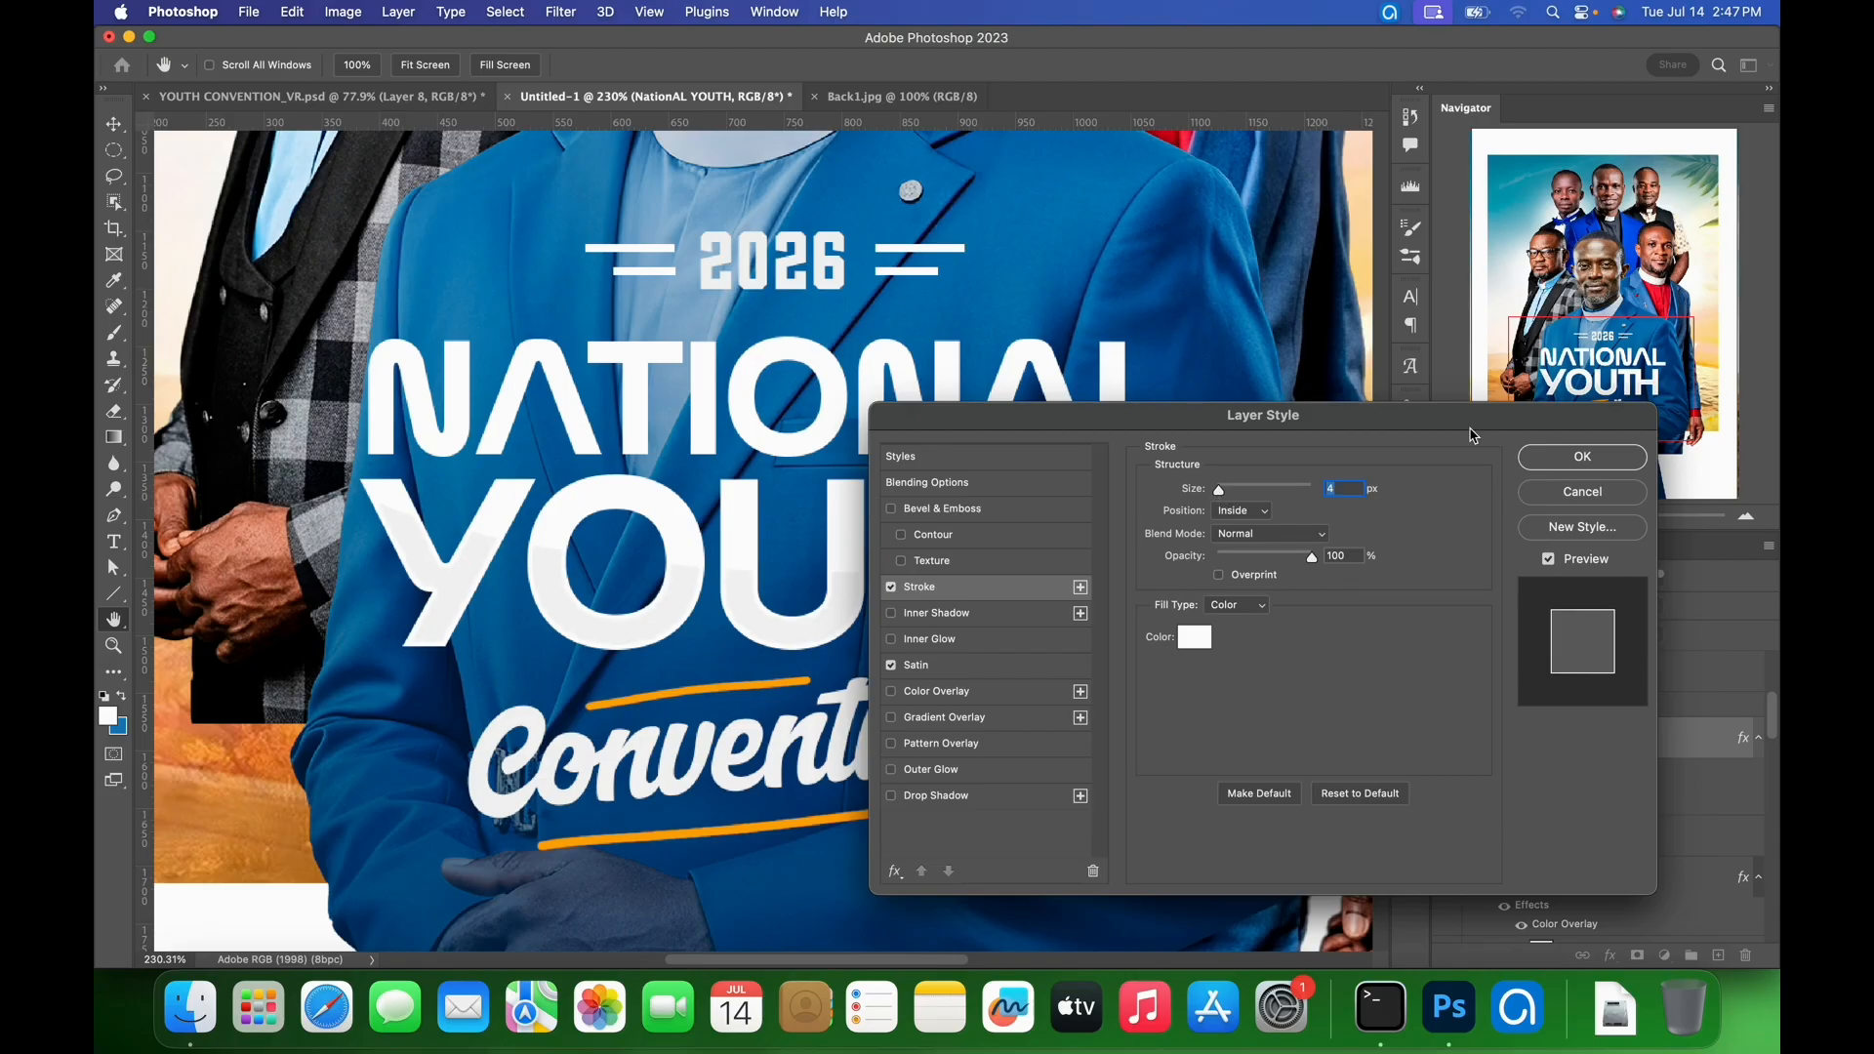
{"action": "left_click_drag", "start_coordinate": [1296, 427], "coordinate": [1377, 509]}
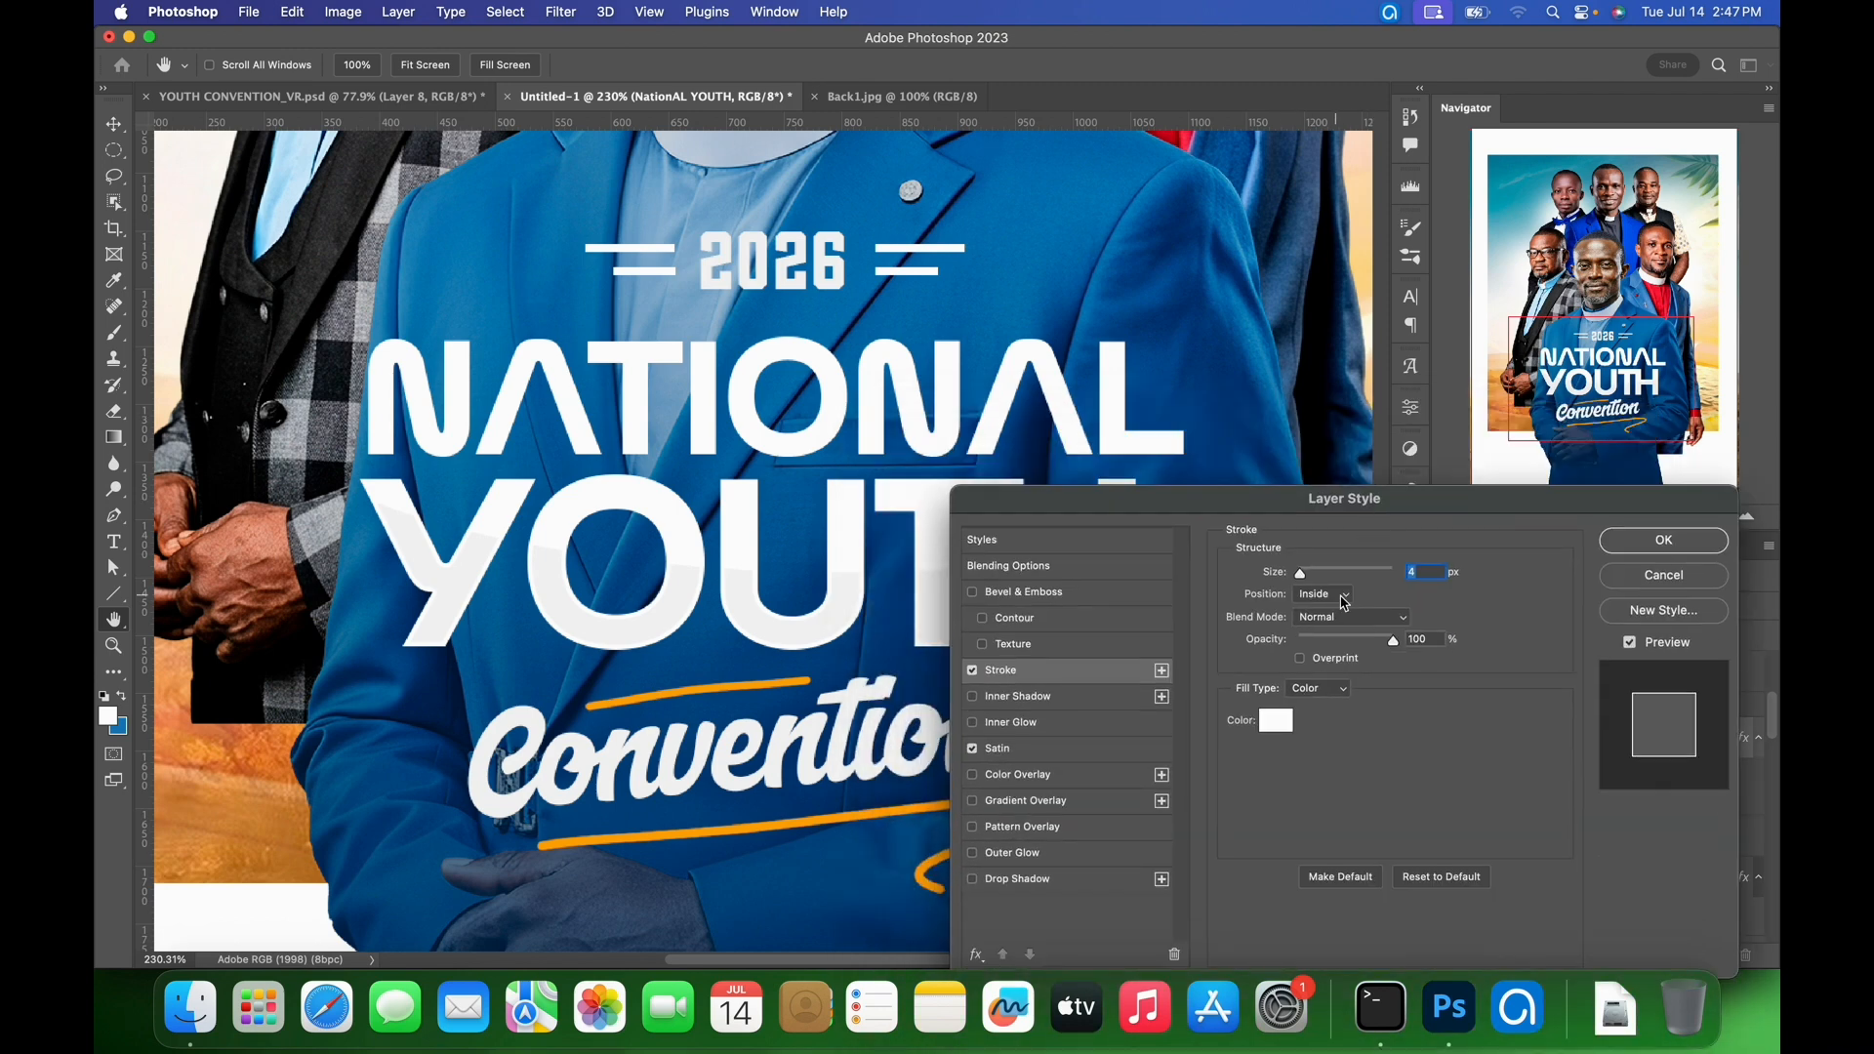
{"action": "left_click", "coordinate": [1347, 596]}
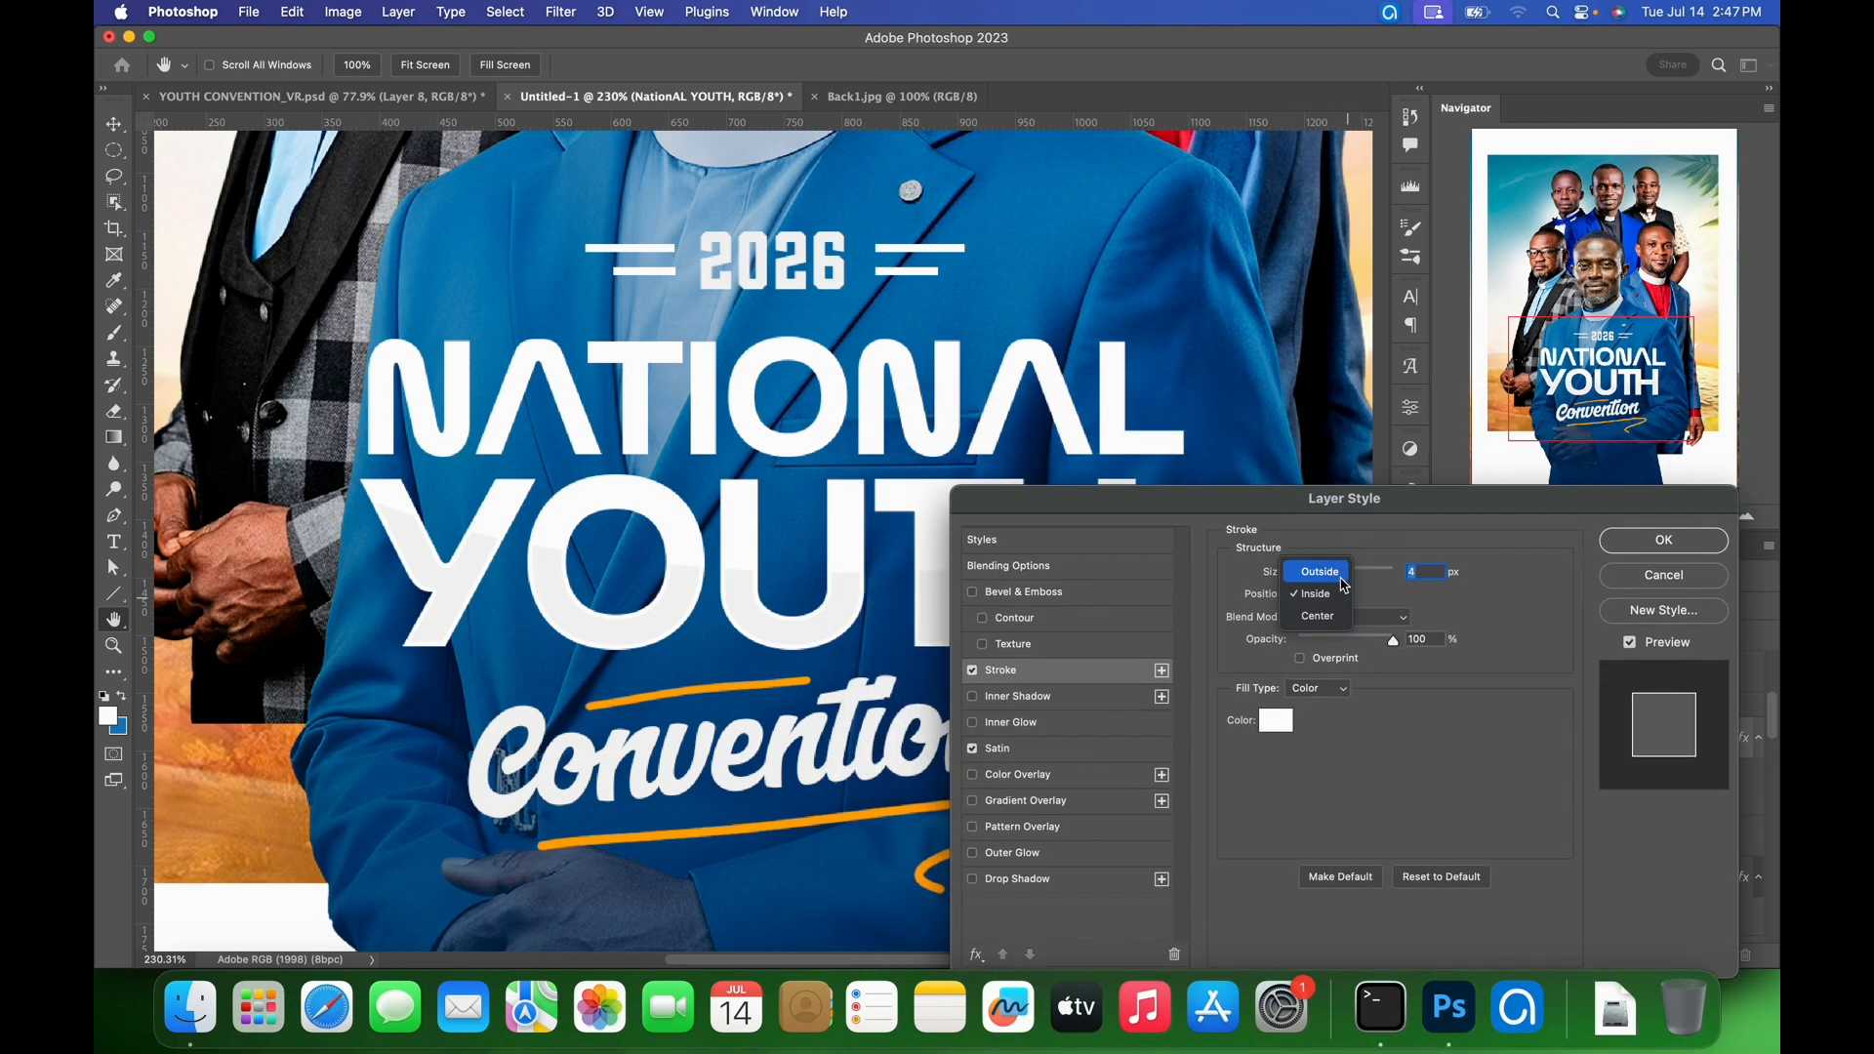
{"action": "left_click", "coordinate": [1336, 596]}
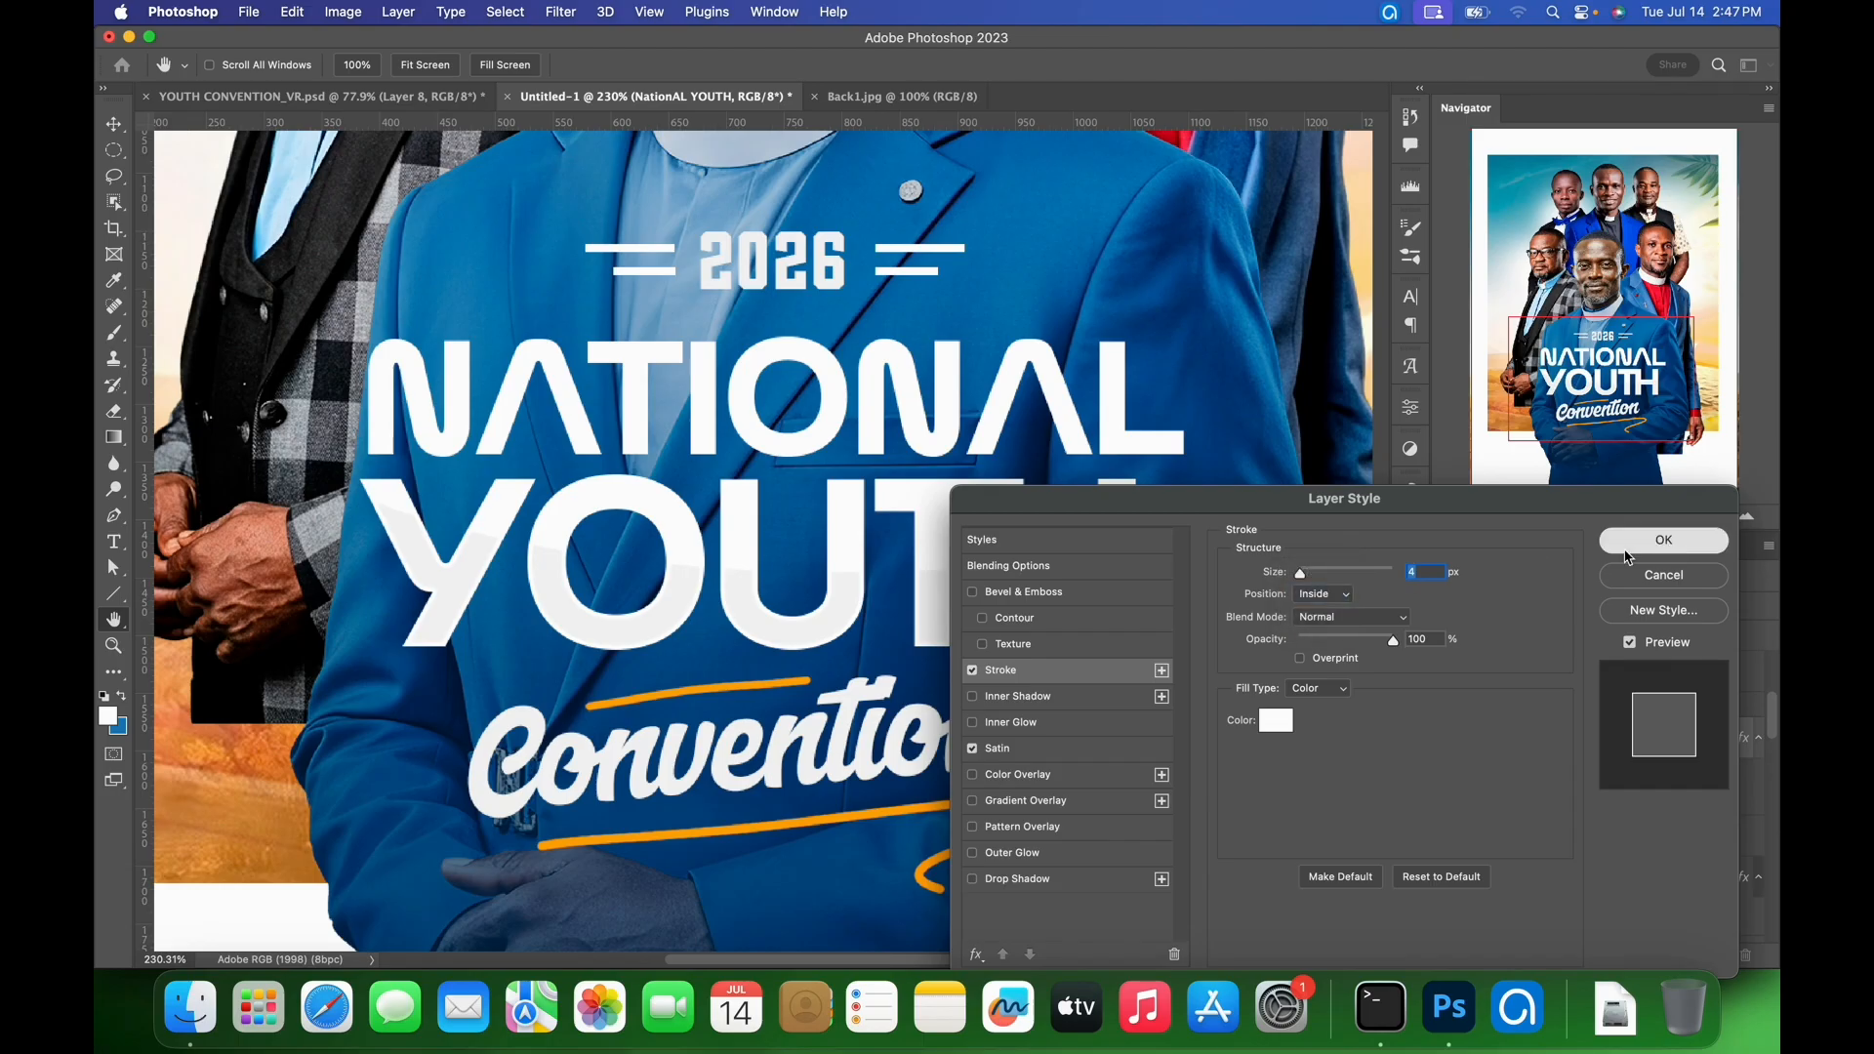
{"action": "left_click", "coordinate": [1650, 541]}
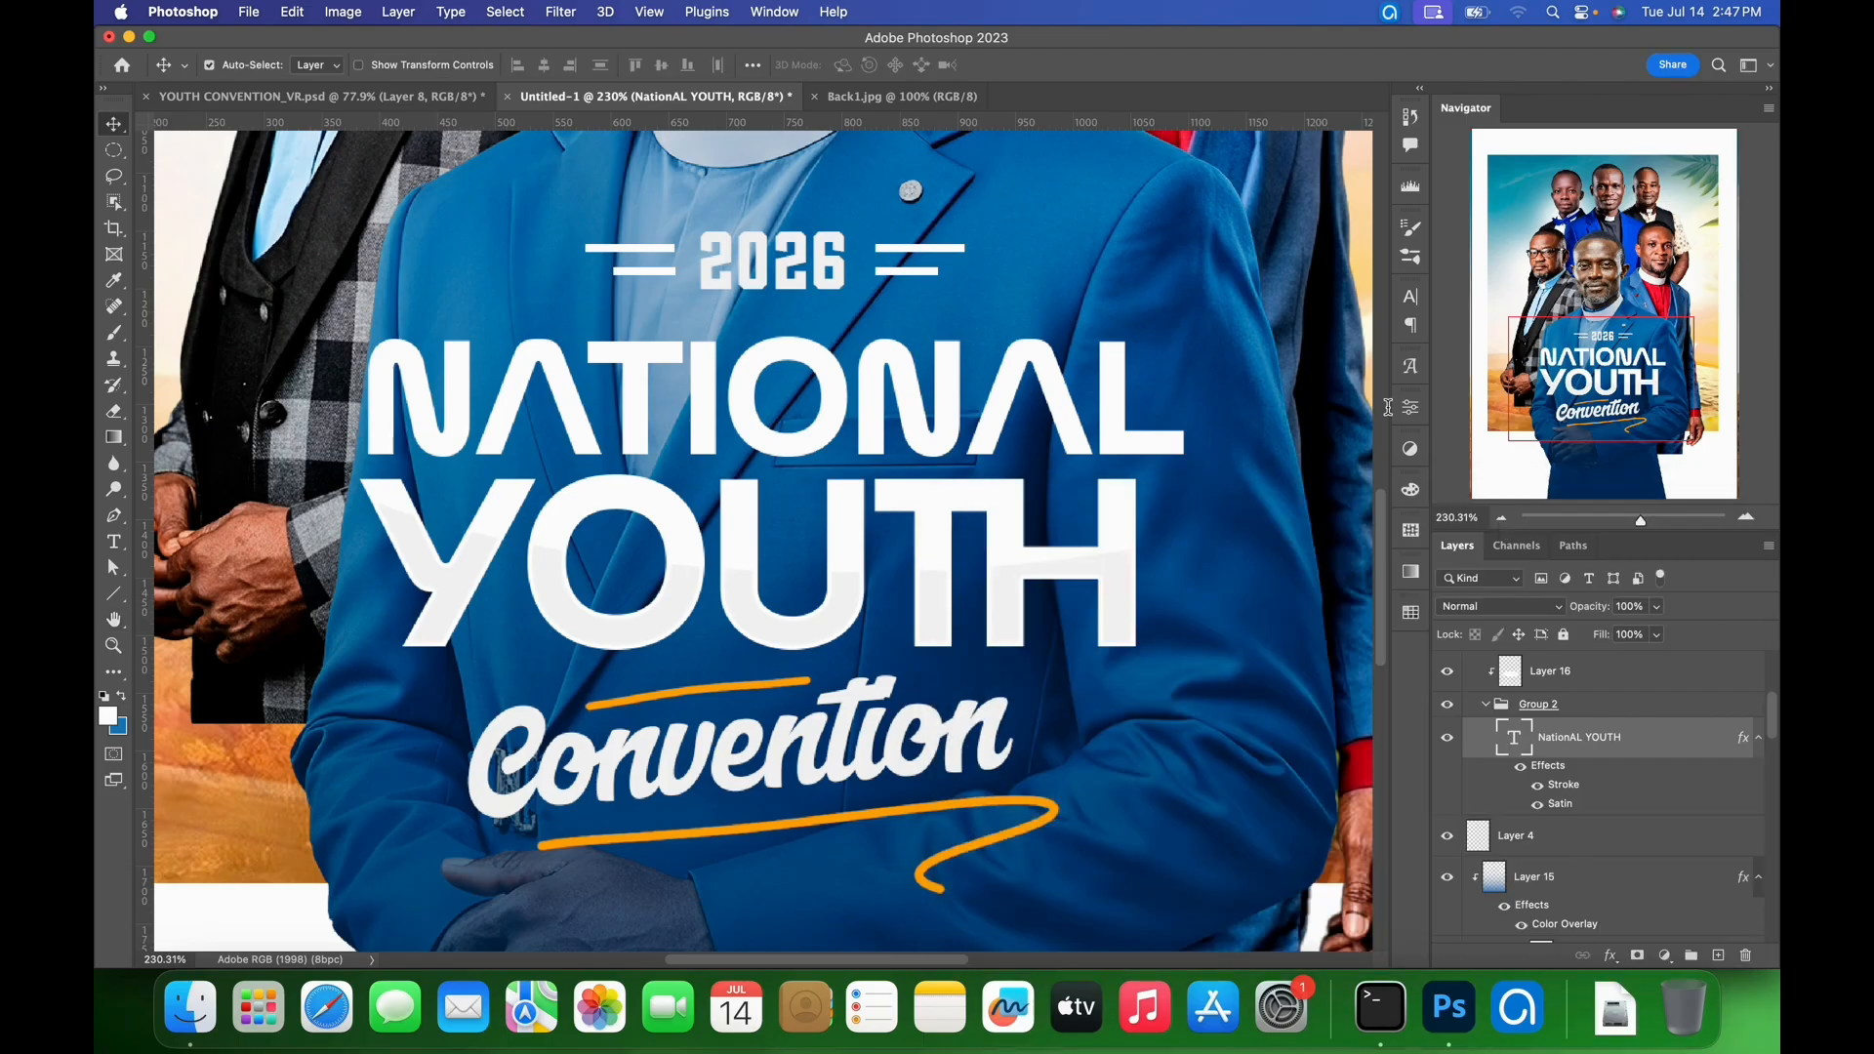
- Set the tracking of the NATIONAL YOUTH text to -40 and review its Stroke settings
{"action": "left_click", "coordinate": [1410, 296]}
{"action": "left_click", "coordinate": [1340, 372]}
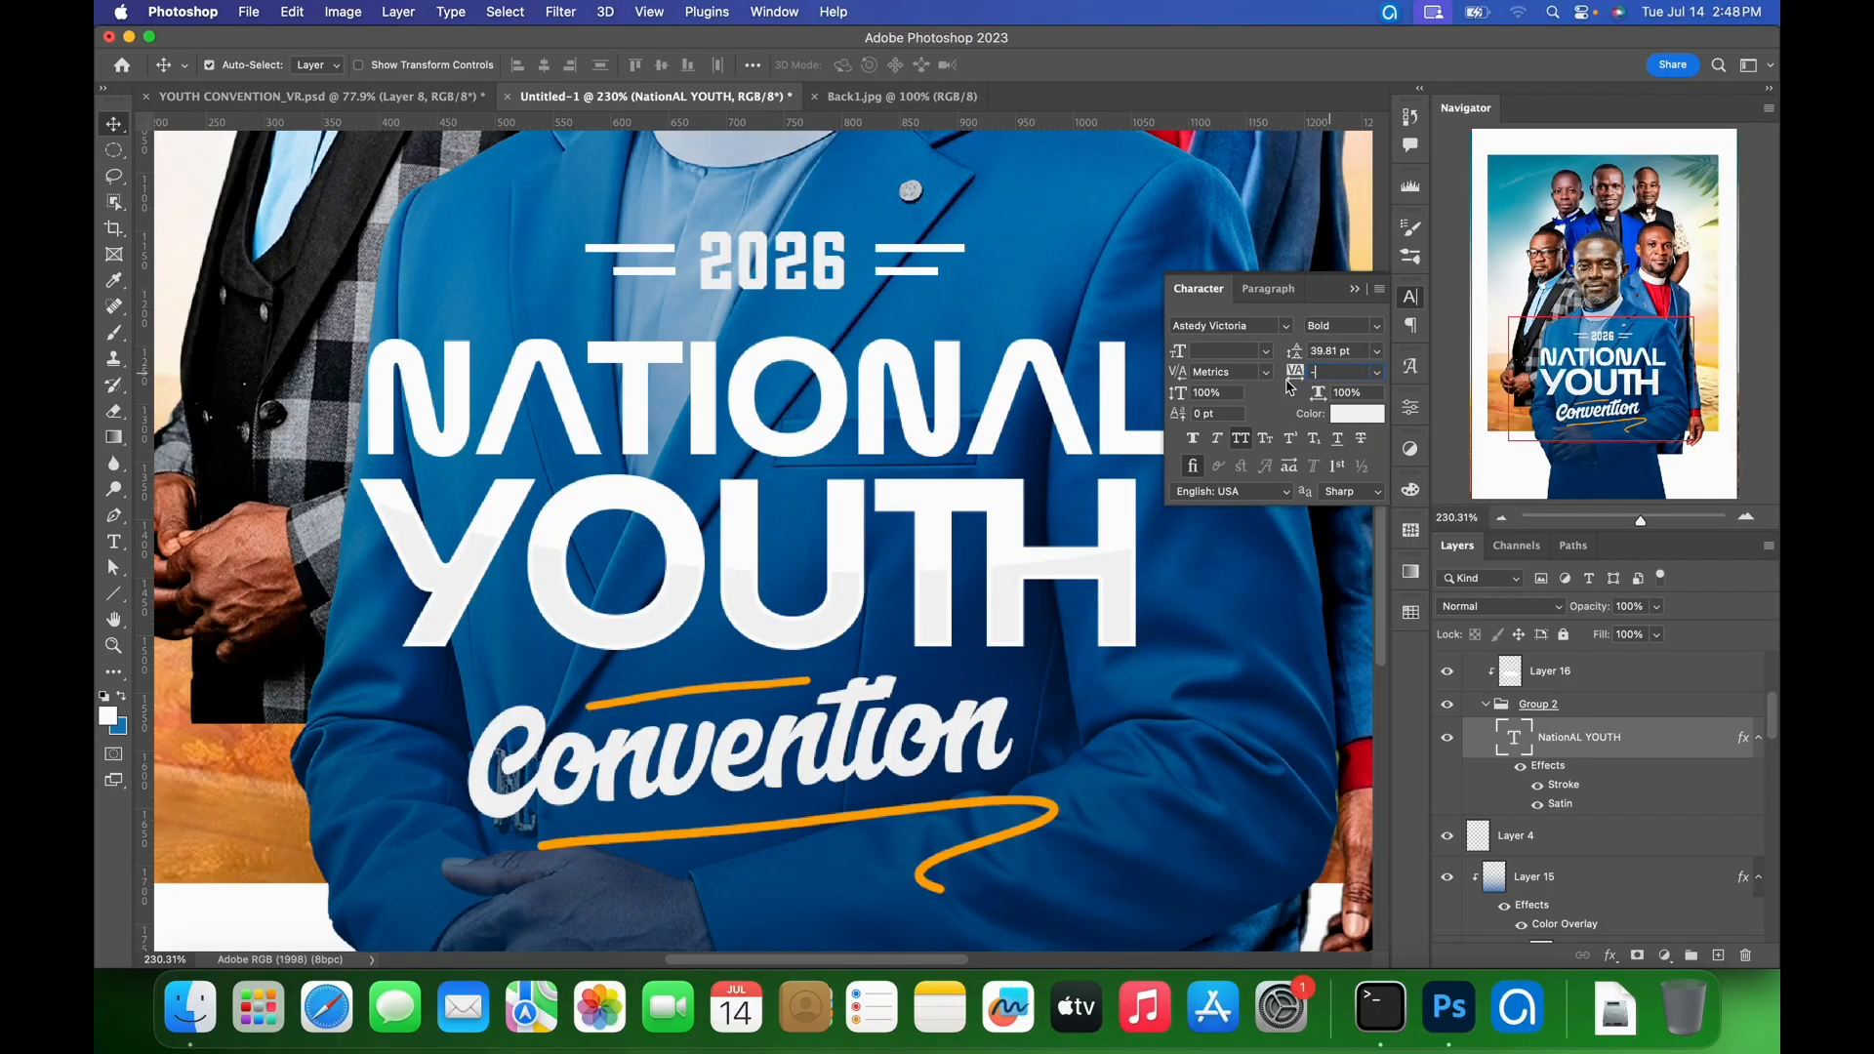
{"action": "key", "text": "Return"}
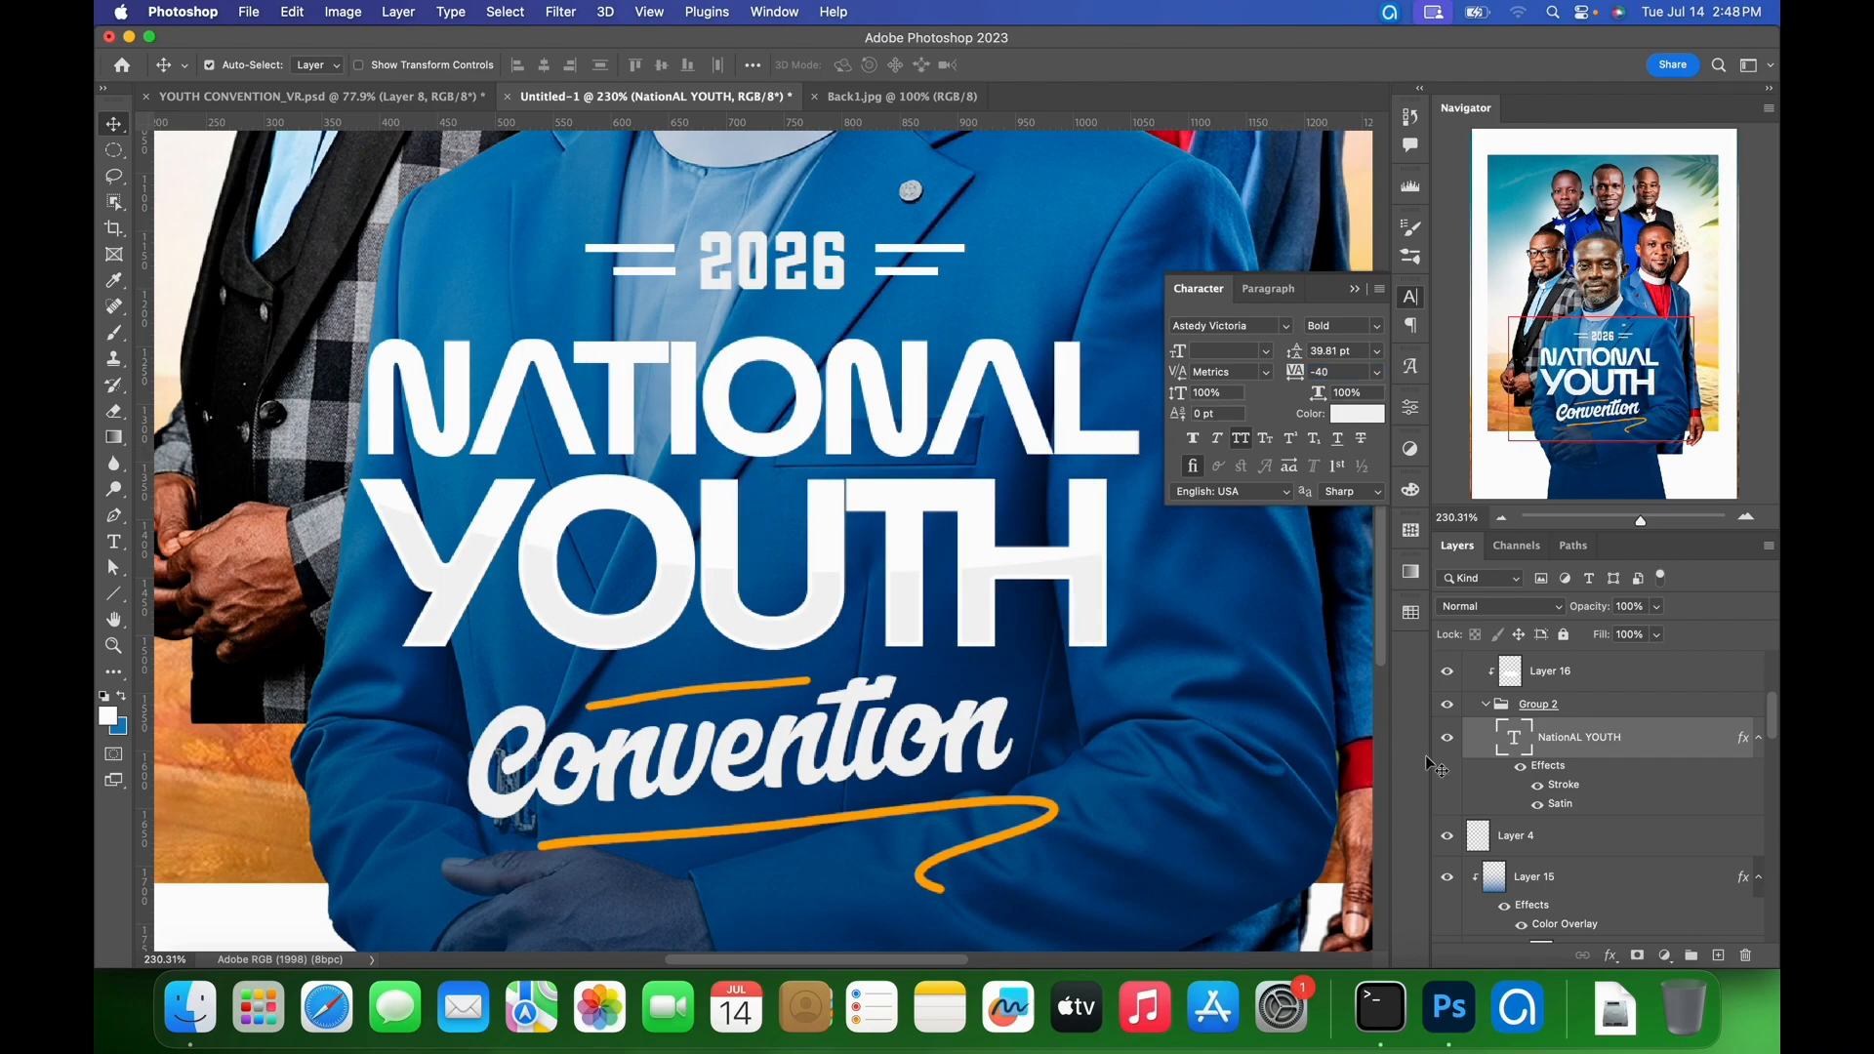
{"action": "double_click", "coordinate": [1566, 788]}
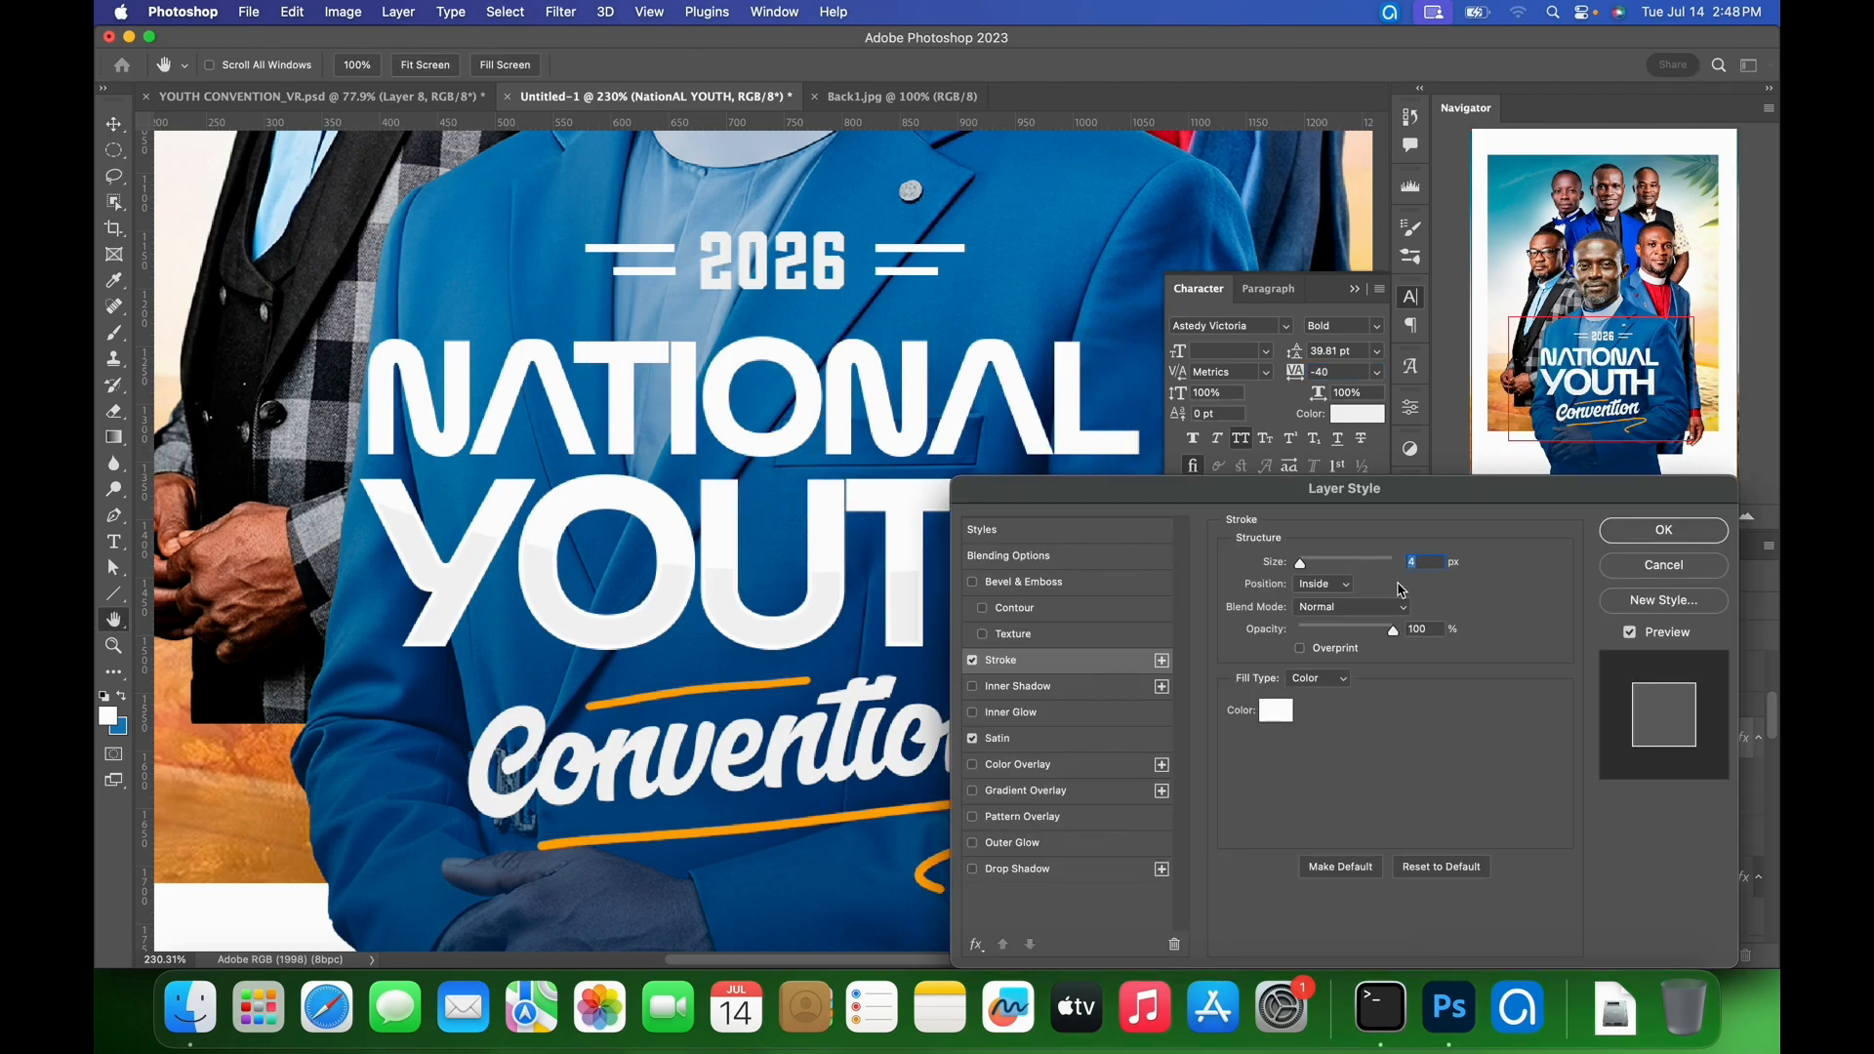
{"action": "left_click", "coordinate": [1665, 534]}
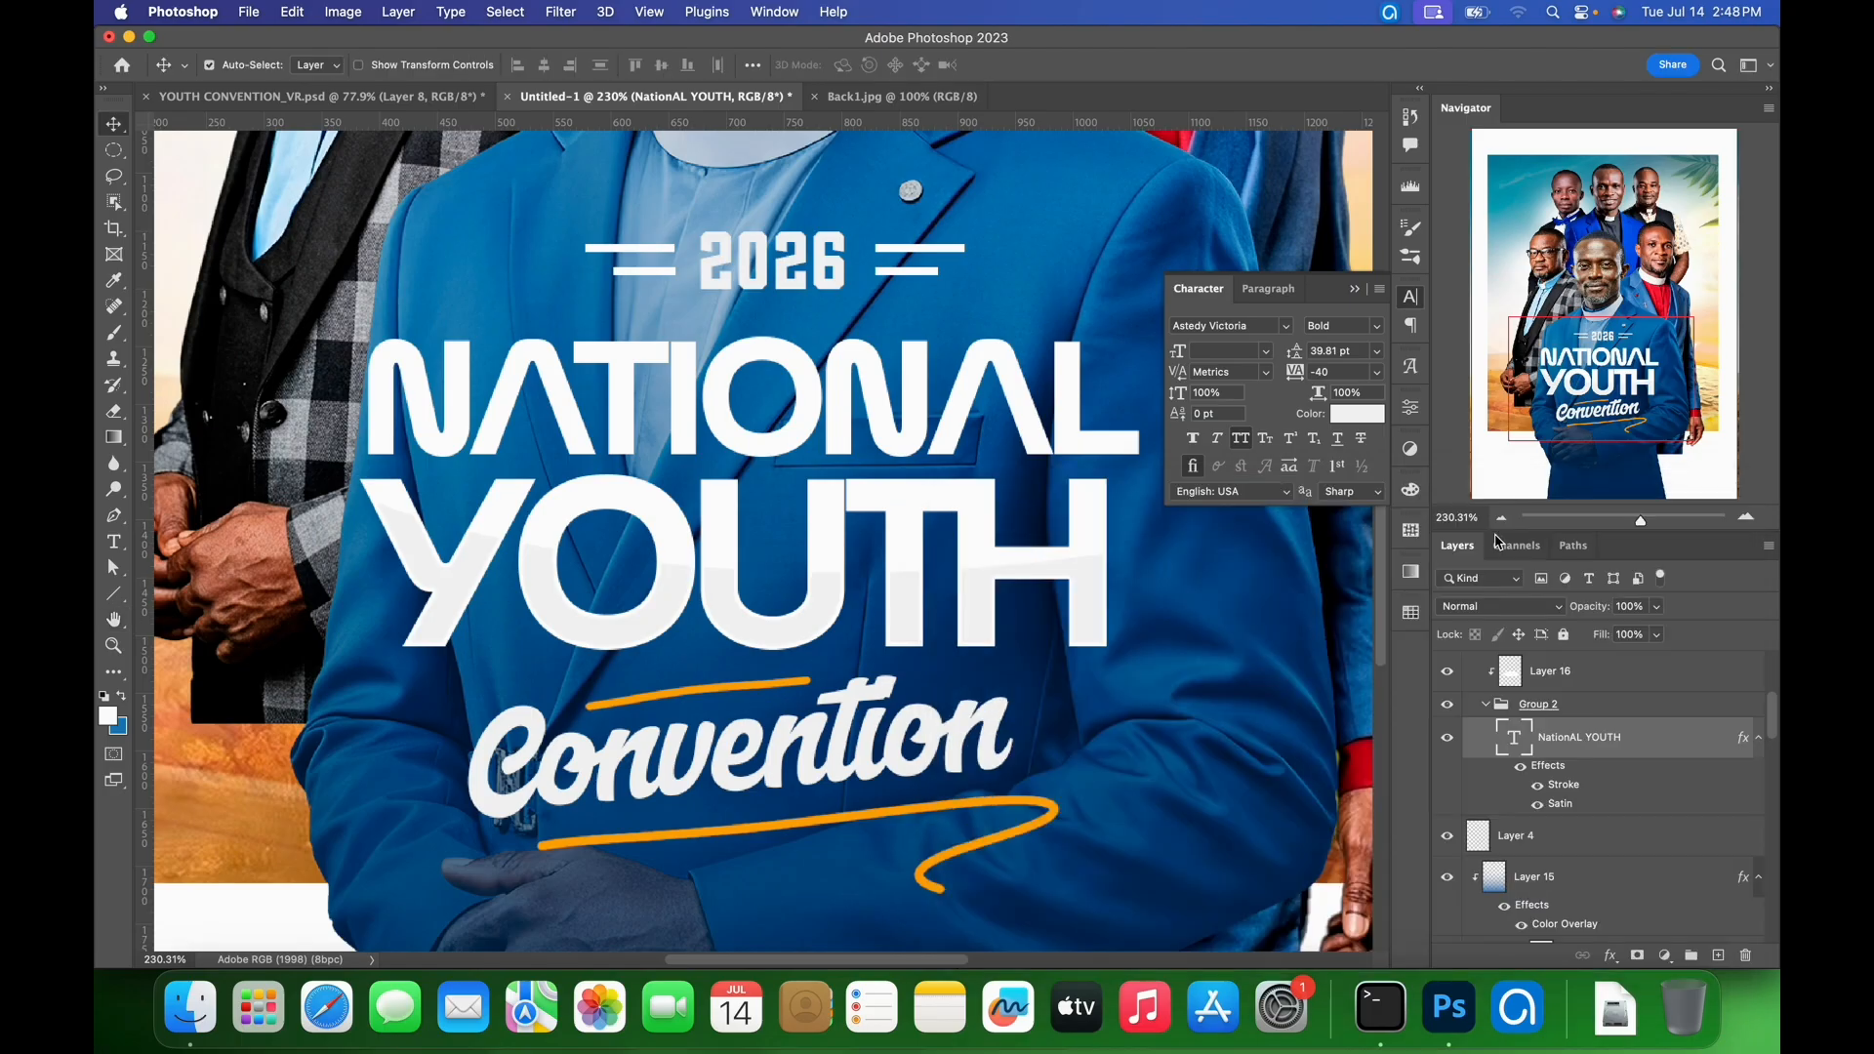
- Select the whole Title group and move it slightly down and to the right on the main figure's chest
{"action": "left_click", "coordinate": [1359, 290]}
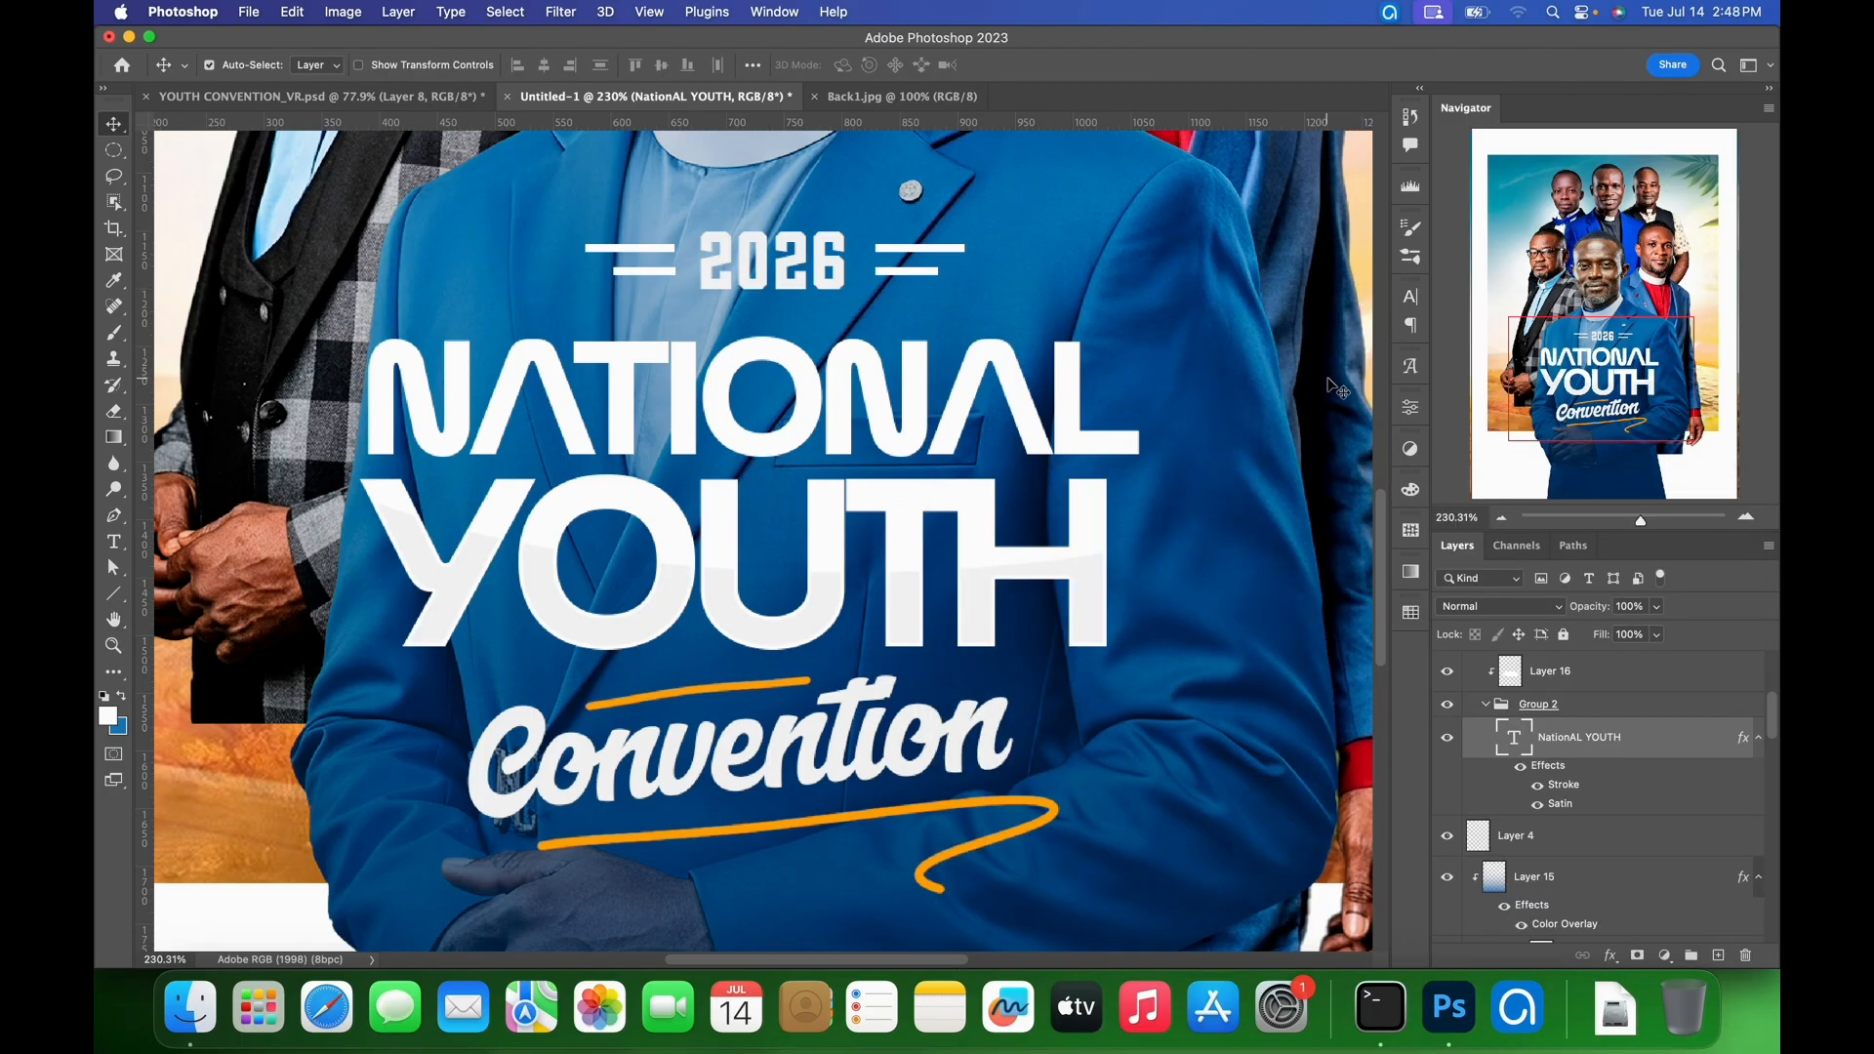
{"action": "key", "text": "super+0"}
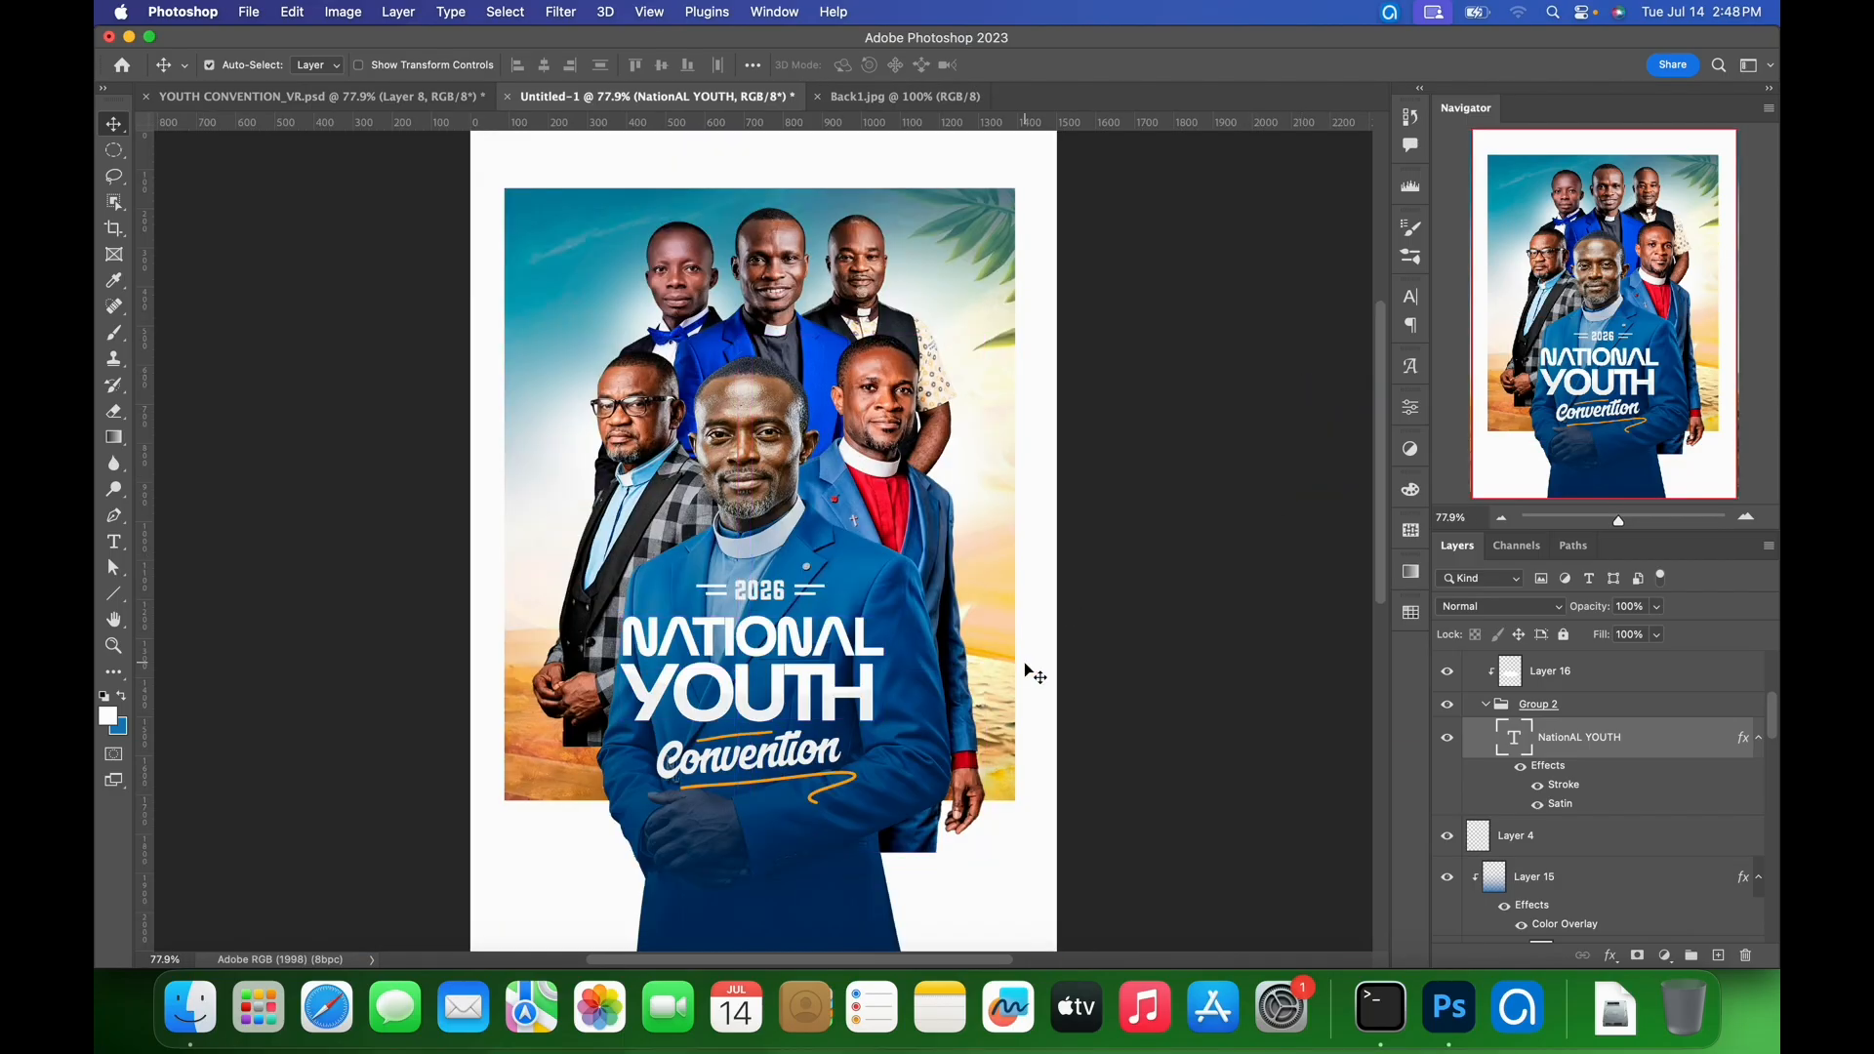
{"action": "scroll", "coordinate": [1562, 732], "scroll_direction": "up", "scroll_amount": 3}
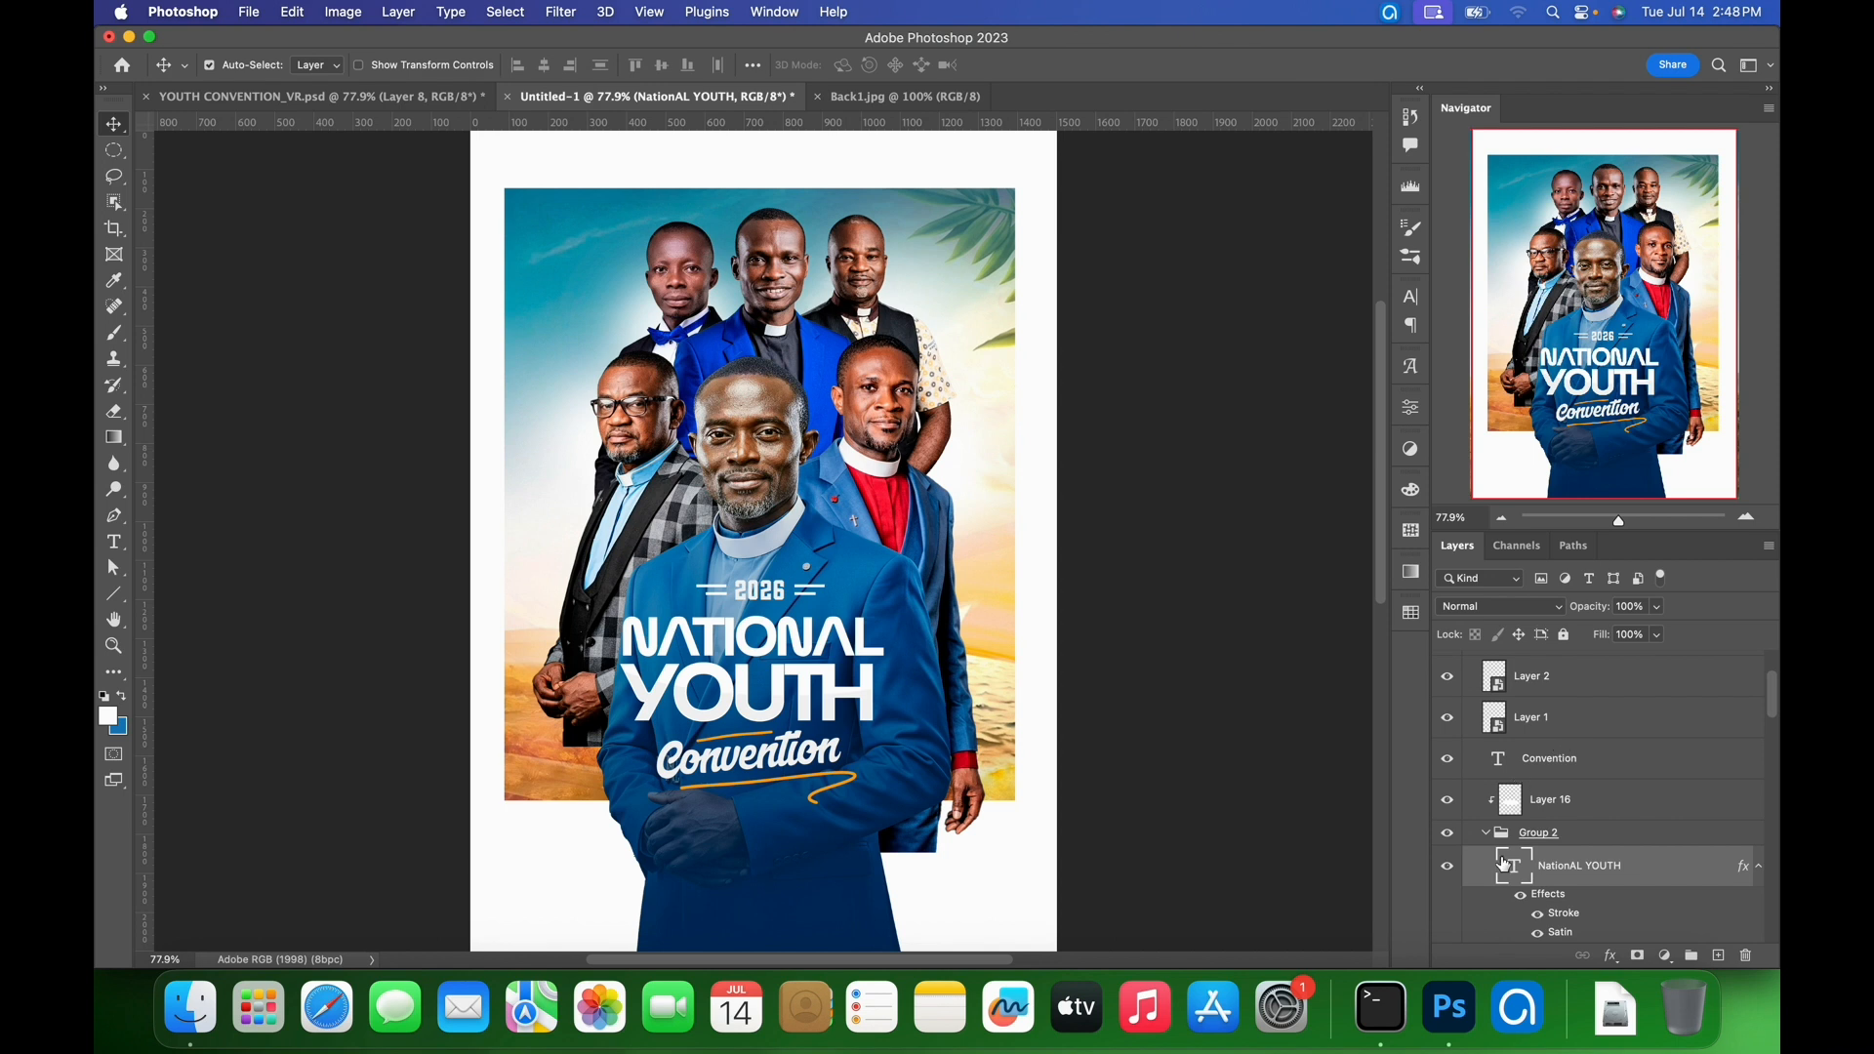
{"action": "right_click", "coordinate": [752, 688]}
{"action": "left_click", "coordinate": [789, 655]}
{"action": "left_click_drag", "start_coordinate": [787, 658], "coordinate": [795, 666]}
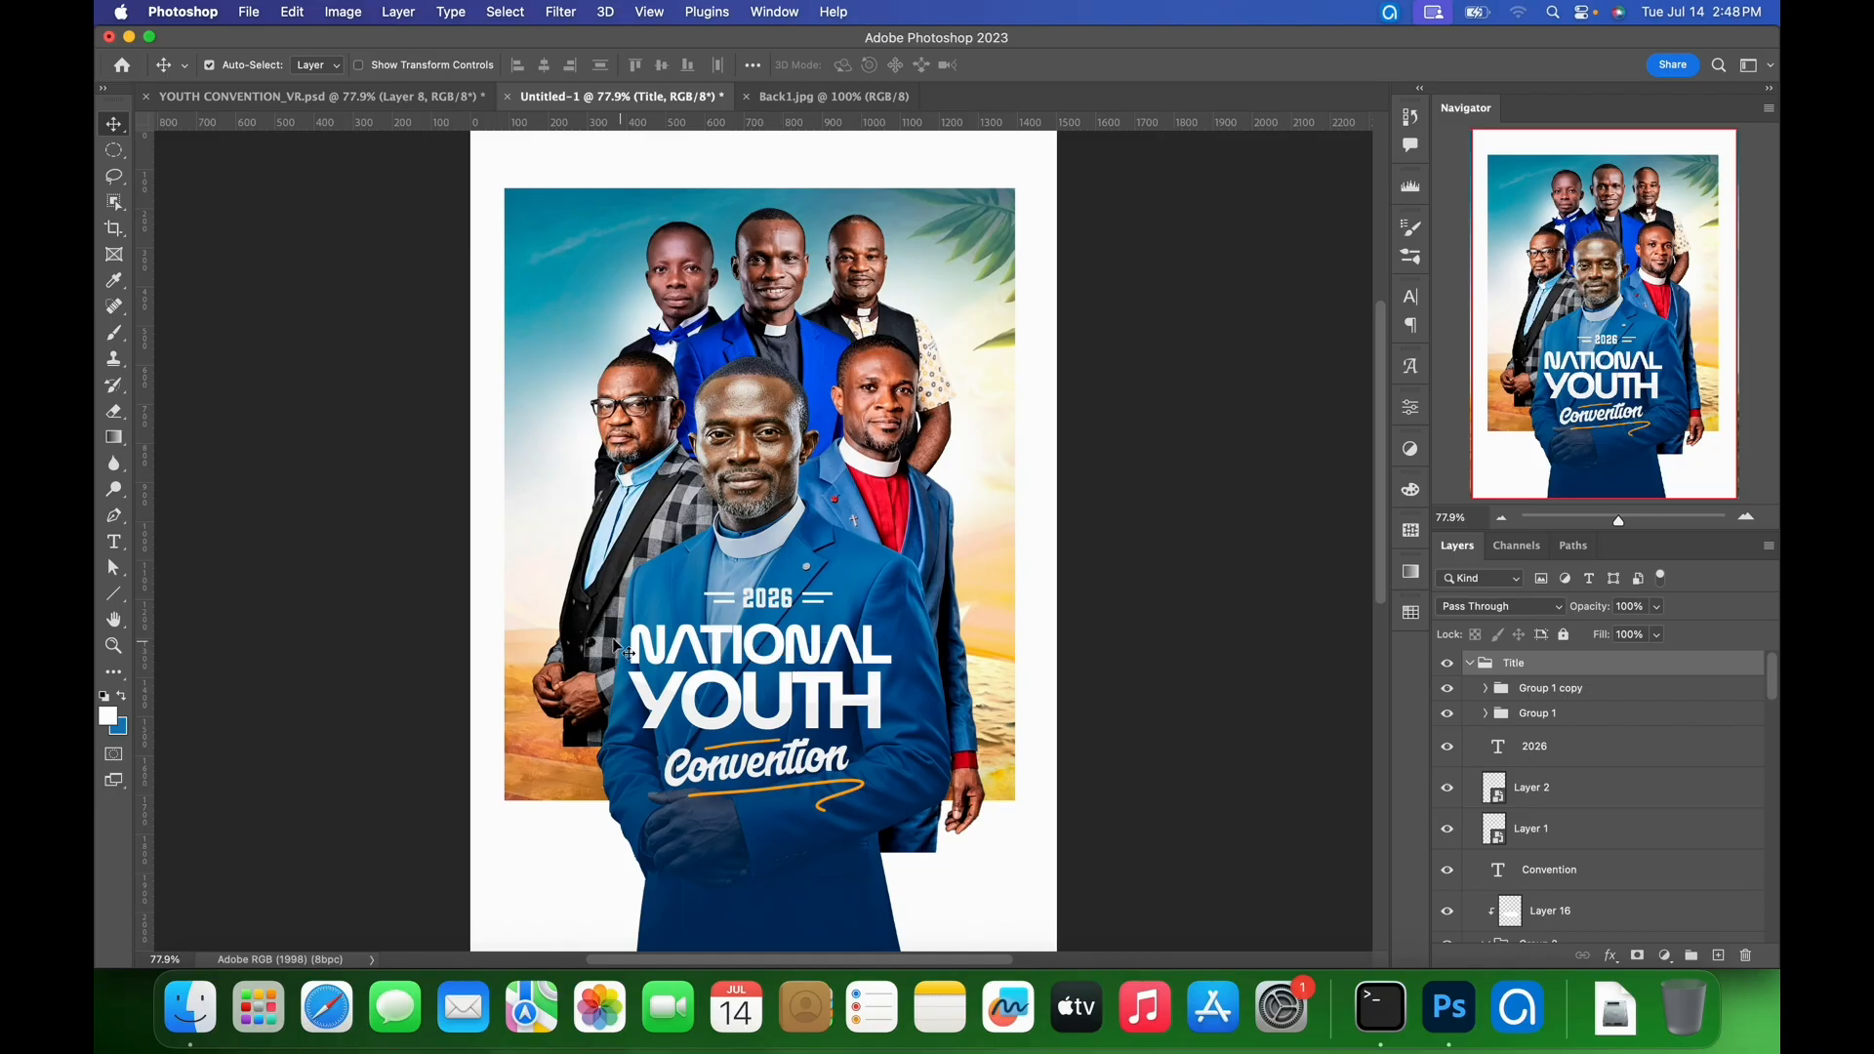
- In YOUTH CONVENTION_VR.psd, sample the blue of the background gradient Layer 15 as foreground colour with the Eyedropper set to Current Layer
{"action": "left_click", "coordinate": [380, 103]}
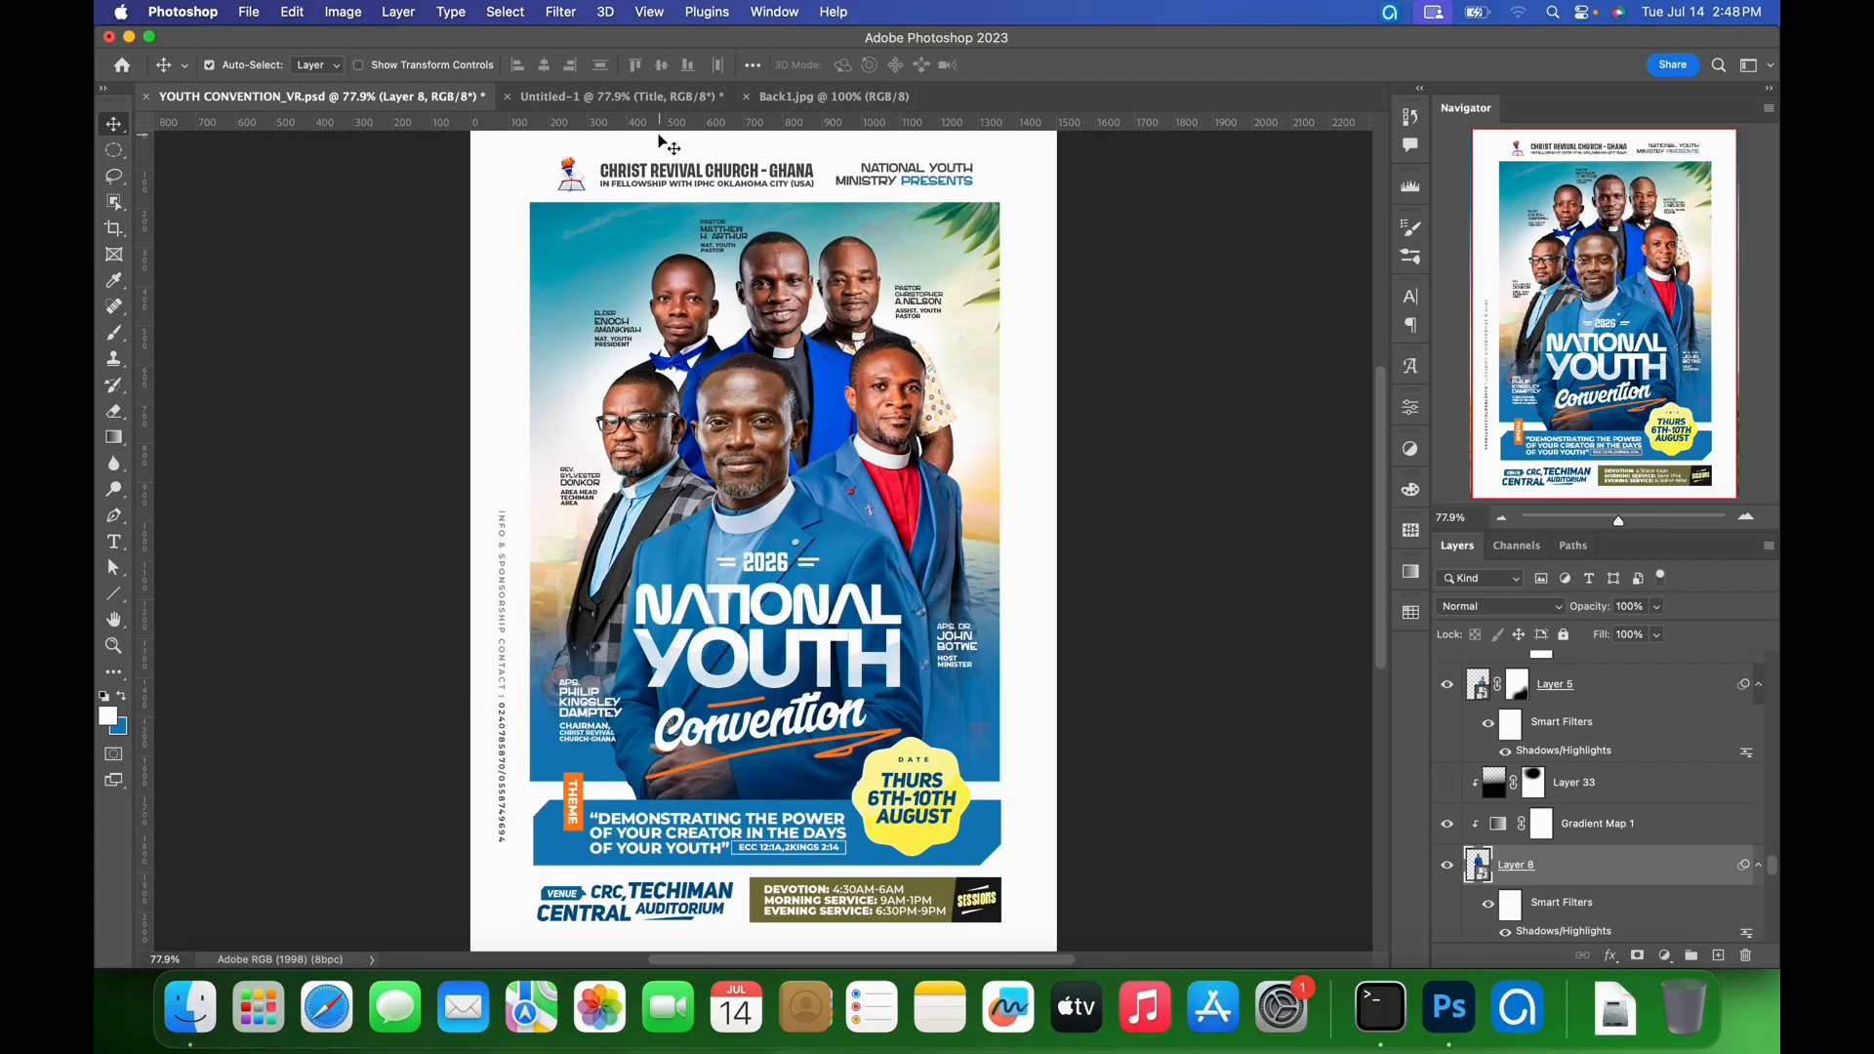
{"action": "left_click", "coordinate": [993, 765]}
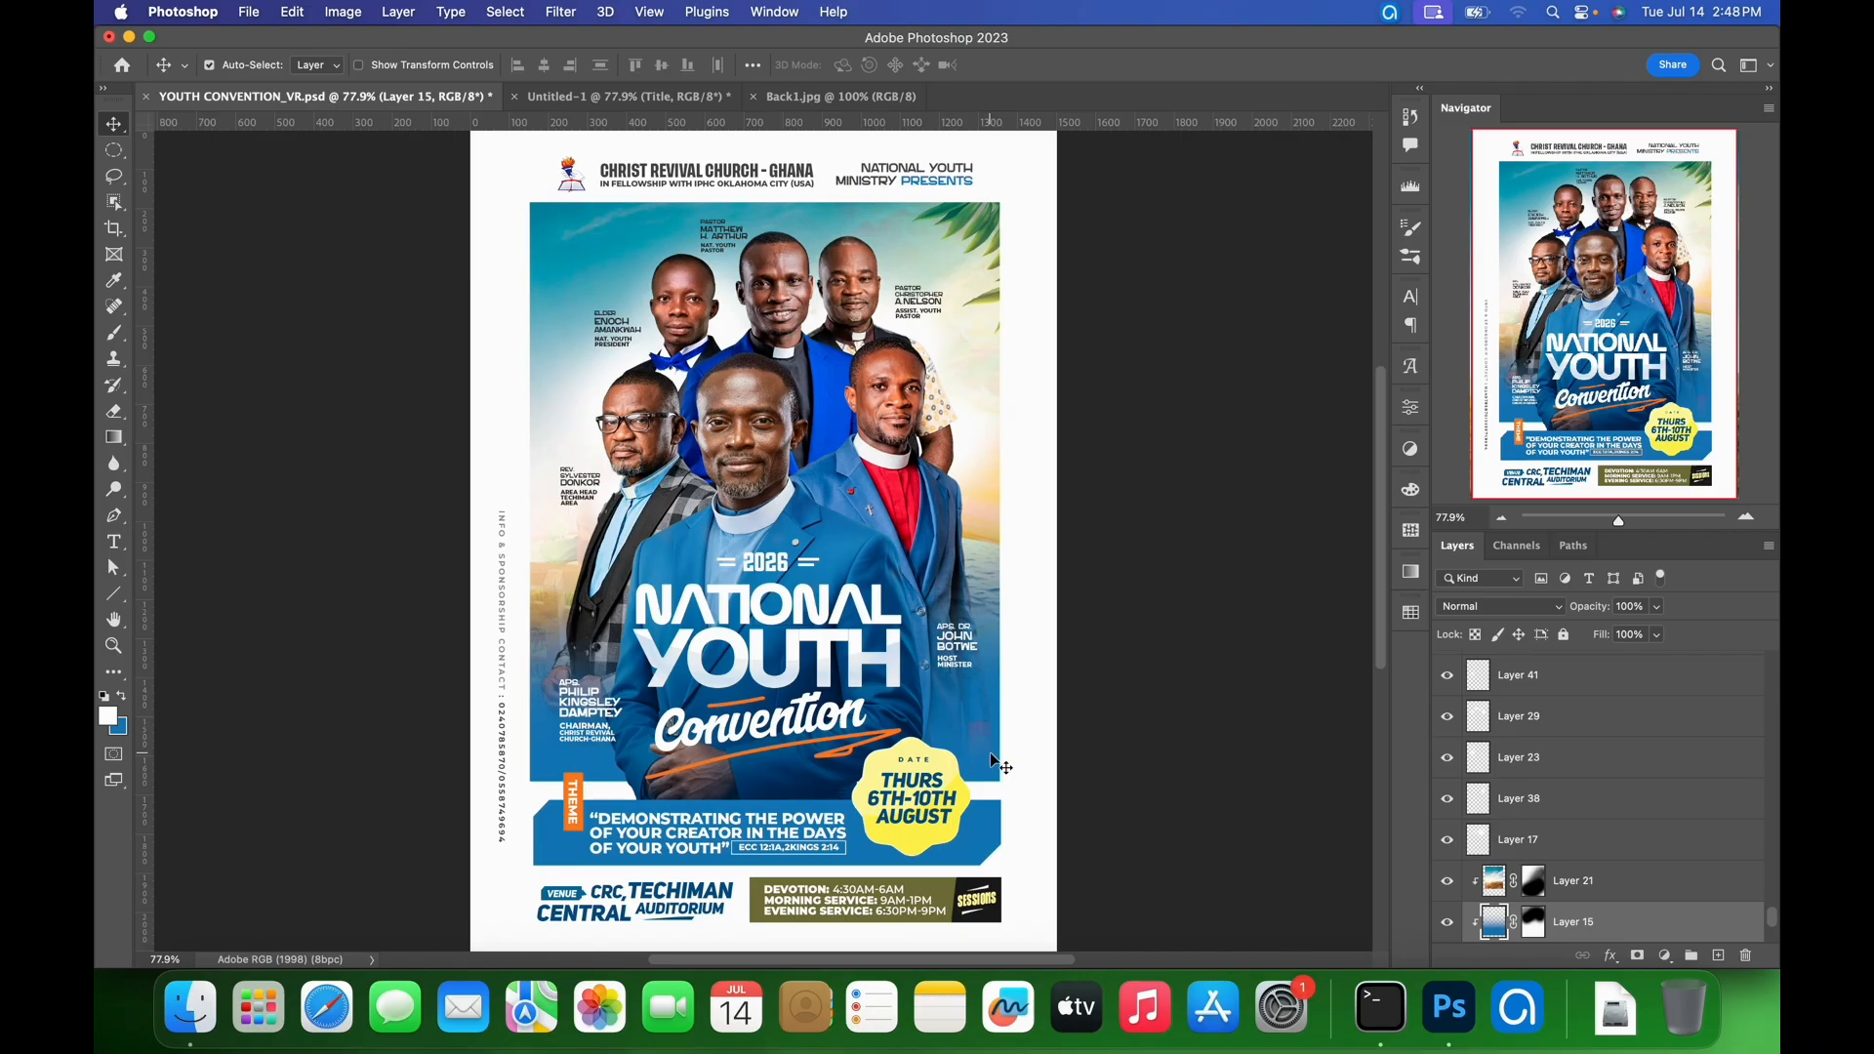
{"action": "key", "text": "i"}
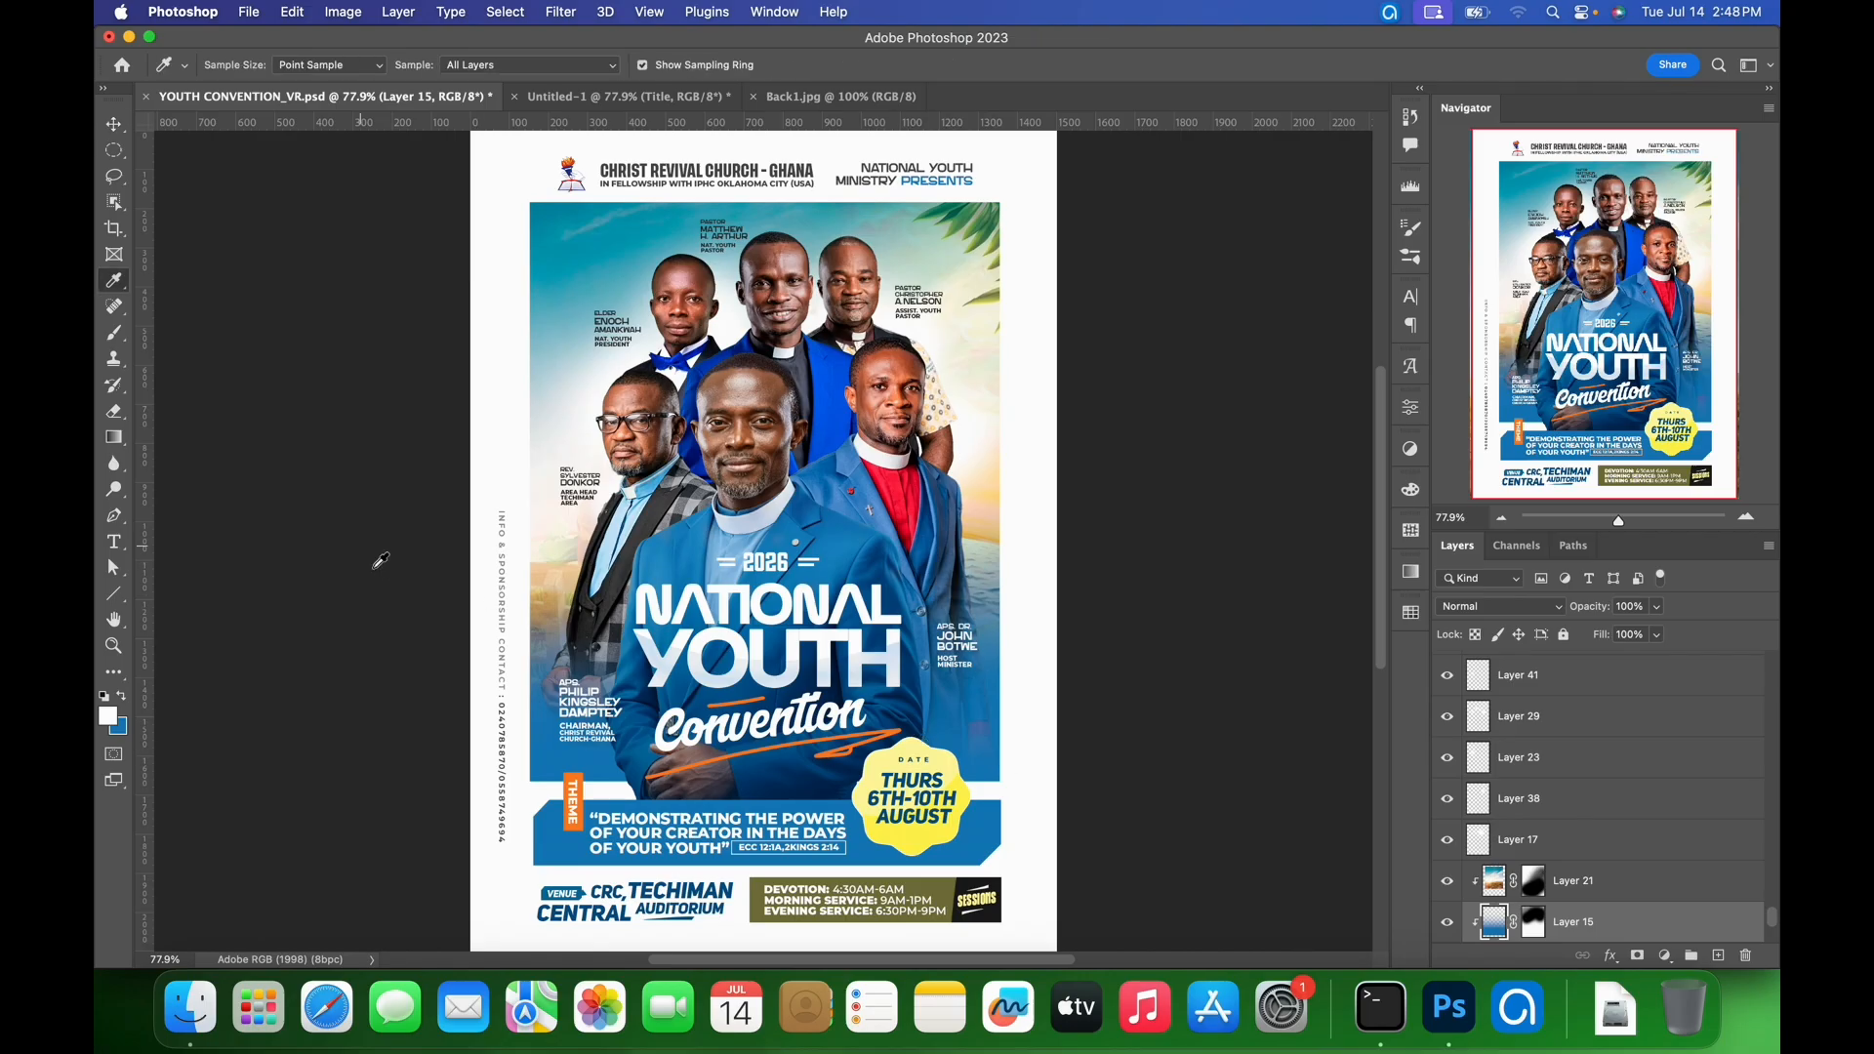
{"action": "left_click", "coordinate": [541, 66]}
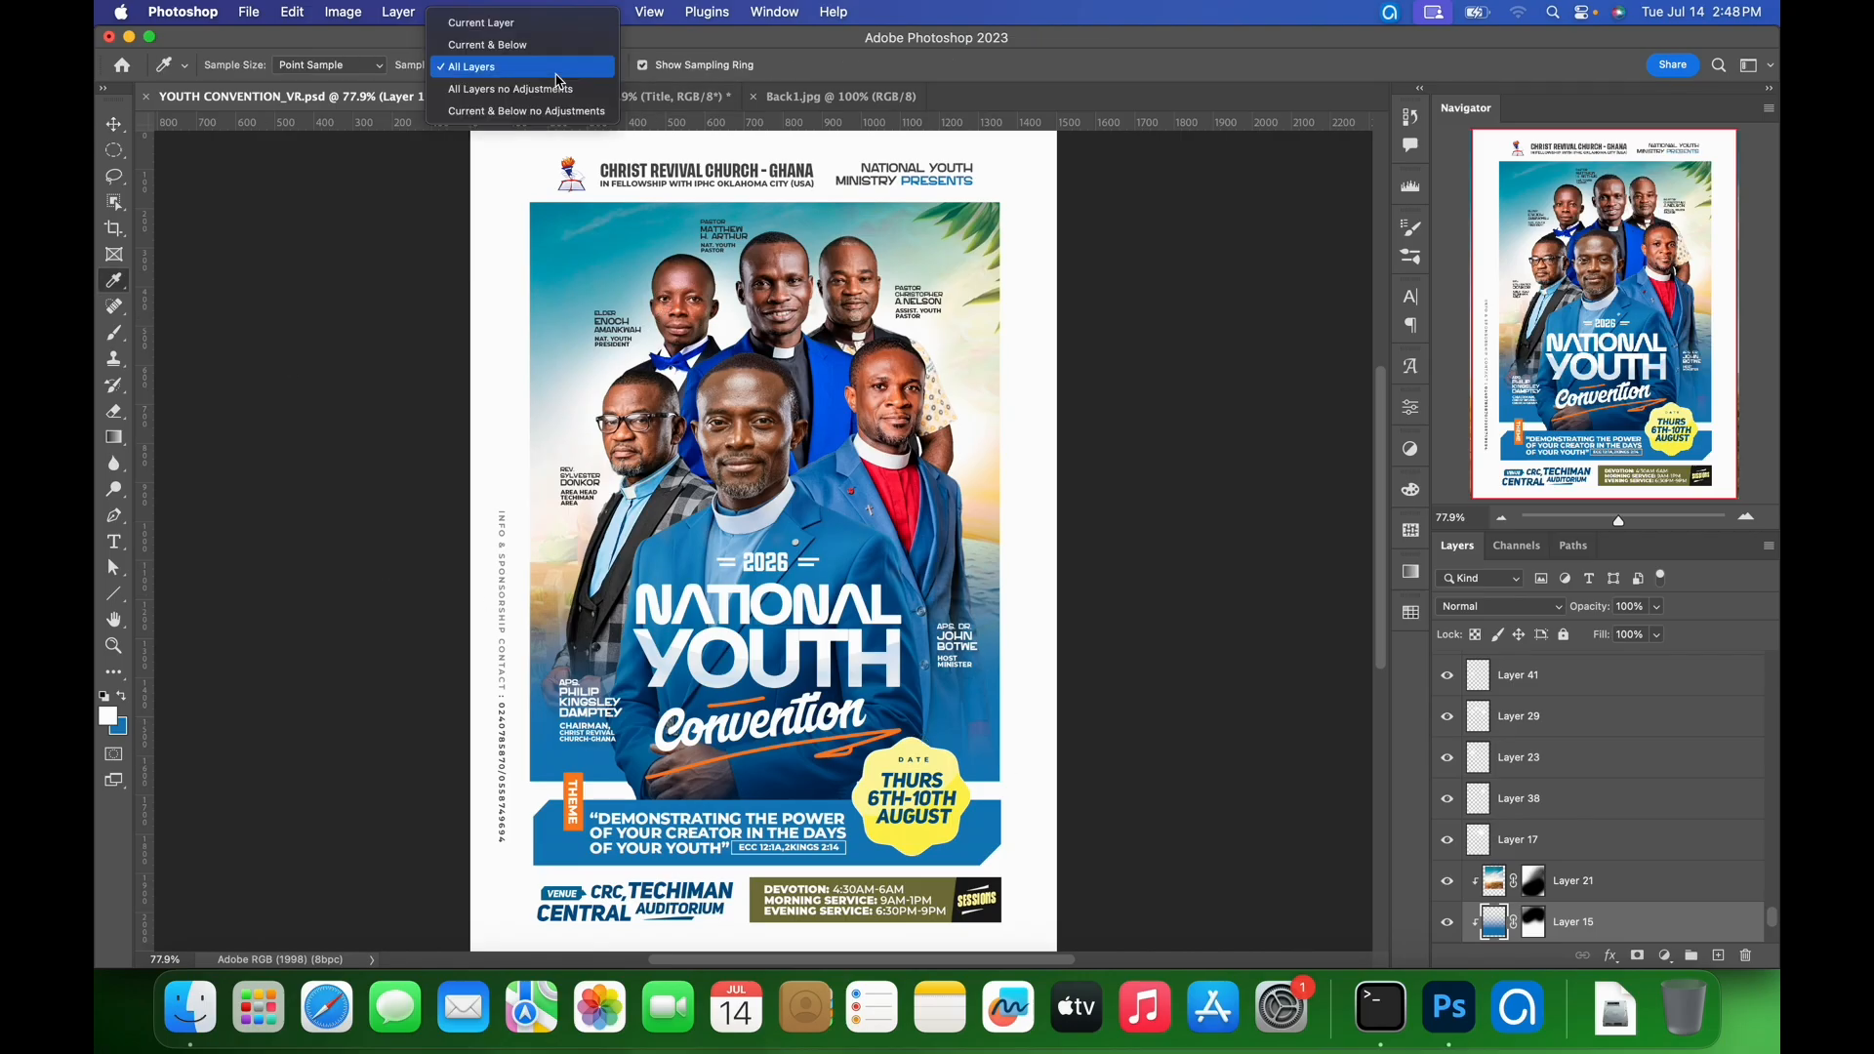
{"action": "left_click", "coordinate": [501, 24]}
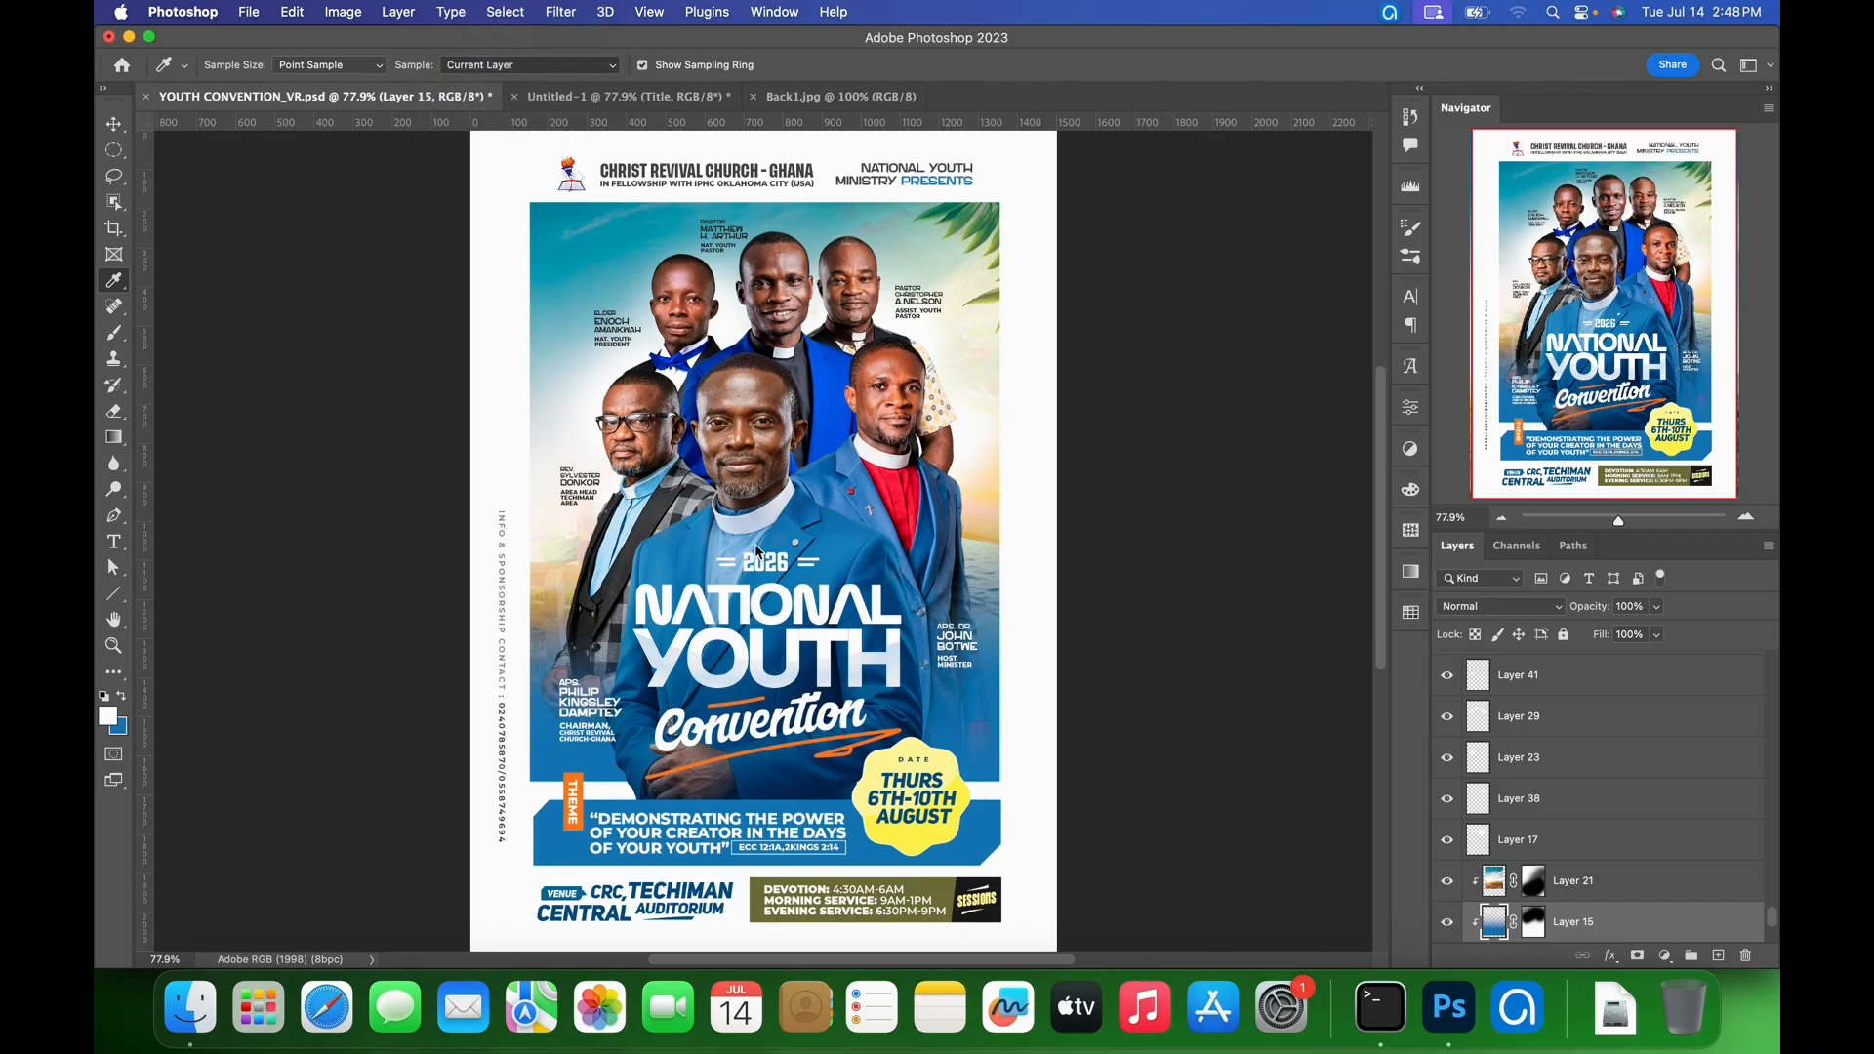
{"action": "left_click", "coordinate": [989, 771]}
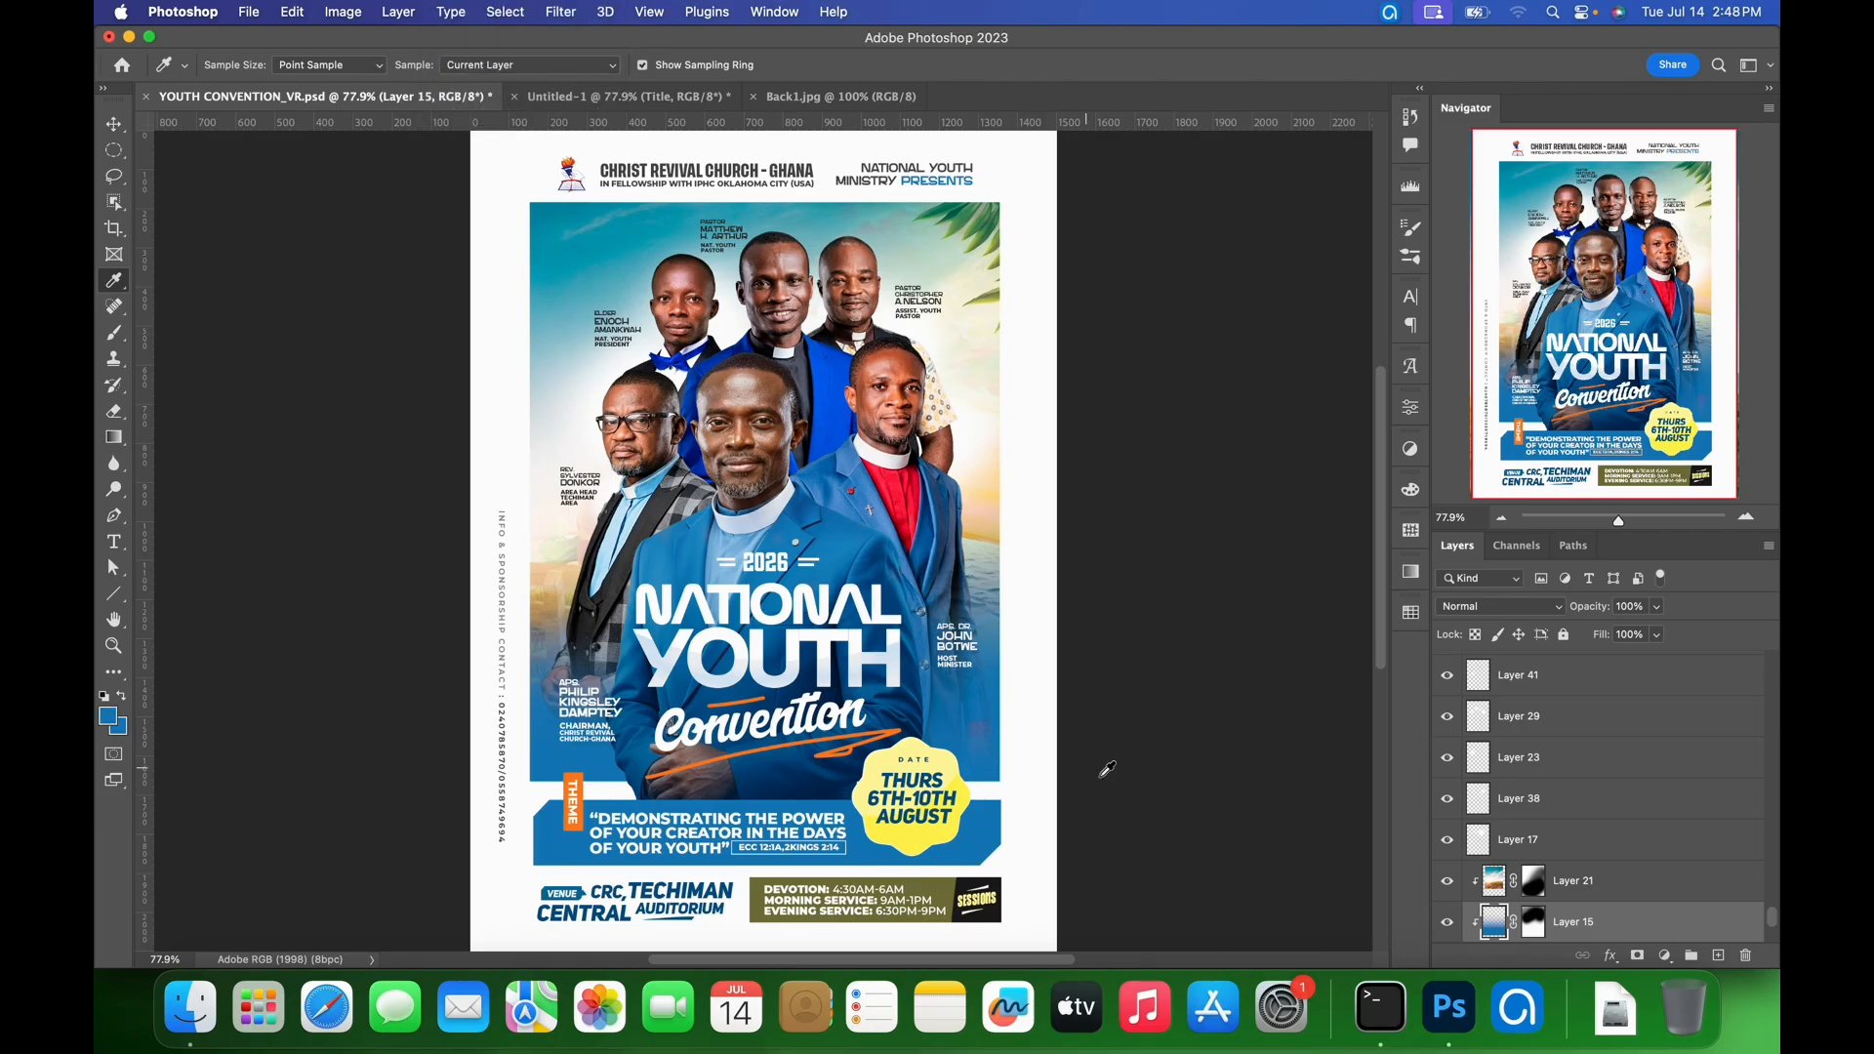
{"action": "key", "text": "v"}
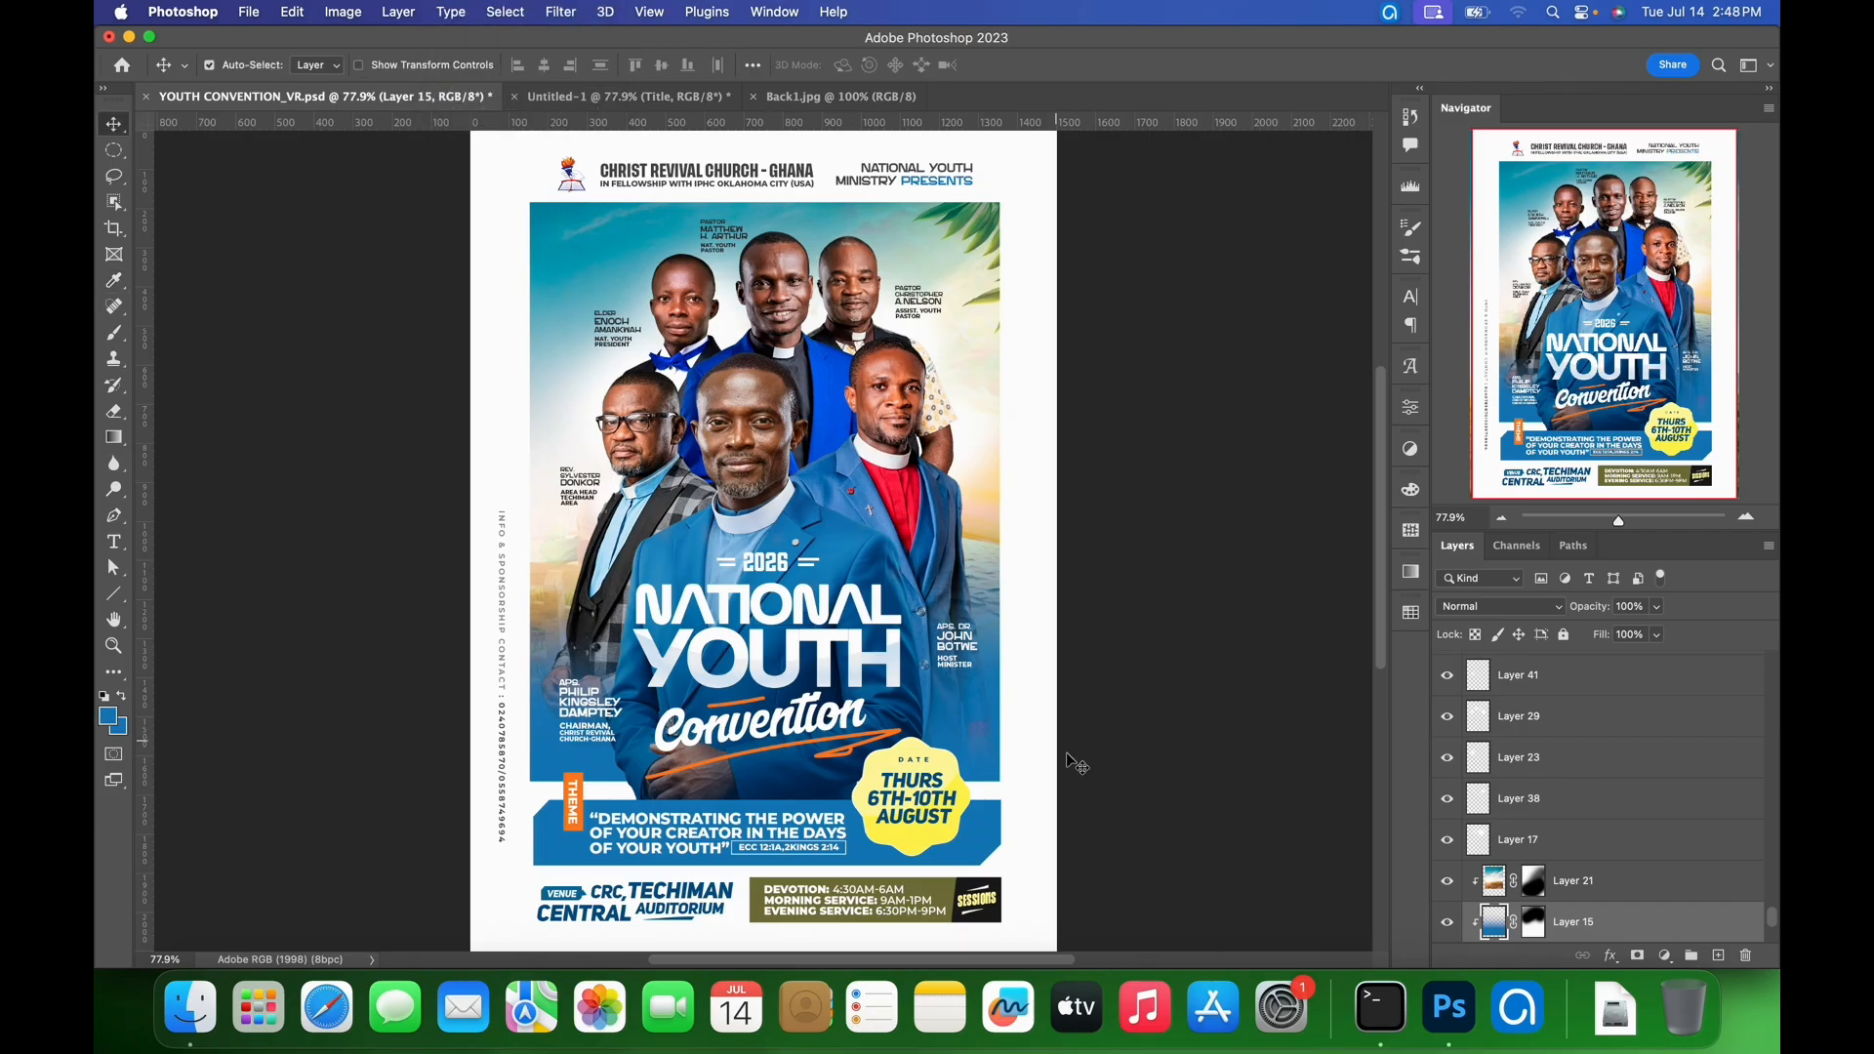
- In Untitled-1, add a layer clipped above background Layer 11 and apply a masked gradient of the sampled blue over the lower background
{"action": "left_click", "coordinate": [630, 97]}
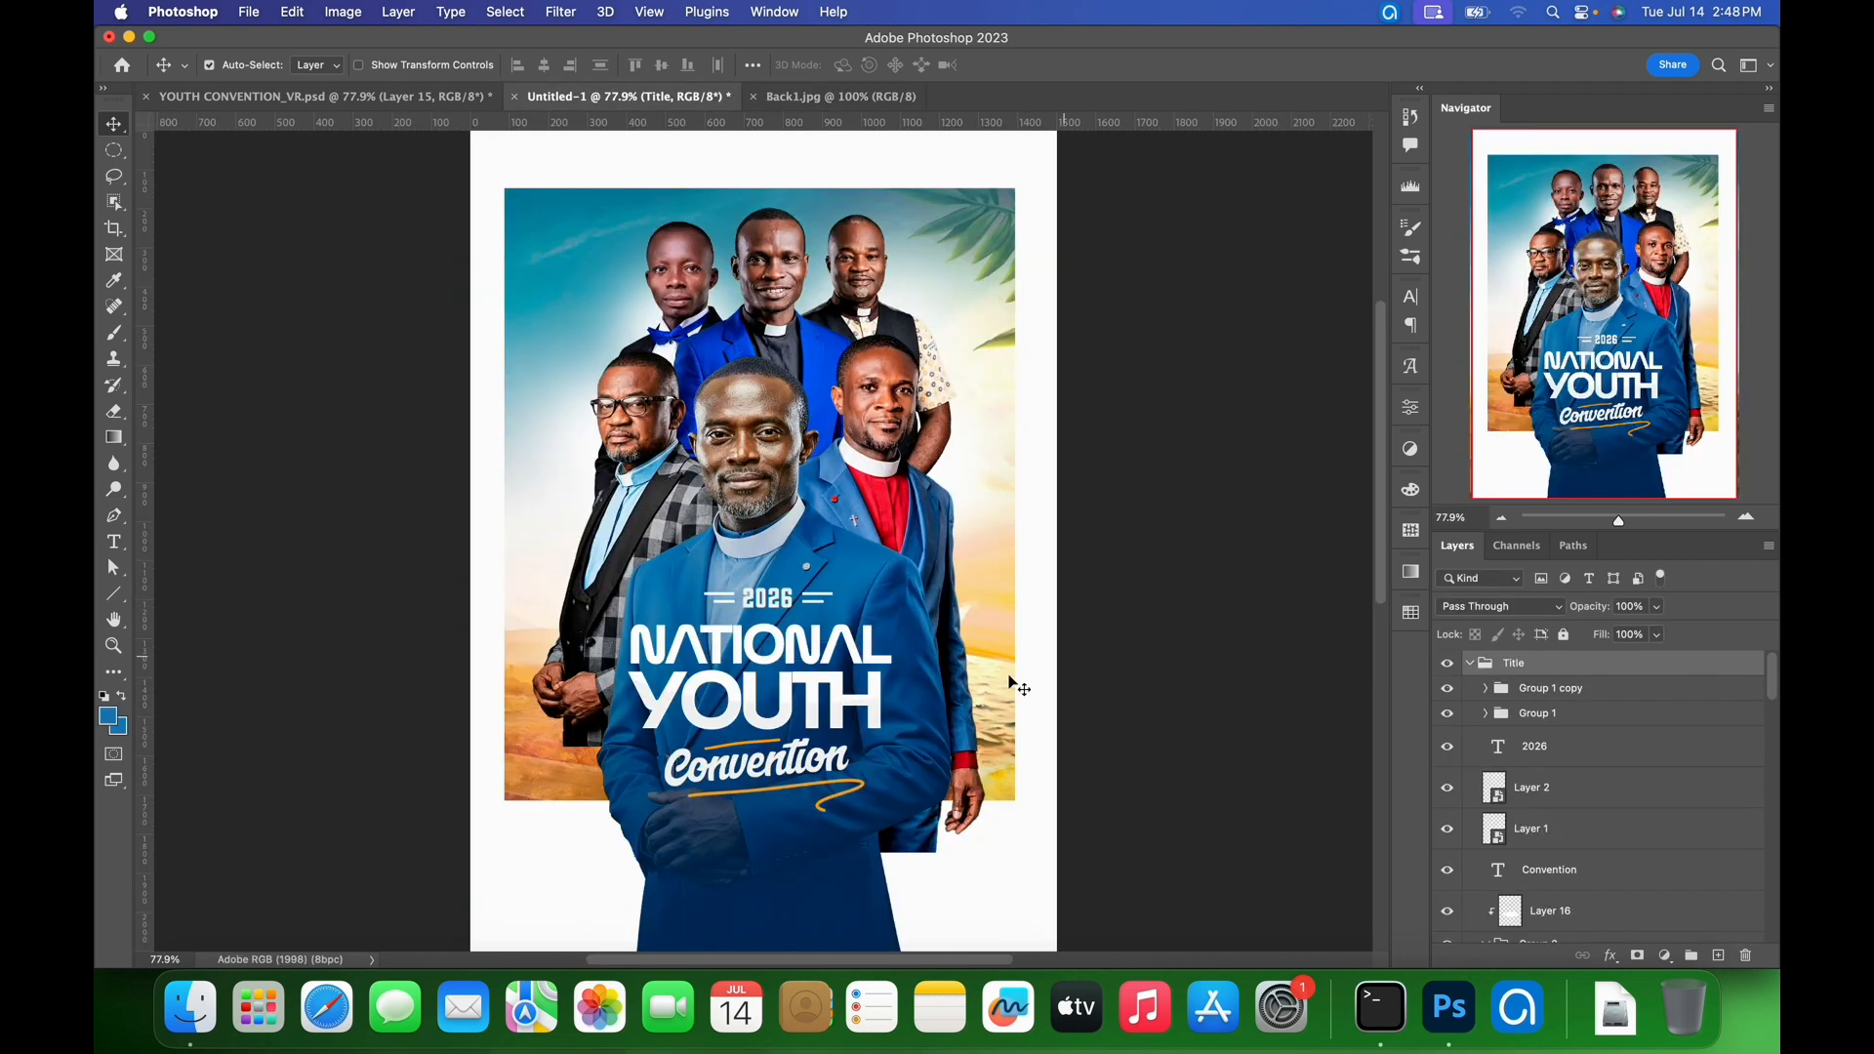
{"action": "left_click", "coordinate": [998, 744]}
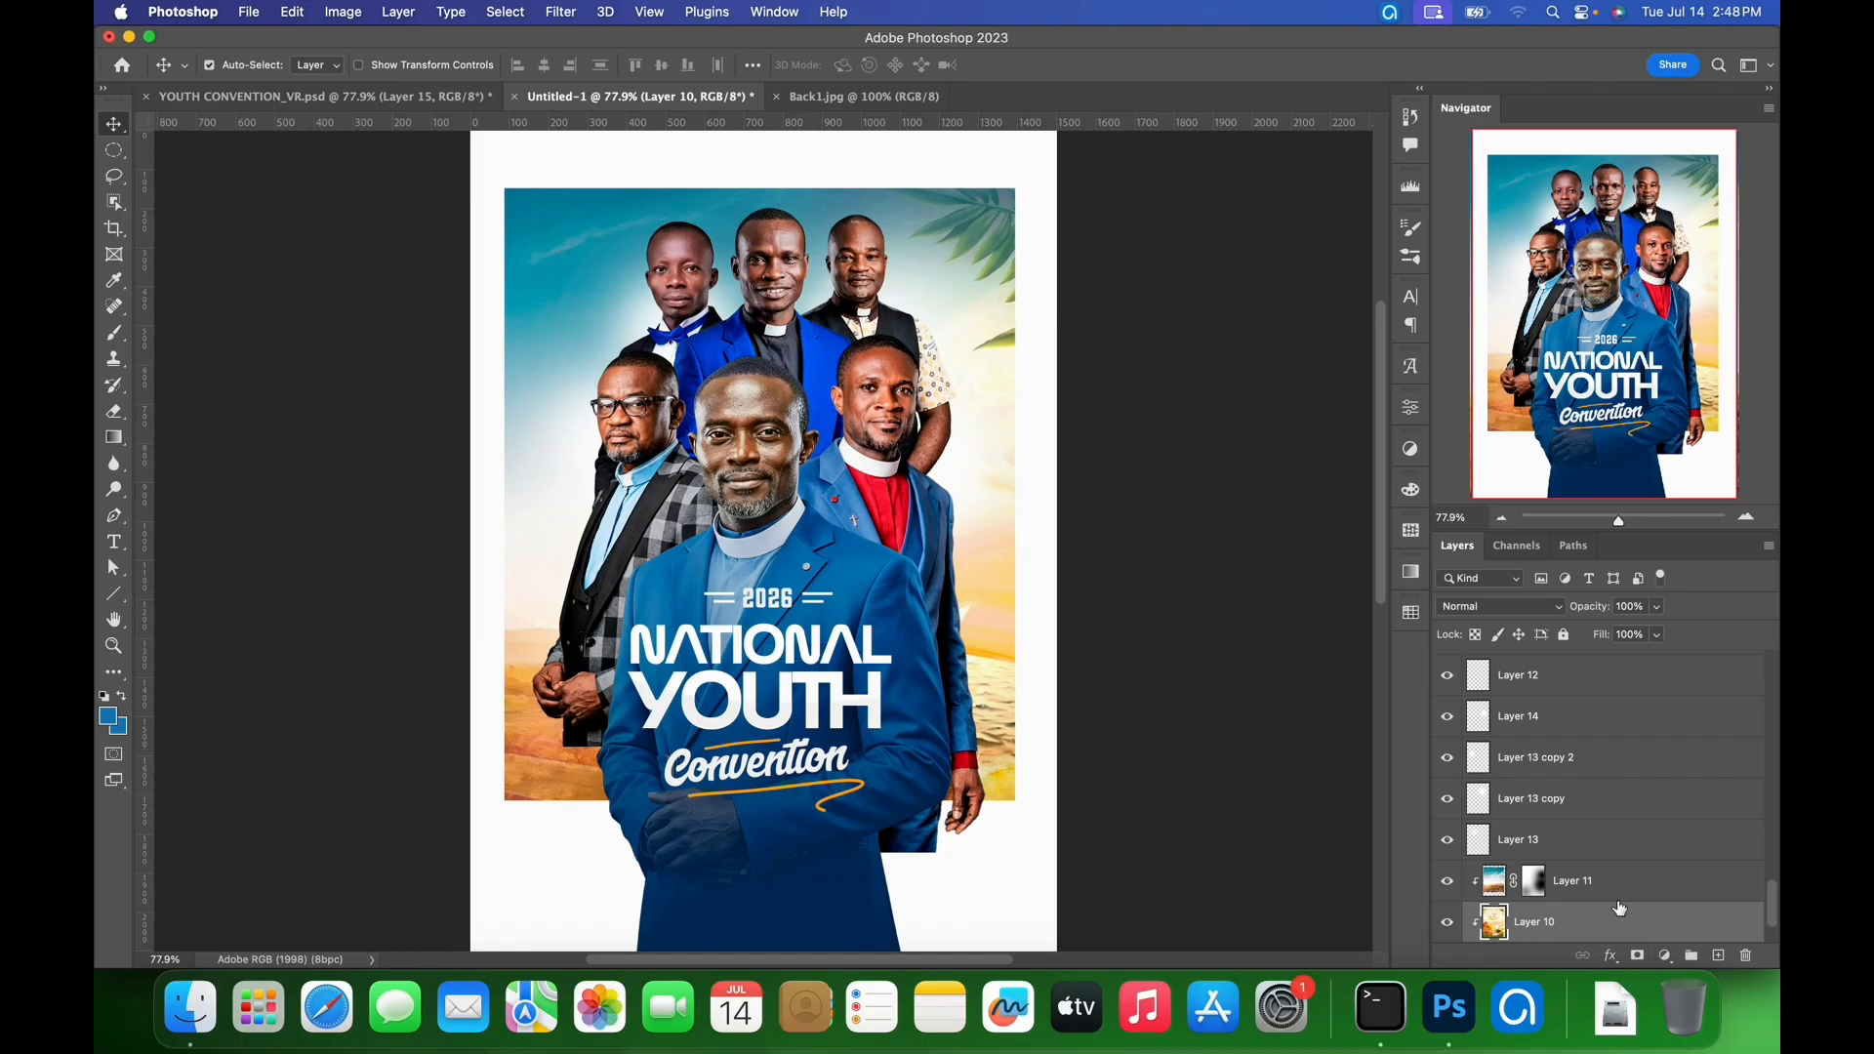
{"action": "left_click", "coordinate": [1719, 956]}
{"action": "left_click_drag", "start_coordinate": [1618, 929], "coordinate": [1612, 879]}
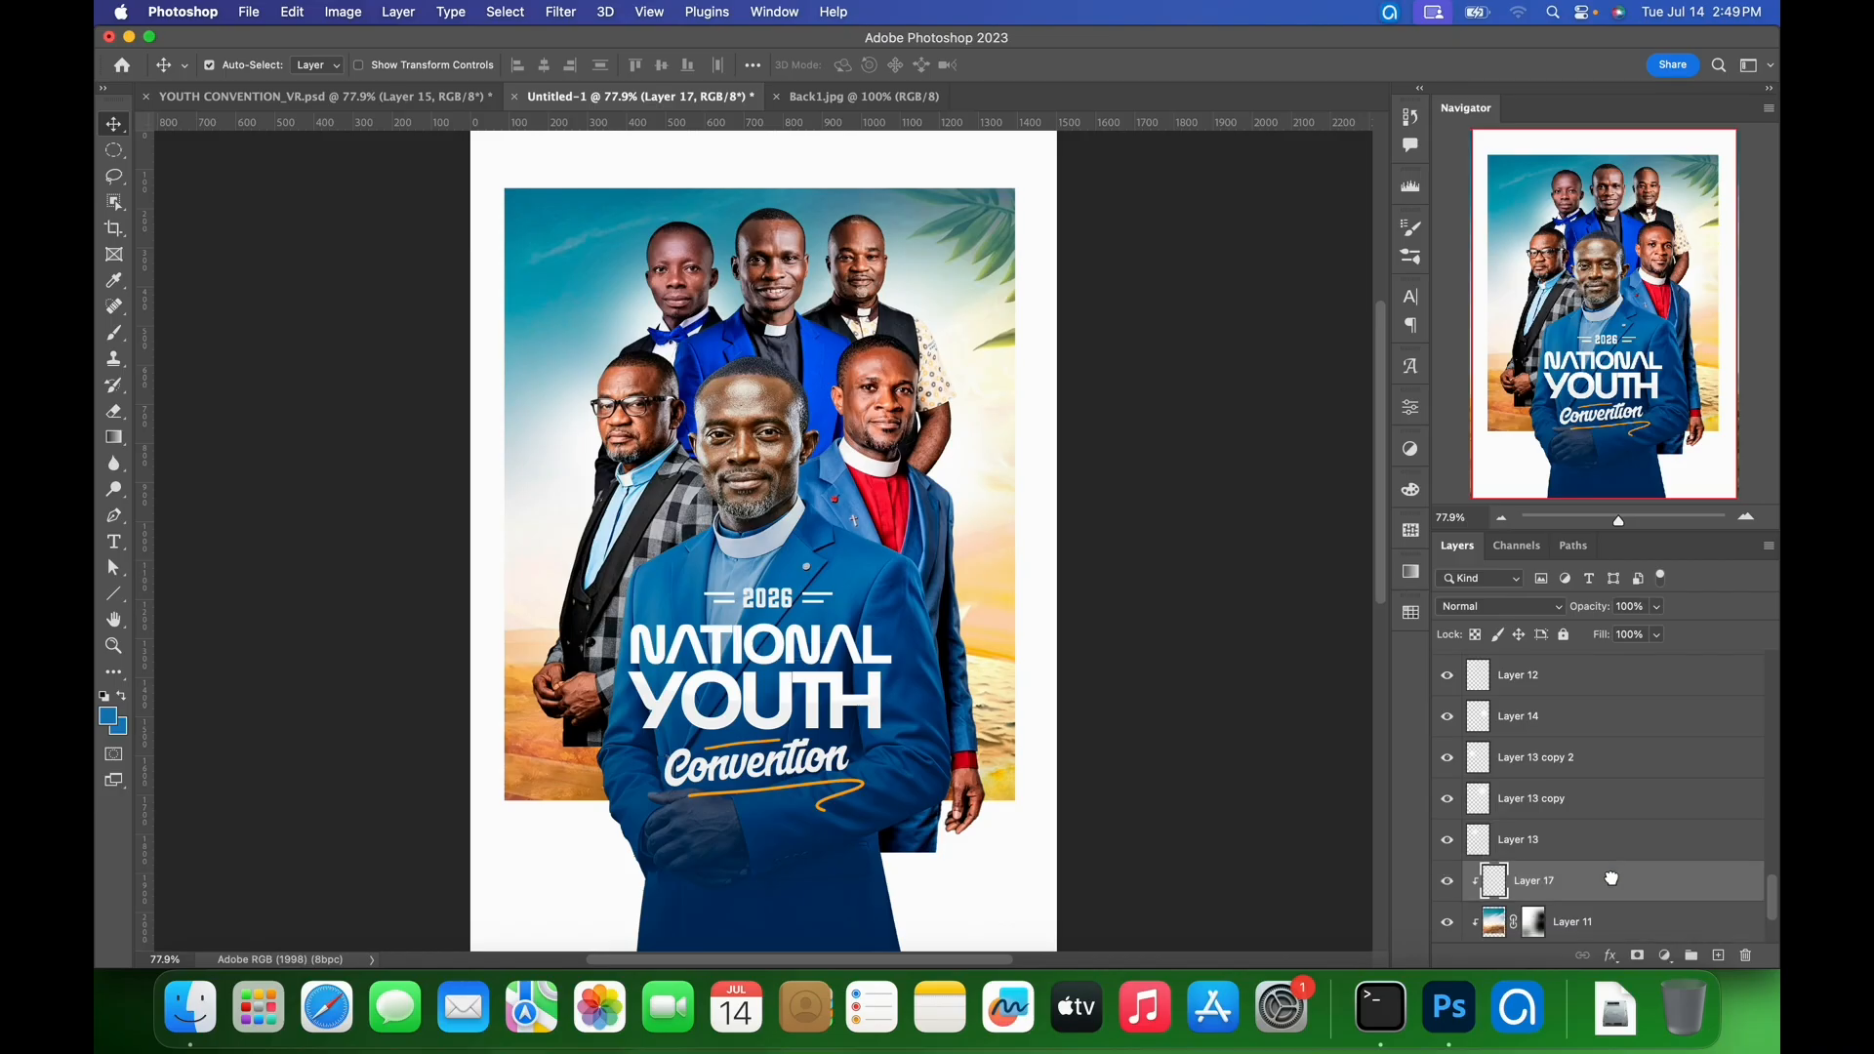
{"action": "key", "text": "g"}
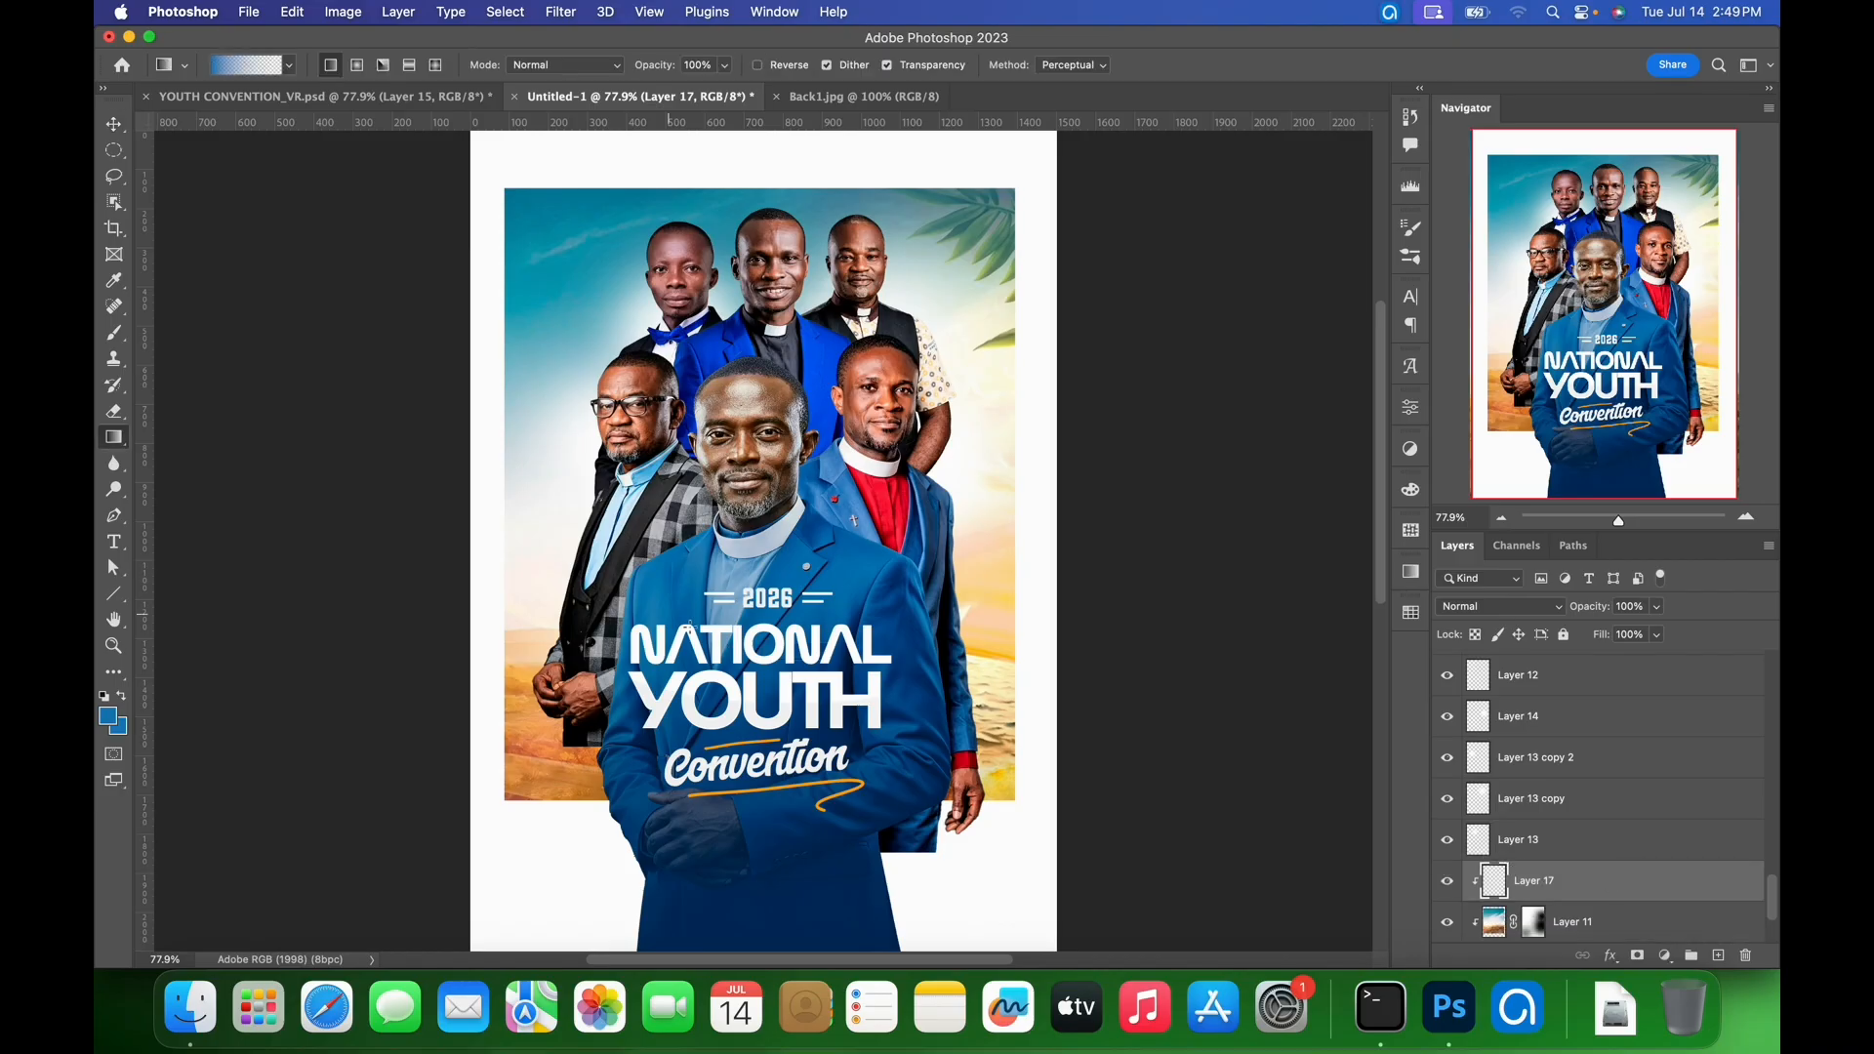
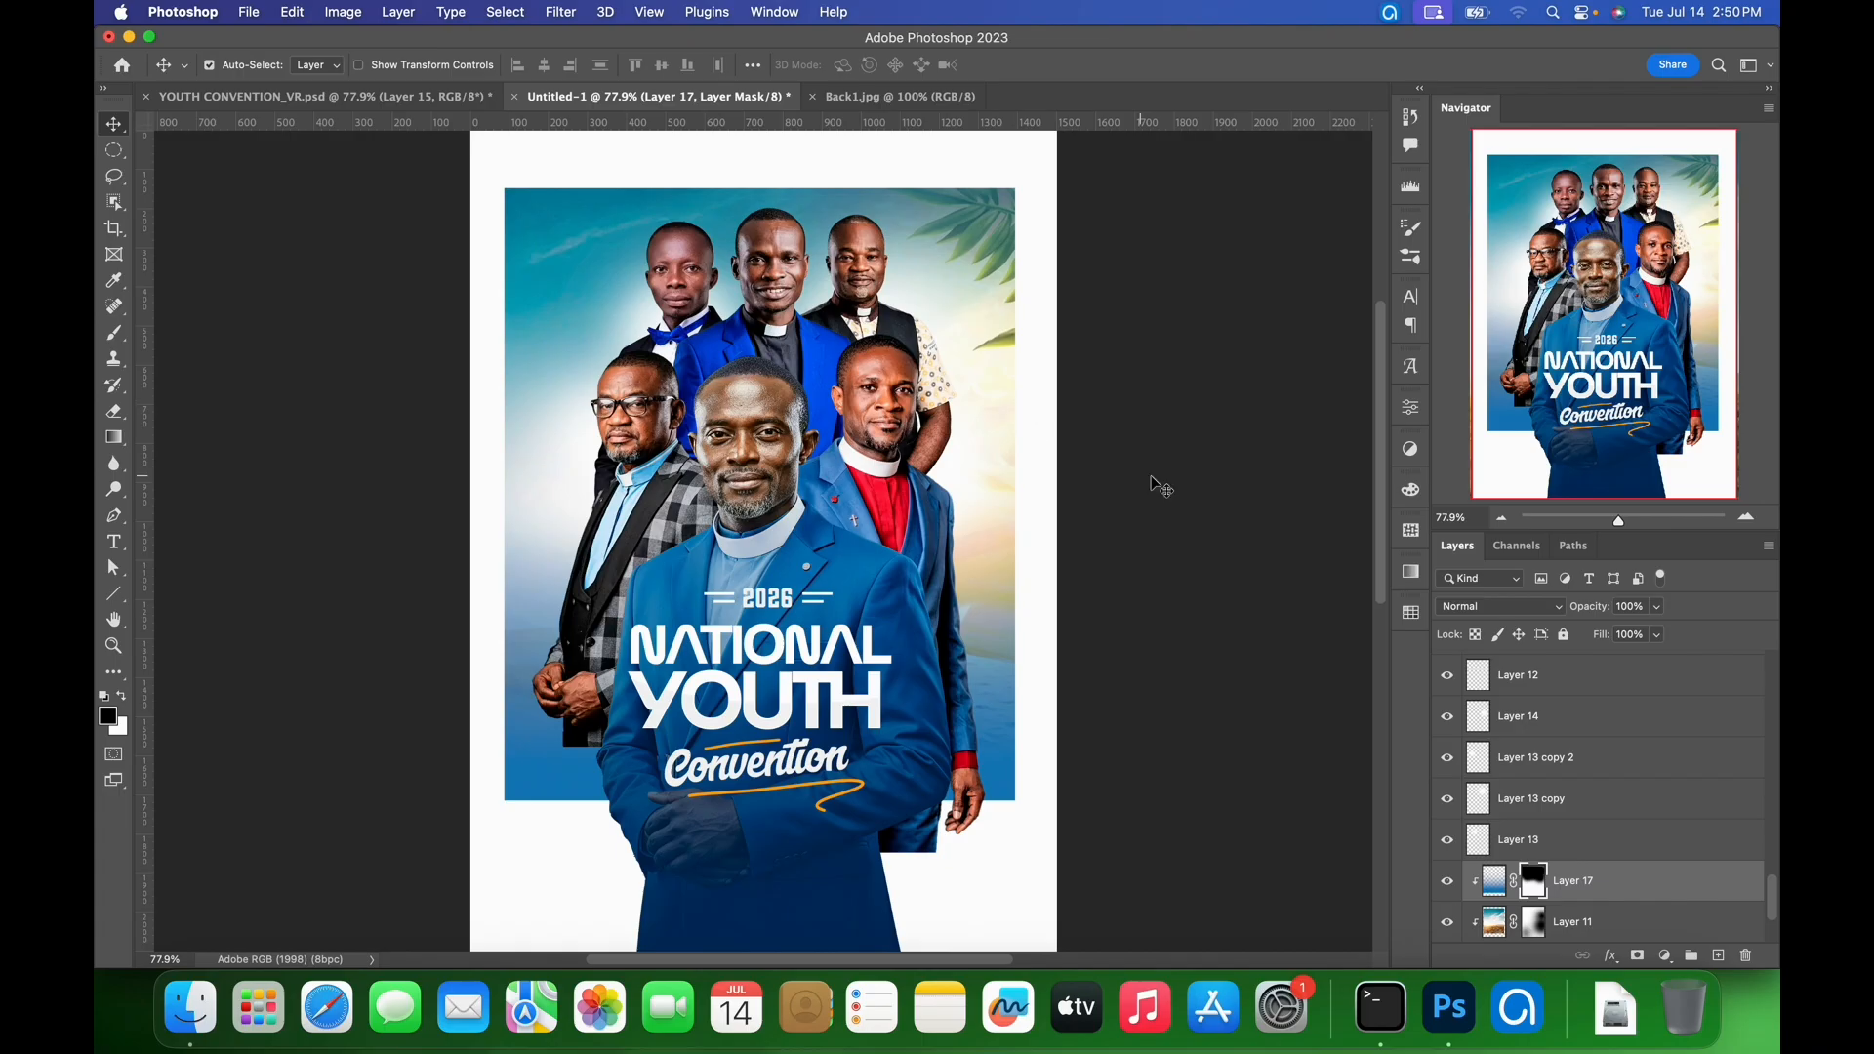
- Paint black at 48% brush opacity on Layer 11's mask over the palm leaves, and compare with the finished YOUTH CONVENTION_VR.psd flyer
{"action": "left_click", "coordinate": [919, 220]}
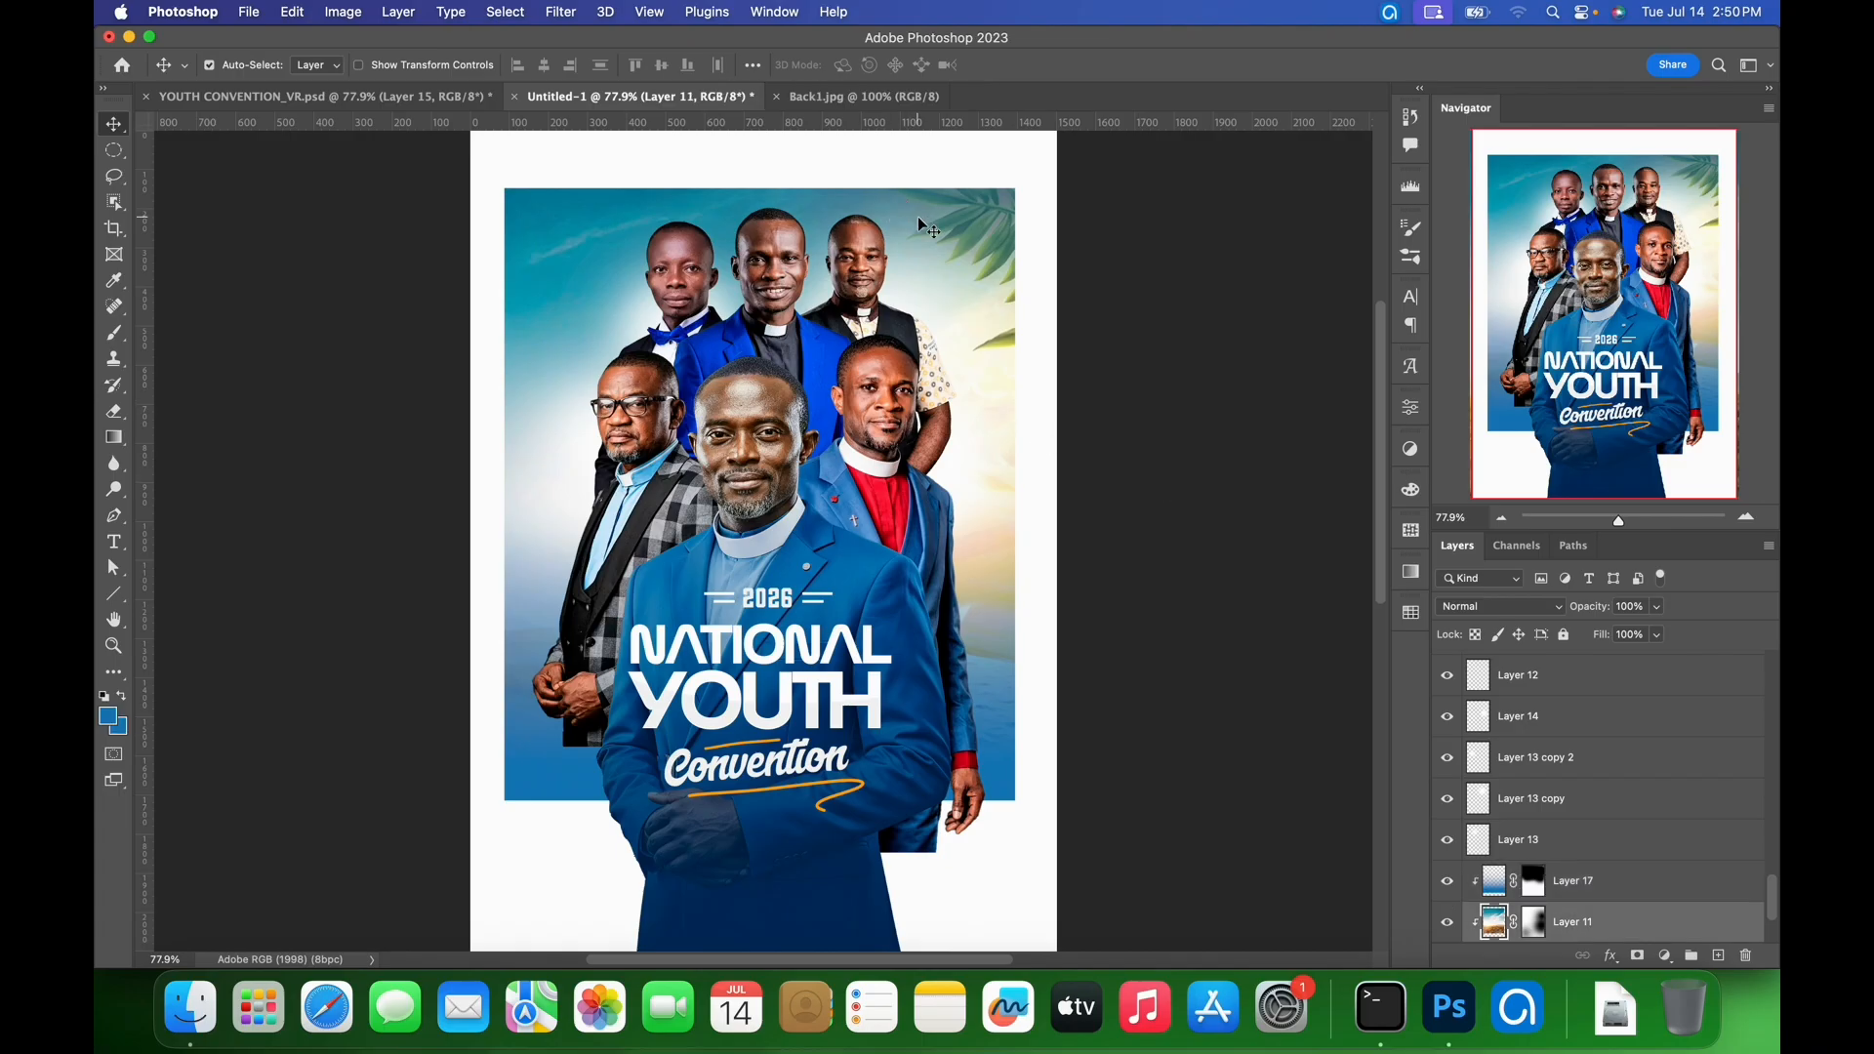
{"action": "left_click", "coordinate": [1535, 922]}
{"action": "key", "text": "b"}
{"action": "key", "text": "d"}
{"action": "left_click", "coordinate": [554, 65]}
{"action": "left_click_drag", "start_coordinate": [554, 72], "coordinate": [508, 88]}
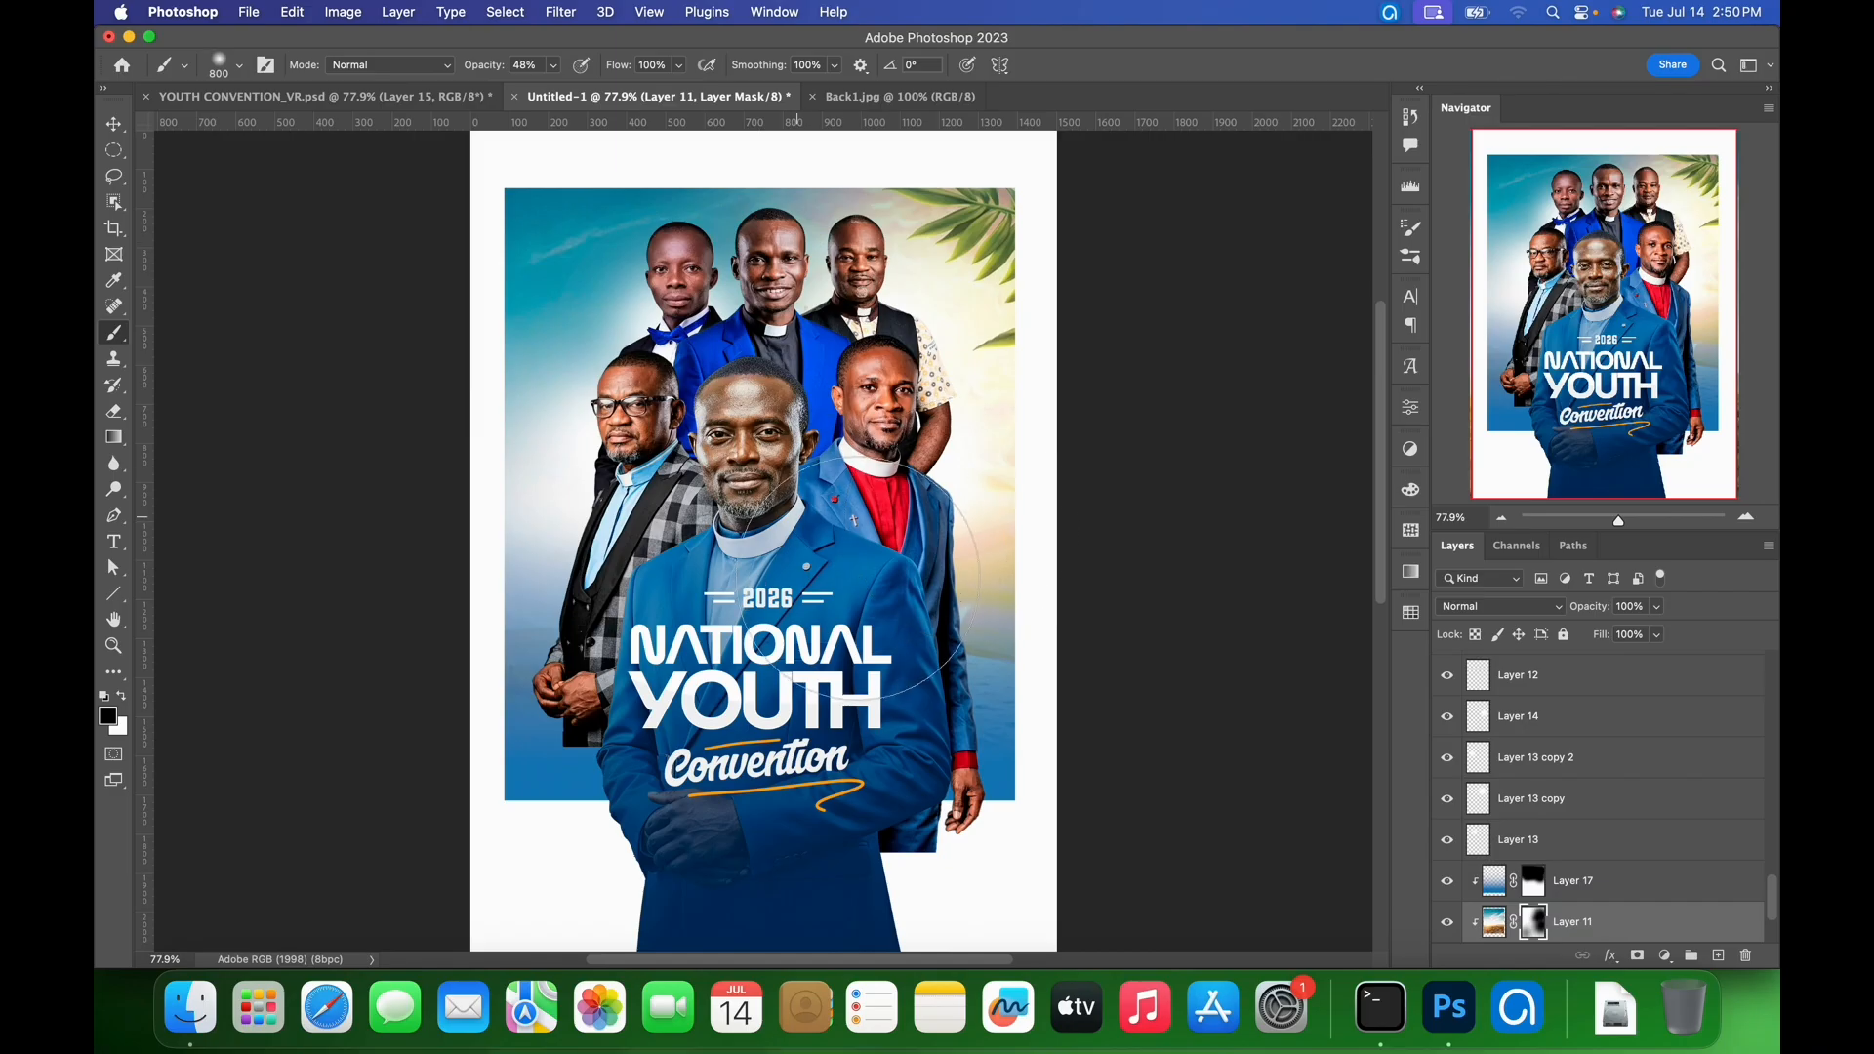
{"action": "key", "text": "v"}
{"action": "left_click", "coordinate": [443, 98]}
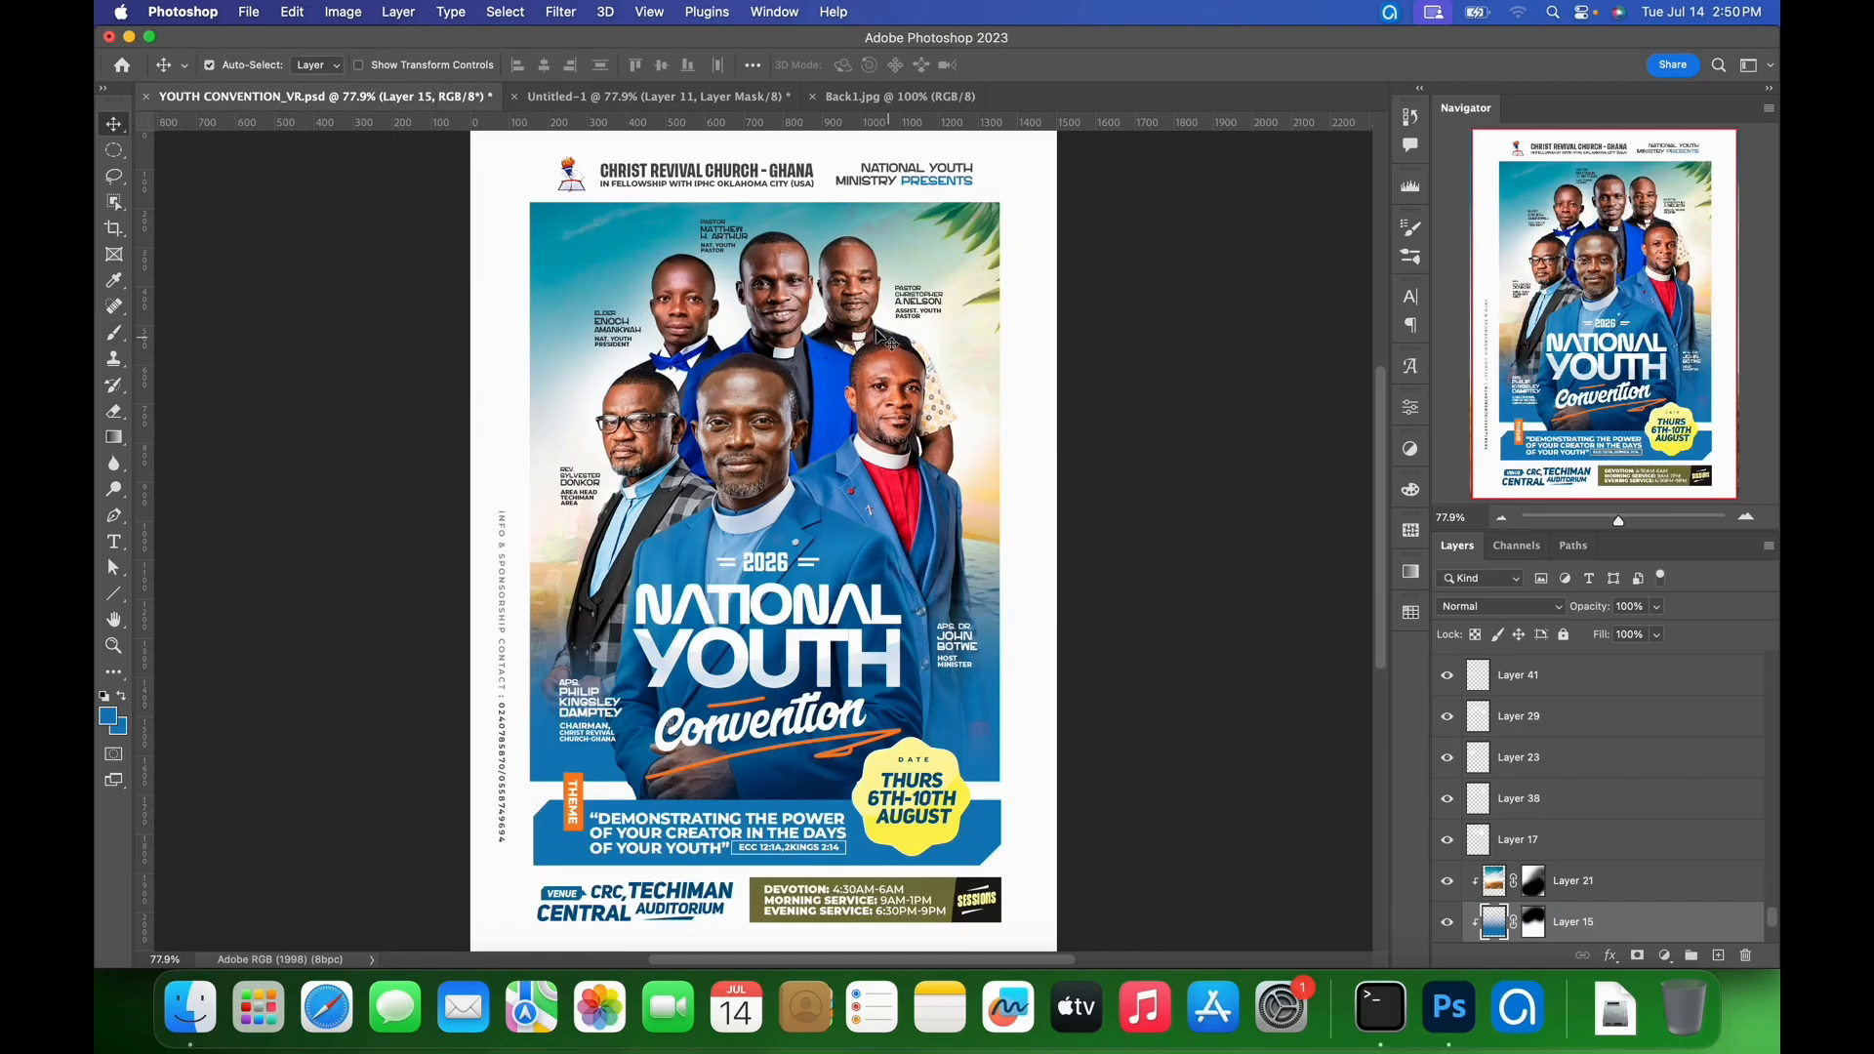
{"action": "left_click", "coordinate": [693, 98]}
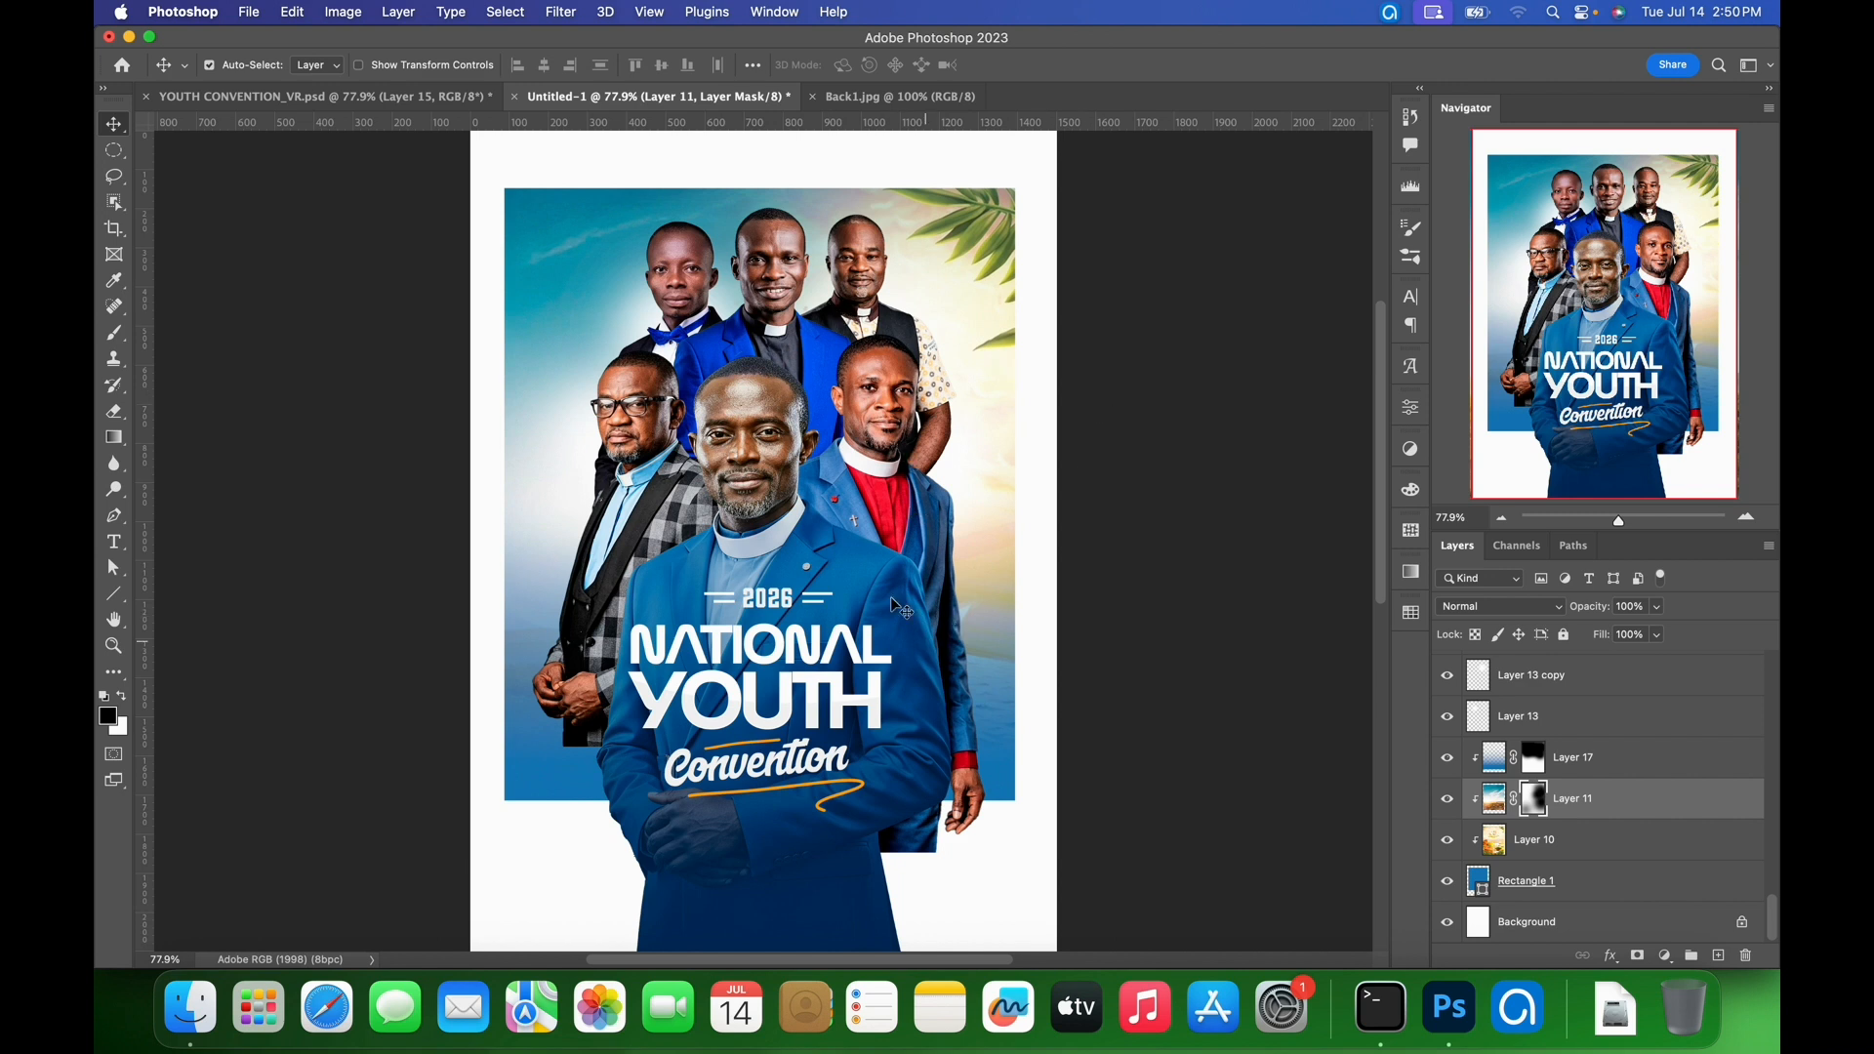
- Add a layer mask to Layer 5, the man in the checkered jacket, and fade his lower body with a 700 px black brush at 48% opacity
{"action": "scroll", "coordinate": [908, 640], "scroll_direction": "down", "scroll_amount": 3}
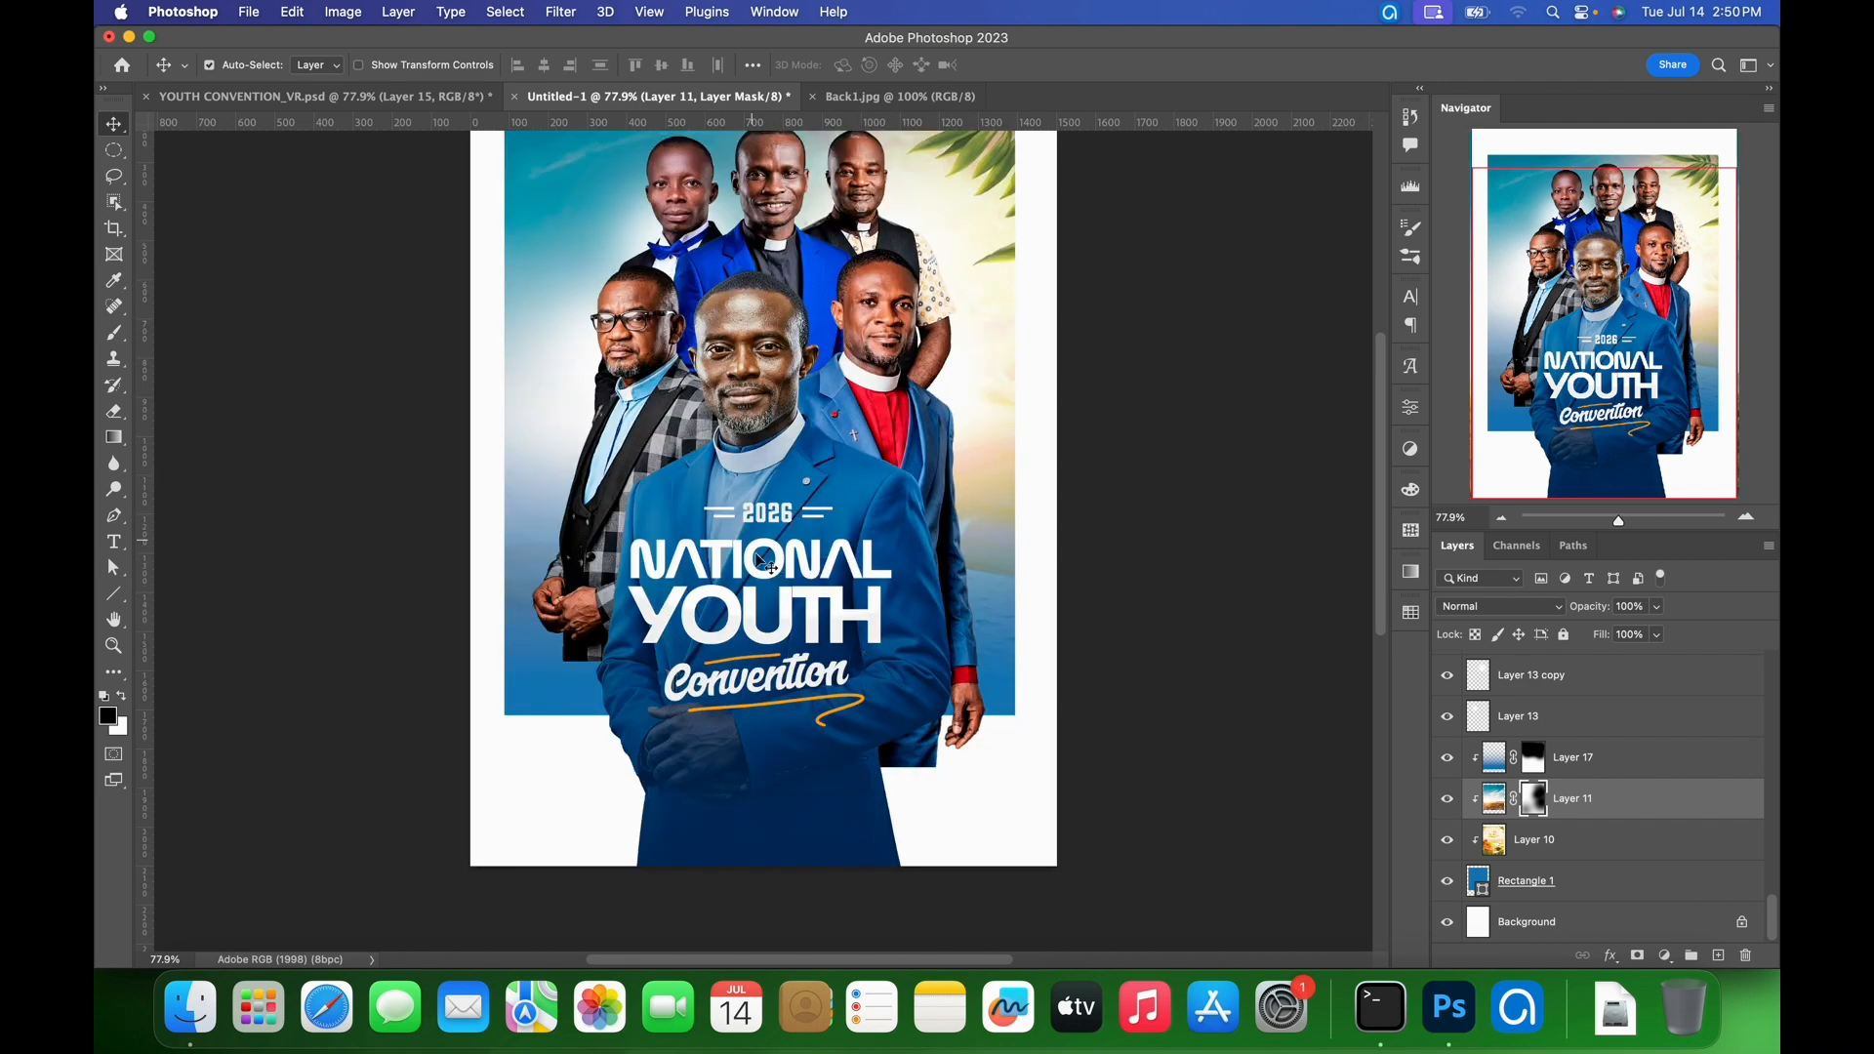
{"action": "left_click", "coordinate": [710, 548]}
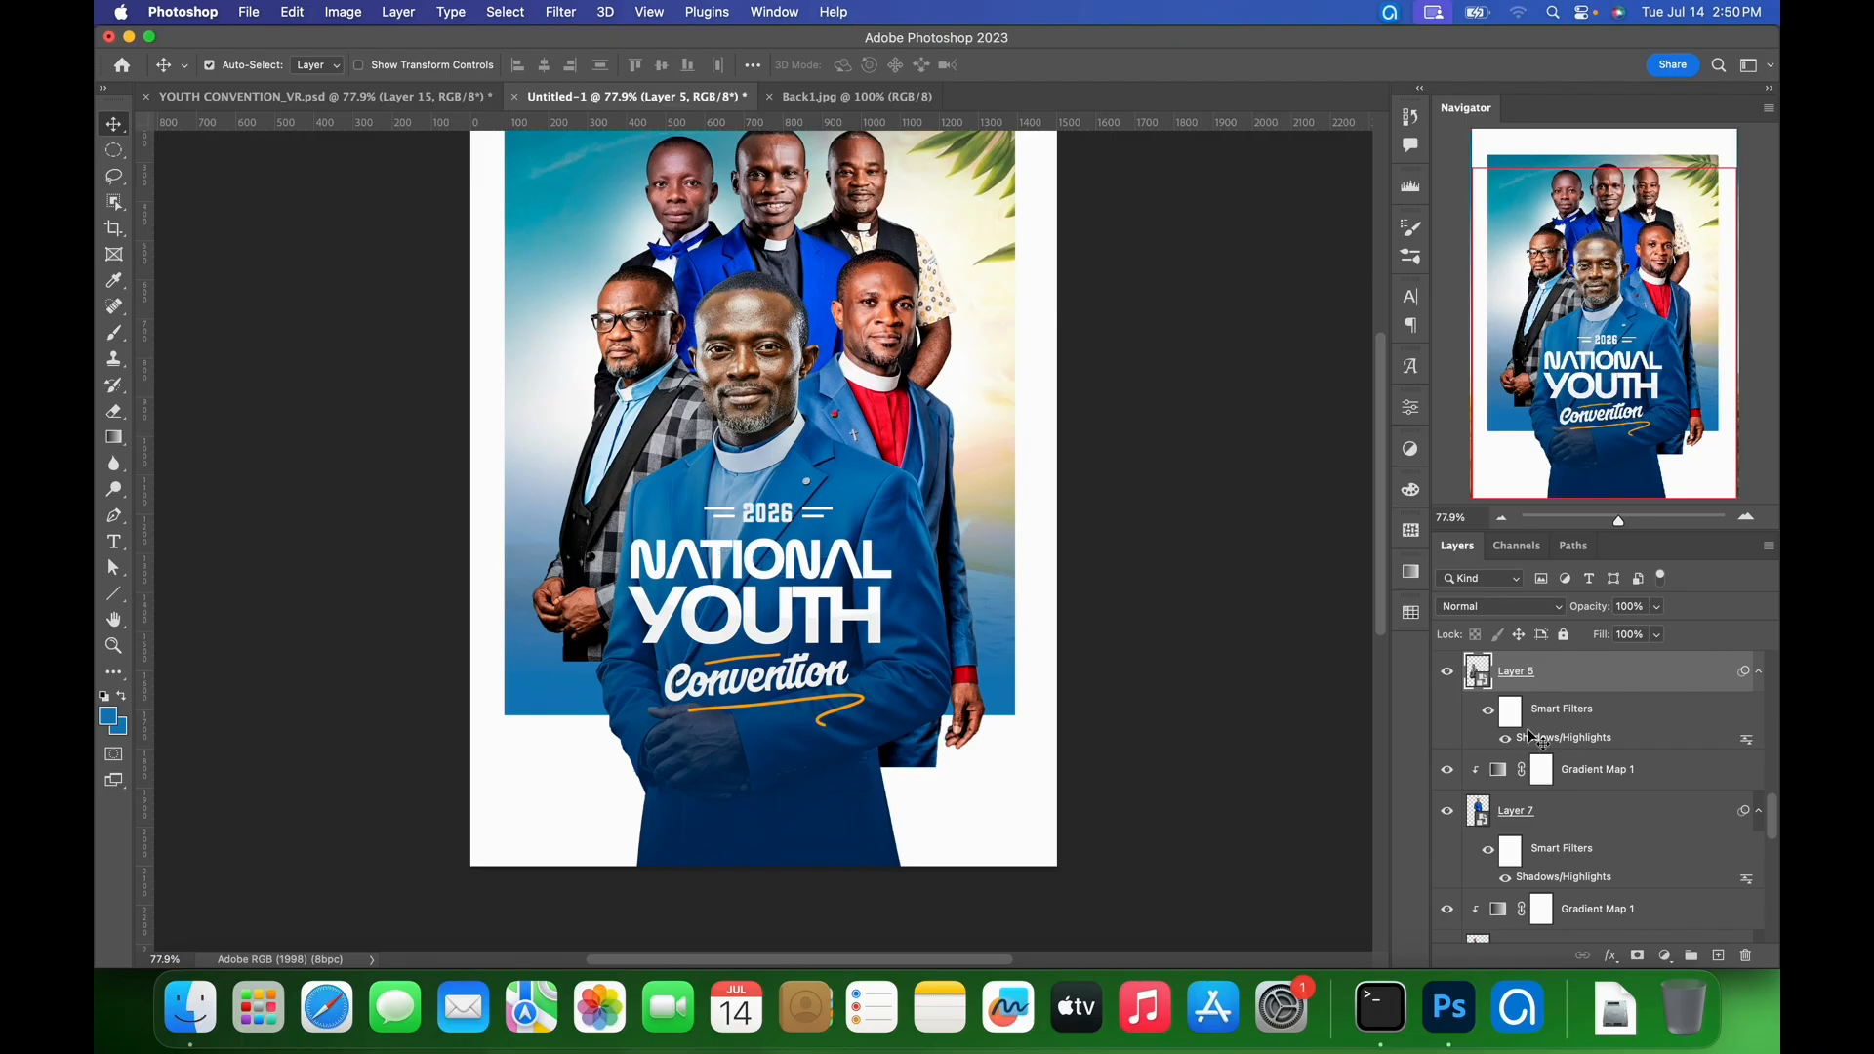
{"action": "left_click", "coordinate": [1631, 955]}
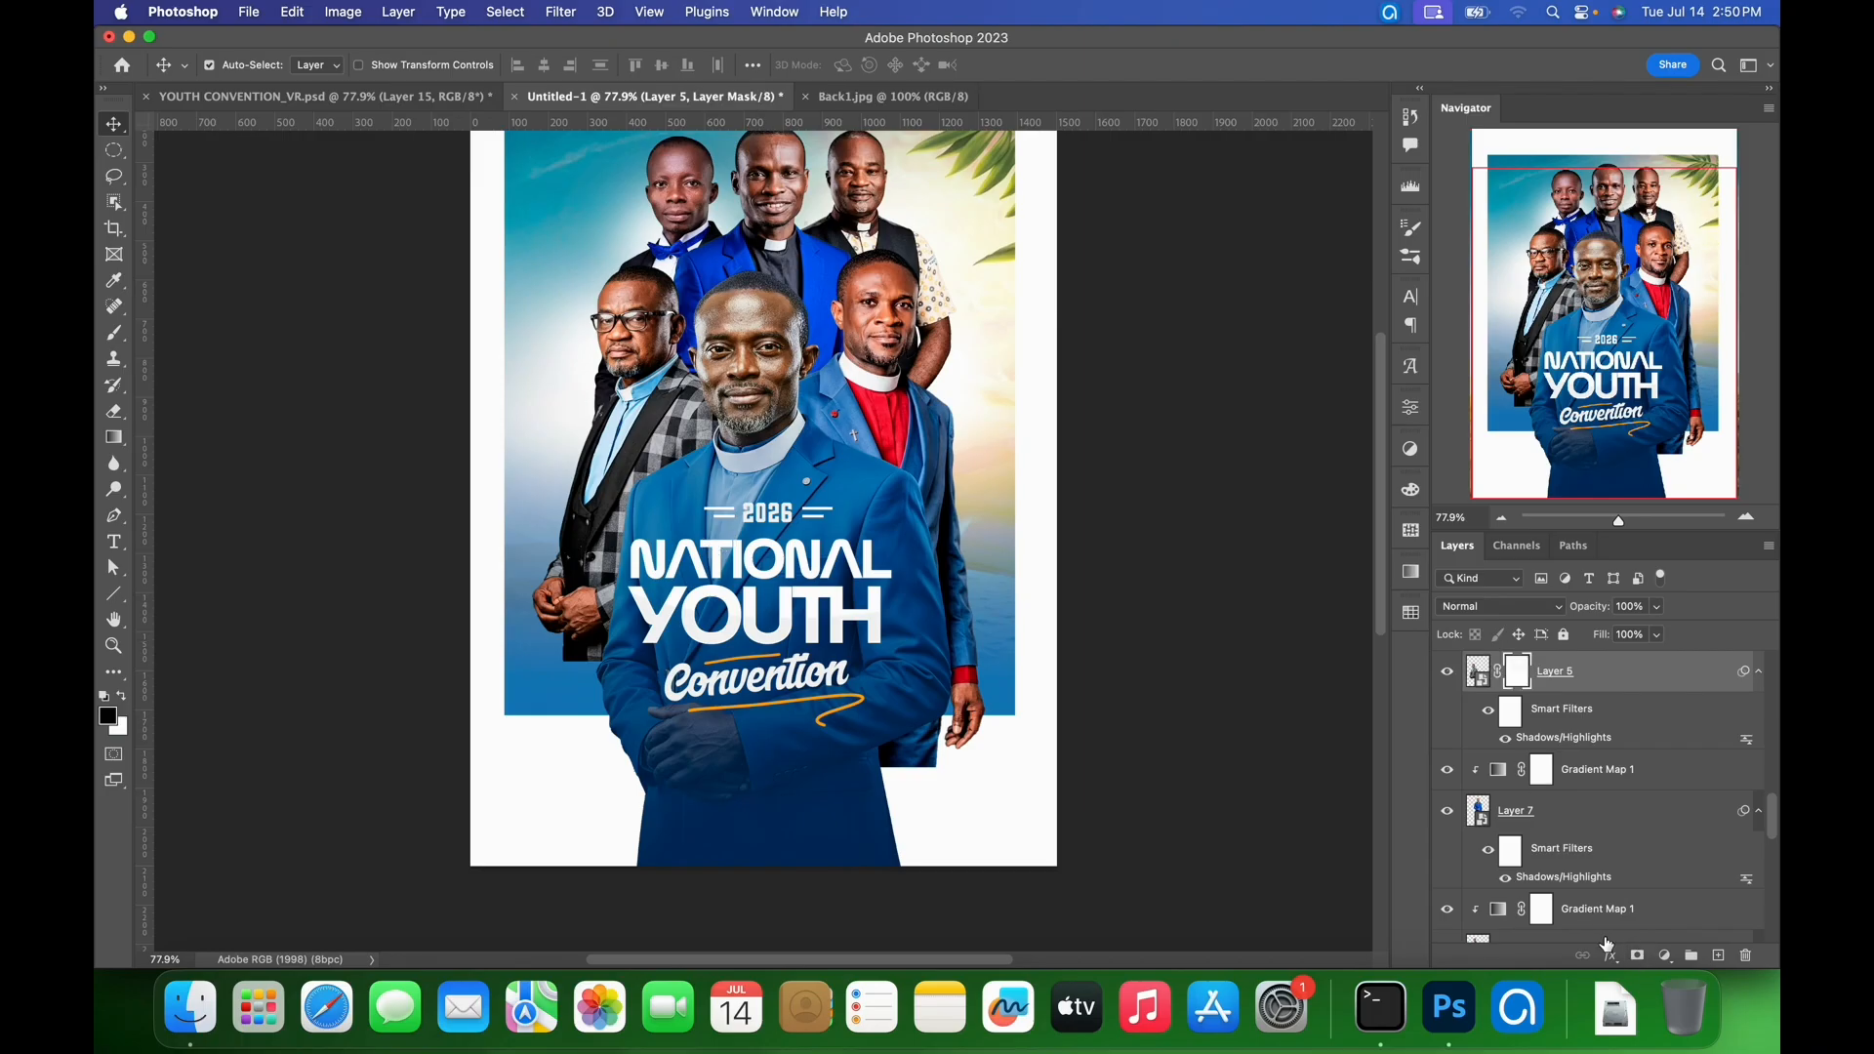
{"action": "key", "text": "b"}
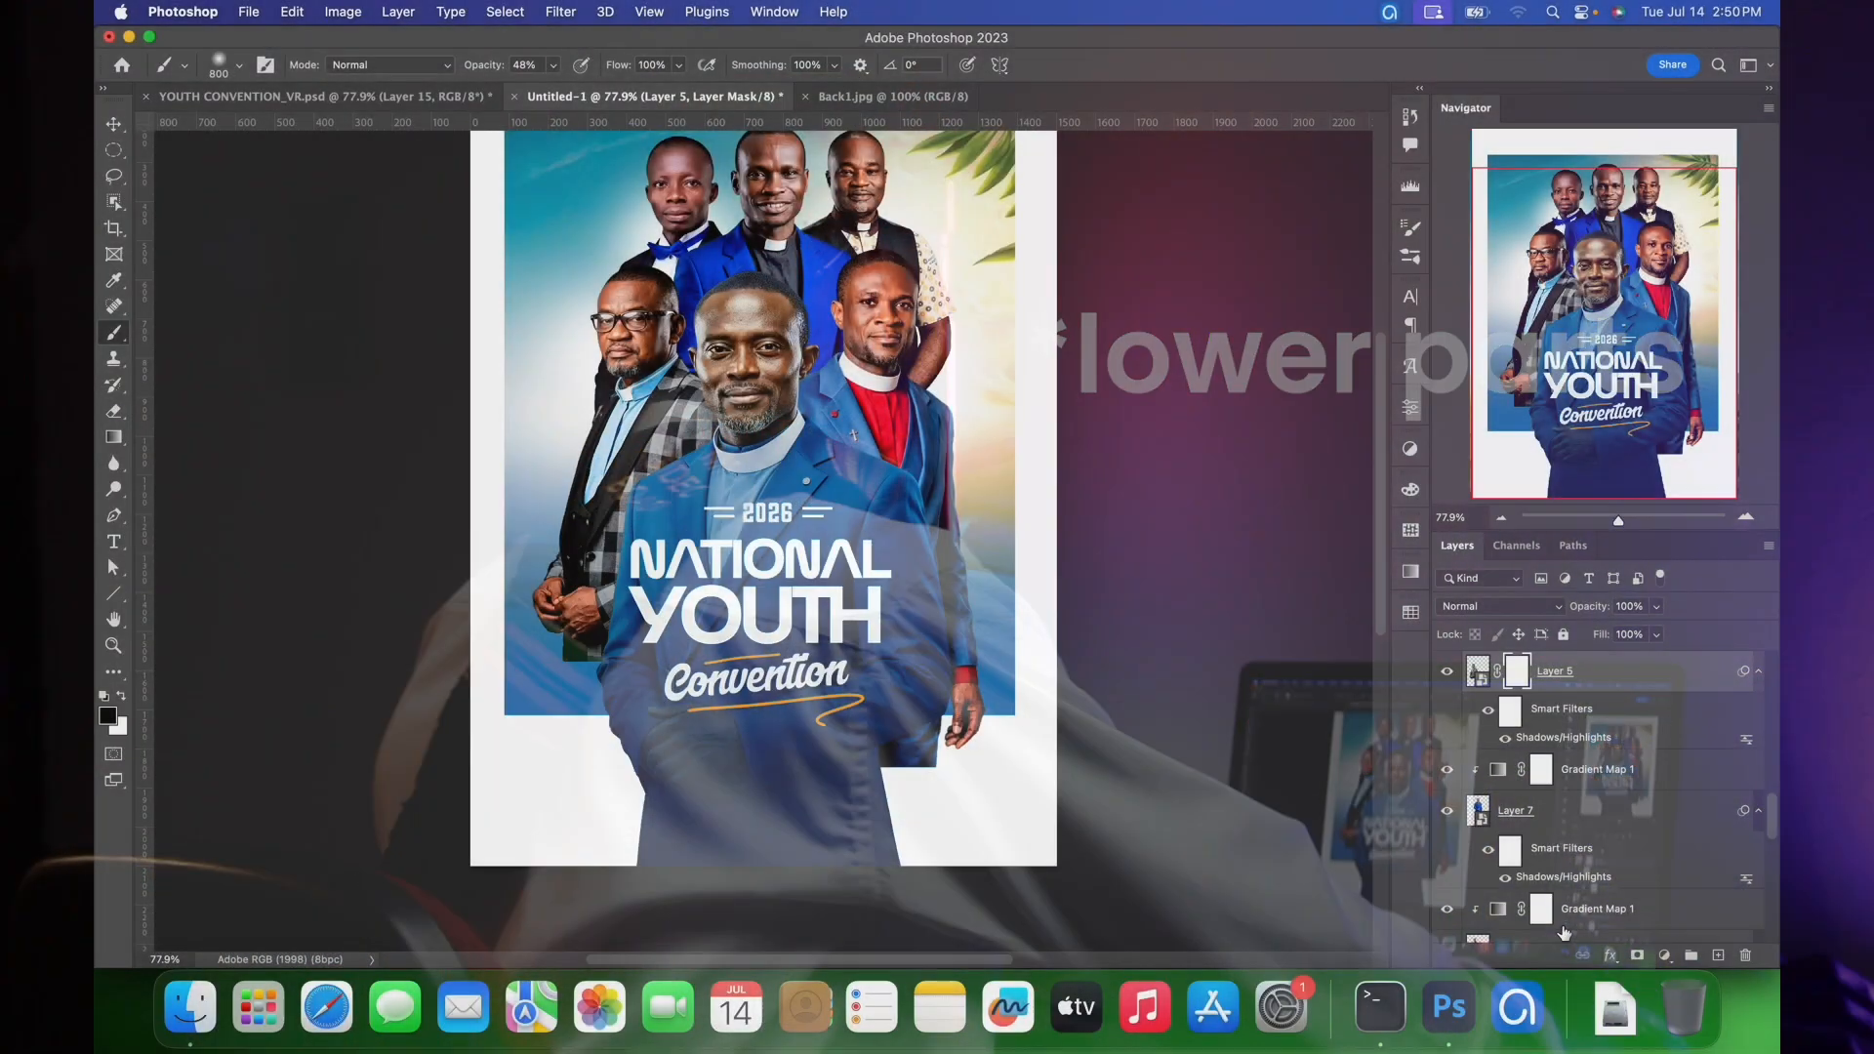
{"action": "scroll", "coordinate": [1329, 842], "scroll_direction": "up", "scroll_amount": 1}
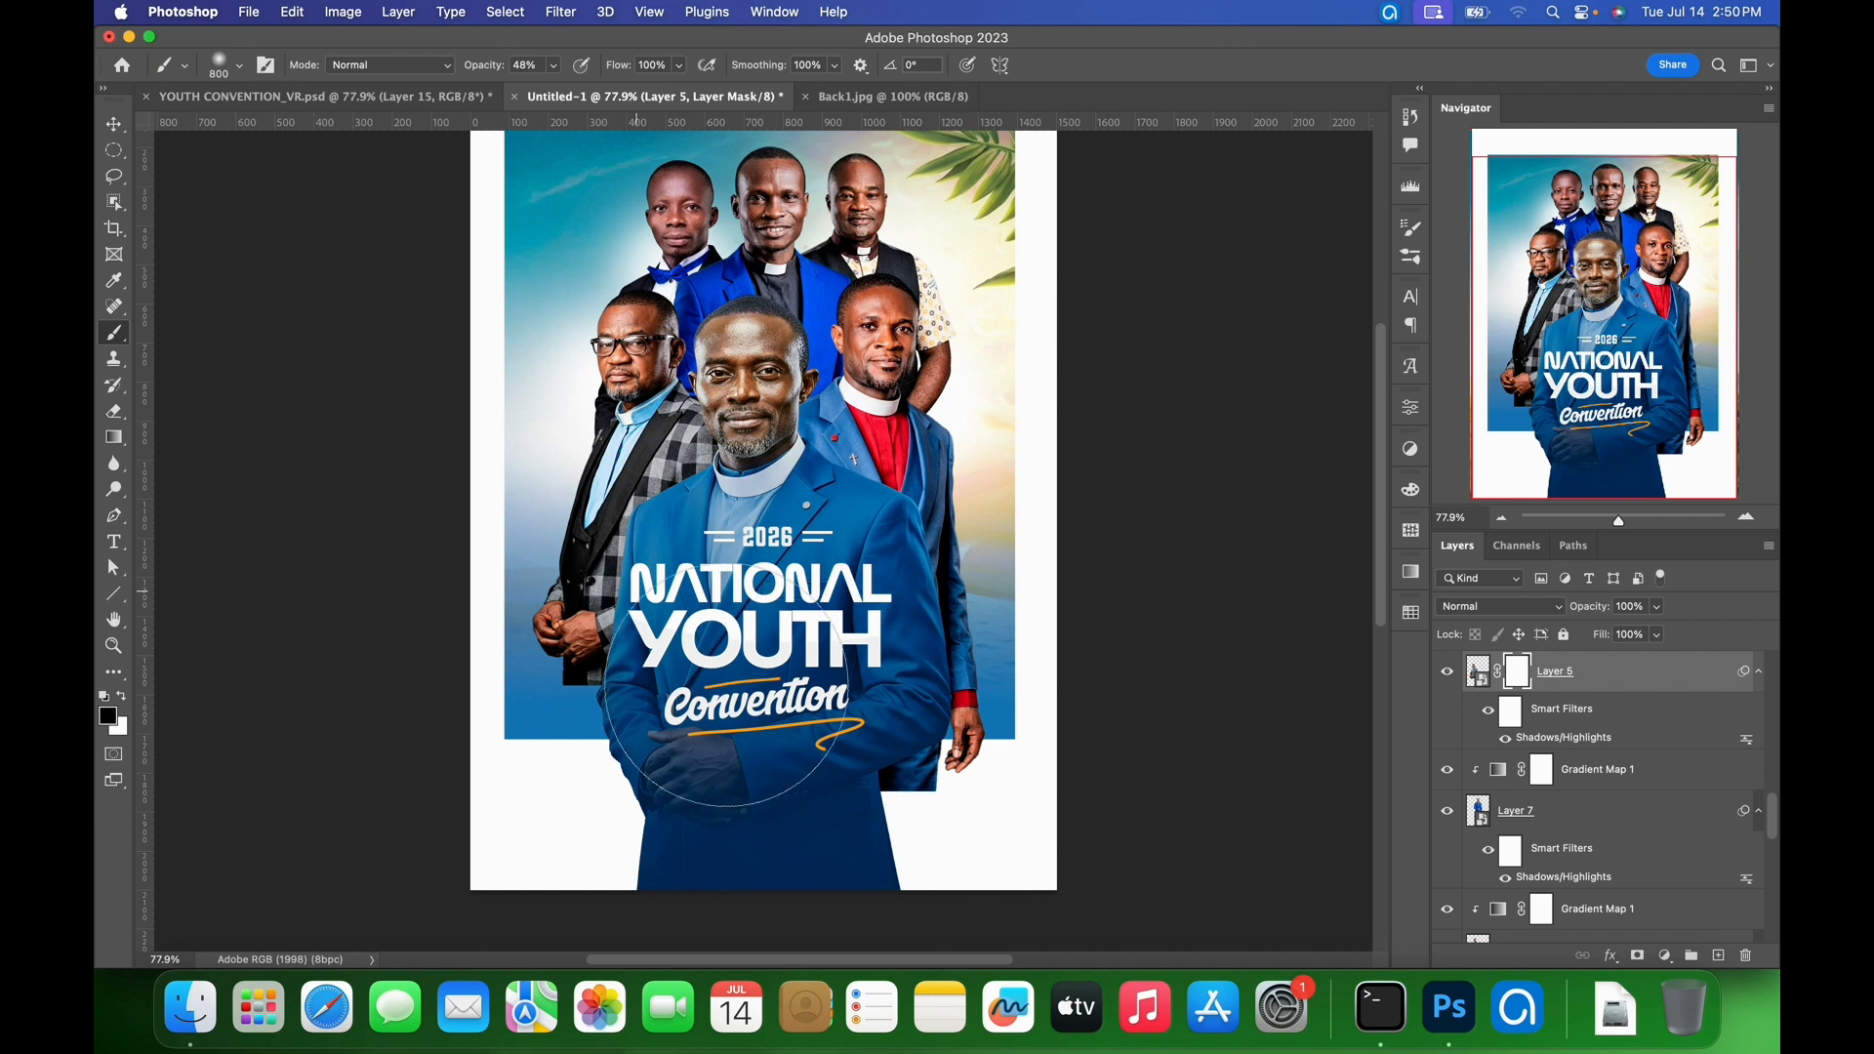
{"action": "key", "text": "v"}
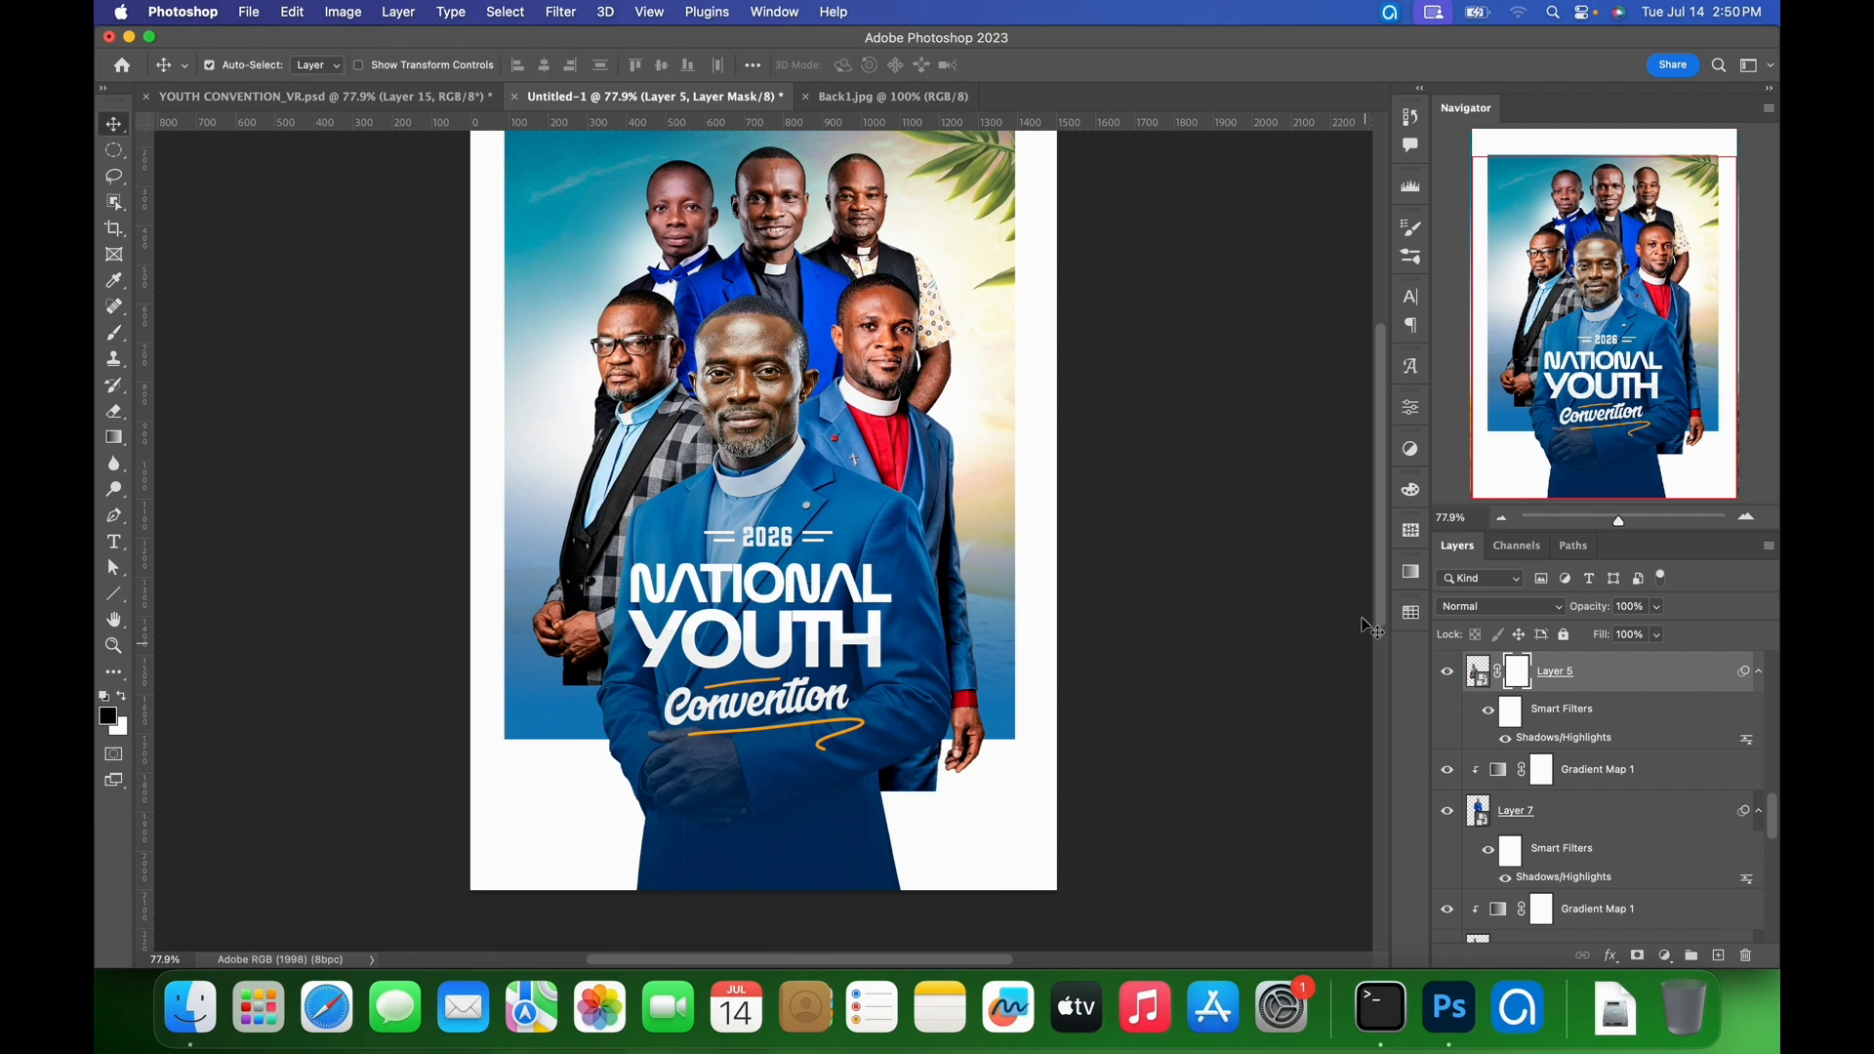
{"action": "key", "text": "b"}
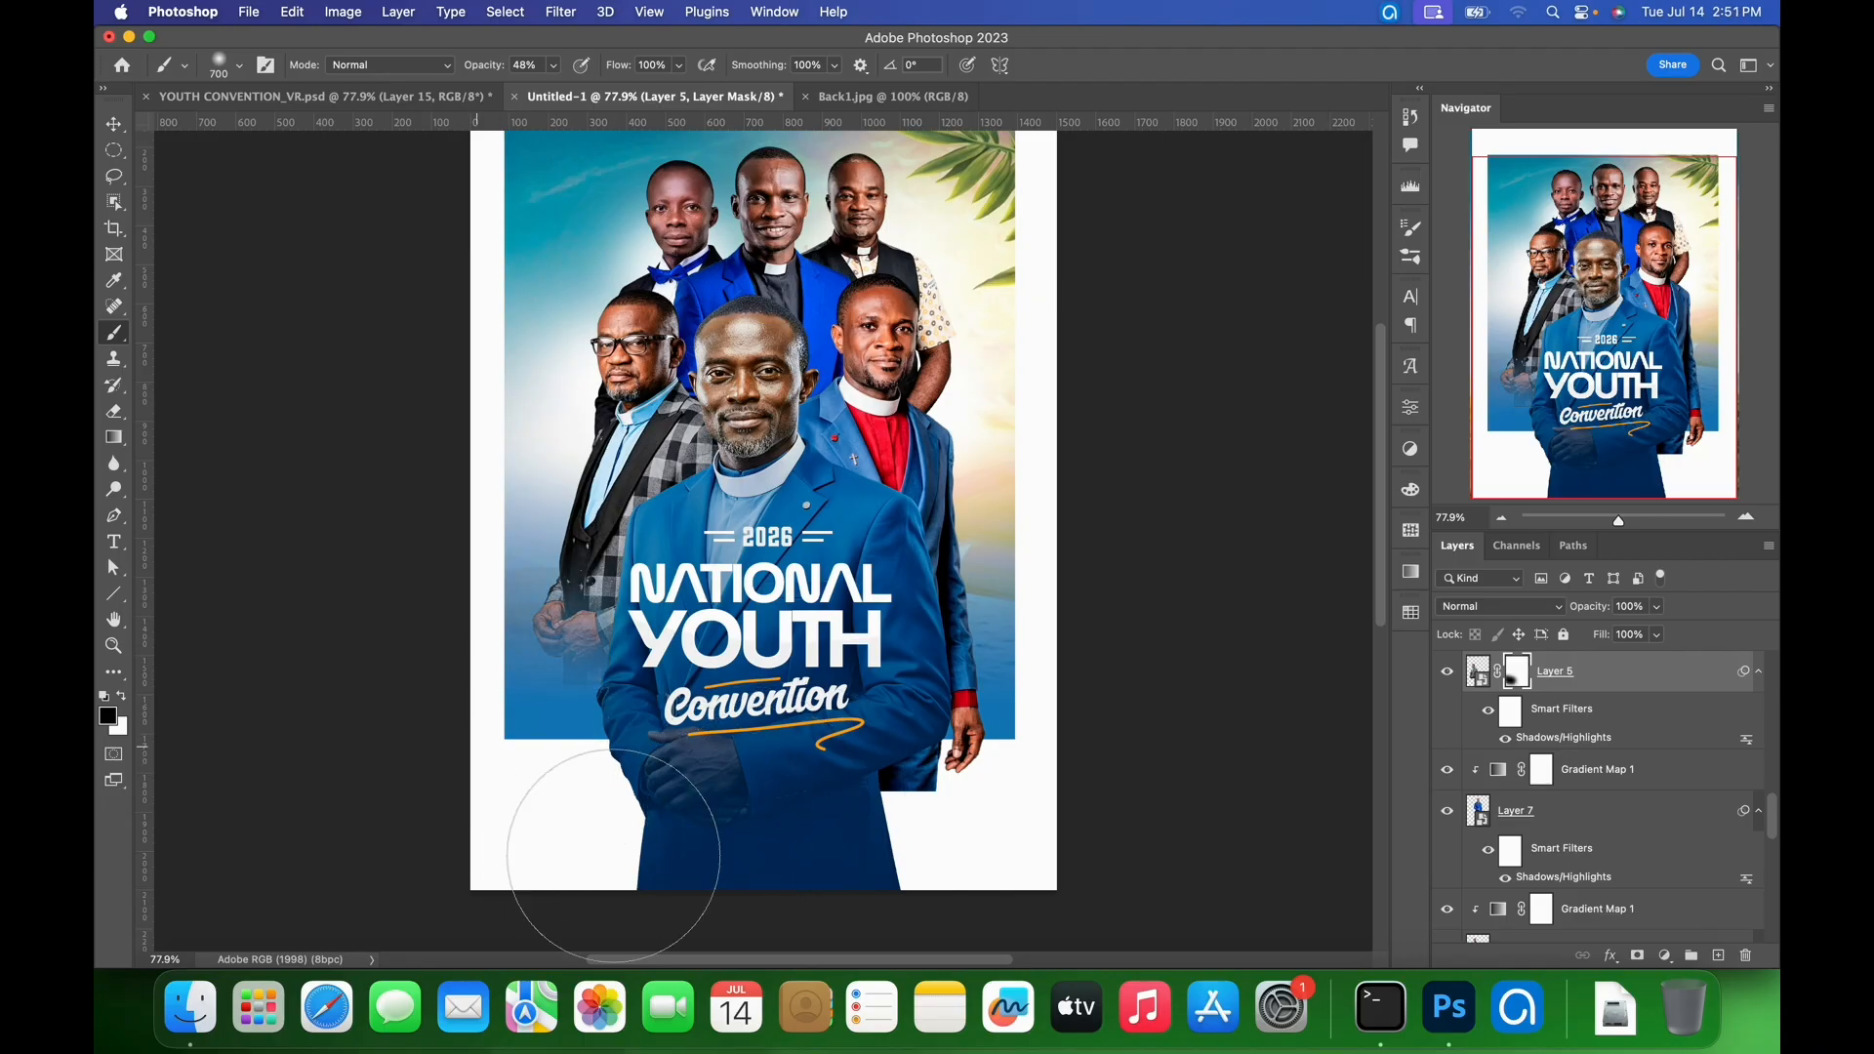
{"action": "key", "text": "v"}
- Mask Layer 6, the man in the red clergy shirt, and fade his hand and lower body with the 48% black brush
{"action": "left_click", "coordinate": [913, 451]}
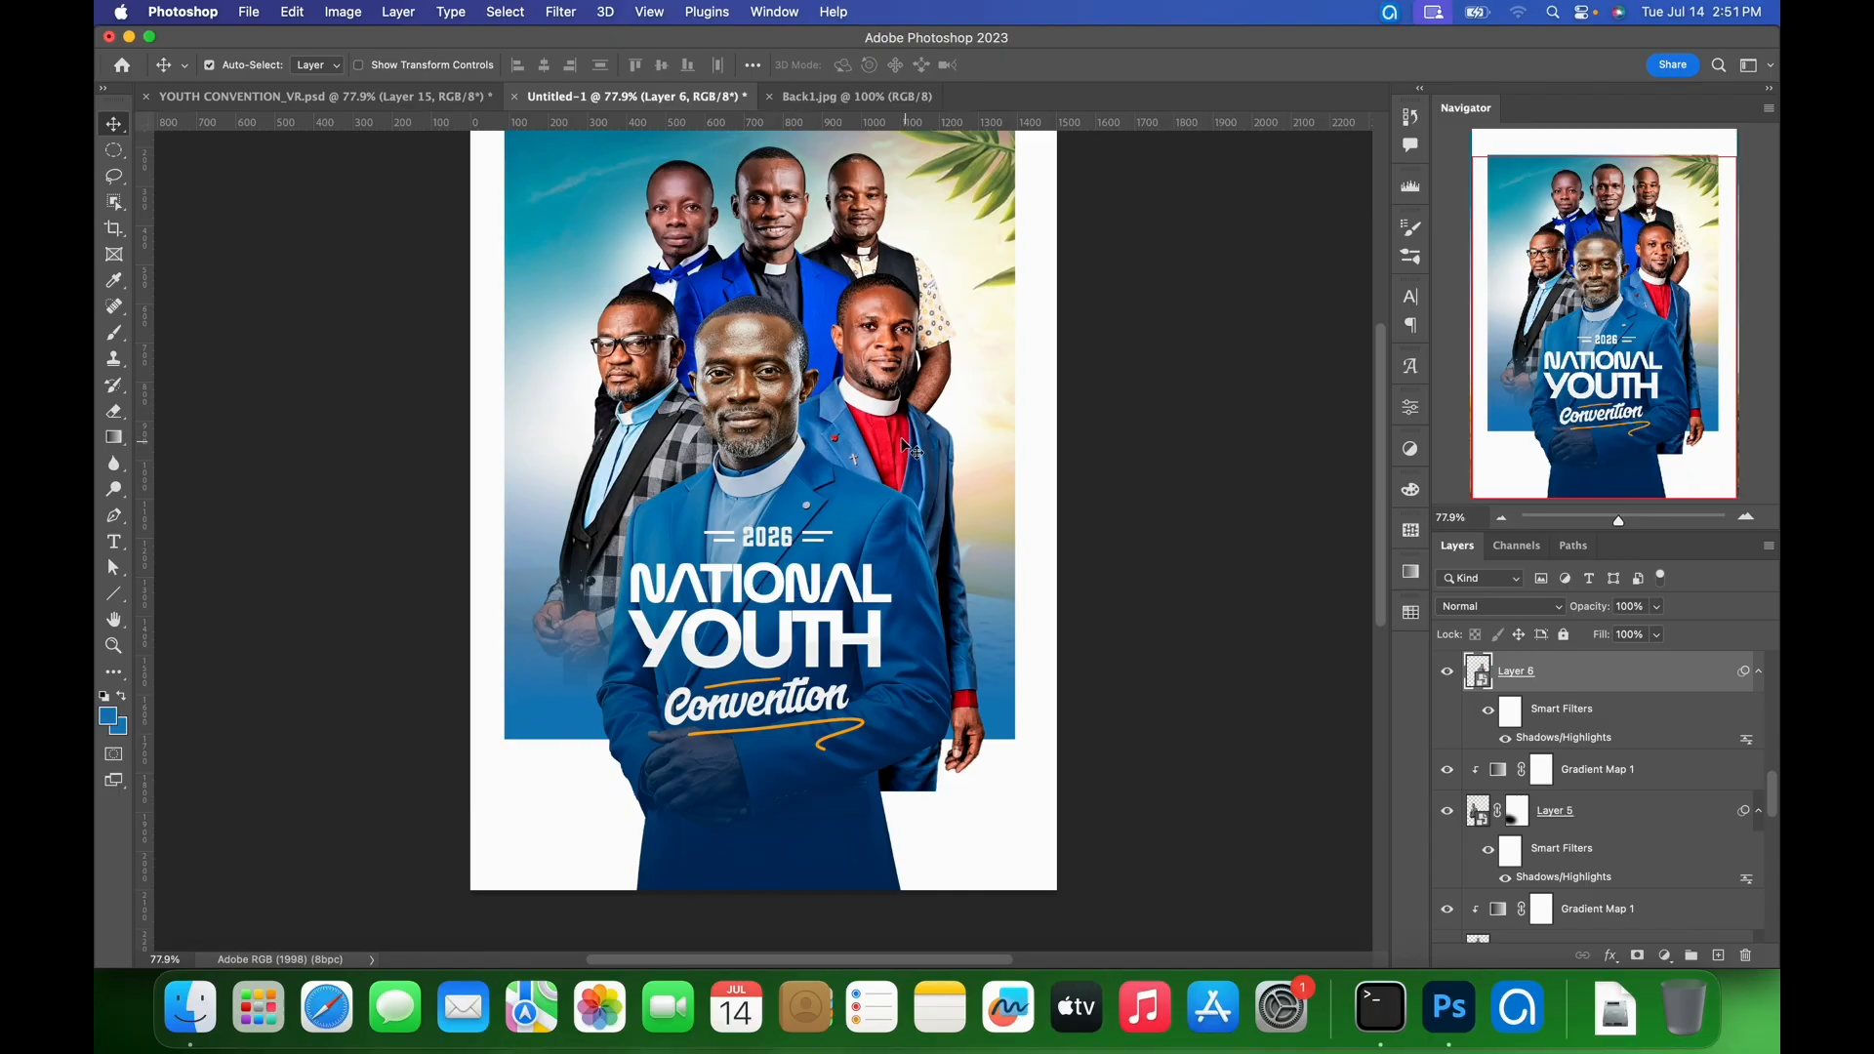
{"action": "left_click", "coordinate": [1639, 957]}
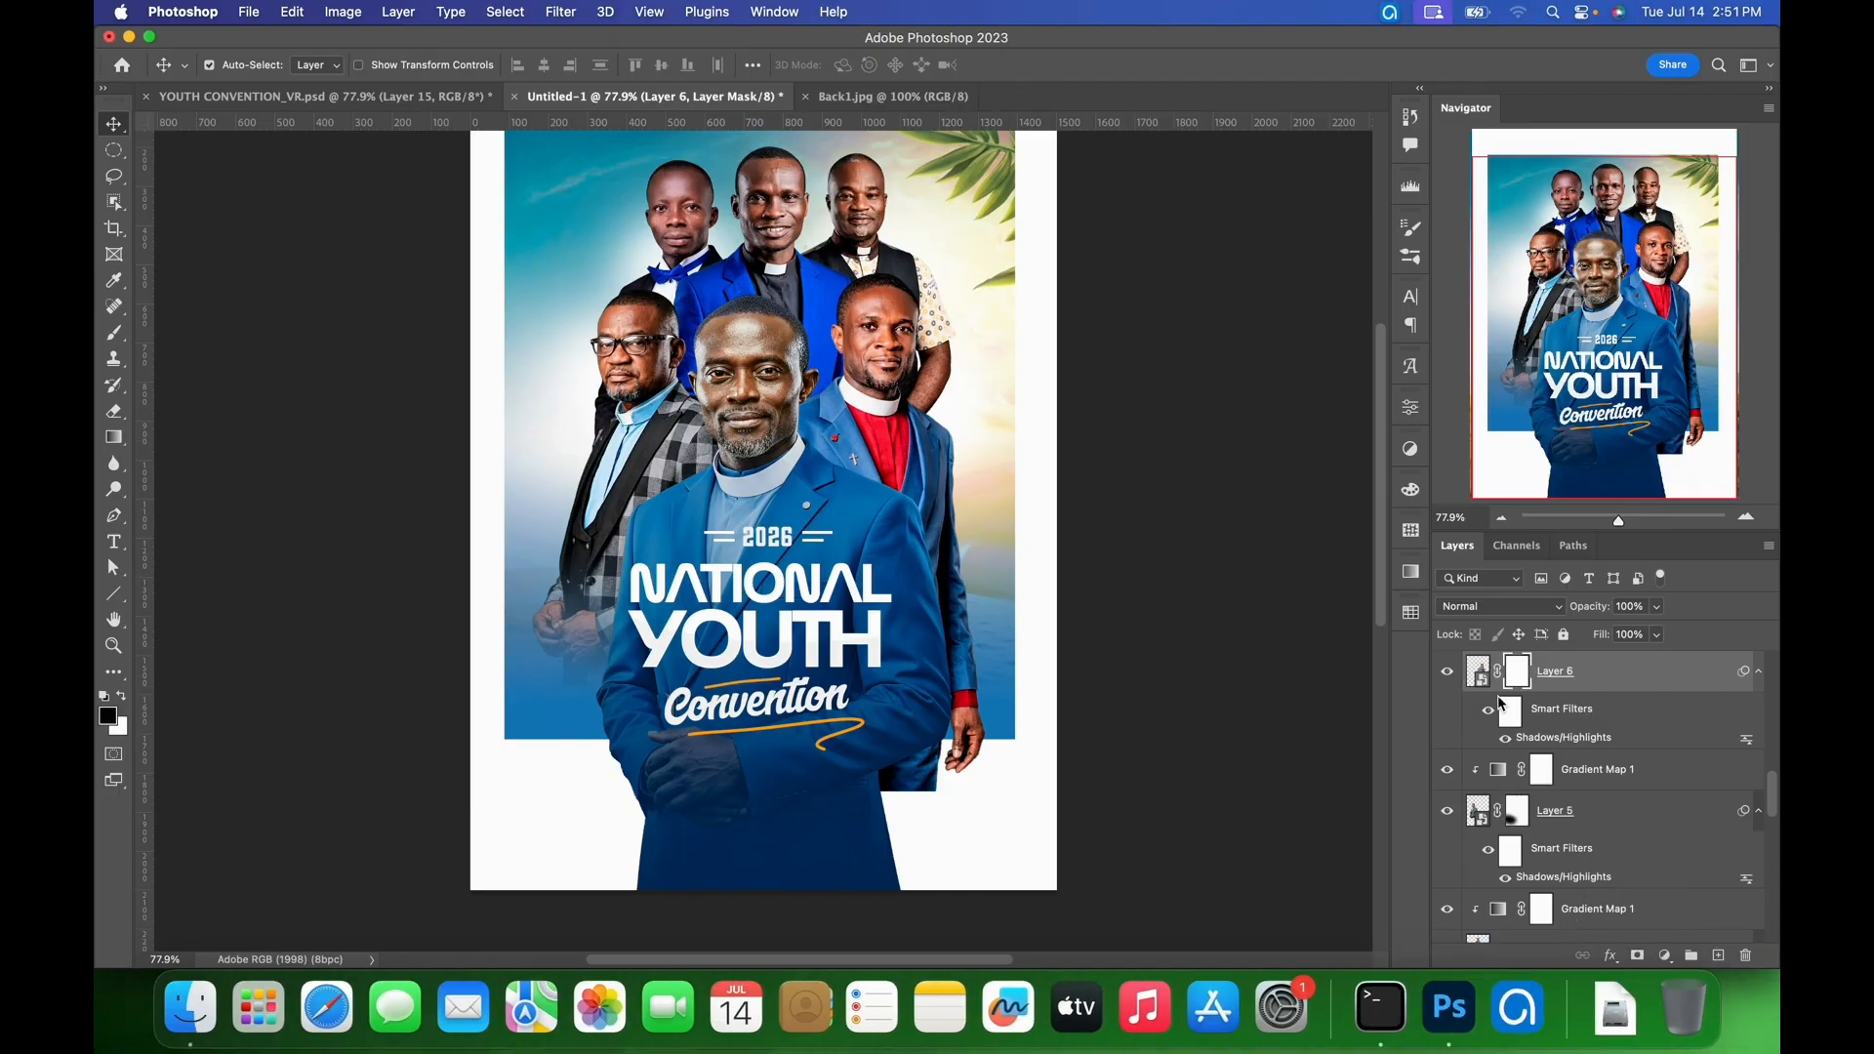
{"action": "key", "text": "b"}
{"action": "mouse_move", "coordinate": [1067, 774]}
{"action": "left_mouse_down"}
{"action": "mouse_move", "coordinate": [789, 897]}
{"action": "mouse_move", "coordinate": [919, 919]}
{"action": "mouse_move", "coordinate": [947, 891]}
{"action": "left_mouse_up"}
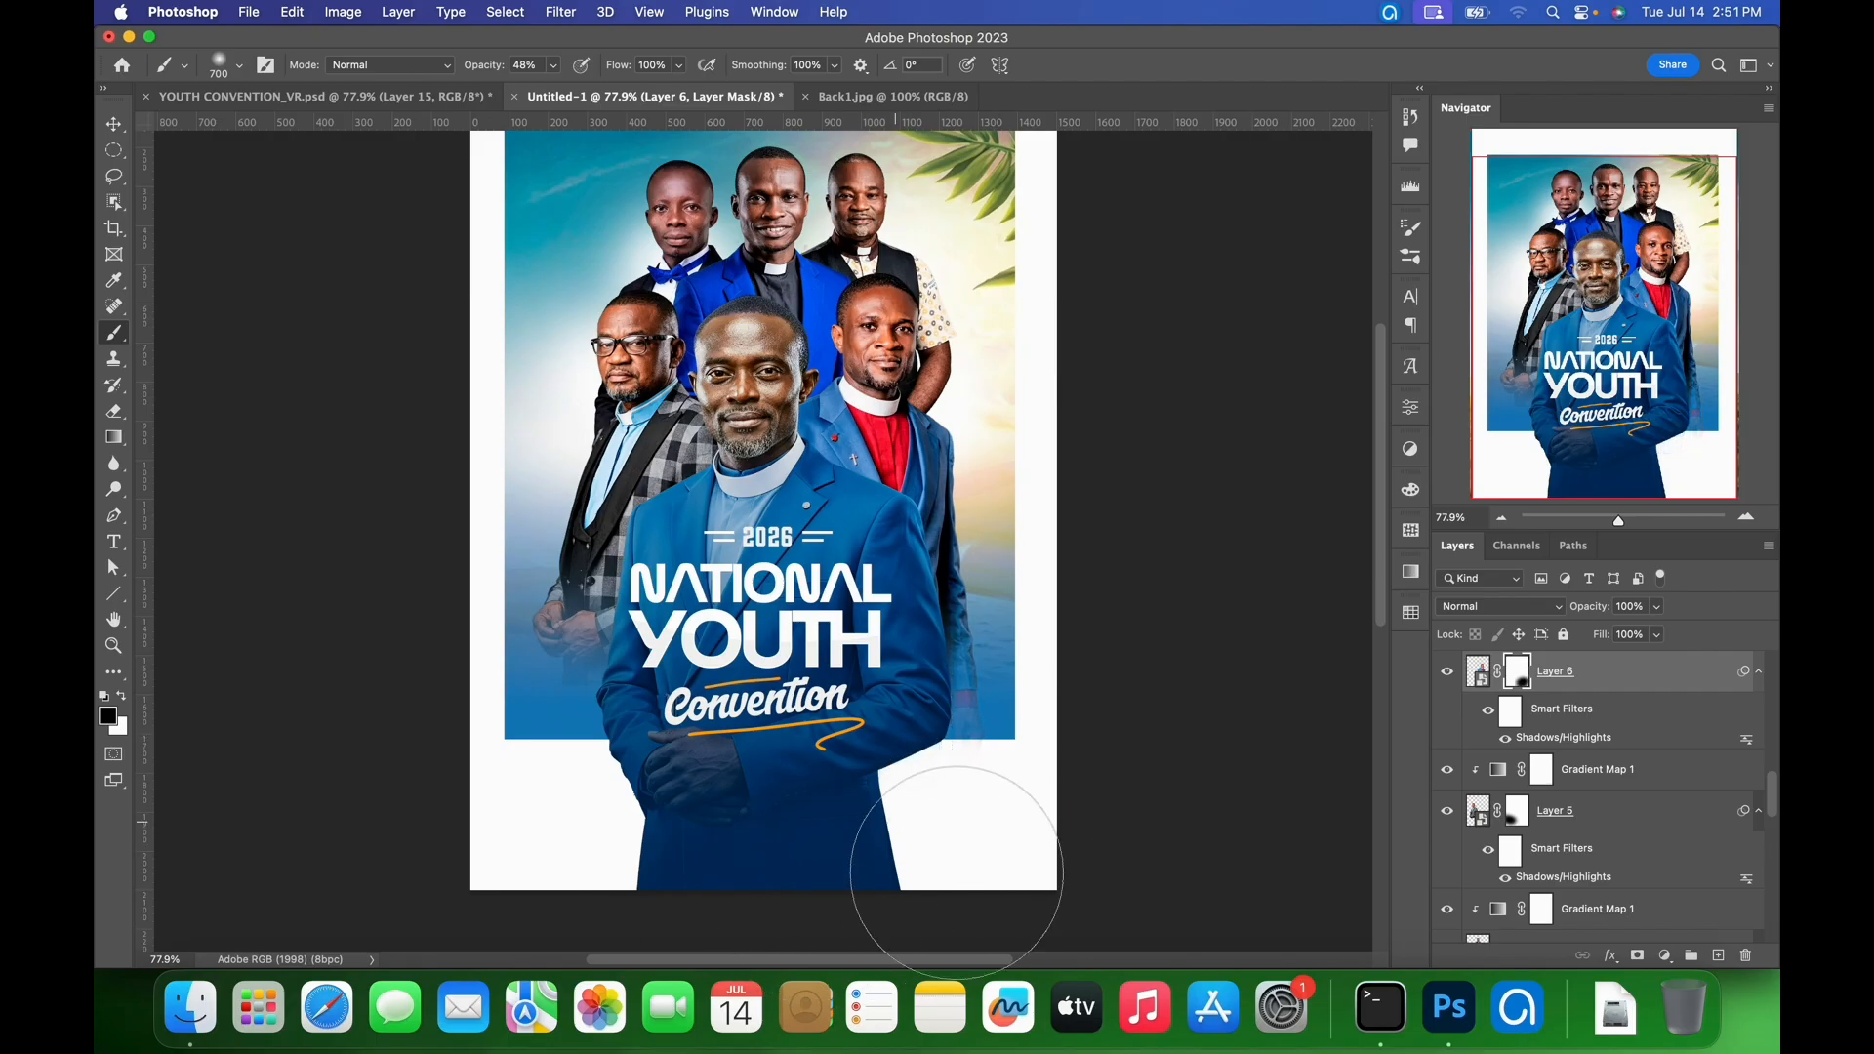
{"action": "scroll", "coordinate": [774, 859], "scroll_direction": "up", "scroll_amount": 3}
{"action": "scroll", "coordinate": [691, 859], "scroll_direction": "down", "scroll_amount": 4}
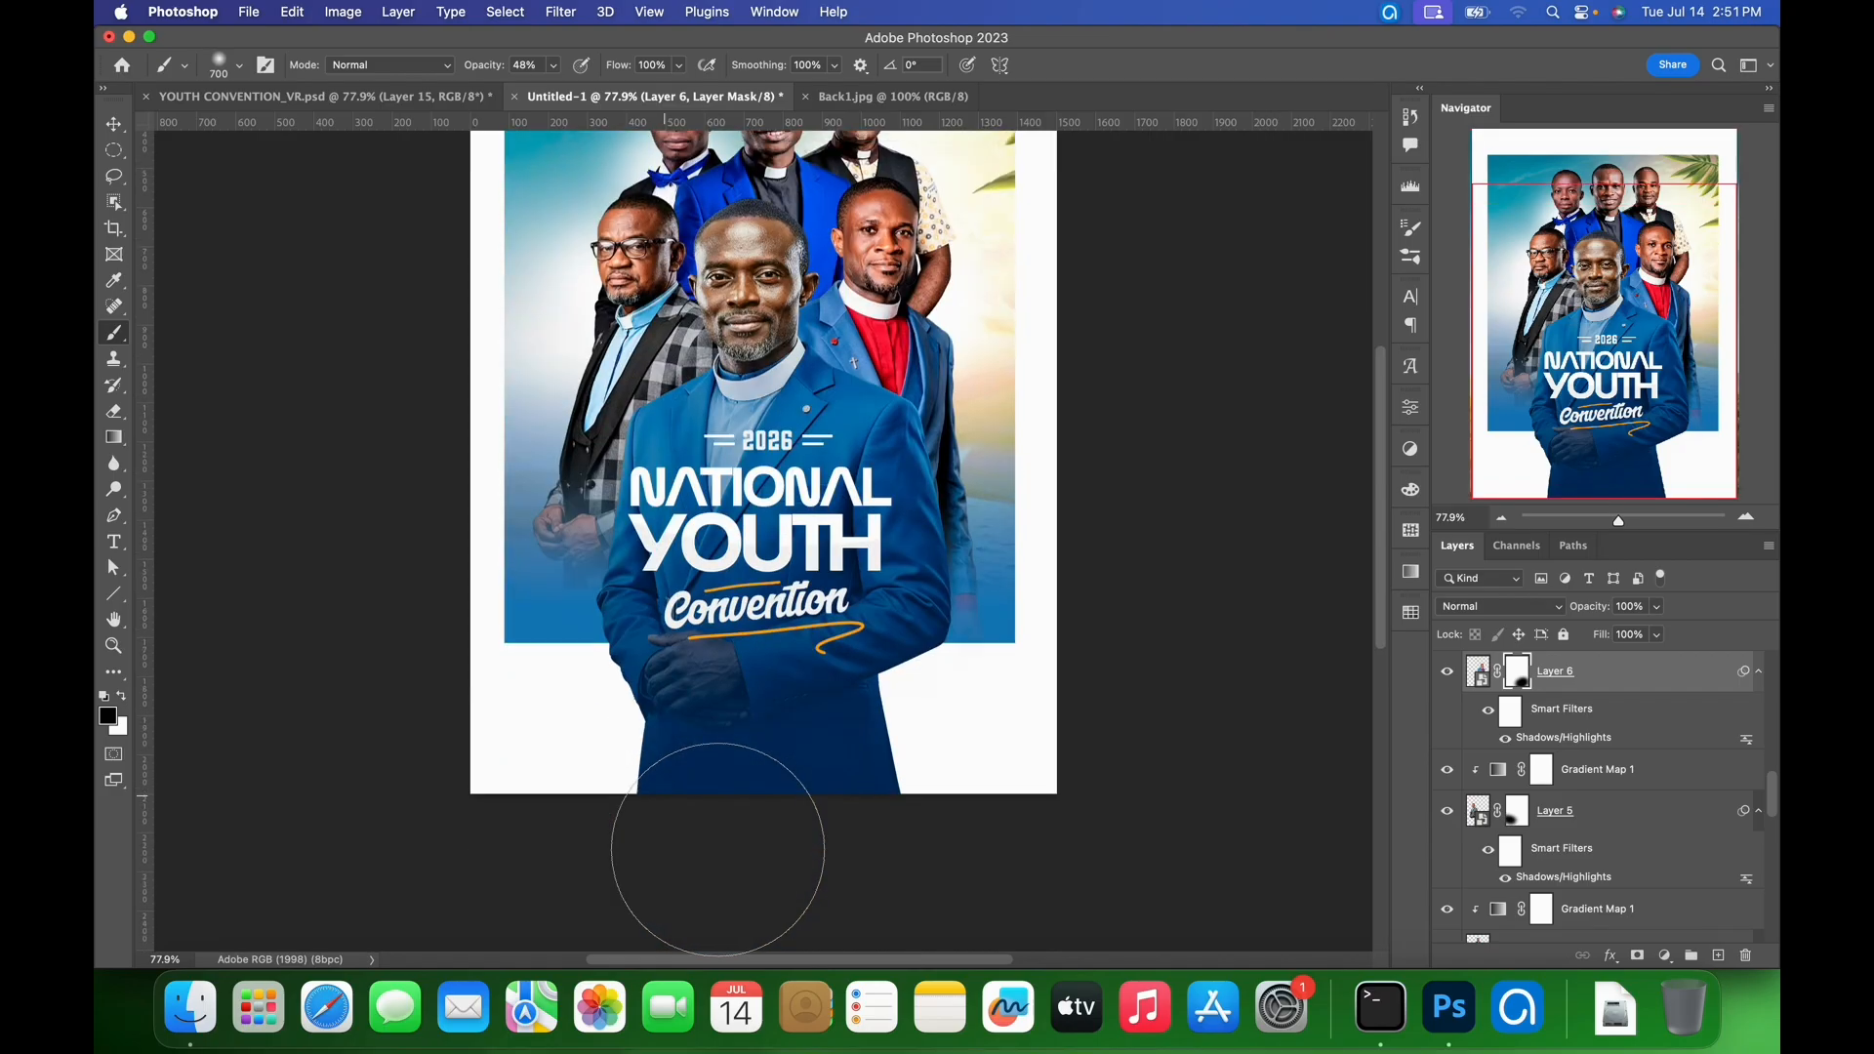
{"action": "scroll", "coordinate": [717, 854], "scroll_direction": "up", "scroll_amount": 5}
{"action": "scroll", "coordinate": [719, 855], "scroll_direction": "up", "scroll_amount": 1}
{"action": "scroll", "coordinate": [727, 856], "scroll_direction": "down", "scroll_amount": 7}
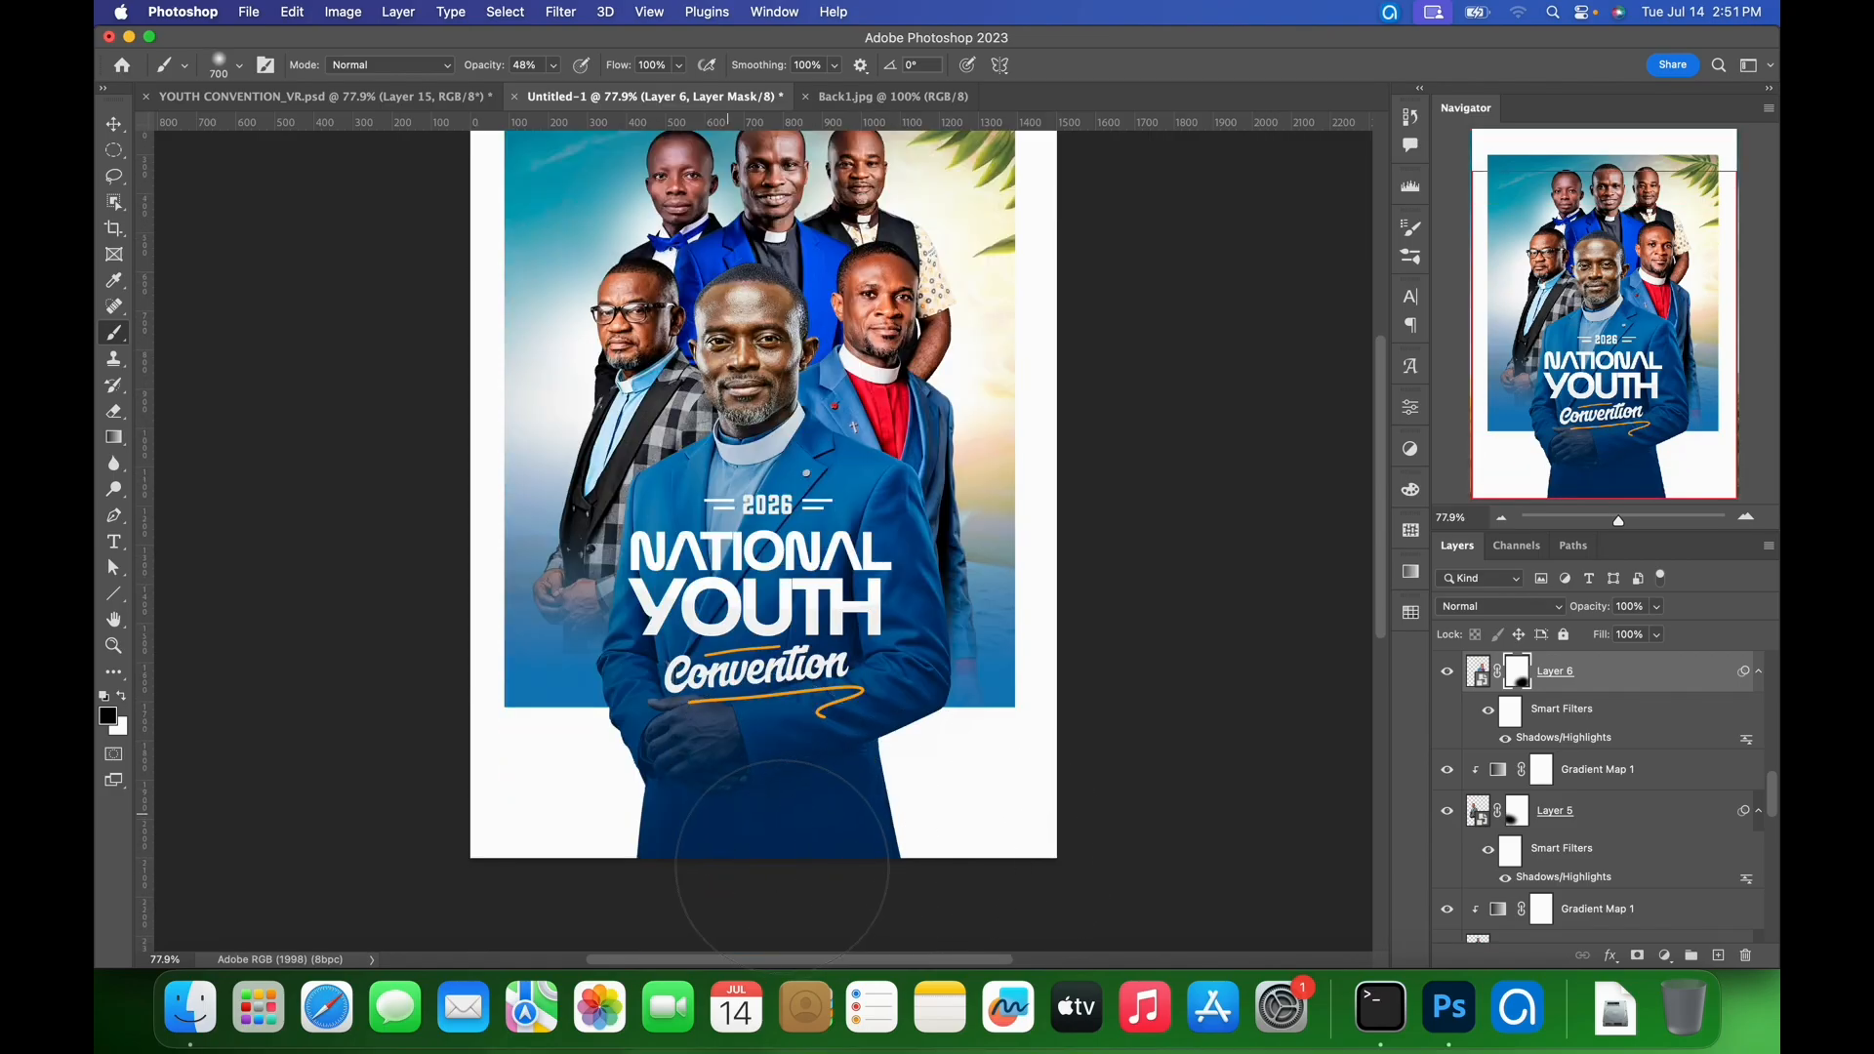
{"action": "key", "text": "v"}
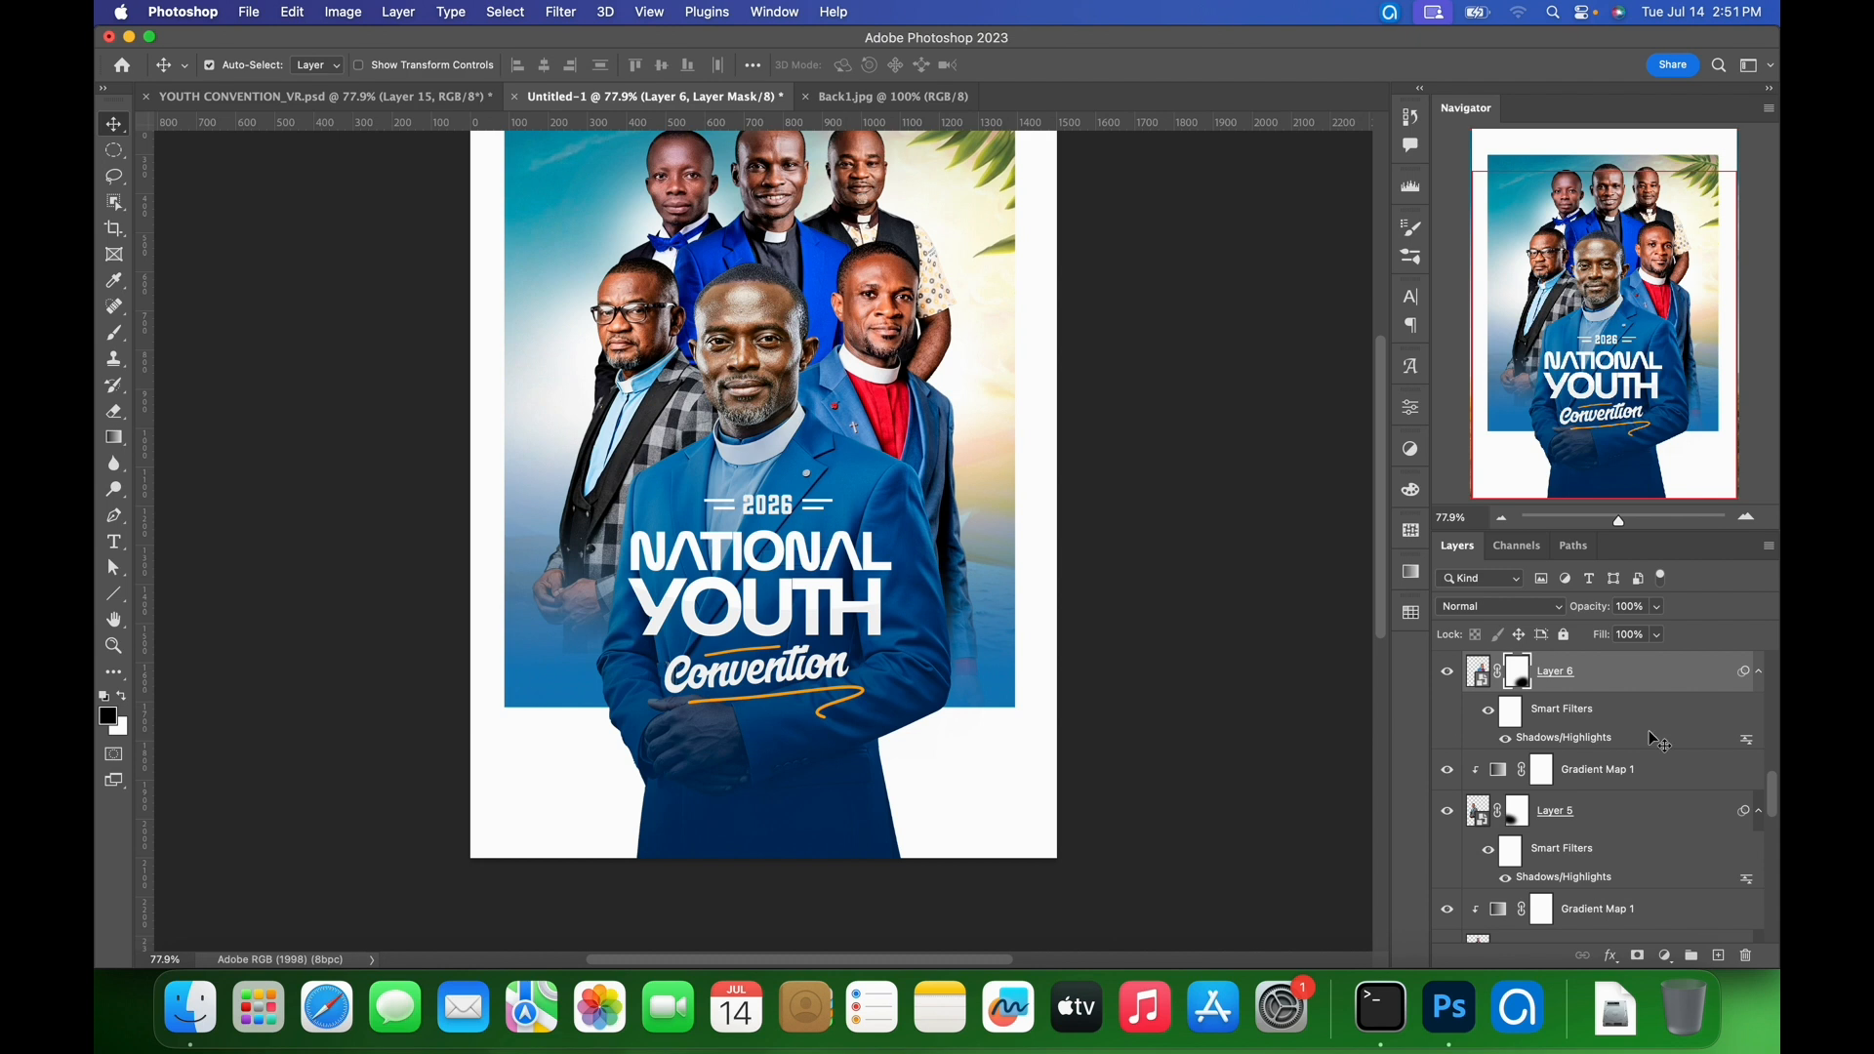
- Collapse the Title group in the layer stack and select it
{"action": "scroll", "coordinate": [1662, 776], "scroll_direction": "up", "scroll_amount": 2}
{"action": "scroll", "coordinate": [1662, 776], "scroll_direction": "up", "scroll_amount": 8}
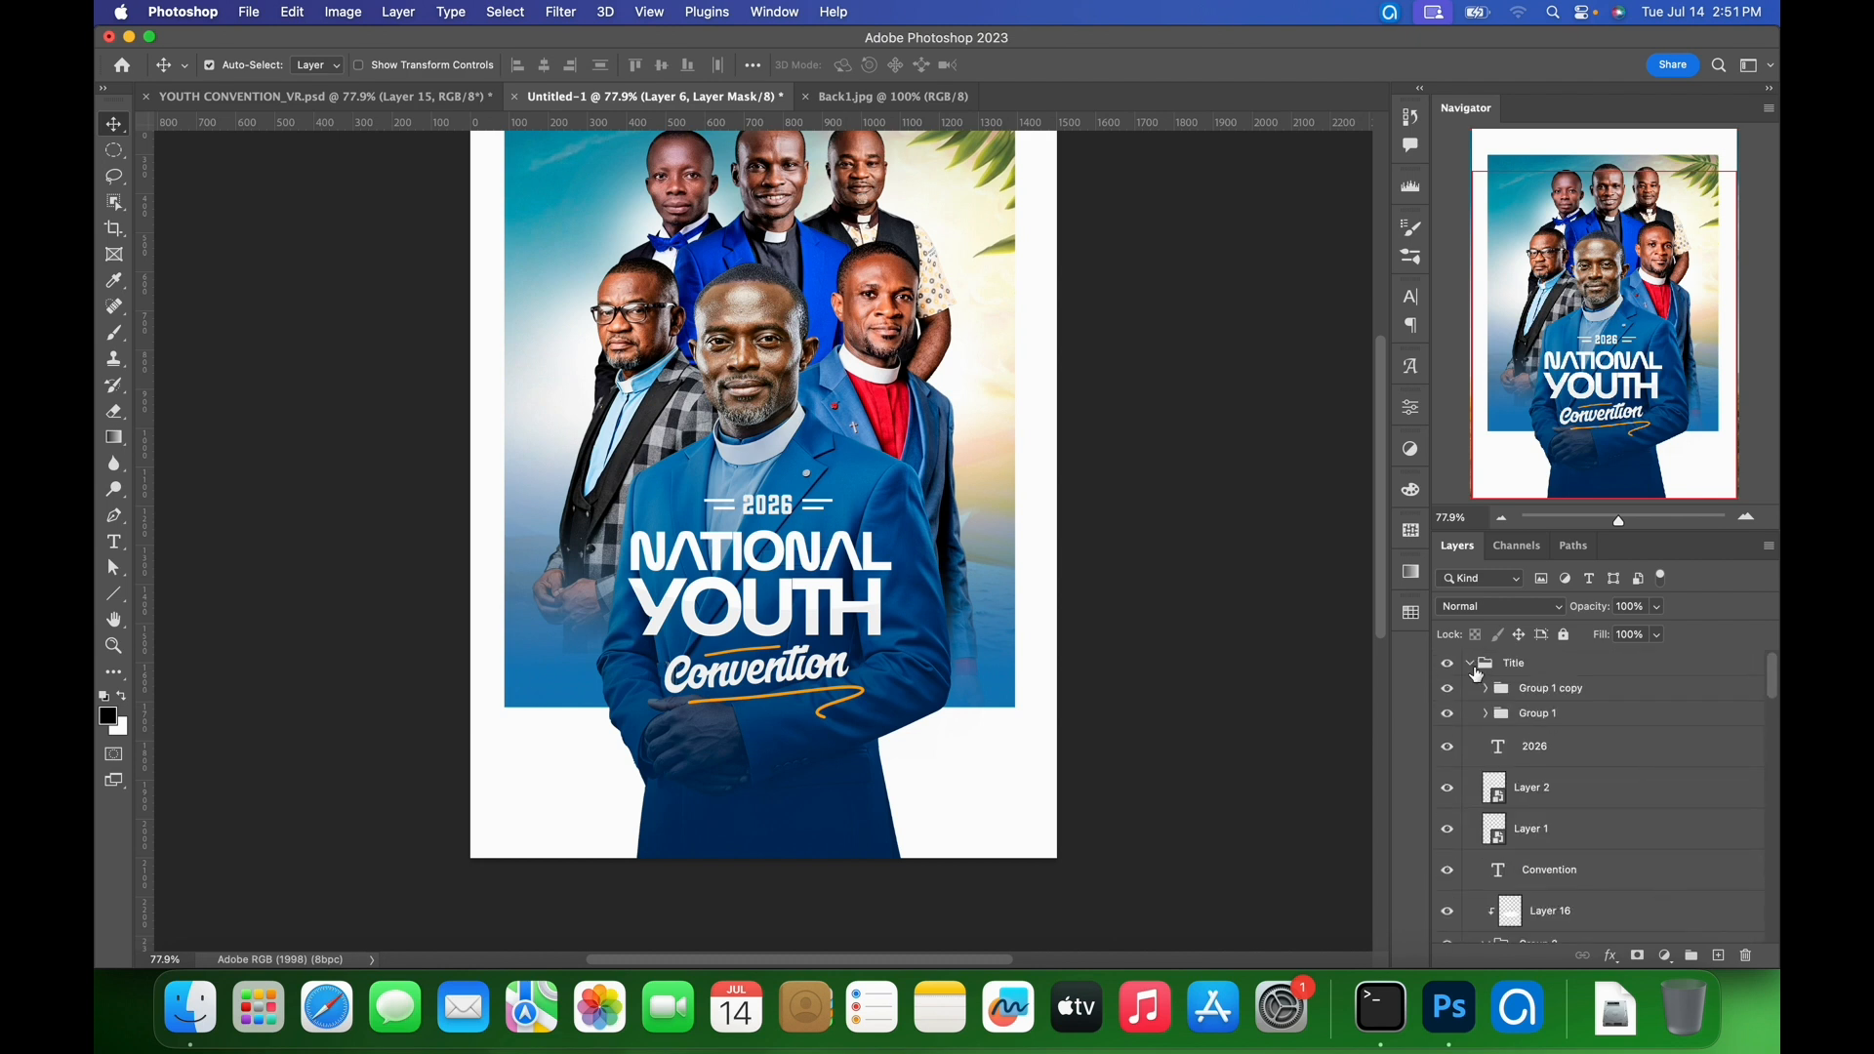
{"action": "left_click", "coordinate": [1472, 664]}
{"action": "left_click", "coordinate": [1563, 673]}
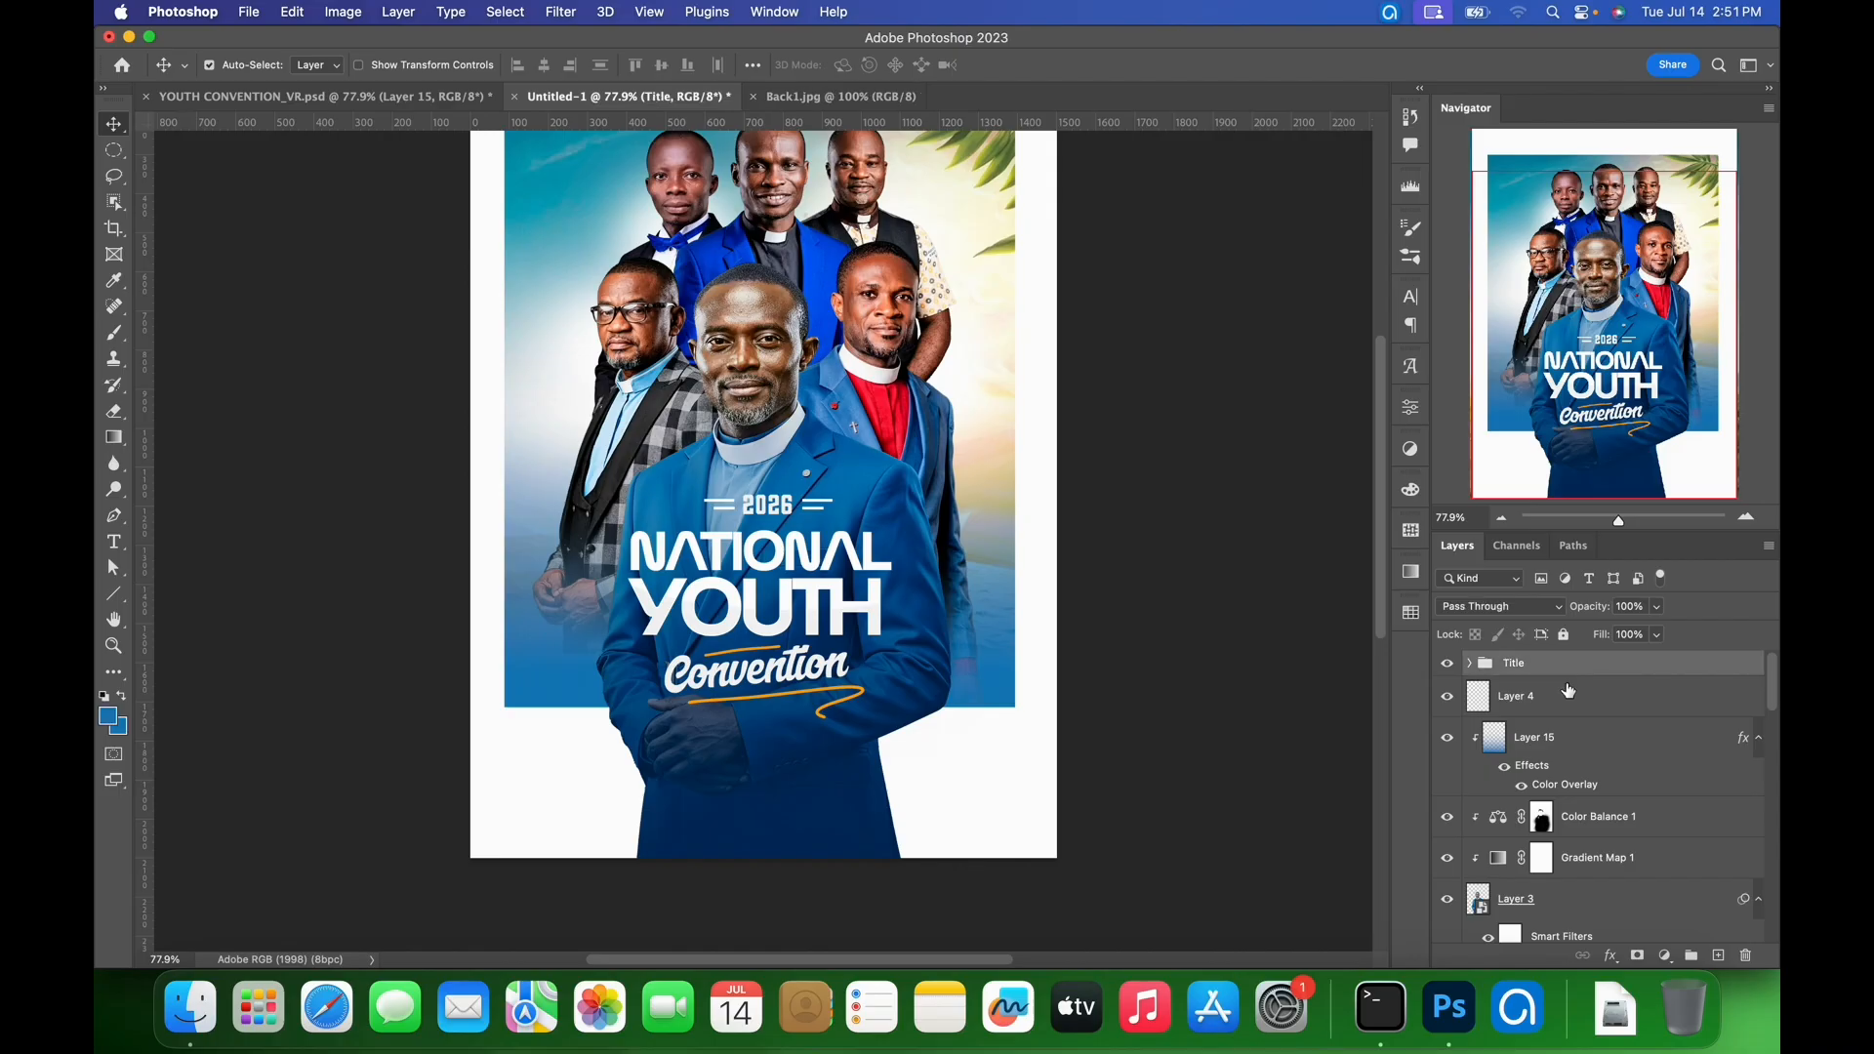
- Add a new layer above the Title group and draw a rectangle about 1311 × 162 px just below the photo background
{"action": "left_click", "coordinate": [1720, 956]}
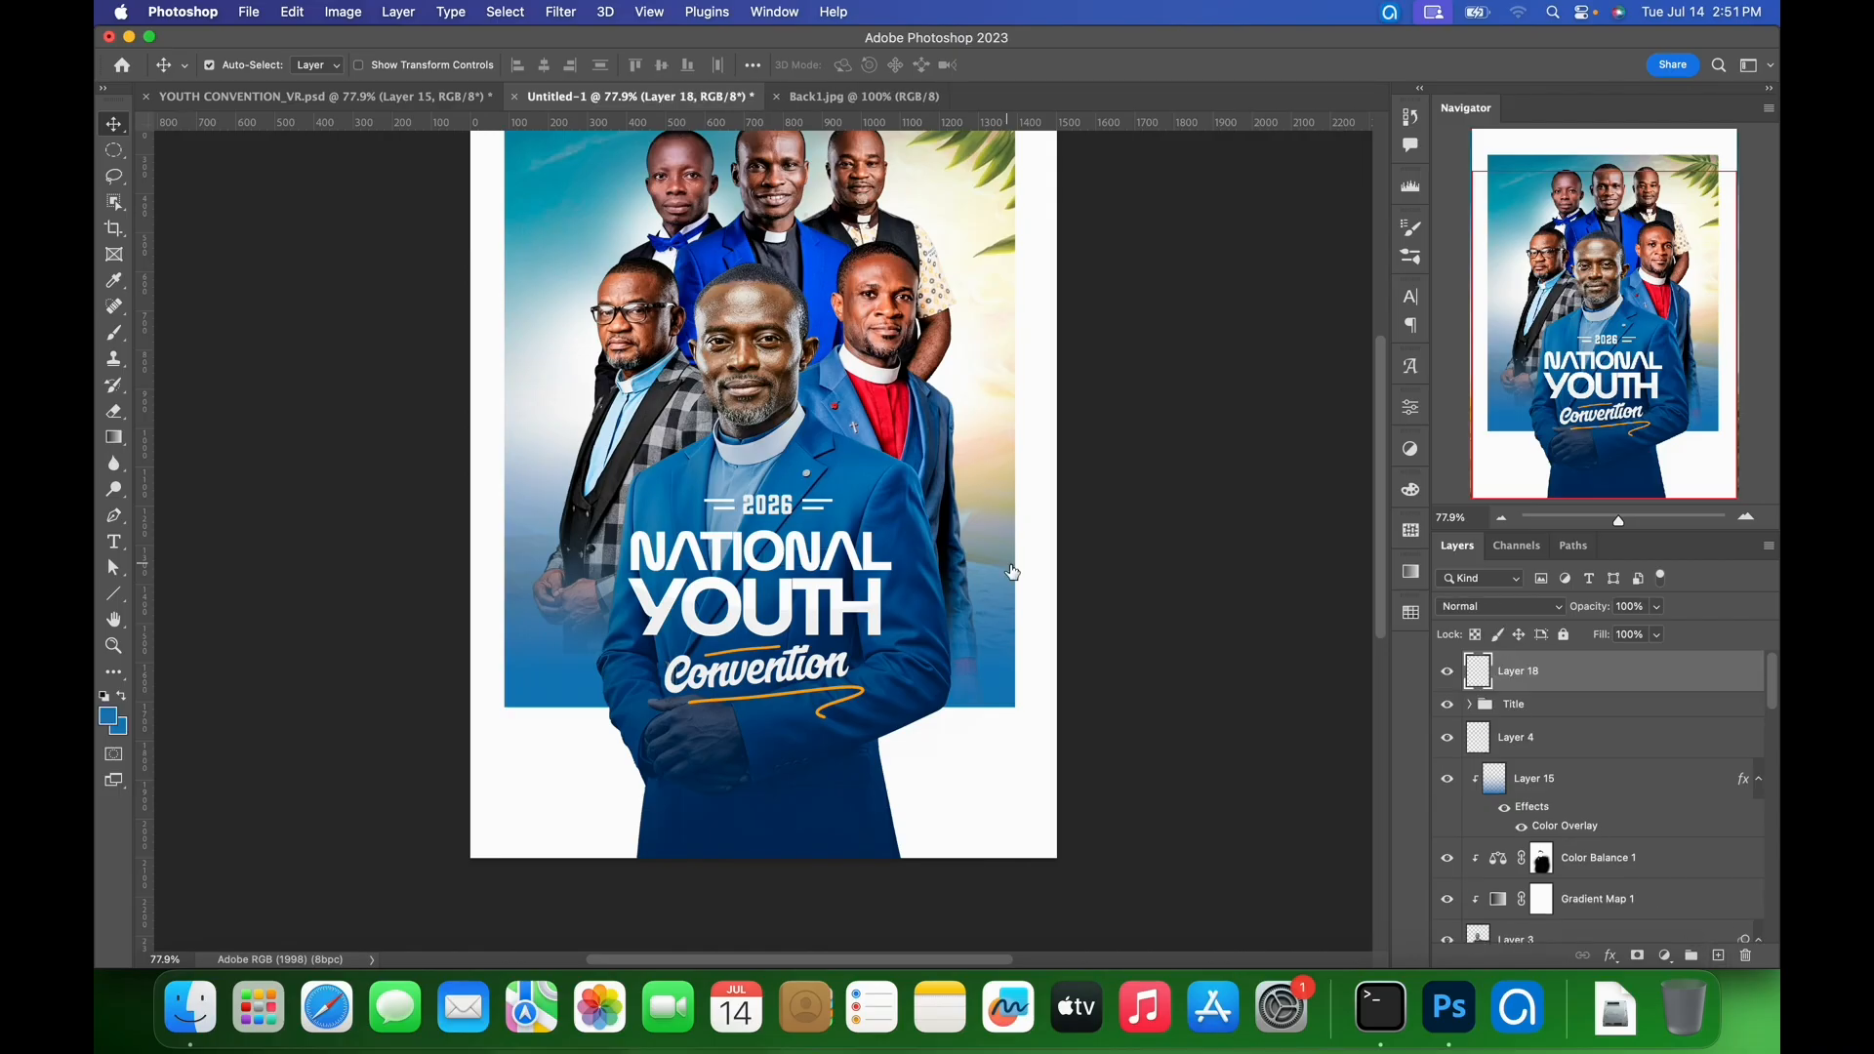
{"action": "key", "text": "u"}
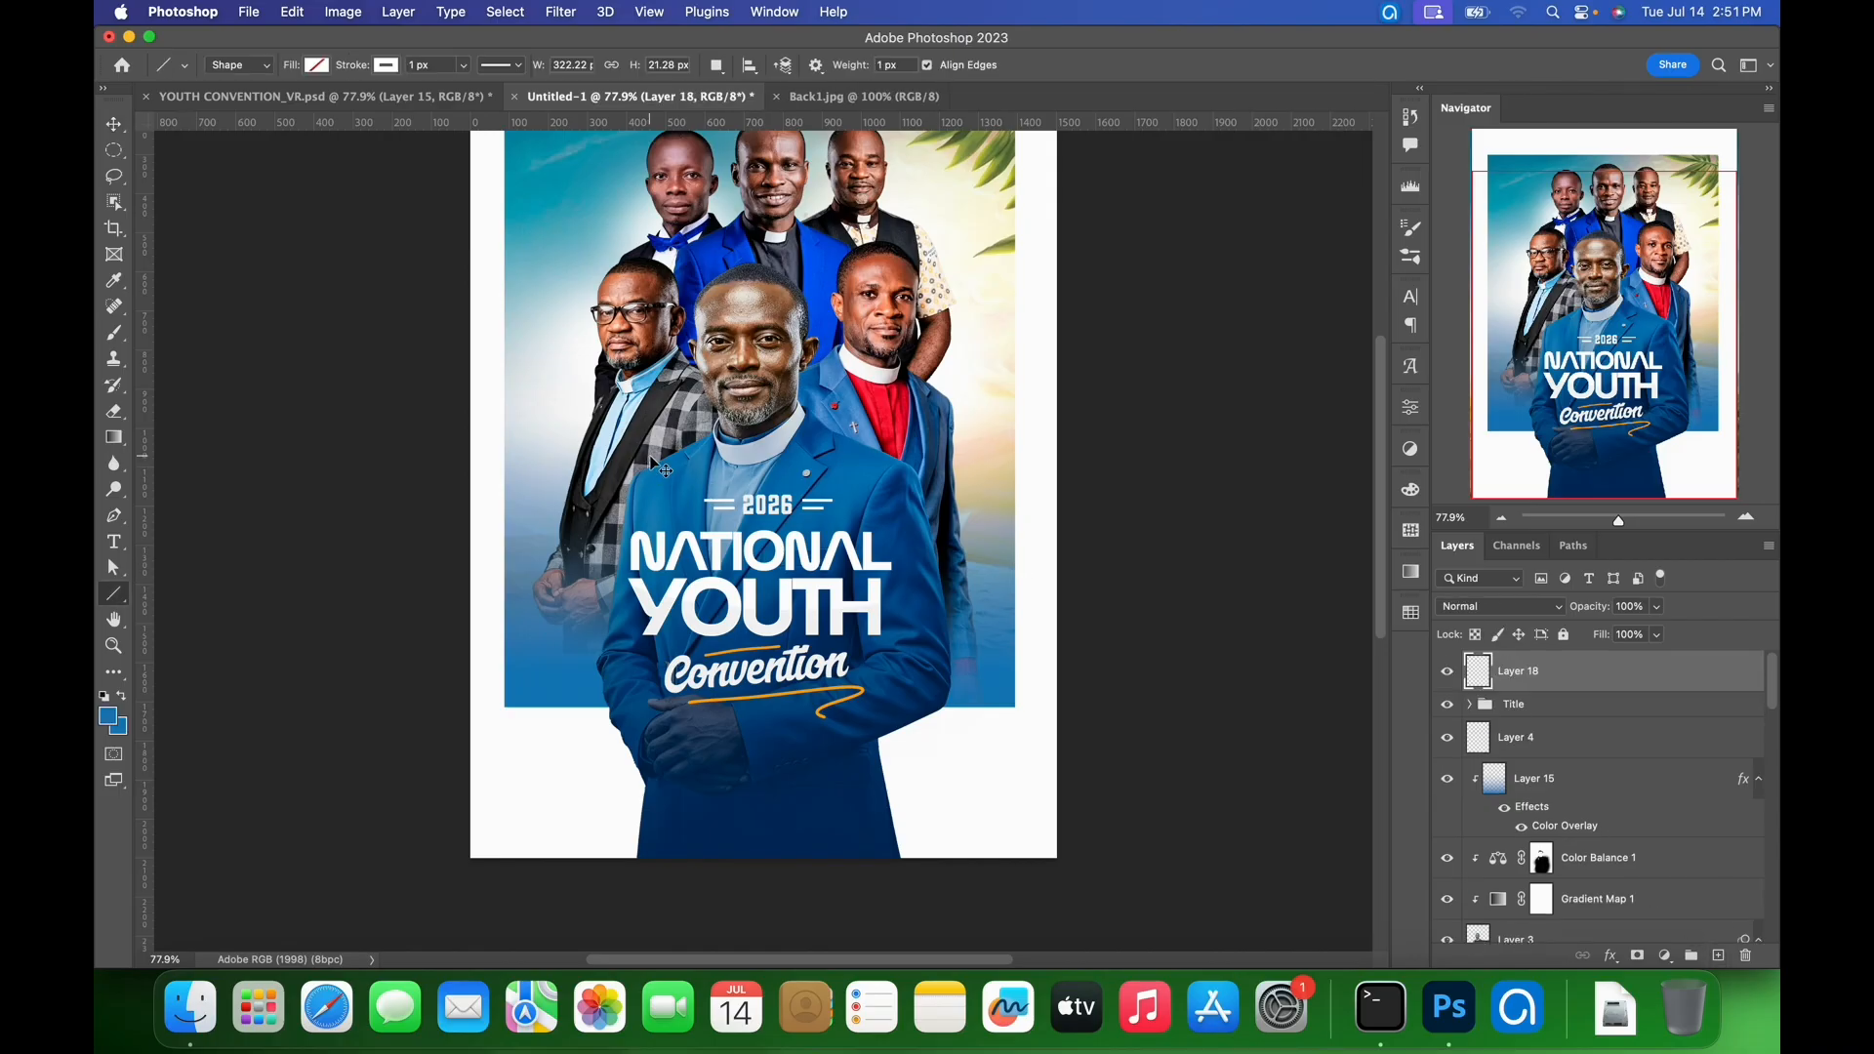
{"action": "right_click", "coordinate": [117, 595]}
{"action": "left_click", "coordinate": [188, 591]}
{"action": "left_click_drag", "start_coordinate": [512, 736], "coordinate": [1021, 798]}
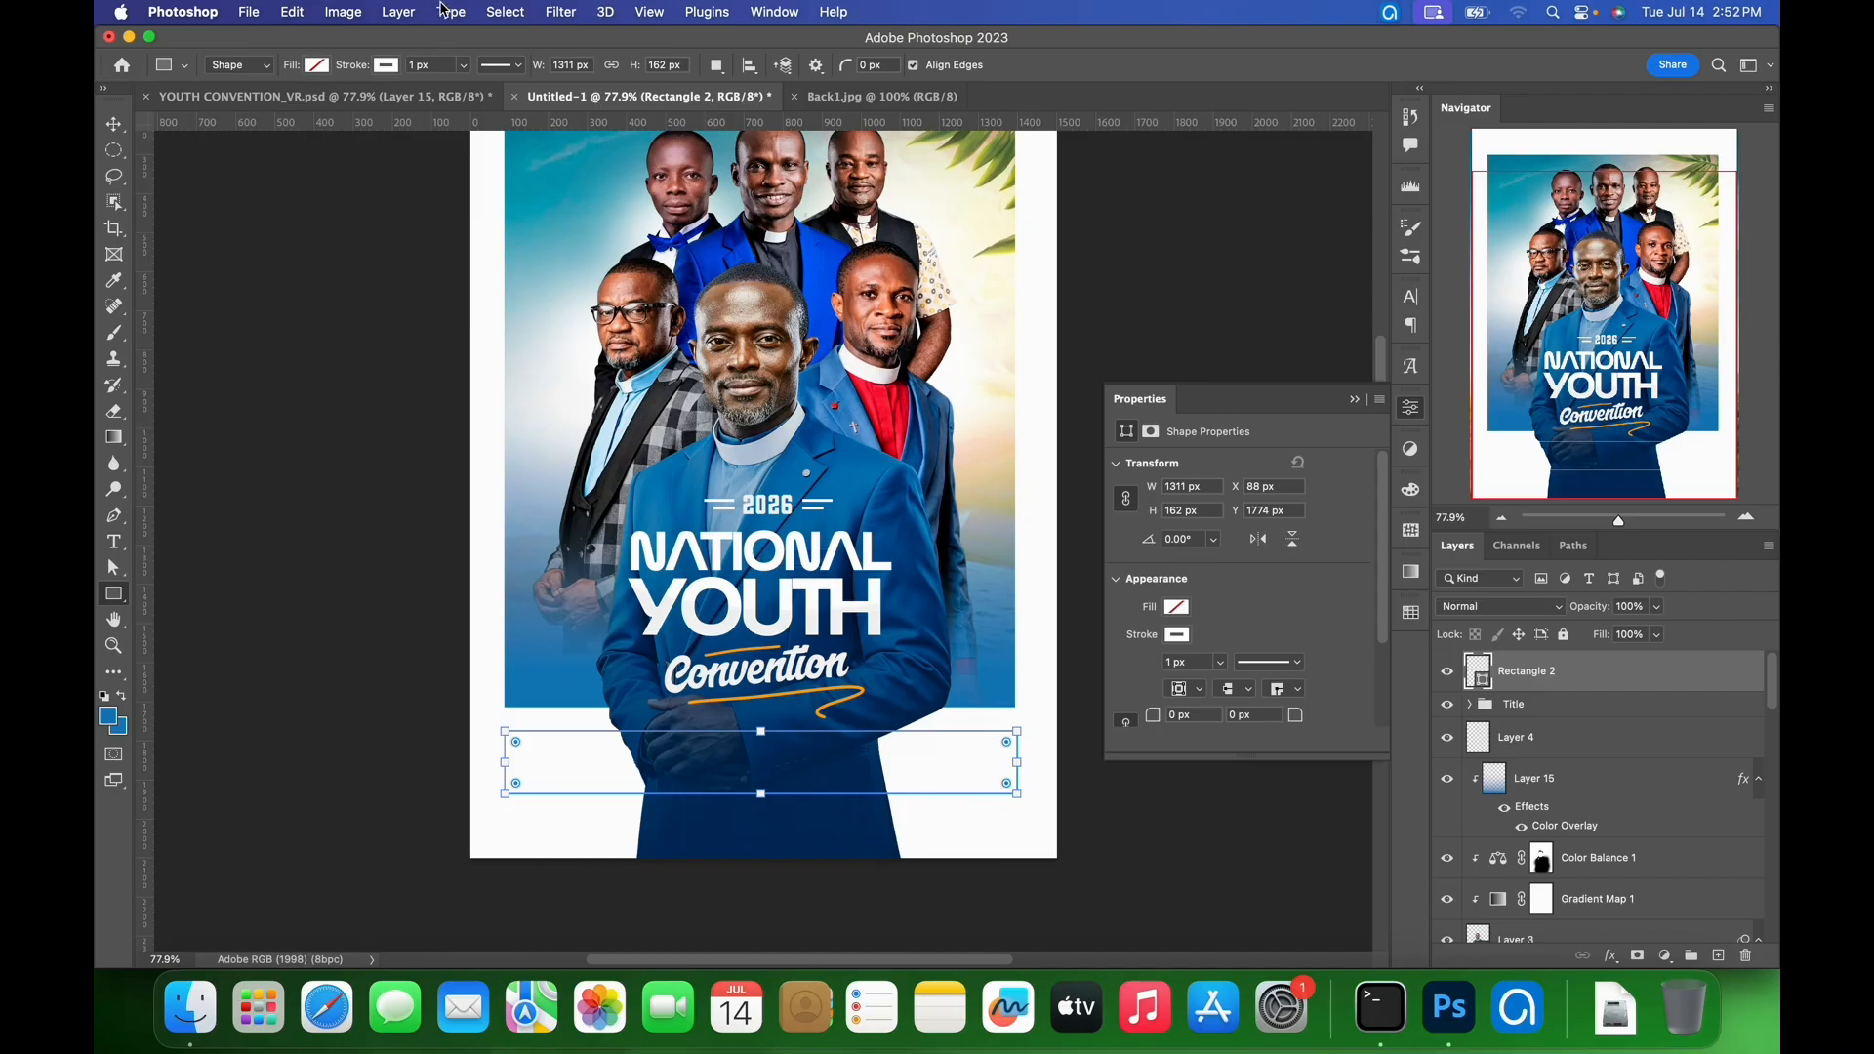
- Remove the new rectangle's stroke and fill it with the recently used blue
{"action": "left_click", "coordinate": [387, 65]}
{"action": "left_click", "coordinate": [268, 105]}
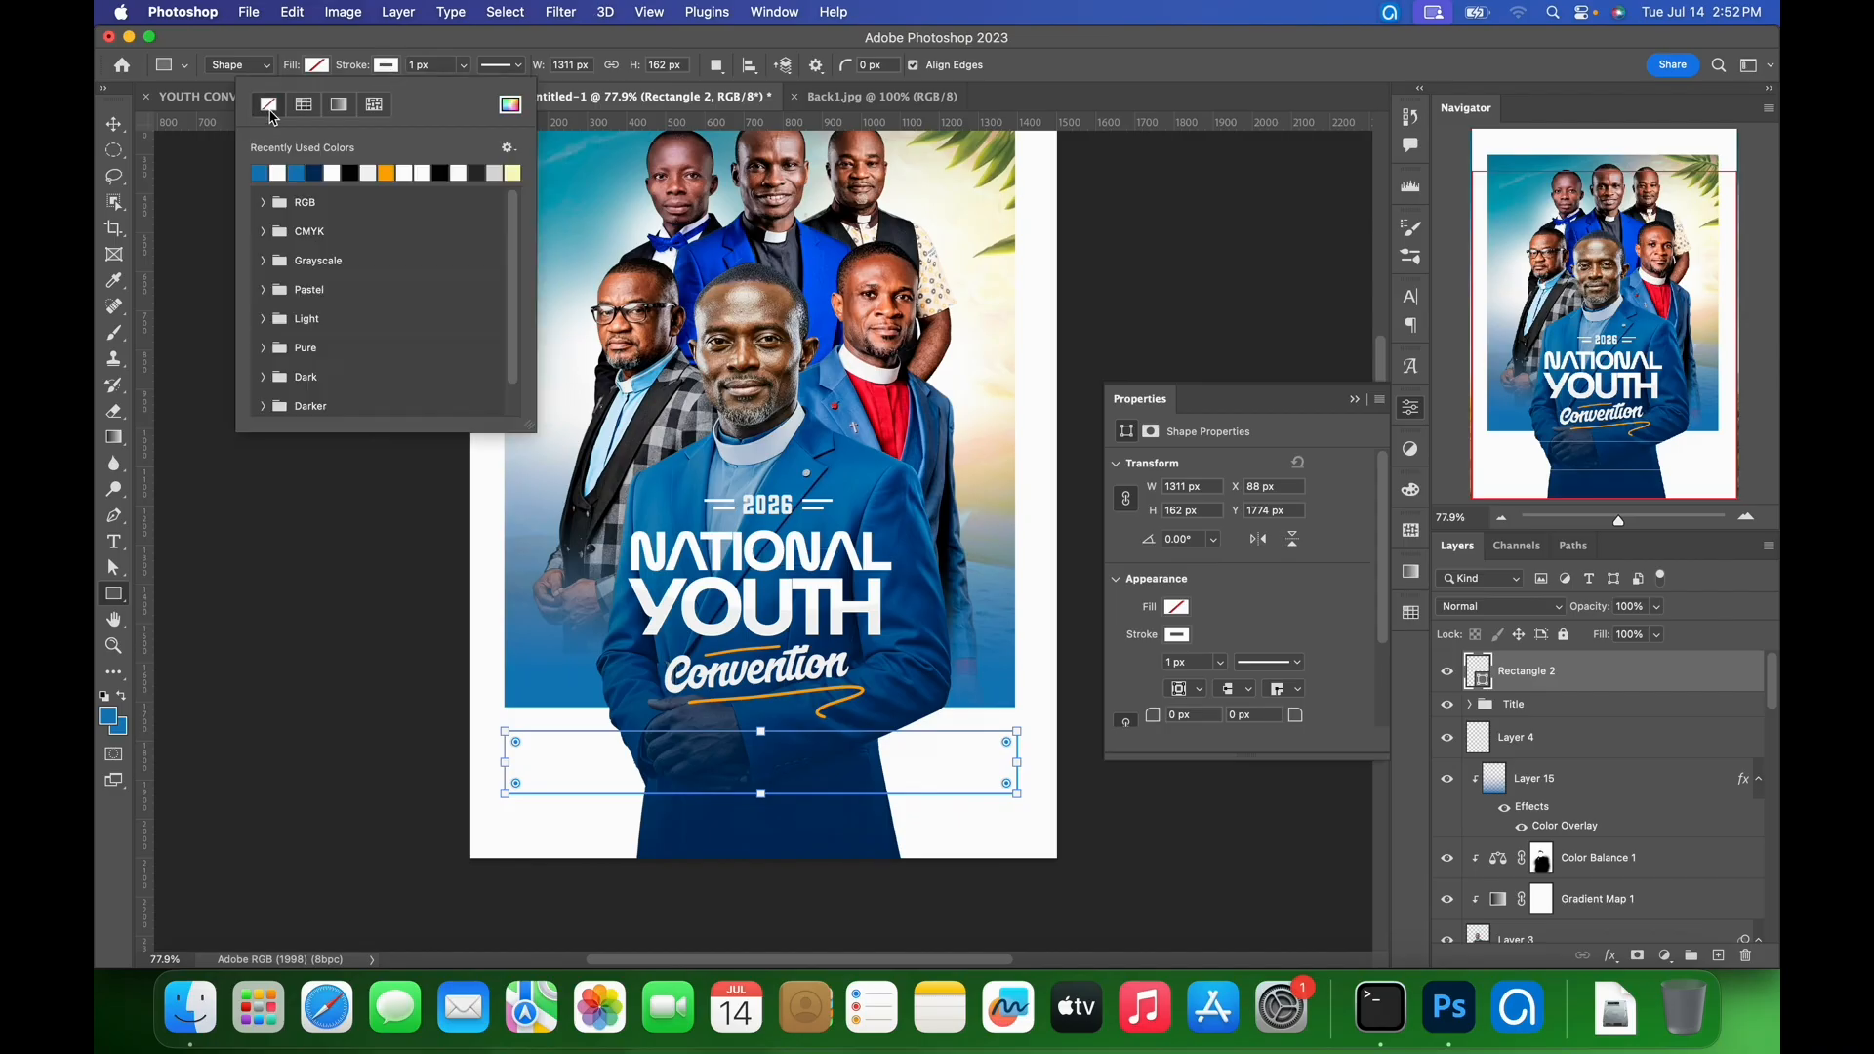
{"action": "left_click", "coordinate": [319, 67]}
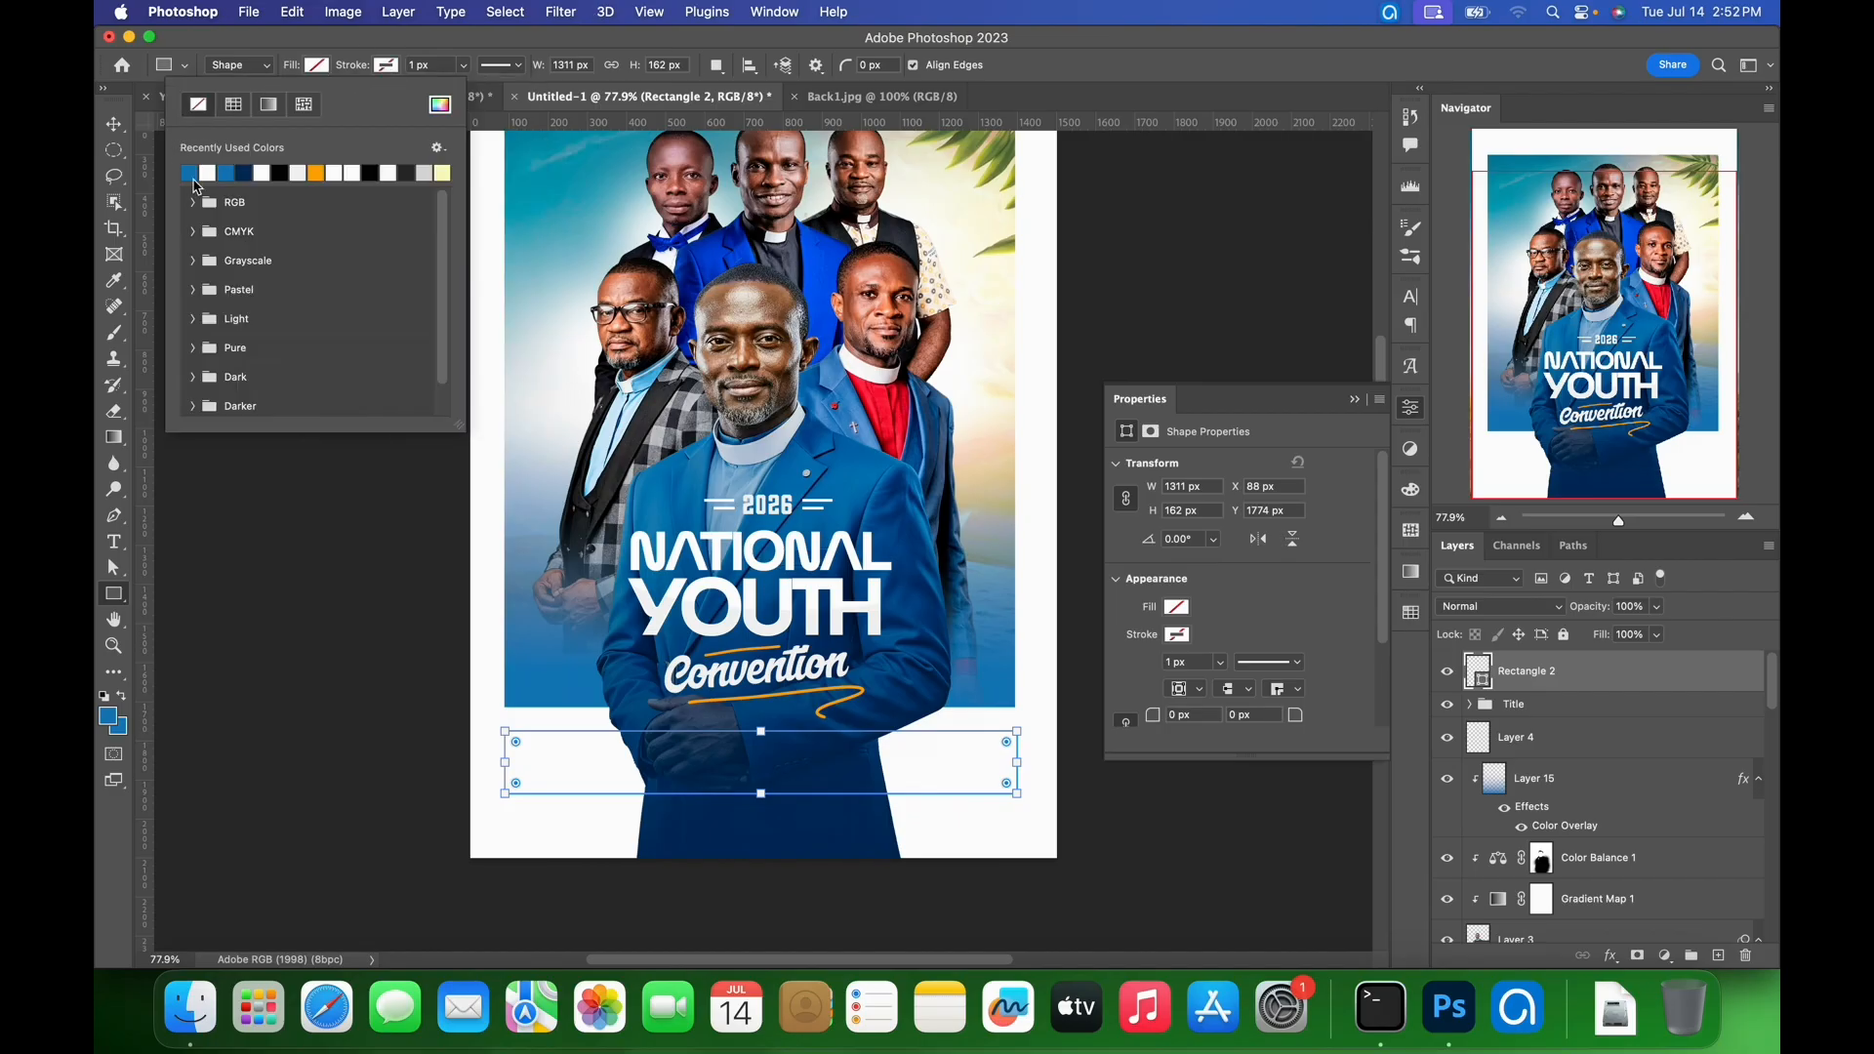
{"action": "left_click", "coordinate": [189, 174]}
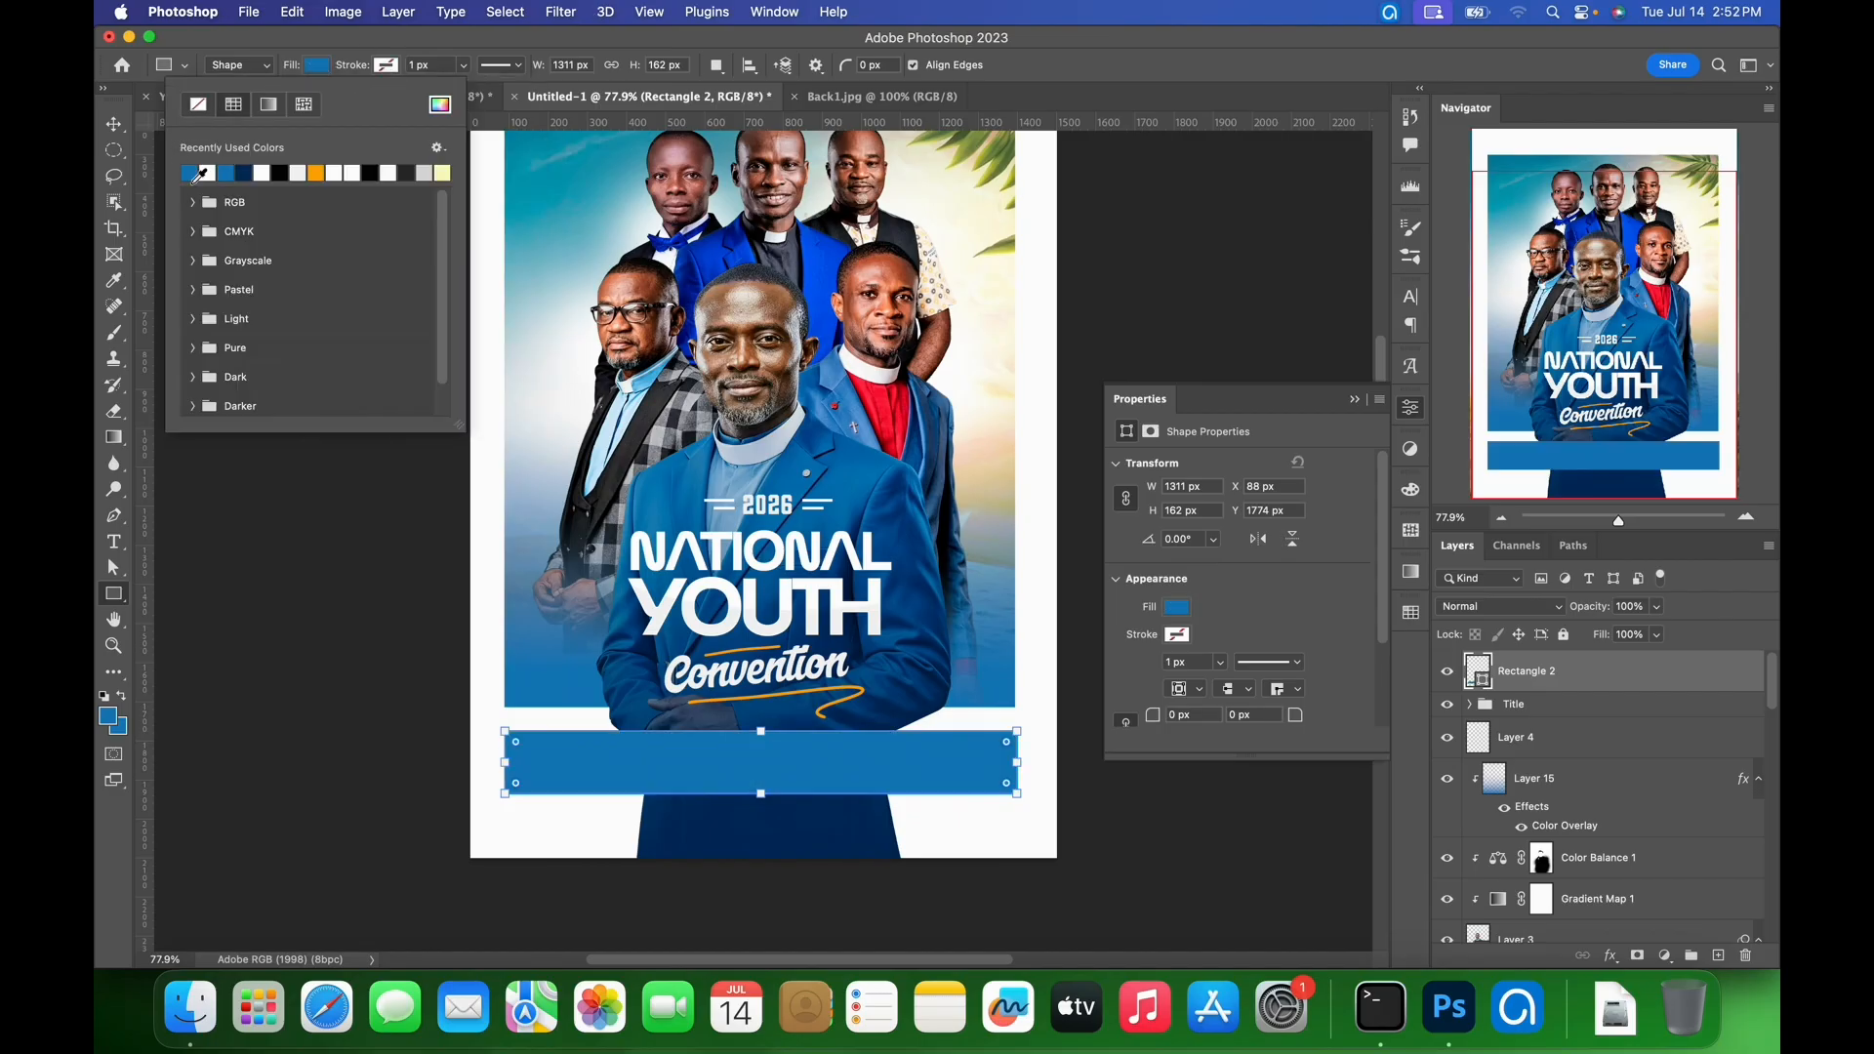
{"action": "left_click", "coordinate": [114, 124]}
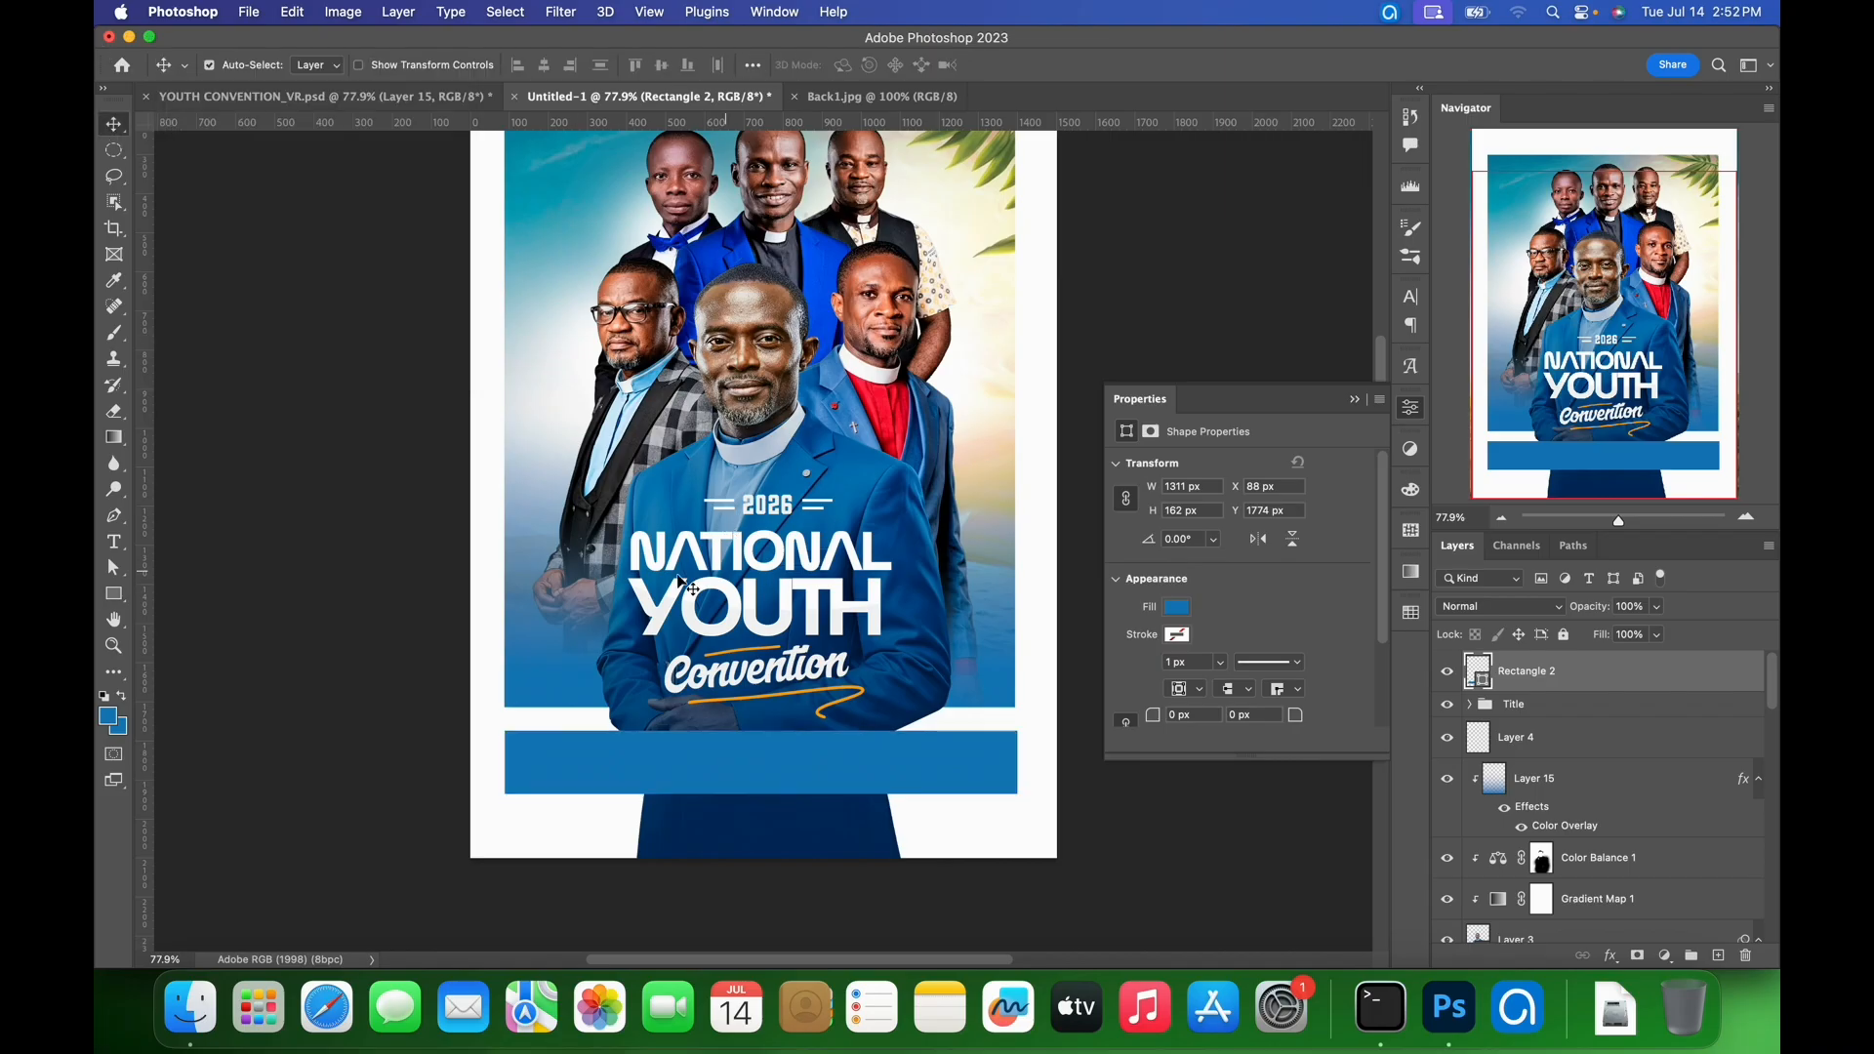
- Add Pen tool anchor points on the blue bar's left and top edges near its upper-left corner
{"action": "left_click_drag", "start_coordinate": [670, 701], "coordinate": [842, 617]}
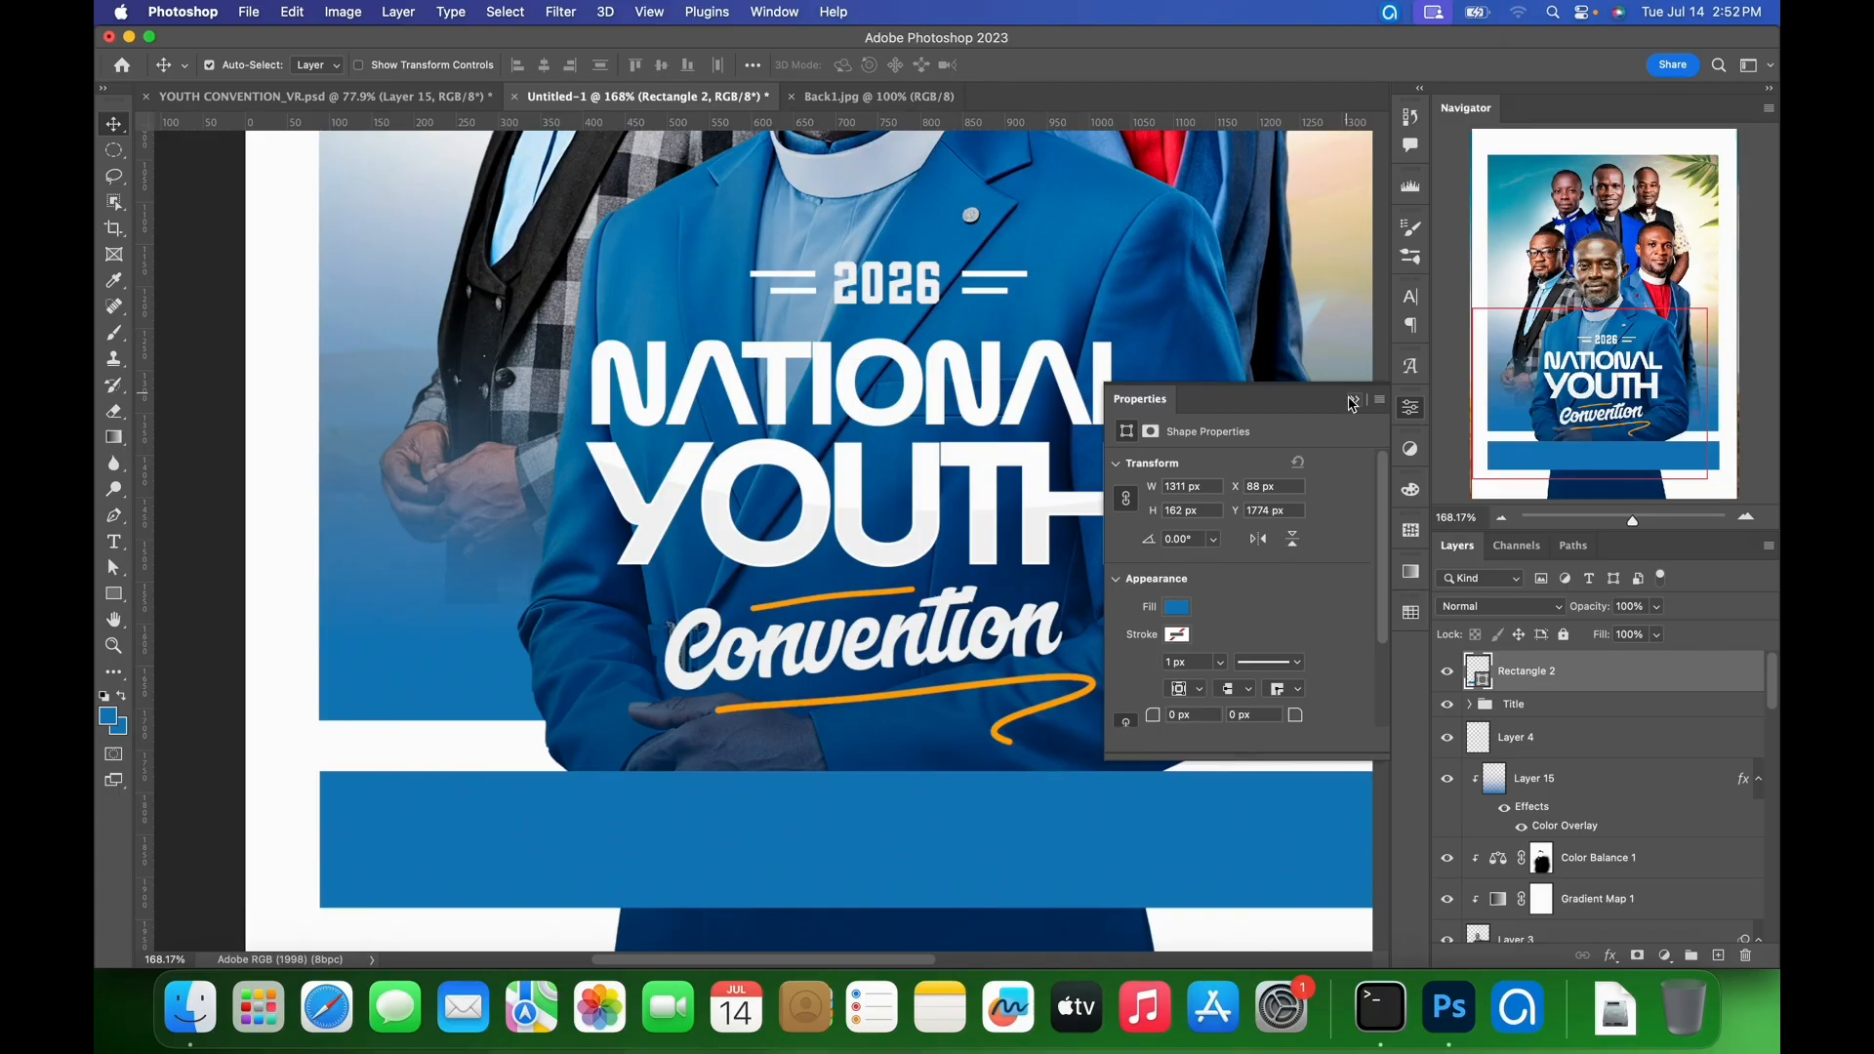
{"action": "left_click", "coordinate": [1353, 402]}
{"action": "left_click_drag", "start_coordinate": [1030, 515], "coordinate": [943, 379]}
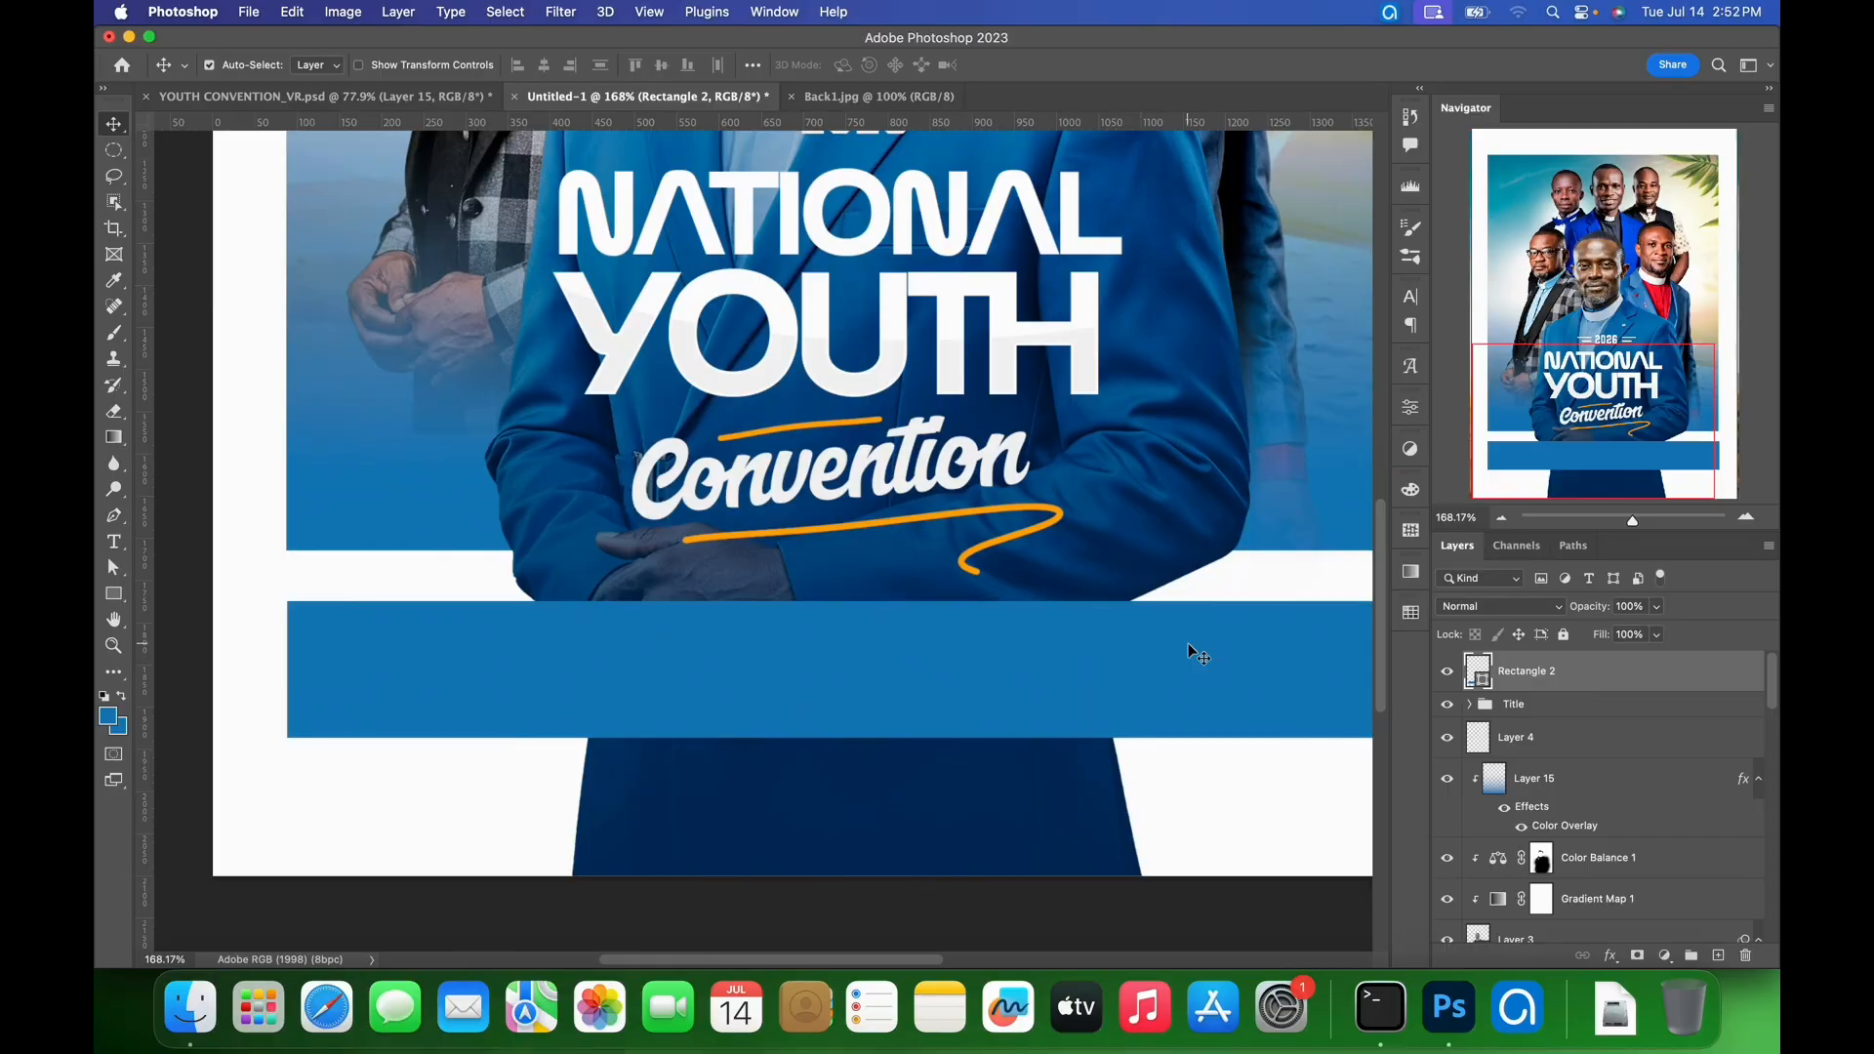
{"action": "key", "text": "p"}
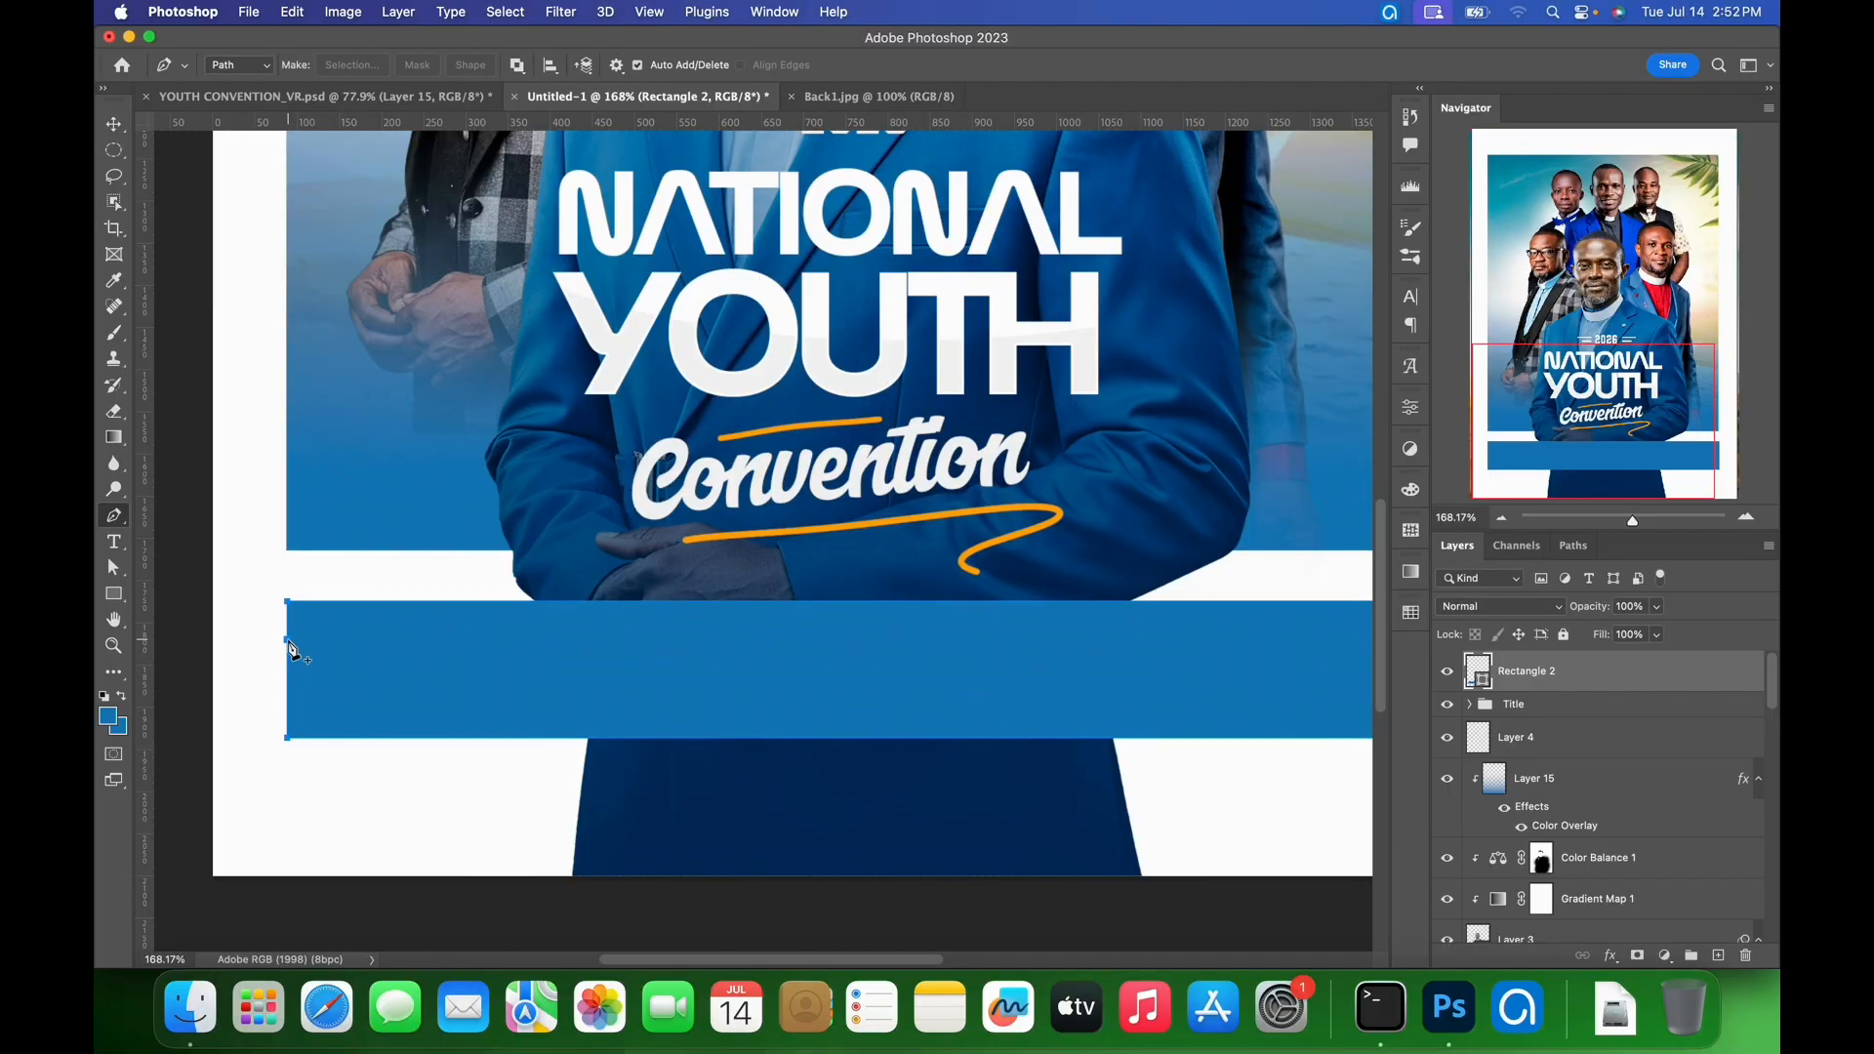
{"action": "left_click", "coordinate": [329, 603]}
- Cut off the blue bar's lower-right corner diagonally by adding anchor points beside it and deleting the corner point
{"action": "left_click_drag", "start_coordinate": [869, 687], "coordinate": [403, 697]}
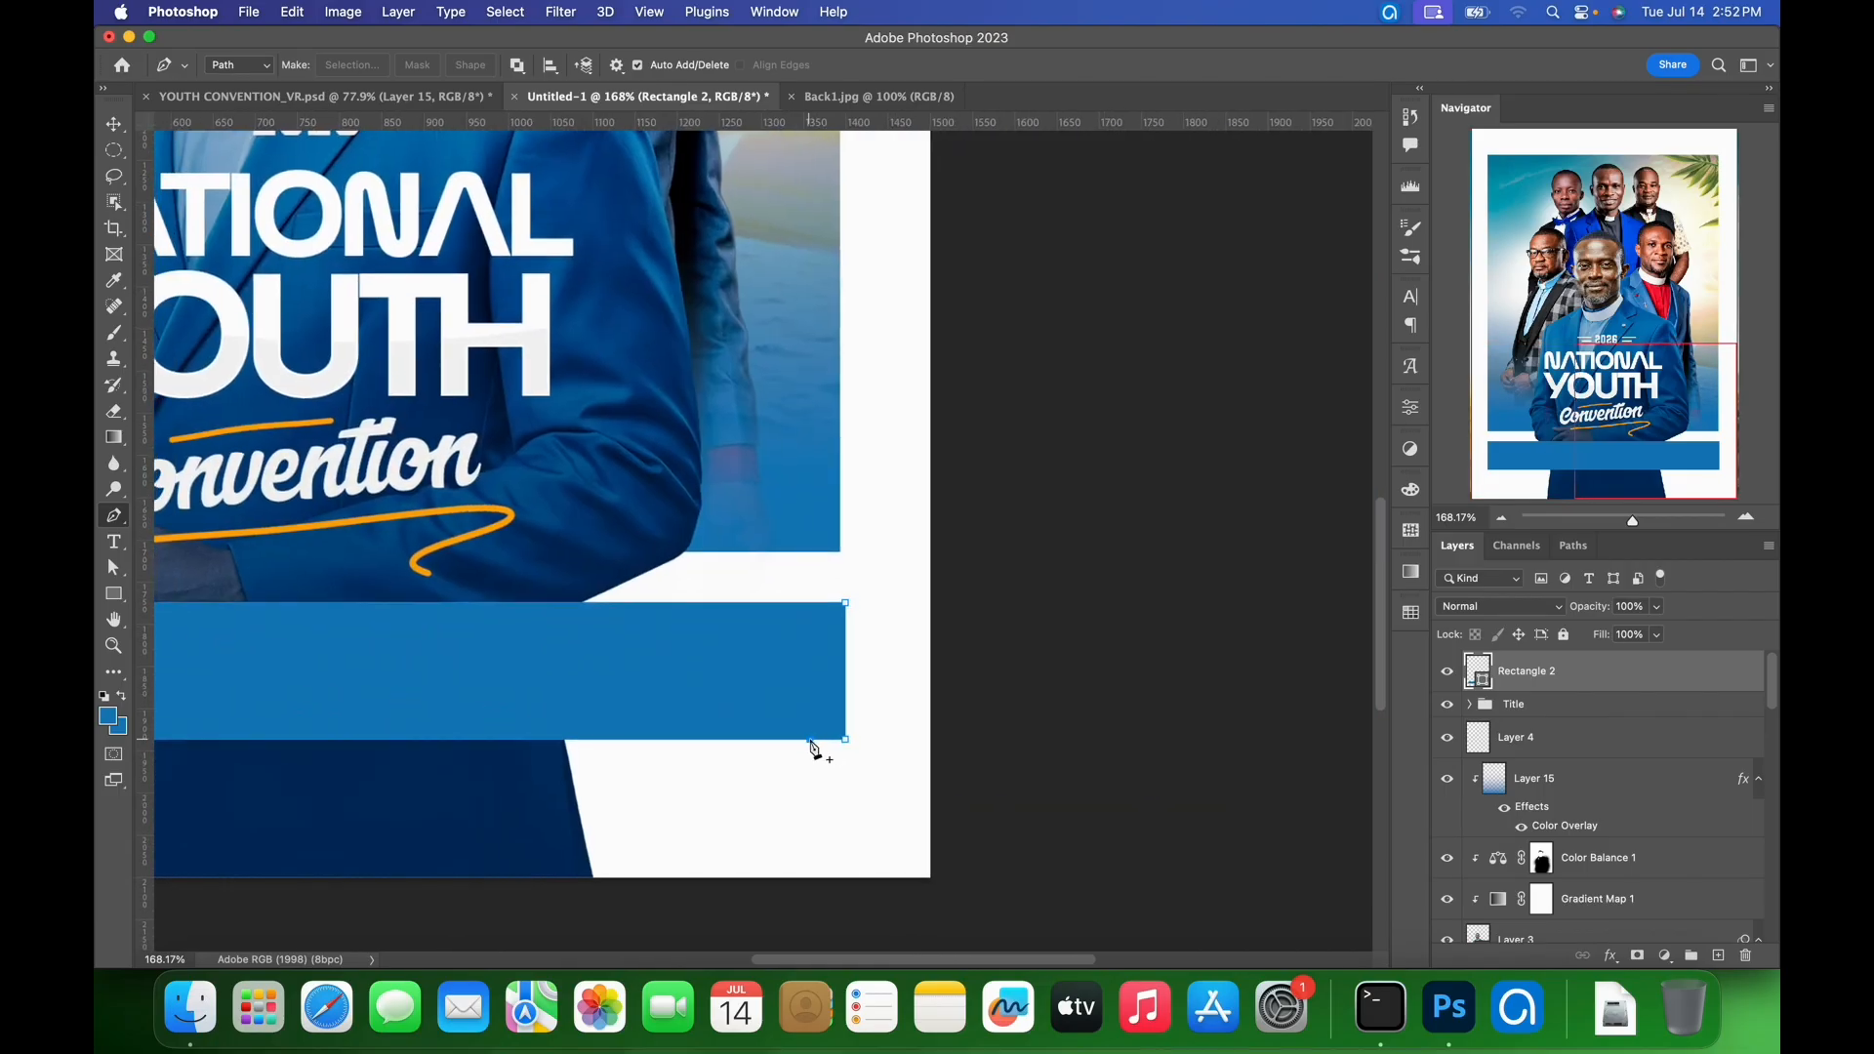
{"action": "left_click", "coordinate": [845, 712]}
{"action": "left_click", "coordinate": [845, 723]}
{"action": "left_click_drag", "start_coordinate": [809, 747], "coordinate": [831, 734]}
{"action": "left_click", "coordinate": [848, 711]}
- Delete the blue bar's upper-left corner point and straighten the resulting curve into a diagonal cut
{"action": "left_click_drag", "start_coordinate": [691, 665], "coordinate": [503, 660]}
{"action": "left_click_drag", "start_coordinate": [502, 660], "coordinate": [708, 636]}
{"action": "left_click_drag", "start_coordinate": [587, 647], "coordinate": [724, 628]}
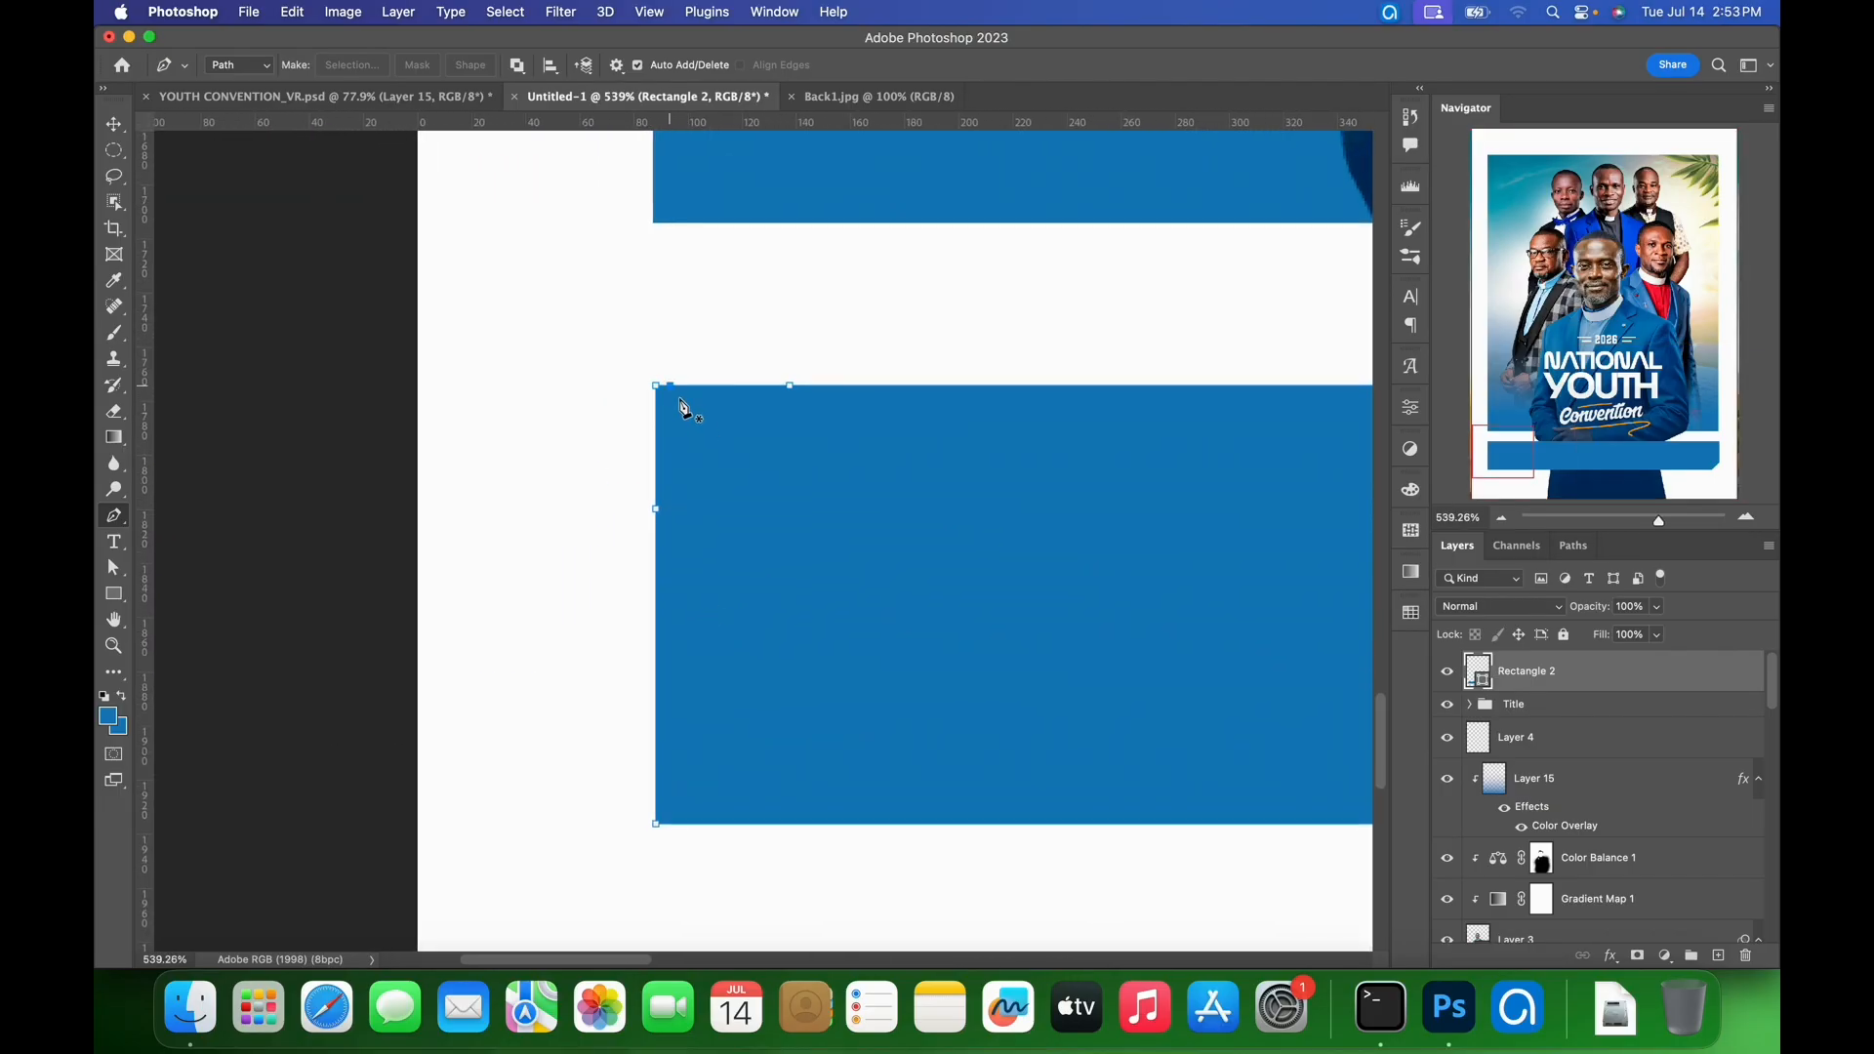
{"action": "left_click_drag", "start_coordinate": [659, 391], "coordinate": [699, 490]}
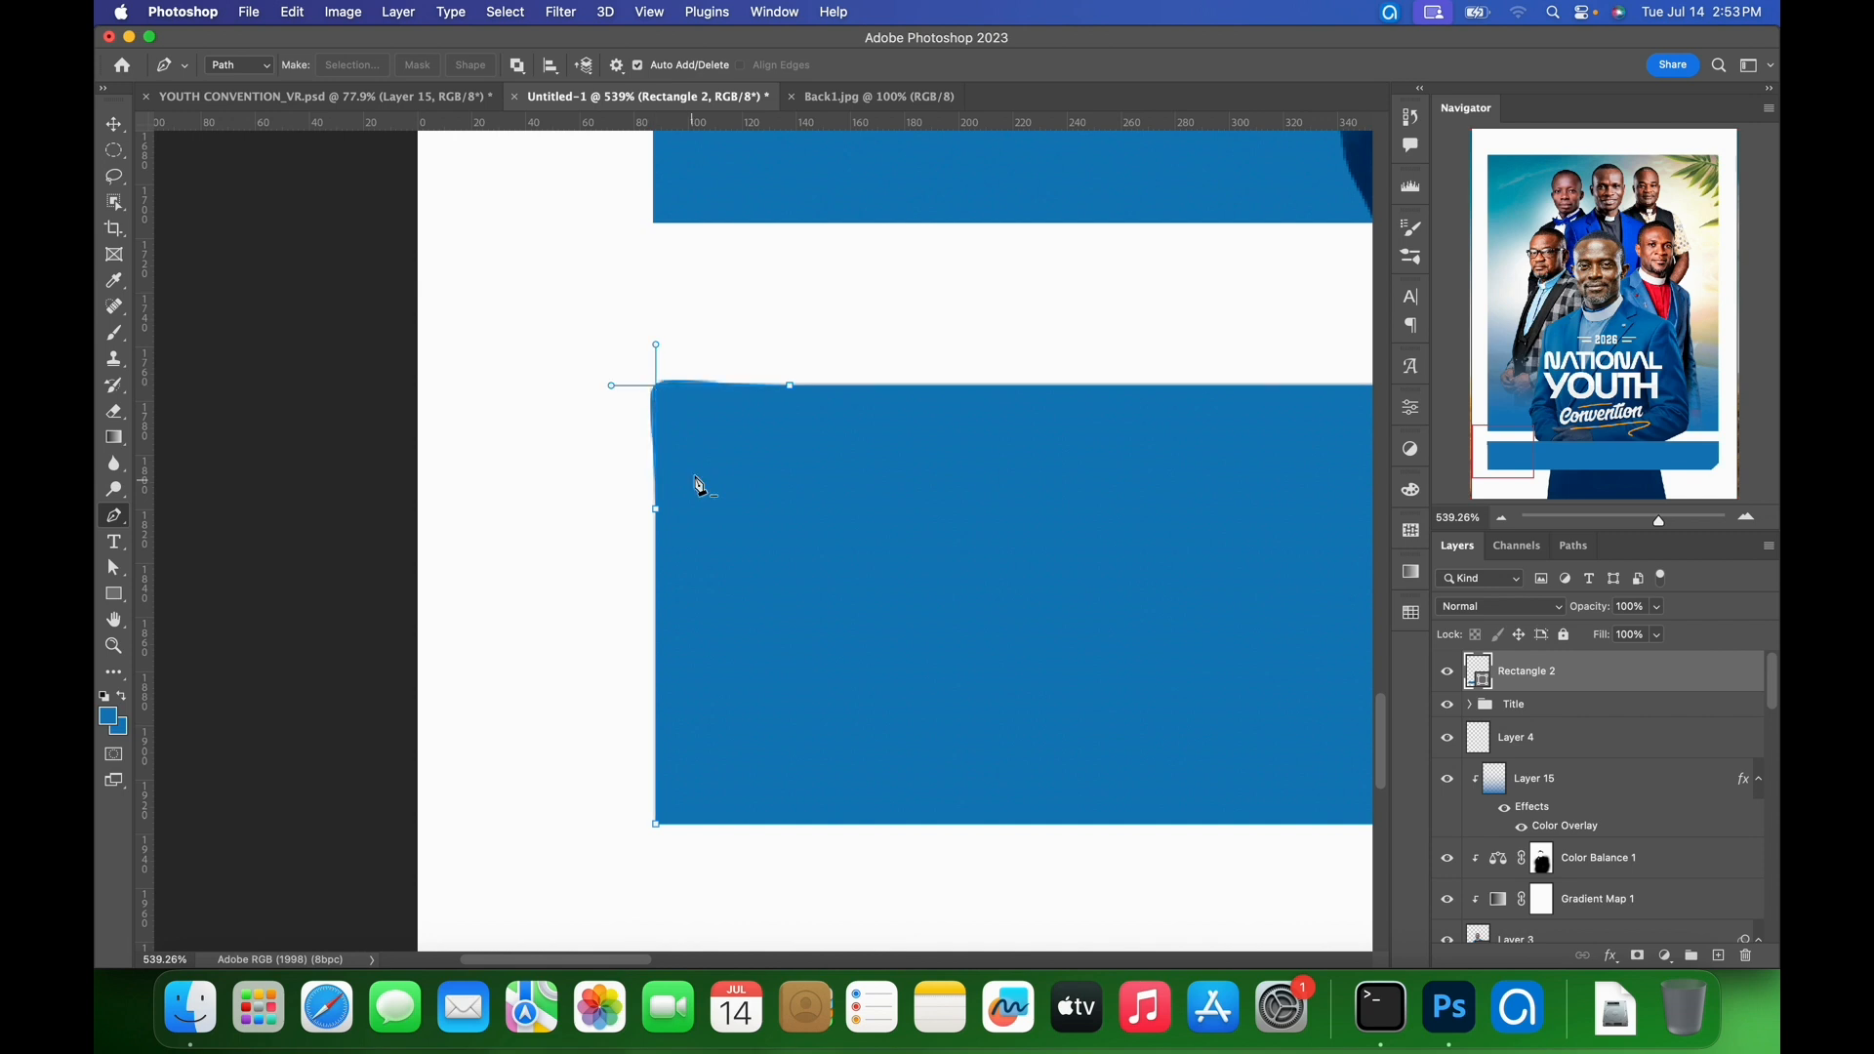
{"action": "left_click", "coordinate": [657, 510]}
{"action": "left_click", "coordinate": [656, 385]}
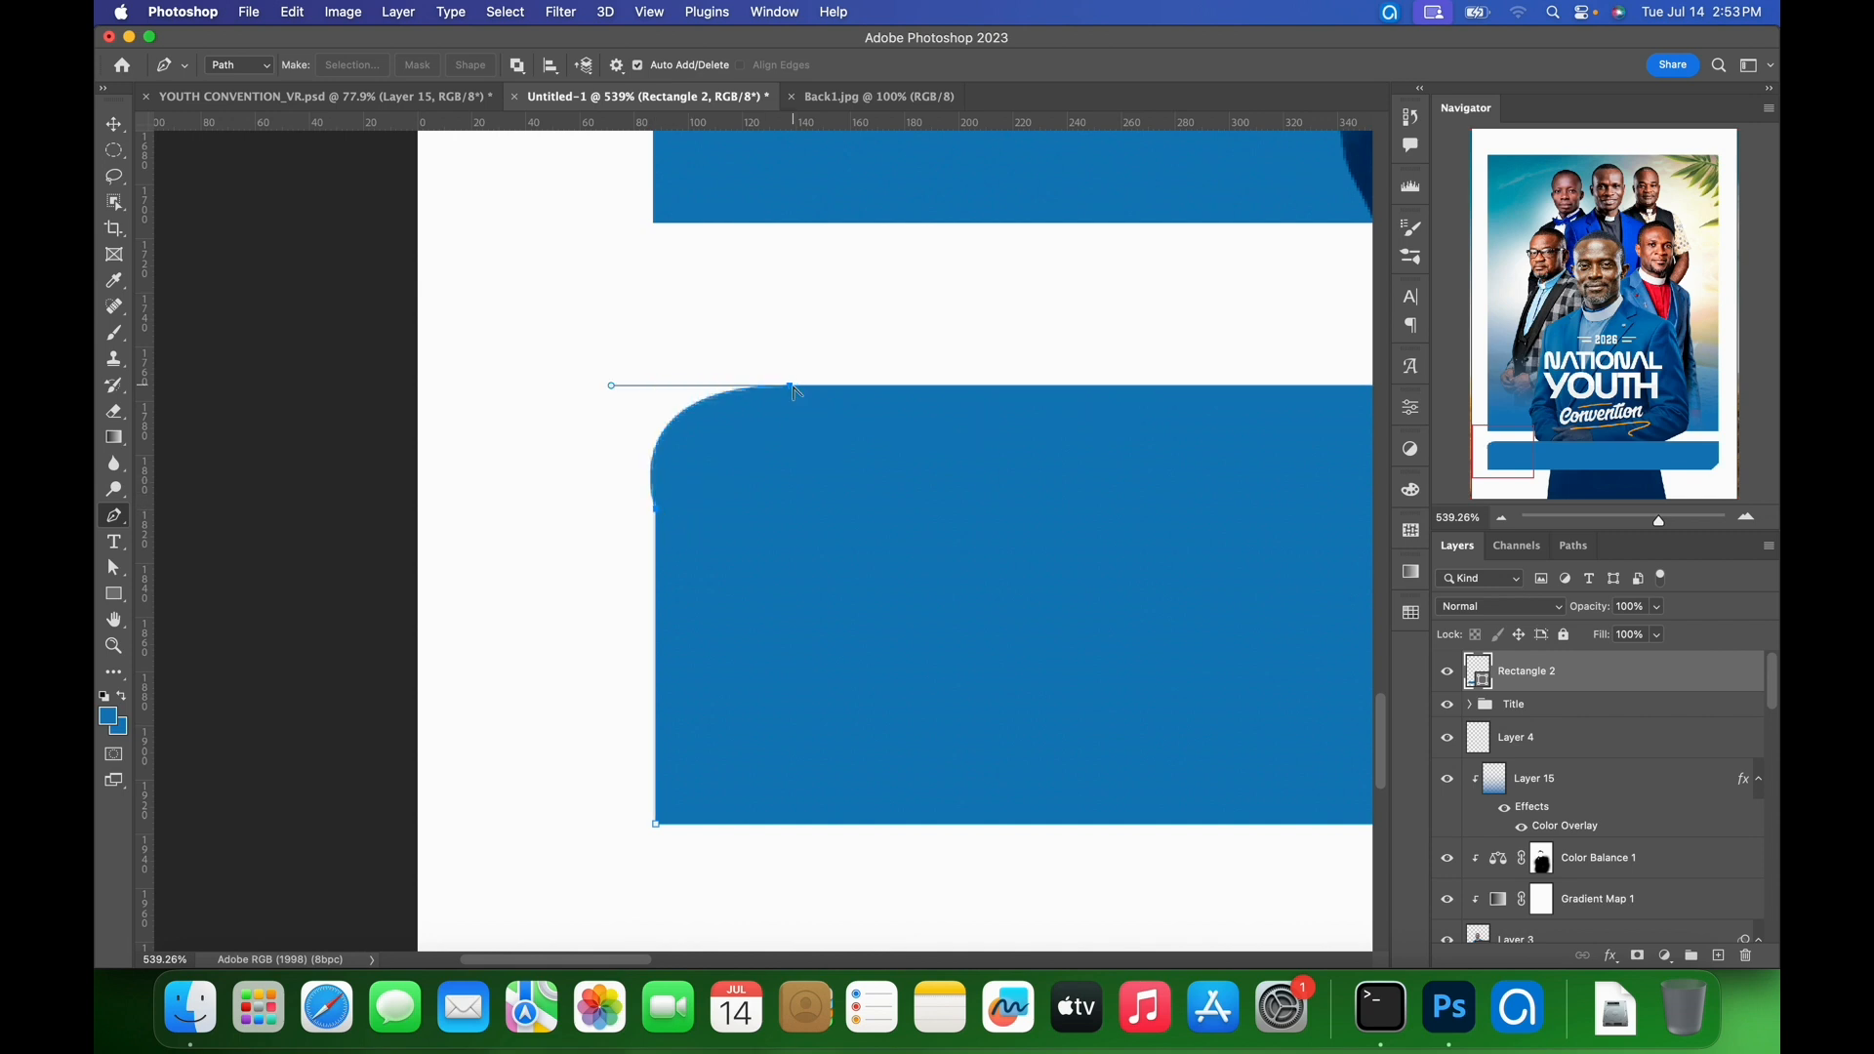
{"action": "left_click", "coordinate": [791, 387], "text": "alt"}
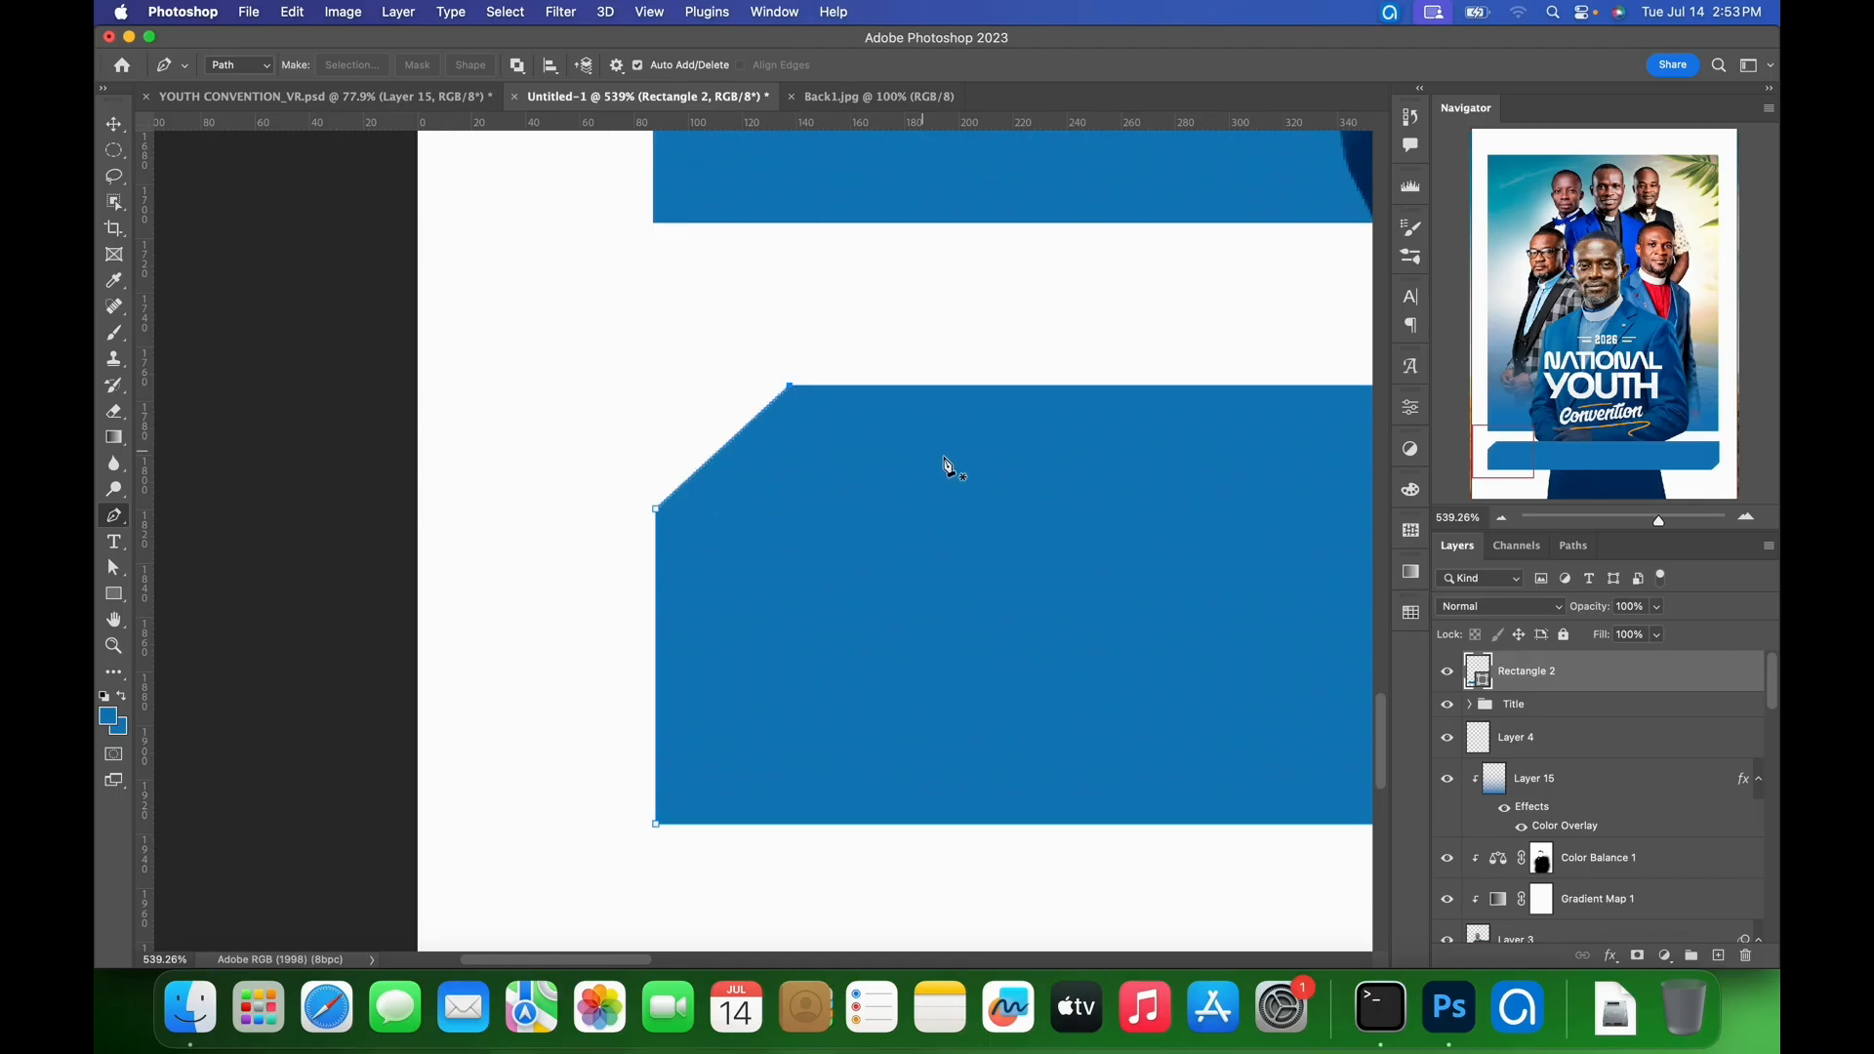
{"action": "scroll", "coordinate": [976, 498], "scroll_direction": "down", "scroll_amount": 10}
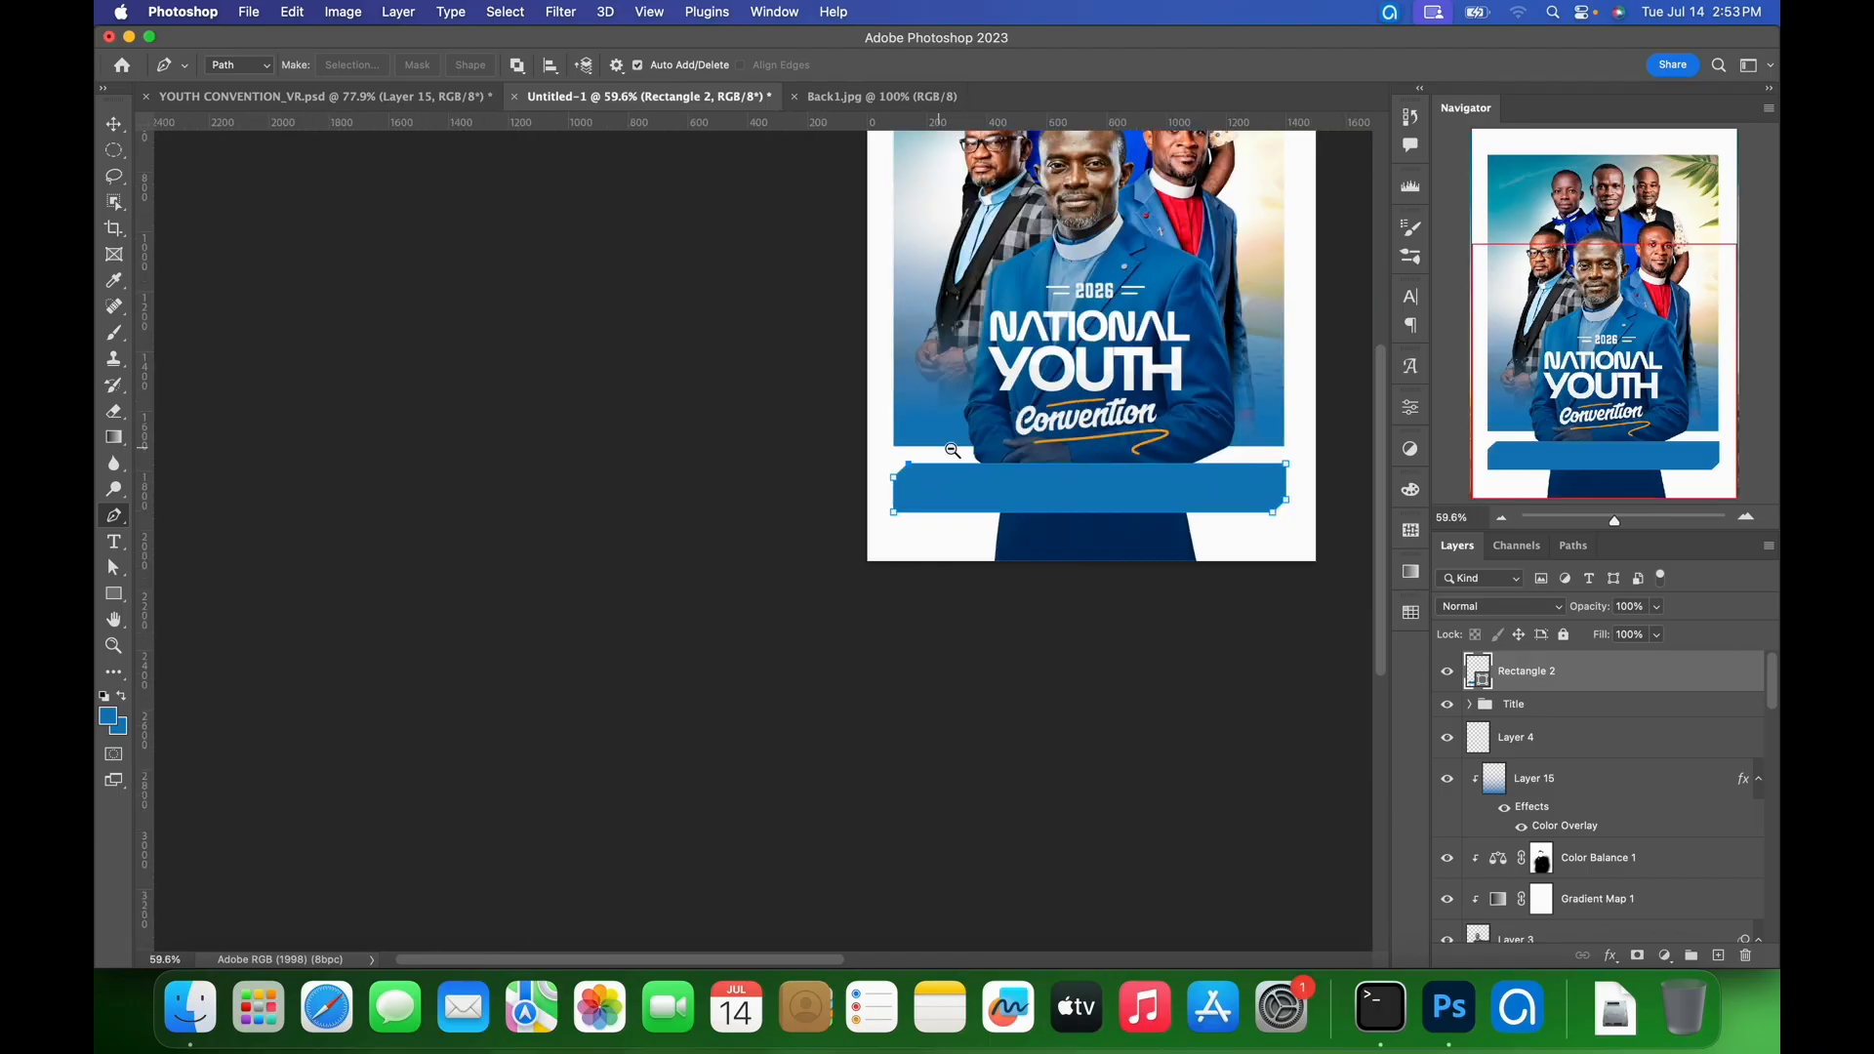
{"action": "key", "text": "v"}
{"action": "left_click", "coordinate": [1347, 484]}
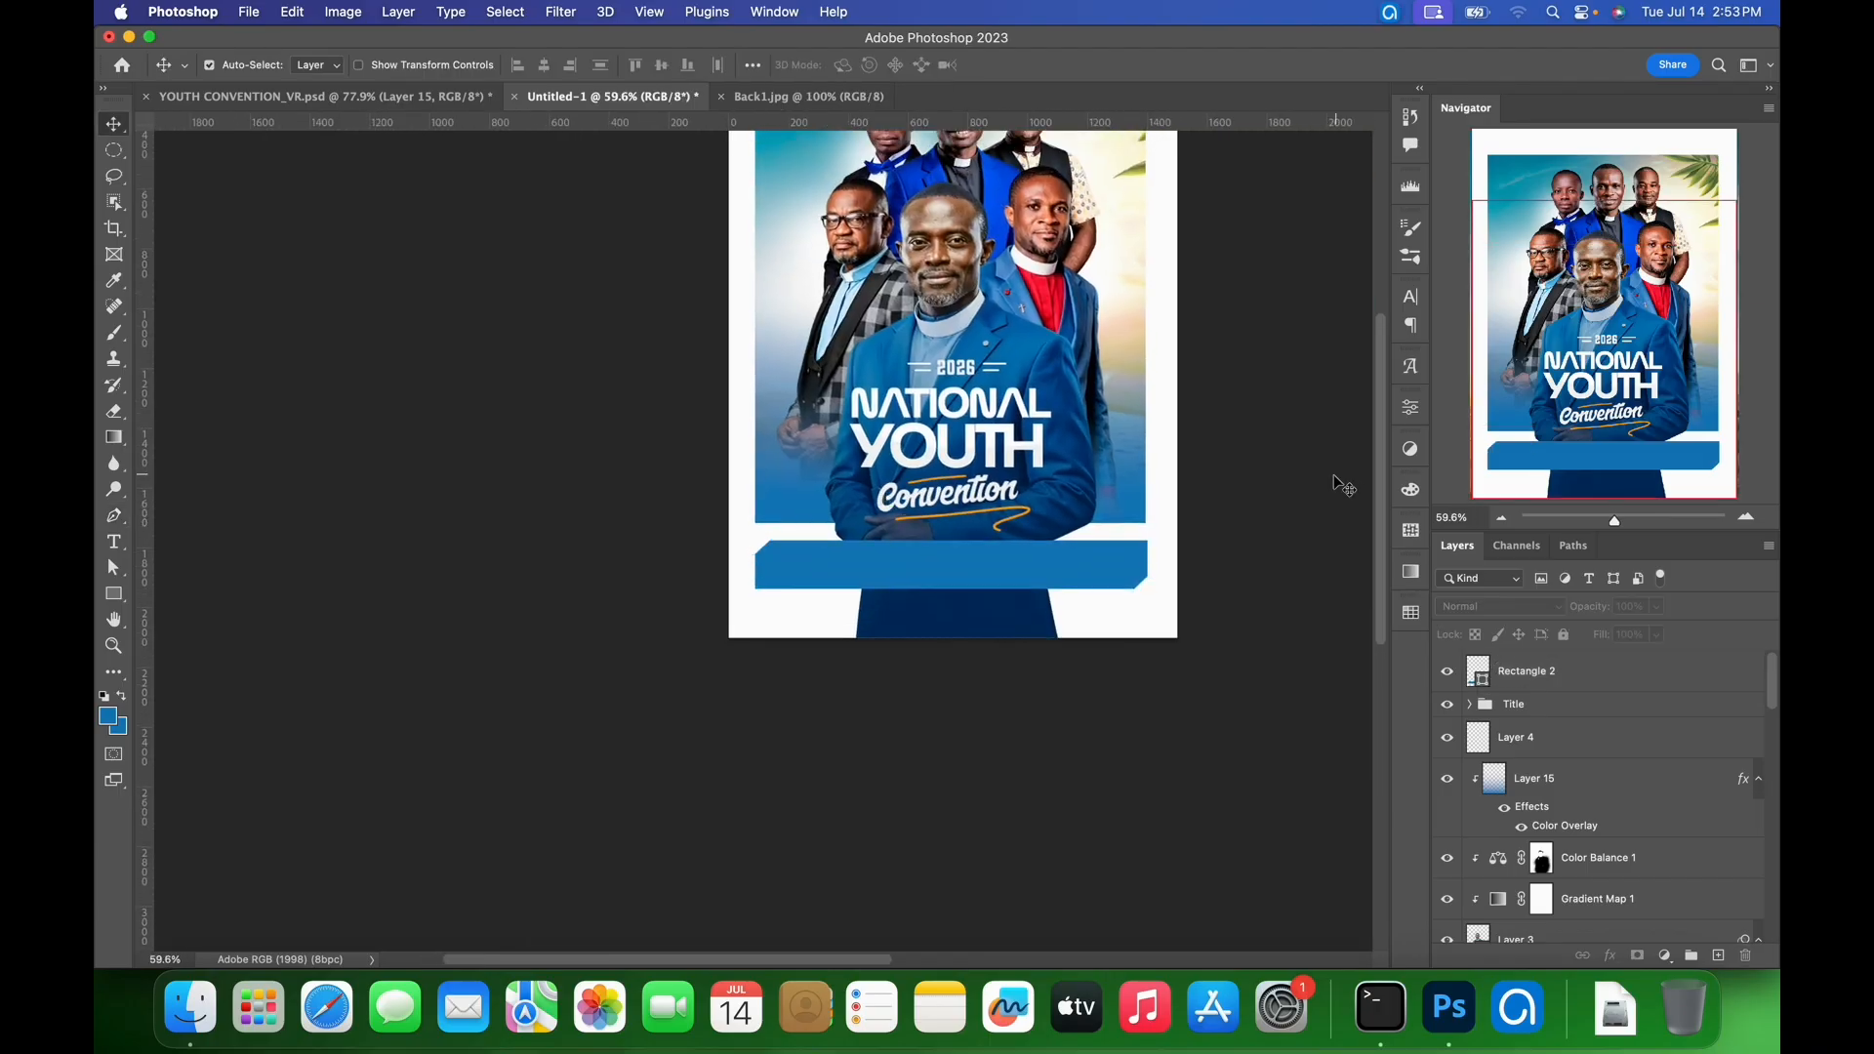
{"action": "left_click_drag", "start_coordinate": [995, 493], "coordinate": [884, 634]}
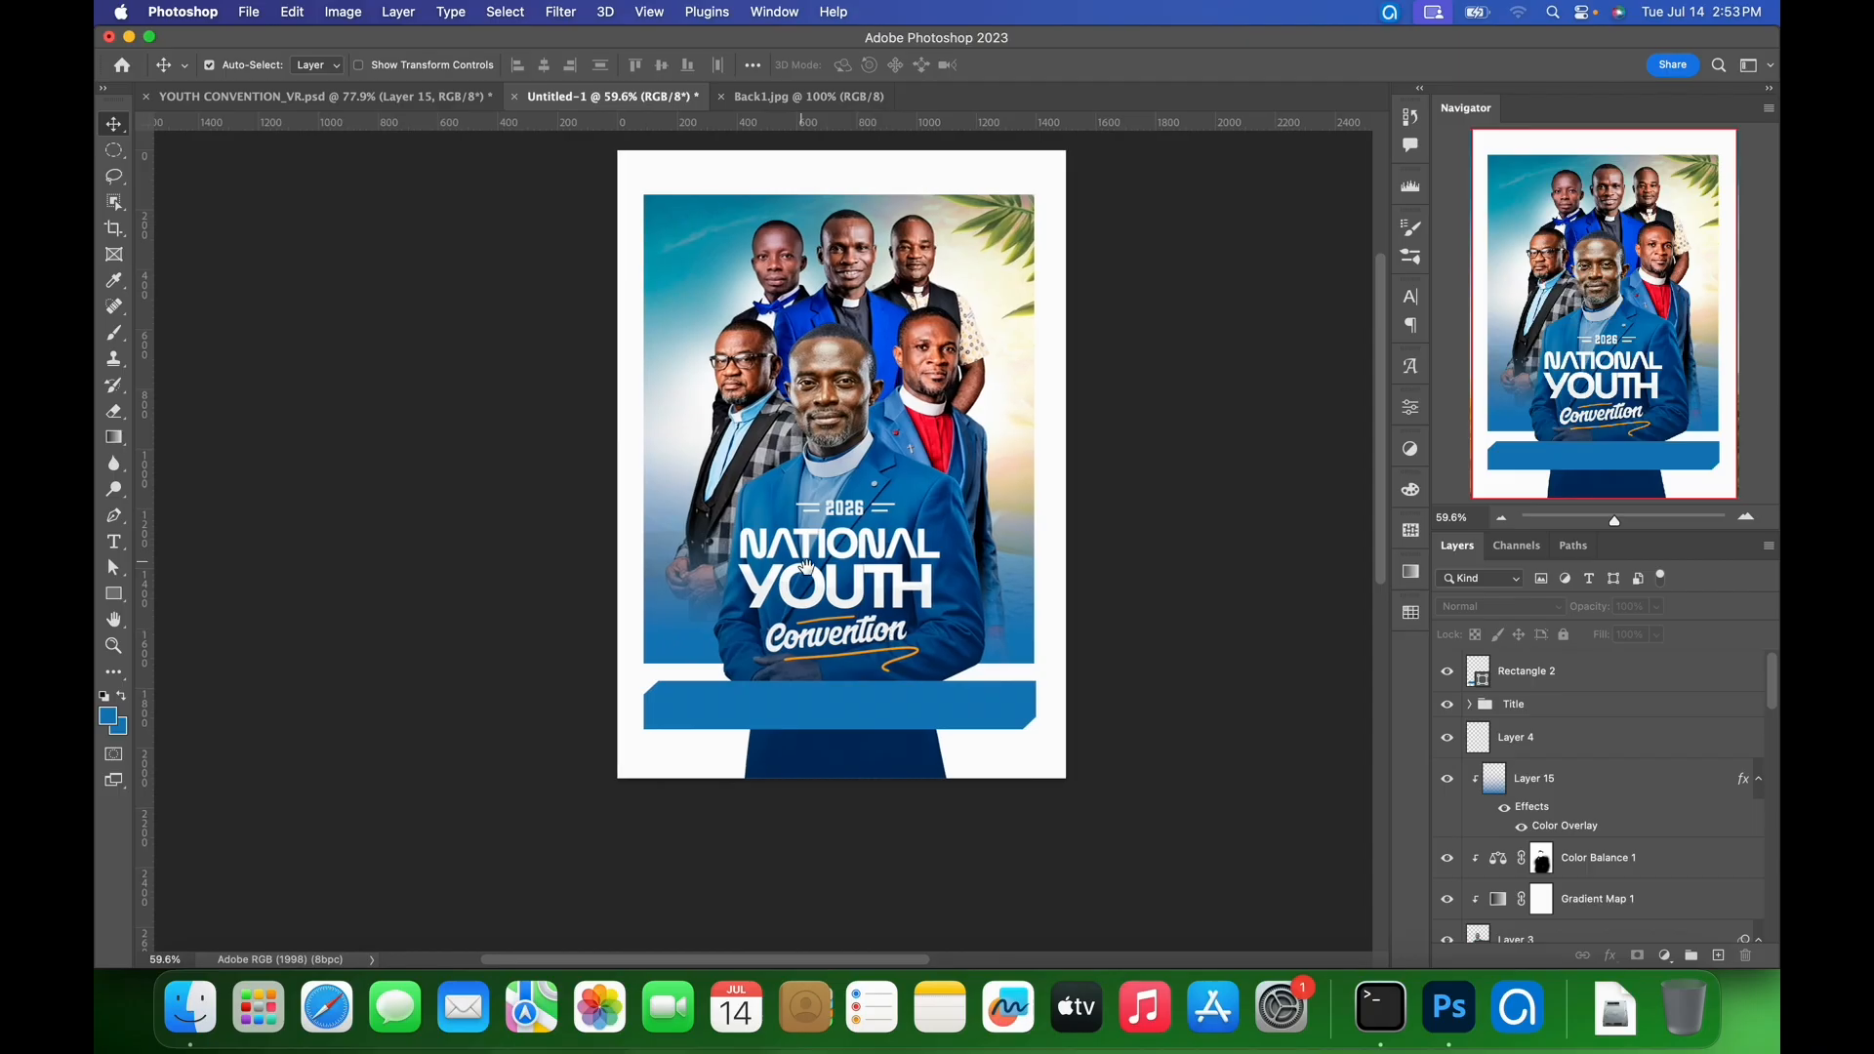
- On a new layer above the blue bar, draw an orange, strokeless vertical rectangle about 40 × 191 px overlapping the bar's left end
{"action": "left_click", "coordinate": [845, 697]}
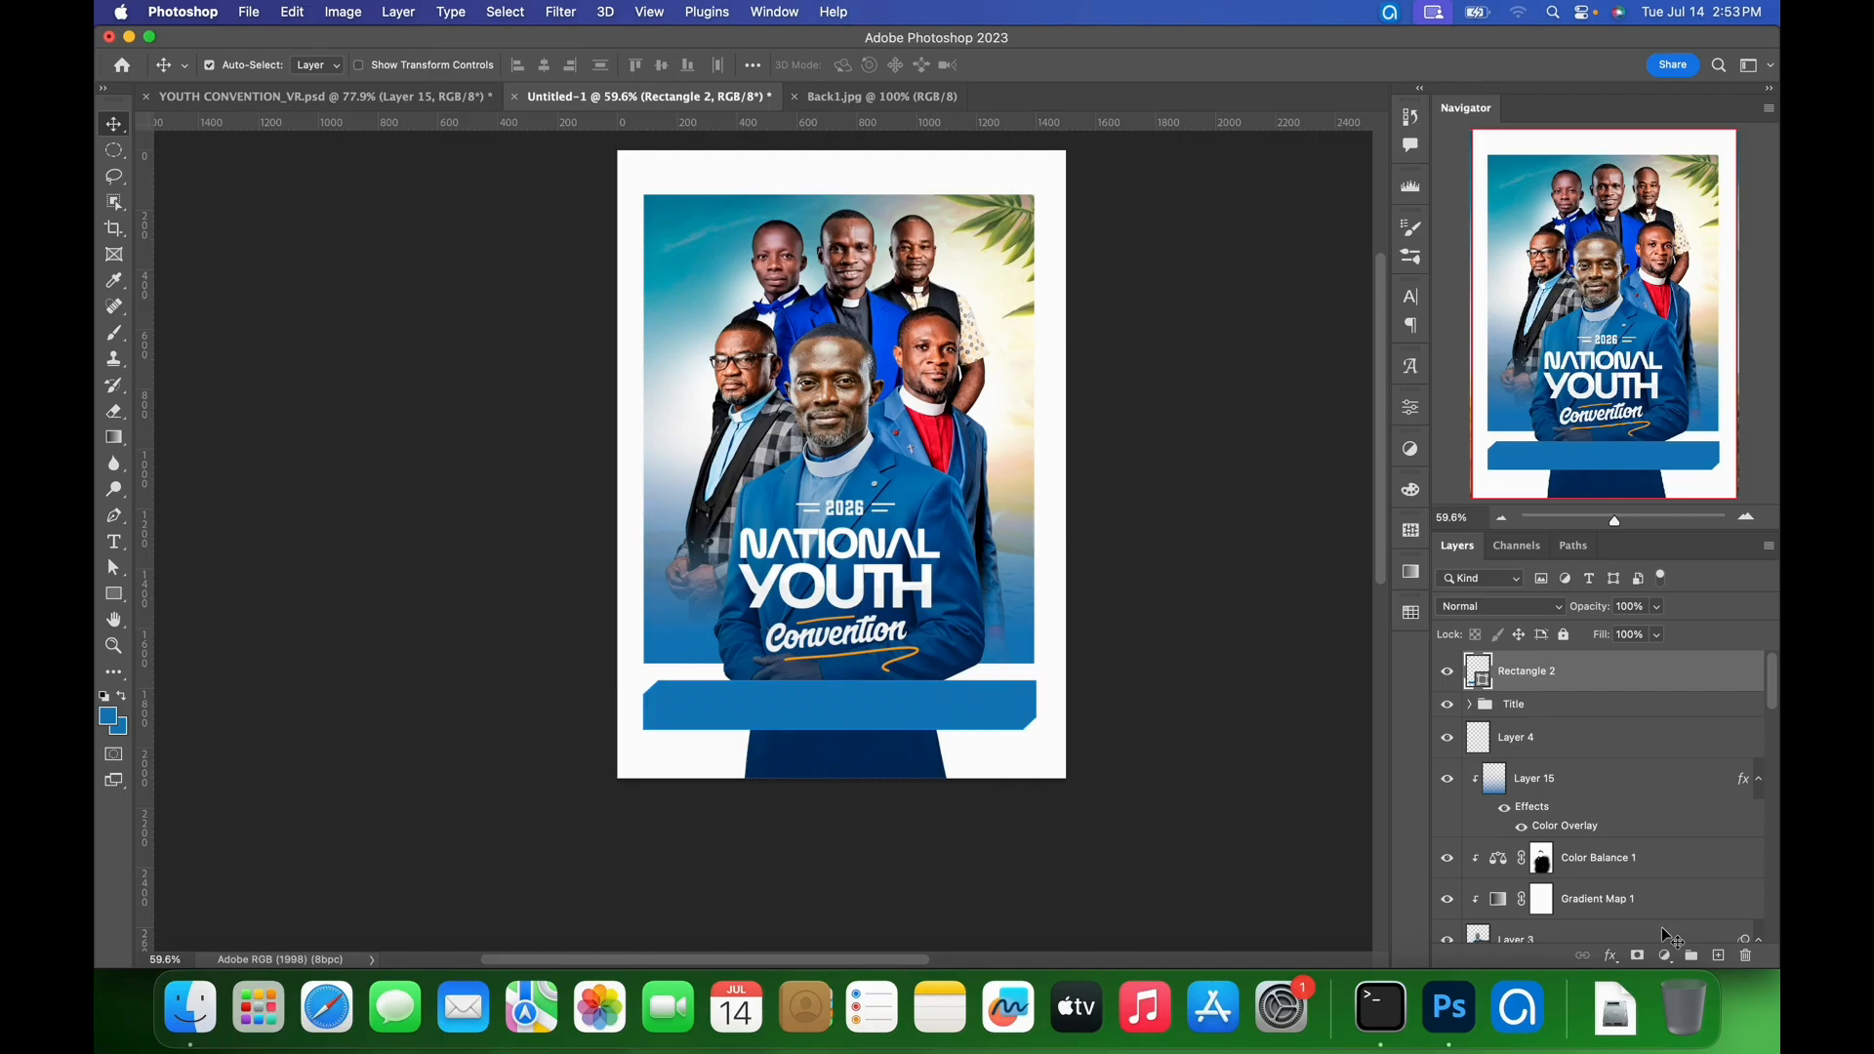
{"action": "left_click", "coordinate": [1721, 958]}
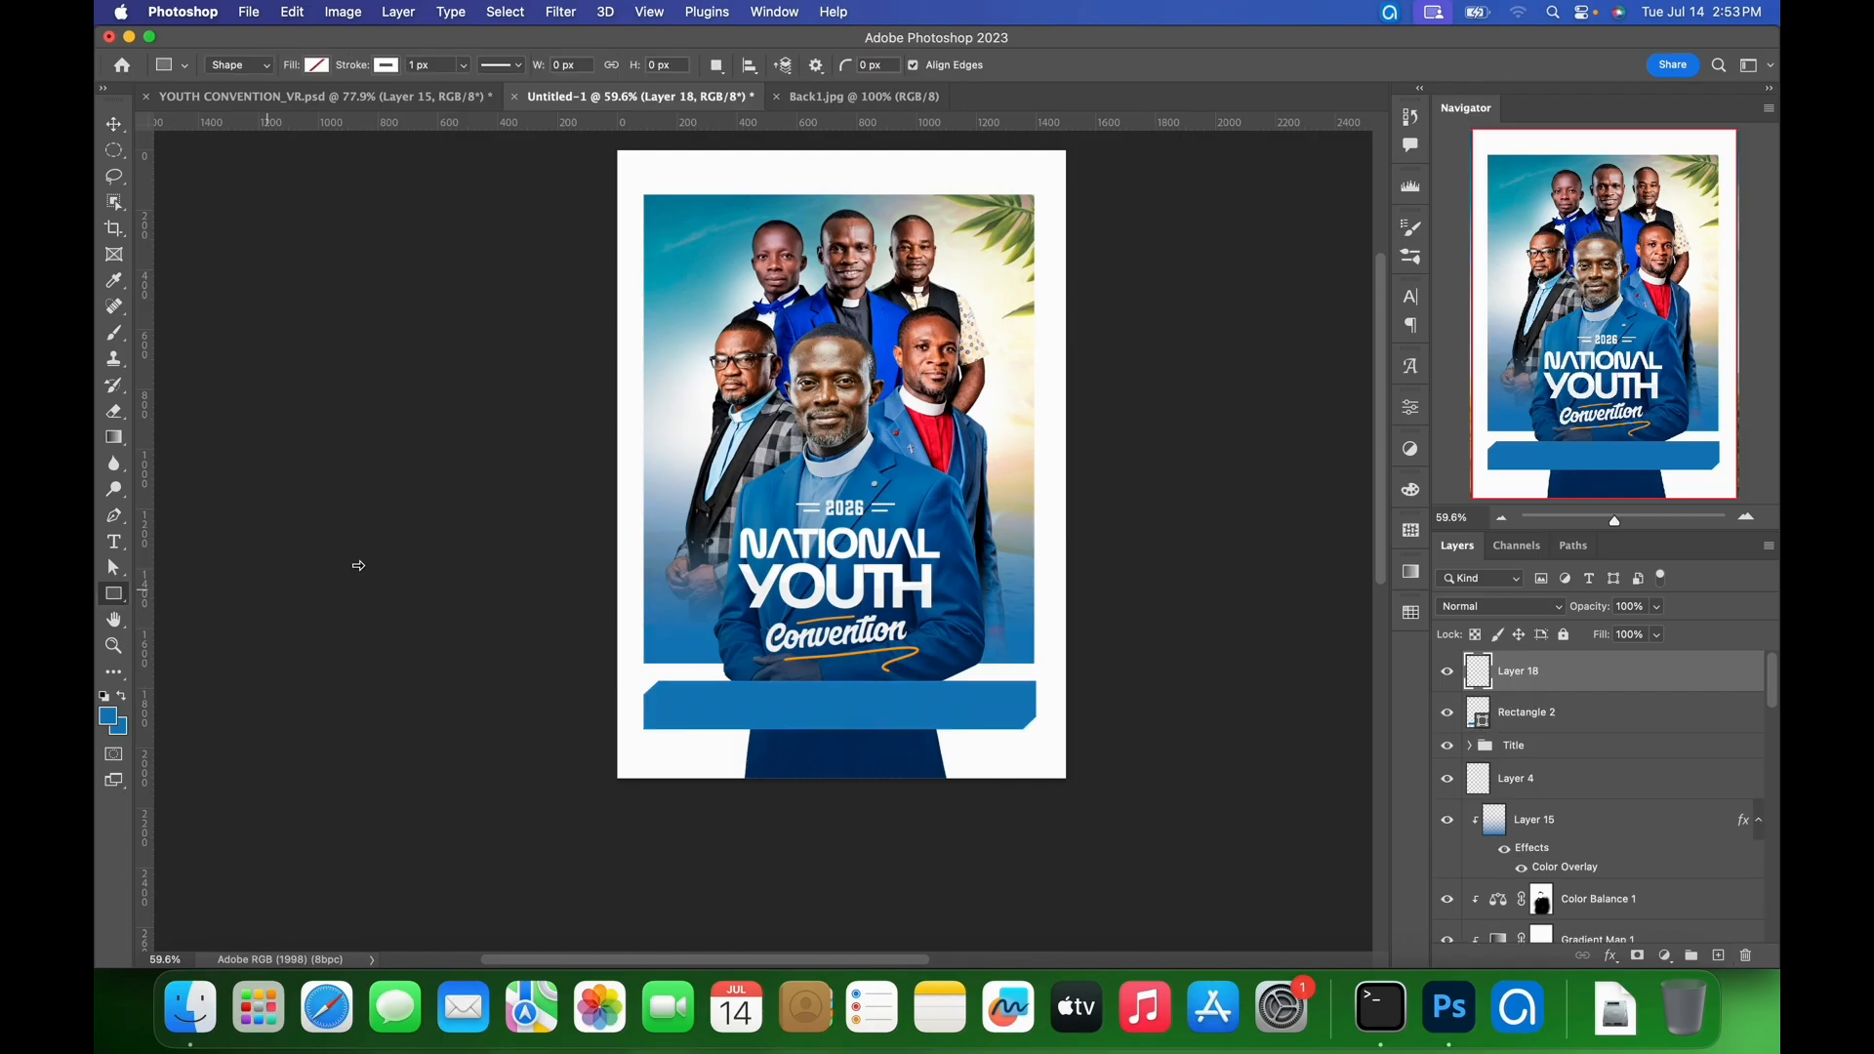
{"action": "left_click", "coordinate": [387, 65]}
{"action": "left_click", "coordinate": [270, 113]}
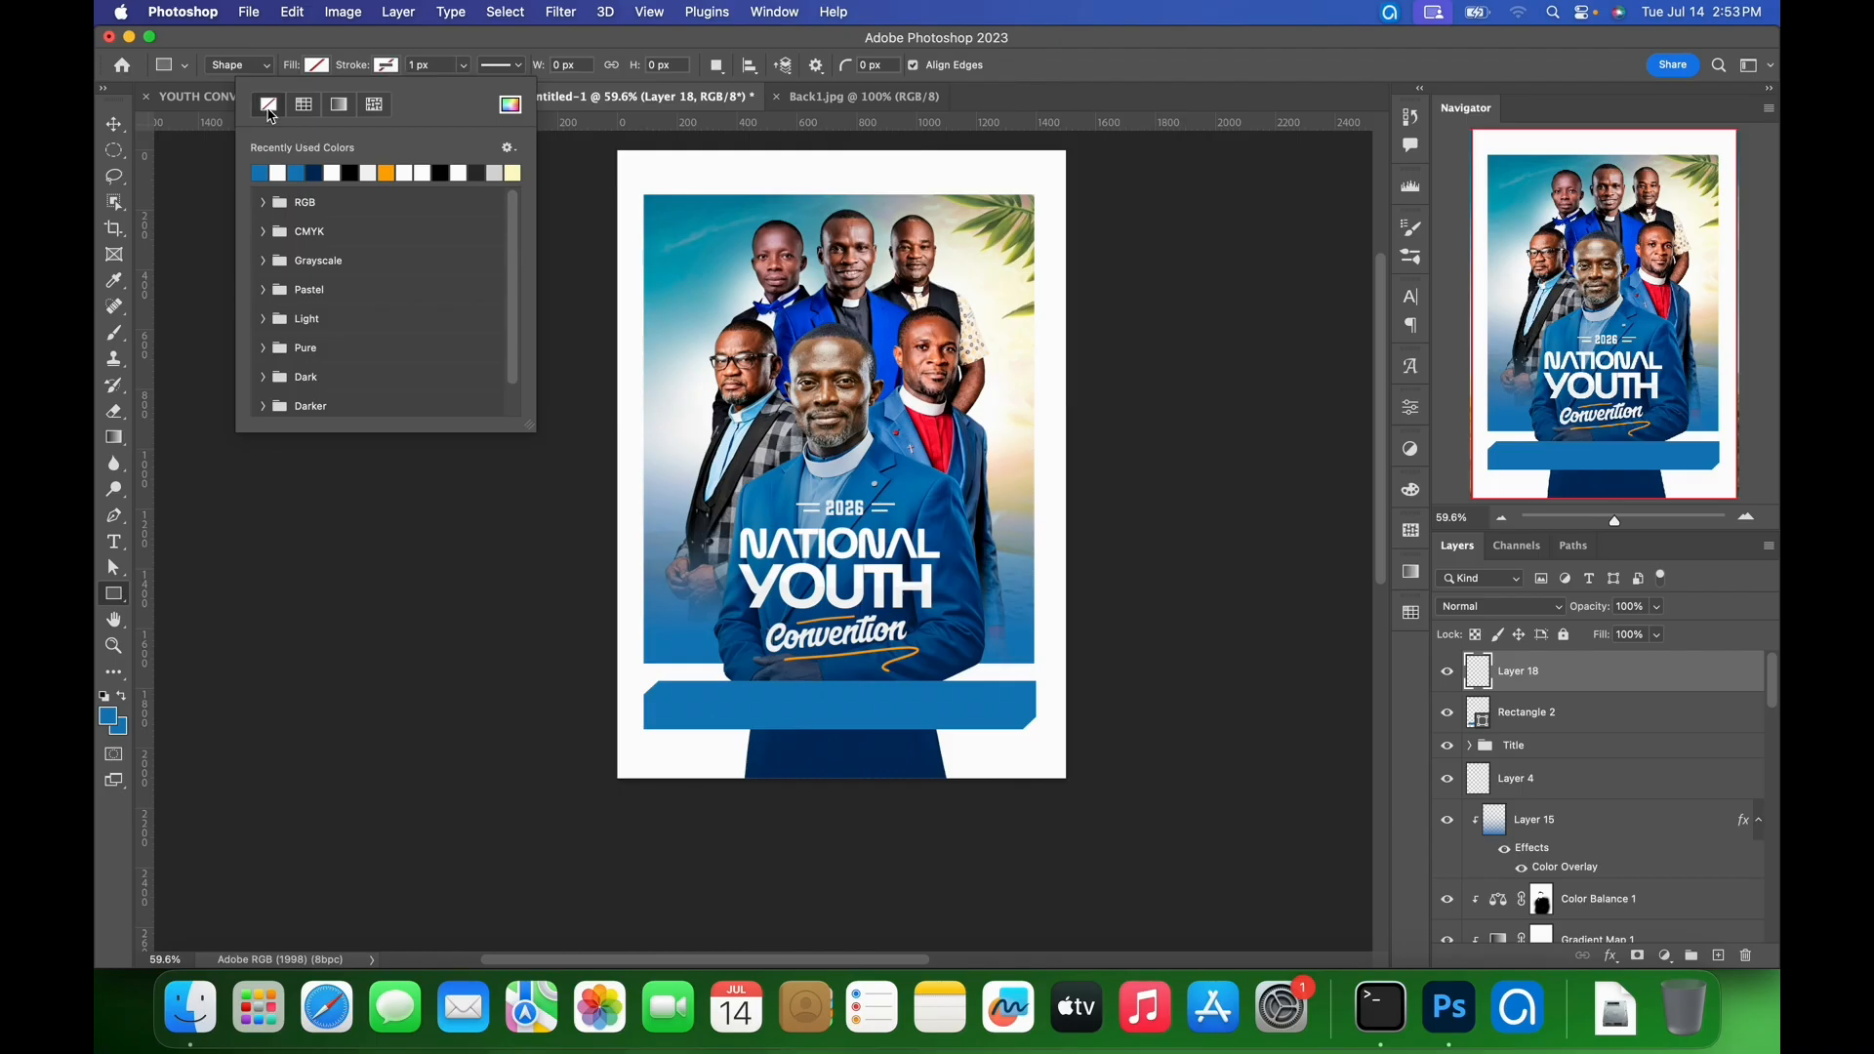
{"action": "left_click", "coordinate": [319, 67]}
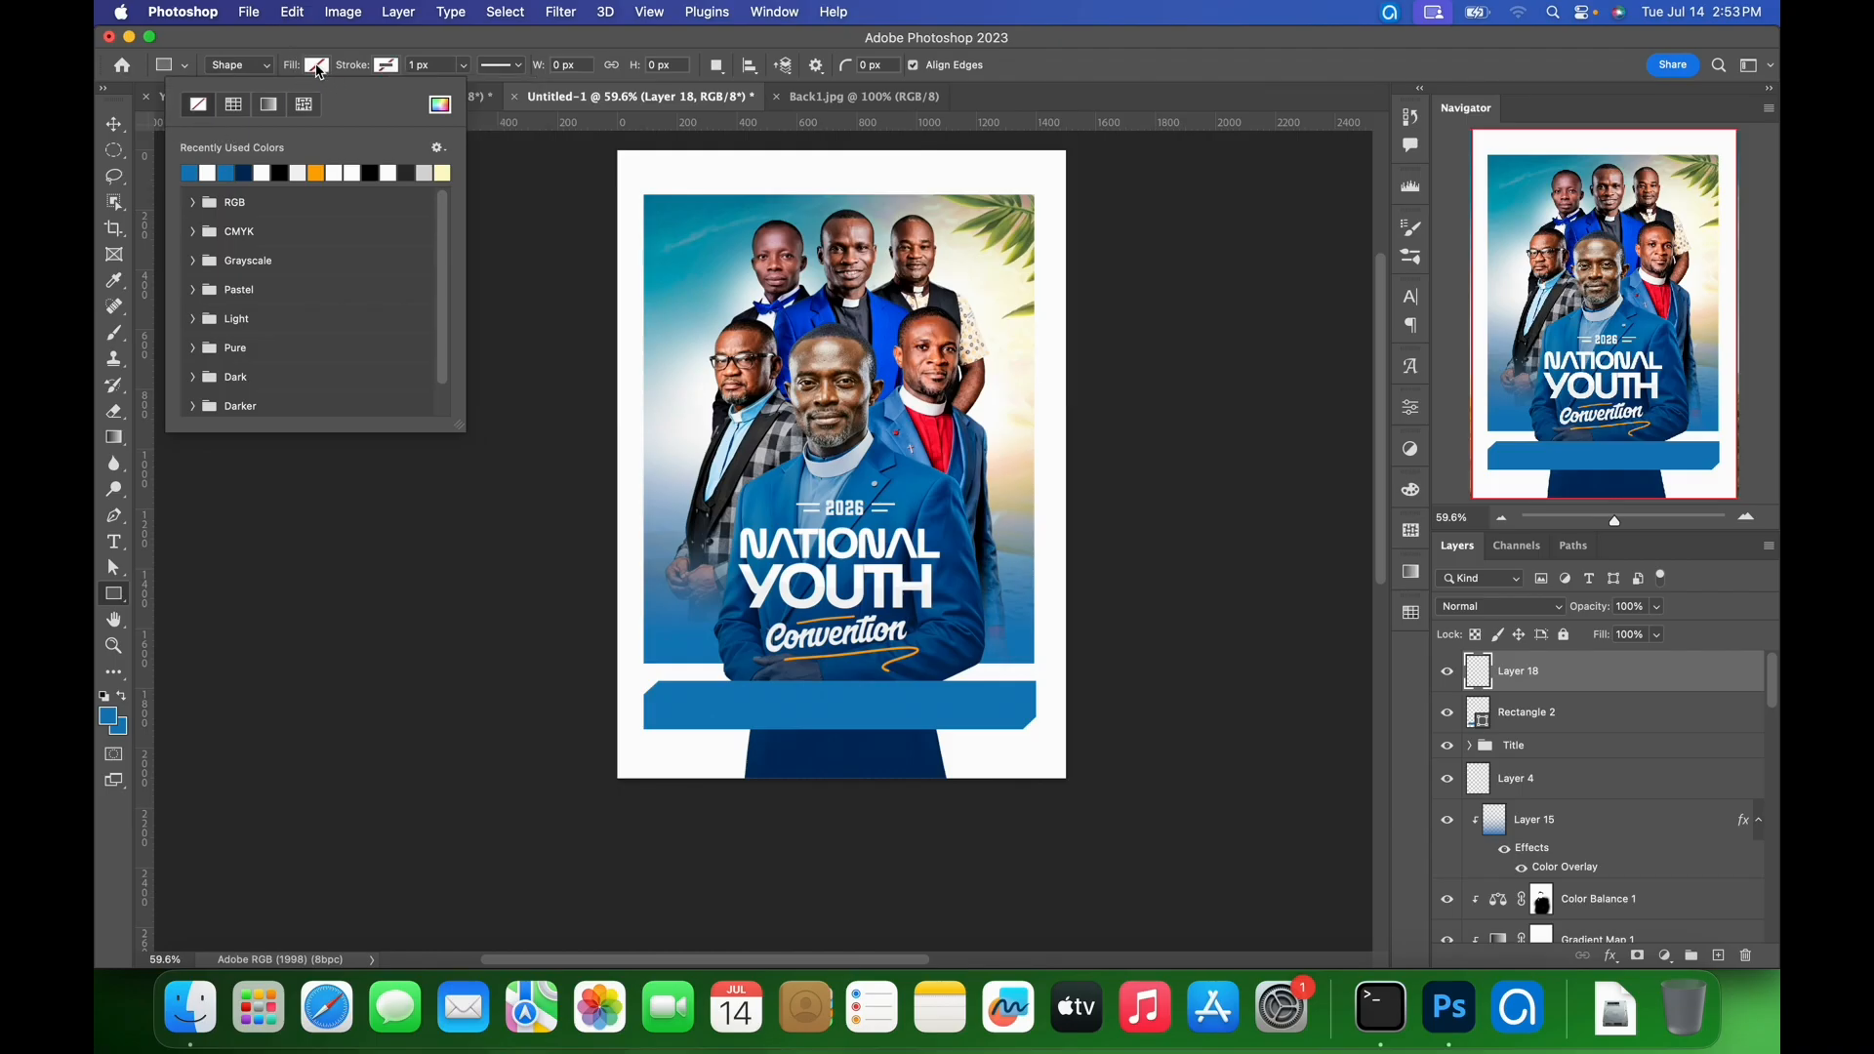
{"action": "left_click", "coordinate": [319, 176]}
{"action": "left_click", "coordinate": [1658, 688]}
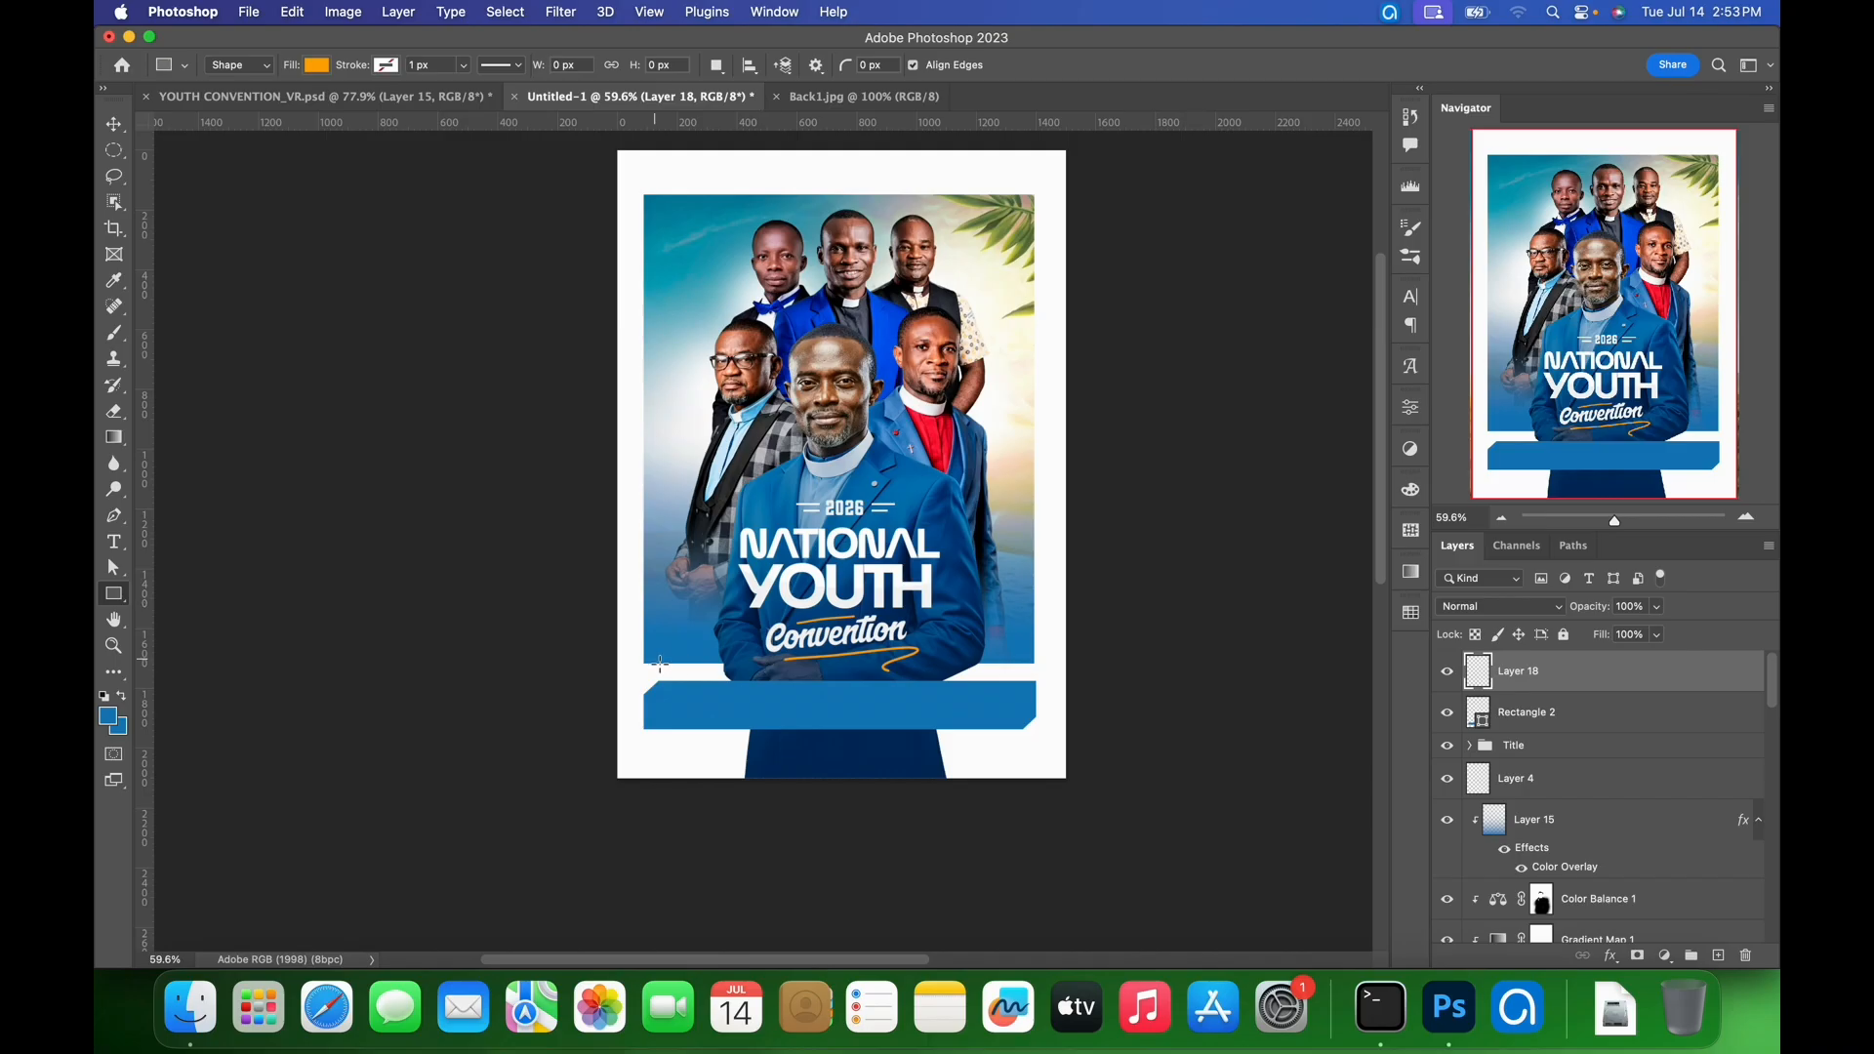
{"action": "left_click_drag", "start_coordinate": [680, 660], "coordinate": [696, 714]}
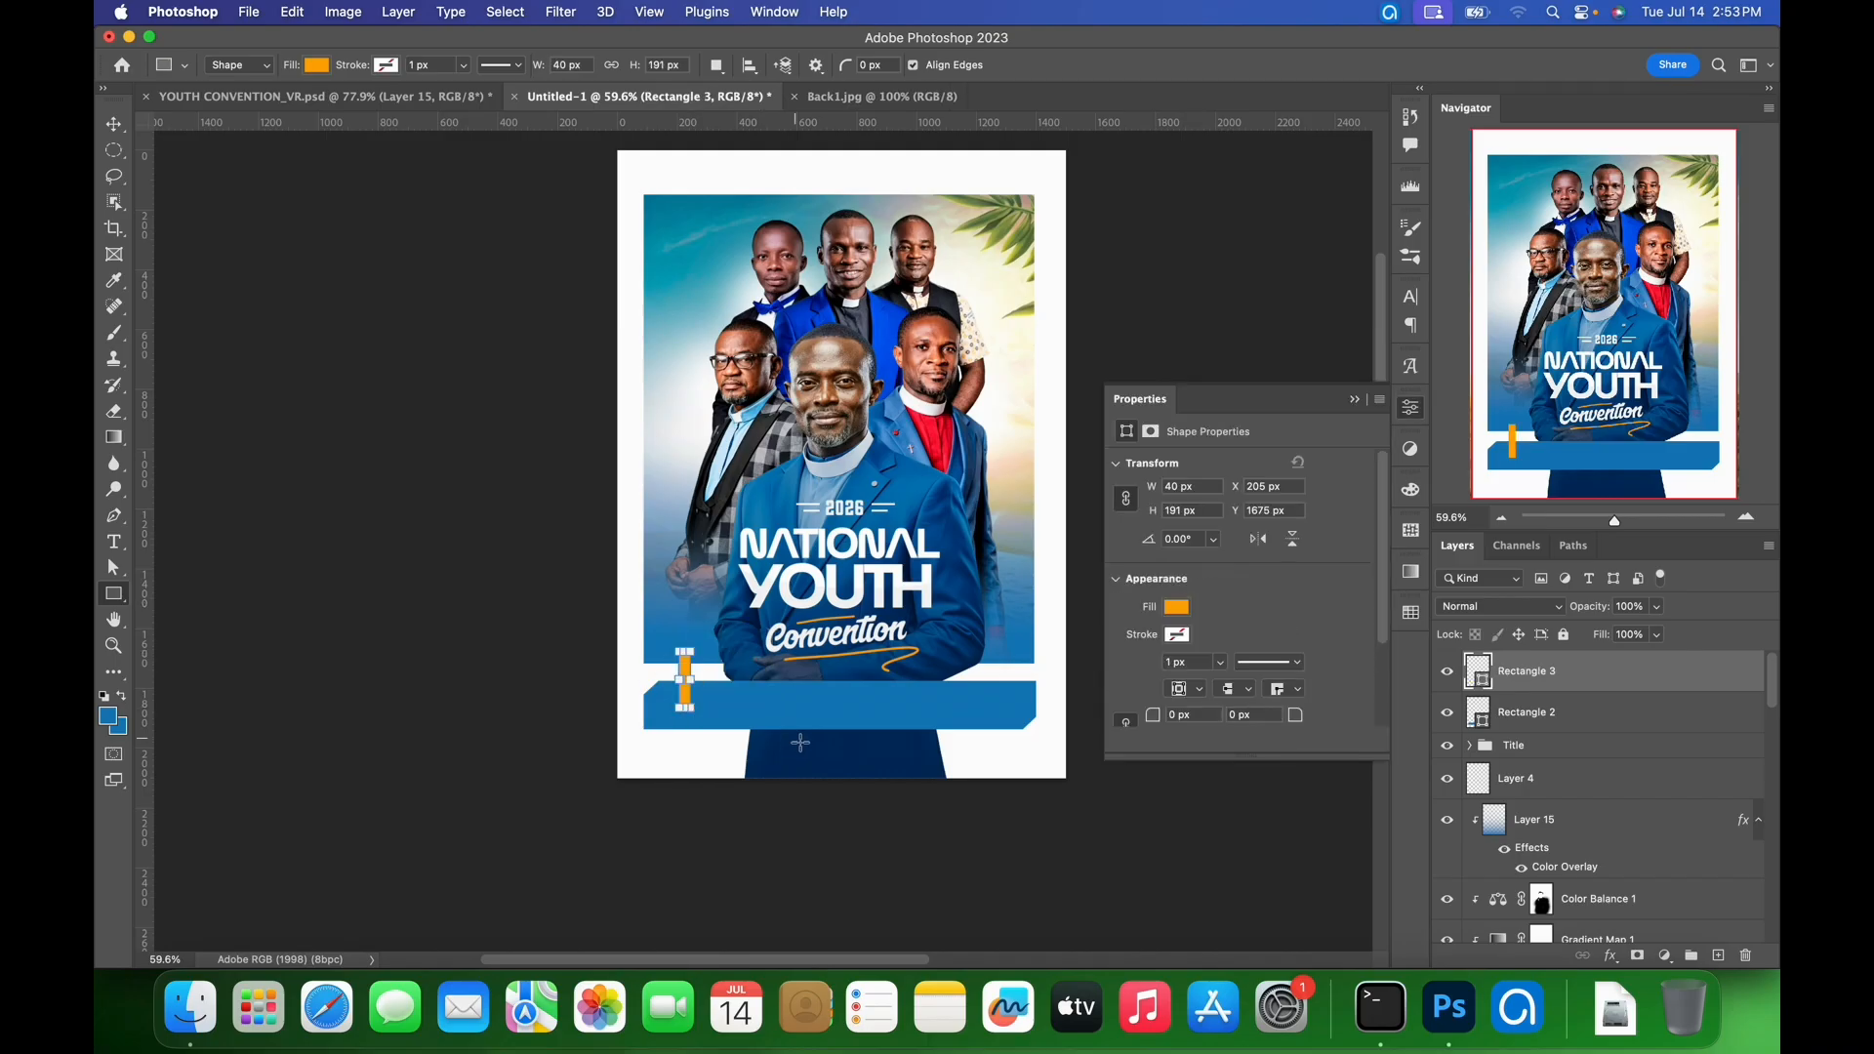
{"action": "key", "text": "v"}
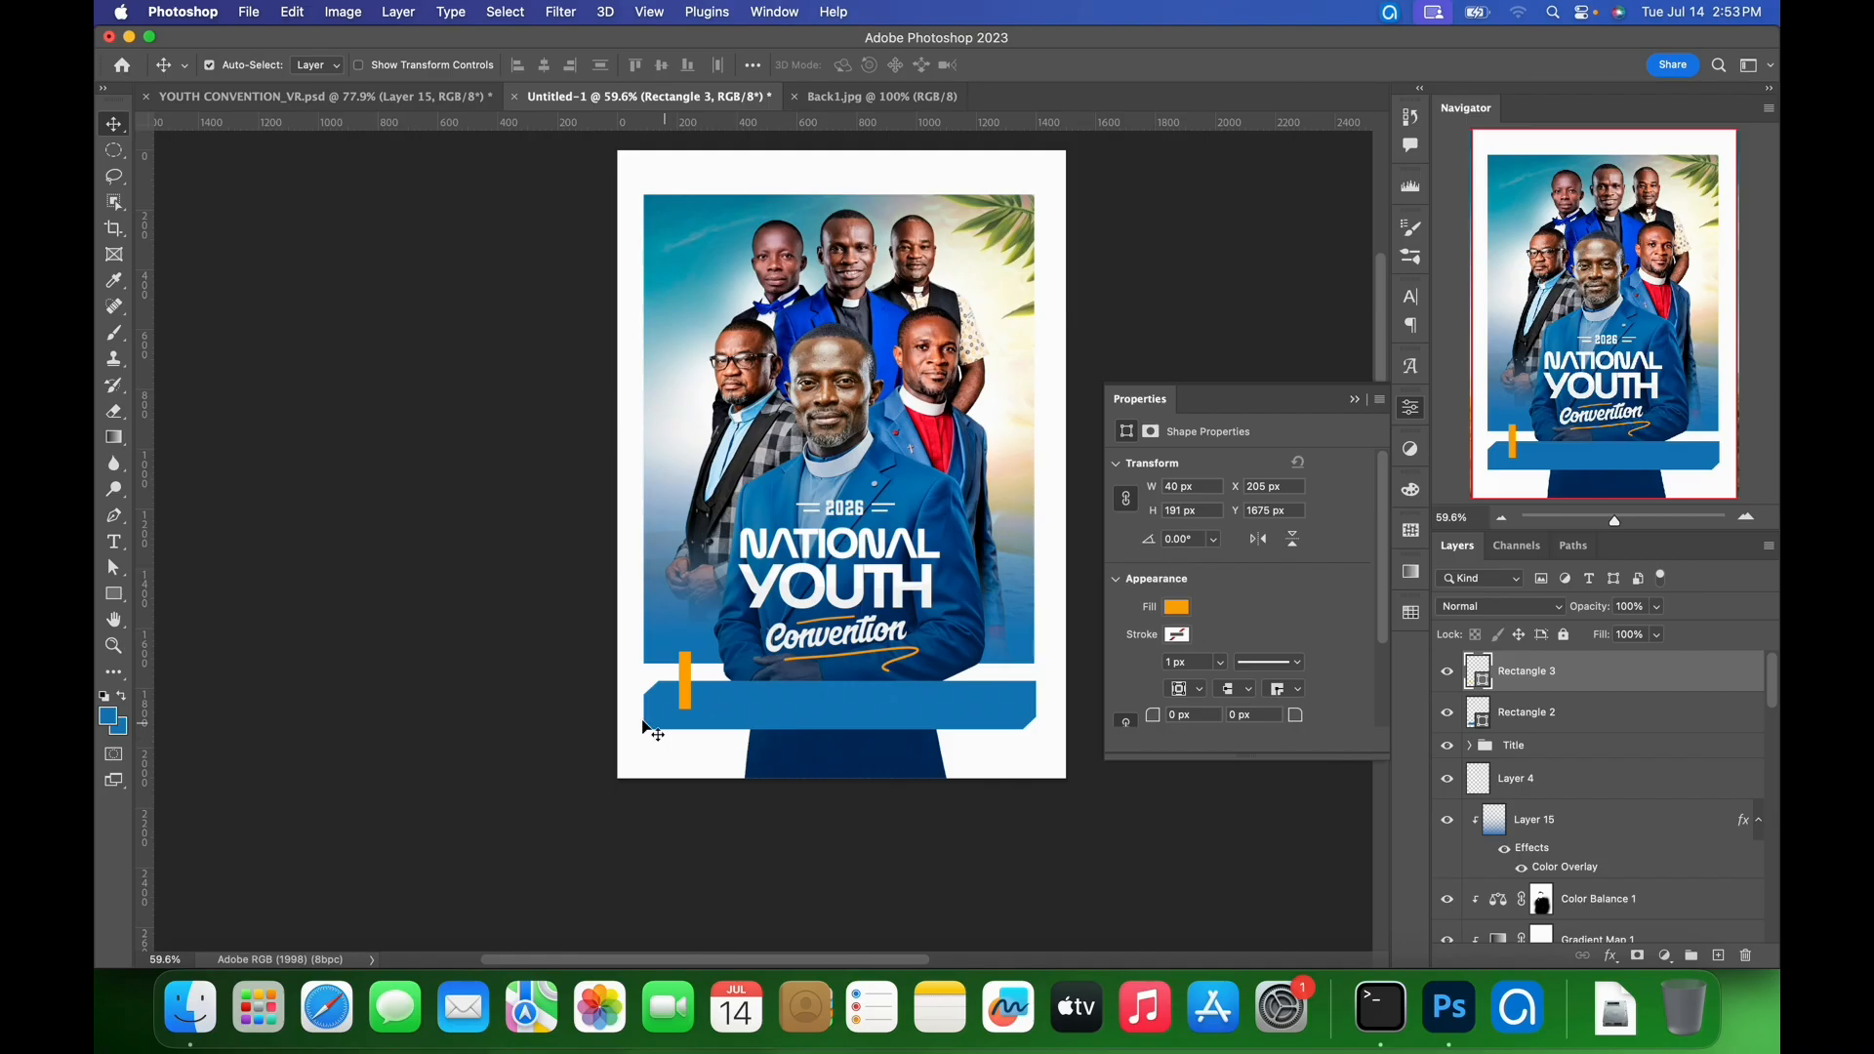
- Resize the orange rectangle with Free Transform to about 55 × 164 px, keeping its upper-left corner in place
{"action": "left_click_drag", "start_coordinate": [676, 705], "coordinate": [813, 684]}
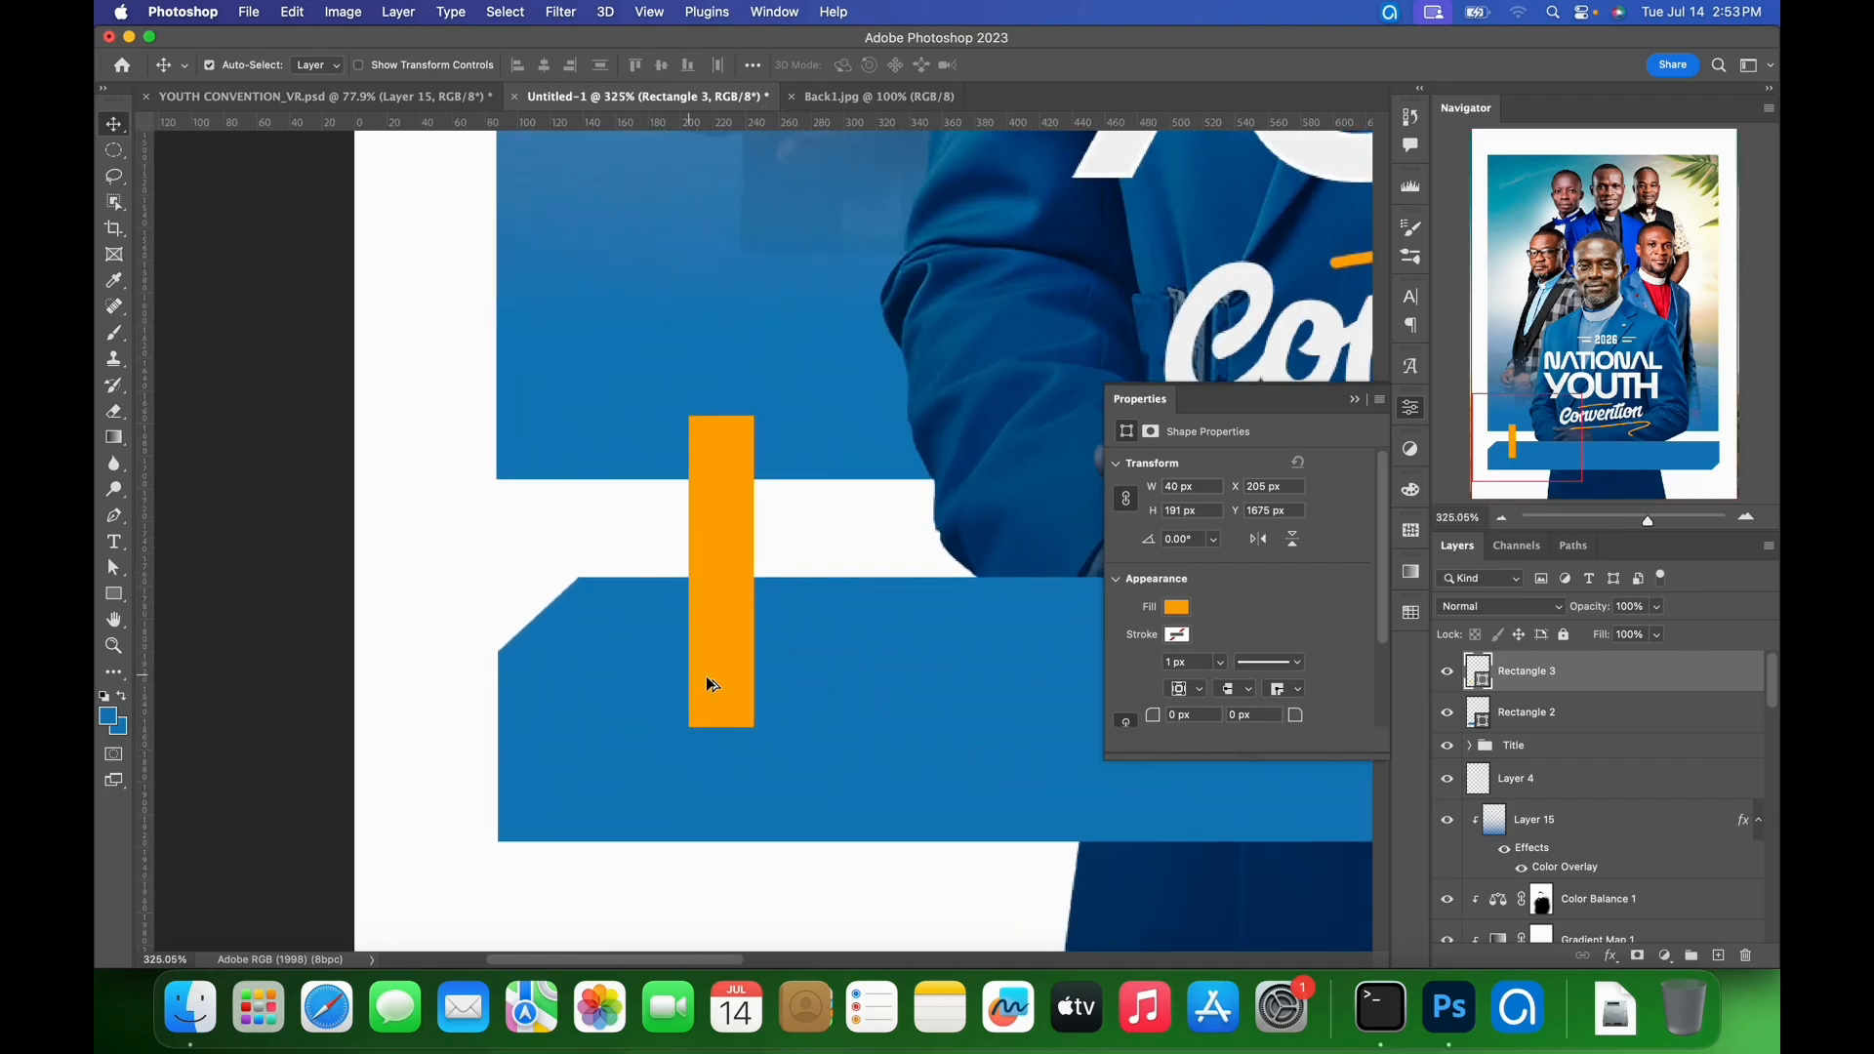
{"action": "key", "text": "super+t"}
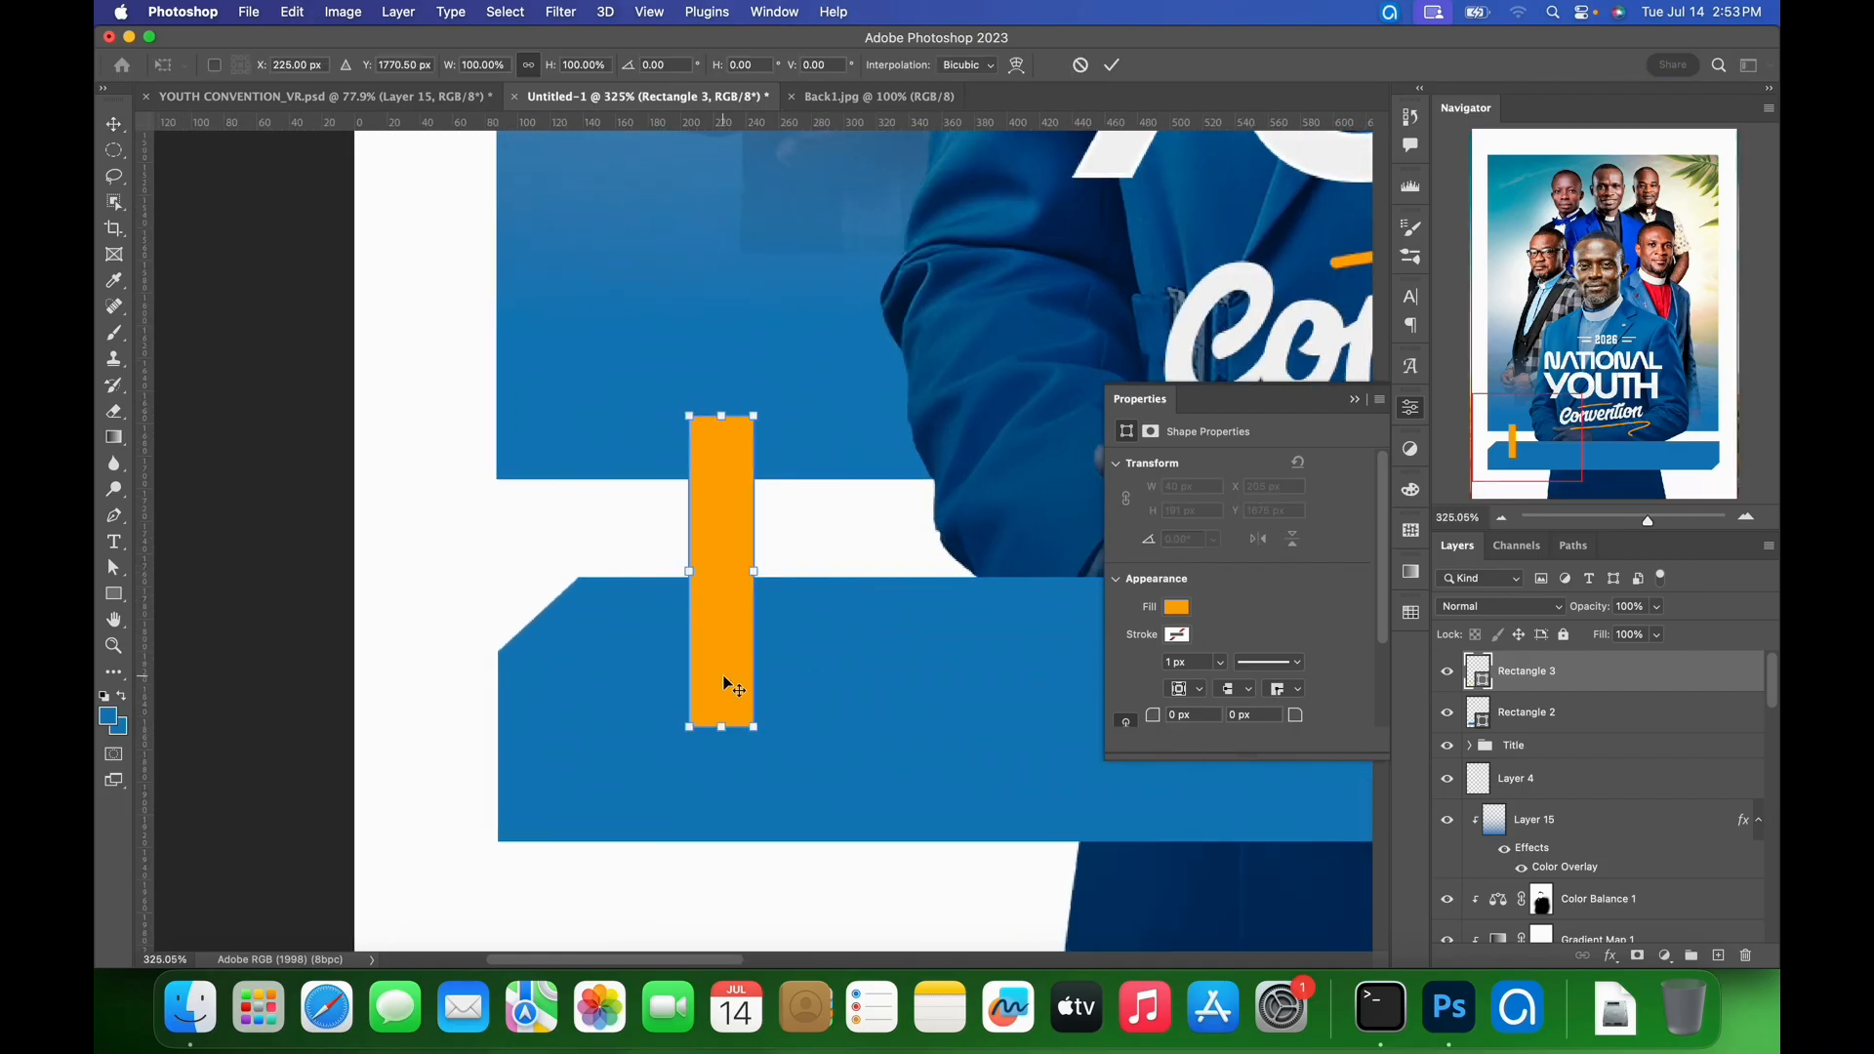
{"action": "left_click_drag", "start_coordinate": [726, 736], "coordinate": [727, 650]}
{"action": "left_click_drag", "start_coordinate": [753, 532], "coordinate": [779, 532]}
{"action": "left_click_drag", "start_coordinate": [737, 647], "coordinate": [737, 683]}
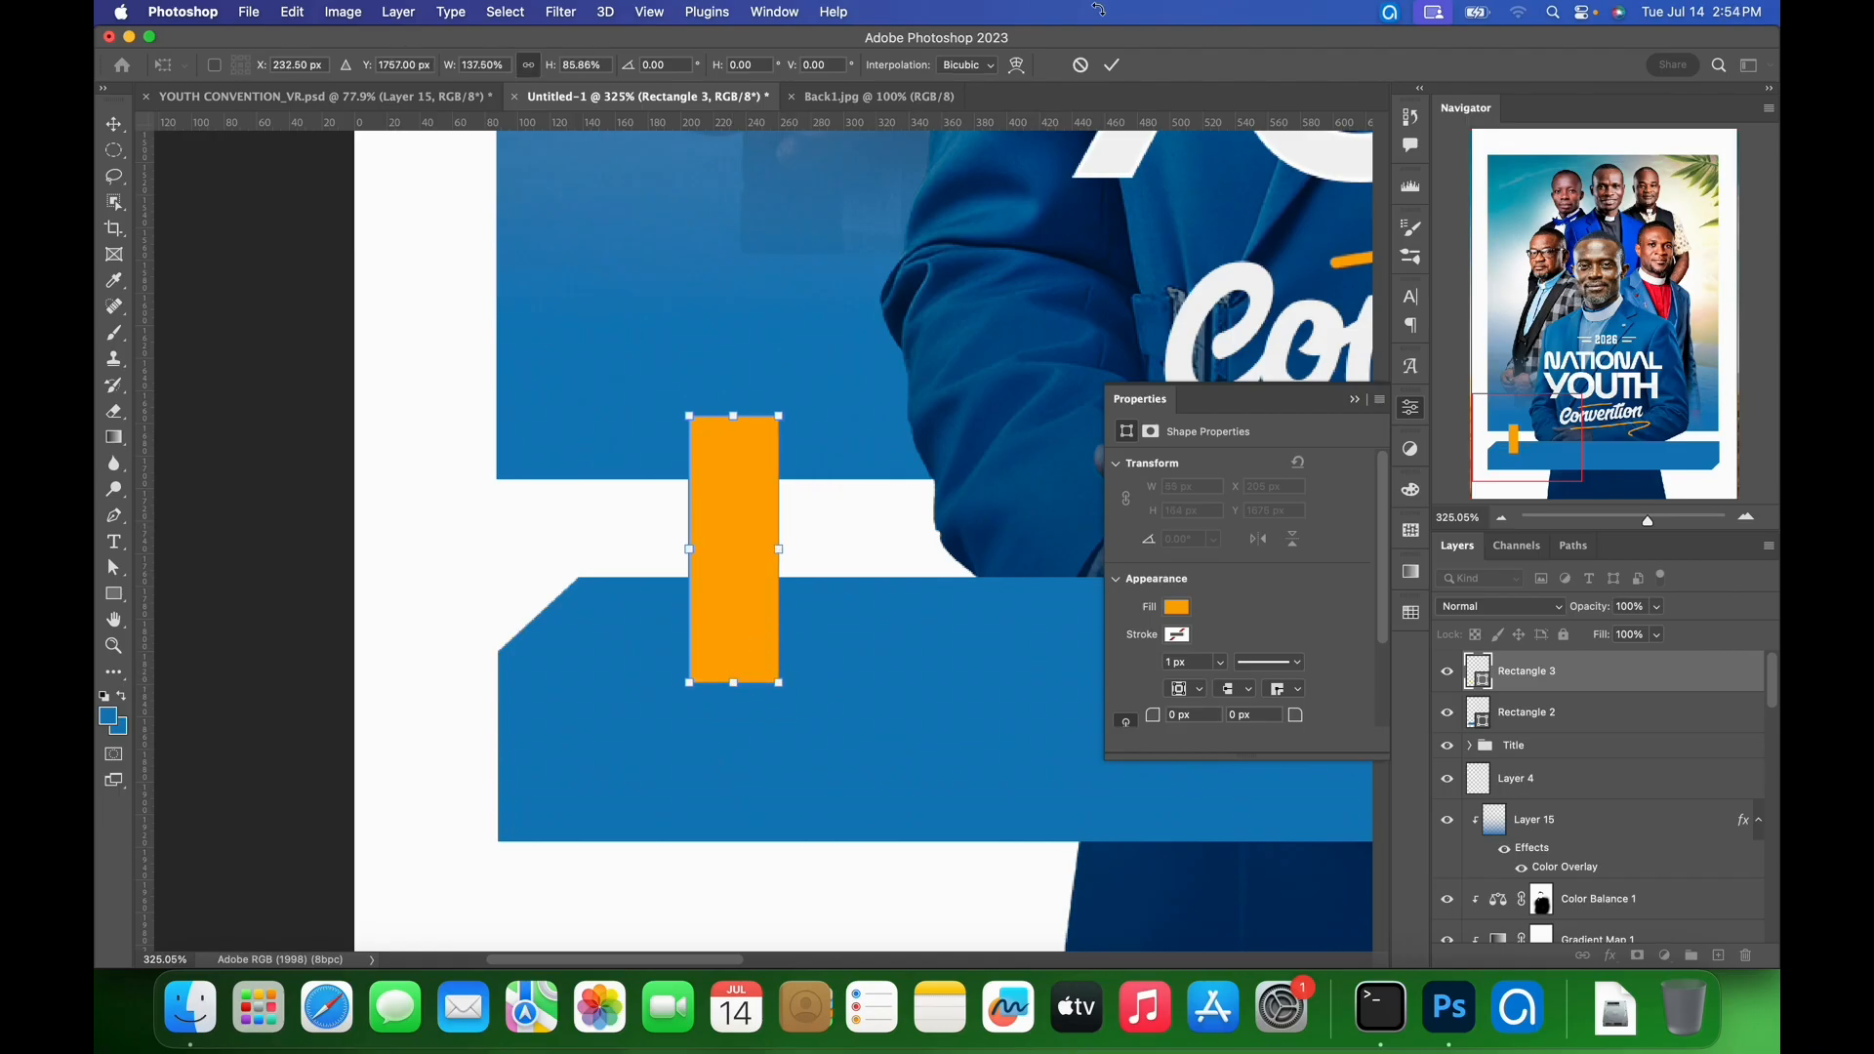
{"action": "left_click", "coordinate": [1113, 65]}
{"action": "key", "text": "super+0"}
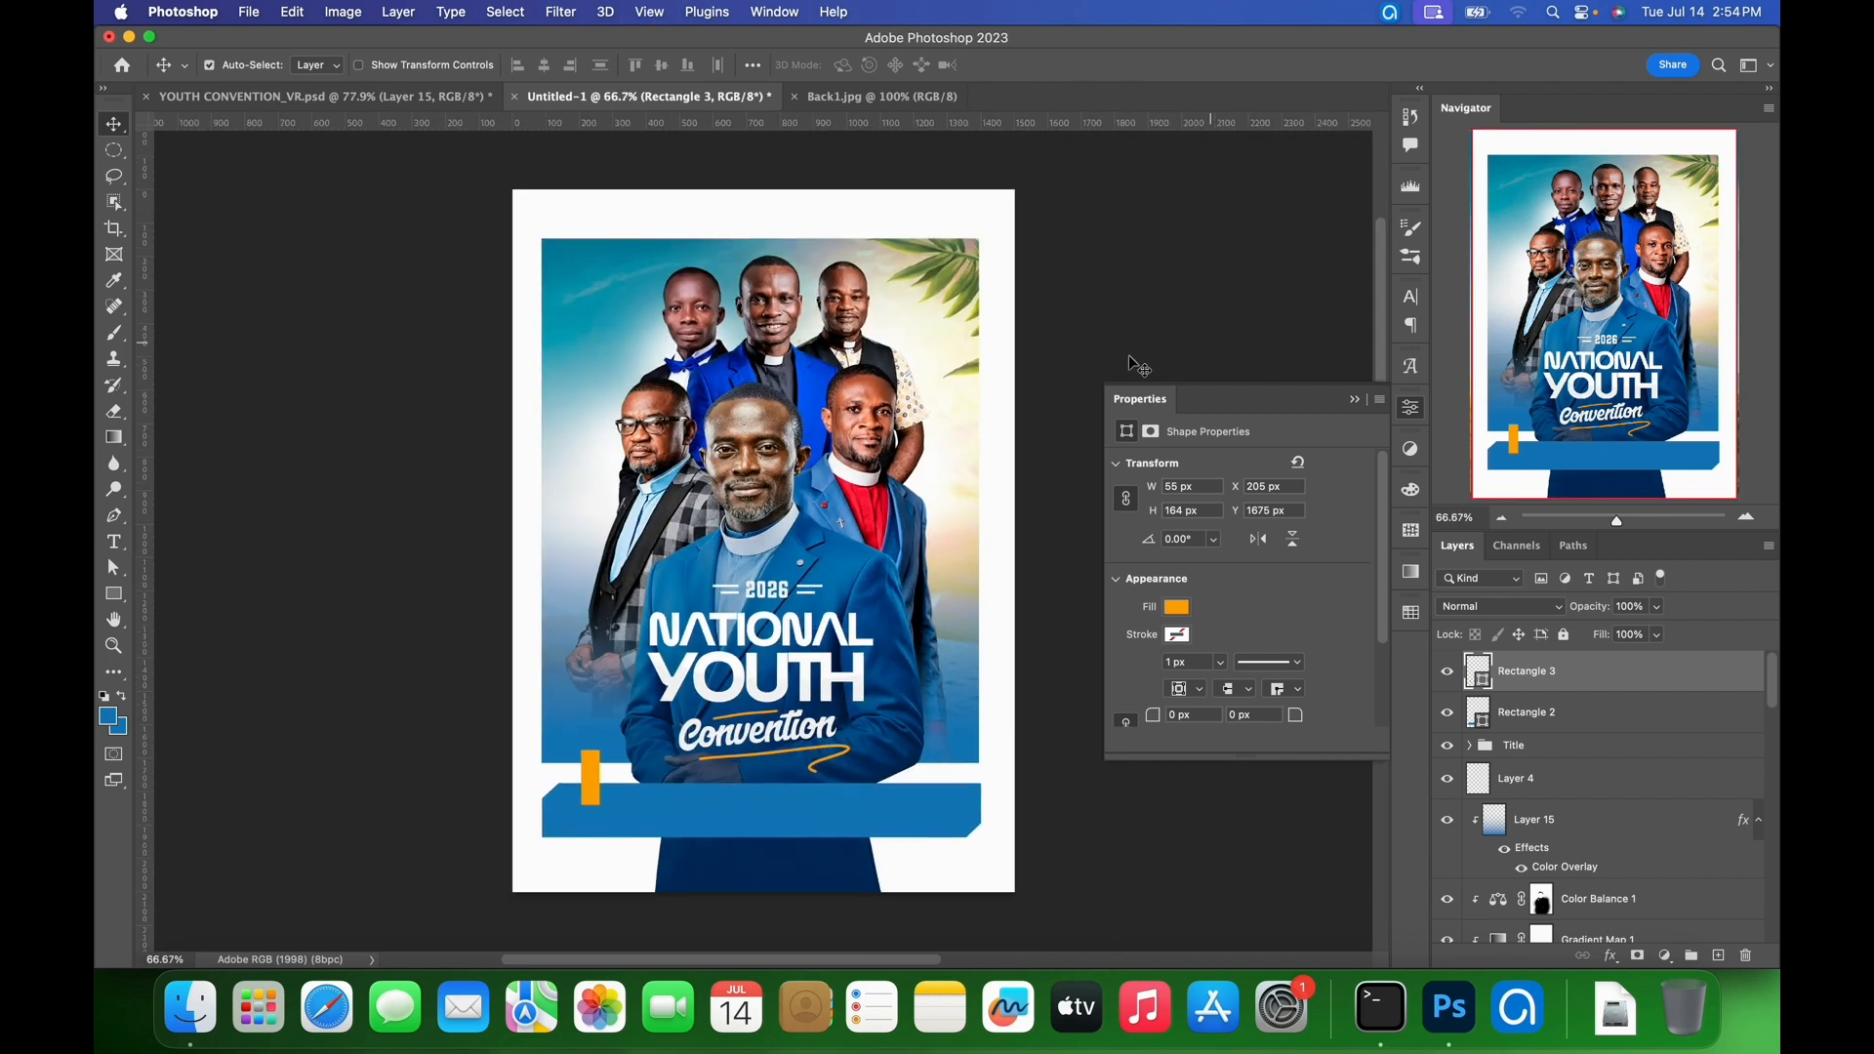
{"action": "left_click", "coordinate": [1356, 402]}
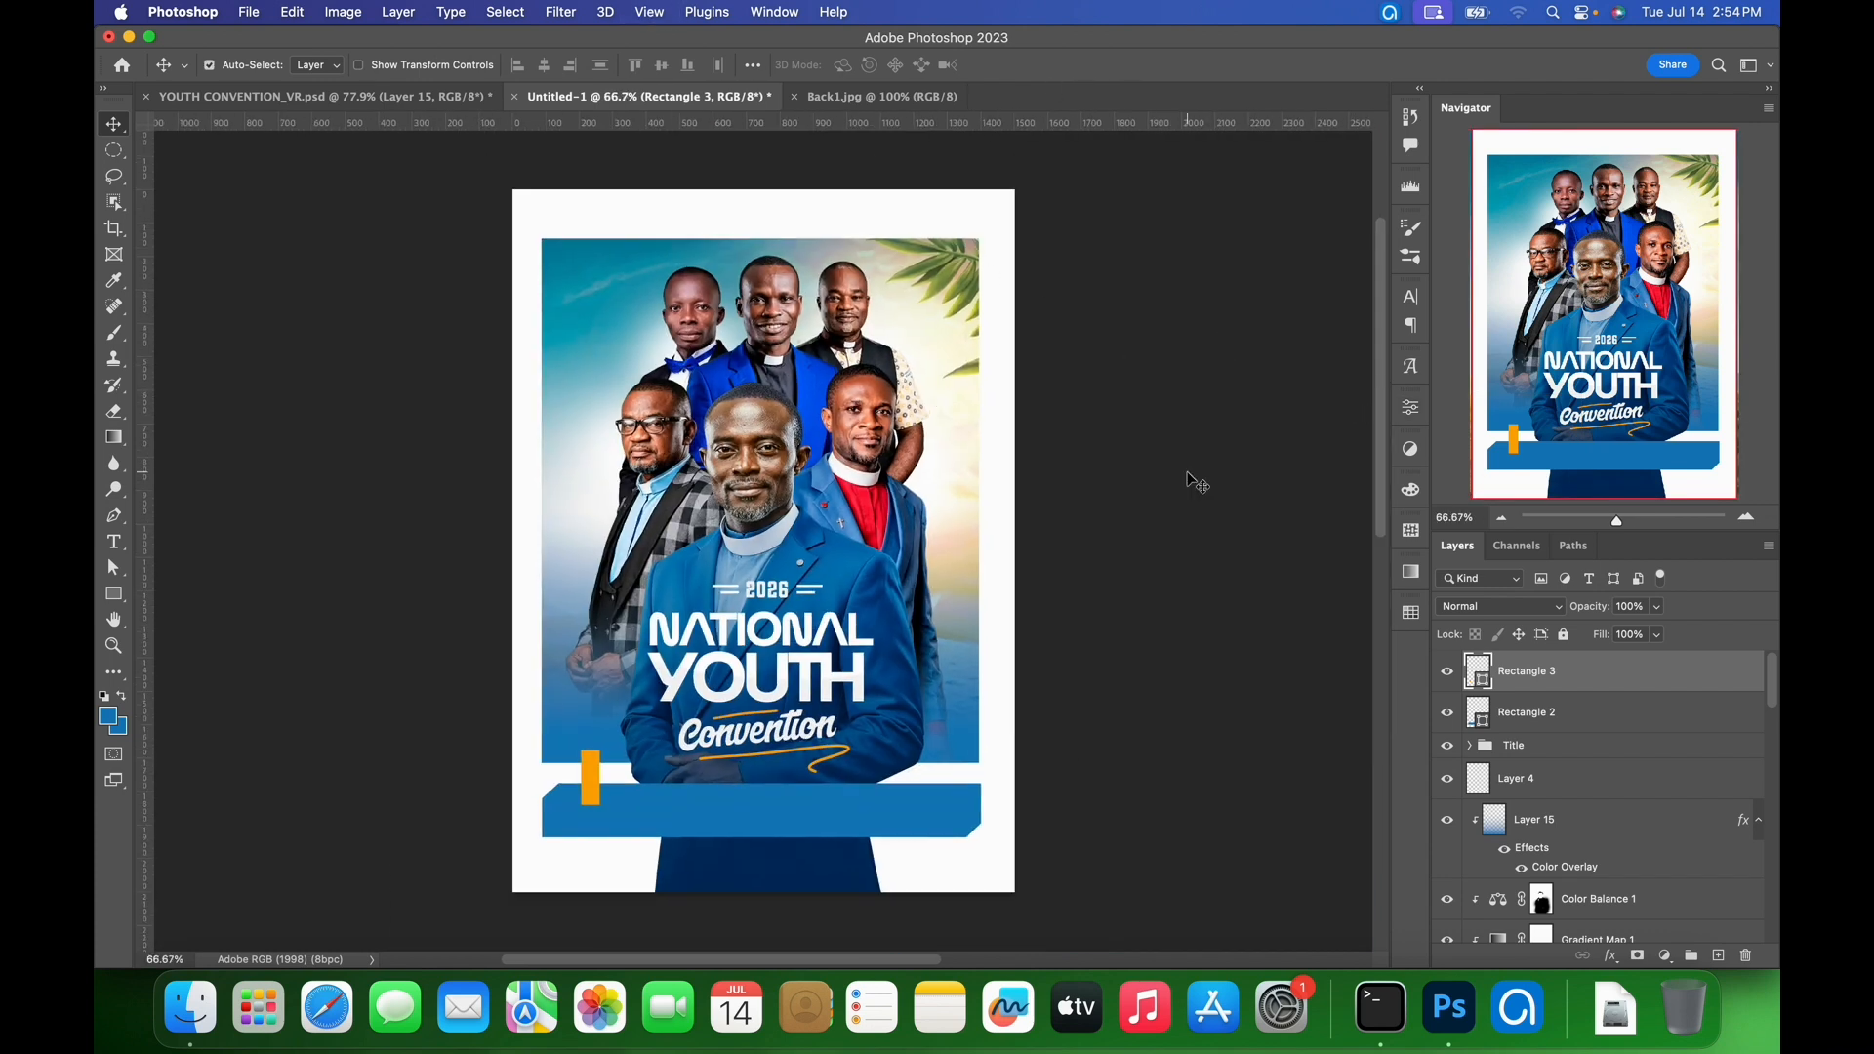
- On a new layer, add the text "THEME" on the blue bar and set its colour to white (ffffff)
{"action": "left_click", "coordinate": [1728, 966]}
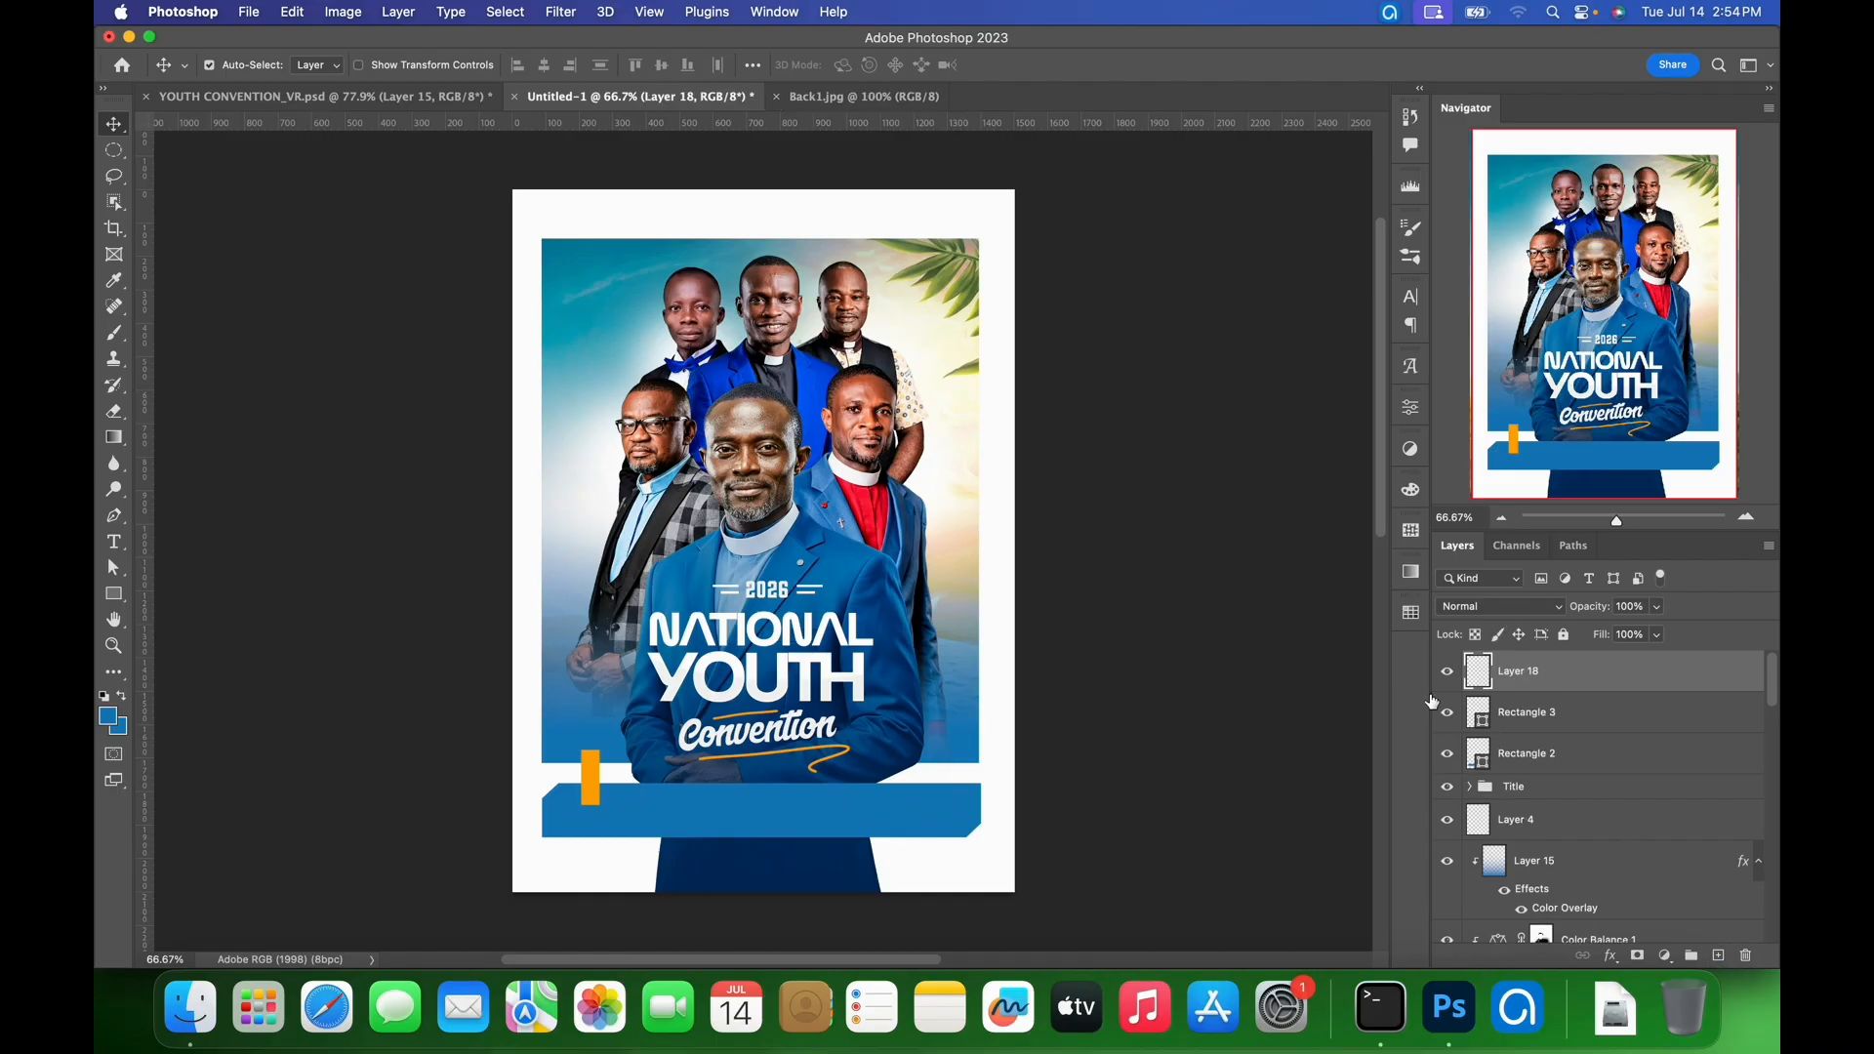
{"action": "key", "text": "t"}
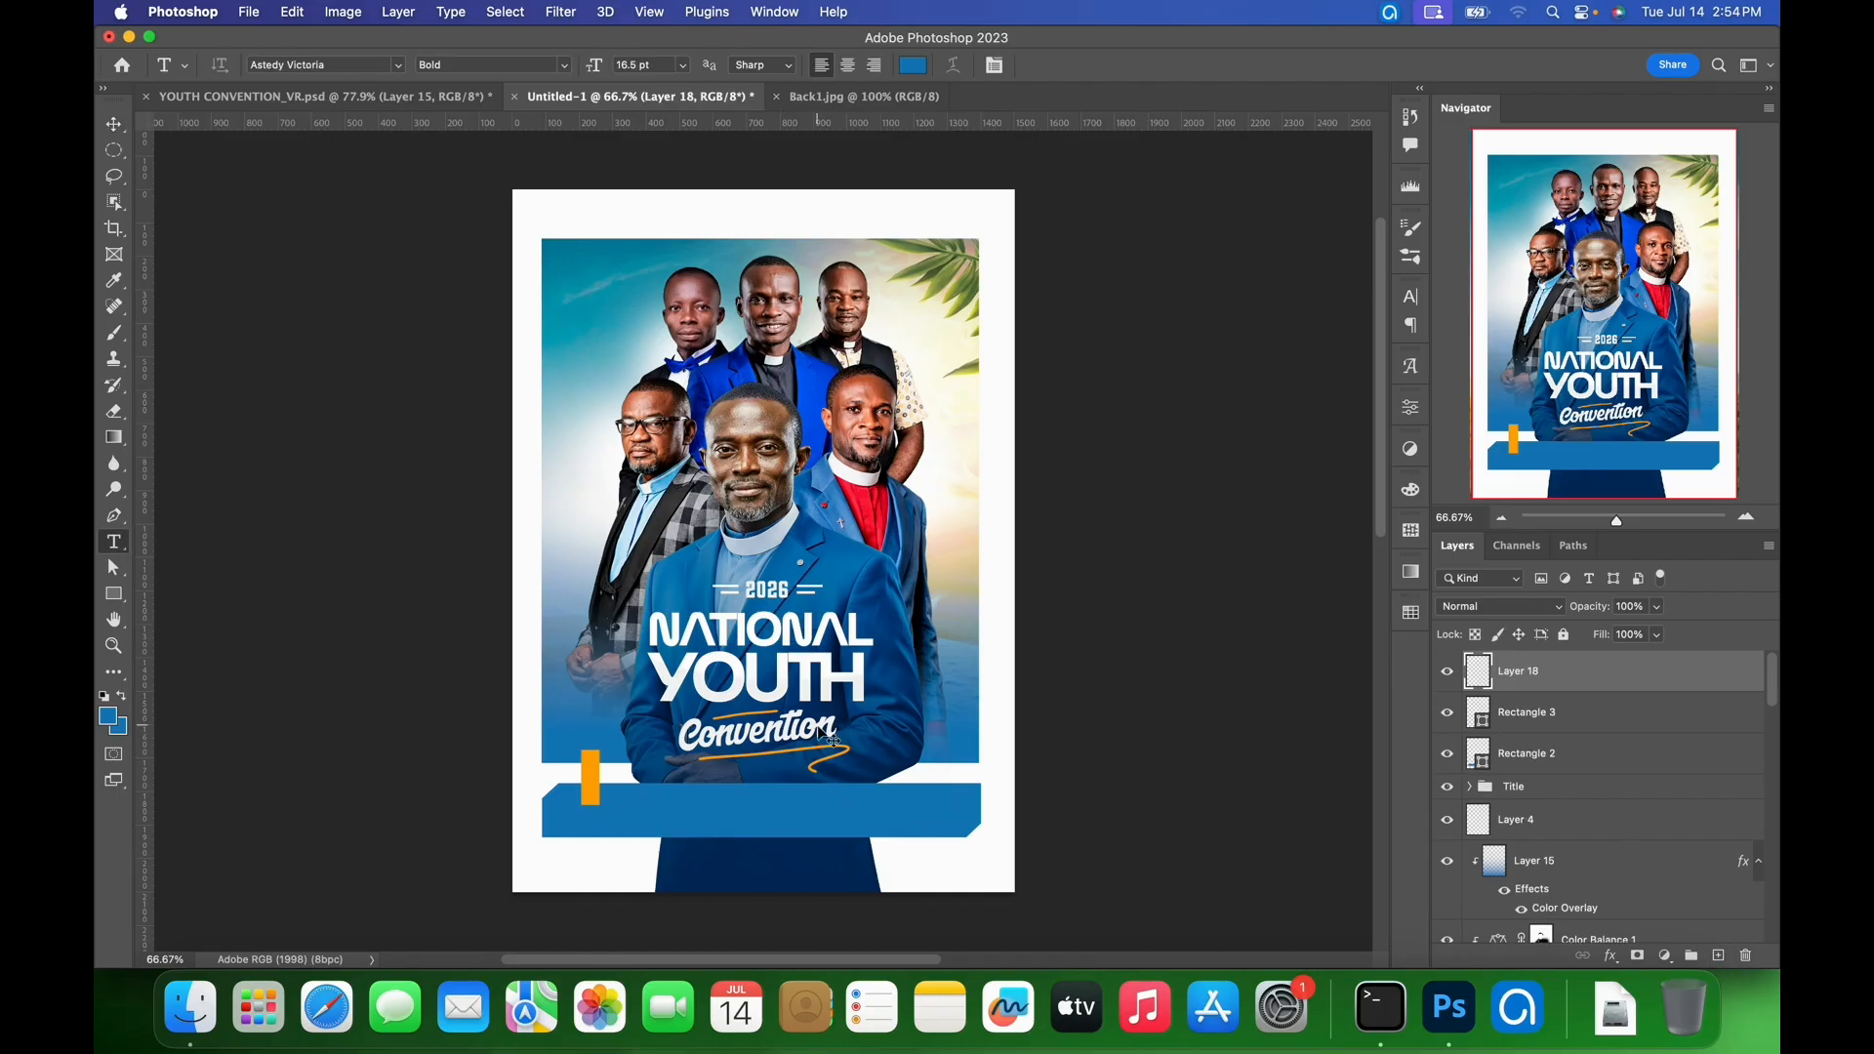
{"action": "left_click", "coordinate": [712, 820]}
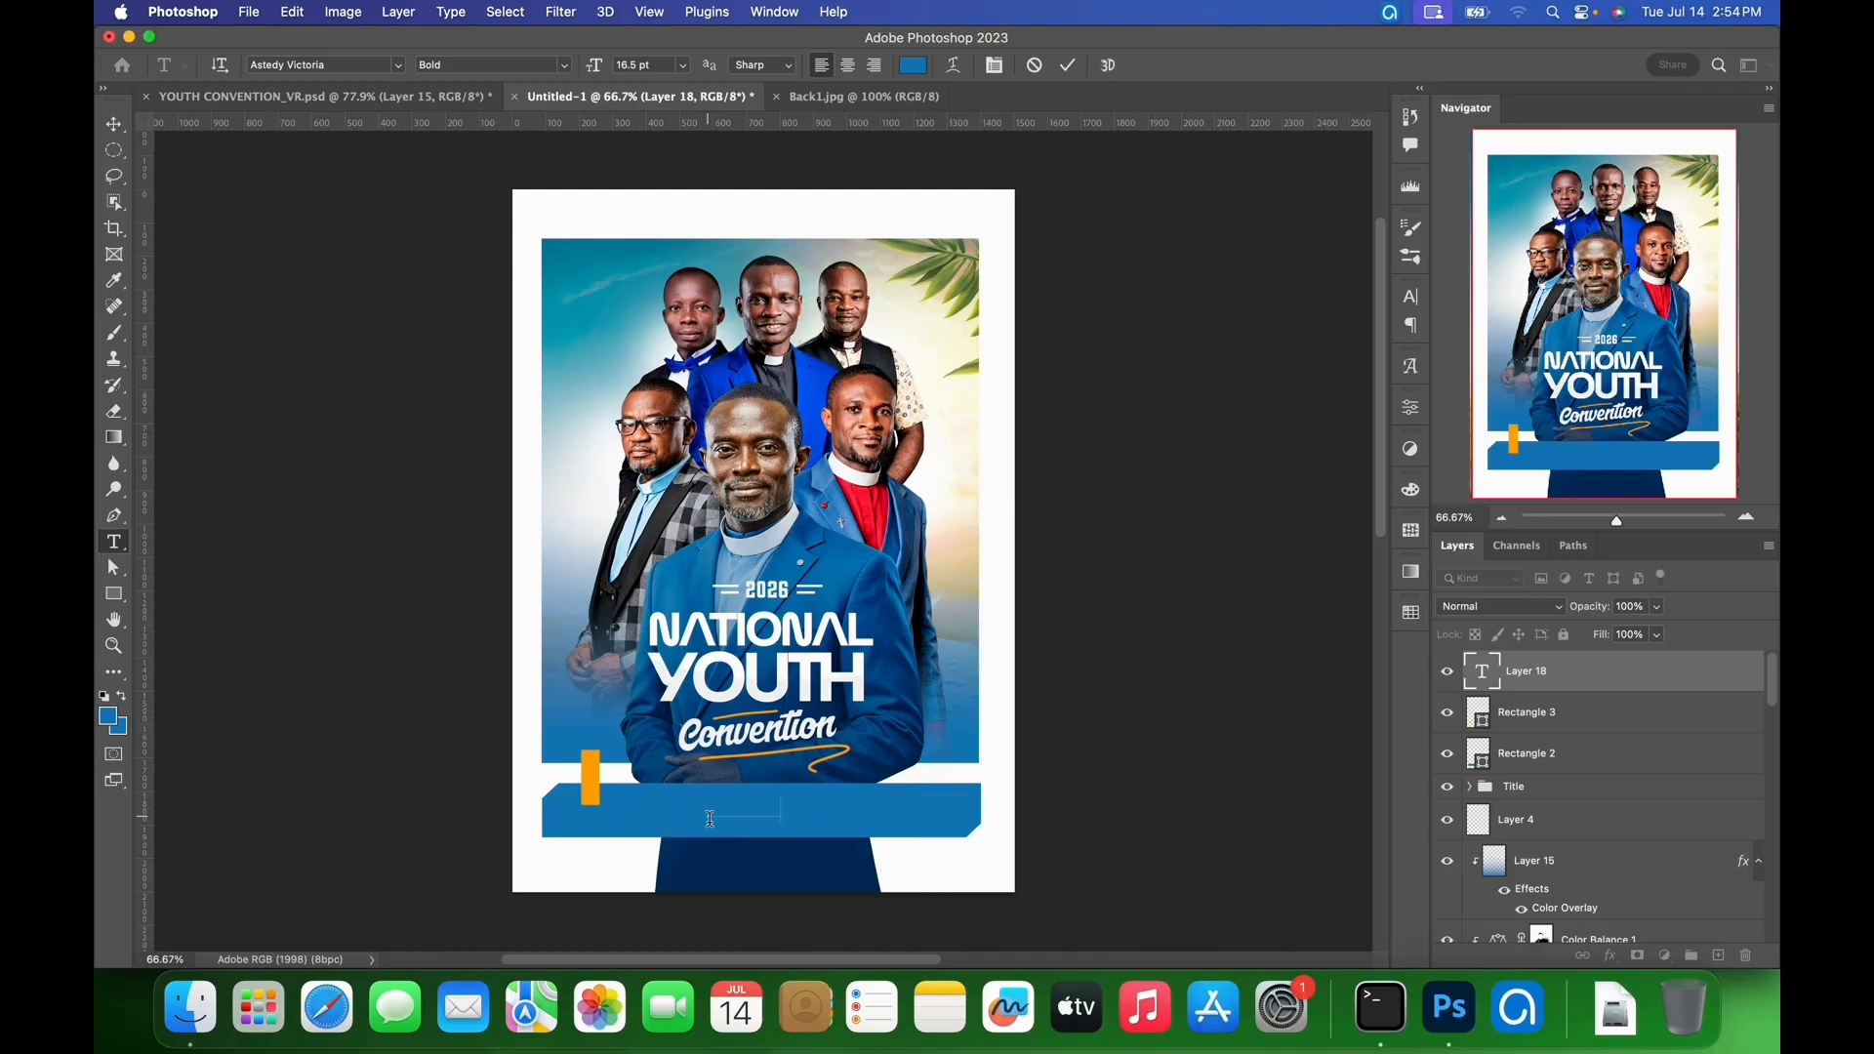
{"action": "key", "text": "super+a"}
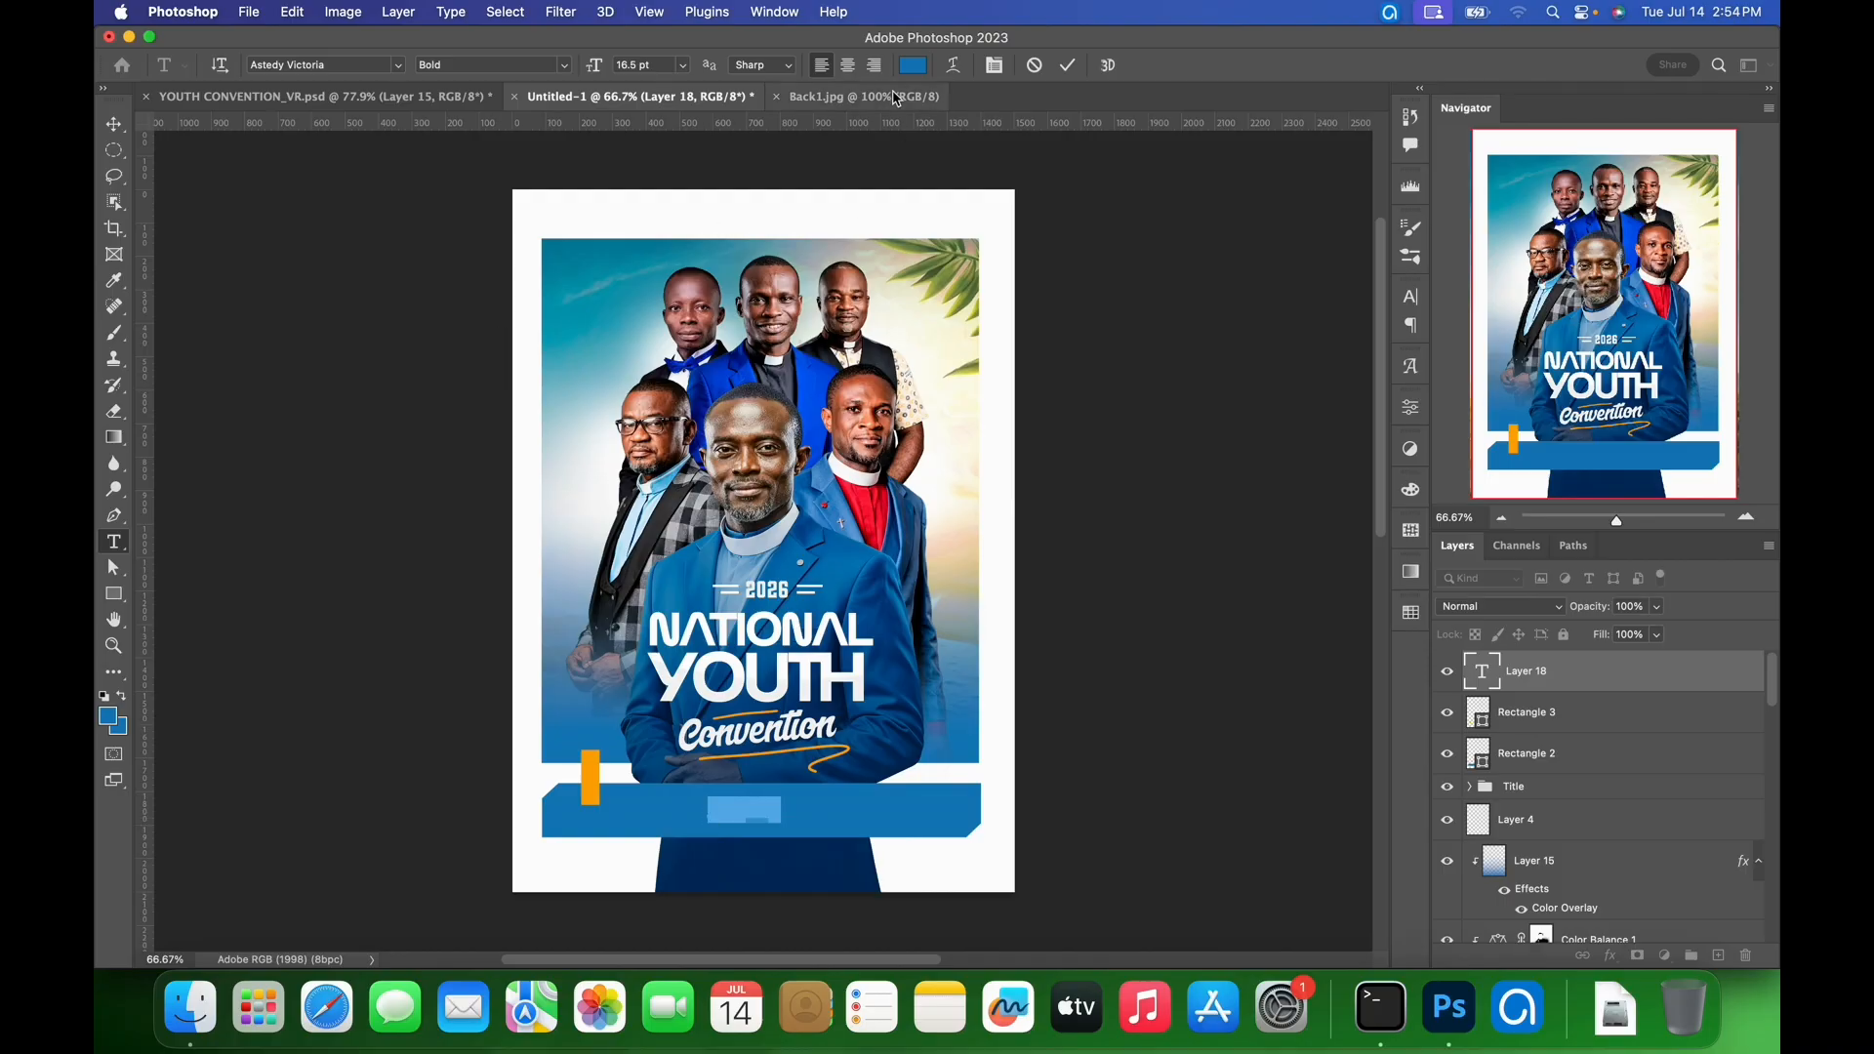
{"action": "left_click", "coordinate": [912, 65]}
{"action": "left_click_drag", "start_coordinate": [1292, 573], "coordinate": [1134, 469]}
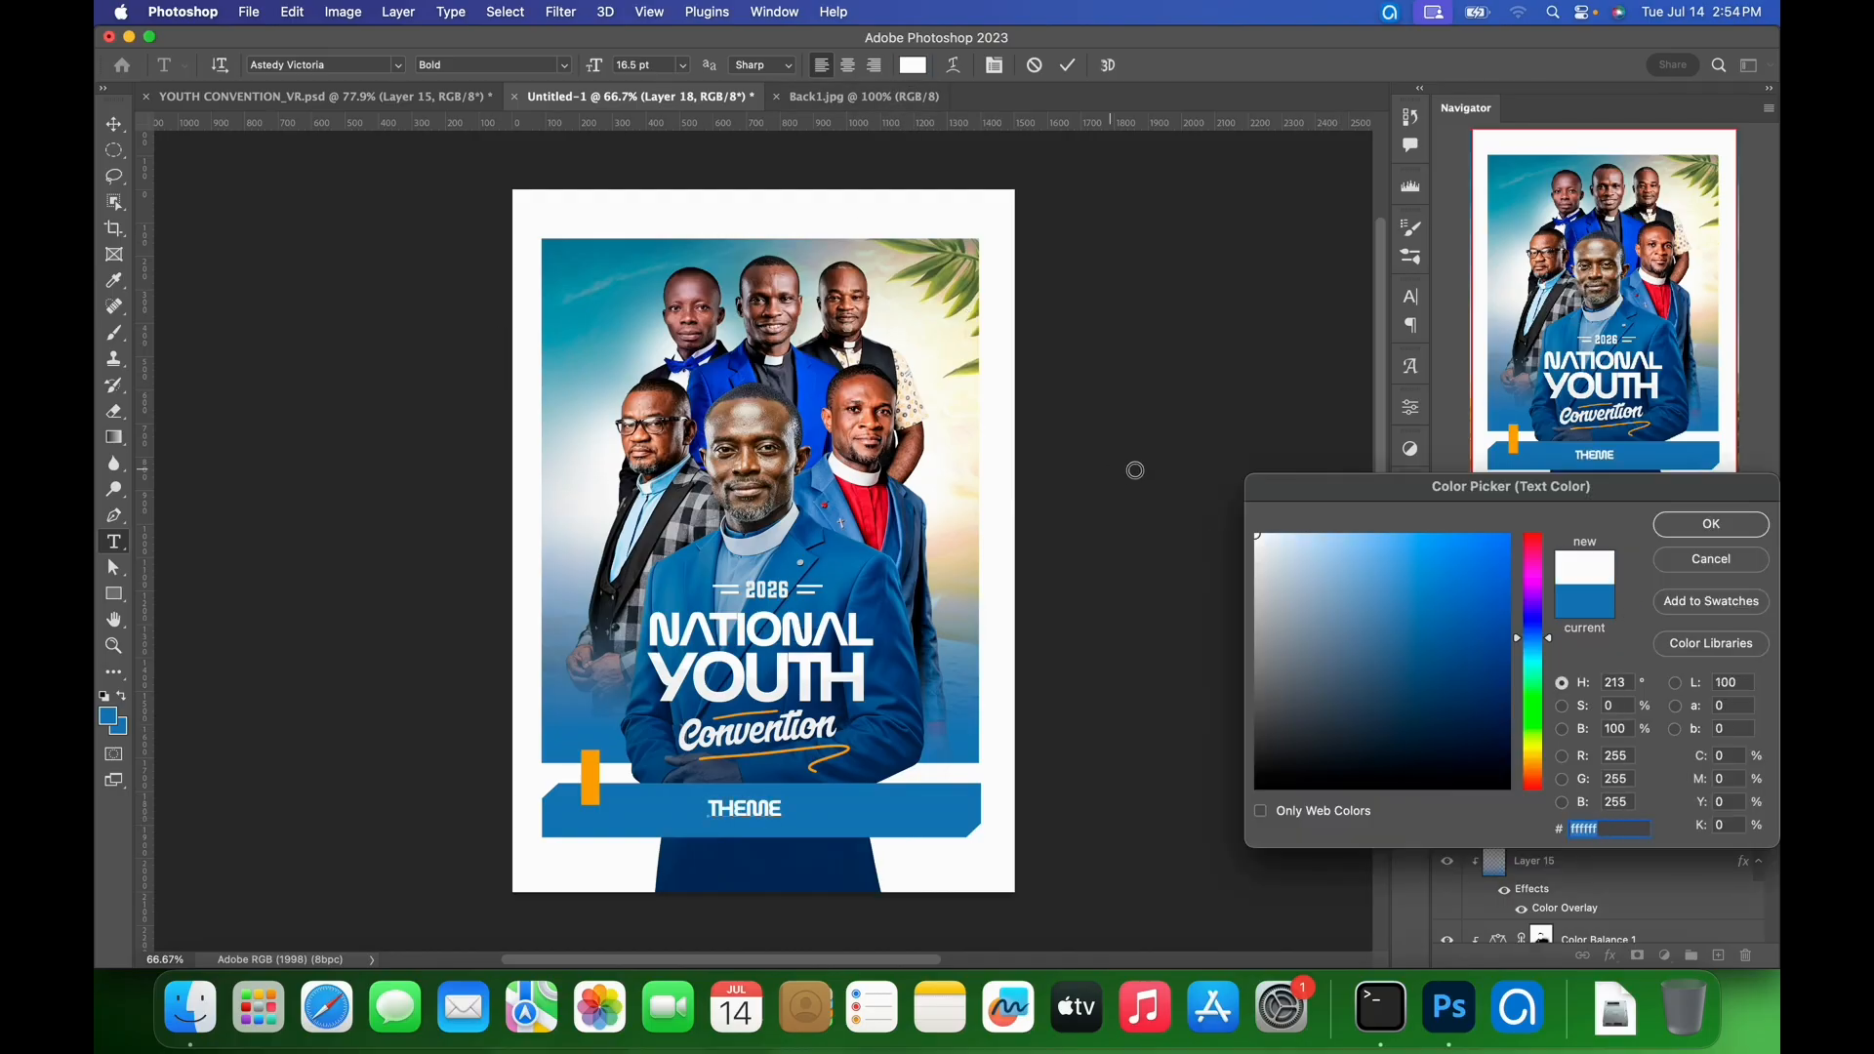
{"action": "left_click", "coordinate": [1711, 526]}
- Set the "THEME" text to Montserrat Bold at 8 pt
{"action": "left_click", "coordinate": [332, 68]}
{"action": "type", "text": "monts"}
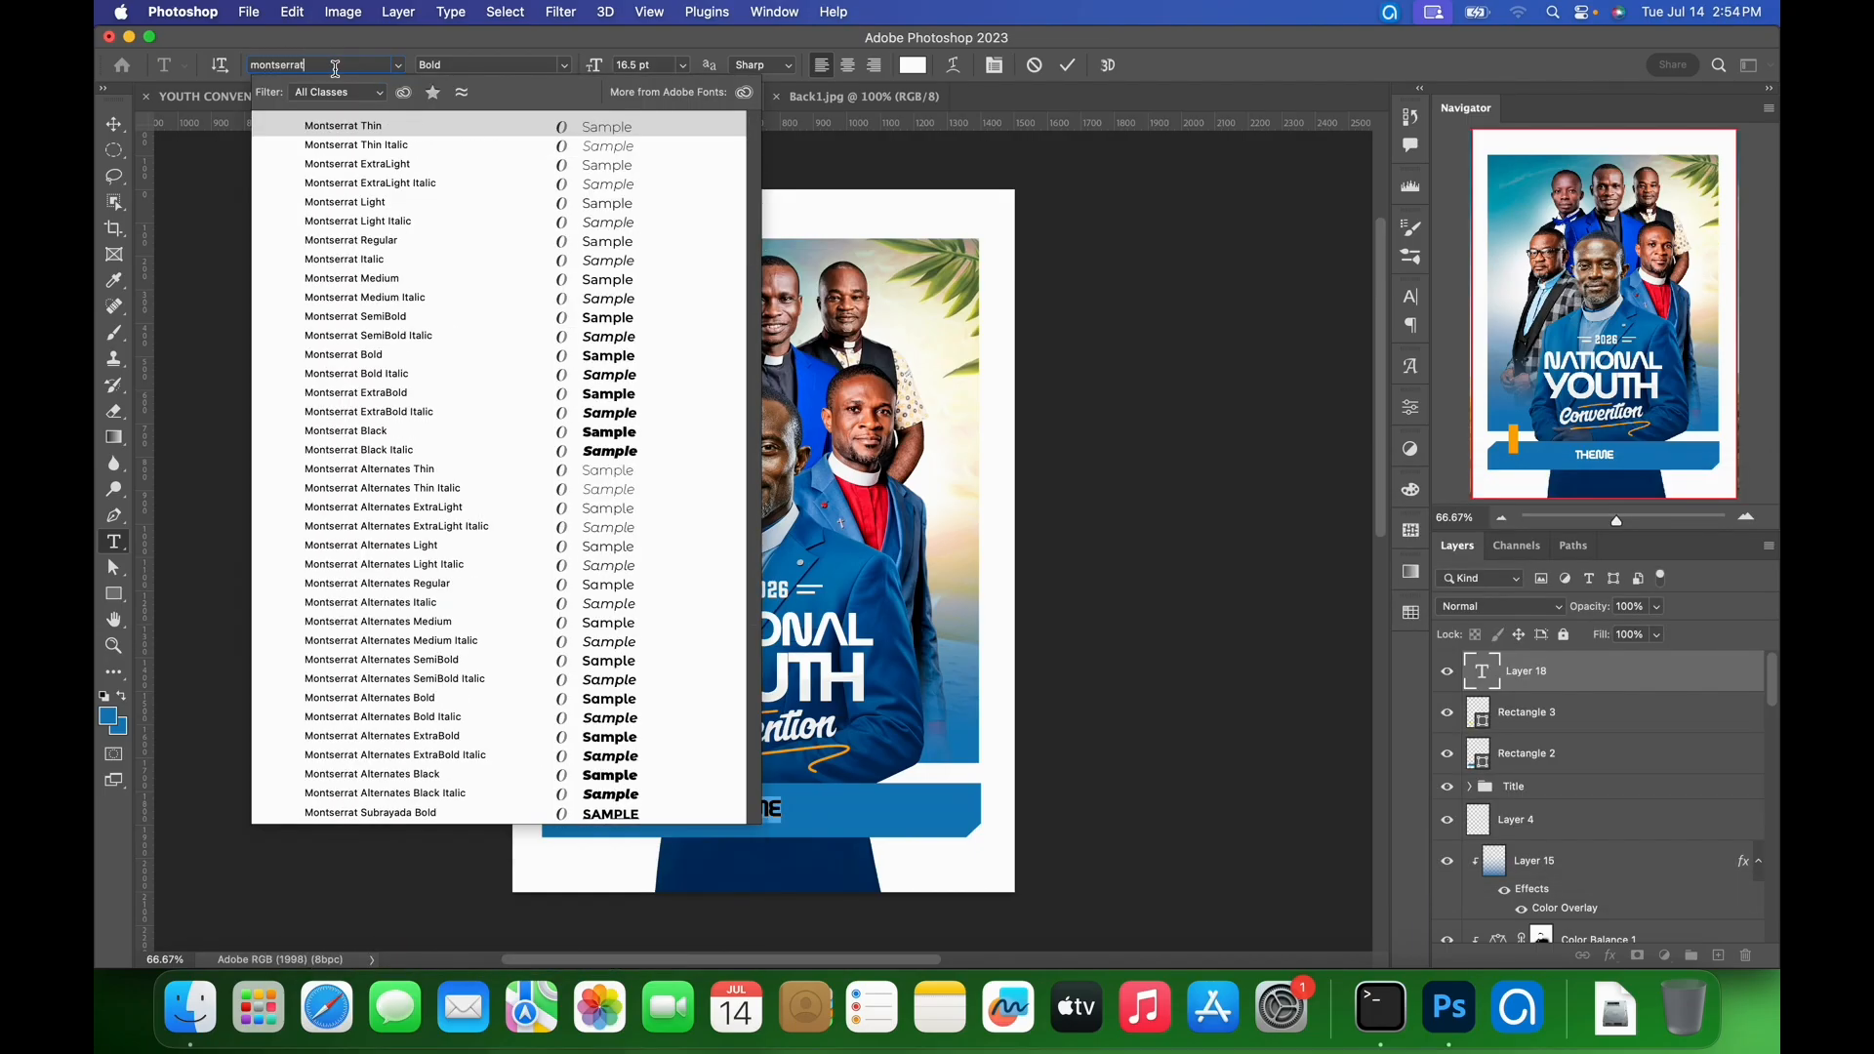
{"action": "type", "text": "errat"}
{"action": "left_click", "coordinate": [607, 358]}
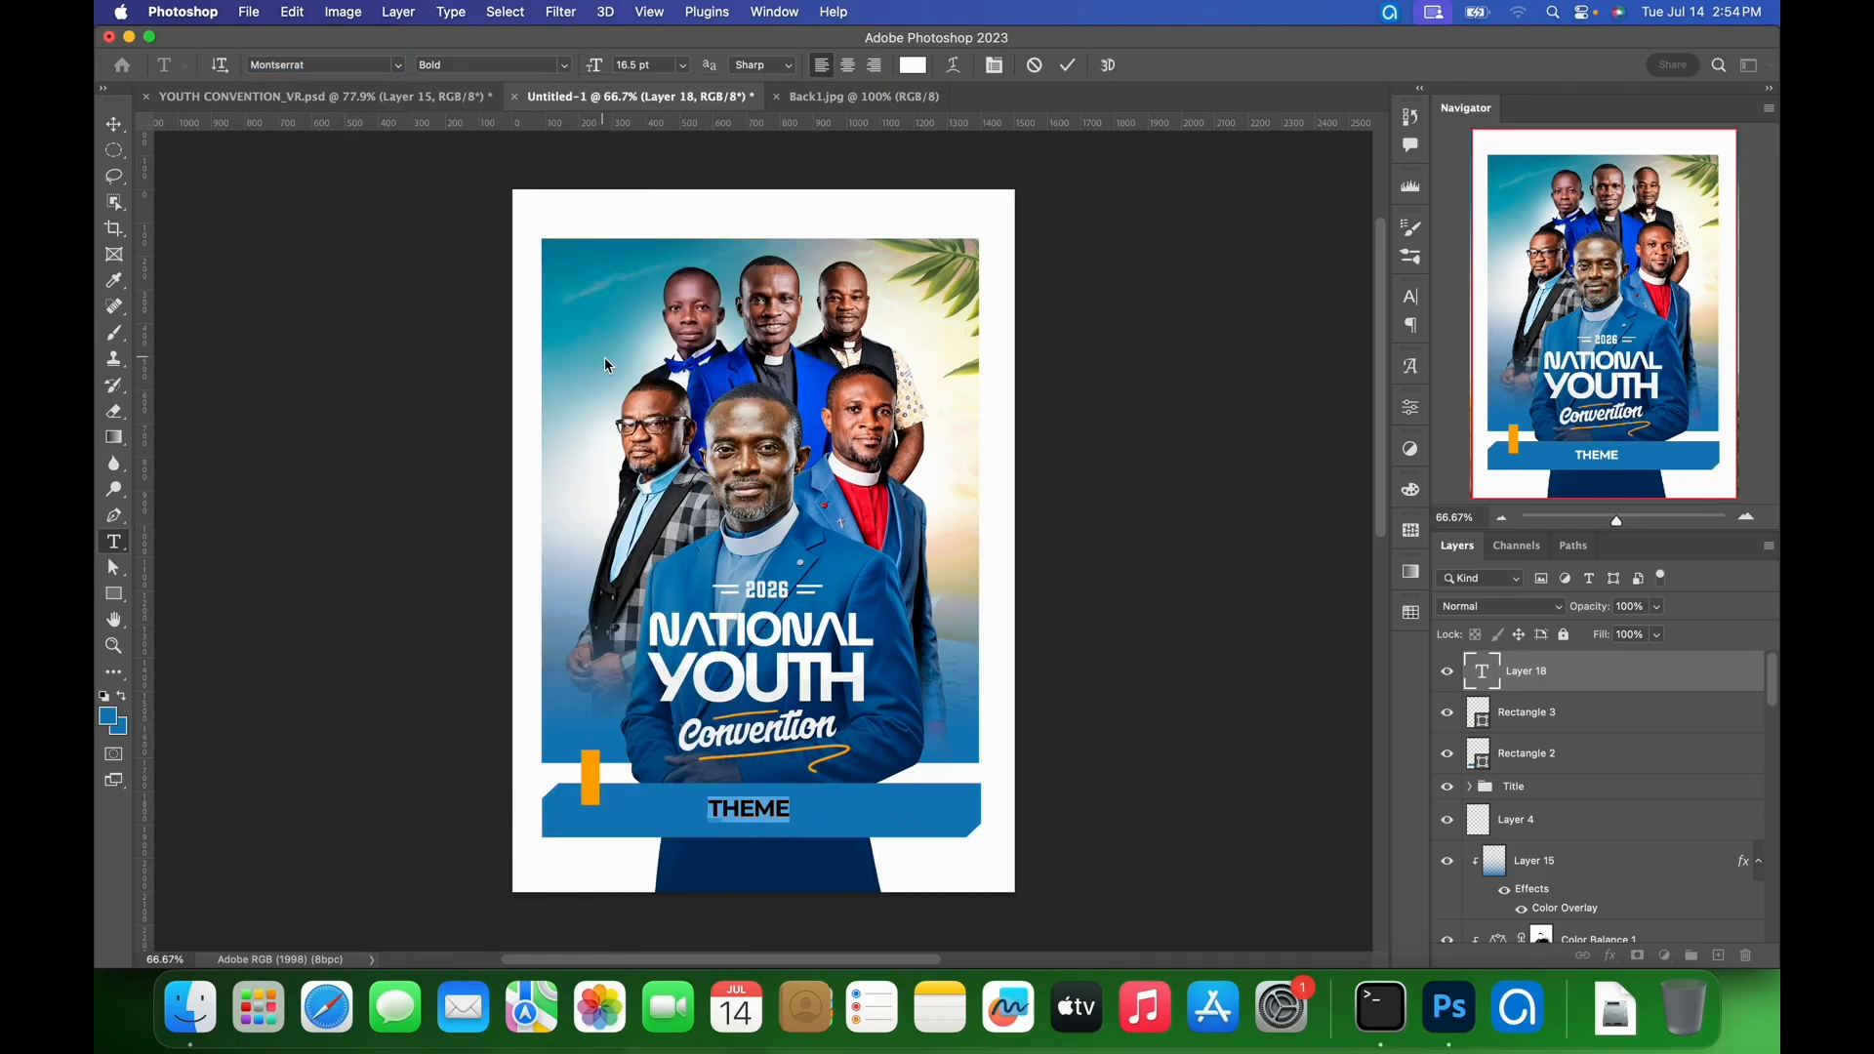
{"action": "left_click_drag", "start_coordinate": [604, 77], "coordinate": [588, 82]}
{"action": "left_click", "coordinate": [1068, 65]}
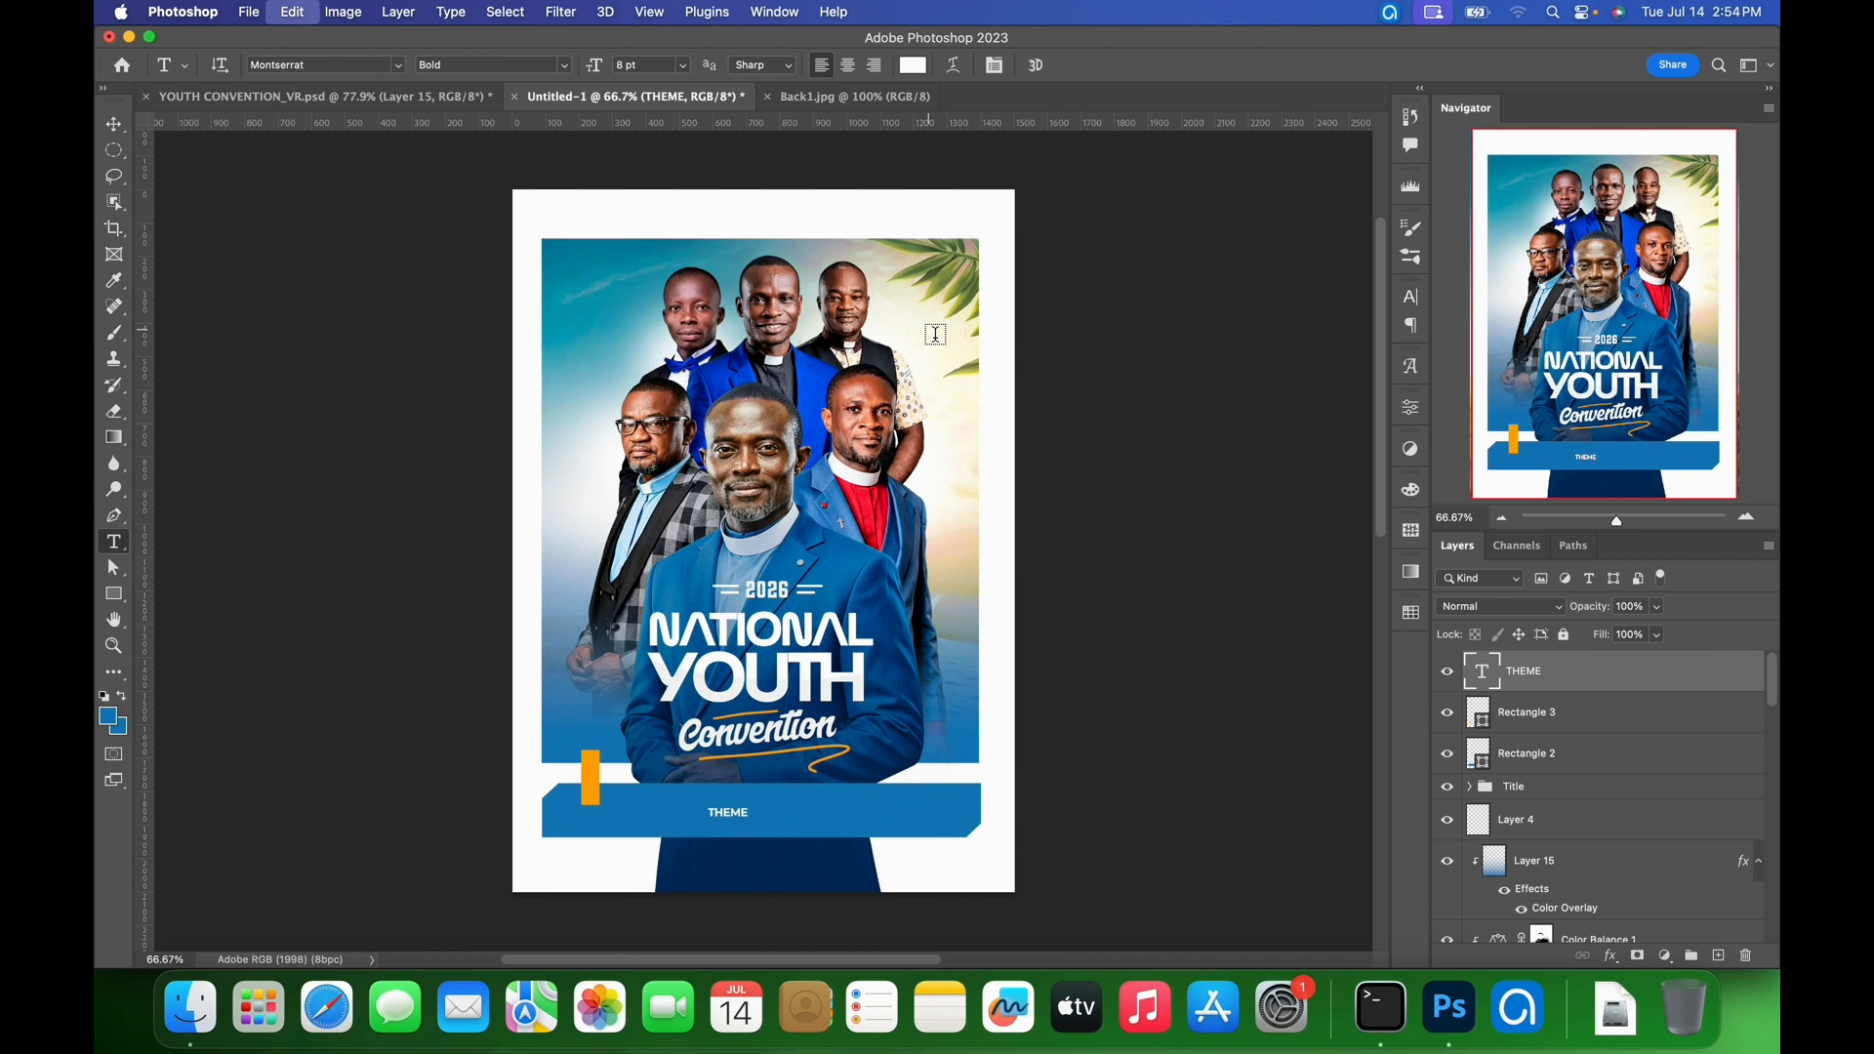
- Rotate the "THEME" text 90° clockwise and centre it on the orange rectangle
{"action": "key", "text": "super+t"}
{"action": "left_click_drag", "start_coordinate": [775, 859], "coordinate": [670, 893]}
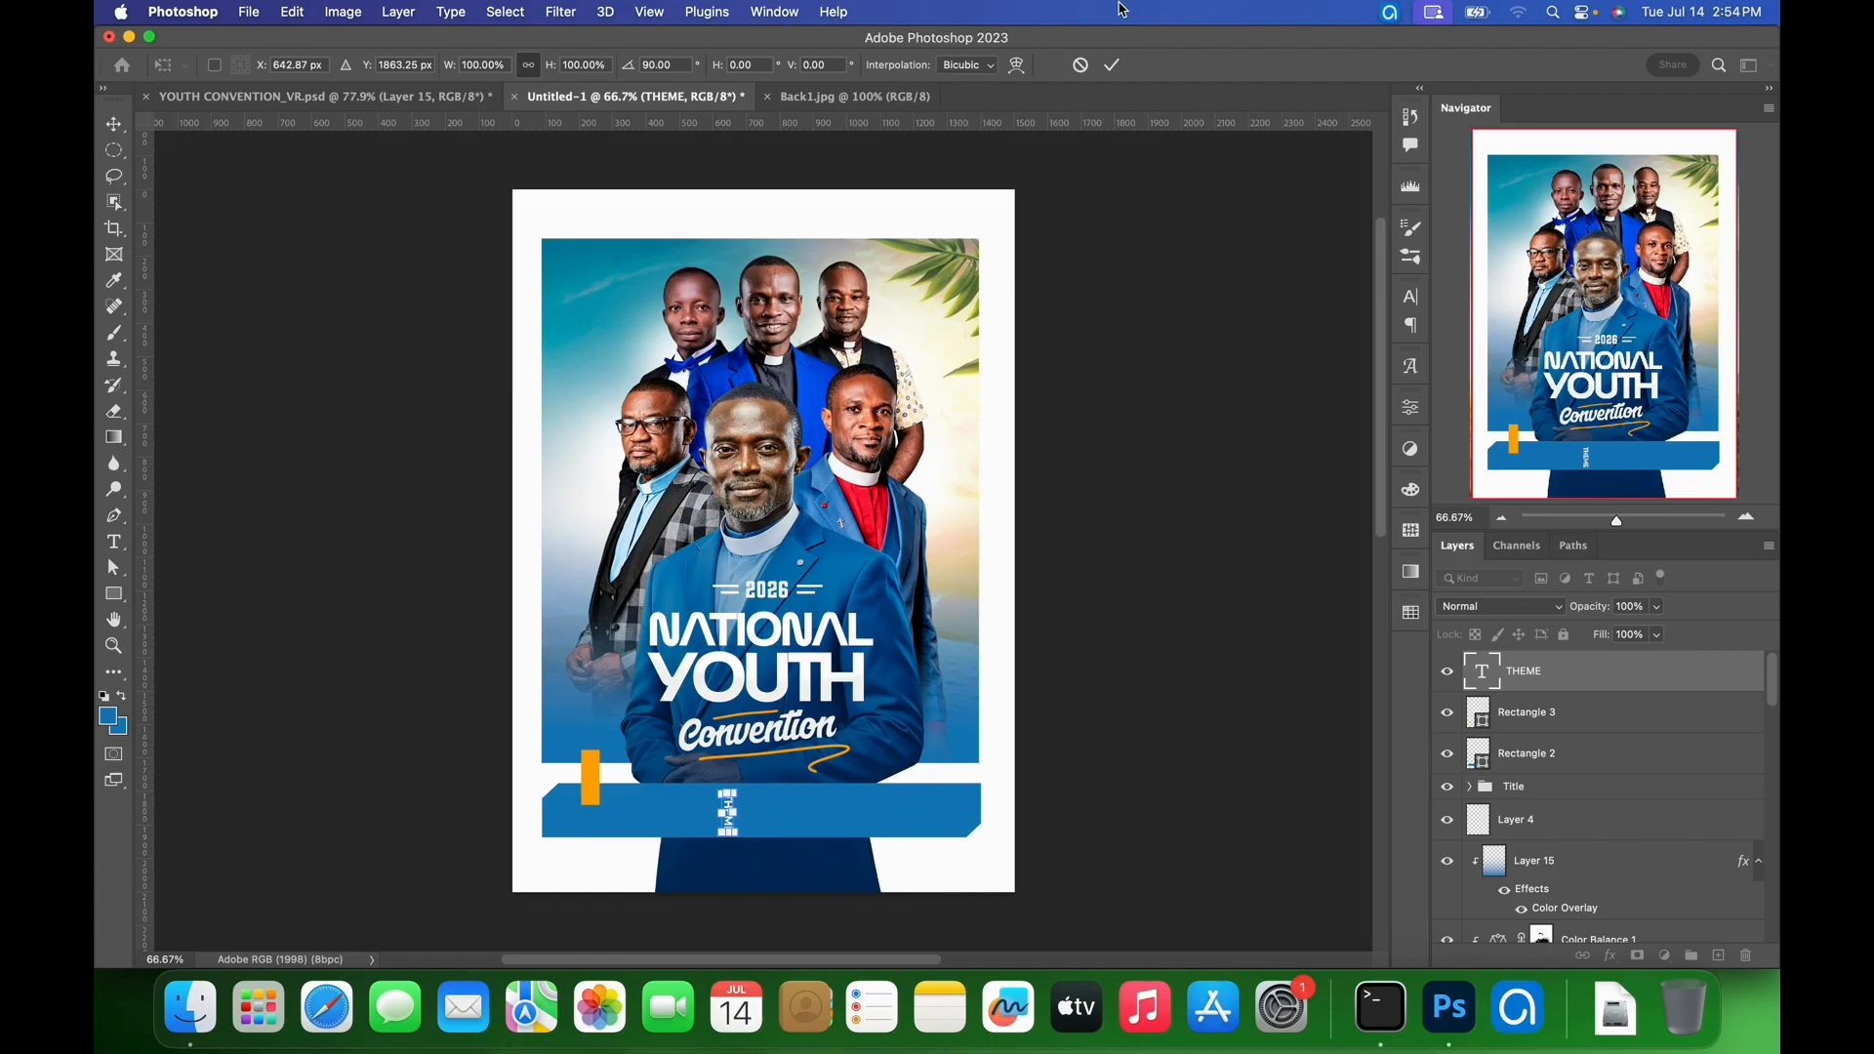
{"action": "left_click", "coordinate": [1113, 65]}
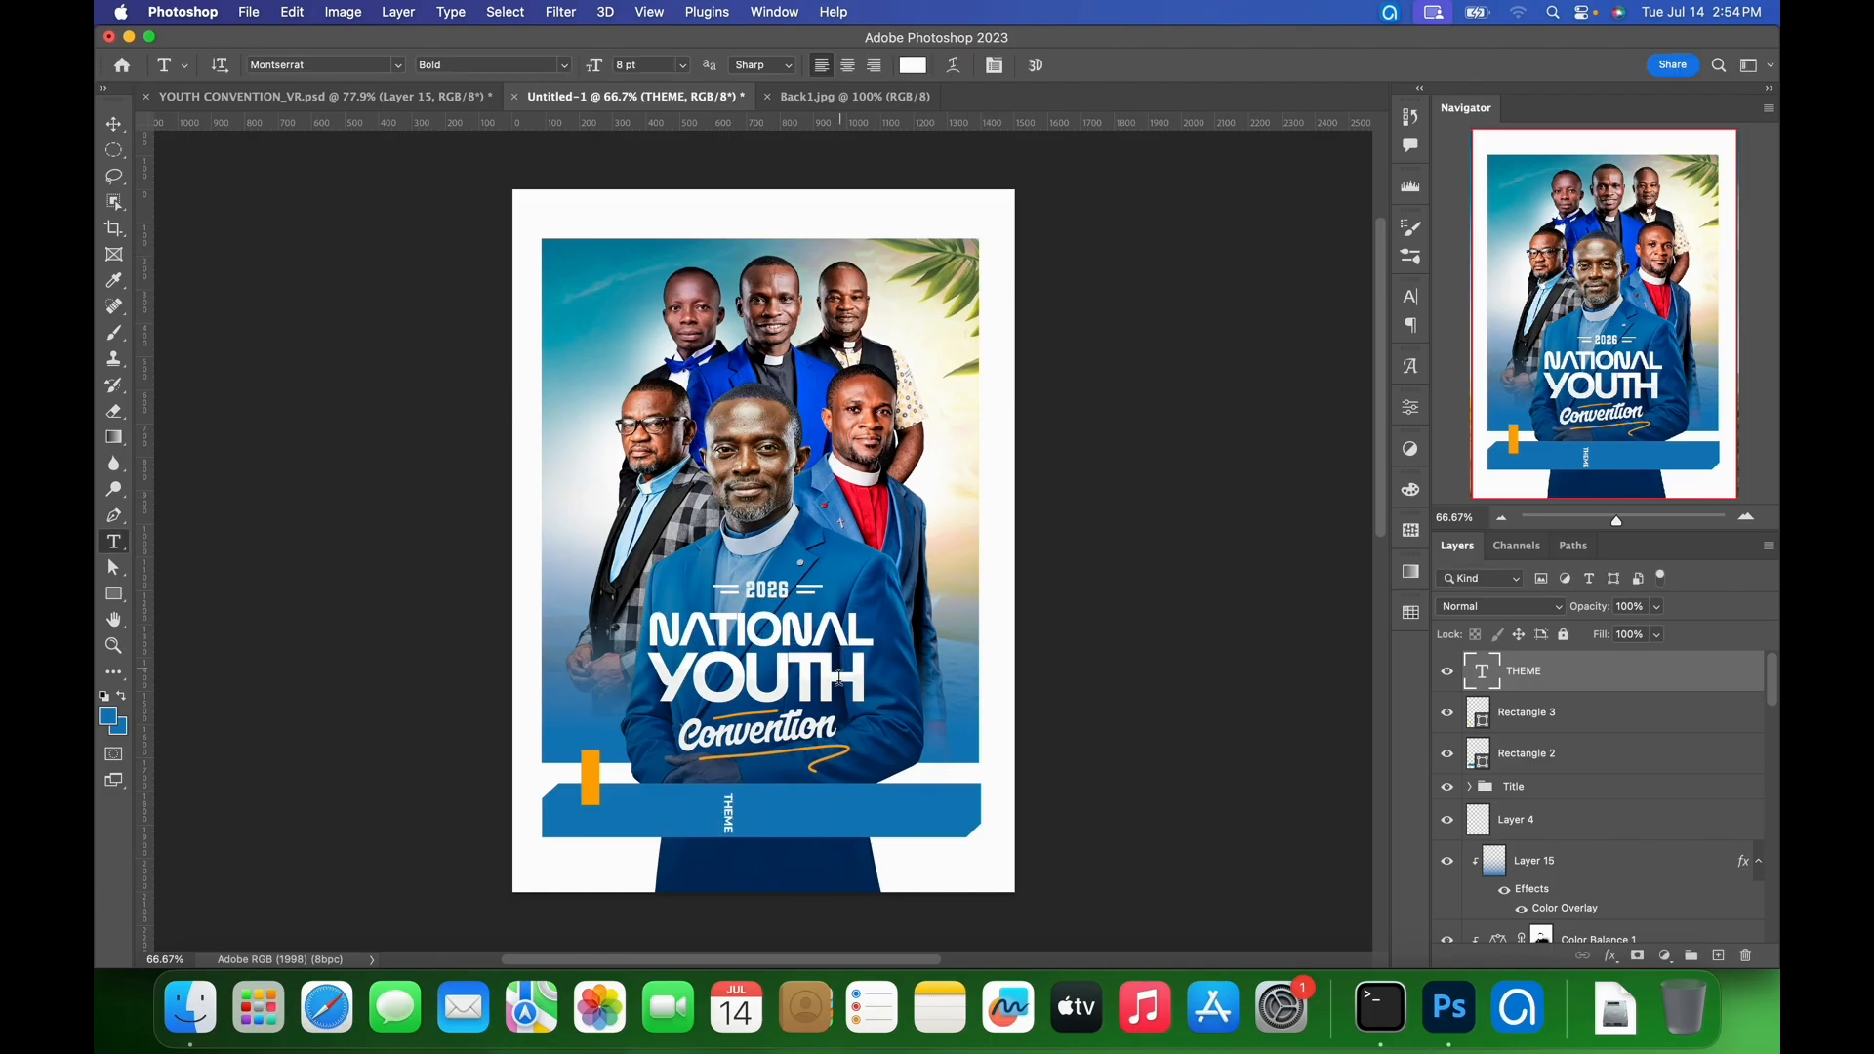
{"action": "key", "text": "v"}
{"action": "left_click_drag", "start_coordinate": [754, 820], "coordinate": [600, 778]}
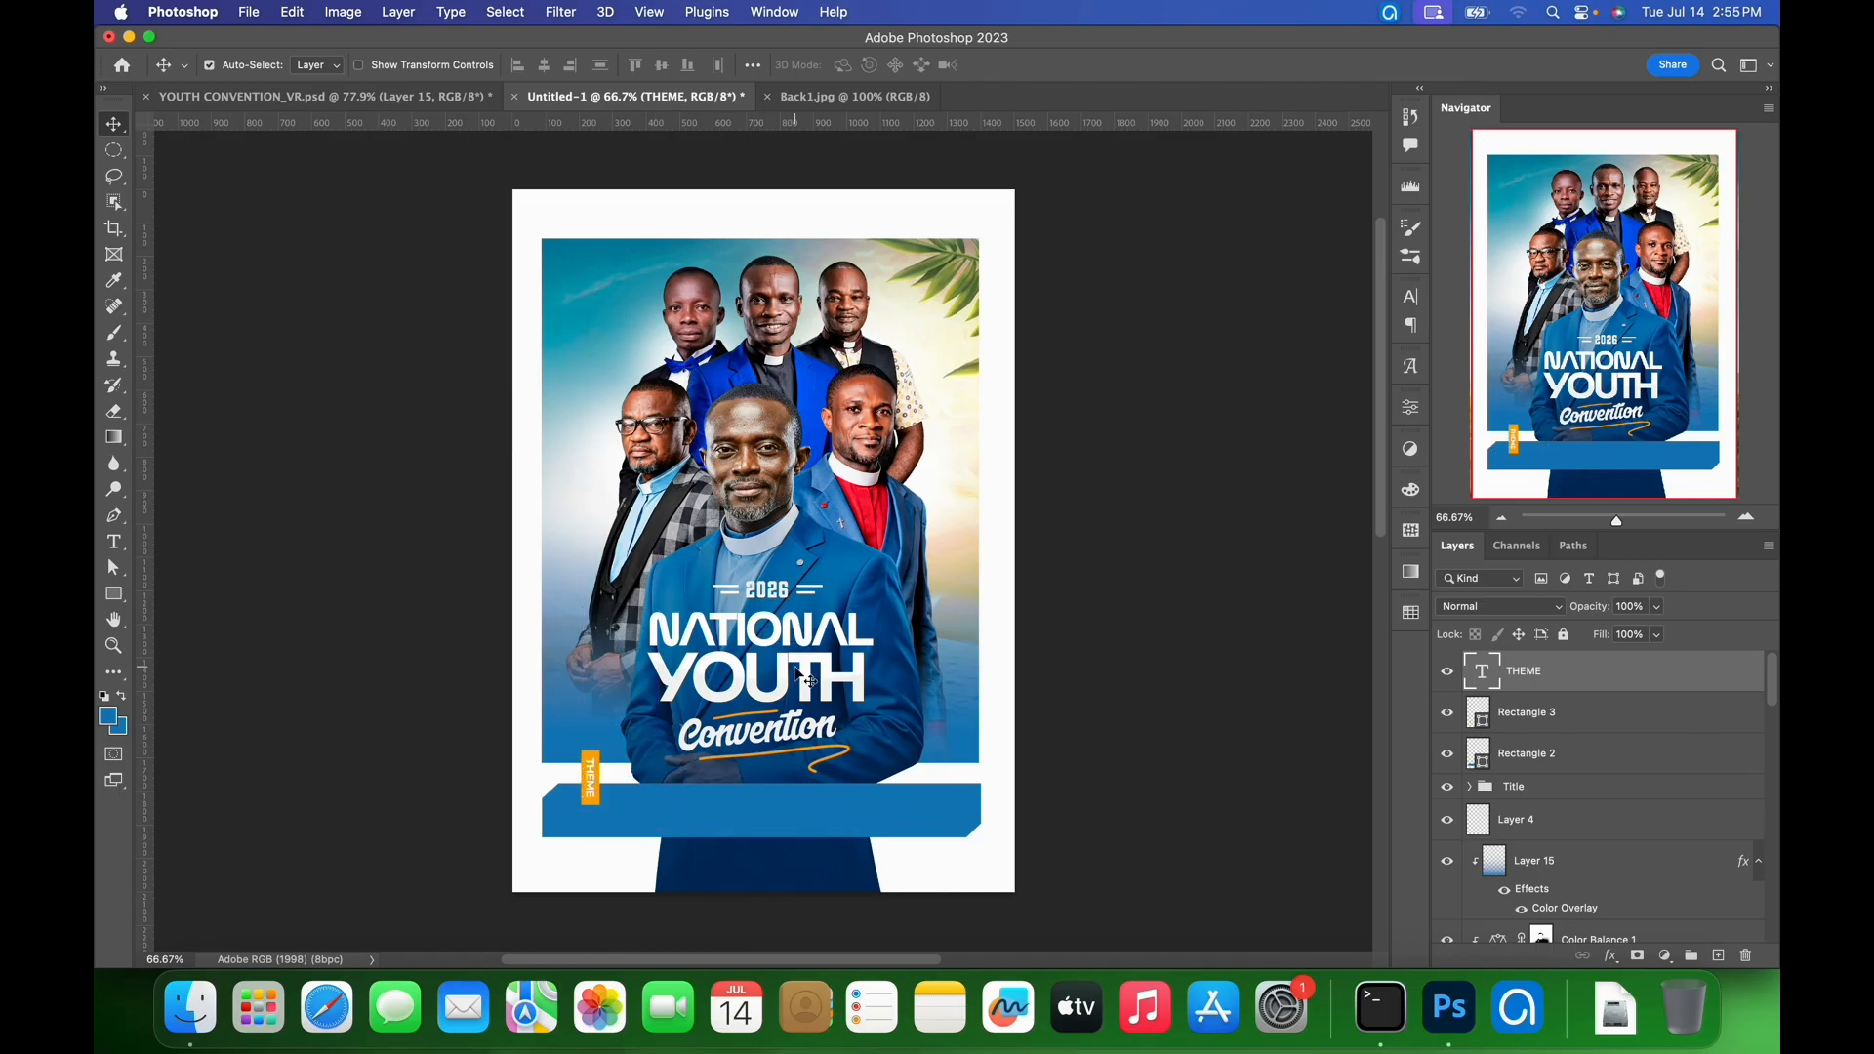
{"action": "scroll", "coordinate": [648, 775], "scroll_direction": "up", "scroll_amount": 10}
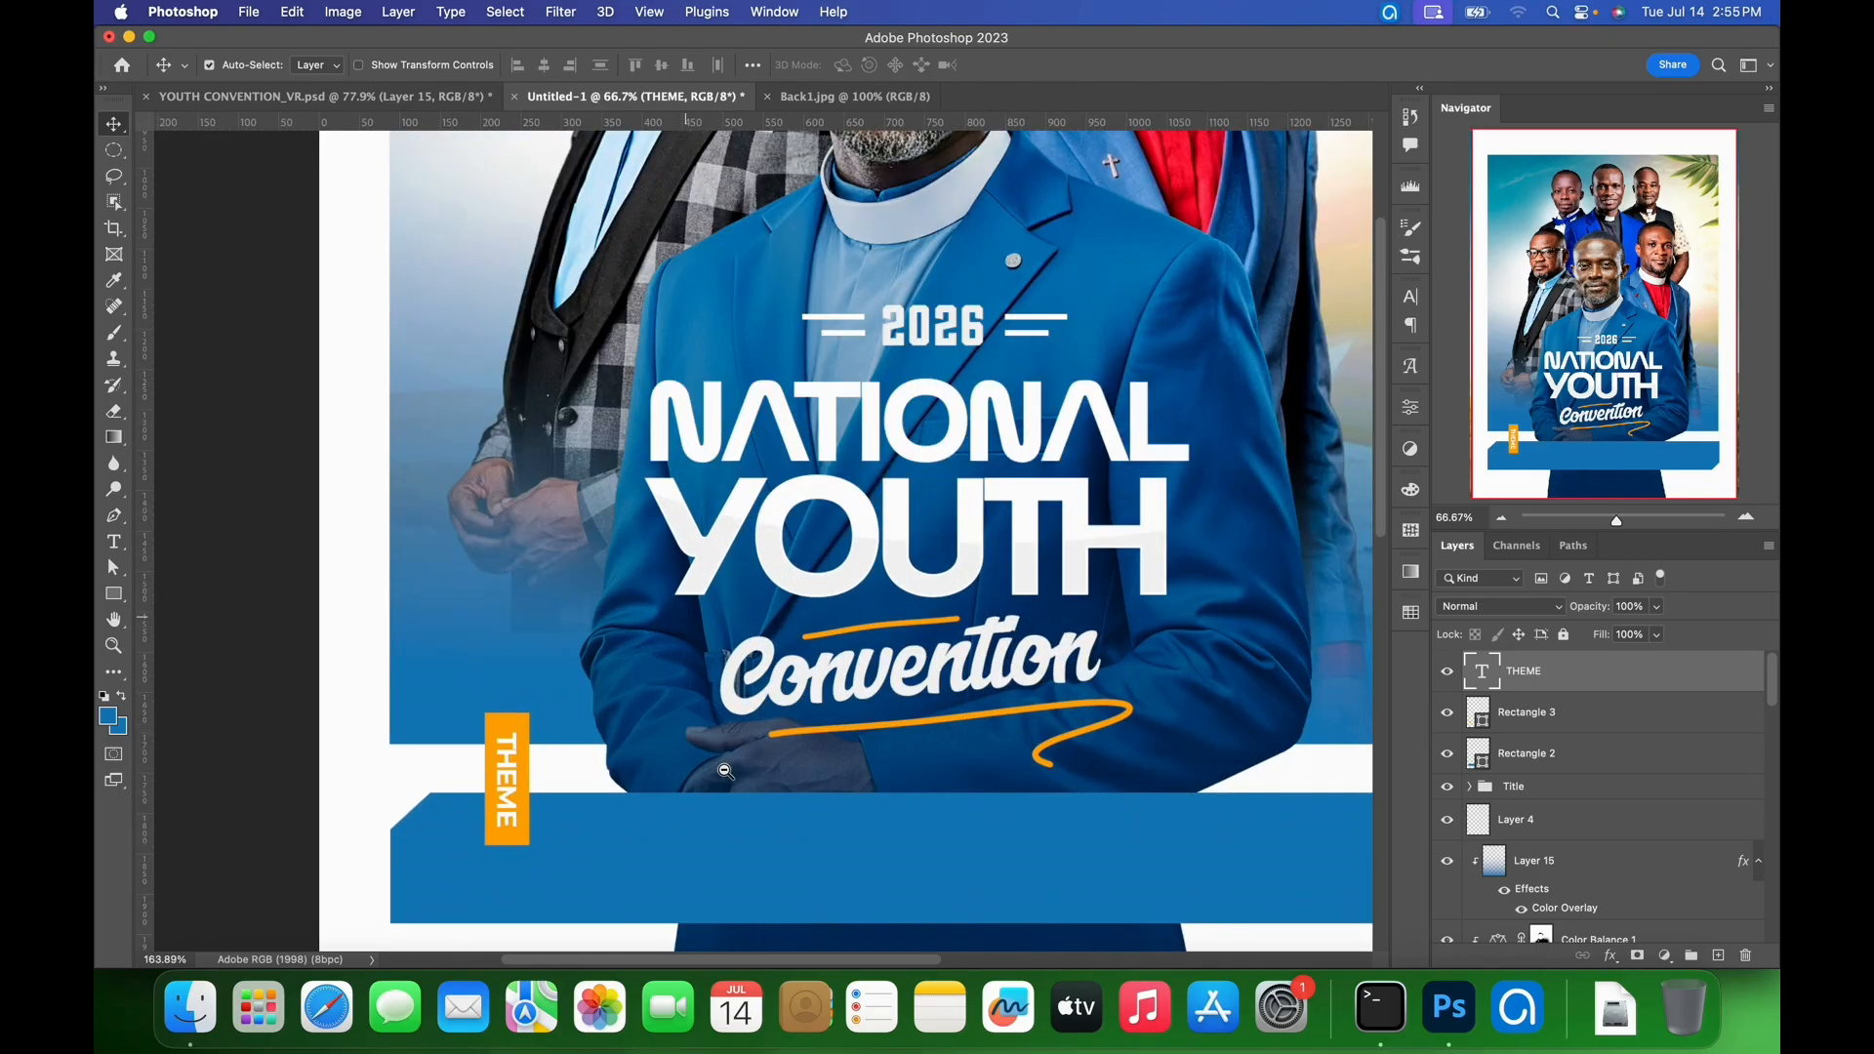
{"action": "left_click_drag", "start_coordinate": [630, 802], "coordinate": [692, 713]}
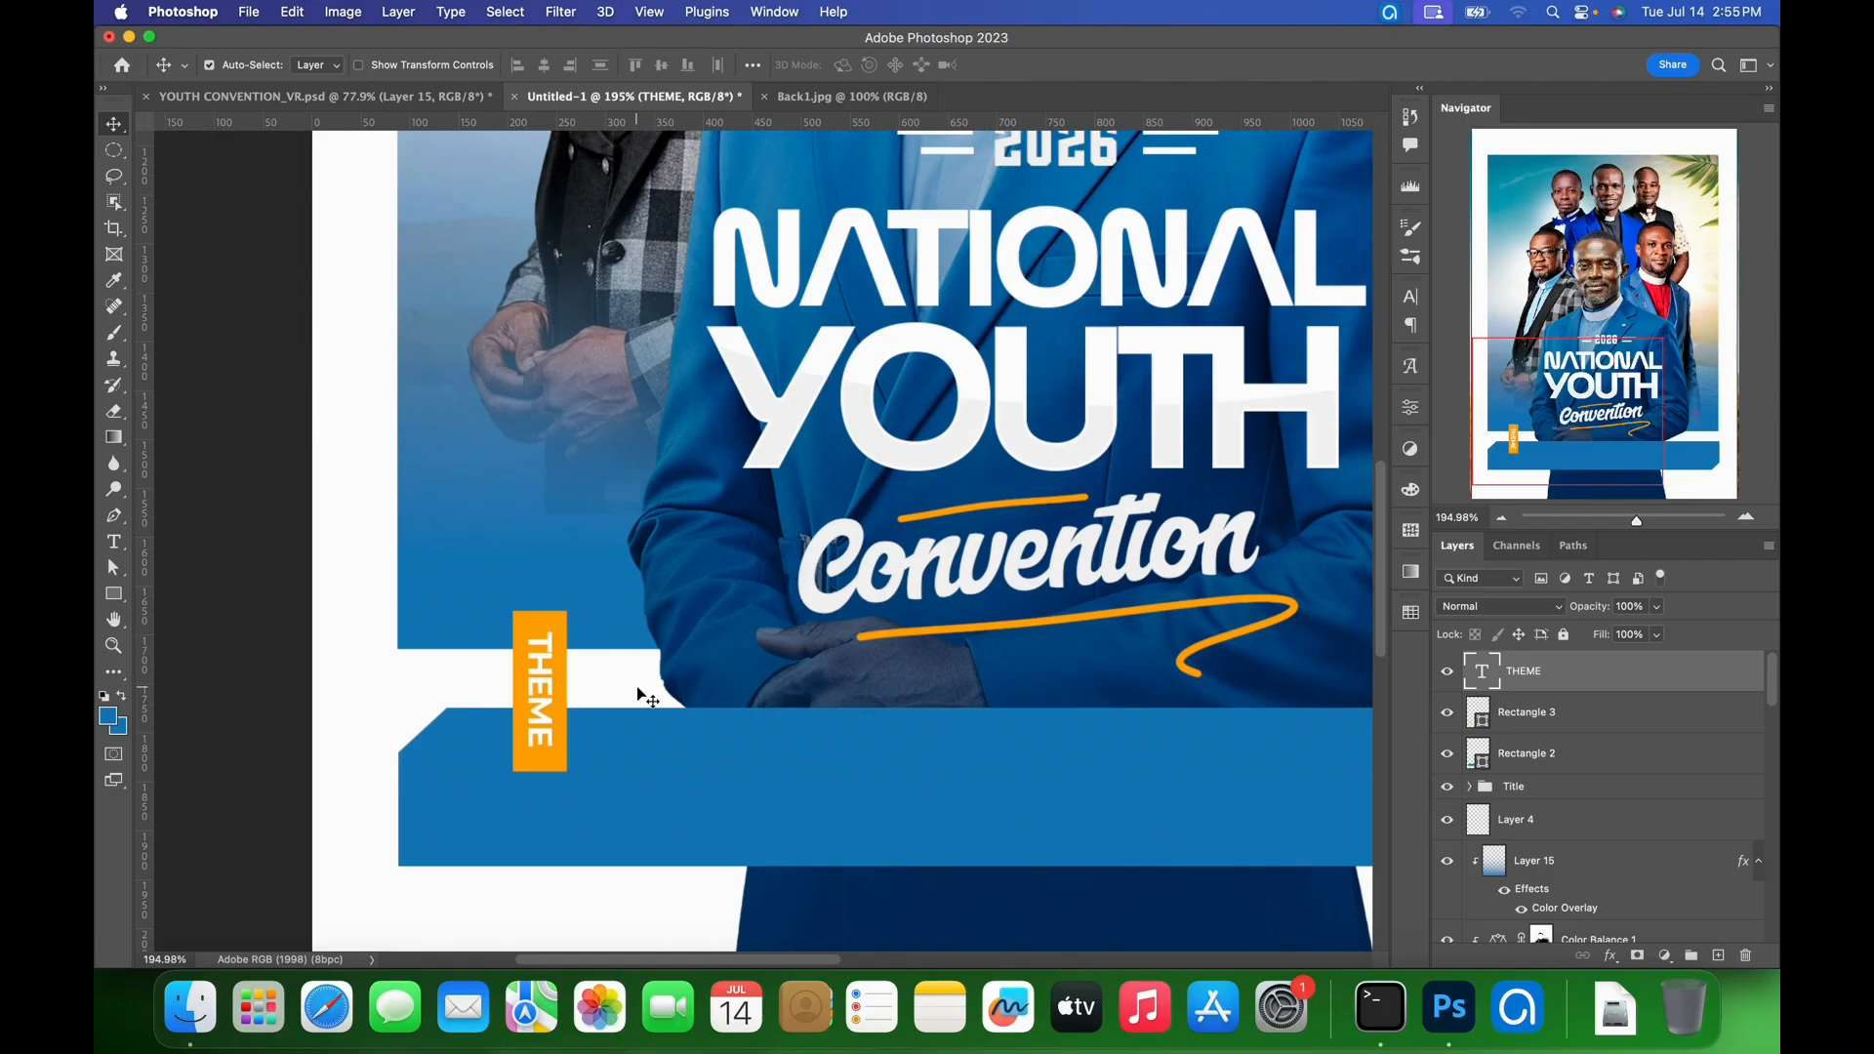
{"action": "key", "text": "super+minus"}
{"action": "key", "text": "super+minus"}
{"action": "key", "text": "super+minus"}
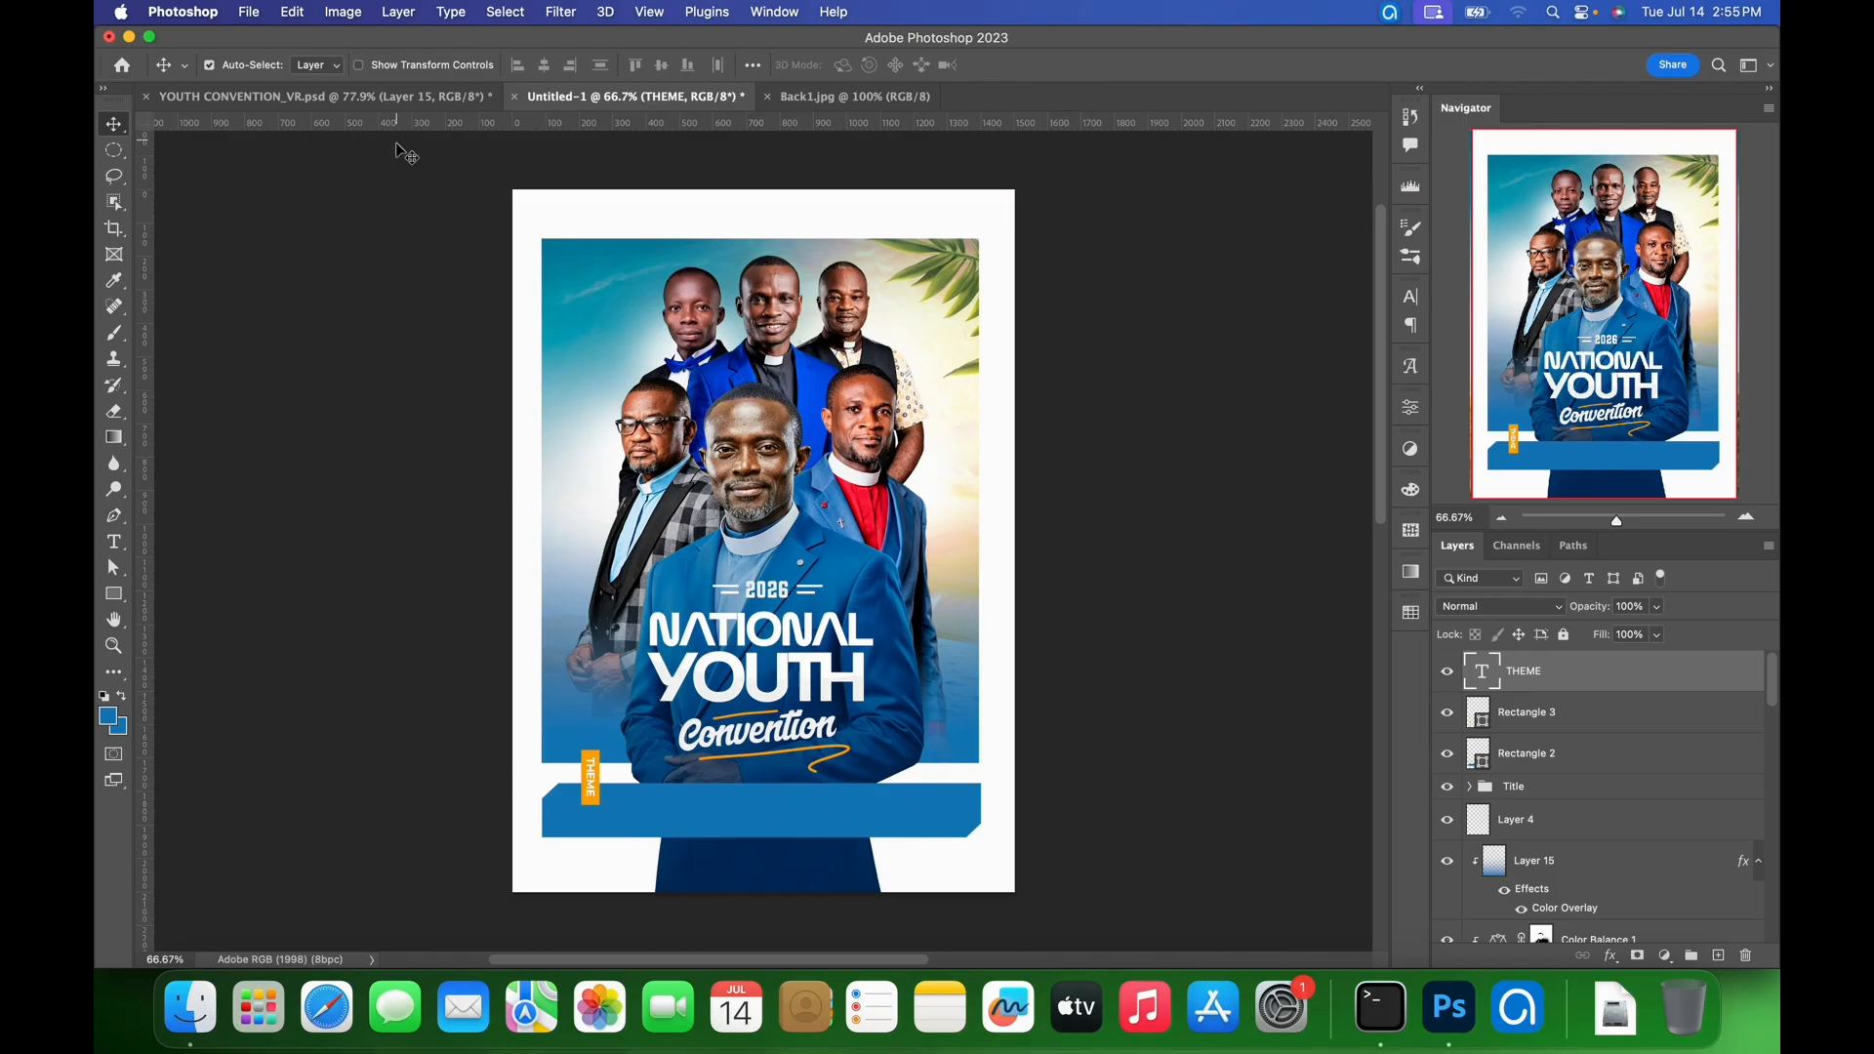
- In YOUTH CONVENTION_VR.psd, sample the orange of the rectangle behind "THEME" as the foreground colour
{"action": "left_click", "coordinate": [415, 96]}
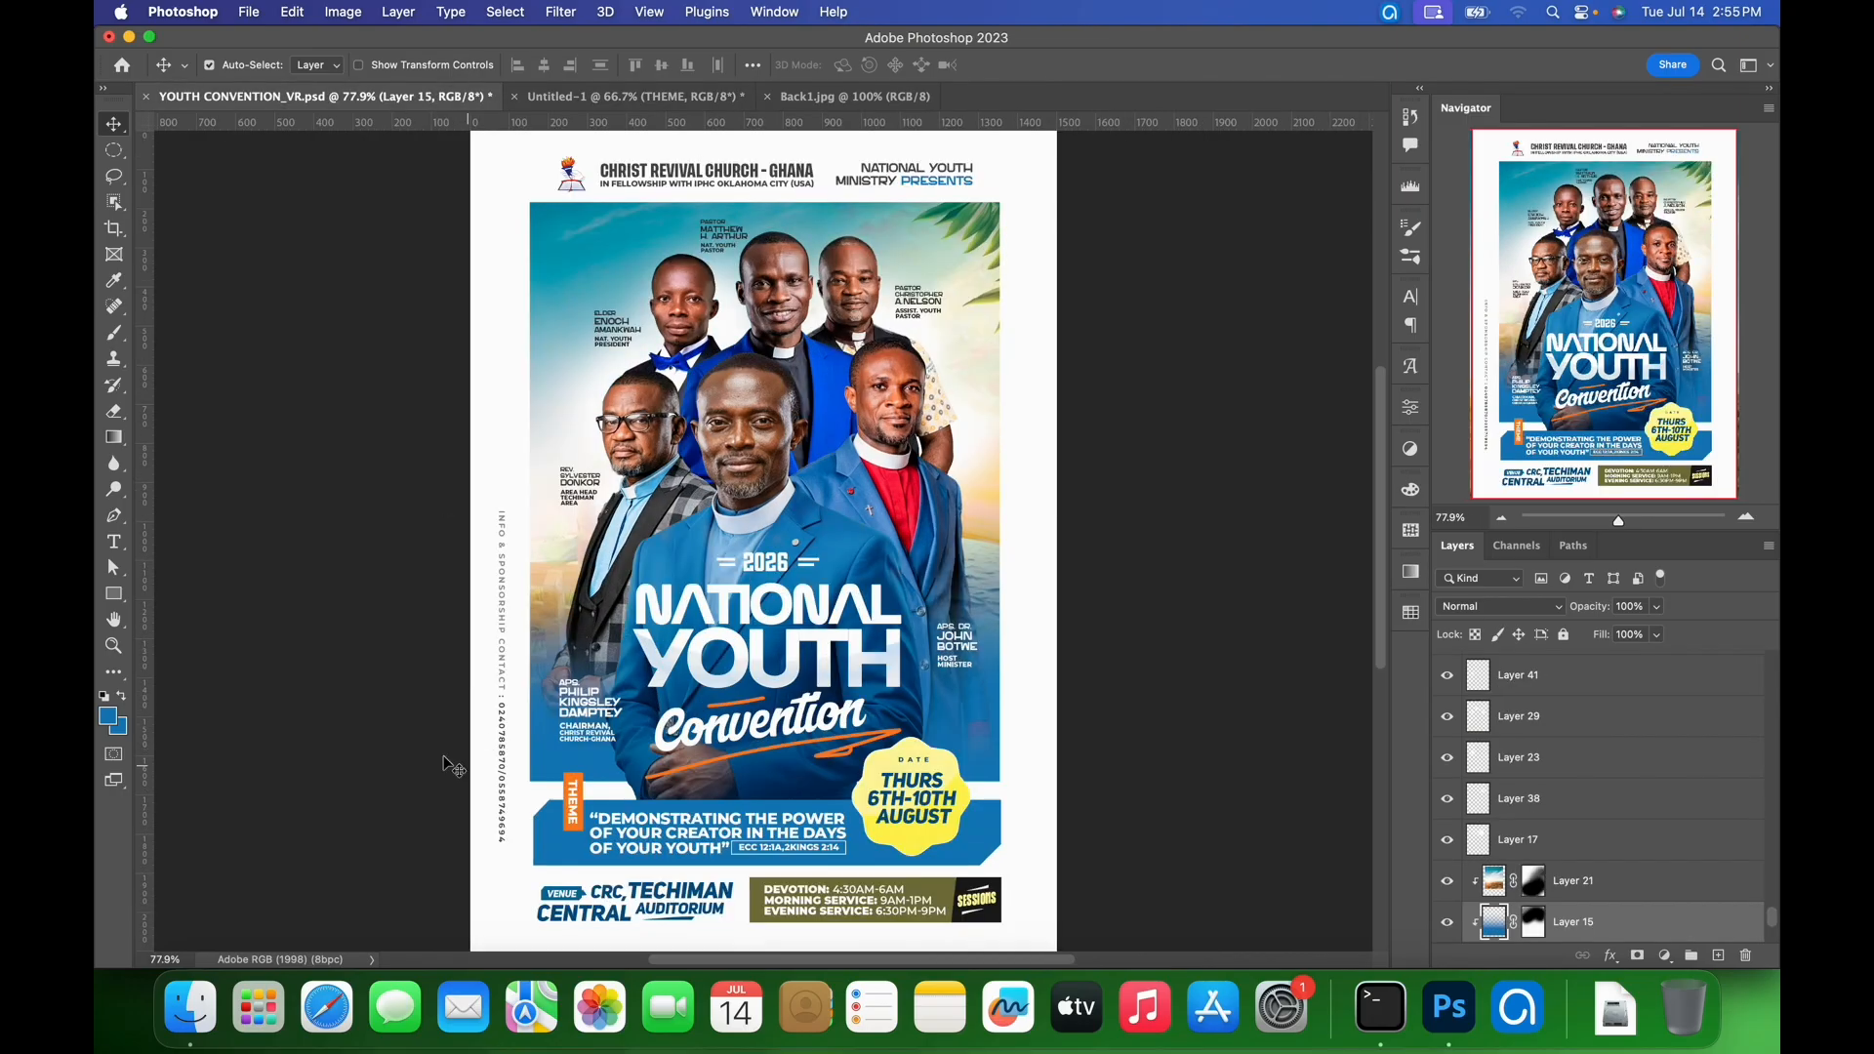
{"action": "left_click", "coordinate": [576, 781]}
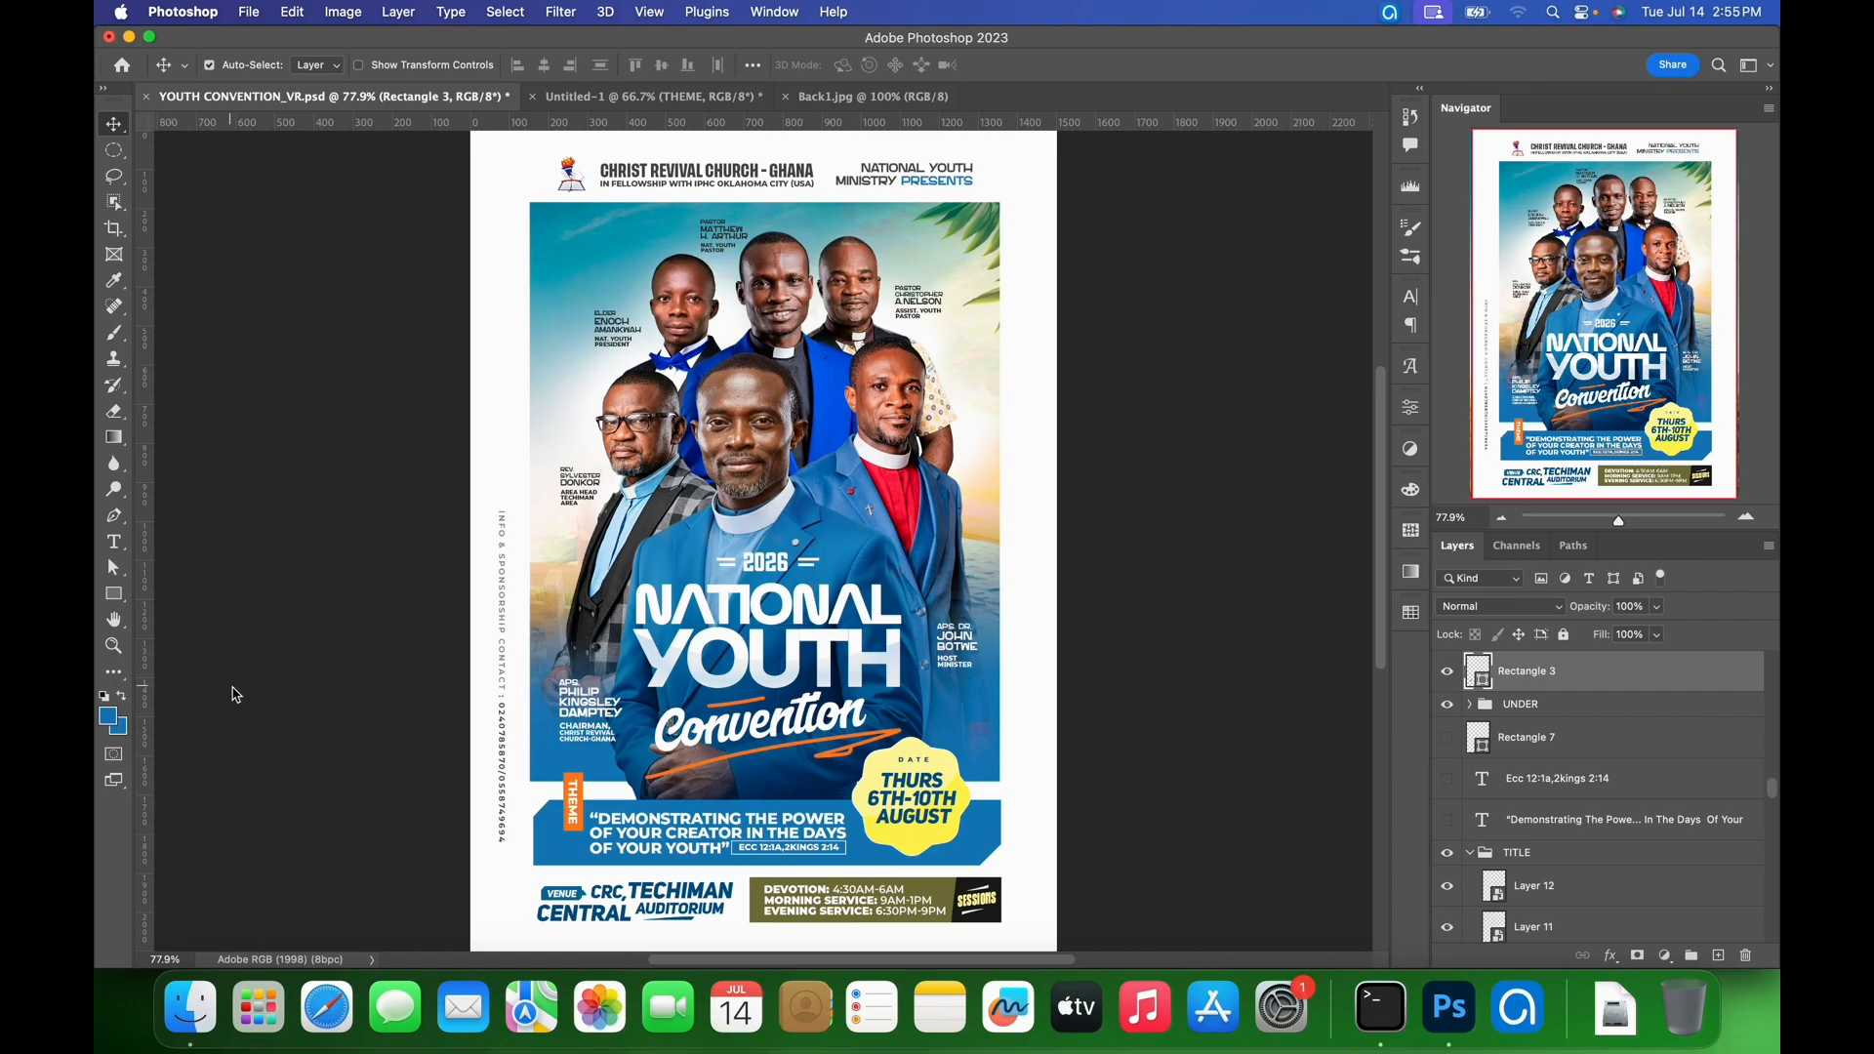
{"action": "scroll", "coordinate": [479, 800], "scroll_direction": "up", "scroll_amount": 5}
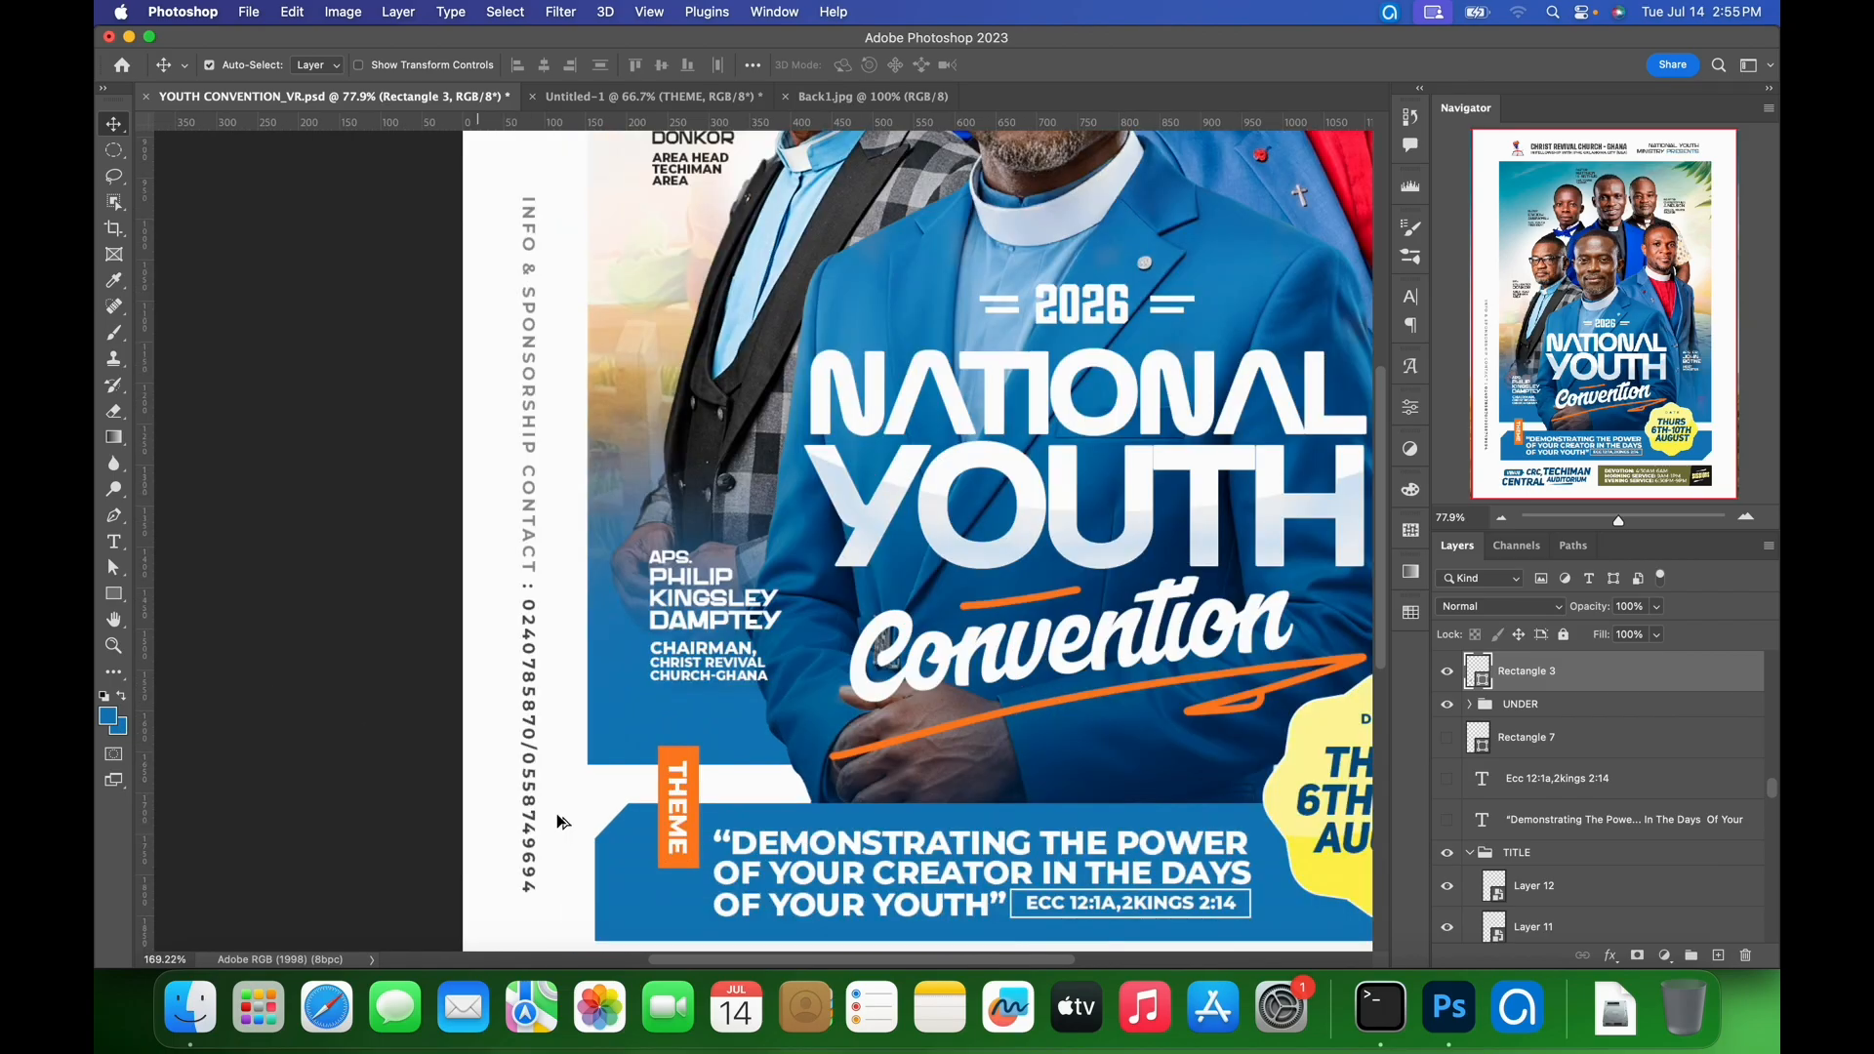
{"action": "key", "text": "i"}
{"action": "left_click", "coordinate": [768, 744]}
{"action": "key", "text": "v"}
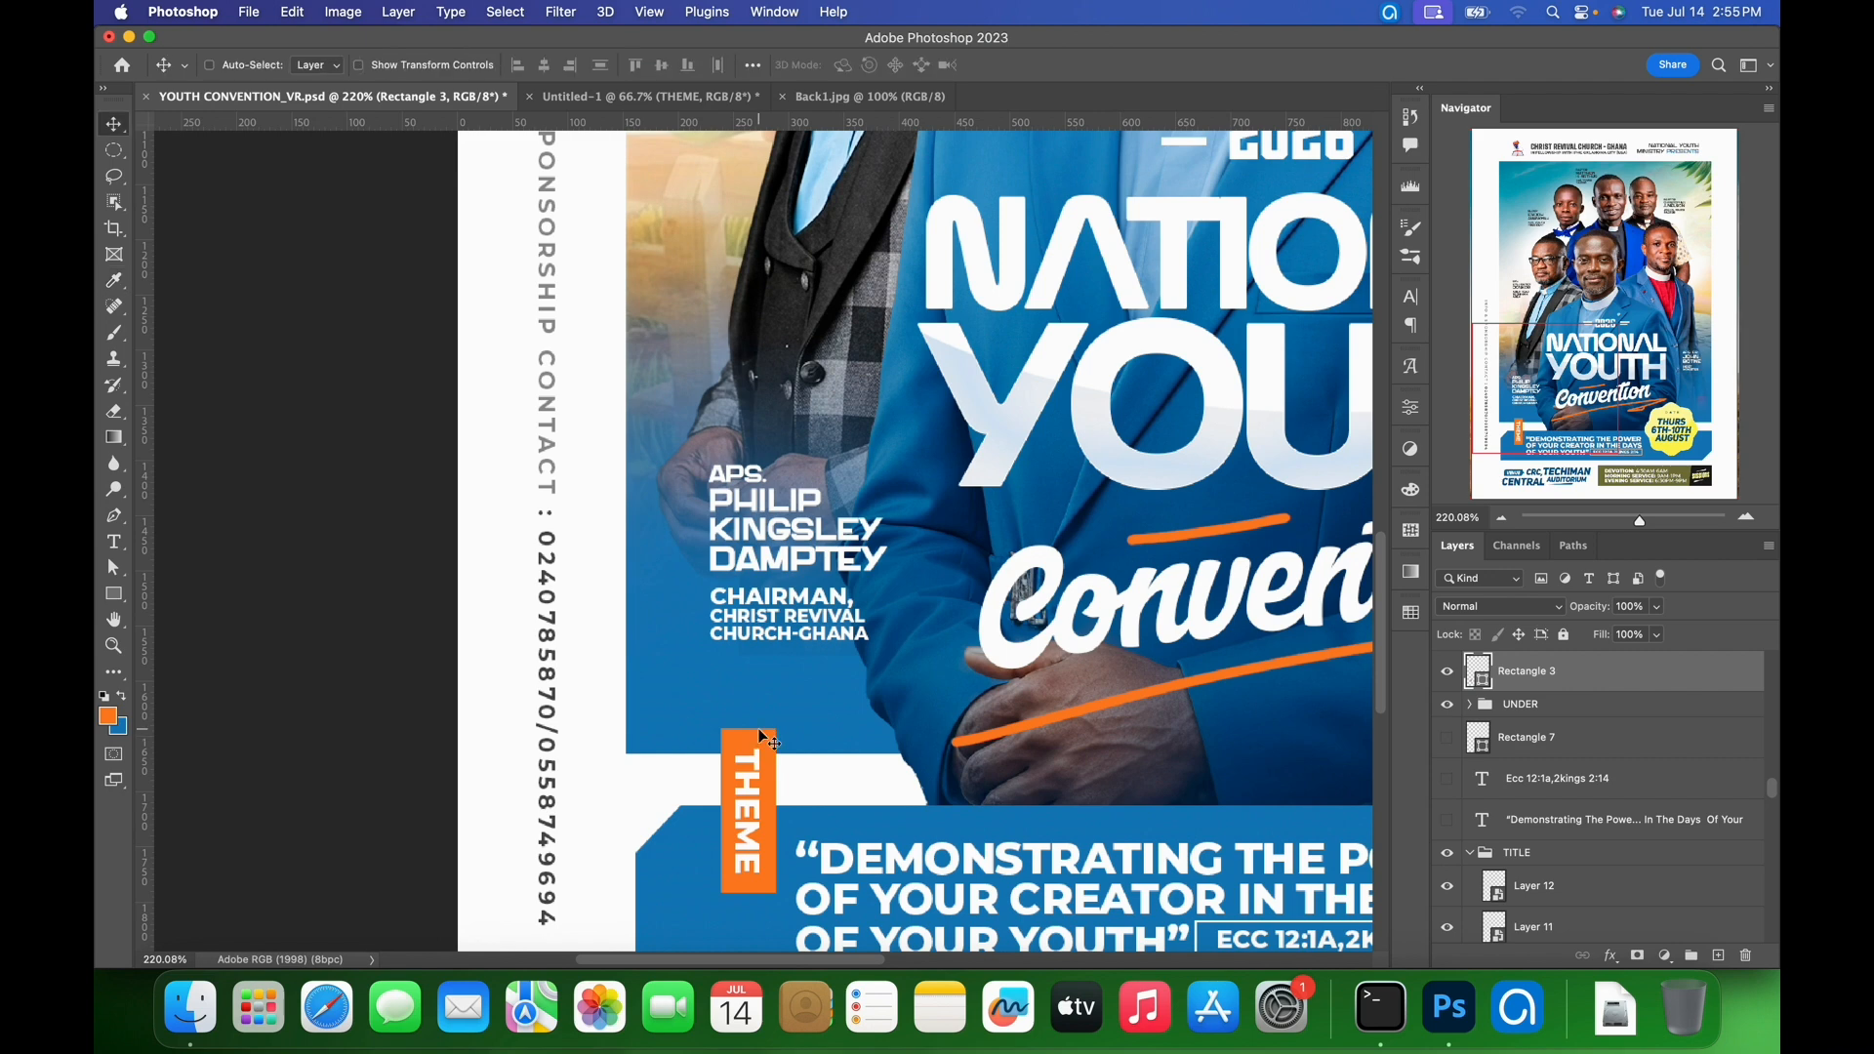
{"action": "key", "text": "super+0"}
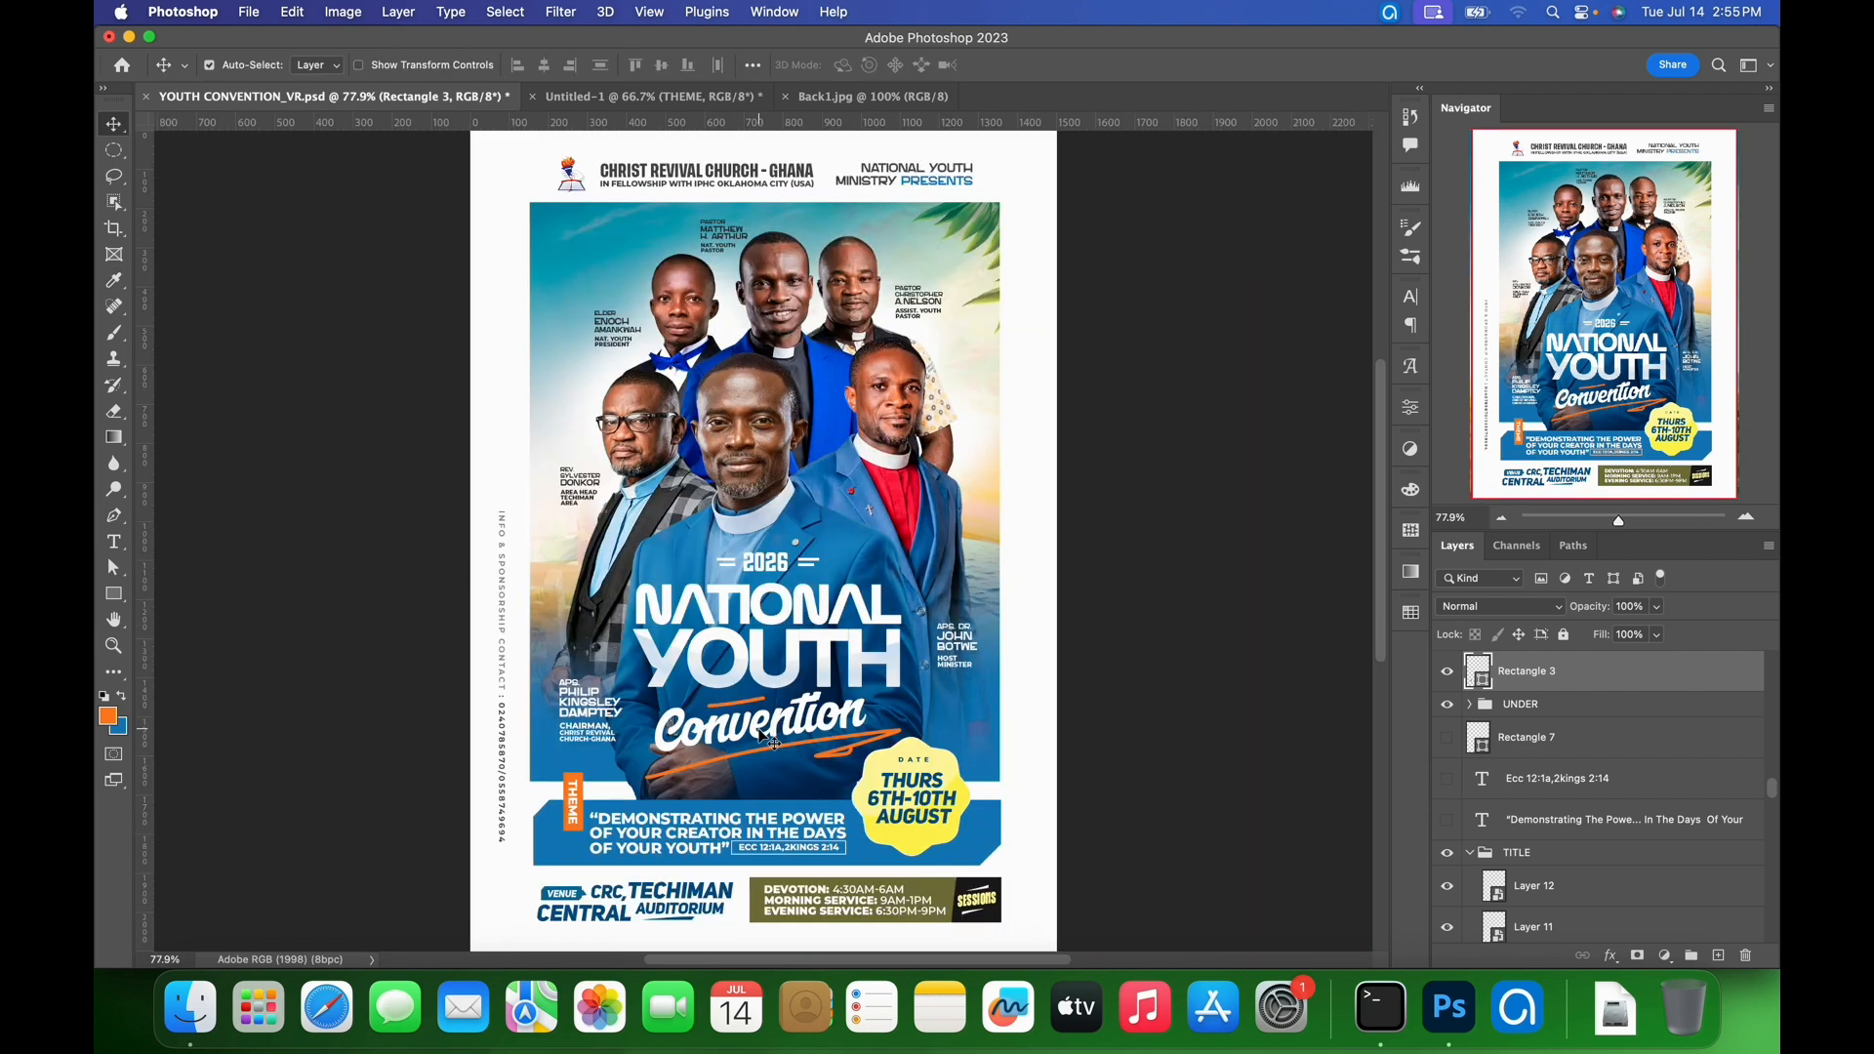
- Back in Untitled-1, recolour the rectangle behind "THEME" with the sampled orange, f8762a
{"action": "left_click", "coordinate": [687, 105]}
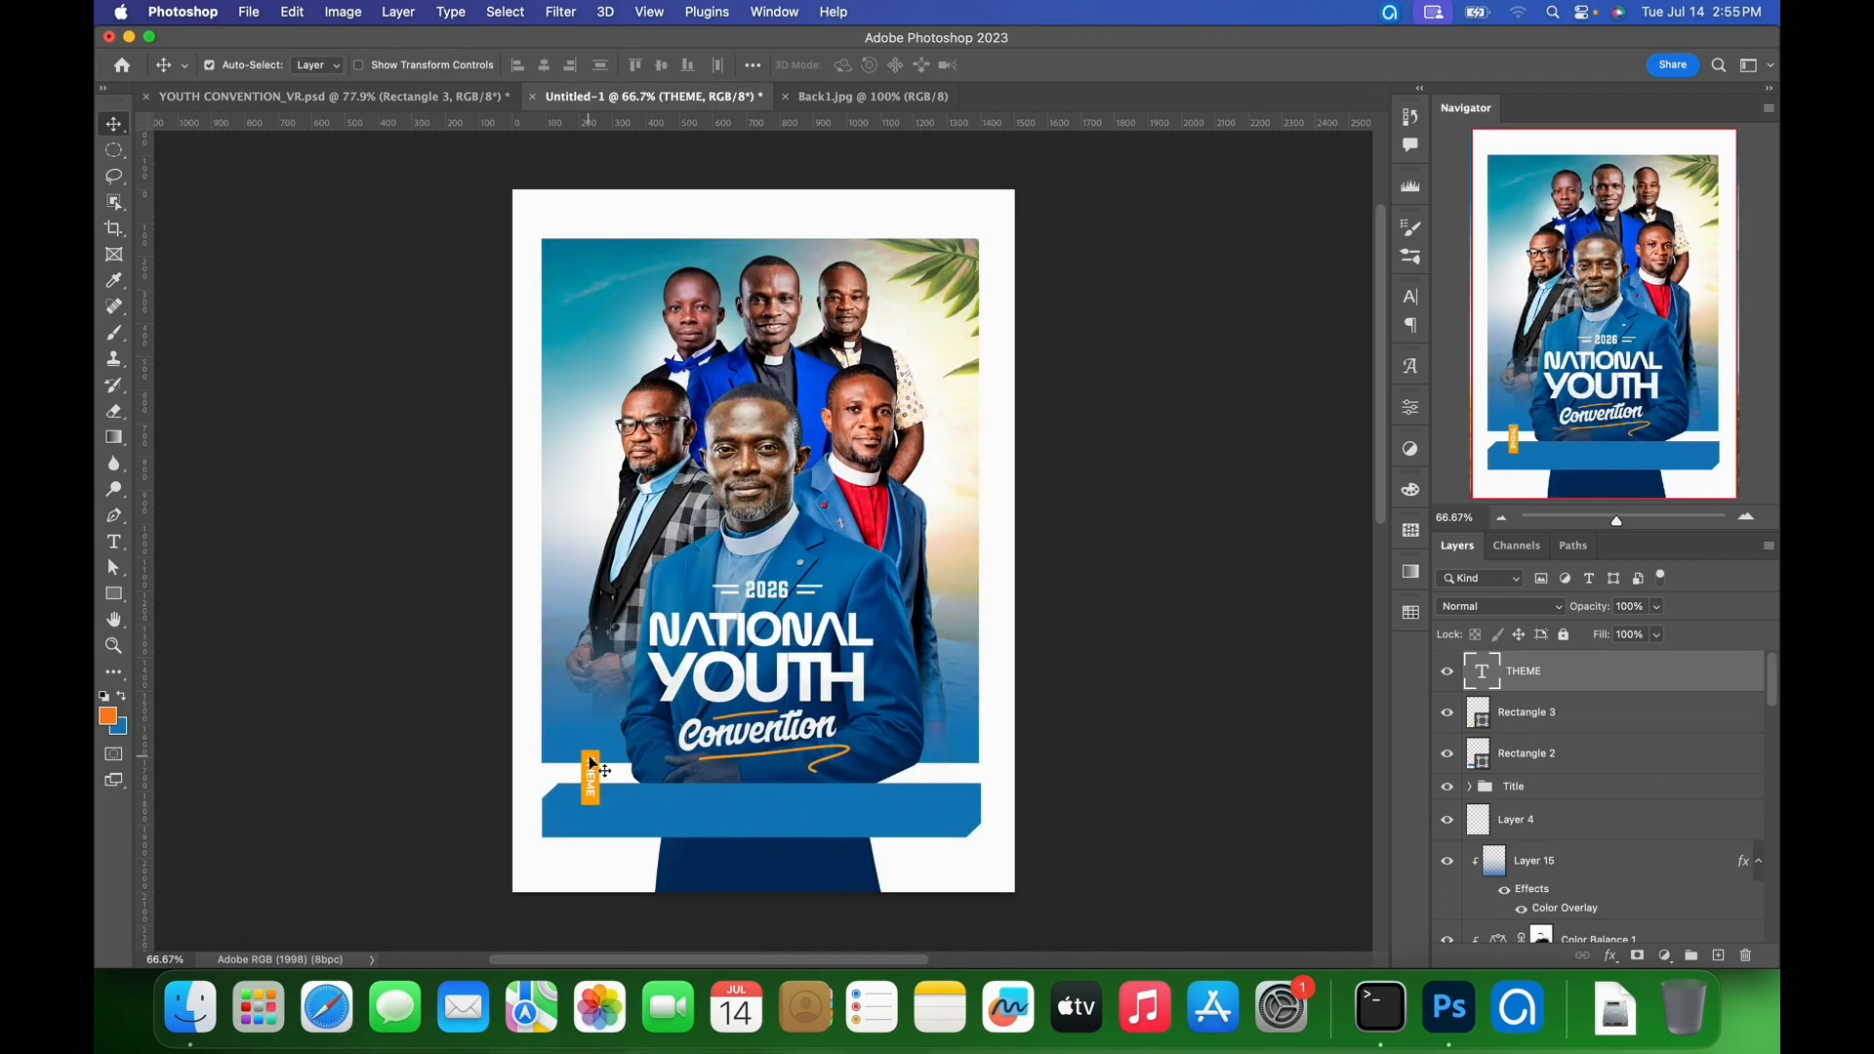
{"action": "left_click", "coordinate": [596, 769]}
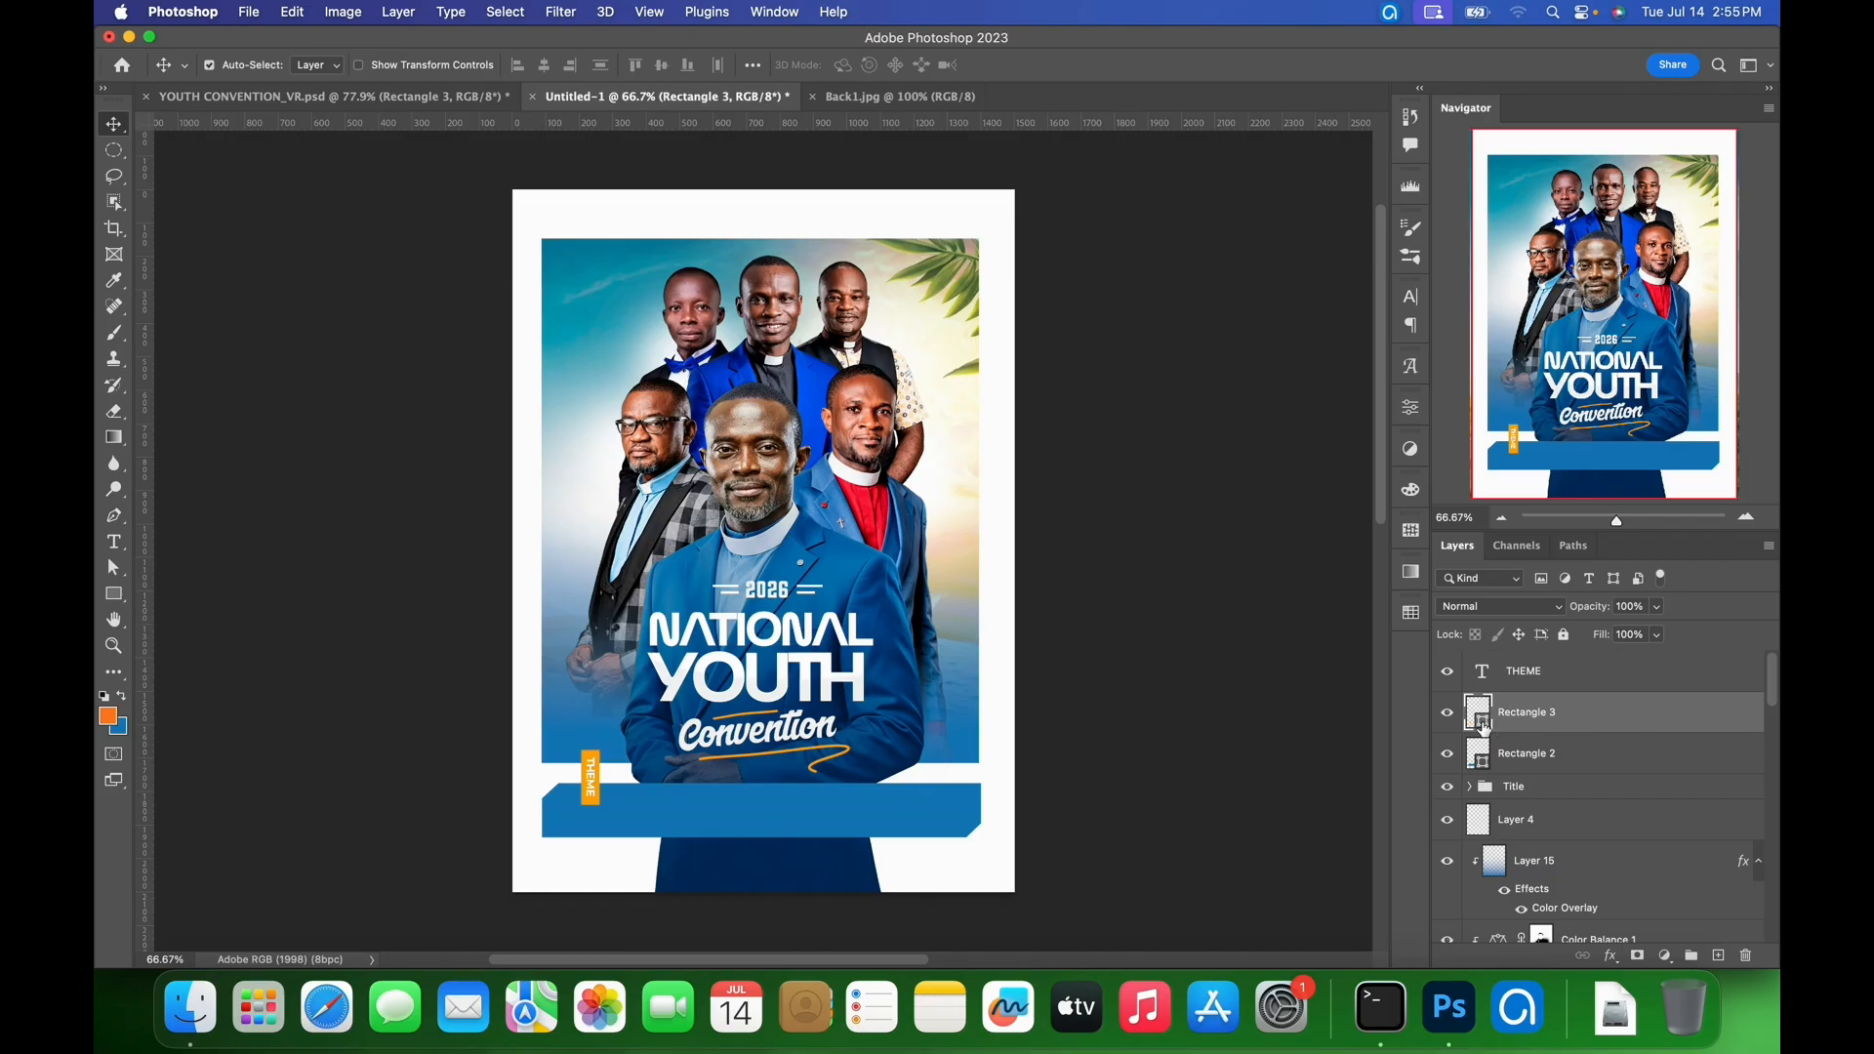
{"action": "double_click", "coordinate": [1489, 731]}
{"action": "left_click", "coordinate": [113, 718]}
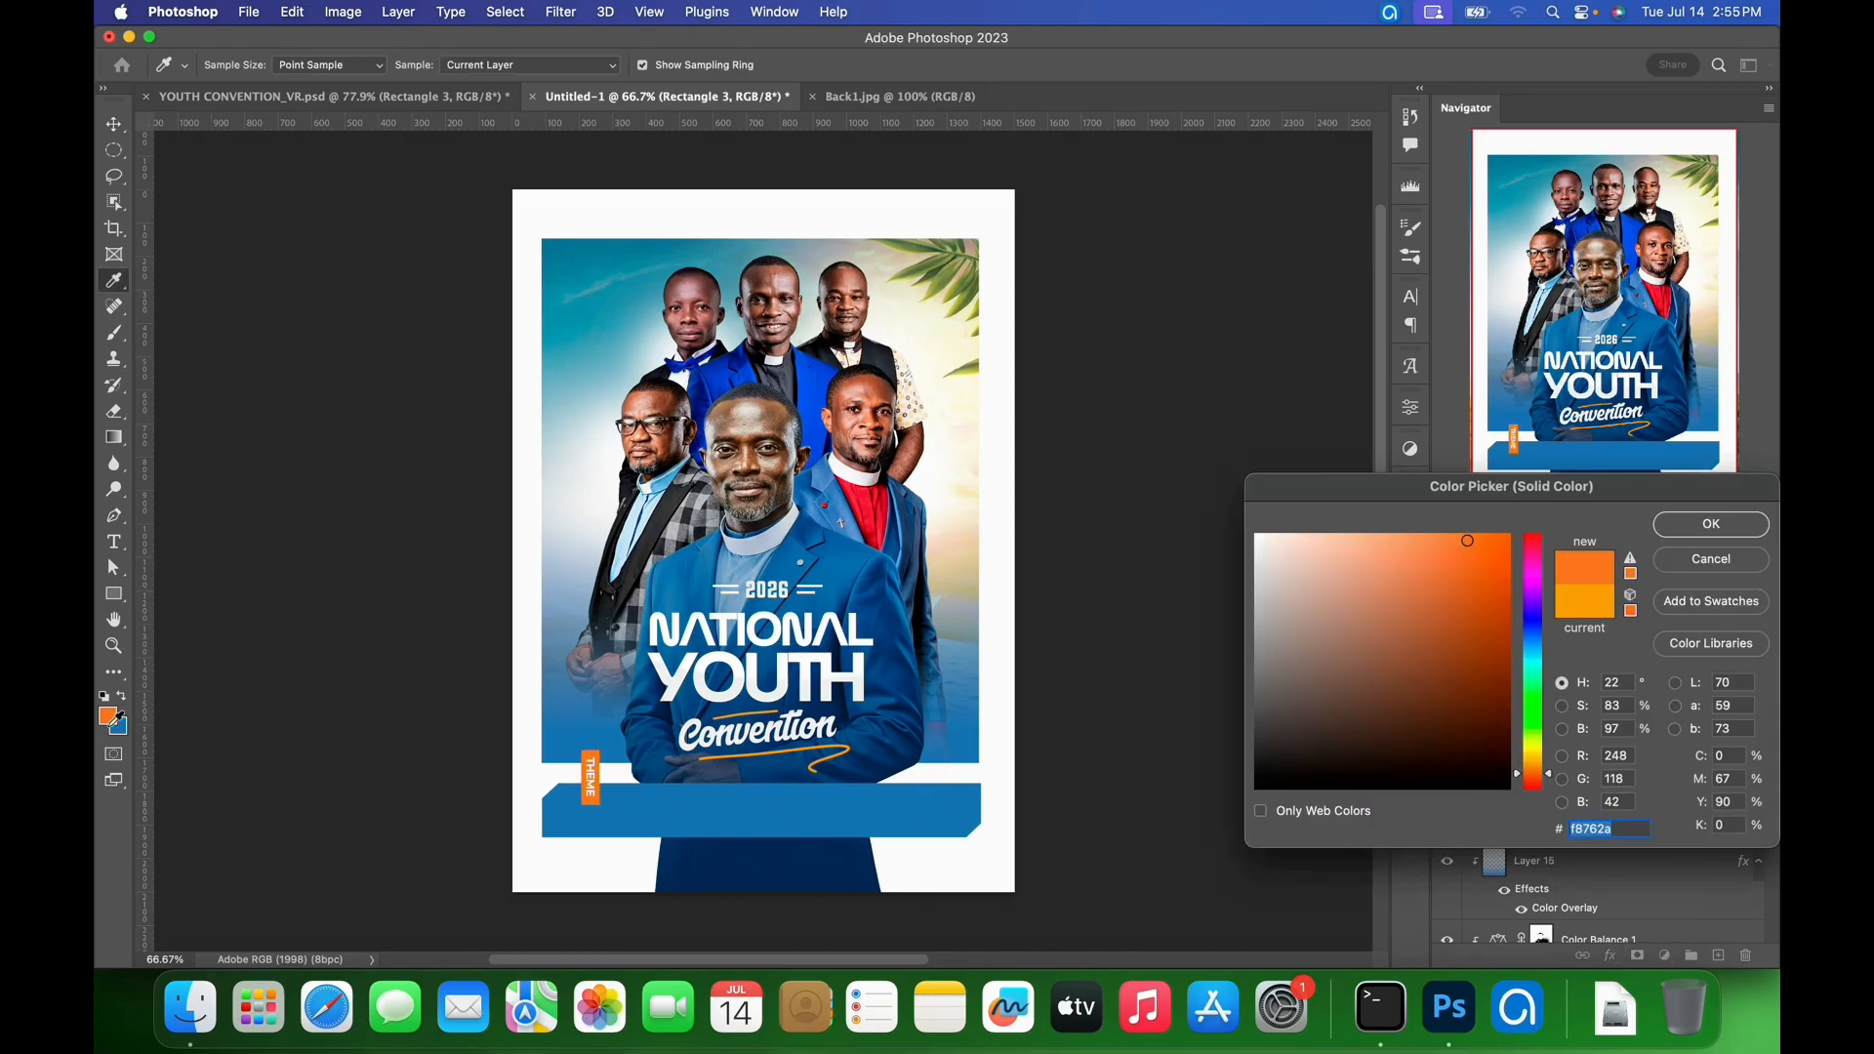
{"action": "left_click", "coordinate": [1694, 526]}
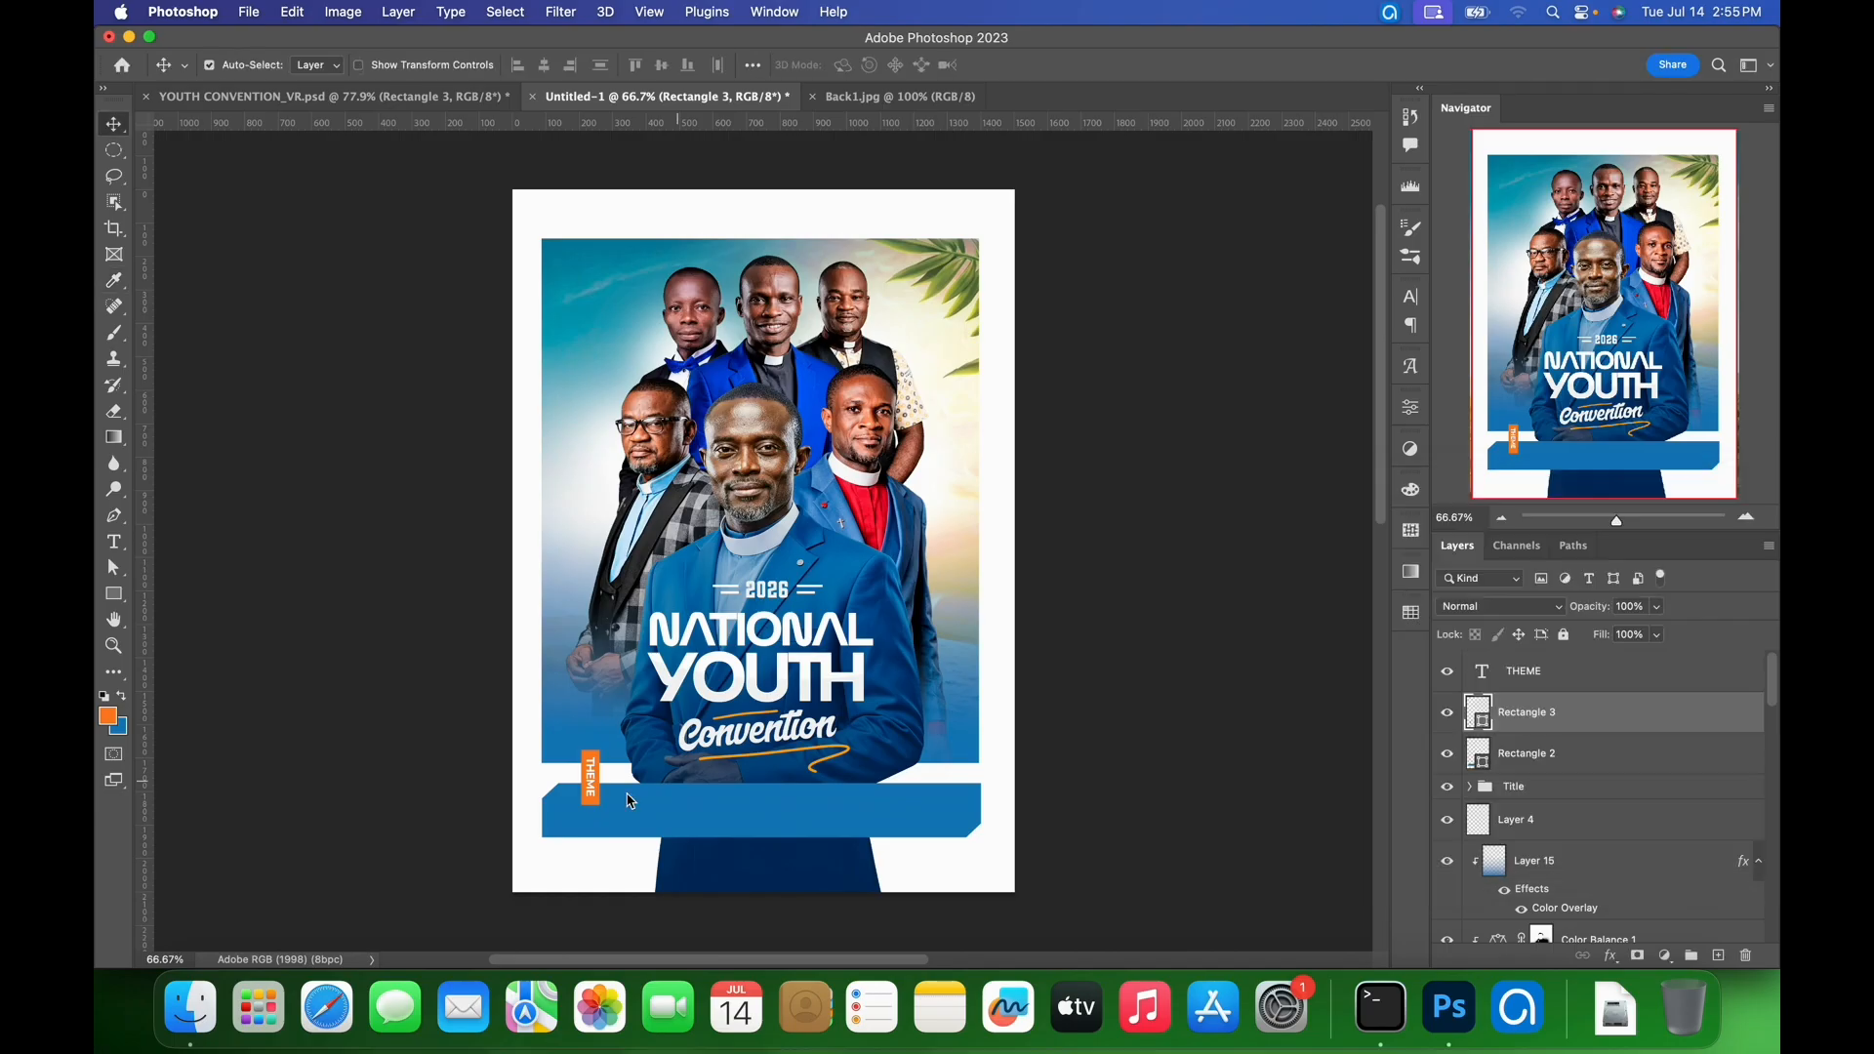
- Change the "THEME" text's font style to Montserrat ExtraBold
{"action": "double_click", "coordinate": [591, 793]}
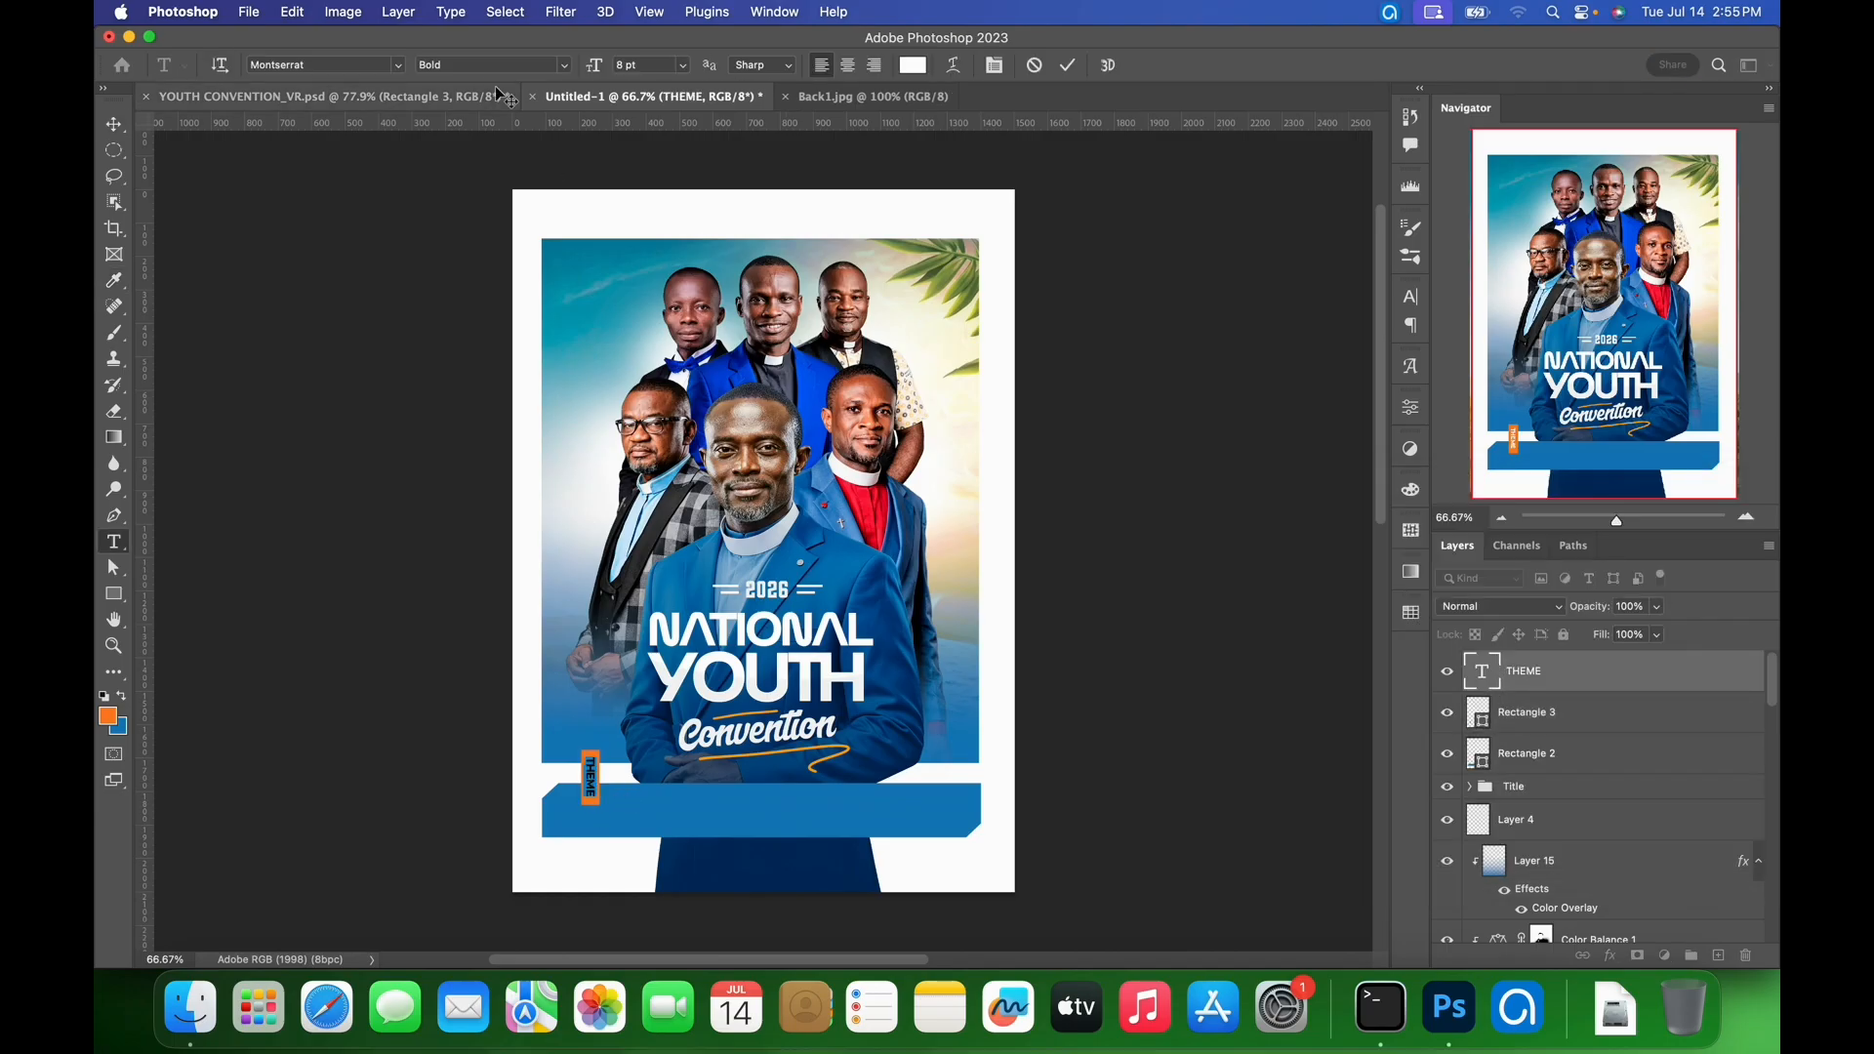
{"action": "left_click", "coordinate": [566, 66]}
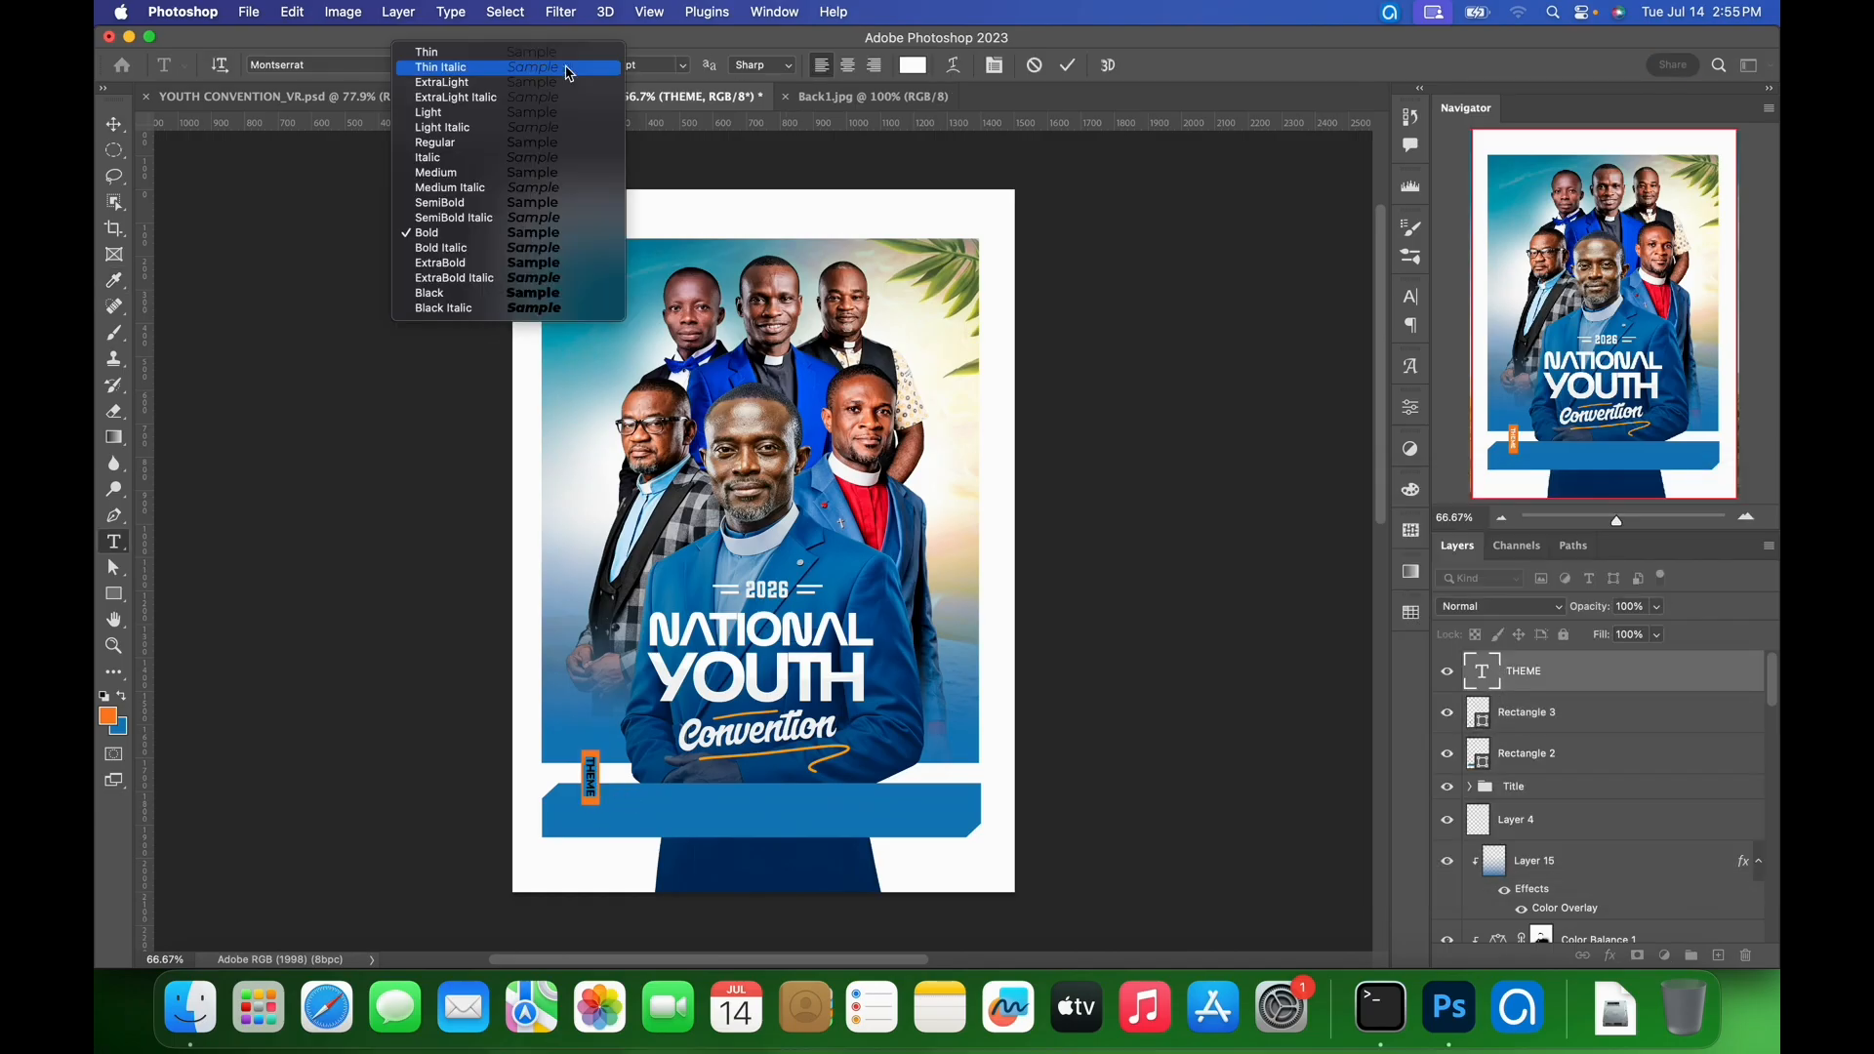
{"action": "left_click", "coordinate": [477, 264]}
{"action": "left_click", "coordinate": [1069, 65]}
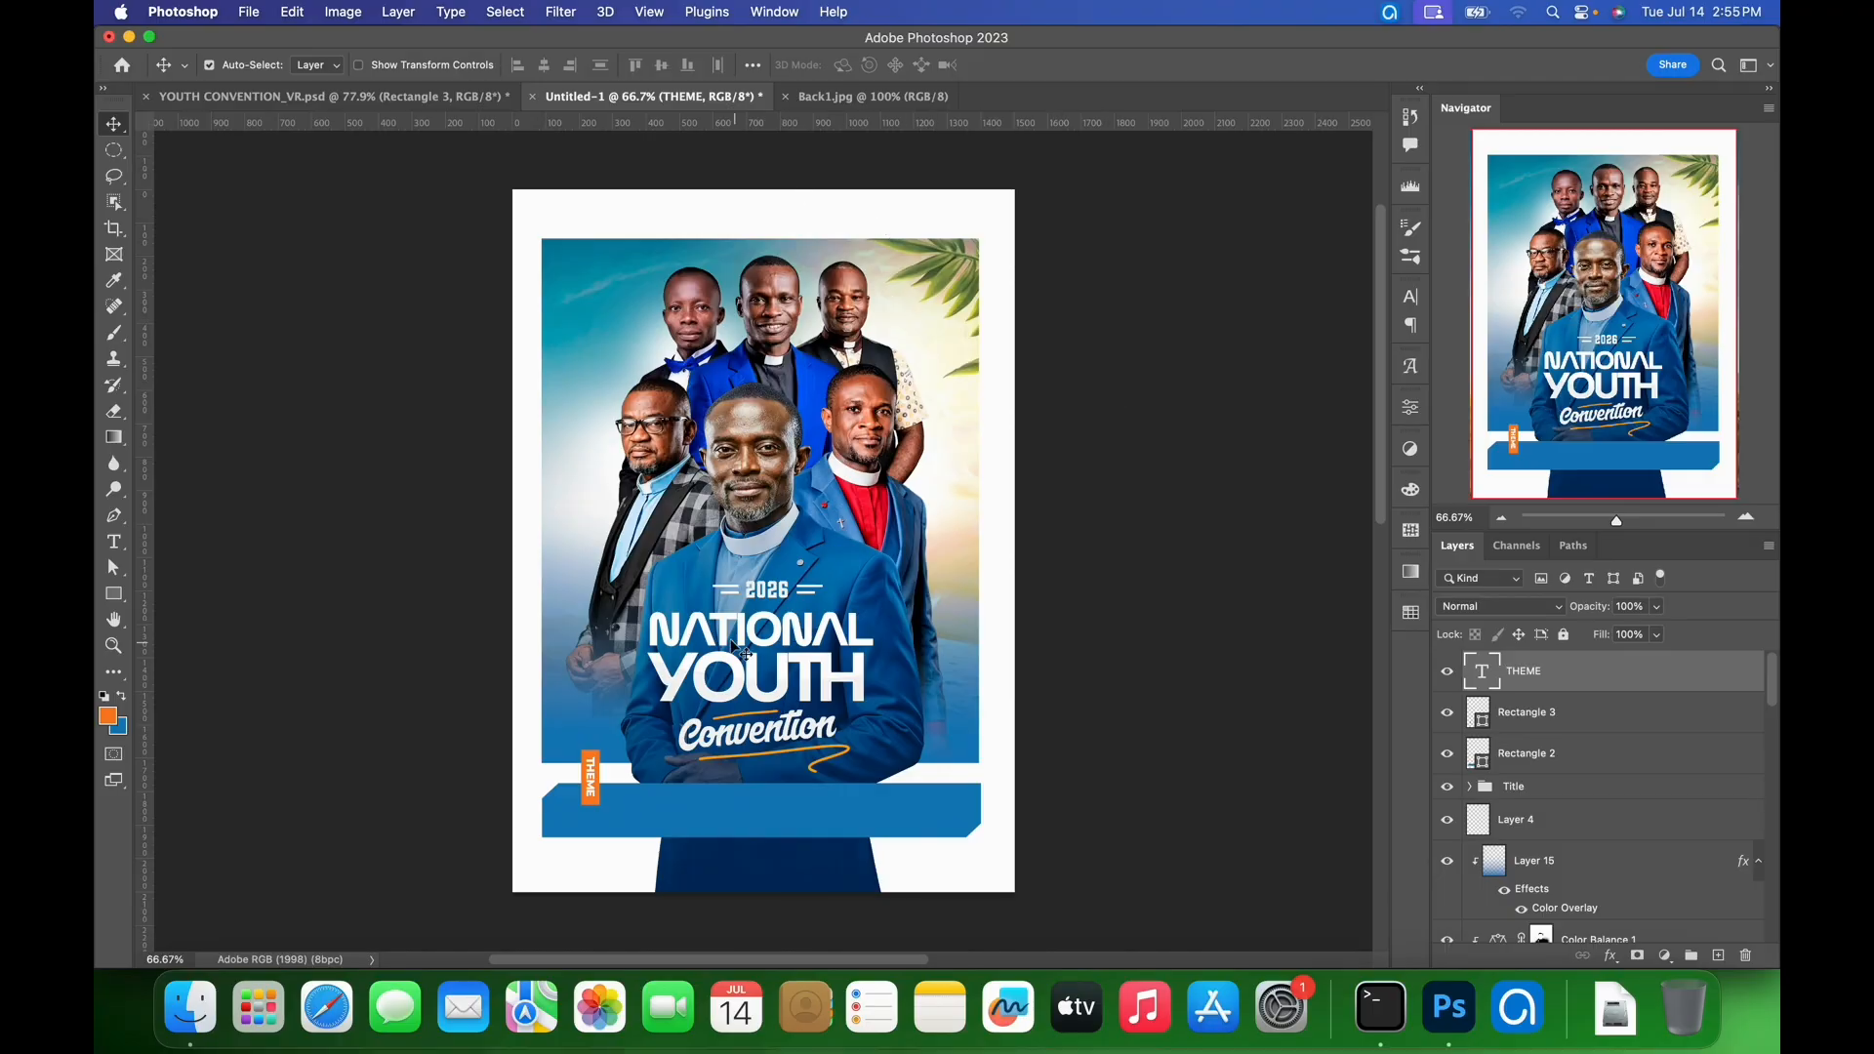
- On a new layer, draw an orange, strokeless five-sided polygon about 378 × 359 px over the blue bar's right end
{"action": "left_click", "coordinate": [1720, 958]}
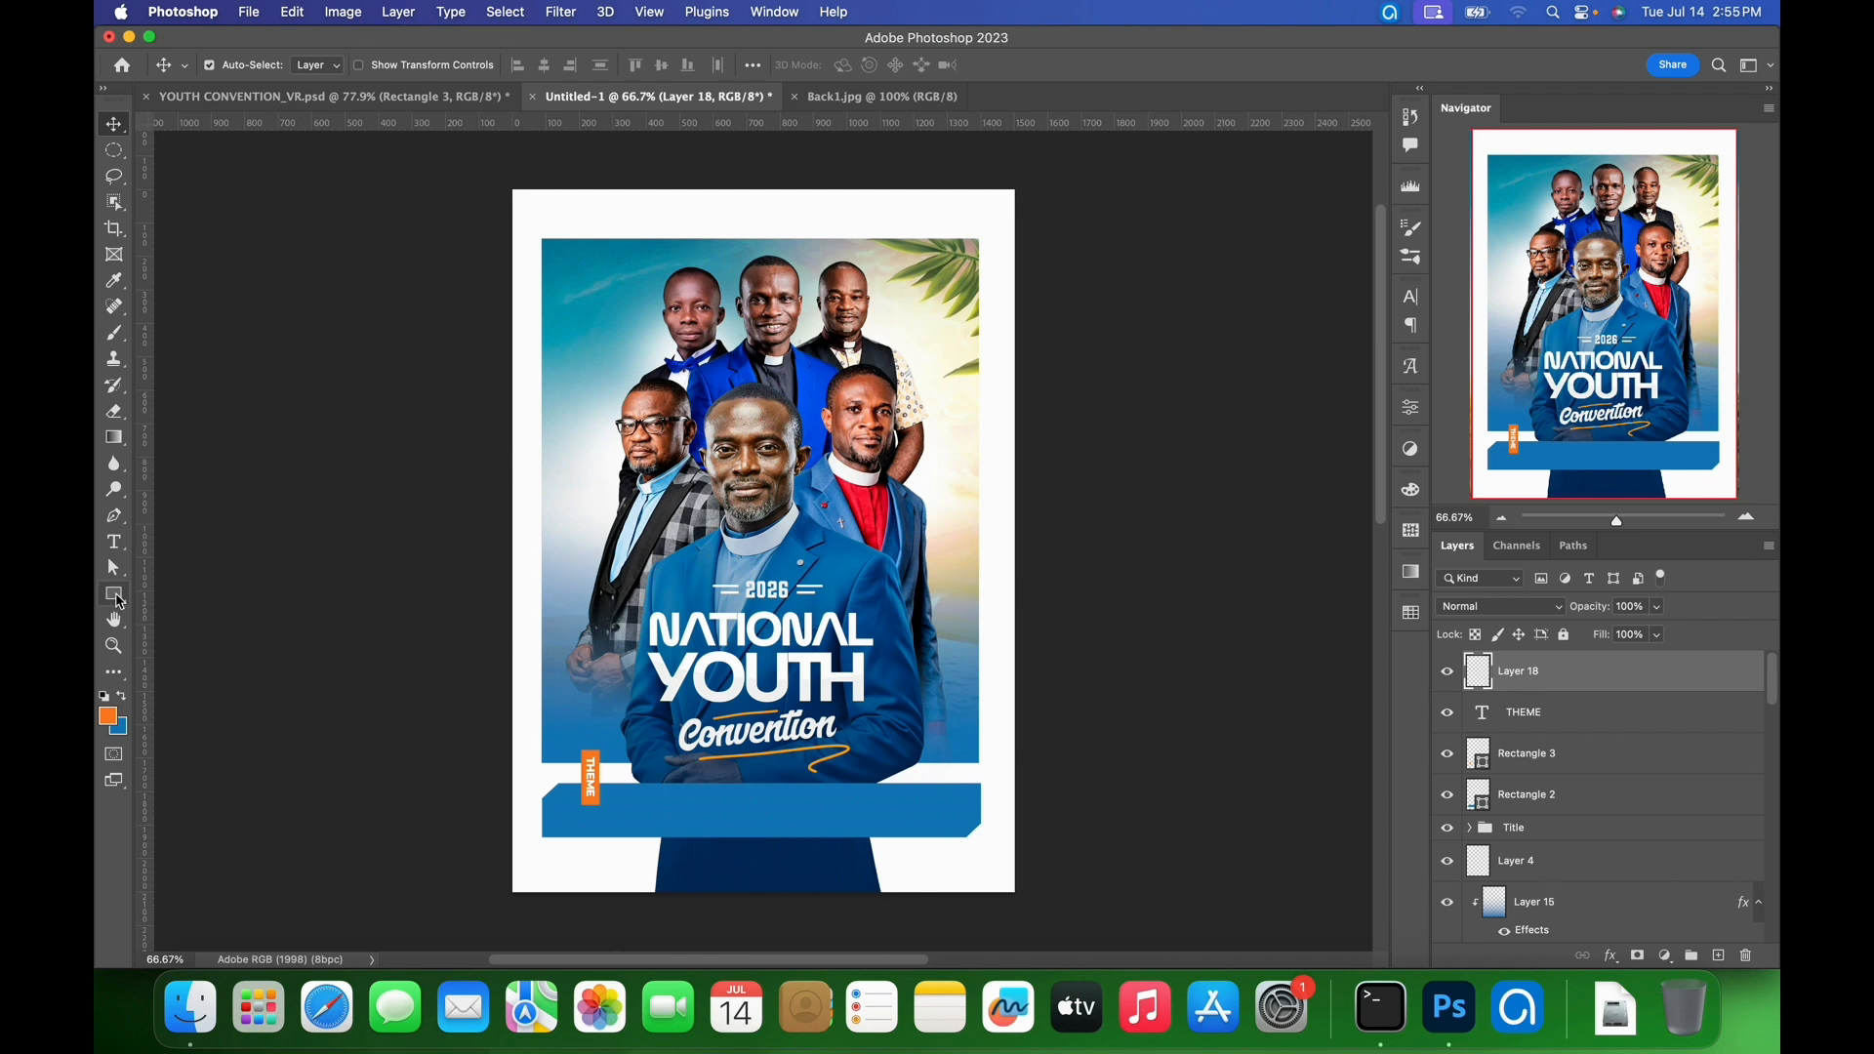
{"action": "left_click", "coordinate": [119, 603]}
{"action": "left_click", "coordinate": [213, 649]}
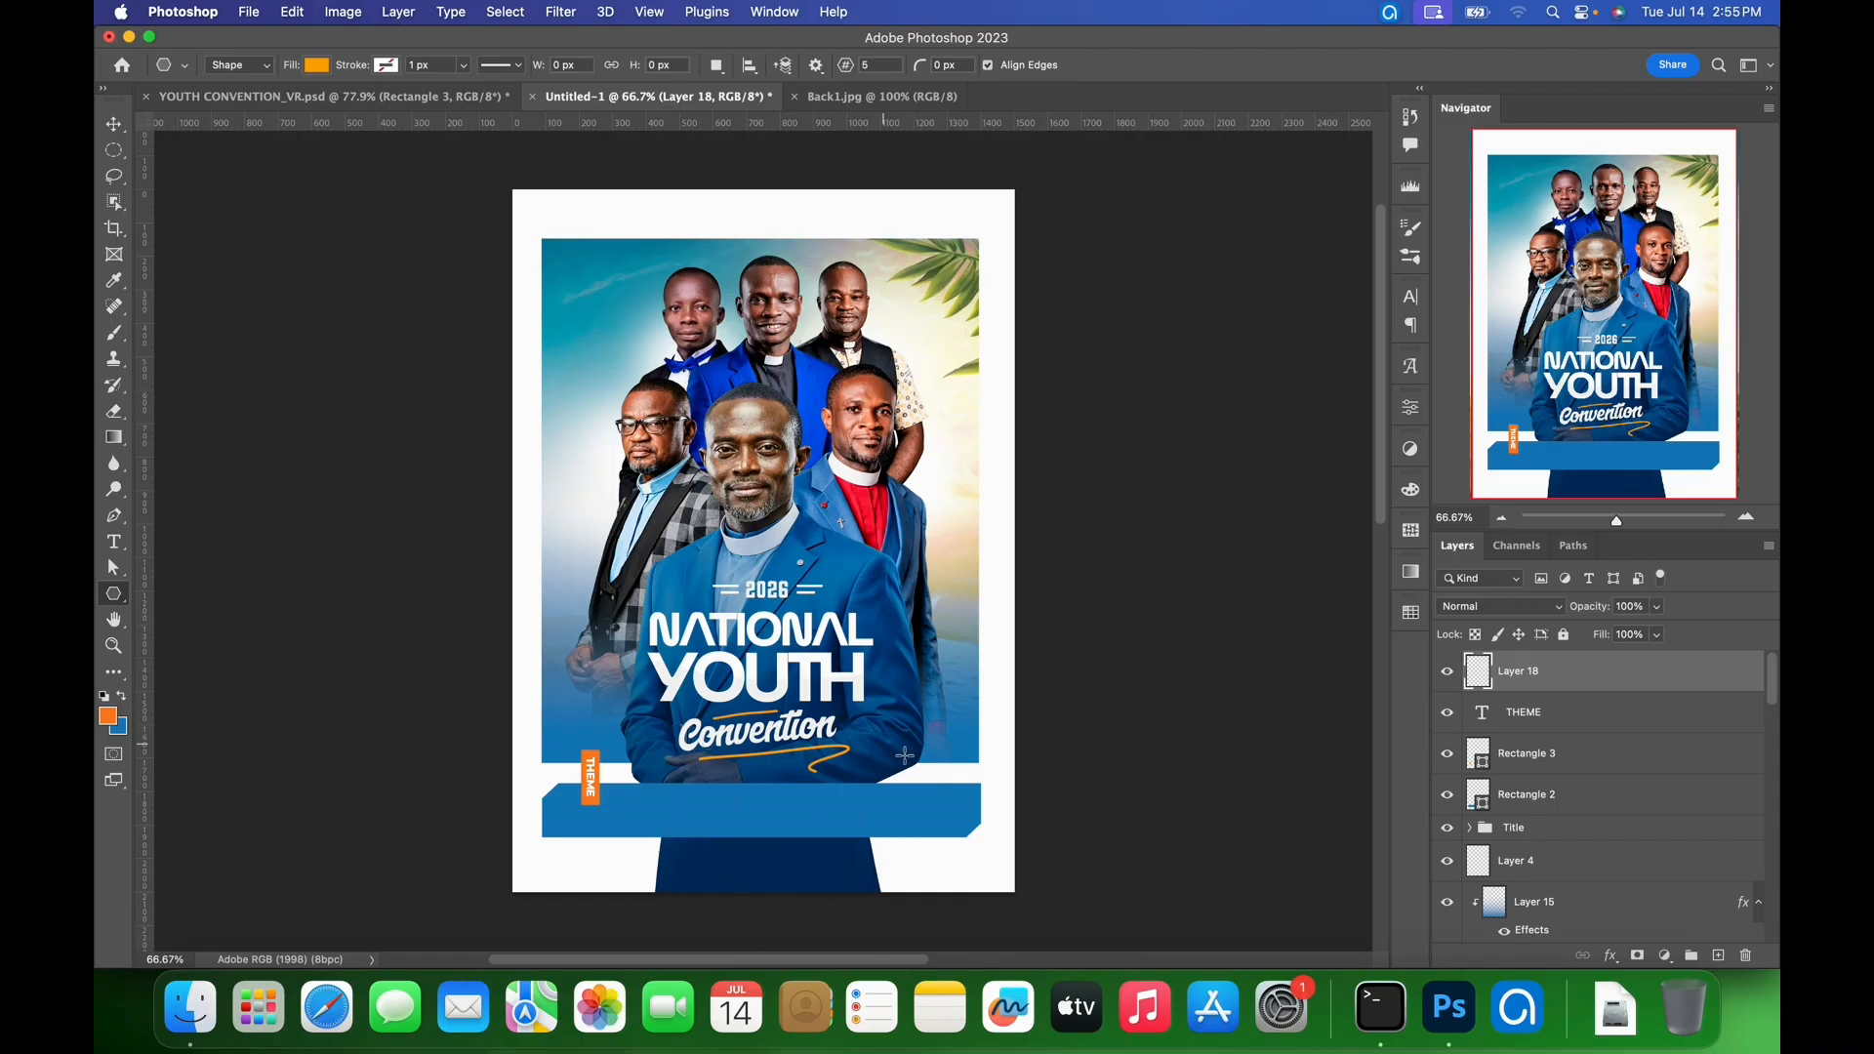
{"action": "left_click_drag", "start_coordinate": [879, 720], "coordinate": [1000, 835]}
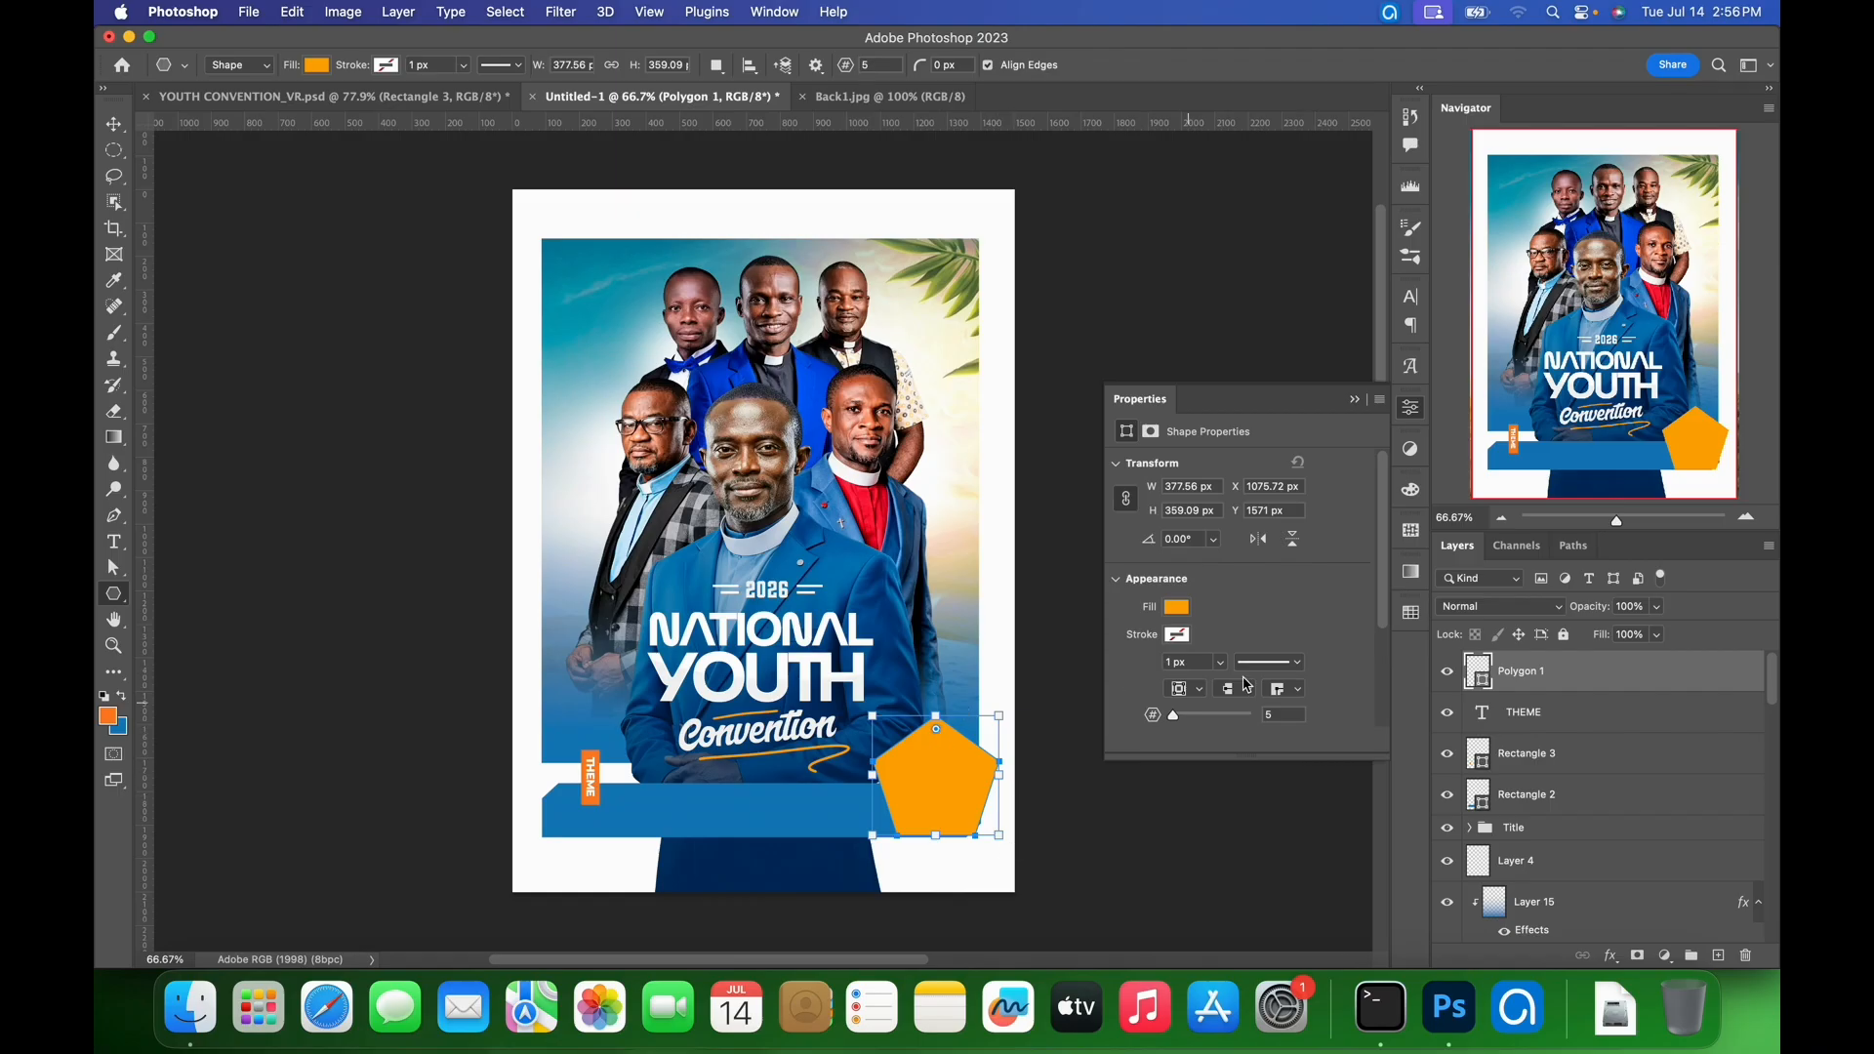
- Give the polygon 10 sides, a 90% star ratio and a 30 px corner radius, and move it slightly left along the blue bar
{"action": "scroll", "coordinate": [1269, 586], "scroll_direction": "down", "scroll_amount": 3}
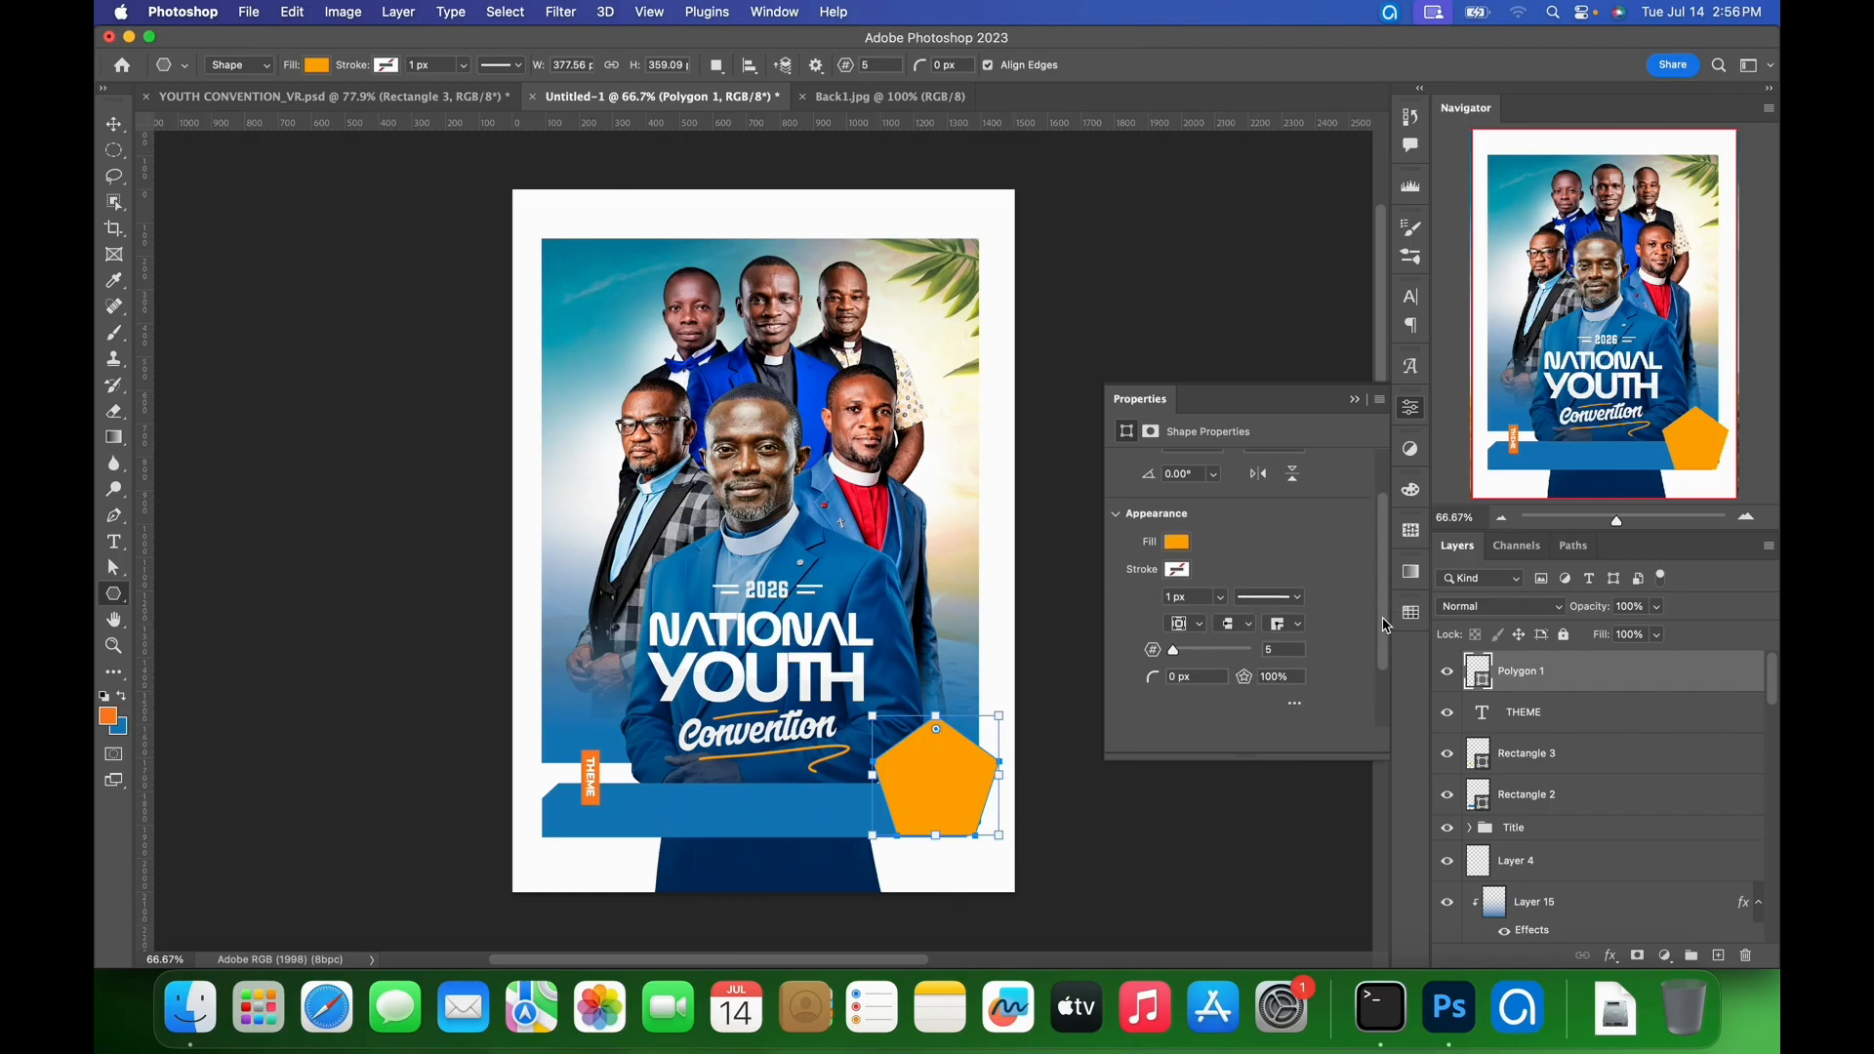
{"action": "left_click_drag", "start_coordinate": [1175, 631], "coordinate": [1184, 643]}
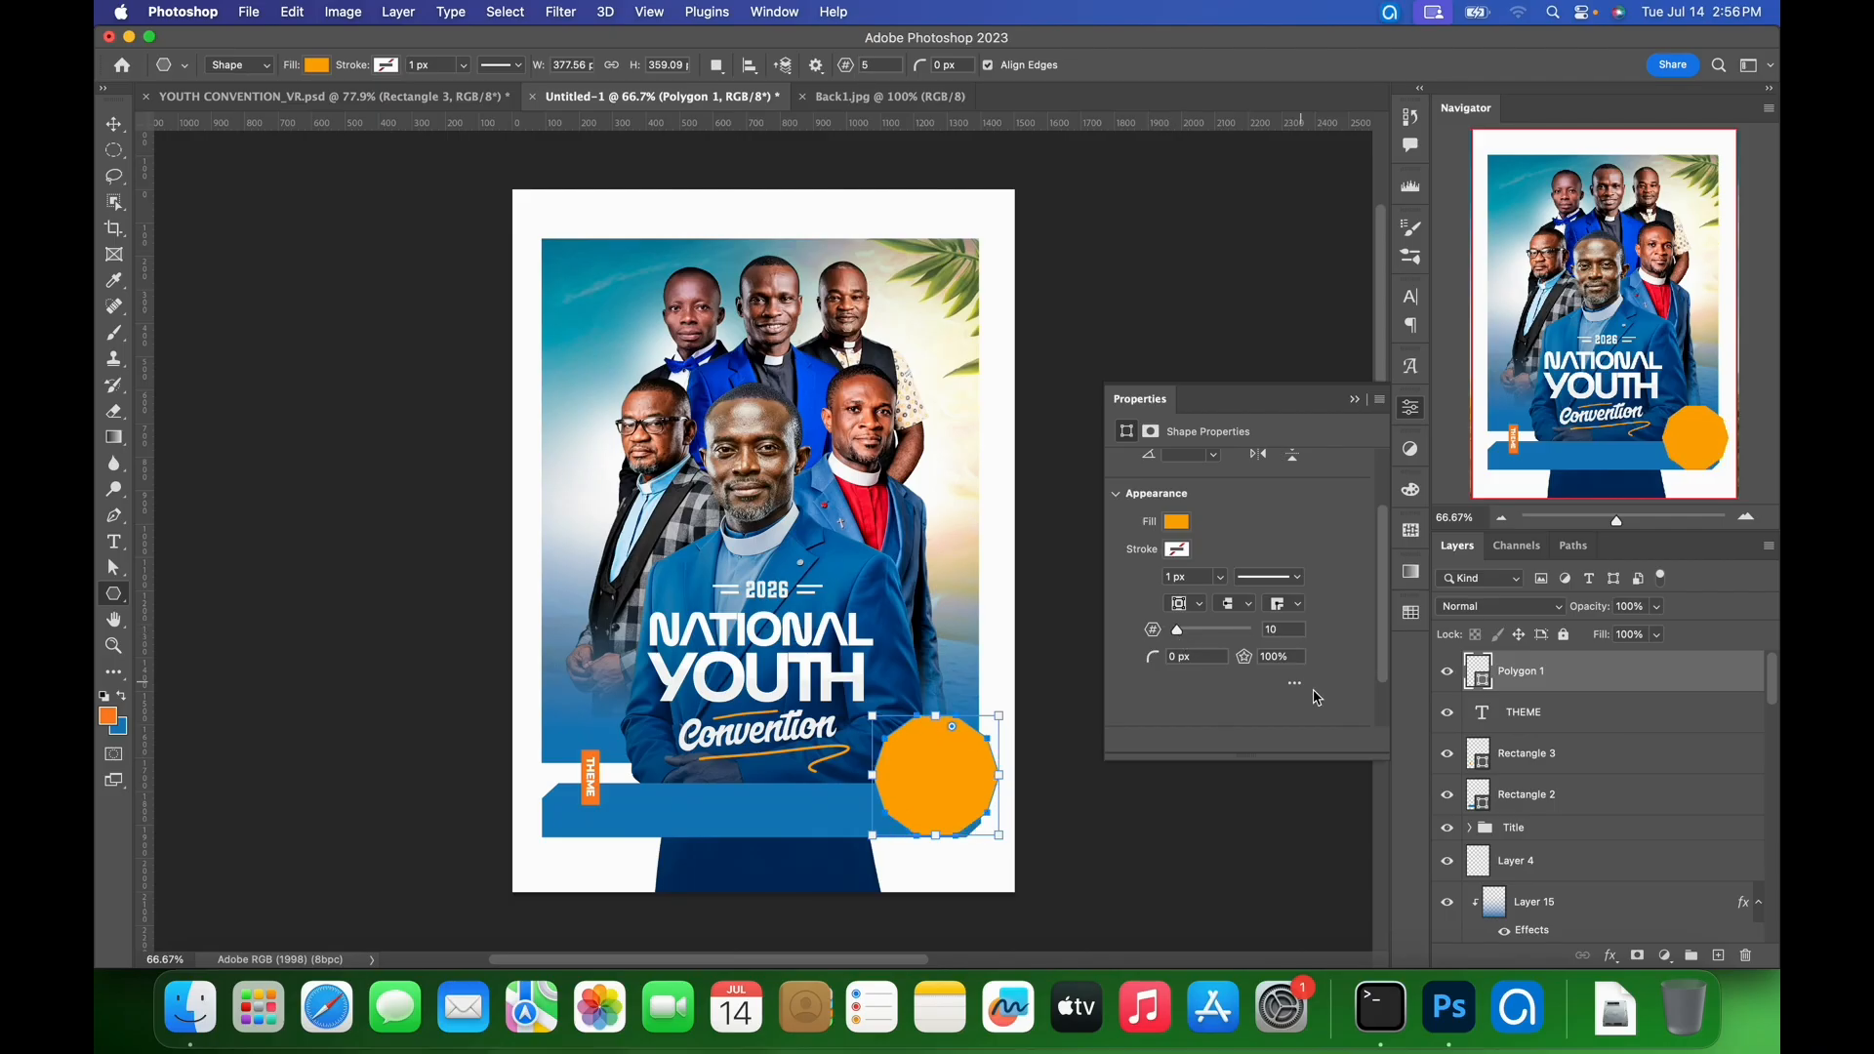
{"action": "left_click_drag", "start_coordinate": [1253, 667], "coordinate": [1243, 667]}
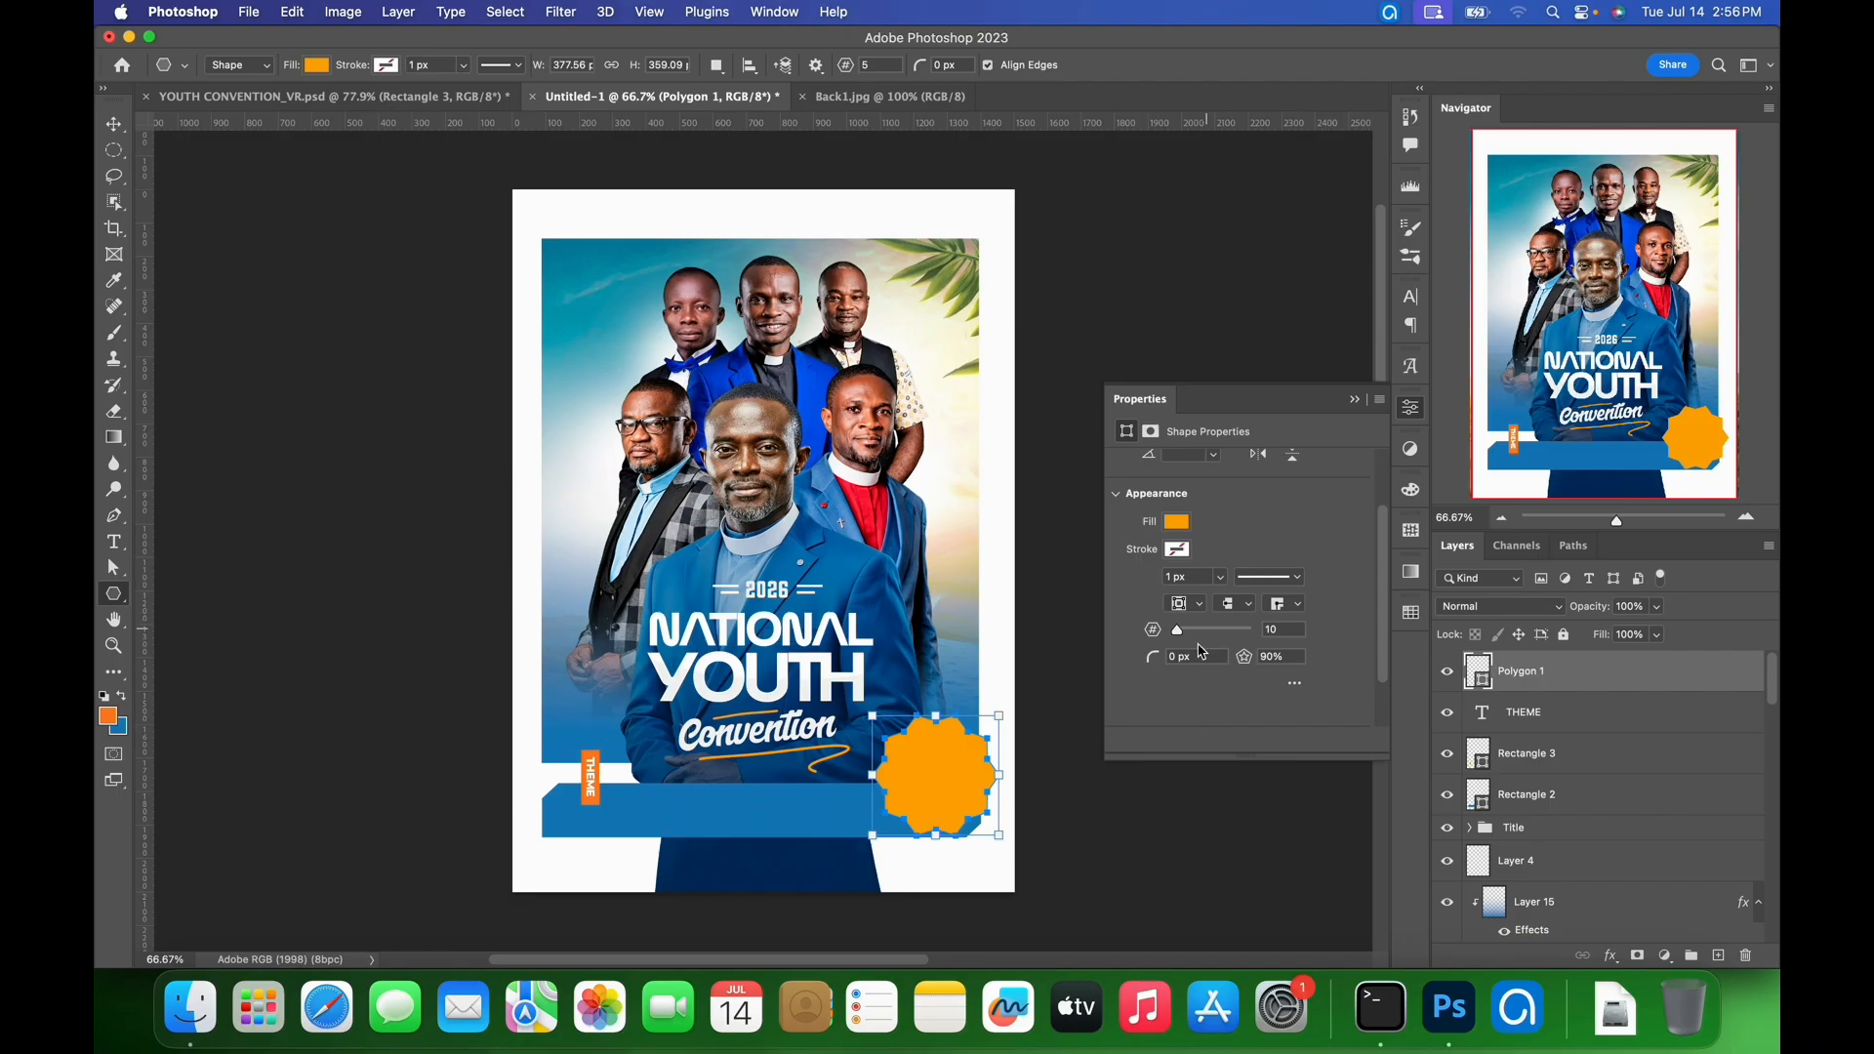
{"action": "left_click_drag", "start_coordinate": [1158, 666], "coordinate": [1193, 667]}
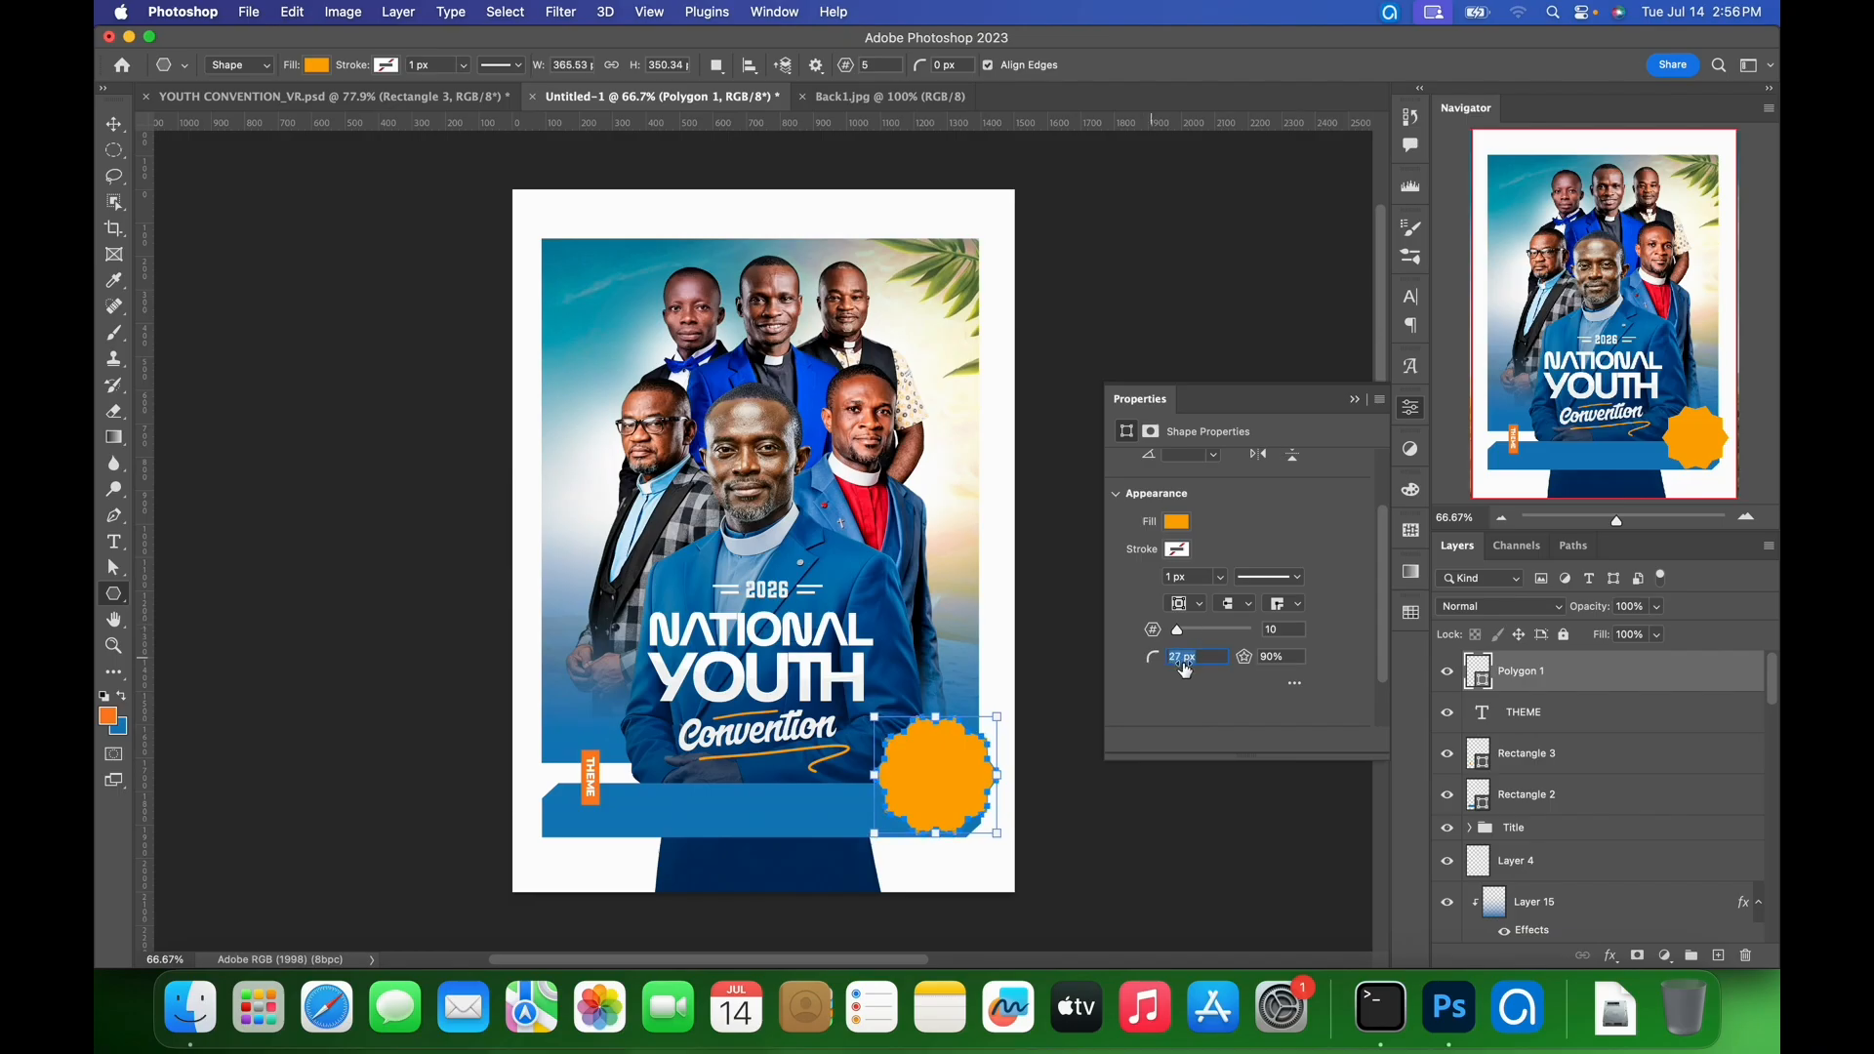
{"action": "left_click", "coordinate": [114, 124]}
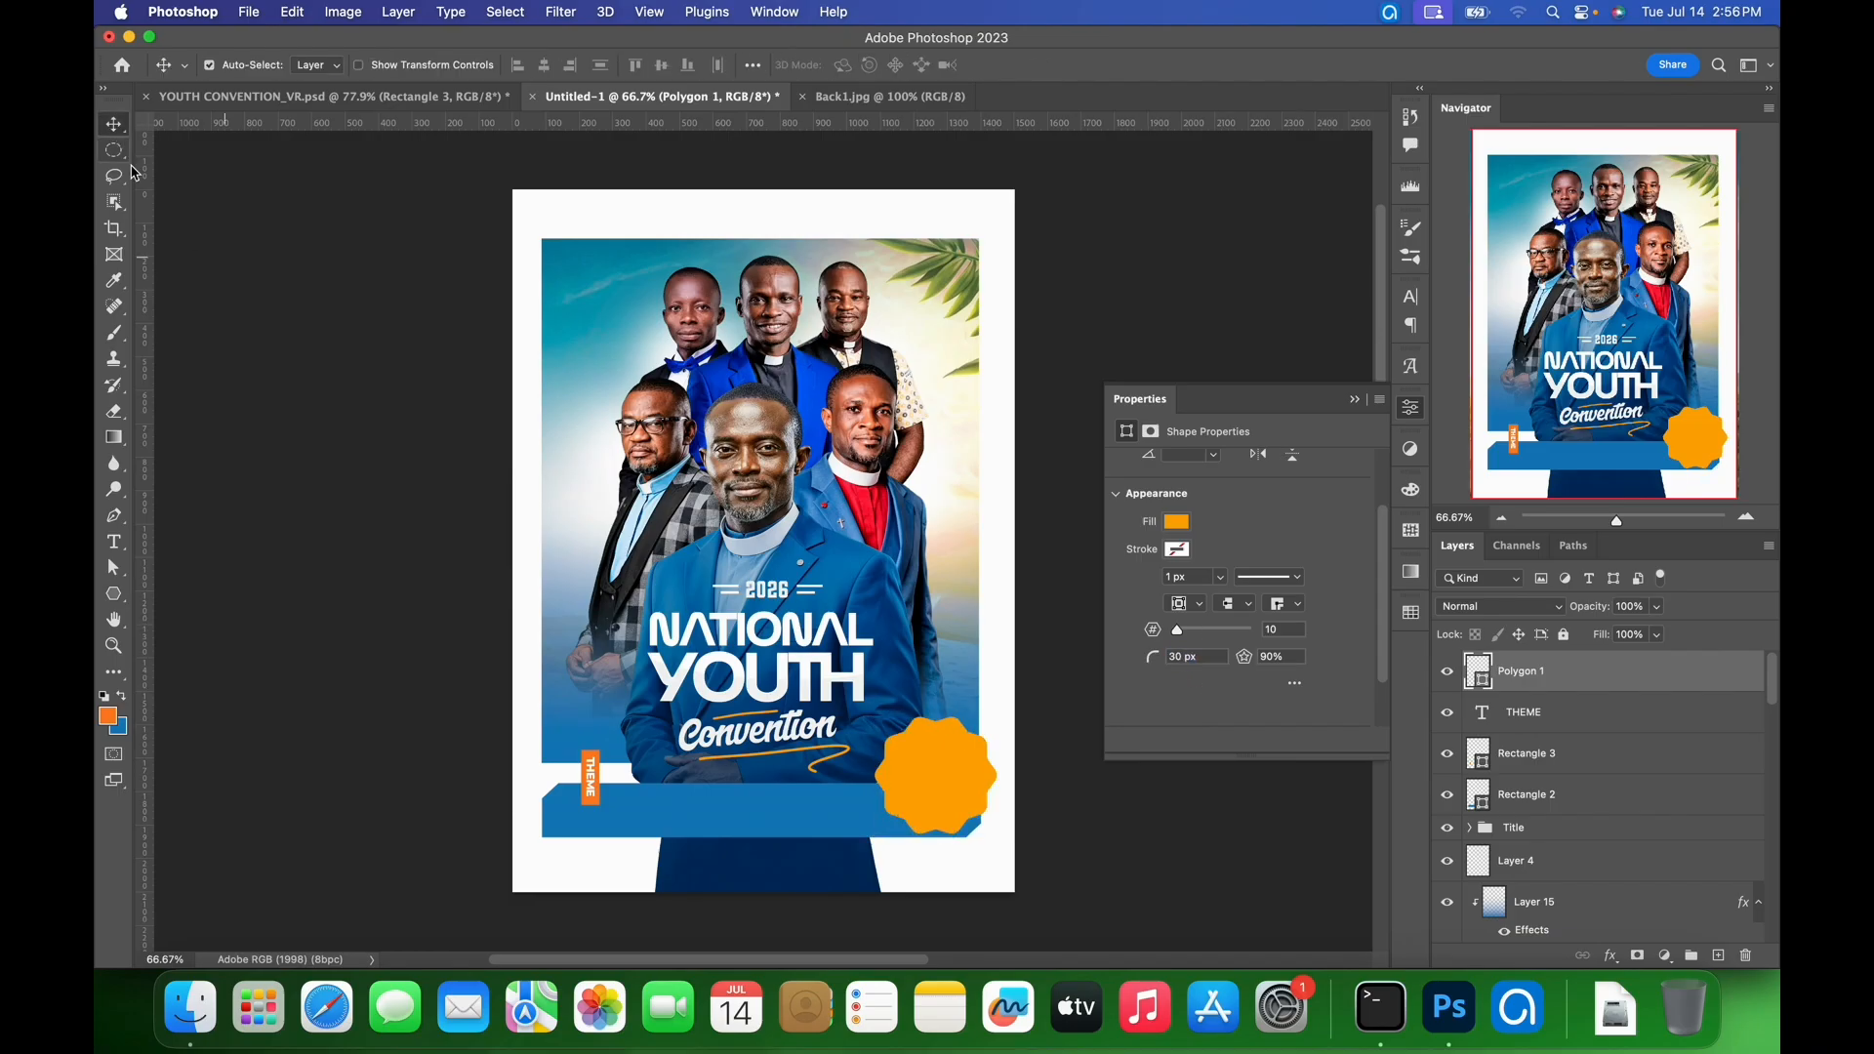
{"action": "mouse_move", "coordinate": [958, 791]}
{"action": "left_mouse_down"}
{"action": "mouse_move", "coordinate": [911, 781]}
{"action": "mouse_move", "coordinate": [928, 782]}
{"action": "left_mouse_up"}
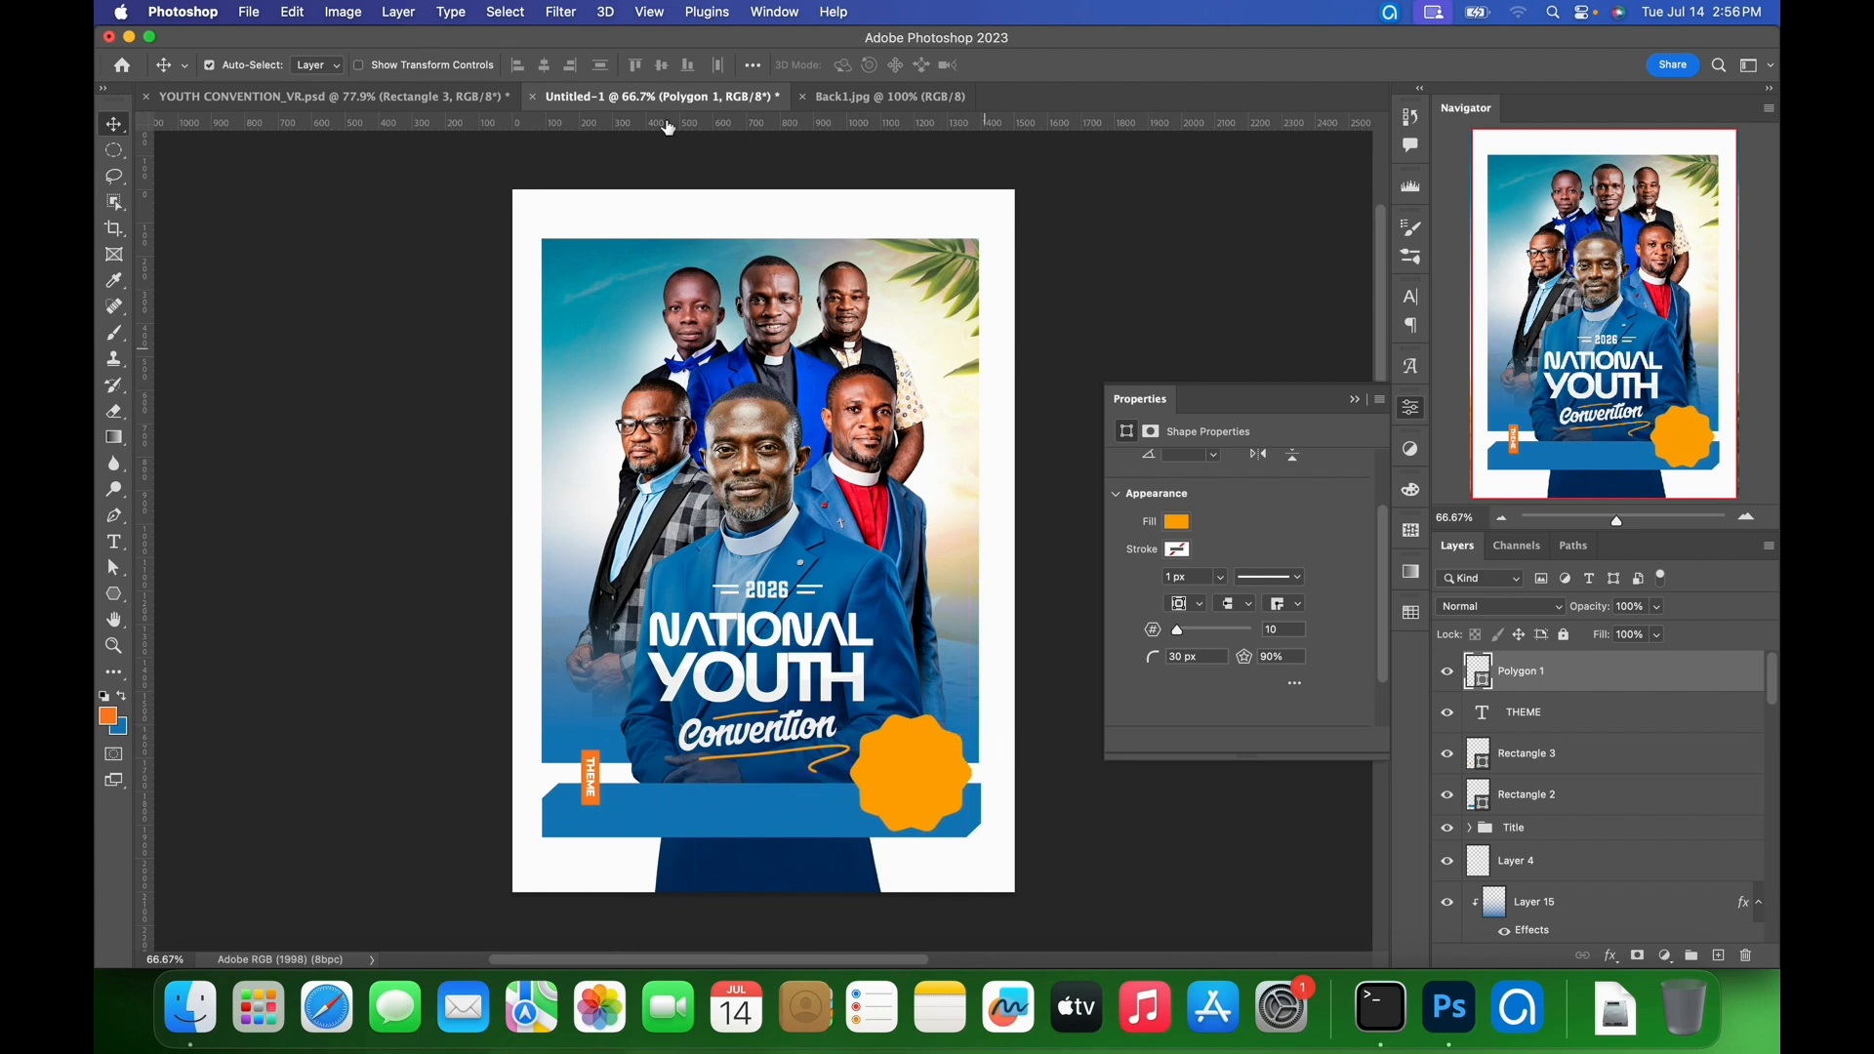
- In YOUTH CONVENTION_VR.psd, look up the yellow date badge's fill colour code, number of sides, corner radius and star ratio
{"action": "left_click", "coordinate": [337, 97]}
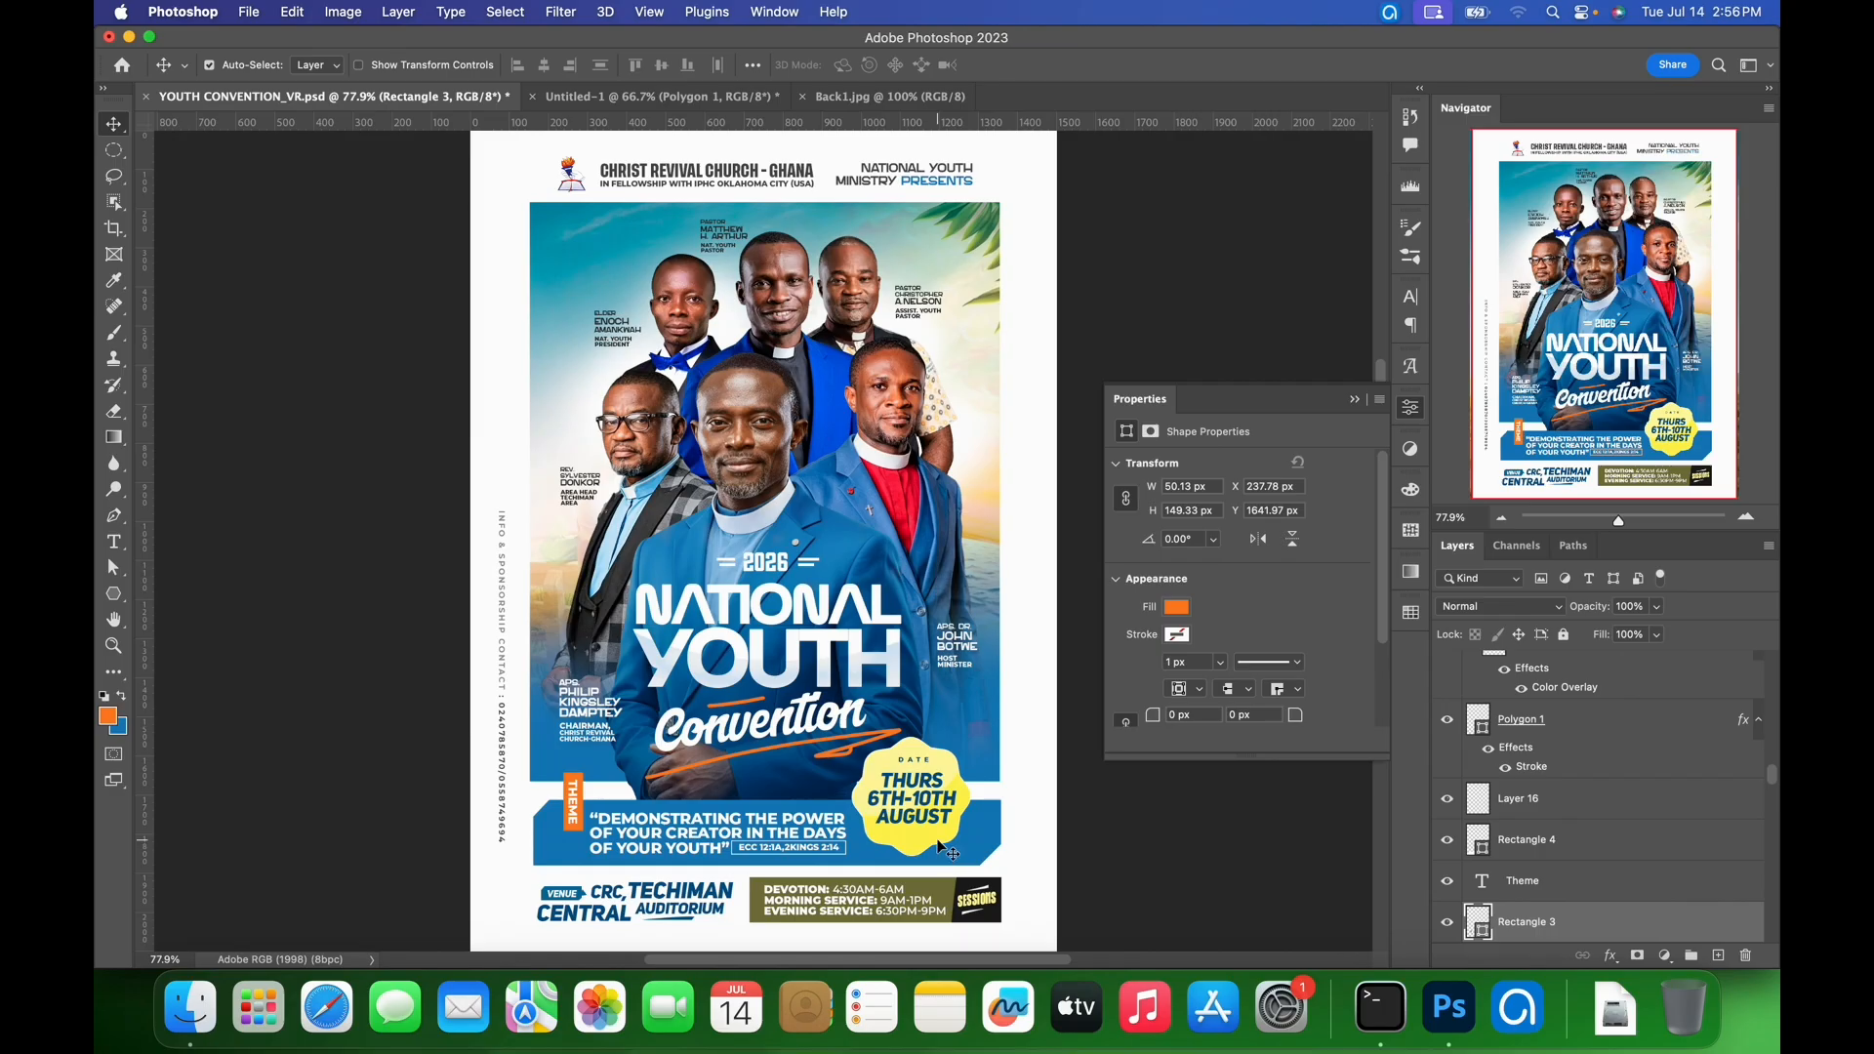
{"action": "left_click", "coordinate": [940, 845]}
{"action": "left_click_drag", "start_coordinate": [1386, 618], "coordinate": [1392, 687]}
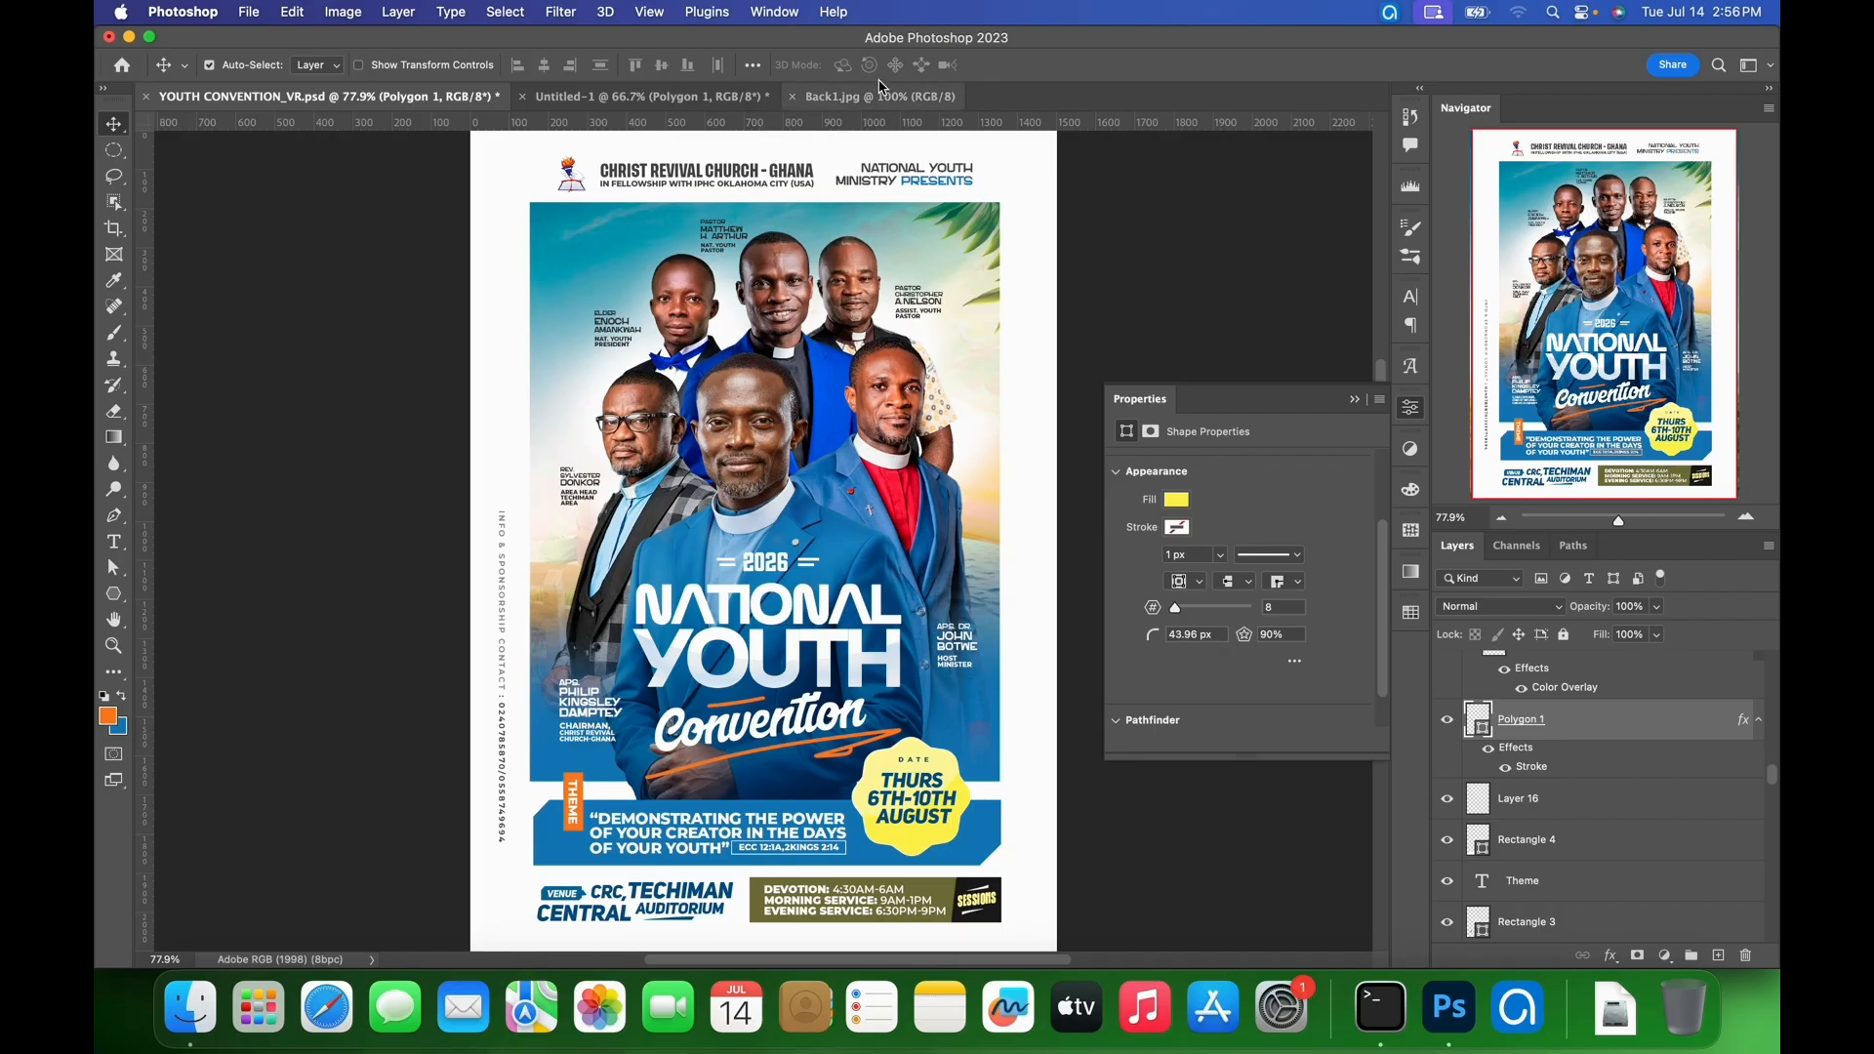
{"action": "left_click", "coordinate": [1181, 501]}
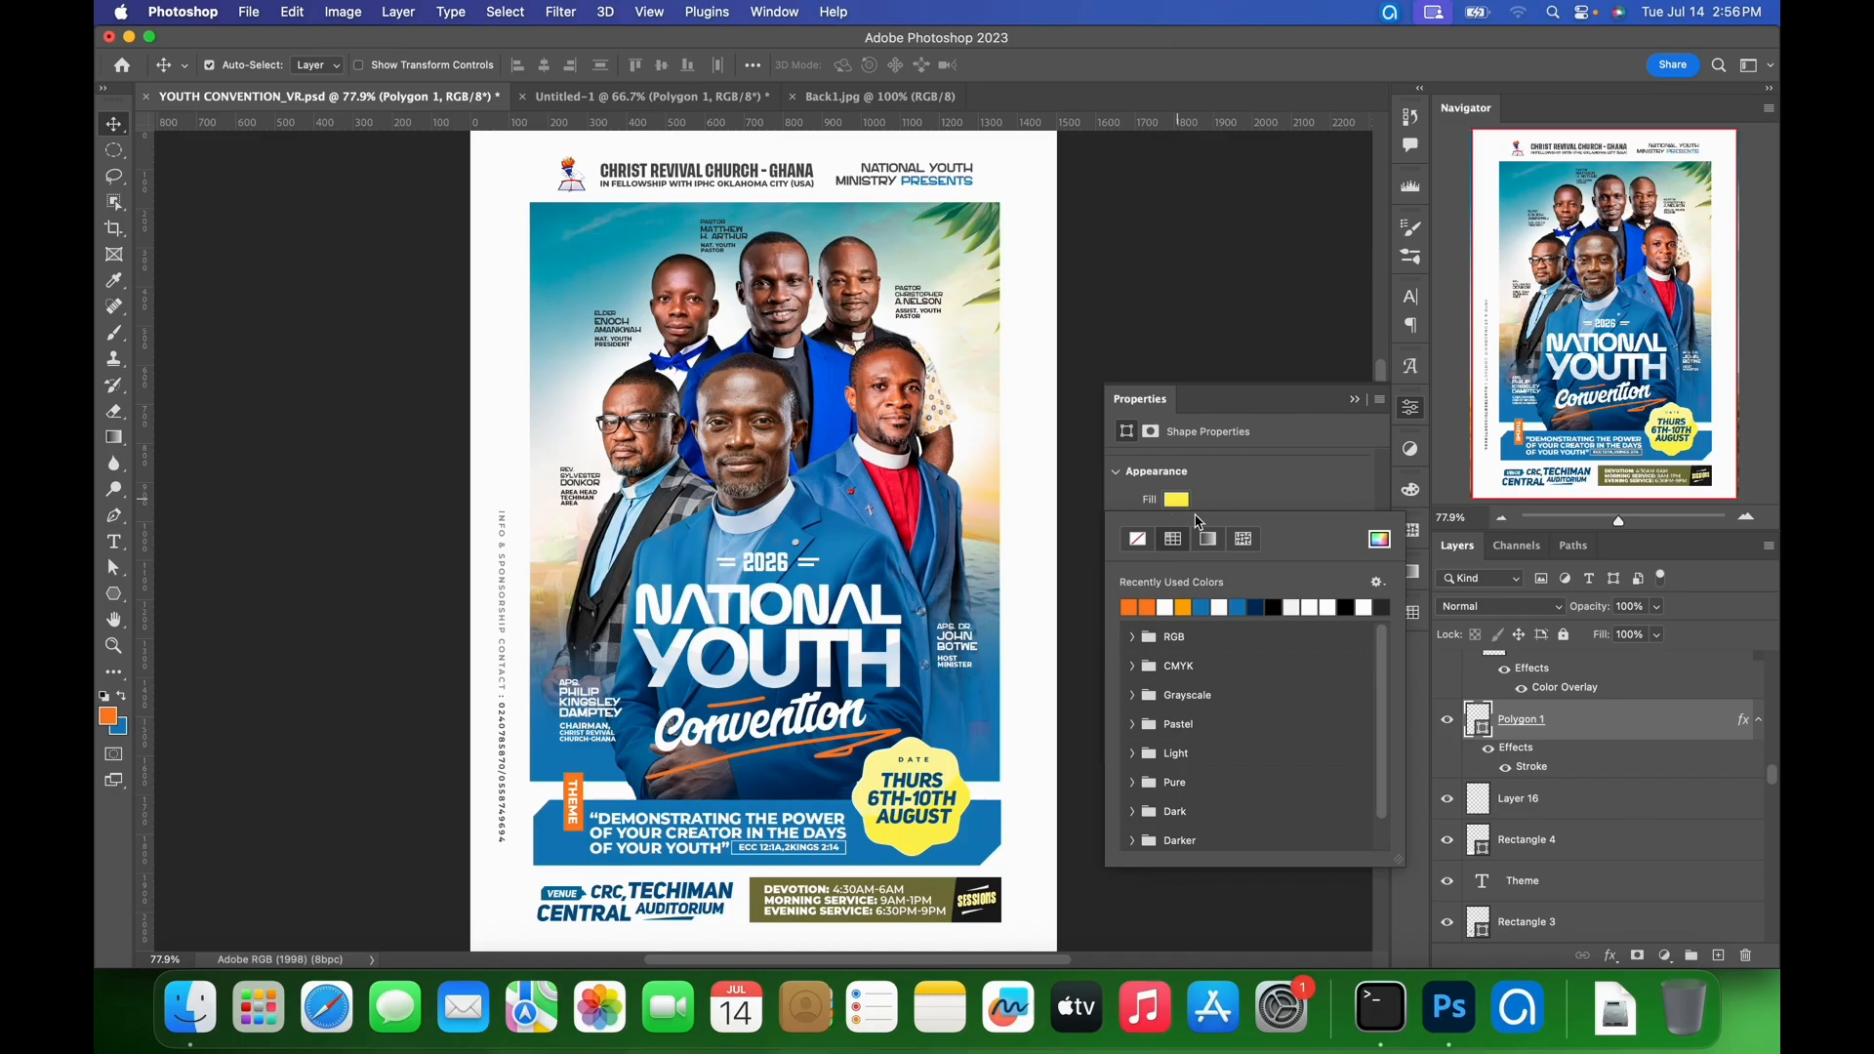
{"action": "left_click", "coordinate": [1378, 541]}
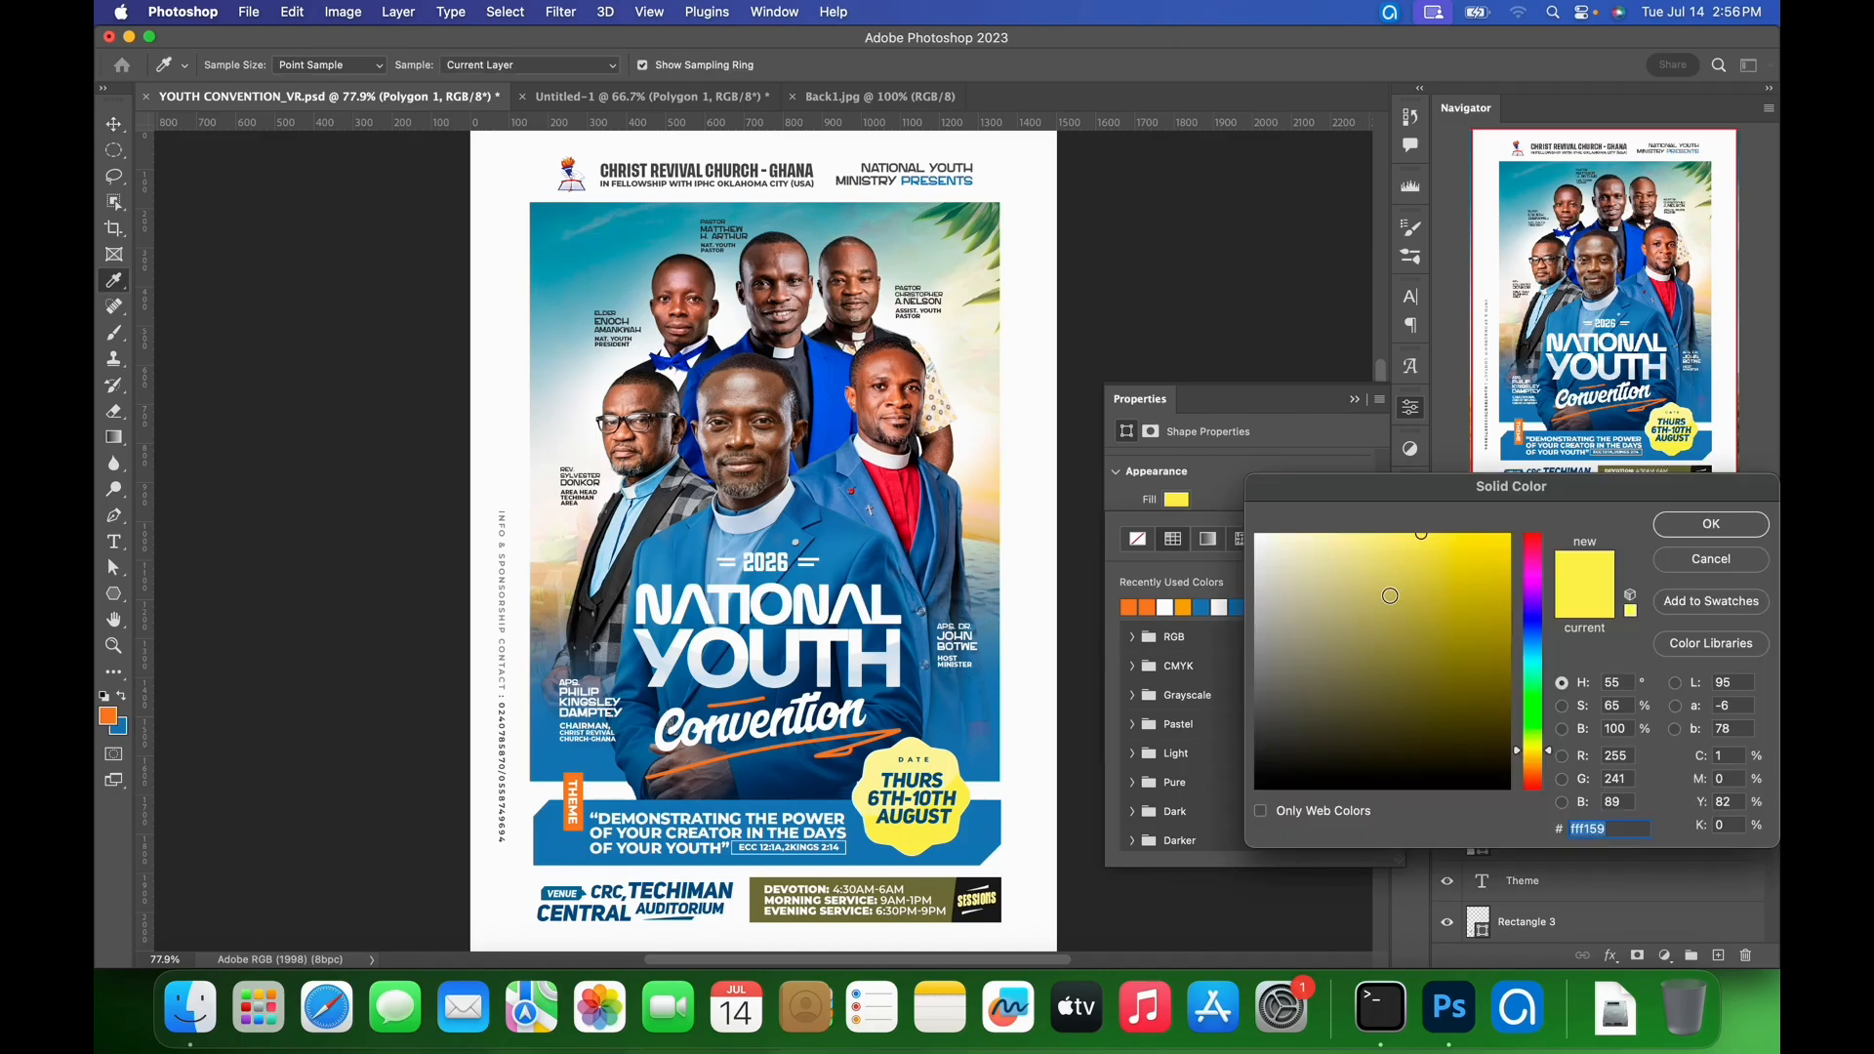
{"action": "left_click", "coordinate": [1712, 525]}
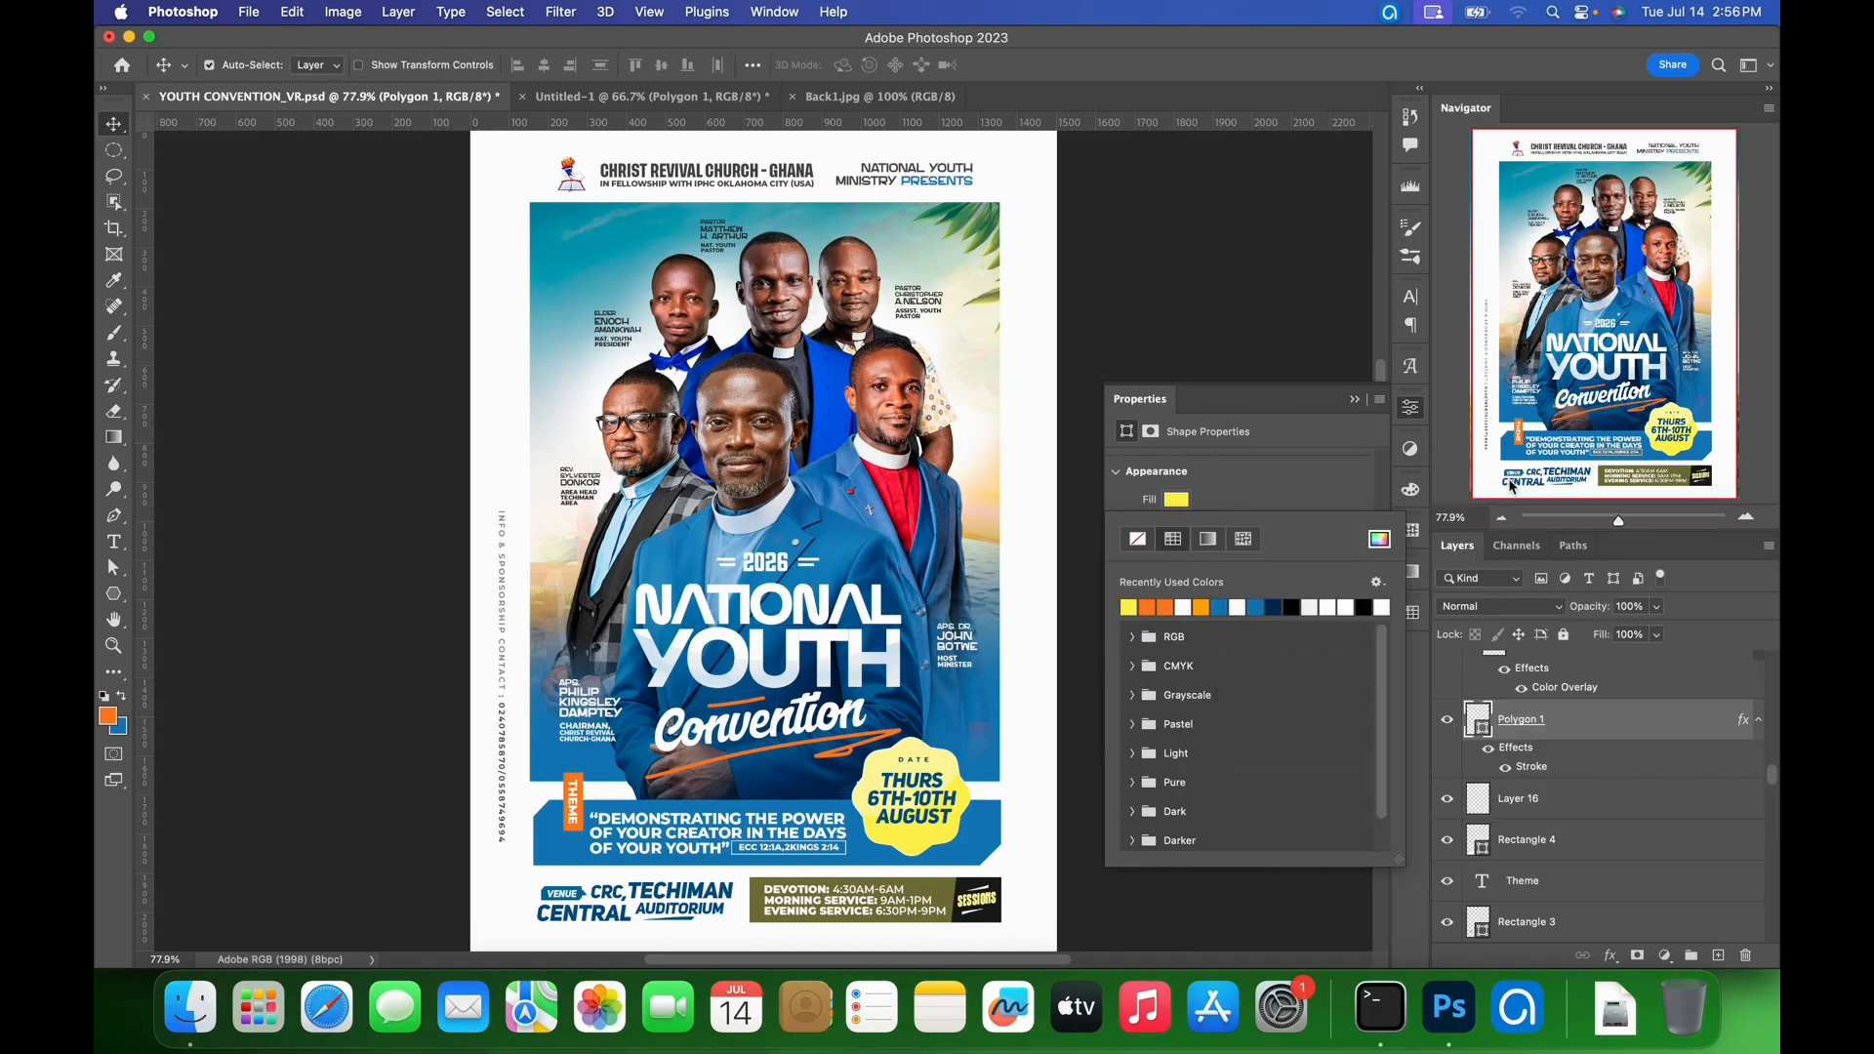
{"action": "left_click", "coordinate": [1299, 449]}
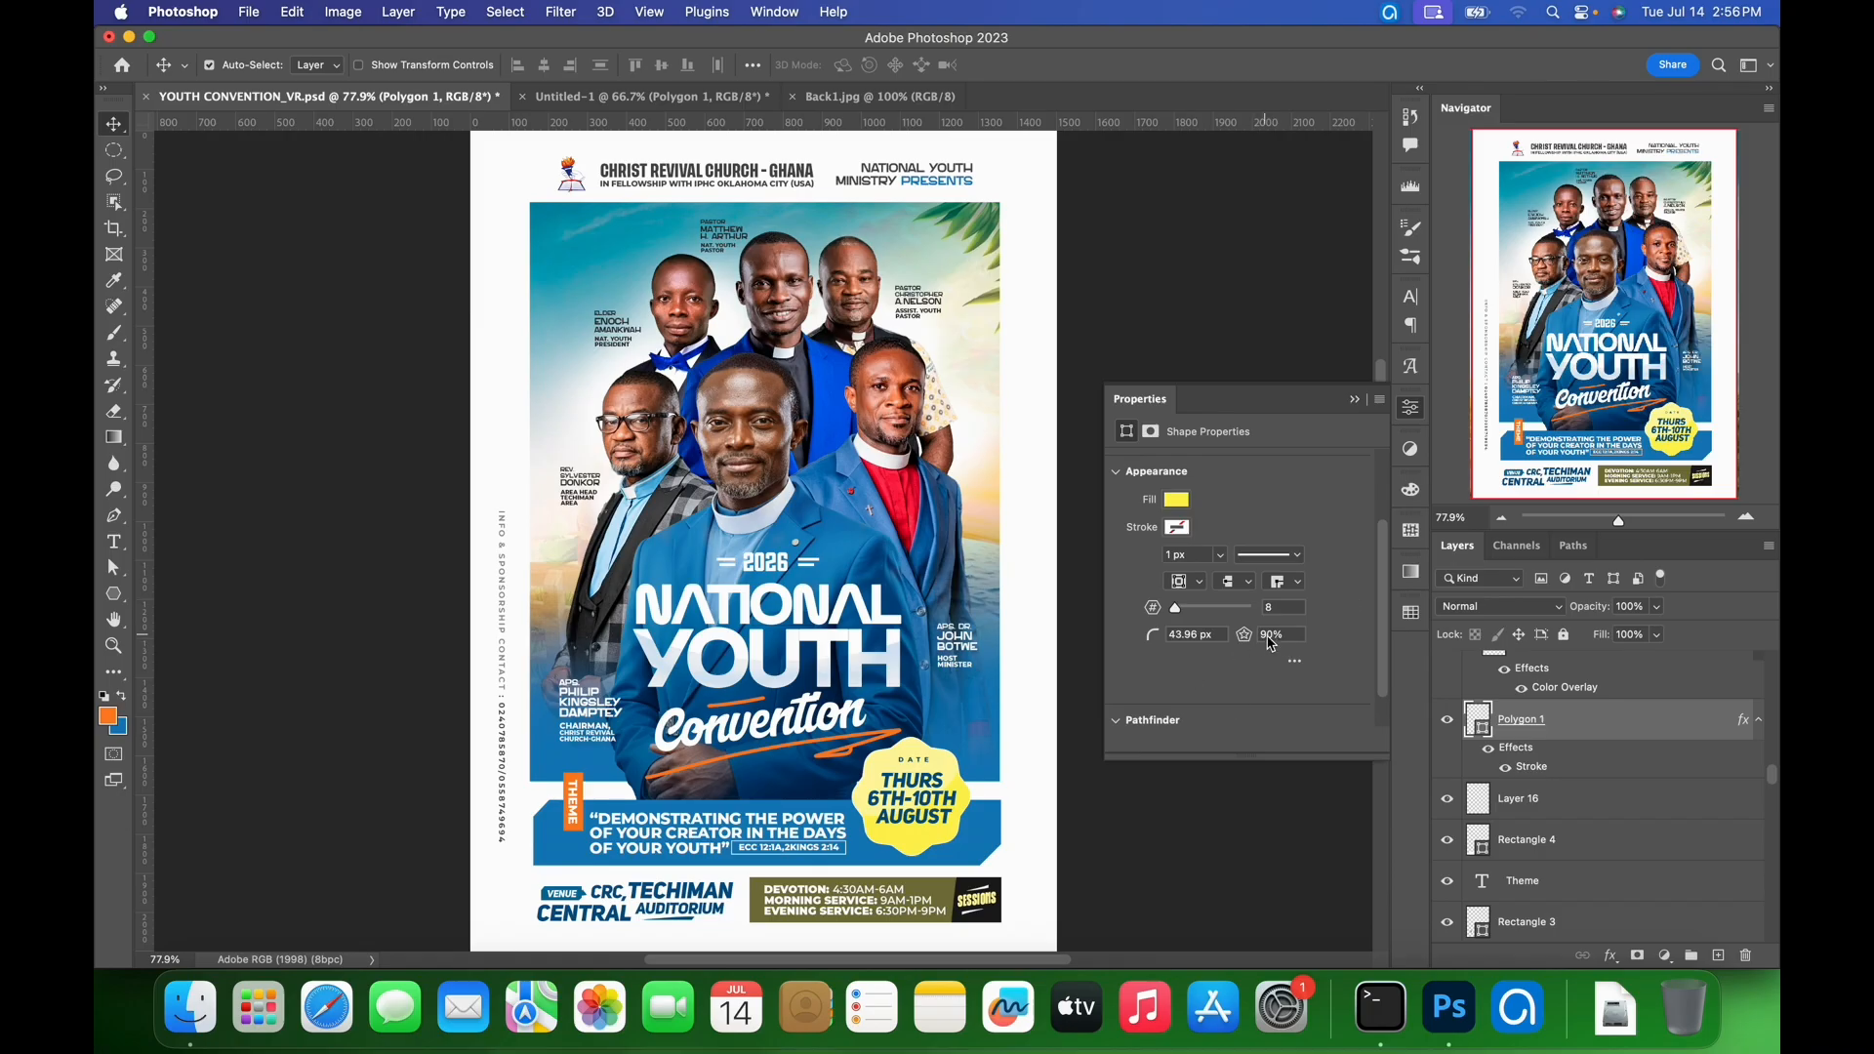
- Back in Untitled-1, give the orange polygon 8 sides and a corner radius of about 43 px
{"action": "left_click", "coordinate": [727, 99]}
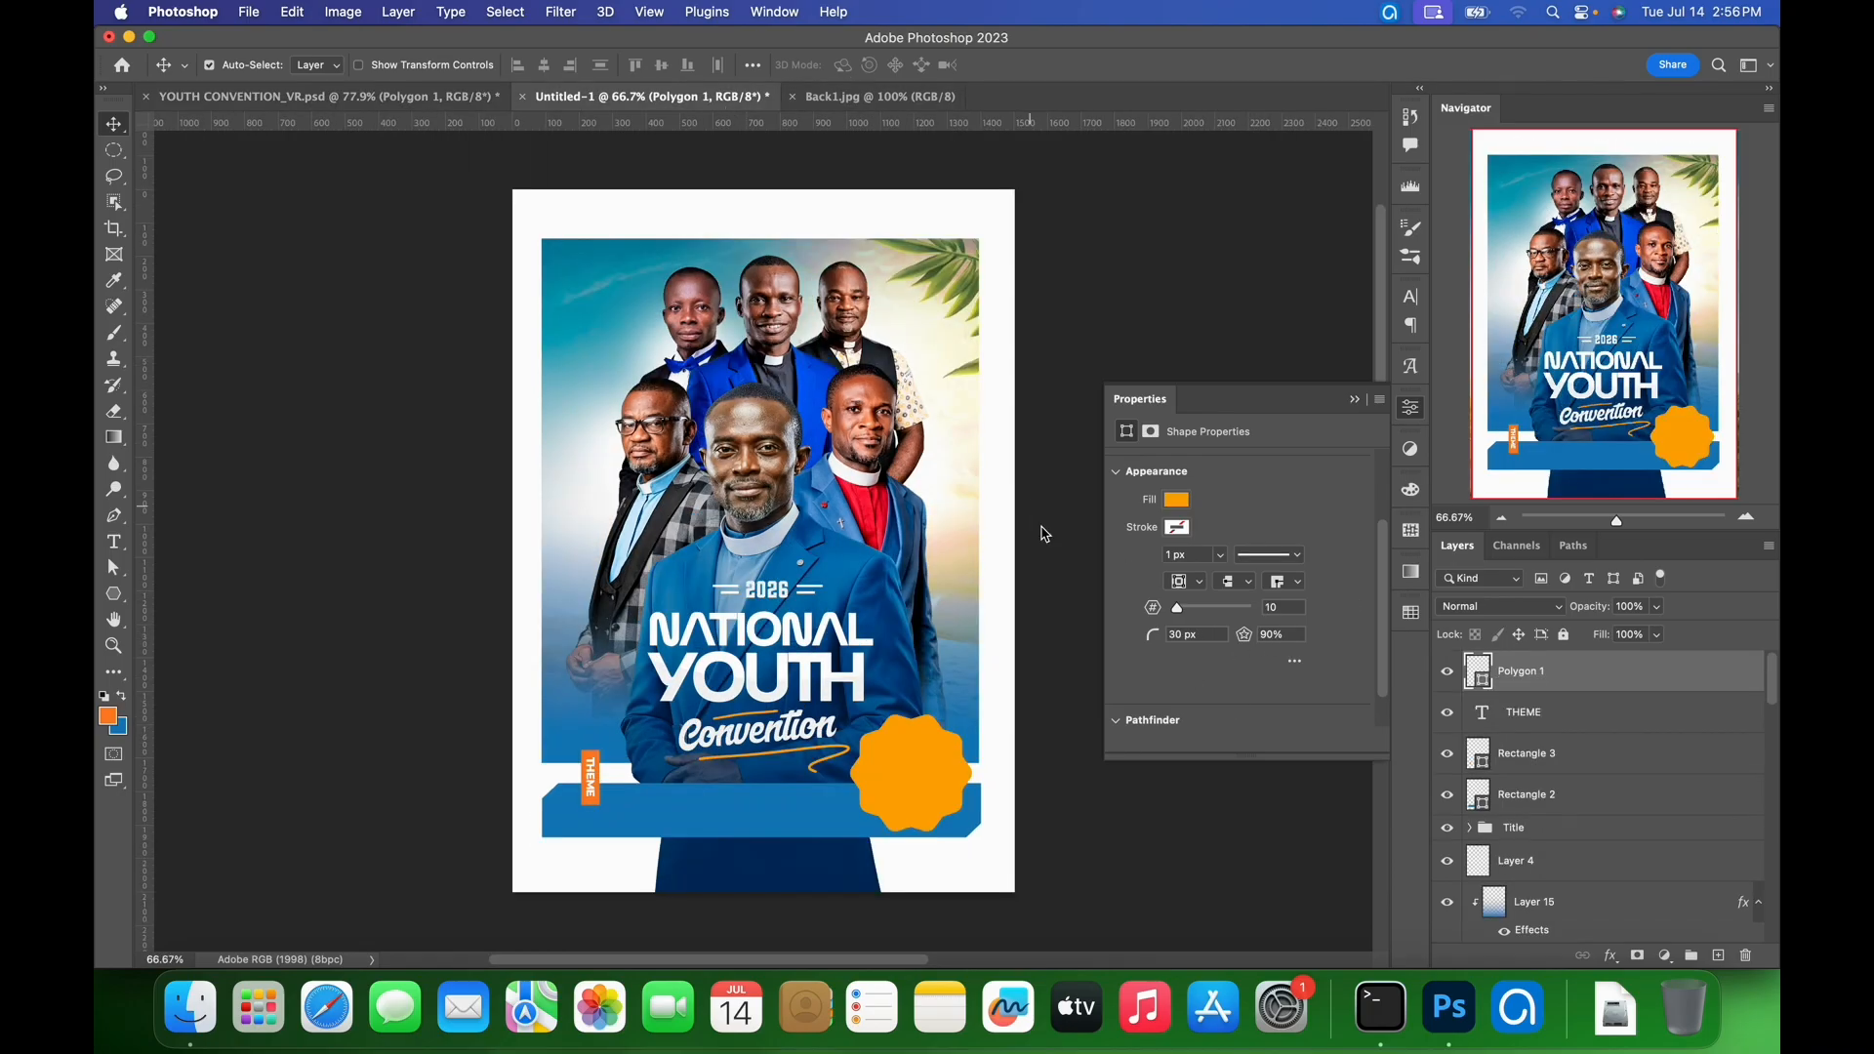
{"action": "left_click", "coordinate": [1288, 614]}
{"action": "type", "text": "8"}
{"action": "left_click", "coordinate": [1211, 639]}
{"action": "type", "text": "43."}
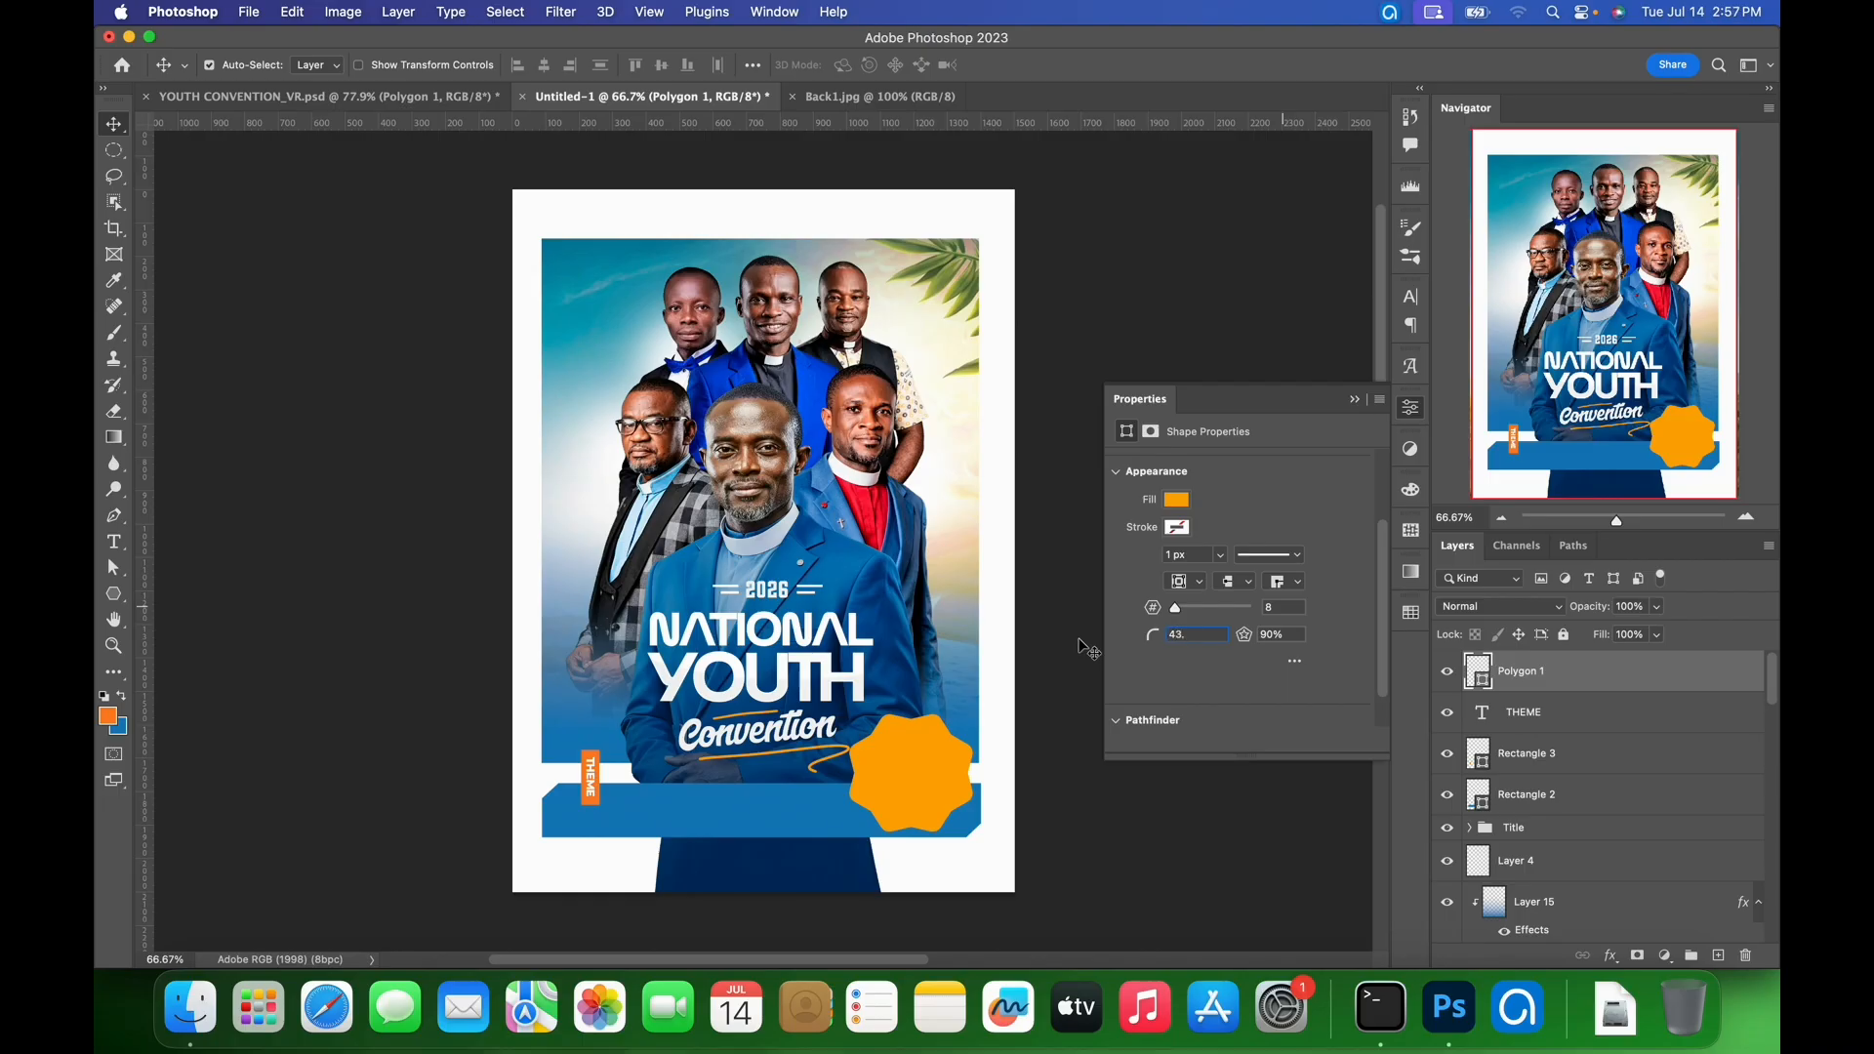
- Scale the orange polygon down to about 86% and keep it over the blue bar's right end
{"action": "left_click_drag", "start_coordinate": [925, 803], "coordinate": [960, 822]}
{"action": "key", "text": "super+t"}
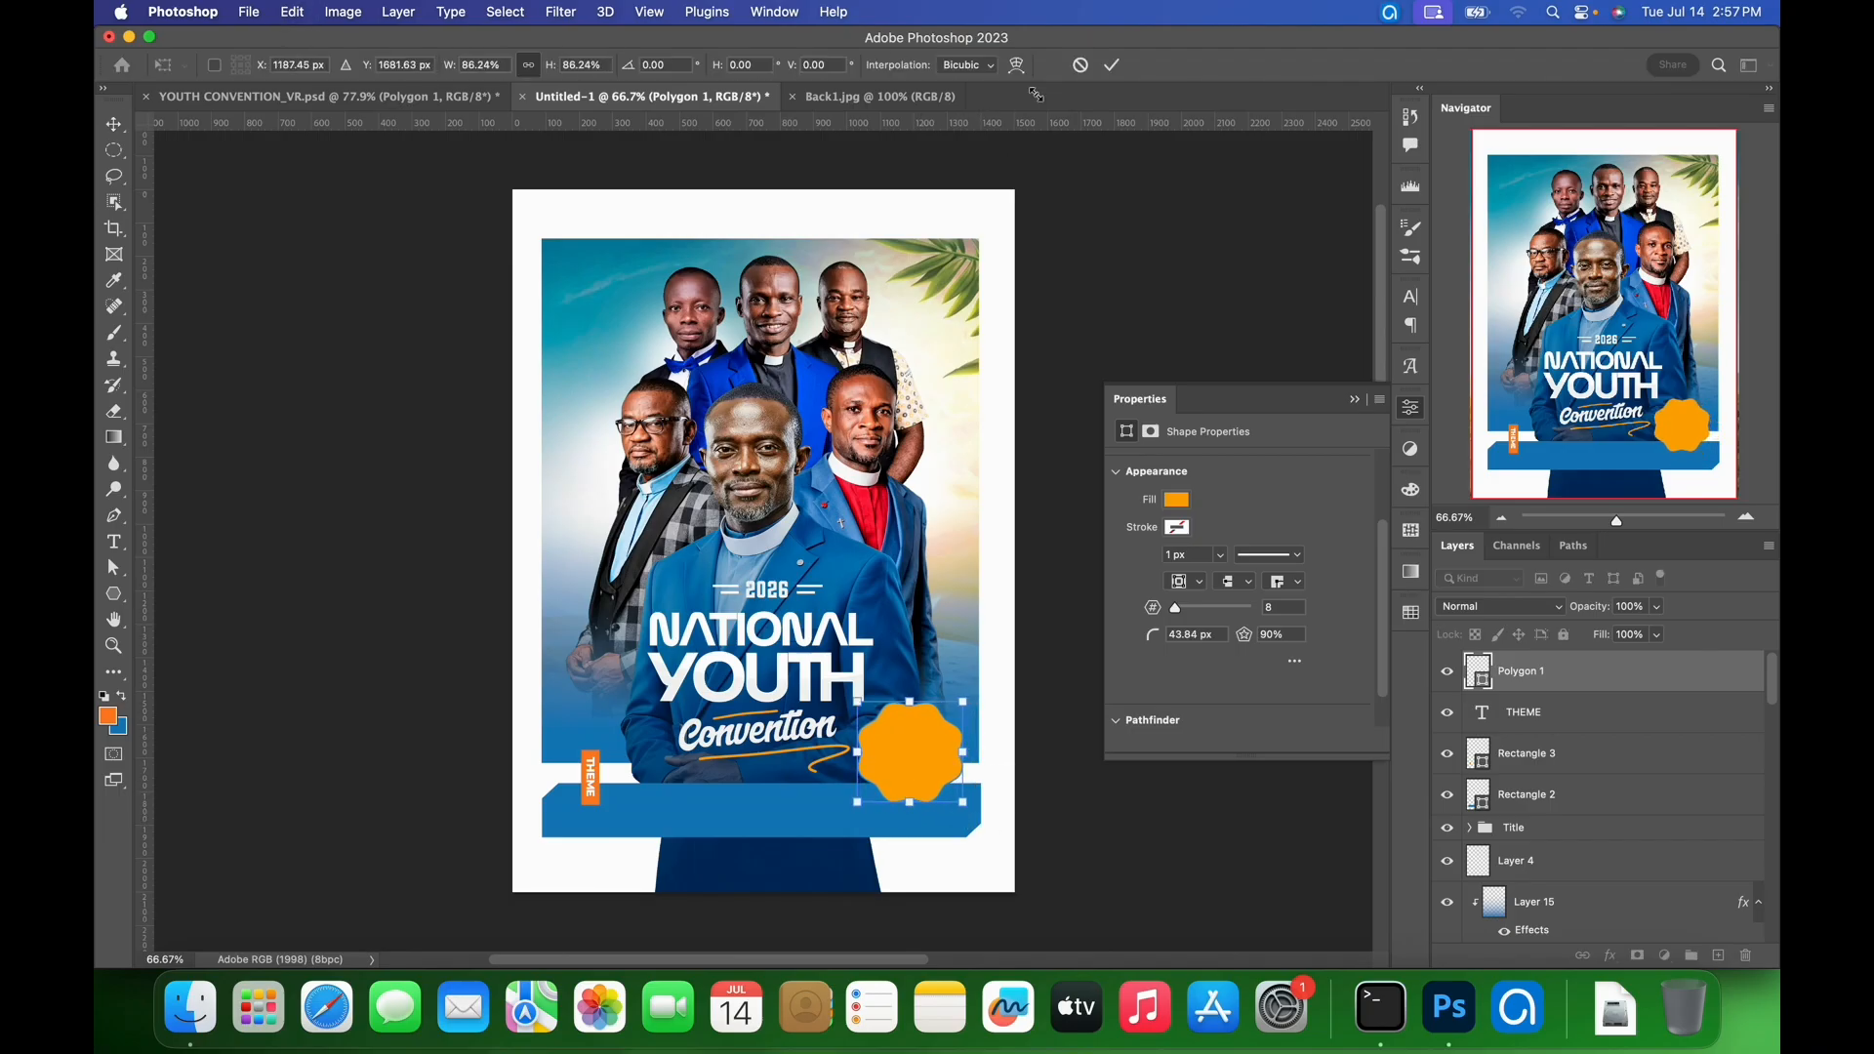
{"action": "left_click", "coordinate": [1112, 66]}
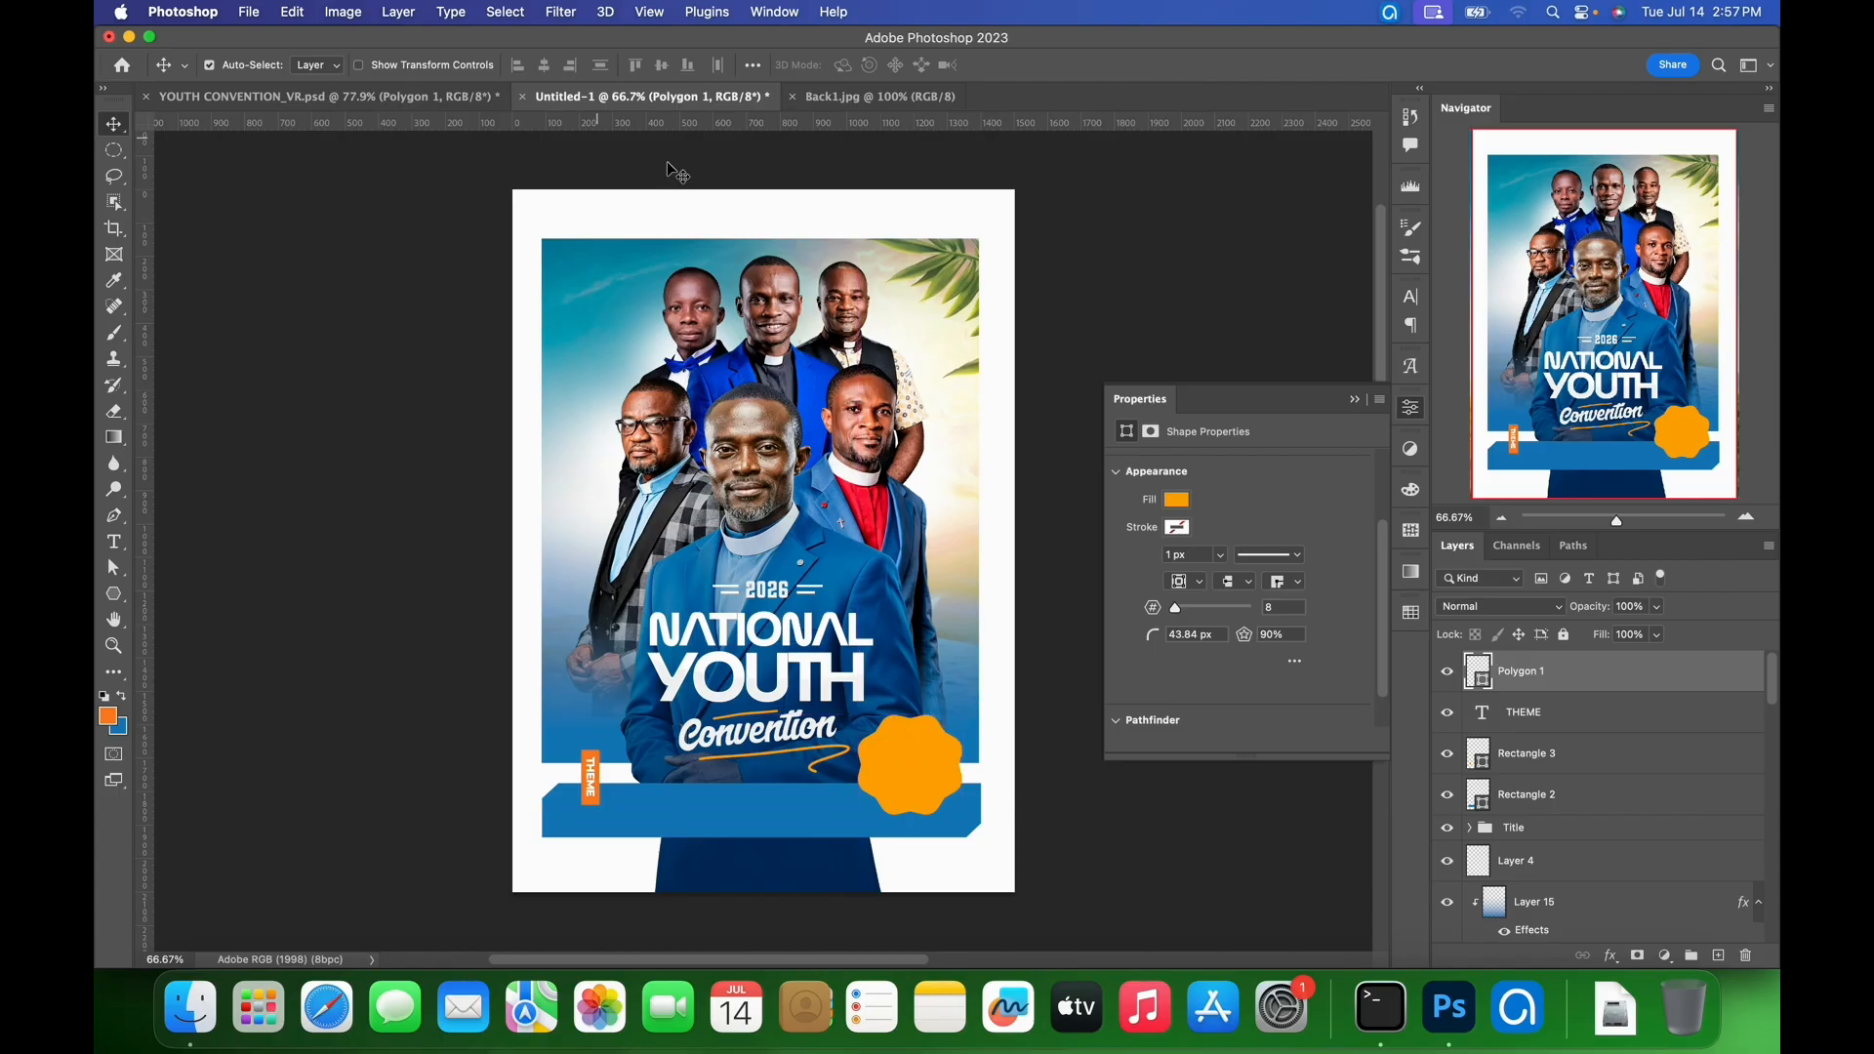
- Check the date badge in YOUTH CONVENTION_VR.psd and set the polygon in Untitled-1 to 10 sides
{"action": "left_click", "coordinate": [425, 97]}
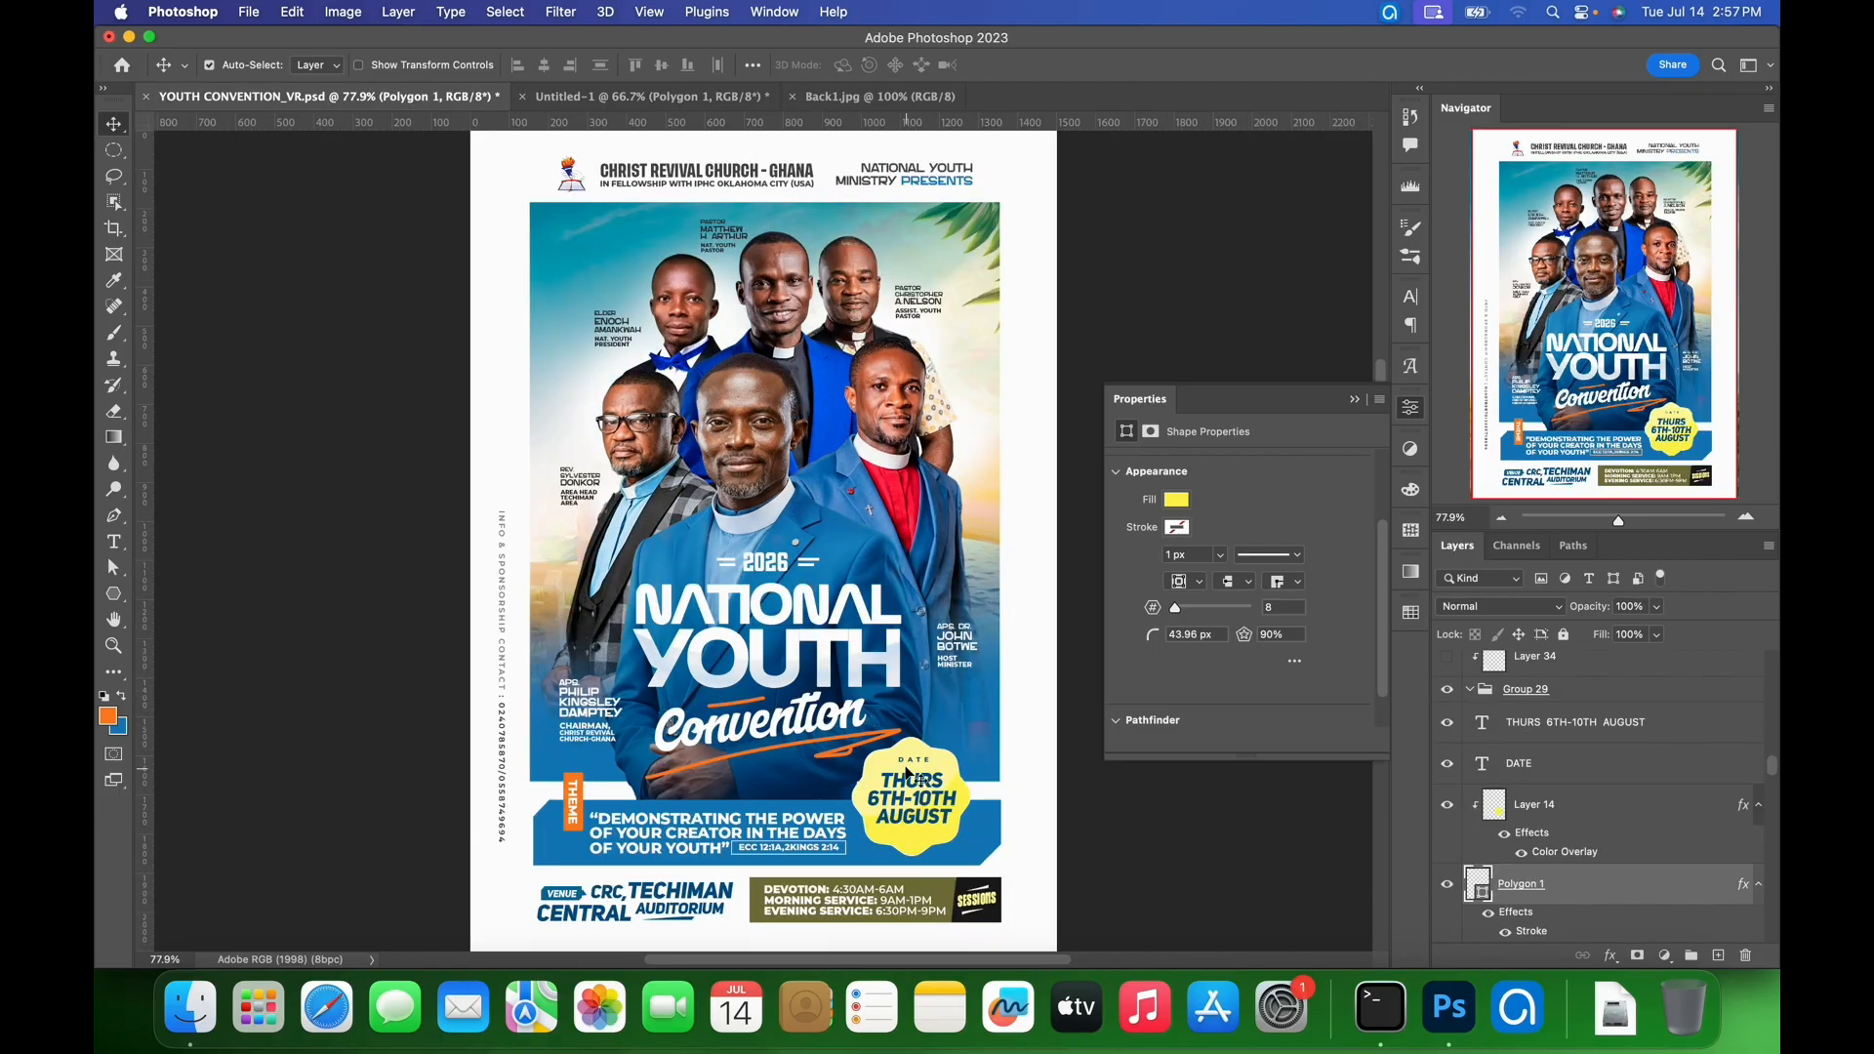
{"action": "left_click", "coordinate": [668, 97]}
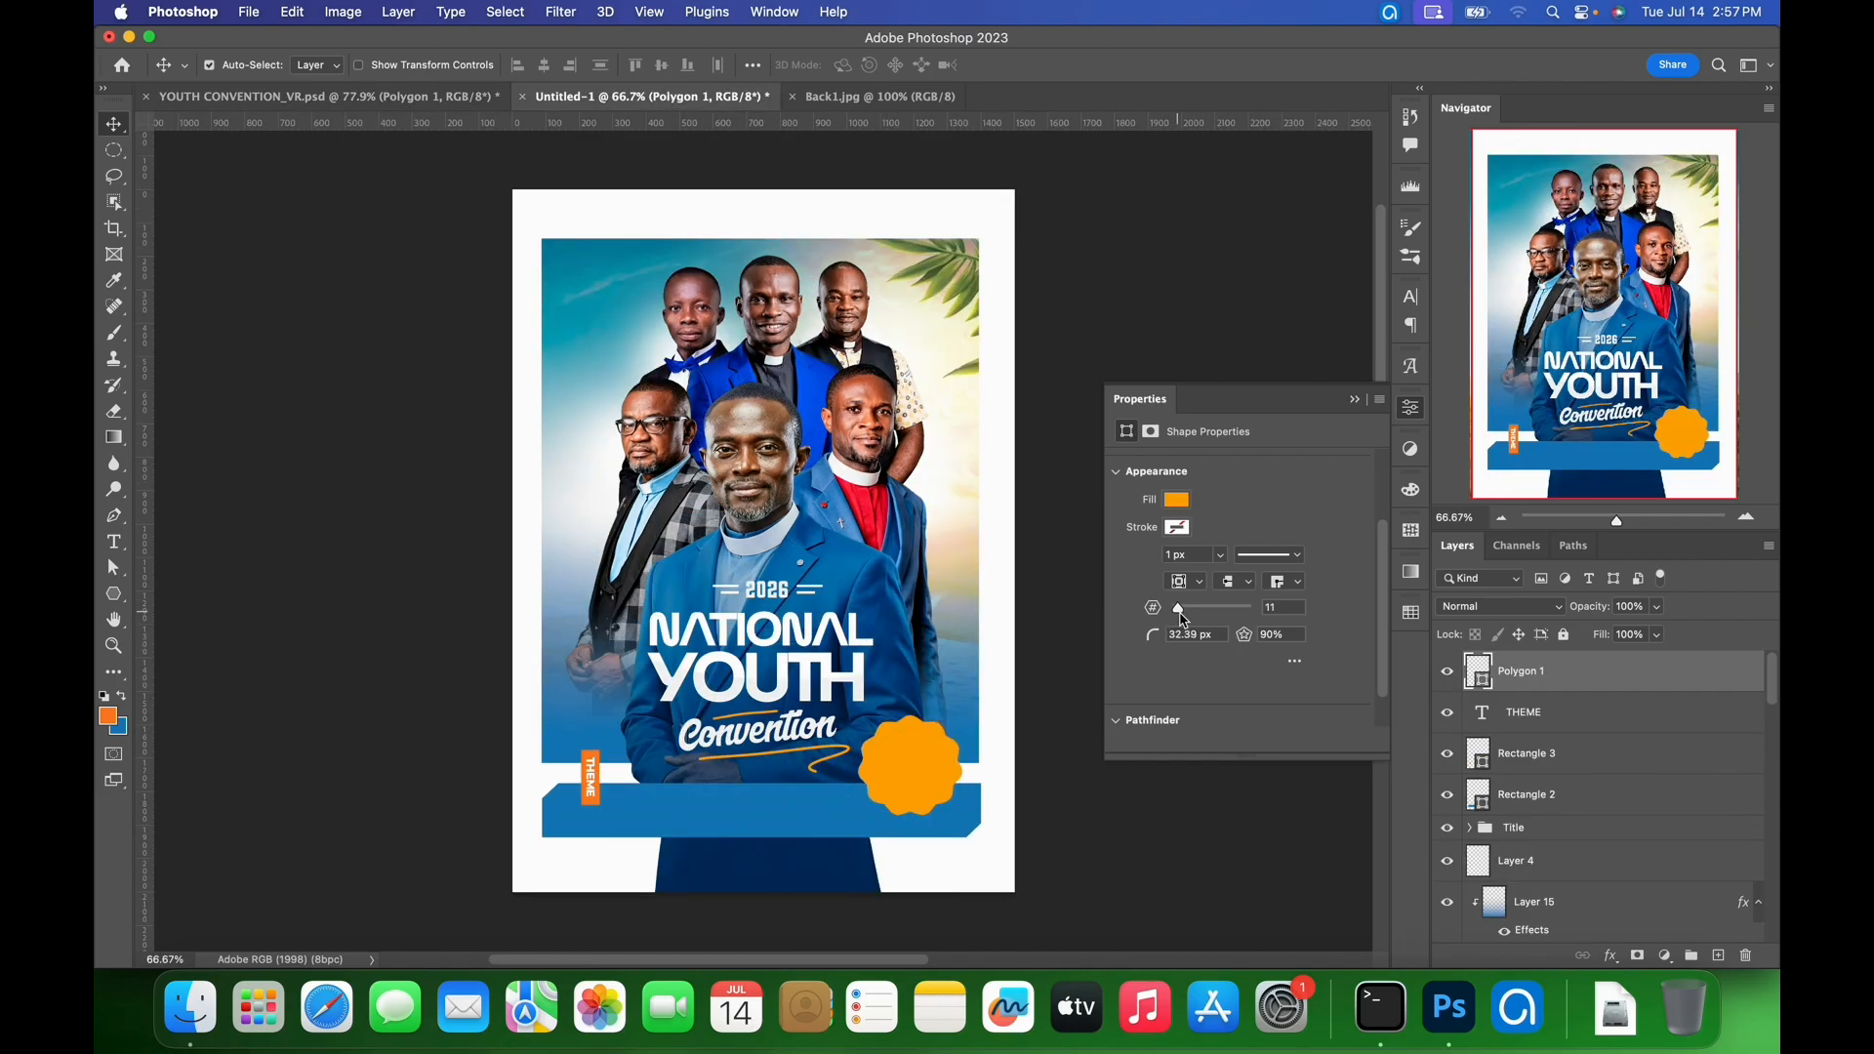
{"action": "left_click_drag", "start_coordinate": [1297, 617], "coordinate": [1235, 612]}
{"action": "type", "text": "10"}
{"action": "key", "text": "Return"}
- Recolour the polygon yellow, fff159, and move it slightly down over the blue bar
{"action": "double_click", "coordinate": [1486, 686]}
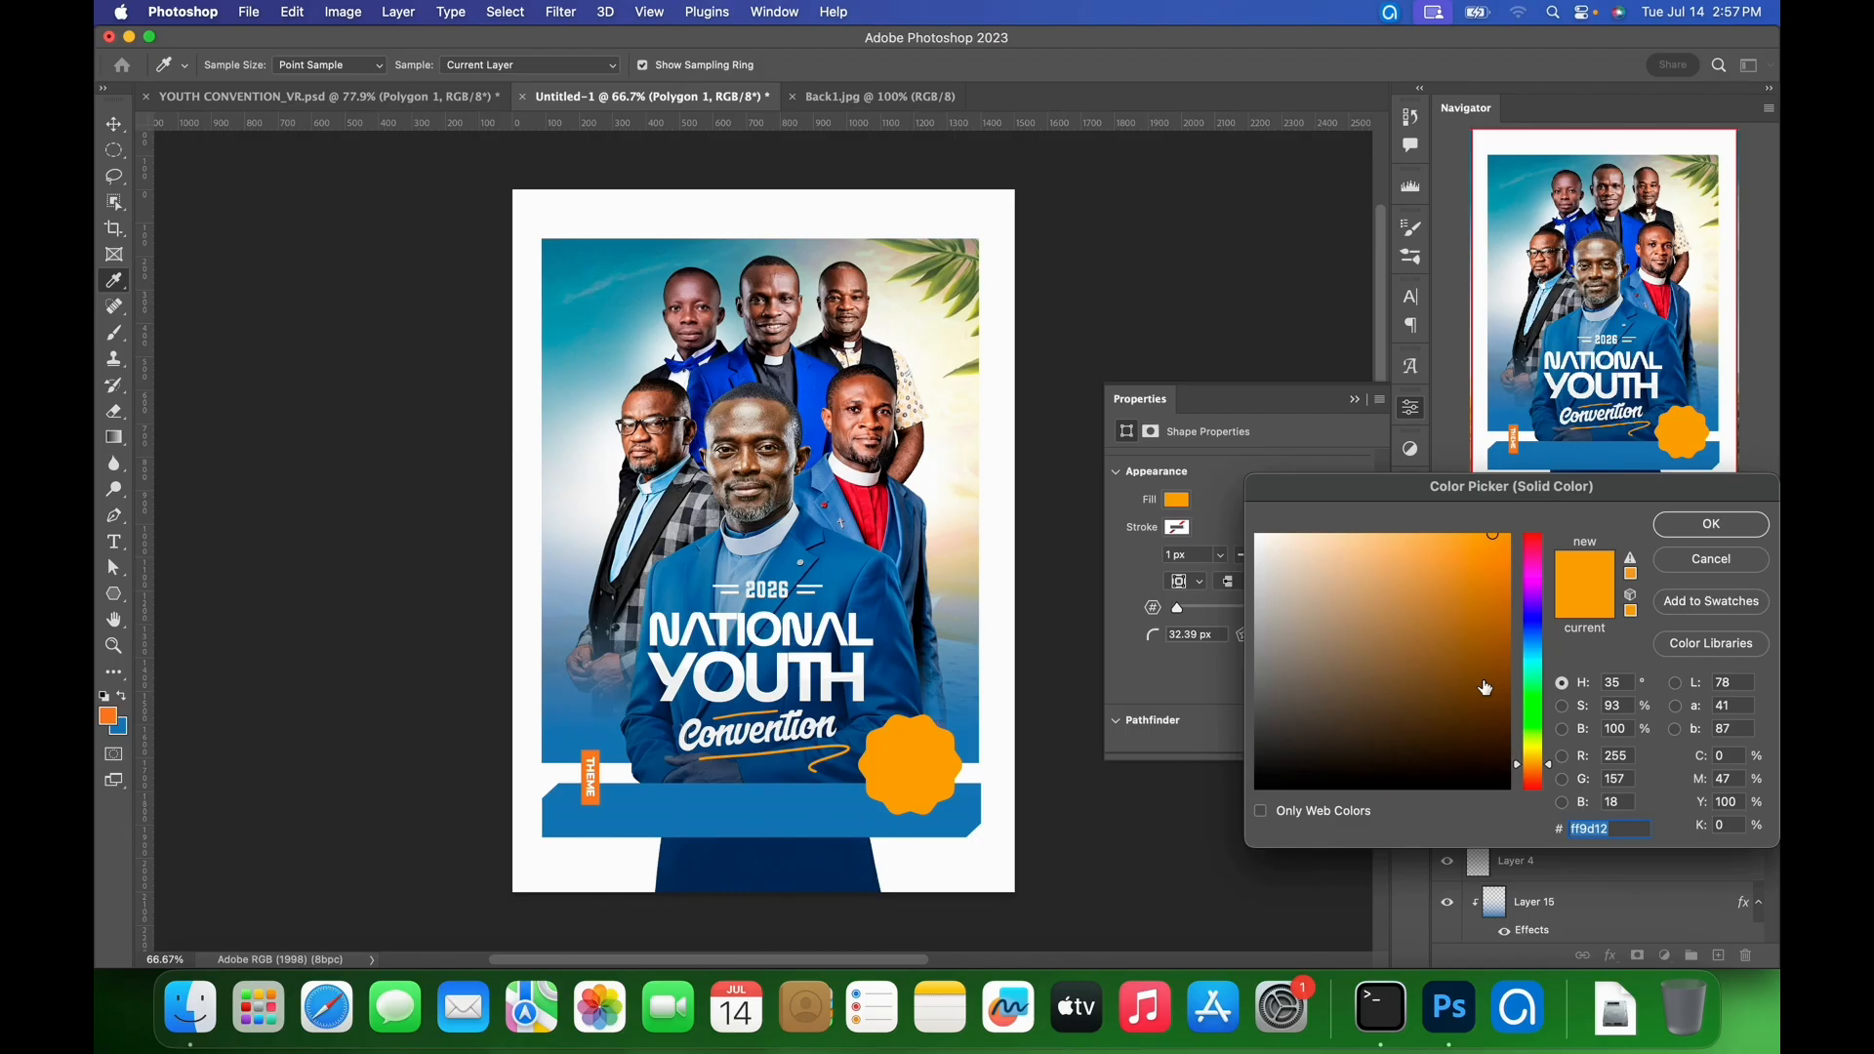
{"action": "type", "text": "fff159"}
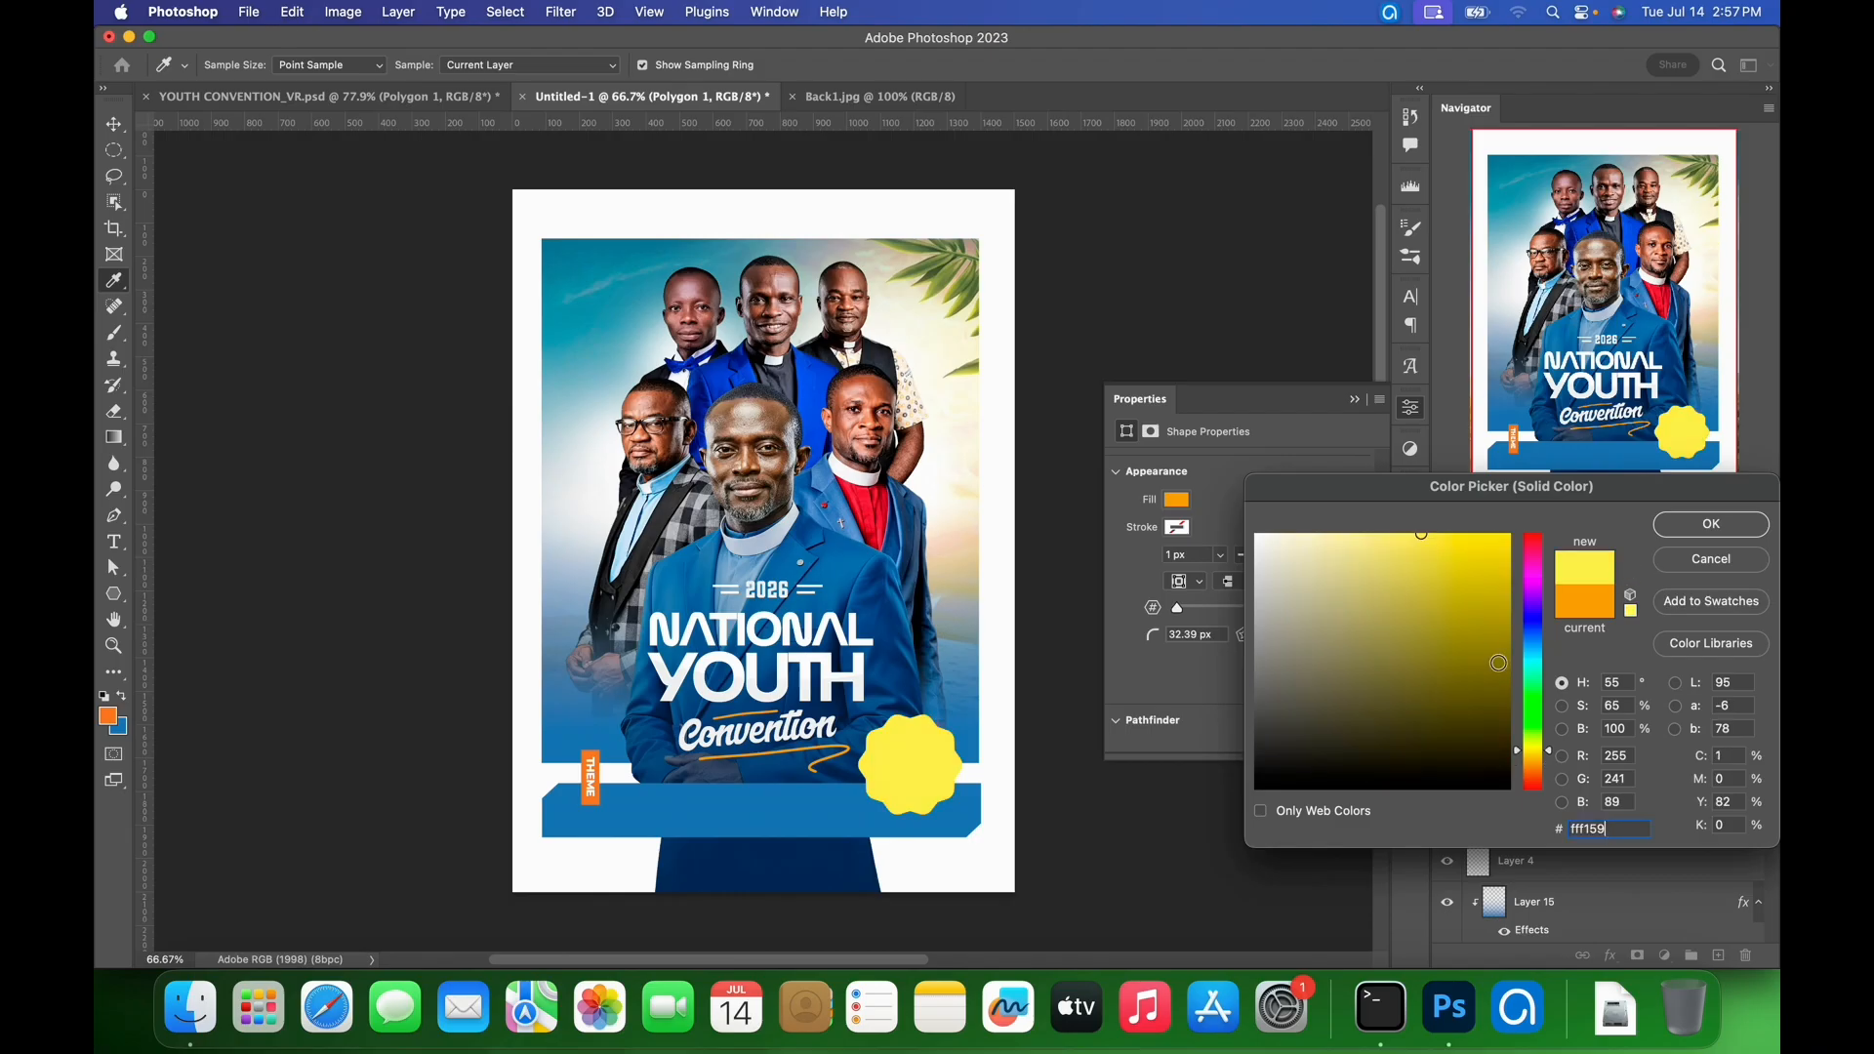
{"action": "left_click", "coordinate": [1687, 532]}
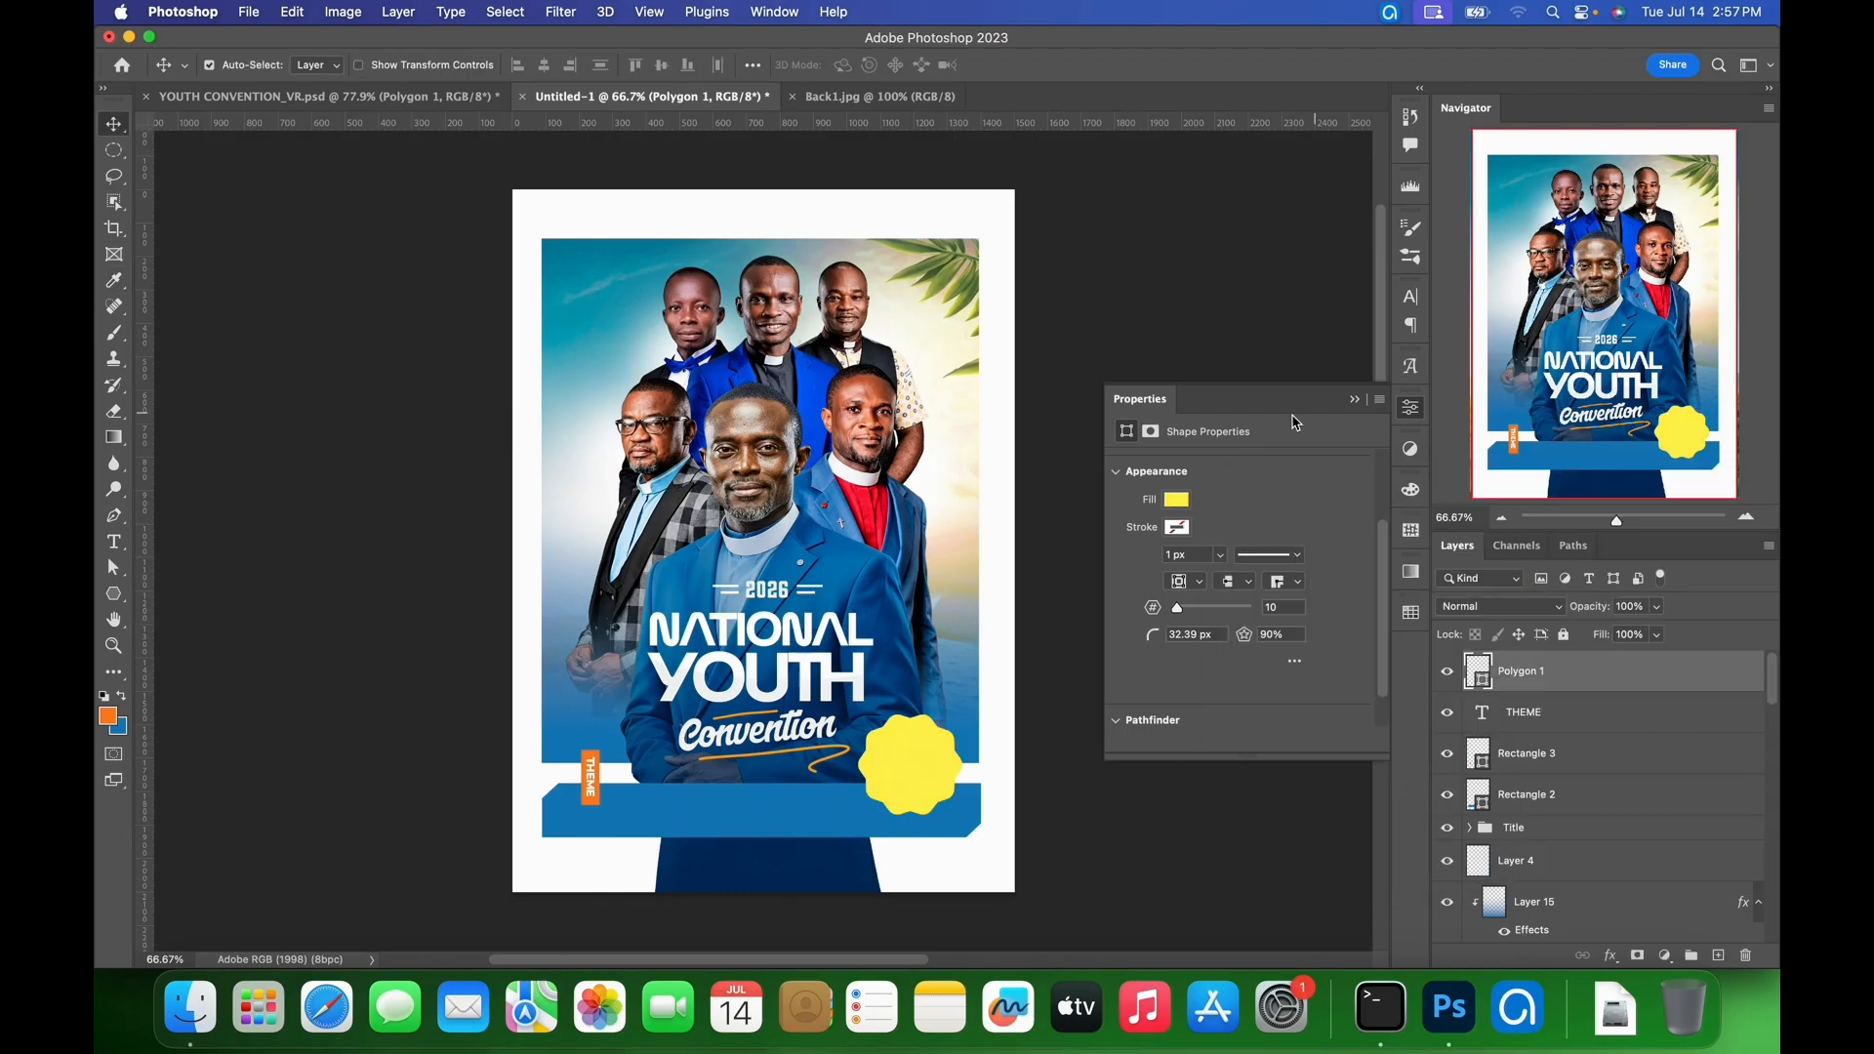
{"action": "left_click", "coordinate": [1355, 399]}
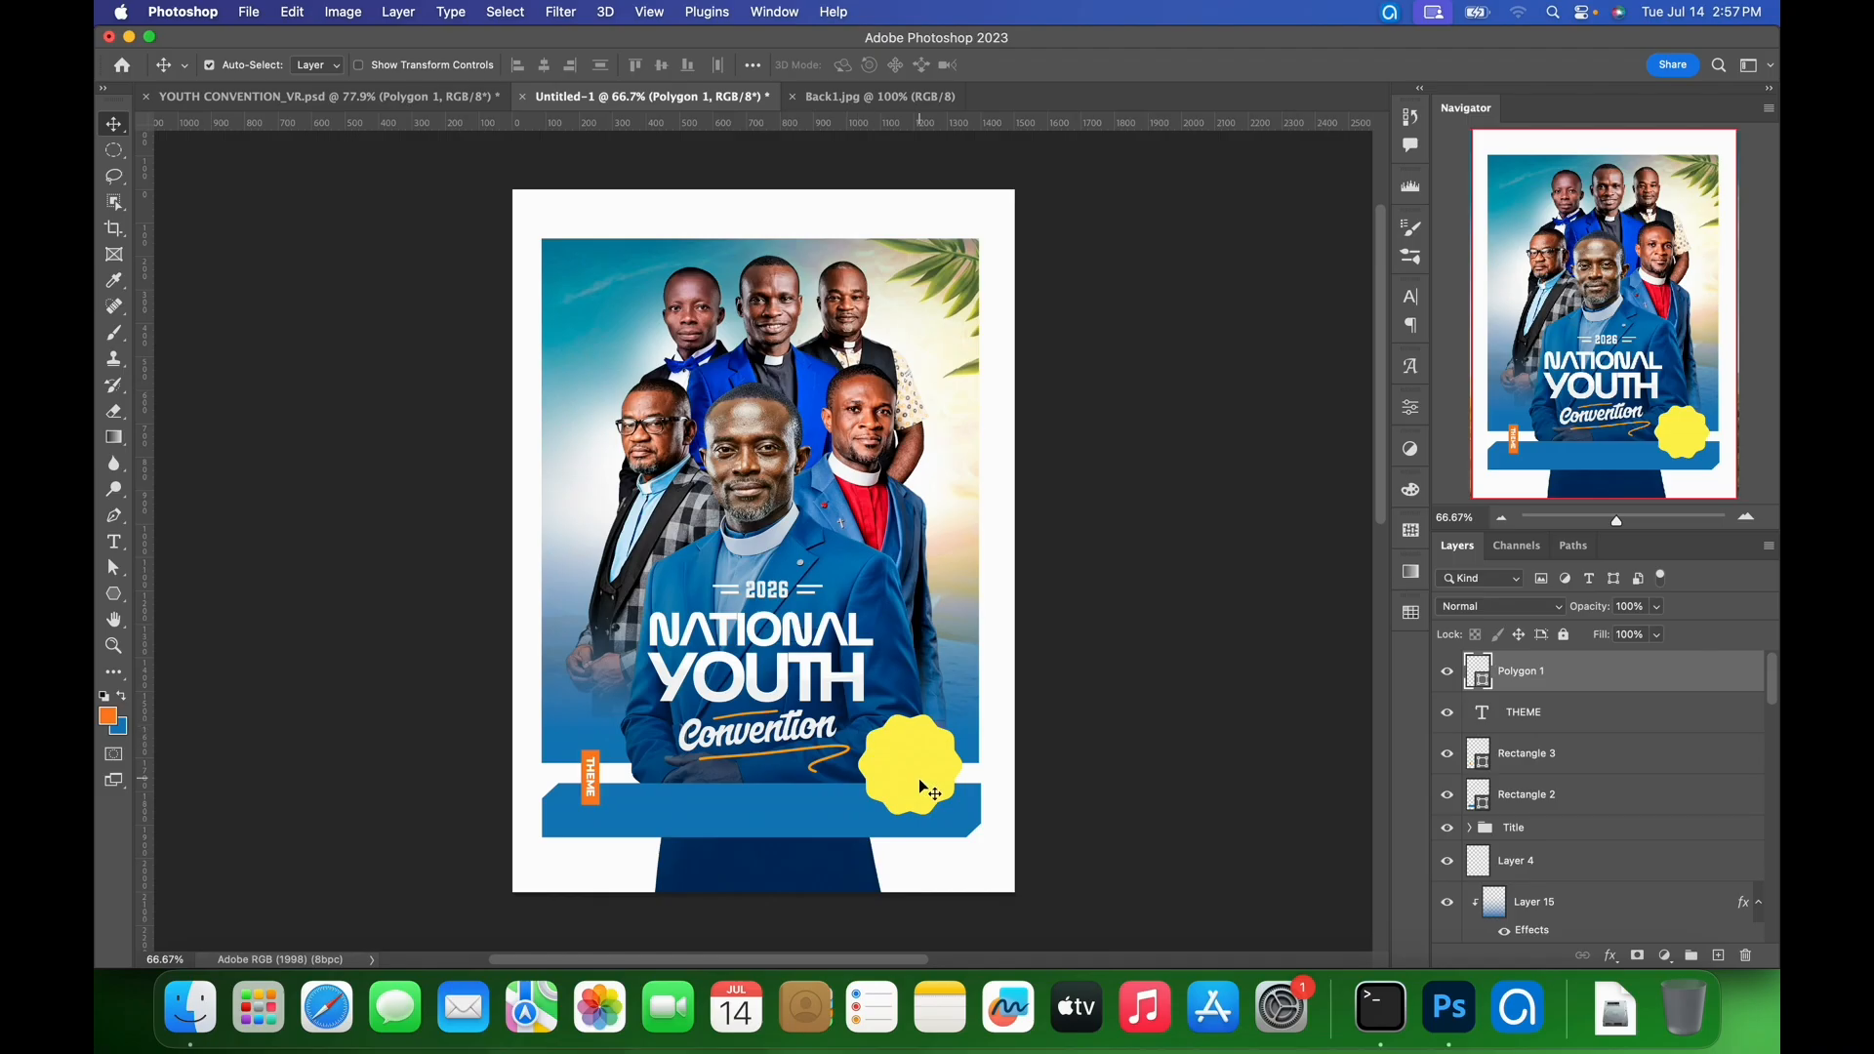
{"action": "left_click_drag", "start_coordinate": [920, 780], "coordinate": [920, 785]}
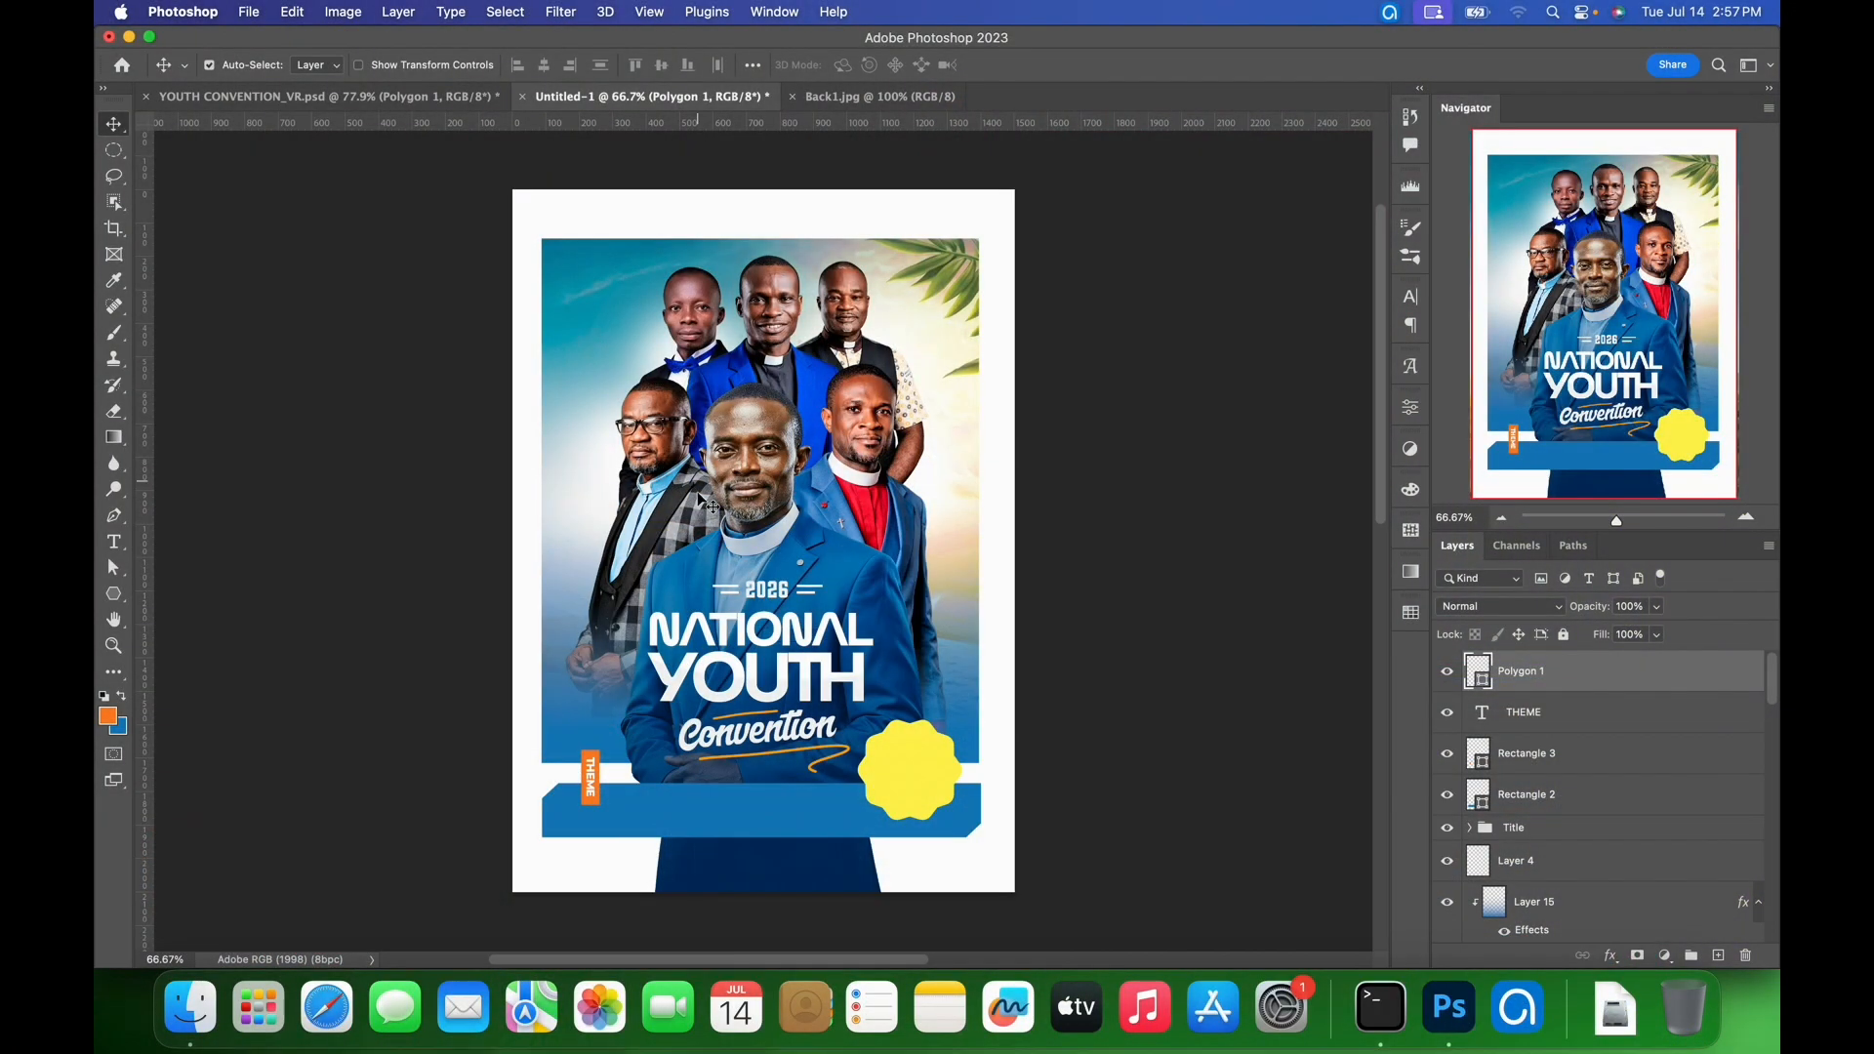
- Copy the "DATE" and "THURS 6TH-10TH AUGUST" text layers from YOUTH CONVENTION_VR.psd onto the yellow badge in Untitled-1
{"action": "left_click", "coordinate": [332, 98]}
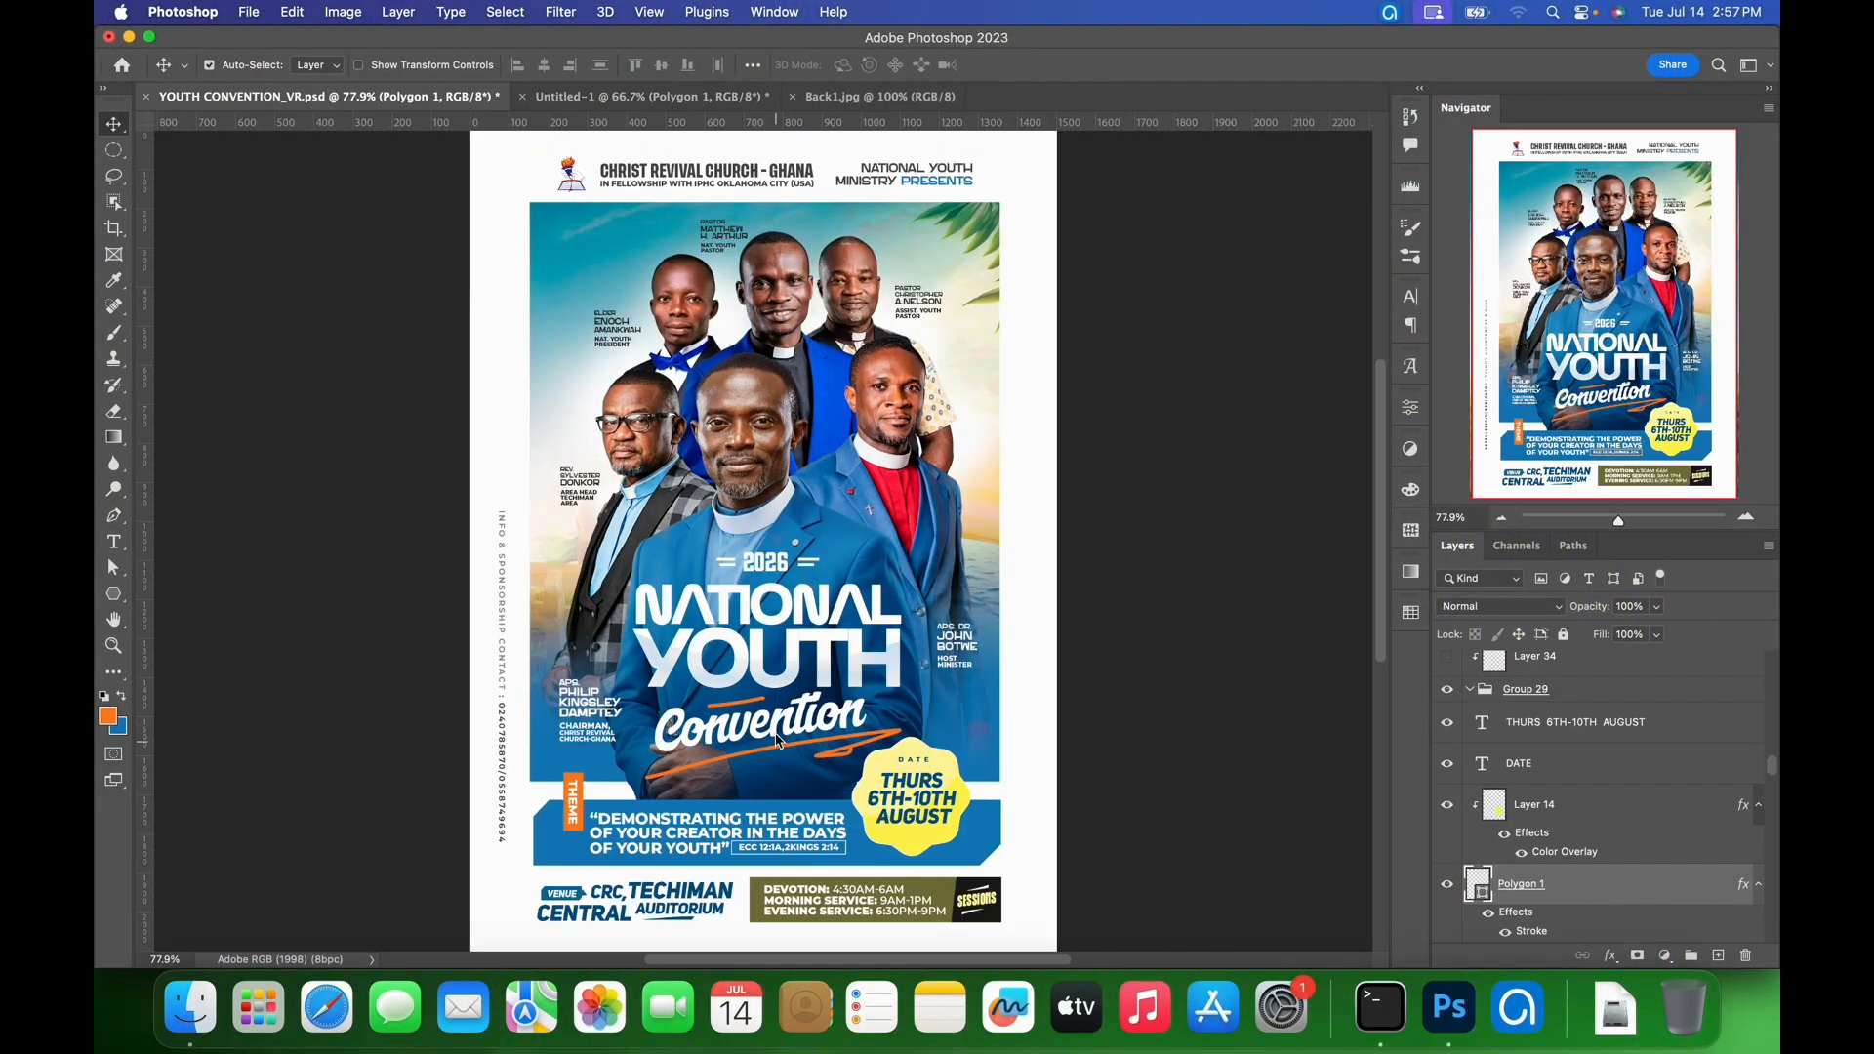
{"action": "left_click", "coordinate": [915, 768]}
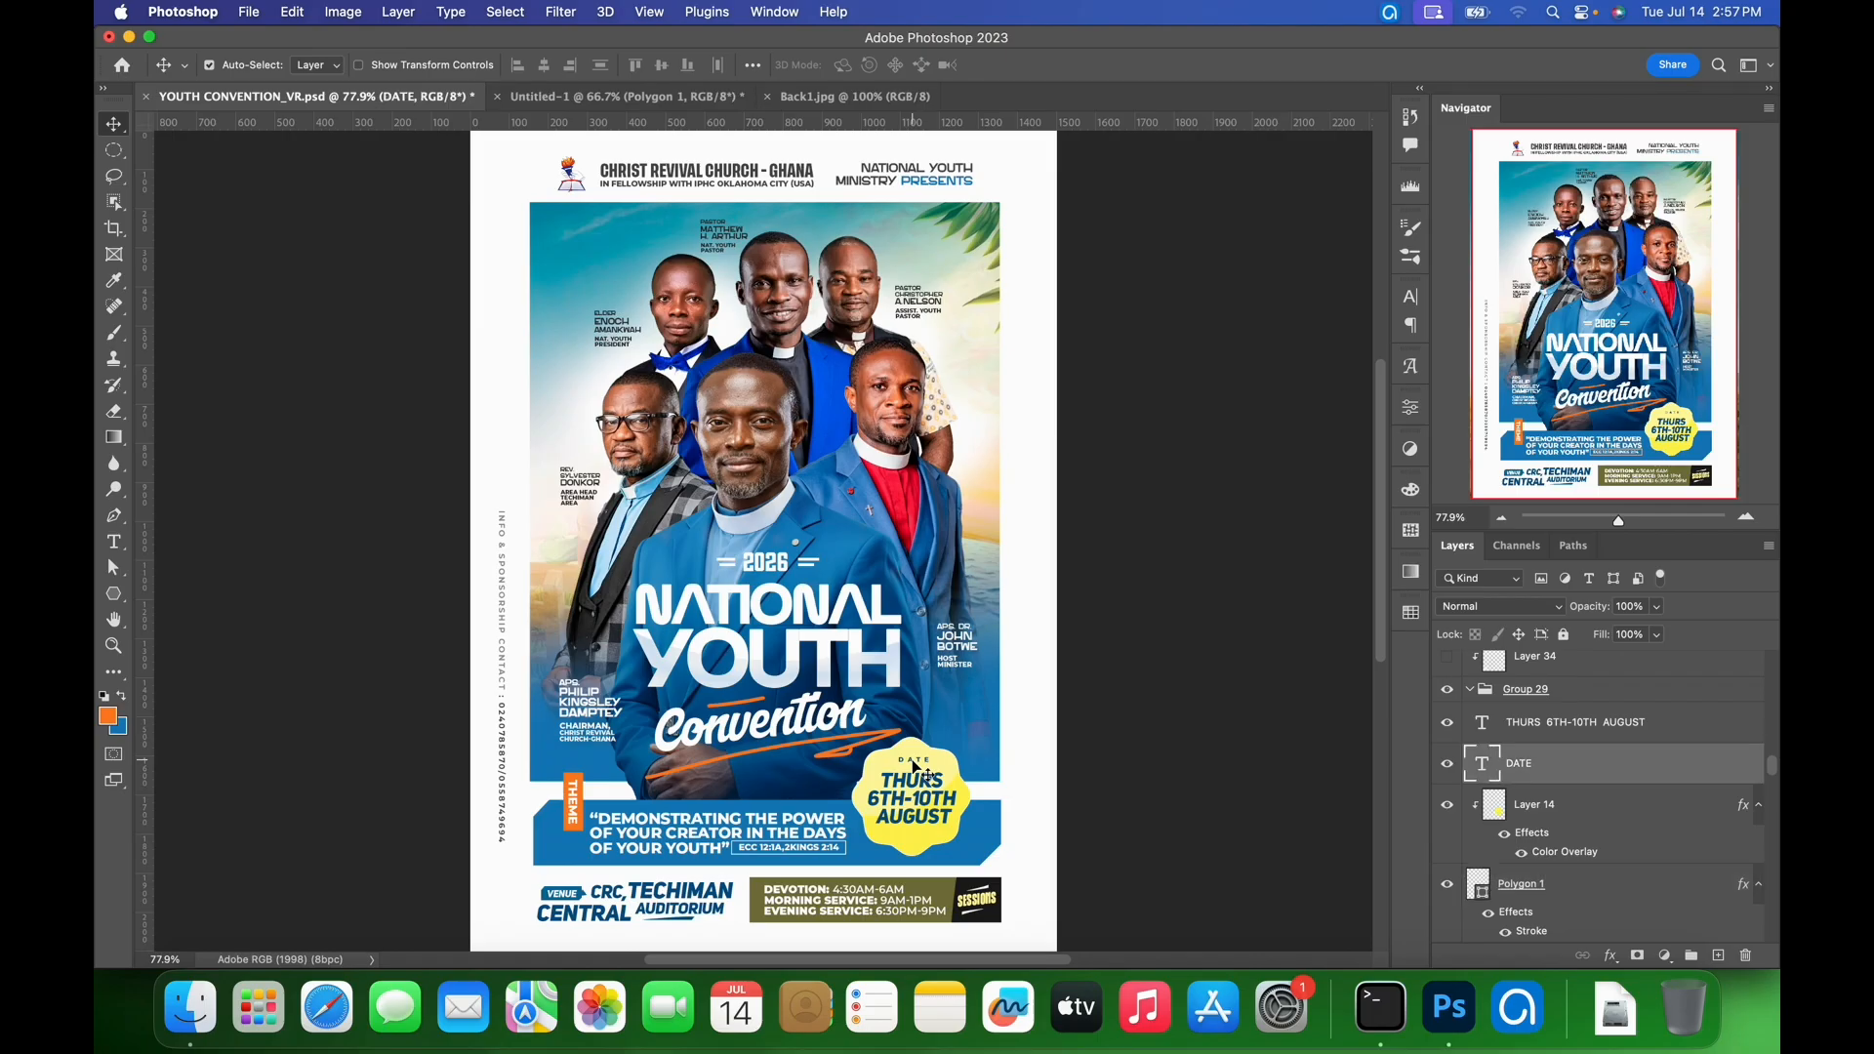
{"action": "left_click", "coordinate": [916, 815], "text": "shift"}
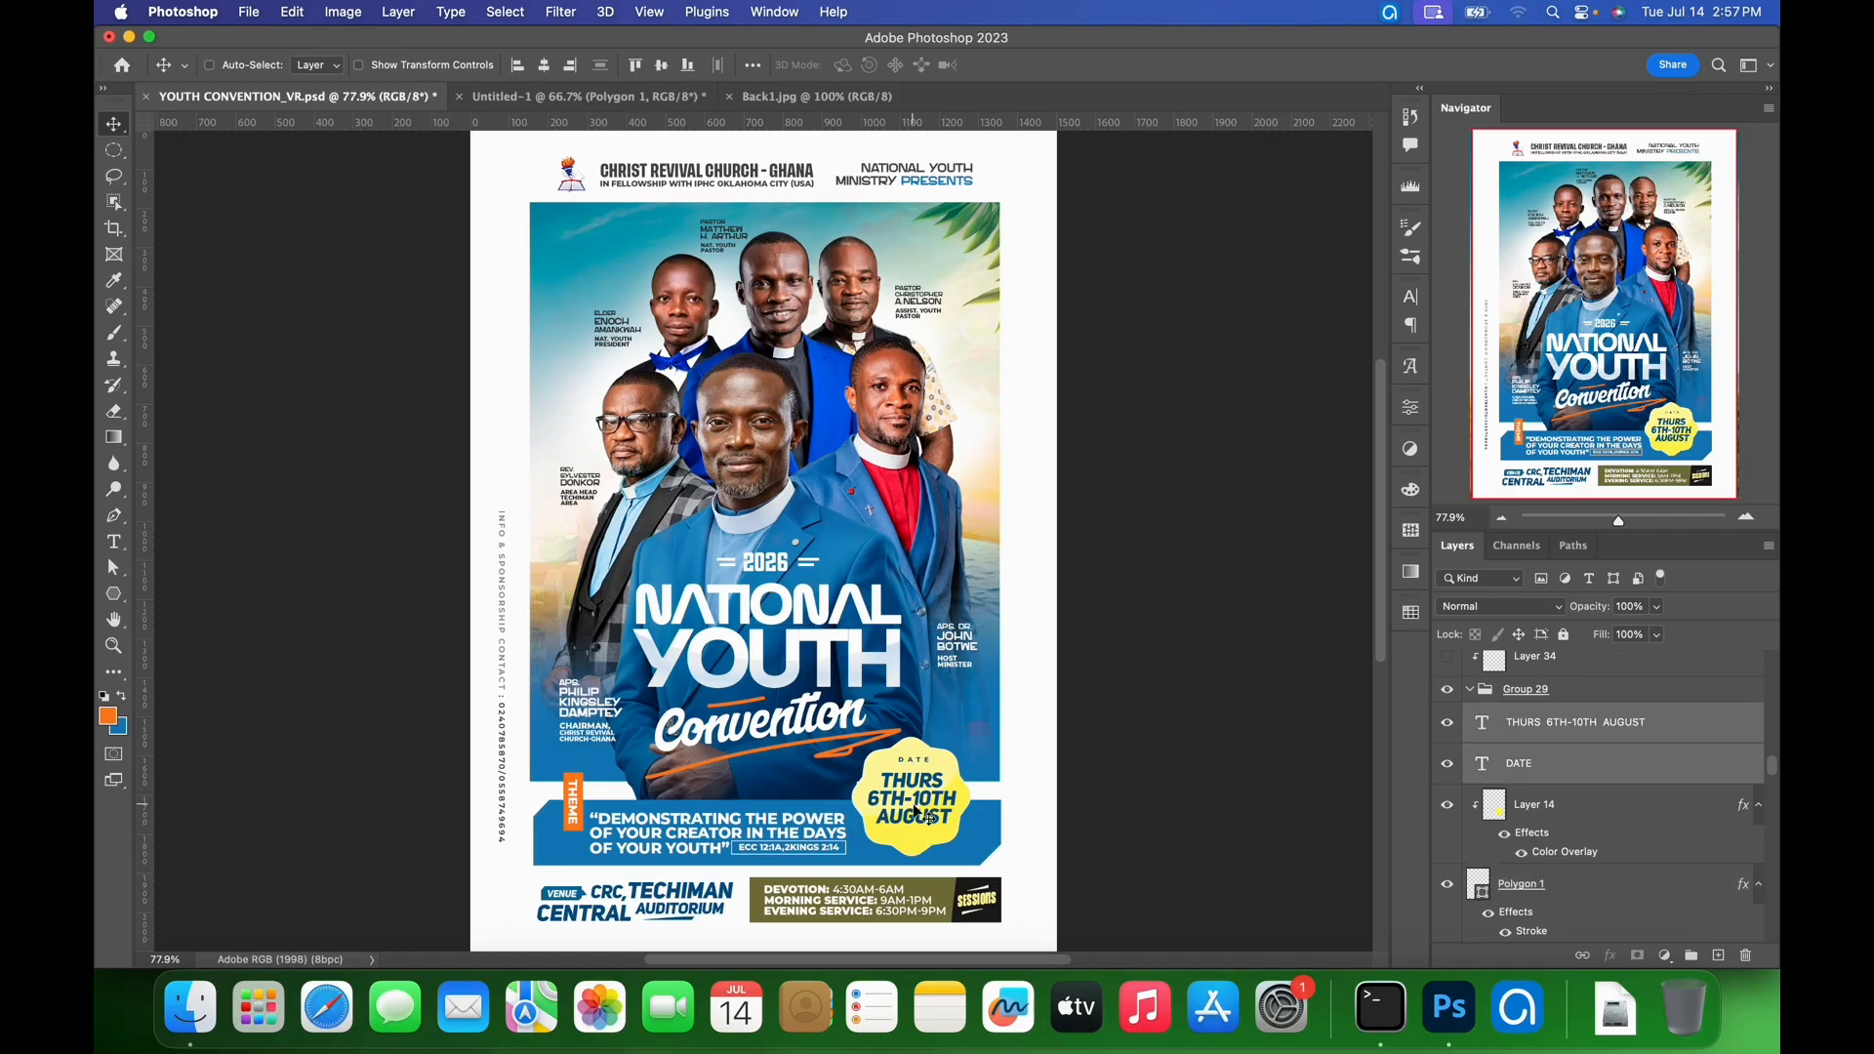
{"action": "left_click_drag", "start_coordinate": [916, 815], "coordinate": [752, 193]}
{"action": "left_click_drag", "start_coordinate": [614, 89], "coordinate": [910, 767]}
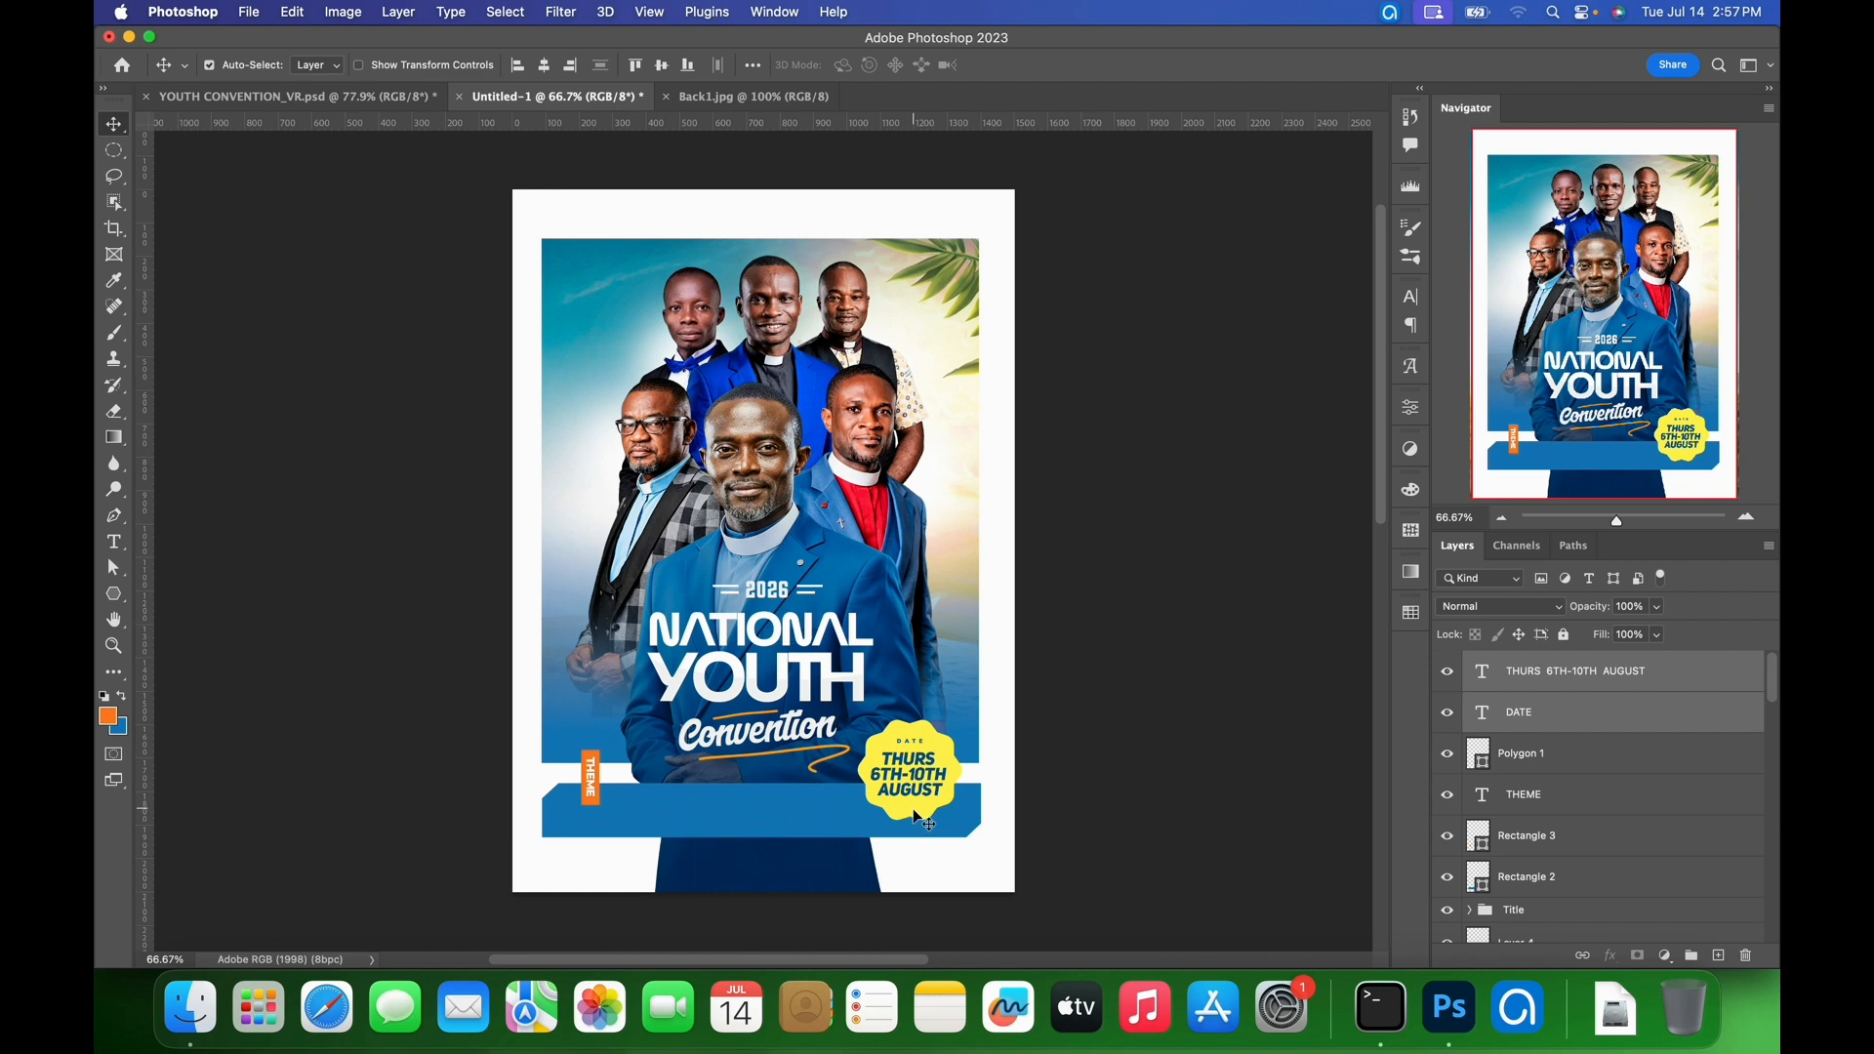
- Scale the two date text layers down together to about 95% so they fit inside the badge
{"action": "key", "text": "super+t"}
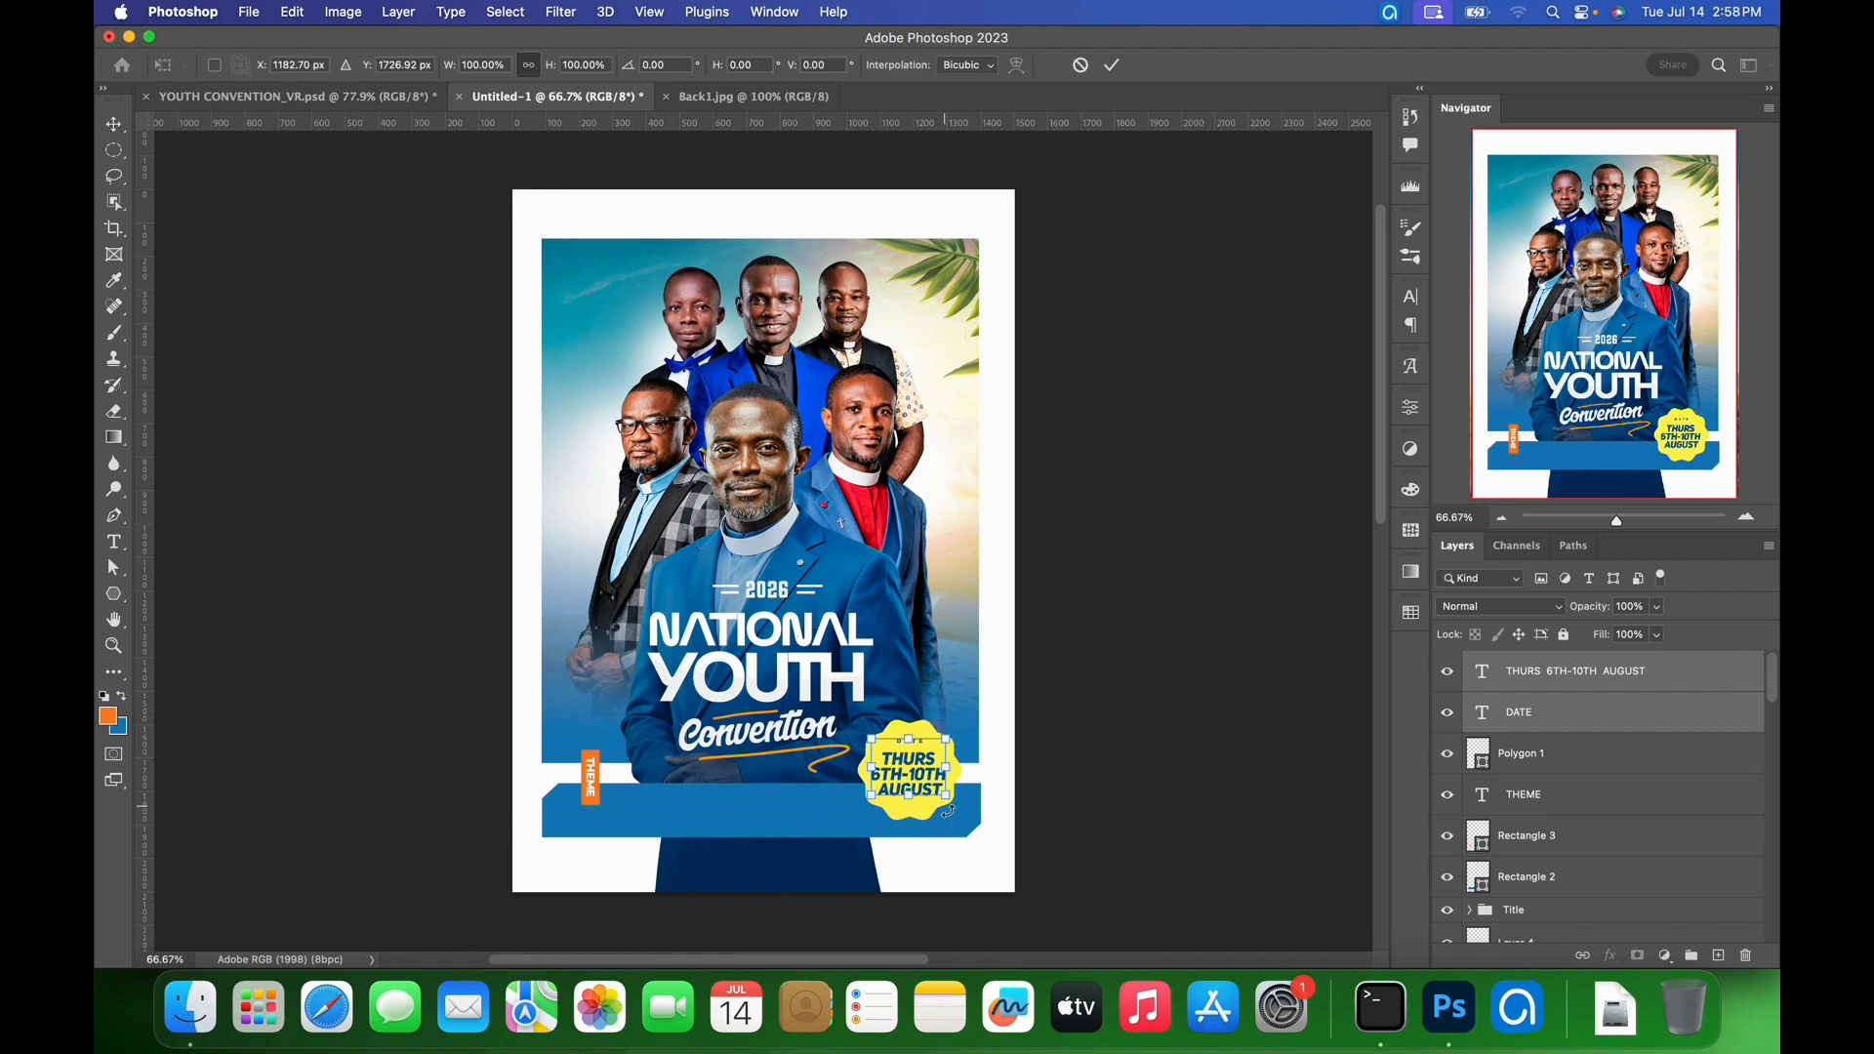
{"action": "left_click_drag", "start_coordinate": [948, 811], "coordinate": [944, 810]}
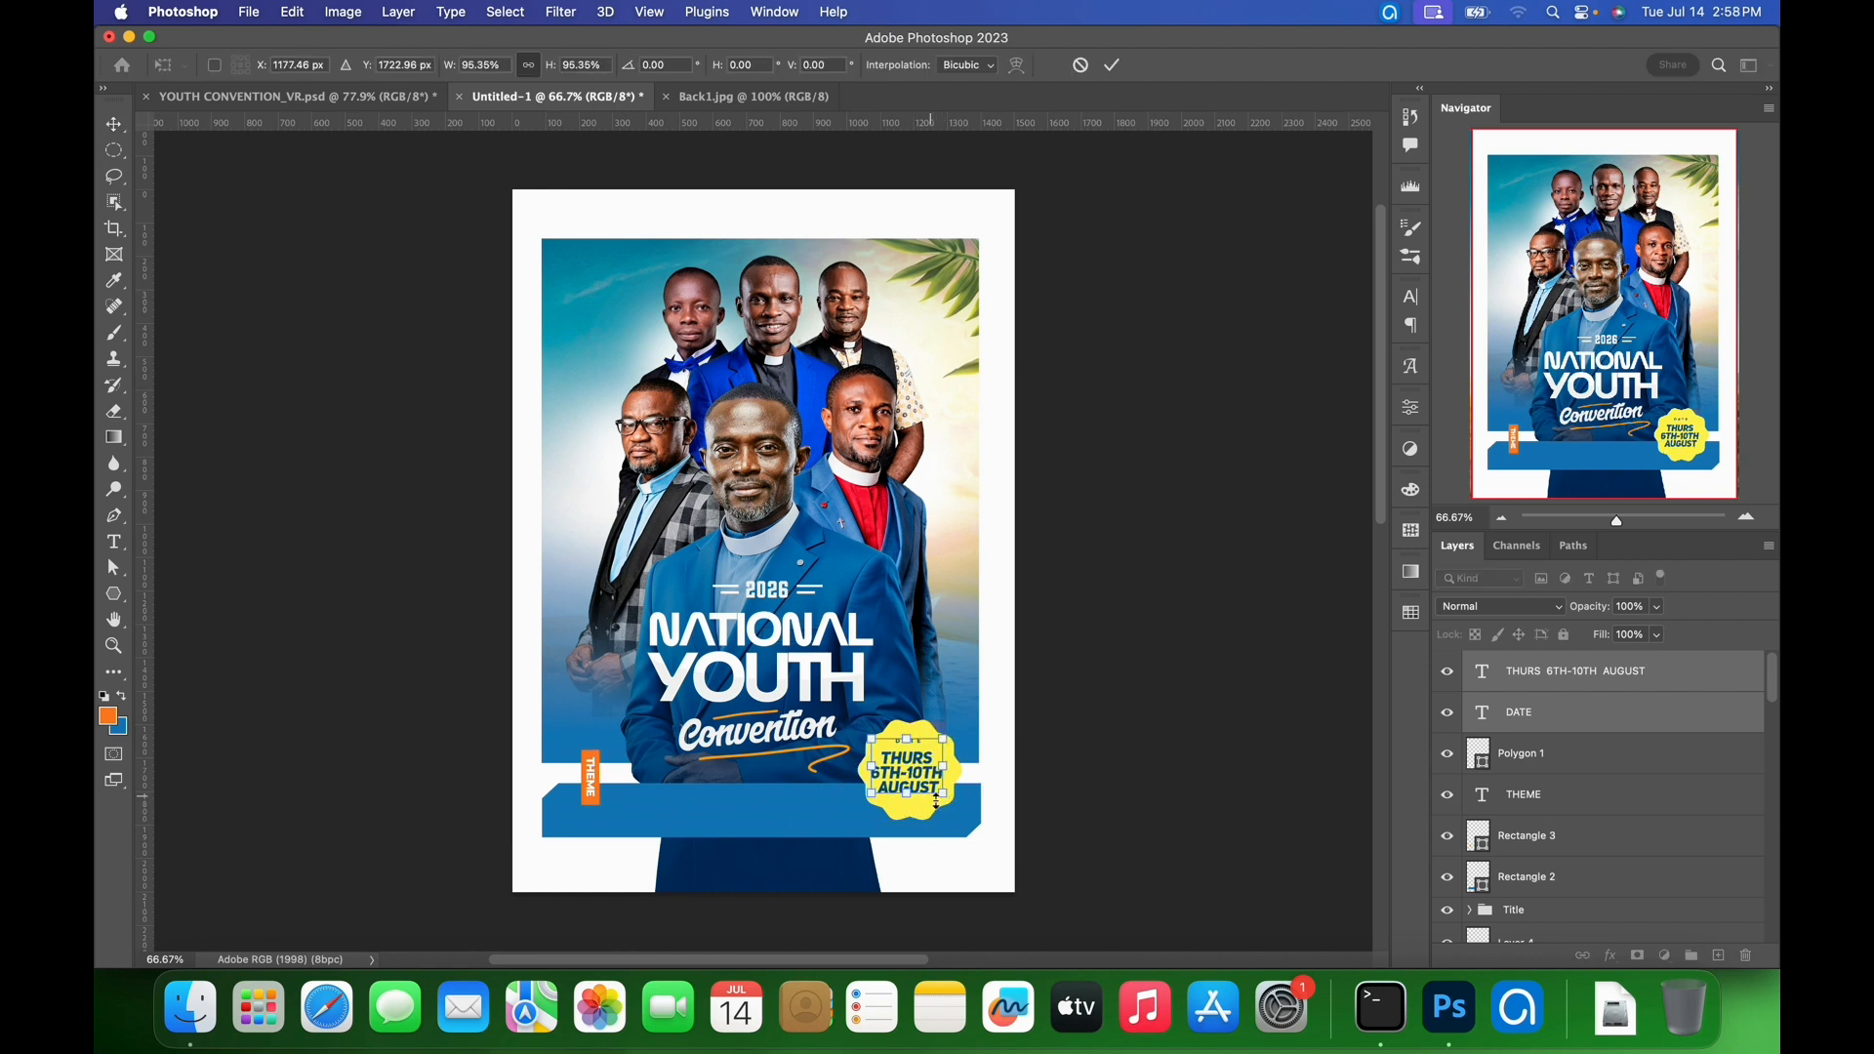
{"action": "key", "text": "Return"}
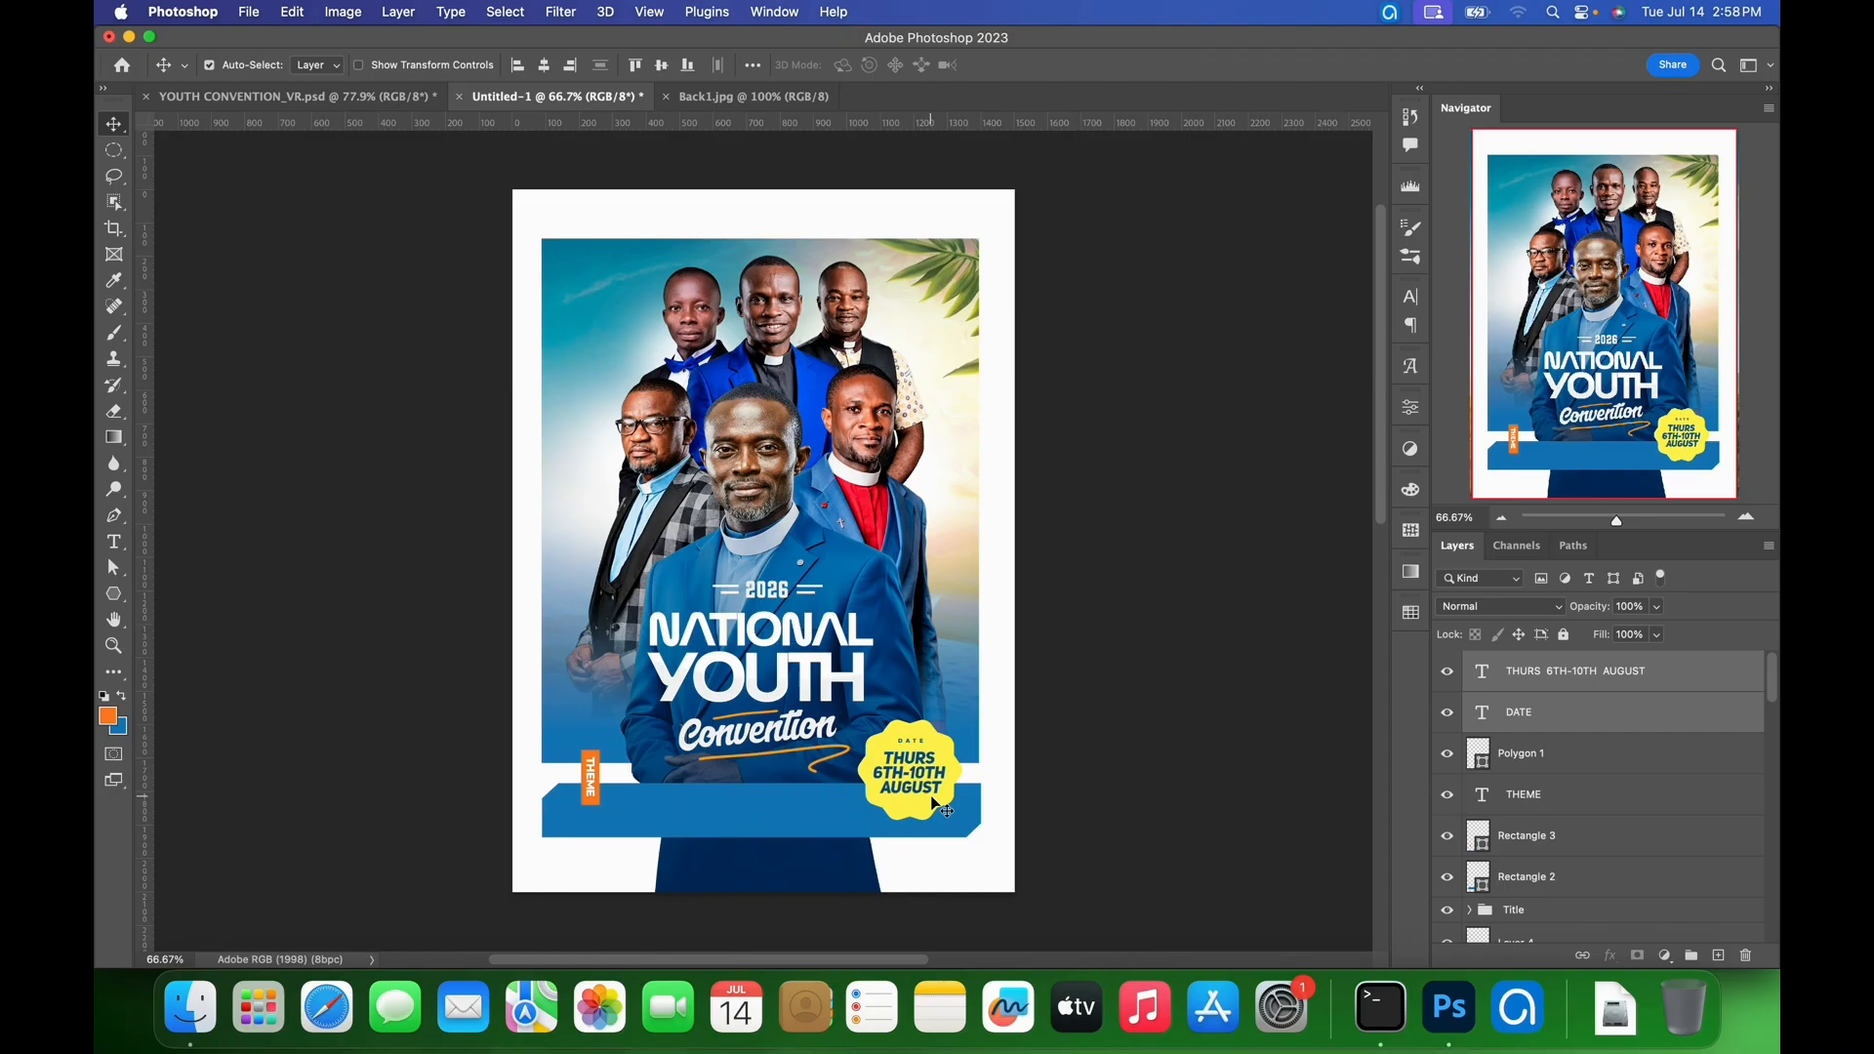
- Enlarge the yellow polygon behind the date text to about 104%
{"action": "left_click", "coordinate": [915, 822]}
{"action": "key", "text": "super+t"}
{"action": "left_click_drag", "start_coordinate": [973, 831], "coordinate": [986, 815]}
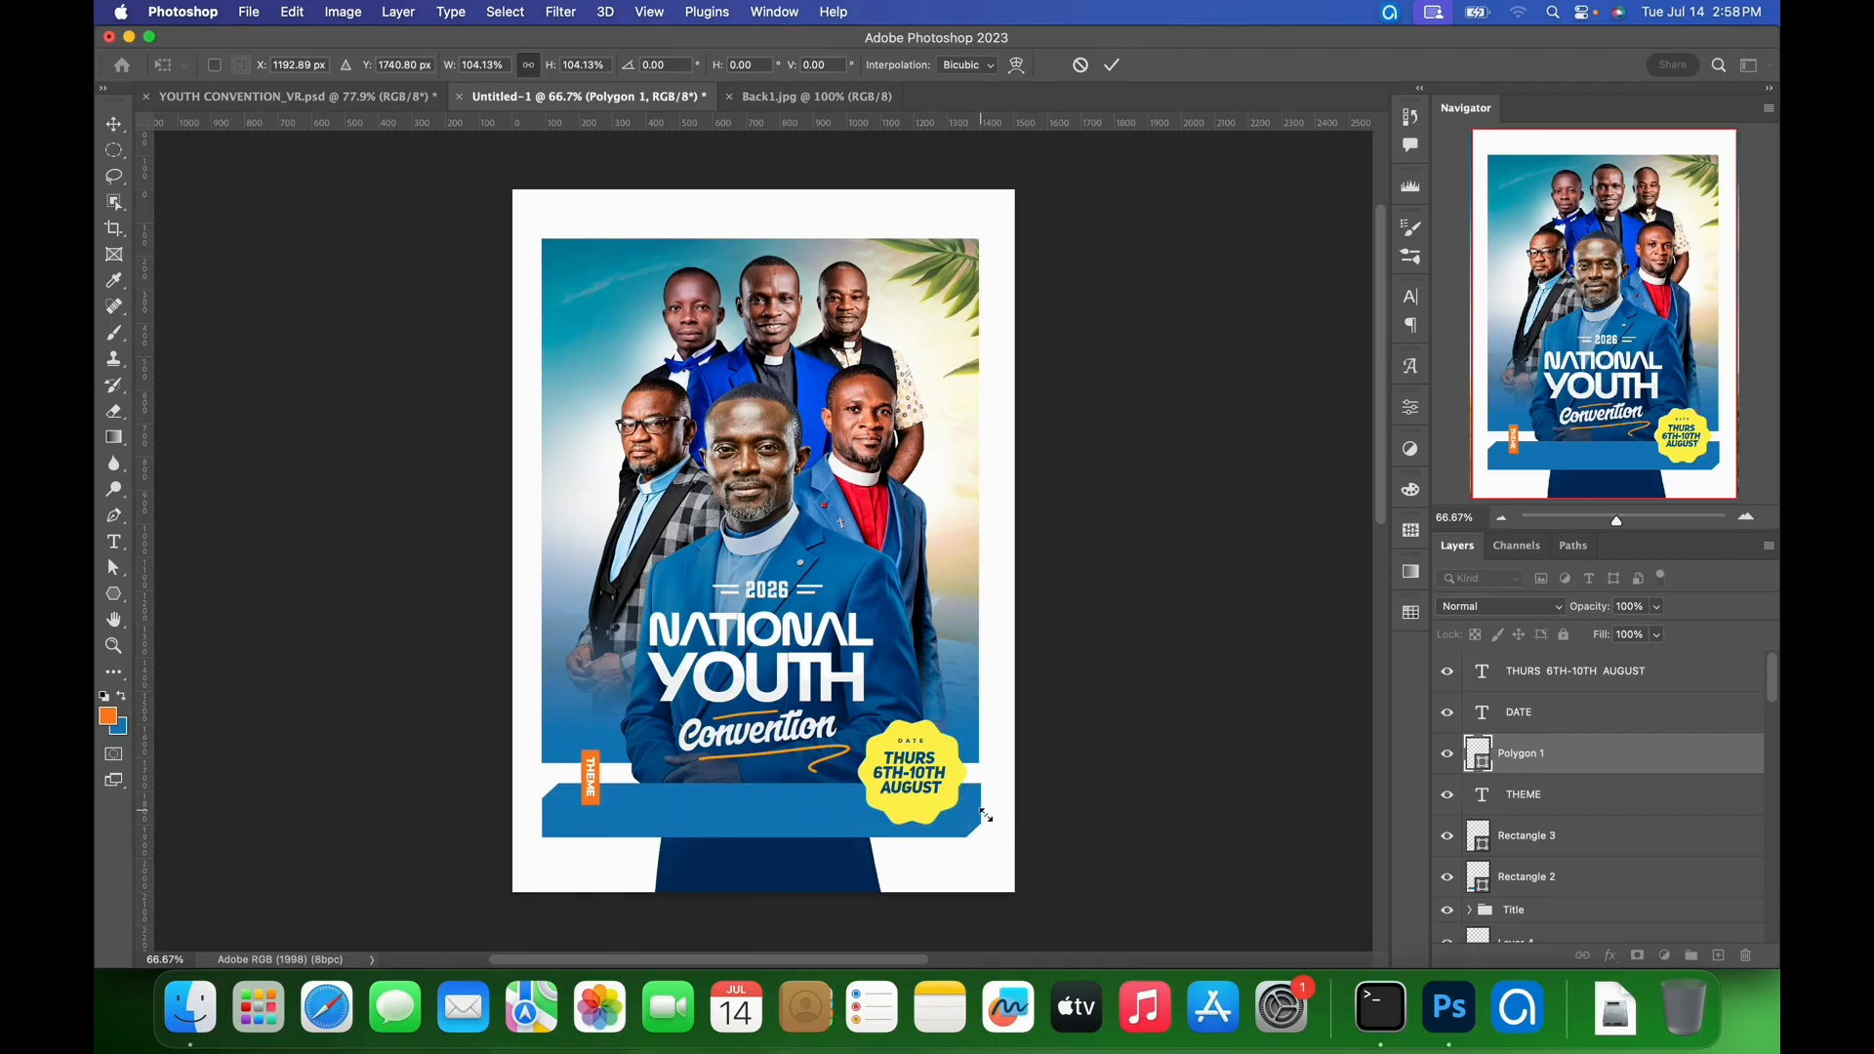
{"action": "key", "text": "Return"}
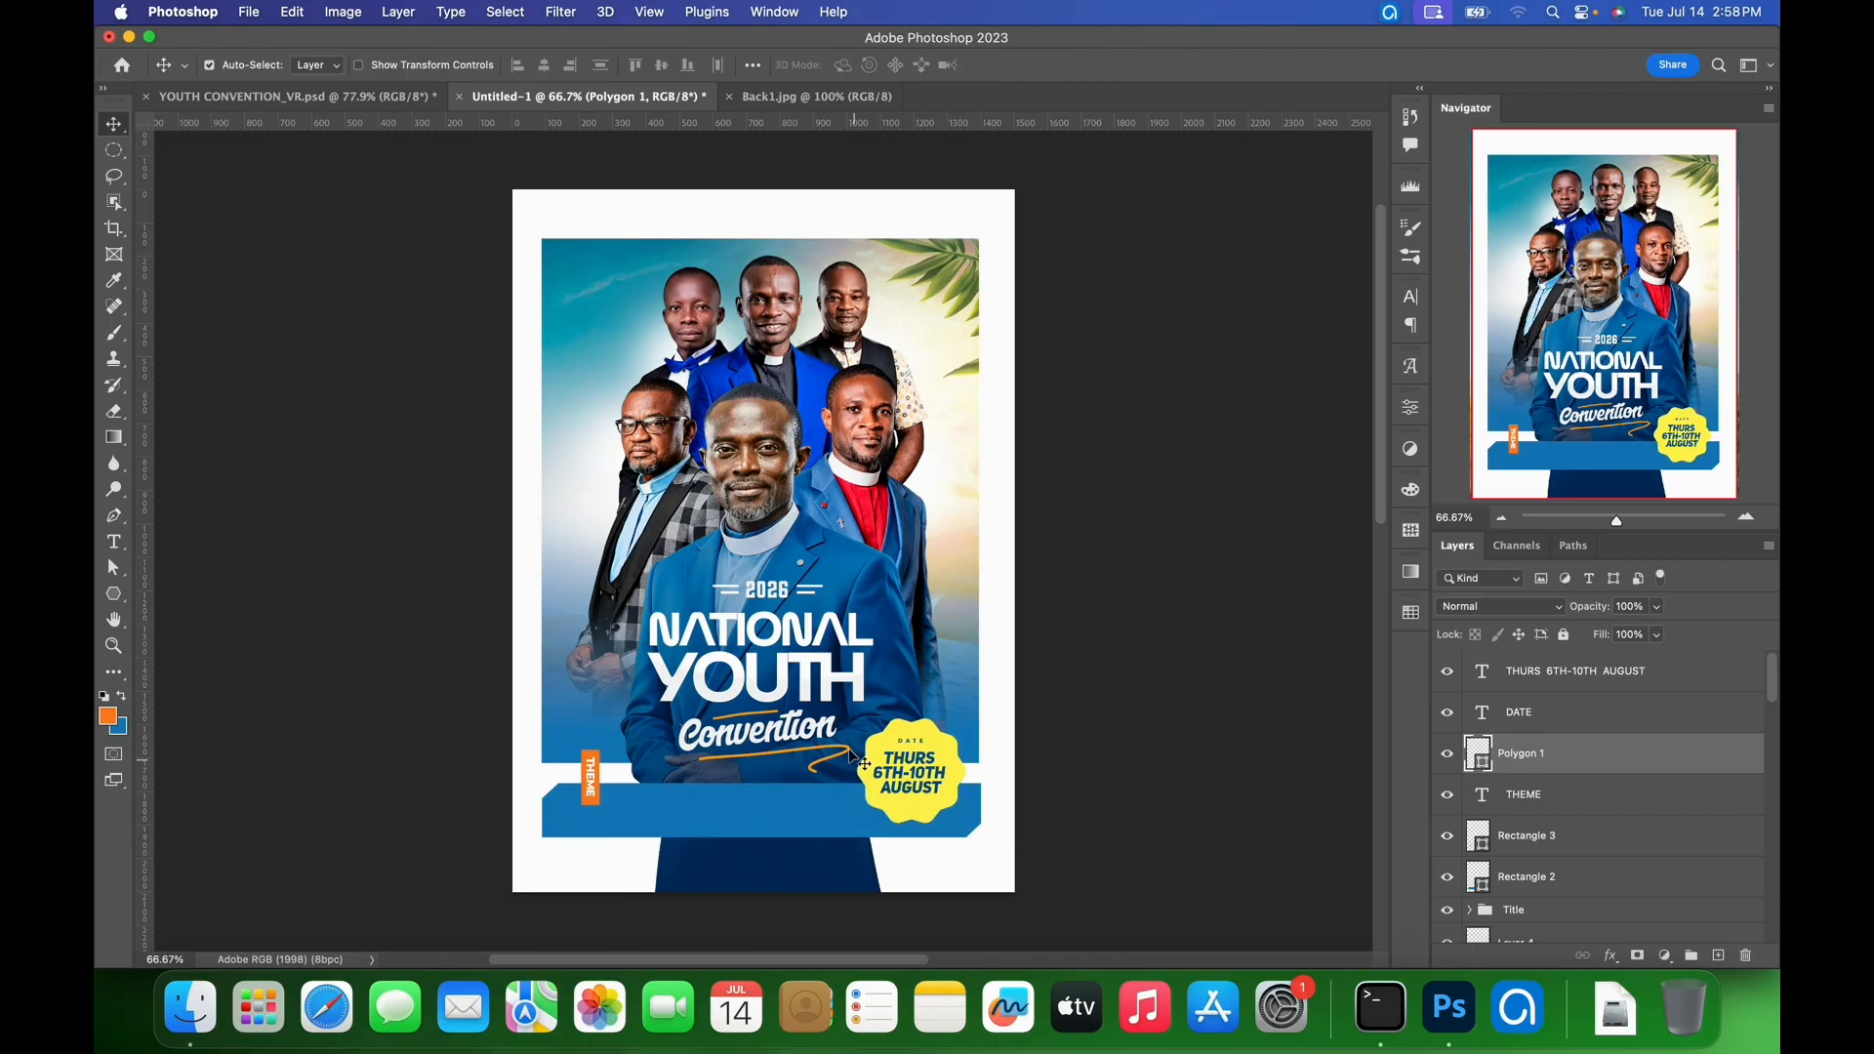
{"action": "left_click_drag", "start_coordinate": [967, 734], "coordinate": [911, 781]}
{"action": "key", "text": "super+z"}
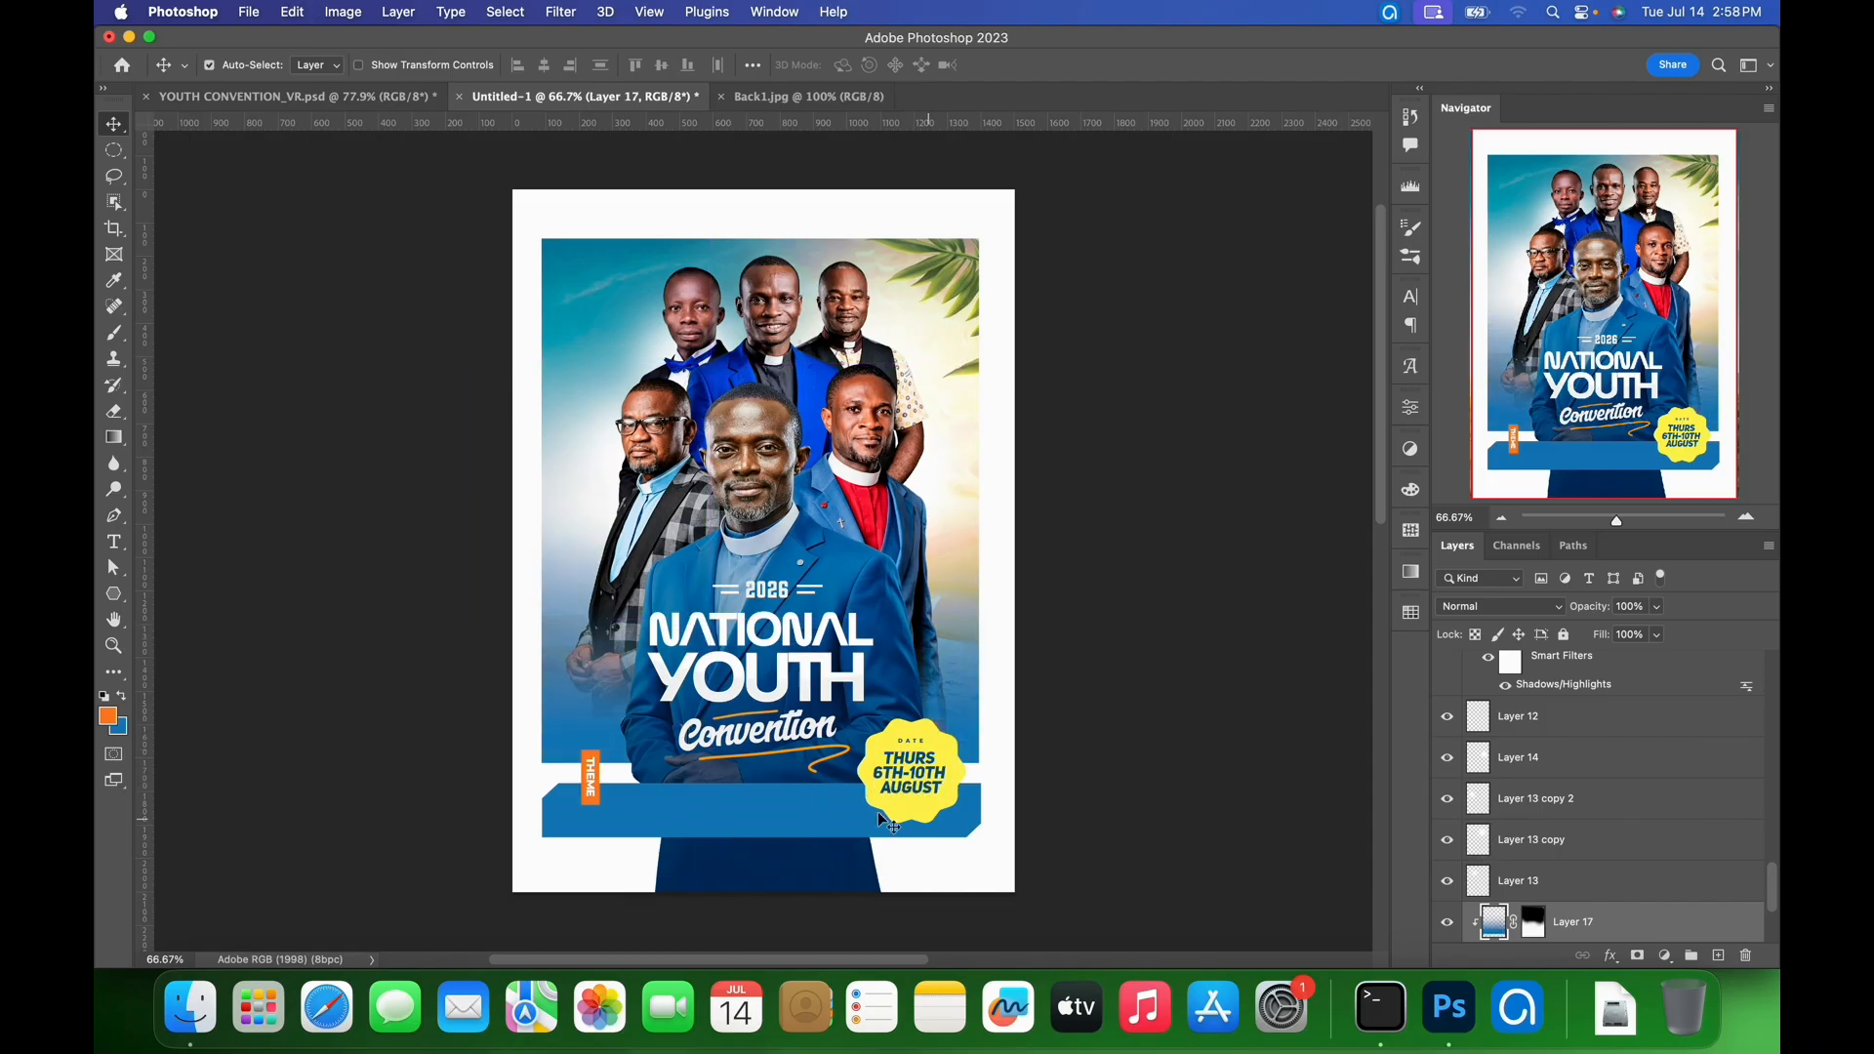
- In YOUTH CONVENTION_VR.psd, look up the Color Overlay colour code of Layer 14, the layer clipped to the date badge
{"action": "left_click", "coordinate": [385, 98]}
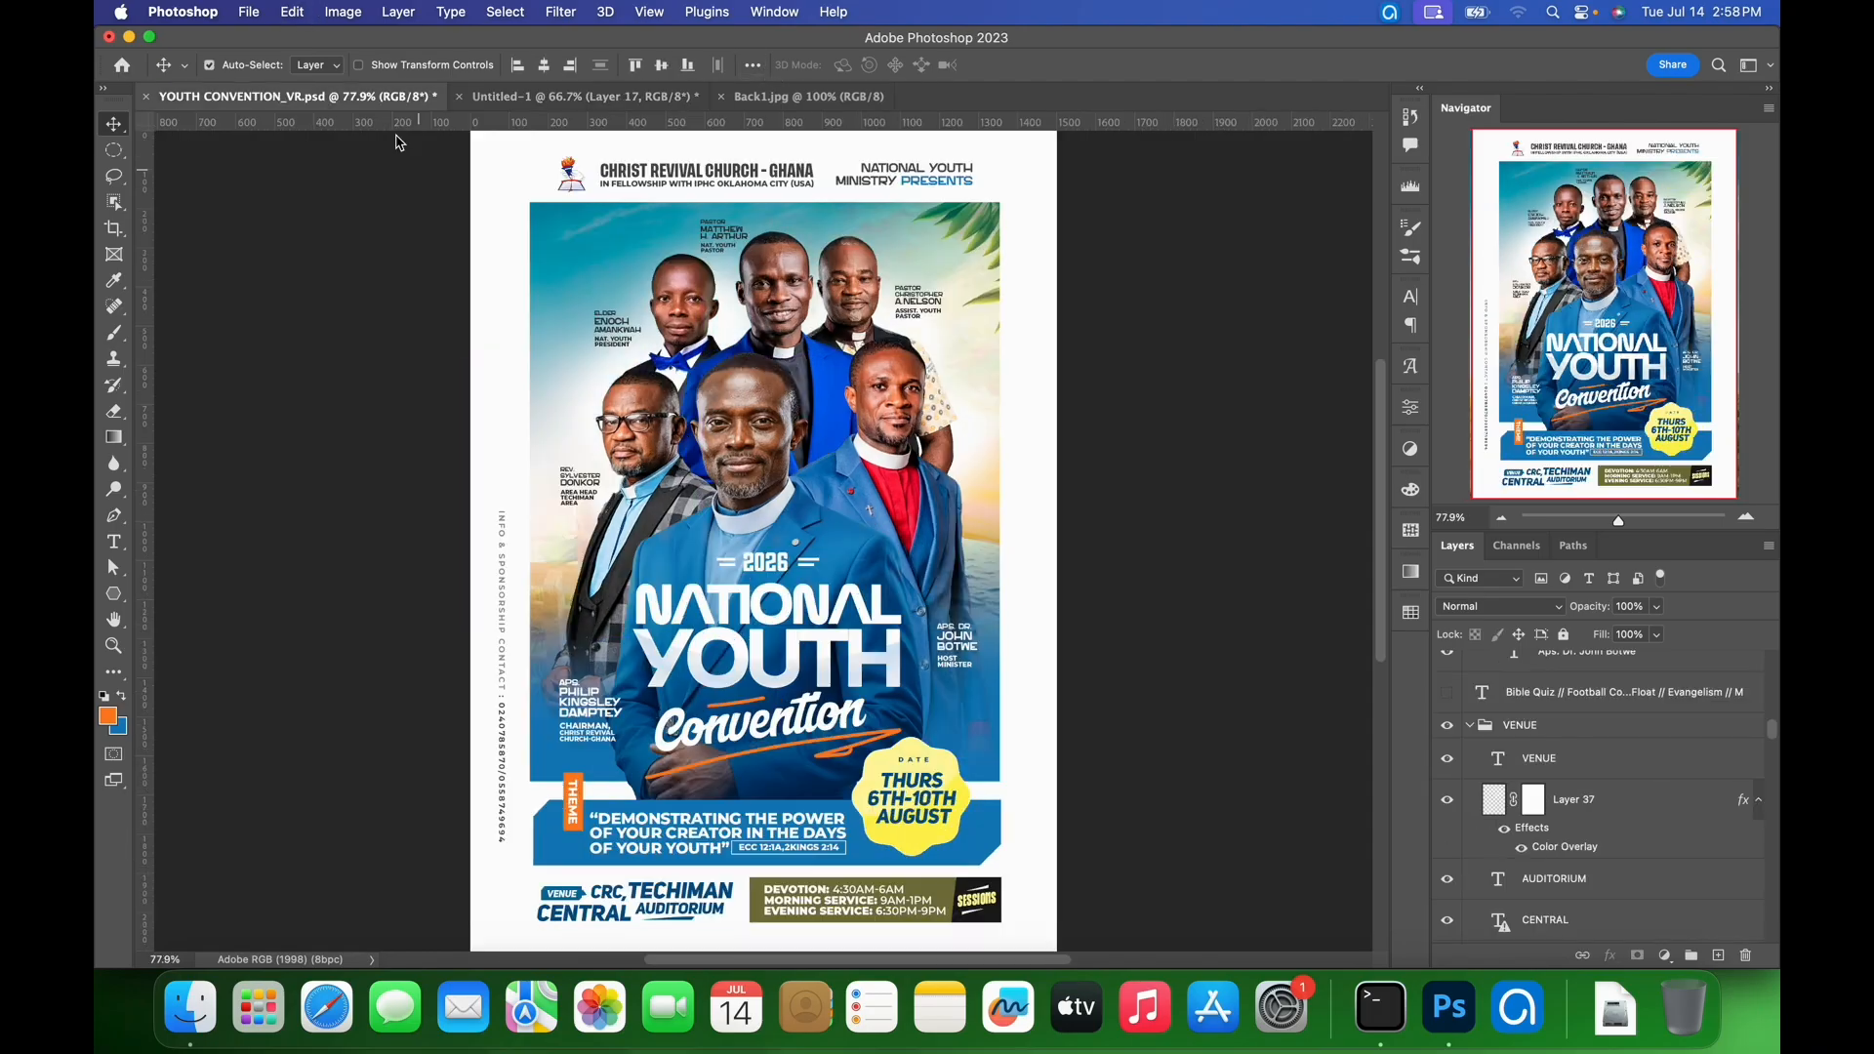
{"action": "left_click", "coordinate": [946, 771]}
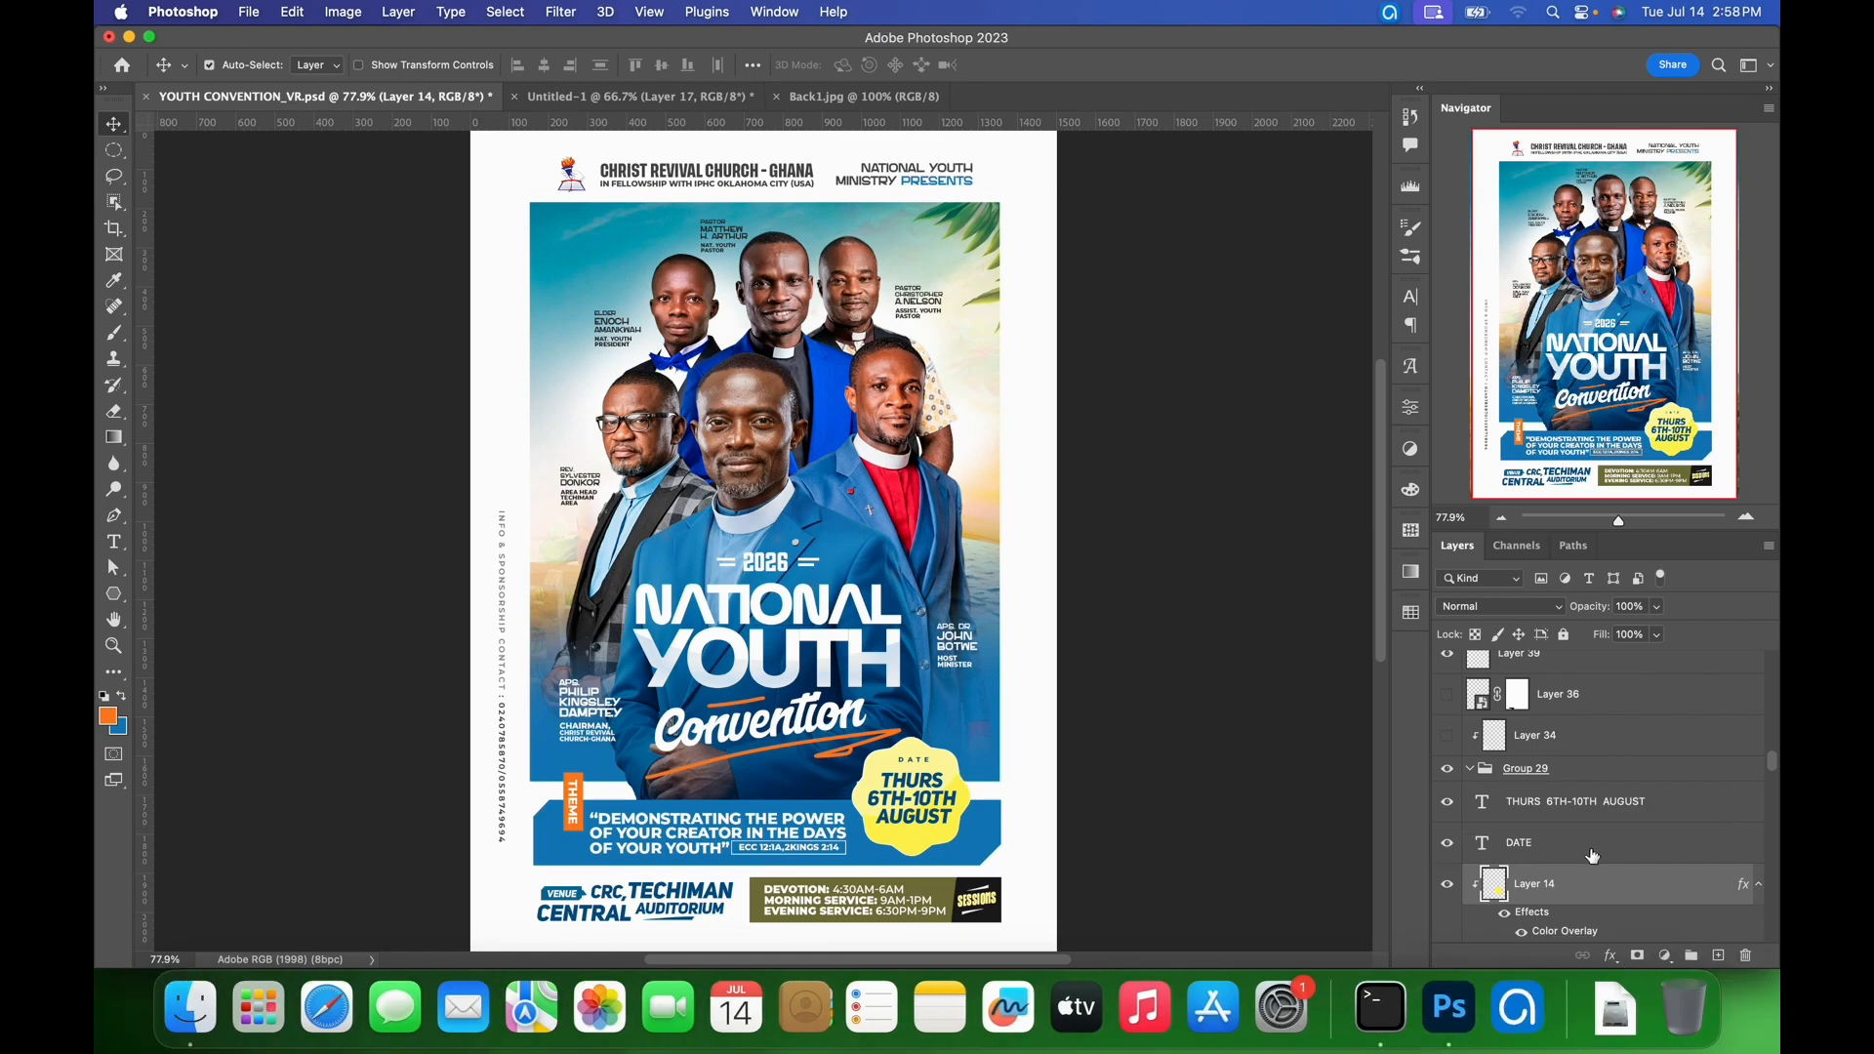
{"action": "double_click", "coordinate": [1564, 934]}
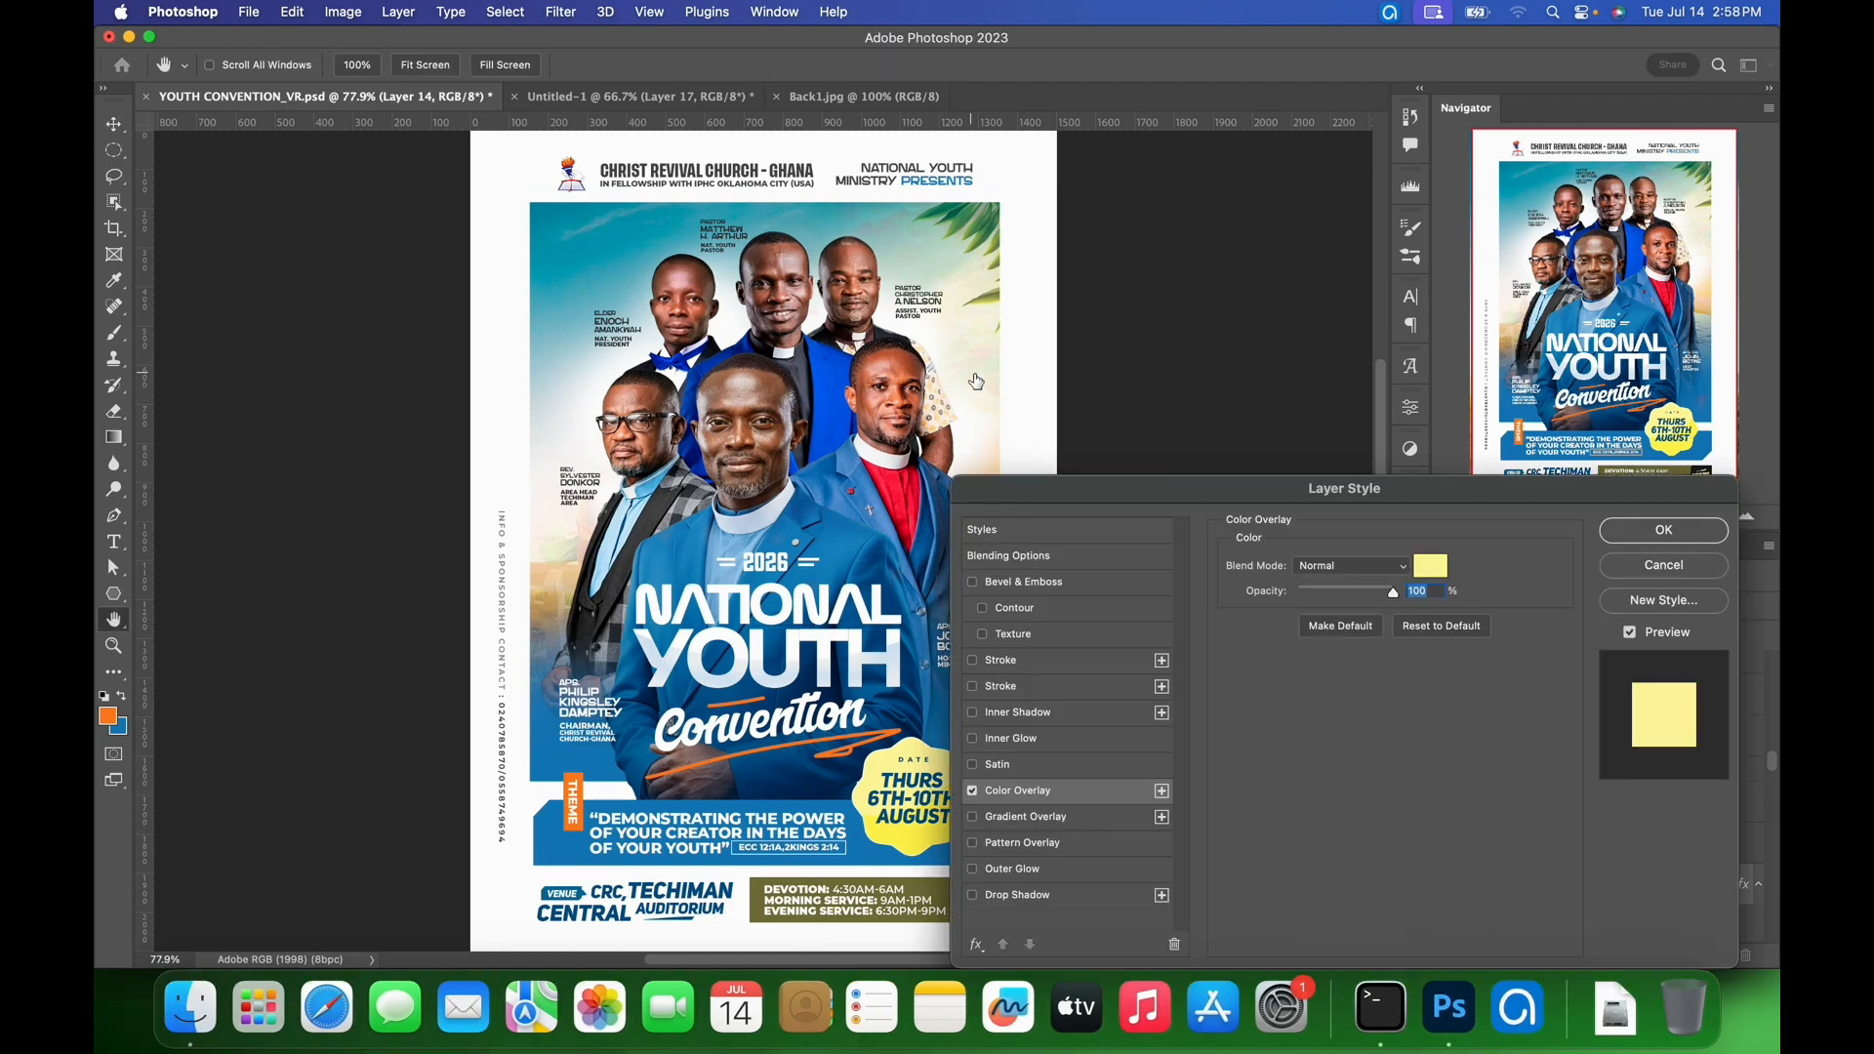
{"action": "left_click", "coordinate": [1427, 566]}
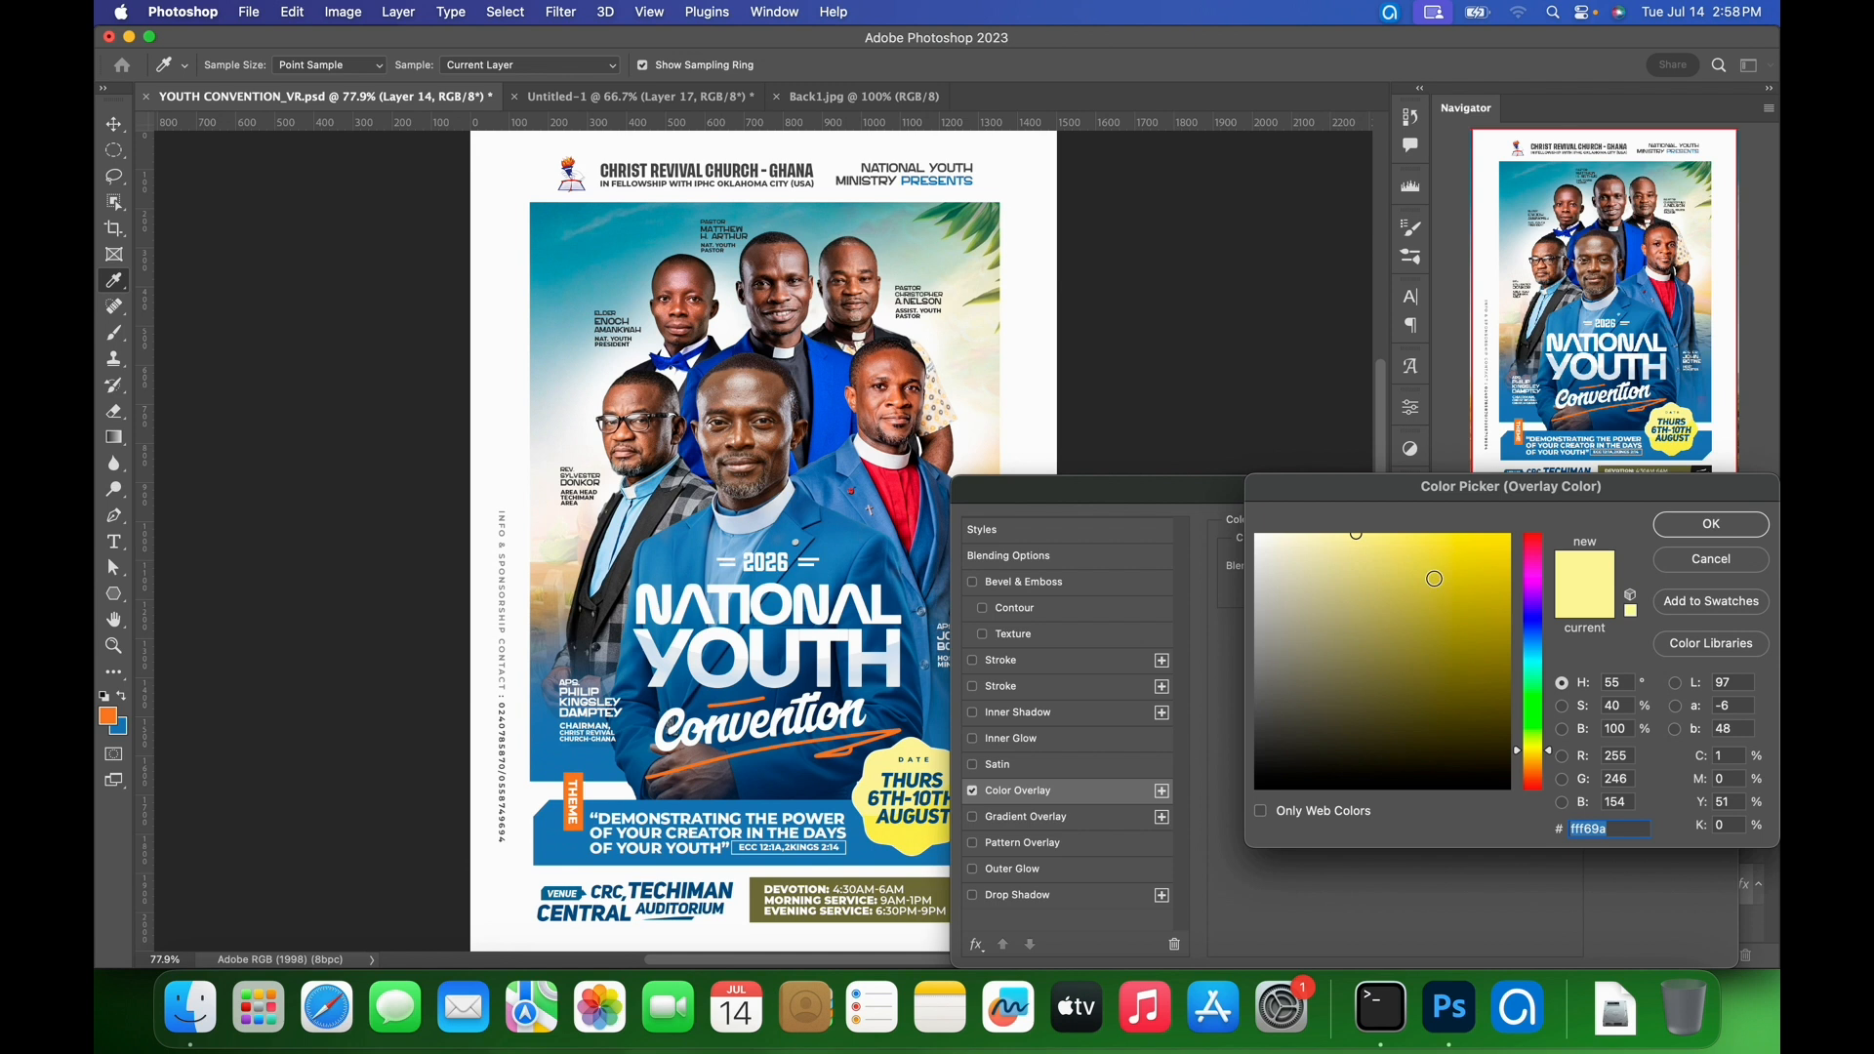
{"action": "left_click", "coordinate": [1709, 526]}
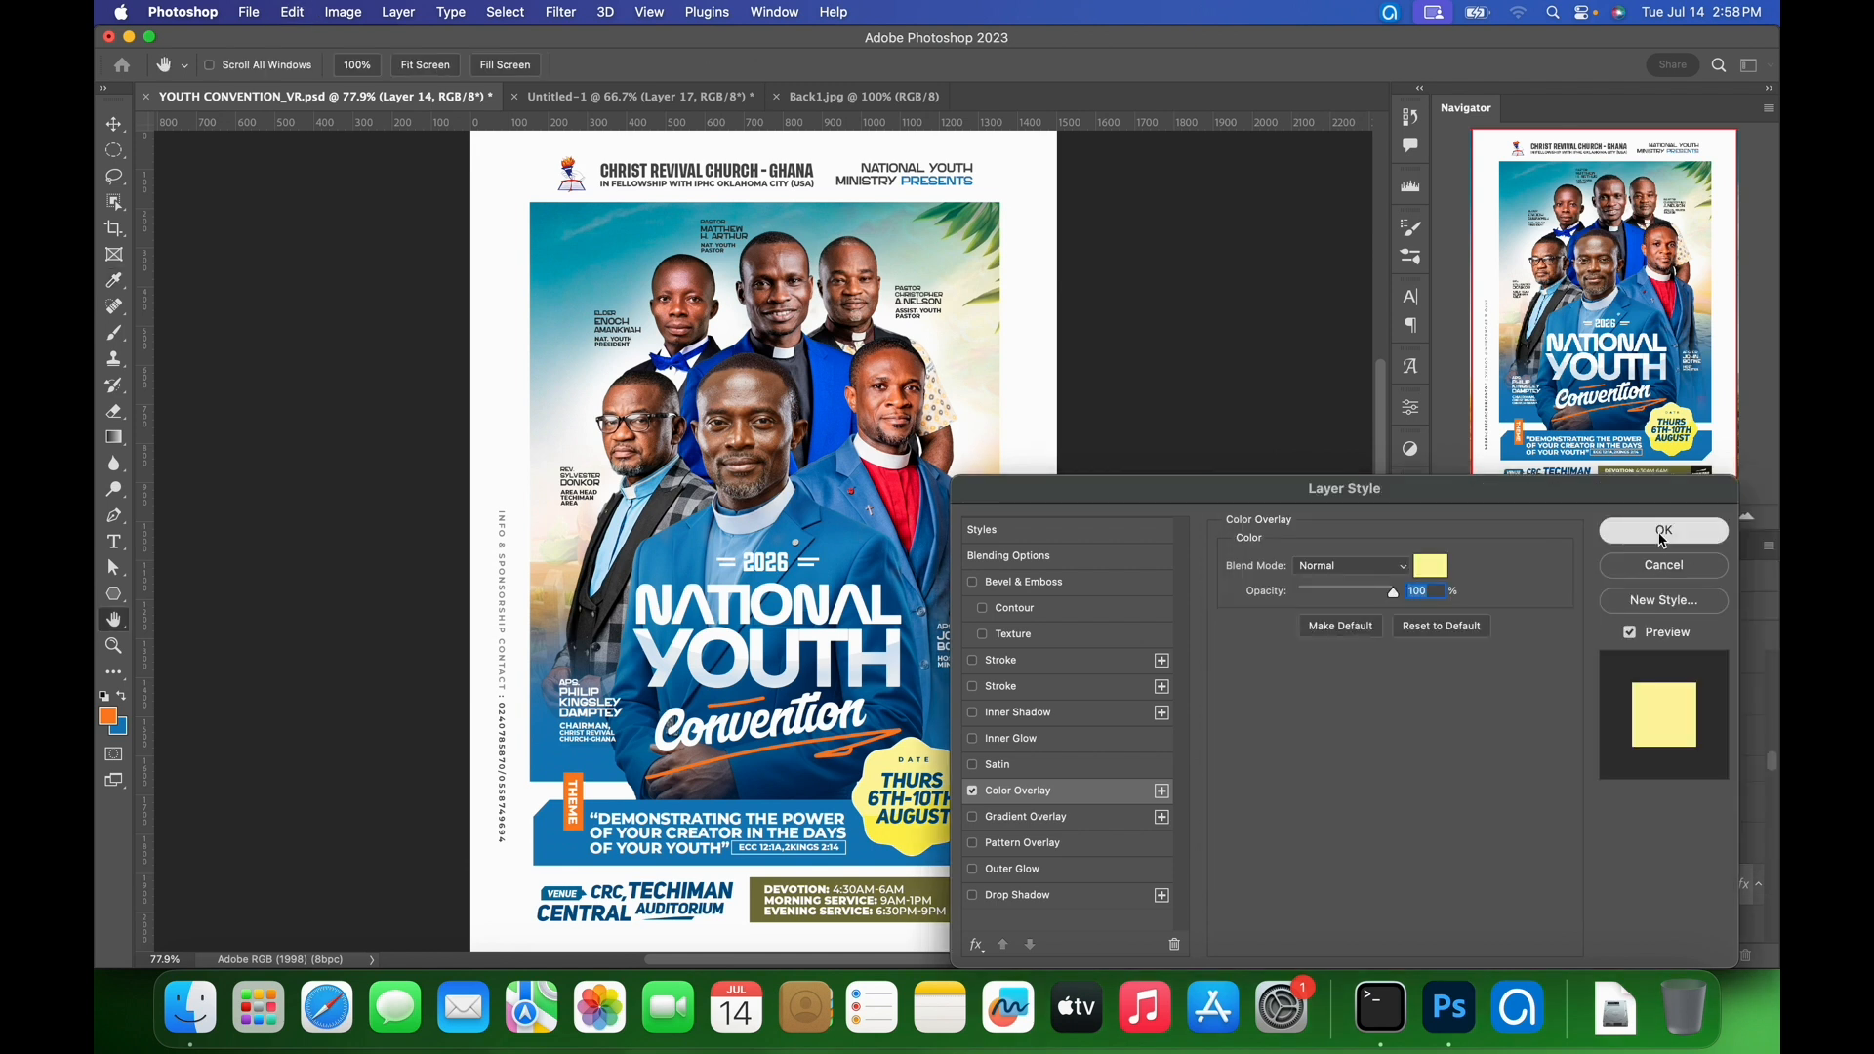
{"action": "left_click", "coordinate": [1664, 533]}
- Back in Untitled-1, add a new empty layer directly above the yellow polygon
{"action": "left_click", "coordinate": [699, 98]}
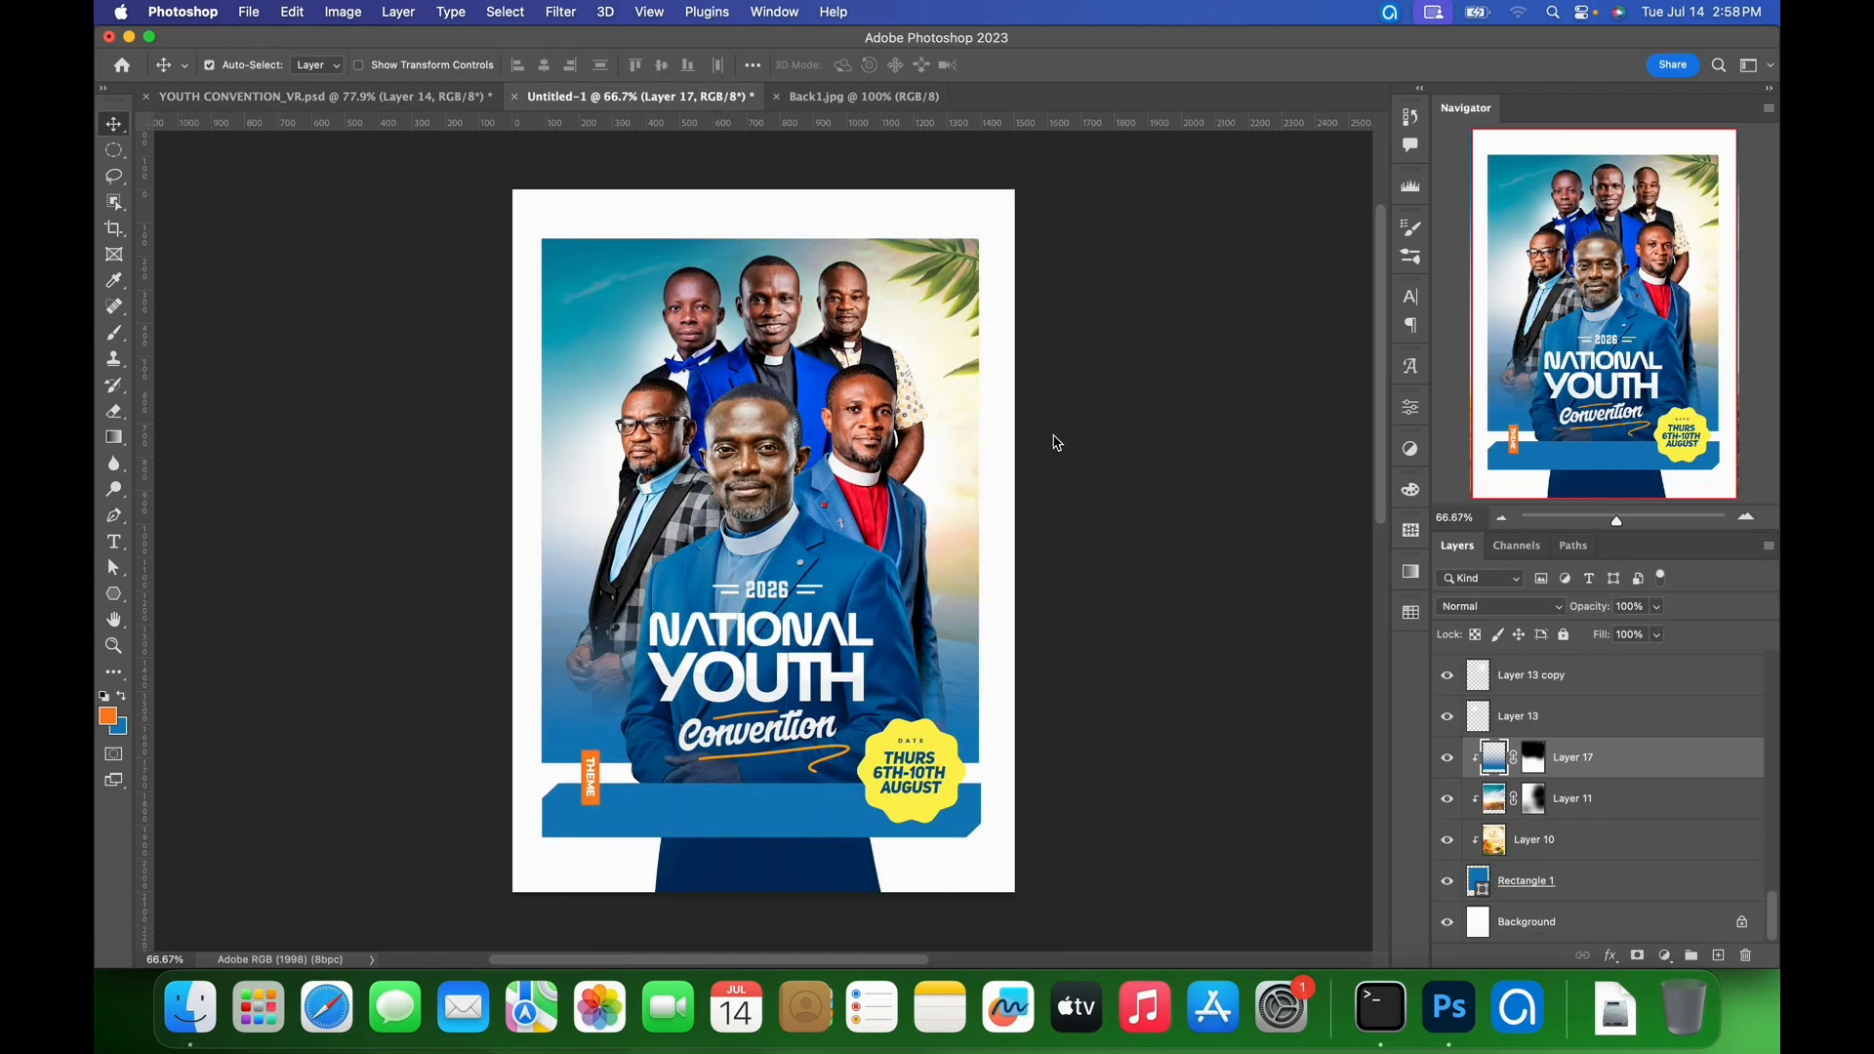
{"action": "left_click", "coordinate": [960, 811]}
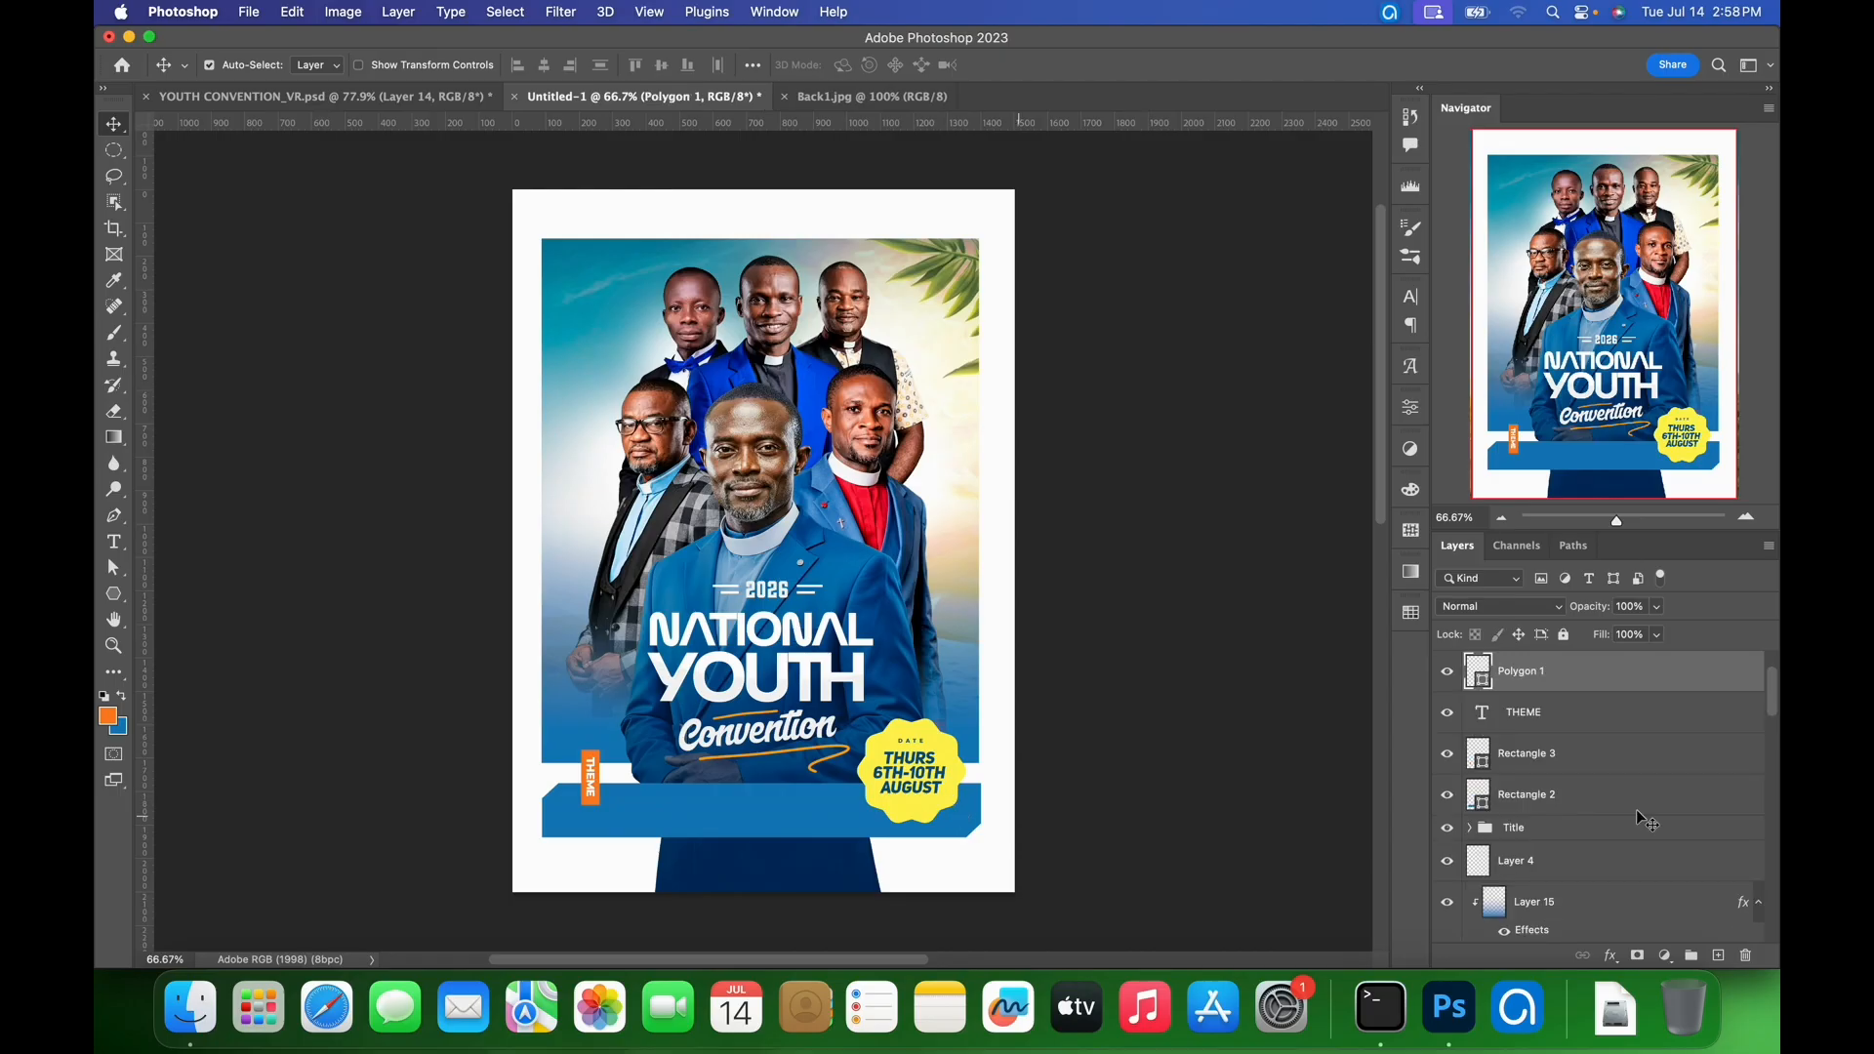
{"action": "left_click", "coordinate": [1720, 957]}
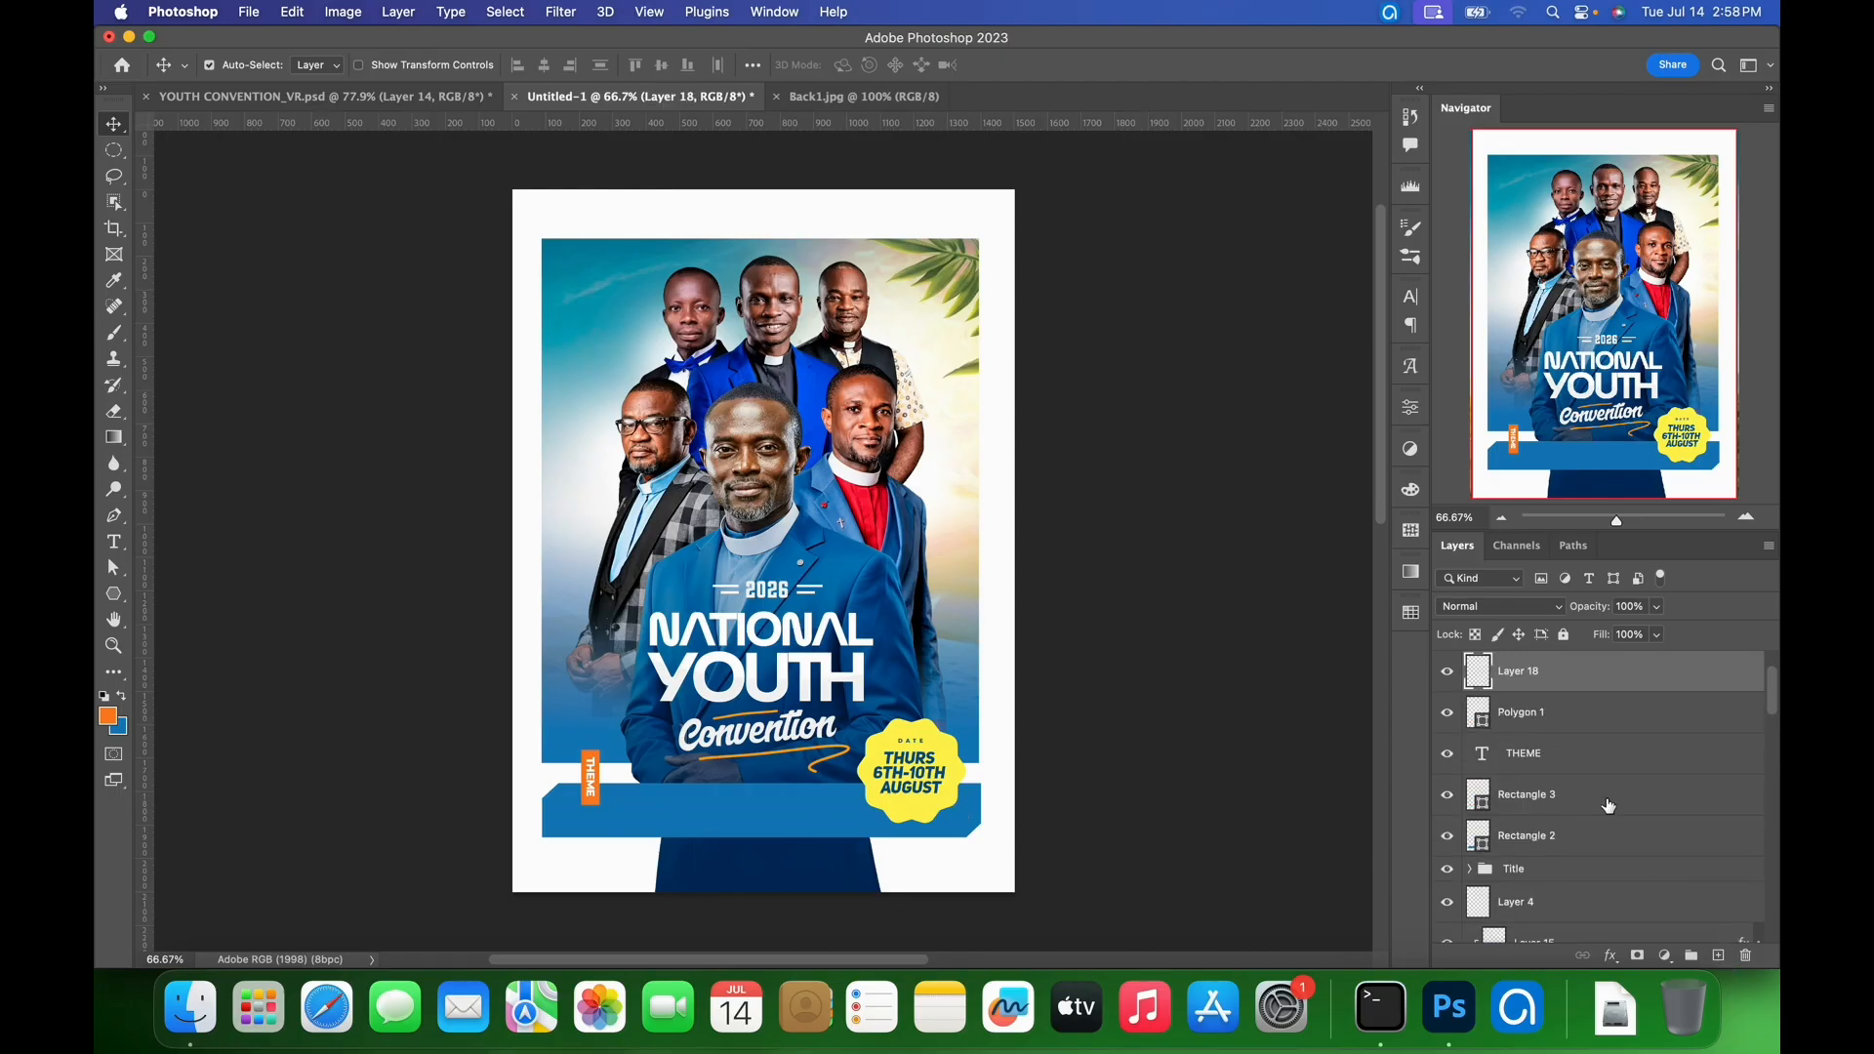
- Put the yellow polygon into its own group and clip the new empty layer above to that group
{"action": "left_click", "coordinate": [1548, 723]}
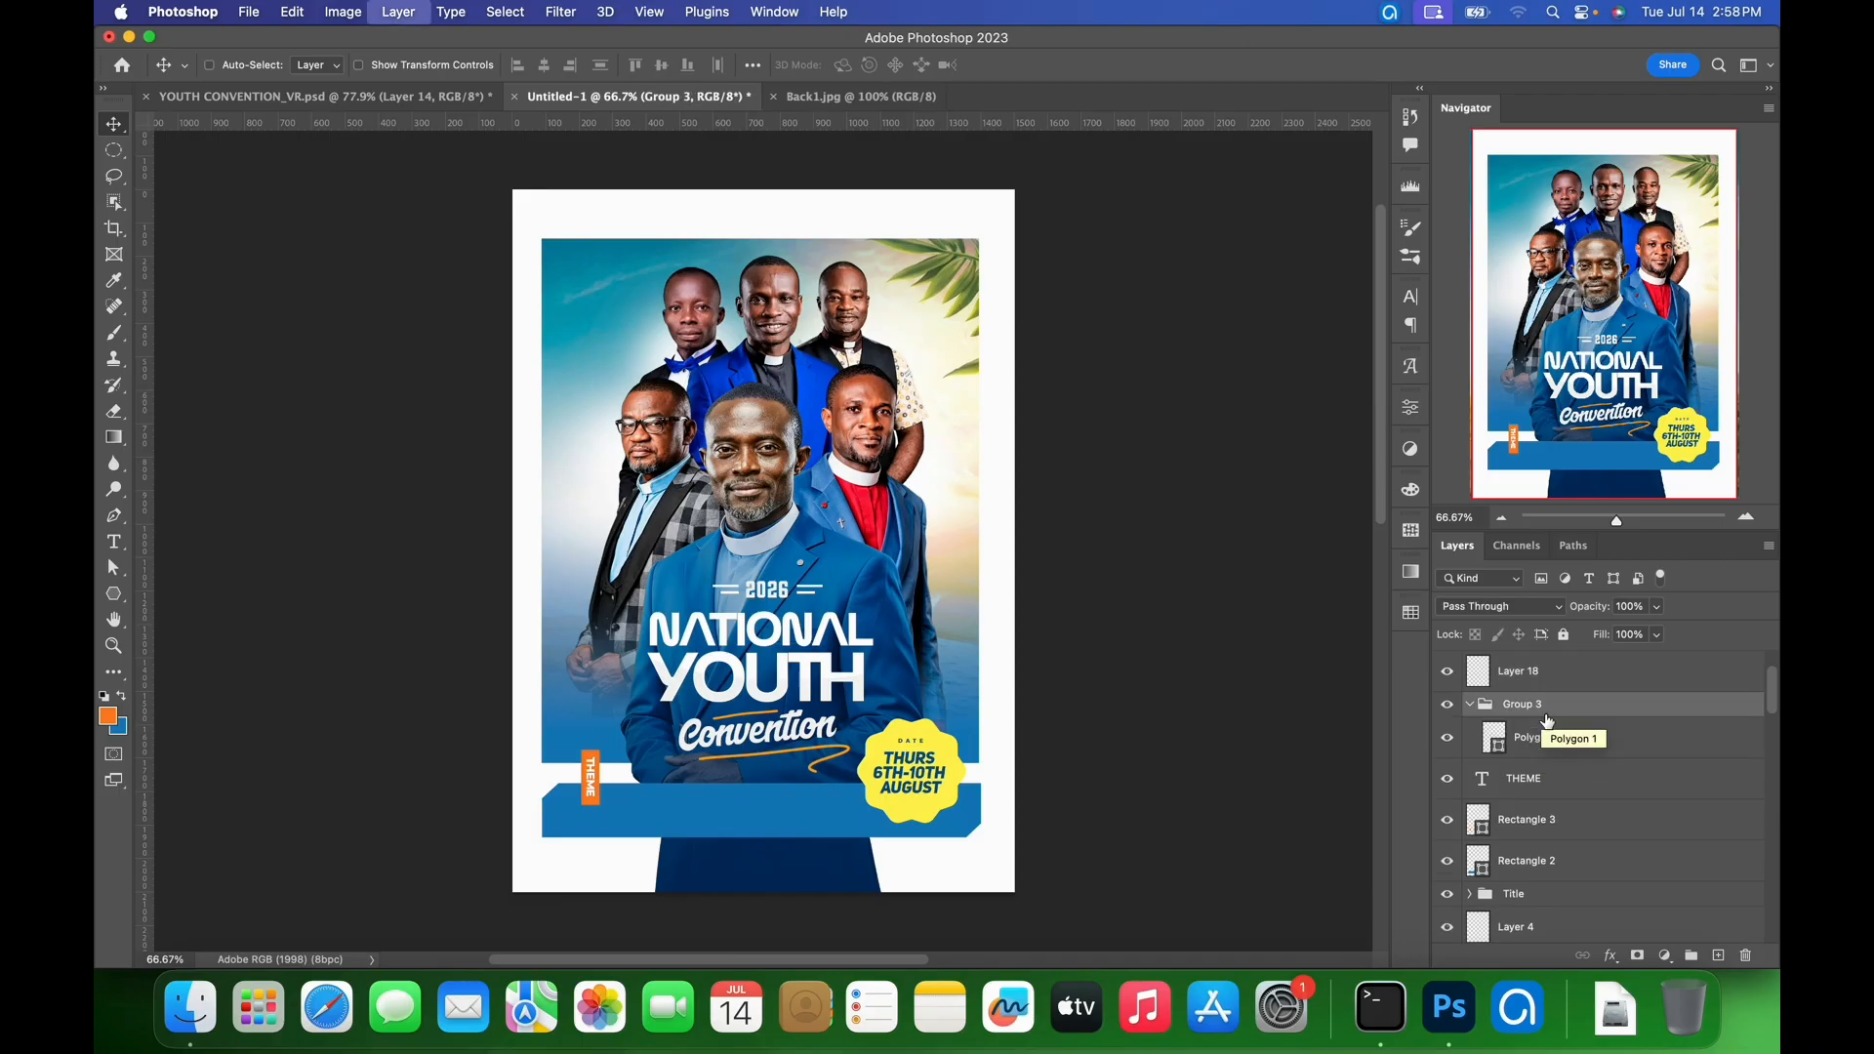
{"action": "key", "text": "super+g"}
{"action": "mouse_move", "coordinate": [1542, 686]}
{"action": "left_mouse_down"}
{"action": "mouse_move", "coordinate": [1553, 742]}
{"action": "mouse_move", "coordinate": [1561, 699]}
{"action": "left_mouse_up"}
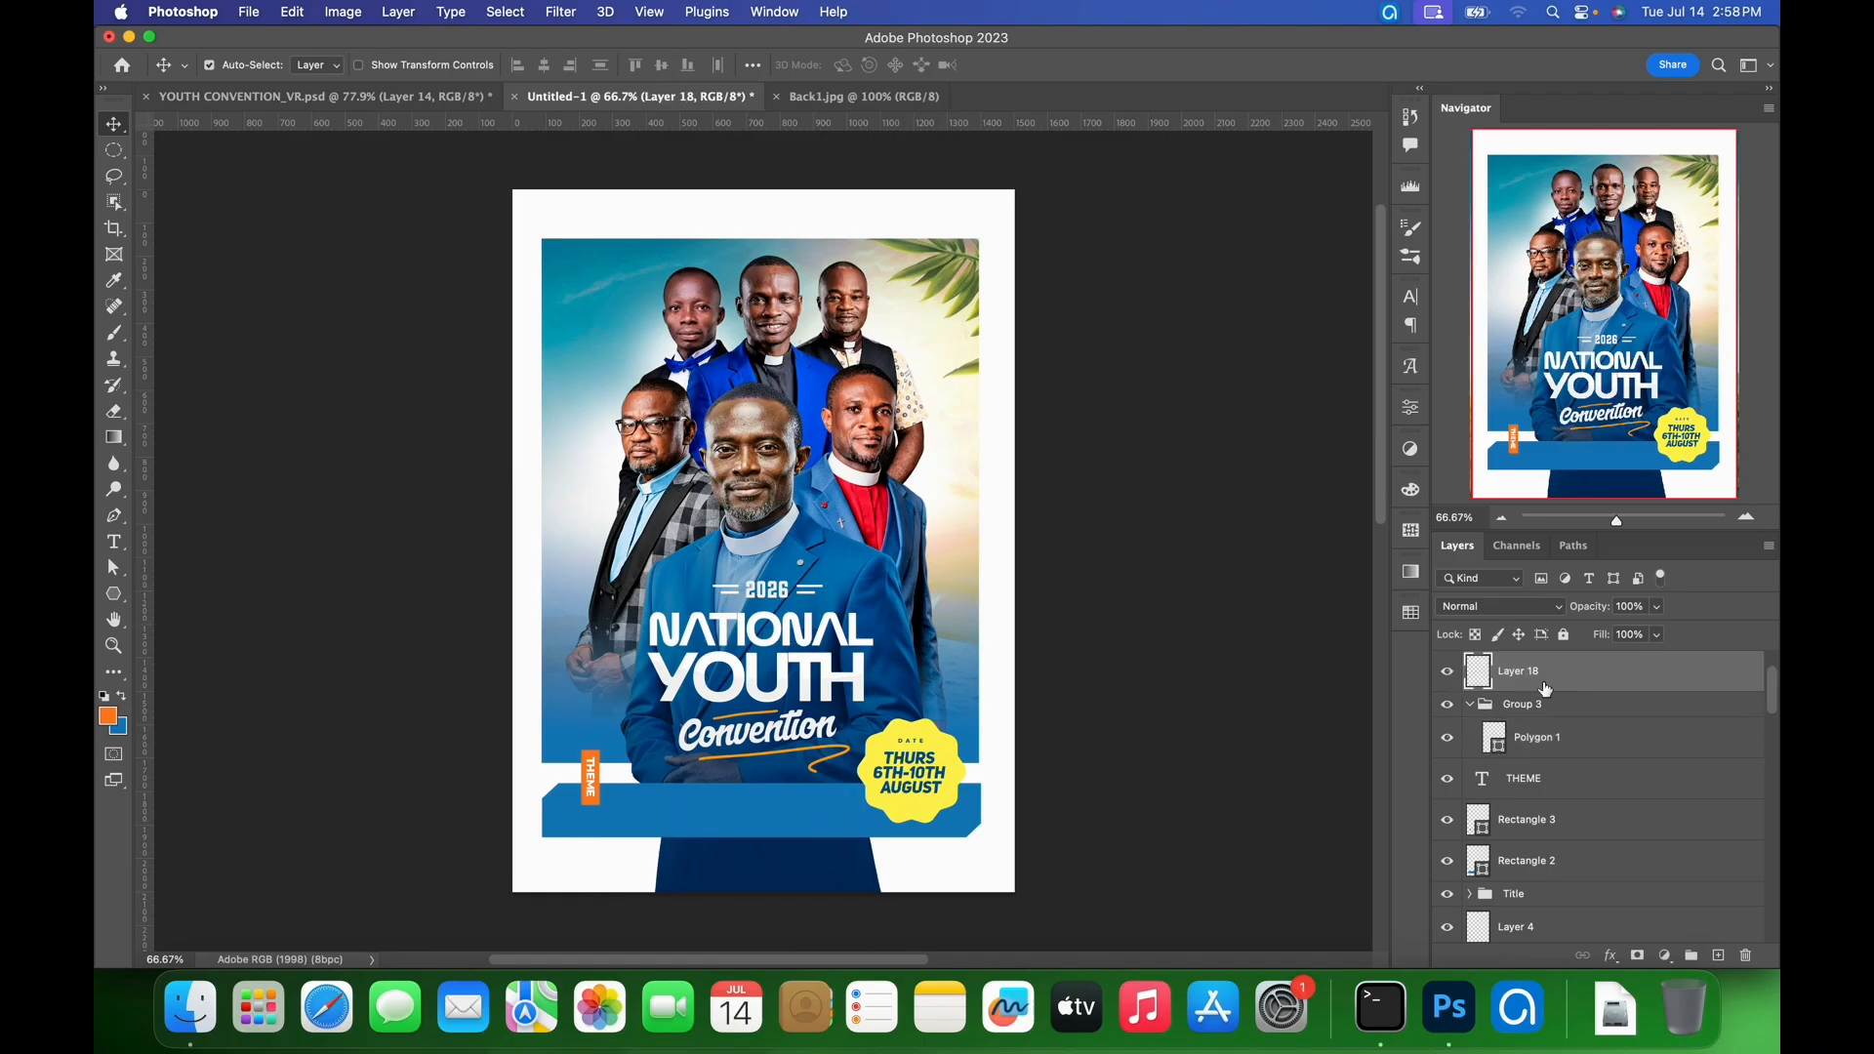
{"action": "key", "text": "super+alt+g"}
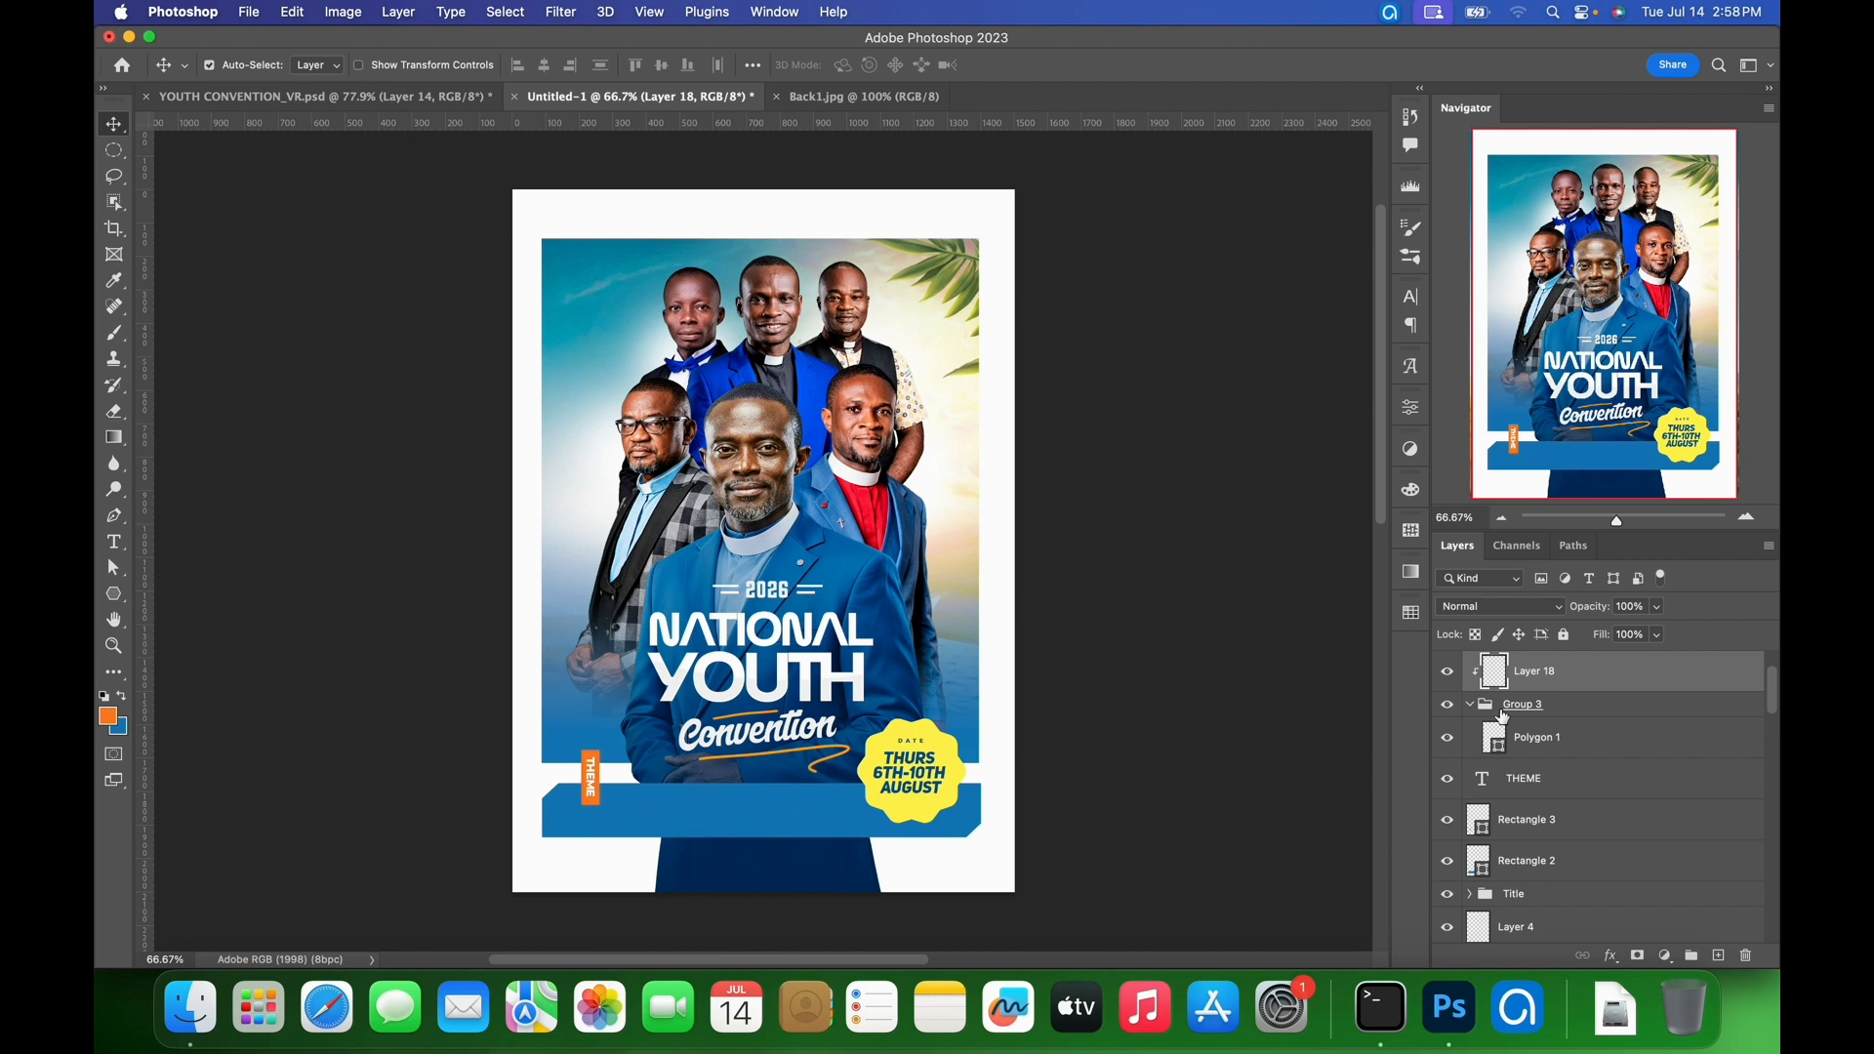
- On the clipped layer, fill an elliptical selection over the upper part of the date badge with colour fff69a, and deselect
{"action": "key", "text": "m"}
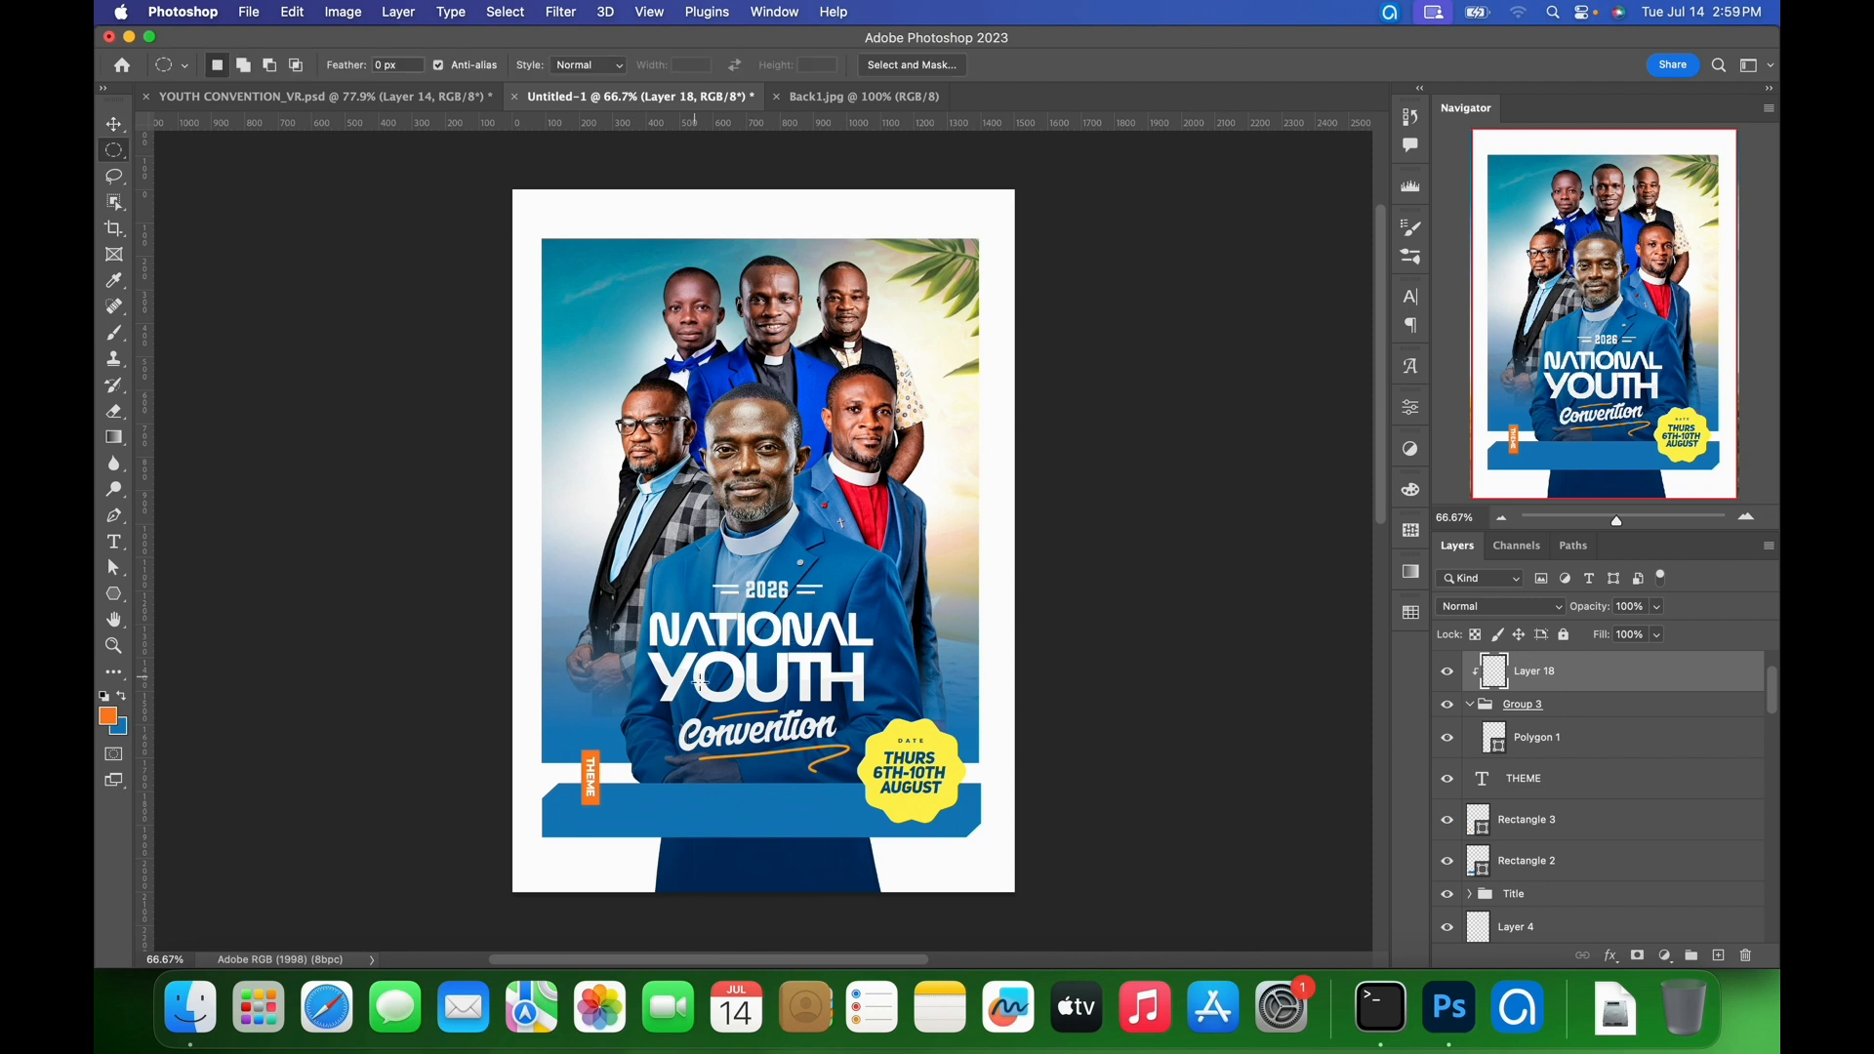
{"action": "left_click", "coordinate": [110, 718]}
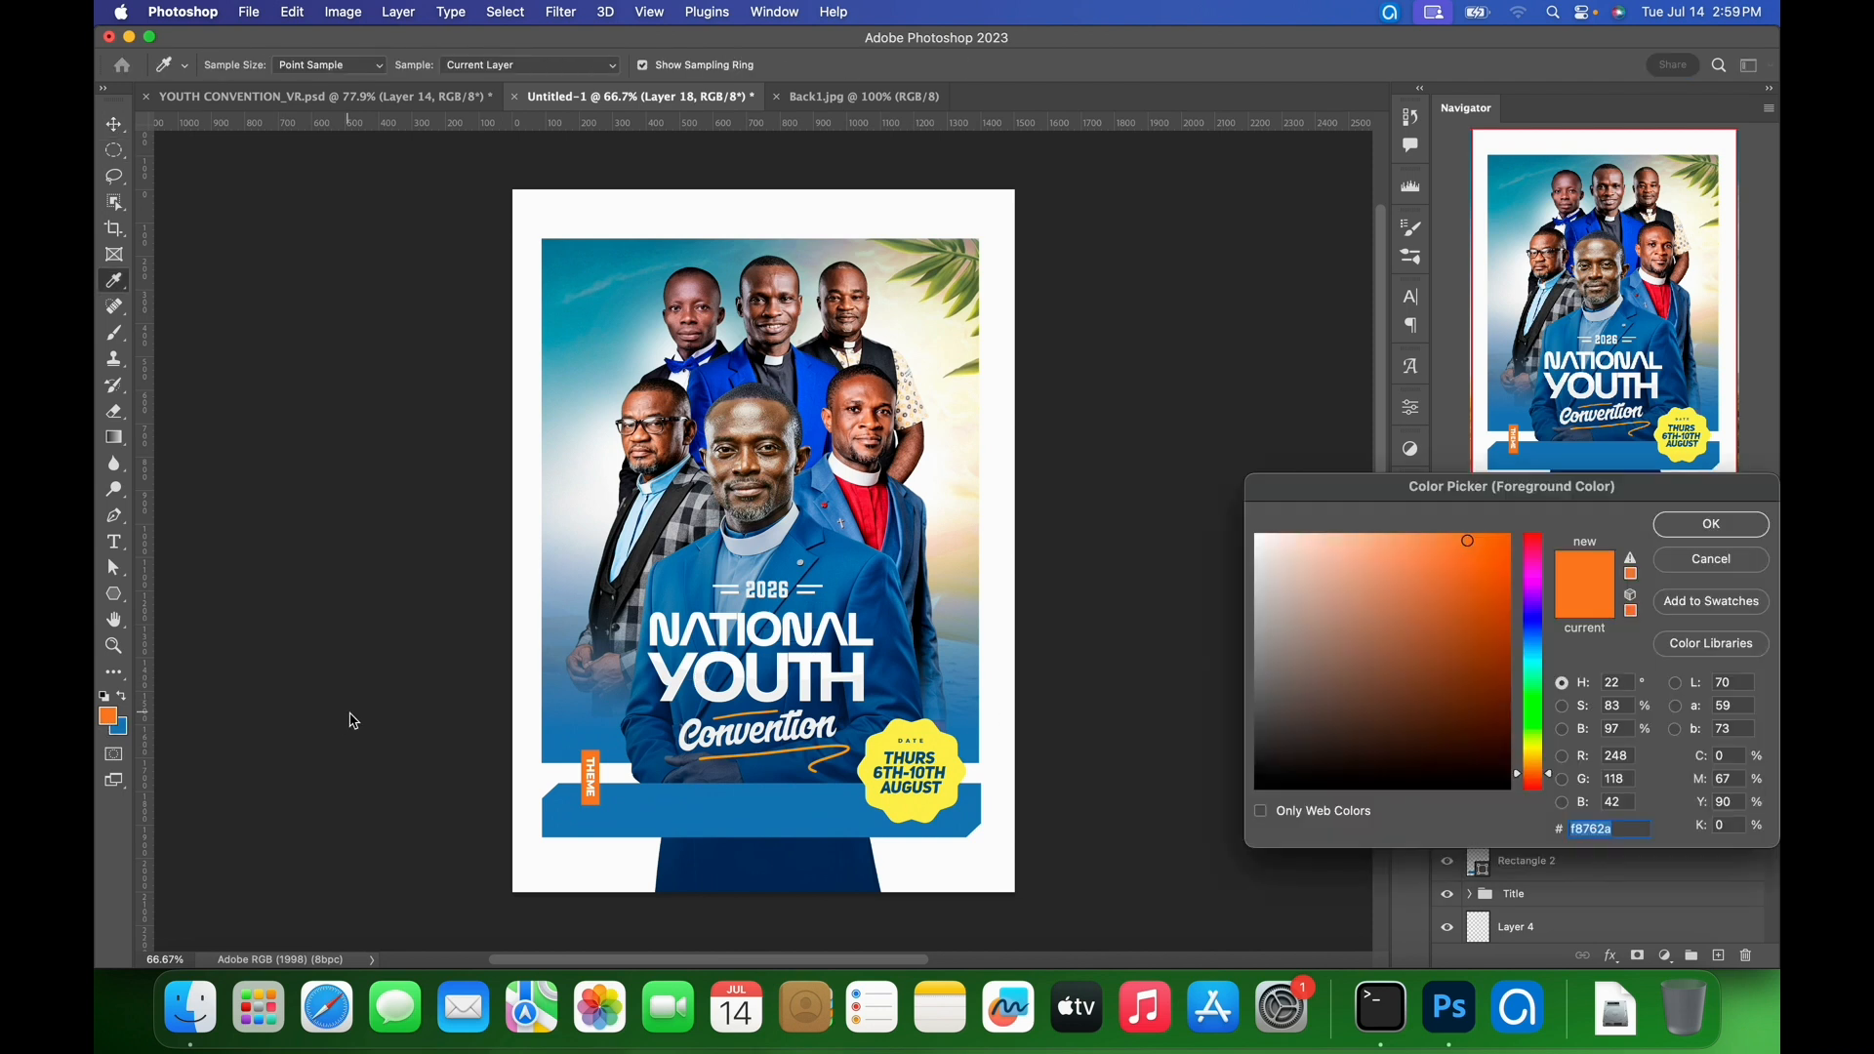
{"action": "type", "text": "fff69a"}
{"action": "left_click", "coordinate": [1722, 524]}
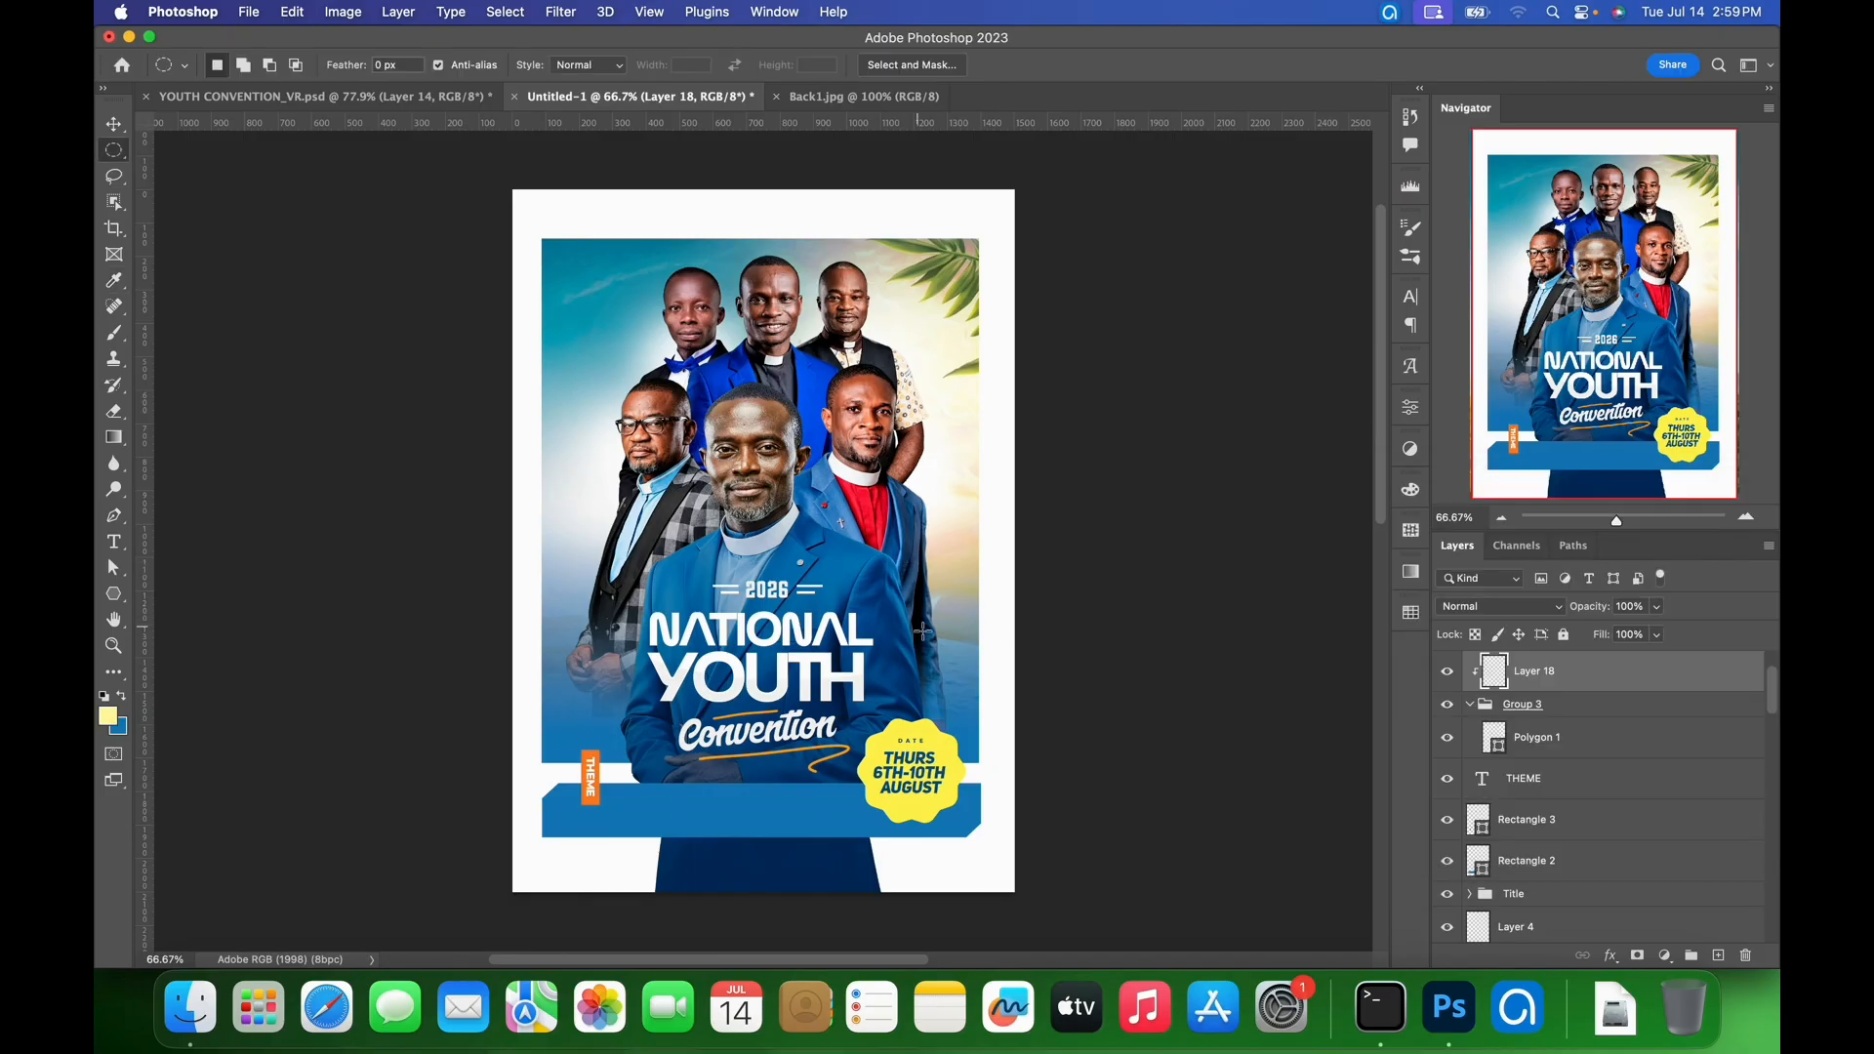
{"action": "left_click", "coordinate": [110, 719]}
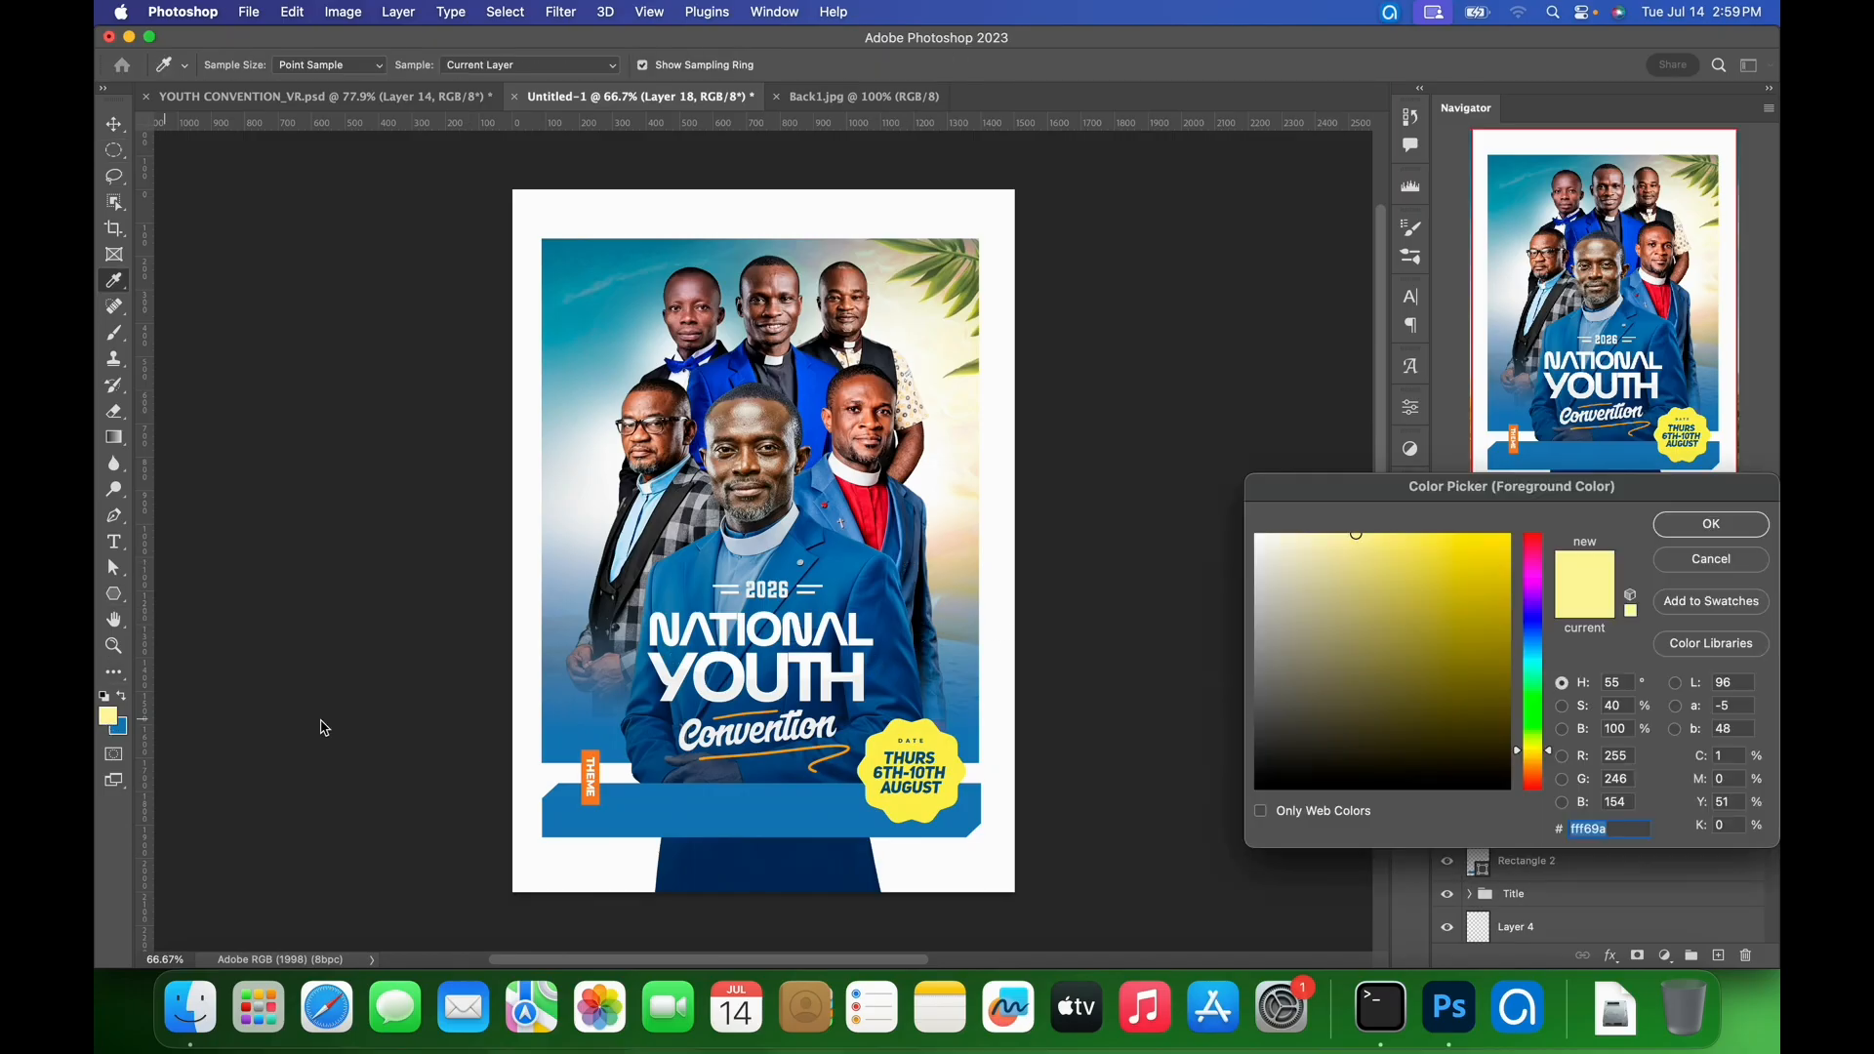
{"action": "left_click", "coordinate": [1714, 526]}
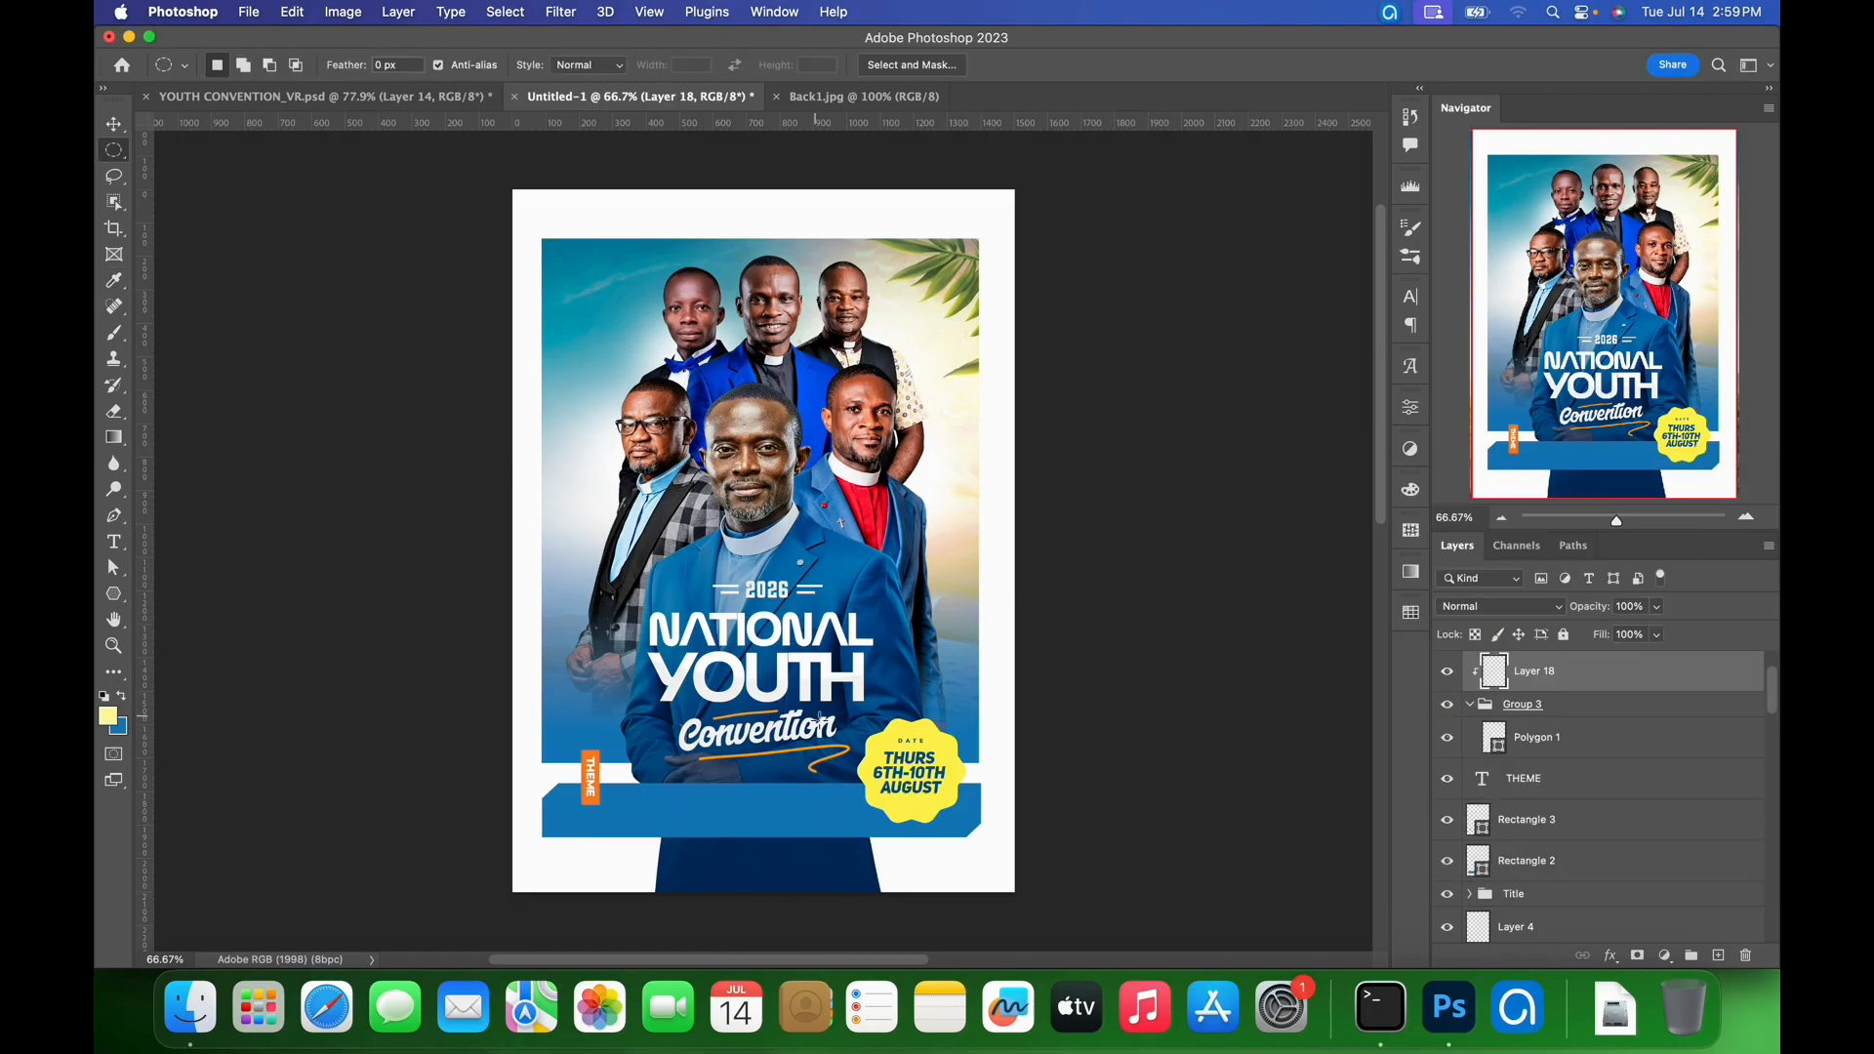
{"action": "left_click_drag", "start_coordinate": [846, 687], "coordinate": [986, 801]}
{"action": "key", "text": "alt"}
{"action": "key", "text": "alt+BackSpace"}
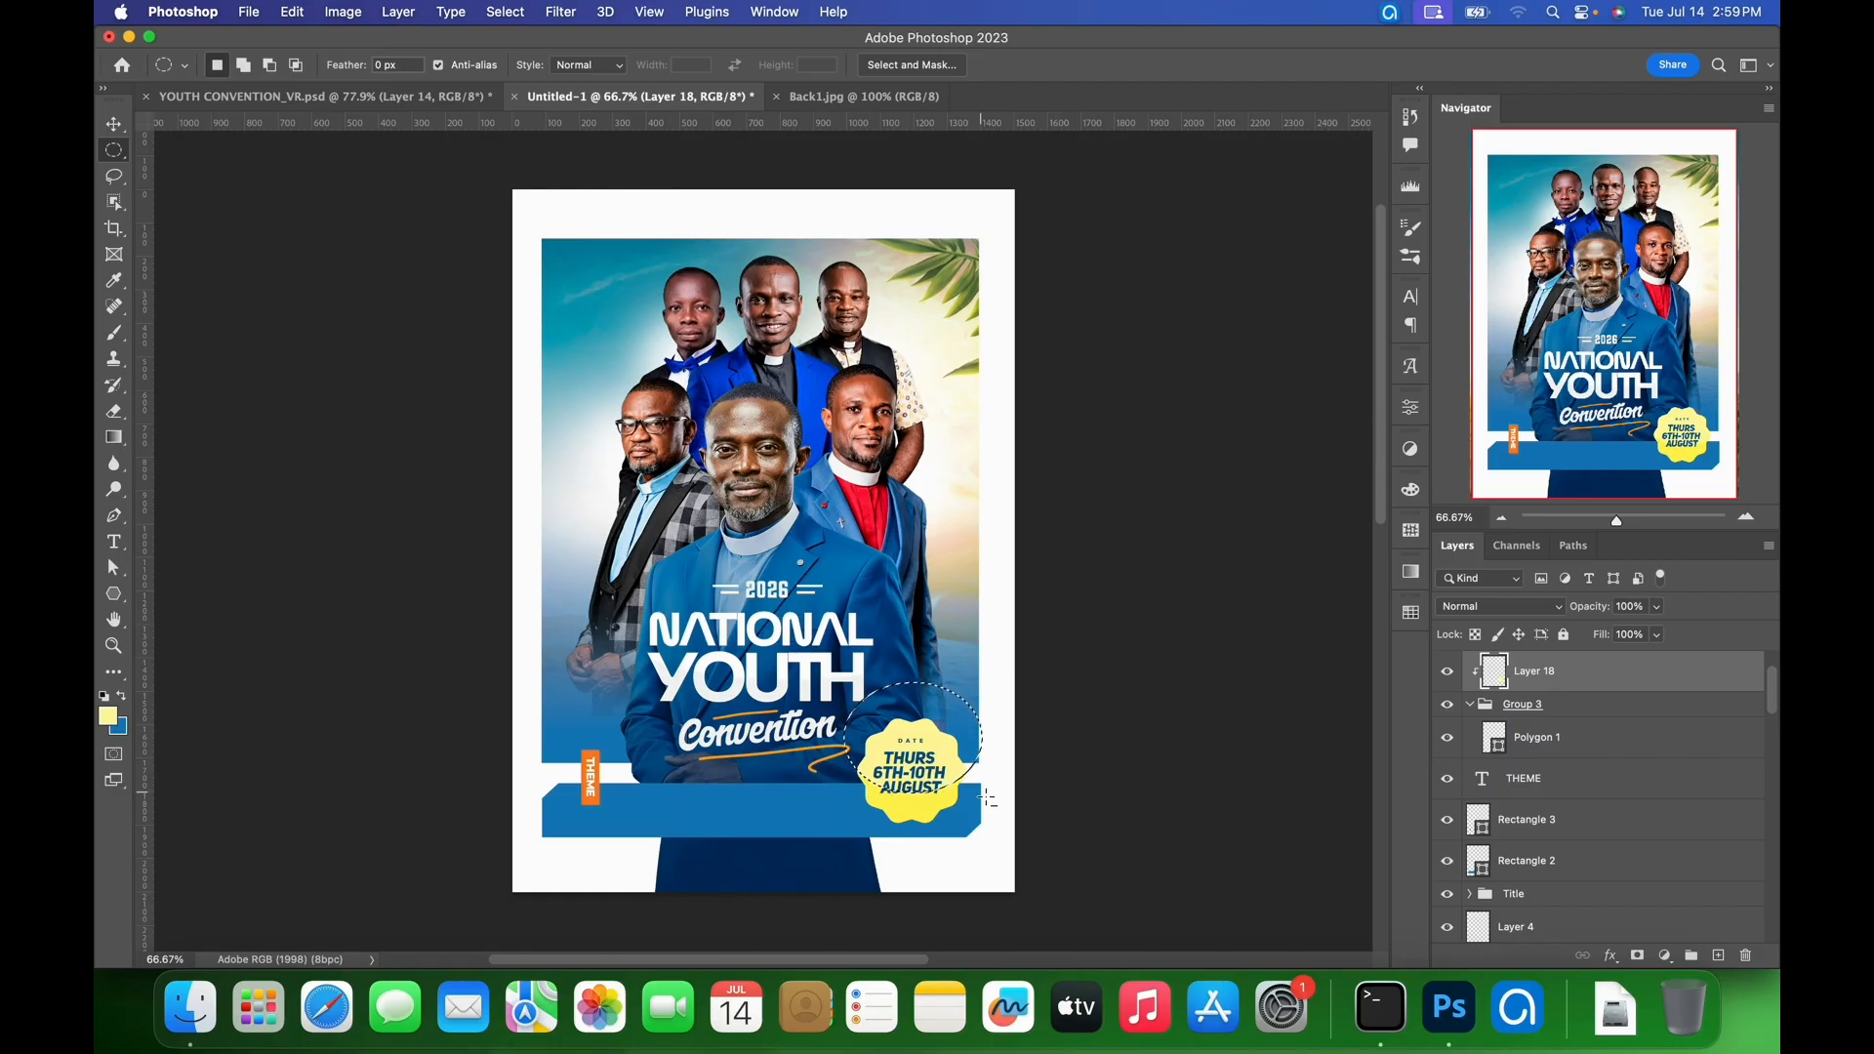
{"action": "key", "text": "super+d"}
{"action": "key", "text": "v"}
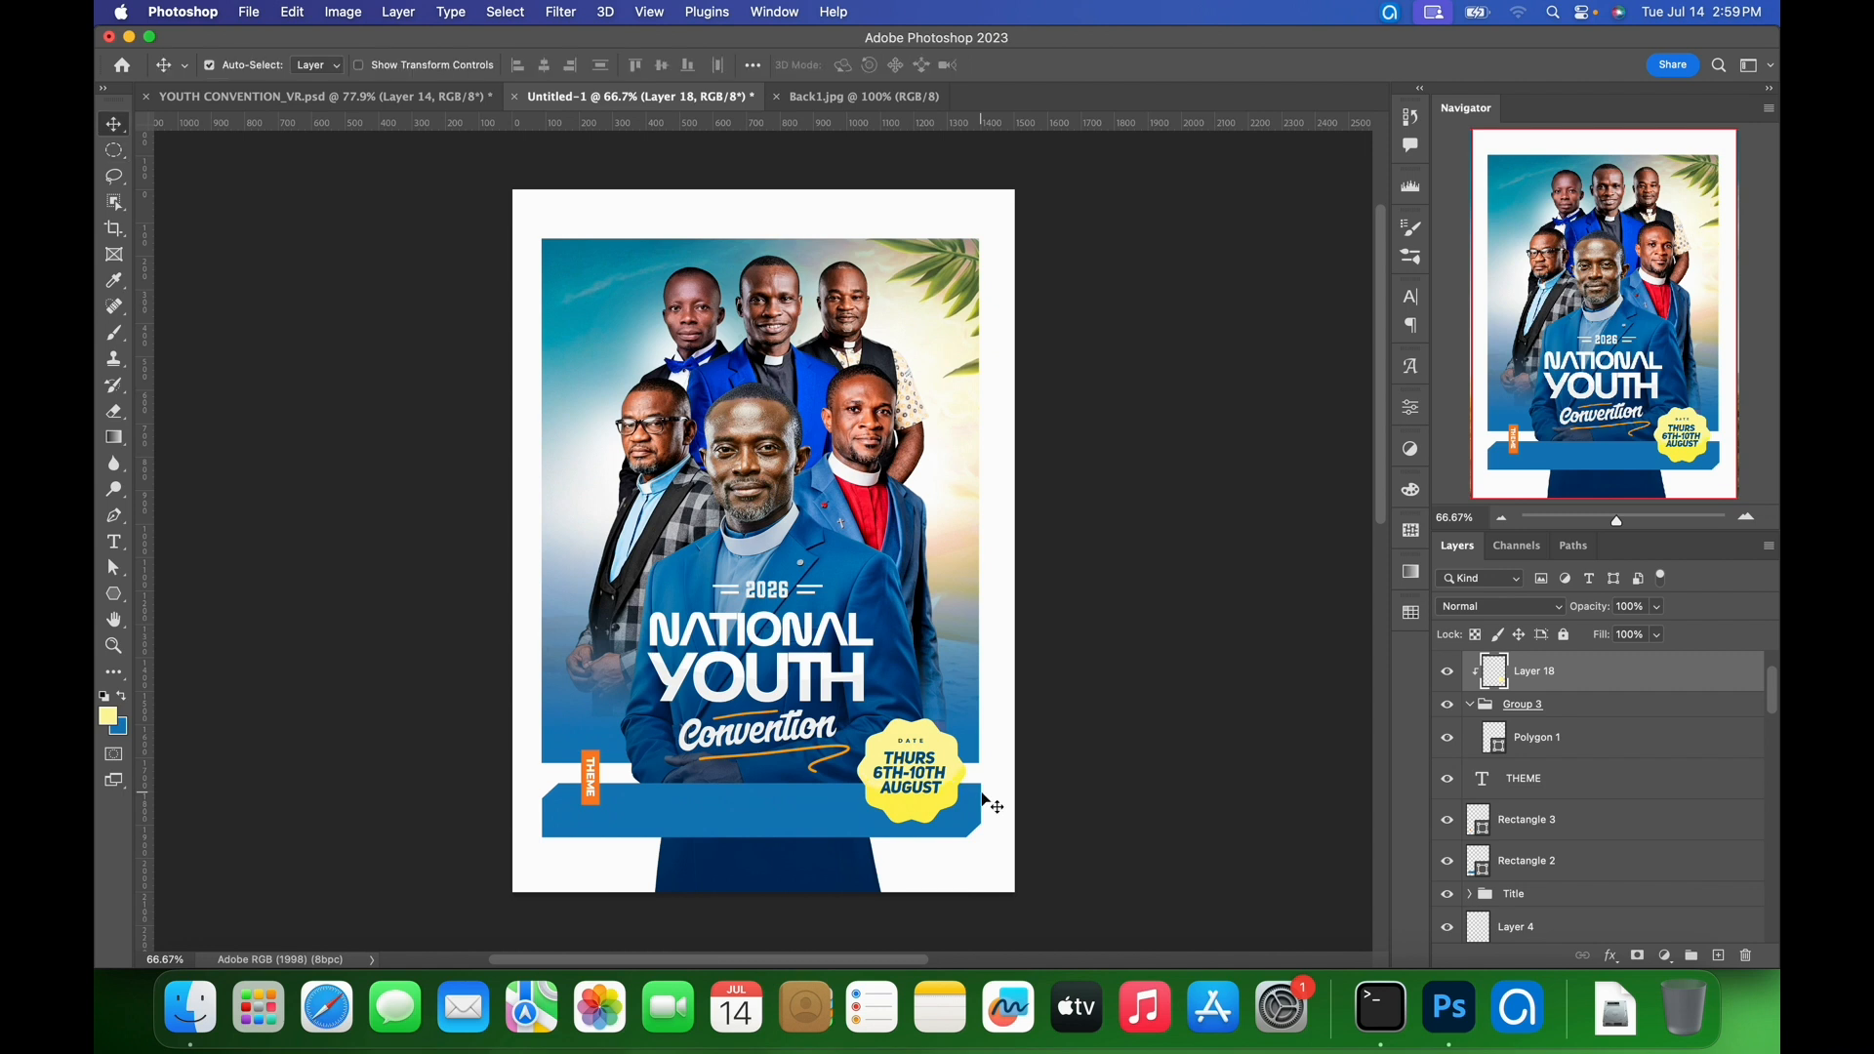
- Add a white 3 px inside Stroke to the yellow polygon and check the badge up close
{"action": "double_click", "coordinate": [1612, 744]}
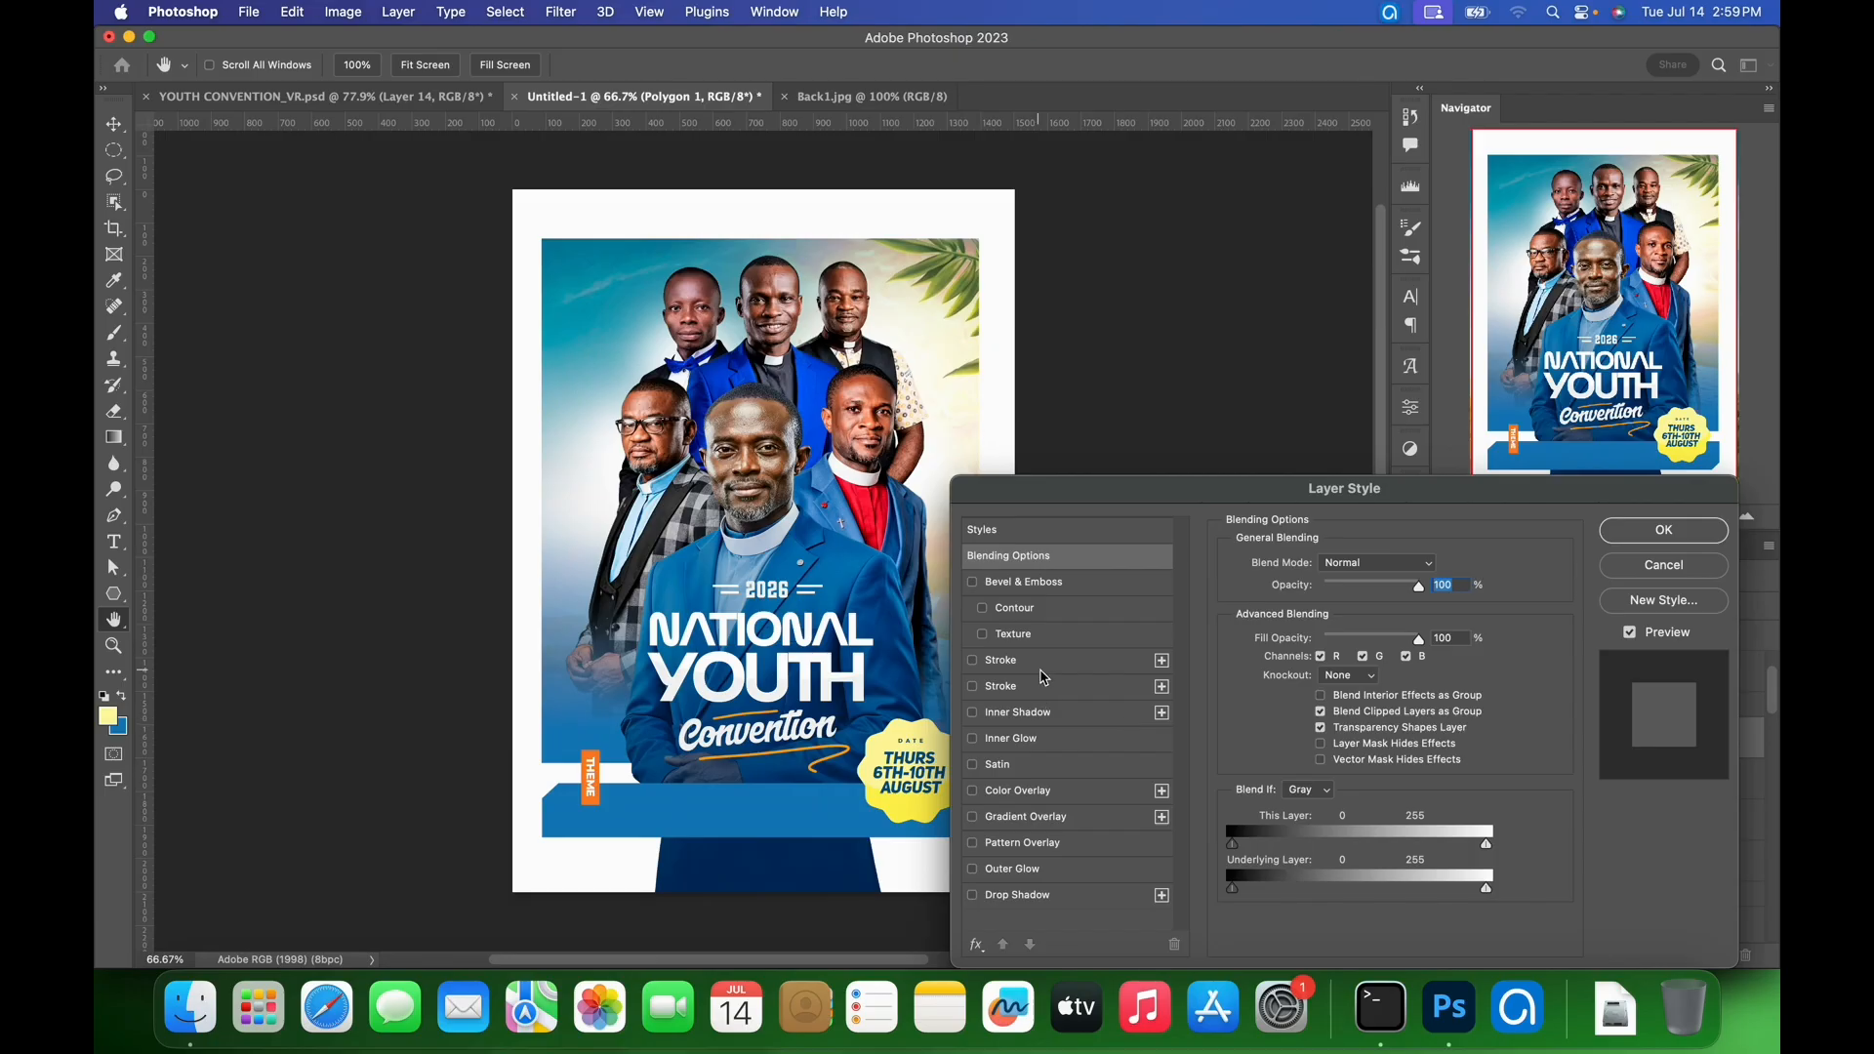
{"action": "left_click", "coordinate": [1040, 667]}
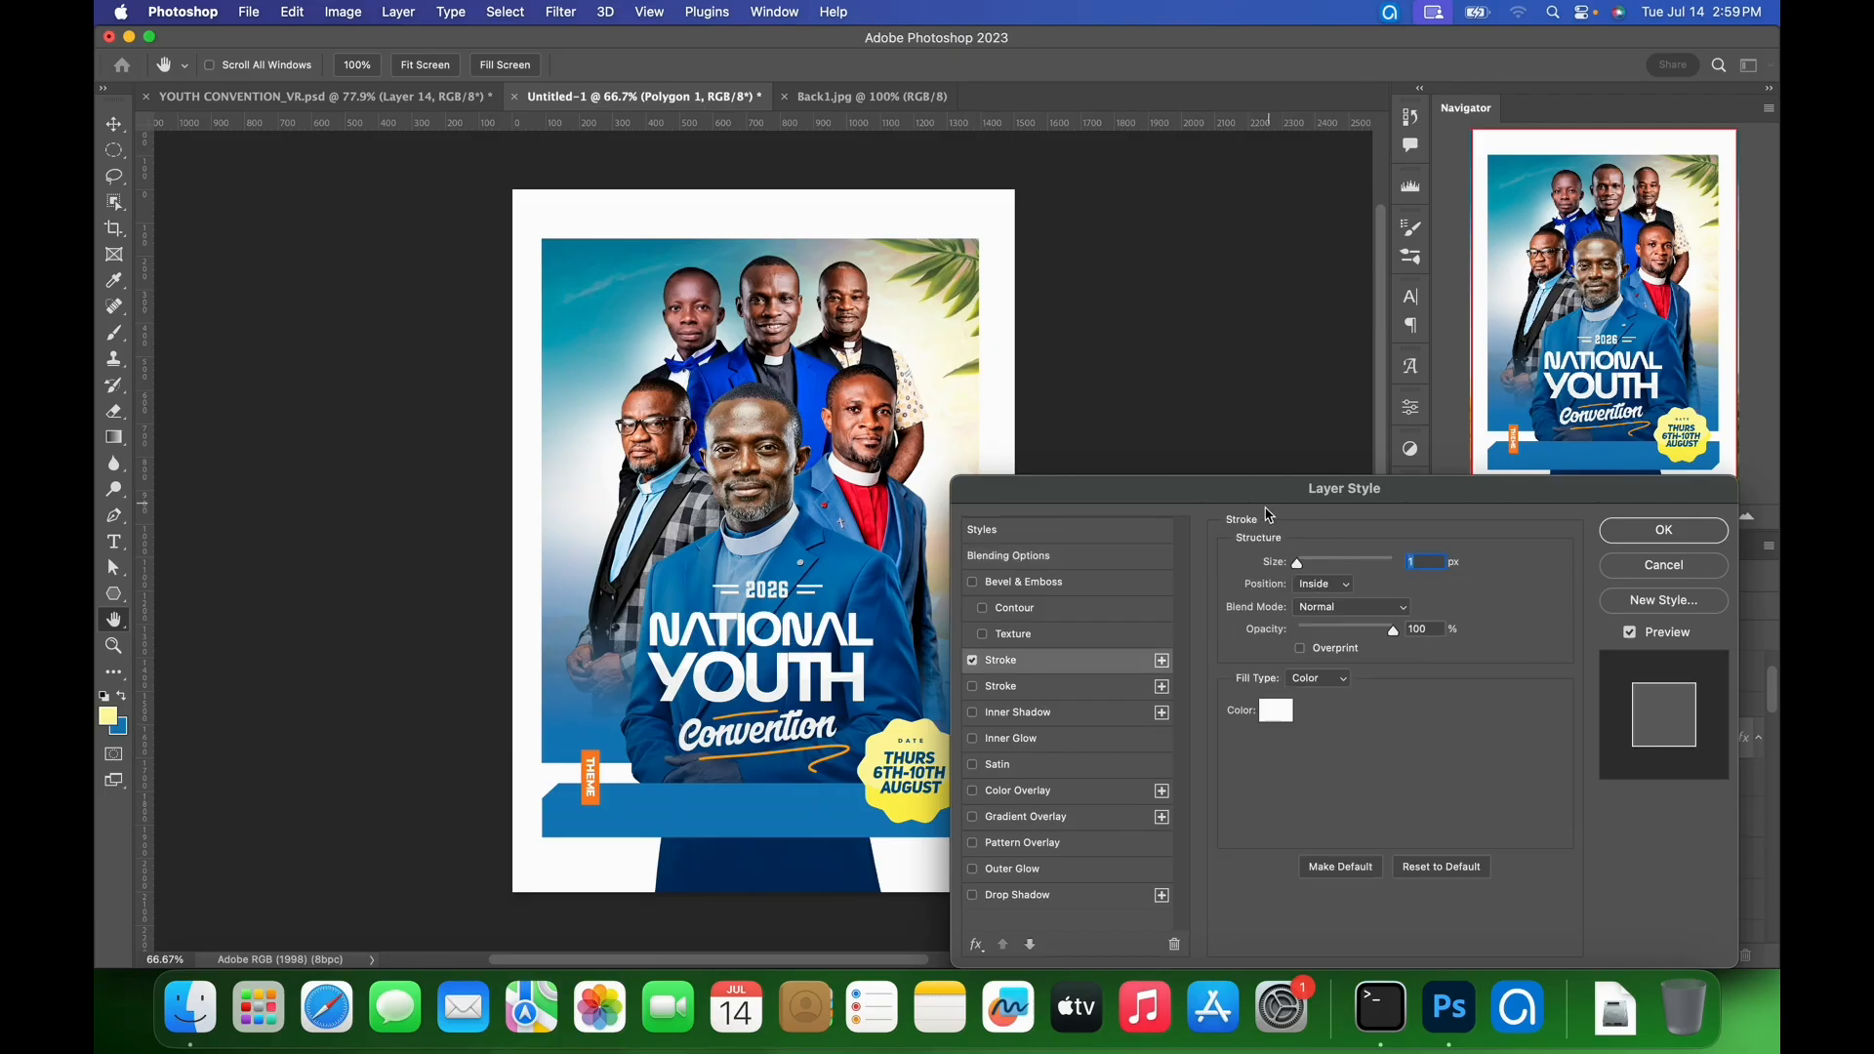
{"action": "left_click_drag", "start_coordinate": [1291, 497], "coordinate": [1367, 505]}
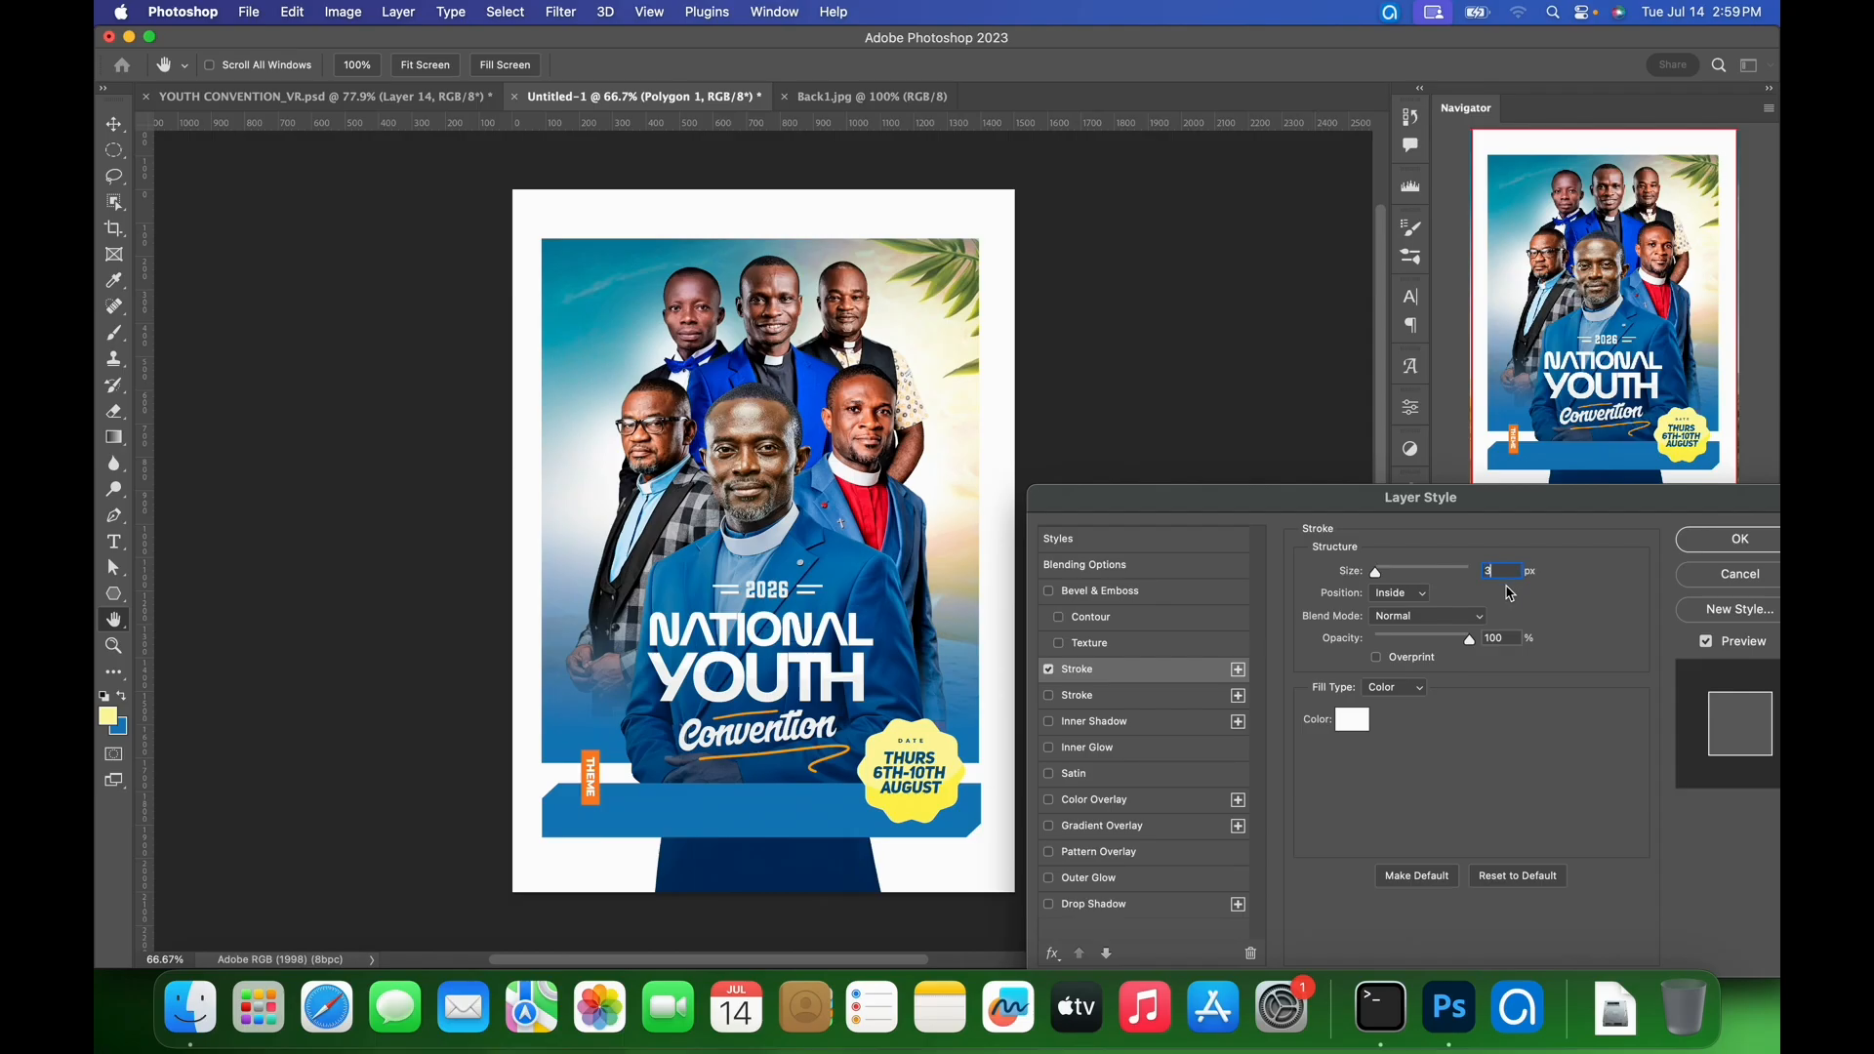
{"action": "key", "text": "Return"}
{"action": "key", "text": "super+equal"}
{"action": "key", "text": "super+equal"}
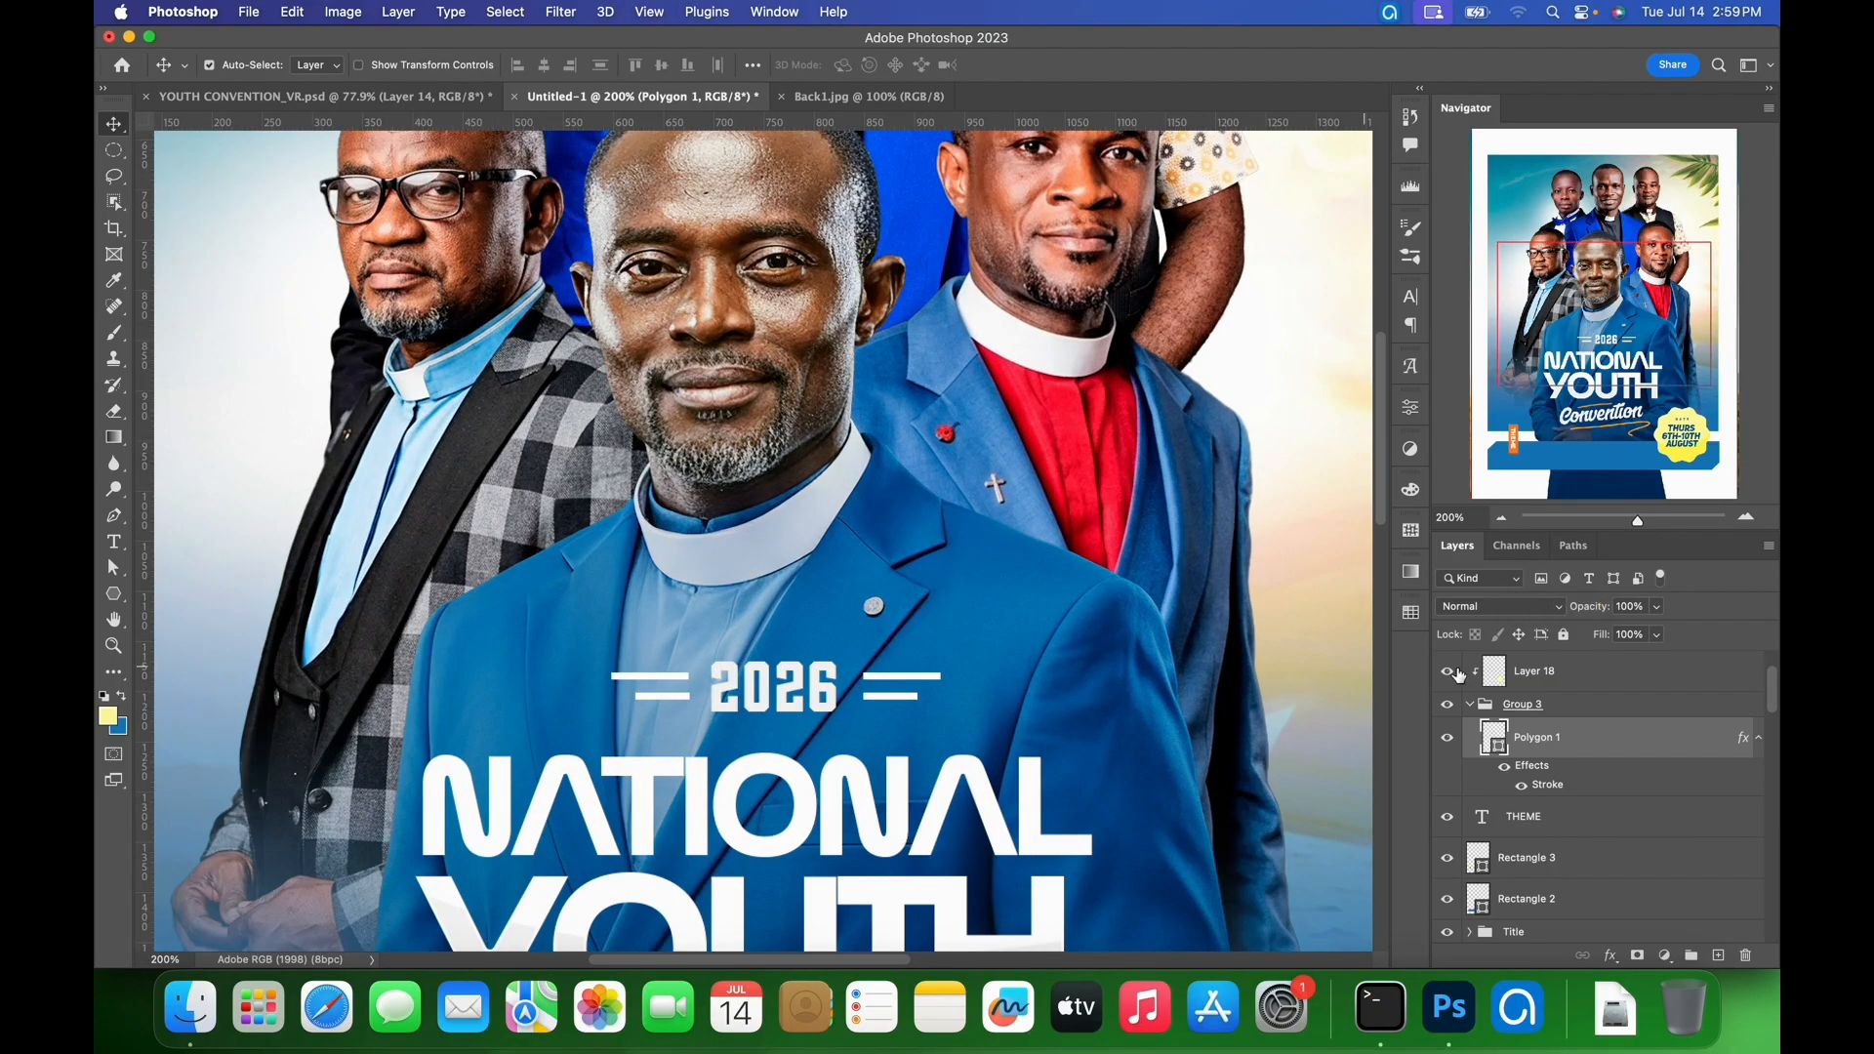
{"action": "scroll", "coordinate": [1025, 547], "scroll_direction": "down", "scroll_amount": 10}
{"action": "scroll", "coordinate": [1025, 586], "scroll_direction": "right", "scroll_amount": 3}
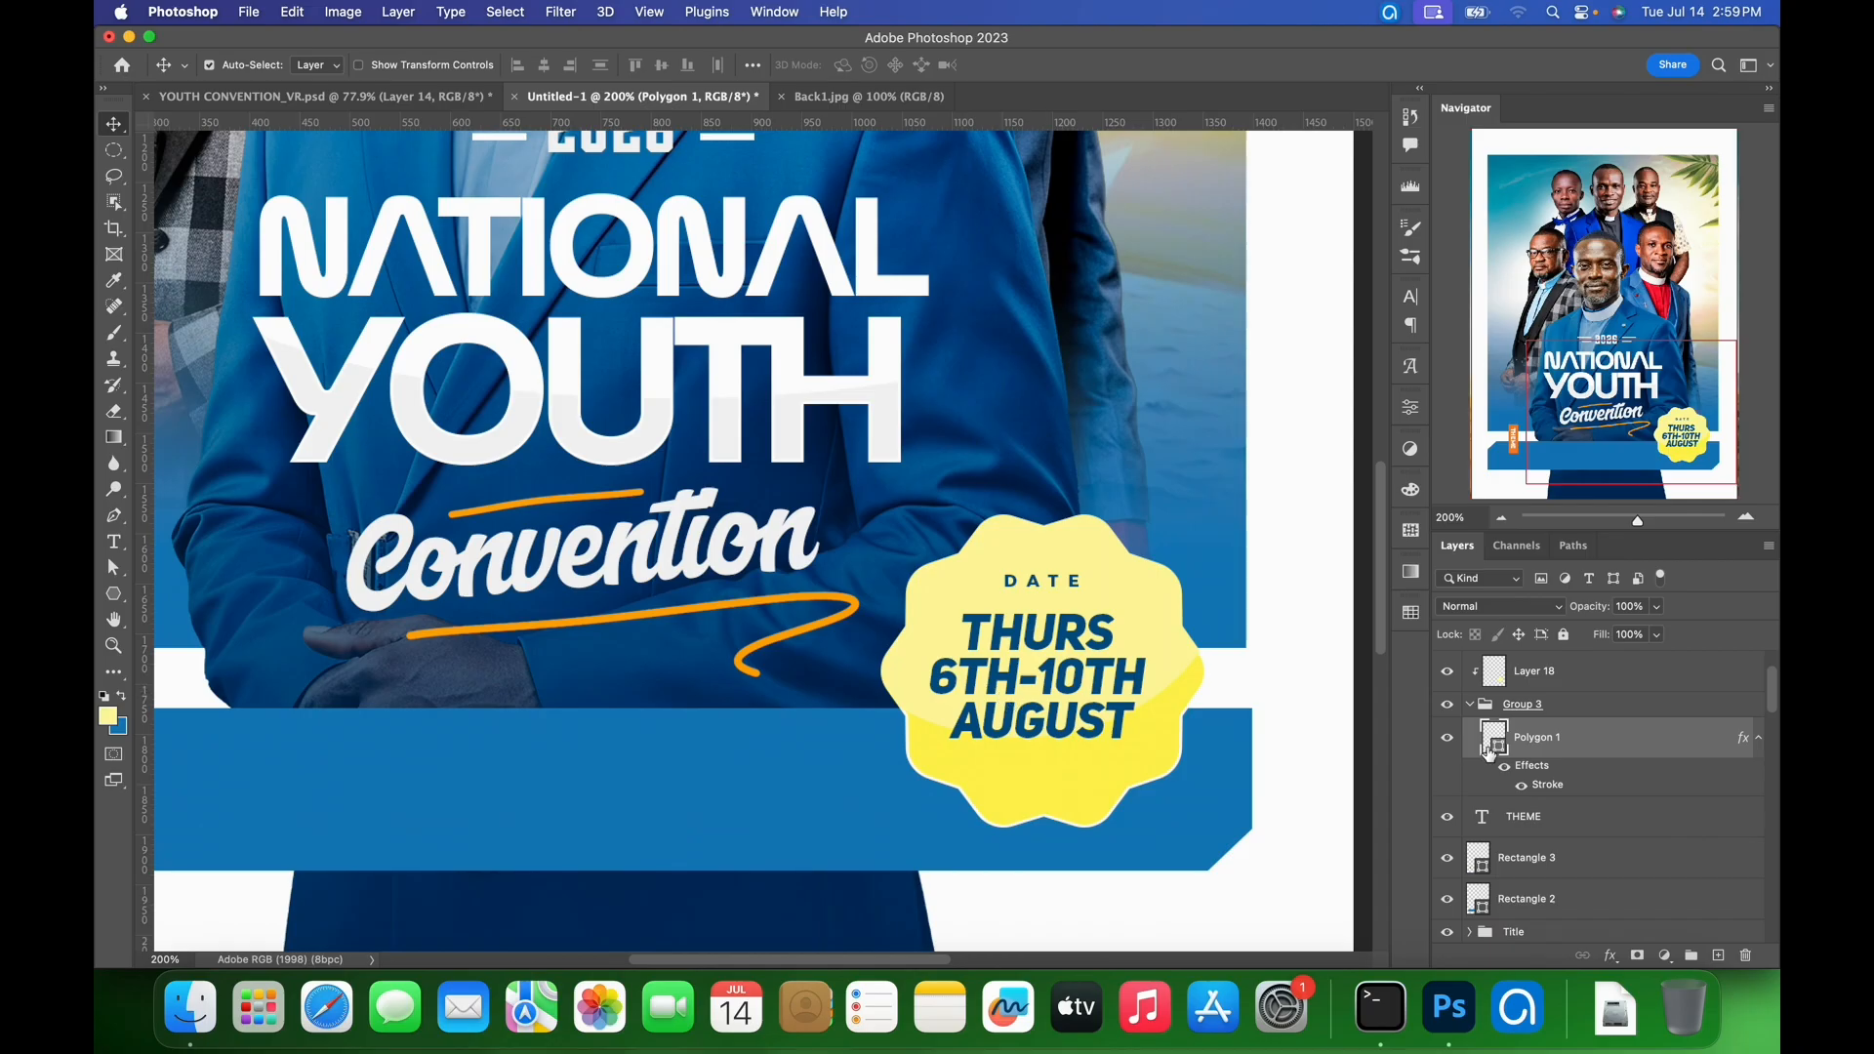
{"action": "key", "text": "super+0"}
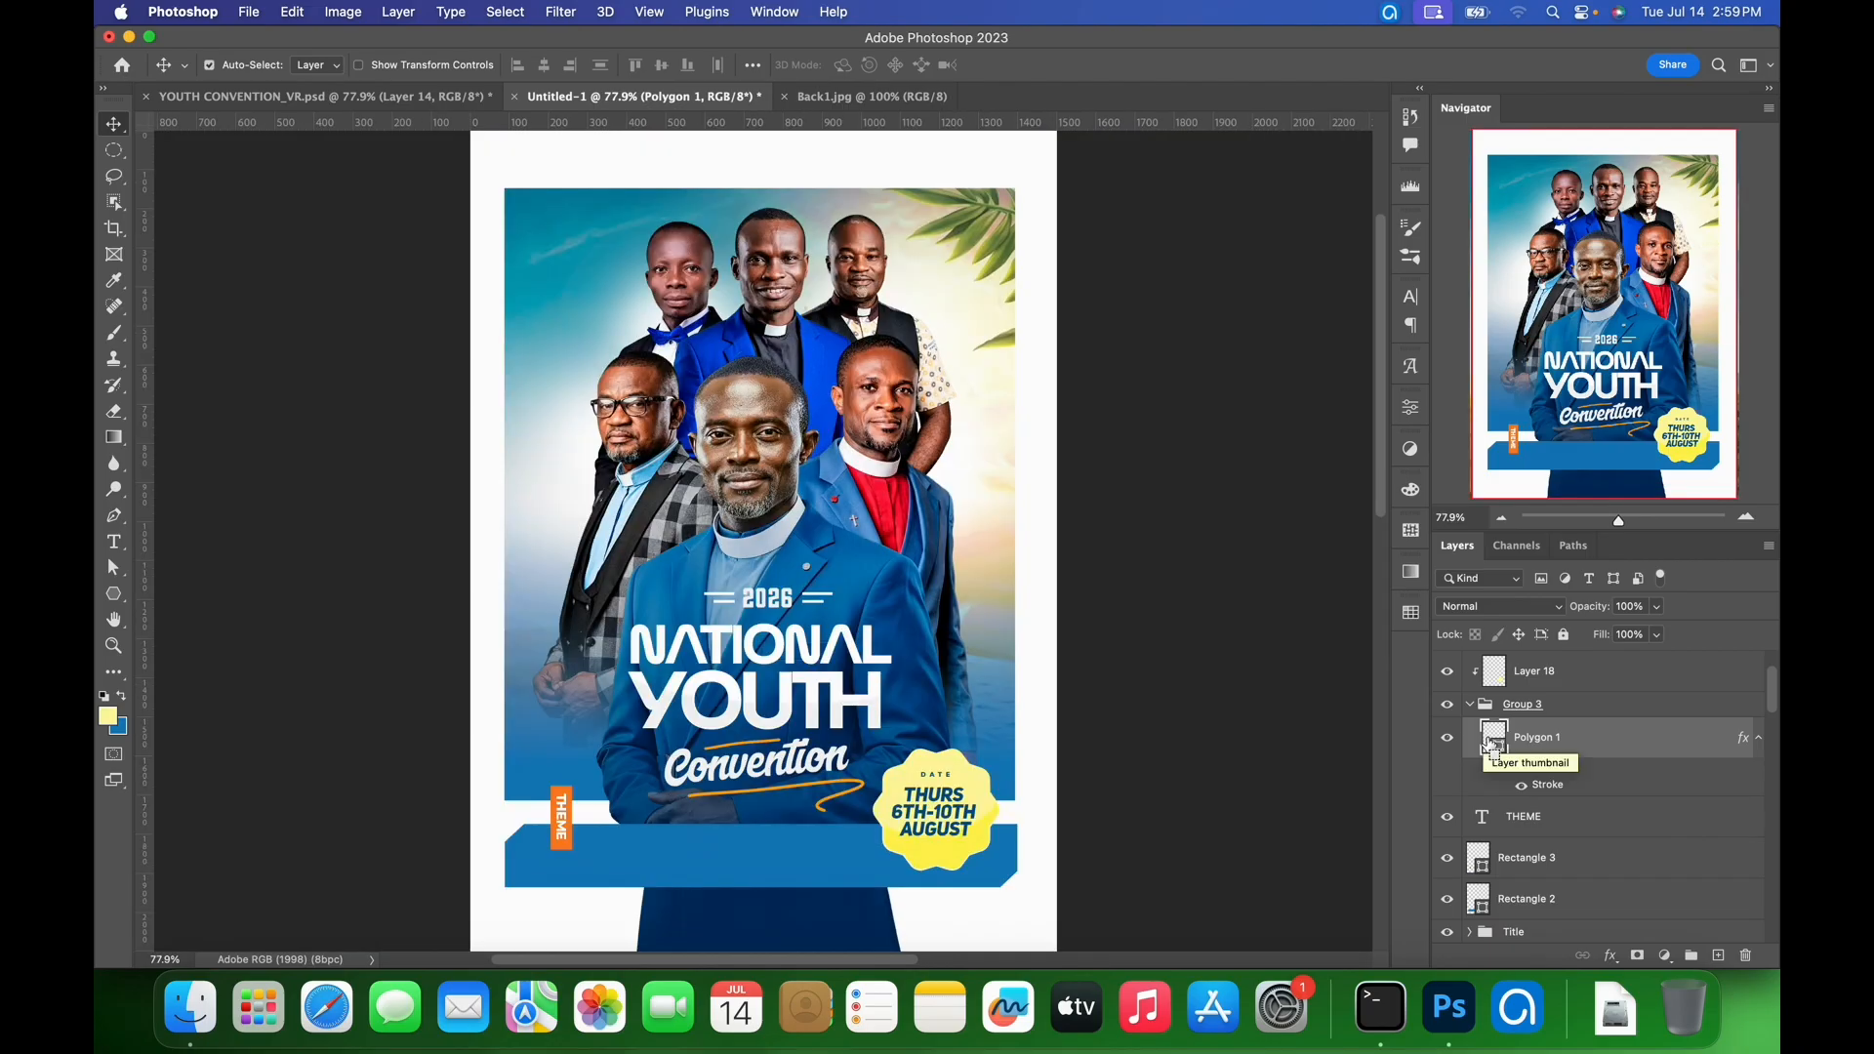
- In YOUTH CONVENTION_VR.psd, examine the highlight and outline of the date badge up close
{"action": "left_click", "coordinate": [323, 96]}
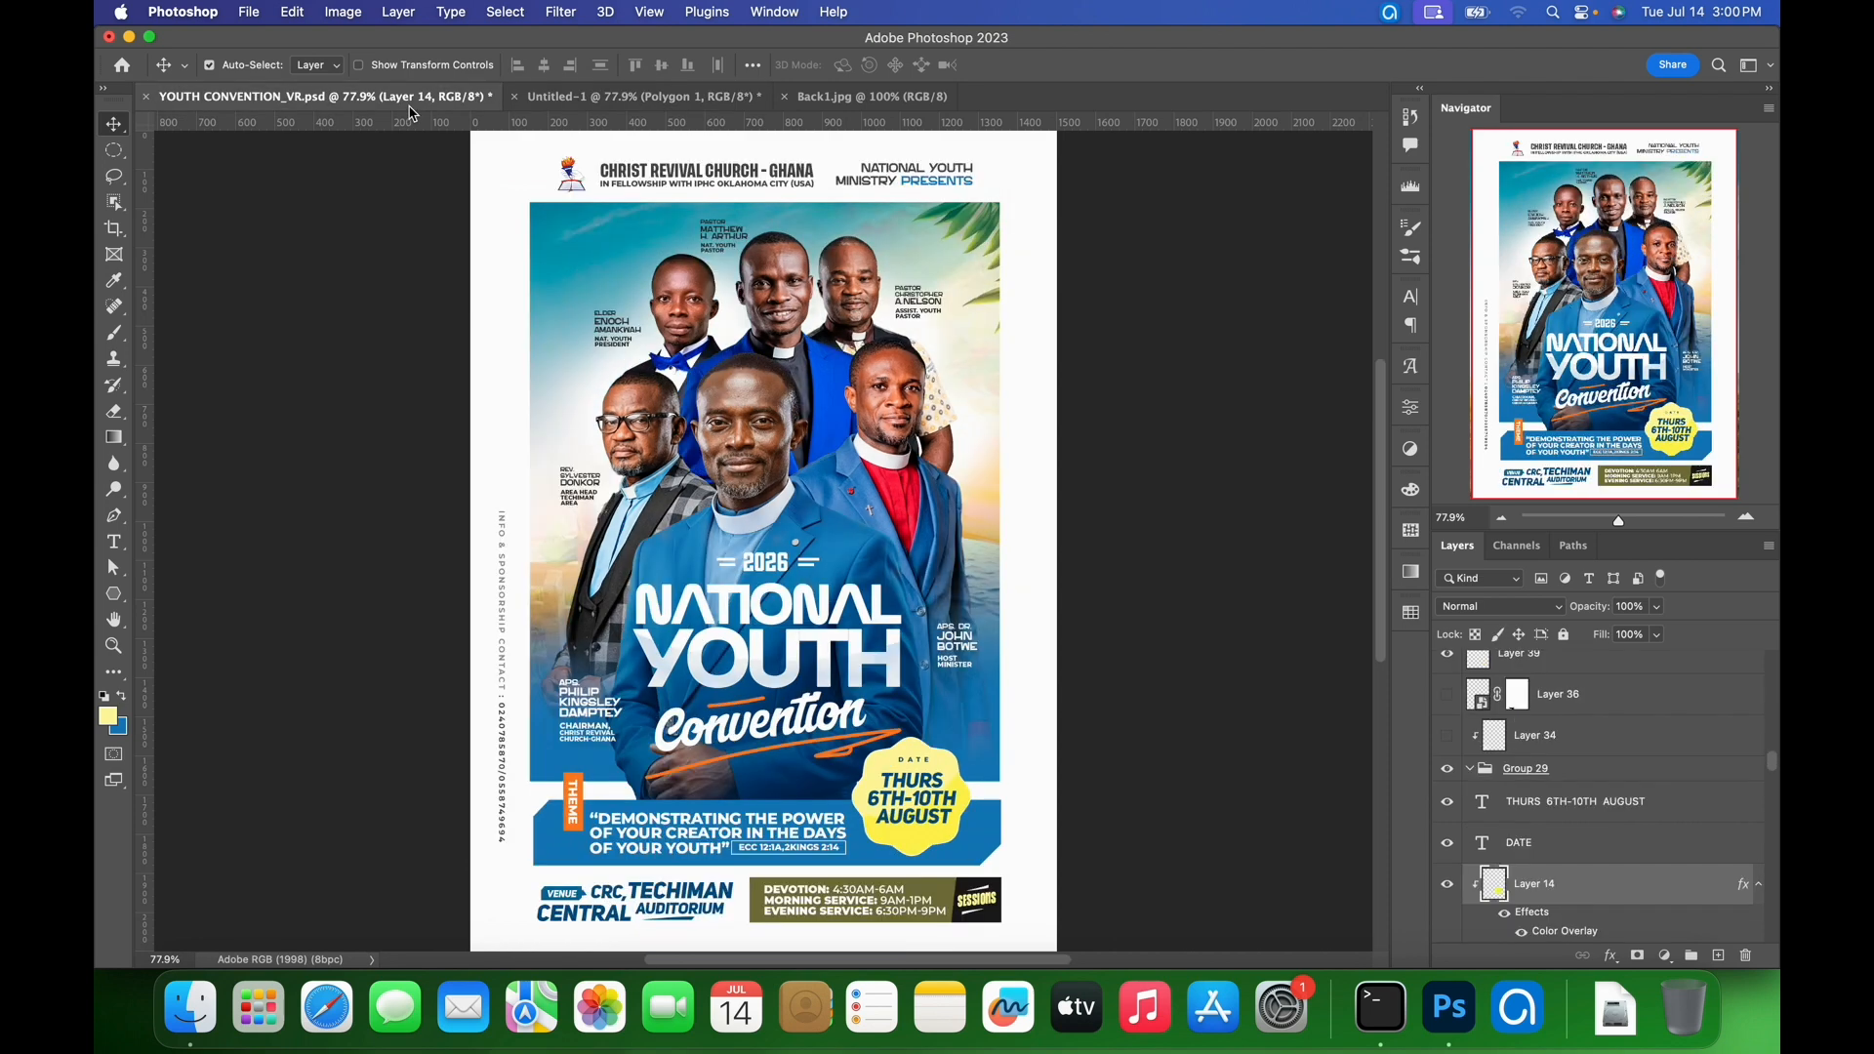
{"action": "key", "text": "super+equal"}
{"action": "key", "text": "super+equal"}
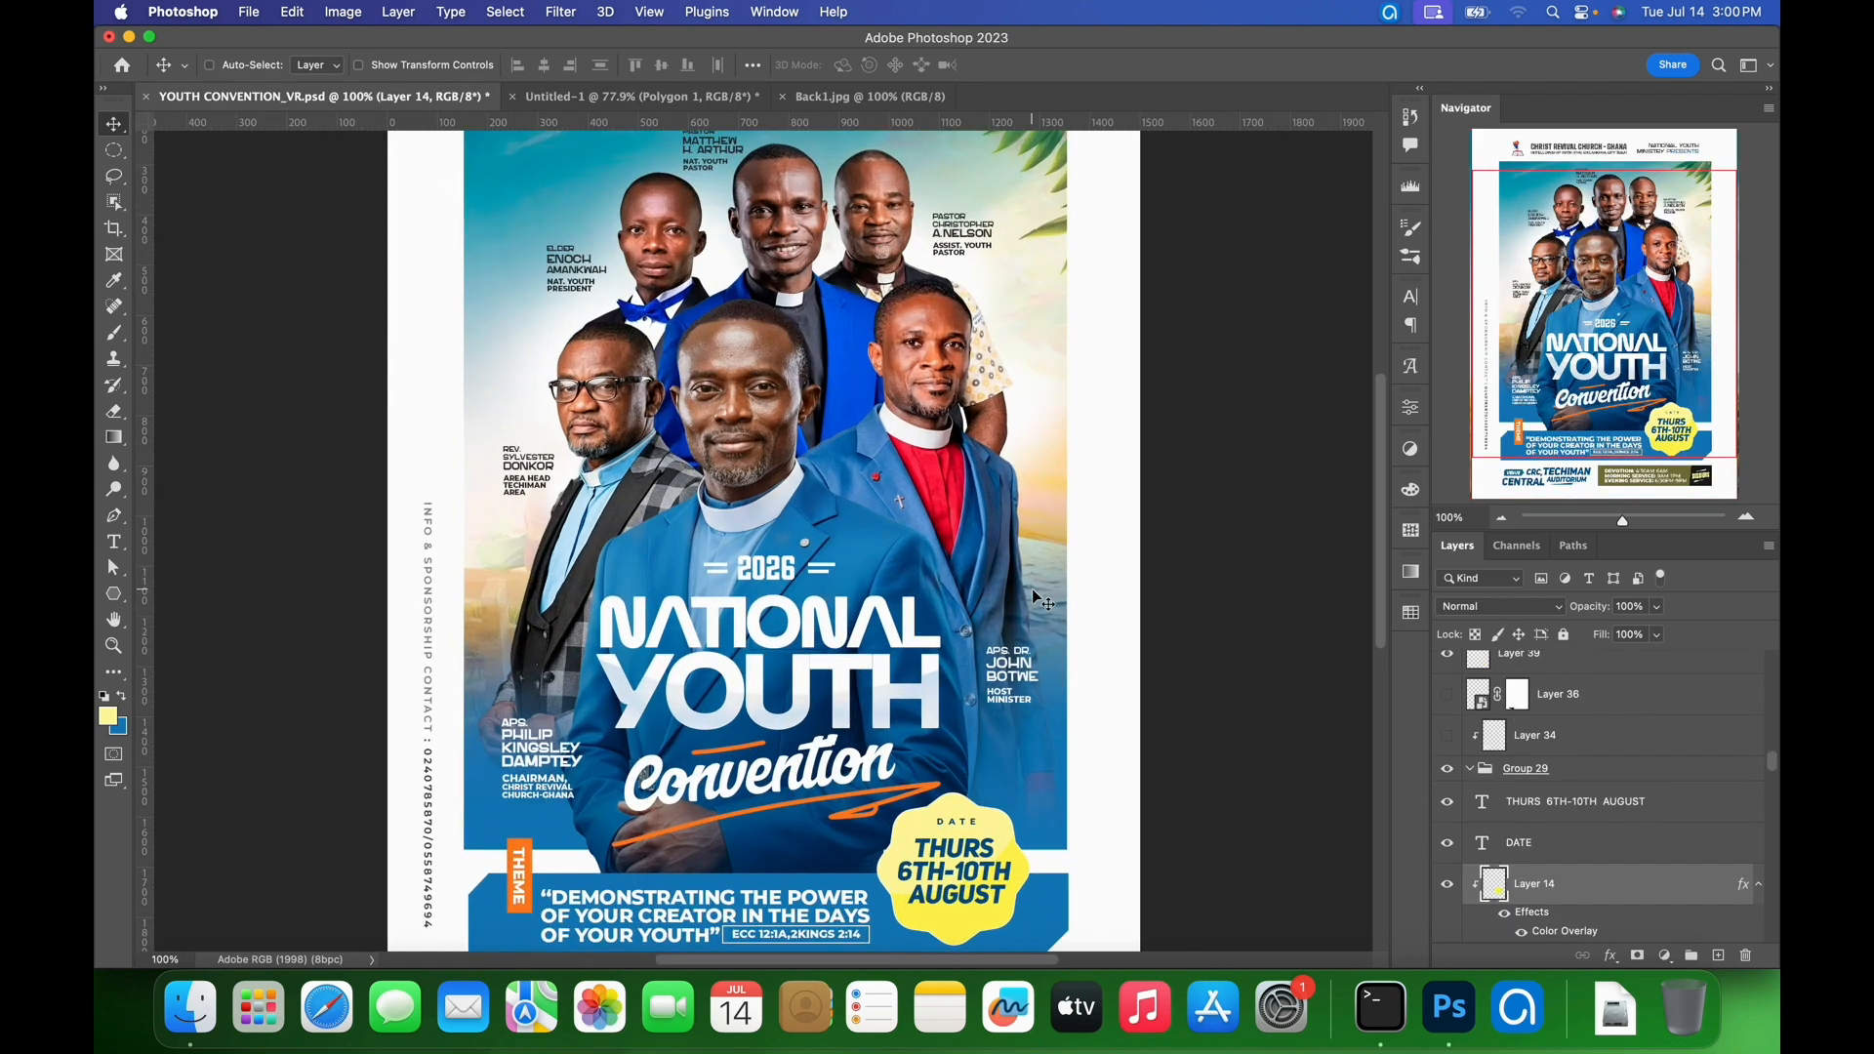
{"action": "scroll", "coordinate": [1053, 659], "scroll_direction": "down", "scroll_amount": 10}
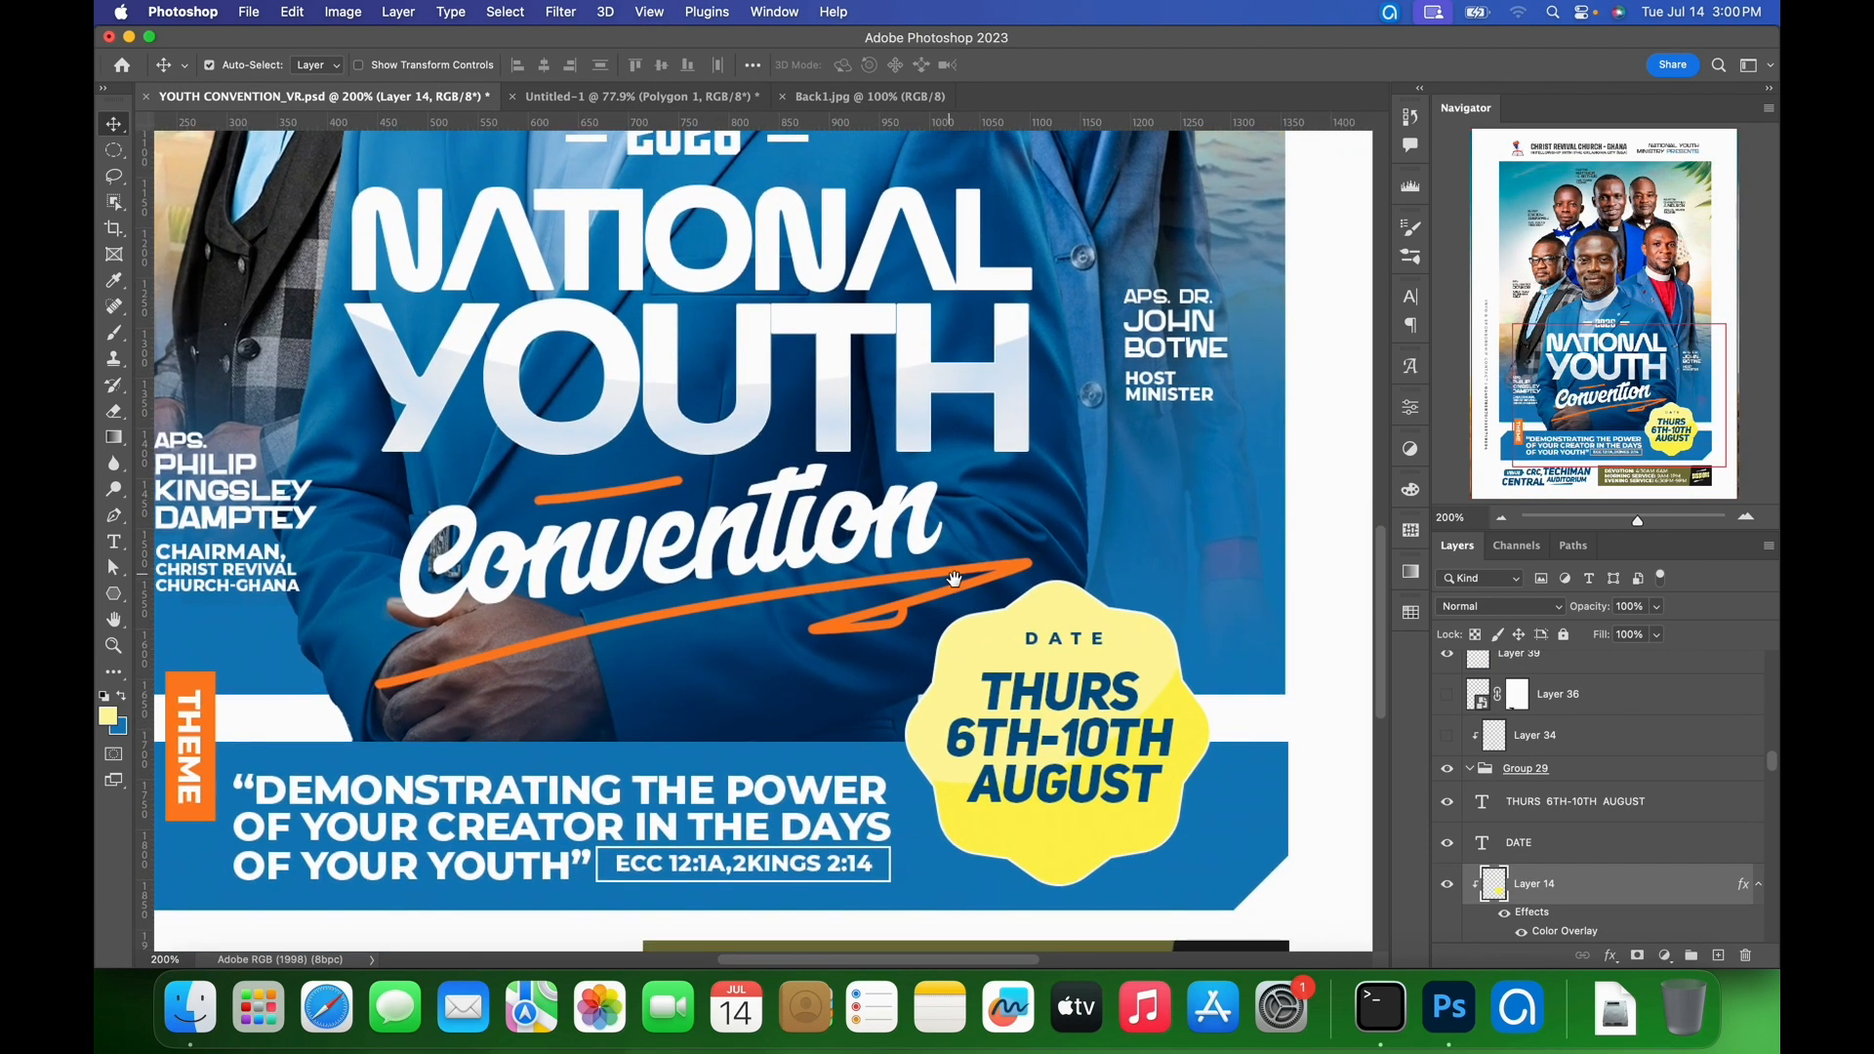
{"action": "key", "text": "super+minus"}
{"action": "key", "text": "super+minus"}
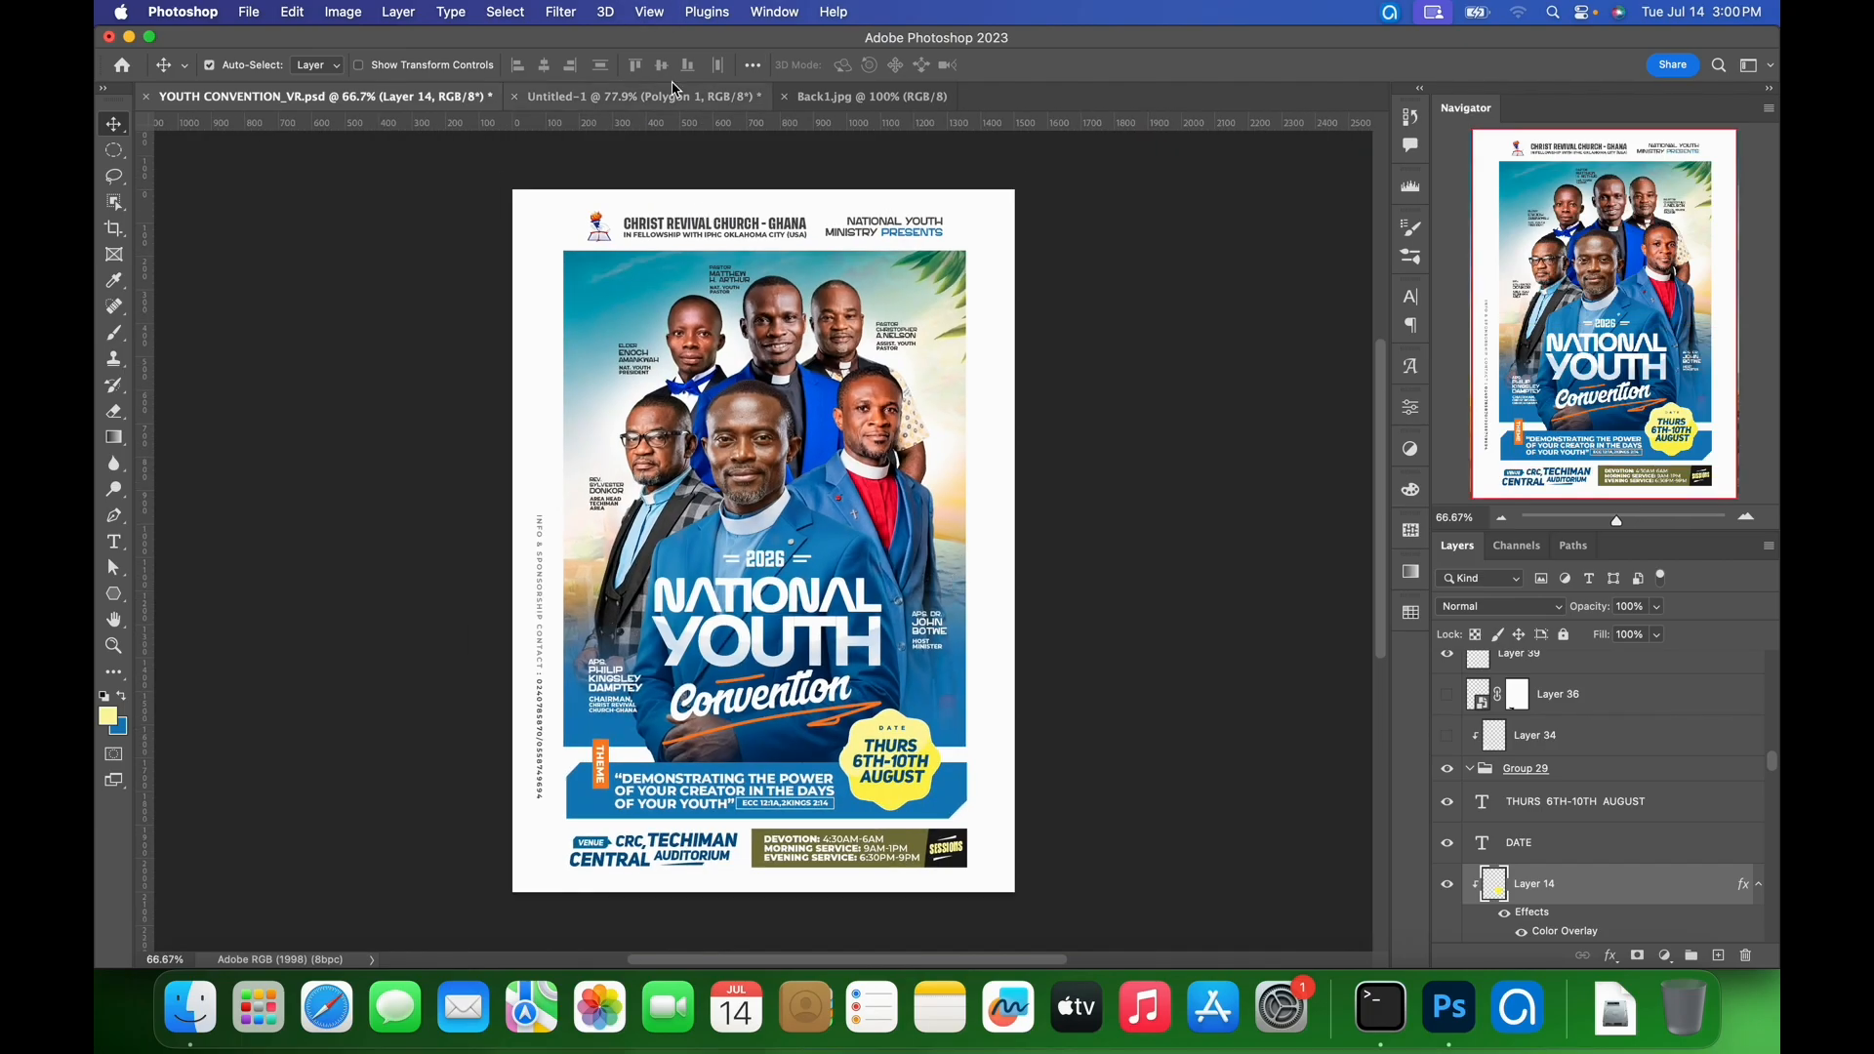
- Back in Untitled-1, add a mask to the badge's highlight layer and fade part of it with a soft black brush at 48% opacity
{"action": "left_click", "coordinate": [644, 96]}
{"action": "scroll", "coordinate": [1562, 747], "scroll_direction": "up", "scroll_amount": 3}
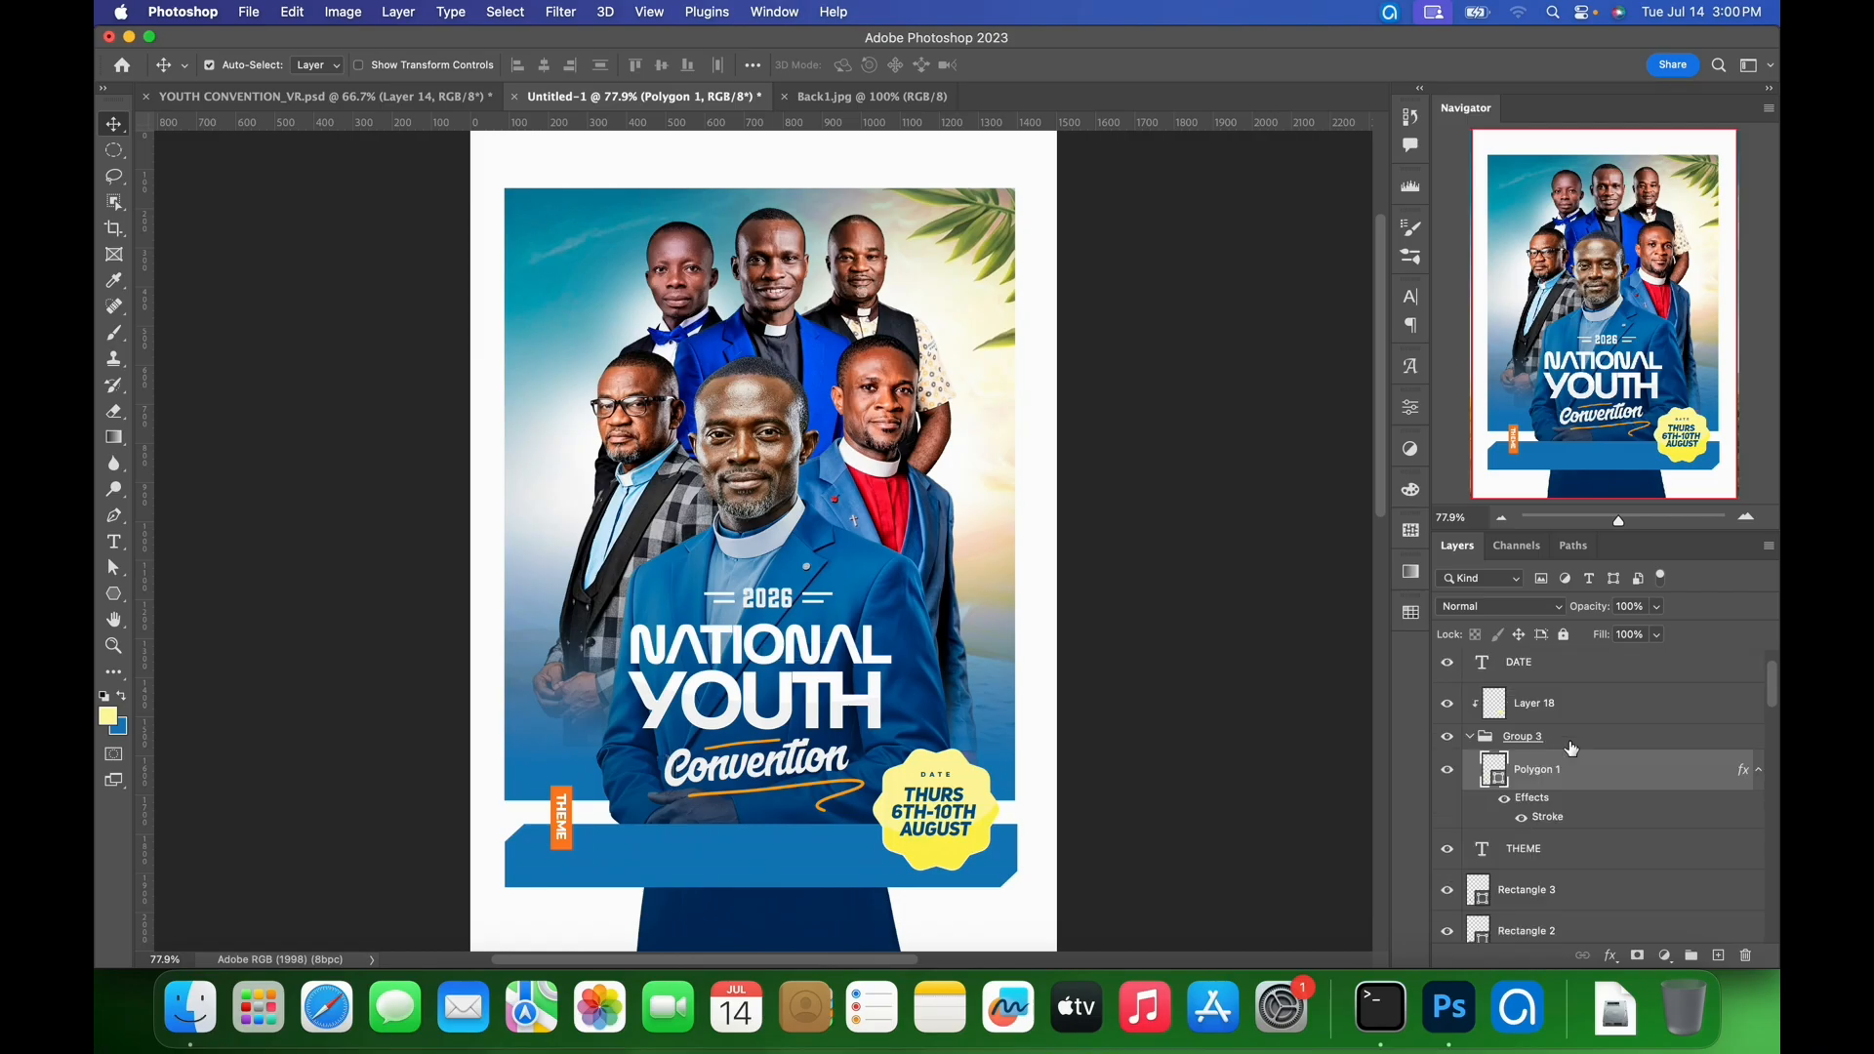
{"action": "left_click", "coordinate": [1570, 752]}
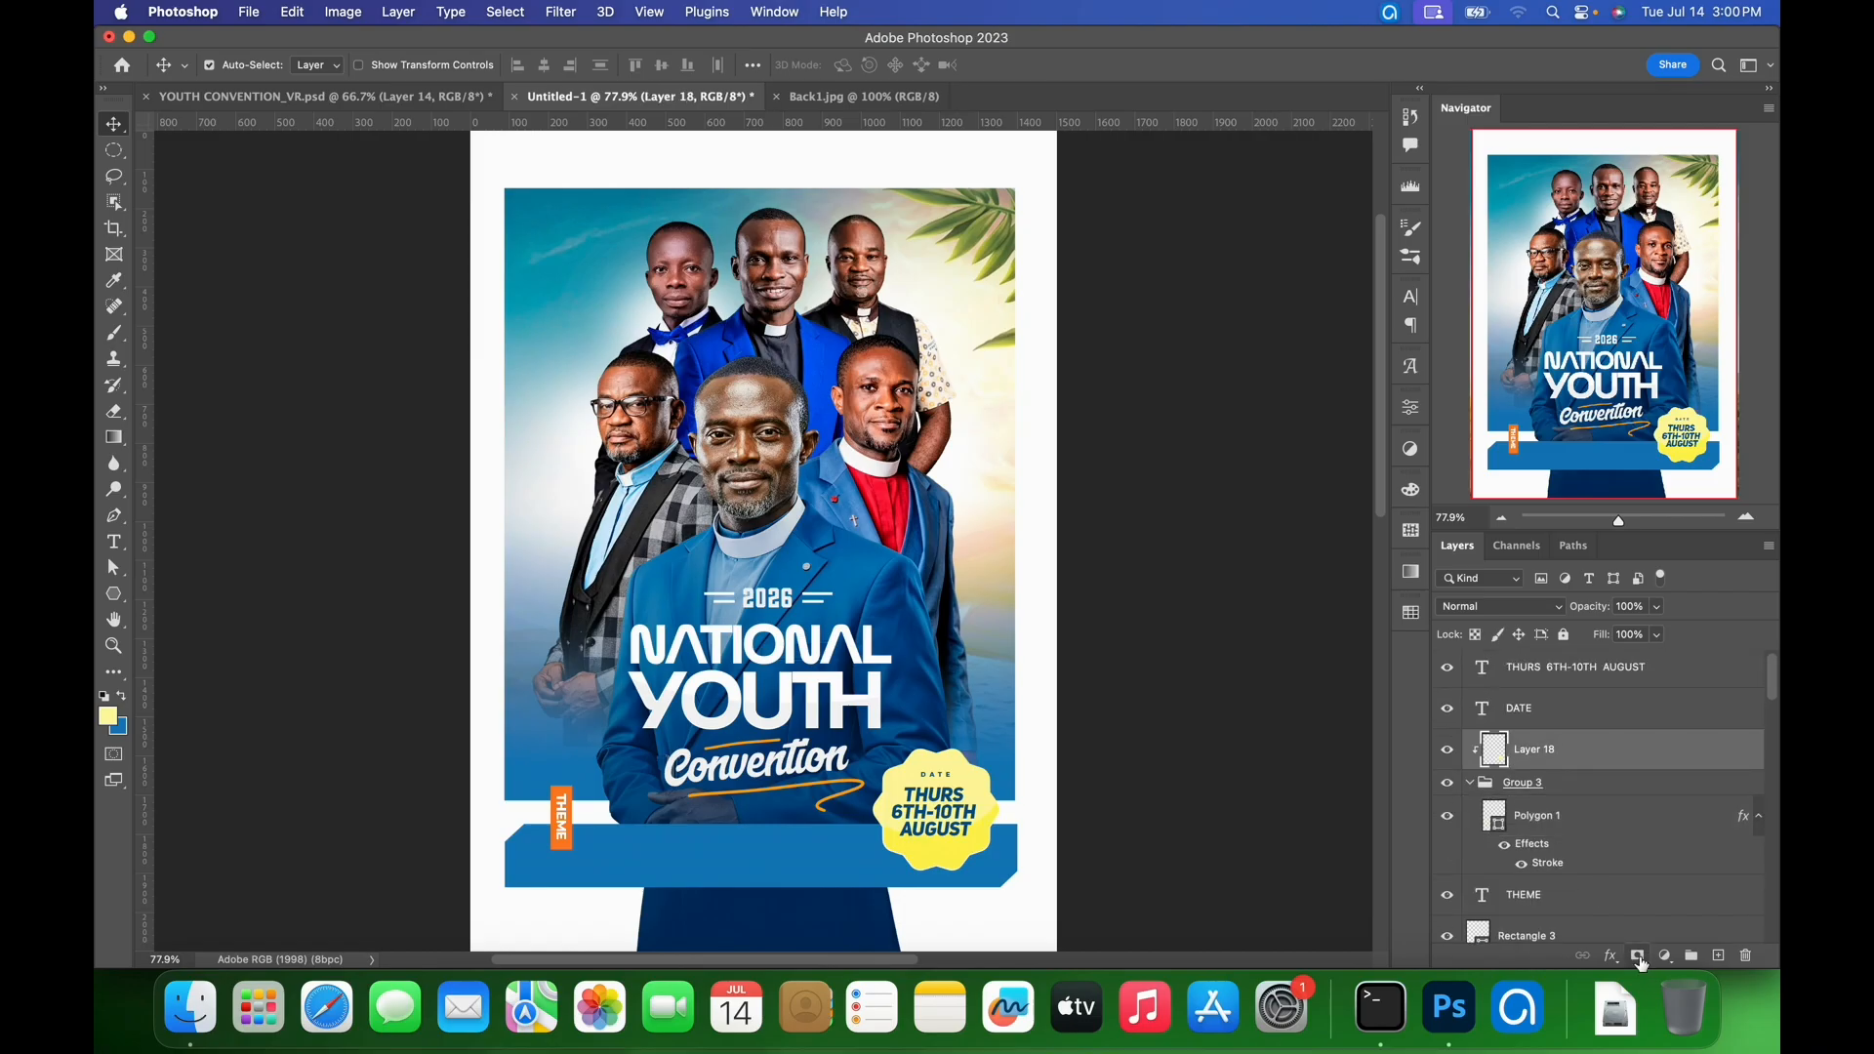
{"action": "left_click", "coordinate": [1639, 955]}
{"action": "key", "text": "b"}
{"action": "key", "text": "bracketleft"}
{"action": "key", "text": "bracketleft"}
{"action": "key", "text": "bracketleft"}
{"action": "key", "text": "bracketleft"}
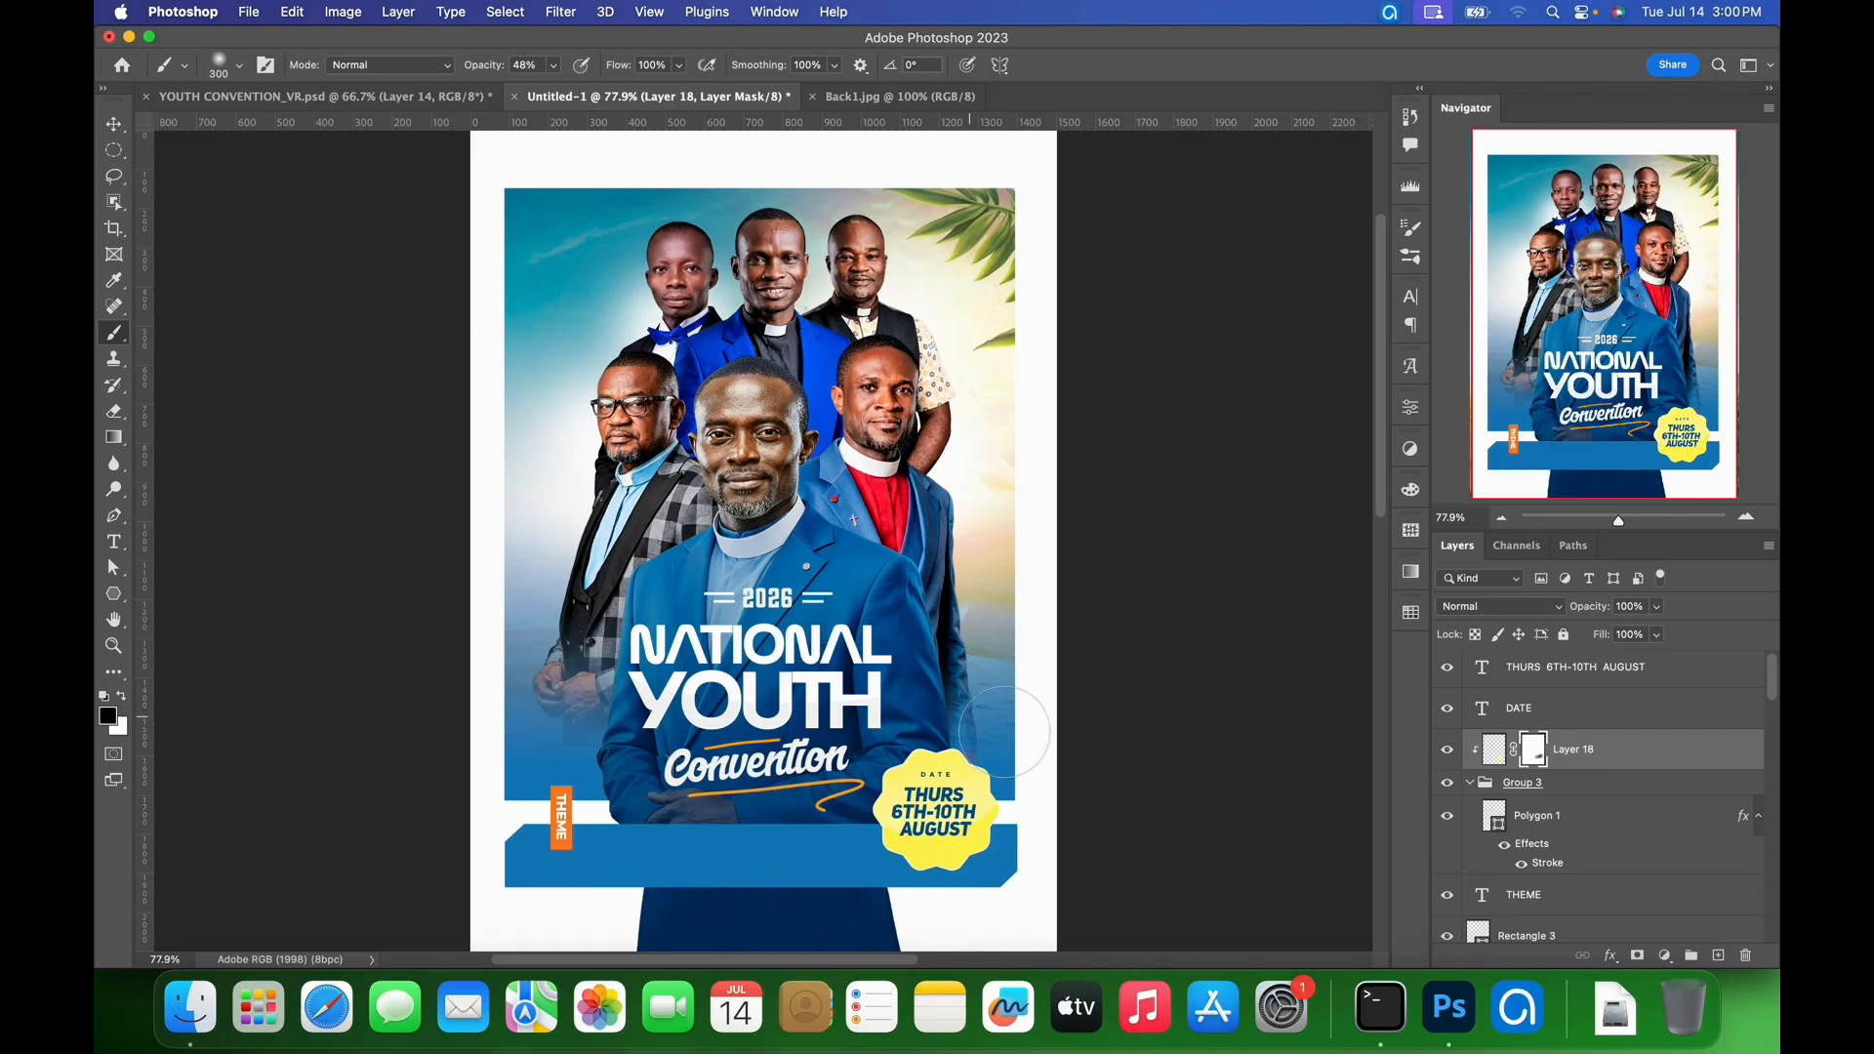
{"action": "key", "text": "v"}
{"action": "key", "text": "super+minus"}
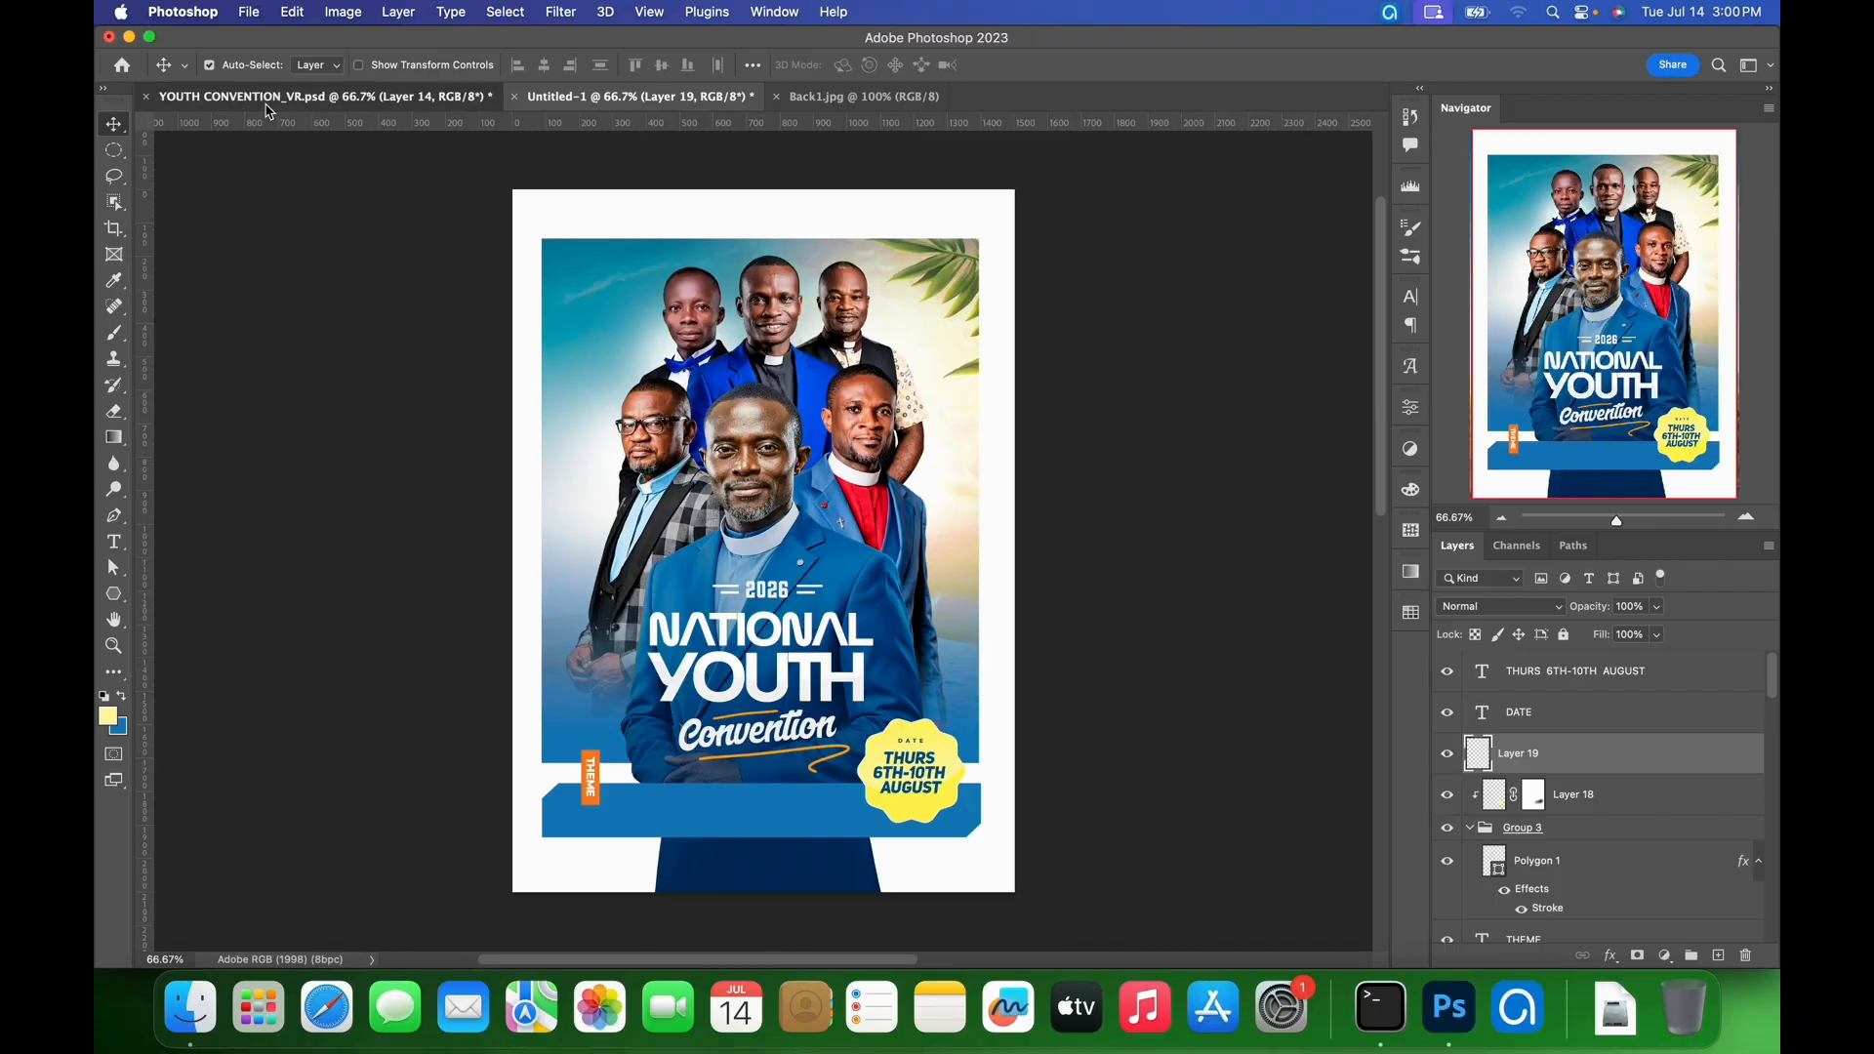
- Copy the theme quote lines, the scripture reference and its outline rectangle from YOUTH CONVENTION_VR.psd onto the blue theme bar in Untitled-1
{"action": "left_click", "coordinate": [268, 106]}
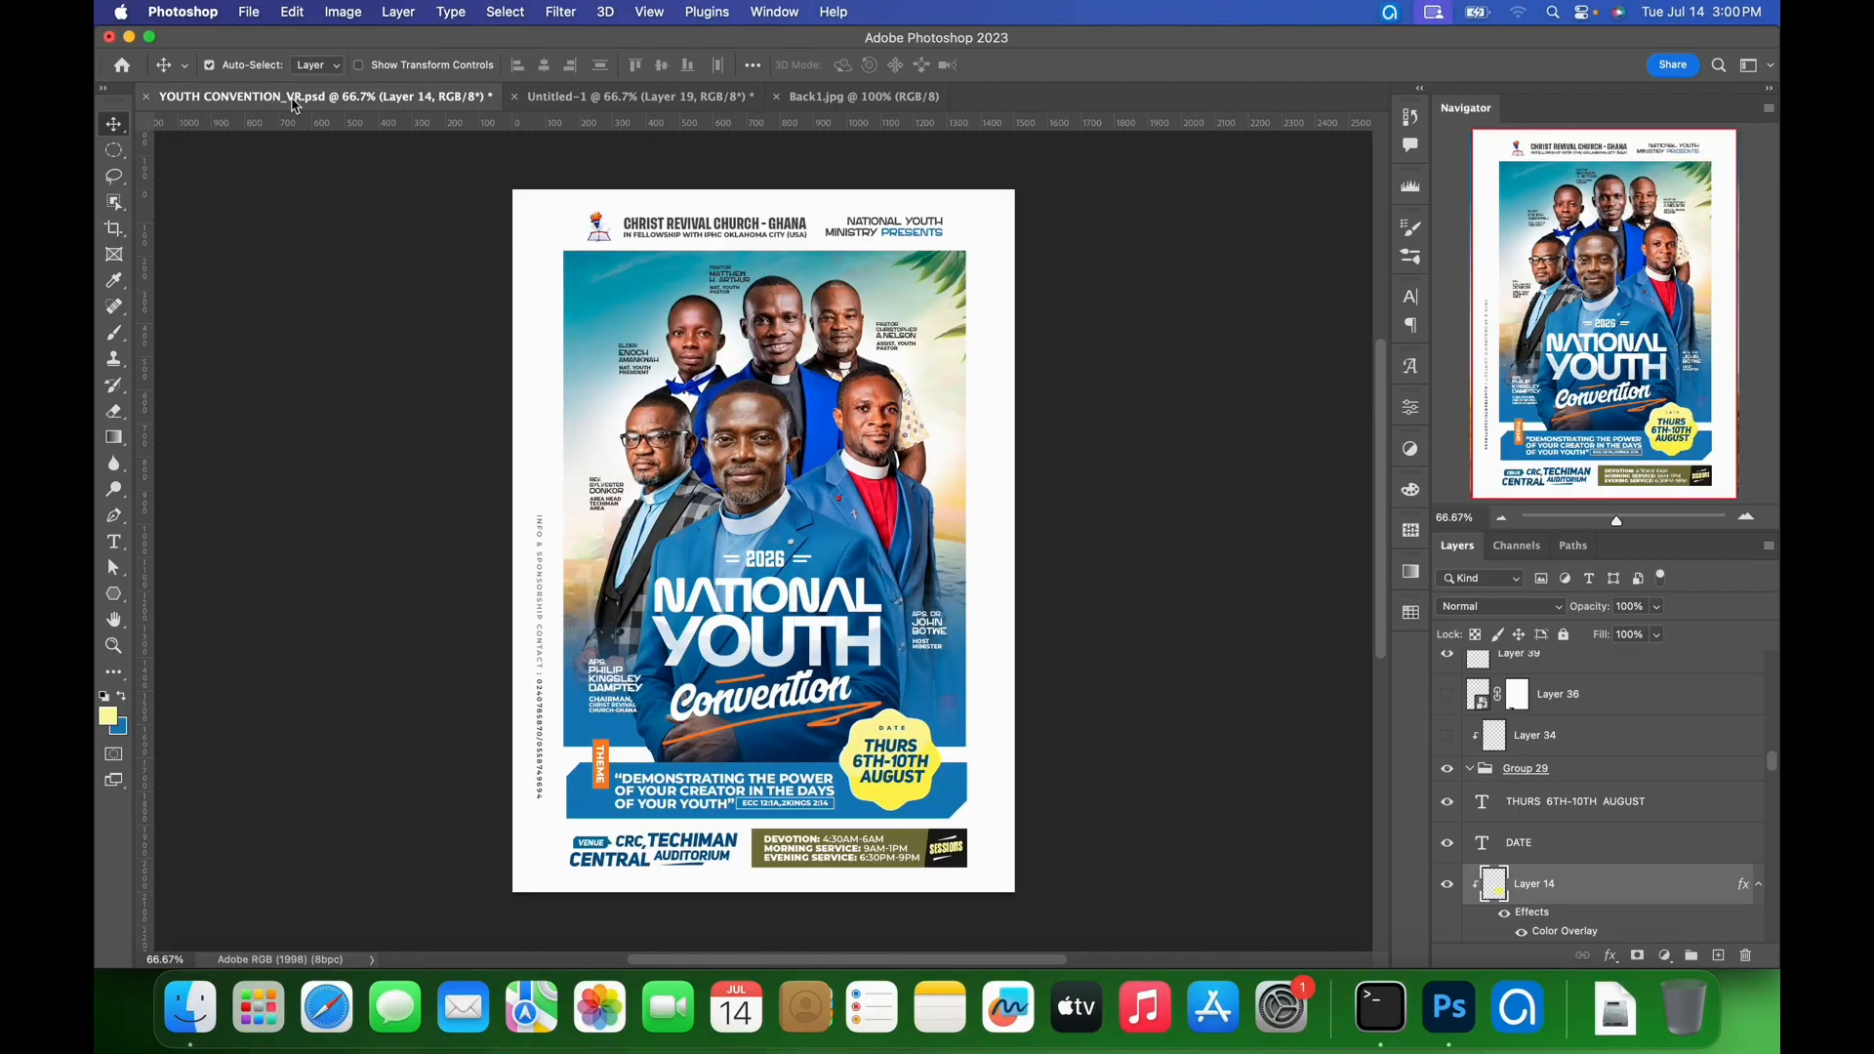
{"action": "left_click", "coordinate": [667, 799]}
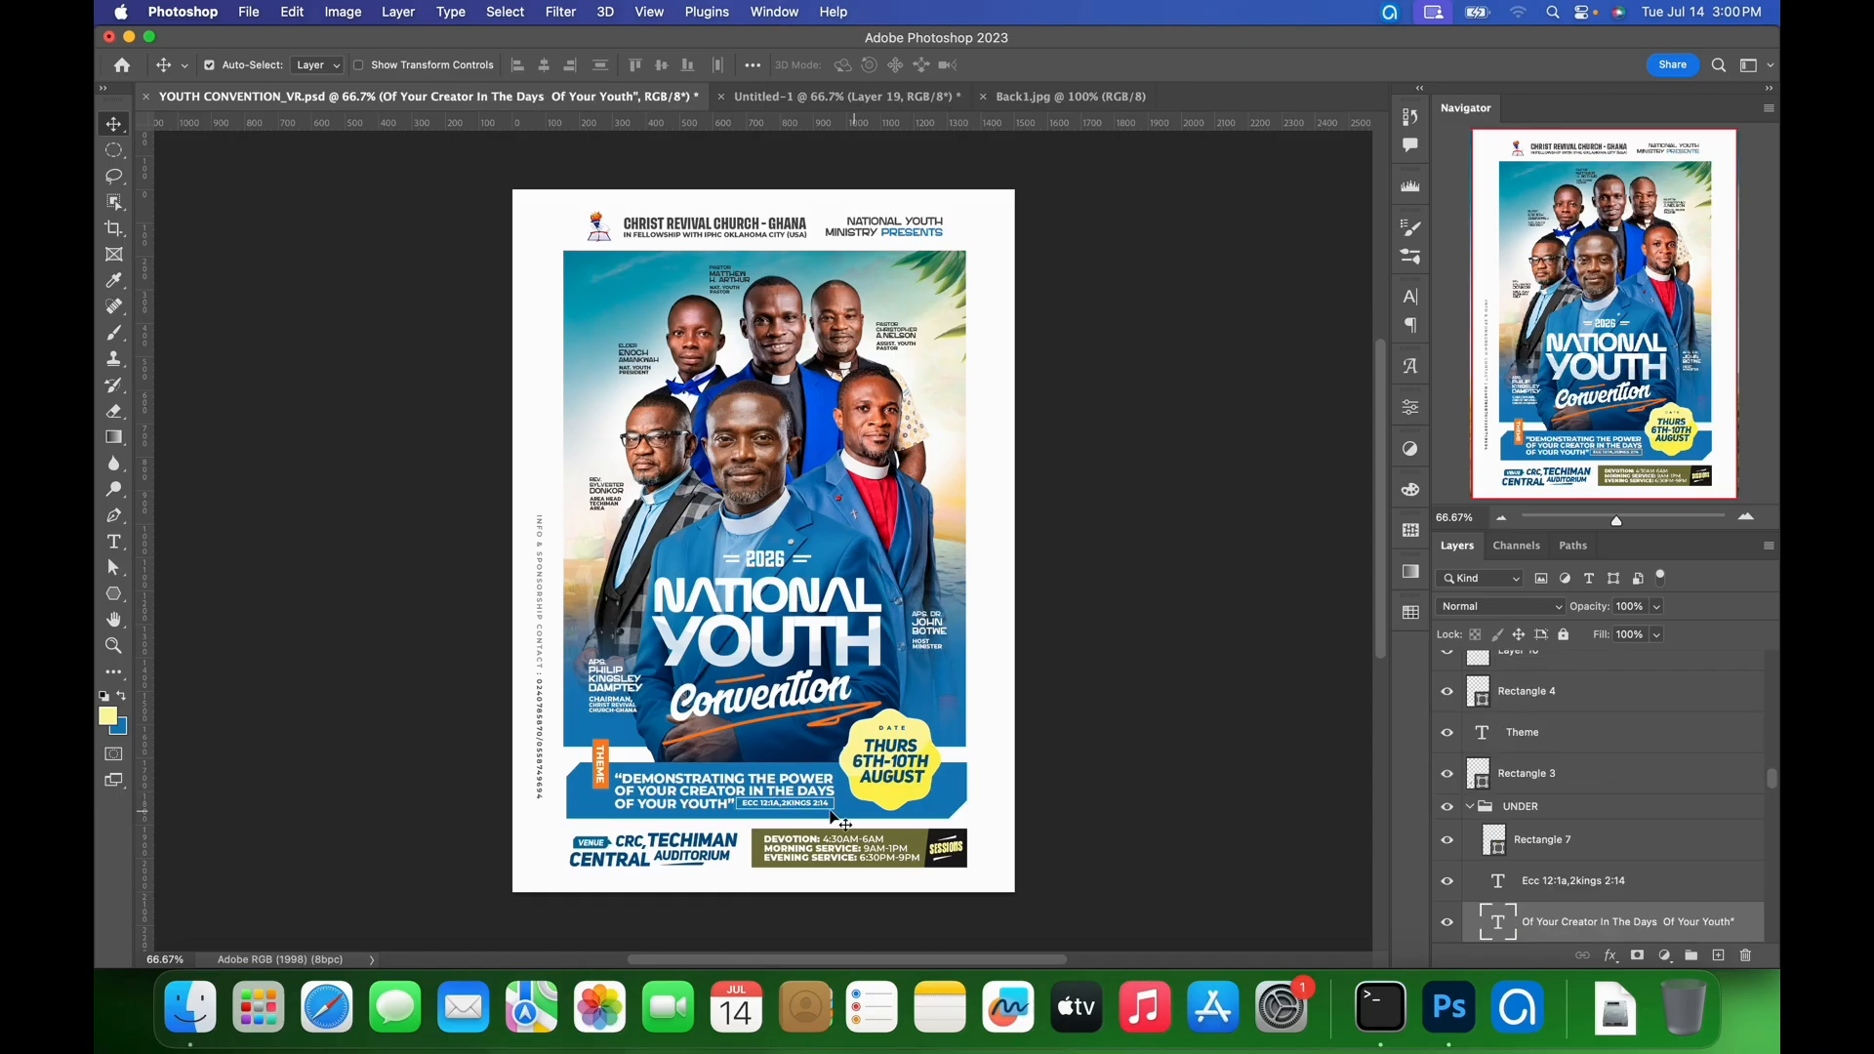
{"action": "left_click", "coordinate": [1599, 888], "text": "shift"}
{"action": "left_click", "coordinate": [1449, 840]}
{"action": "left_click", "coordinate": [1451, 844]}
{"action": "left_click", "coordinate": [1589, 850], "text": "super"}
{"action": "scroll", "coordinate": [1591, 865], "scroll_direction": "down", "scroll_amount": 2}
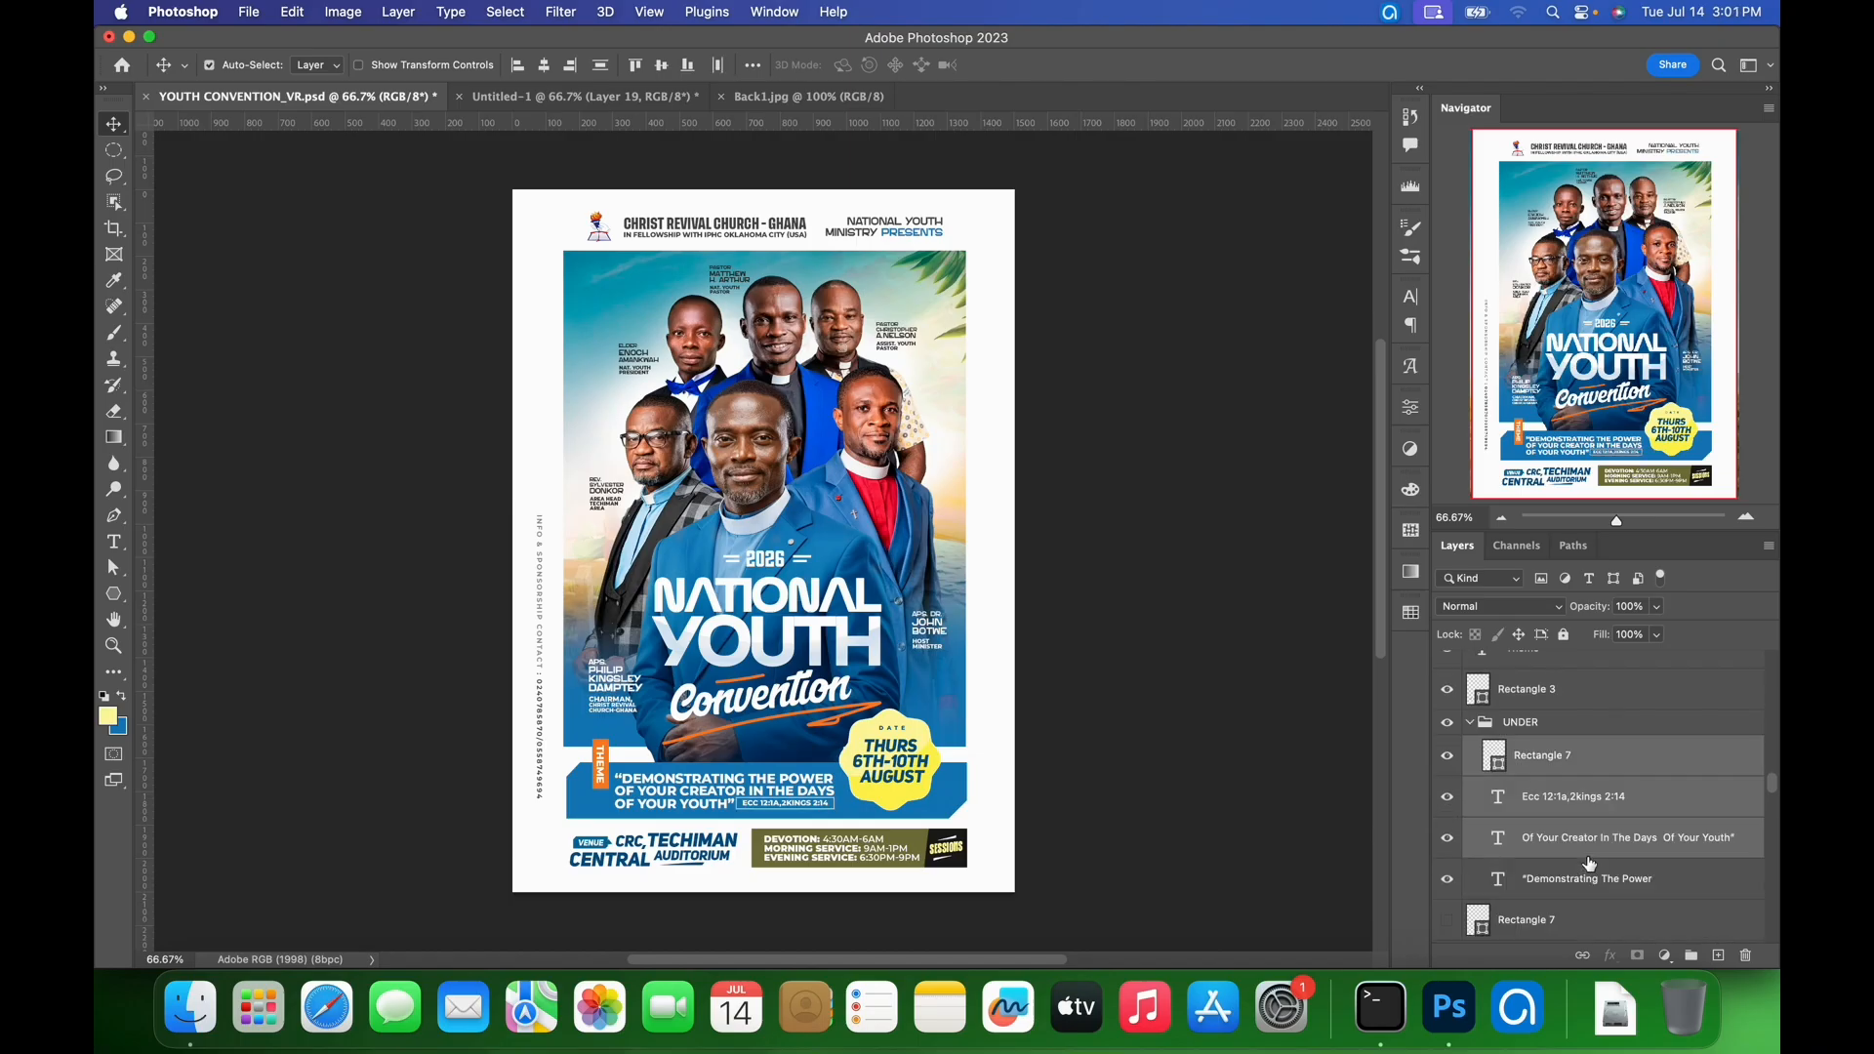
{"action": "left_click", "coordinate": [1578, 884], "text": "super"}
{"action": "left_click_drag", "start_coordinate": [636, 801], "coordinate": [660, 45]}
{"action": "left_click_drag", "start_coordinate": [608, 109], "coordinate": [628, 647]}
{"action": "left_click_drag", "start_coordinate": [734, 818], "coordinate": [740, 822]}
- Nudge the copied theme quote, scripture reference and outline rectangle left, closer to the orange THEME label
{"action": "key", "text": "Left"}
{"action": "key", "text": "Left"}
{"action": "key", "text": "Left"}
{"action": "key", "text": "Left"}
{"action": "key", "text": "Left"}
{"action": "key", "text": "Left"}
{"action": "key", "text": "Left"}
{"action": "key", "text": "Left"}
{"action": "key", "text": "Left"}
{"action": "key", "text": "Left"}
{"action": "key", "text": "Left"}
{"action": "key", "text": "Left"}
{"action": "key", "text": "Left"}
{"action": "key", "text": "Left"}
{"action": "key", "text": "Left"}
{"action": "key", "text": "Left"}
{"action": "key", "text": "Left"}
{"action": "key", "text": "Left"}
{"action": "key", "text": "Left"}
{"action": "key", "text": "Left"}
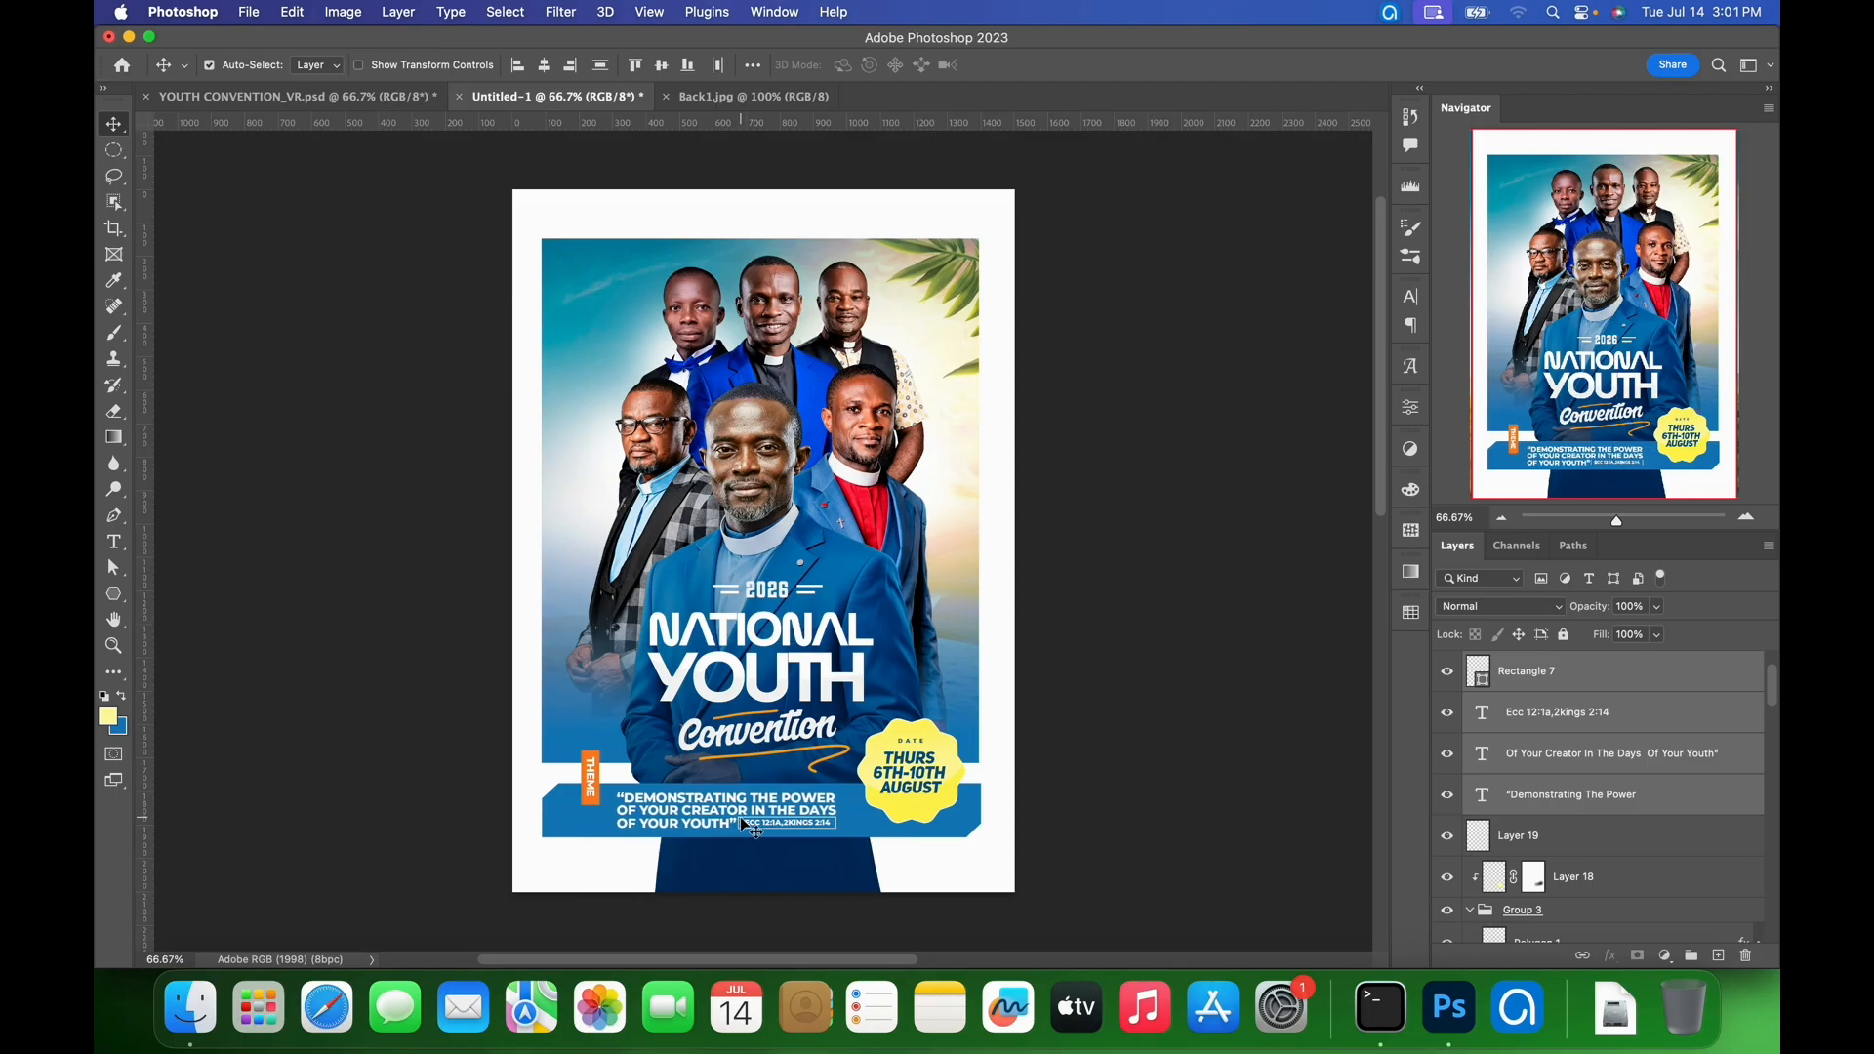
{"action": "key", "text": "Left"}
{"action": "key", "text": "Left"}
{"action": "key", "text": "Left"}
{"action": "key", "text": "Left"}
{"action": "key", "text": "Left"}
{"action": "key", "text": "Left"}
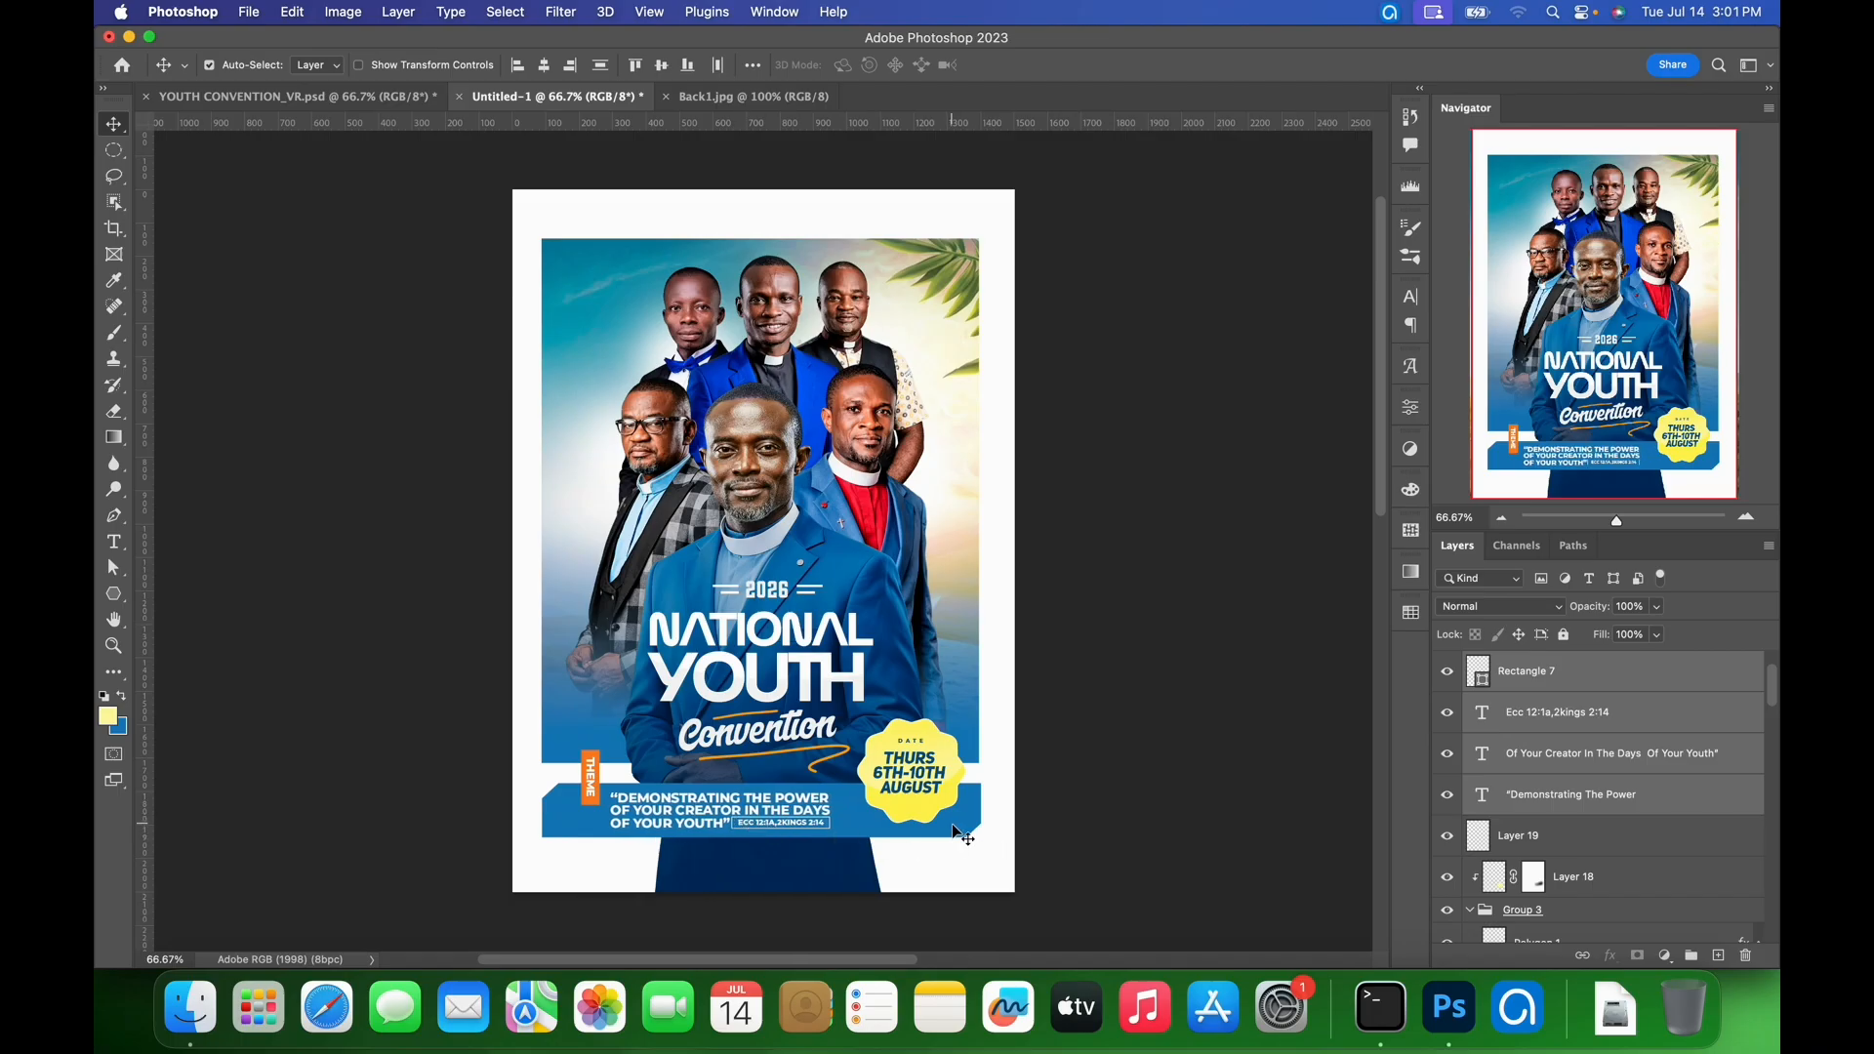
- Move the bottom anchor points of the blue theme bar down so that the bar is 174 px high
{"action": "left_click", "coordinate": [964, 838]}
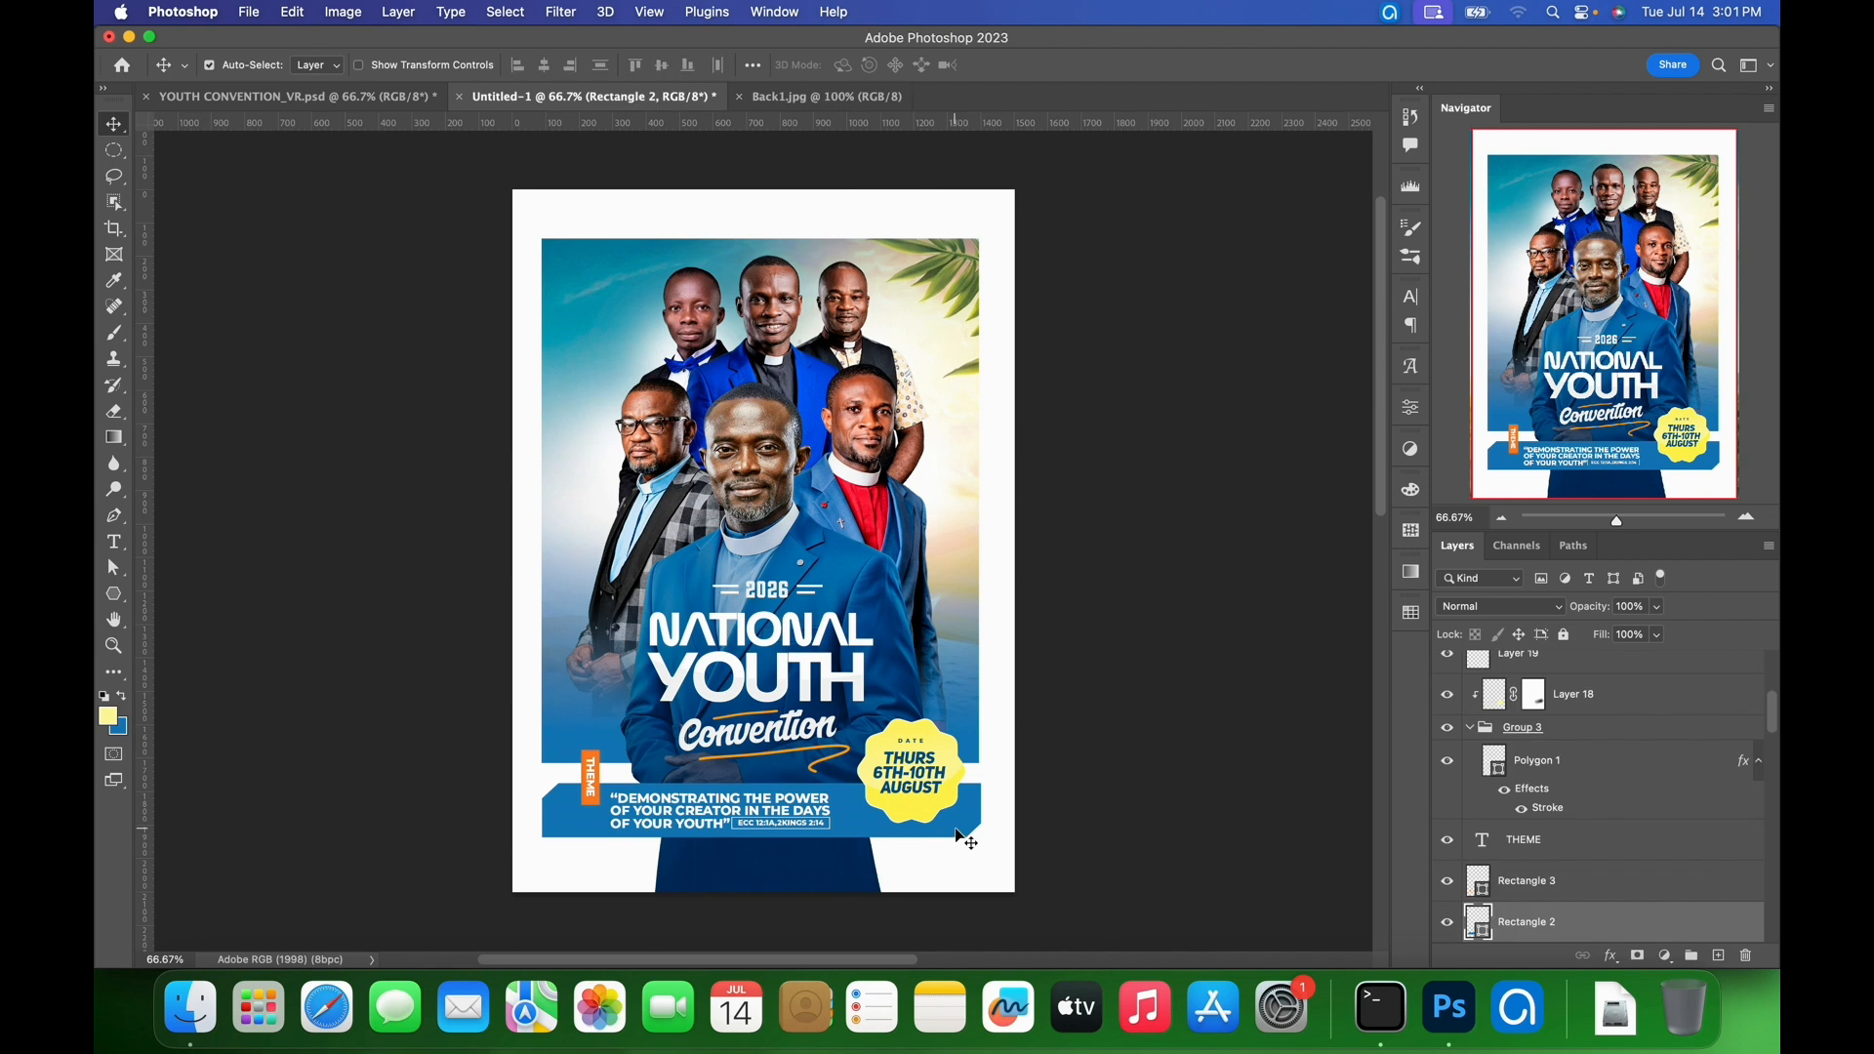
{"action": "key", "text": "a"}
{"action": "left_click_drag", "start_coordinate": [530, 827], "coordinate": [1041, 908]}
{"action": "key", "text": "Down"}
{"action": "key", "text": "Down"}
{"action": "key", "text": "Down"}
{"action": "key", "text": "Down"}
{"action": "key", "text": "Down"}
{"action": "key", "text": "Down"}
{"action": "key", "text": "Down"}
{"action": "key", "text": "Down"}
{"action": "key", "text": "Down"}
{"action": "key", "text": "Down"}
{"action": "key", "text": "Down"}
{"action": "key", "text": "Down"}
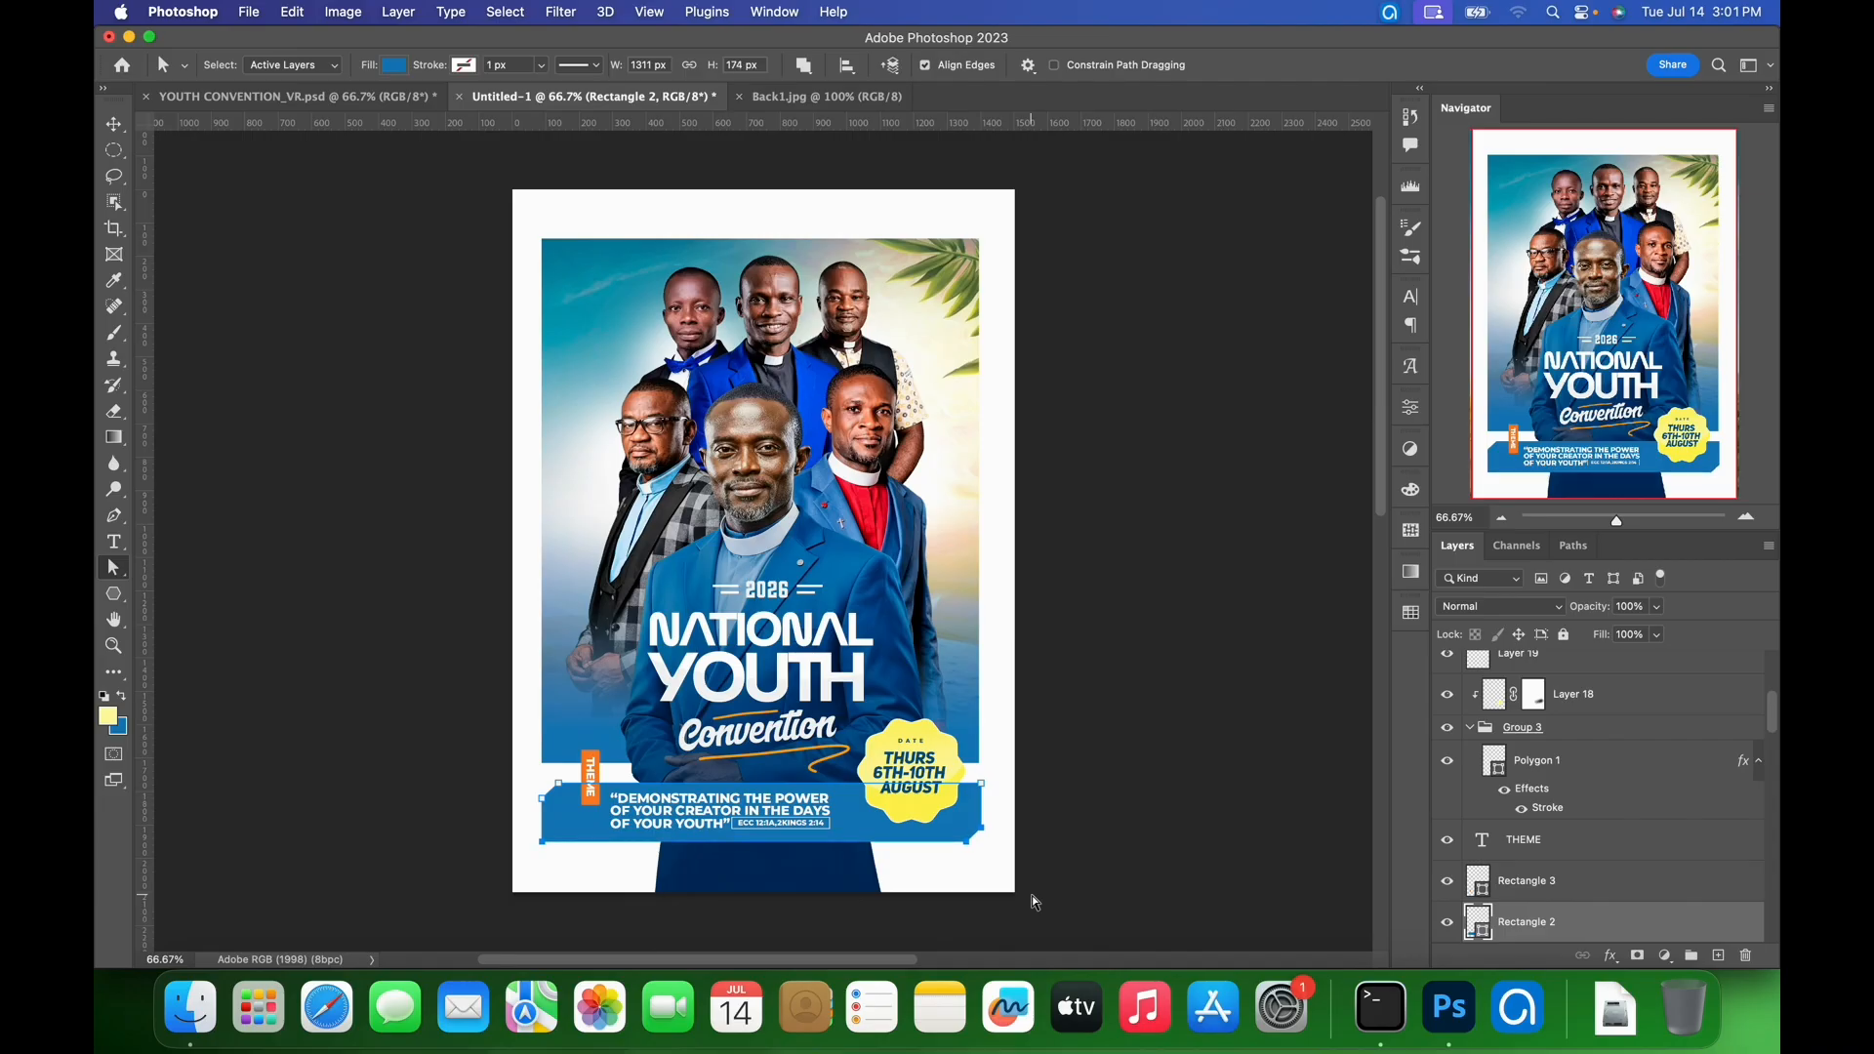
{"action": "key", "text": "v"}
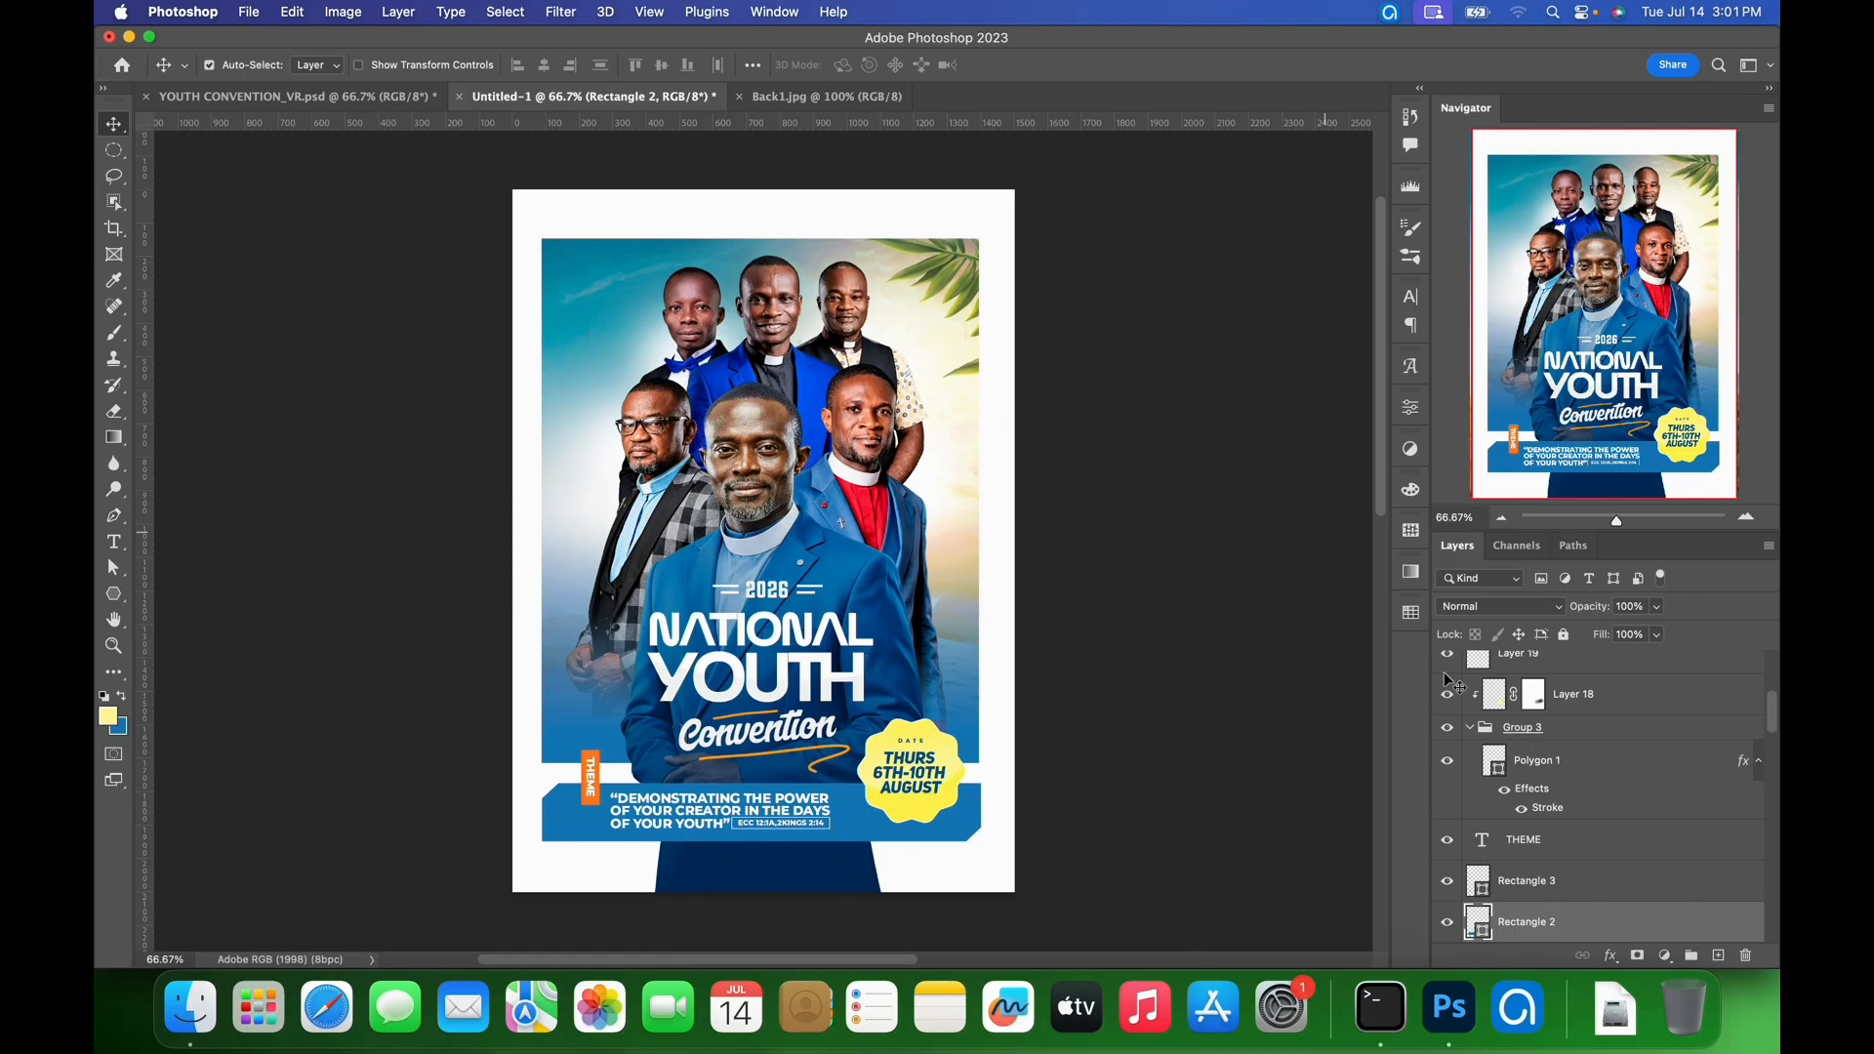
- In YOUTH CONVENTION_VR.psd, look up the font, style and size of the CRC, TECHIMAN venue text
{"action": "left_click", "coordinate": [354, 99]}
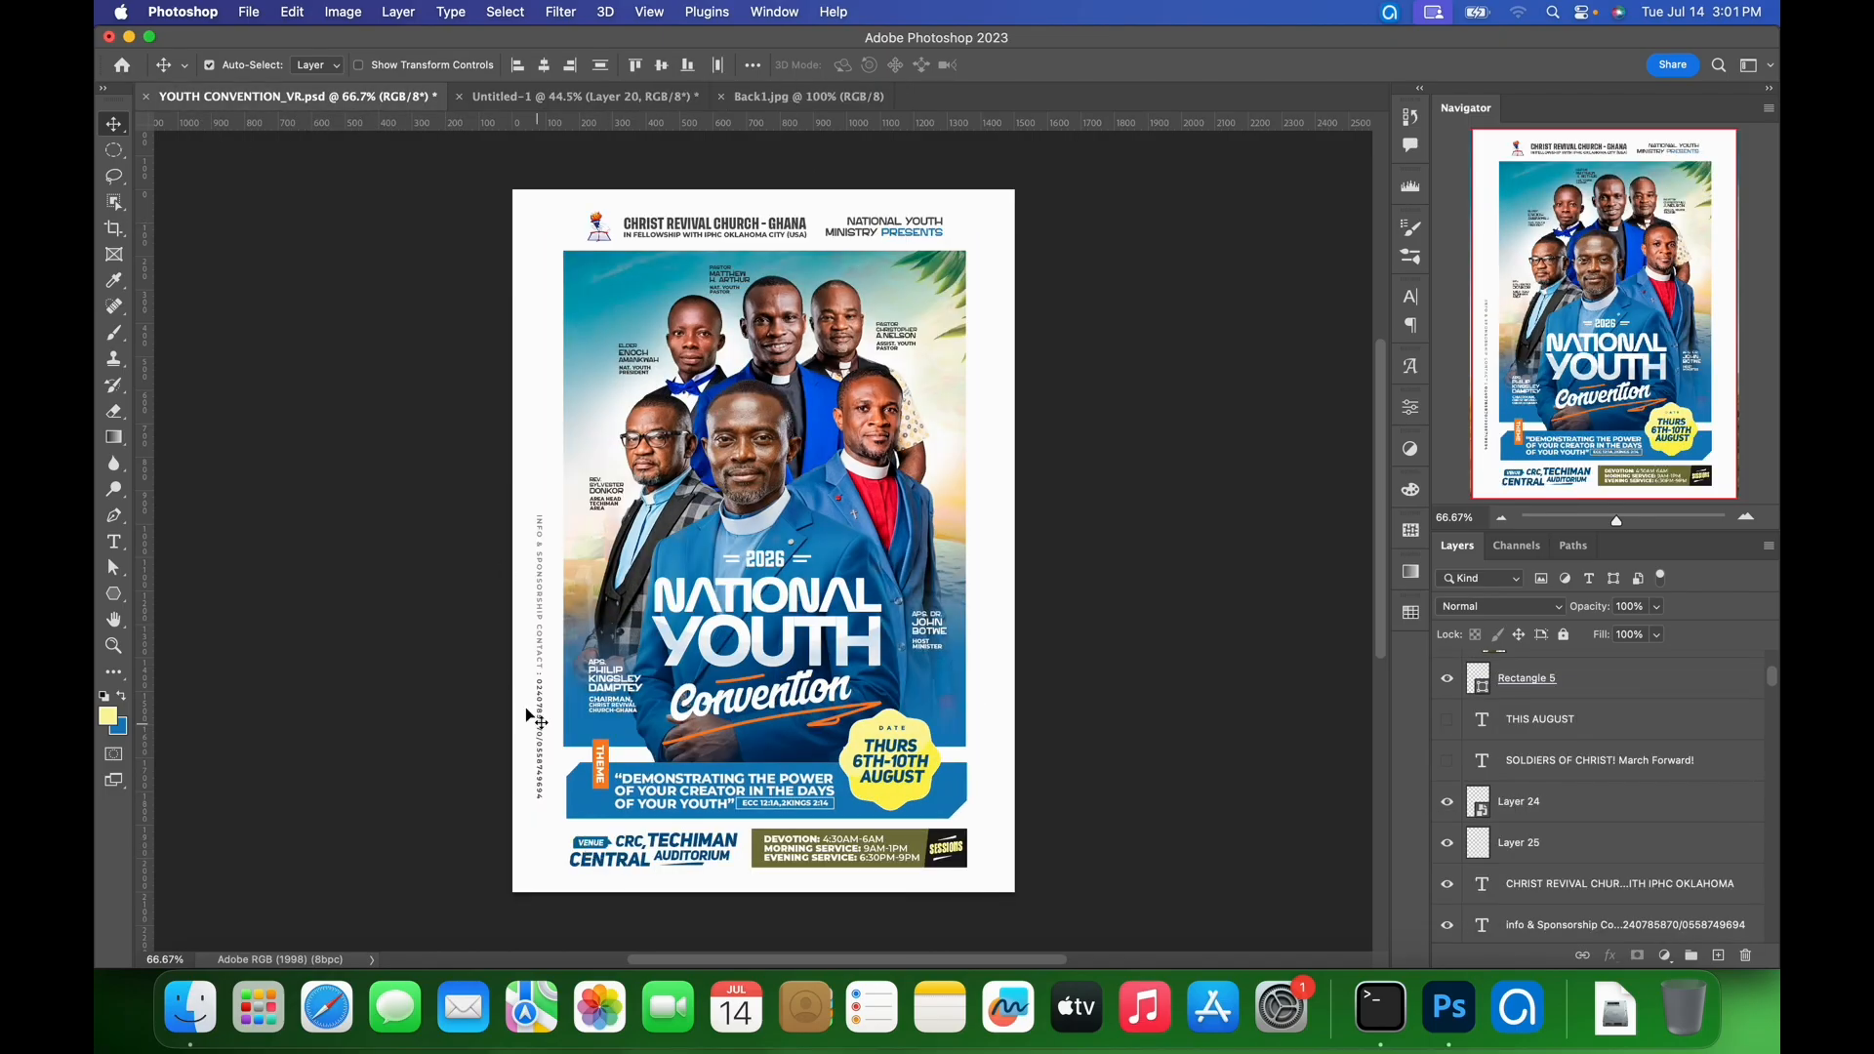
{"action": "double_click", "coordinate": [677, 852]}
{"action": "left_click", "coordinate": [630, 847]}
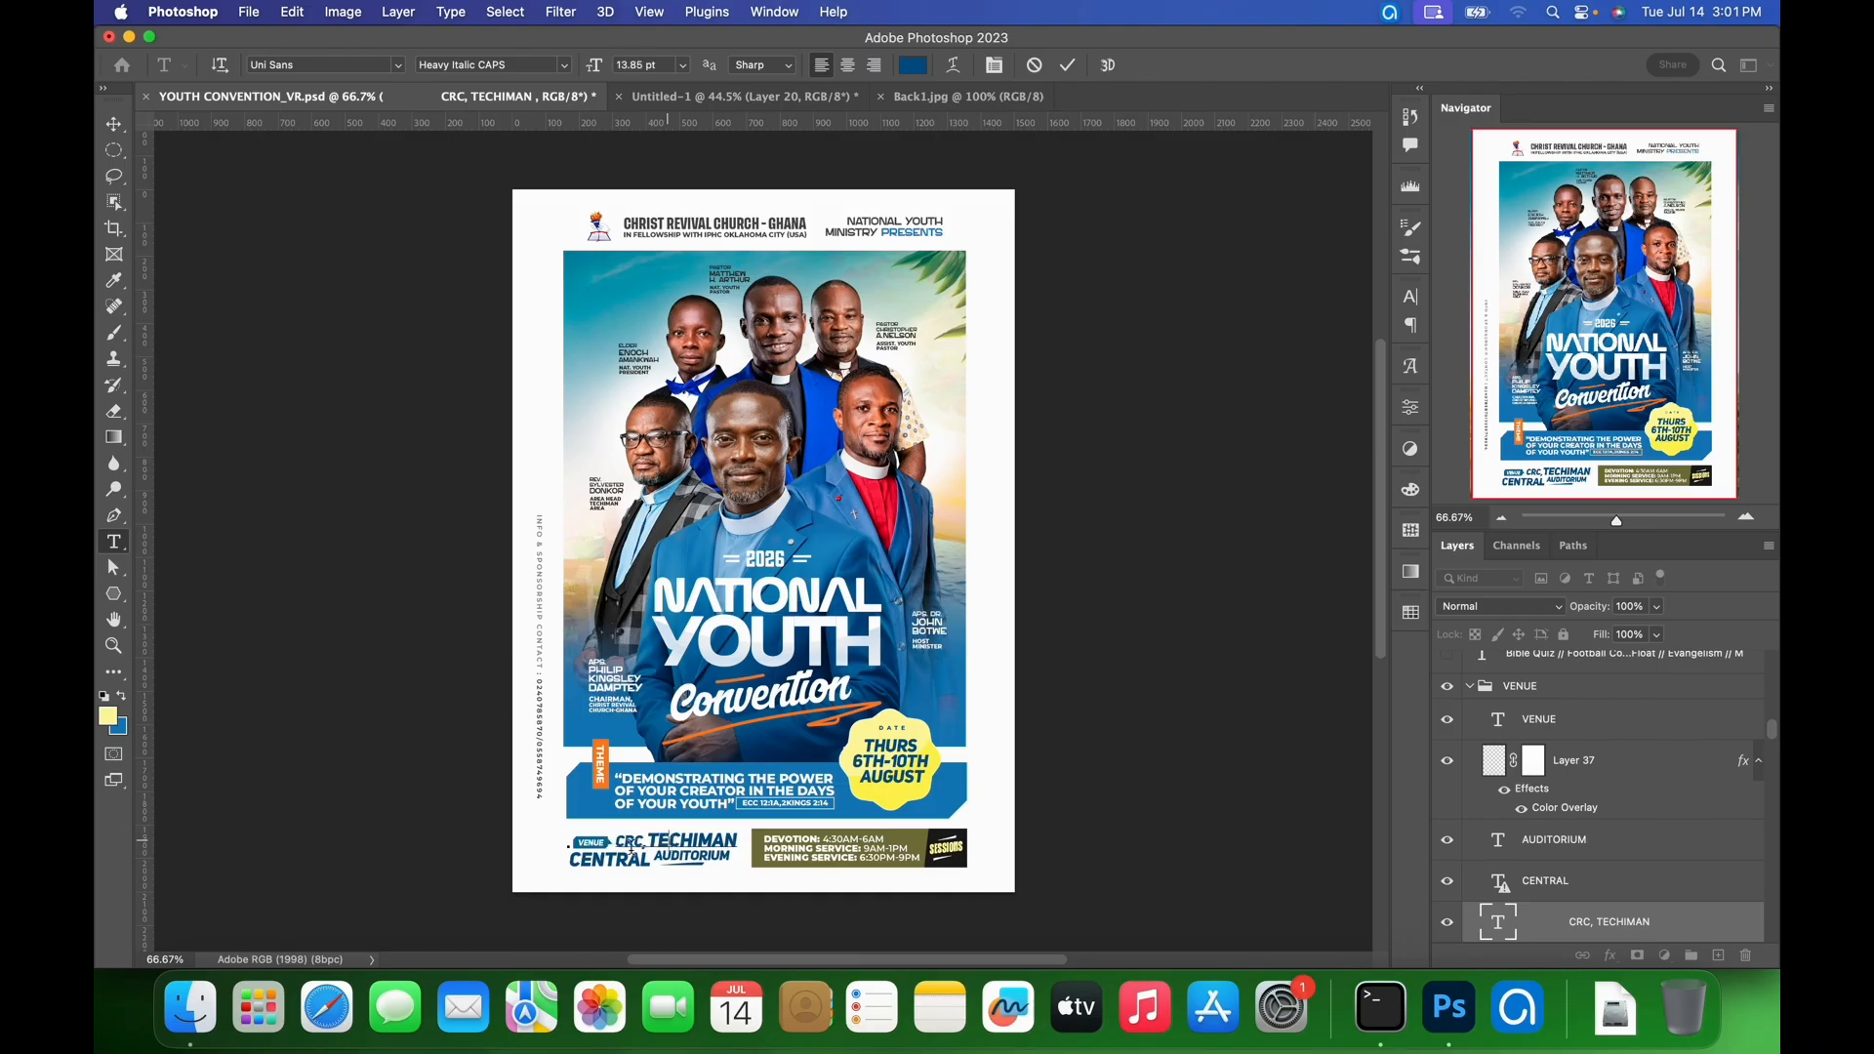
{"action": "left_click", "coordinate": [1069, 65]}
{"action": "key", "text": "v"}
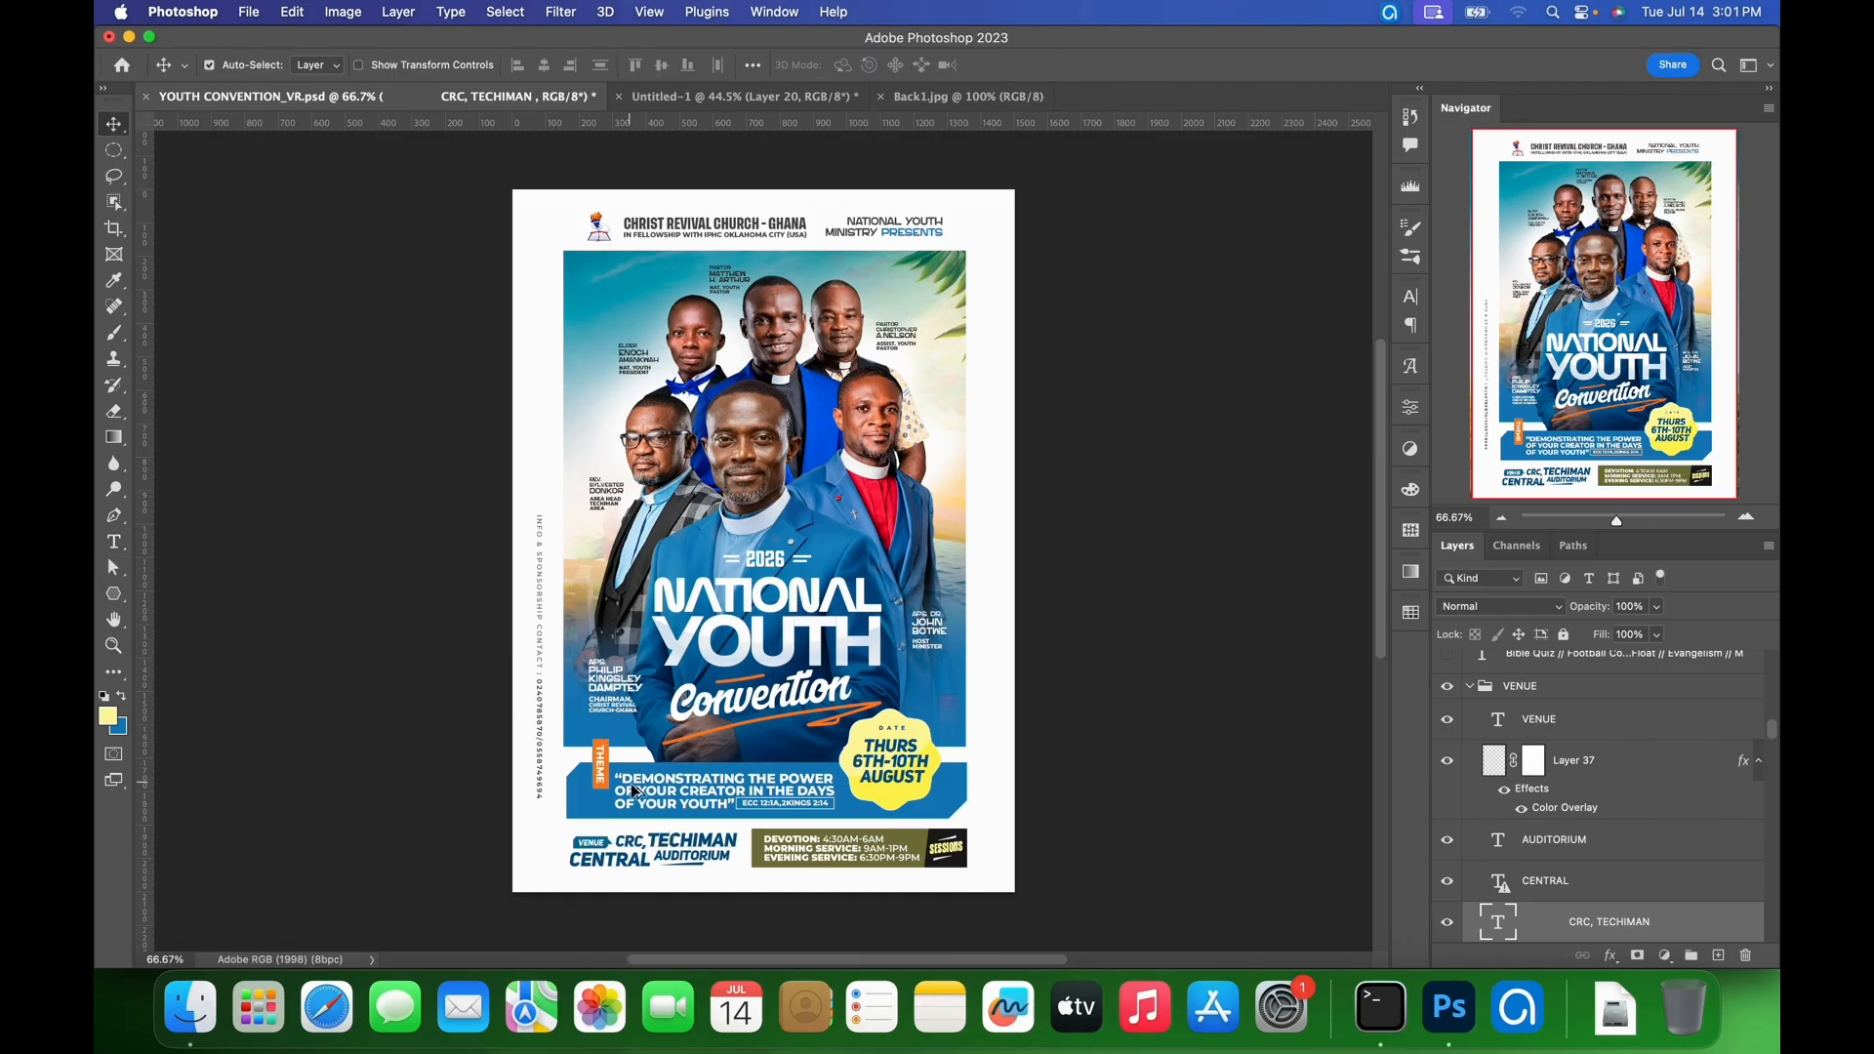
- In YOUTH CONVENTION_VR.psd, examine the rectangle and triangle shapes that form the VENUE label
{"action": "scroll", "coordinate": [633, 791], "scroll_direction": "up", "scroll_amount": 10}
{"action": "scroll", "coordinate": [634, 742], "scroll_direction": "down", "scroll_amount": 5}
{"action": "scroll", "coordinate": [635, 664], "scroll_direction": "up", "scroll_amount": 4}
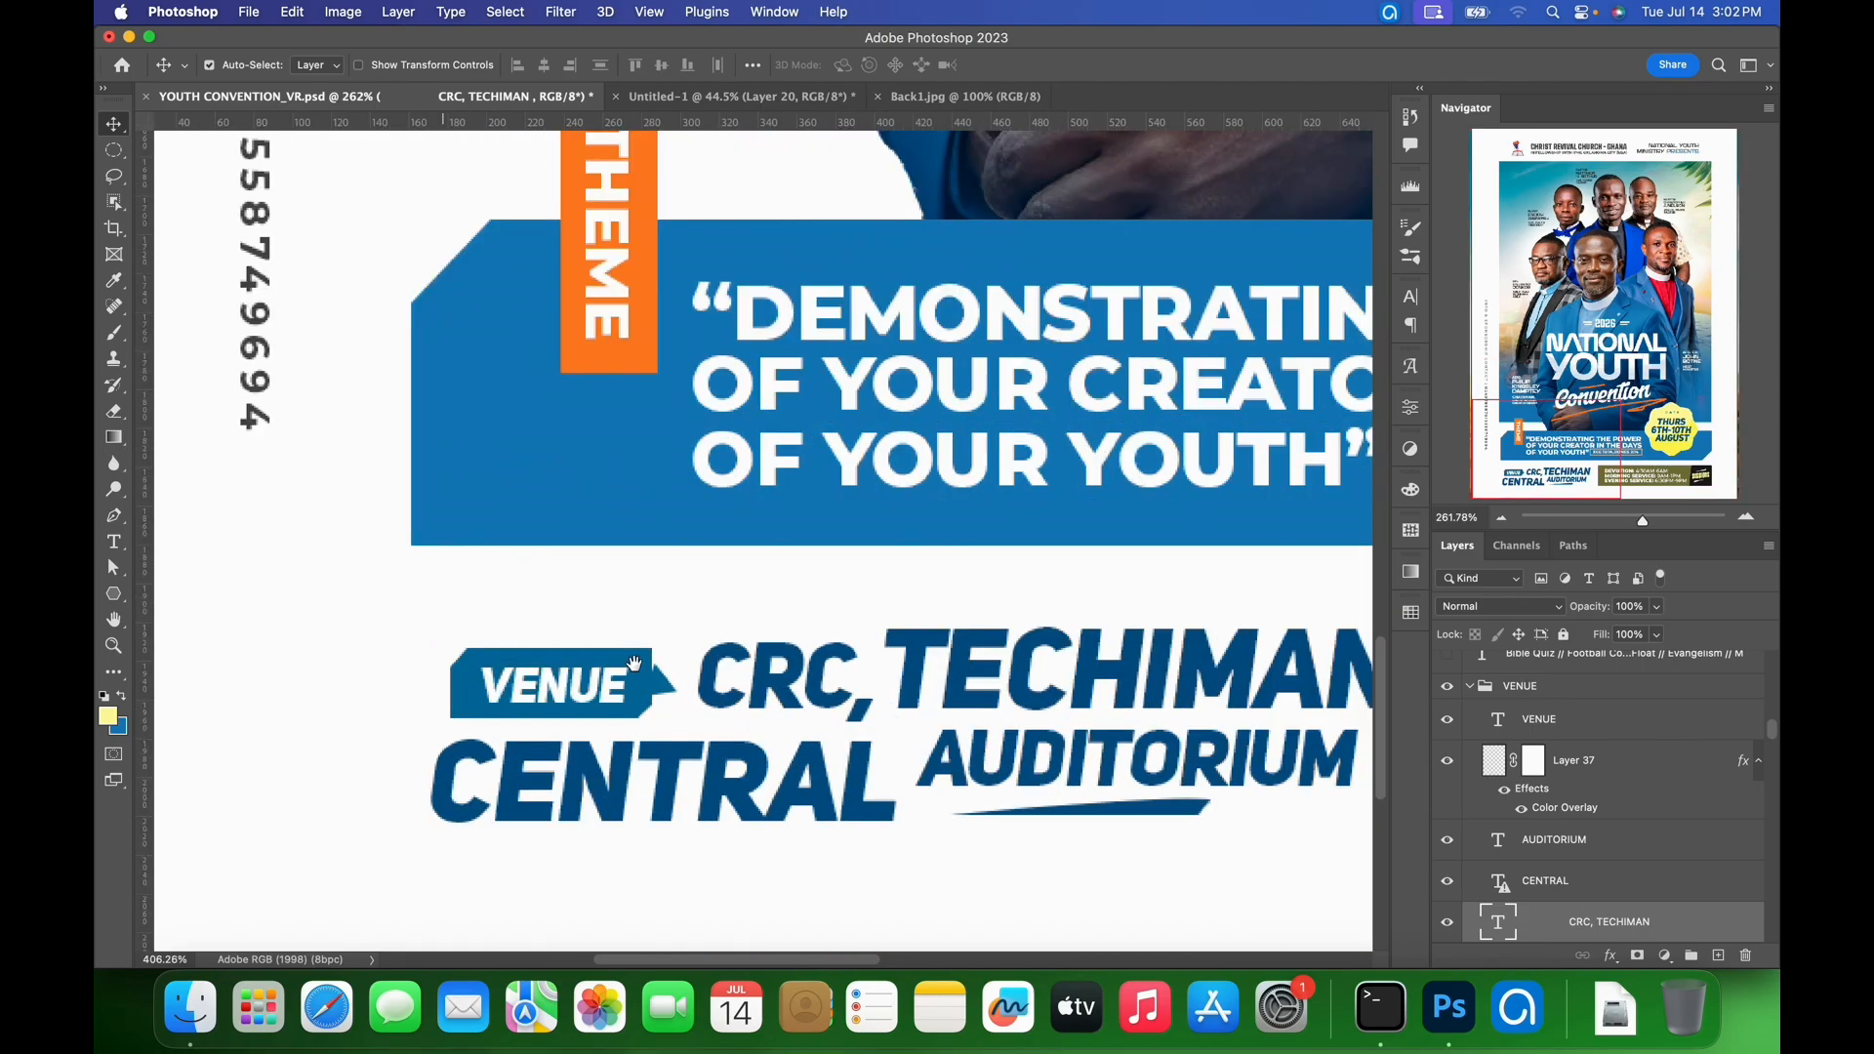
{"action": "scroll", "coordinate": [634, 664], "scroll_direction": "up", "scroll_amount": 2}
{"action": "left_click", "coordinate": [426, 722]}
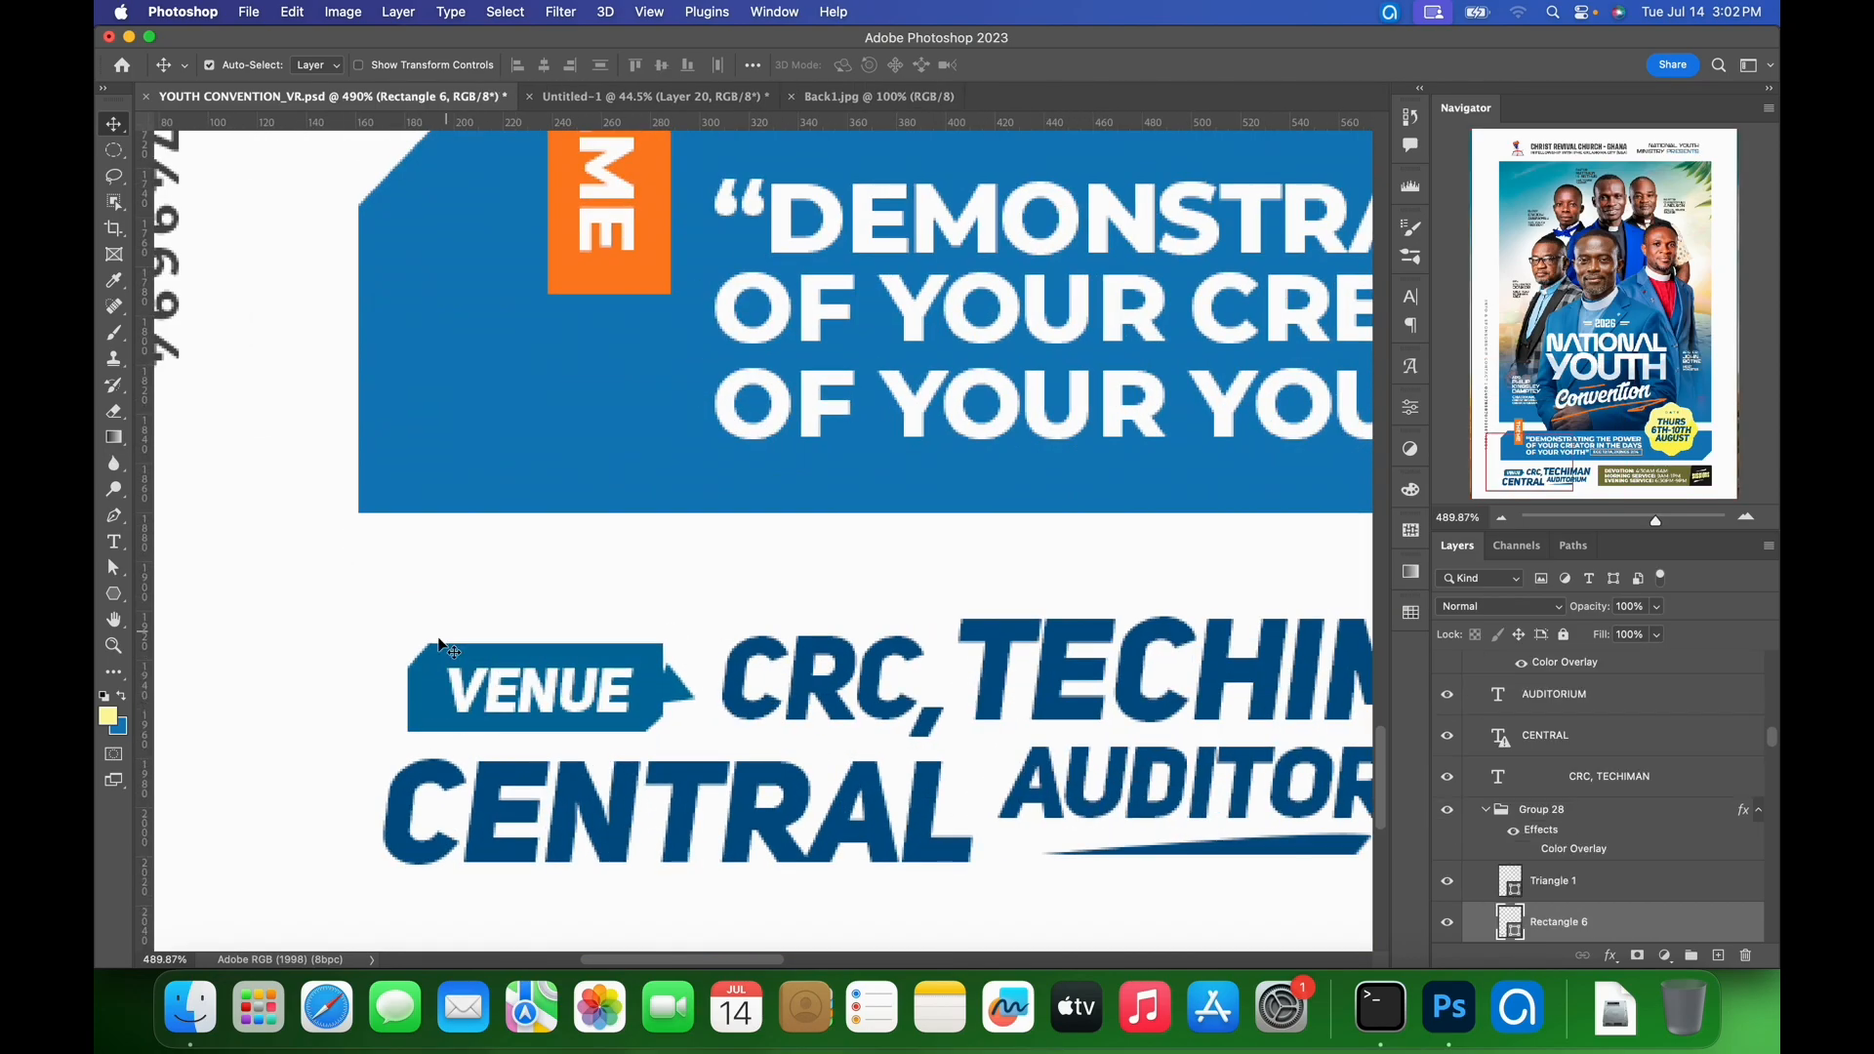
{"action": "left_click", "coordinate": [681, 697]}
{"action": "left_click_drag", "start_coordinate": [682, 686], "coordinate": [681, 697]}
- Copy the whole VENUE group from YOUTH CONVENTION_VR.psd into Untitled-1, placing it below the blue theme bar
{"action": "left_click_drag", "start_coordinate": [831, 645], "coordinate": [726, 652]}
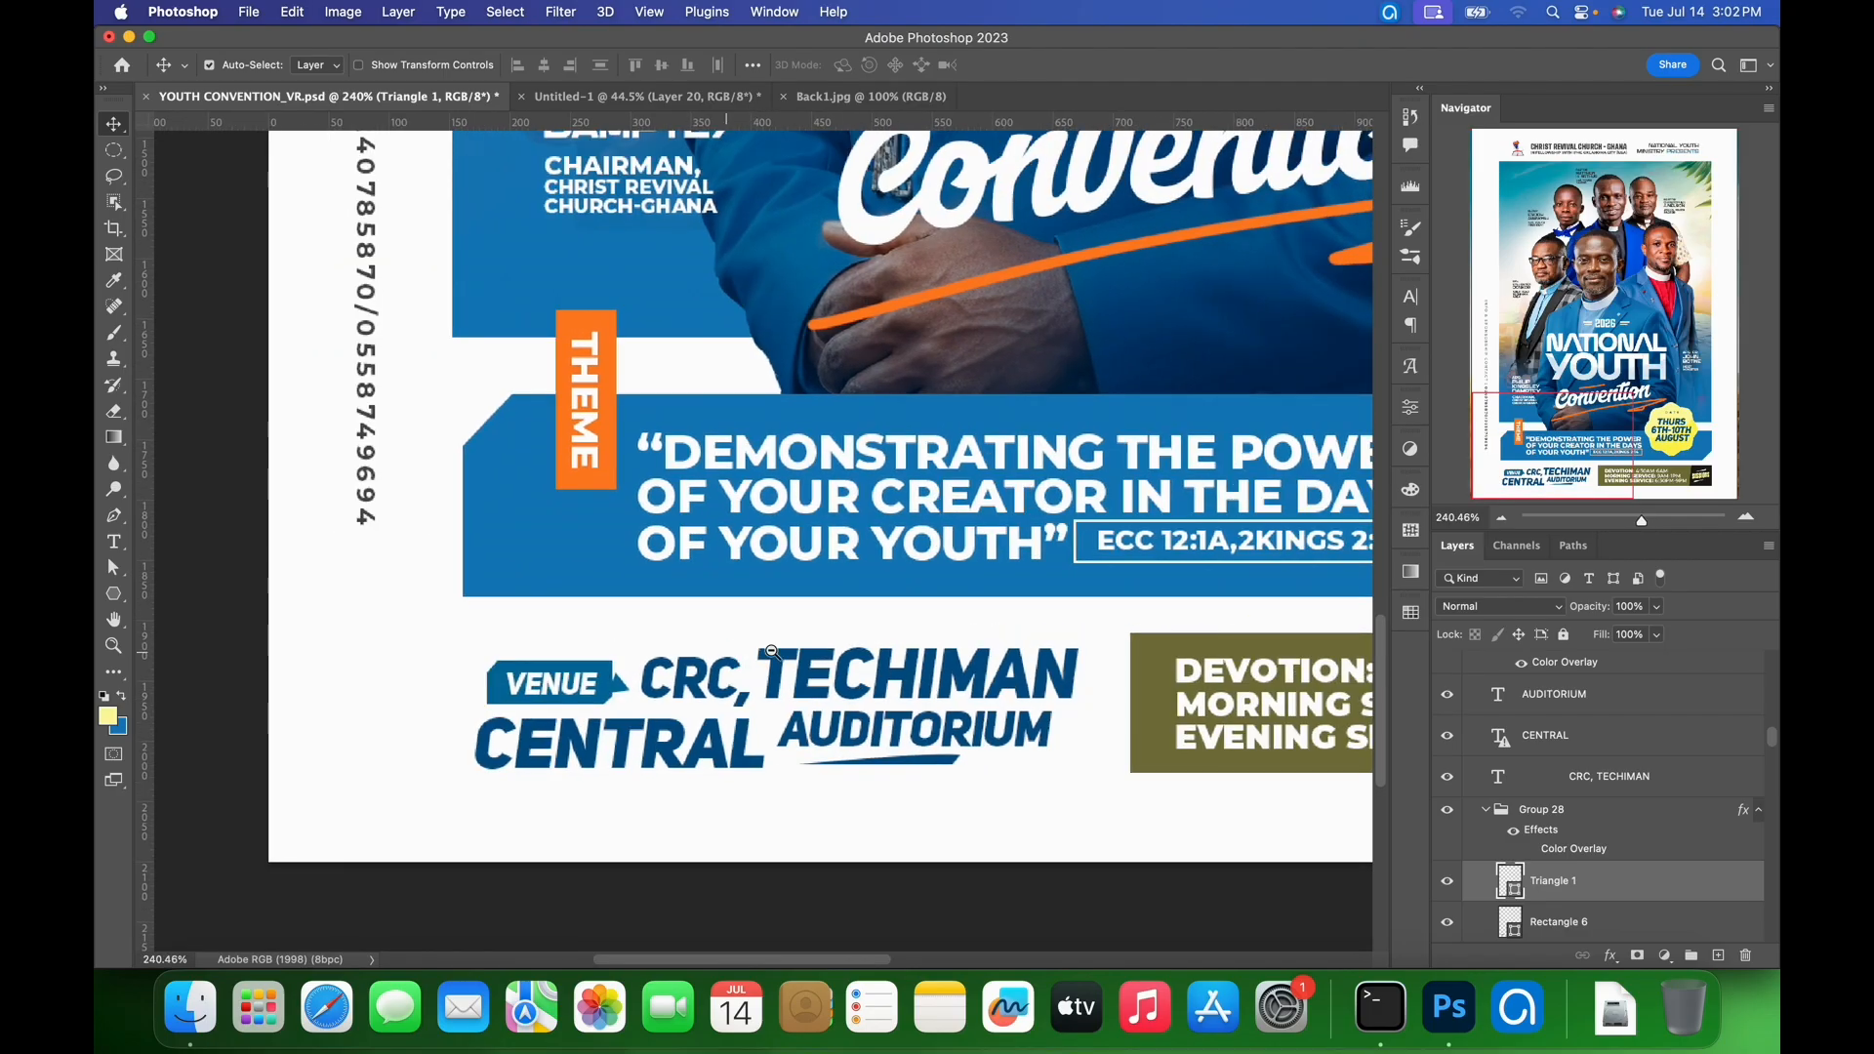
{"action": "right_click", "coordinate": [829, 648]}
{"action": "left_click", "coordinate": [868, 664]}
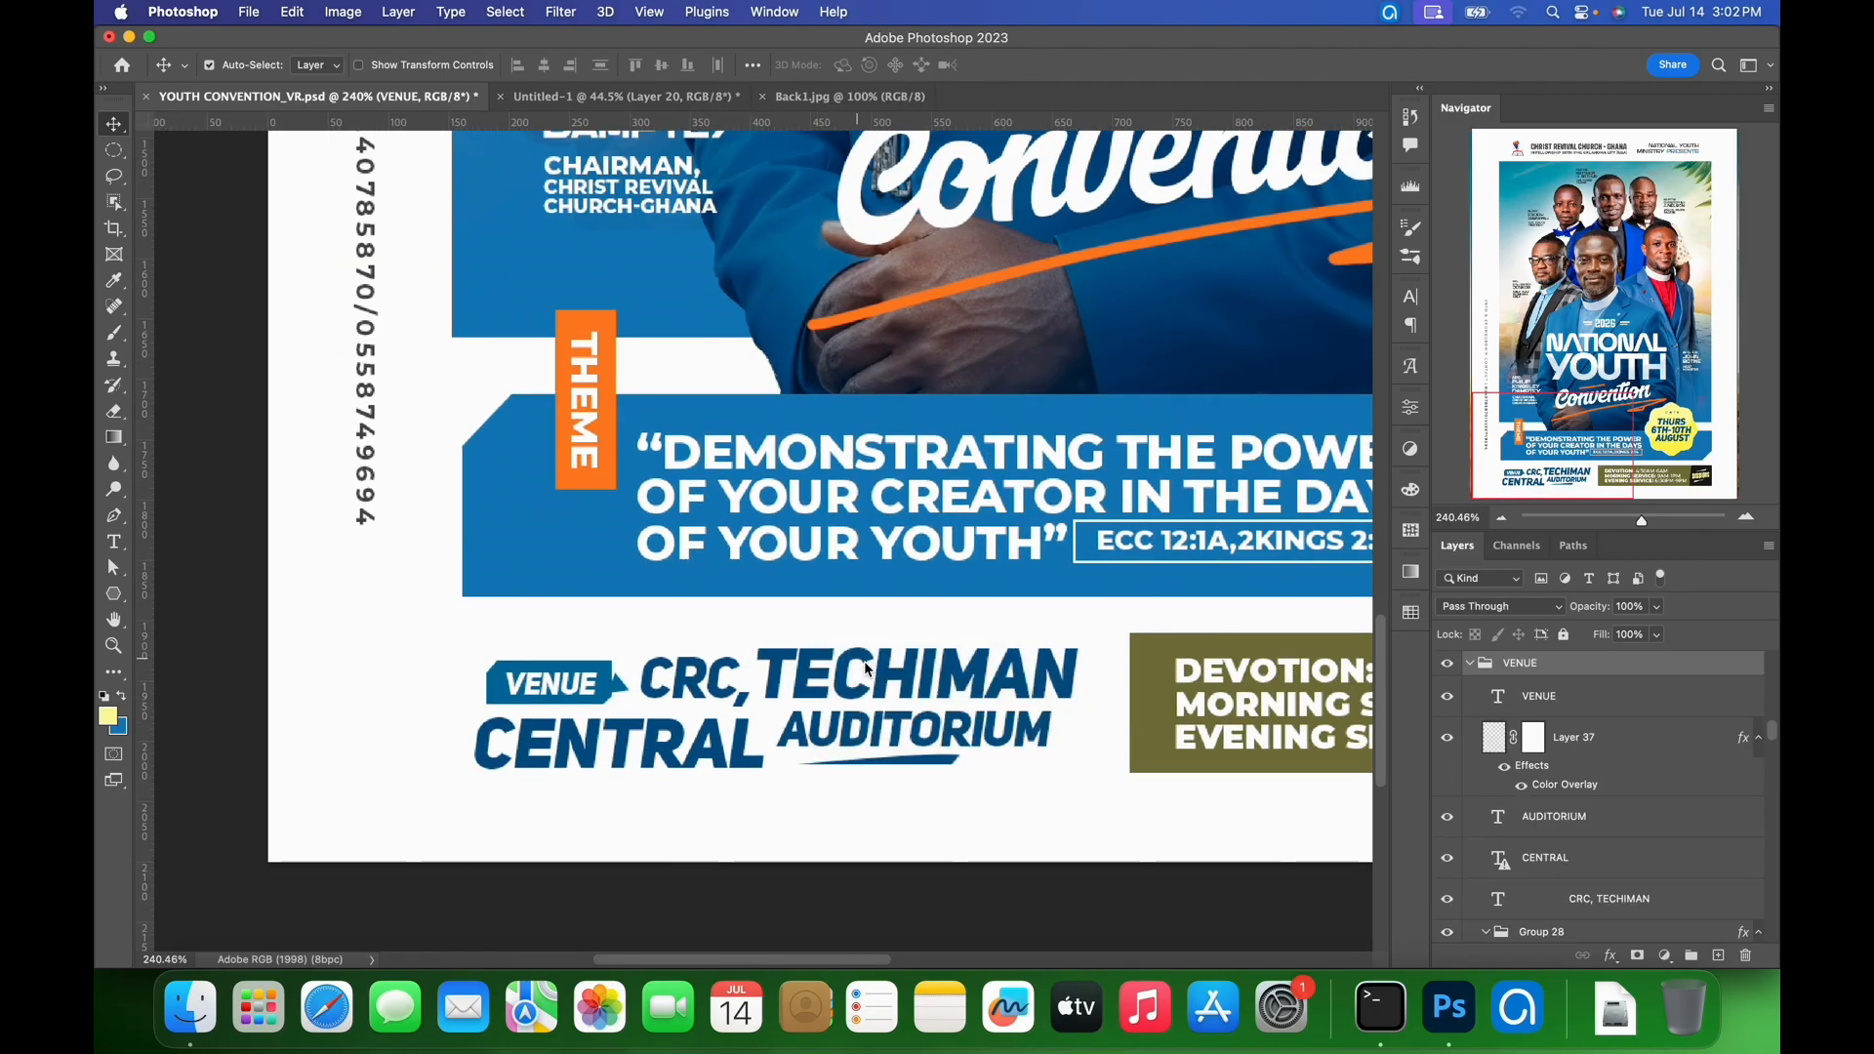
{"action": "left_click_drag", "start_coordinate": [791, 683], "coordinate": [665, 105]}
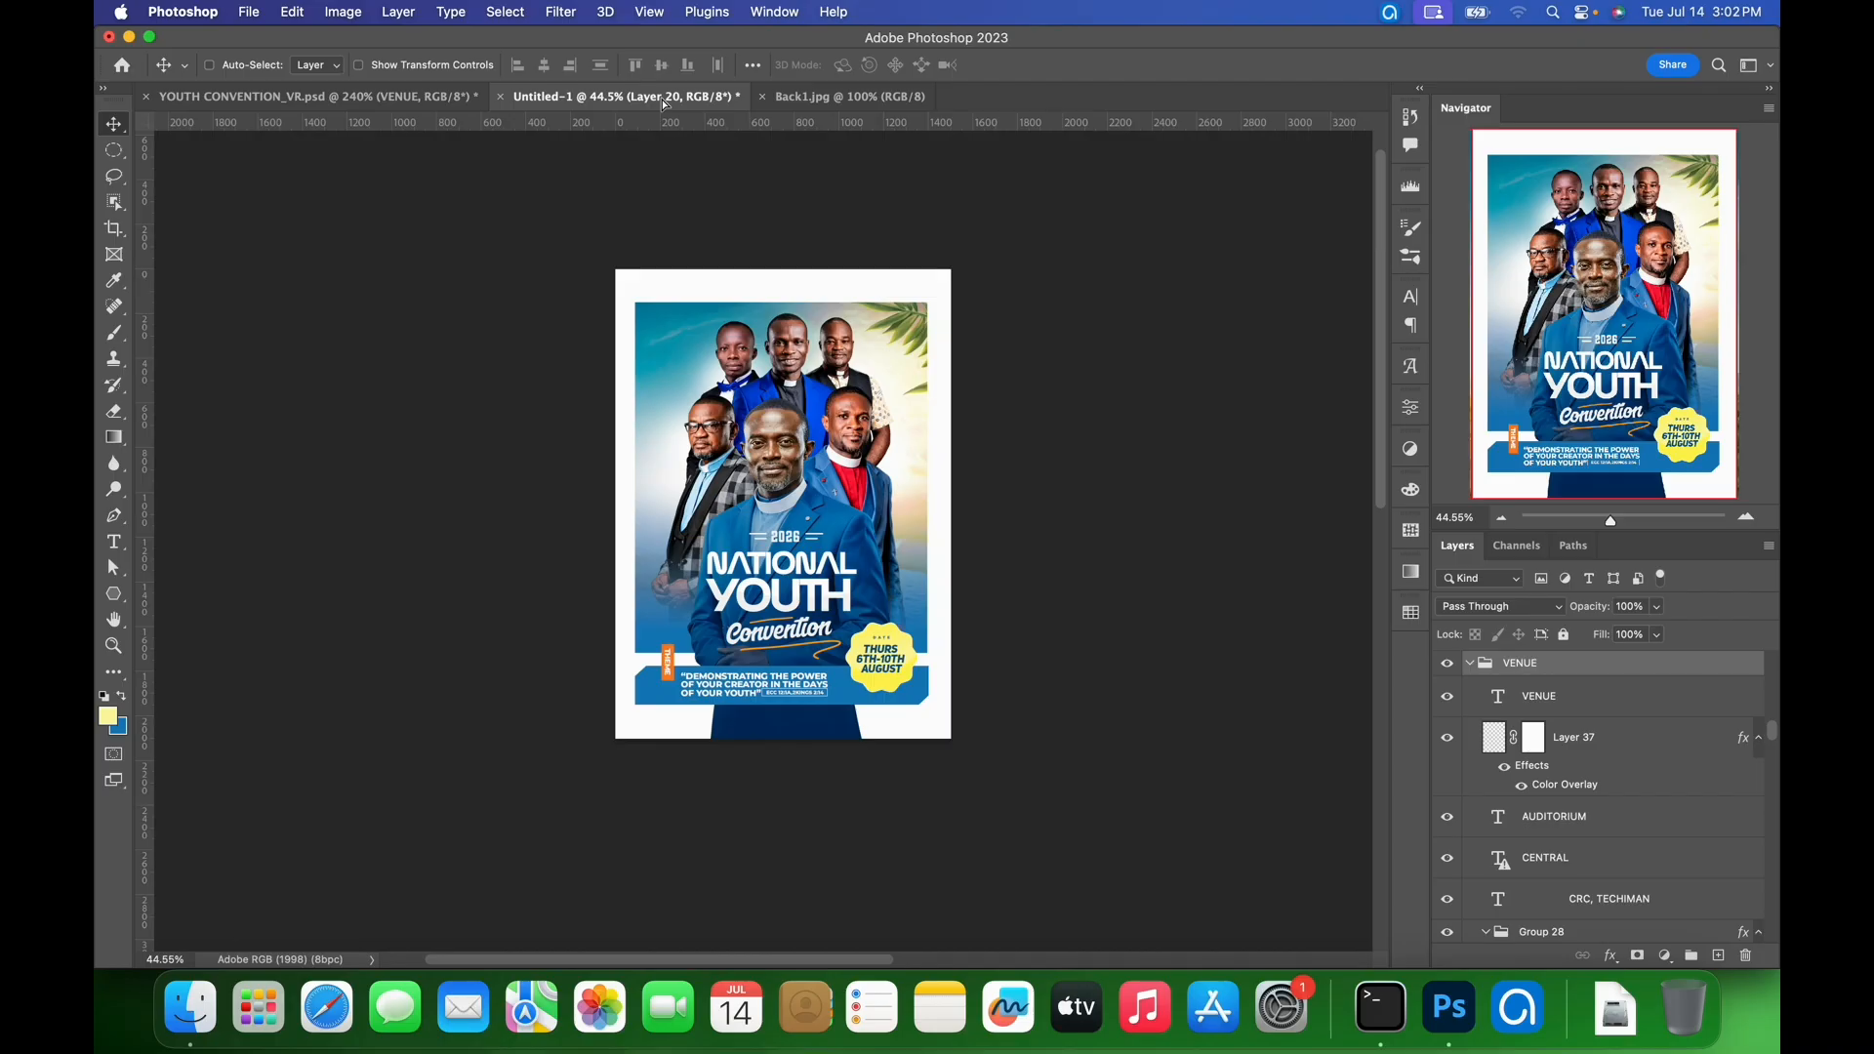
{"action": "left_click_drag", "start_coordinate": [754, 731], "coordinate": [753, 731]}
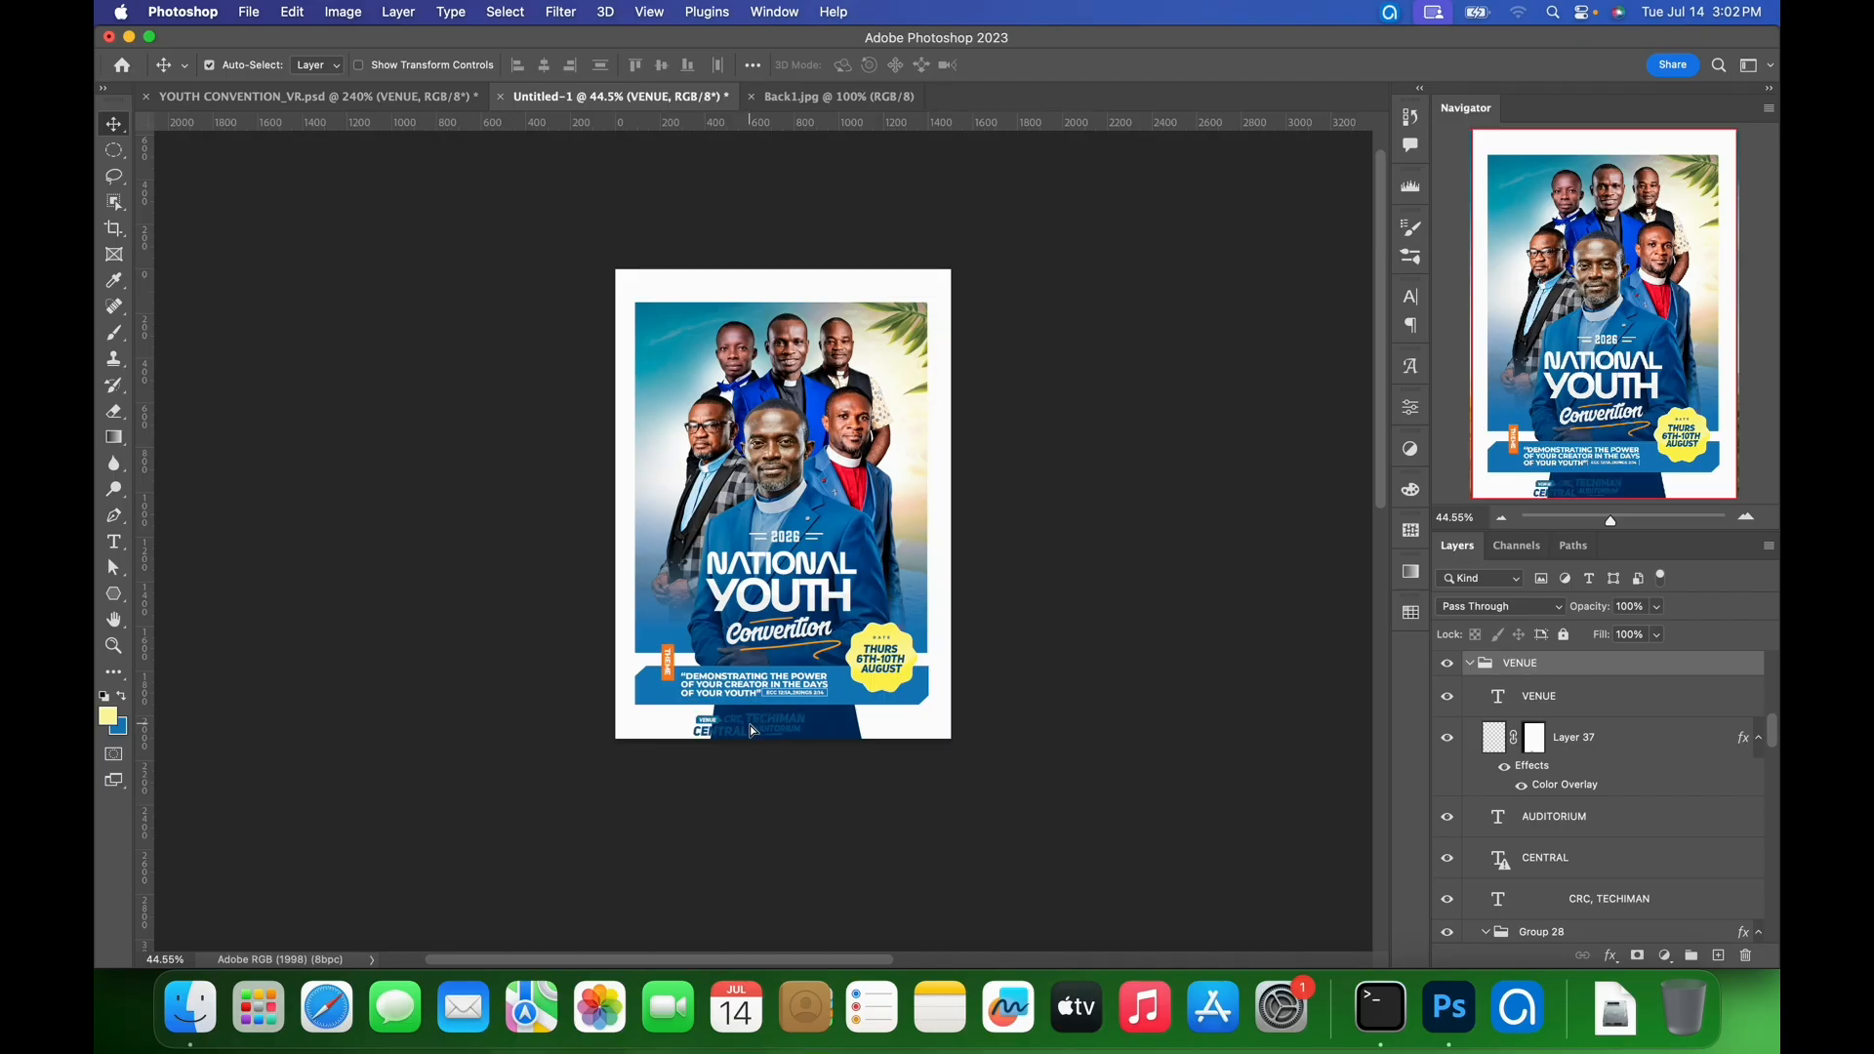
- Nudge the copied VENUE group left and slightly up, under the left part of the theme bar
{"action": "key", "text": "shift+Left"}
{"action": "key", "text": "shift+Left"}
{"action": "key", "text": "shift+Left"}
{"action": "key", "text": "shift+Left"}
{"action": "key", "text": "shift+Up"}
{"action": "key", "text": "shift+Left"}
{"action": "key", "text": "shift+Left"}
{"action": "key", "text": "shift+Left"}
{"action": "key", "text": "shift+Up"}
{"action": "key", "text": "shift+Left"}
{"action": "key", "text": "shift+Left"}
{"action": "key", "text": "shift+Left"}
{"action": "key", "text": "shift+Left"}
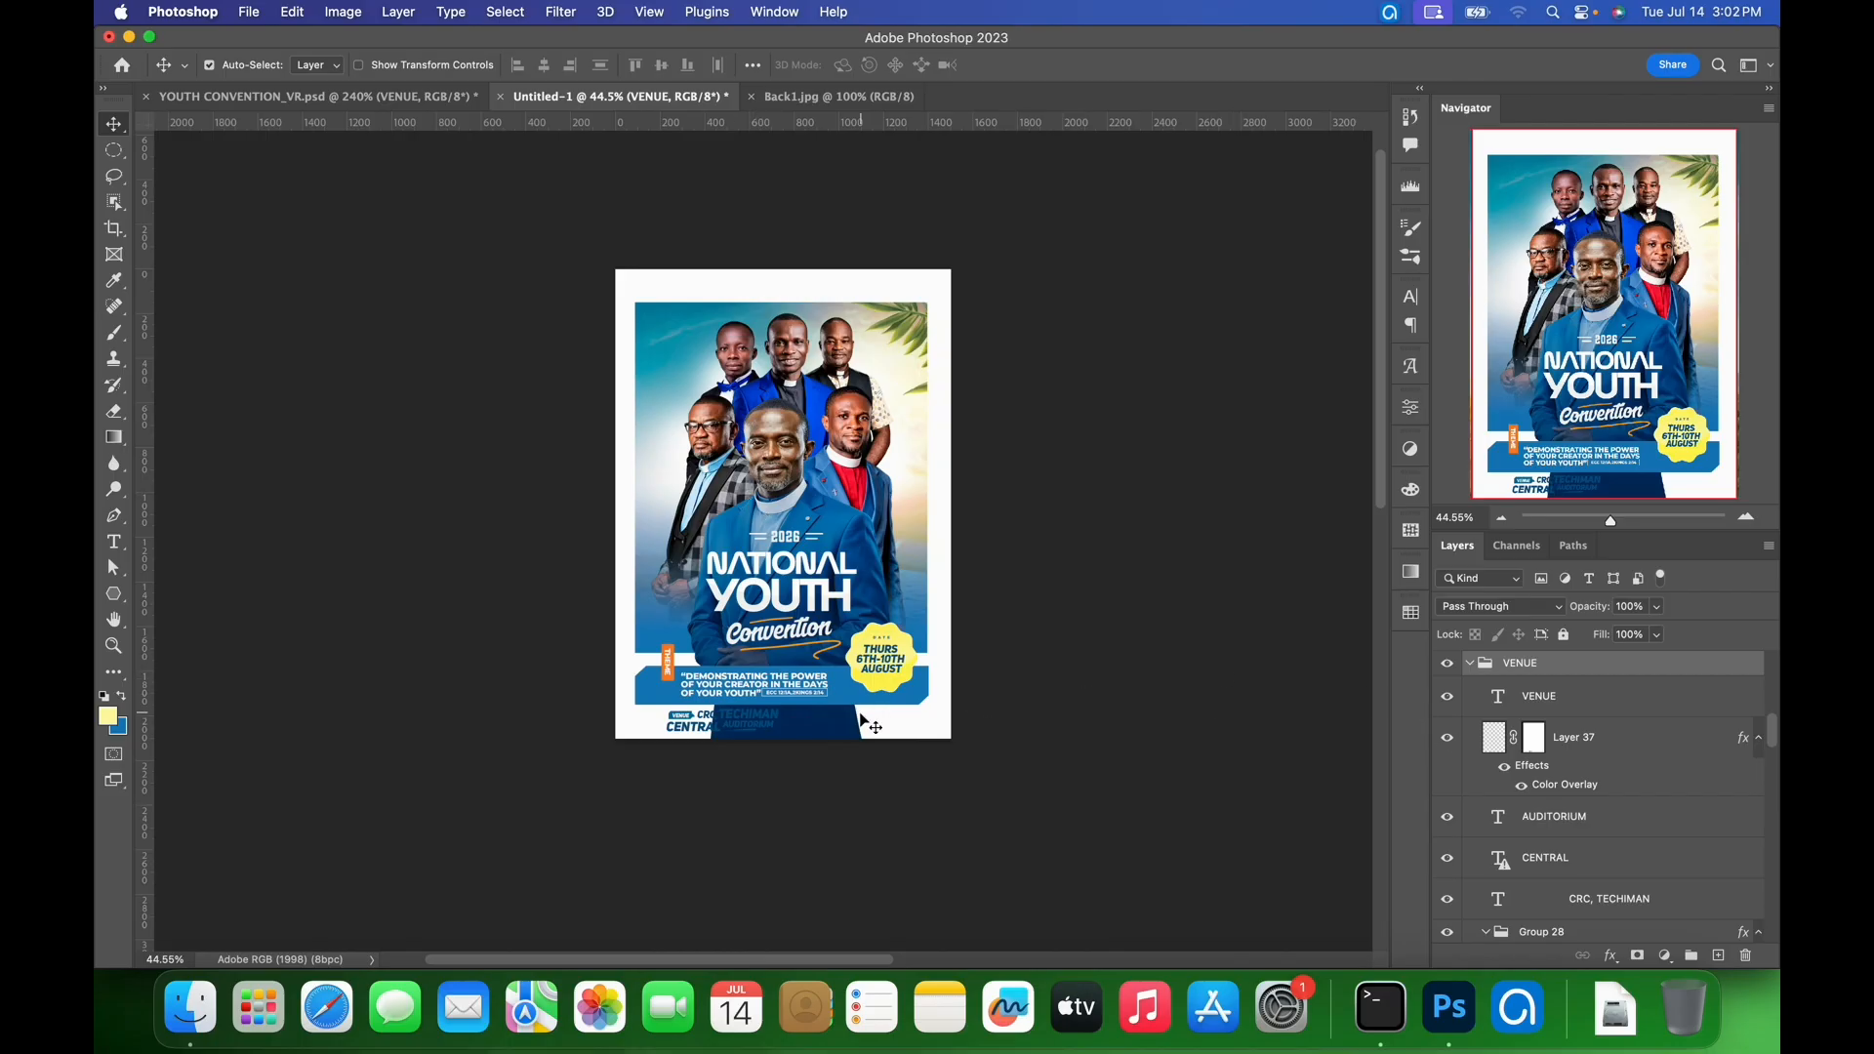
{"action": "left_click", "coordinate": [891, 510]}
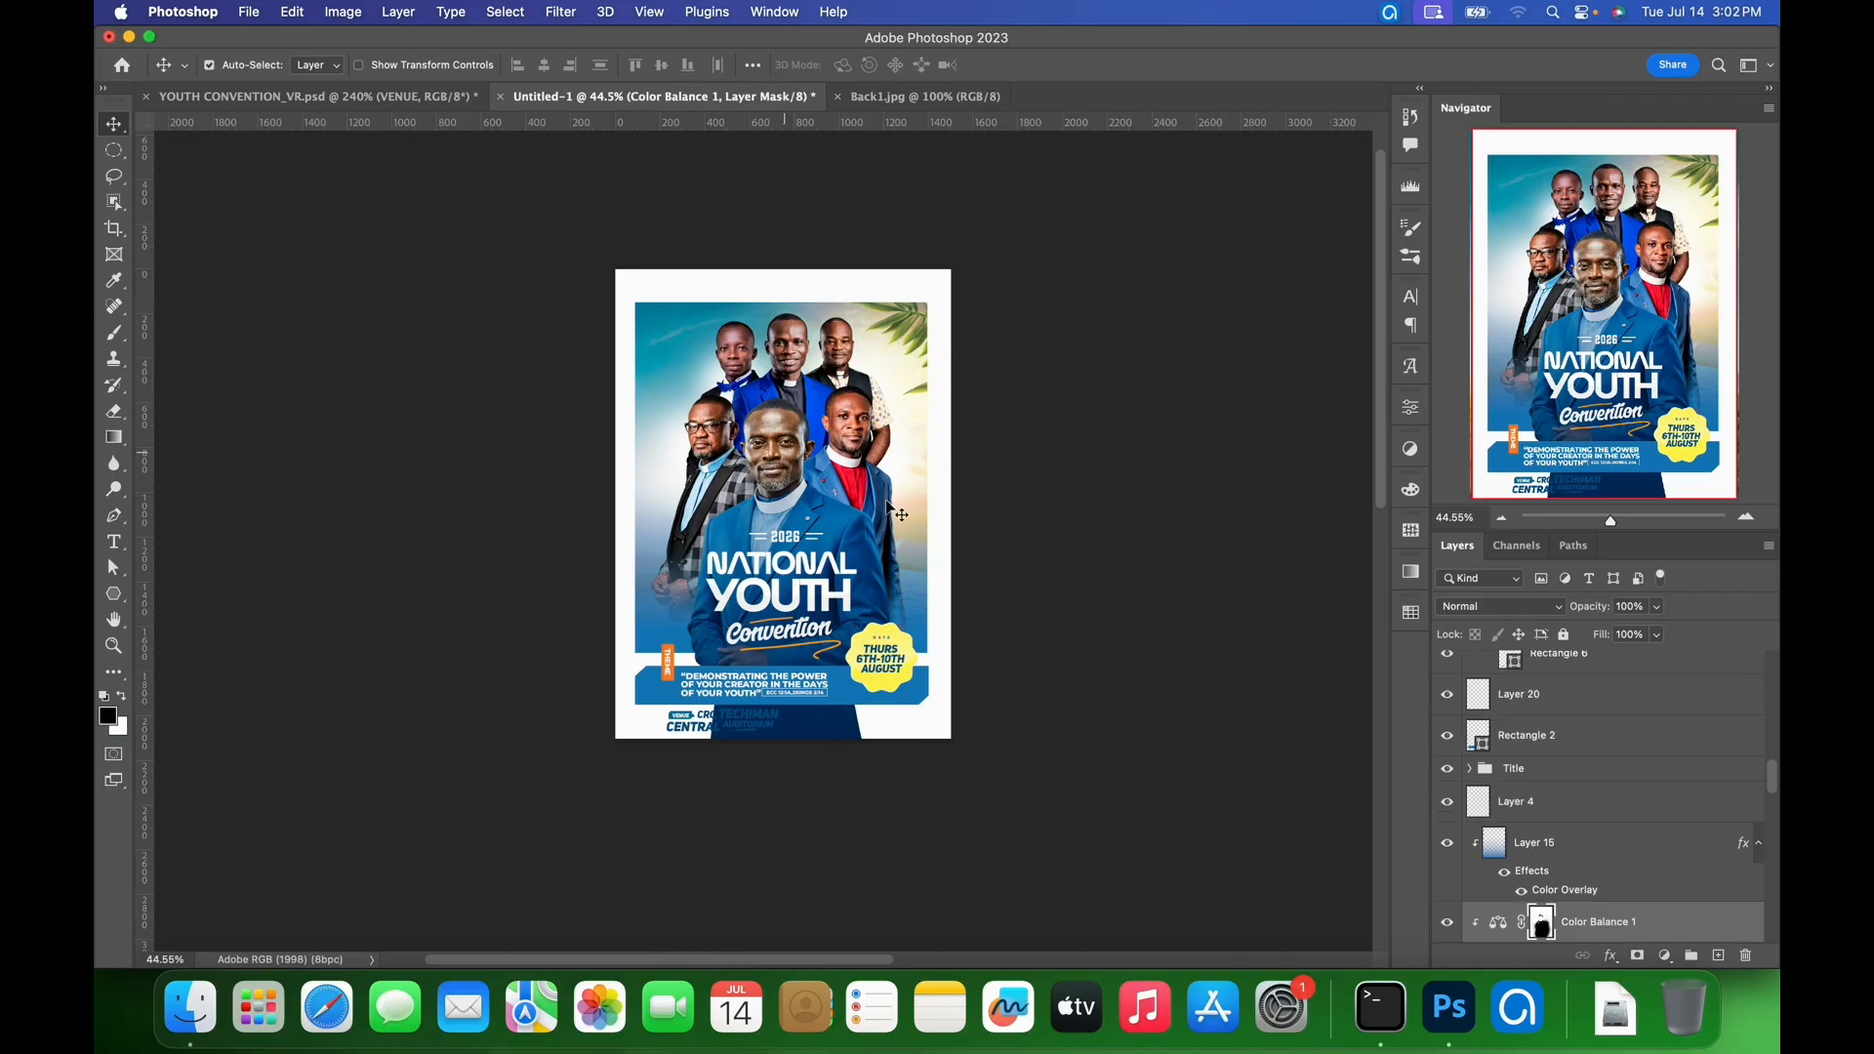
{"action": "scroll", "coordinate": [1552, 891], "scroll_direction": "down", "scroll_amount": 5}
{"action": "scroll", "coordinate": [1553, 891], "scroll_direction": "down", "scroll_amount": 3}
{"action": "left_click", "coordinate": [1627, 850]}
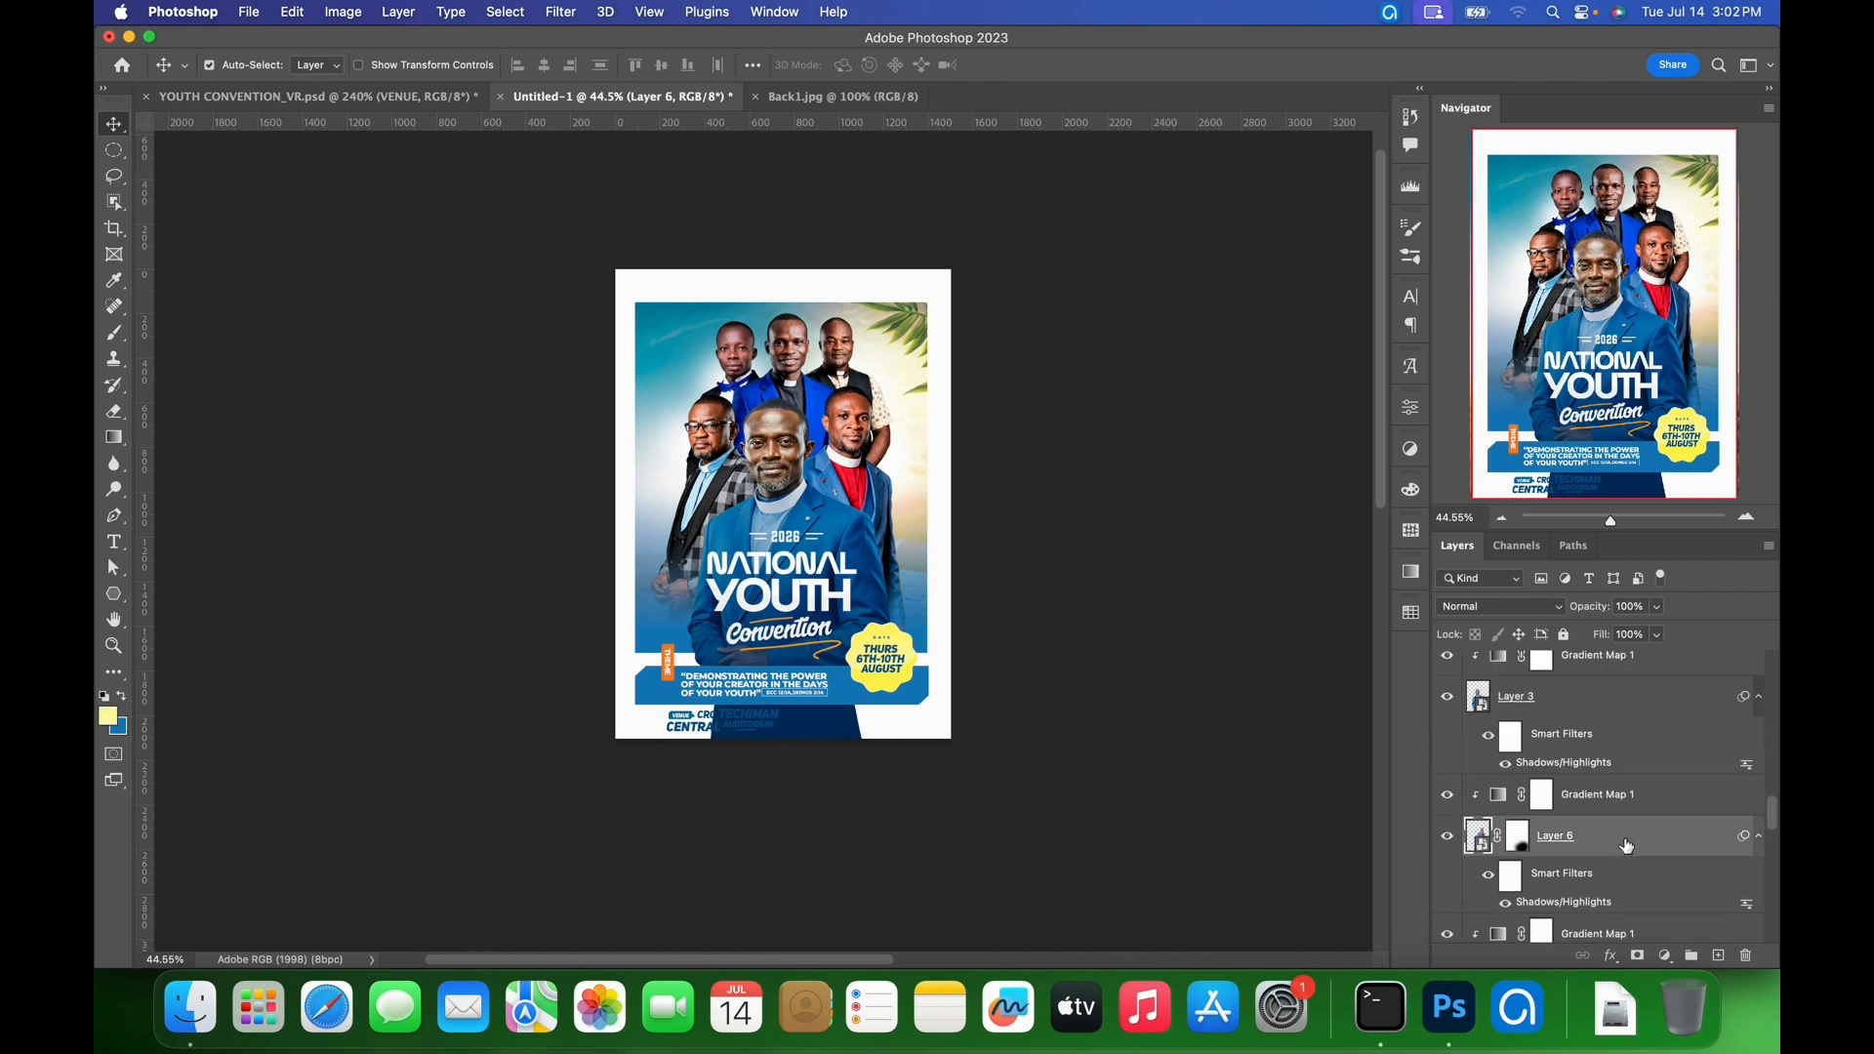
{"action": "key", "text": "m"}
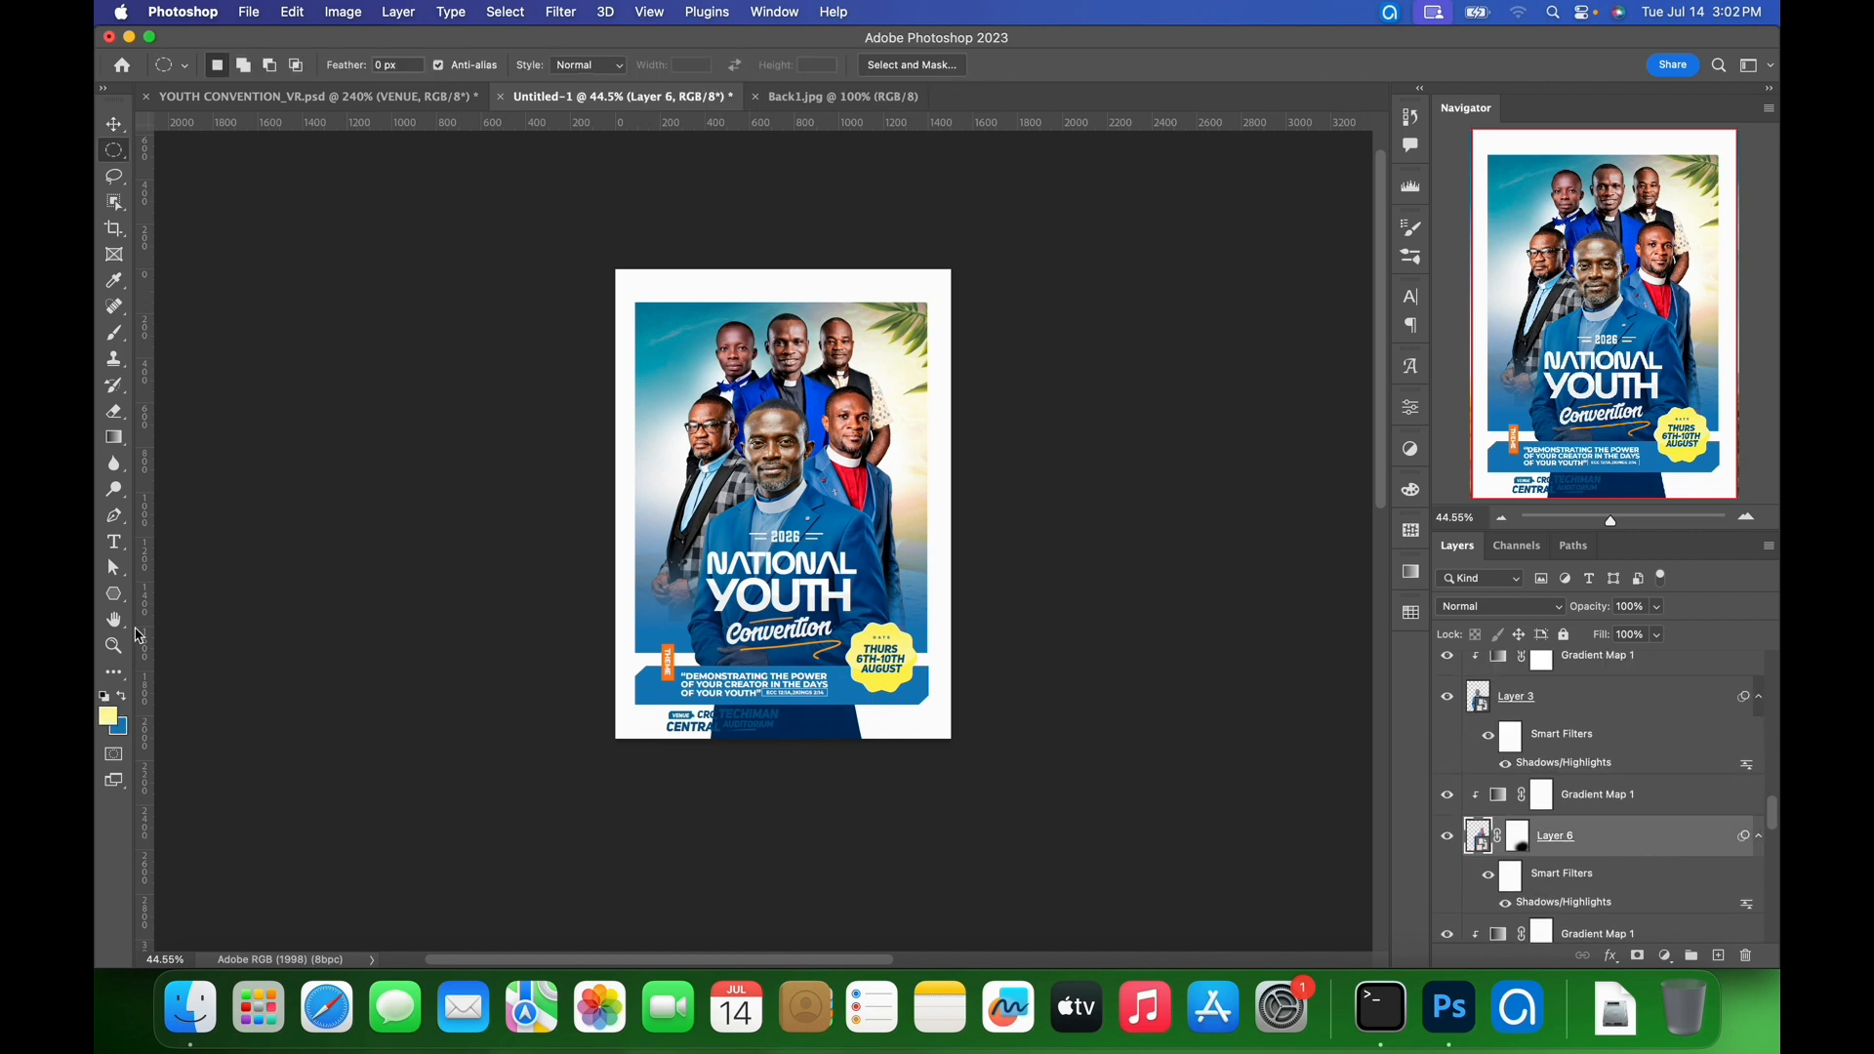
{"action": "right_click", "coordinate": [114, 150]}
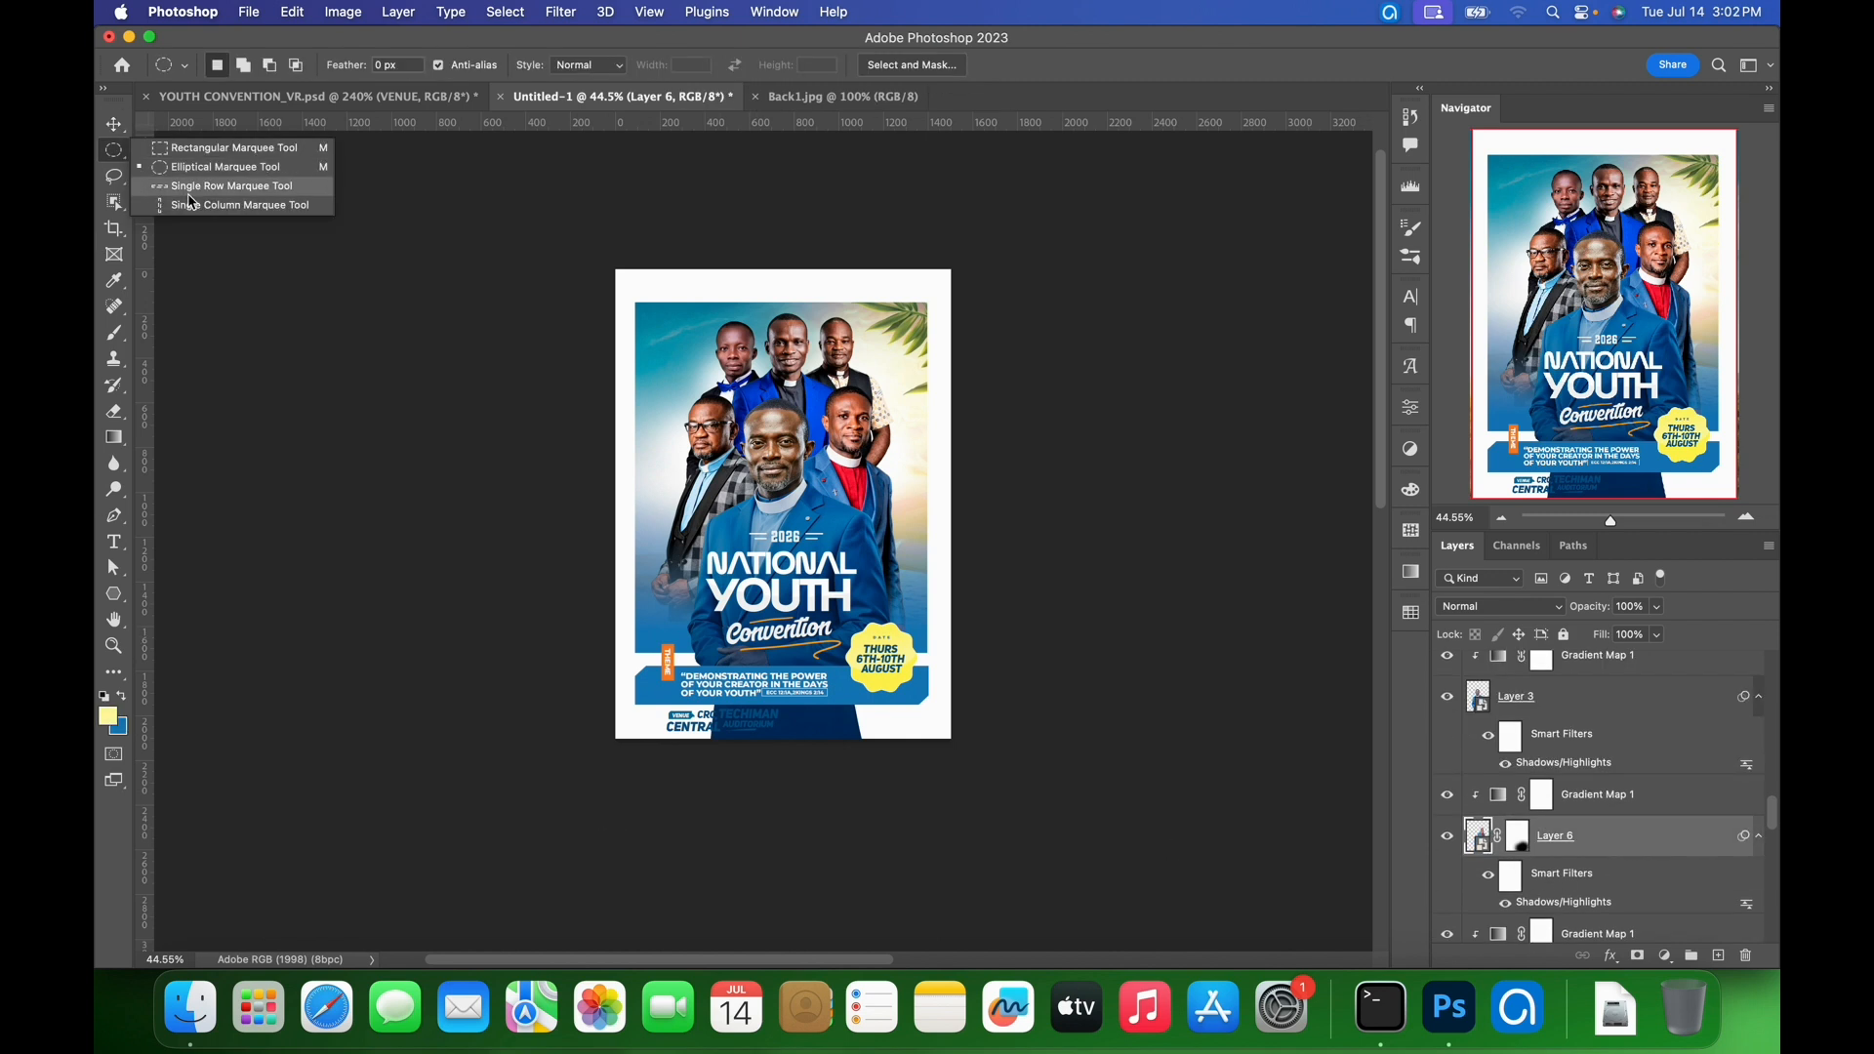
{"action": "left_click", "coordinate": [217, 151]}
{"action": "left_click_drag", "start_coordinate": [634, 704], "coordinate": [1015, 822]}
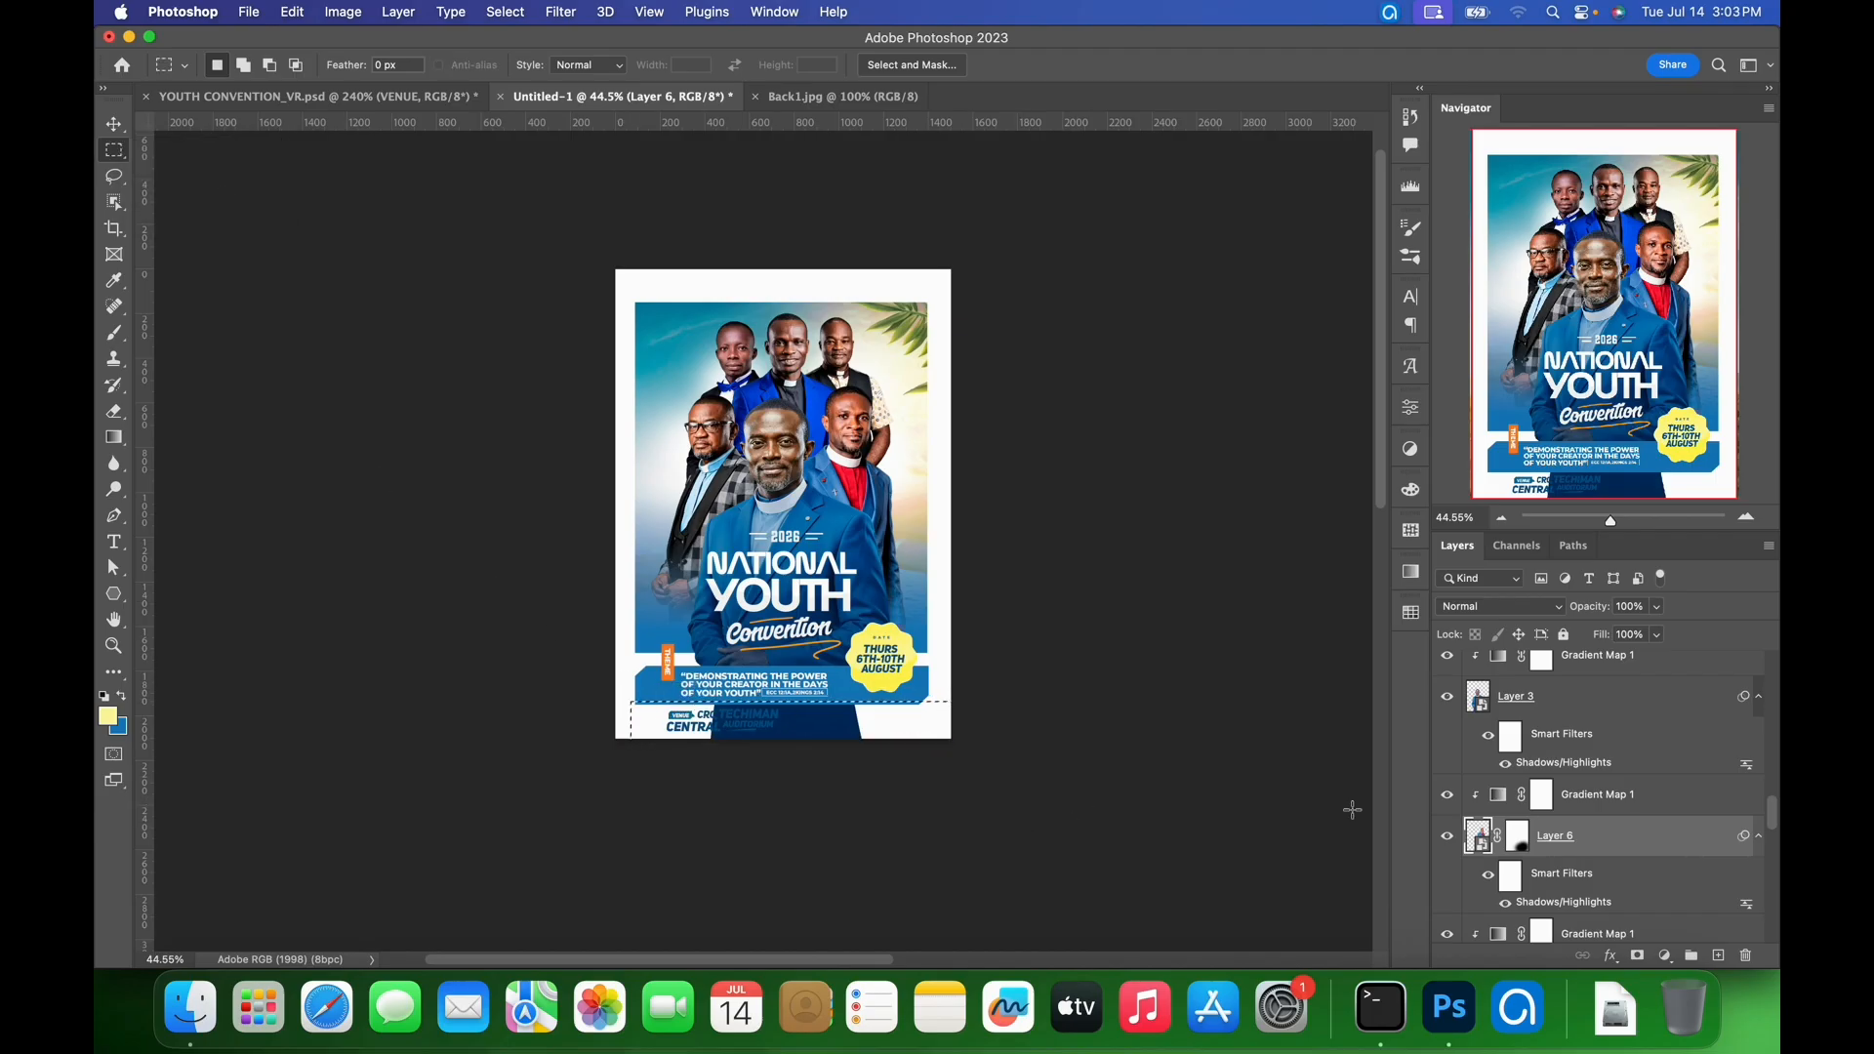
{"action": "left_click", "coordinate": [774, 447]}
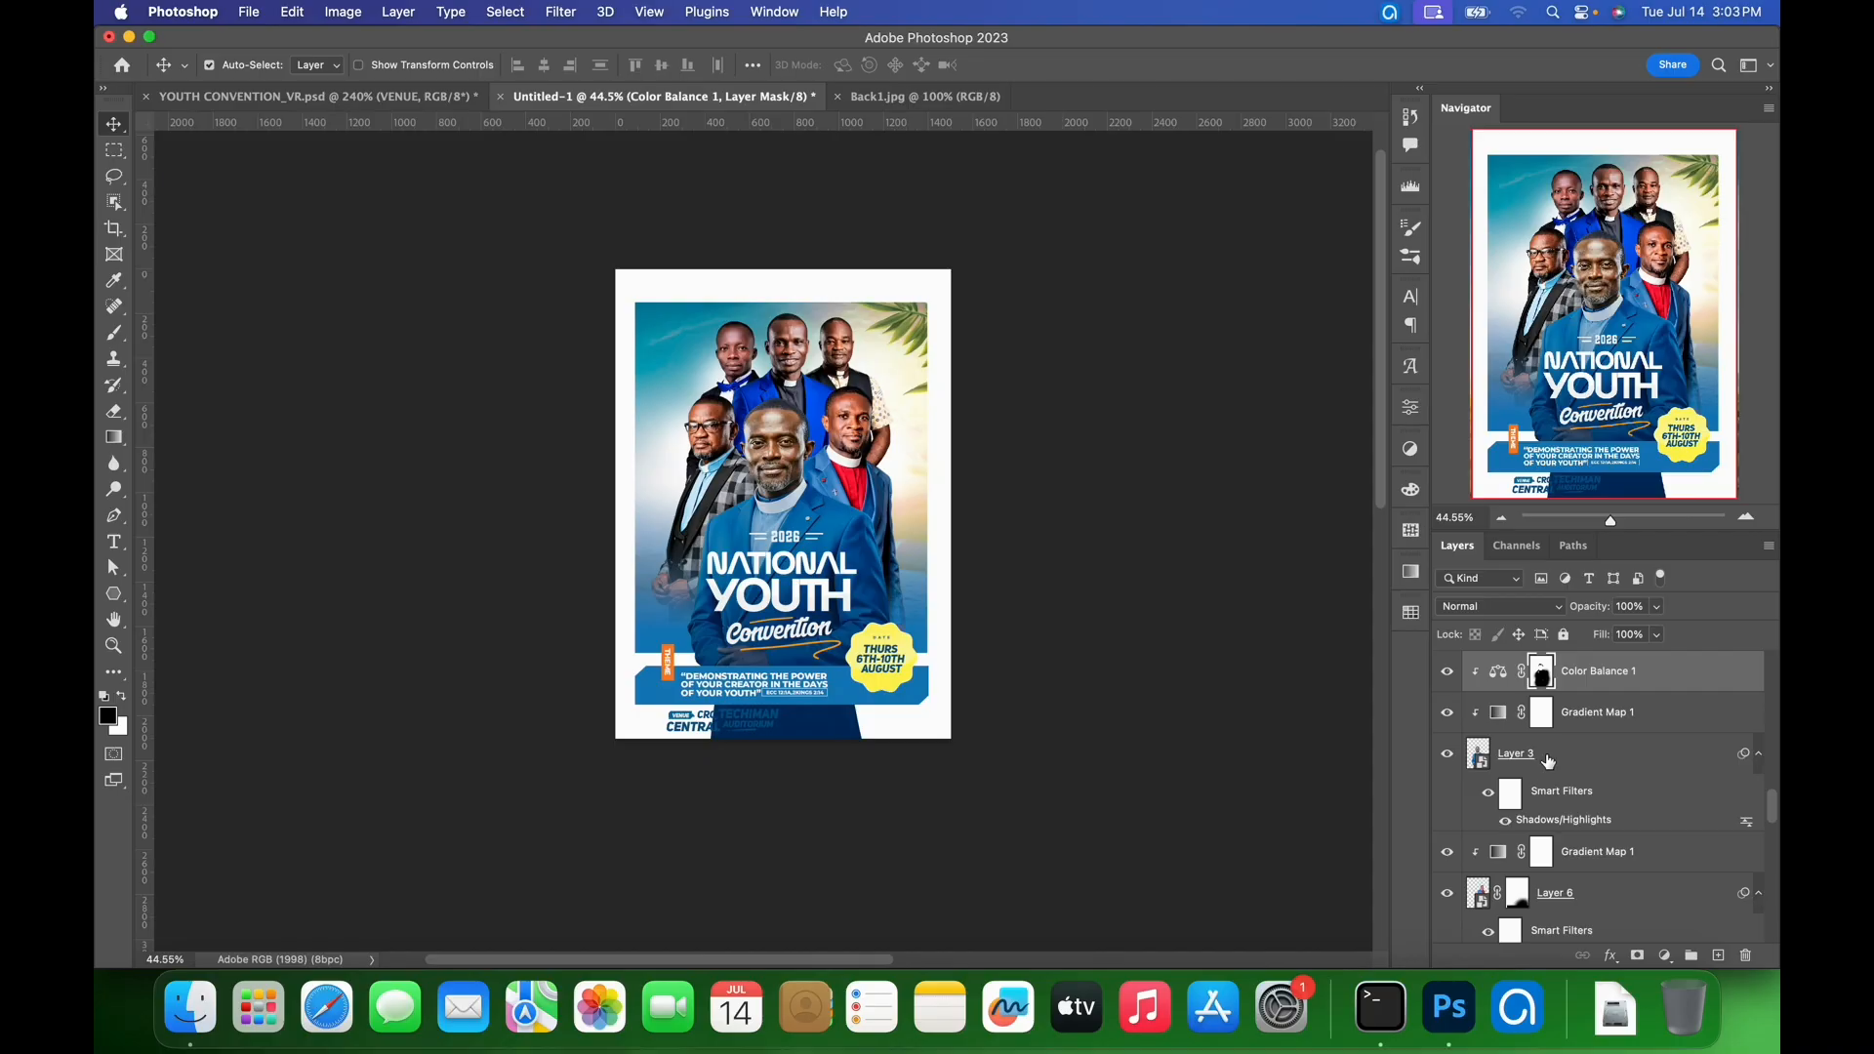
{"action": "left_click", "coordinate": [1551, 761]}
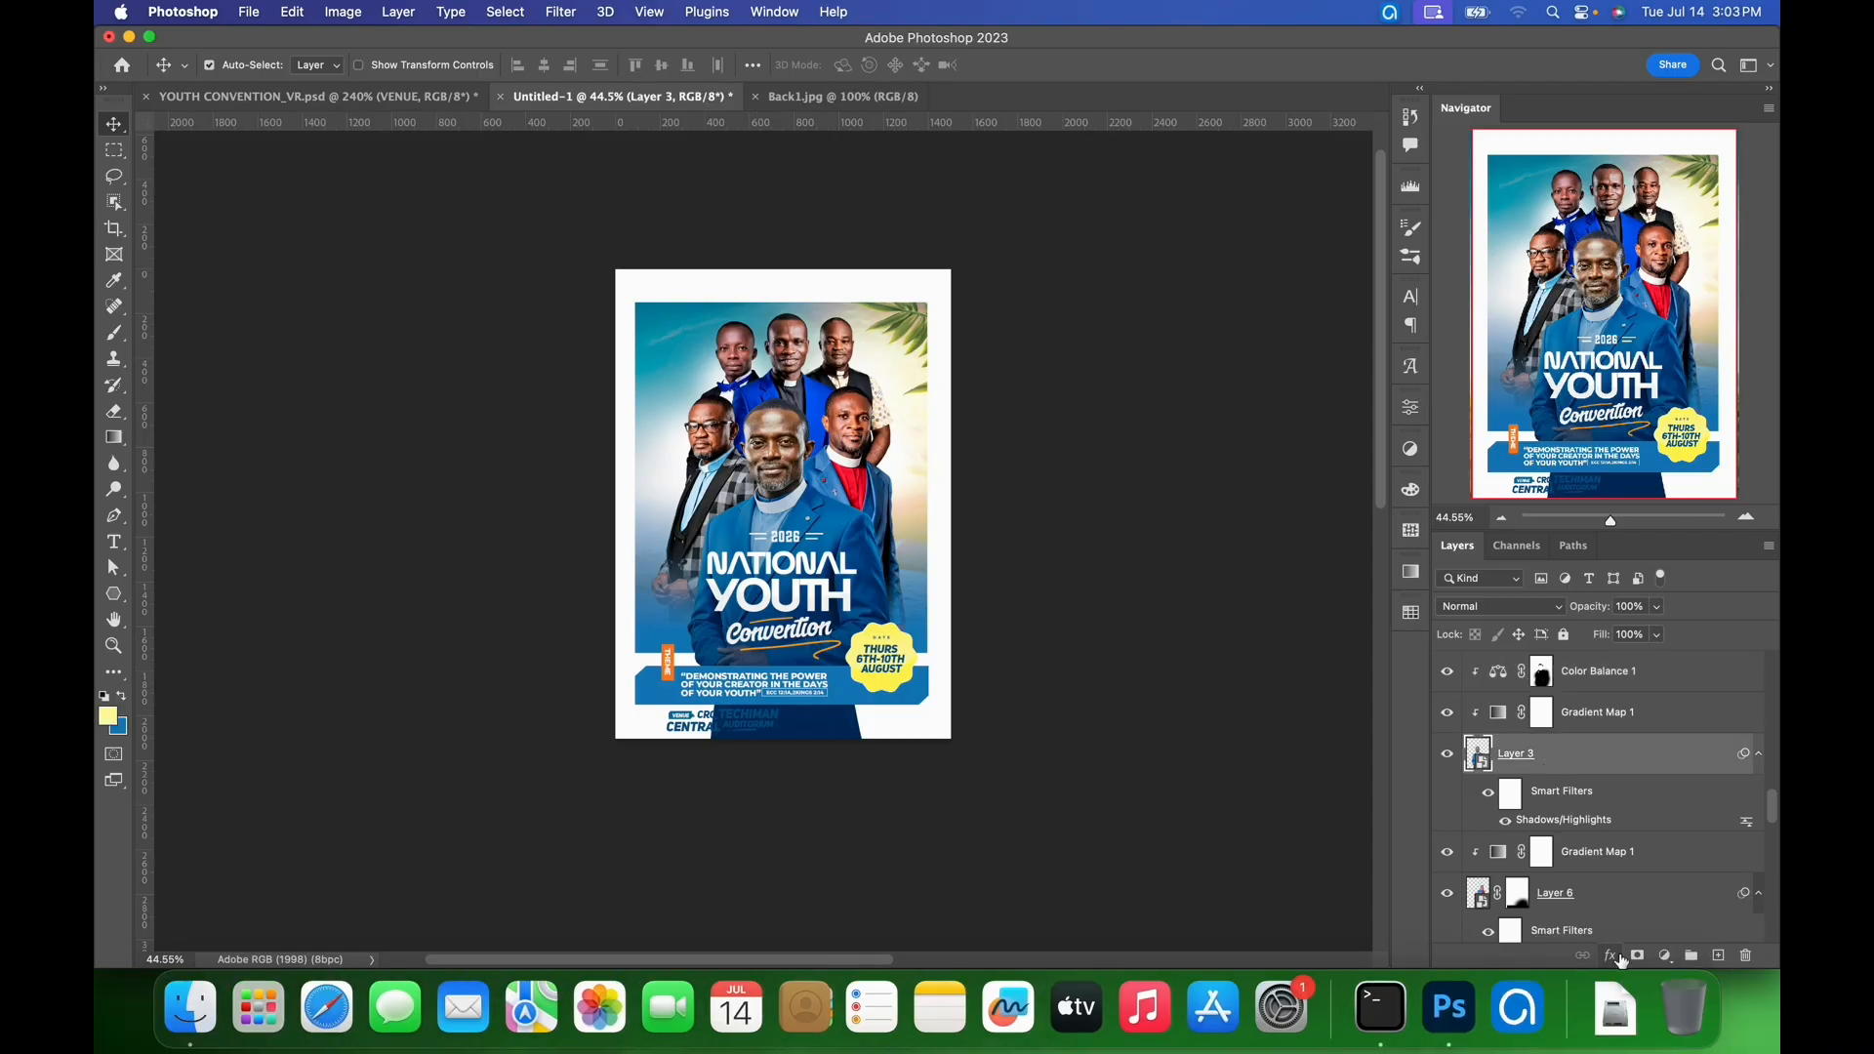
{"action": "left_click", "coordinate": [1640, 957]}
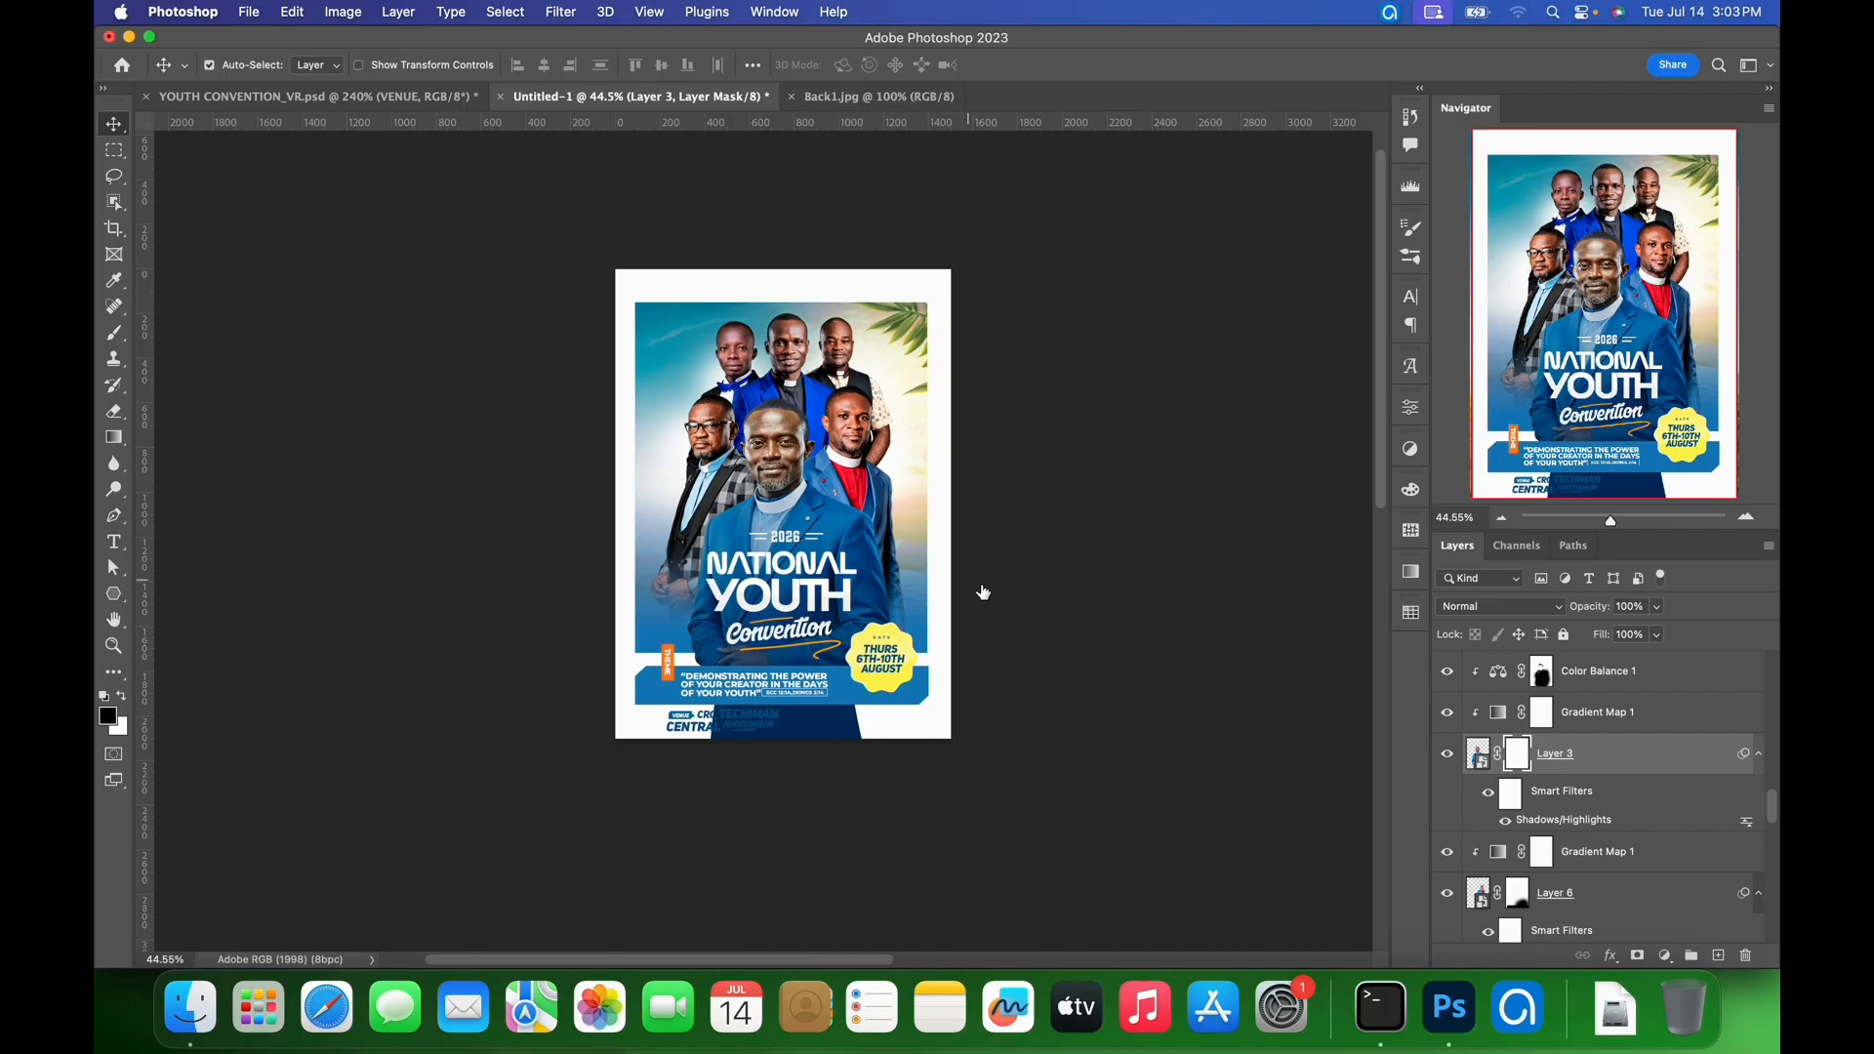
{"action": "key", "text": "super+z"}
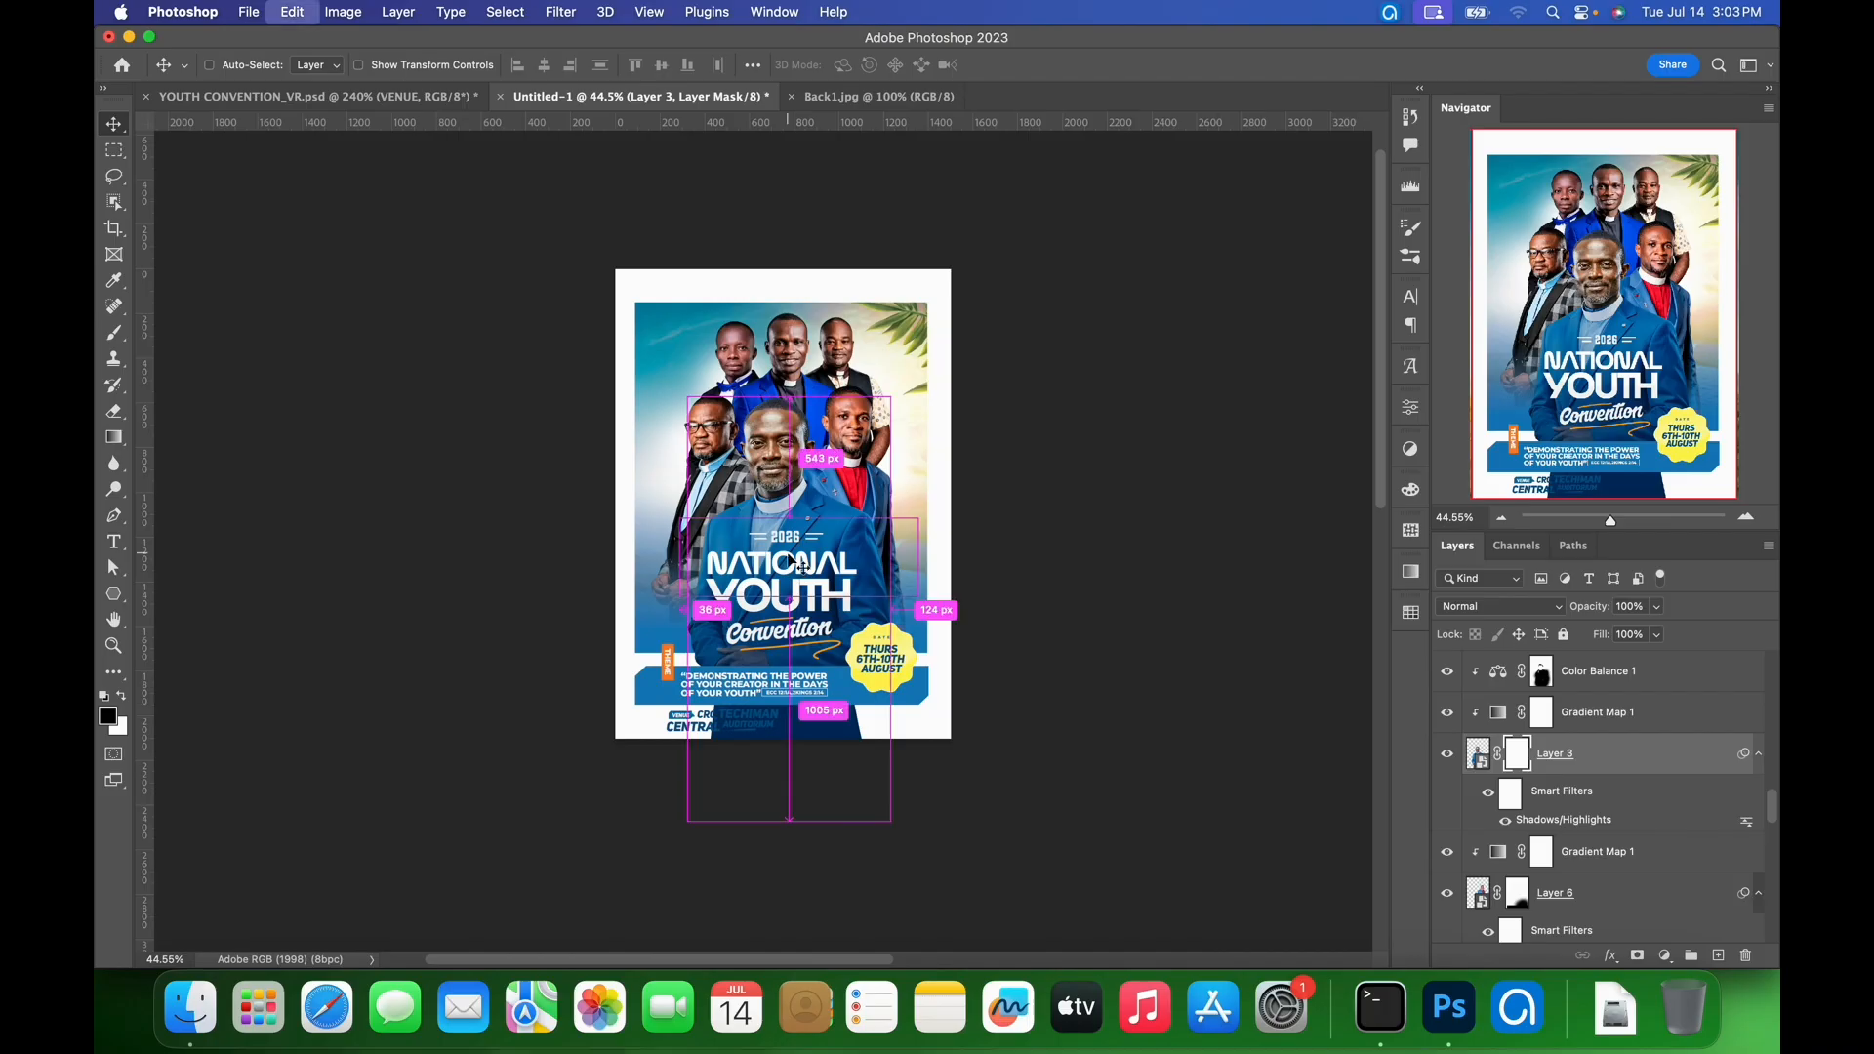
- Mask Layer 3 with a rectangular selection of the strip below the theme bar, inverting the mask to hide the suit there
{"action": "key", "text": "m"}
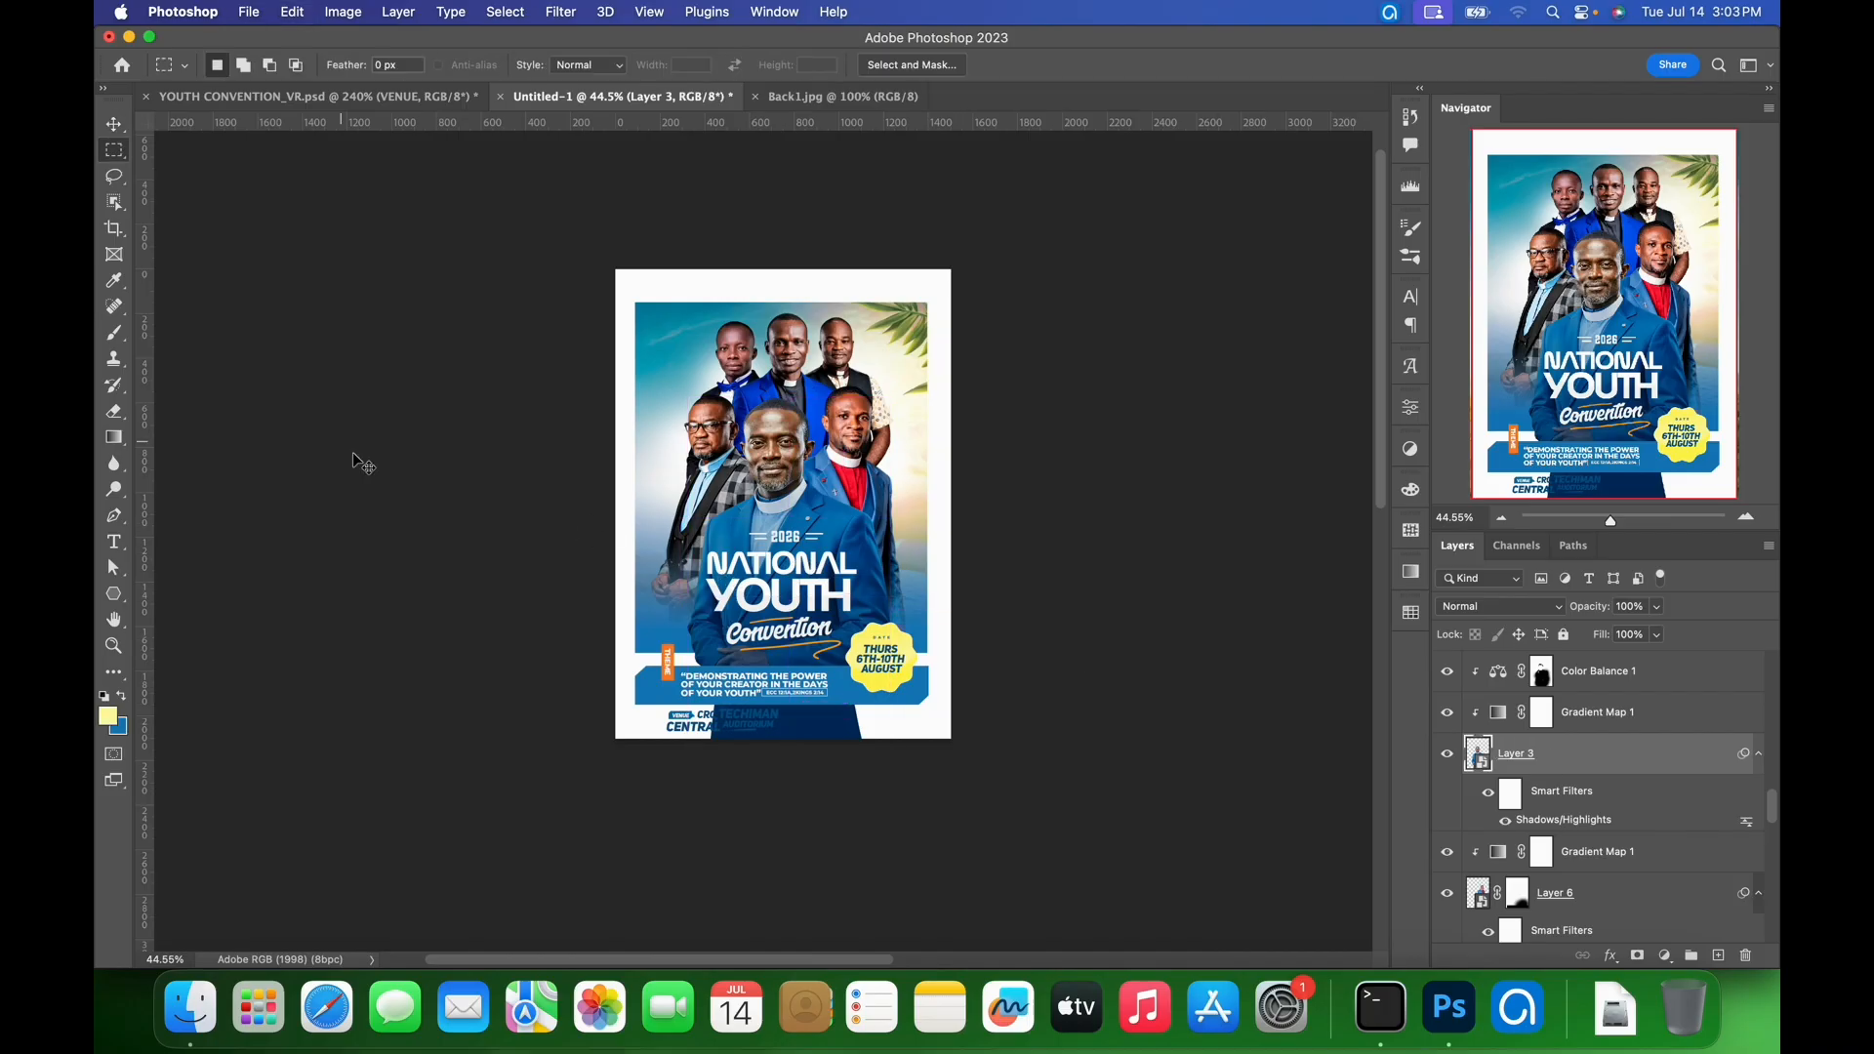
{"action": "left_click_drag", "start_coordinate": [627, 690], "coordinate": [1020, 771]}
{"action": "left_click", "coordinate": [1639, 956]}
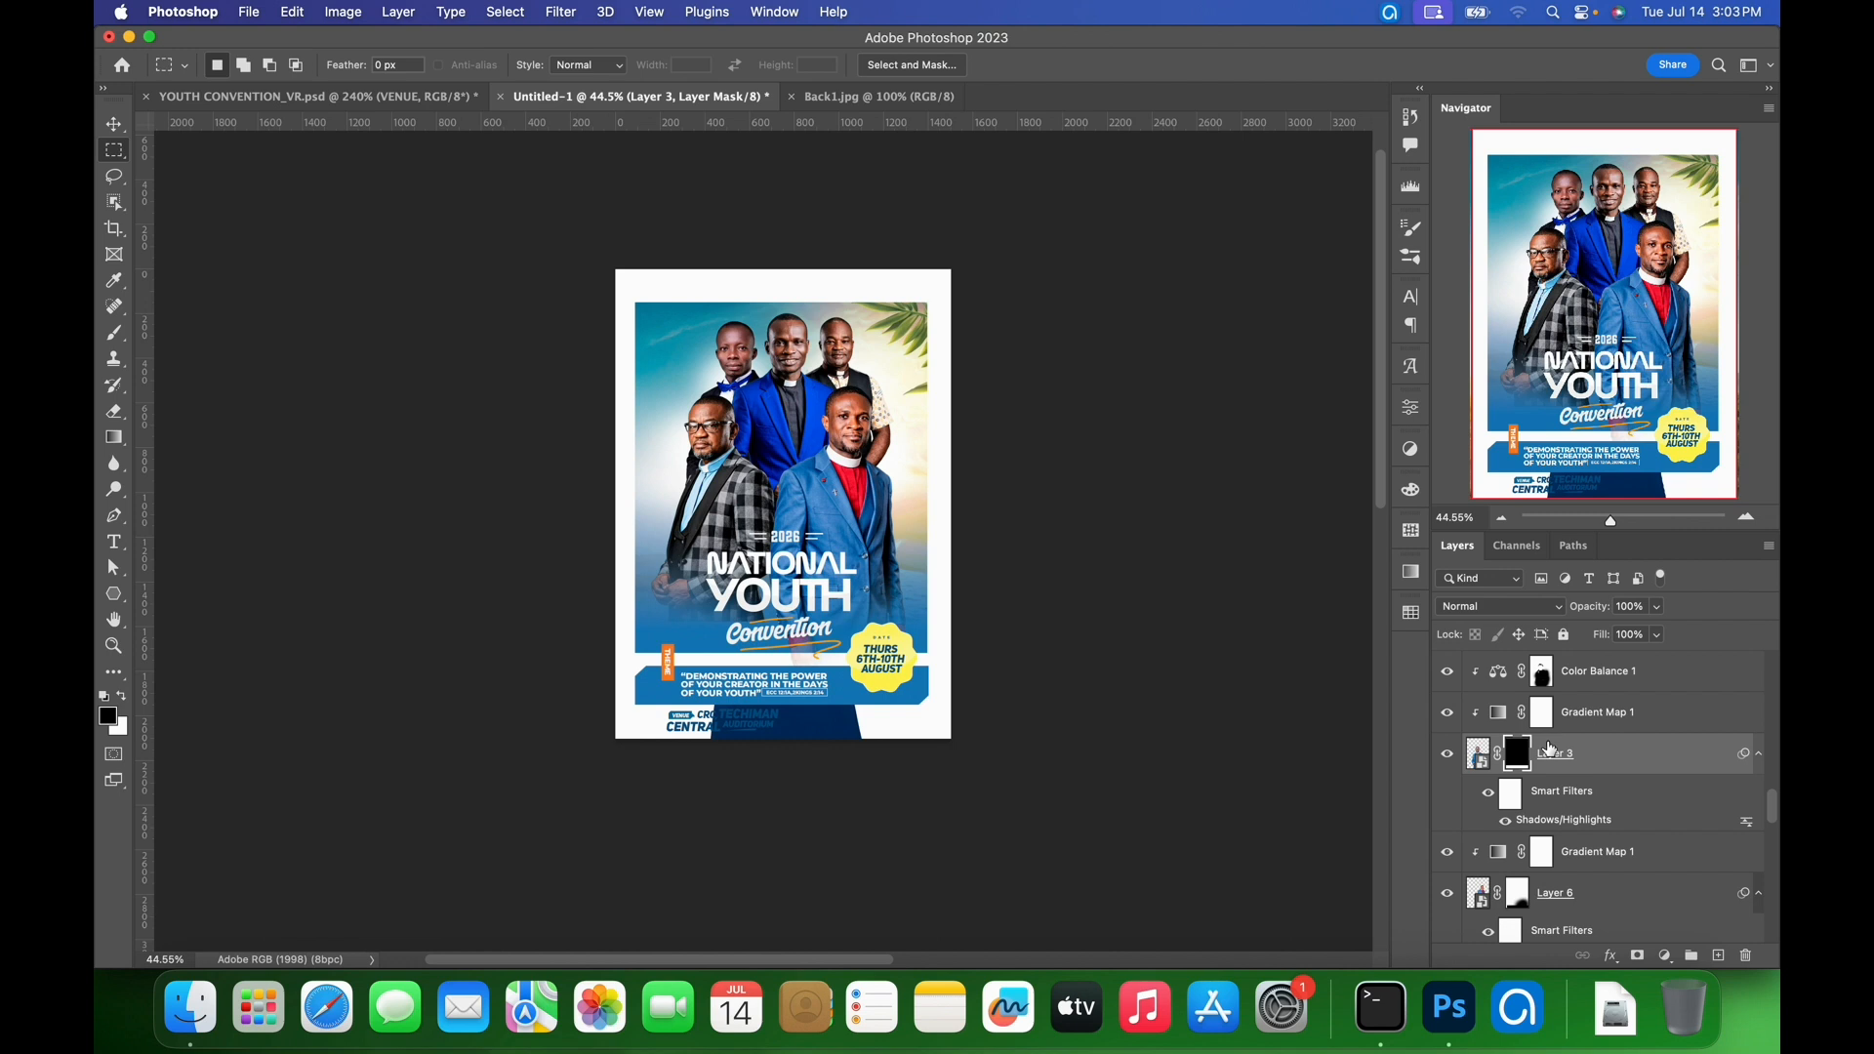
{"action": "key", "text": "super+i"}
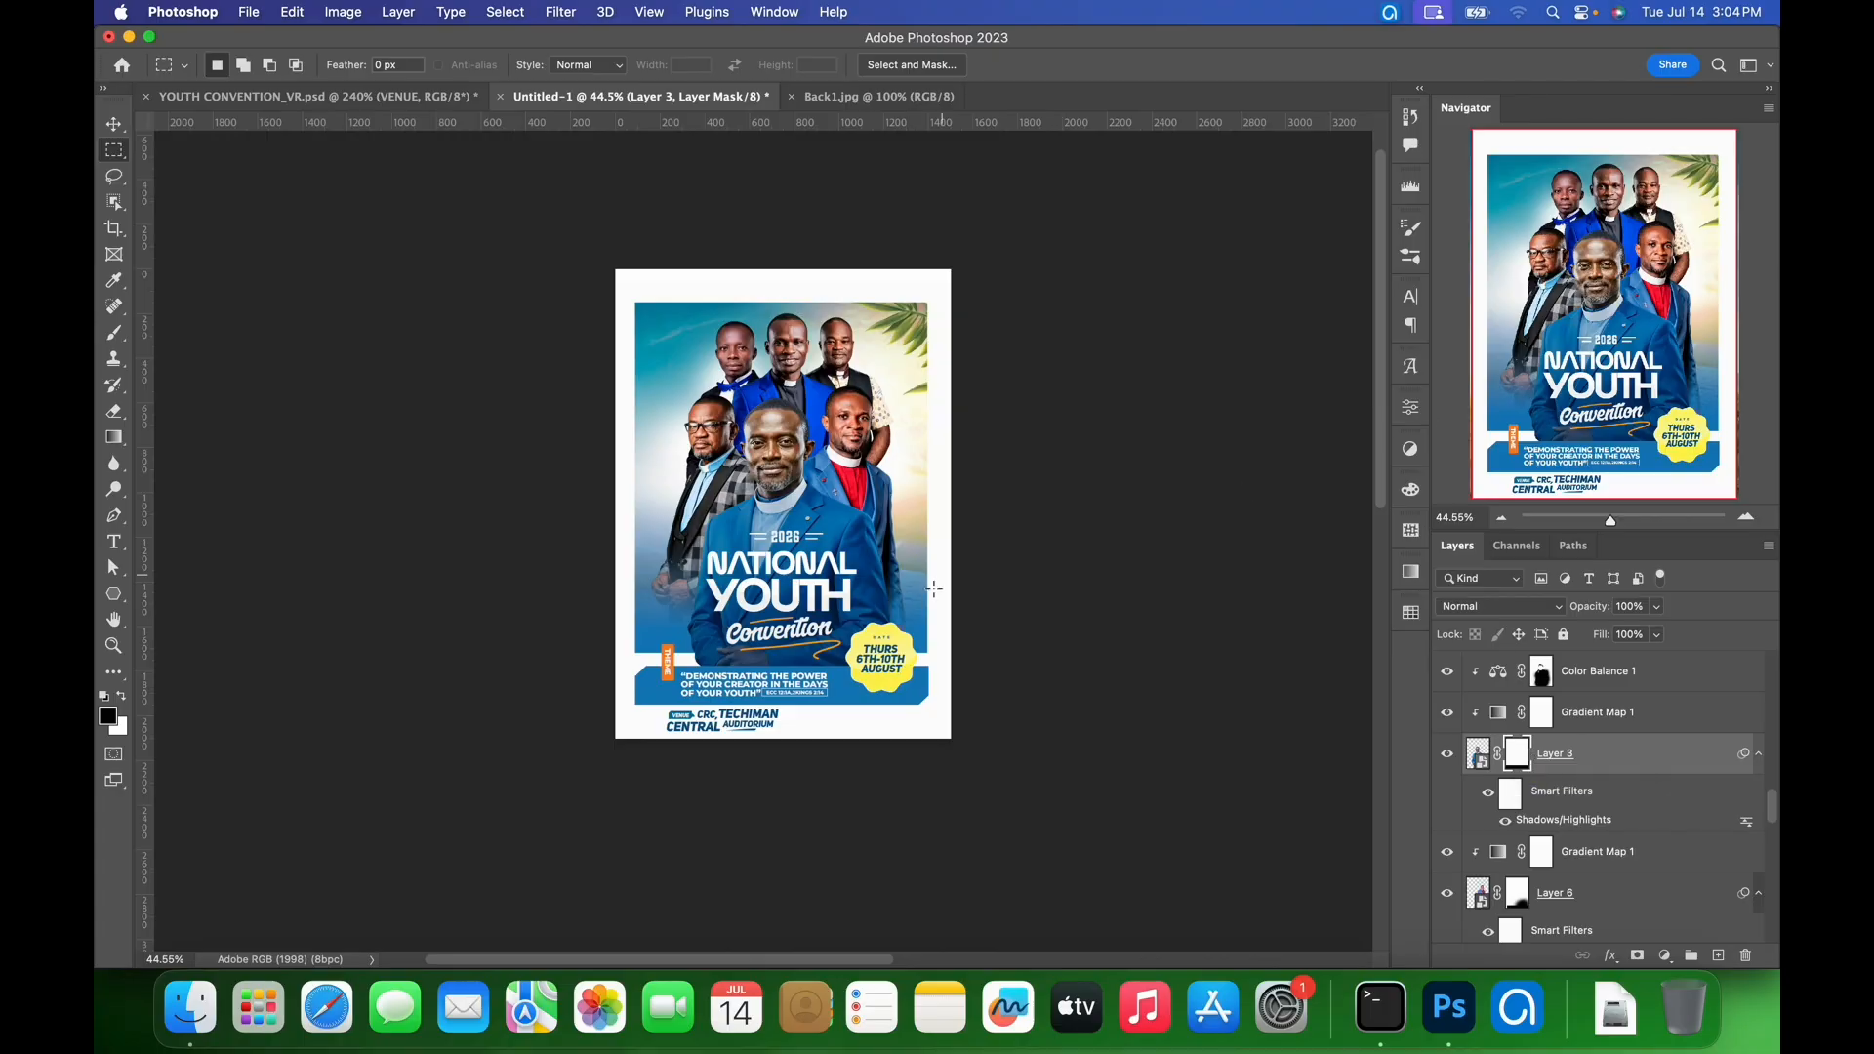
{"action": "key", "text": "v"}
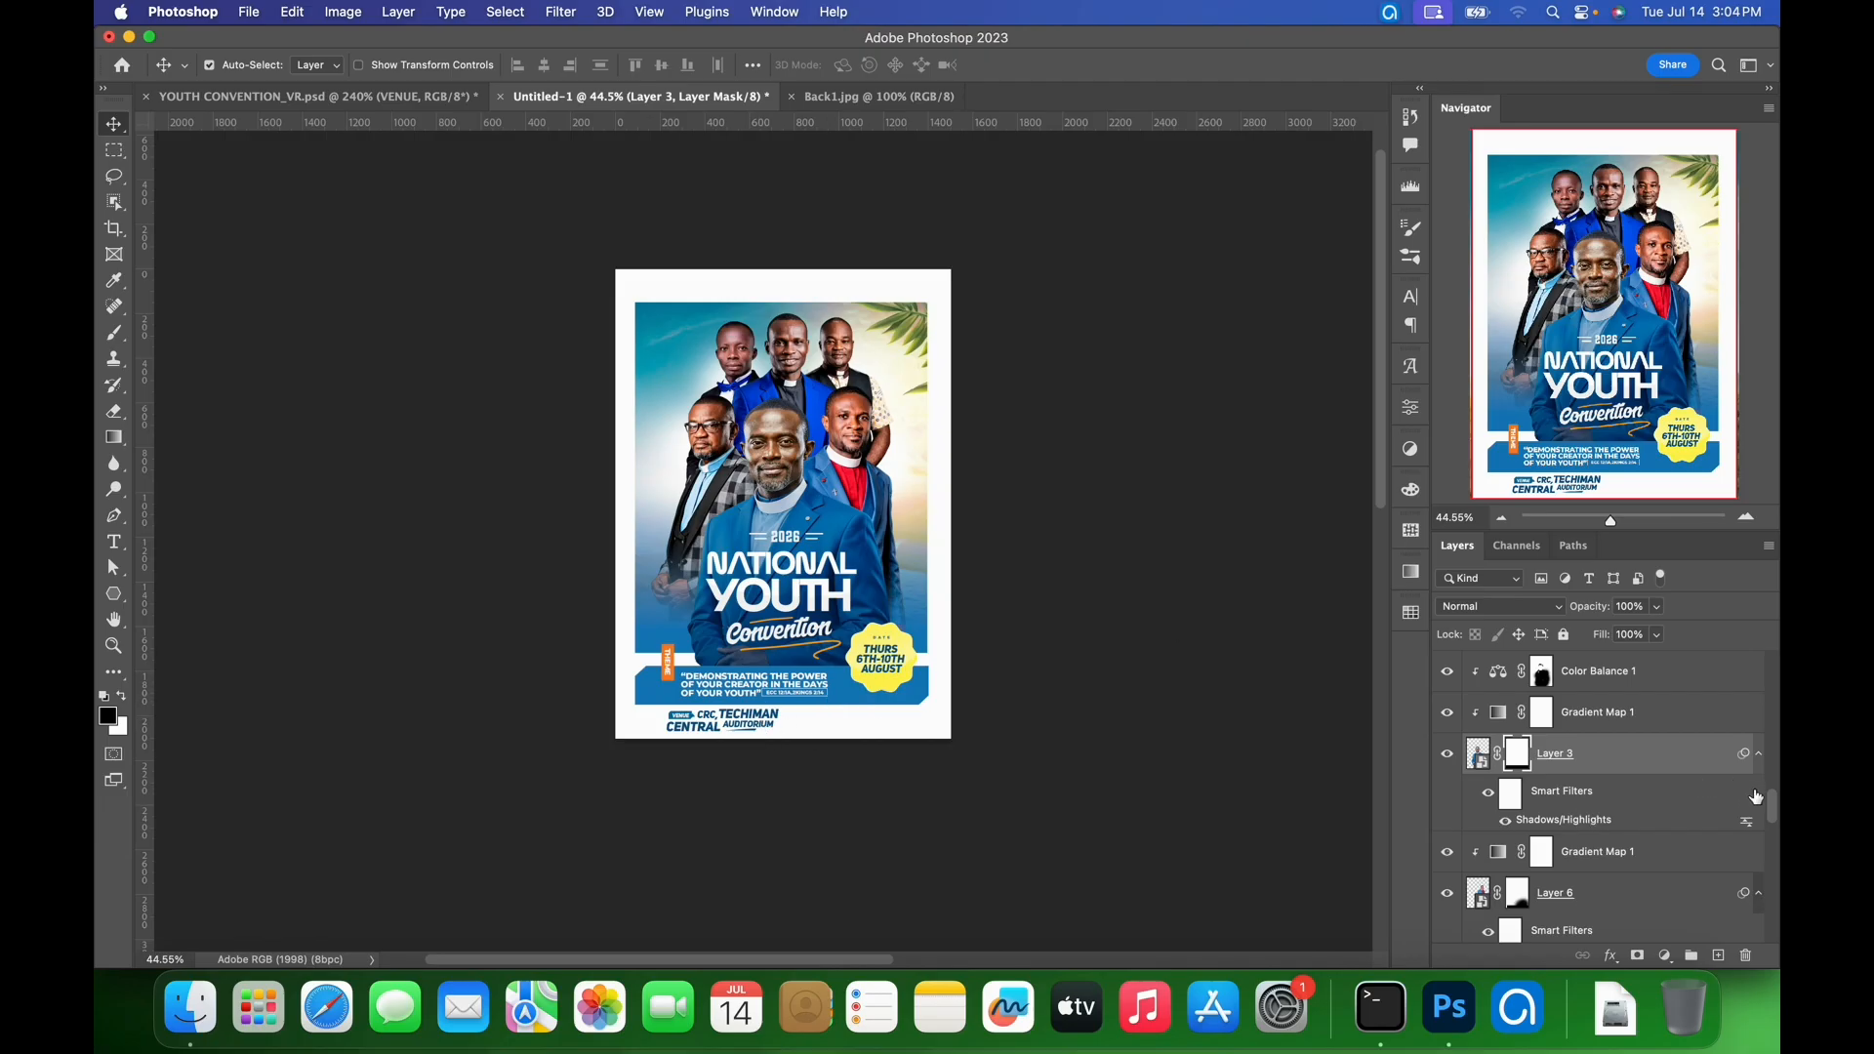
- Select all flyer layers down to Rectangle 1, excluding Background, and scale them together to 95.15%
{"action": "left_click_drag", "start_coordinate": [1777, 813], "coordinate": [1773, 922]}
{"action": "left_click", "coordinate": [1679, 678]}
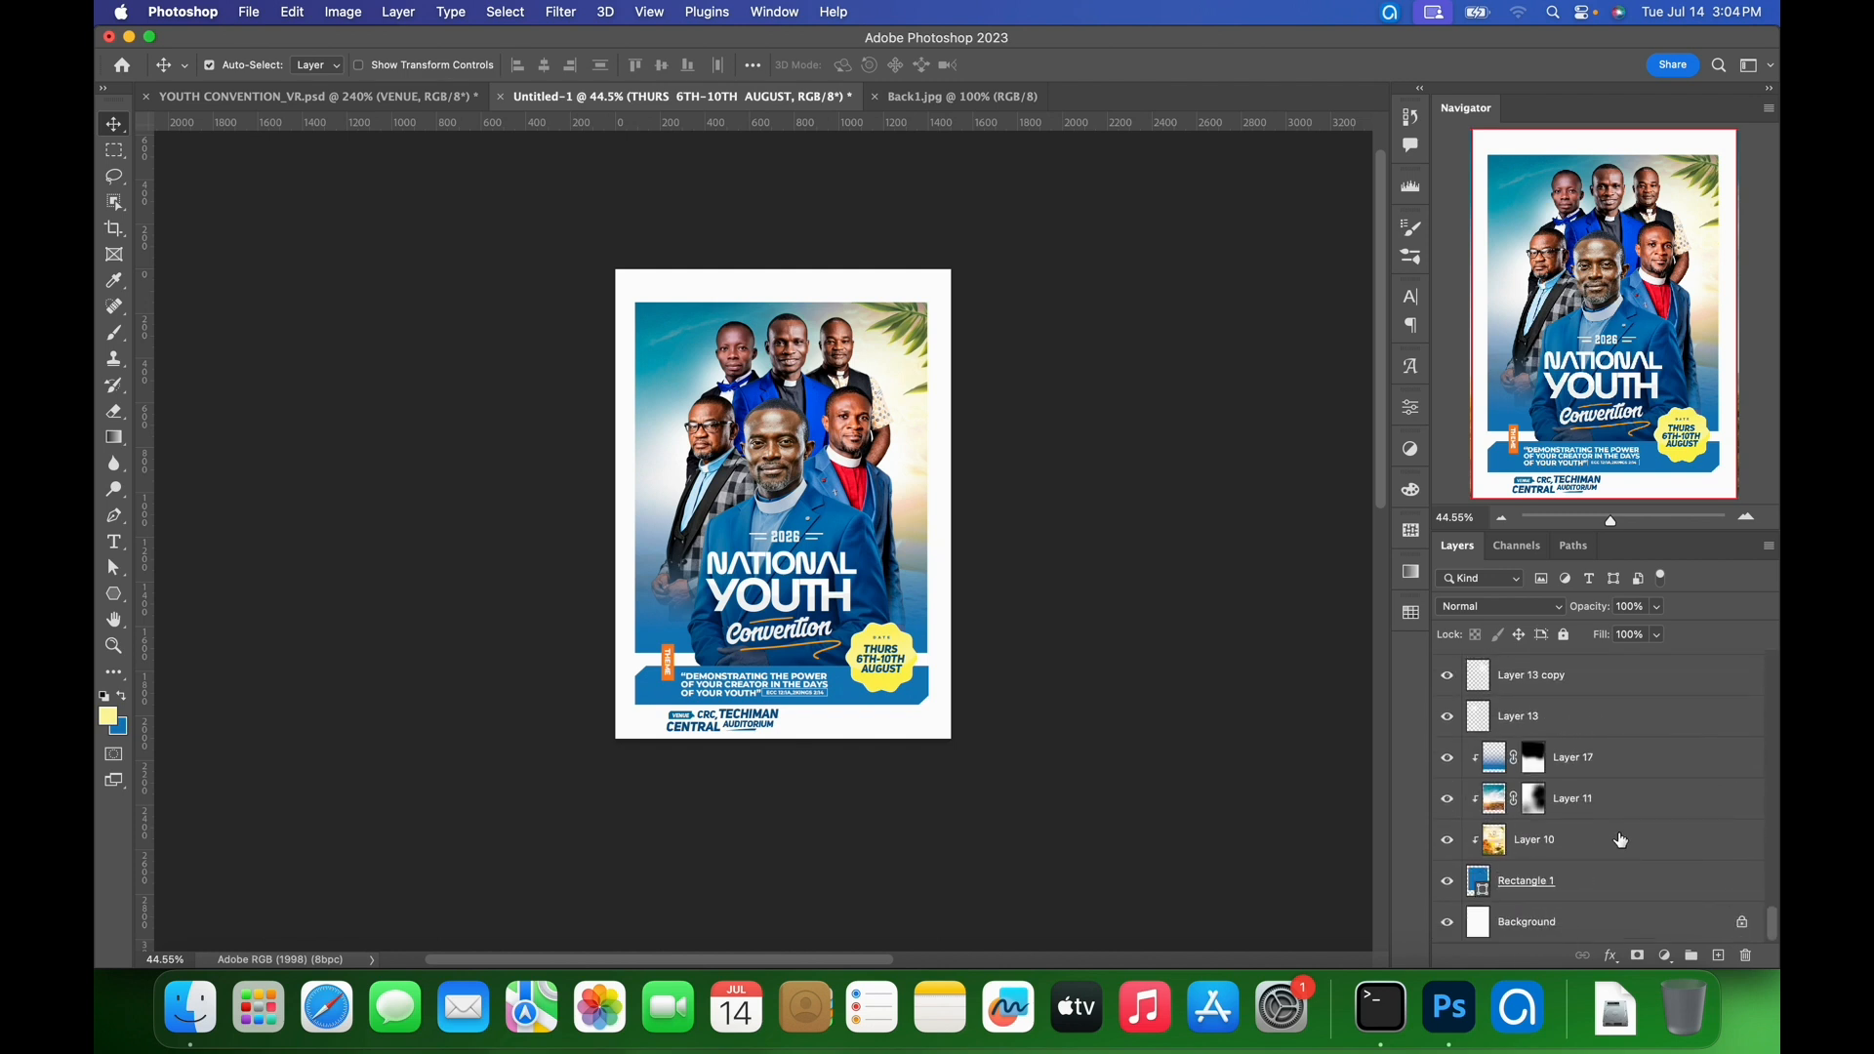
{"action": "left_click", "coordinate": [1602, 894], "text": "shift"}
{"action": "key", "text": "super+t"}
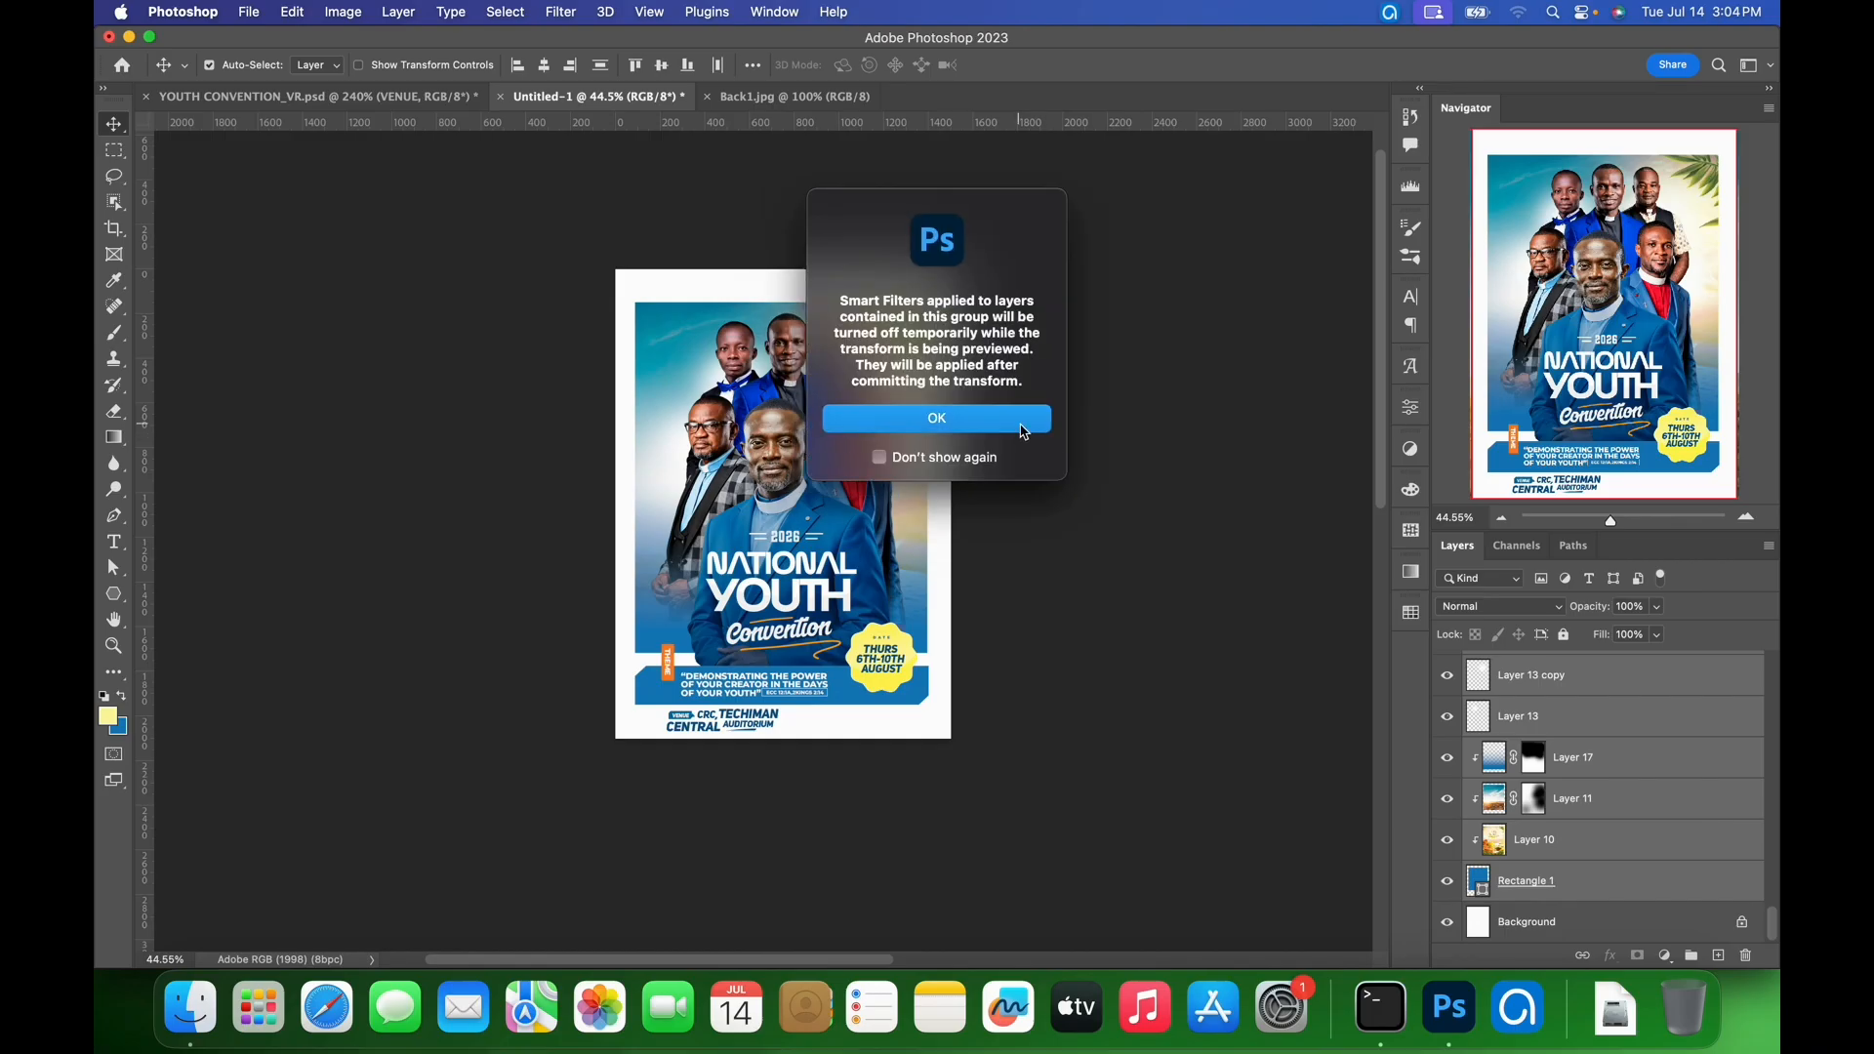
{"action": "left_click", "coordinate": [1024, 431]}
{"action": "left_click", "coordinate": [995, 436]}
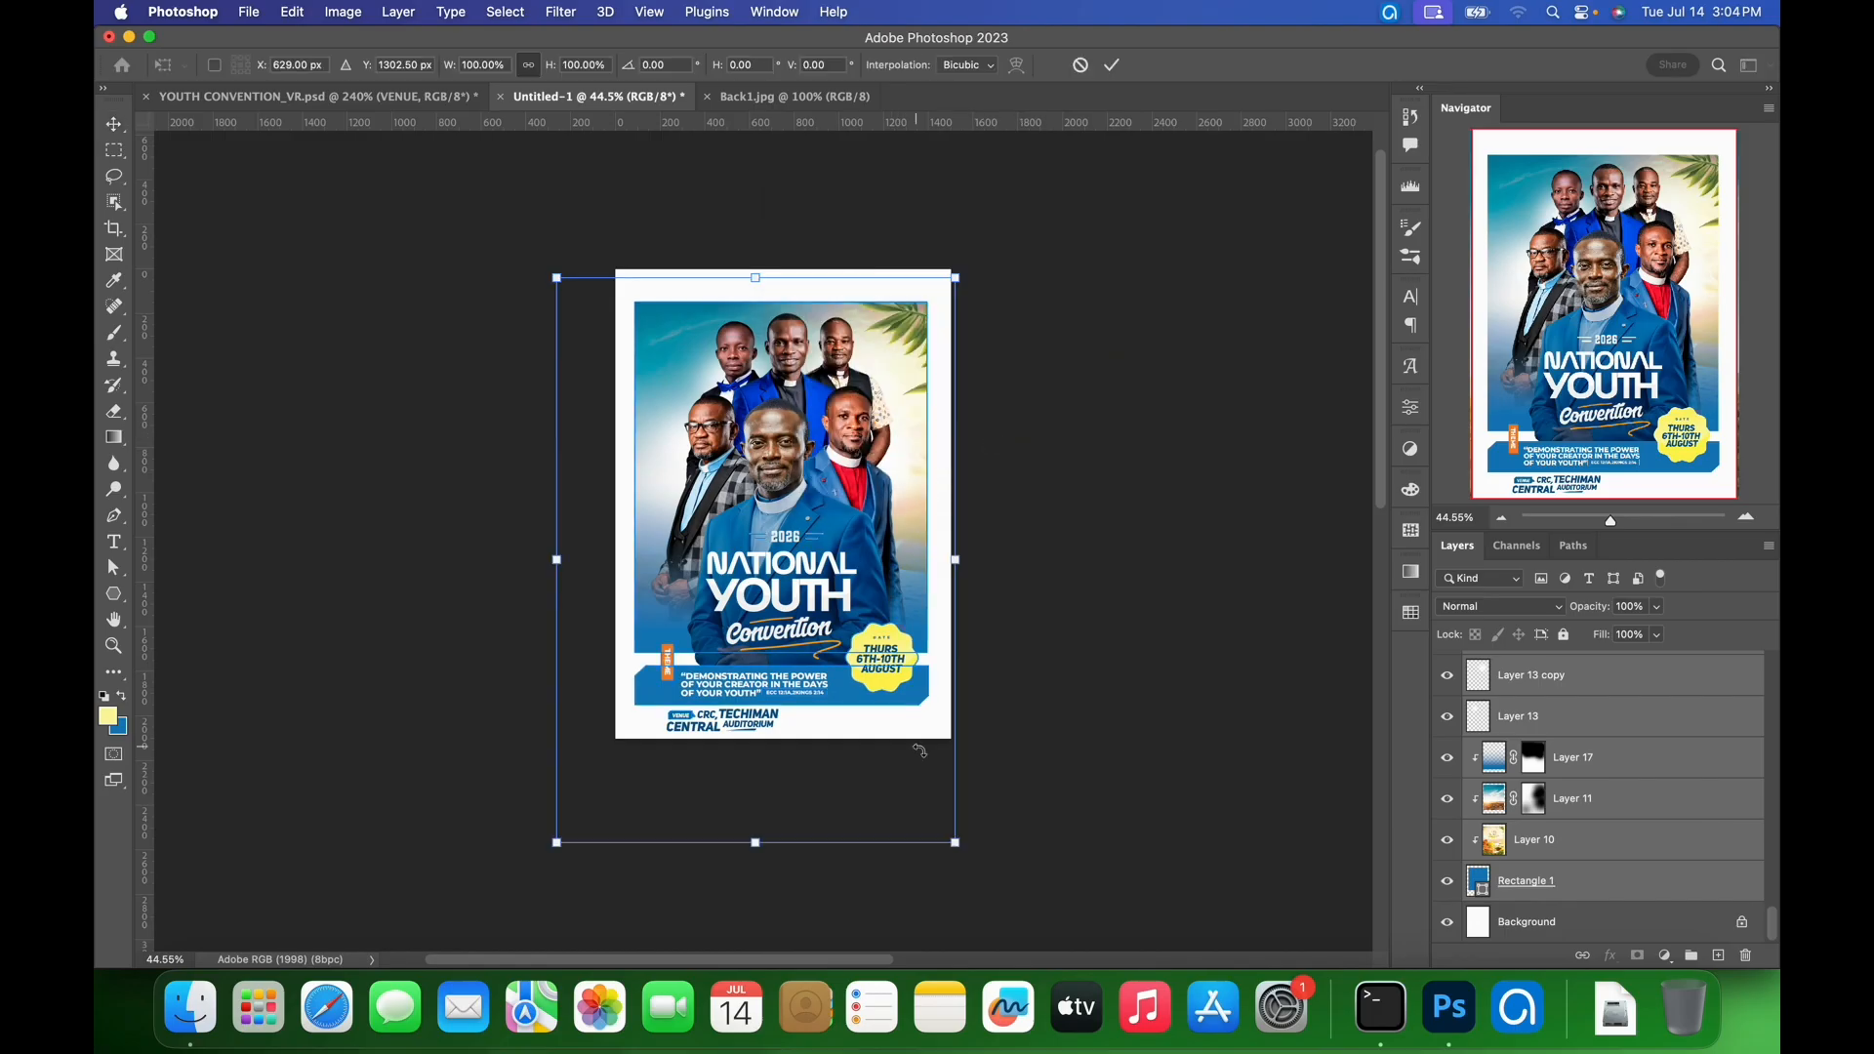
{"action": "left_click_drag", "start_coordinate": [555, 853], "coordinate": [569, 823]}
- Nudge the scaled artwork left and slightly down to balance the page margins, and apply the transform
{"action": "key", "text": "shift+Left"}
{"action": "key", "text": "Down"}
{"action": "key", "text": "Down"}
{"action": "key", "text": "Down"}
{"action": "key", "text": "Down"}
{"action": "key", "text": "Down"}
{"action": "key", "text": "Down"}
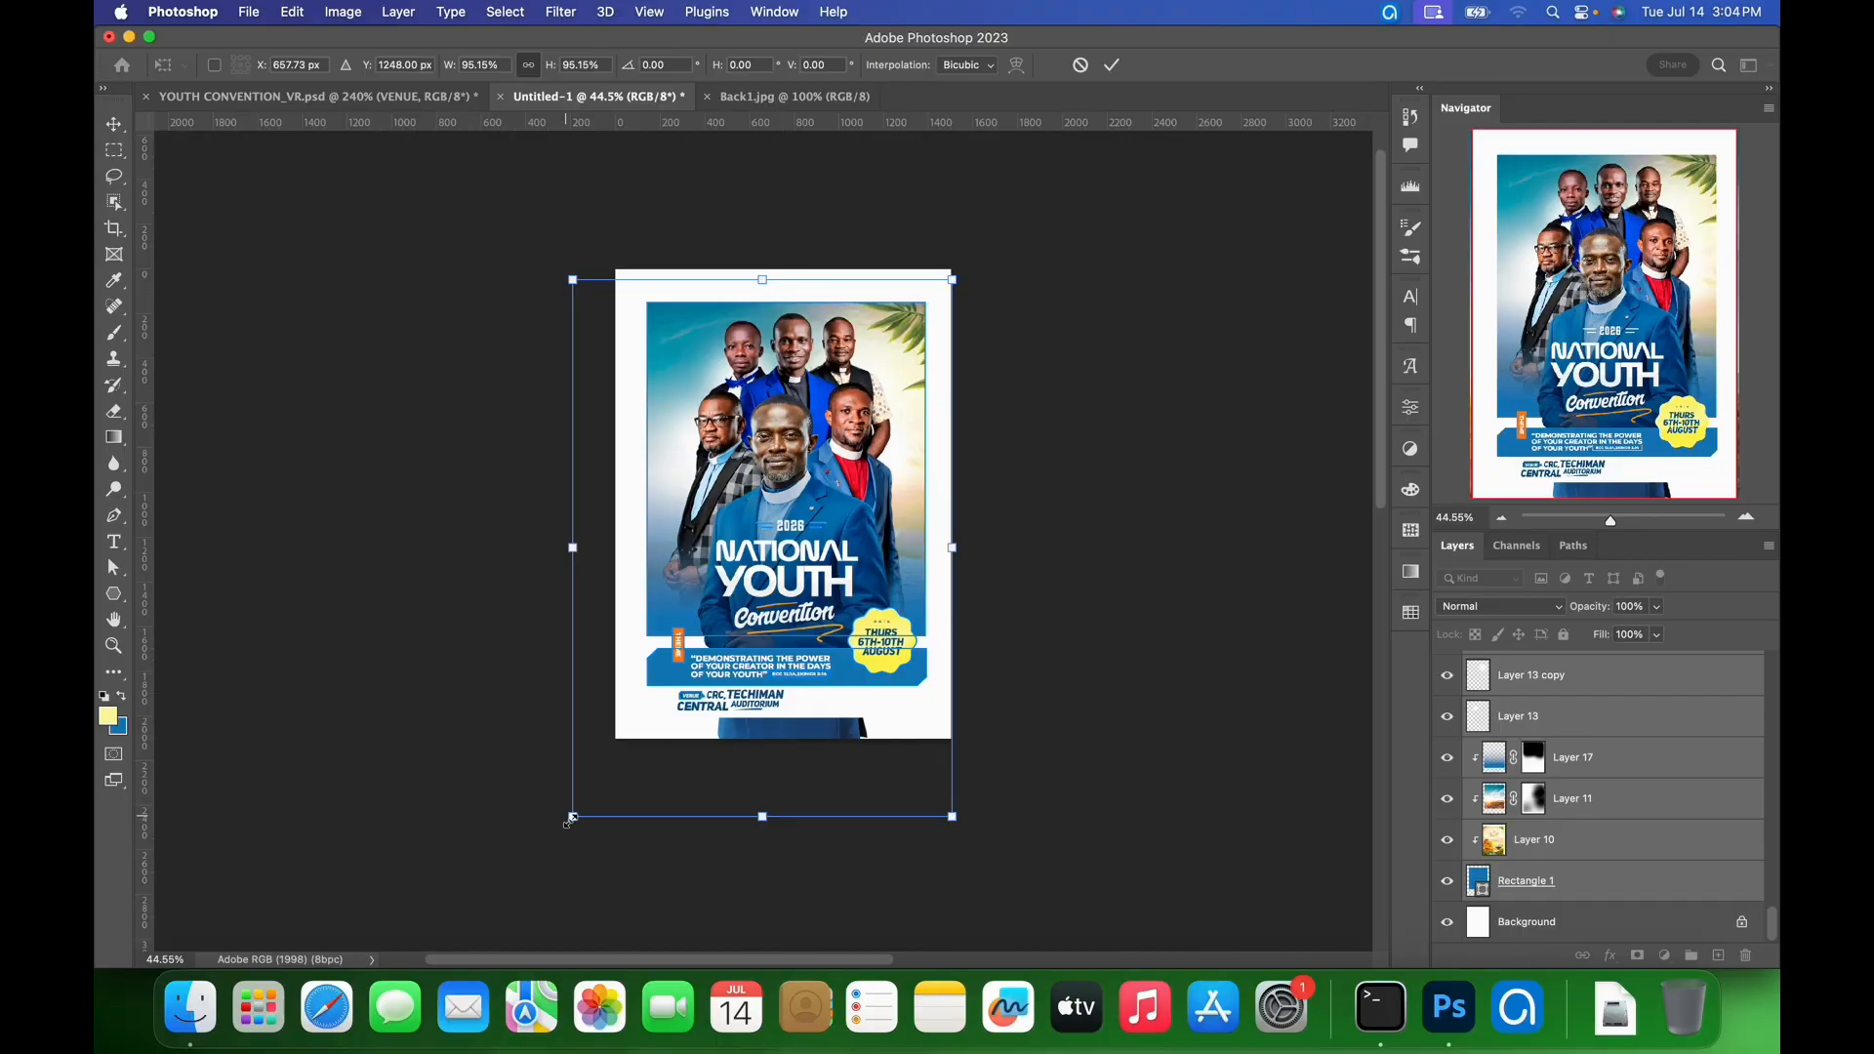
{"action": "key", "text": "Left"}
{"action": "key", "text": "Left"}
{"action": "key", "text": "Left"}
{"action": "key", "text": "Left"}
{"action": "key", "text": "Down"}
{"action": "key", "text": "Down"}
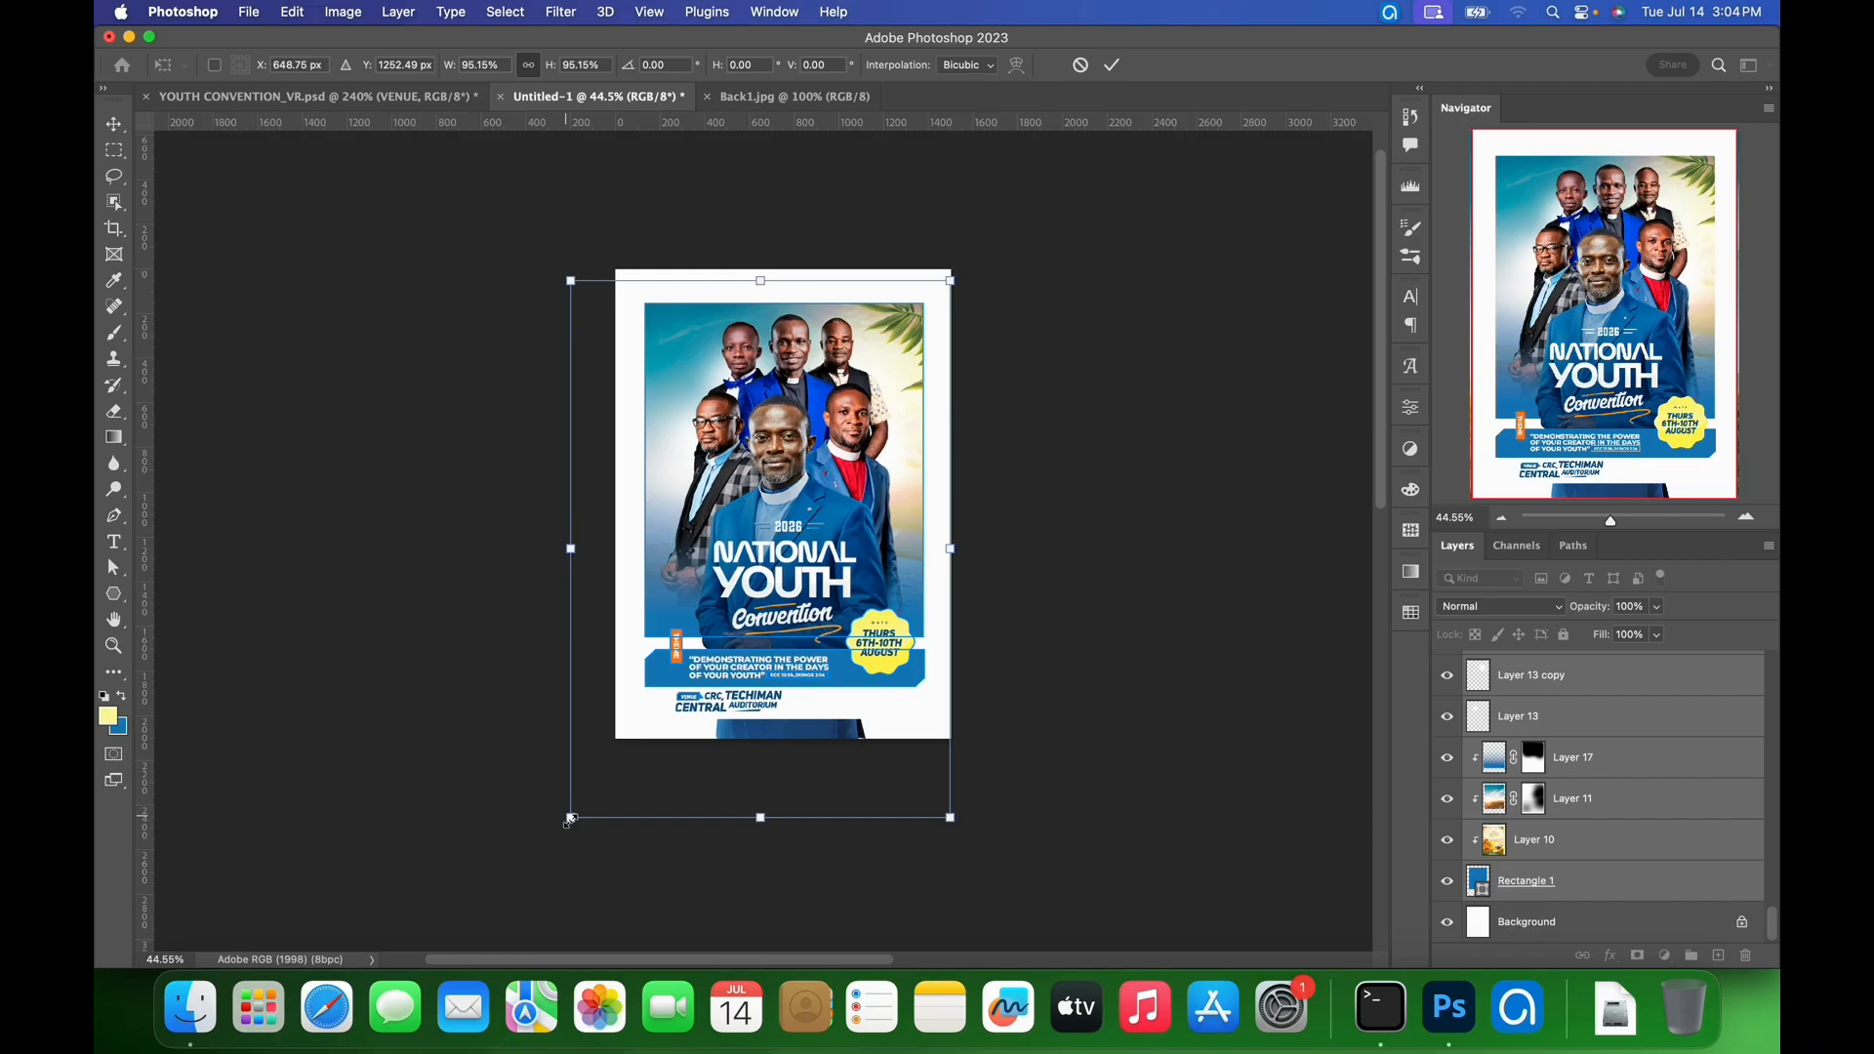
{"action": "key", "text": "Return"}
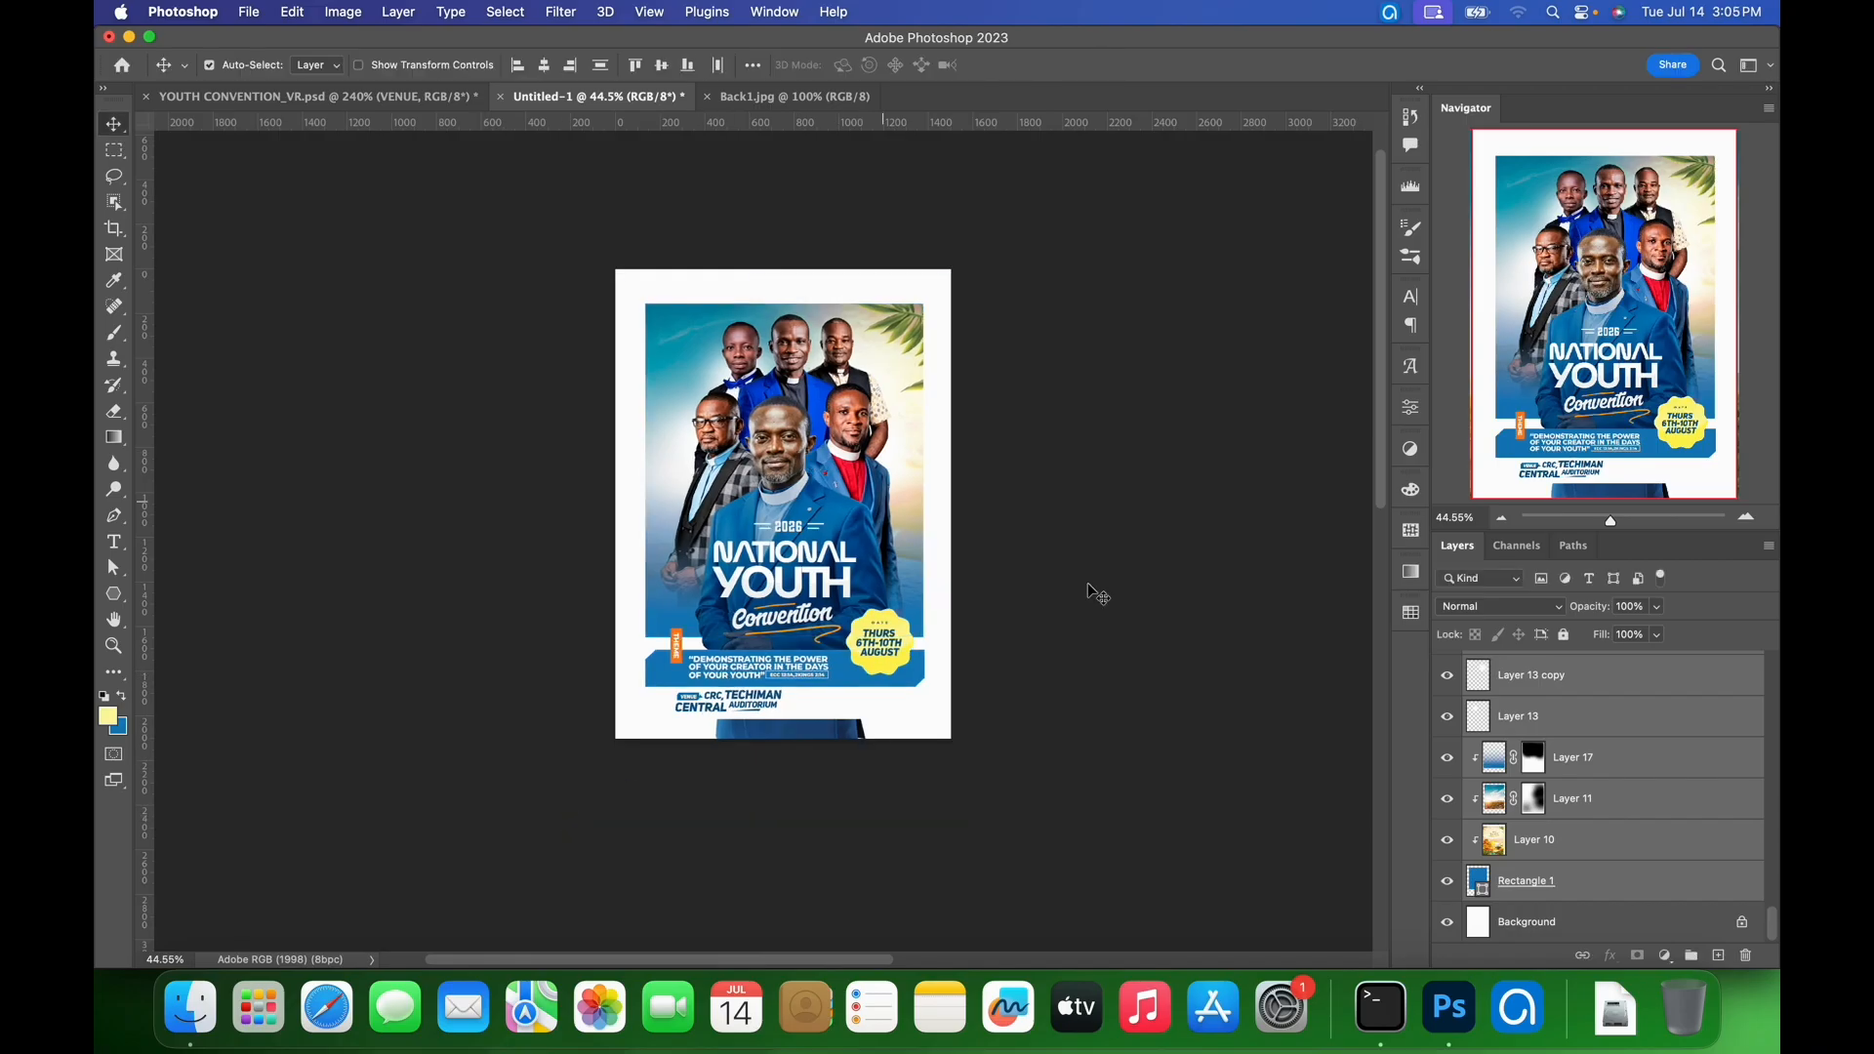
{"action": "left_click", "coordinate": [1169, 592]}
- Fill the strip below the venue text with black on Layer 3's mask to hide the remaining suit, and clear the selection
{"action": "left_click", "coordinate": [777, 449]}
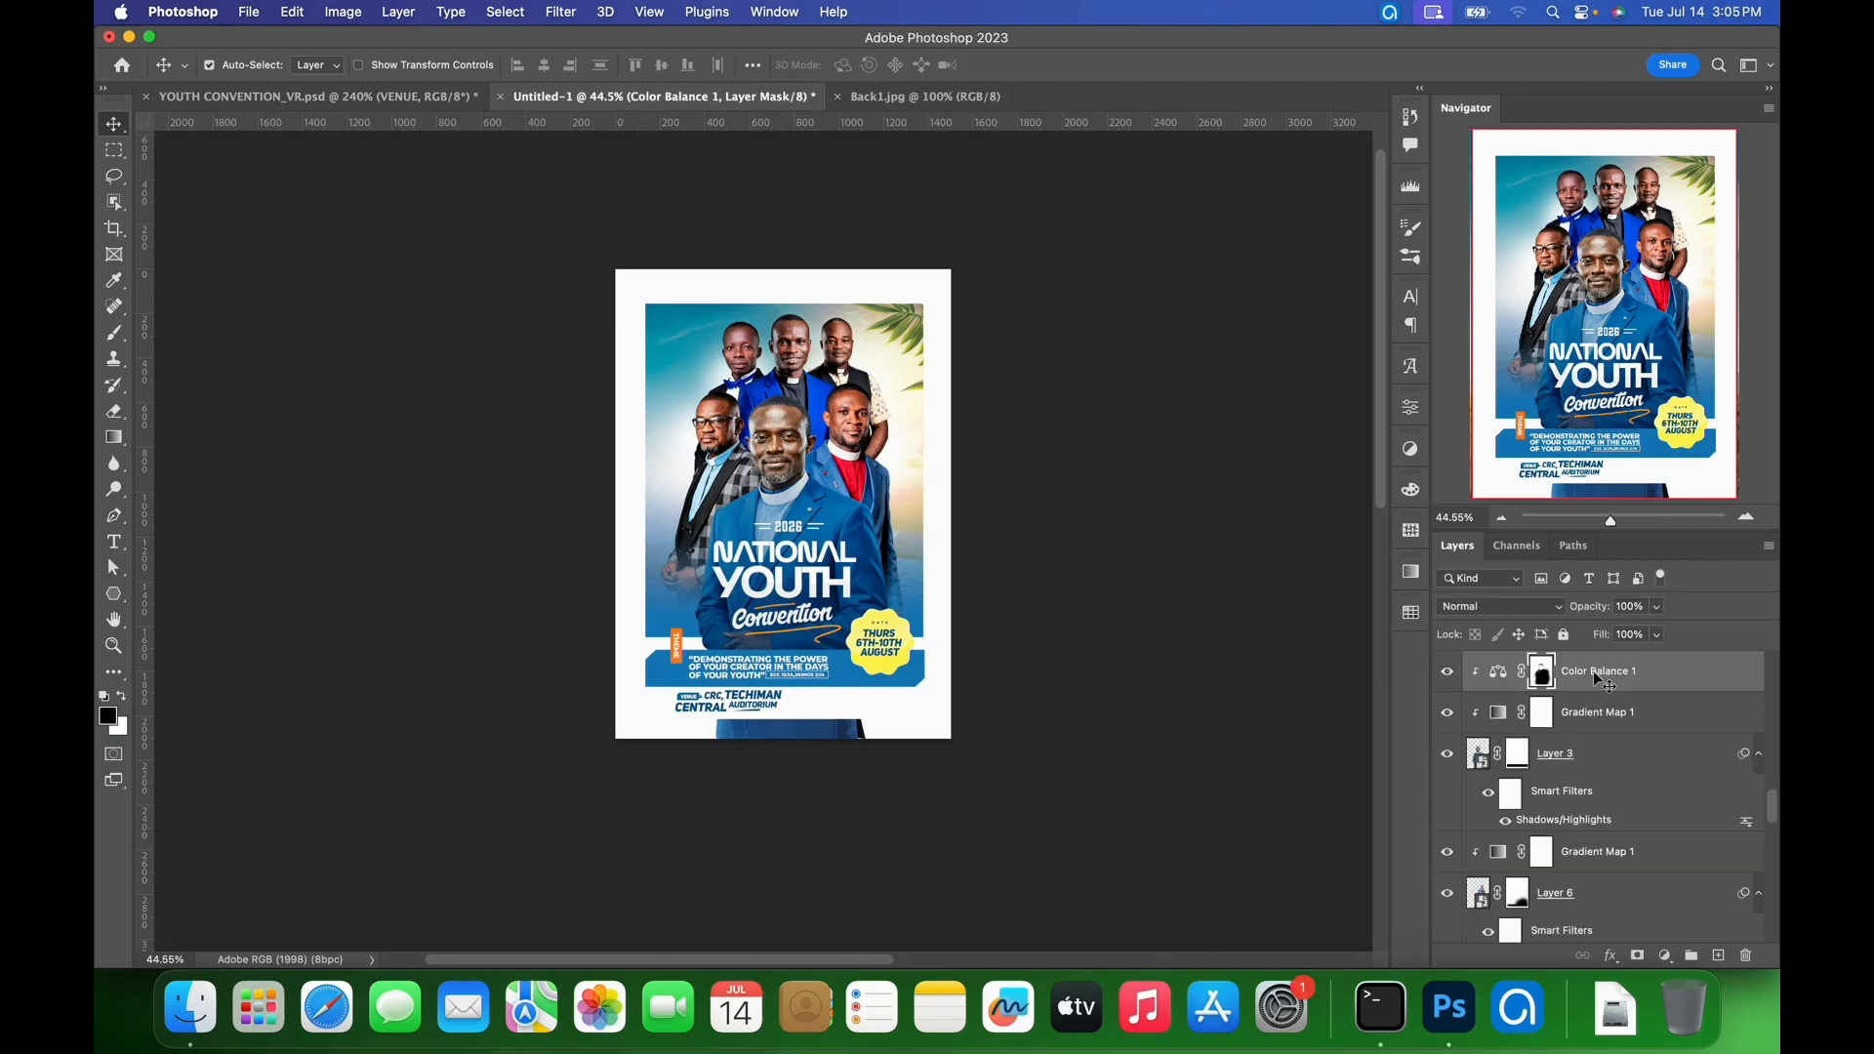
{"action": "left_click", "coordinate": [1519, 756]}
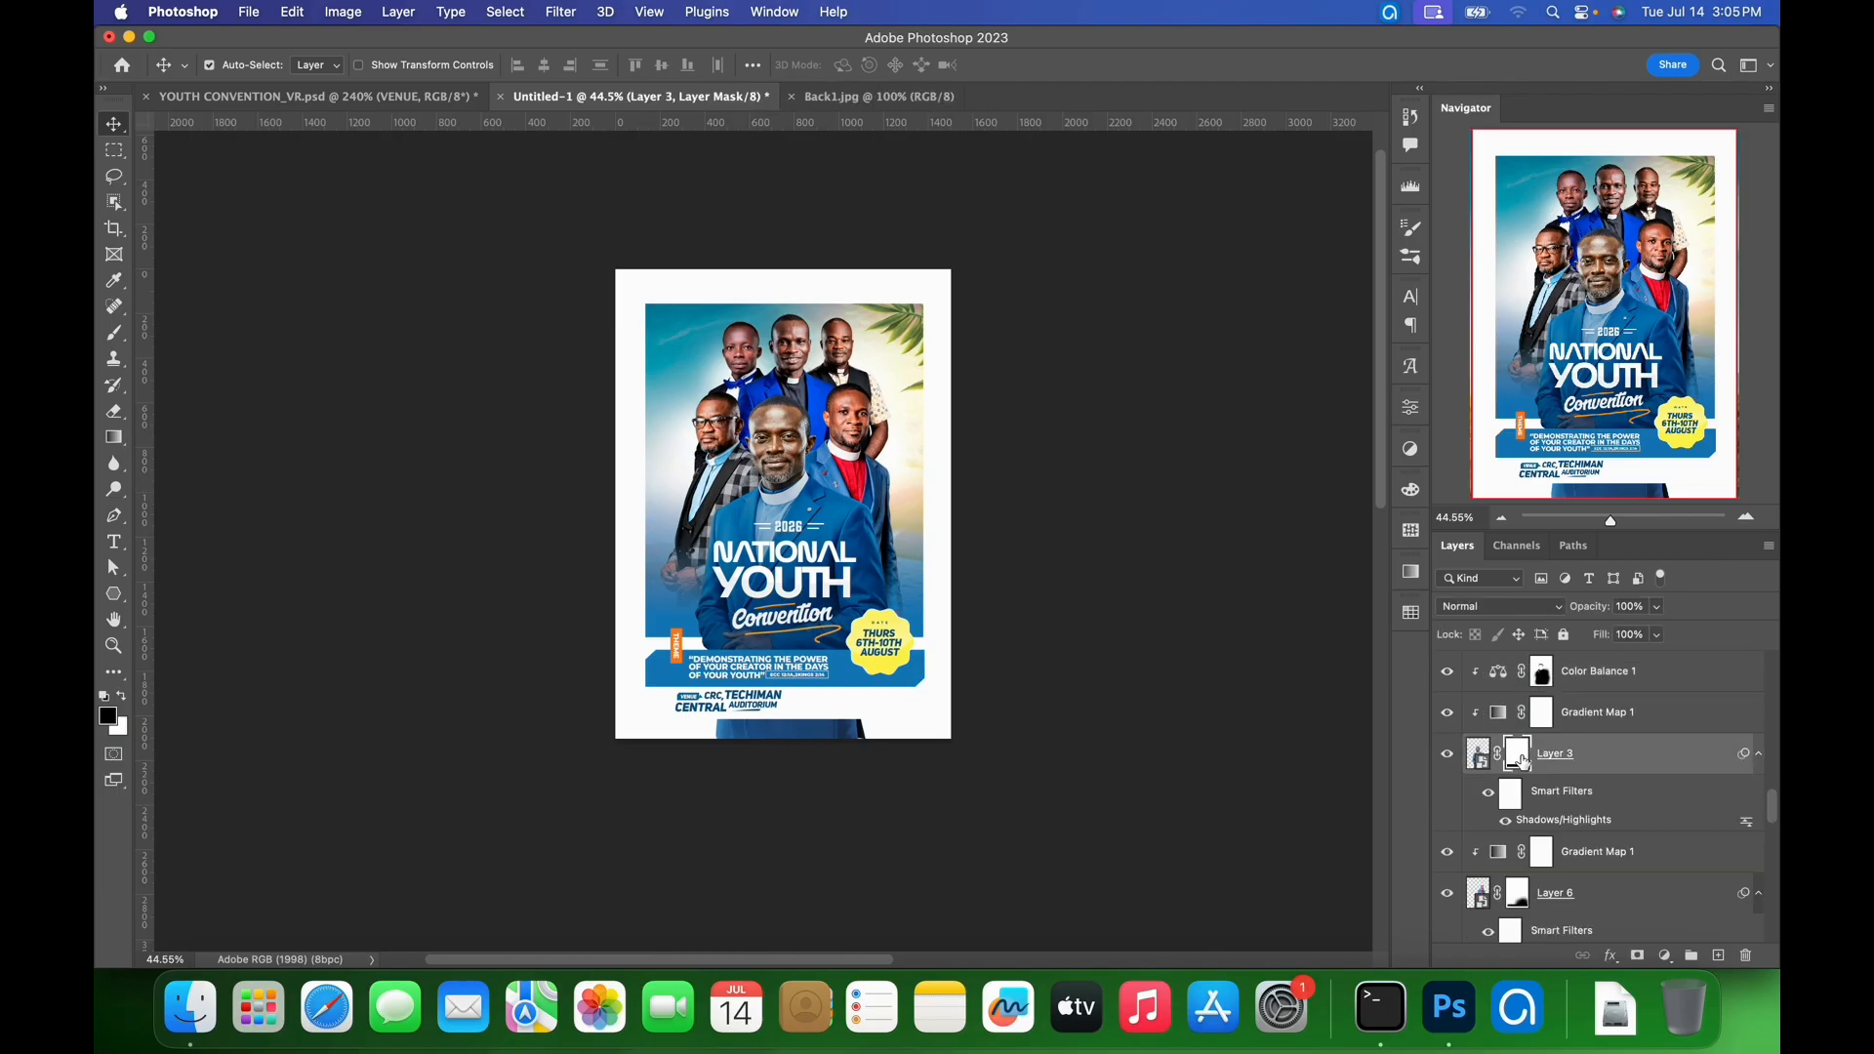
{"action": "key", "text": "m"}
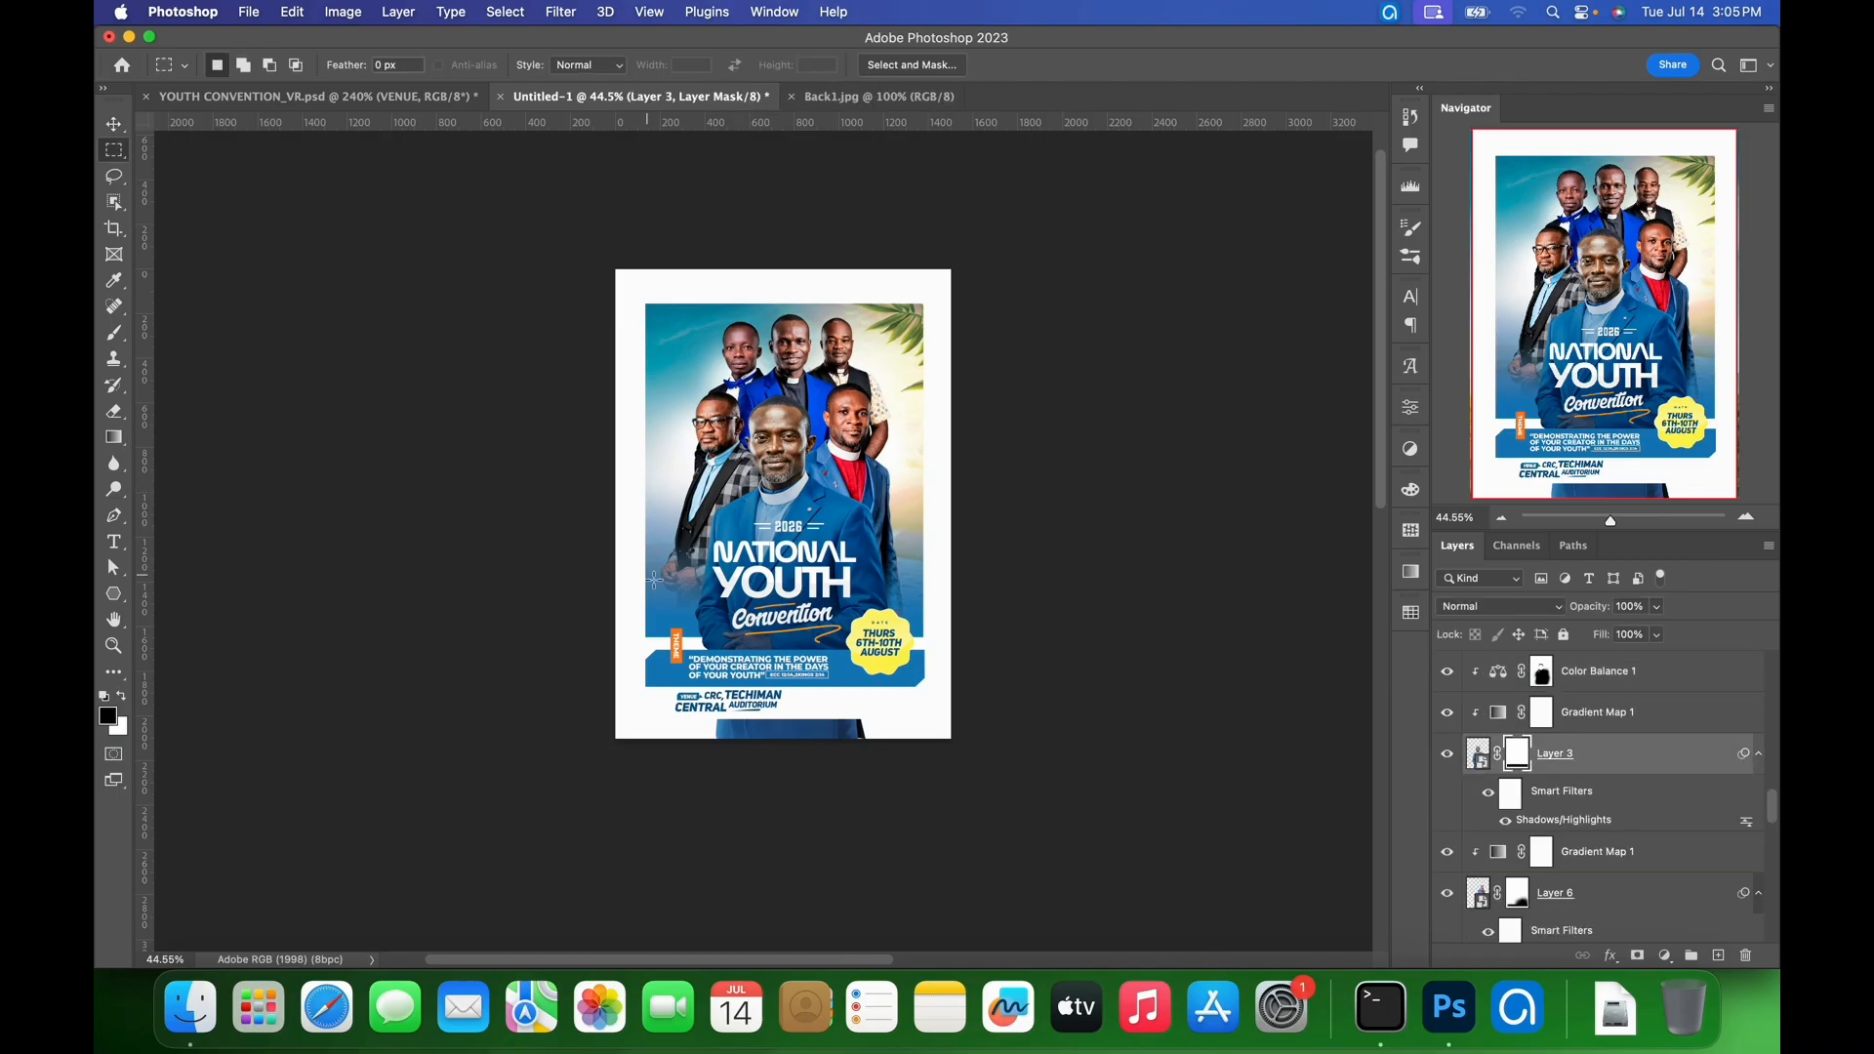
{"action": "left_click_drag", "start_coordinate": [647, 711], "coordinate": [957, 818]}
{"action": "key", "text": "alt+BackSpace"}
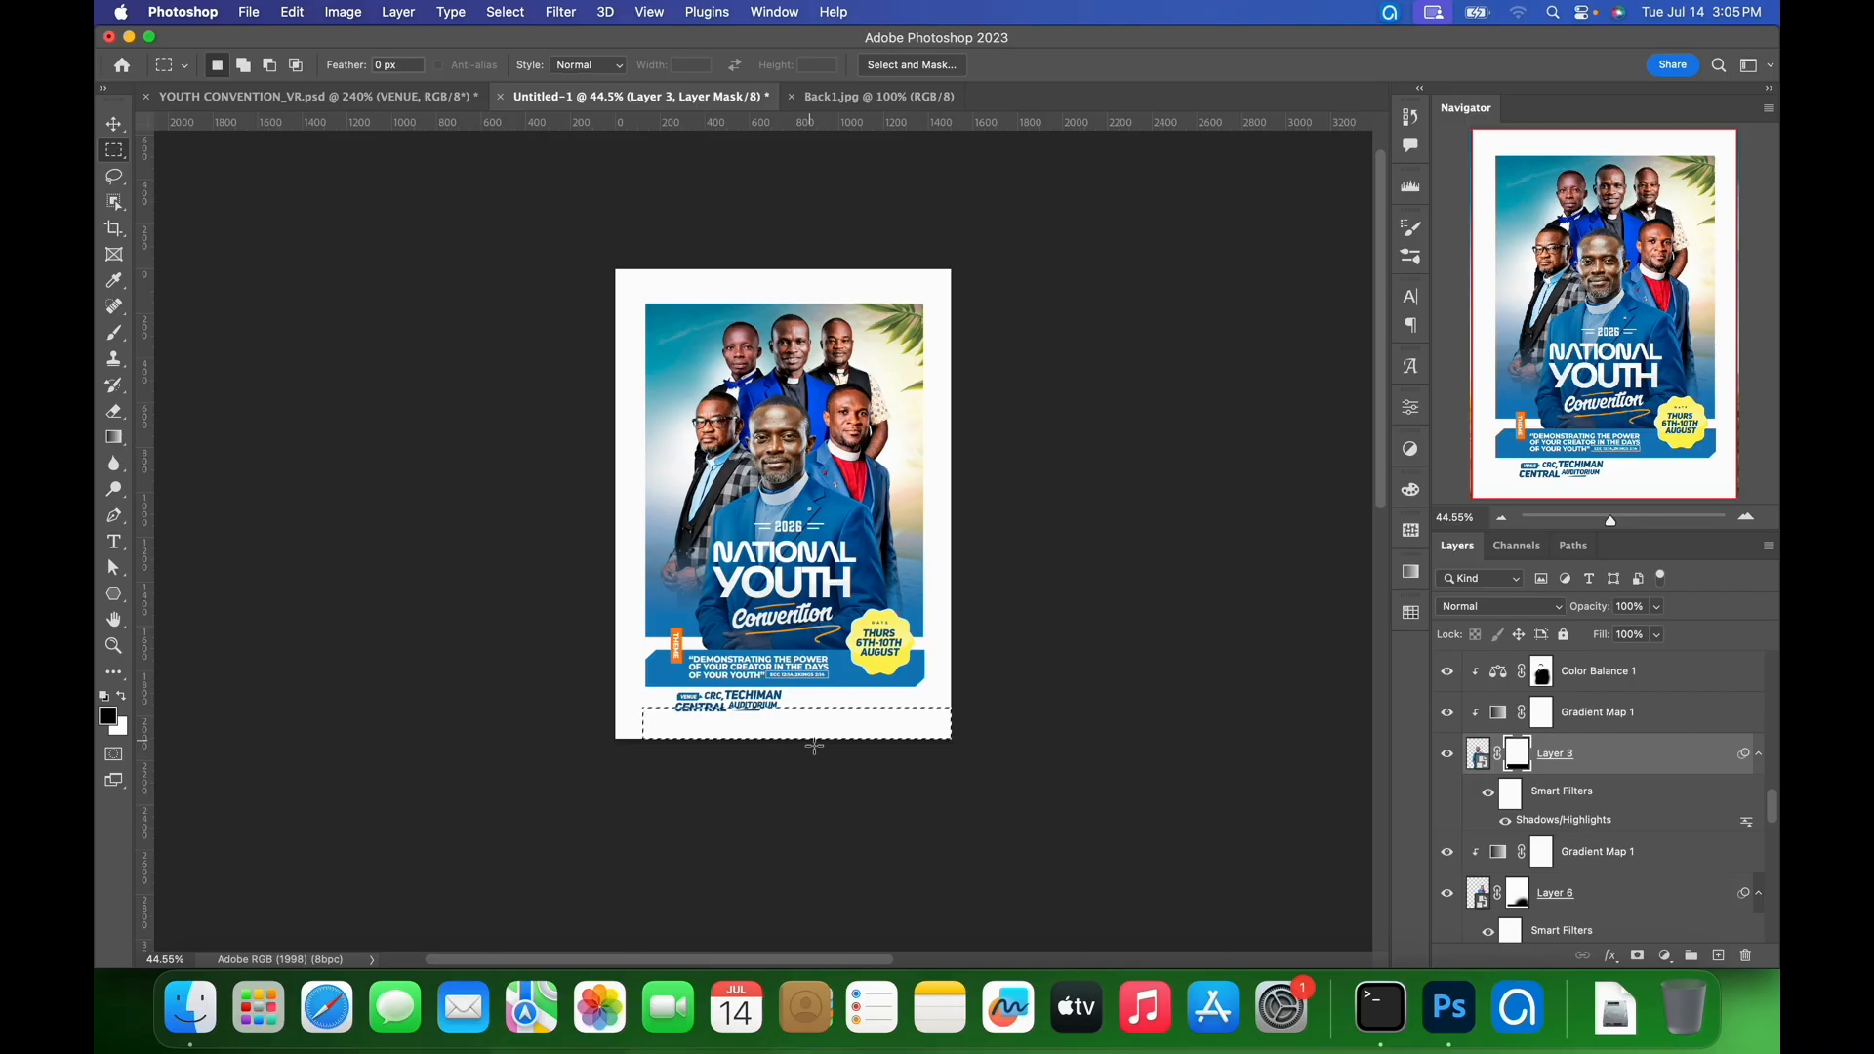
{"action": "key", "text": "super+d"}
- Select the VENUE group in Untitled-1 and nudge it down and left, away from the theme bar
{"action": "key", "text": "v"}
{"action": "right_click", "coordinate": [732, 705]}
{"action": "left_click", "coordinate": [742, 711]}
{"action": "key", "text": "Down"}
{"action": "key", "text": "Down"}
{"action": "key", "text": "Down"}
{"action": "key", "text": "Down"}
{"action": "key", "text": "Down"}
{"action": "key", "text": "Down"}
{"action": "key", "text": "Down"}
{"action": "key", "text": "Down"}
{"action": "key", "text": "Down"}
{"action": "key", "text": "Down"}
{"action": "key", "text": "Down"}
{"action": "key", "text": "Left"}
{"action": "key", "text": "Left"}
{"action": "key", "text": "Left"}
{"action": "key", "text": "Left"}
{"action": "key", "text": "Left"}
{"action": "key", "text": "Left"}
{"action": "key", "text": "Left"}
{"action": "key", "text": "Left"}
{"action": "key", "text": "Left"}
{"action": "key", "text": "Left"}
{"action": "key", "text": "Left"}
{"action": "key", "text": "Left"}
{"action": "key", "text": "Left"}
{"action": "key", "text": "Left"}
{"action": "key", "text": "Left"}
{"action": "key", "text": "Left"}
{"action": "key", "text": "Left"}
{"action": "key", "text": "Left"}
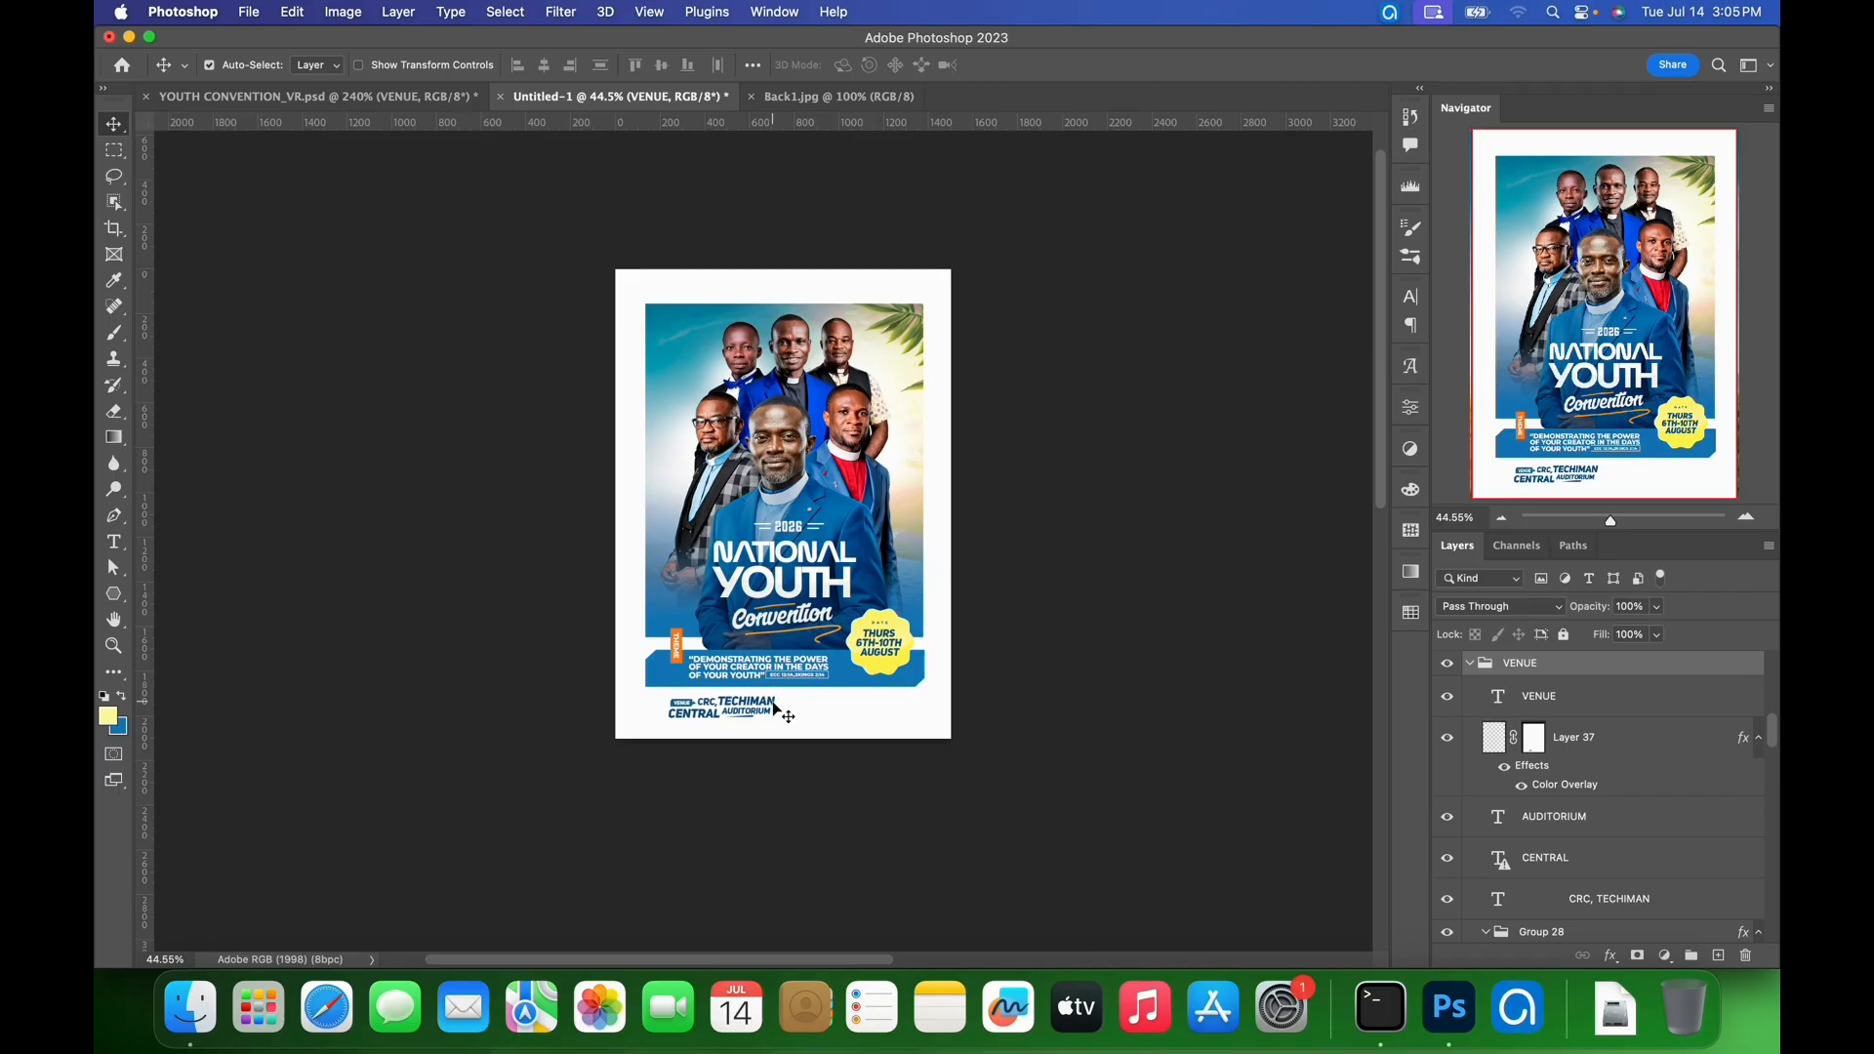
- Enlarge the VENUE group slightly, keeping the existing pixel data for the CENTRAL text
{"action": "scroll", "coordinate": [737, 697], "scroll_direction": "up", "scroll_amount": 5}
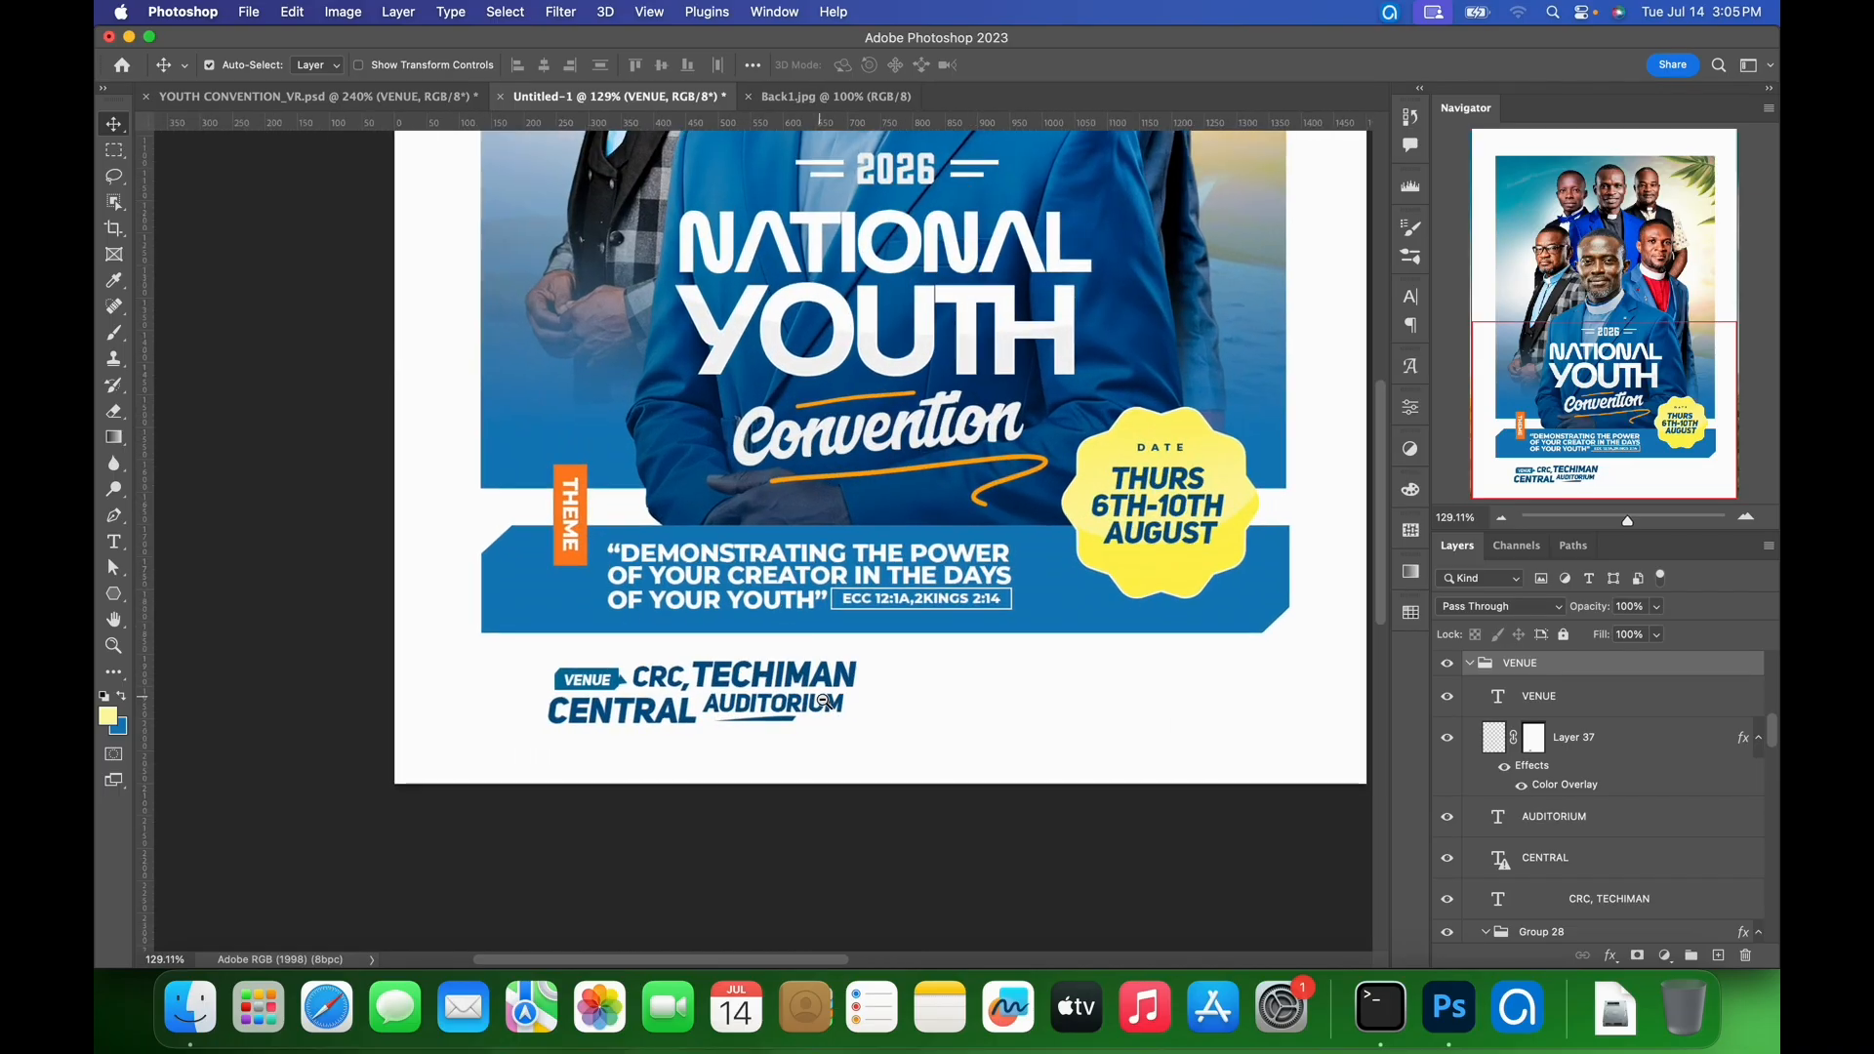
{"action": "key", "text": "super+t"}
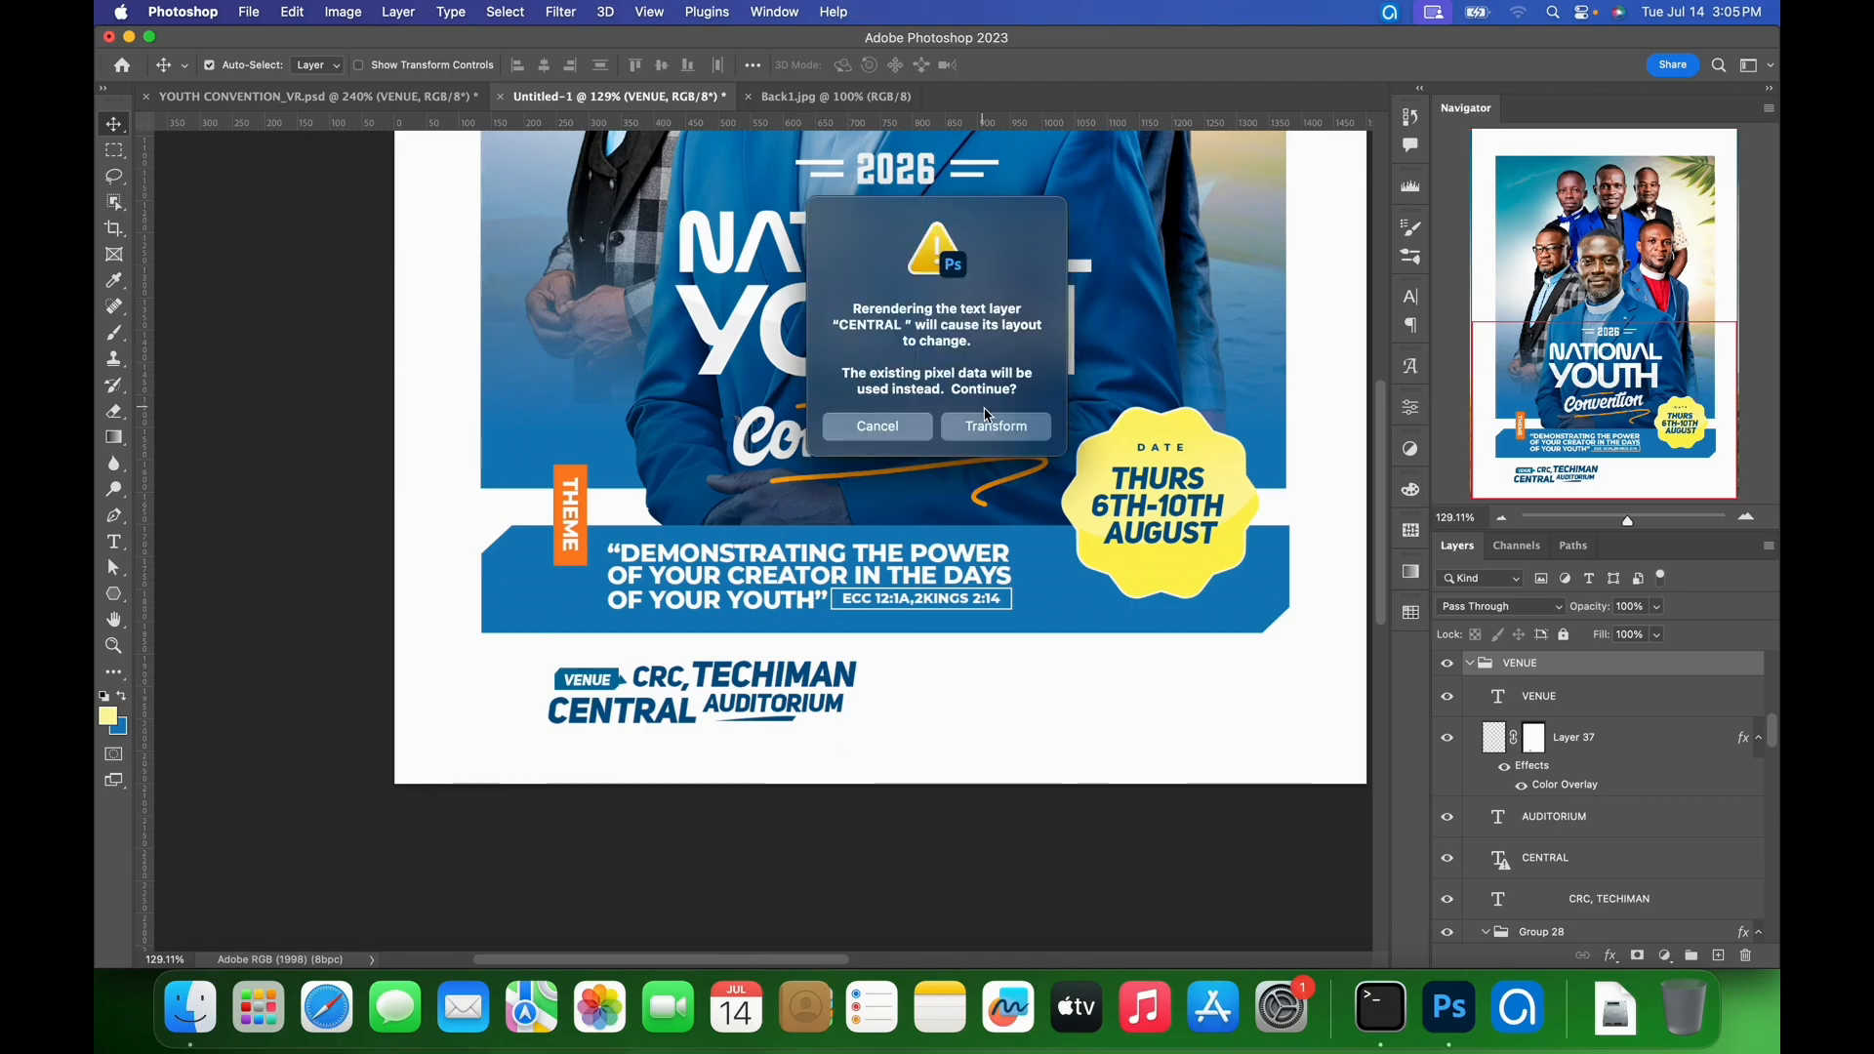
{"action": "left_click", "coordinate": [991, 423]}
{"action": "left_click_drag", "start_coordinate": [865, 730], "coordinate": [888, 707]}
{"action": "key", "text": "Return"}
- Move the enlarged VENUE group left, close to the theme bar's left edge
{"action": "key", "text": "shift+Left"}
{"action": "key", "text": "shift+Left"}
{"action": "key", "text": "shift+Left"}
{"action": "key", "text": "shift+Left"}
{"action": "key", "text": "shift+Left"}
{"action": "key", "text": "shift+Left"}
{"action": "key", "text": "shift+Left"}
{"action": "key", "text": "super+0"}
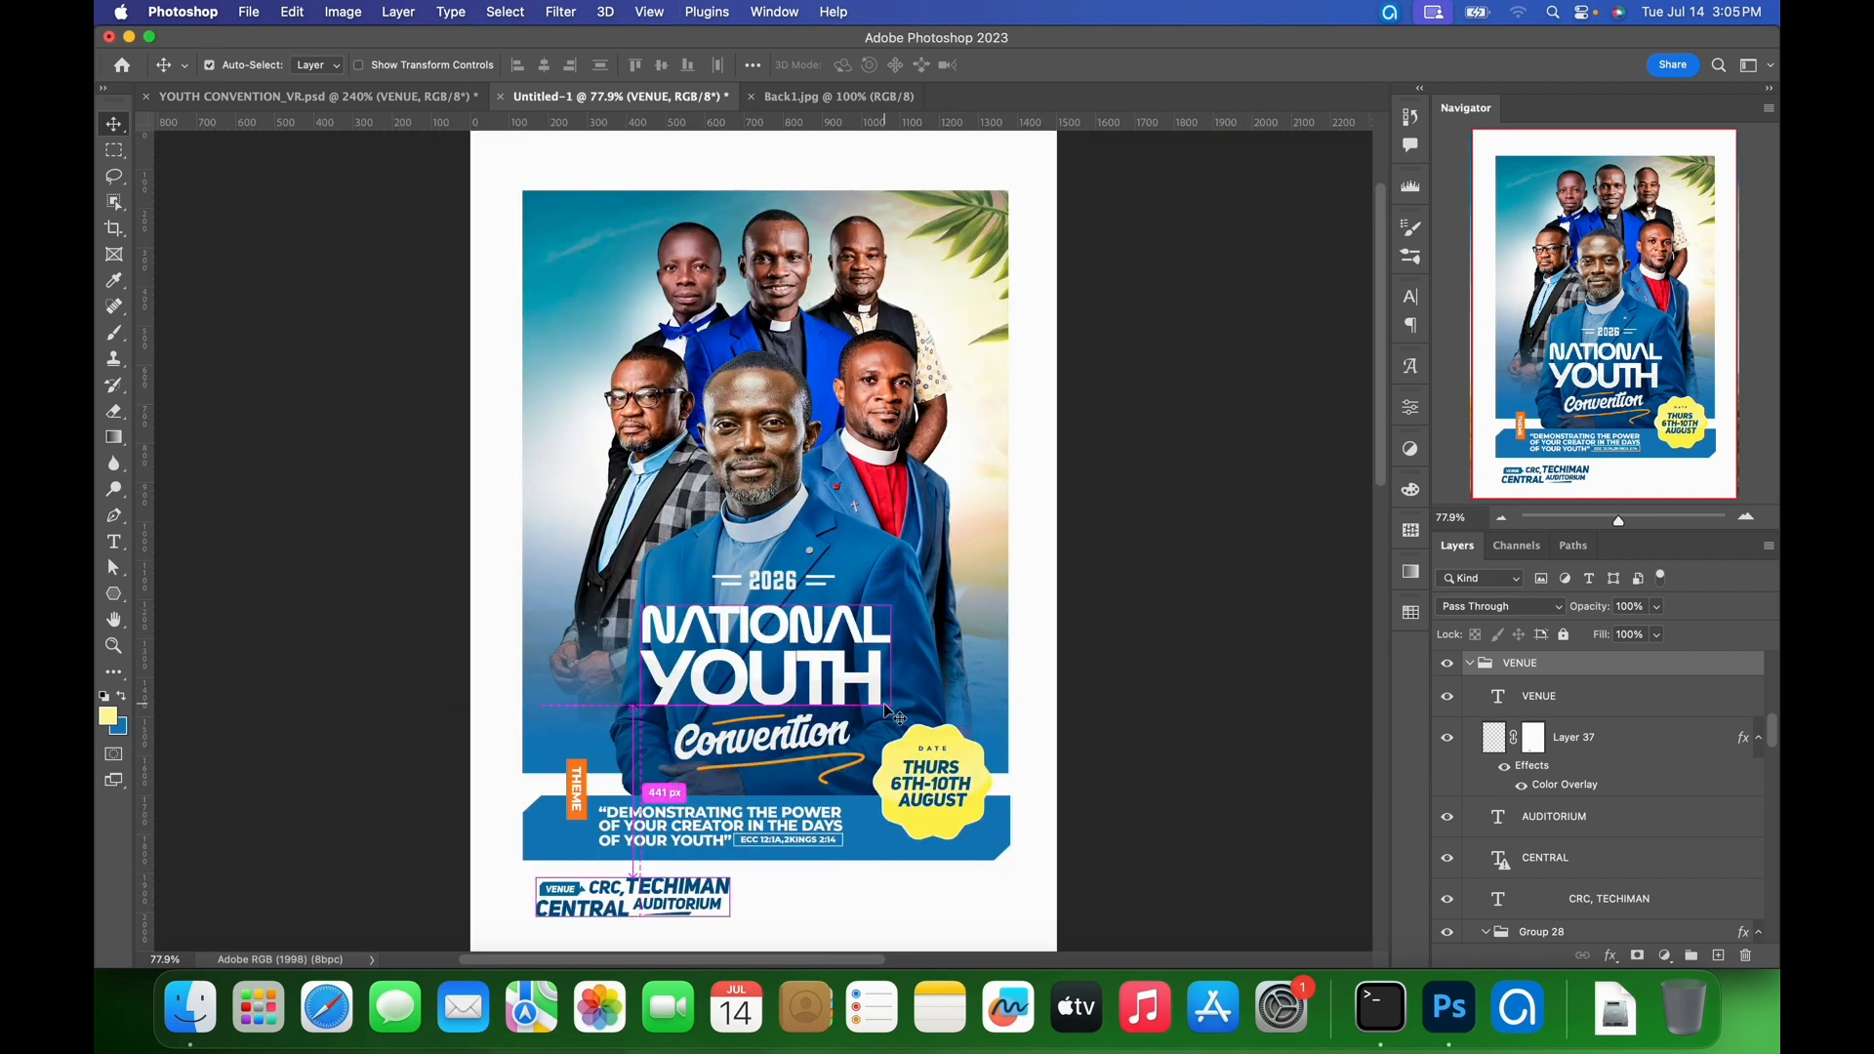
- Add an empty layer inside the VENUE group and another above the THURS 6TH-10TH AUGUST text layer
{"action": "left_click", "coordinate": [1719, 956]}
{"action": "scroll", "coordinate": [1558, 720], "scroll_direction": "up", "scroll_amount": 3}
{"action": "scroll", "coordinate": [1558, 720], "scroll_direction": "up", "scroll_amount": 3}
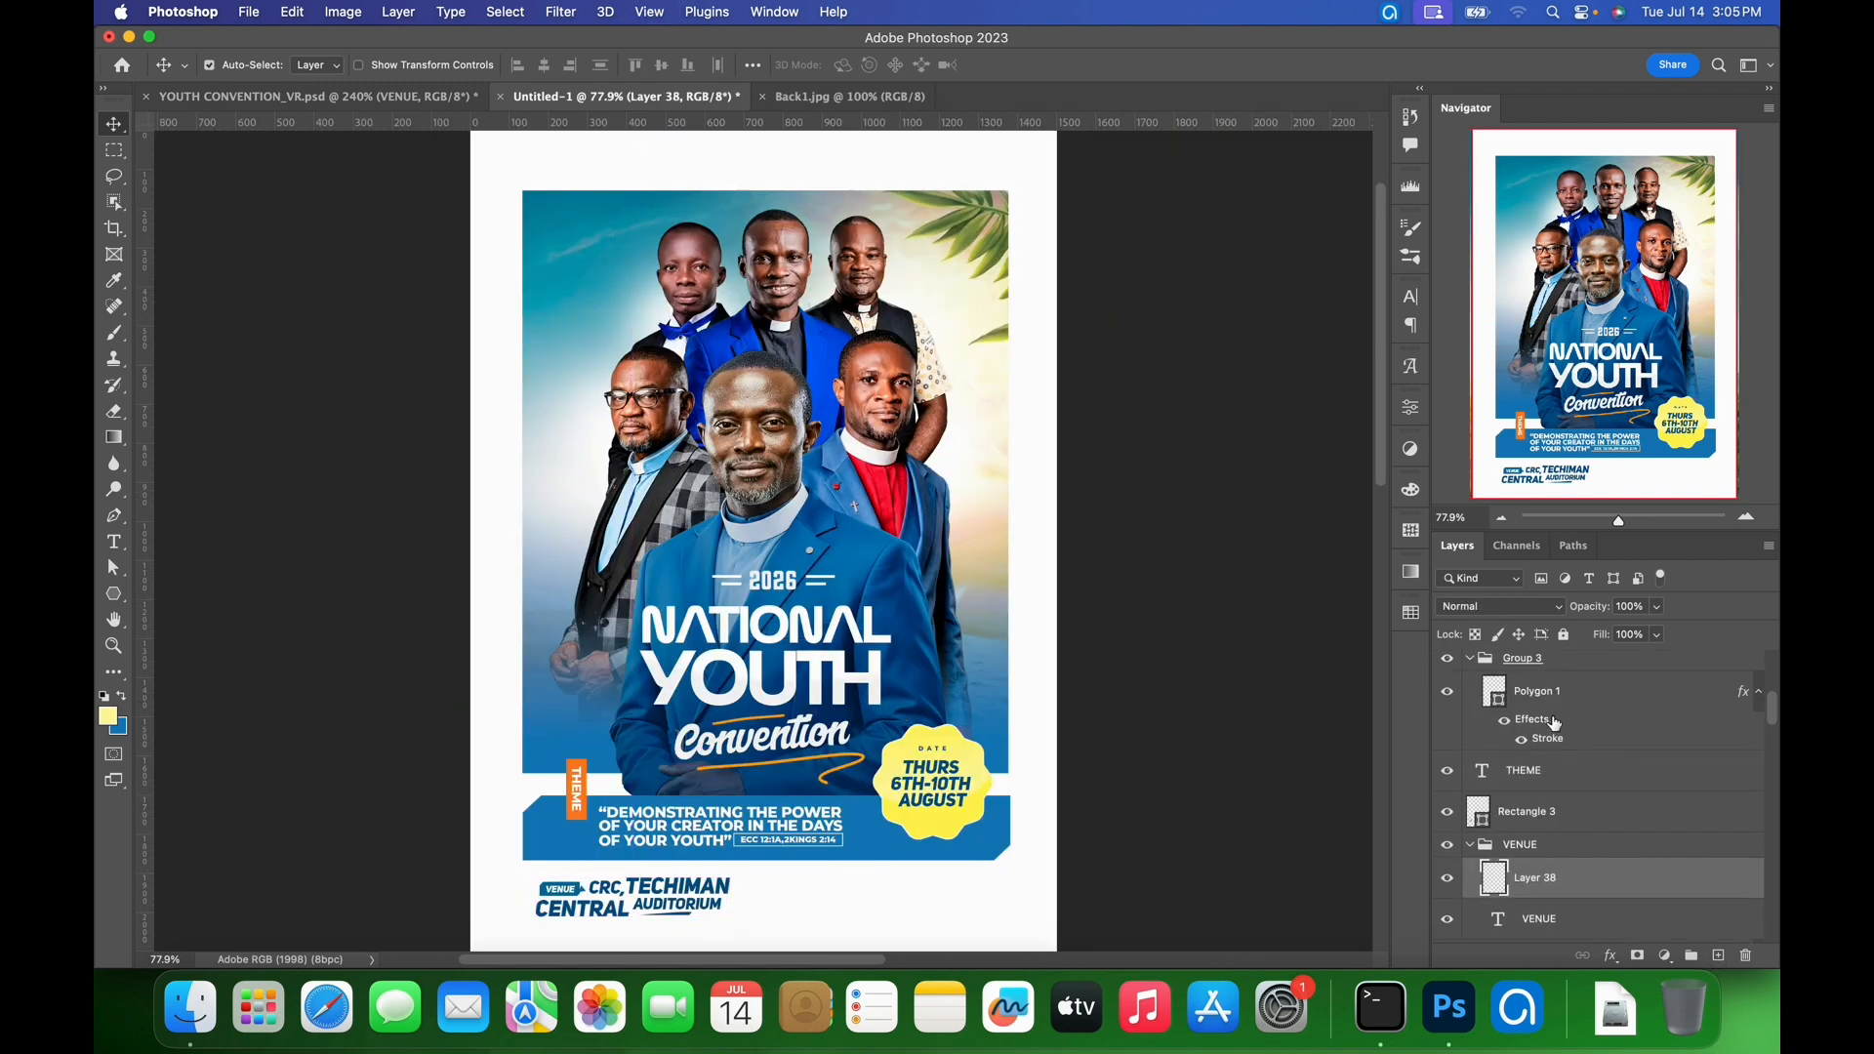
{"action": "scroll", "coordinate": [1570, 781], "scroll_direction": "up", "scroll_amount": 5}
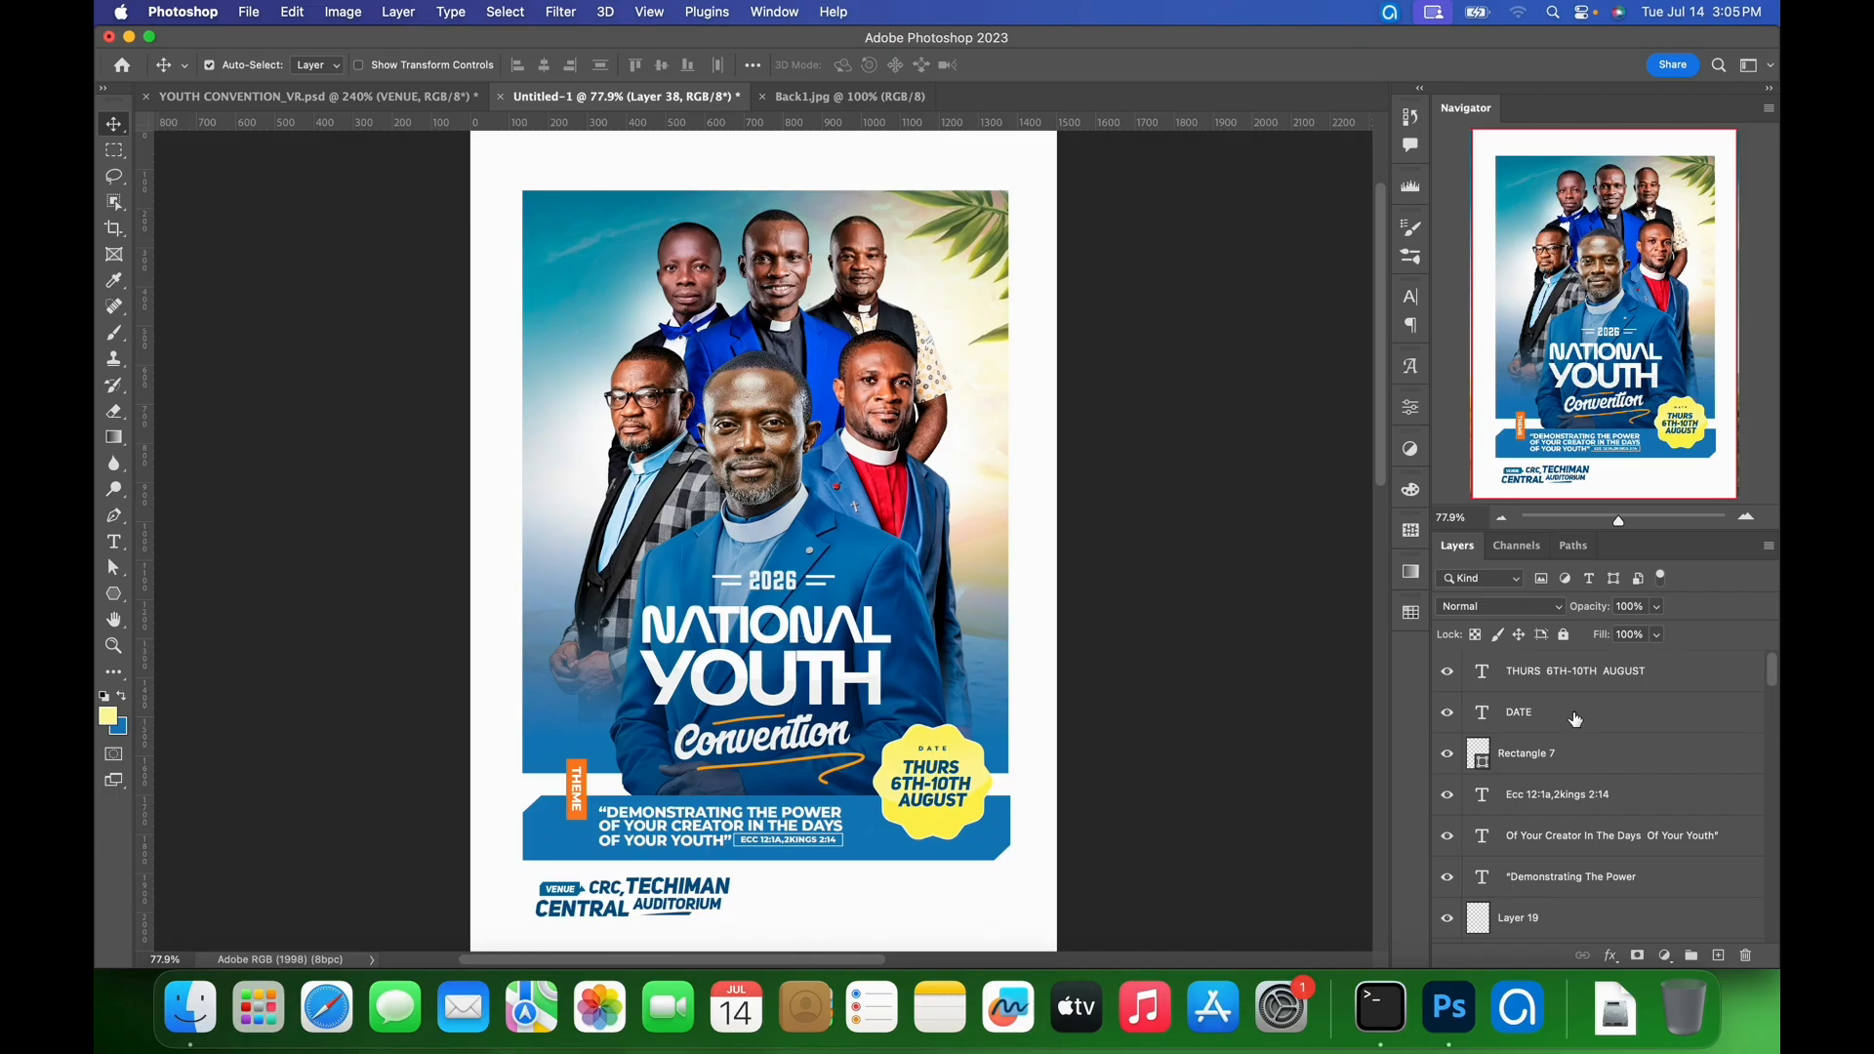
{"action": "left_click", "coordinate": [1599, 682]}
{"action": "left_click", "coordinate": [1719, 956]}
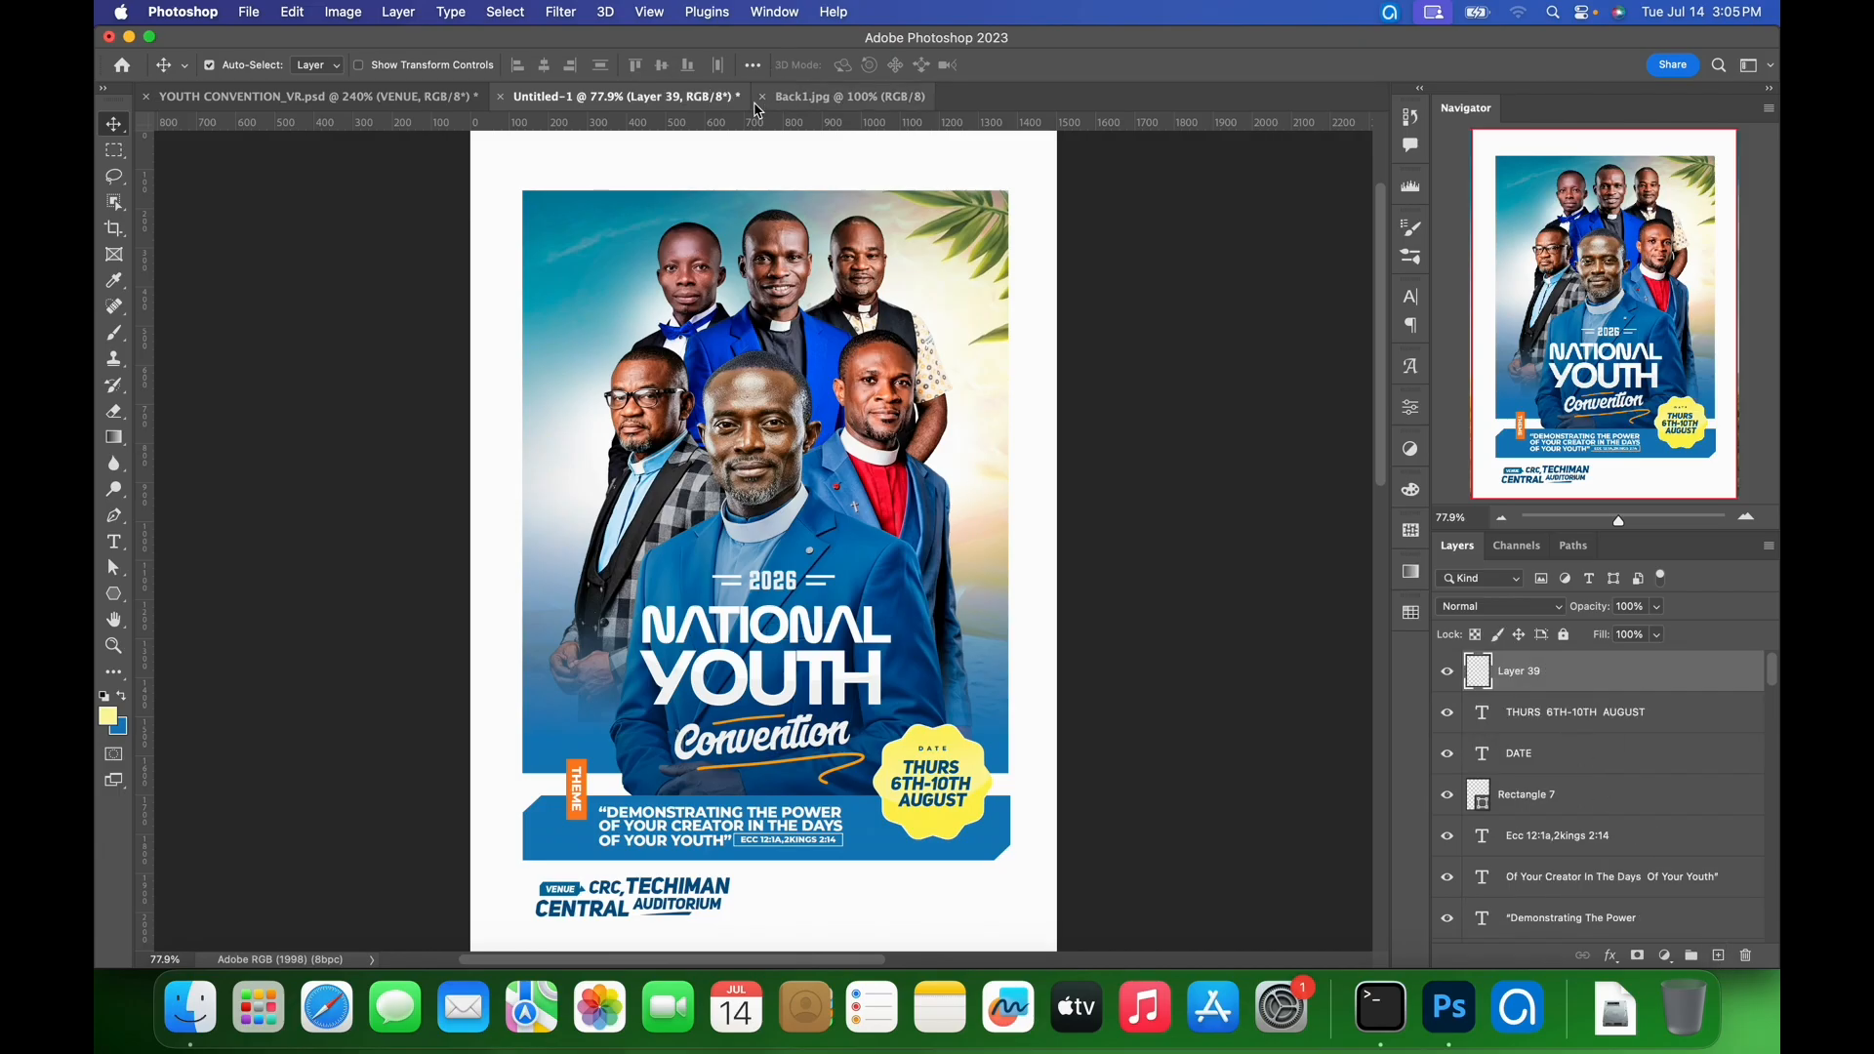
- Copy the sessions banner, including its service times text, olive rectangle and SESSIONS group, from YOUTH CONVENTION_VR.psd into Untitled-1
{"action": "left_click", "coordinate": [312, 96]}
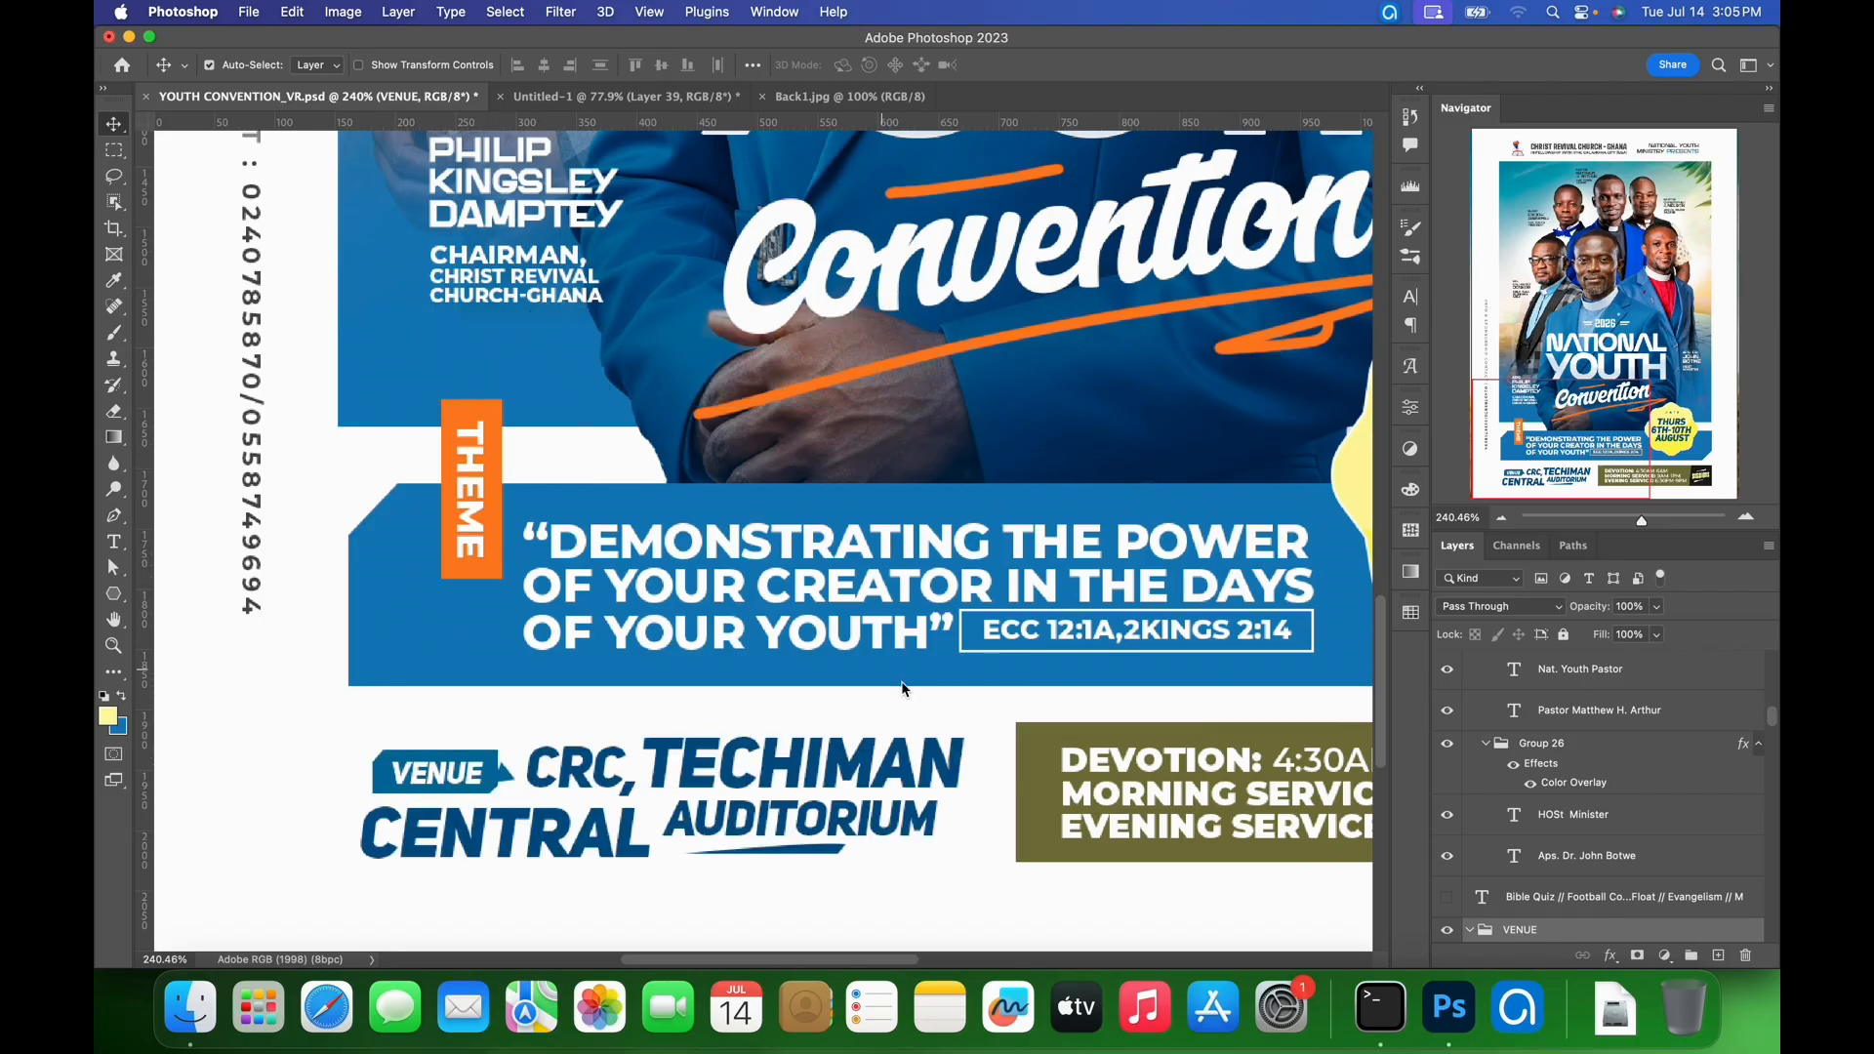
{"action": "key", "text": "super+0"}
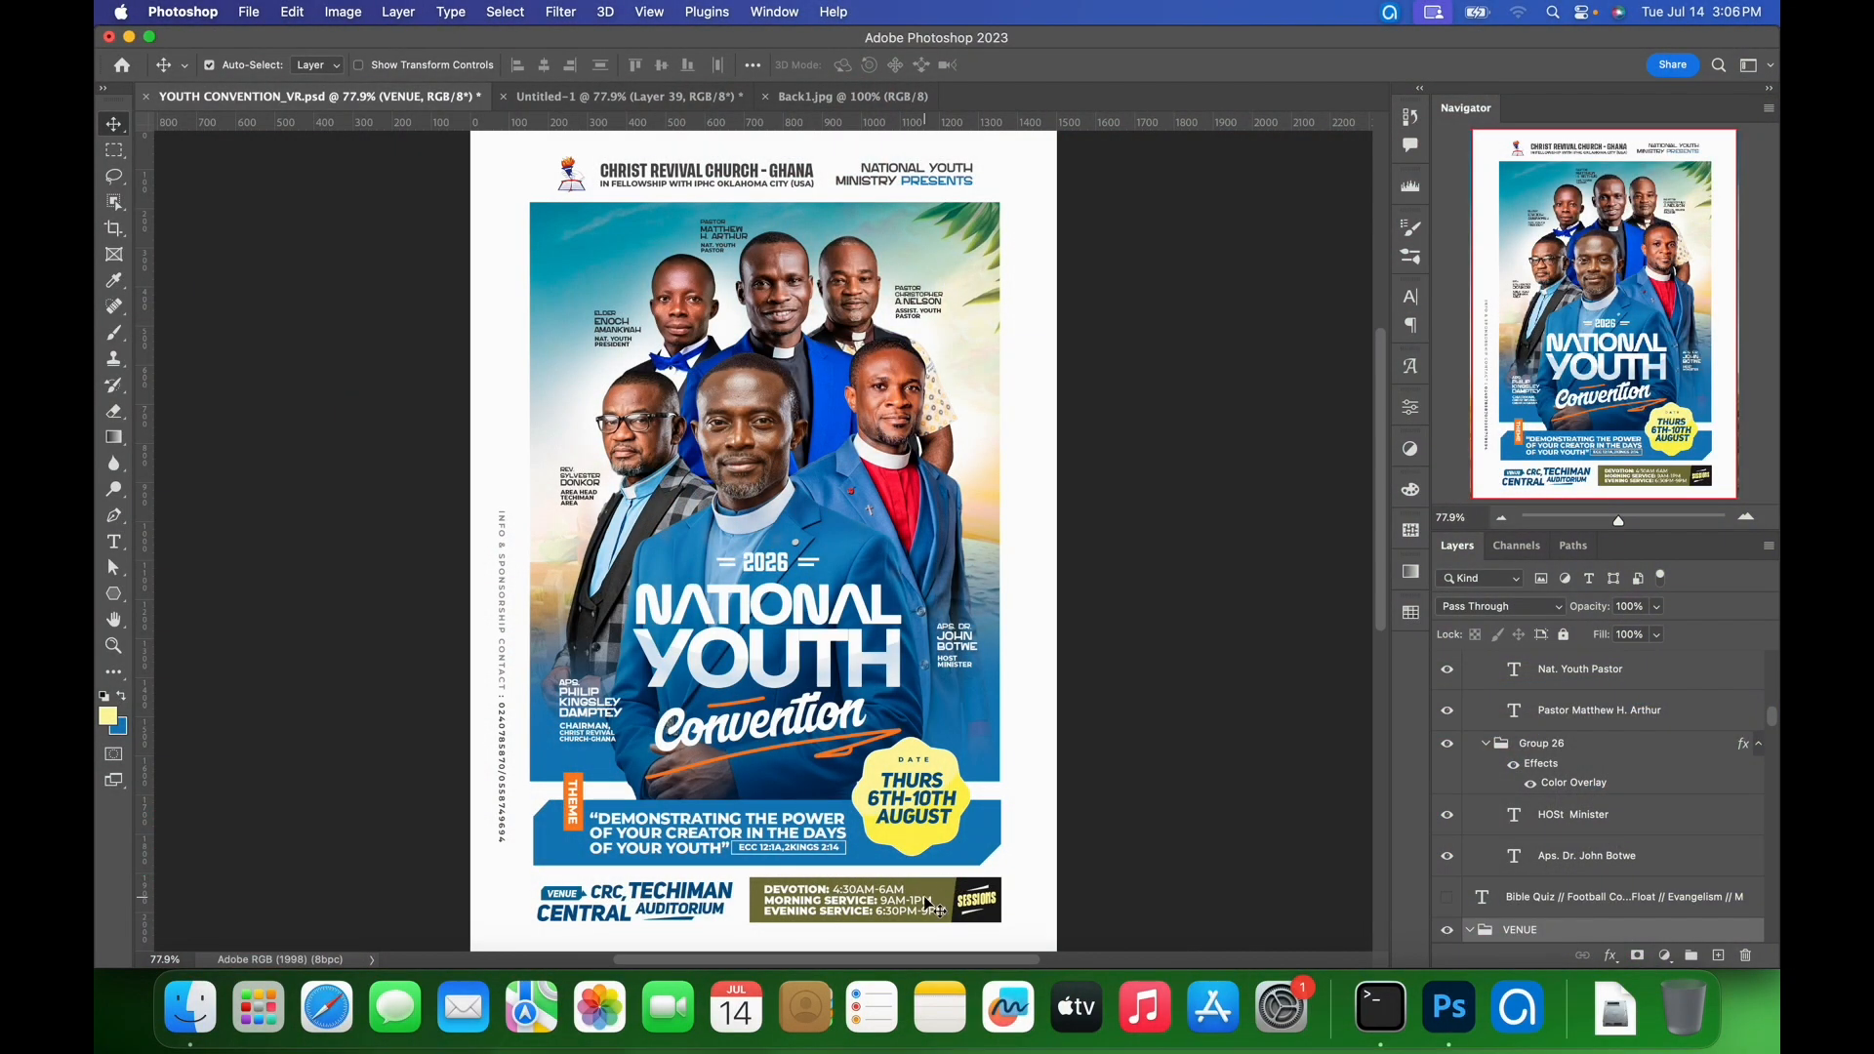
{"action": "left_click", "coordinate": [764, 911]}
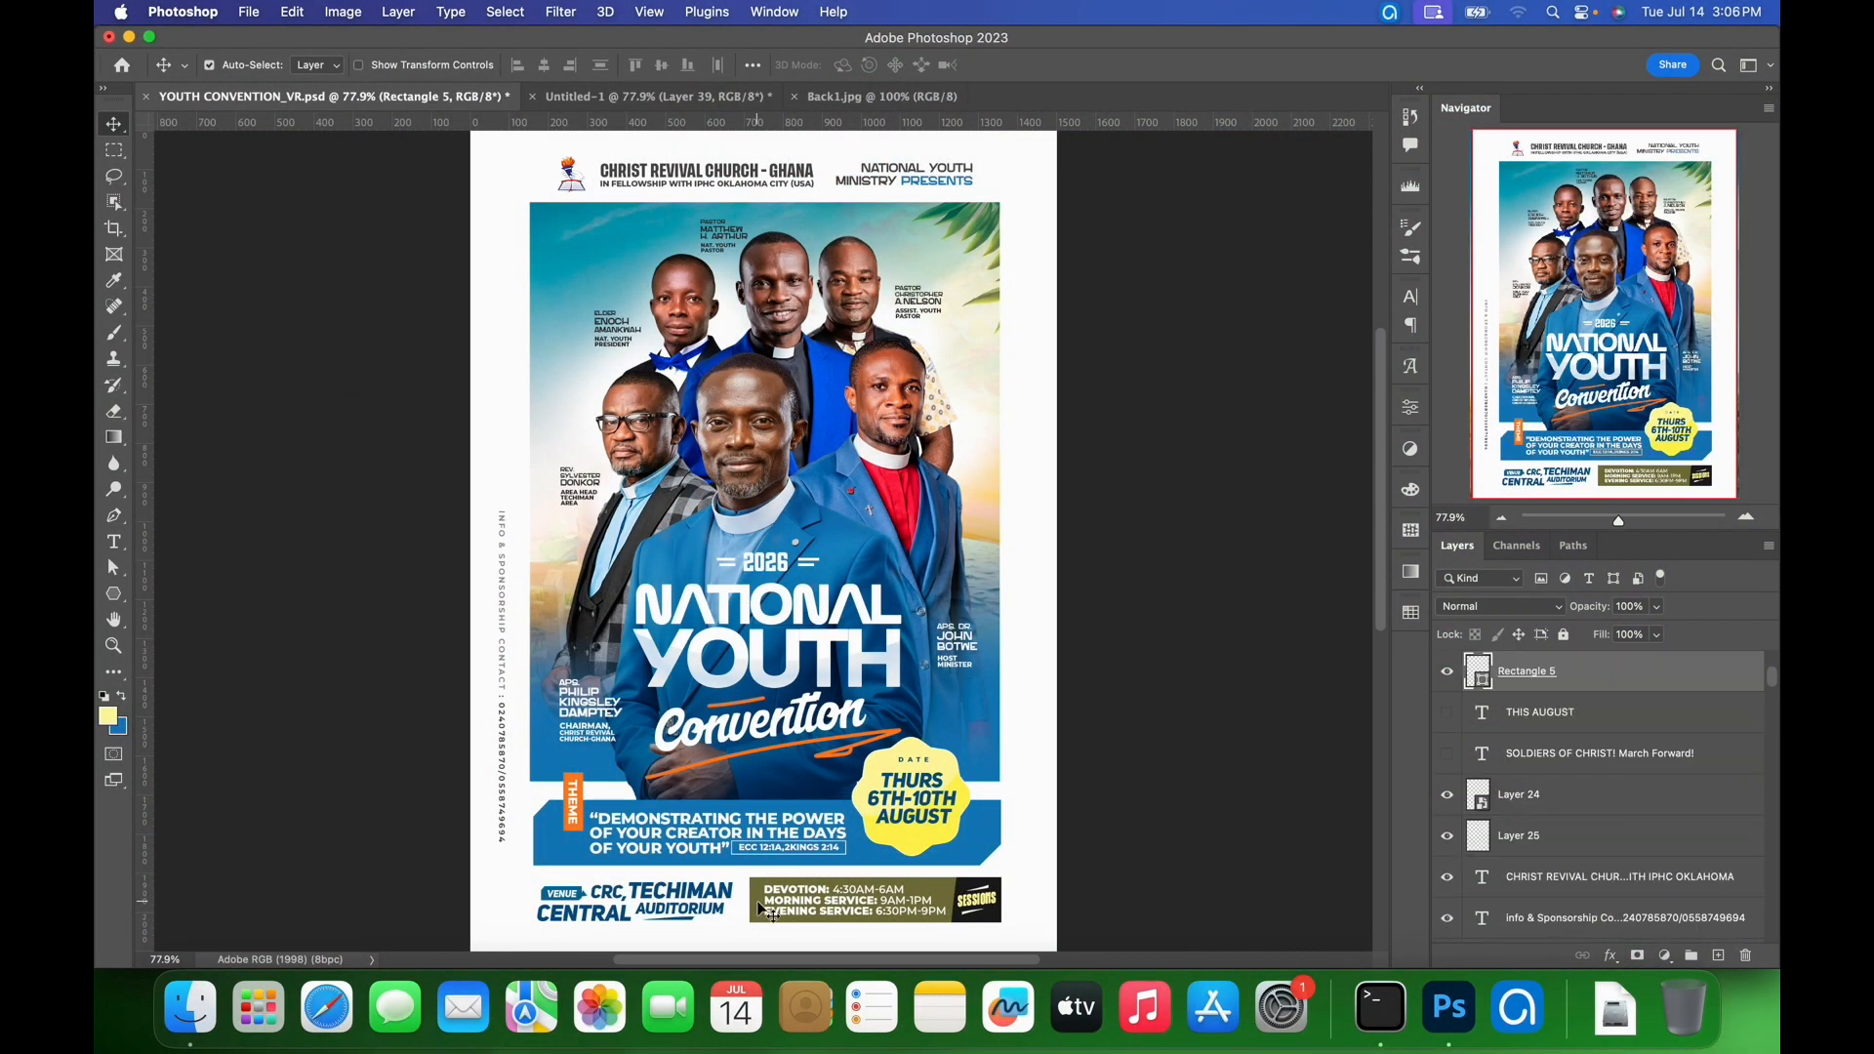
{"action": "left_click", "coordinate": [807, 905], "text": "shift"}
{"action": "right_click", "coordinate": [908, 910]}
{"action": "left_click", "coordinate": [1074, 700]}
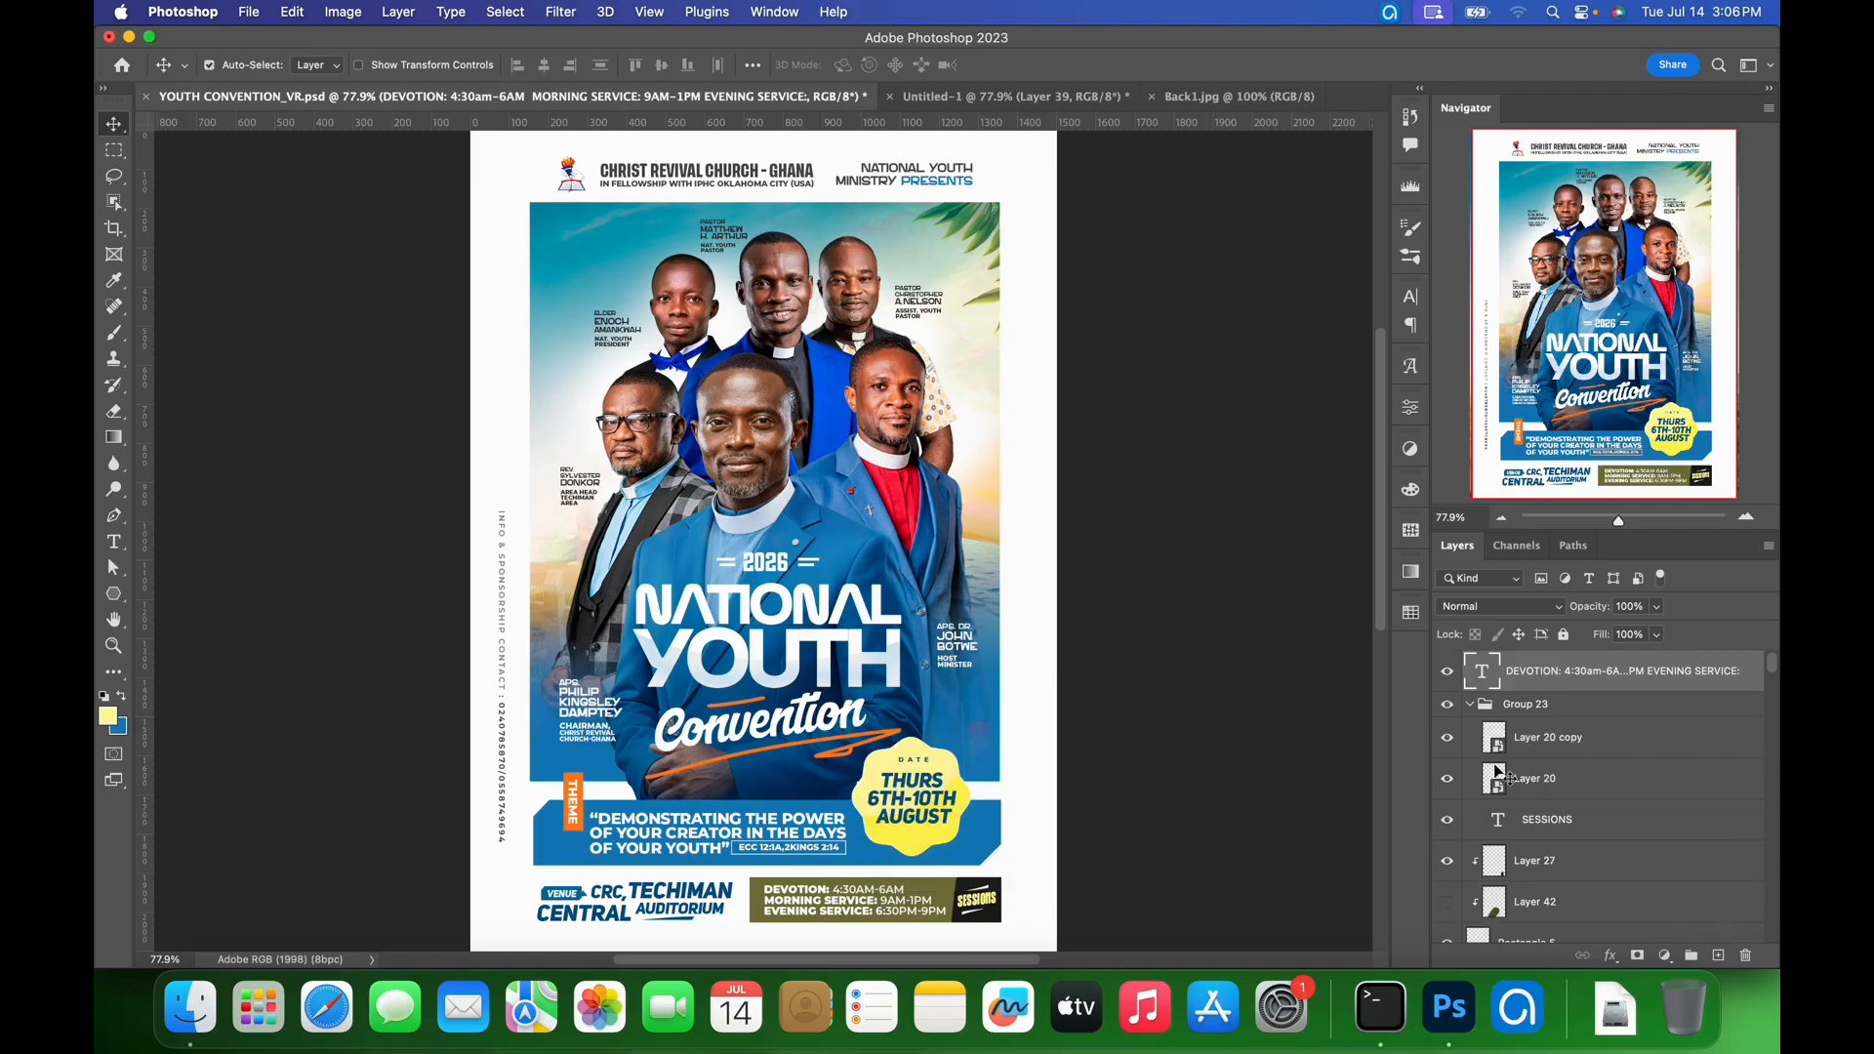
{"action": "left_click", "coordinate": [758, 899], "text": "shift"}
{"action": "left_click", "coordinate": [993, 916], "text": "shift"}
{"action": "right_click", "coordinate": [985, 911]}
{"action": "left_click", "coordinate": [1025, 890], "text": "shift"}
{"action": "mouse_move", "coordinate": [840, 913]}
{"action": "left_mouse_down"}
{"action": "mouse_move", "coordinate": [839, 513]}
{"action": "mouse_move", "coordinate": [561, 96]}
{"action": "mouse_move", "coordinate": [857, 915]}
{"action": "left_mouse_up"}
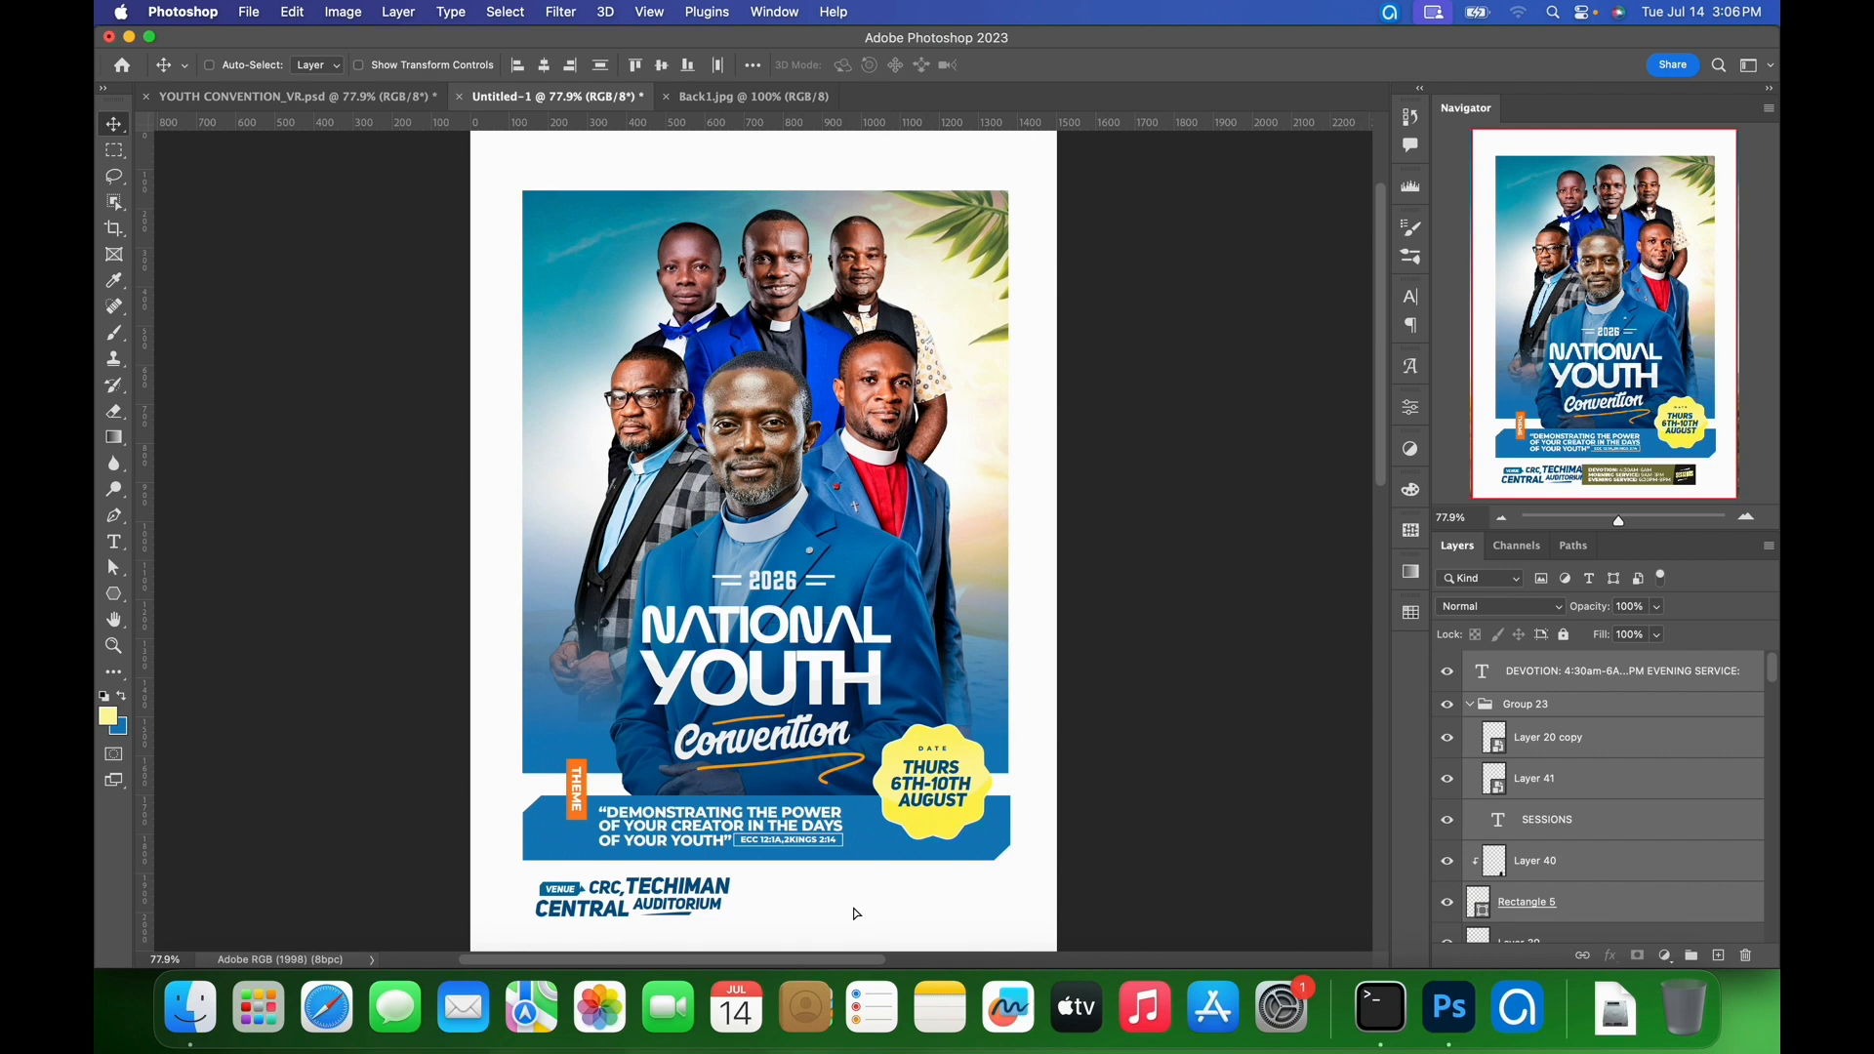
- Nudge the copied sessions banner right, away from the venue text and toward the theme bar's right edge
{"action": "key", "text": "shift+Right"}
{"action": "key", "text": "shift+Right"}
{"action": "key", "text": "shift+Right"}
{"action": "key", "text": "shift+Right"}
{"action": "key", "text": "shift+Right"}
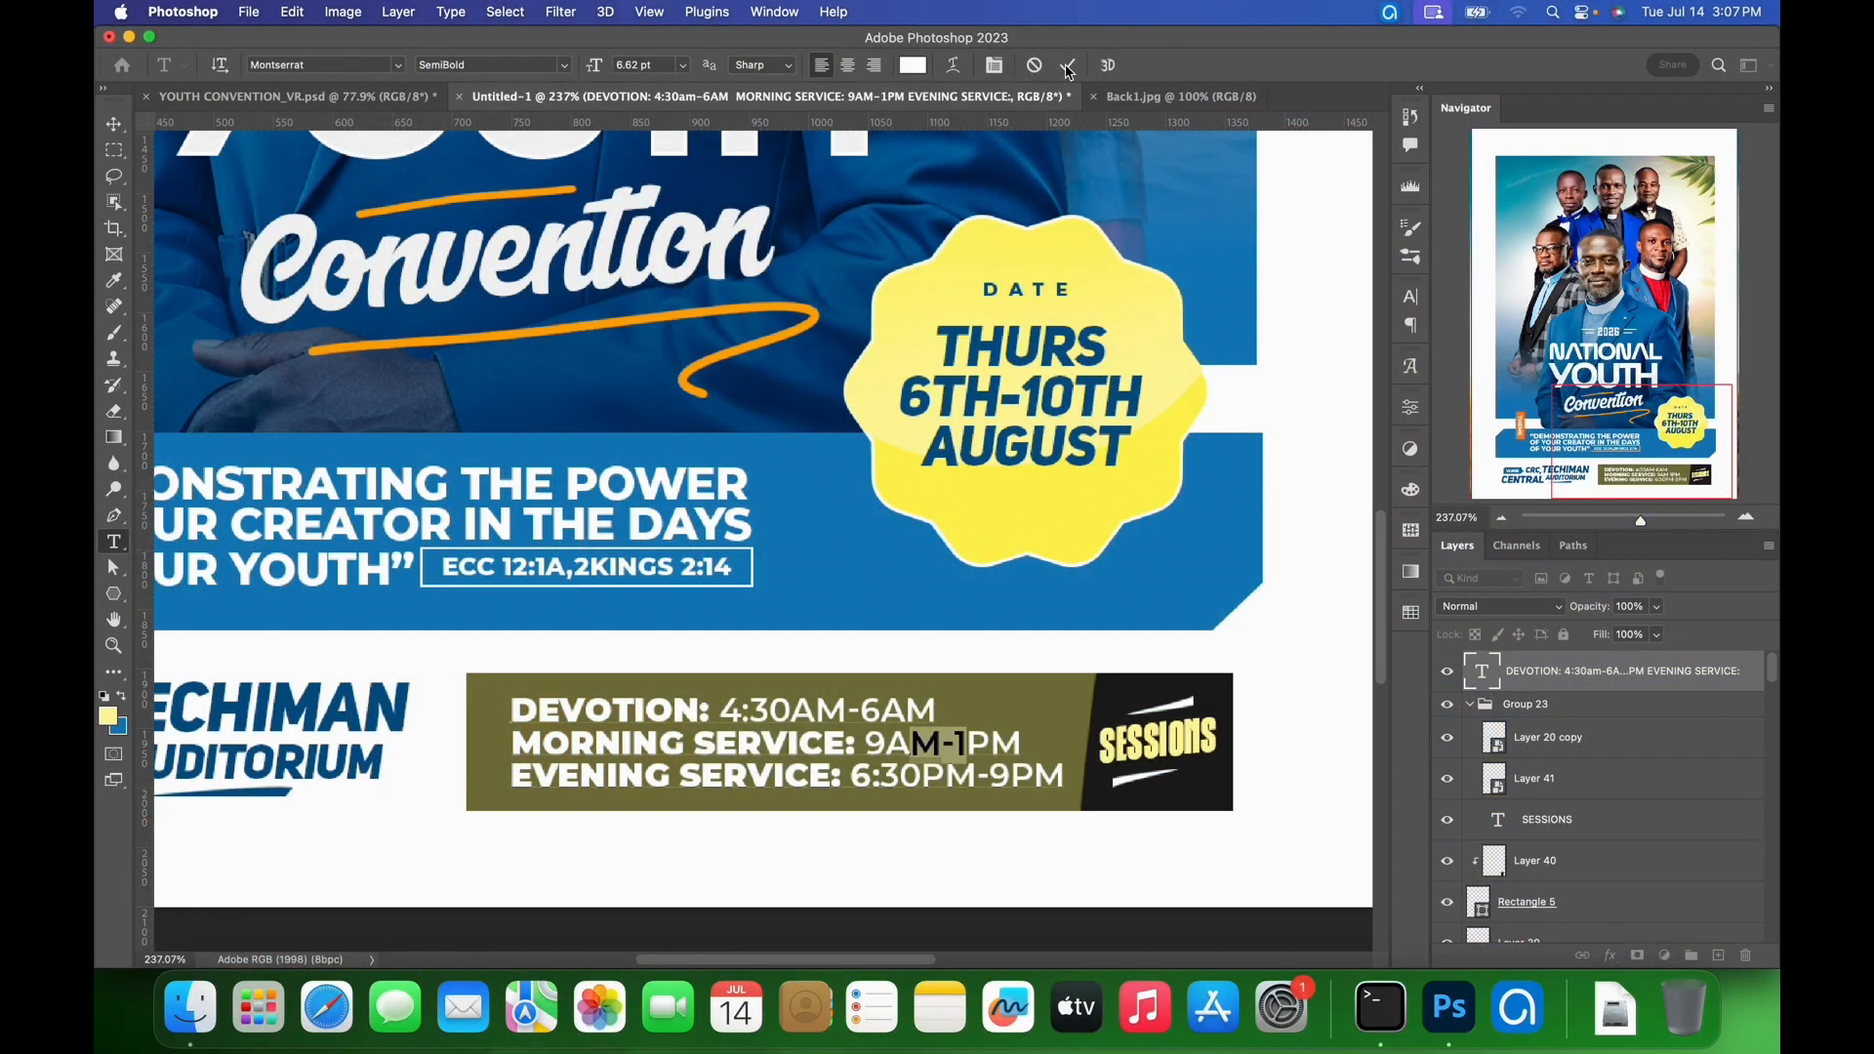
- Leave the service times text unedited and examine the font settings of the SESSIONS text
{"action": "left_click", "coordinate": [1068, 66]}
{"action": "key", "text": "v"}
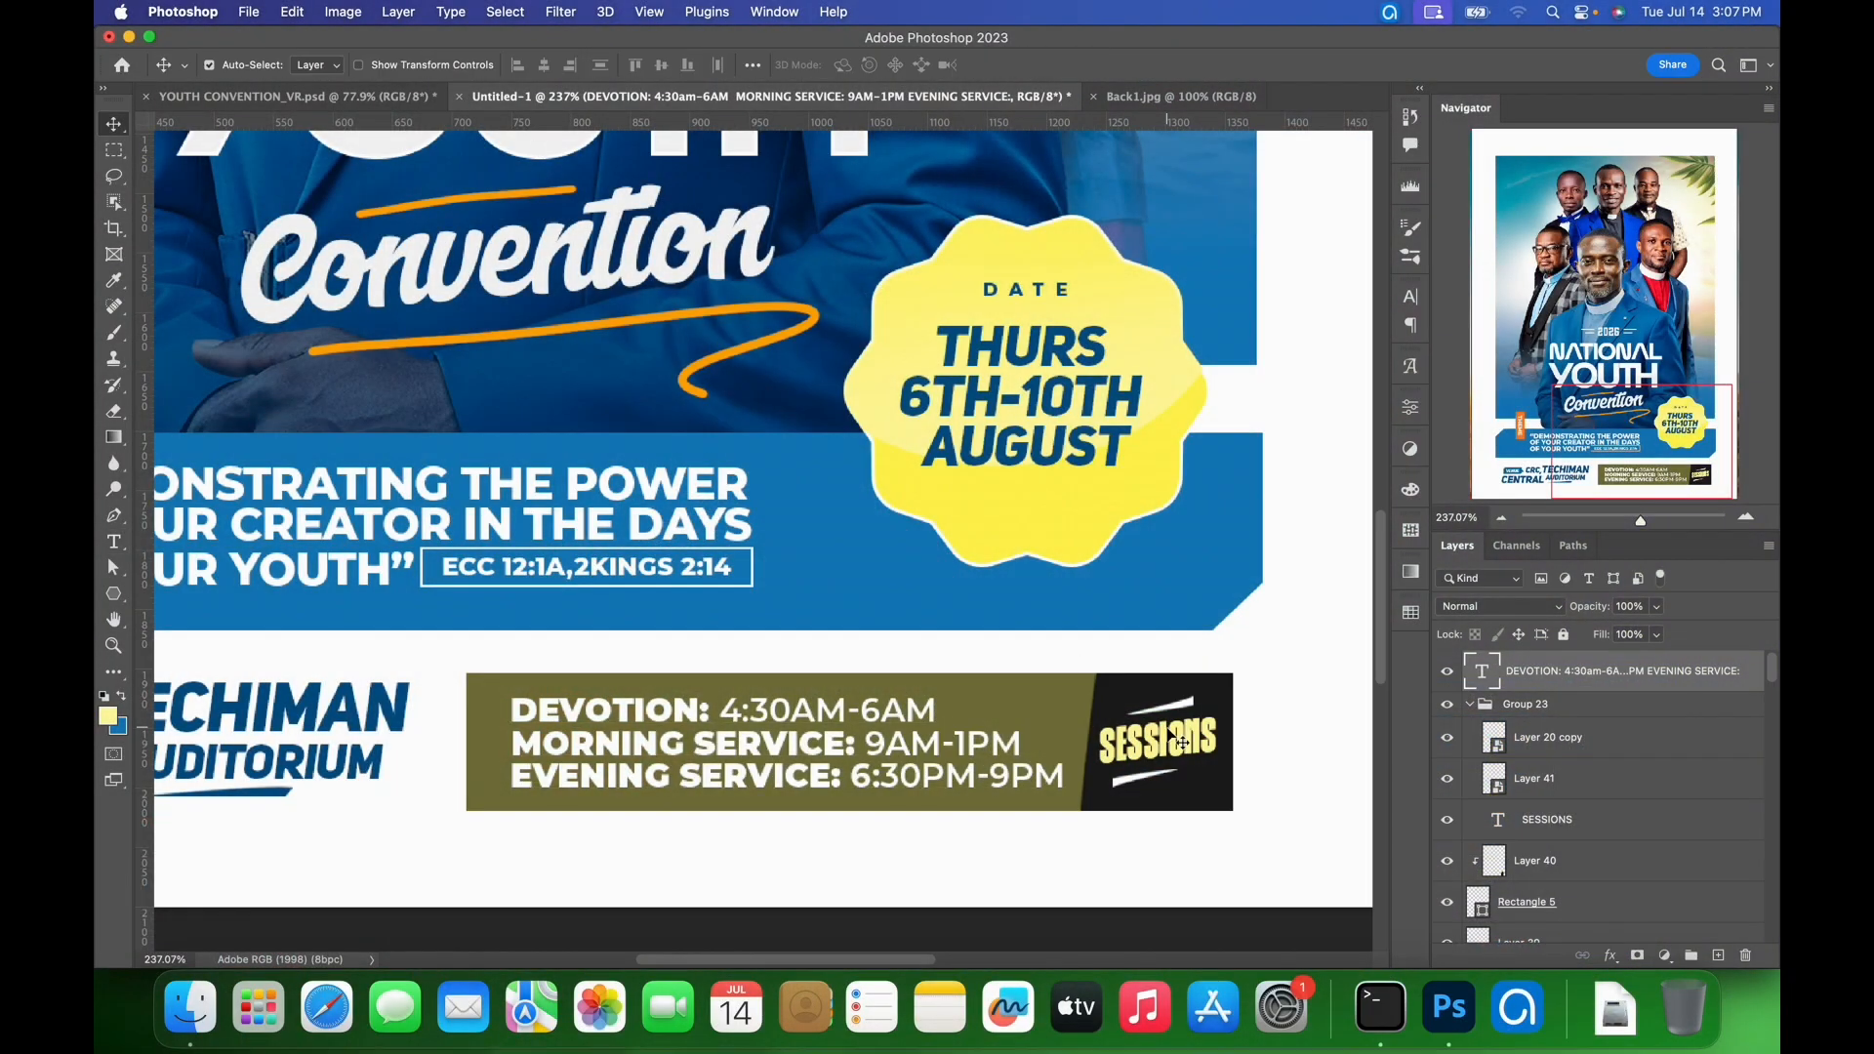
{"action": "double_click", "coordinate": [1207, 760]}
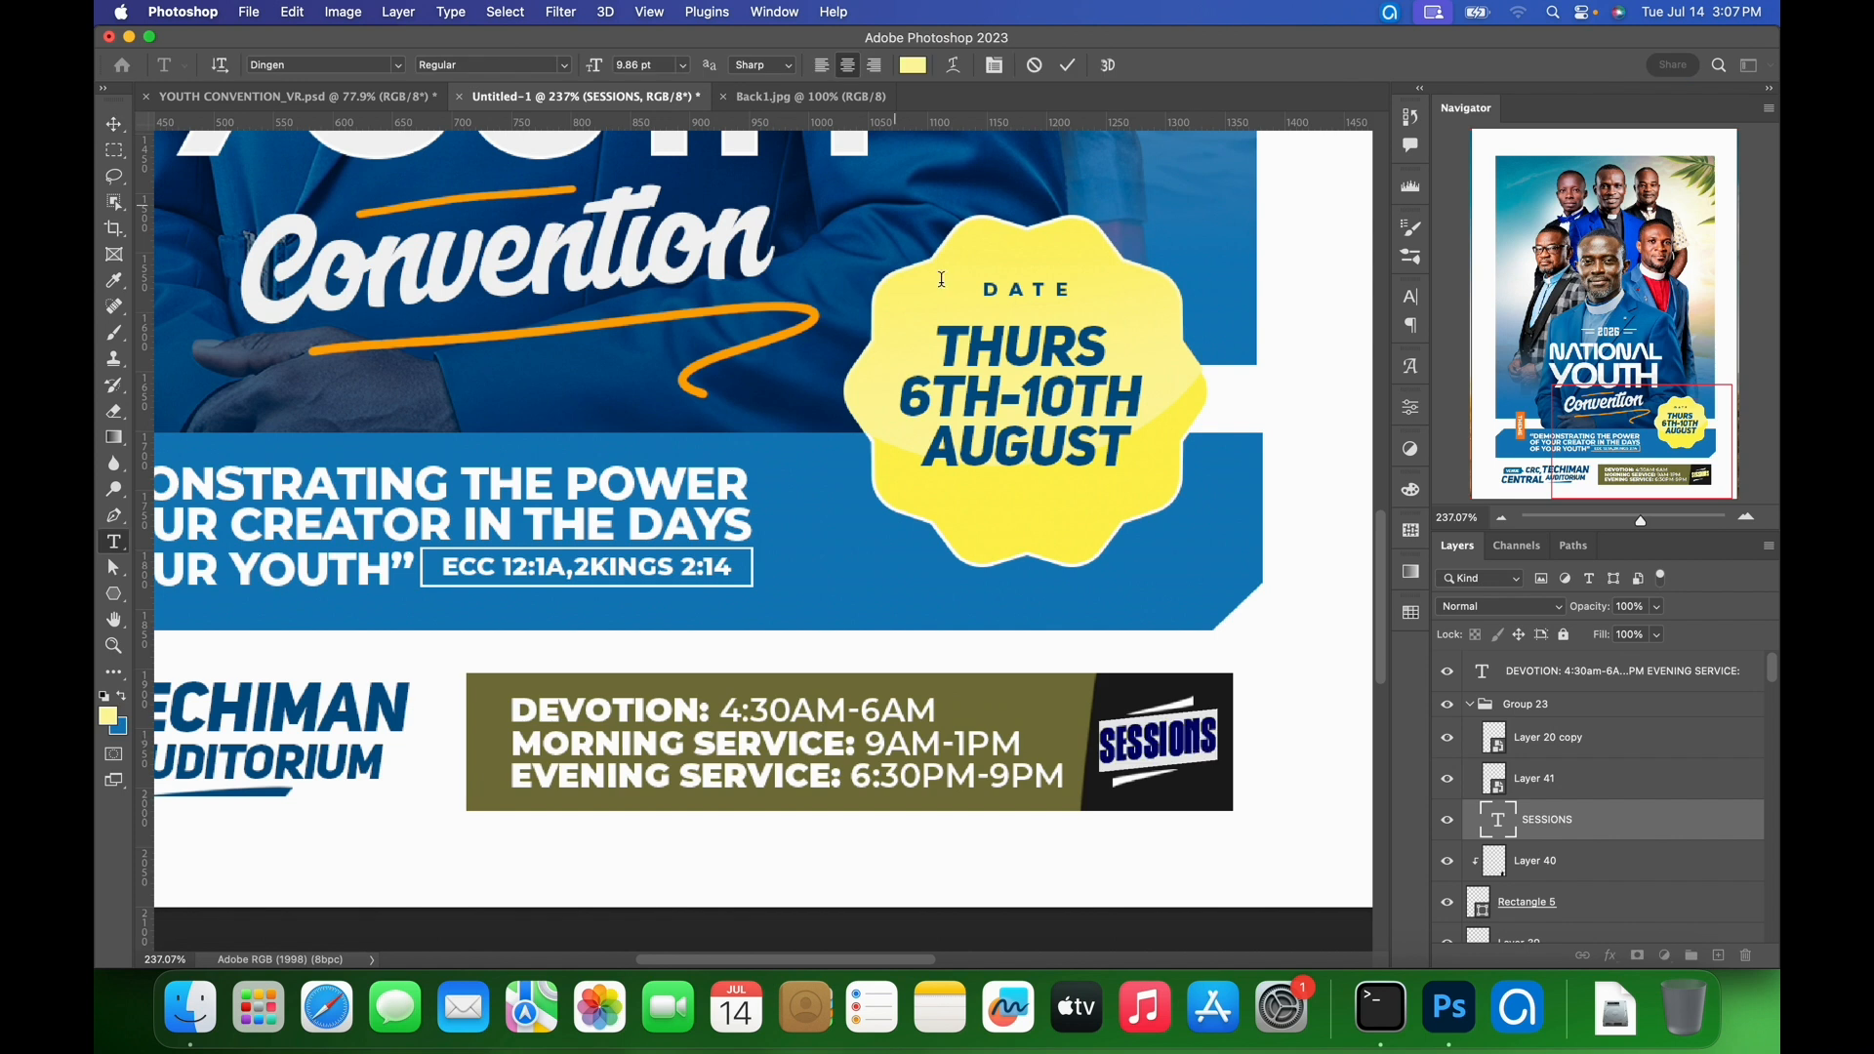
{"action": "left_click", "coordinate": [1068, 65]}
{"action": "key", "text": "v"}
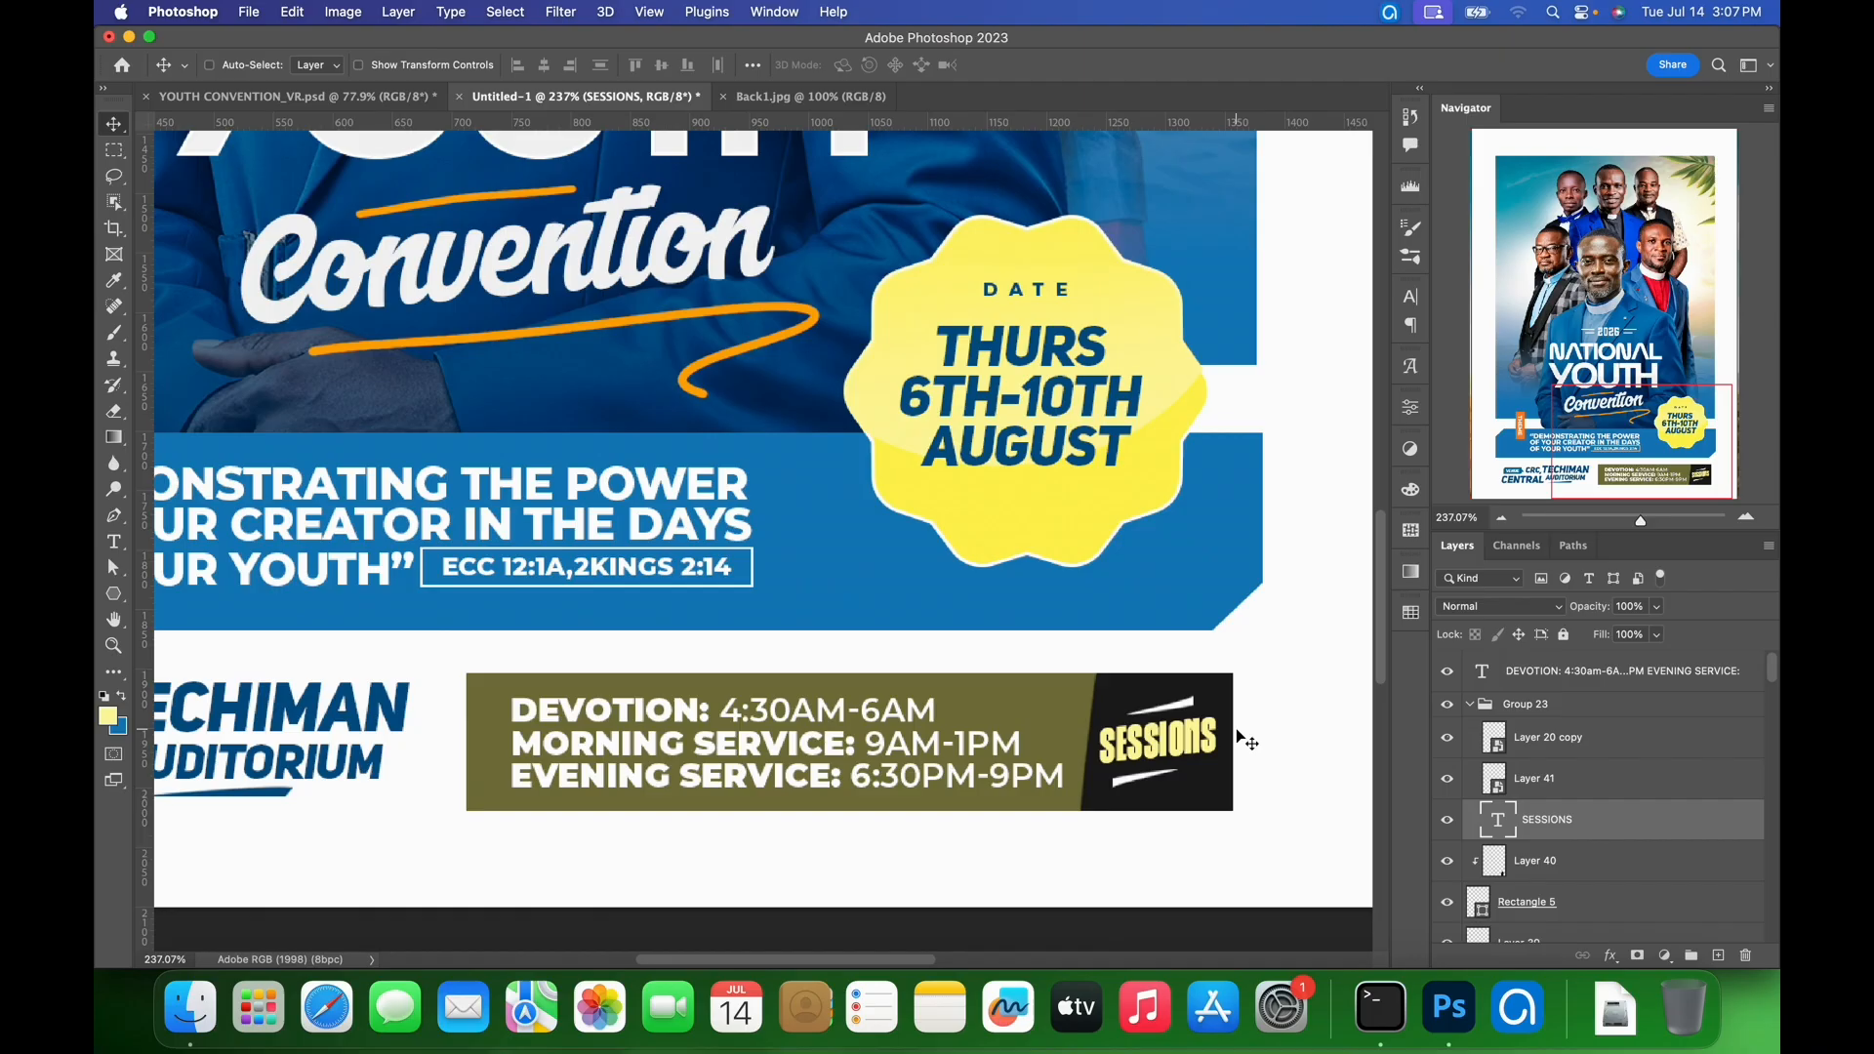
- Examine the Skew transform available for the SESSIONS text without altering its shape
{"action": "key", "text": "super+t"}
{"action": "right_click", "coordinate": [1191, 739]}
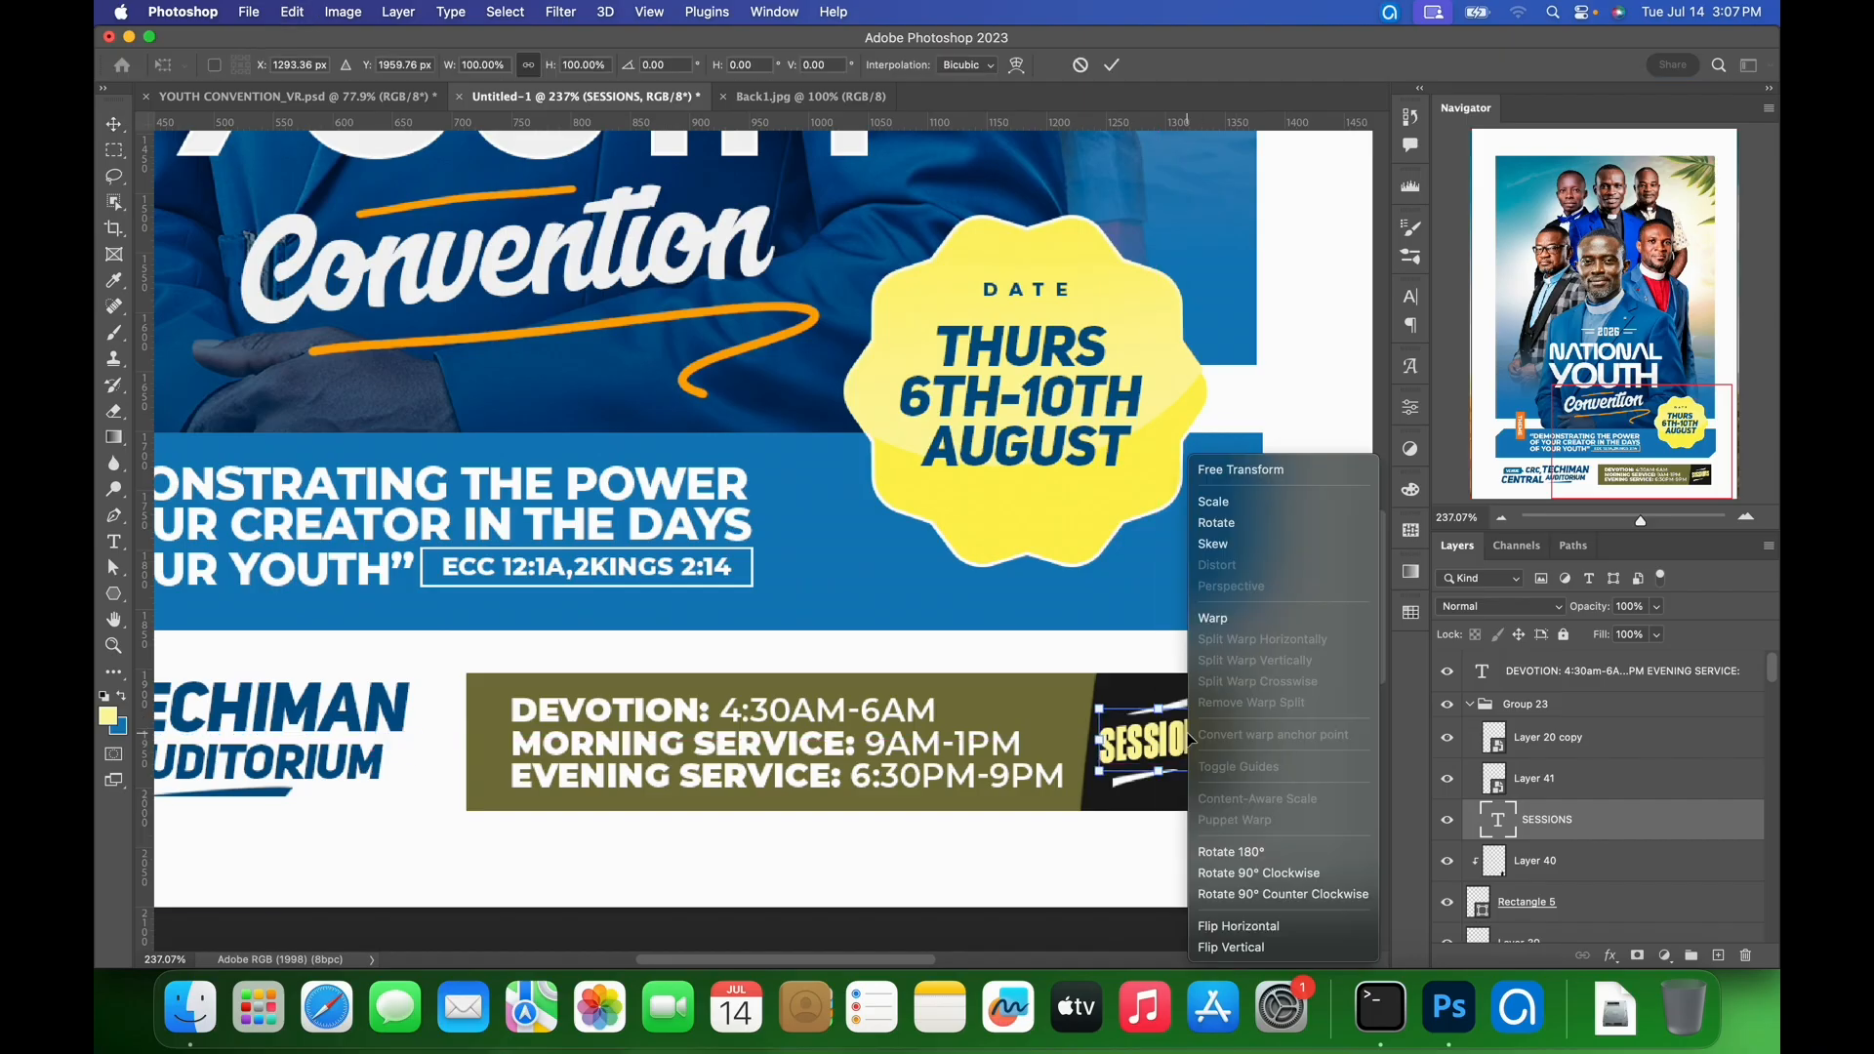
{"action": "left_click", "coordinate": [1223, 555]}
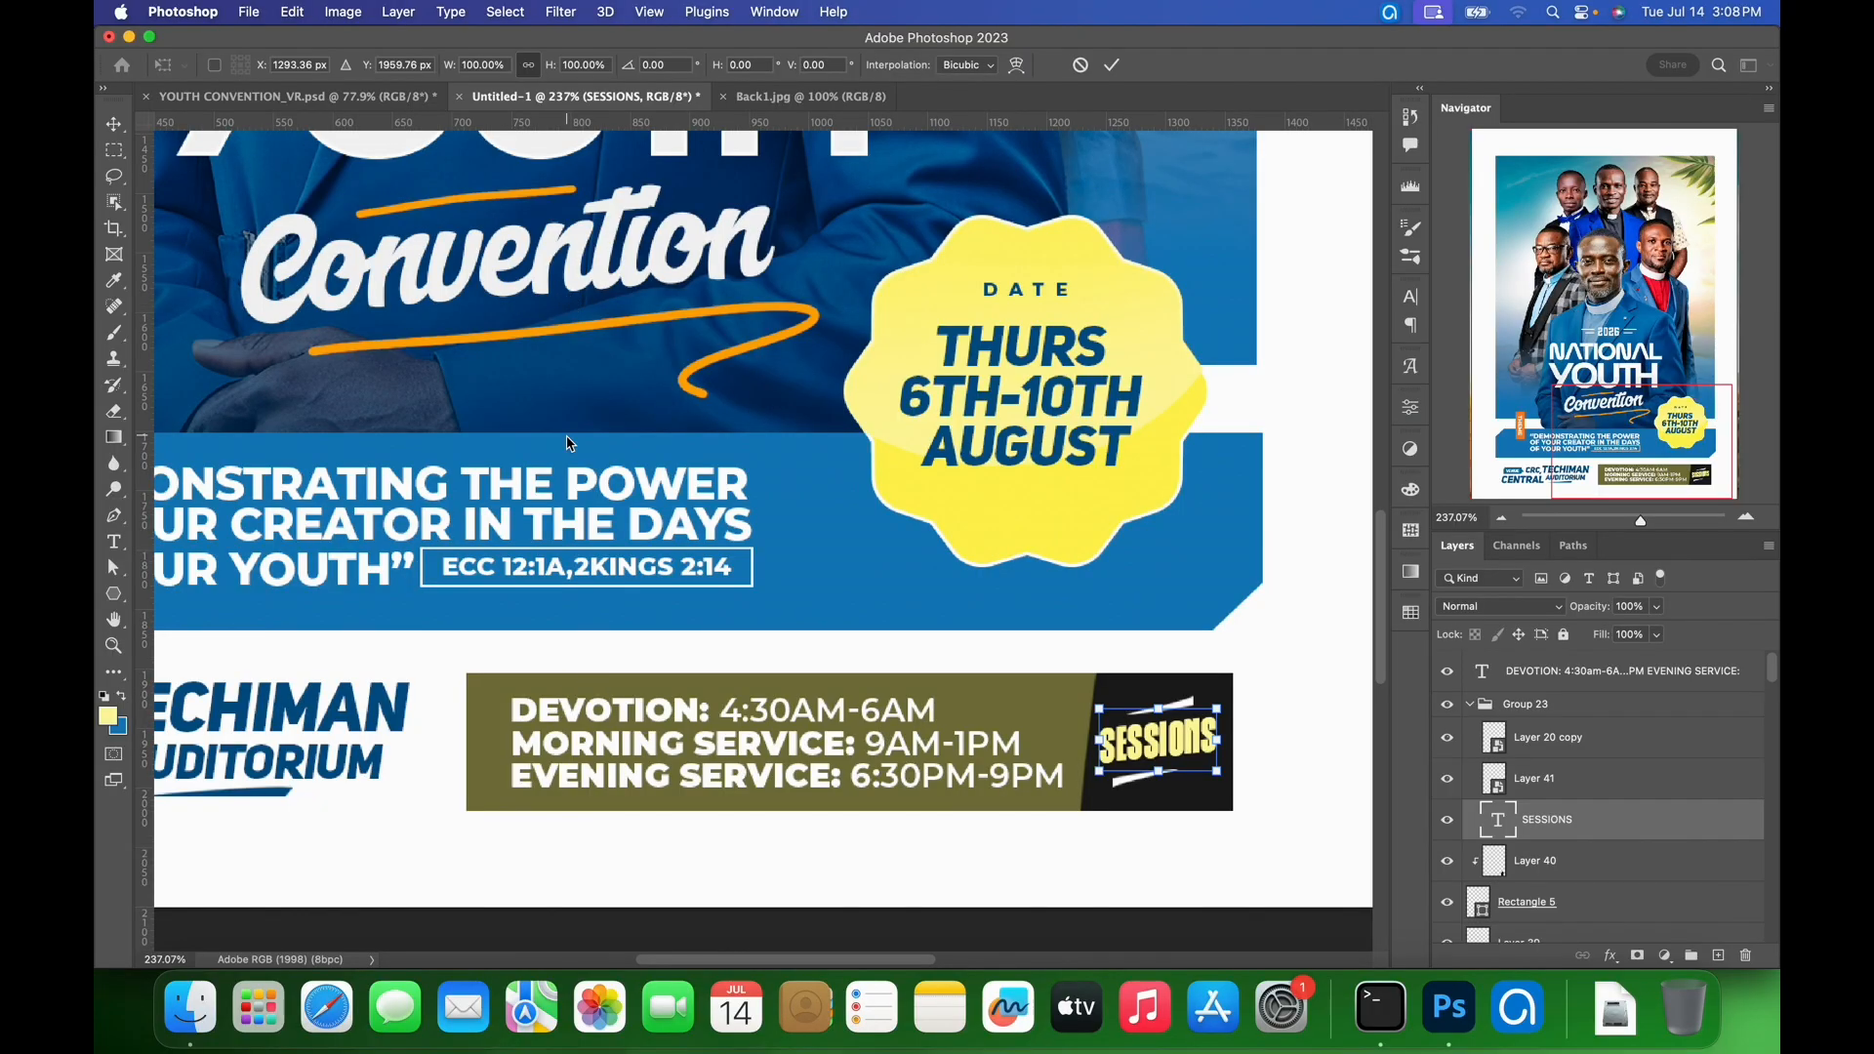
{"action": "left_click", "coordinate": [1112, 66]}
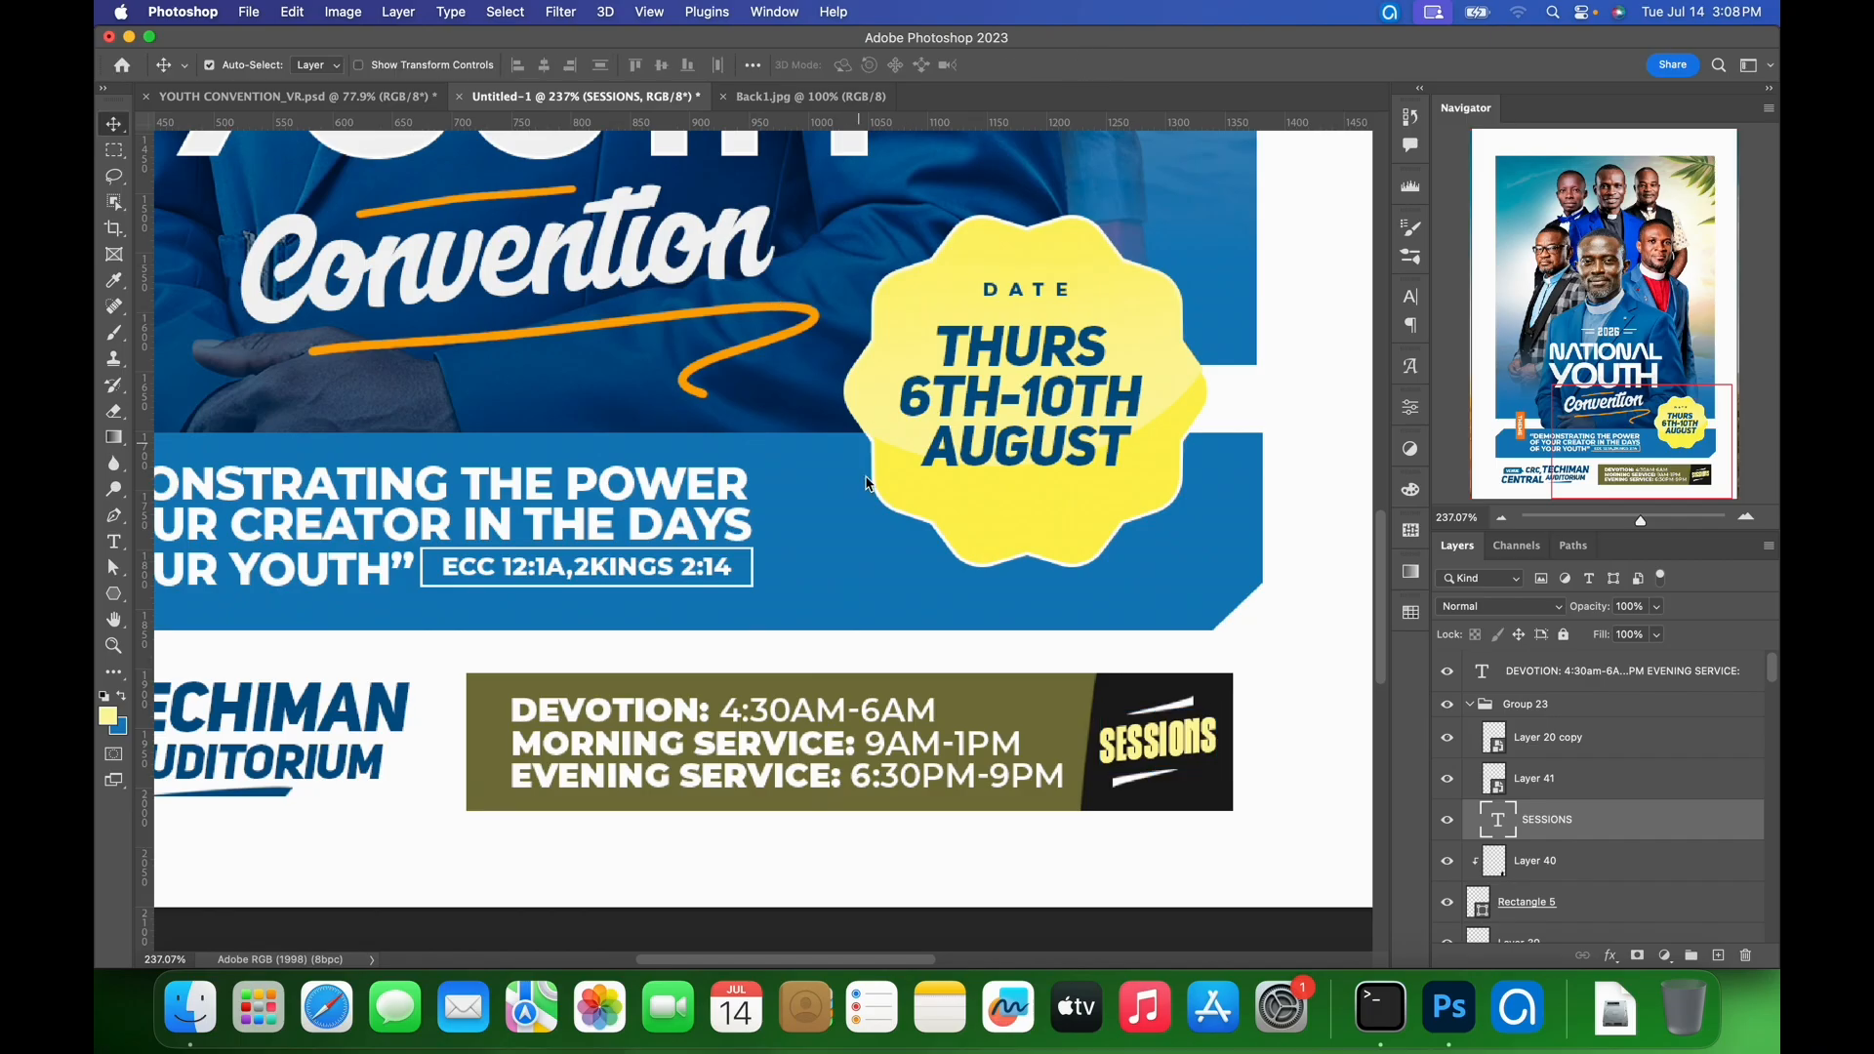
- Add an empty layer directly above the white stroke under SESSIONS, and make blue the foreground colour for the Pen tool work
{"action": "left_click", "coordinate": [1199, 807]}
{"action": "left_click", "coordinate": [1130, 784]}
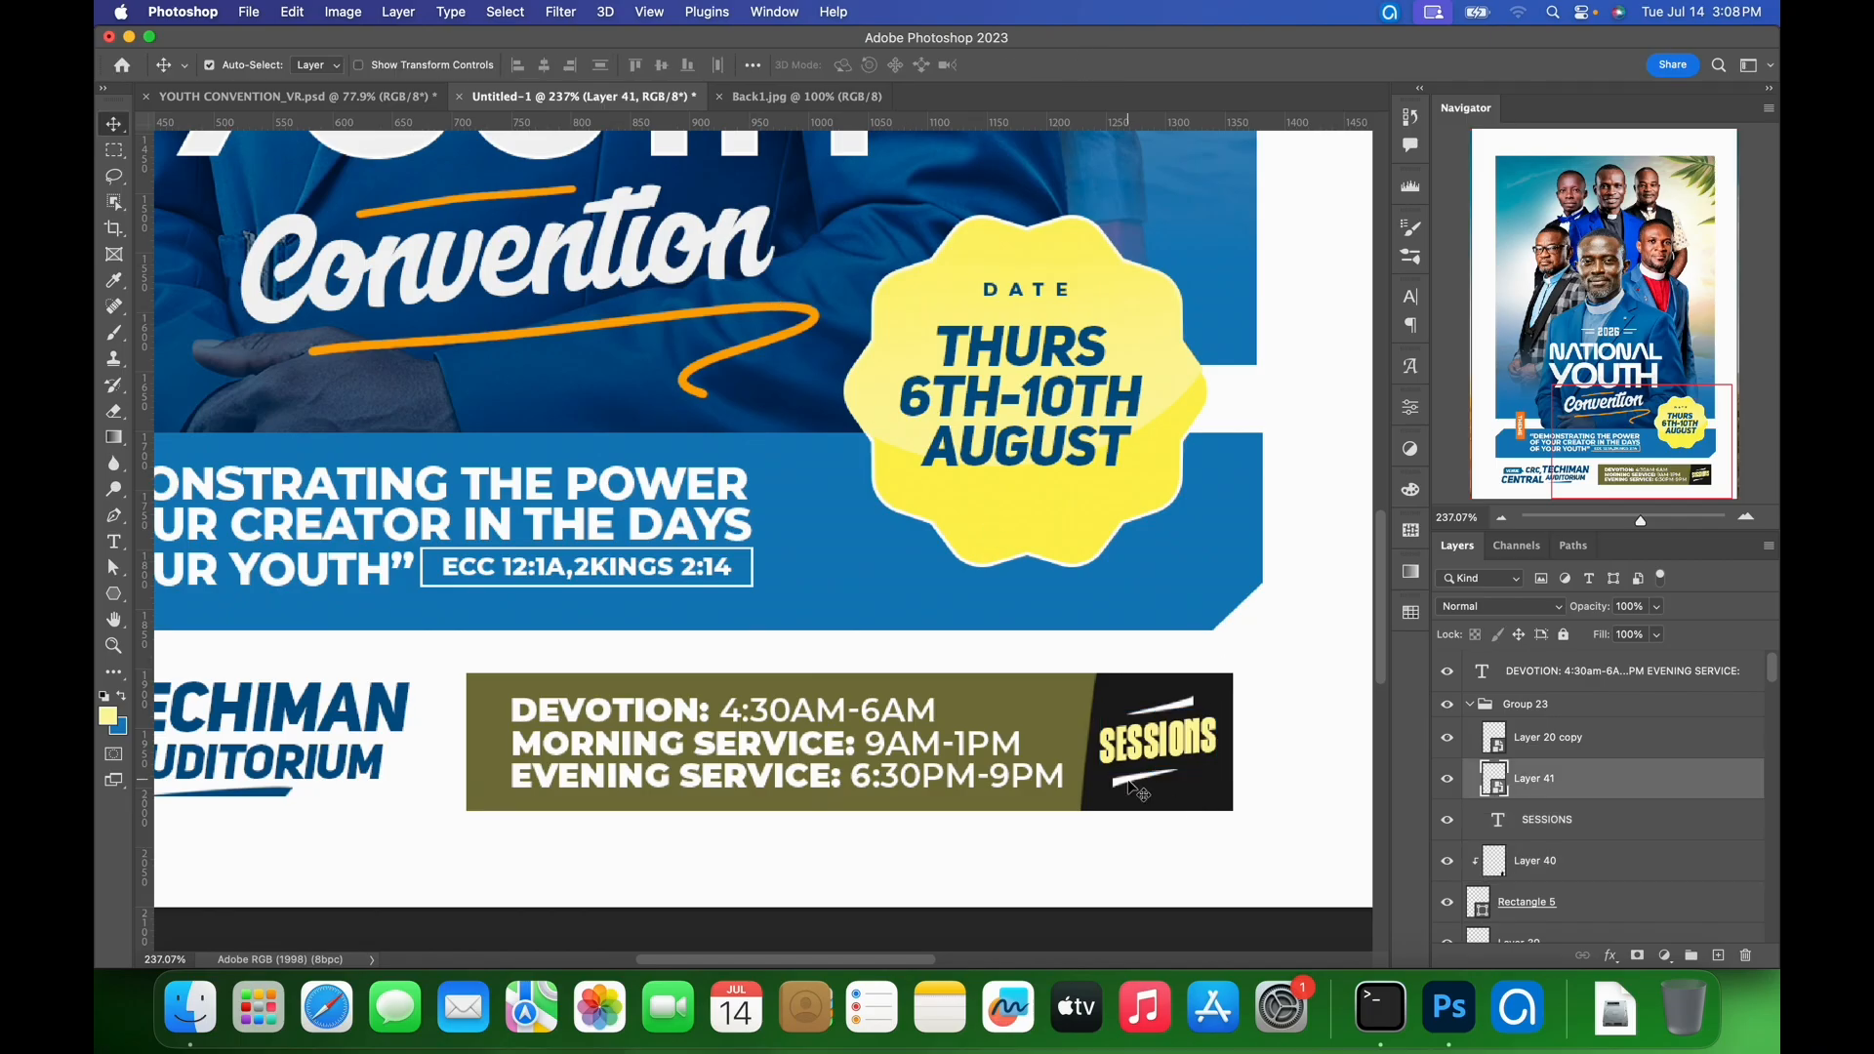
{"action": "left_click_drag", "start_coordinate": [1138, 793], "coordinate": [984, 661]}
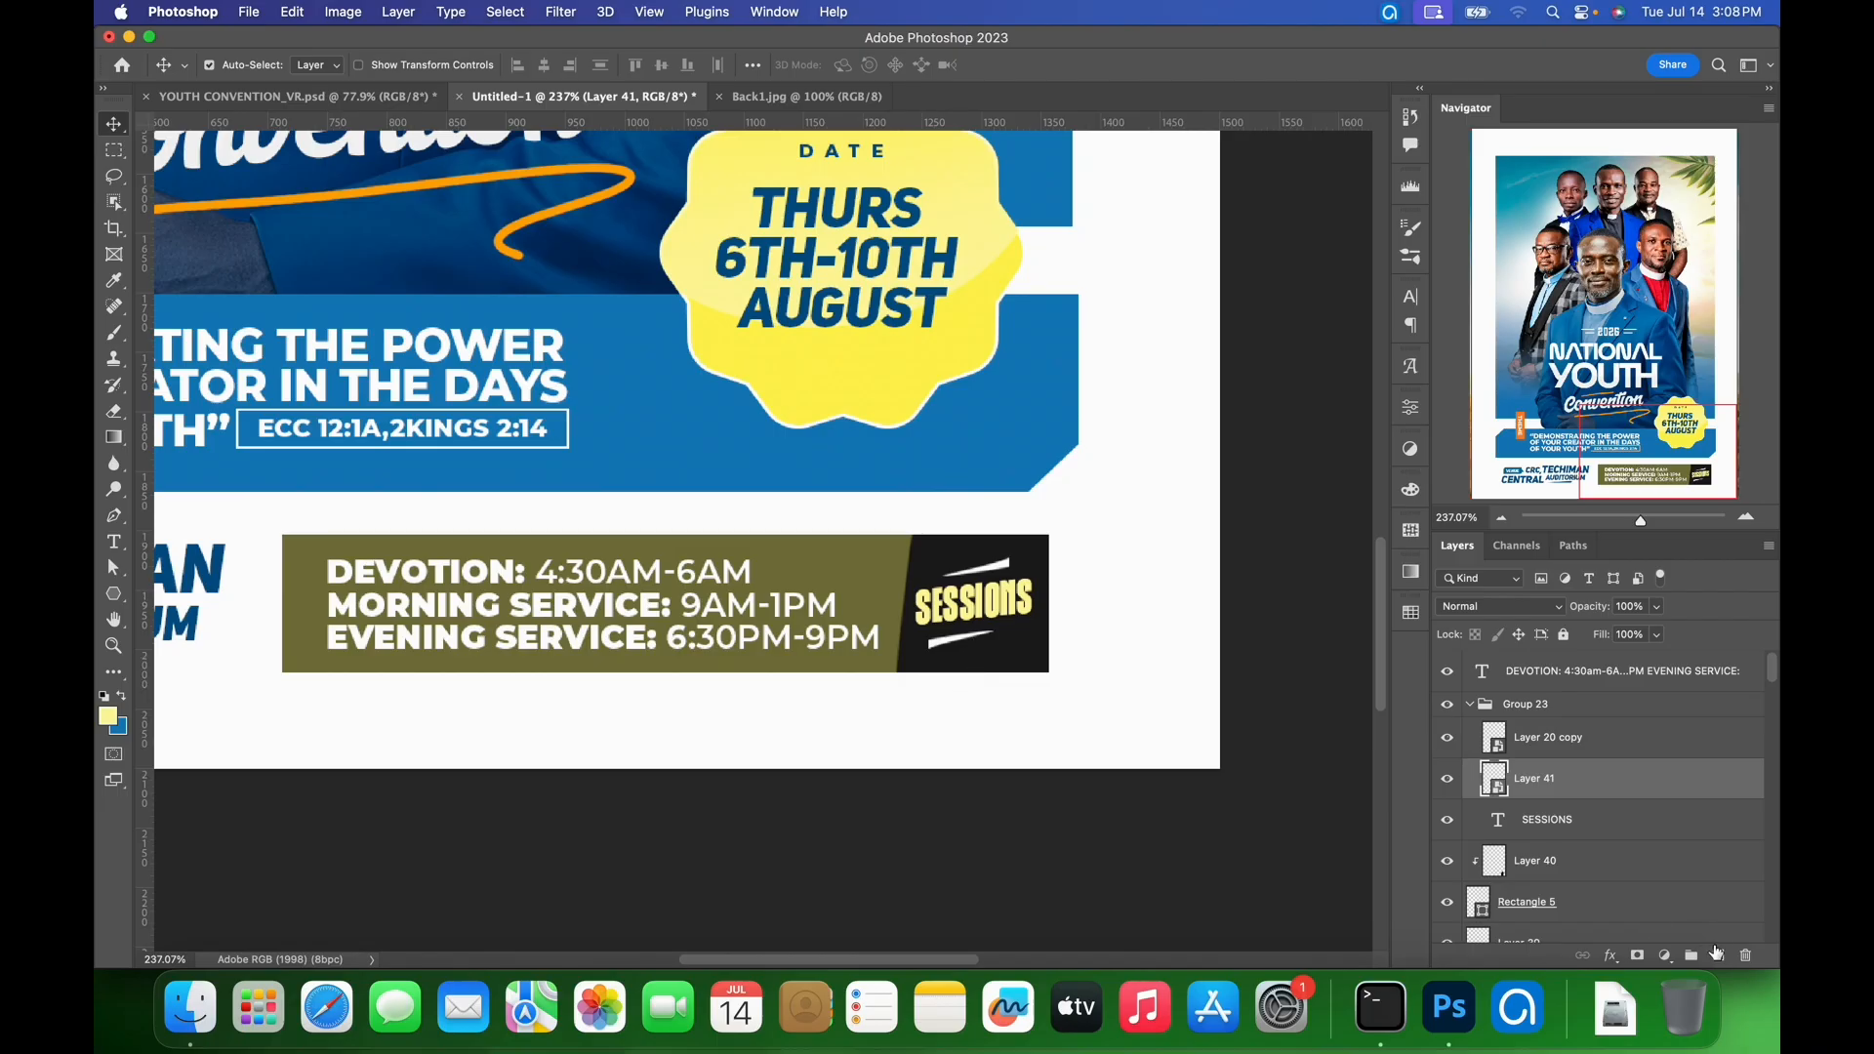
{"action": "left_click", "coordinate": [1719, 957]}
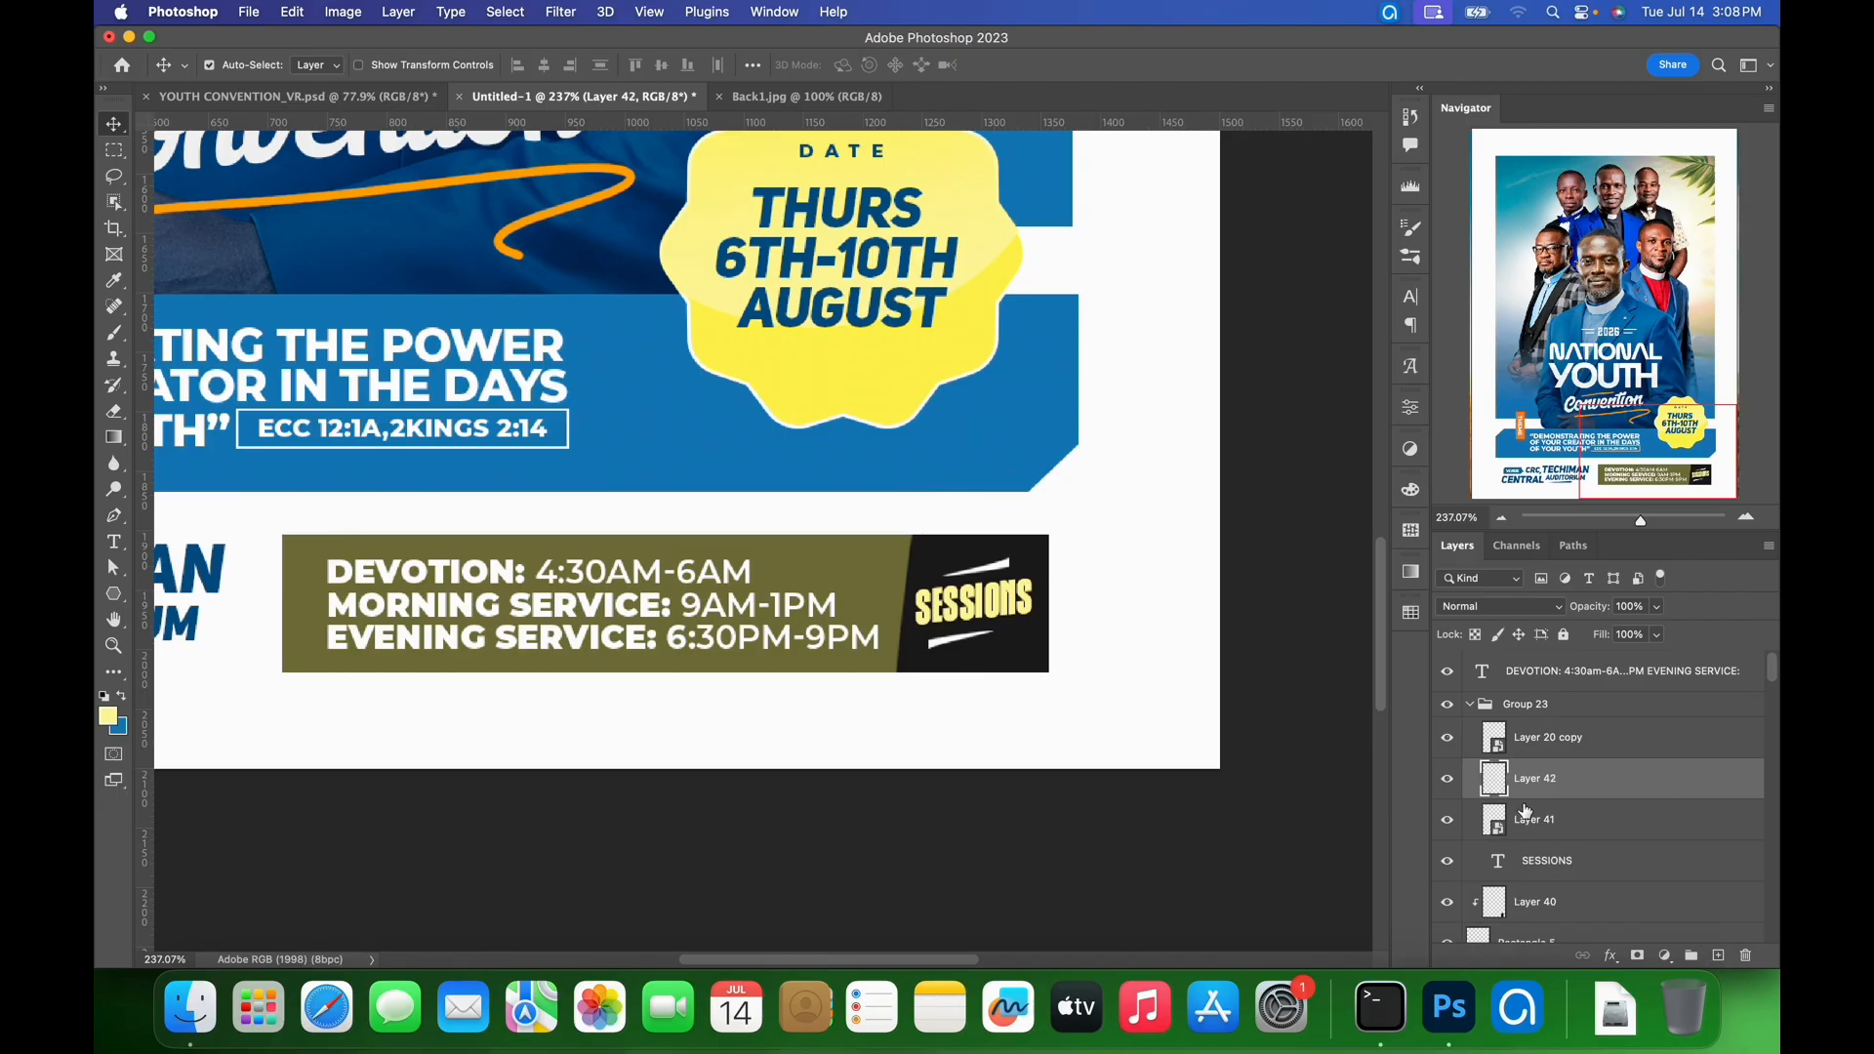
{"action": "key", "text": "p"}
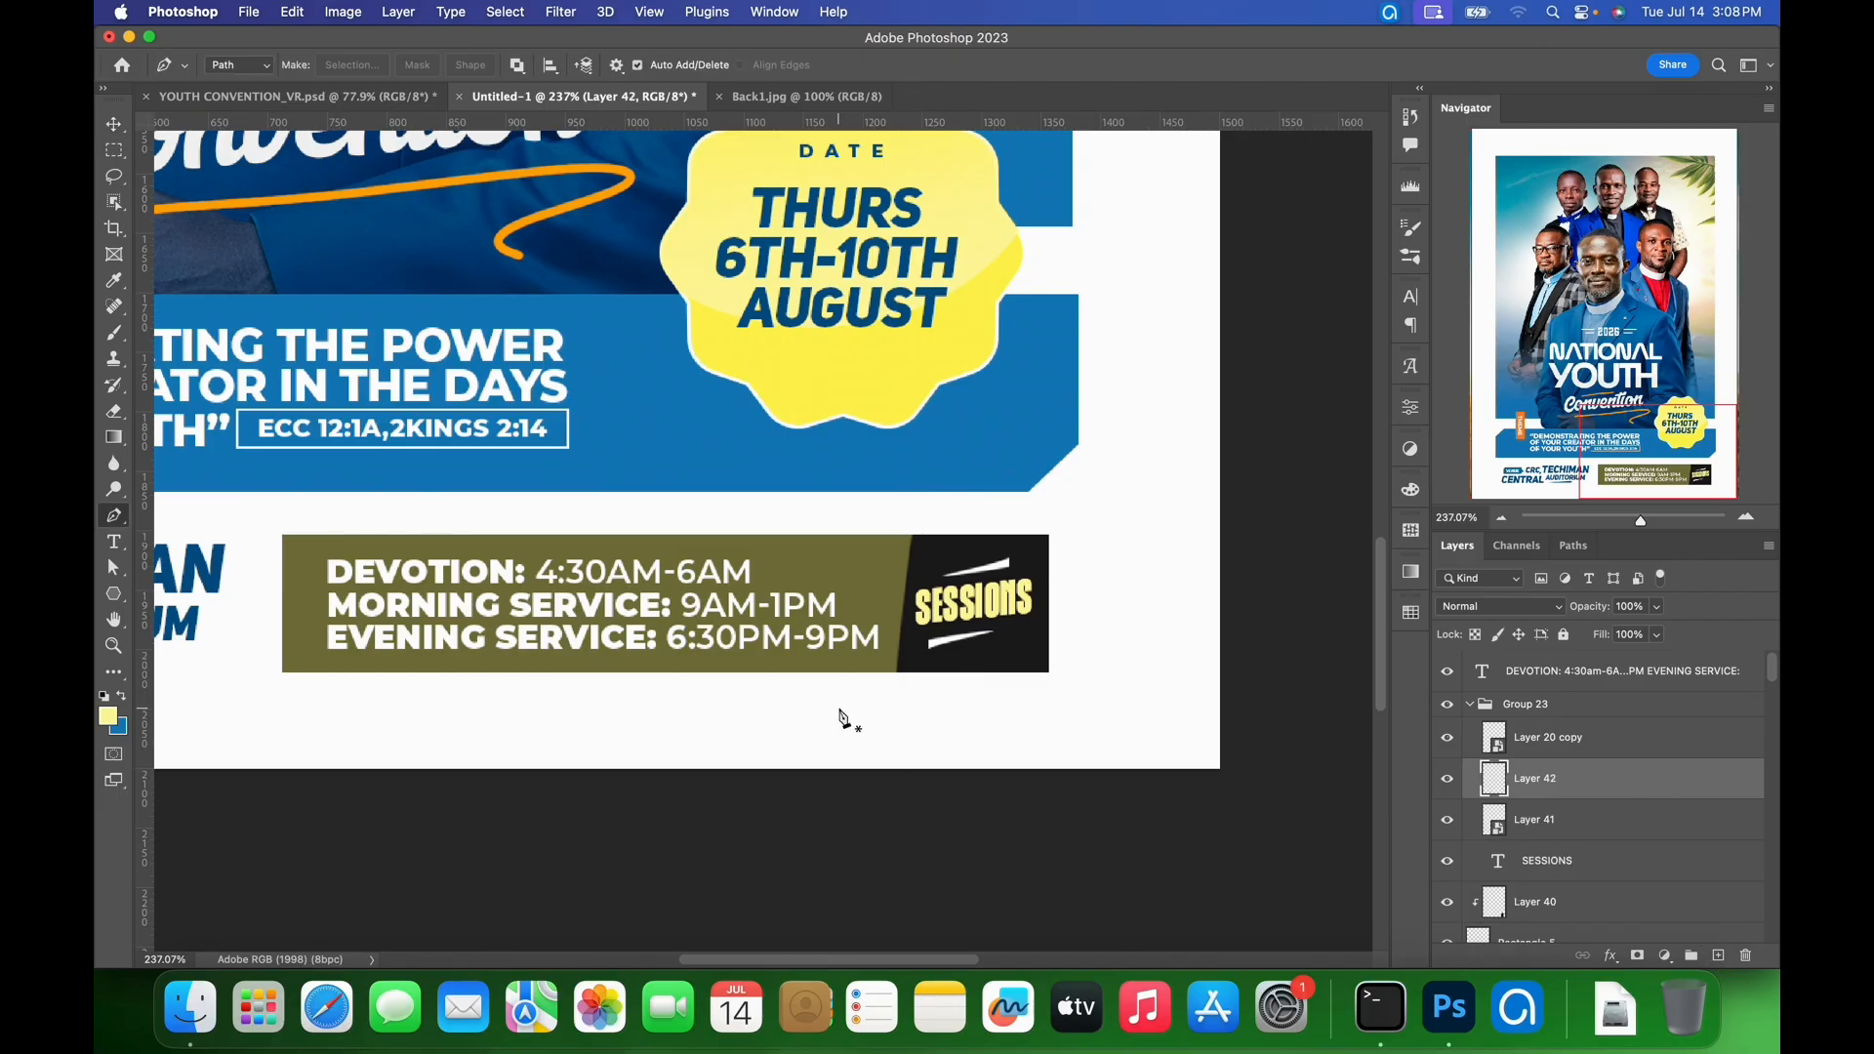
{"action": "key", "text": "x"}
- Draw a thin tapered stroke below the sessions banner with the Pen tool, fill it blue, and shift it slightly right
{"action": "left_click", "coordinate": [858, 719]}
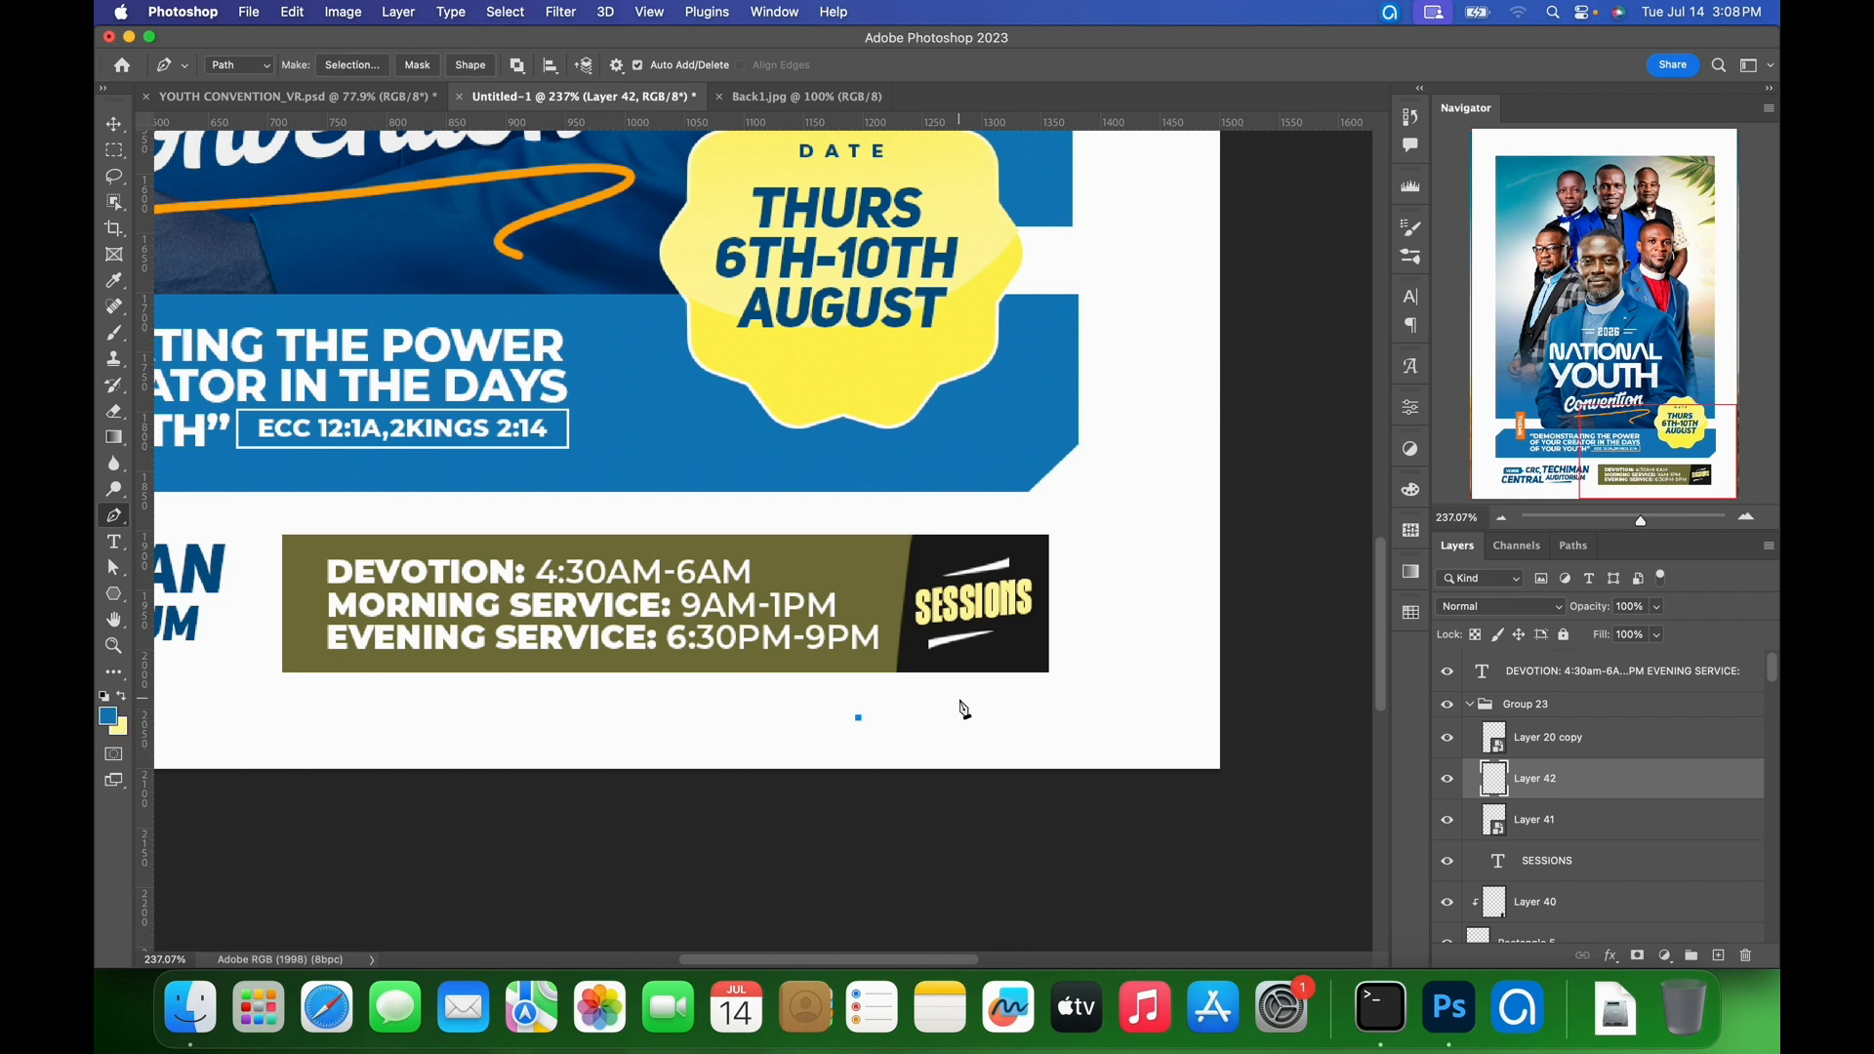
{"action": "left_click", "coordinate": [960, 702]}
{"action": "left_click_drag", "start_coordinate": [961, 706], "coordinate": [1000, 704]}
{"action": "left_click_drag", "start_coordinate": [859, 732], "coordinate": [919, 714]}
{"action": "key", "text": "super+Return"}
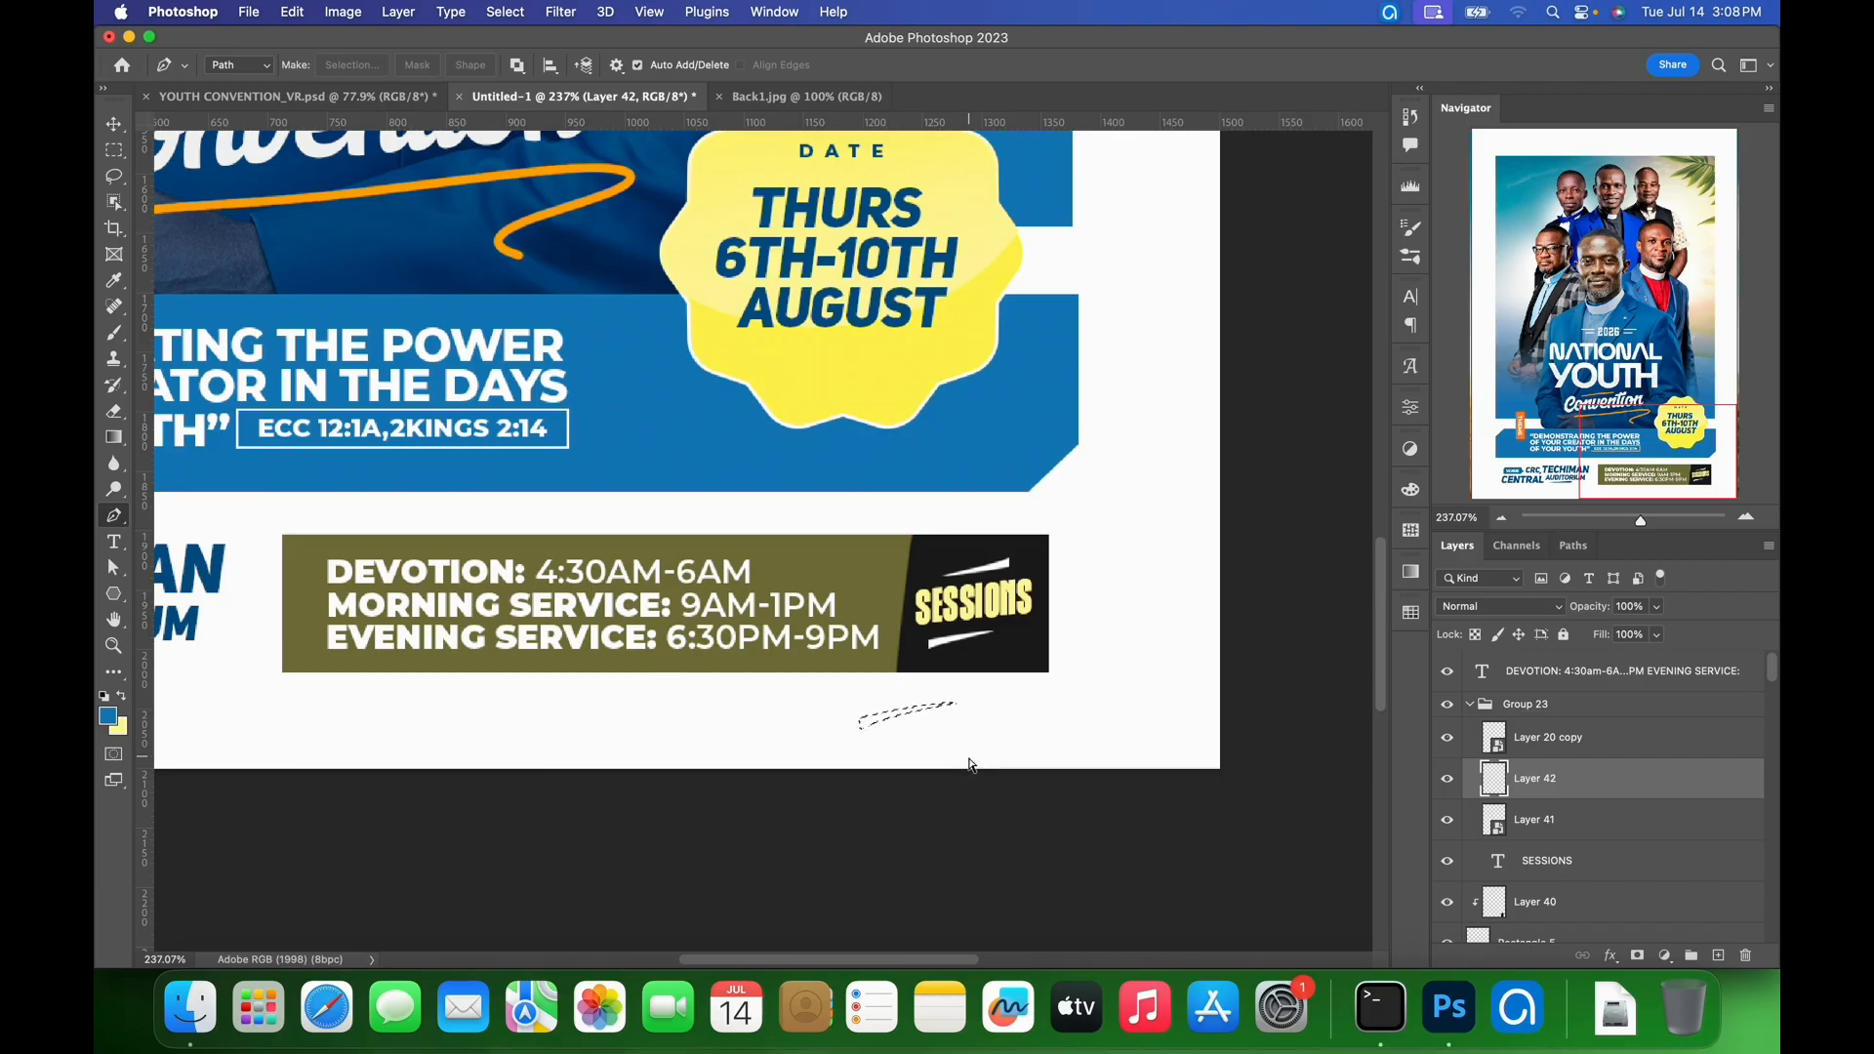
{"action": "key", "text": "alt+BackSpace"}
{"action": "key", "text": "super+d"}
{"action": "key", "text": "v"}
{"action": "mouse_move", "coordinate": [866, 736]}
{"action": "left_mouse_down"}
{"action": "mouse_move", "coordinate": [945, 648]}
{"action": "mouse_move", "coordinate": [906, 735]}
{"action": "left_mouse_up"}
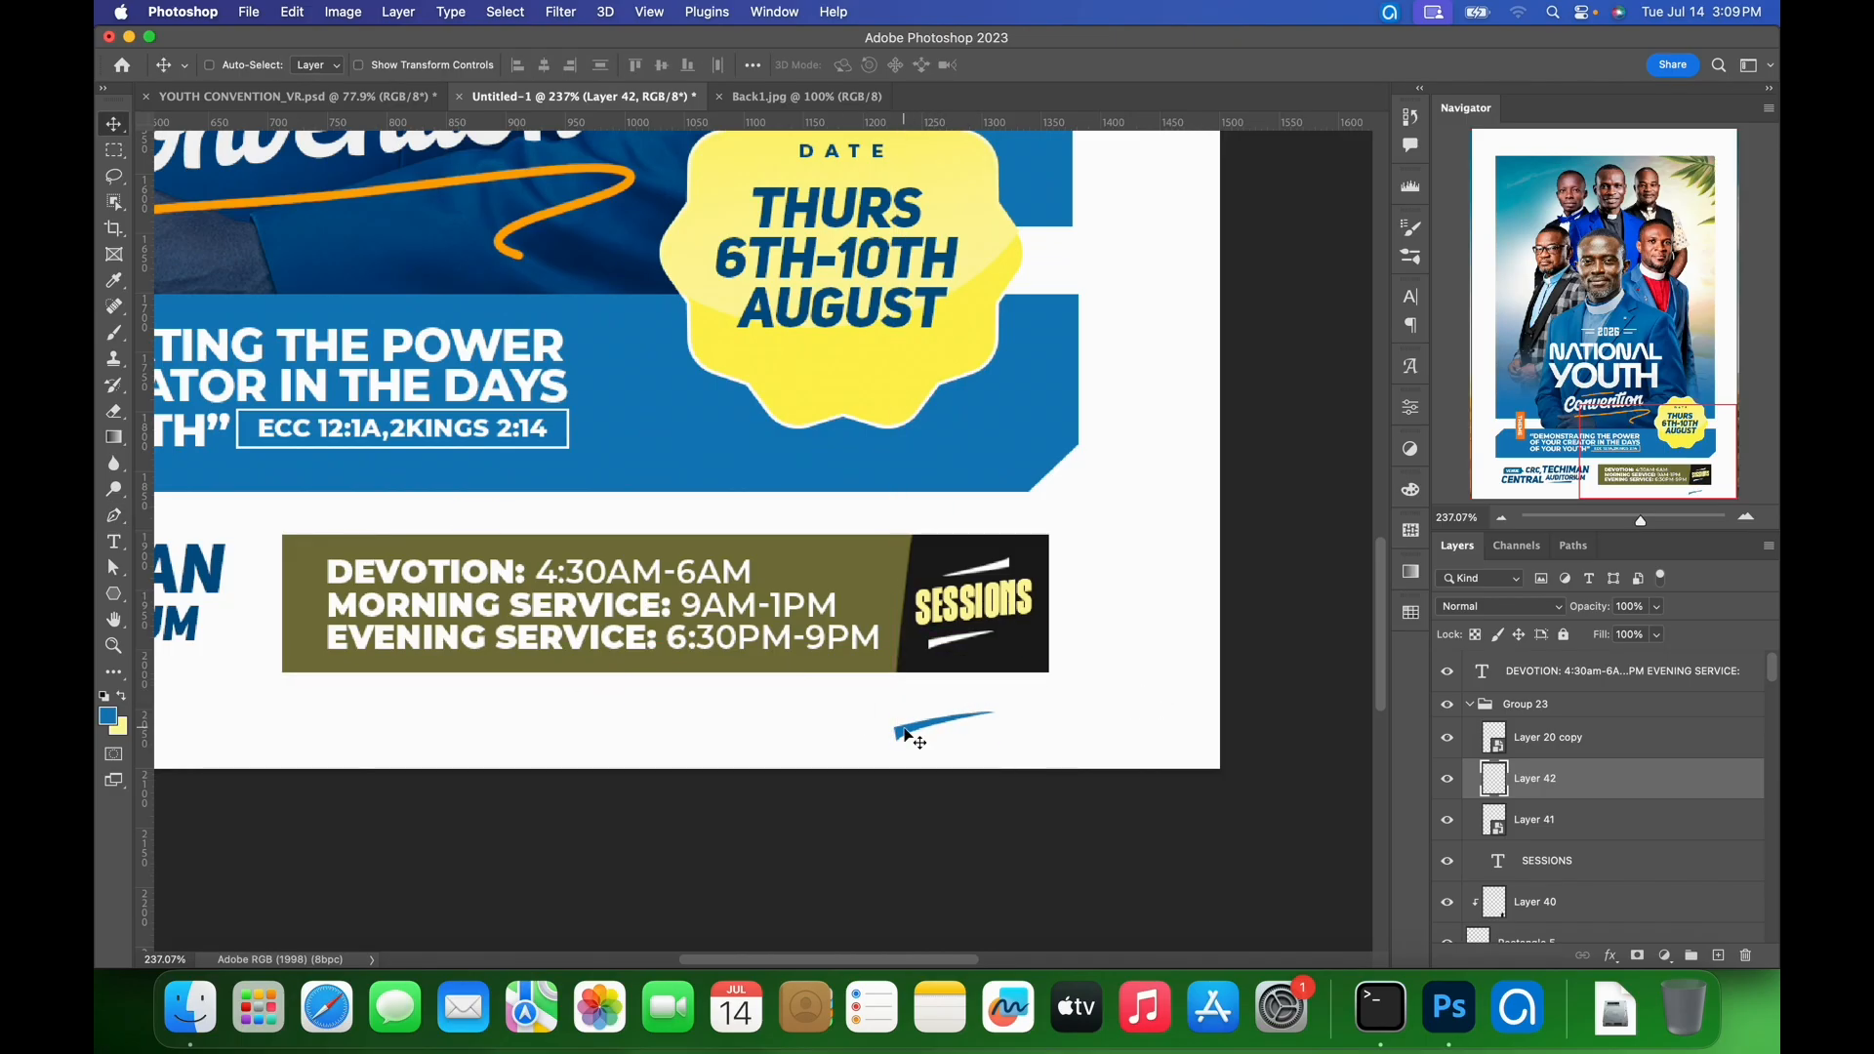
{"action": "key", "text": "j"}
{"action": "key", "text": "super+space"}
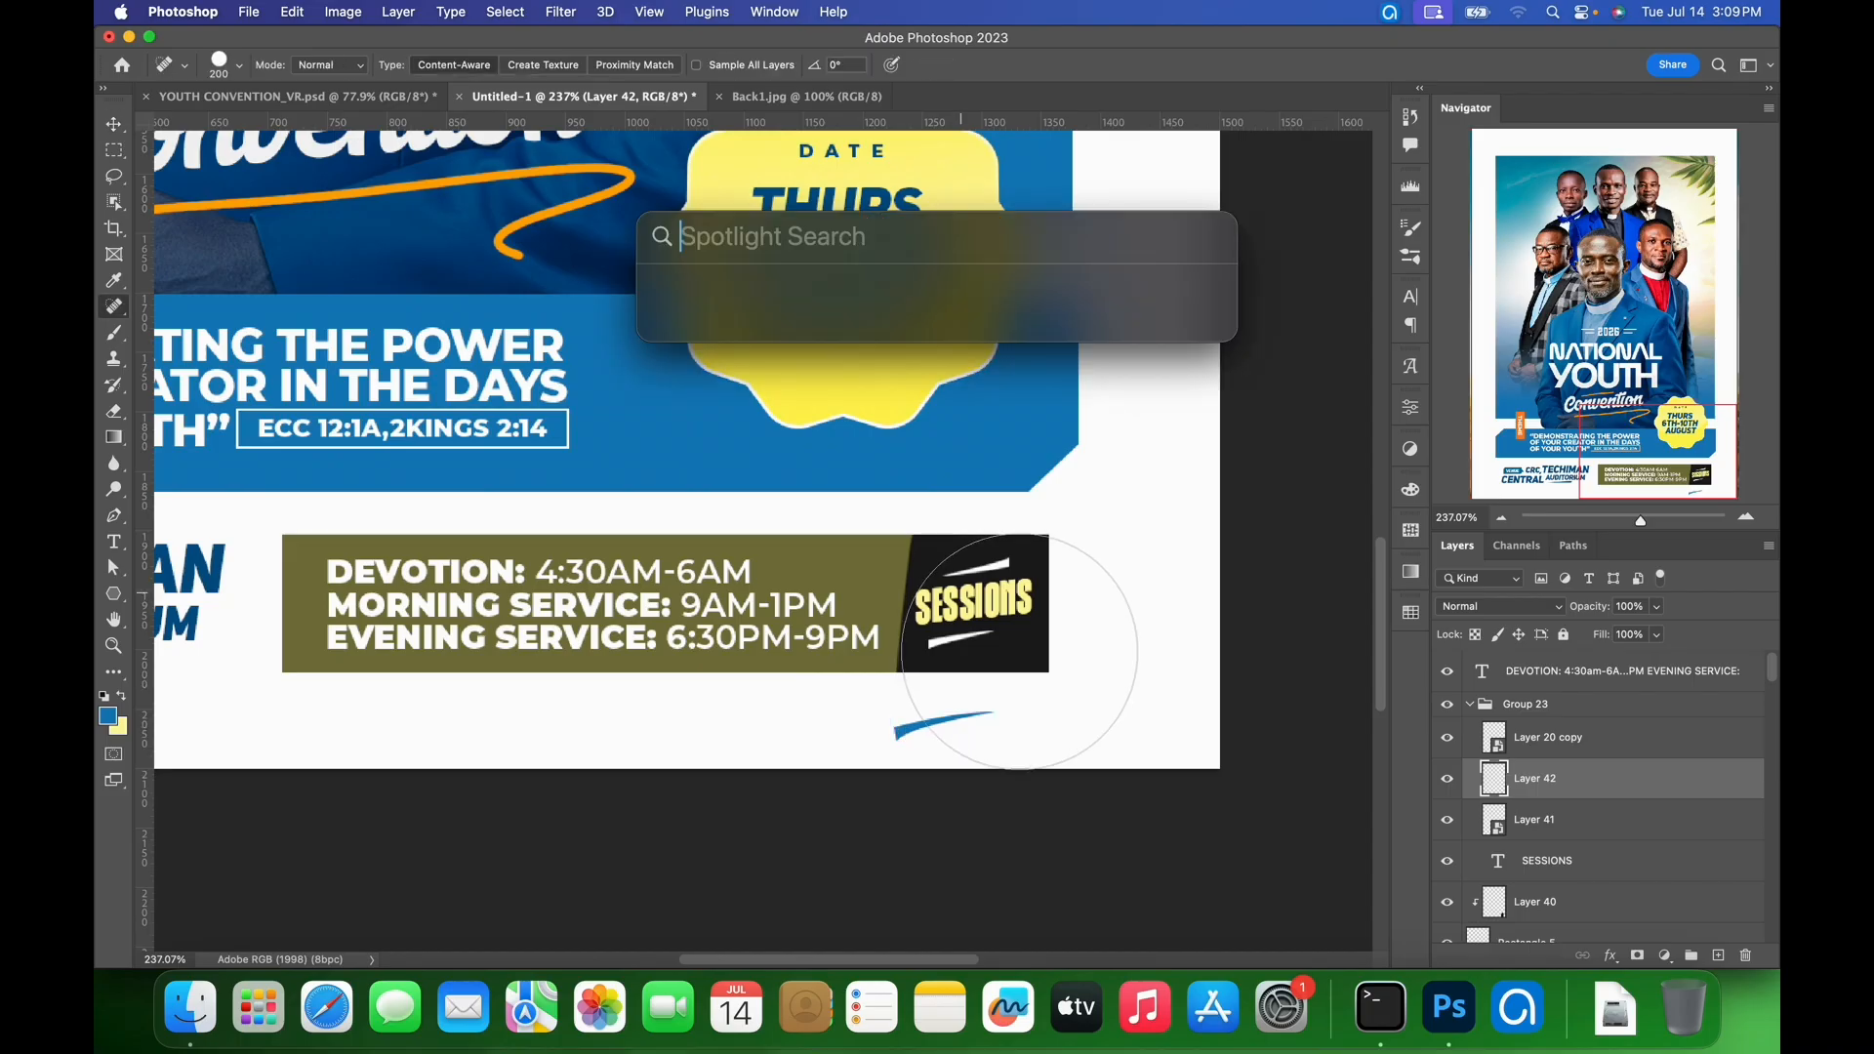
{"action": "key", "text": "Escape"}
{"action": "key", "text": "v"}
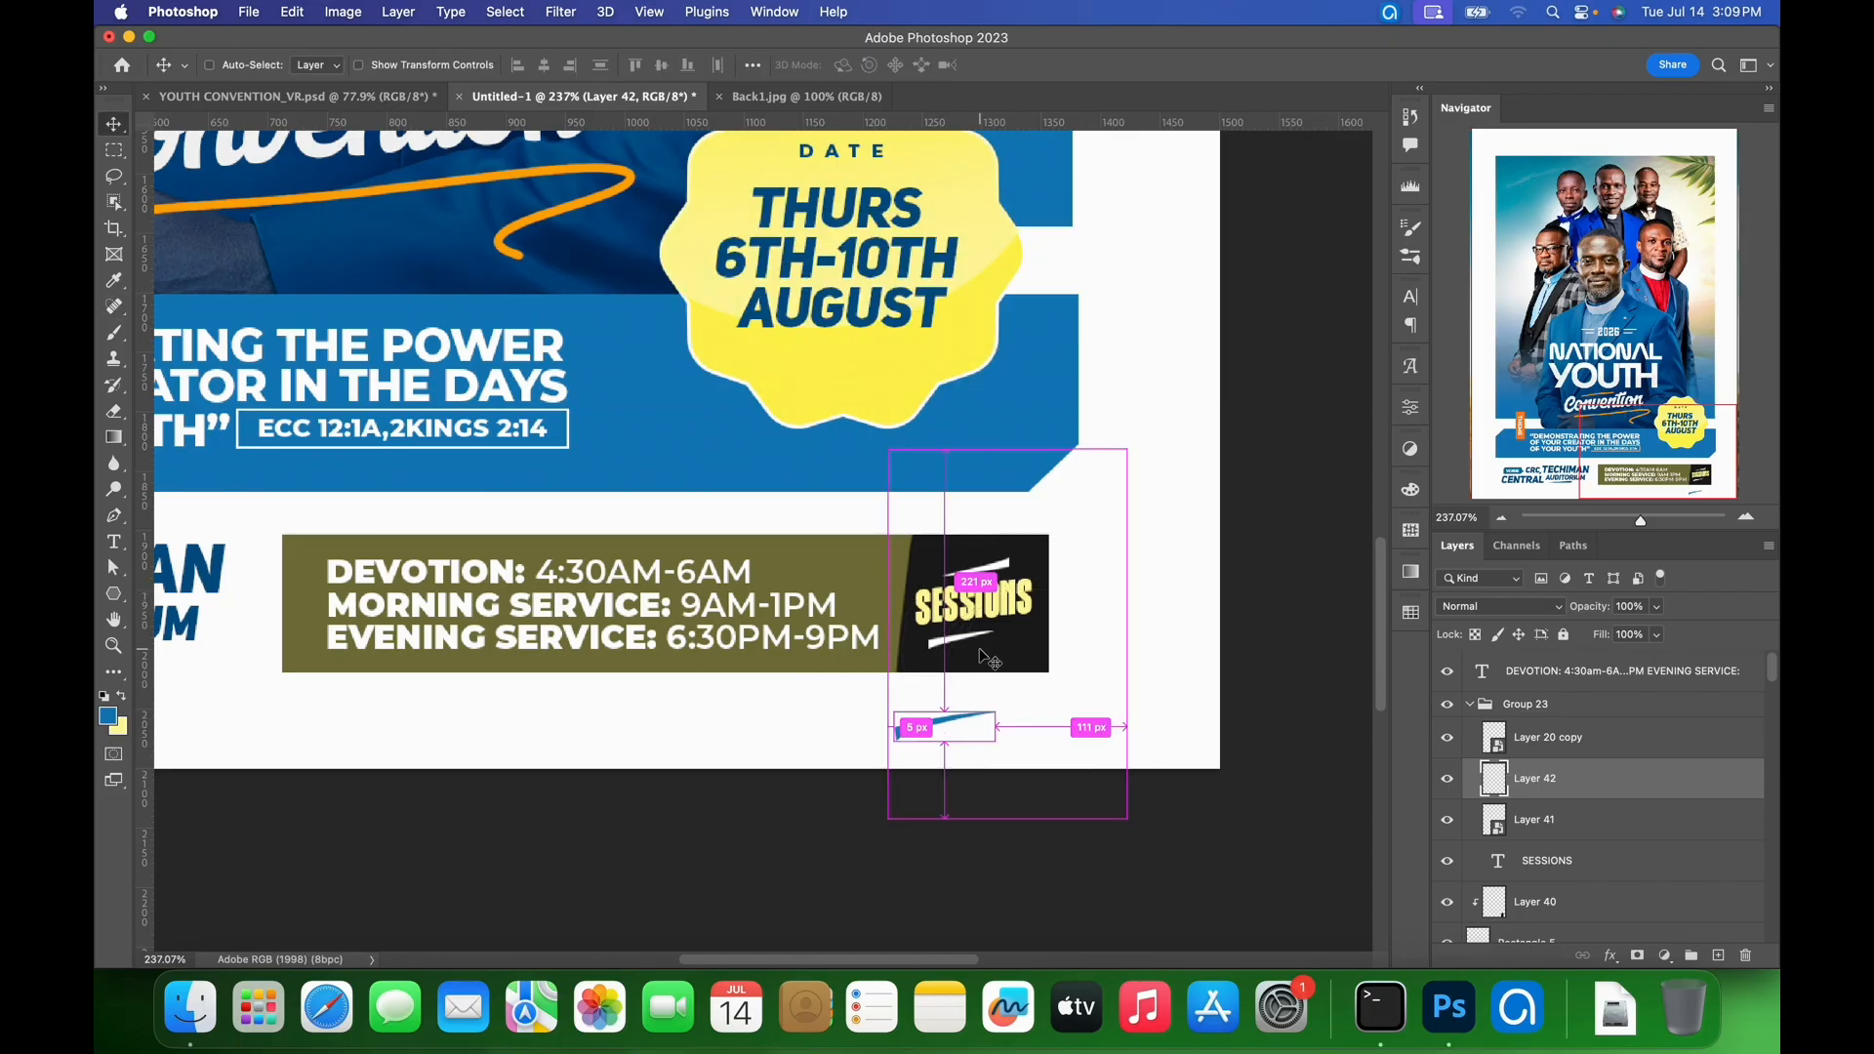
- Duplicate the blue stroke just above the original and flip the copy vertically
{"action": "key", "text": "super+j"}
{"action": "left_click_drag", "start_coordinate": [918, 737], "coordinate": [923, 709]}
{"action": "key", "text": "super+t"}
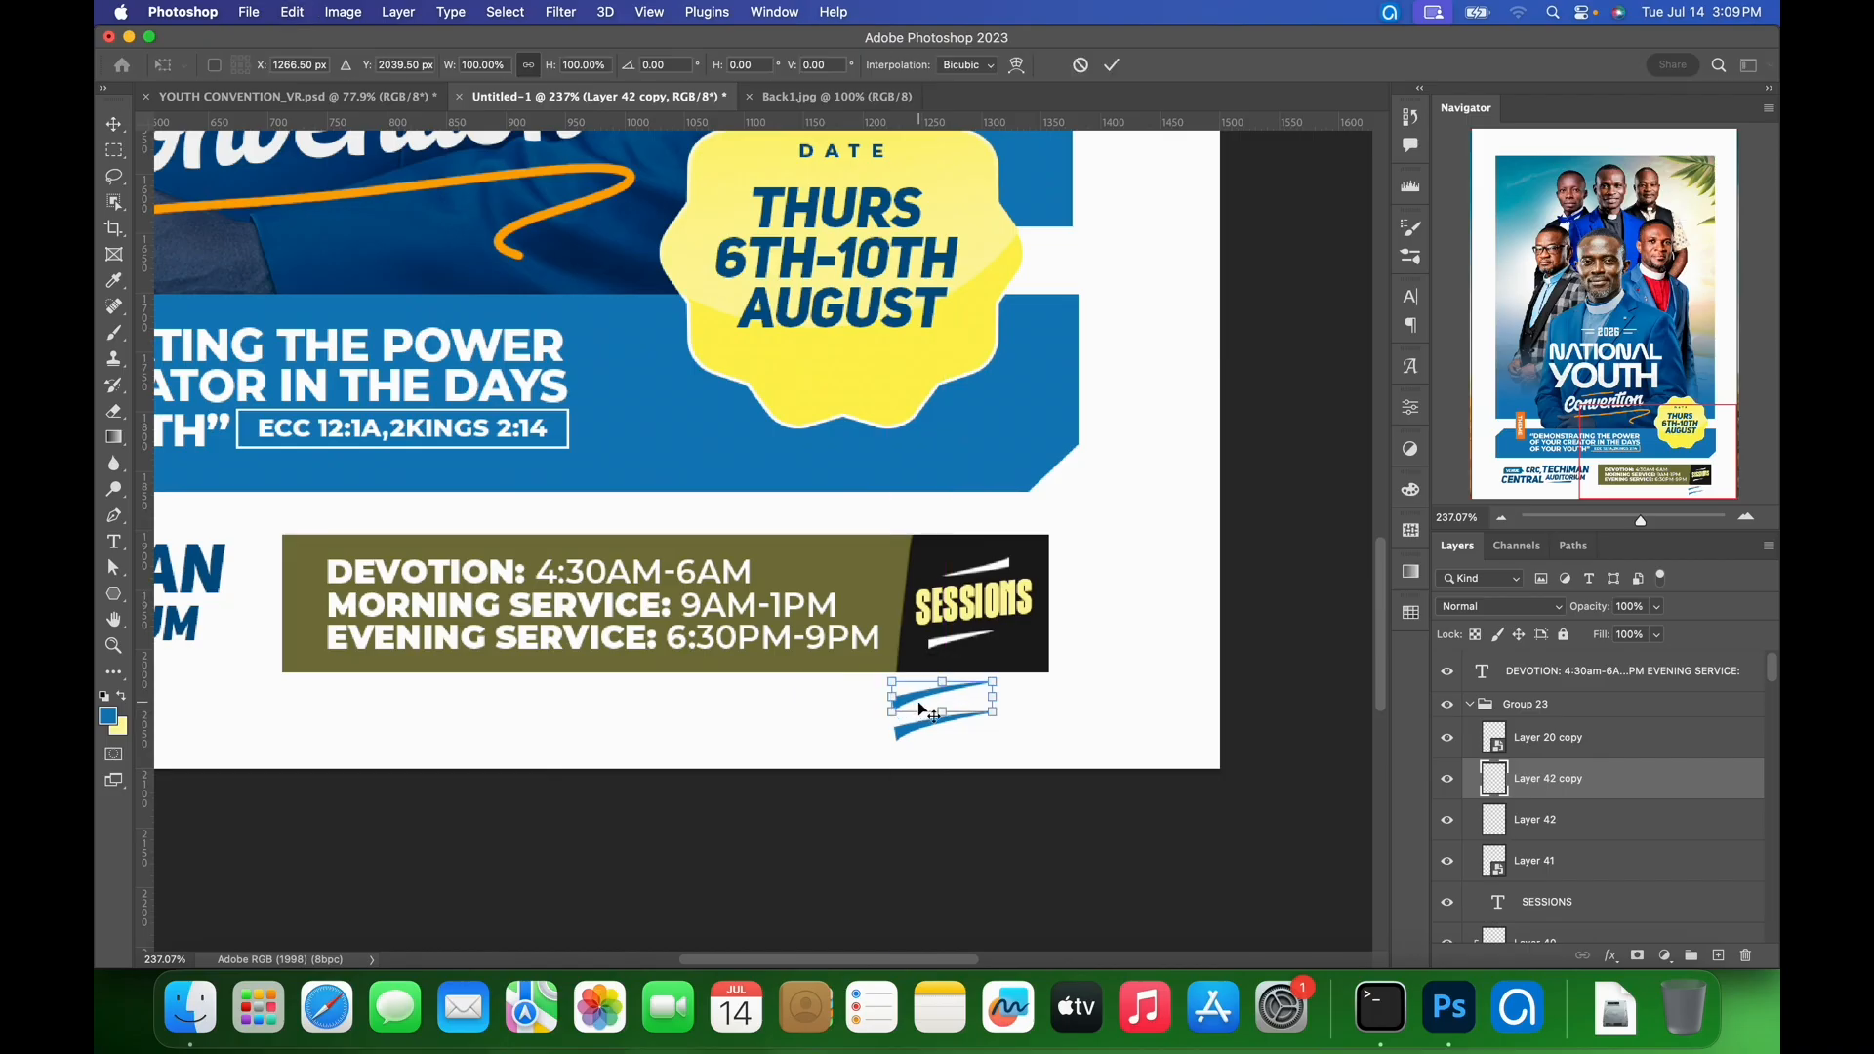
{"action": "right_click", "coordinate": [919, 703]}
{"action": "left_click", "coordinate": [979, 945]}
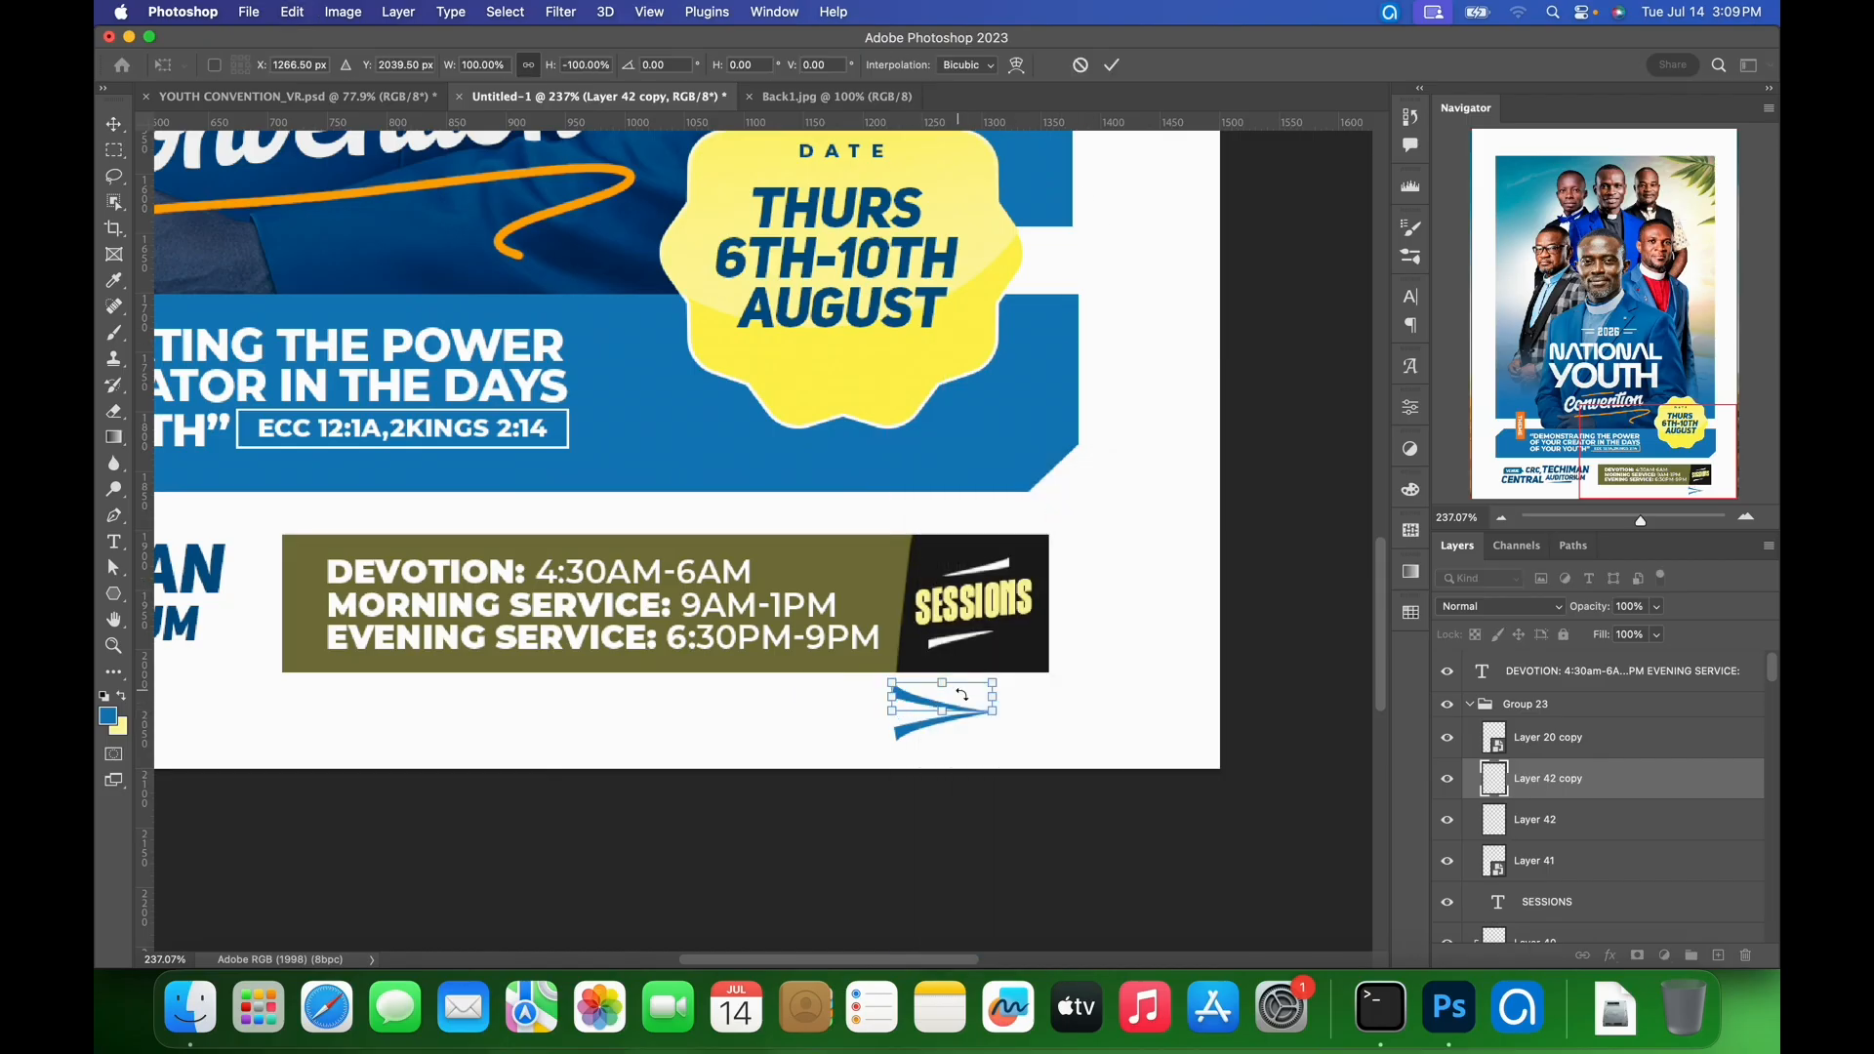
- Place the copied stroke at the base of the SESSIONS badge, flipped horizontally and rotated to 179.83°
{"action": "mouse_move", "coordinate": [941, 707]}
{"action": "left_mouse_down"}
{"action": "mouse_move", "coordinate": [1006, 649]}
{"action": "mouse_move", "coordinate": [965, 673]}
{"action": "left_mouse_up"}
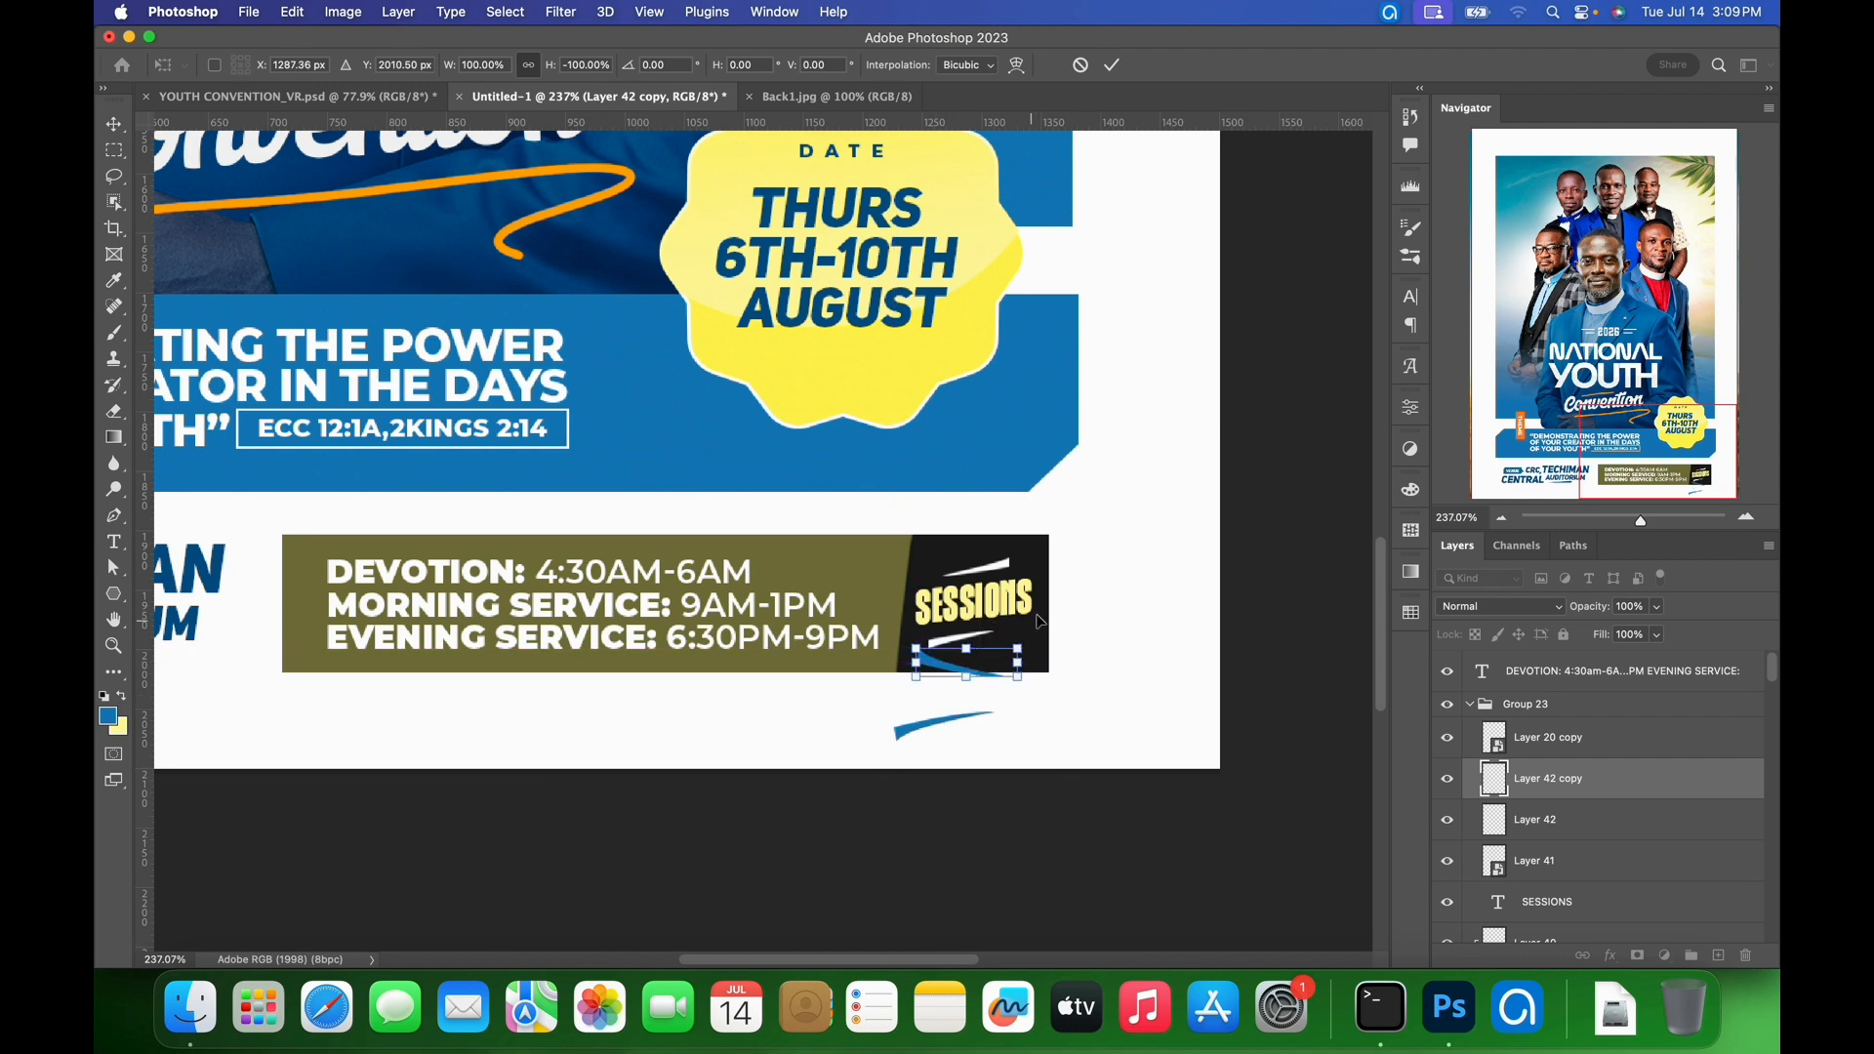
{"action": "left_click_drag", "start_coordinate": [1039, 622], "coordinate": [1029, 604]}
{"action": "right_click", "coordinate": [971, 672]}
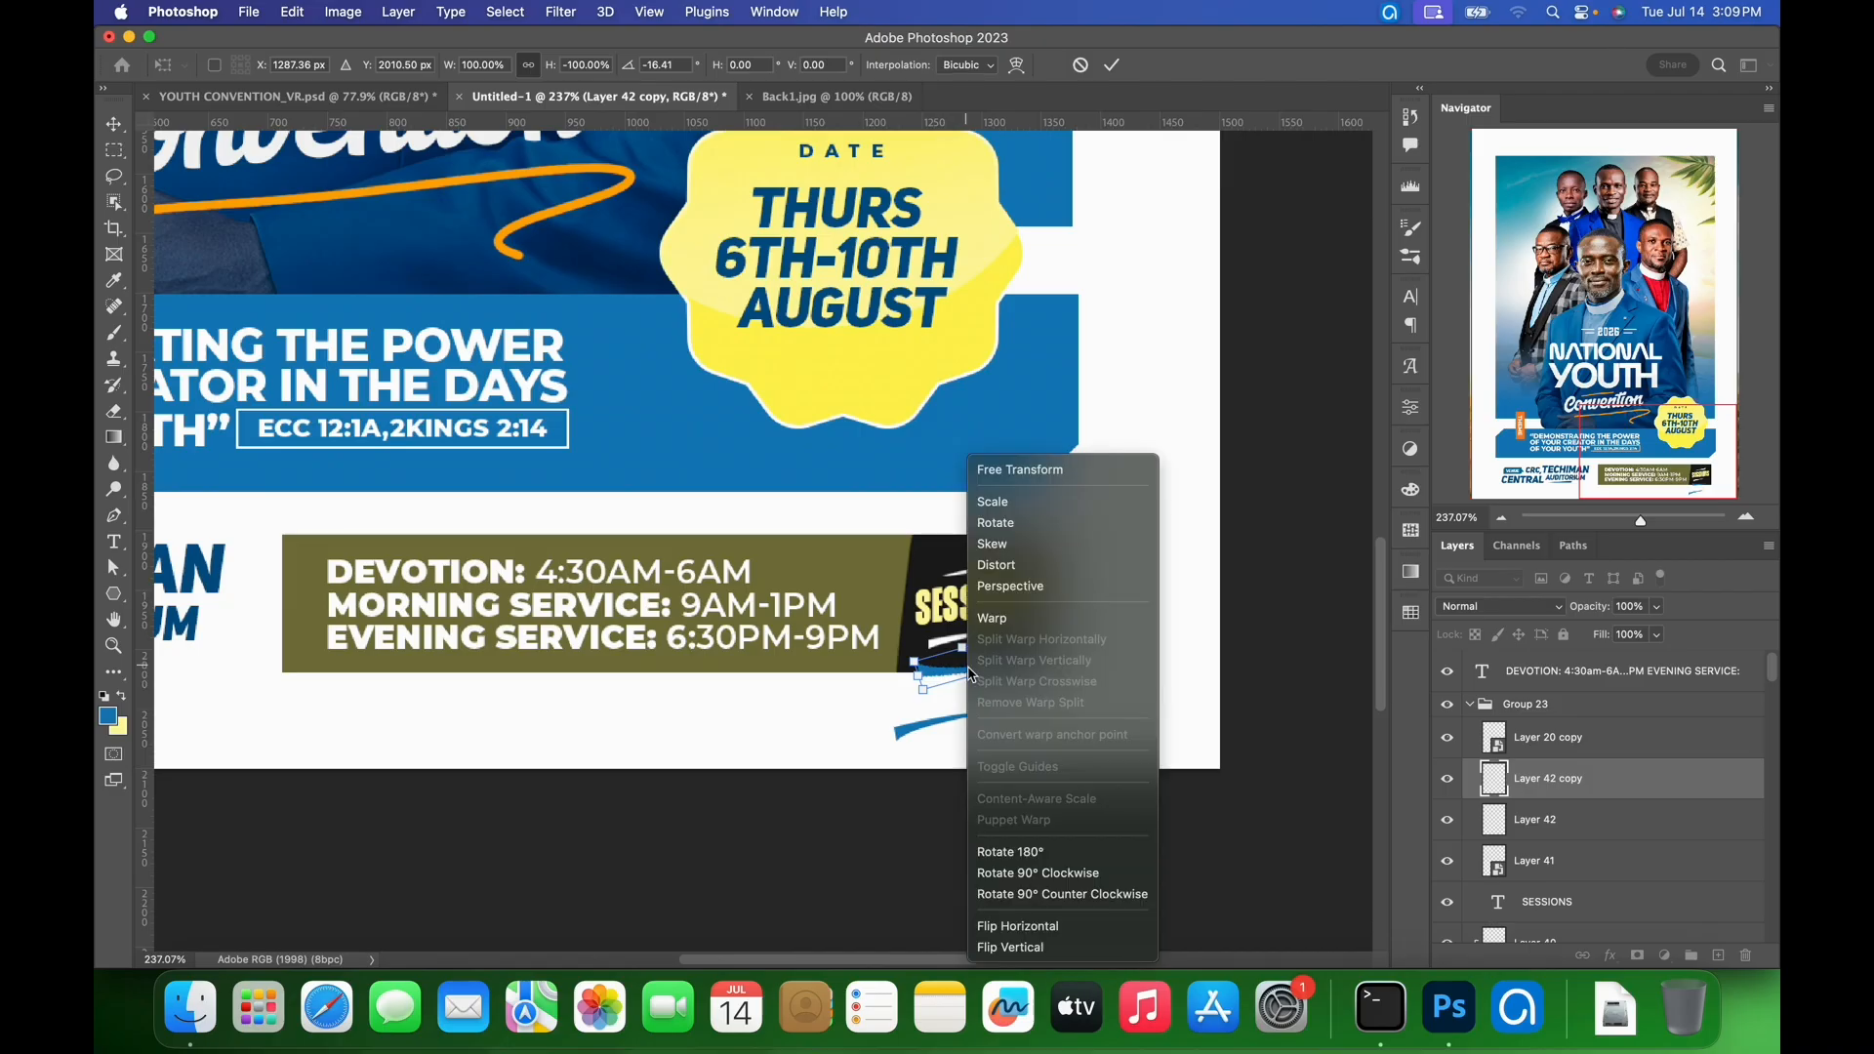
{"action": "left_click", "coordinate": [1033, 949]}
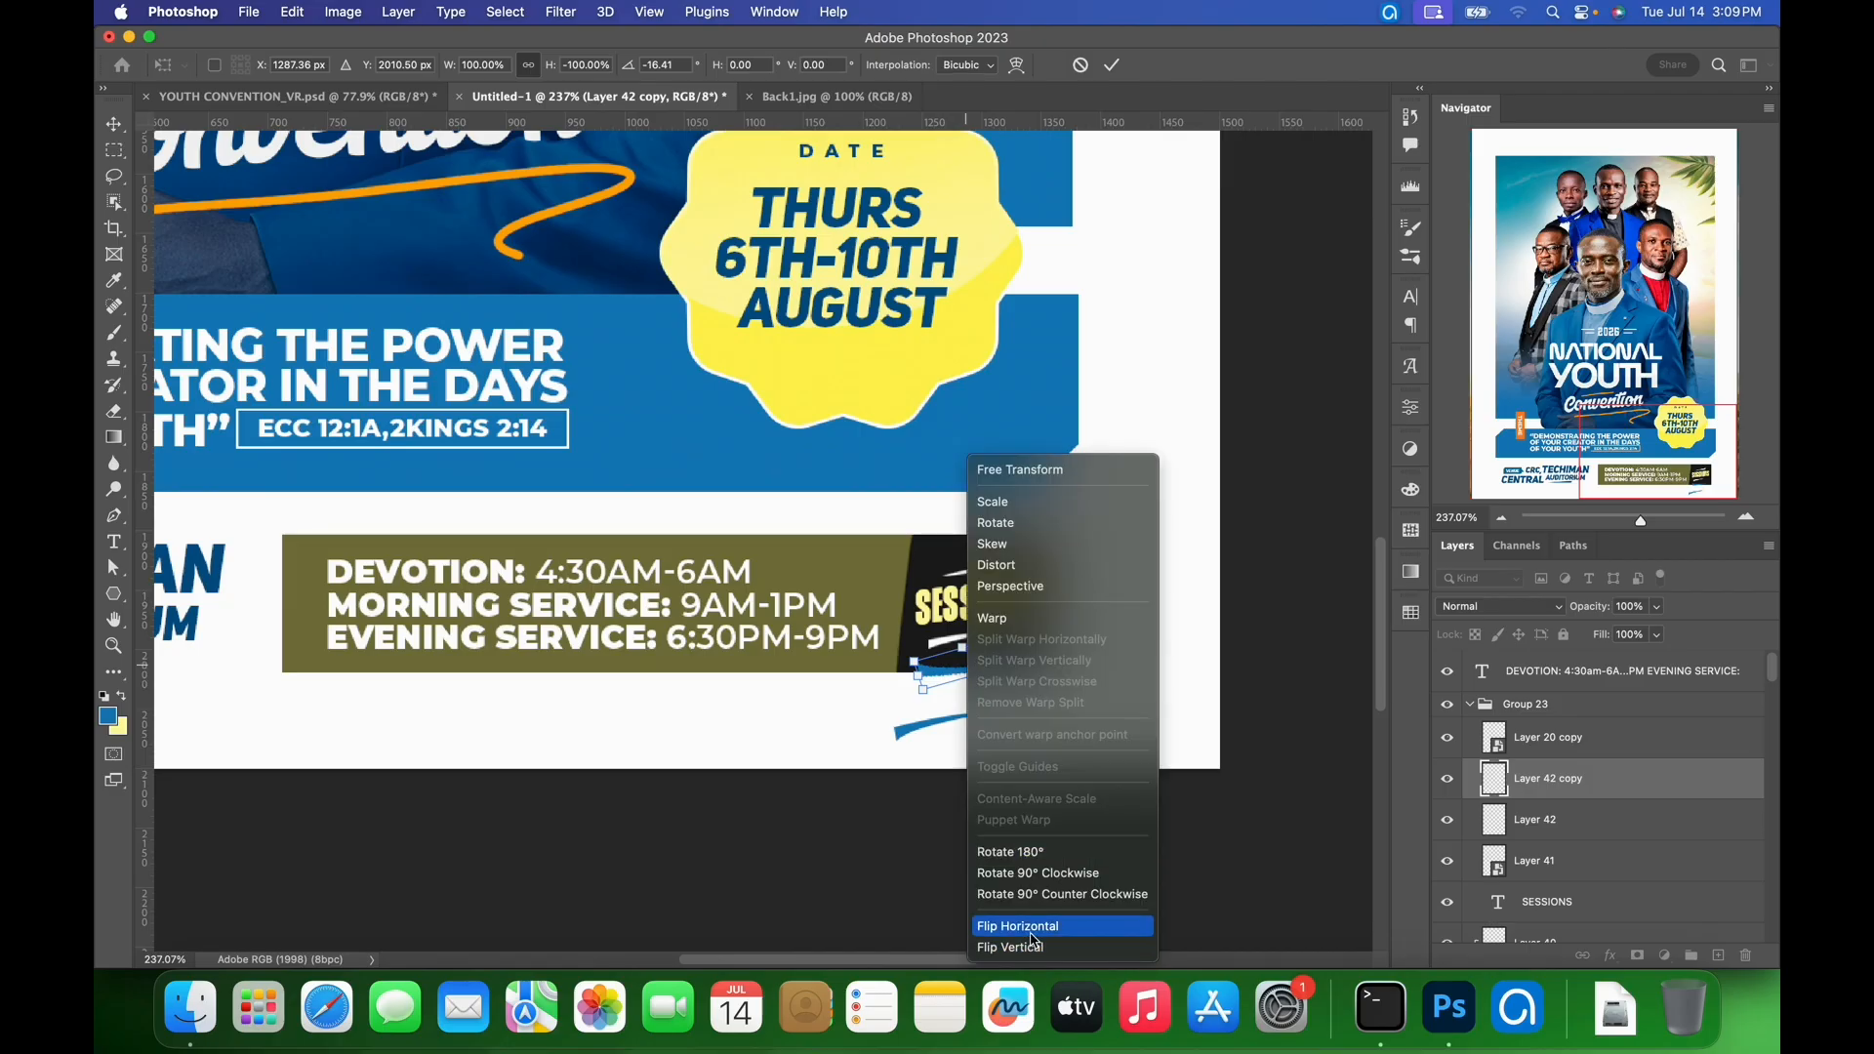
{"action": "mouse_move", "coordinate": [1054, 625]}
{"action": "left_mouse_down"}
{"action": "mouse_move", "coordinate": [1044, 594]}
{"action": "mouse_move", "coordinate": [1022, 669]}
{"action": "mouse_move", "coordinate": [999, 664]}
{"action": "left_mouse_up"}
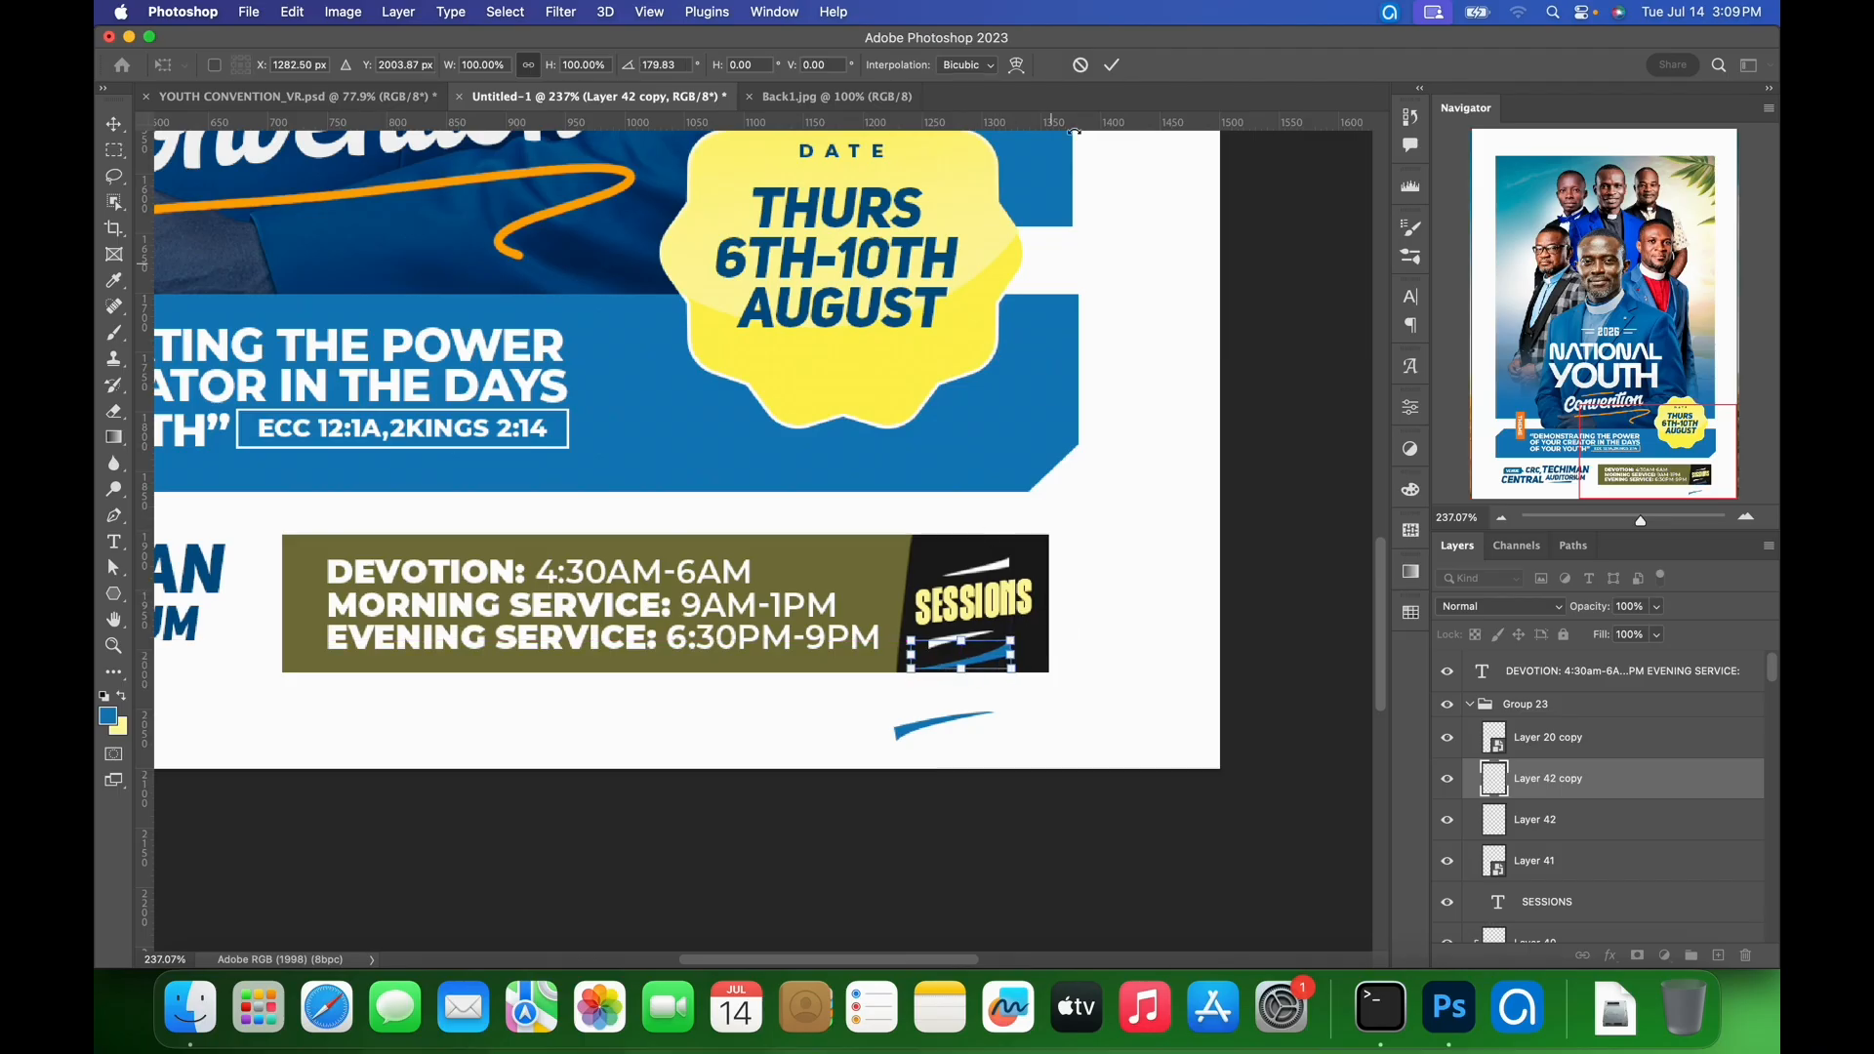
{"action": "left_click", "coordinate": [1112, 65]}
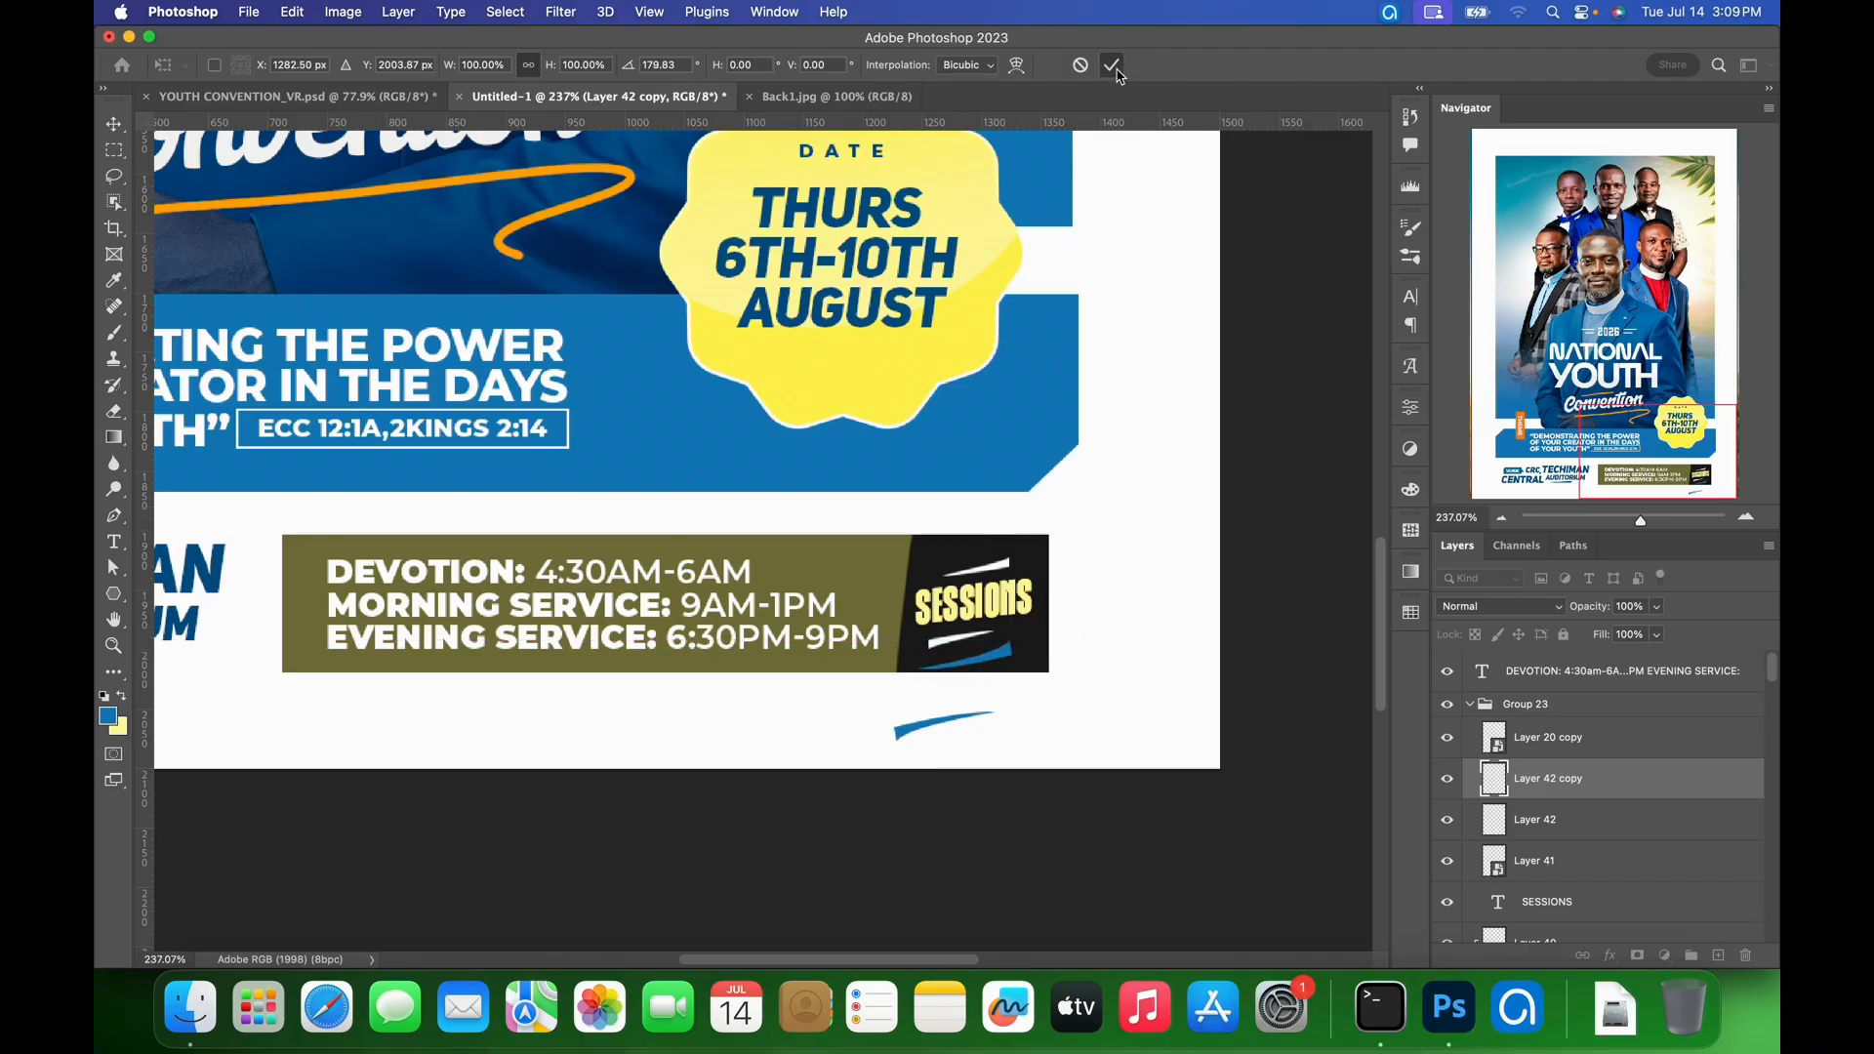
- Move both blue strokes together onto the white area beside the sessions banner and hide their layers
{"action": "left_click", "coordinate": [908, 730], "text": "shift"}
{"action": "left_click_drag", "start_coordinate": [908, 734], "coordinate": [1104, 711]}
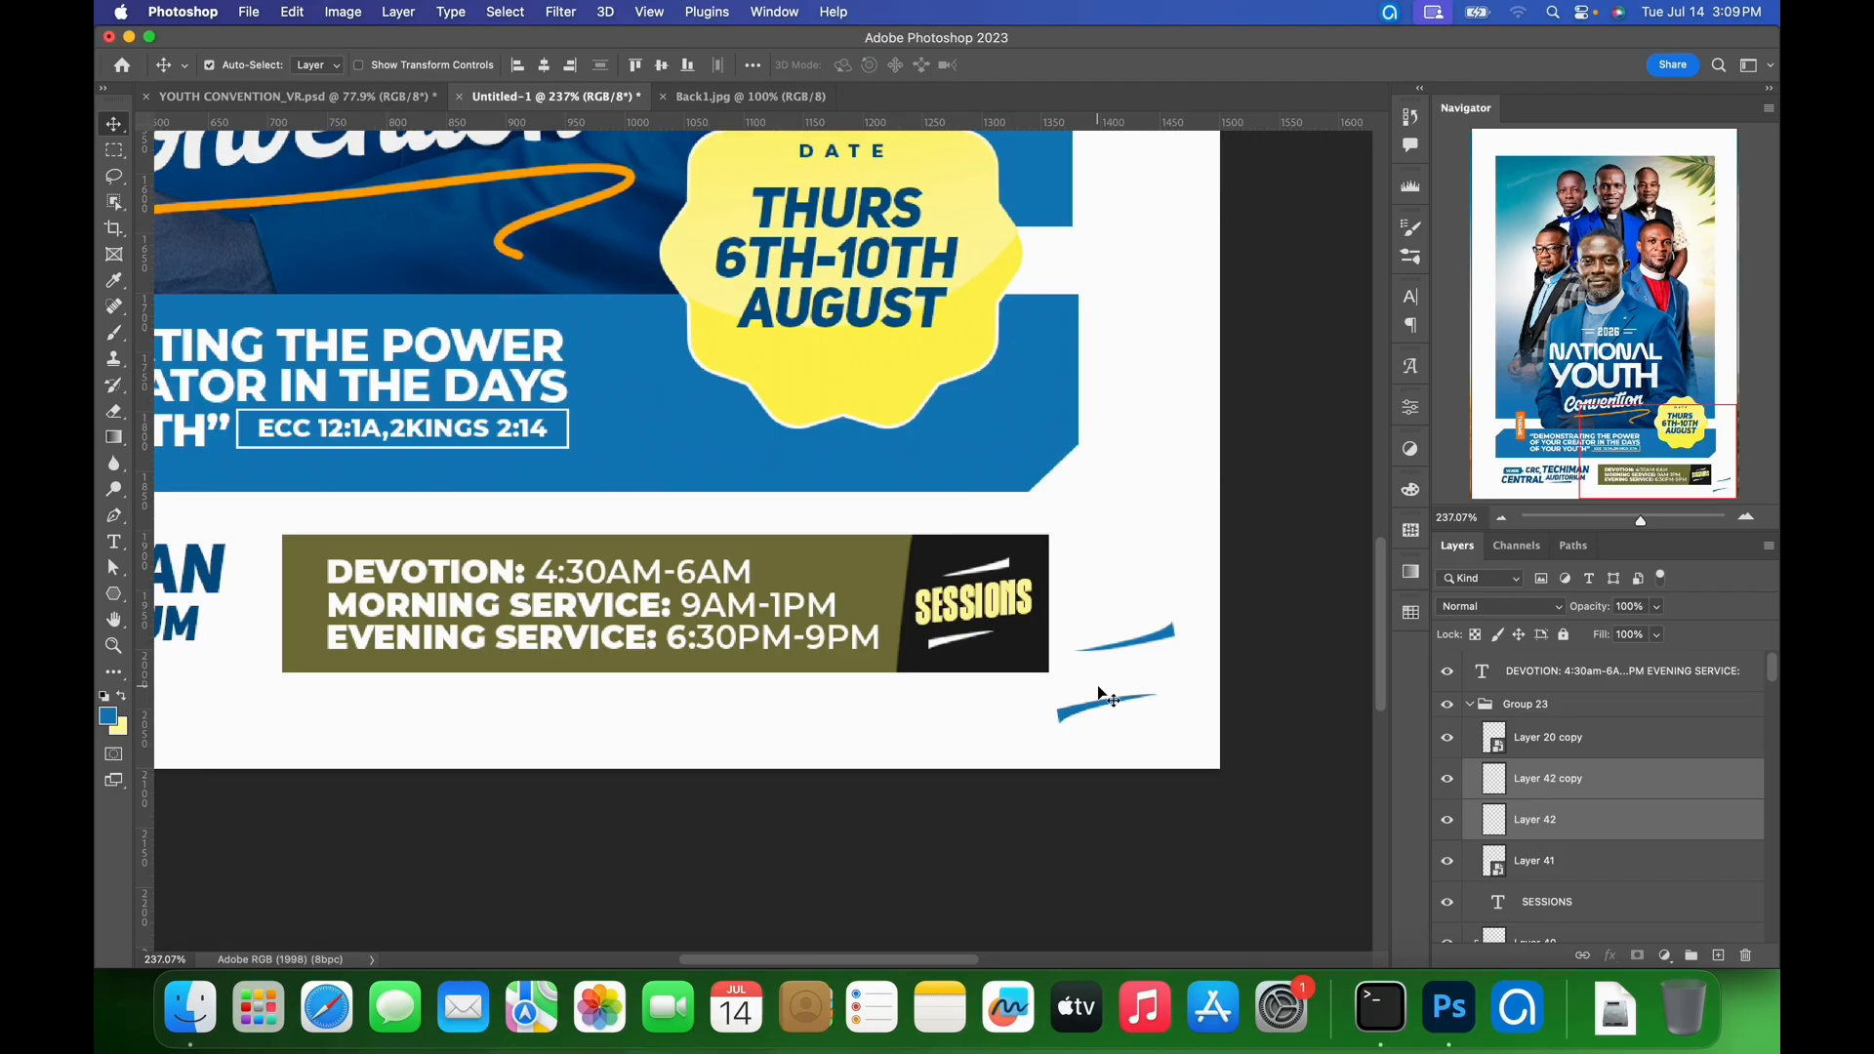
{"action": "left_click_drag", "start_coordinate": [1454, 786], "coordinate": [1449, 823]}
- Recheck the SESSIONS text's font settings and view the whole flyer
{"action": "double_click", "coordinate": [996, 598]}
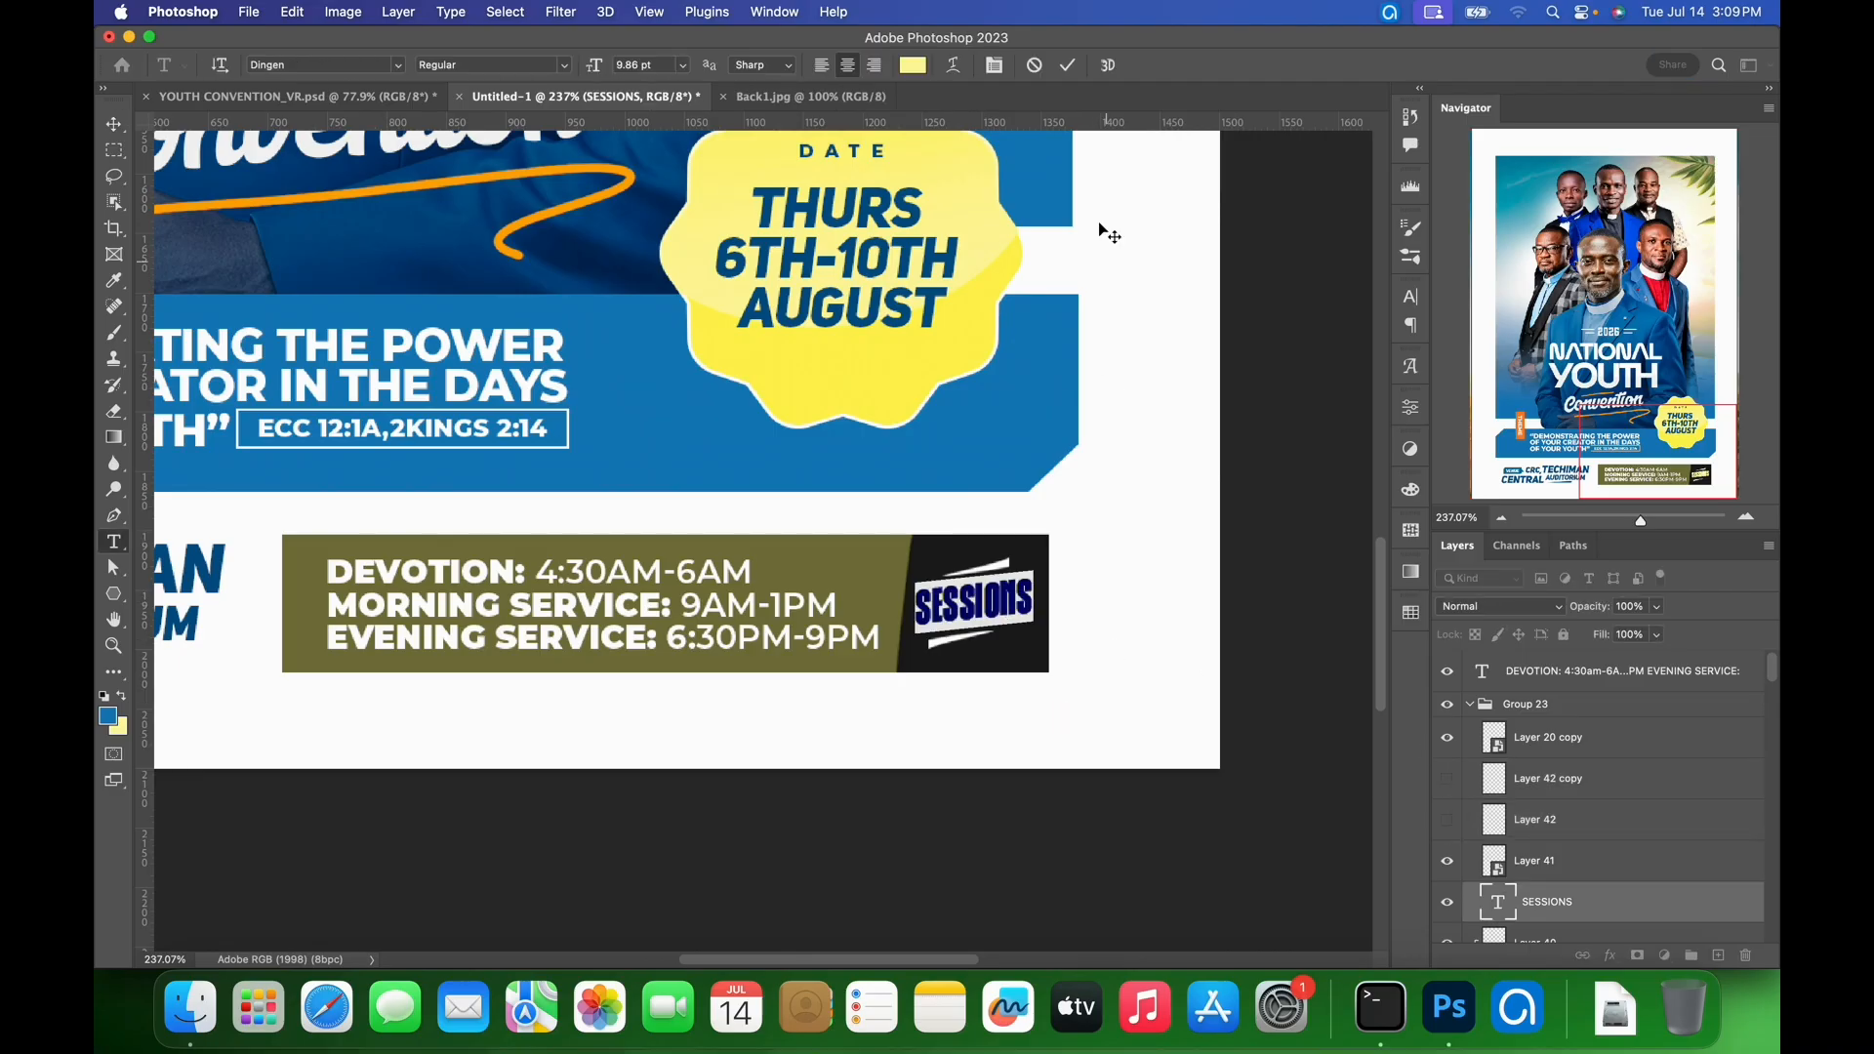
{"action": "left_click", "coordinate": [1069, 70]}
{"action": "key", "text": "v"}
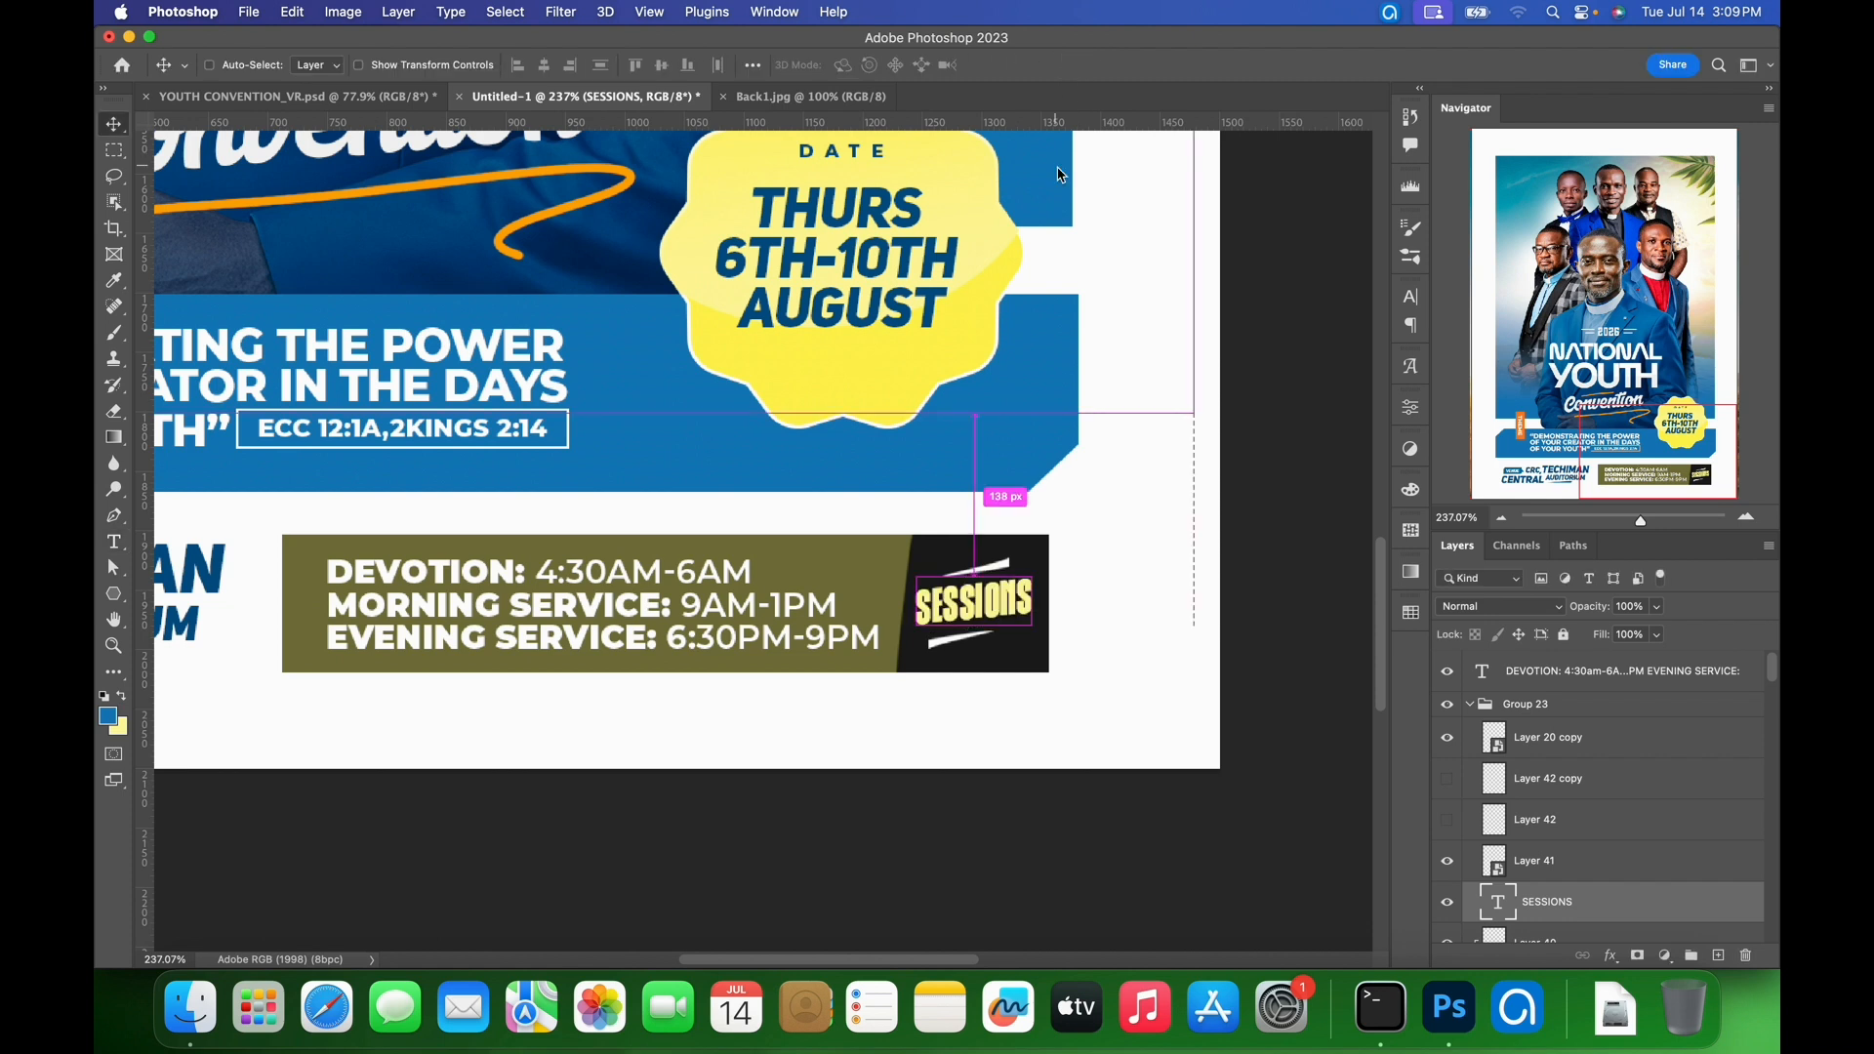
{"action": "key", "text": "super+0"}
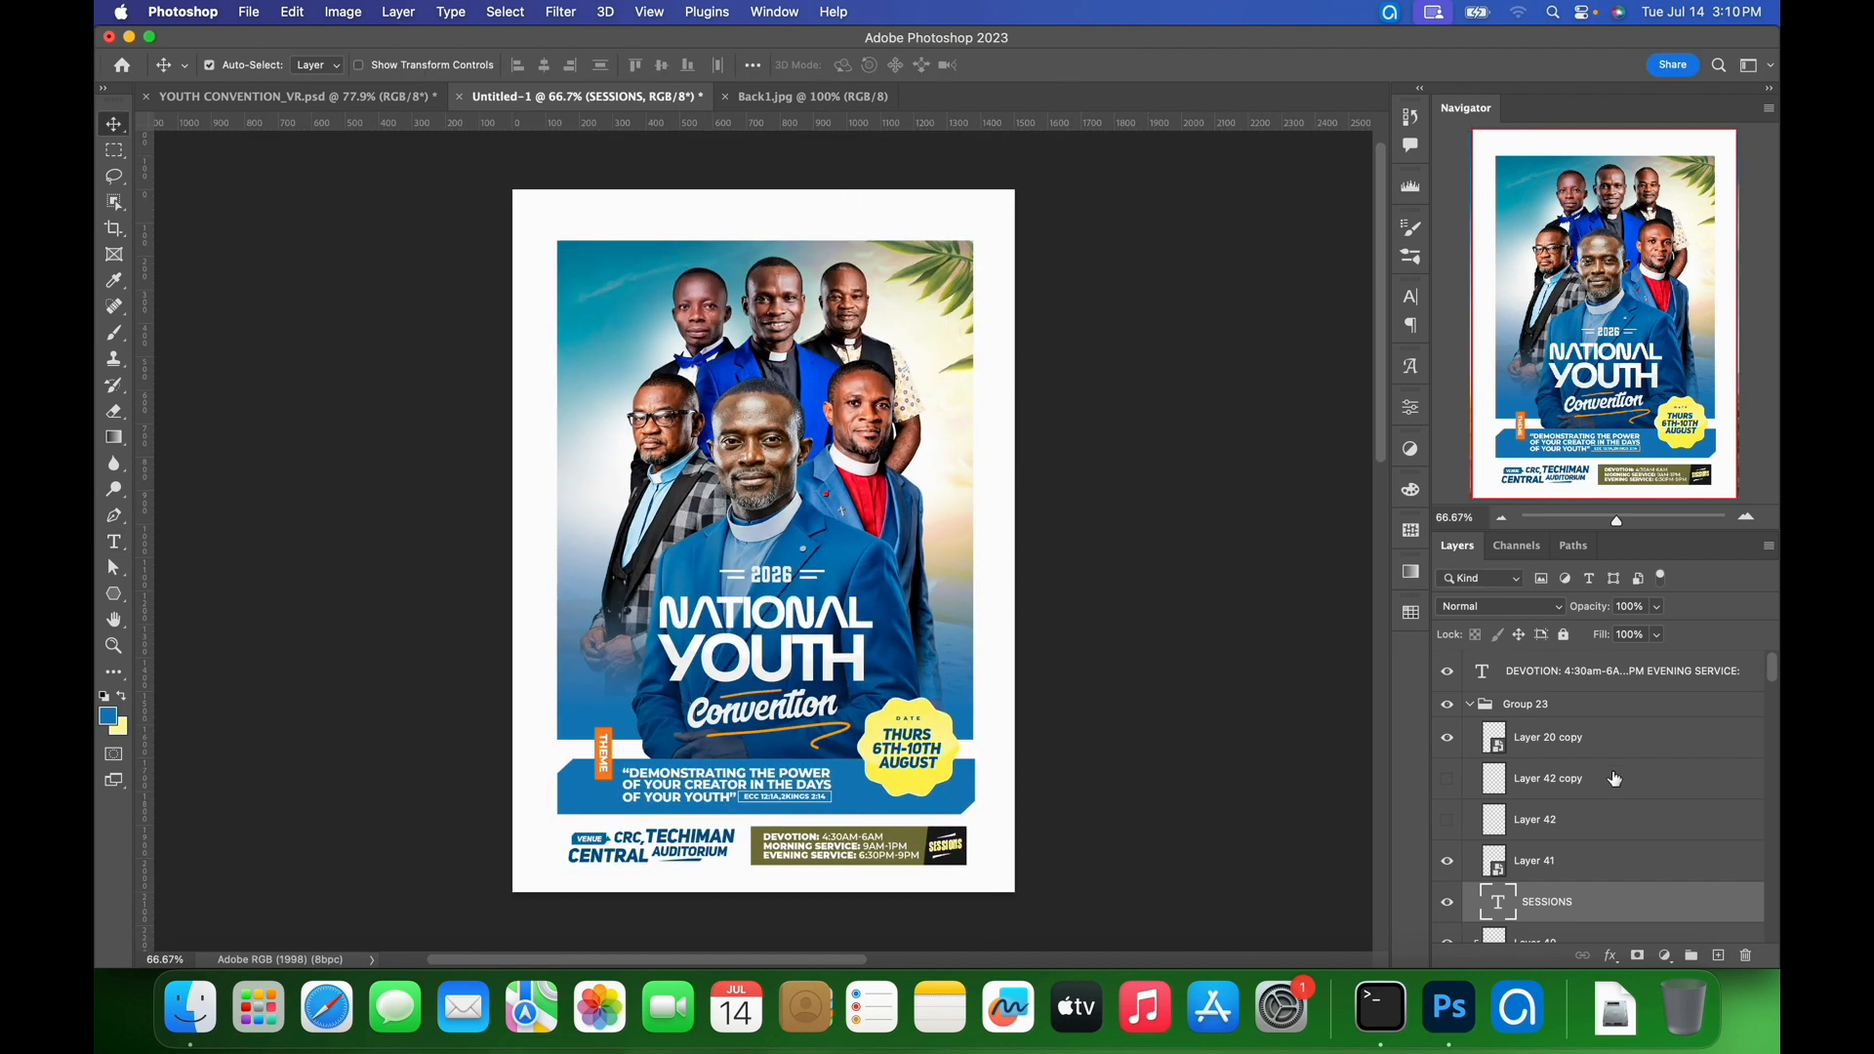
- Add a new layer at the top of the stack, and copy the church header and speaker names from YOUTH CONVENTION_VR.psd into the flyer
{"action": "left_click", "coordinate": [1591, 688]}
{"action": "left_click", "coordinate": [1719, 957]}
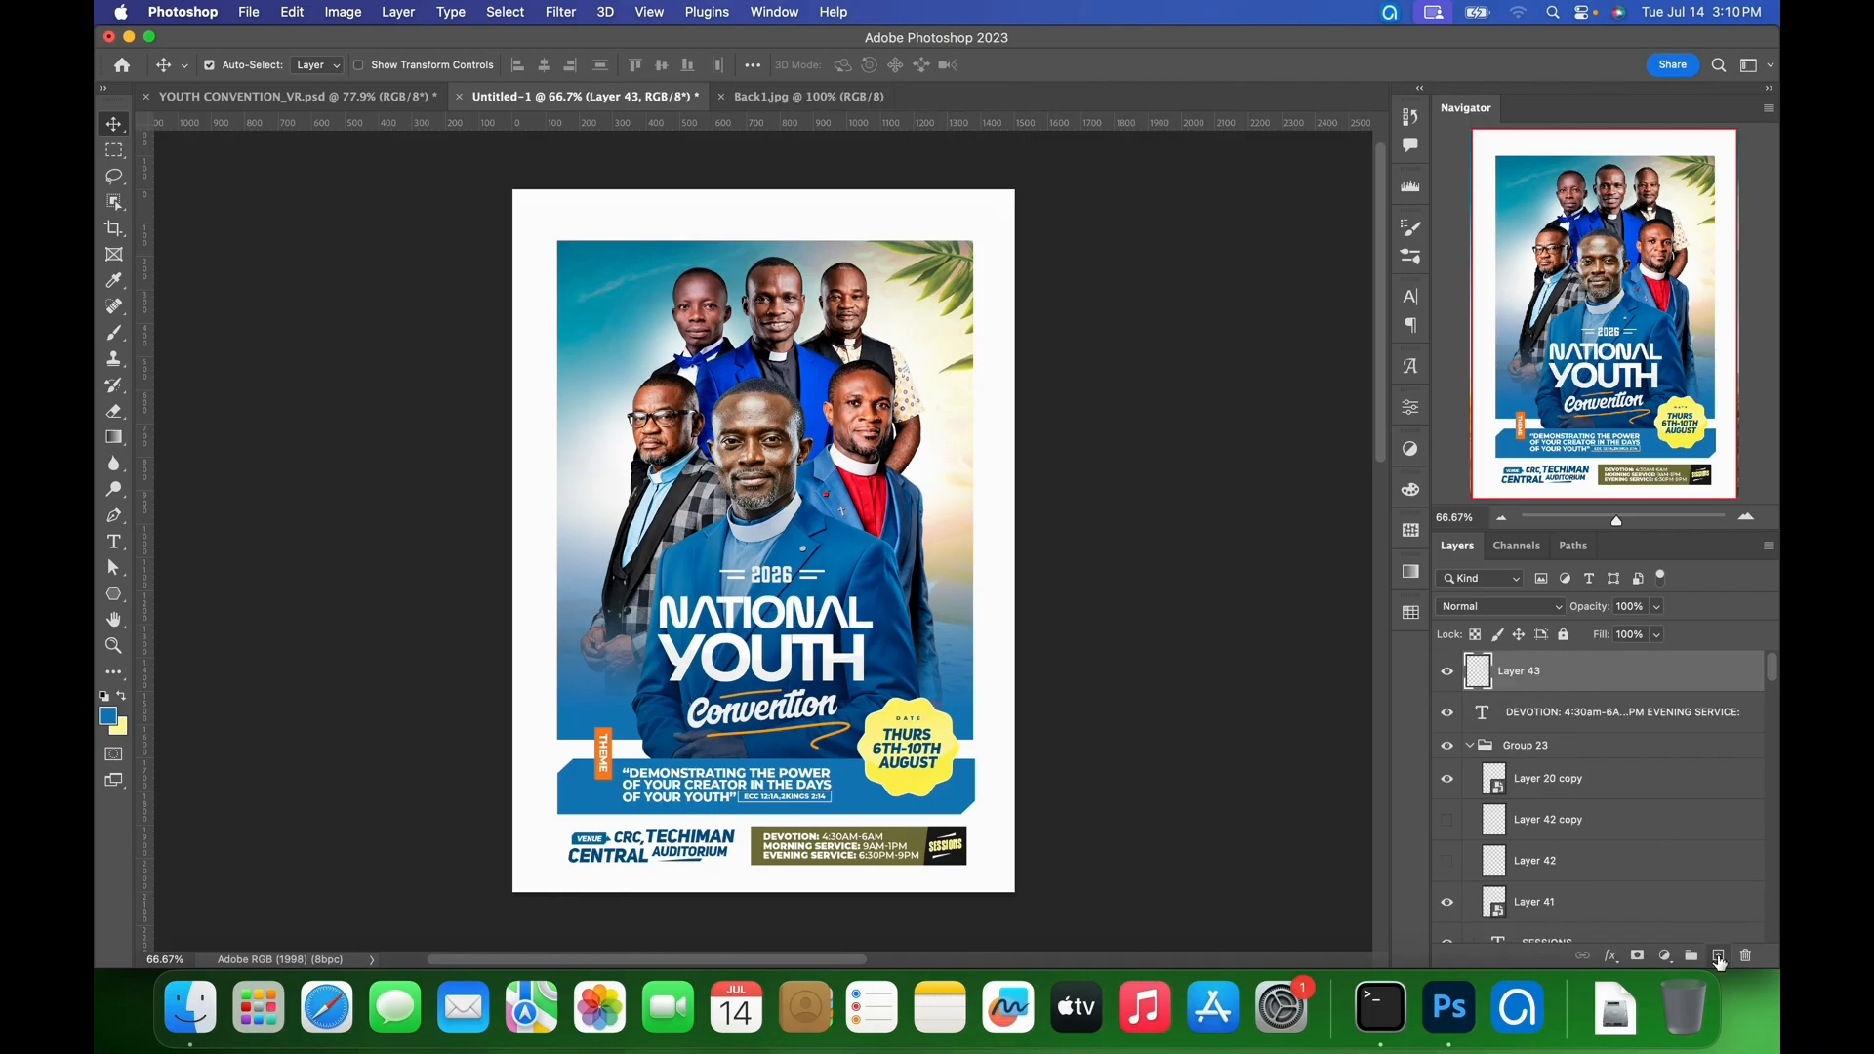
{"action": "left_click", "coordinate": [401, 107]}
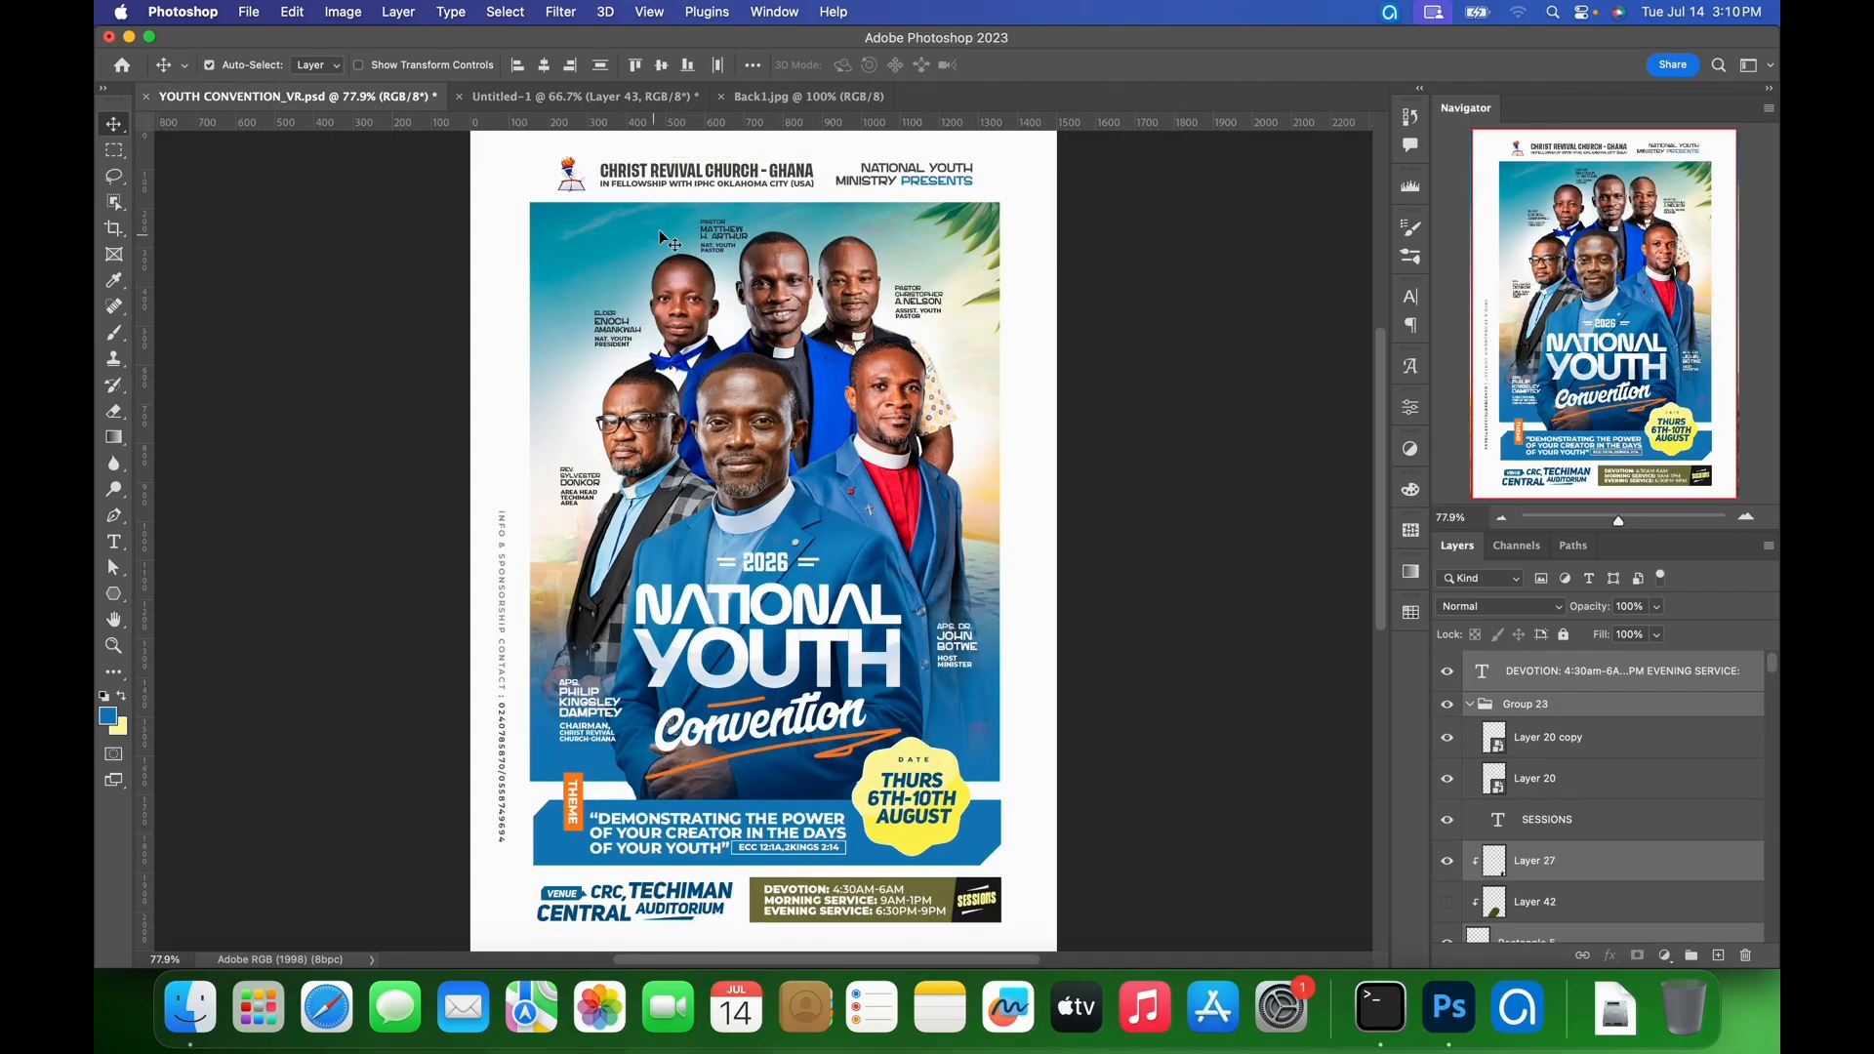
{"action": "right_click", "coordinate": [615, 178]}
{"action": "left_click", "coordinate": [699, 189]}
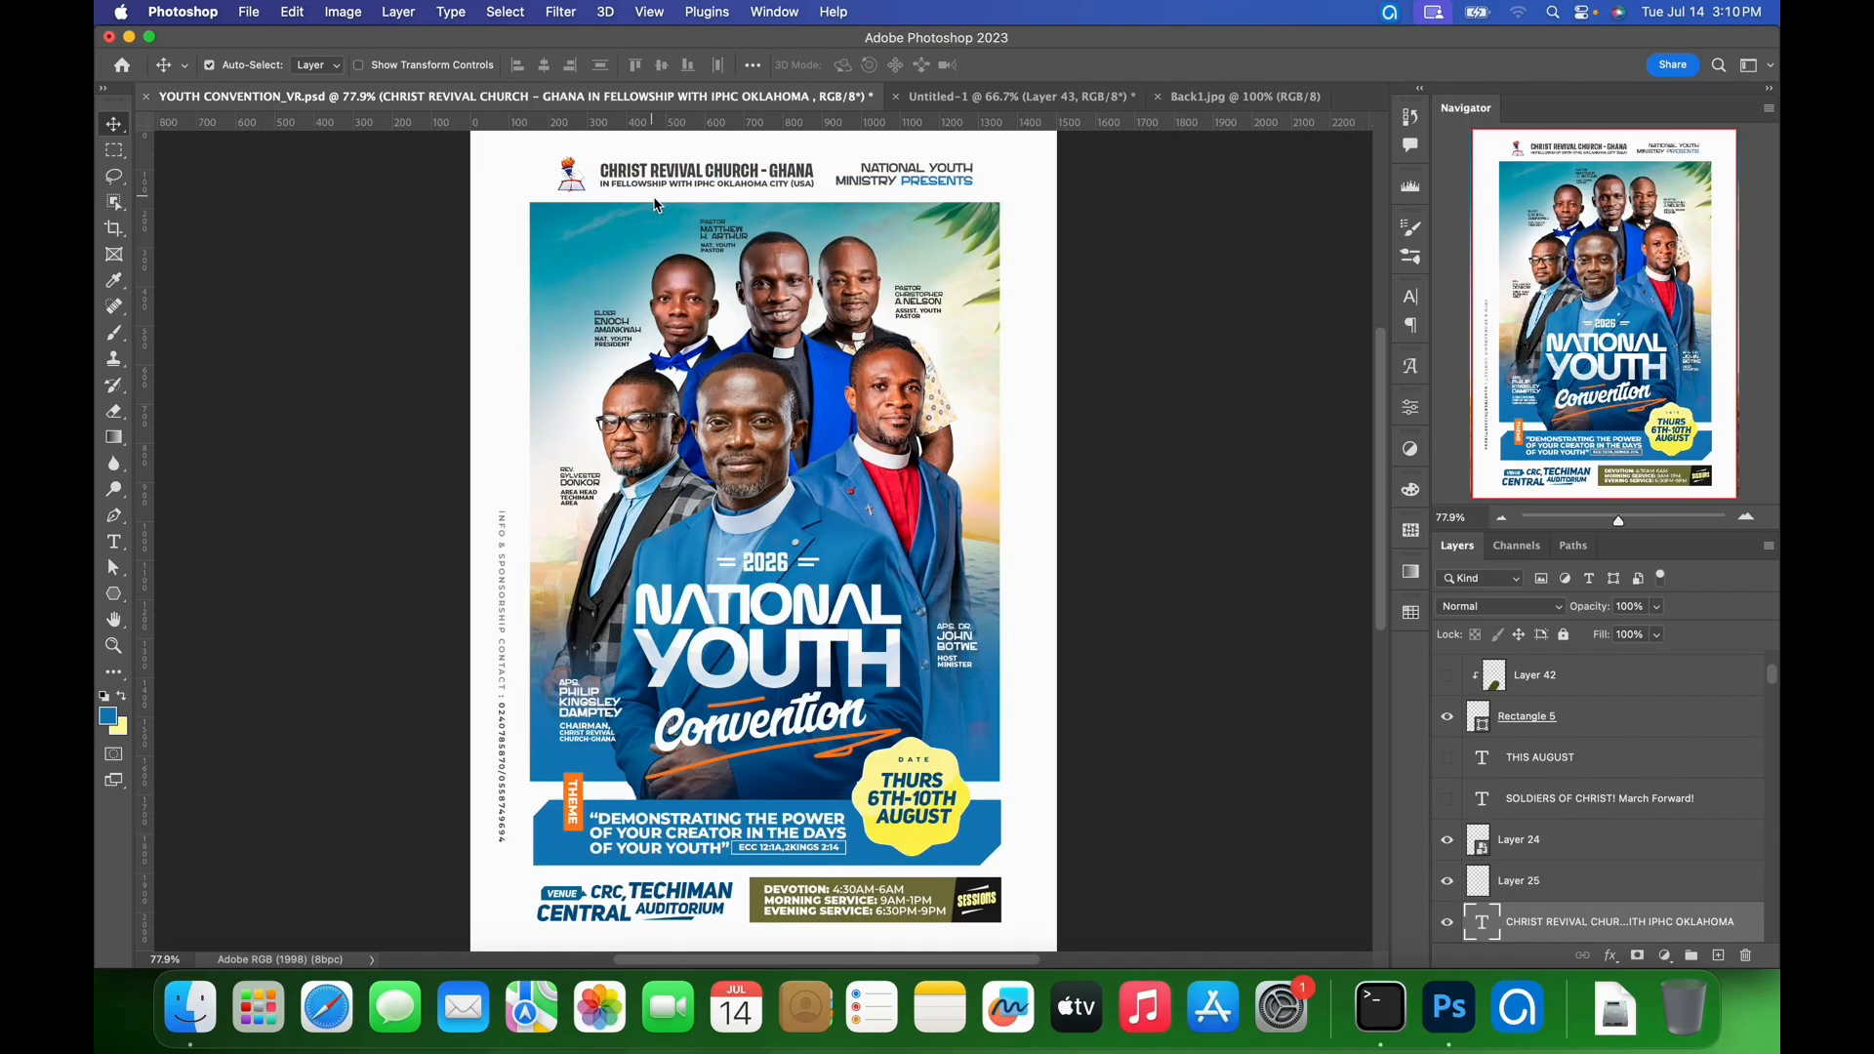
{"action": "left_click", "coordinate": [865, 173], "text": "shift+super"}
{"action": "left_click_drag", "start_coordinate": [724, 178], "coordinate": [764, 128]}
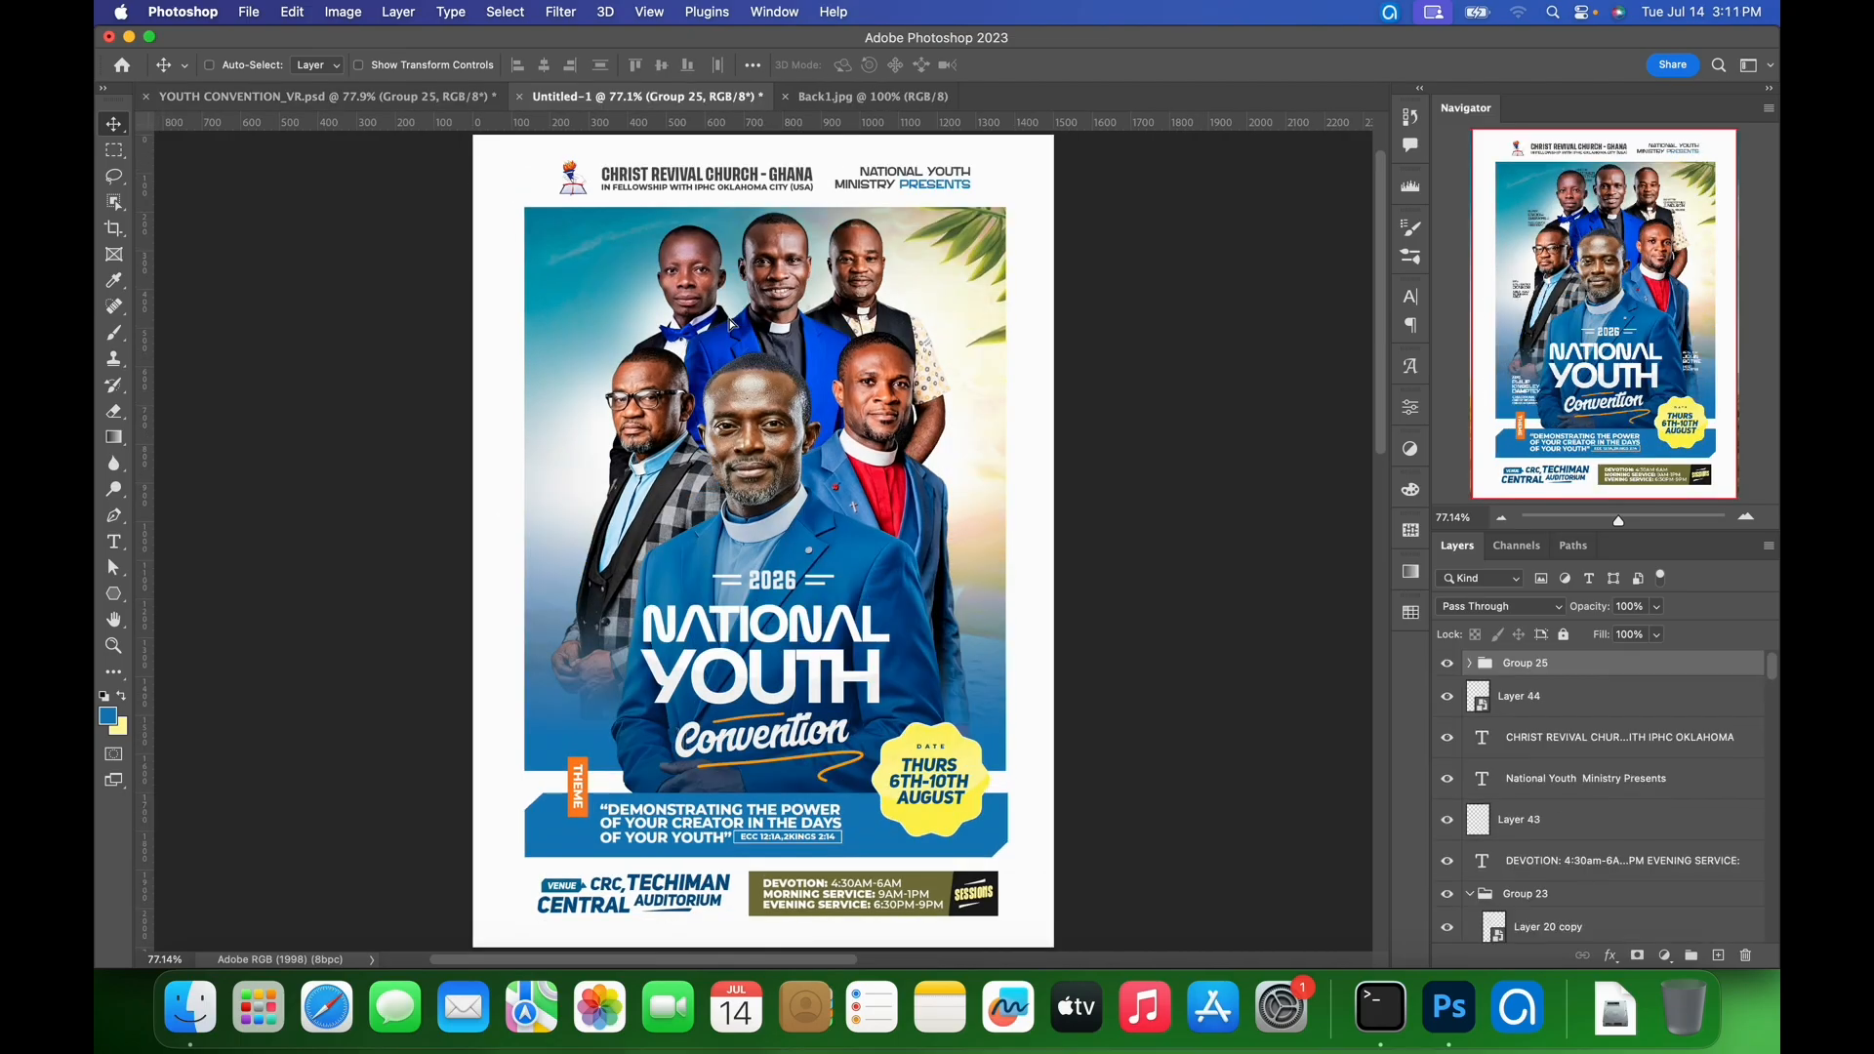
{"action": "left_click", "coordinate": [1083, 347]}
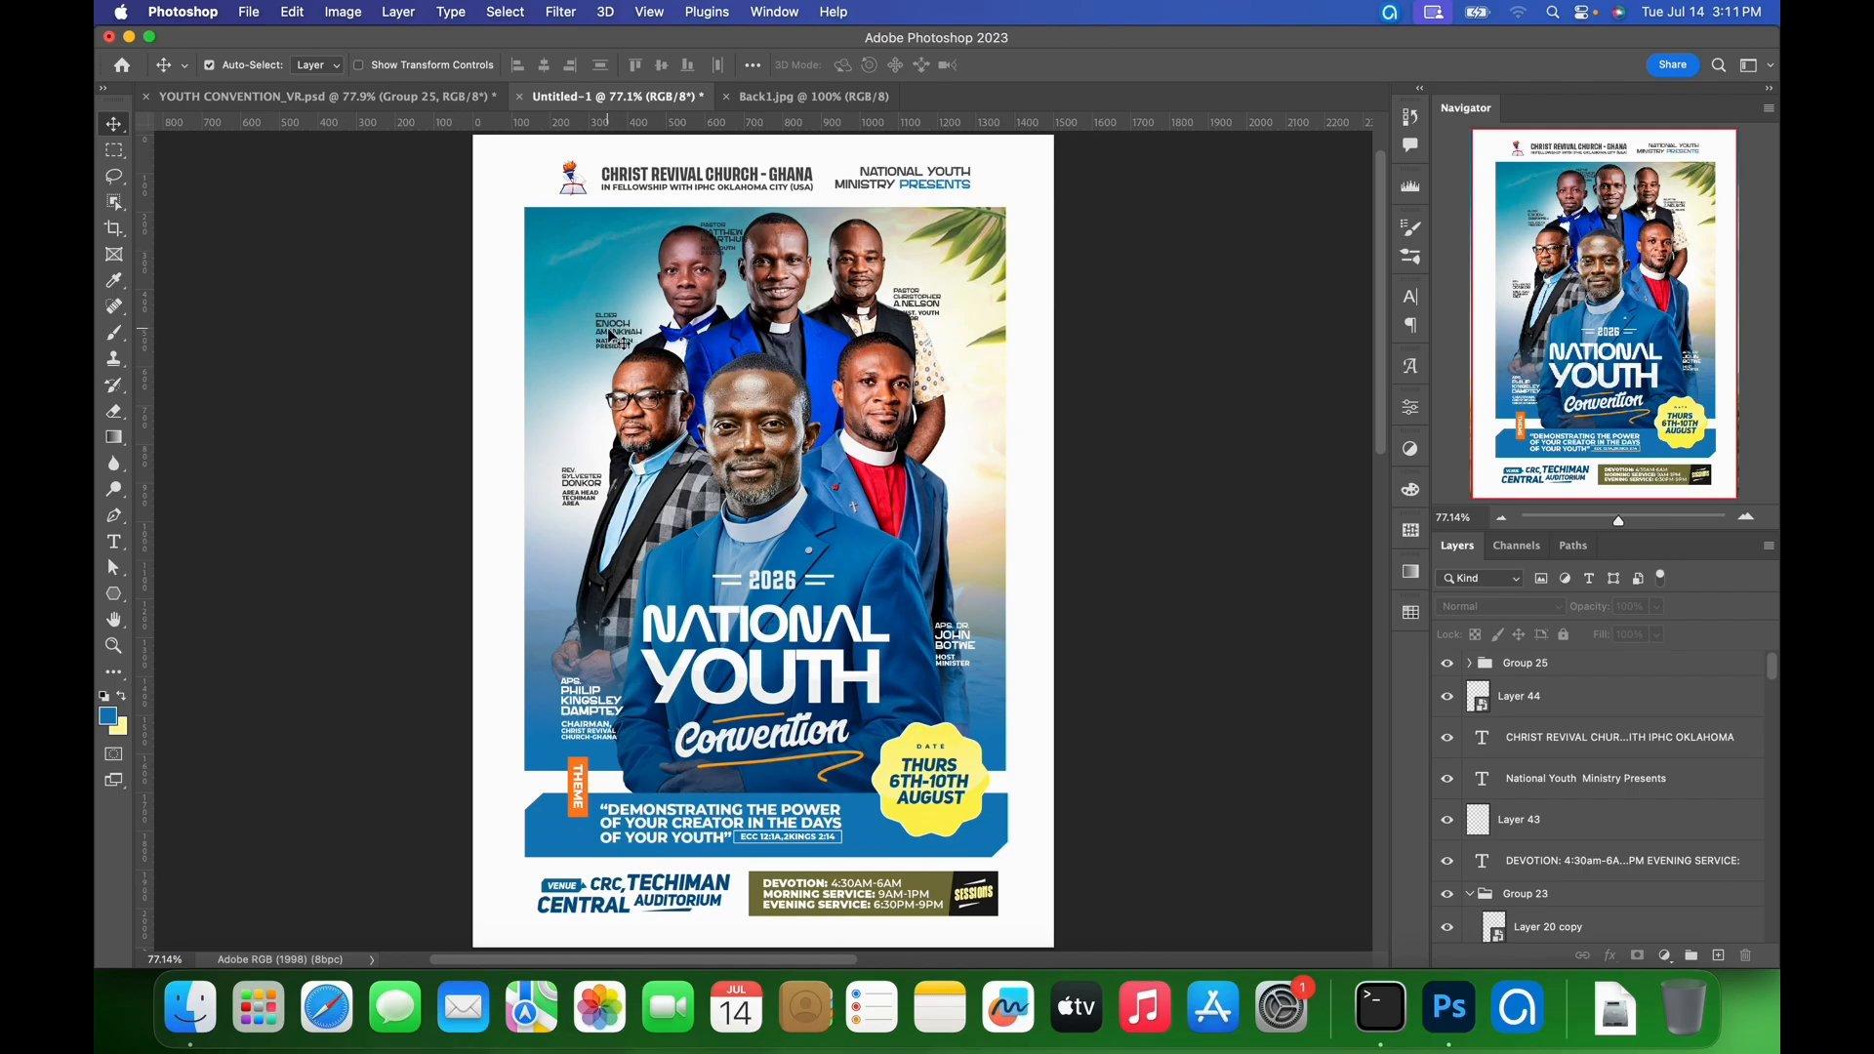
- Move the three back-row portraits down together to clear the speaker names and scale them slightly smaller
{"action": "left_click", "coordinate": [721, 244]}
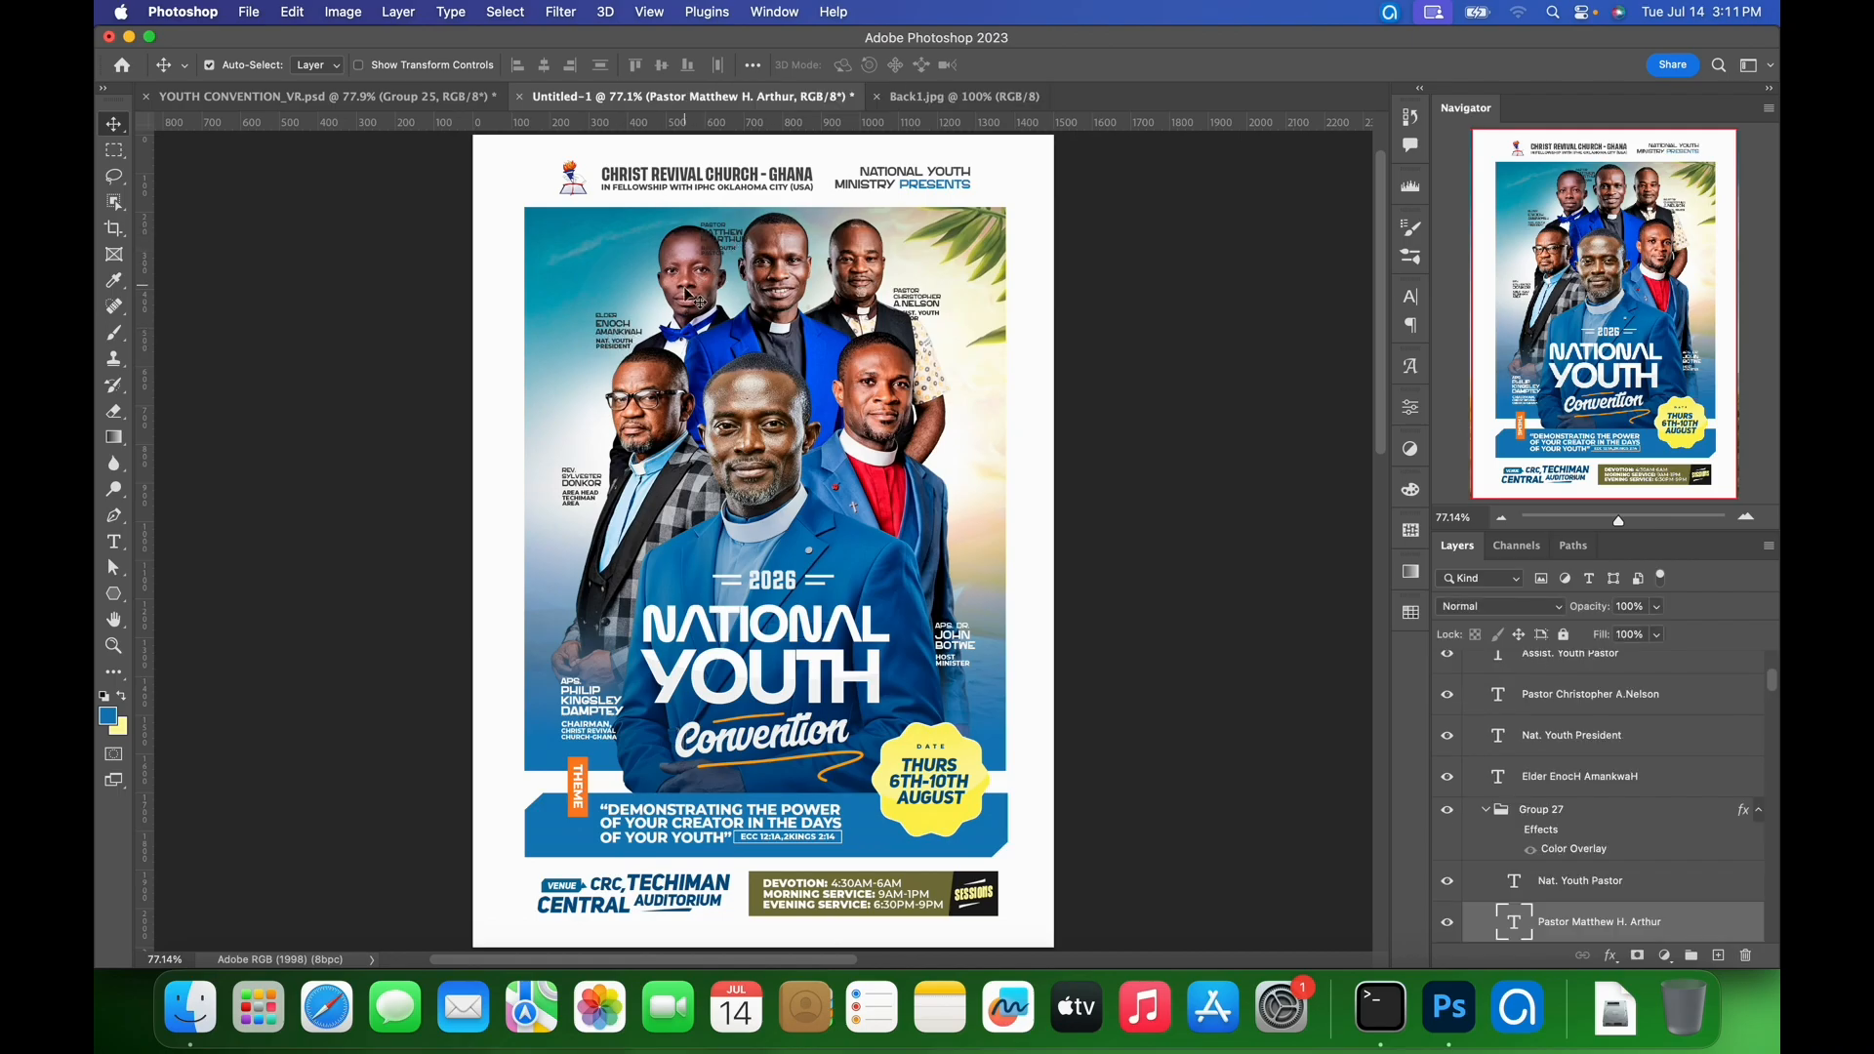
{"action": "left_click", "coordinate": [687, 292]}
{"action": "left_click", "coordinate": [769, 304], "text": "shift"}
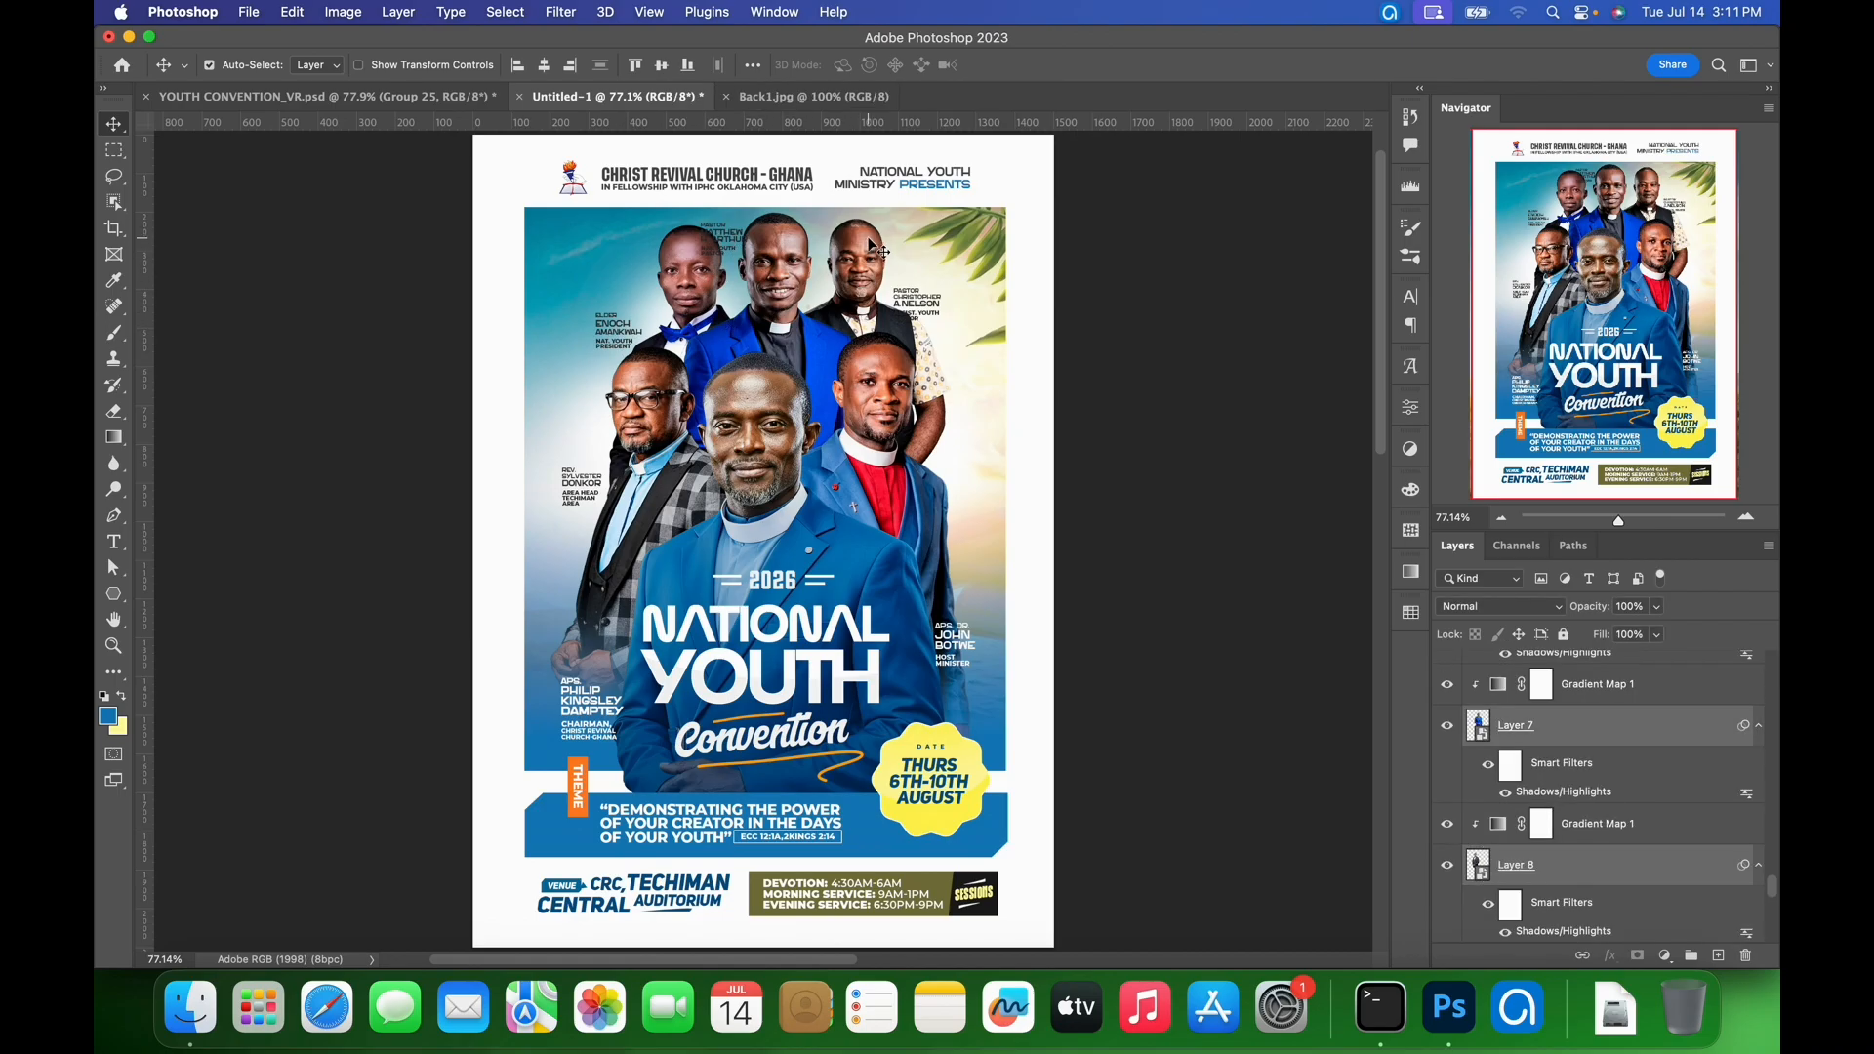
{"action": "key", "text": "shift+Down"}
{"action": "key", "text": "shift+Down"}
{"action": "key", "text": "shift+Down"}
{"action": "key", "text": "shift+Down"}
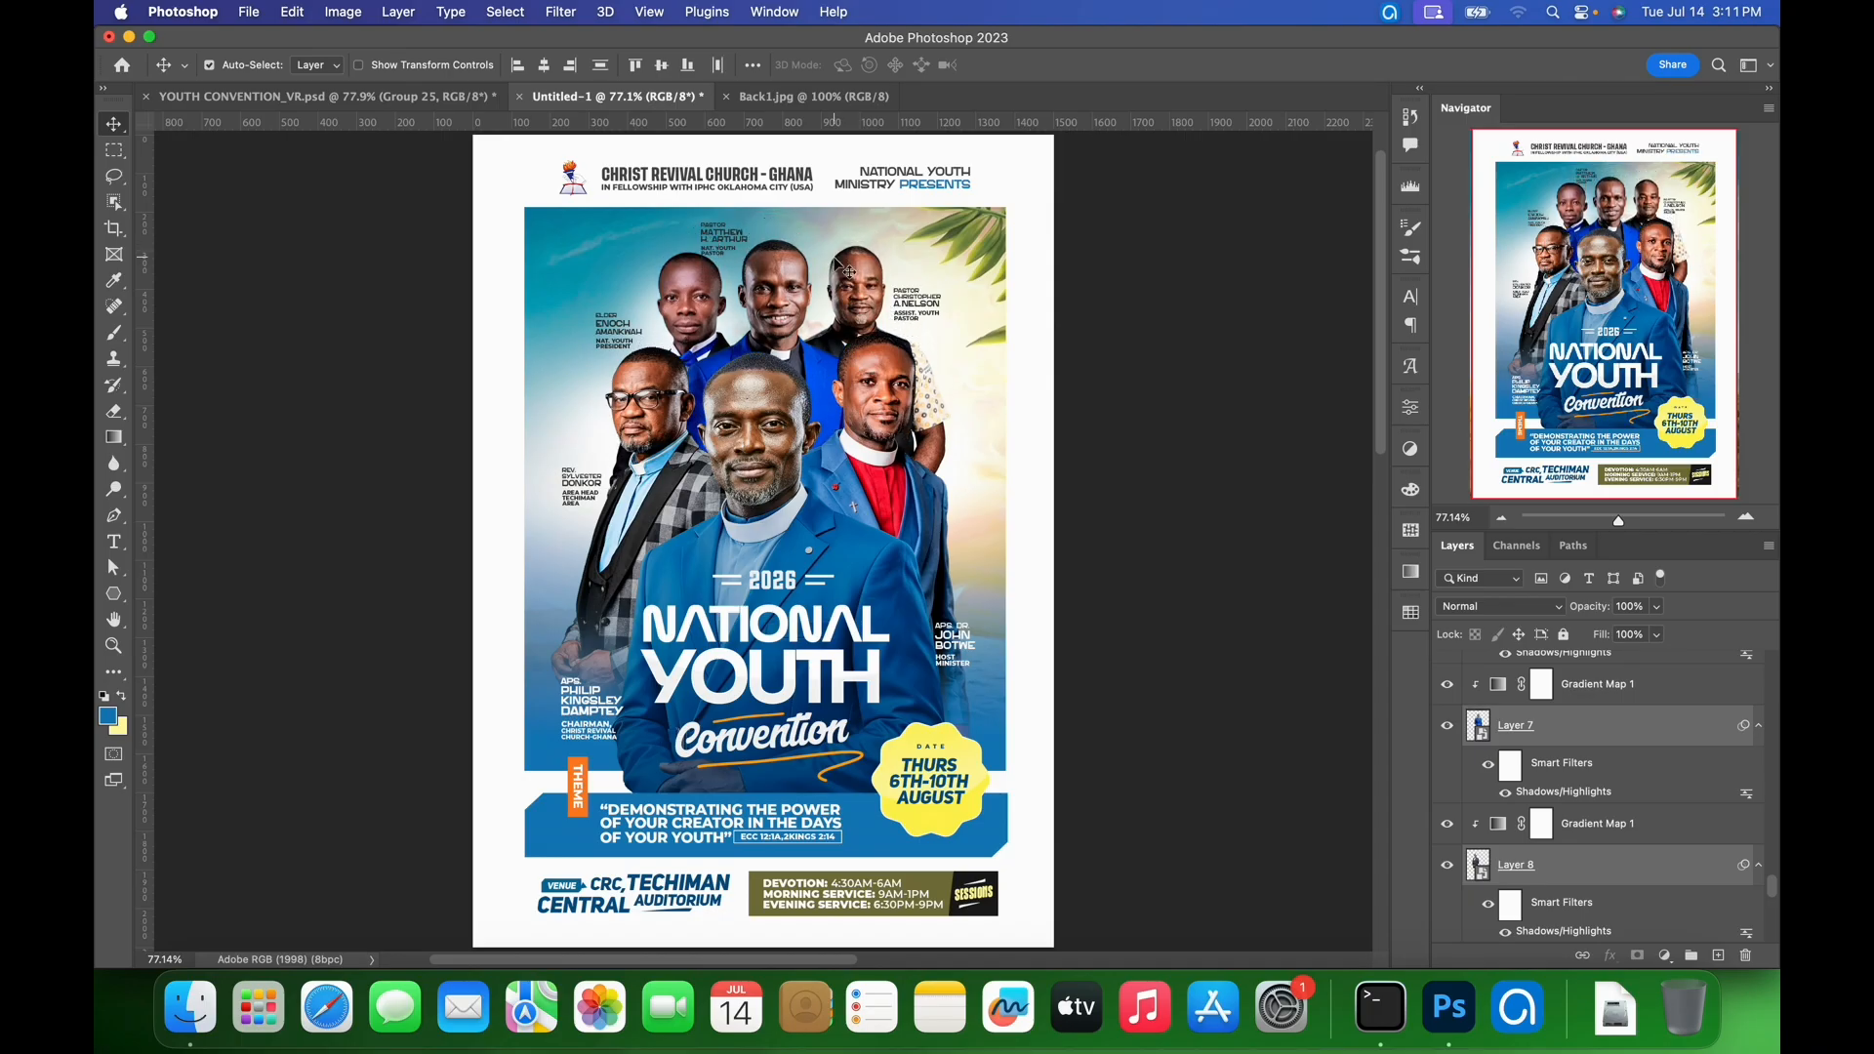
{"action": "key", "text": "super+t"}
{"action": "left_click", "coordinate": [959, 421]}
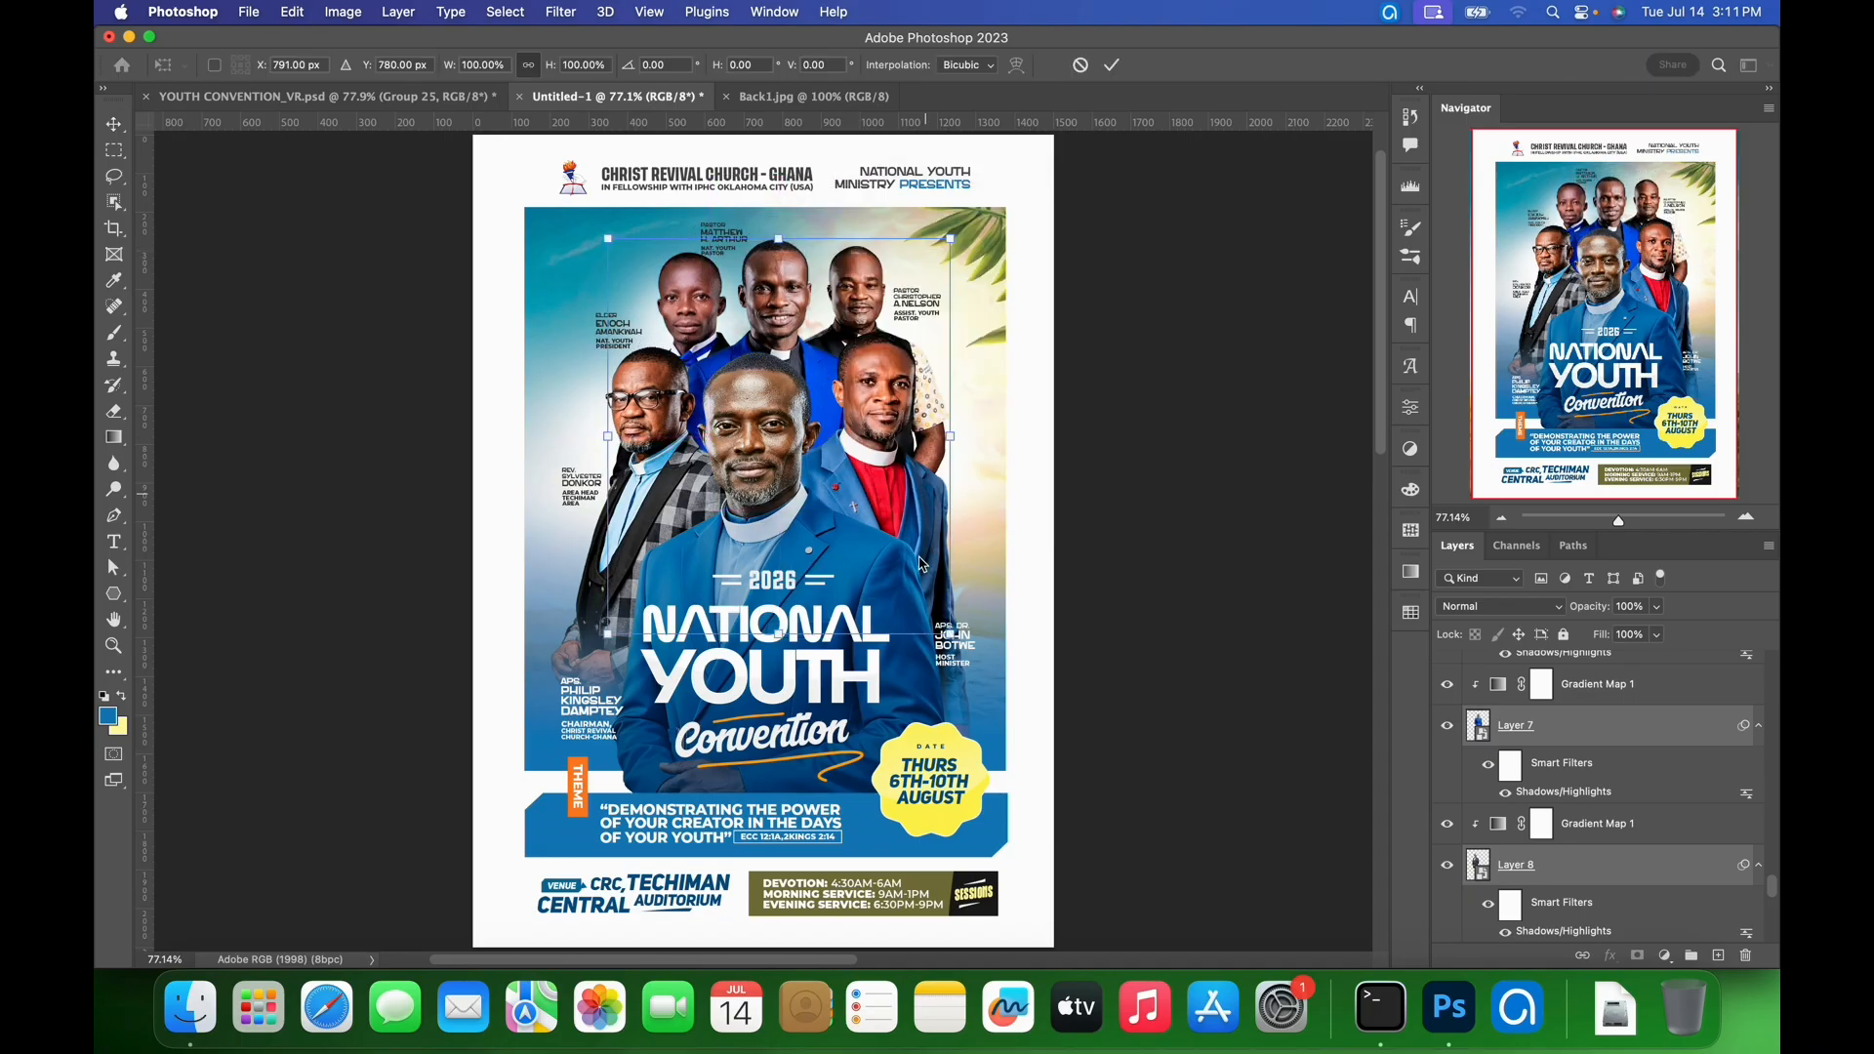
{"action": "left_click_drag", "start_coordinate": [950, 640], "coordinate": [935, 612]}
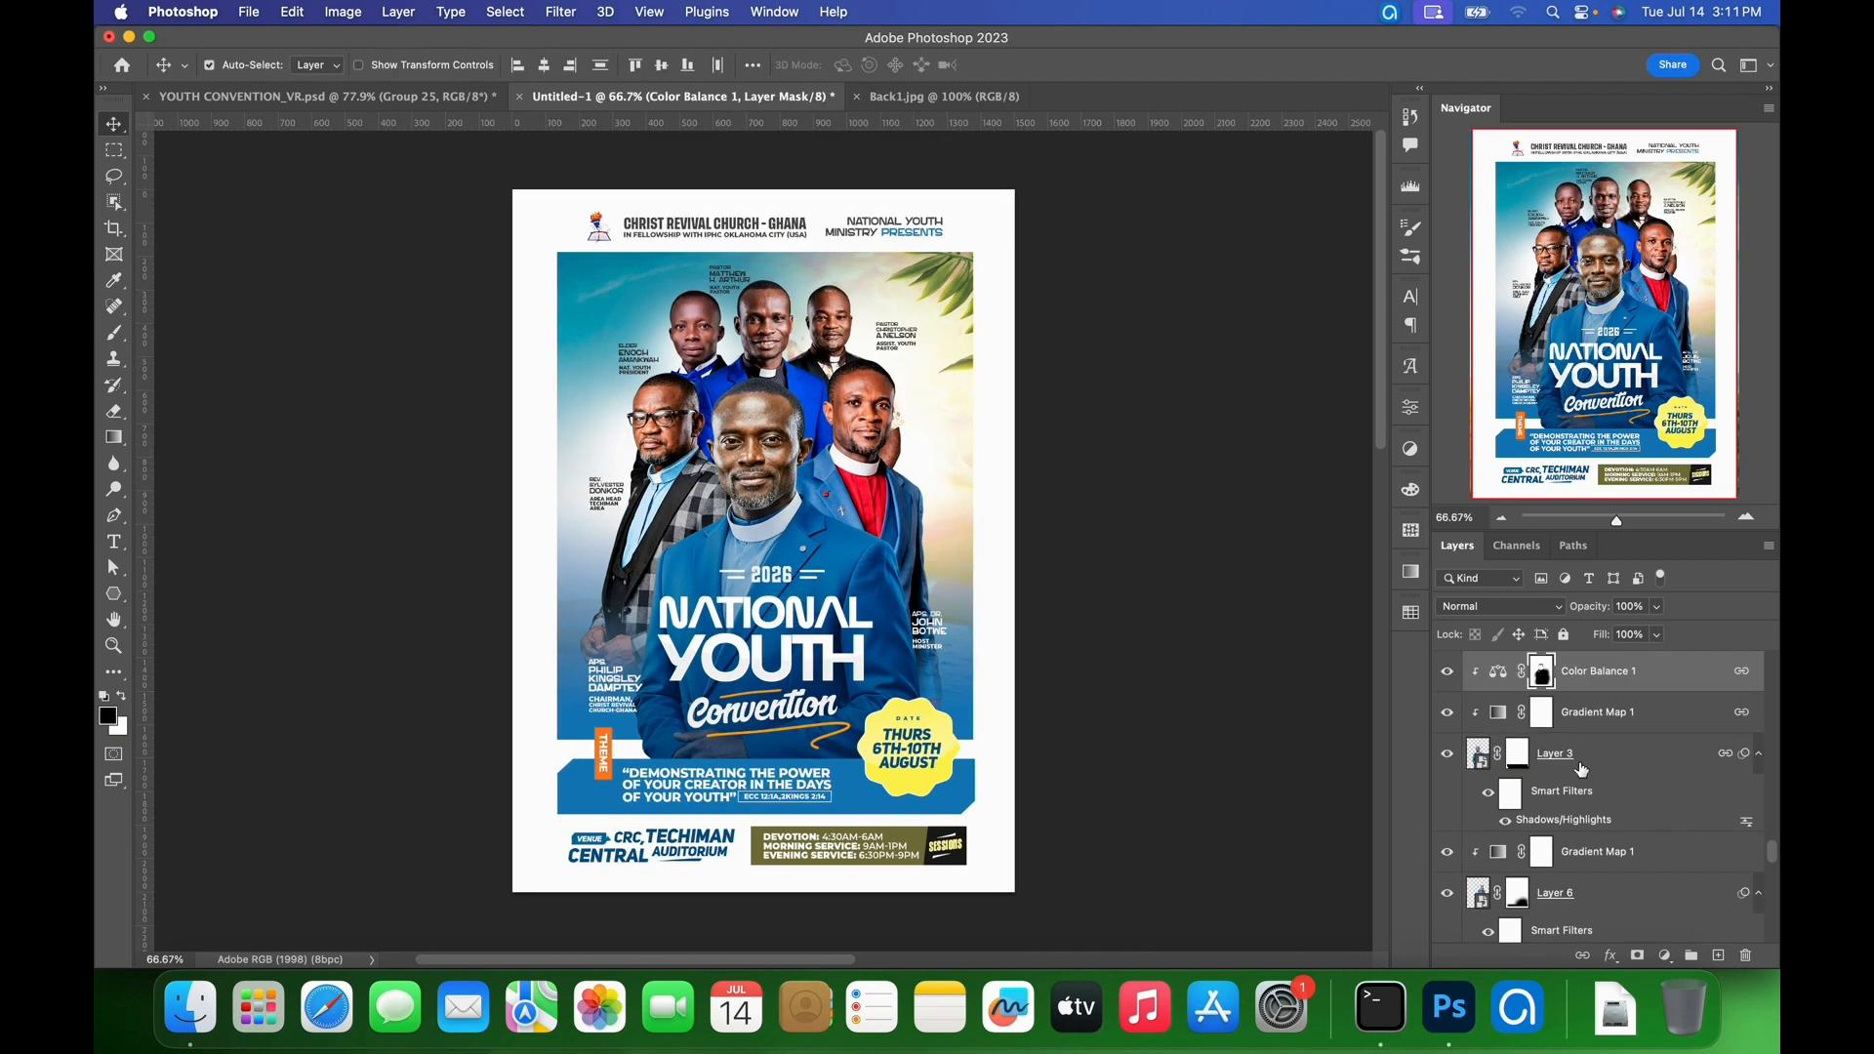
- Scale the centre-front portrait down slightly together with its Color Balance and Gradient Map adjustments
{"action": "left_click", "coordinate": [1612, 764], "text": "shift"}
{"action": "scroll", "coordinate": [1613, 762], "scroll_direction": "up", "scroll_amount": 3}
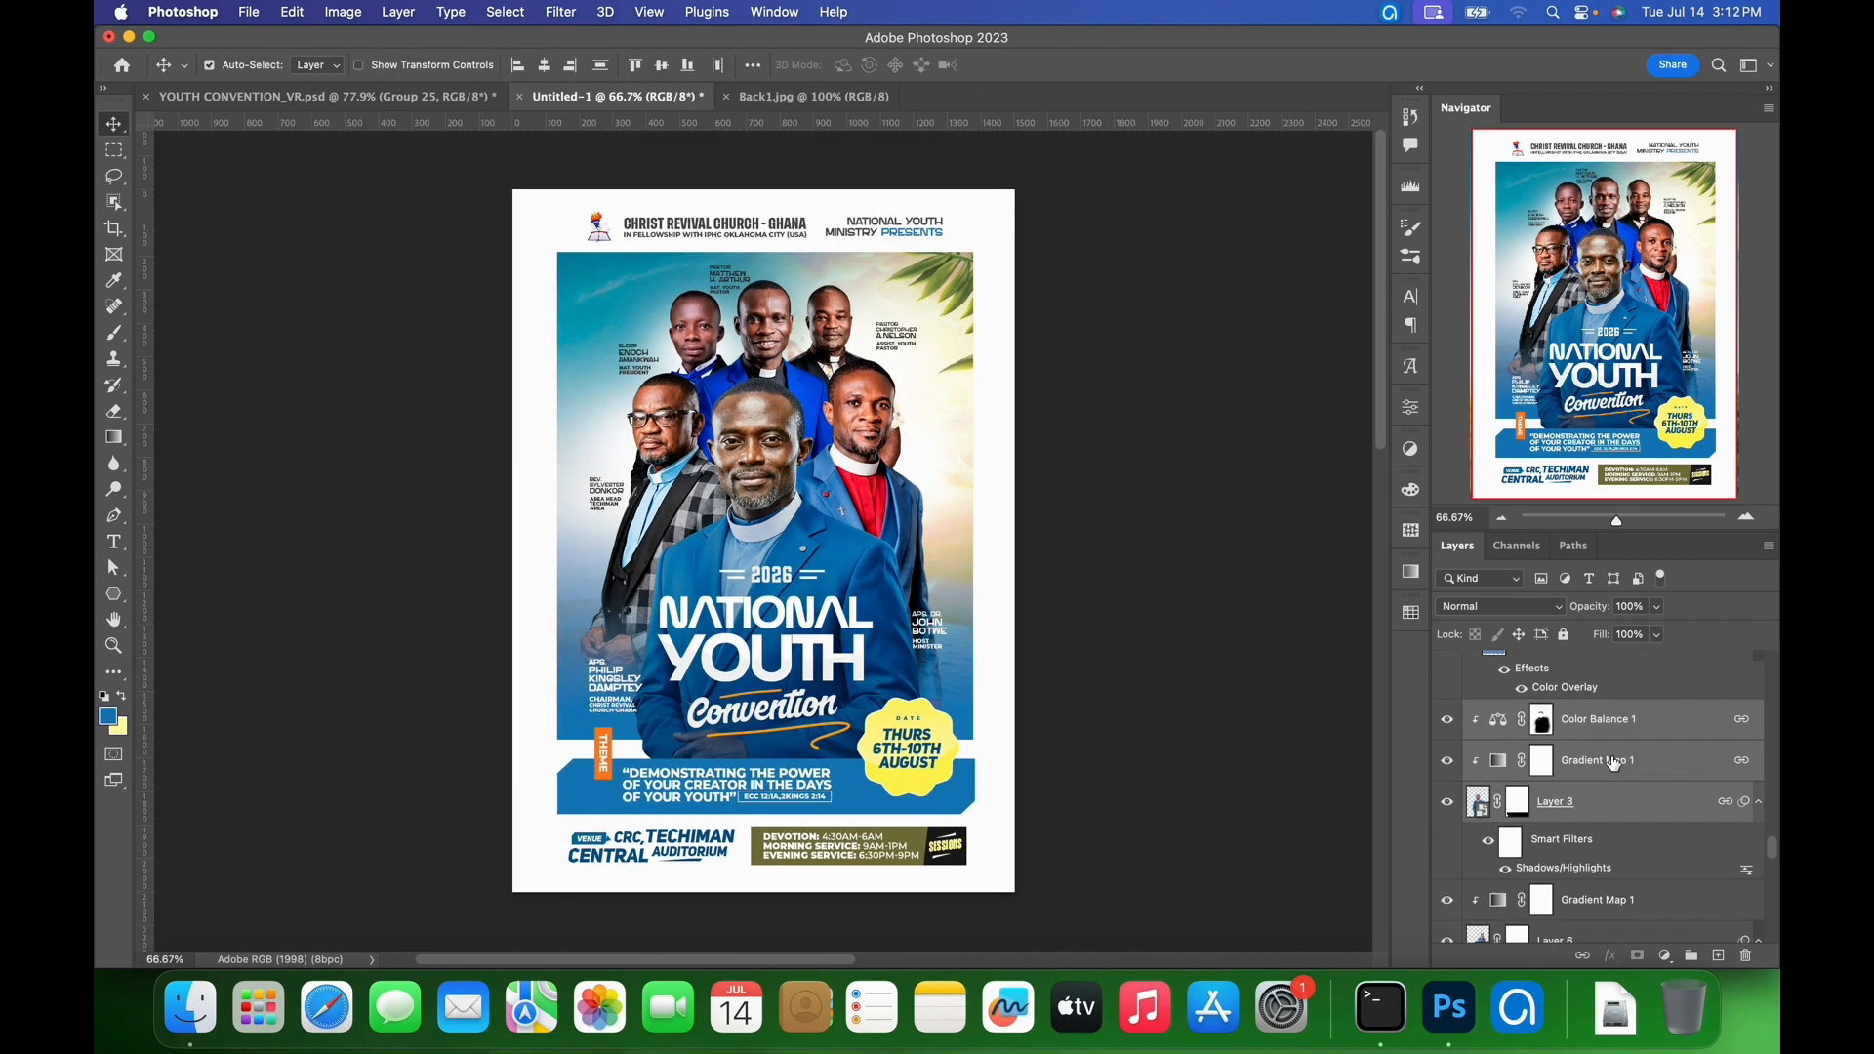
{"action": "key", "text": "super+t"}
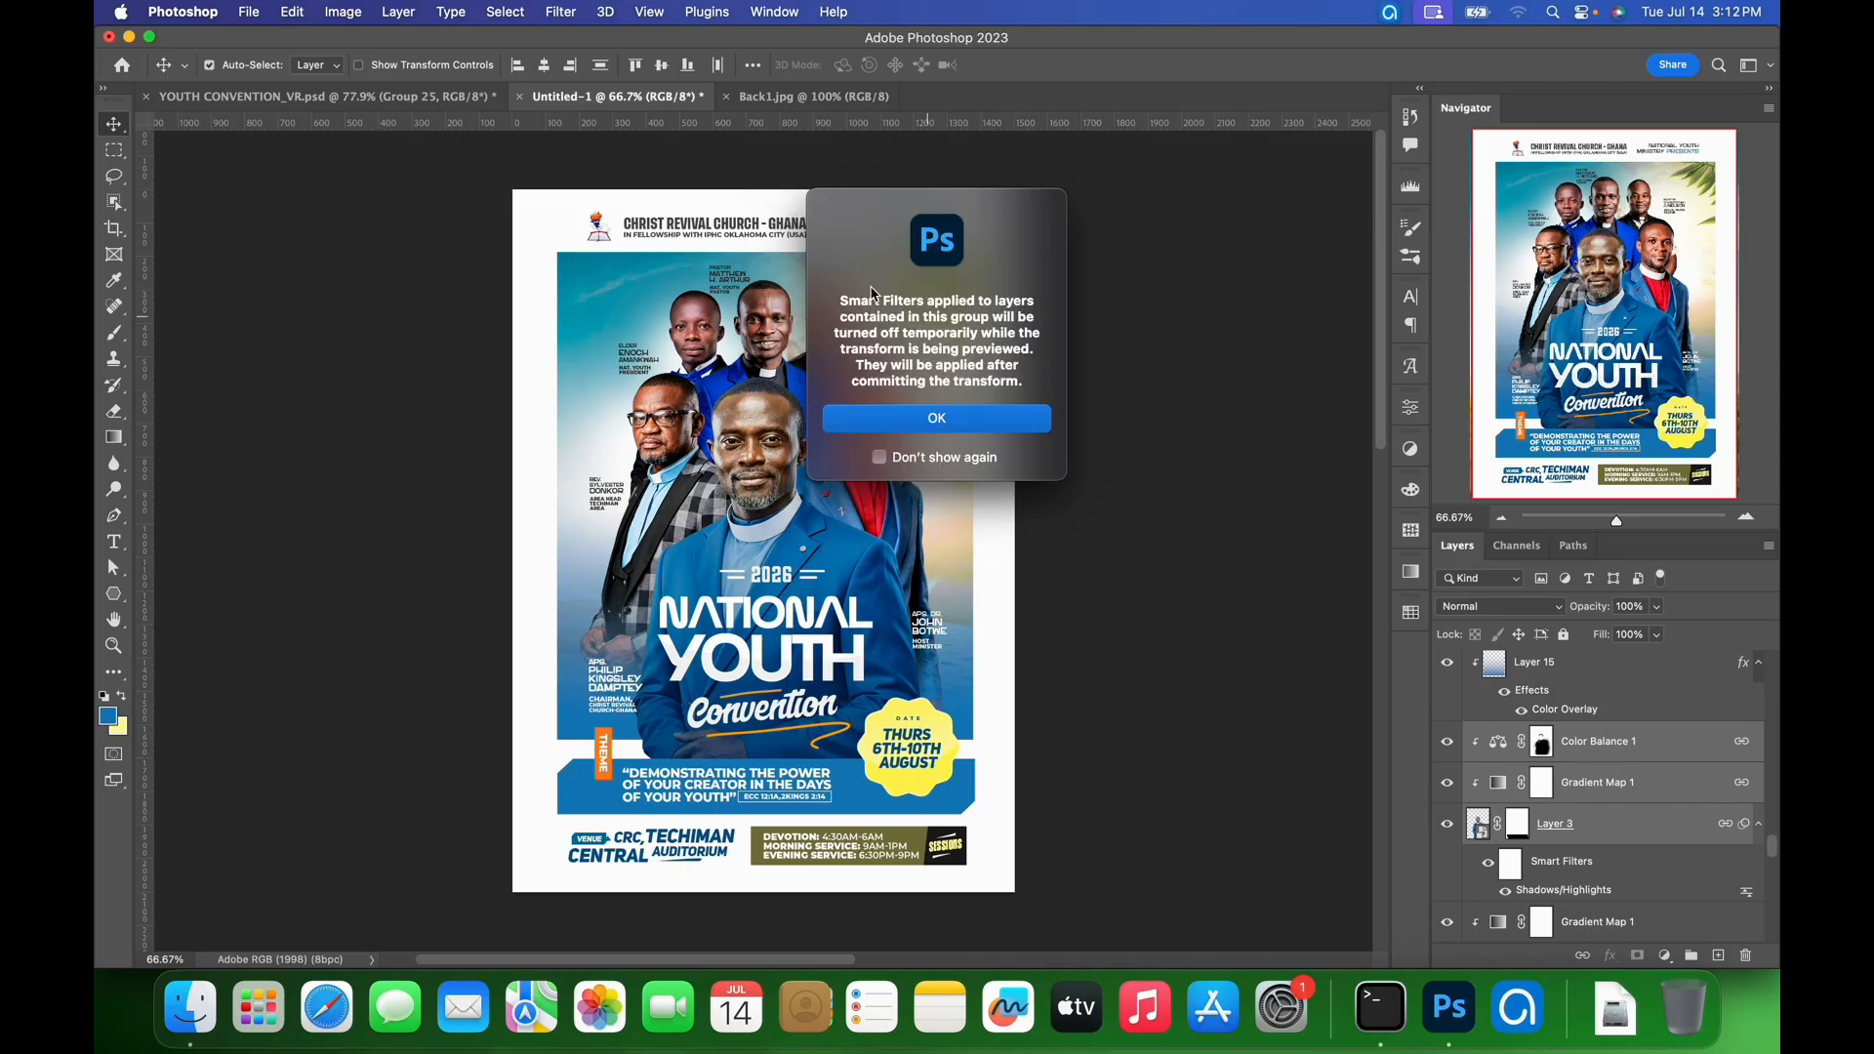
{"action": "left_click", "coordinate": [957, 441]}
{"action": "left_click_drag", "start_coordinate": [1007, 371], "coordinate": [998, 381]}
{"action": "key", "text": "Return"}
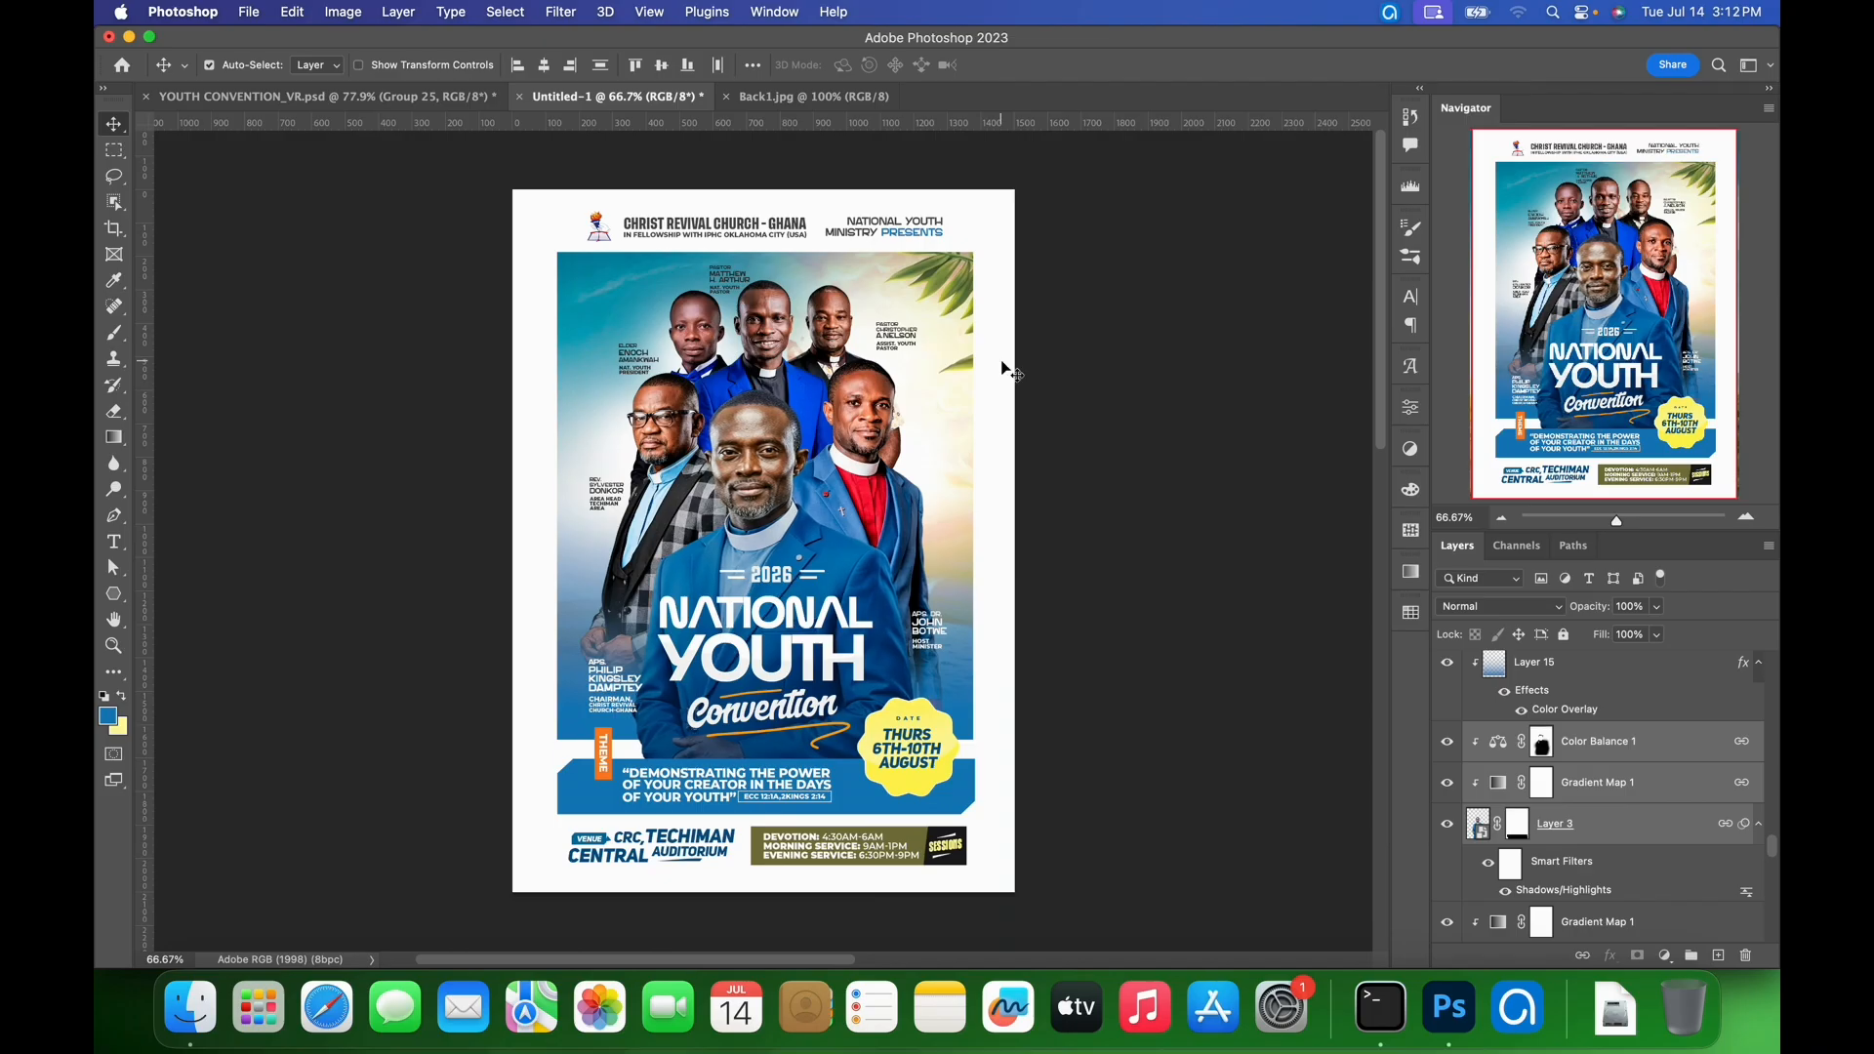
- Shift the chairman's and the host minister's name and title texts up slightly
{"action": "left_click", "coordinate": [618, 711]}
{"action": "left_click", "coordinate": [608, 687], "text": "shift"}
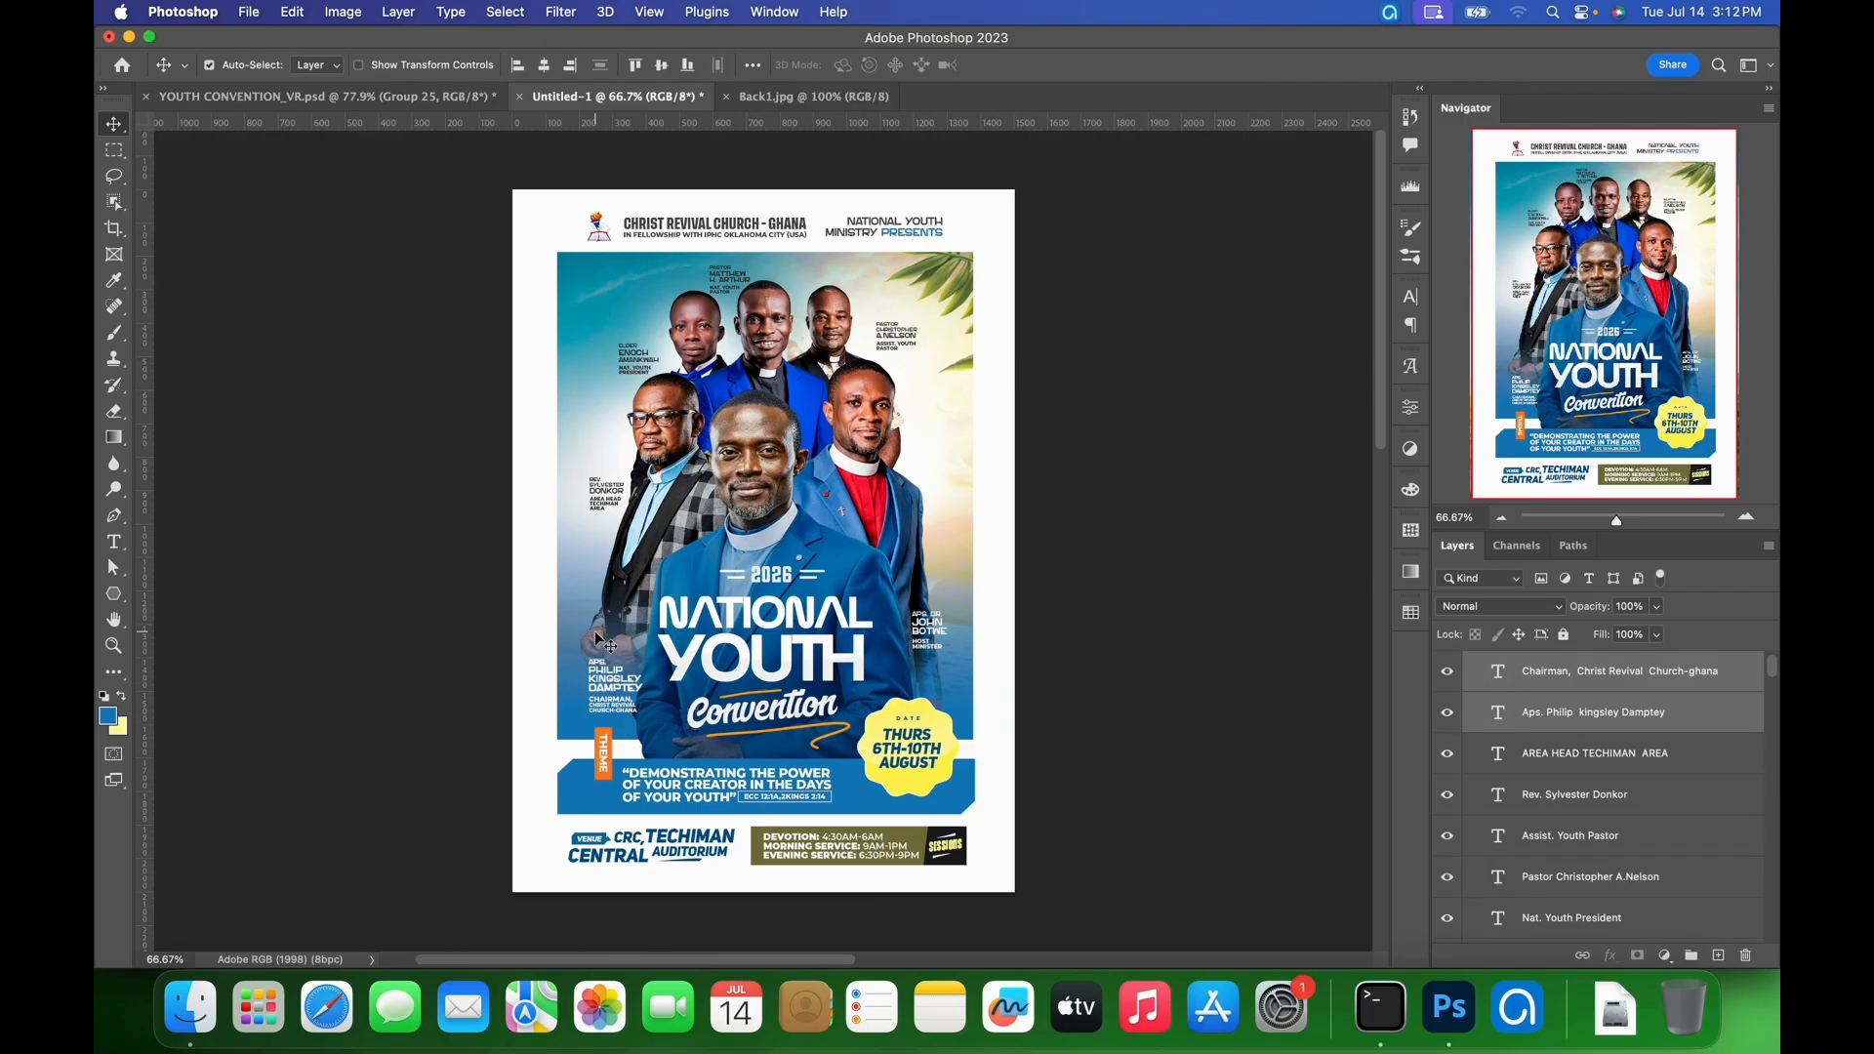
{"action": "key", "text": "shift+Up"}
{"action": "key", "text": "shift+Up"}
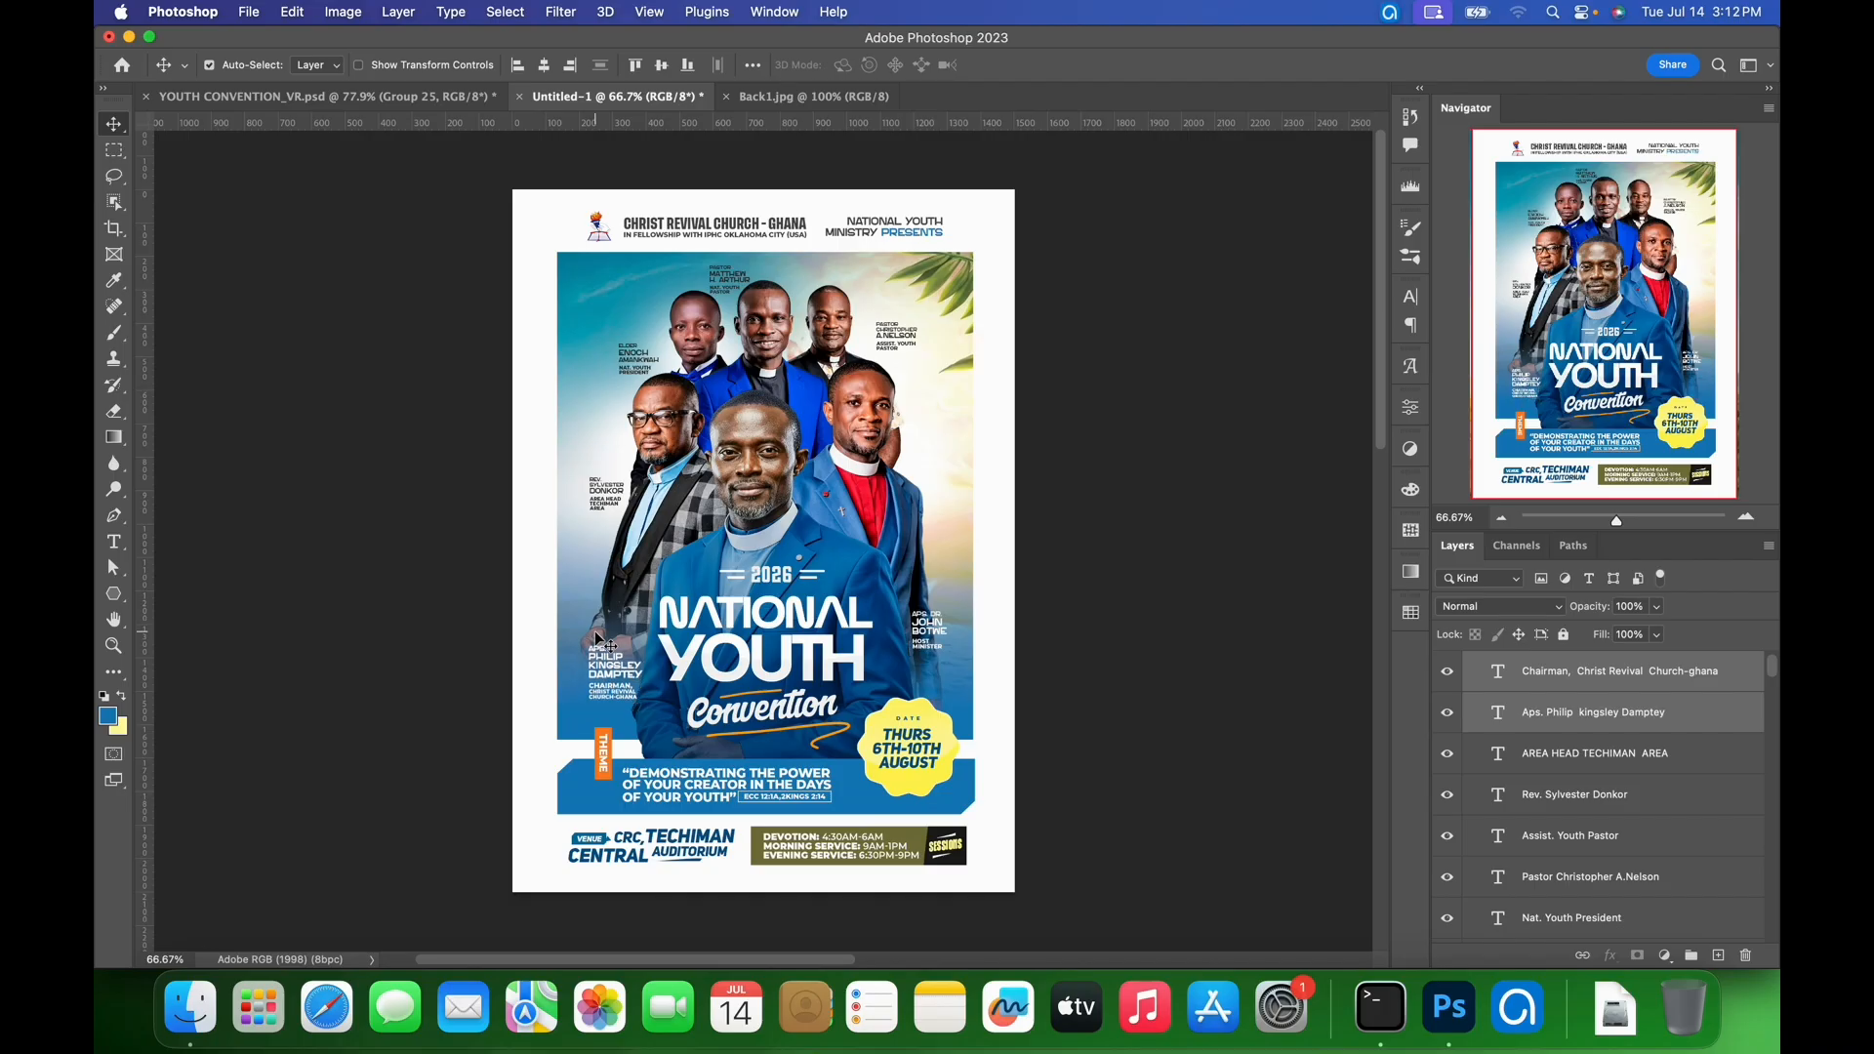
{"action": "left_click", "coordinate": [933, 646]}
{"action": "left_click", "coordinate": [924, 623], "text": "shift"}
{"action": "mouse_move", "coordinate": [932, 633]}
{"action": "left_mouse_down"}
{"action": "mouse_move", "coordinate": [967, 561]}
{"action": "mouse_move", "coordinate": [929, 605]}
{"action": "left_mouse_up"}
- Copy the vertical info and sponsorship contact line from YOUTH CONVENTION_VR.psd into the flyer's white side margin
{"action": "left_click", "coordinate": [788, 346]}
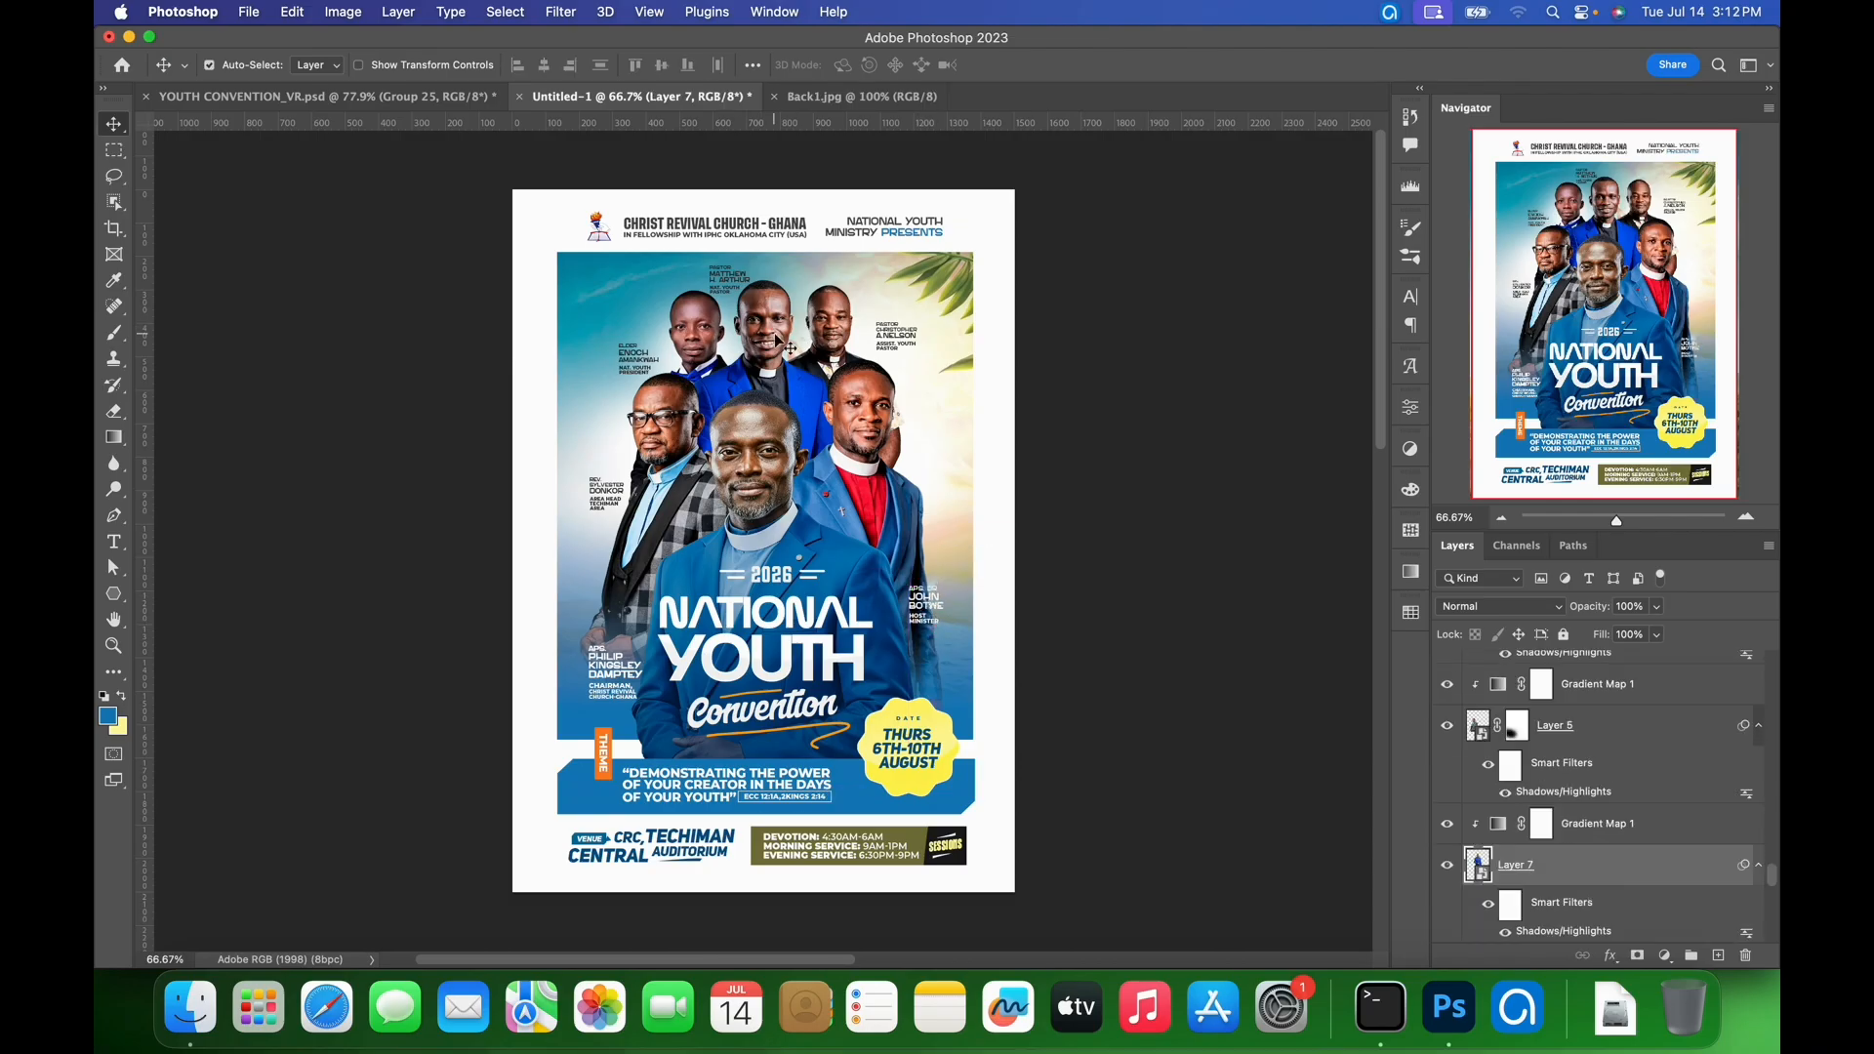
{"action": "left_click", "coordinate": [397, 100]}
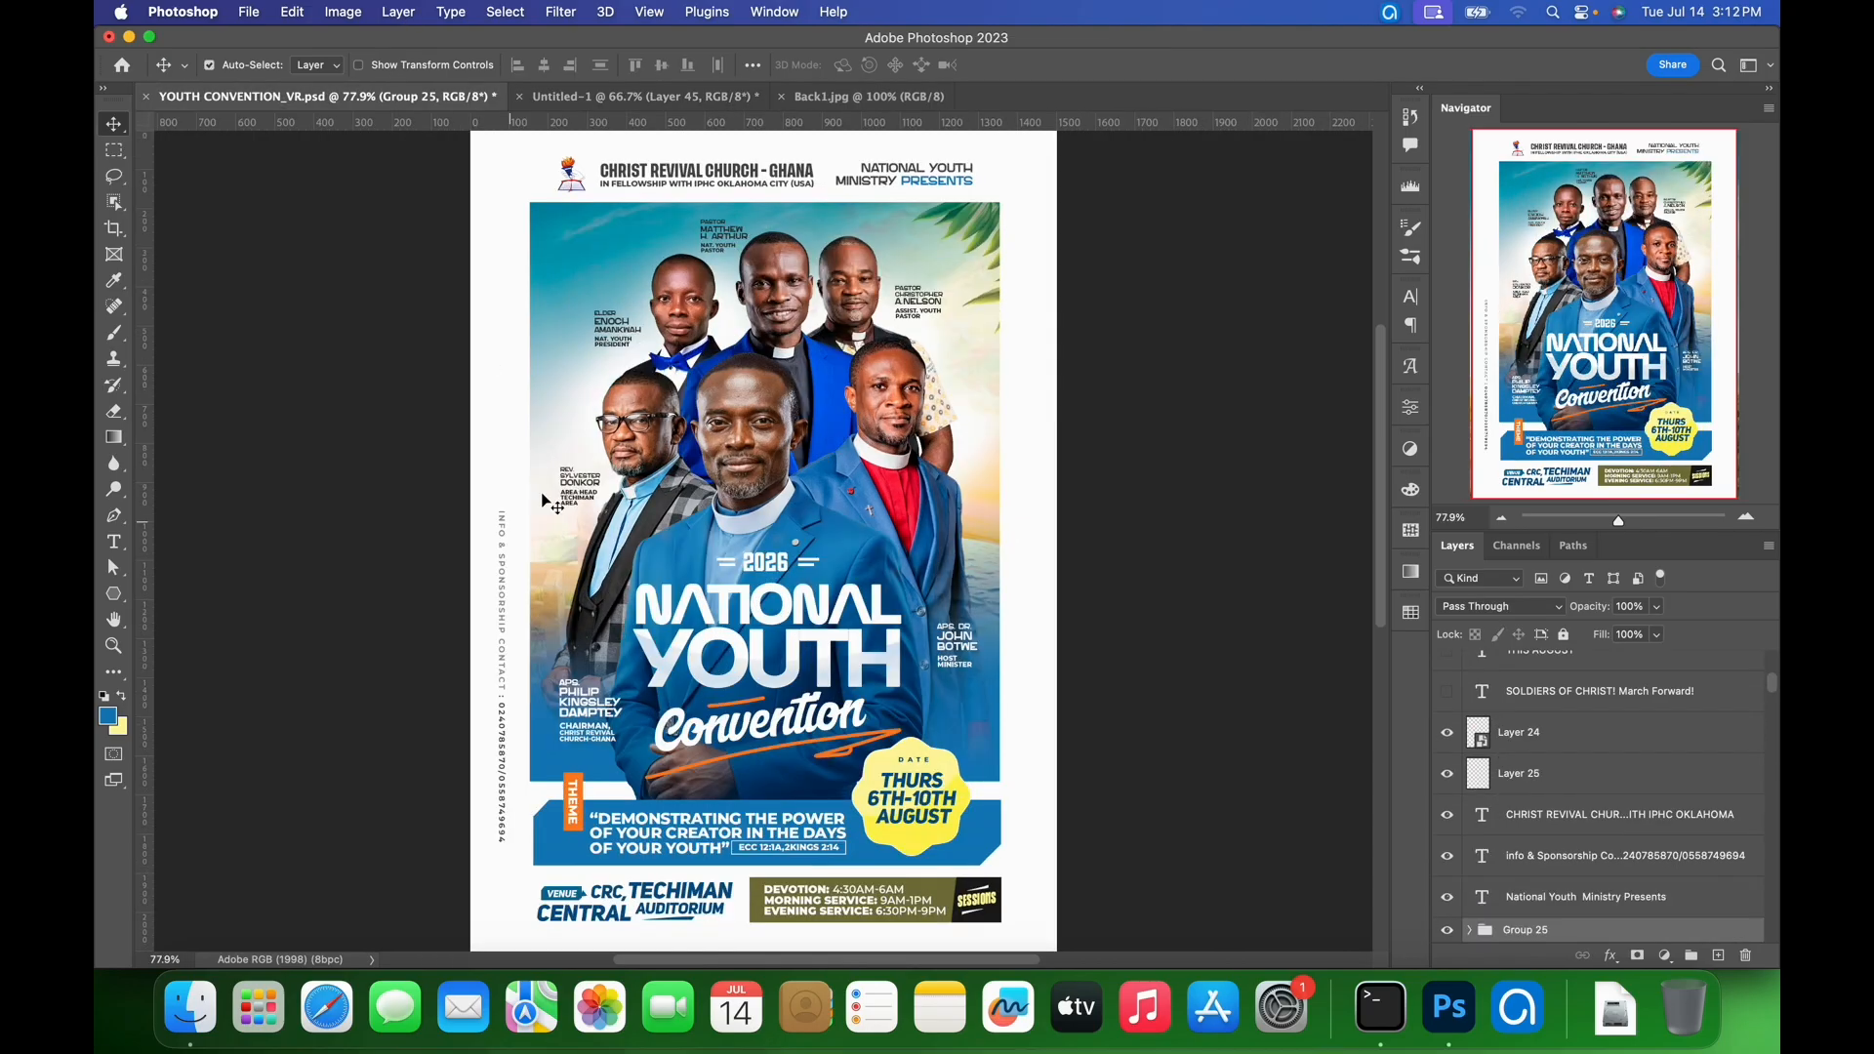
{"action": "left_click_drag", "start_coordinate": [503, 596], "coordinate": [535, 533]}
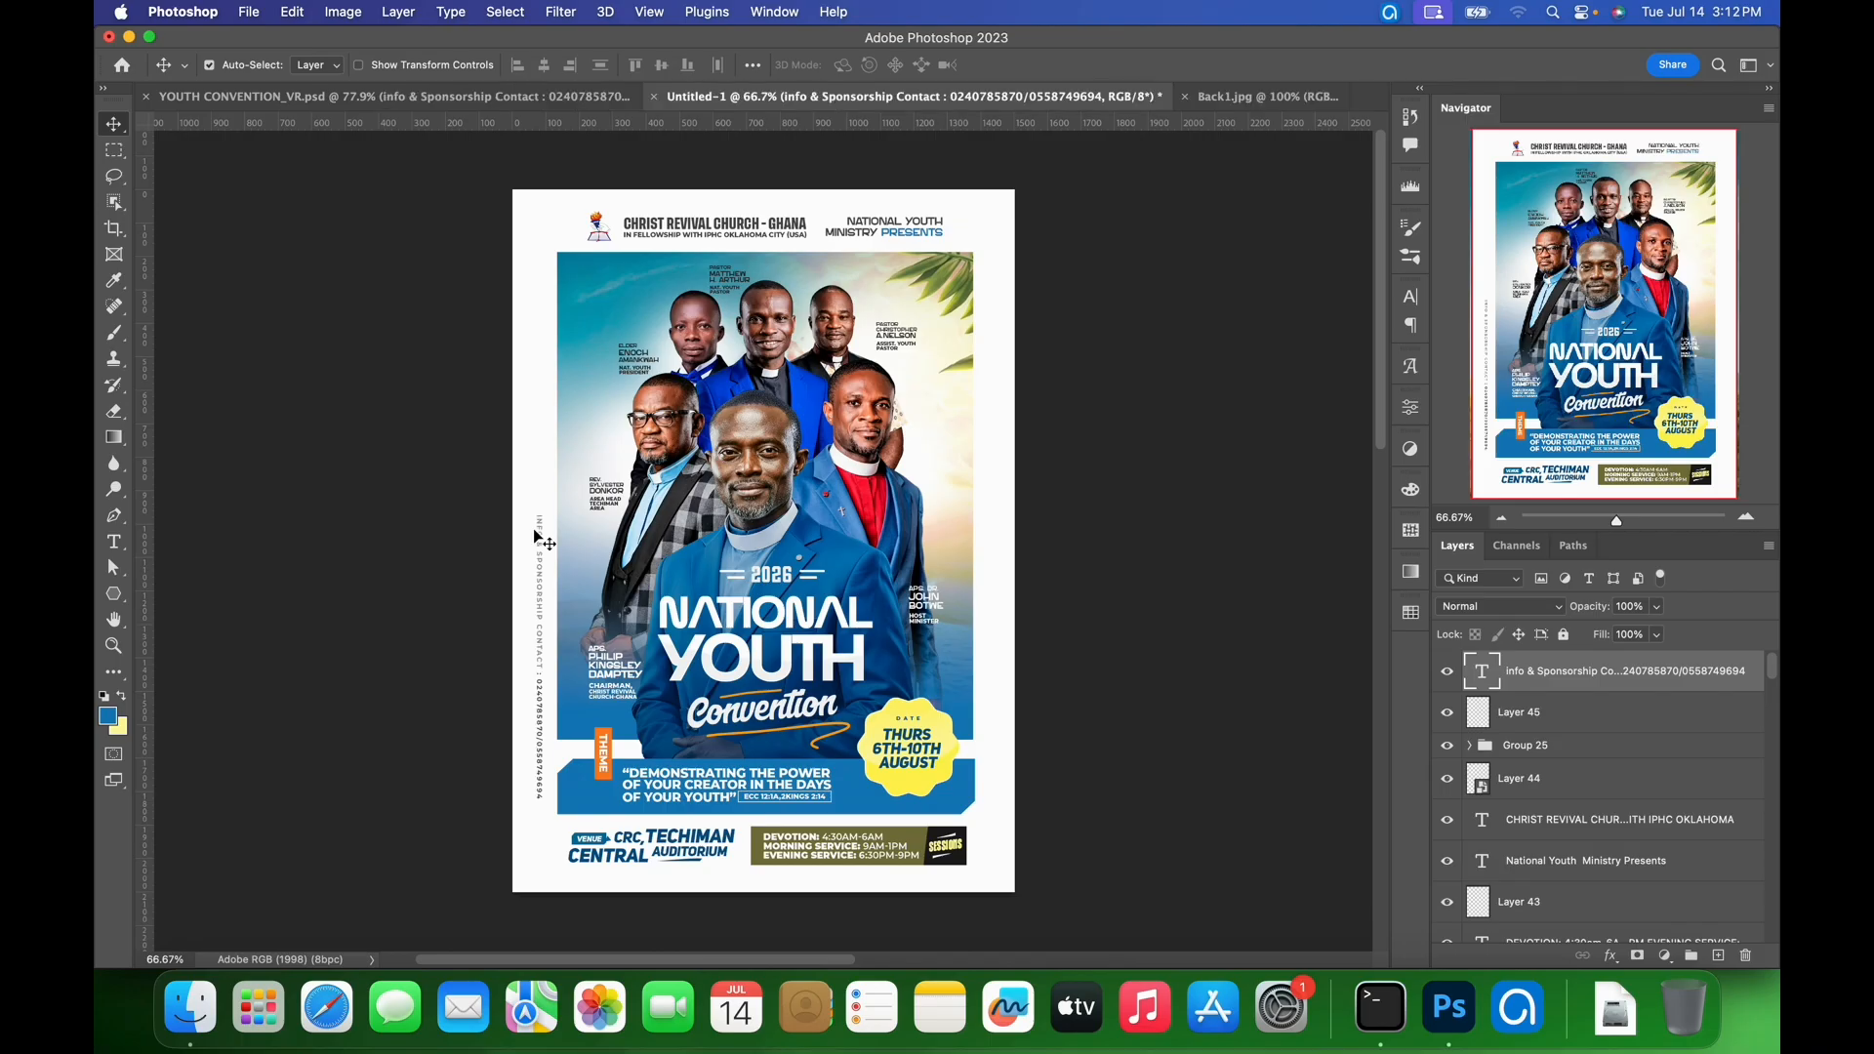
- Rotate the info and sponsorship contact line to horizontal
{"action": "double_click", "coordinate": [542, 580]}
{"action": "left_click", "coordinate": [1068, 64]}
{"action": "key", "text": "v"}
{"action": "key", "text": "ctrl+t"}
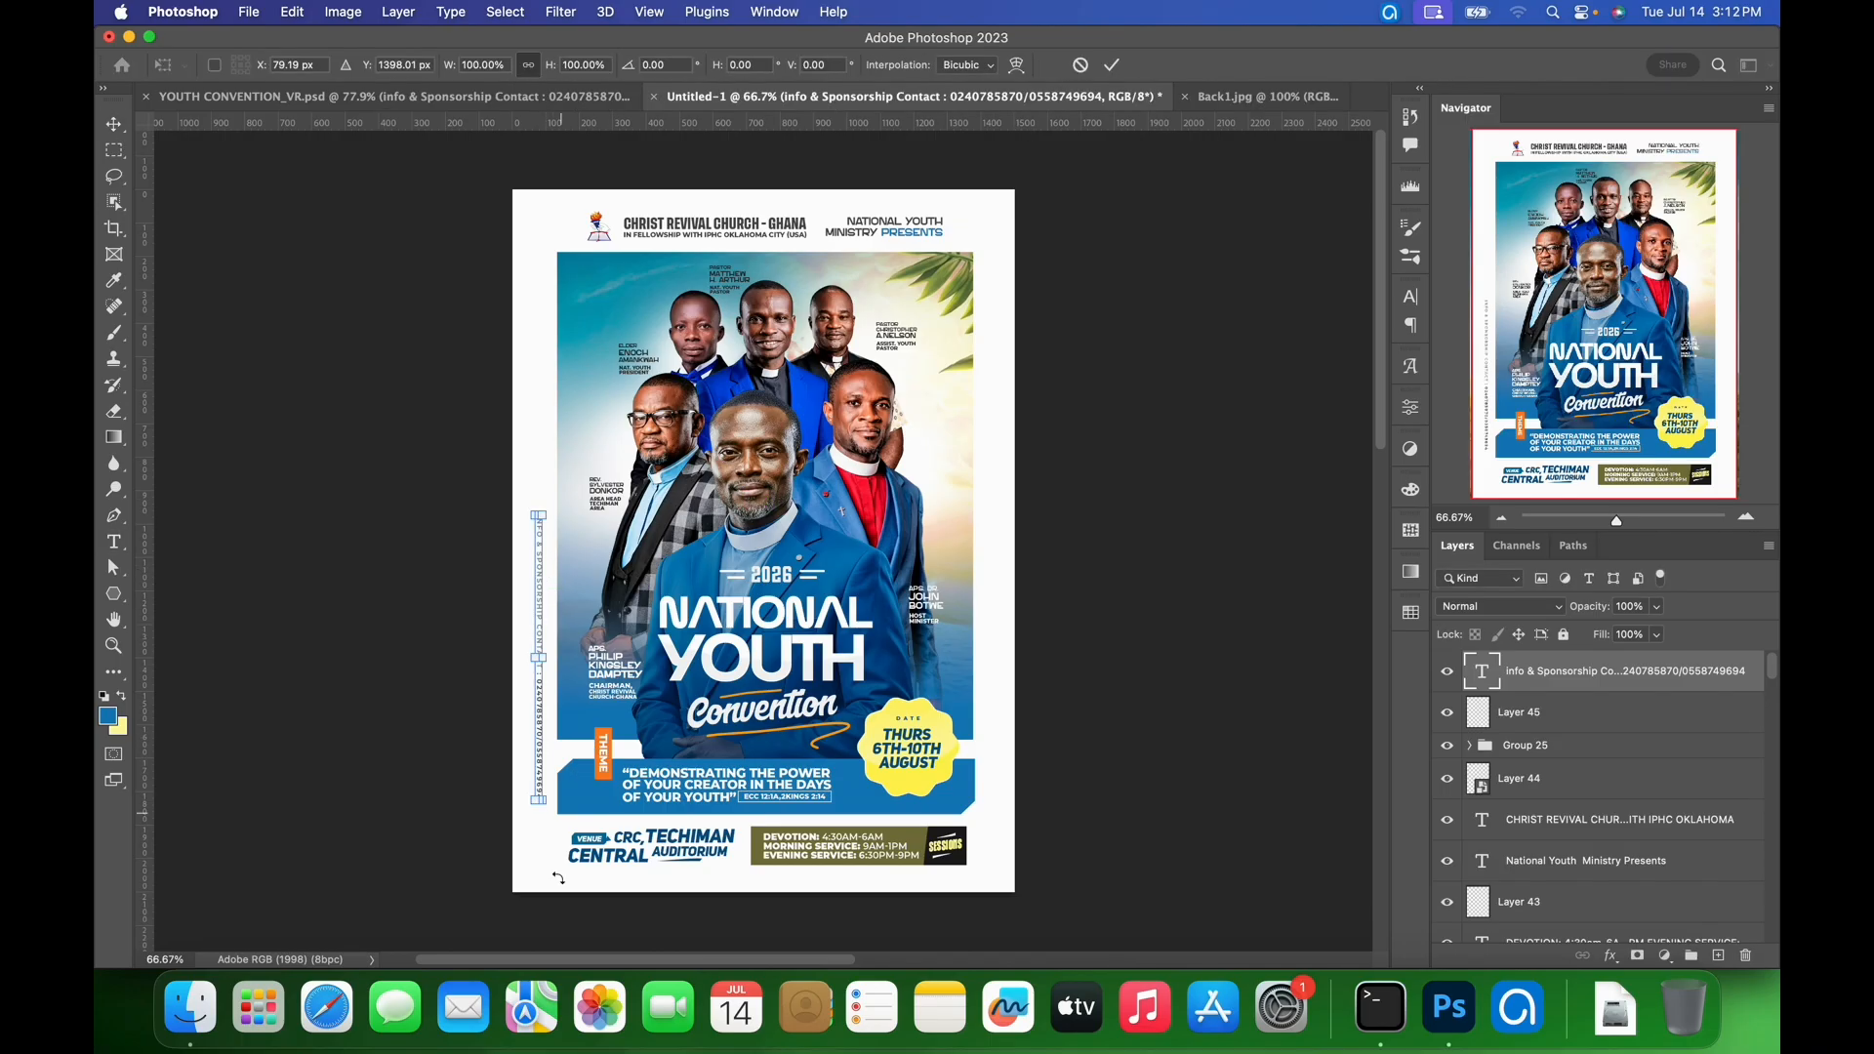
{"action": "left_click_drag", "start_coordinate": [586, 815], "coordinate": [871, 574]}
{"action": "key", "text": "Return"}
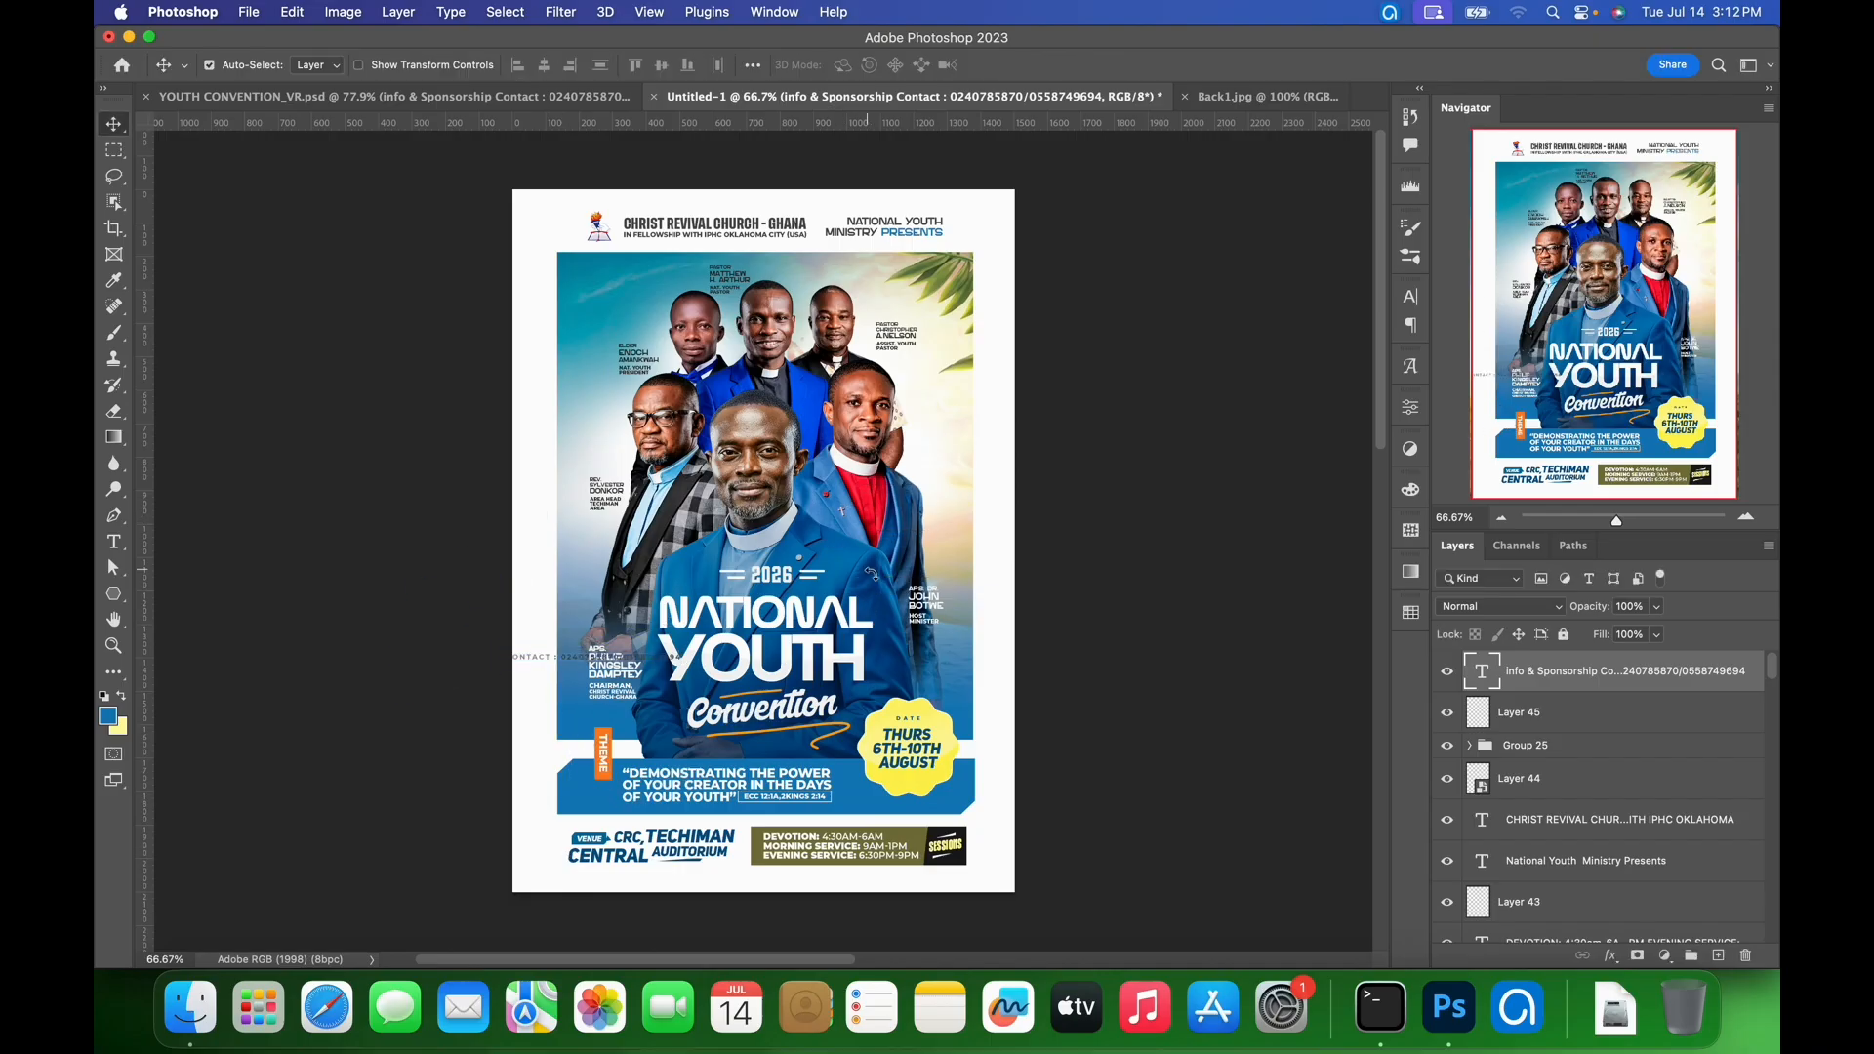
- Rotate the contact line 90° back to vertical and place it in the white margin beside the portraits
{"action": "left_click_drag", "start_coordinate": [536, 657], "coordinate": [634, 543]}
{"action": "key", "text": "super+t"}
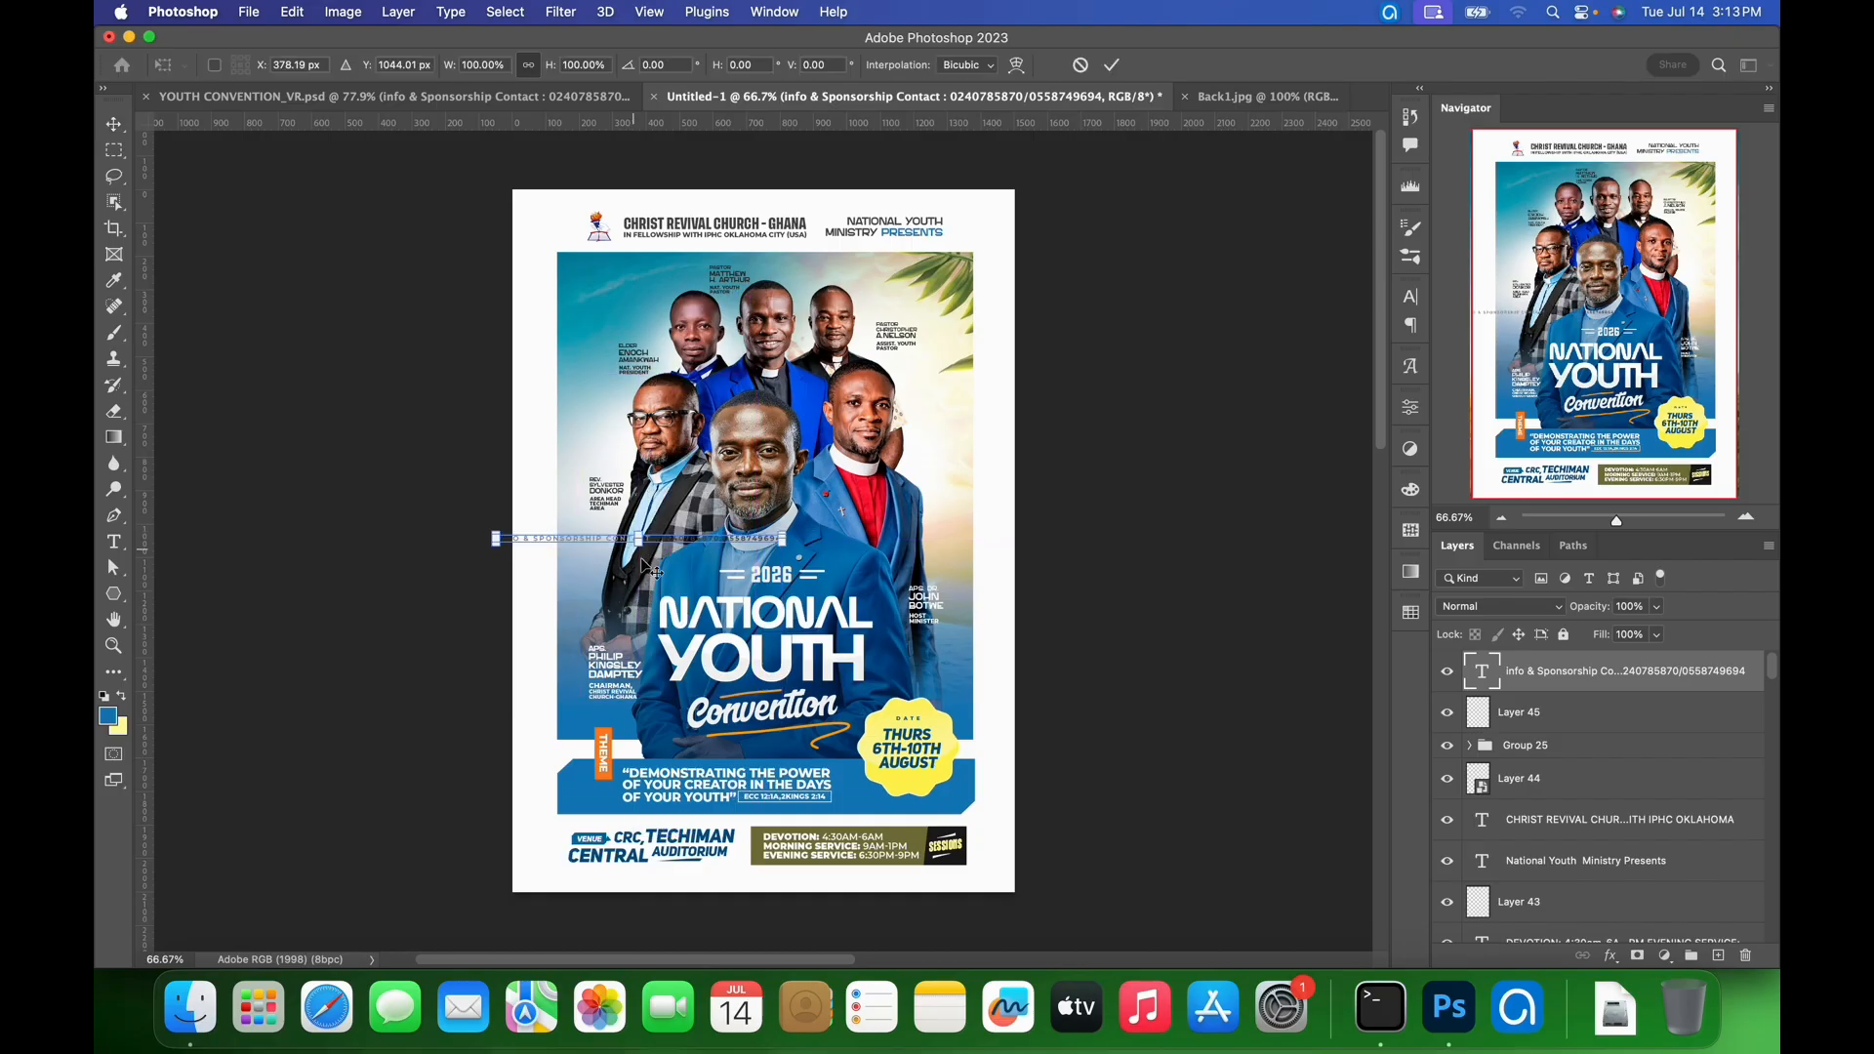
{"action": "left_click_drag", "start_coordinate": [851, 584], "coordinate": [615, 807]}
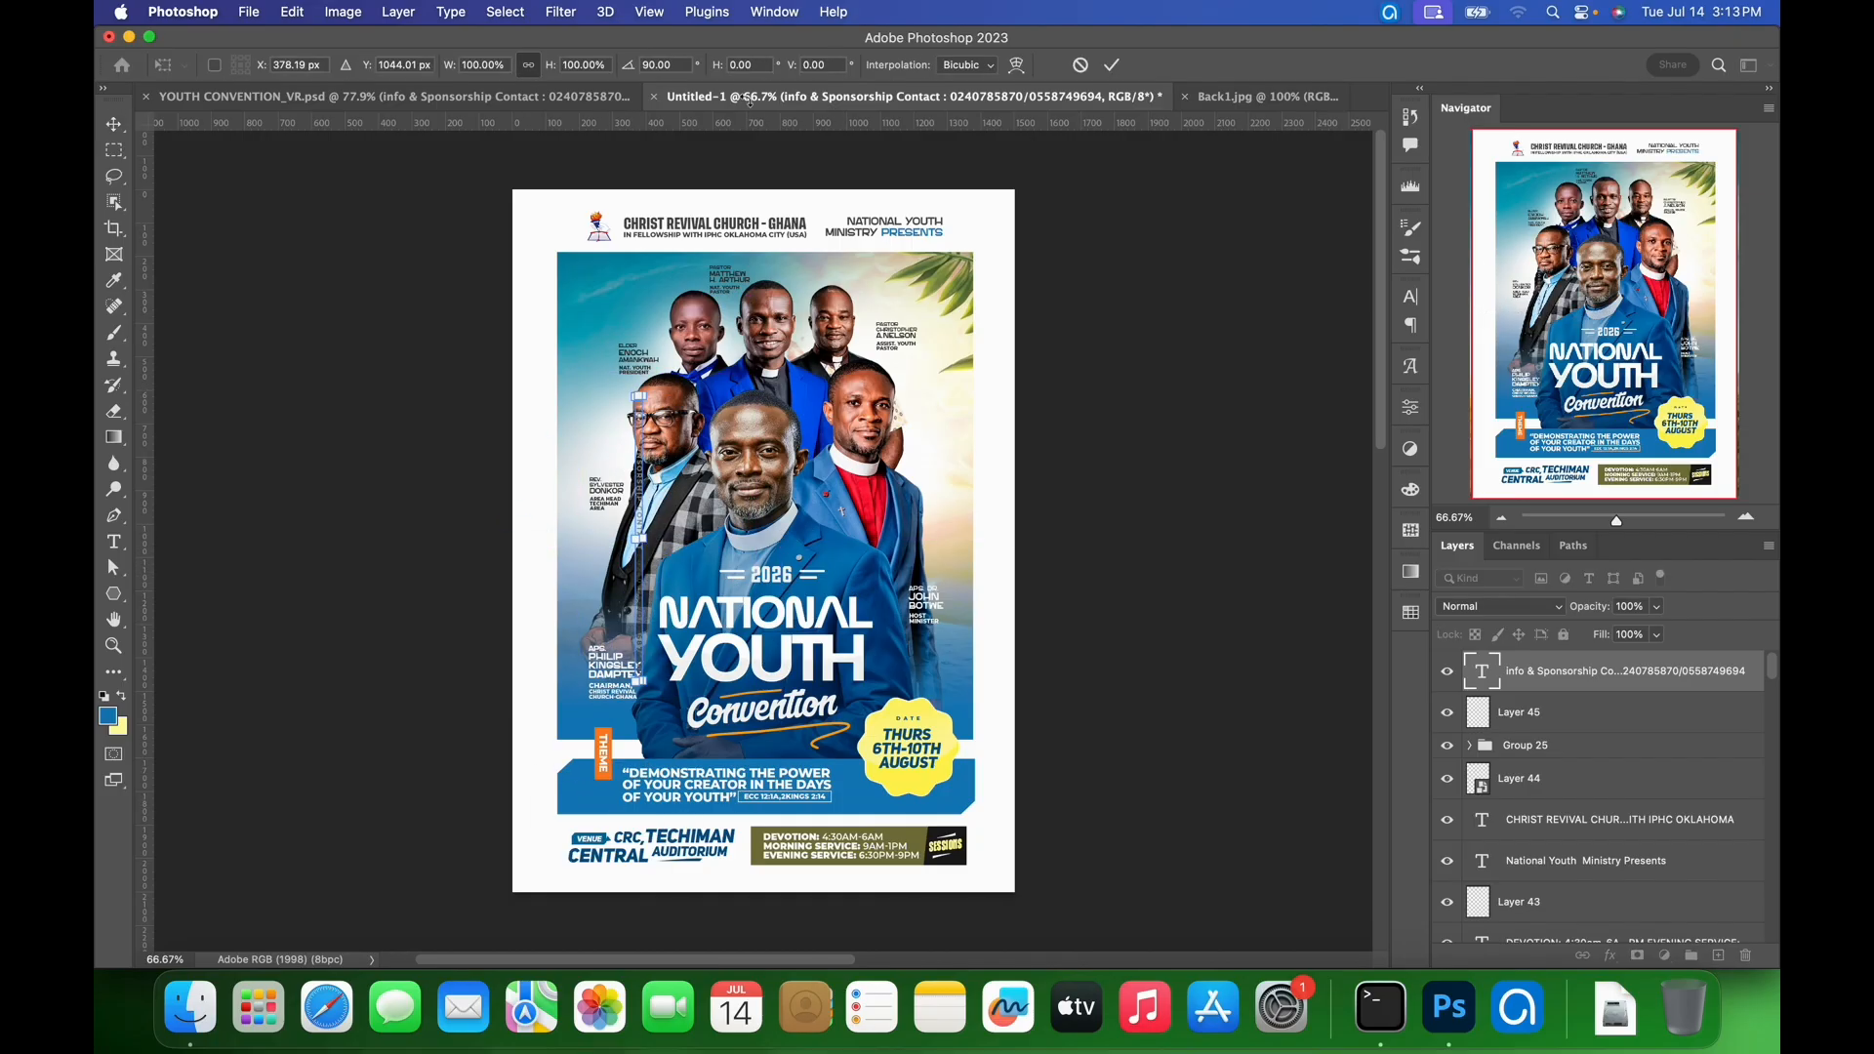
{"action": "left_click", "coordinate": [1113, 64]}
{"action": "left_click_drag", "start_coordinate": [552, 501], "coordinate": [517, 560]}
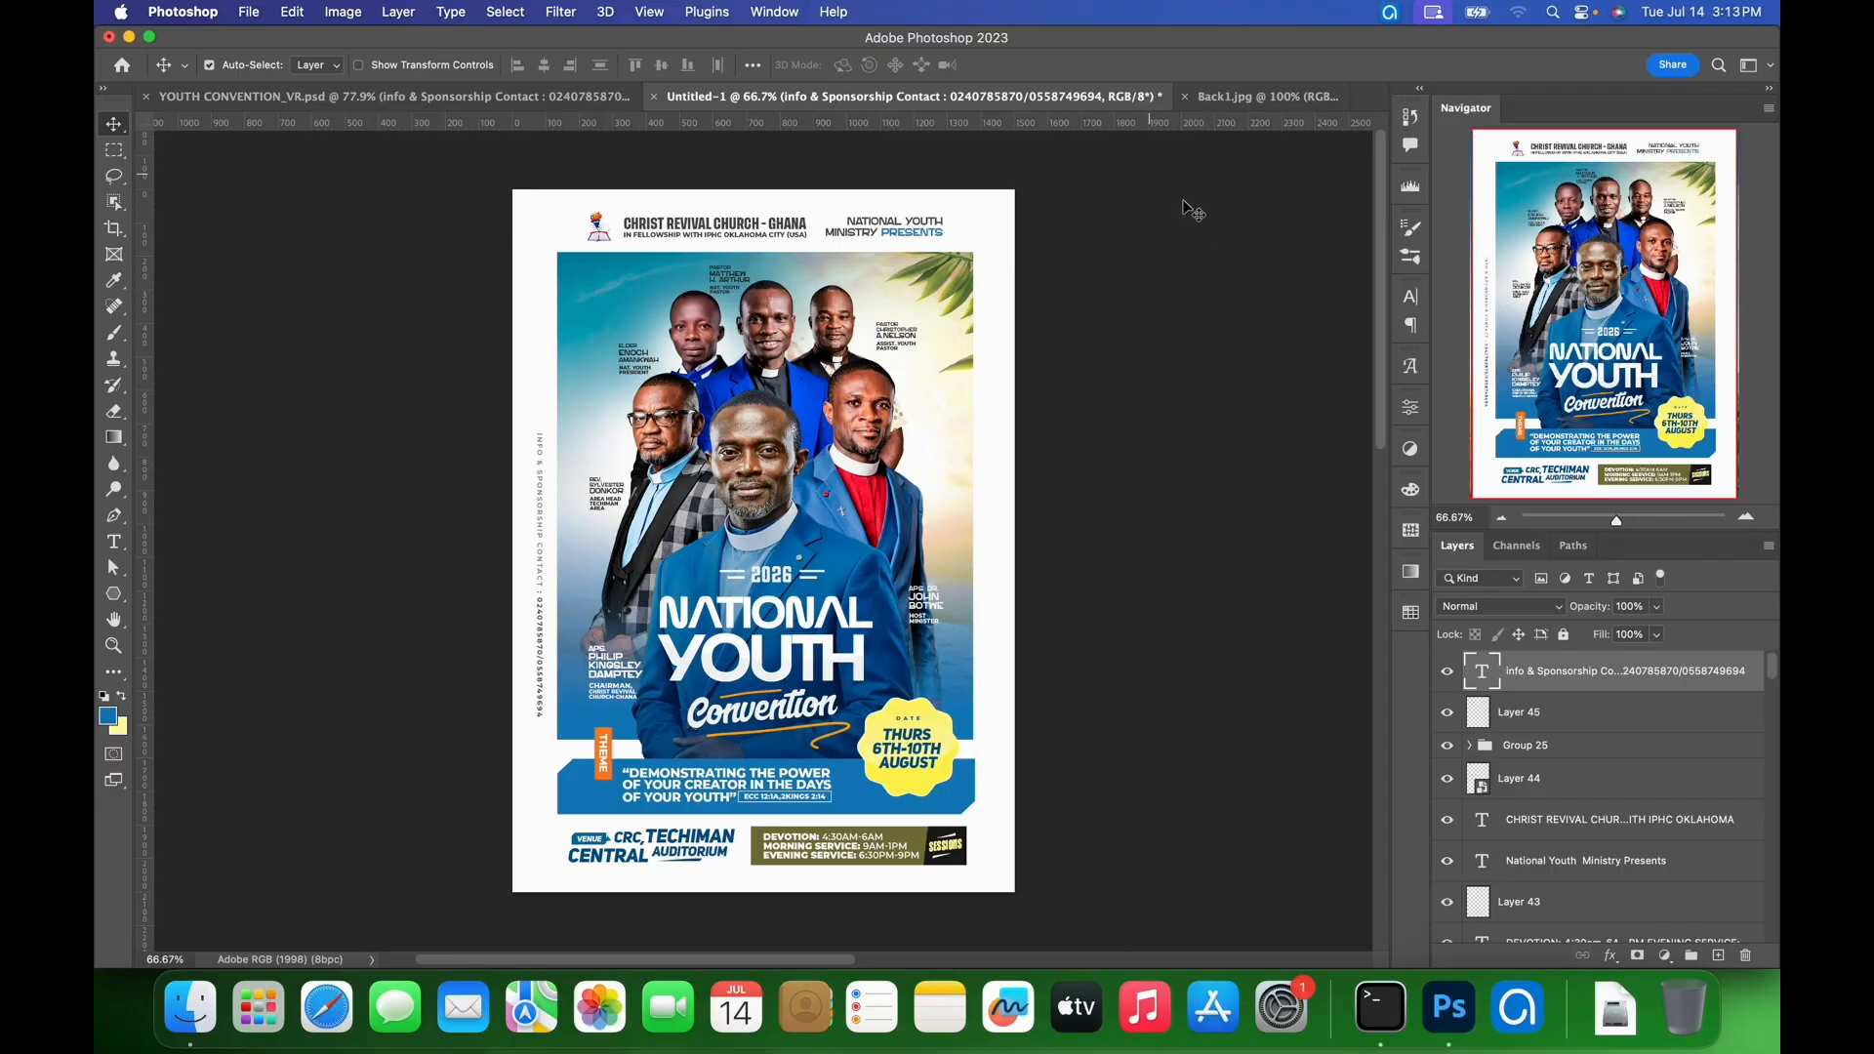
- Compare the flyer's overall layout with the reference design in YOUTH CONVENTION_VR.psd
{"action": "left_click", "coordinate": [528, 103]}
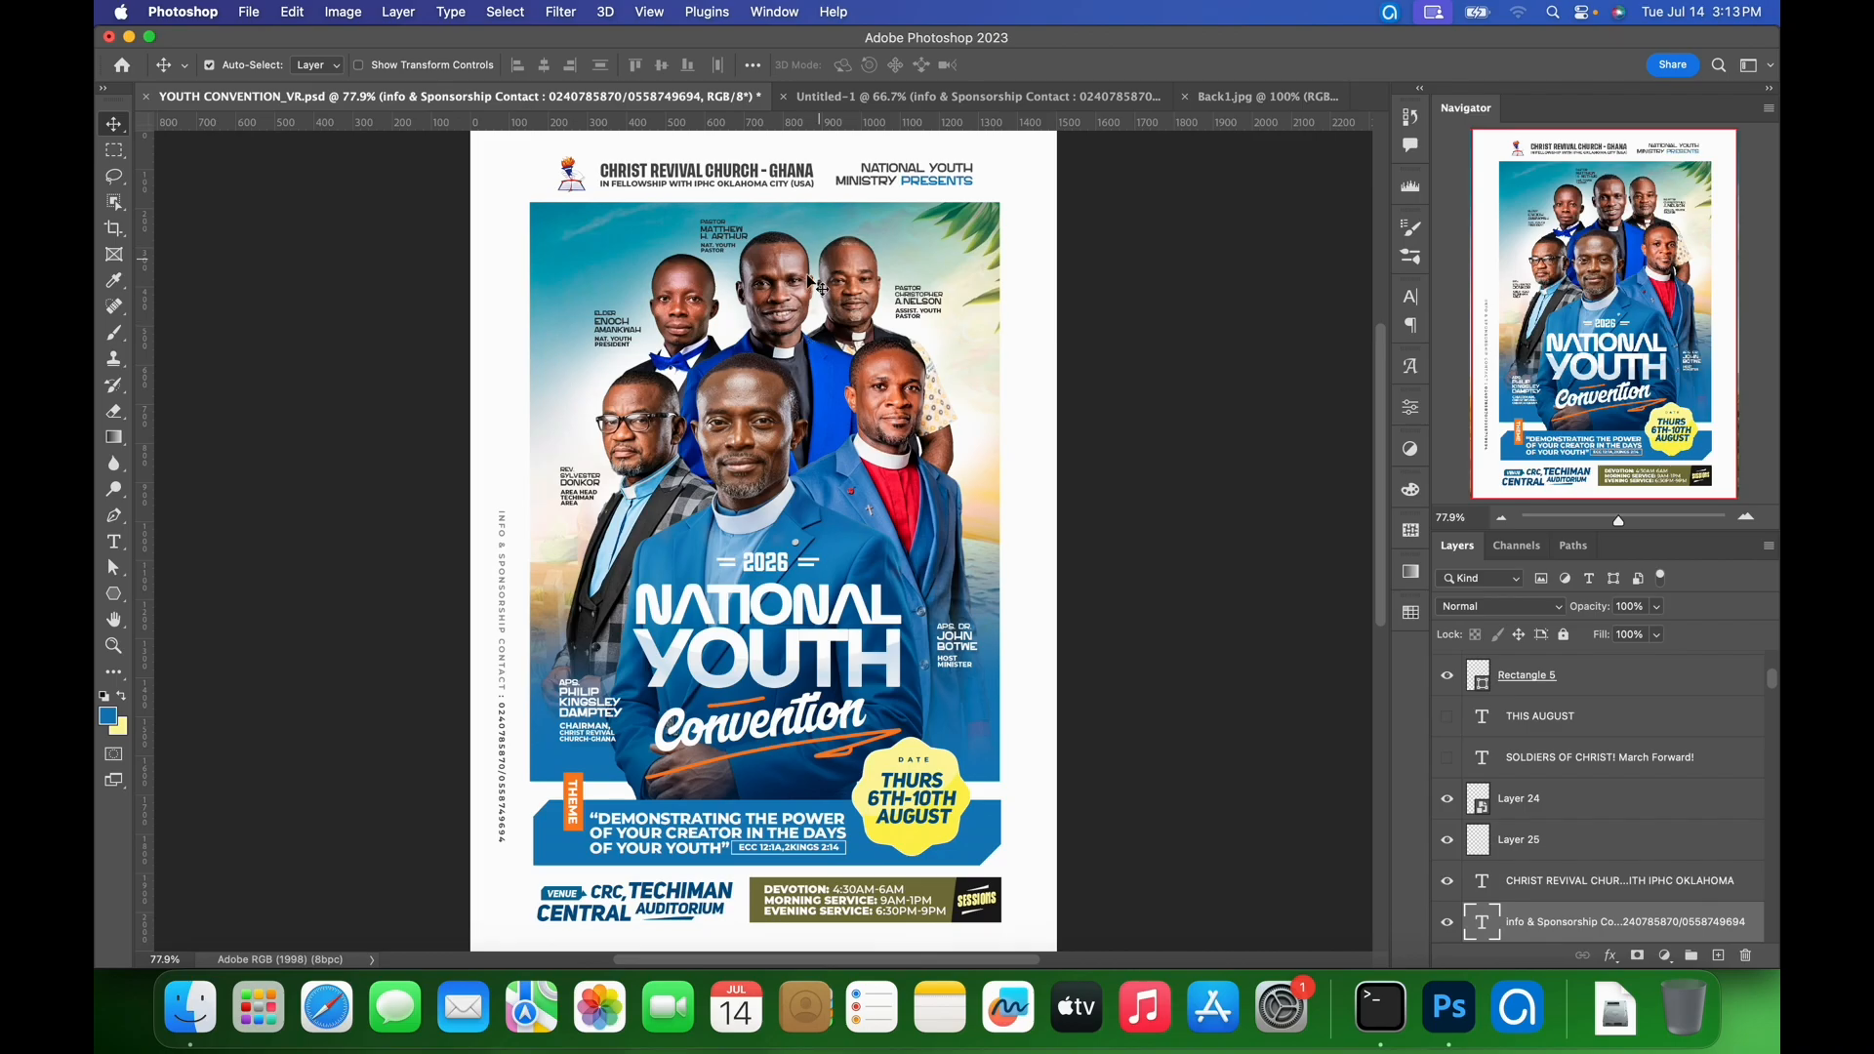
{"action": "left_click", "coordinate": [867, 98]}
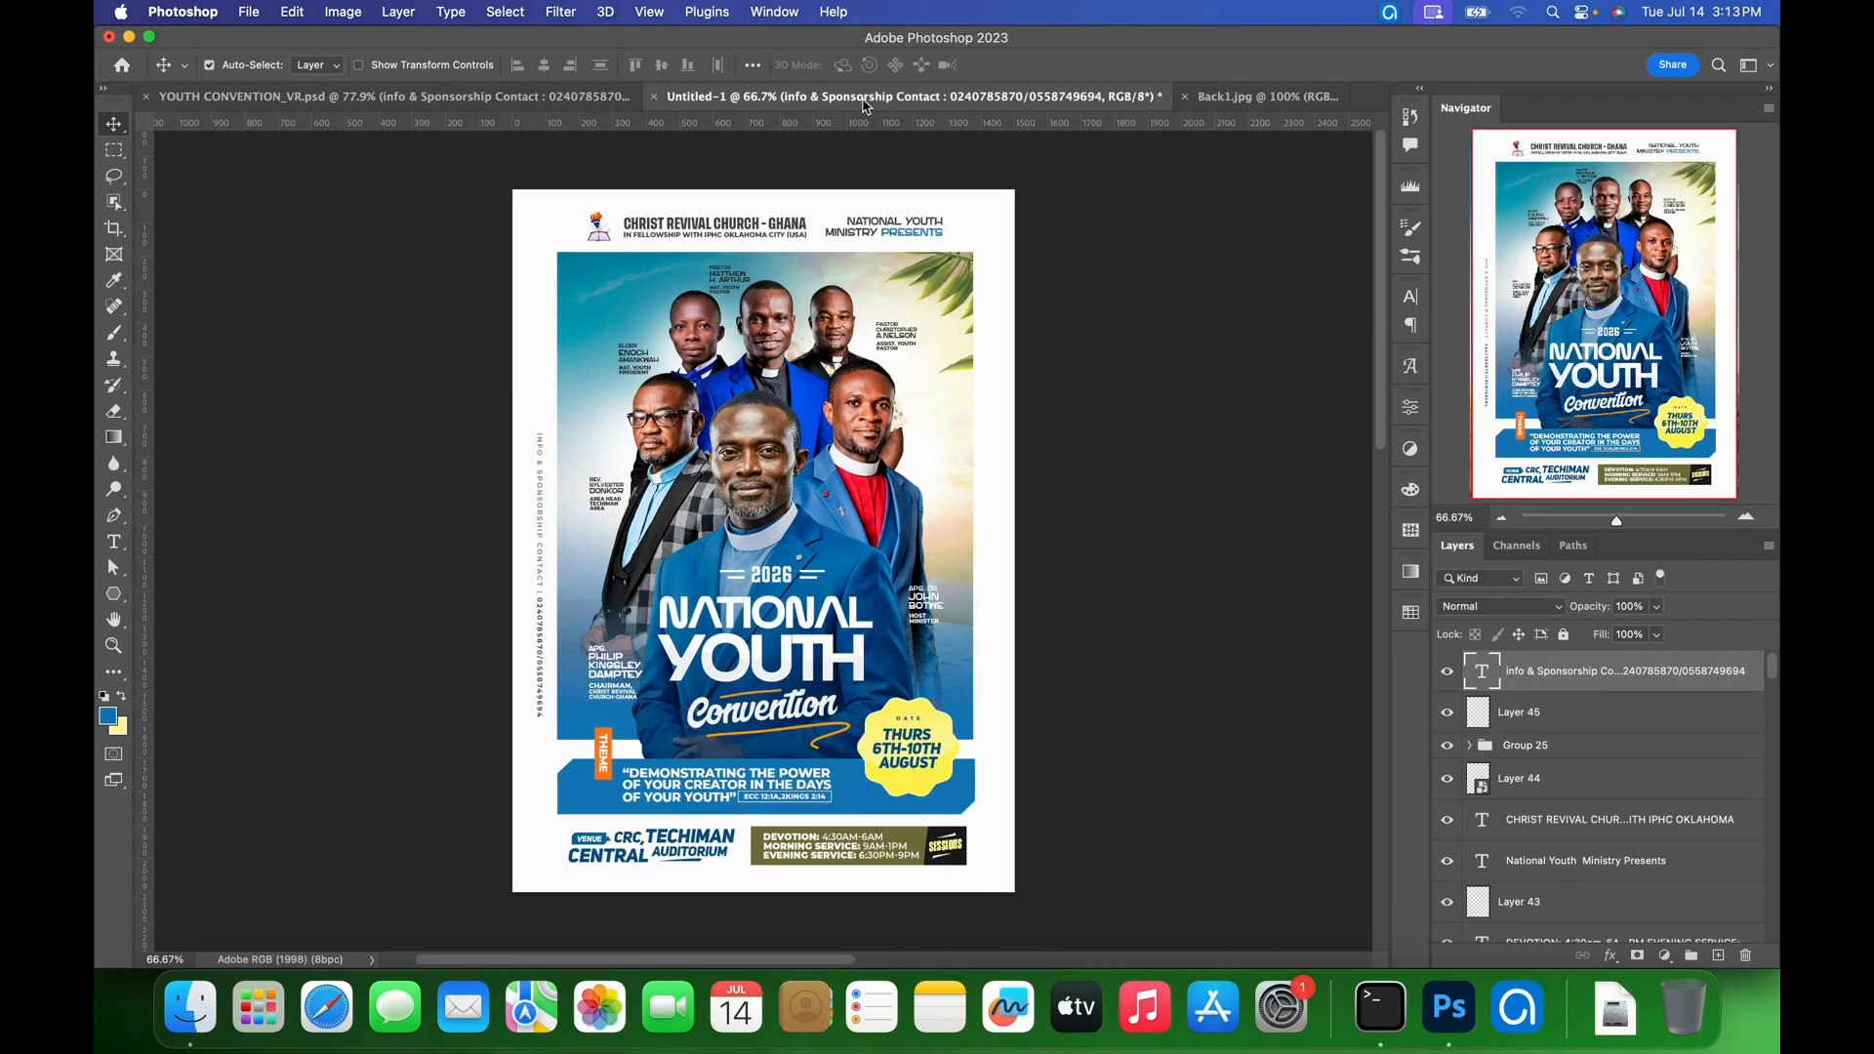
{"action": "scroll", "coordinate": [954, 402], "scroll_direction": "up", "scroll_amount": 1}
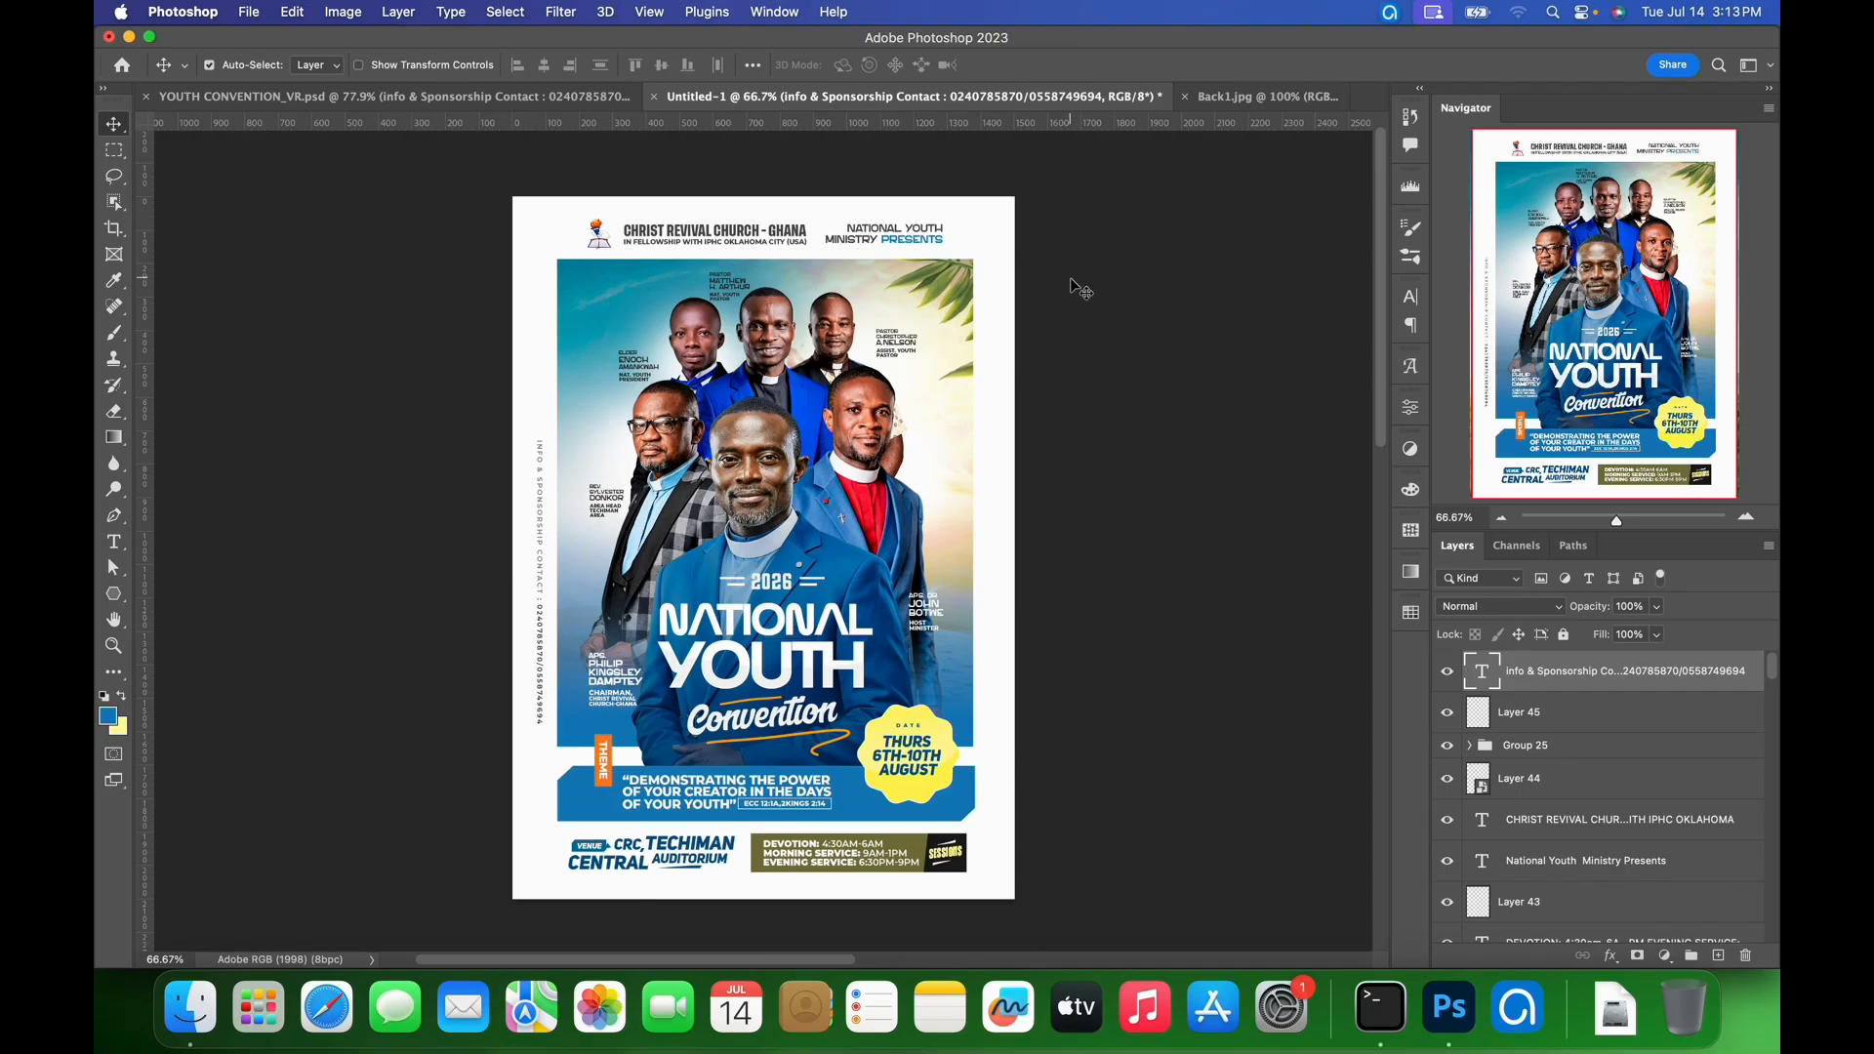
{"action": "left_click", "coordinate": [473, 100]}
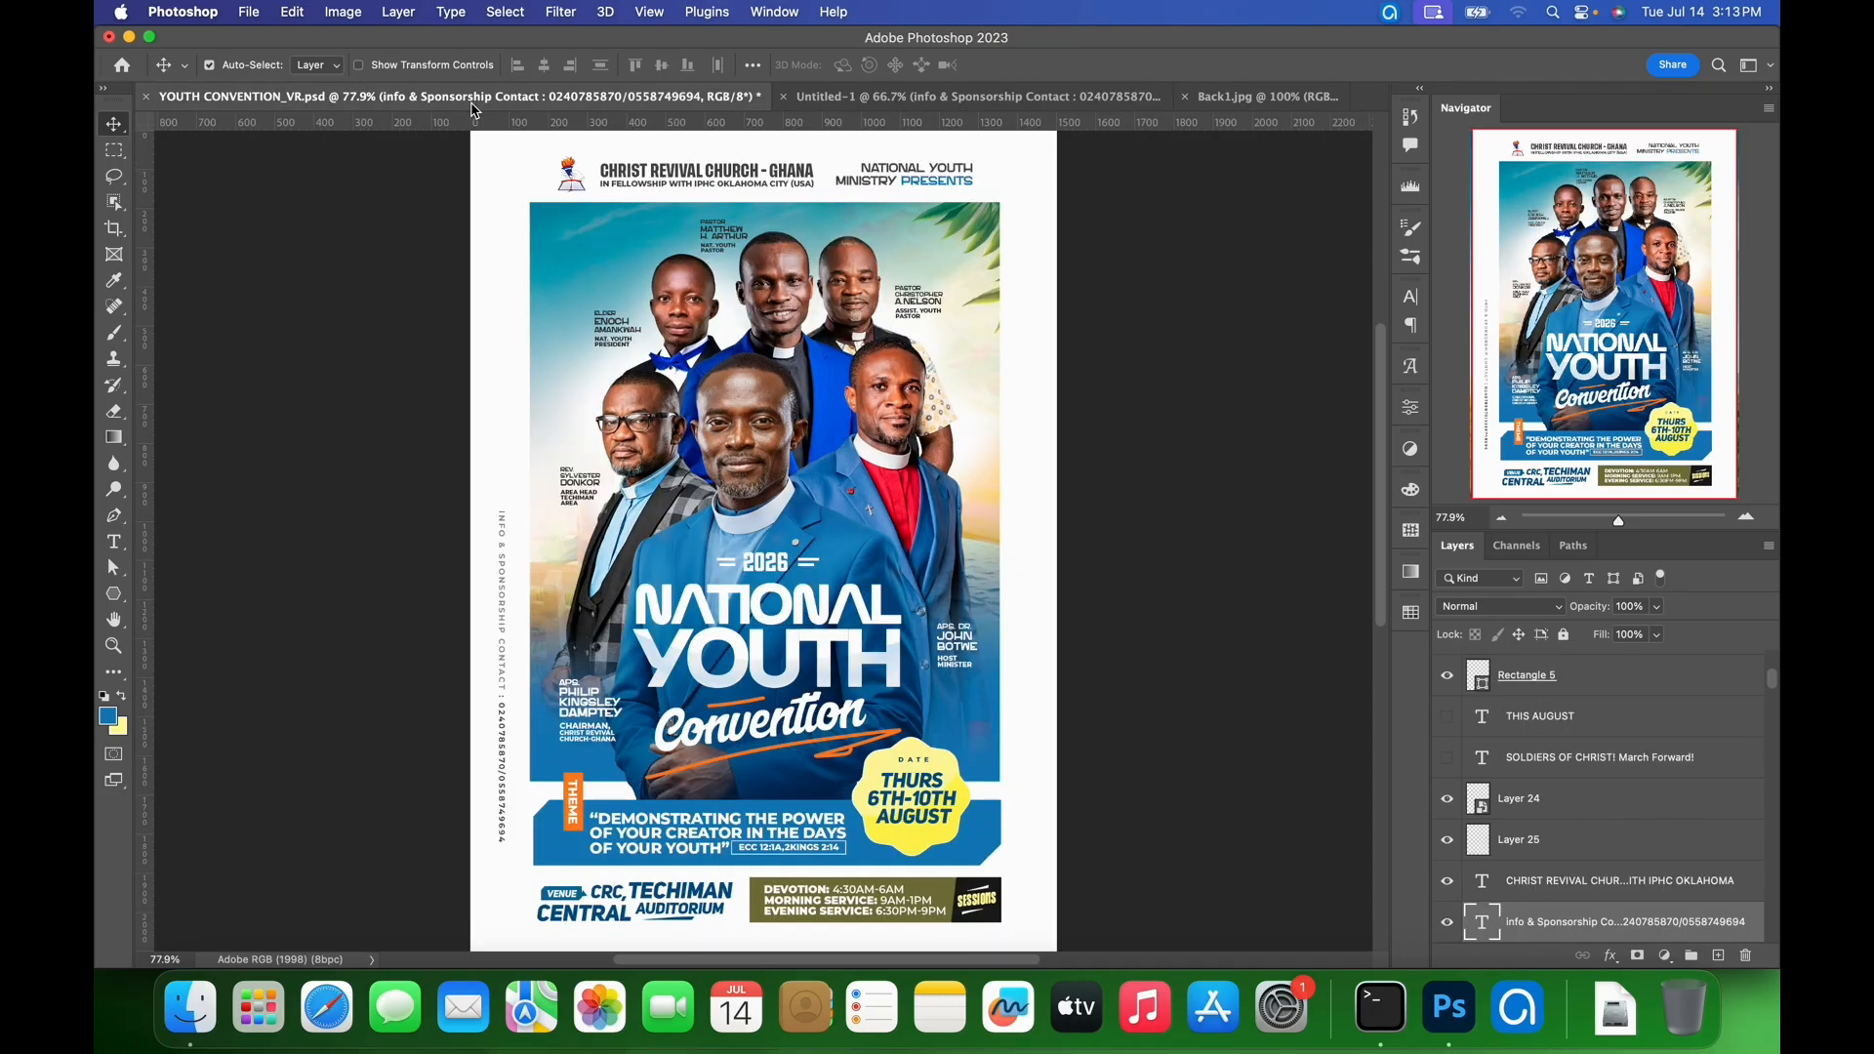
{"action": "left_click", "coordinate": [868, 98]}
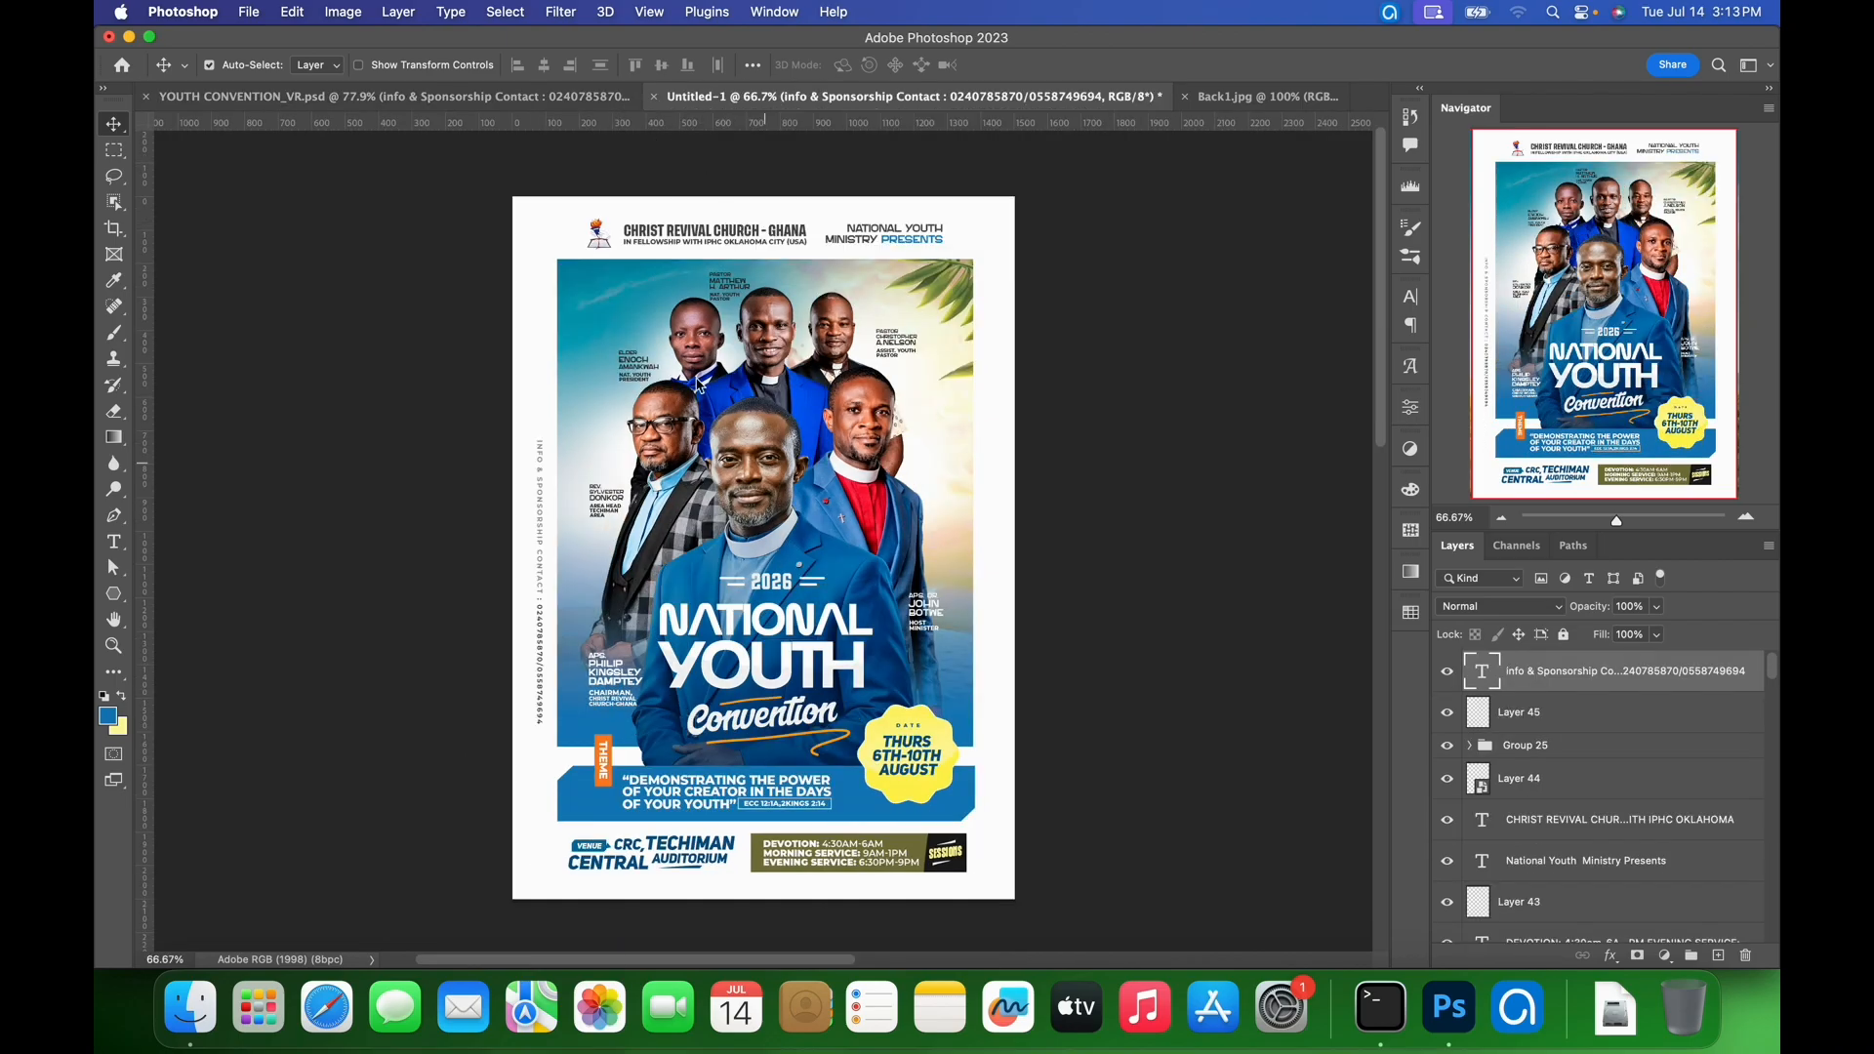
{"action": "left_click", "coordinate": [461, 104]}
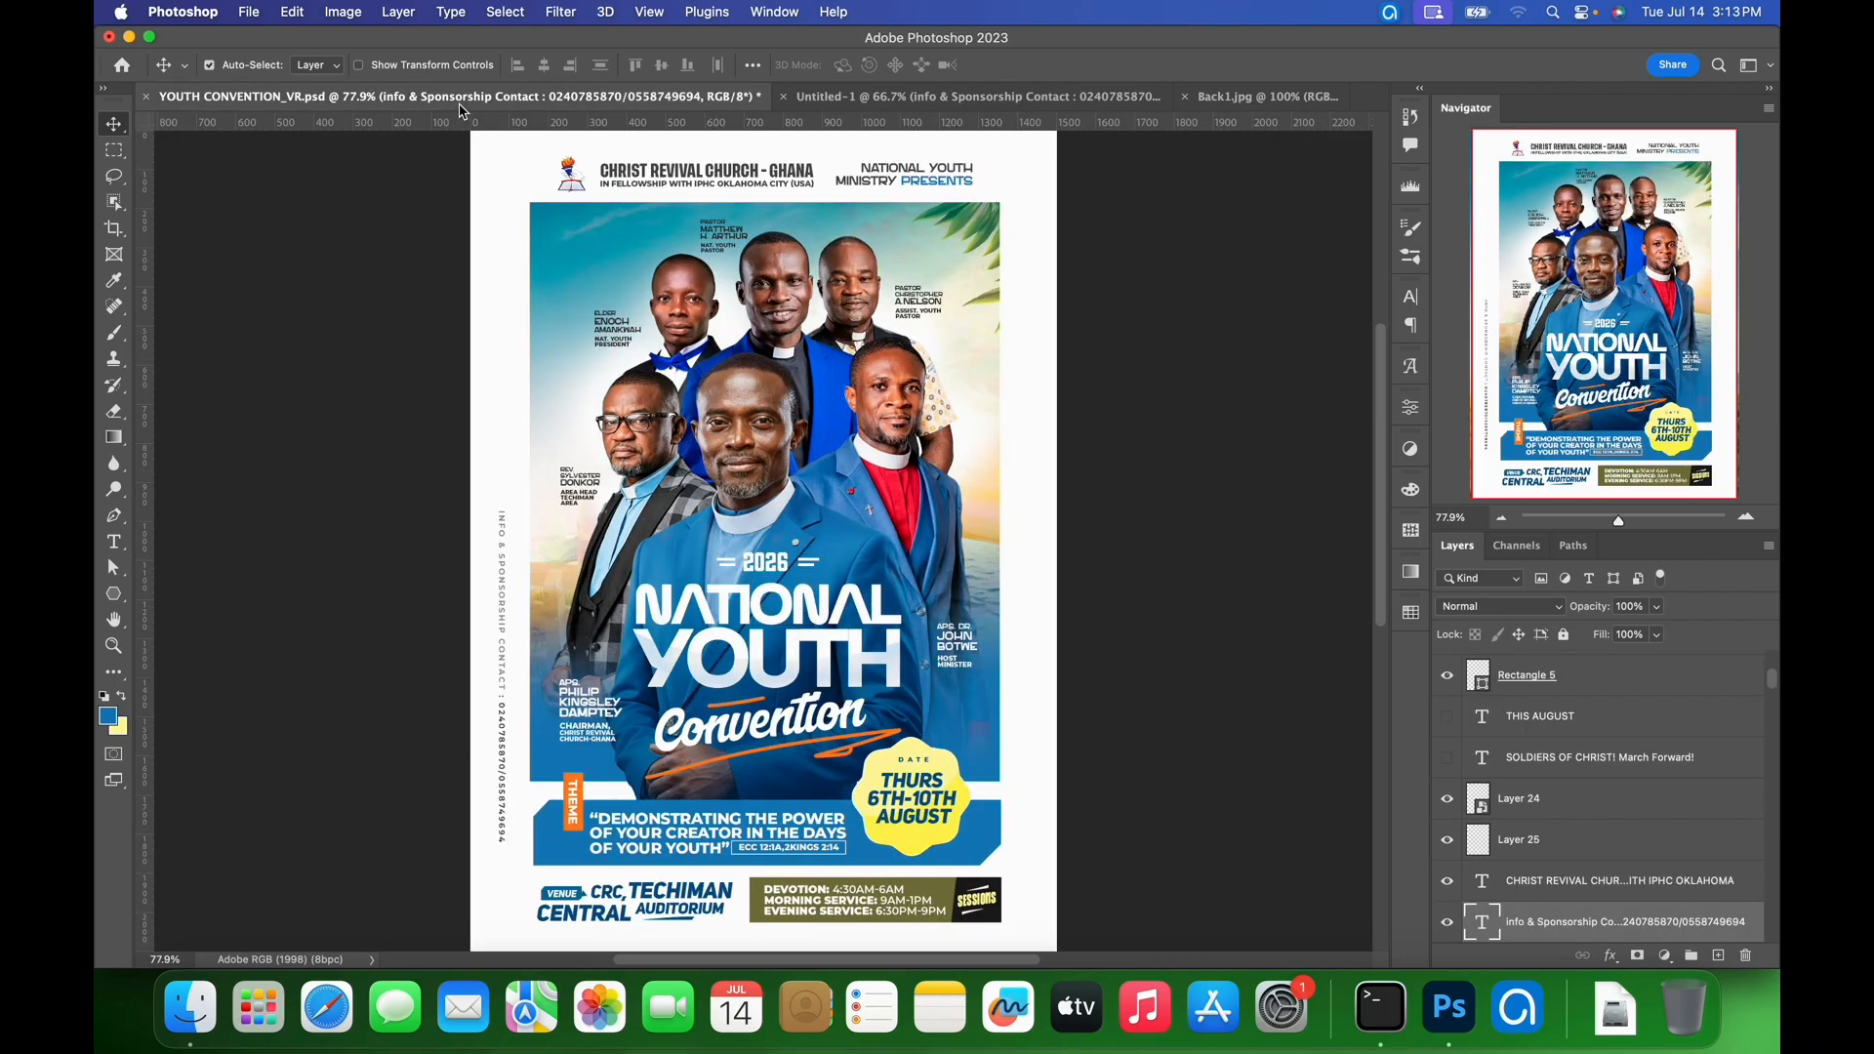
{"action": "left_click", "coordinate": [863, 101]}
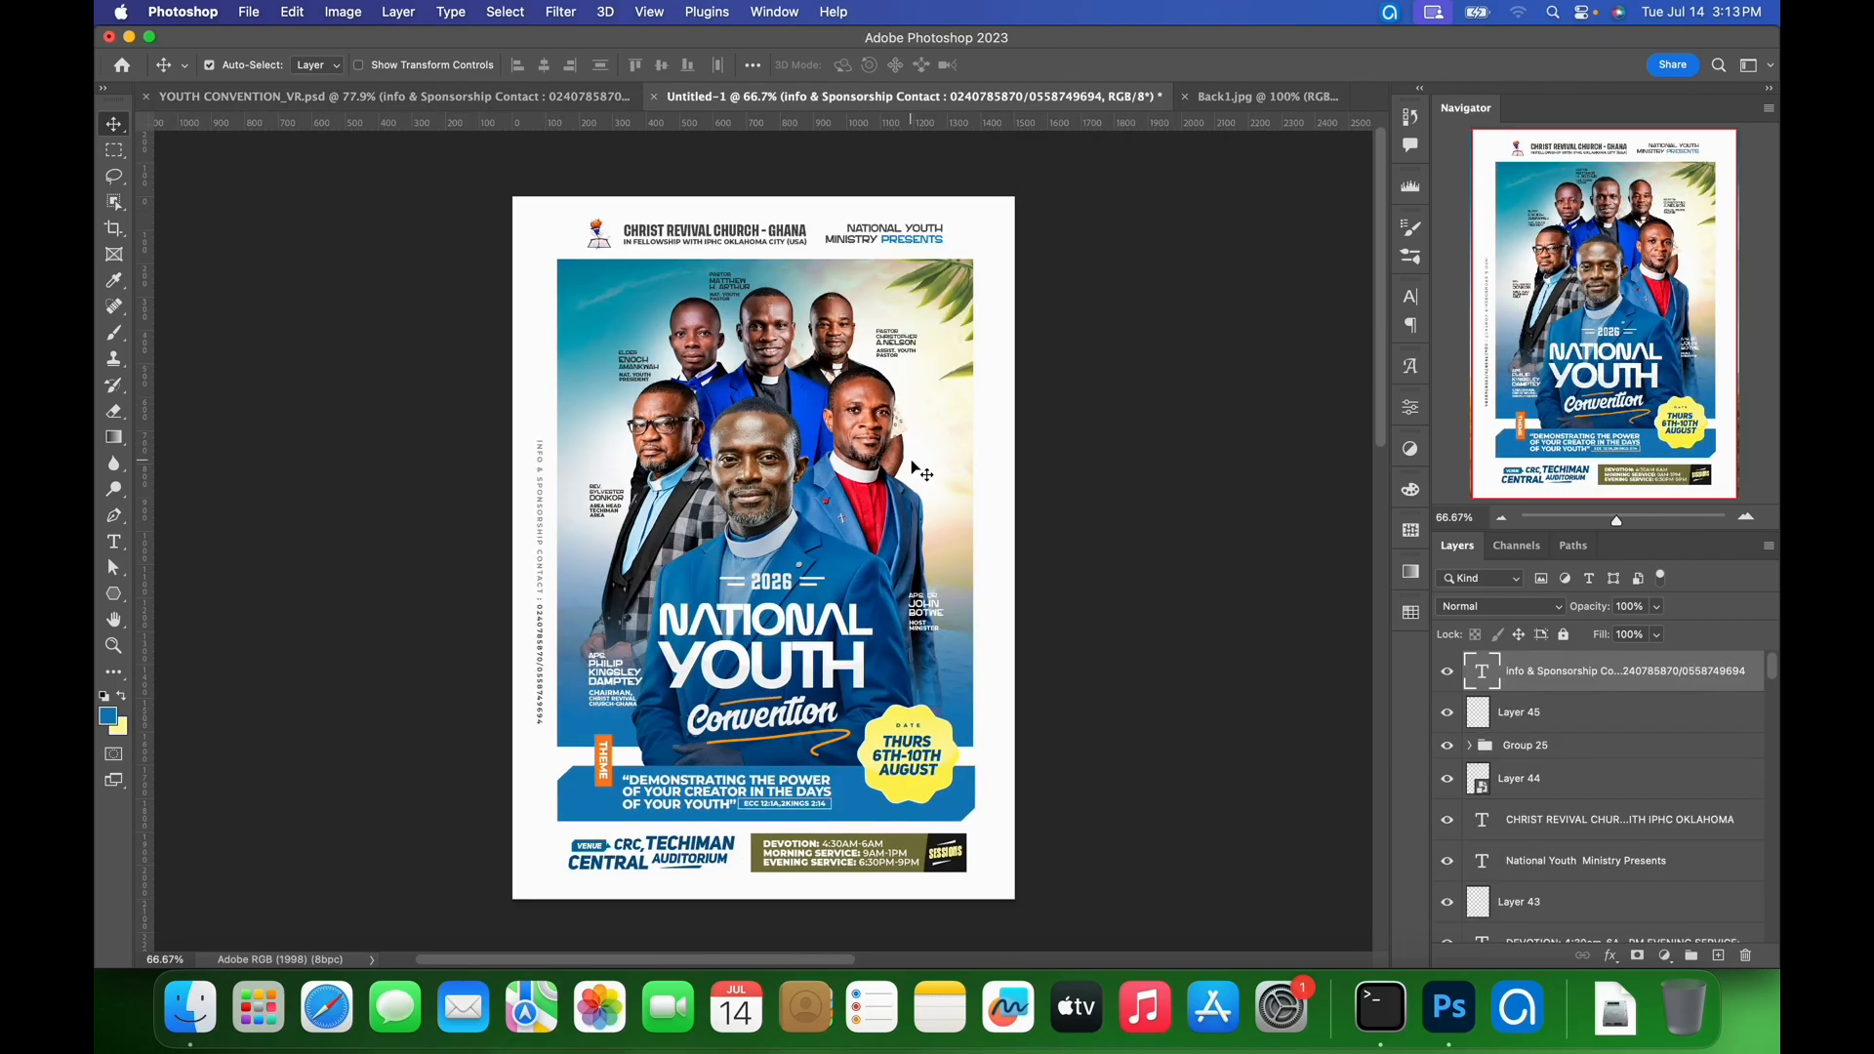
- Enlarge the yellow date badge group and its clipped Layer 18 to 107.53%, and recheck the flyer against the reference
{"action": "left_click", "coordinate": [896, 807]}
{"action": "left_click", "coordinate": [1471, 852]}
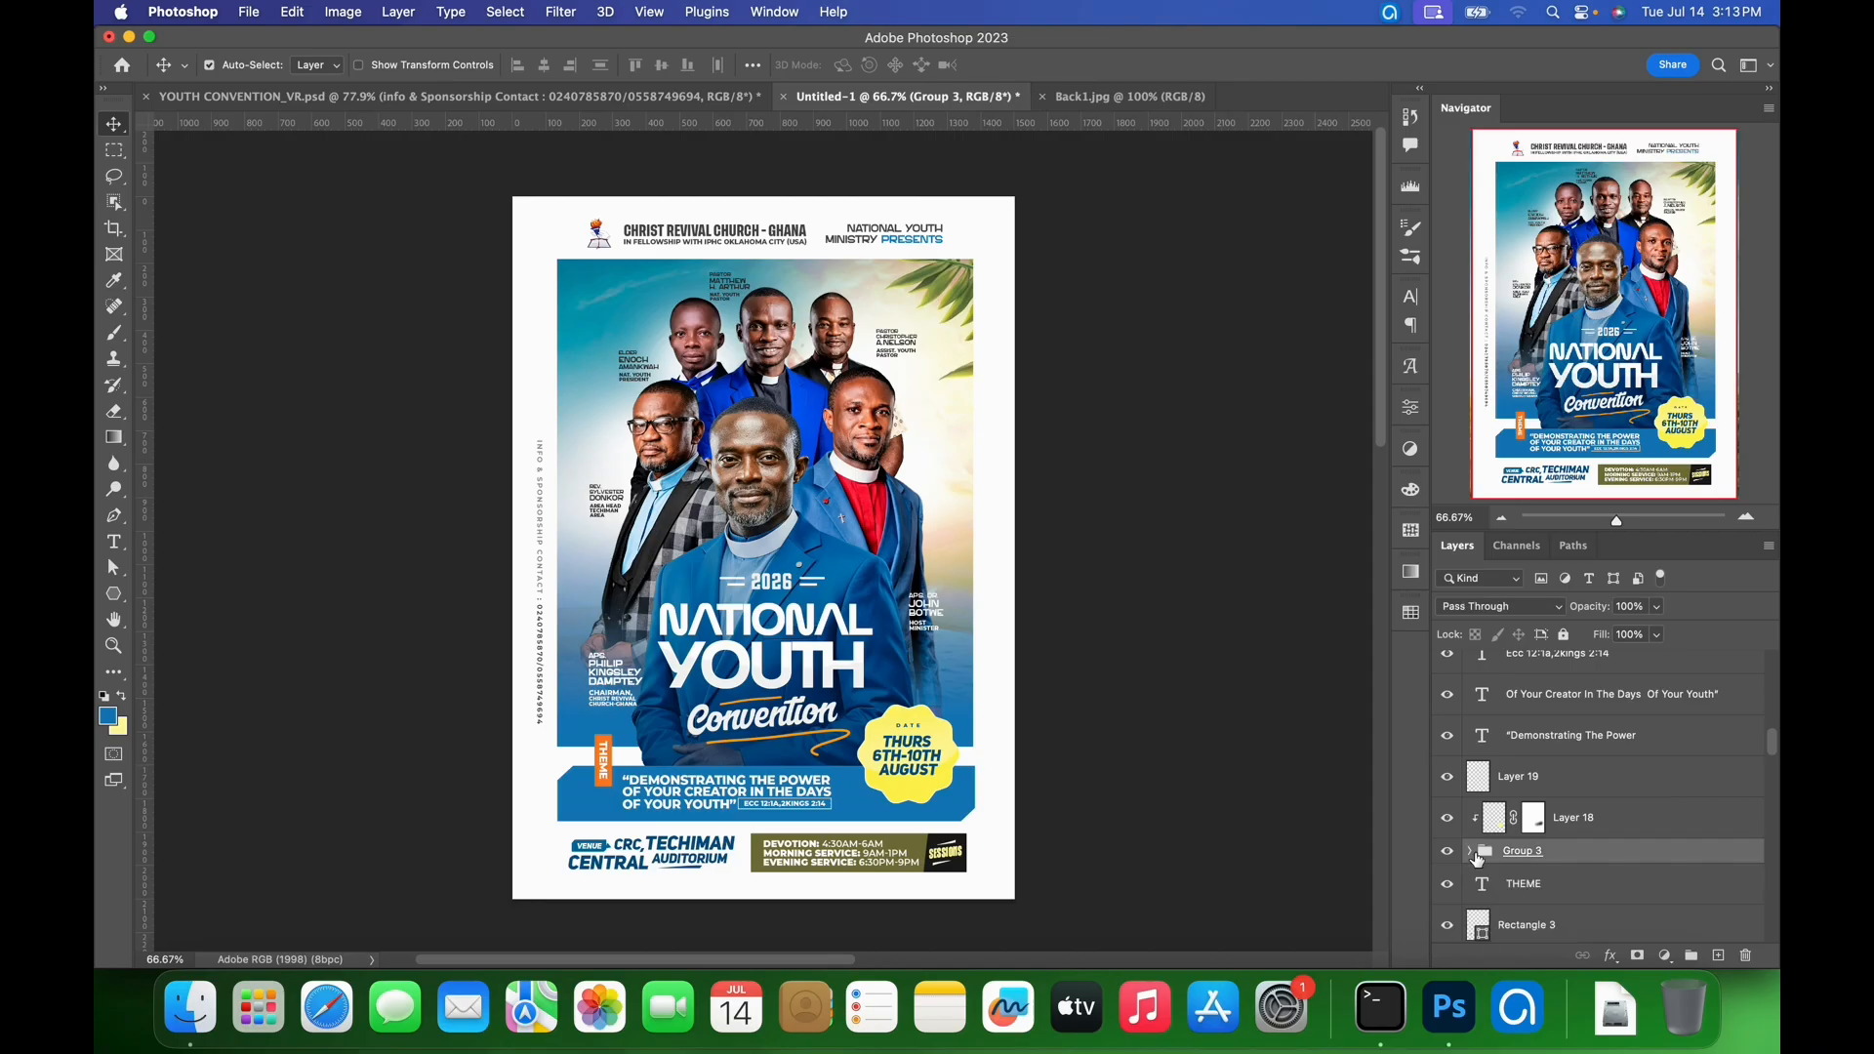
{"action": "left_click", "coordinate": [1606, 829], "text": "shift"}
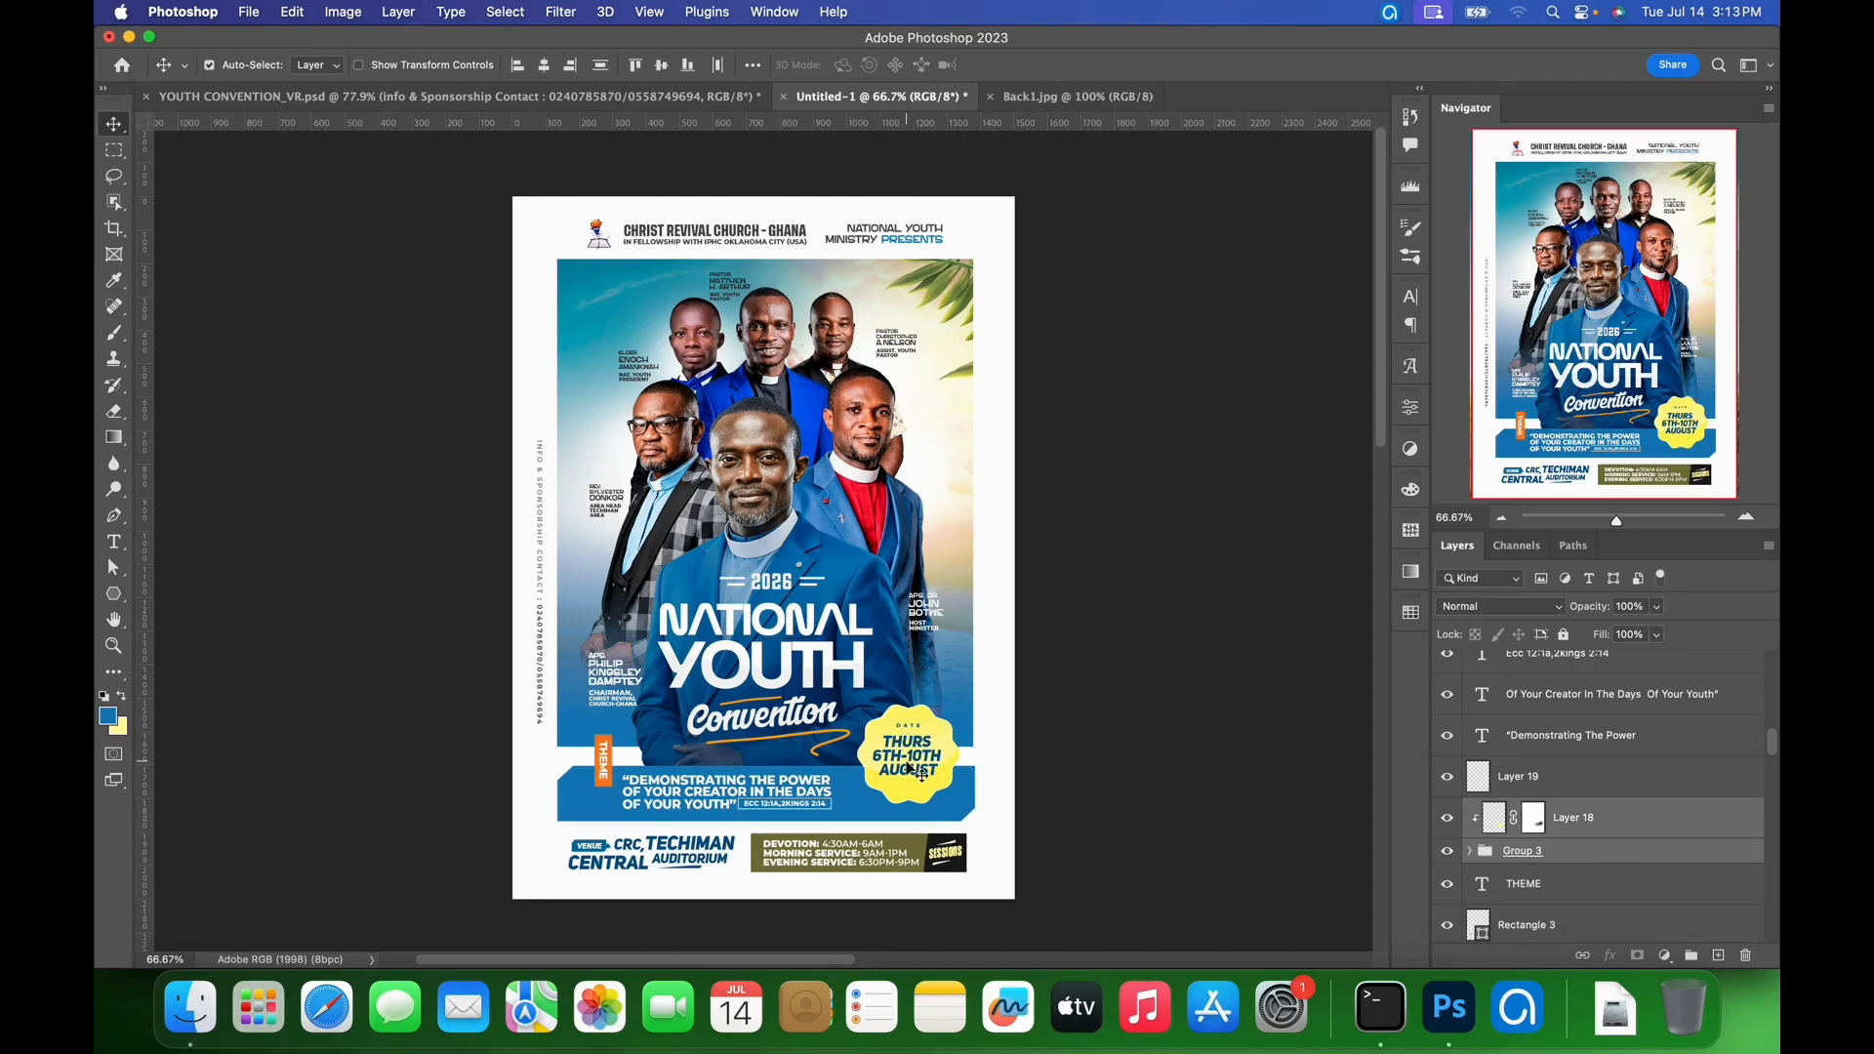
{"action": "key", "text": "super+t"}
{"action": "left_click_drag", "start_coordinate": [838, 812], "coordinate": [827, 818]}
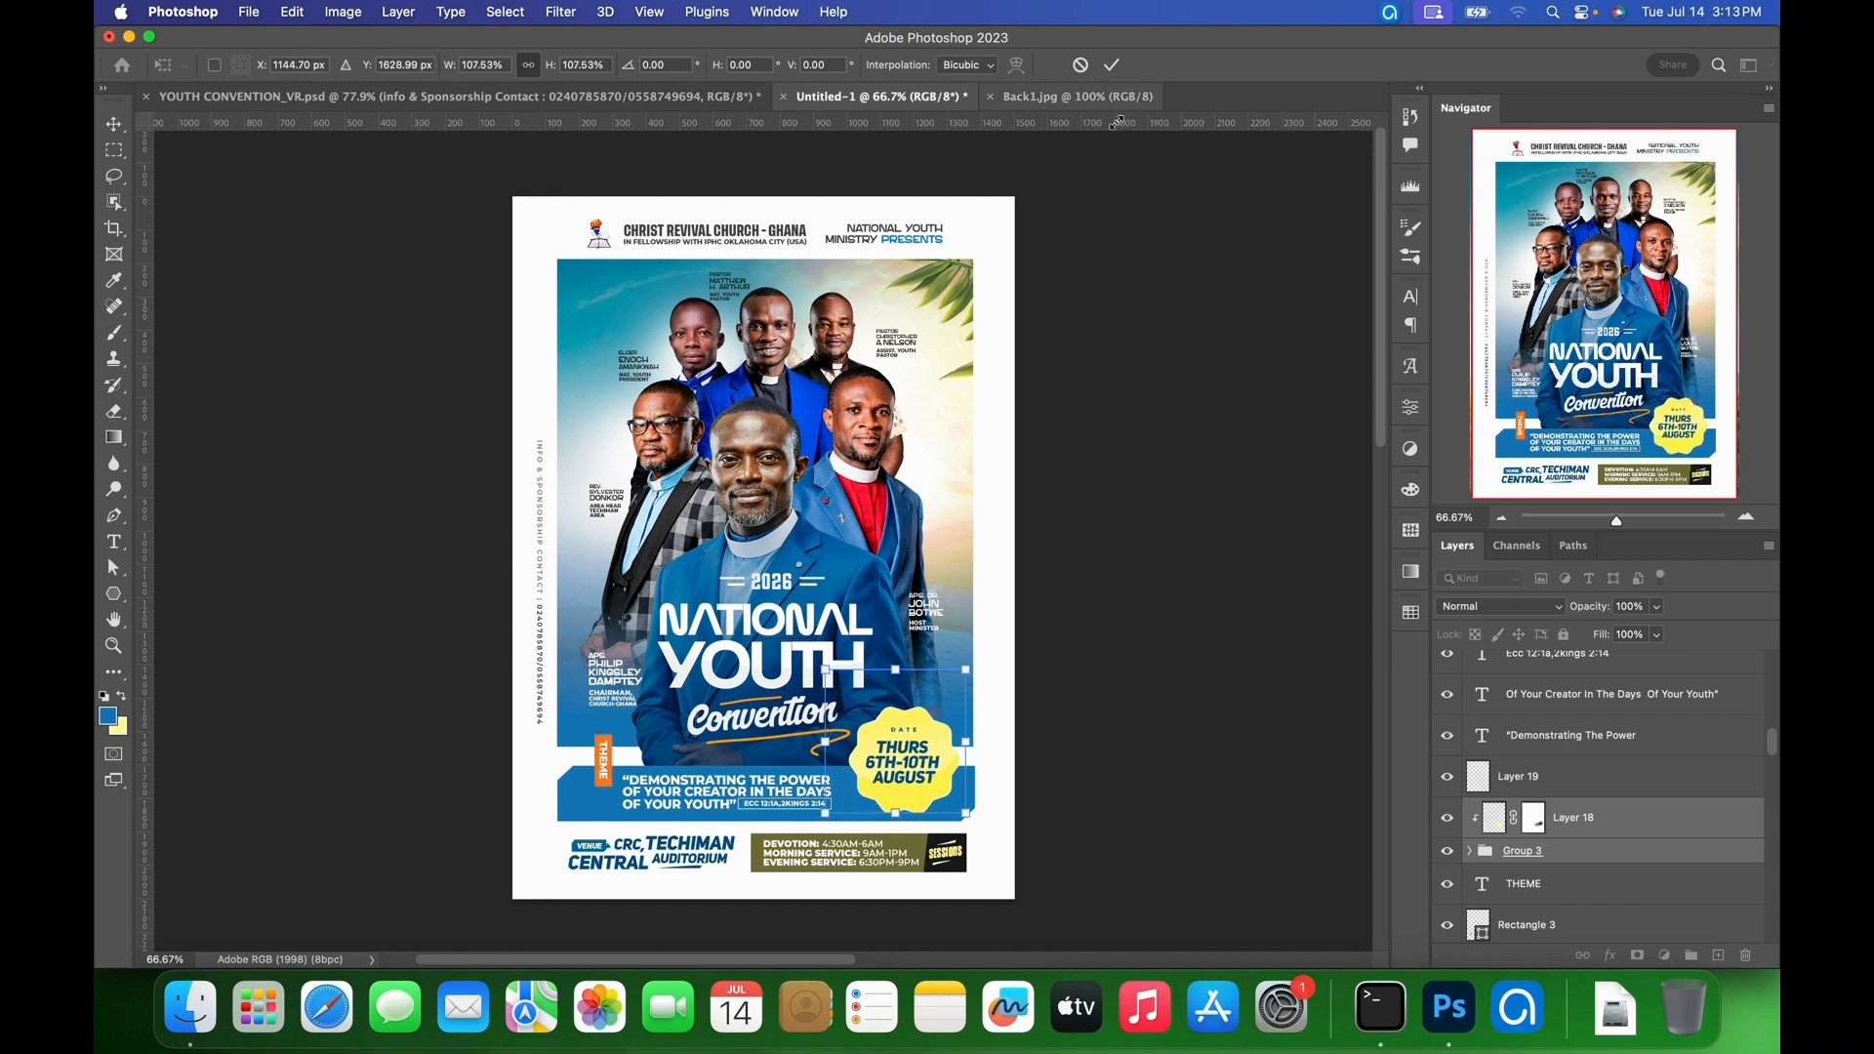
{"action": "left_click", "coordinate": [1113, 65]}
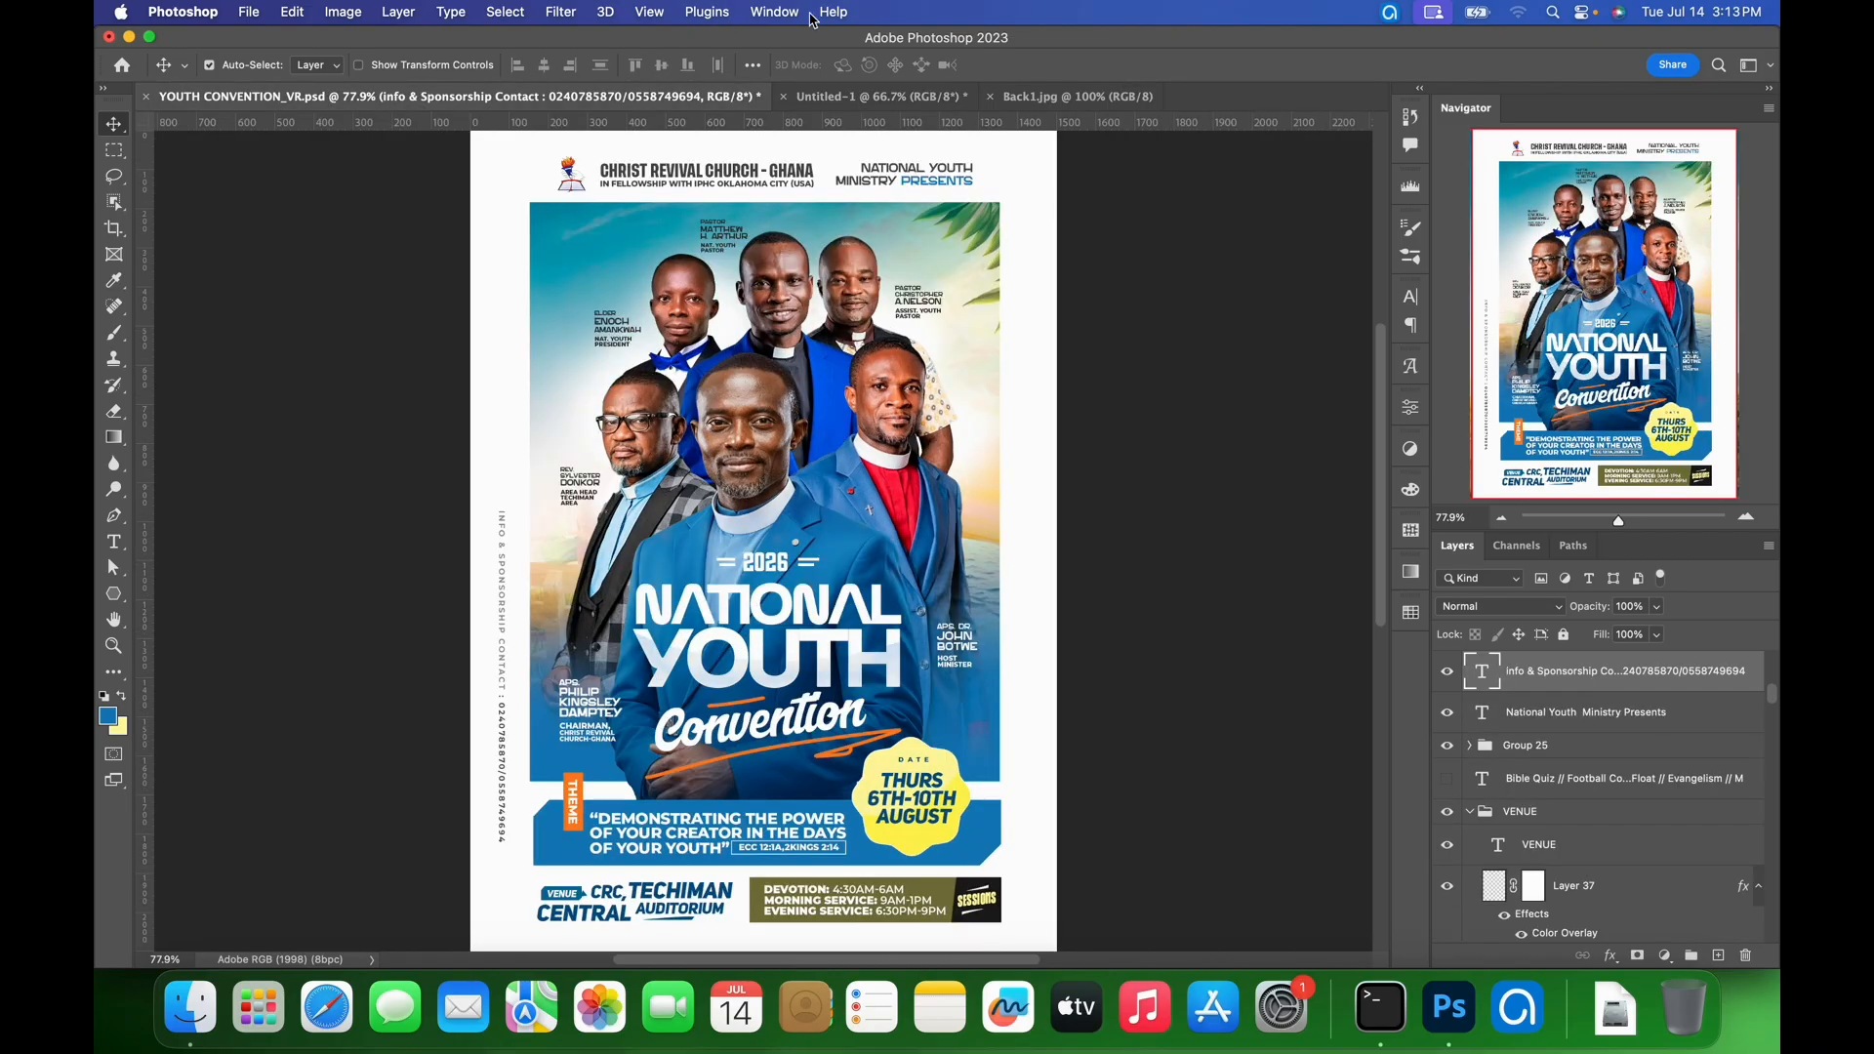
{"action": "left_click", "coordinate": [841, 101]}
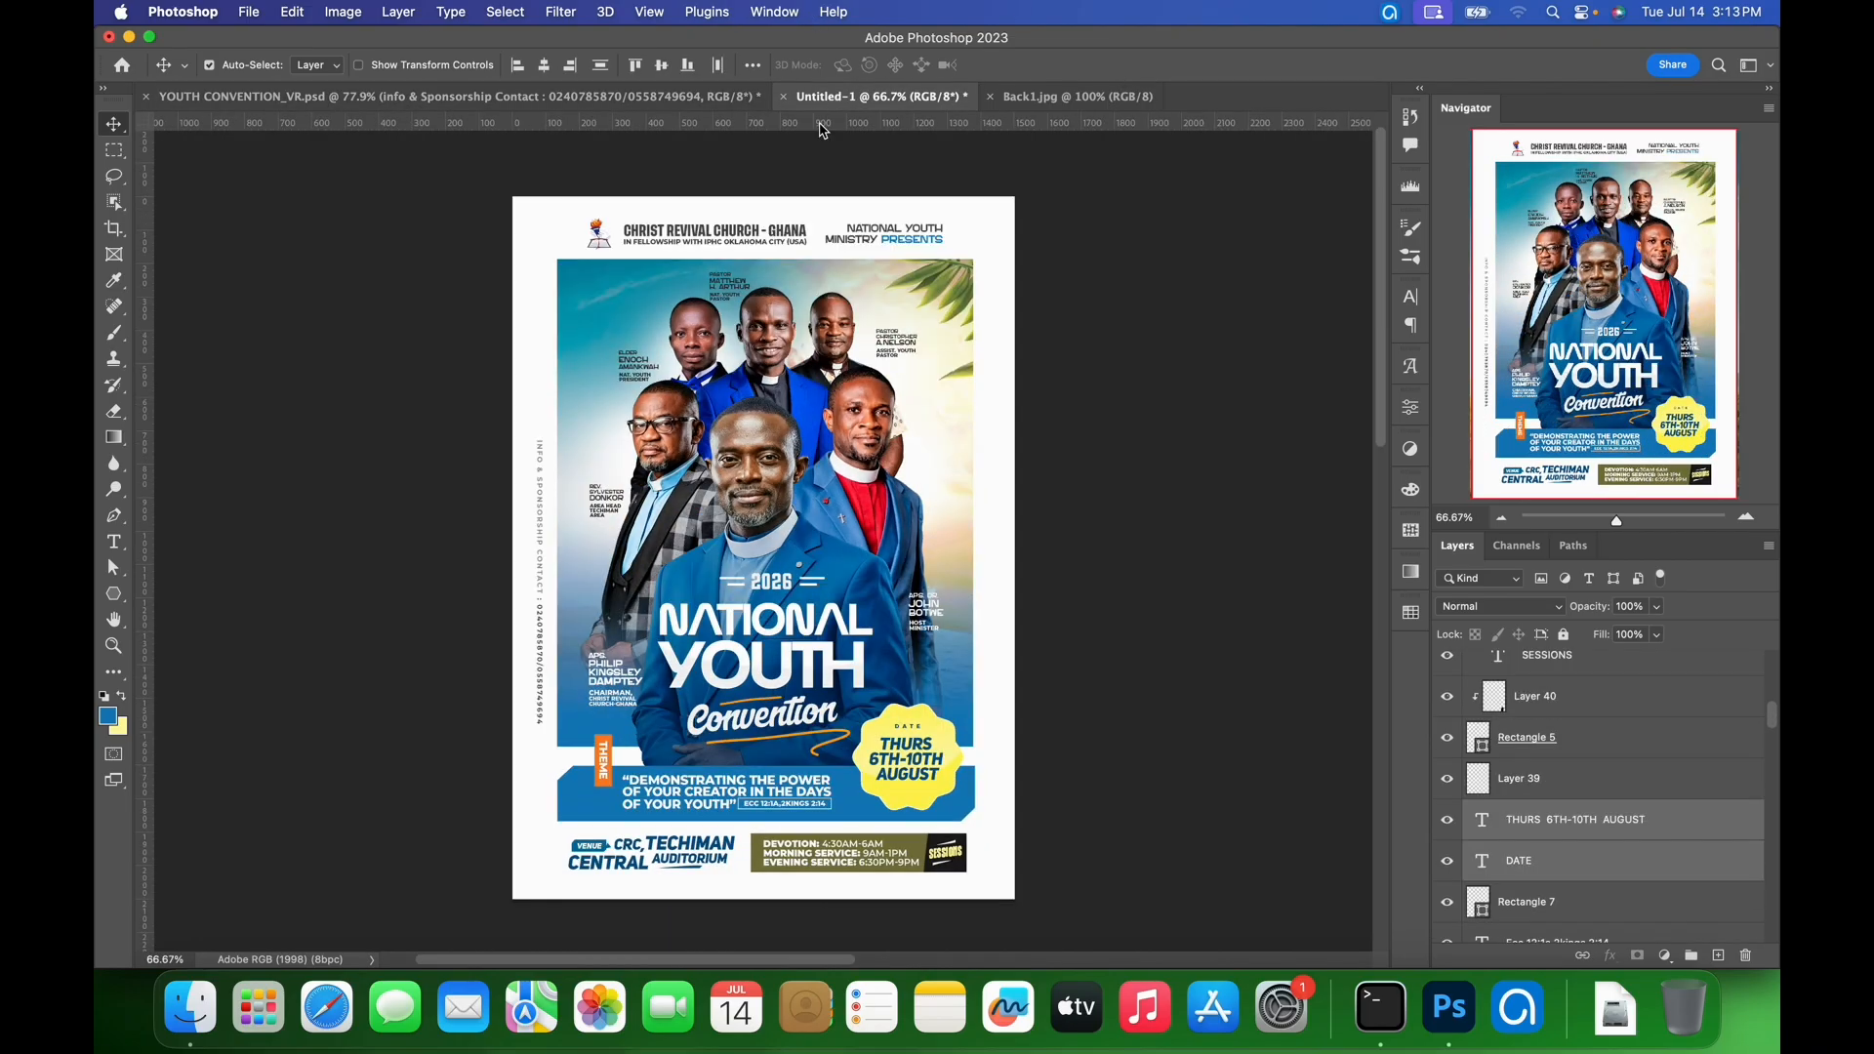